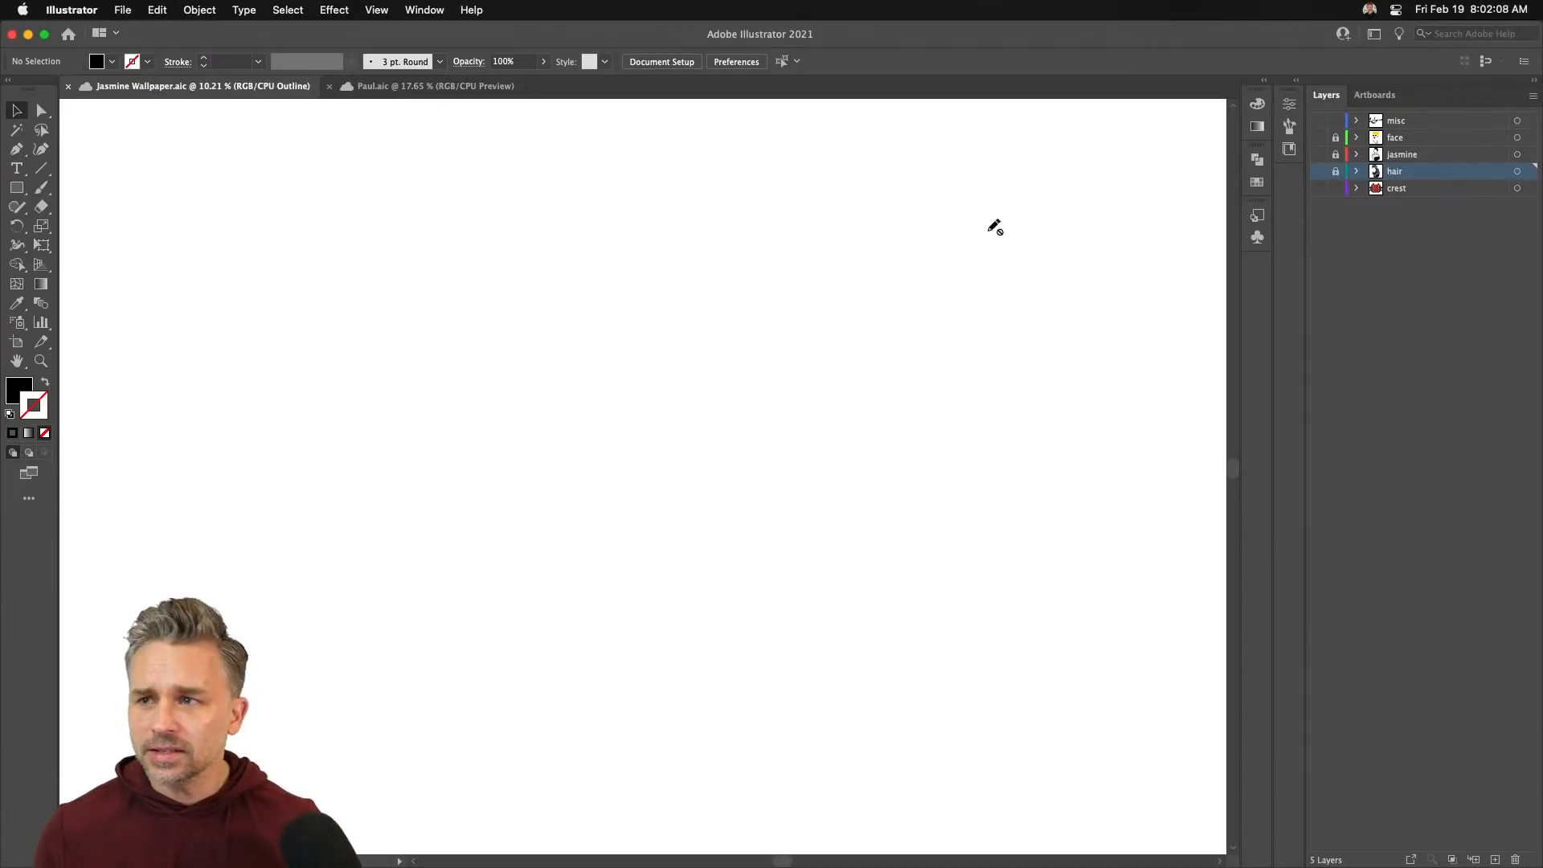
- Bring Chrome to the front and maximize its window
click(789, 845)
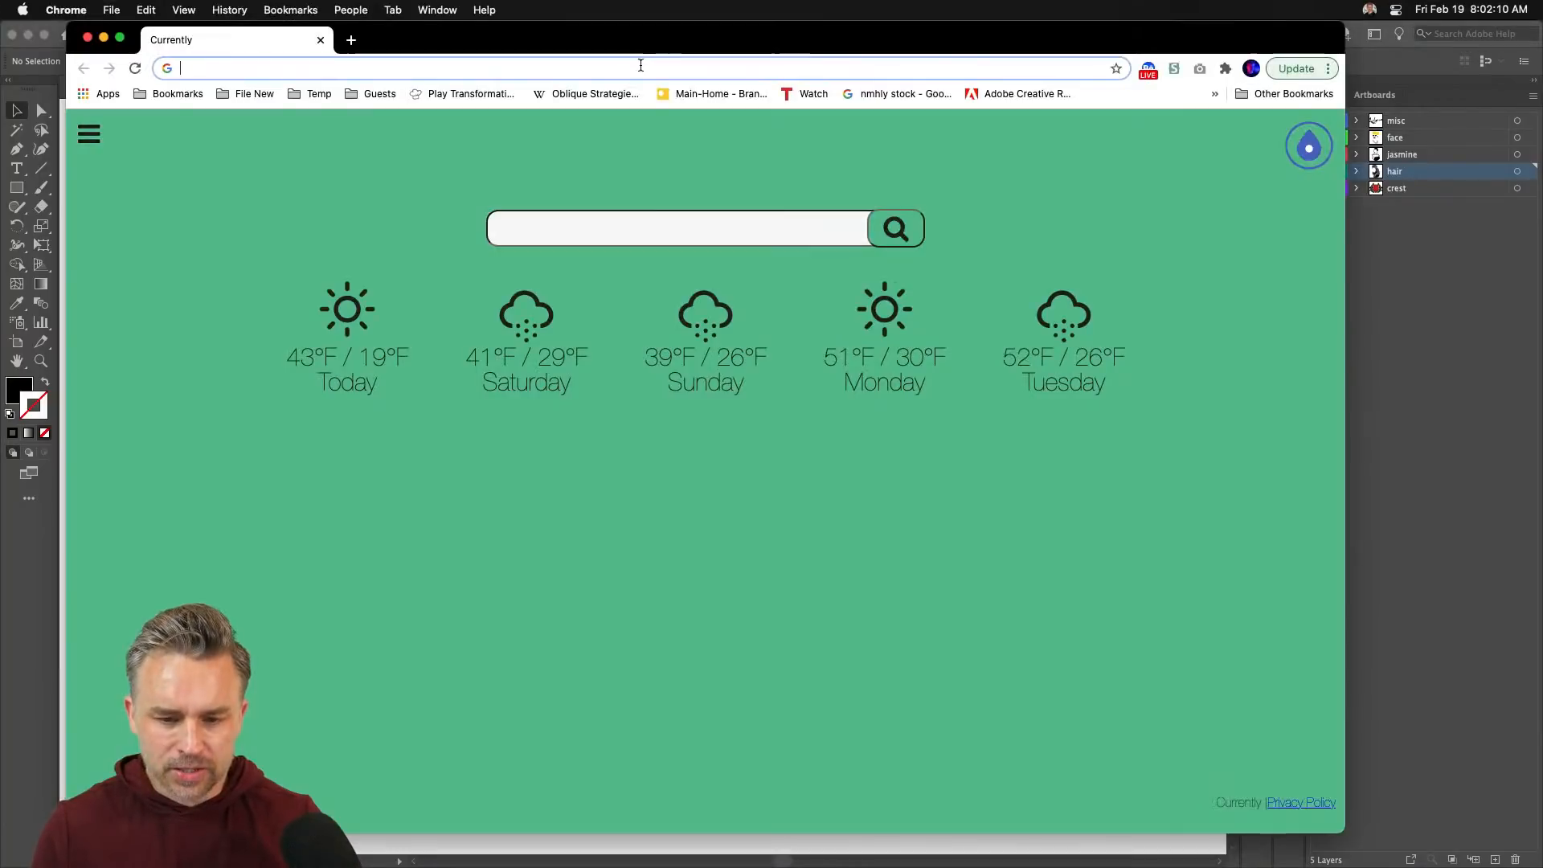
mouse_move(439, 48)
mouse_down()
mouse_move(450, 58)
mouse_move(452, 38)
mouse_up()
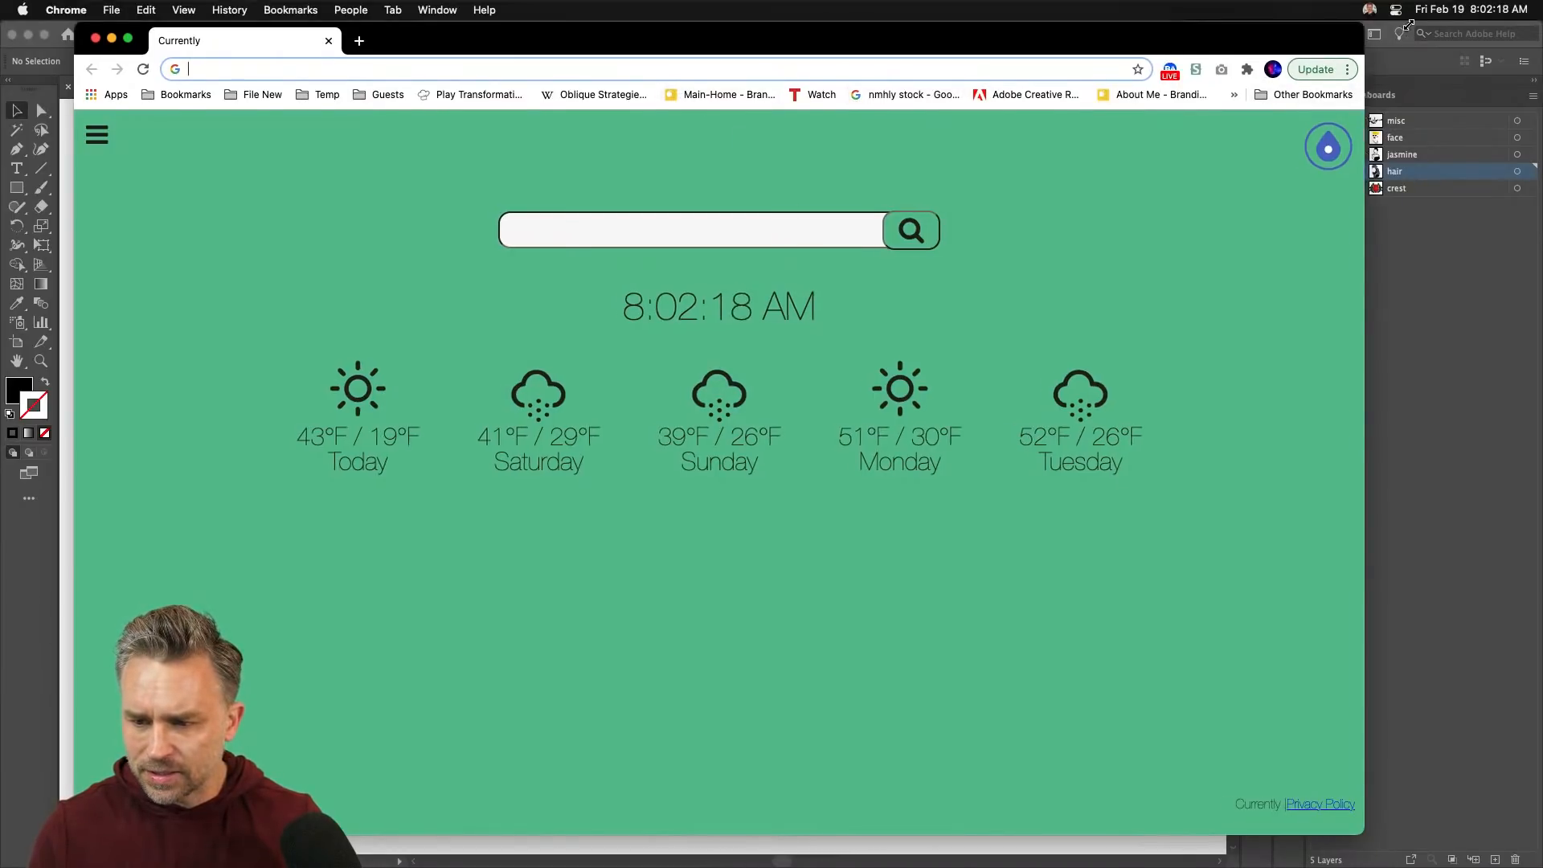
double_click(1348, 37)
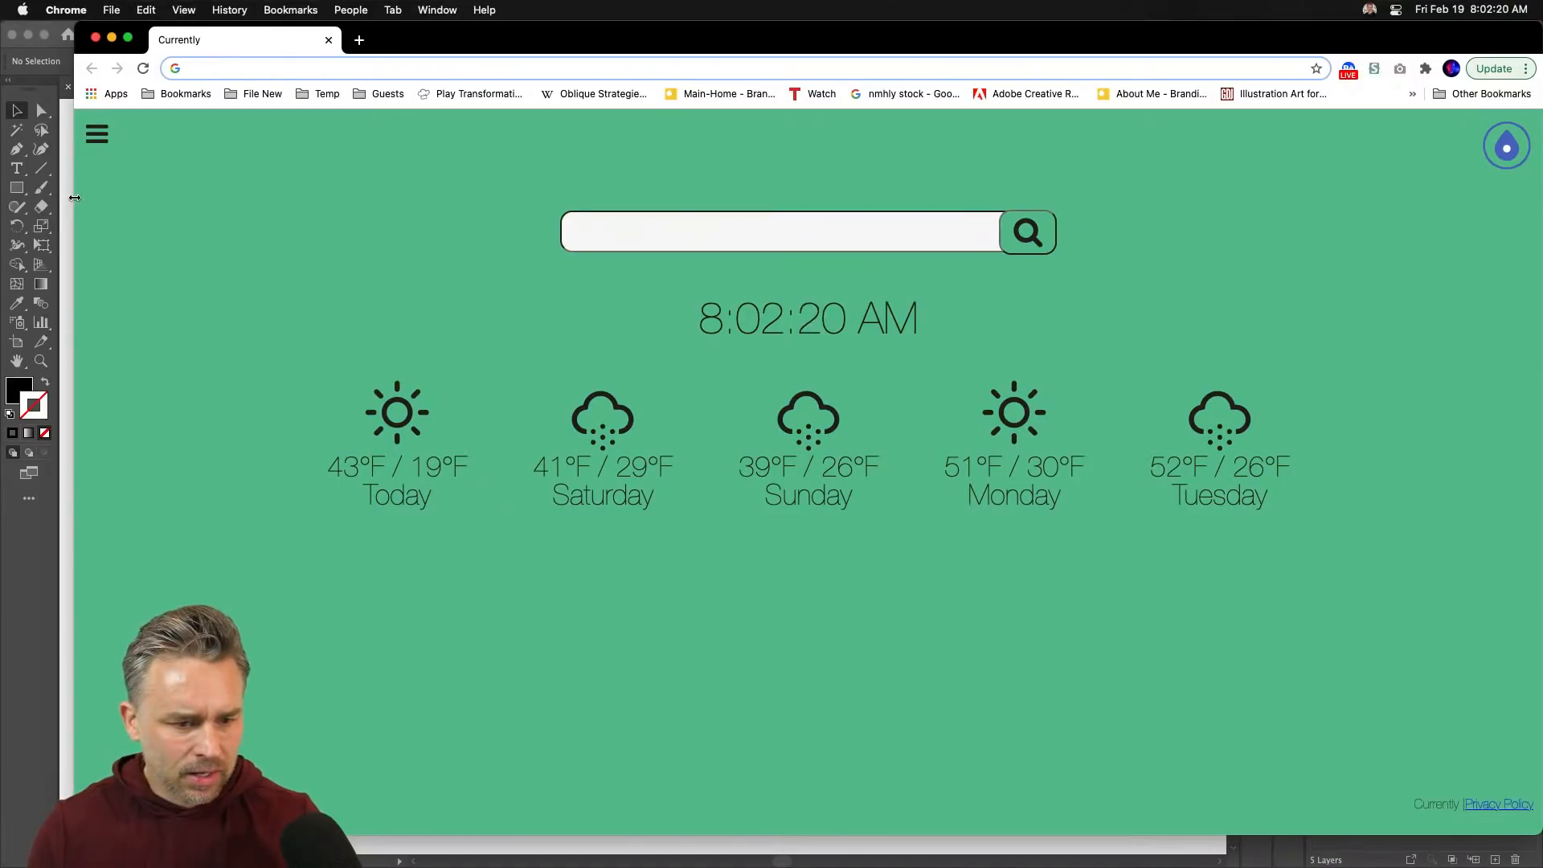
double_click(73, 200)
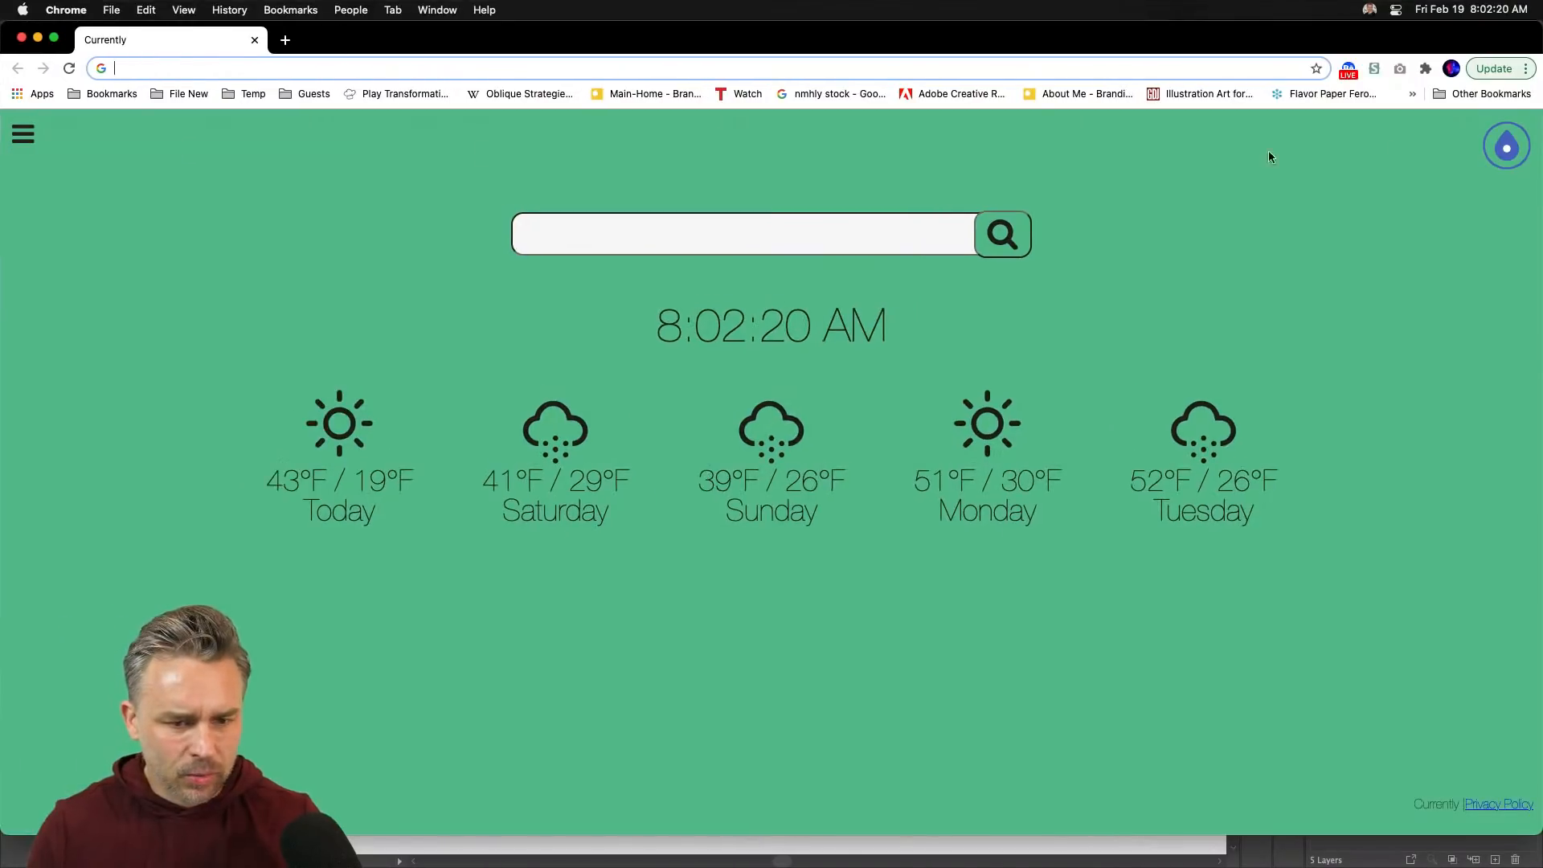
- Open the Flavor Paper Feroz bookmark, then the Naga Lotus Wallpaper product page
click(1311, 94)
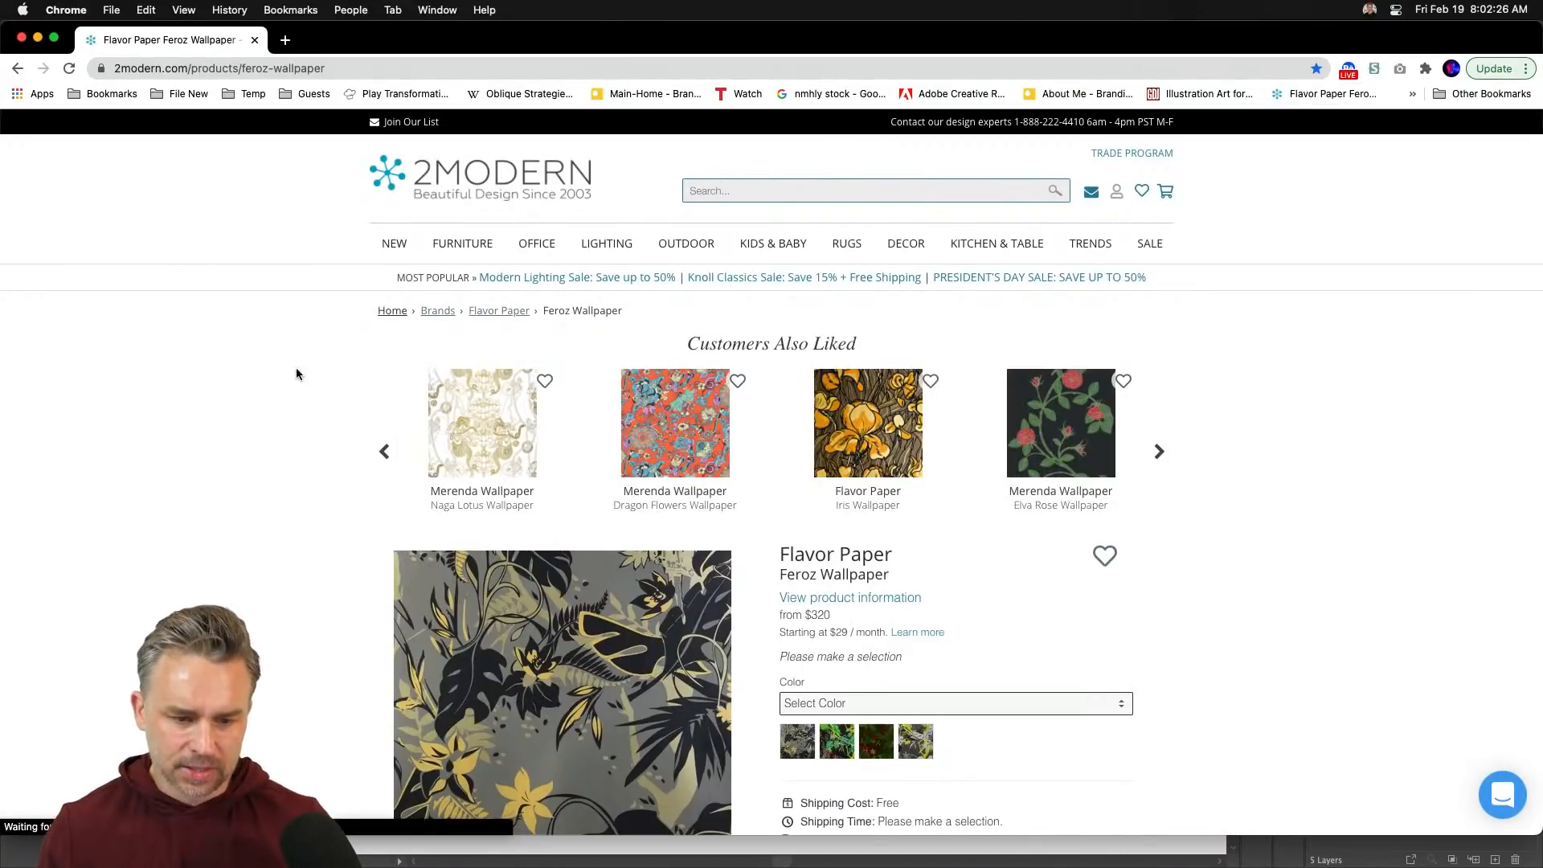
scroll(294, 371, down, 2)
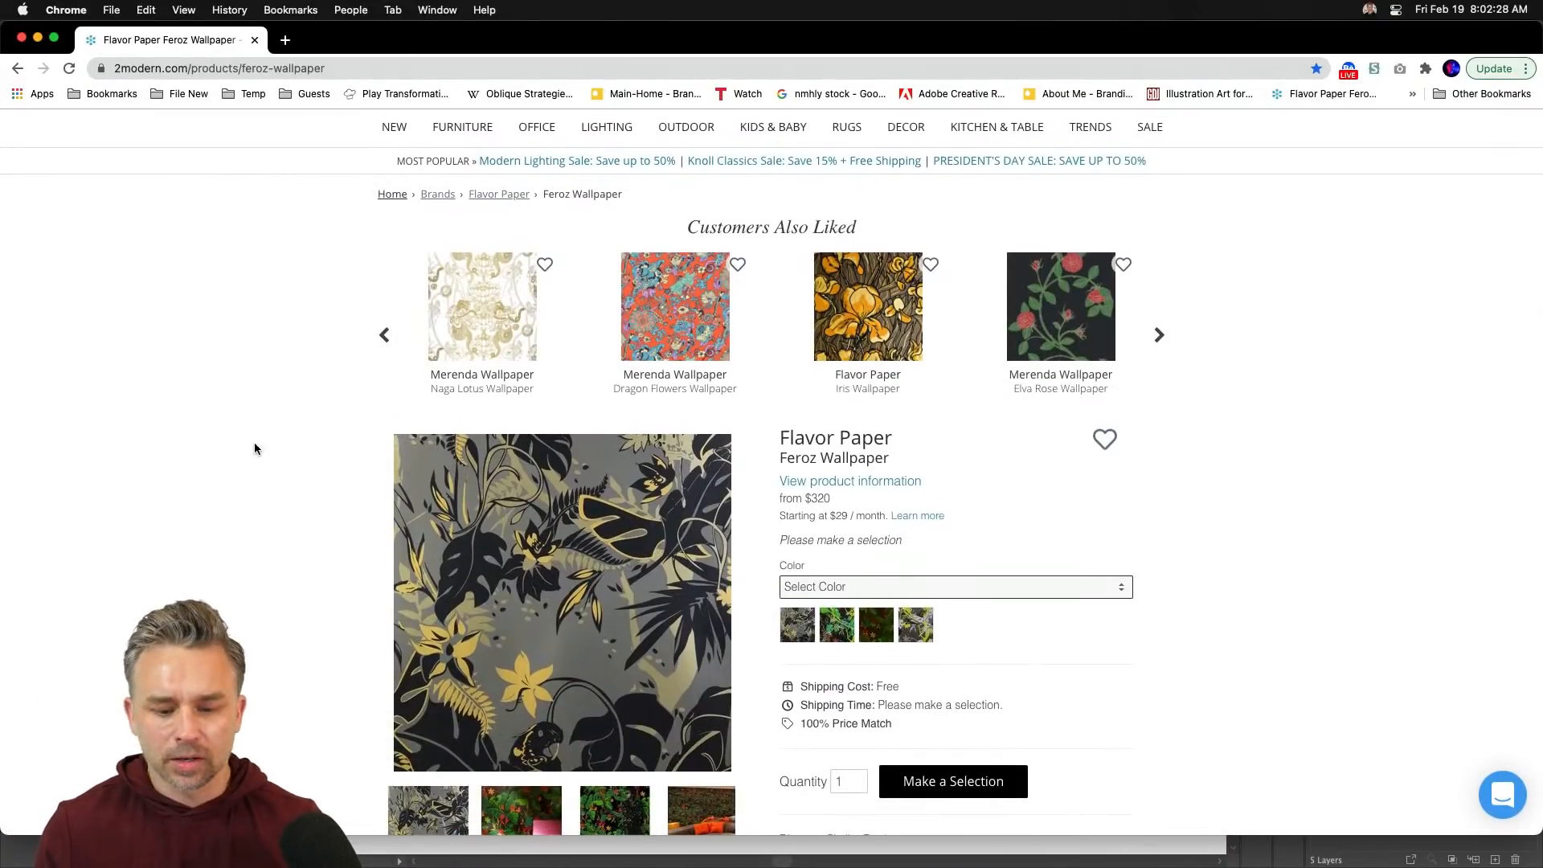
click(459, 292)
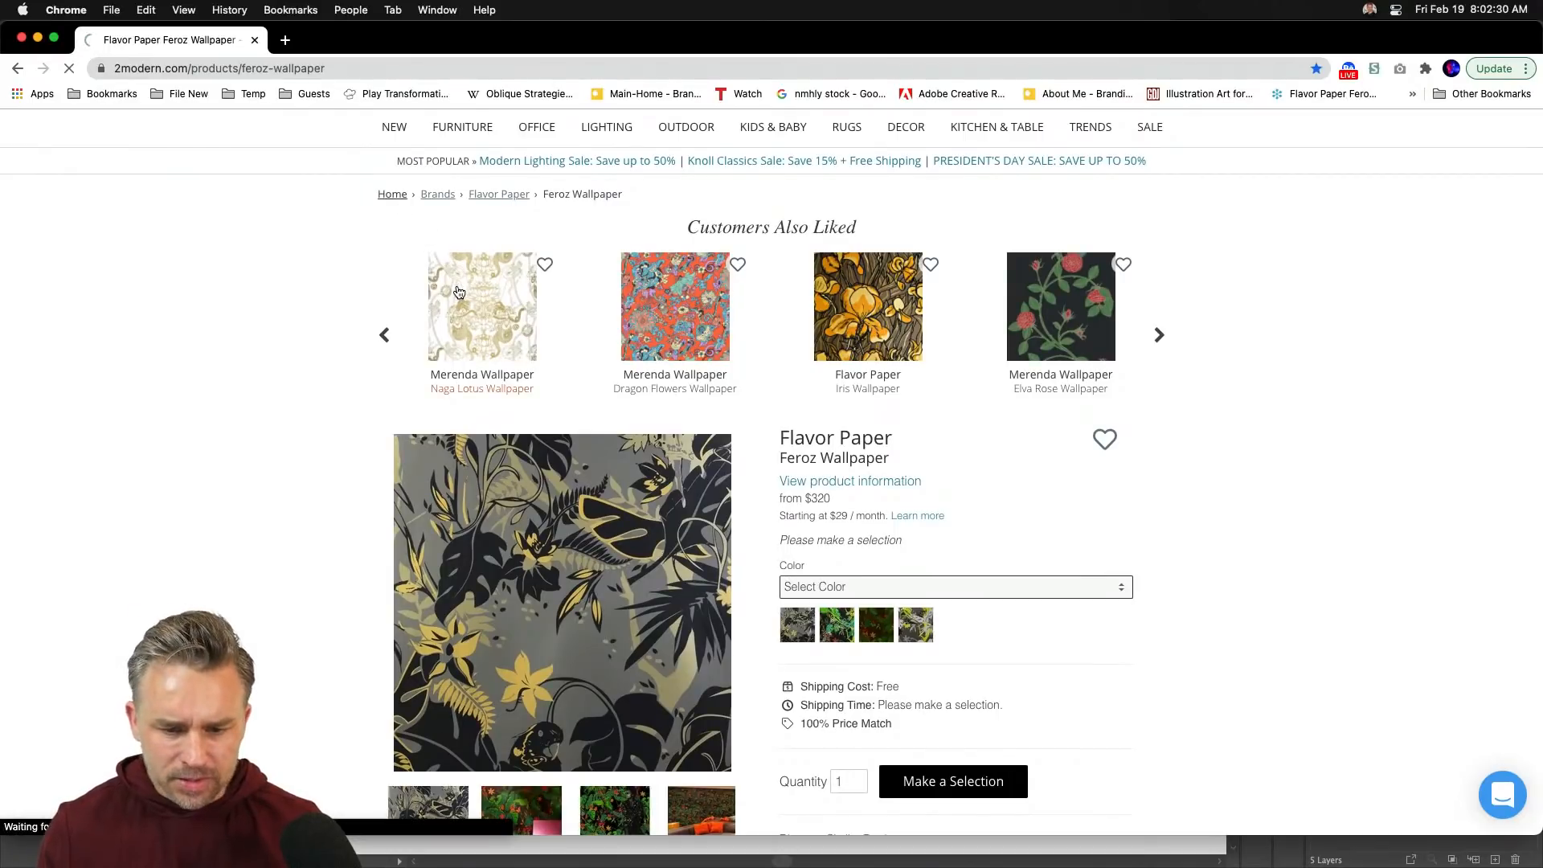
scroll(487, 575, down, 4)
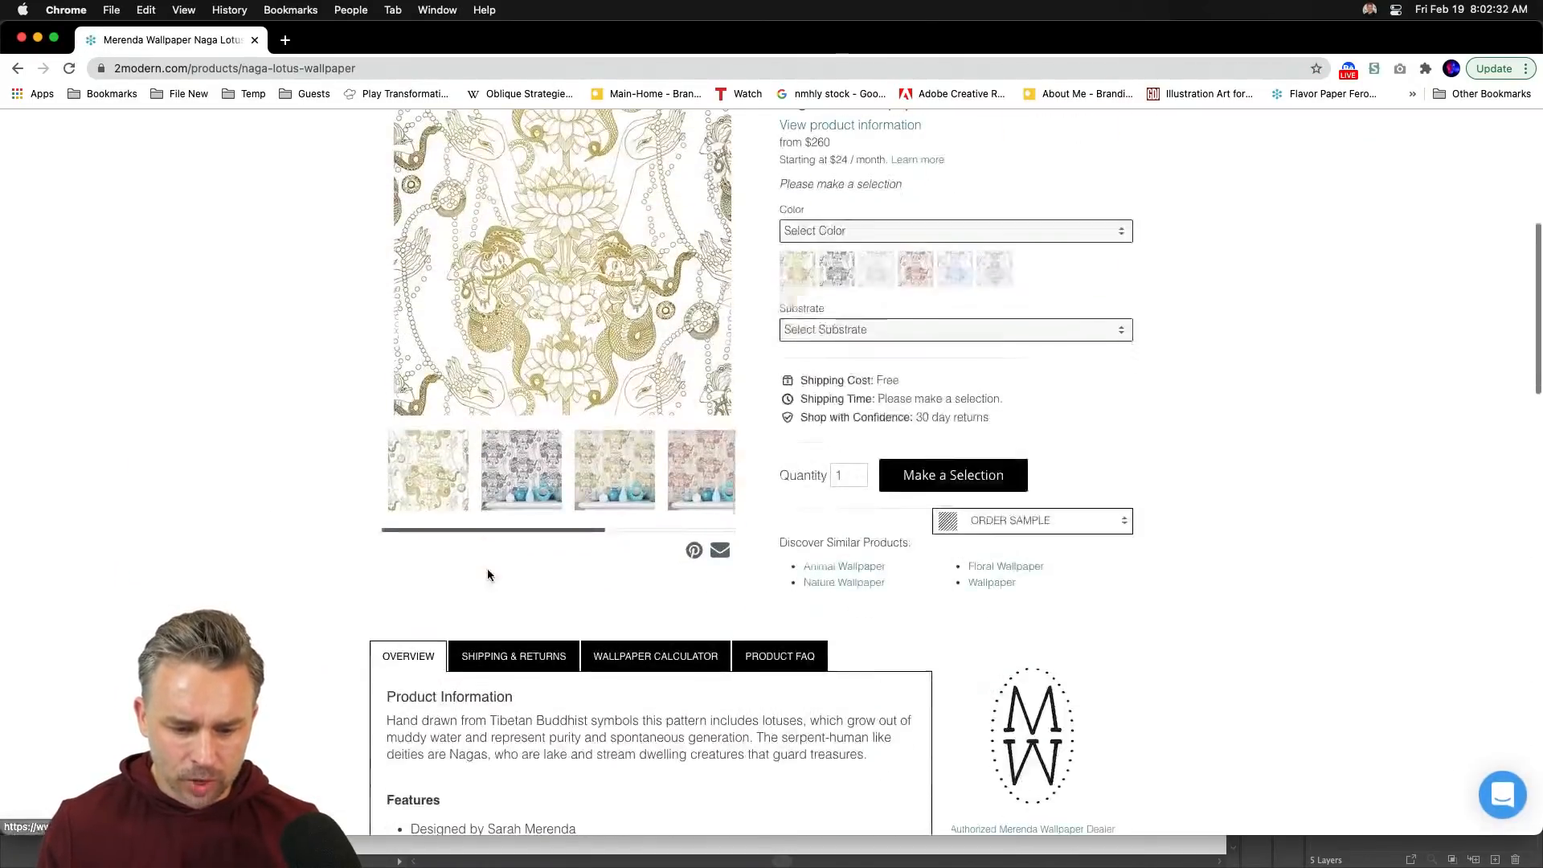
scroll(426, 338, up, 3)
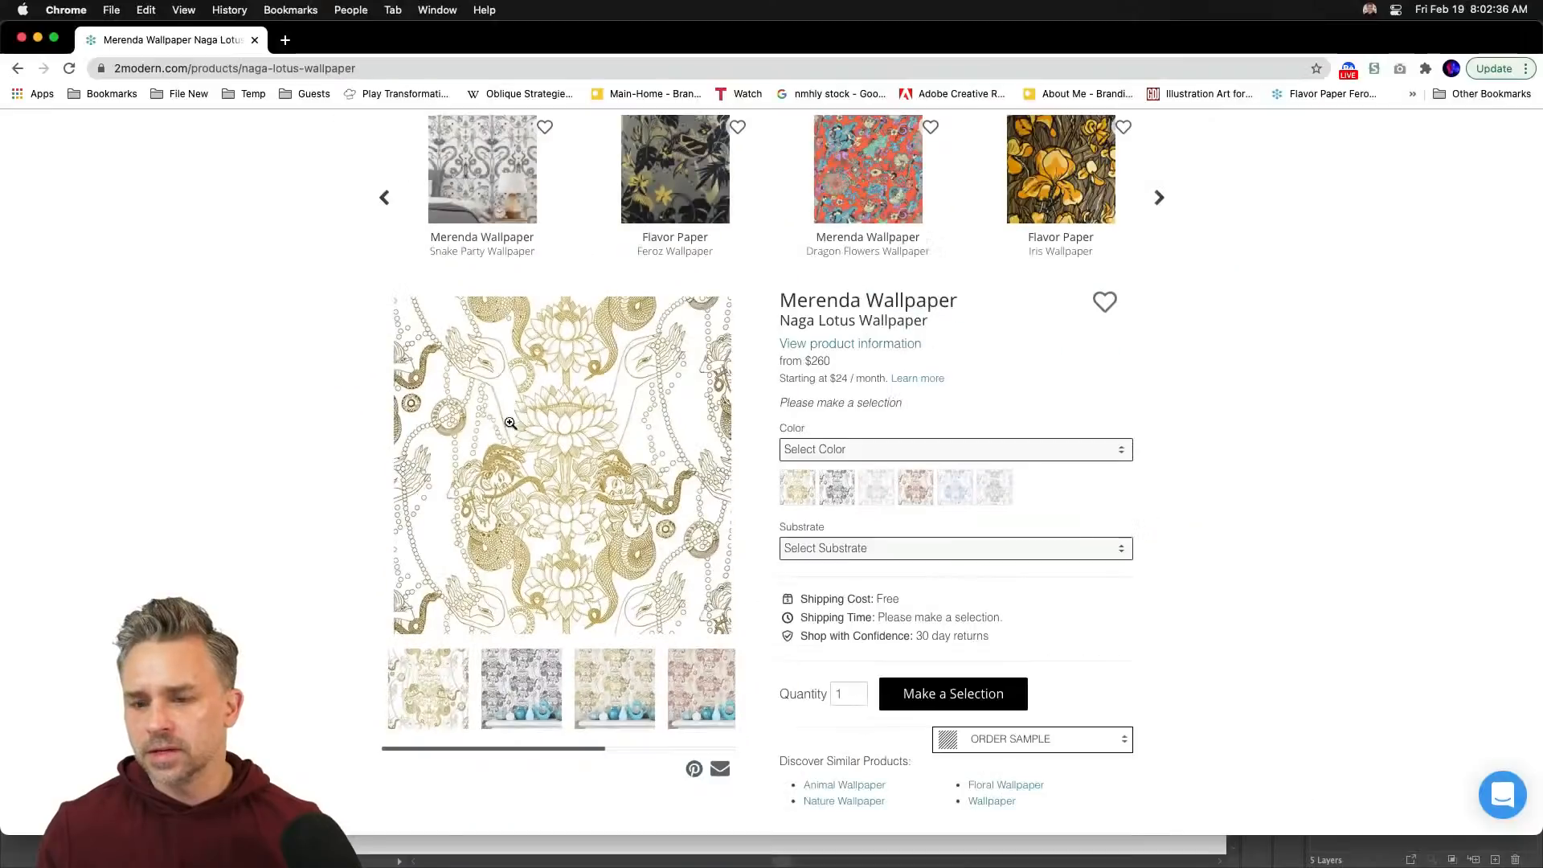
scroll(419, 154, up, 3)
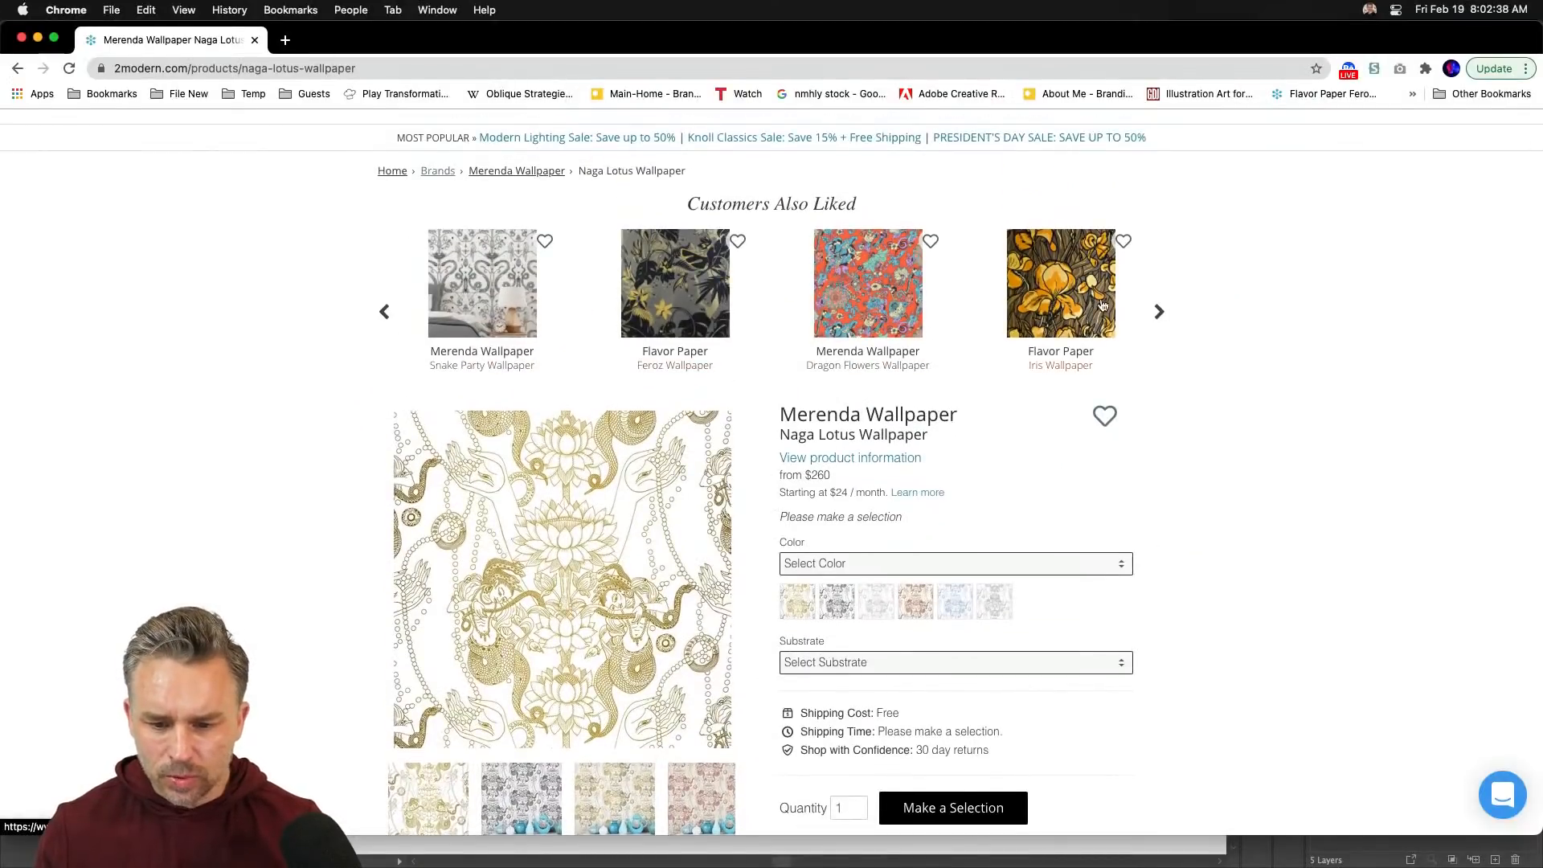
- Show more recommended wallpapers and open the Yoga Toile Wallpaper page
click(1155, 314)
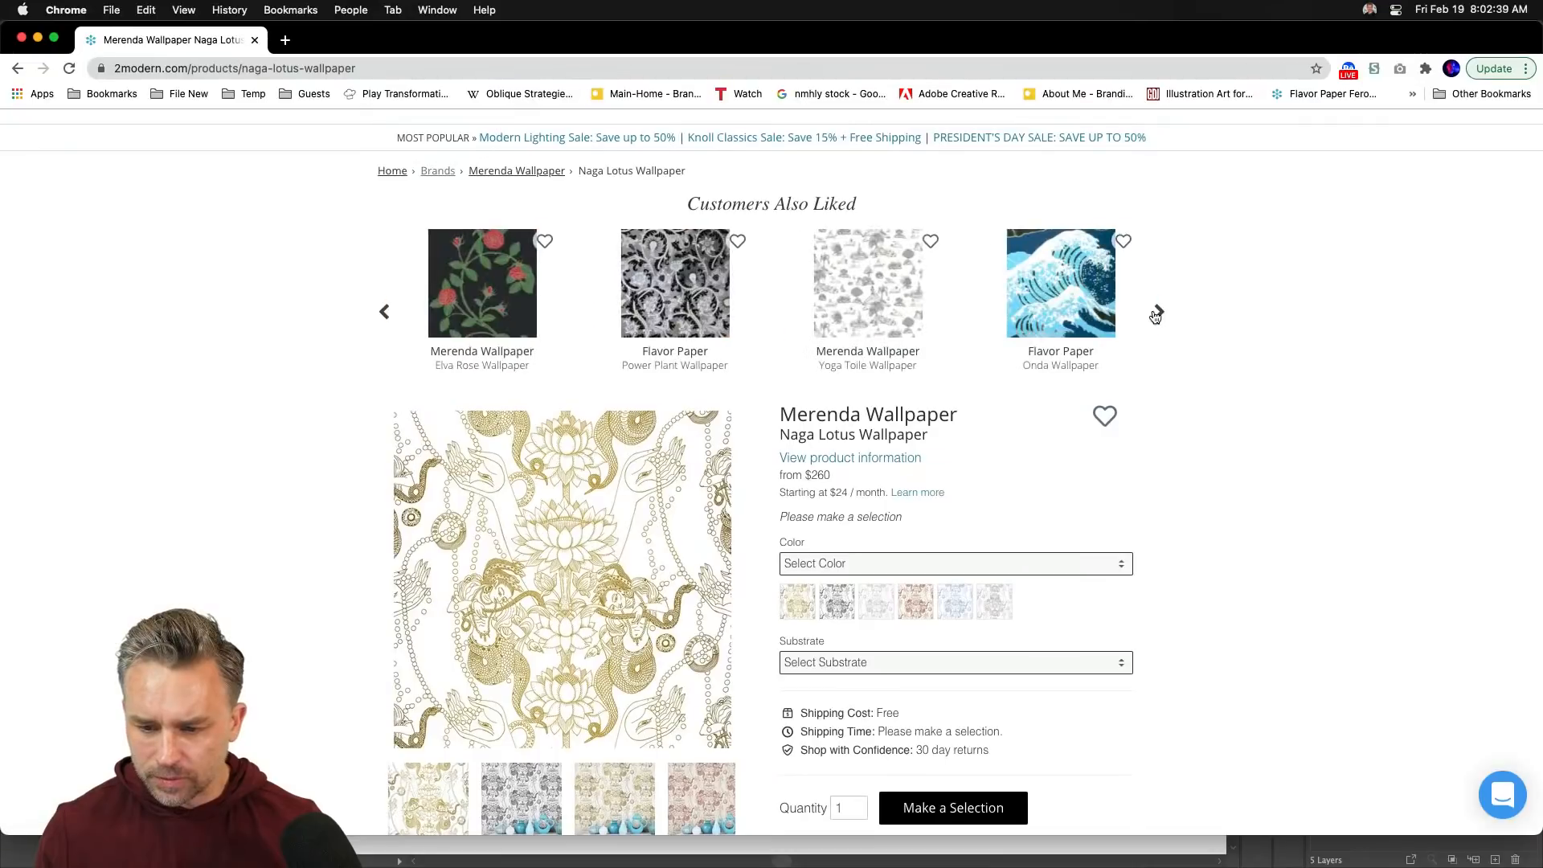
click(855, 295)
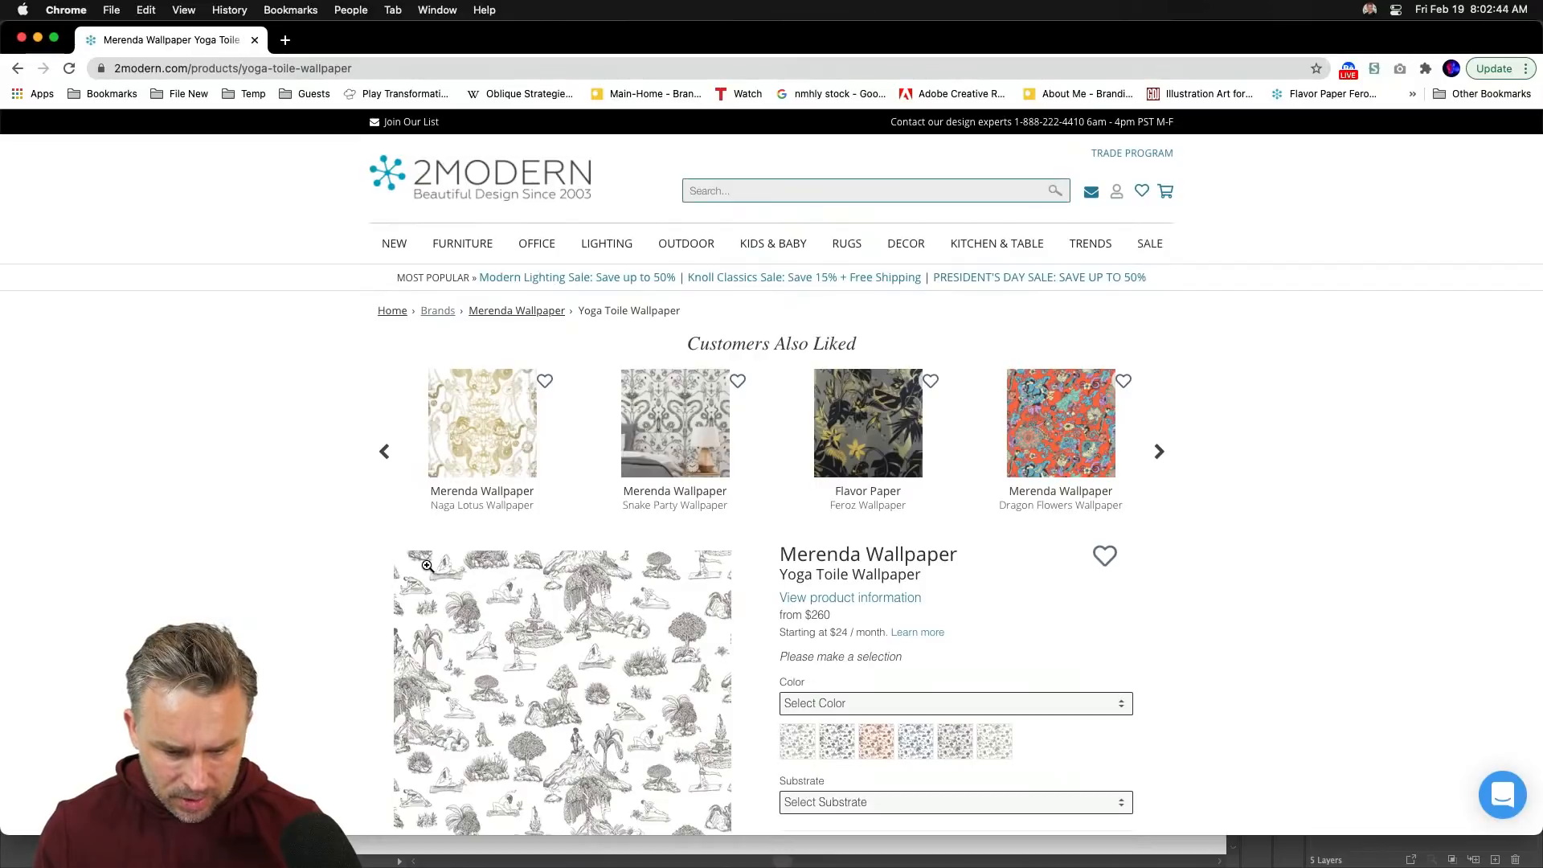
scroll(1155, 482, down, 1)
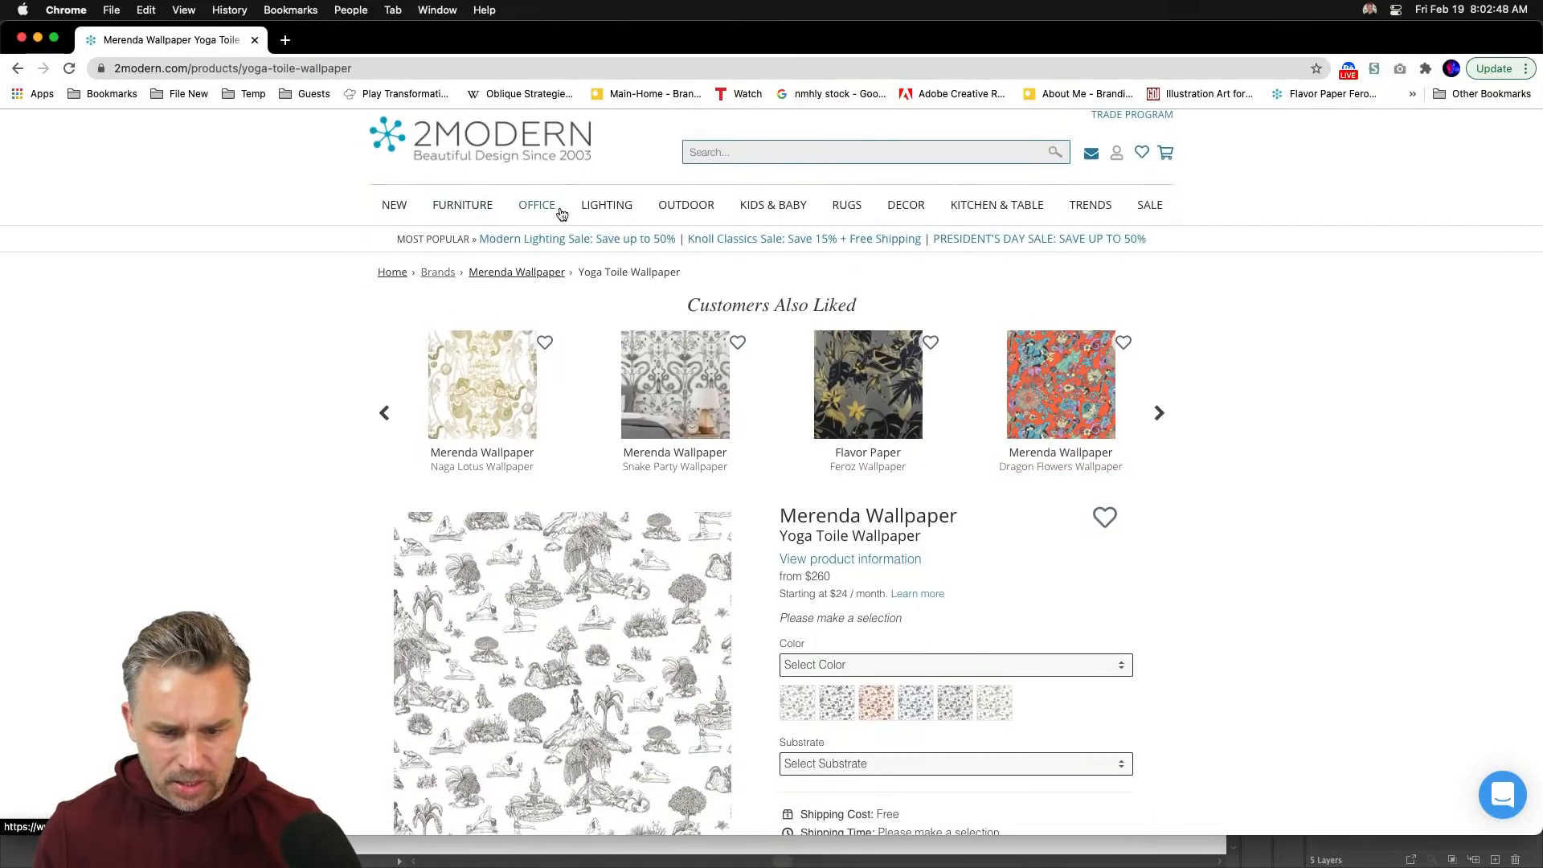
- Go to Decor > Wallpaper and browse the Modern Wallpaper collection listing
mouse_move(601, 210)
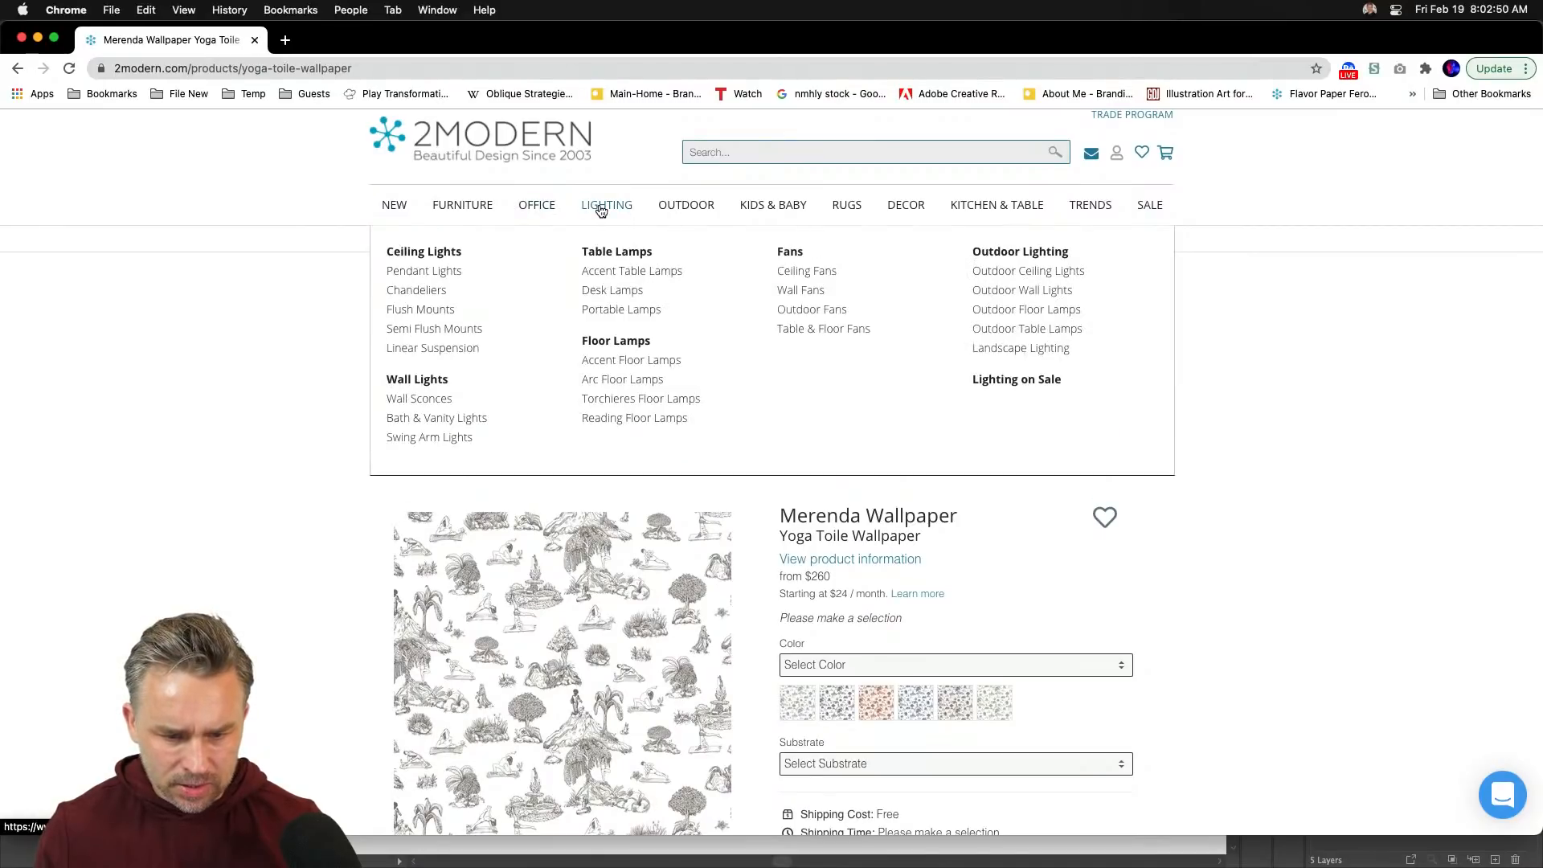
mouse_move(660, 211)
mouse_move(918, 214)
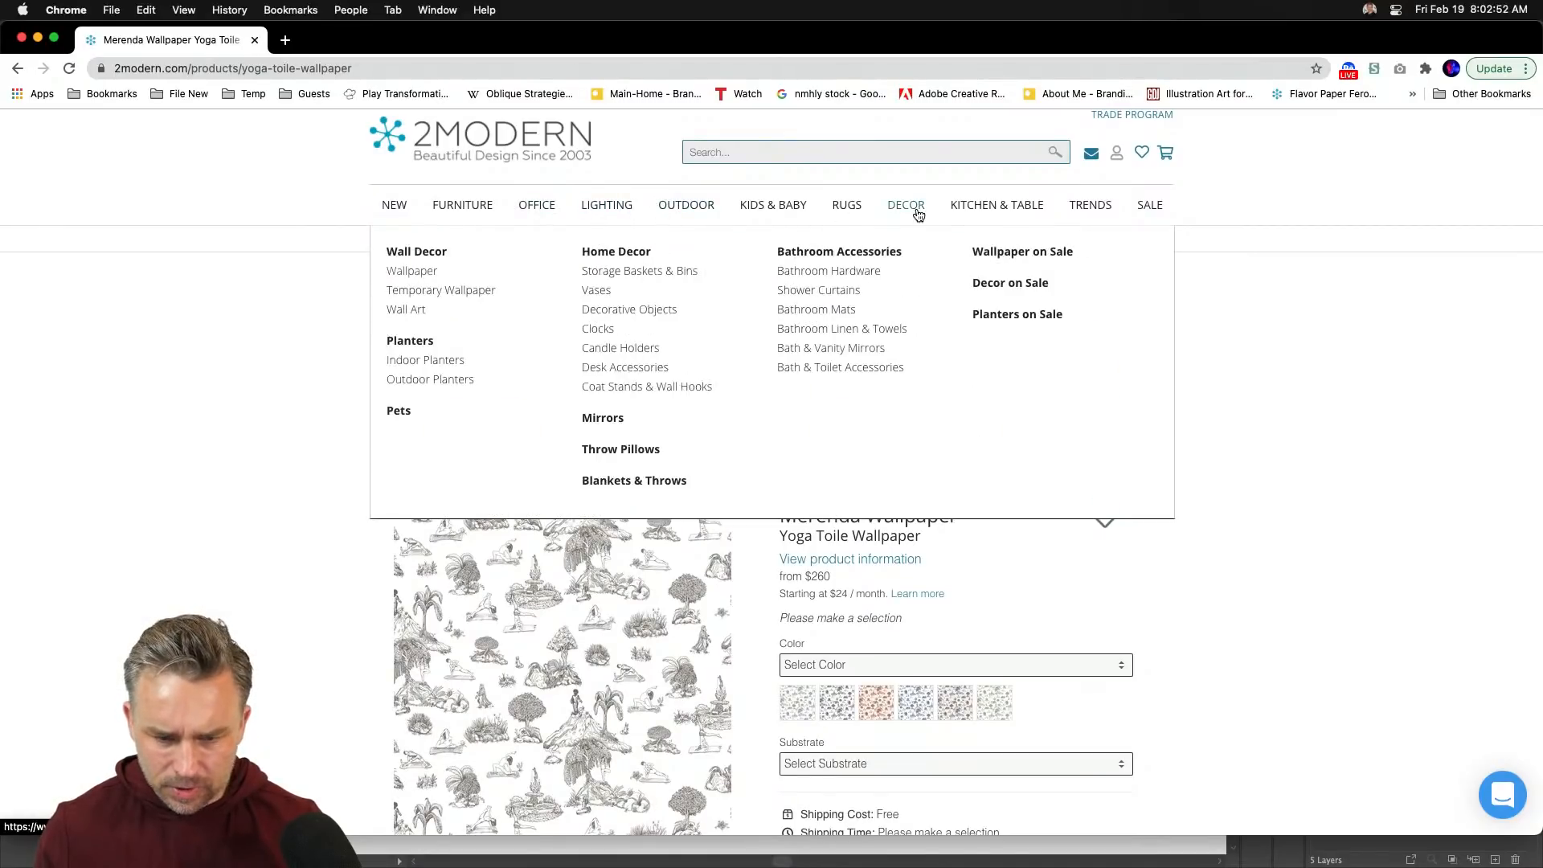
click(406, 273)
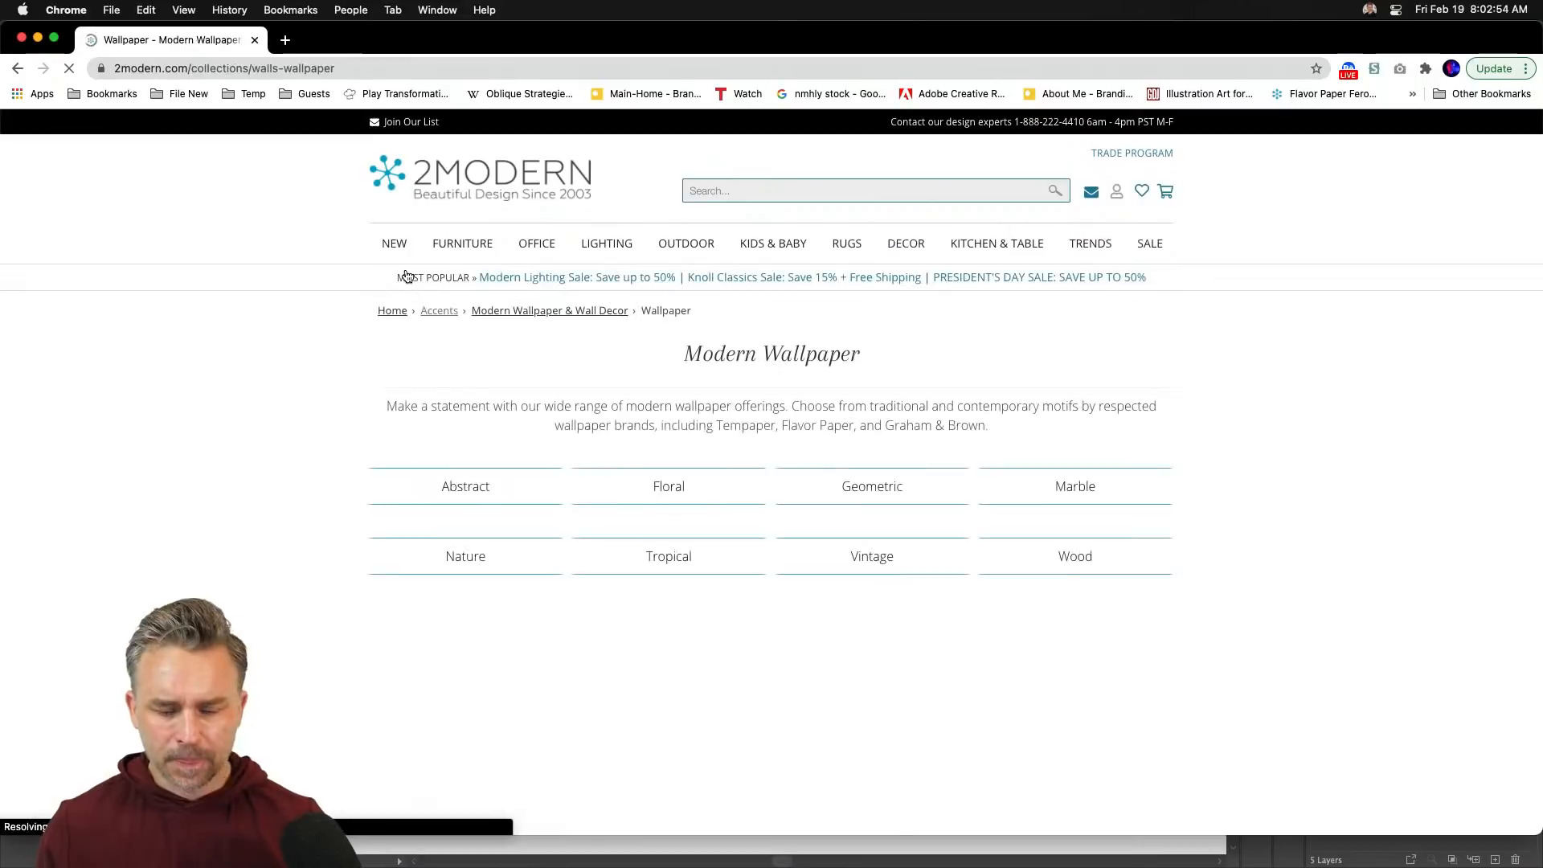
scroll(239, 441, down, 2)
scroll(238, 448, down, 5)
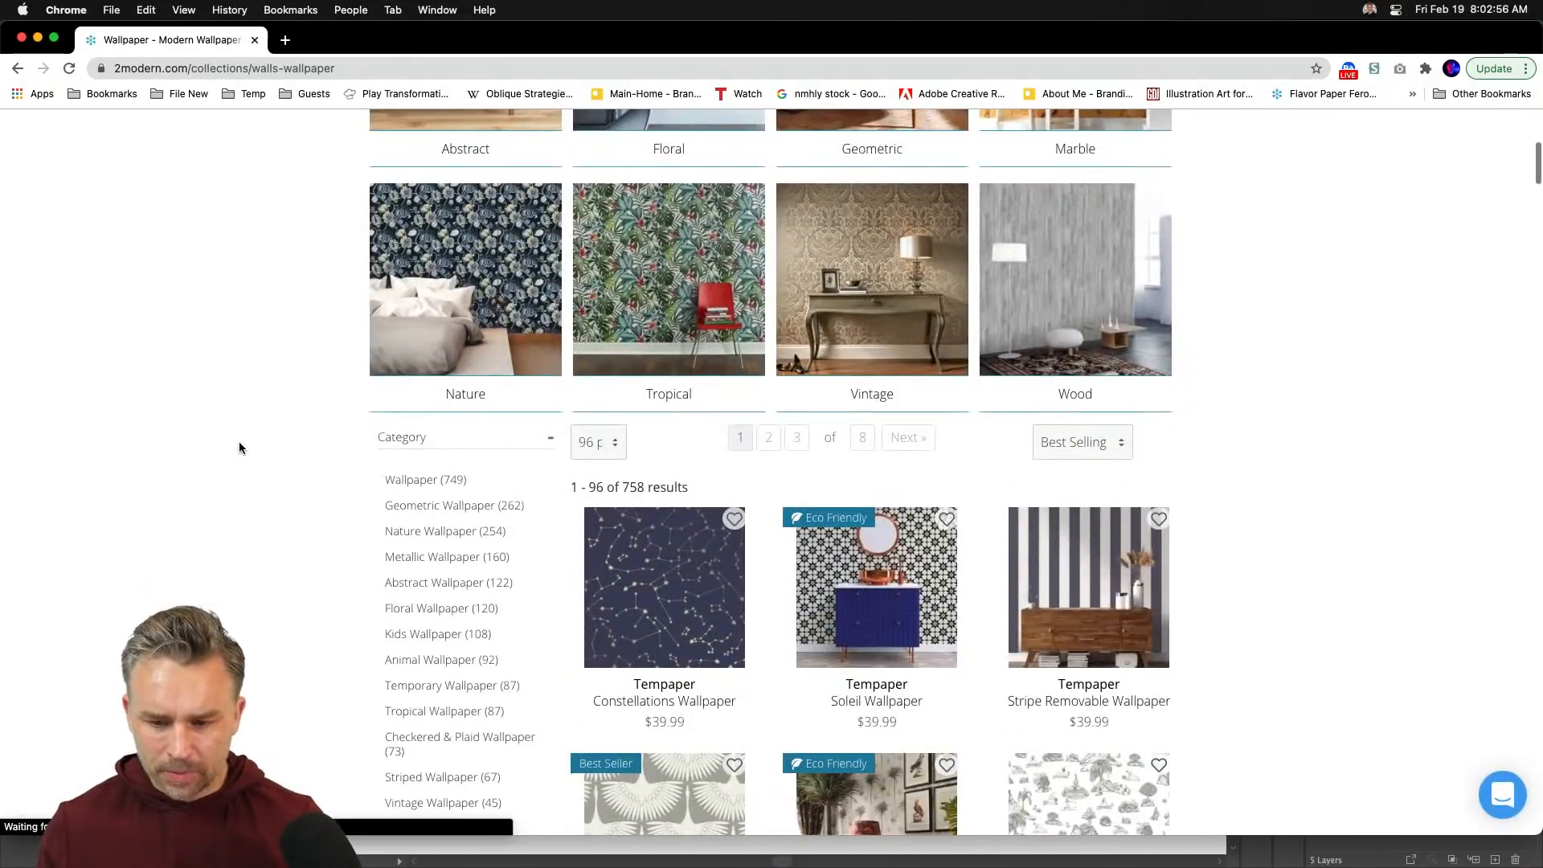
scroll(238, 447, down, 4)
scroll(239, 447, down, 6)
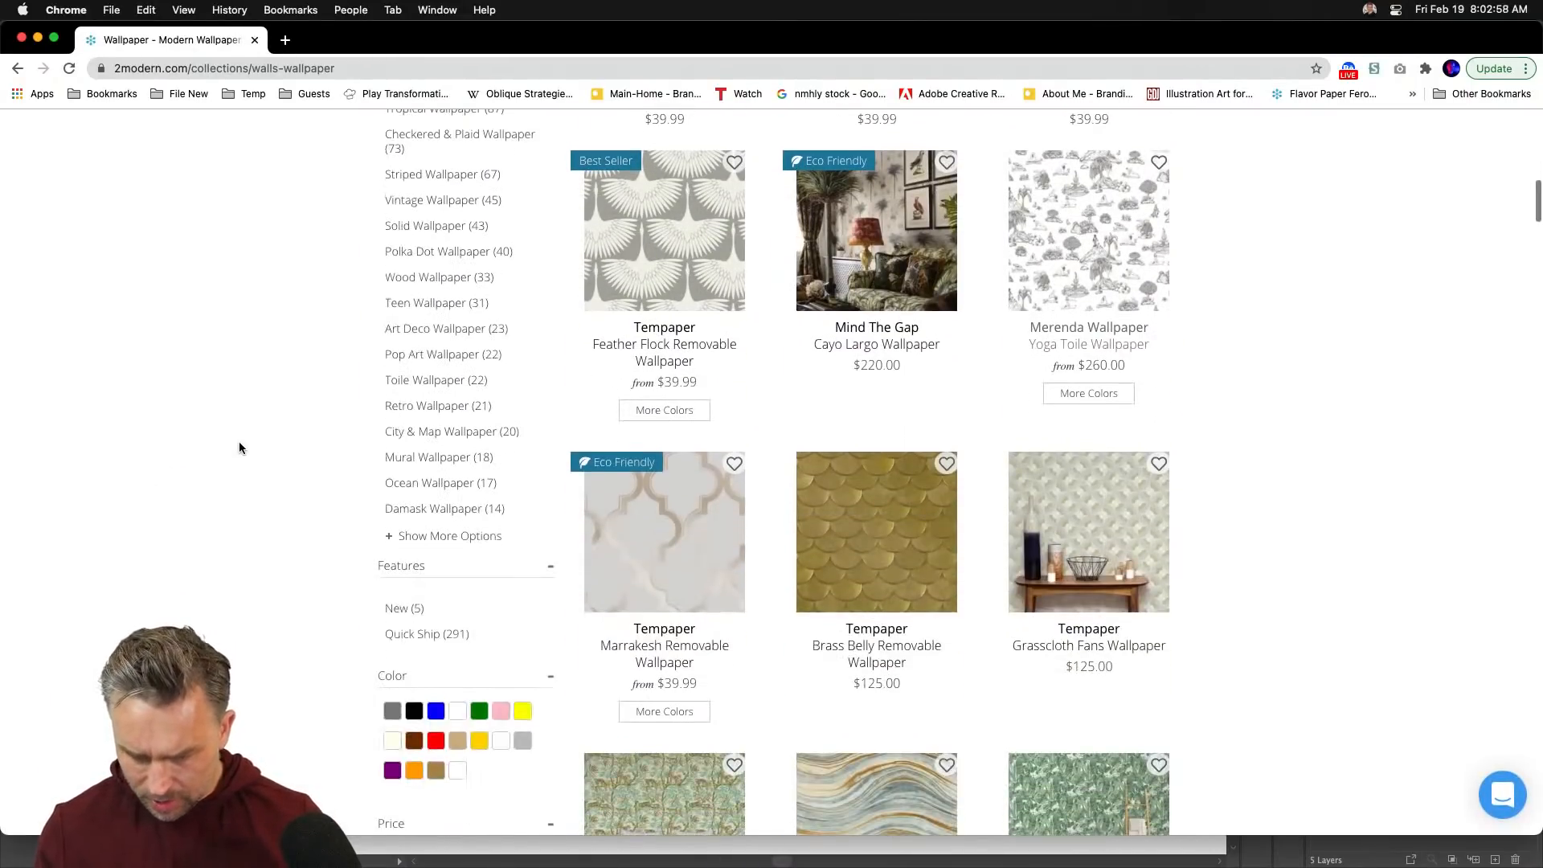
scroll(239, 447, up, 3)
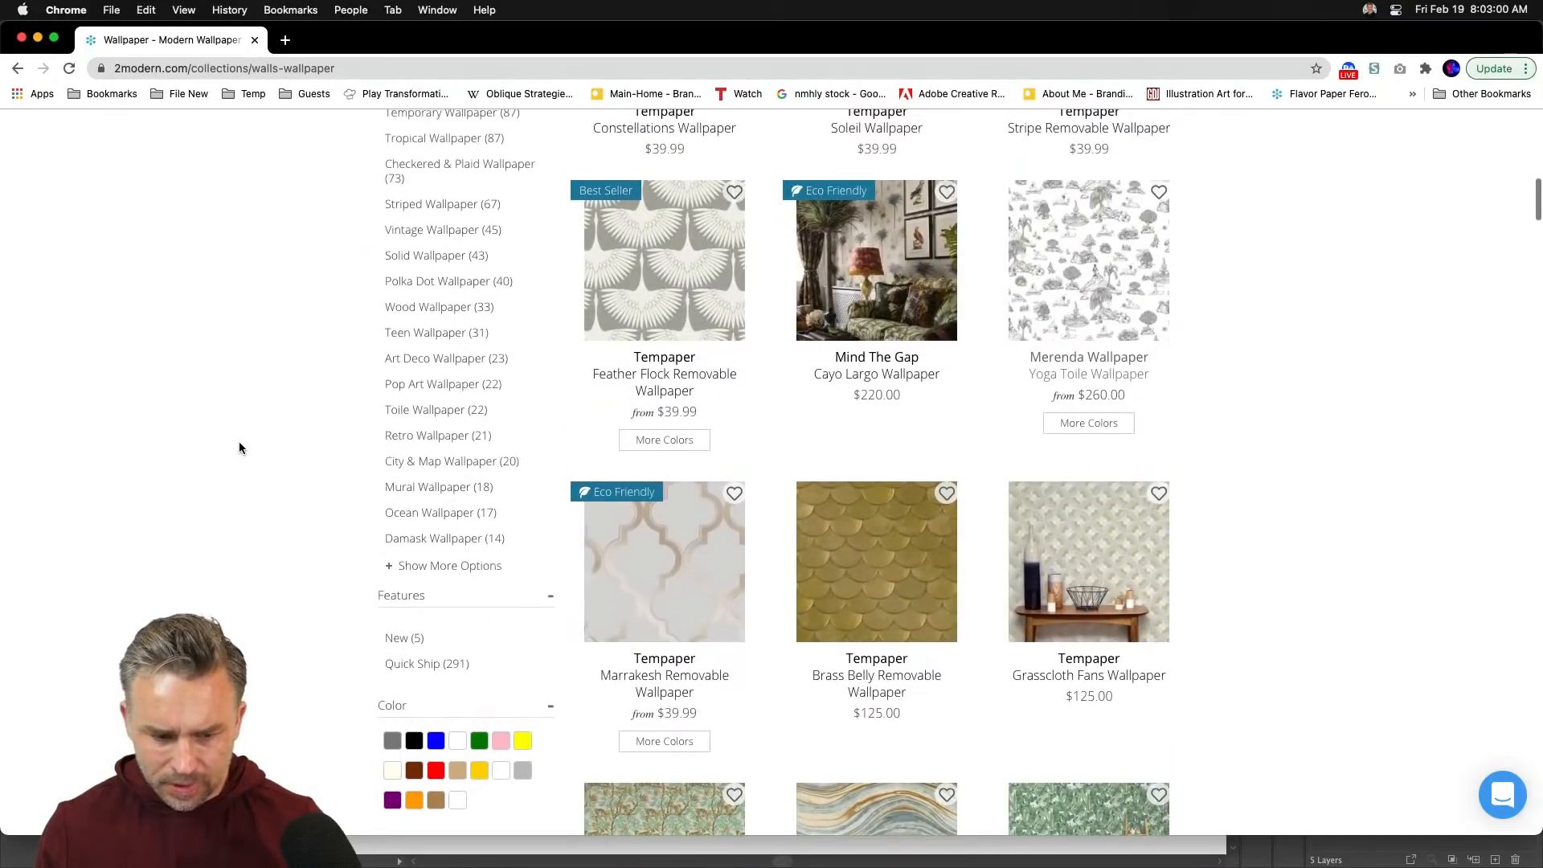
scroll(239, 448, up, 12)
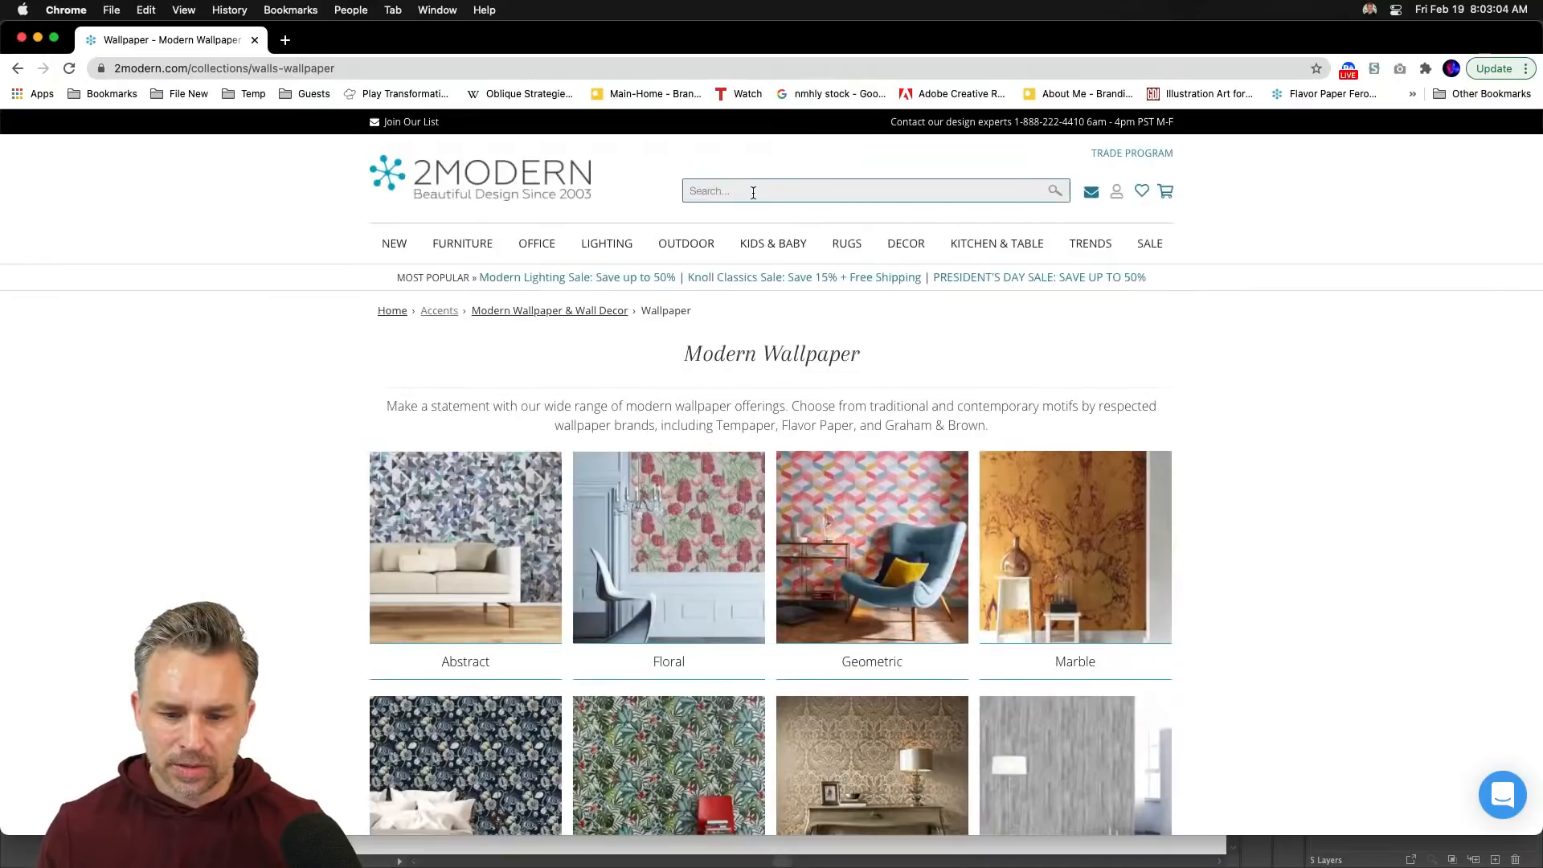
- Search Google for 'brooklyn wallpaper' and view the Flavor Paper Brooklyn Toile room photo
click(285, 40)
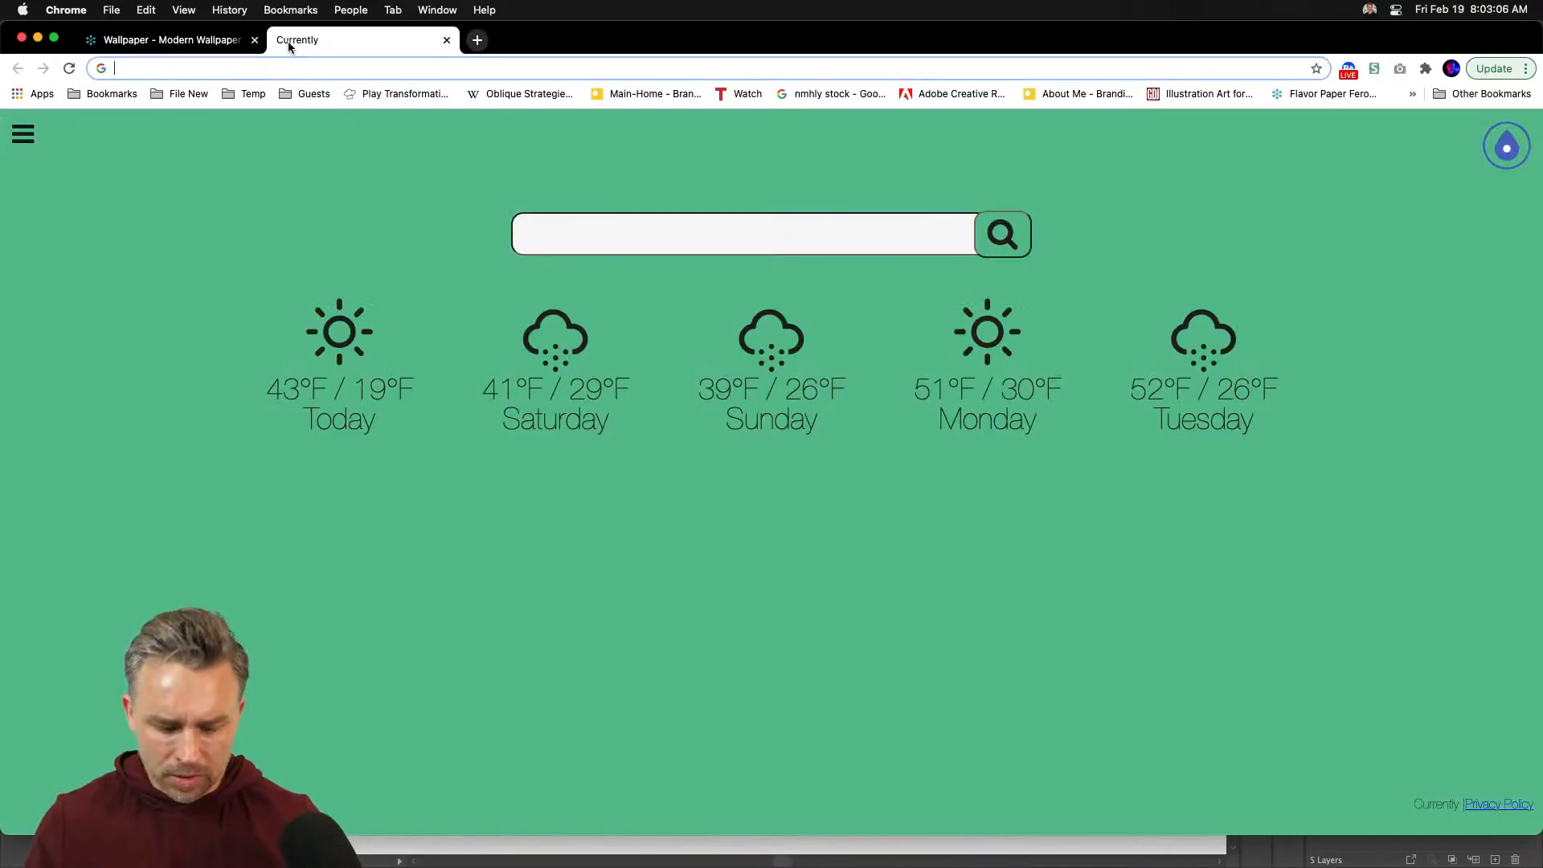
text(brookly)
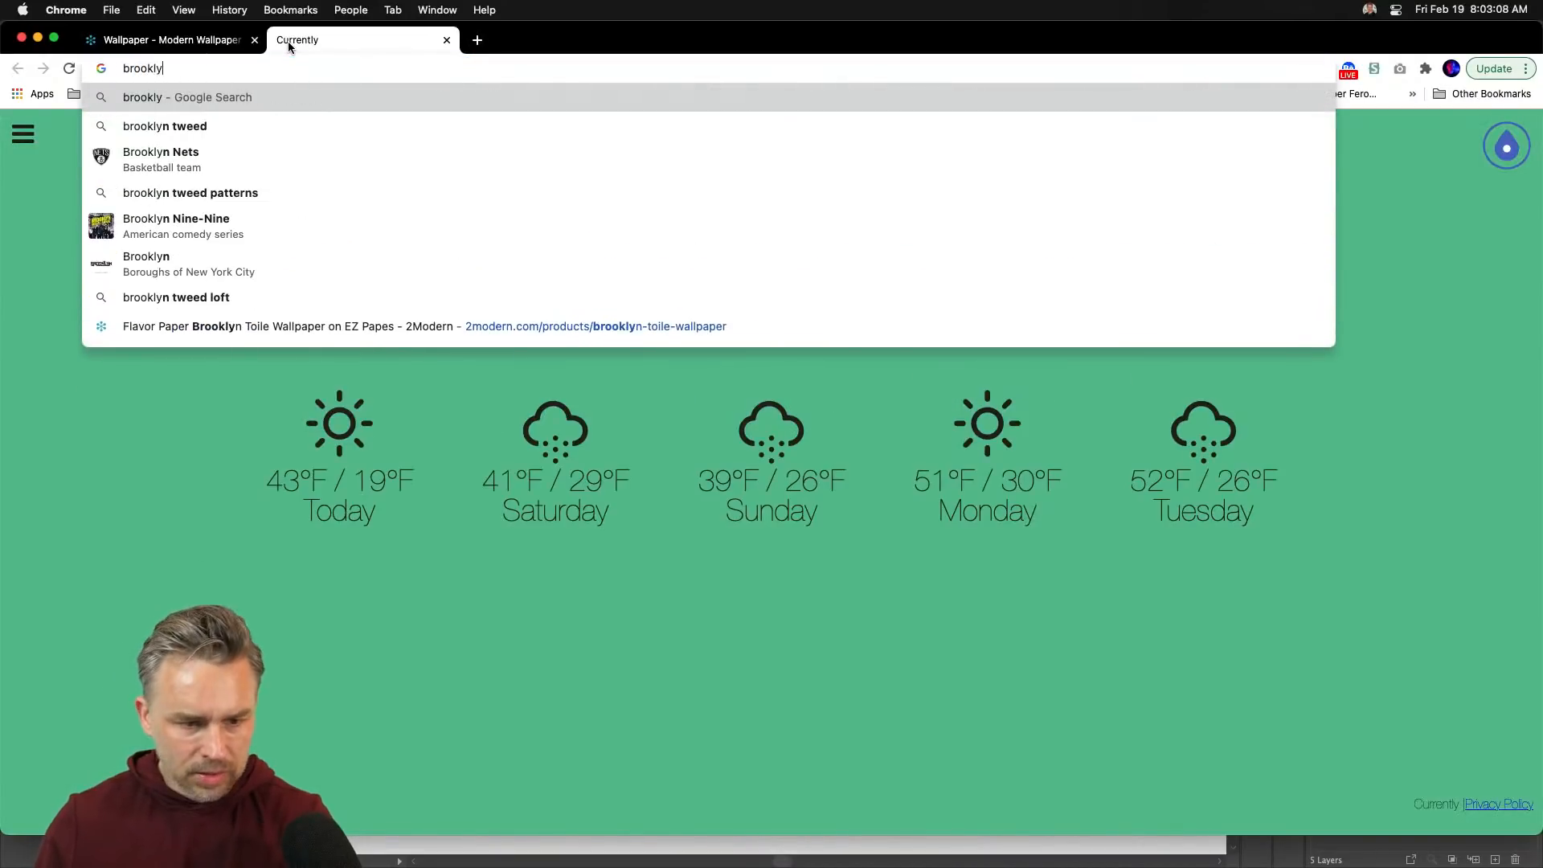
text(n wallpaper)
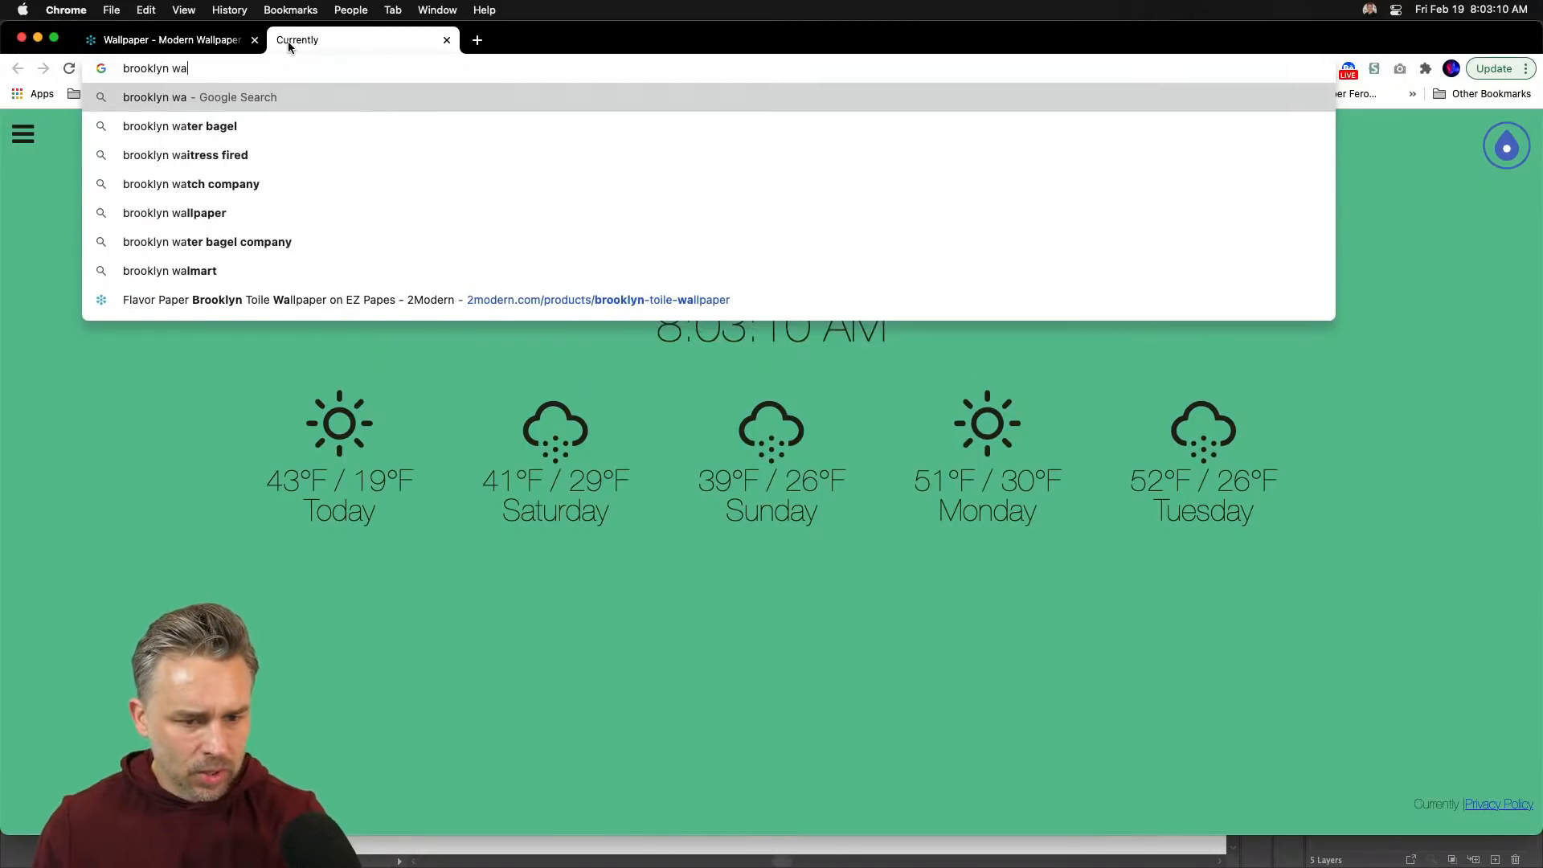
key(Return)
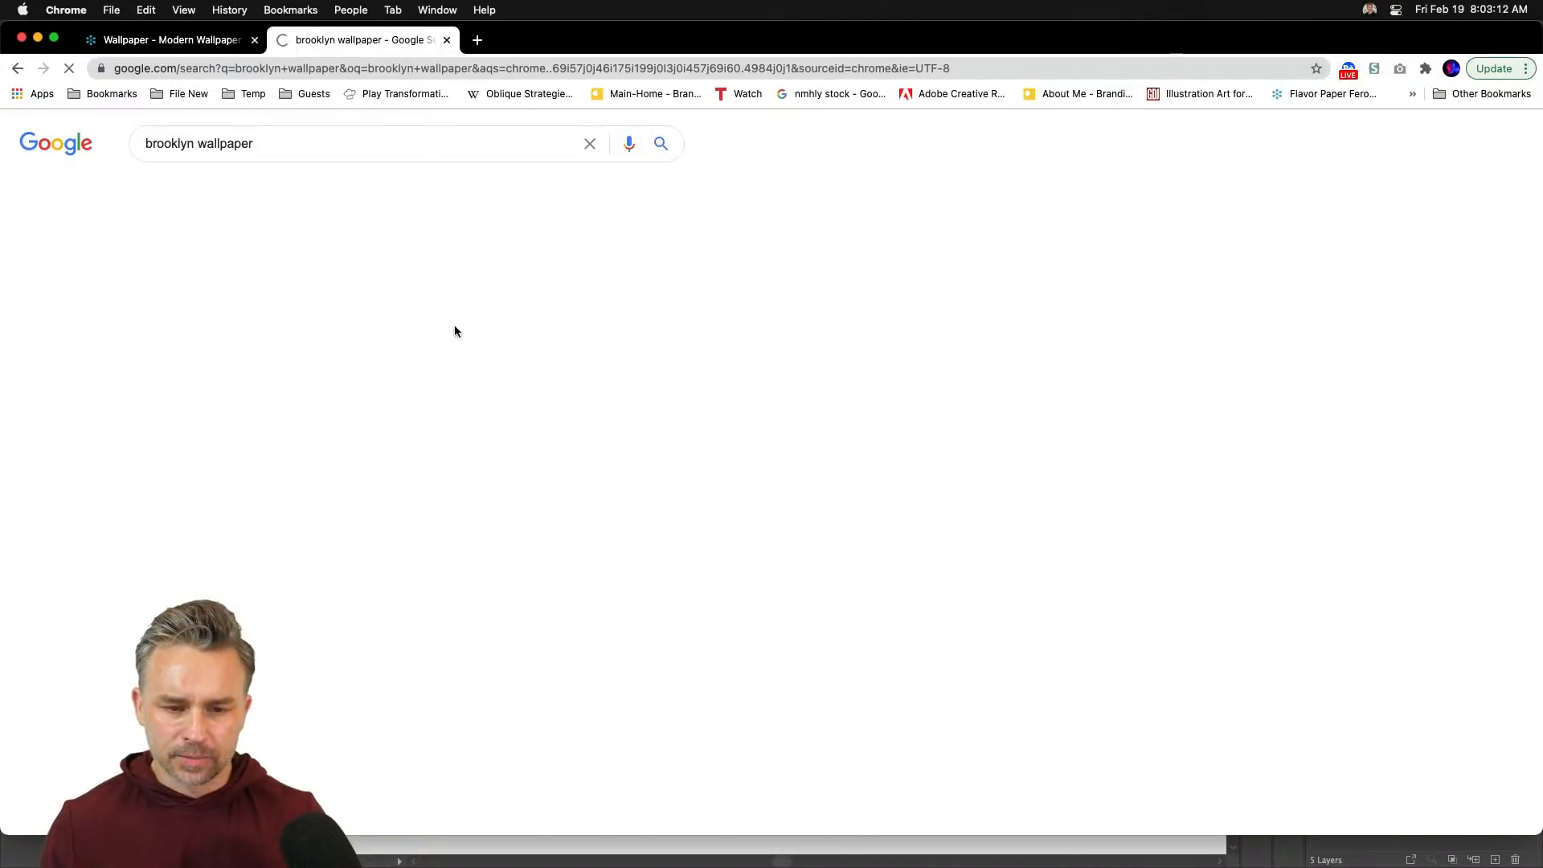
click(277, 283)
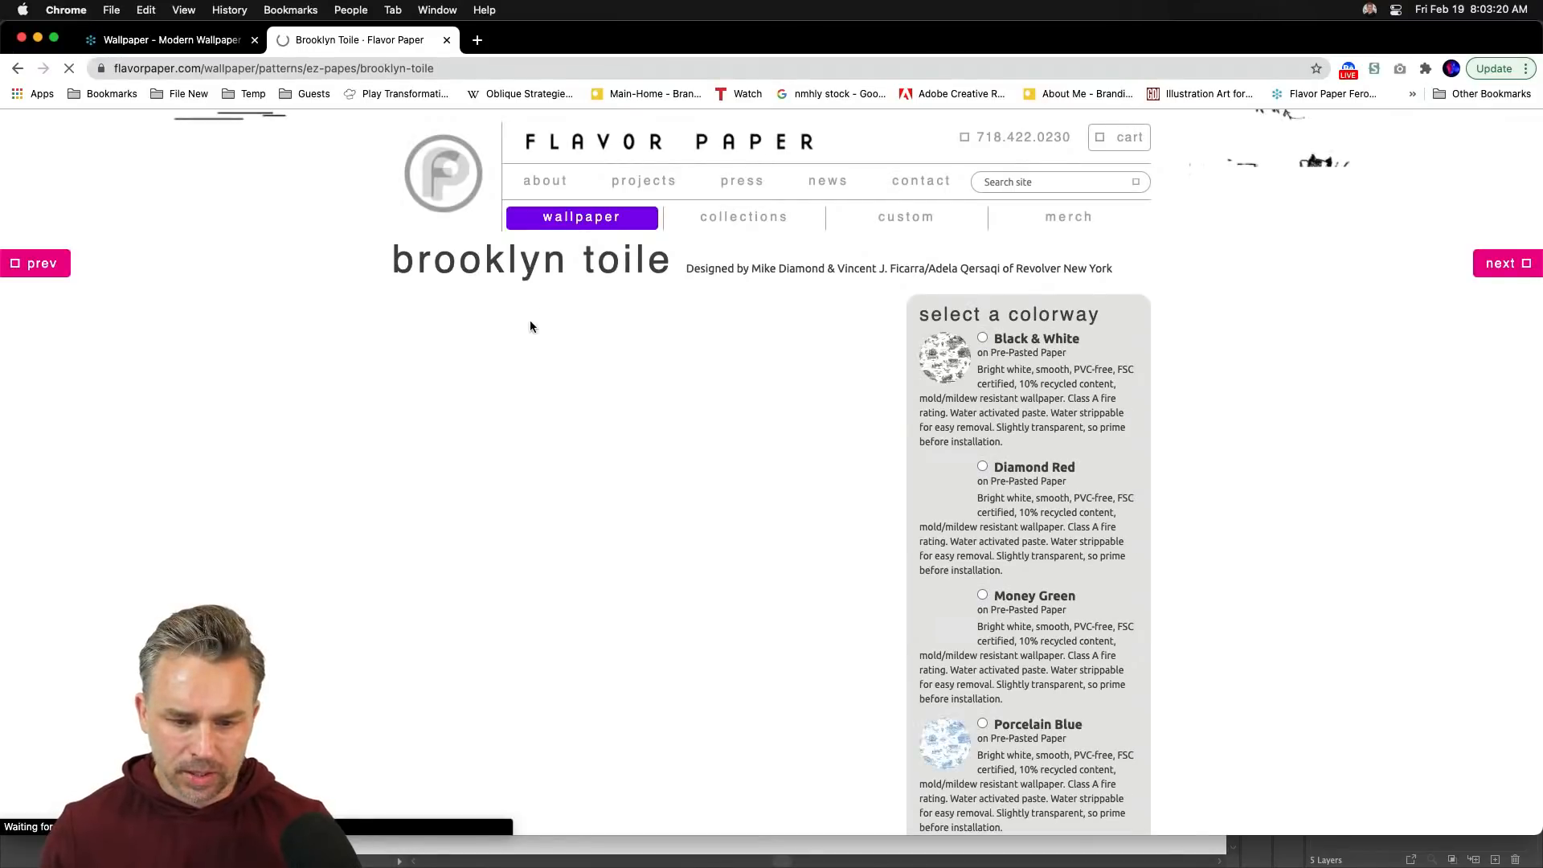
scroll(372, 647, down, 2)
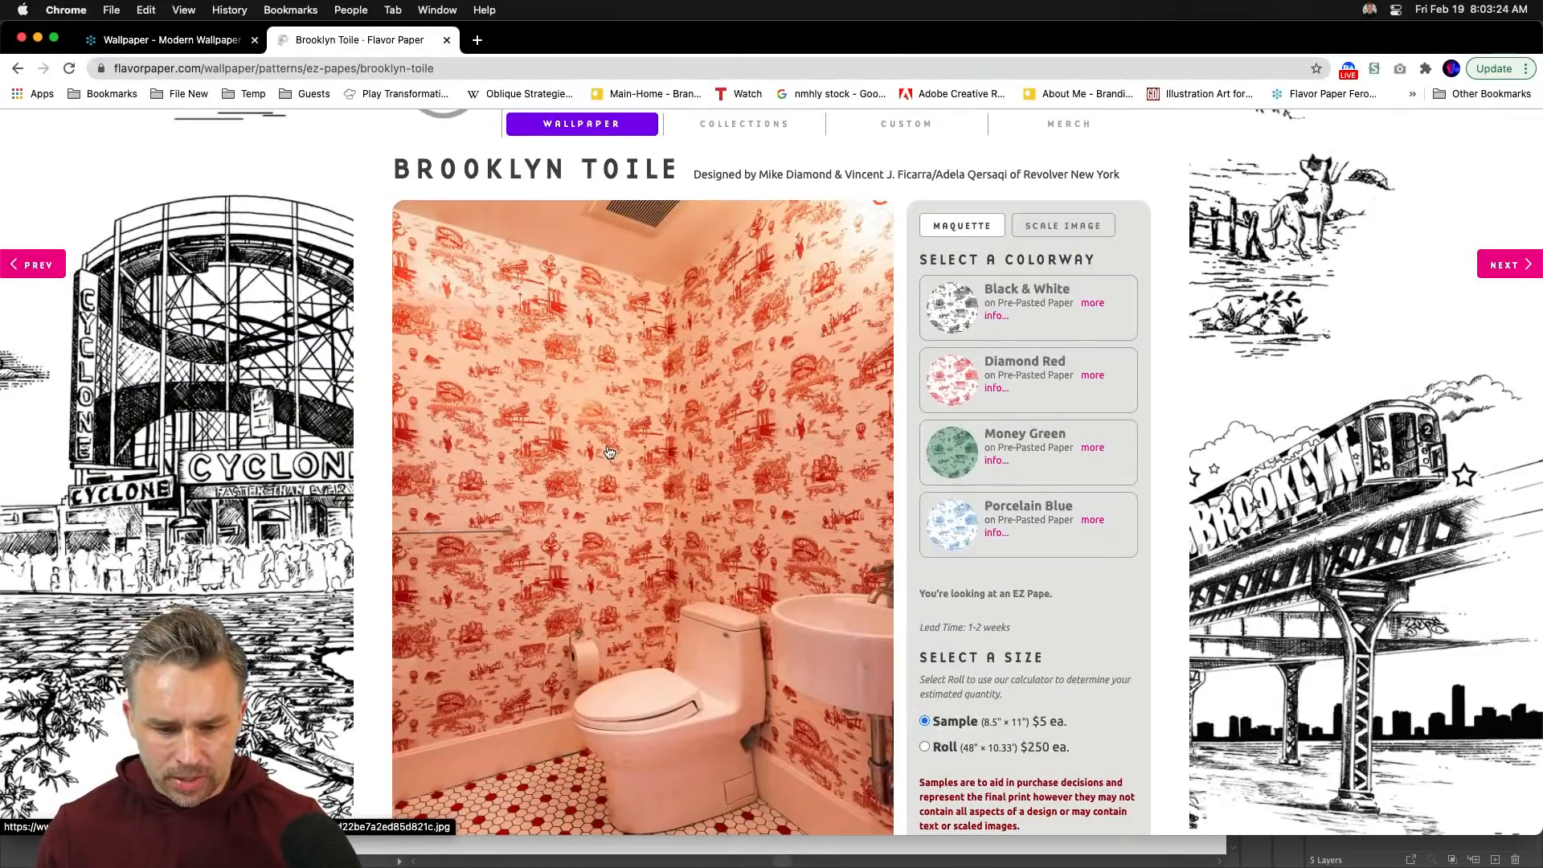
click(609, 452)
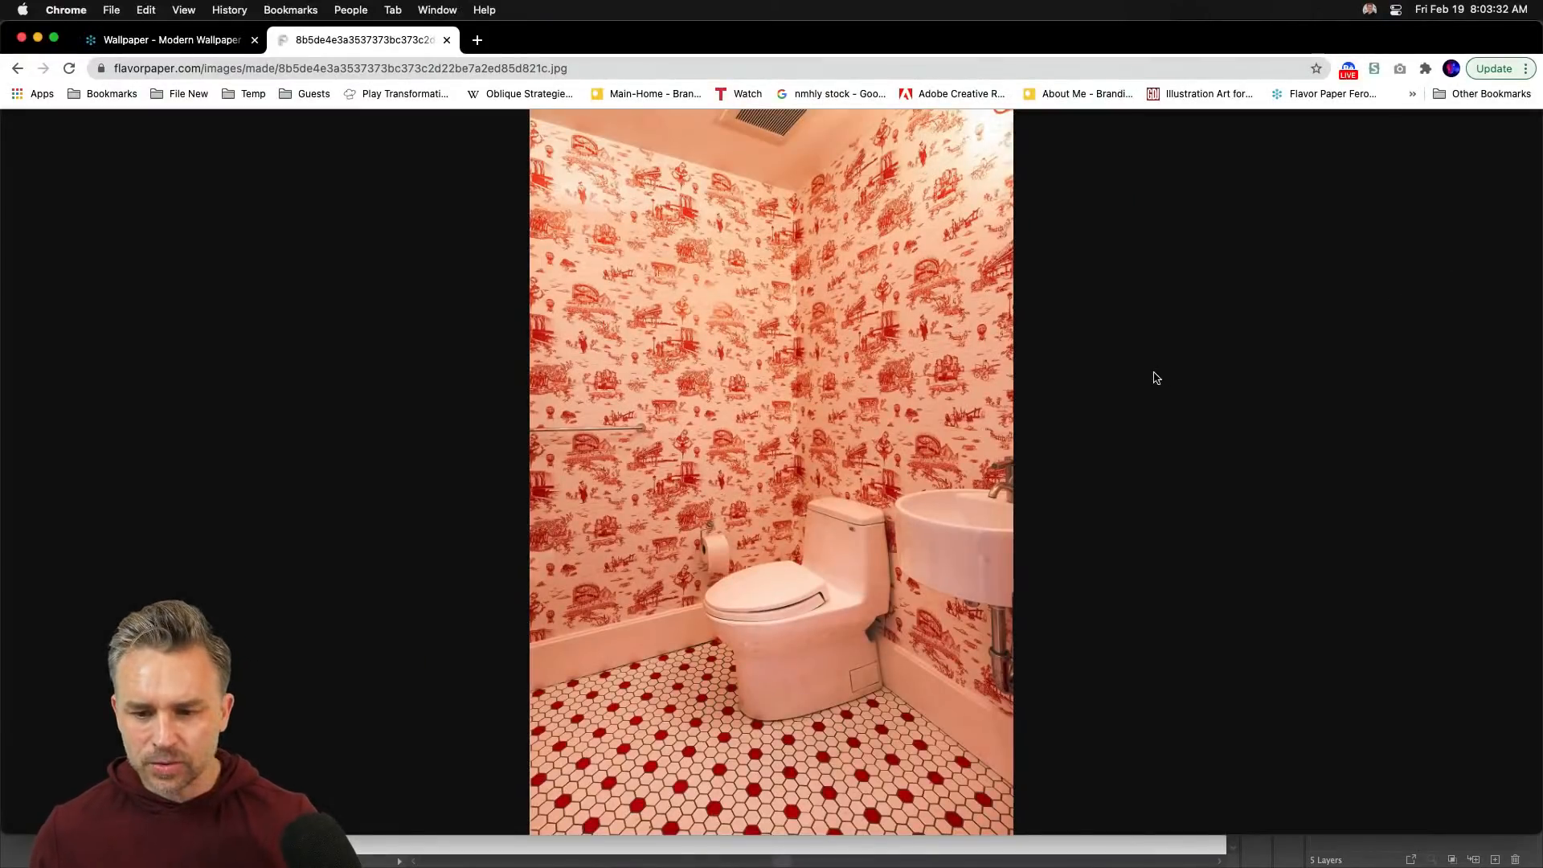
- Return to the 2Modern tab, then minimize Chrome to bring Illustrator's Jasmine Wallpaper document forward
click(151, 35)
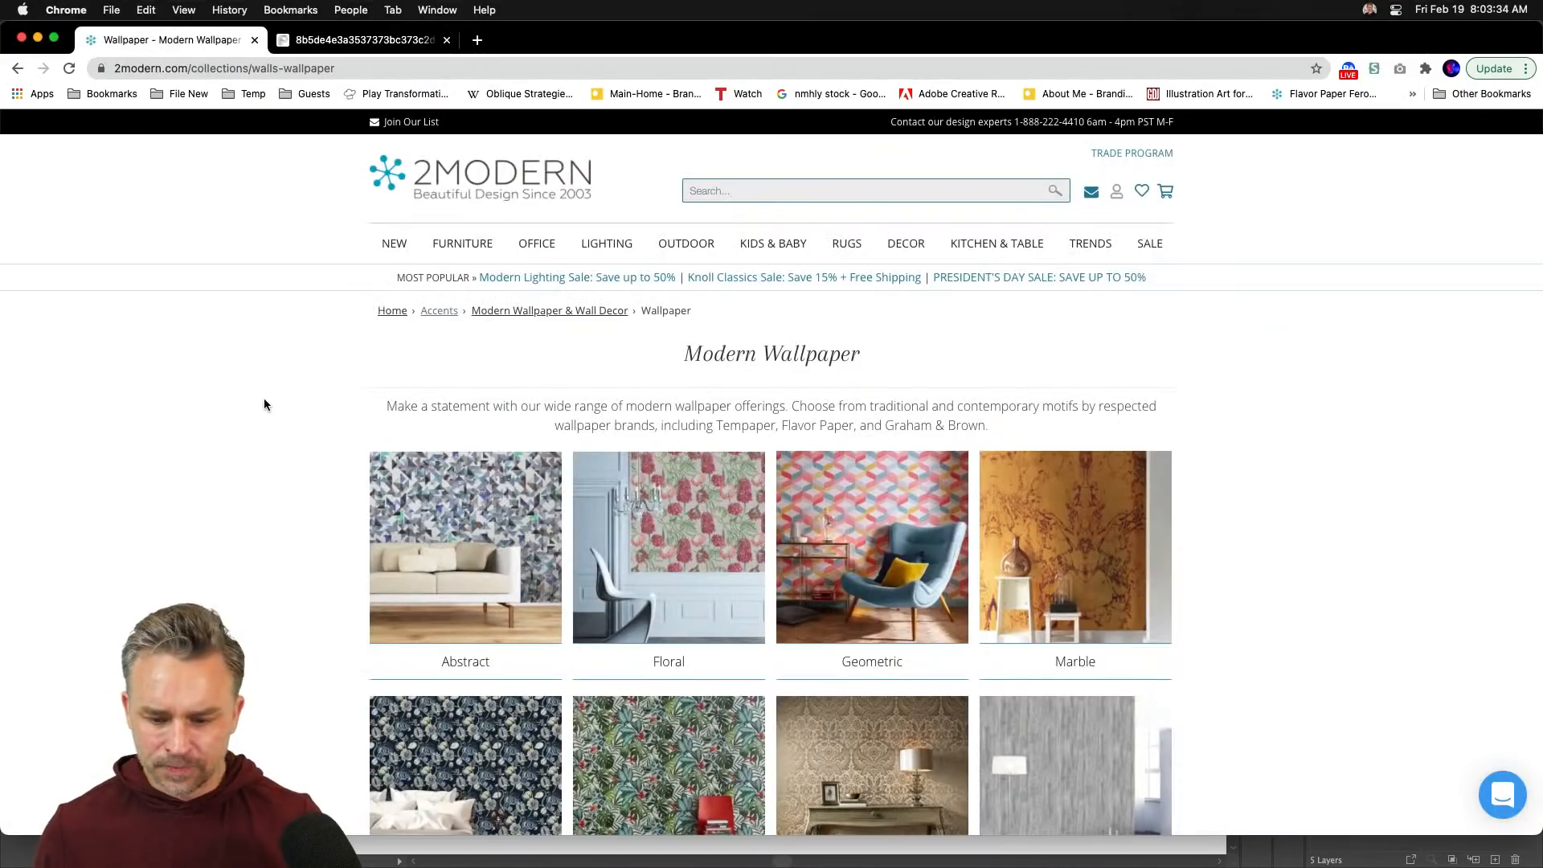
scroll(262, 397, down, 8)
scroll(262, 404, down, 5)
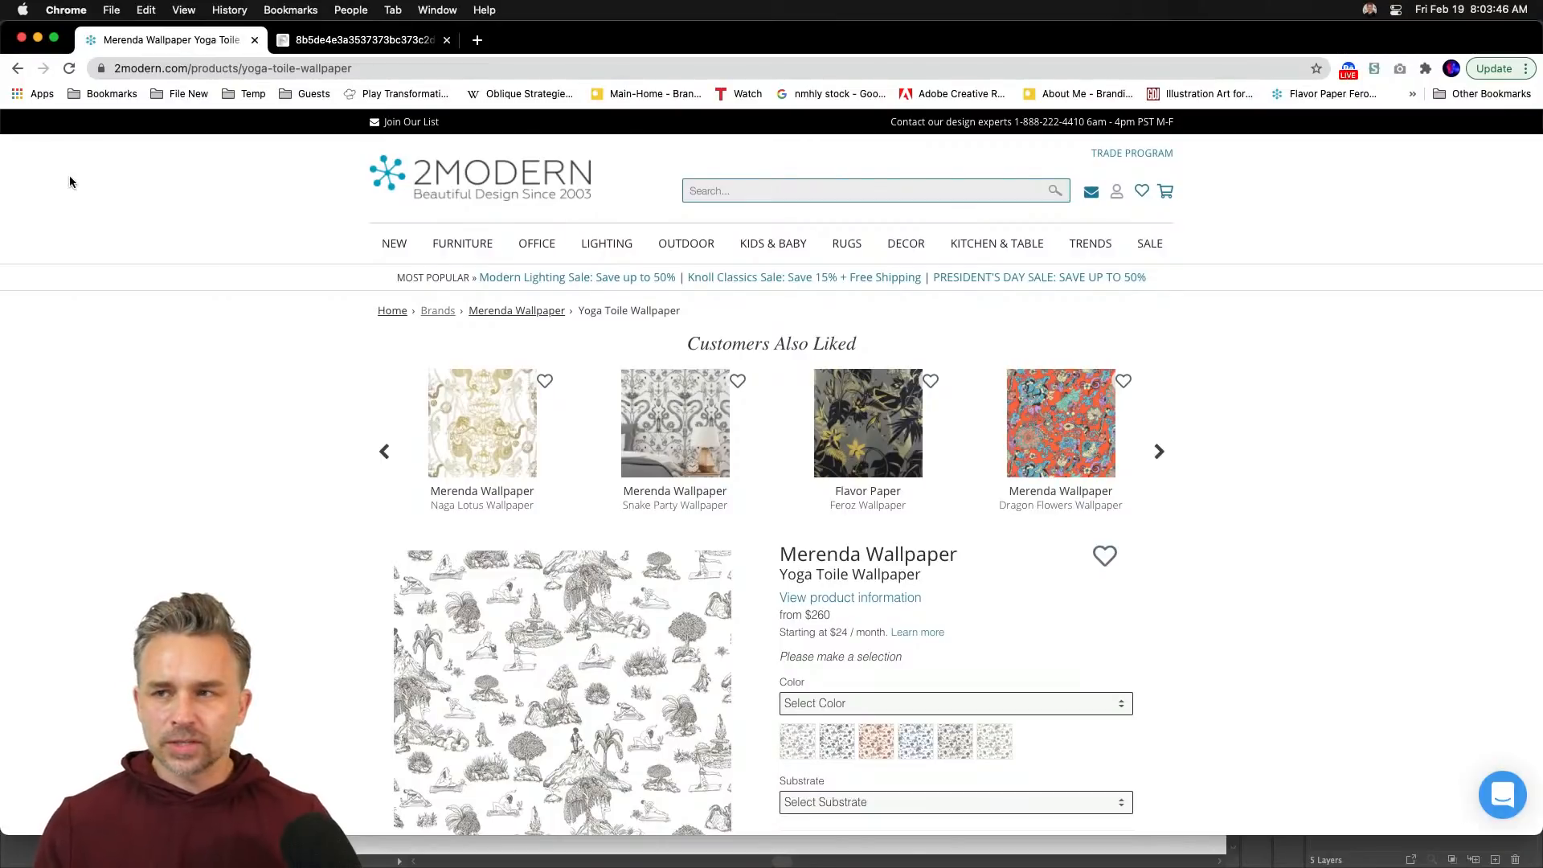
click(38, 37)
click(251, 216)
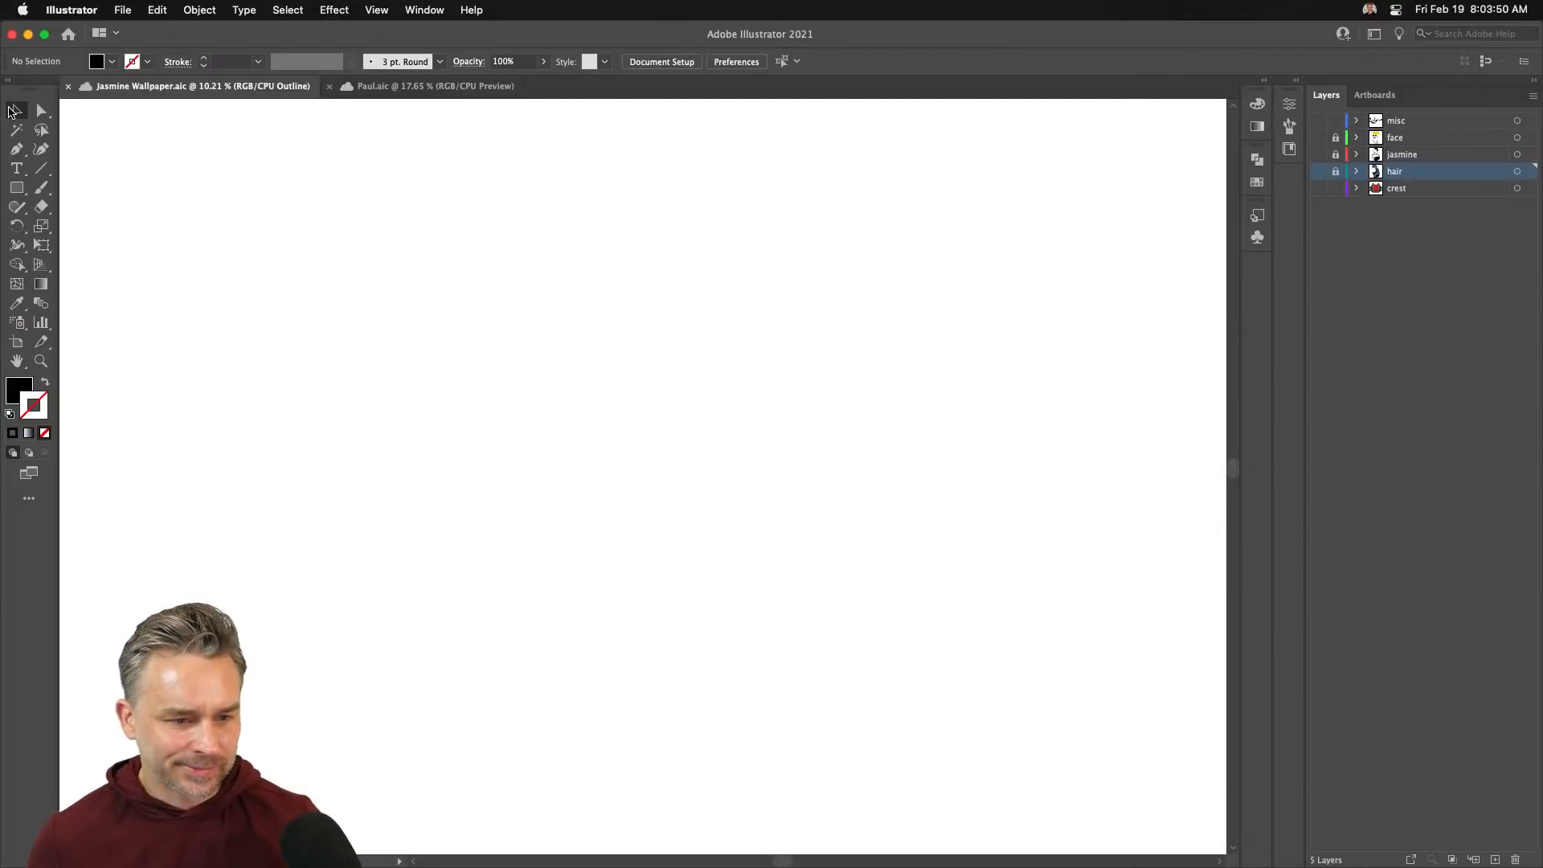
- Add a new layer above crest and draw a black square on the artboard
click(1414, 188)
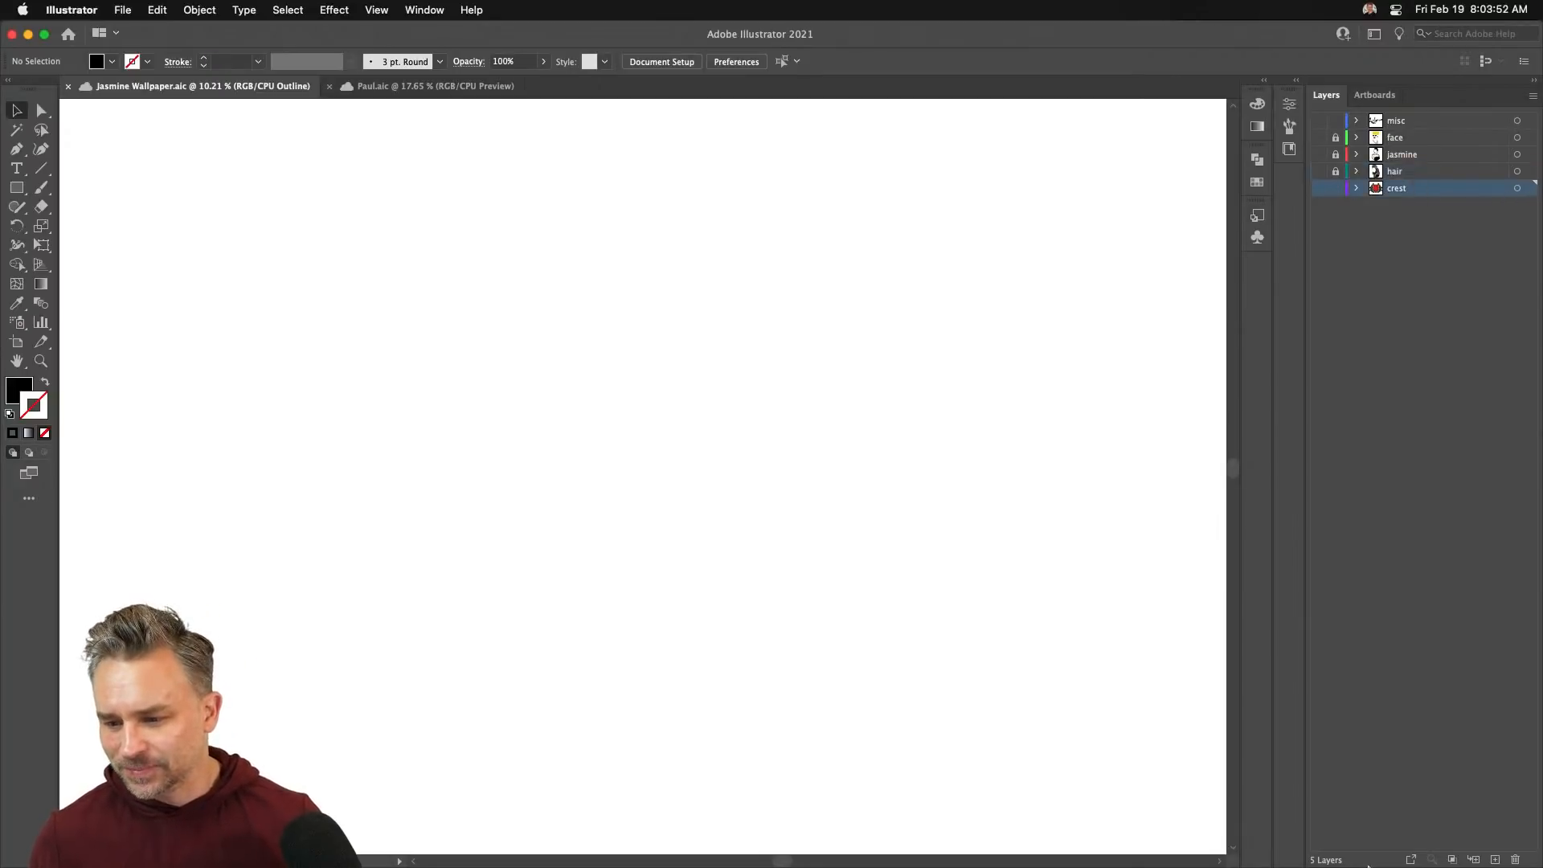
click(1496, 859)
key(ctrl+y)
key(m)
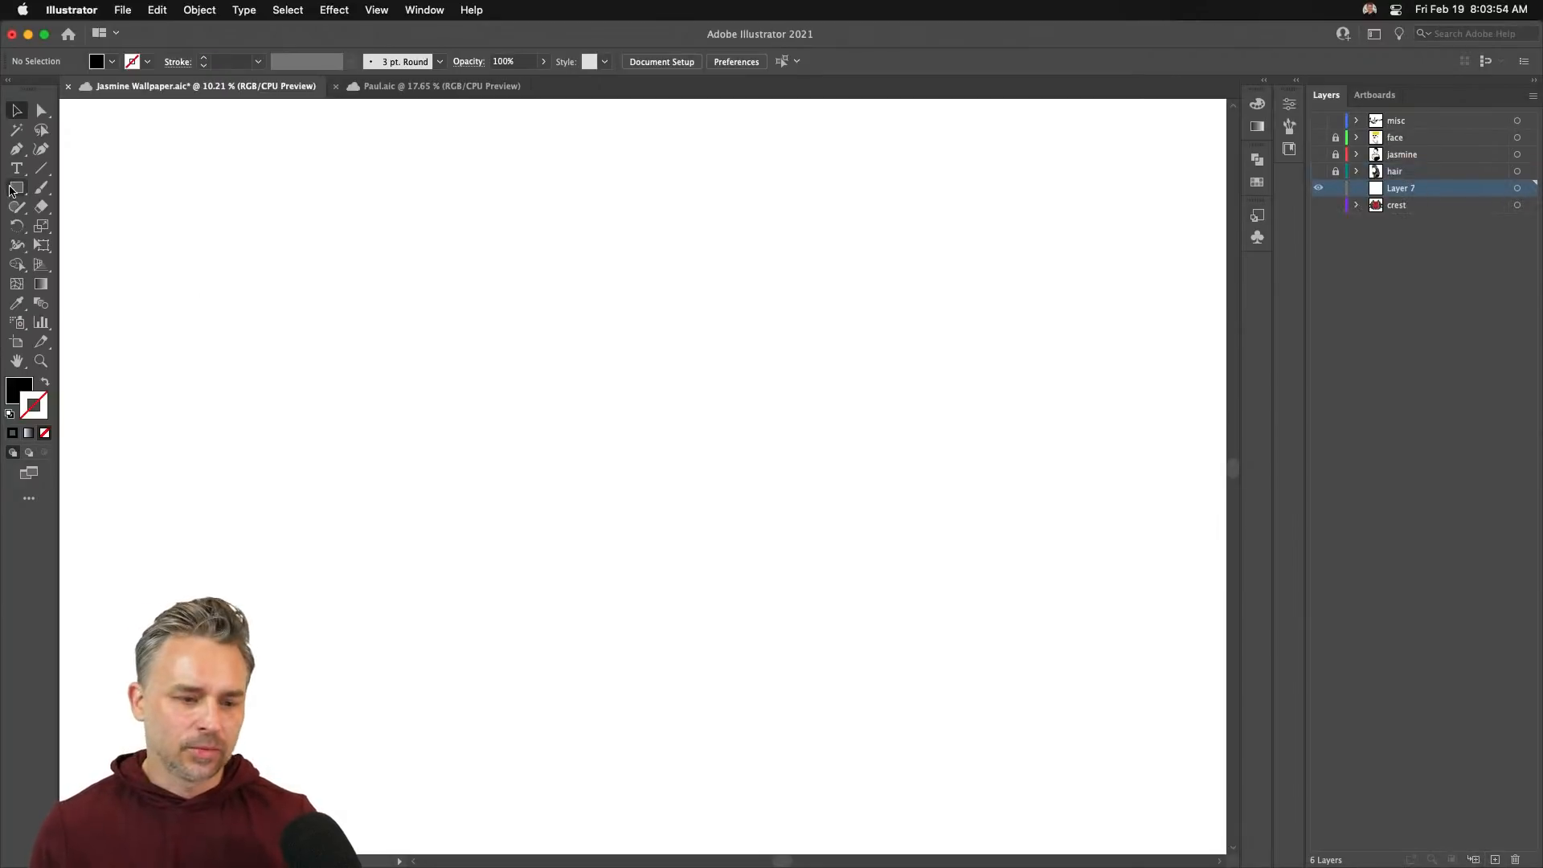
drag(489, 331, 797, 638)
- Give the square deep inverted-round corners with the live-corner widget and nudge it into place
drag(501, 342, 573, 414)
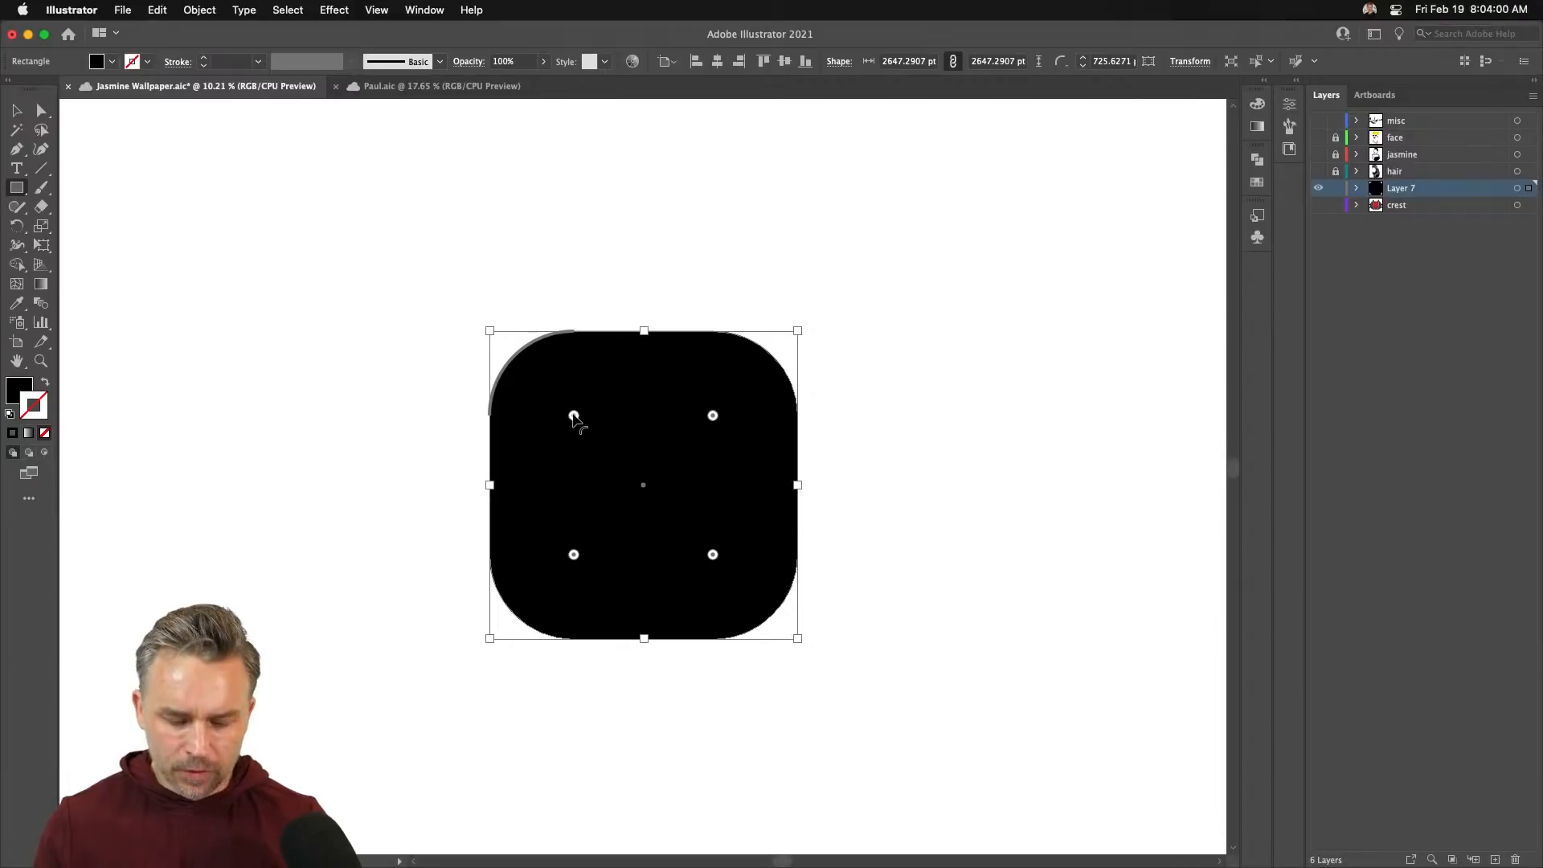
alt+click(573, 415)
drag(573, 416, 587, 429)
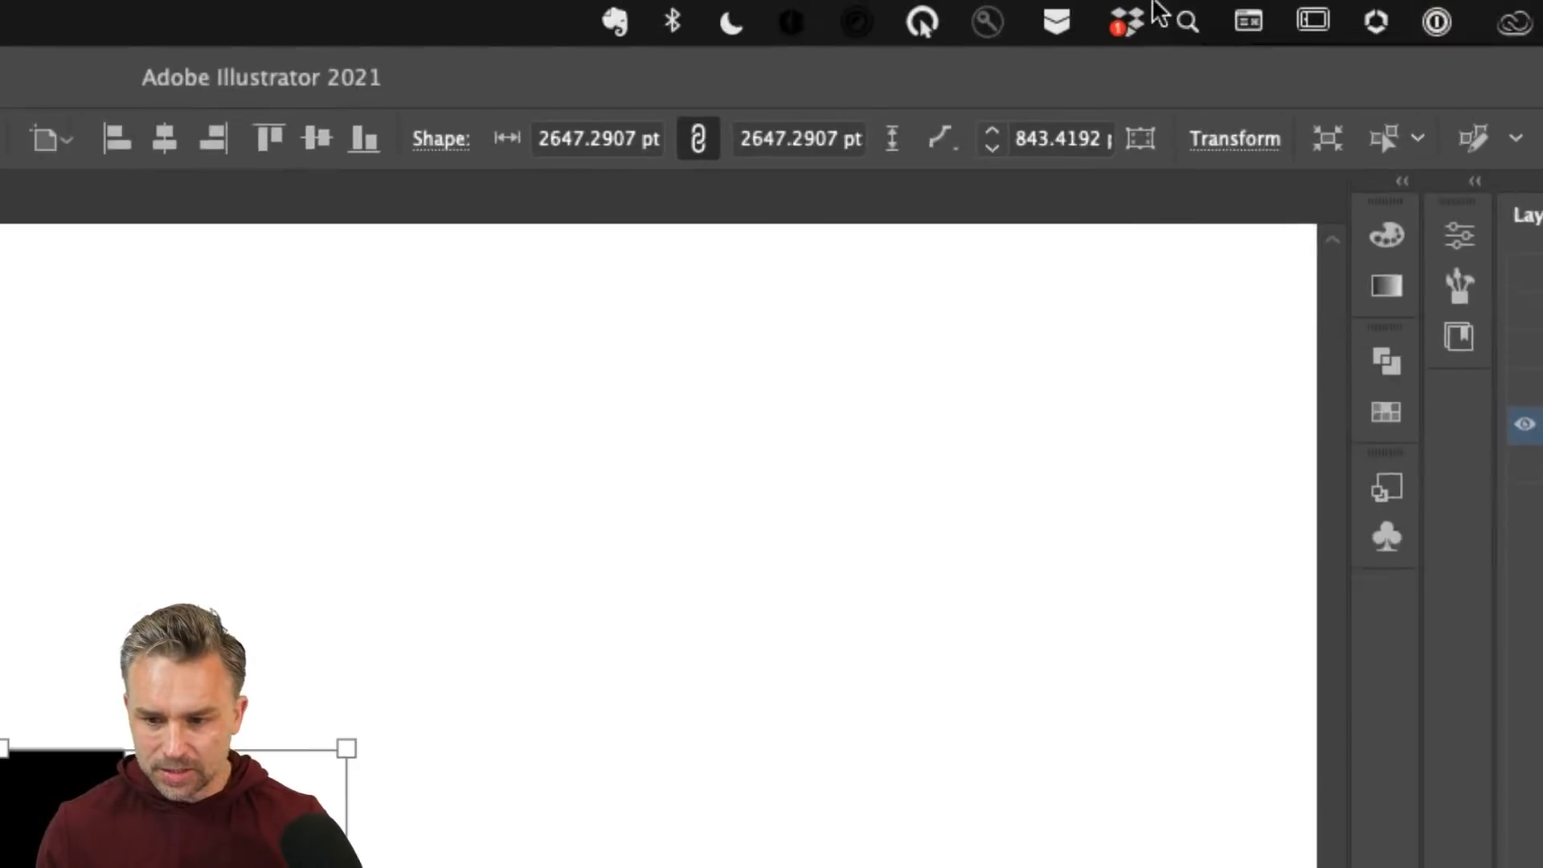
click(956, 137)
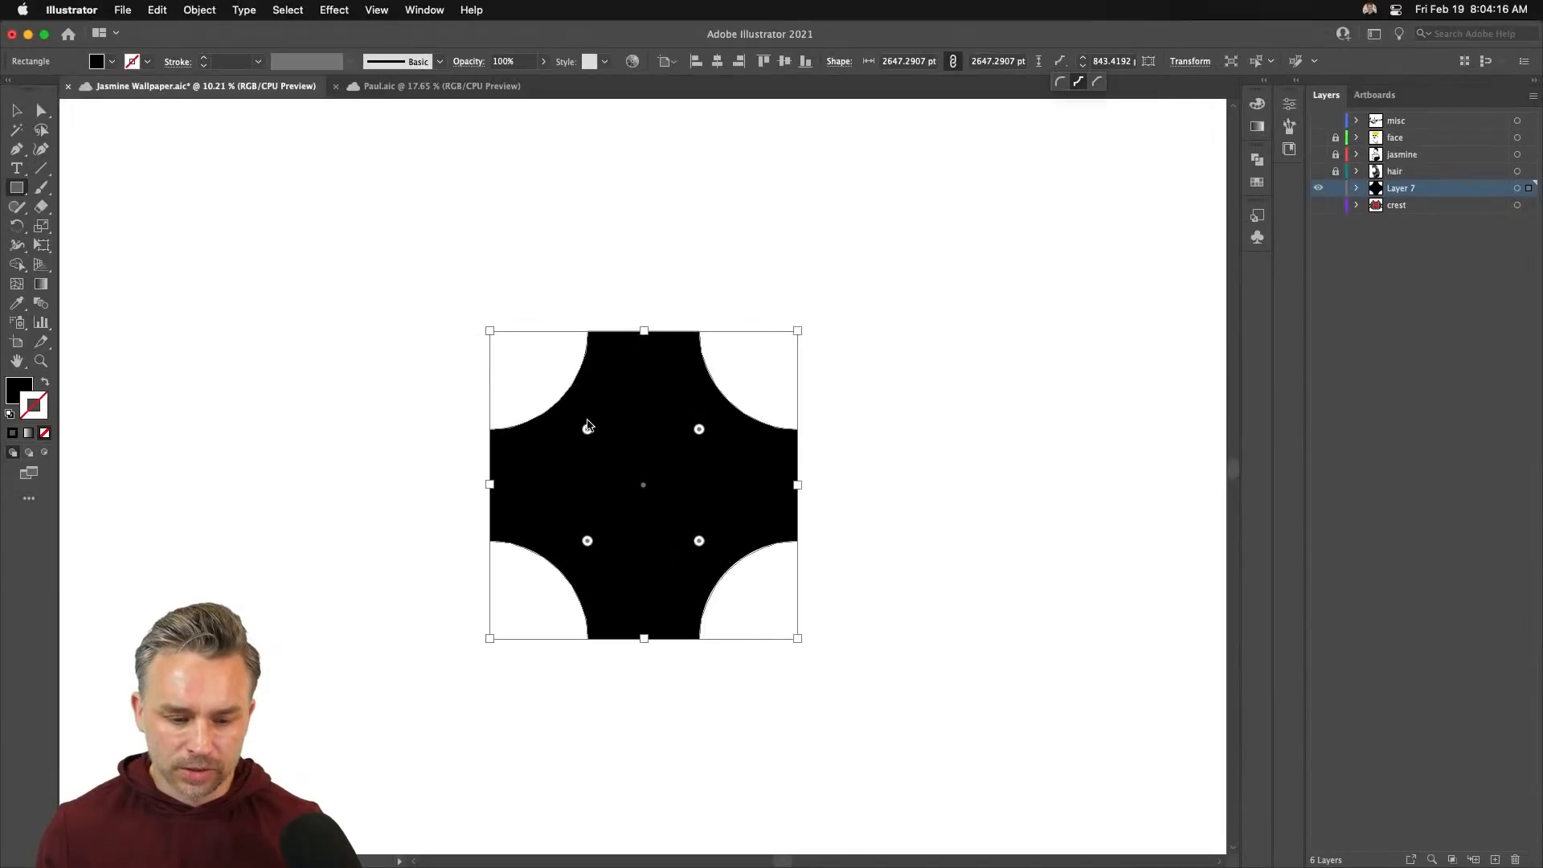
alt+click(587, 431)
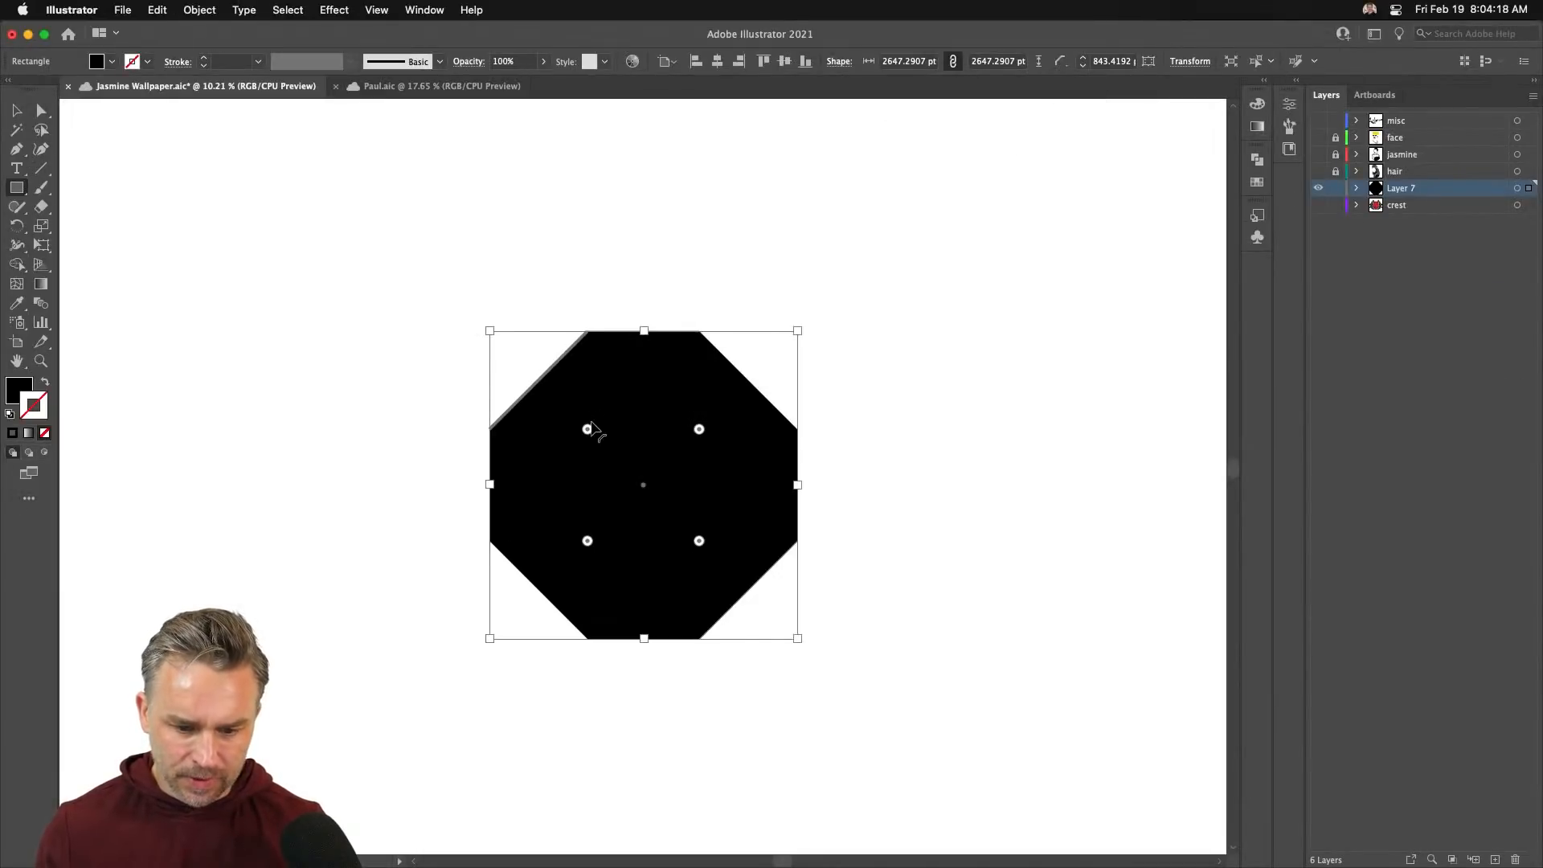
alt+click(588, 430)
alt+click(587, 430)
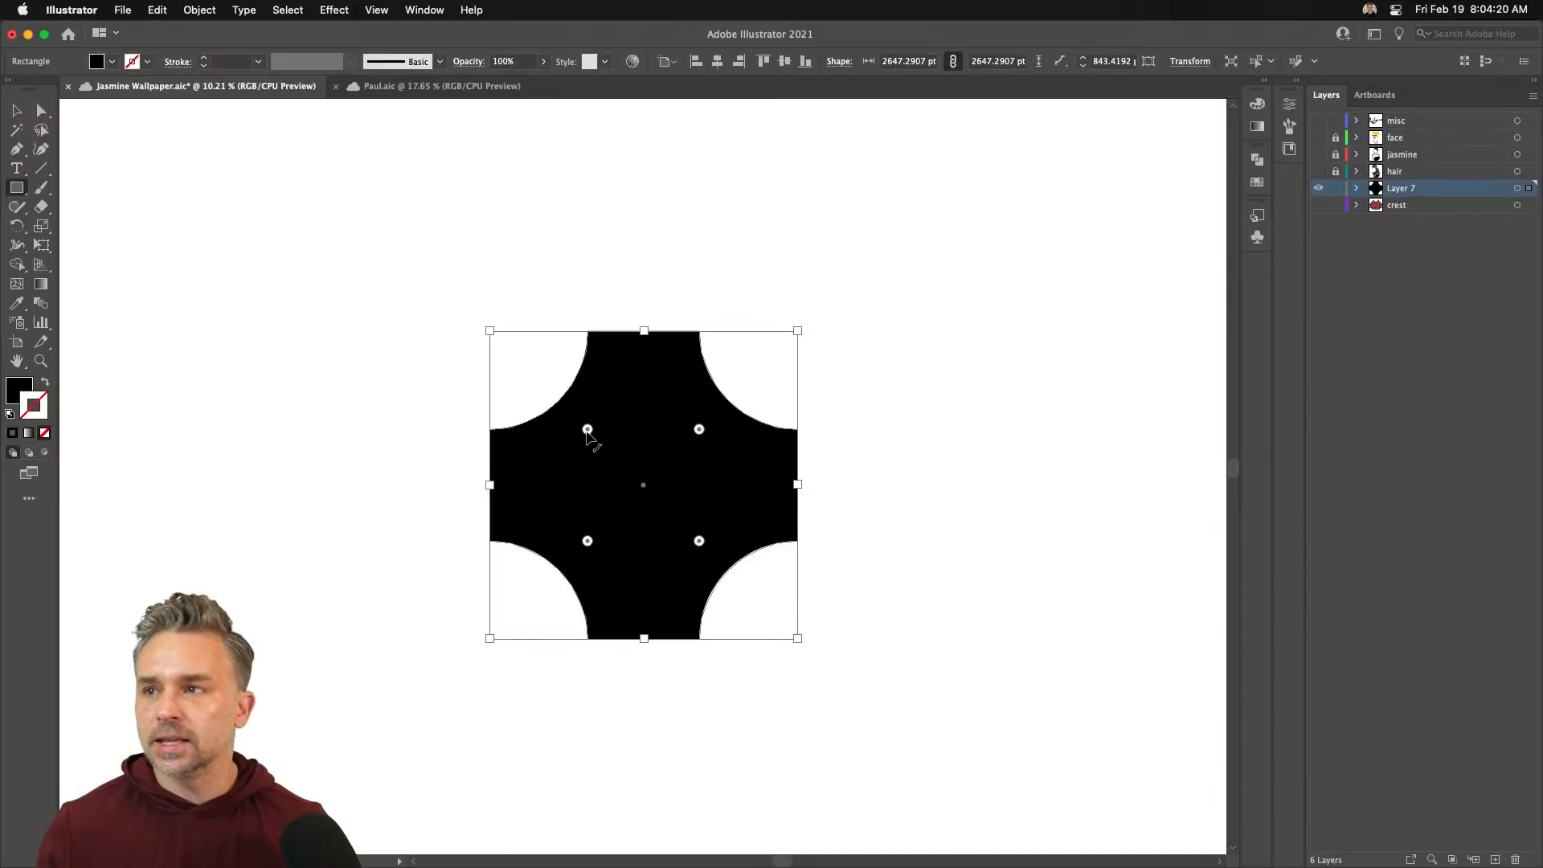
click(13, 110)
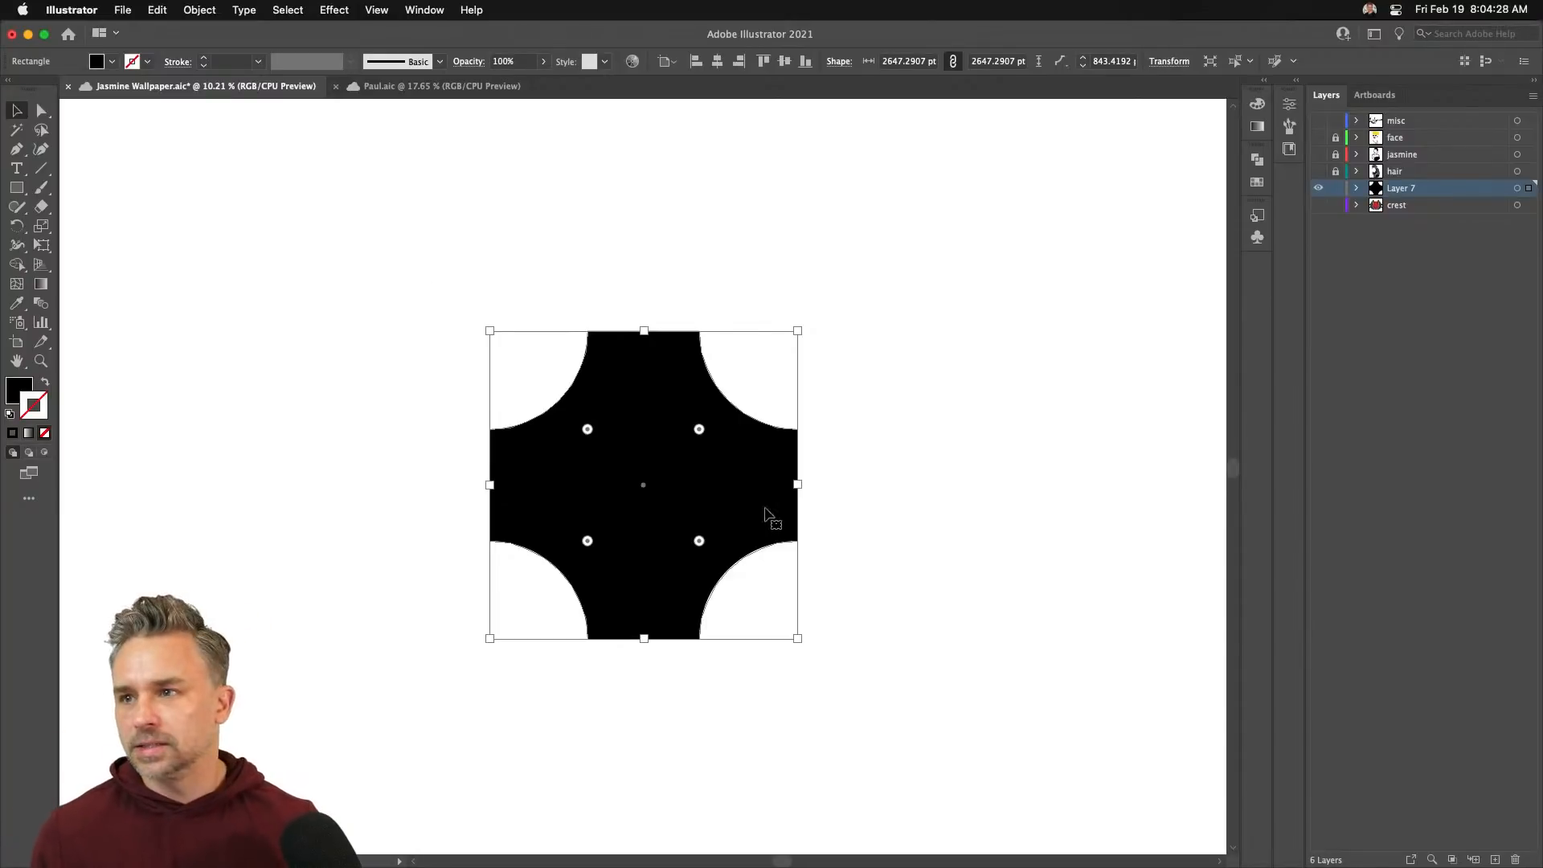
mouse_move(643, 466)
mouse_down()
mouse_move(658, 461)
mouse_move(646, 491)
mouse_up()
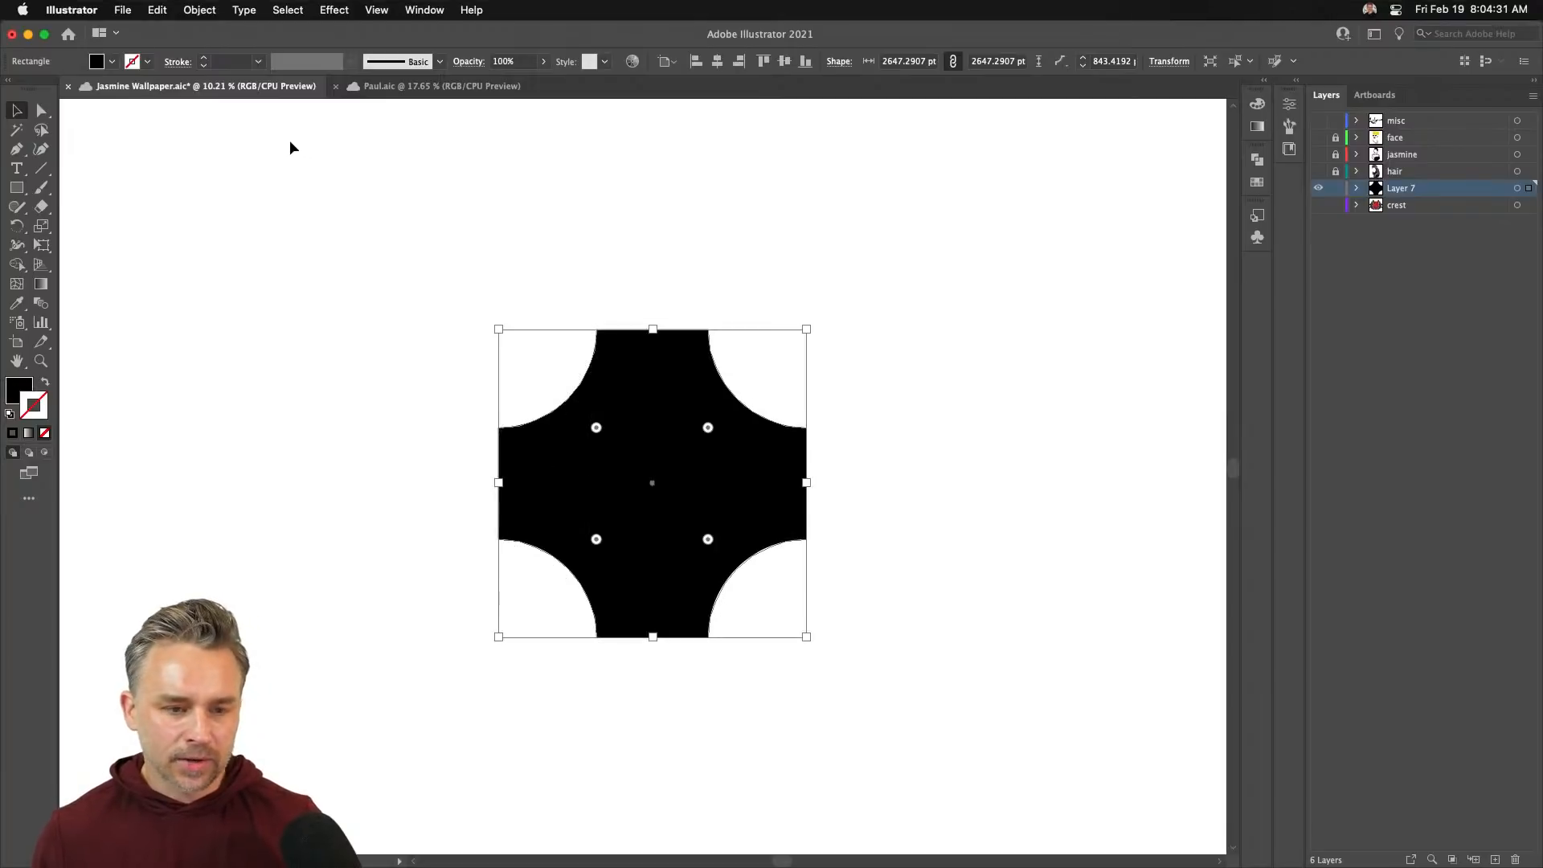
- Move the shape near the artboard's top-left and scale it down to about 829 pt
click(157, 9)
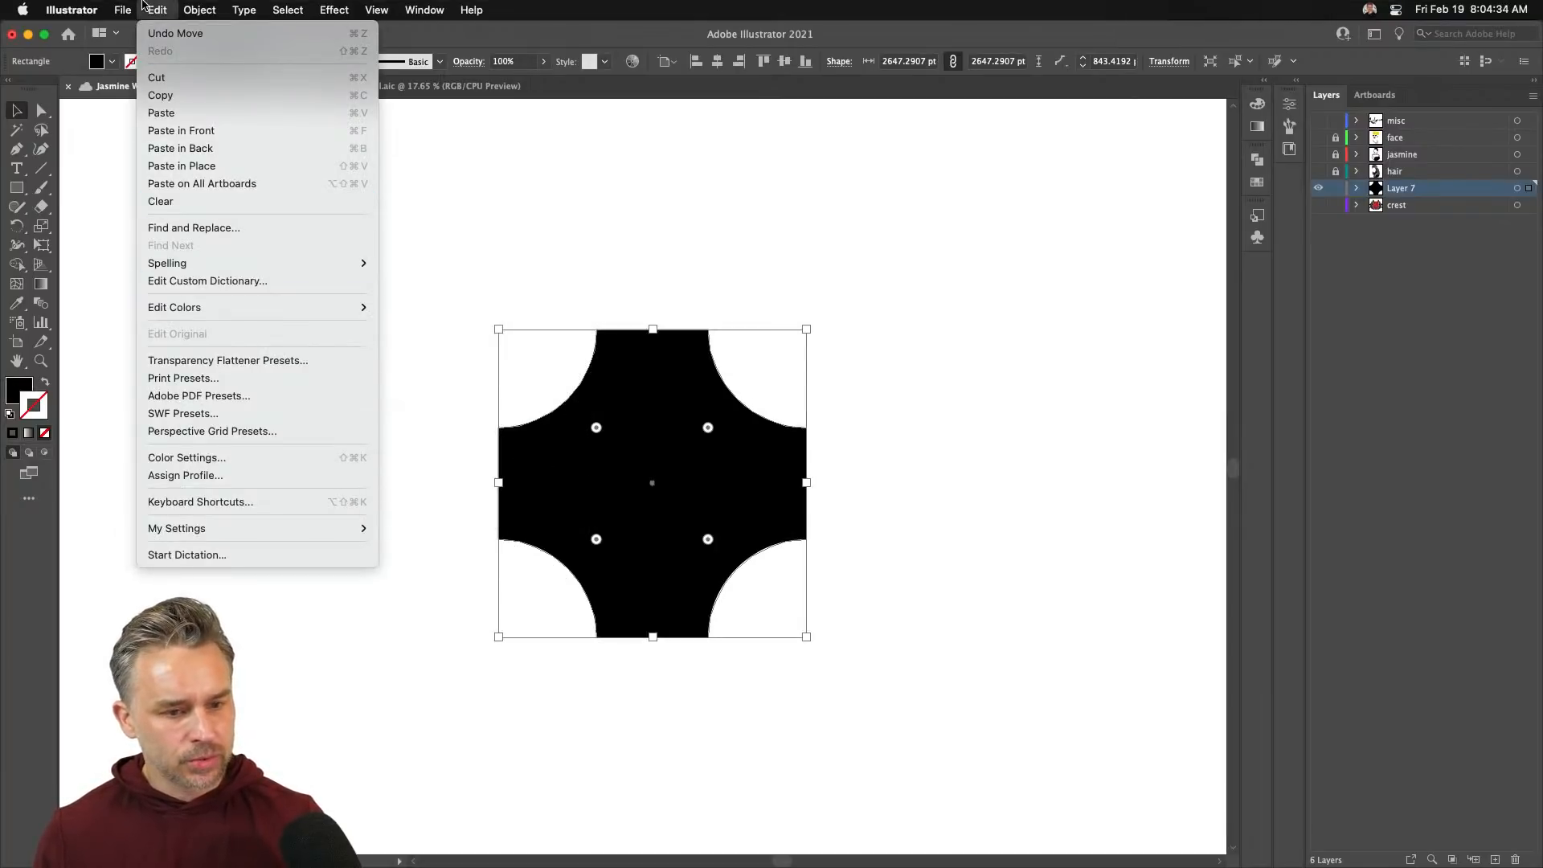
mouse_move(195, 4)
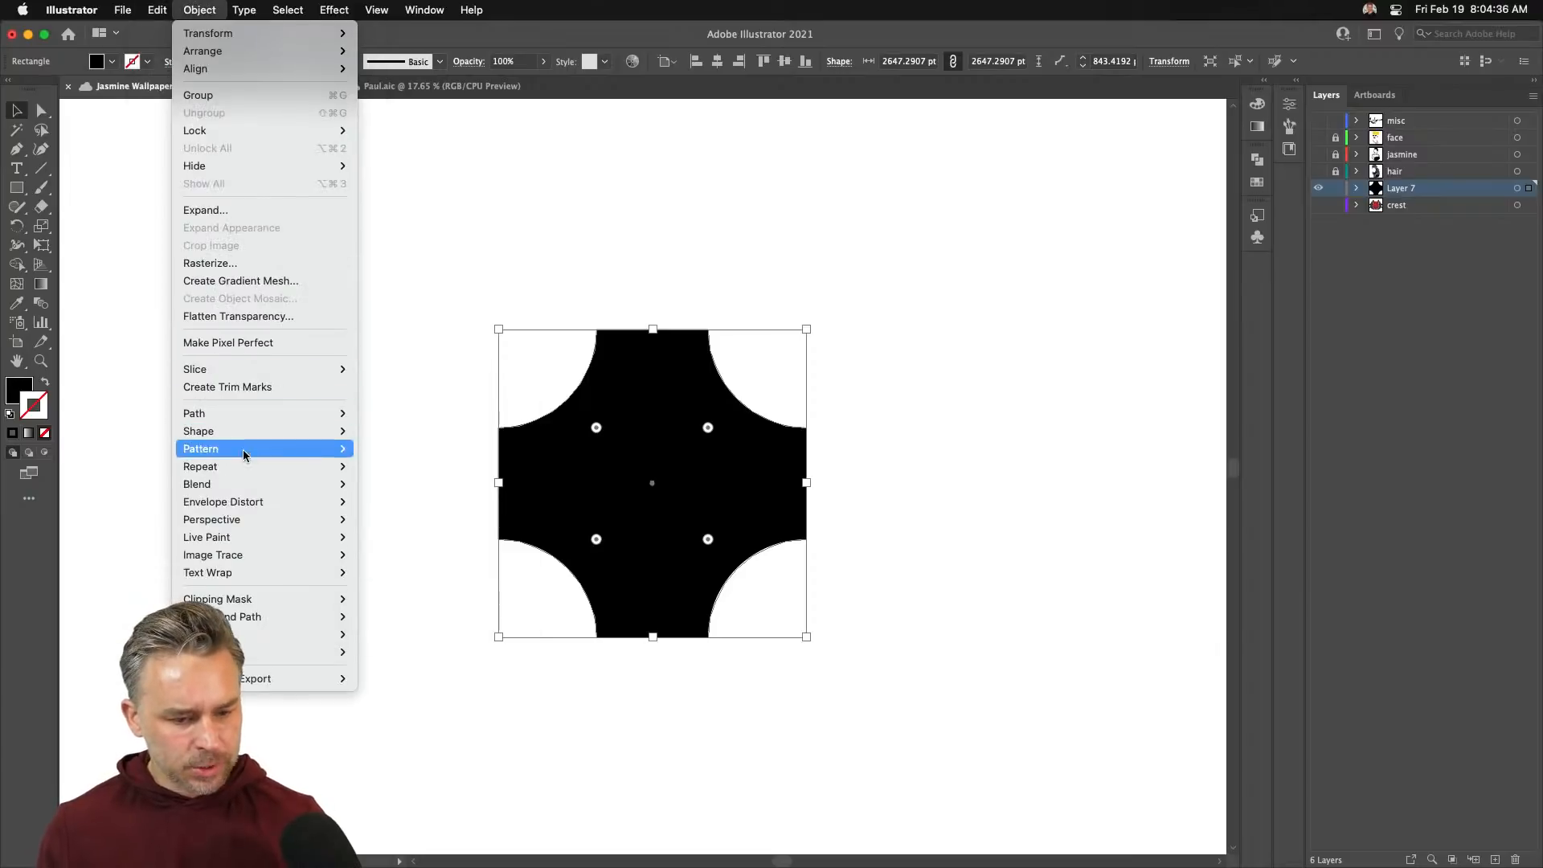
mouse_move(245, 452)
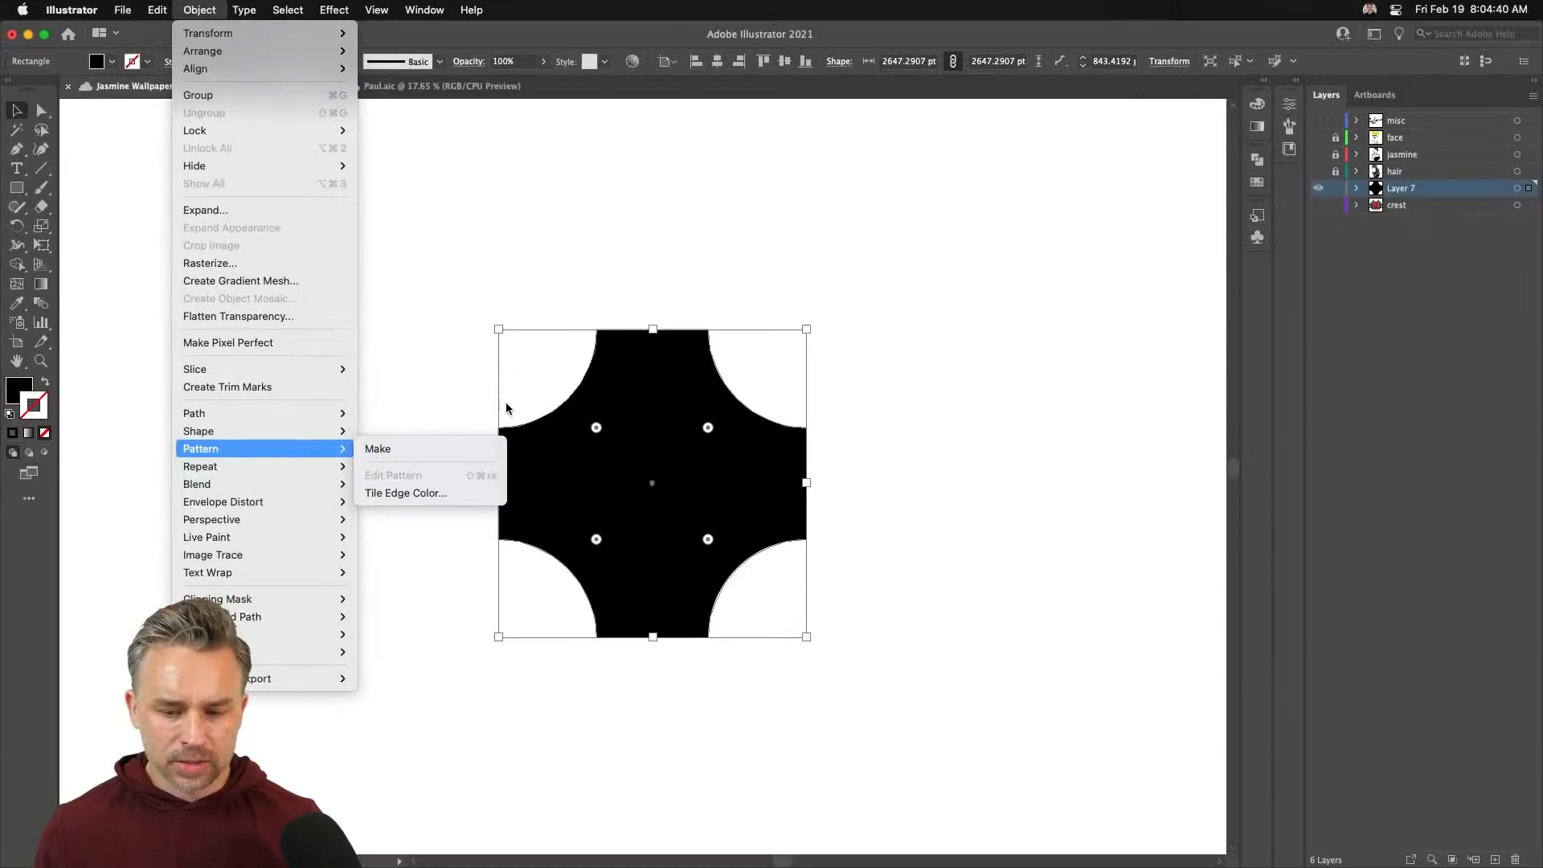
click(900, 330)
drag(1261, 303, 947, 135)
drag(523, 325, 523, 325)
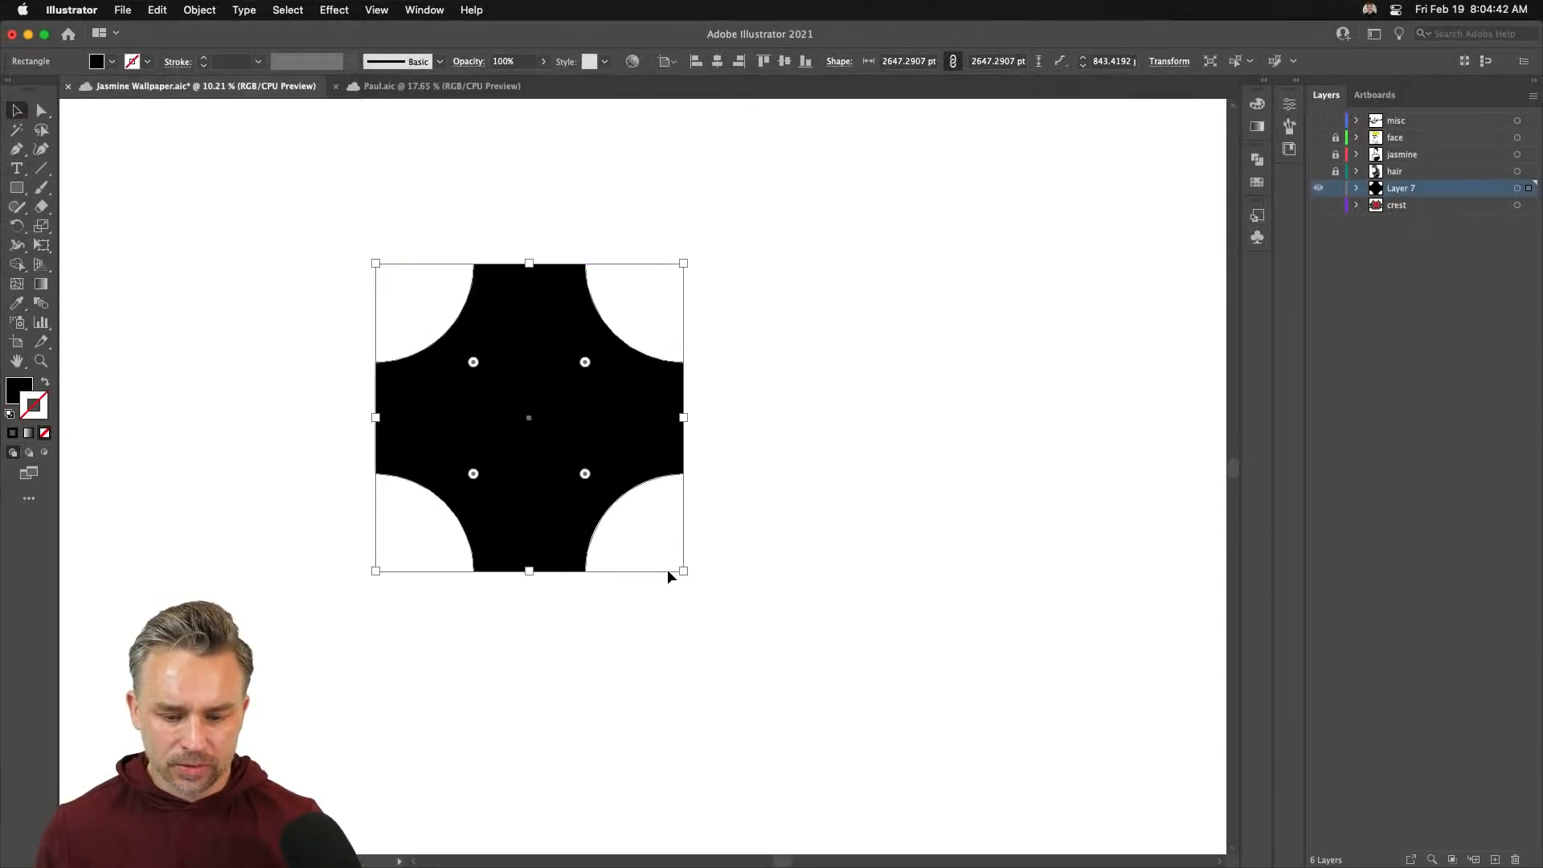
drag(682, 571, 465, 404)
- Duplicate the shape into a row of eight, then try extra rows below and undo them
drag(411, 314, 518, 331)
key(super+d)
key(super+d)
key(super+d)
key(super+d)
key(super+d)
key(super+d)
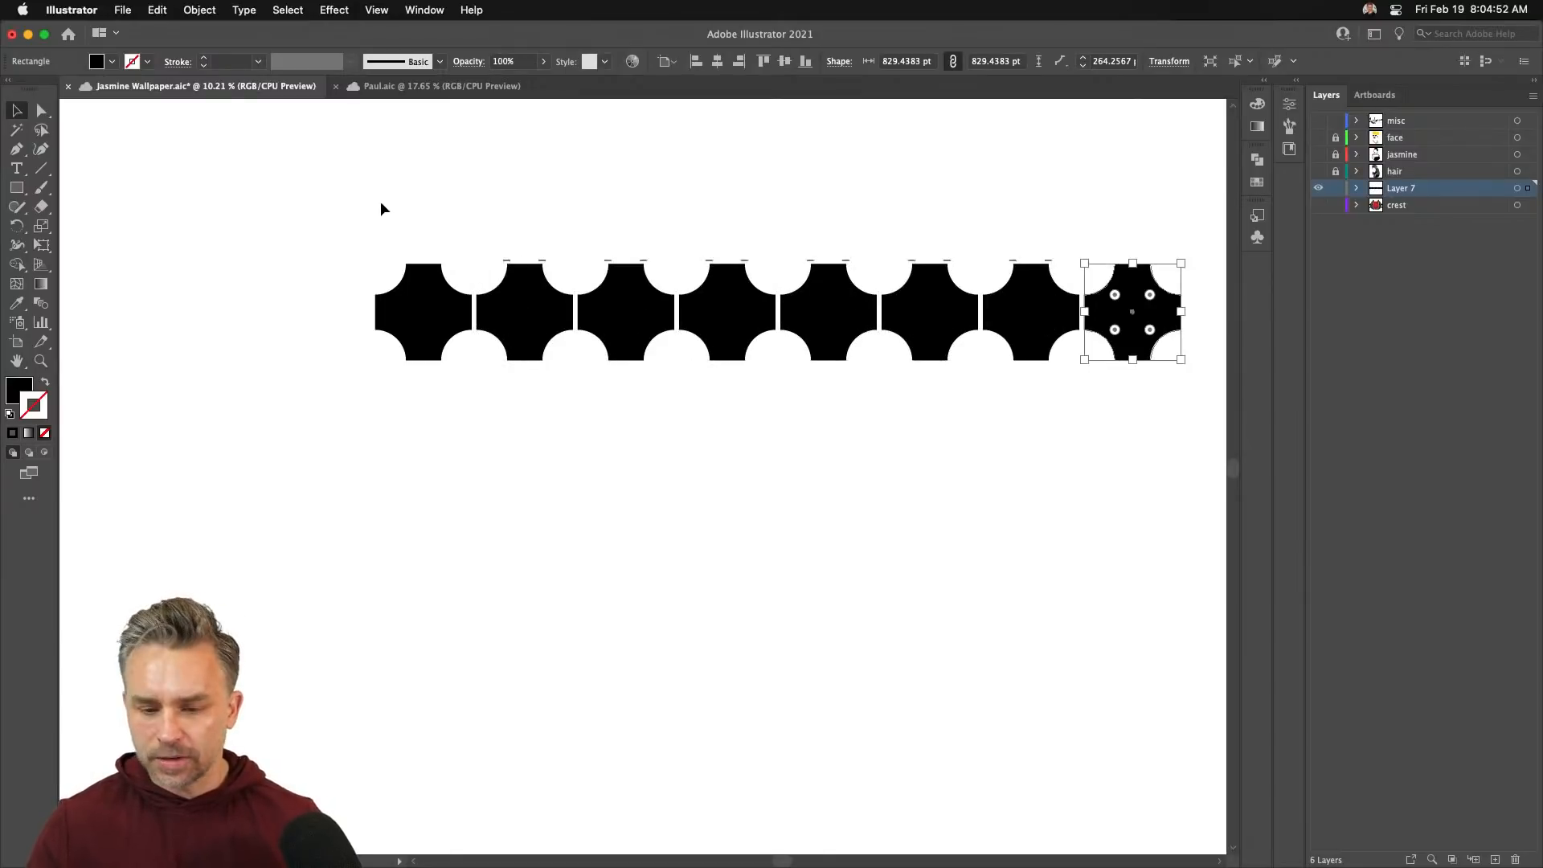
drag(381, 209, 1076, 413)
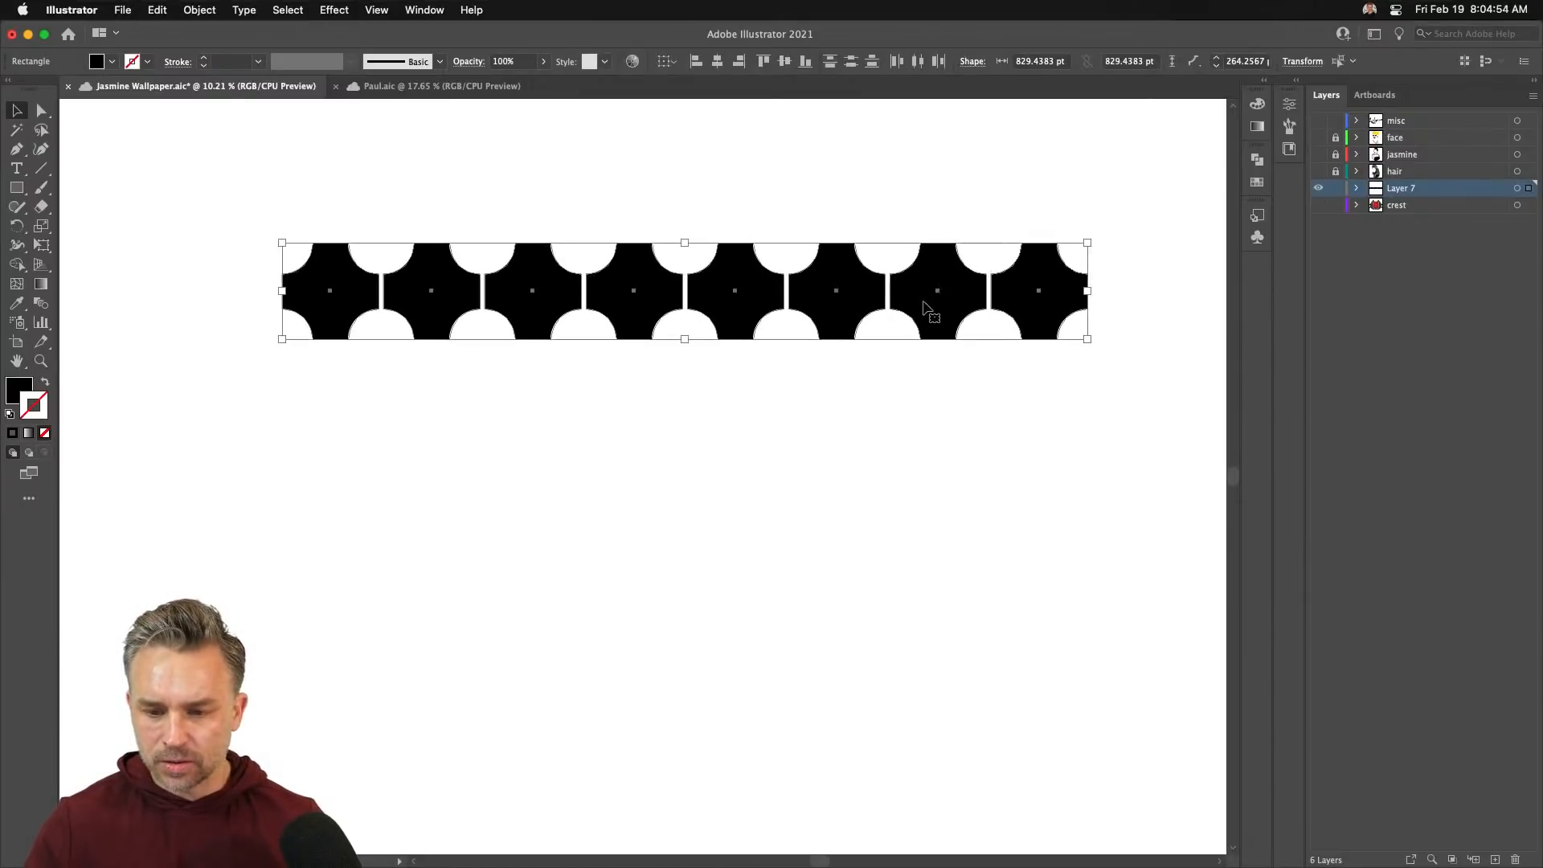
drag(923, 297, 923, 399)
key(super+d)
key(super+d)
key(super+d)
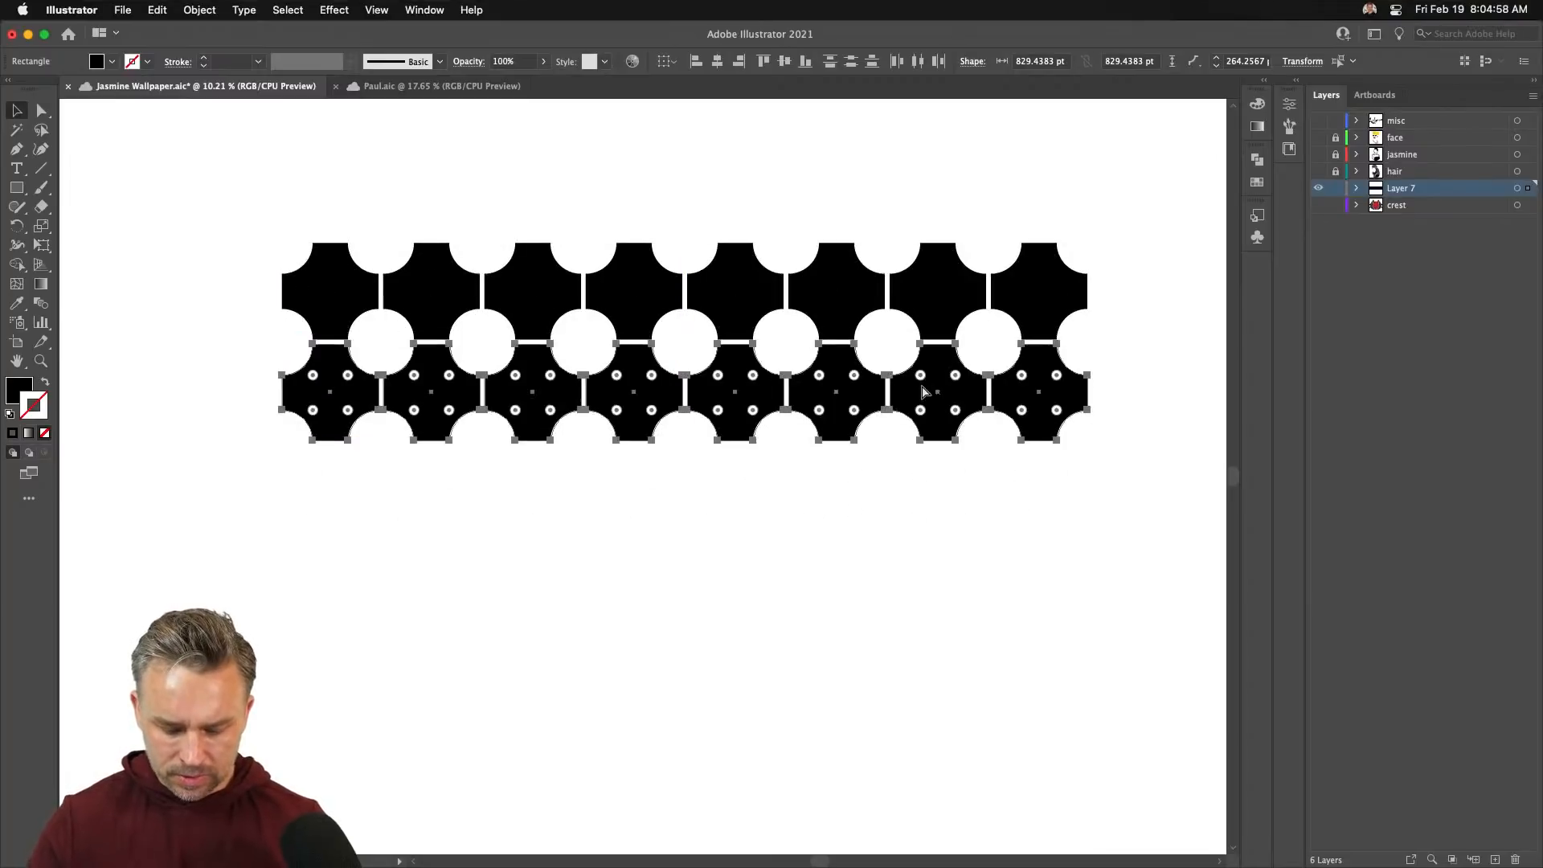
key(super+d)
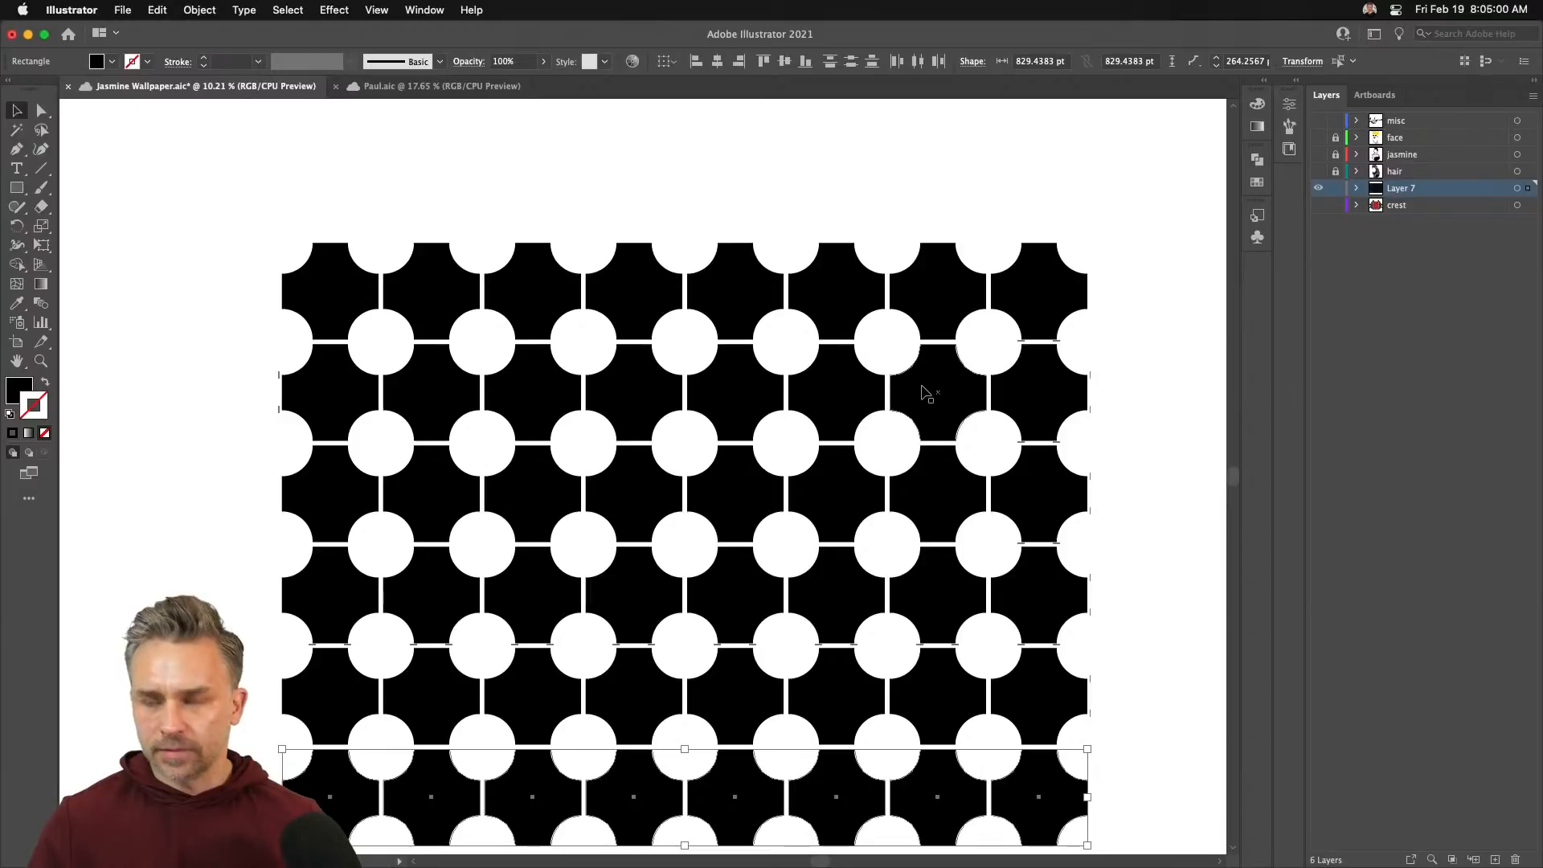
key(super+z)
key(super+z)
key(super+z)
key(super+z)
key(super+z)
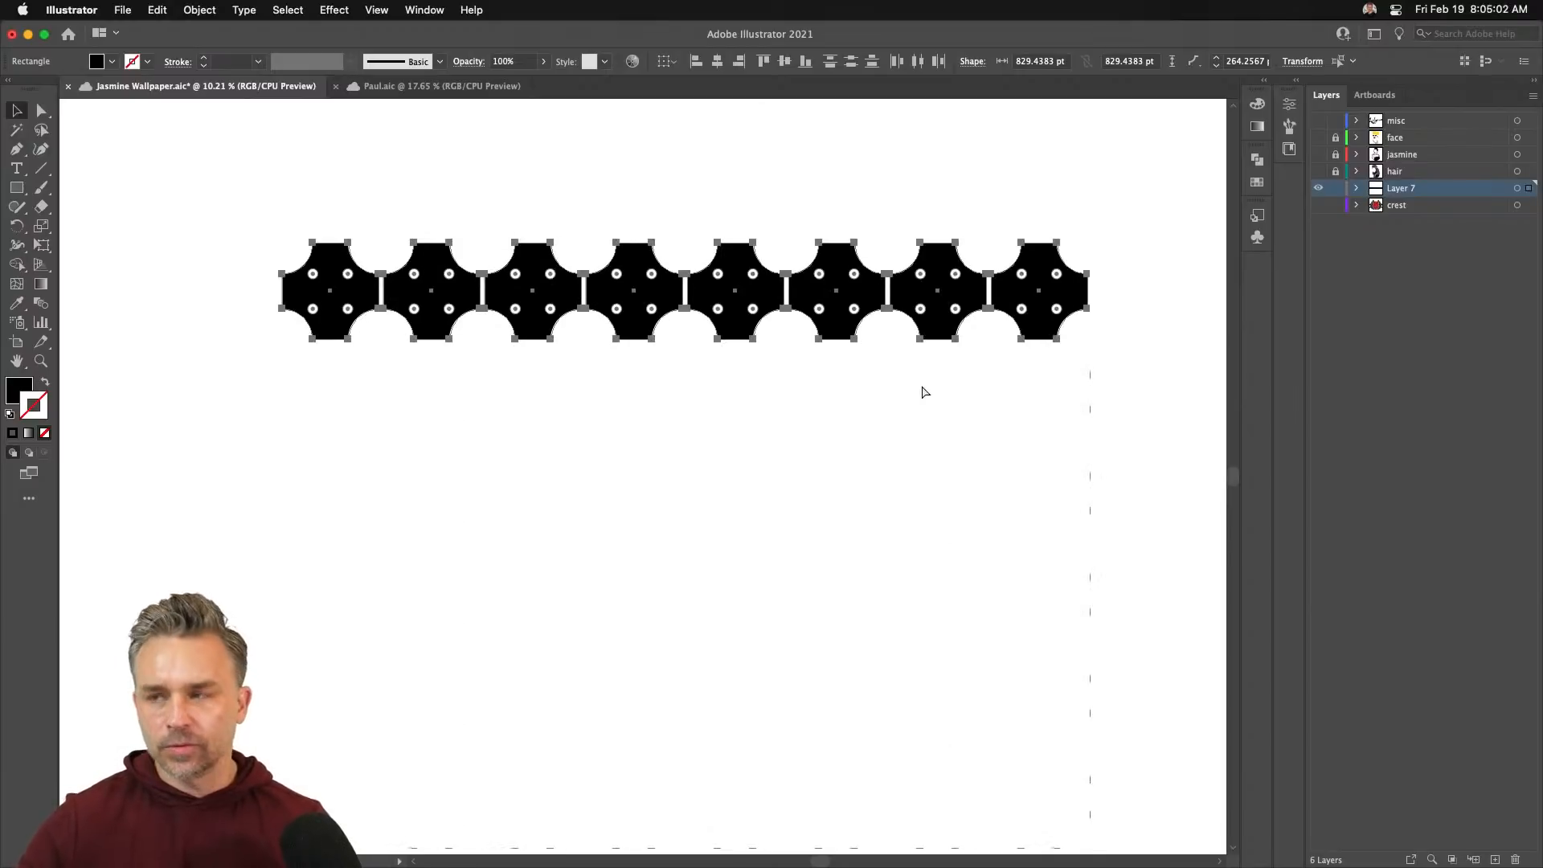
- Undo back to a single shape, centre it, and choose Object > Pattern > Make
key(super+z)
key(super+z)
key(super+z)
key(super+z)
key(super+z)
key(super+z)
key(super+z)
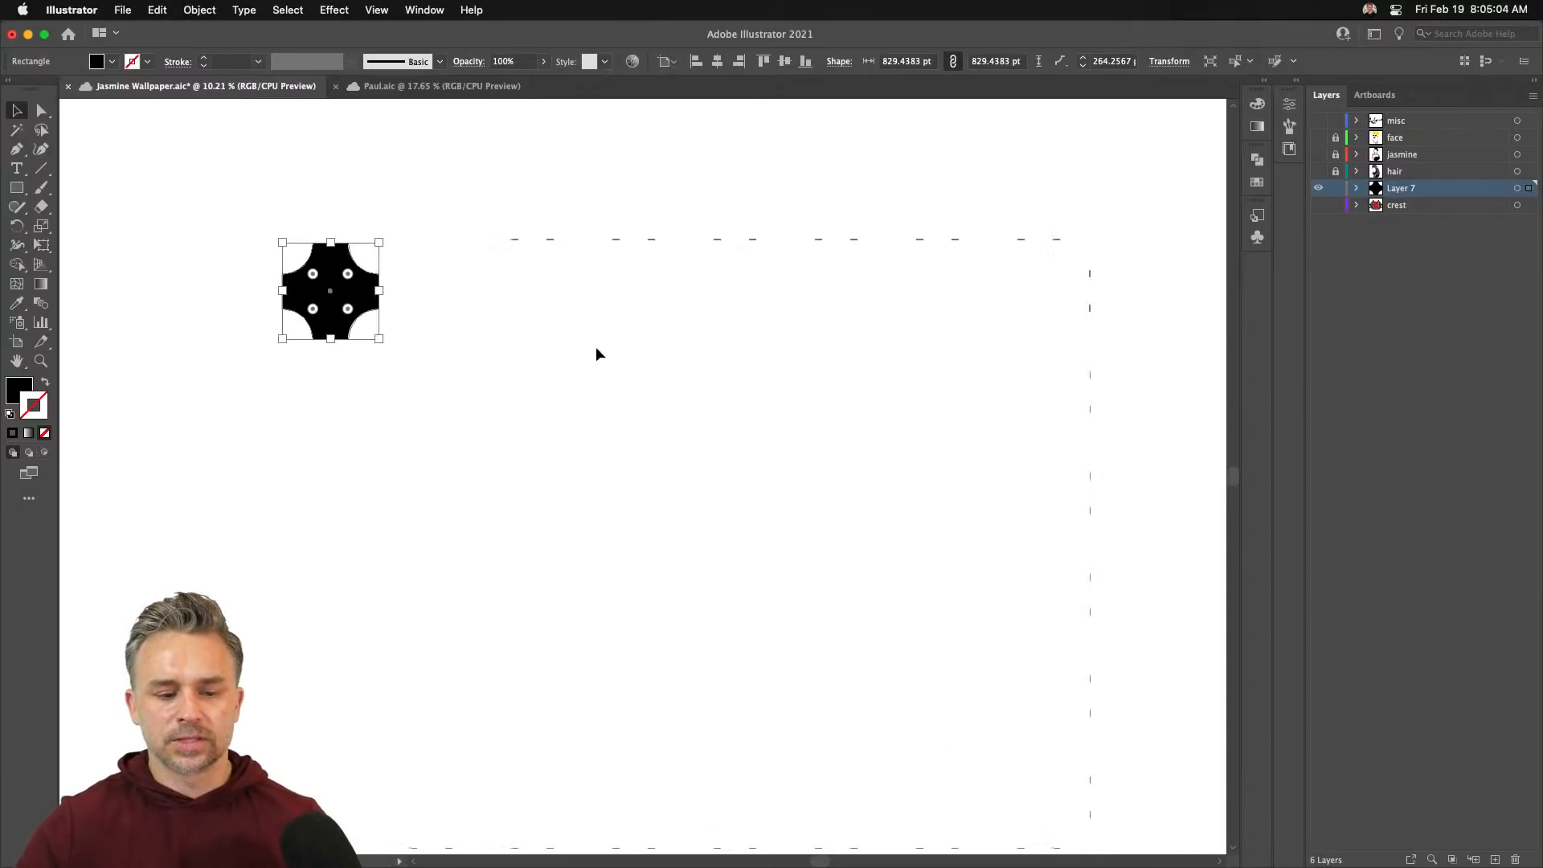
drag(364, 307, 723, 460)
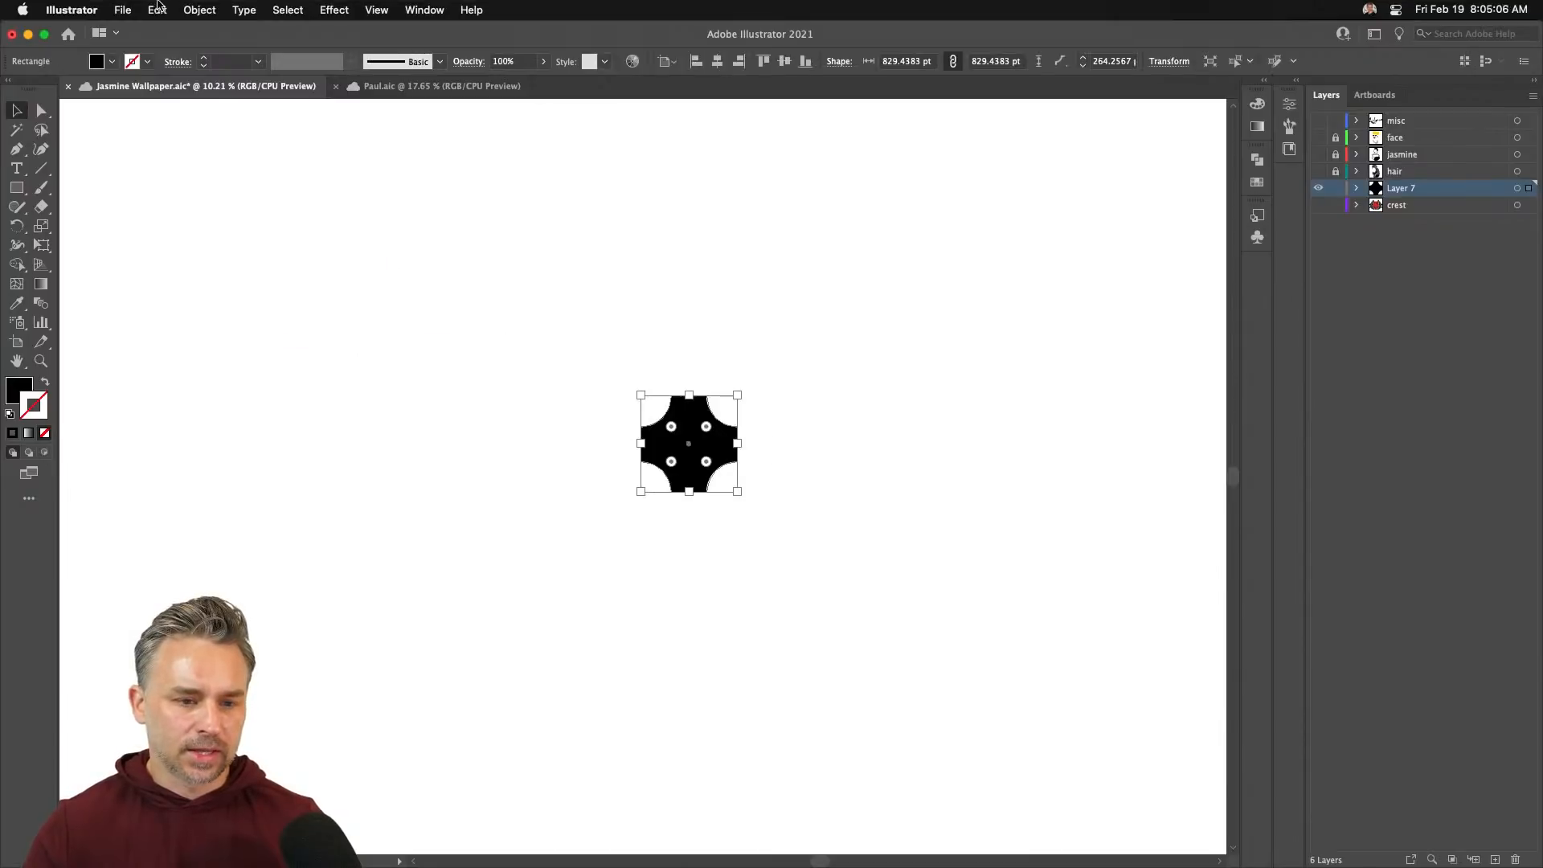
click(199, 9)
mouse_move(232, 448)
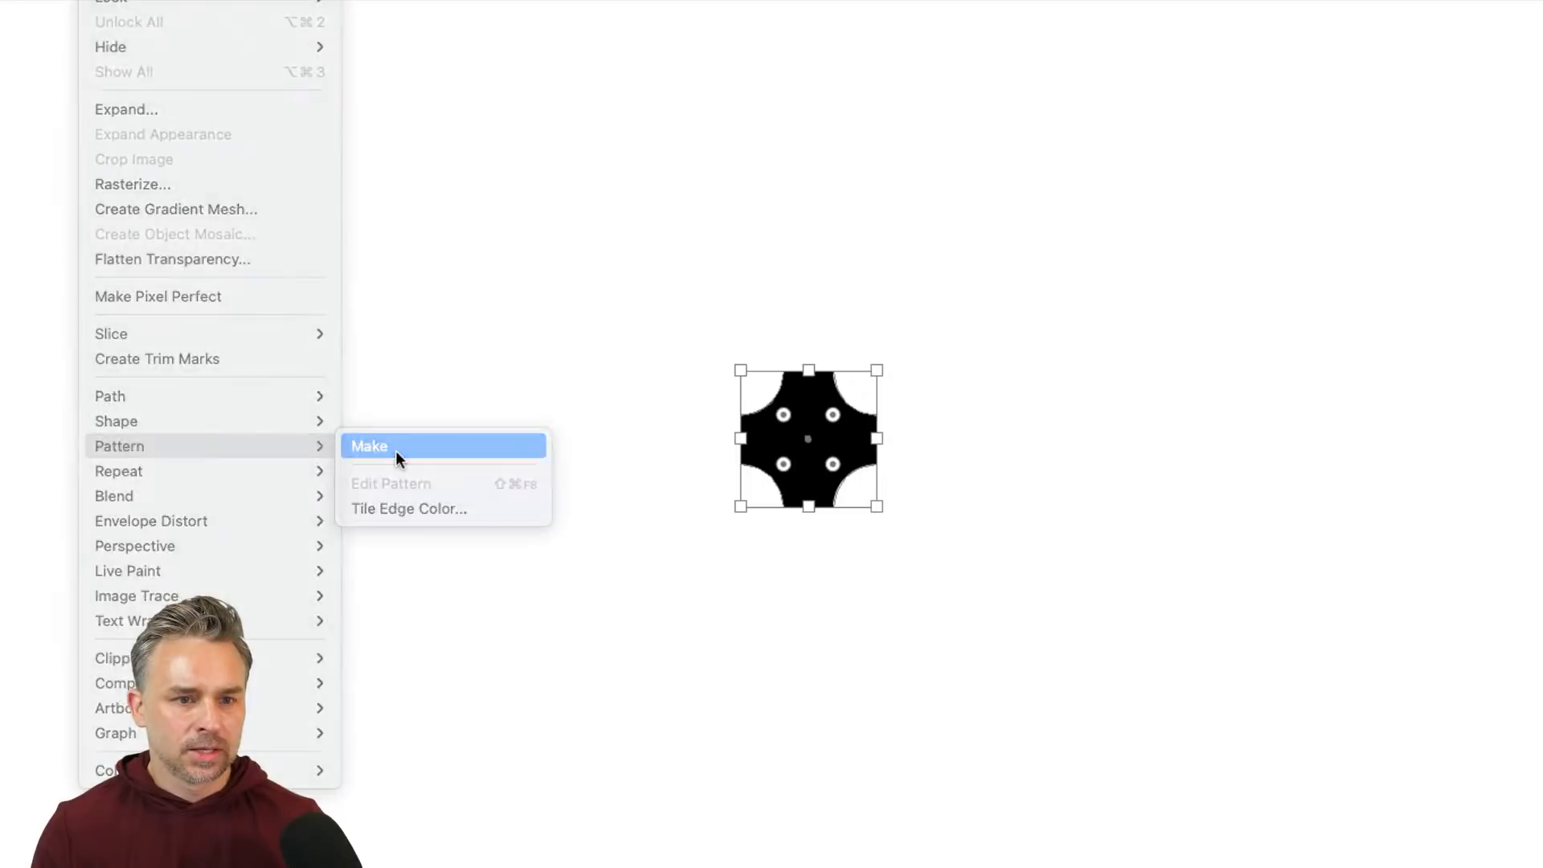
click(397, 455)
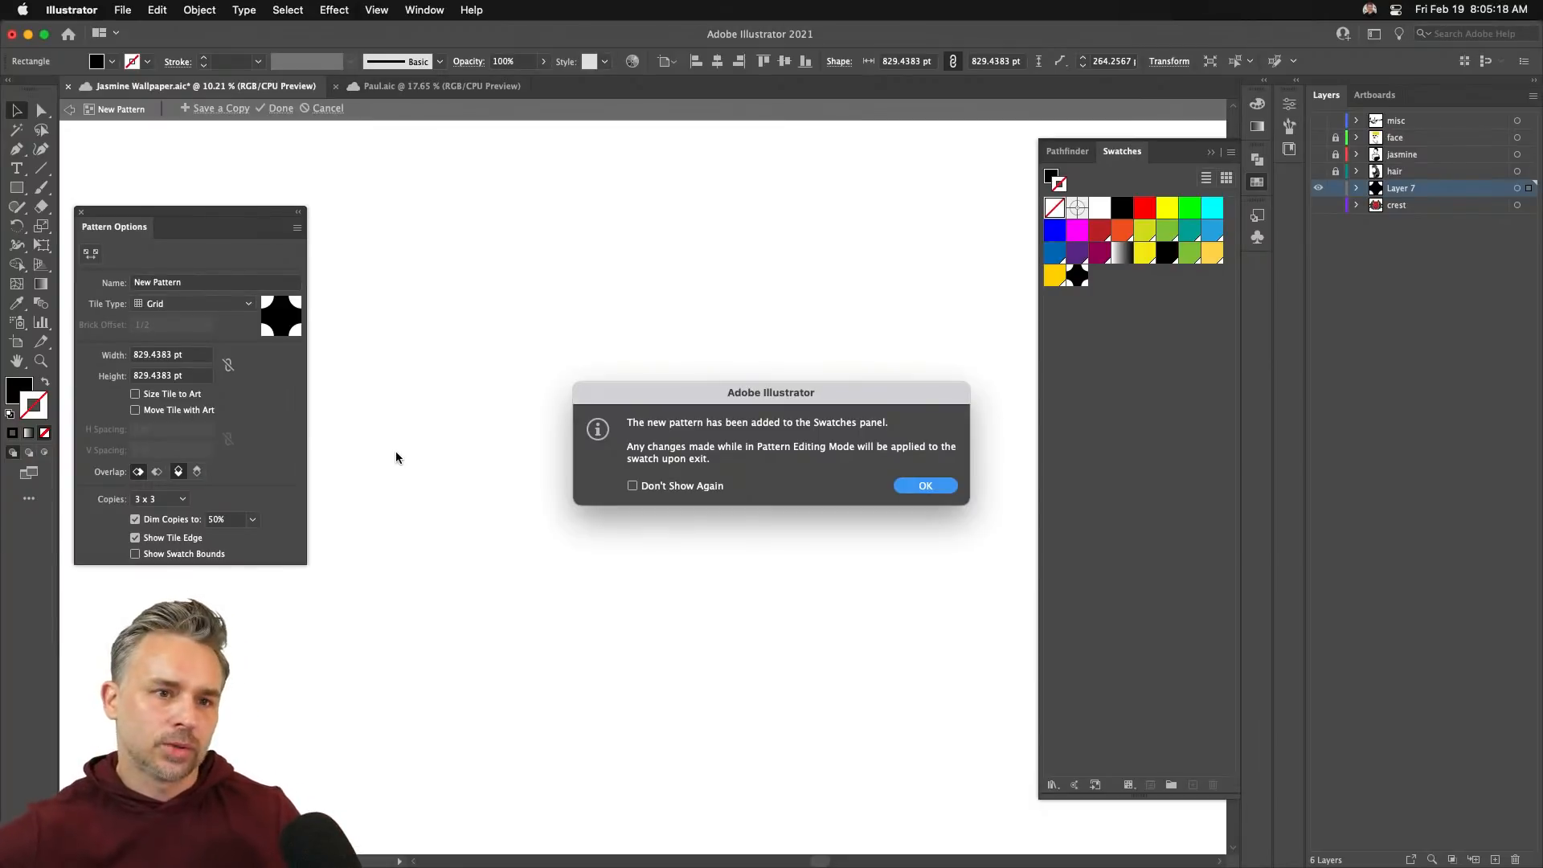
- Dismiss the pattern notice and slightly shrink the black shape inside the tile
click(924, 485)
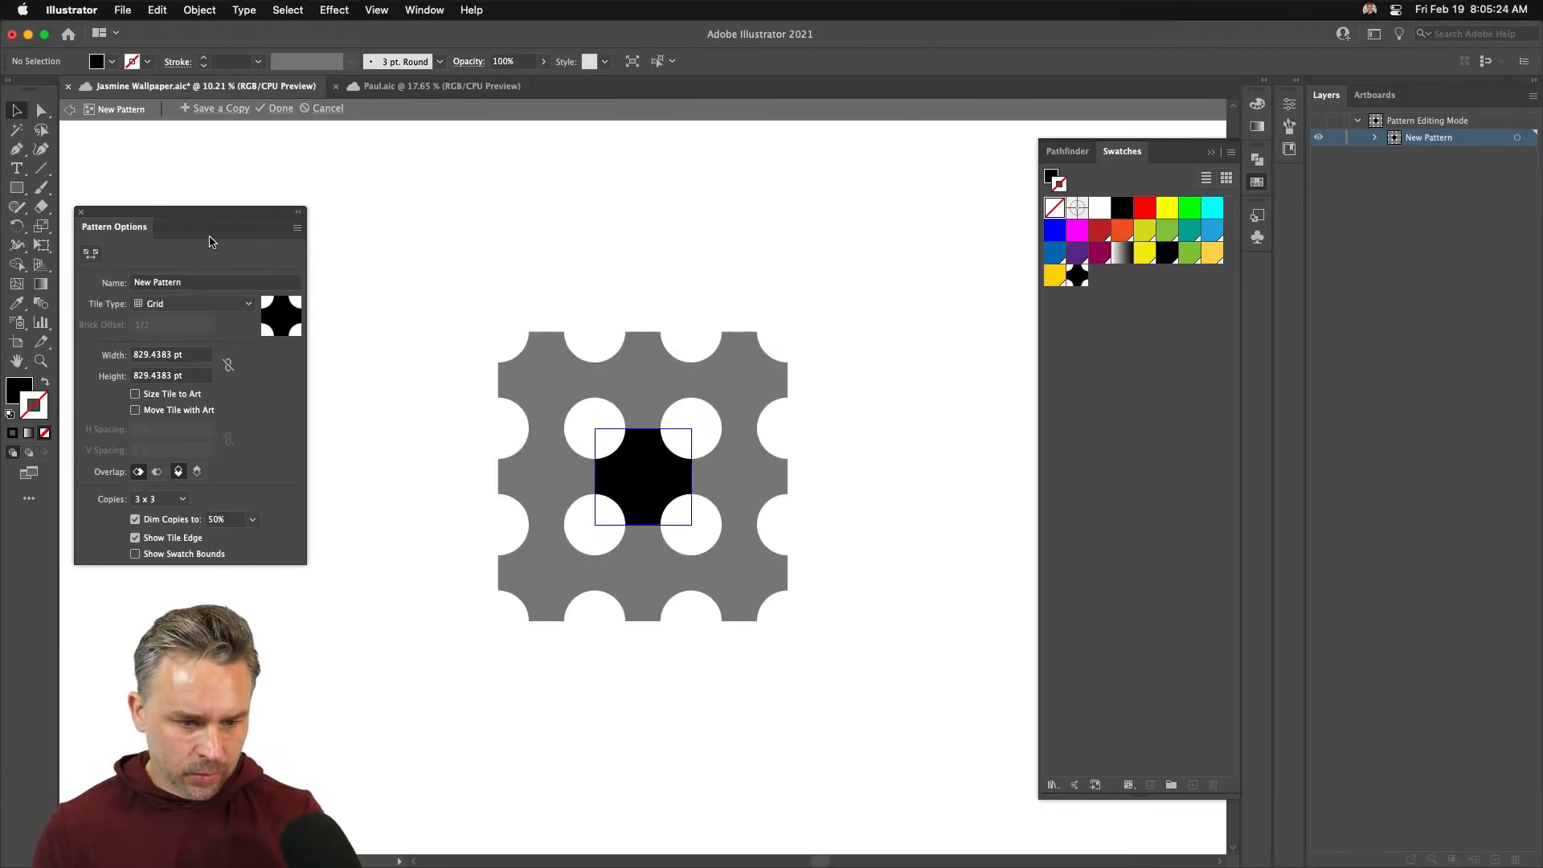
drag(210, 241, 395, 319)
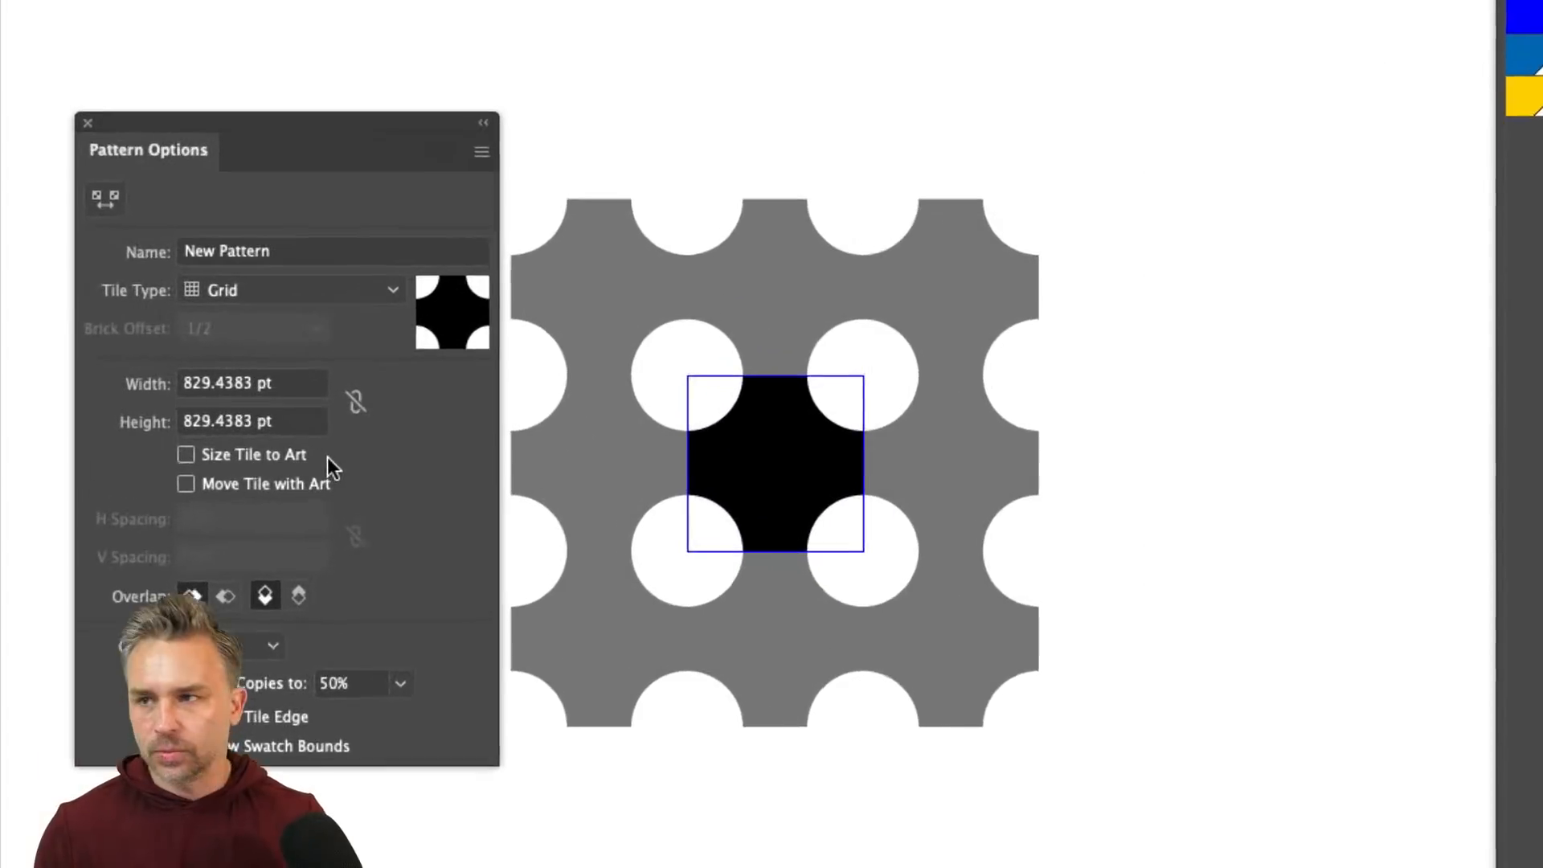
click(763, 472)
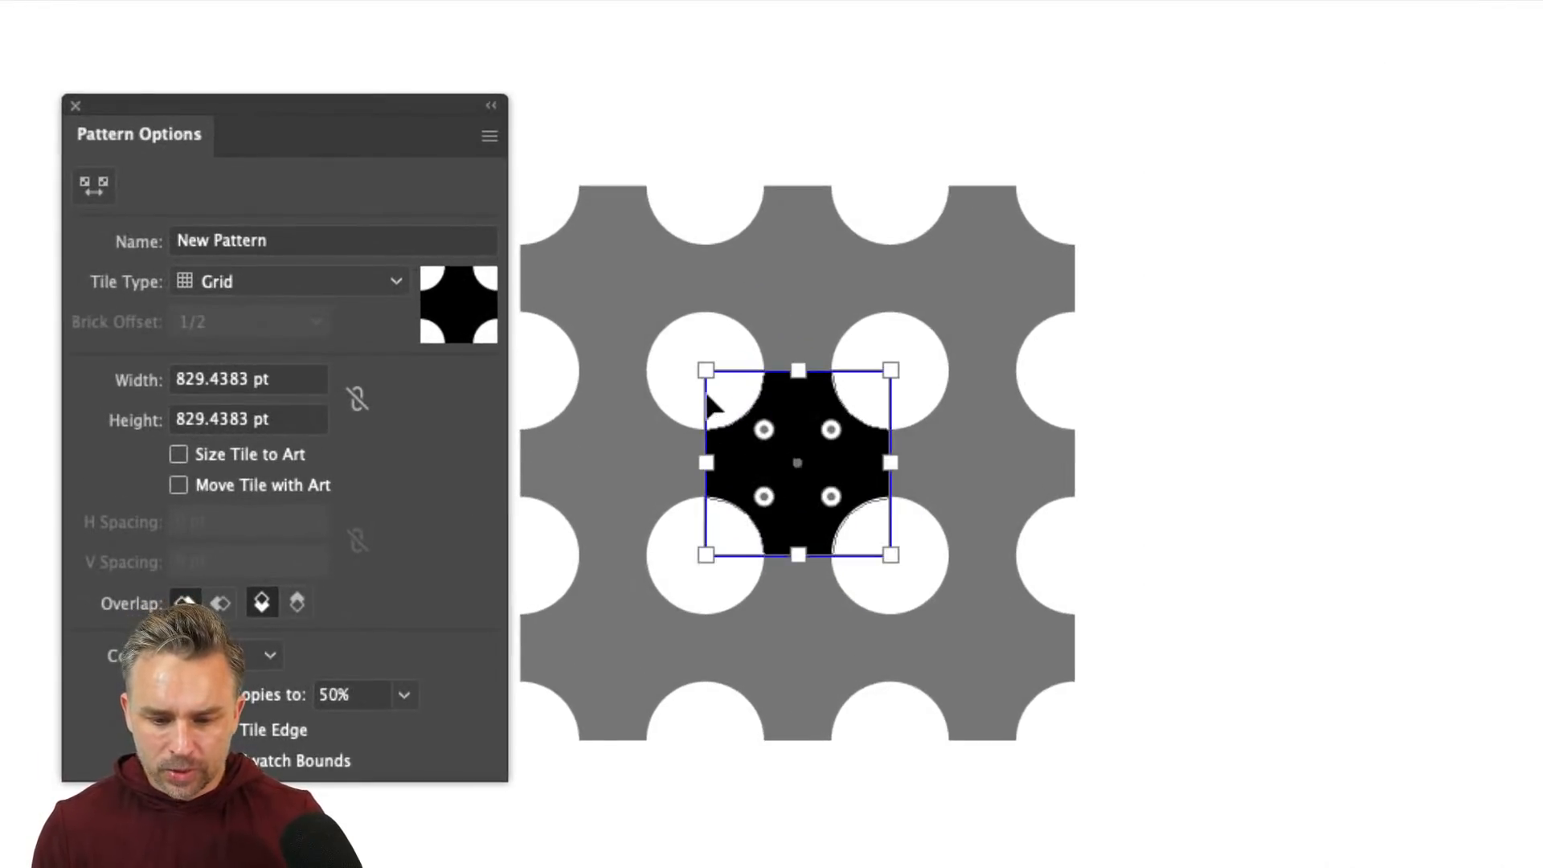
drag(705, 370, 716, 382)
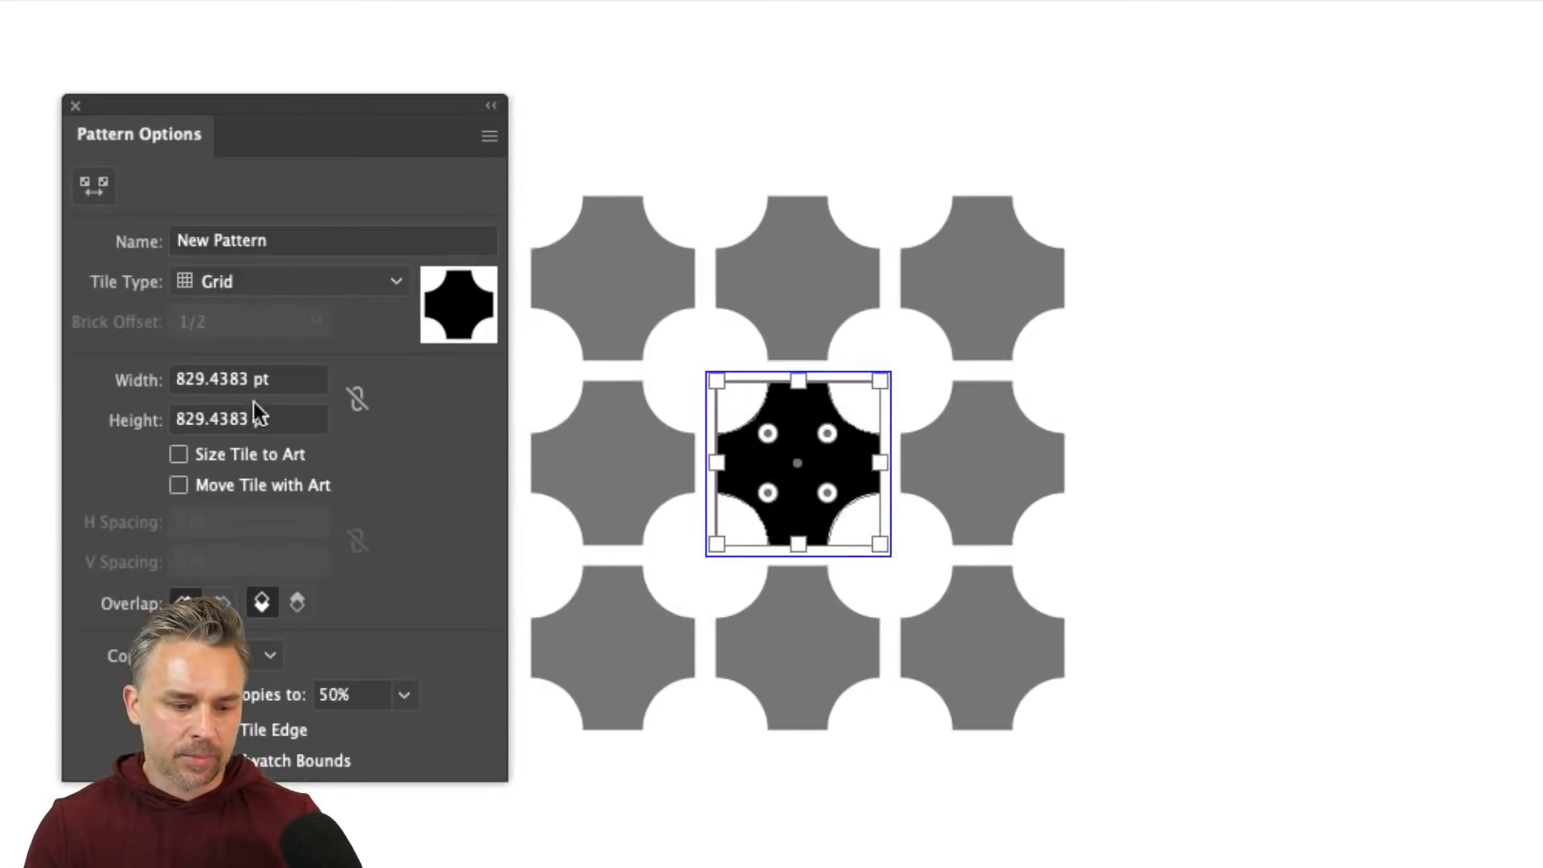
- Set the pattern tile Width and Height to 1000 pt
drag(268, 379, 97, 367)
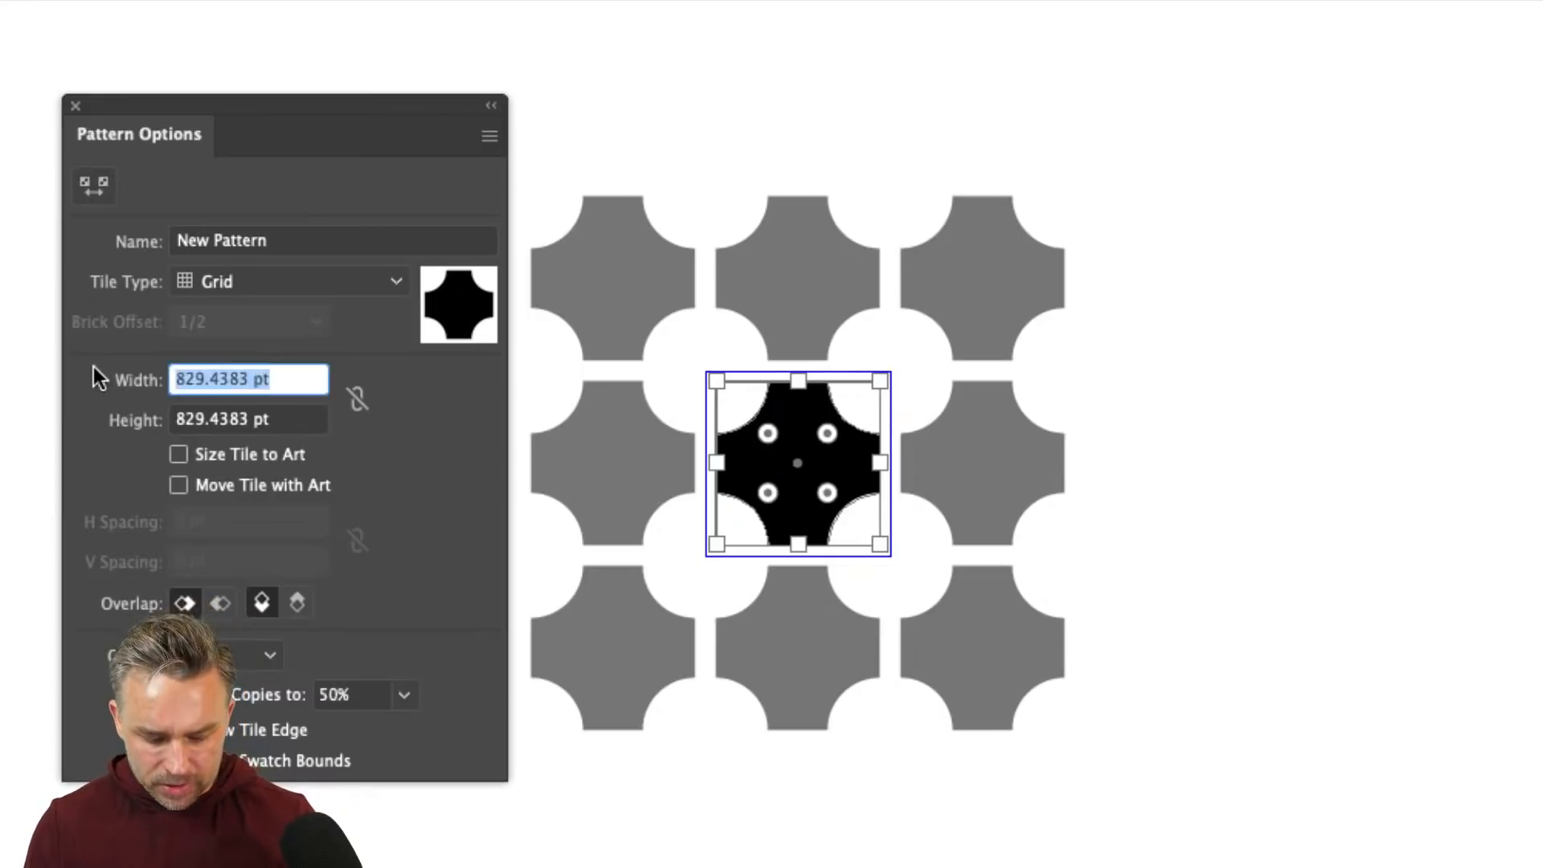
text(1000)
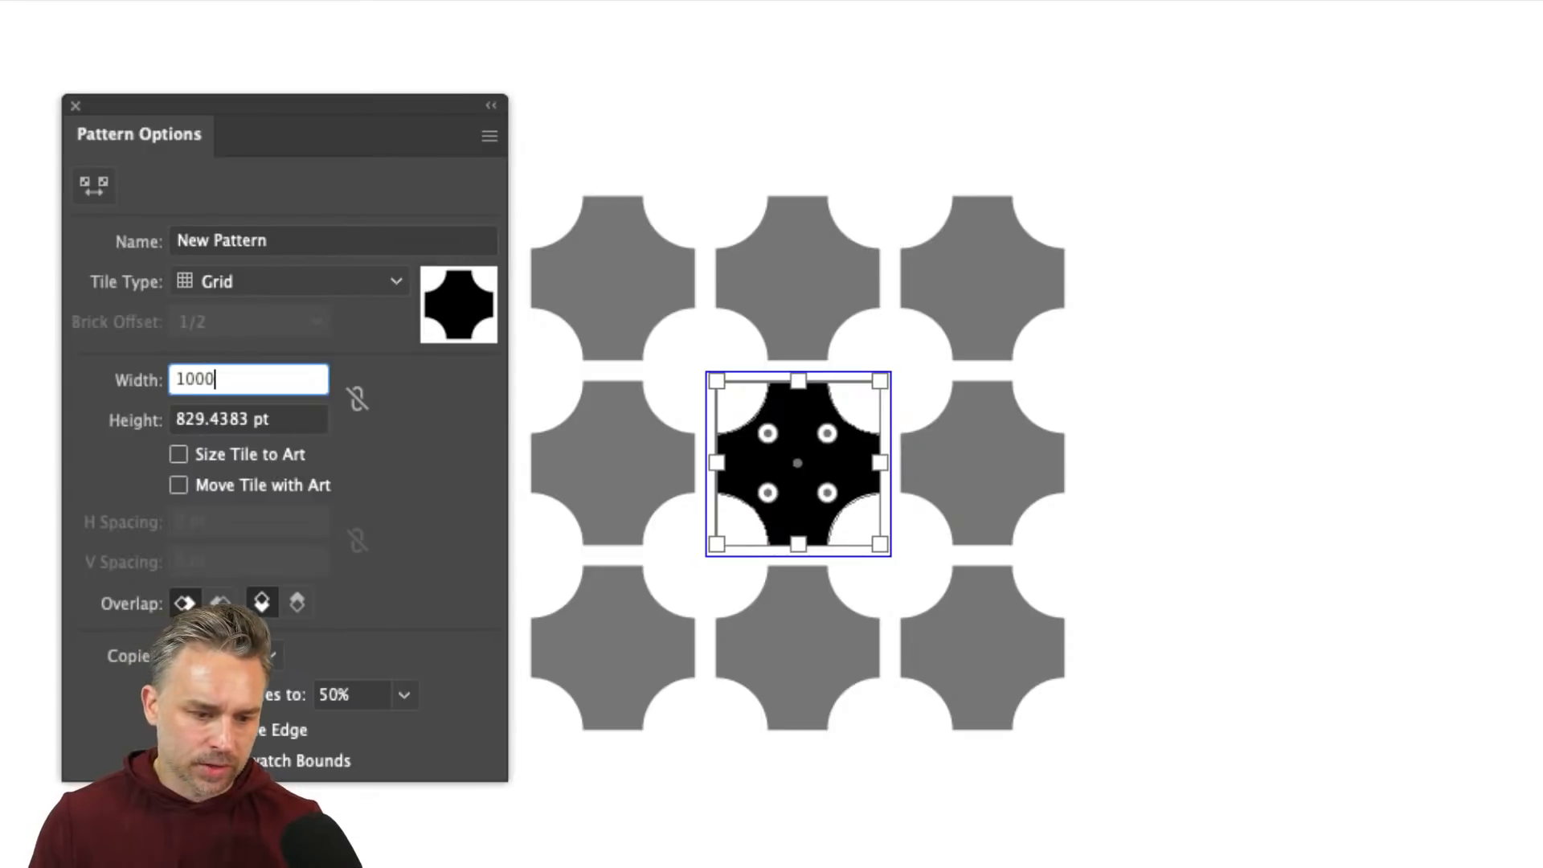
key(Tab)
text(100)
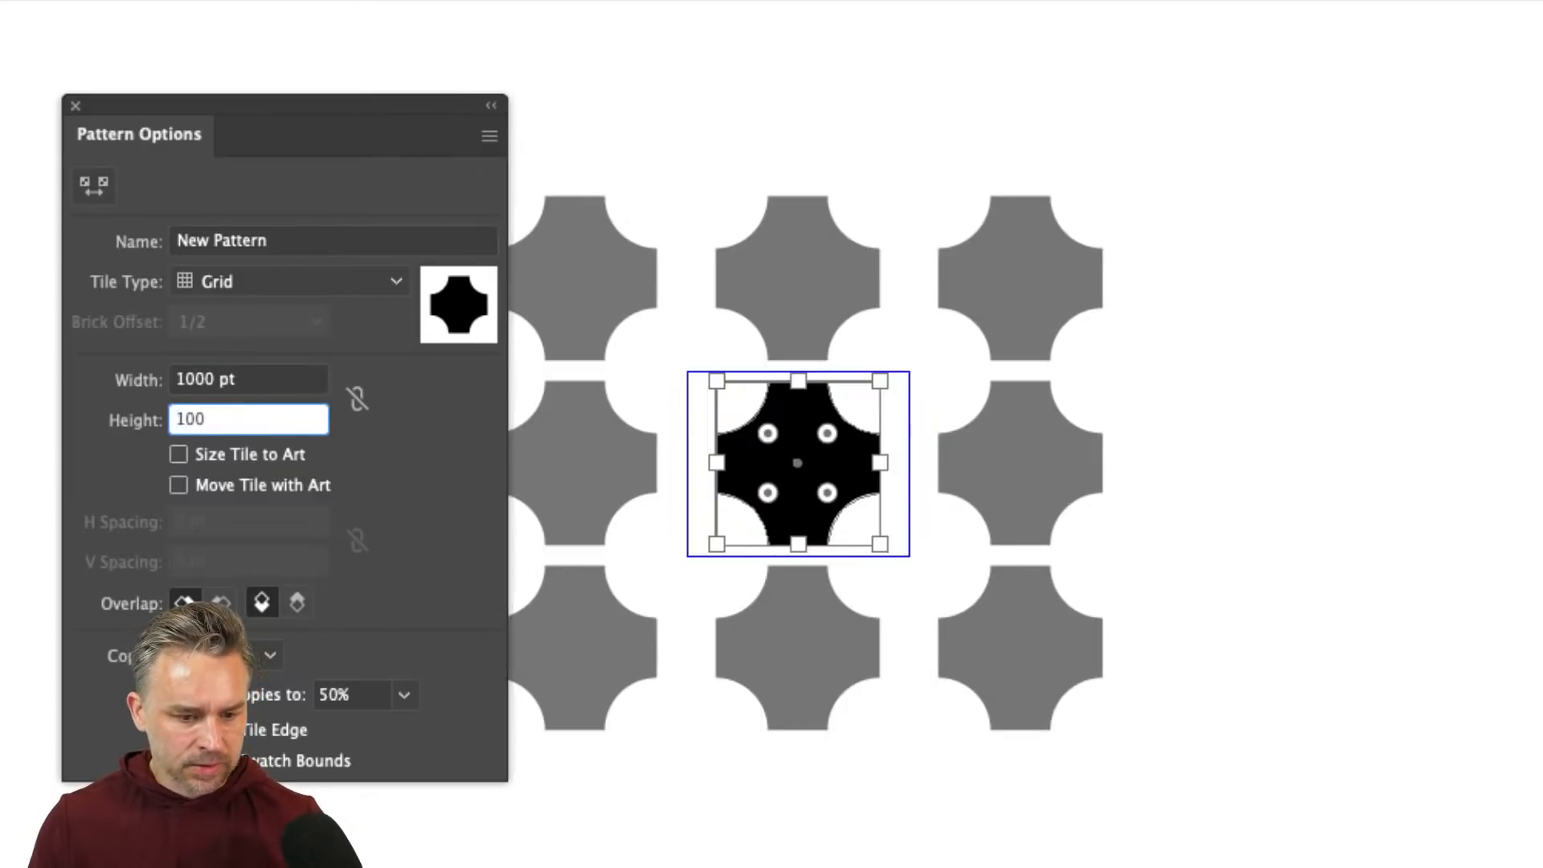
text(0)
key(Return)
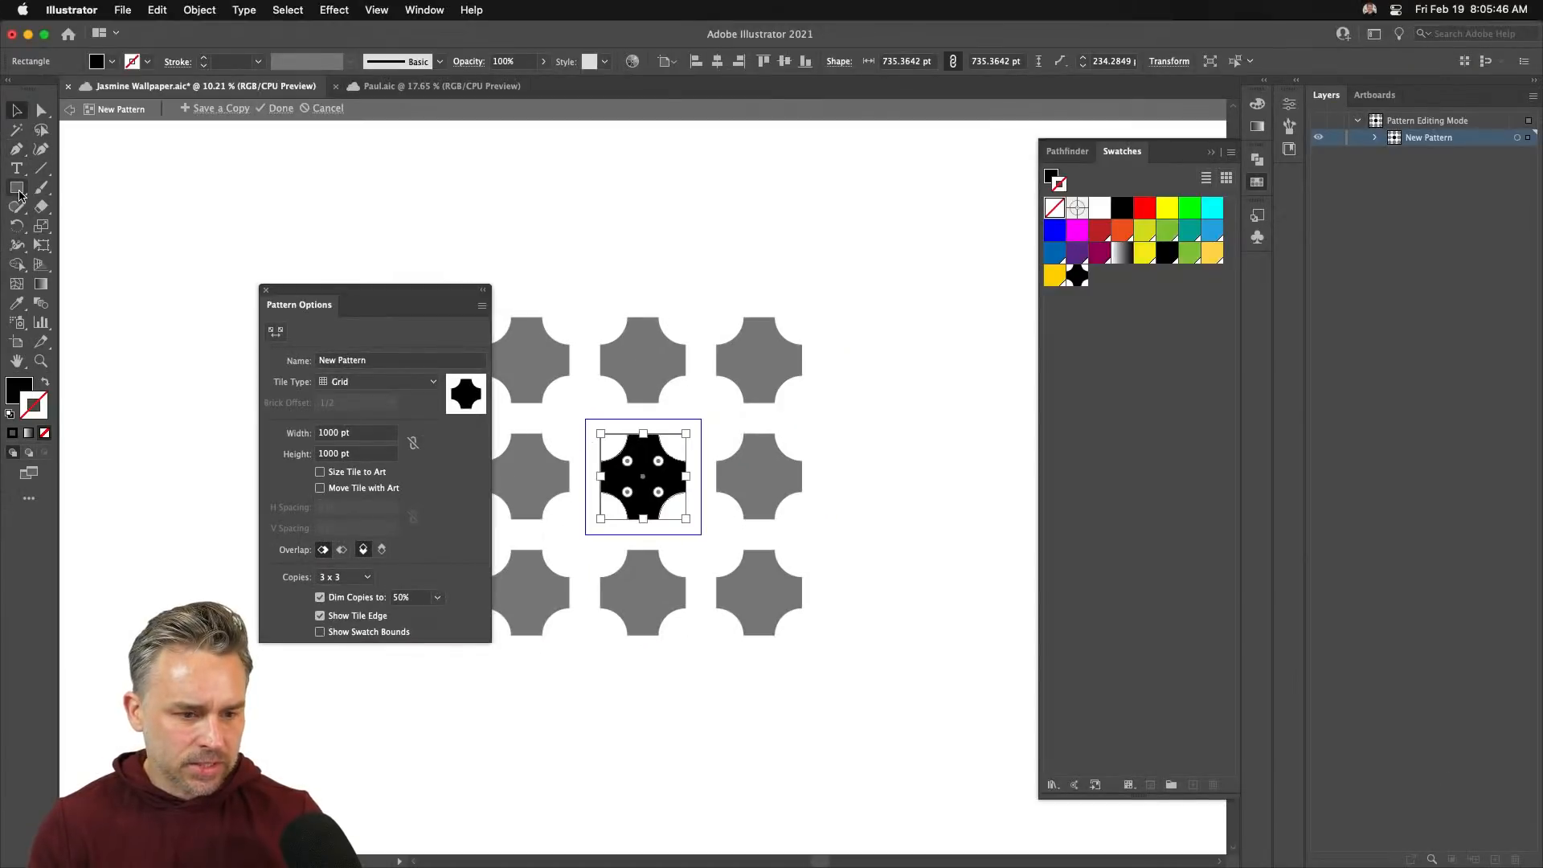
- Zoom in and draw a small circle near the tile's top-right corner with the Ellipse tool
click(18, 192)
click(90, 226)
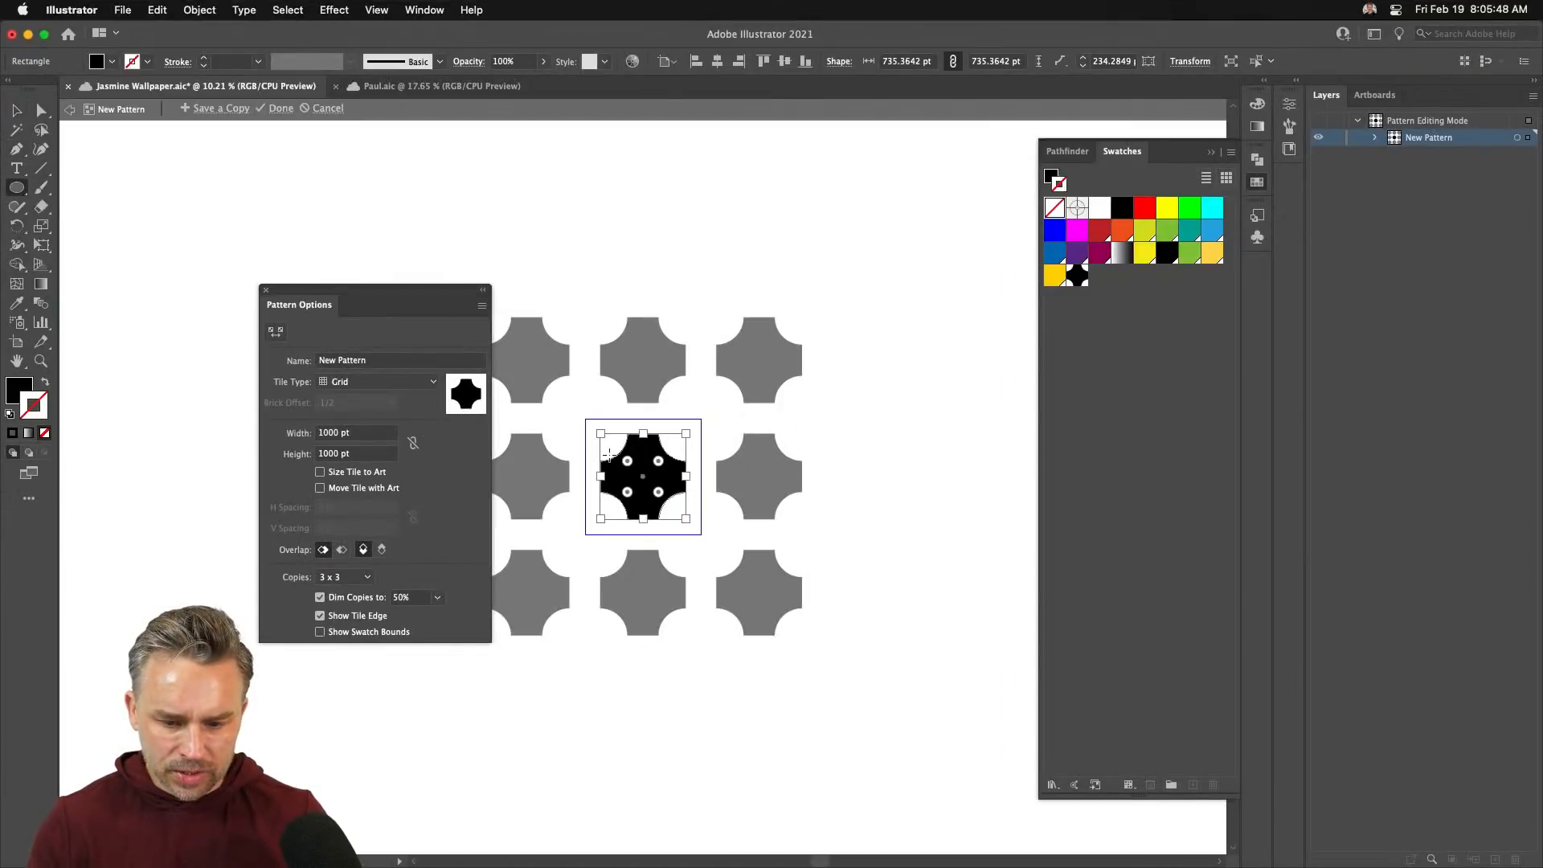
click(654, 419)
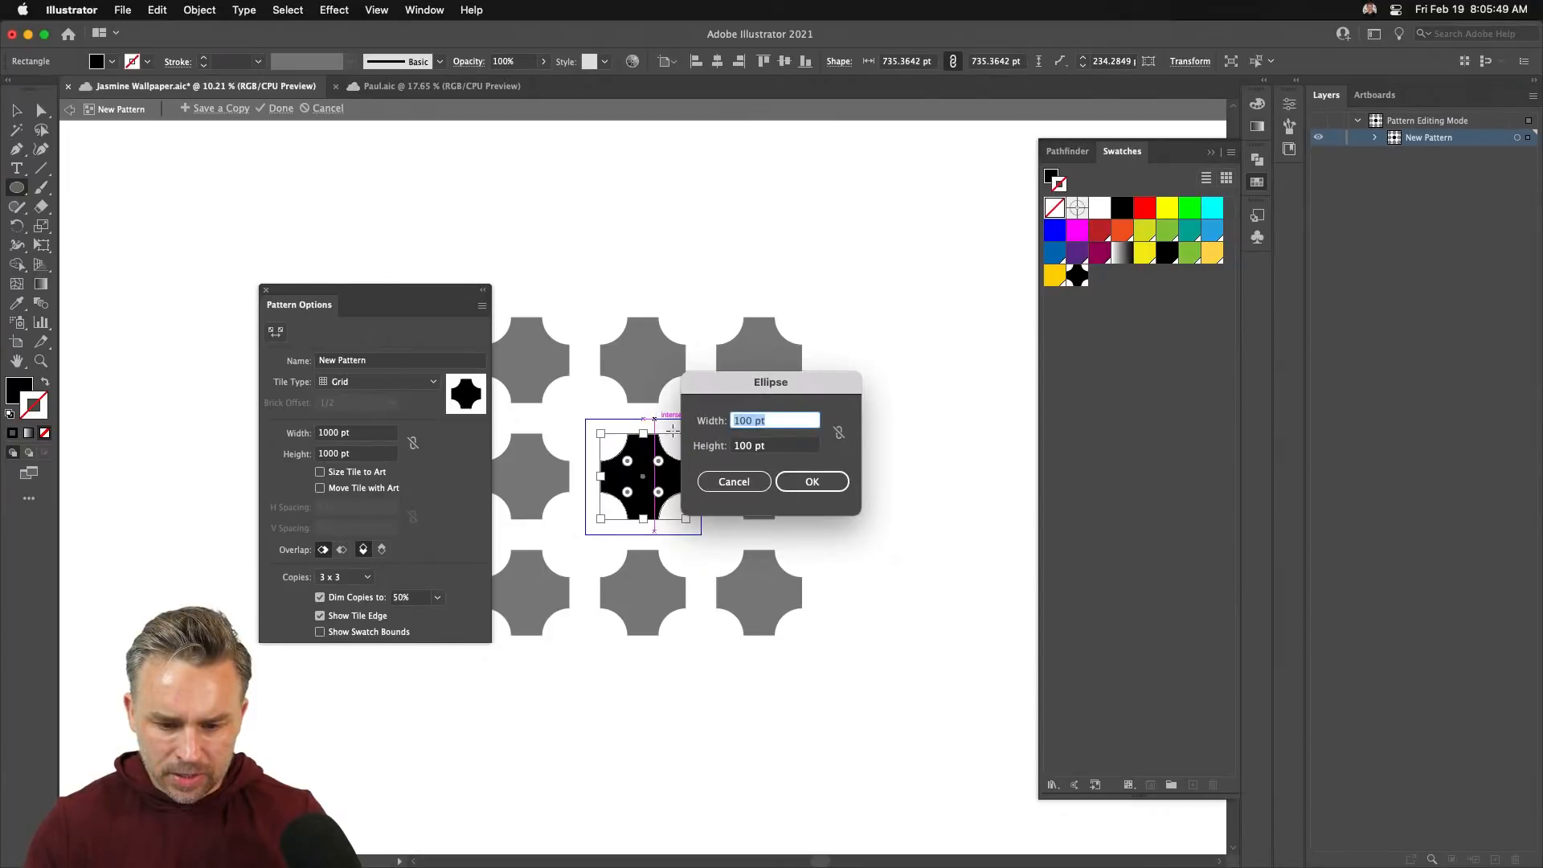
click(719, 484)
key(v)
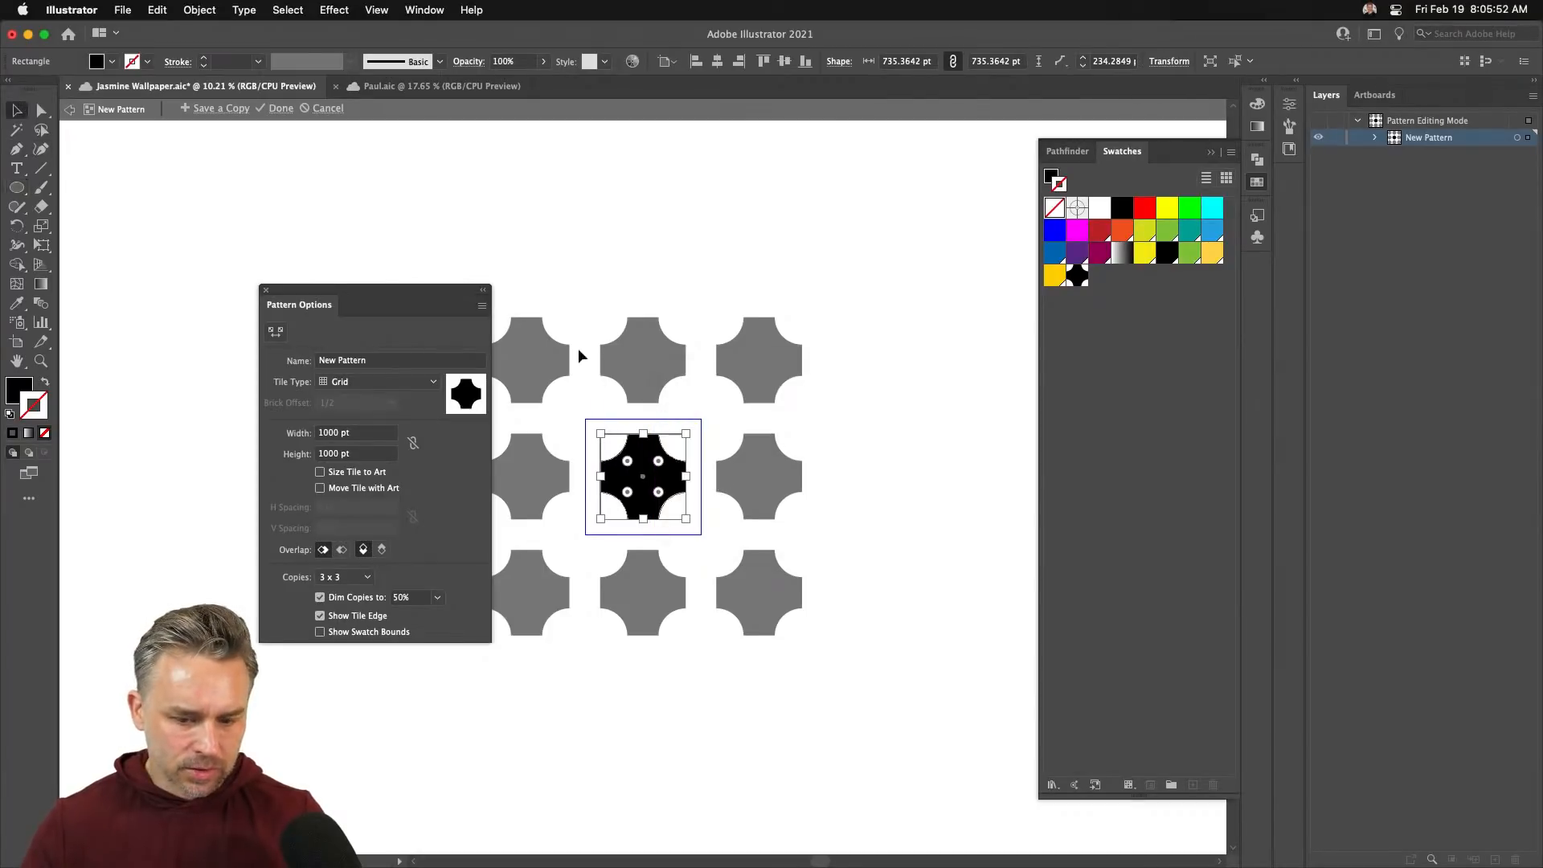
click(583, 394)
key(super+equal)
key(super+equal)
key(super+equal)
key(super+equal)
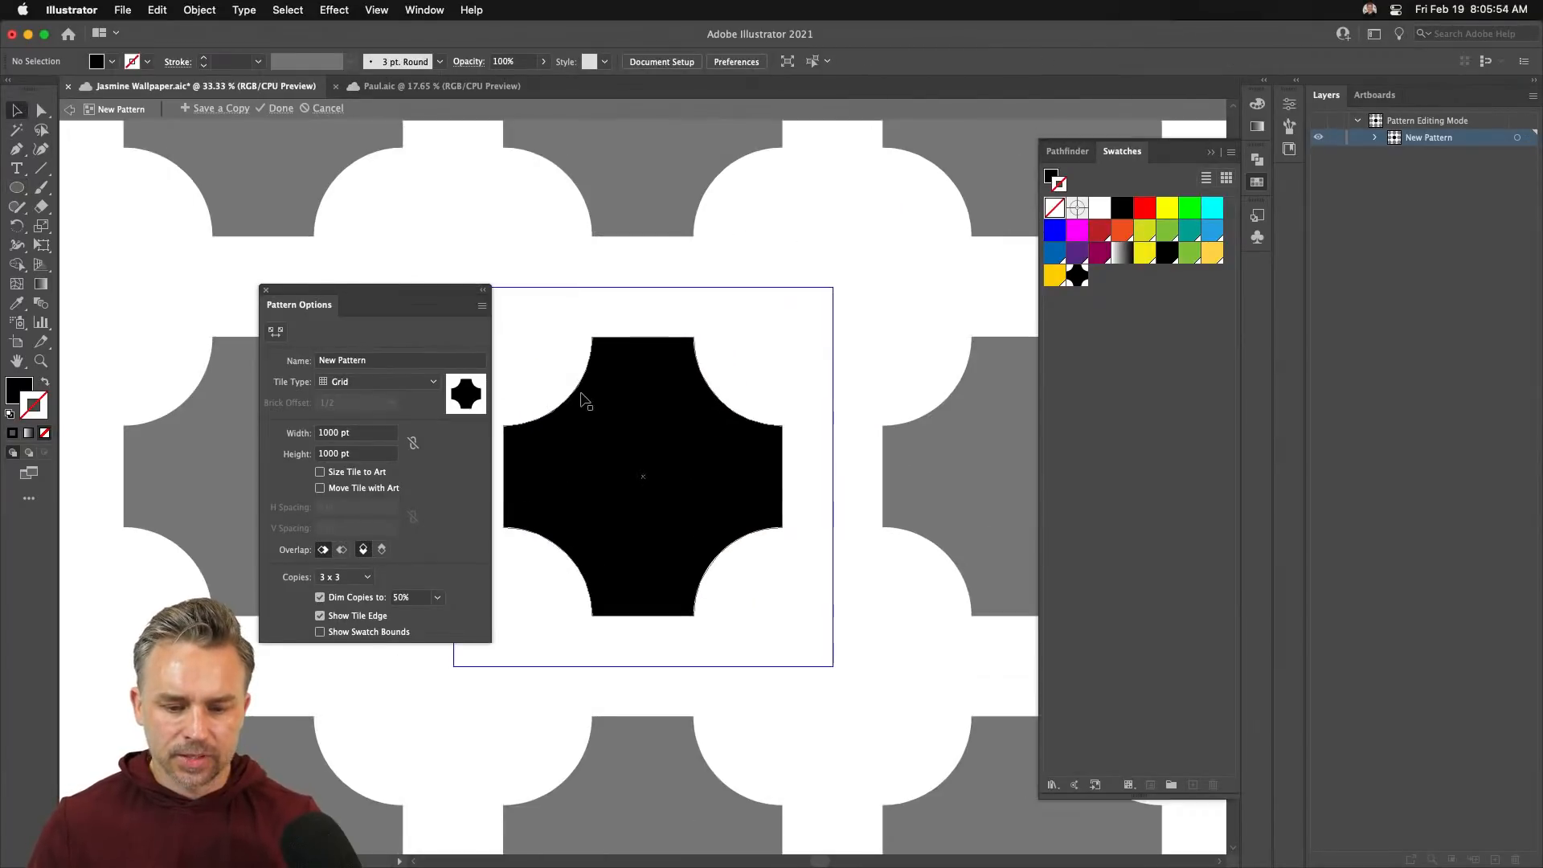
click(16, 187)
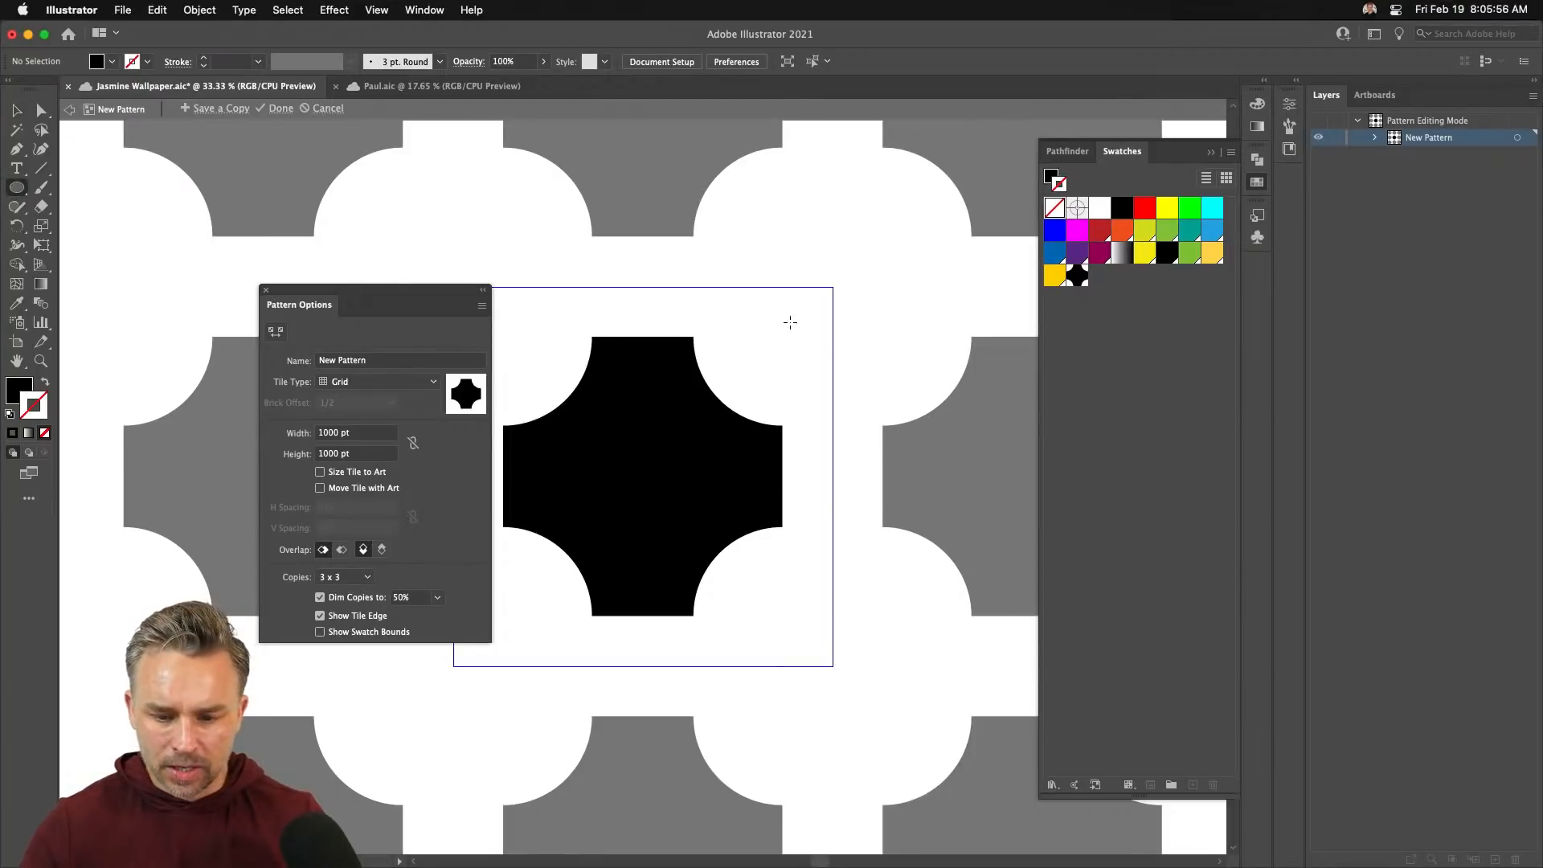
drag(790, 321, 796, 335)
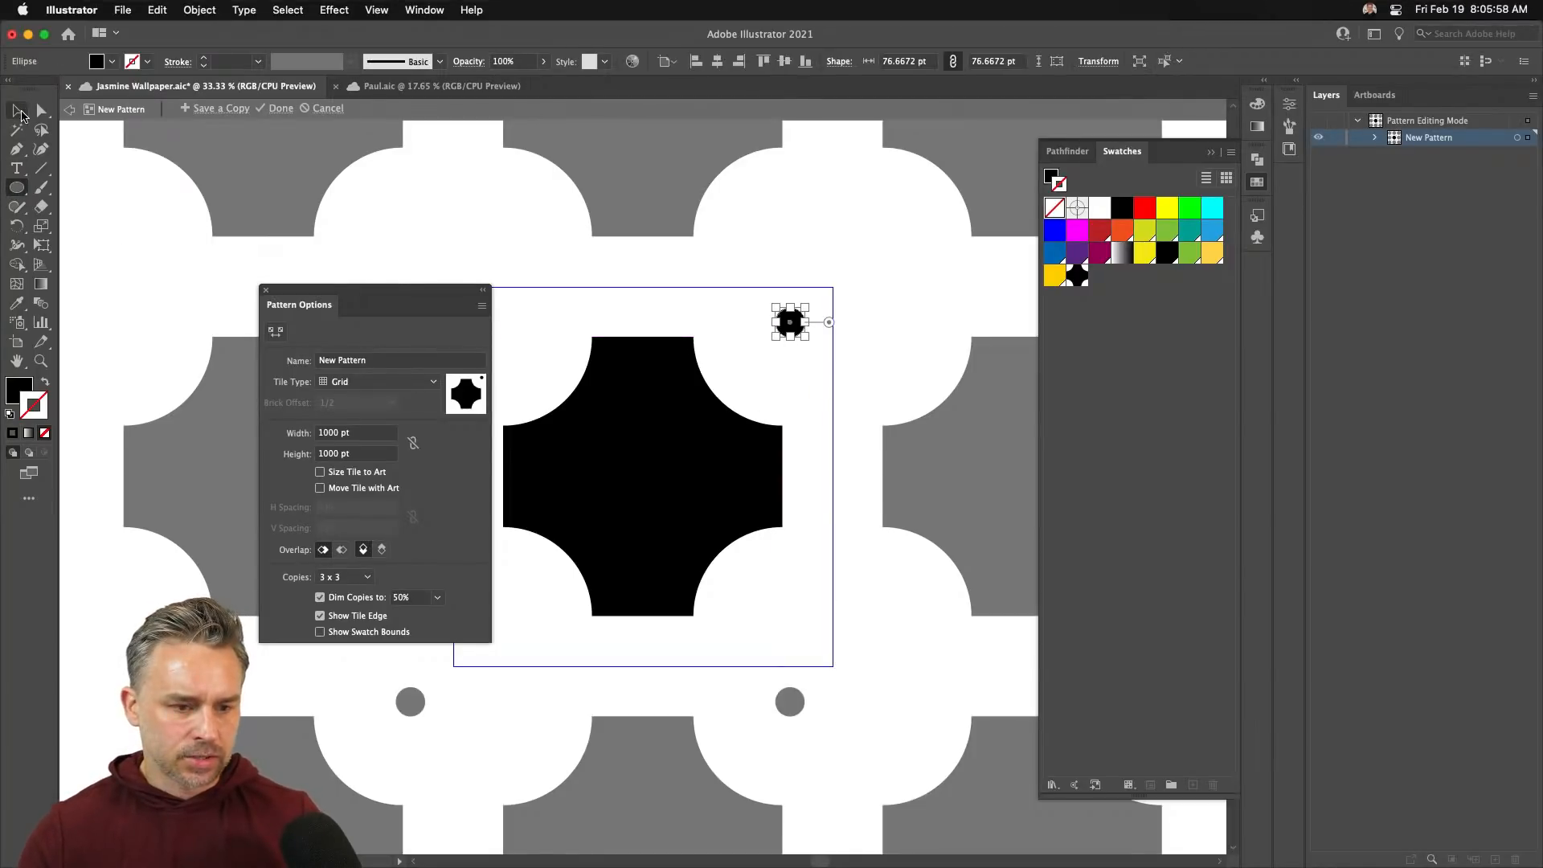
- Centre the small circle on the tile's top-right corner, then select the central shape
click(16, 110)
drag(390, 305, 252, 249)
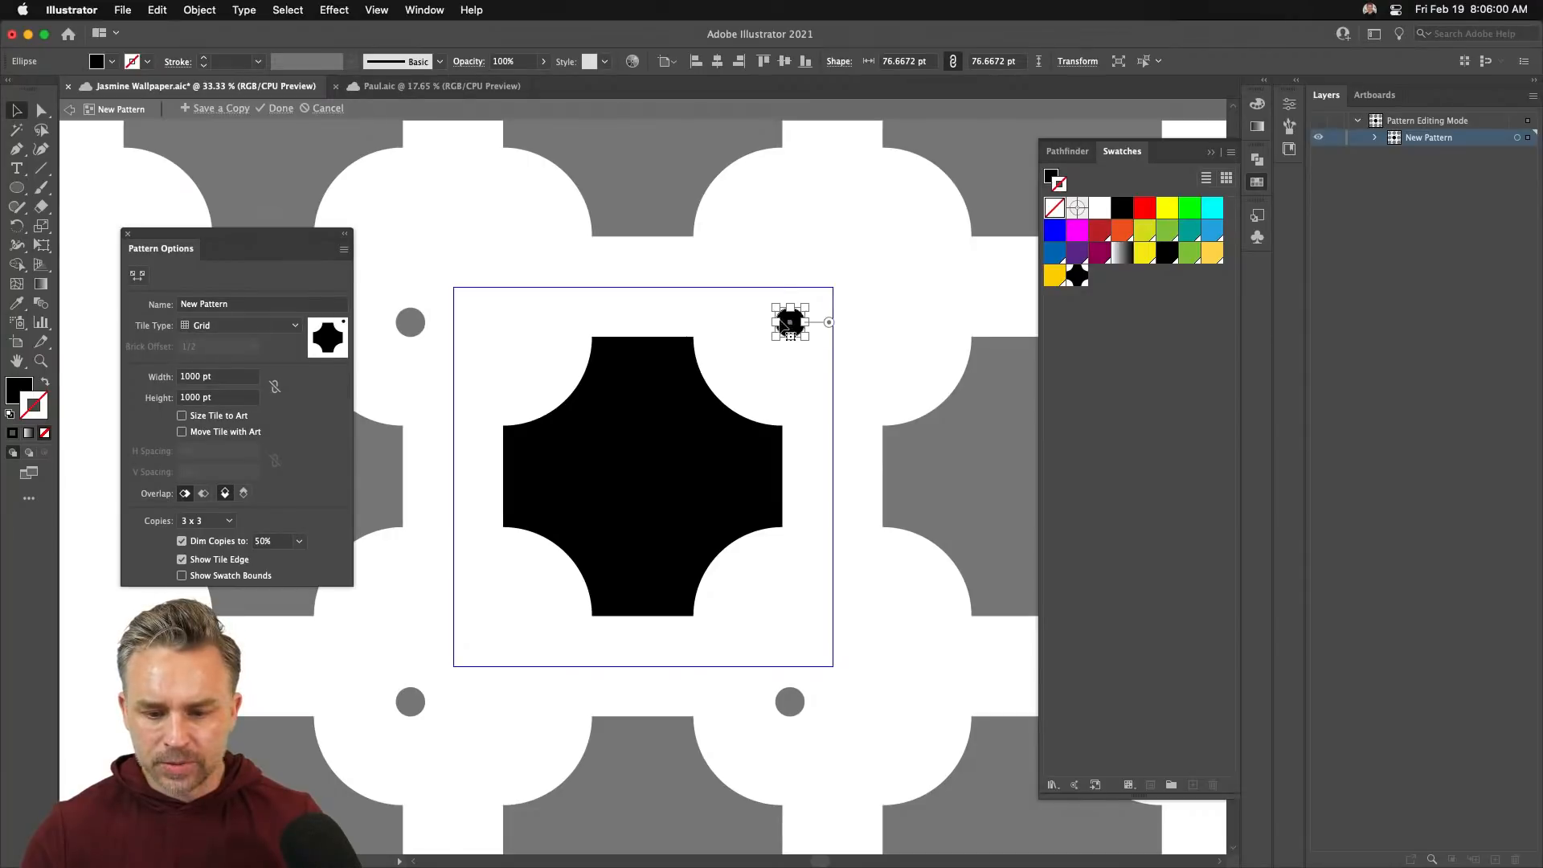
drag(784, 325, 834, 287)
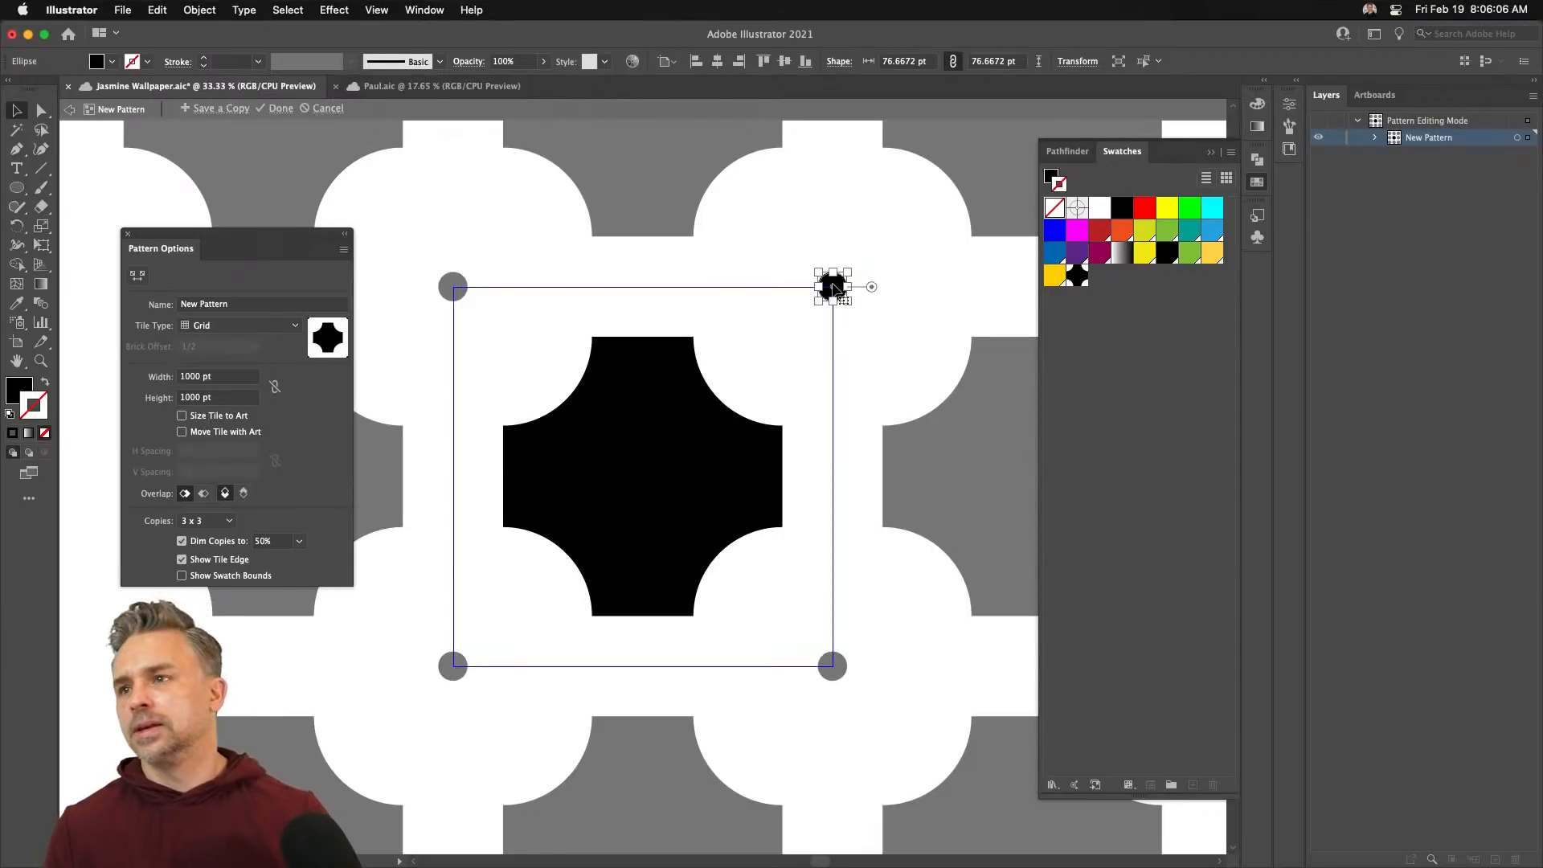
click(776, 326)
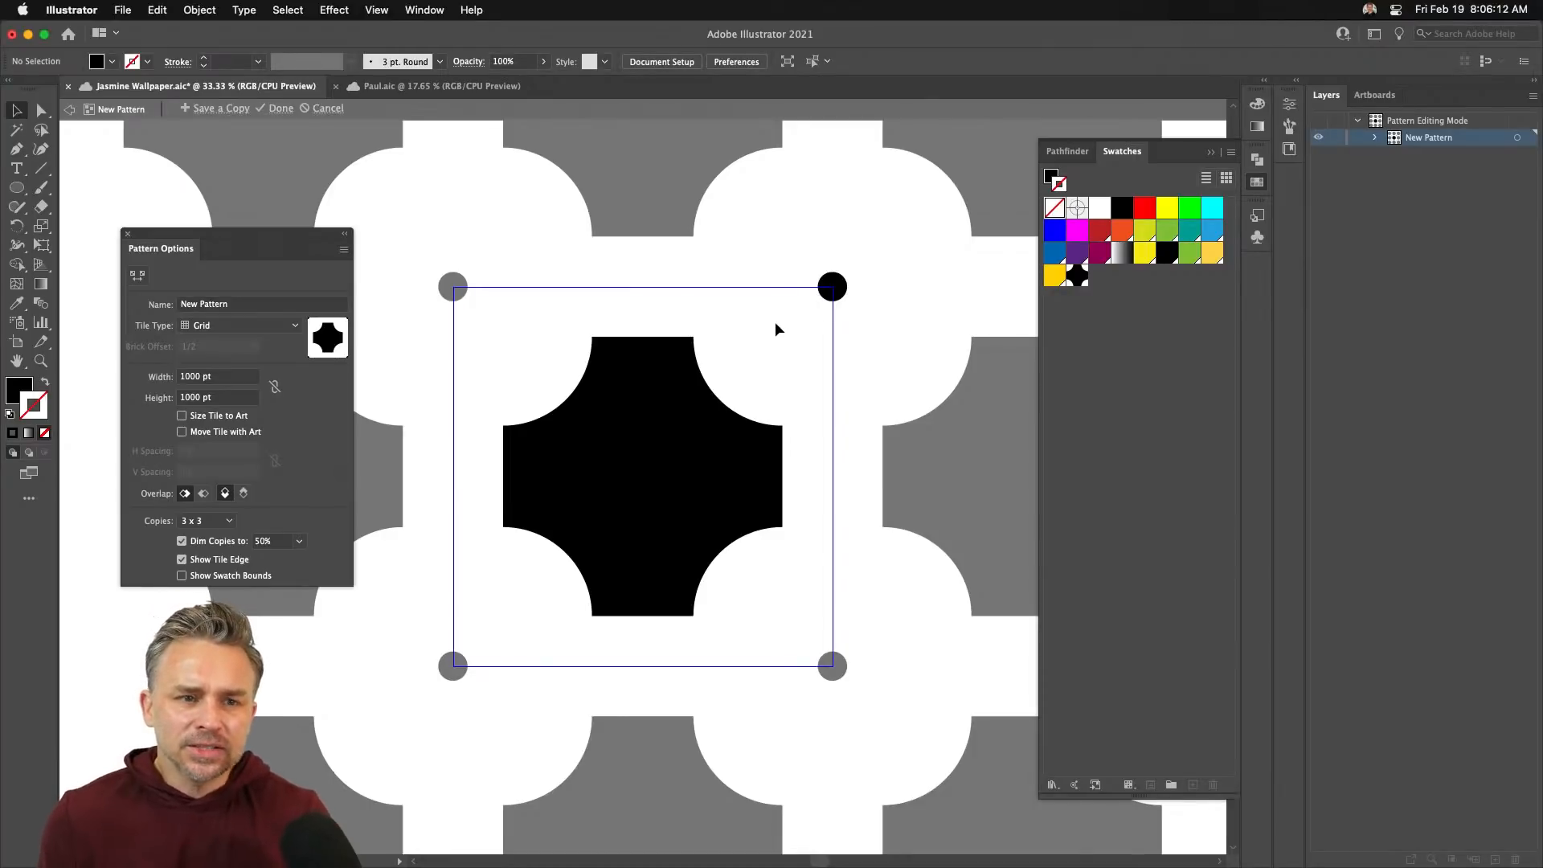
click(643, 420)
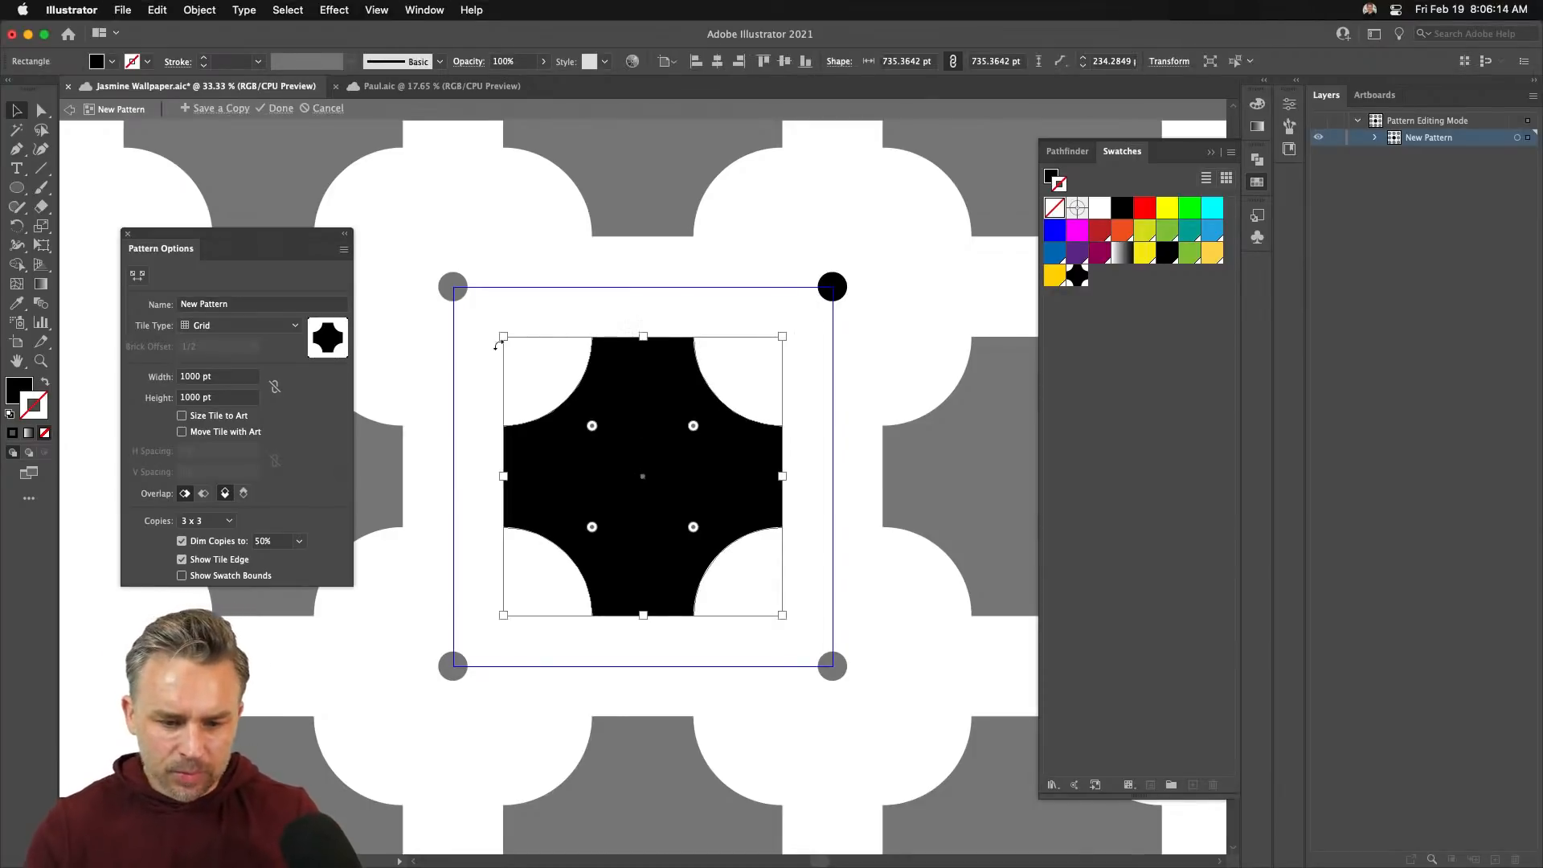
- Enlarge the central tile shape to about 893 pt
drag(504, 337, 474, 307)
shift+click(832, 287)
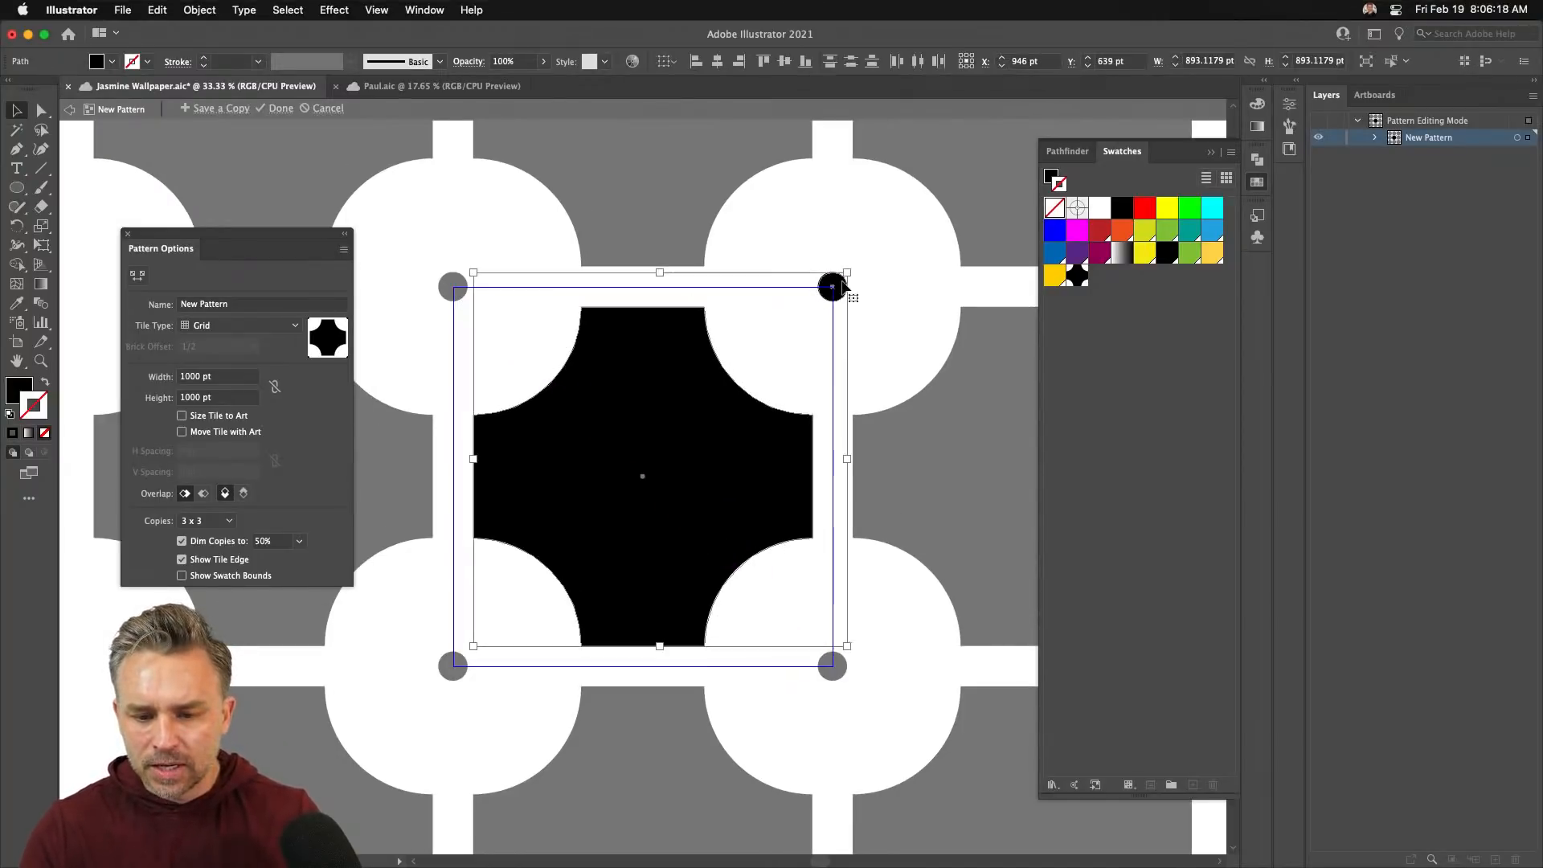
shift+click(831, 287)
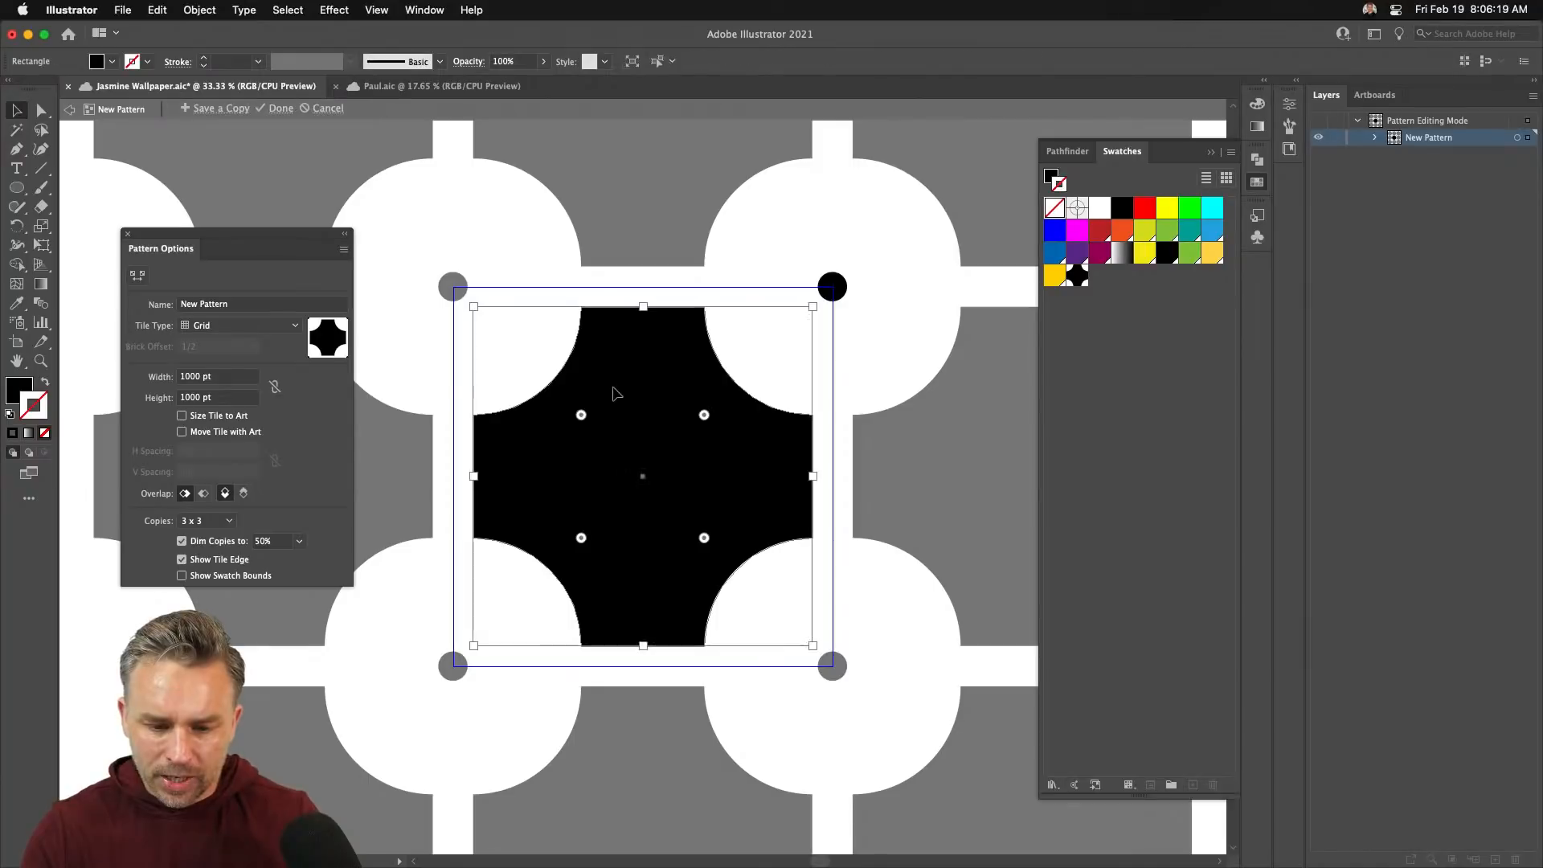
- Fill the central shape green and remove its outline
click(1076, 231)
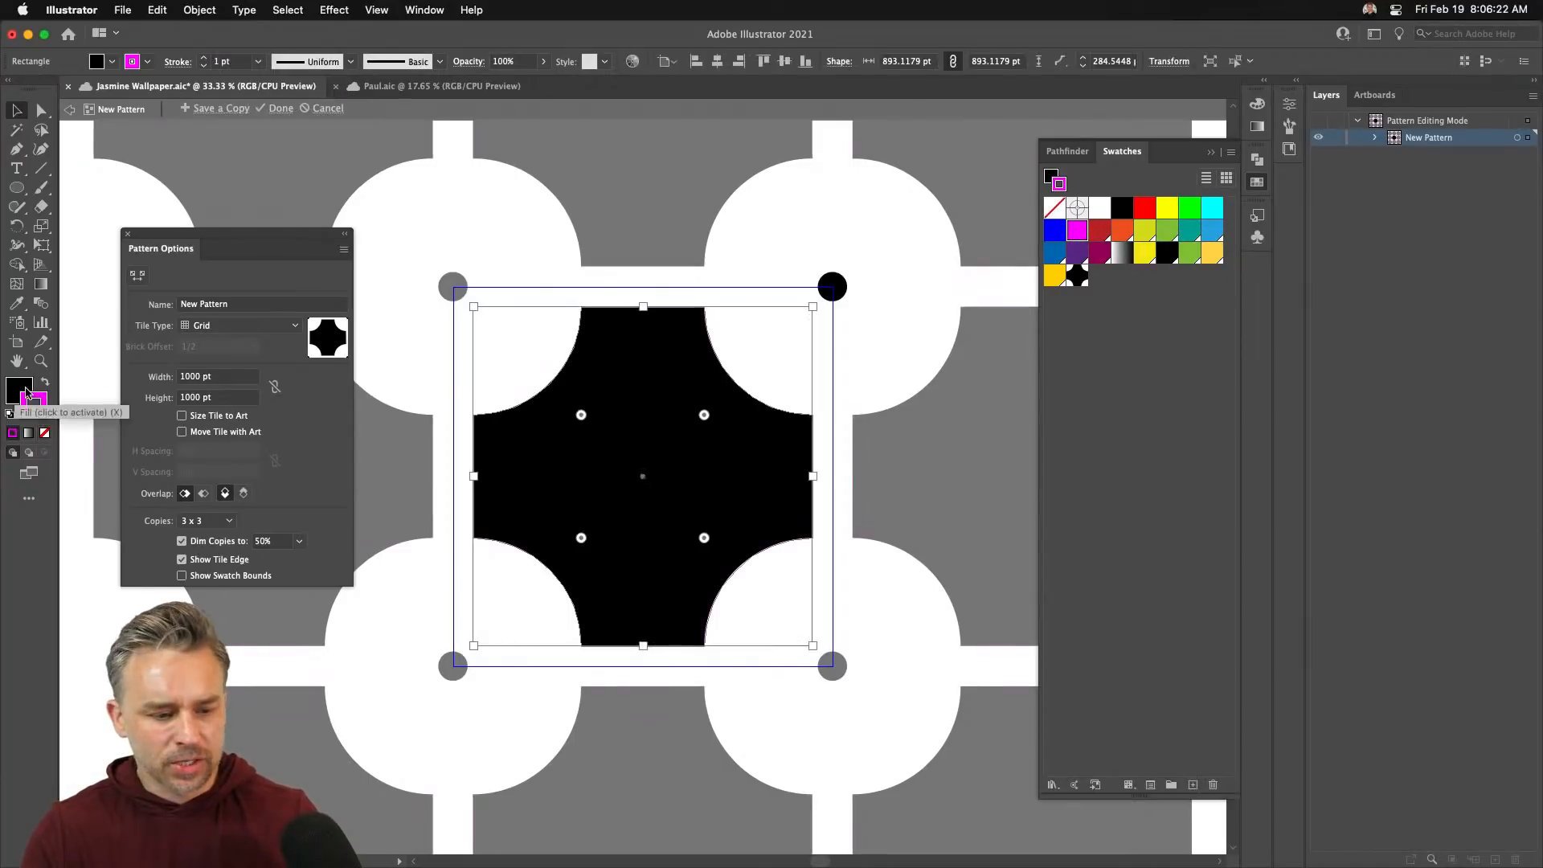
key(shift+x)
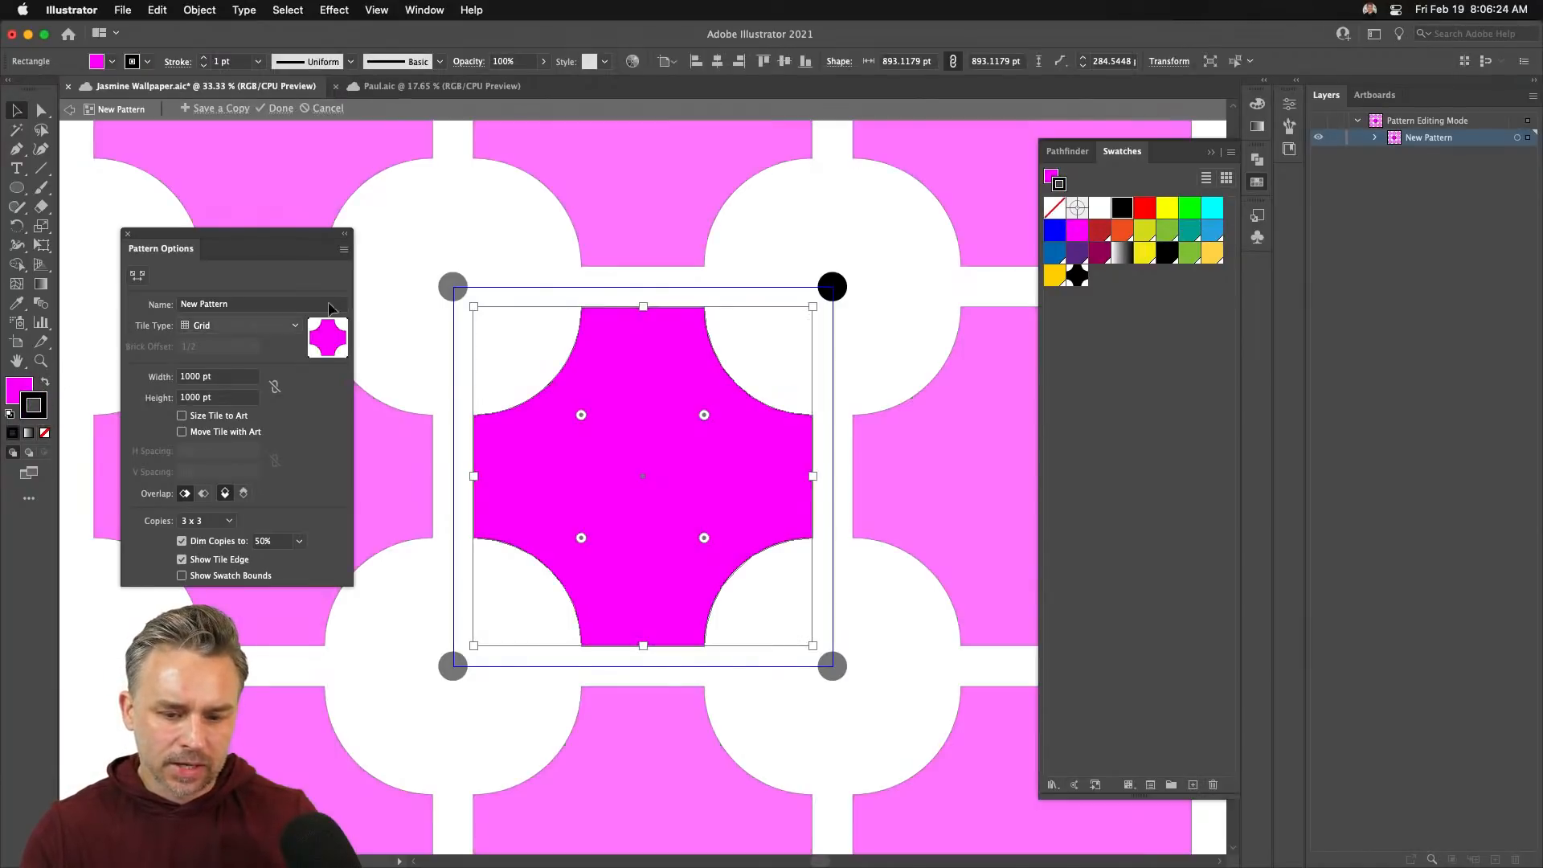
click(1166, 232)
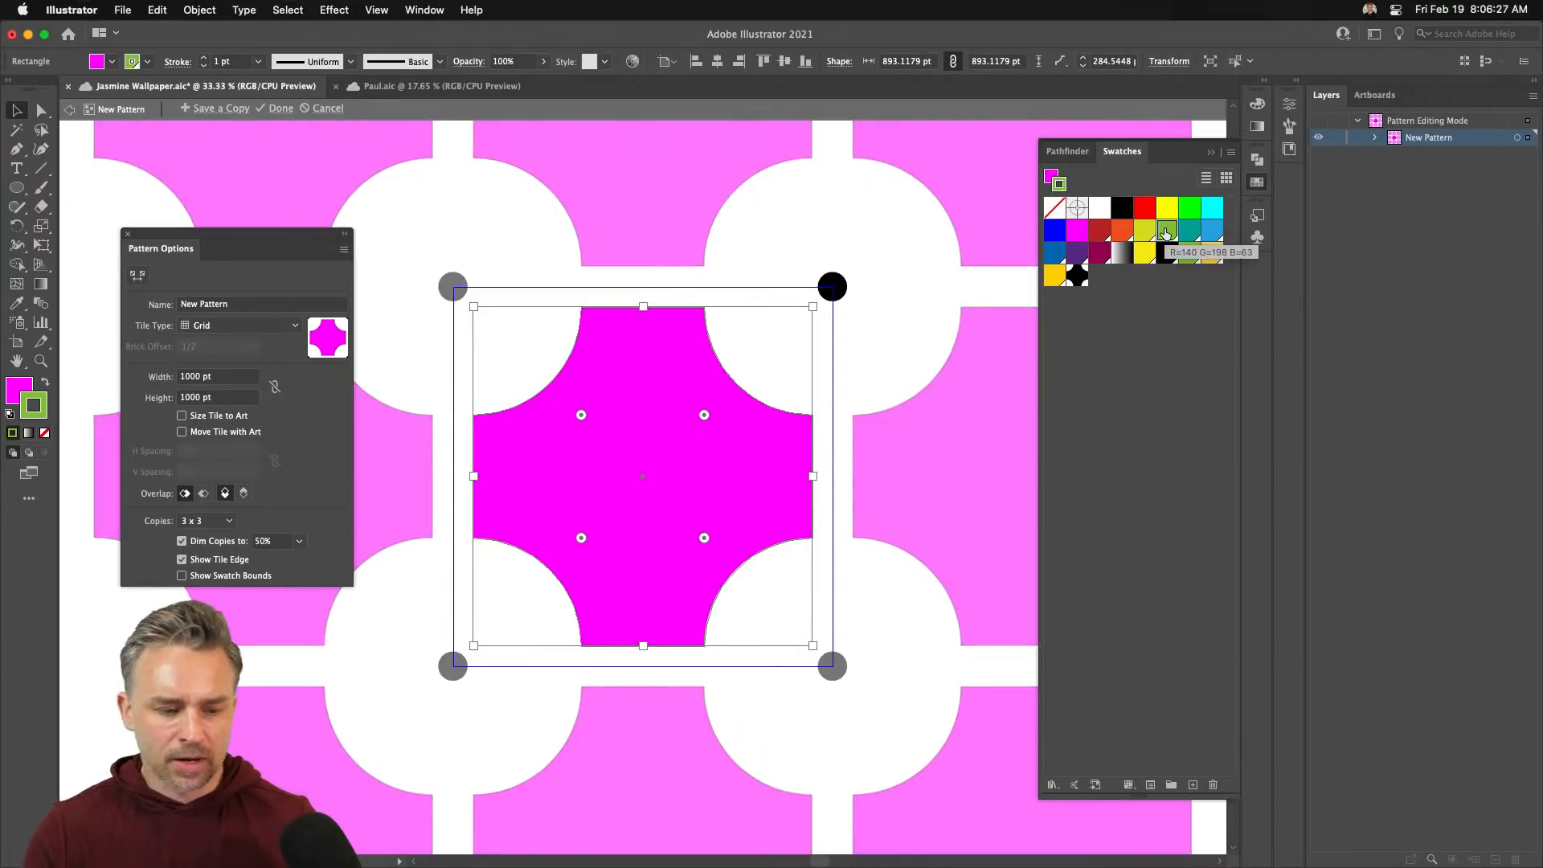
click(44, 384)
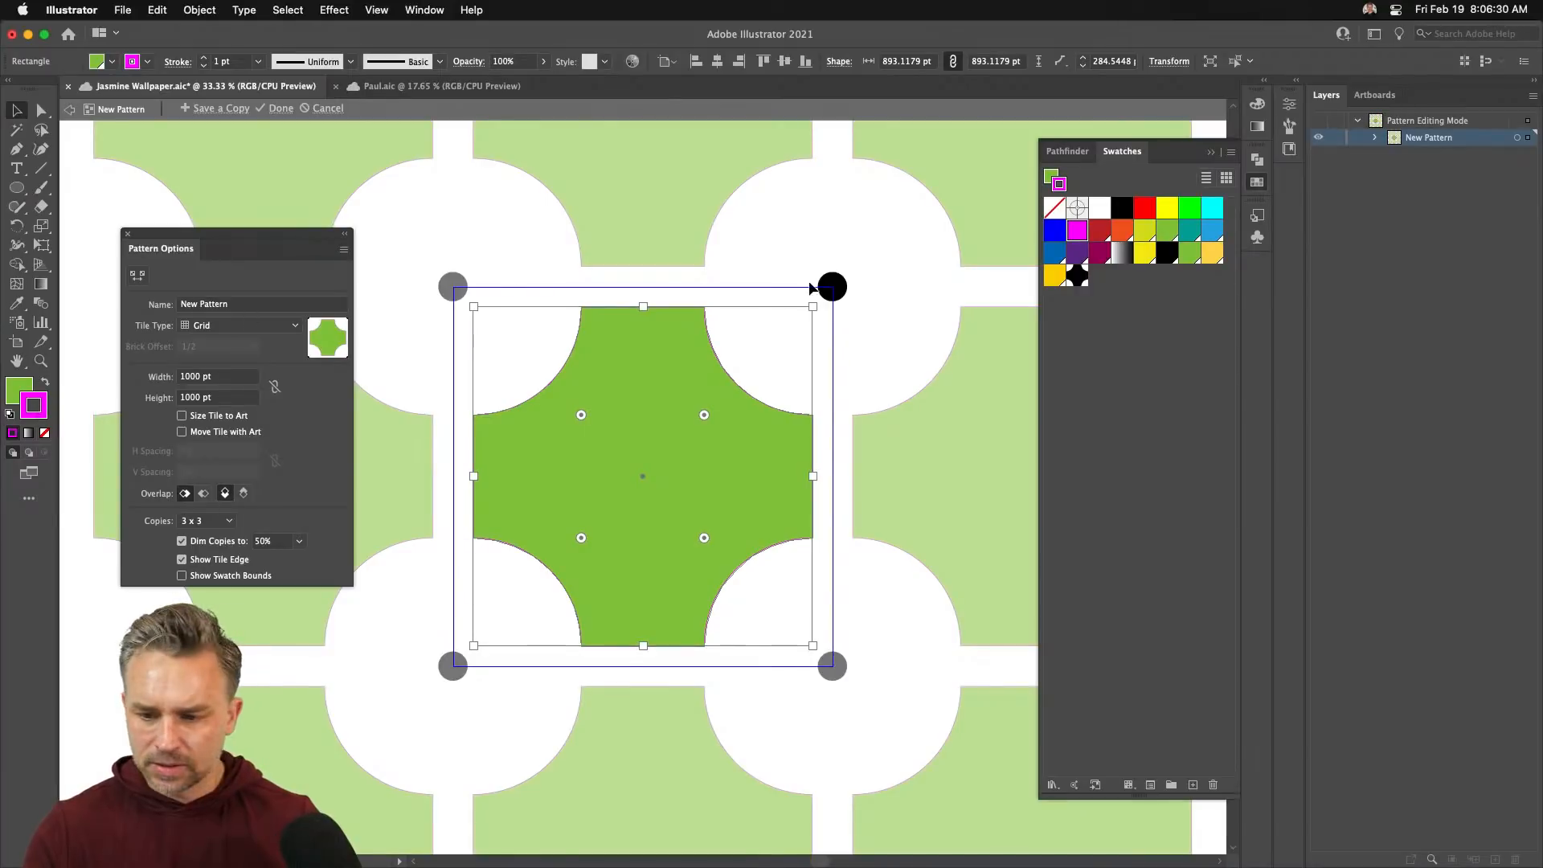
click(1095, 257)
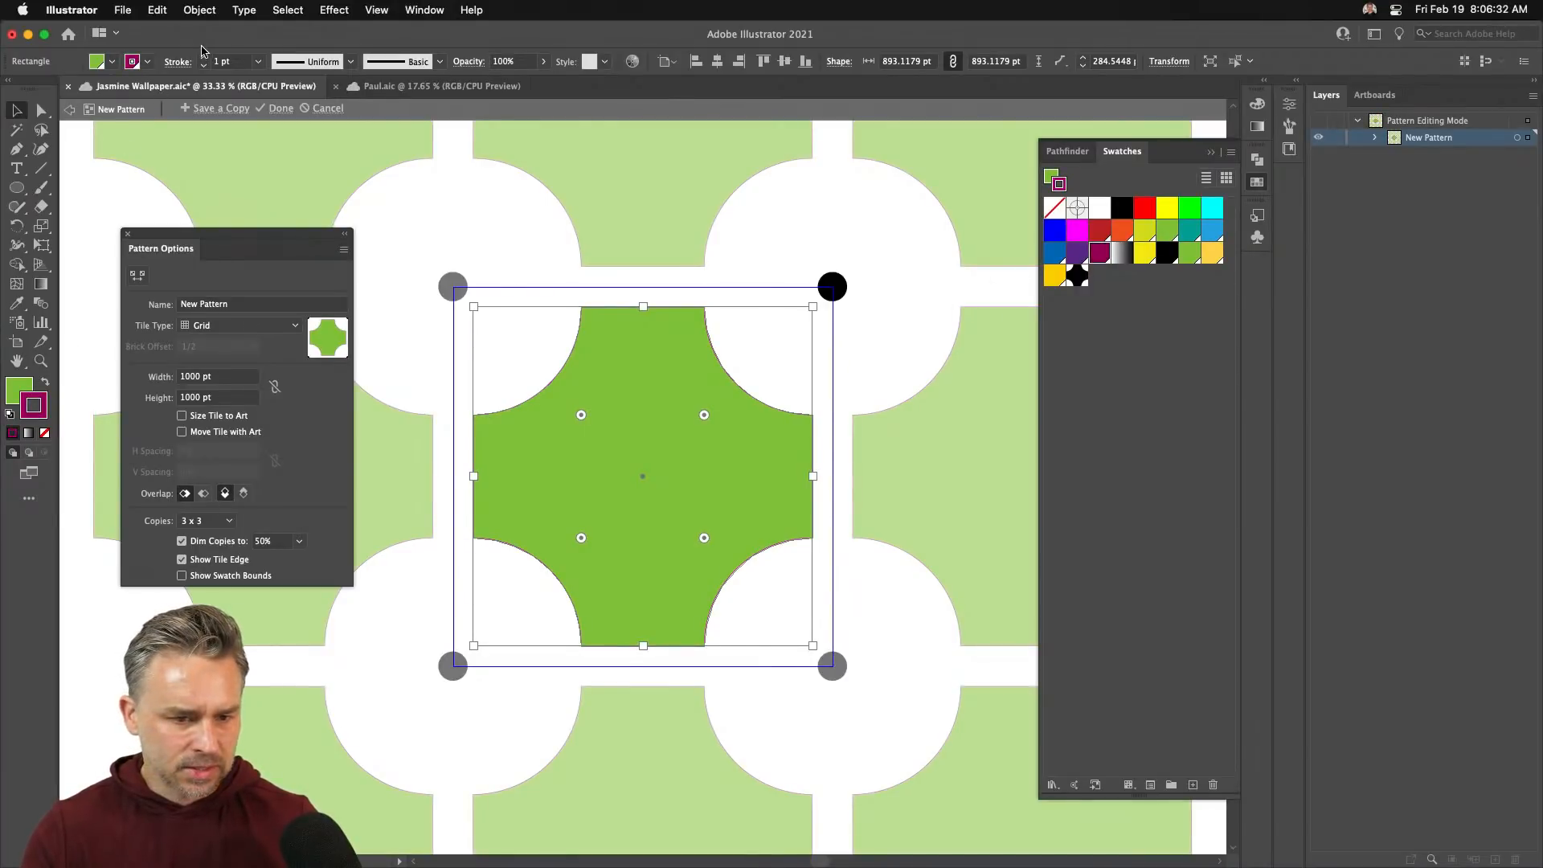
click(44, 433)
- Give the corner circle a white fill with no outline
click(551, 296)
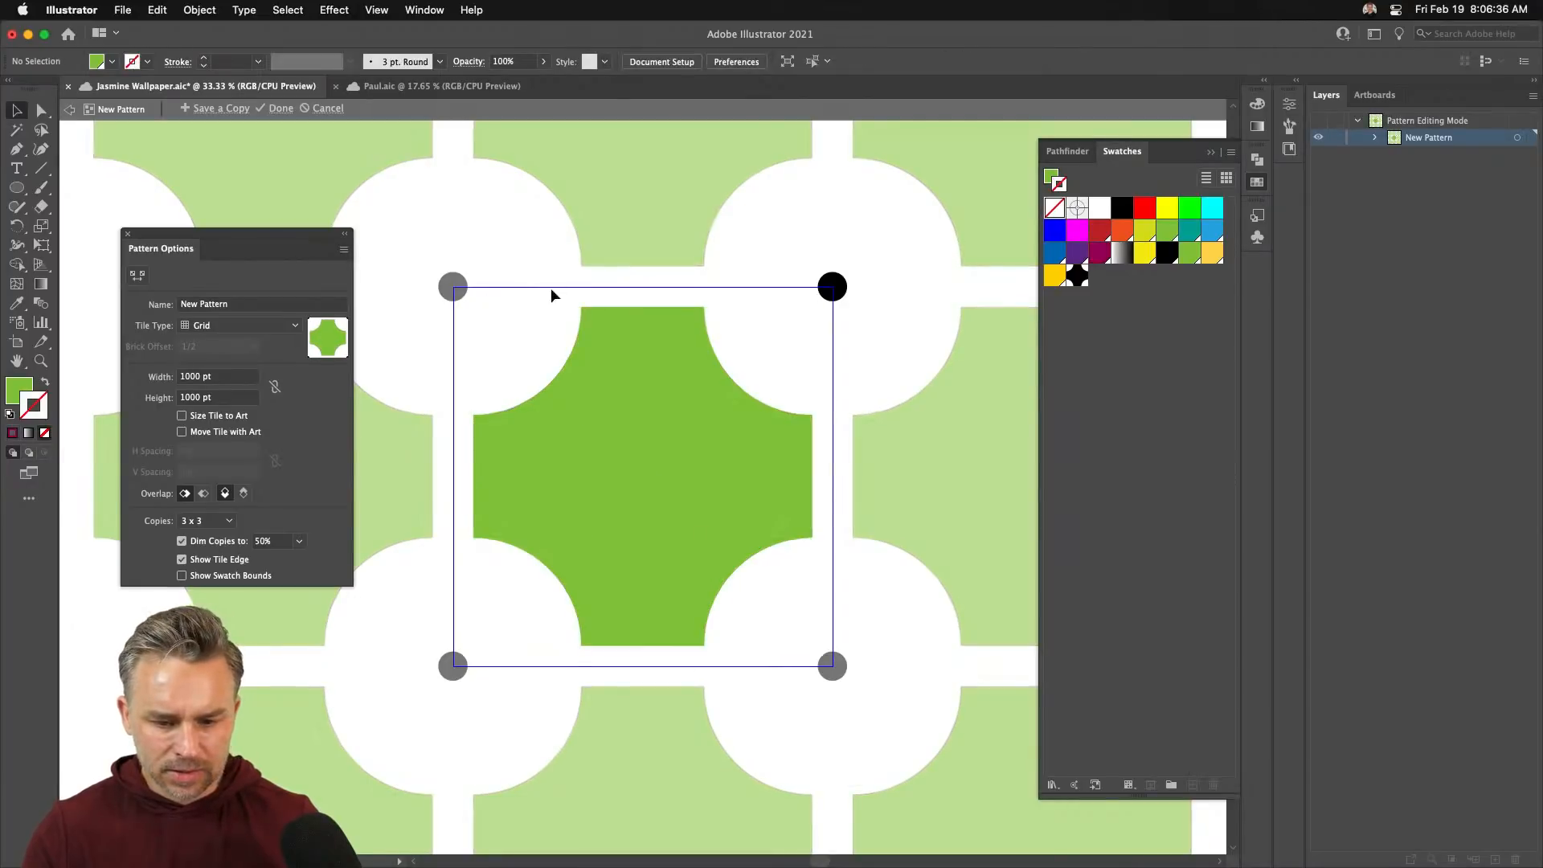
click(832, 287)
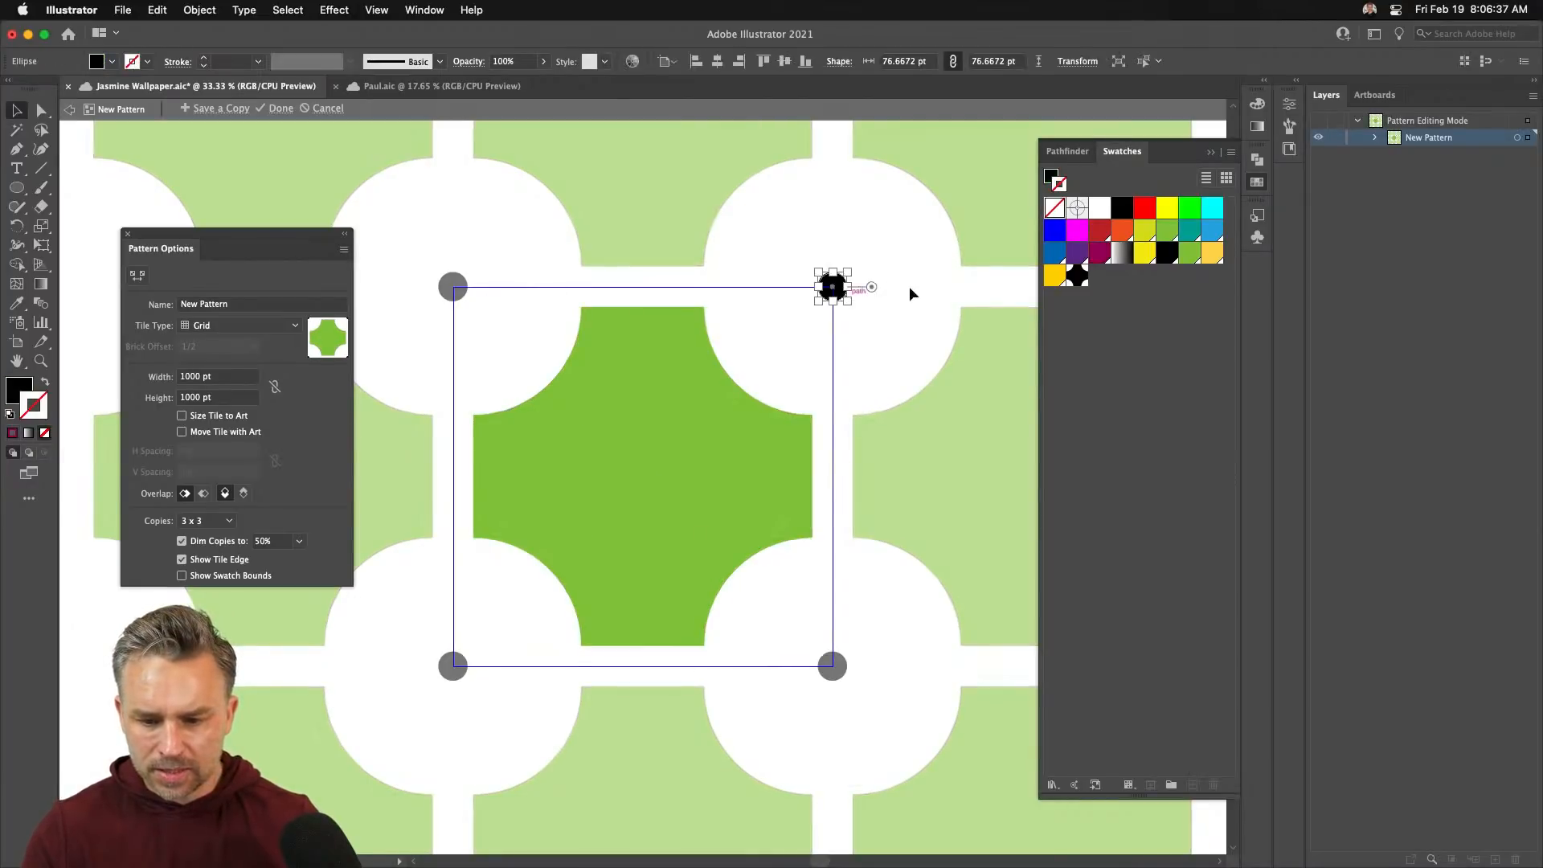
click(1099, 208)
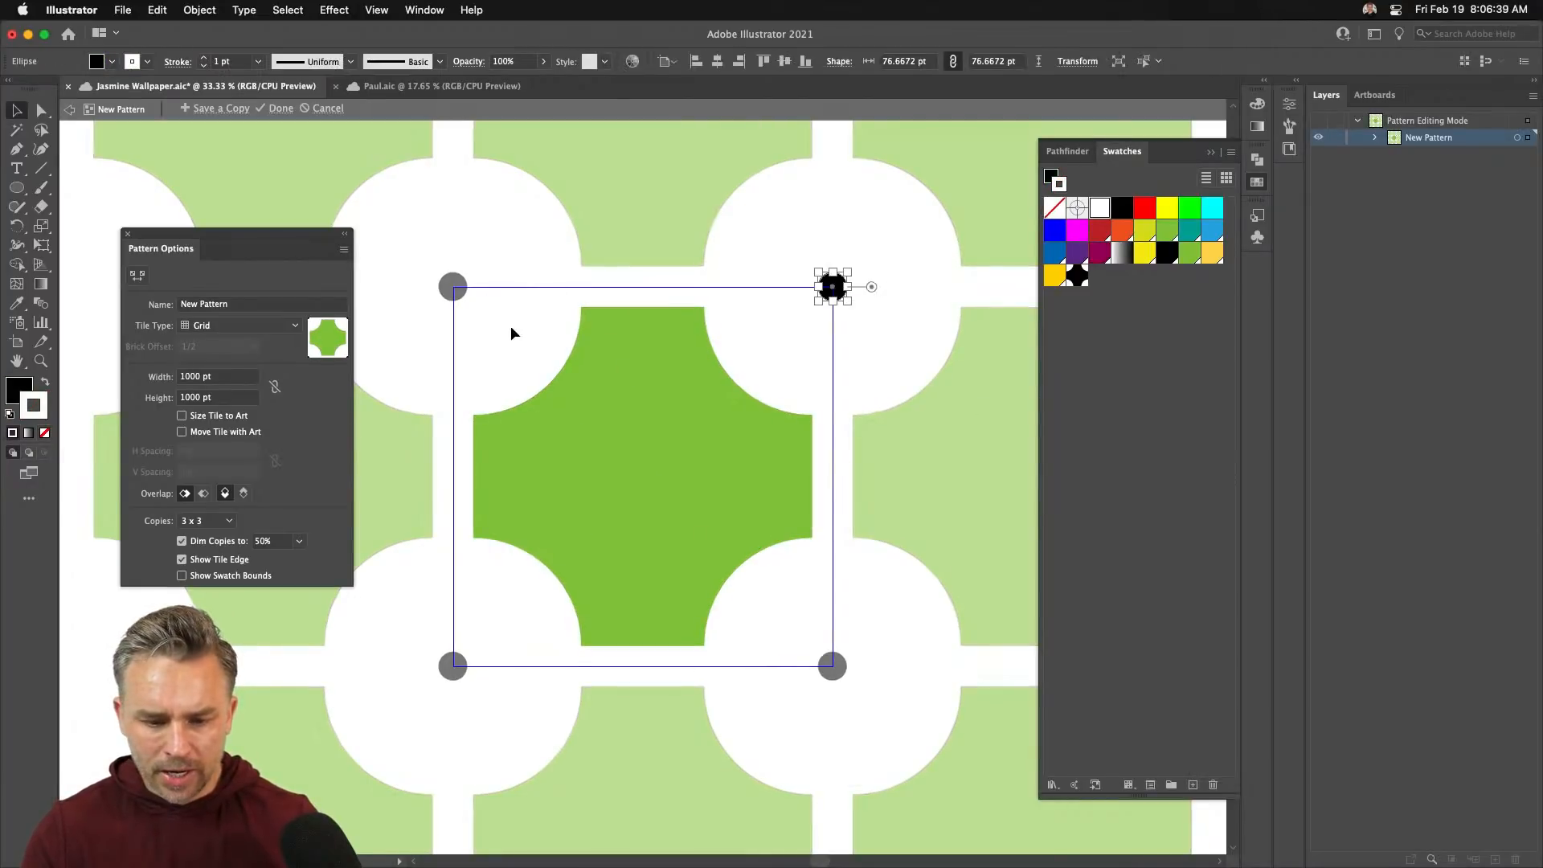
click(45, 382)
click(45, 433)
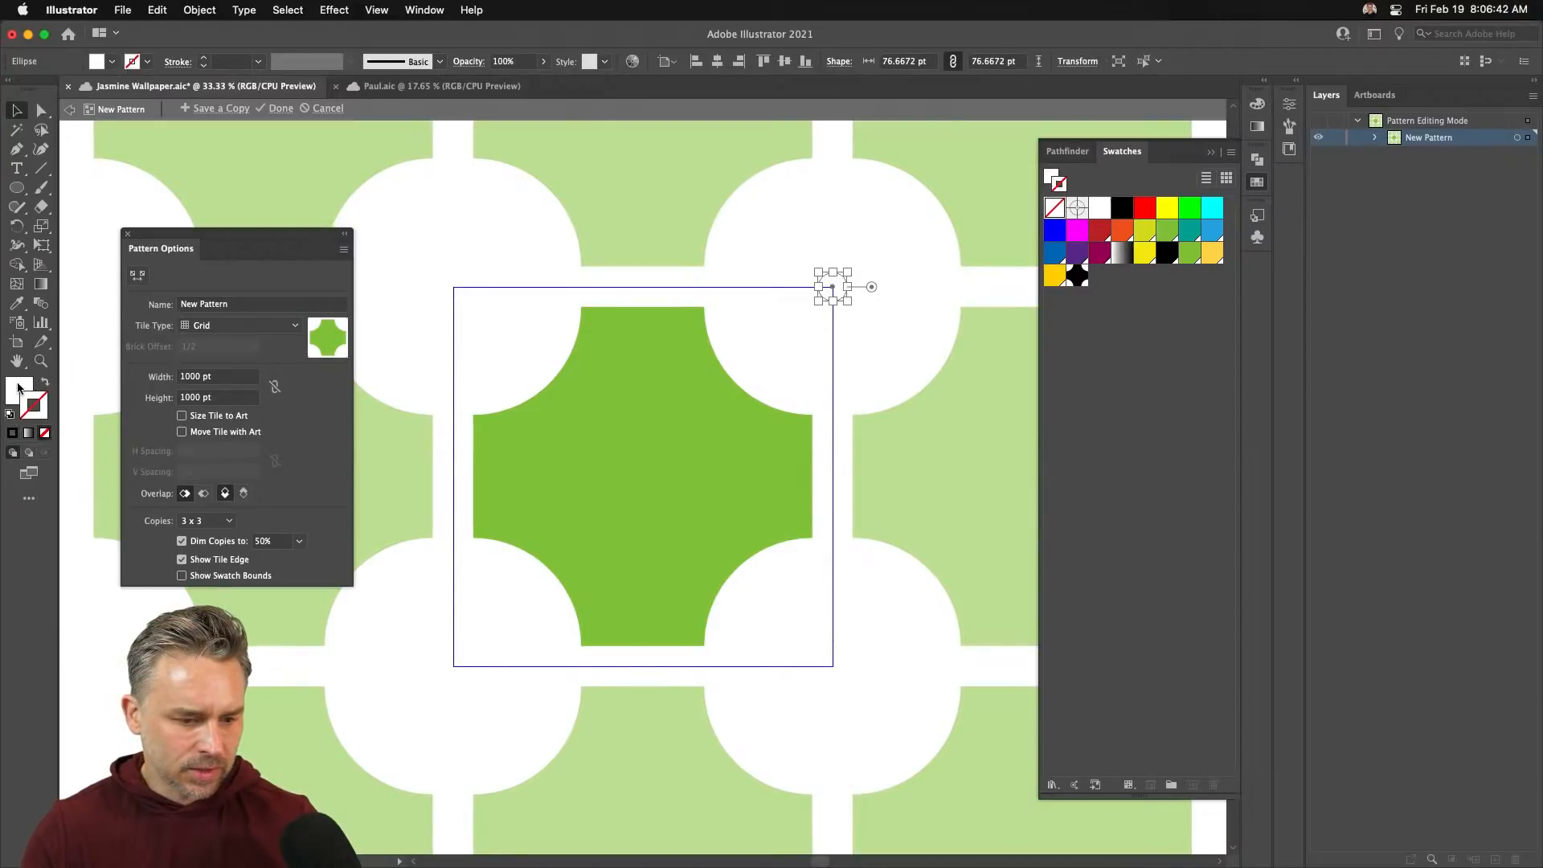
click(18, 388)
click(440, 249)
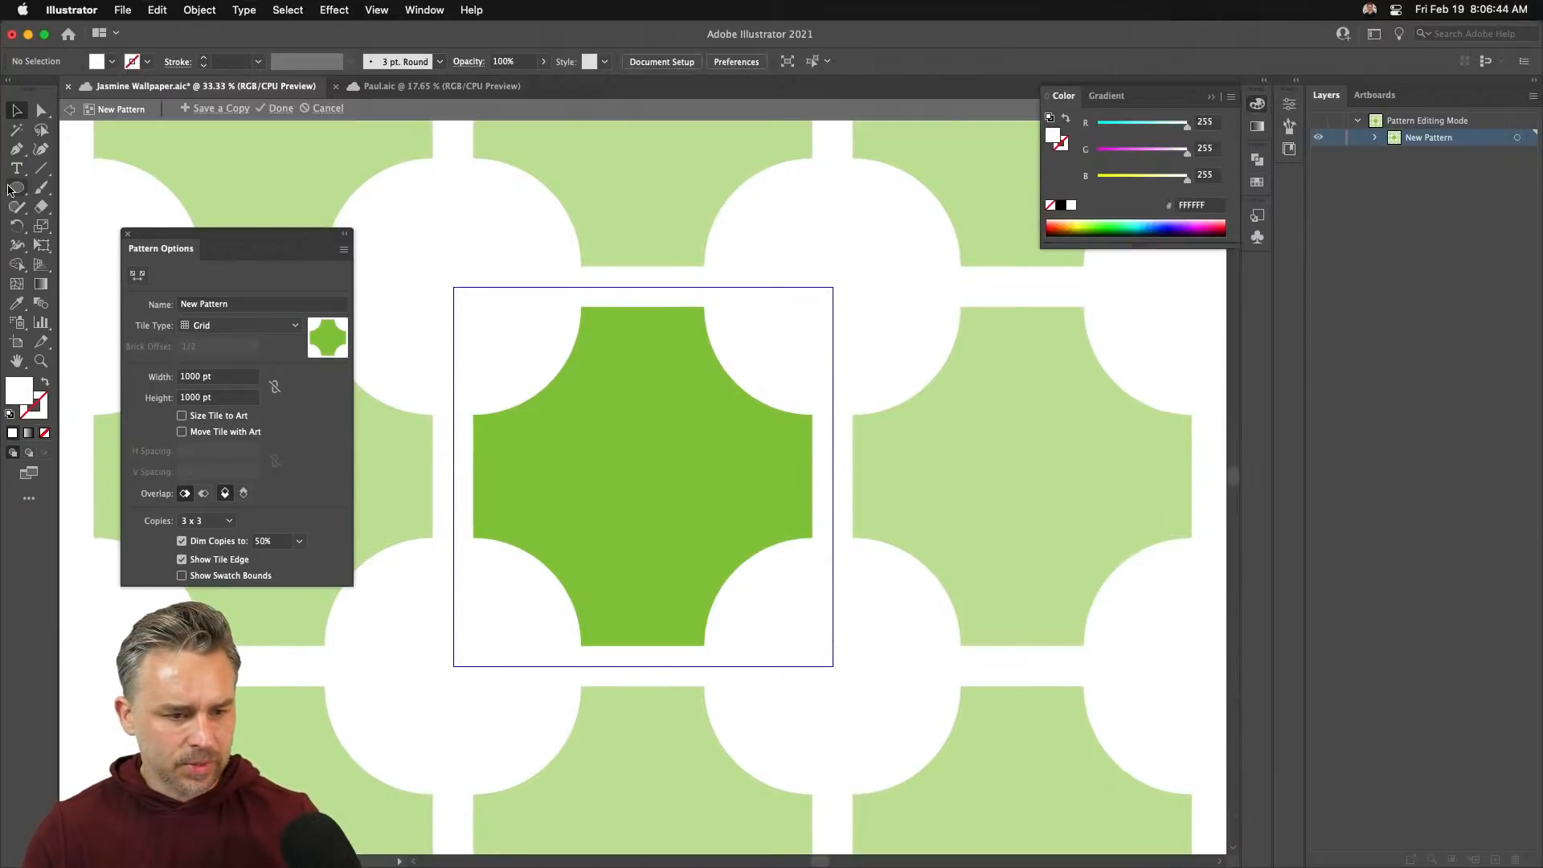
- Recolour the corner circle green from the Swatches panel
click(17, 188)
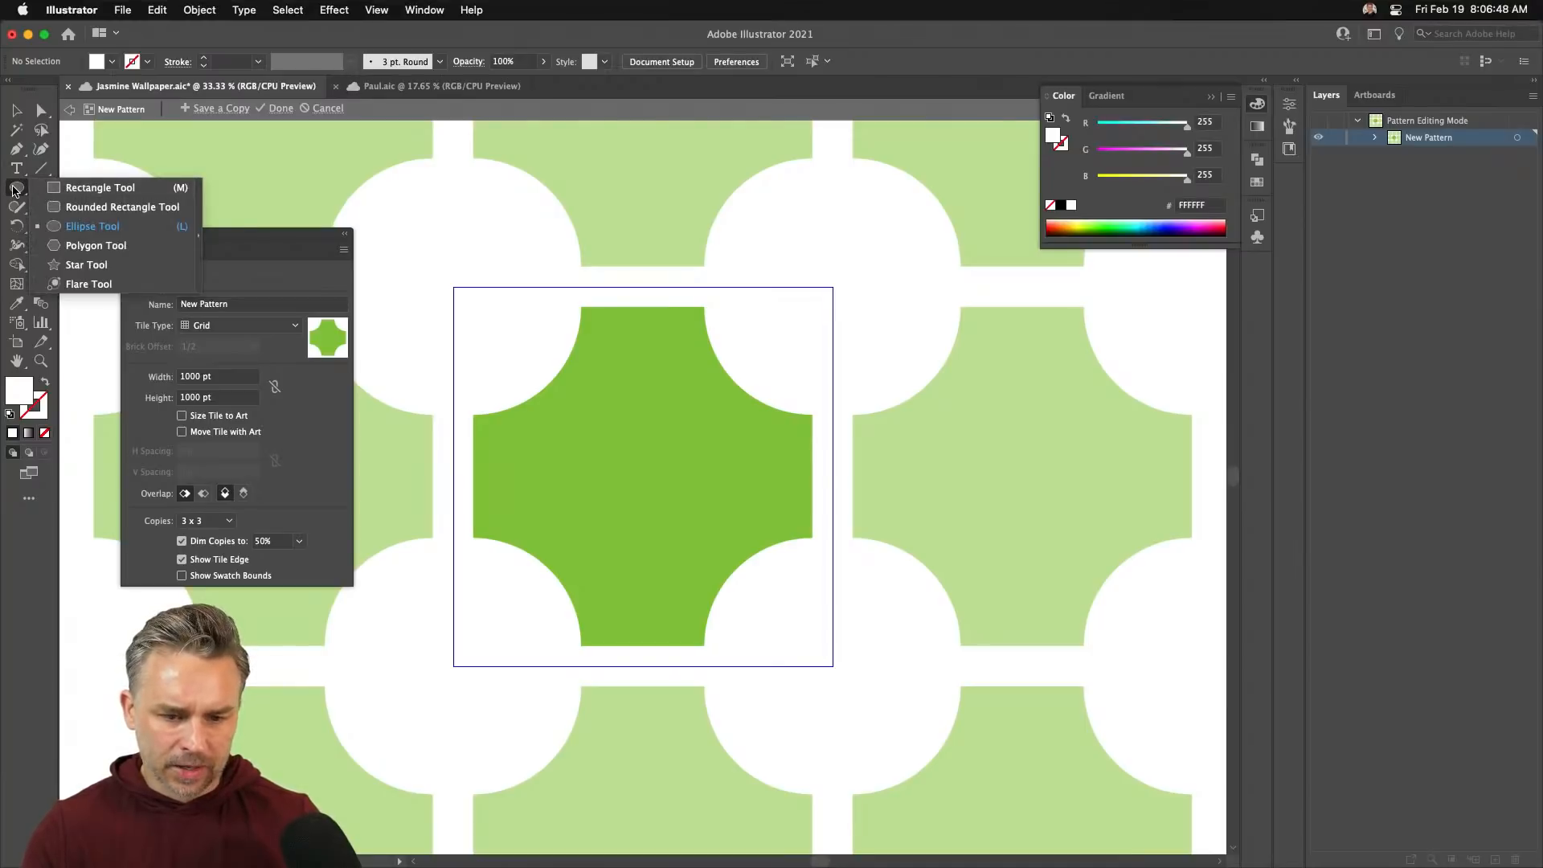
click(14, 190)
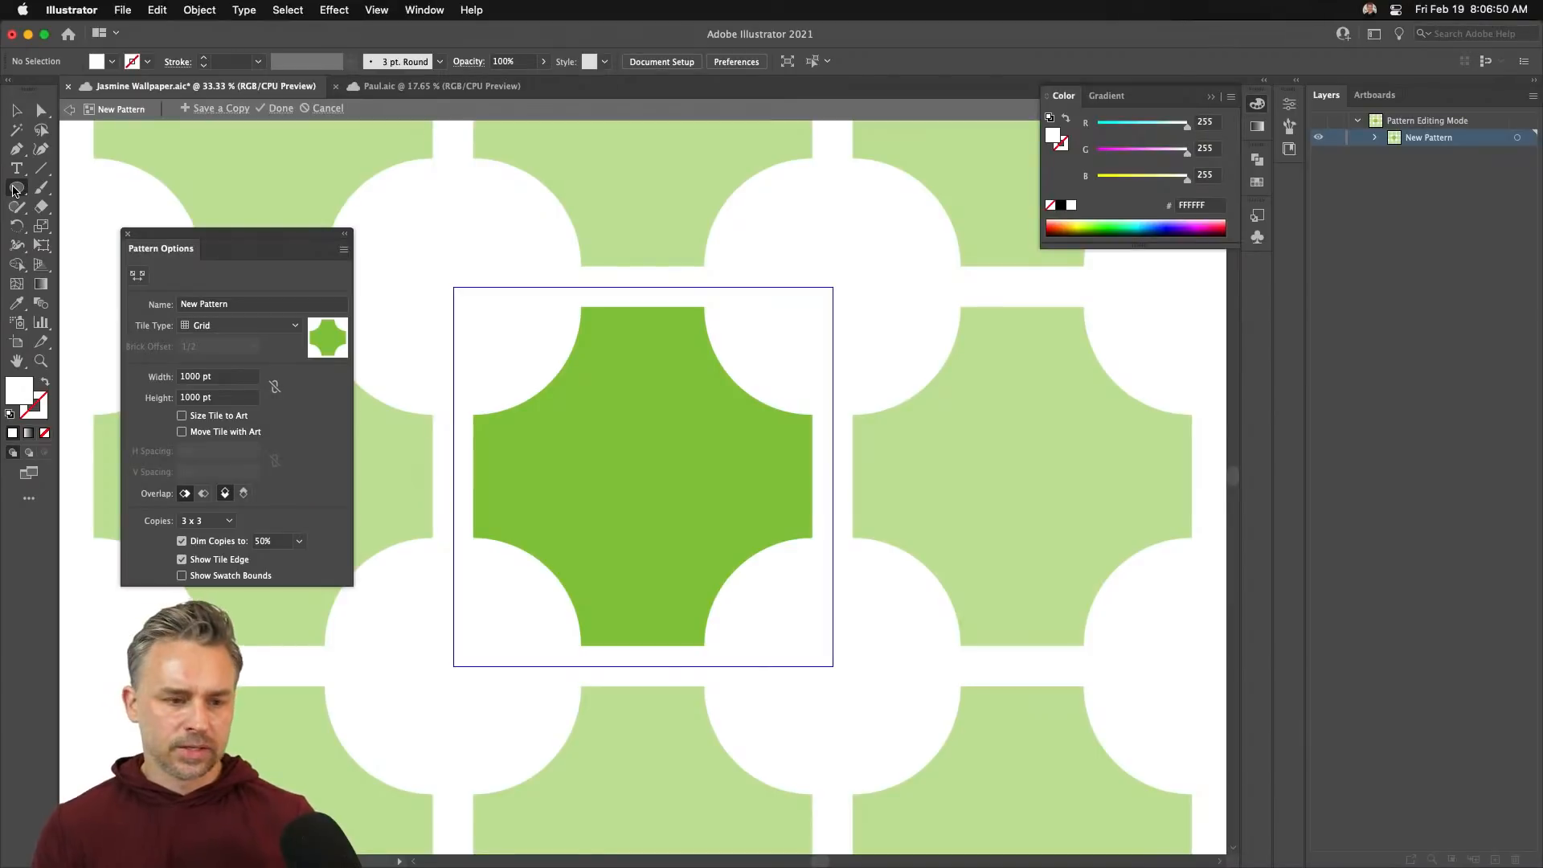
key(v)
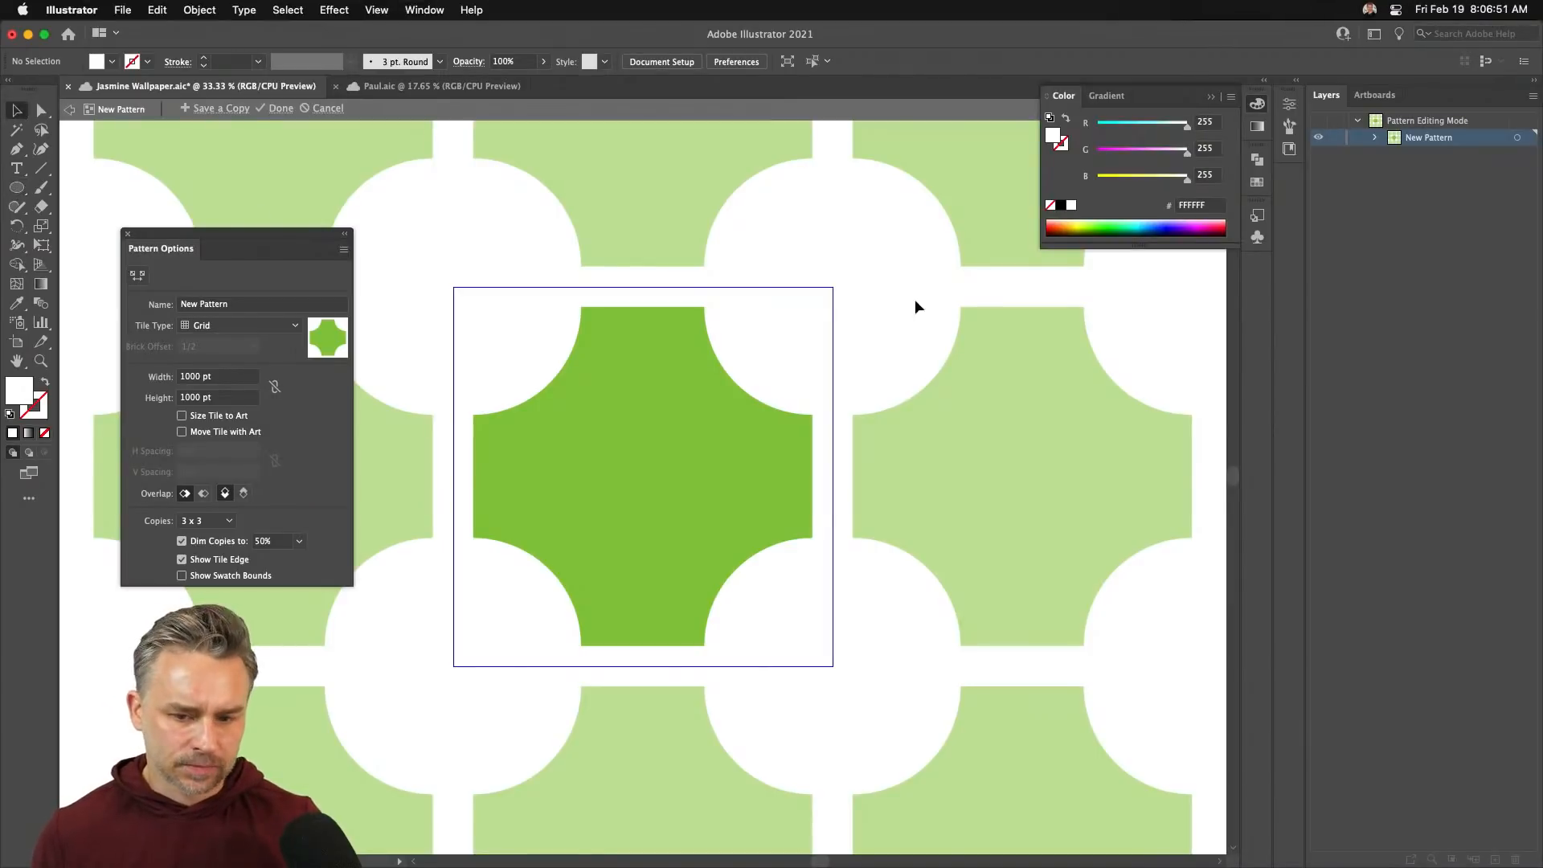
click(832, 291)
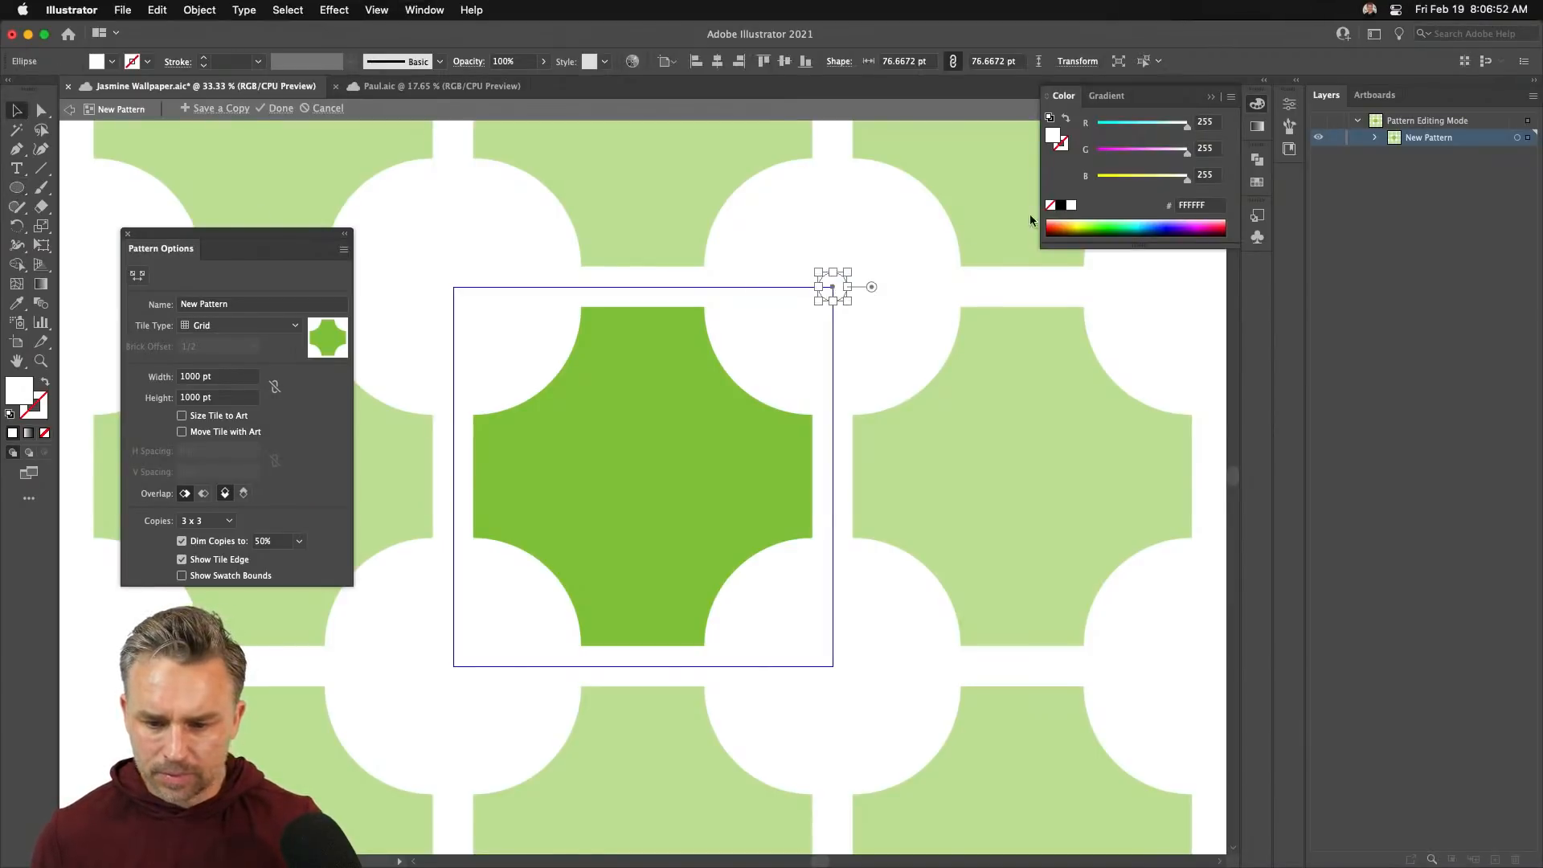
click(1266, 83)
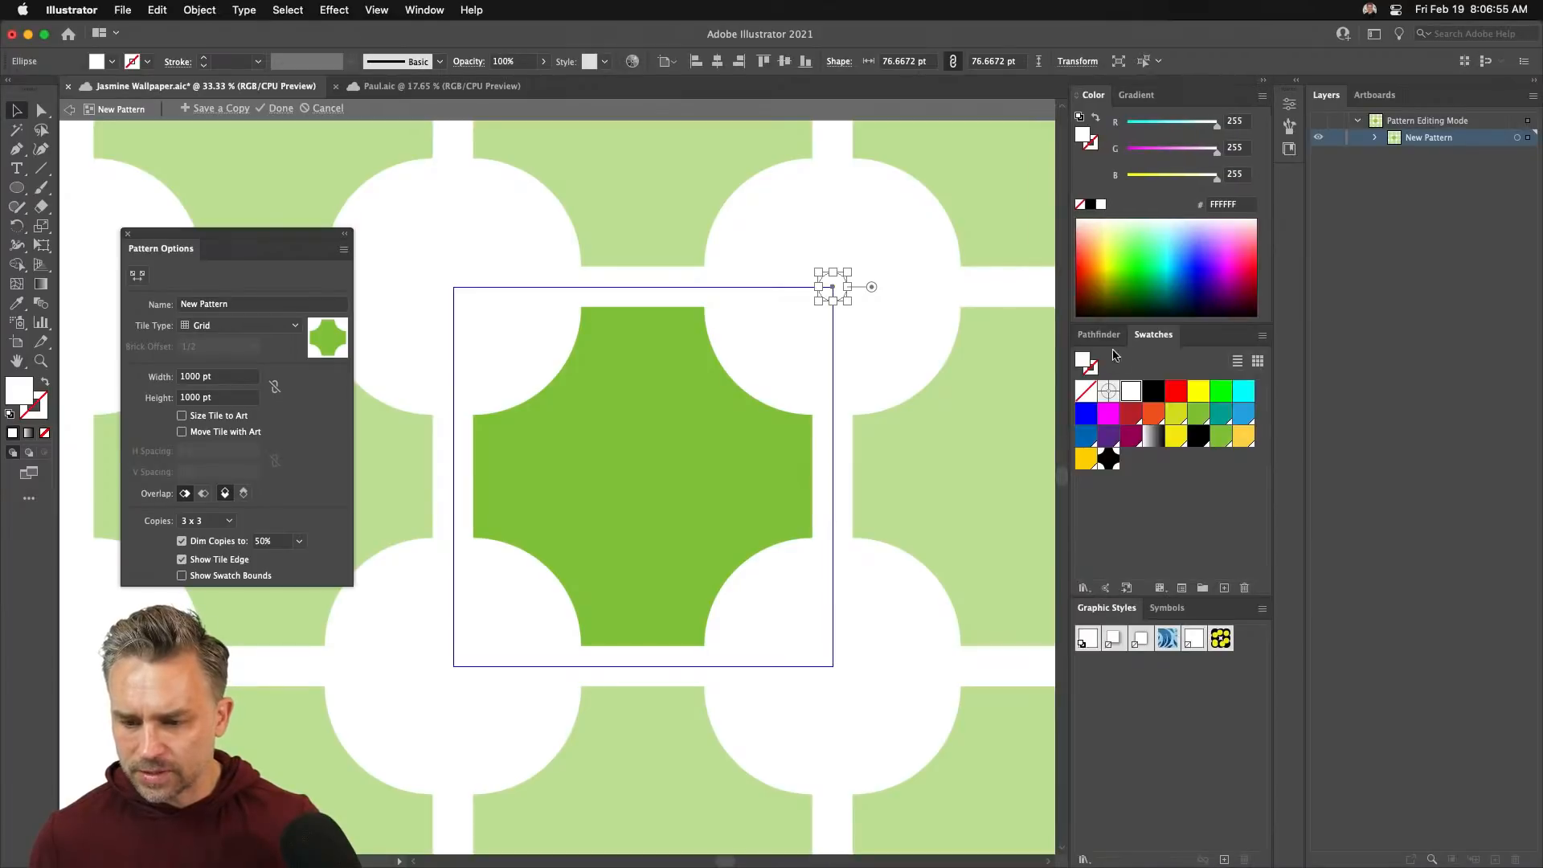
click(1131, 438)
click(793, 355)
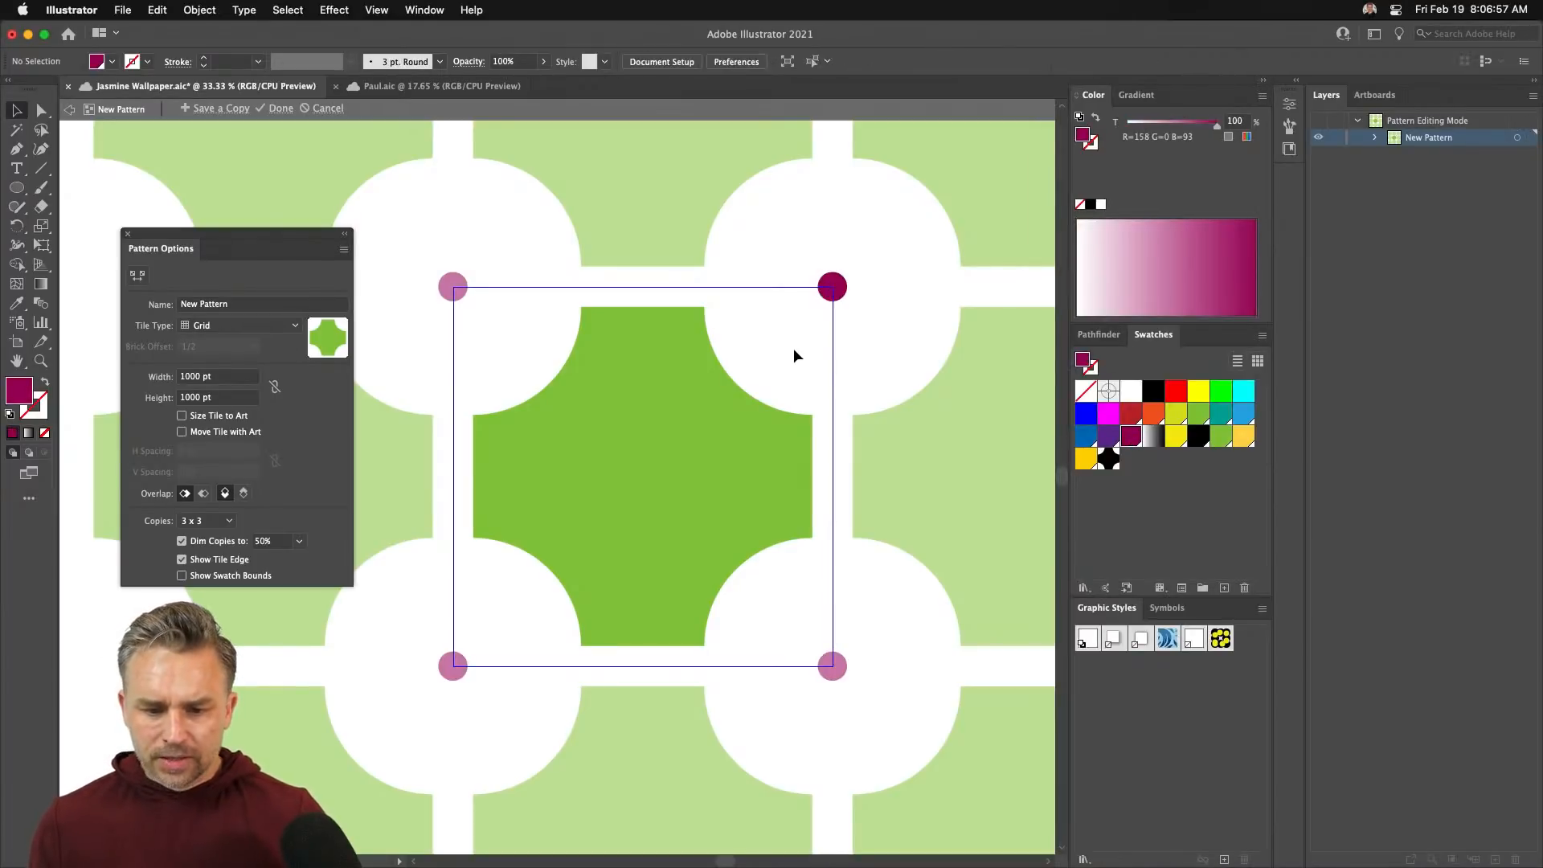
click(833, 287)
click(1197, 414)
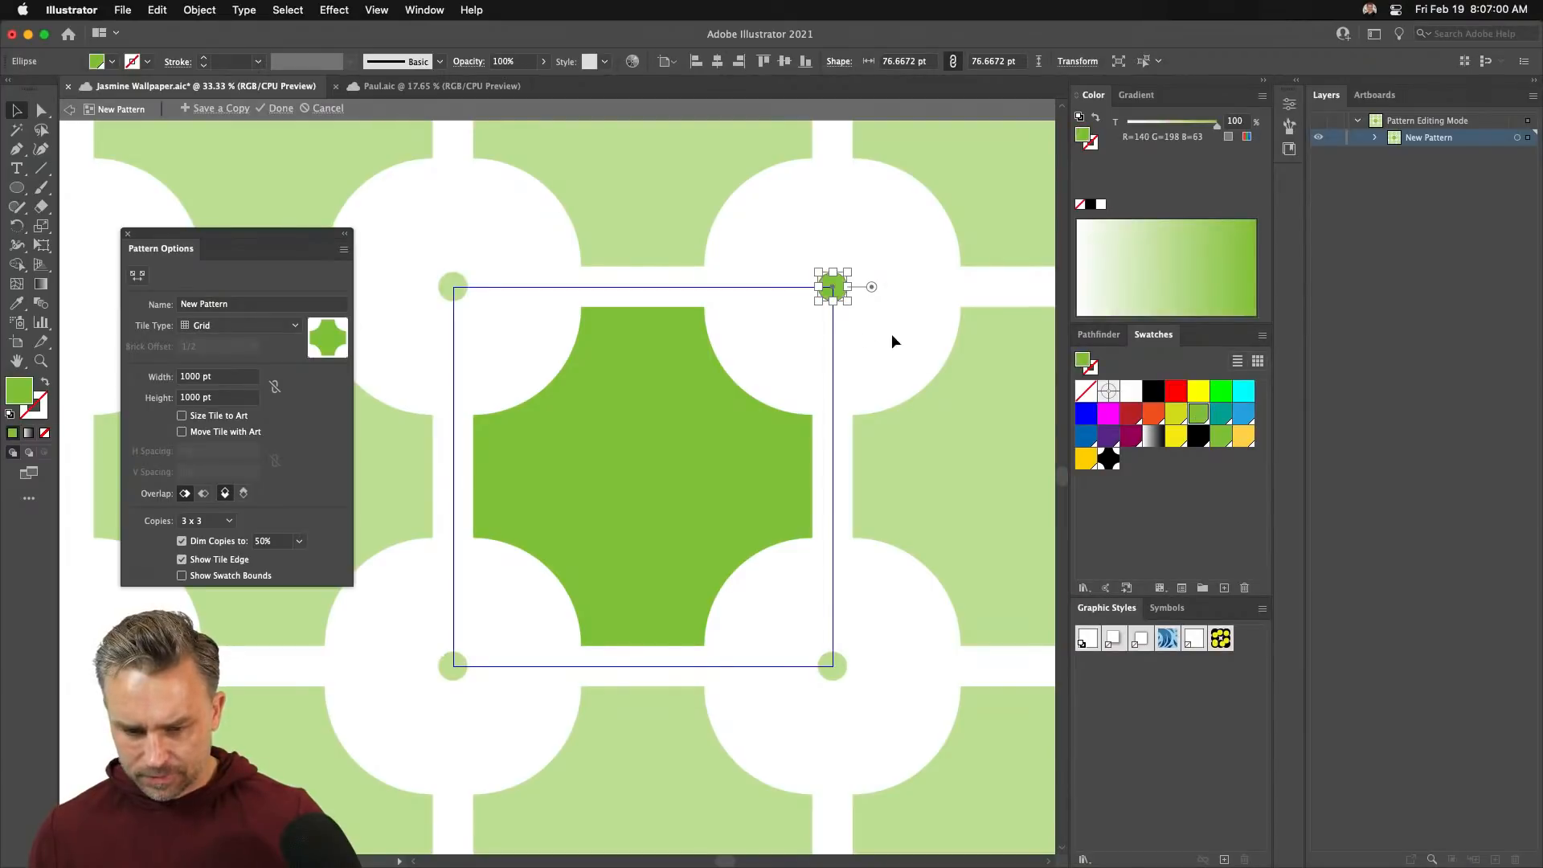
click(475, 221)
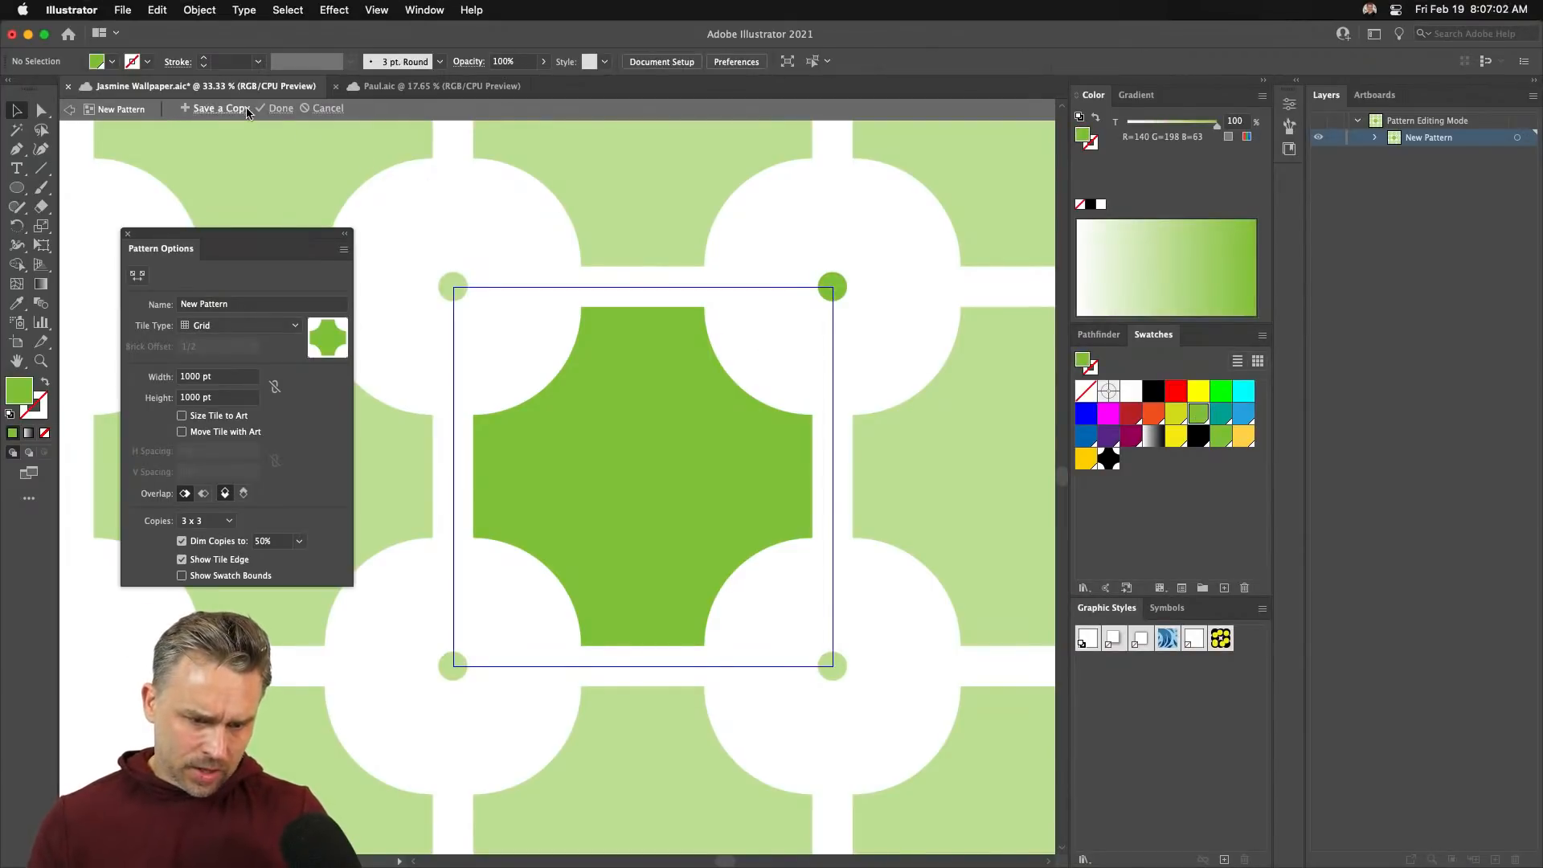
- Save the pattern as a swatch, zoom out, and move the black shape to the top-right
click(272, 108)
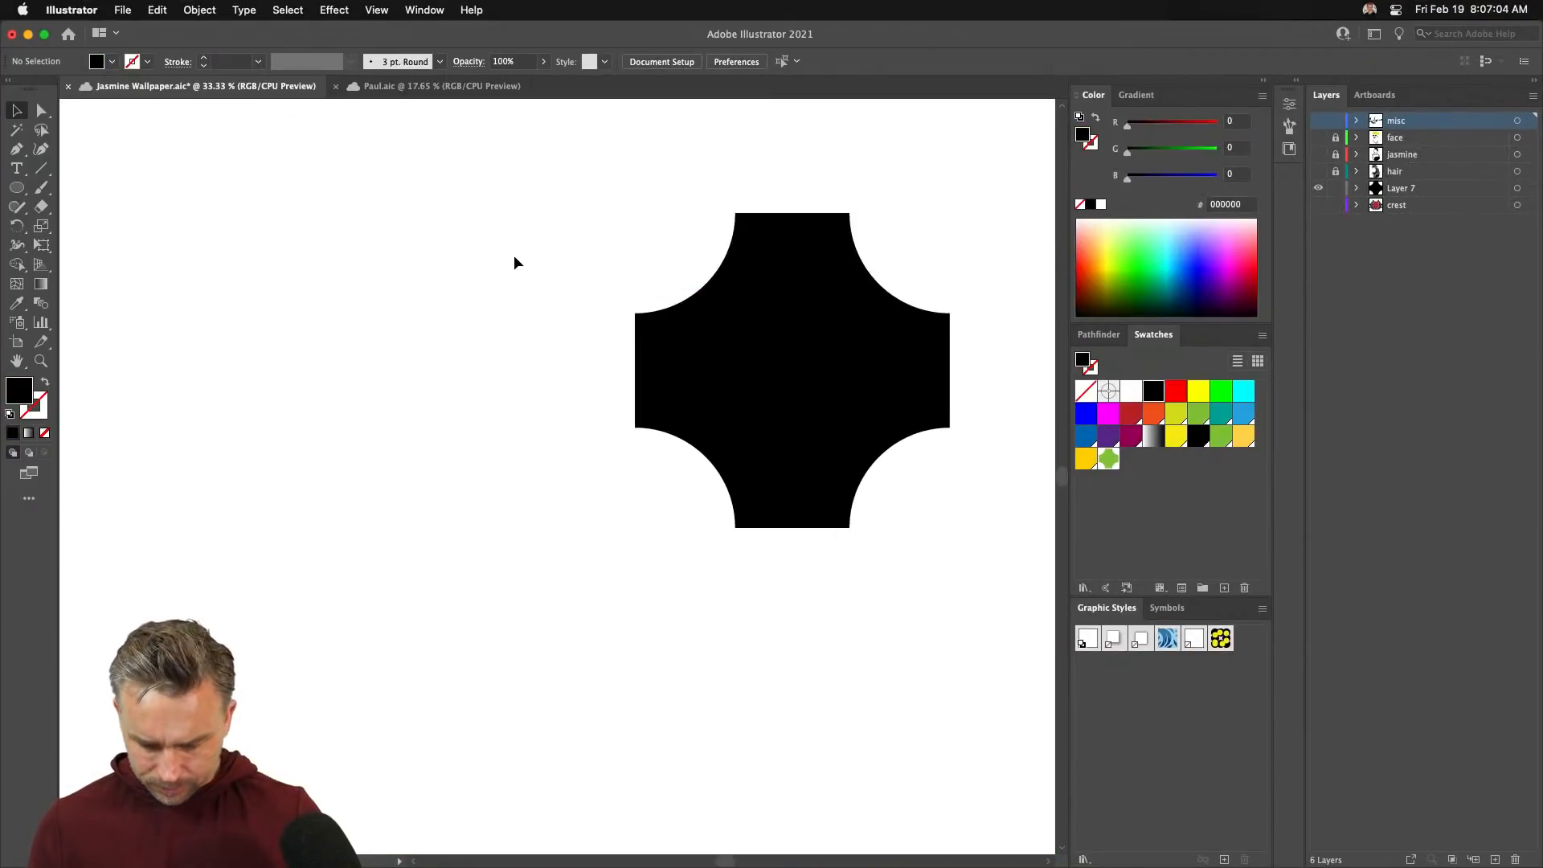
key(super+minus)
key(super+minus)
key(super+minus)
key(super+minus)
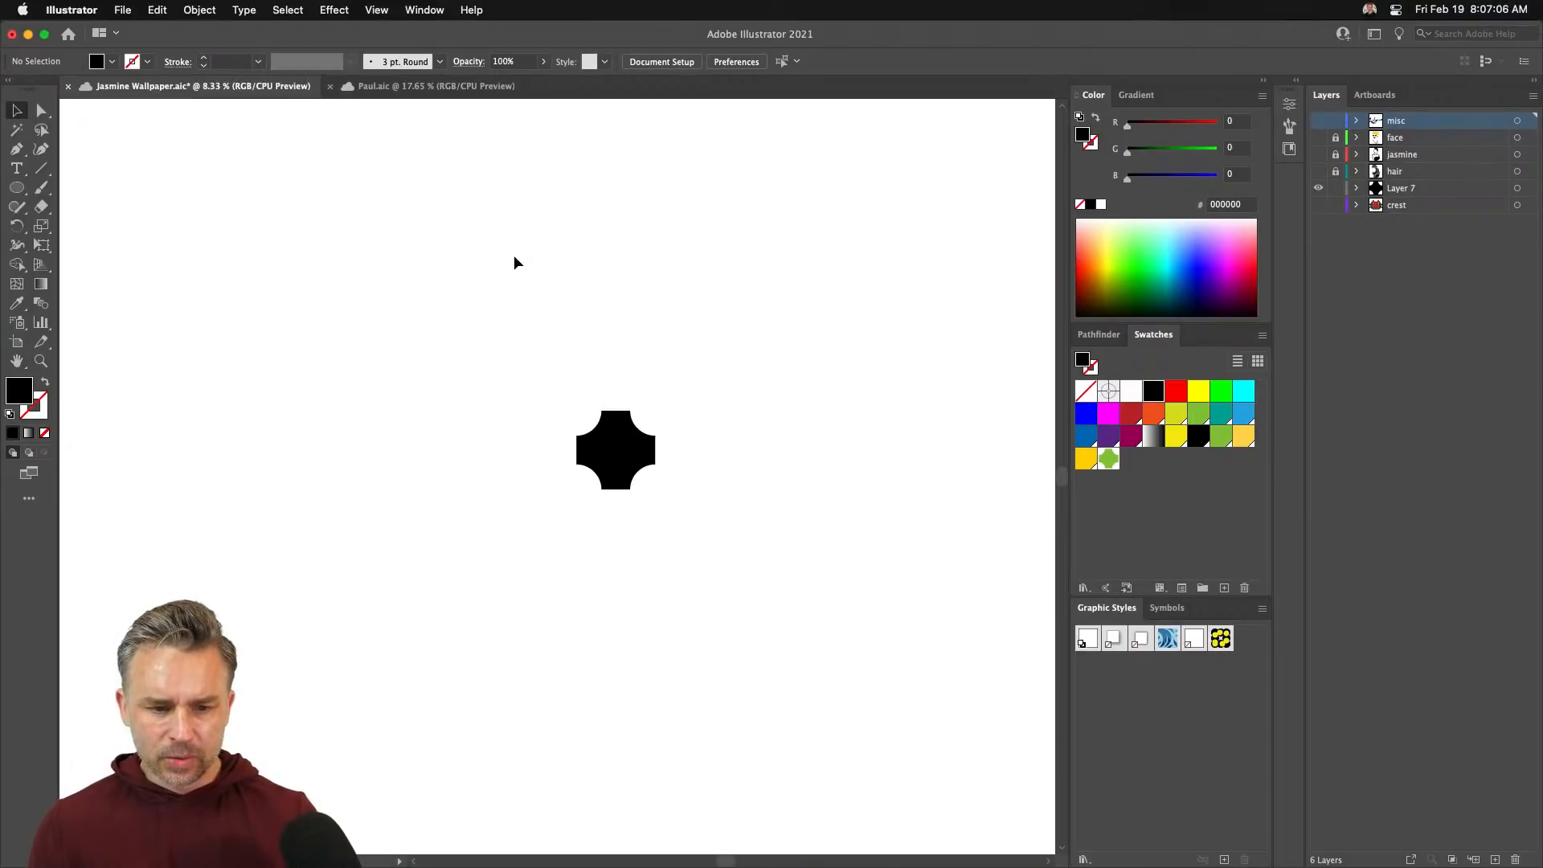
drag(609, 483, 931, 218)
click(668, 342)
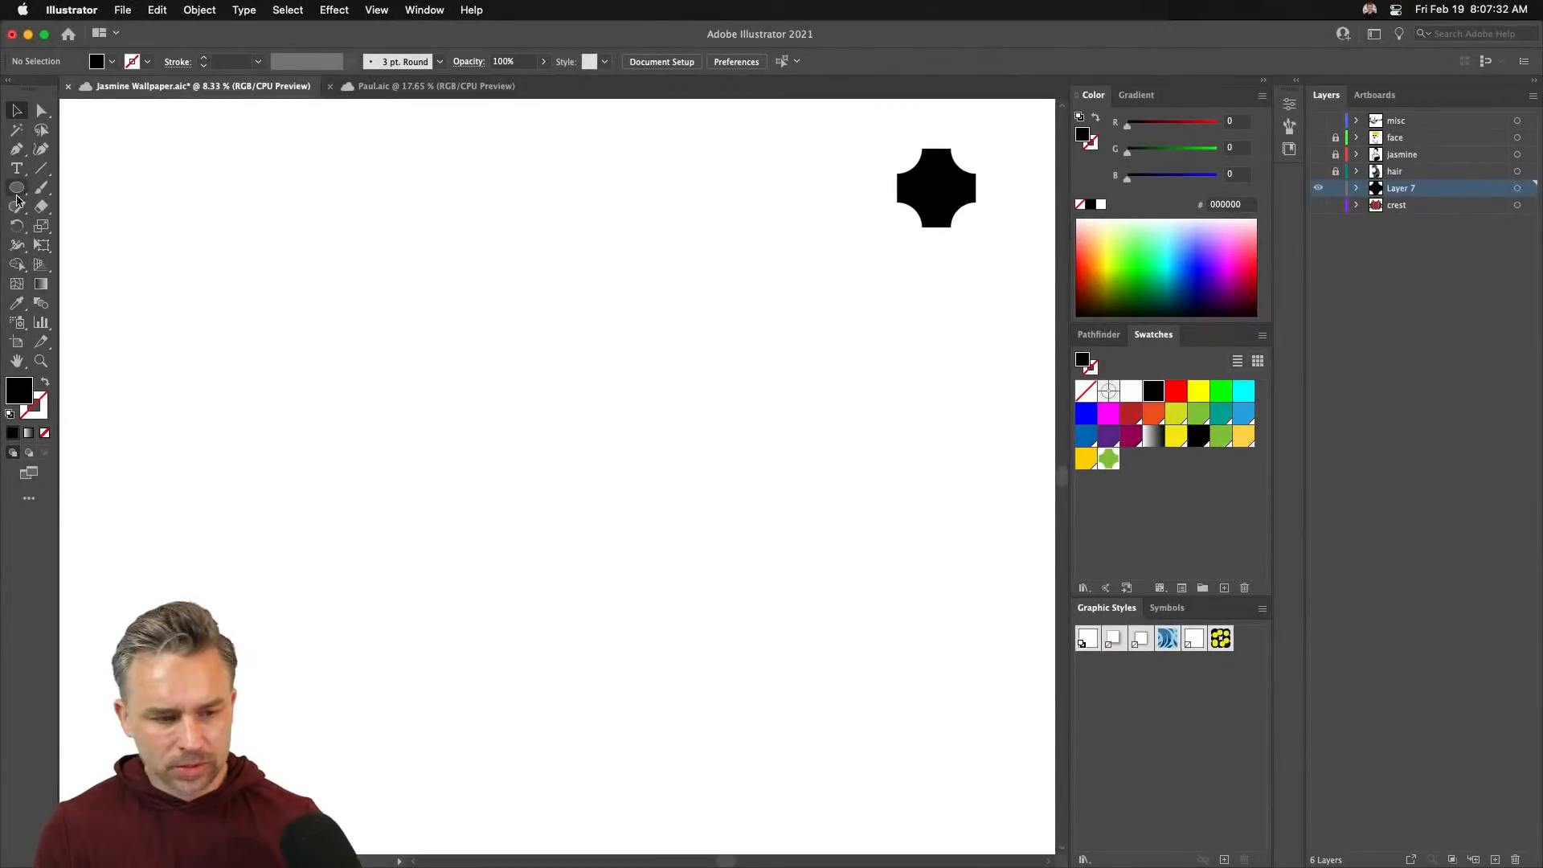
- Draw a large square and fill it with the new green pattern swatch
drag(15, 186, 727, 563)
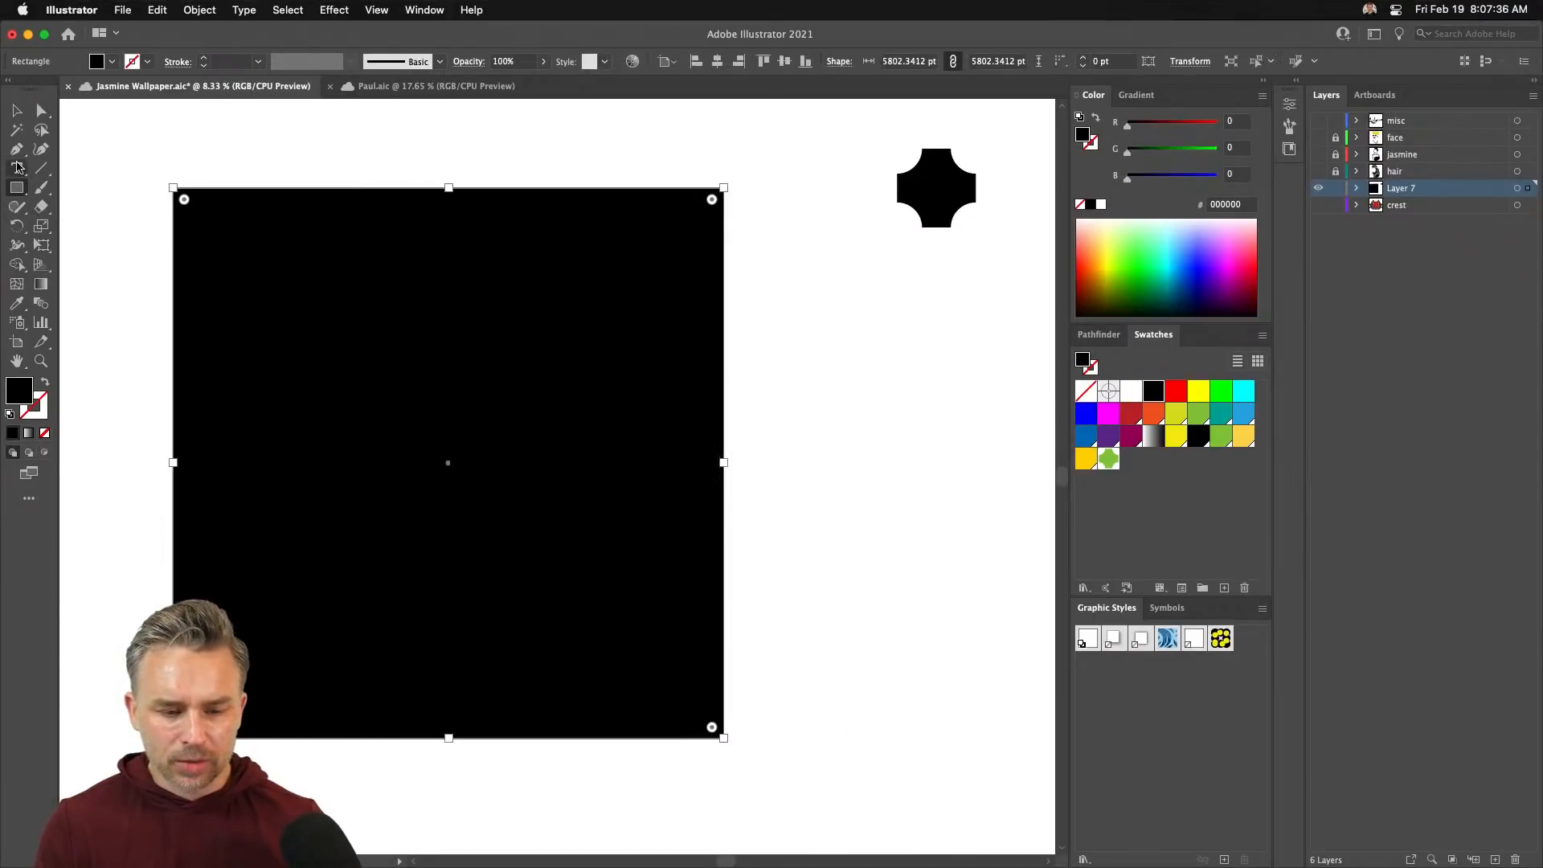
click(18, 112)
drag(321, 357, 451, 352)
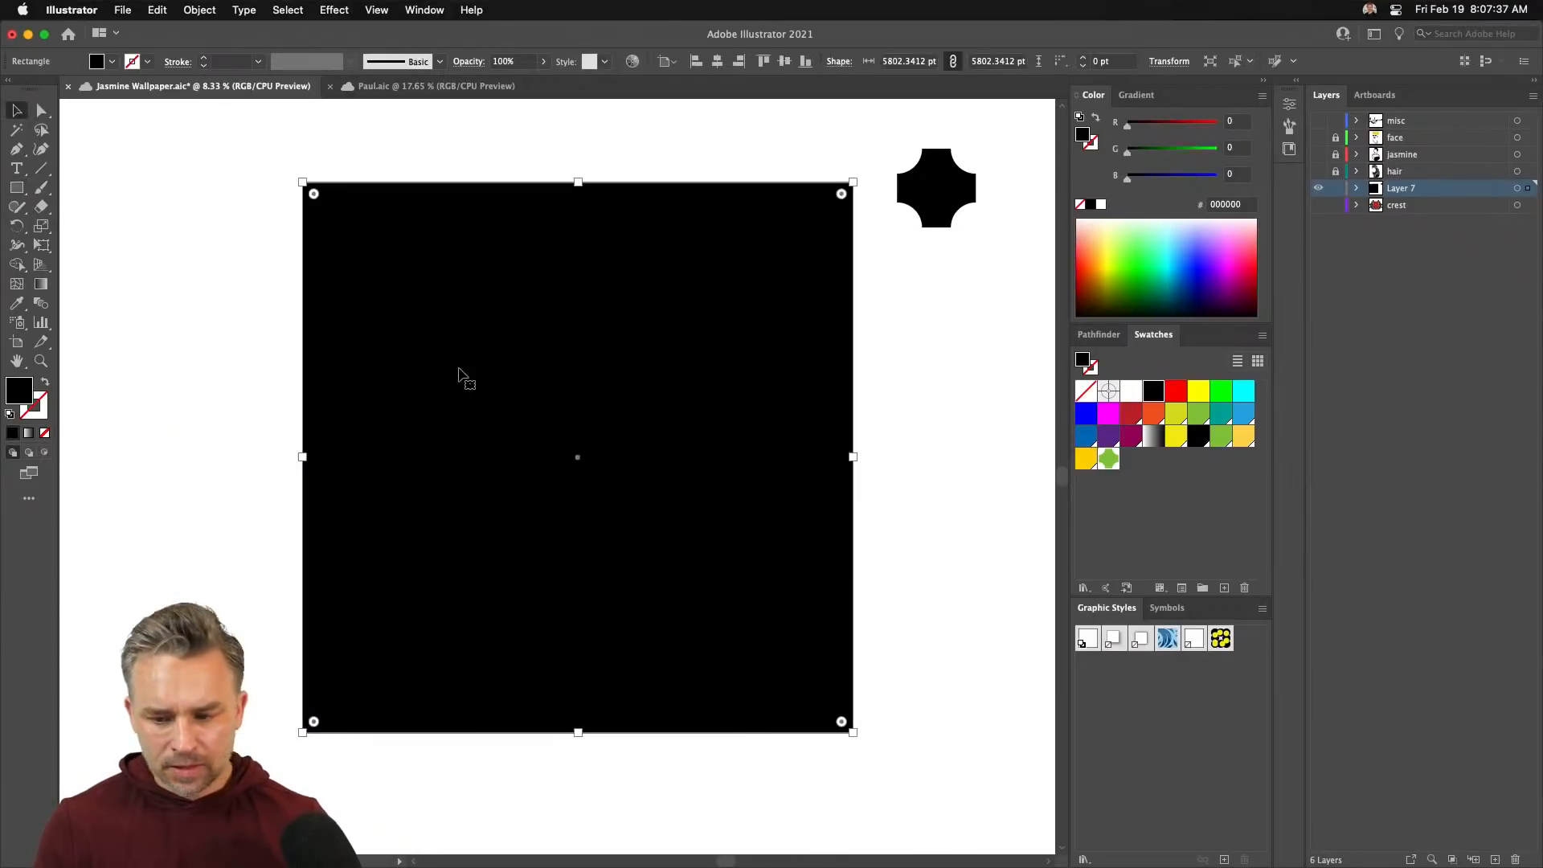
click(1107, 458)
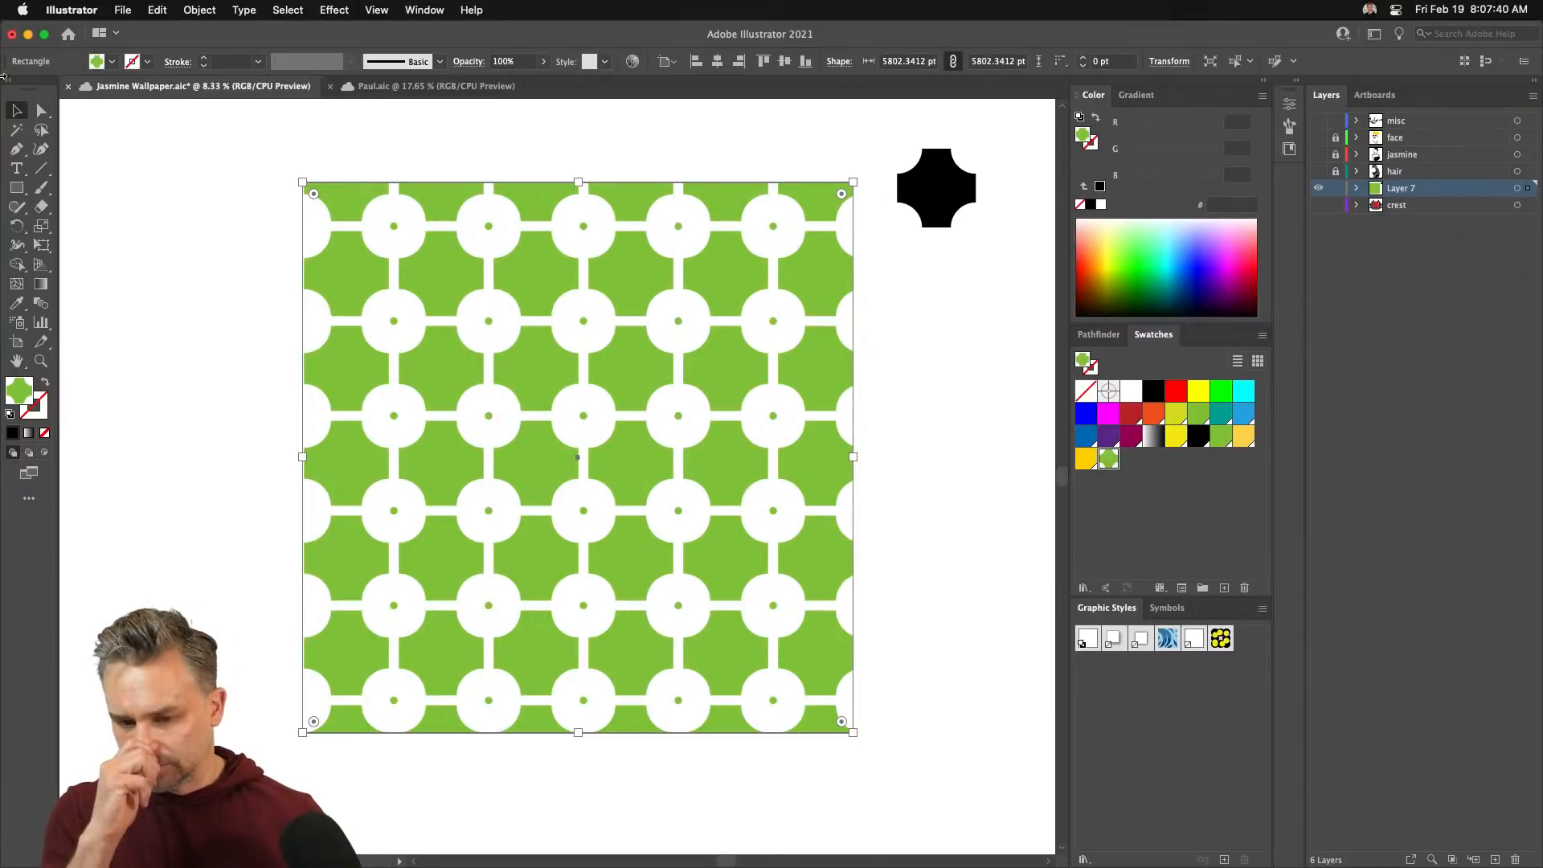
- Scale up the pattern-filled square by its corner and reposition it over the artboard
drag(303, 182, 166, 92)
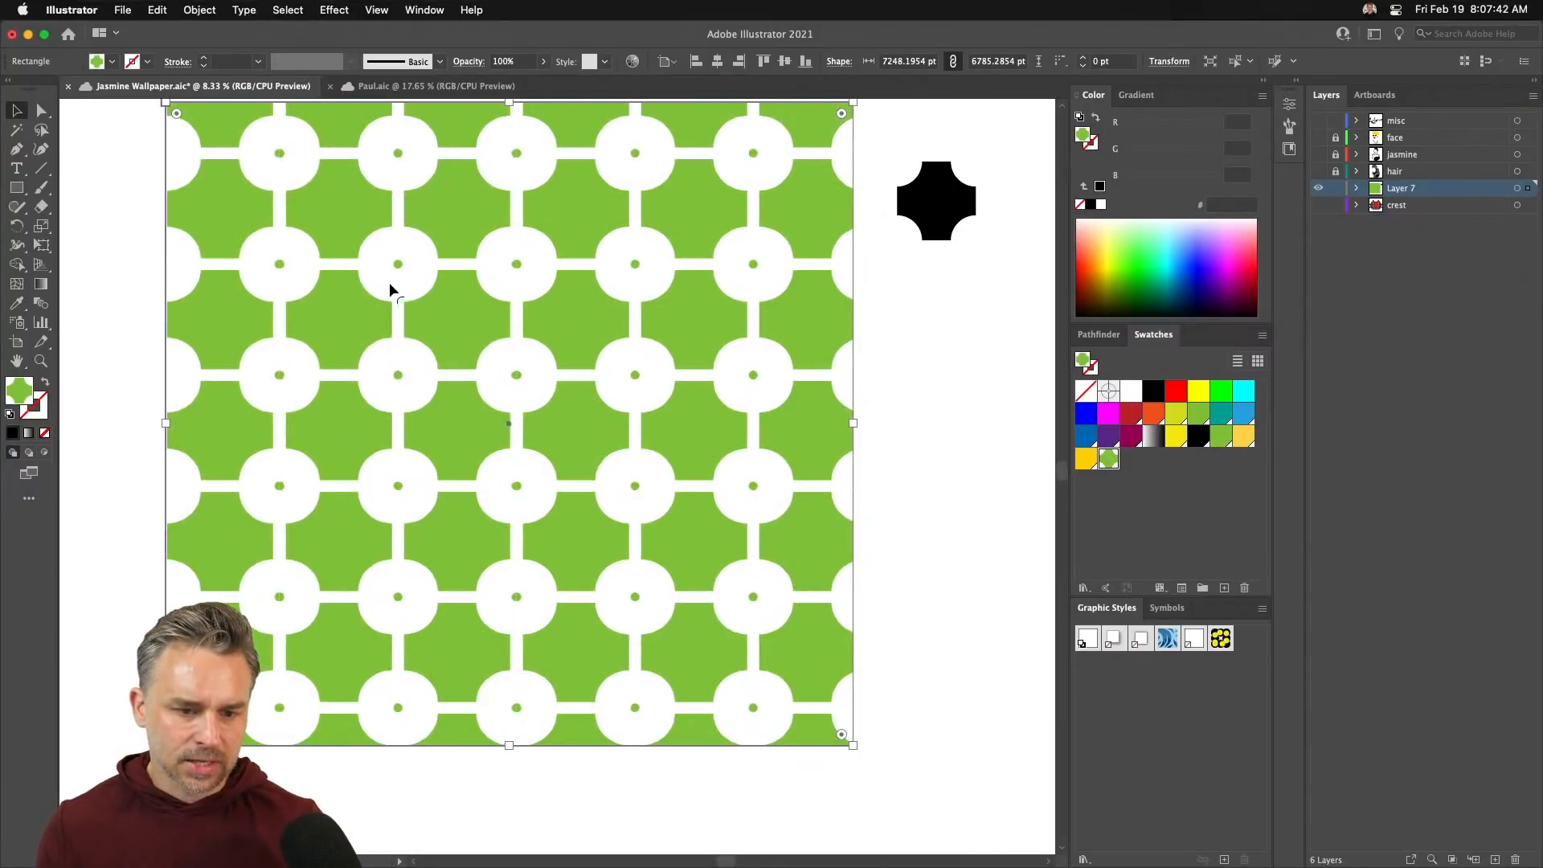
drag(389, 282, 419, 320)
drag(587, 468, 619, 432)
drag(725, 376, 688, 385)
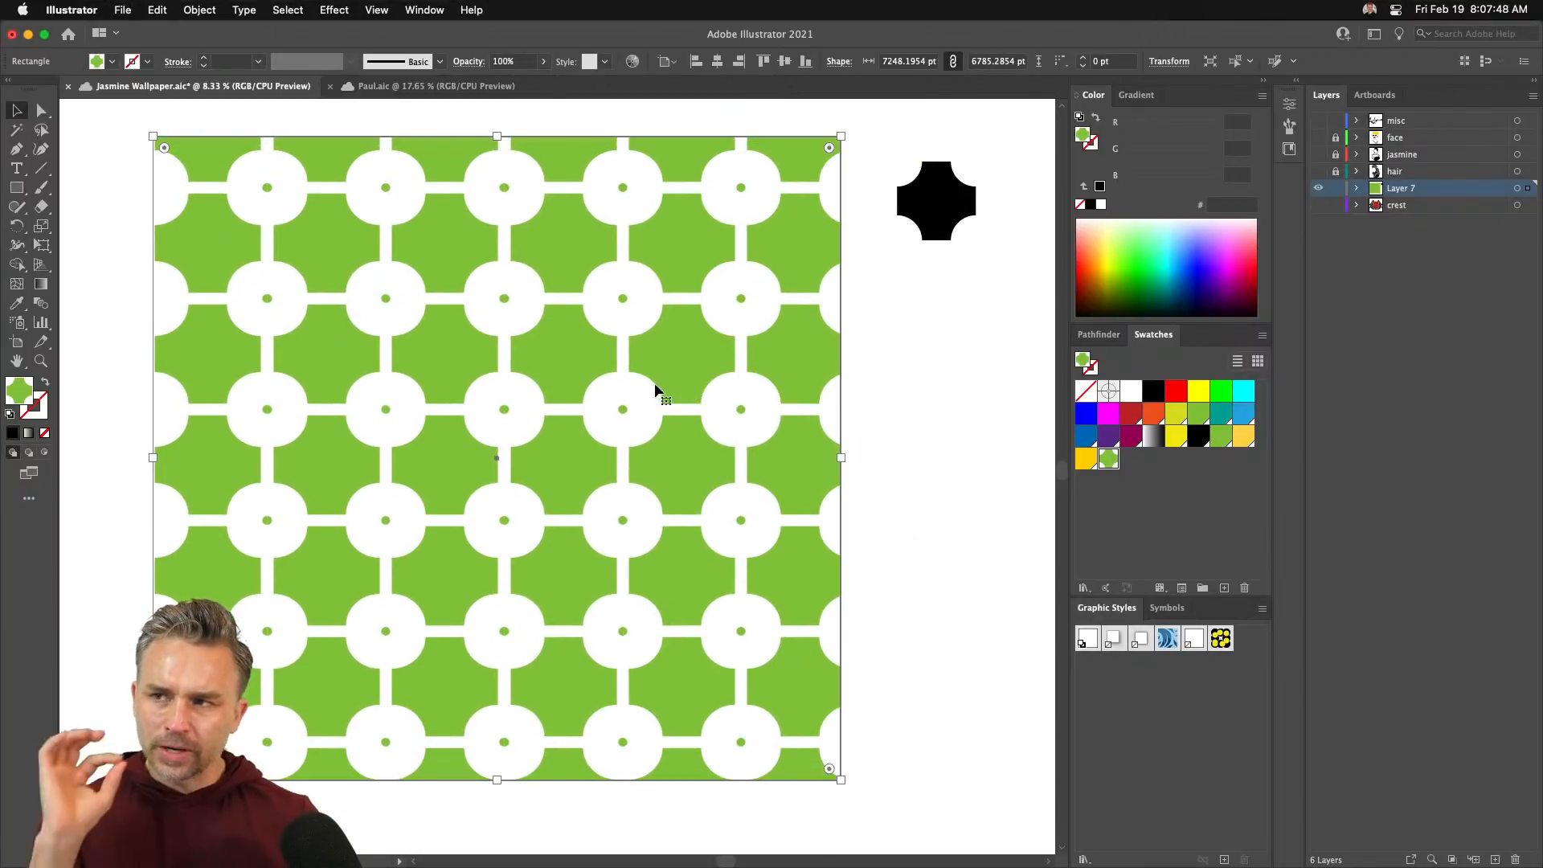
mouse_move(582, 378)
mouse_down()
mouse_move(601, 390)
mouse_move(602, 372)
mouse_up()
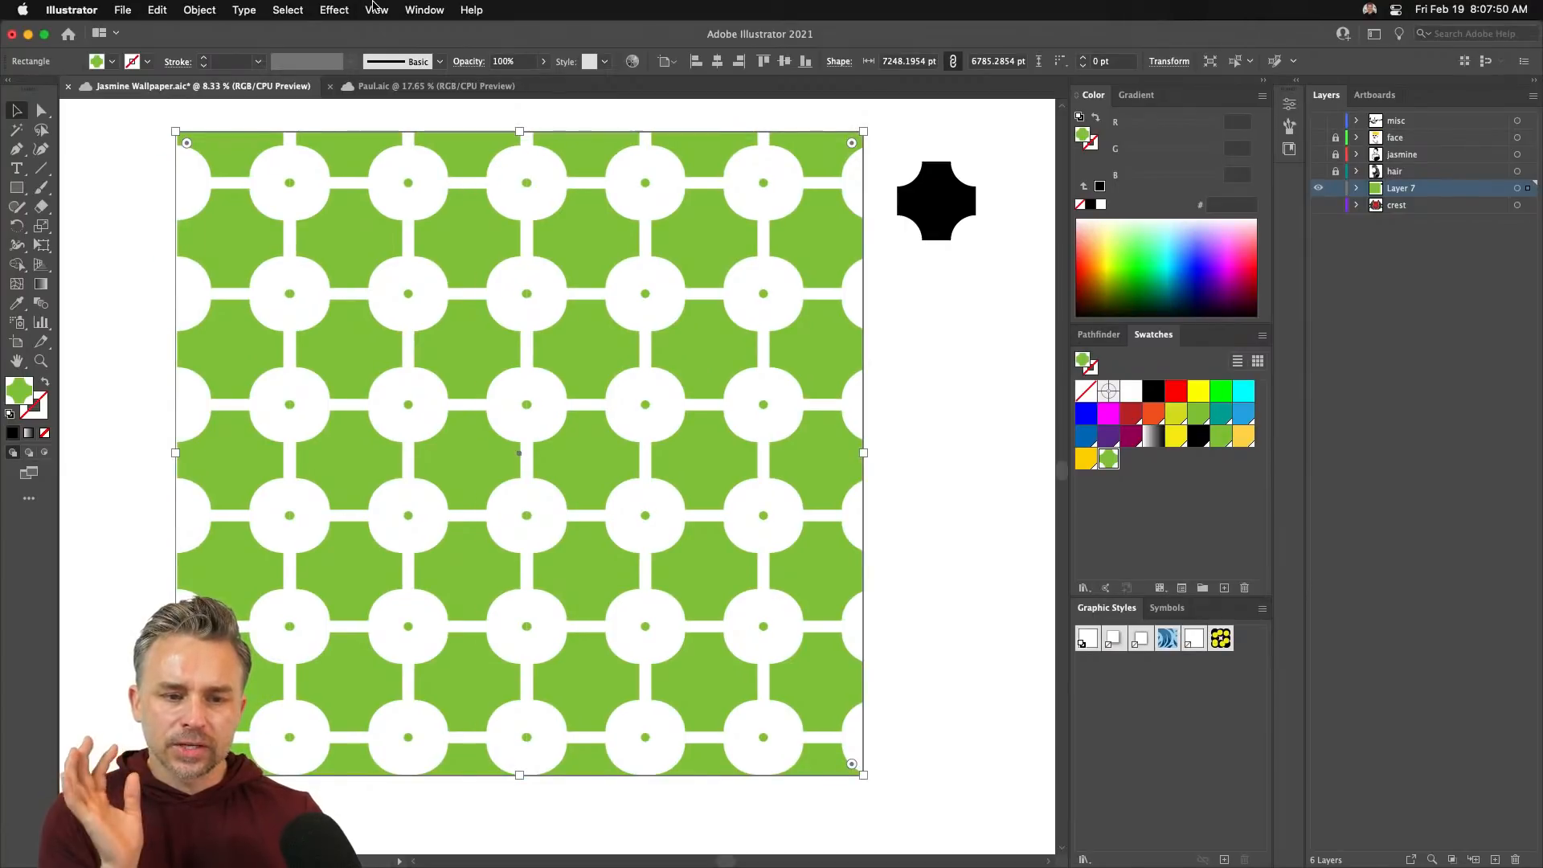
- Show the transparency grid behind the artwork, then hide it again
click(376, 9)
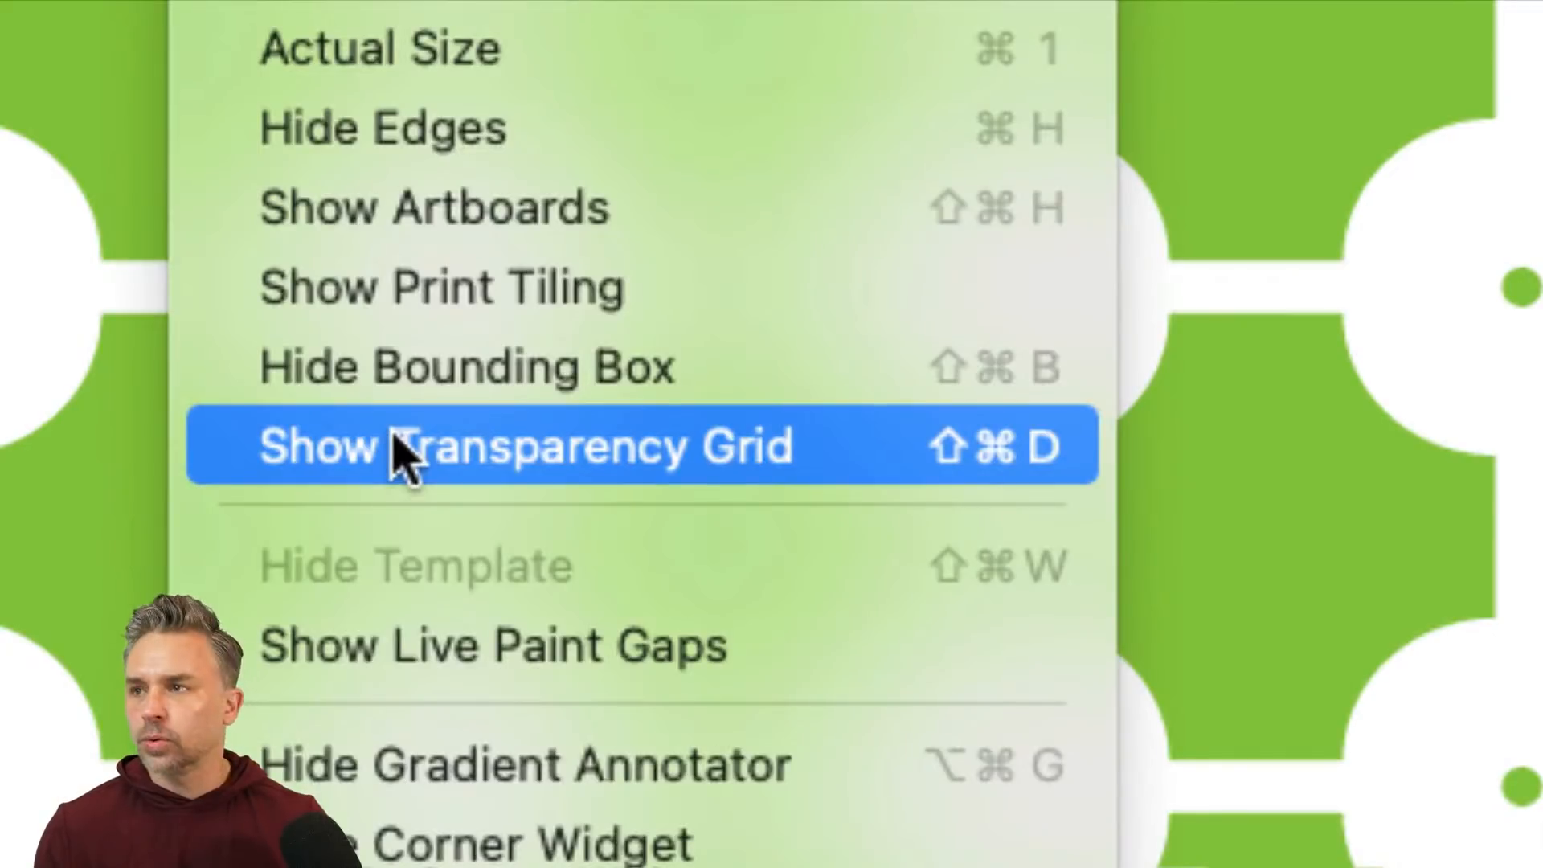
click(397, 444)
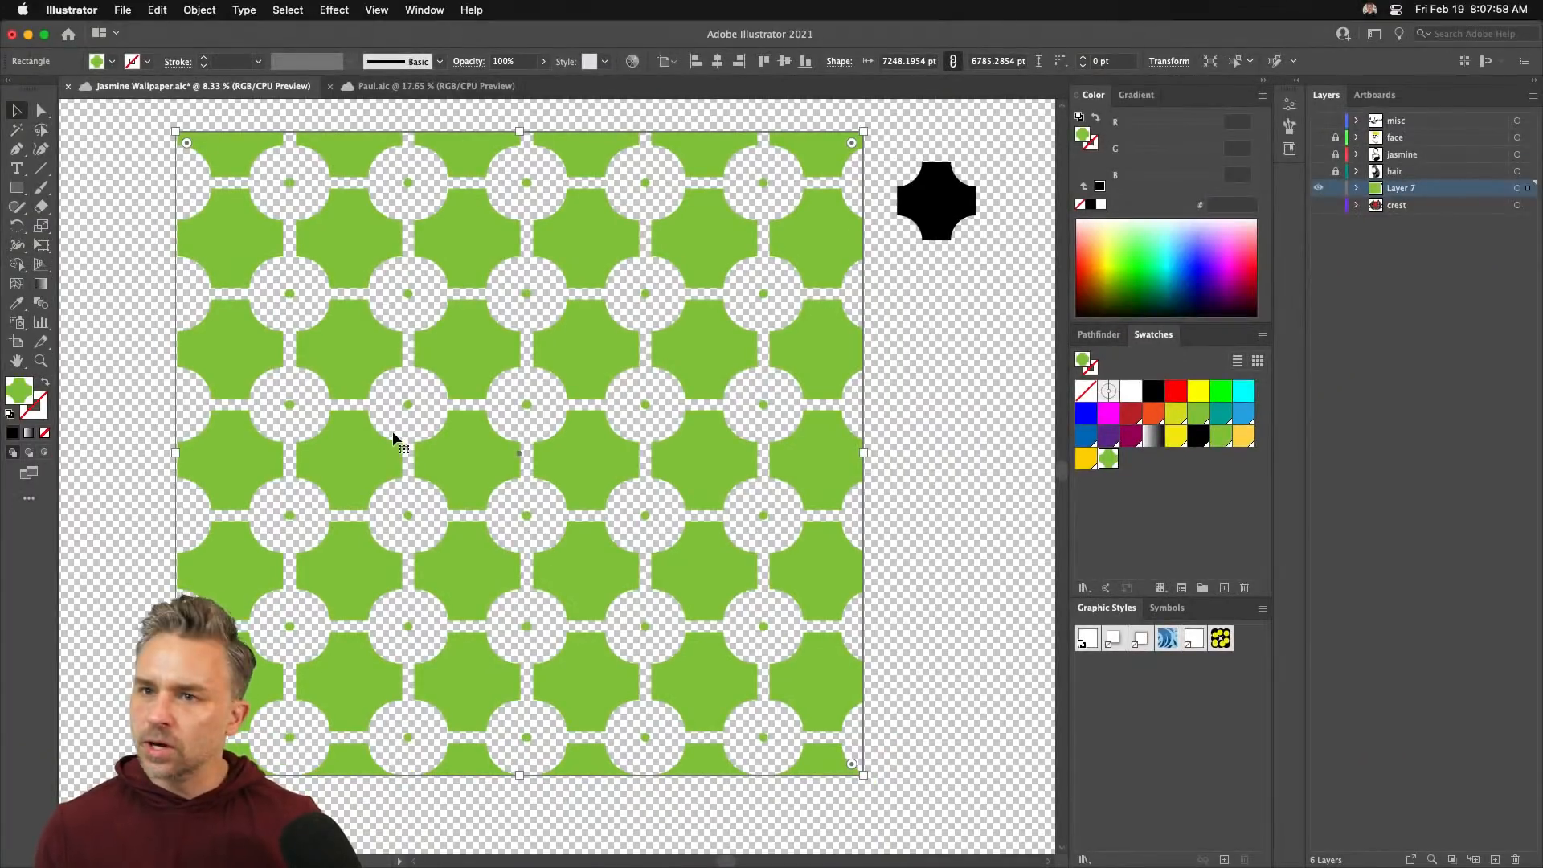
click(371, 8)
click(452, 441)
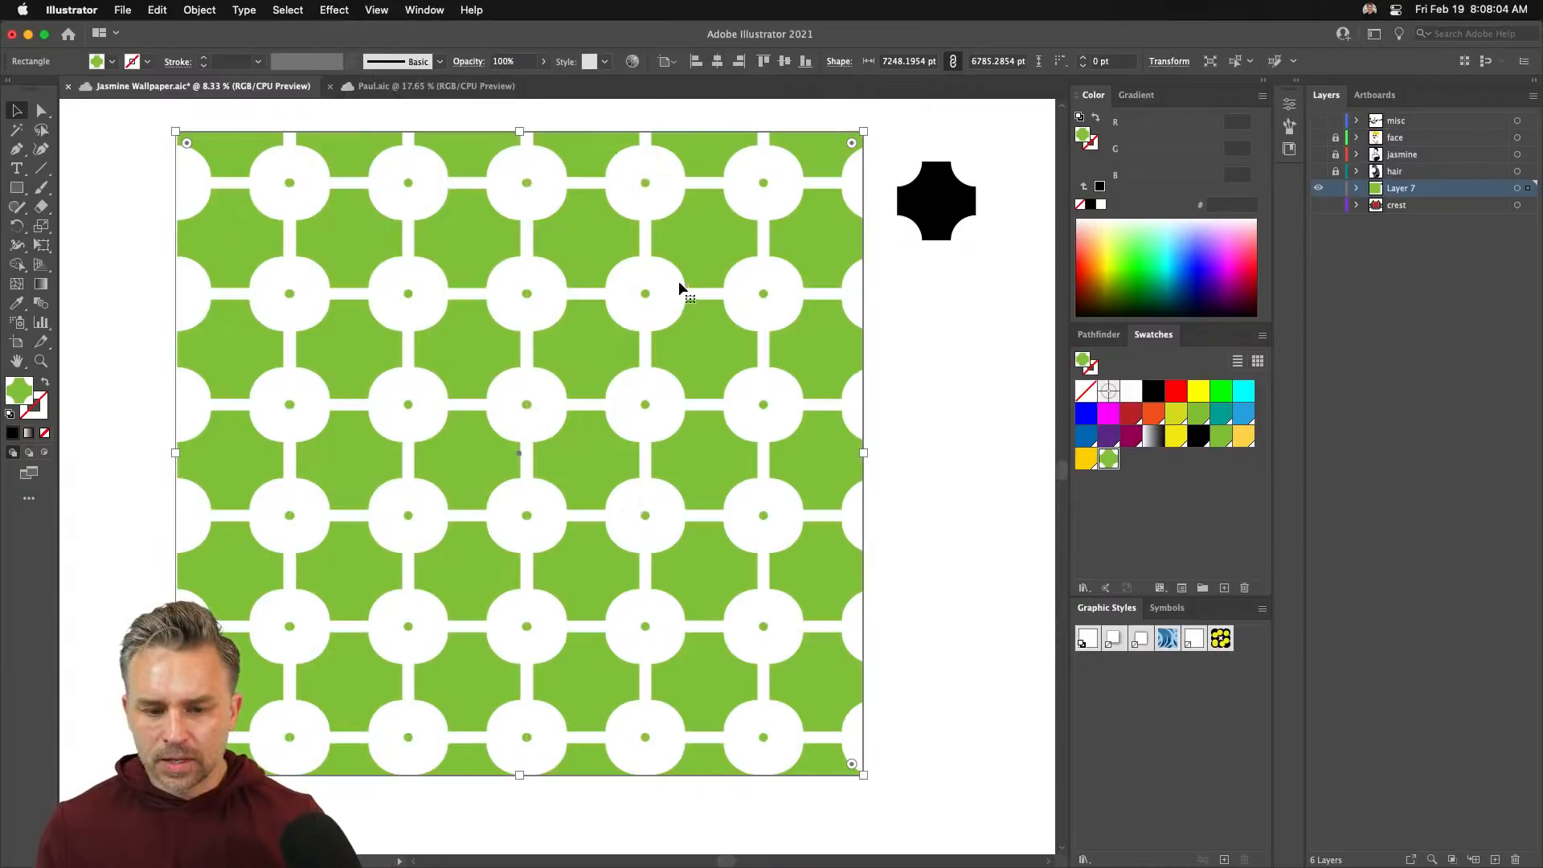
drag(745, 275, 750, 279)
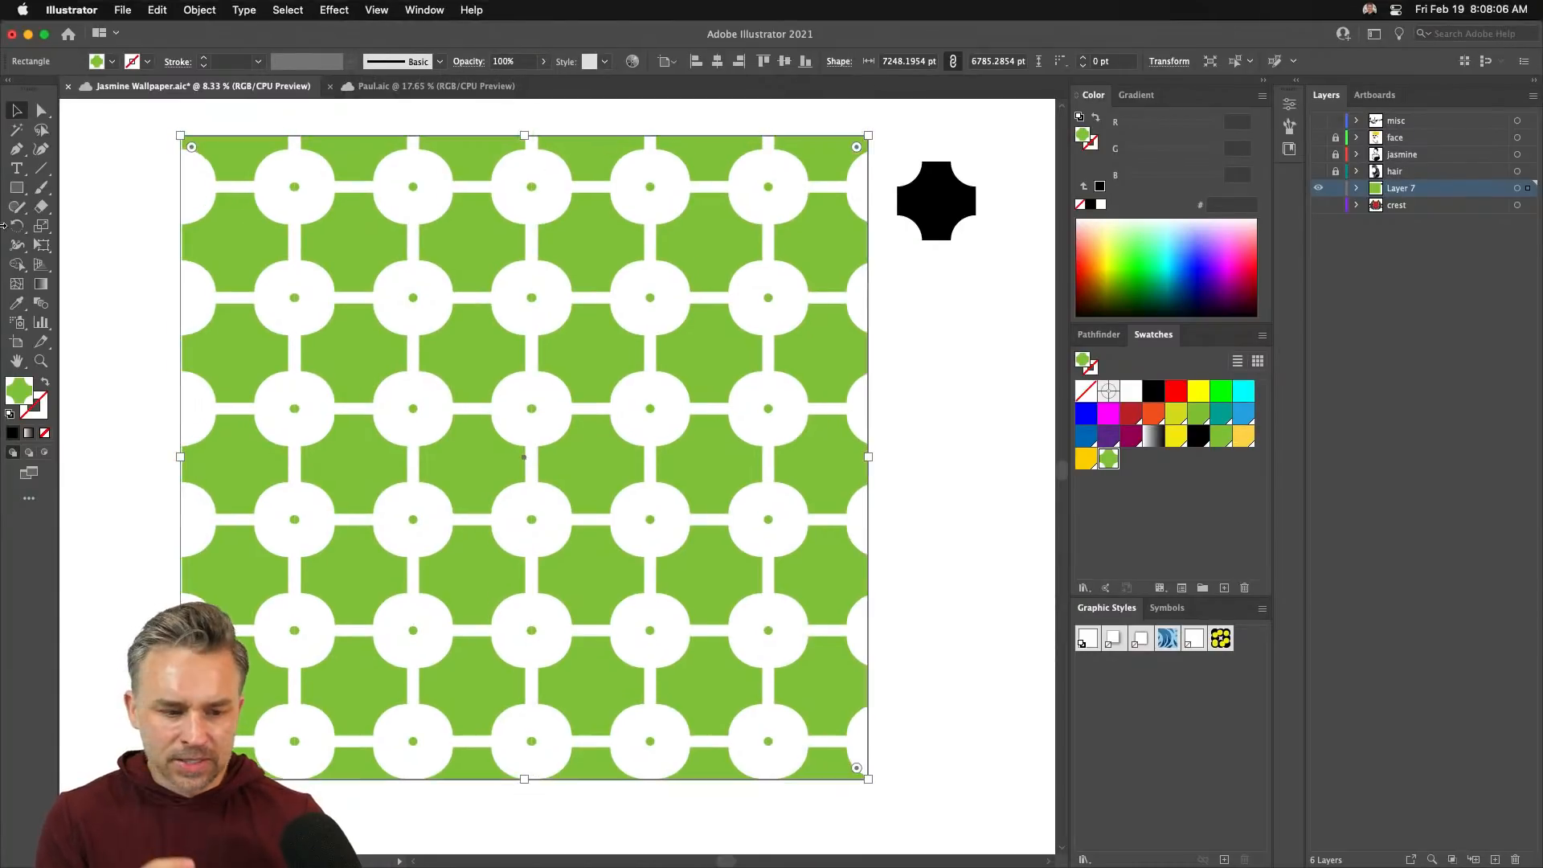
click(16, 187)
drag(95, 299, 419, 647)
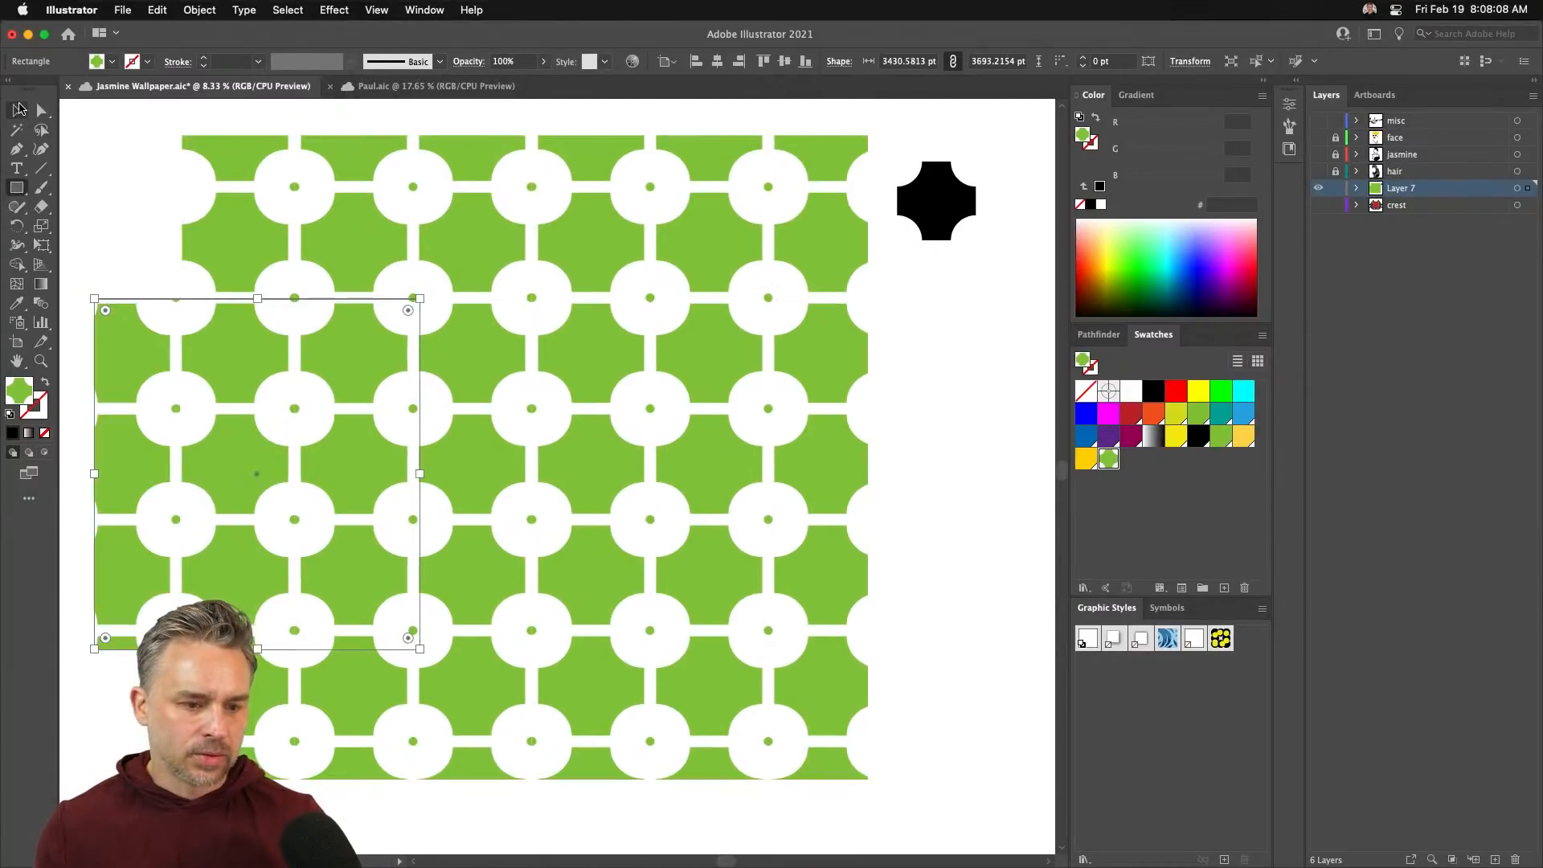
click(18, 109)
click(1122, 434)
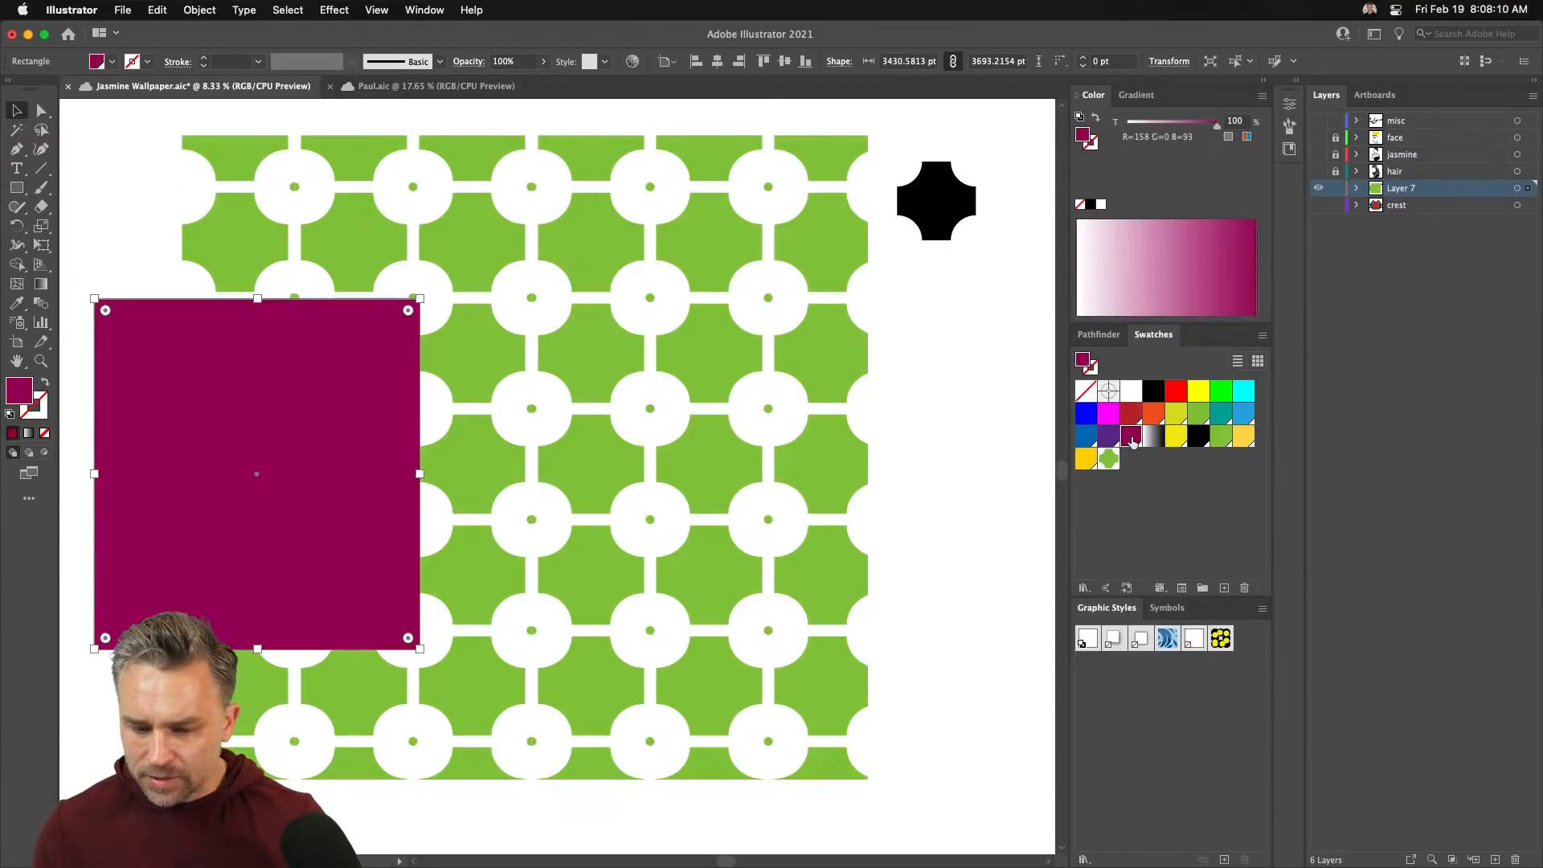
key(super+shift+[)
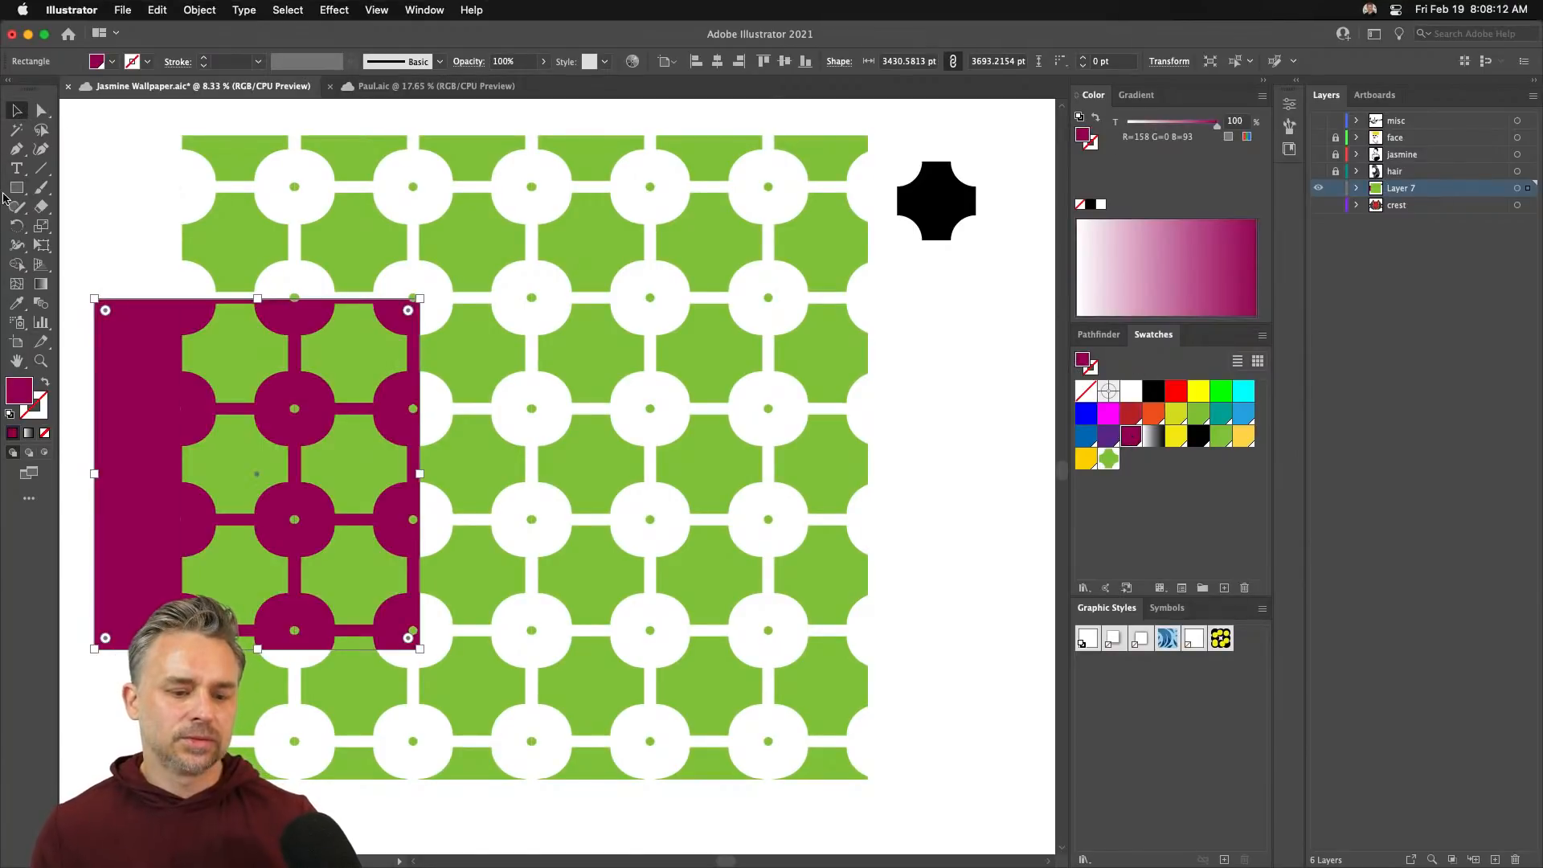
drag(144, 420, 165, 345)
key(Delete)
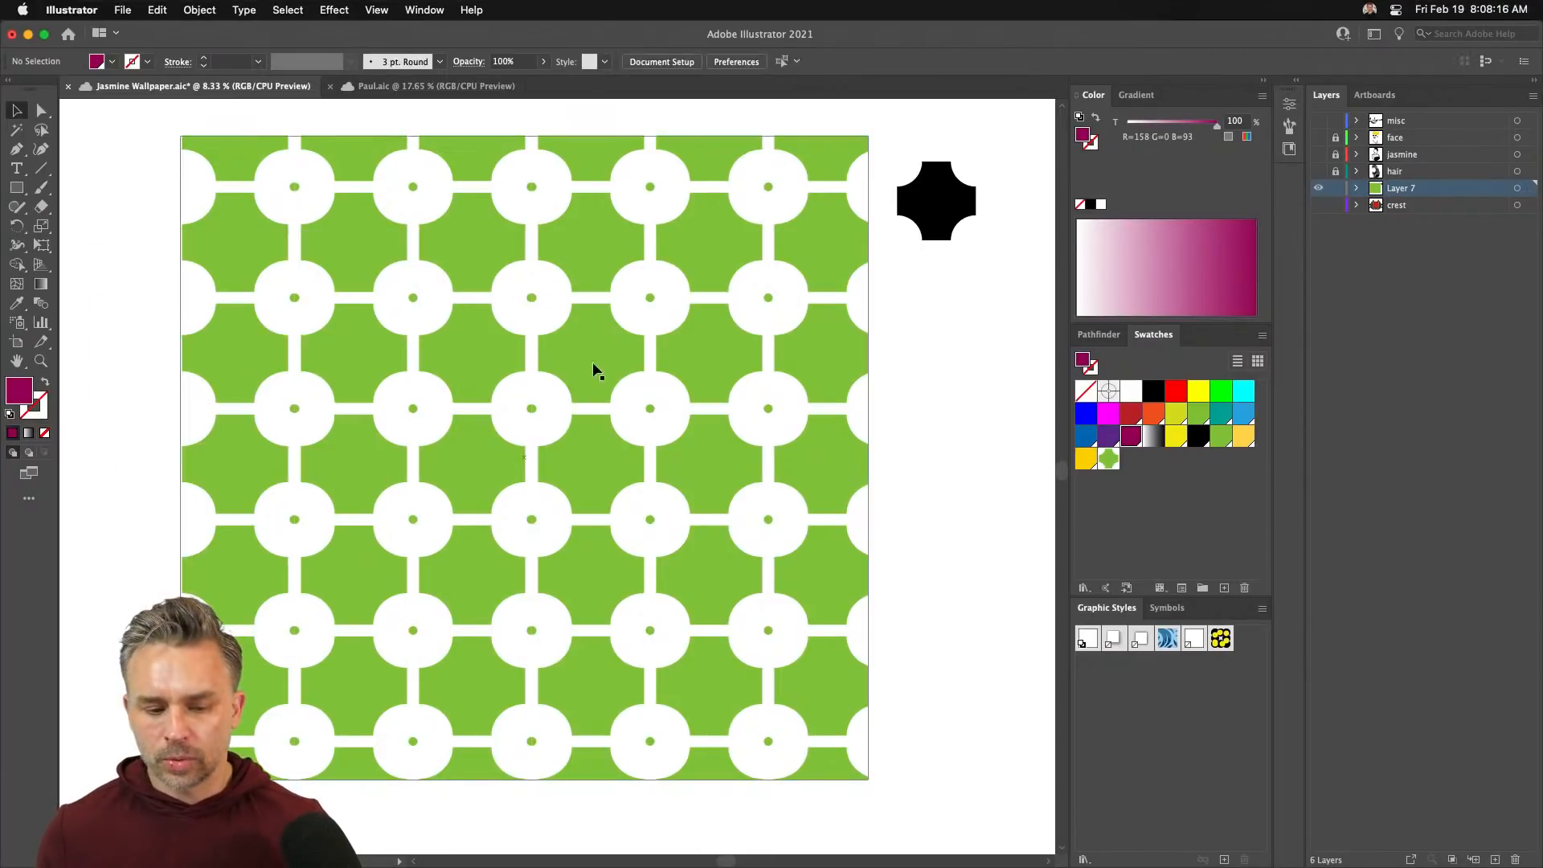
drag(584, 371, 601, 361)
- Open the green pattern swatch in the pattern editor
double_click(600, 360)
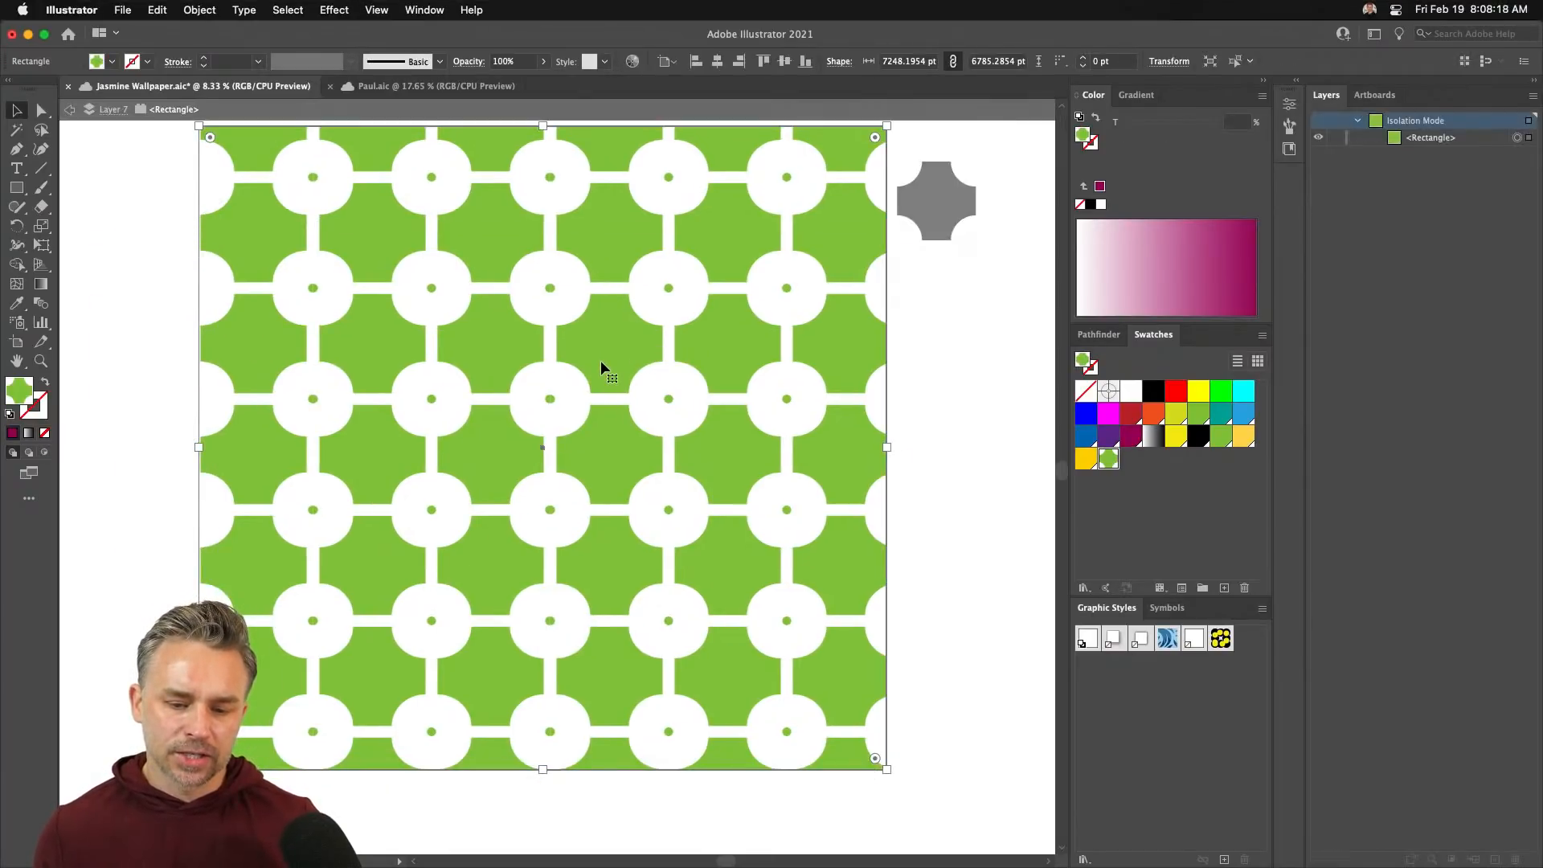
click(174, 216)
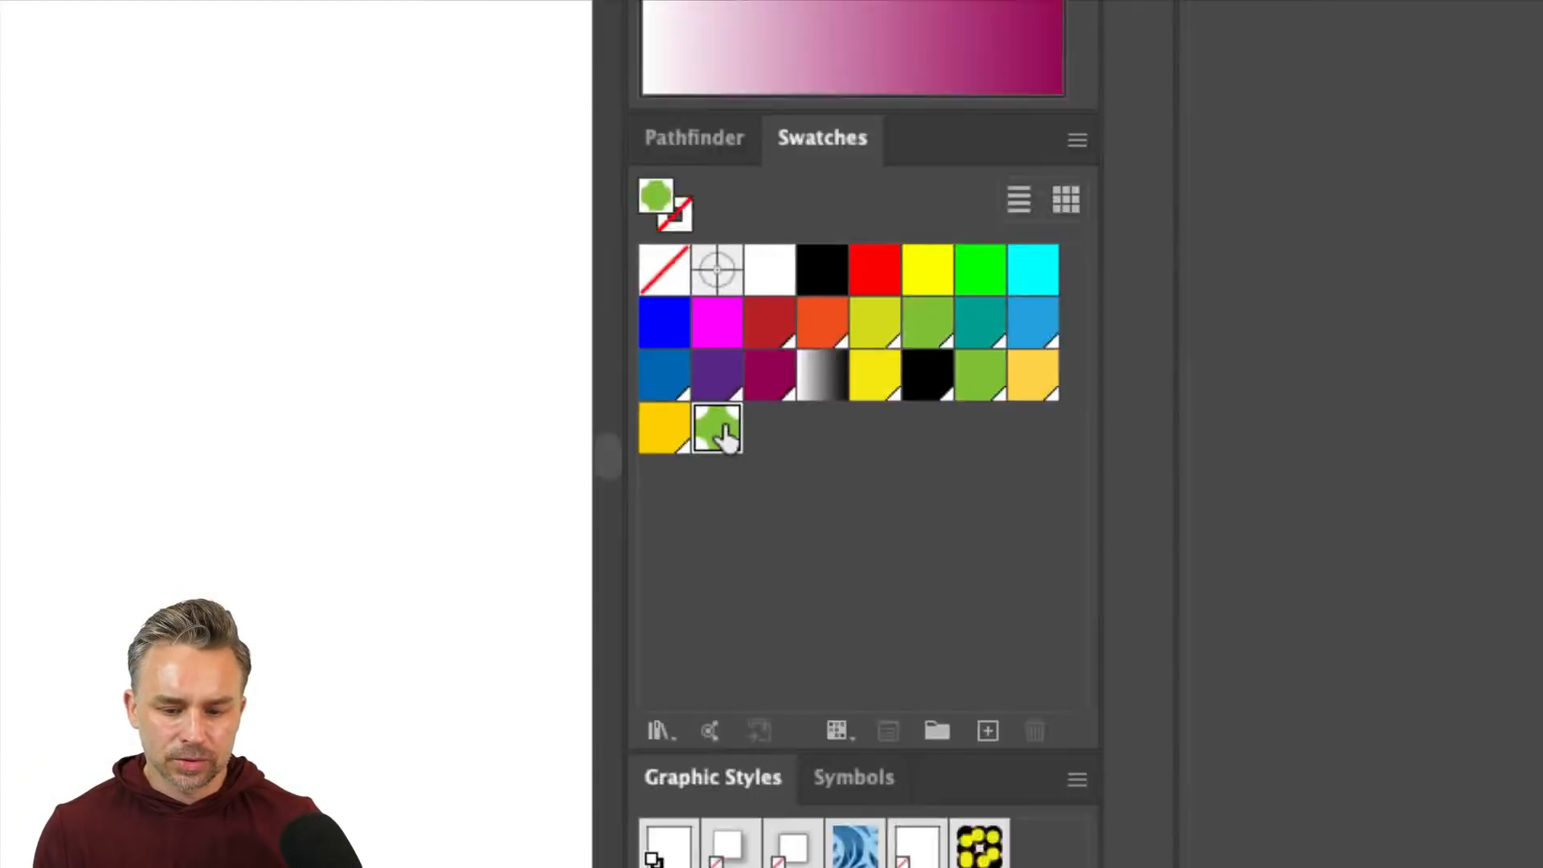
double_click(726, 434)
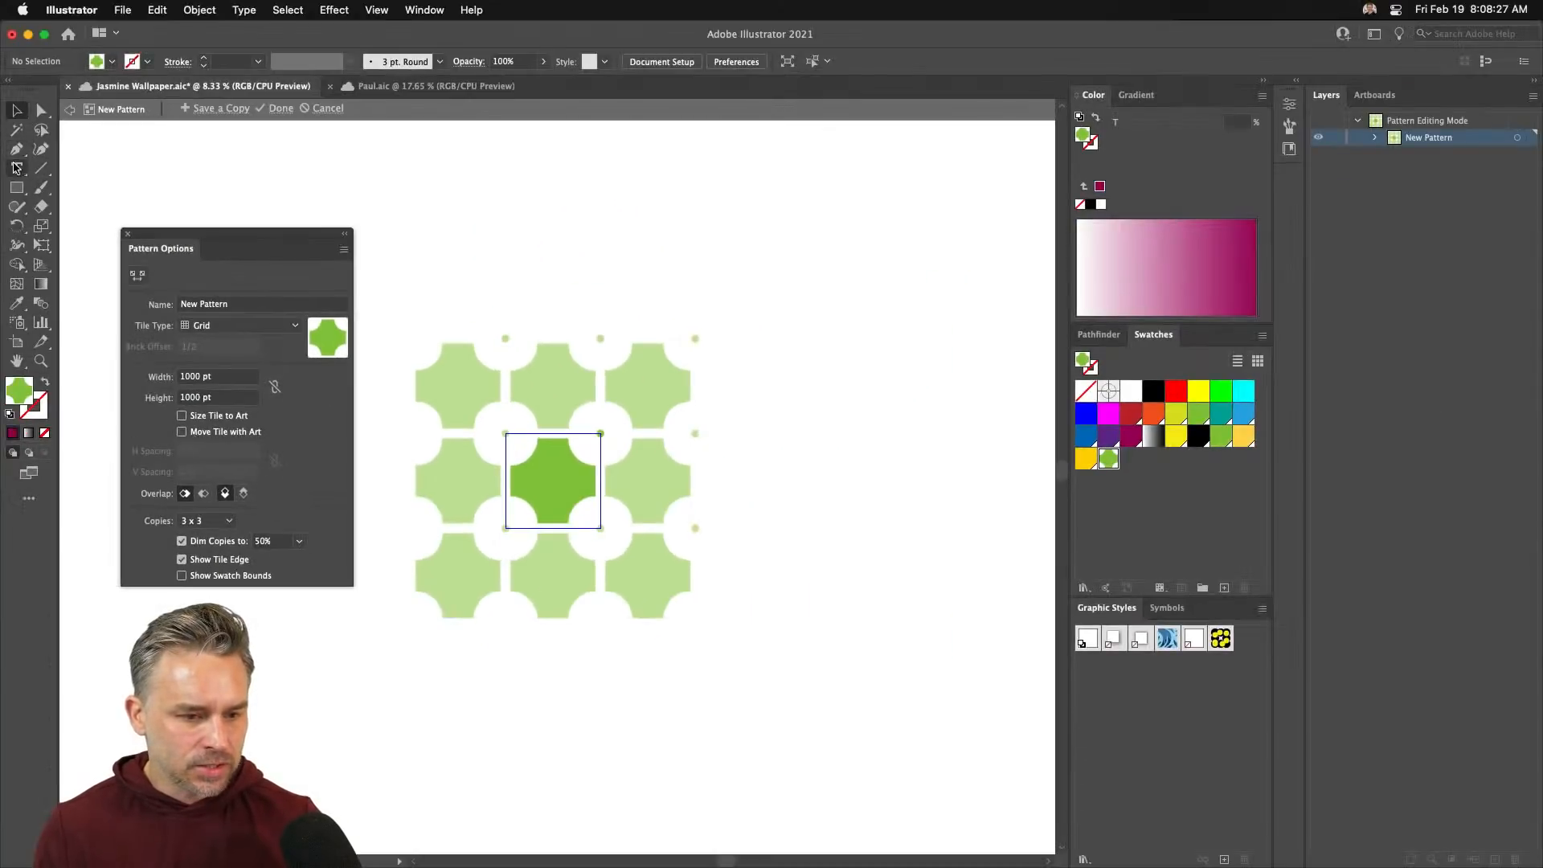
- Draw a rectangle fitted to the tile and fill it with magenta
click(17, 187)
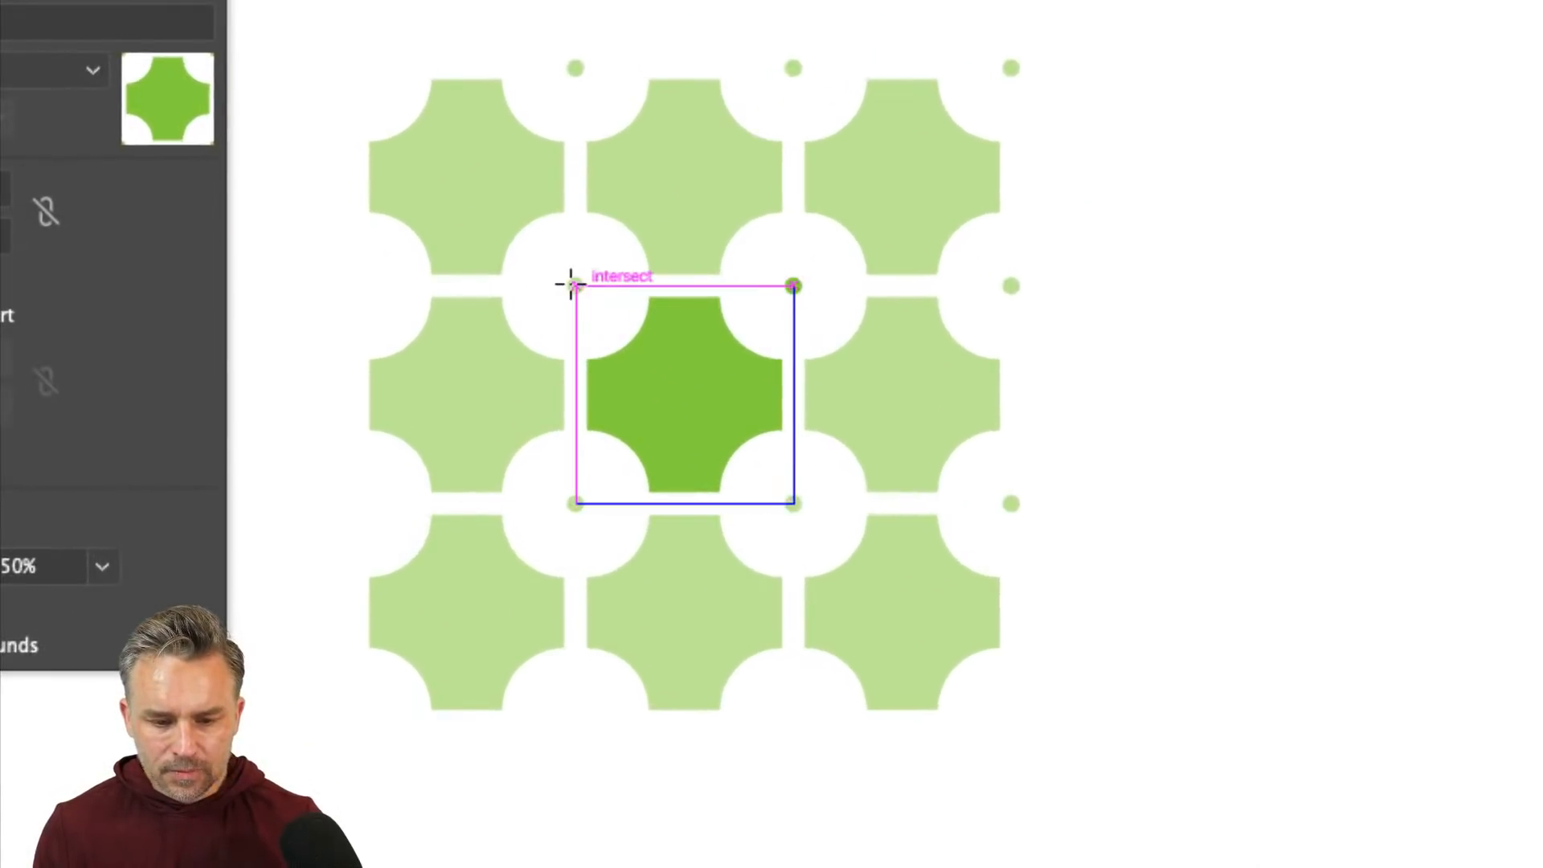
drag(570, 283, 798, 498)
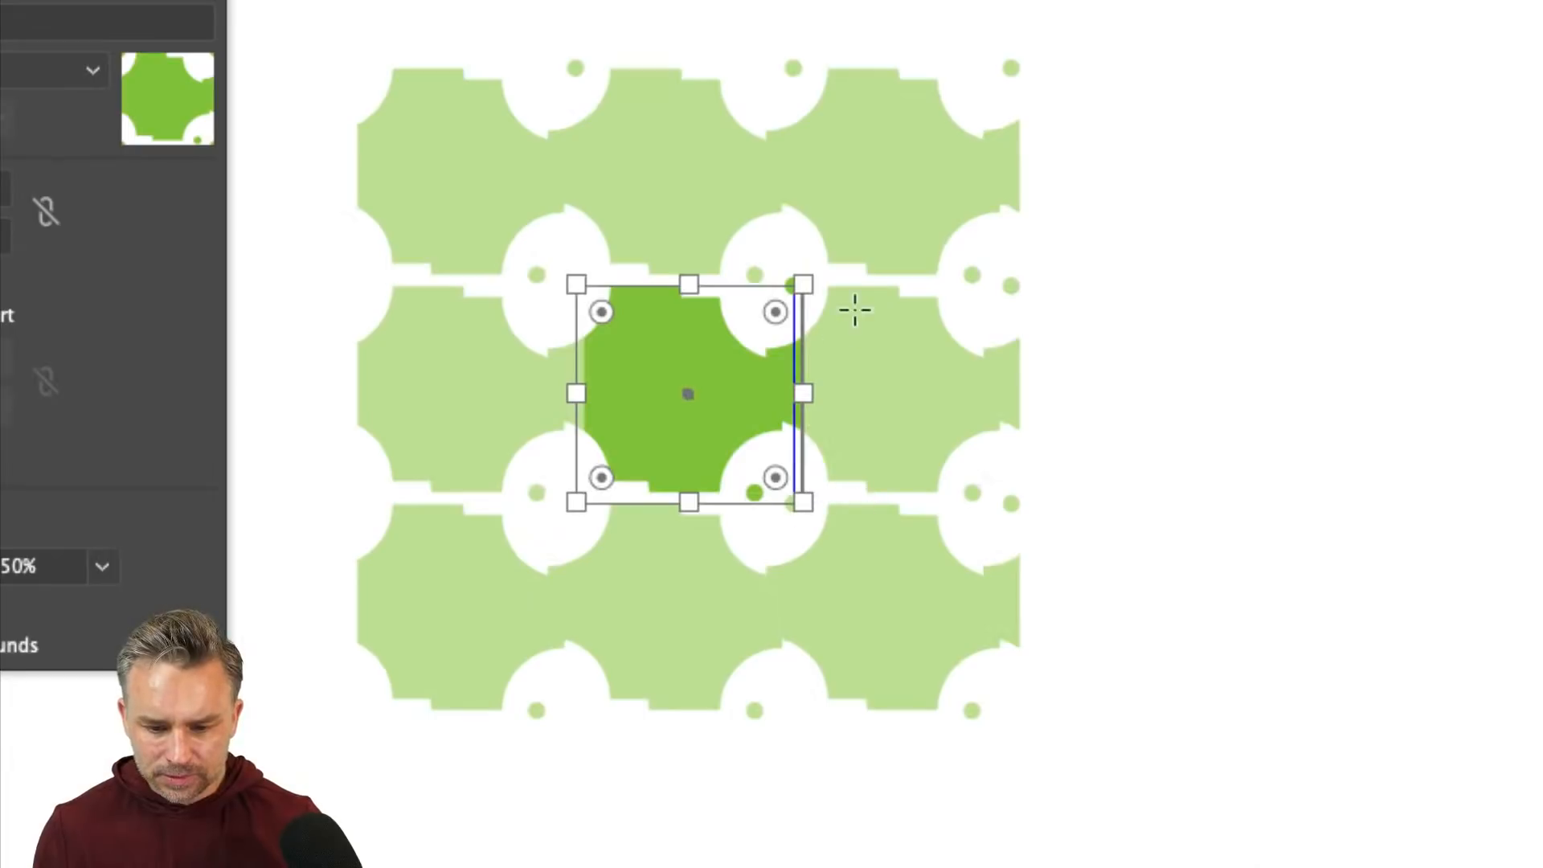
drag(795, 406, 803, 389)
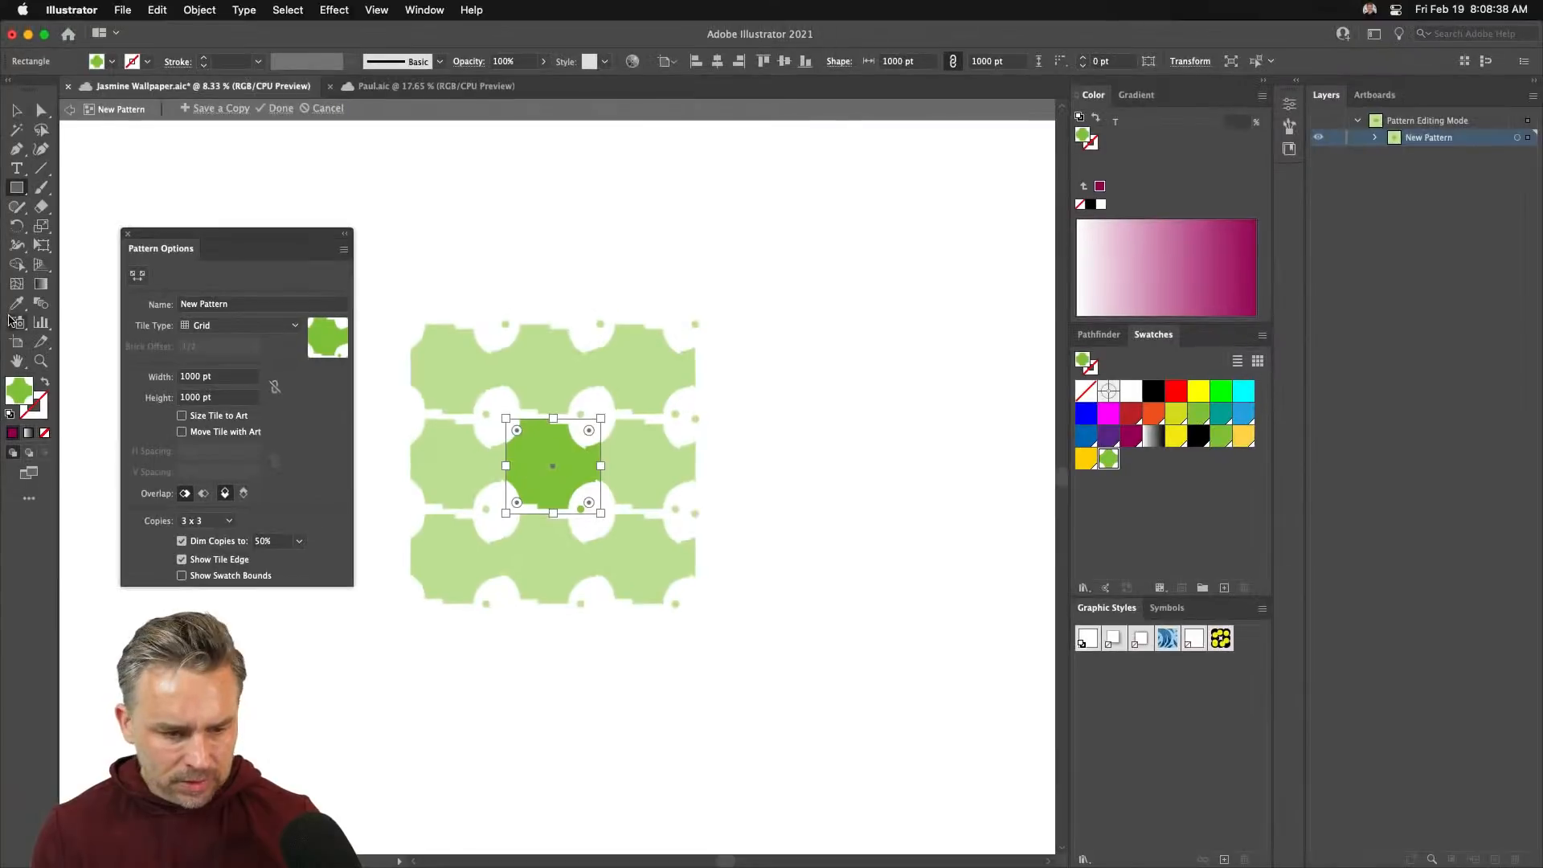
click(1129, 434)
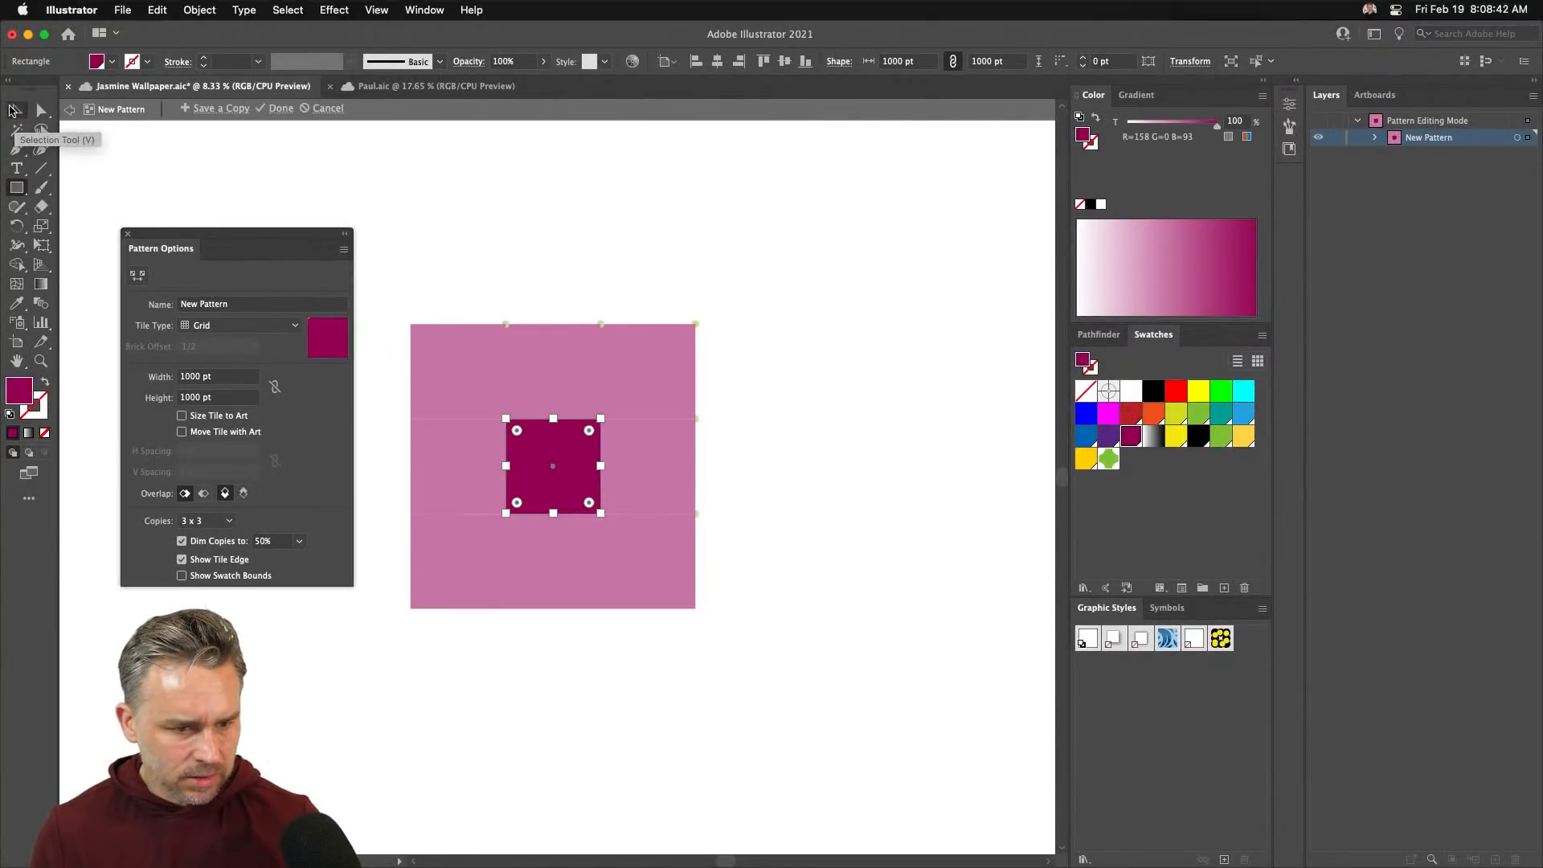
- Send the magenta square to the back, zoom in, and expand the New Pattern layer
click(12, 110)
key(super+shift+[)
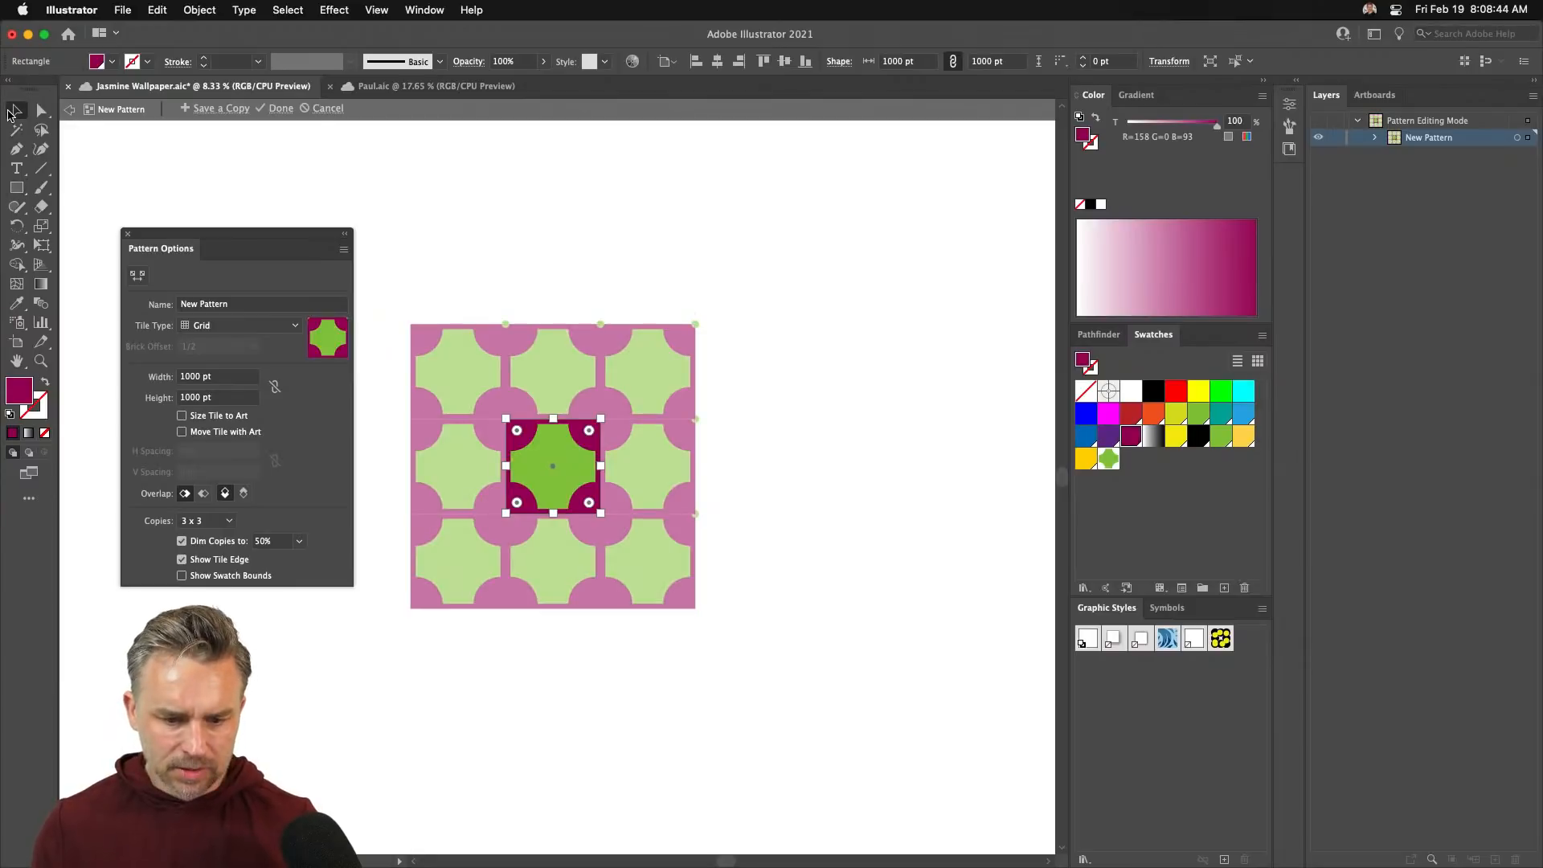
key(super+equal)
key(super+equal)
key(super+equal)
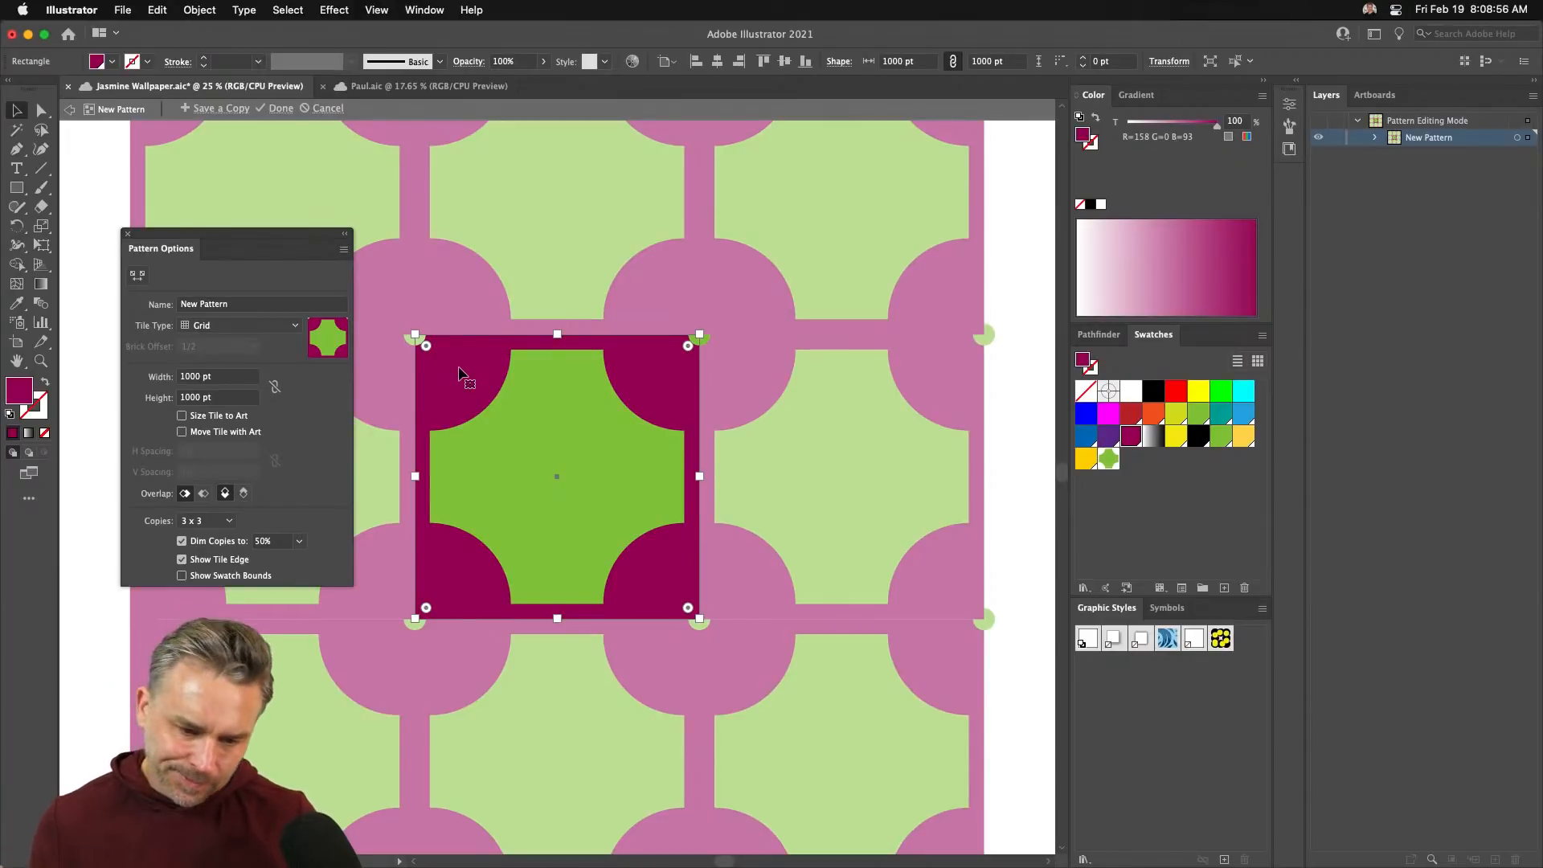
click(677, 191)
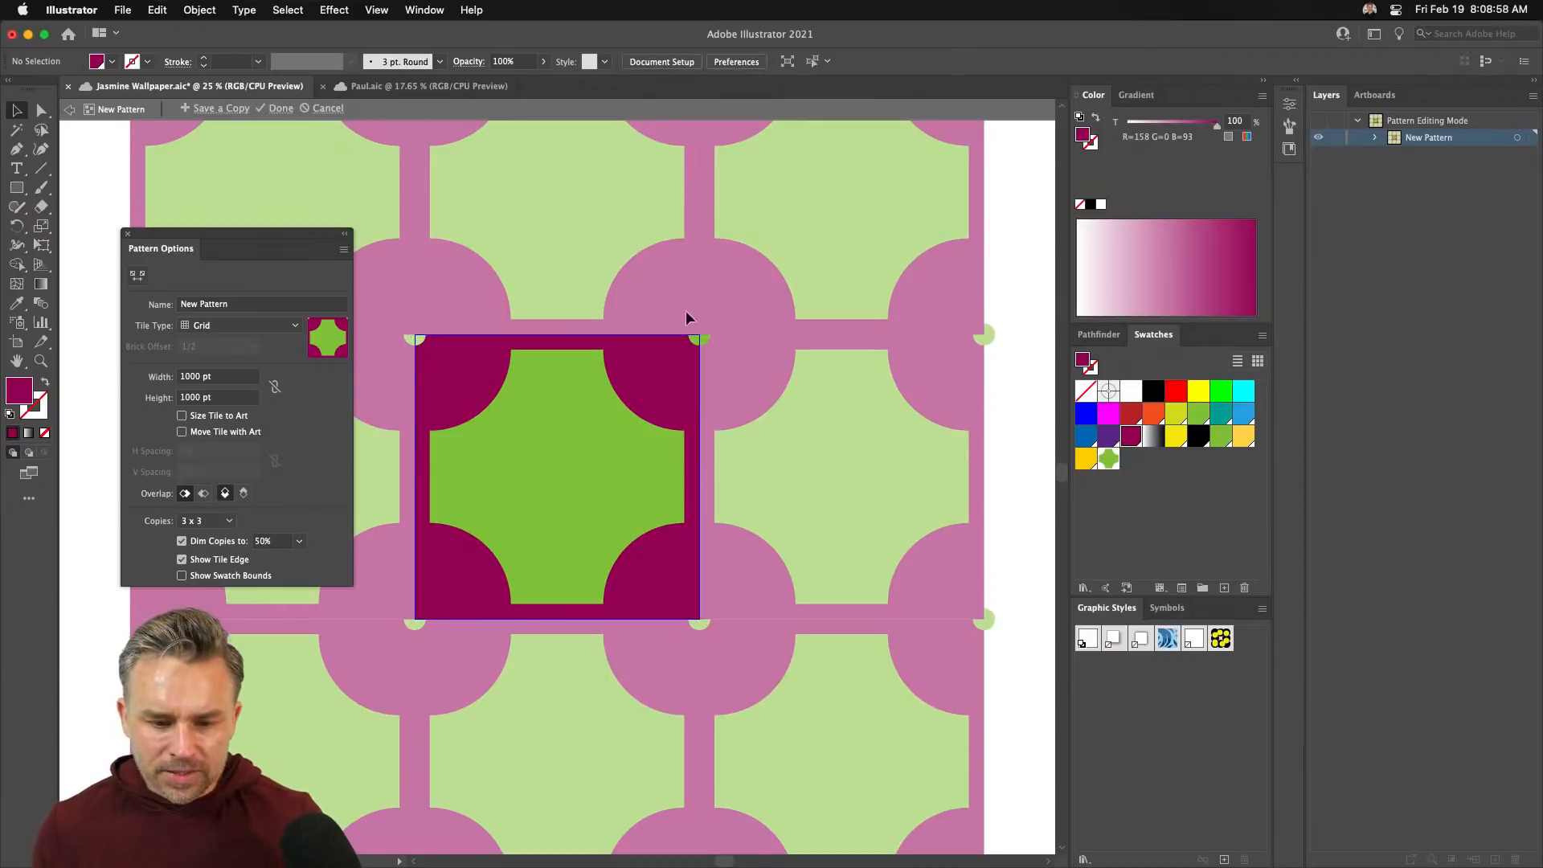
click(454, 393)
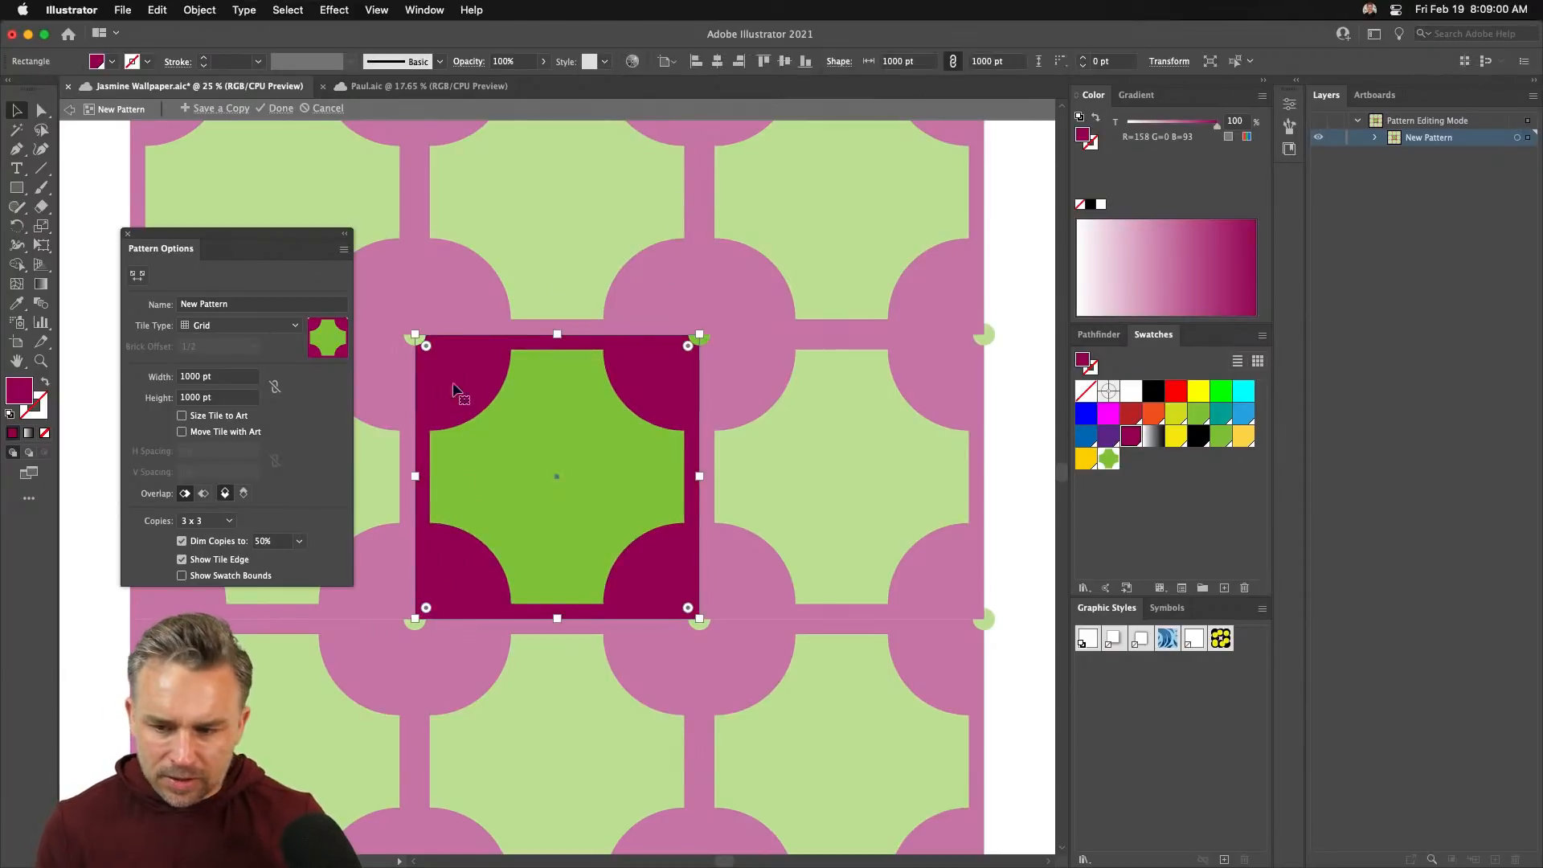
click(1372, 140)
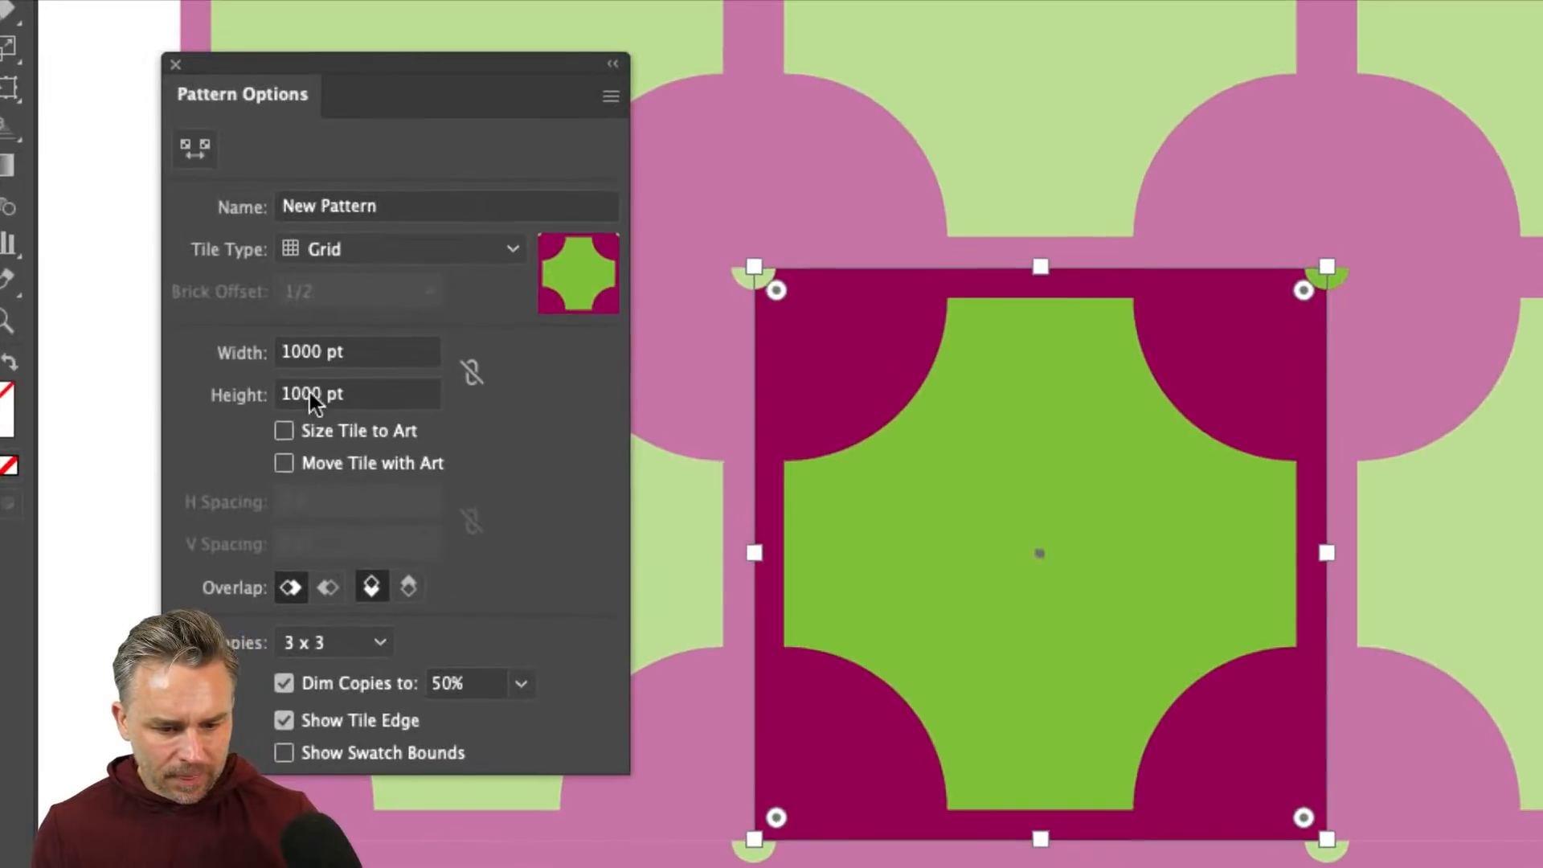
- Cycle through the Pattern Options overlap settings, ending with left copies in front
click(327, 589)
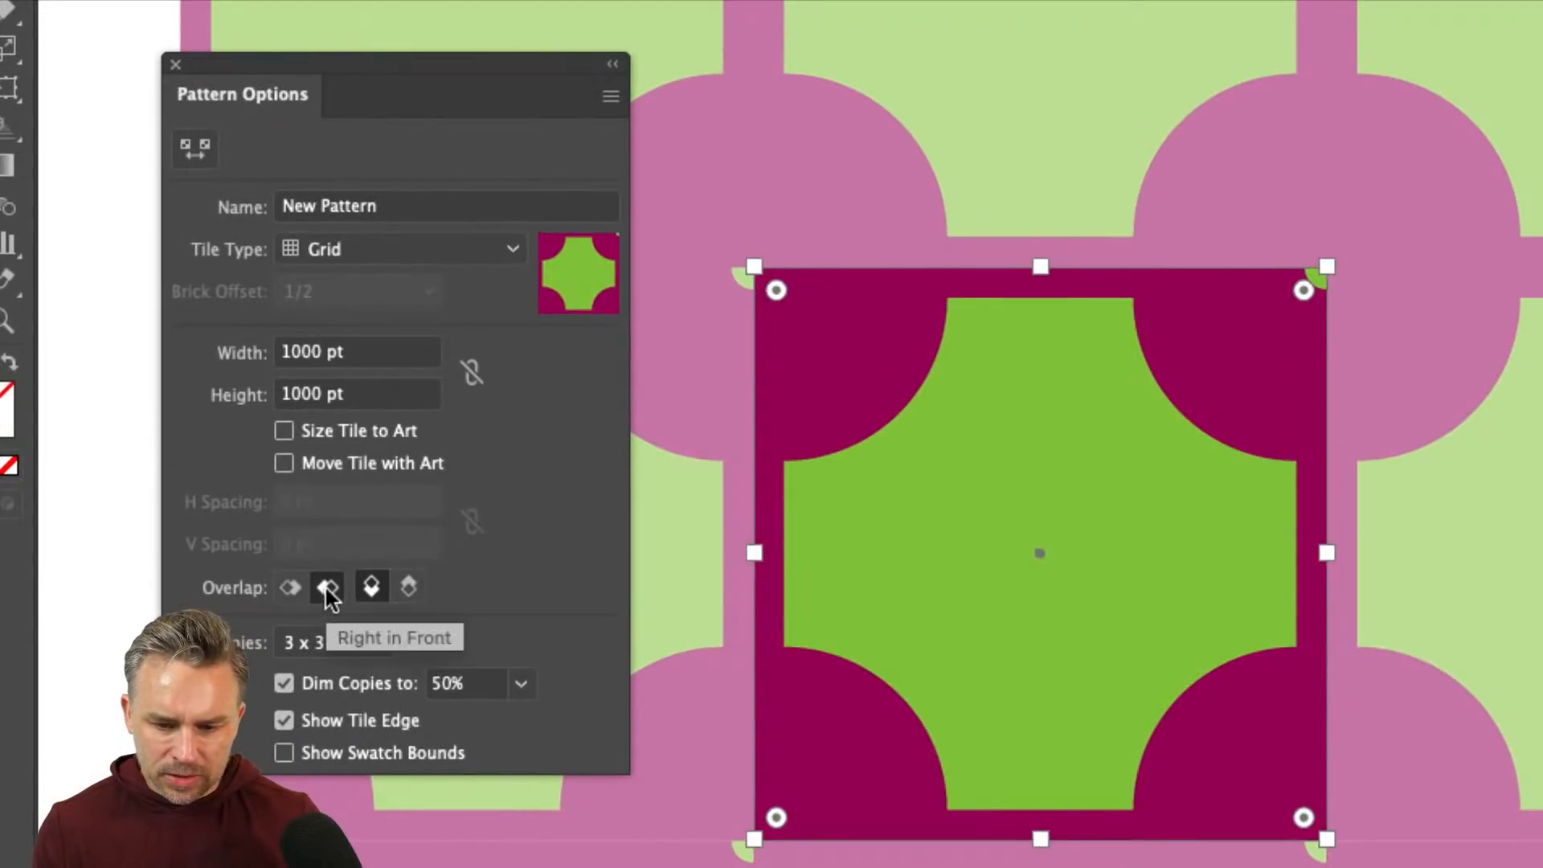
click(409, 589)
click(365, 592)
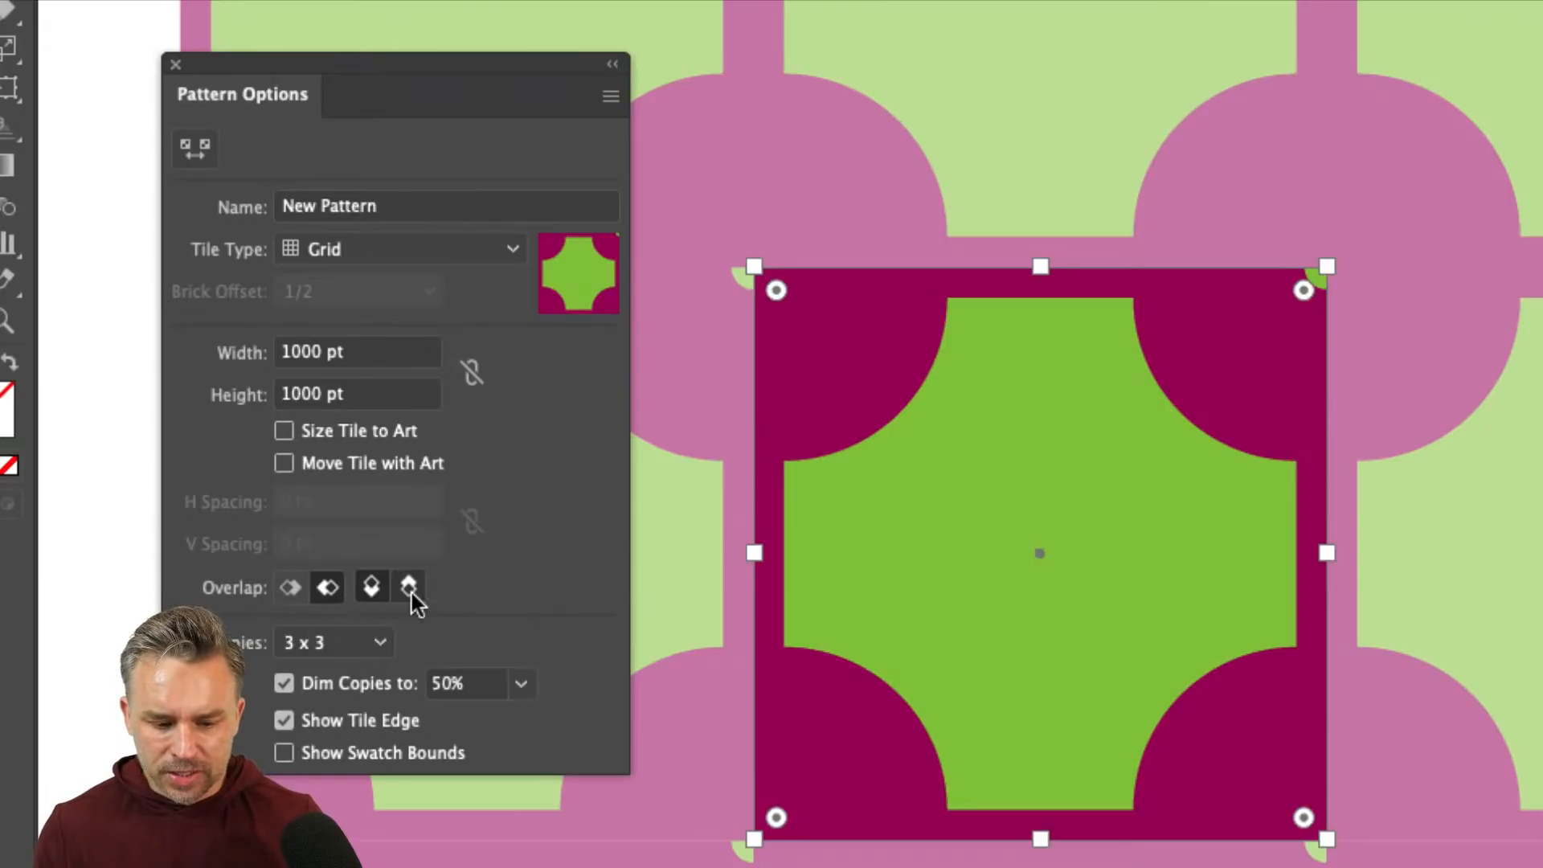
click(411, 593)
click(293, 591)
click(327, 592)
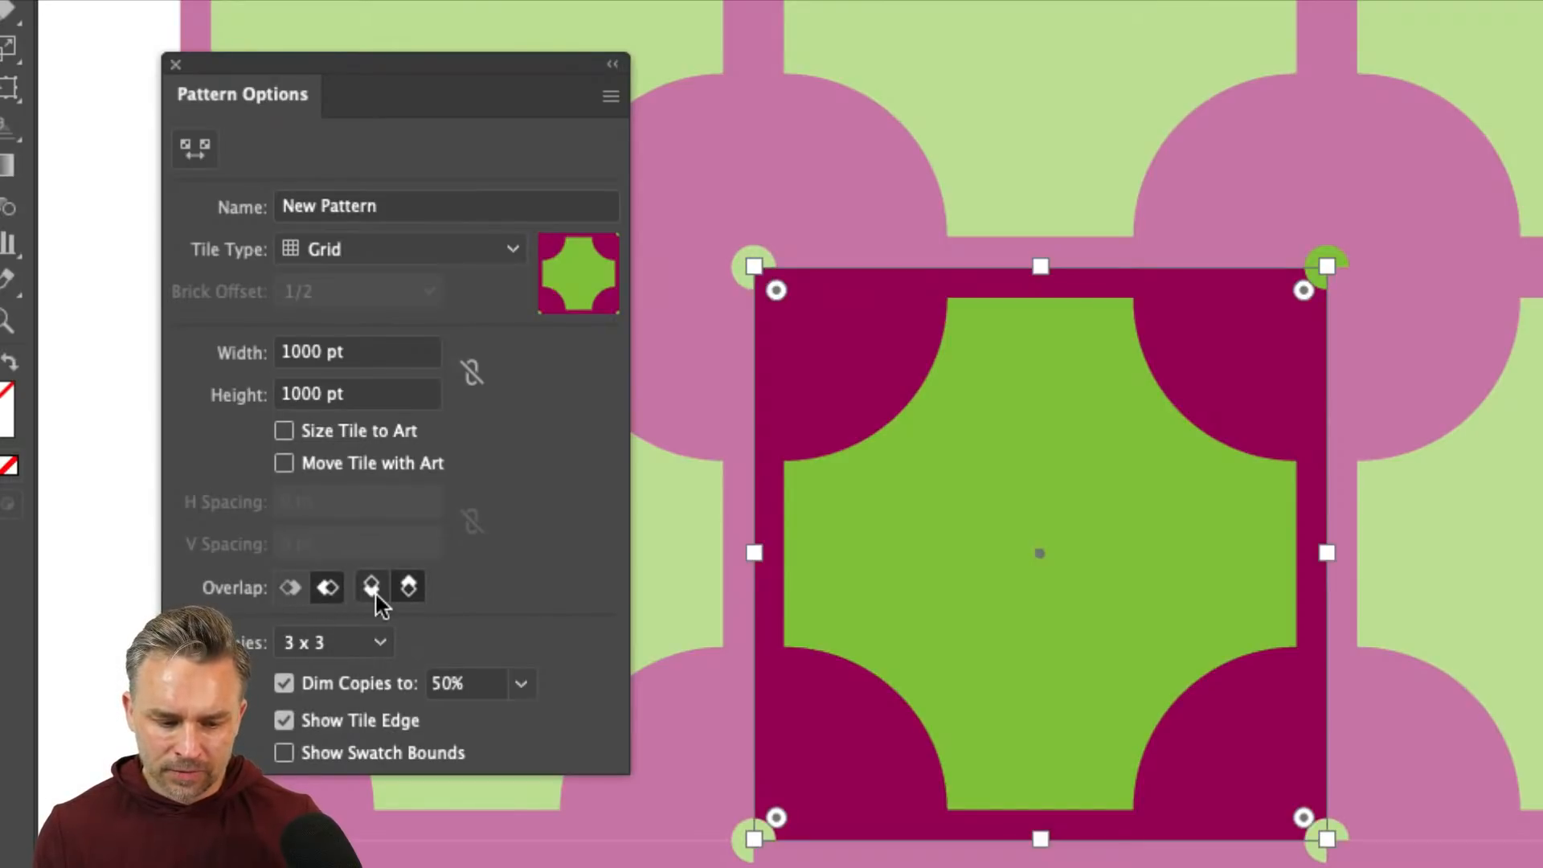
click(373, 593)
click(294, 591)
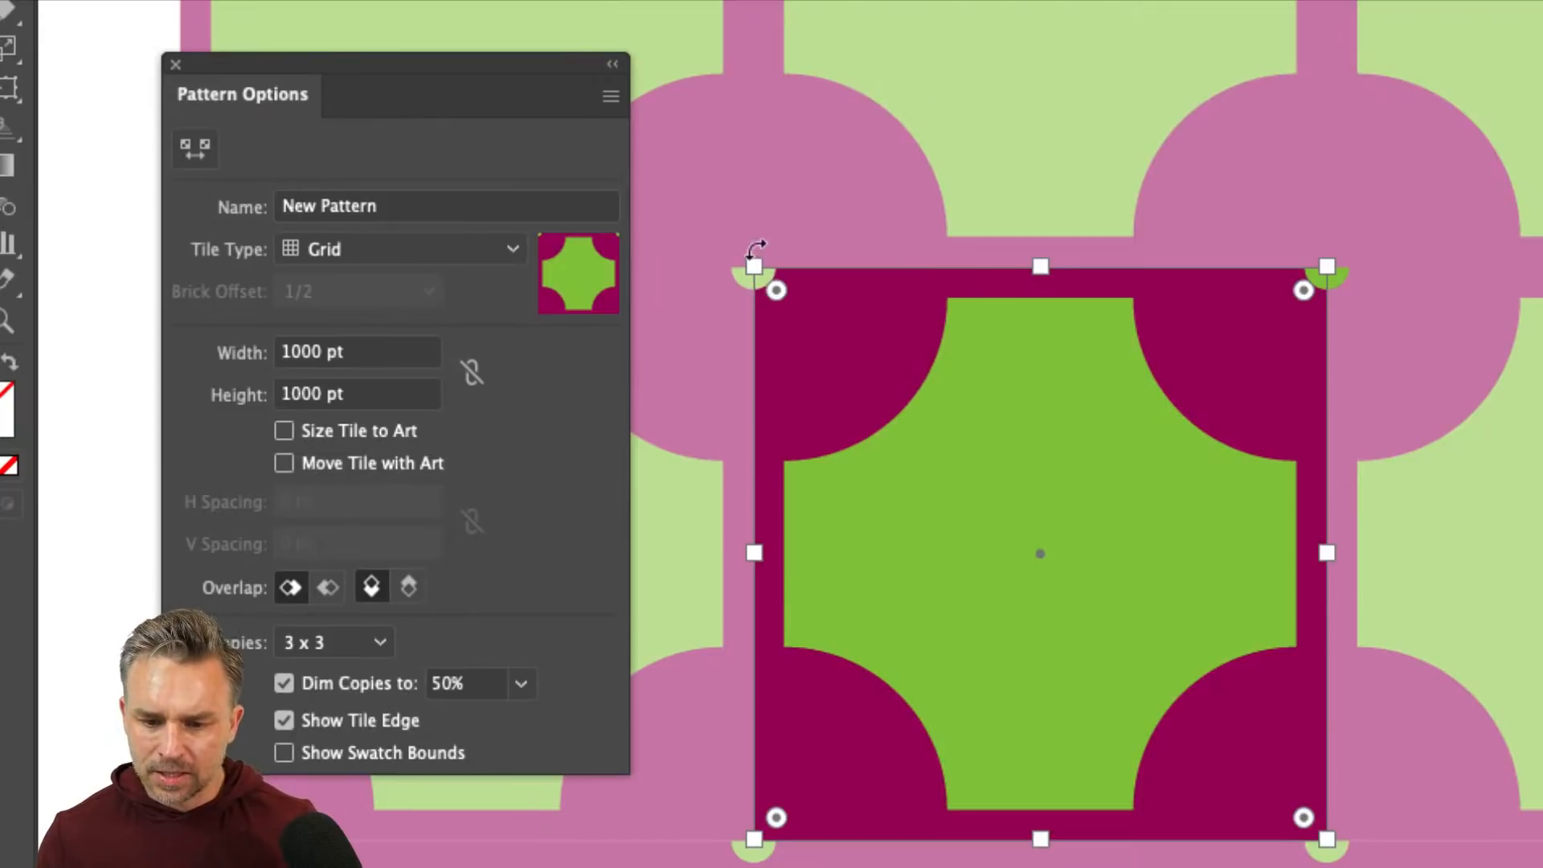
drag(752, 266, 774, 298)
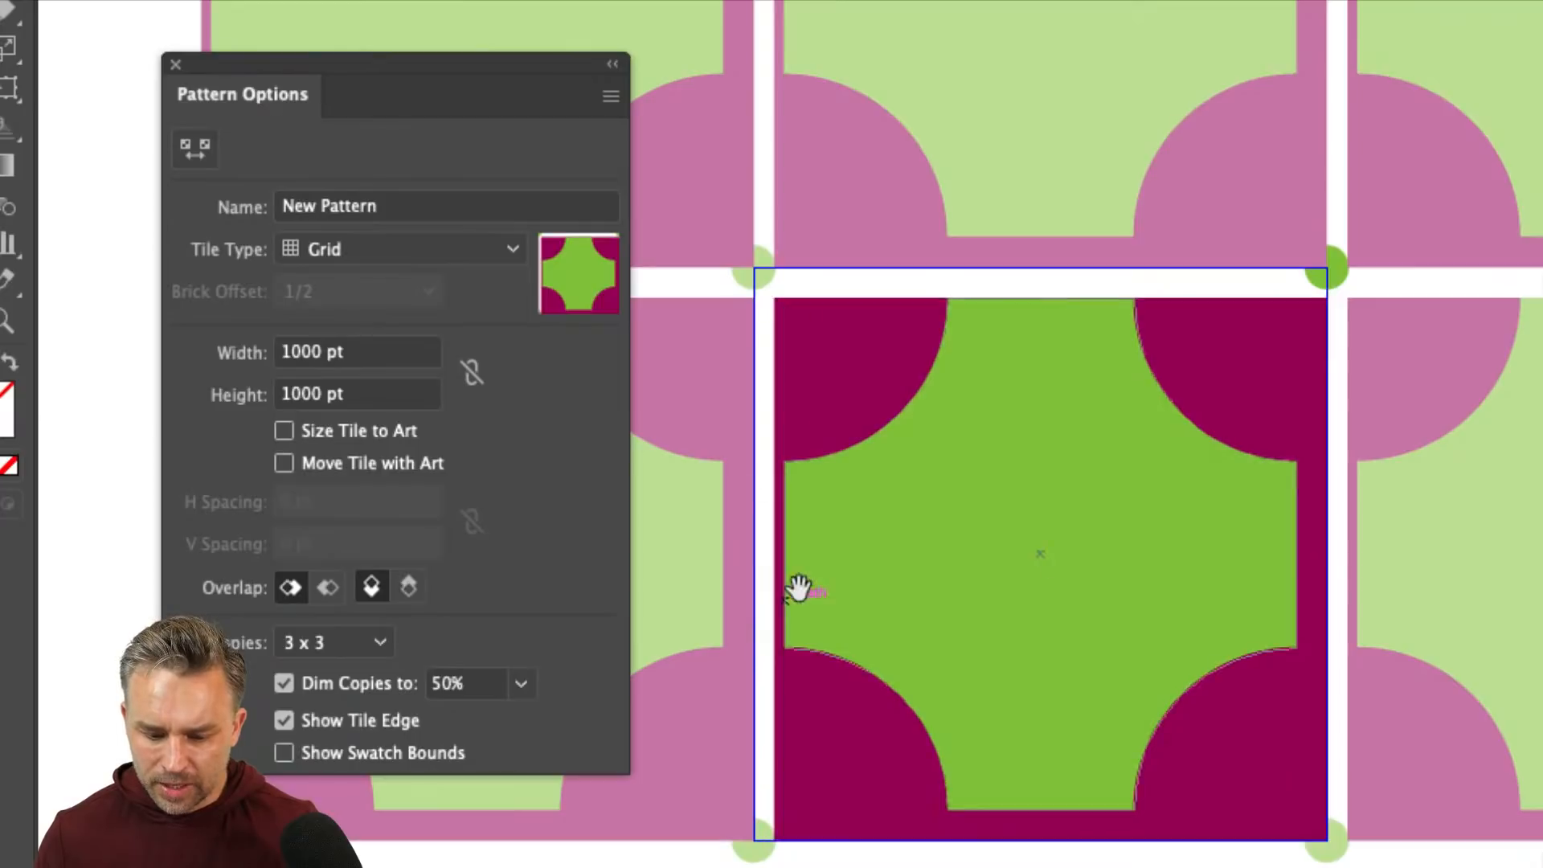
drag(799, 588, 785, 482)
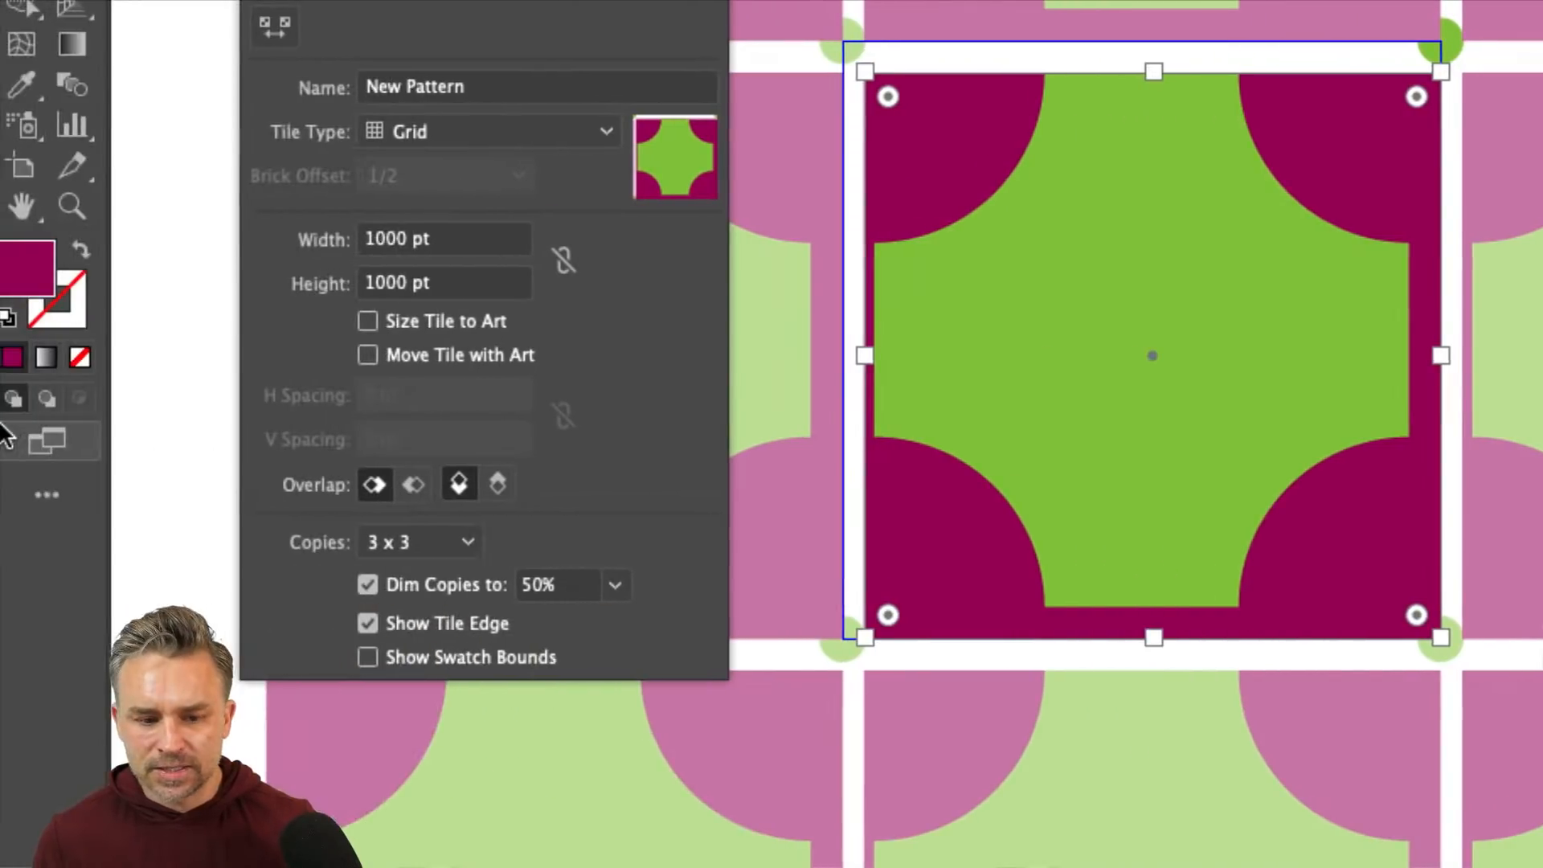
- Stretch the magenta square to the tile edge, keep top copies in front, then delete it
click(415, 488)
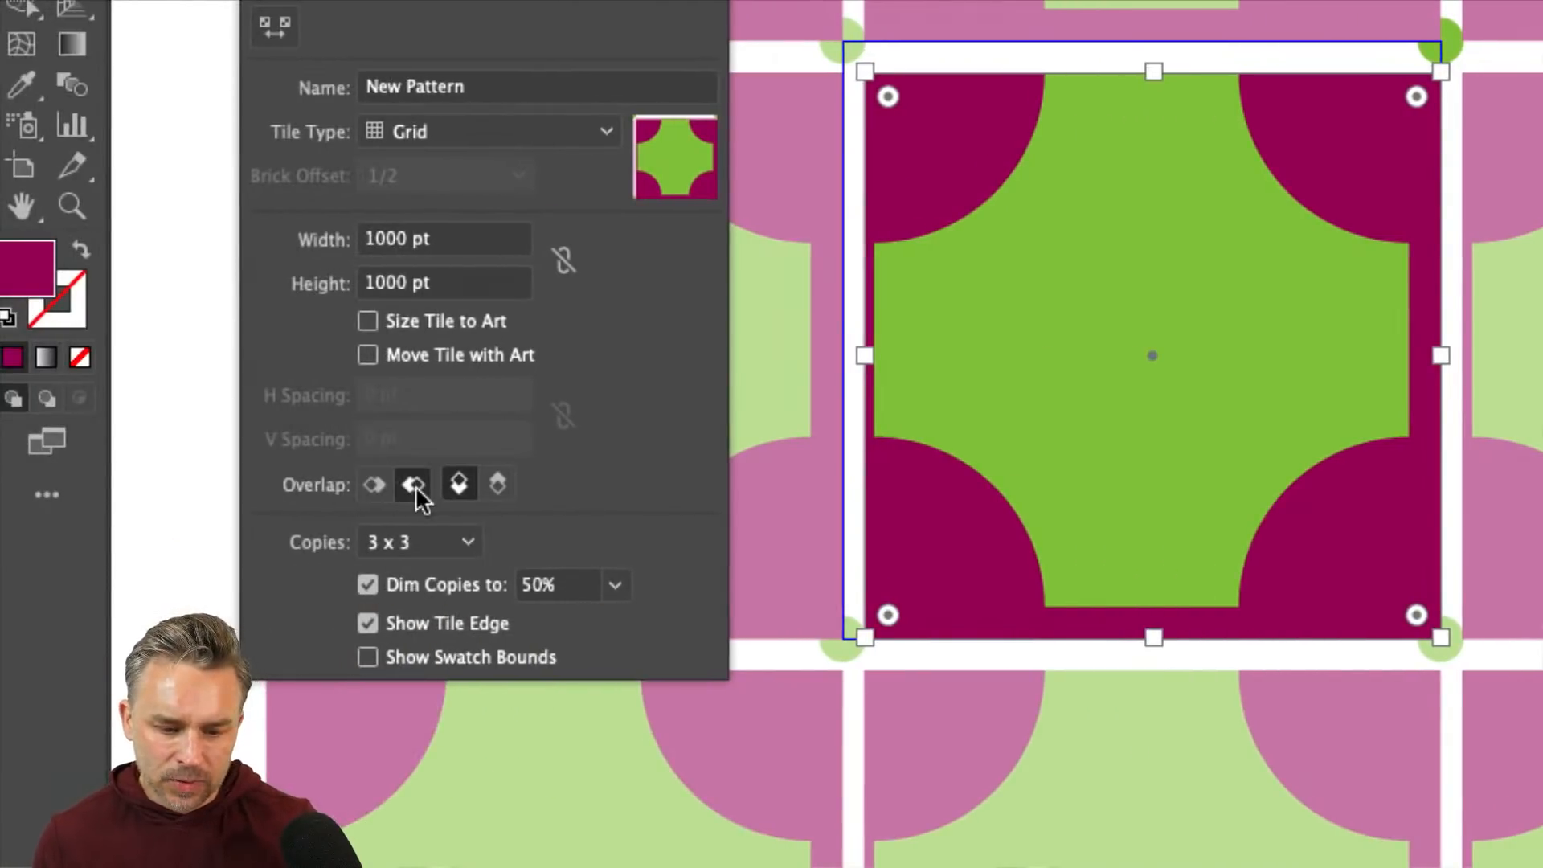
click(499, 485)
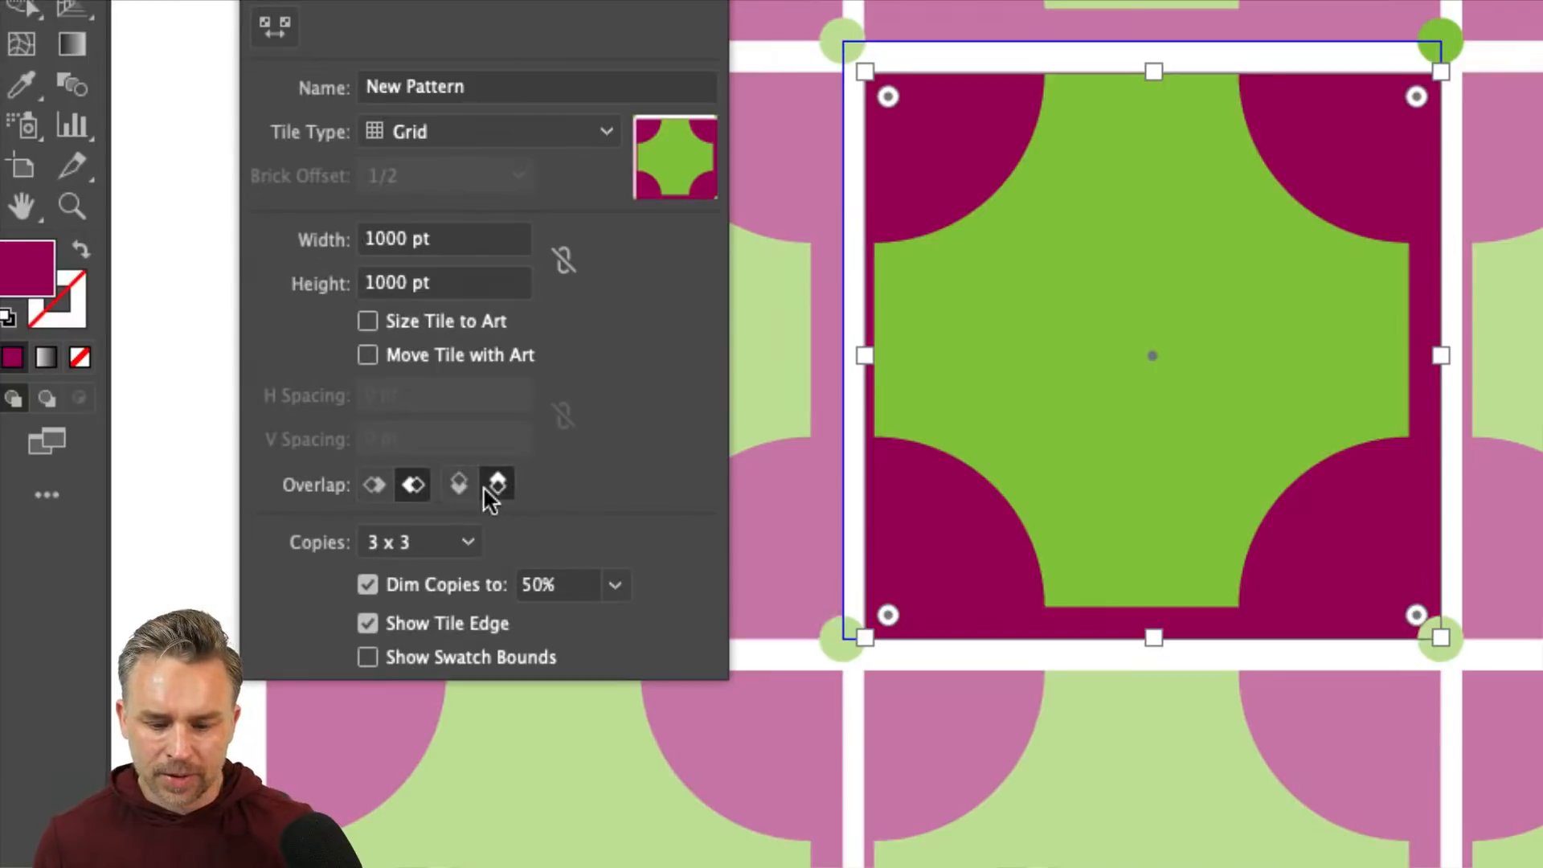
click(459, 485)
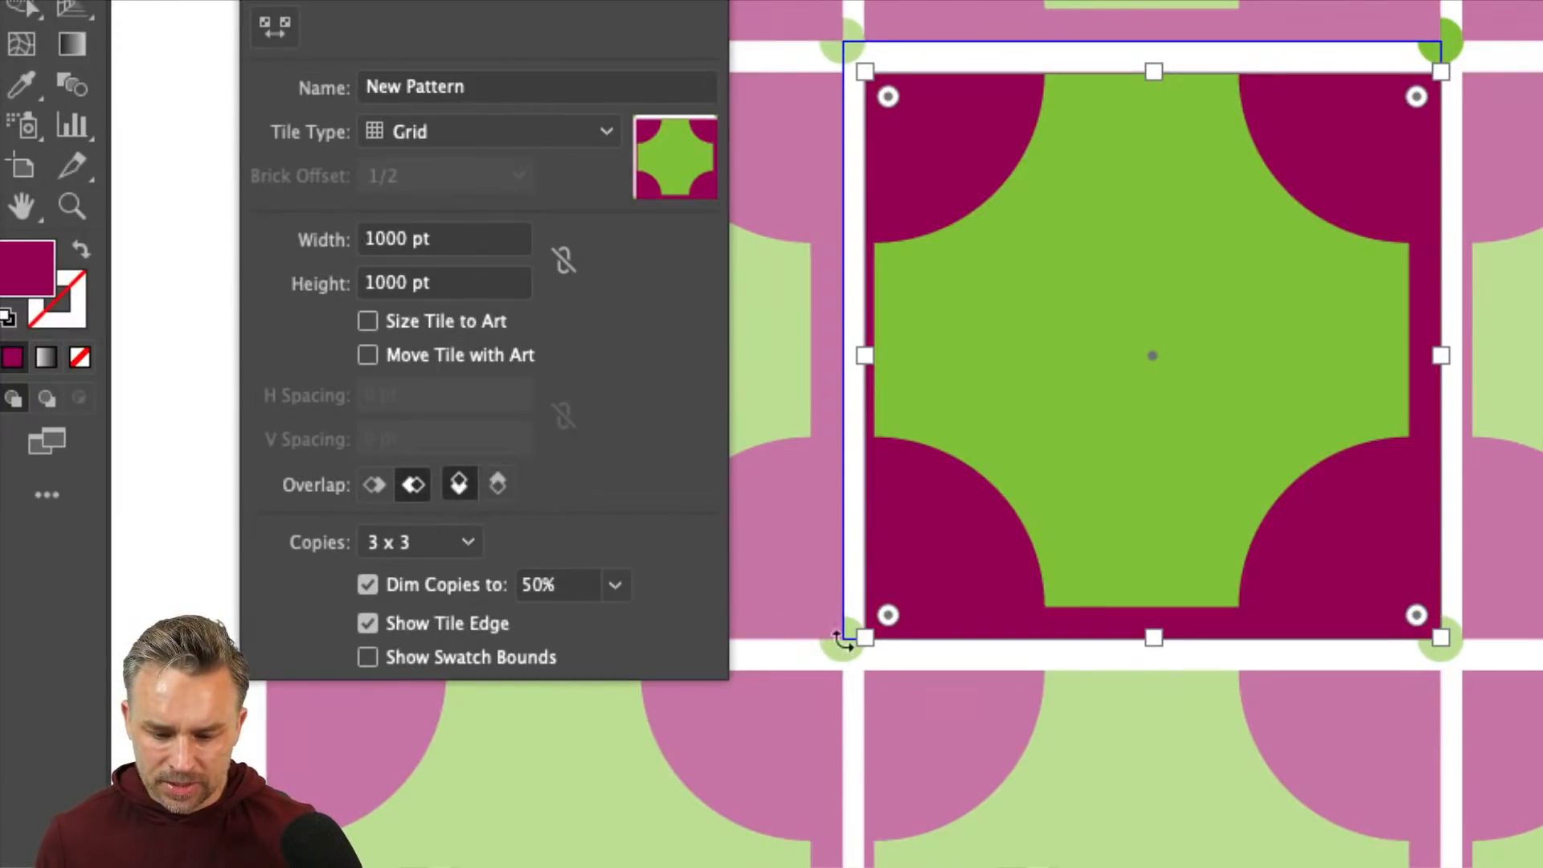
drag(864, 639, 842, 639)
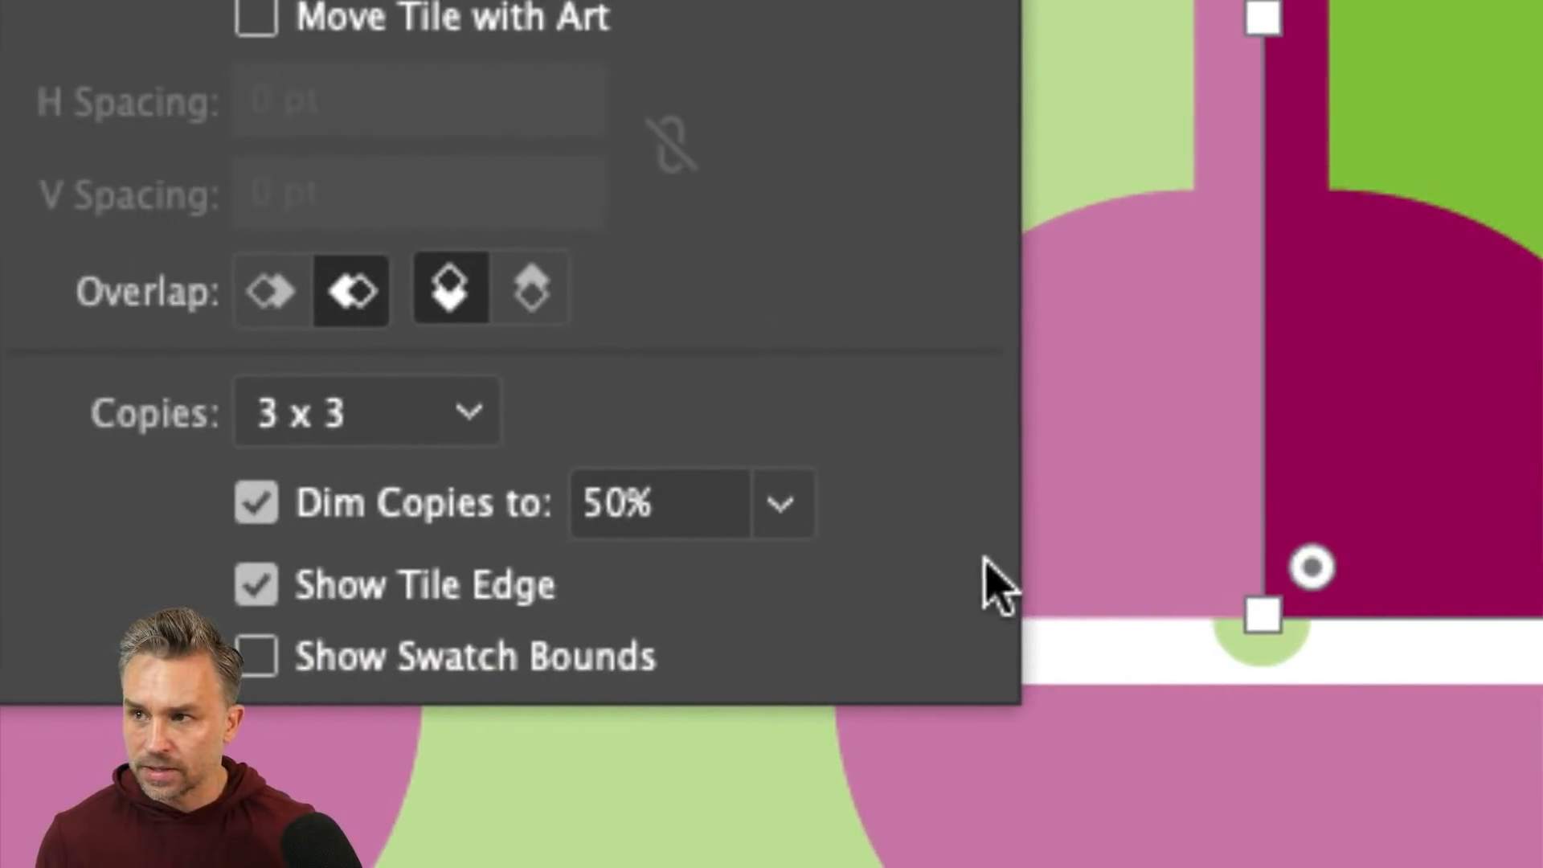
click(303, 316)
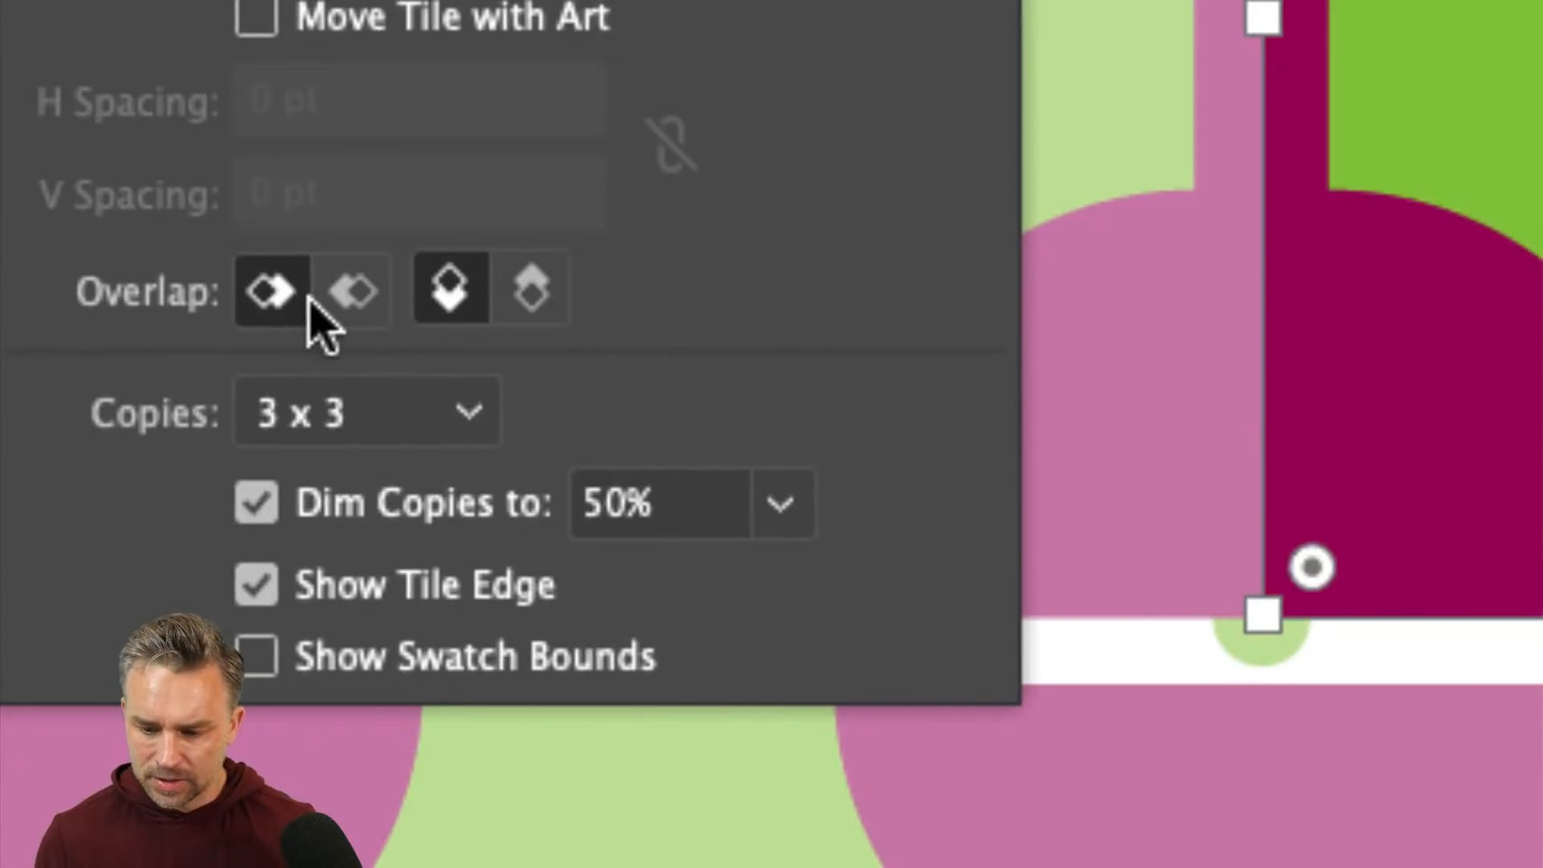
click(528, 299)
click(483, 299)
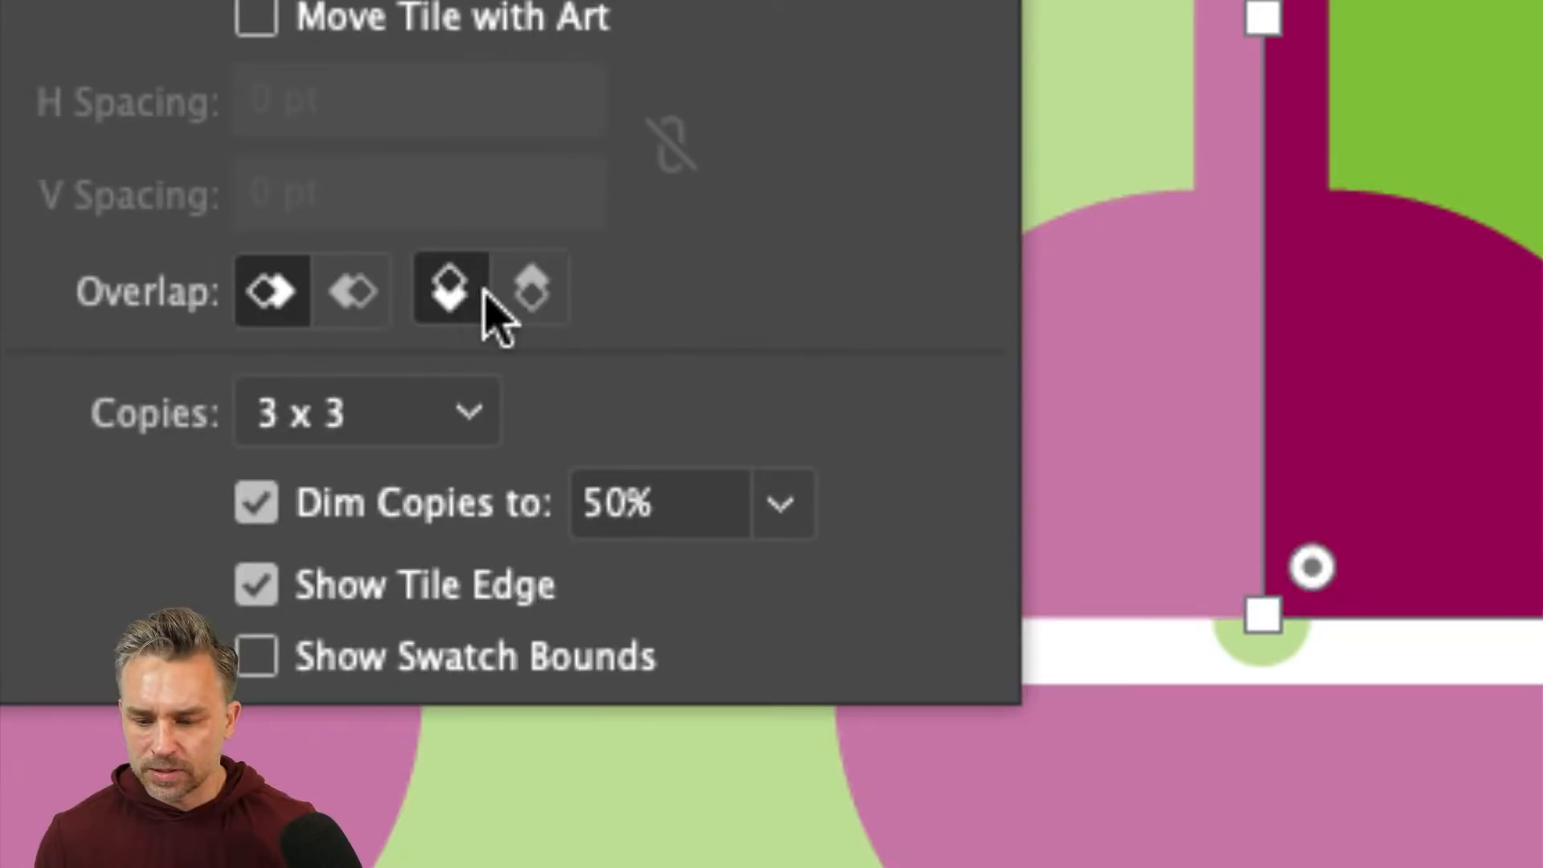
click(520, 299)
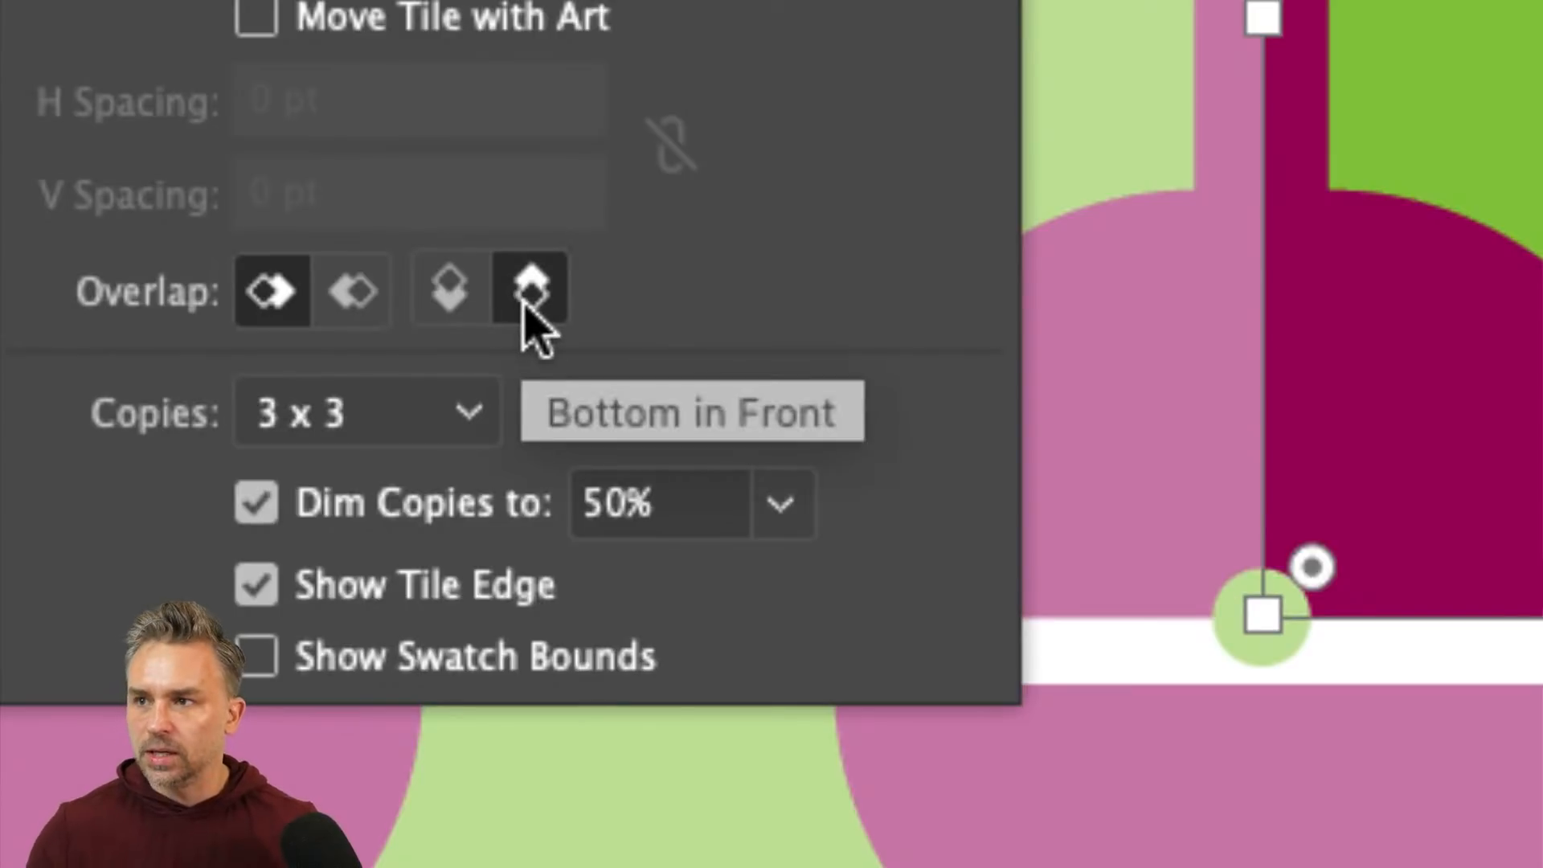
click(447, 305)
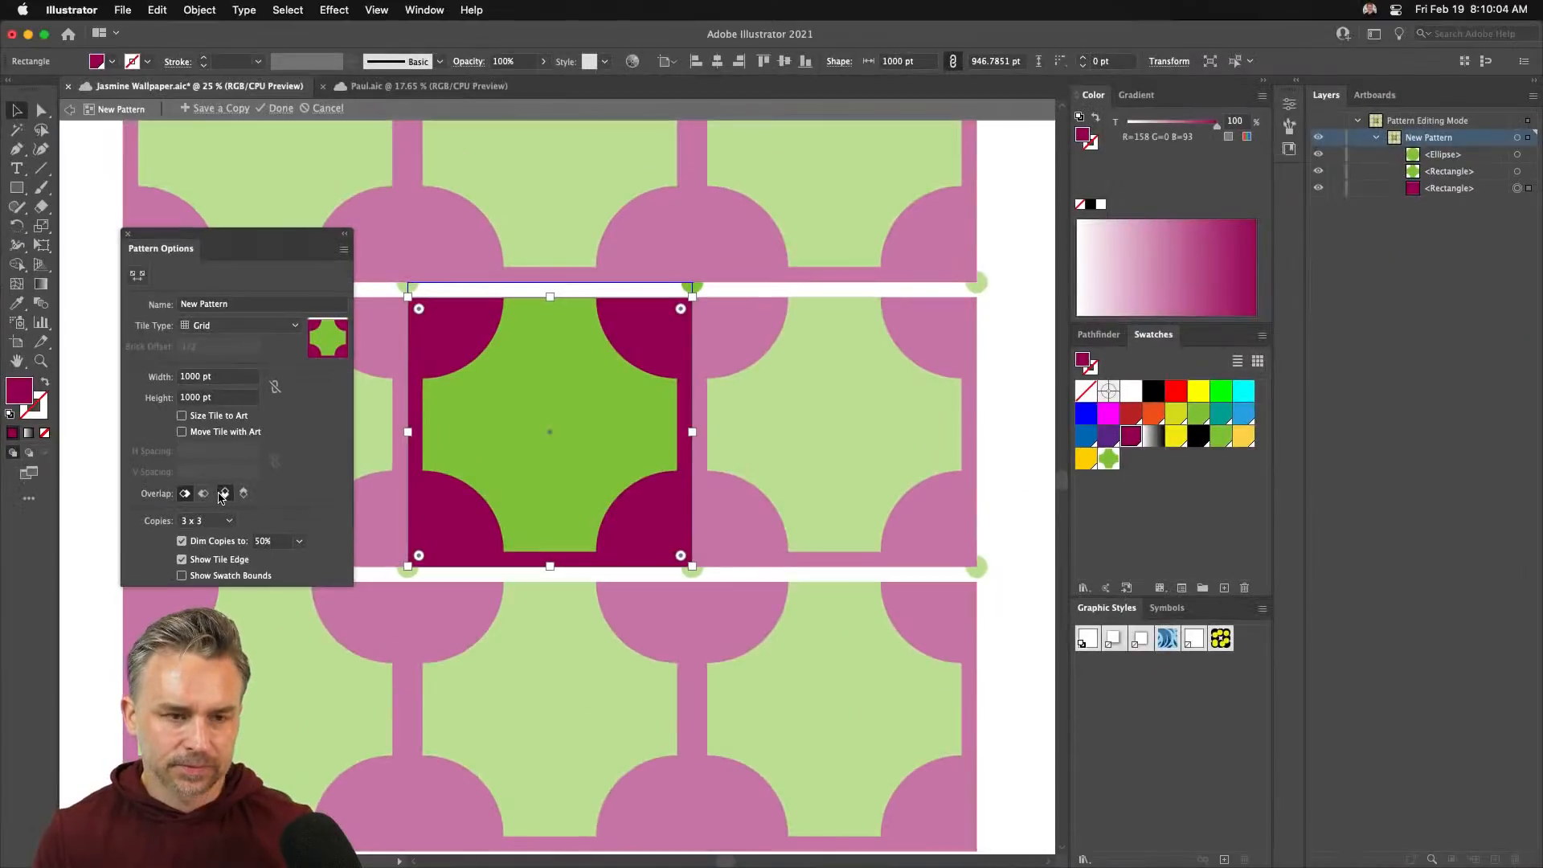
key(Delete)
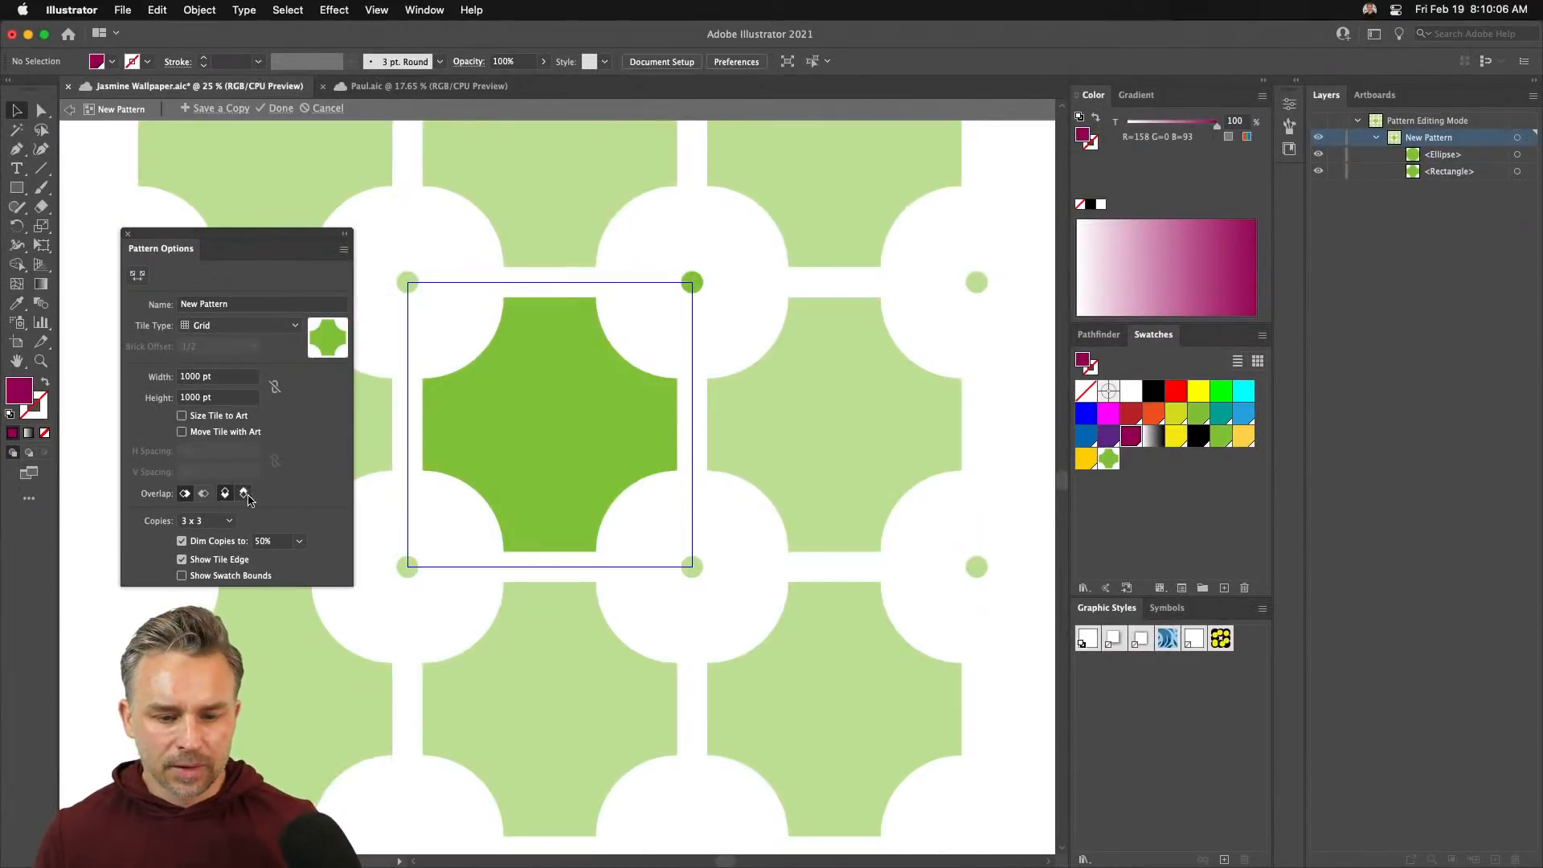
- Exit the pattern editor and bring the Appearance panel onto the canvas
click(280, 108)
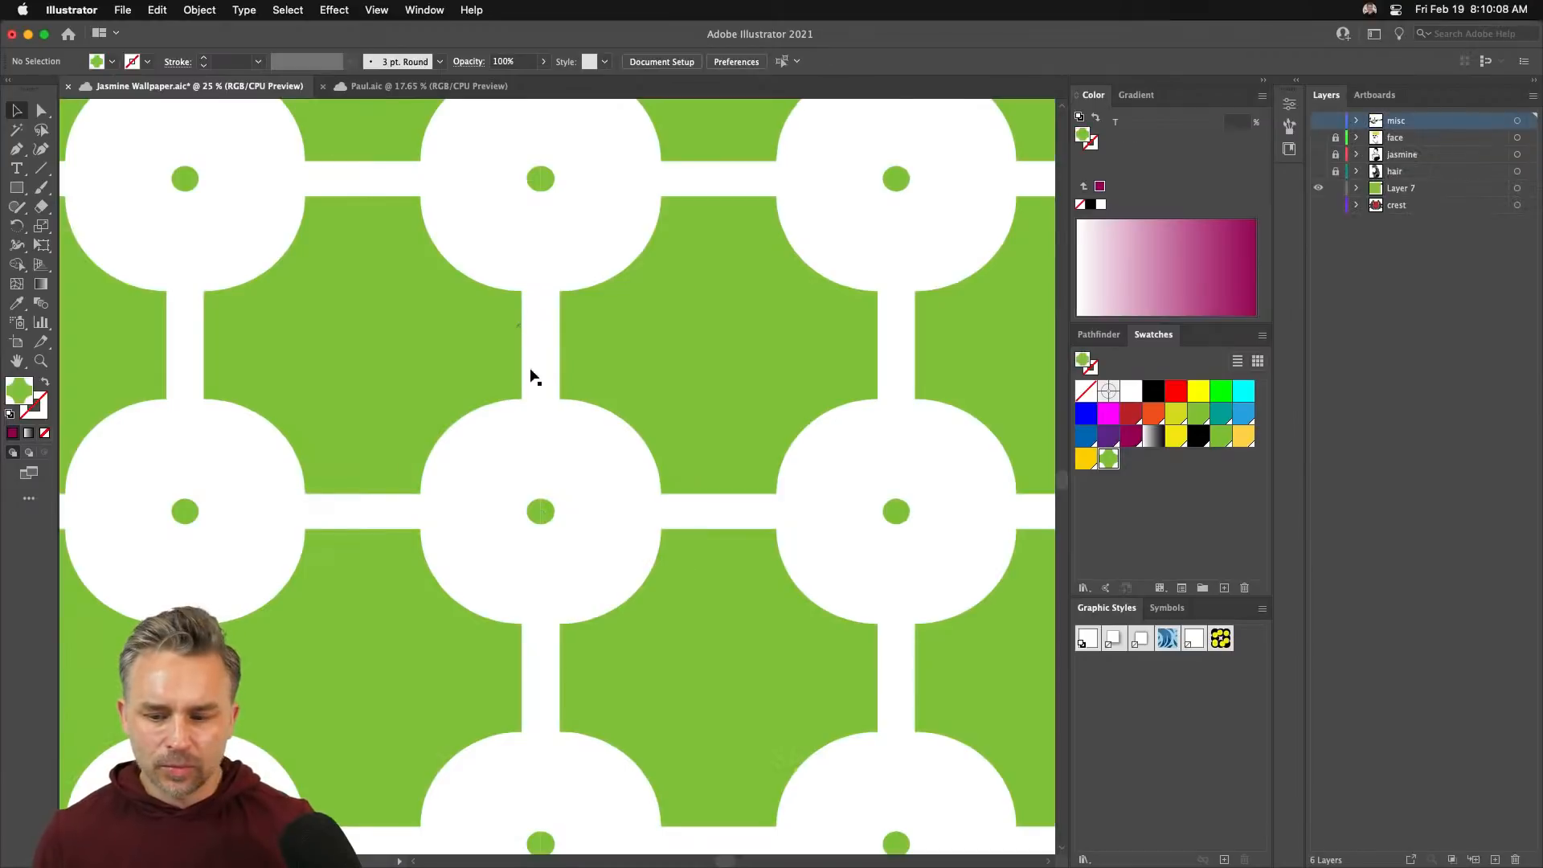
click(424, 10)
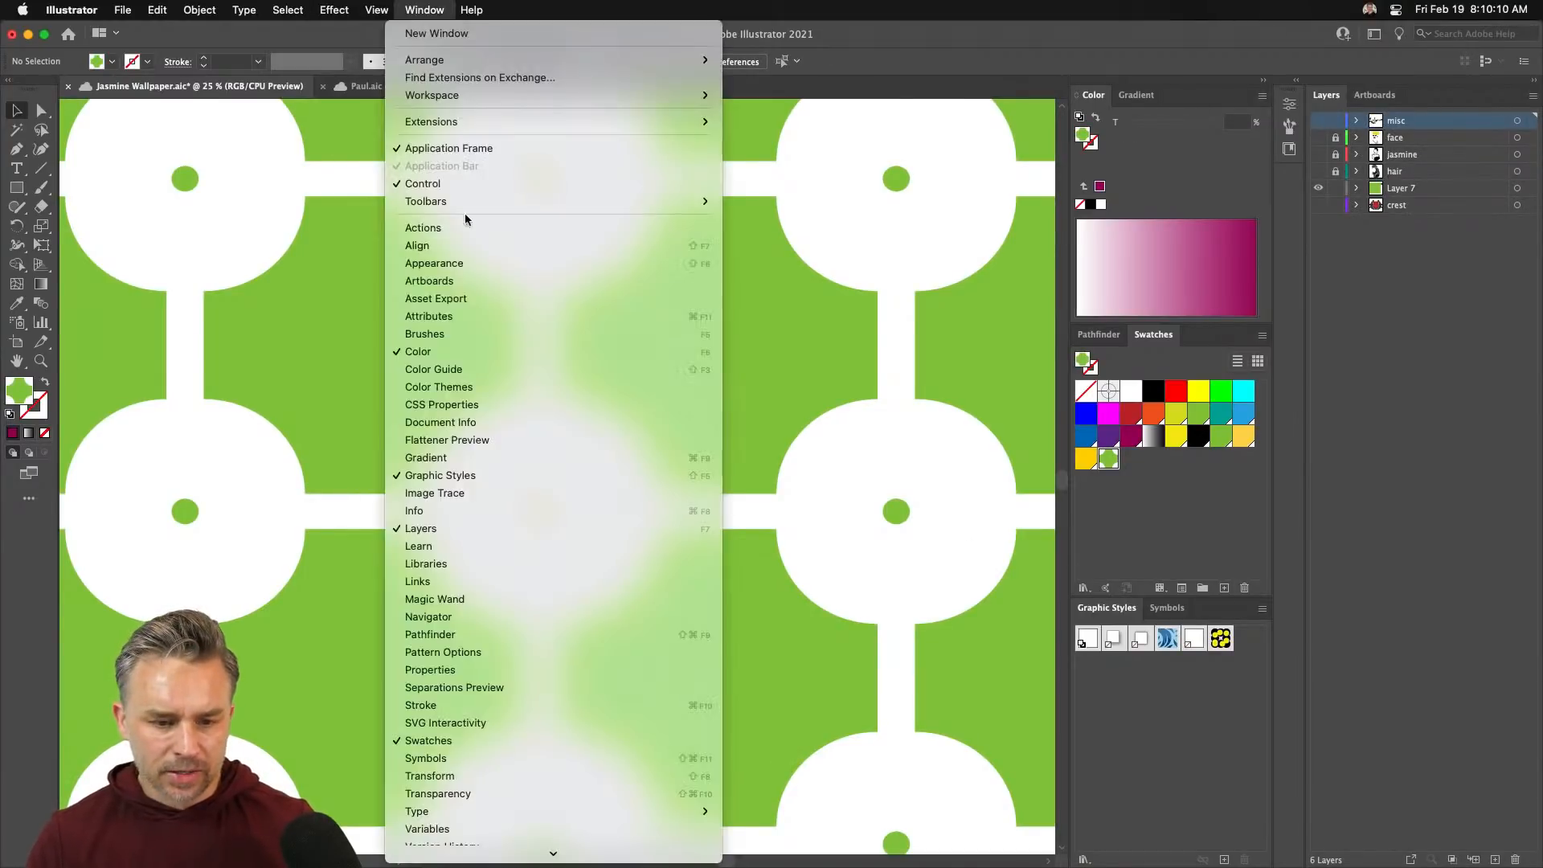
click(498, 257)
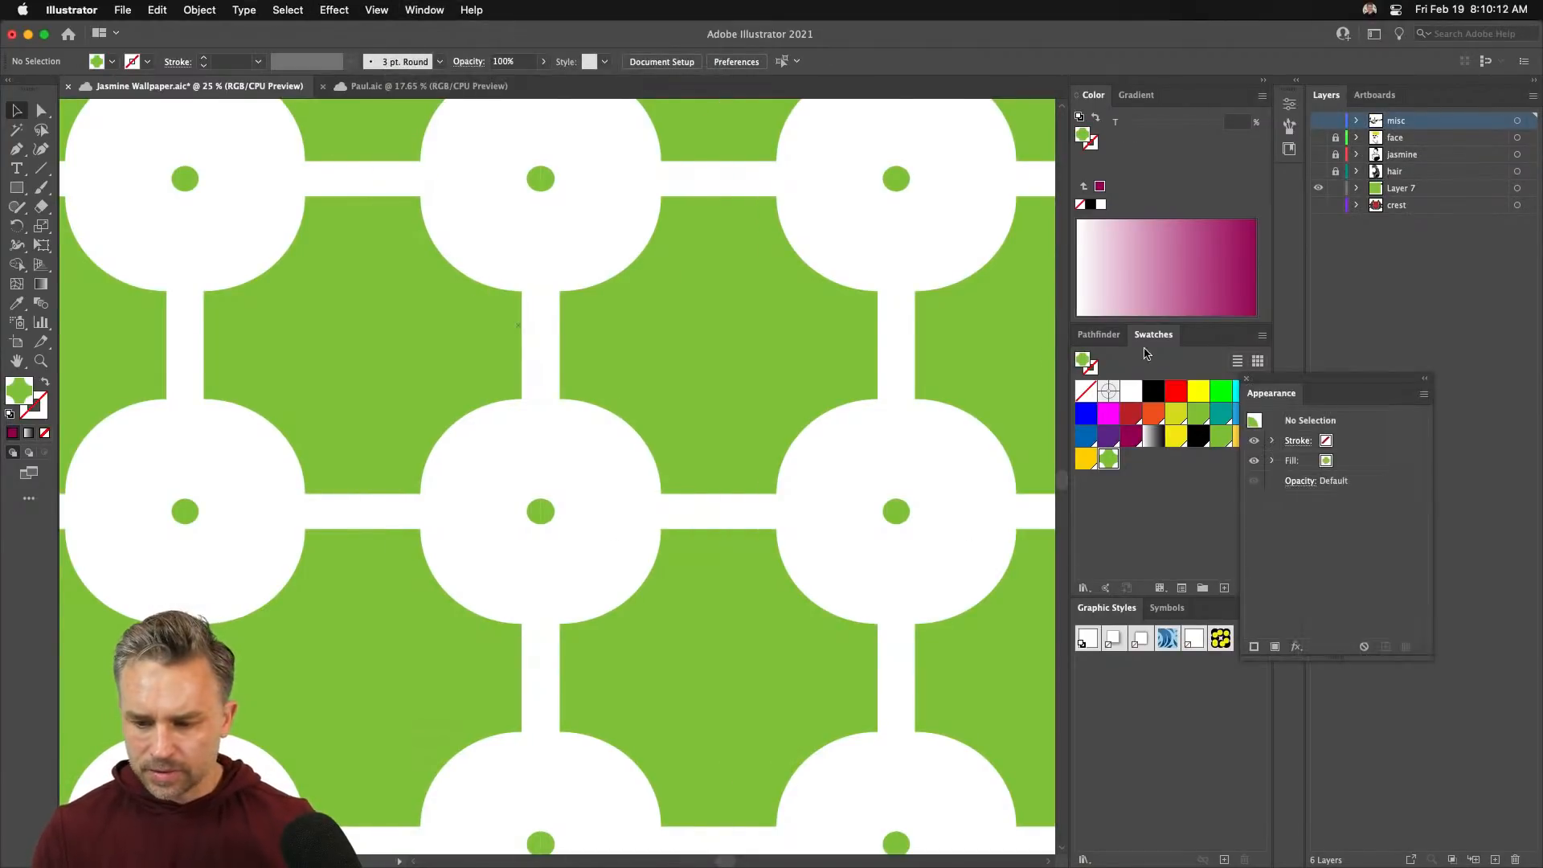
drag(1347, 394, 950, 303)
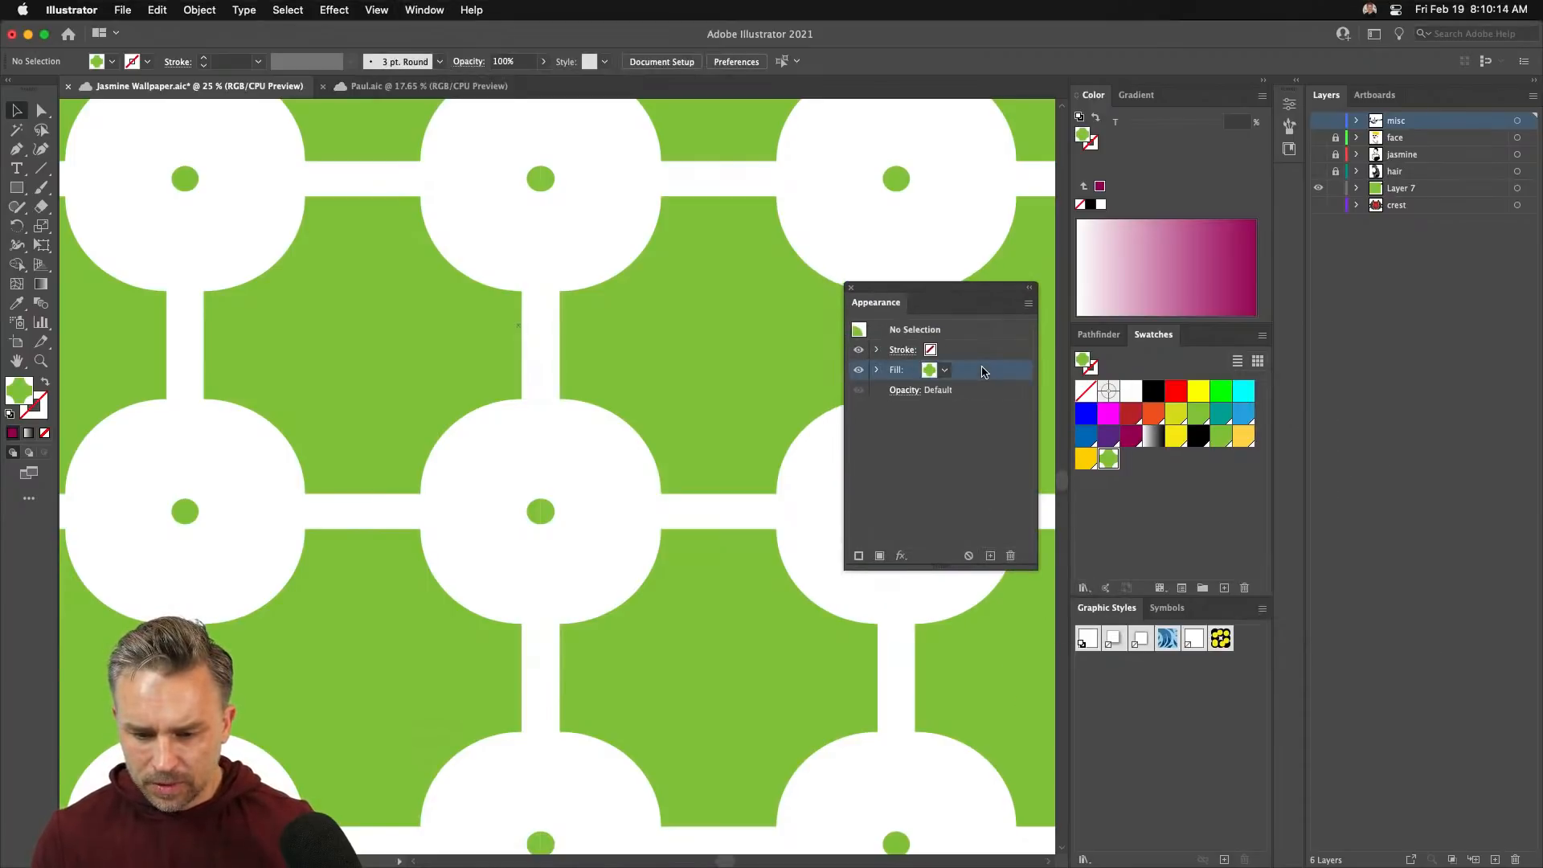
- Add a dark magenta fill below the green fill in the default appearance
click(876, 526)
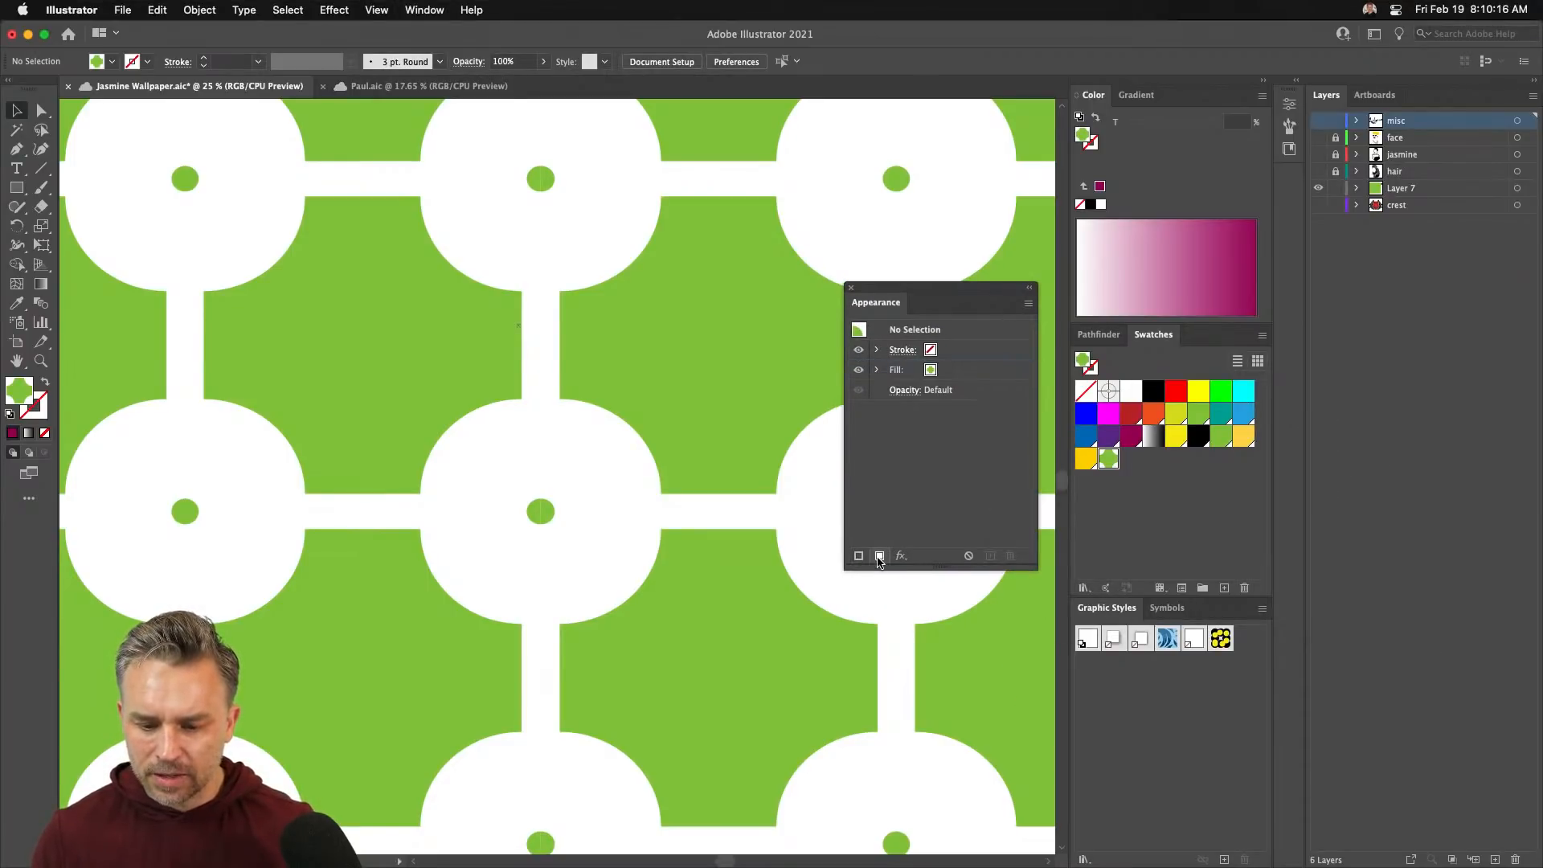
click(879, 556)
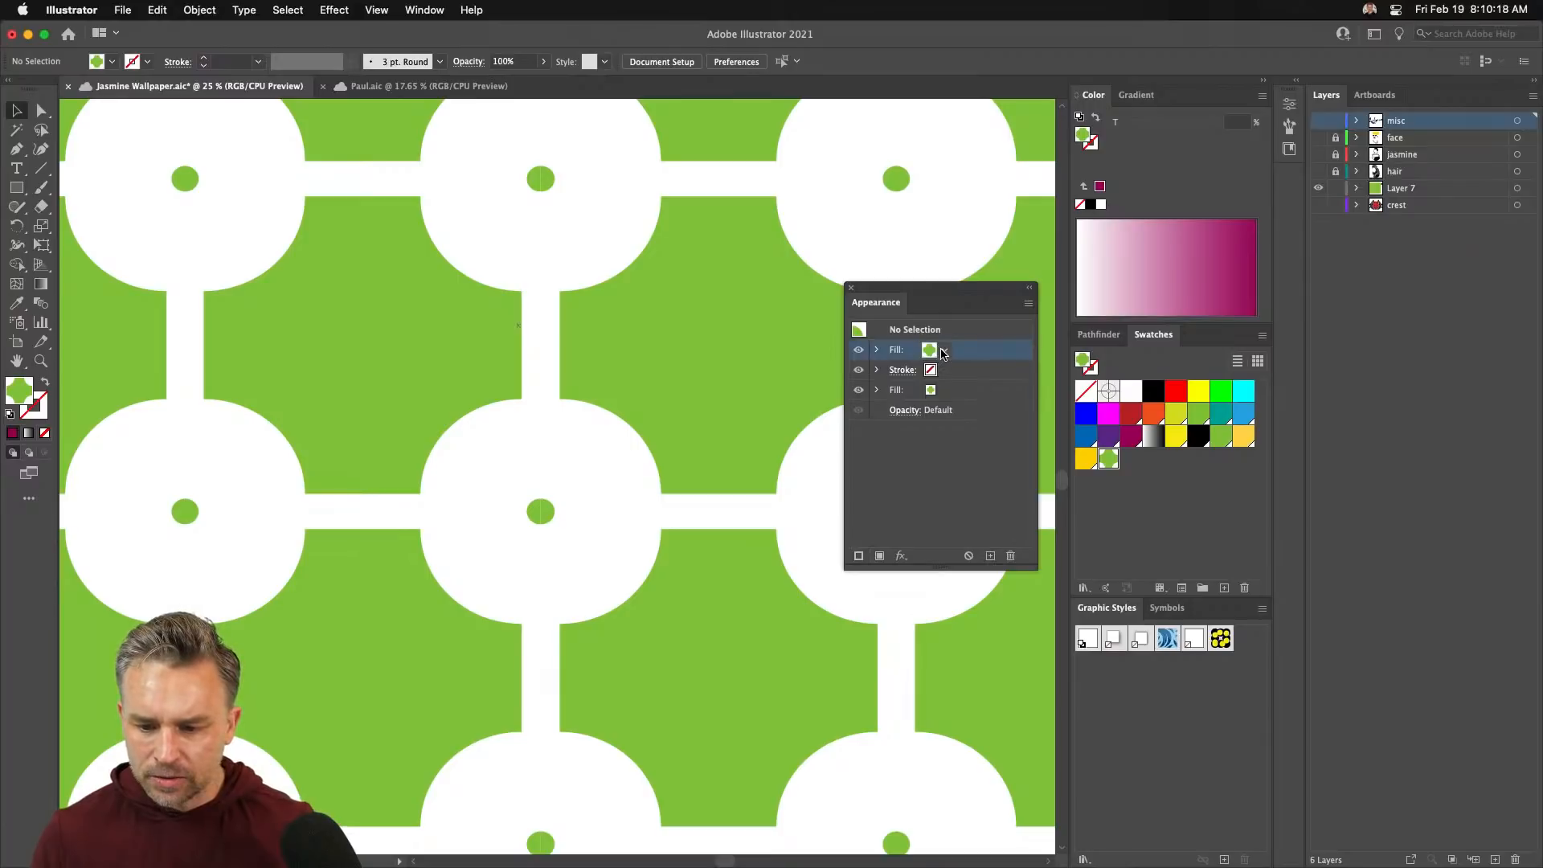
click(944, 351)
click(817, 397)
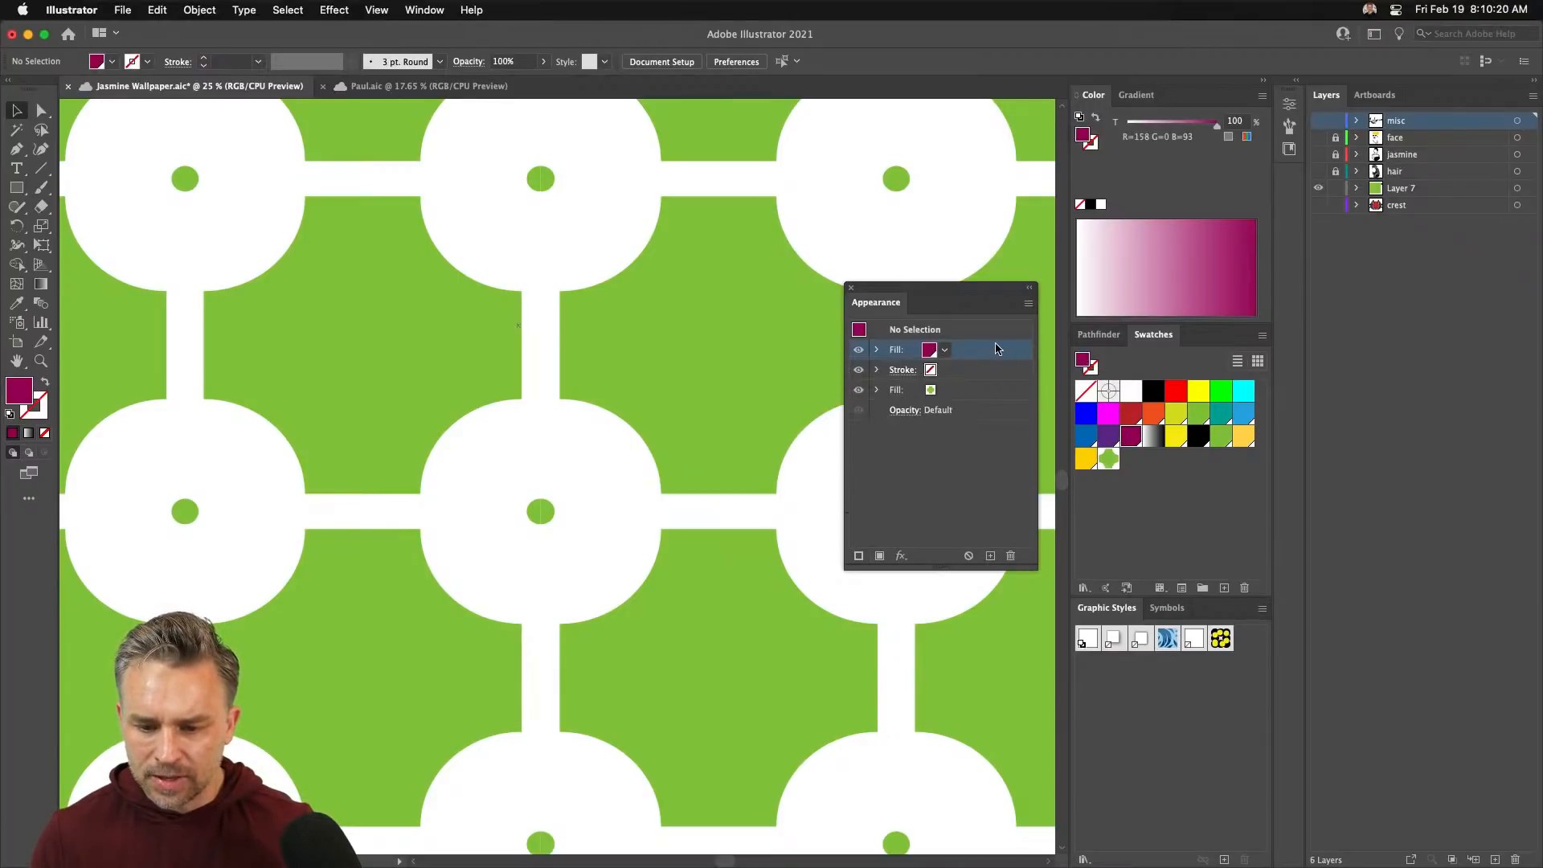
drag(968, 397, 969, 400)
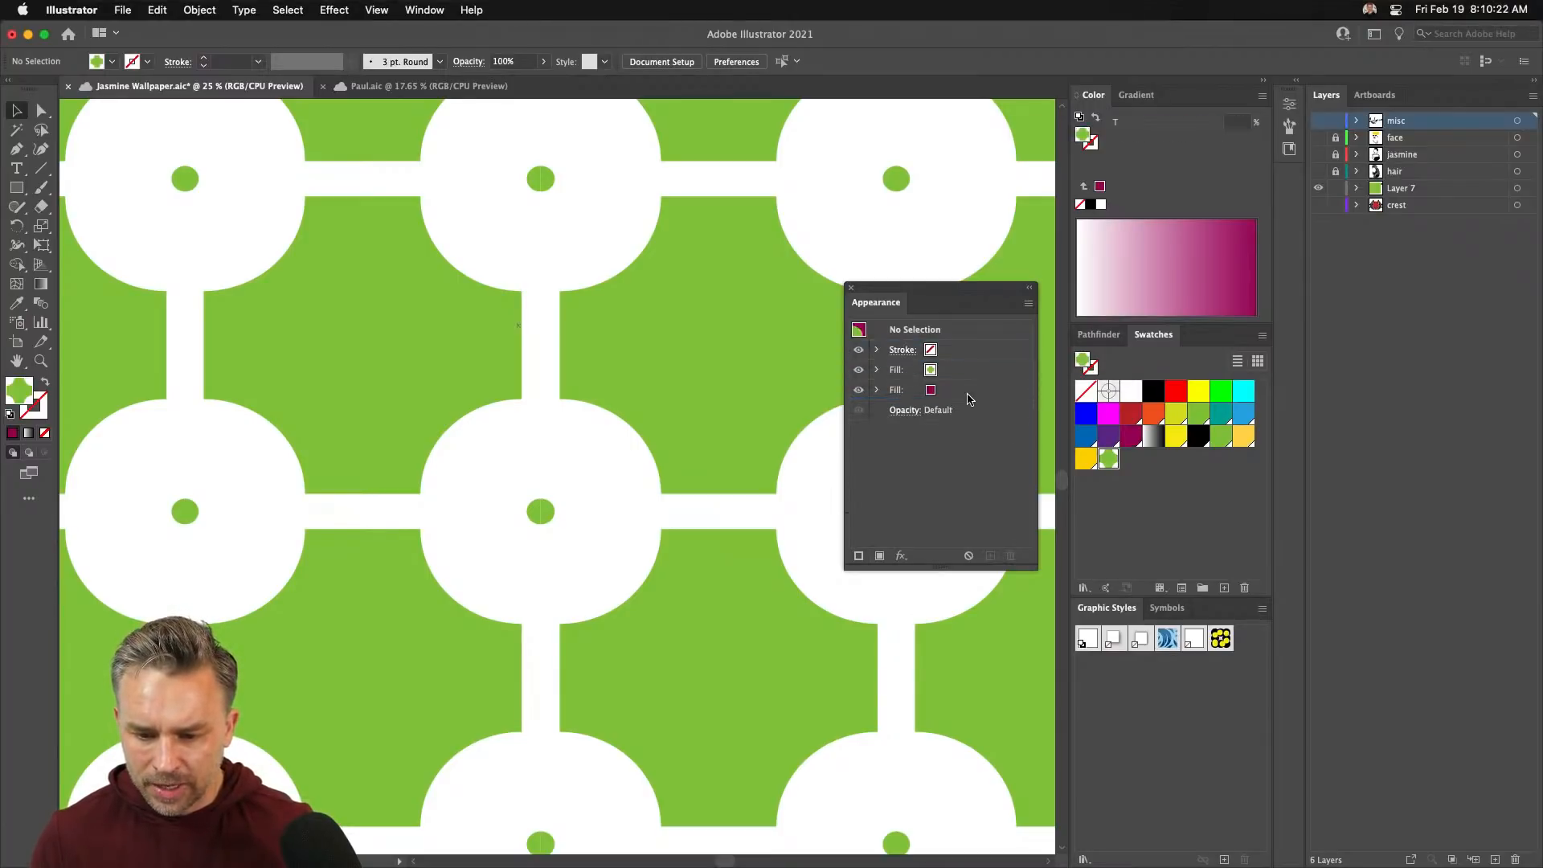
- Give the pattern rectangle a second yellow-green fill beneath the pattern
click(741, 359)
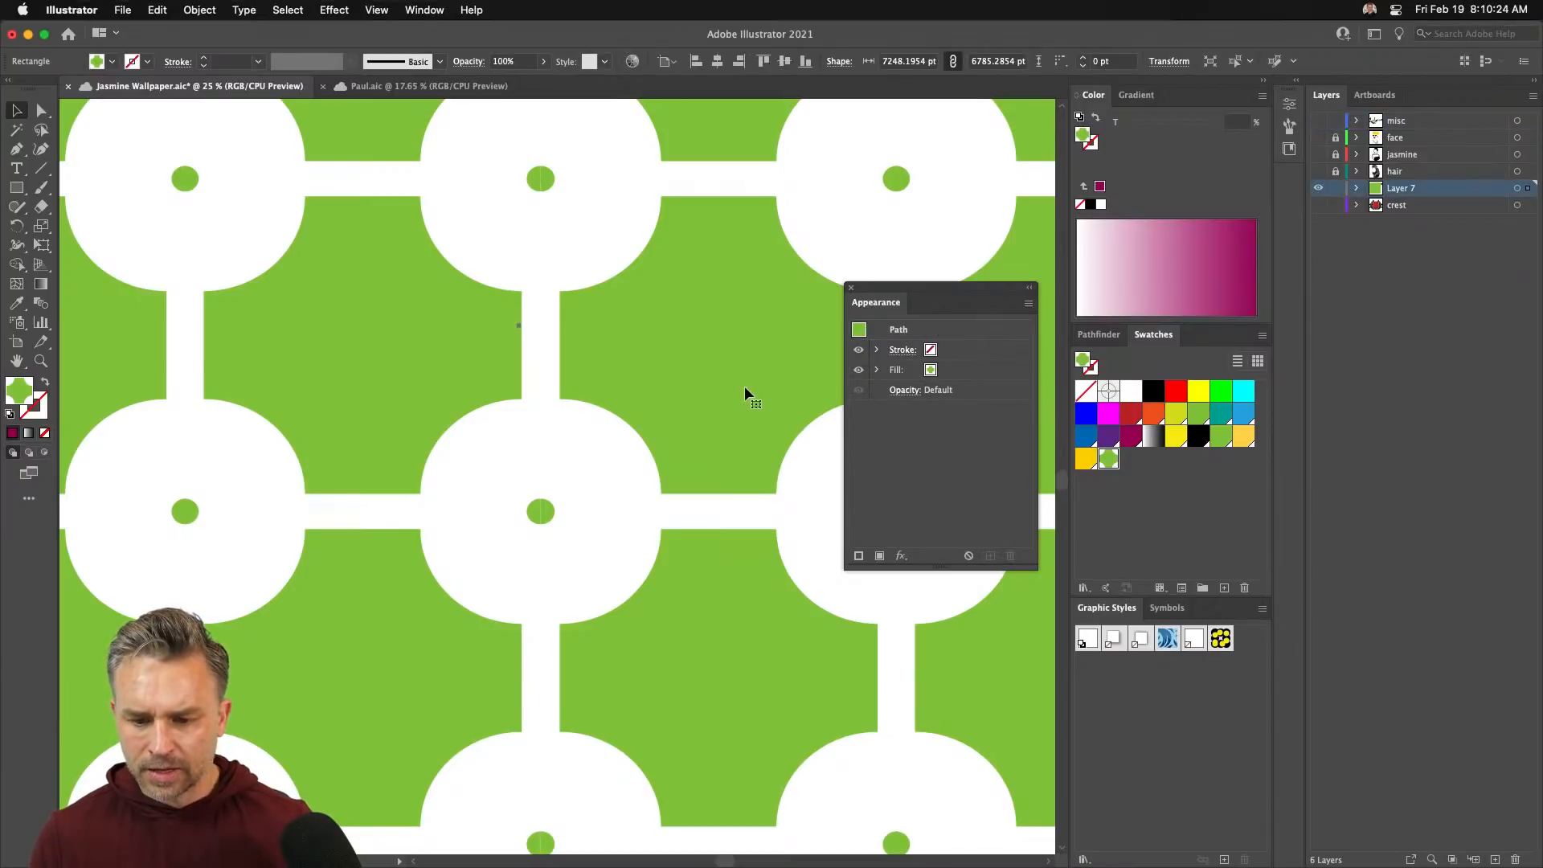
click(879, 556)
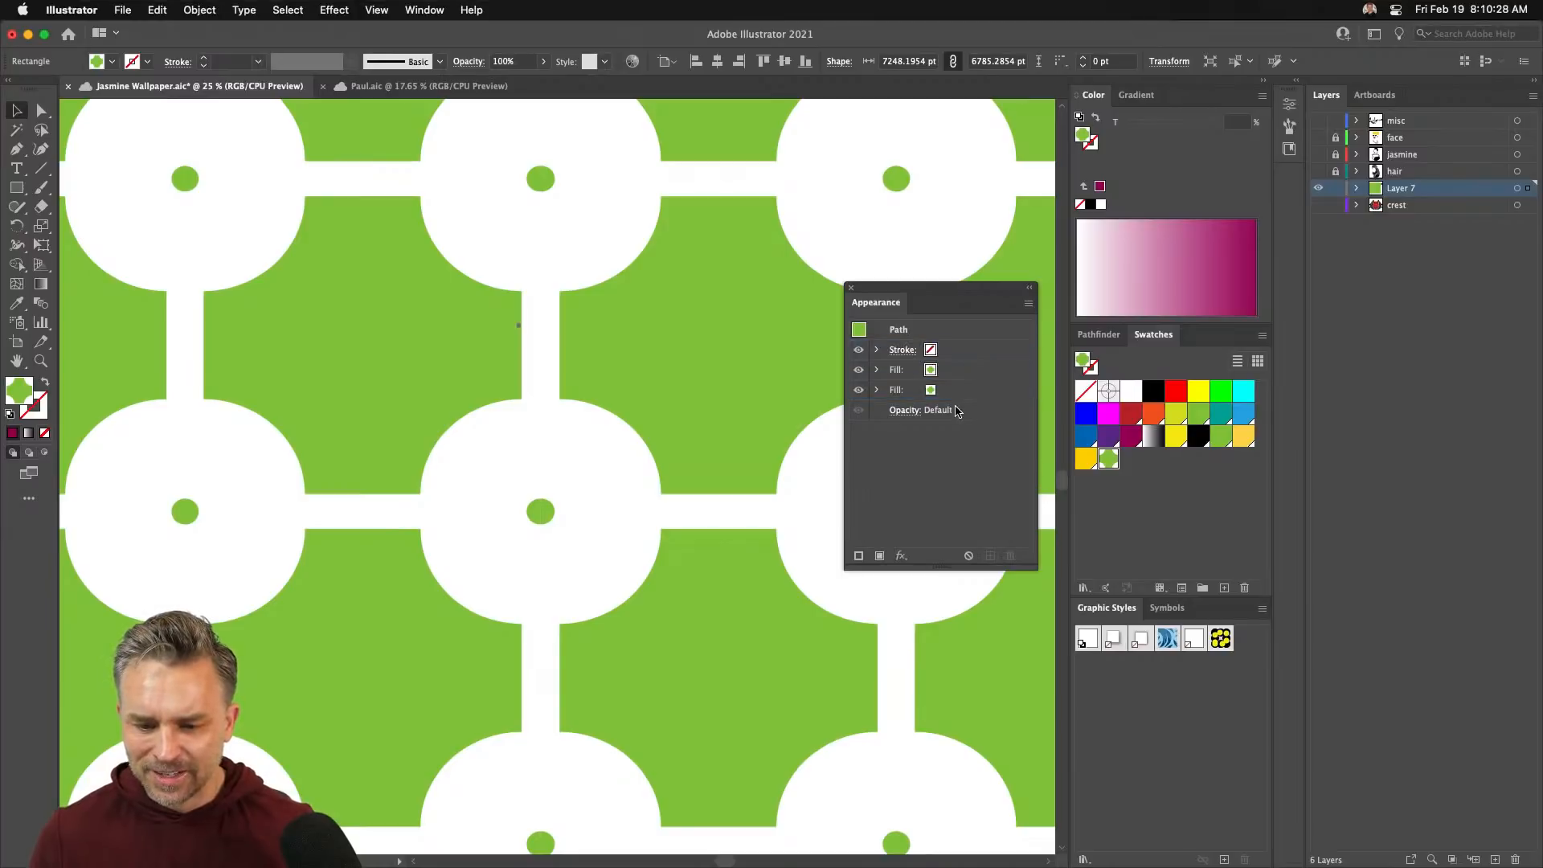
click(893, 395)
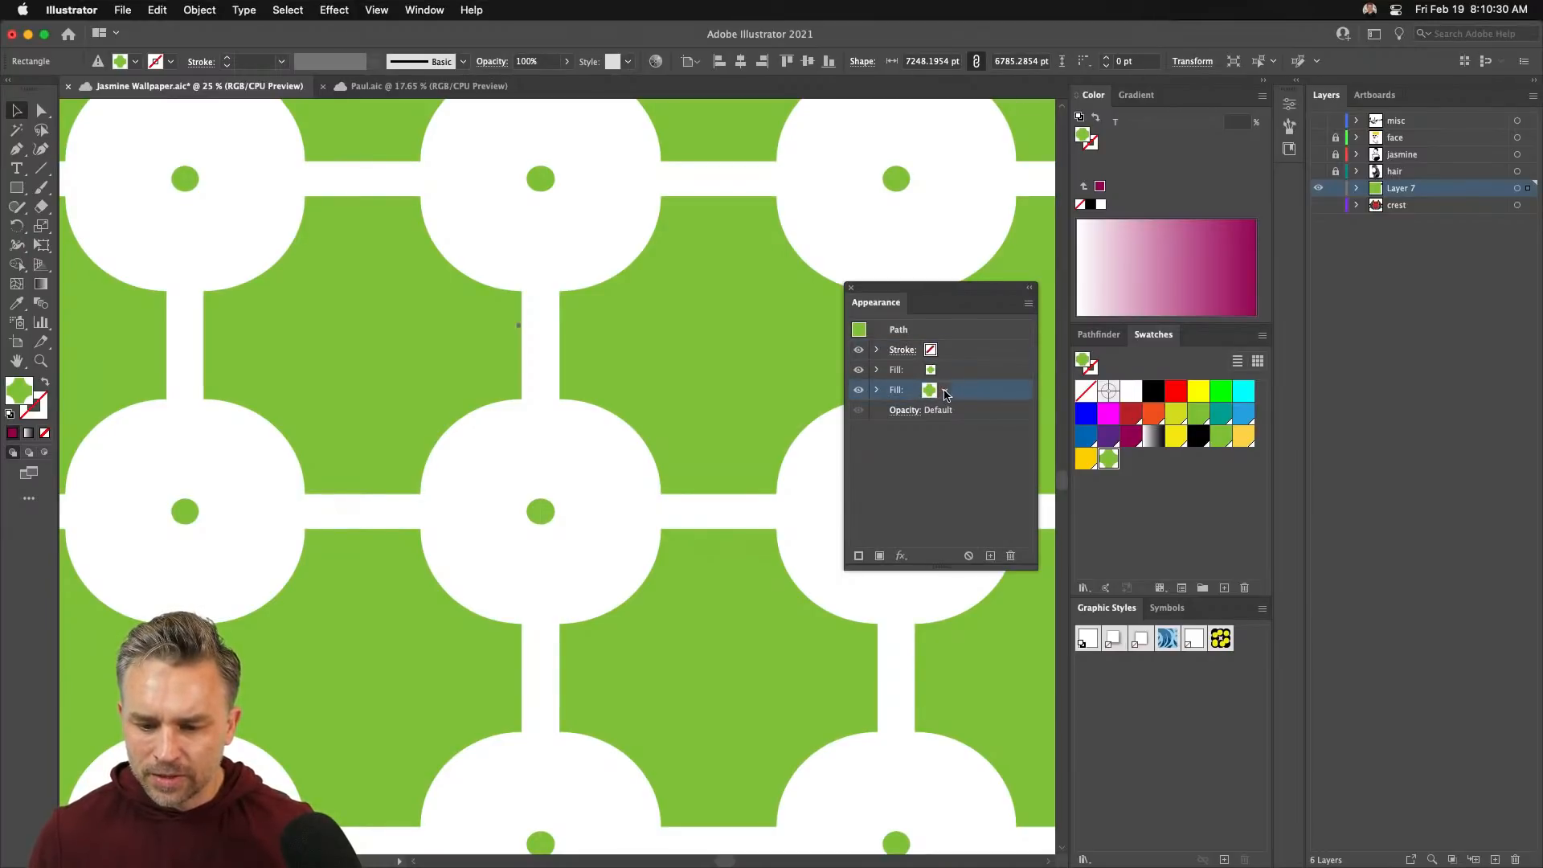
click(944, 392)
click(819, 432)
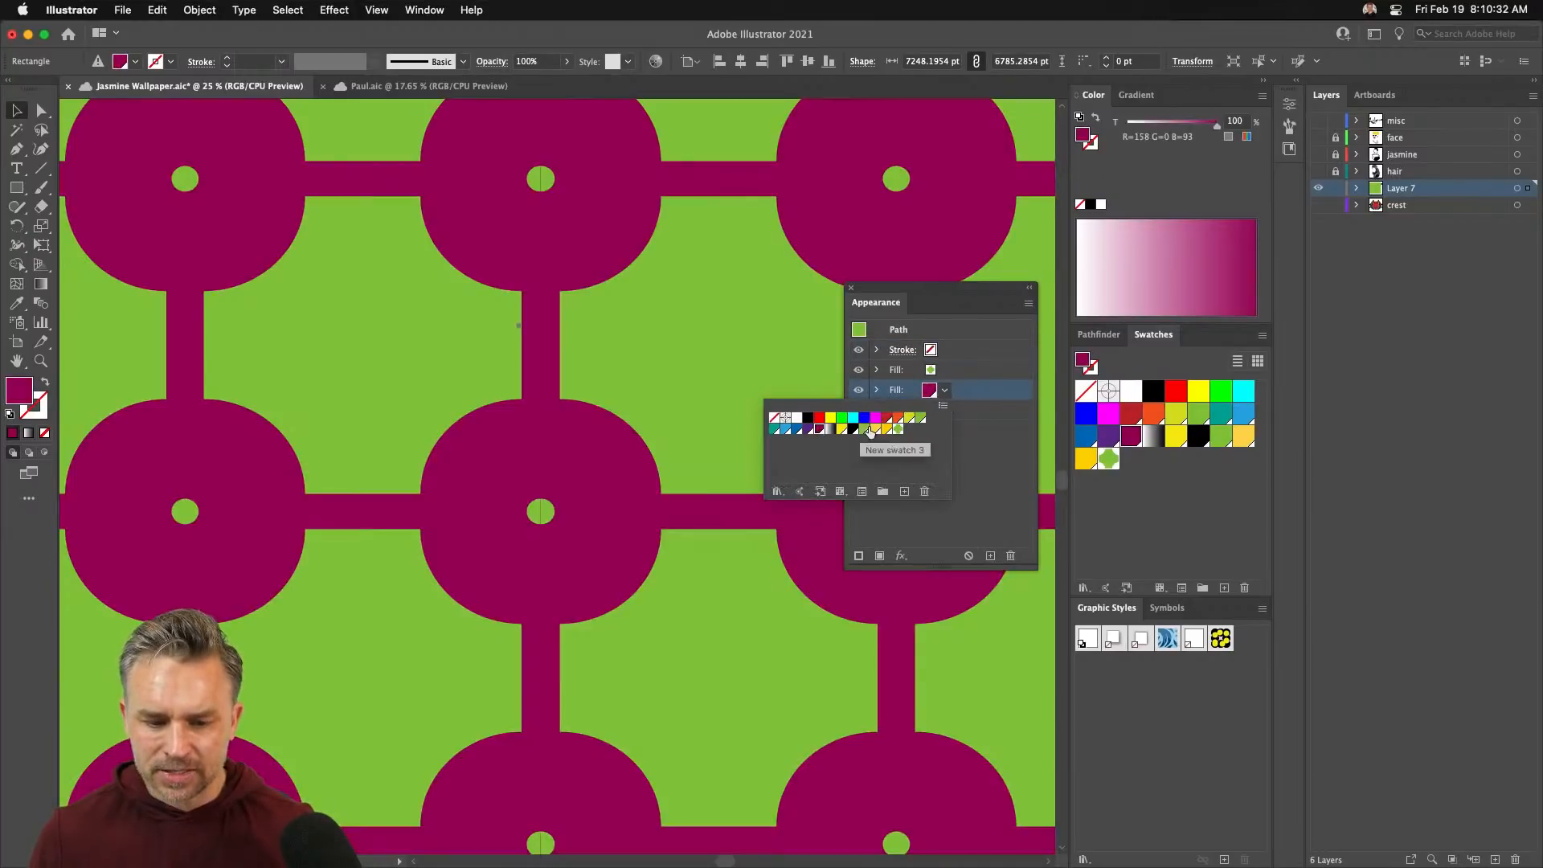
click(897, 418)
click(908, 418)
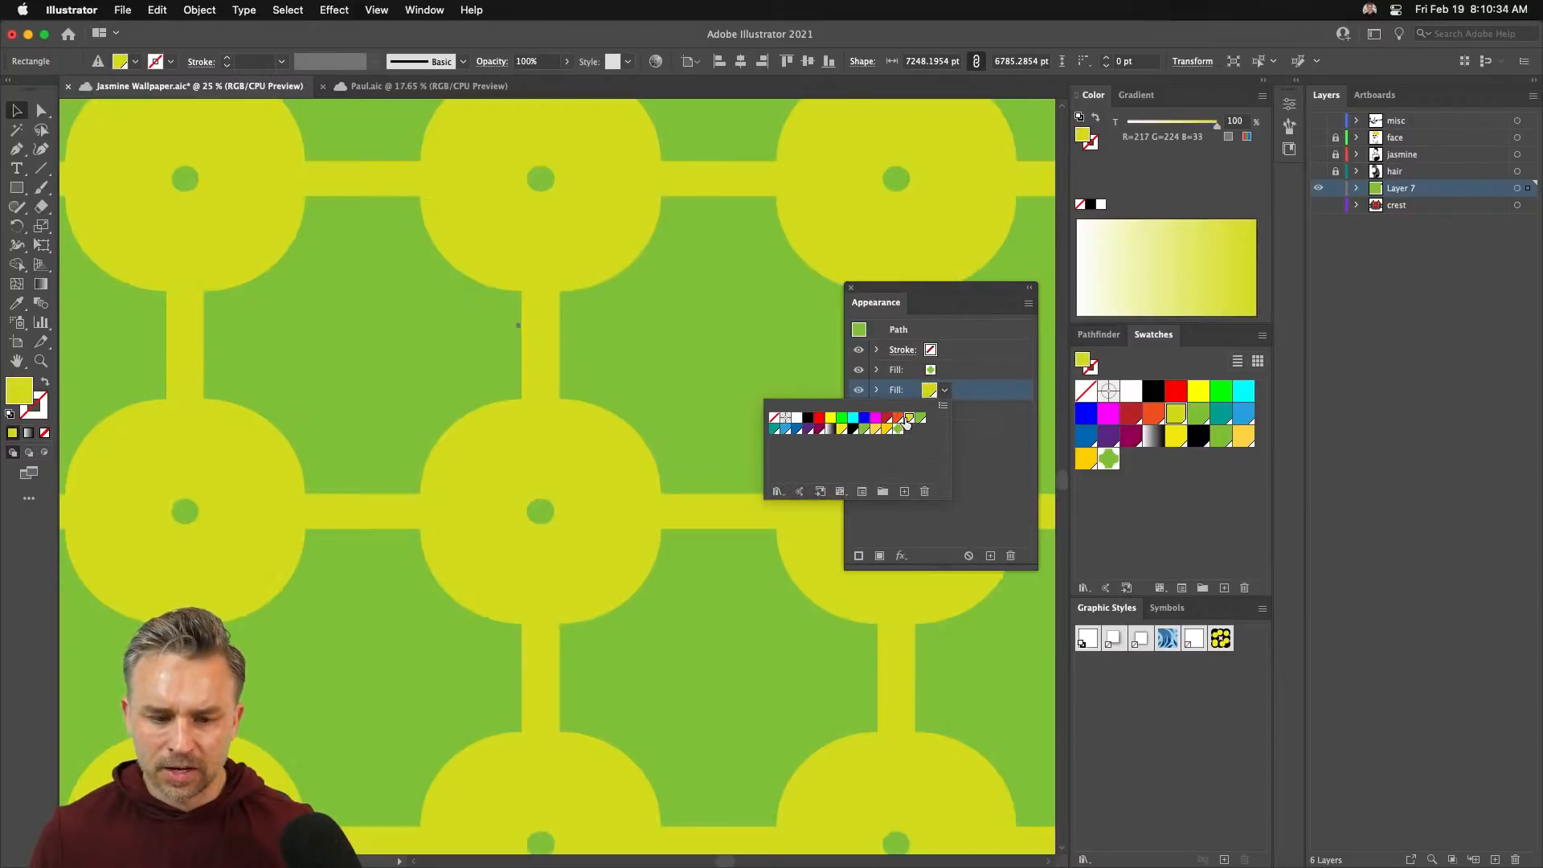
click(997, 458)
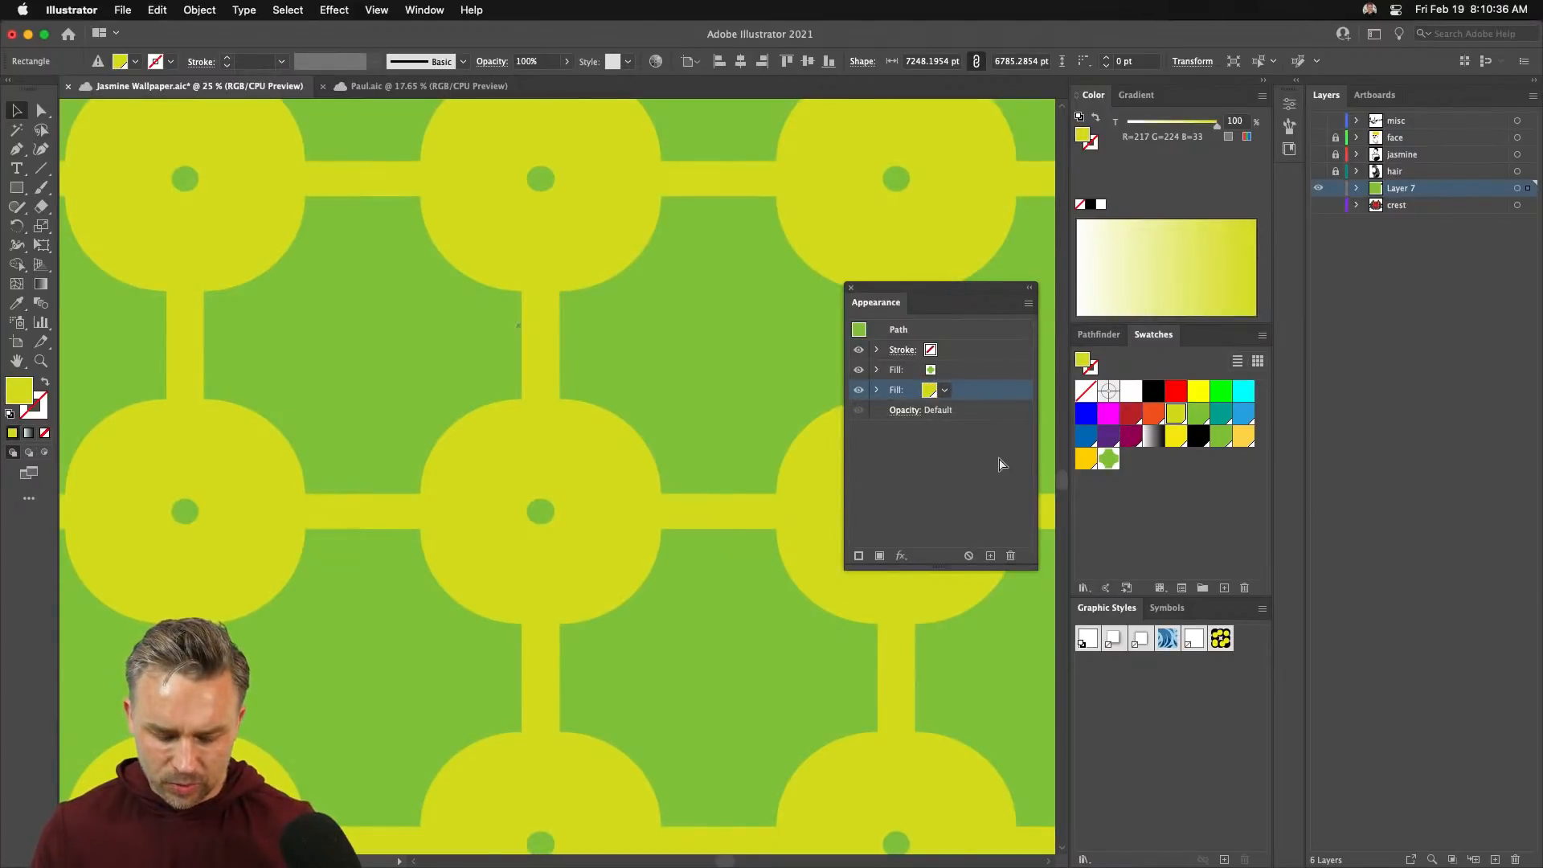
key(super+minus)
key(super+minus)
key(super+minus)
key(super+minus)
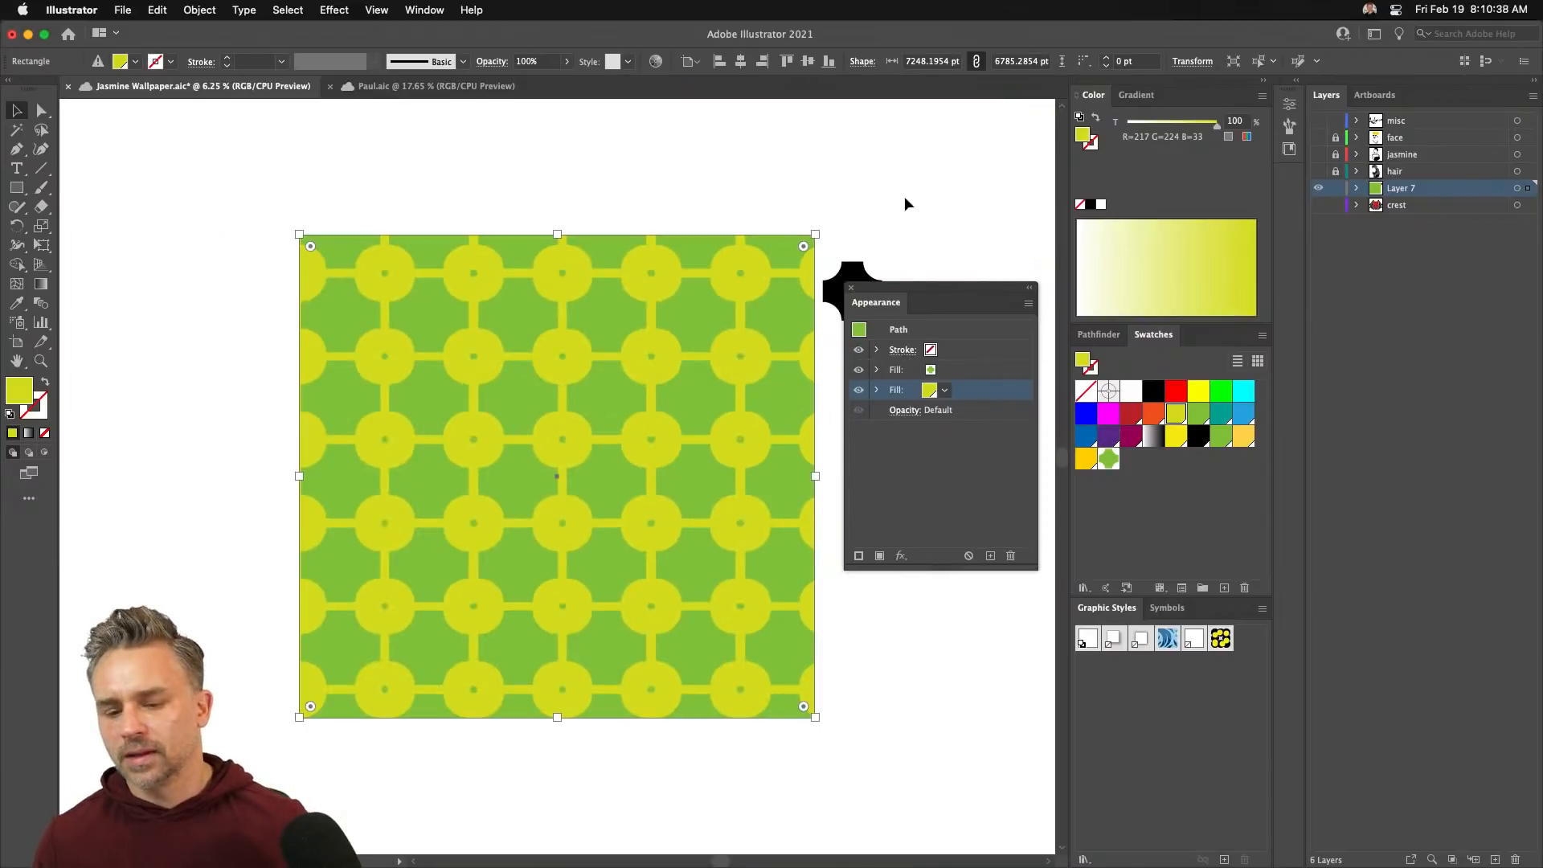
drag(921, 308, 928, 321)
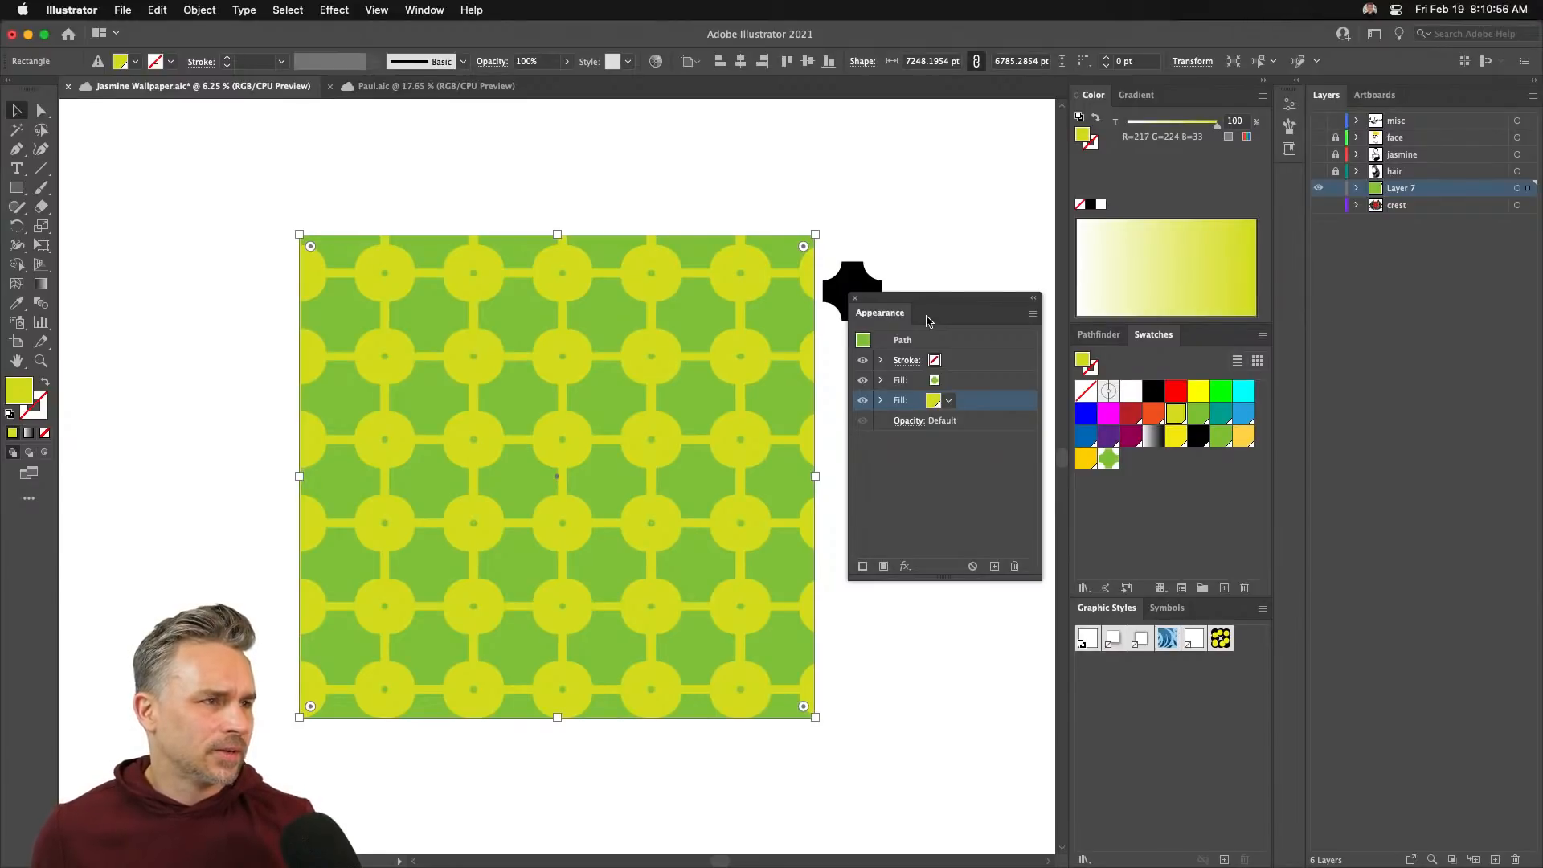
click(113, 4)
click(646, 174)
mouse_move(392, 864)
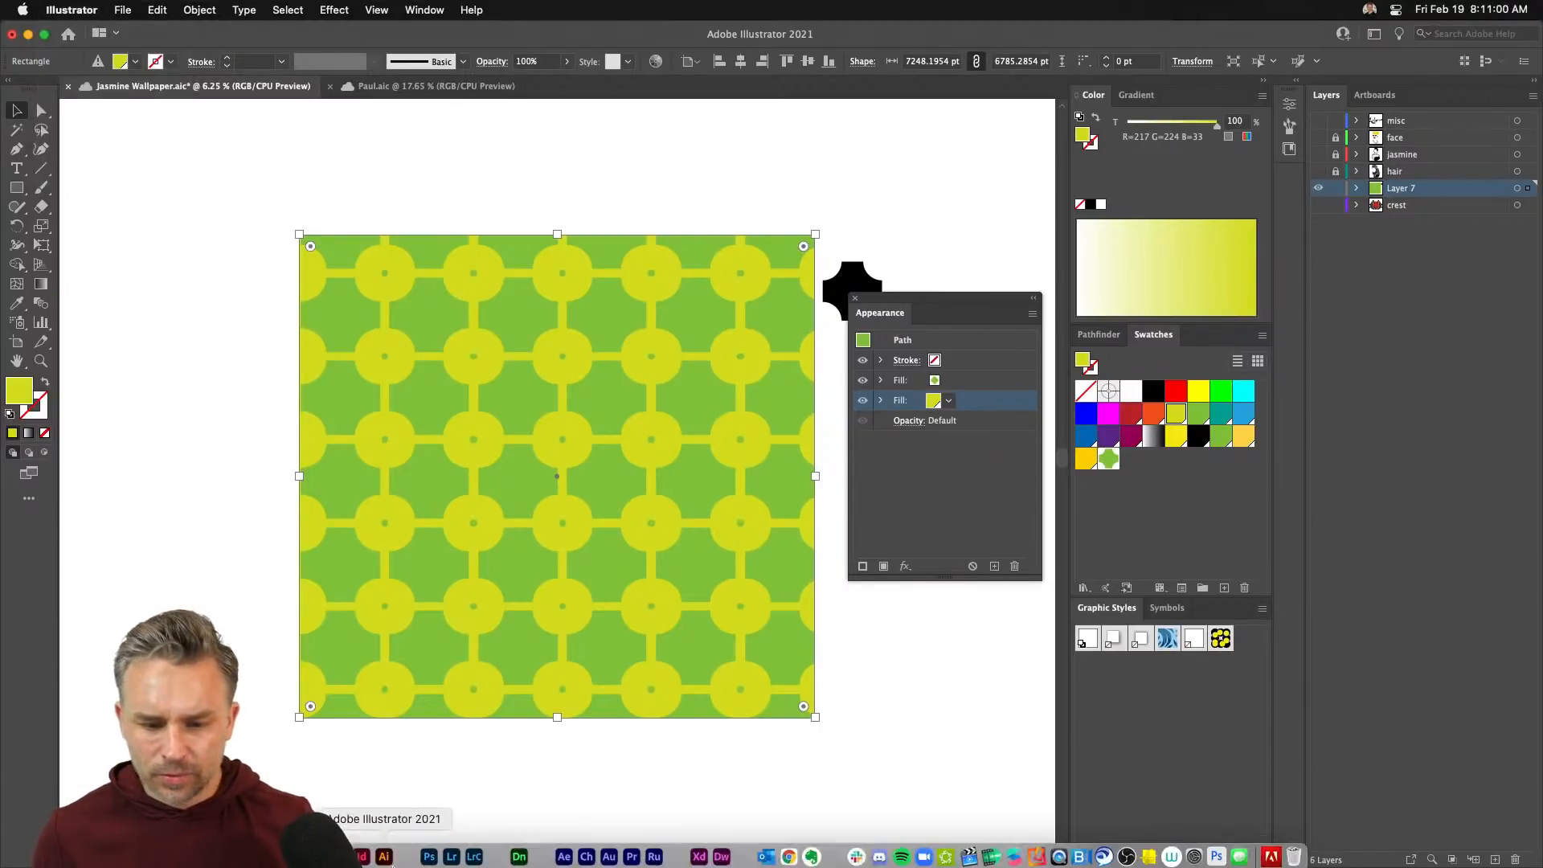
click(338, 847)
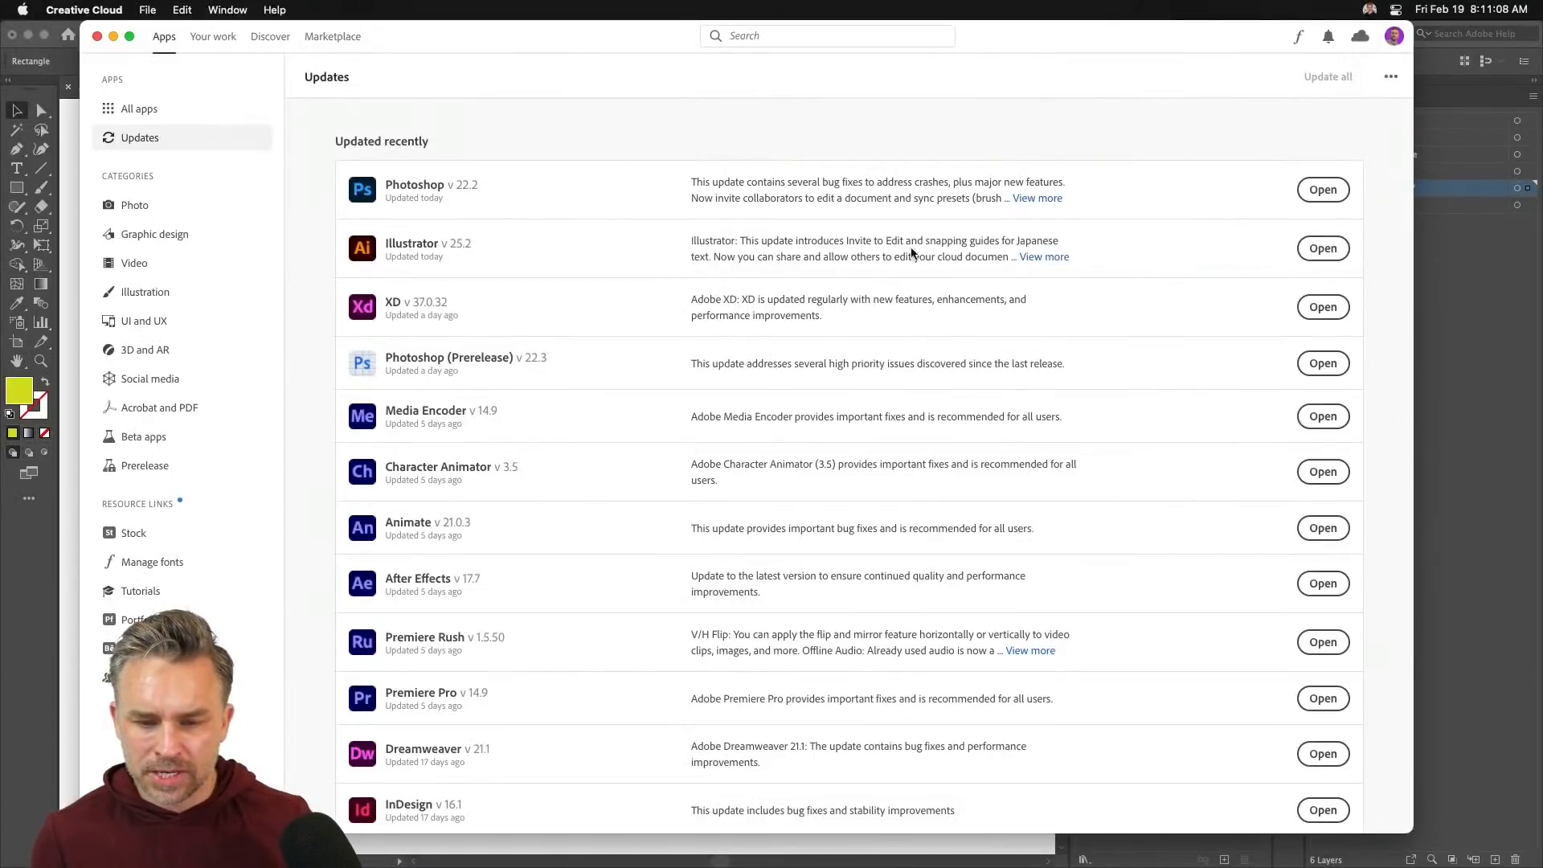
click(1486, 381)
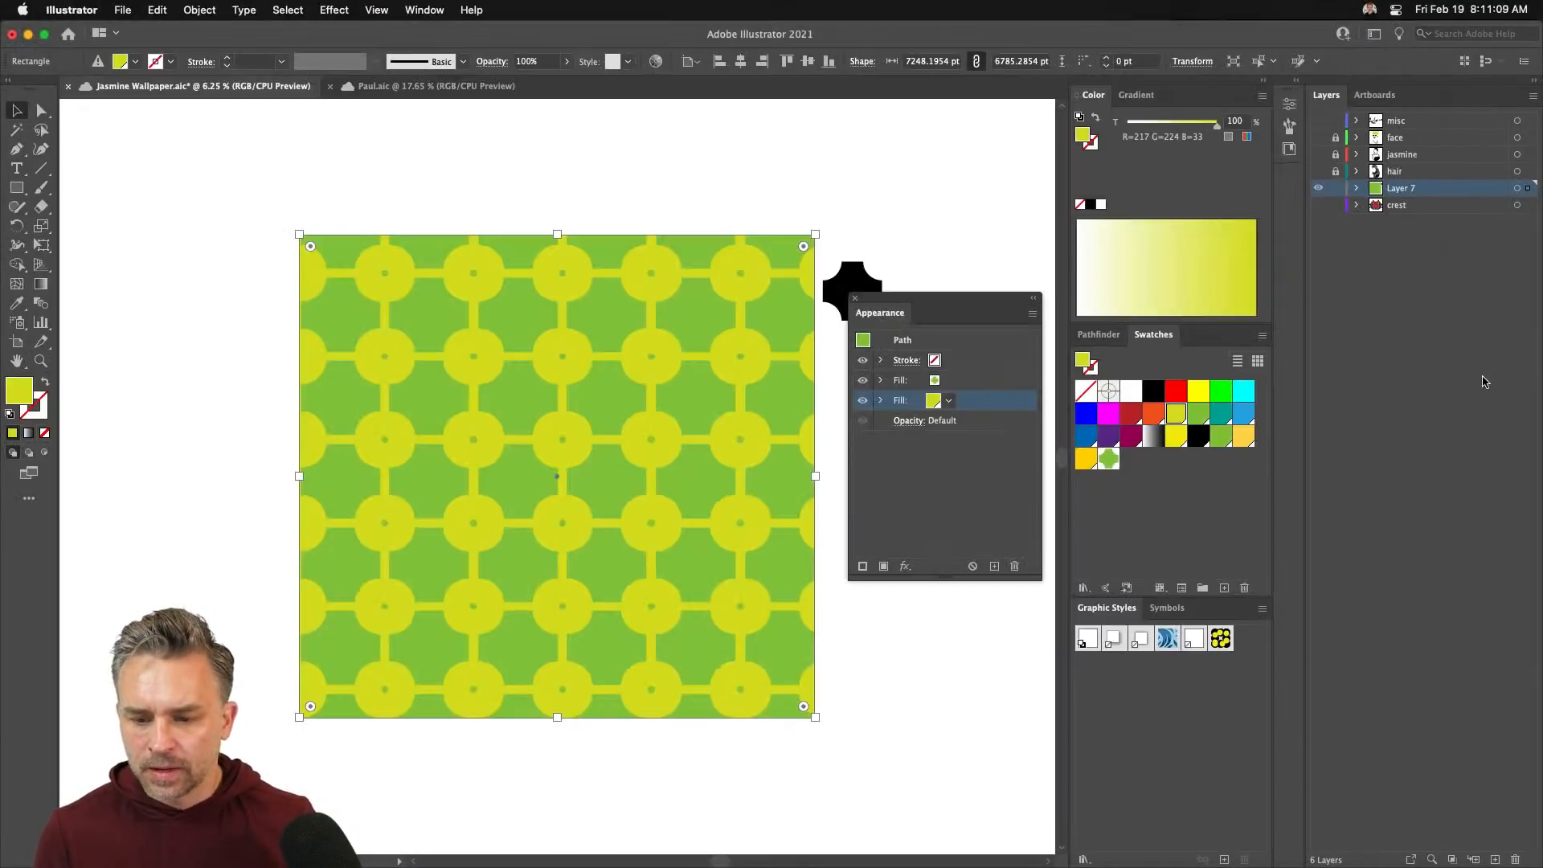
- Select the green pattern rectangle and move it into place on the artboard
click(420, 194)
click(855, 298)
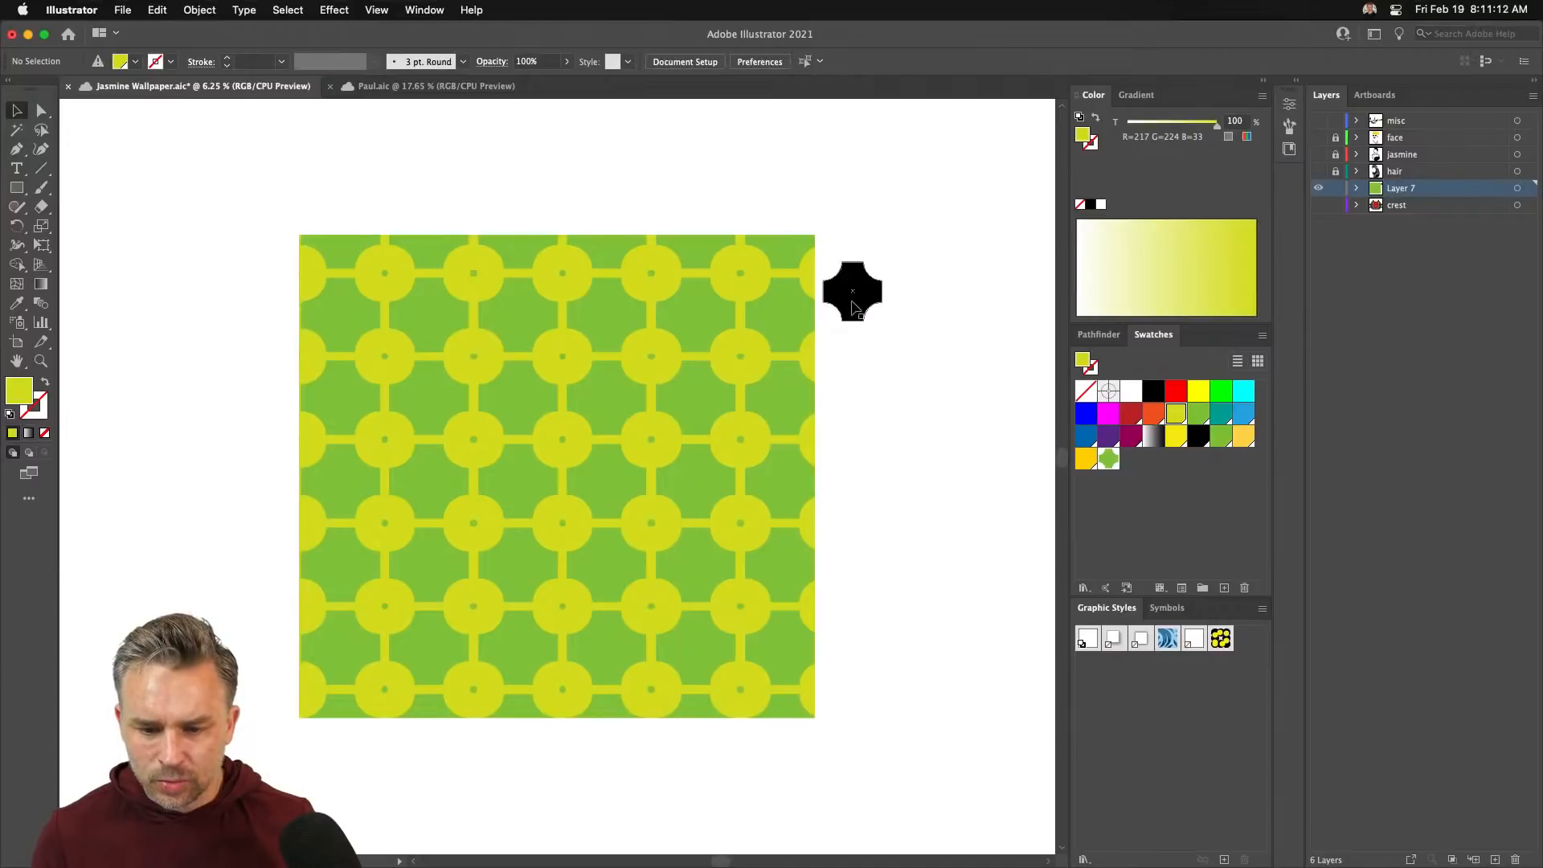
click(854, 300)
click(447, 328)
drag(587, 384, 517, 409)
drag(398, 418, 468, 397)
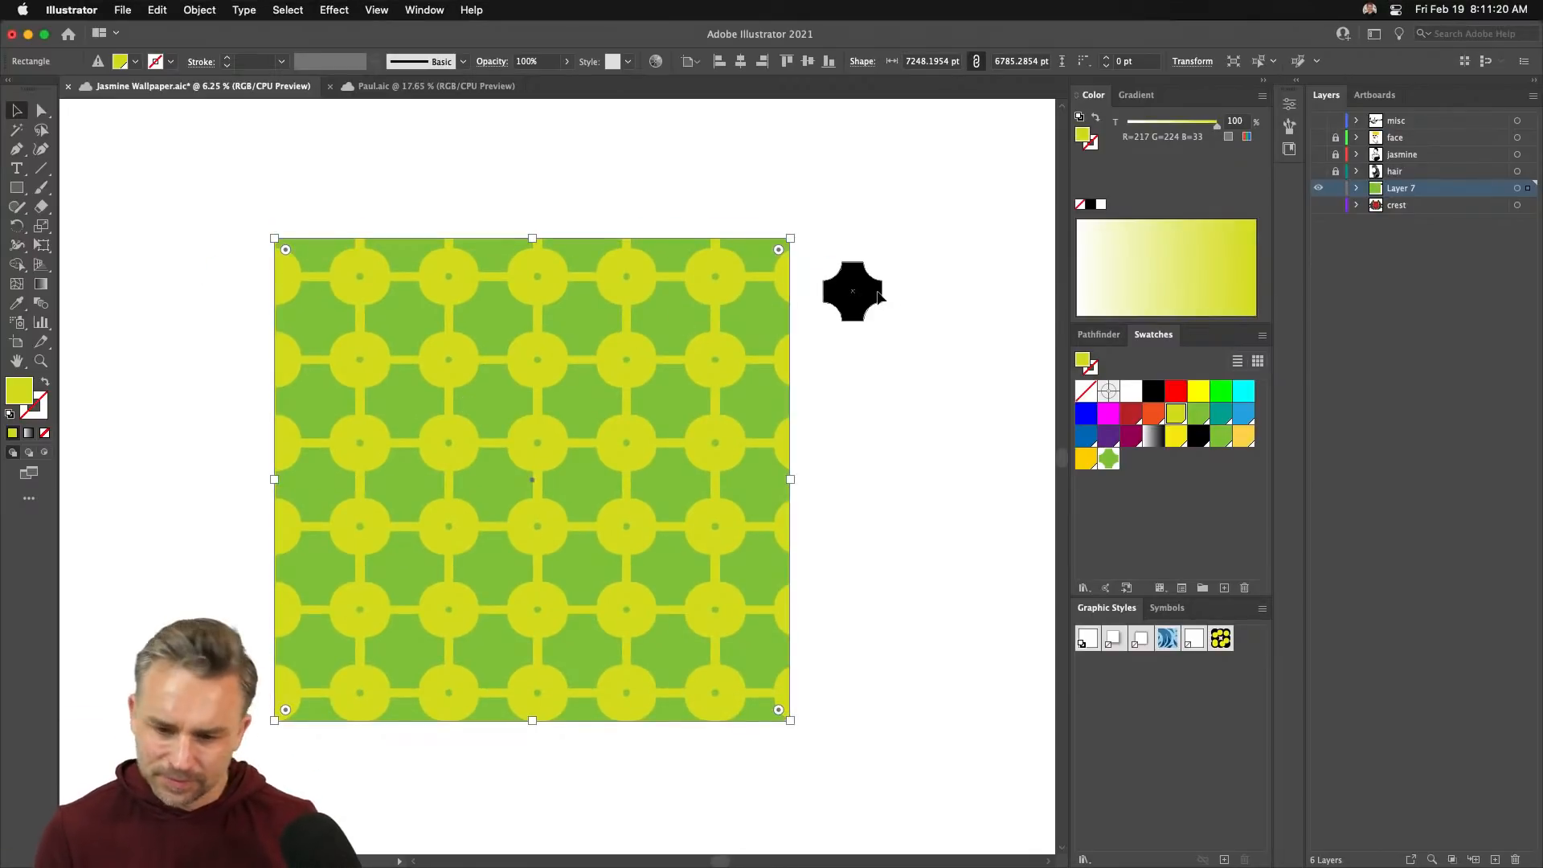
- Delete the small black shape and shift the pattern rectangle right
click(877, 292)
key(Delete)
drag(589, 359, 649, 356)
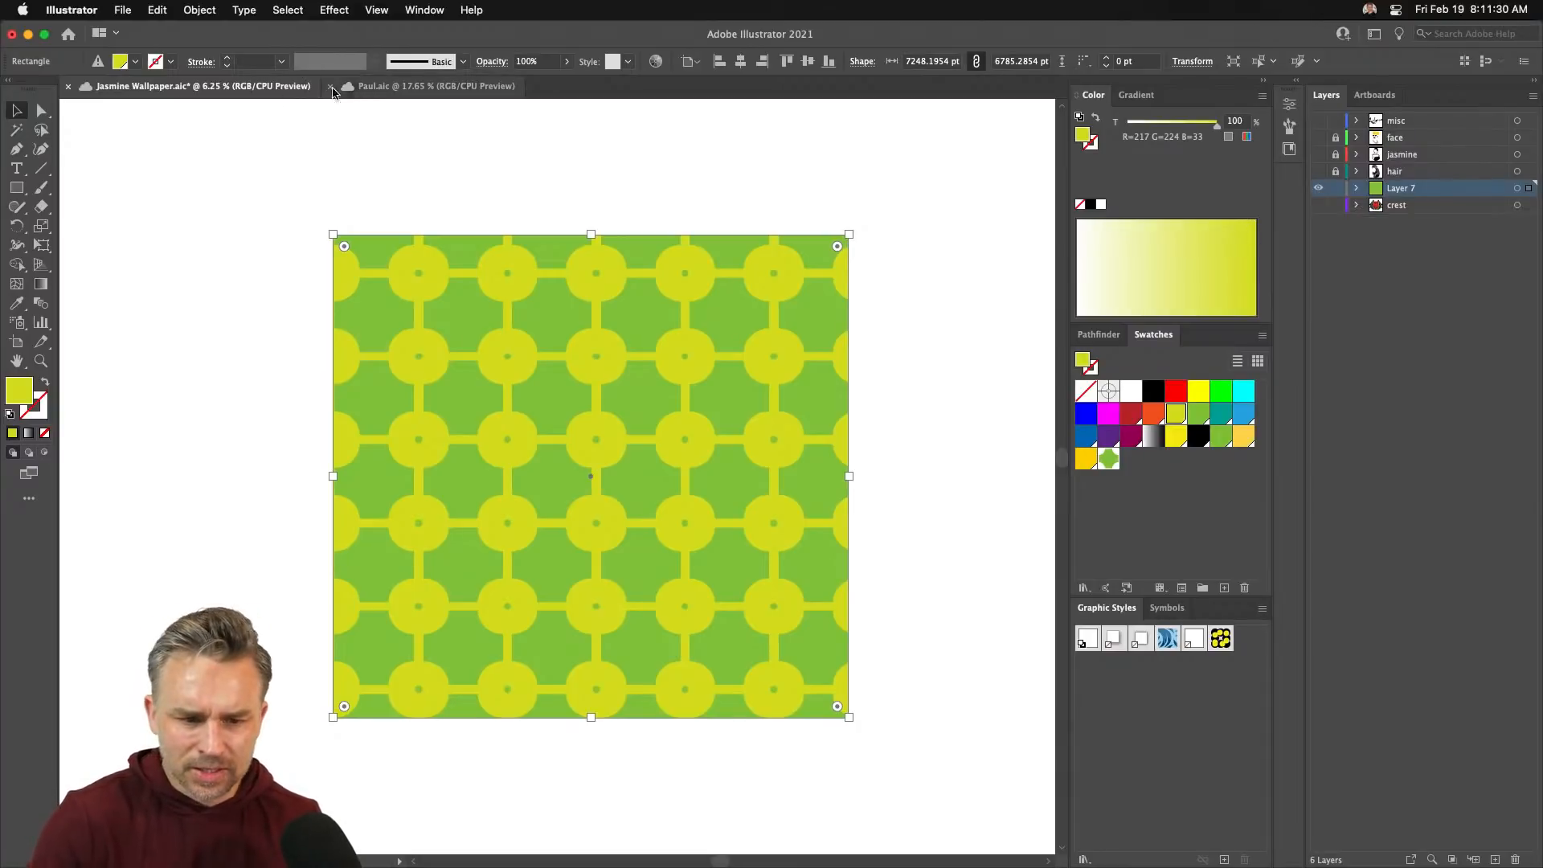
- Switch to Paul.aic and pan to centre the crowned king portrait
click(426, 86)
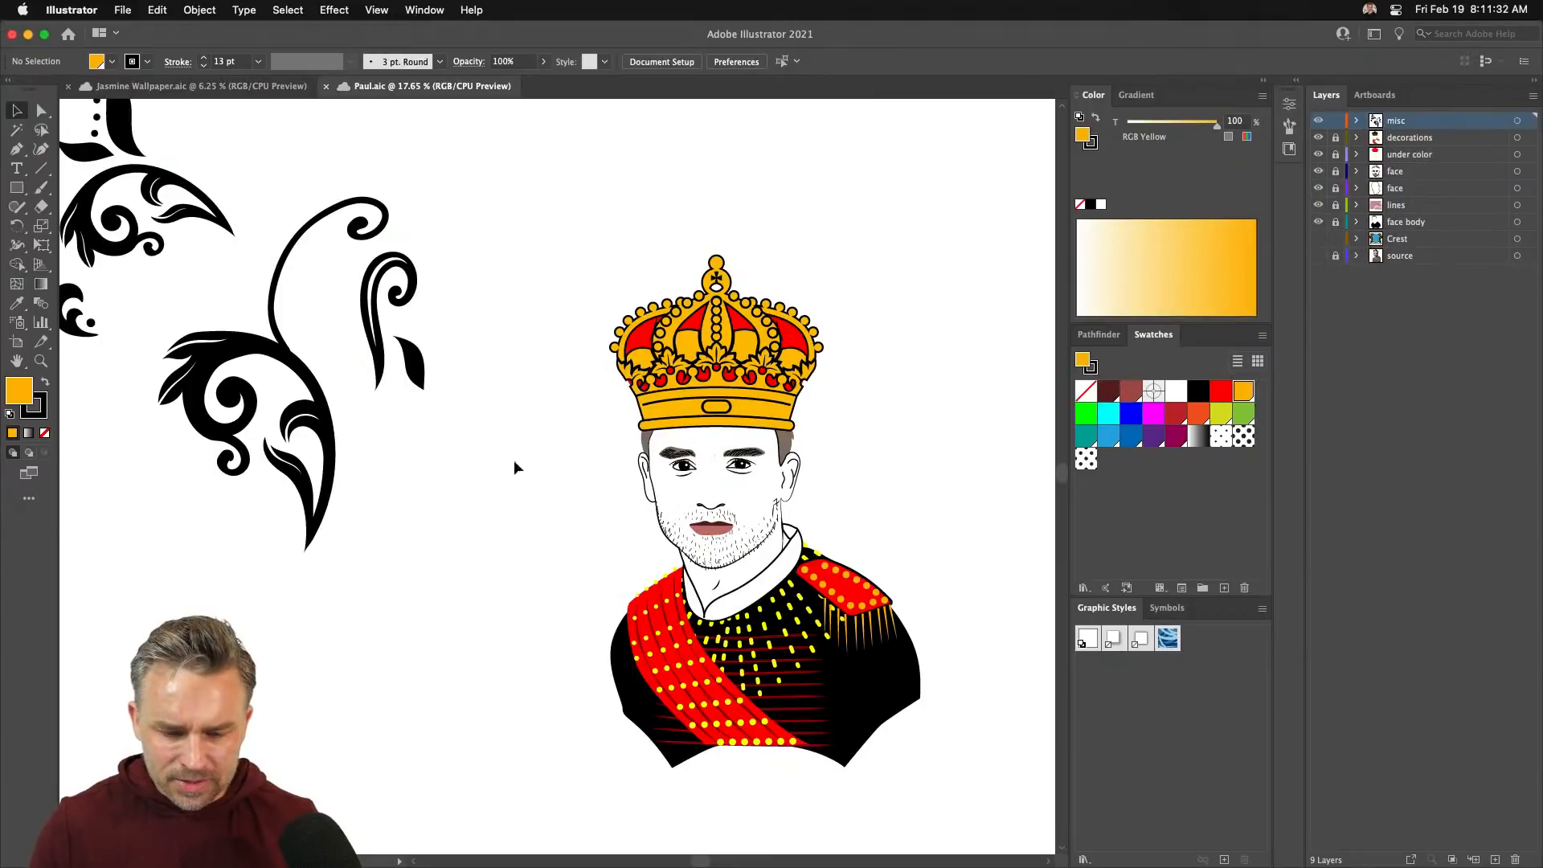
drag(537, 539, 425, 494)
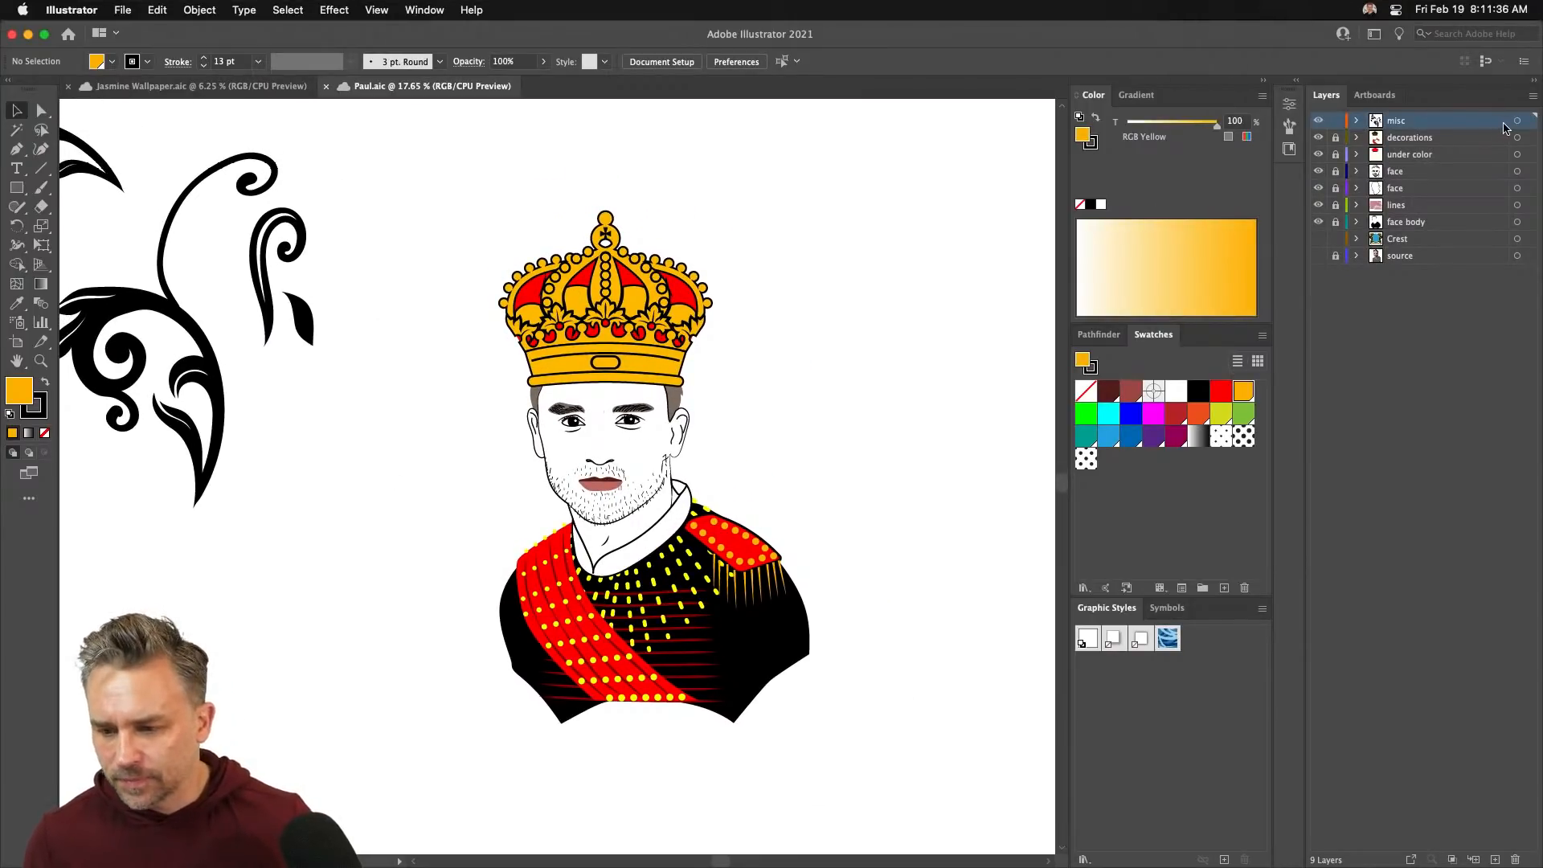
mouse_move(699, 856)
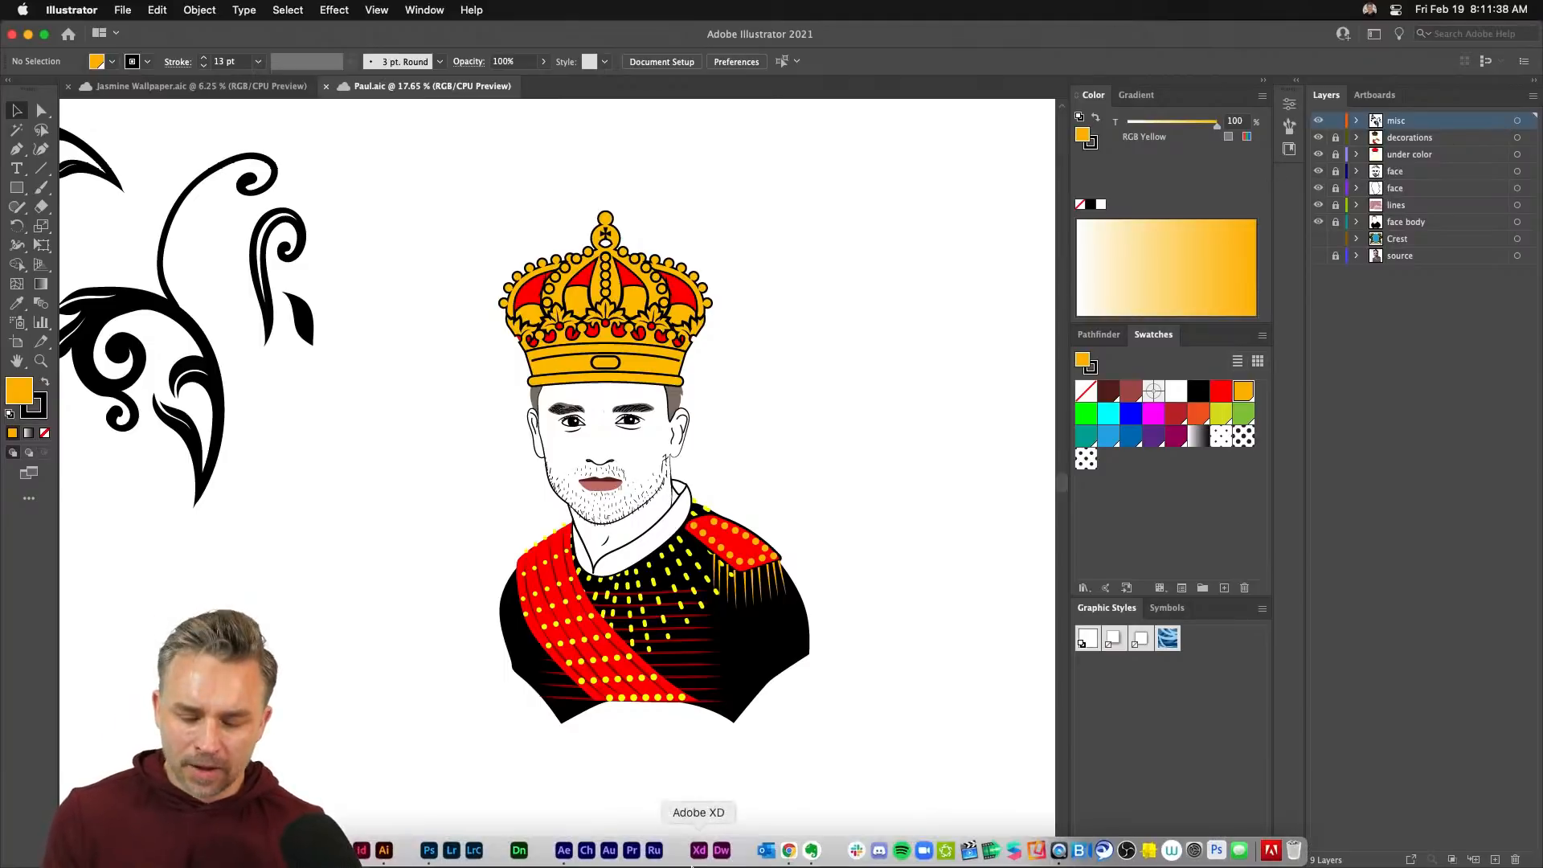
click(788, 853)
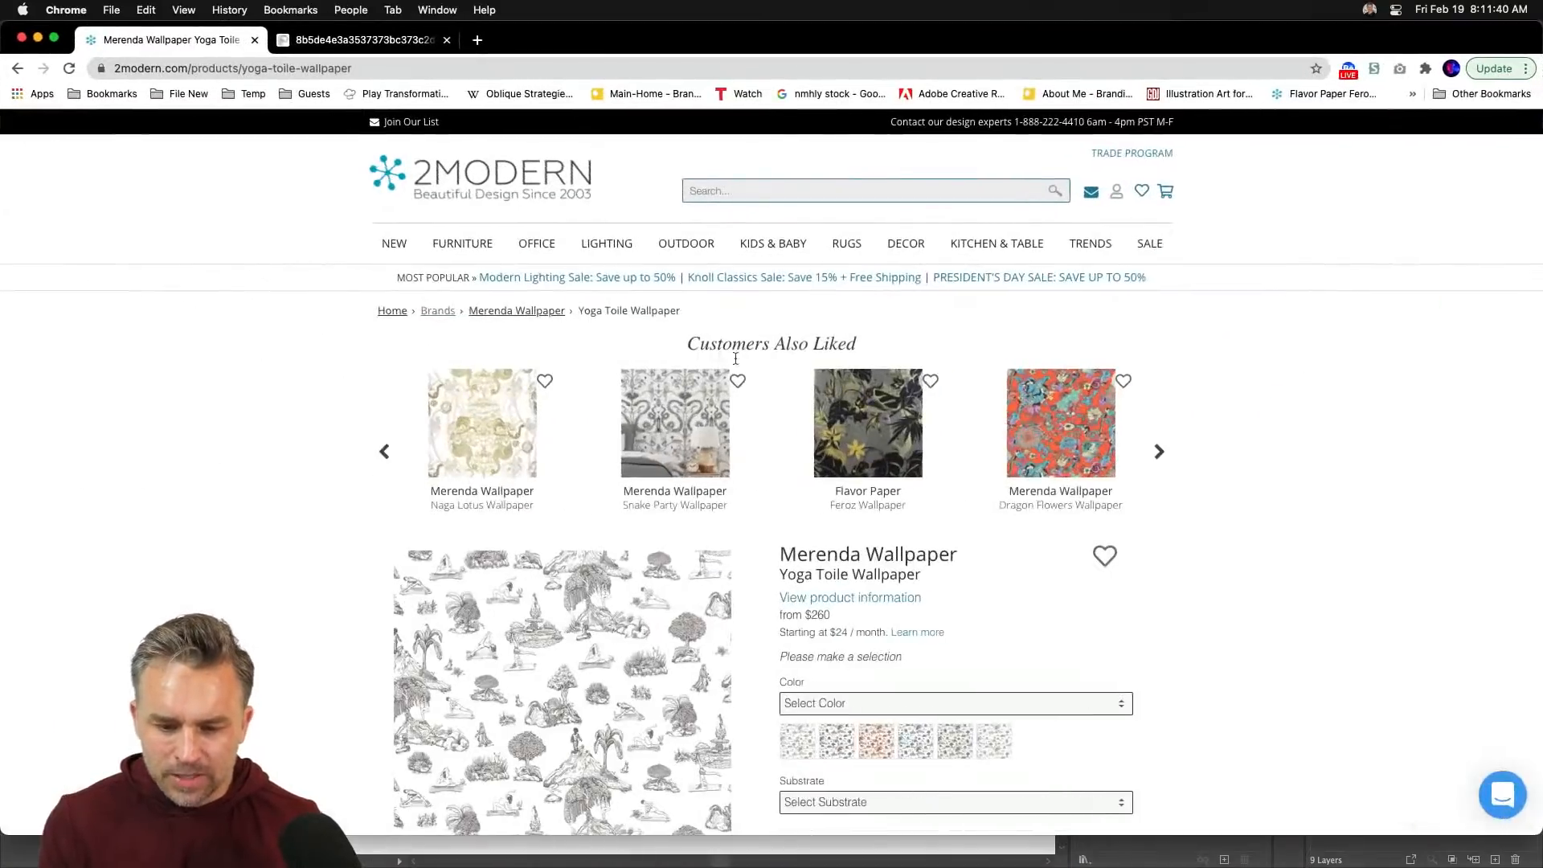
scroll(531, 706, down, 4)
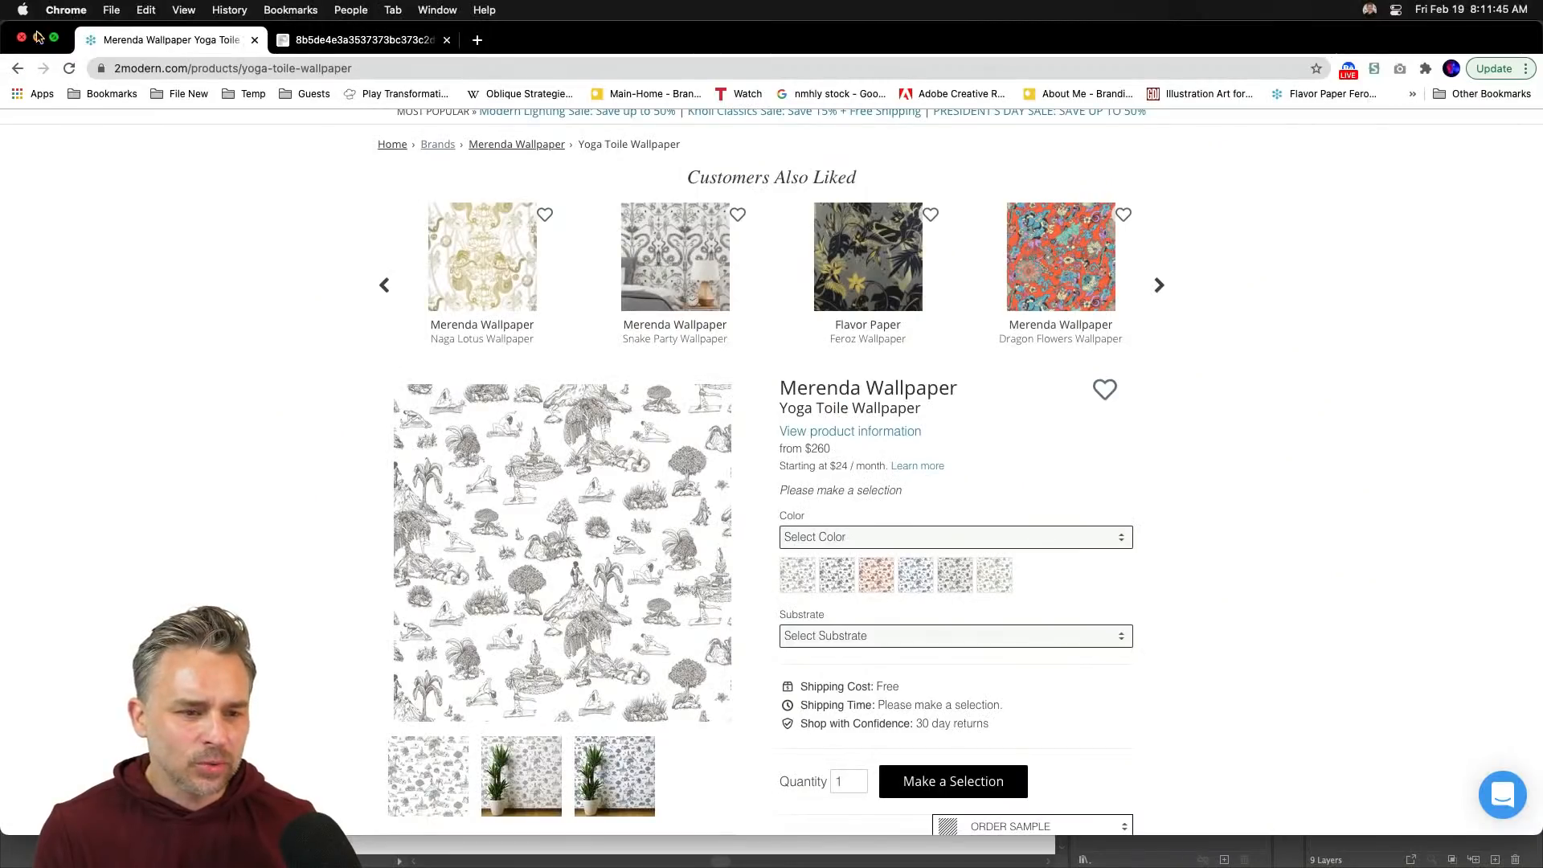
click(38, 37)
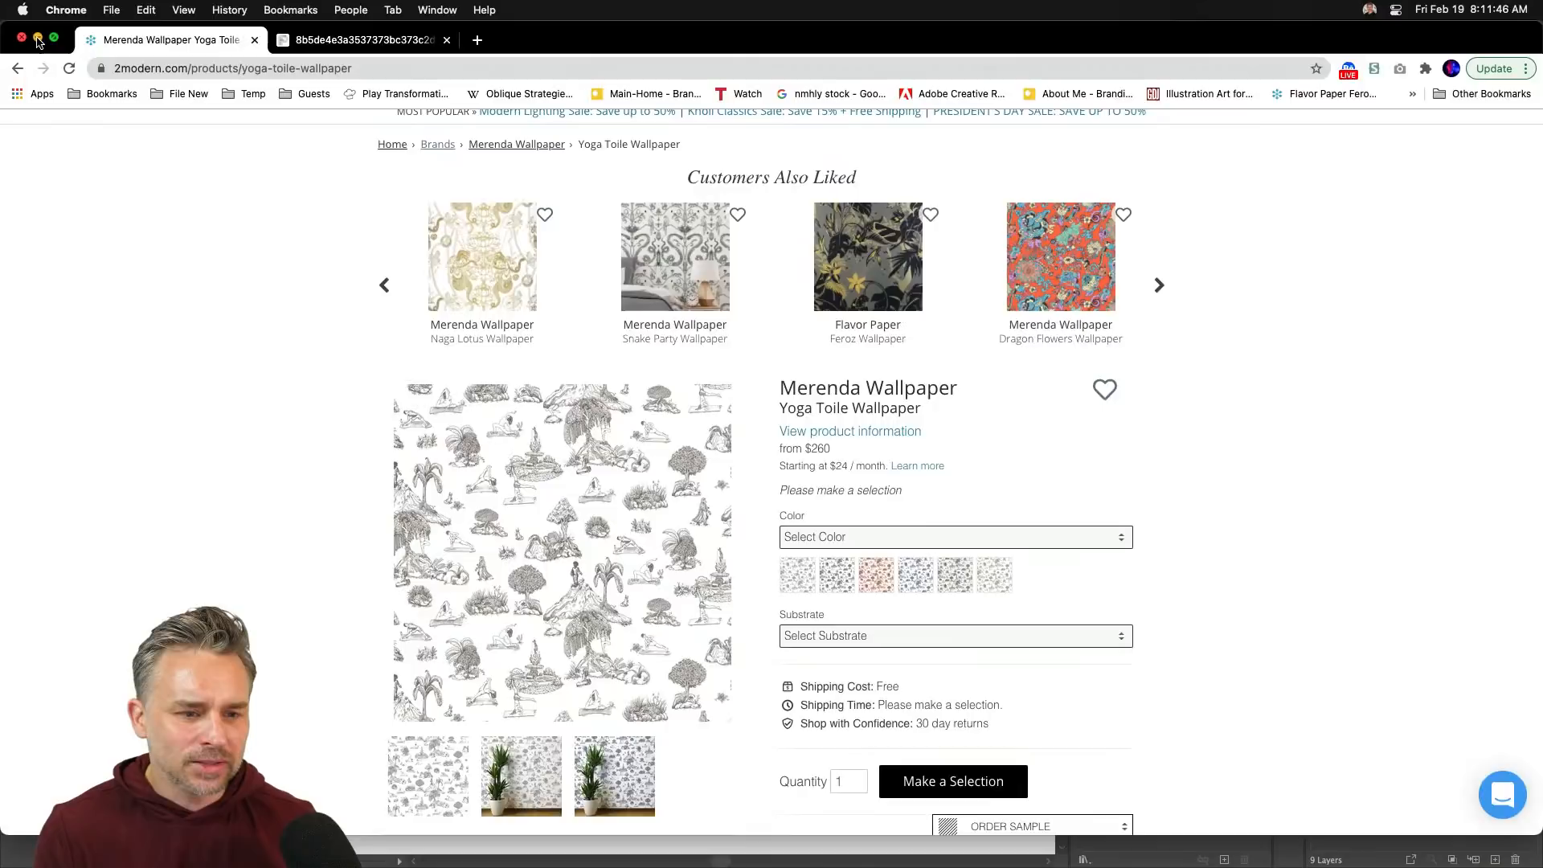
- In the wallpaper file, hide Layer 7 and show the hair, portrait and face layers
click(174, 85)
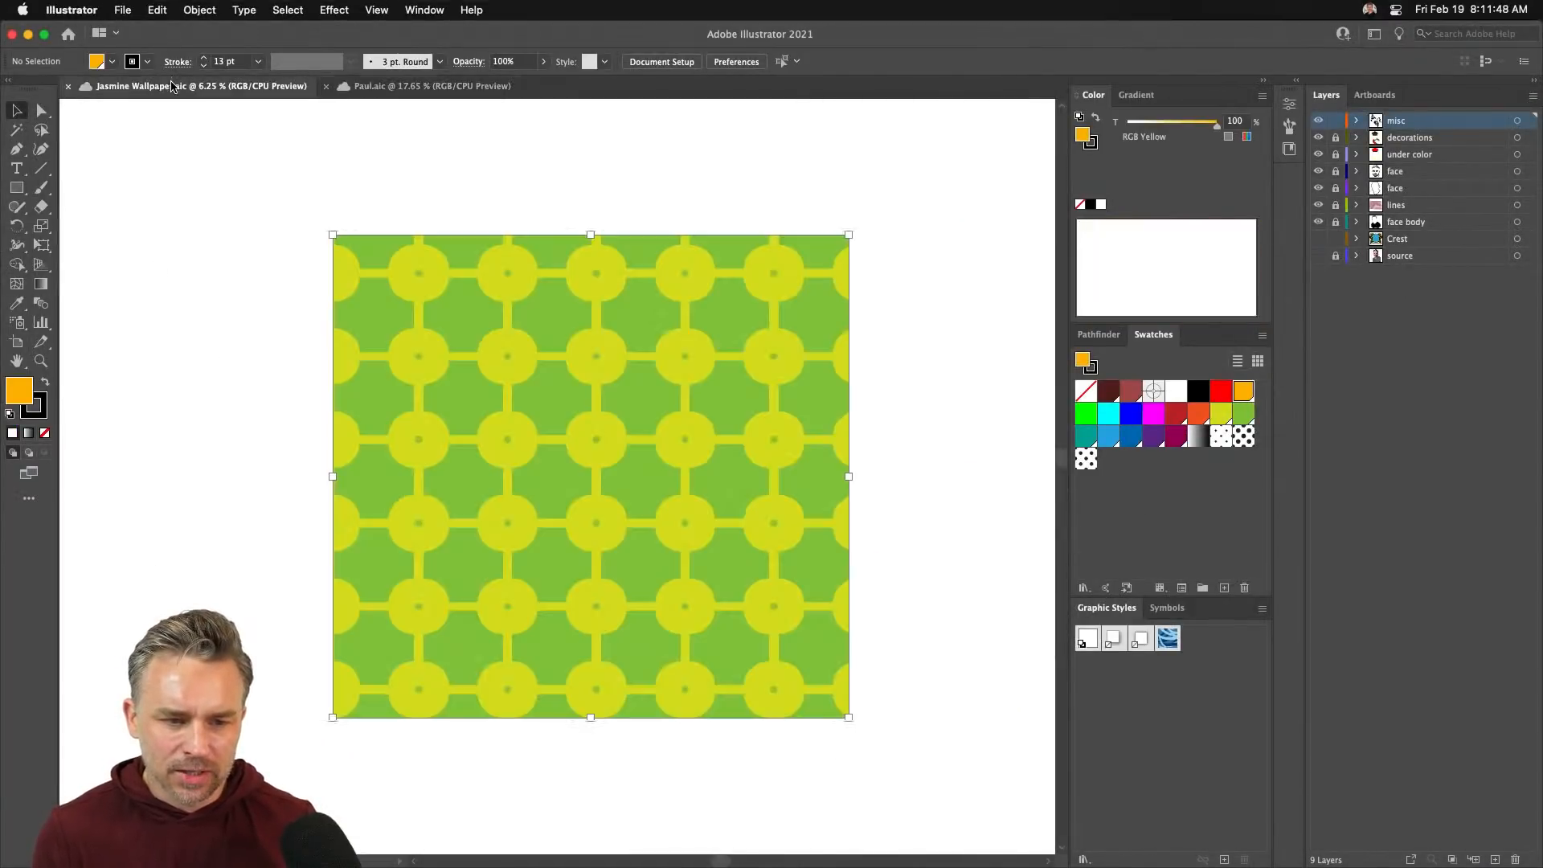
click(1317, 187)
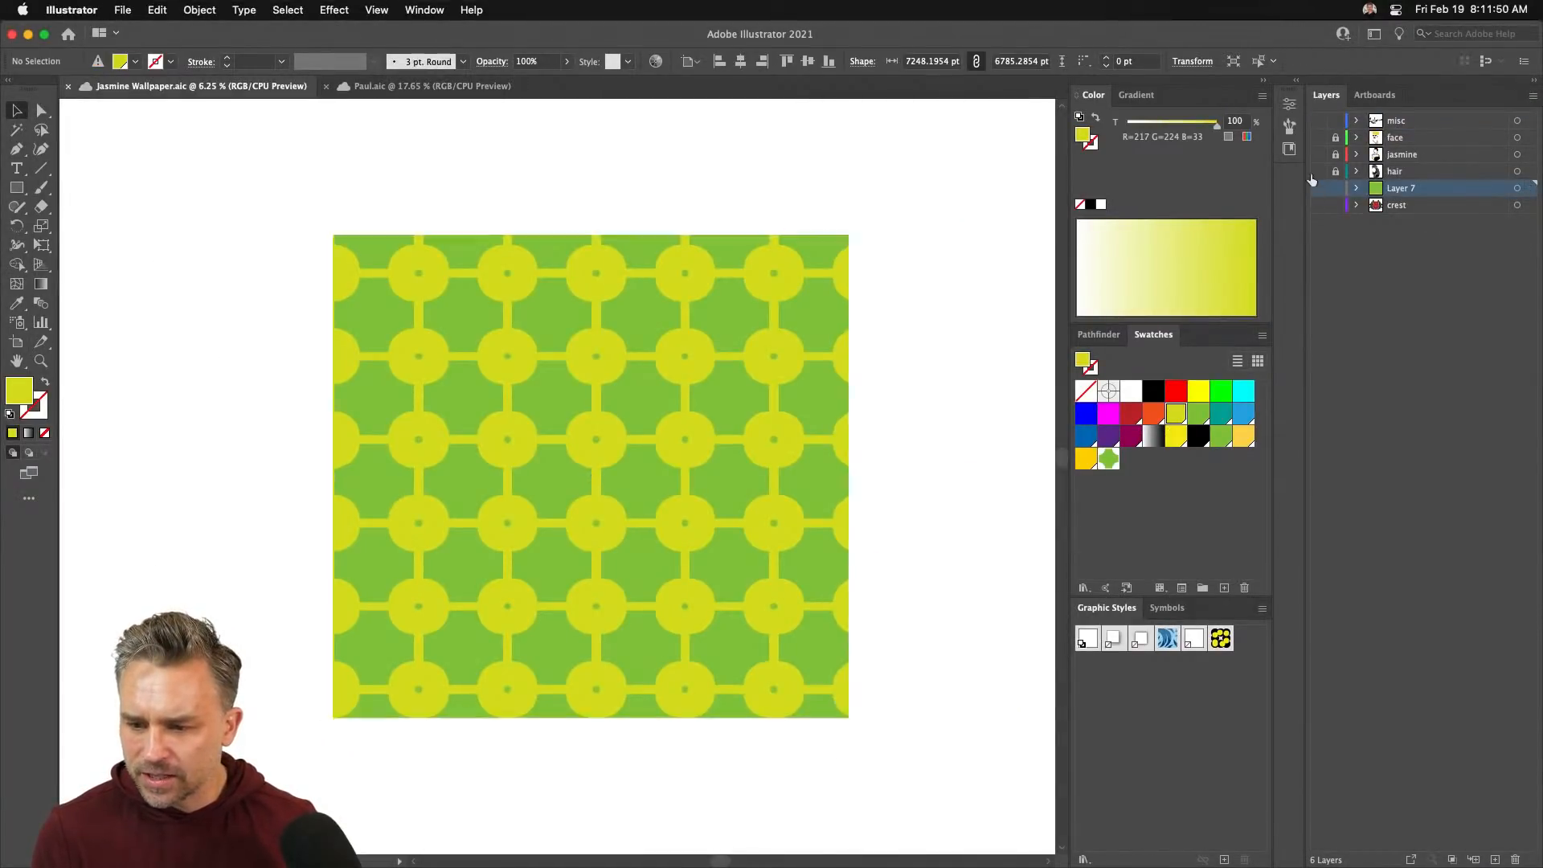
click(1318, 171)
click(1318, 154)
click(1318, 137)
click(1459, 156)
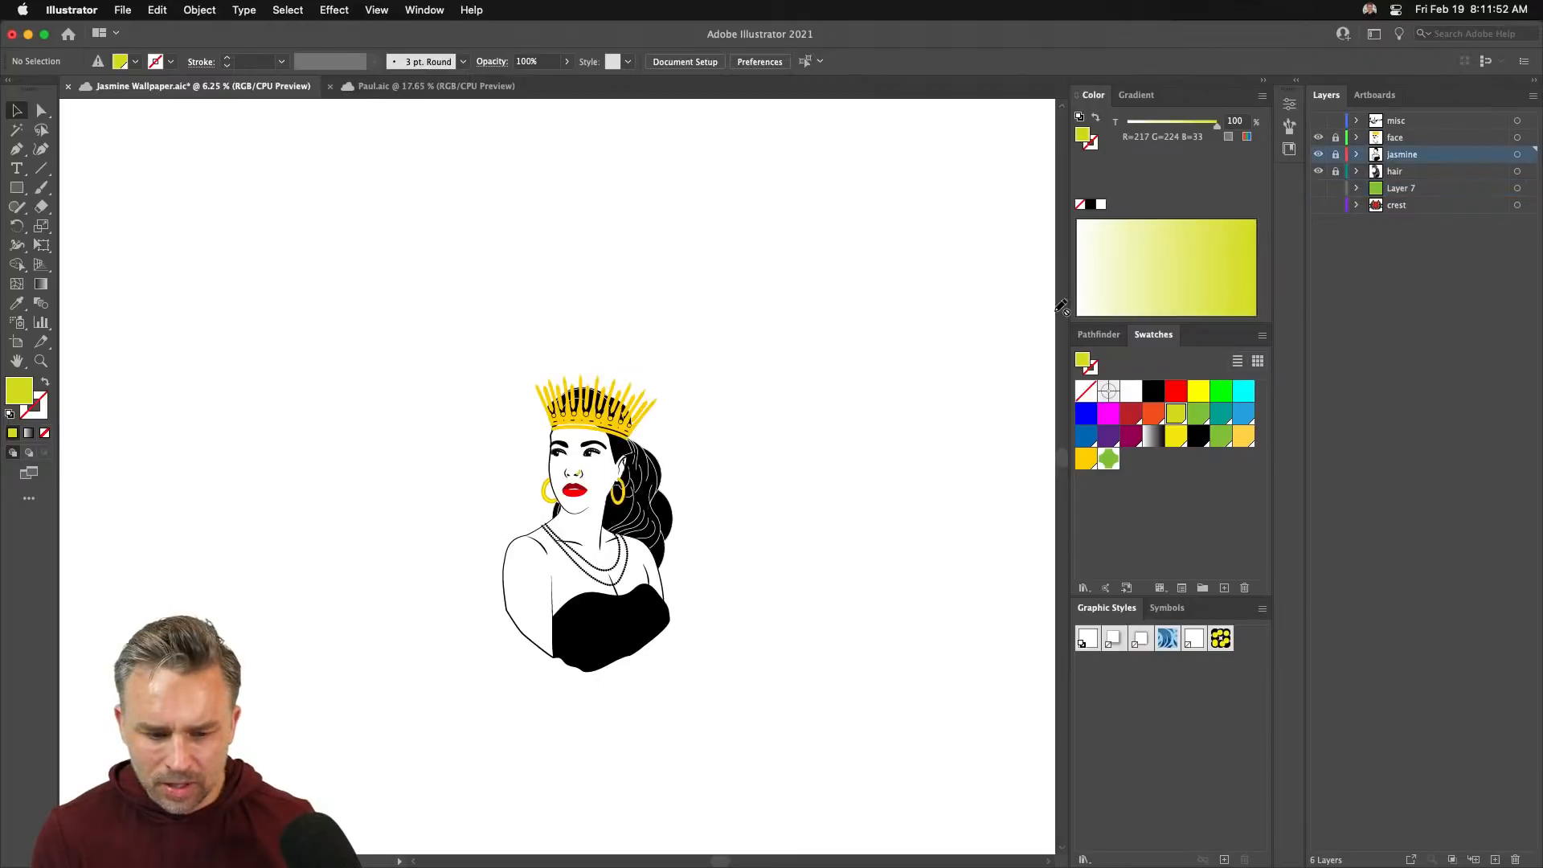
key(super+equal)
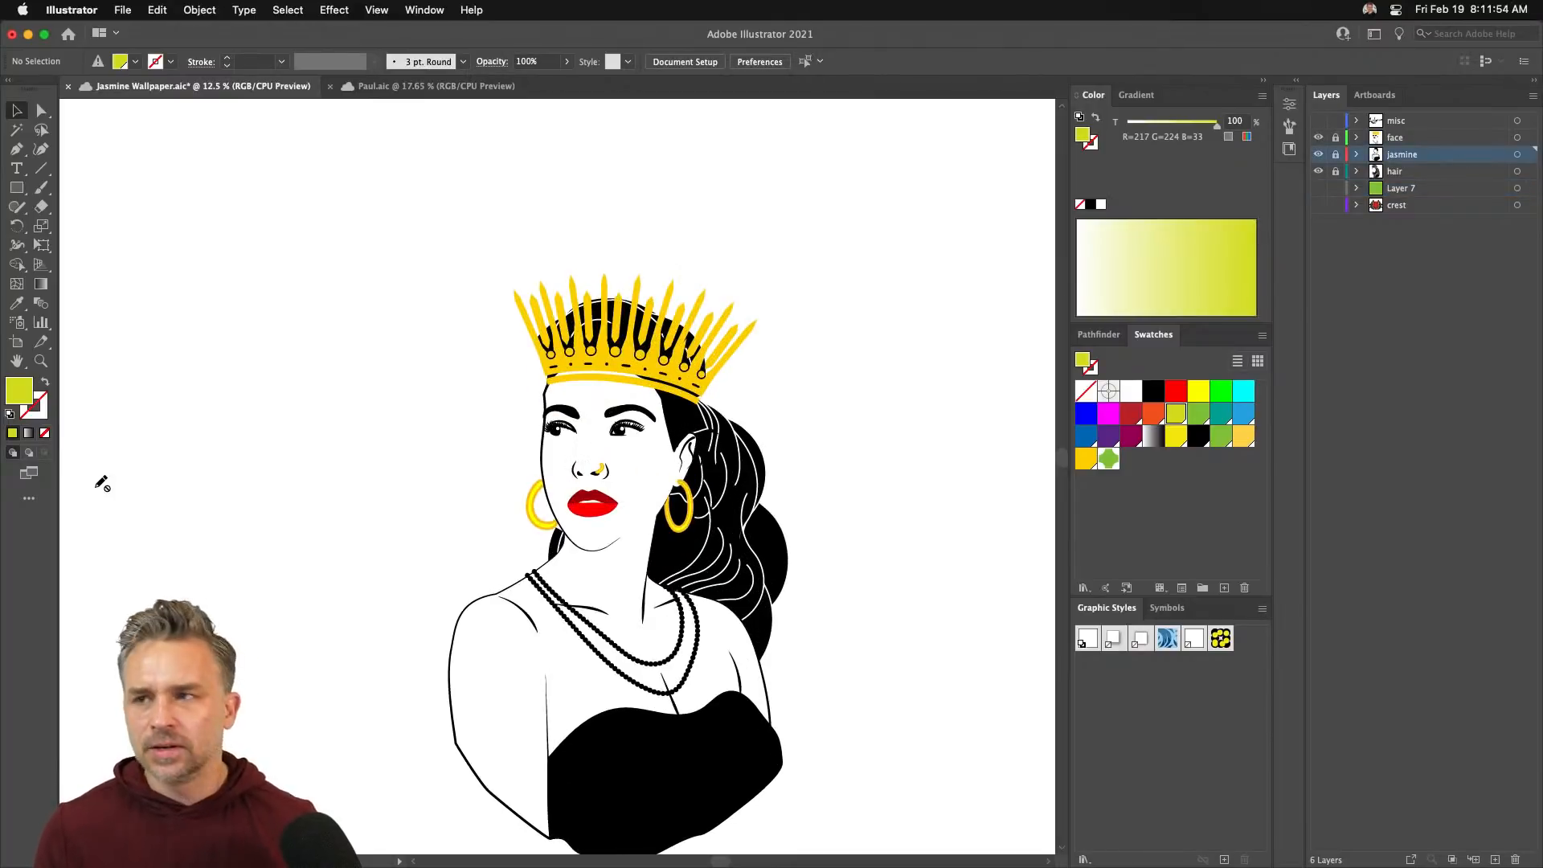
scroll(121, 450, down, 2)
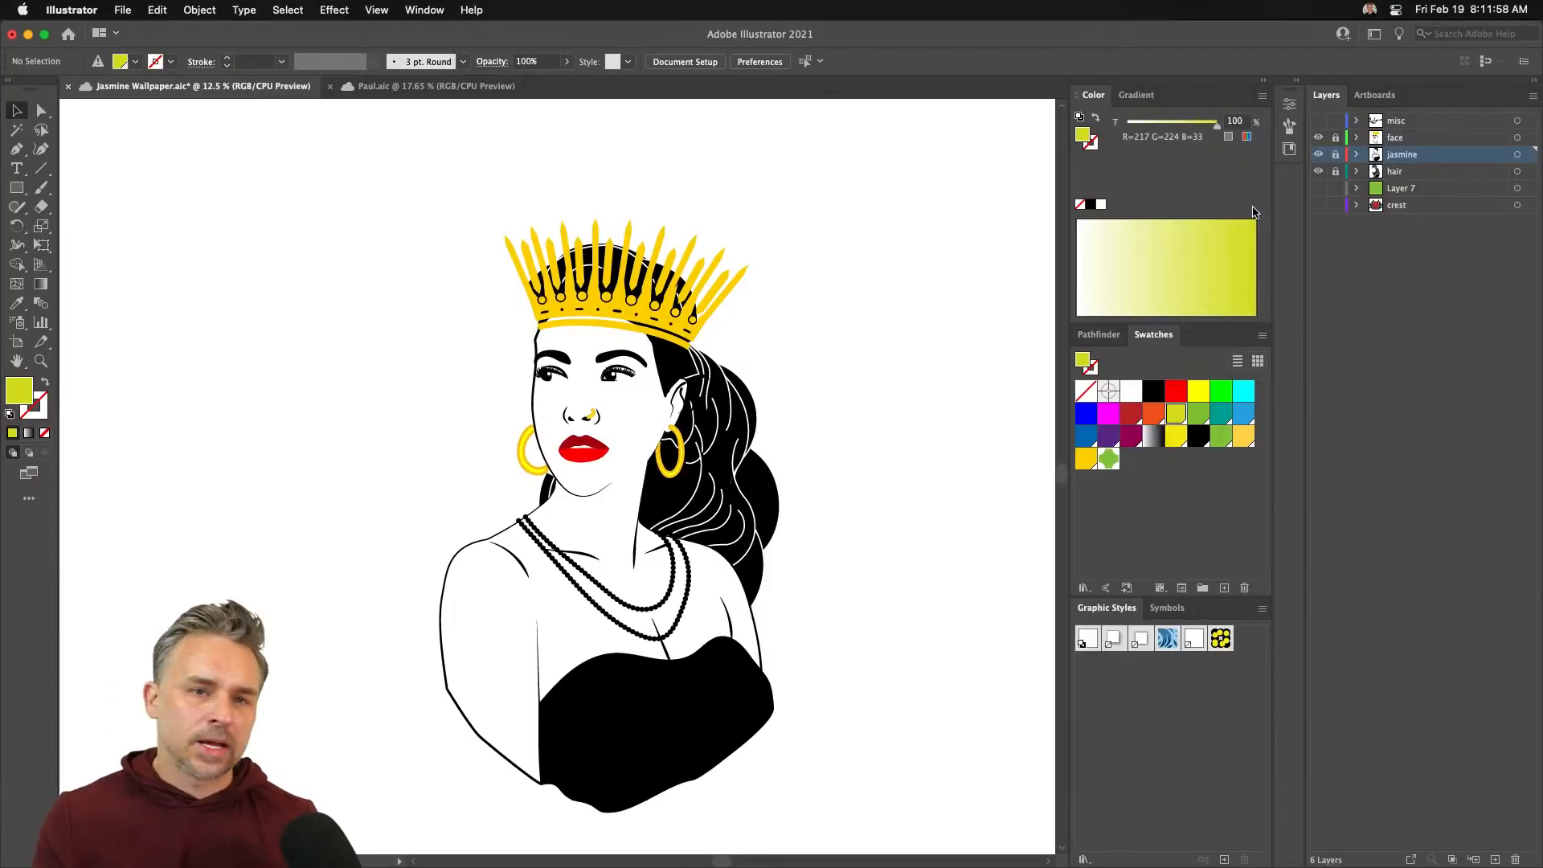
click(434, 86)
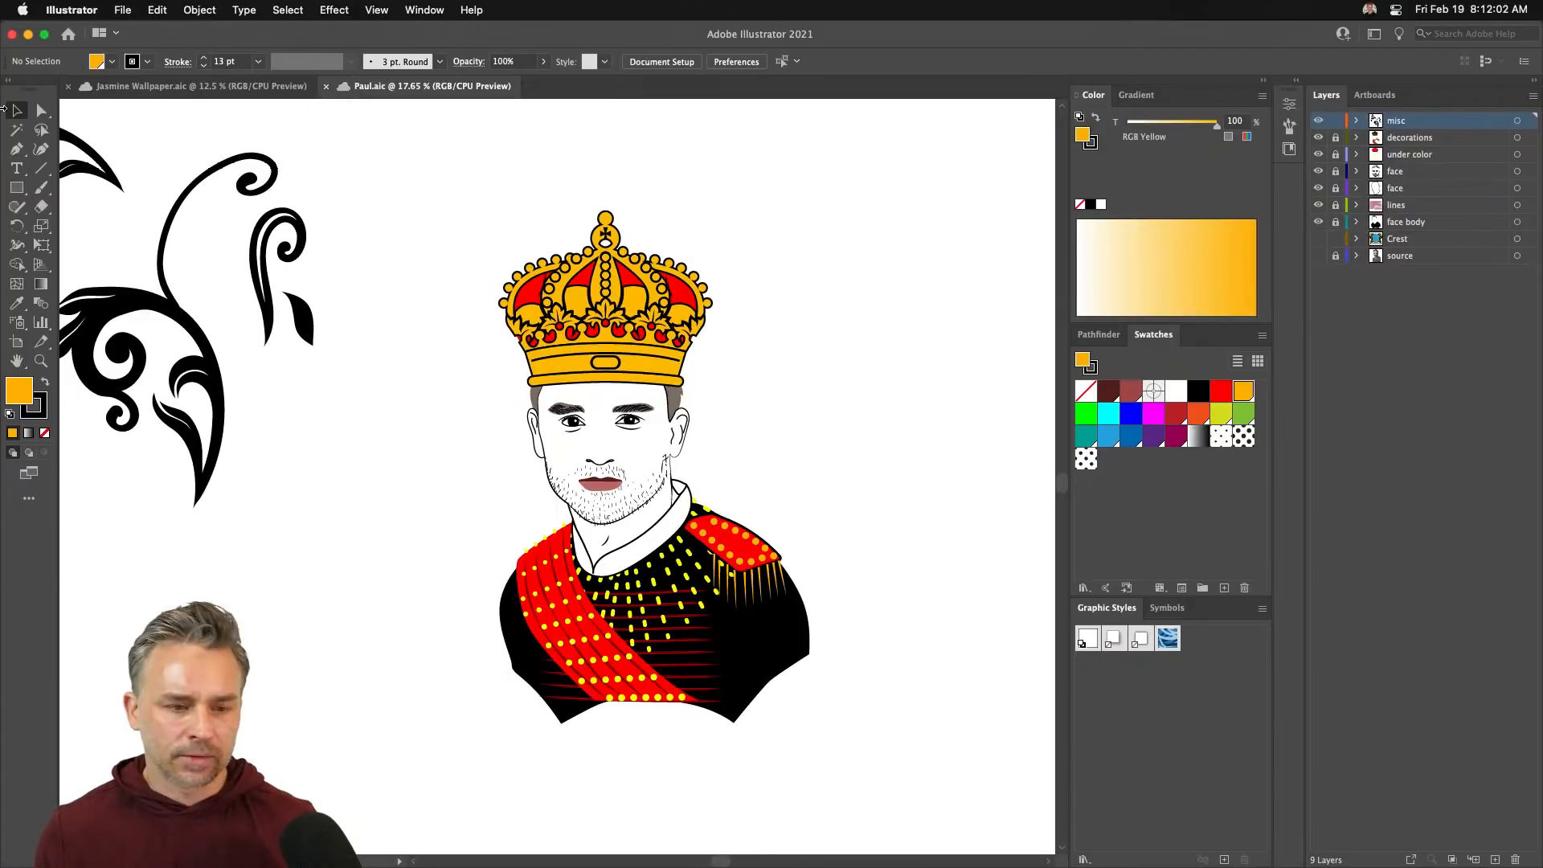
- Duplicate the black flourish, shrink it, and place it above the crown's upper right
click(15, 111)
click(131, 319)
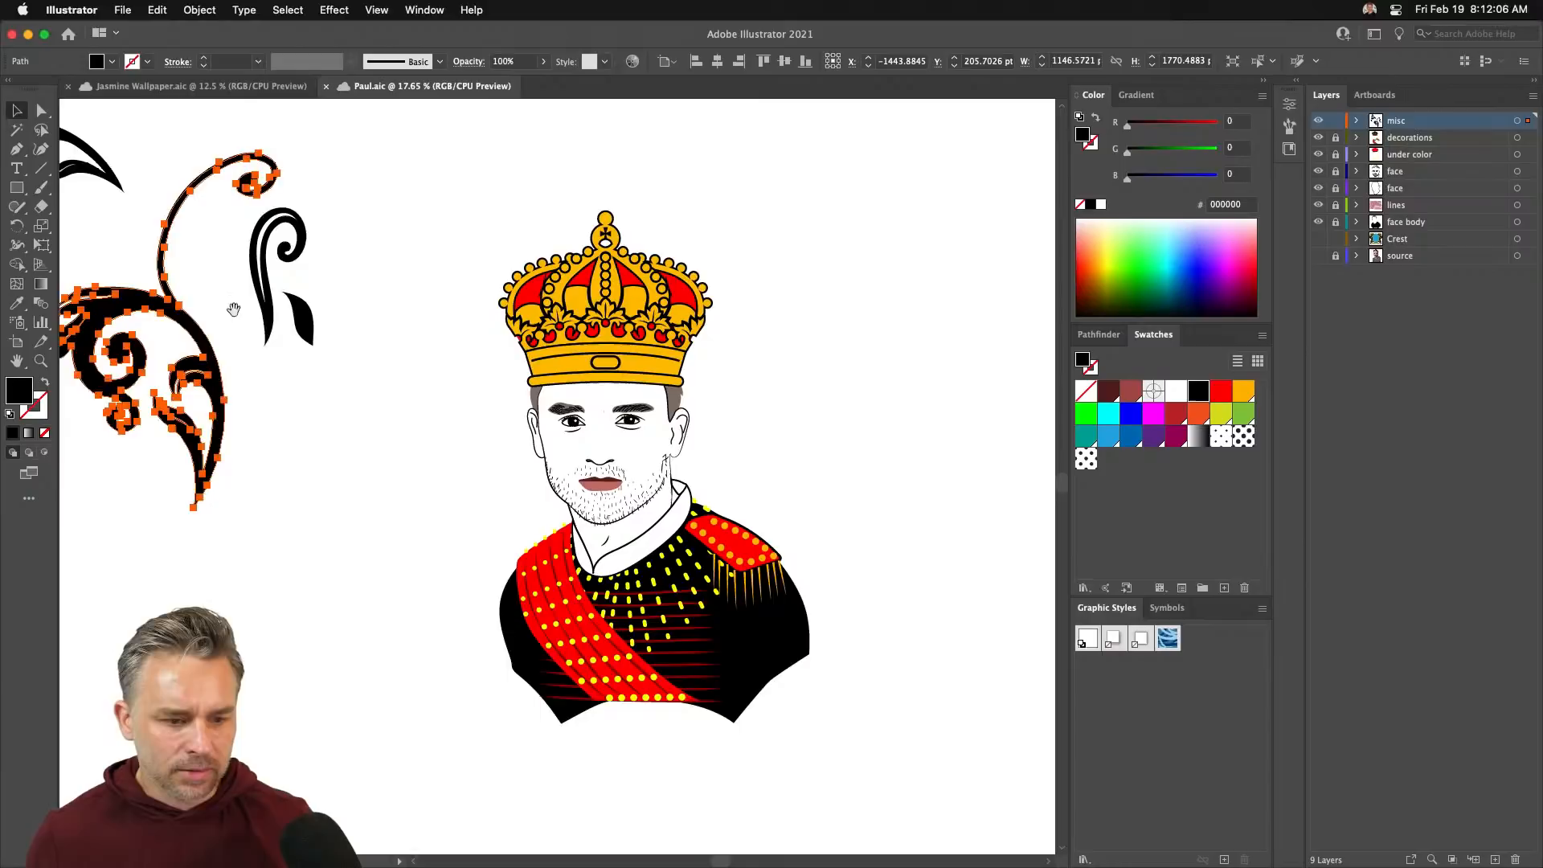
drag(234, 310, 870, 350)
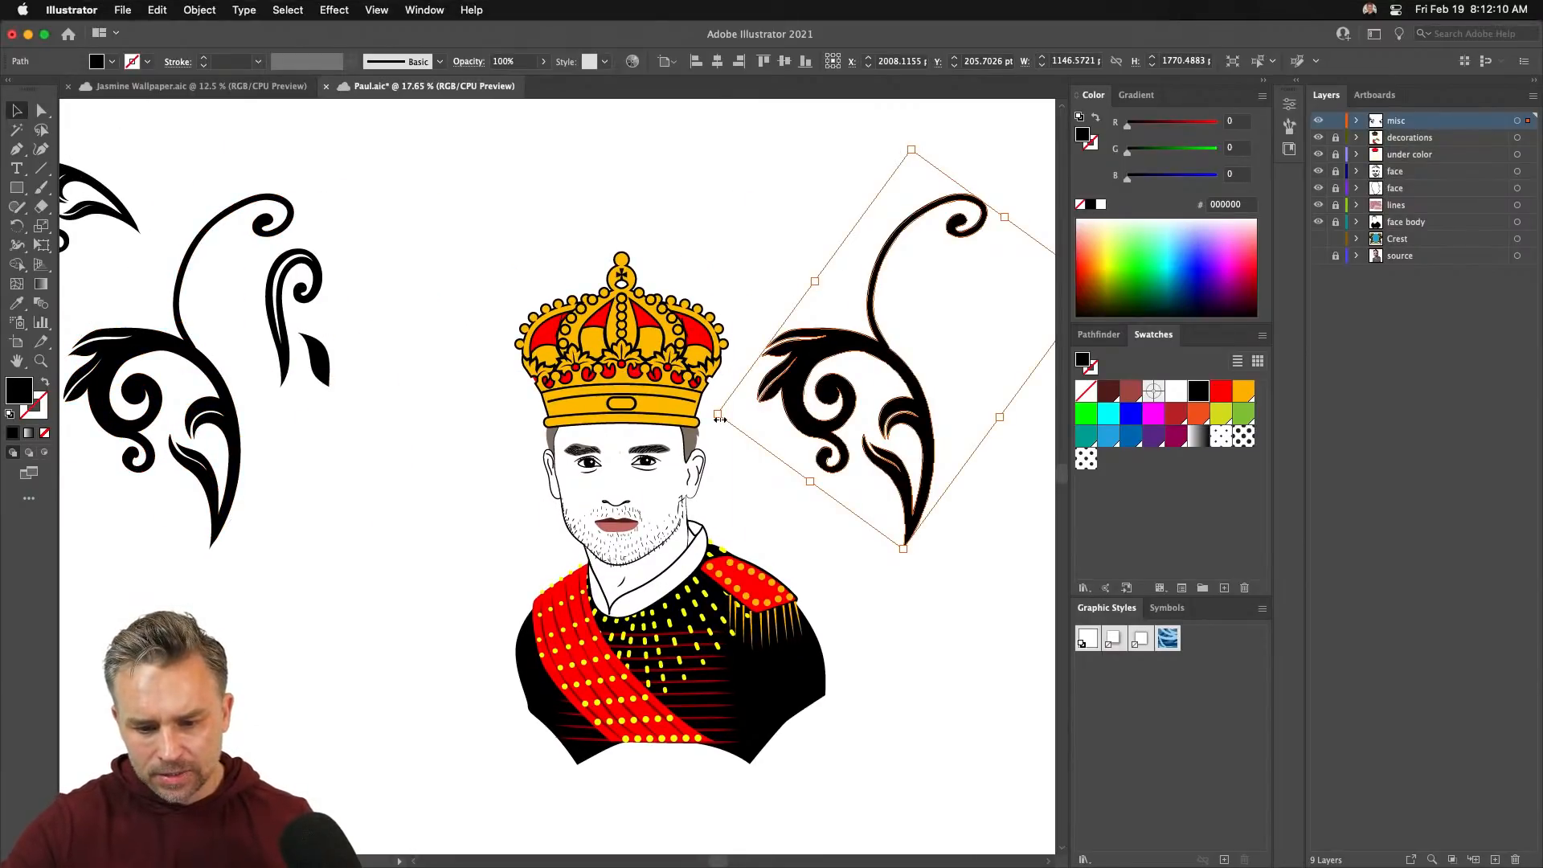
drag(717, 416, 688, 203)
drag(591, 208, 712, 262)
- Apply Object > Repeat > Radial to the flourish and raise the copies from 8 to 18
click(199, 9)
mouse_move(206, 449)
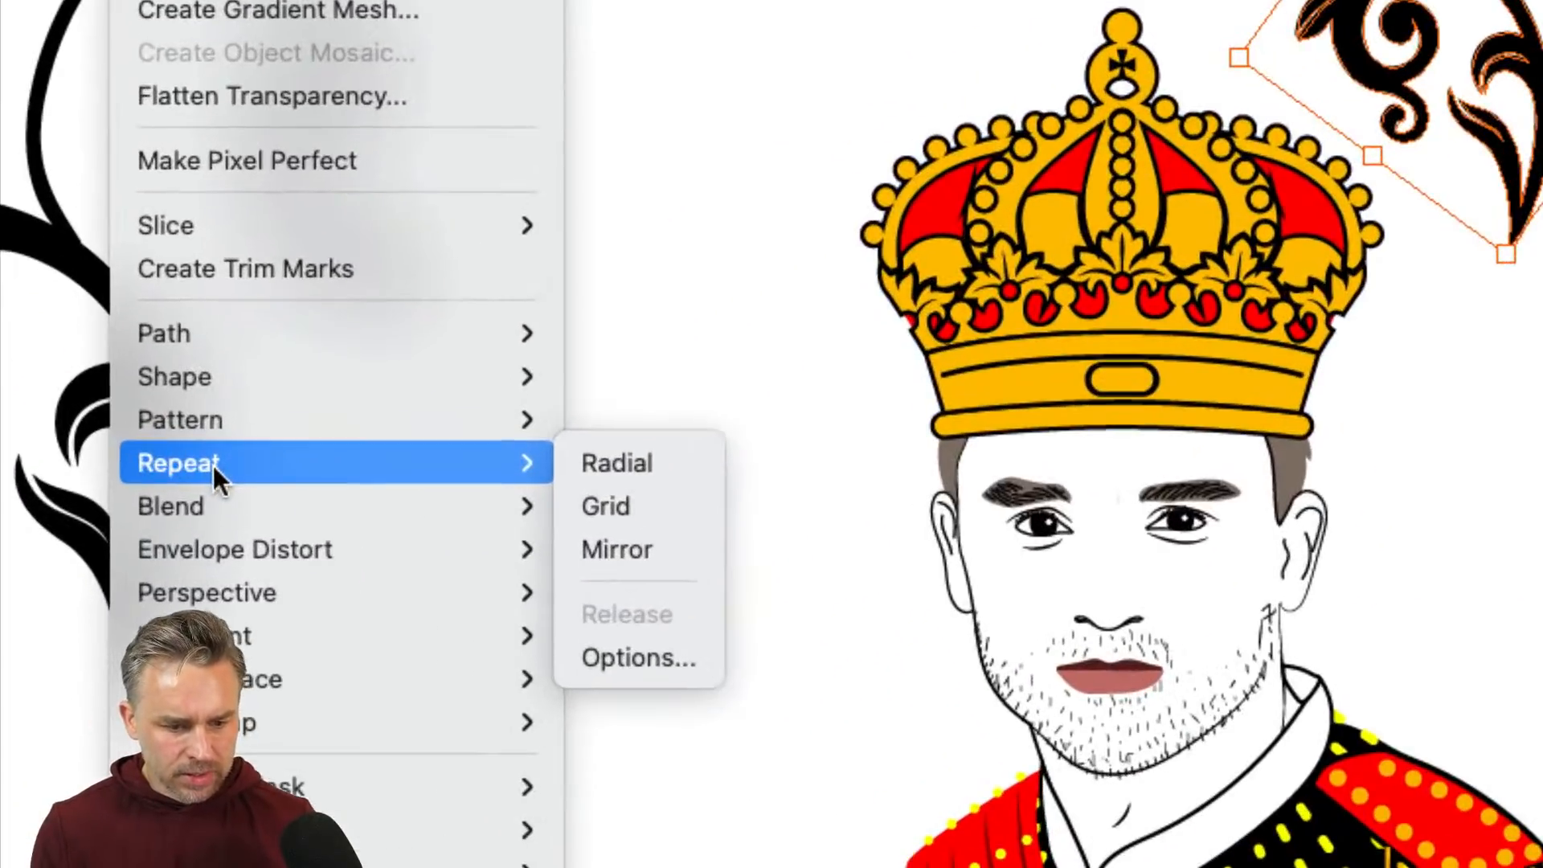
click(582, 456)
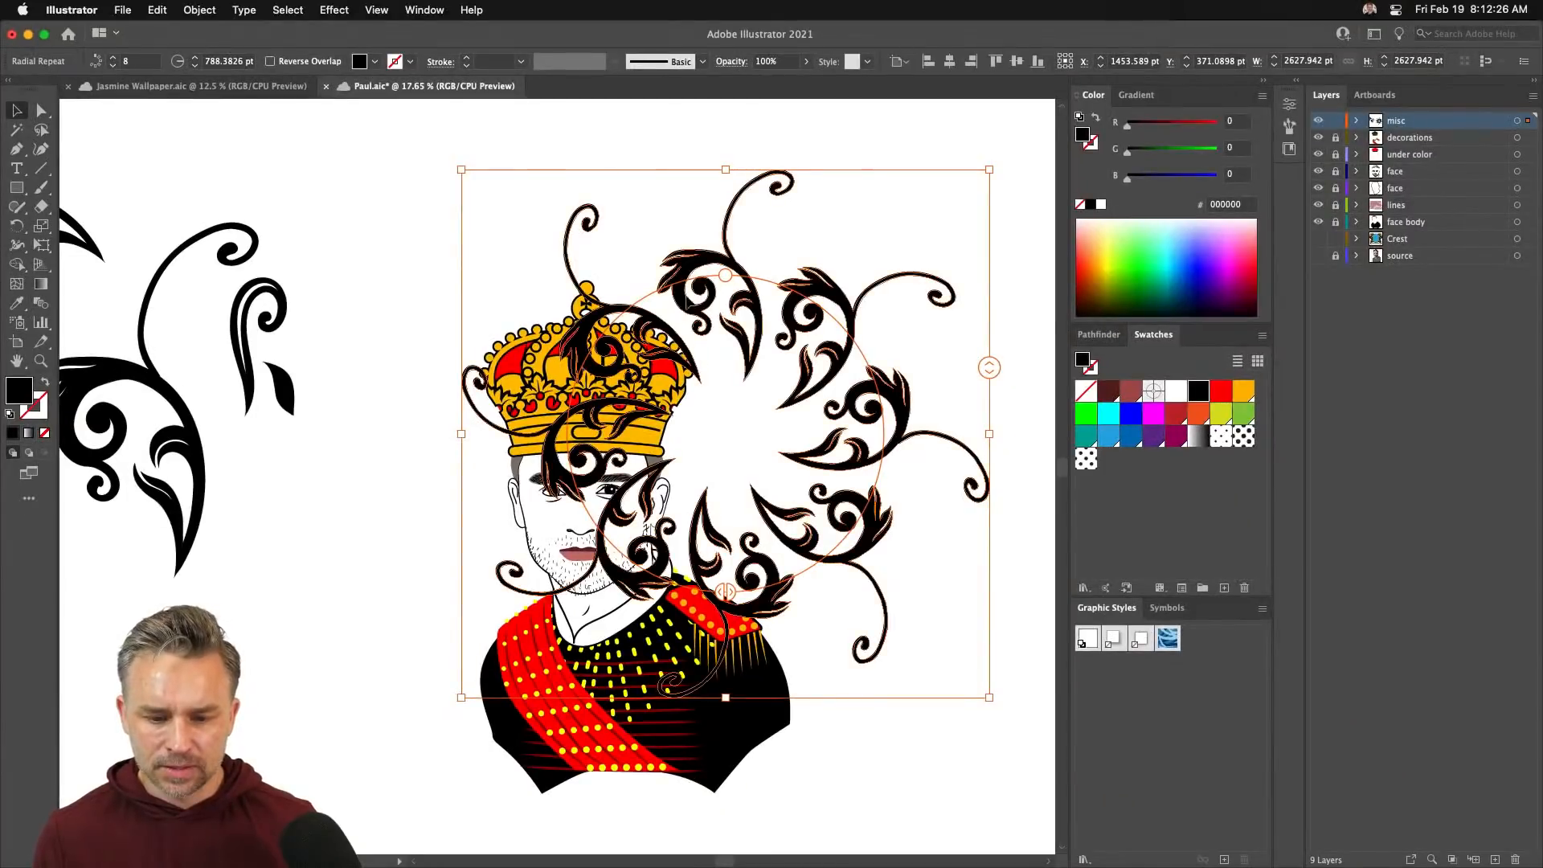
drag(723, 277, 592, 193)
drag(1044, 421, 1044, 347)
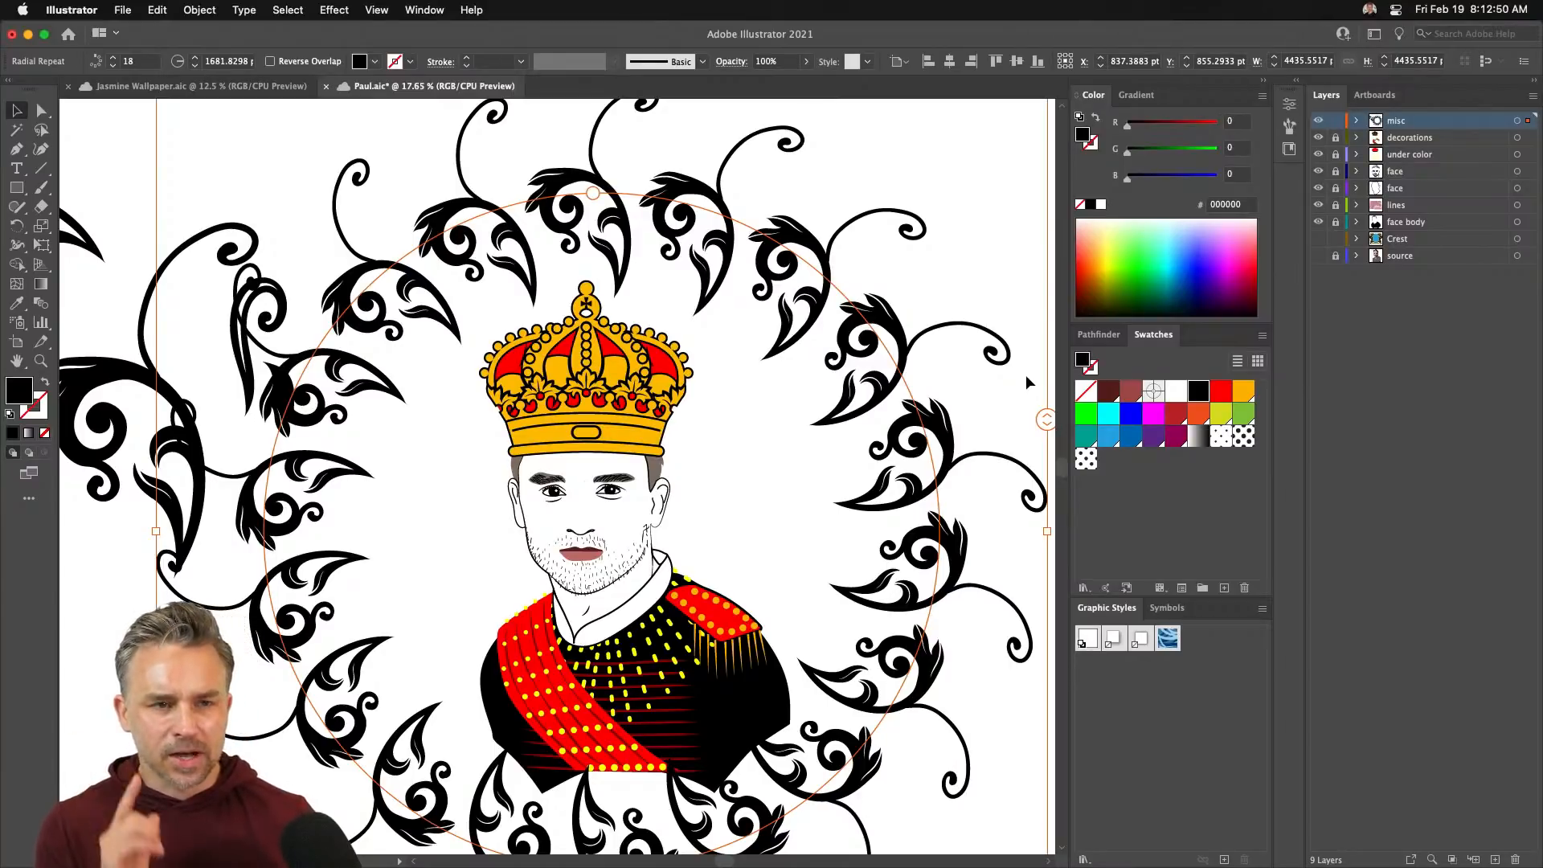
- Centre the swirl ring on the portrait and shrink its radius tightly around the face
drag(425, 261, 424, 283)
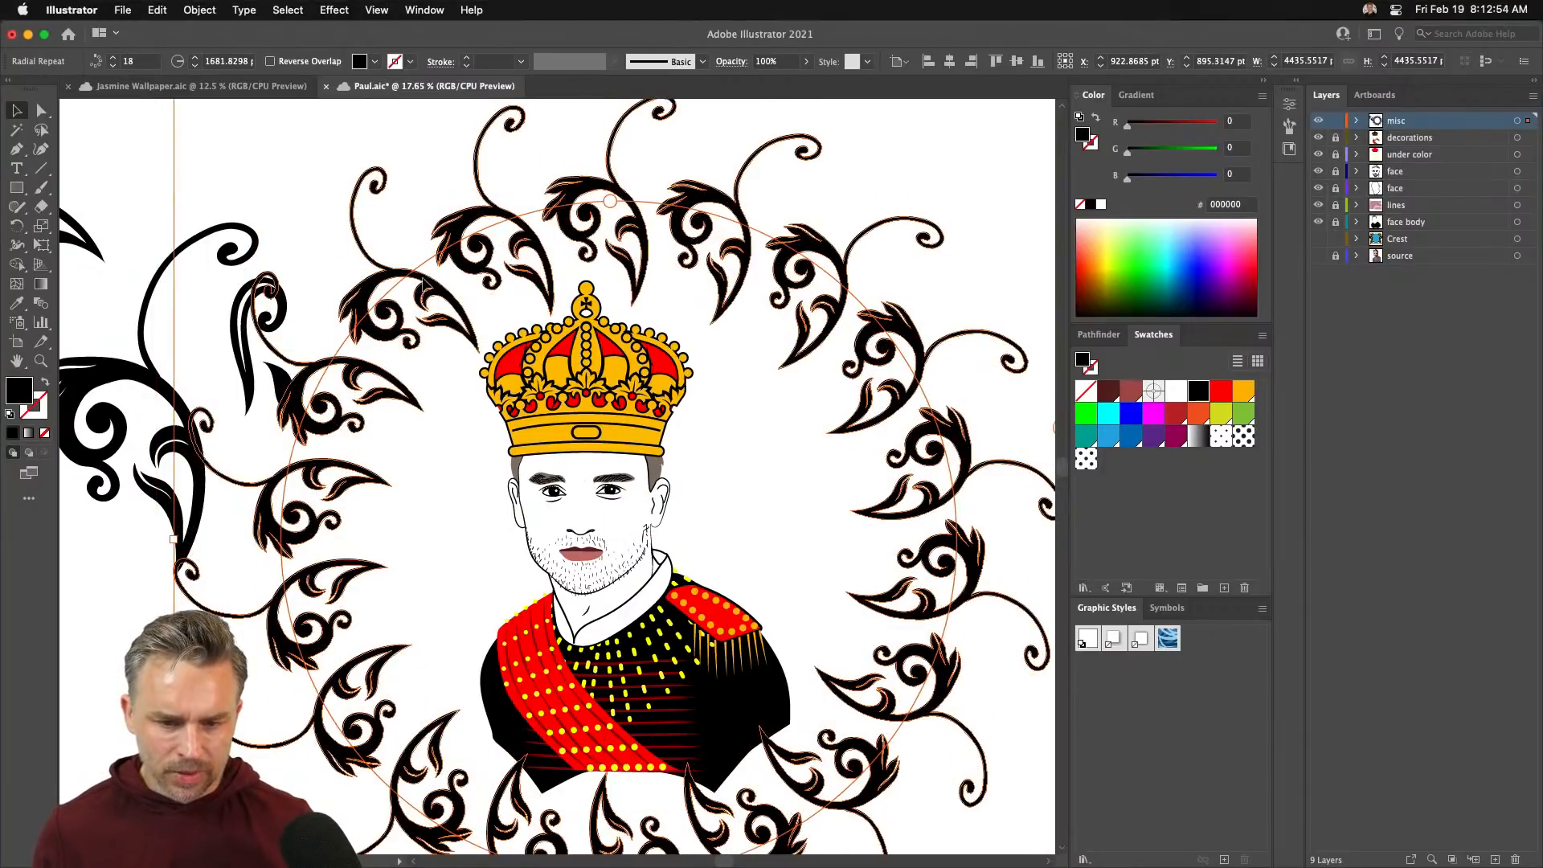
drag(610, 201, 430, 186)
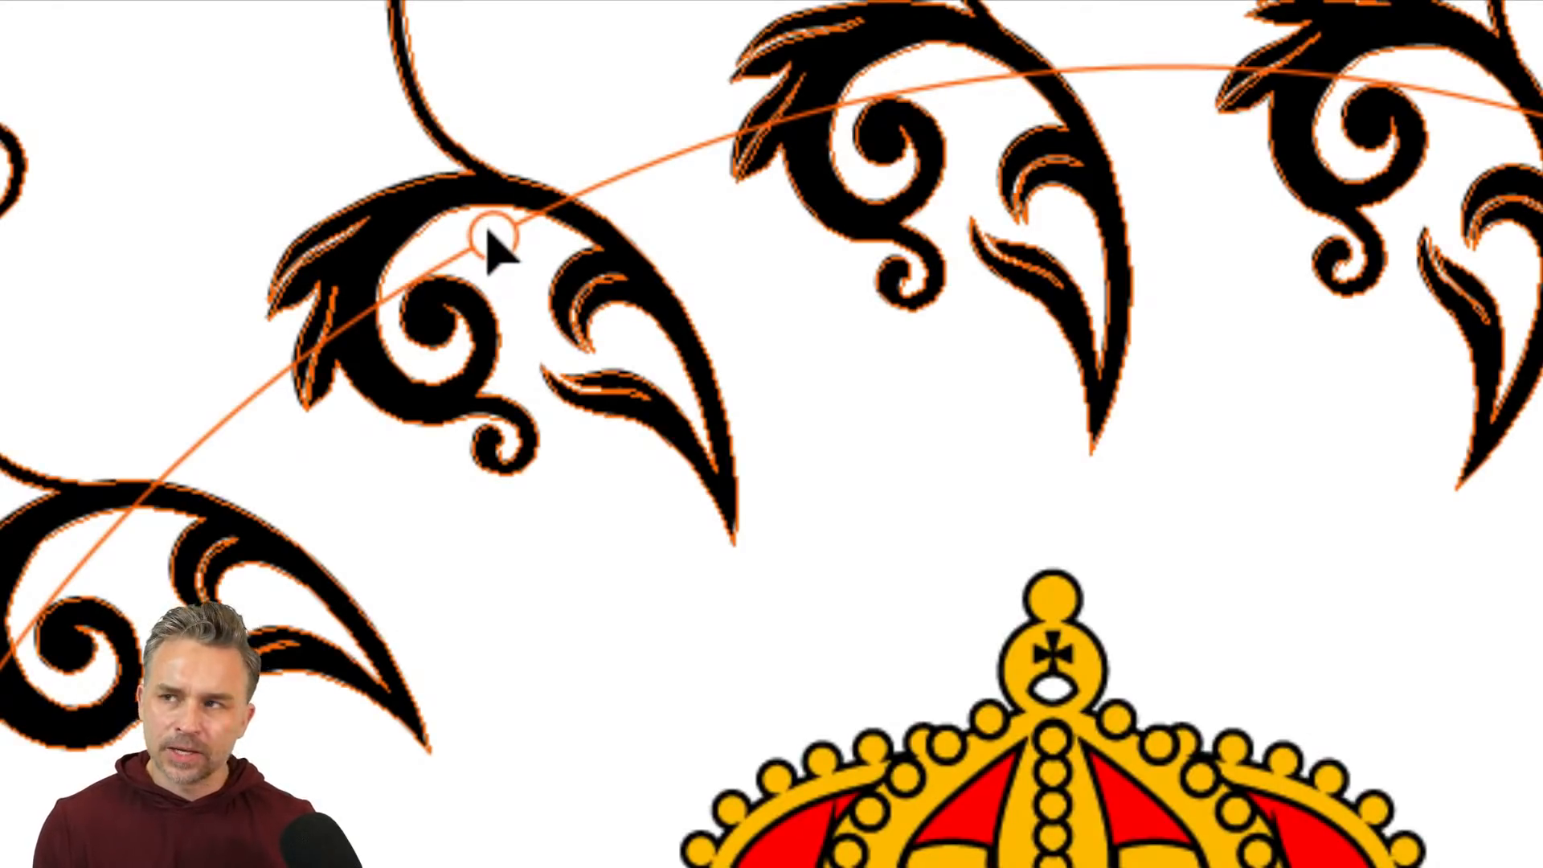
drag(488, 230, 574, 450)
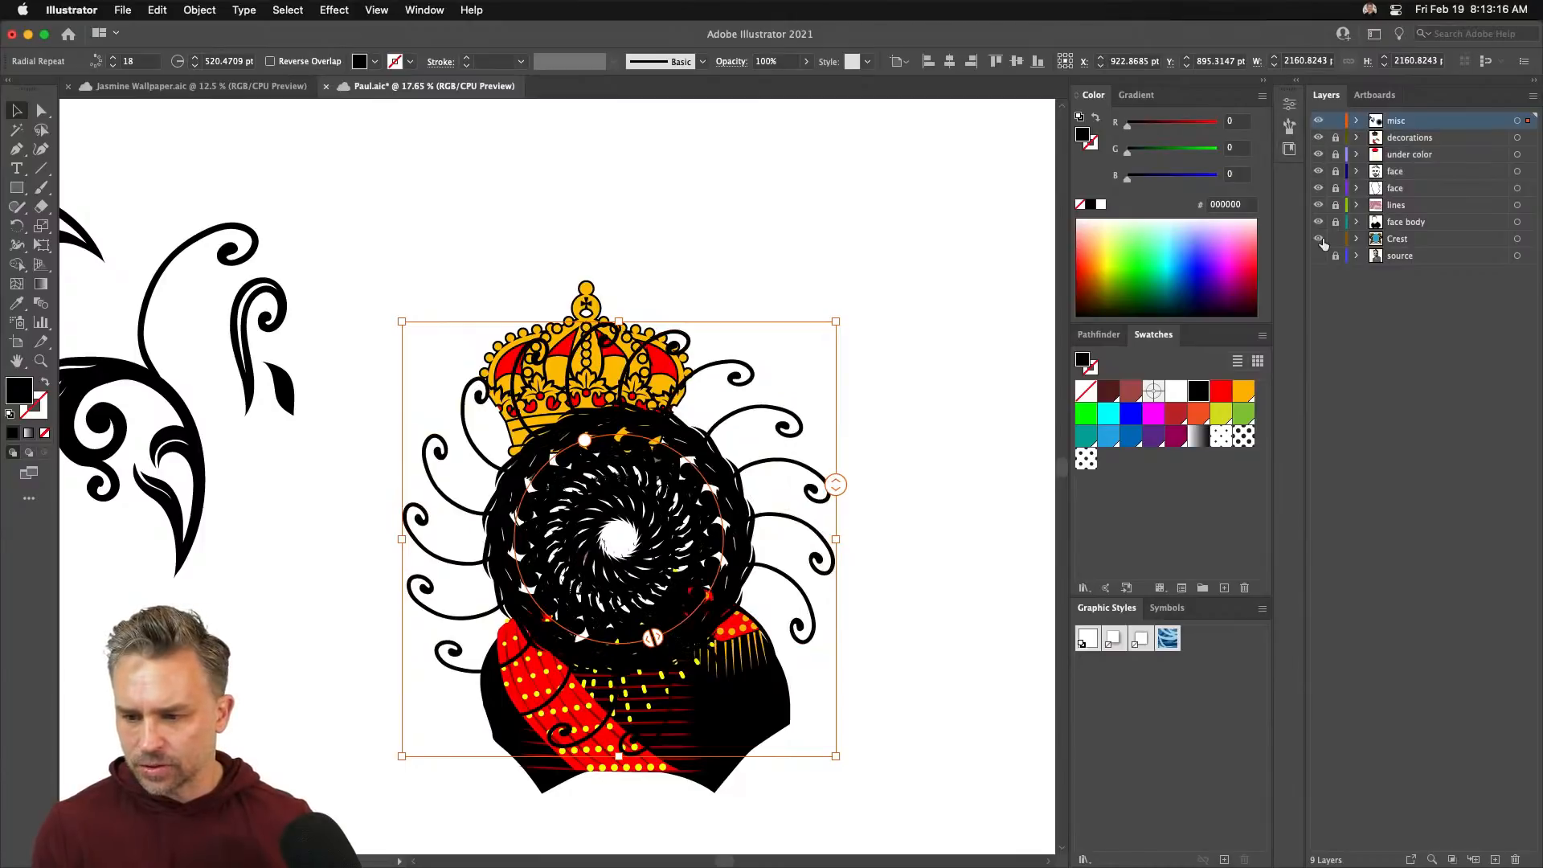
- Hide the portrait layers, then widen, move up and tighten the 18-copy swirl ring
drag(1320, 157, 1318, 239)
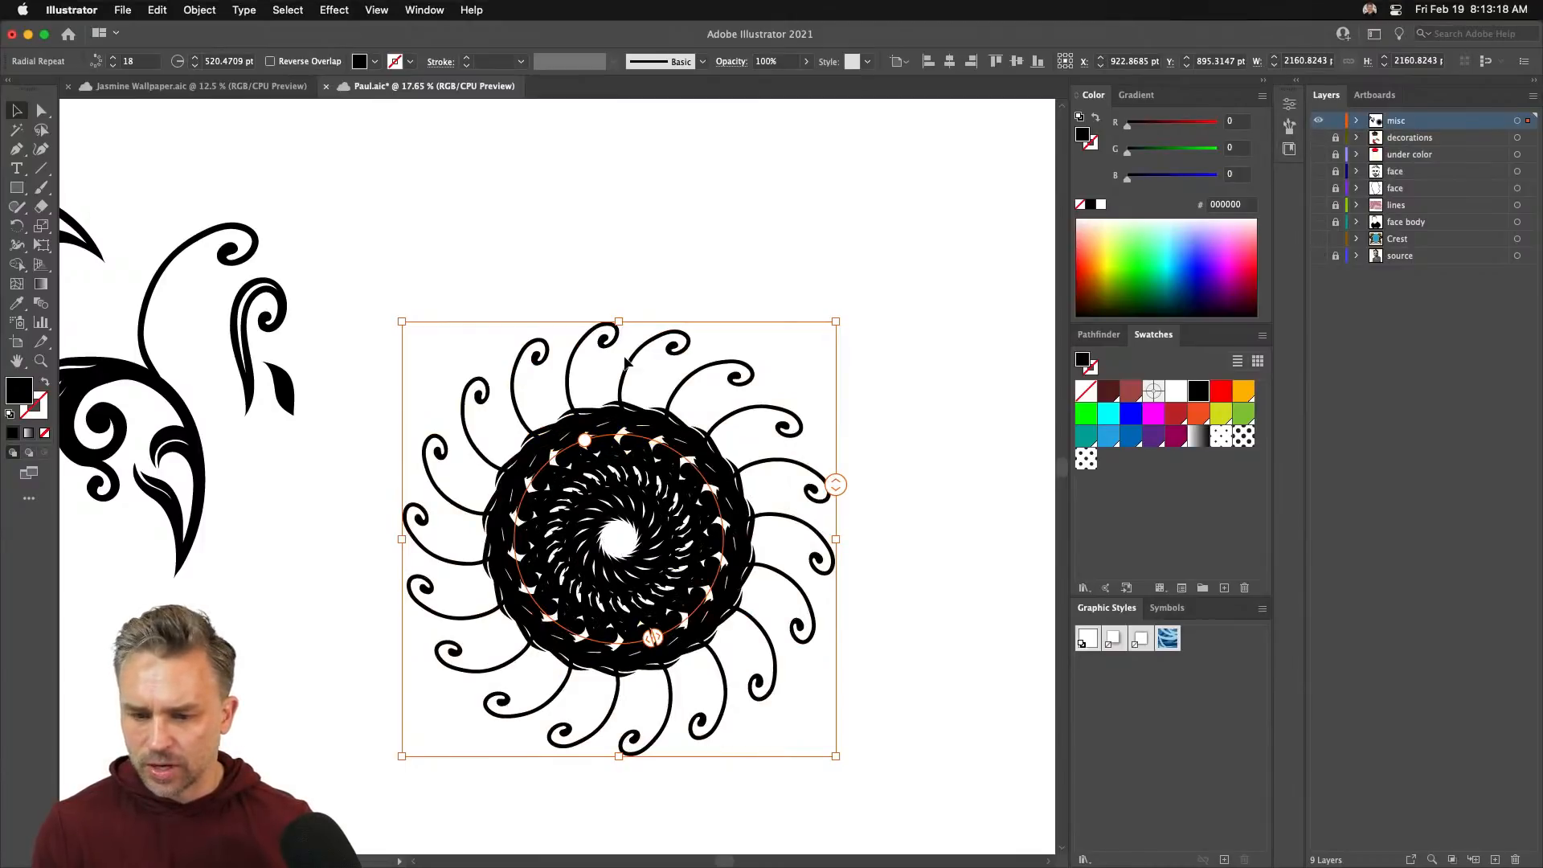
drag(589, 448, 546, 353)
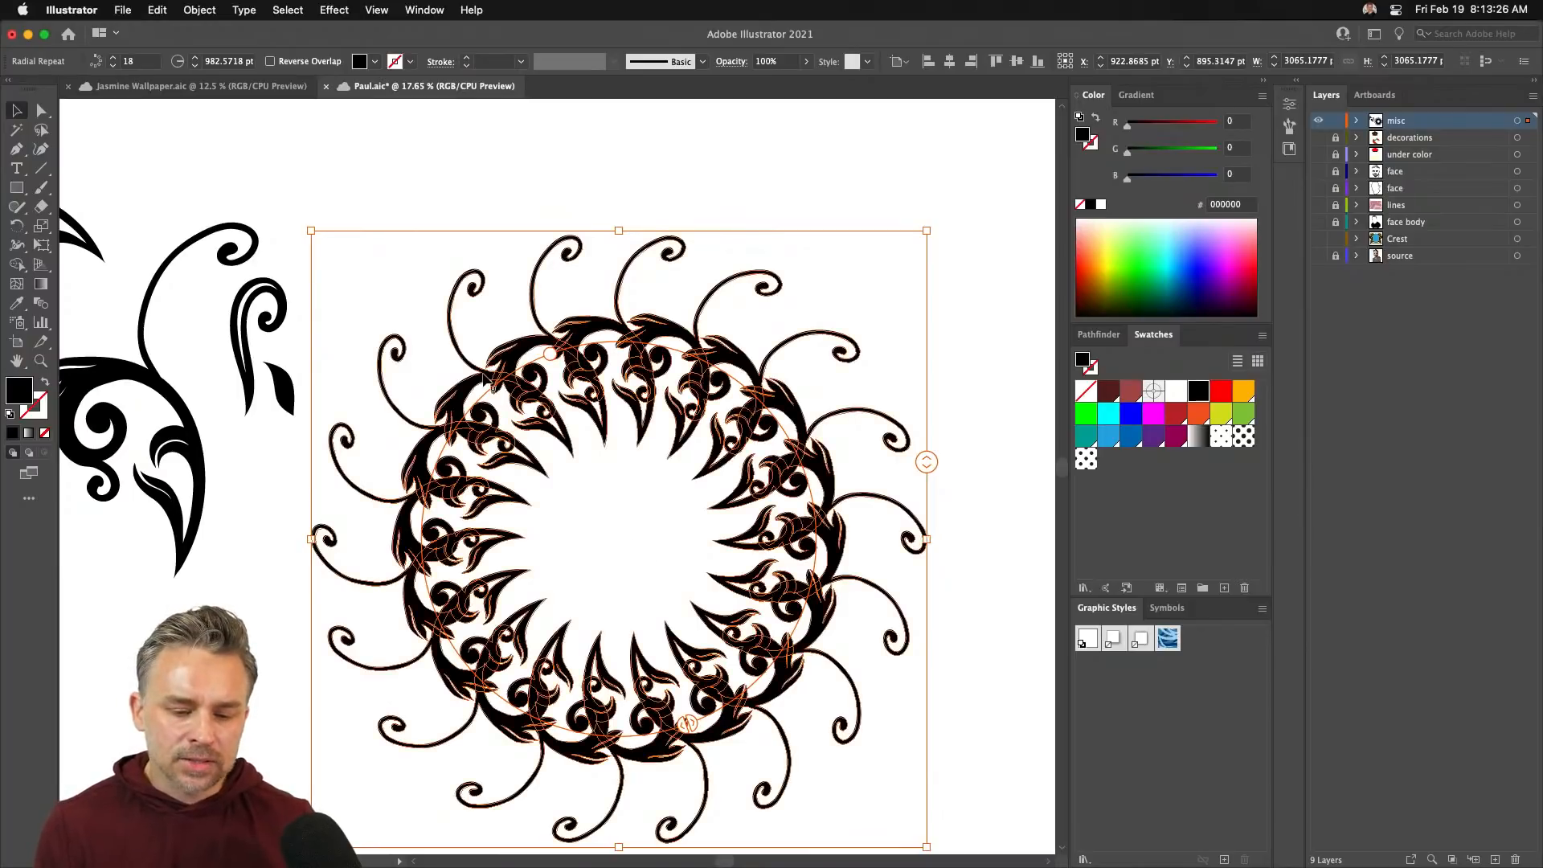
drag(608, 519, 620, 466)
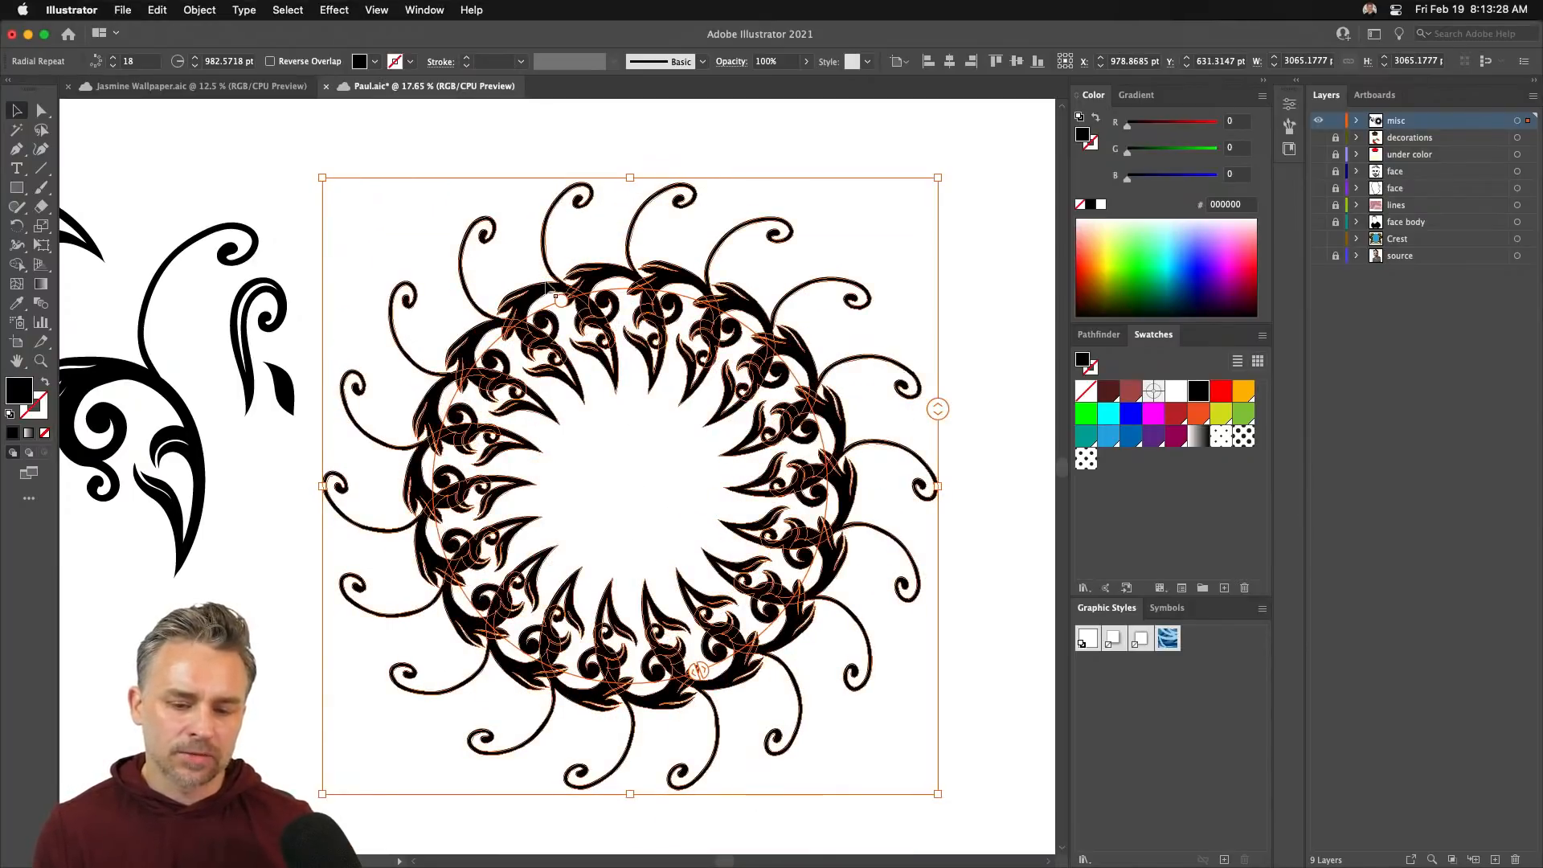
drag(561, 300, 617, 281)
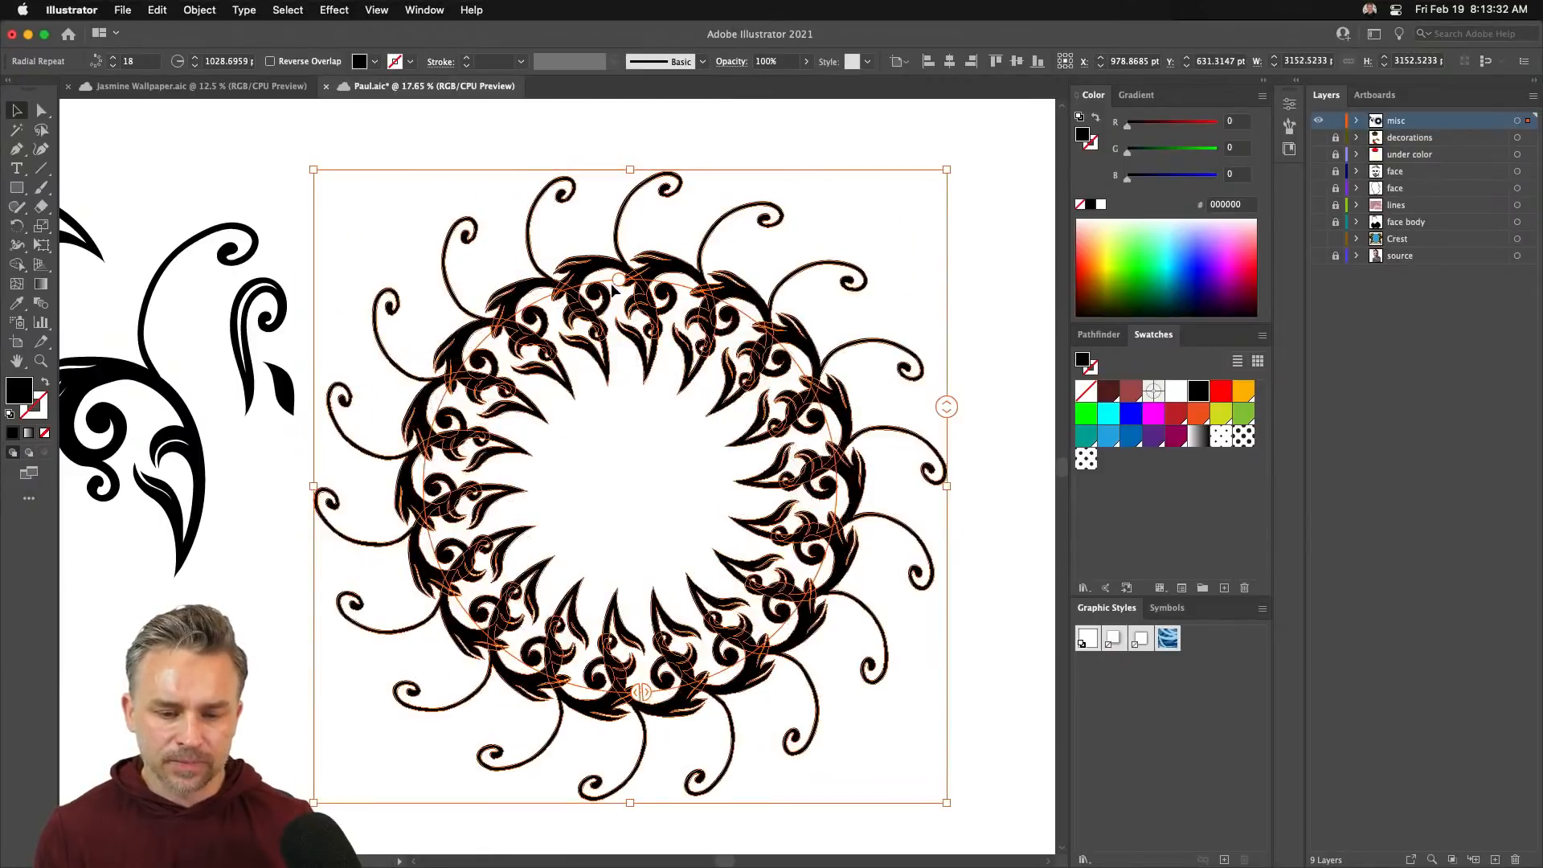
double_click(524, 285)
- Rotate and reposition the source swirl inside the radial repeat, then shift the whole ring up-right
drag(513, 157, 671, 351)
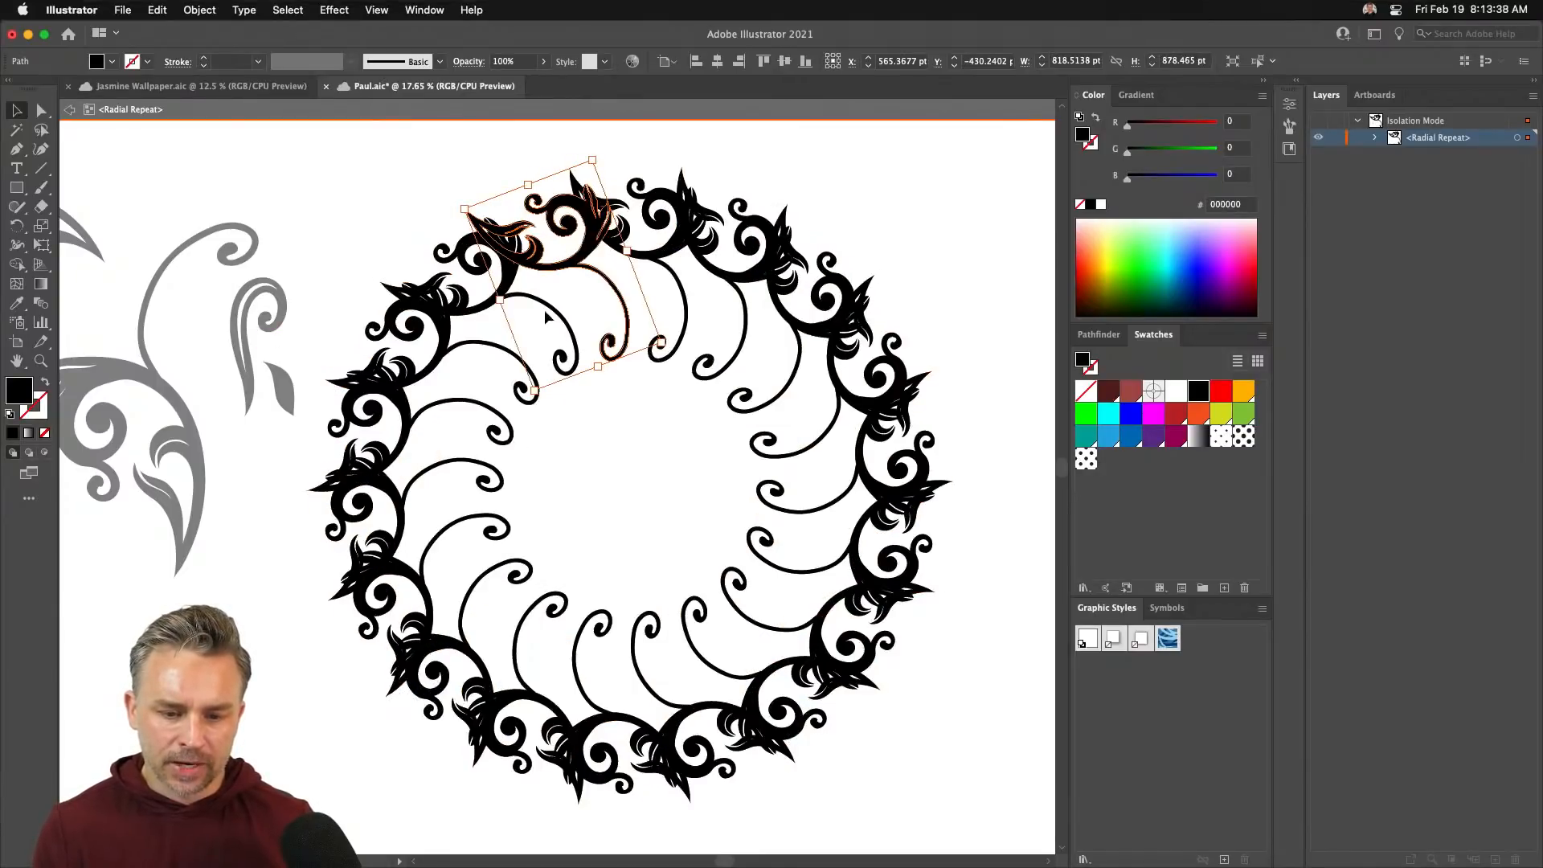
click(552, 322)
click(527, 250)
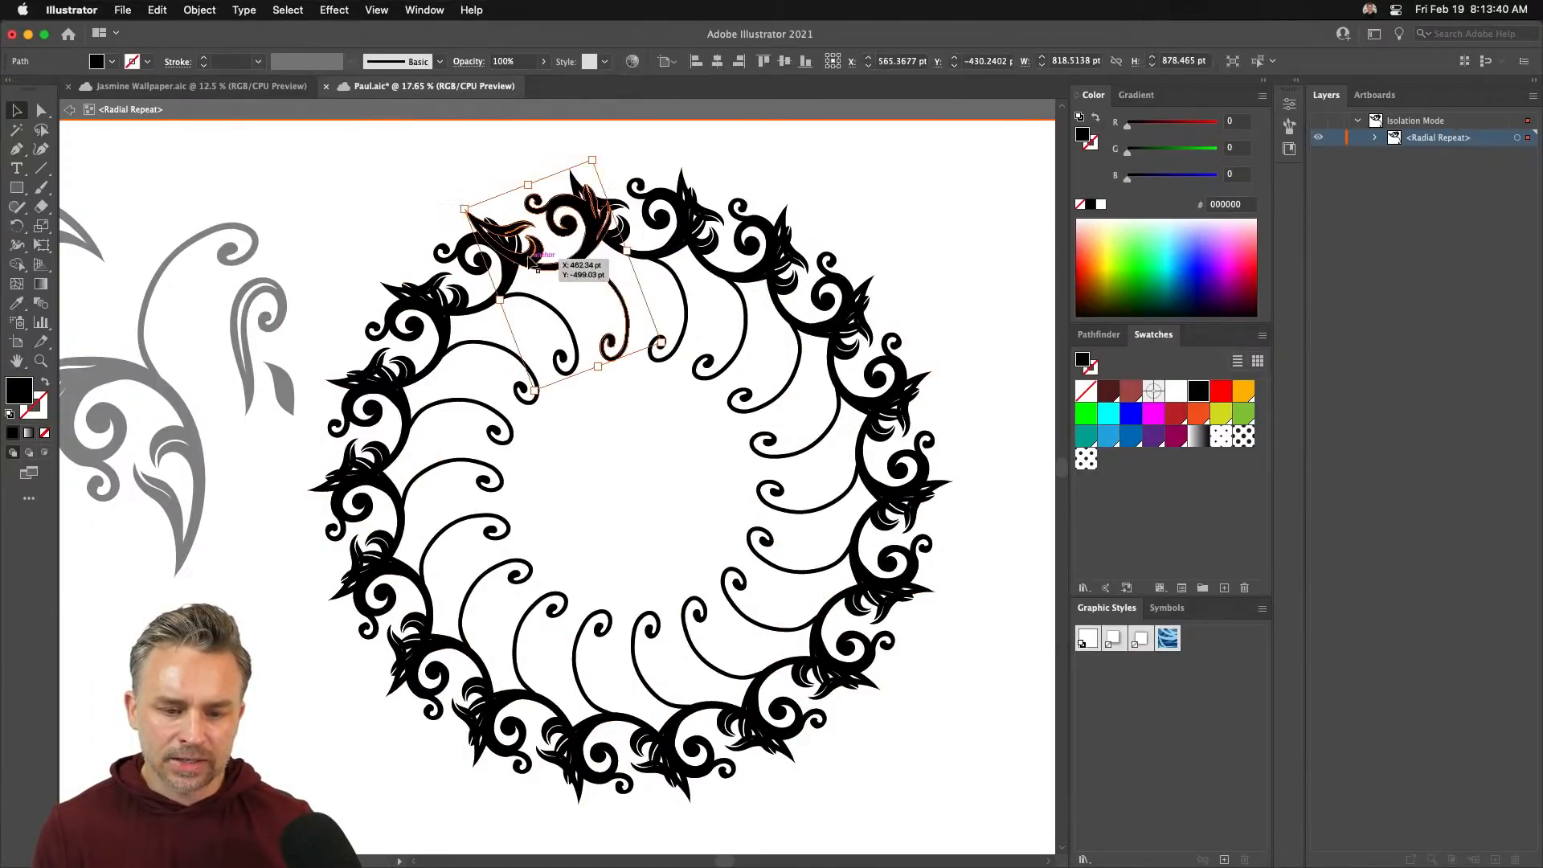
drag(526, 261, 543, 331)
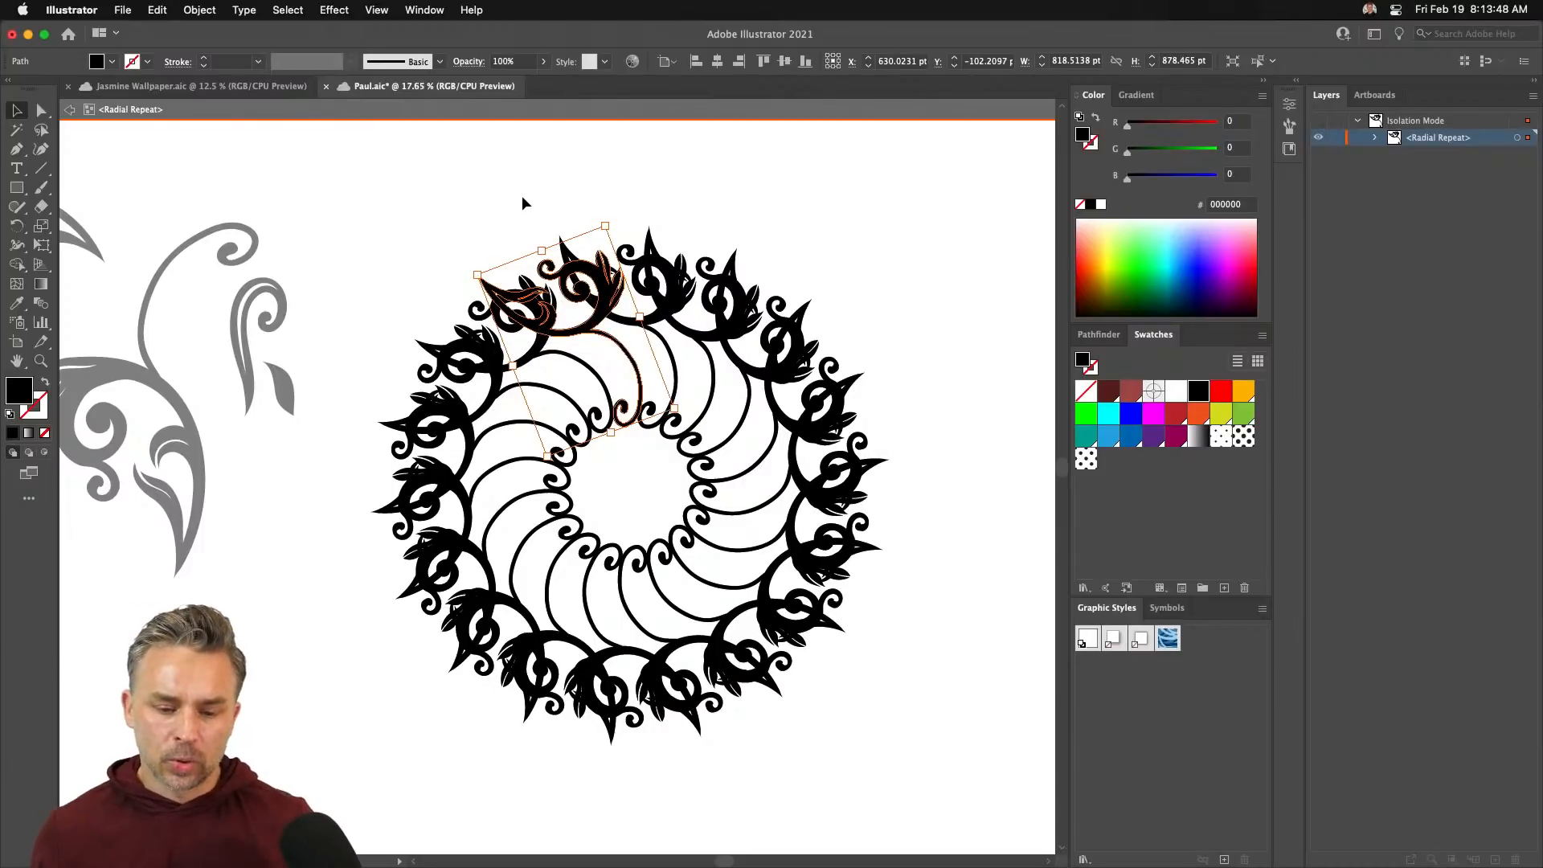
drag(566, 330, 506, 290)
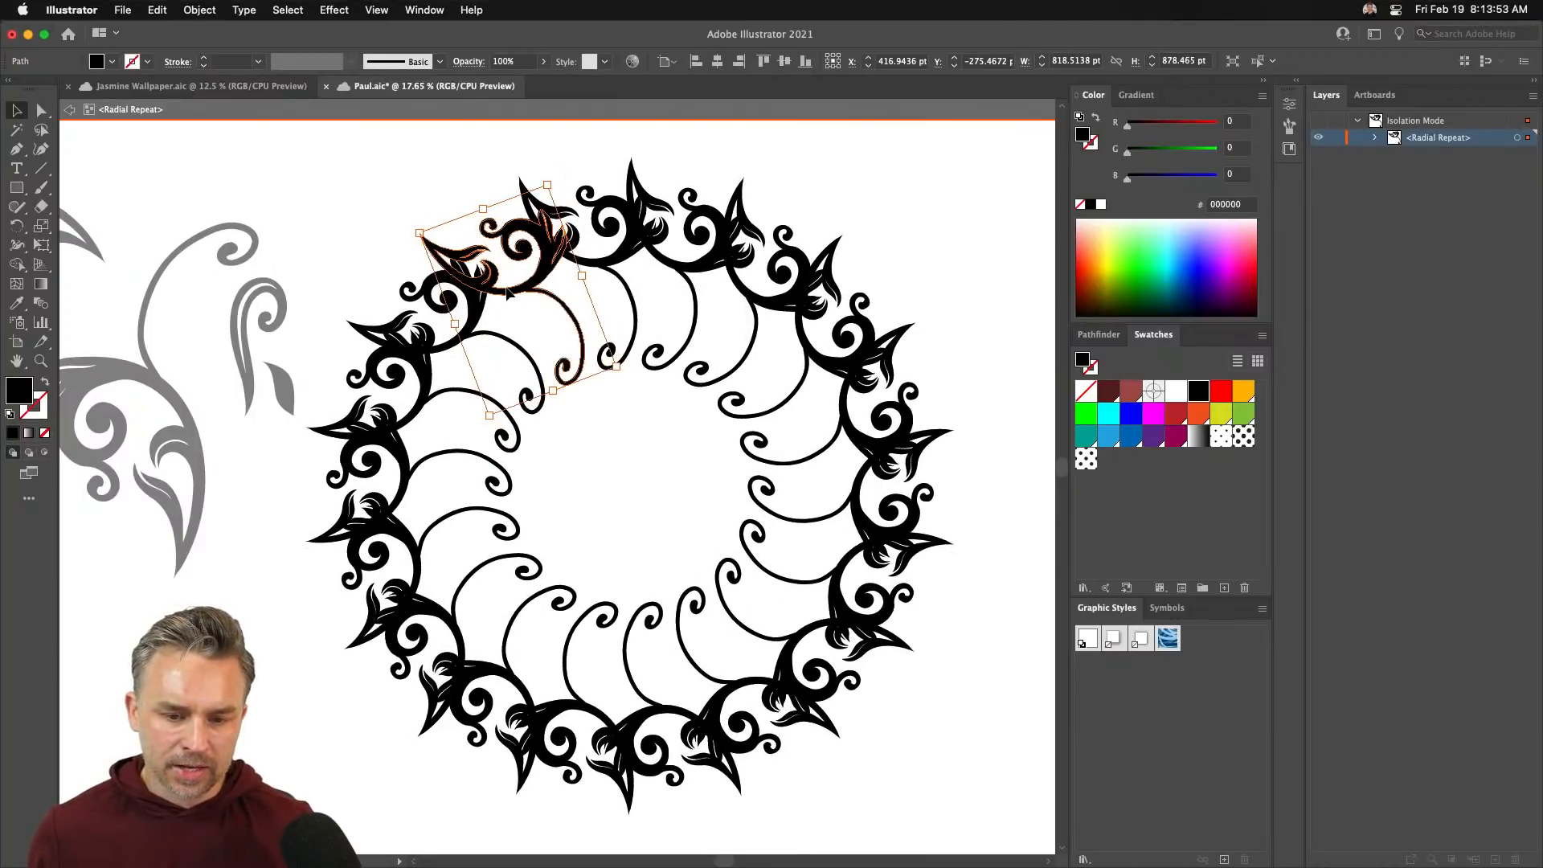
double_click(393, 226)
drag(510, 305, 513, 293)
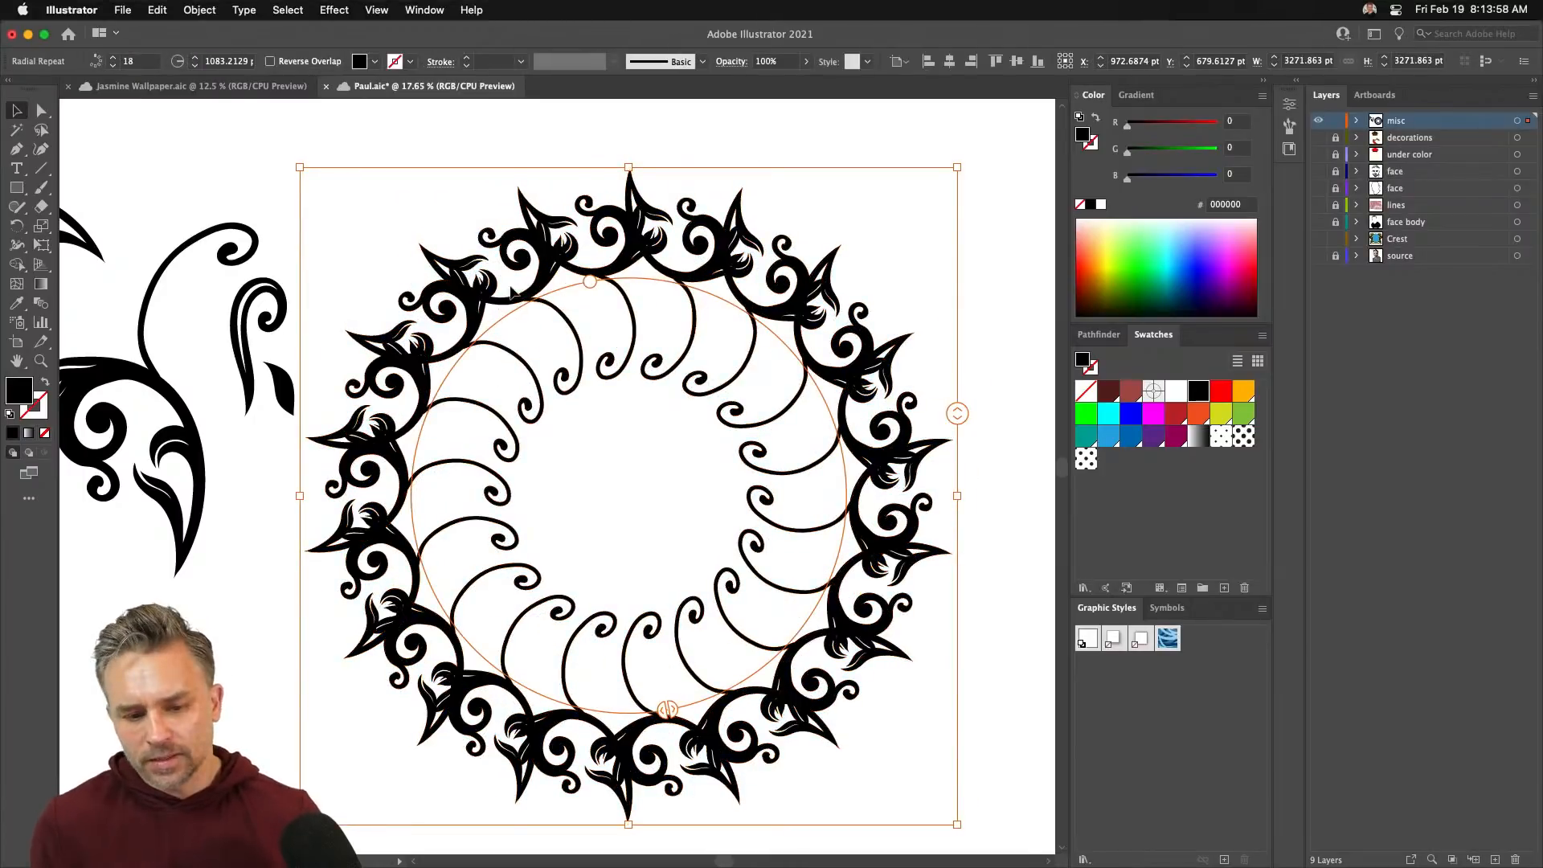
- Raise the radial ring to 30 copies, then bring it down to 15
drag(956, 413, 953, 315)
click(956, 364)
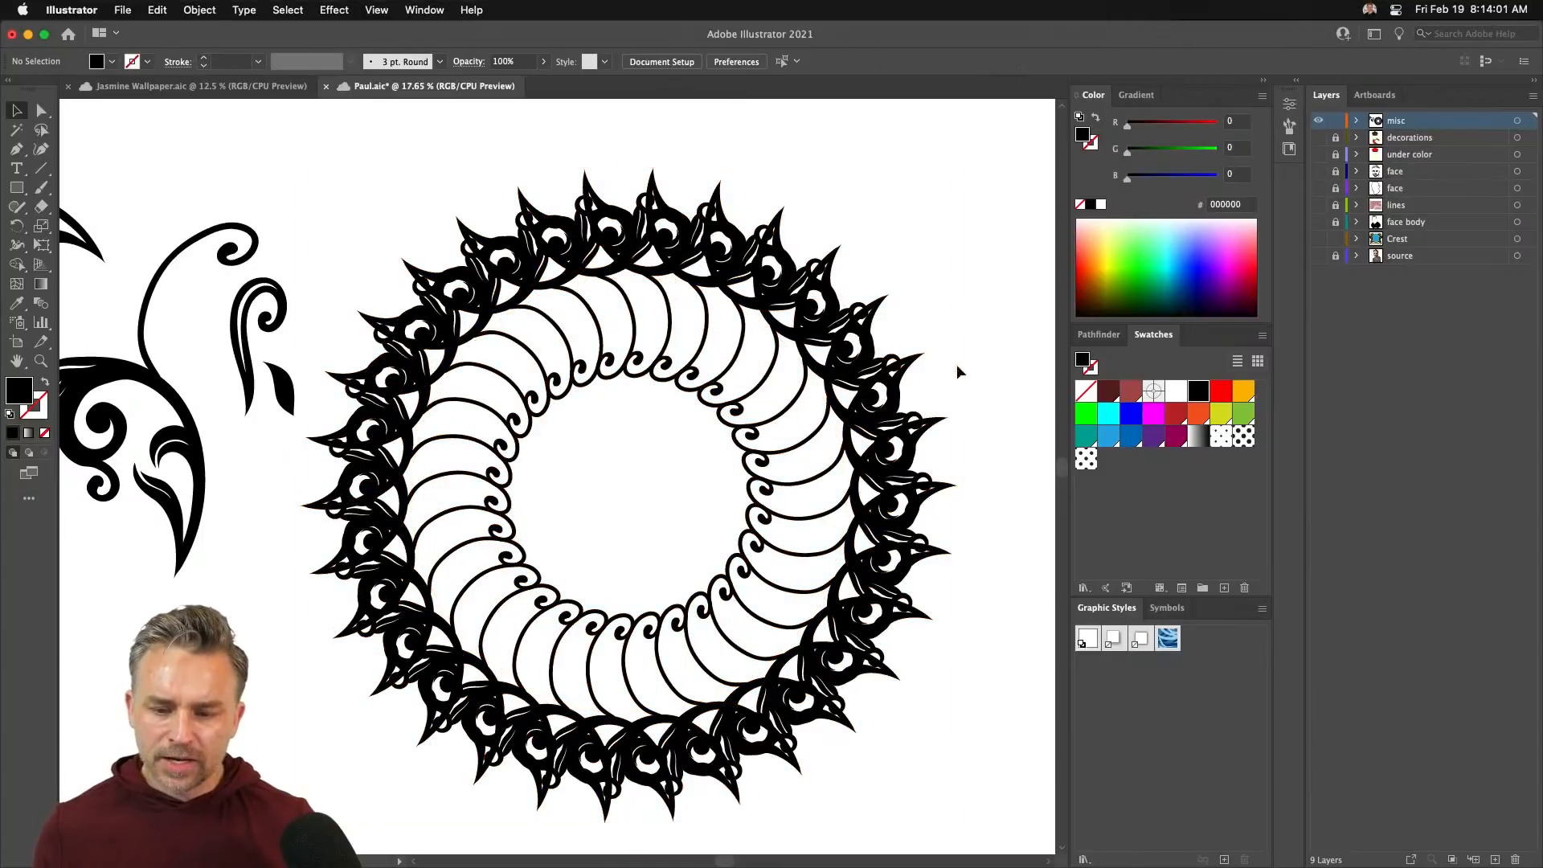
click(840, 347)
drag(957, 421, 946, 537)
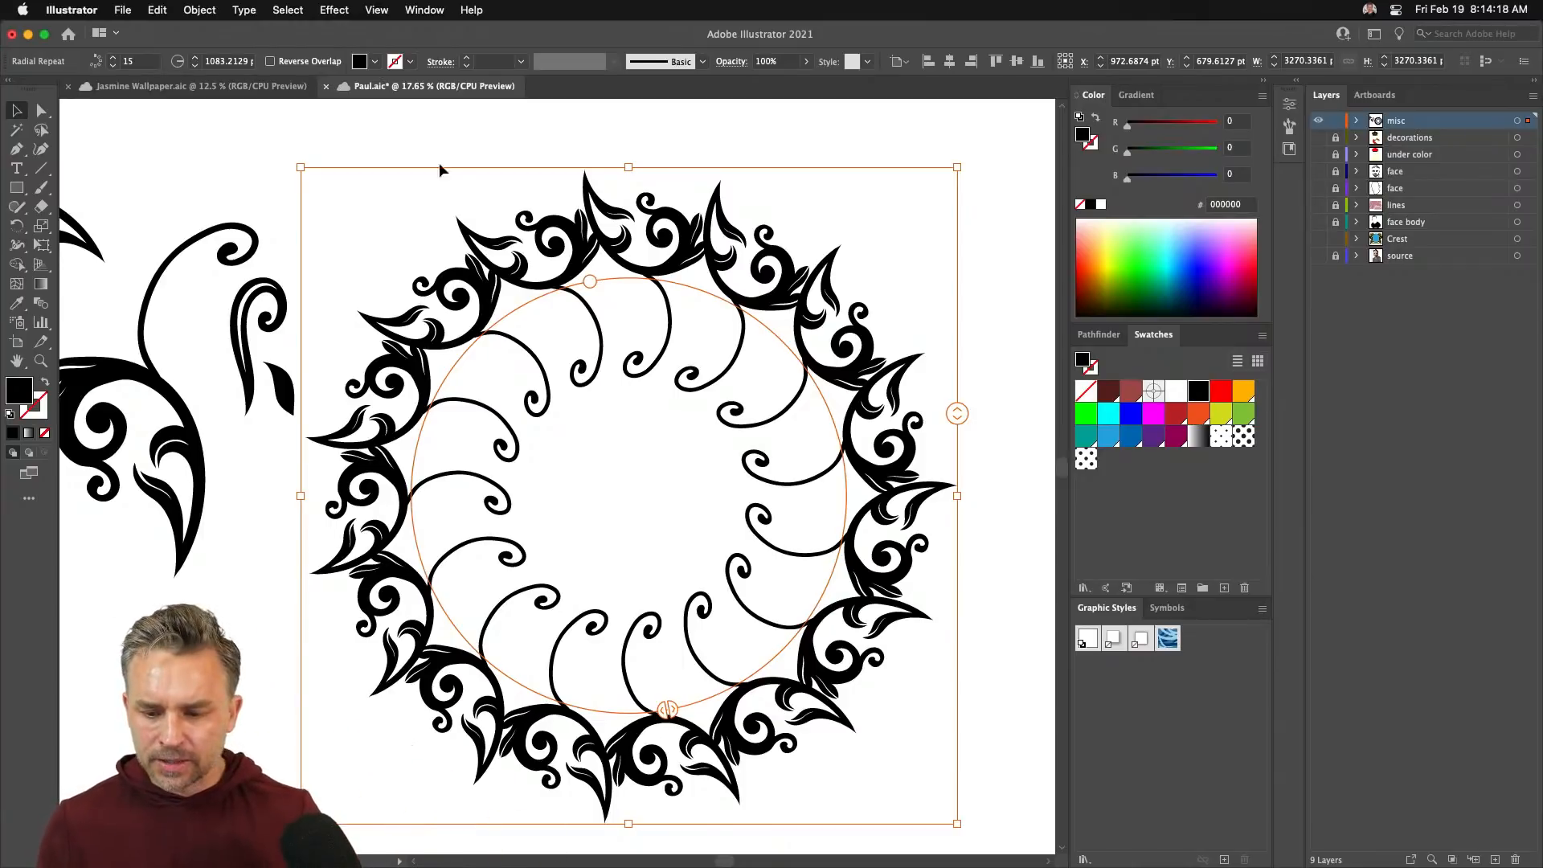
mouse_move(531, 856)
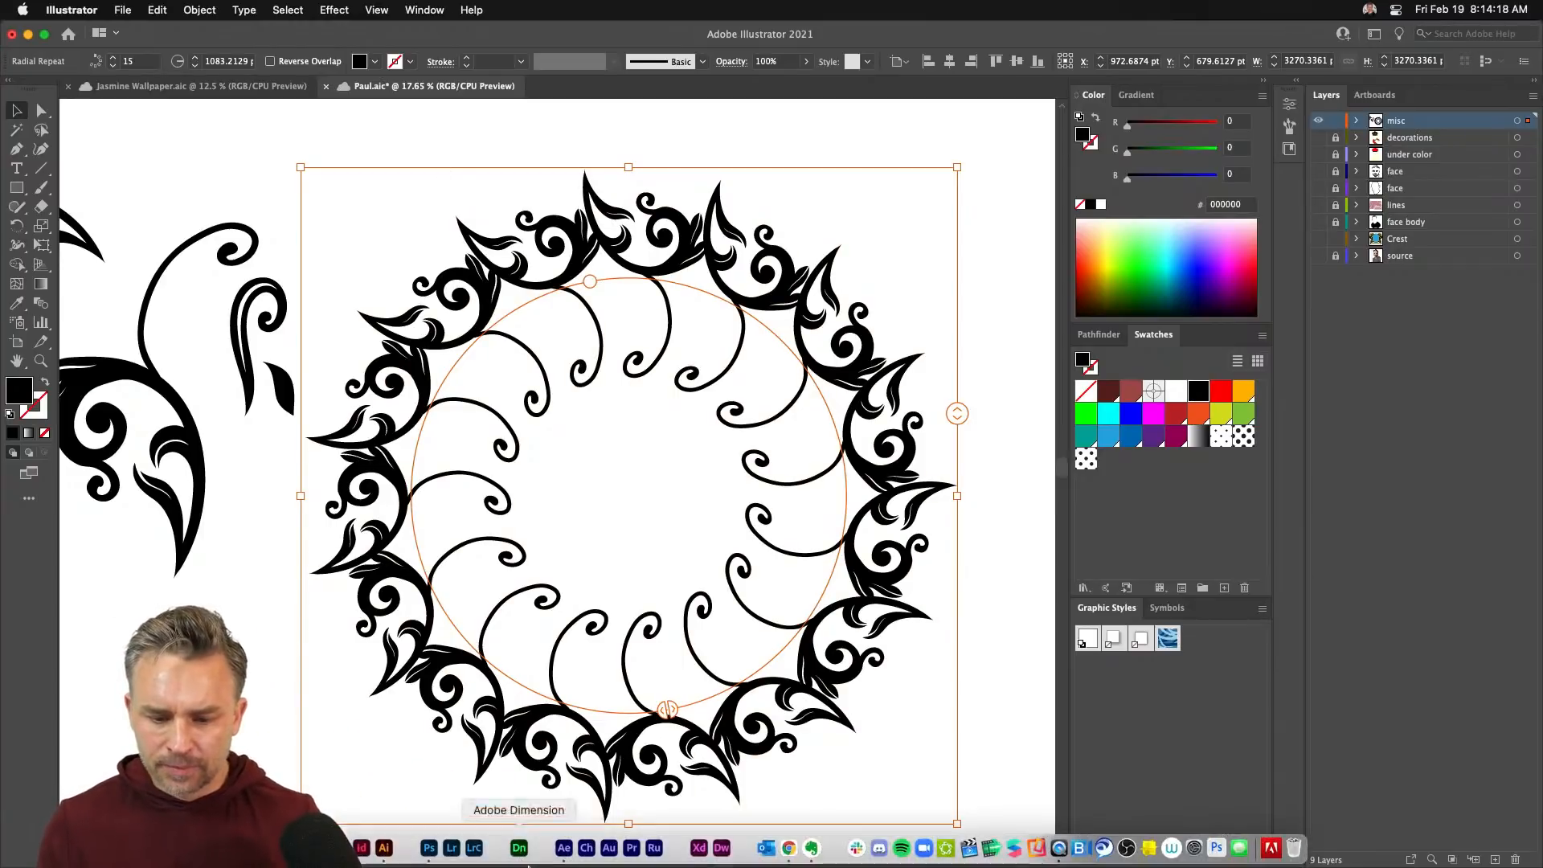
- In Chrome, open the Merenda Snake Party Wallpaper product page and enlarge its room photo
click(788, 850)
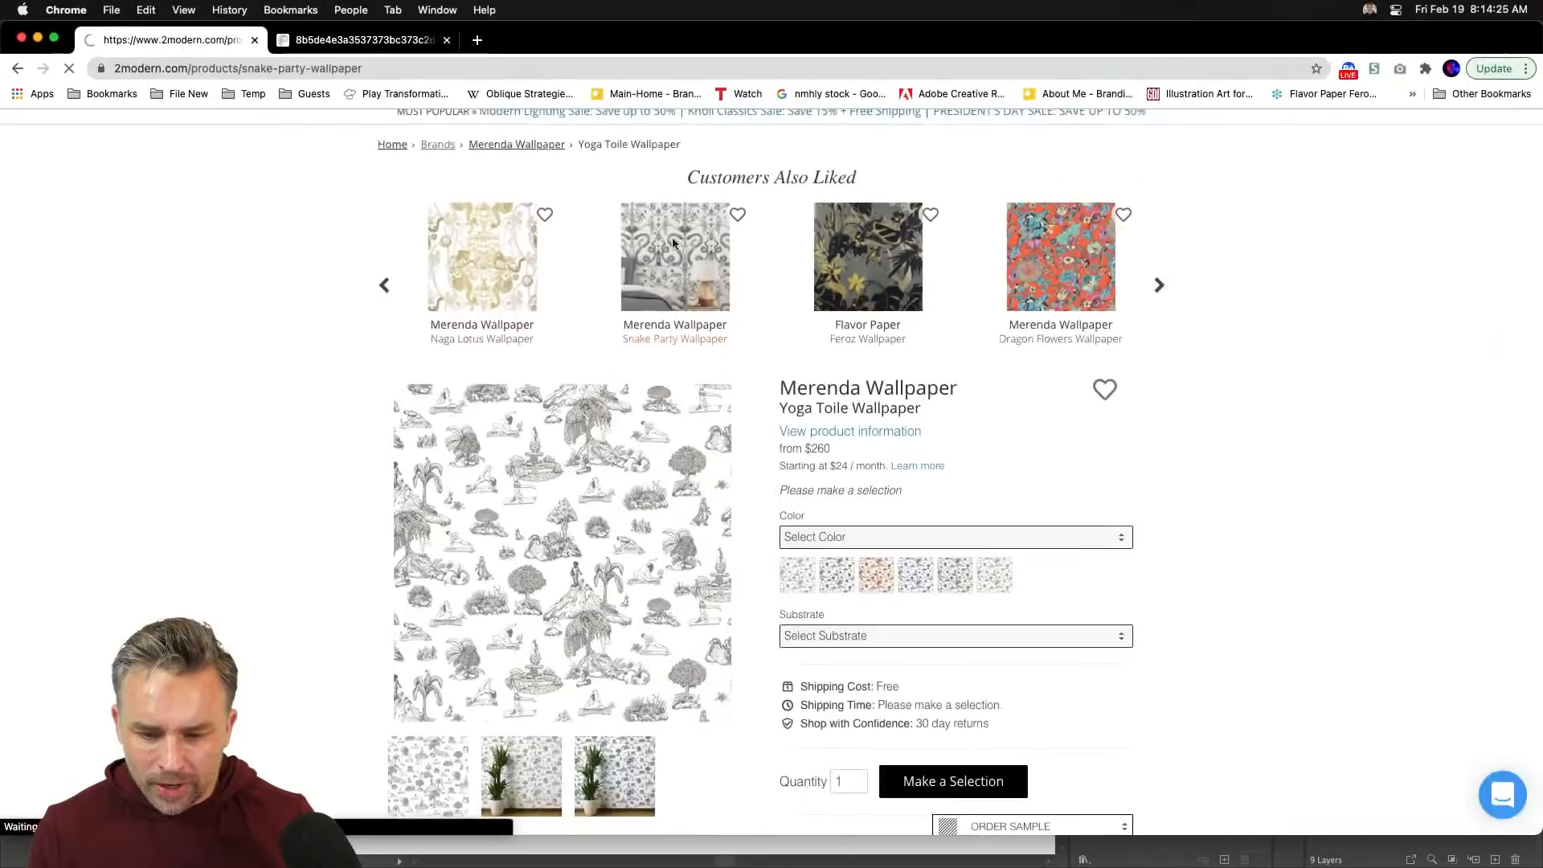
click(788, 275)
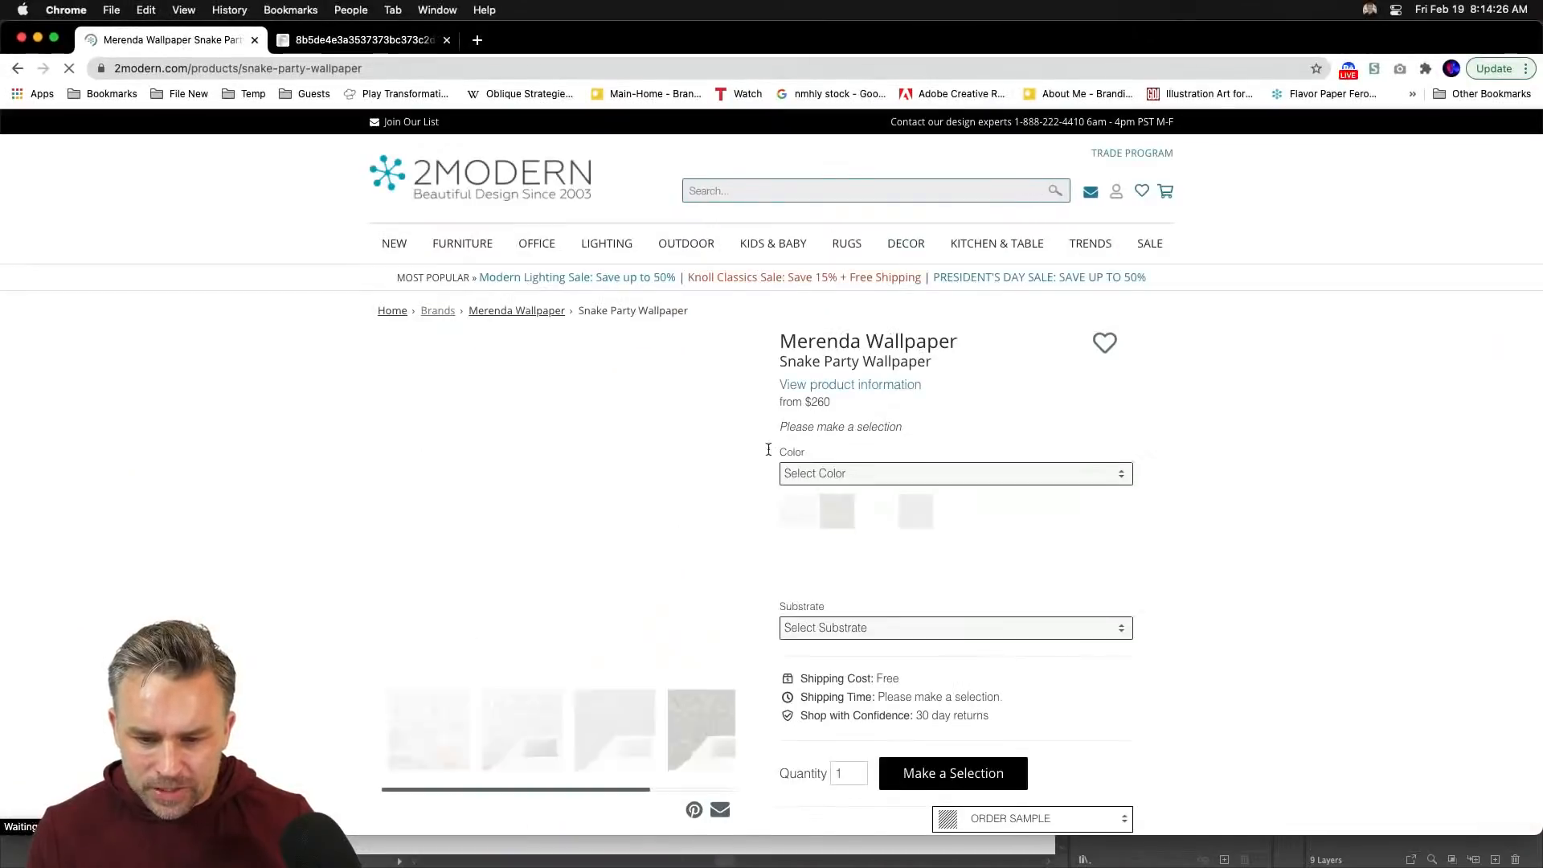
scroll(426, 522, down, 3)
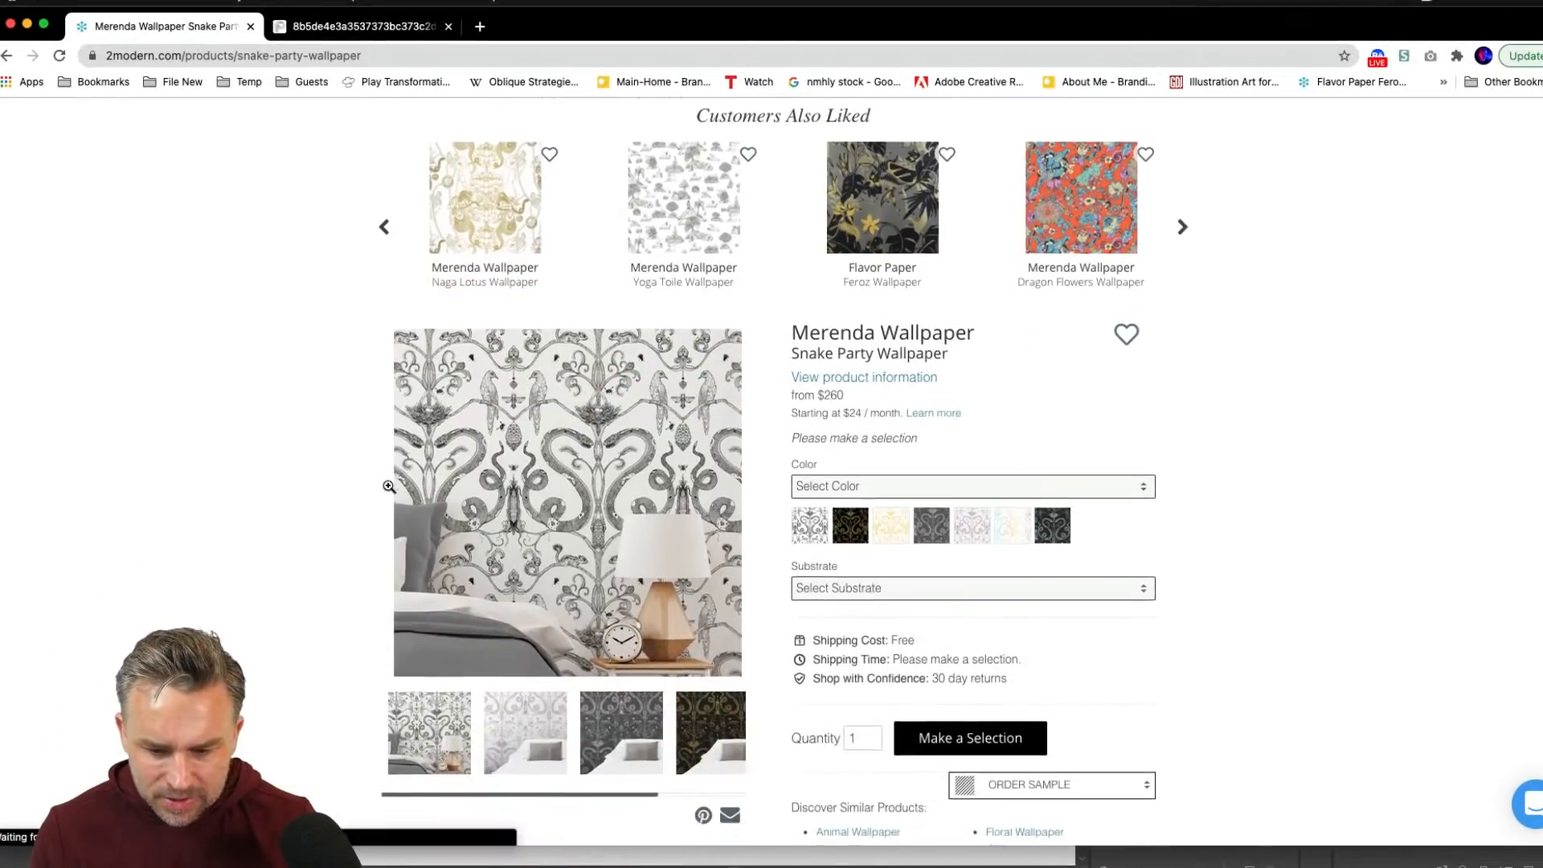
click(471, 555)
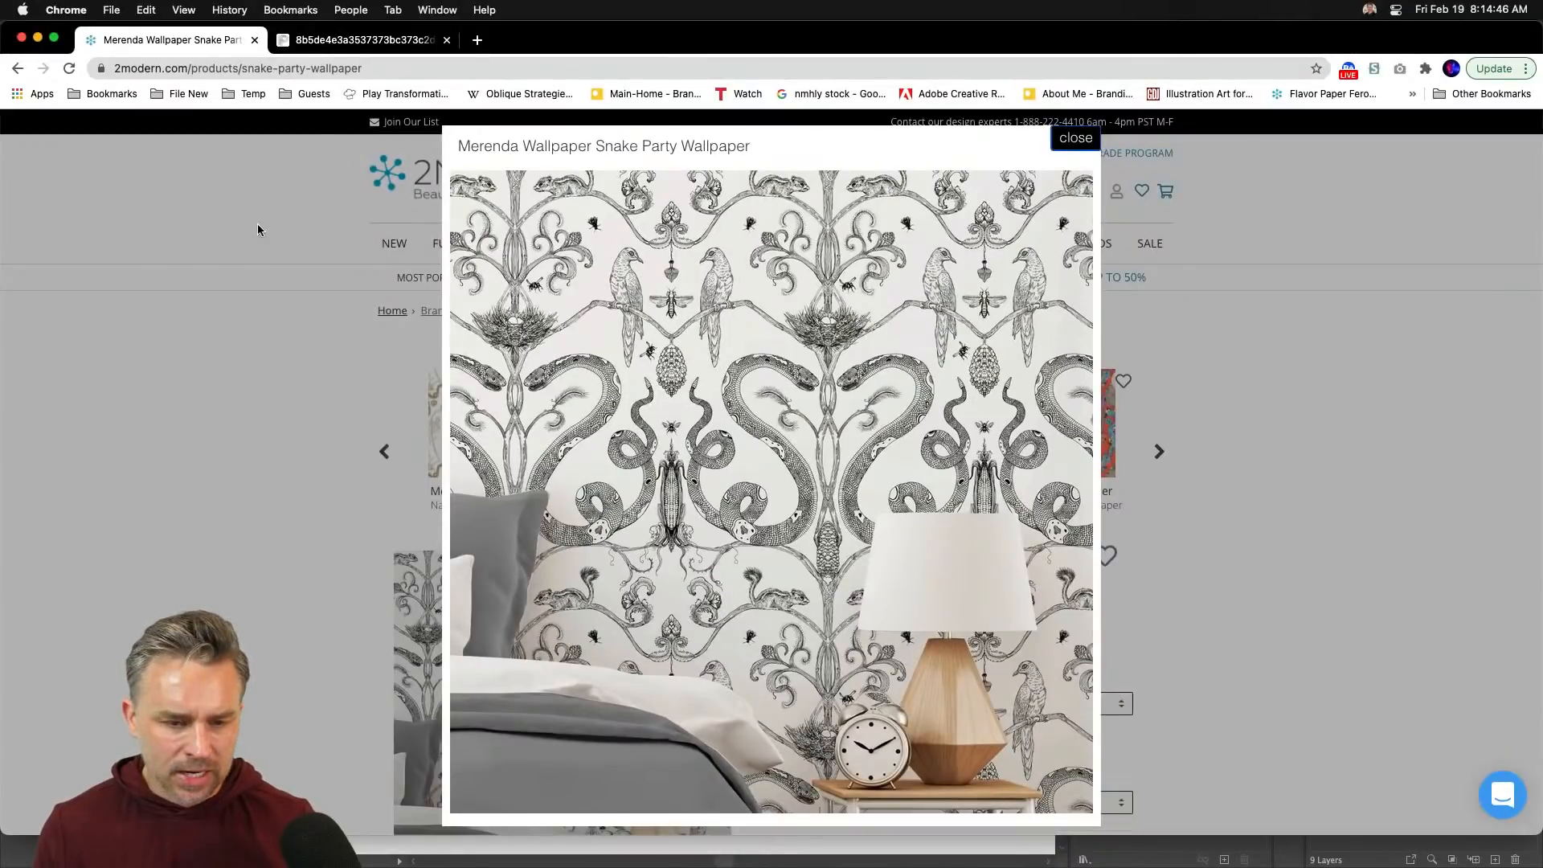
mouse_move(448, 857)
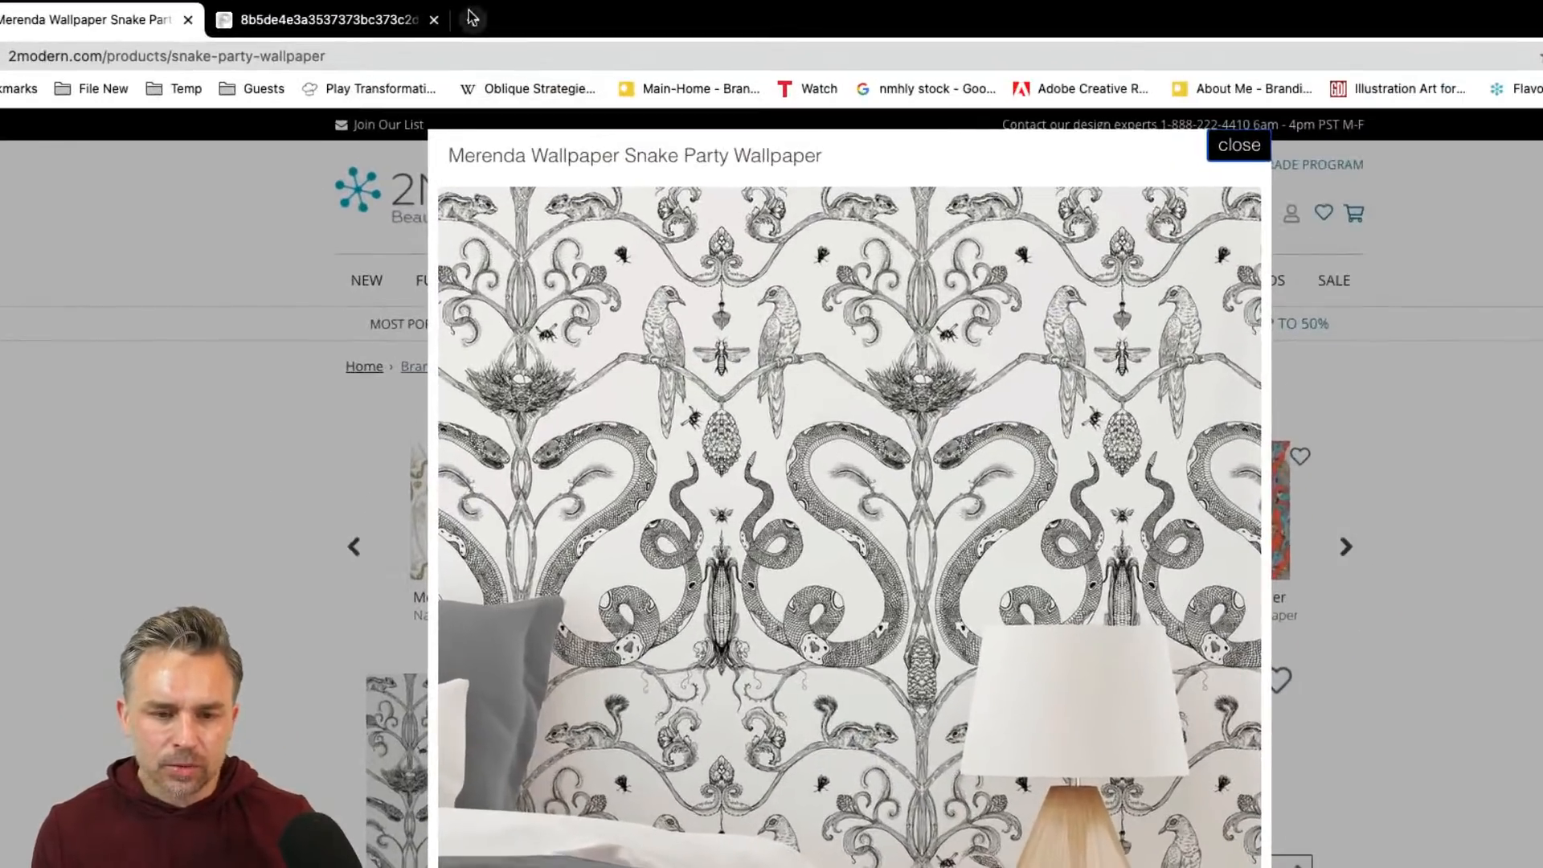
click(472, 18)
- Load stock.adobe.com/free in a new tab and browse the page
text(stock)
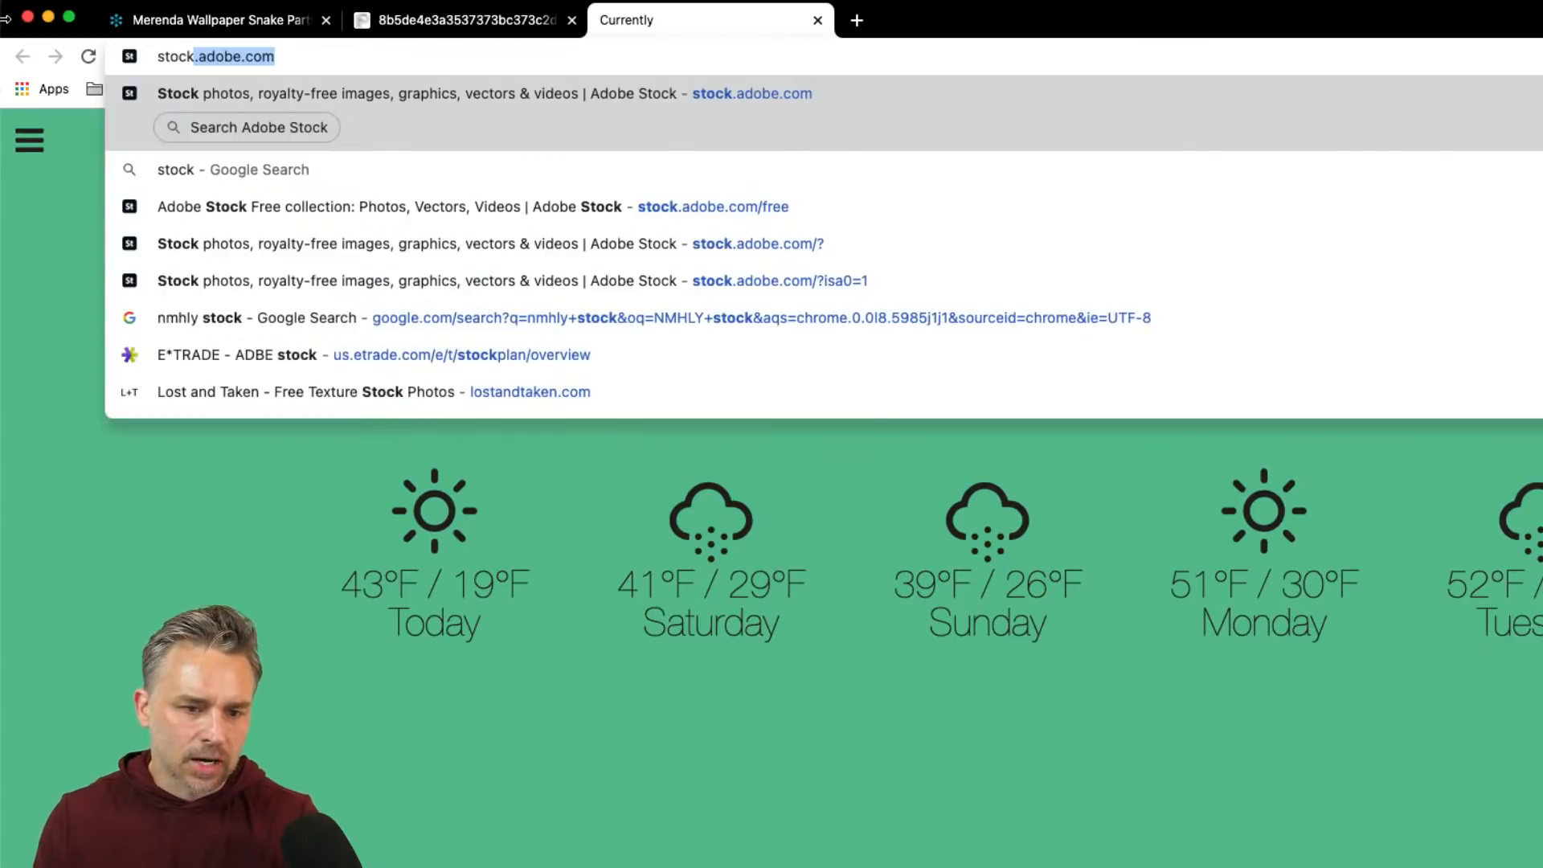
key(Right)
text(/f)
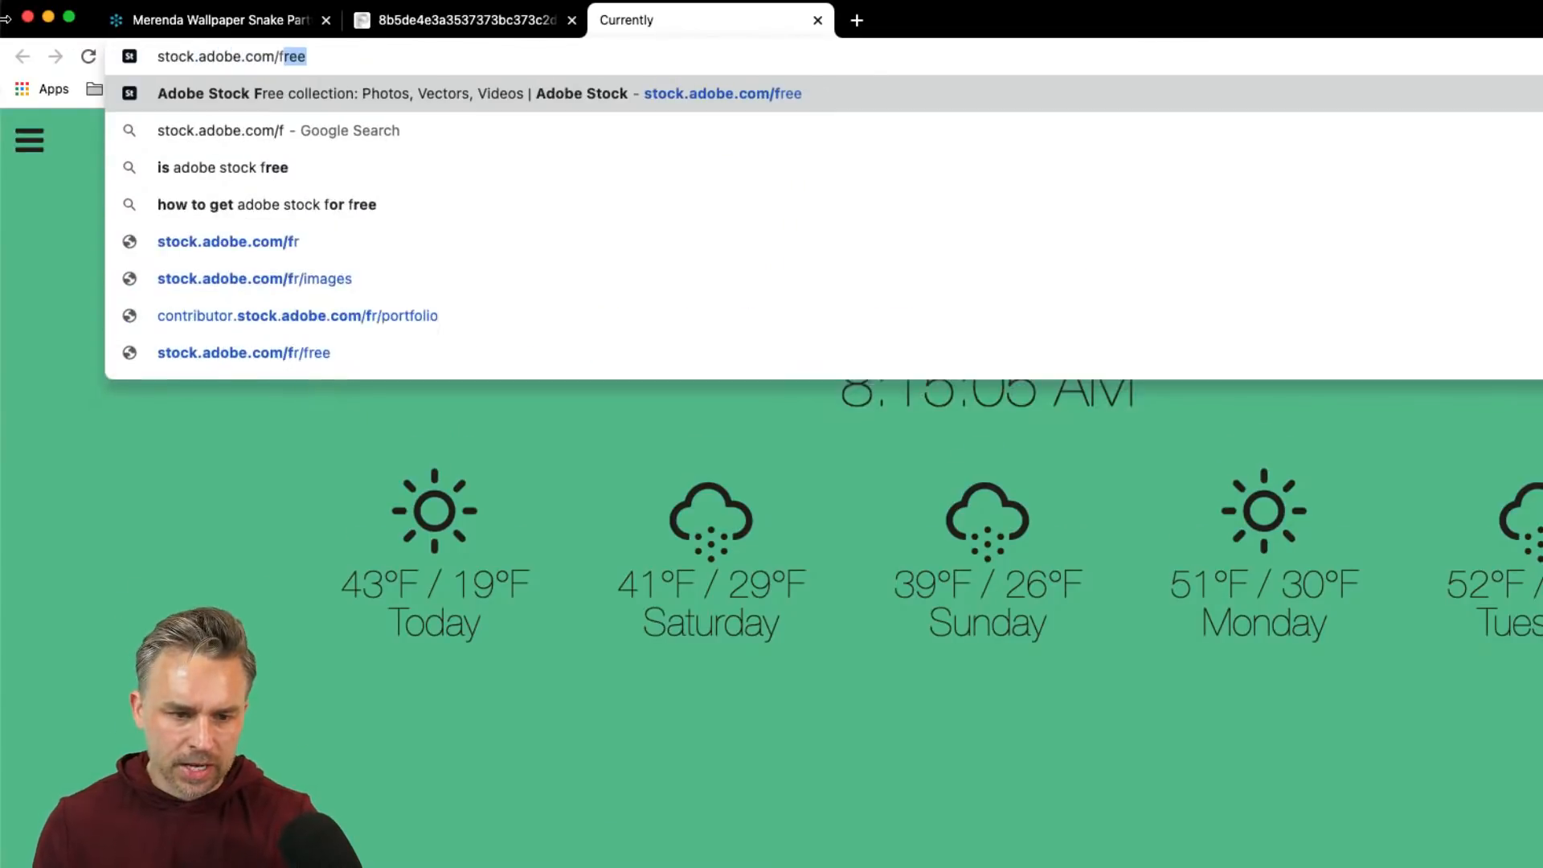
key(Return)
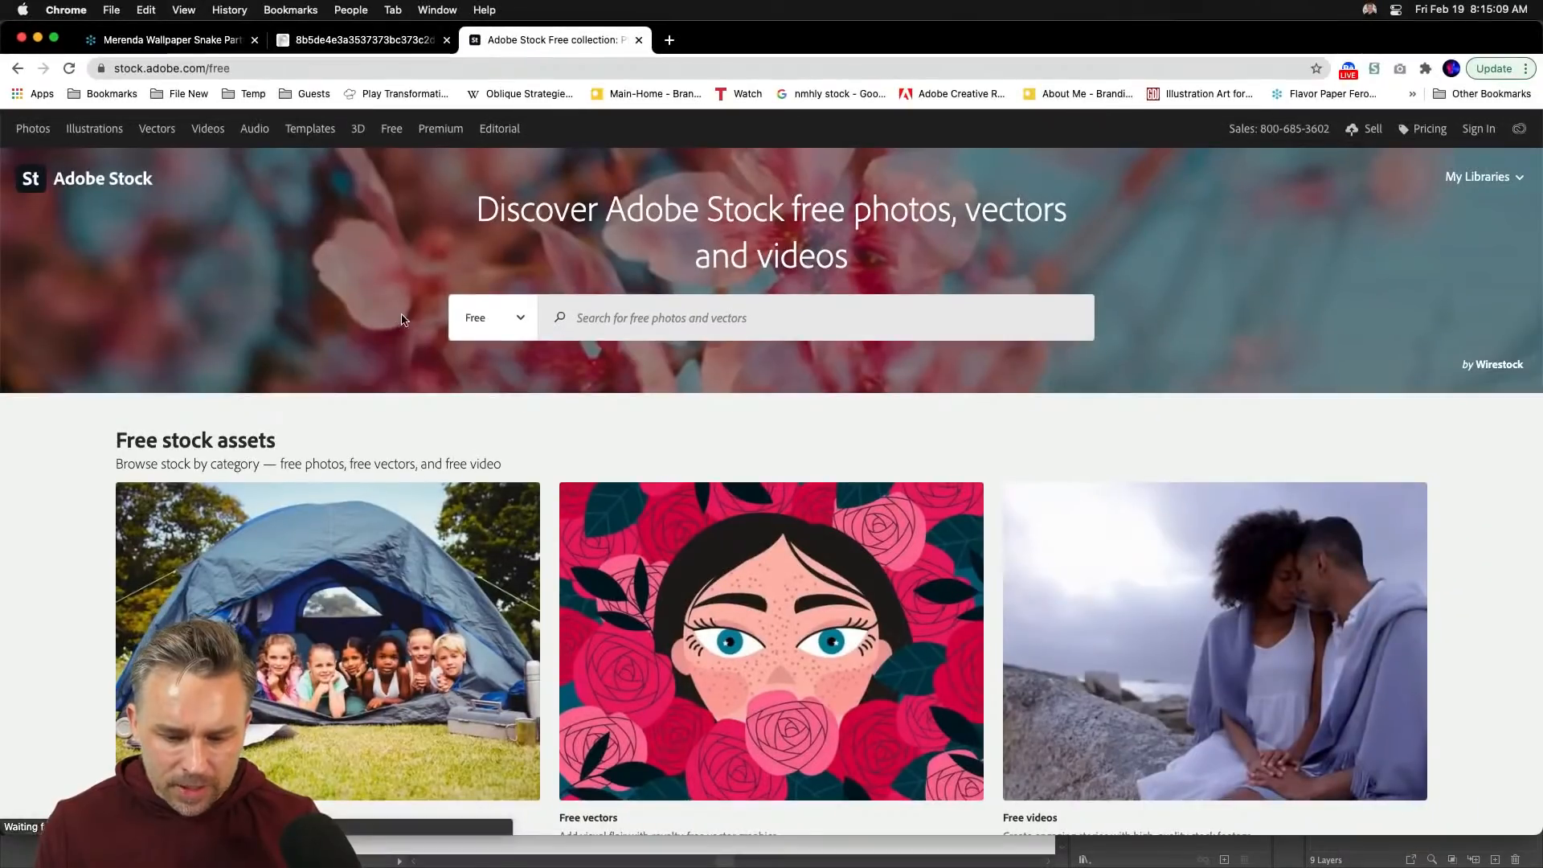
scroll(426, 385, down, 10)
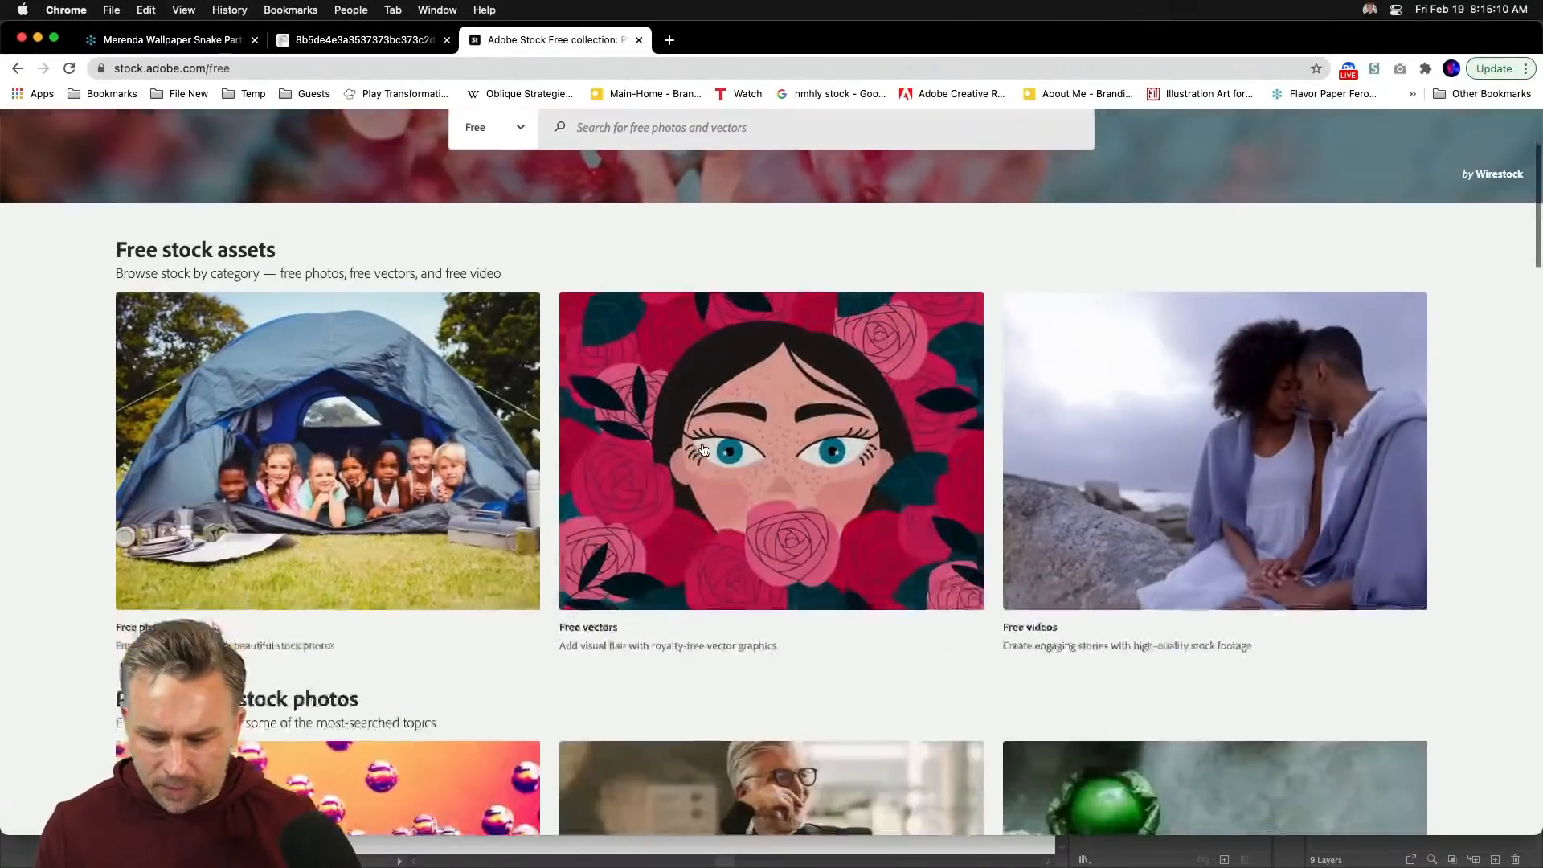
scroll(438, 432, up, 6)
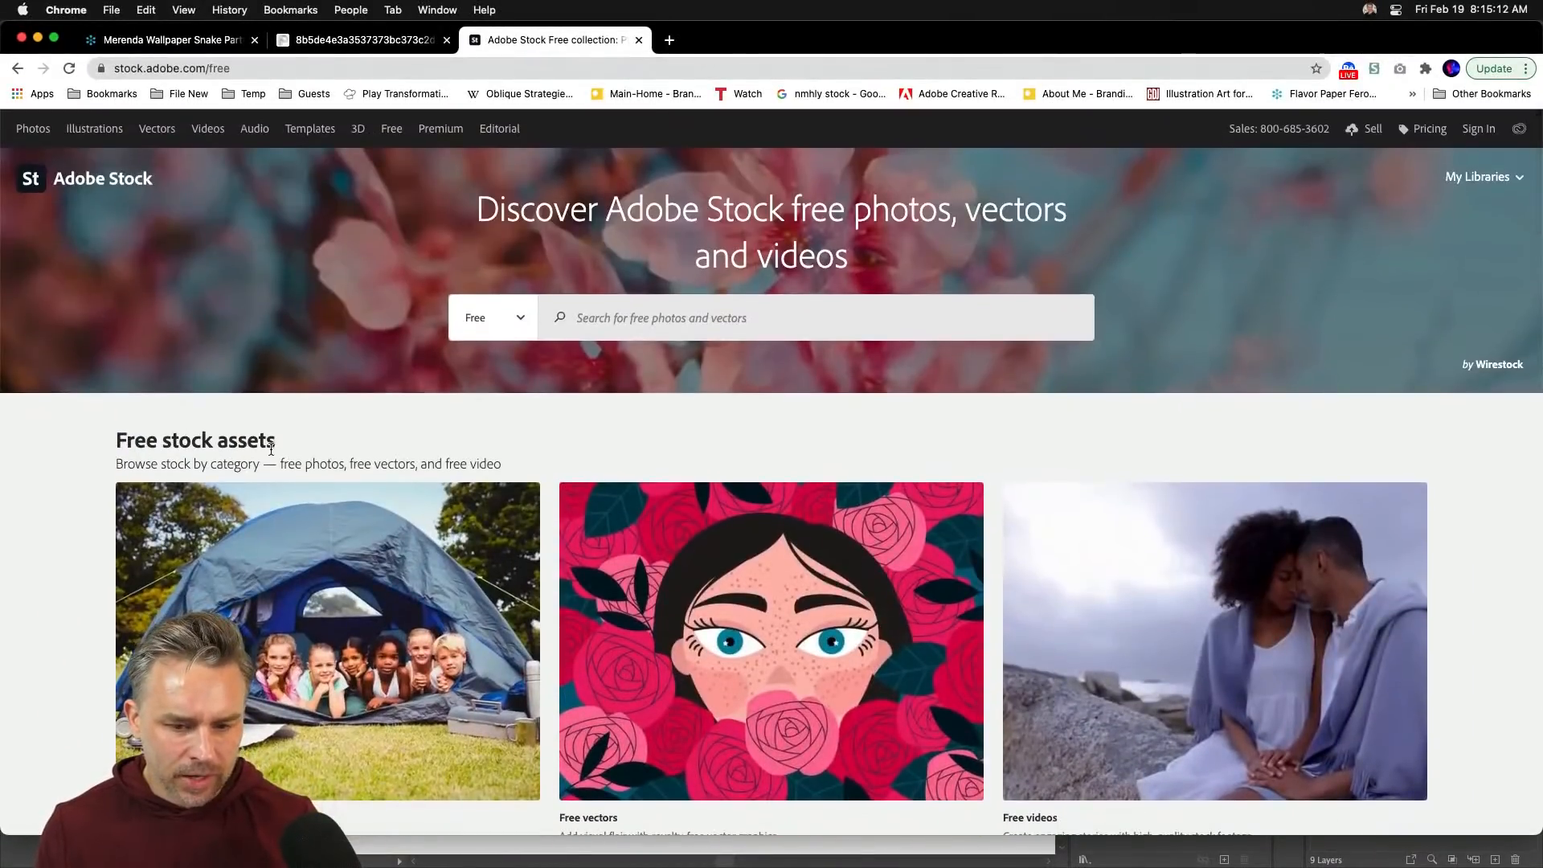
scroll(683, 493, down, 15)
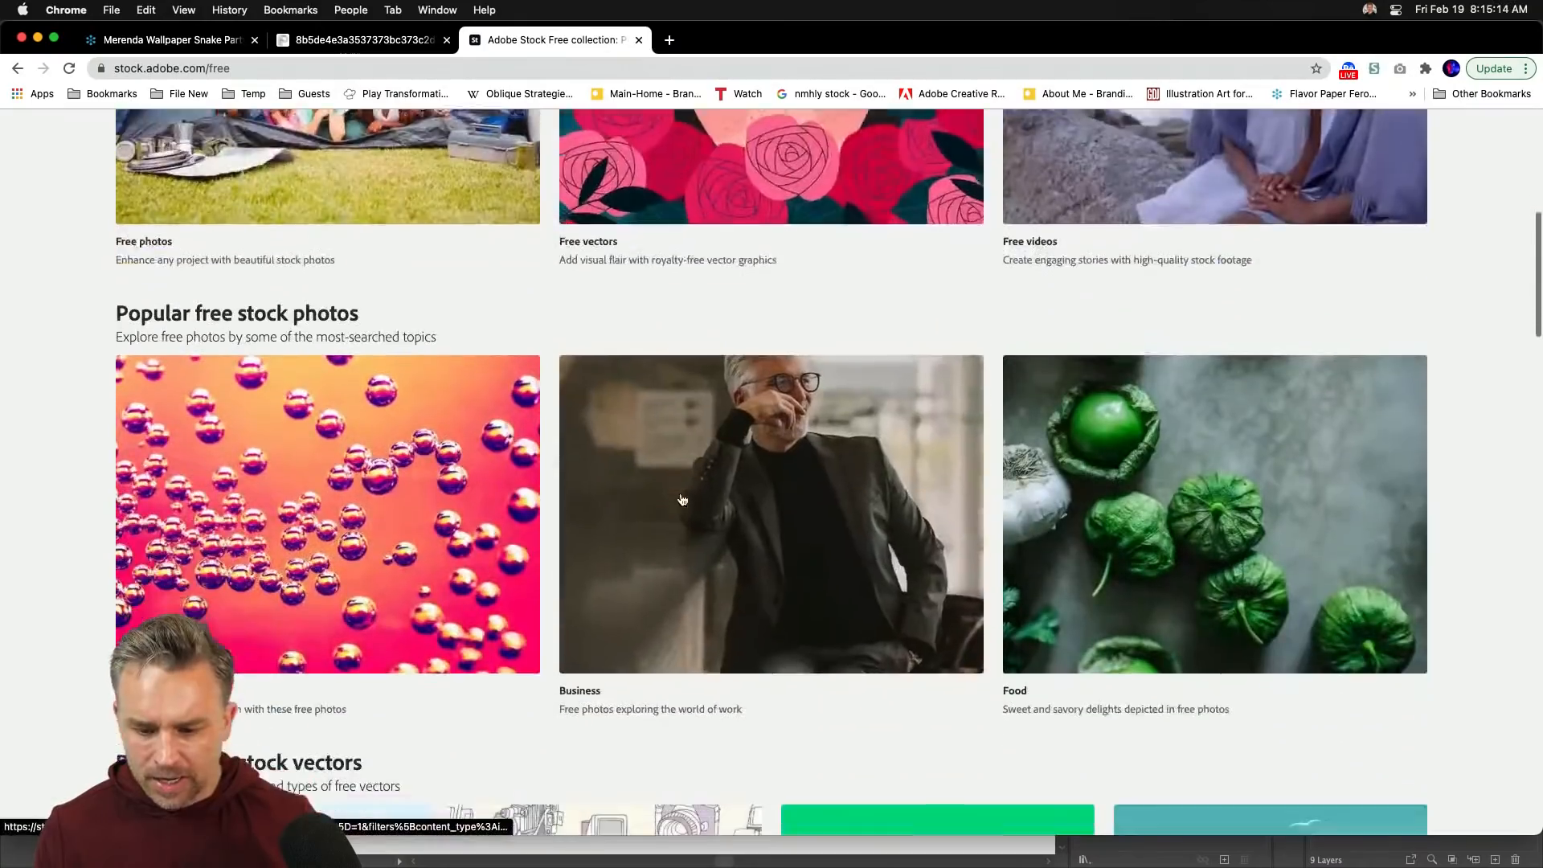
scroll(681, 499, down, 15)
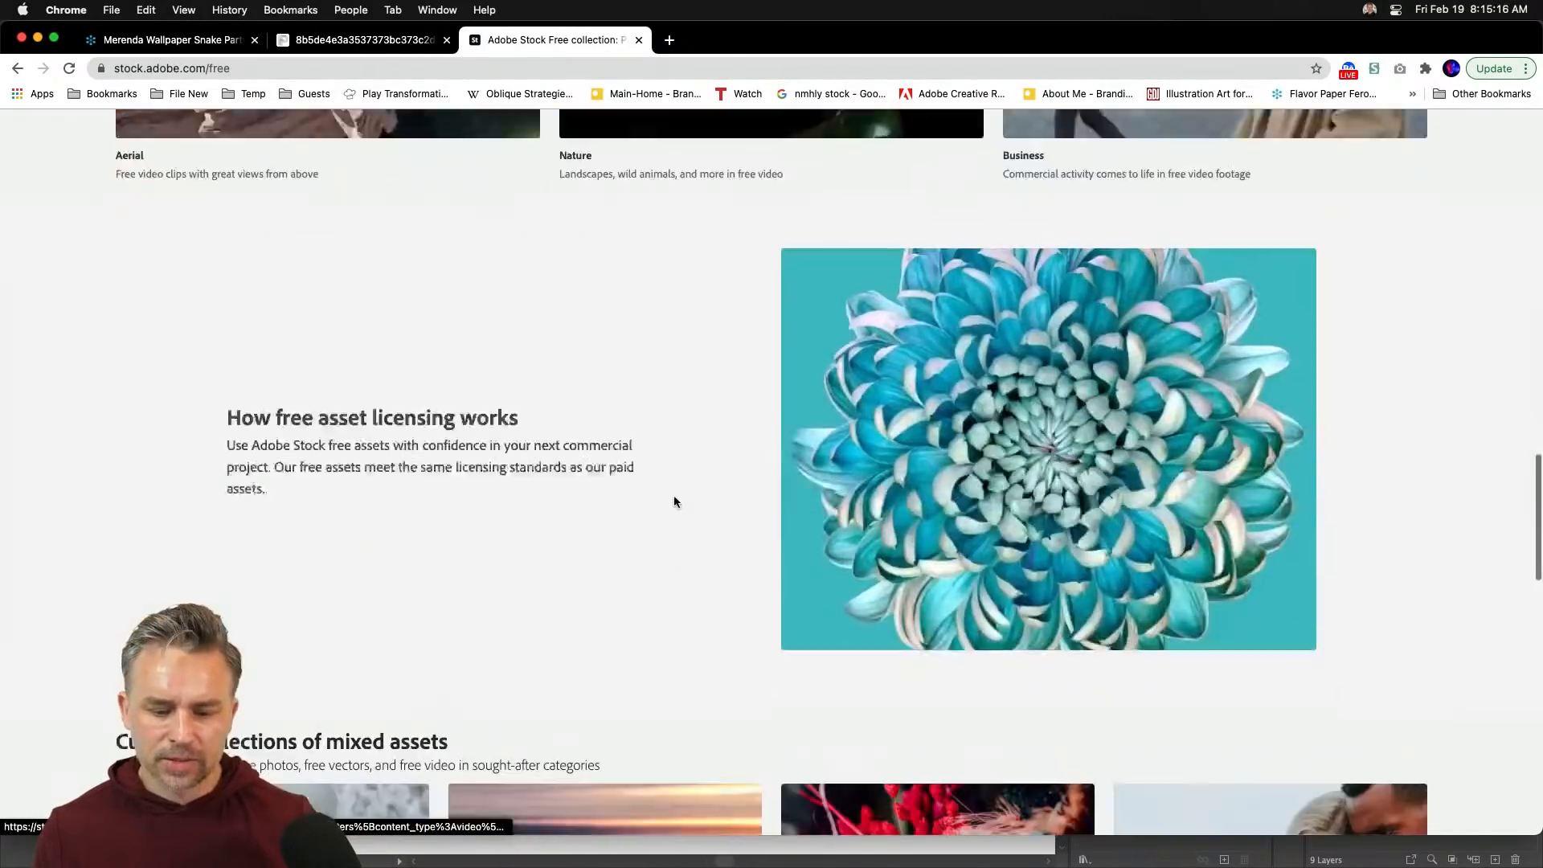
scroll(673, 500, down, 4)
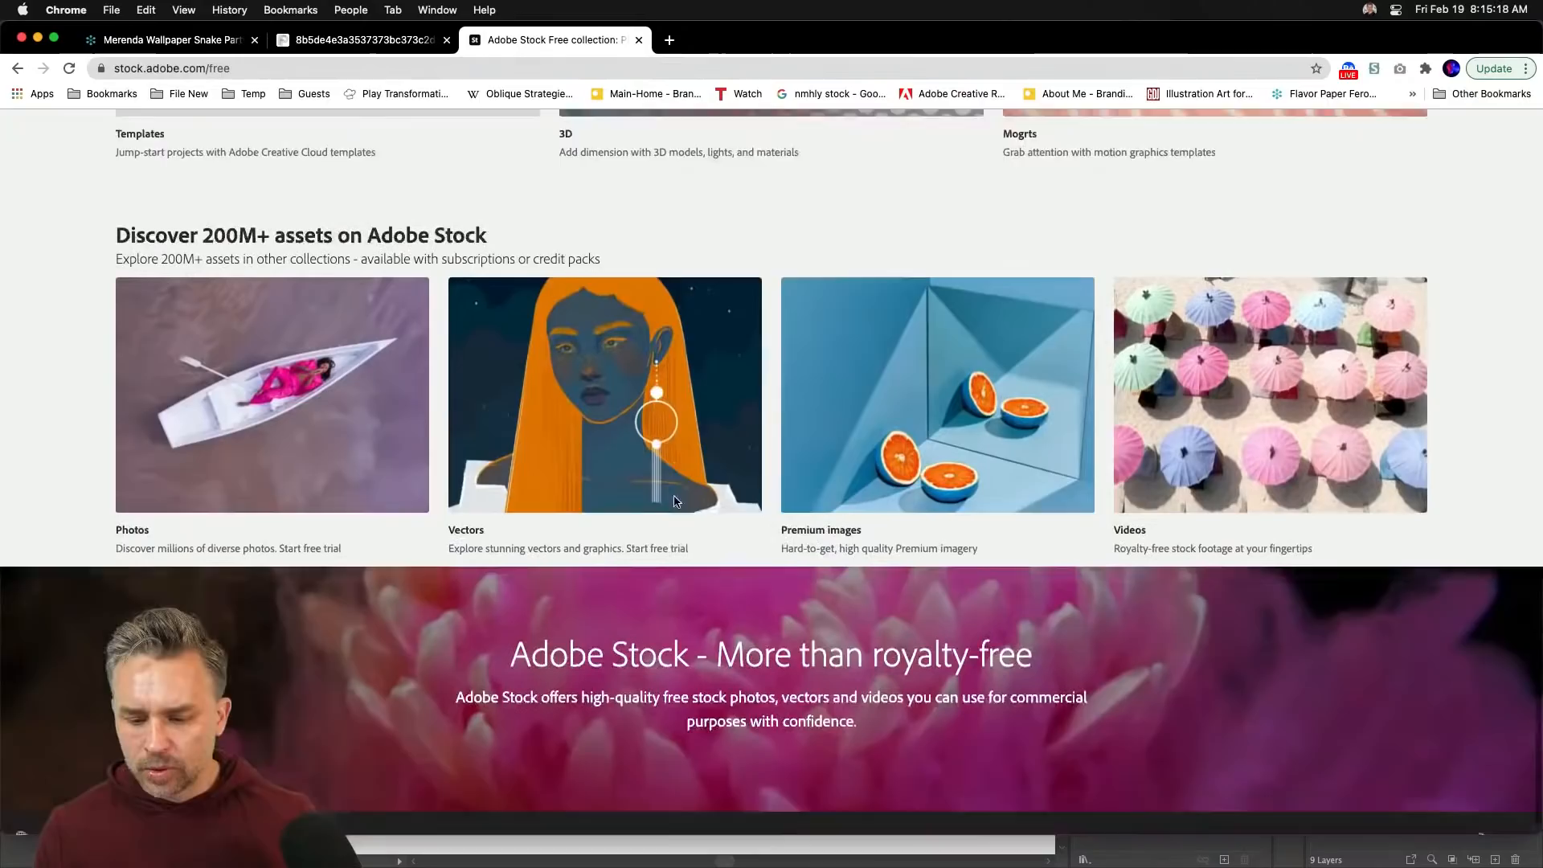
scroll(673, 500, up, 10)
scroll(675, 502, up, 20)
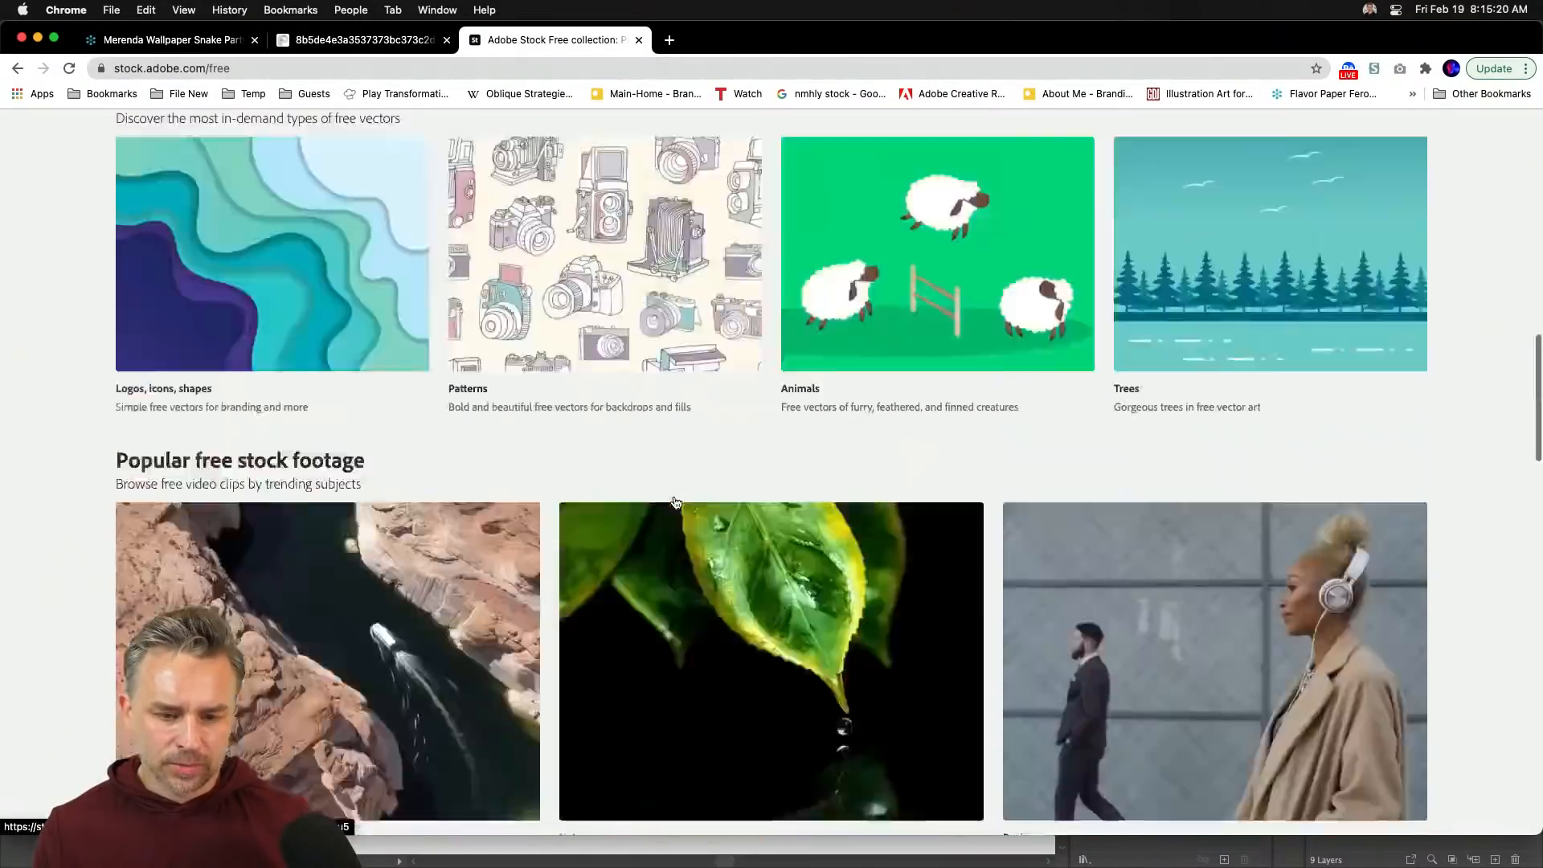
scroll(675, 503, down, 5)
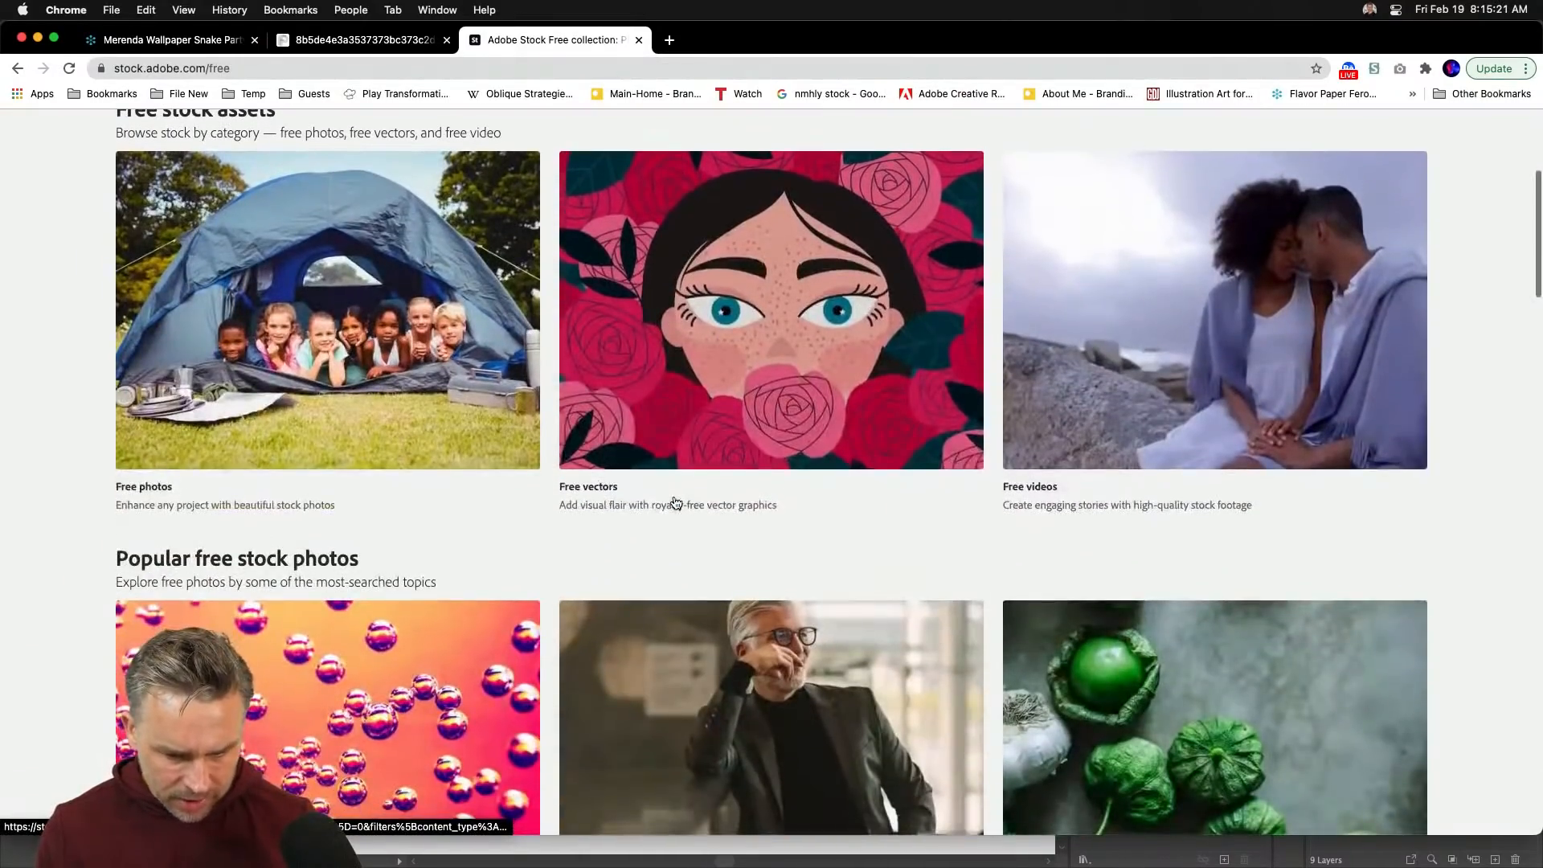
- Open the Free vectors collection and scroll through its results
click(698, 280)
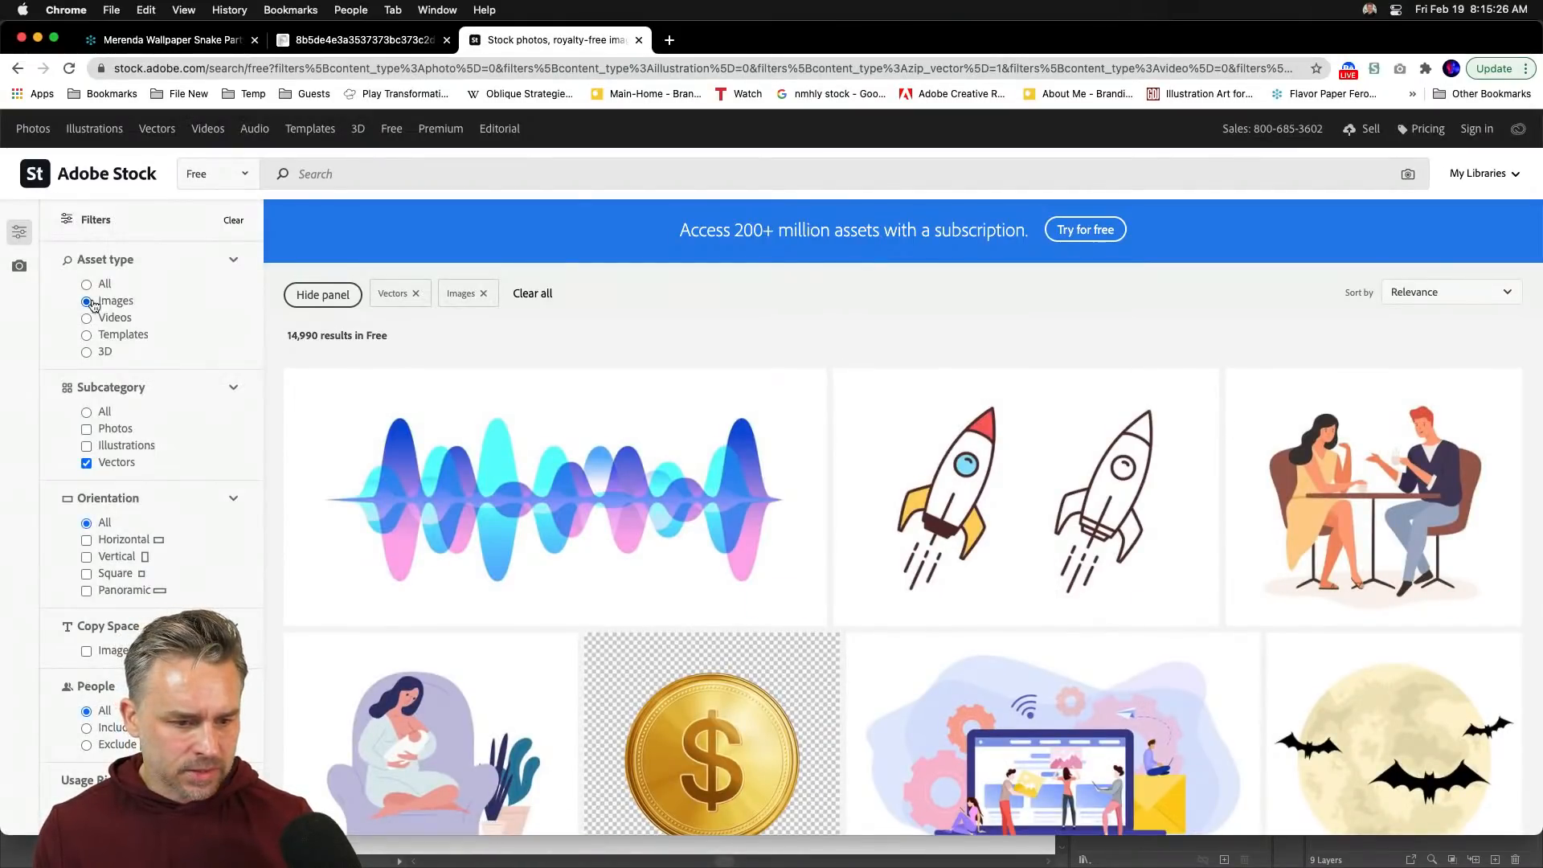
scroll(558, 468, down, 10)
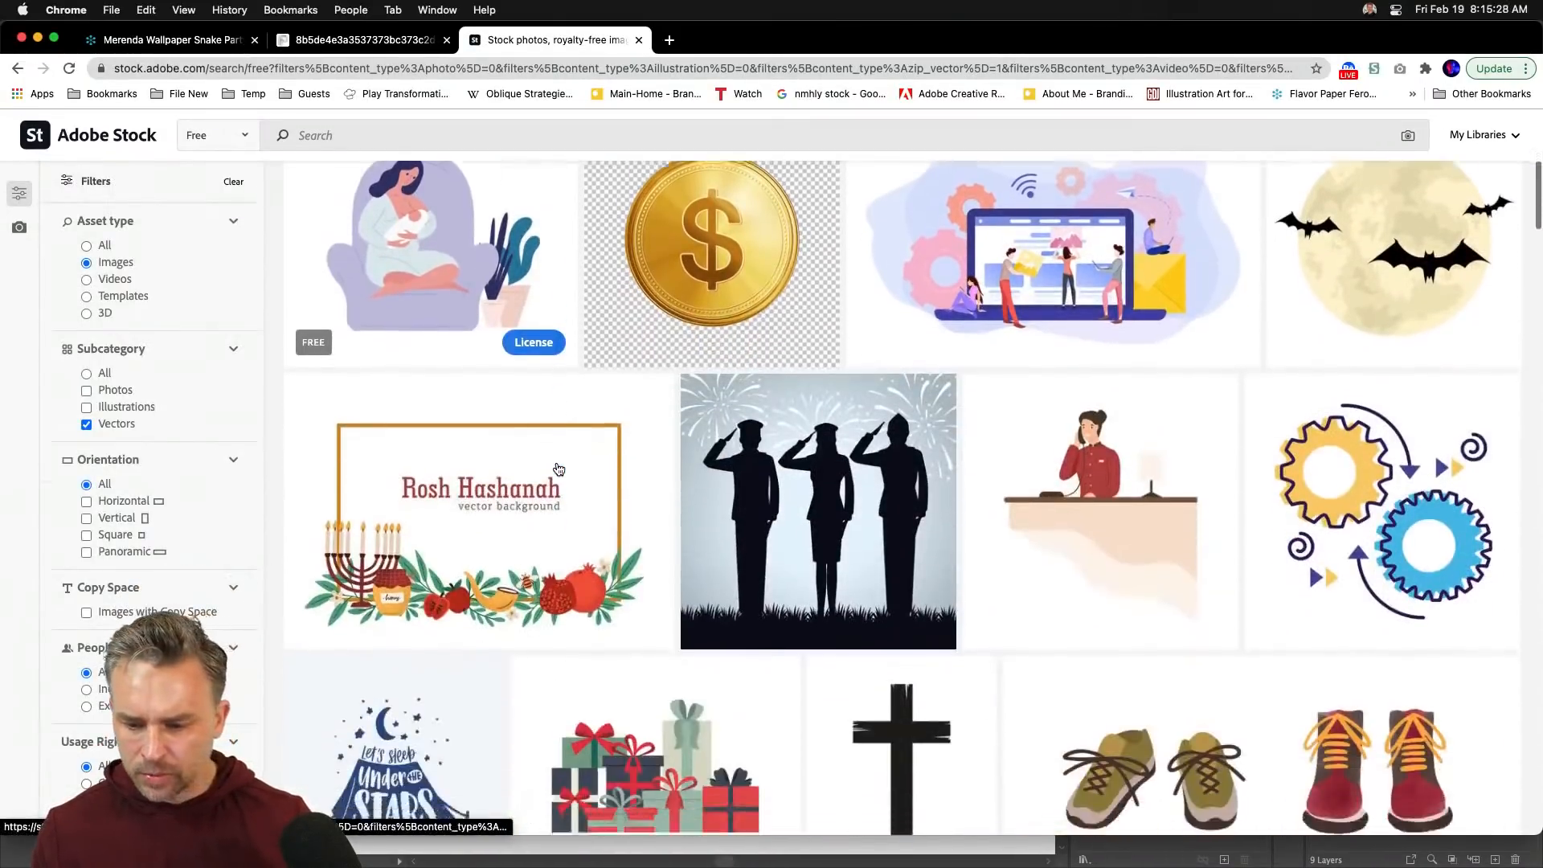
scroll(558, 469, up, 4)
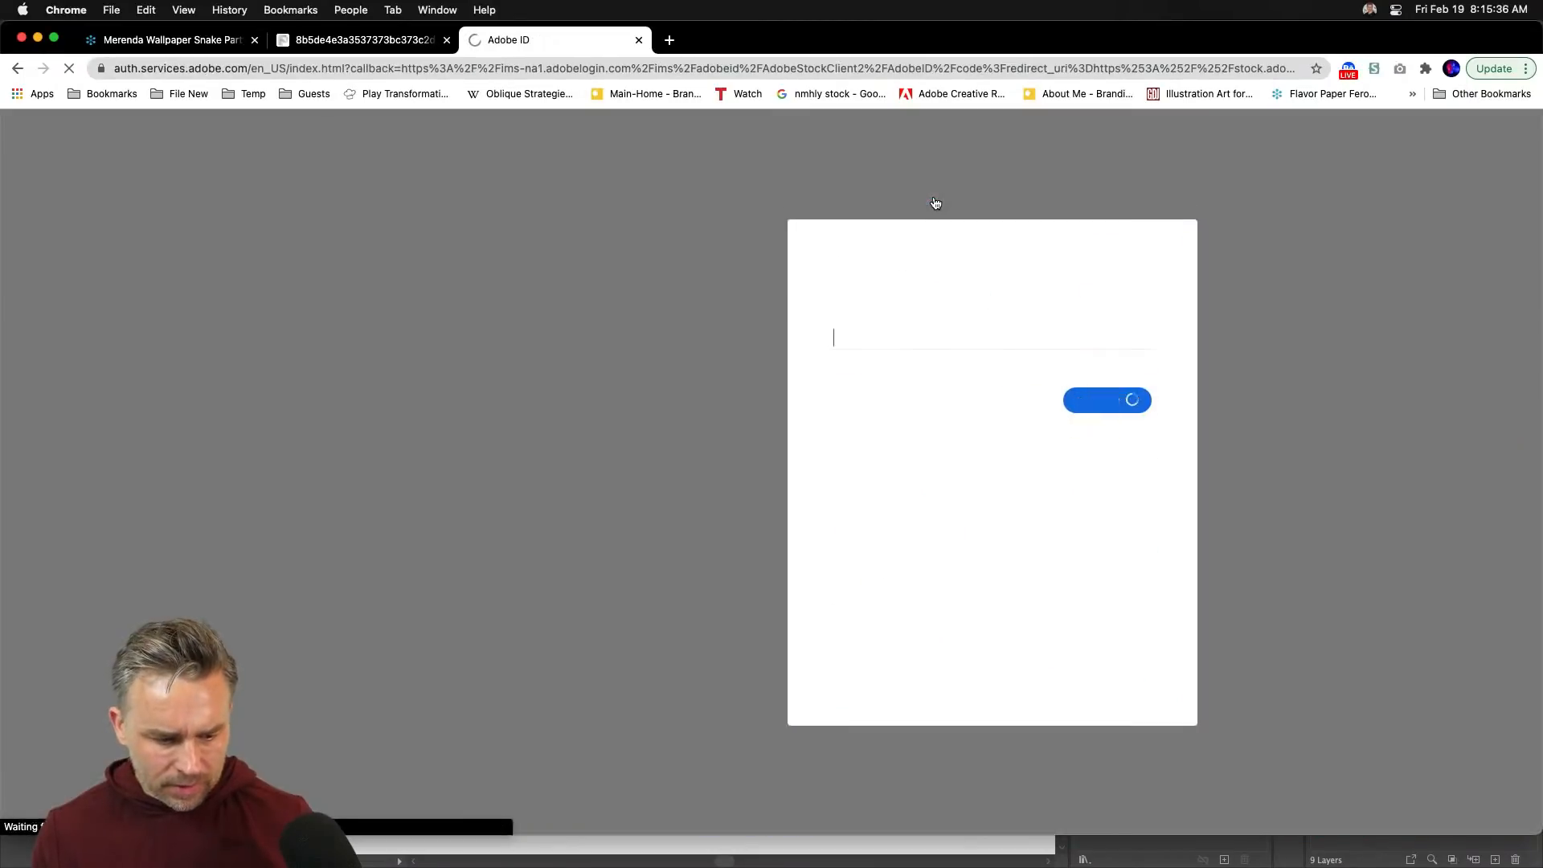
- Sign in to Adobe Stock with the company or school account and download the free gears vector
key(Return)
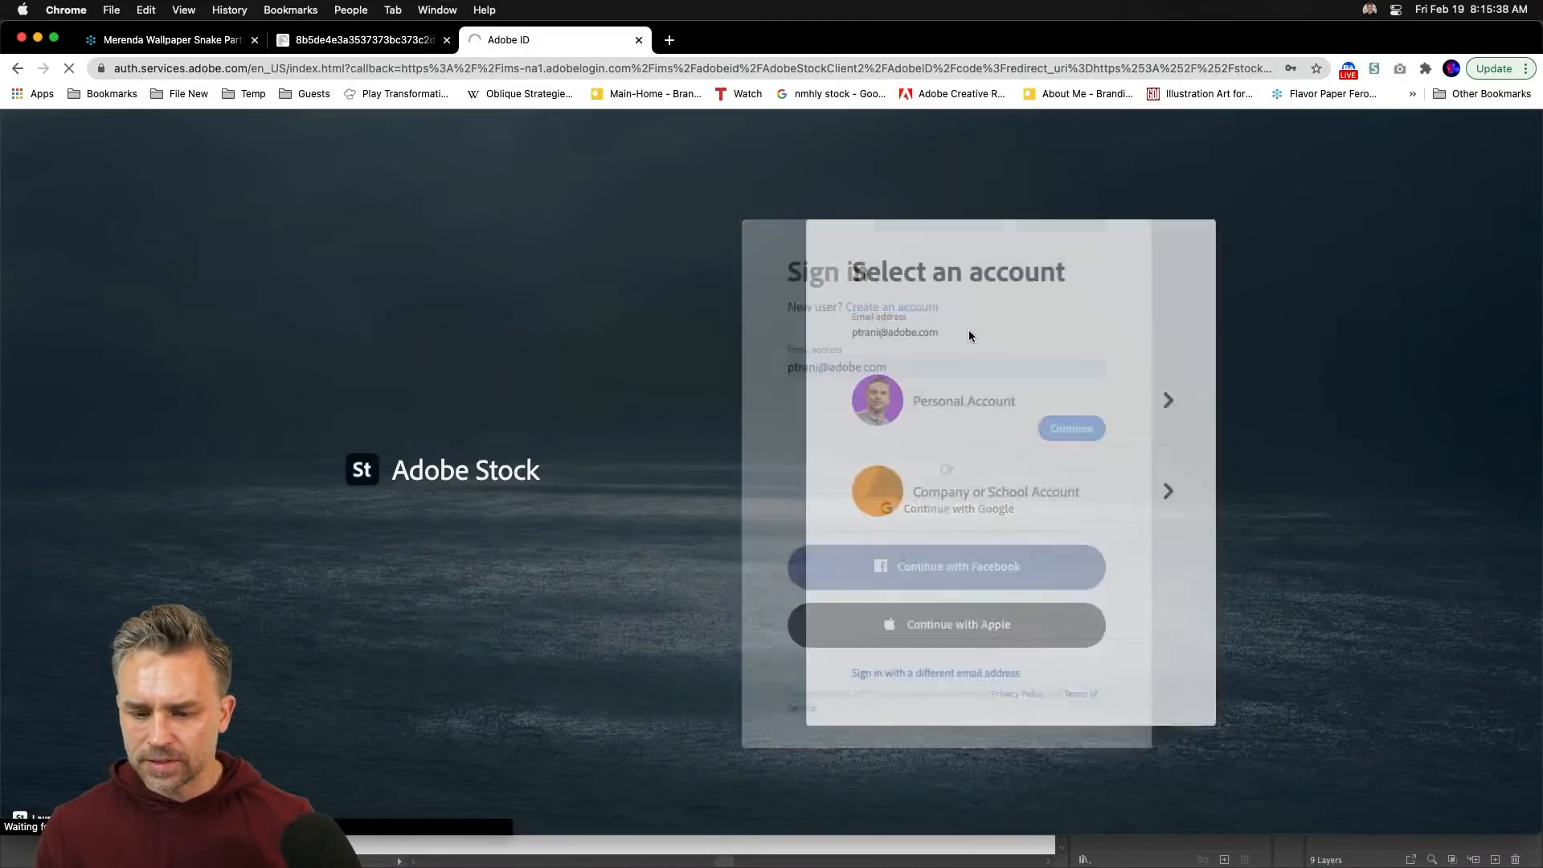
click(912, 482)
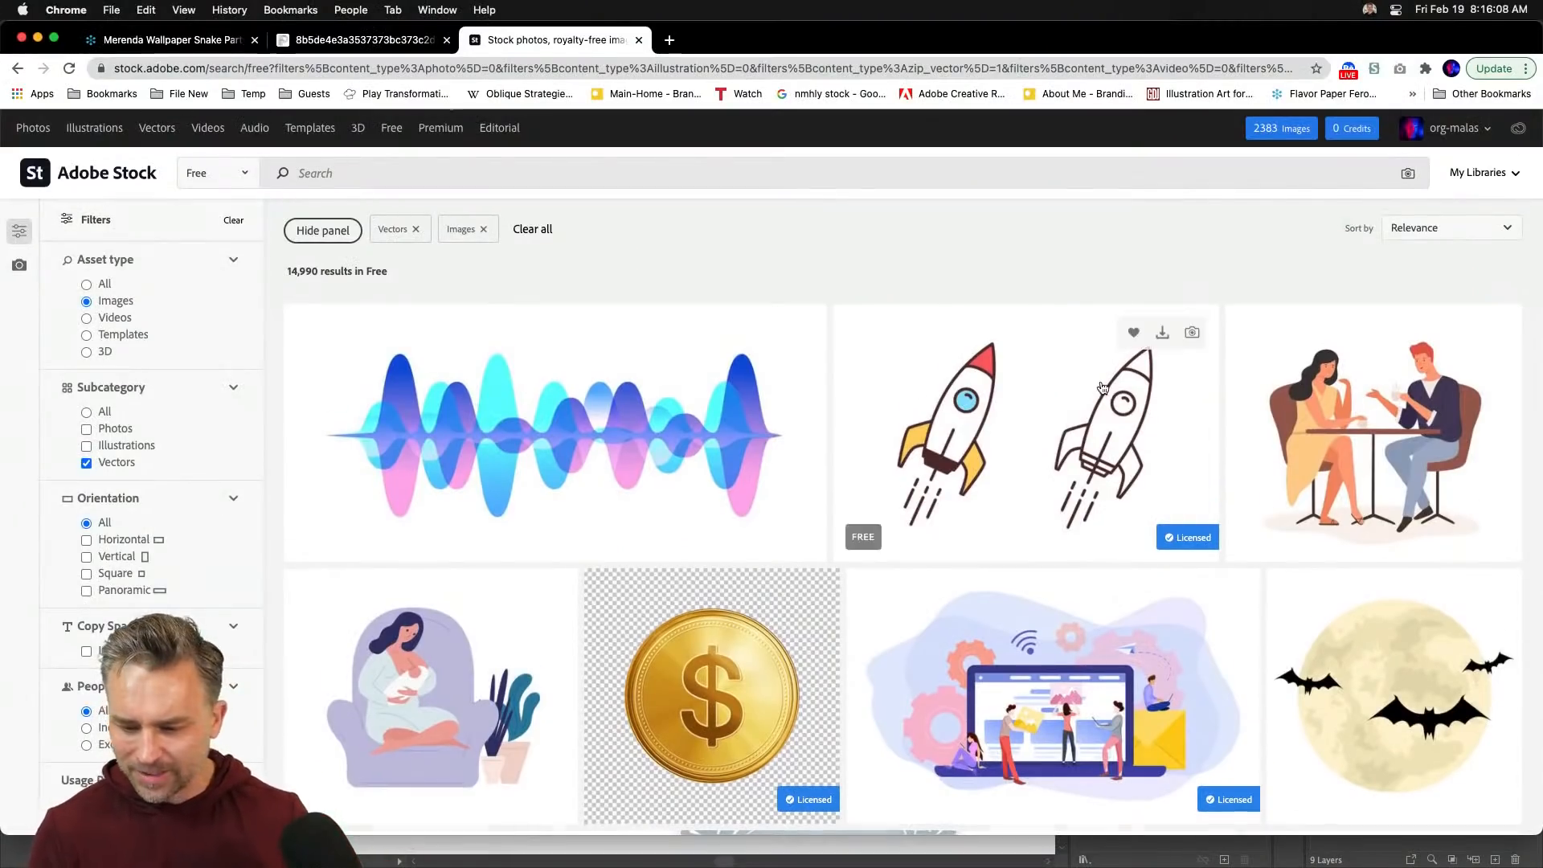
scroll(1044, 362, down, 5)
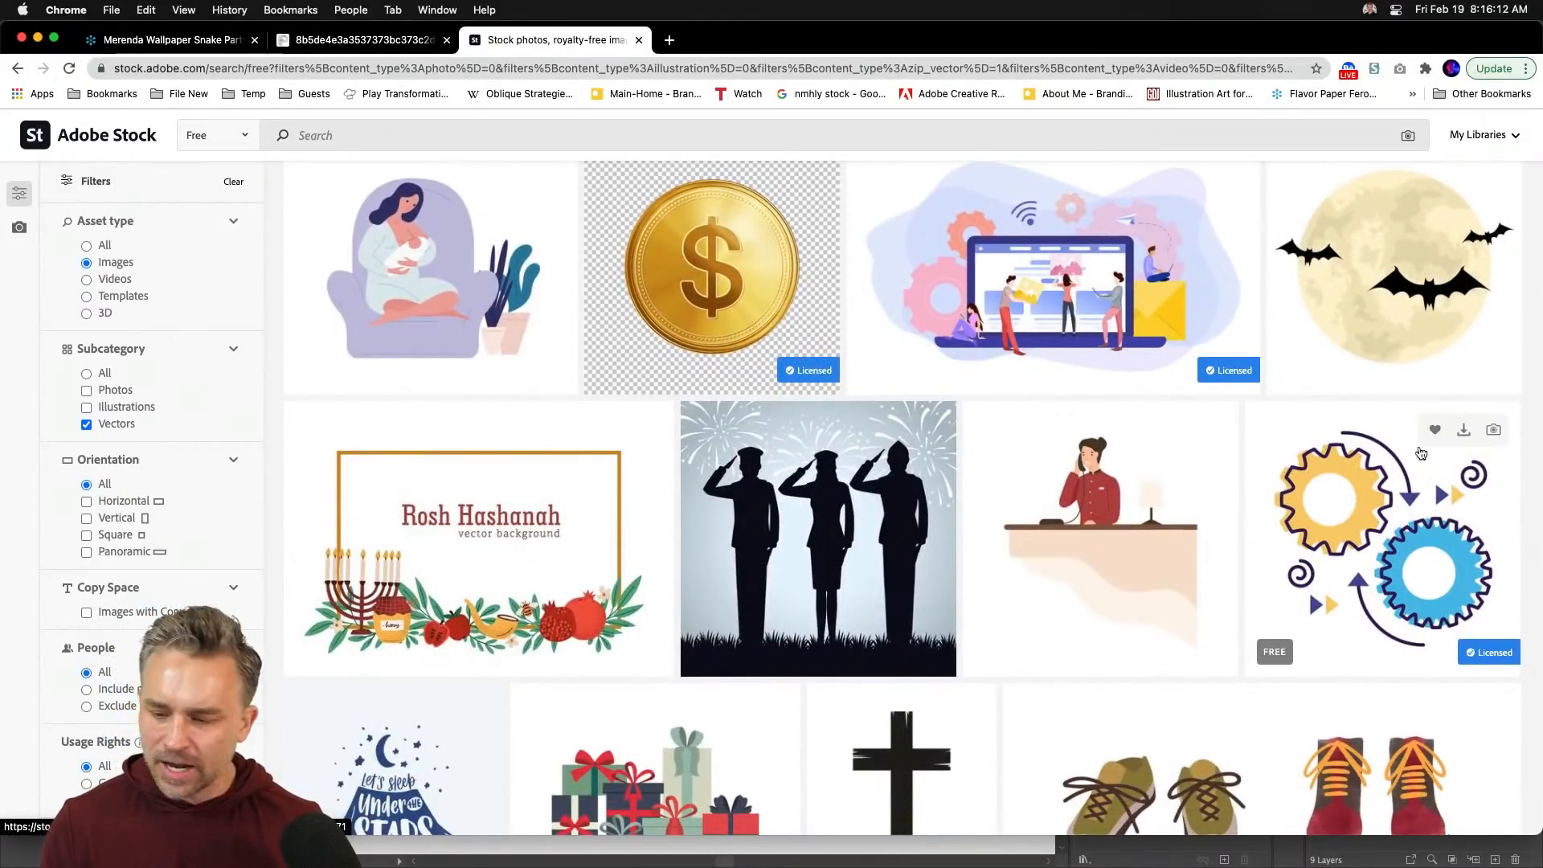
click(1464, 431)
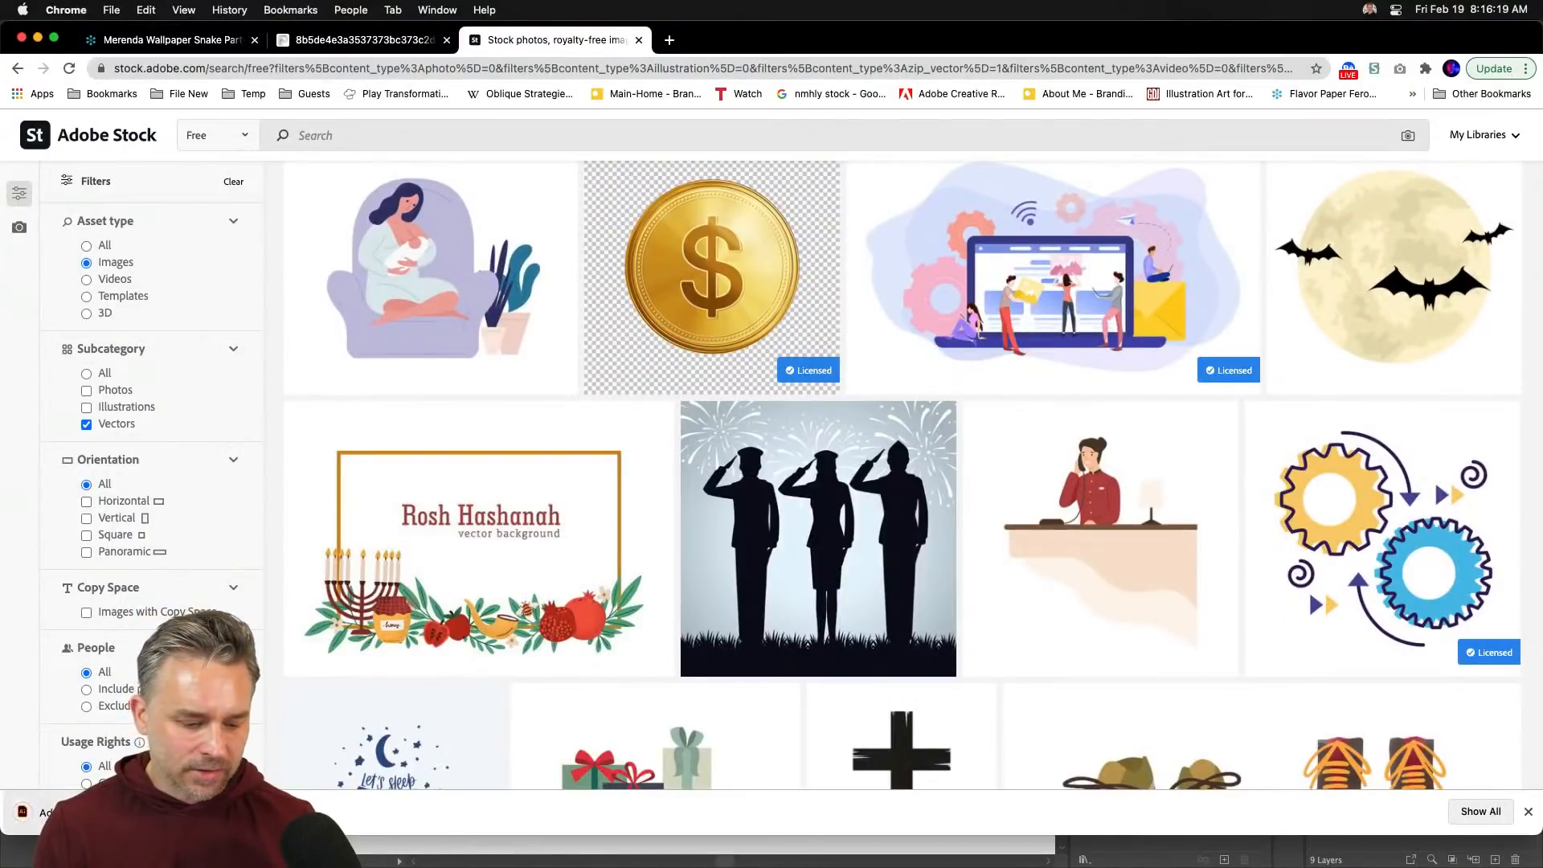
- Open the downloaded AdobeStock_340635971 gears file in Illustrator and zoom out to the artboard
click(89, 811)
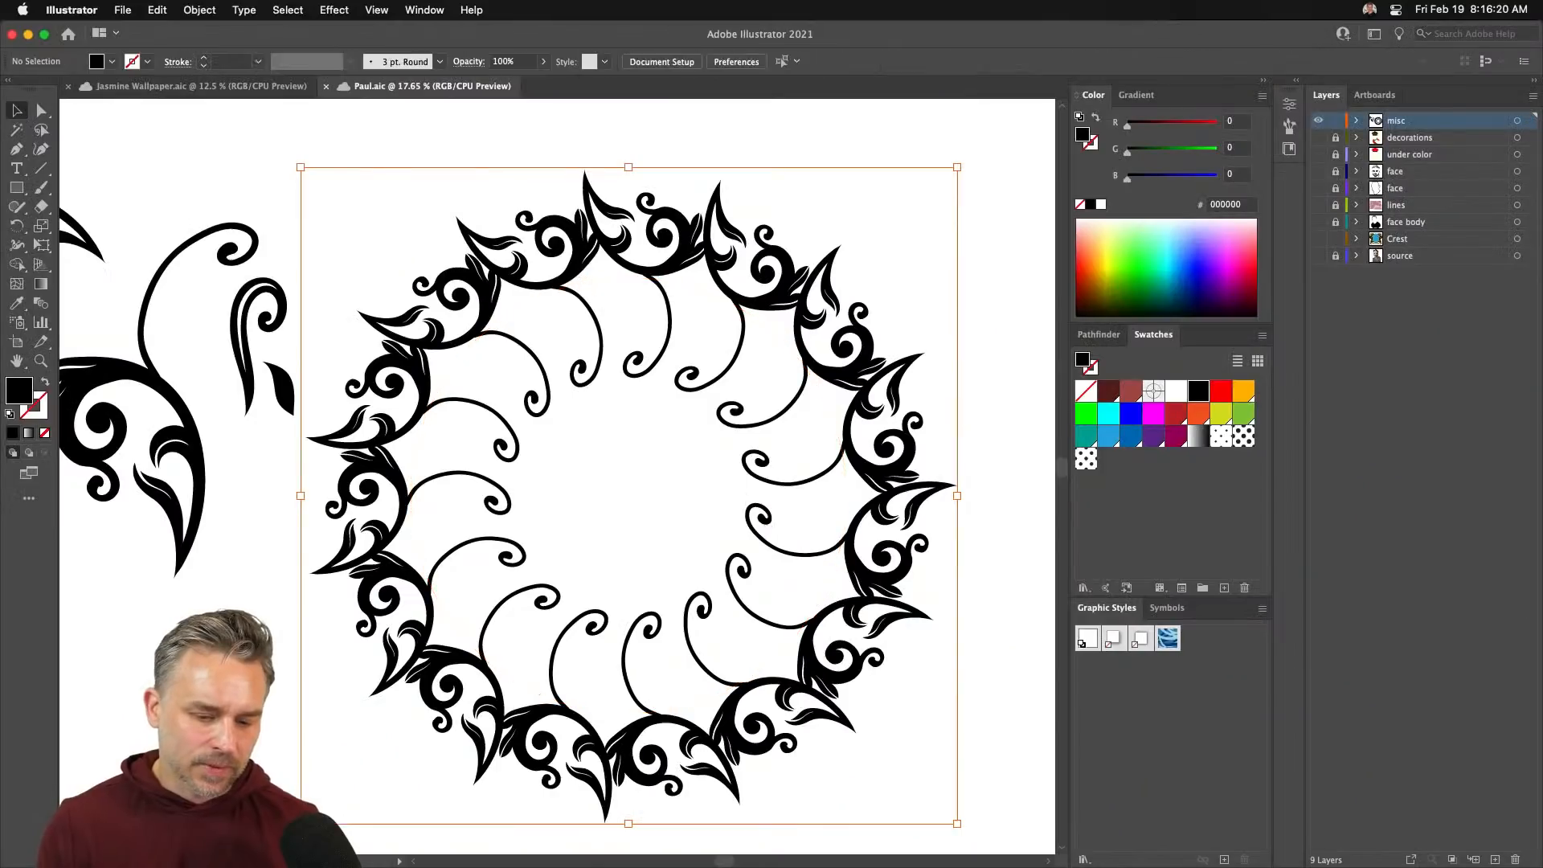
click(925, 486)
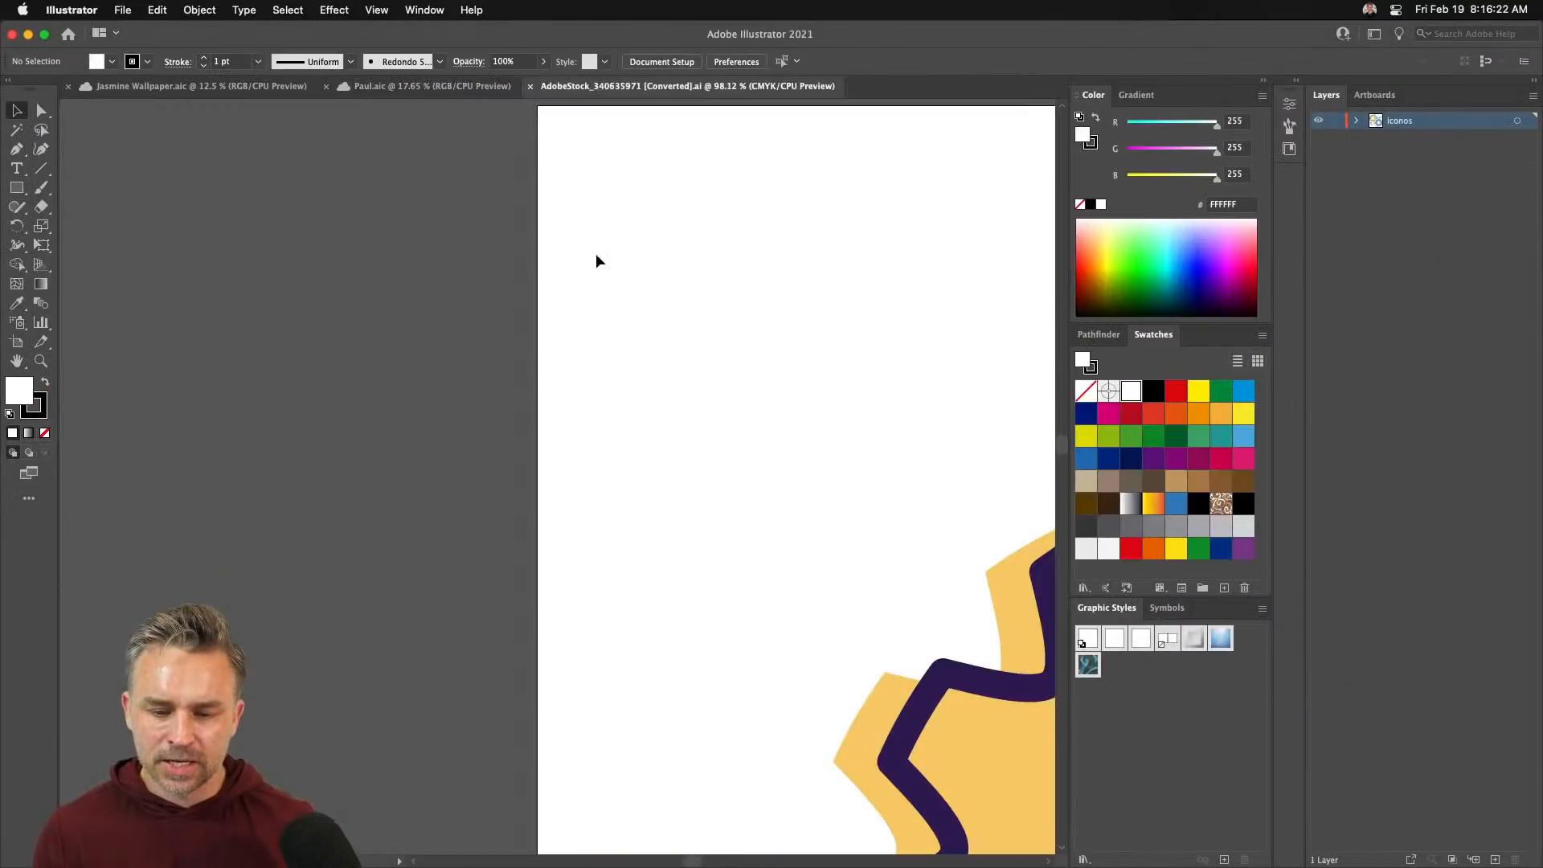
key(super+minus)
key(super+minus)
key(super+minus)
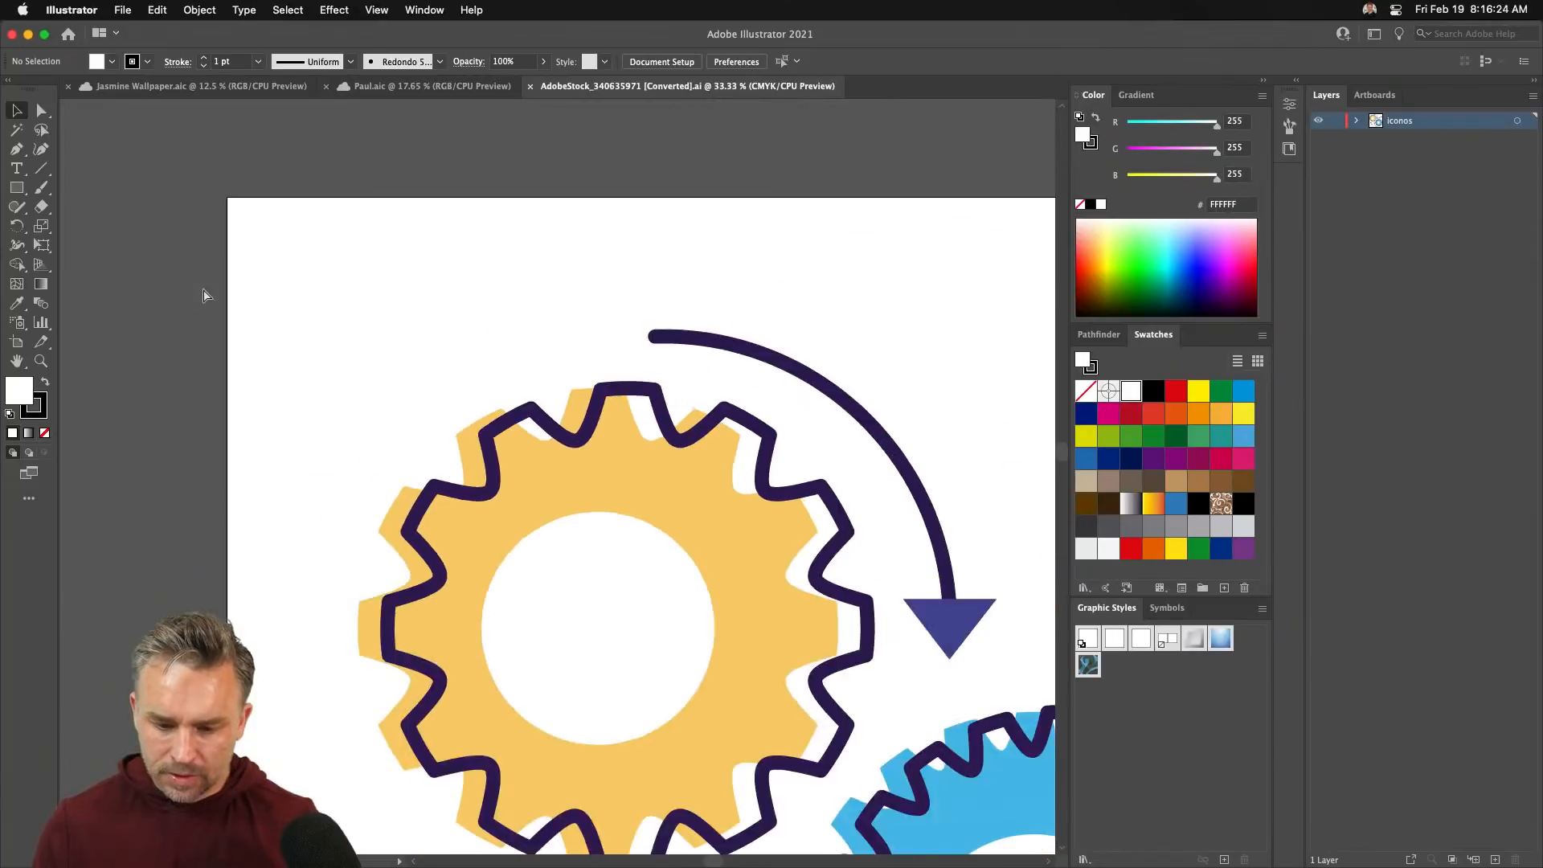
key(super+minus)
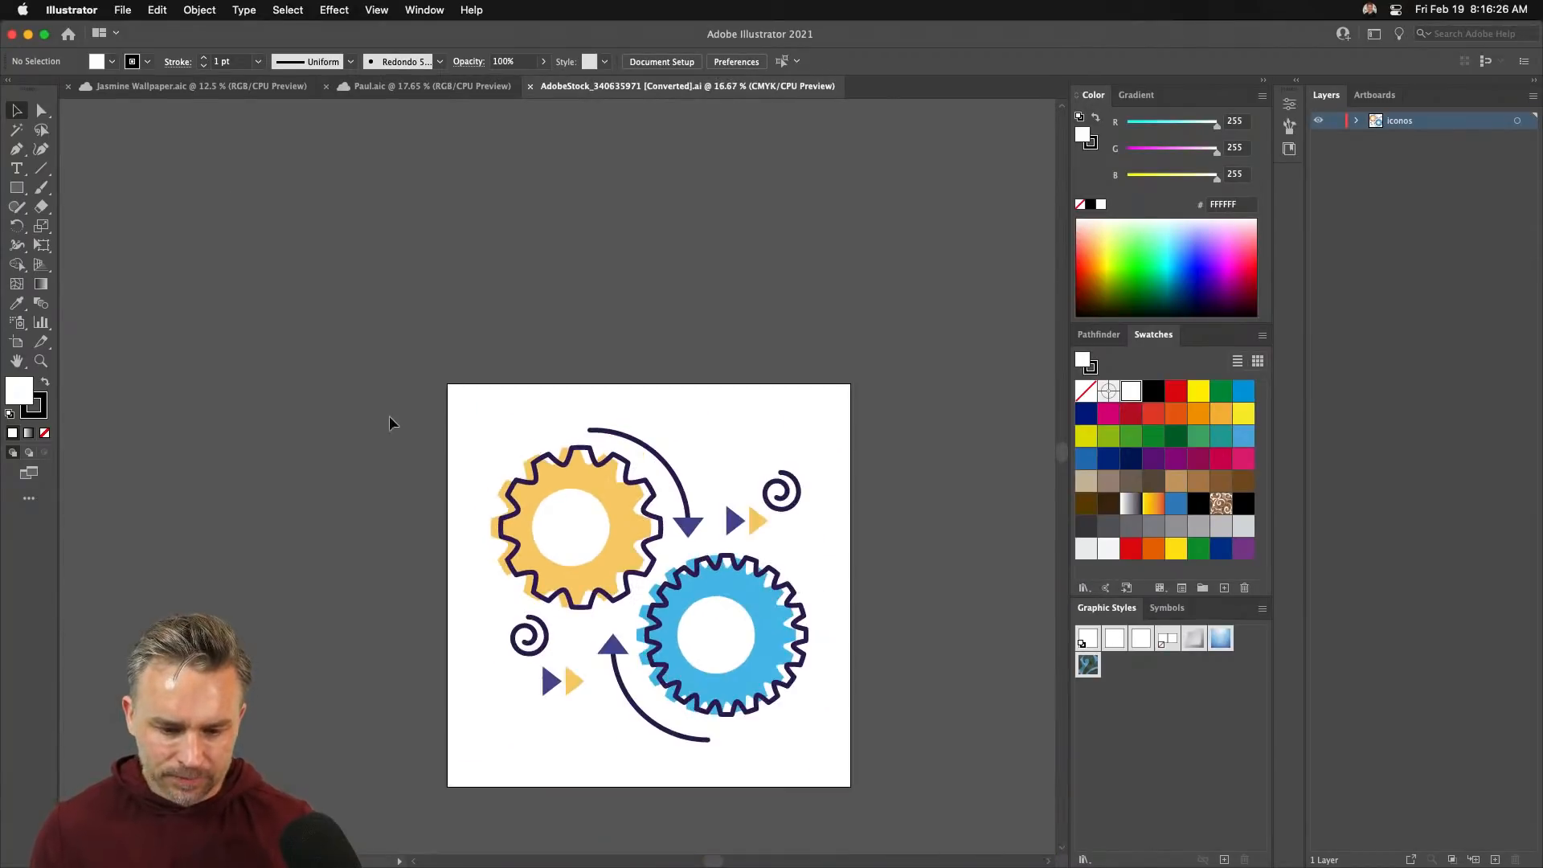
- Ungroup the gears artwork and delete the yellow and blue fills, spirals, triangles and arrows
click(566, 506)
right_click(584, 482)
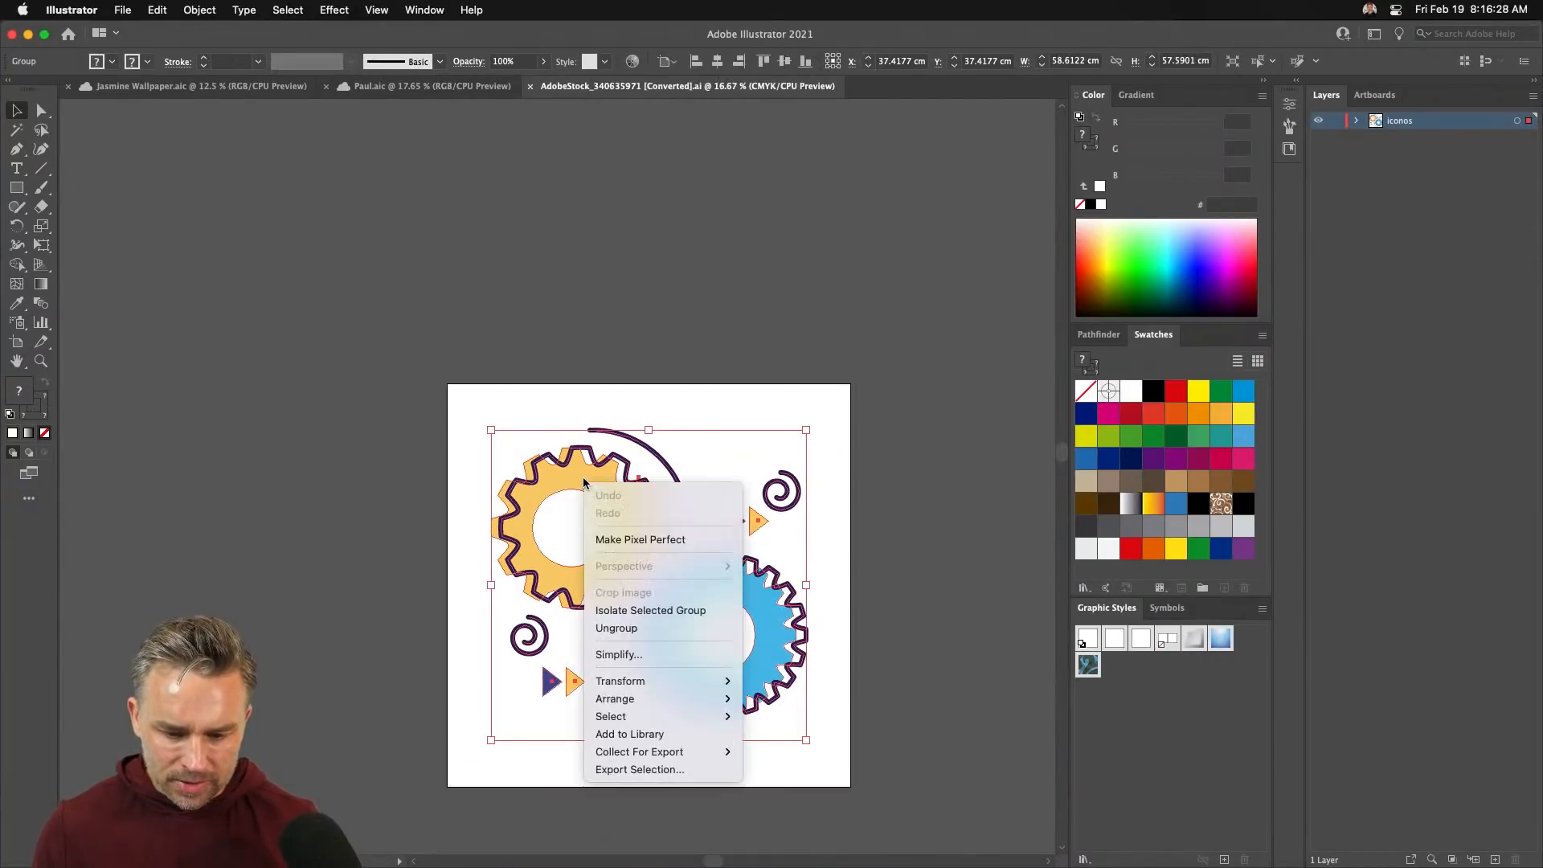
click(616, 628)
click(590, 475)
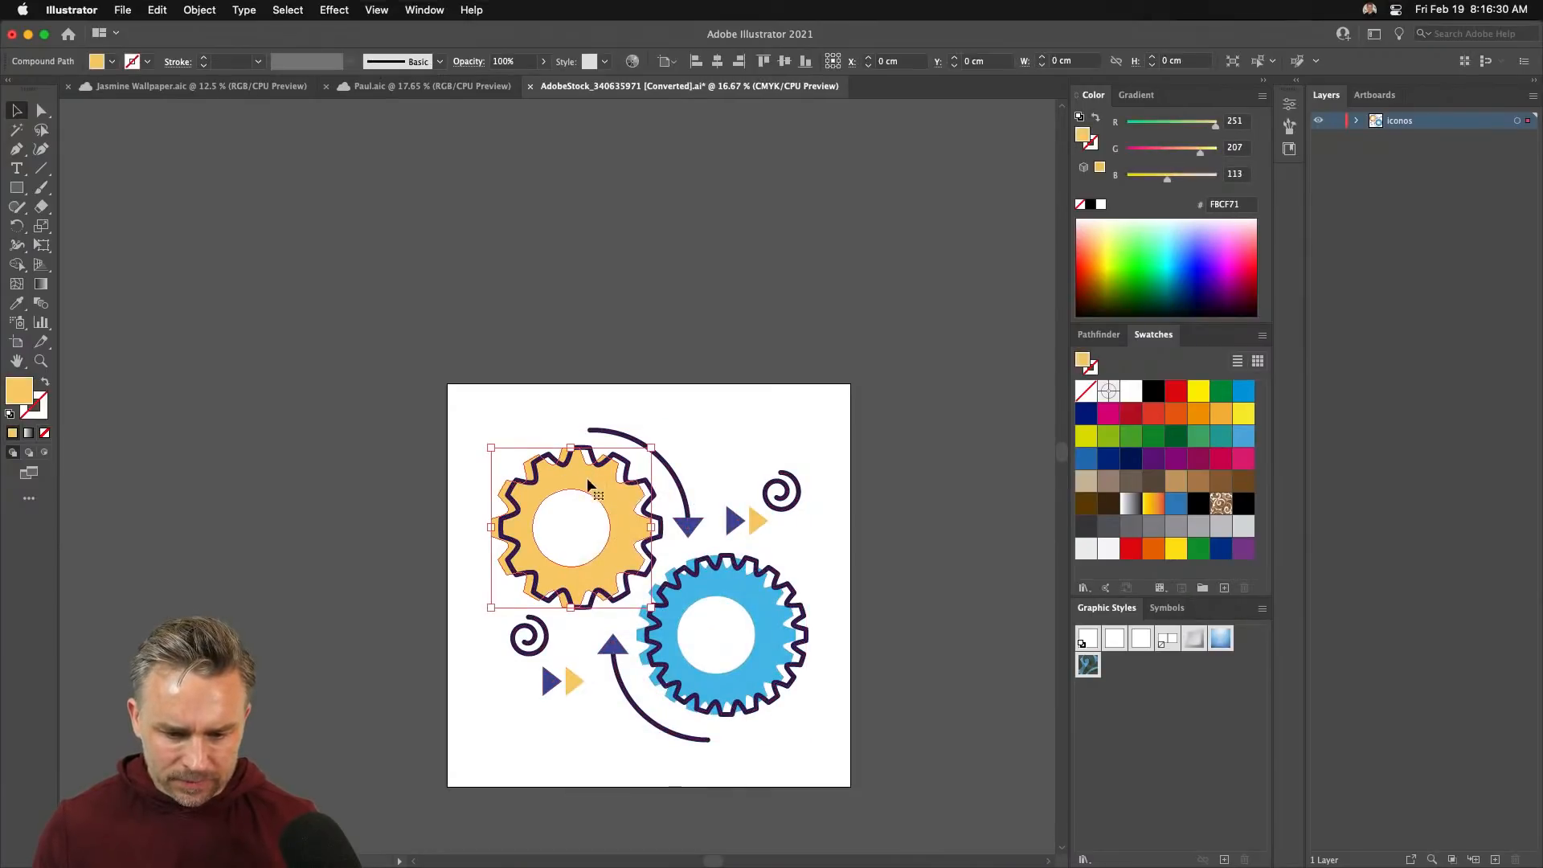
key(Delete)
click(673, 654)
key(Delete)
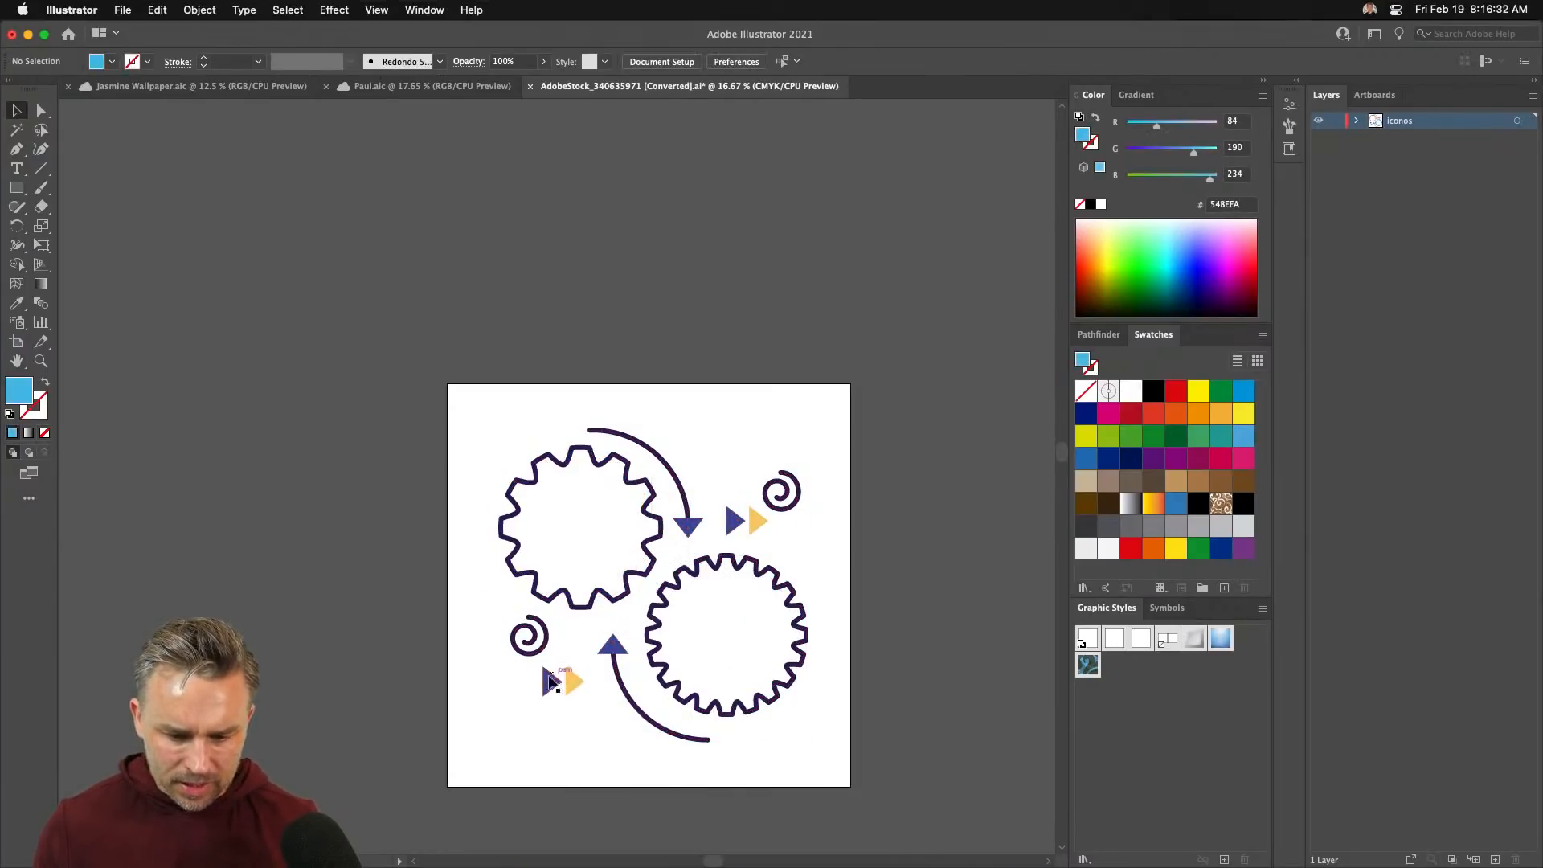
drag(478, 632, 613, 723)
key(Delete)
drag(849, 426, 680, 540)
key(Delete)
- Select both gear outlines and move them slightly right and down
mouse_move(430, 406)
mouse_down()
mouse_move(856, 753)
mouse_move(814, 736)
mouse_move(691, 623)
mouse_move(705, 626)
mouse_up()
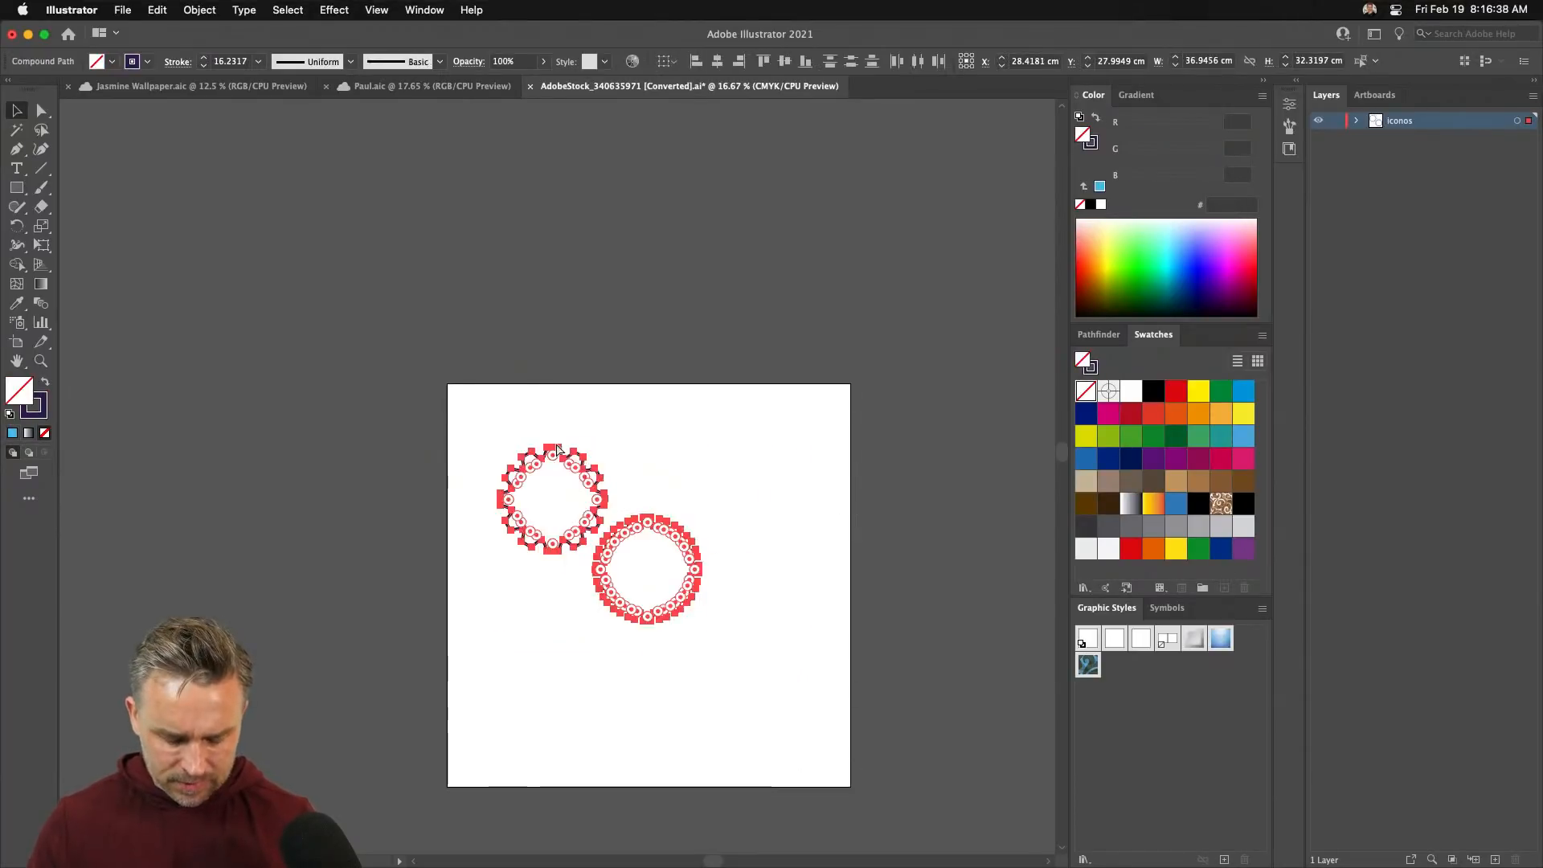
key(super+equal)
key(super+equal)
key(super+equal)
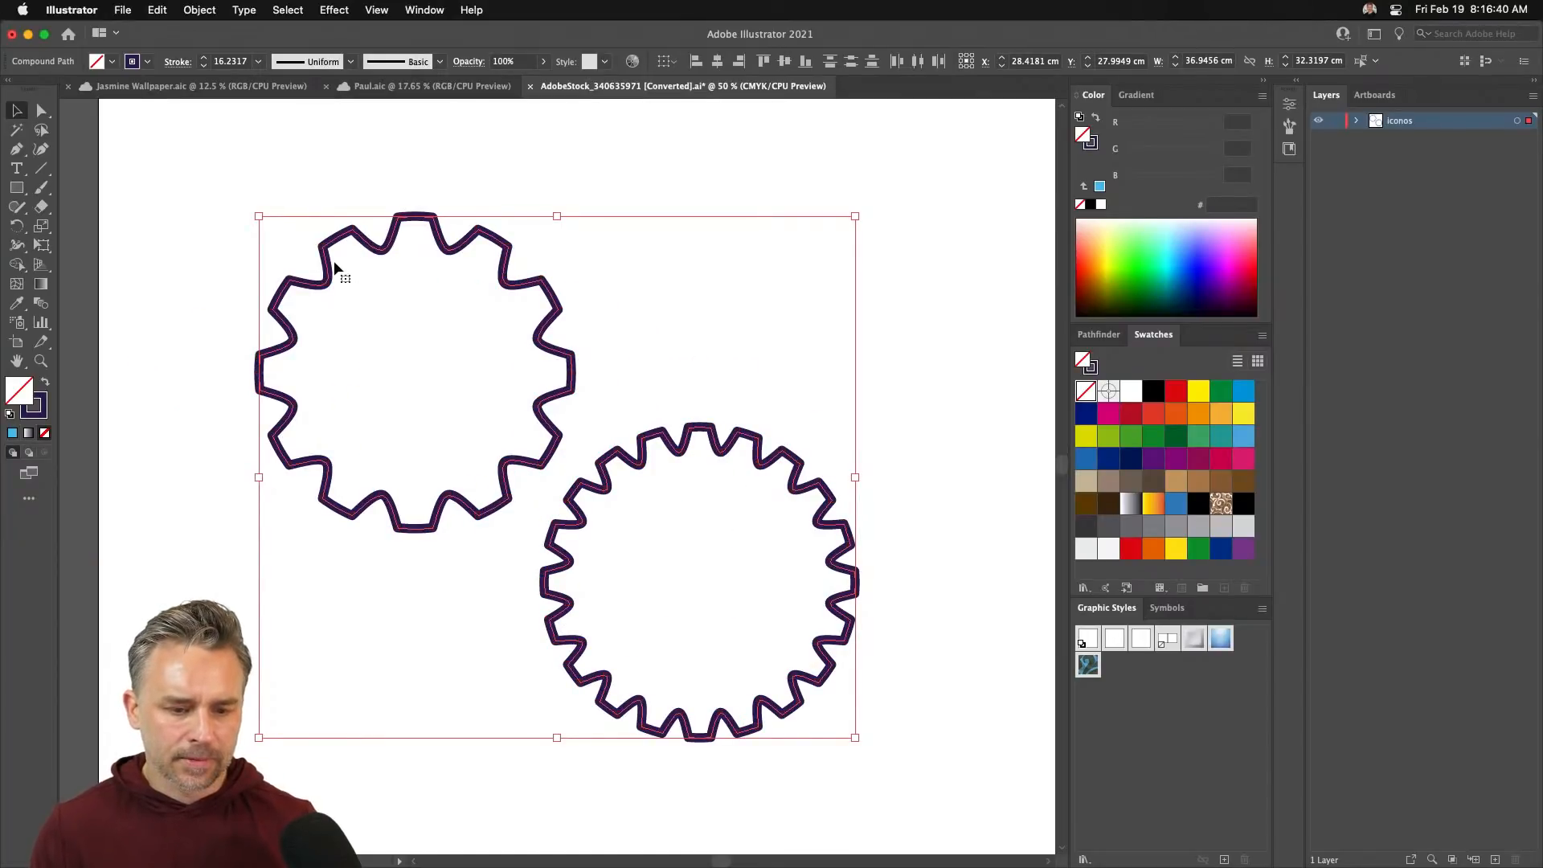
drag(329, 260, 424, 280)
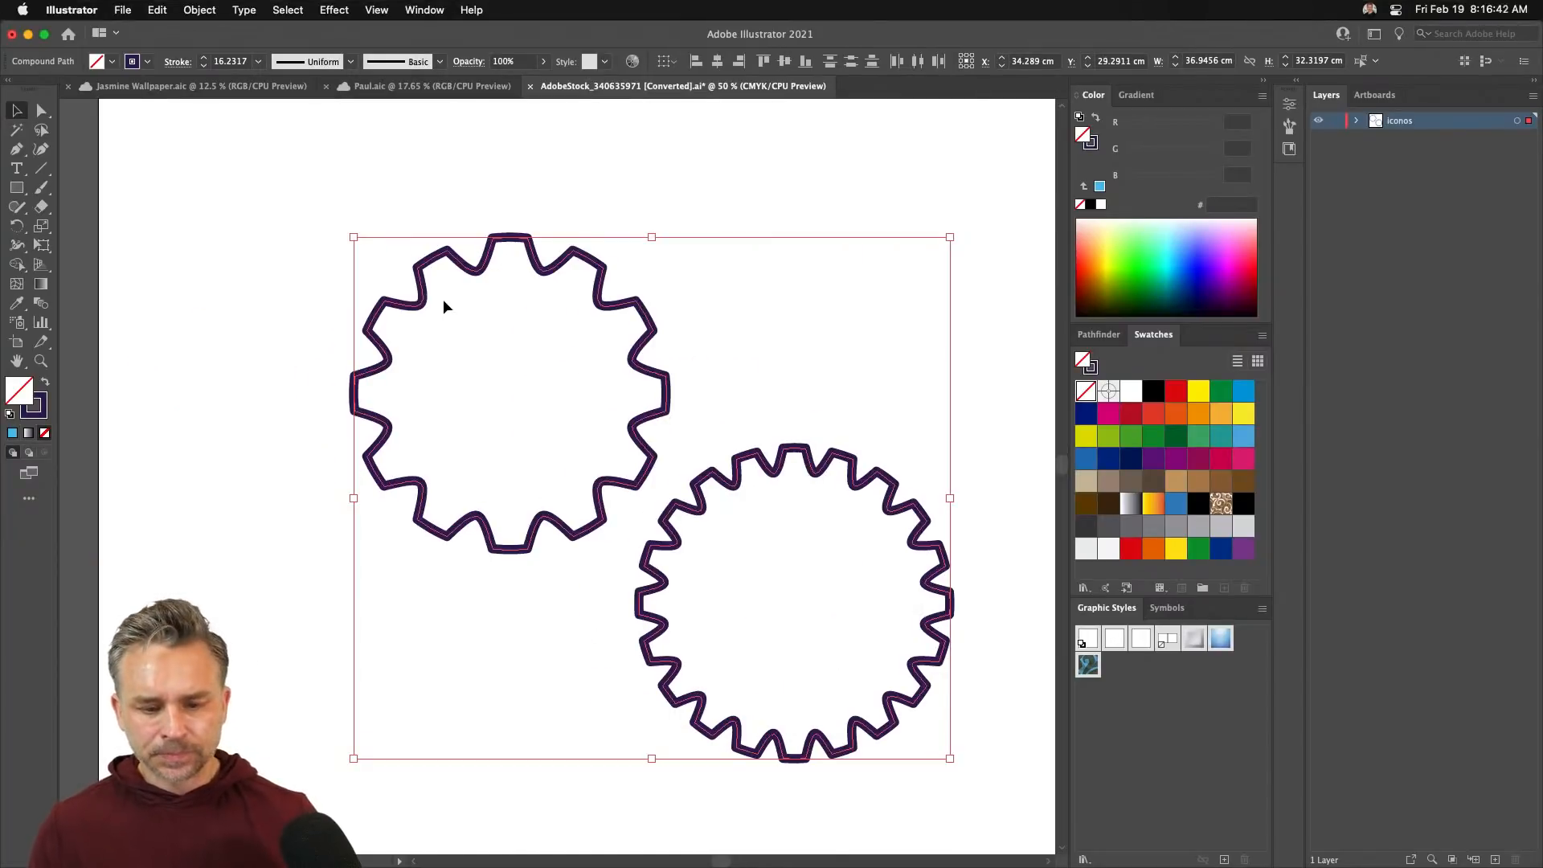
- Make a new pattern from the two gears and preview the tiles with artboards hidden
click(199, 9)
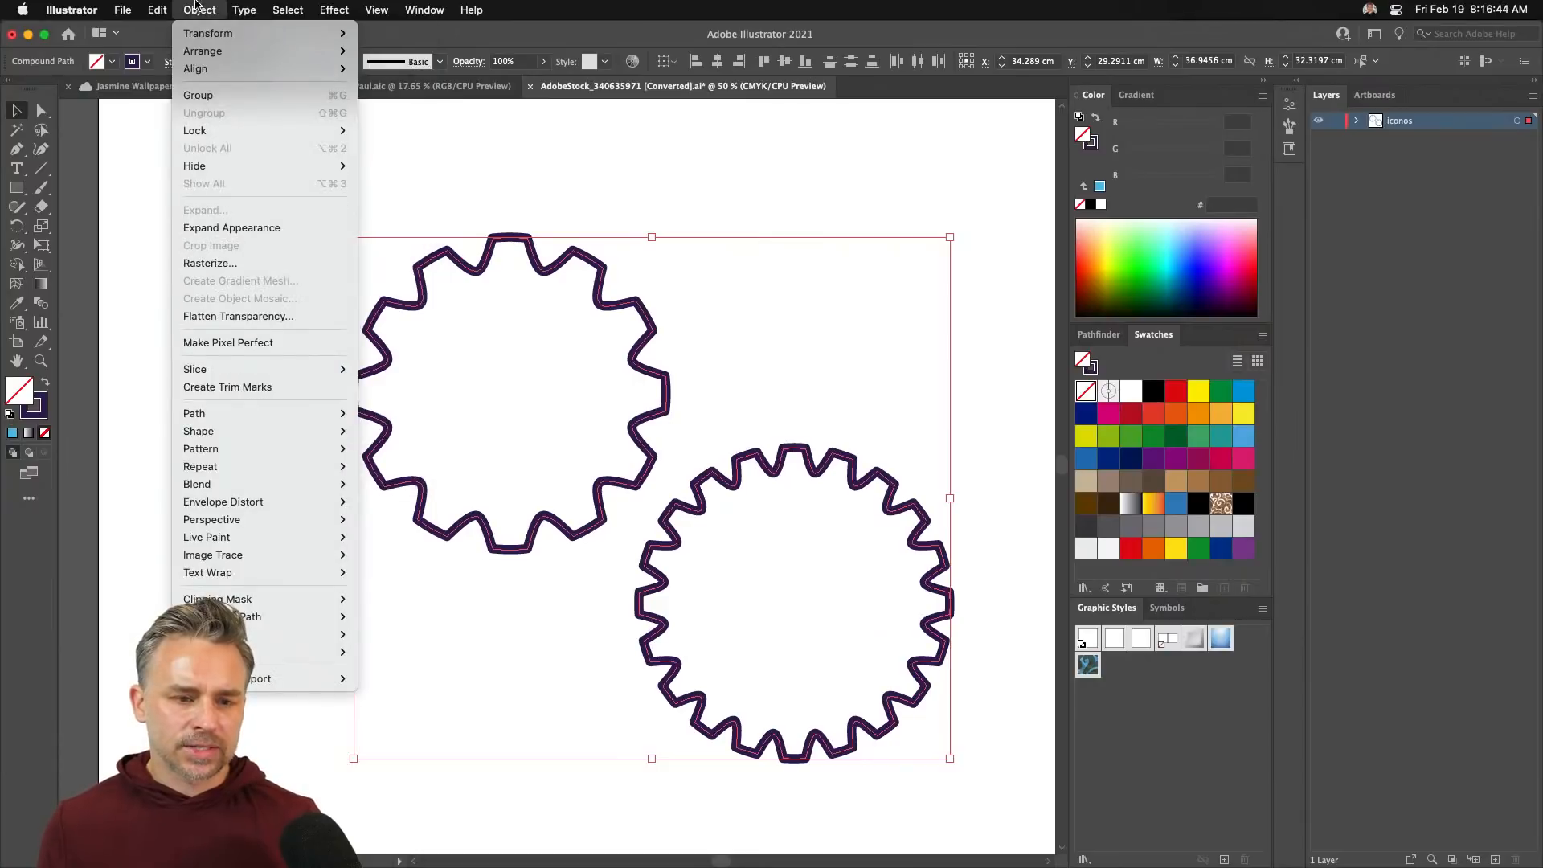
mouse_move(202, 448)
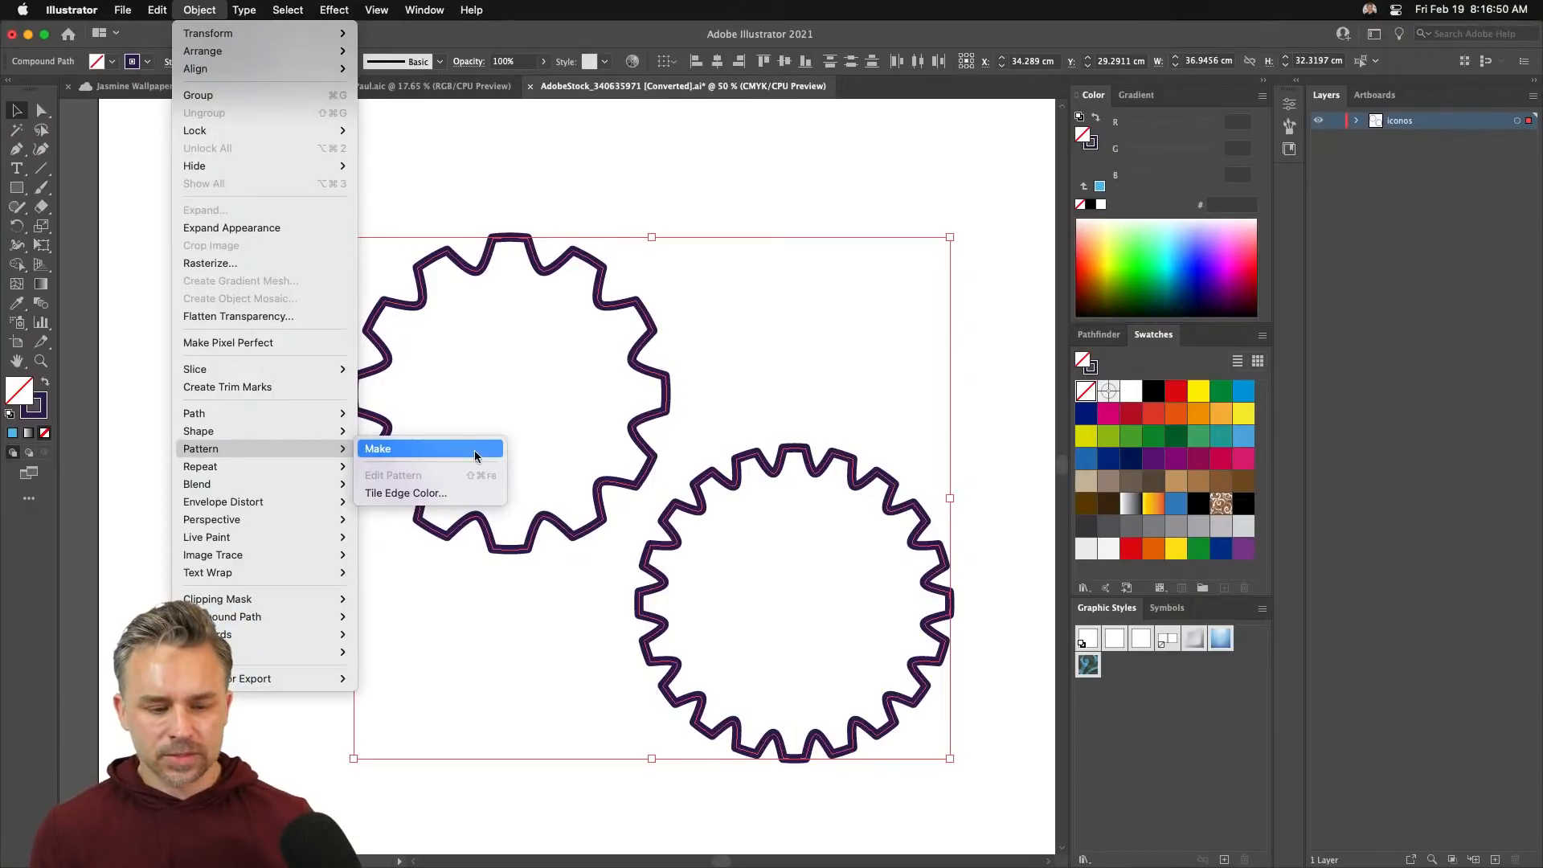
click(406, 451)
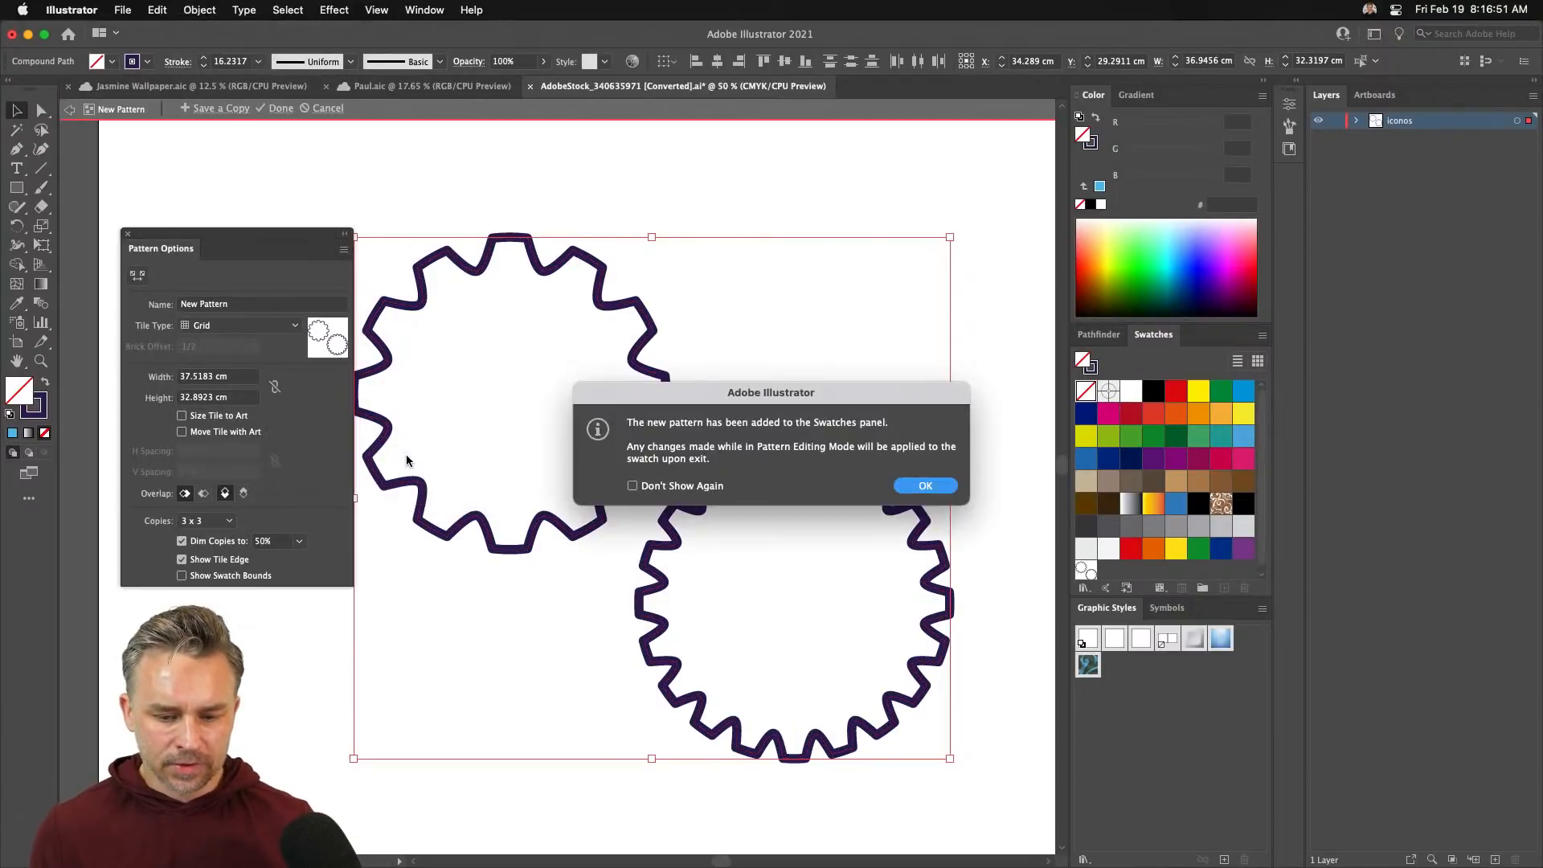
click(924, 485)
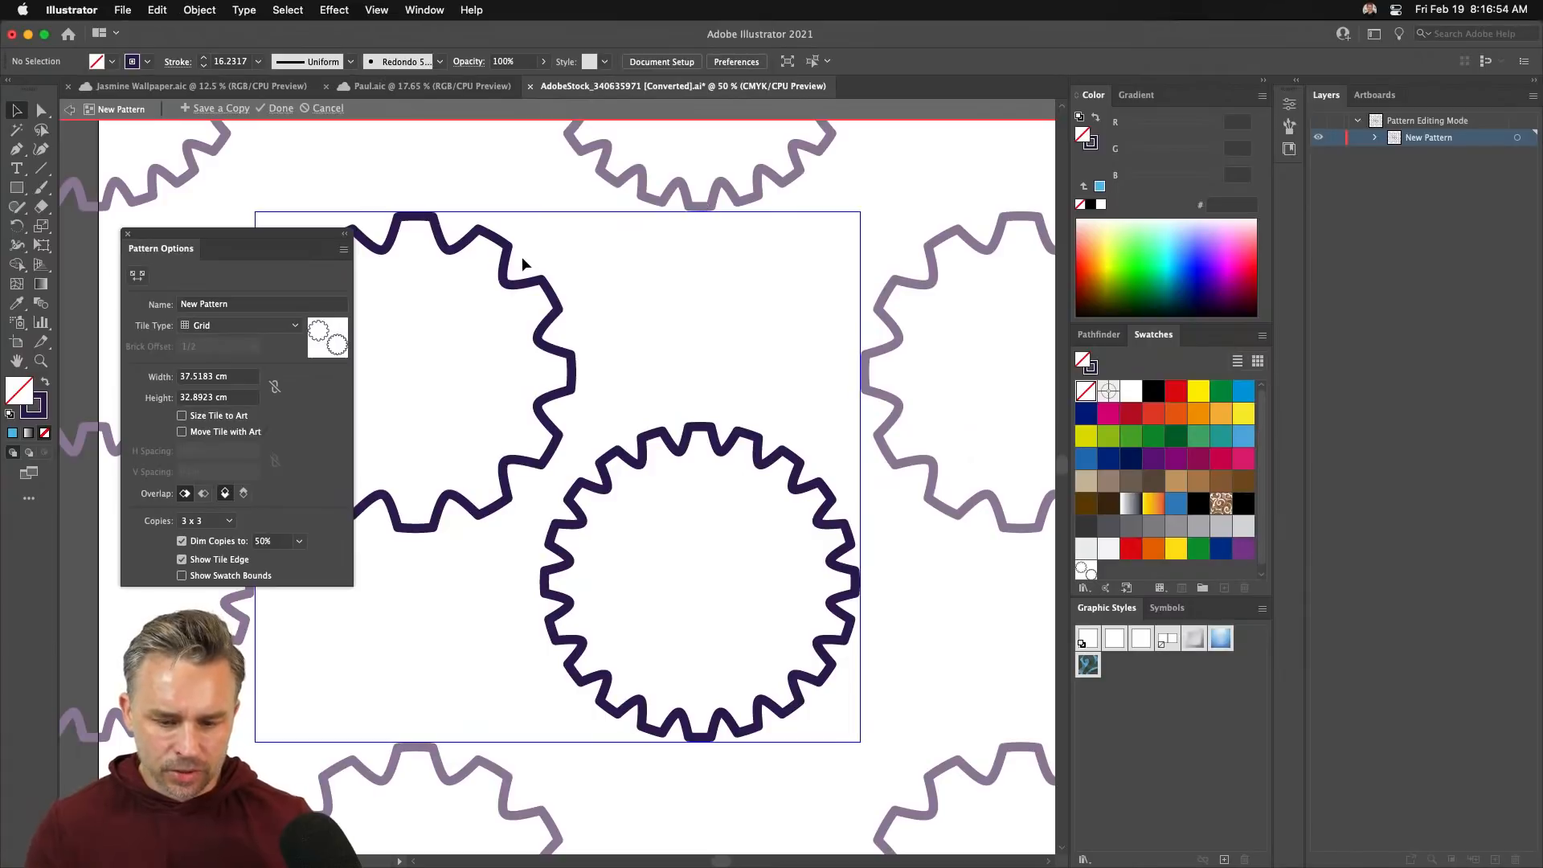
key(super+minus)
key(super+minus)
key(super+minus)
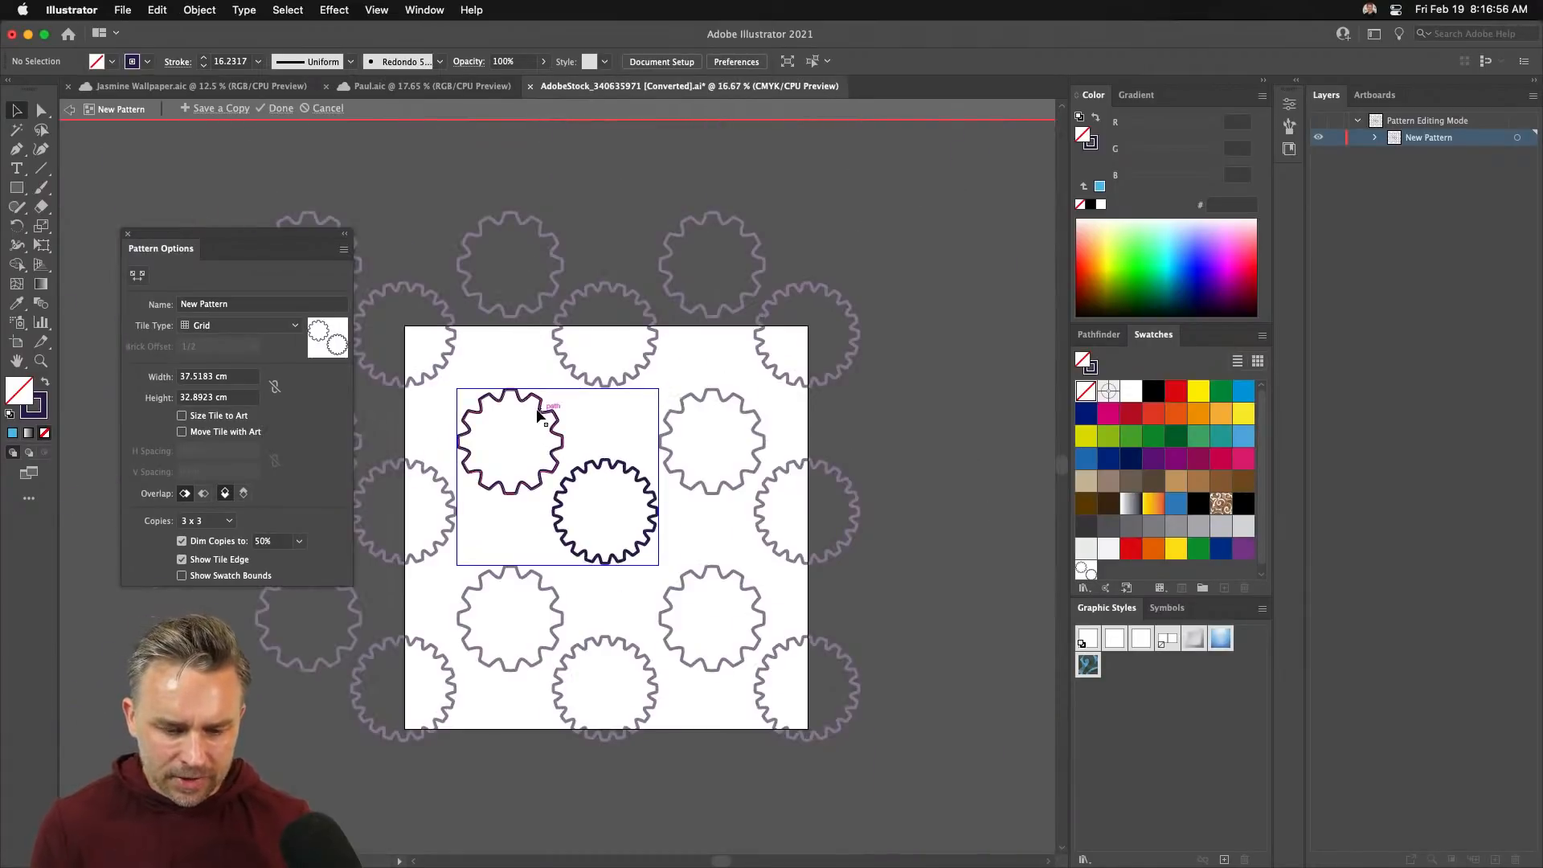
key(shift+super+h)
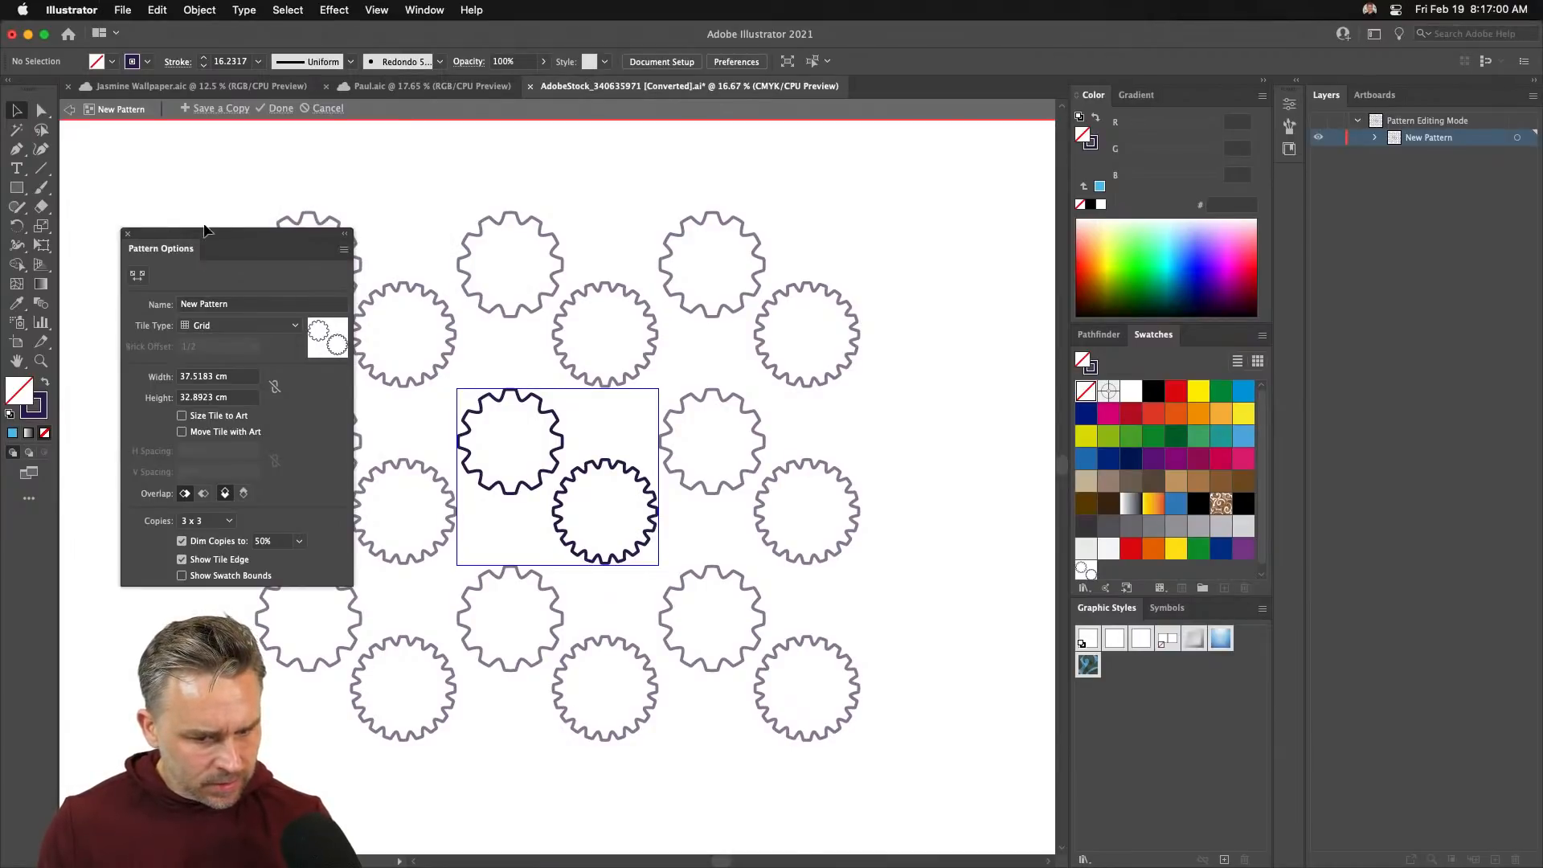
drag(205, 230, 231, 200)
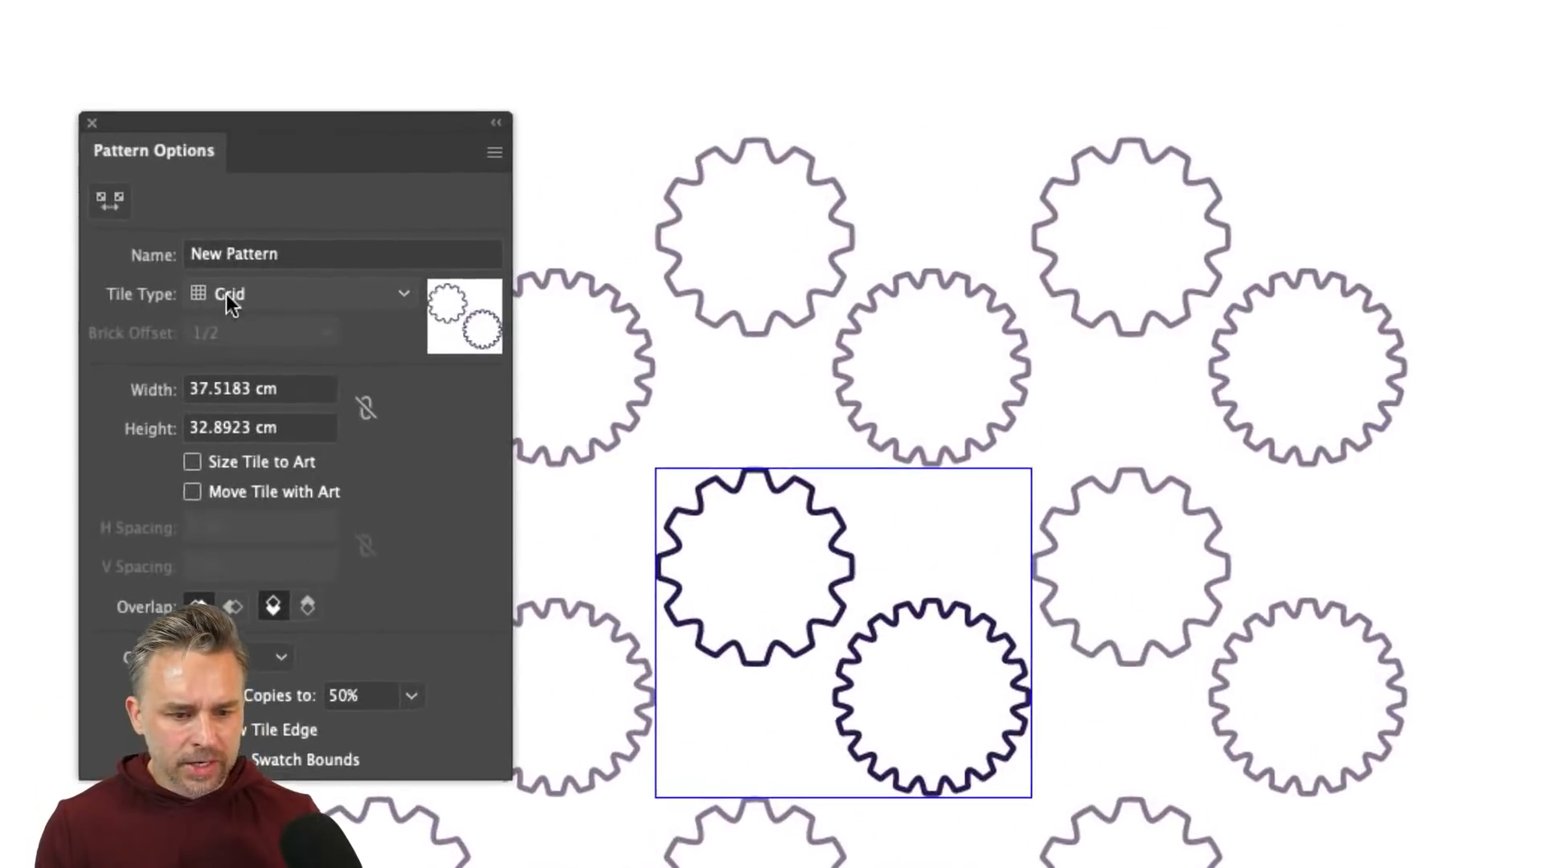
- Try Brick by Column and Hex by Column, settling on Brick by Row, and nudge the upper gear
click(274, 295)
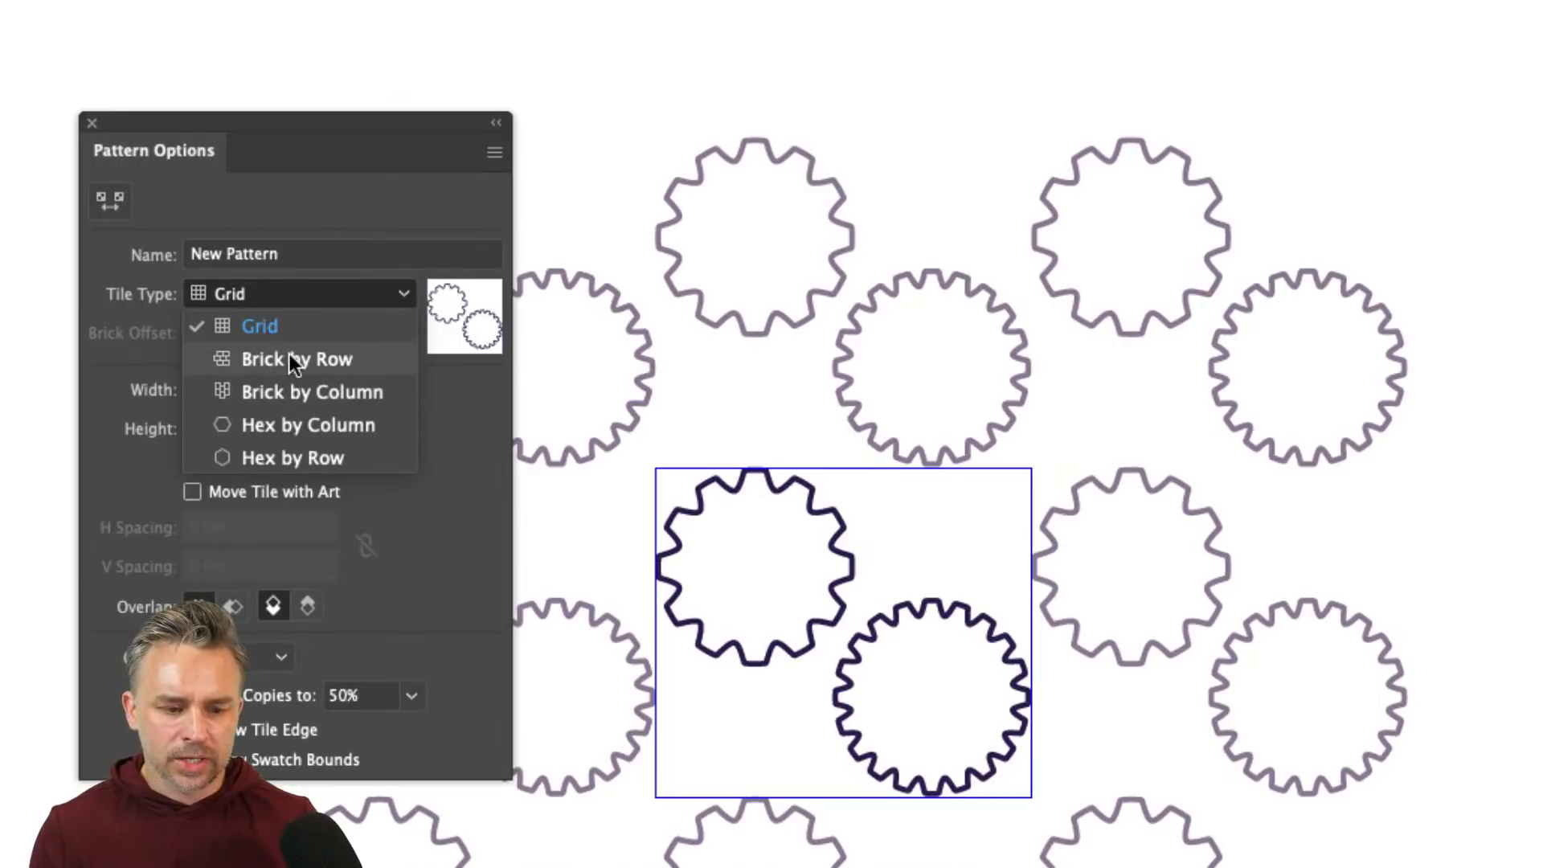
click(290, 355)
click(310, 288)
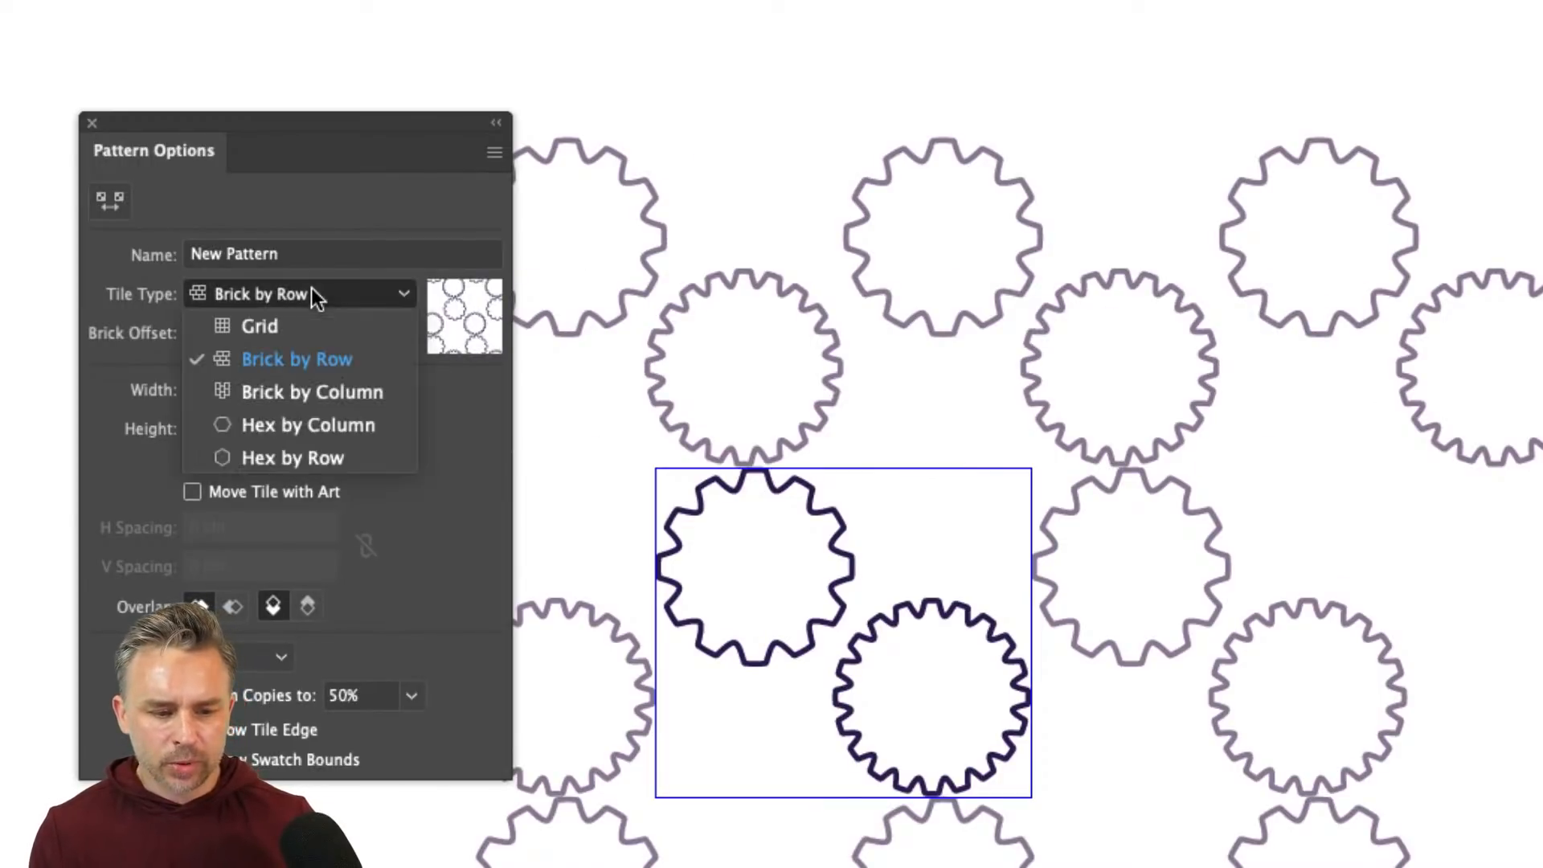
click(305, 391)
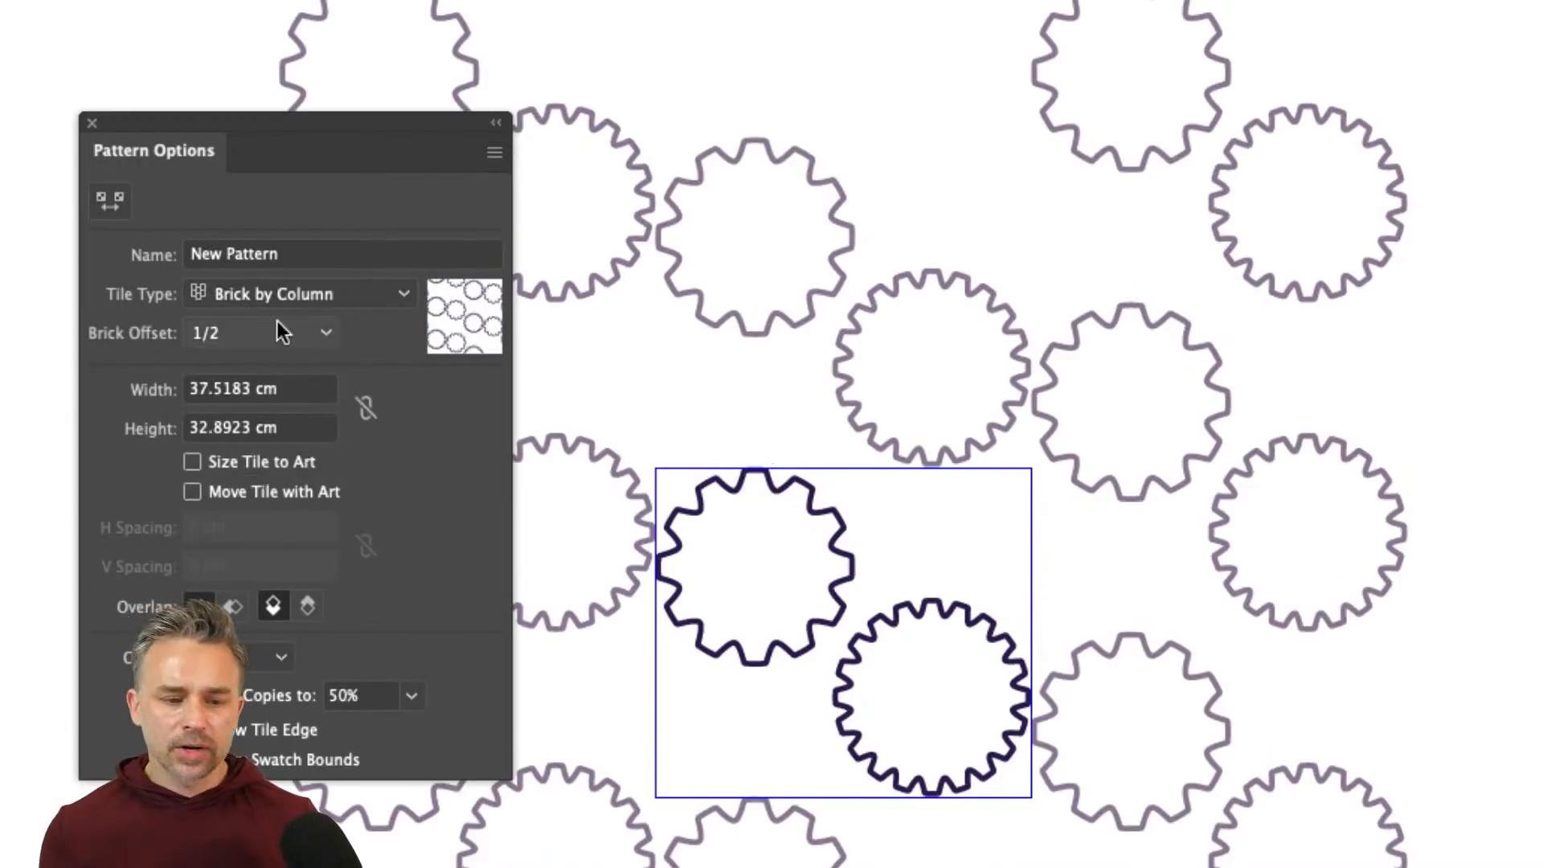
click(289, 295)
click(311, 421)
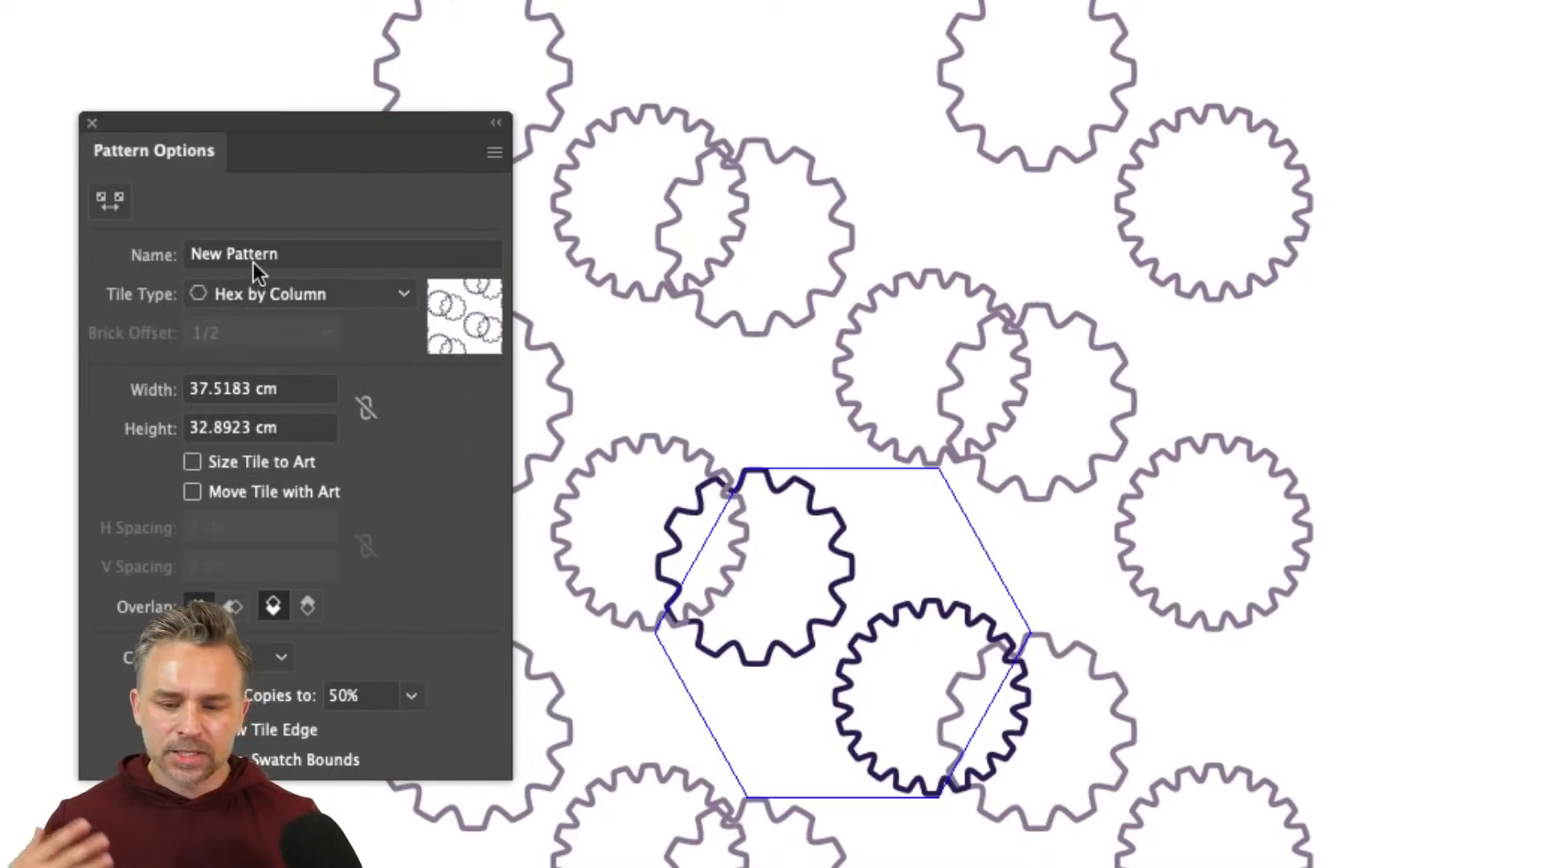
click(258, 294)
click(261, 360)
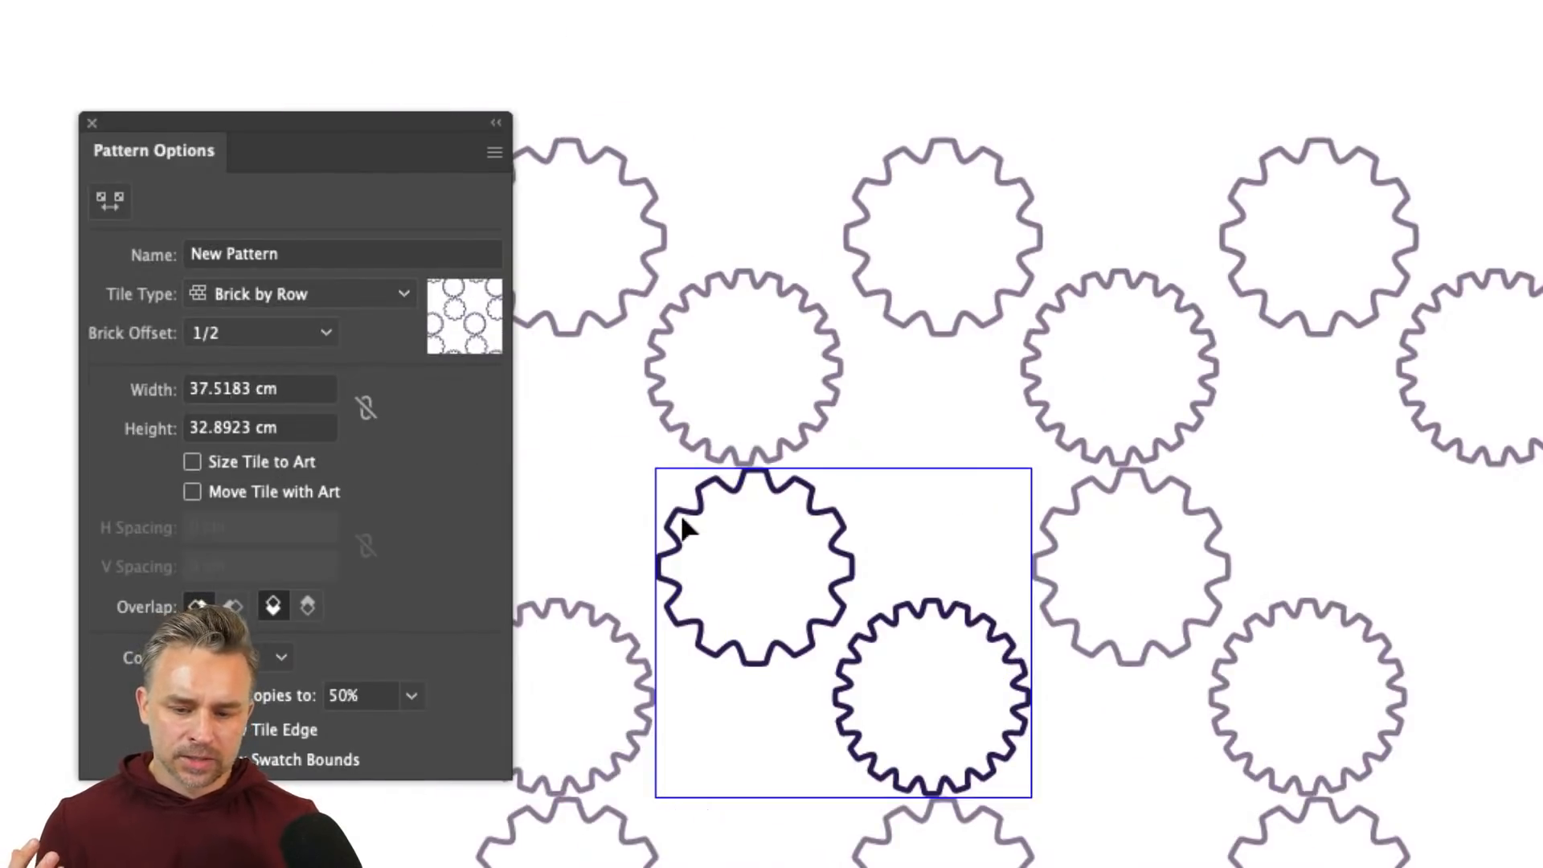
drag(751, 498, 729, 521)
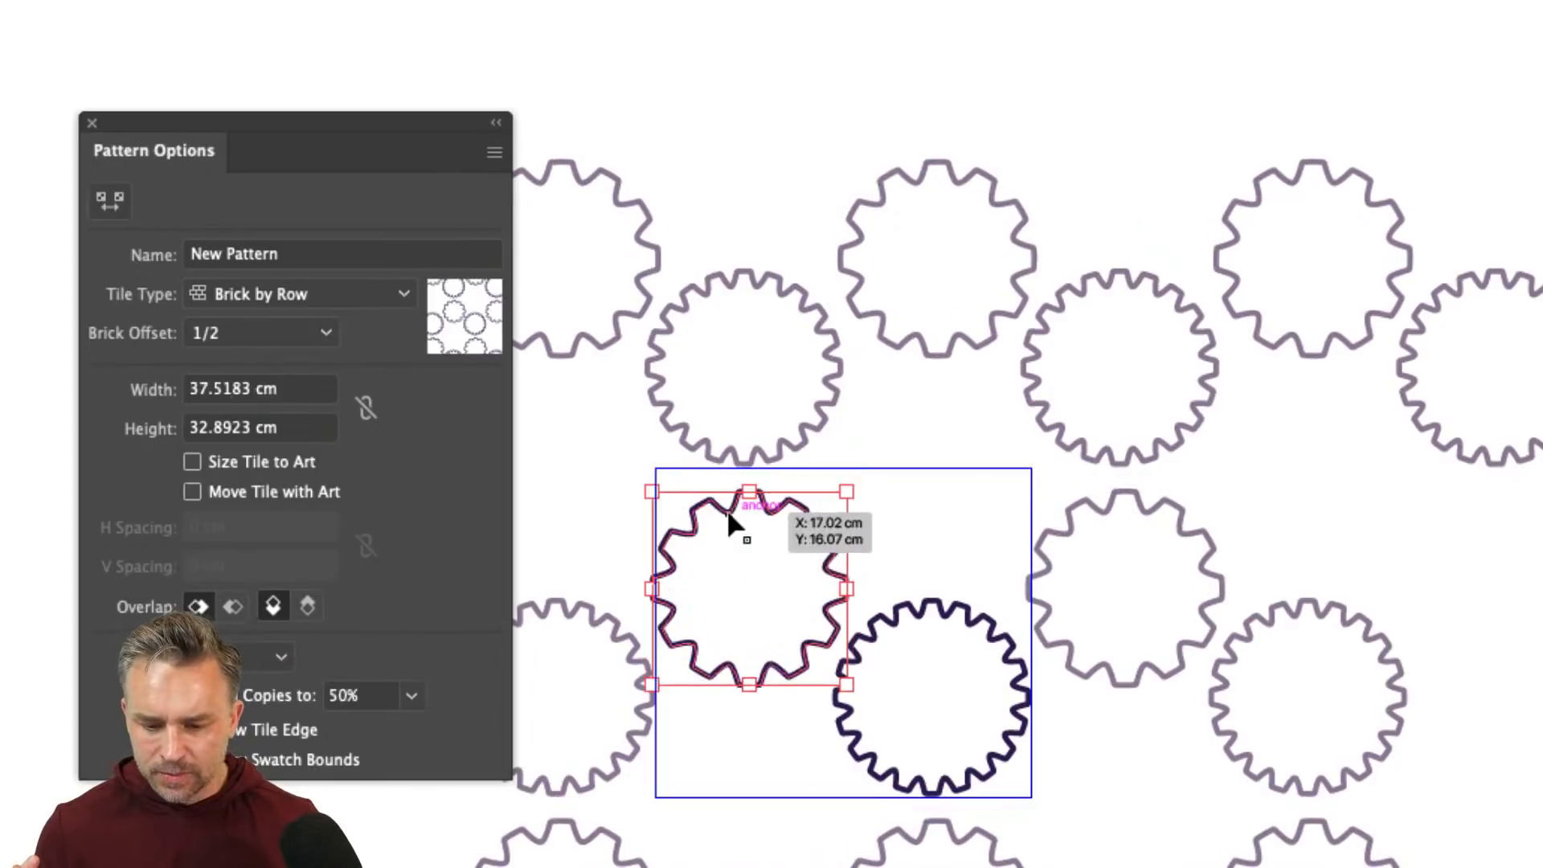
click(222, 292)
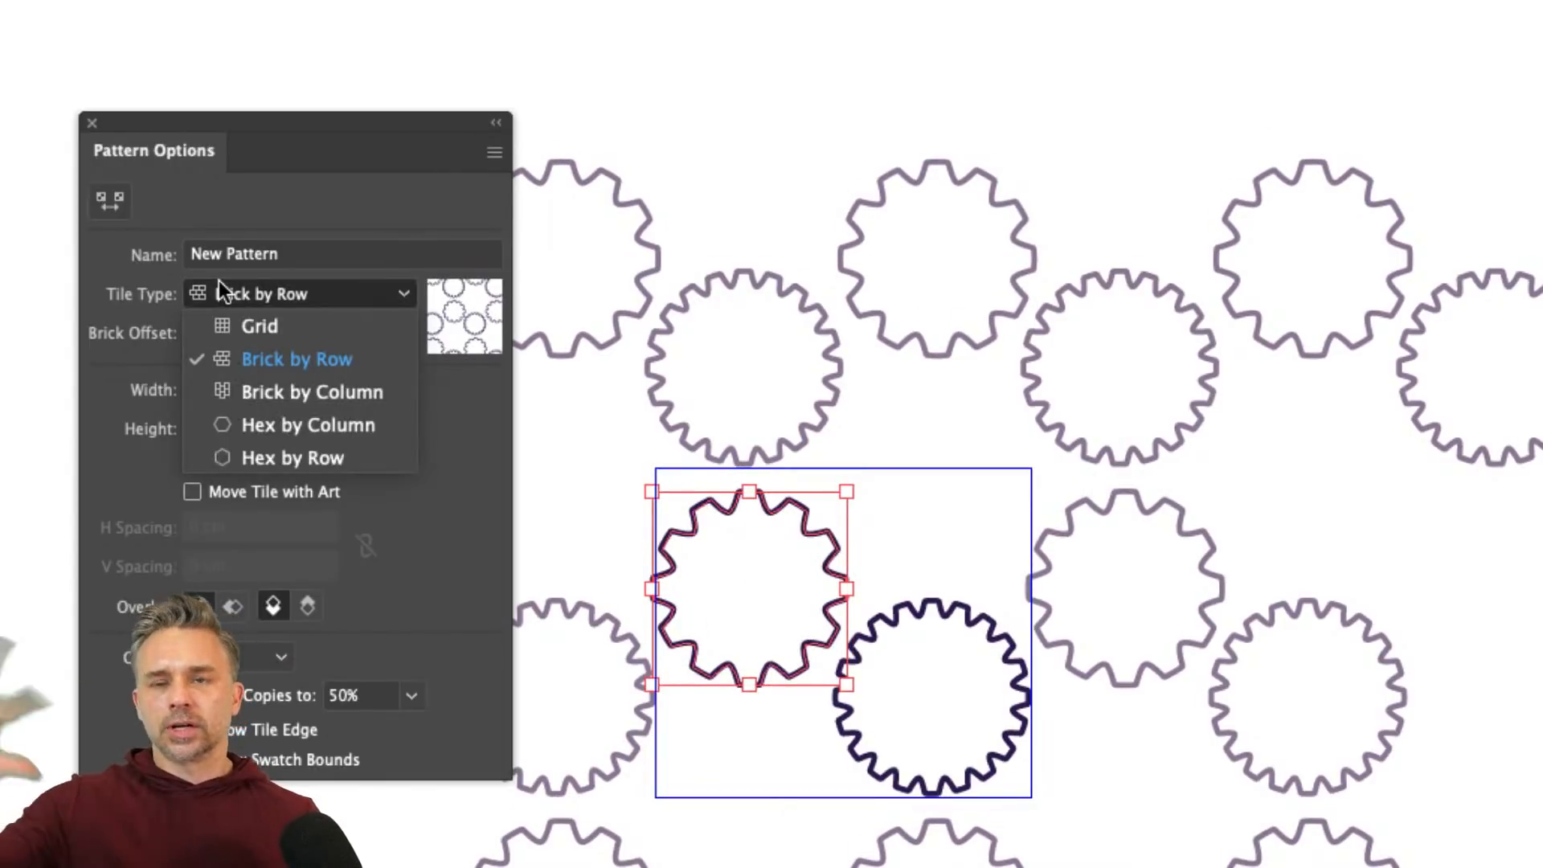
click(276, 230)
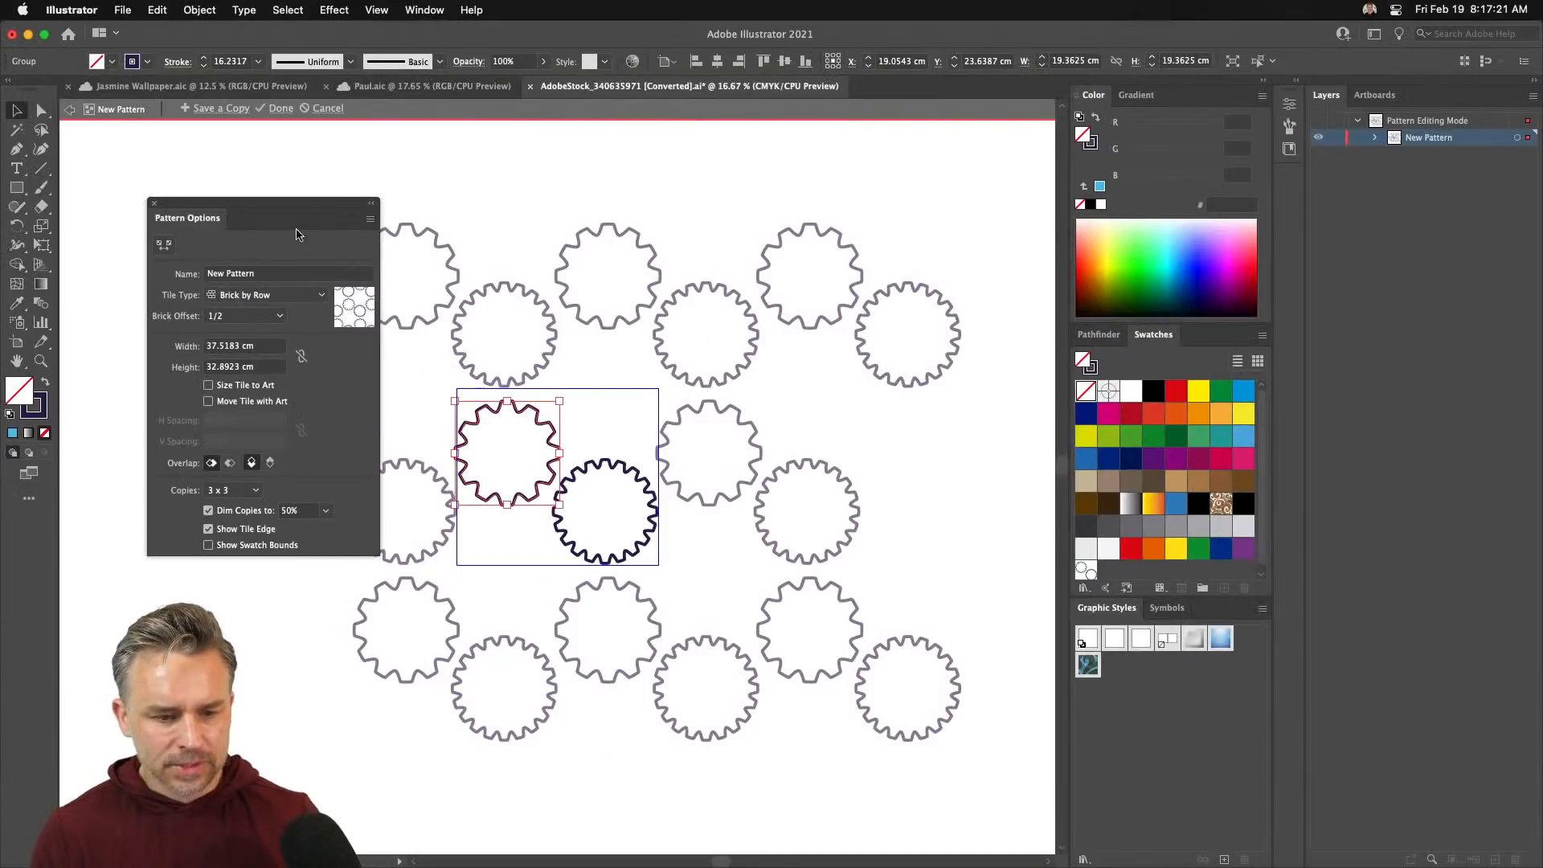
- Finish editing the pattern and return to the Adobe Stock results in Chrome
drag(362, 149, 270, 122)
drag(249, 203, 235, 183)
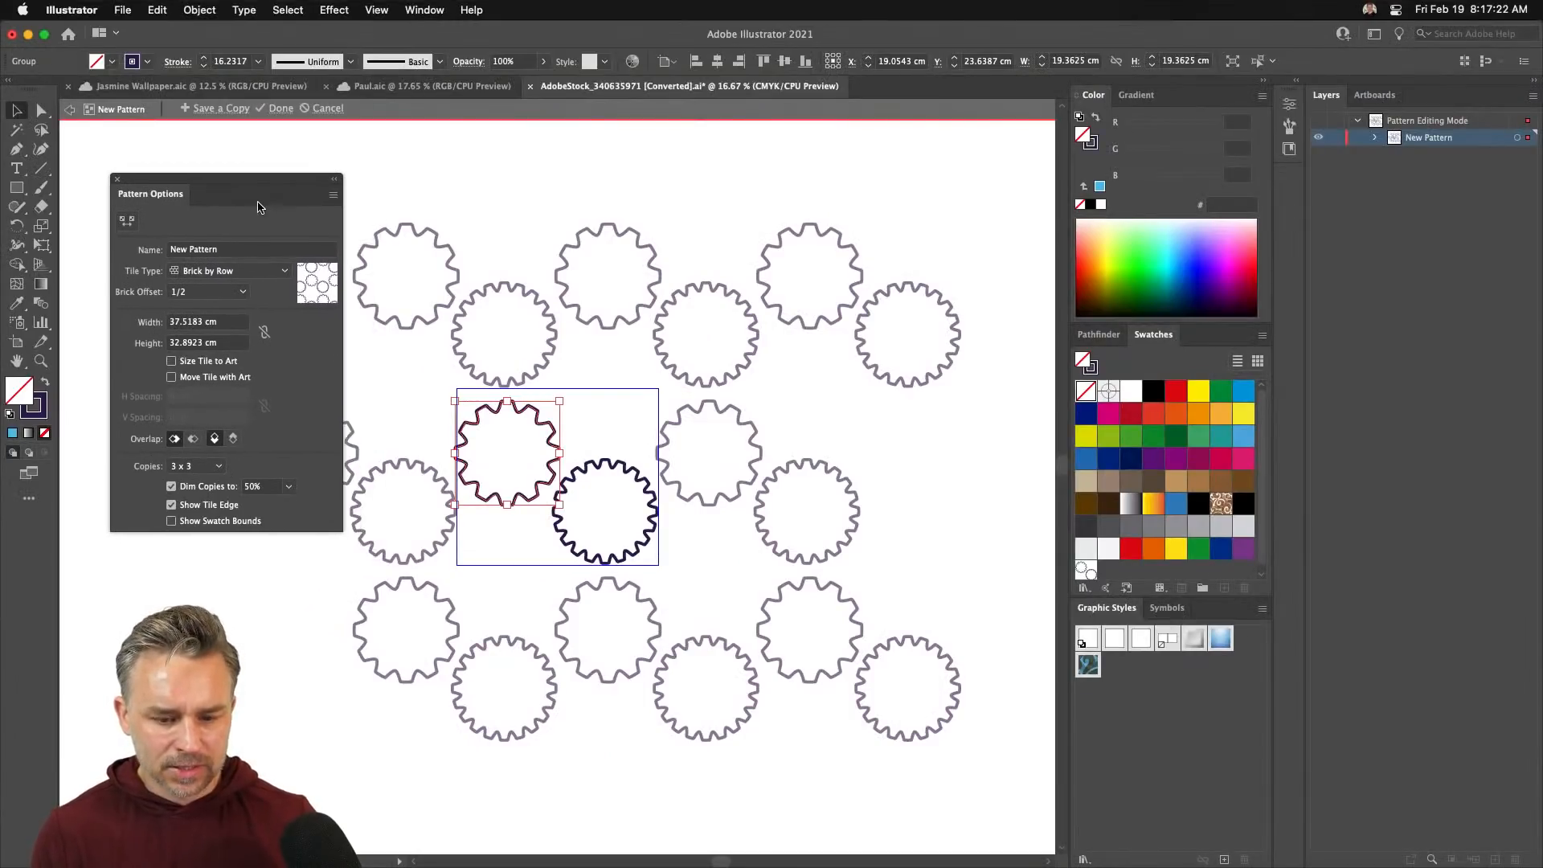
key(Escape)
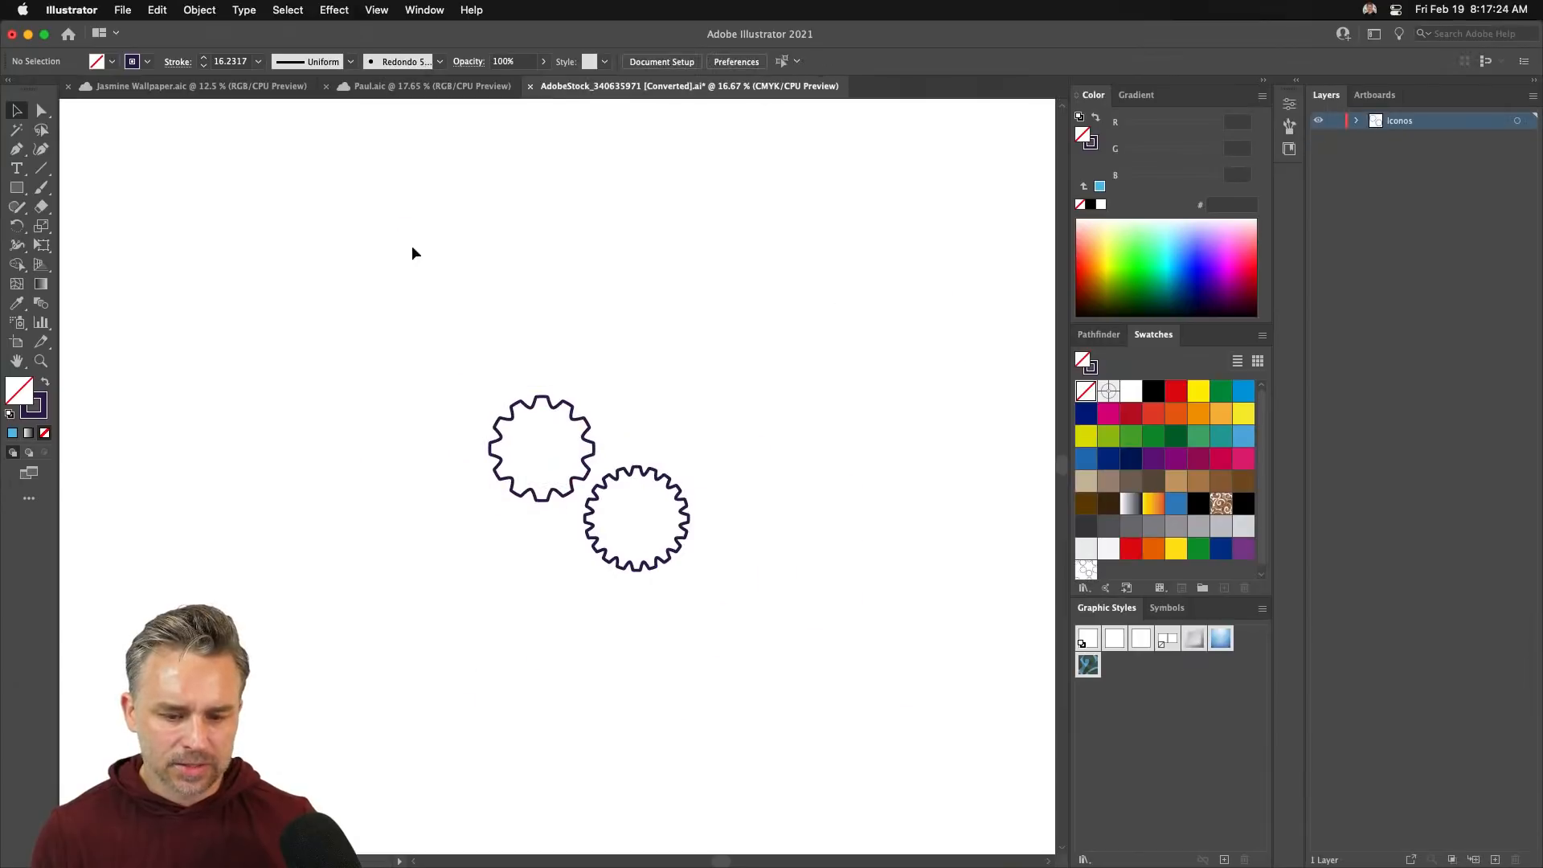
mouse_move(593, 865)
click(788, 848)
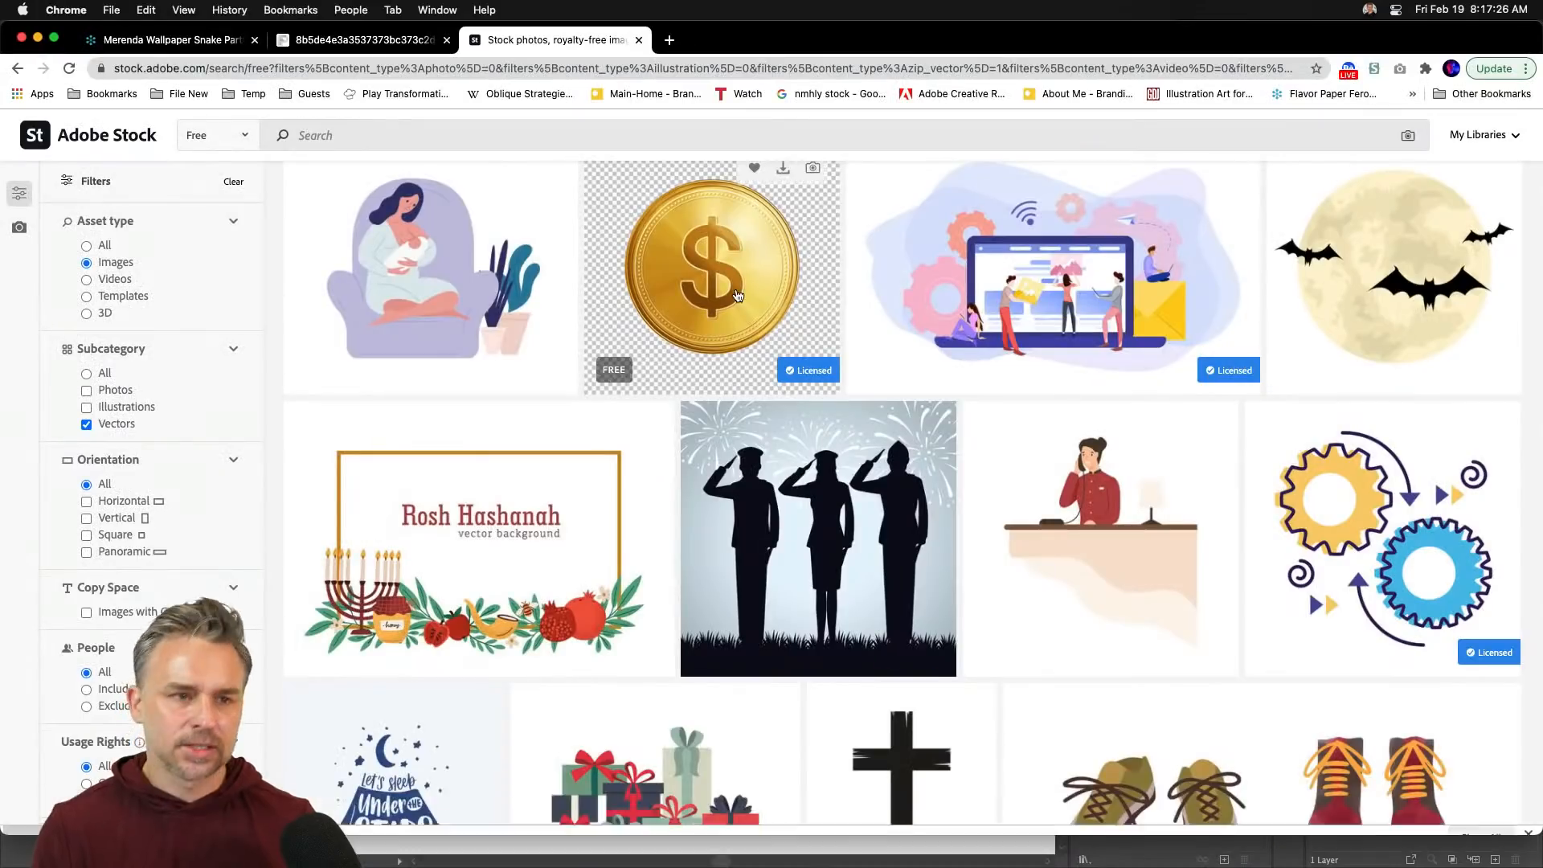
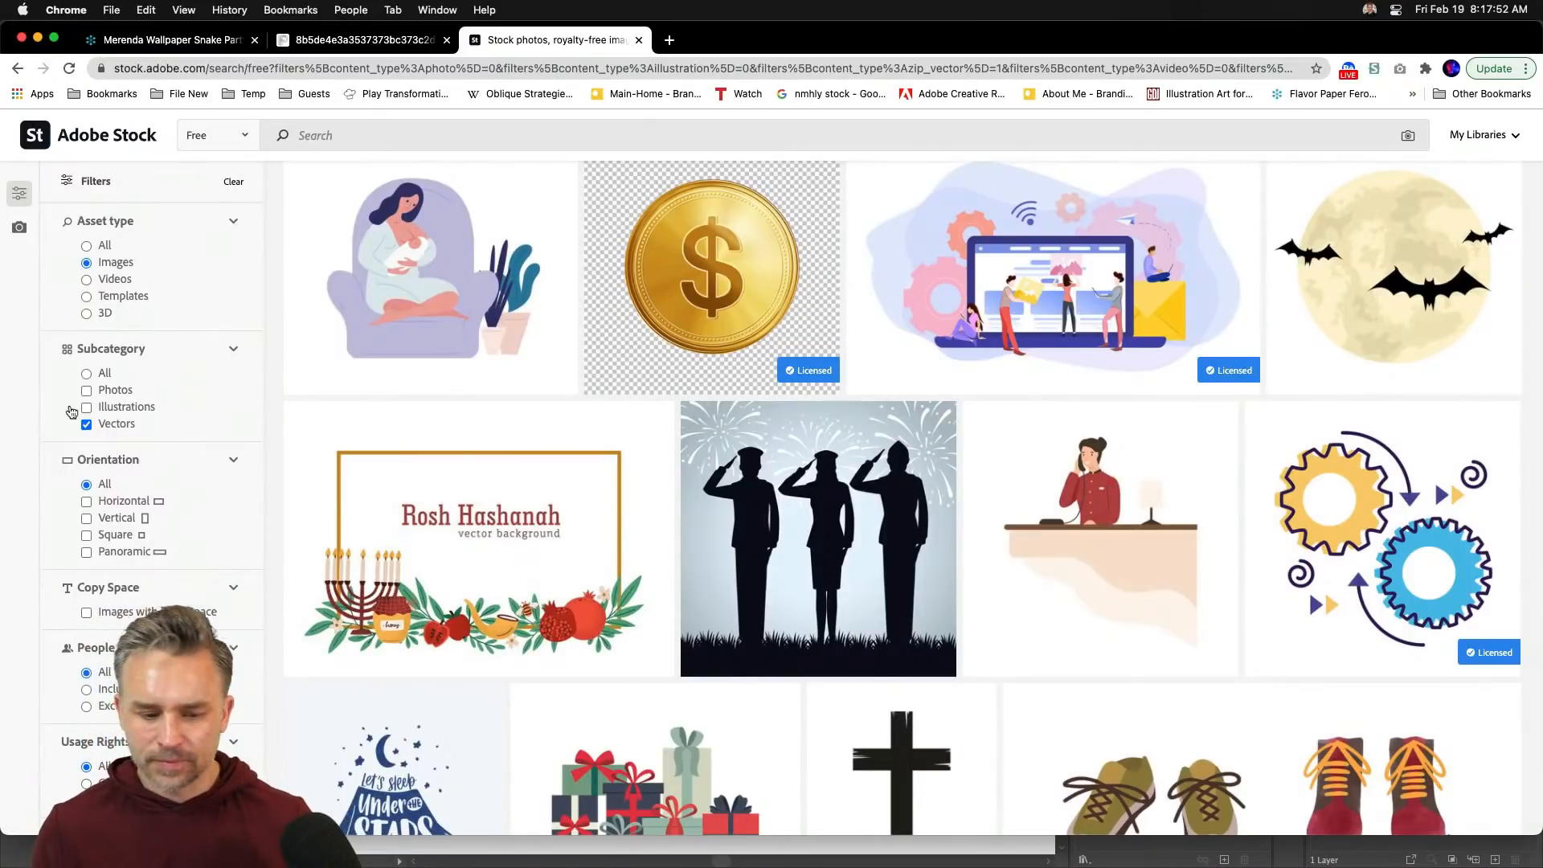
- Open a blank Chrome tab, then minimize Chrome to bring Illustrator back
click(669, 40)
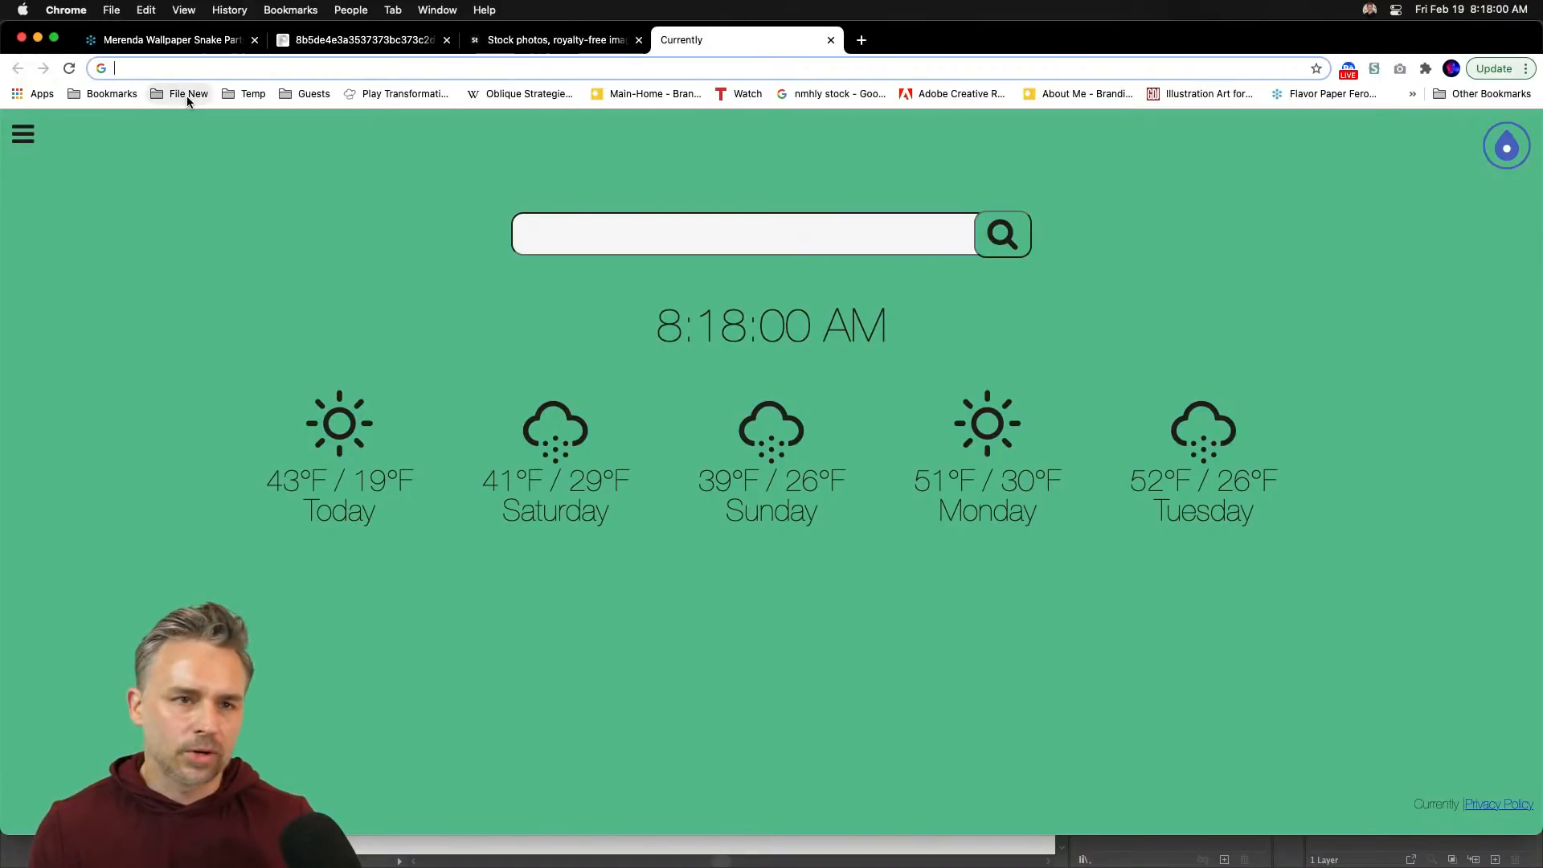
click(37, 38)
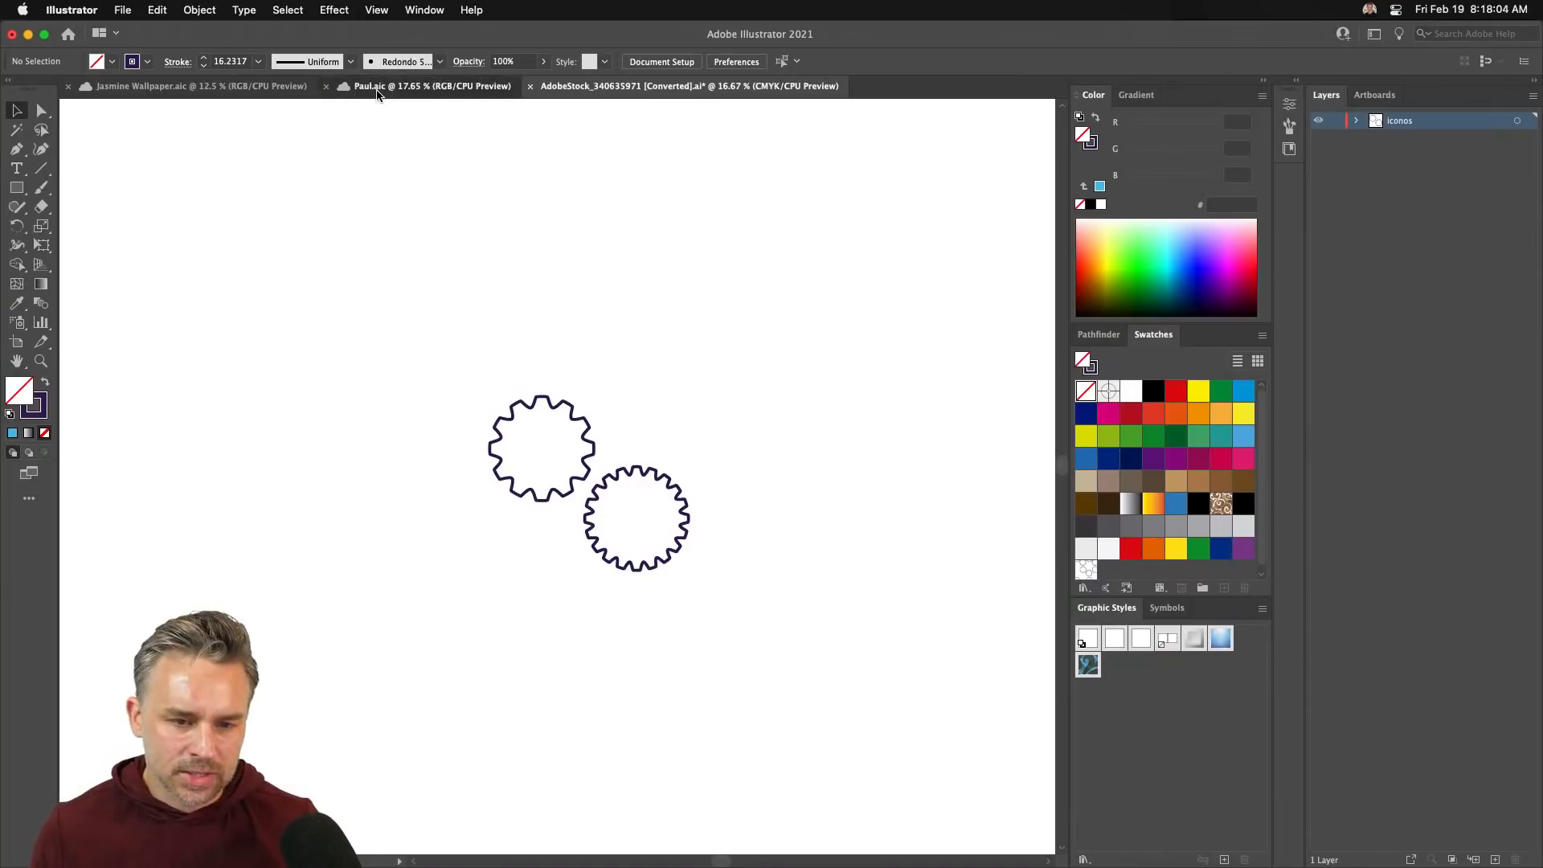
- Switch to Paul.aic and load the Florid Vector Pack symbol library from Window > Symbol Libraries
click(379, 86)
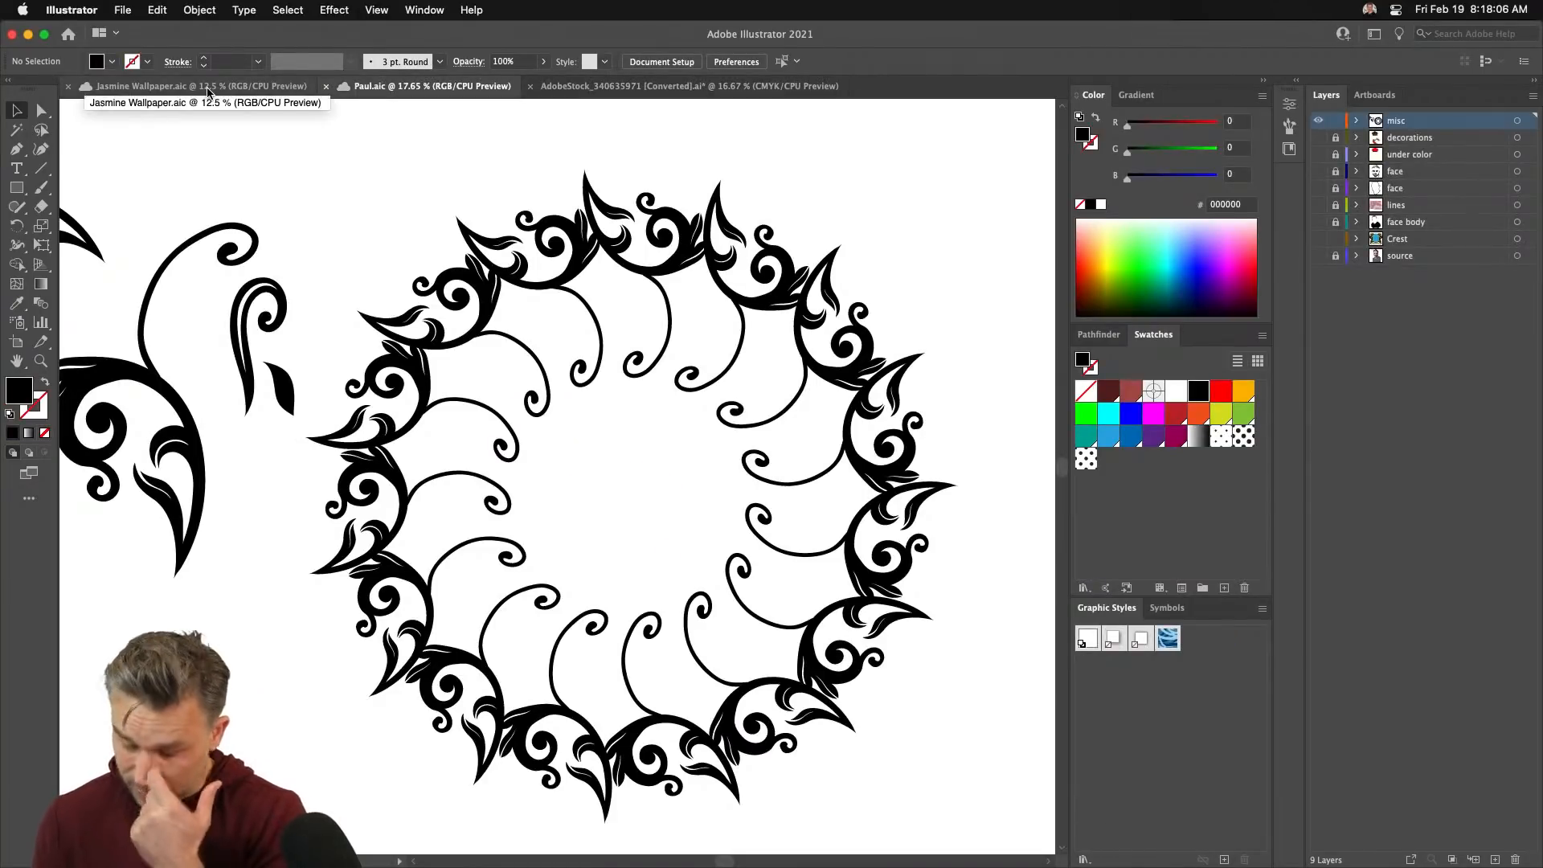
click(412, 10)
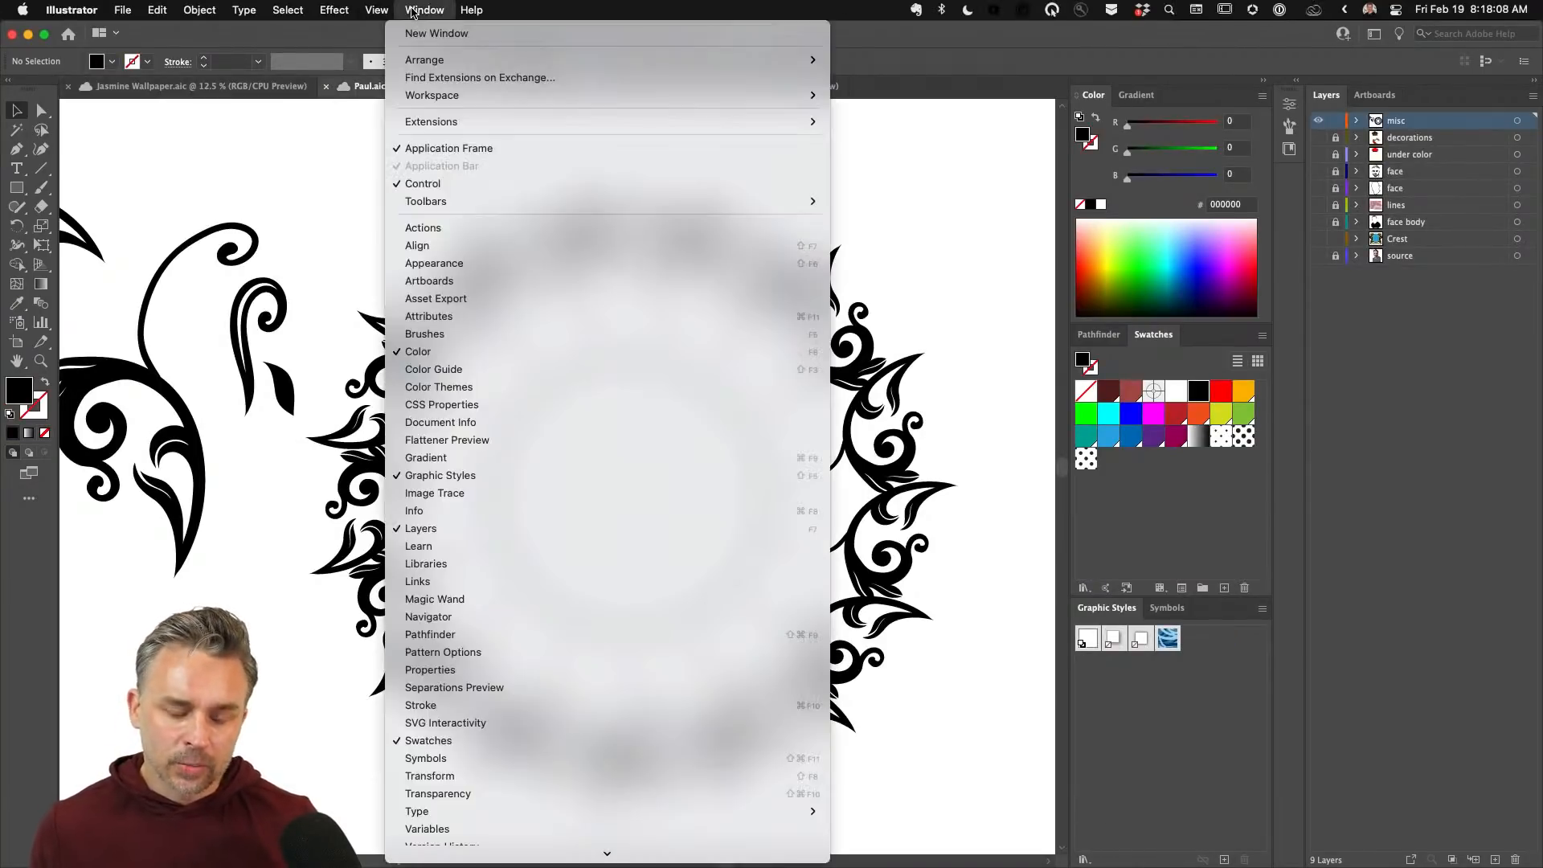
mouse_move(374, 9)
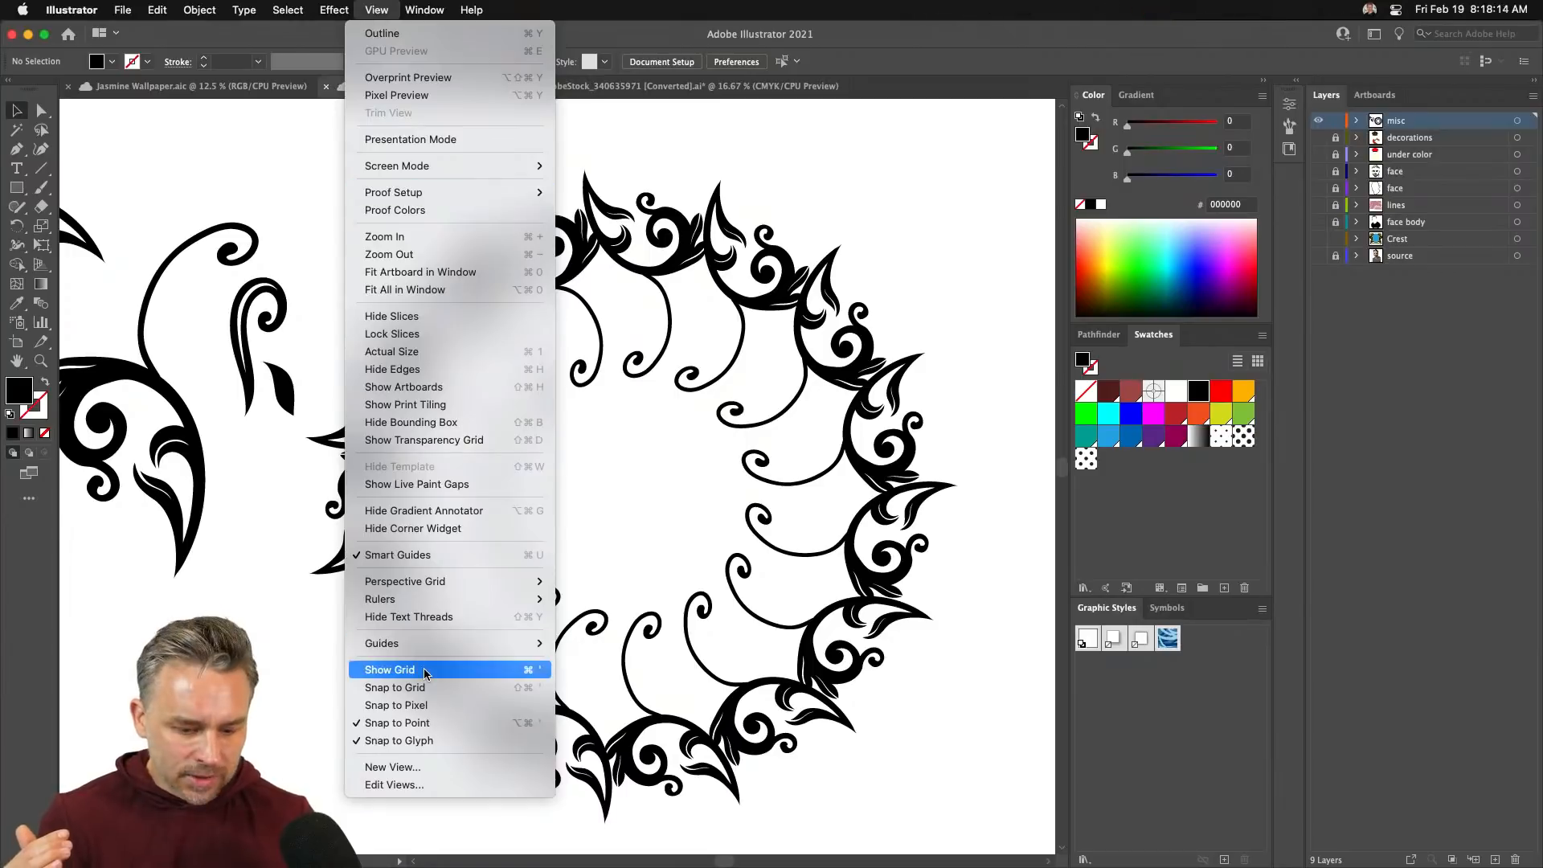
mouse_move(424, 9)
scroll(430, 463, down, 4)
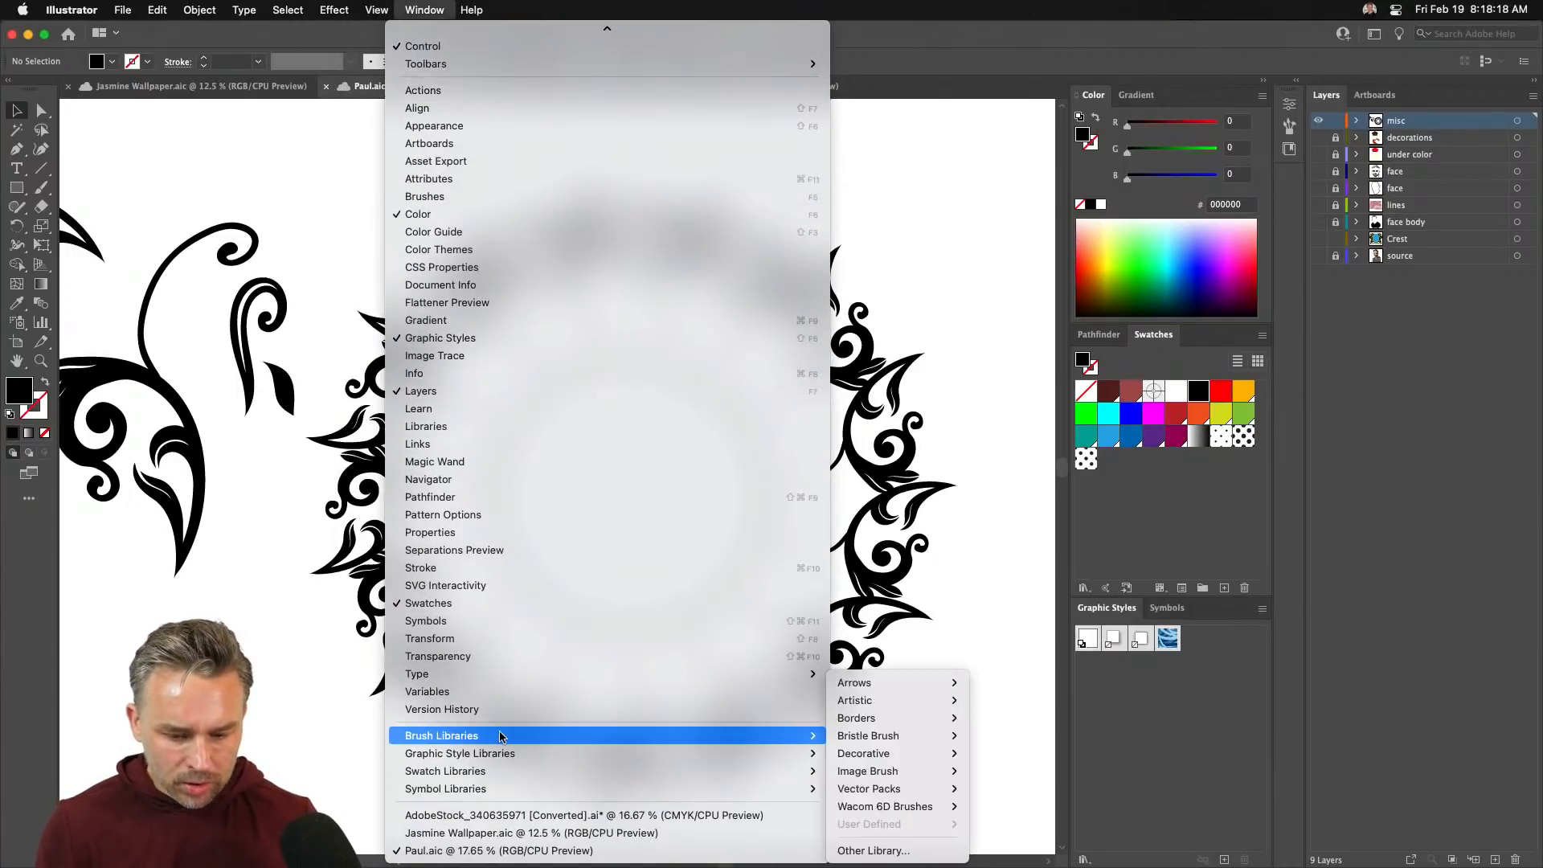
mouse_move(548, 775)
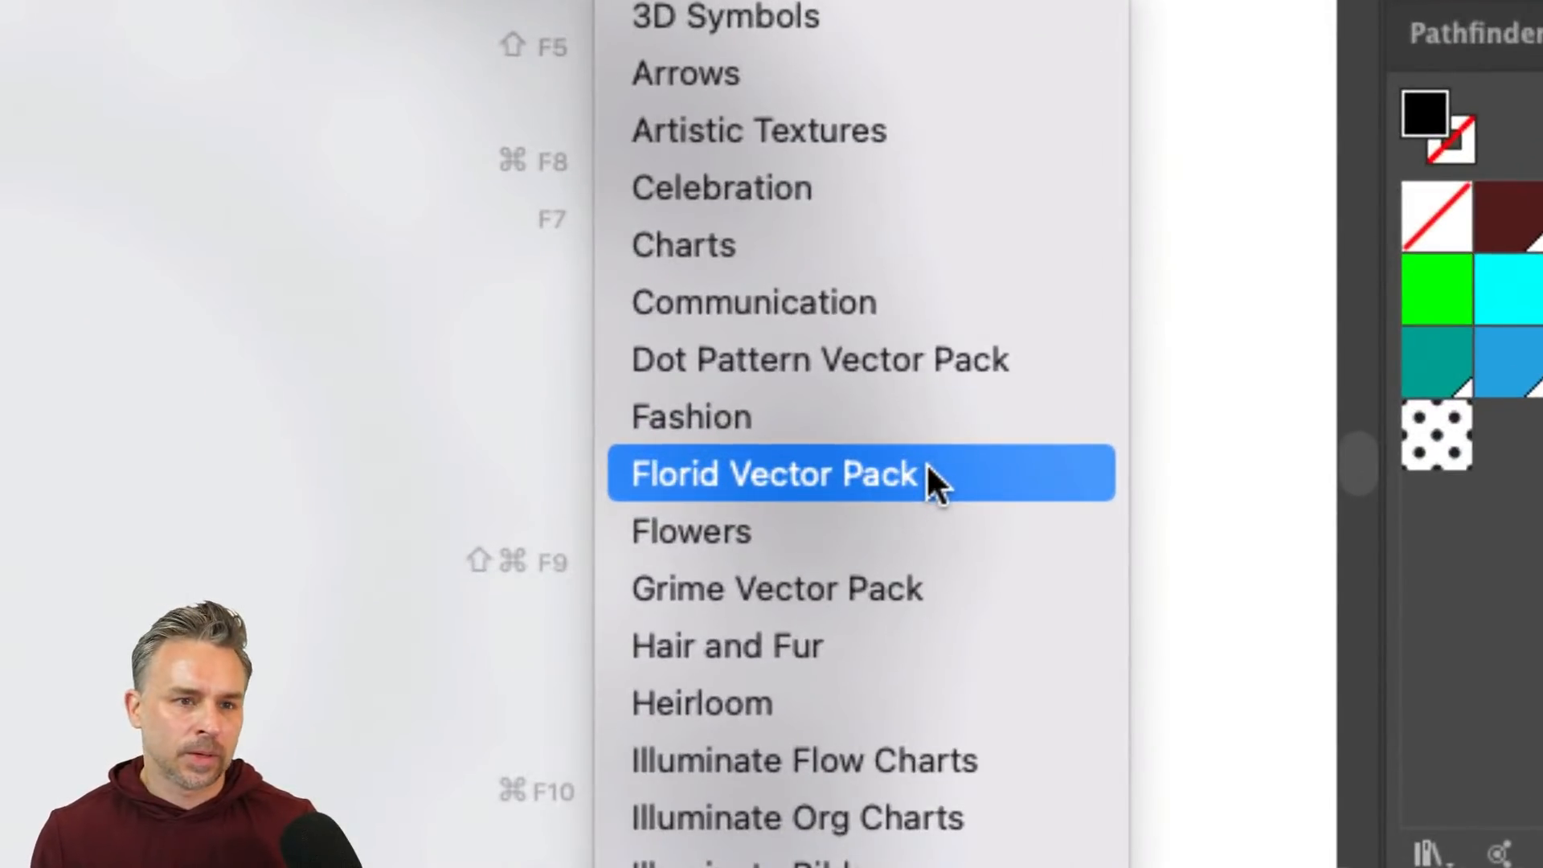
click(928, 467)
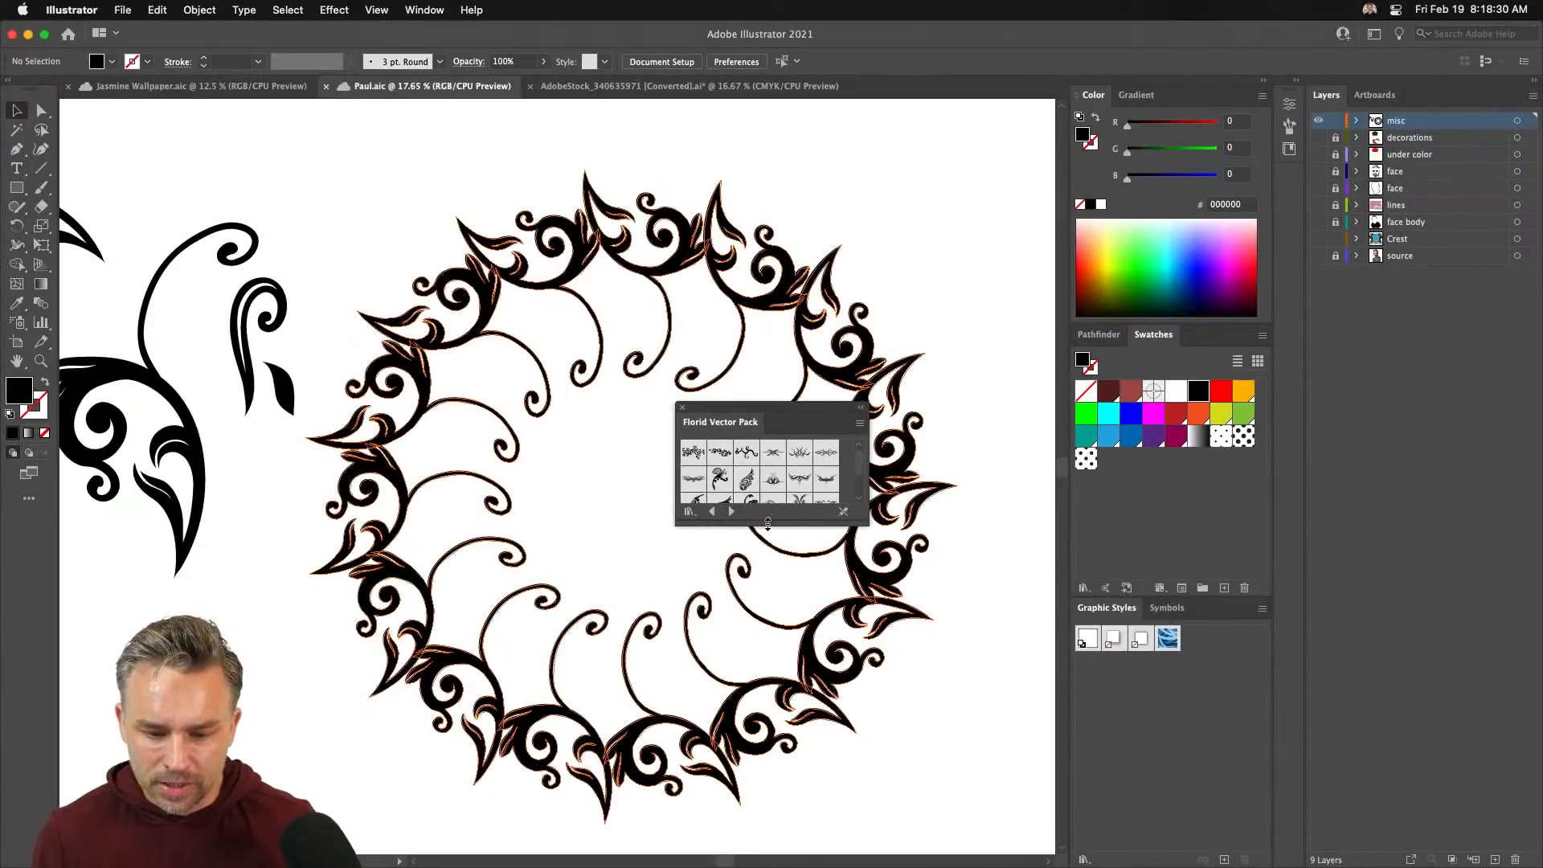
- Expand the library panel, place the wing flourish symbol, and scale it up
drag(767, 523, 767, 709)
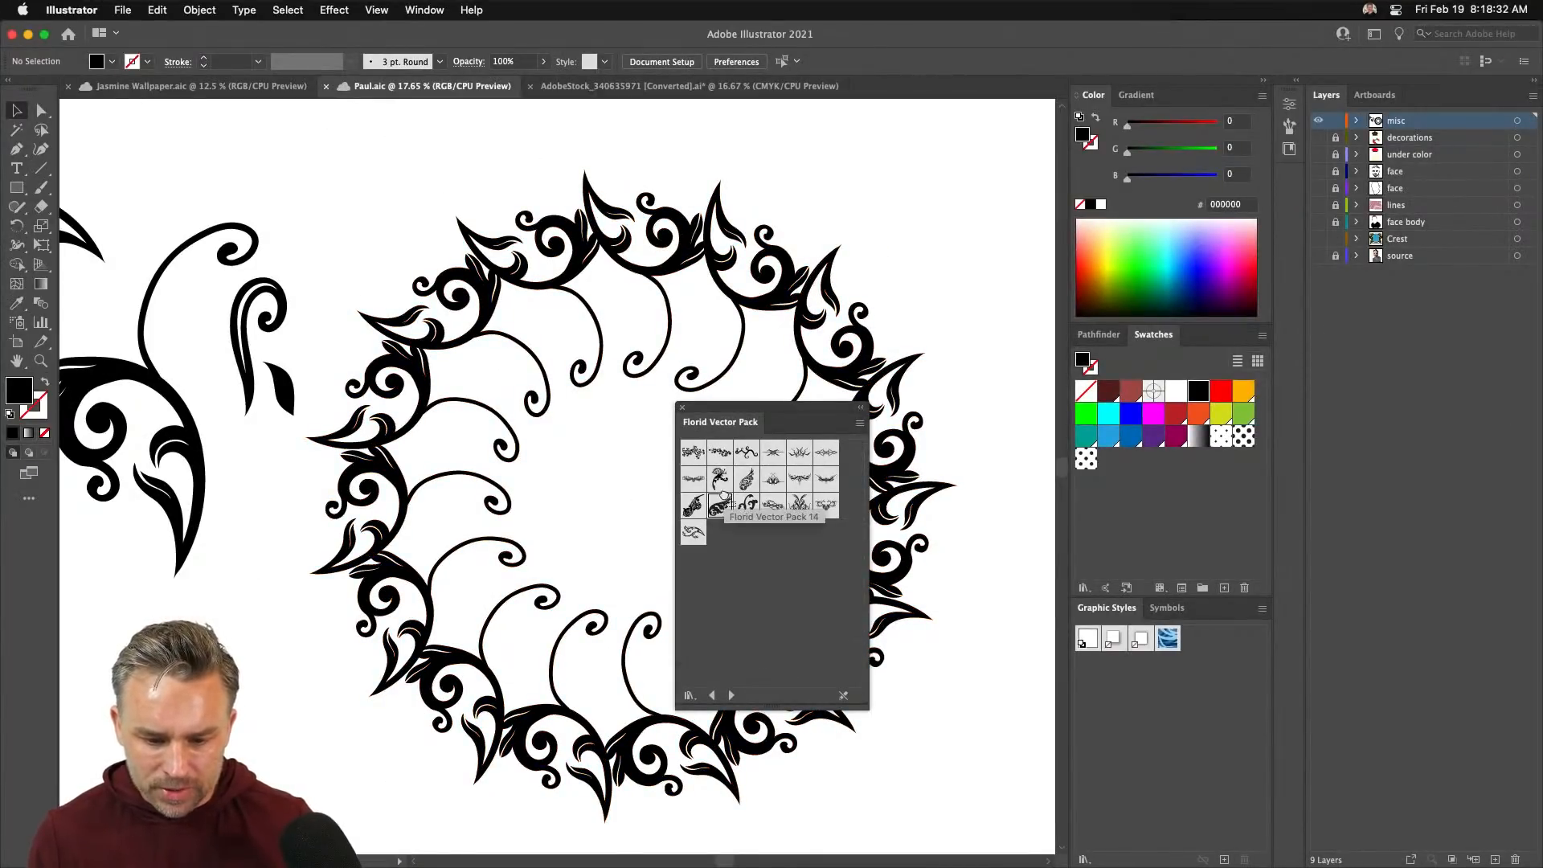
drag(885, 190, 886, 190)
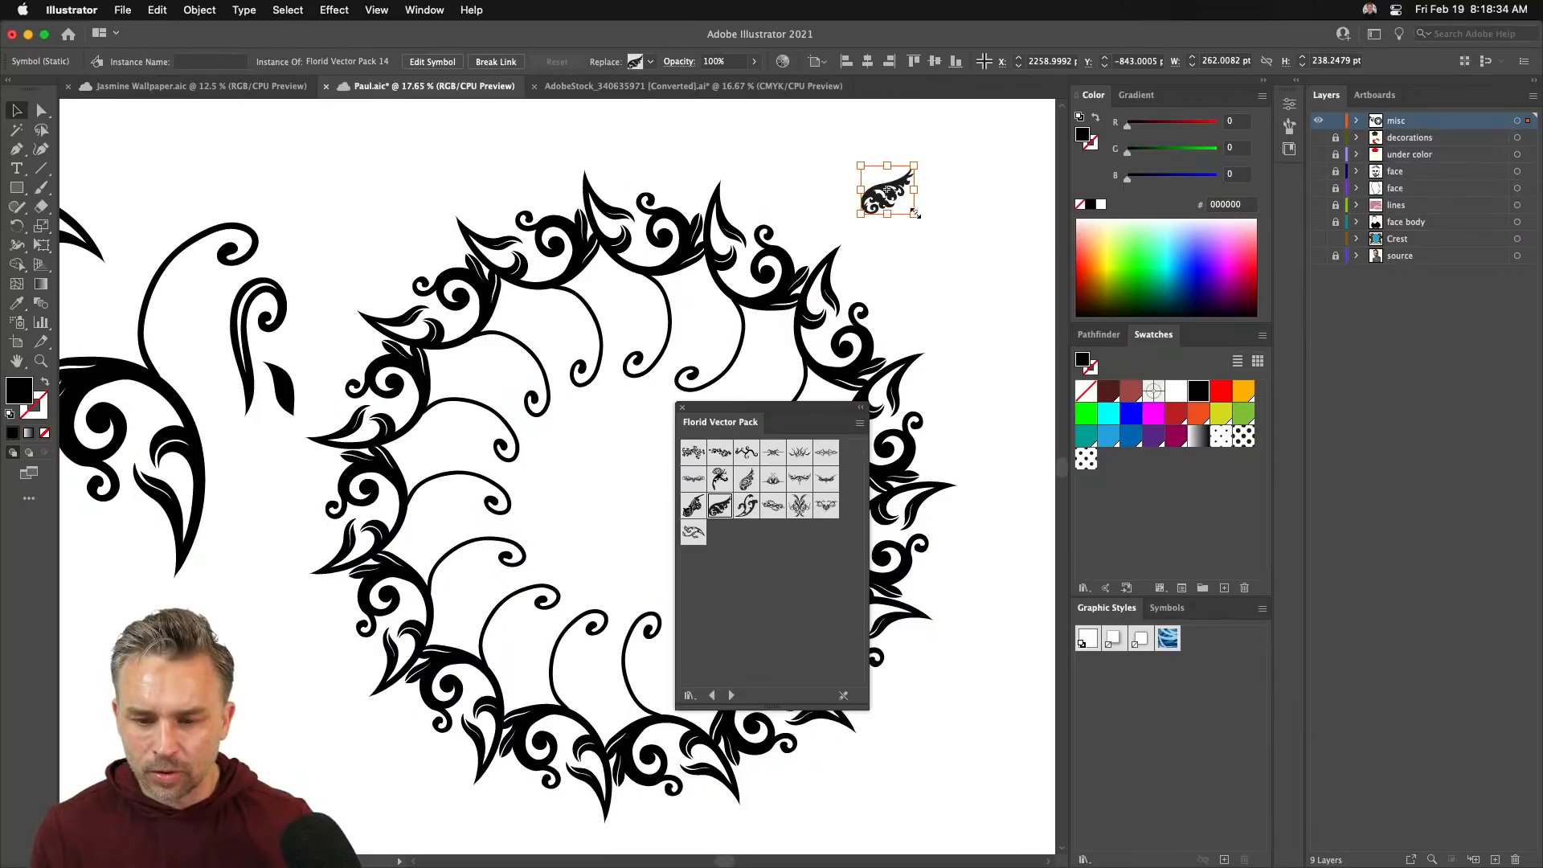
drag(916, 214, 992, 365)
drag(799, 228, 613, 334)
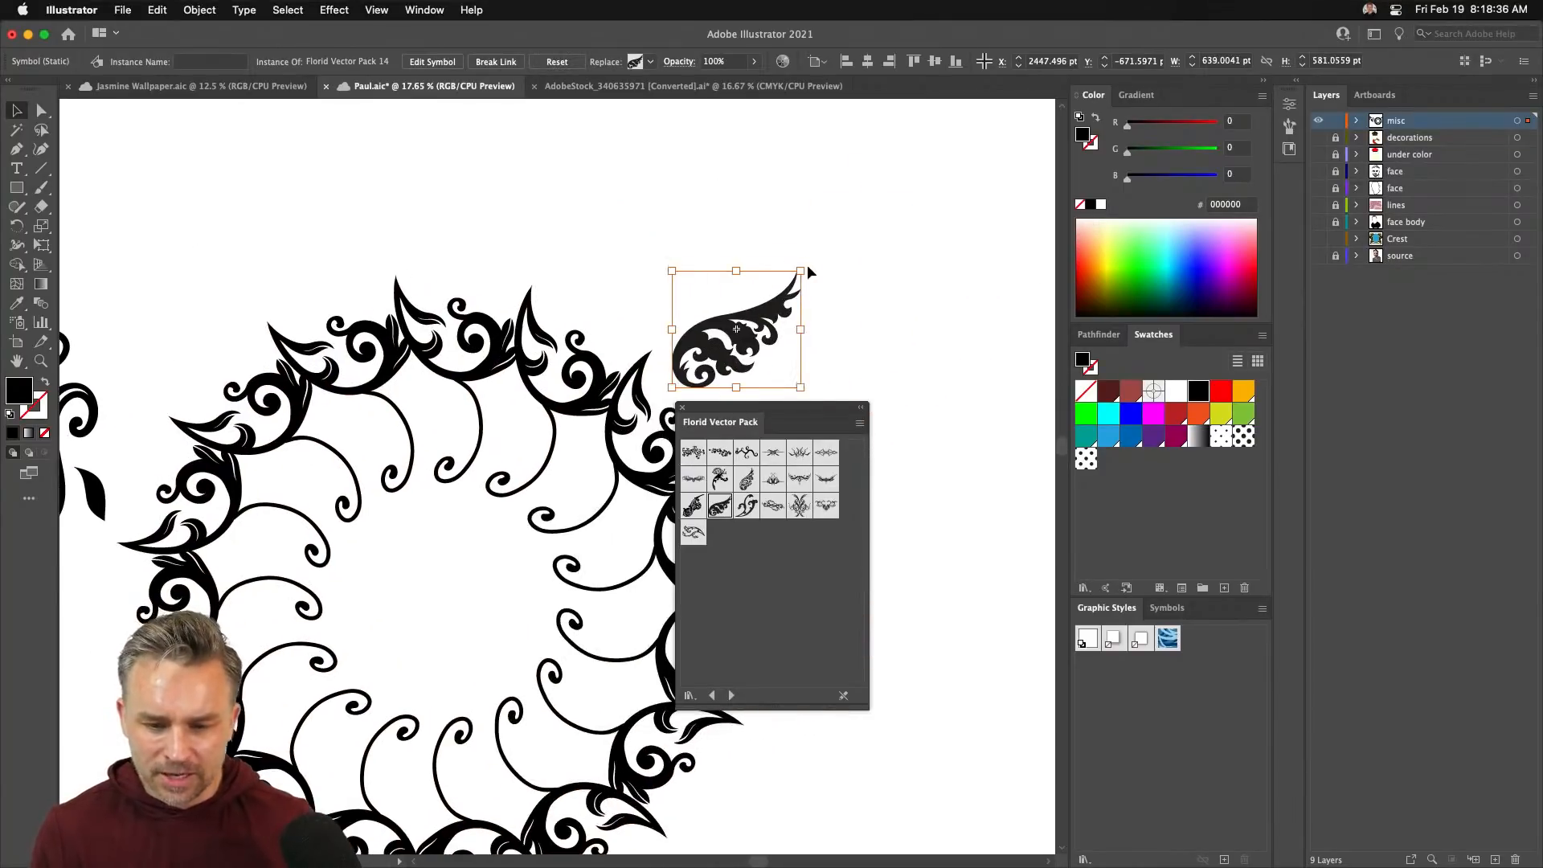
drag(809, 273, 922, 160)
- Delete the swirl wreath, shift the wing flourish left, and add an enlarged scroll flourish at lower left
drag(401, 365, 407, 424)
key(super+minus)
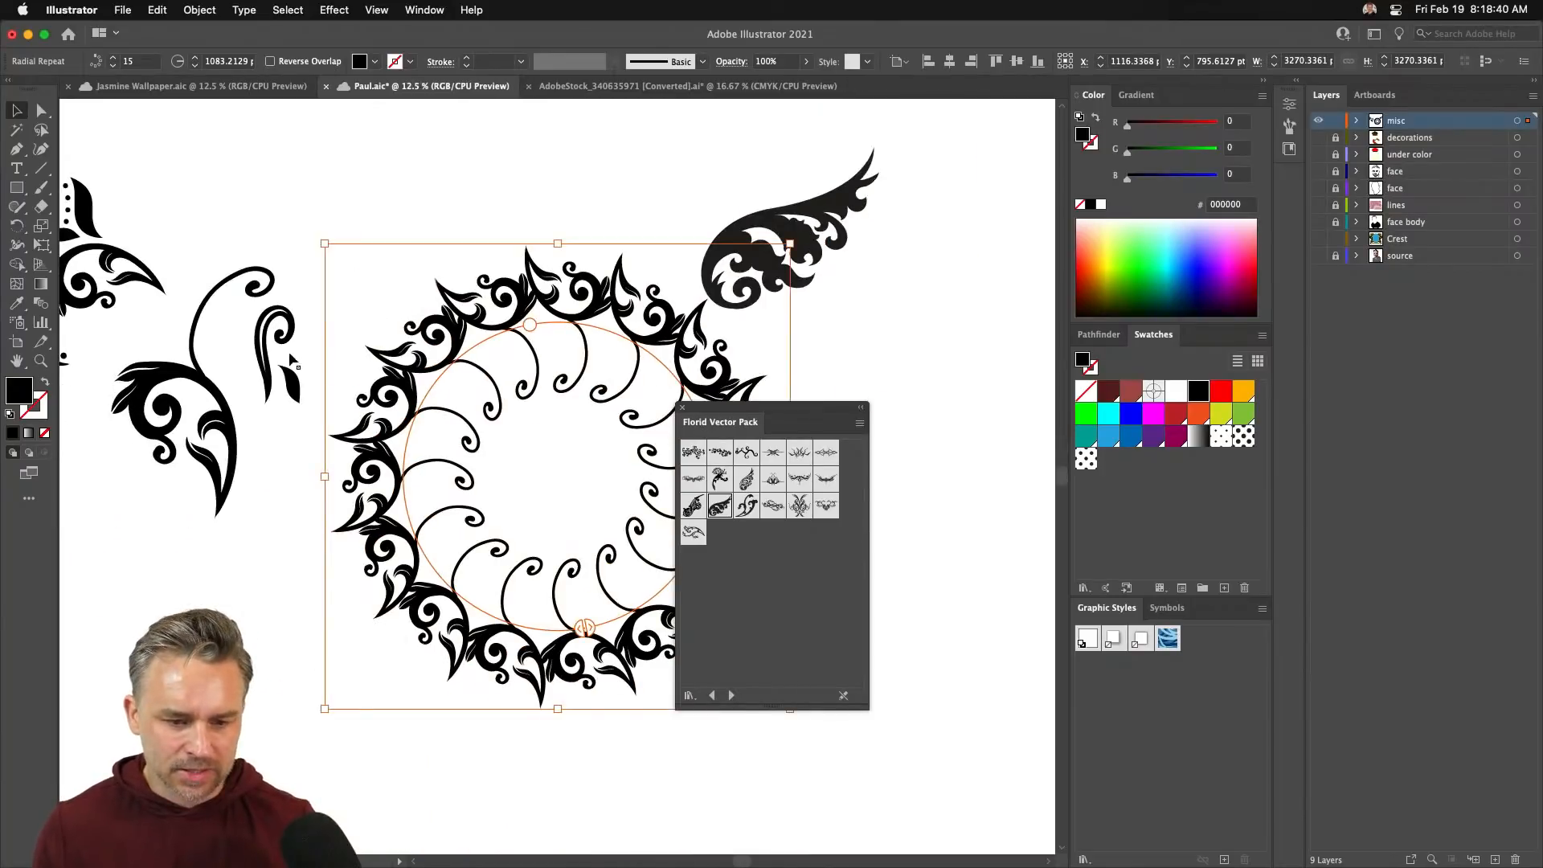
key(Delete)
drag(721, 249, 389, 308)
drag(633, 329, 817, 398)
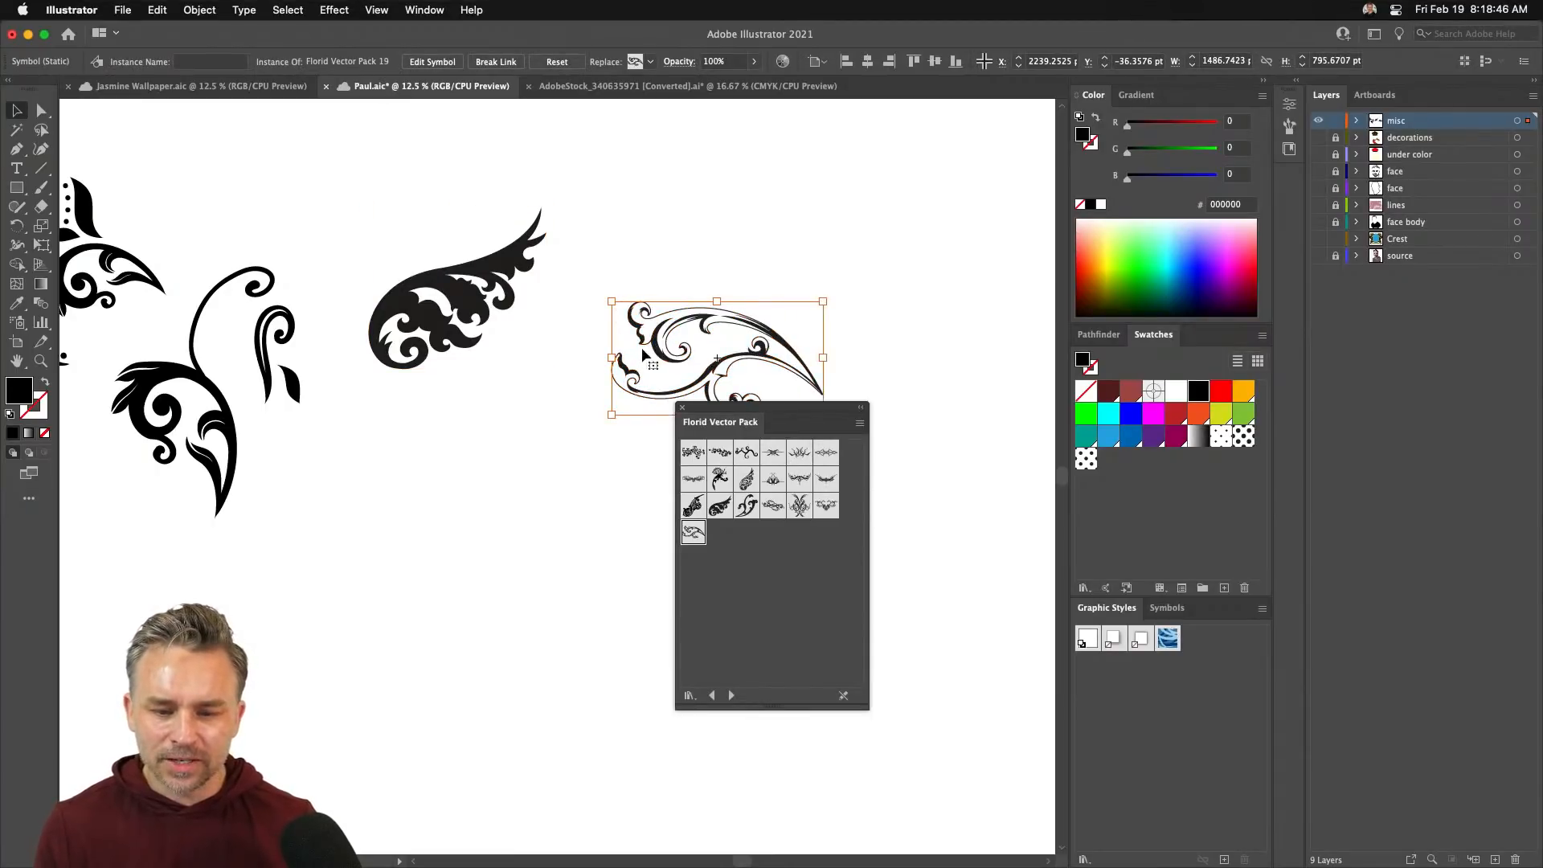
drag(647, 358, 219, 558)
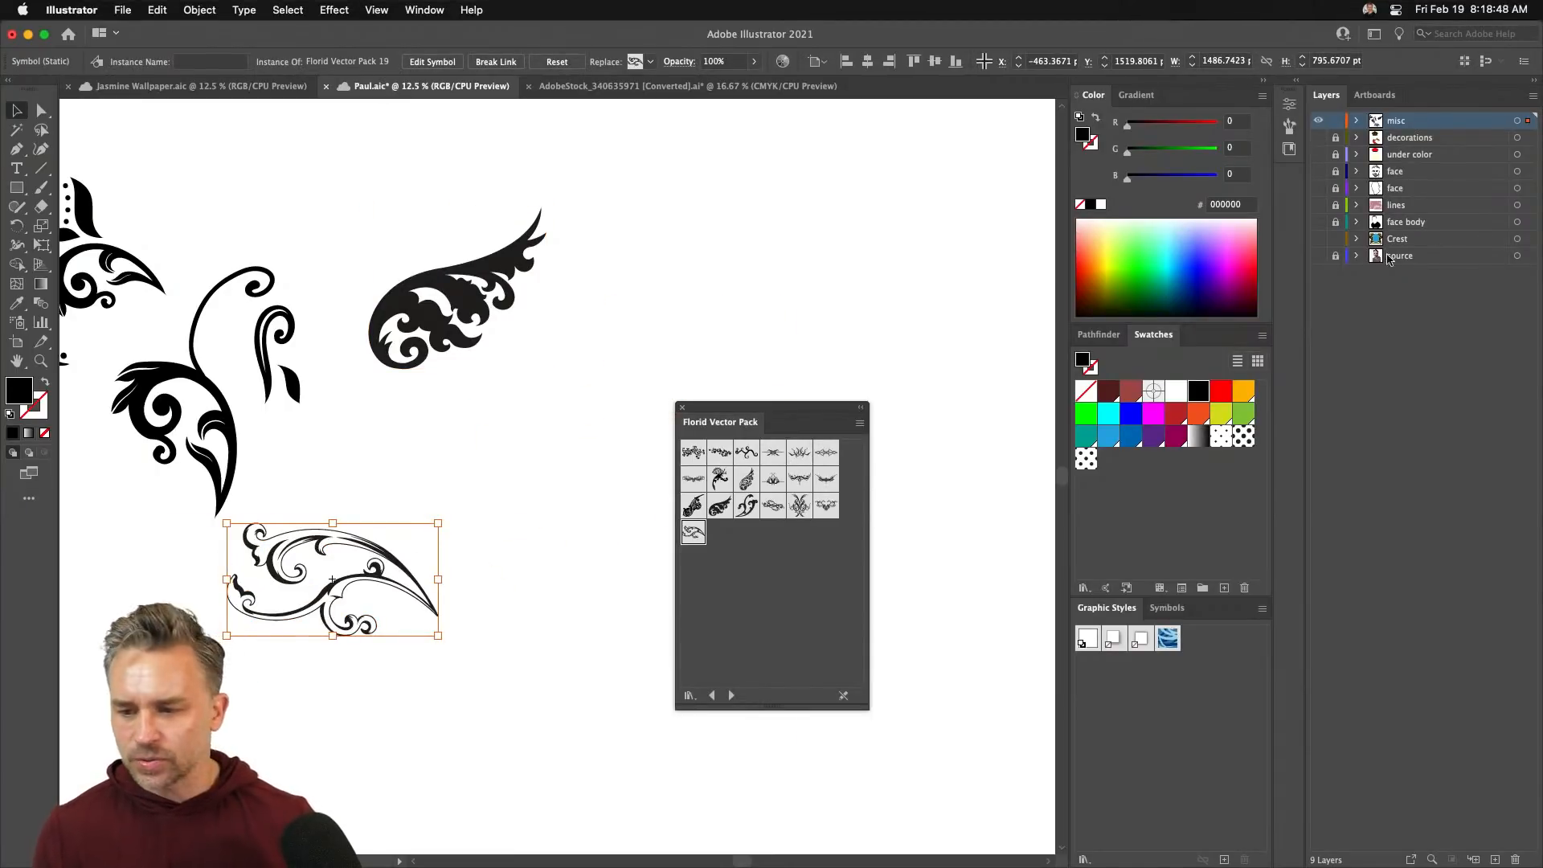
- Show the face, under color and decorations layers, and move the wing flourish right of the crown
drag(1322, 169, 1321, 154)
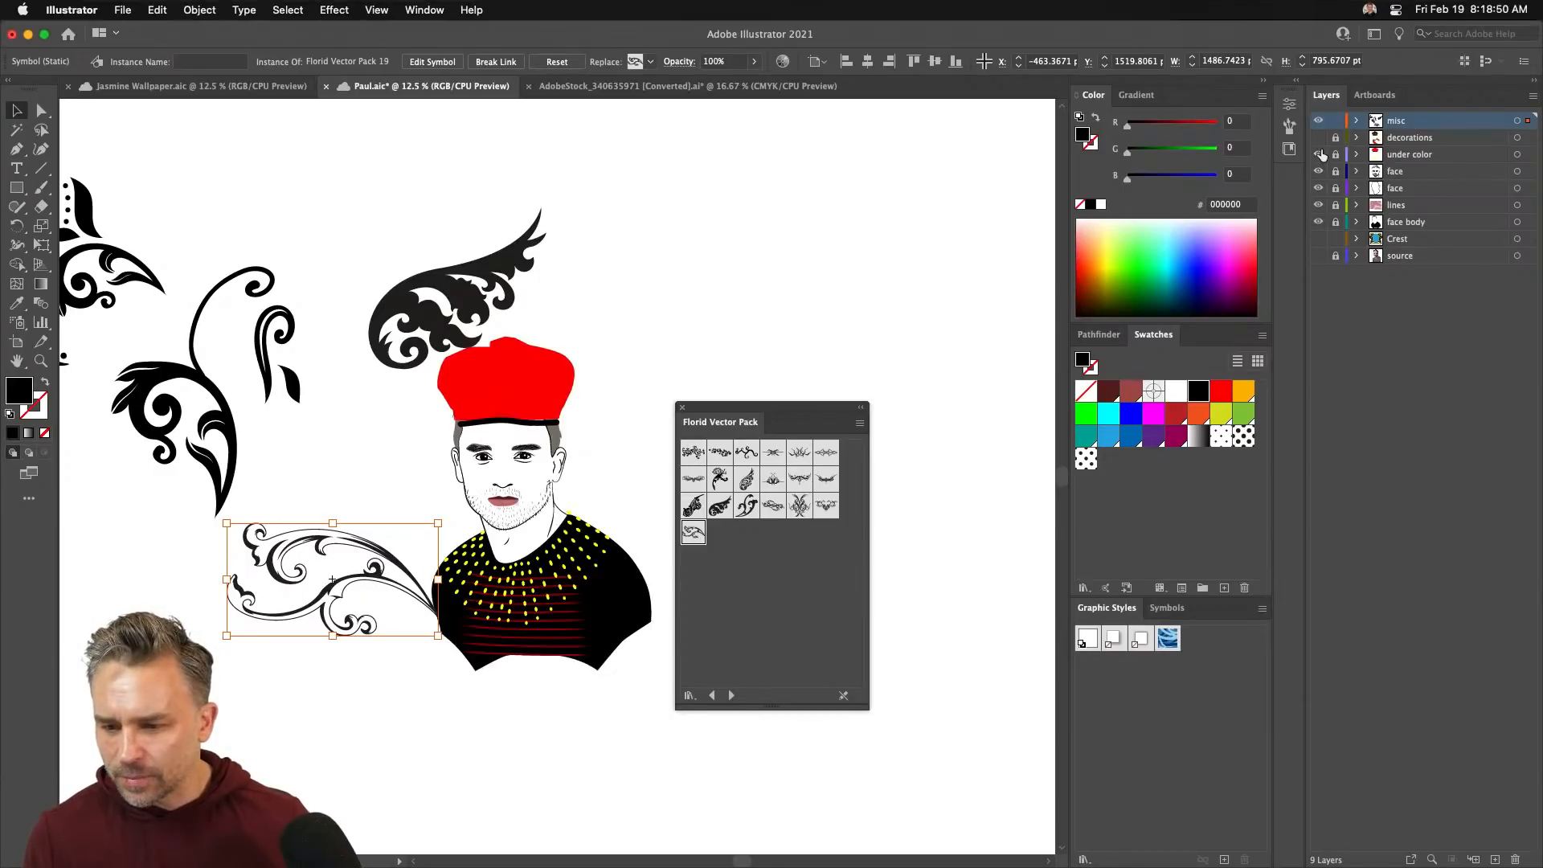
click(1320, 141)
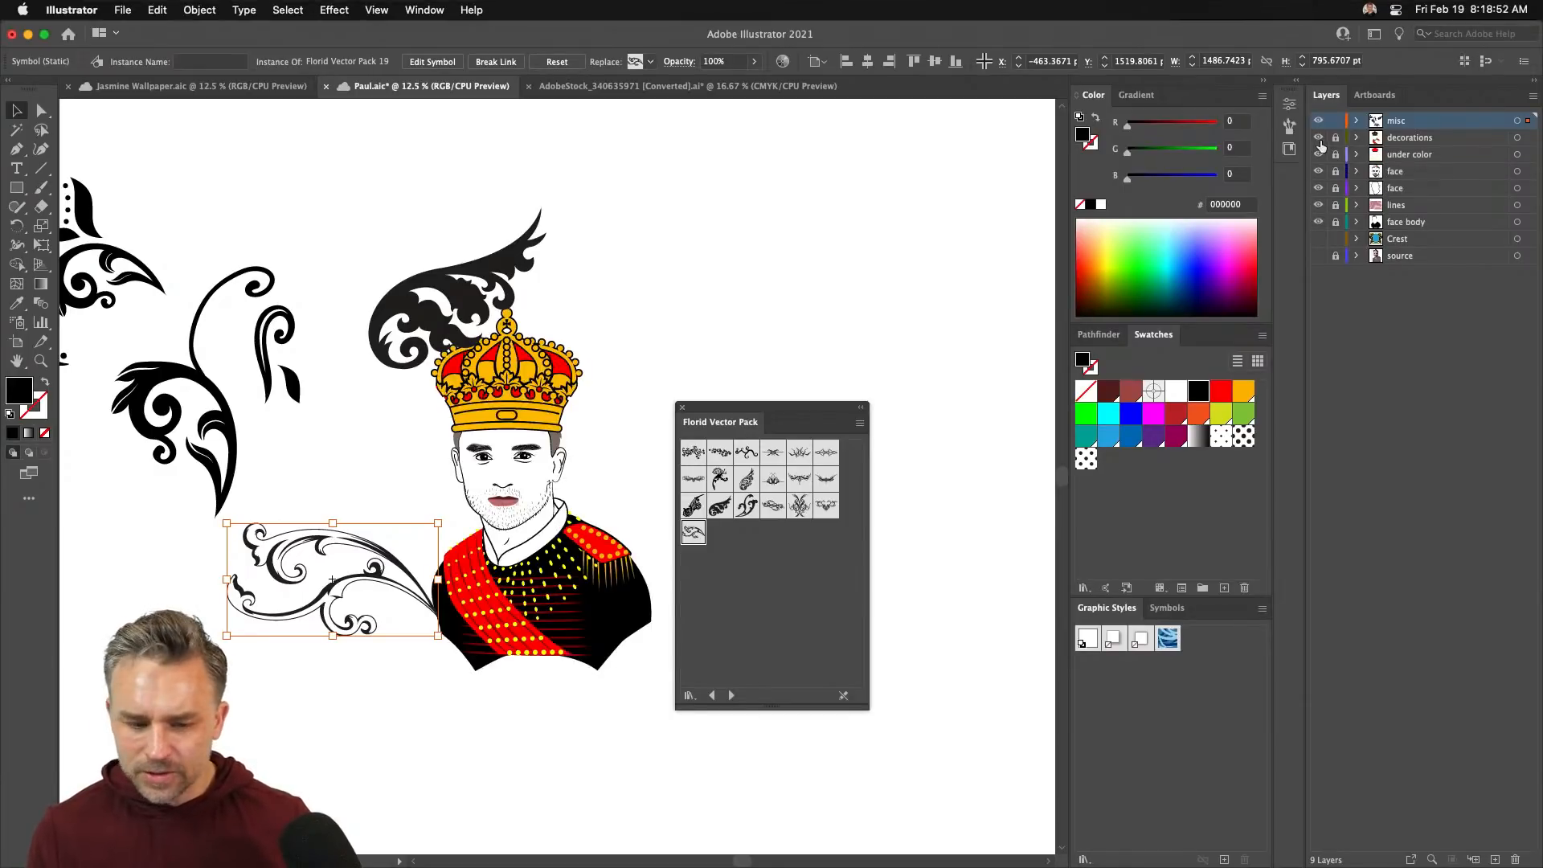
drag(393, 291, 736, 274)
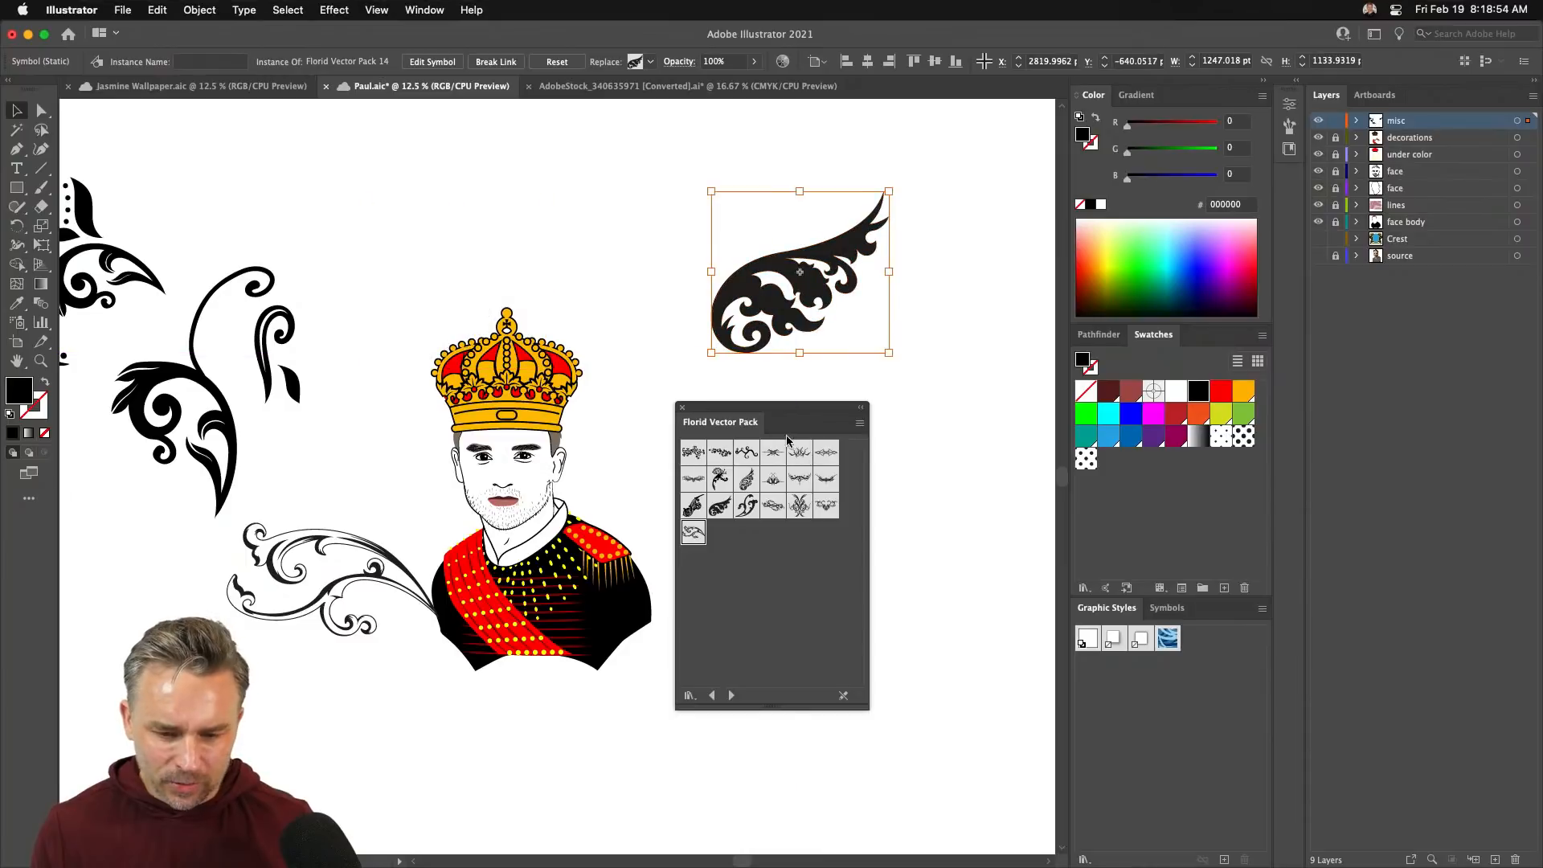
drag(800, 431, 1195, 609)
- Move the scroll flourish below the portrait out to the left edge
scroll(403, 383, left, 5)
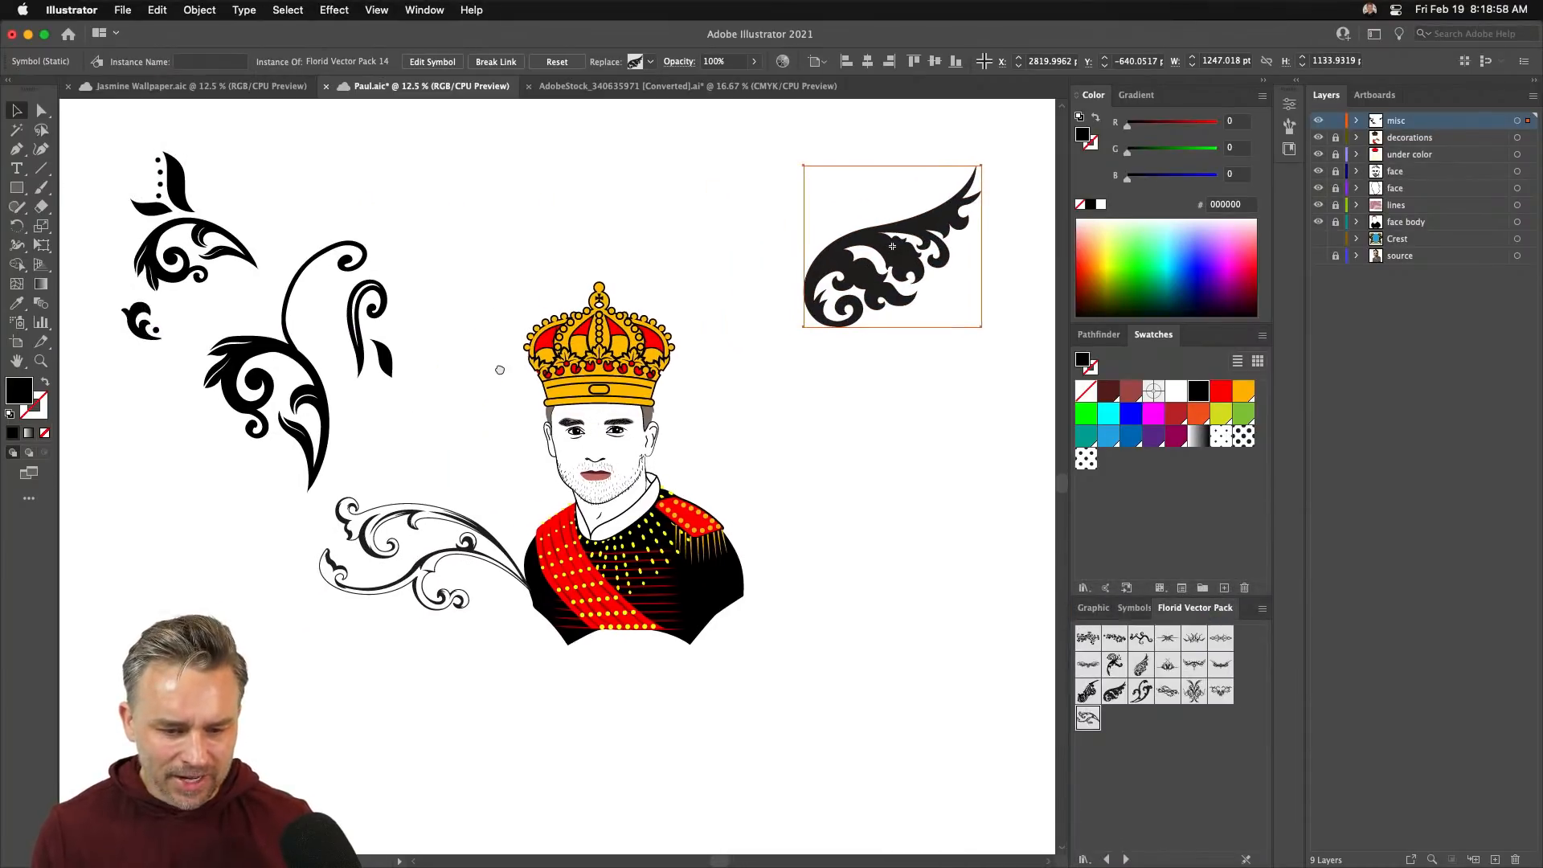
click(416, 504)
drag(416, 505, 434, 583)
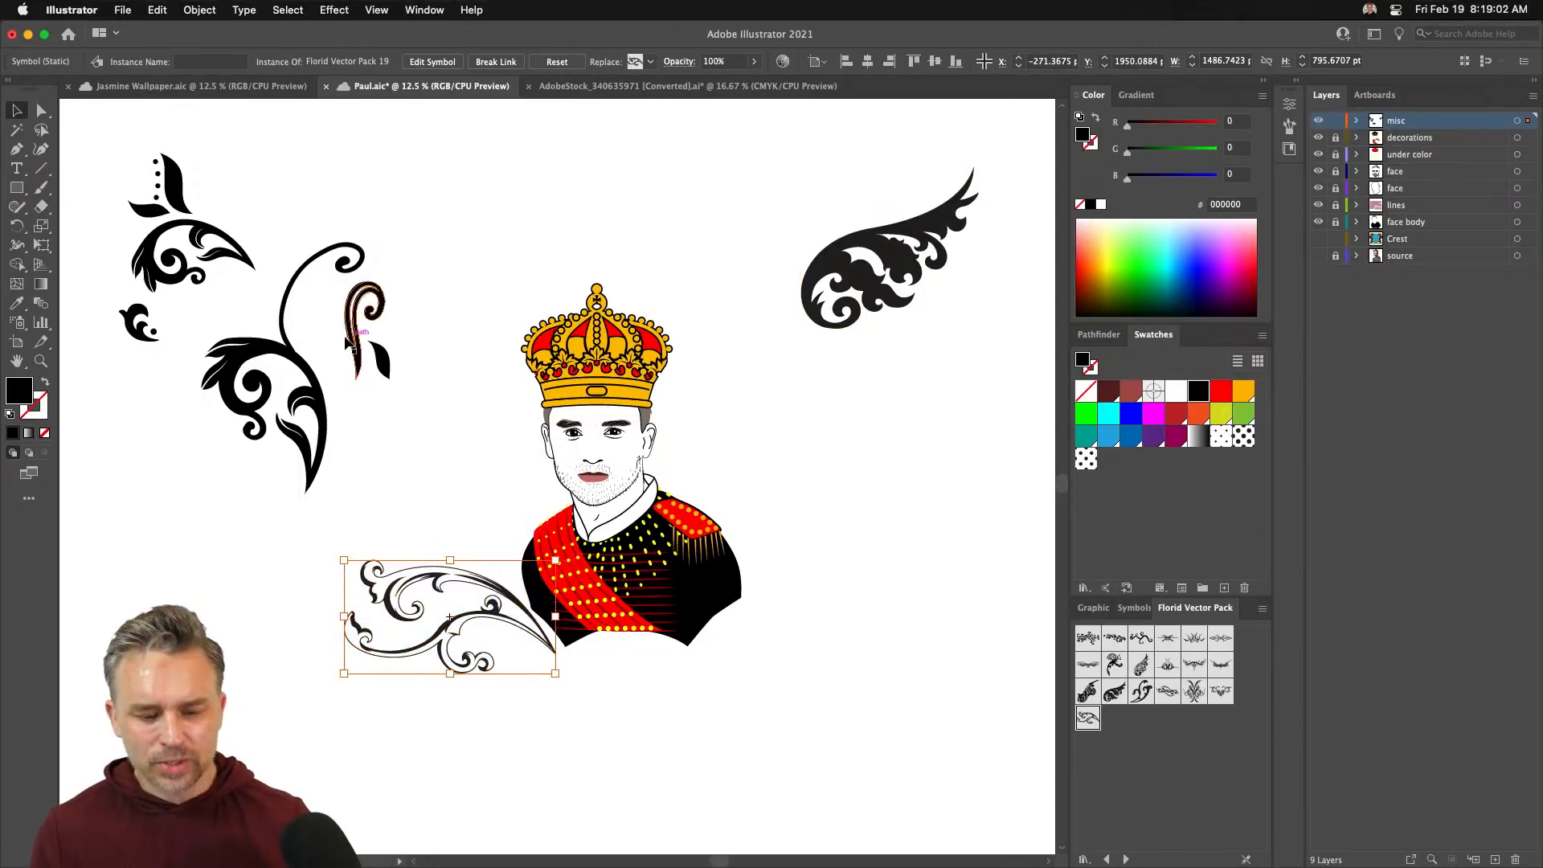
key(super+equal)
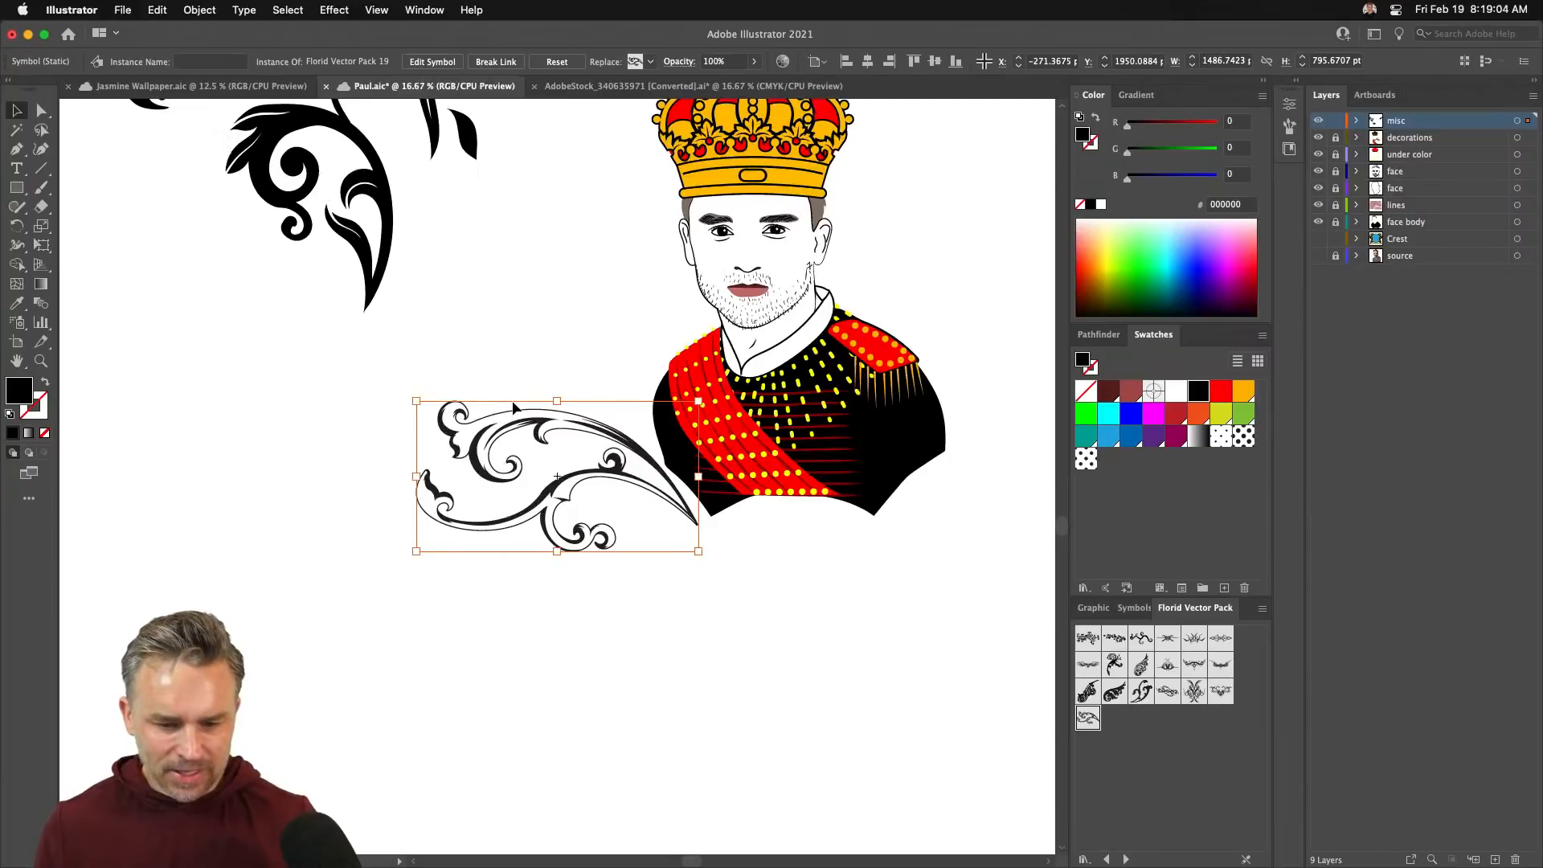
drag(668, 323, 592, 501)
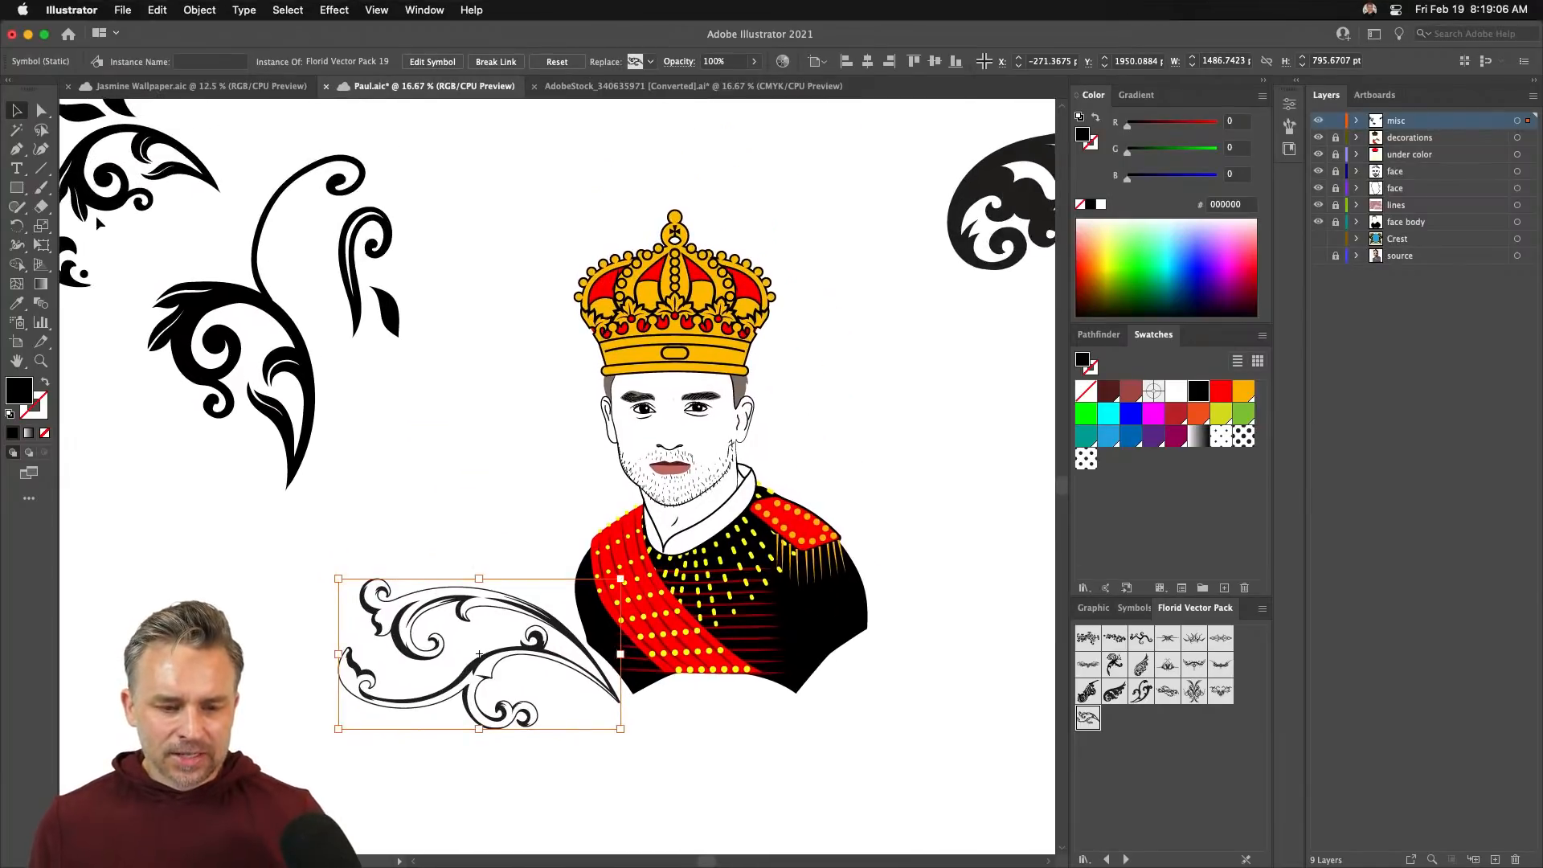
click(178, 315)
click(418, 581)
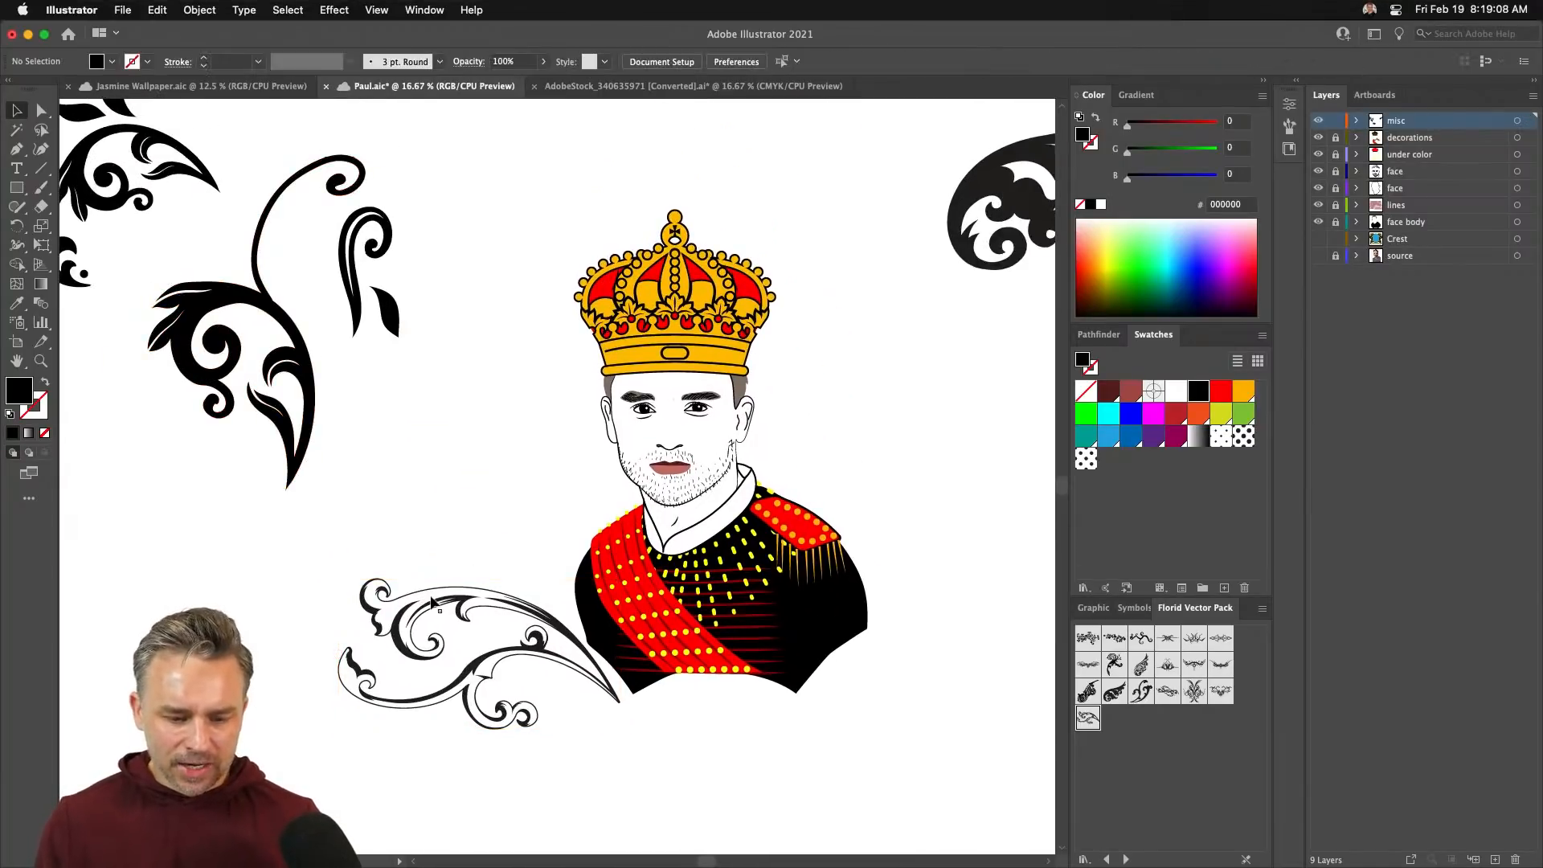
click(483, 610)
drag(489, 610, 134, 575)
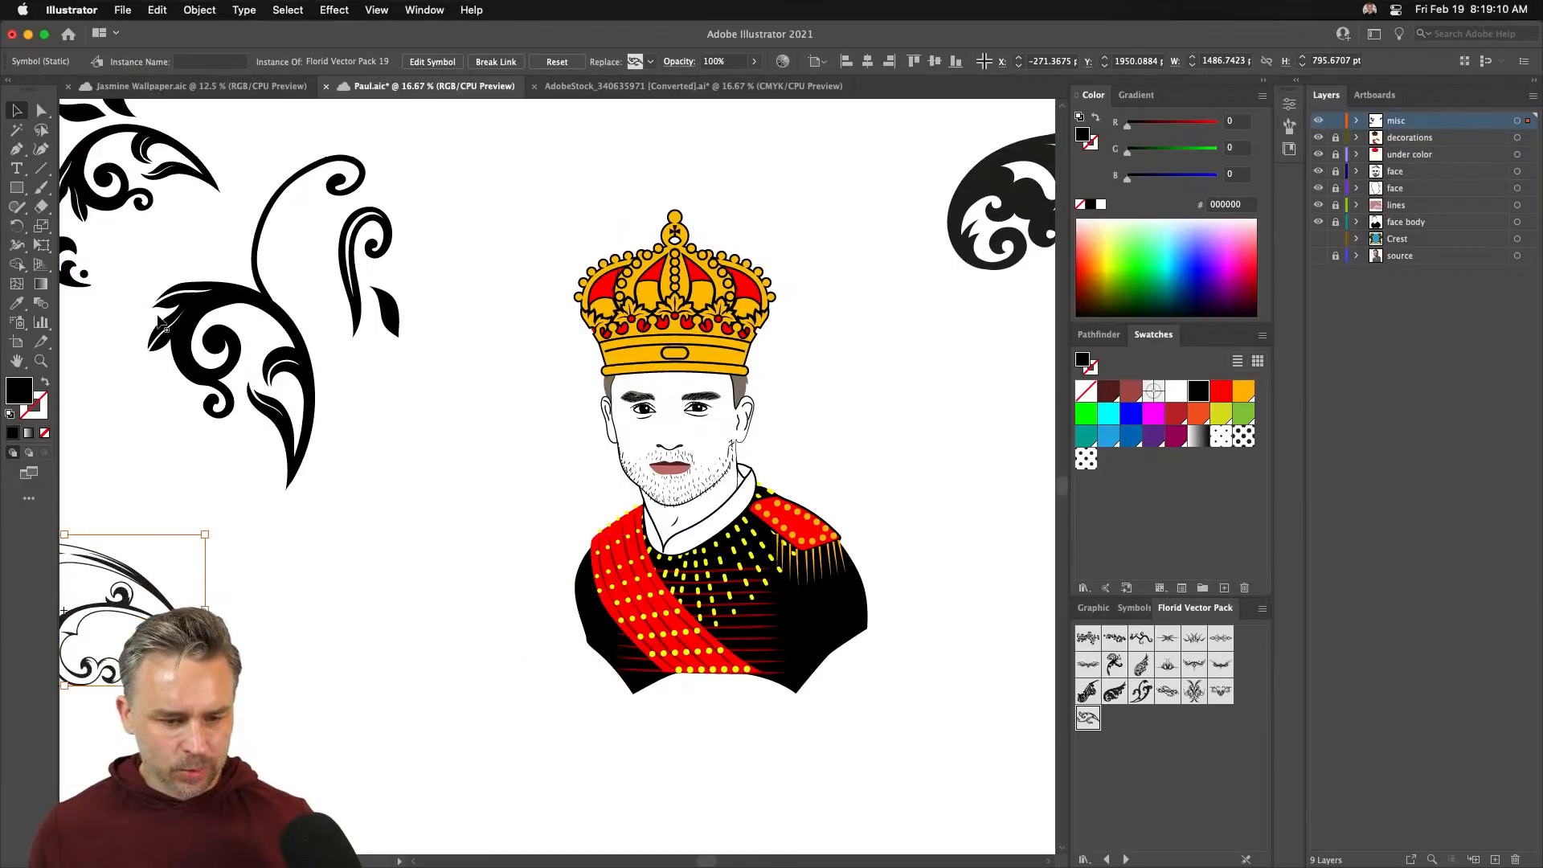
- Place the large flourish beside the king's shoulder, rotated counter-clockwise and lowered
drag(193, 321, 416, 571)
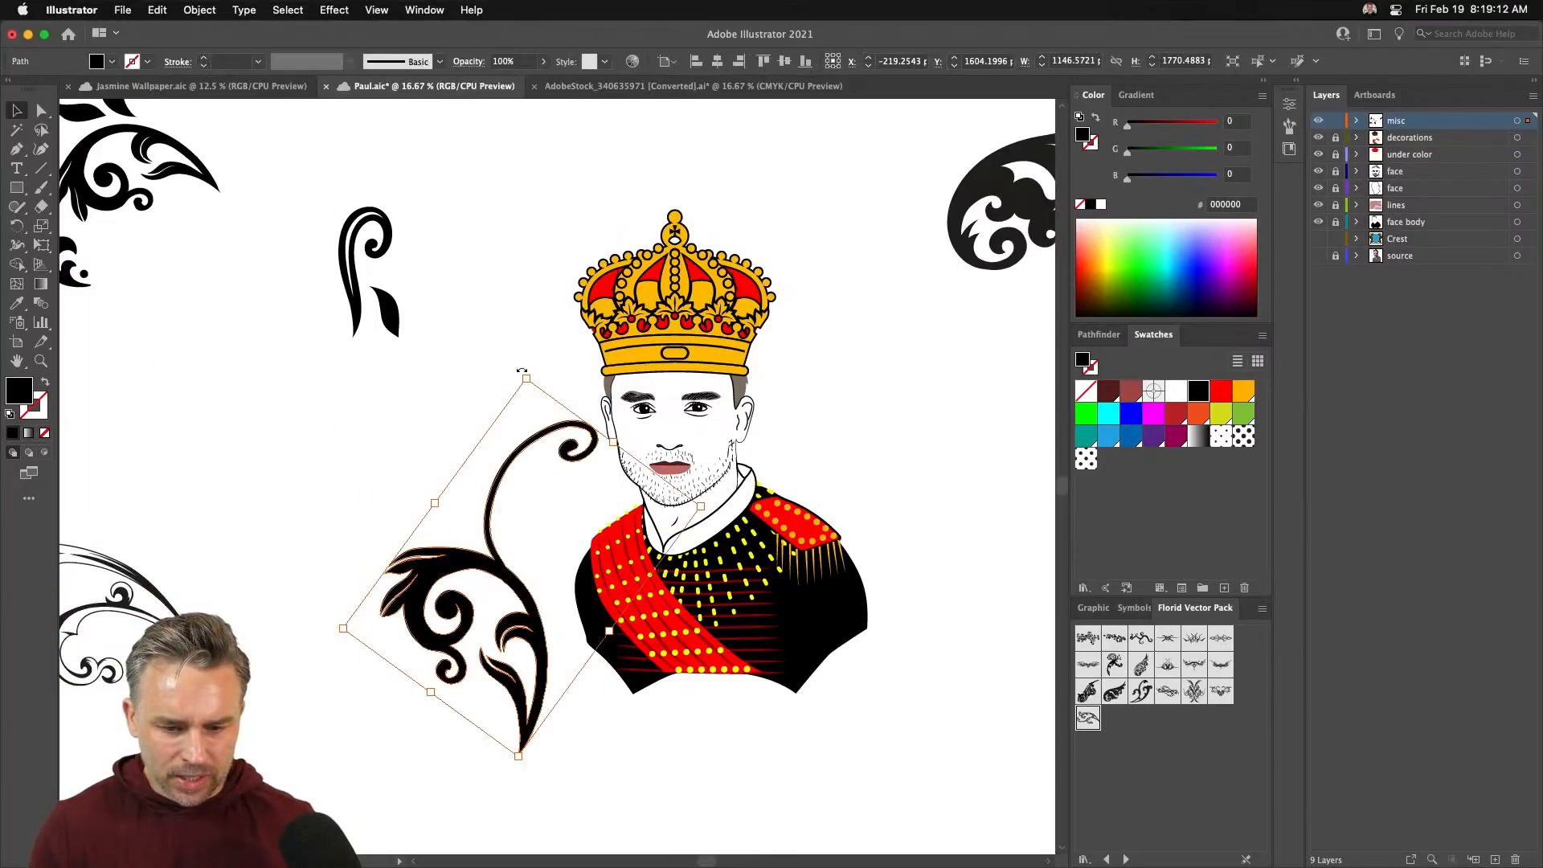
drag(522, 370, 332, 516)
drag(483, 605, 385, 674)
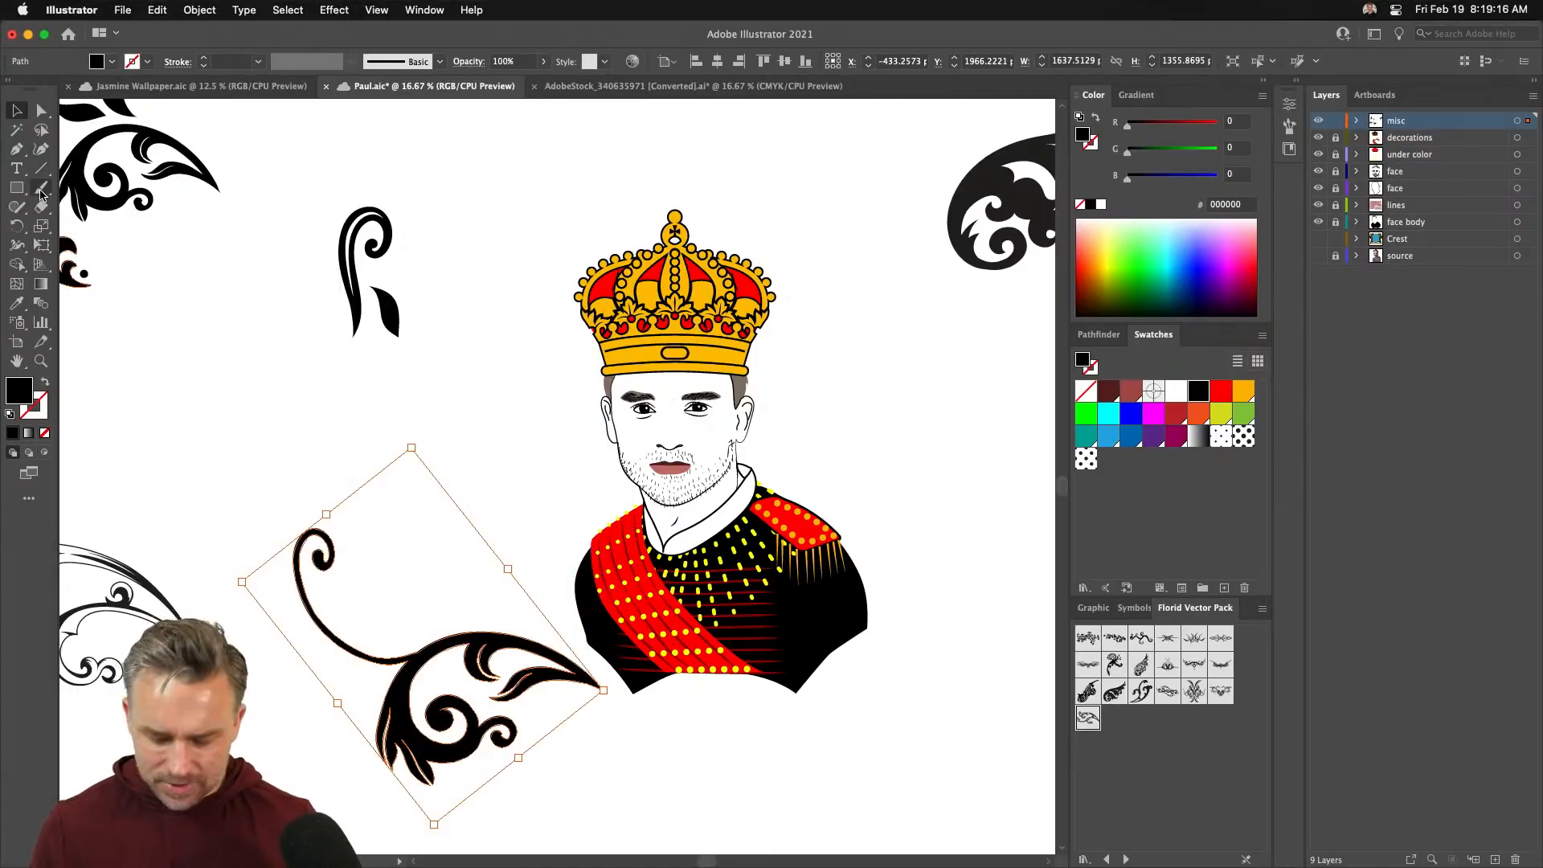
- Pen-draw a half-arch from above the crown down the left side, then make it a black outline with no fill
key(p)
click(675, 172)
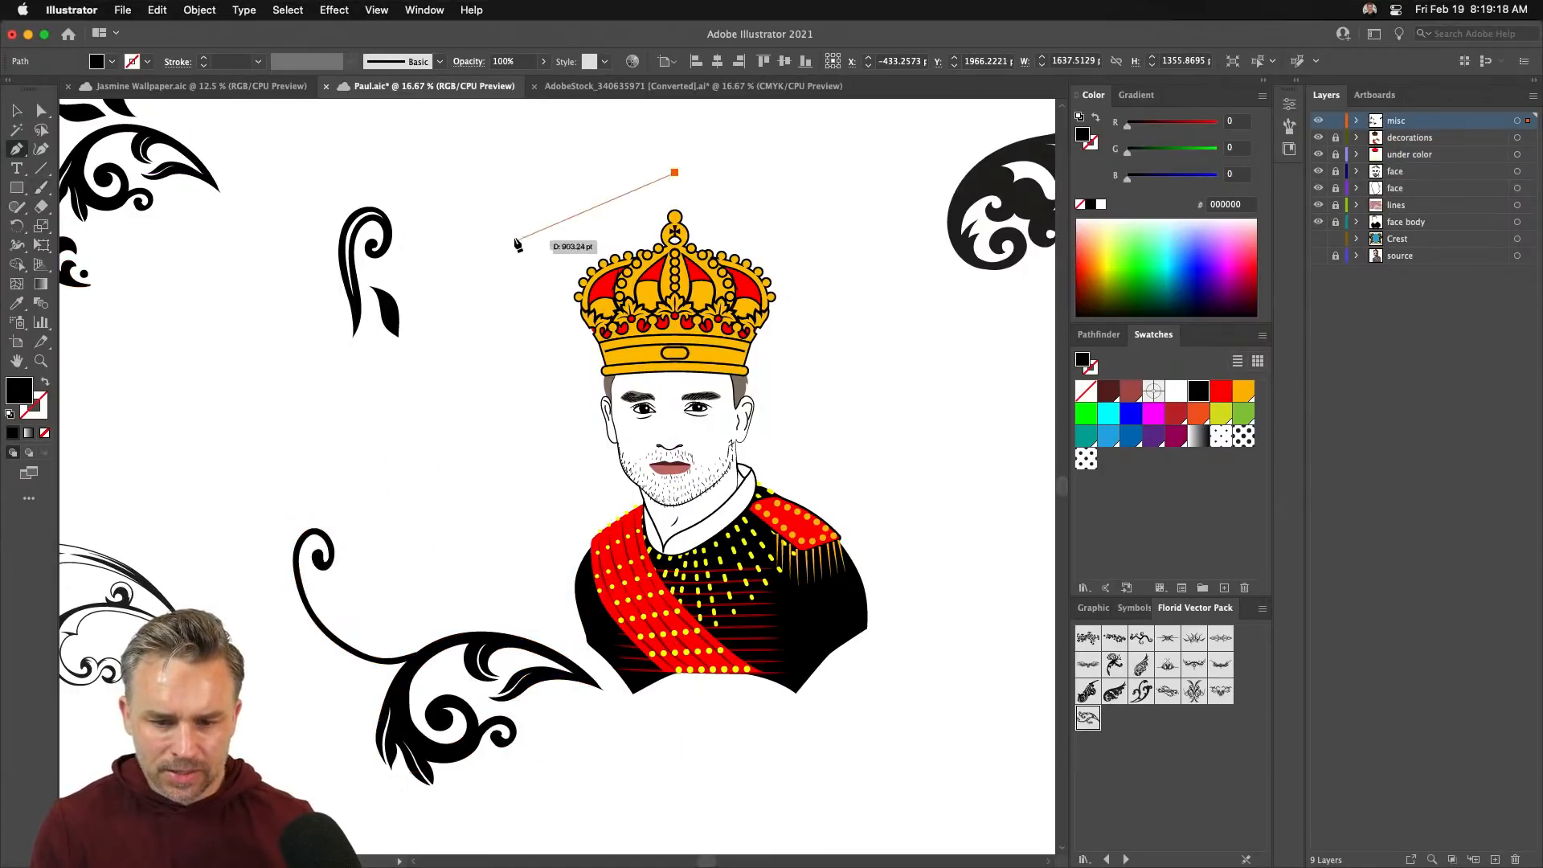
click(602, 195)
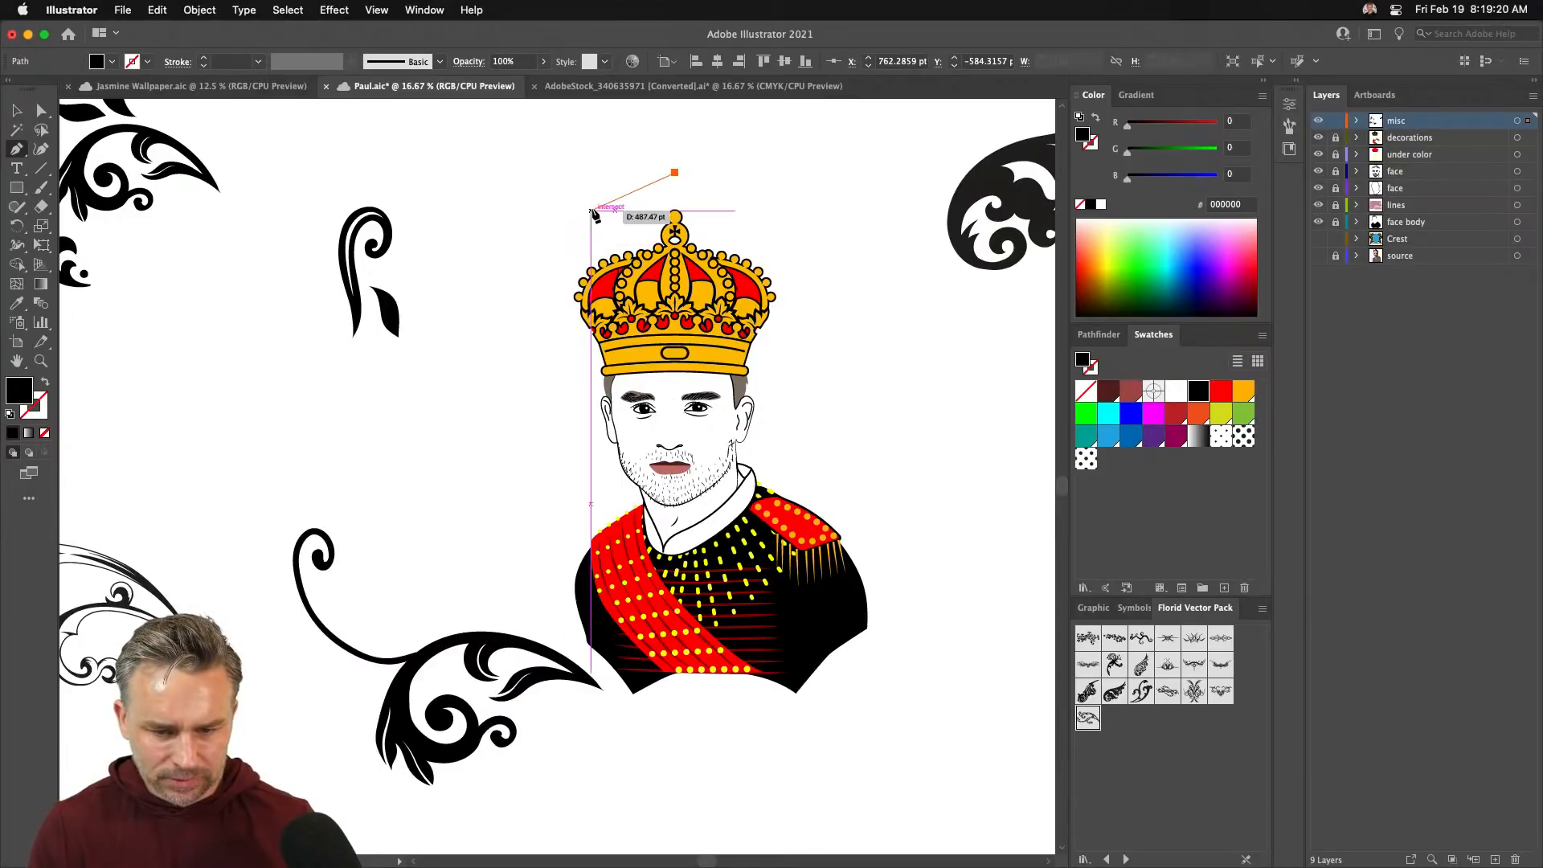
click(575, 206)
click(548, 218)
click(509, 259)
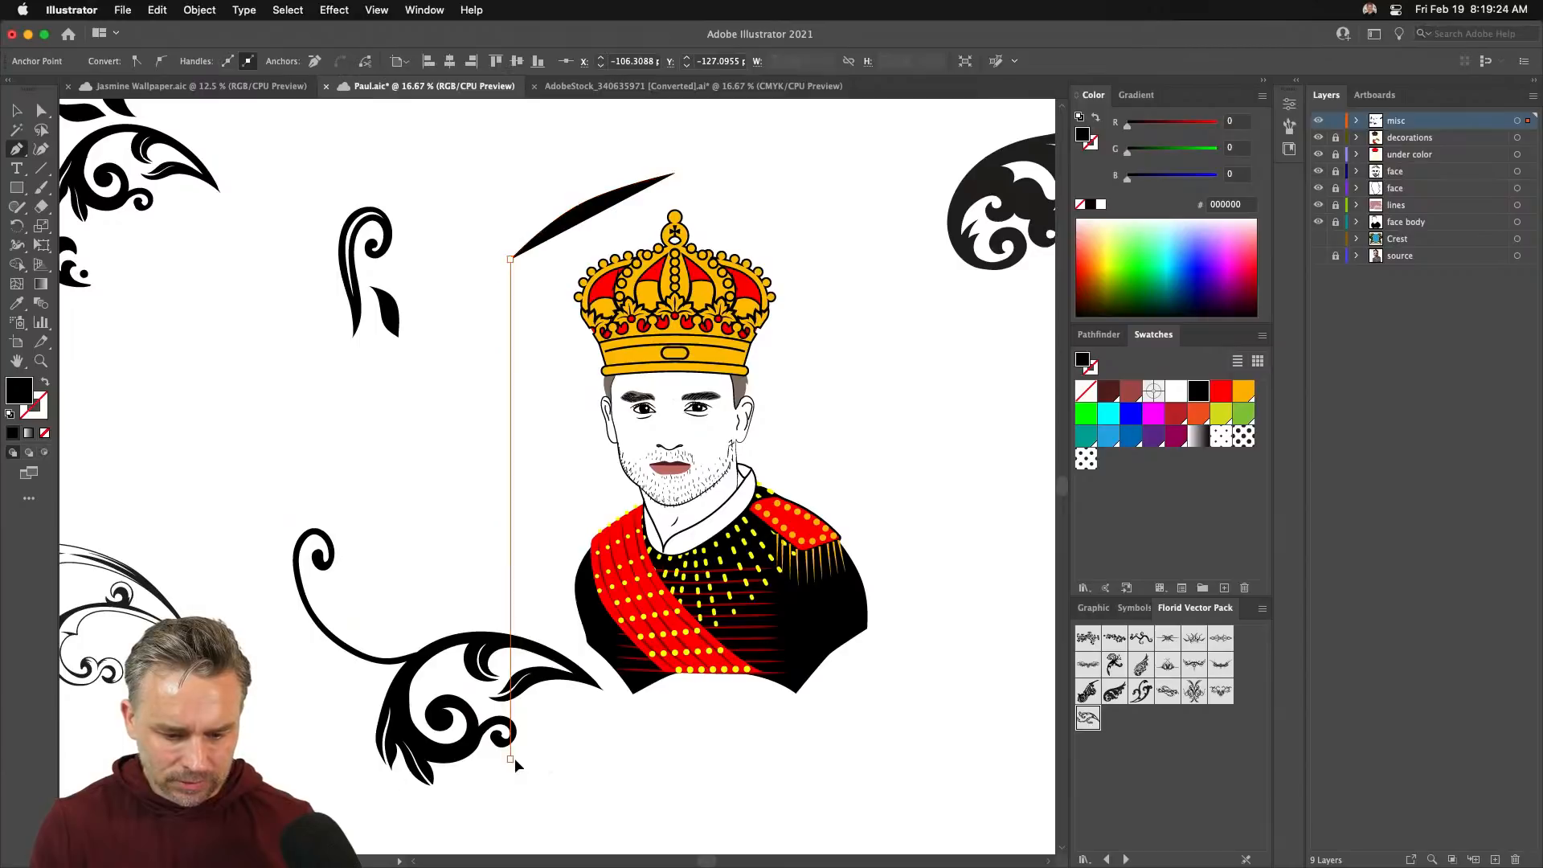
click(509, 758)
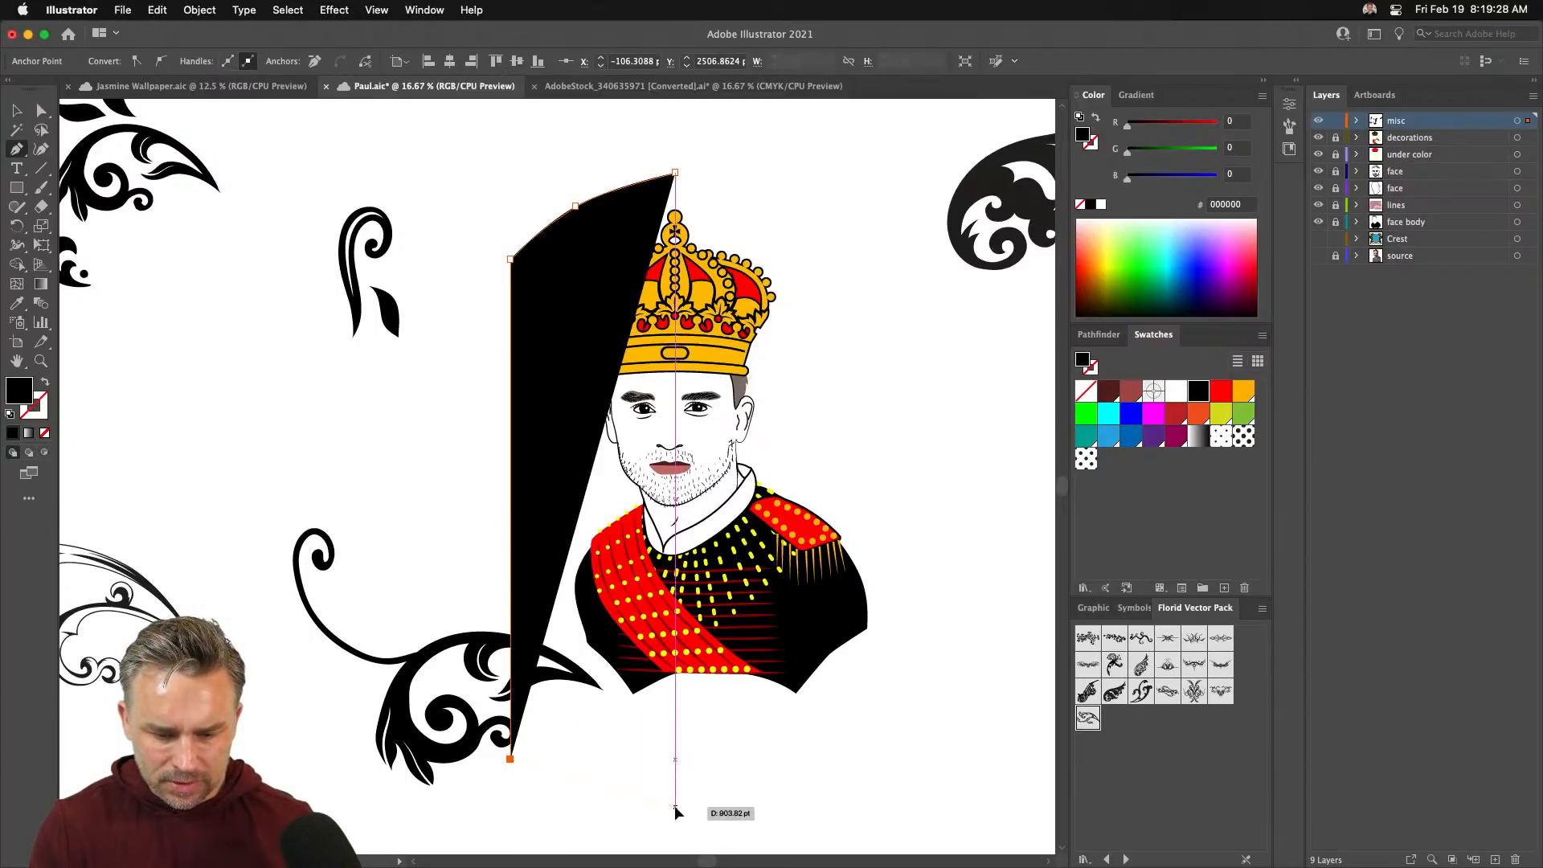
drag(675, 806, 793, 805)
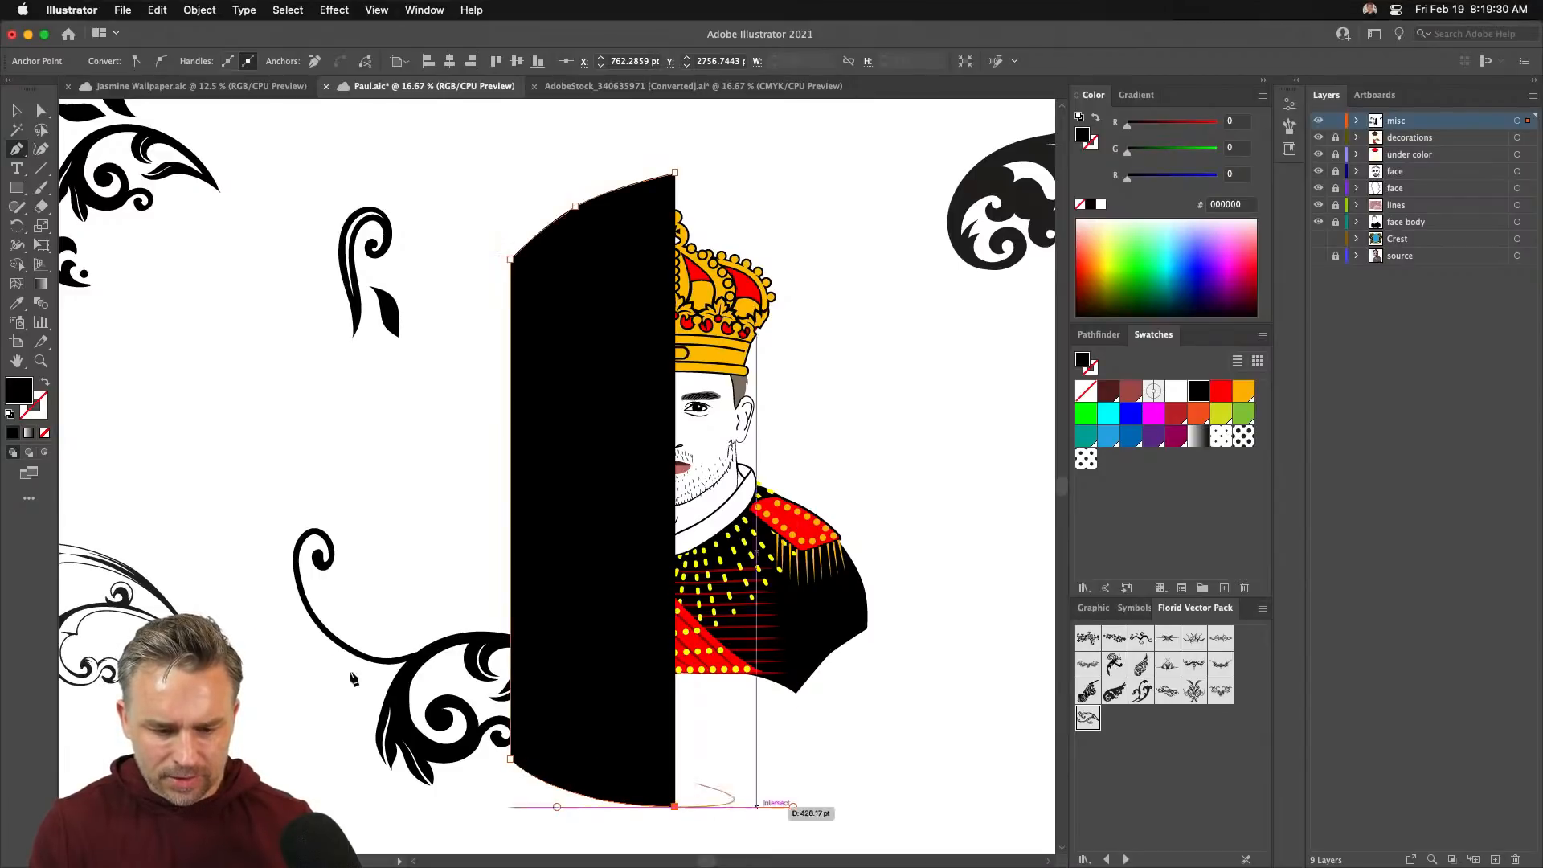
key(v)
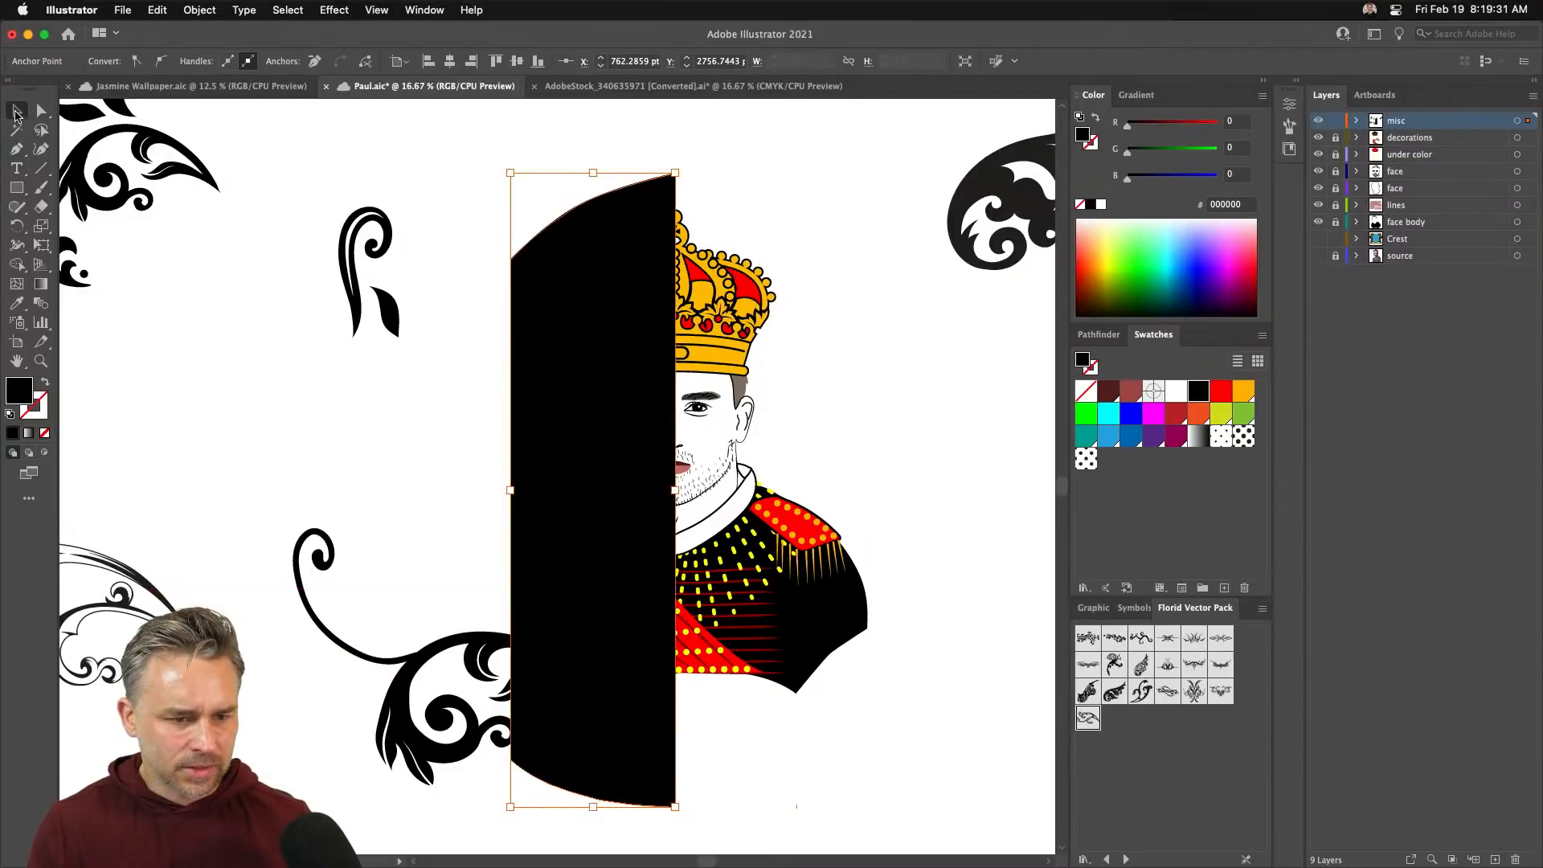
click(46, 384)
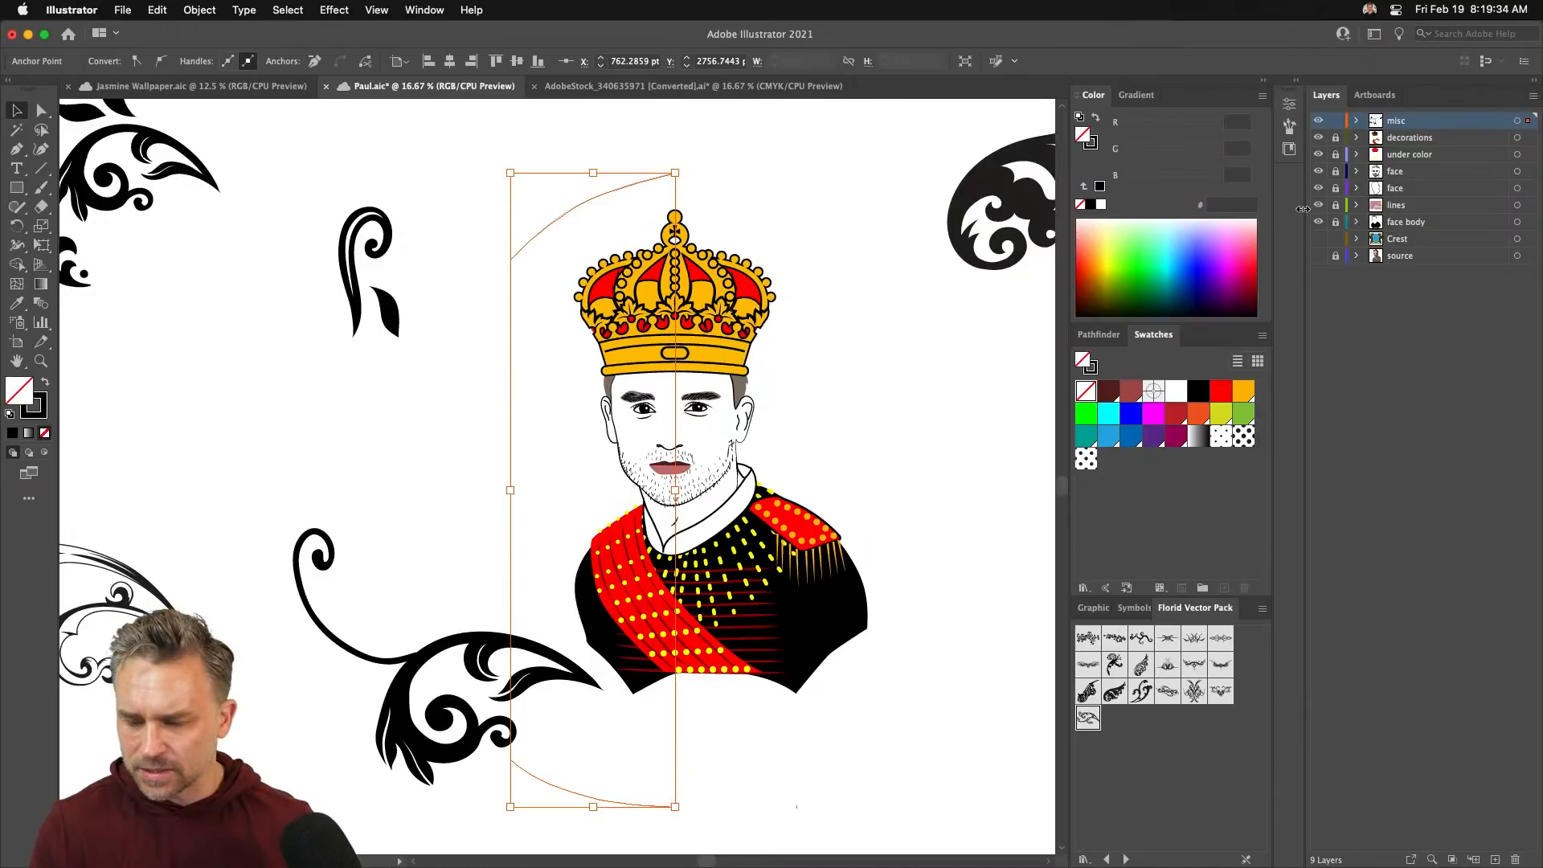
- Raise the arch's stroke weight to 12 pt in the Properties panel
click(464, 461)
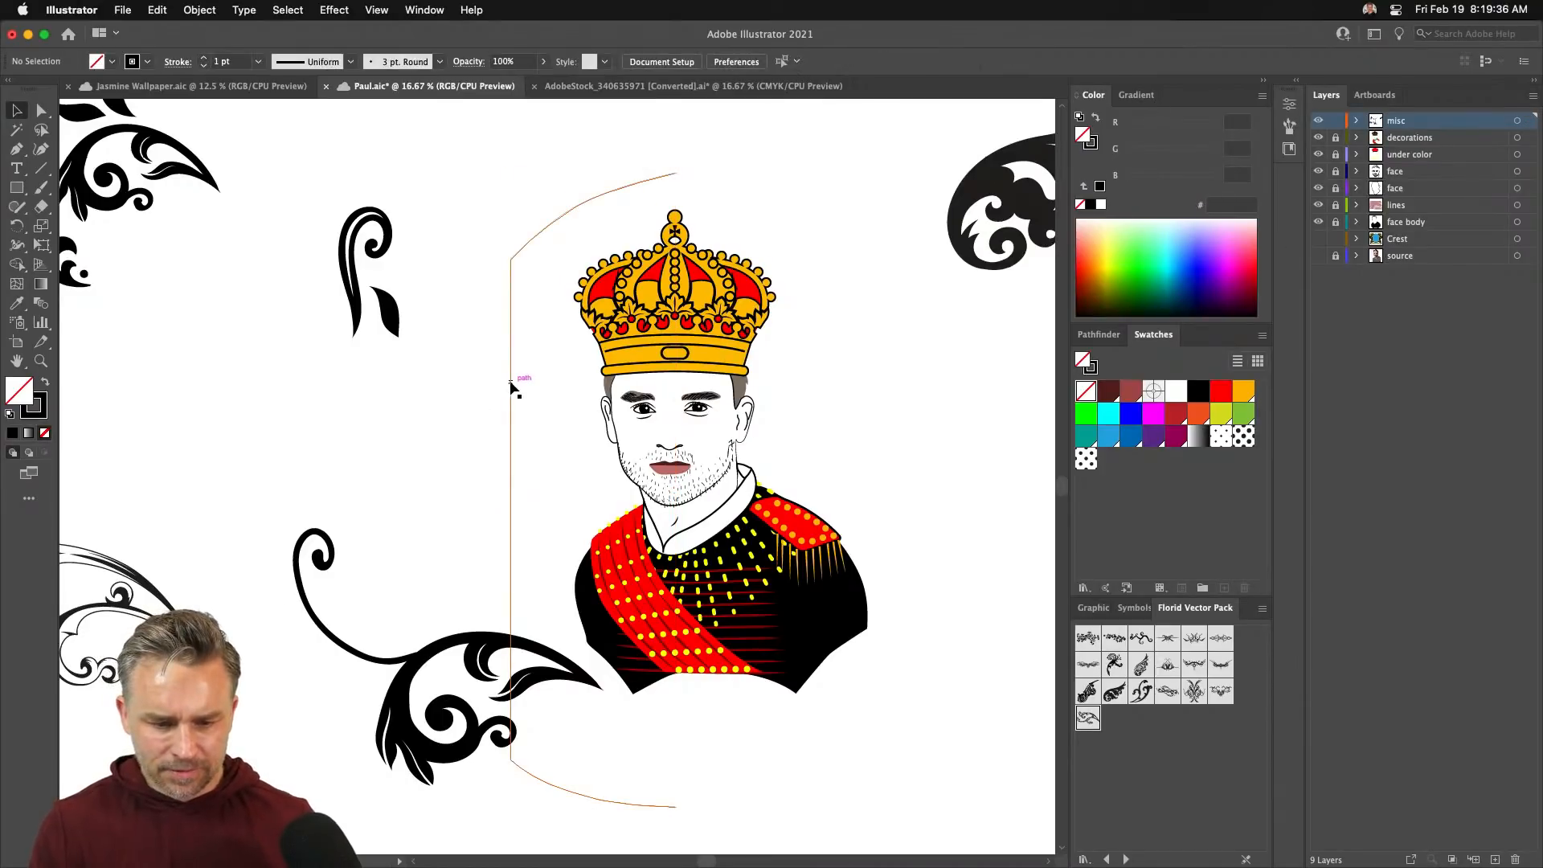
click(510, 385)
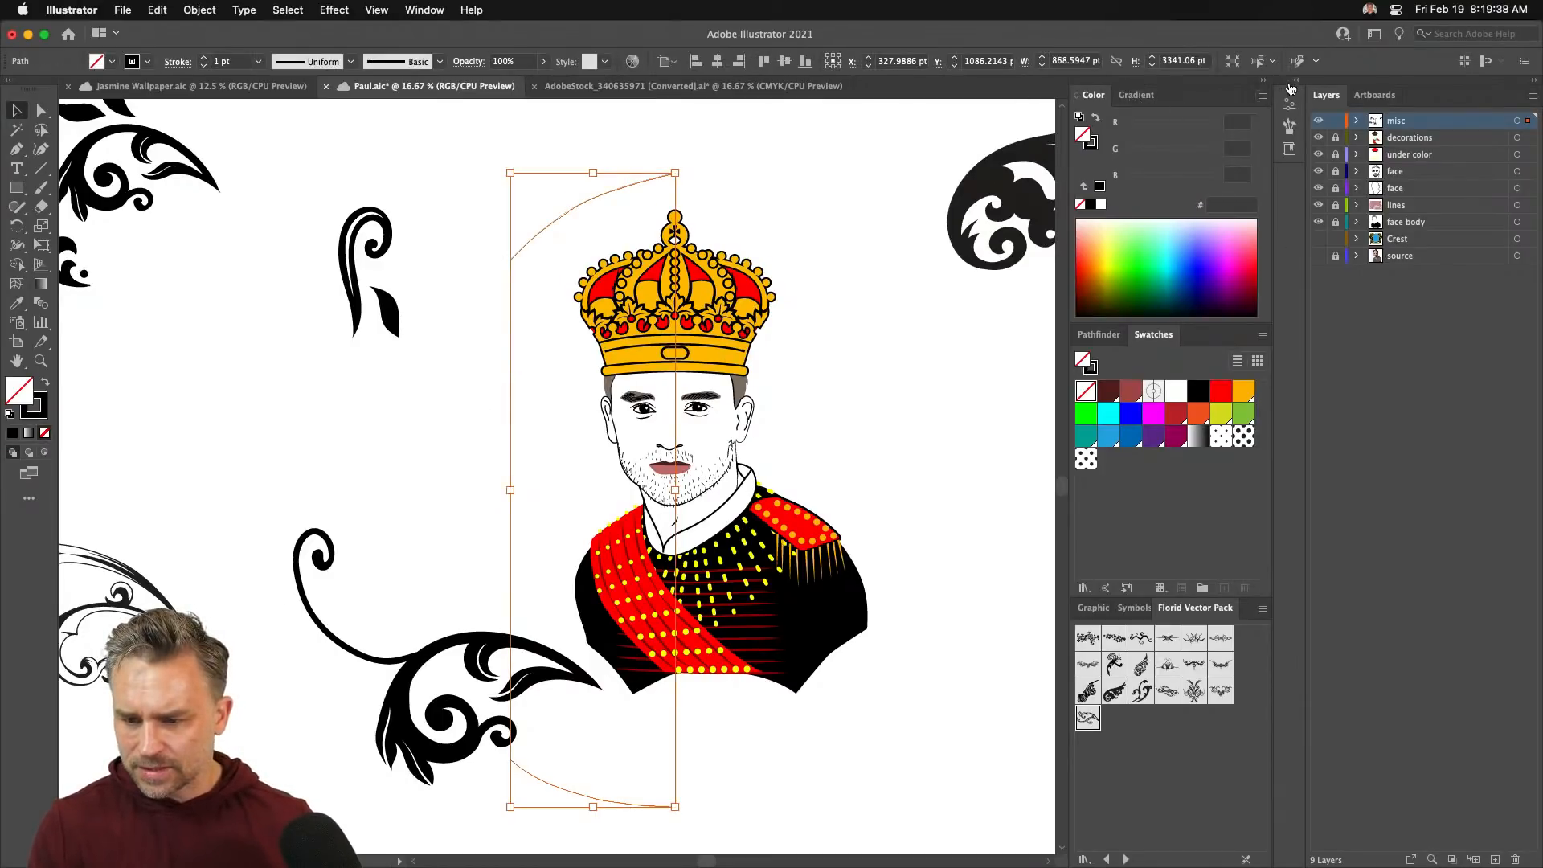
click(1293, 82)
click(1086, 96)
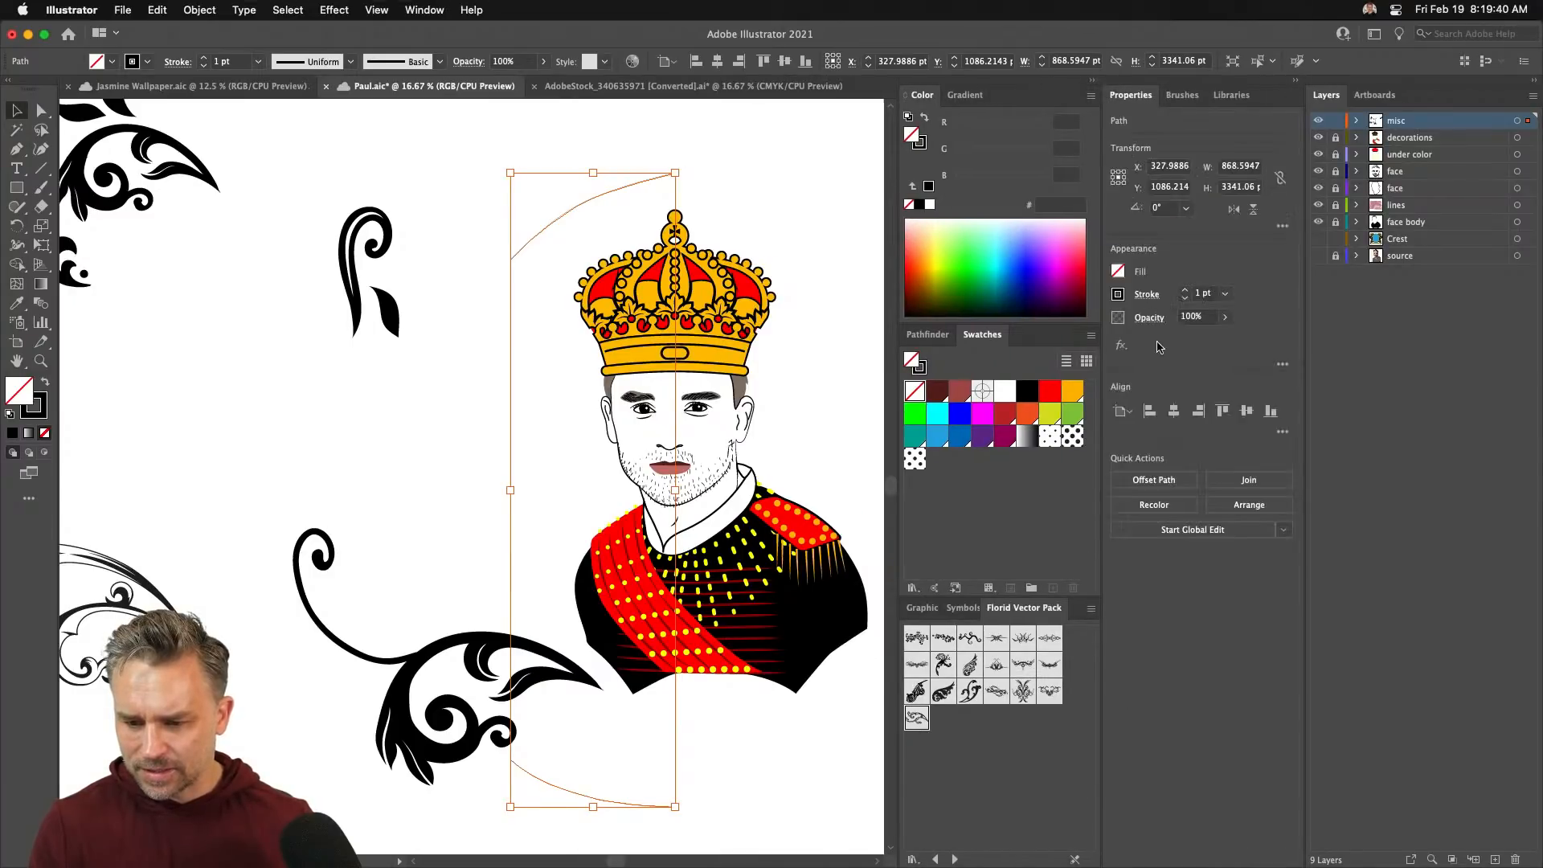
click(1185, 290)
click(1185, 290)
click(1185, 290)
click(1185, 290)
click(1185, 290)
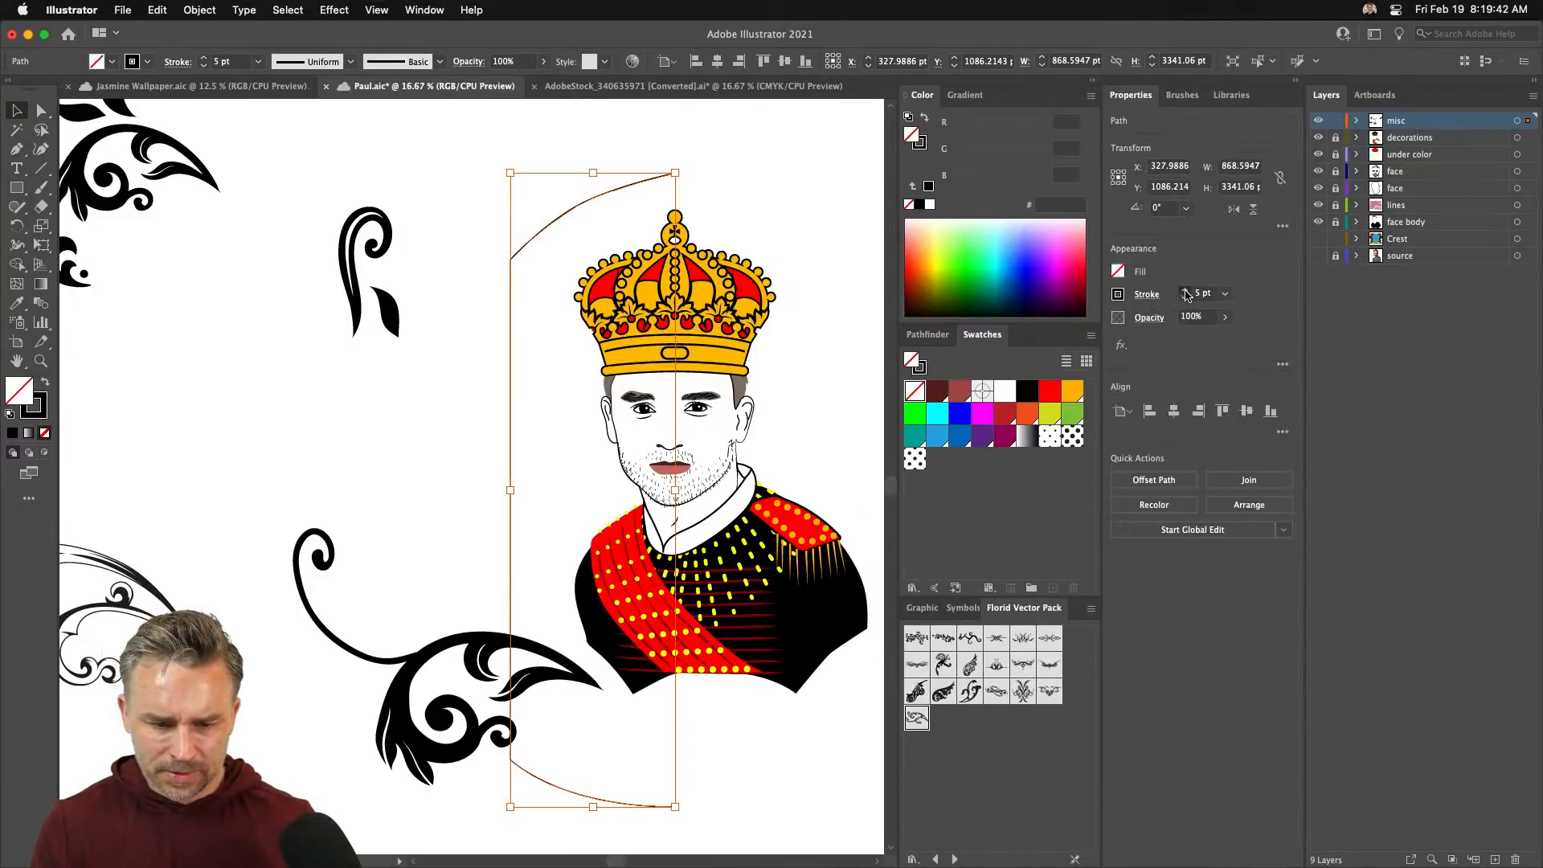
click(1185, 290)
click(1185, 290)
click(1185, 290)
click(1185, 294)
click(1185, 294)
click(1185, 294)
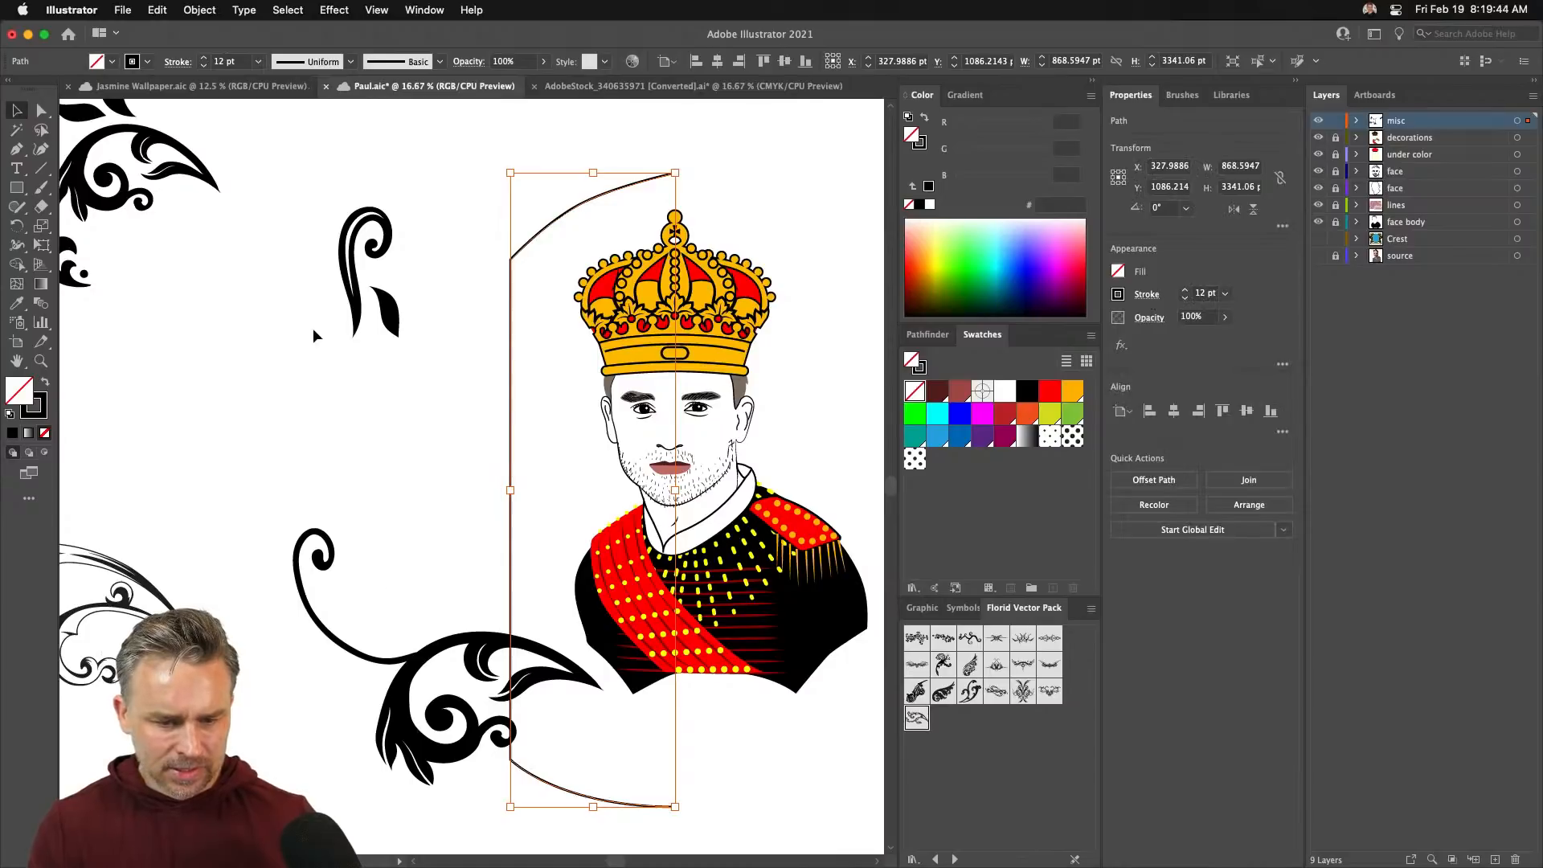
- Move the small swirl down beside the lower flourish, rotate it, and bring the leaf alongside
click(336, 291)
drag(341, 310, 412, 591)
drag(397, 470, 428, 575)
drag(385, 322, 456, 561)
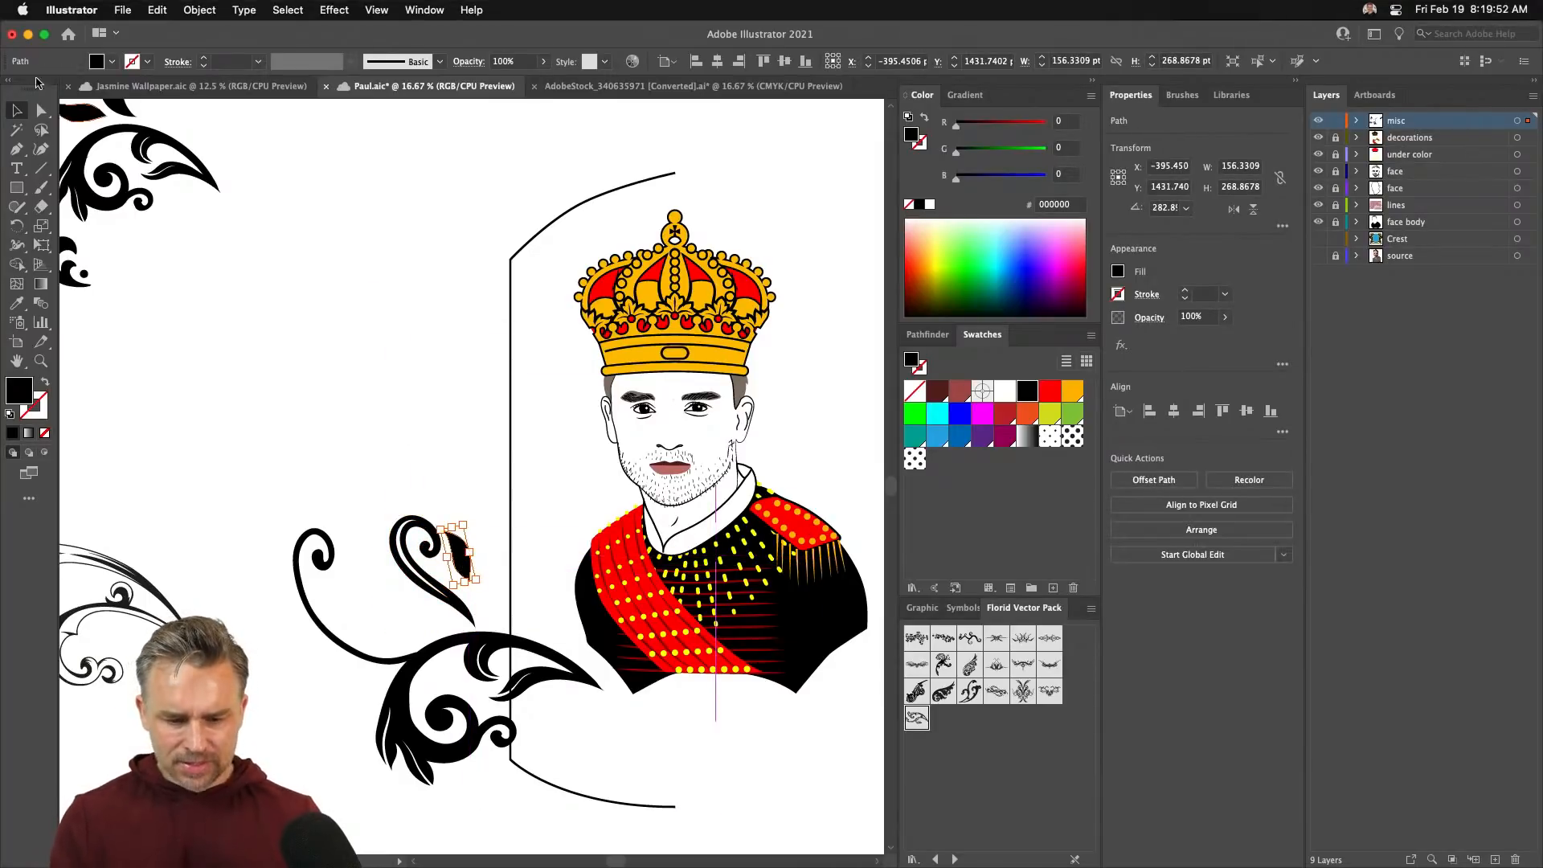
- Mirror the small leaf with the Reflect tool, save, and move it above the swirl
click(17, 246)
click(17, 226)
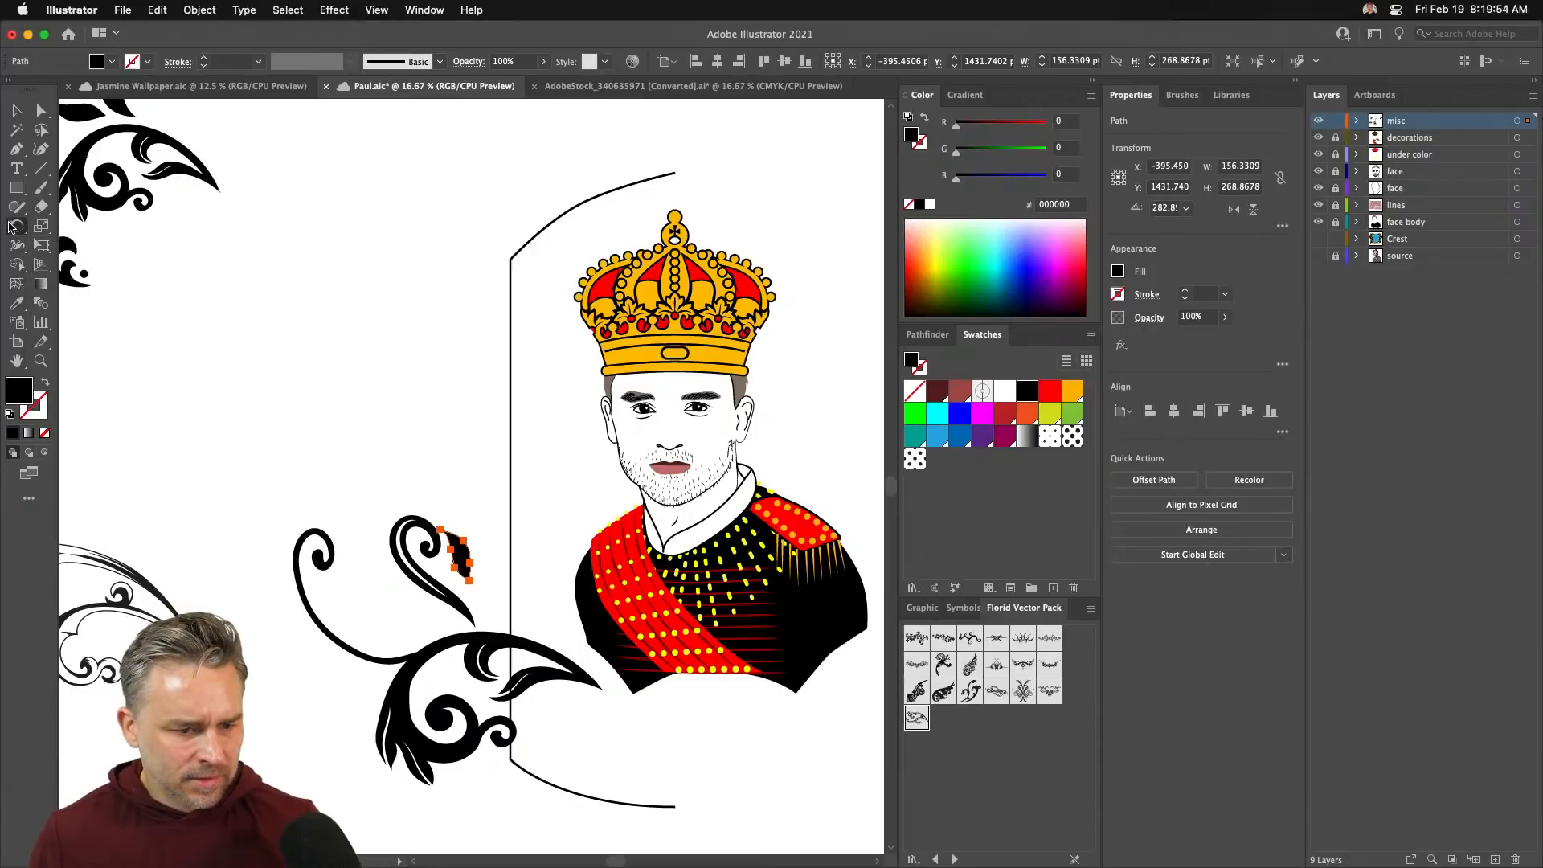
click(61, 245)
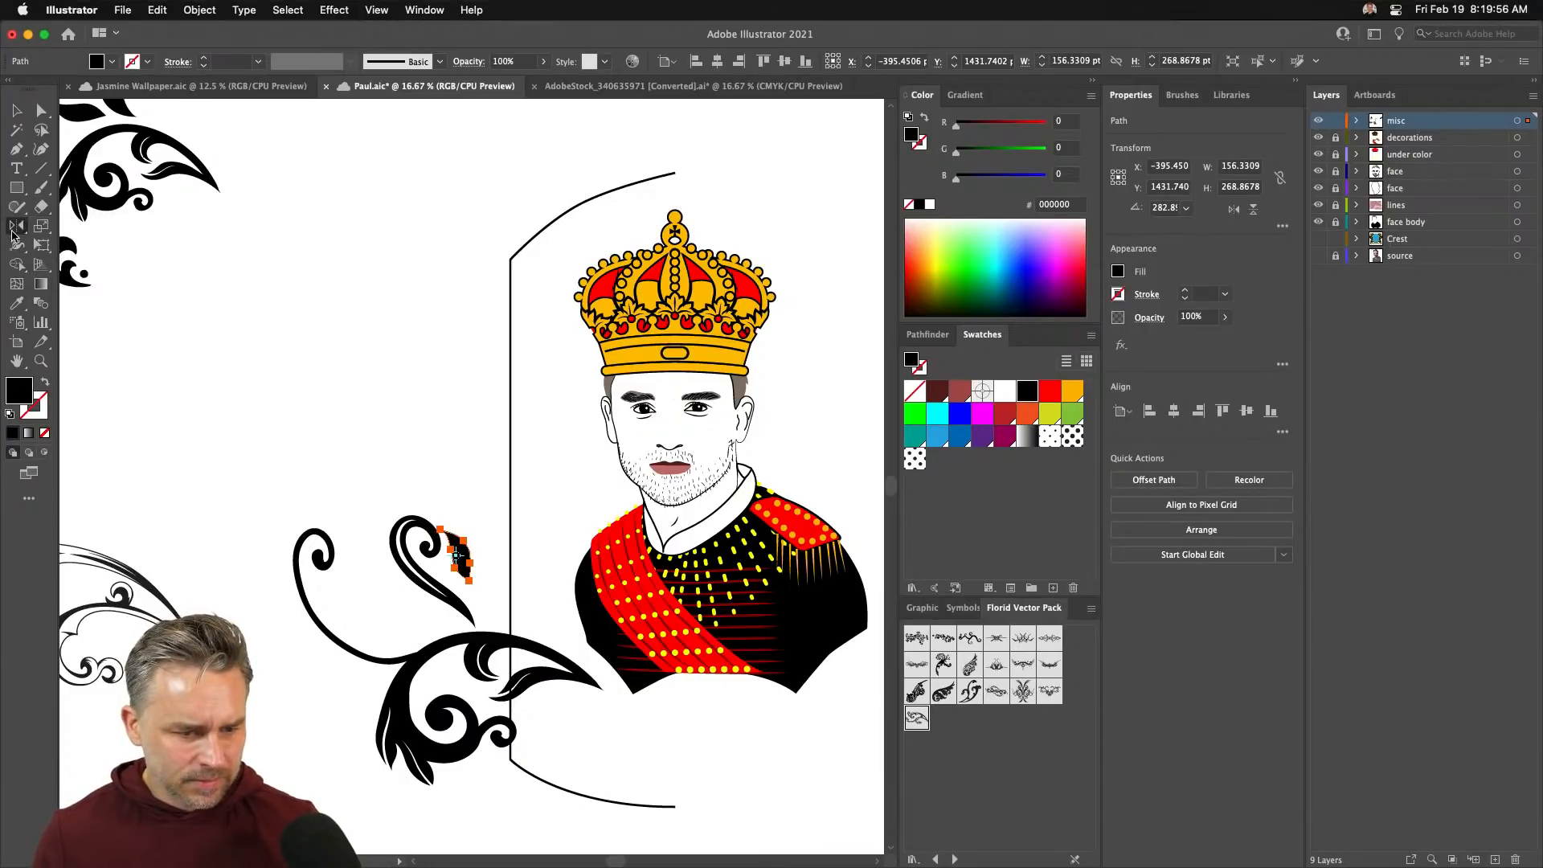
double_click(14, 231)
key(Return)
key(v)
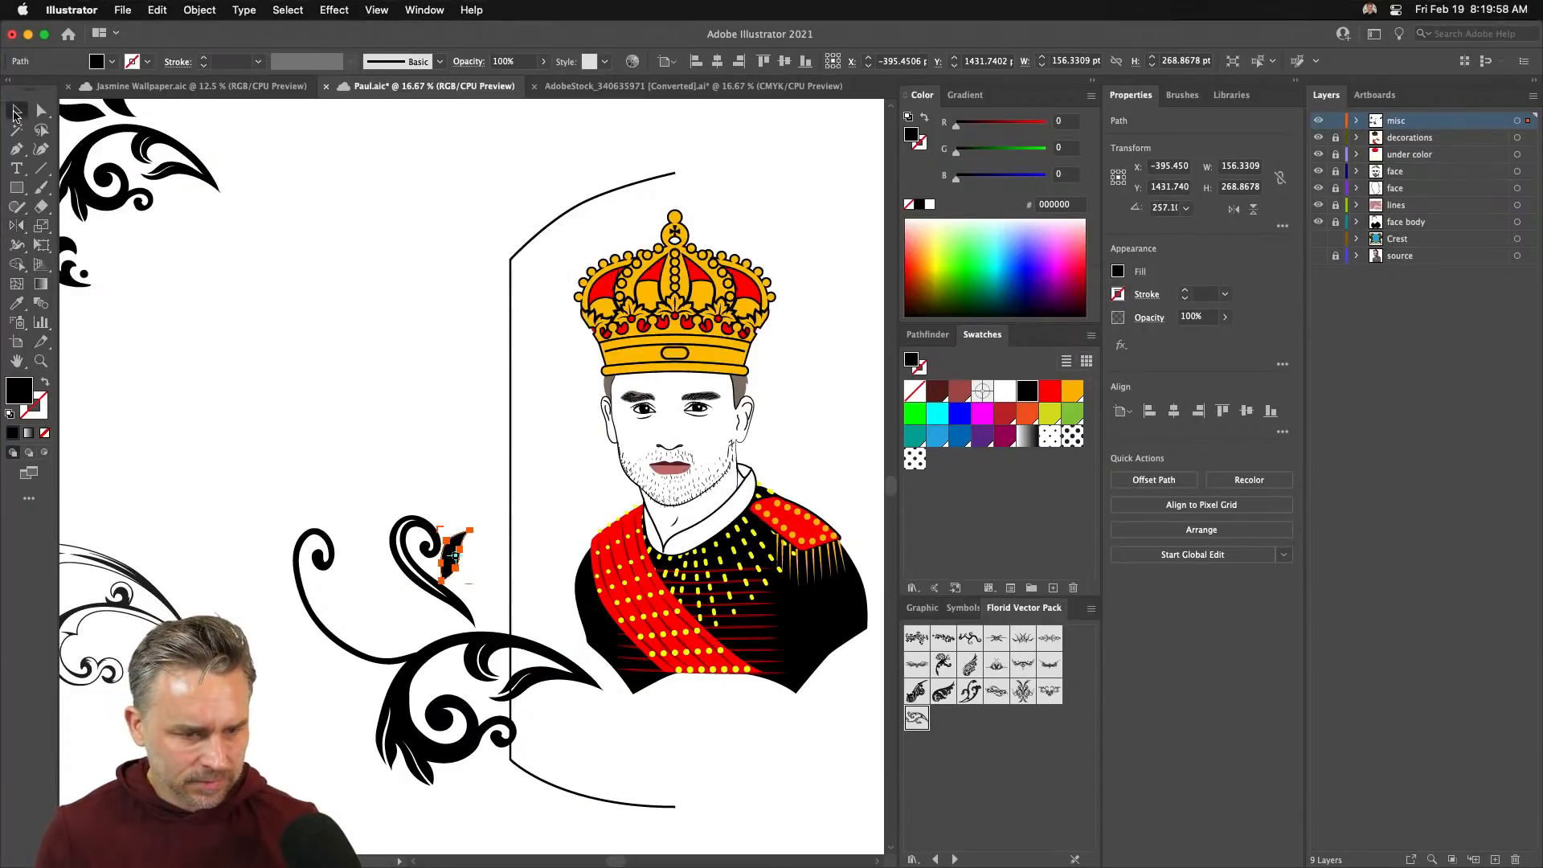
click(468, 553)
key(super+s)
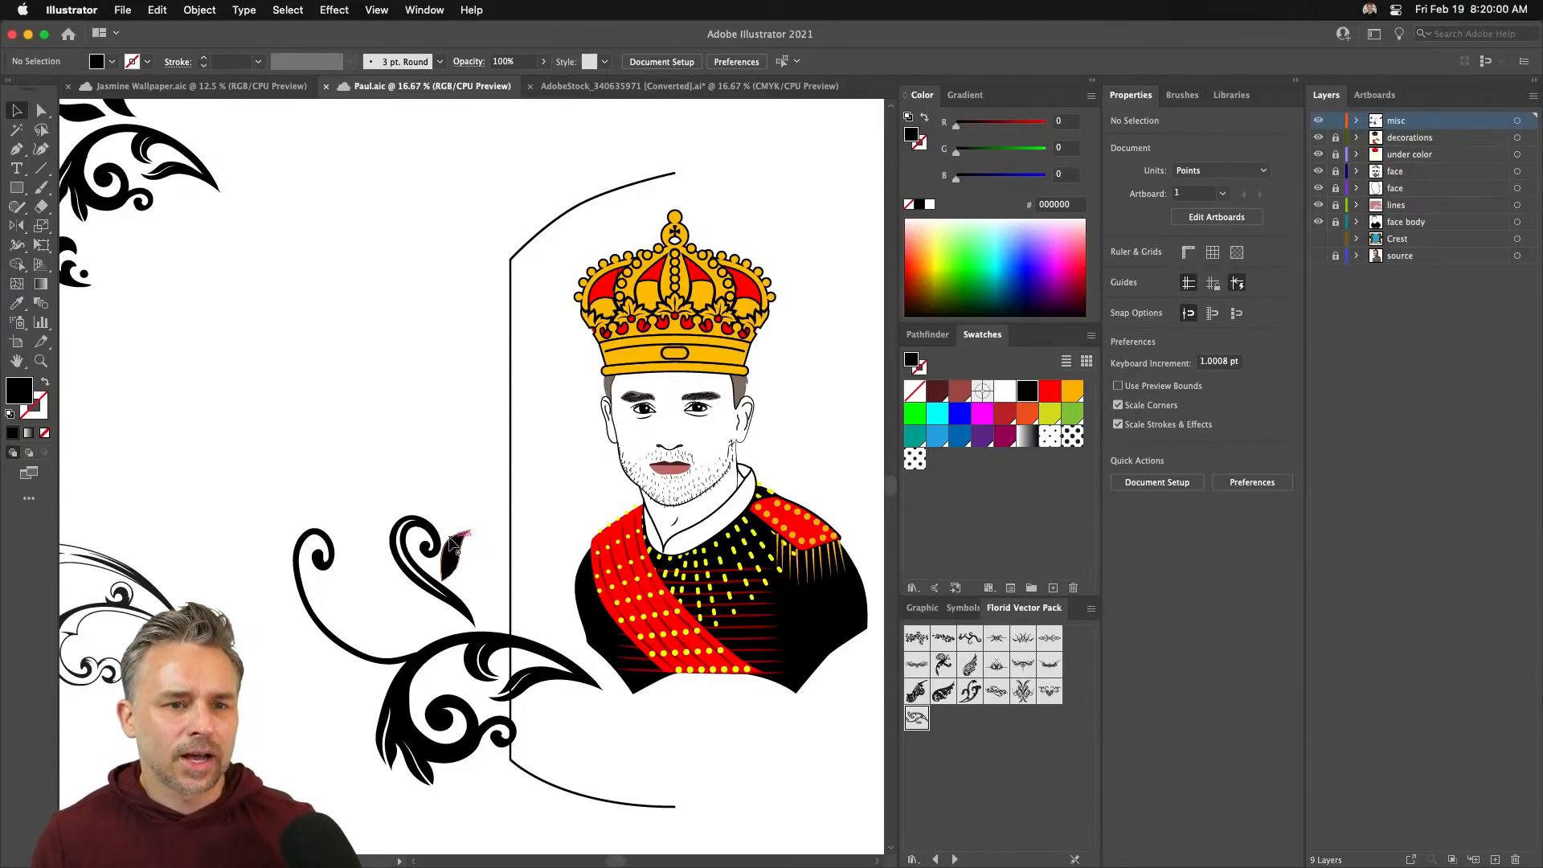
drag(465, 571, 459, 492)
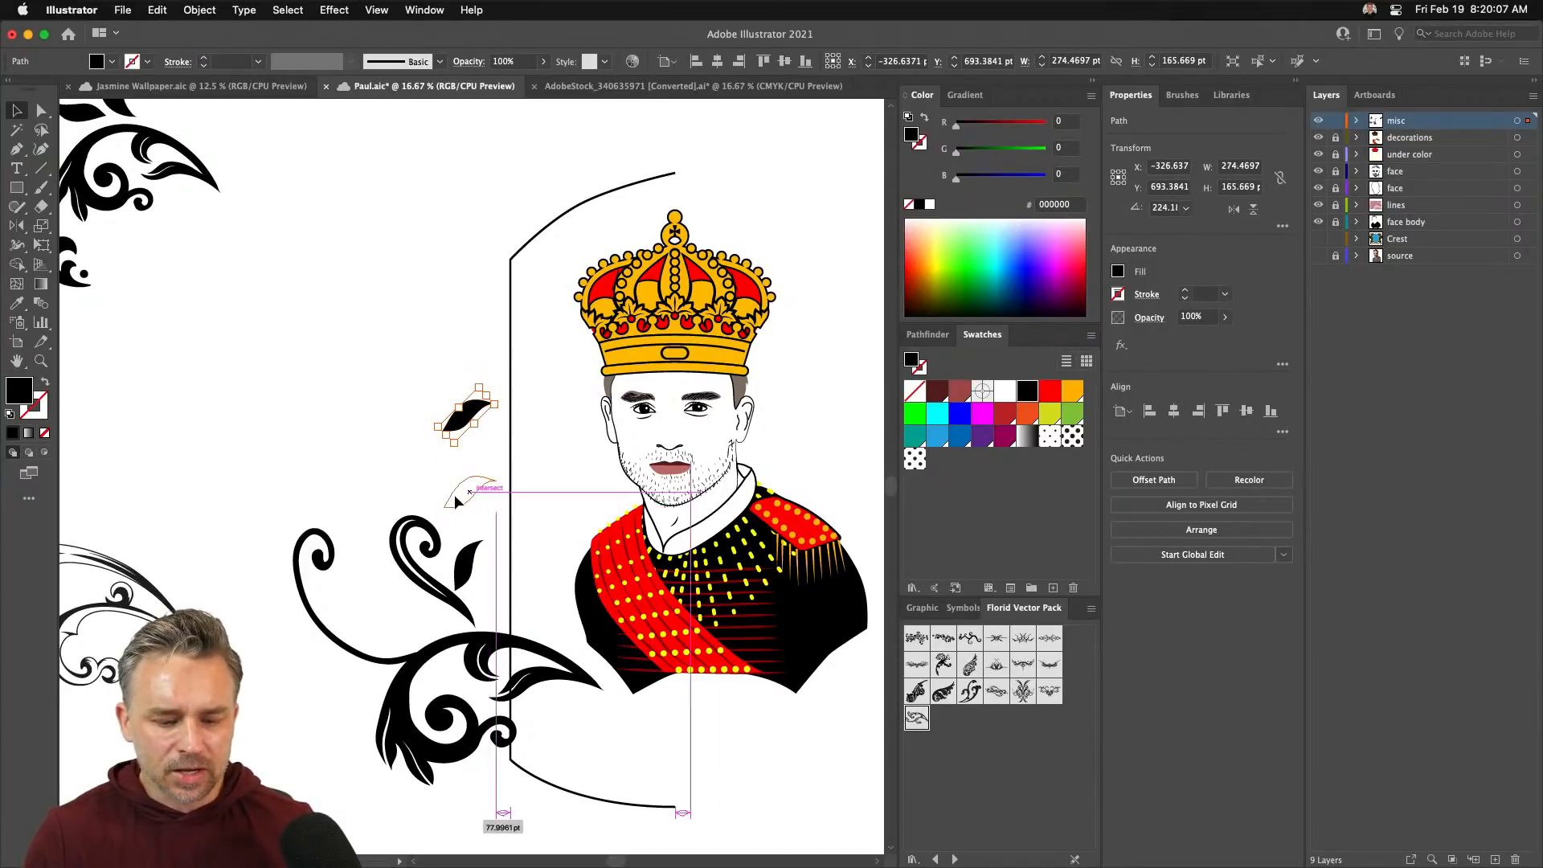
- Alt-drag a copy of the large flourish upward, rotate it, and place it at upper left
click(297, 580)
drag(298, 584, 218, 410)
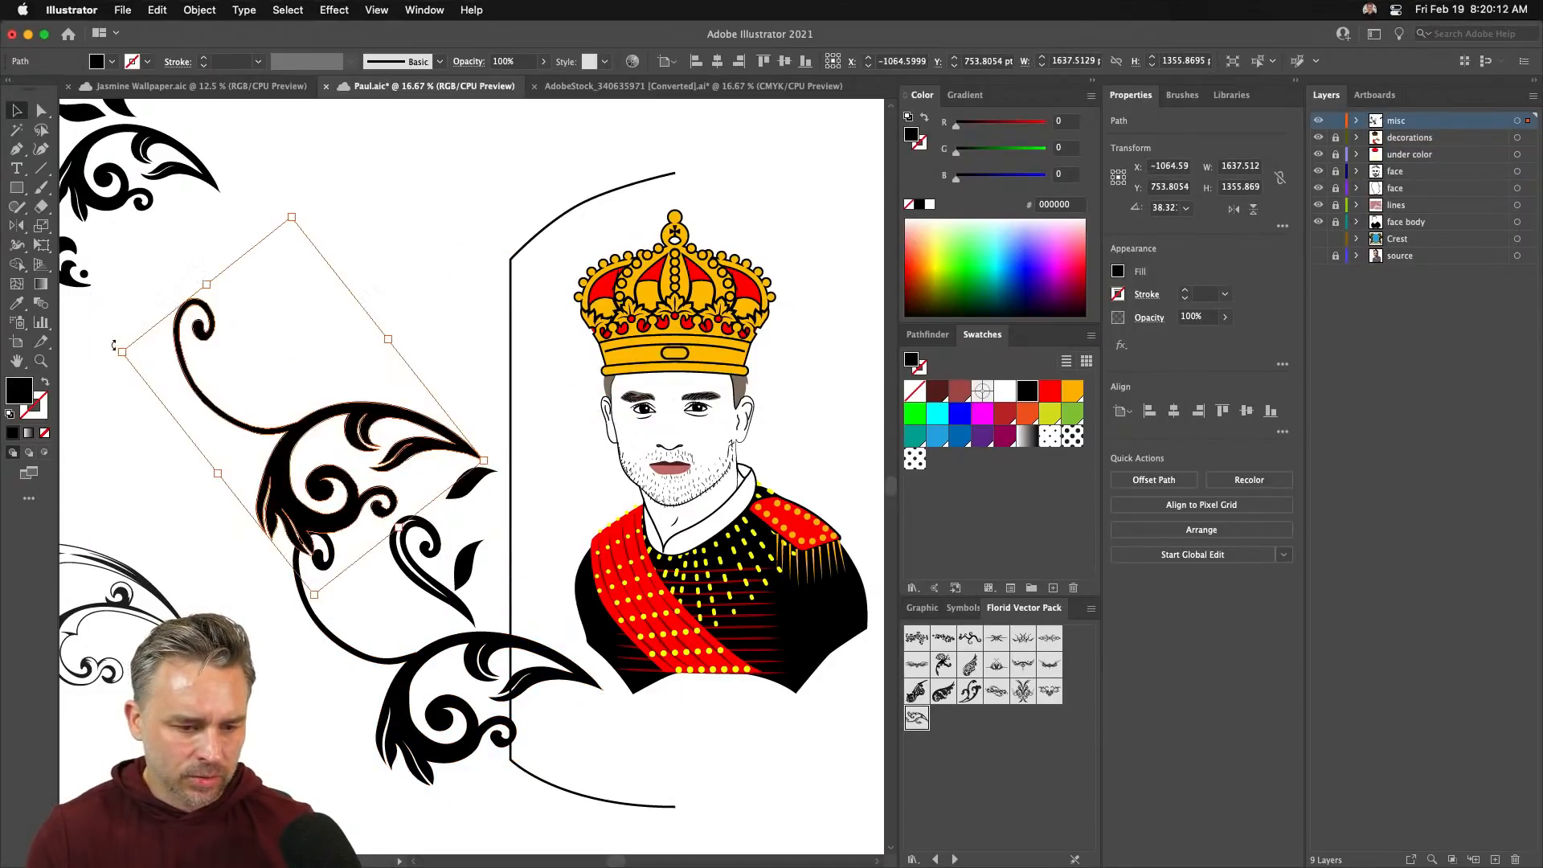
drag(112, 352, 277, 215)
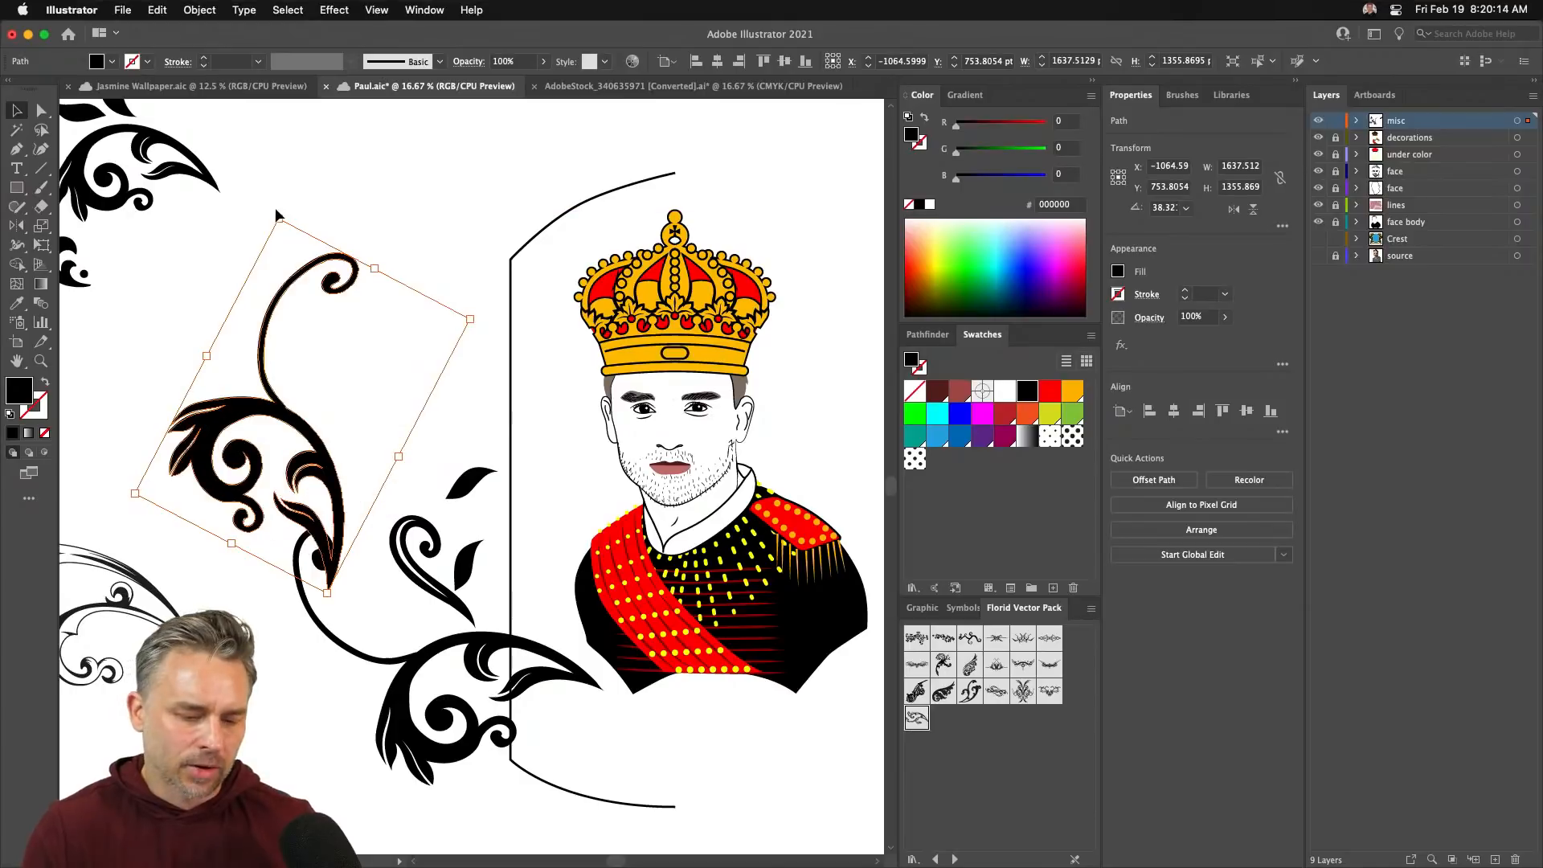
drag(258, 430, 305, 294)
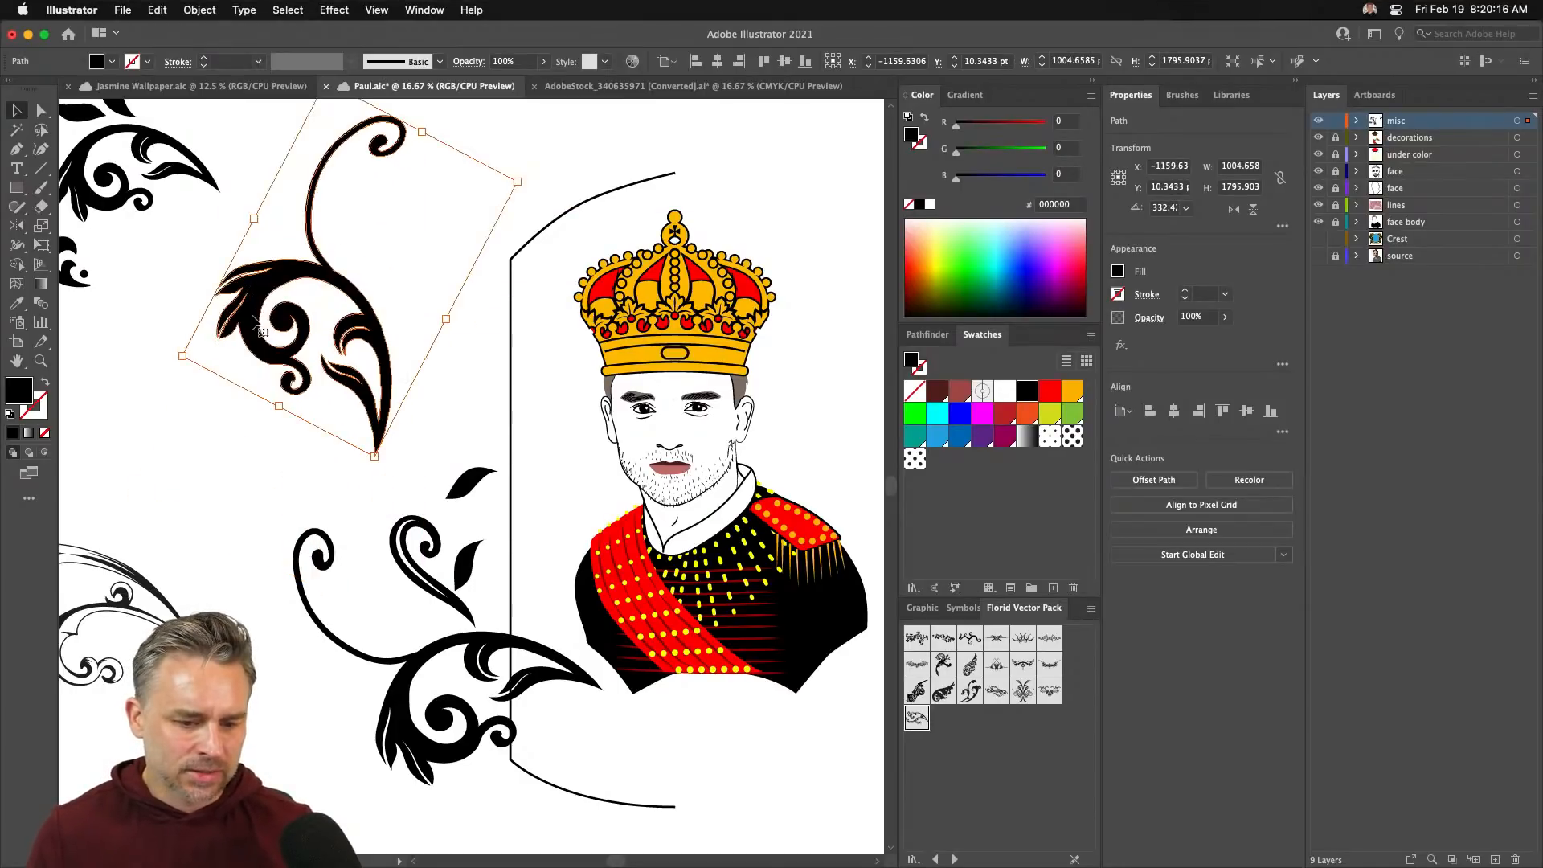
- Delete all of the flourish copy's points except its top curl, then move the curl lower
click(41, 225)
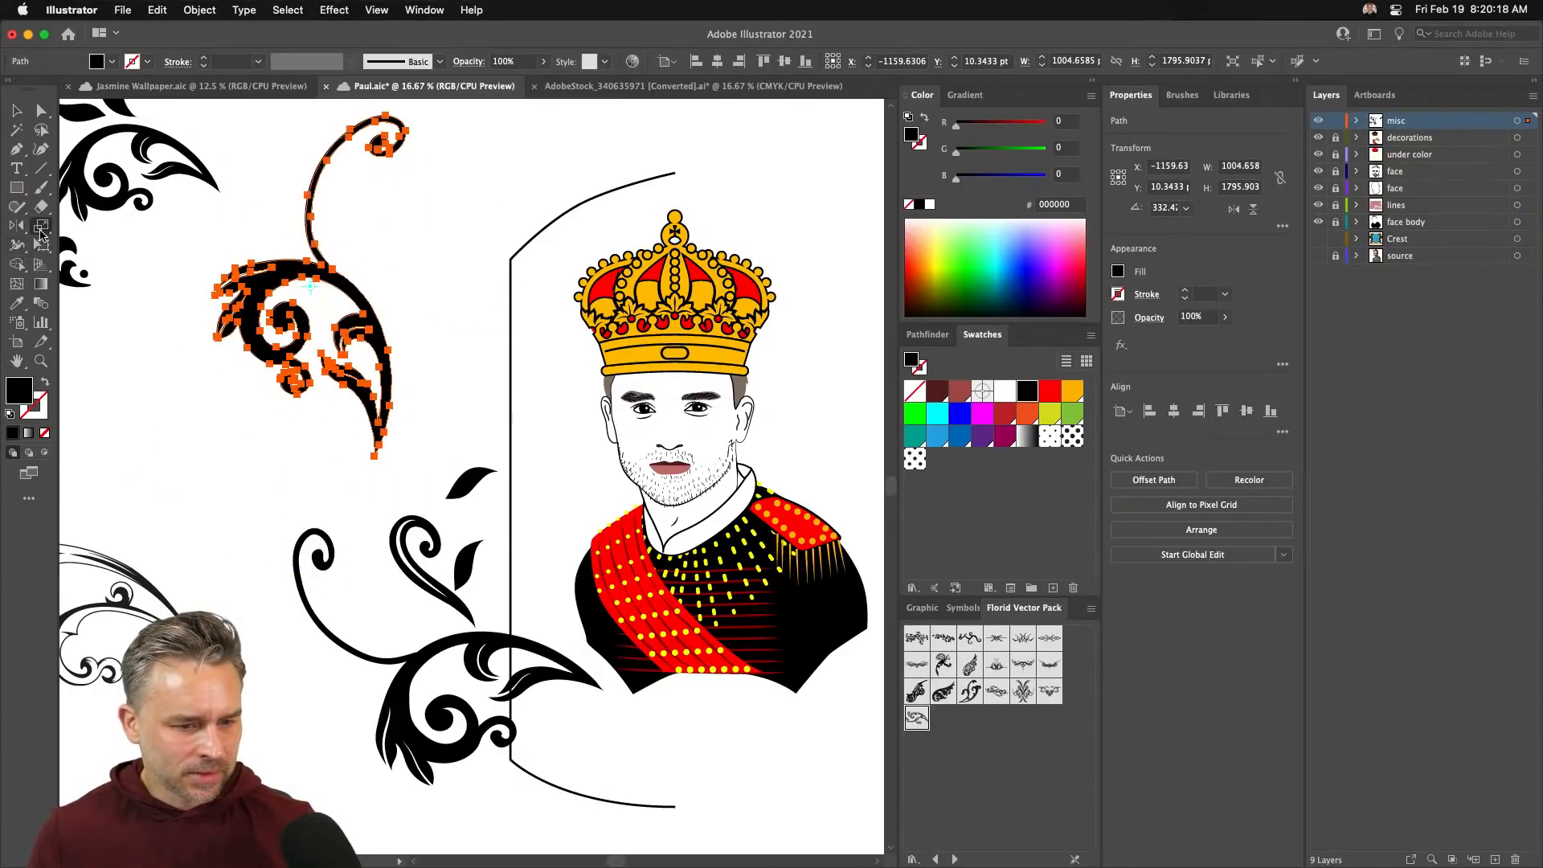
click(40, 207)
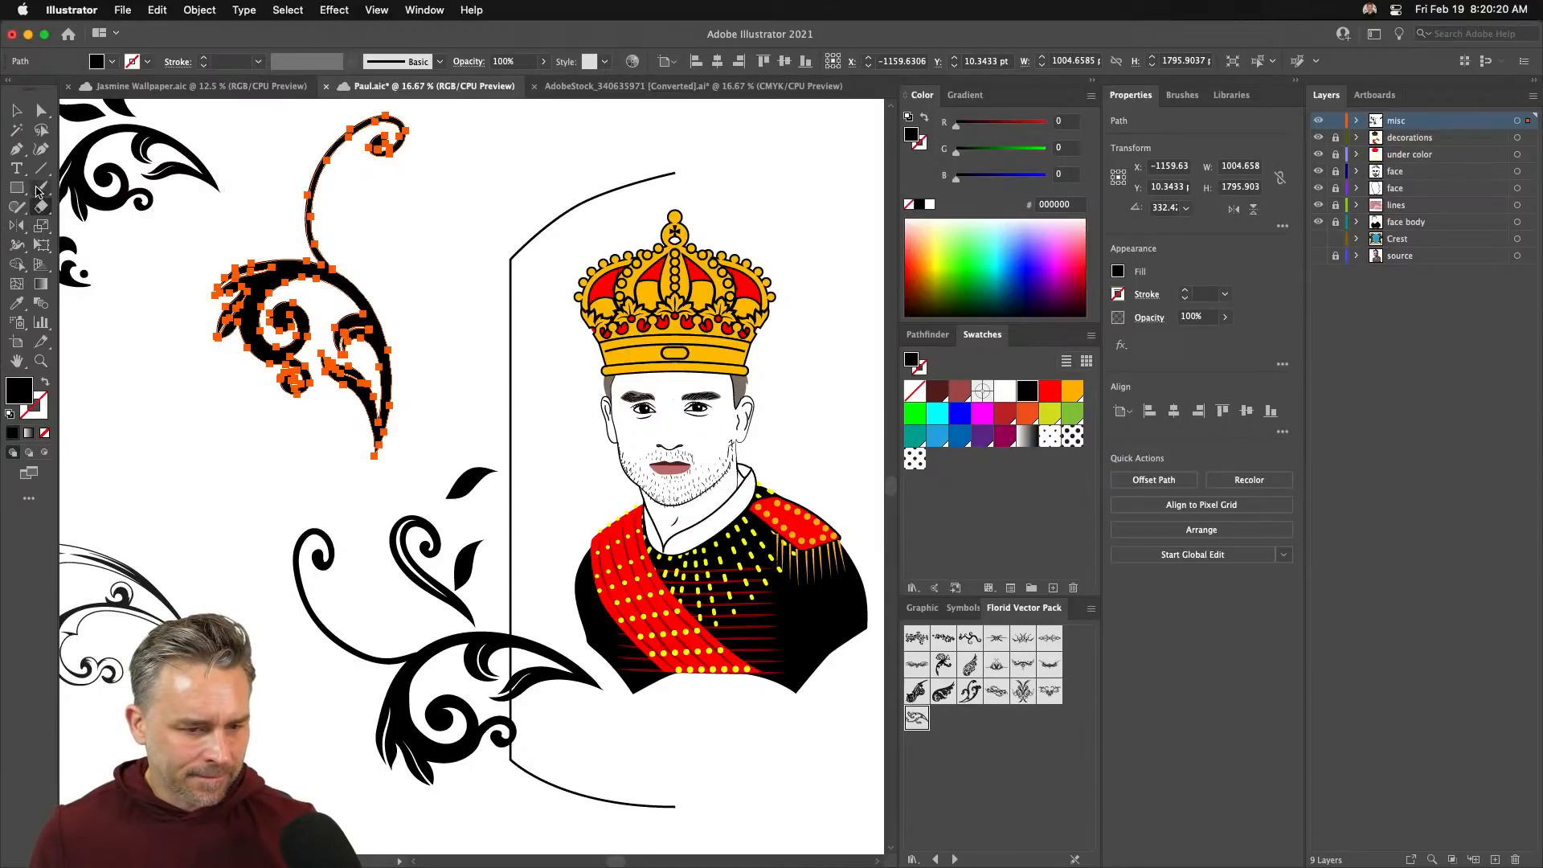
click(40, 107)
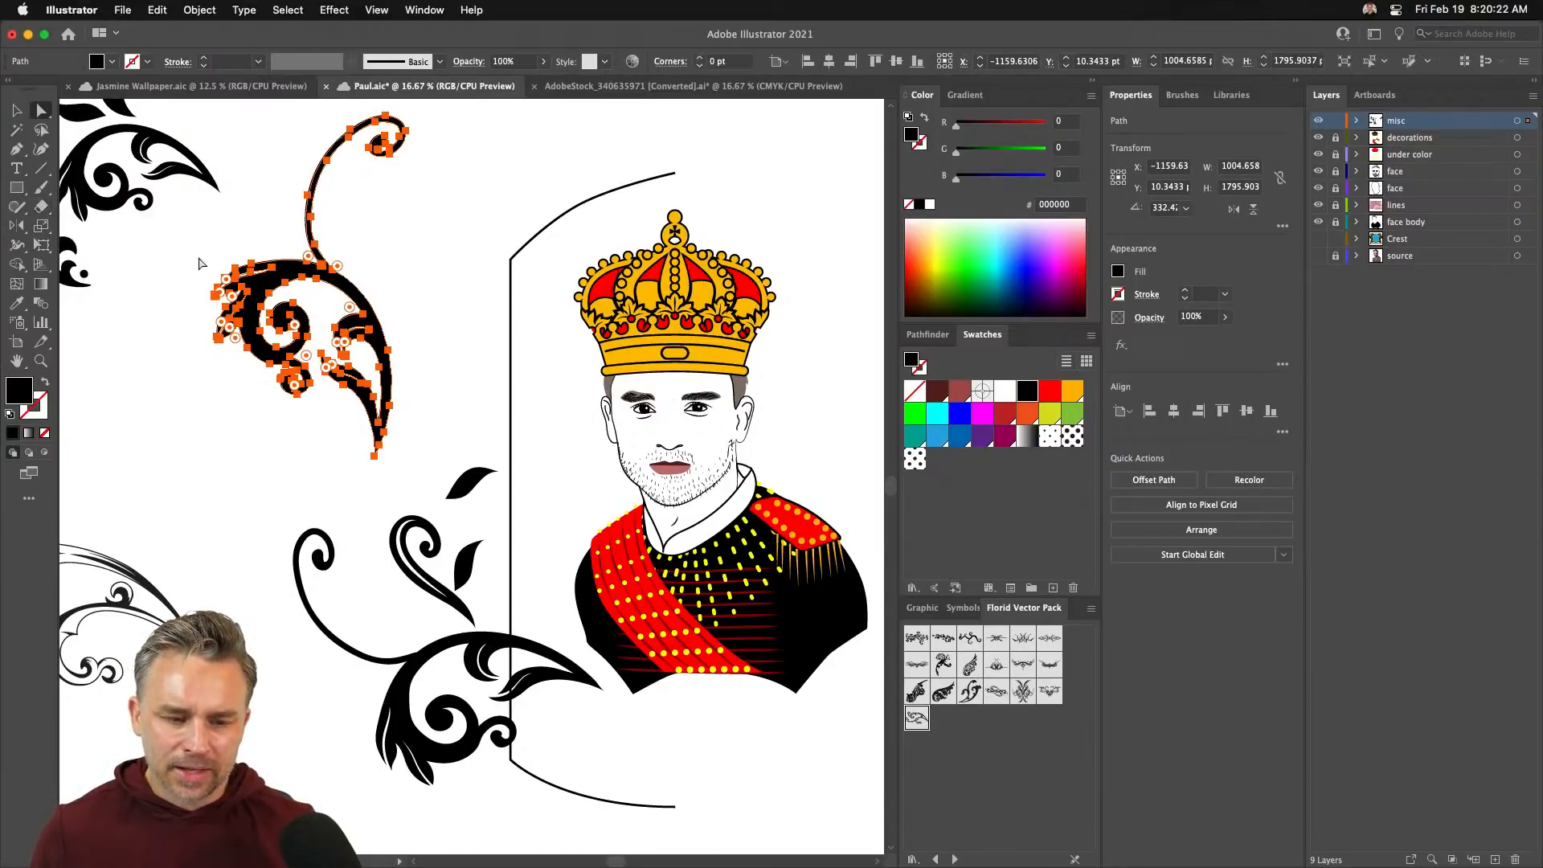
drag(173, 261, 425, 481)
key(Delete)
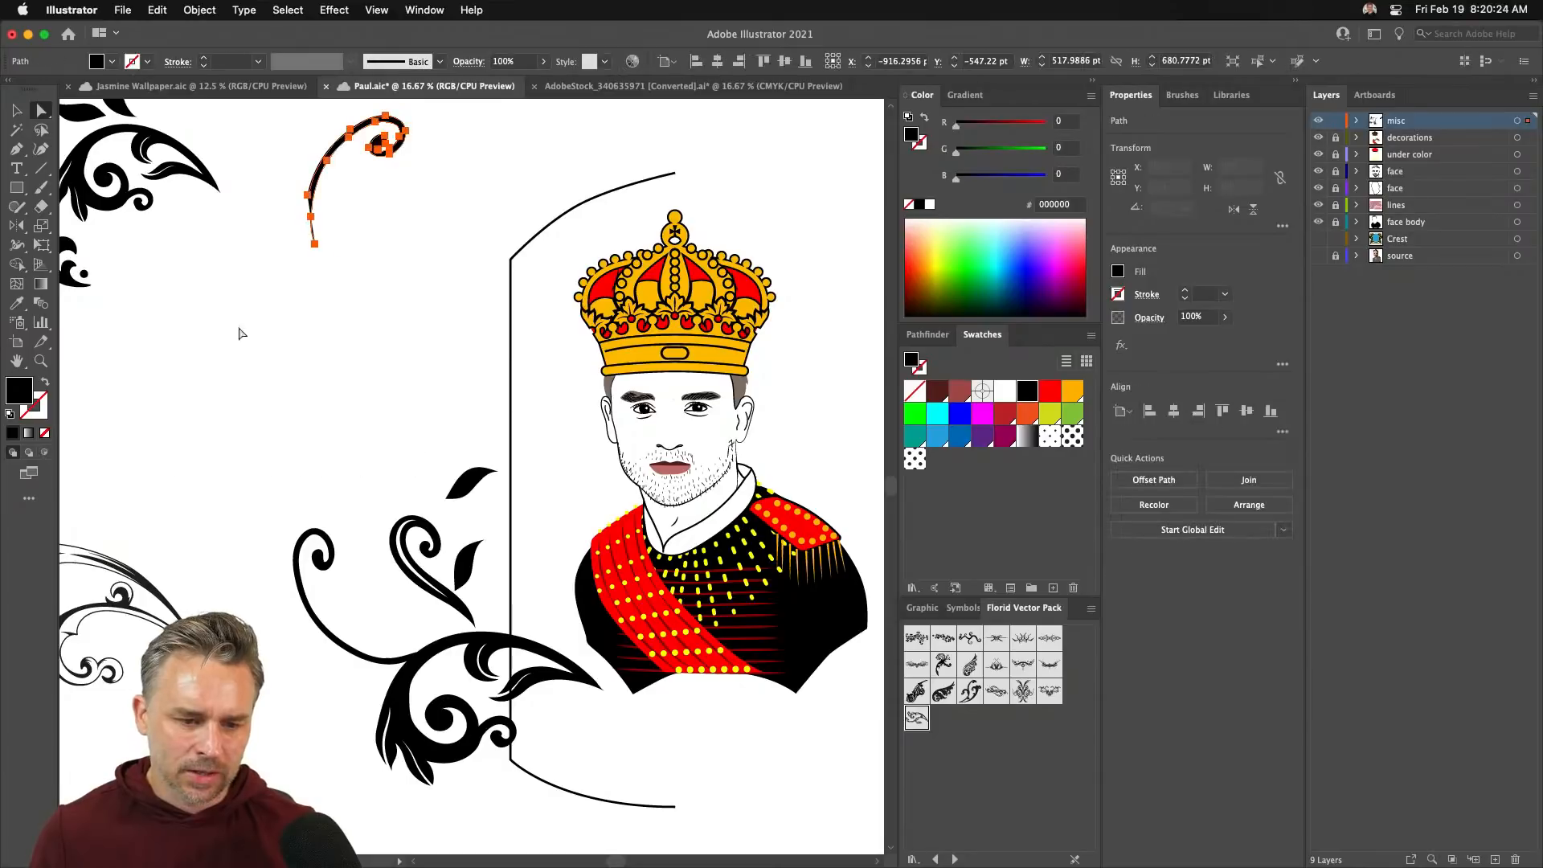
click(225, 241)
click(20, 113)
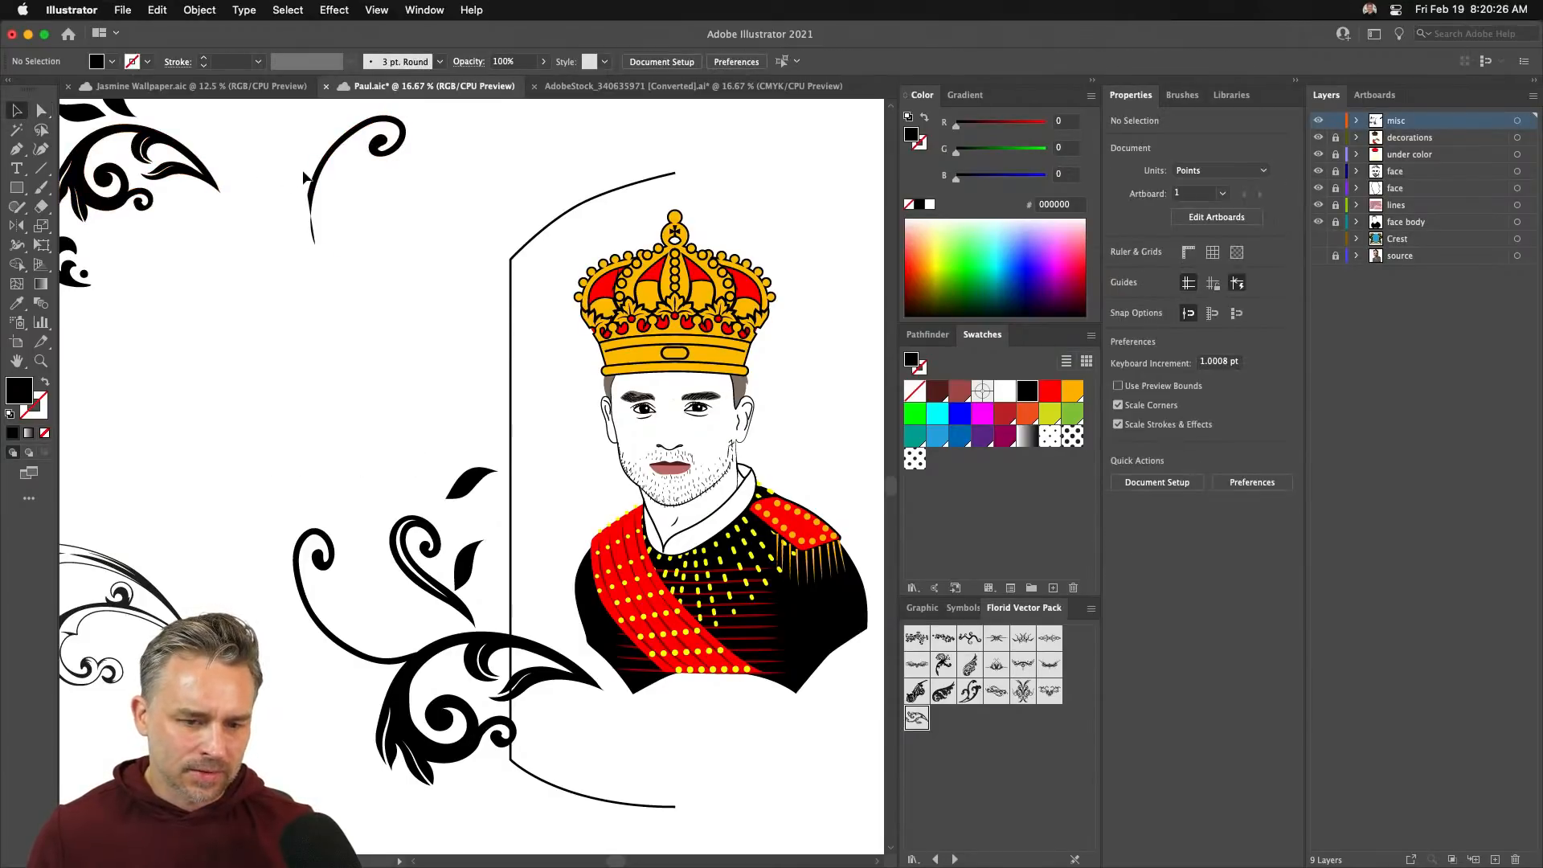
drag(310, 178, 336, 353)
- In Outline view, extend the curl's tail with the Pen tool and close the path
key(super+equal)
key(super+equal)
key(super+equal)
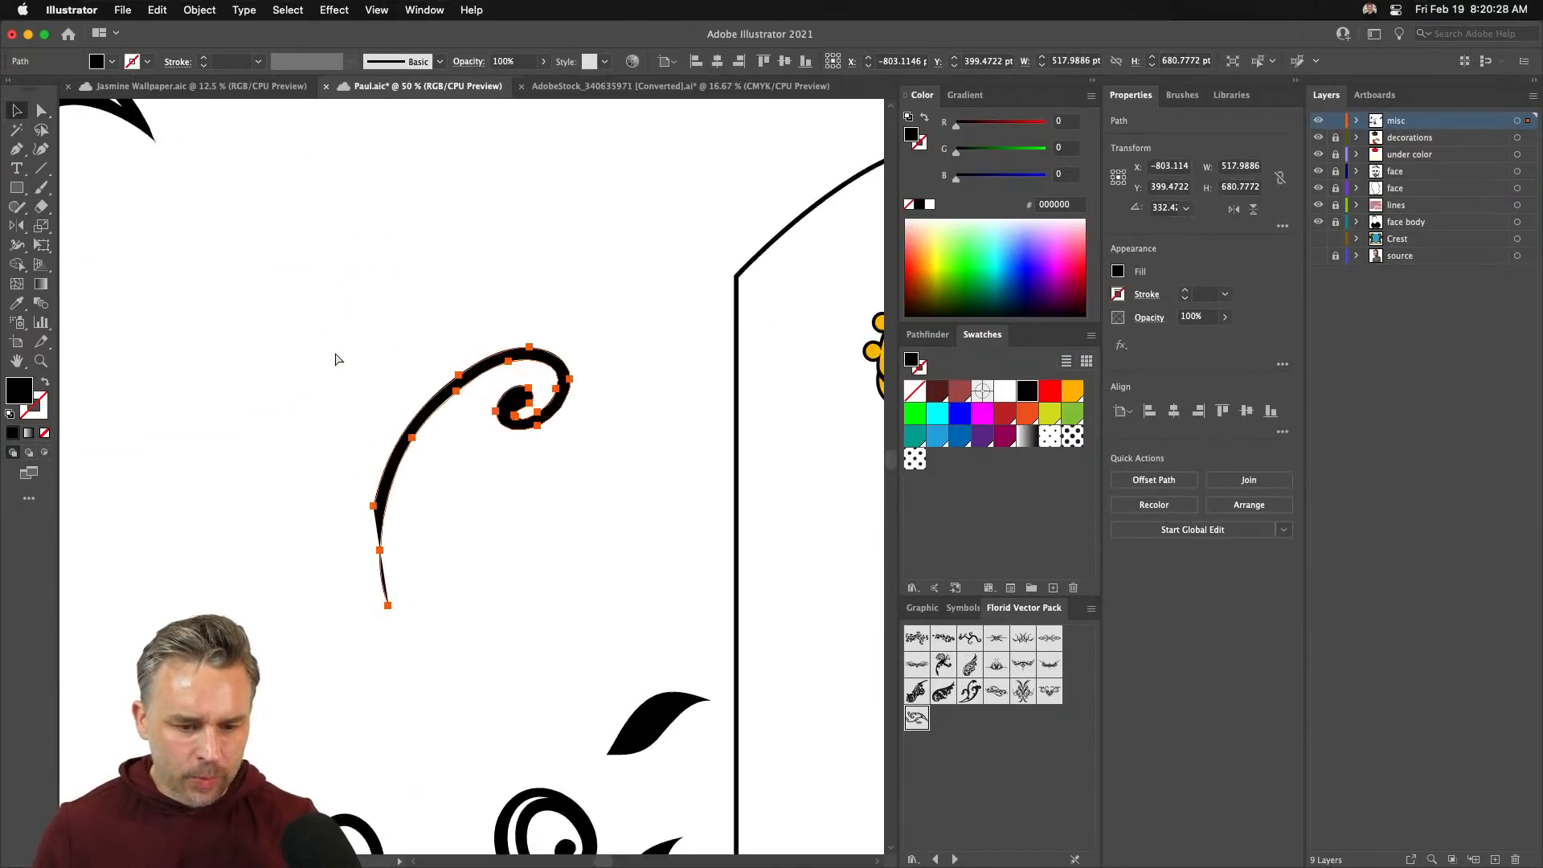
key(super+y)
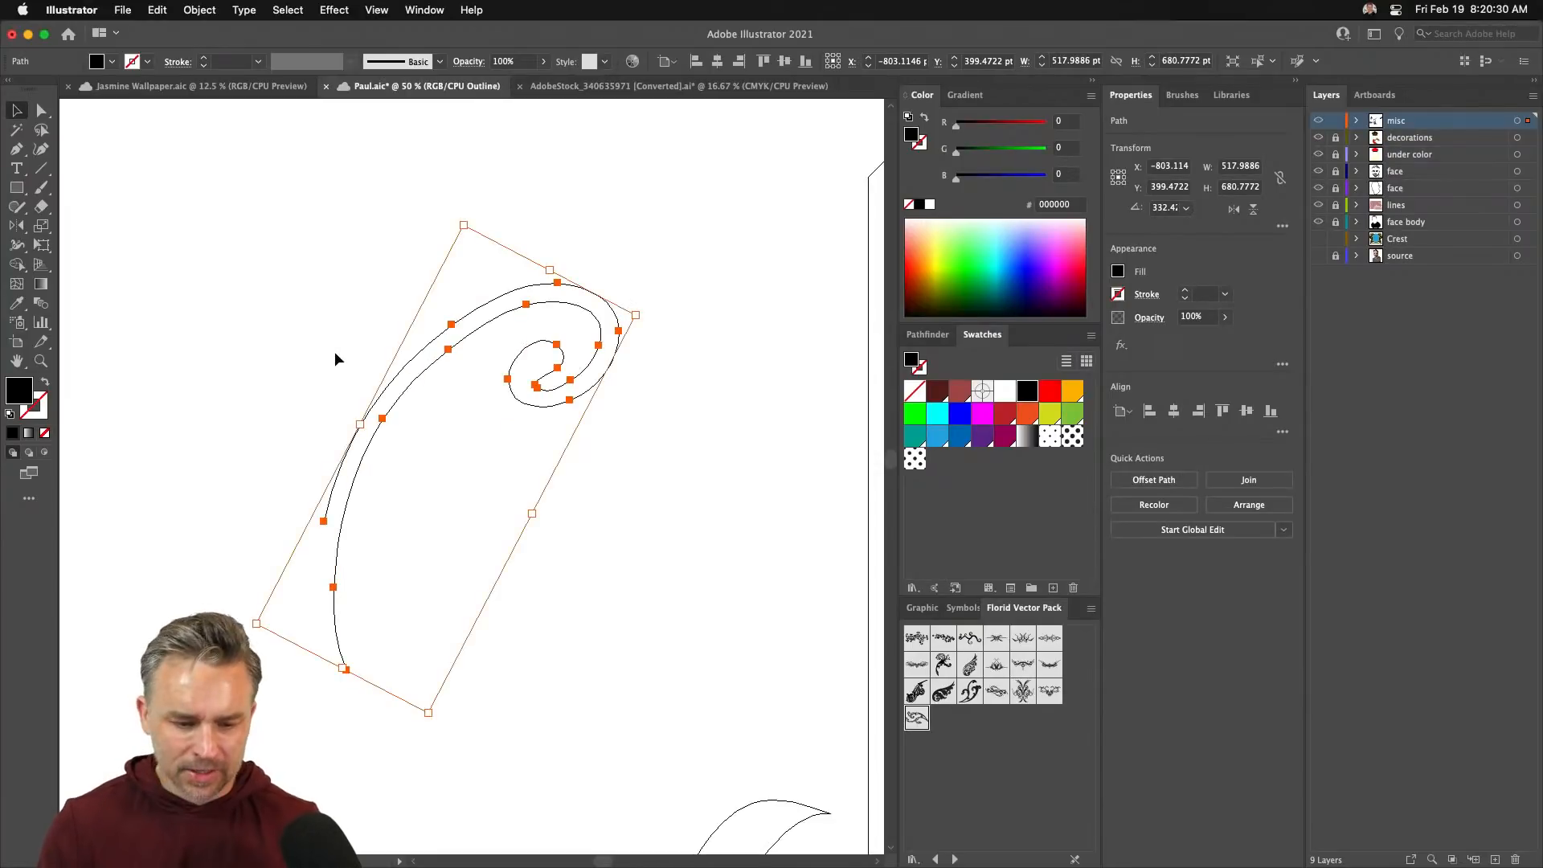
key(super+y)
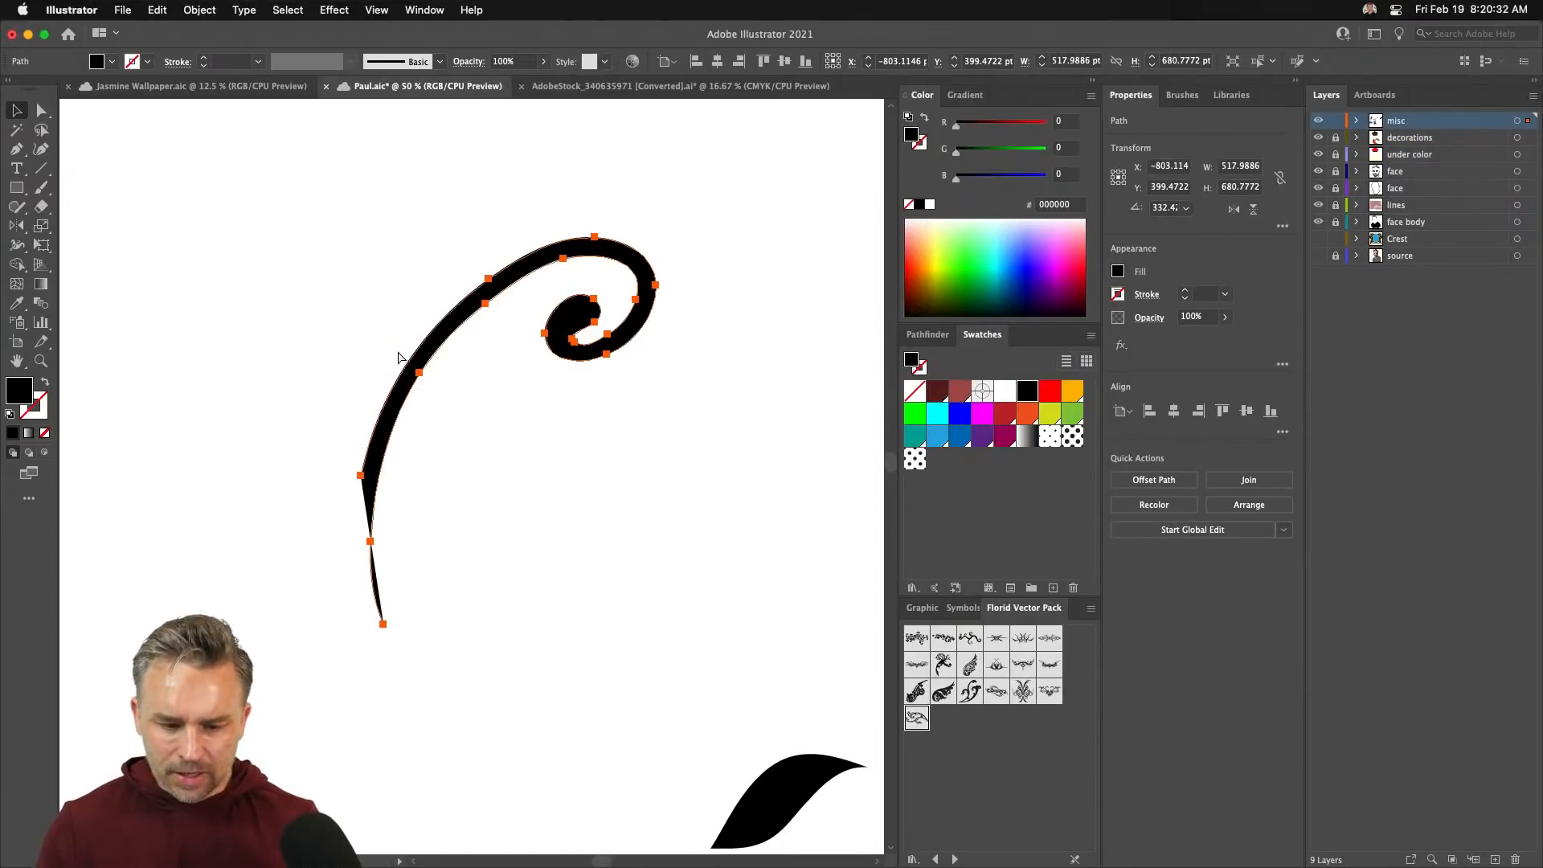
key(super+equal)
key(super+equal)
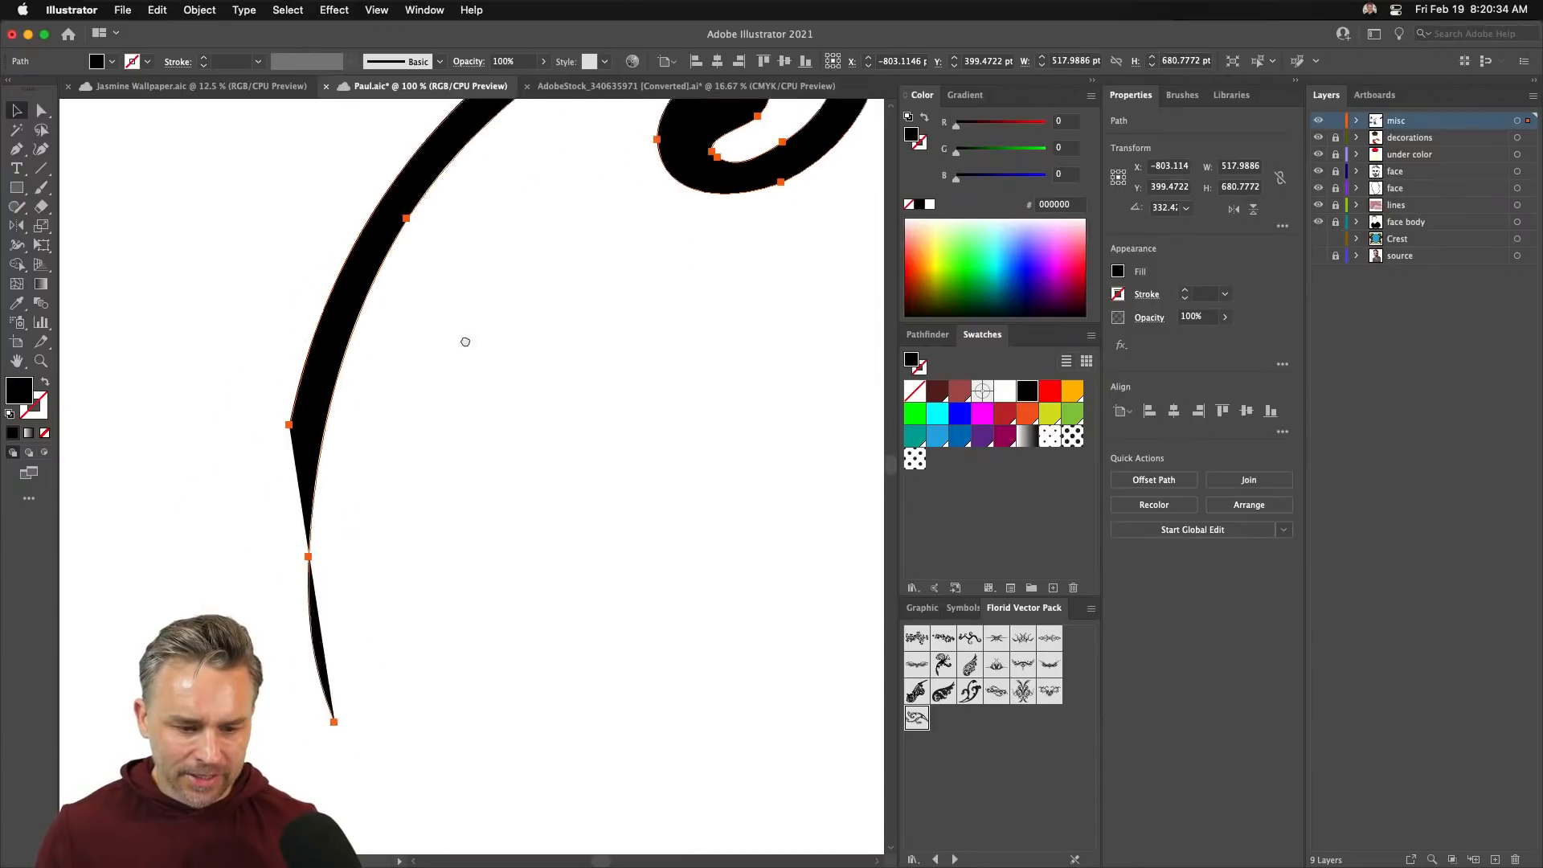
key(super+y)
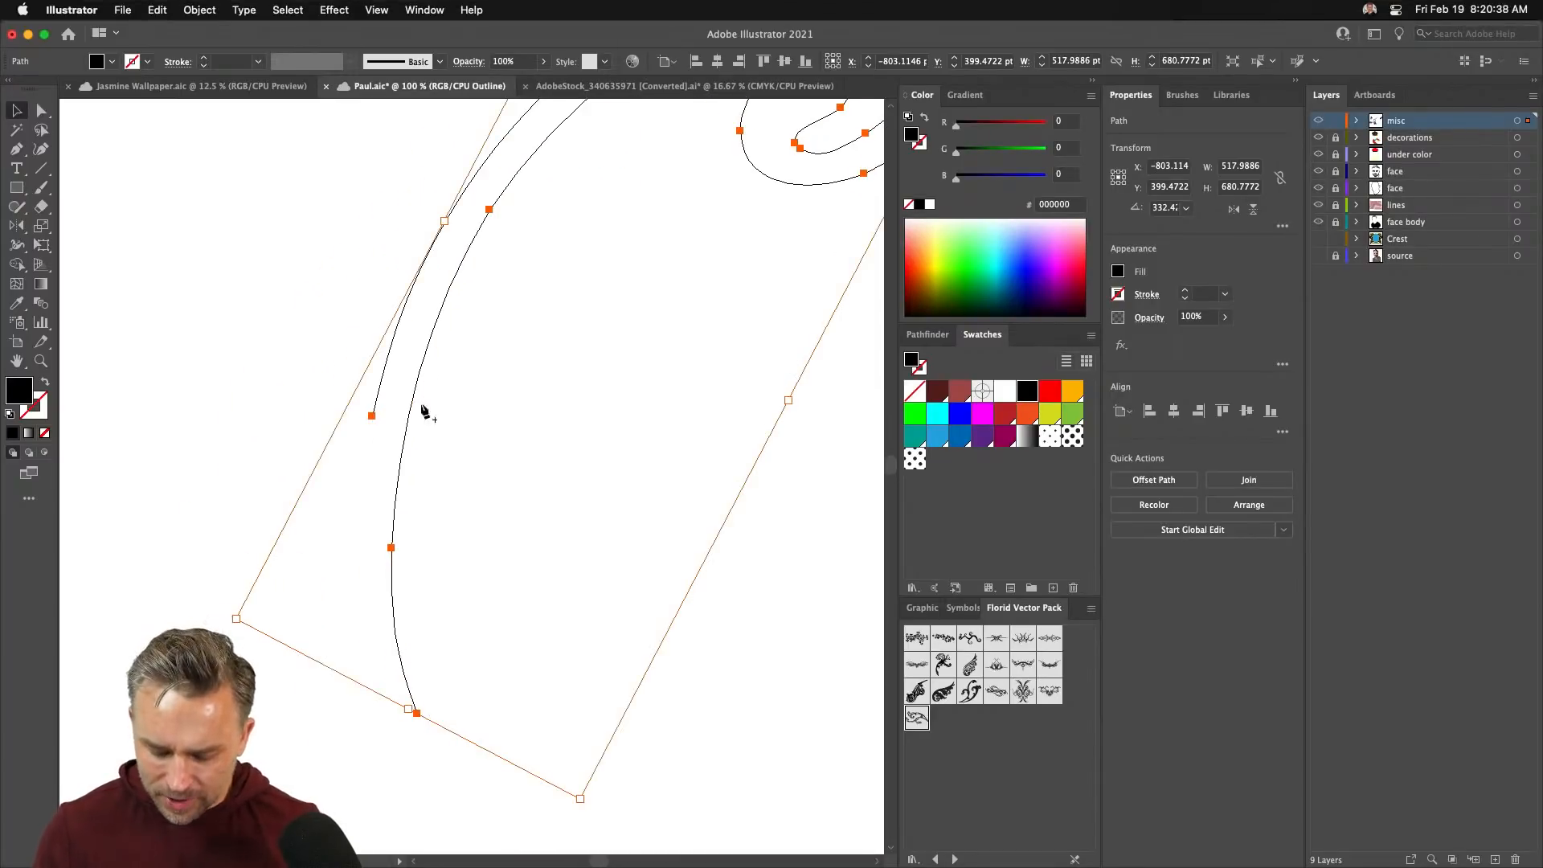
key(p)
drag(371, 415, 356, 746)
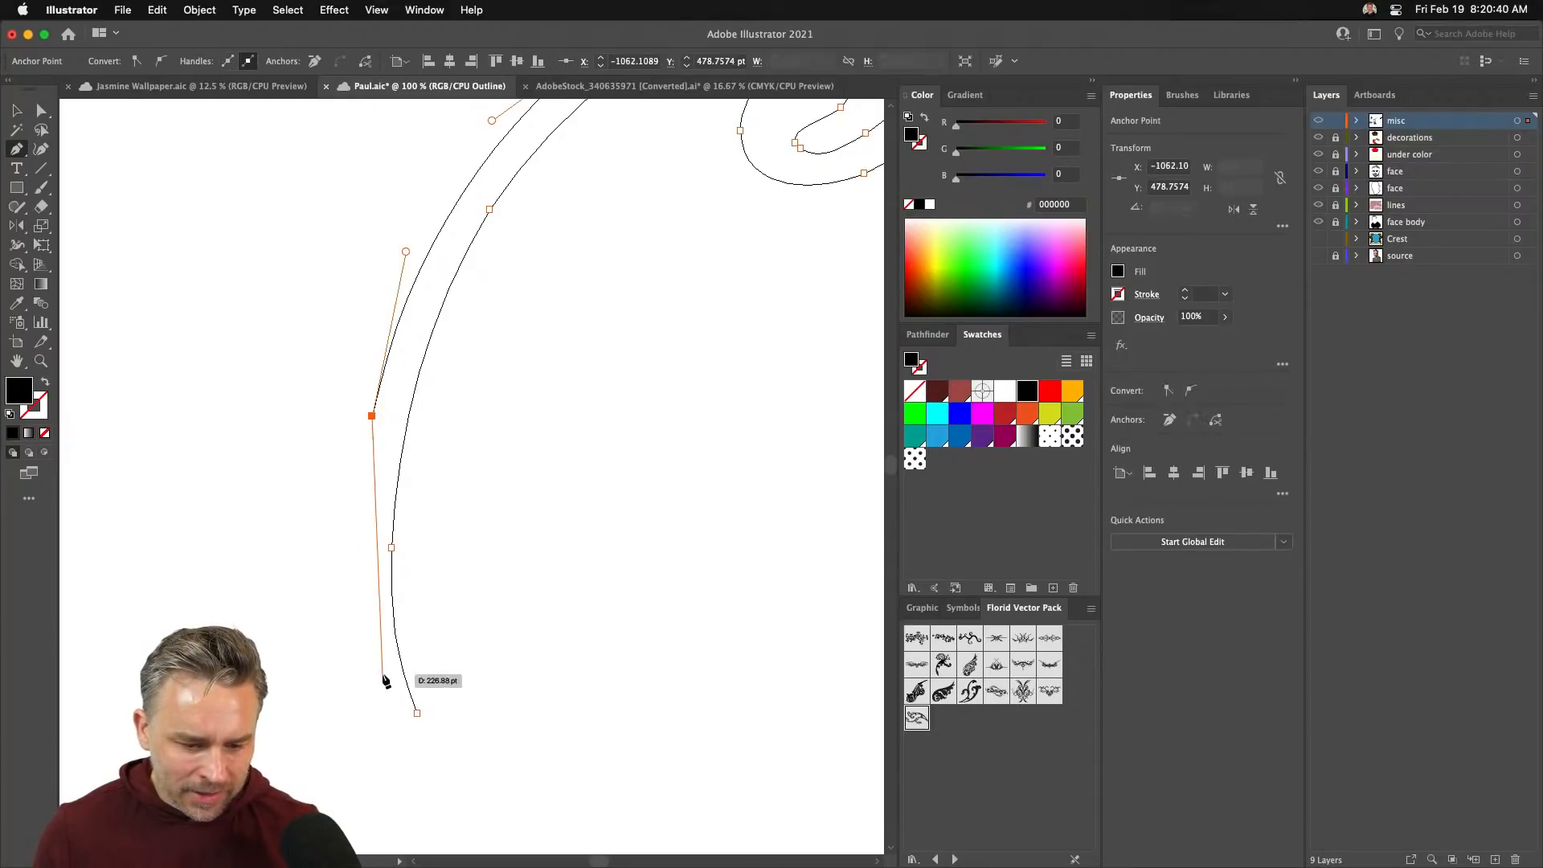
drag(371, 630, 392, 681)
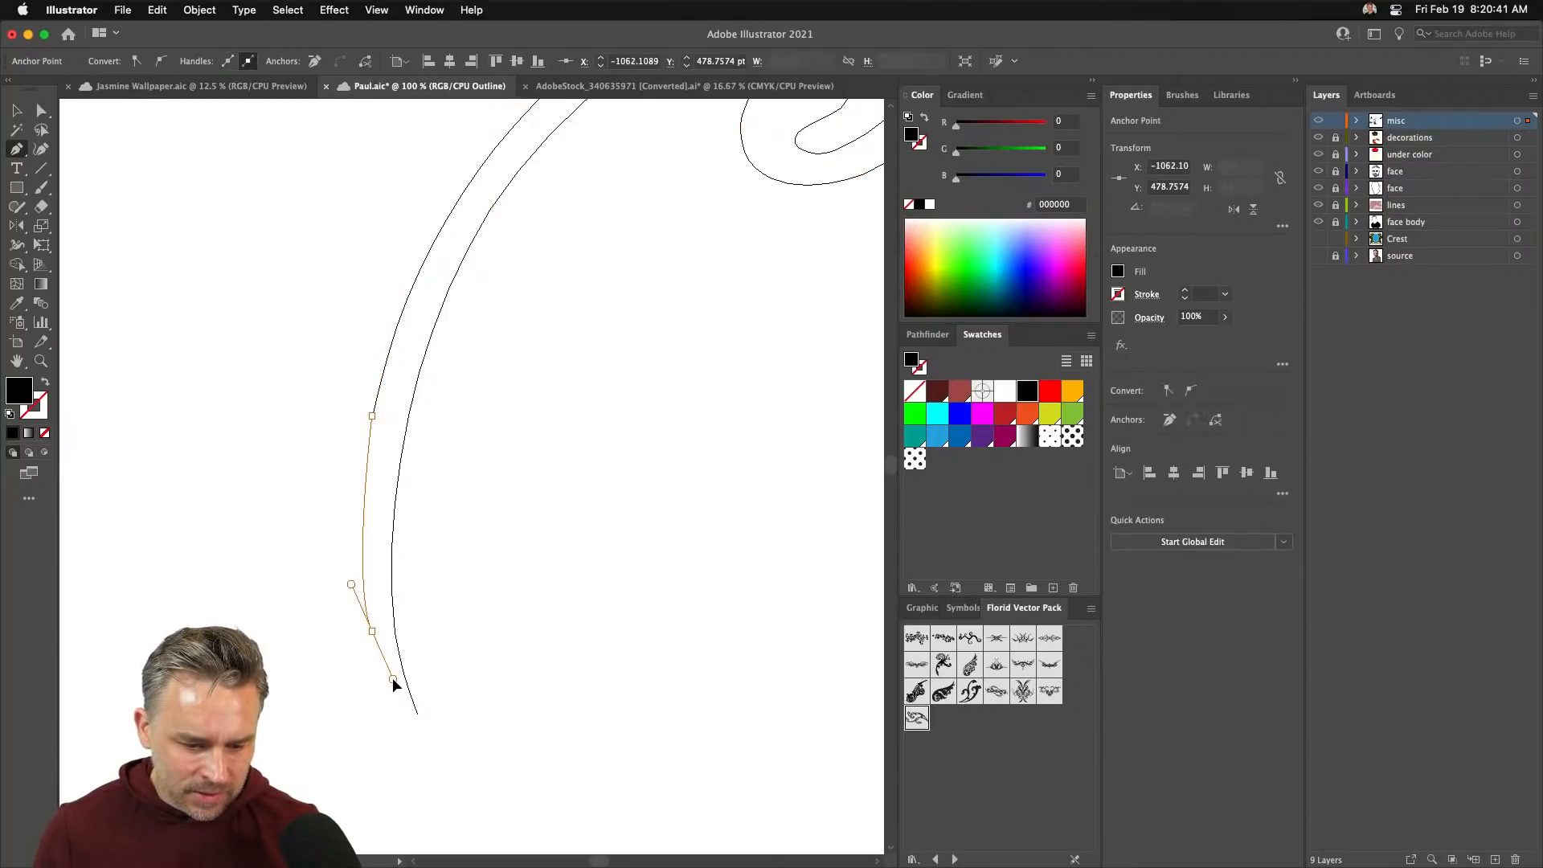
click(416, 713)
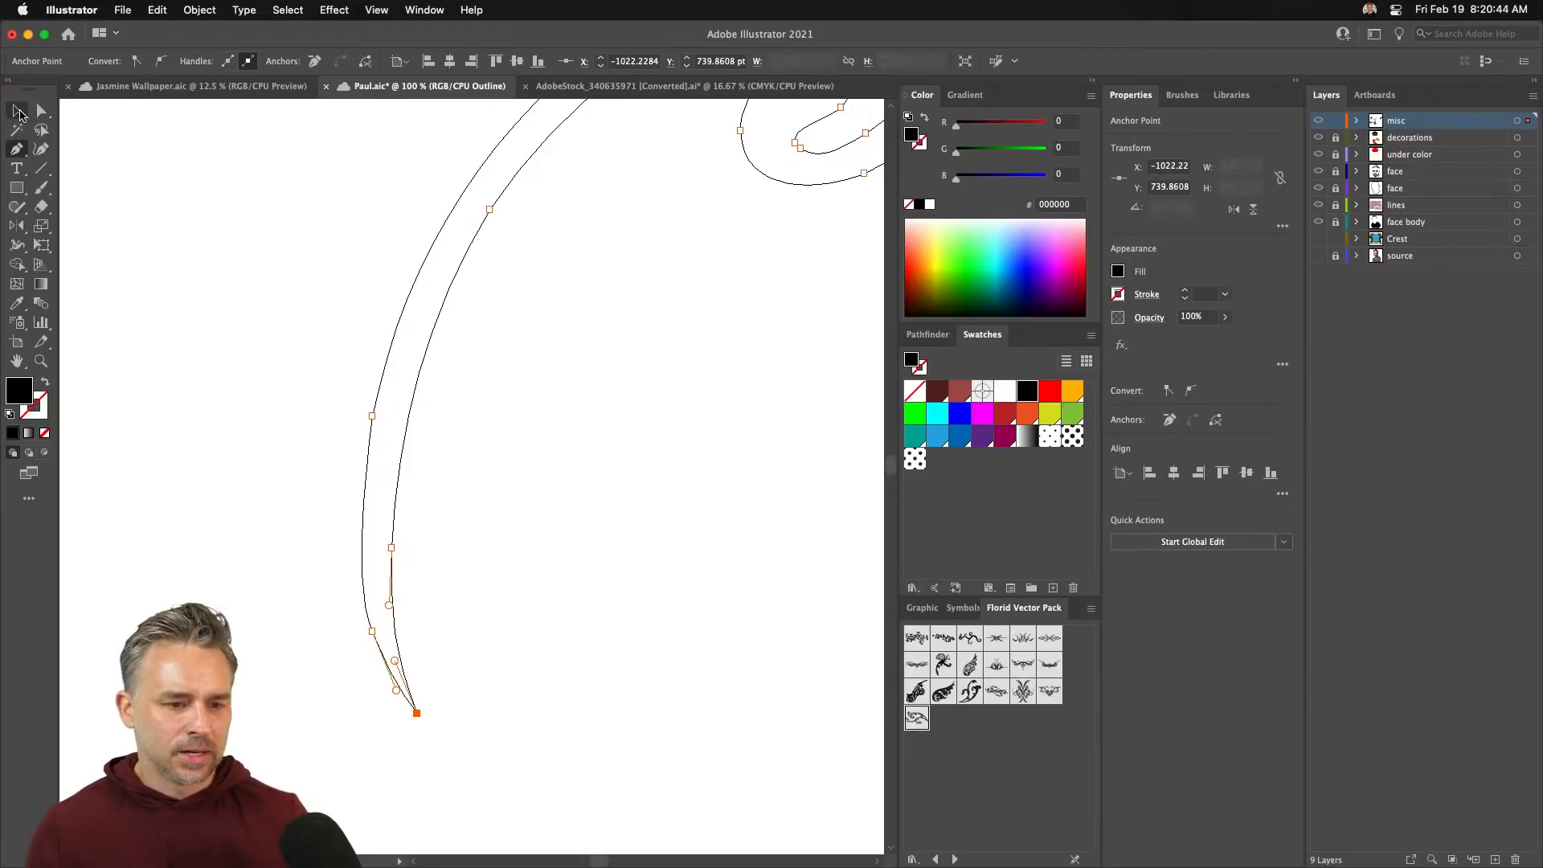
- Return to Preview, move the curl beside the vine swirls, and copy a leaf into the empty area
click(20, 114)
key(super+minus)
key(super+minus)
key(super+minus)
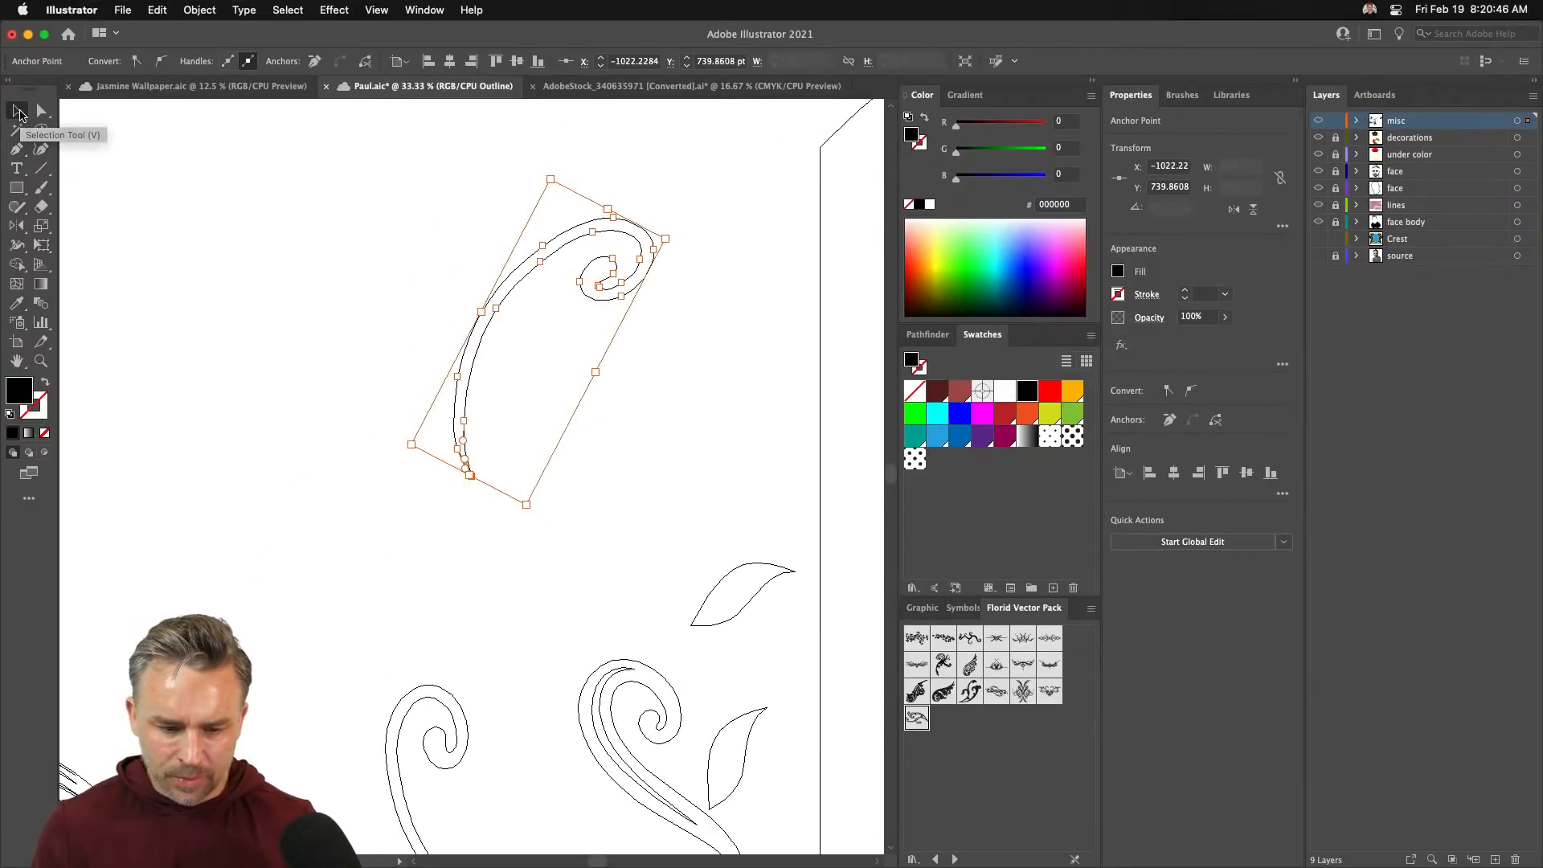
key(super+y)
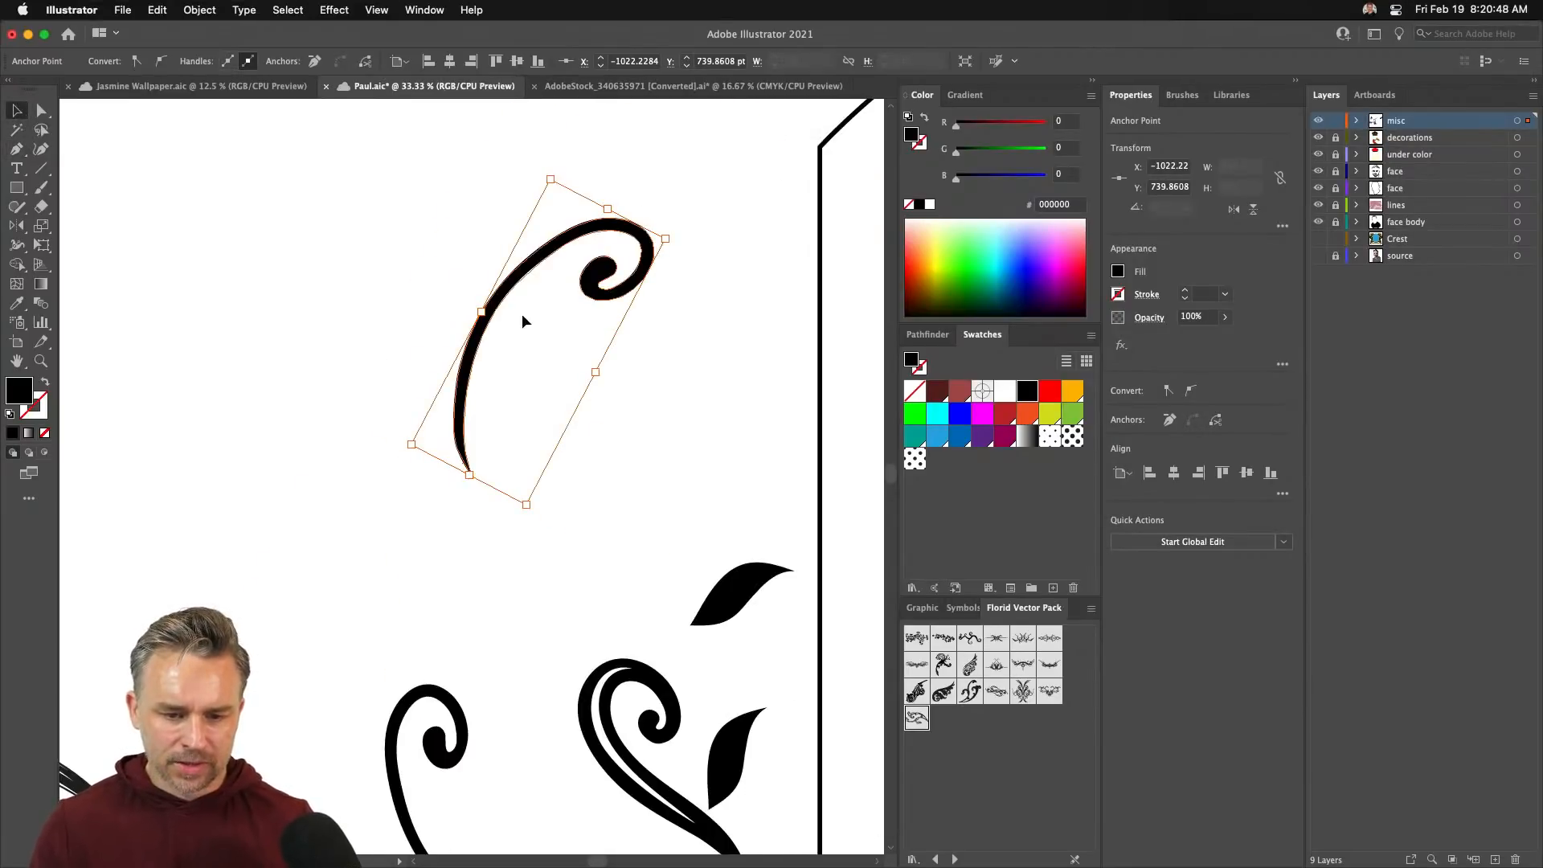
drag(482, 363, 538, 585)
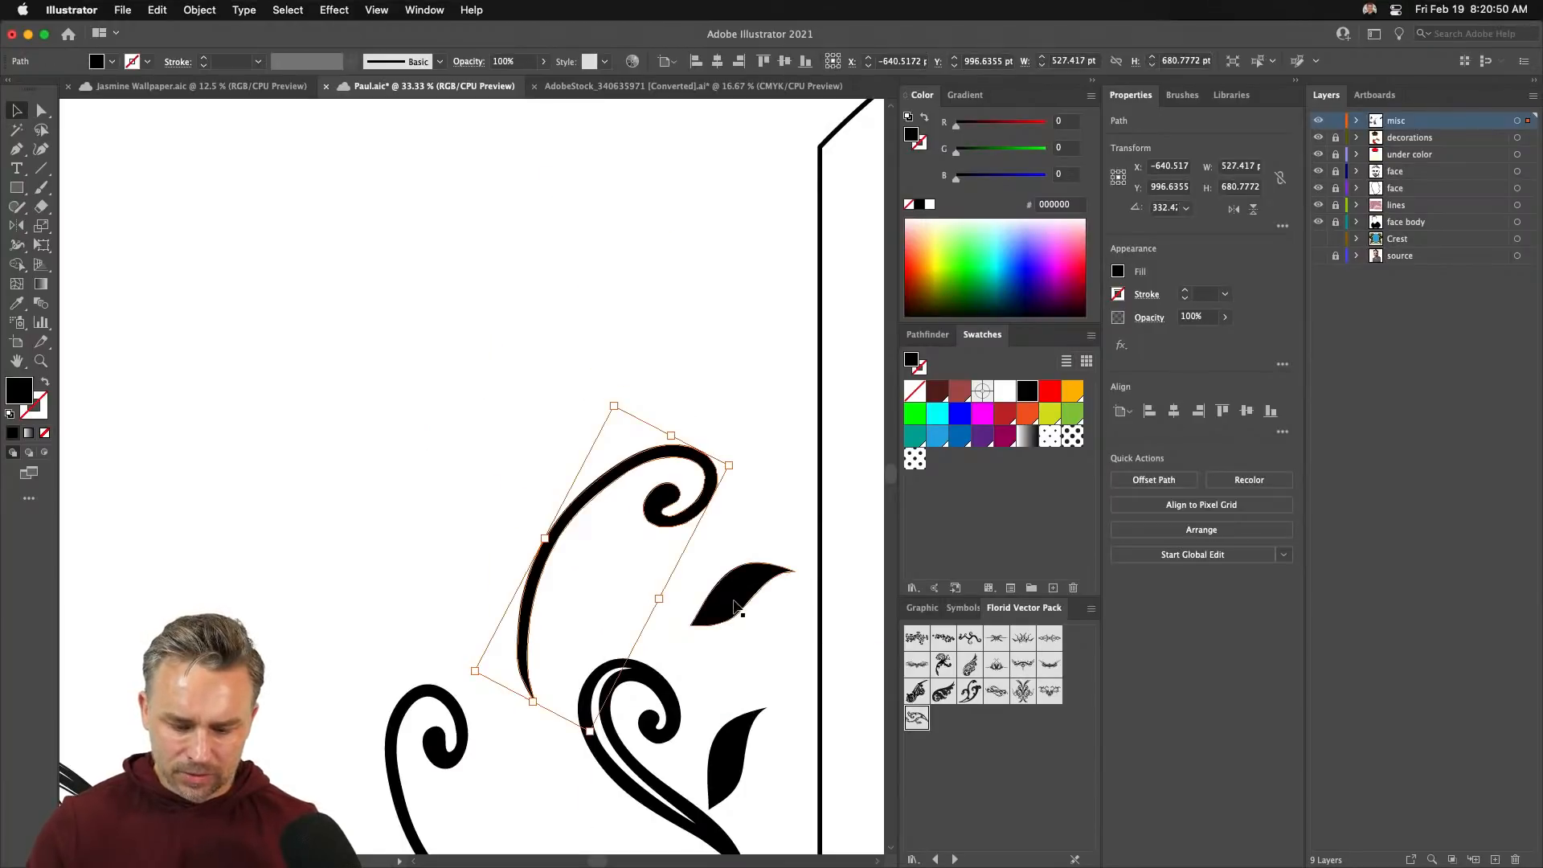
drag(735, 598, 344, 504)
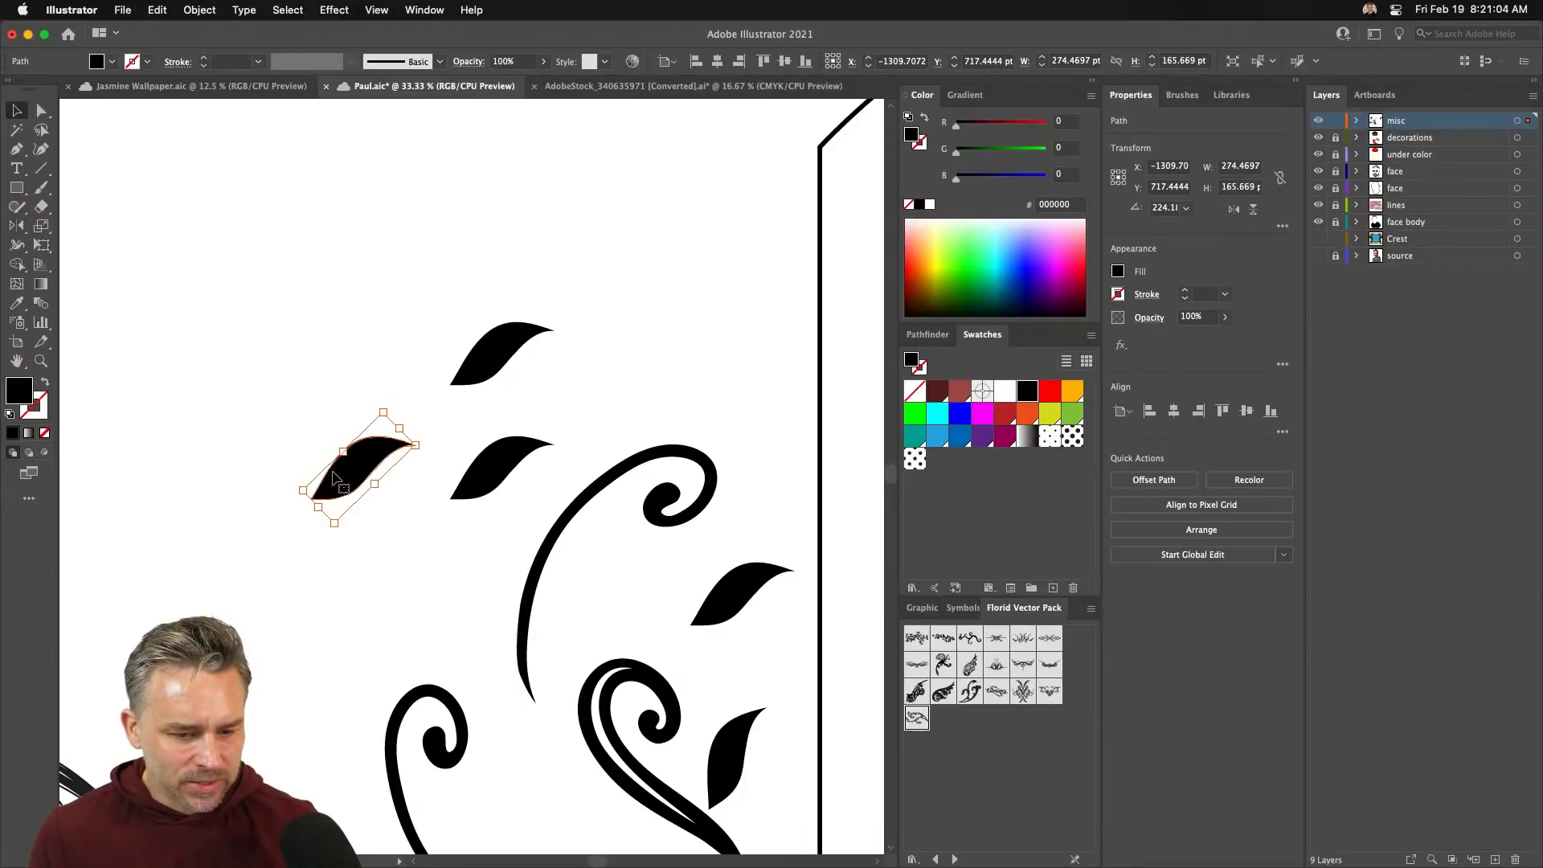
- Reflect the copied leaf vertically, then rotate the three leaves about 90° and move them up-left
drag(335, 478, 353, 492)
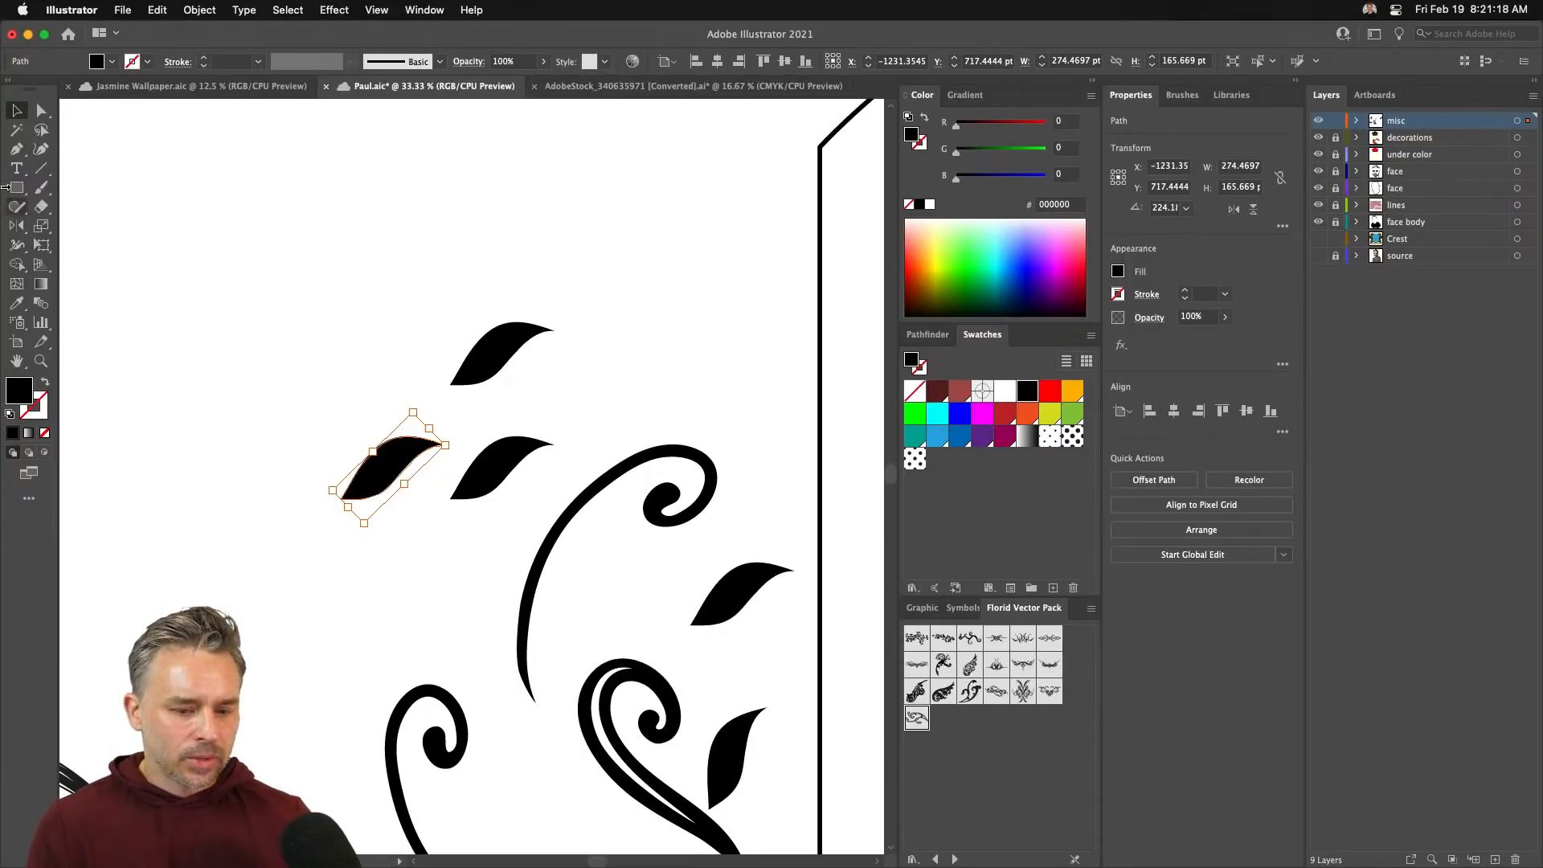
double_click(16, 226)
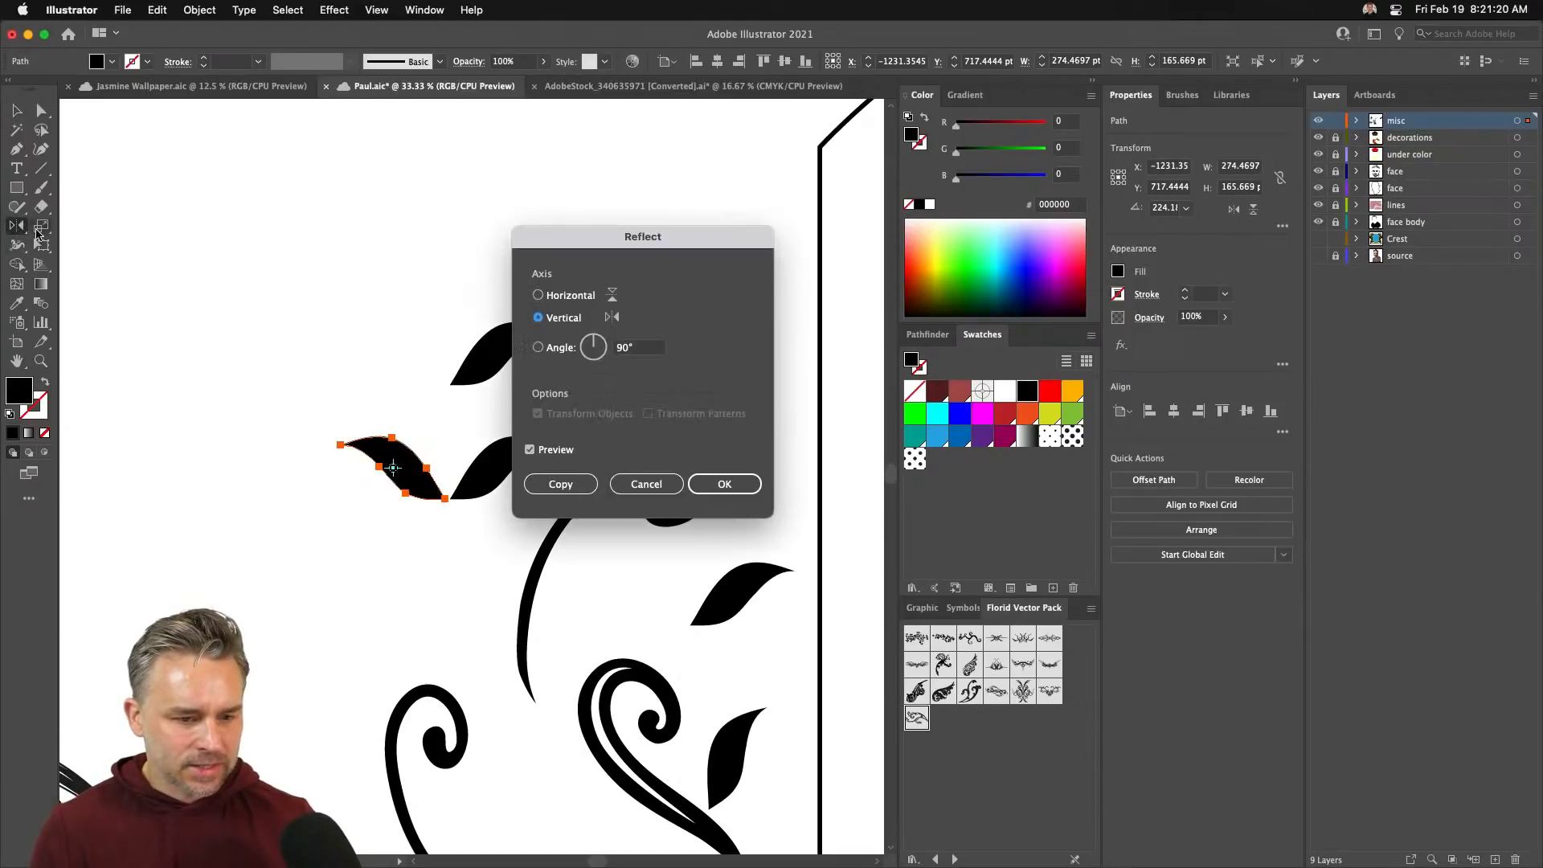
key(Return)
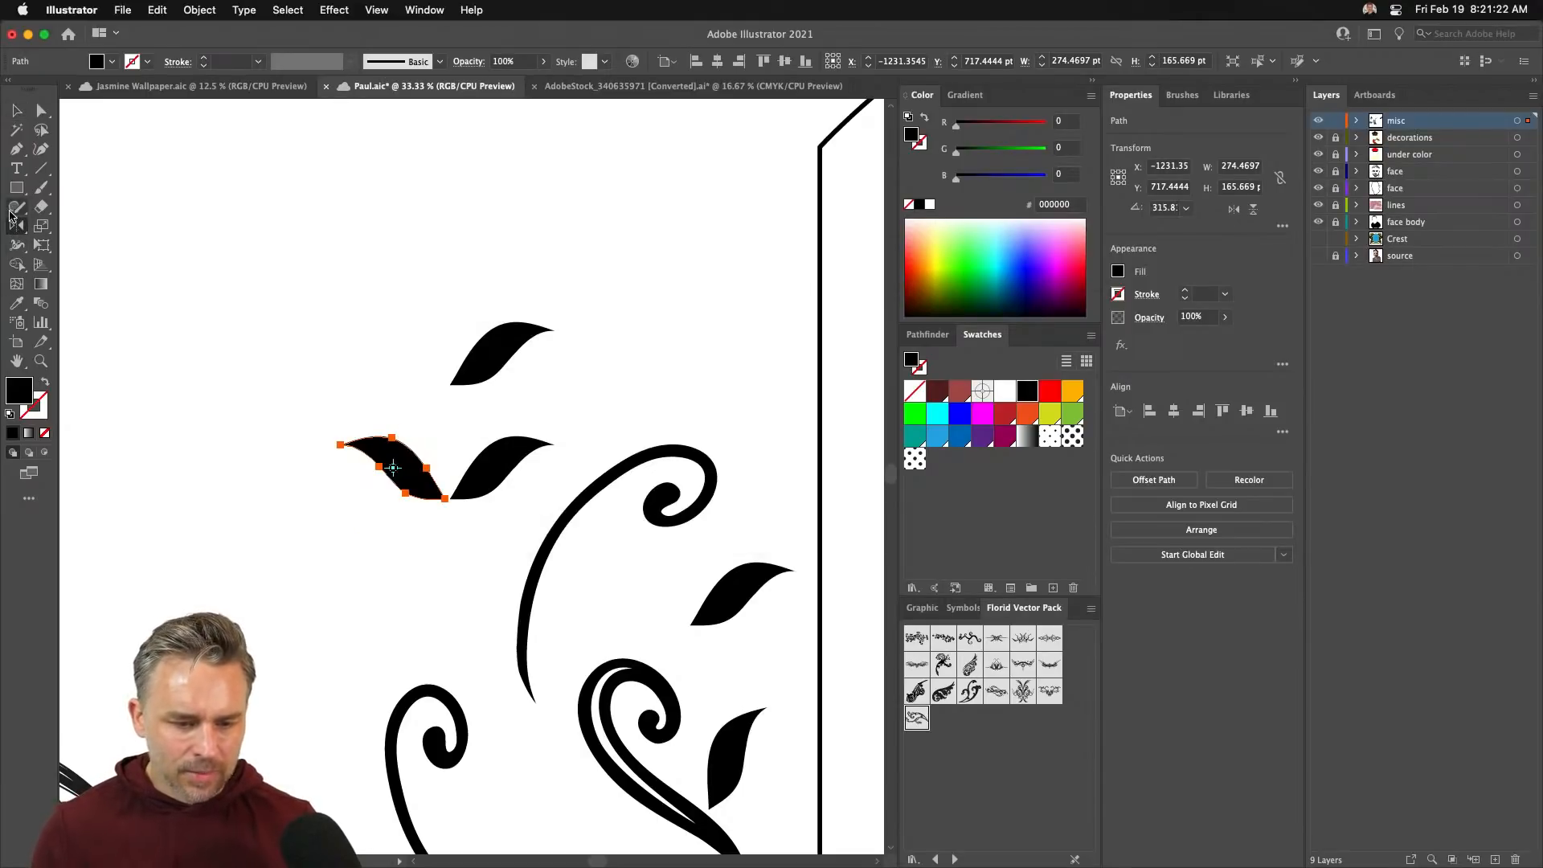
click(15, 109)
drag(392, 467, 393, 416)
drag(261, 296, 501, 509)
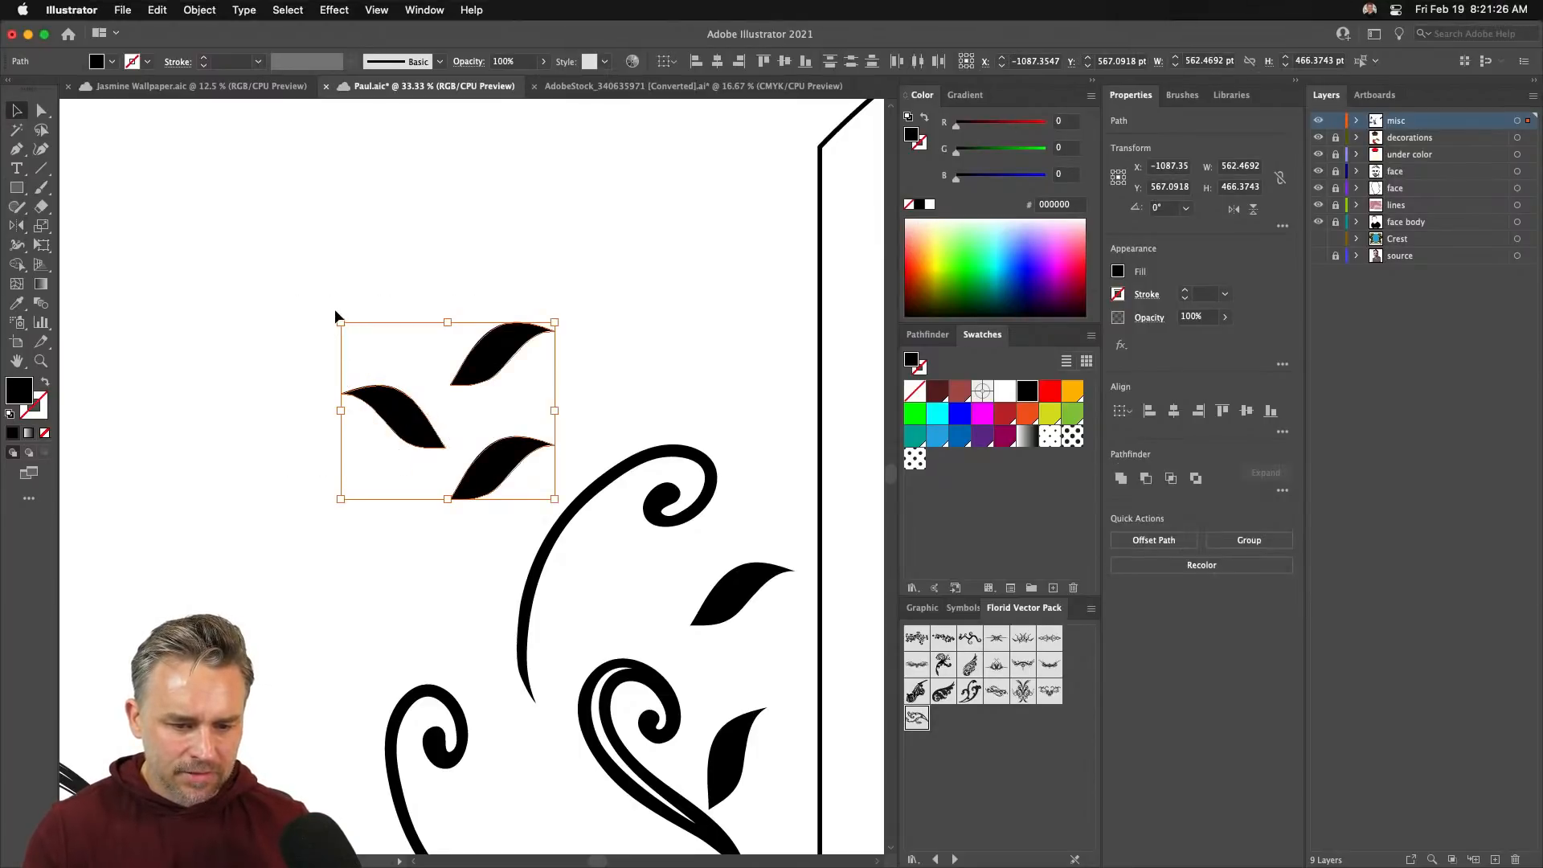
drag(335, 311, 276, 382)
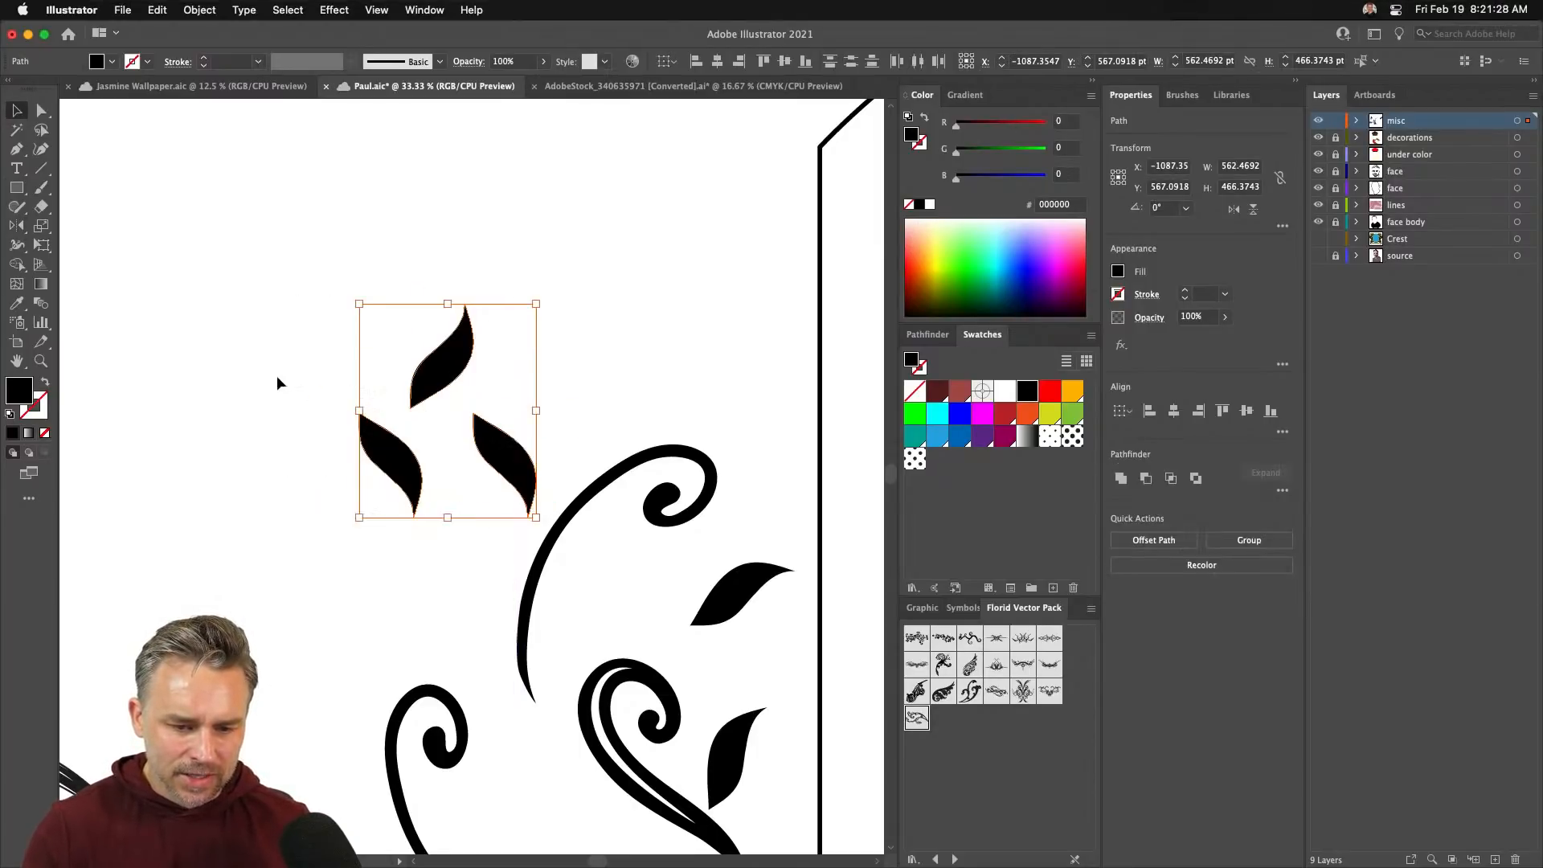
drag(428, 392, 528, 257)
click(345, 291)
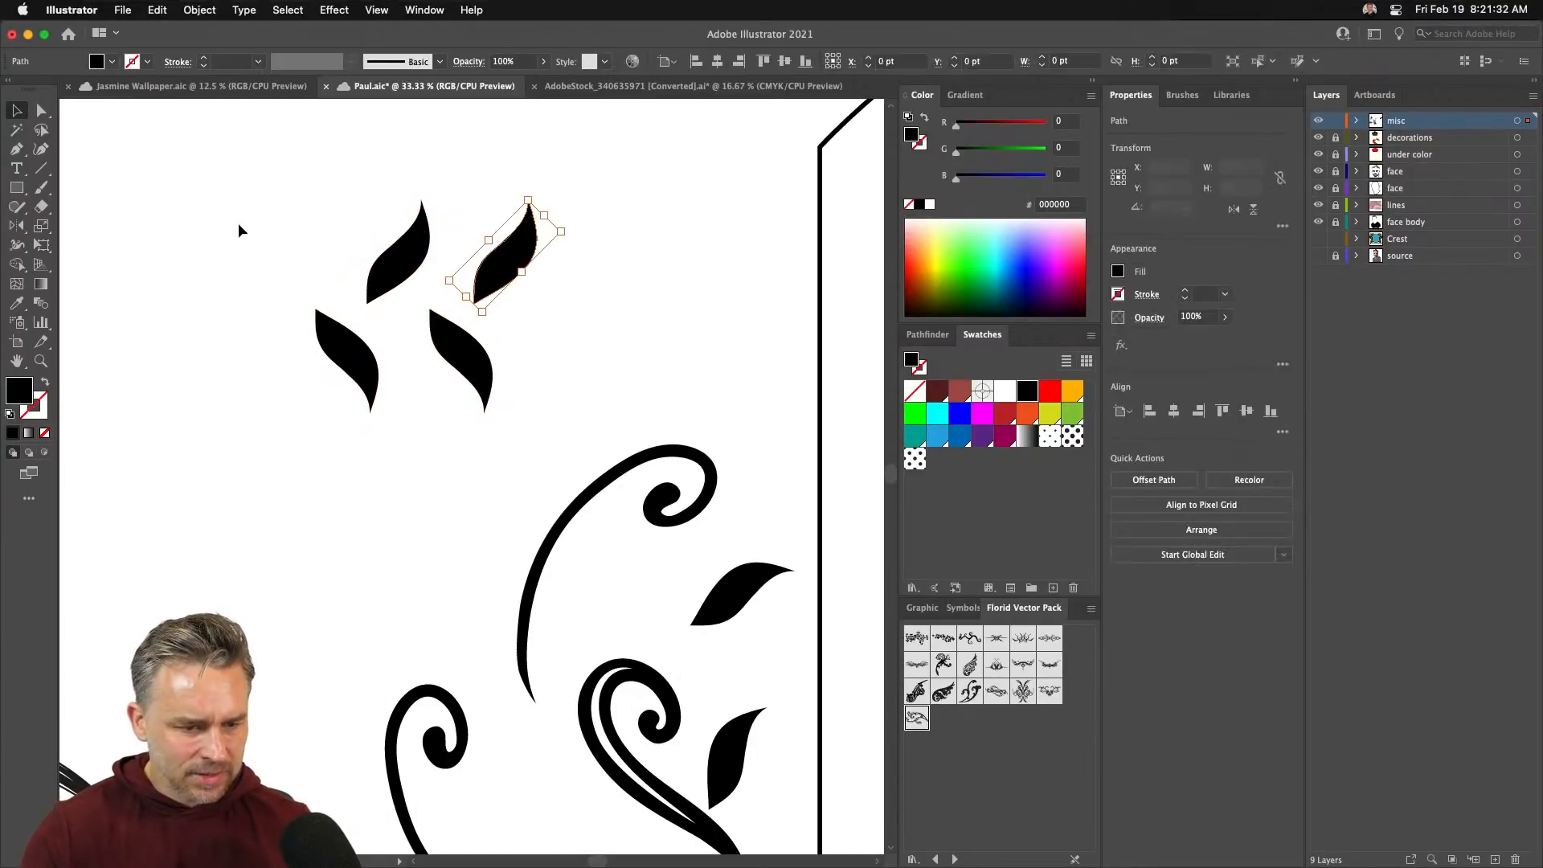
- Add a fourth leaf and draw a thin 697.9983 × 55.0587 pt black bar across the leaves
click(238, 230)
click(16, 187)
drag(272, 293, 537, 312)
- Raise the upper-left and upper-right leaves so they sit on the bar
key(v)
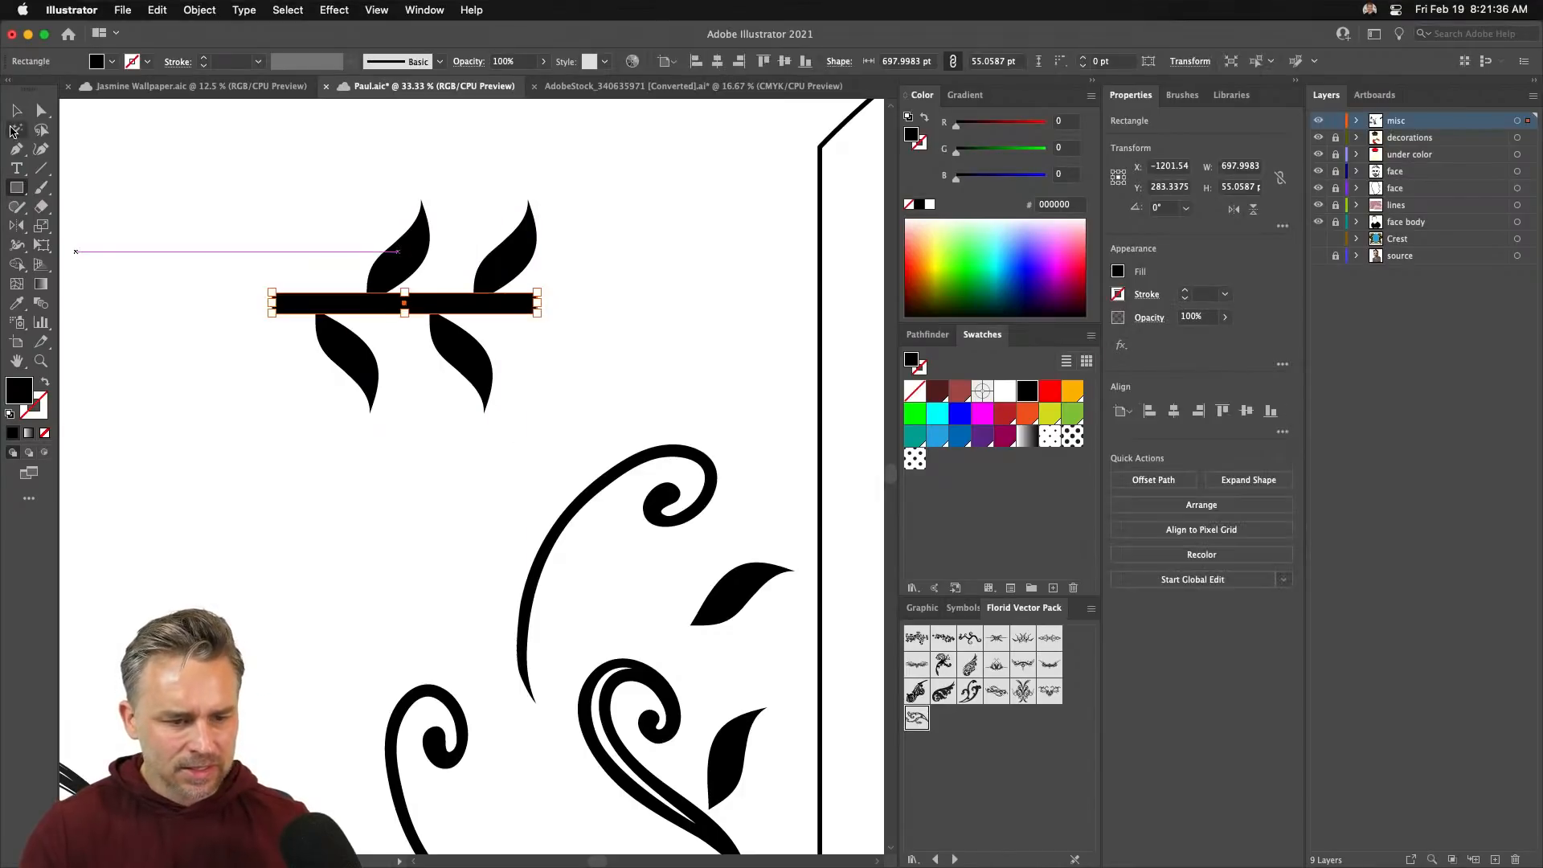
click(353, 511)
double_click(402, 261)
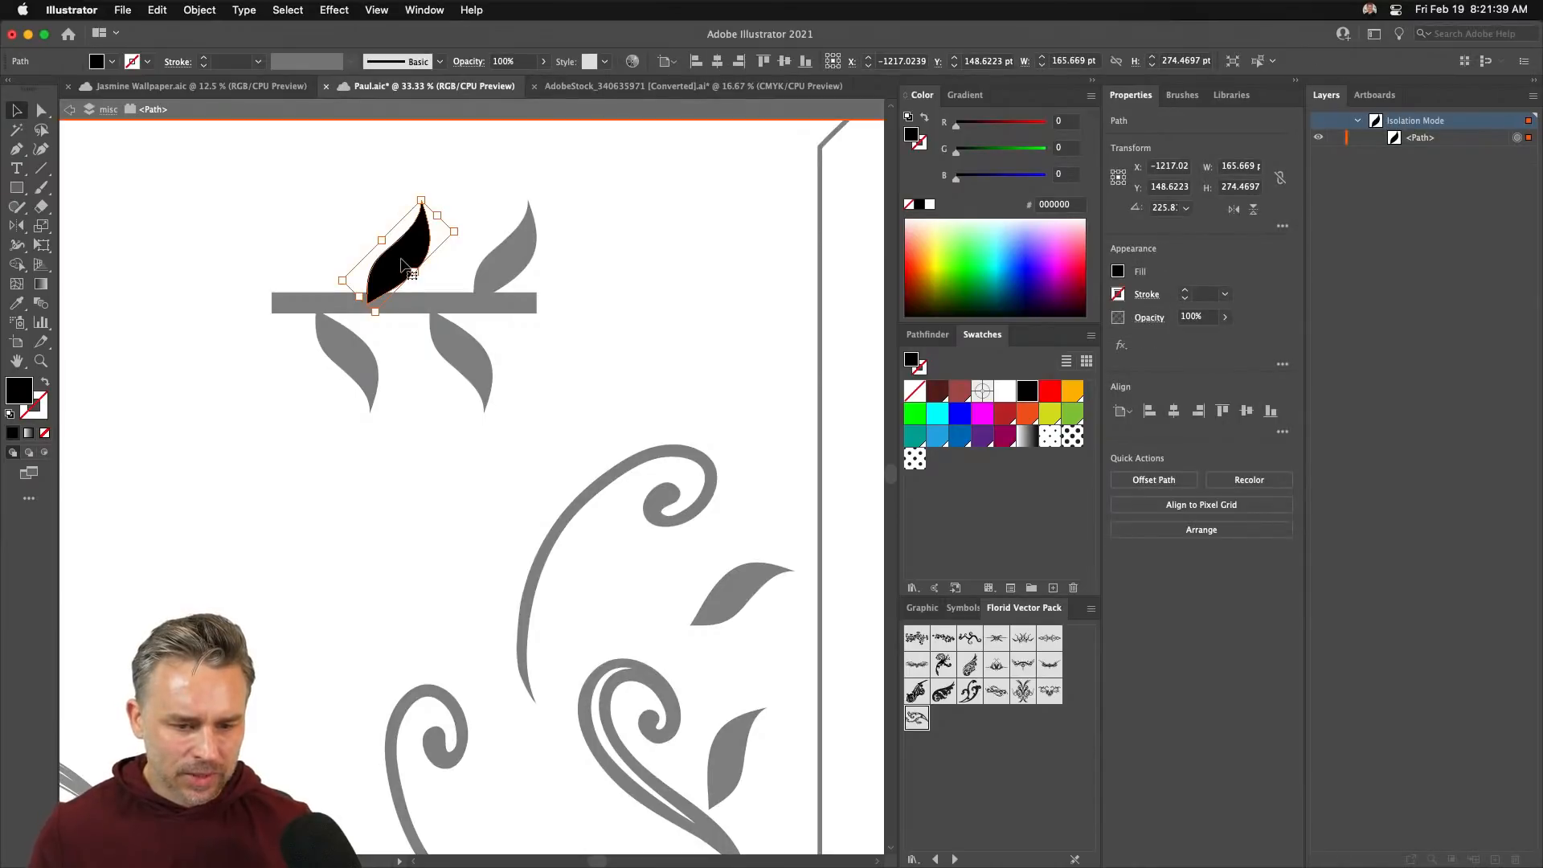
double_click(270, 186)
drag(395, 273, 396, 262)
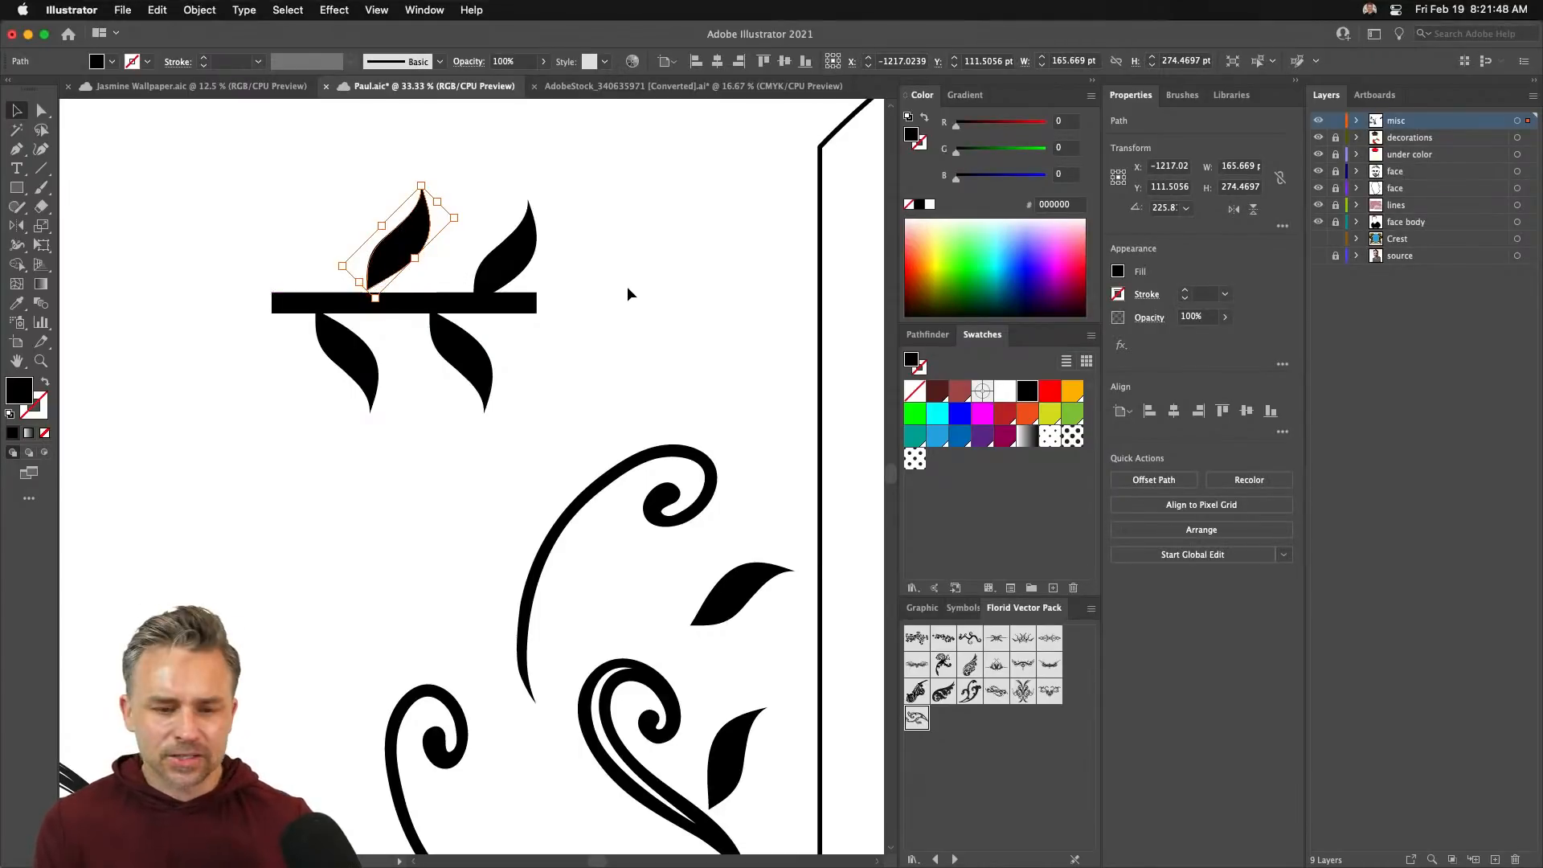
mouse_move(508, 283)
mouse_down()
mouse_move(507, 256)
mouse_move(506, 271)
mouse_up()
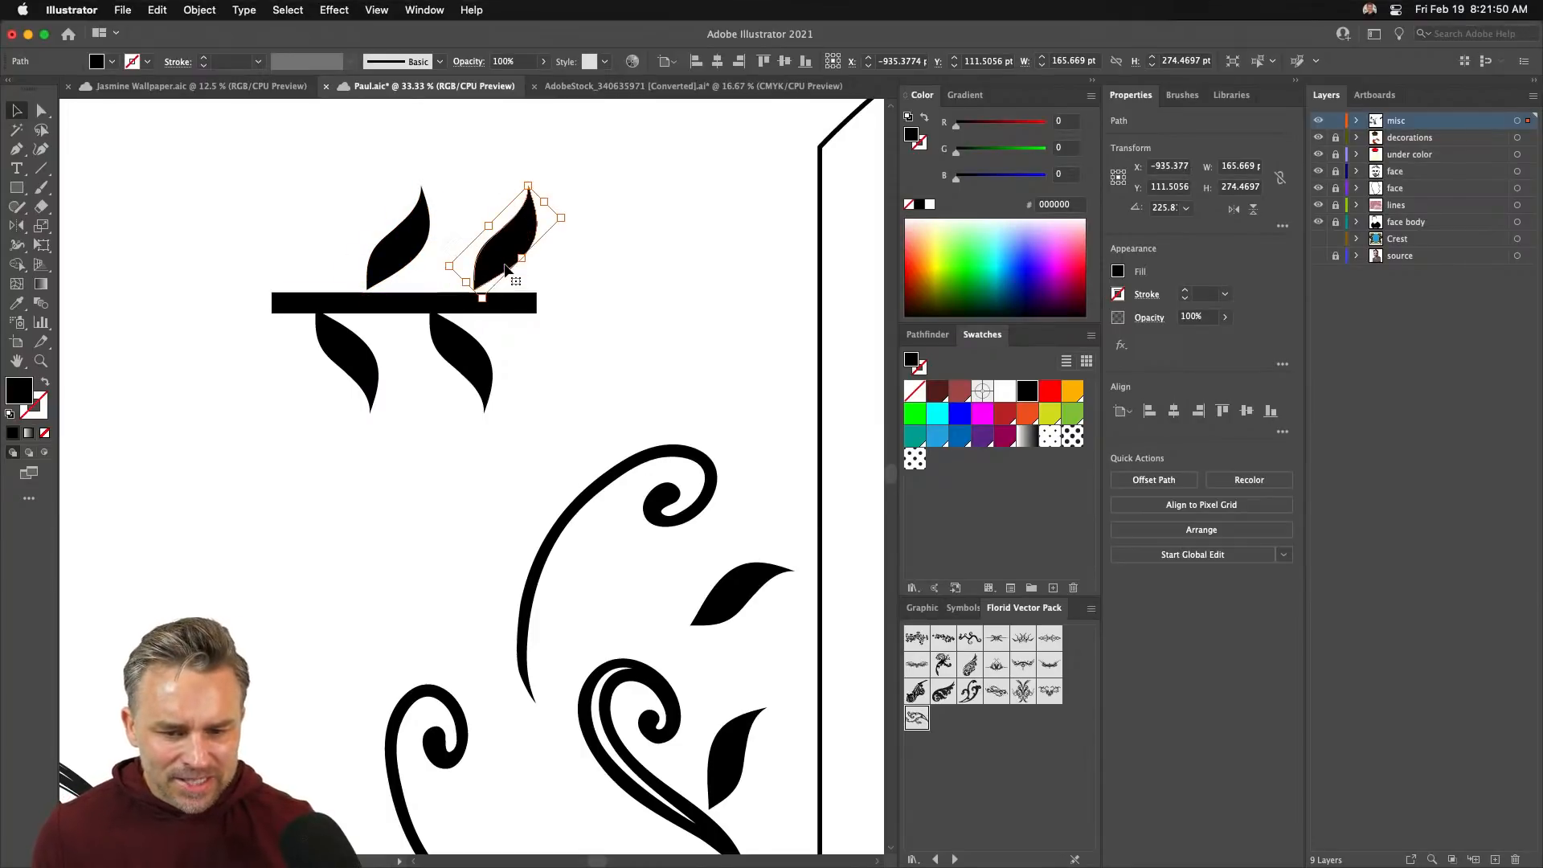
- Shorten the bar from its left end to 582 pt wide and lower the bottom leaf pair slightly
click(278, 302)
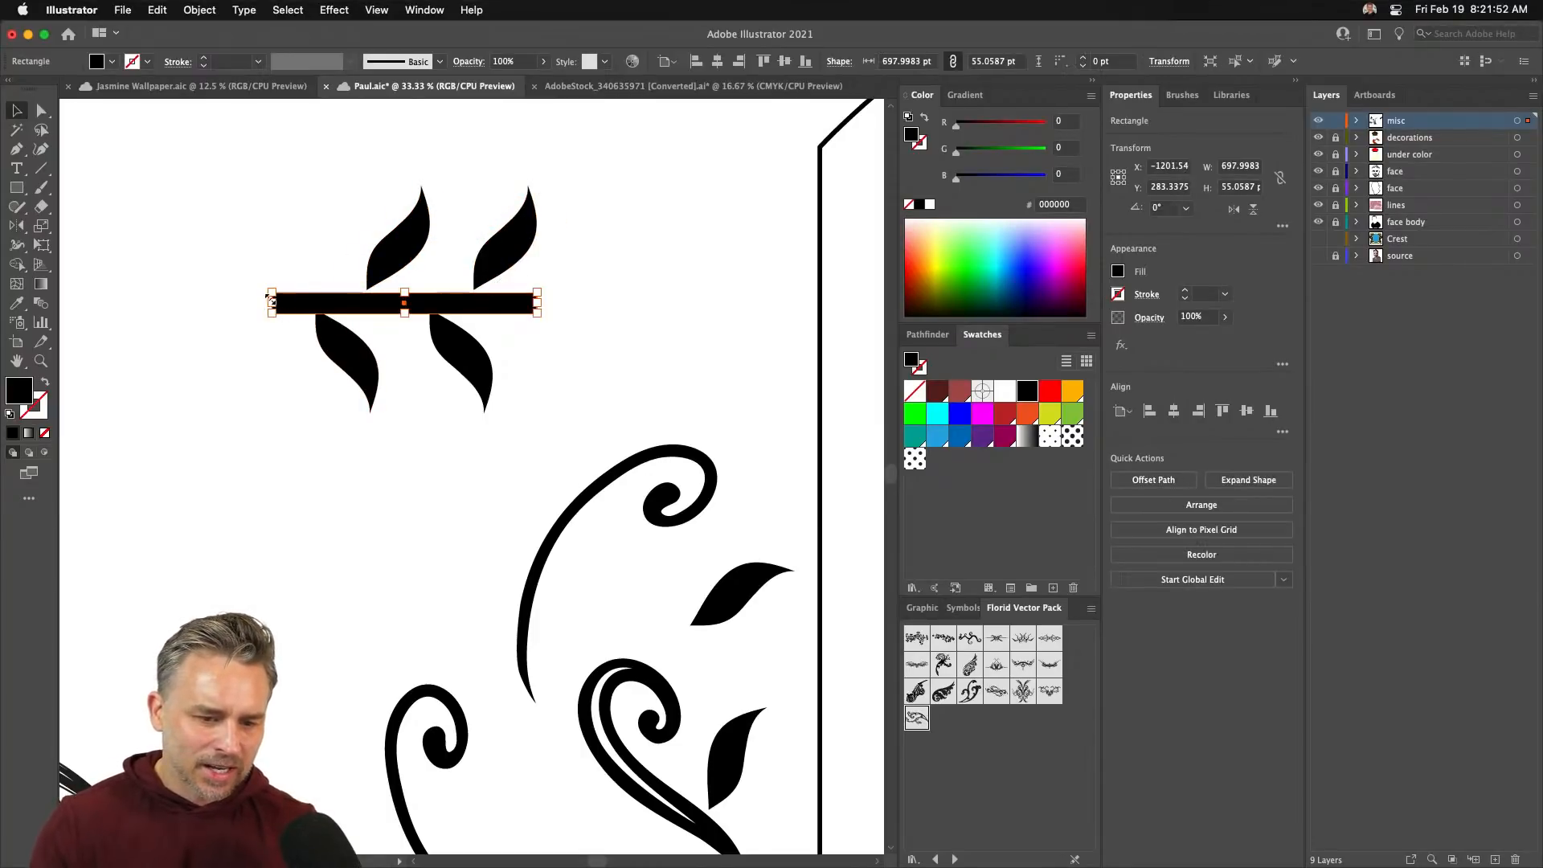
drag(272, 293, 287, 299)
drag(294, 286, 277, 304)
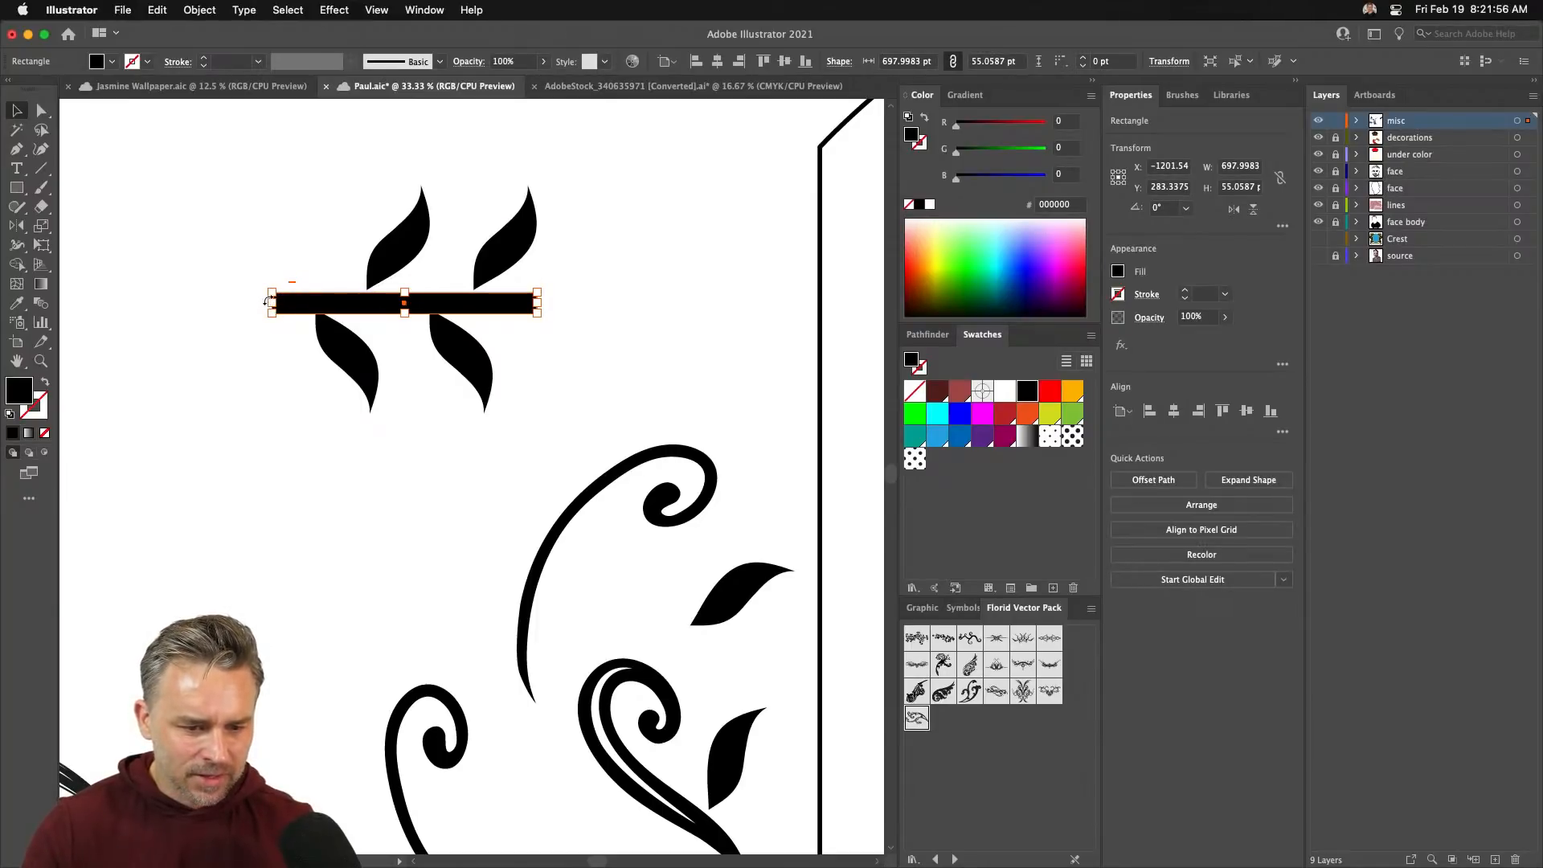
drag(272, 304, 315, 308)
drag(282, 168, 631, 421)
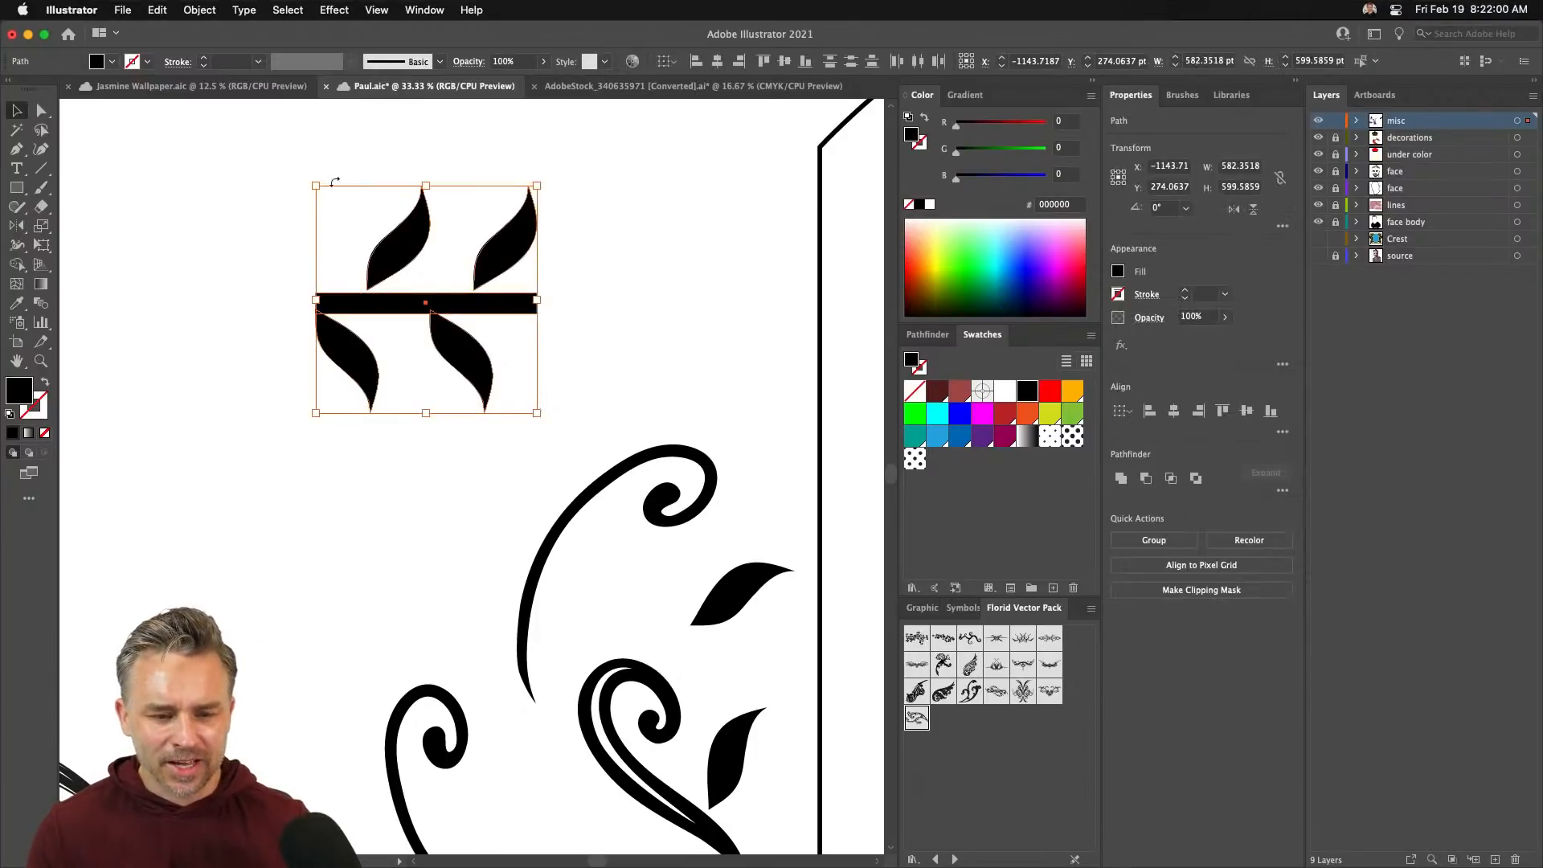
click(339, 346)
drag(339, 345, 339, 350)
- Select the whole 582.35 × 608.59 pt leaf-and-bar motif and bring up the Brushes panel
drag(264, 158, 625, 429)
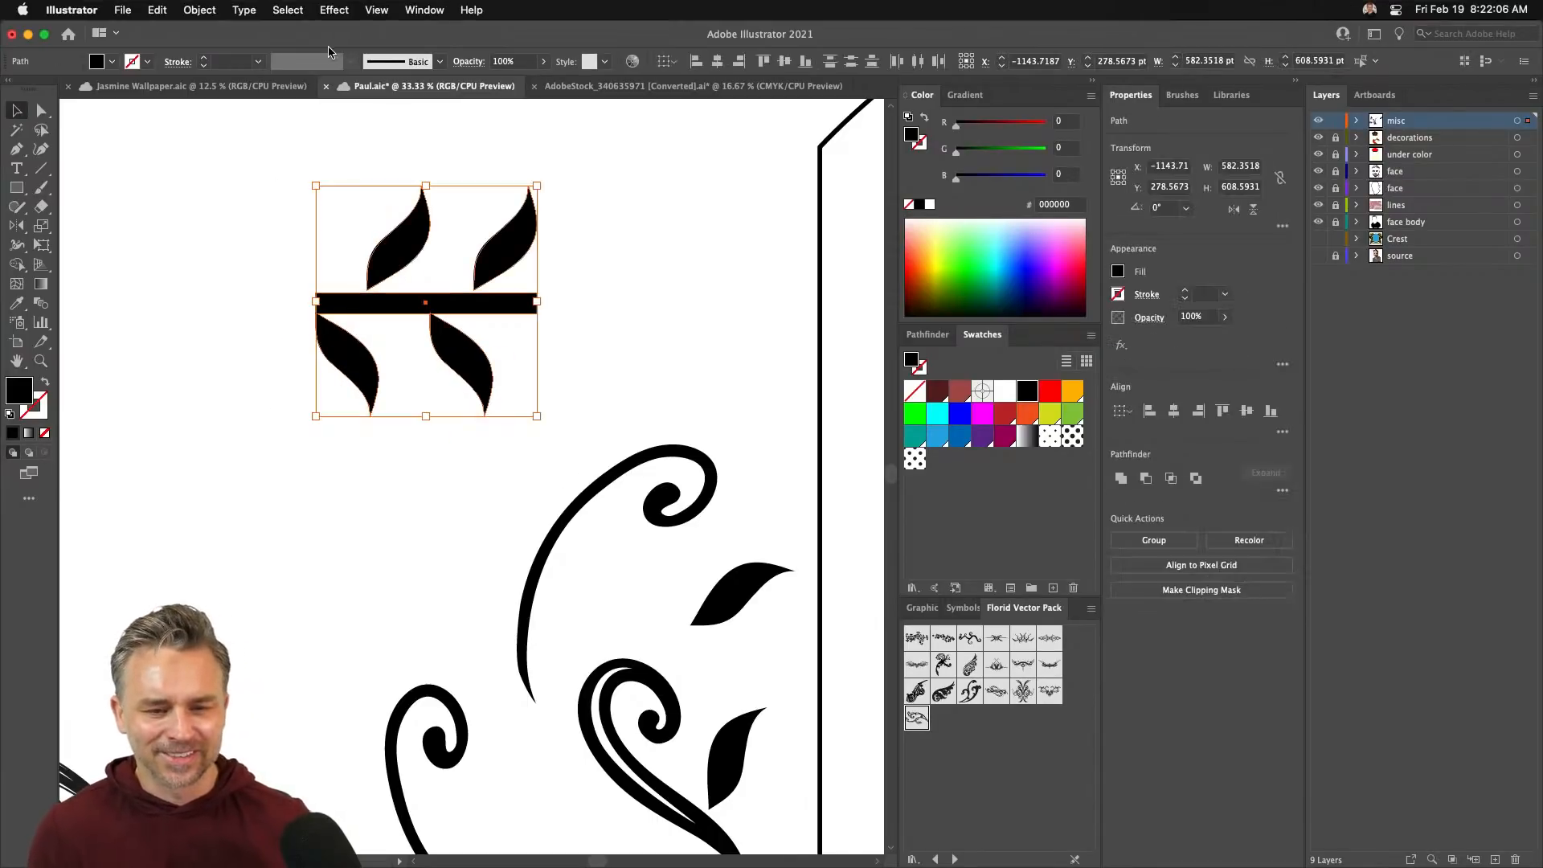
click(333, 9)
click(326, 11)
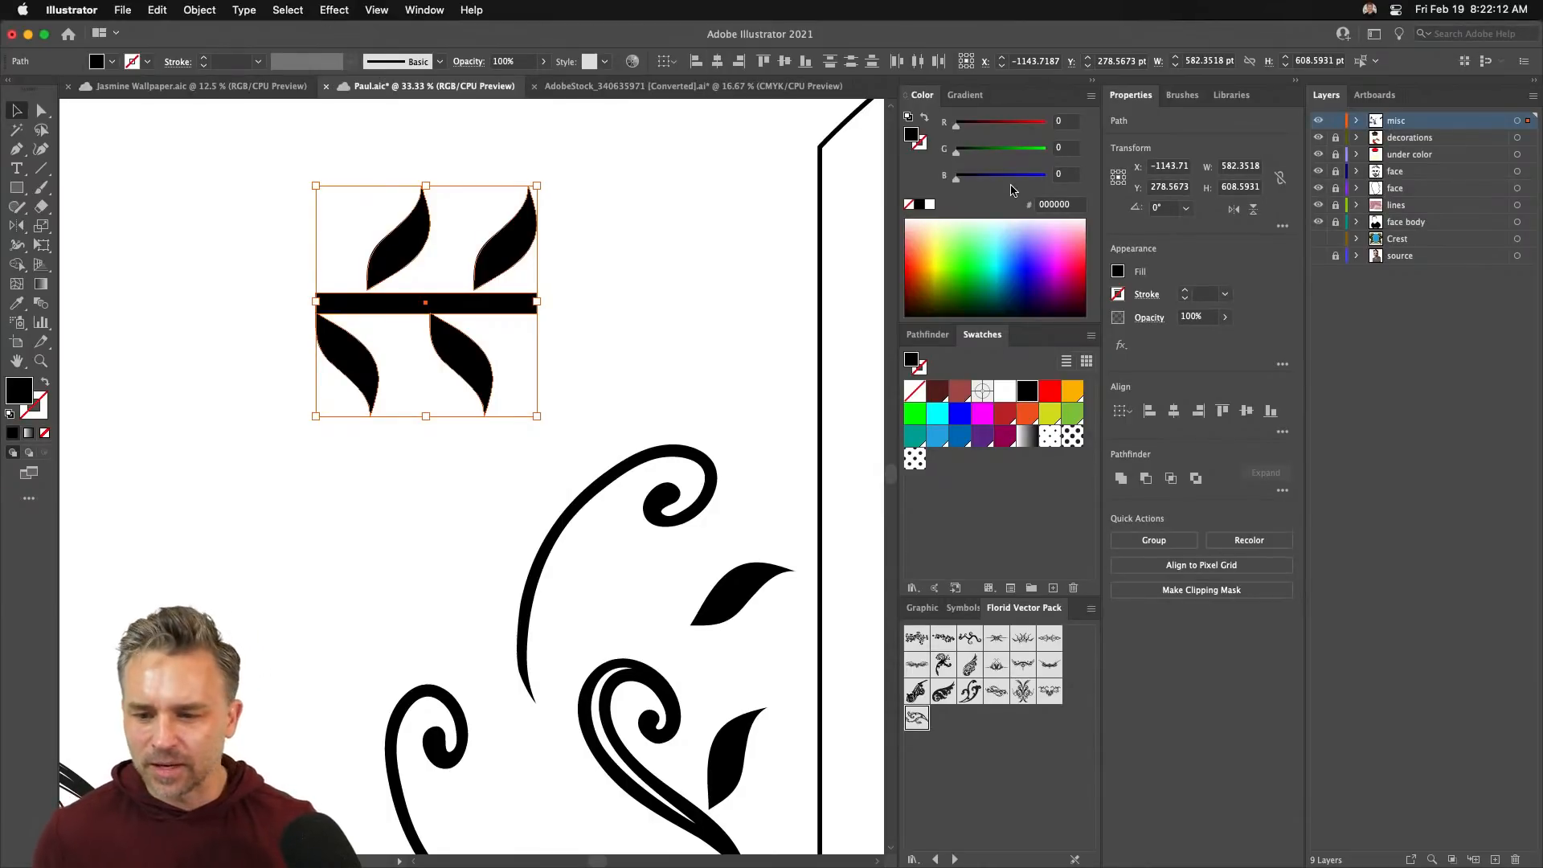
click(1182, 95)
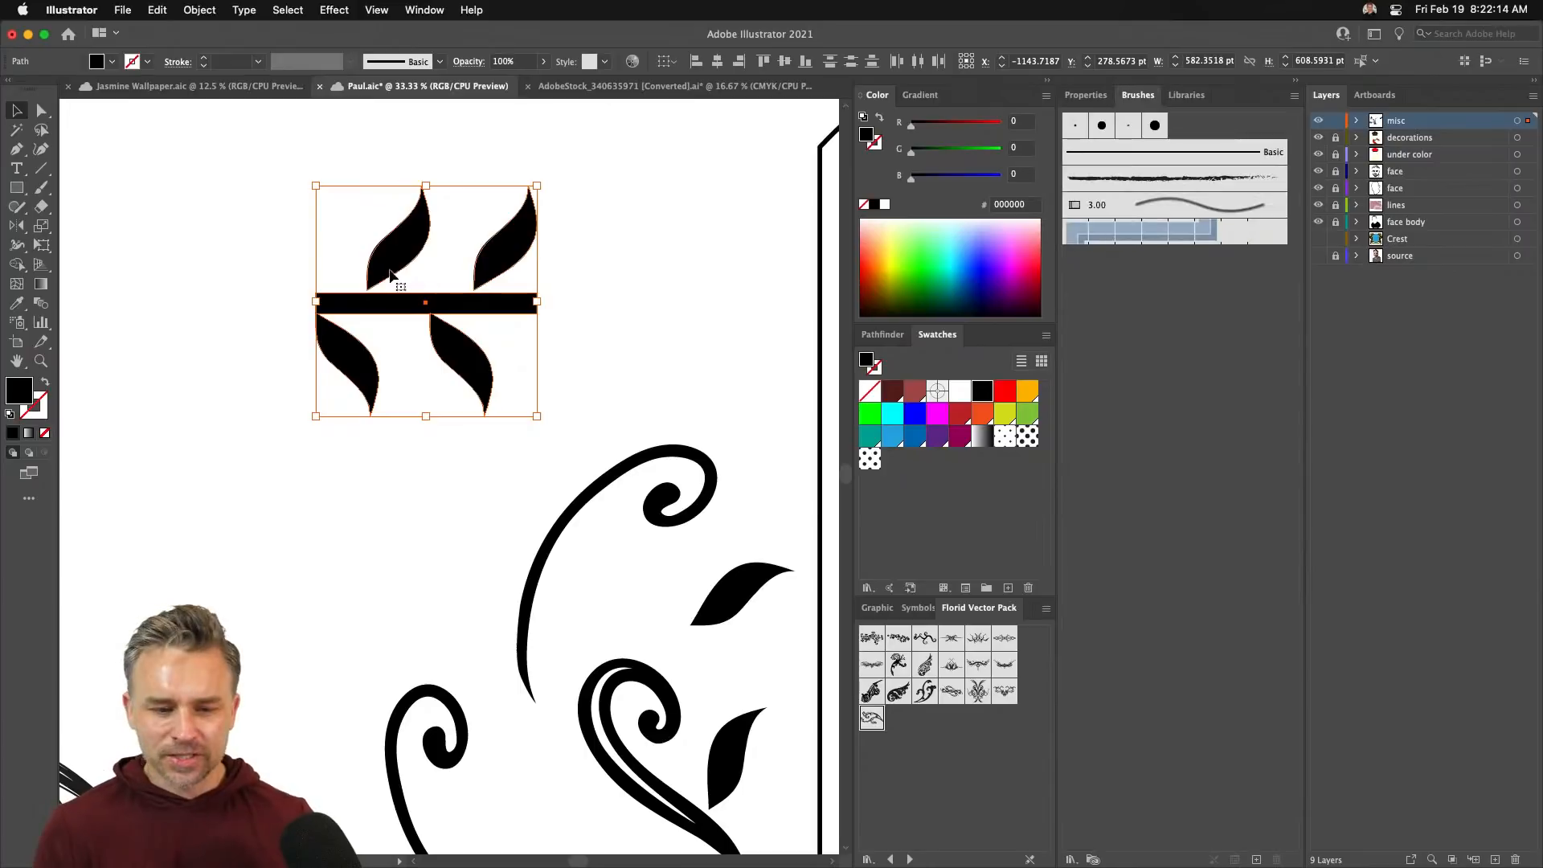
- Make Pattern Brush 1 from the leaf ornament, with Auto-Centered inner and Auto-Between outer corners
drag(388, 256, 1244, 402)
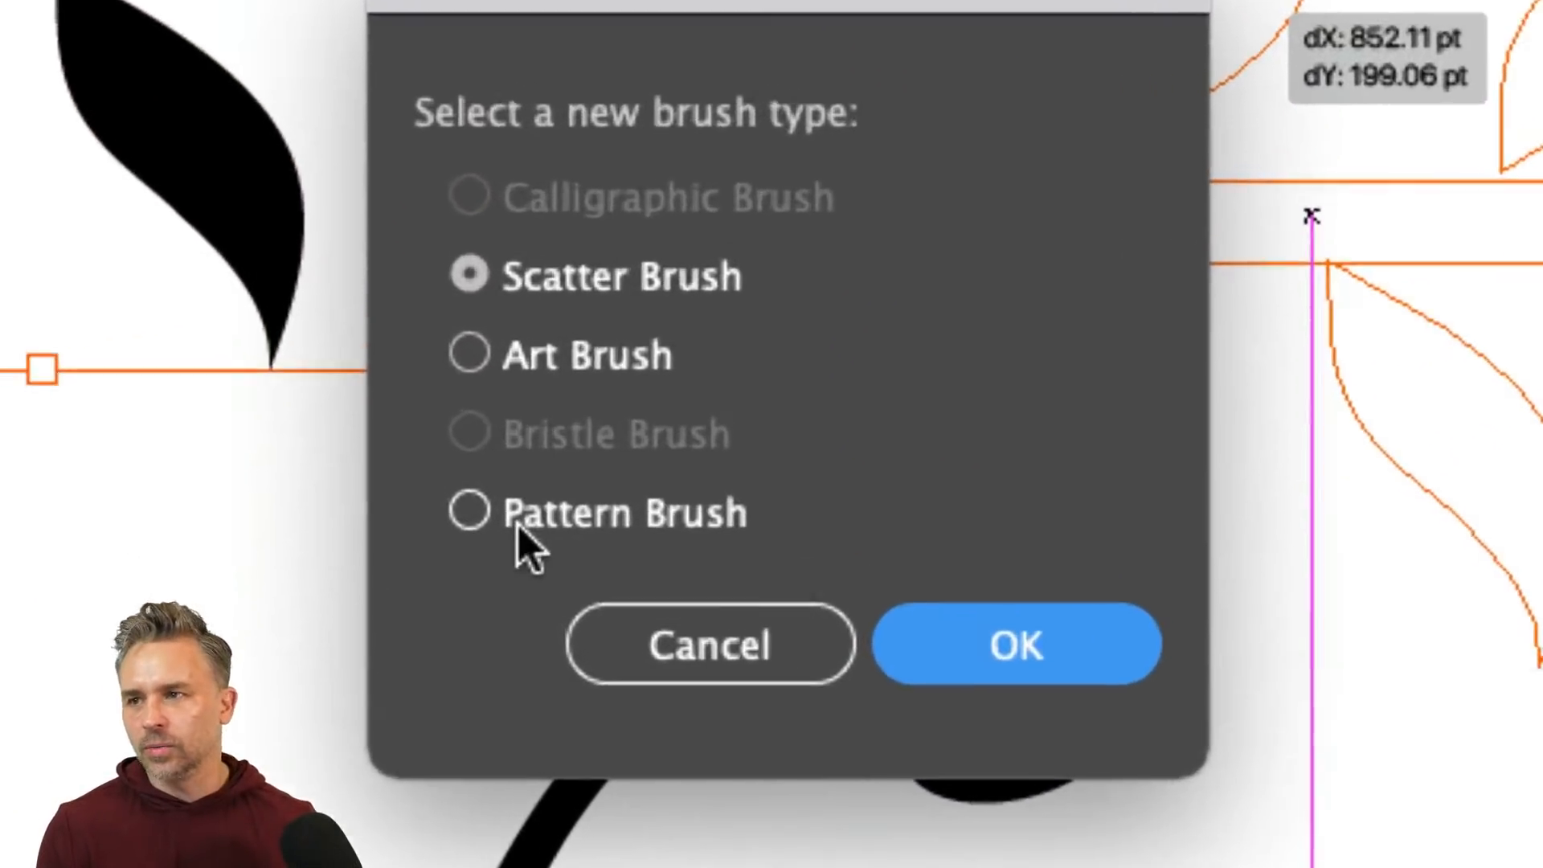
click(576, 524)
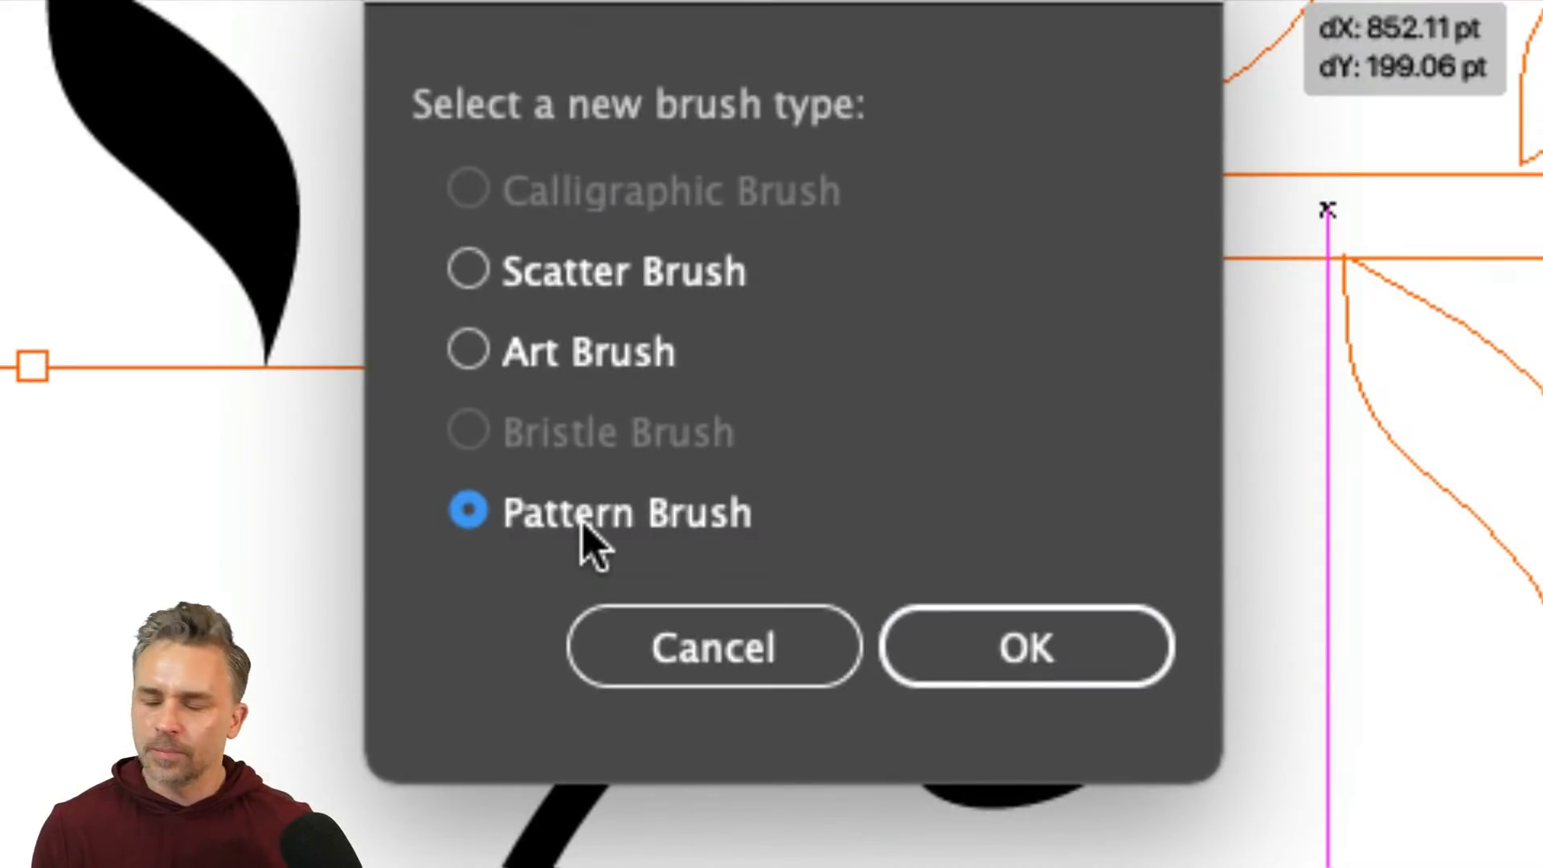
click(1044, 655)
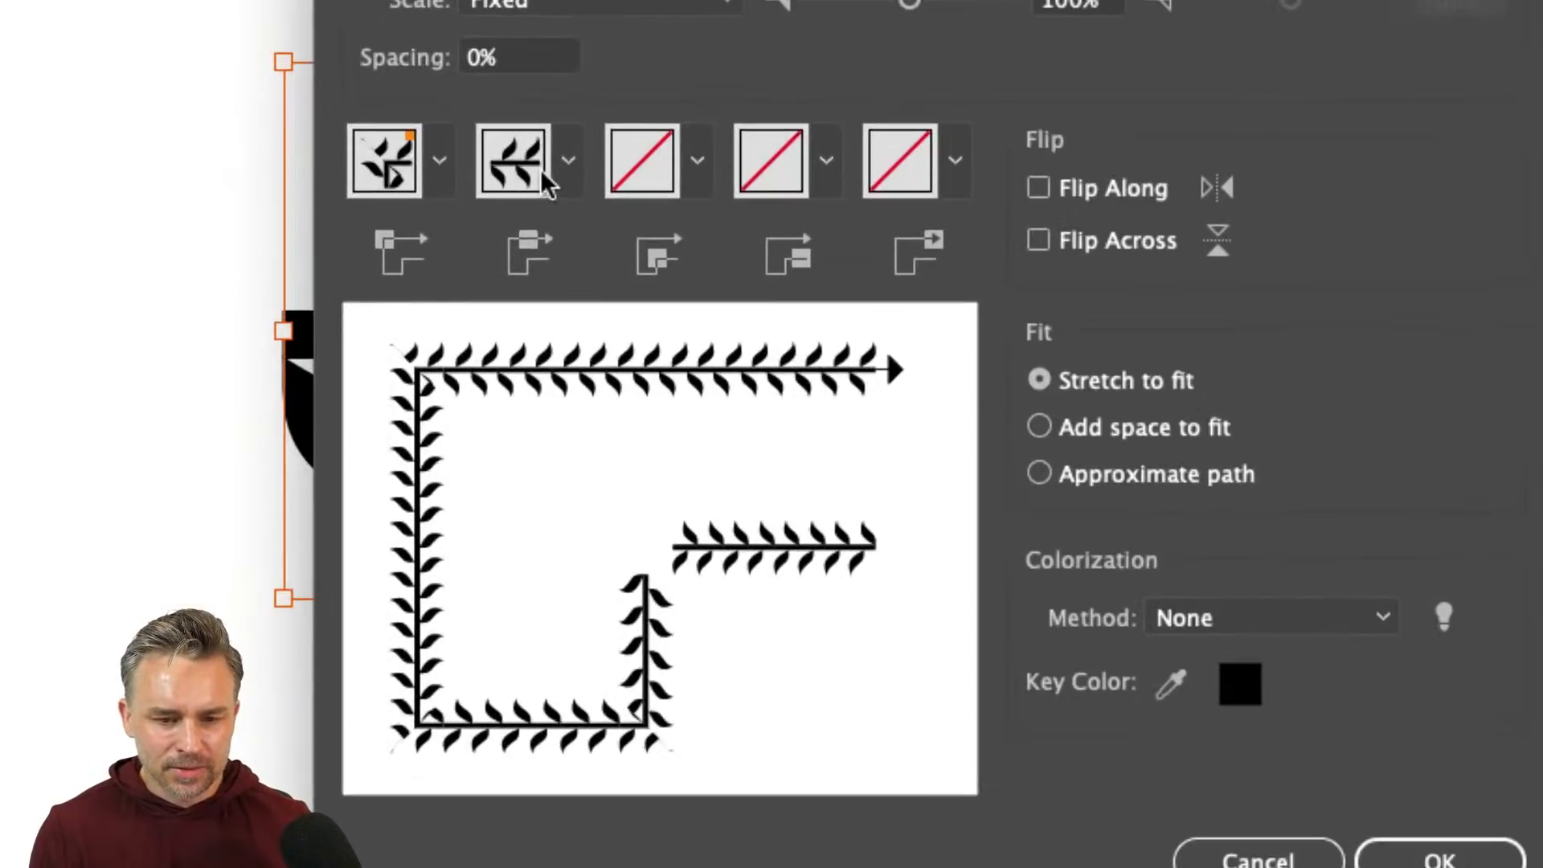
click(693, 165)
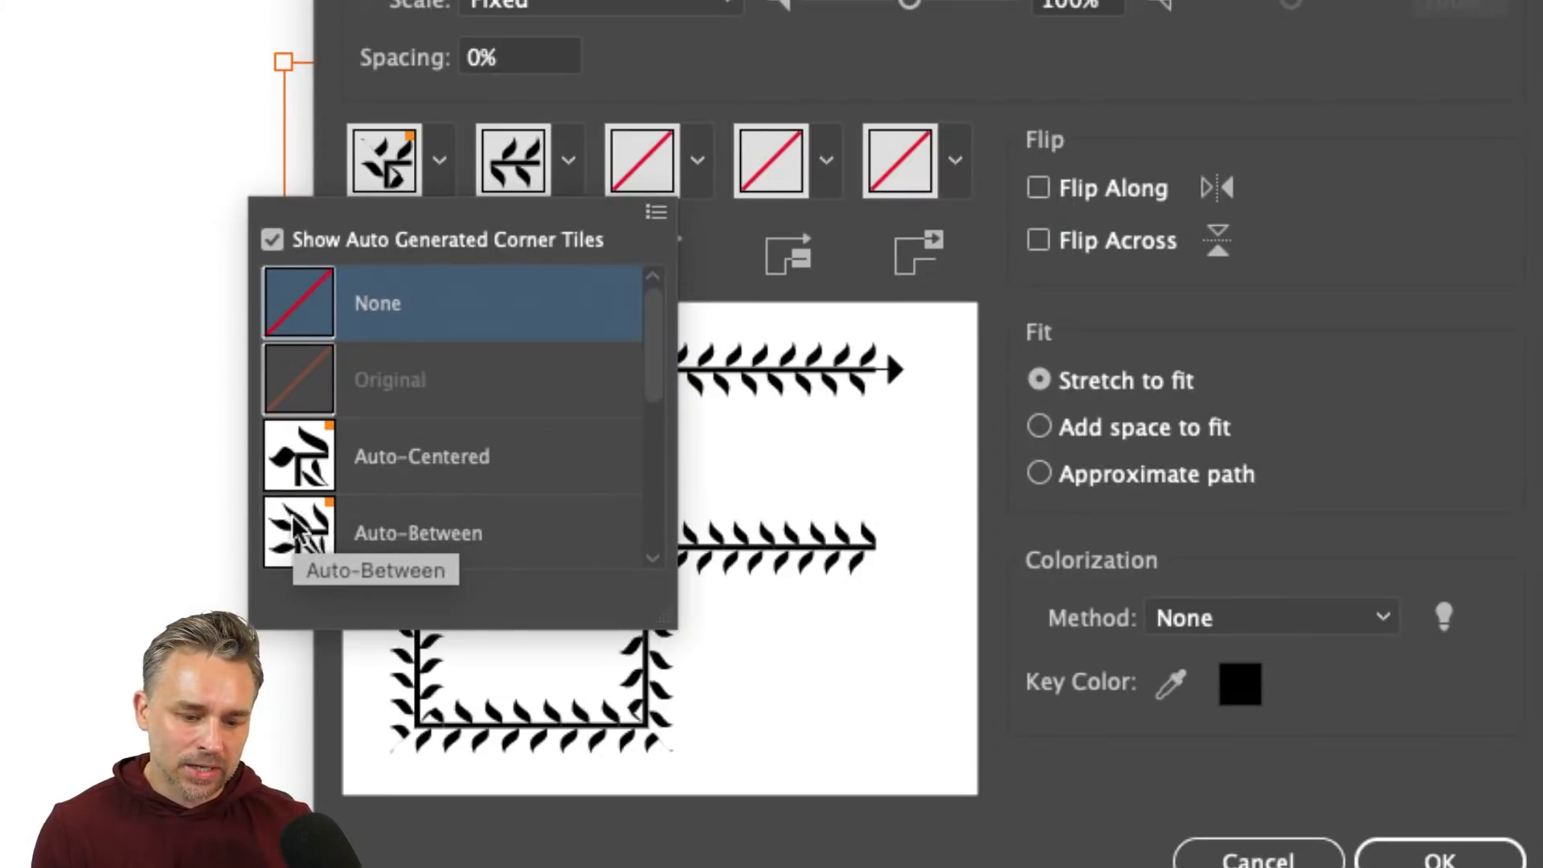
click(326, 530)
click(695, 161)
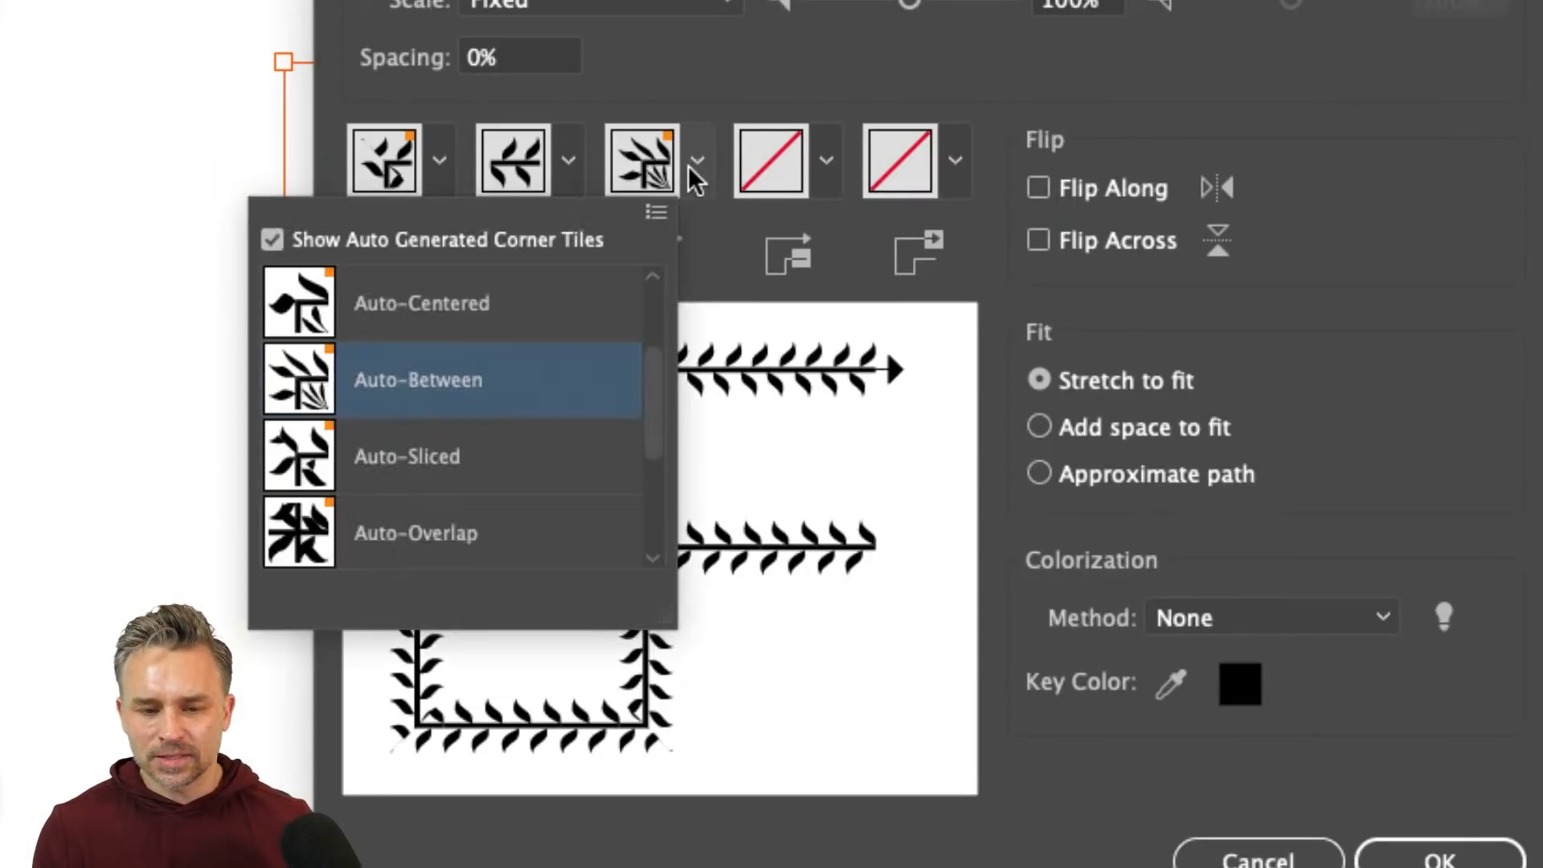
click(394, 295)
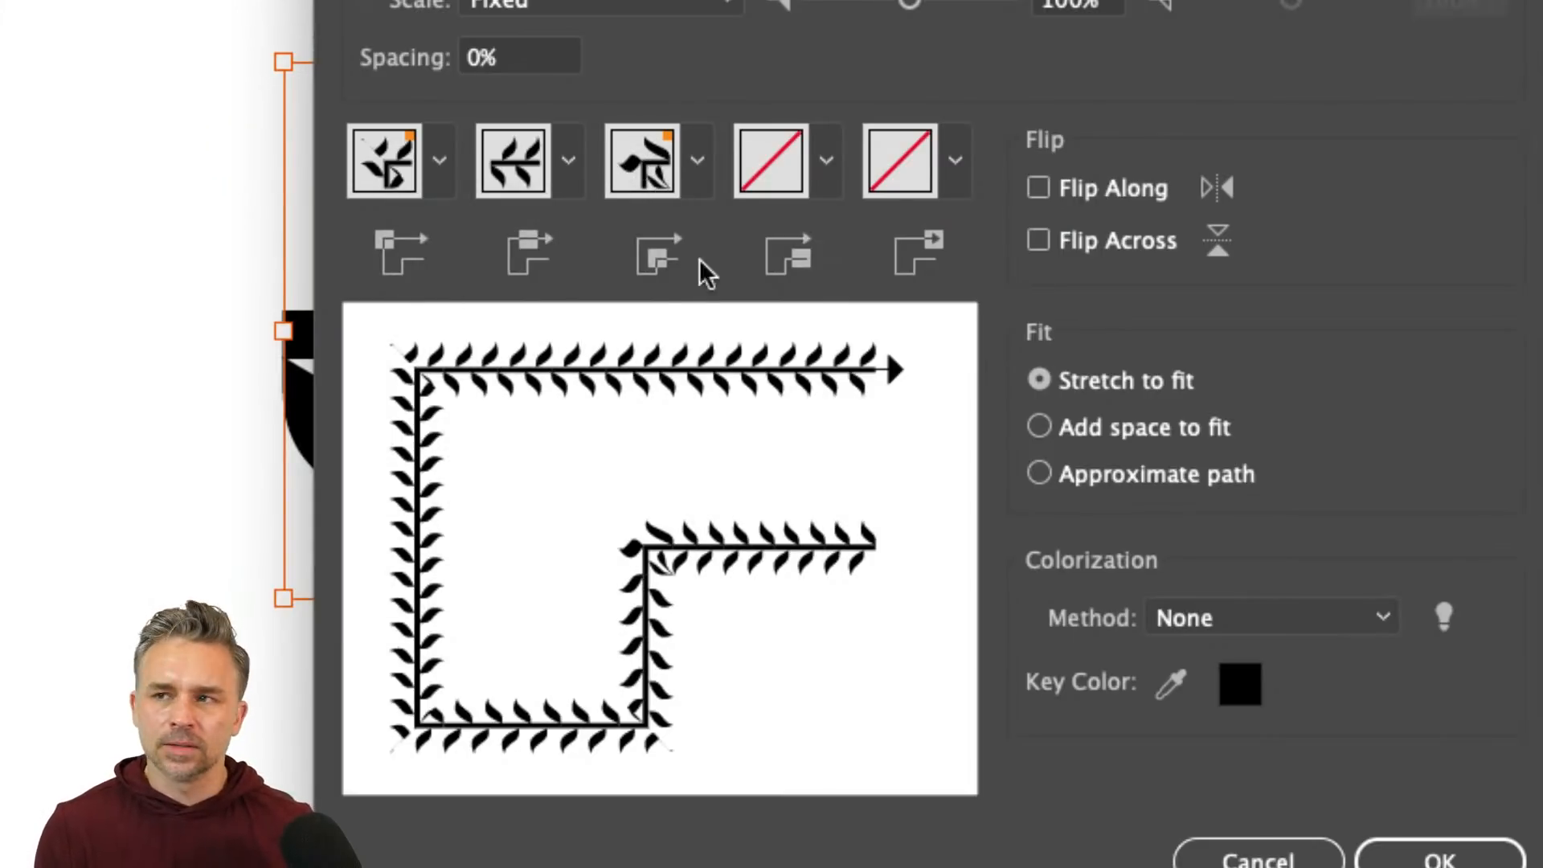
click(439, 161)
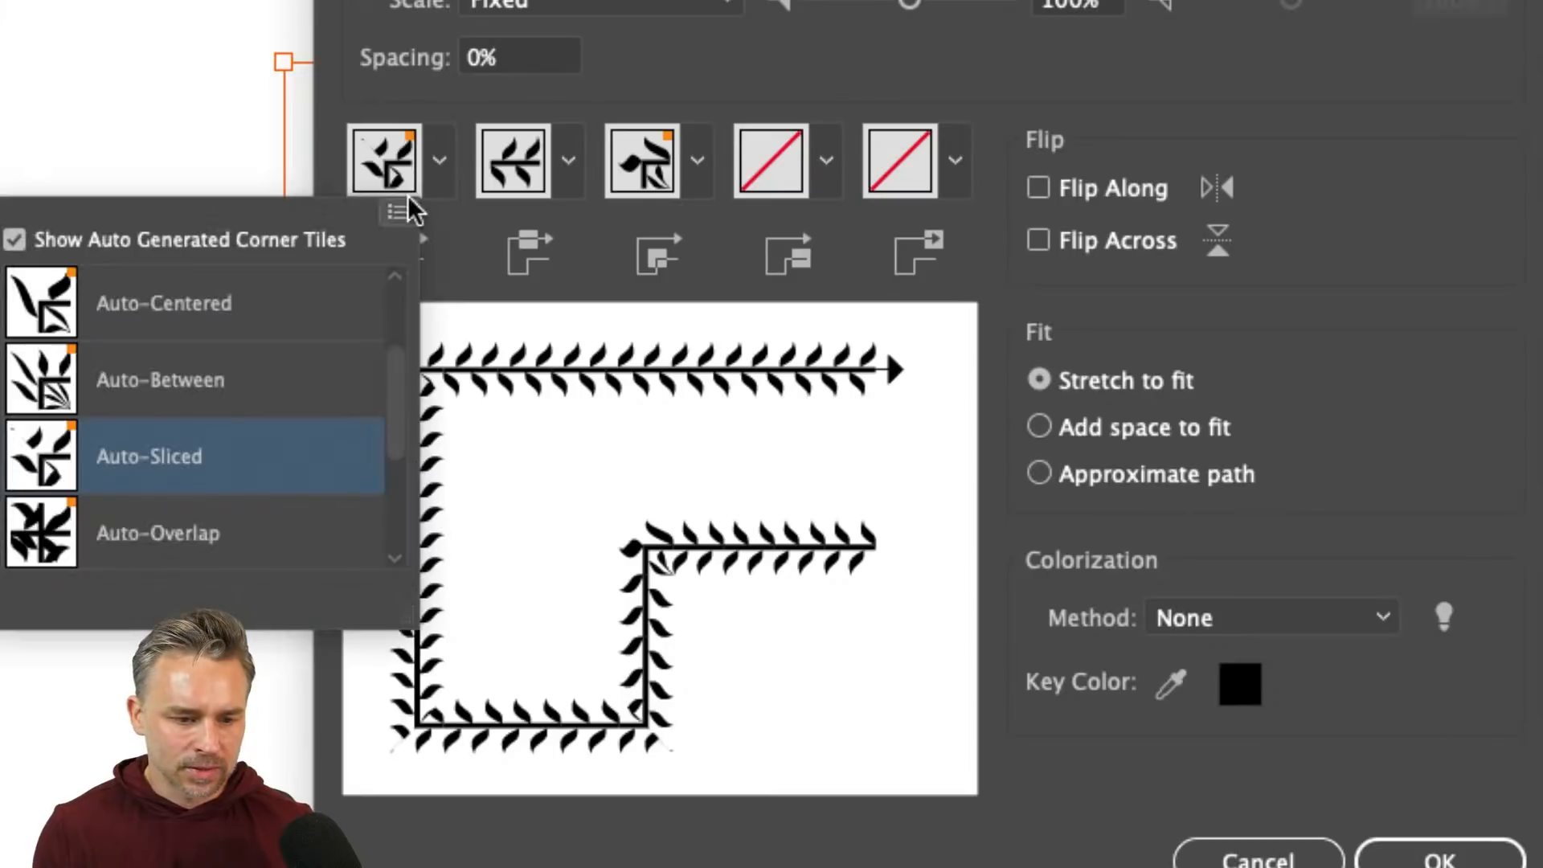
click(36, 397)
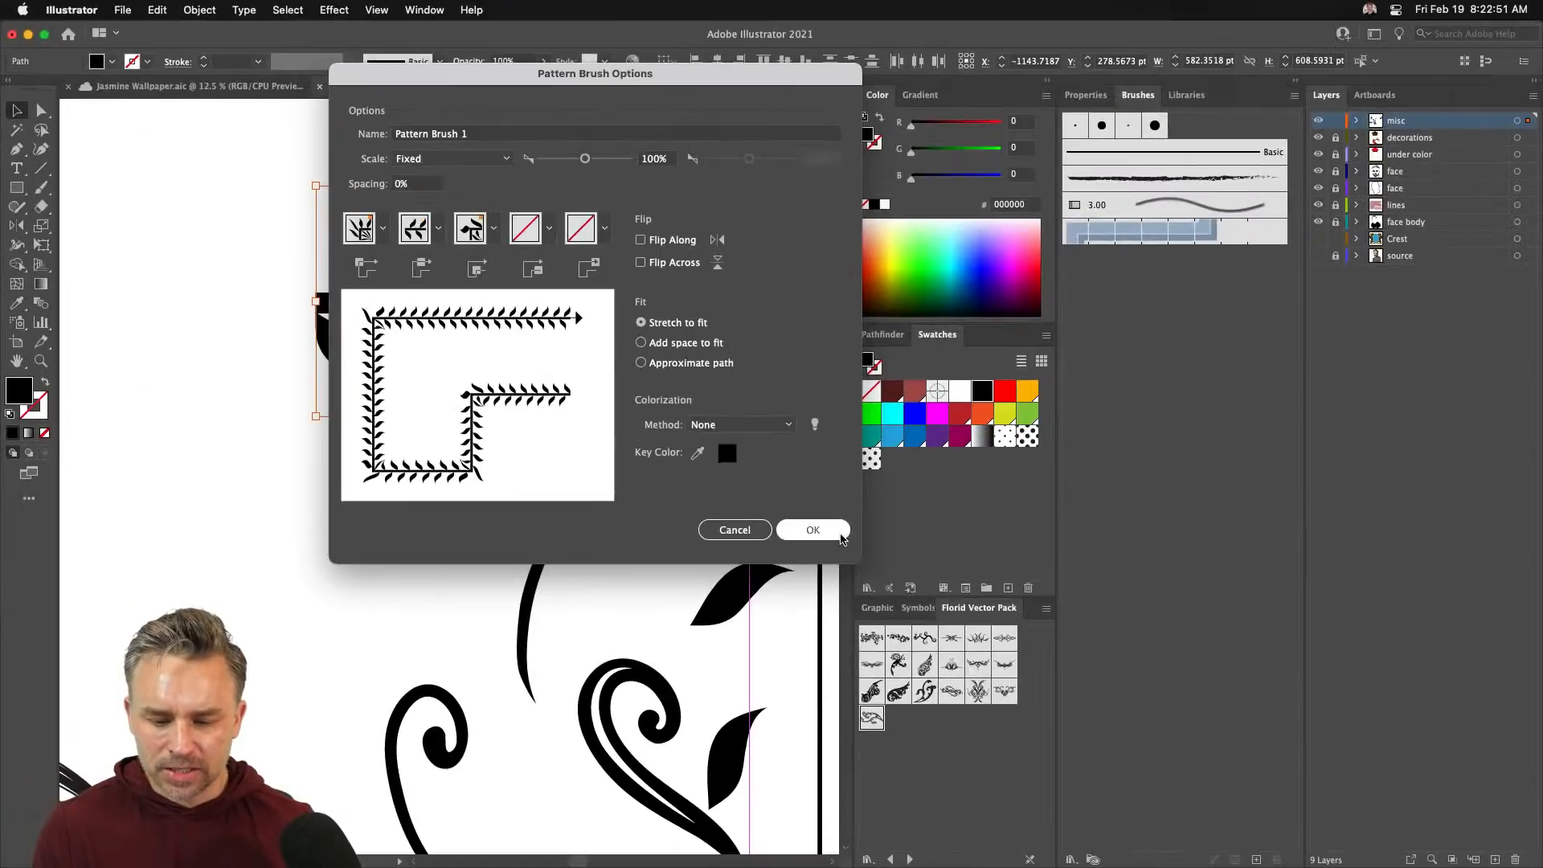
click(810, 530)
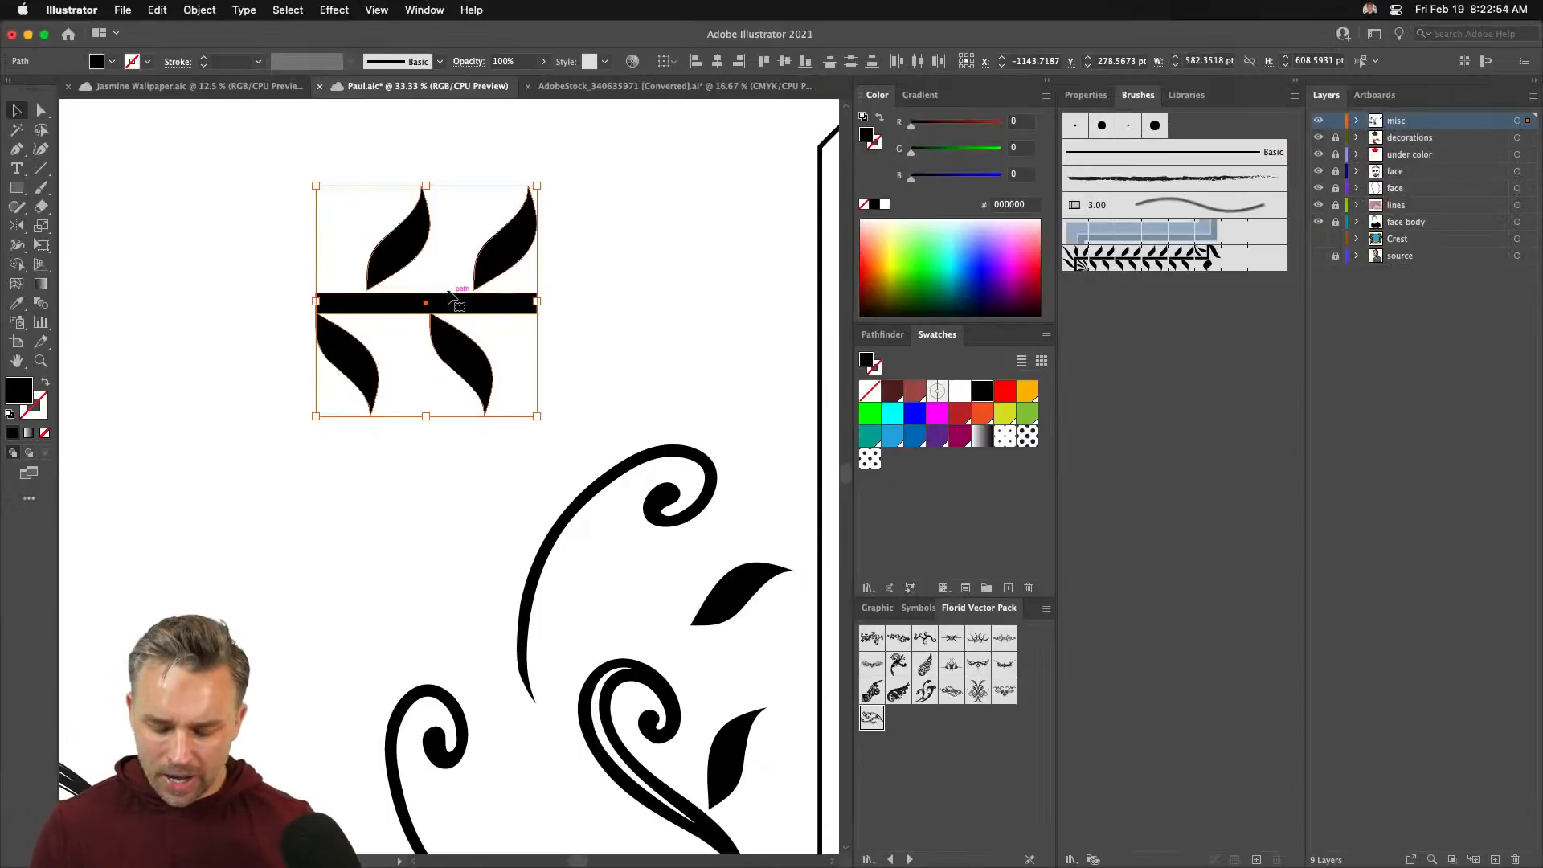
- Zoom out, move the leaf ornament to the left side of the canvas, and deselect it
key(super+minus)
key(super+minus)
key(super+minus)
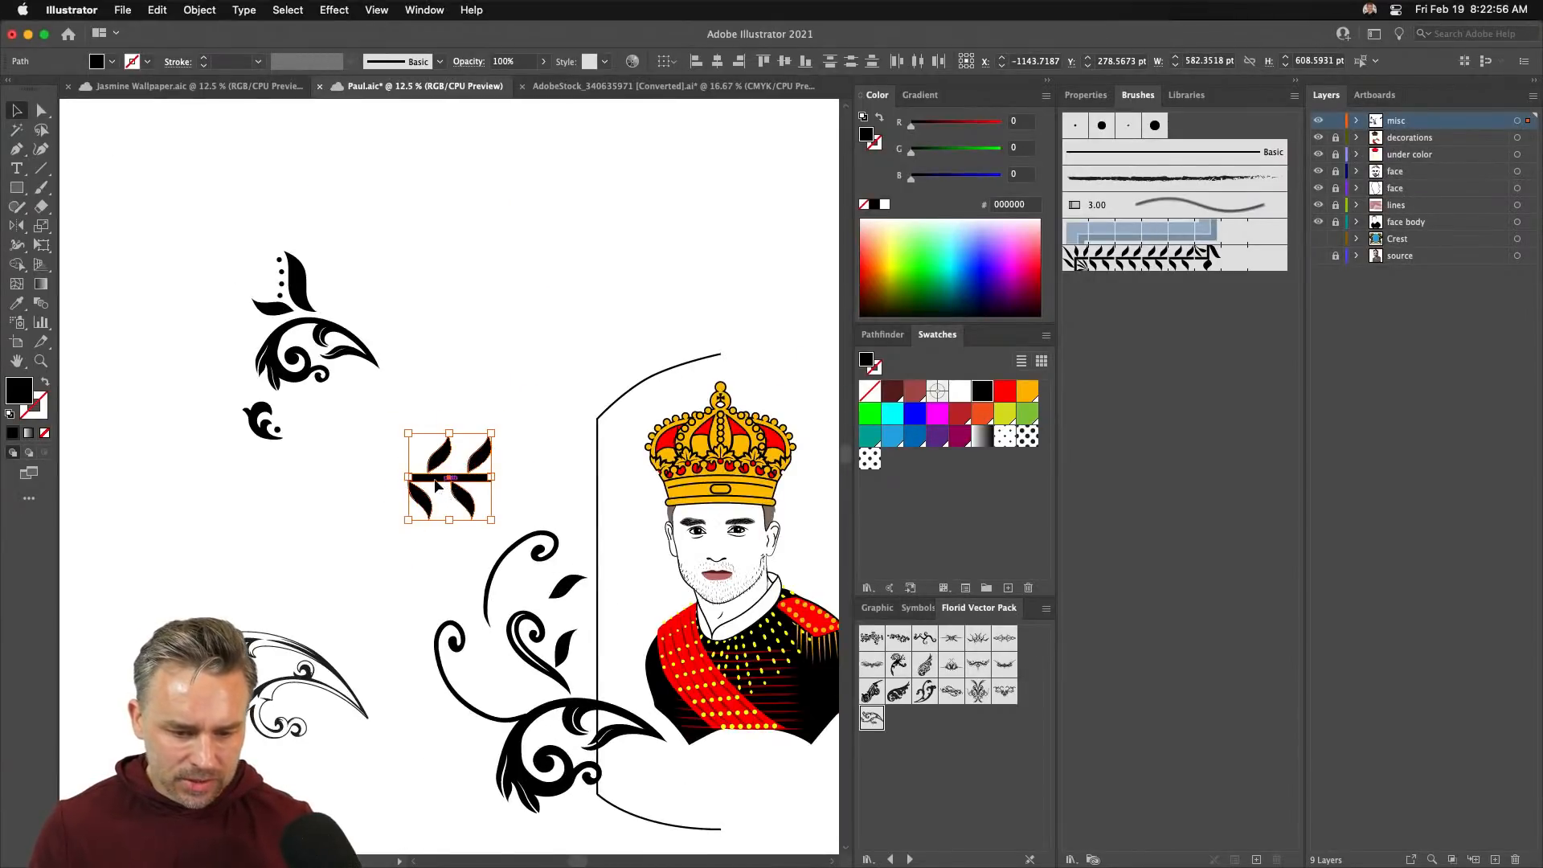
drag(434, 484, 222, 504)
key(n)
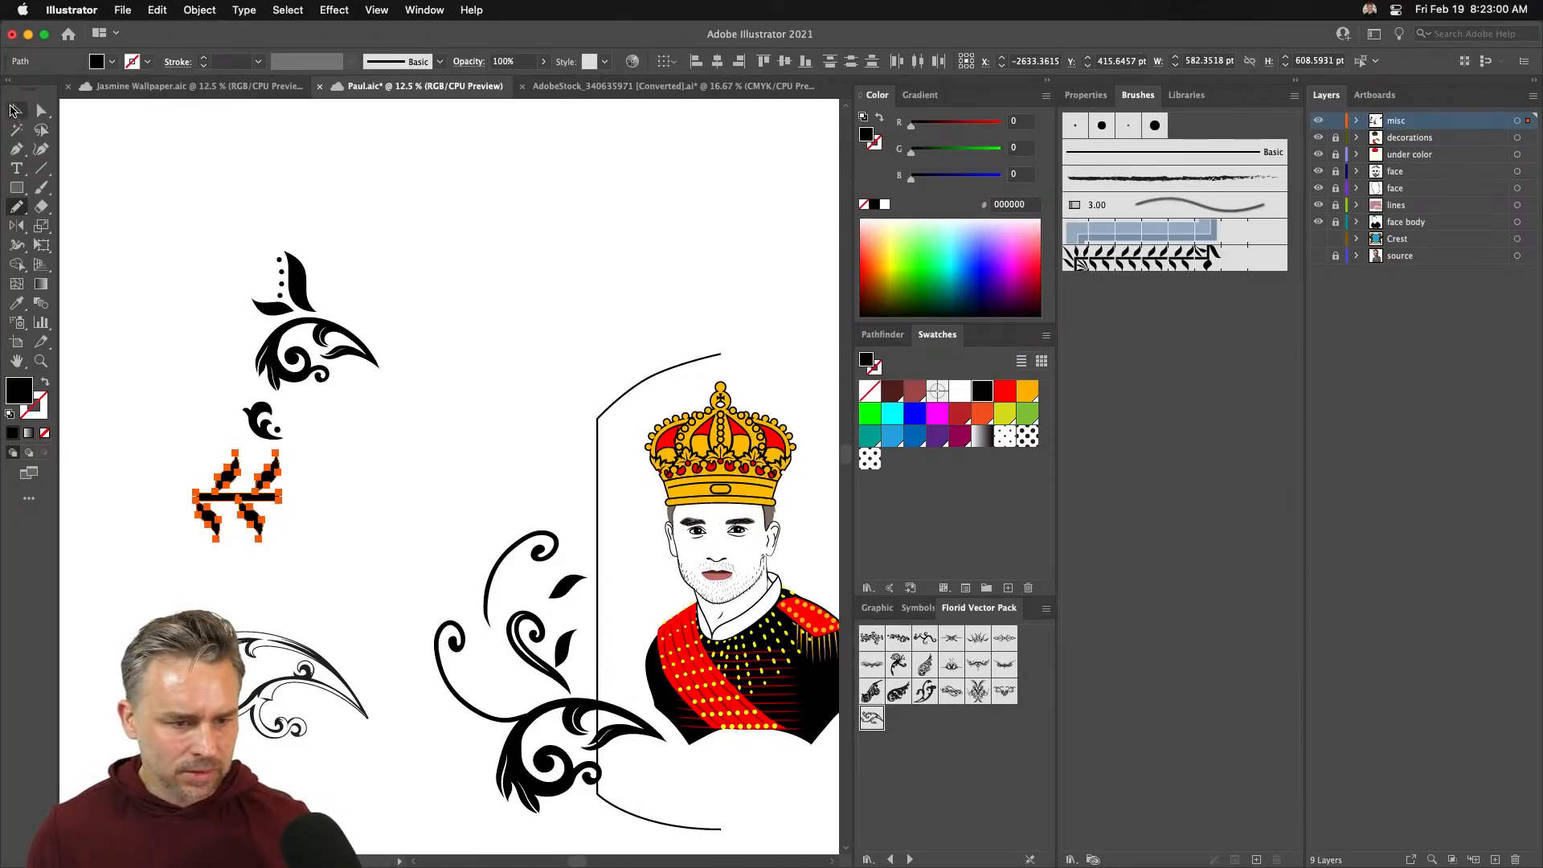
key(v)
click(157, 202)
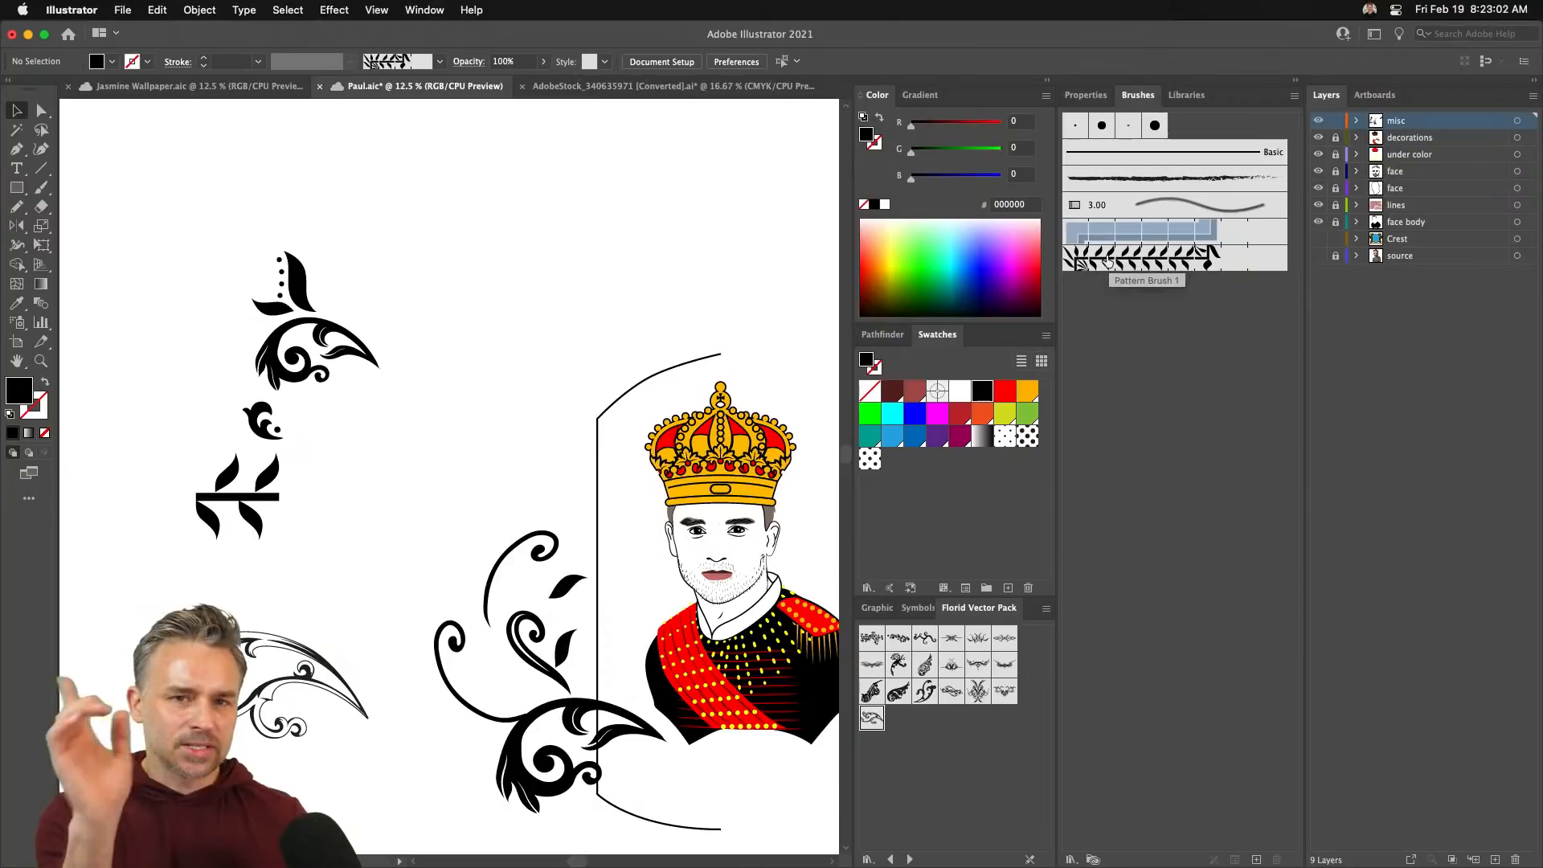
- Draw a curving vine upward above the swirls with Pattern Brush 1 and the Pencil tool
click(1190, 272)
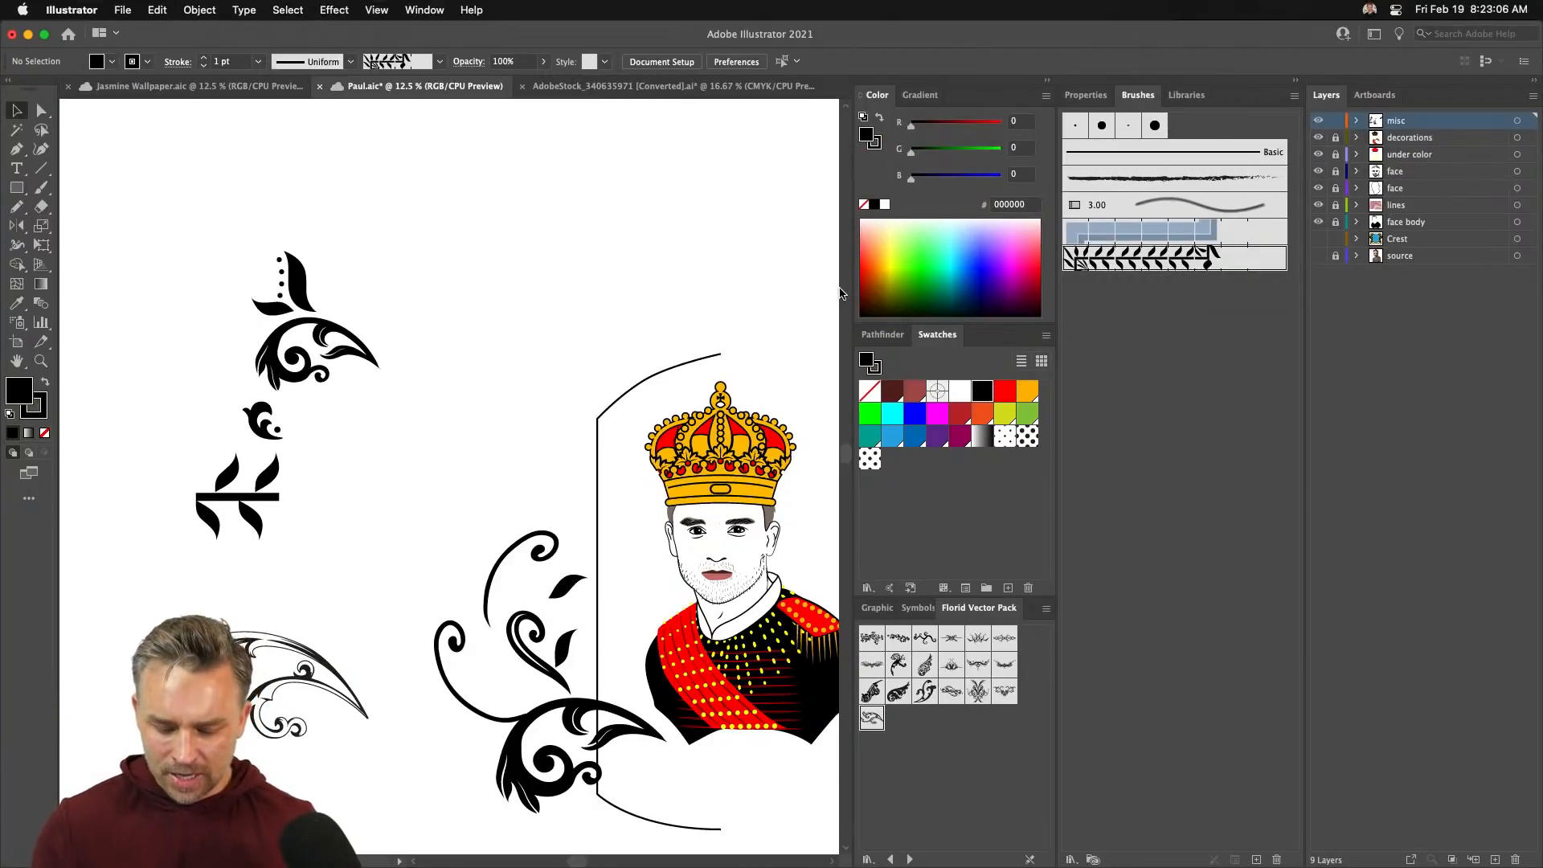
key(n)
scroll(458, 446, down, 1)
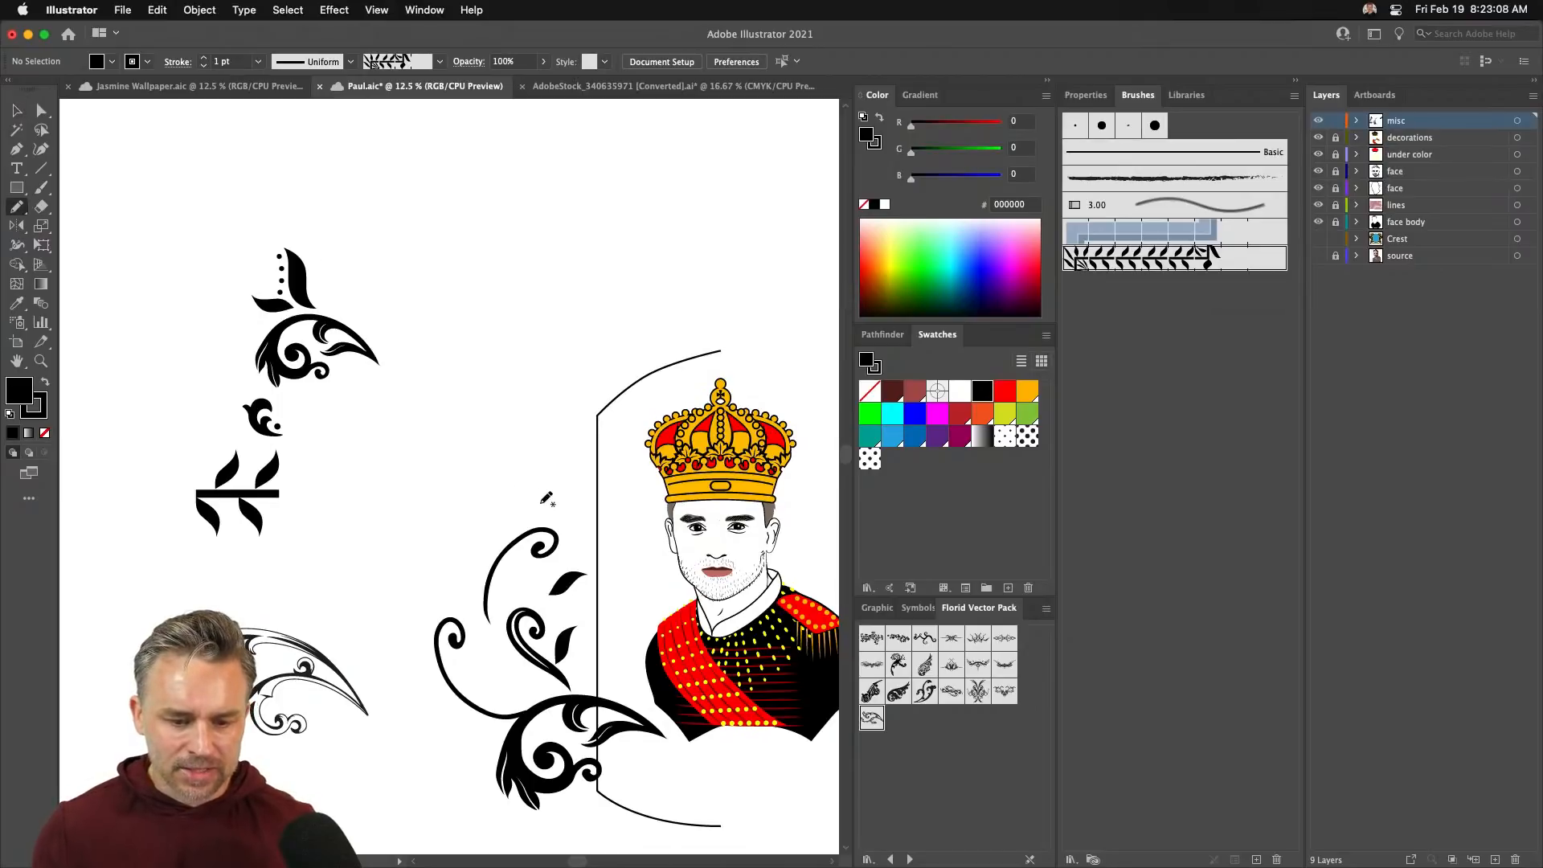
mouse_move(544, 461)
mouse_down()
mouse_move(511, 429)
mouse_move(498, 294)
mouse_move(537, 278)
mouse_up()
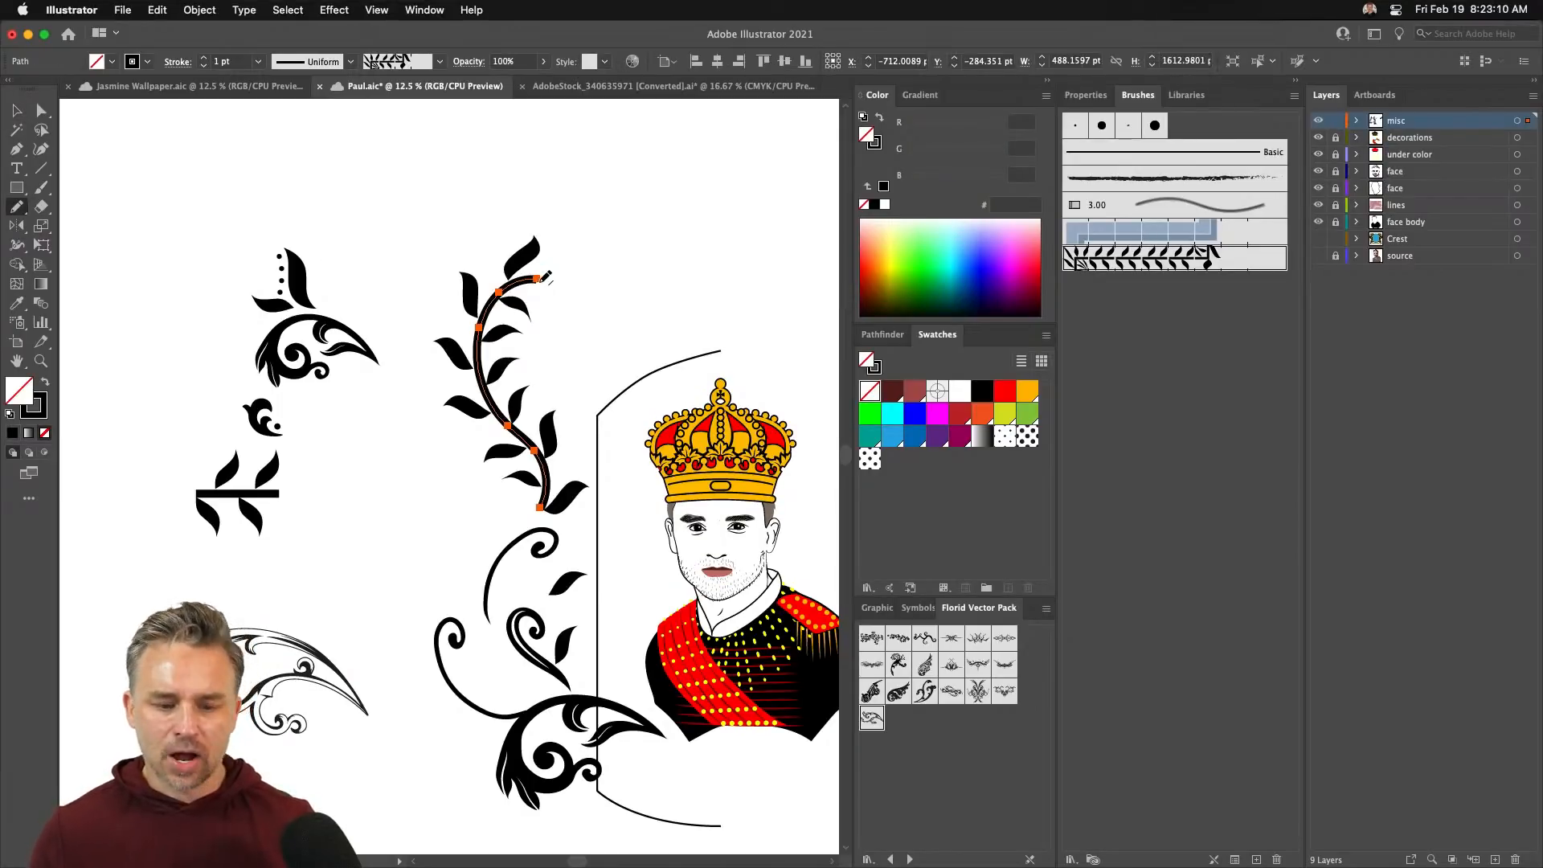
key(super+=)
key(super+=)
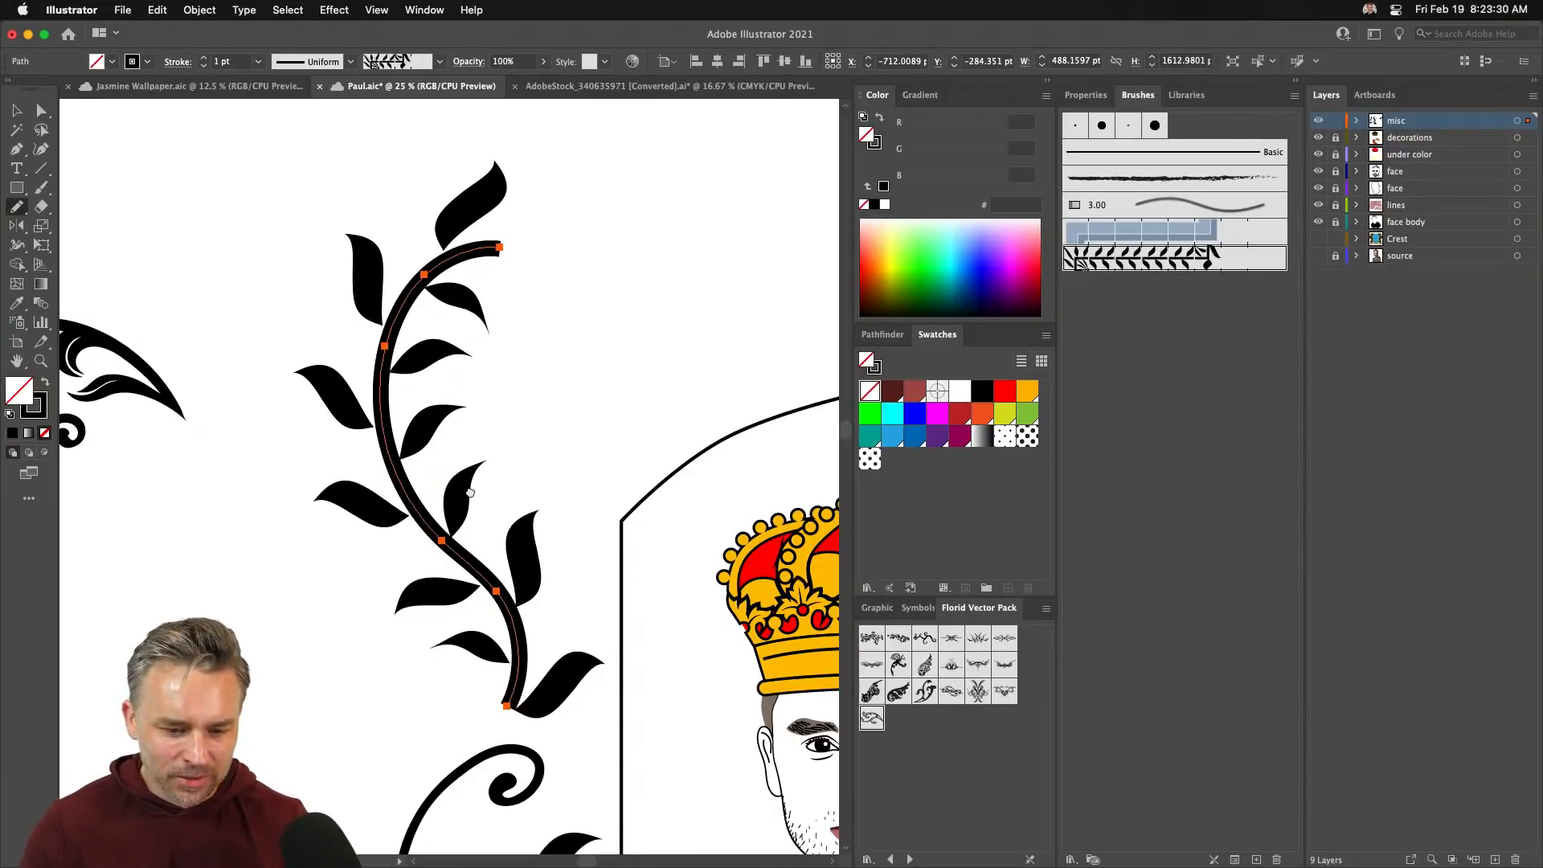
scroll(482, 402, down, 2)
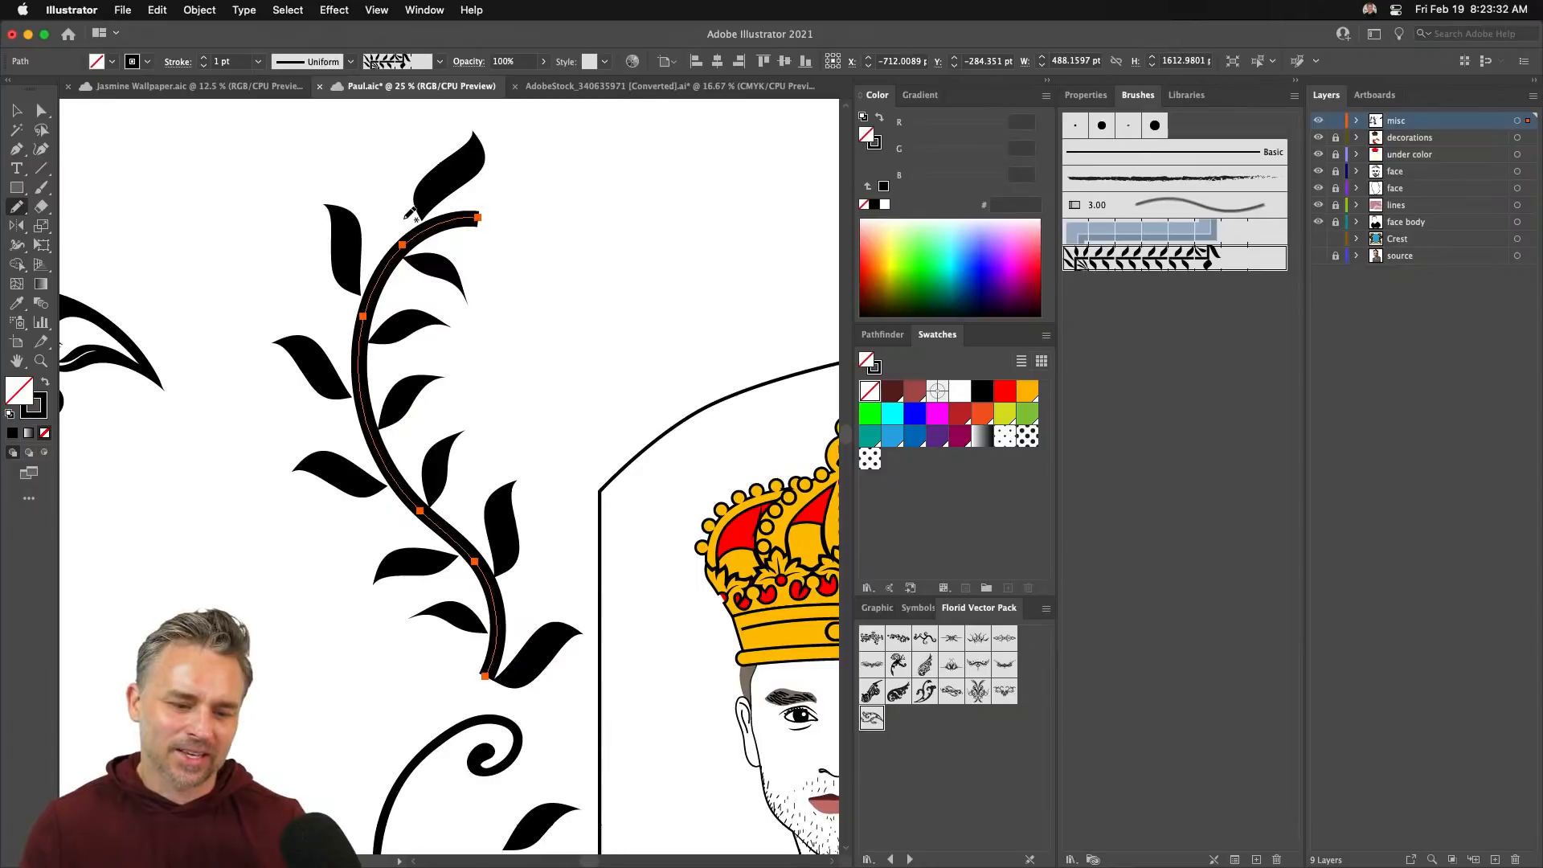
scroll(402, 241, down, 5)
scroll(337, 385, up, 6)
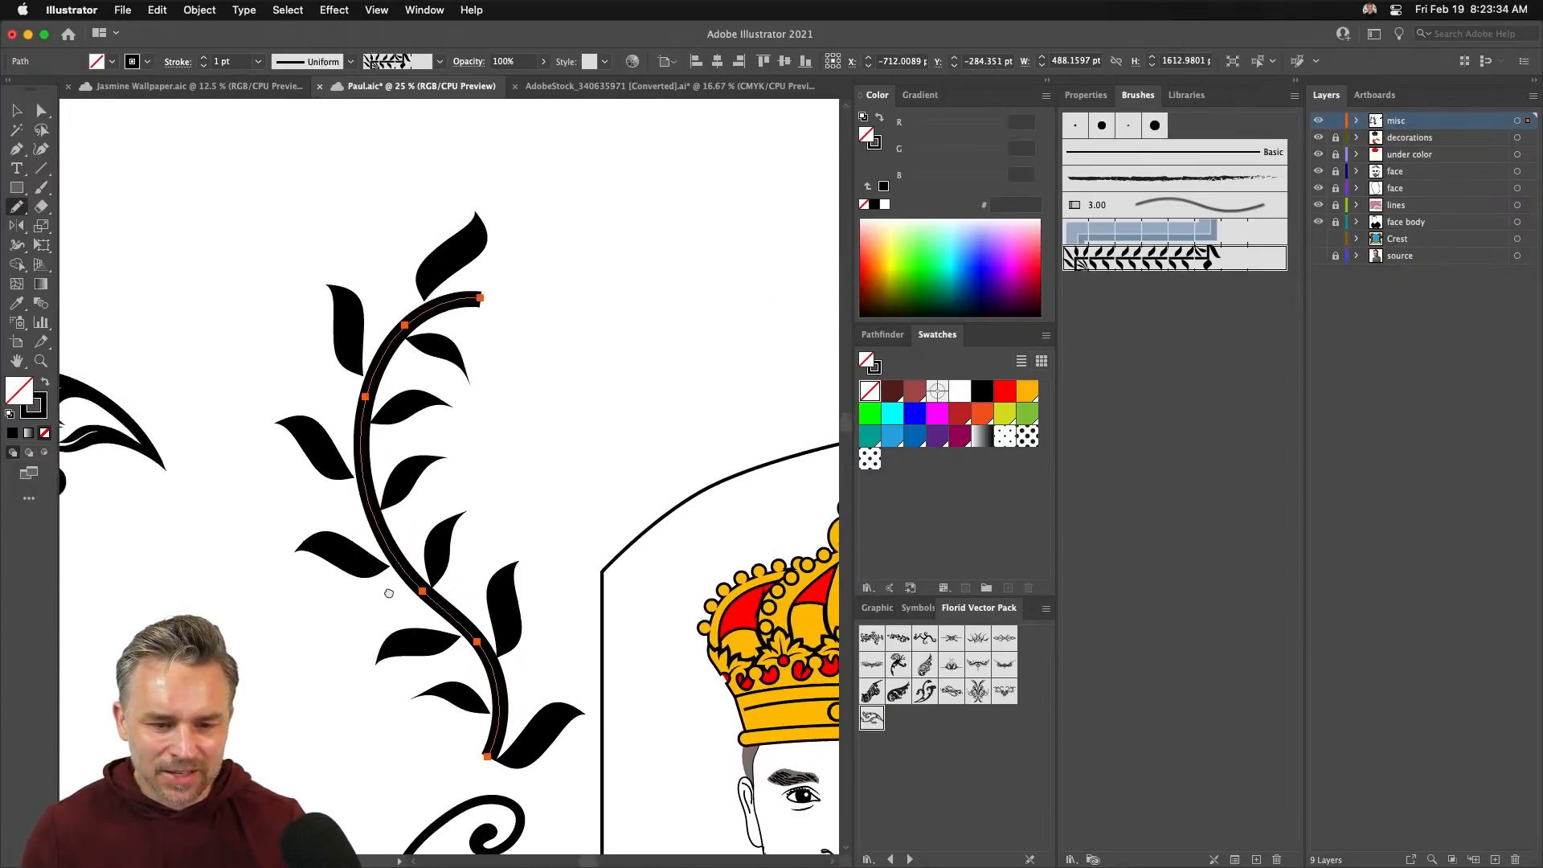
drag(389, 593, 381, 599)
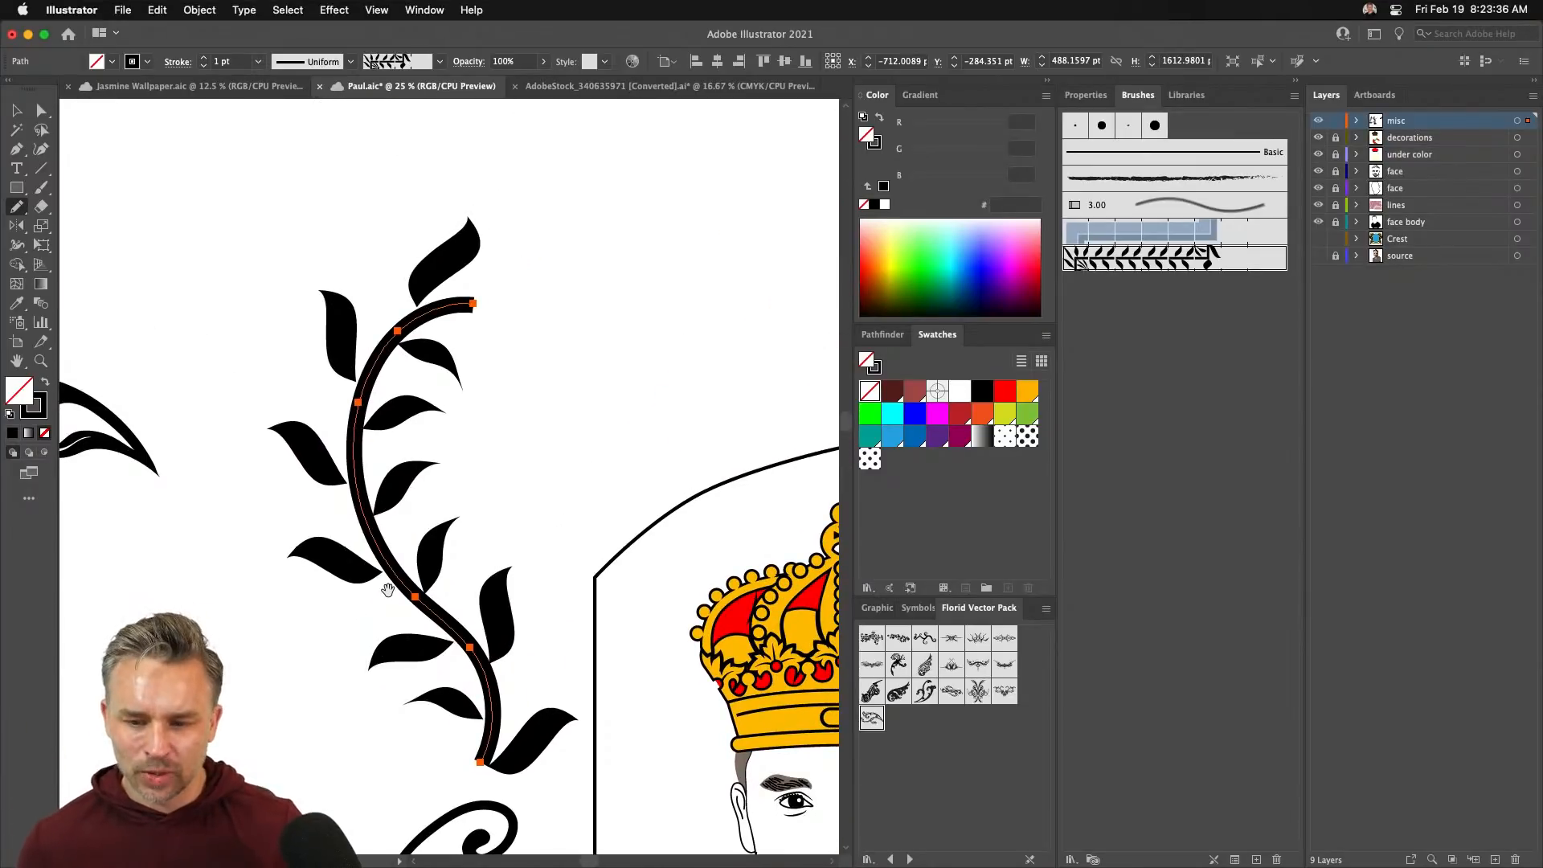
key(super+minus)
key(super+minus)
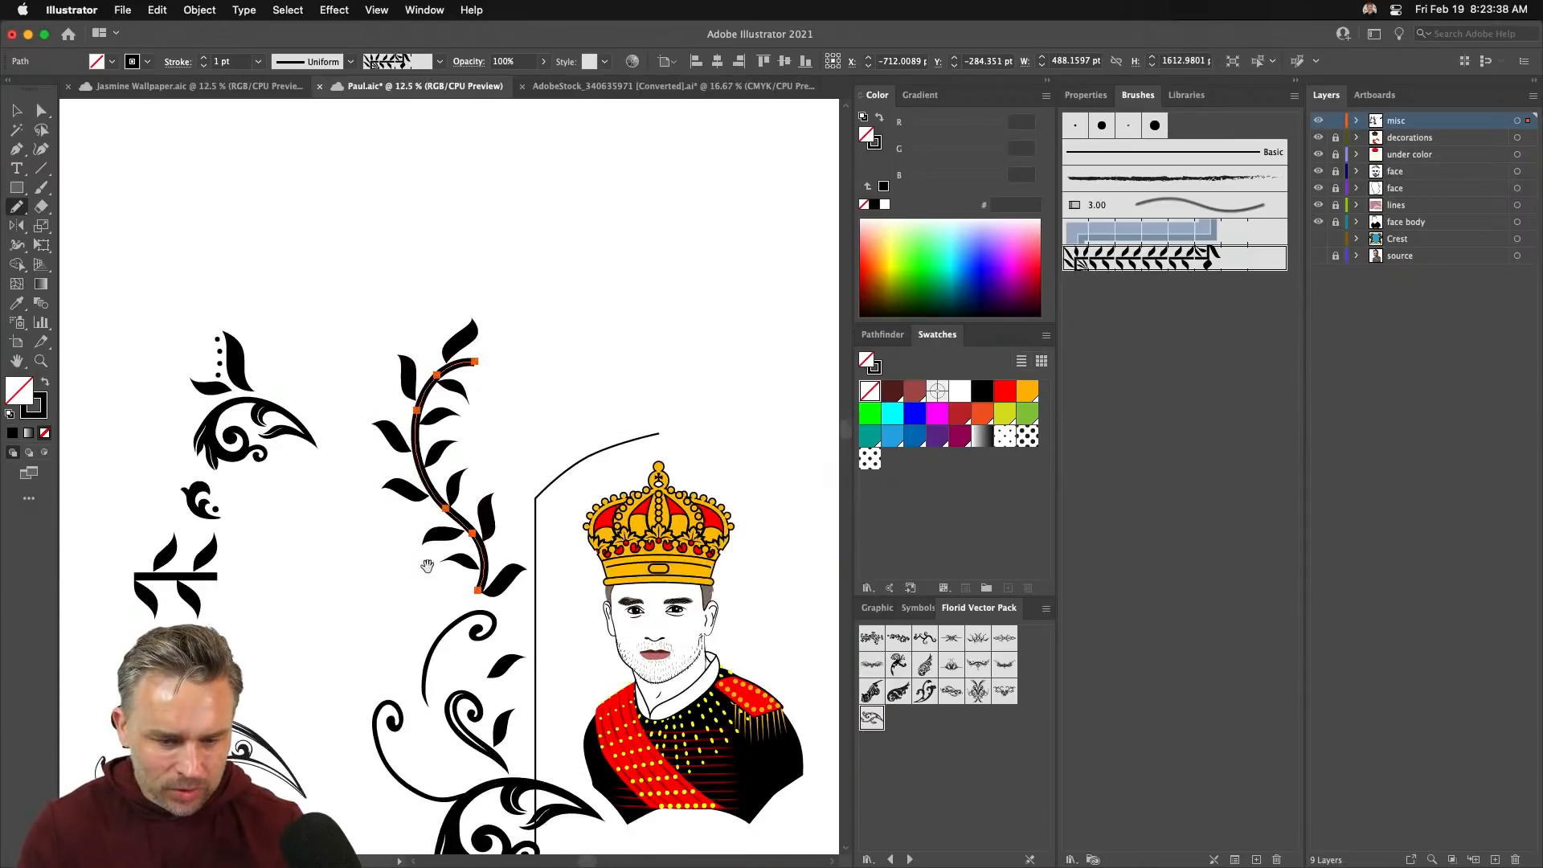
mouse_move(426, 566)
mouse_down()
mouse_move(326, 363)
mouse_move(312, 407)
mouse_up()
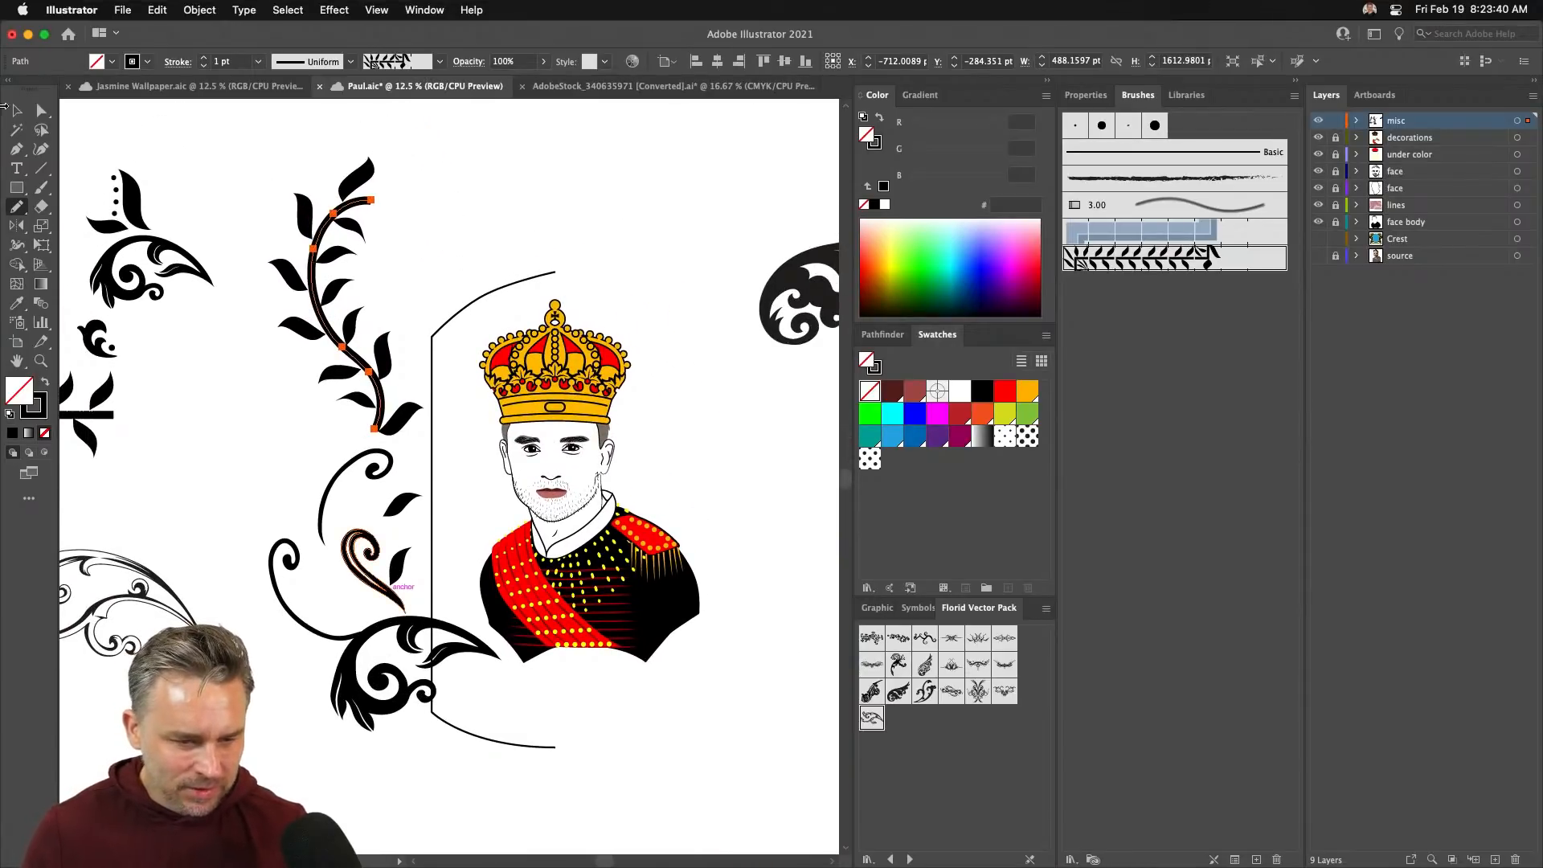
- Move the small leafy swirl to the left edge and lower the vine onto the large bottom swirl
click(16, 110)
click(228, 442)
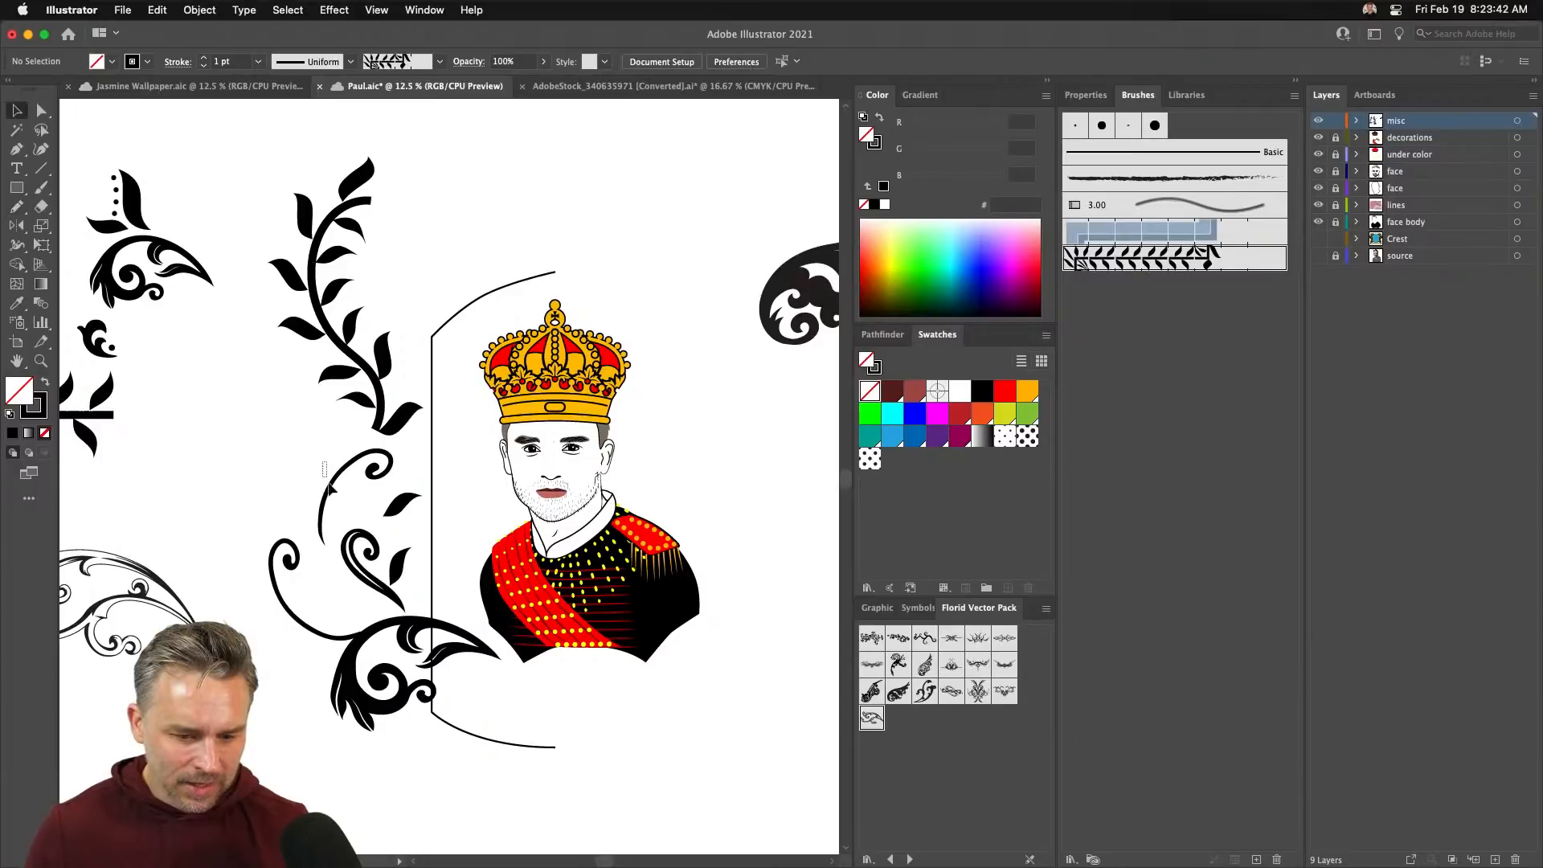
click(399, 590)
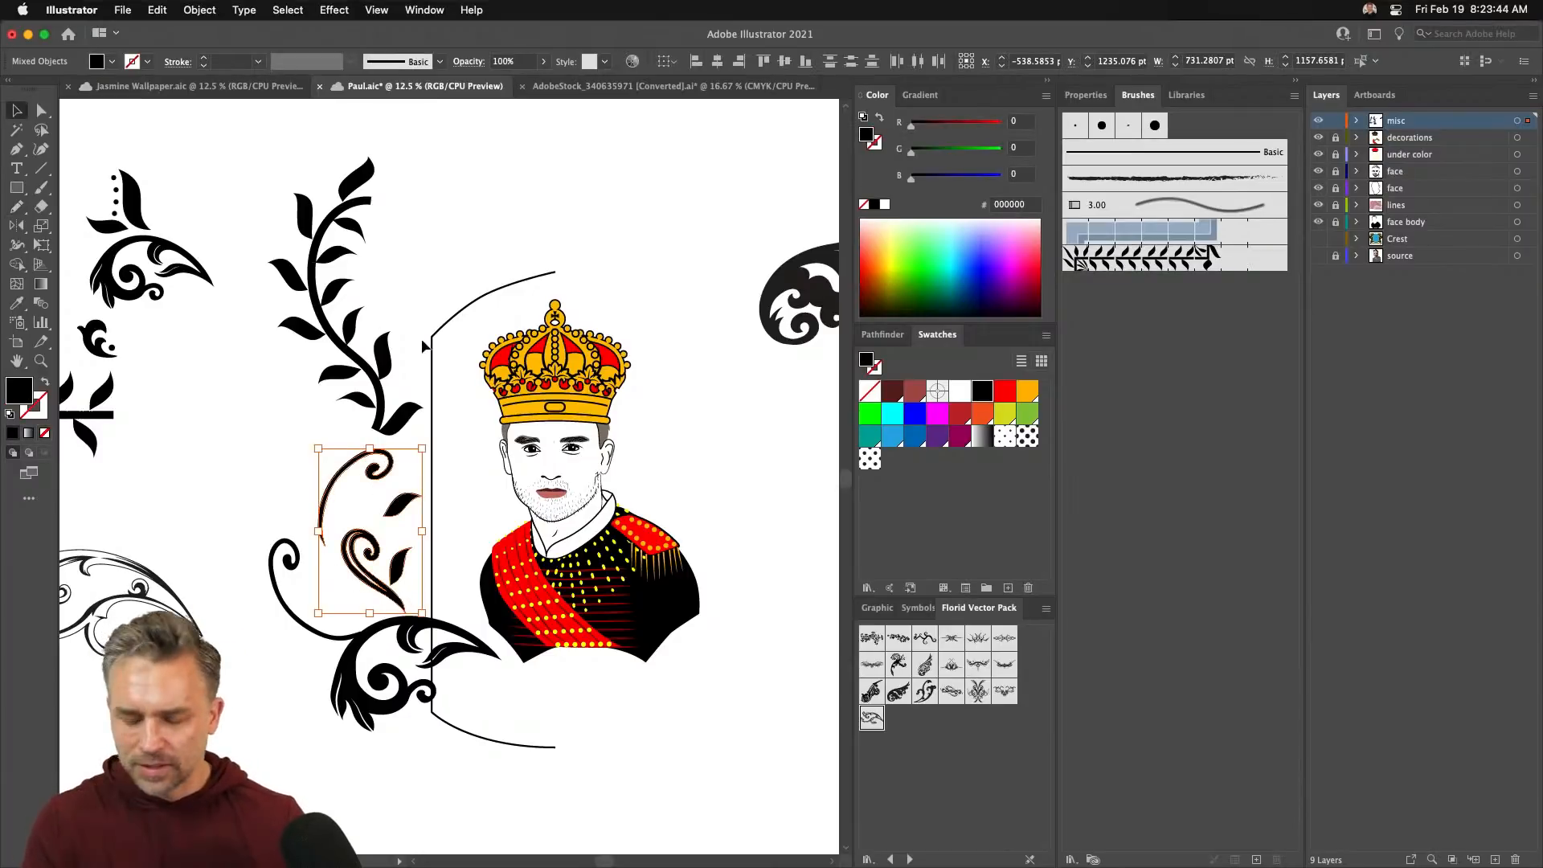
key(n)
drag(418, 342, 596, 407)
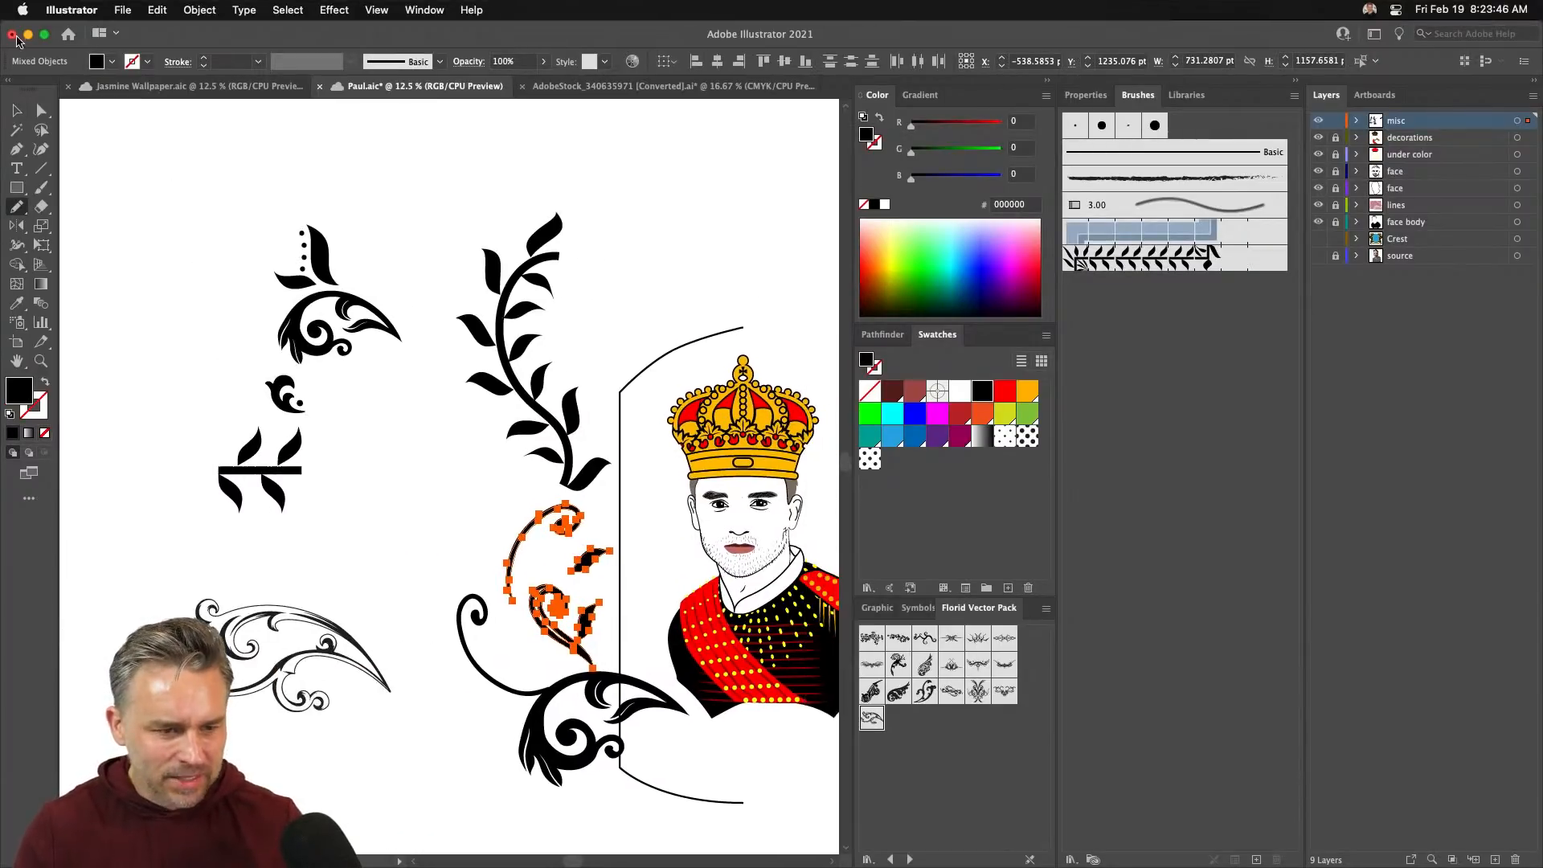
key(v)
drag(577, 564, 170, 459)
mouse_move(488, 349)
mouse_down()
mouse_move(499, 502)
mouse_move(531, 546)
mouse_up()
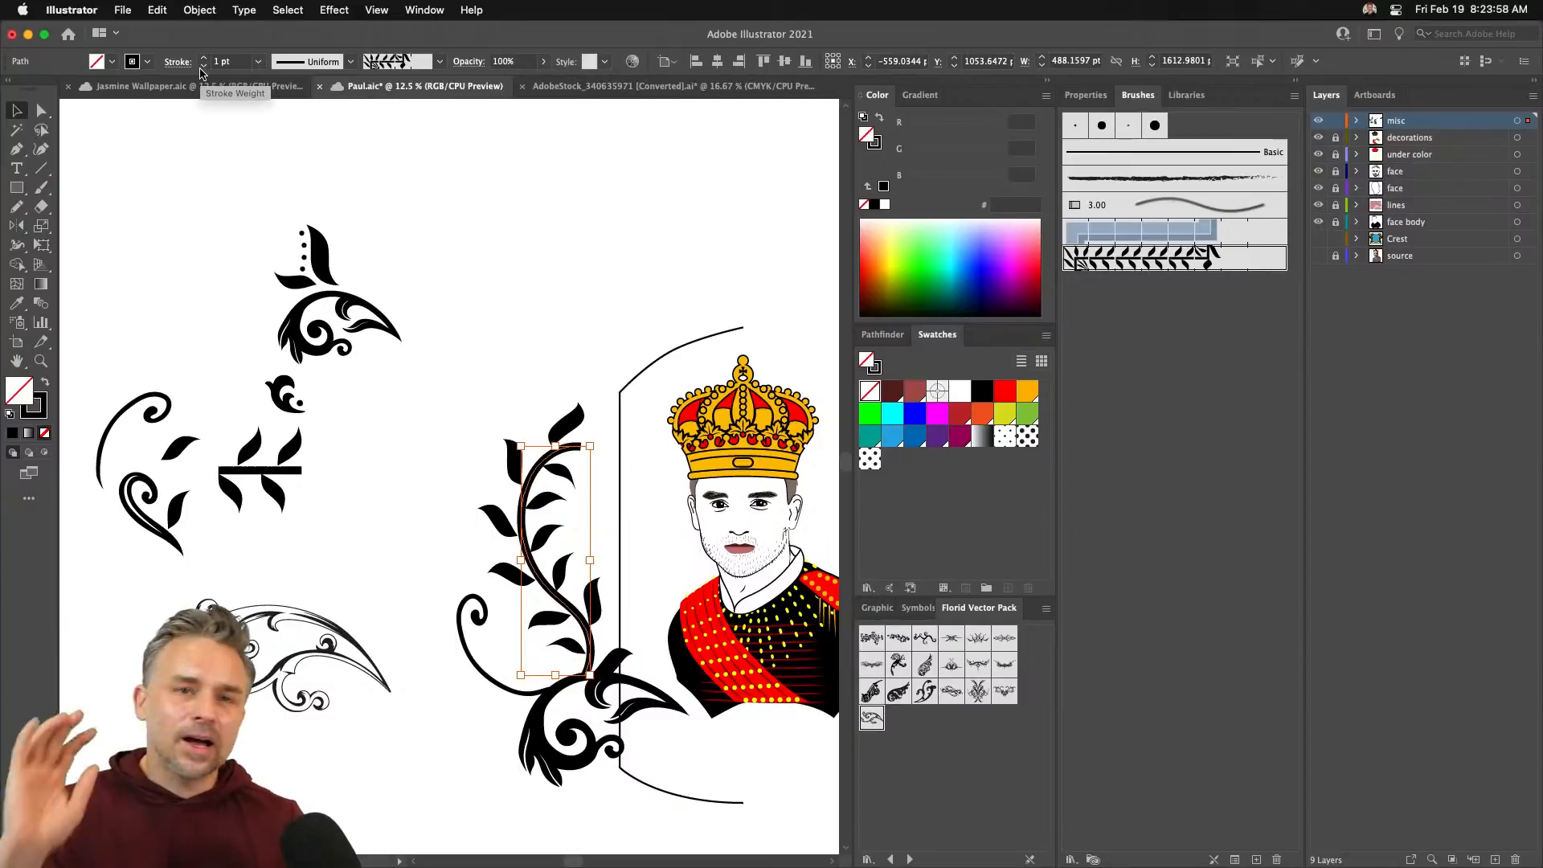
- Compare the vine's leaves at 1 pt and 0.75 pt stroke weights, leaving it at 1 pt
click(203, 67)
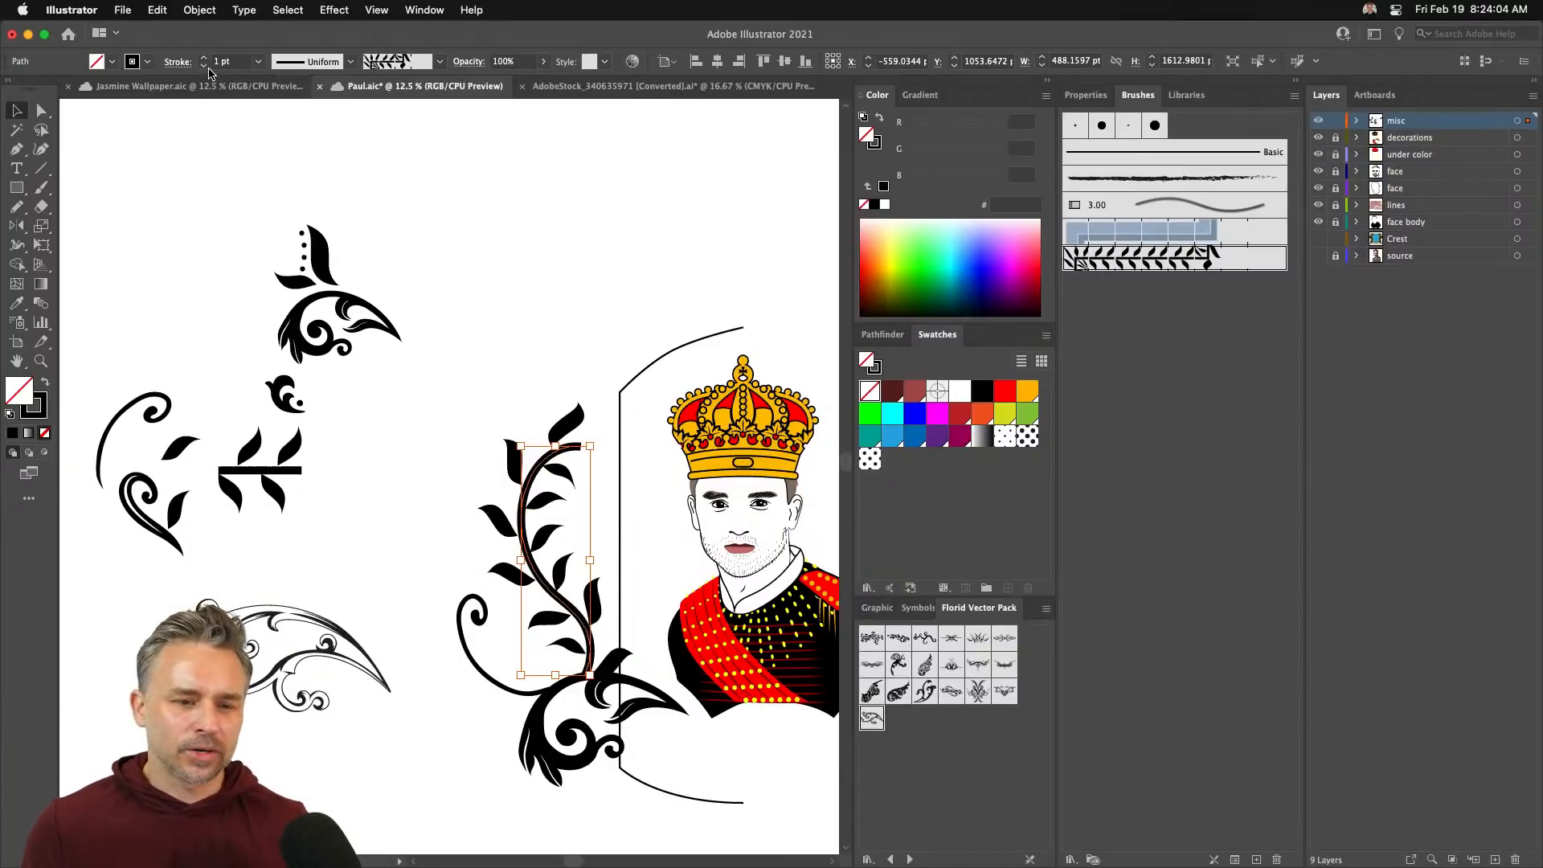
click(205, 66)
click(204, 66)
click(204, 58)
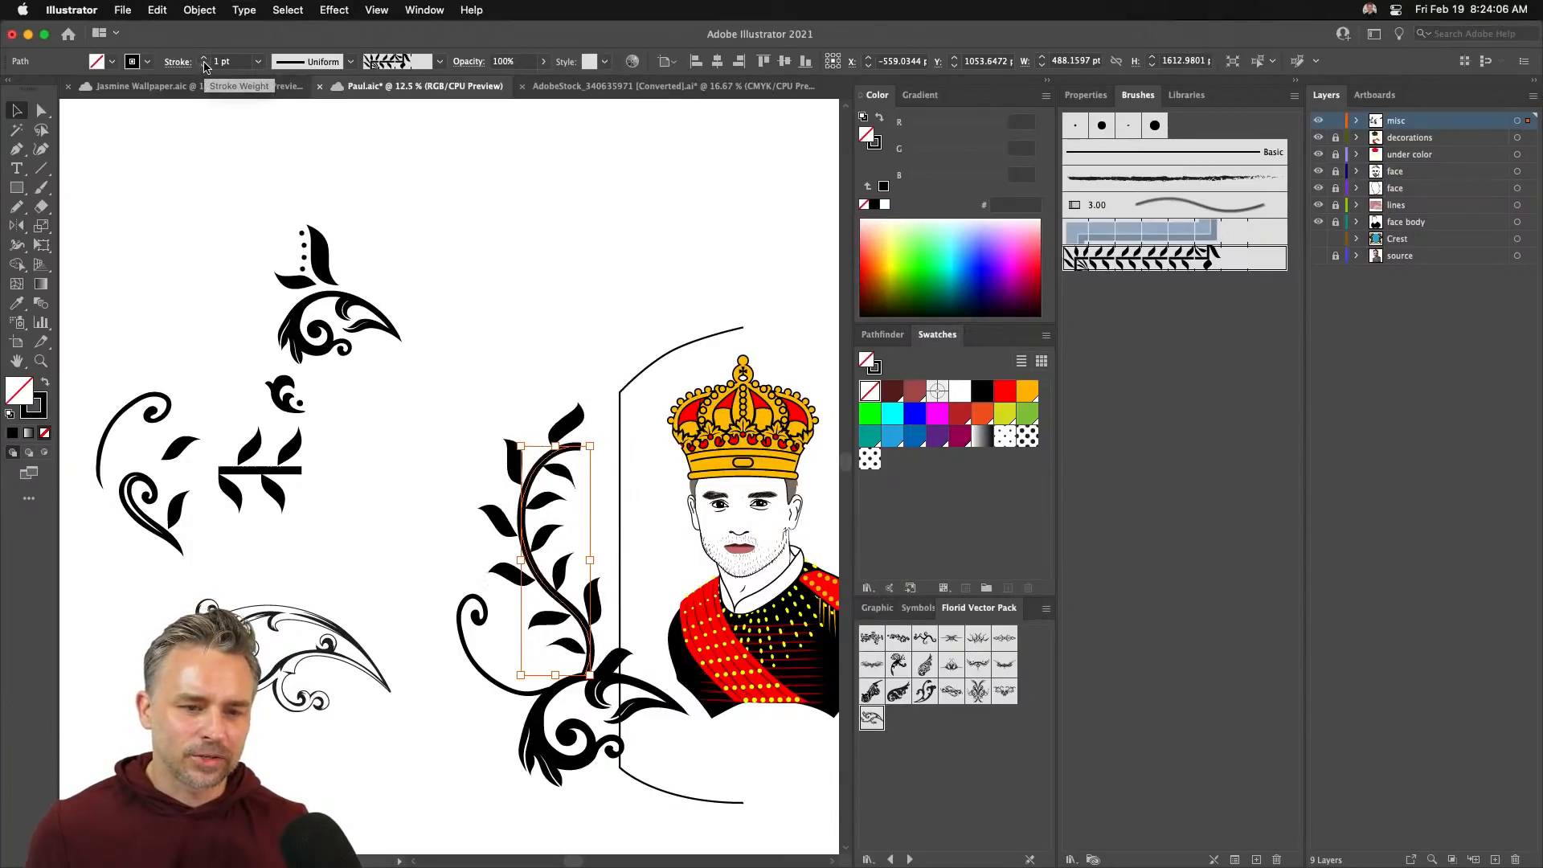
click(204, 66)
click(204, 58)
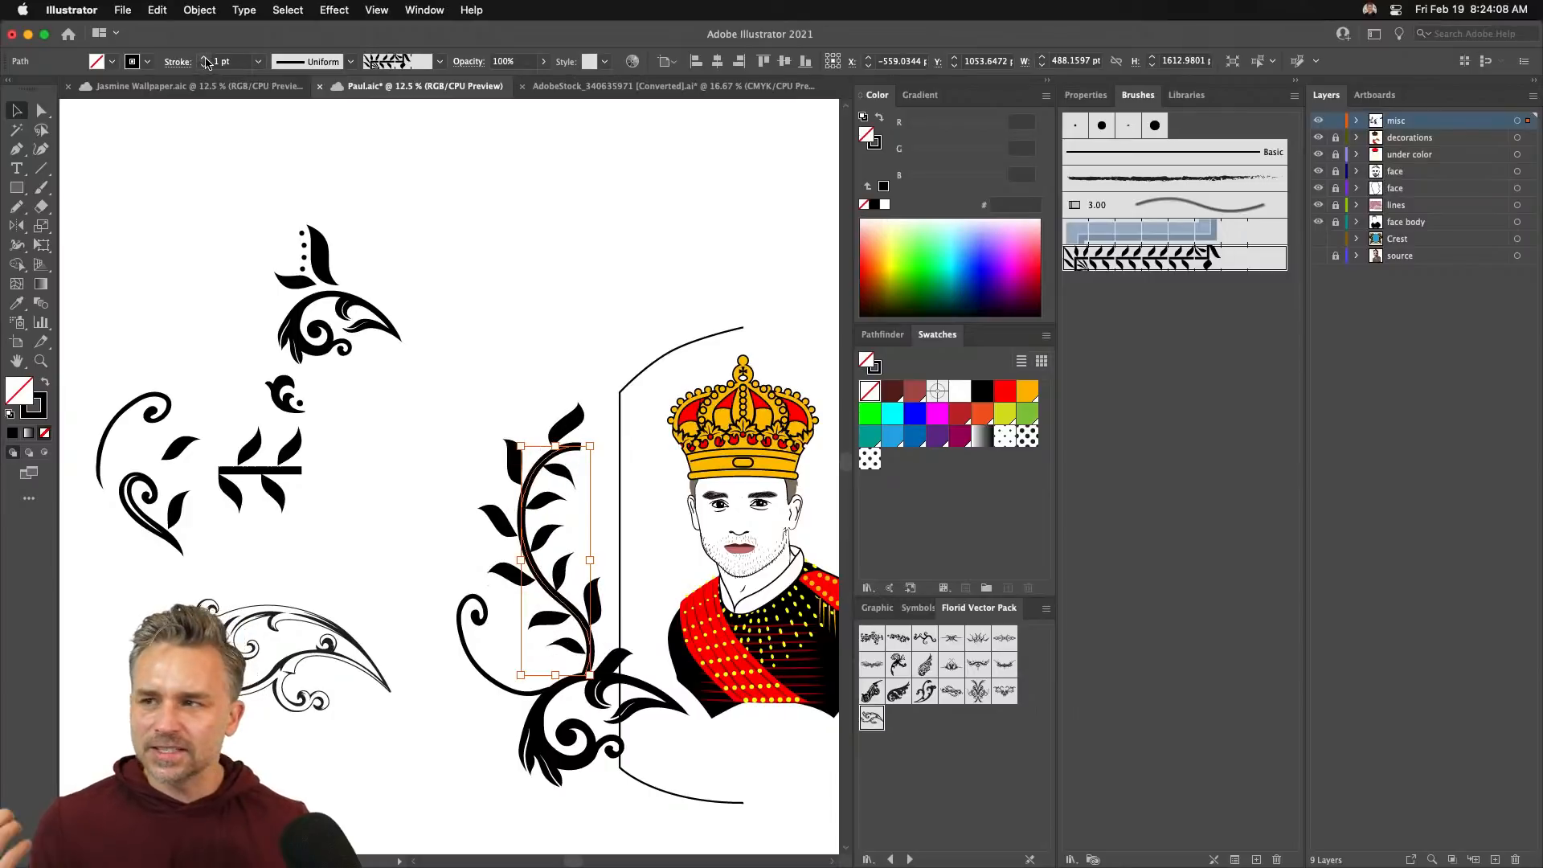
click(349, 63)
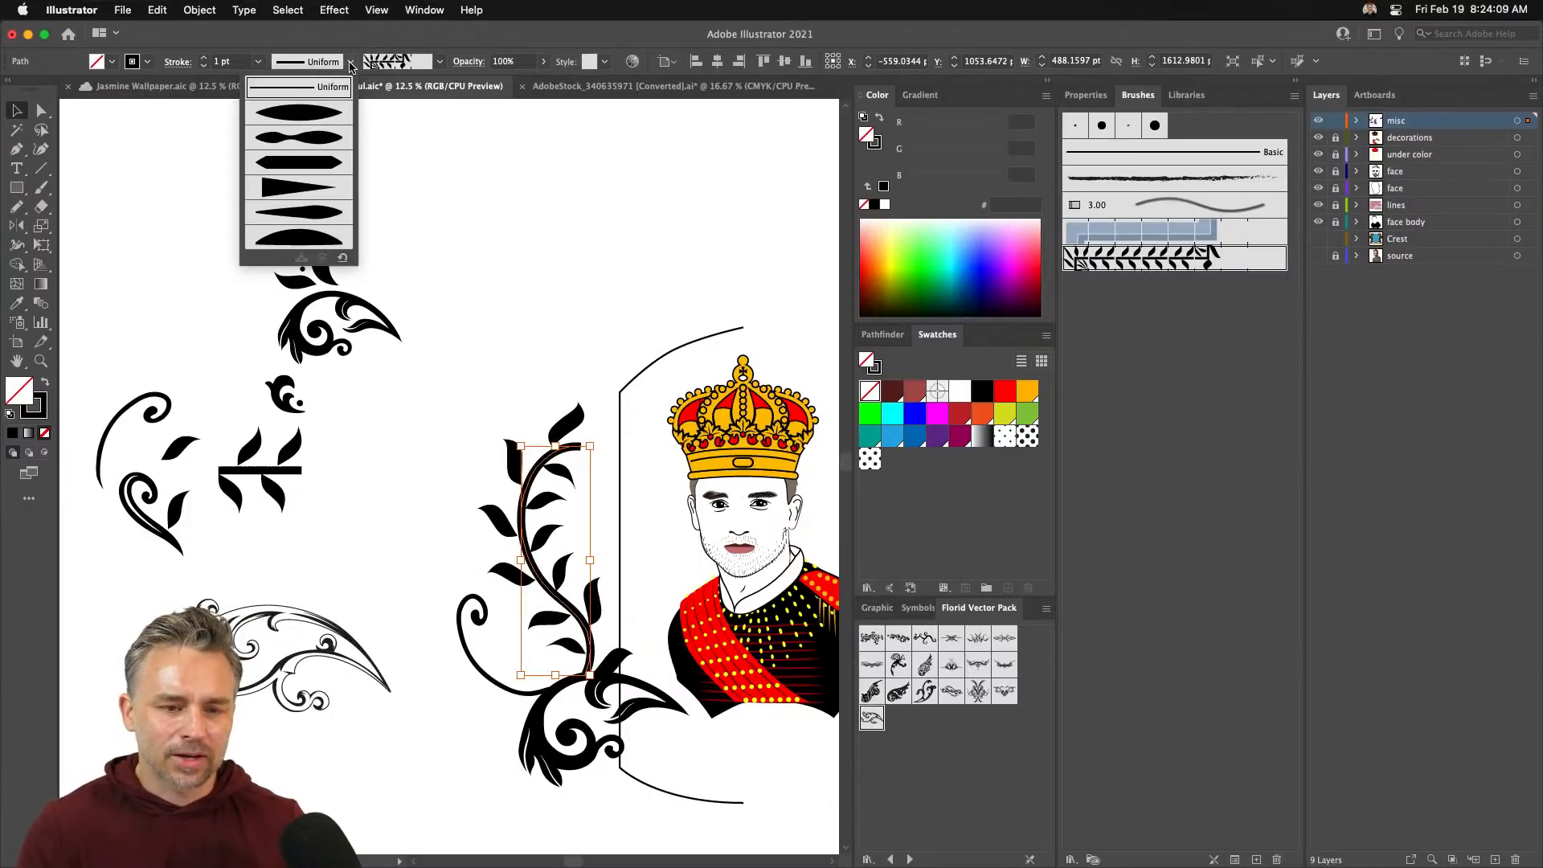
- Try several width profiles on the vine, settling on Width Profile 1 for a taper
click(298, 111)
click(339, 62)
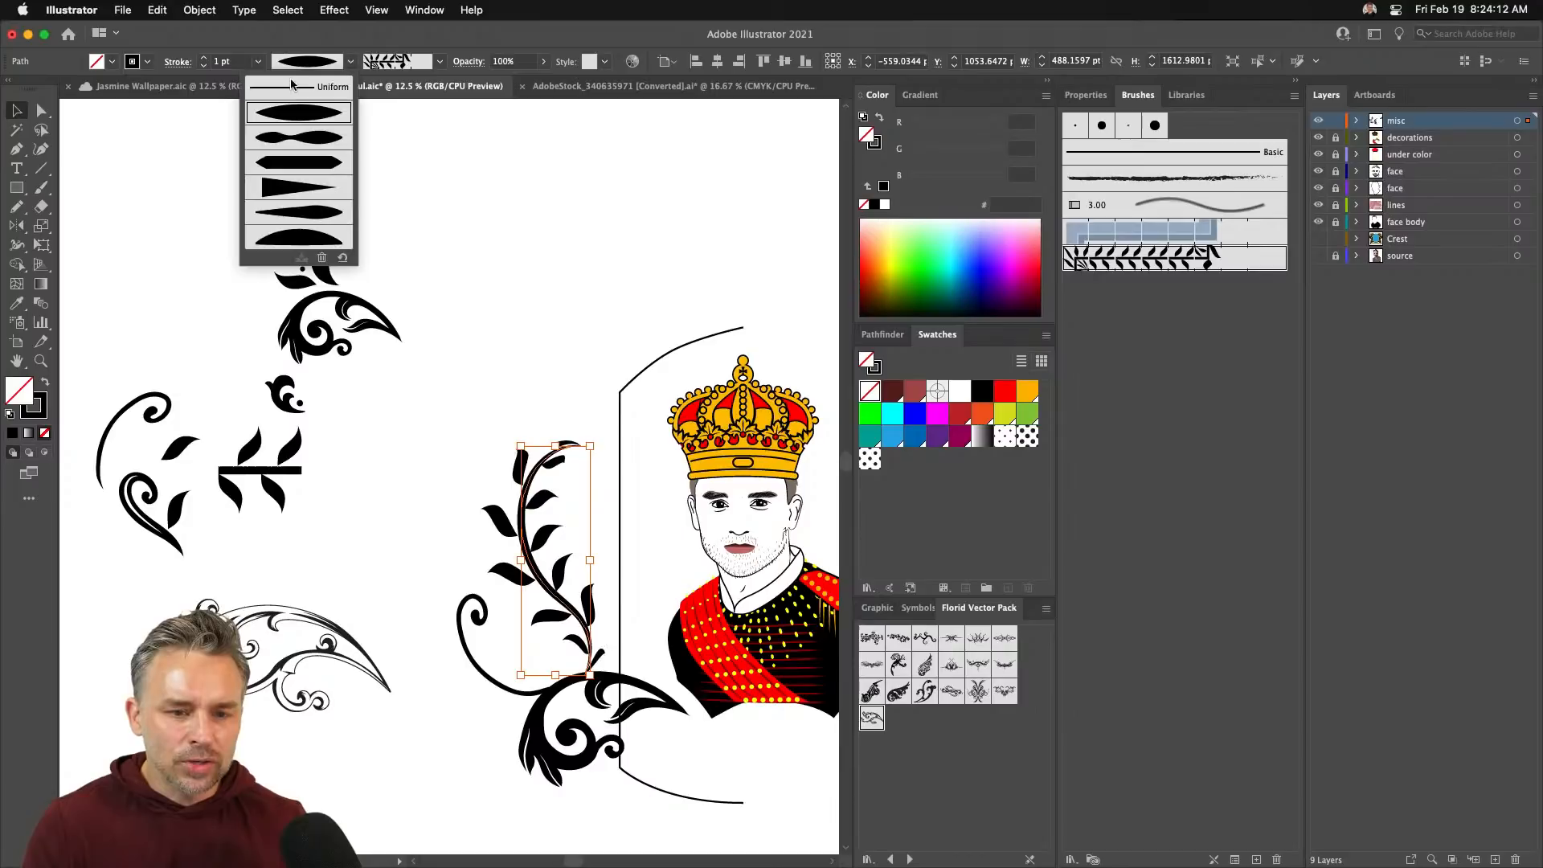
click(291, 87)
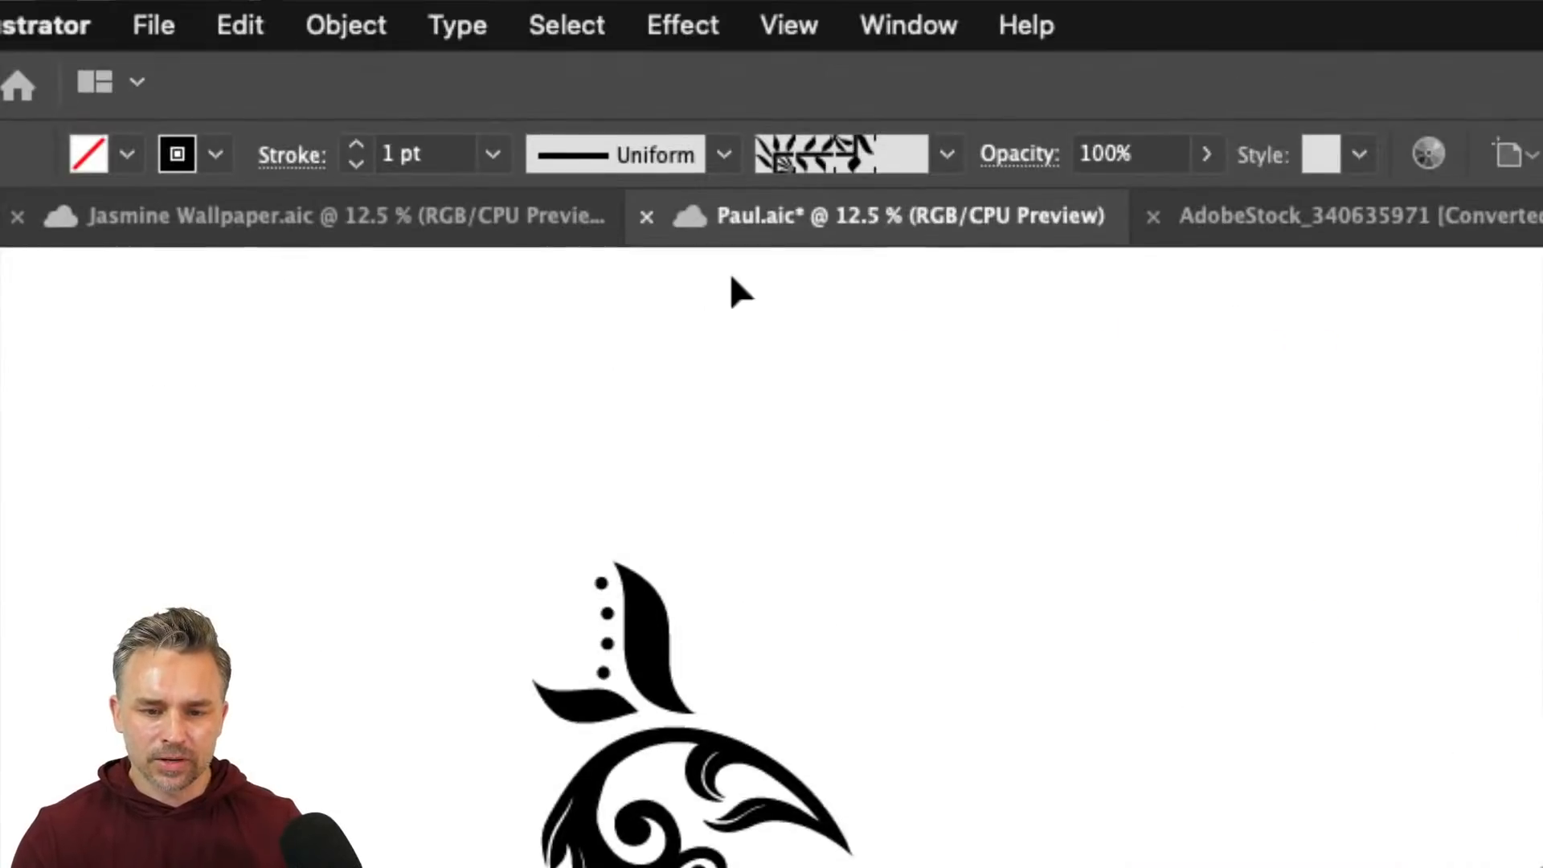
click(721, 155)
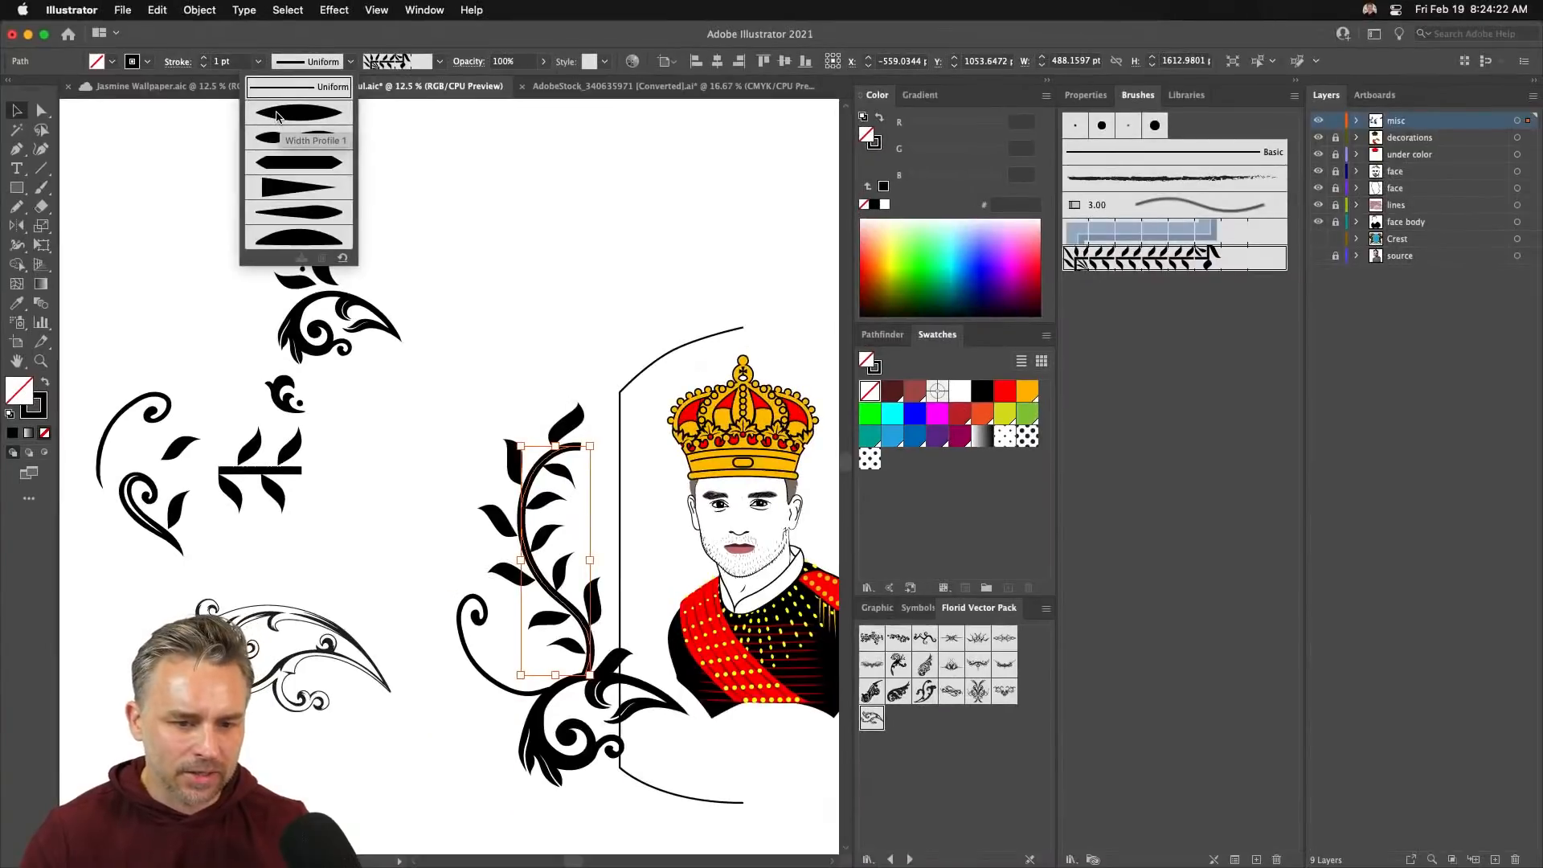
click(277, 116)
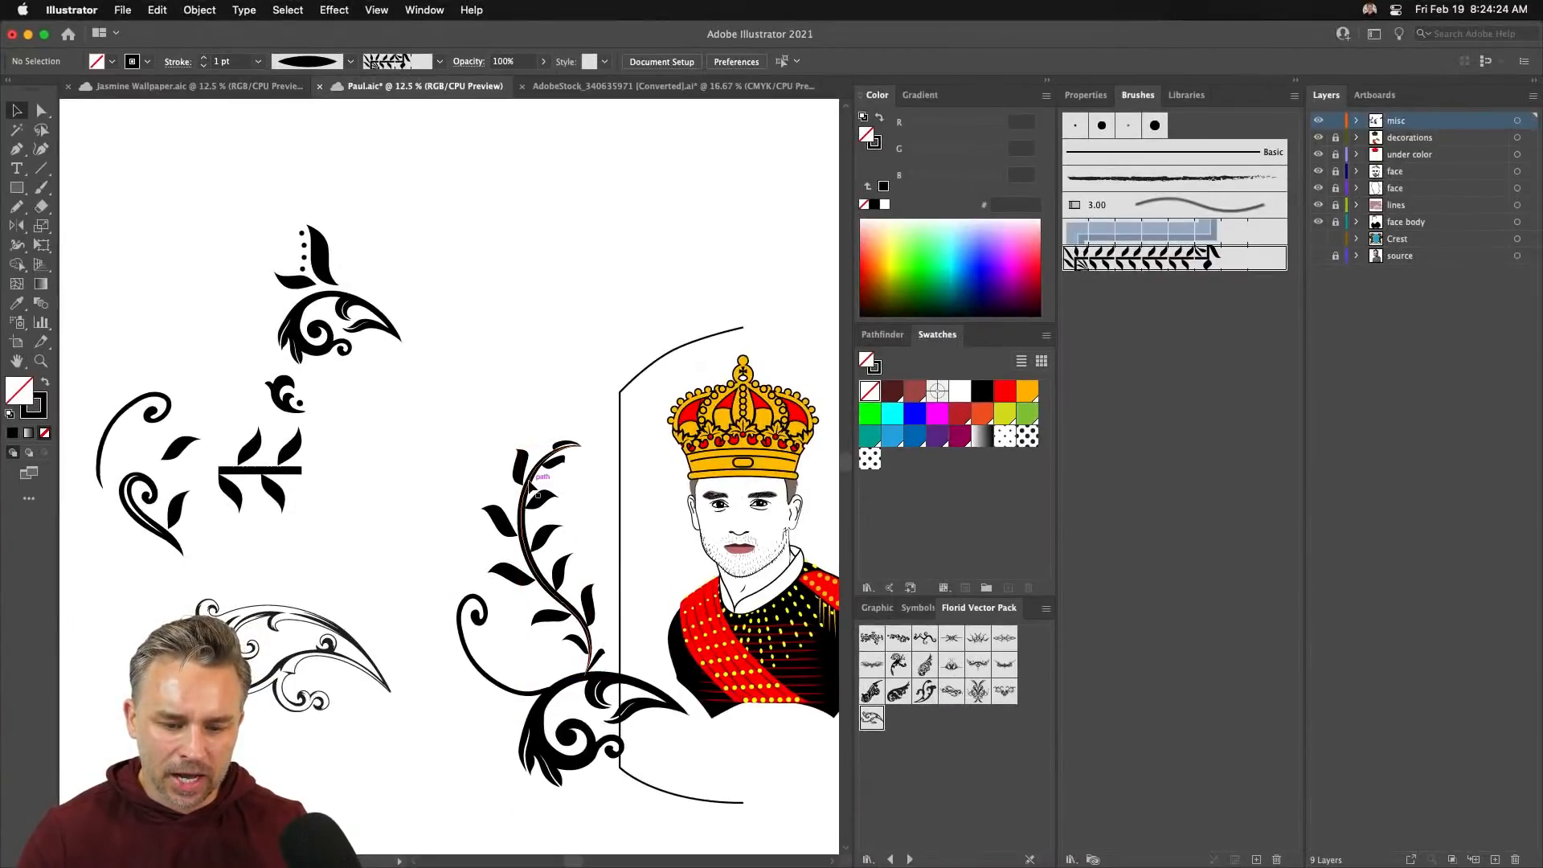
- Reshape the vine's curve by dragging its top anchor and pulling its middle anchor down-left
click(42, 110)
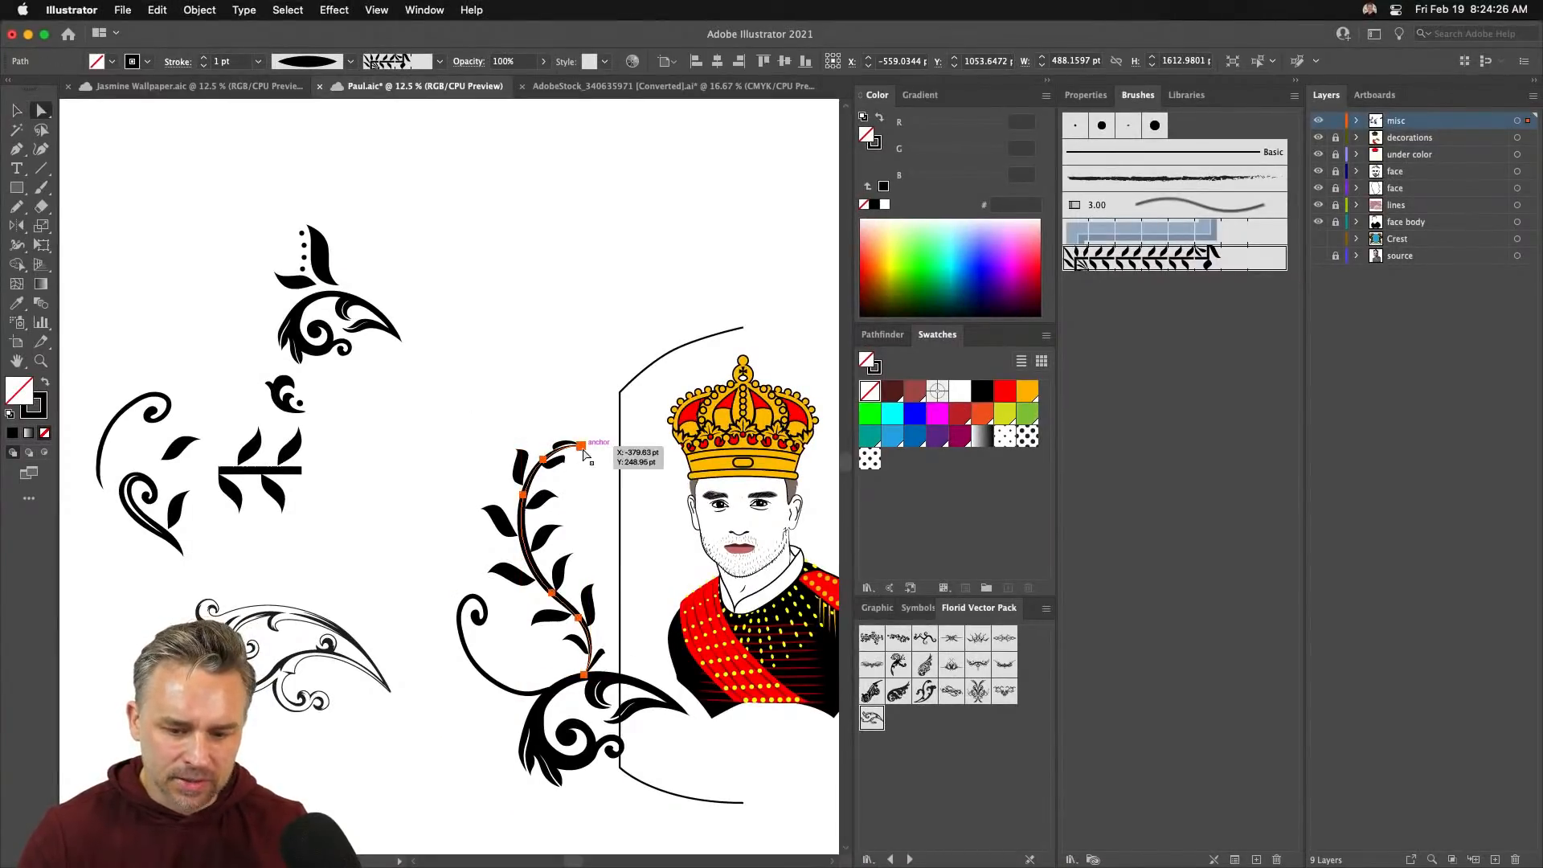
mouse_move(568, 441)
mouse_down()
mouse_move(586, 412)
mouse_move(595, 444)
mouse_up()
click(498, 381)
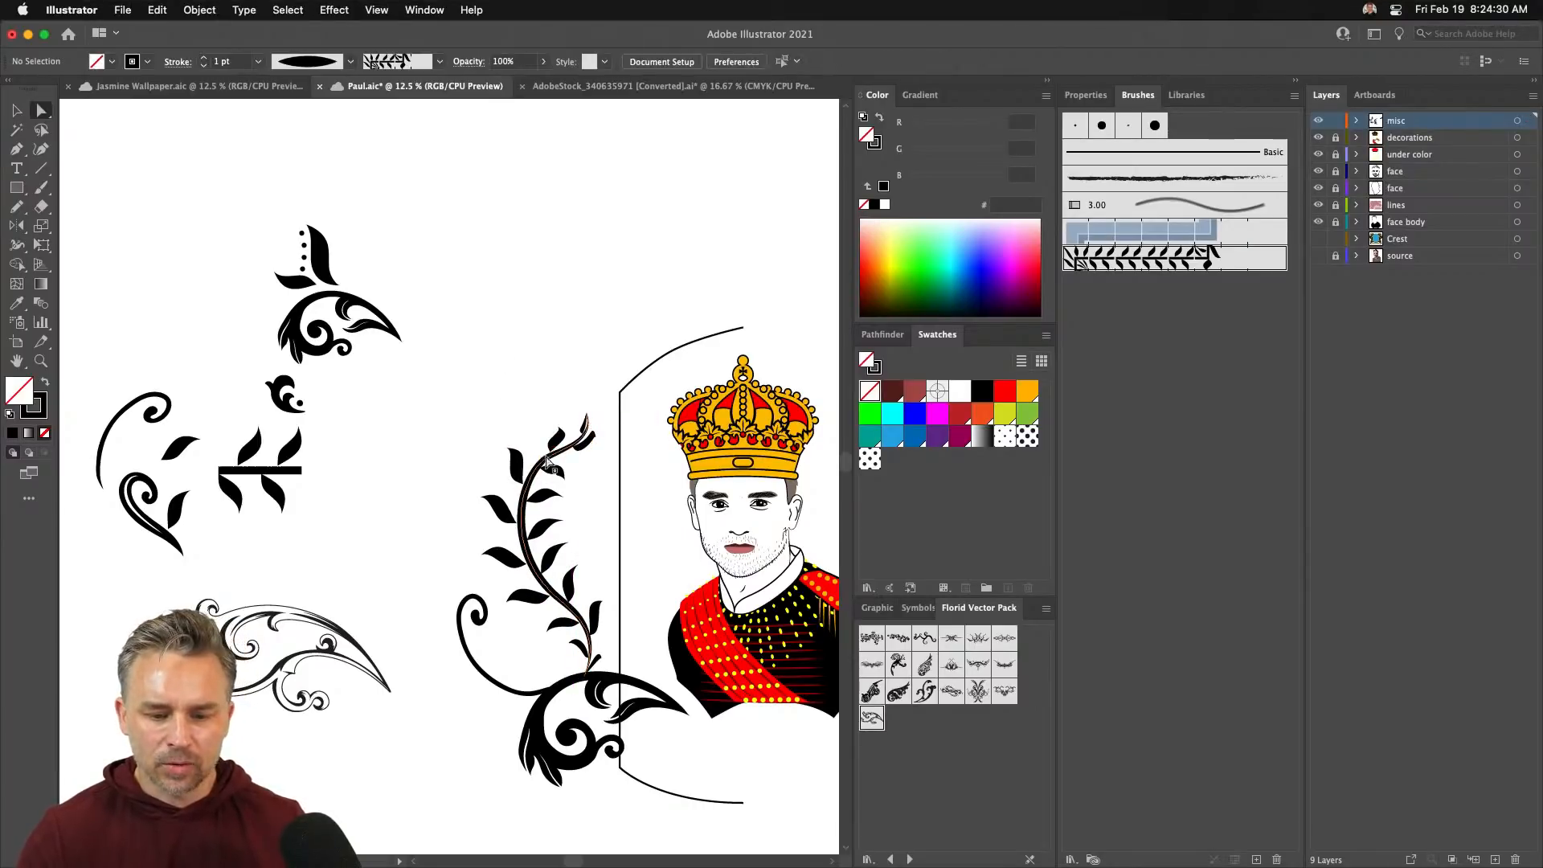
click(543, 459)
drag(522, 495, 507, 500)
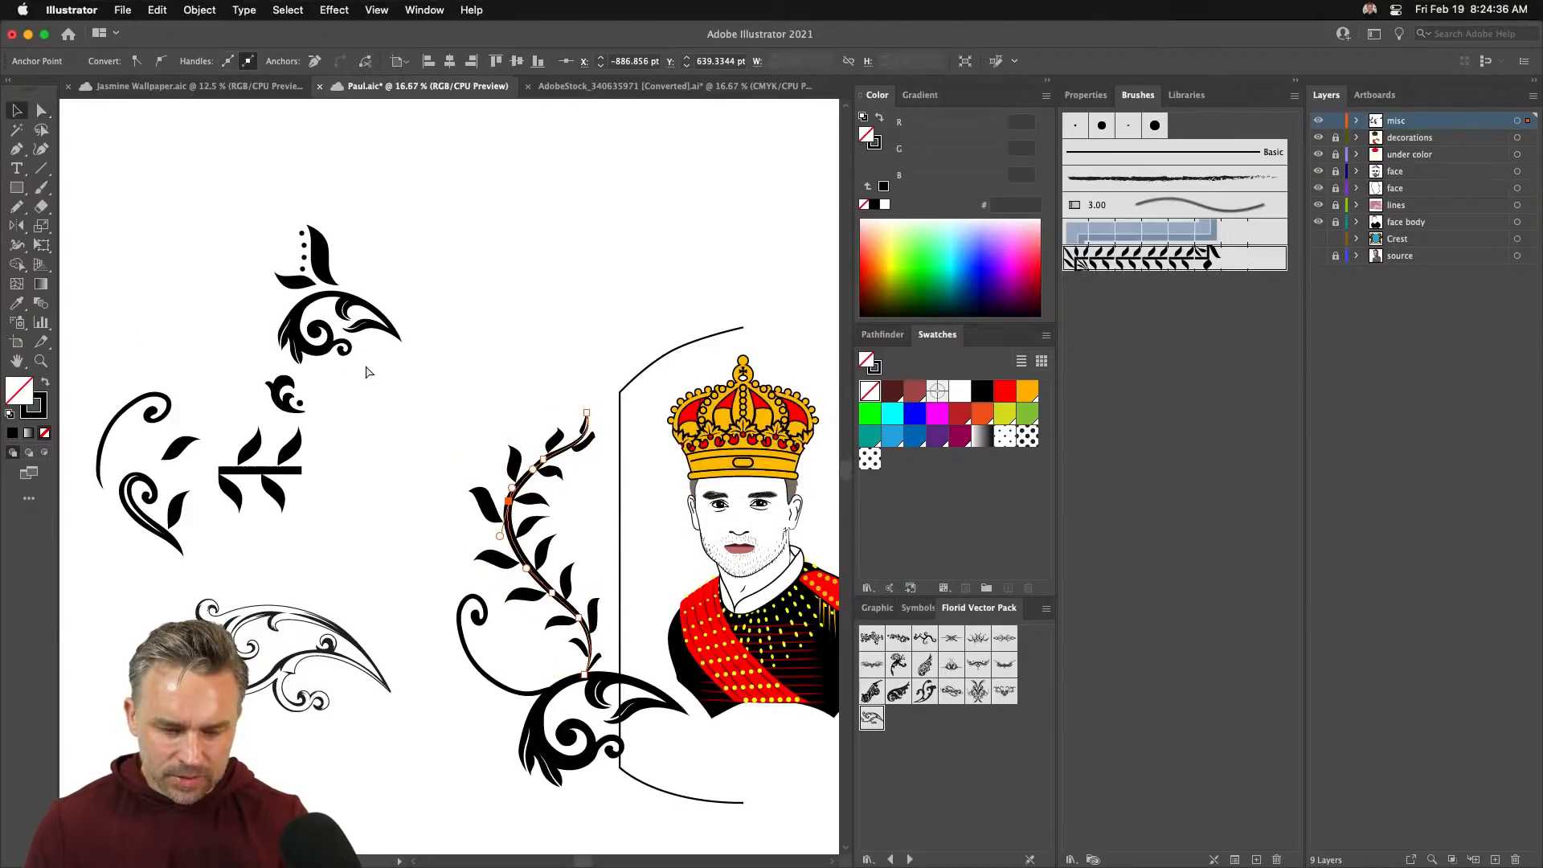
- Simplify the vine path with Object > Path > Simplify, dragging toward the fewest anchor points
key(super+equal)
drag(375, 371, 493, 338)
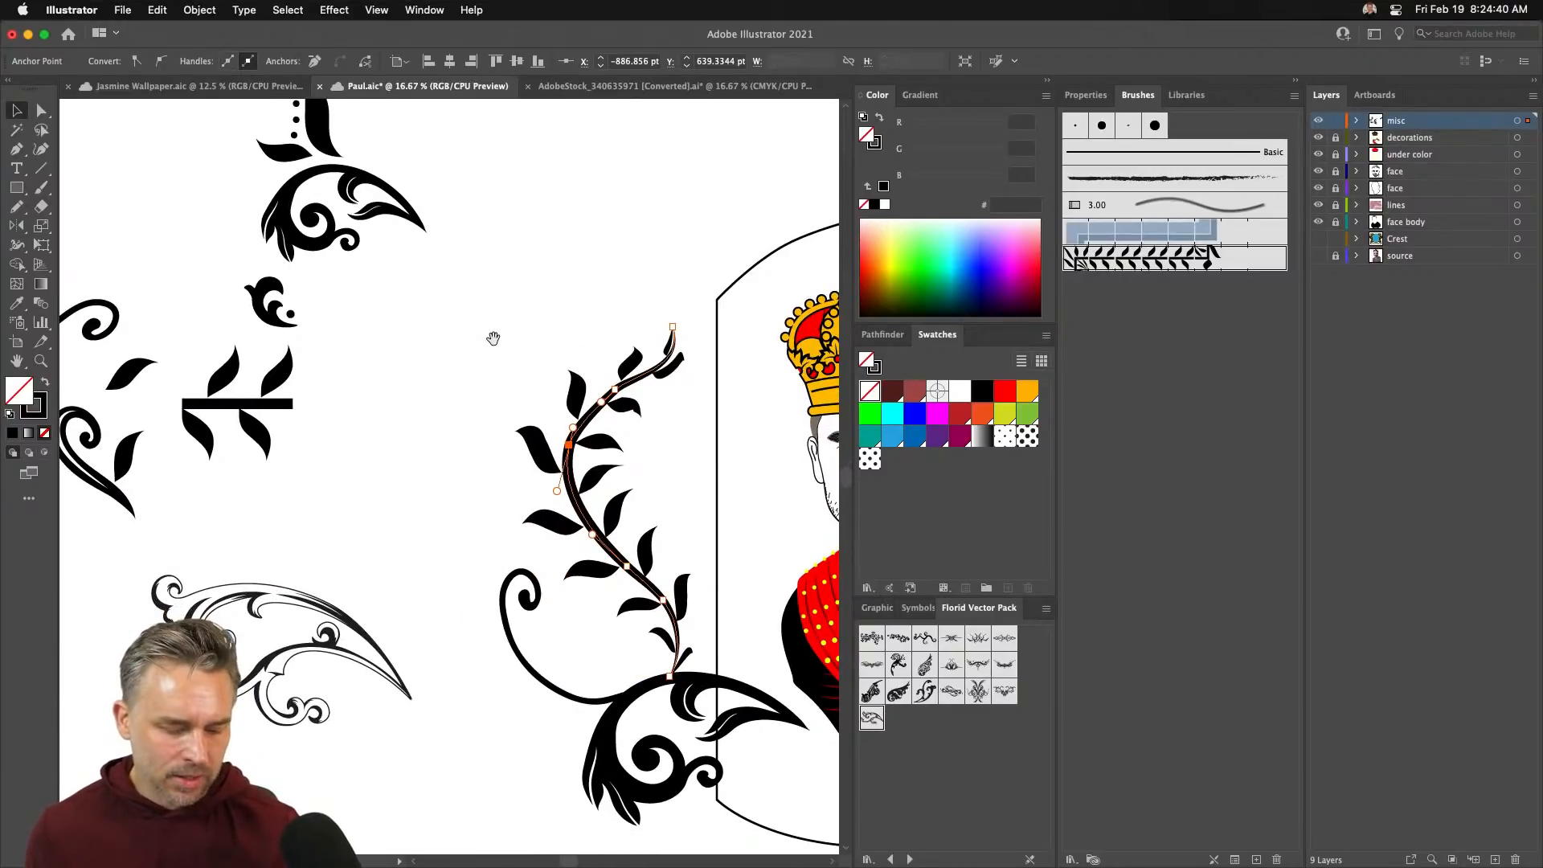
click(199, 10)
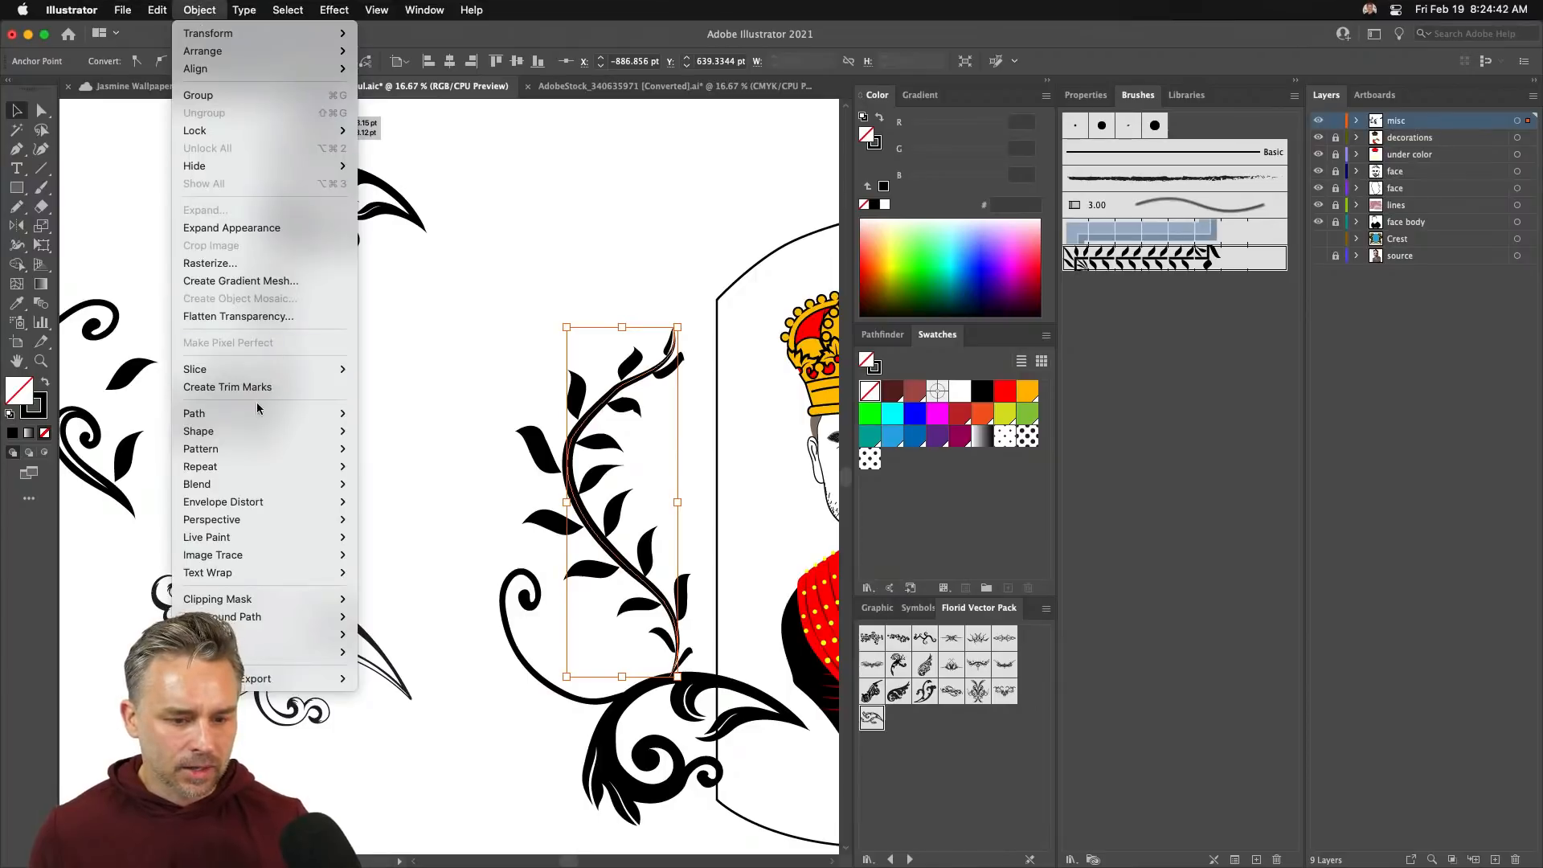
mouse_move(254, 419)
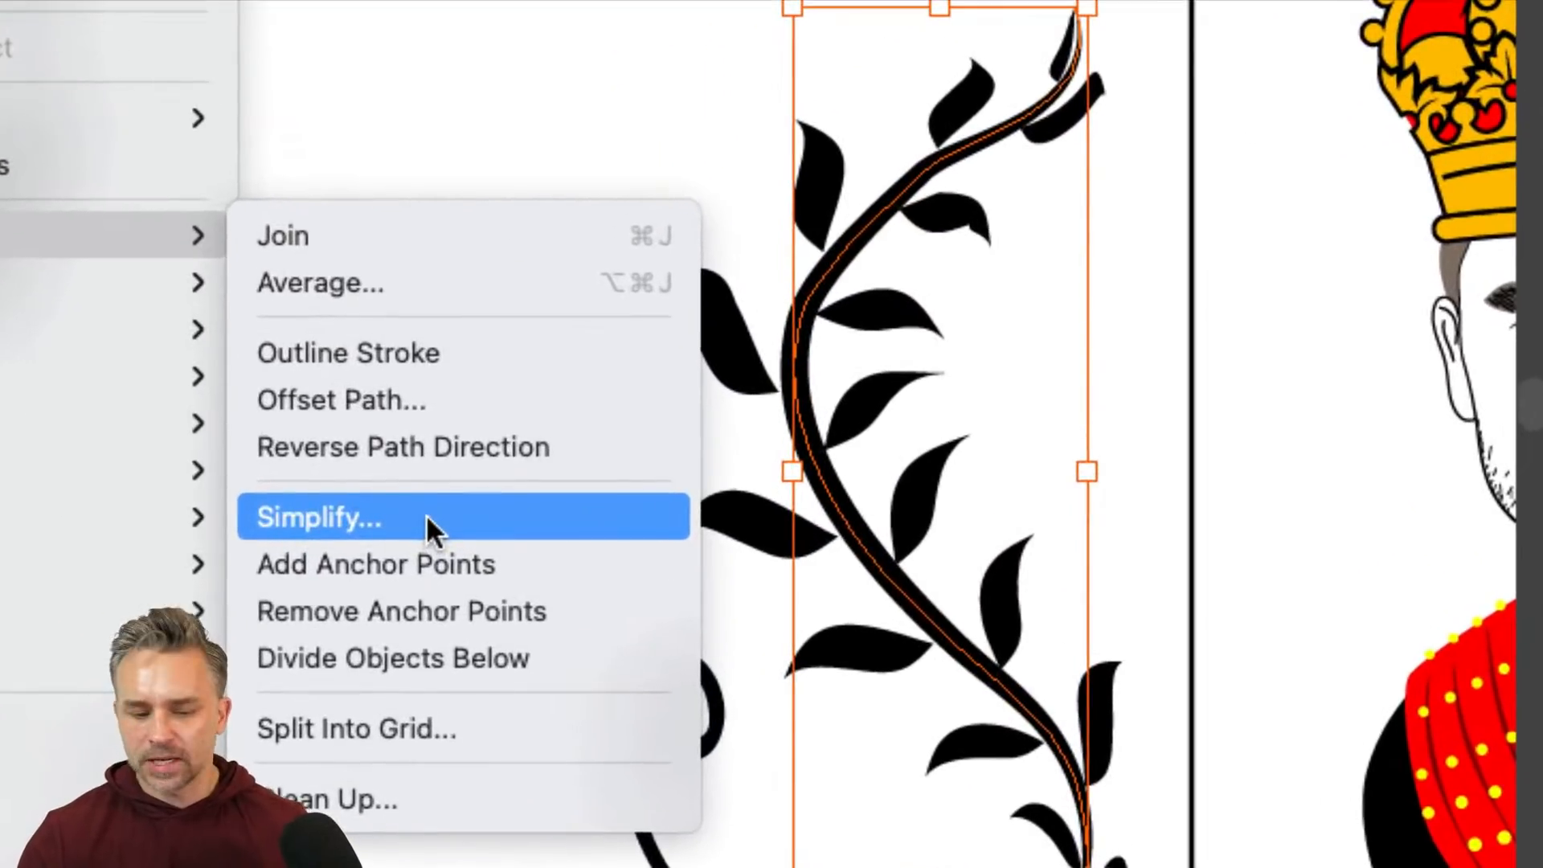
click(427, 517)
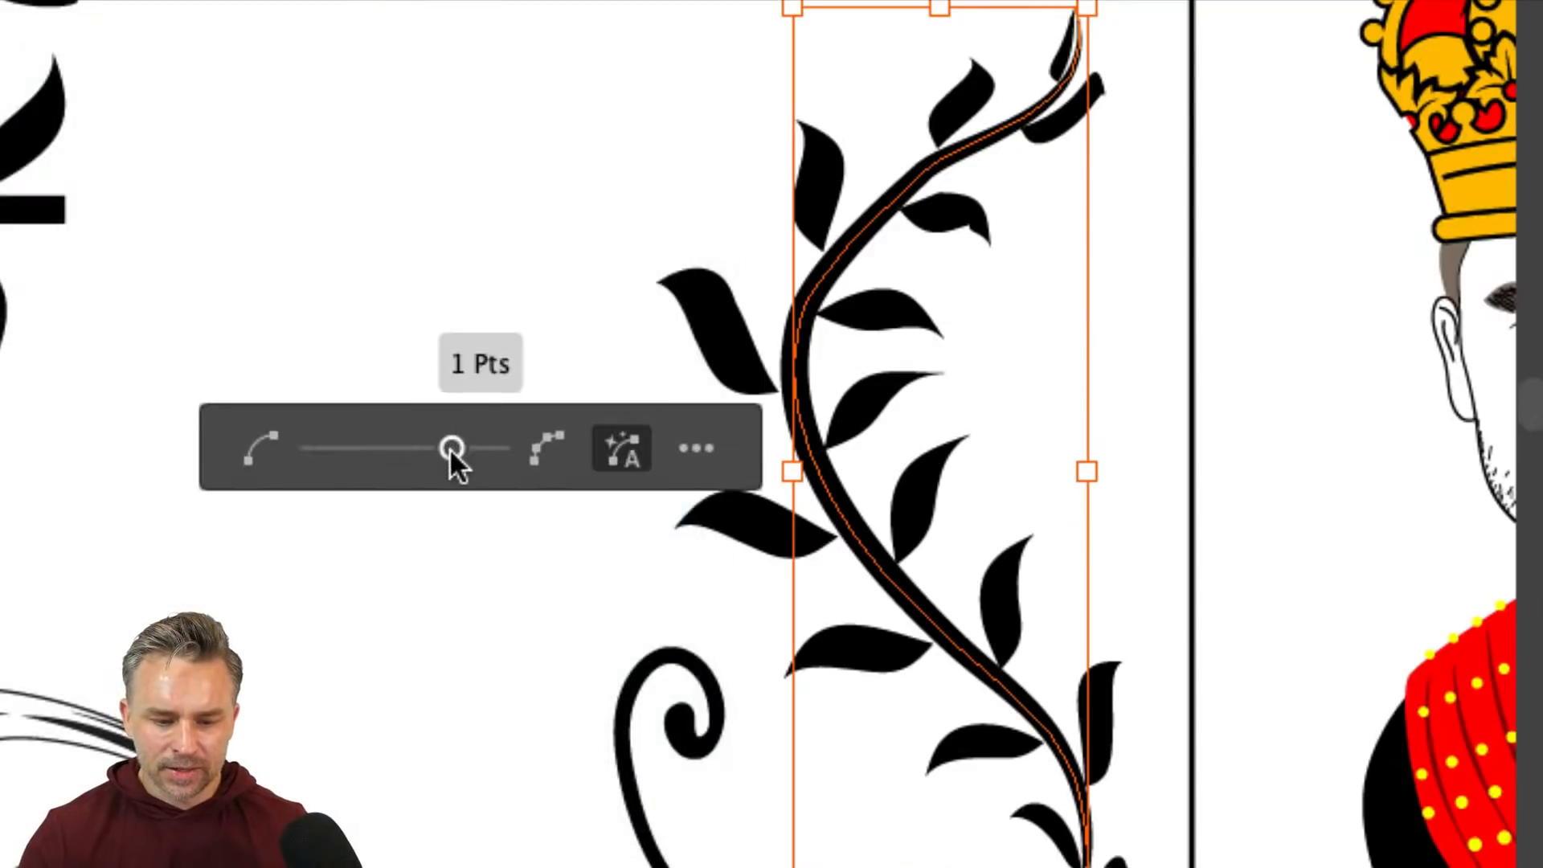
drag(451, 448, 270, 445)
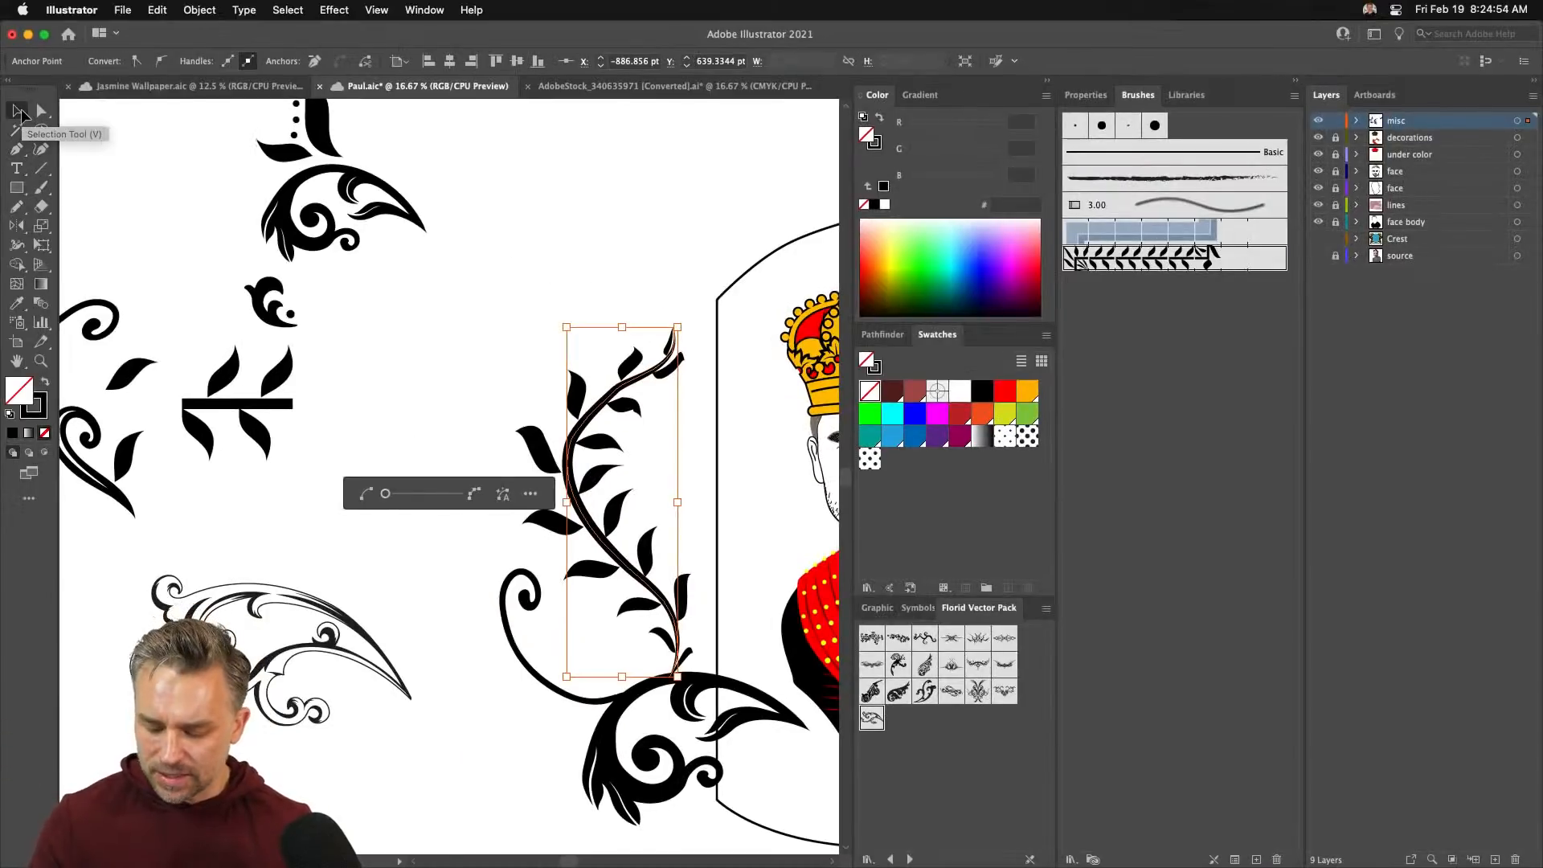
- Cancel the Move dialog, then re-simplify the vine to about 3 anchor points and deselect it
double_click(20, 111)
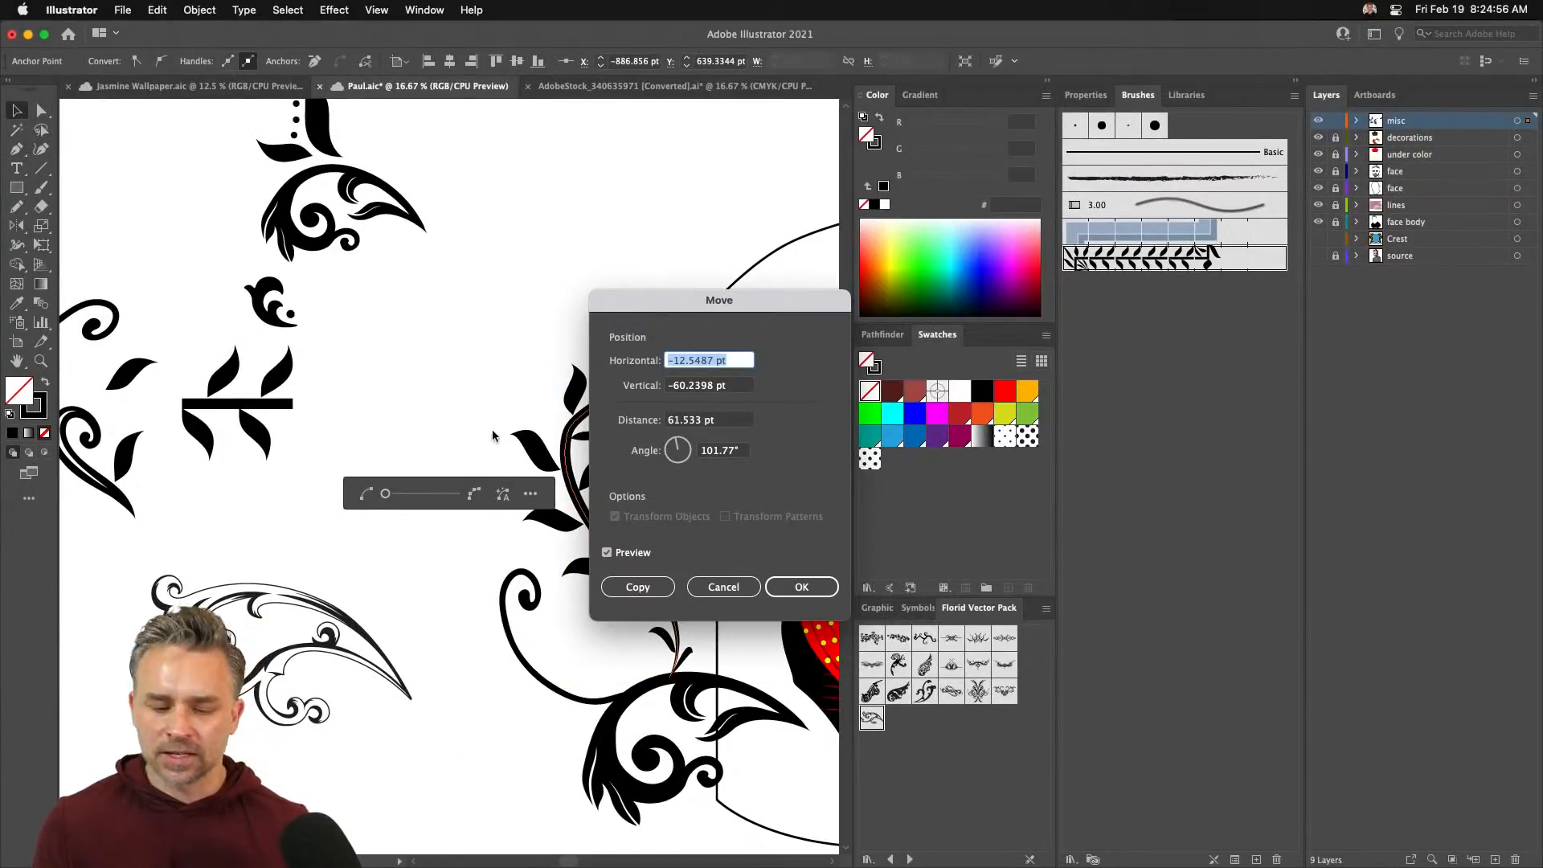
click(717, 587)
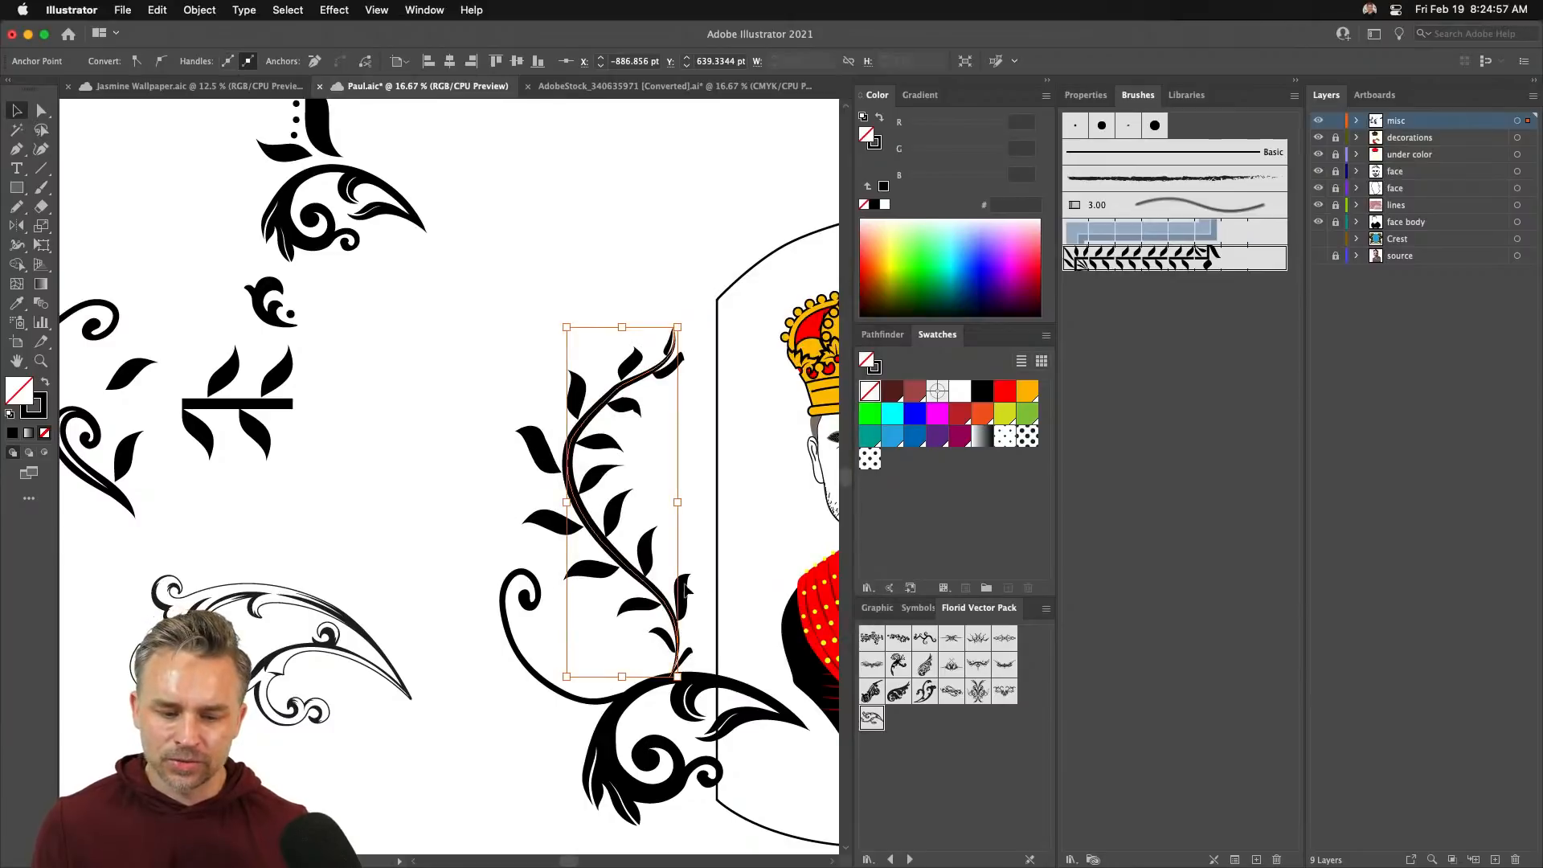
click(187, 6)
mouse_move(209, 413)
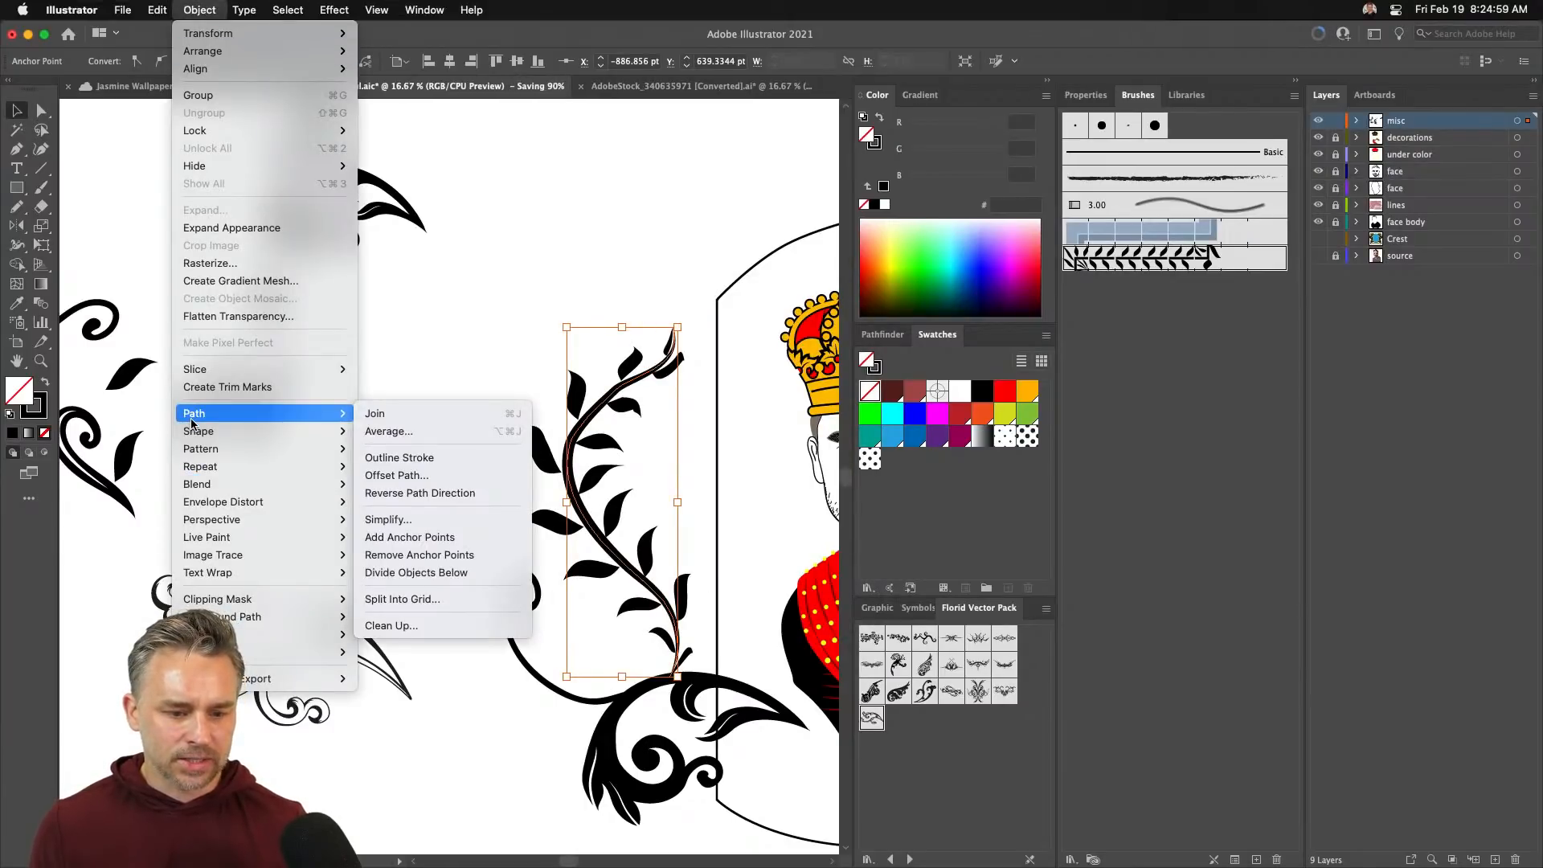
click(450, 518)
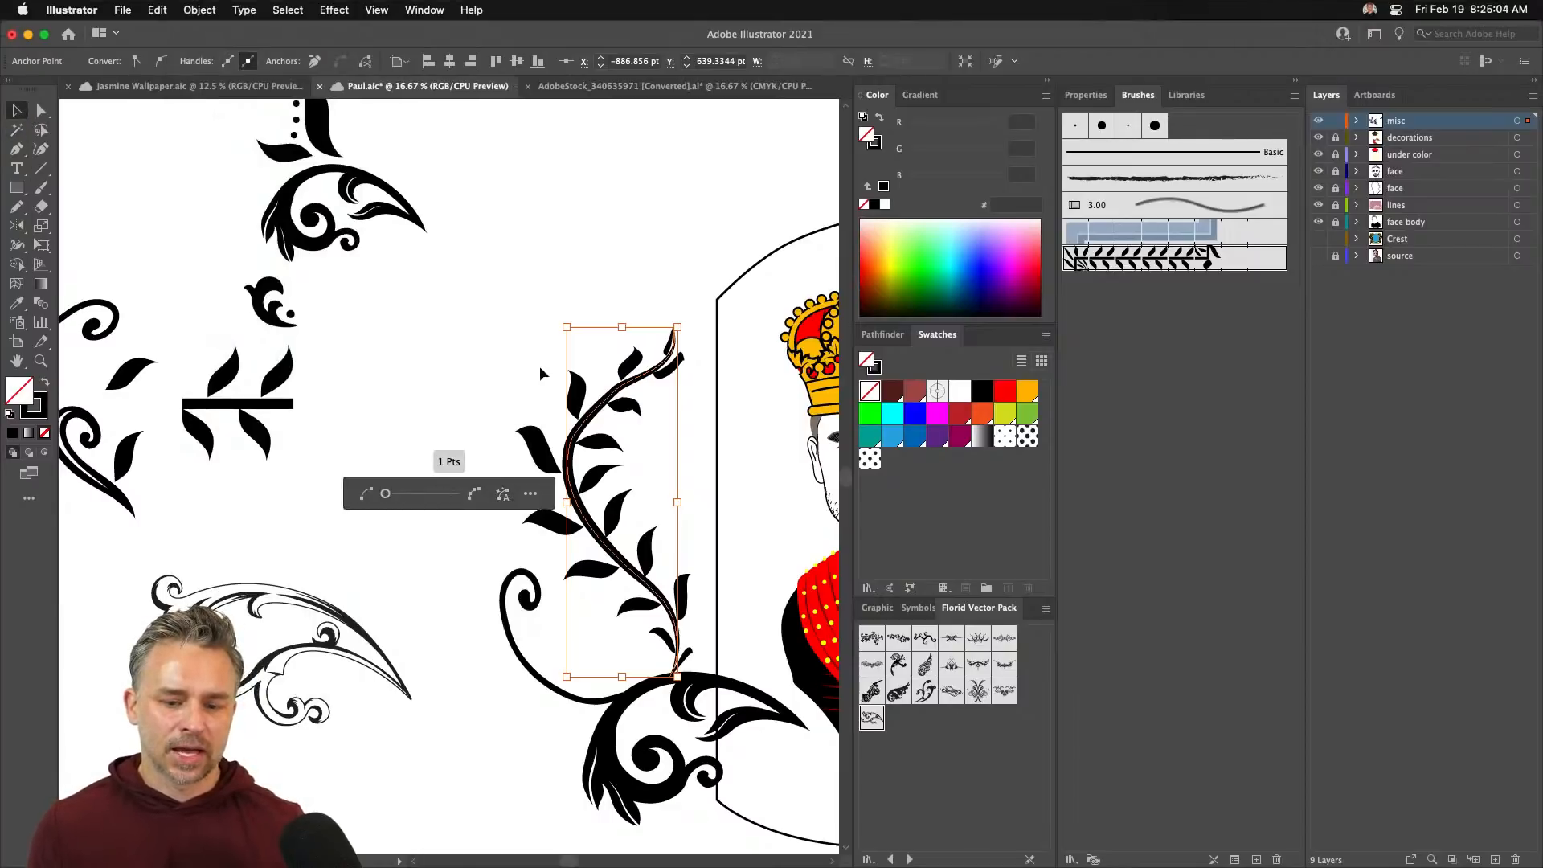
click(403, 339)
click(576, 482)
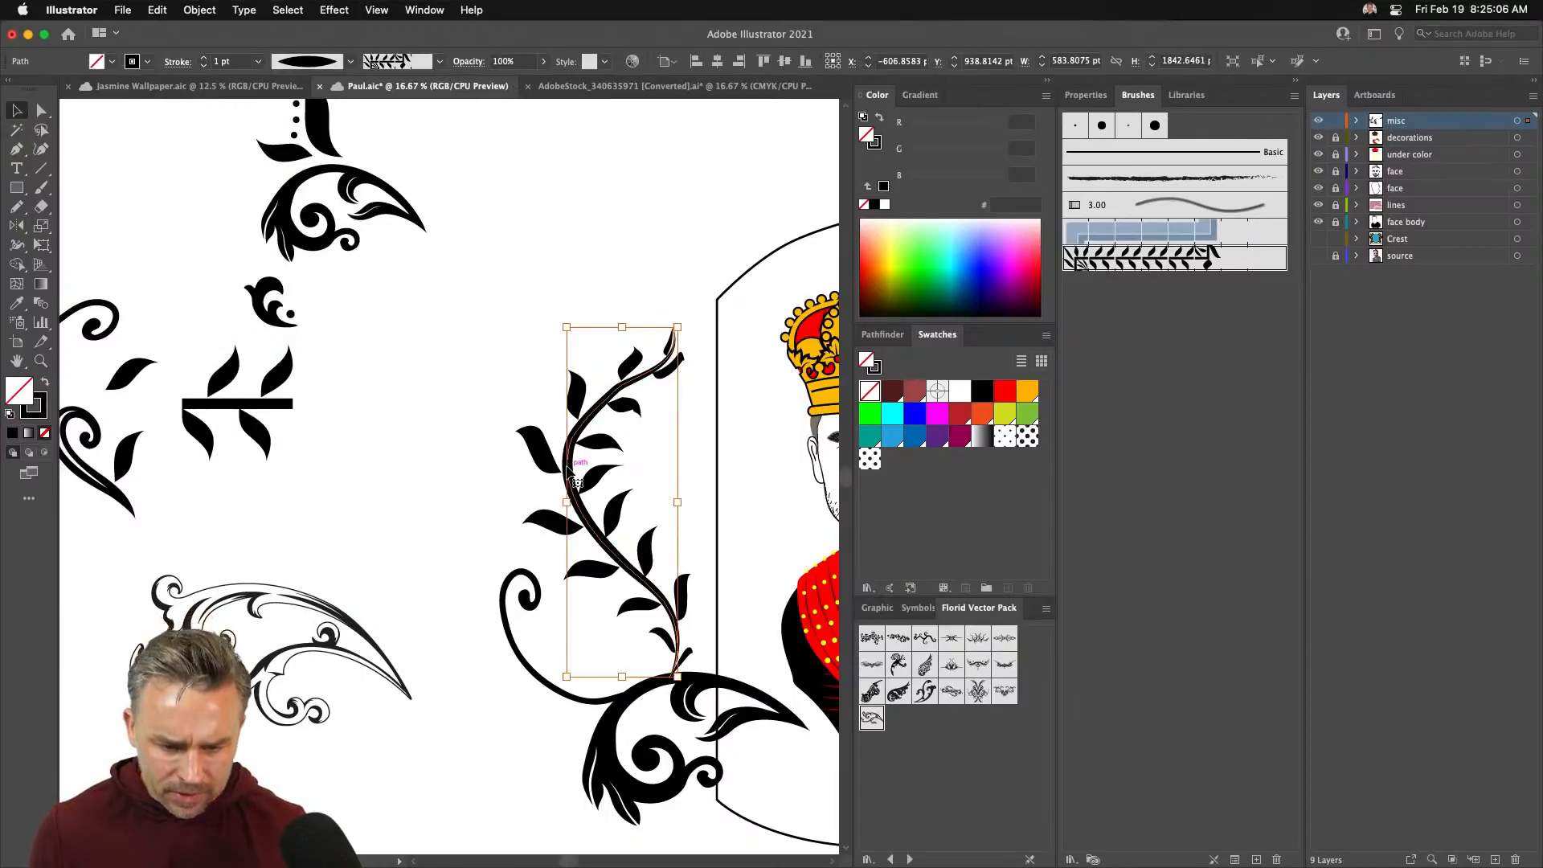
click(199, 9)
mouse_move(268, 413)
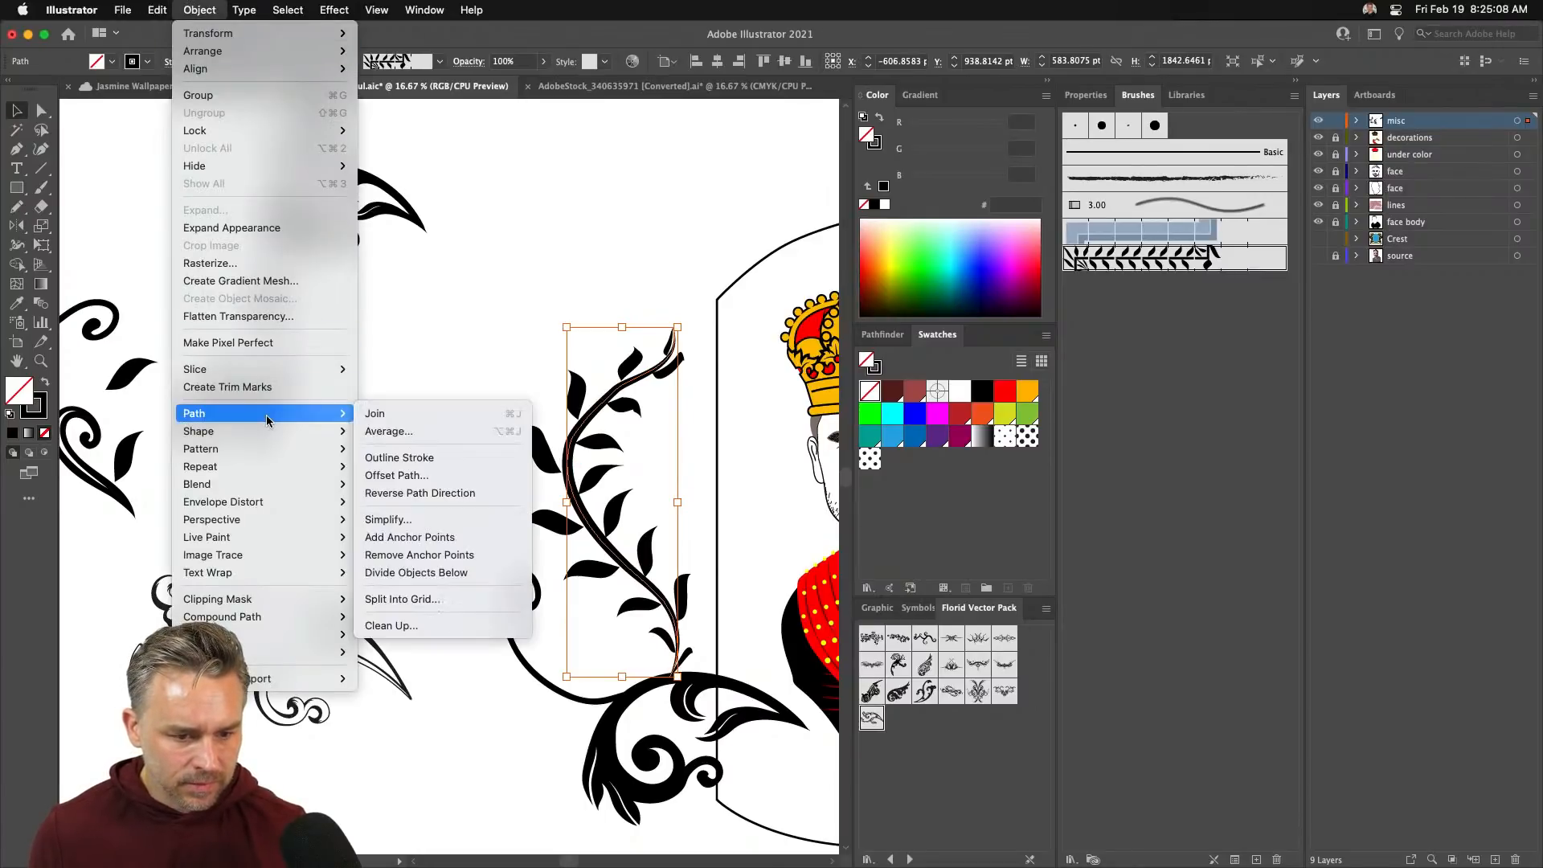
click(432, 517)
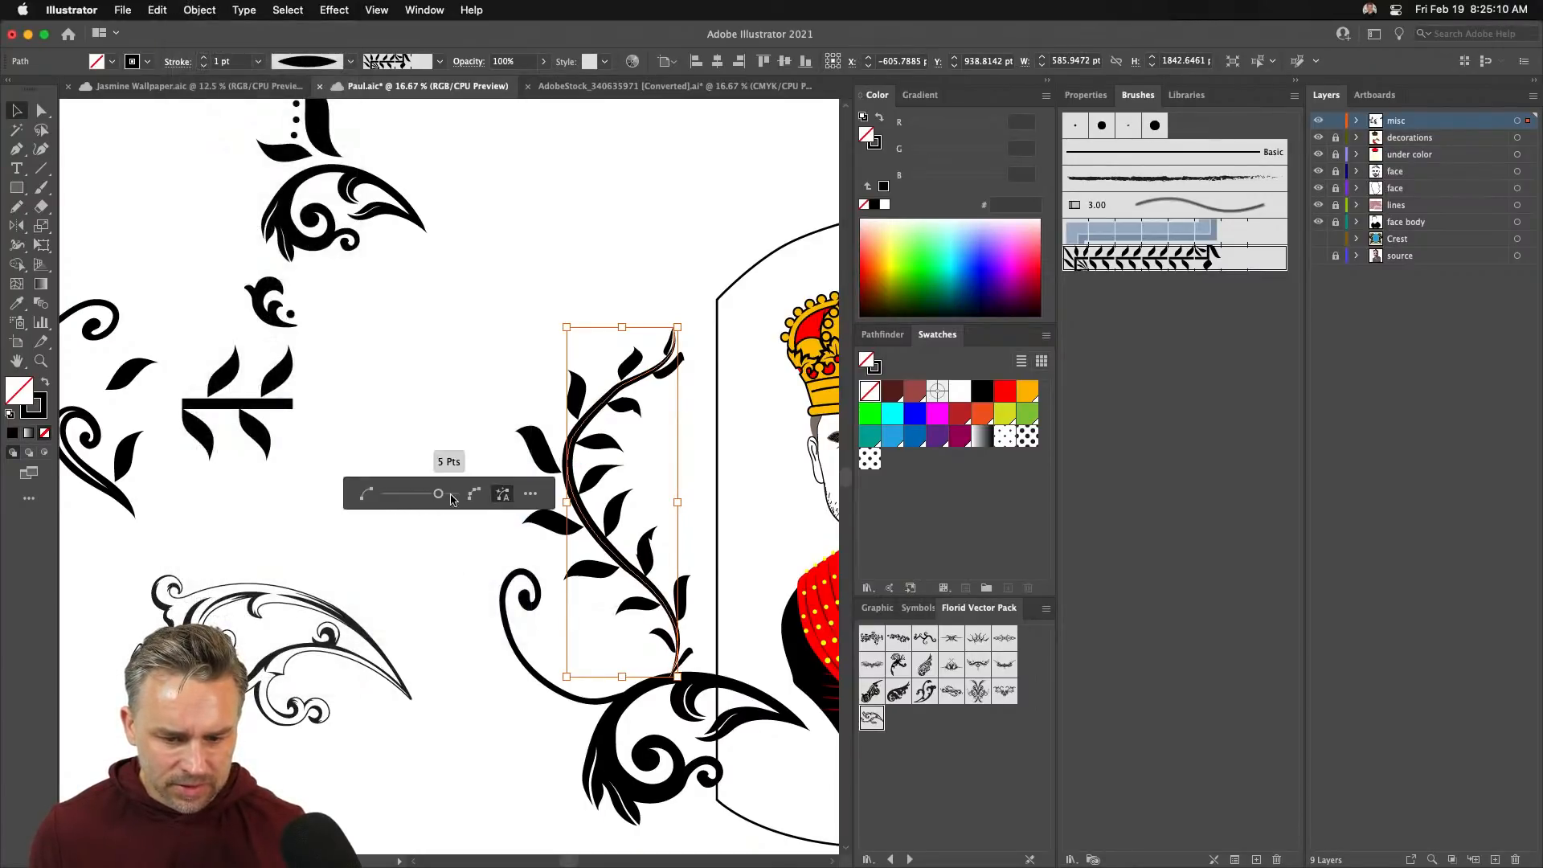
mouse_move(410, 495)
mouse_down()
mouse_move(453, 497)
mouse_move(383, 496)
mouse_up()
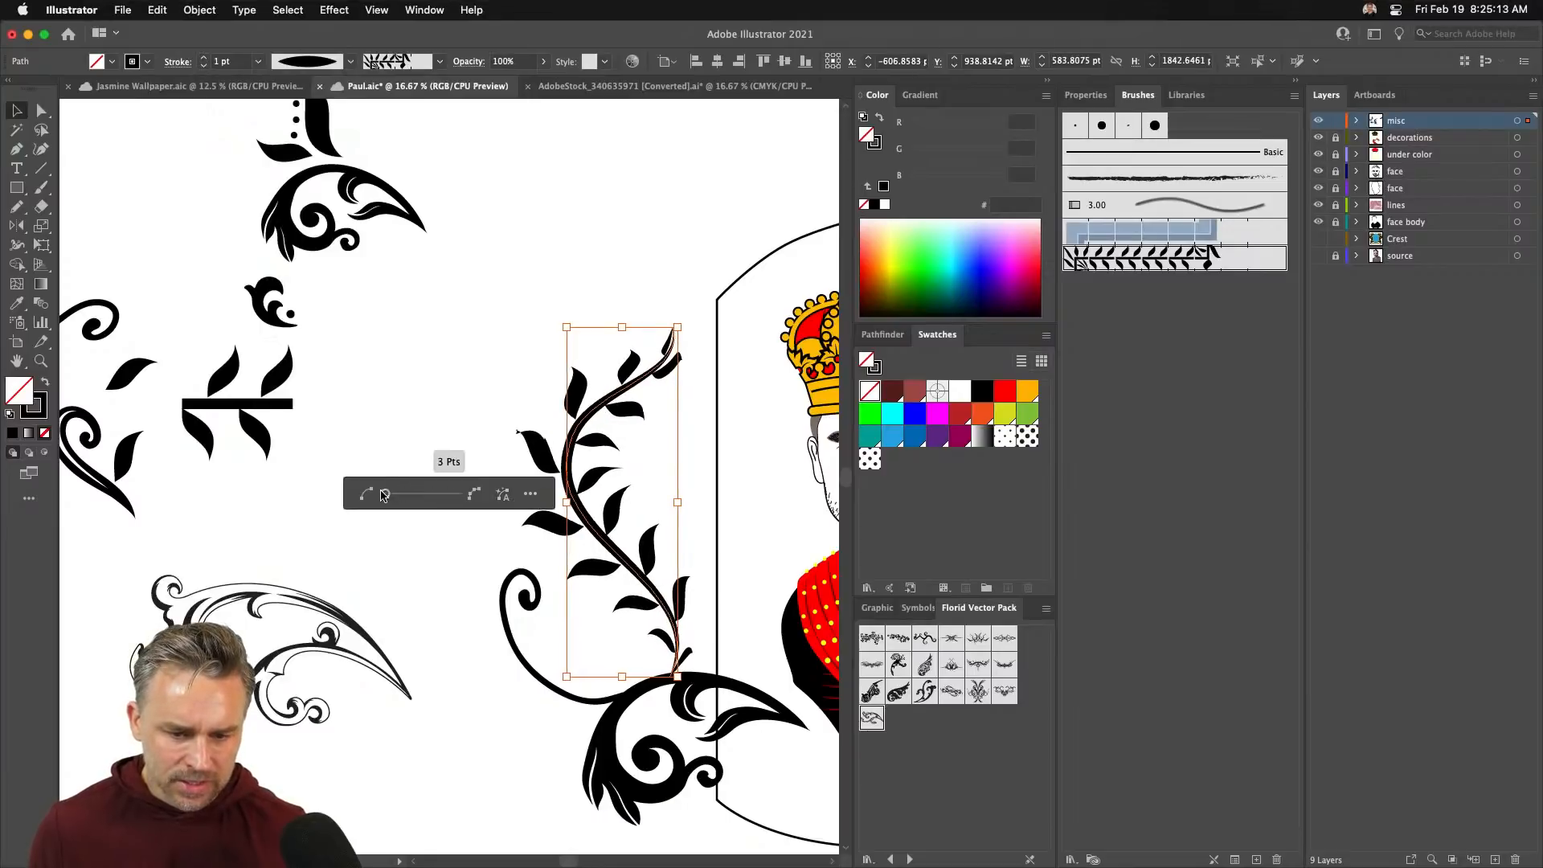
click(416, 349)
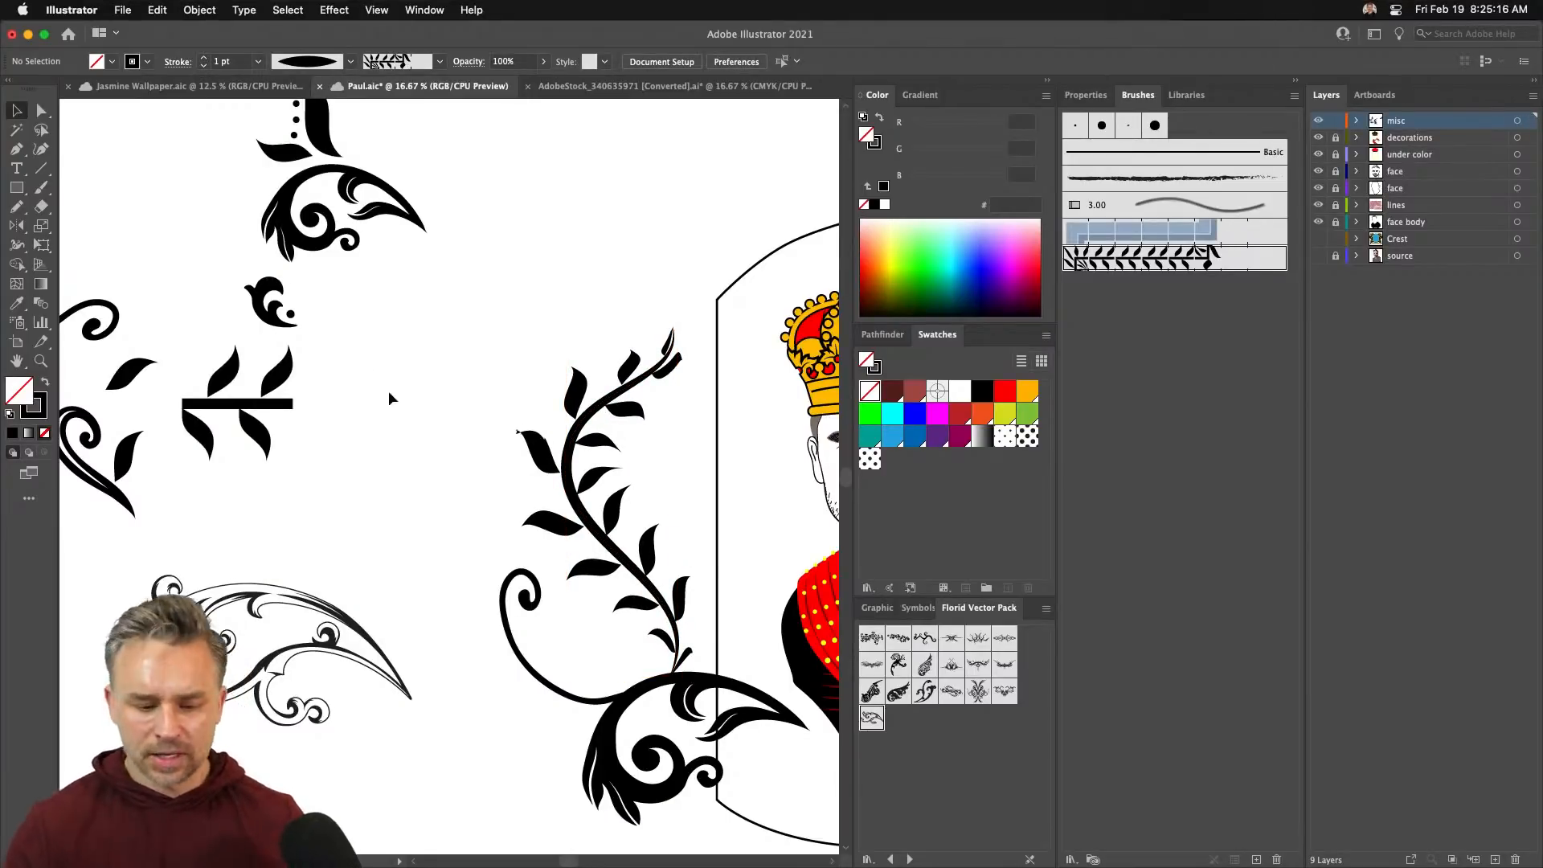
- Give the vine a wedge-shaped width profile and rotate it 180° with the bounding box
click(600, 540)
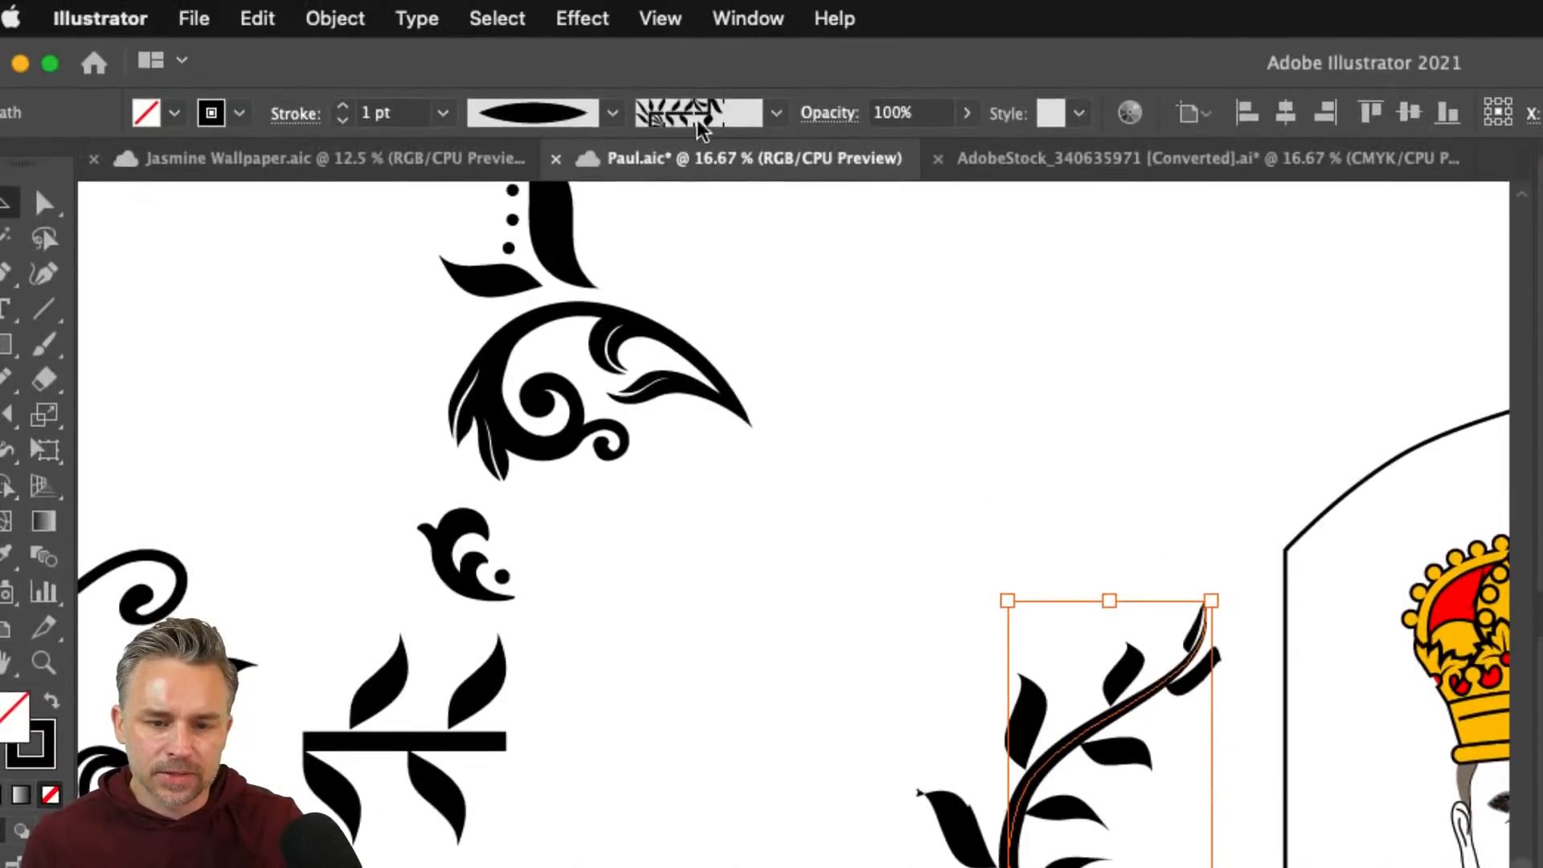
click(611, 113)
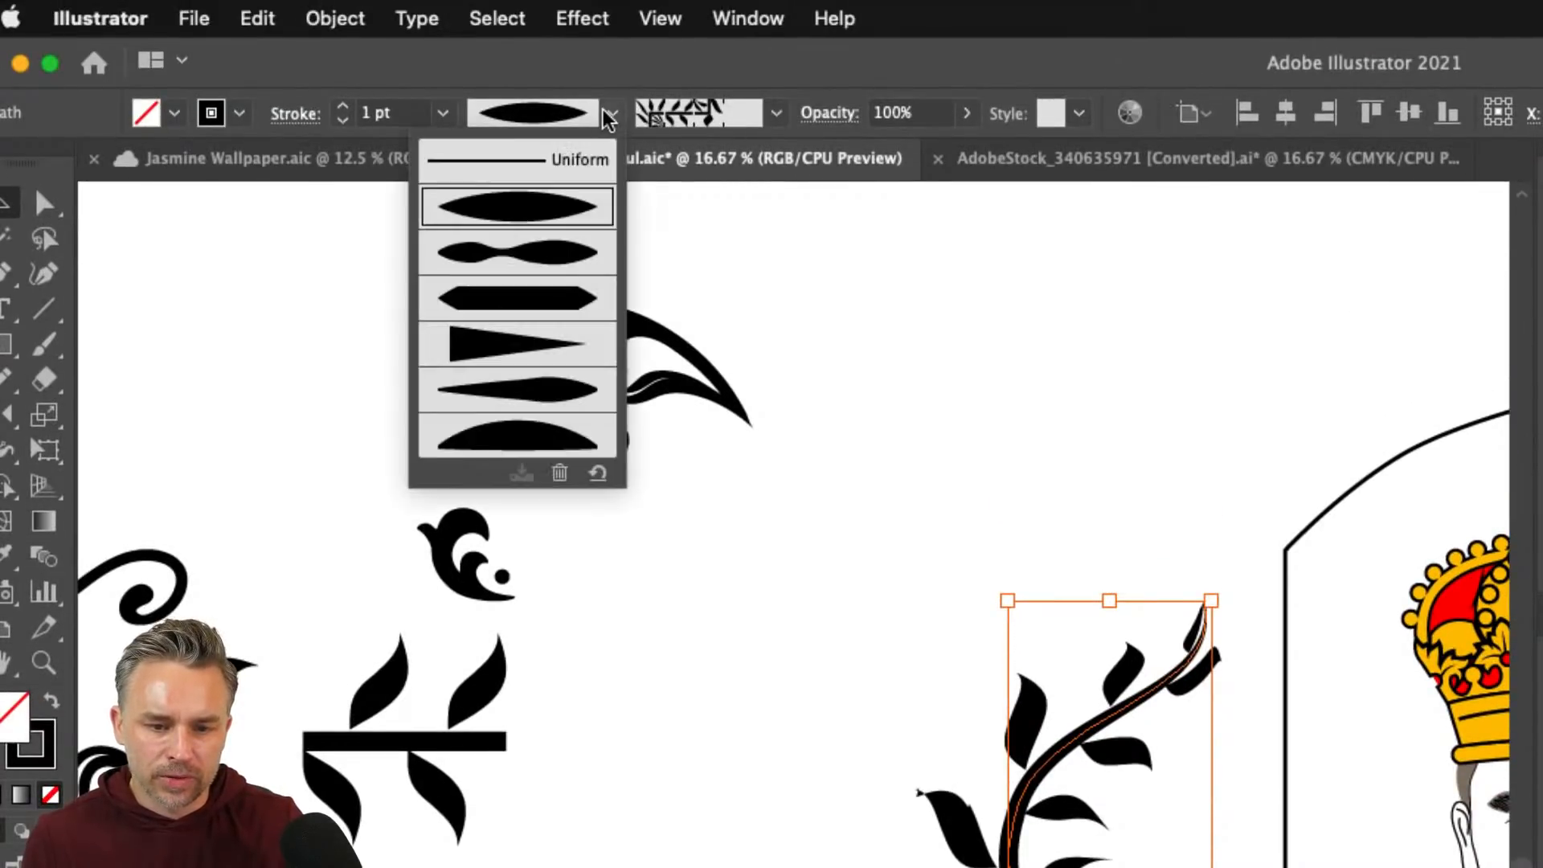
click(468, 354)
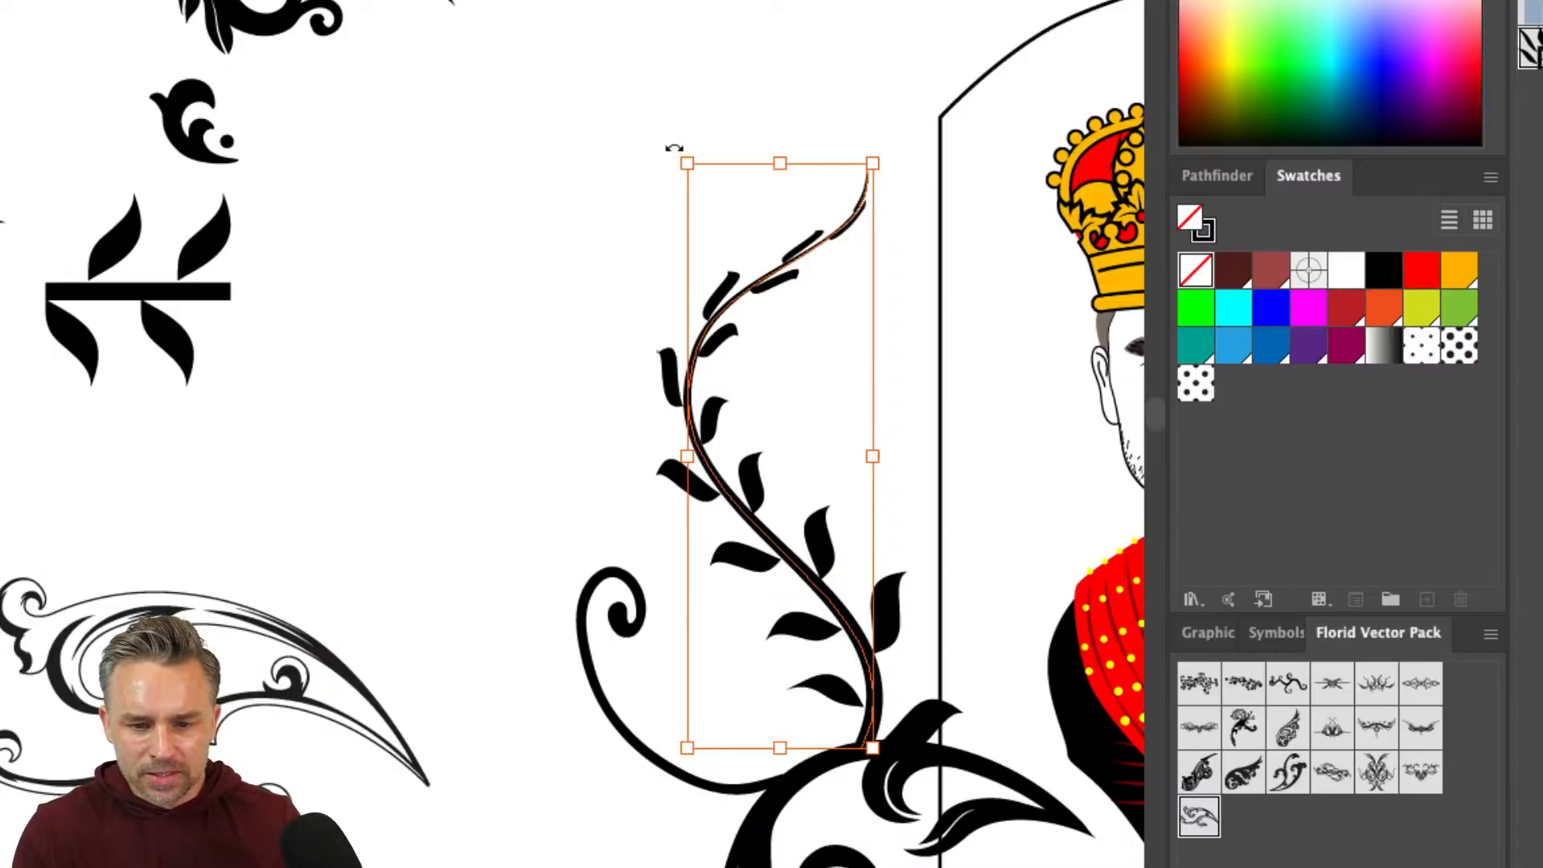
drag(673, 149, 936, 648)
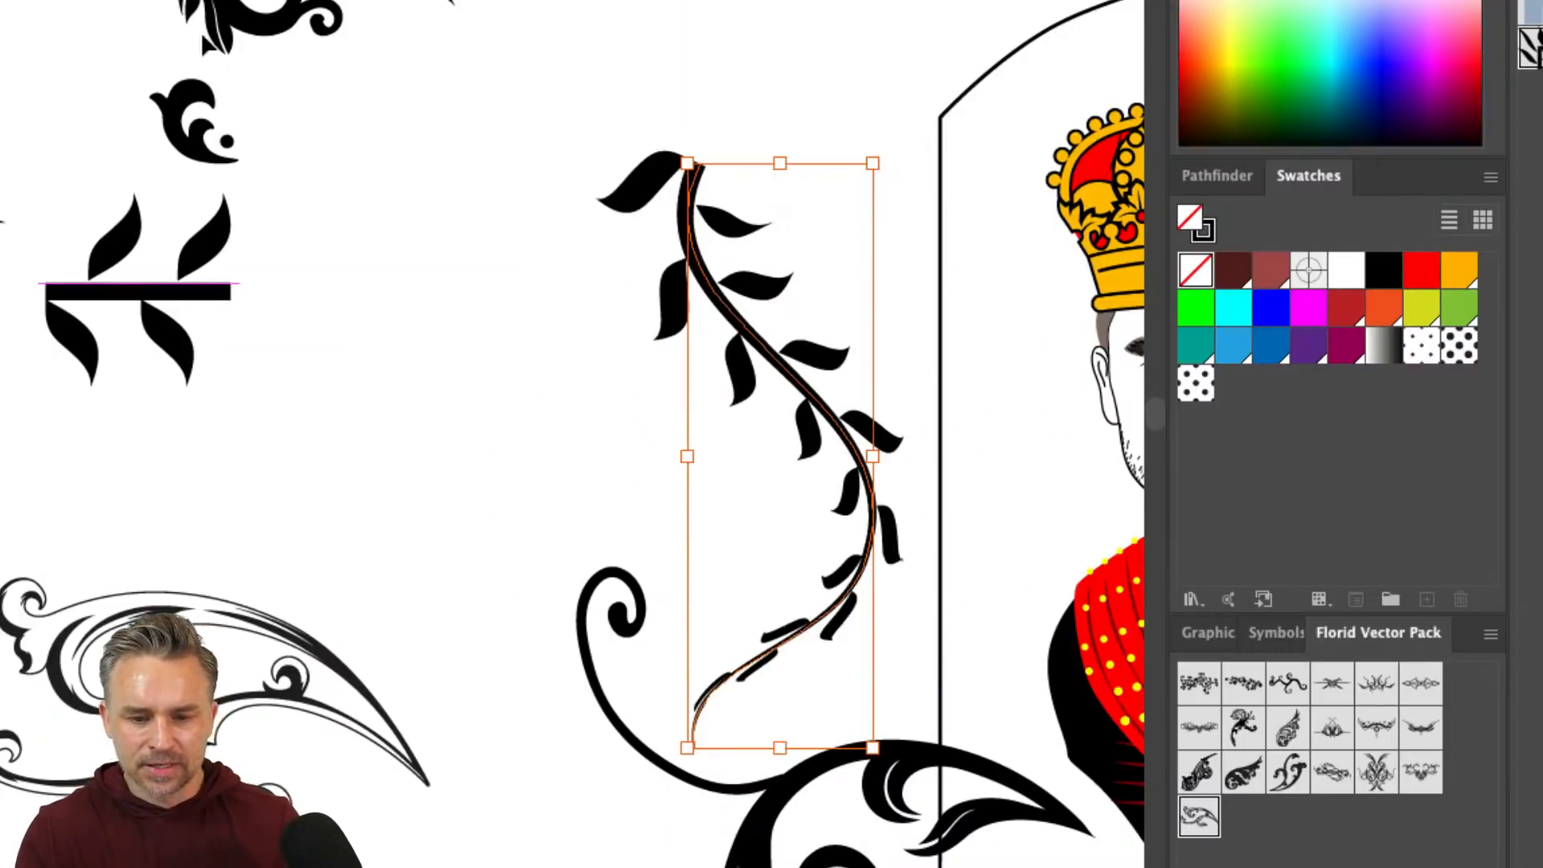
- Try the ellipse profile, settle on a pointed taper profile, and move the vine higher up
click(477, 96)
click(476, 97)
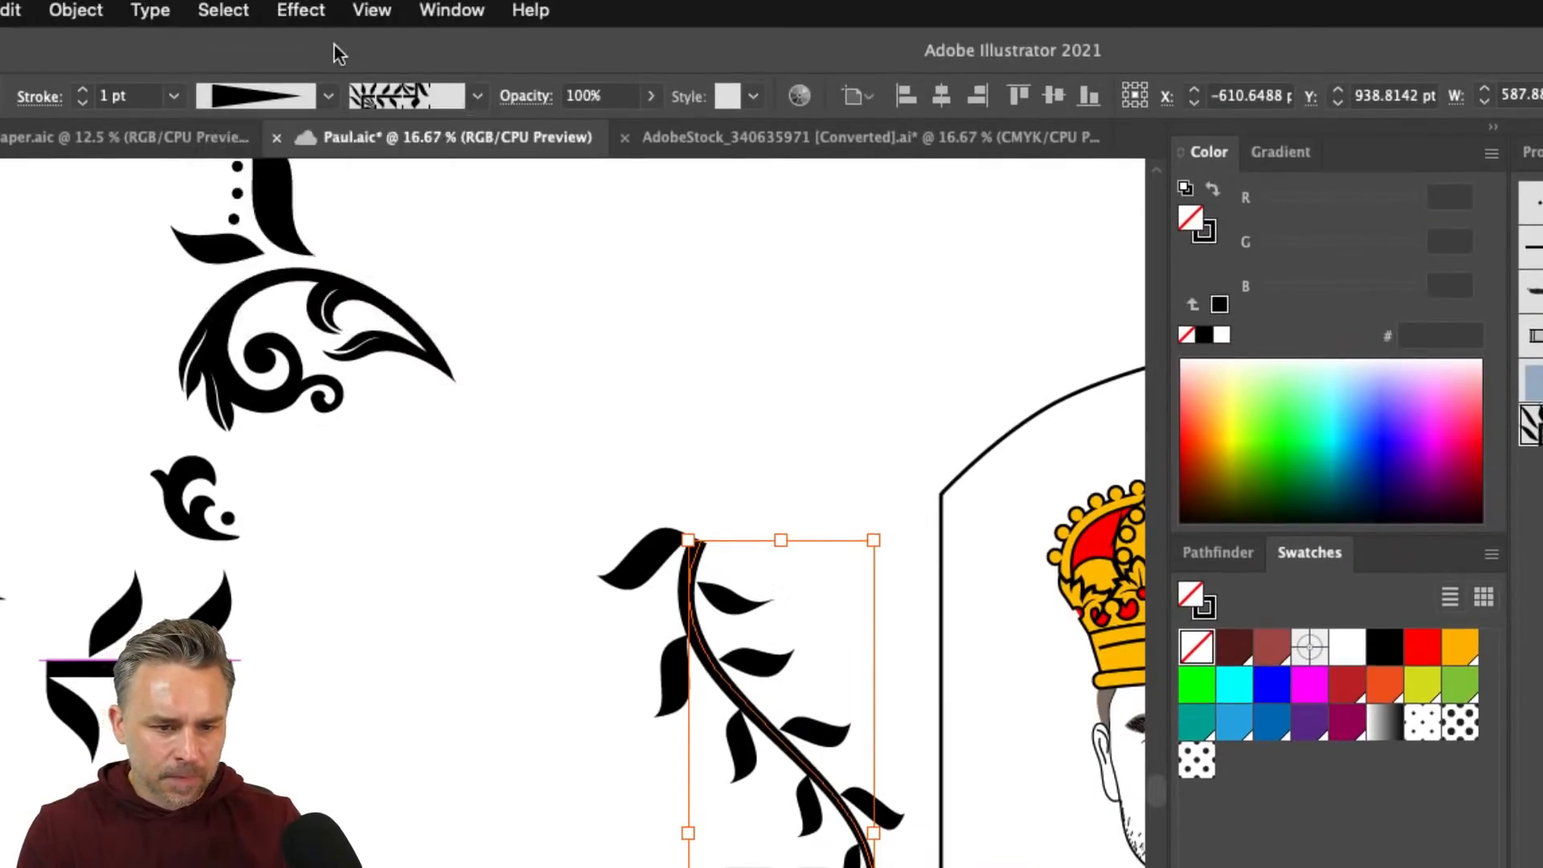
click(328, 96)
click(213, 185)
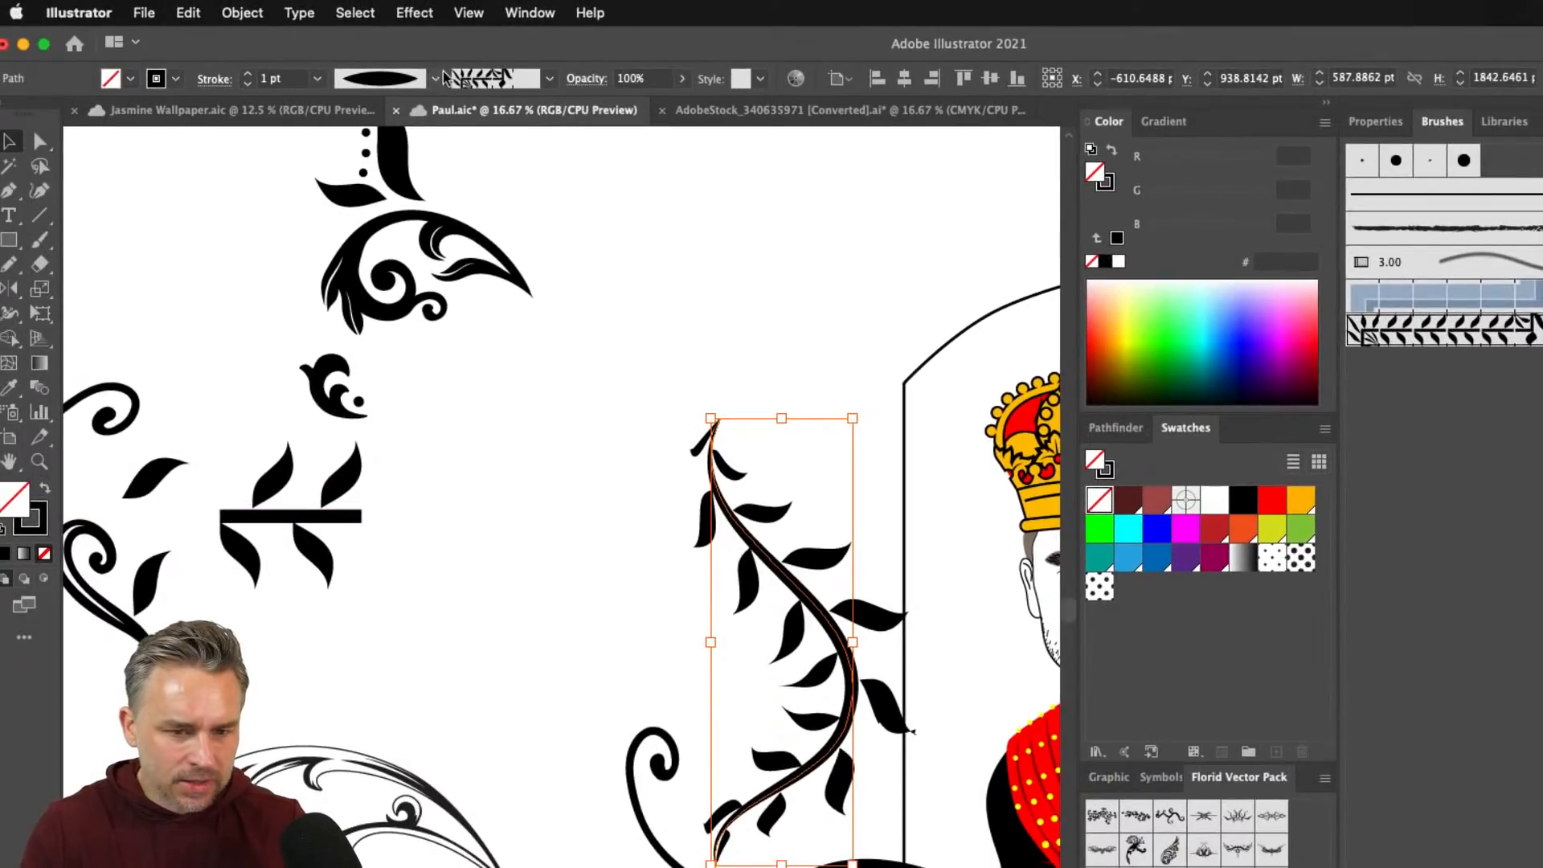
click(328, 96)
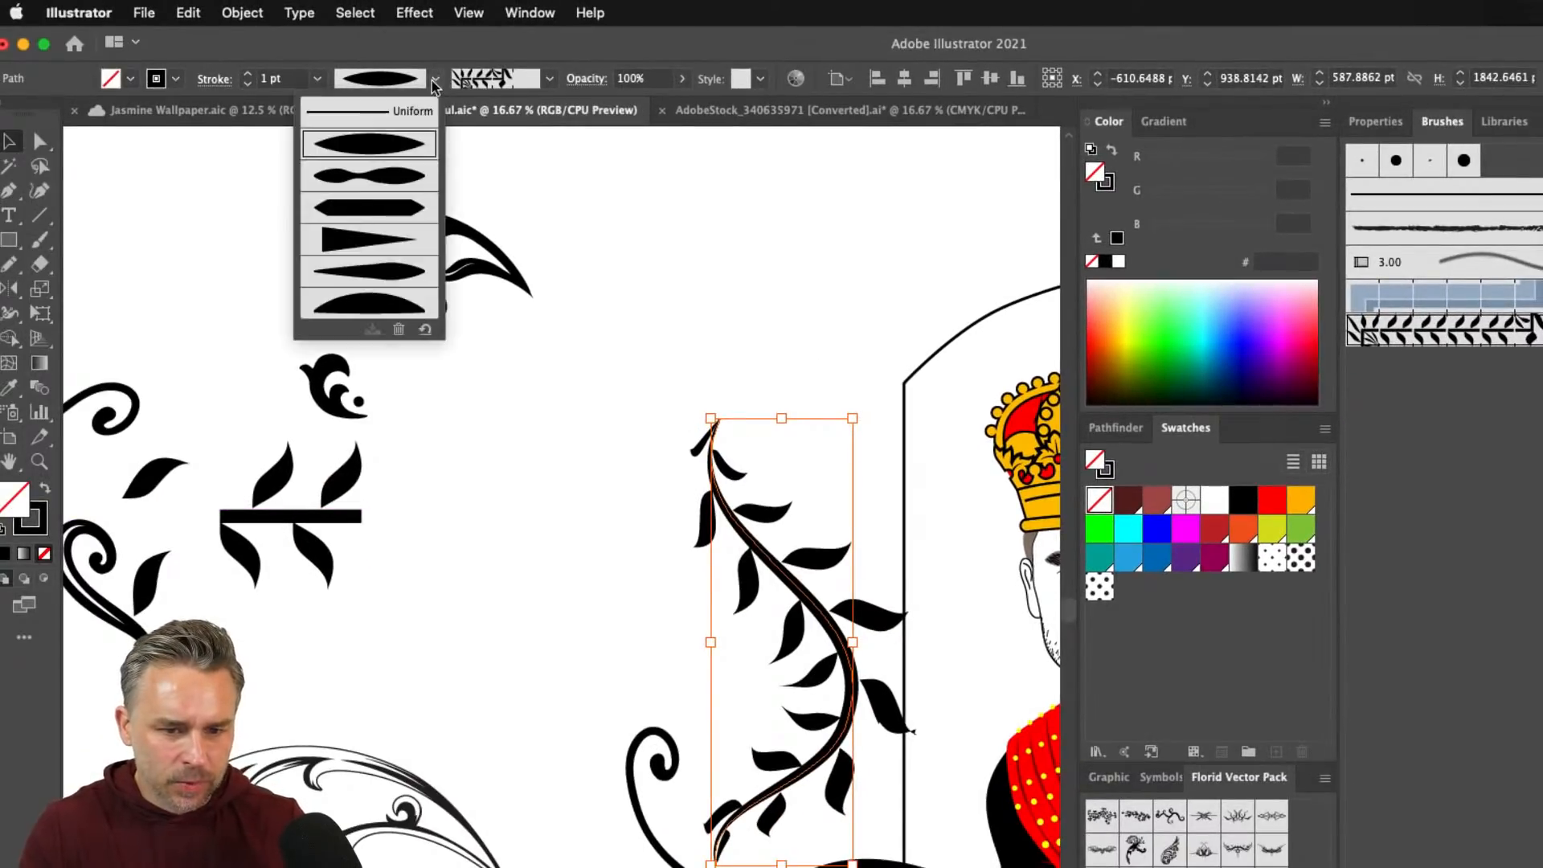
click(338, 251)
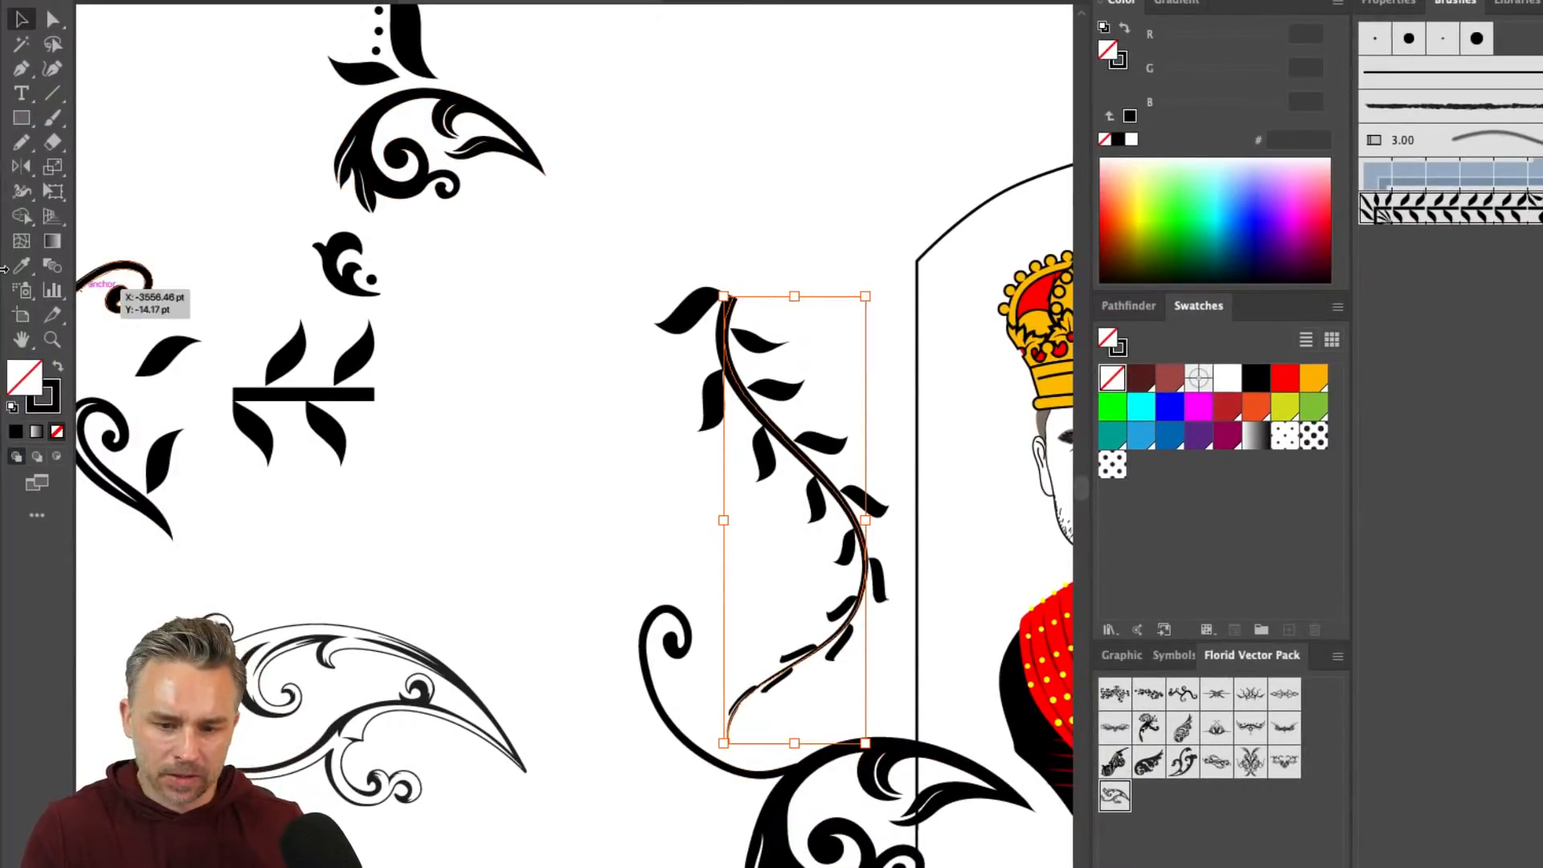
drag(745, 379, 727, 217)
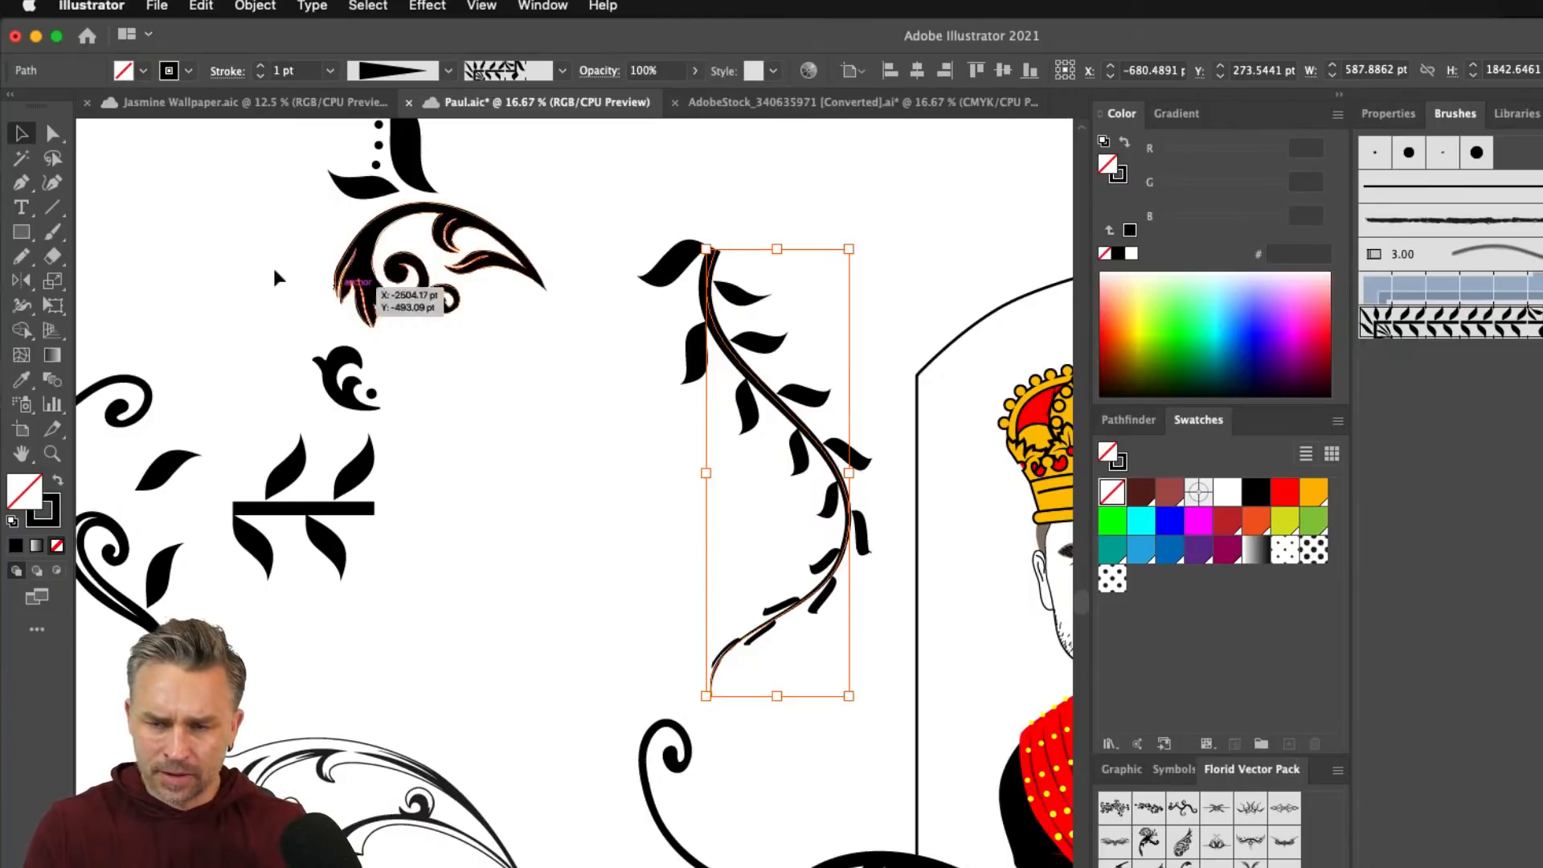
- Apply Object > Path > Reverse Path Direction to the selected leafy vine
click(245, 7)
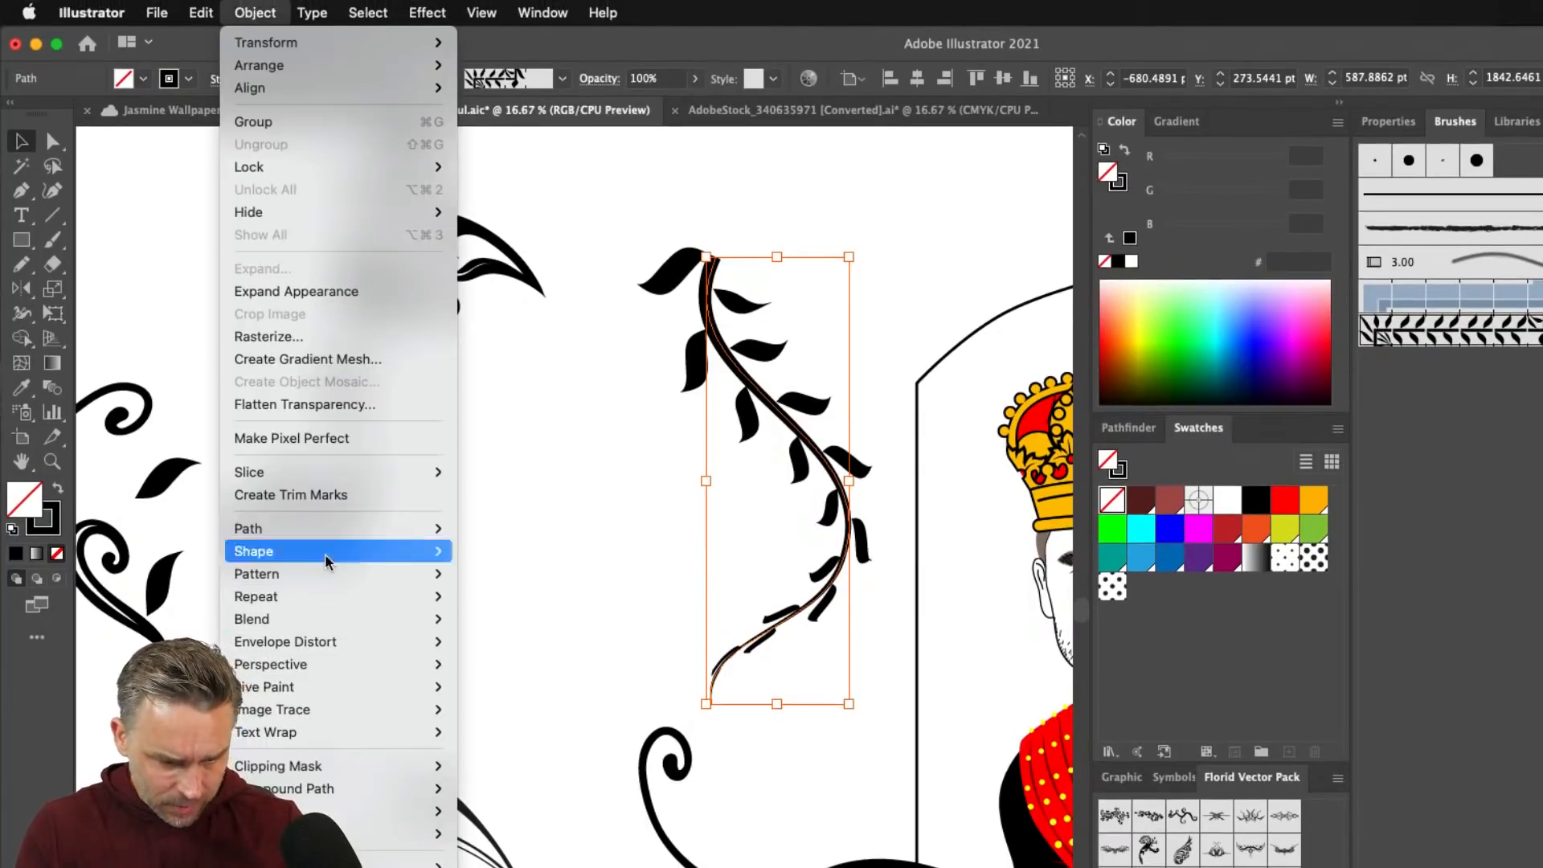
mouse_move(402, 528)
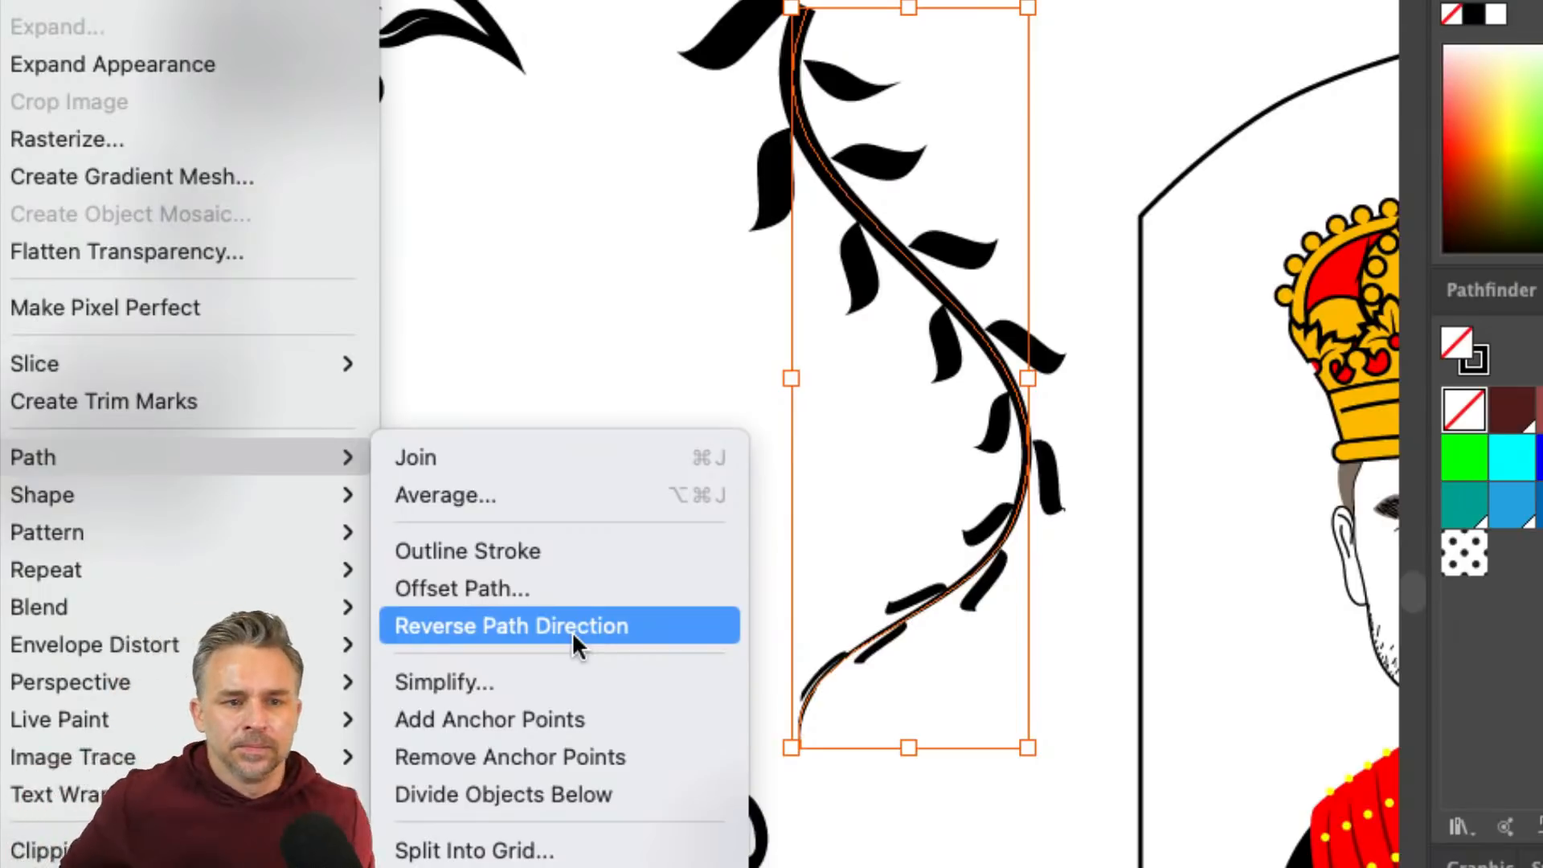
click(575, 630)
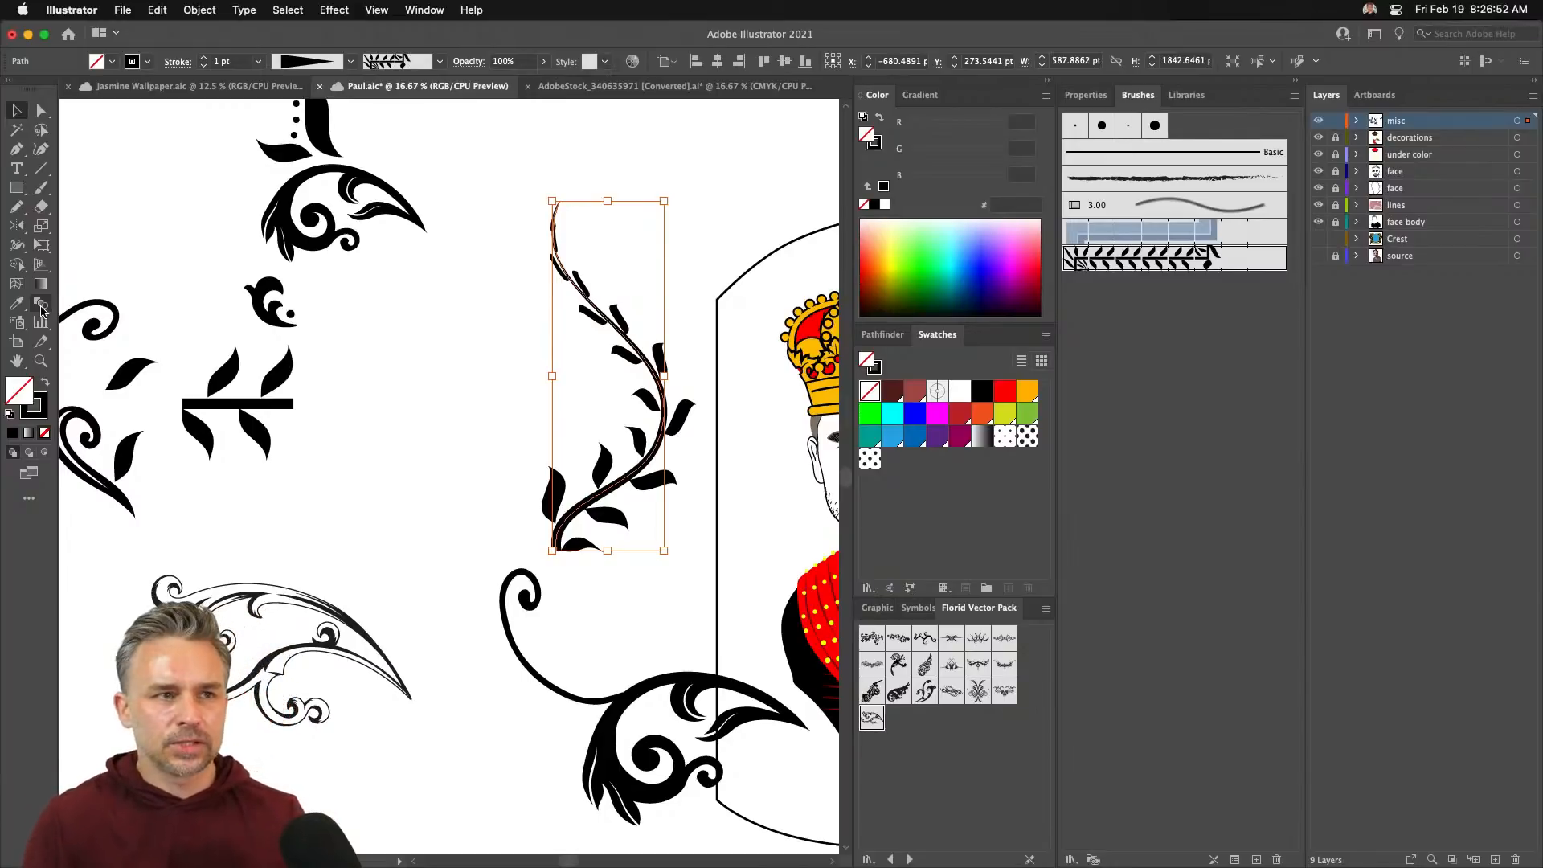
- Move the vine down toward the lower swirl, flip it horizontally and stretch it wider
drag(592, 512, 636, 653)
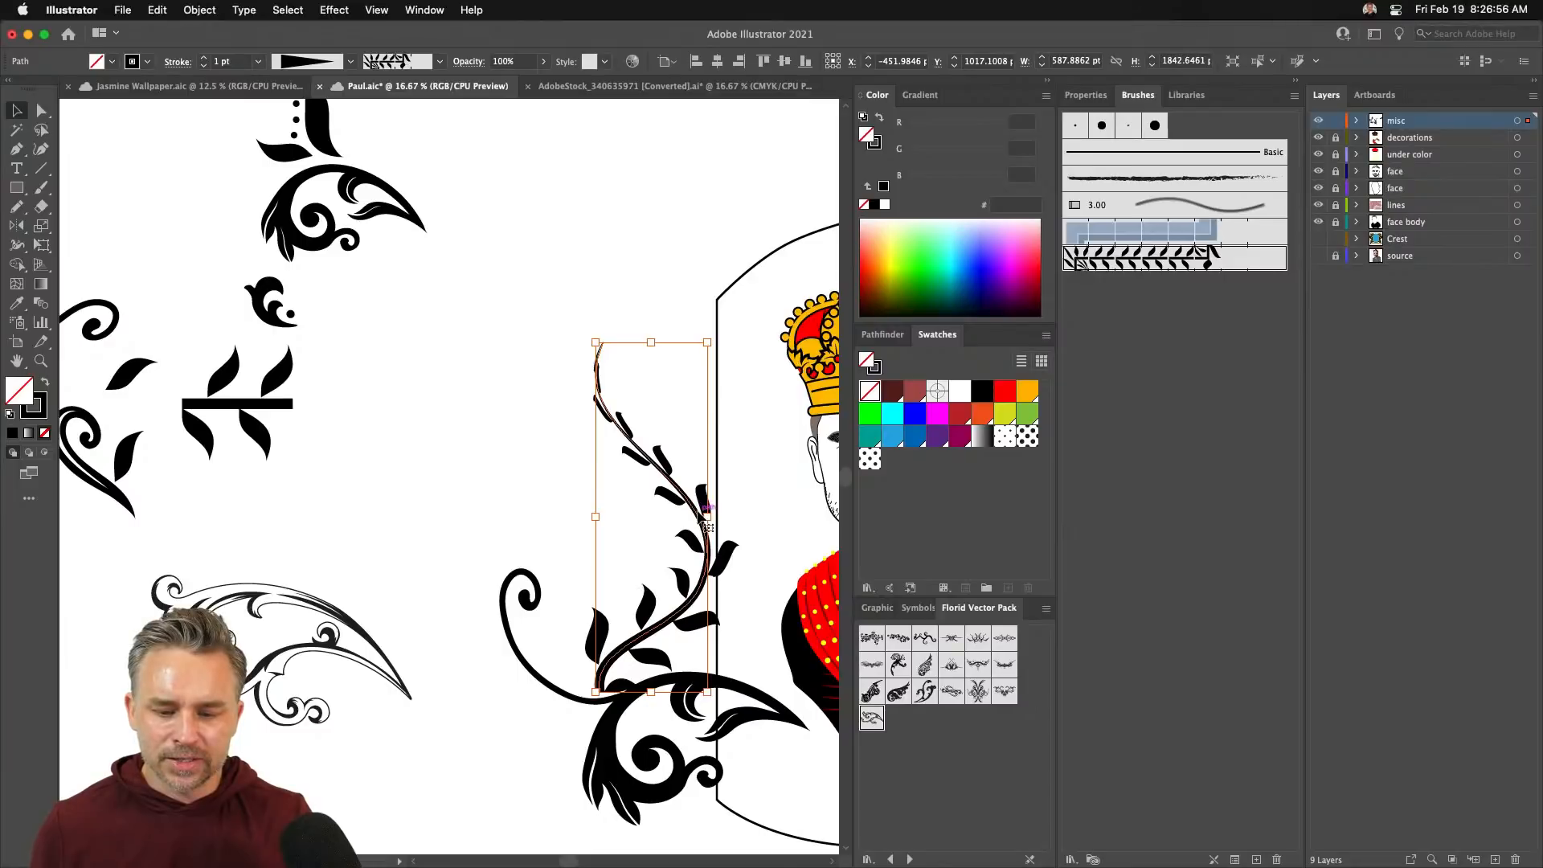
mouse_move(705, 516)
mouse_down()
mouse_move(487, 516)
mouse_move(619, 508)
mouse_move(578, 481)
mouse_up()
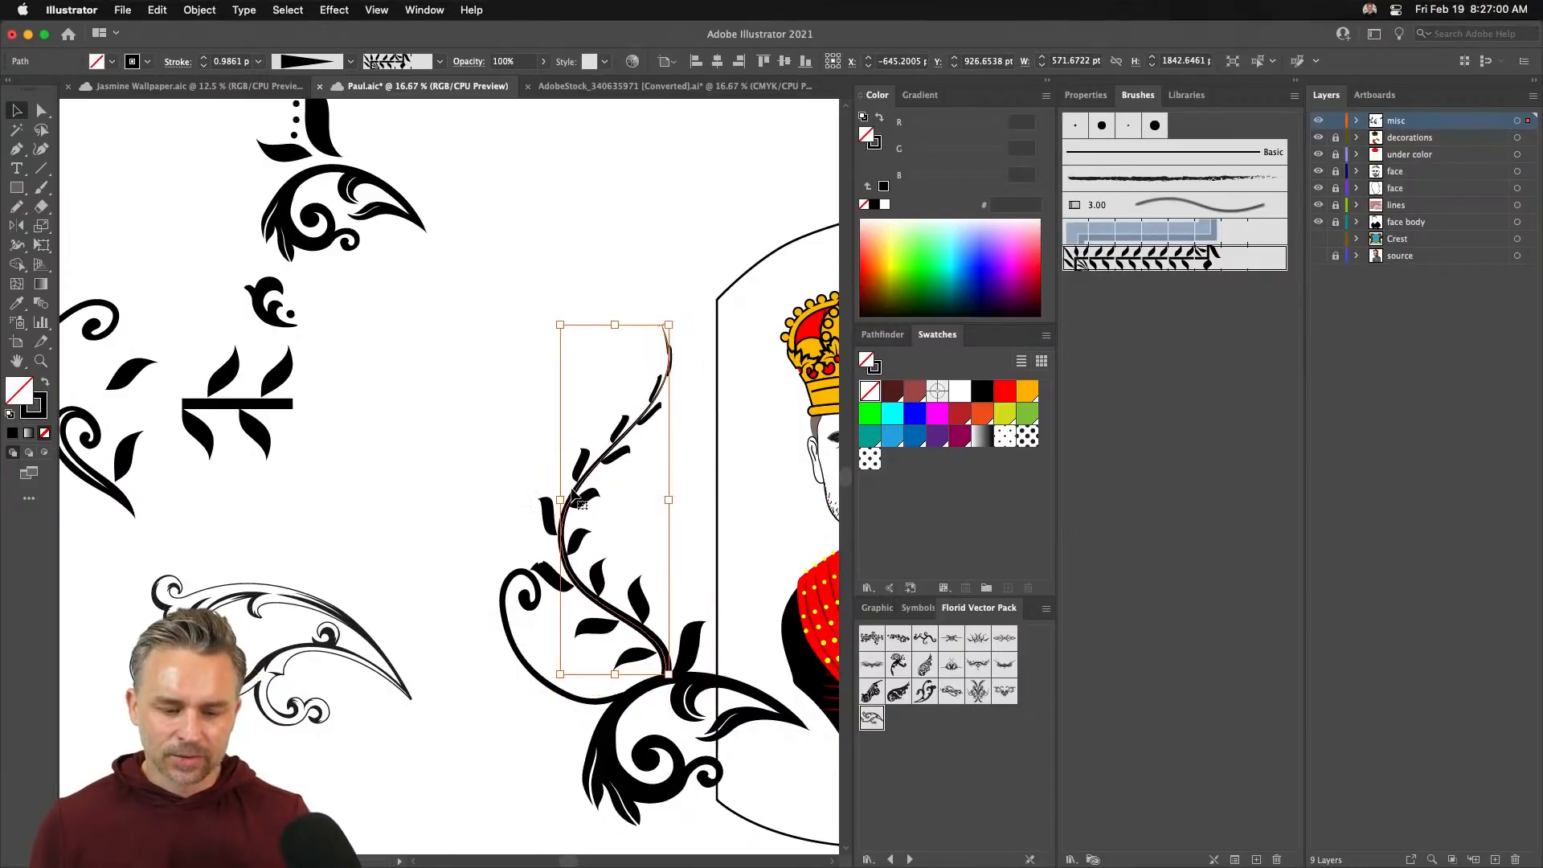
drag(668, 324, 684, 356)
- Drag out width points on the vine with the Width tool so its leaves spread
click(16, 246)
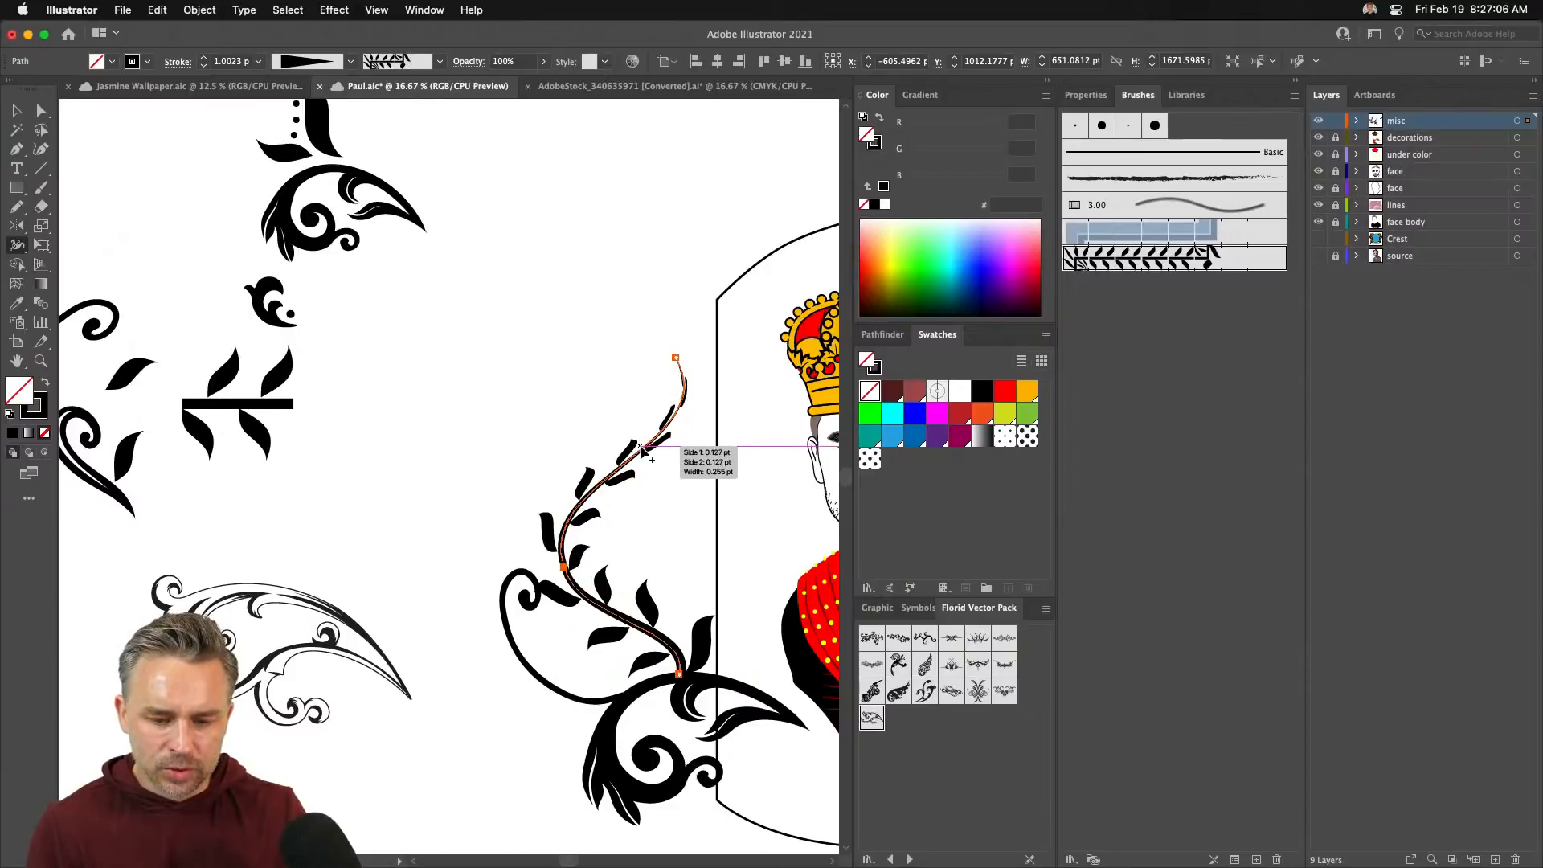
drag(652, 459, 651, 459)
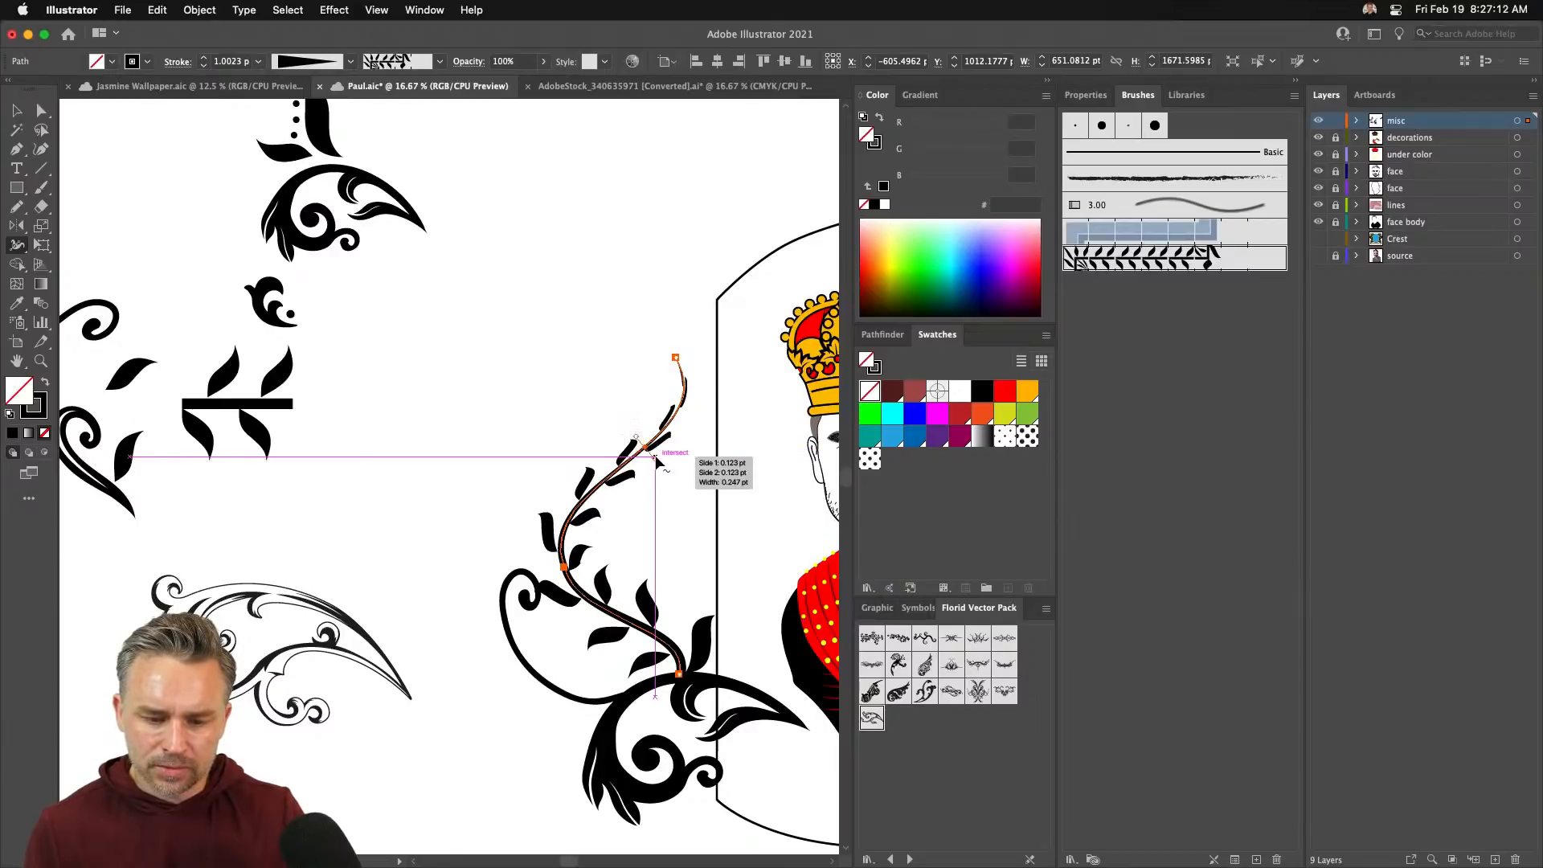
mouse_move(657, 464)
mouse_down()
mouse_move(683, 470)
mouse_move(666, 470)
mouse_up()
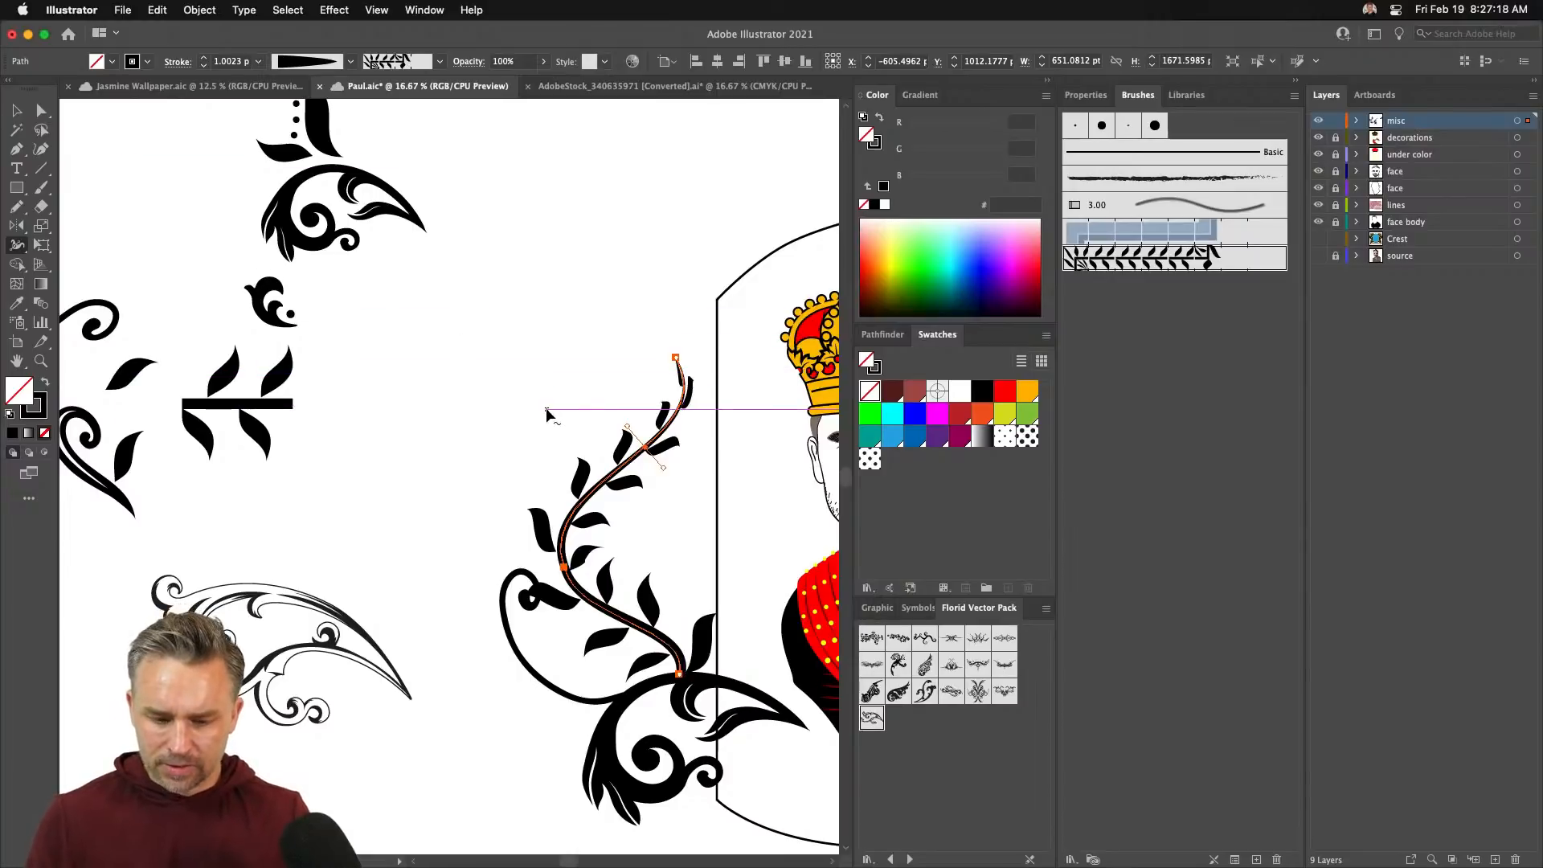
key(n)
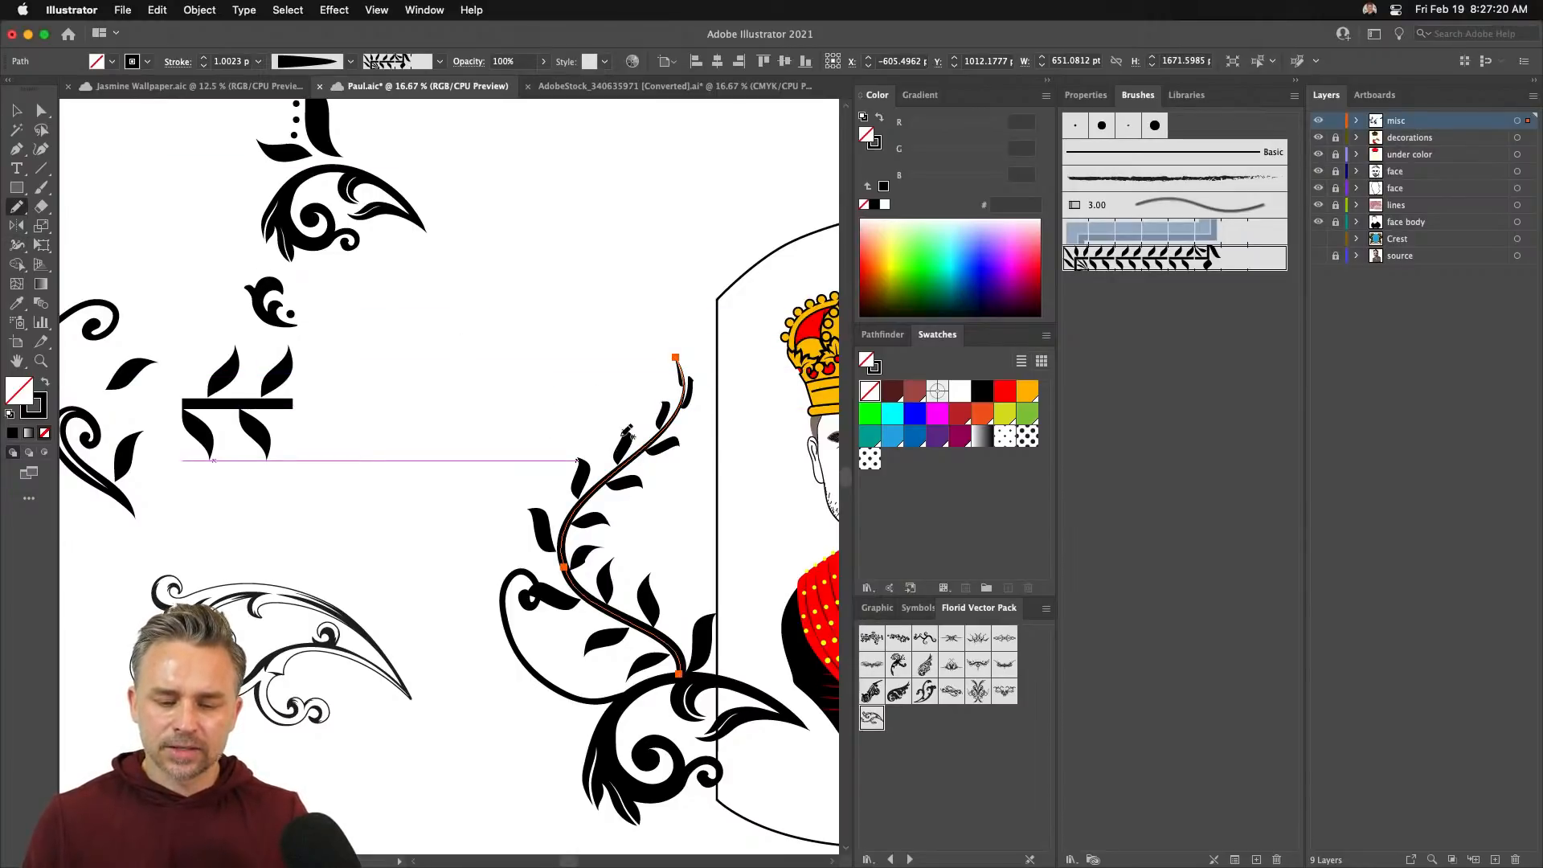
- Redraw a leafy vine stroke curling up from the vine top, set at 0.75 pt
mouse_move(629, 411)
mouse_down()
mouse_move(611, 342)
mouse_move(658, 319)
mouse_move(683, 269)
mouse_move(633, 222)
mouse_up()
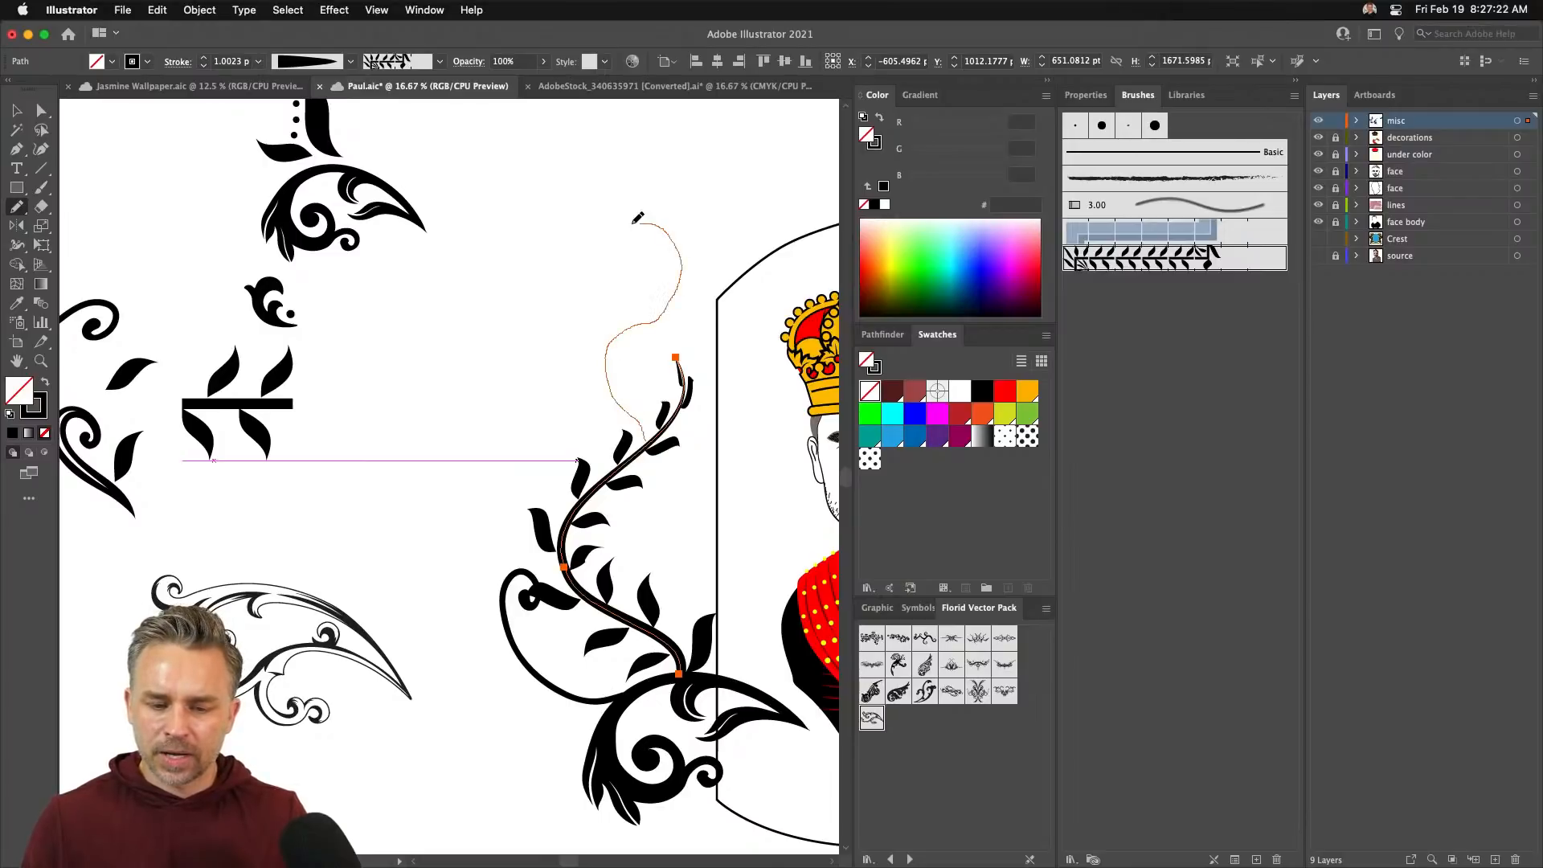
drag(609, 291, 635, 283)
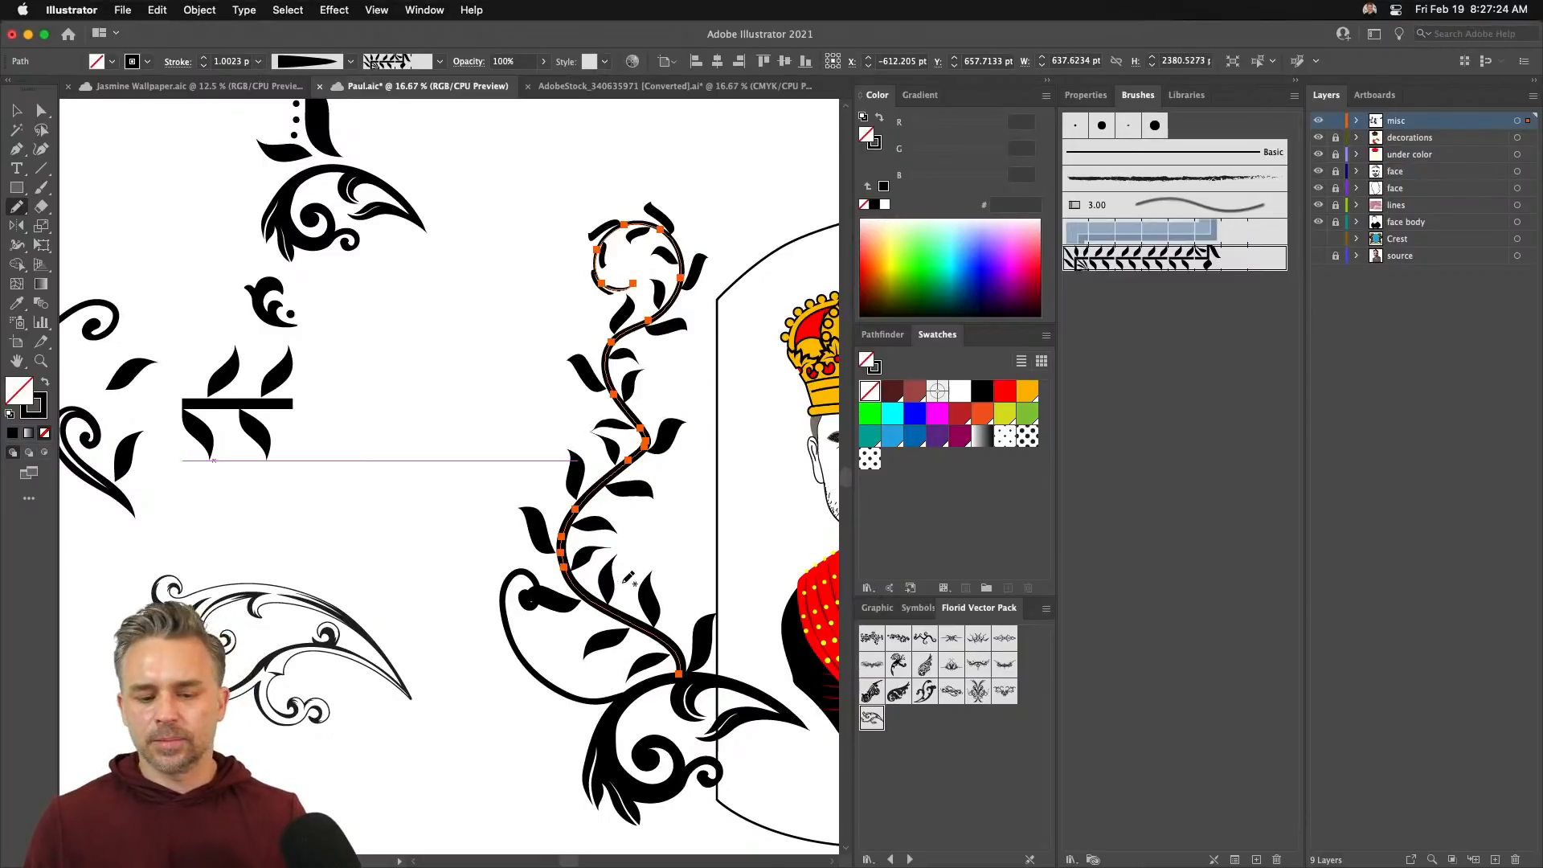
key(super+z)
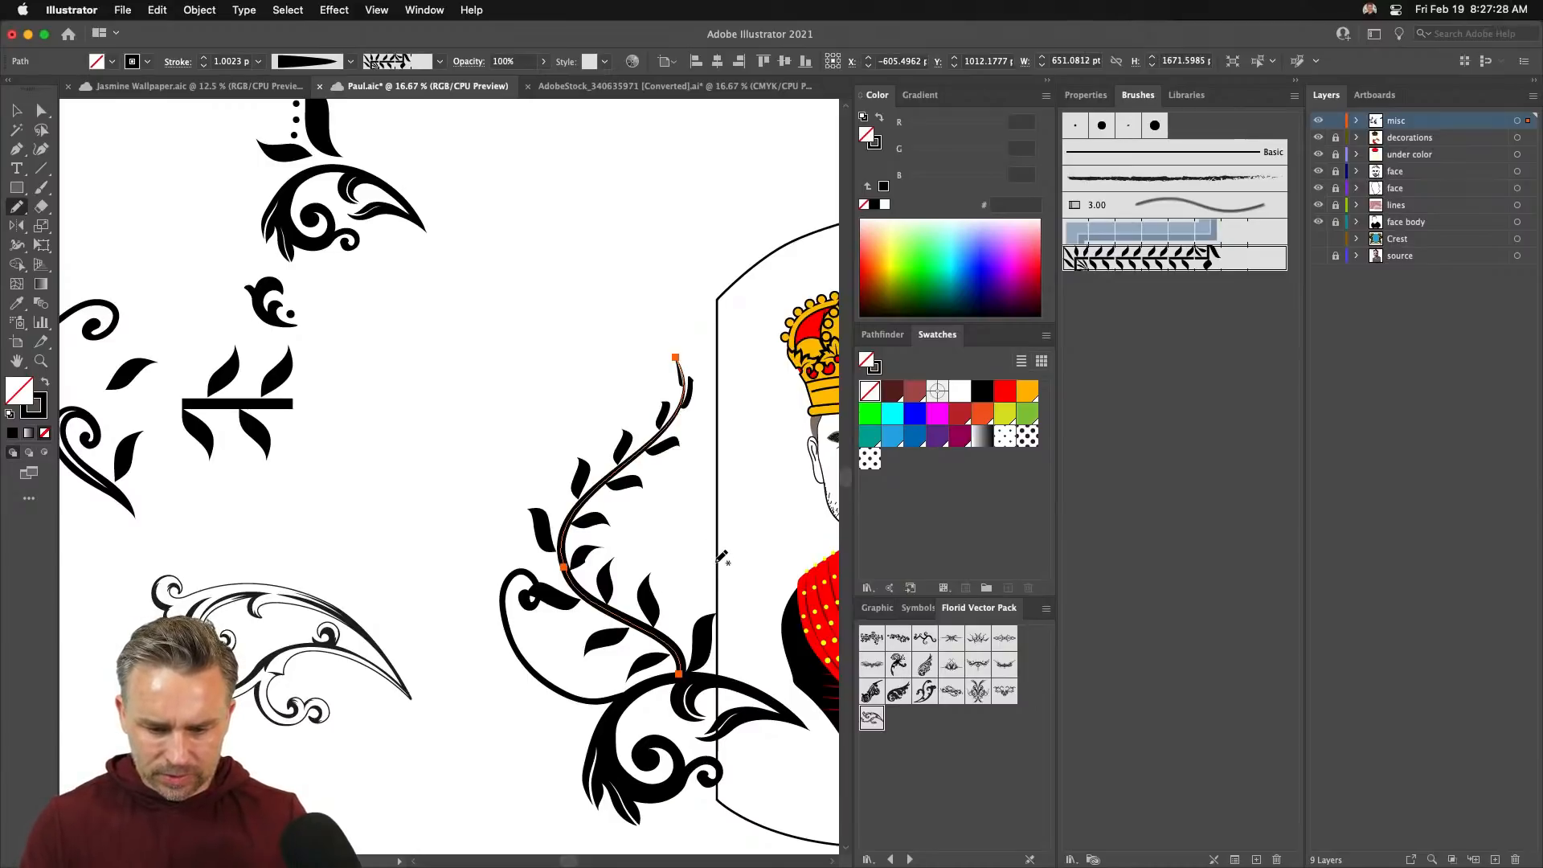
mouse_move(703, 593)
mouse_down()
mouse_move(703, 507)
mouse_move(738, 466)
mouse_move(709, 370)
mouse_move(635, 311)
mouse_move(712, 275)
mouse_up()
drag(599, 244, 392, 282)
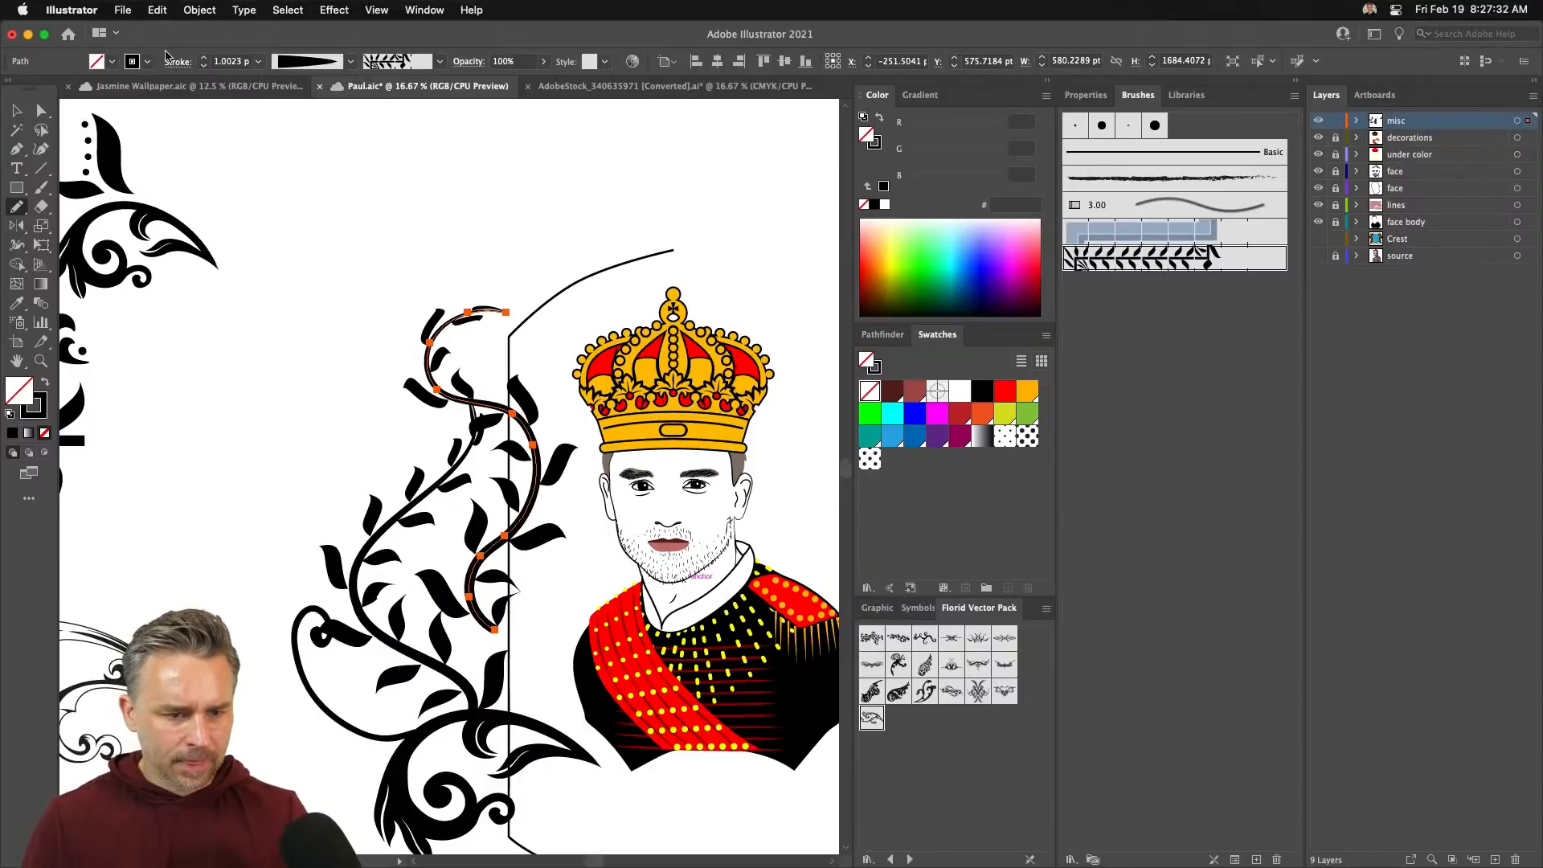
click(205, 66)
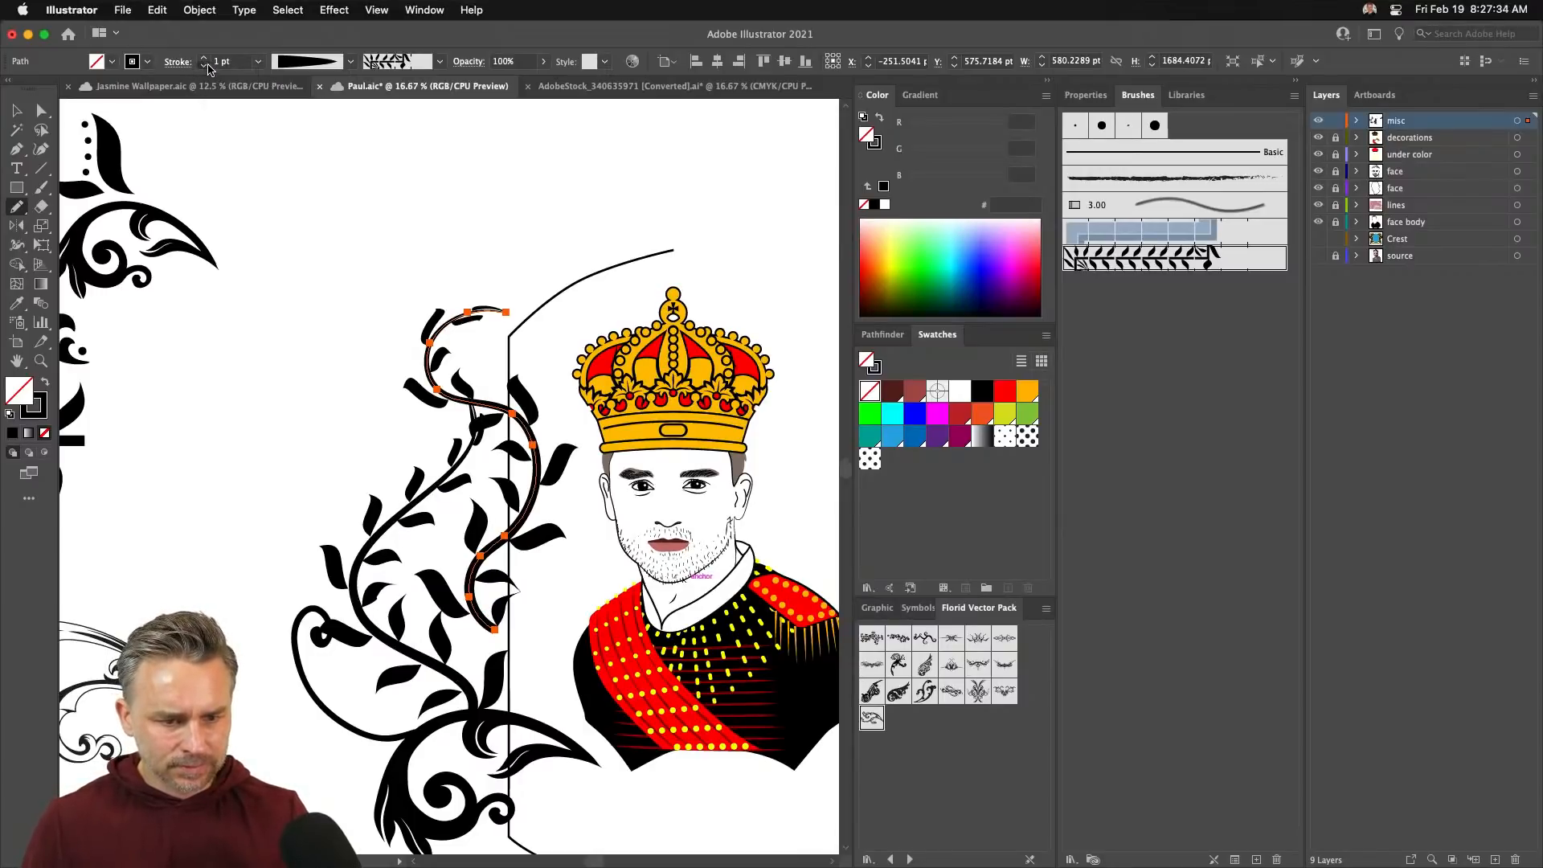
click(206, 67)
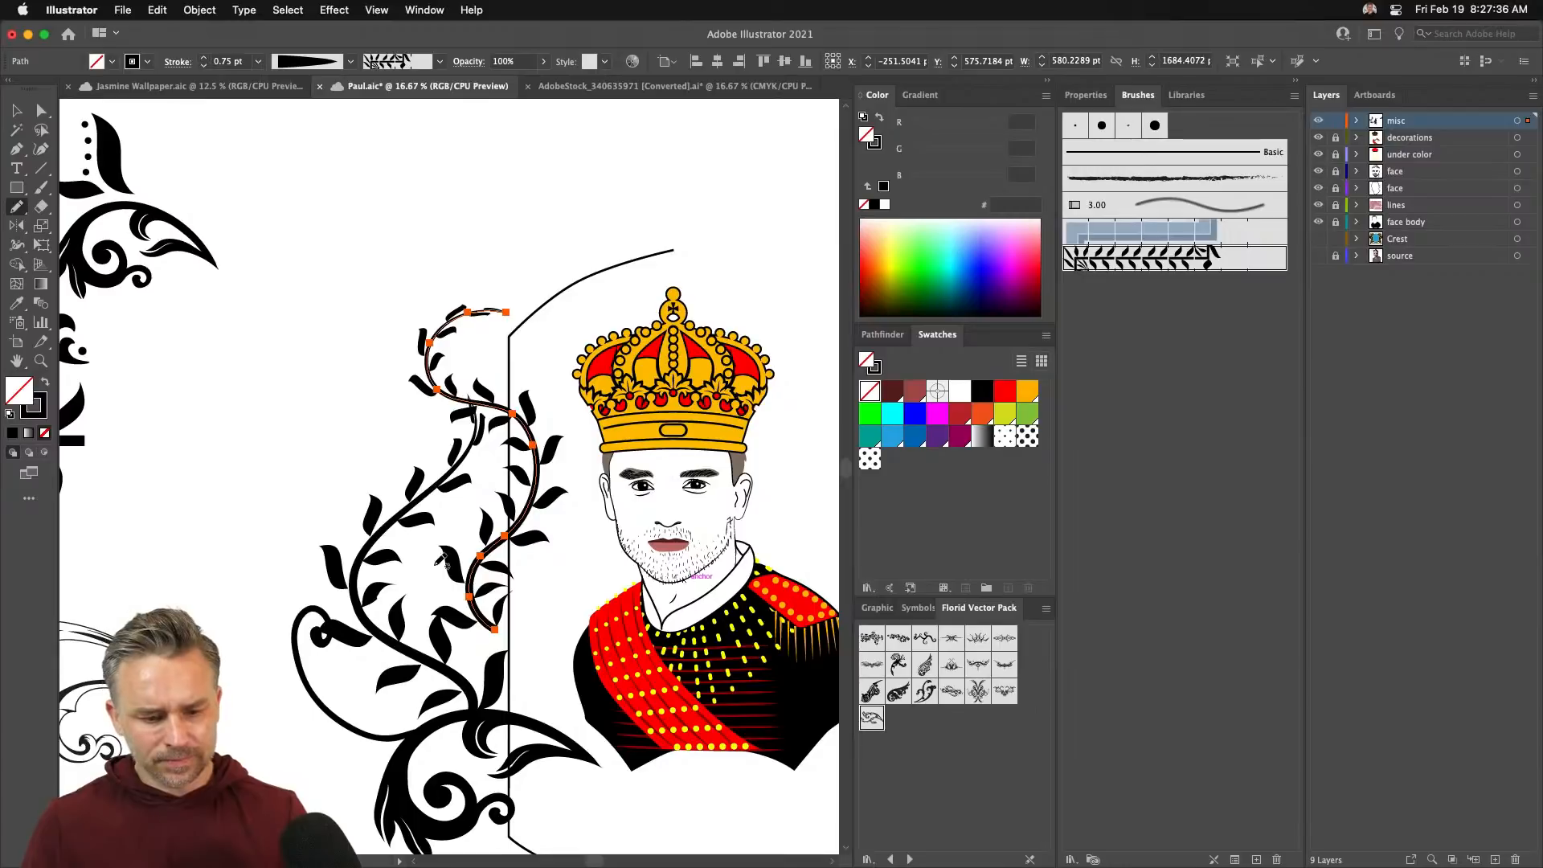
- Add an upward branch from the lower vine, adjust Pencil Tool Options, and delete the looping stroke
mouse_move(432, 565)
mouse_down()
mouse_move(486, 322)
mouse_move(478, 252)
mouse_up()
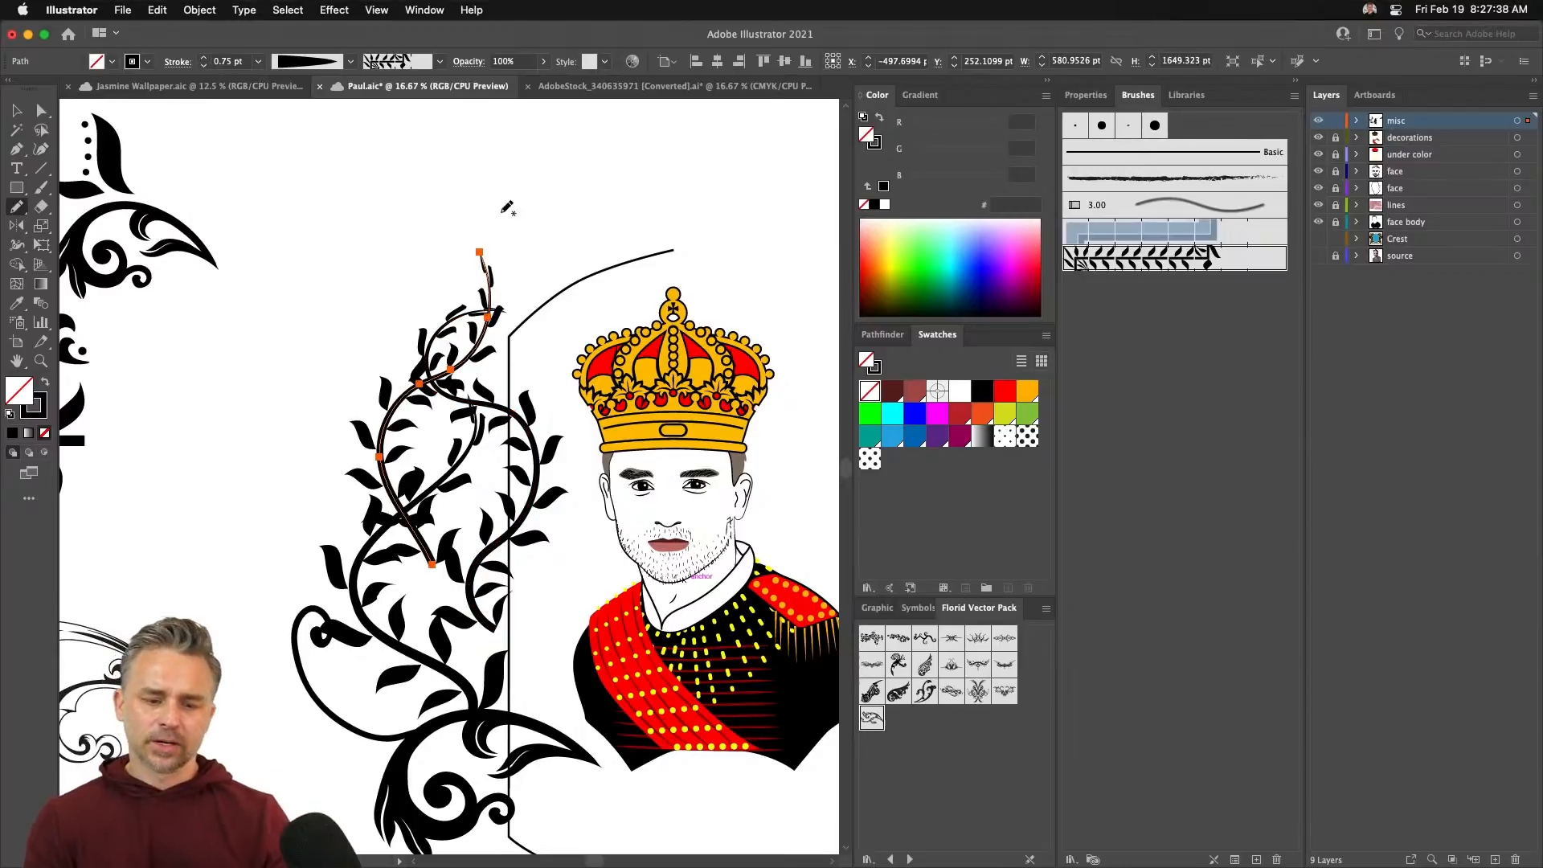
mouse_move(521, 304)
mouse_down()
mouse_move(558, 242)
mouse_move(627, 235)
mouse_move(580, 161)
mouse_move(534, 226)
mouse_up()
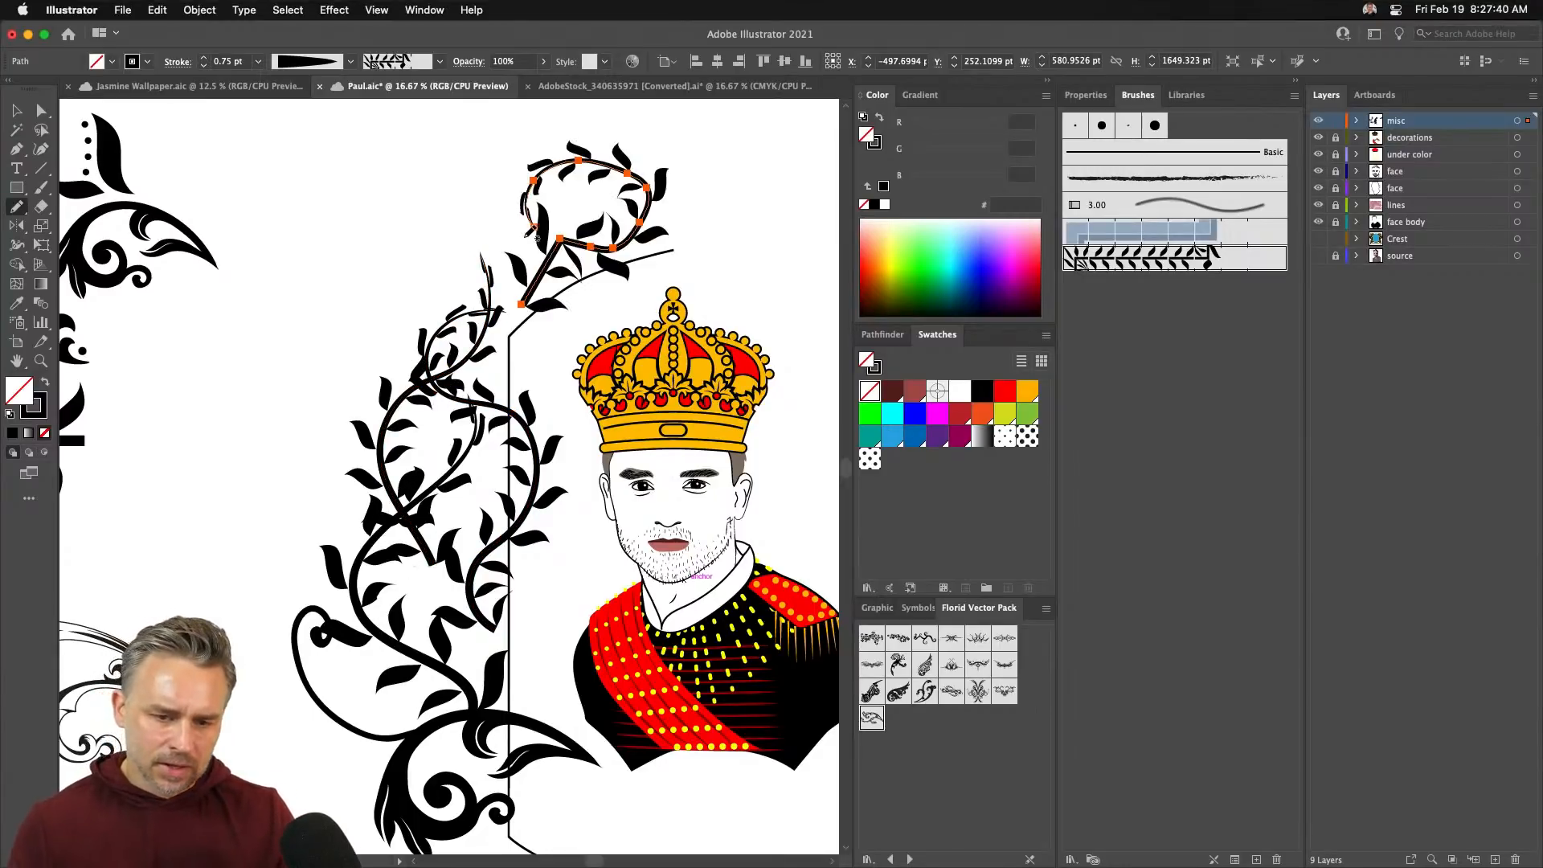
double_click(16, 207)
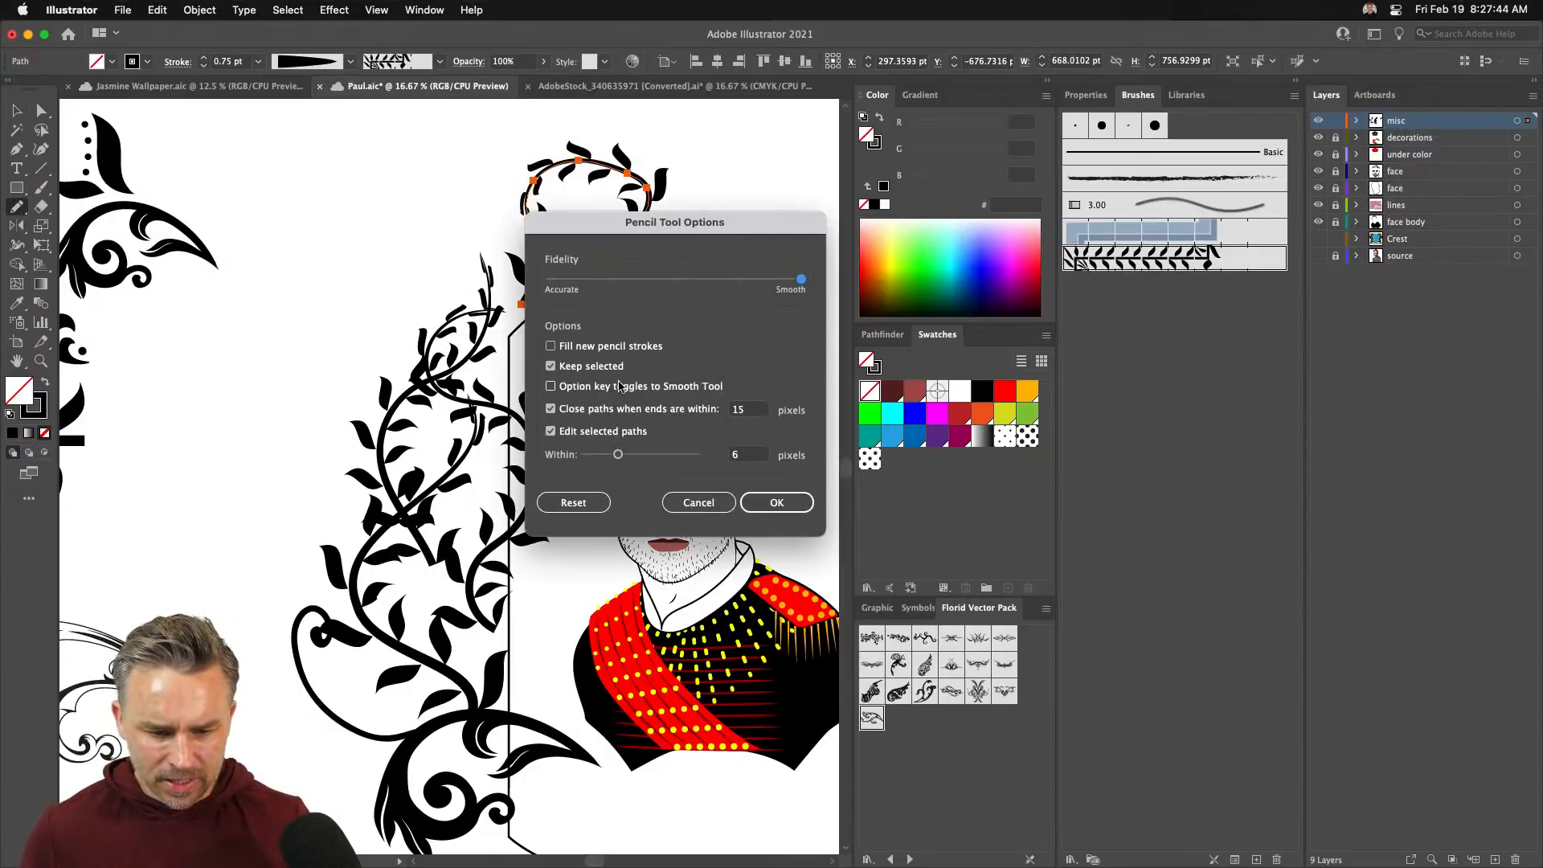
click(768, 504)
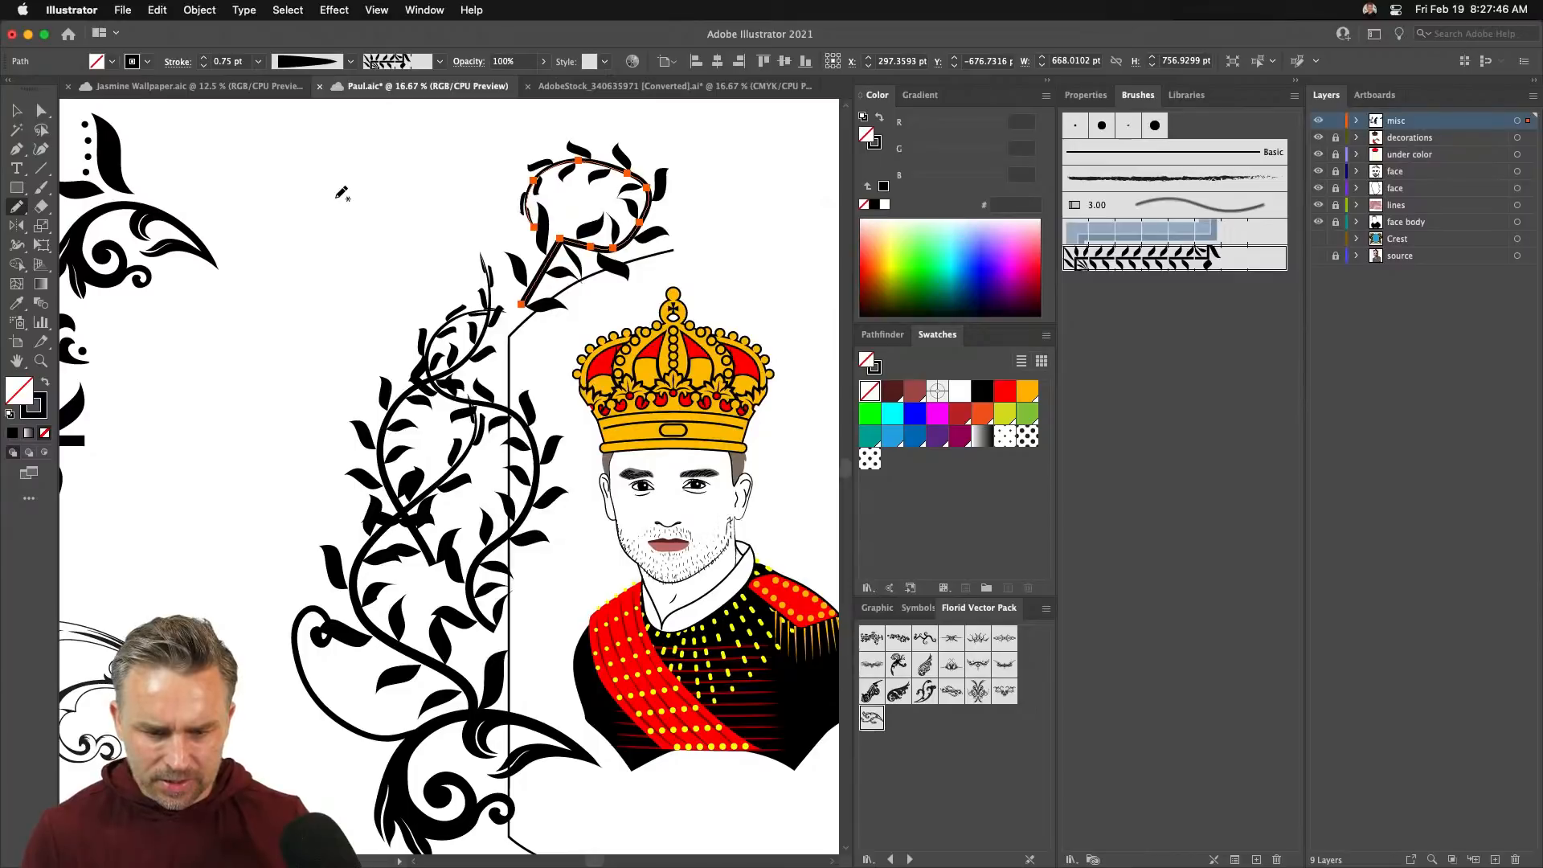
key(Delete)
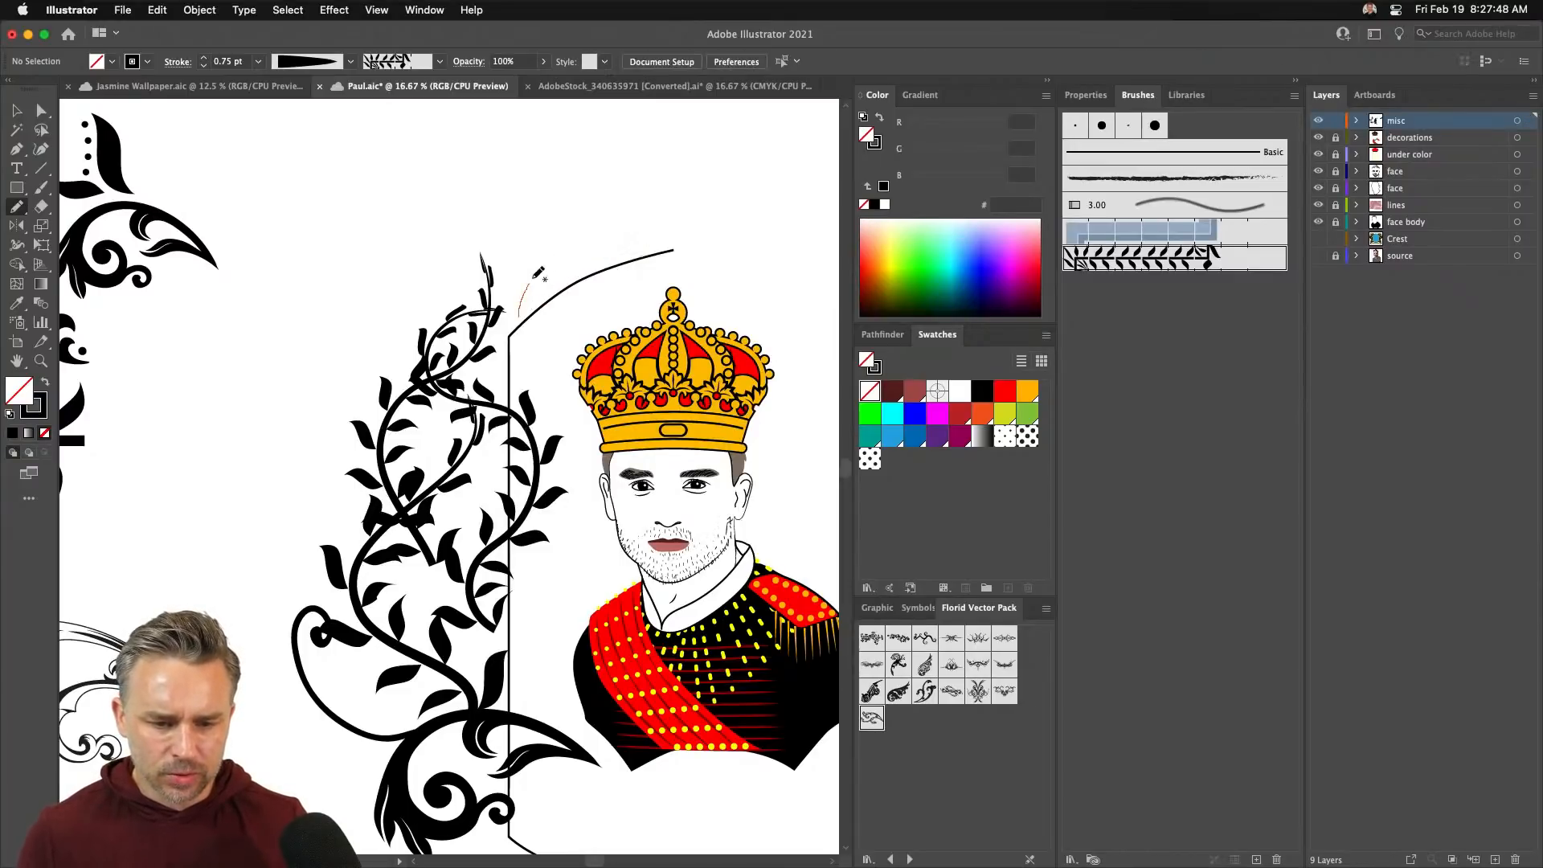
mouse_move(533, 278)
mouse_down()
mouse_move(574, 244)
mouse_move(630, 213)
mouse_up()
scroll(630, 213, down, 3)
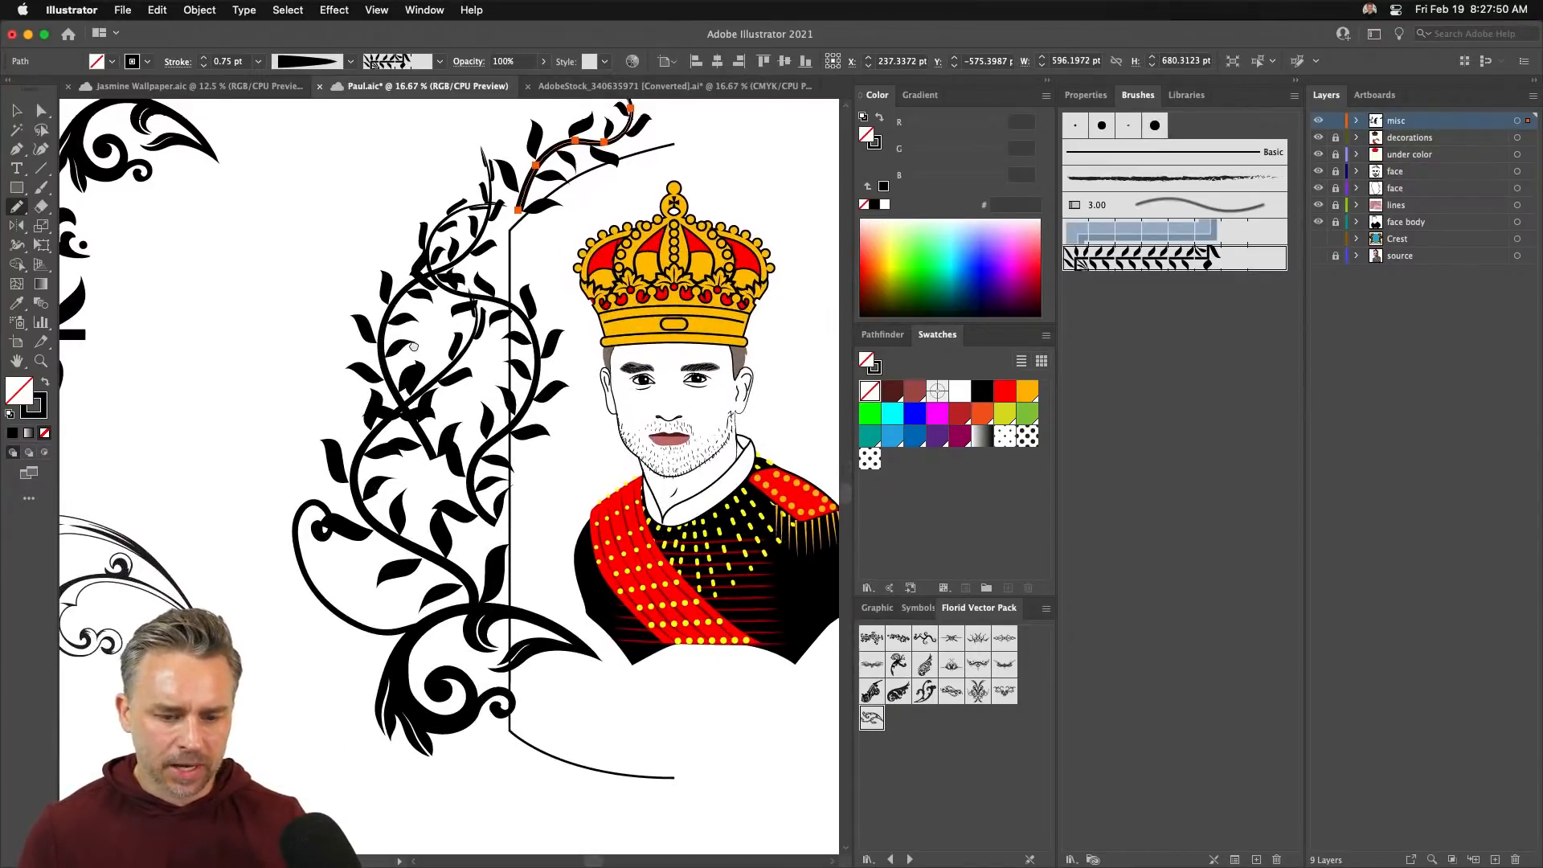
- Reposition the bottom swirl, upper-left swirl, small ornament and dot toward the bottom curl
key(v)
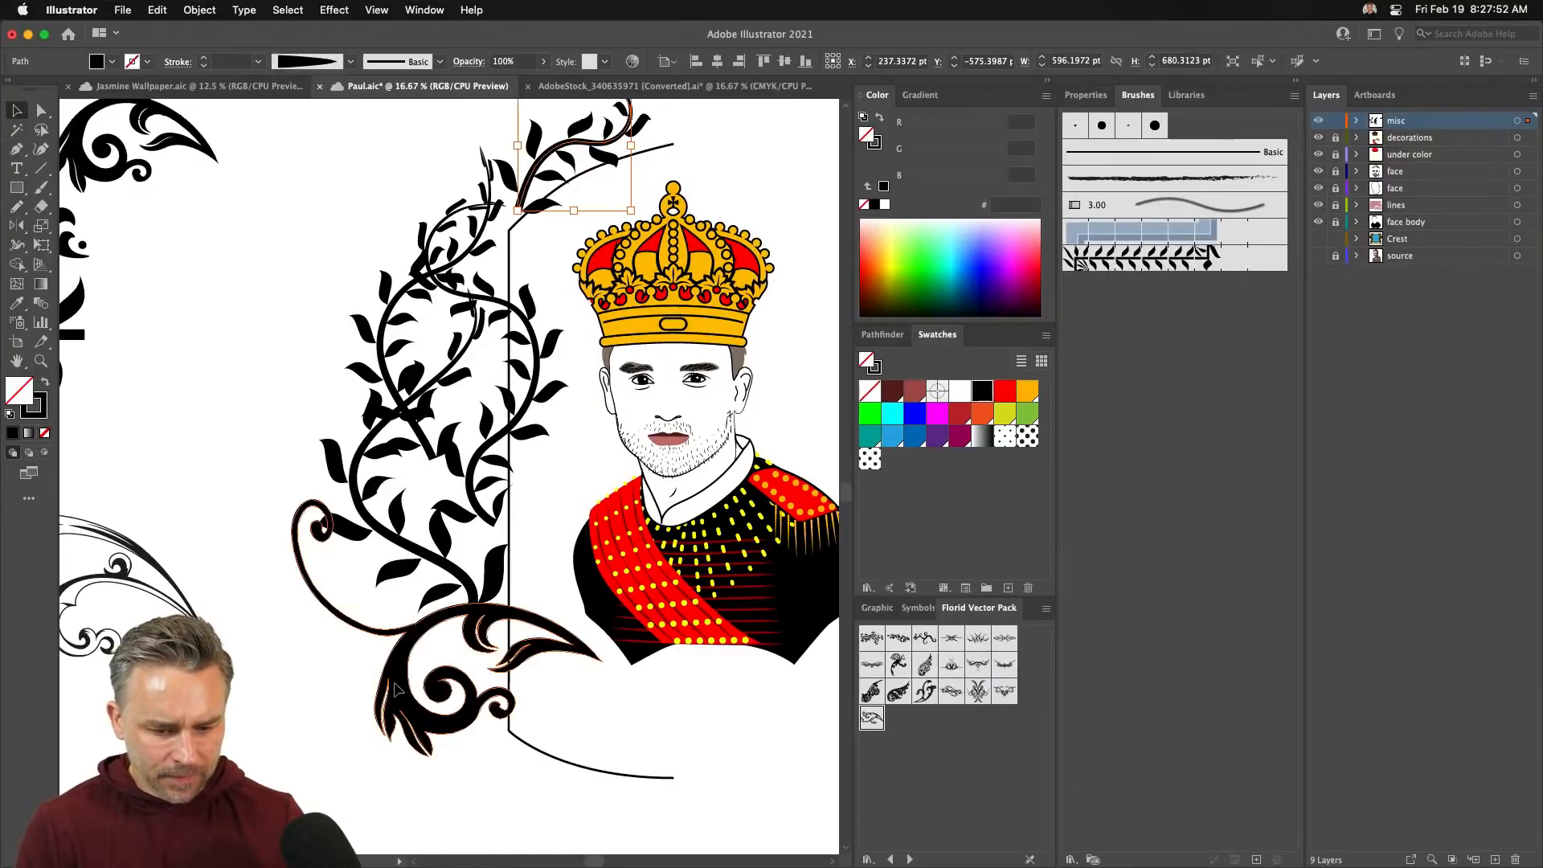
drag(394, 688, 464, 789)
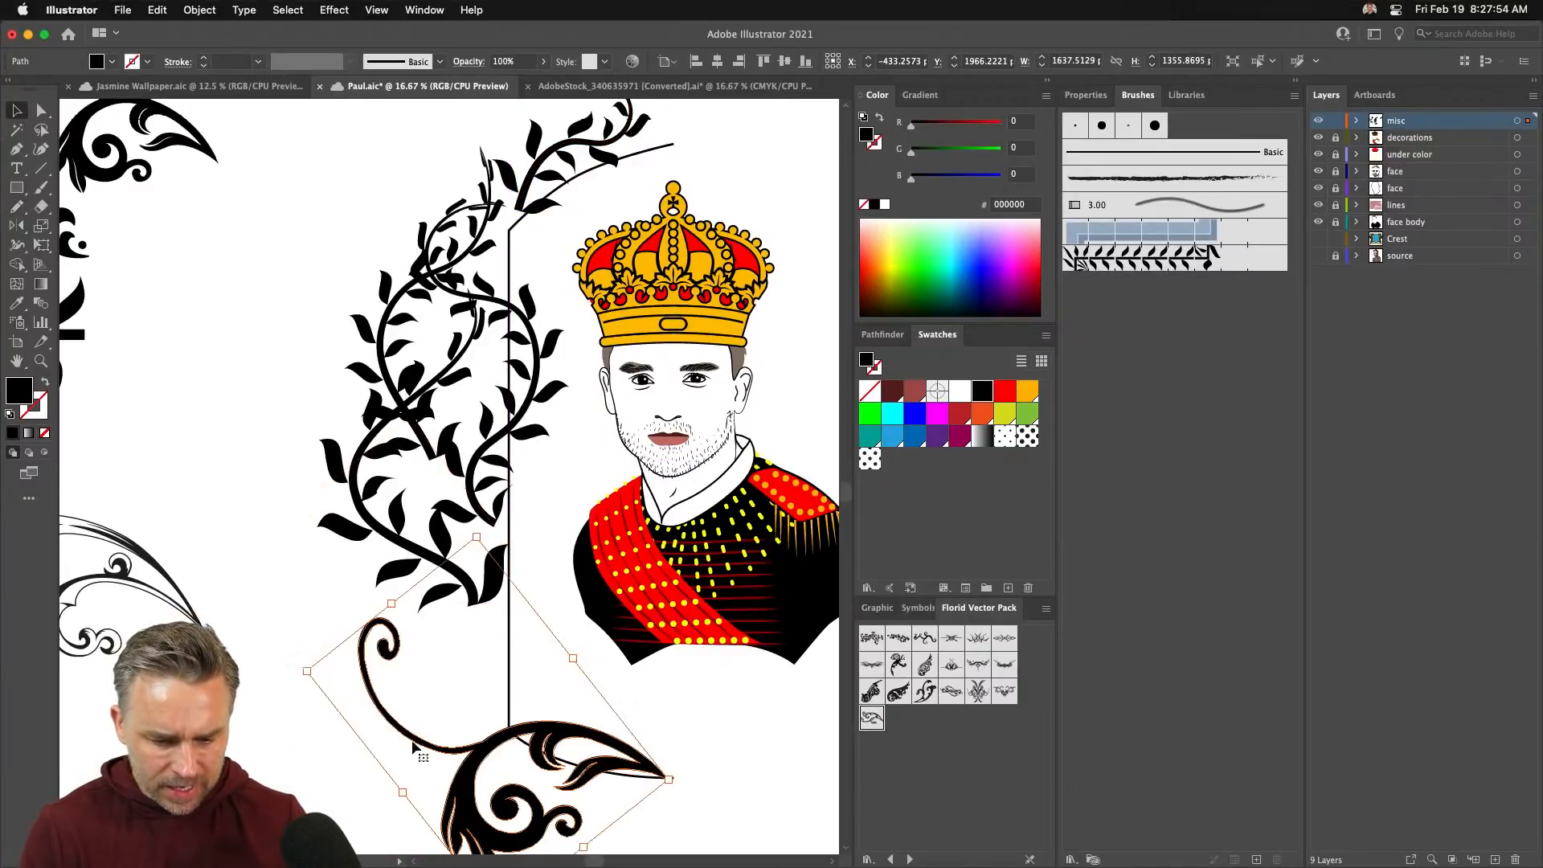
scroll(321, 434, up, 2)
scroll(321, 433, left, 4)
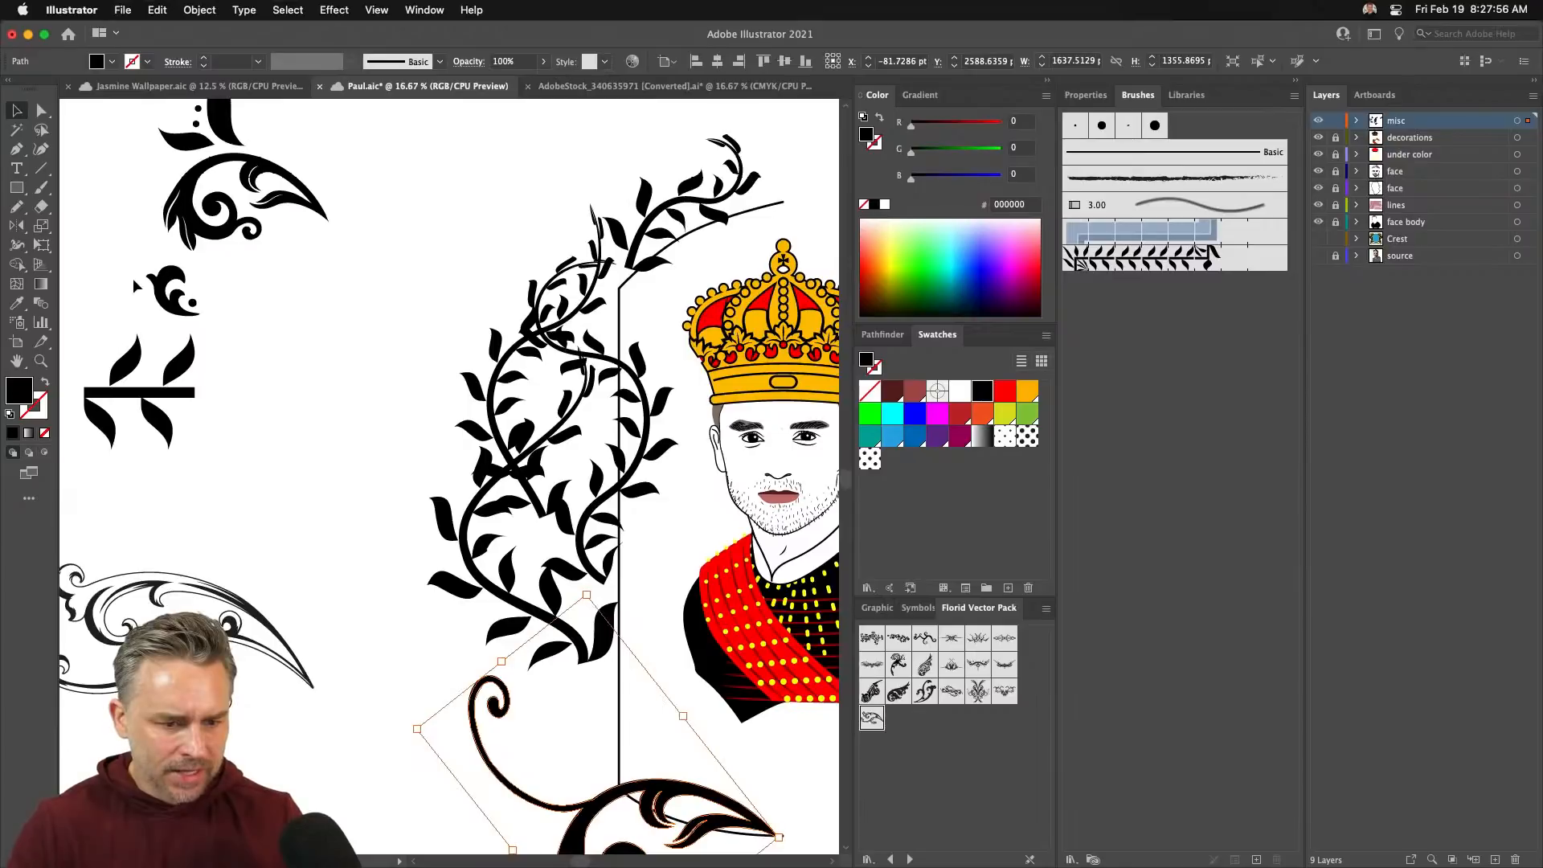
drag(521, 721, 543, 760)
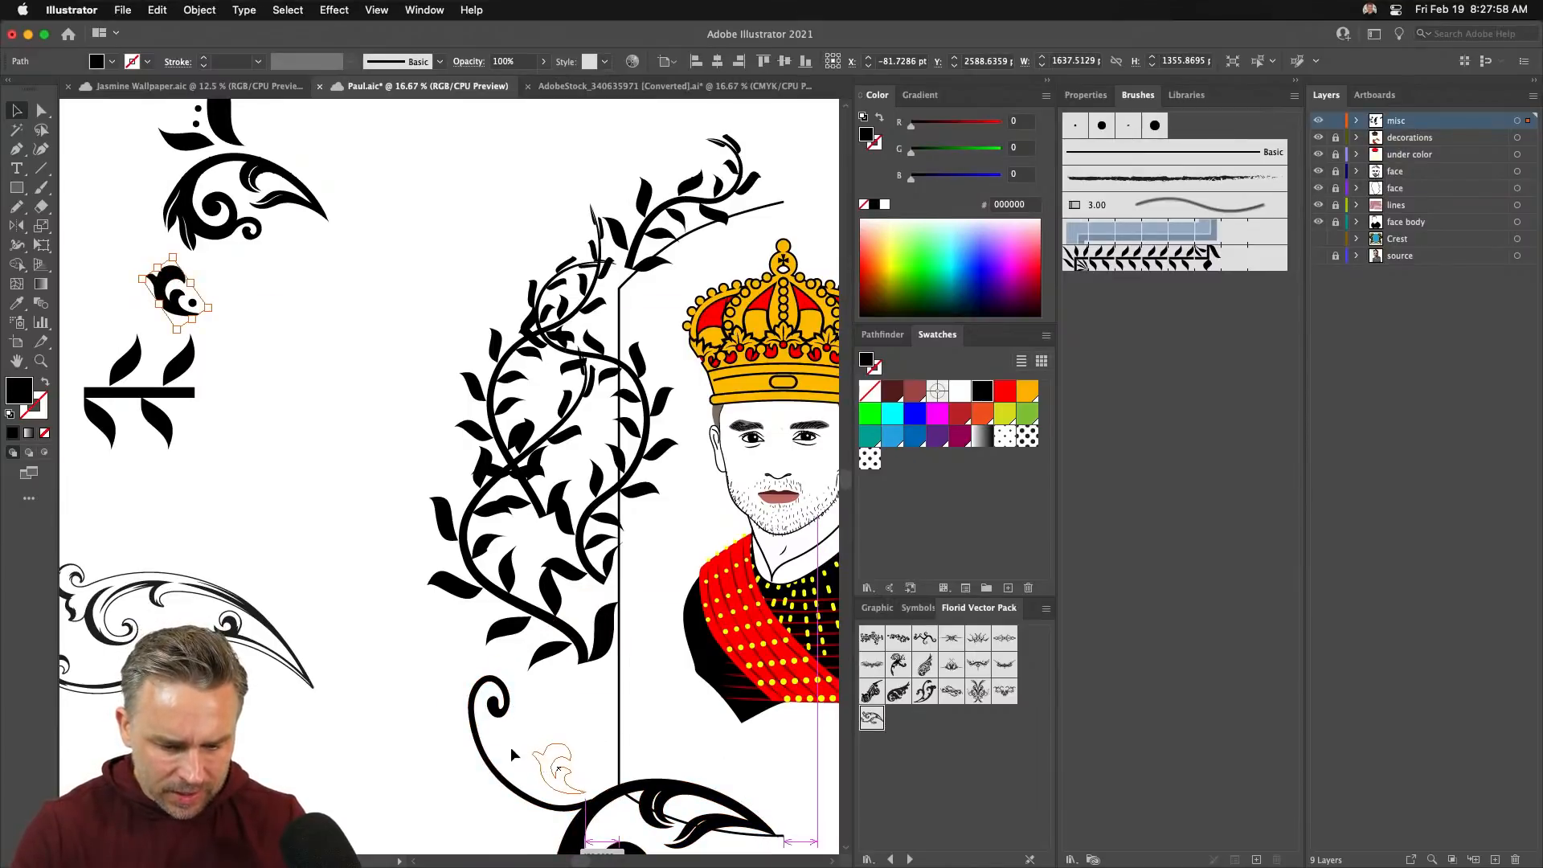
drag(201, 171, 250, 185)
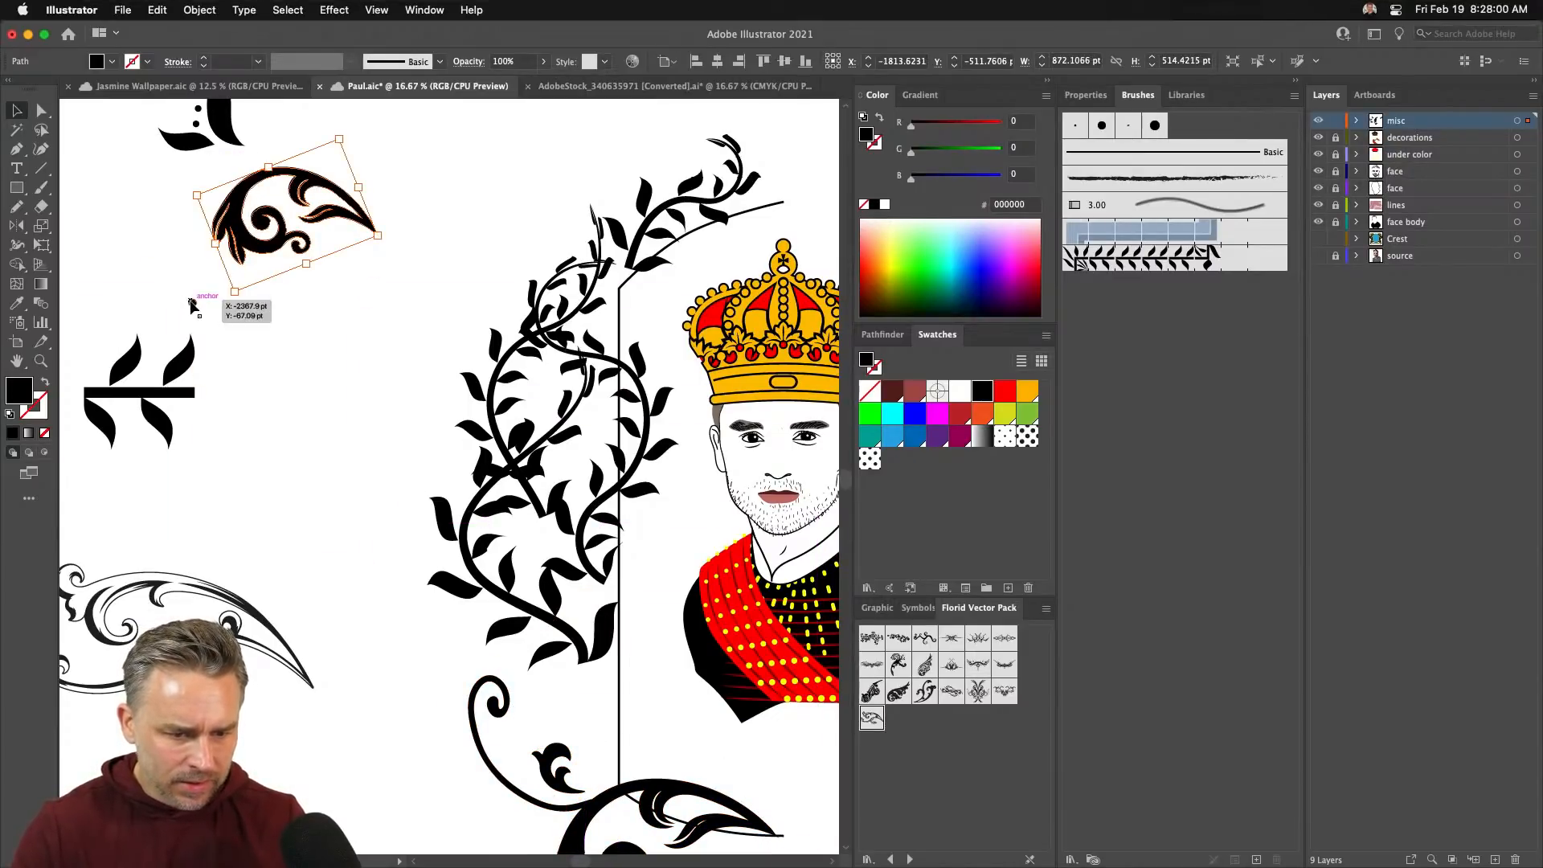
drag(192, 302, 512, 758)
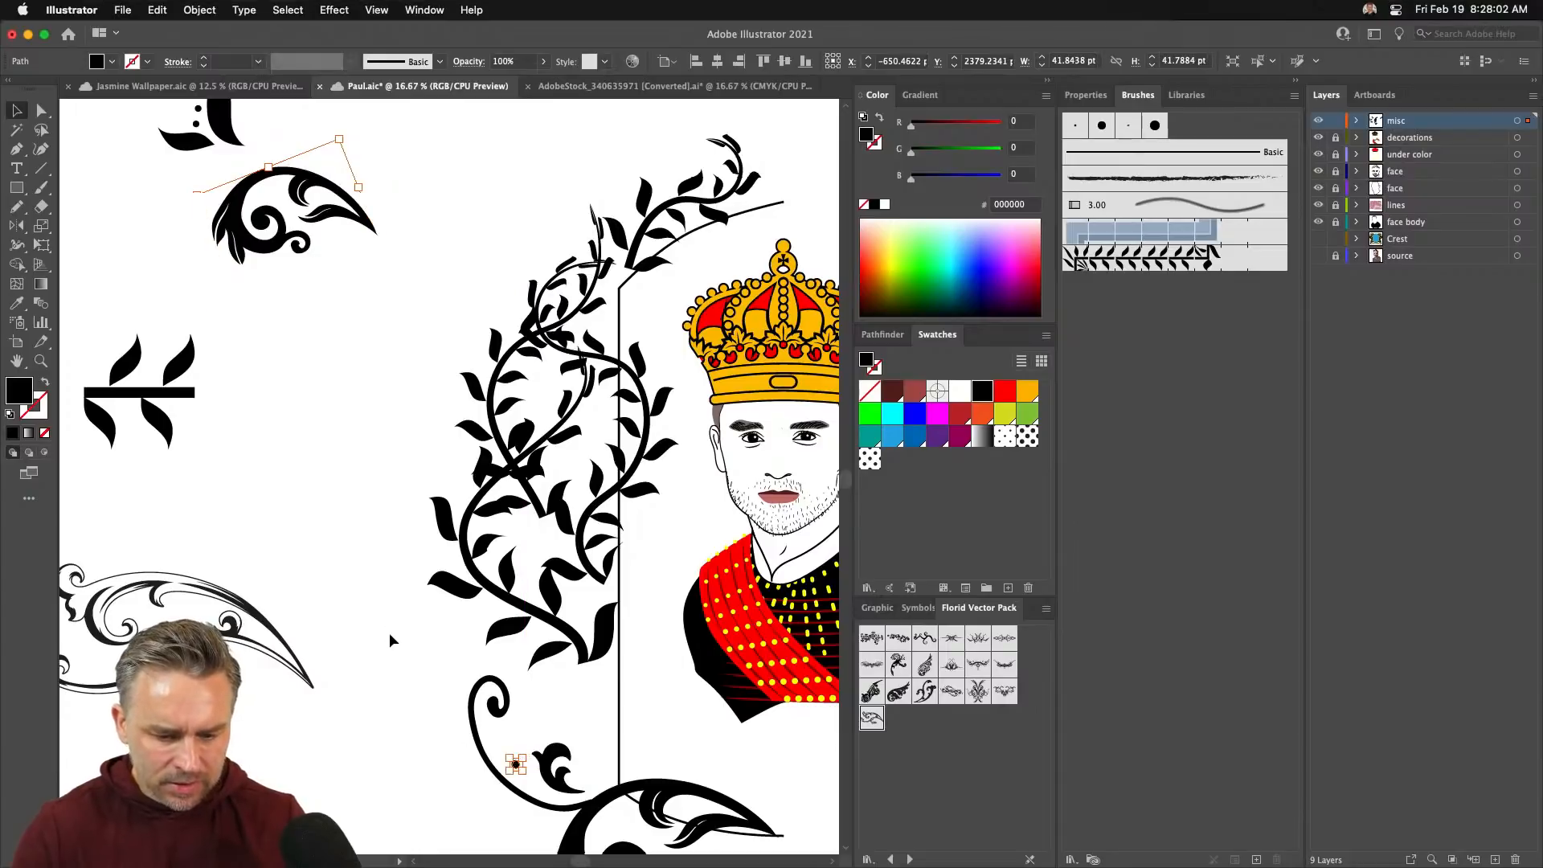
- Place a swirl ornament at the vine base, rotate it about 40°, and lower the vine onto it
click(241, 245)
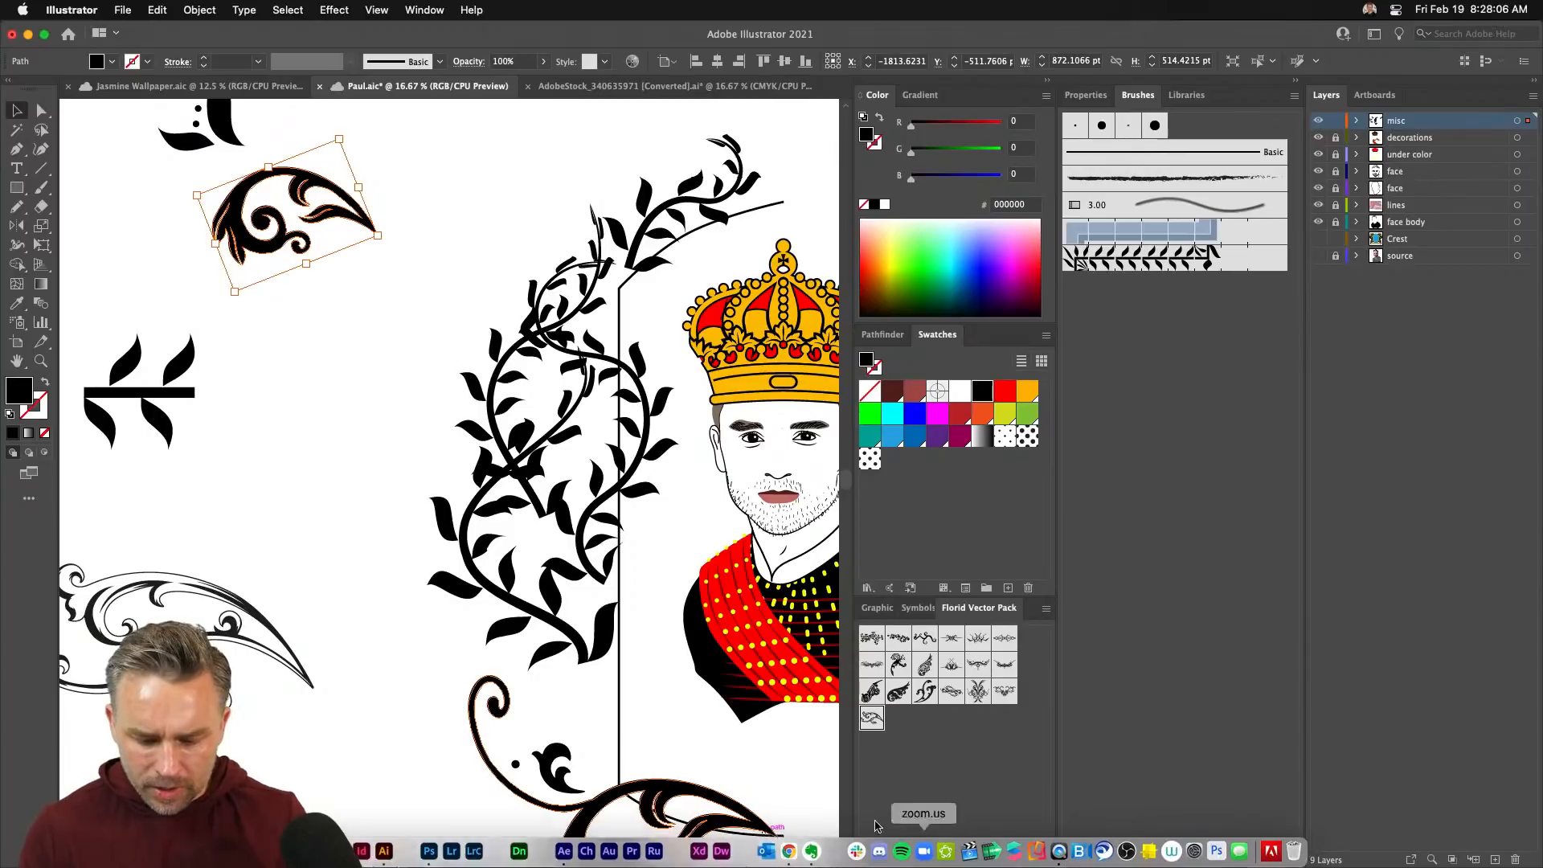
mouse_move(783, 864)
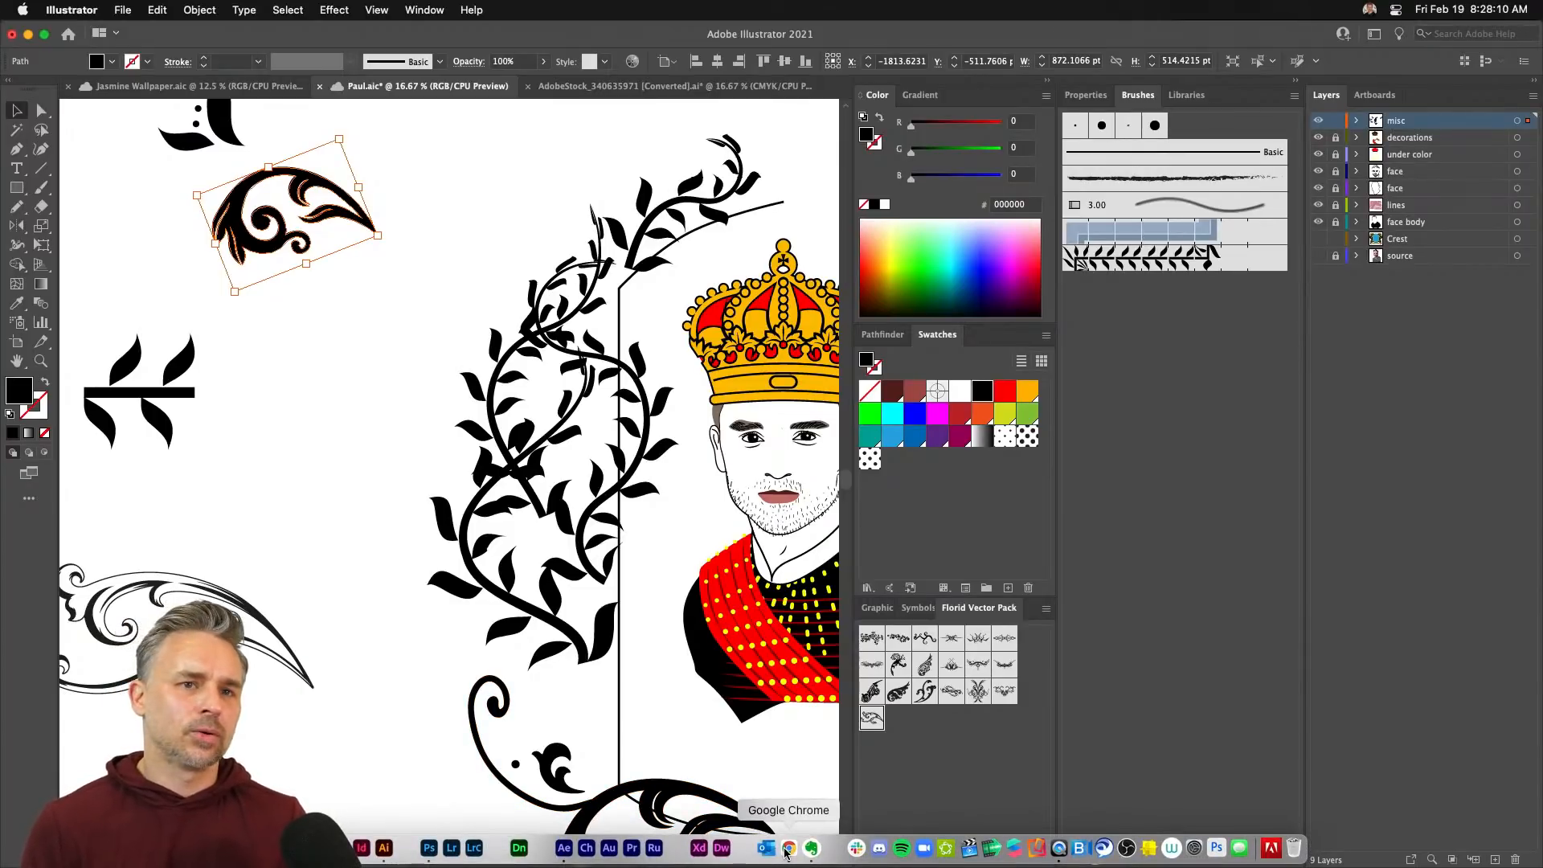
scroll(359, 414, up, 1)
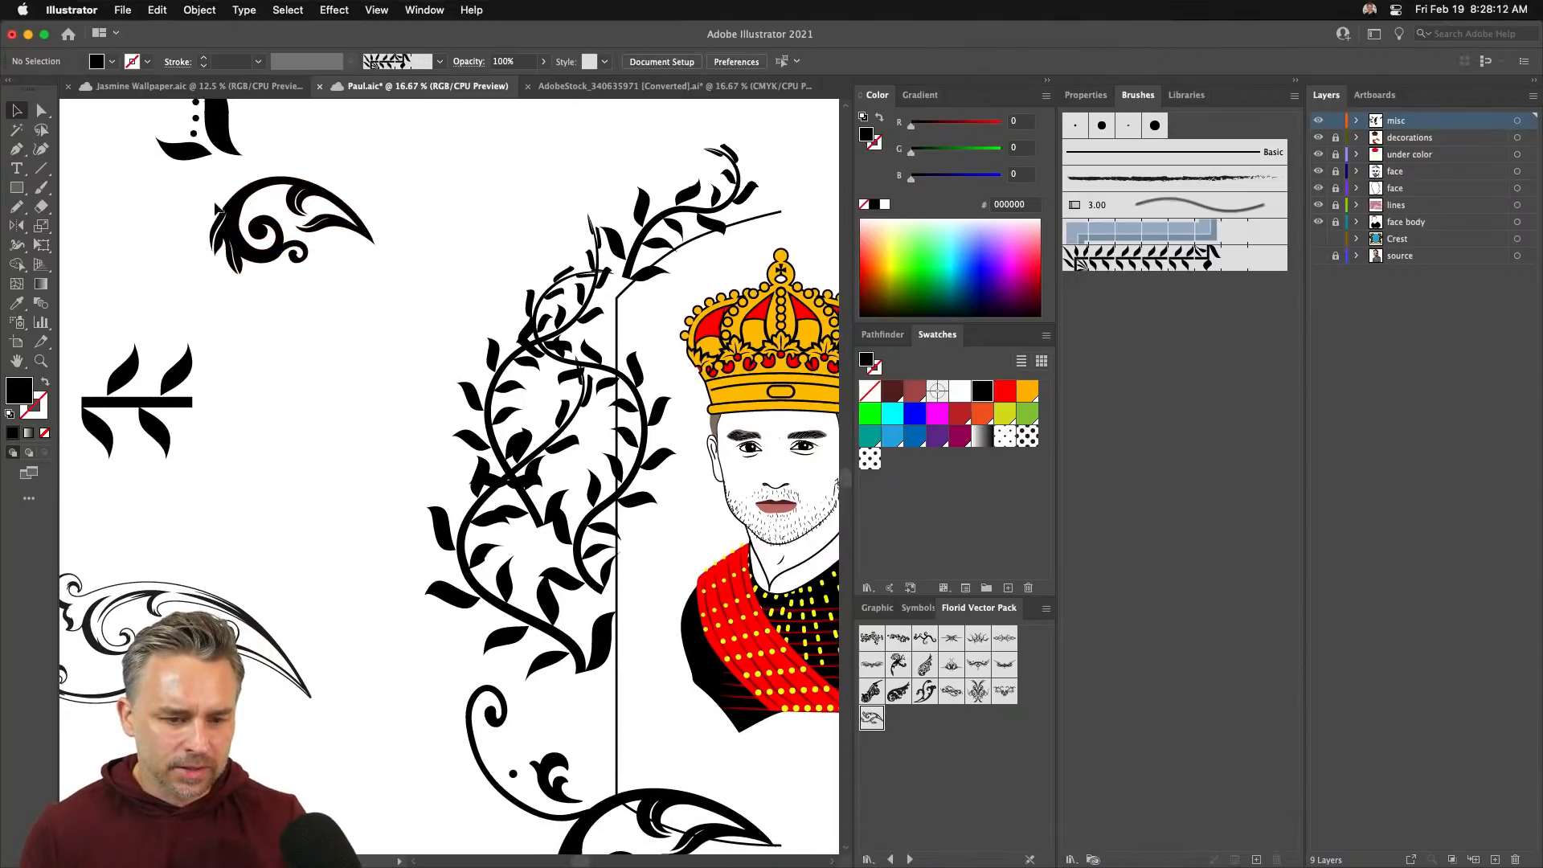
drag(243, 293, 297, 562)
scroll(297, 562, down, 5)
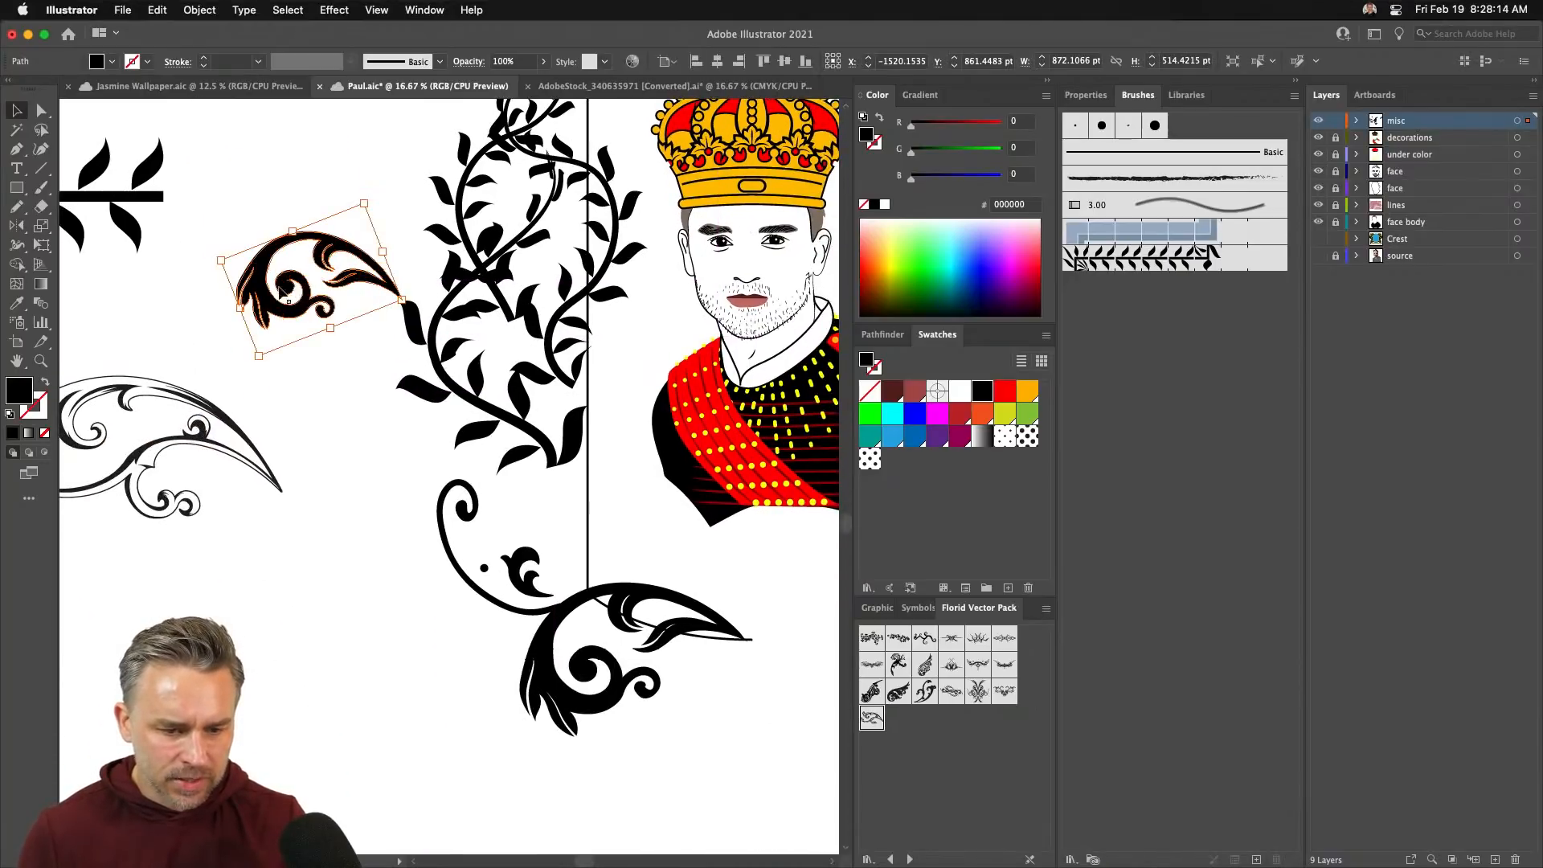
drag(277, 314, 386, 665)
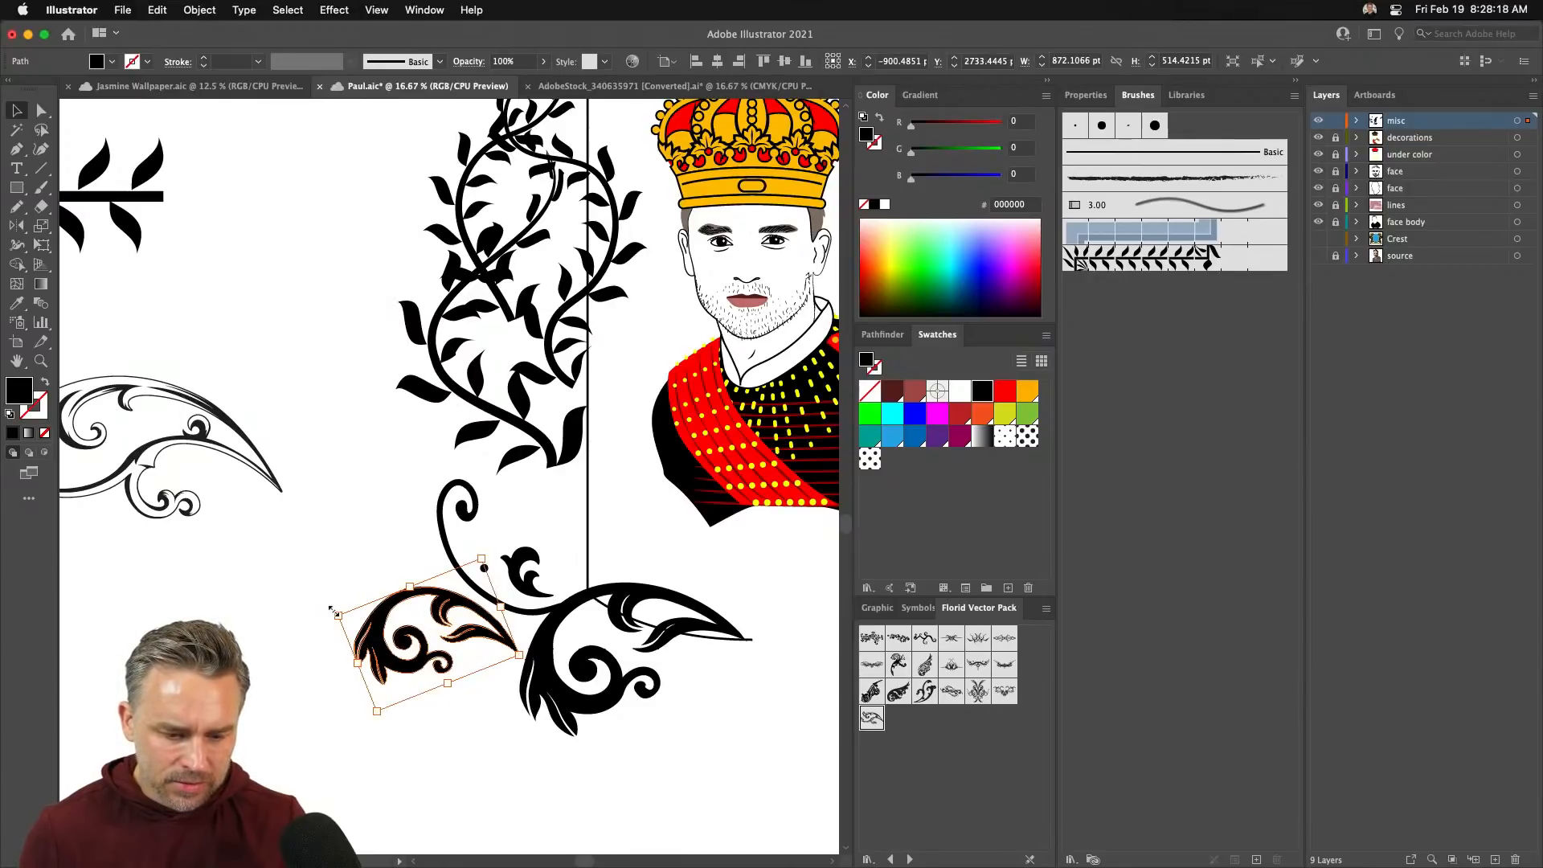
drag(329, 607, 426, 707)
click(364, 485)
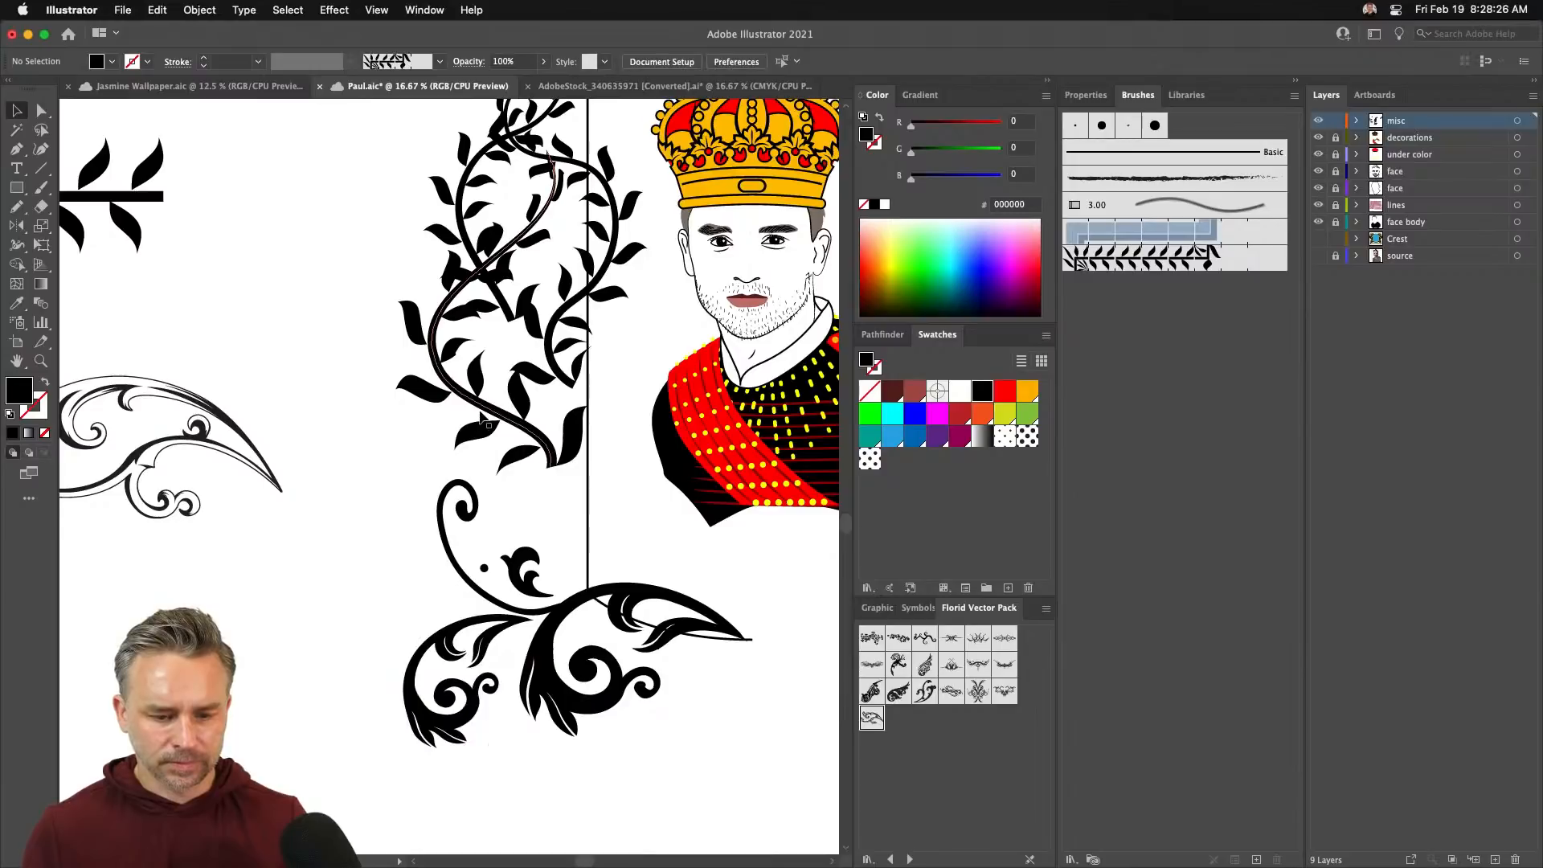
drag(480, 411, 503, 537)
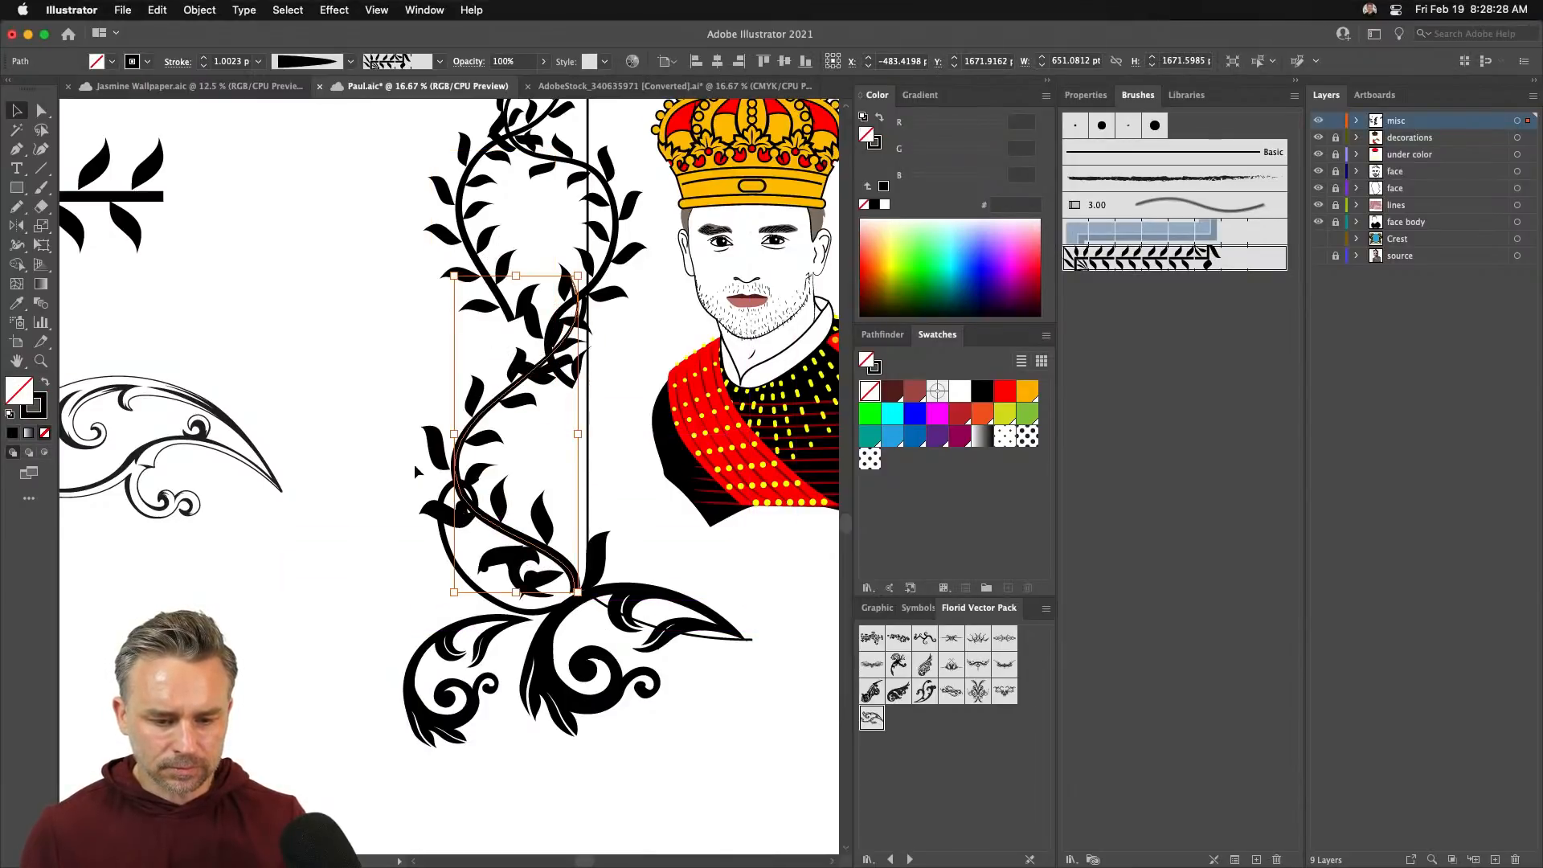
- Shift the leafy vine down and to the right
click(379, 418)
scroll(333, 317, up, 3)
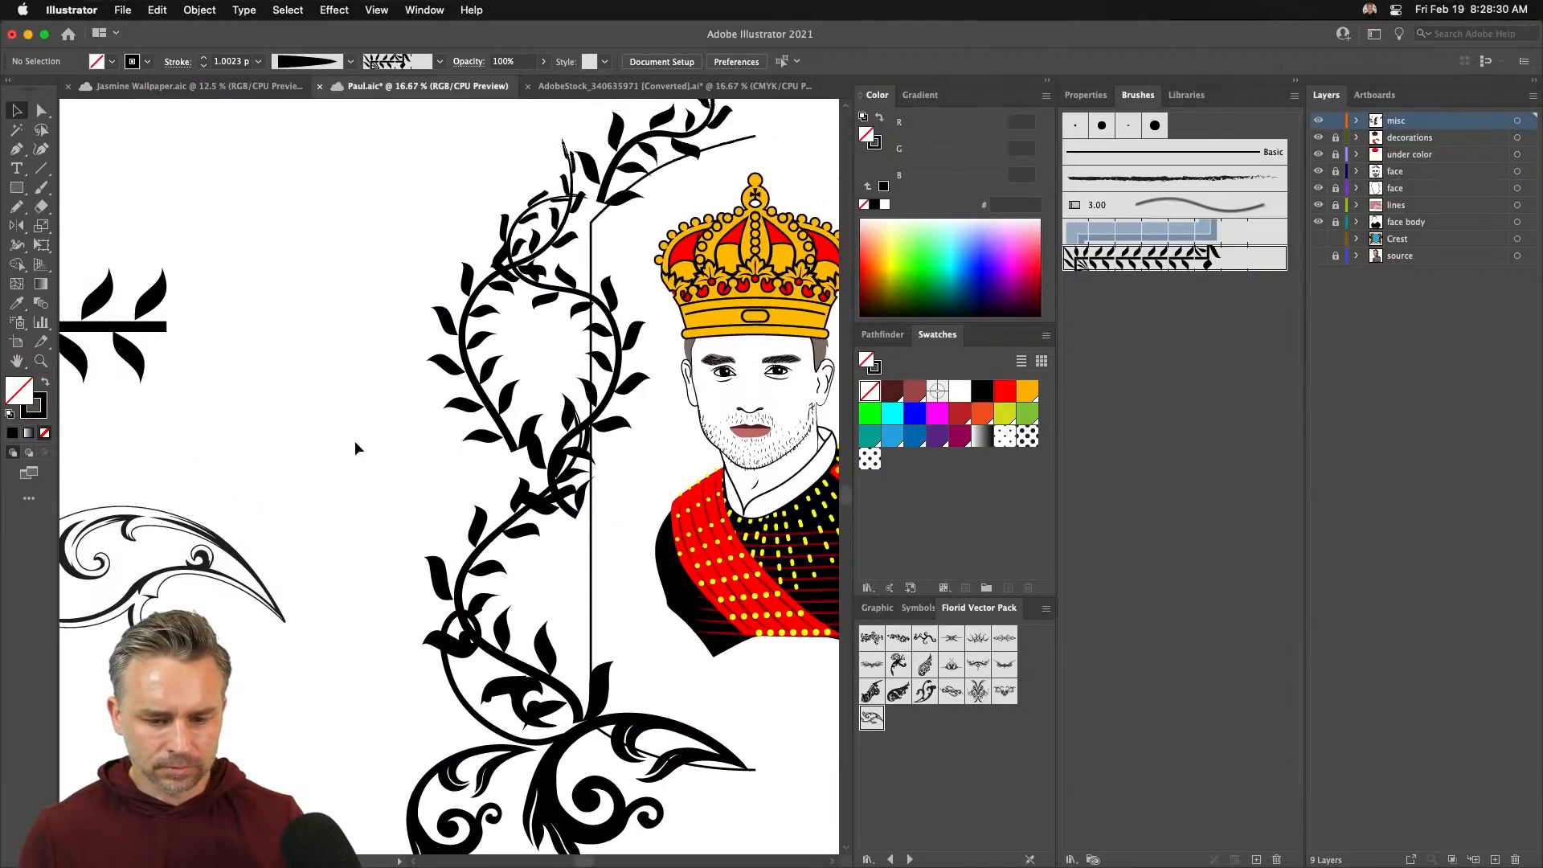
drag(484, 380, 564, 596)
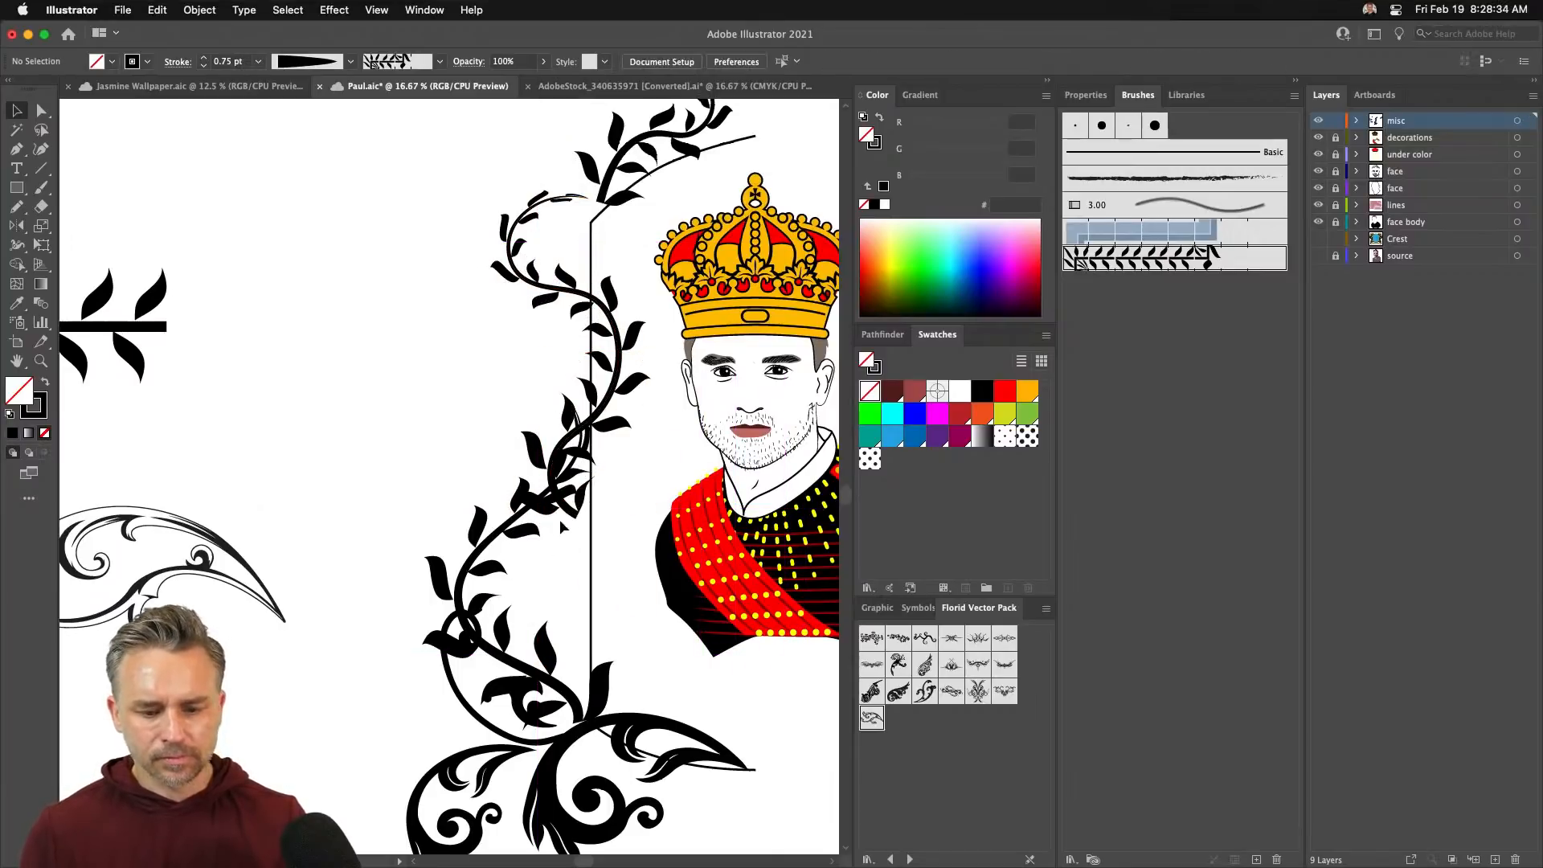
- Reshape the vine stem's curve by moving its anchors and pulling out handles
click(563, 519)
click(41, 110)
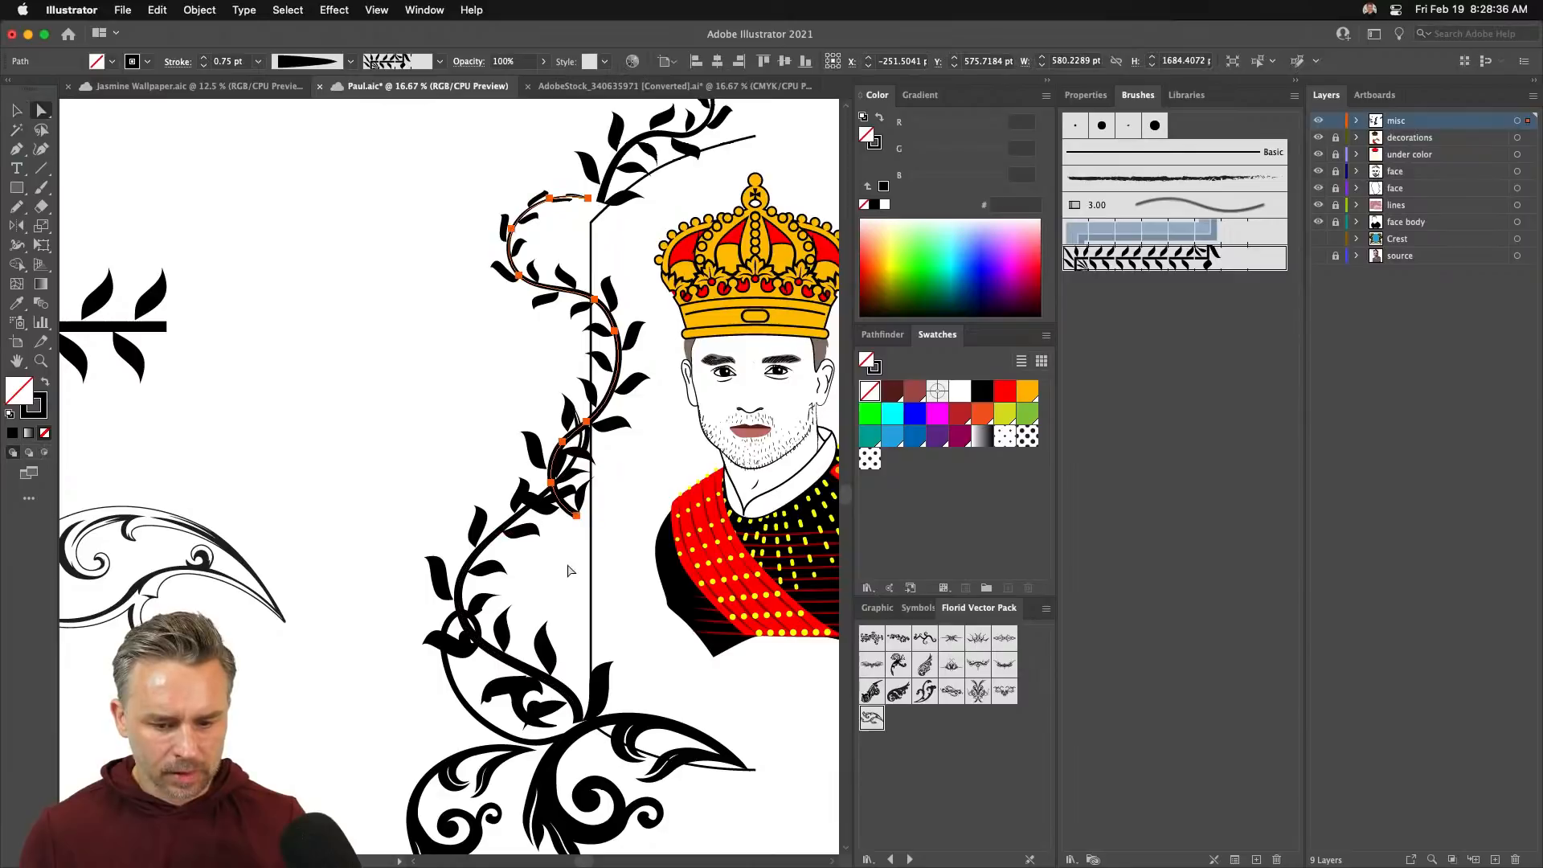
drag(603, 512, 608, 518)
drag(594, 654, 662, 525)
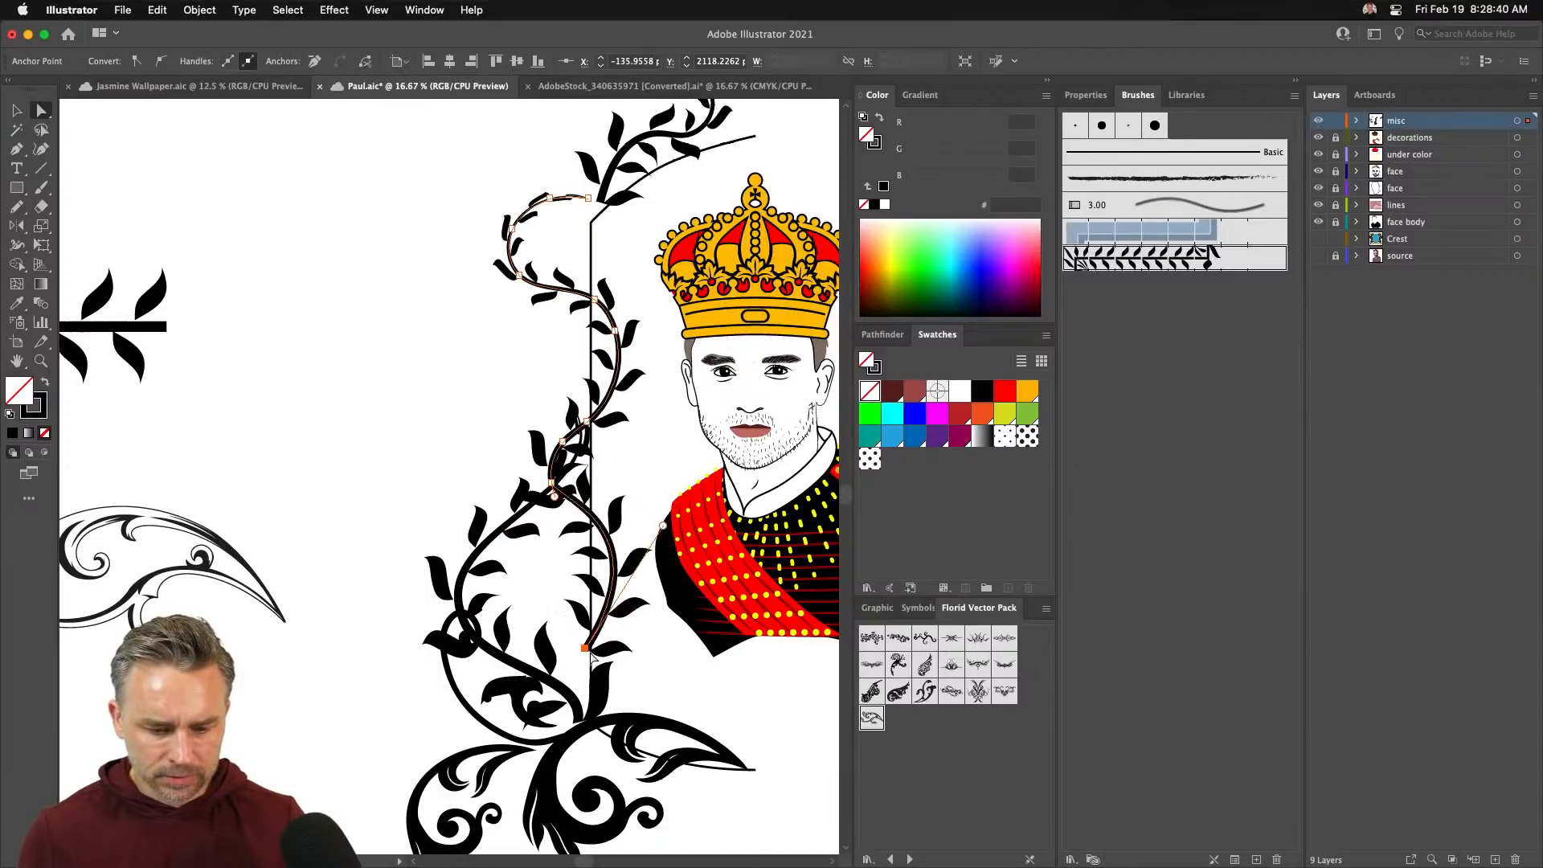
drag(592, 657, 569, 694)
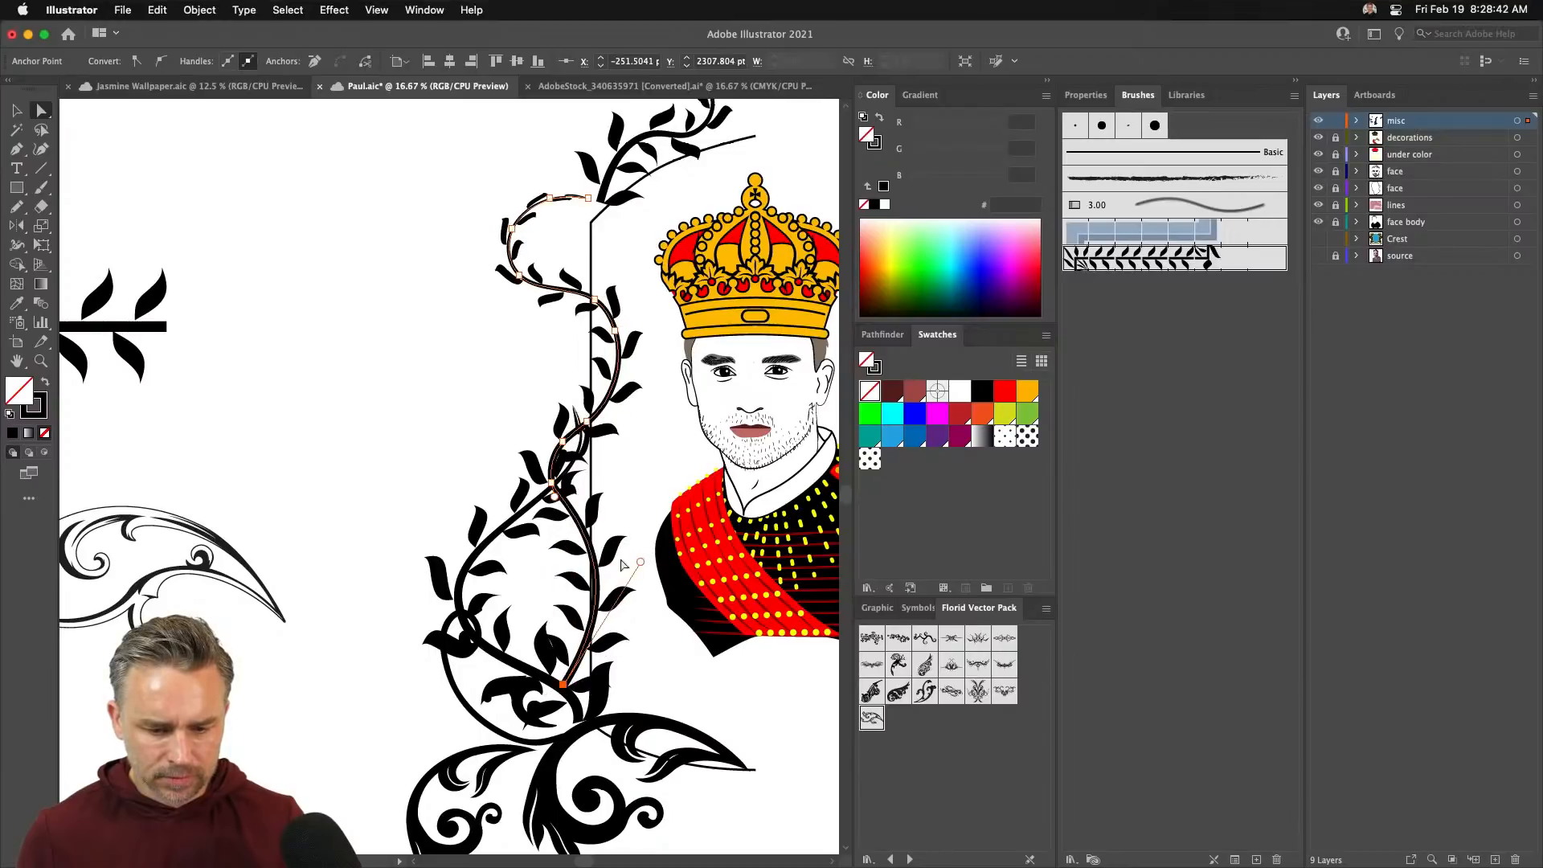
drag(640, 565, 686, 521)
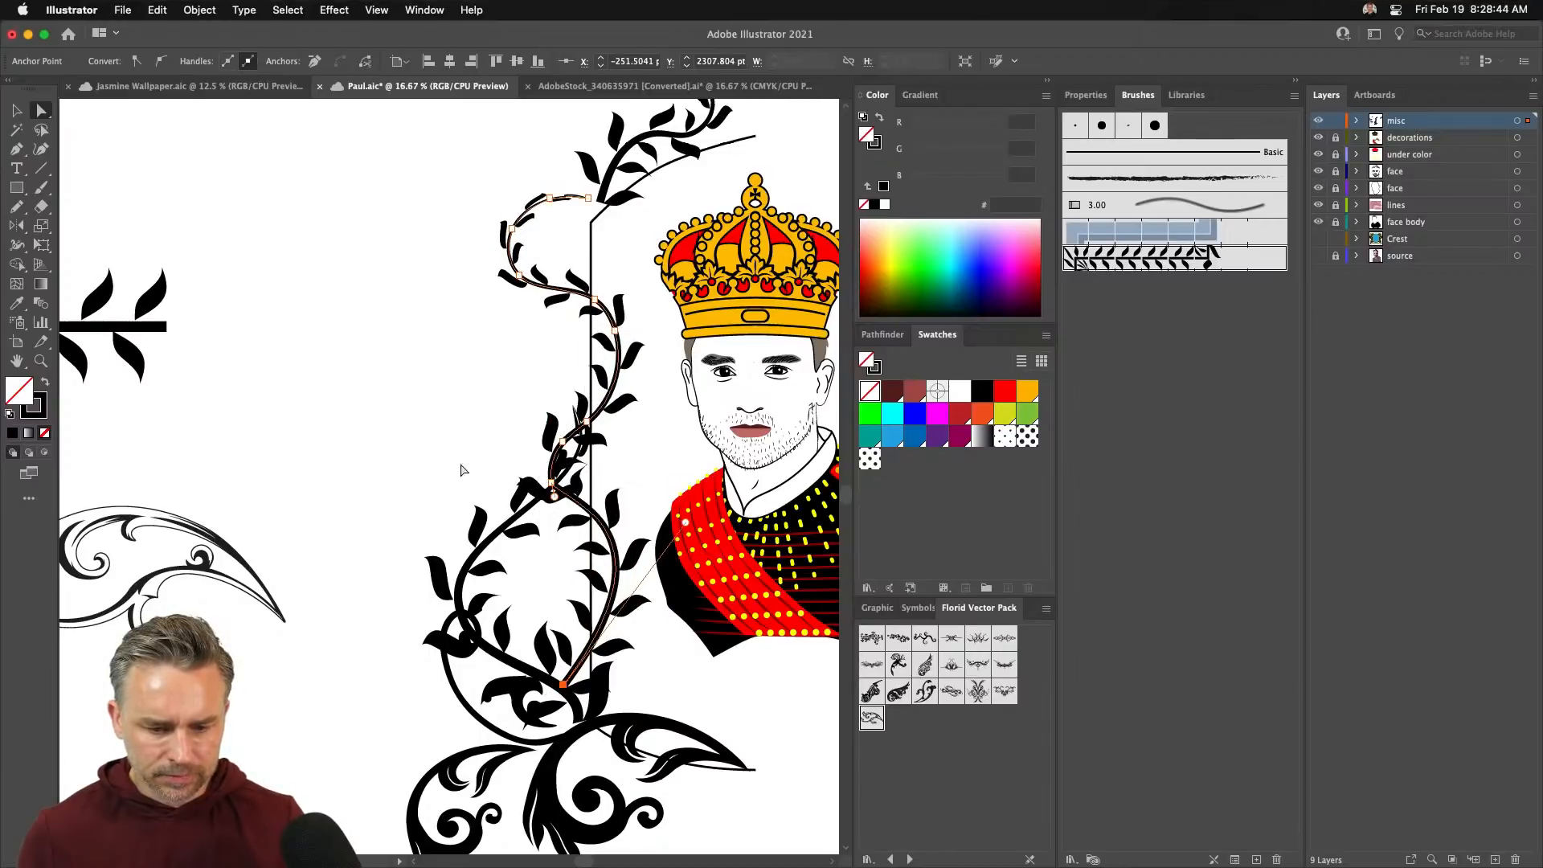
drag(562, 441, 530, 429)
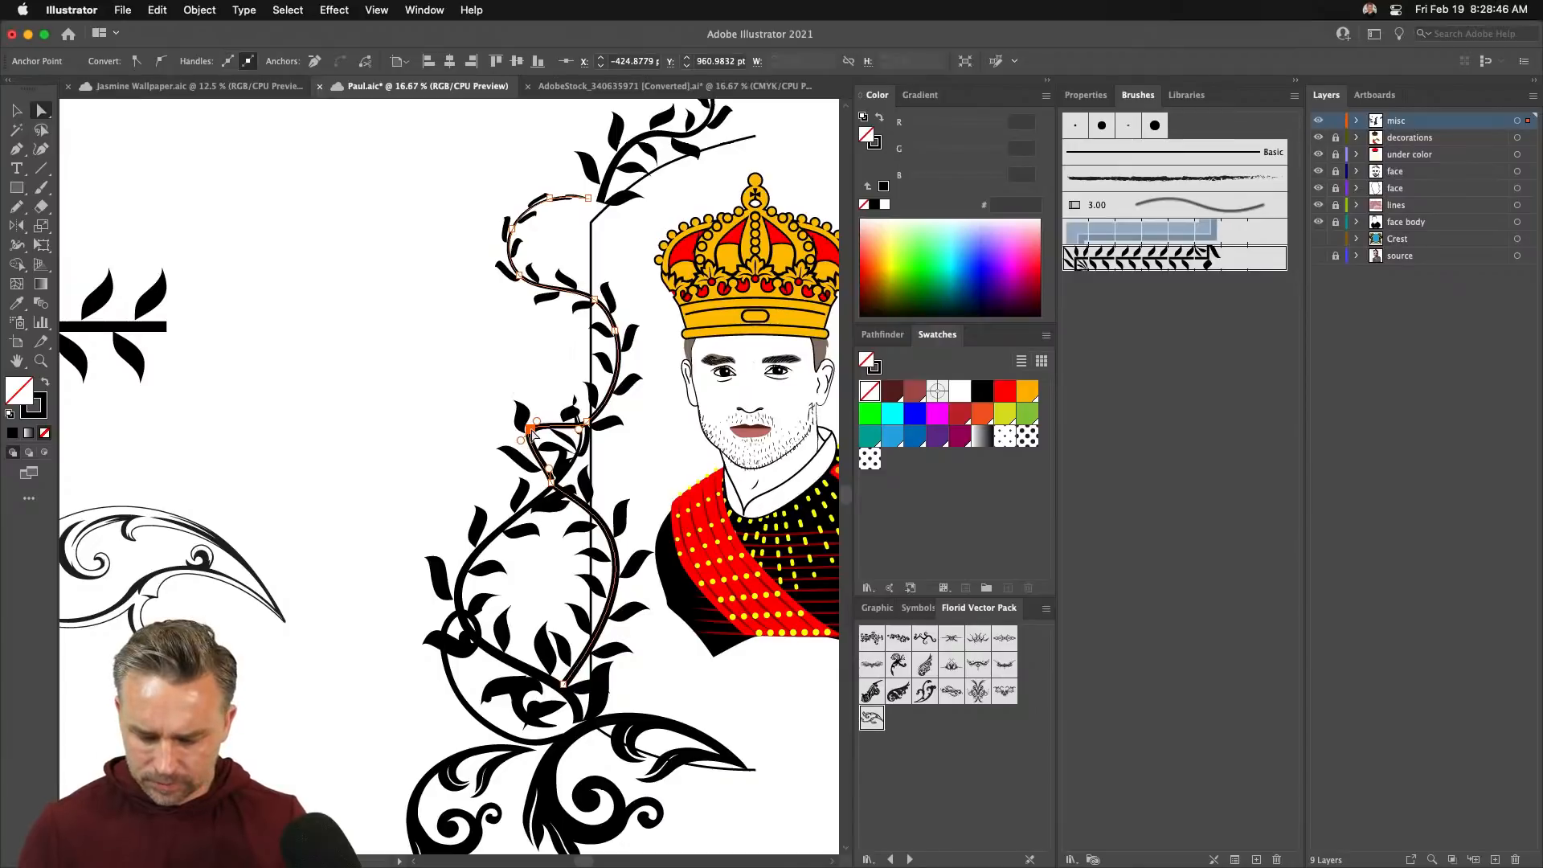
- Delete an extra anchor from the vine and reshape its upper curve
key(minus)
click(531, 431)
key(a)
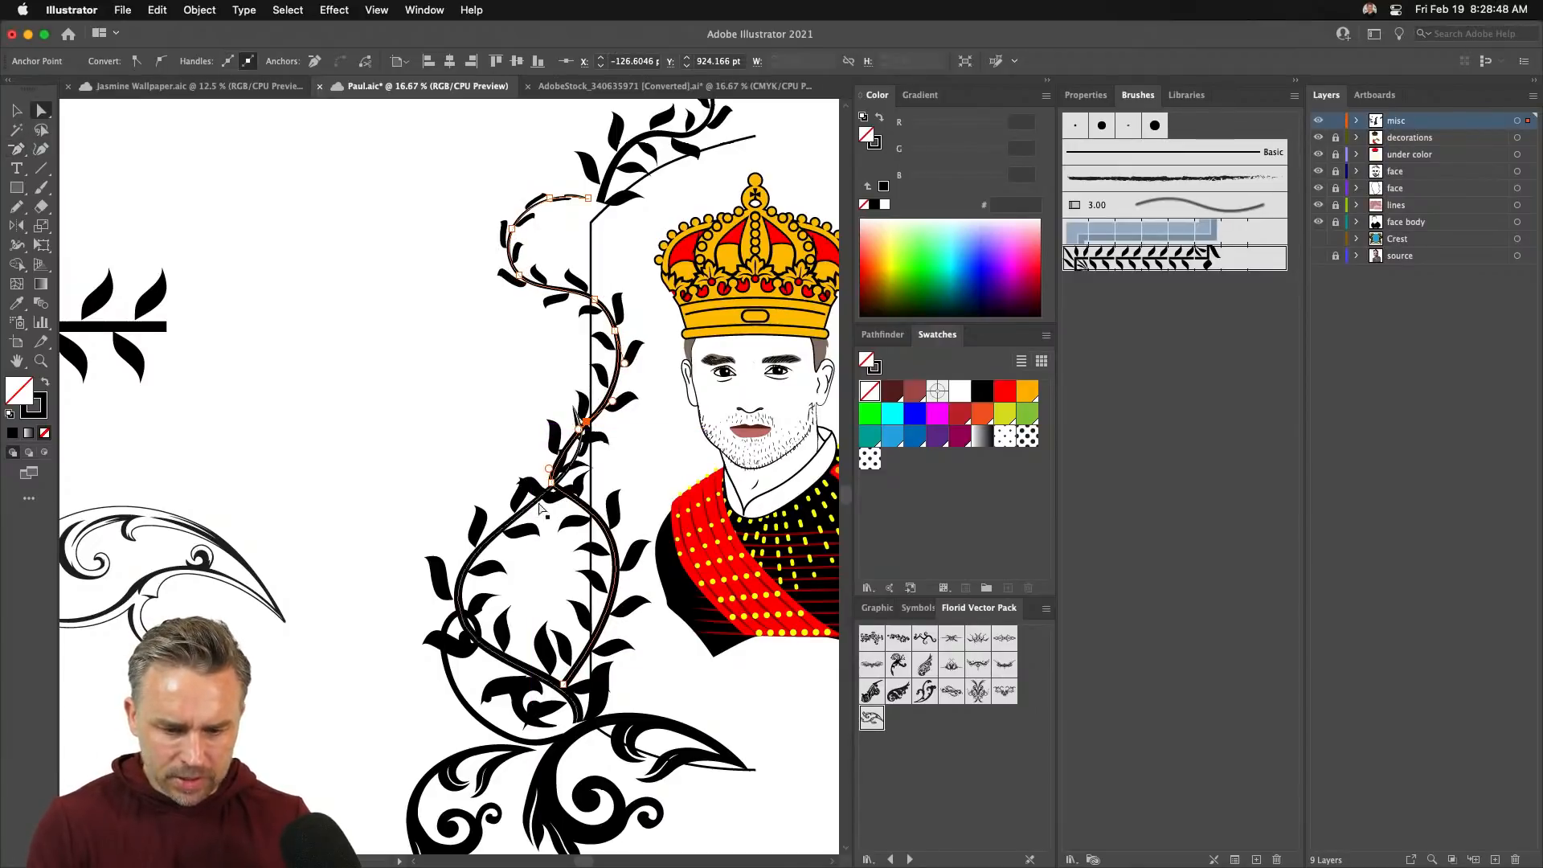
click(551, 482)
drag(548, 468, 586, 397)
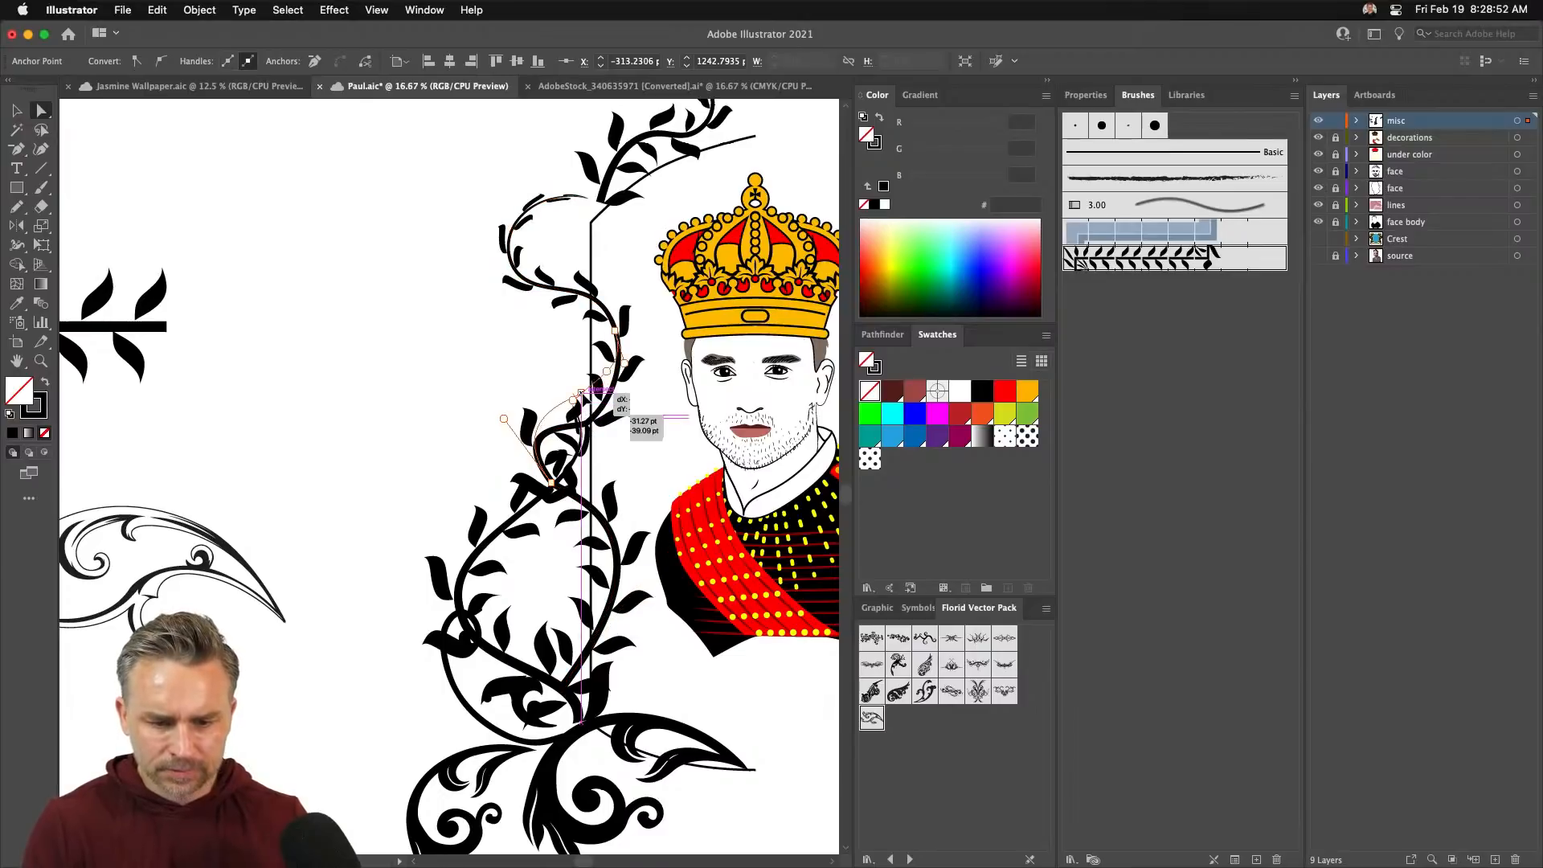
click(447, 369)
- Make the dotted leaf ornament a new Pattern Brush with Auto-Centered corner tiles
scroll(386, 386, down, 2)
drag(395, 367, 532, 576)
key(v)
drag(231, 127, 447, 289)
mouse_move(319, 169)
mouse_down()
mouse_move(448, 394)
mouse_move(1236, 395)
mouse_up()
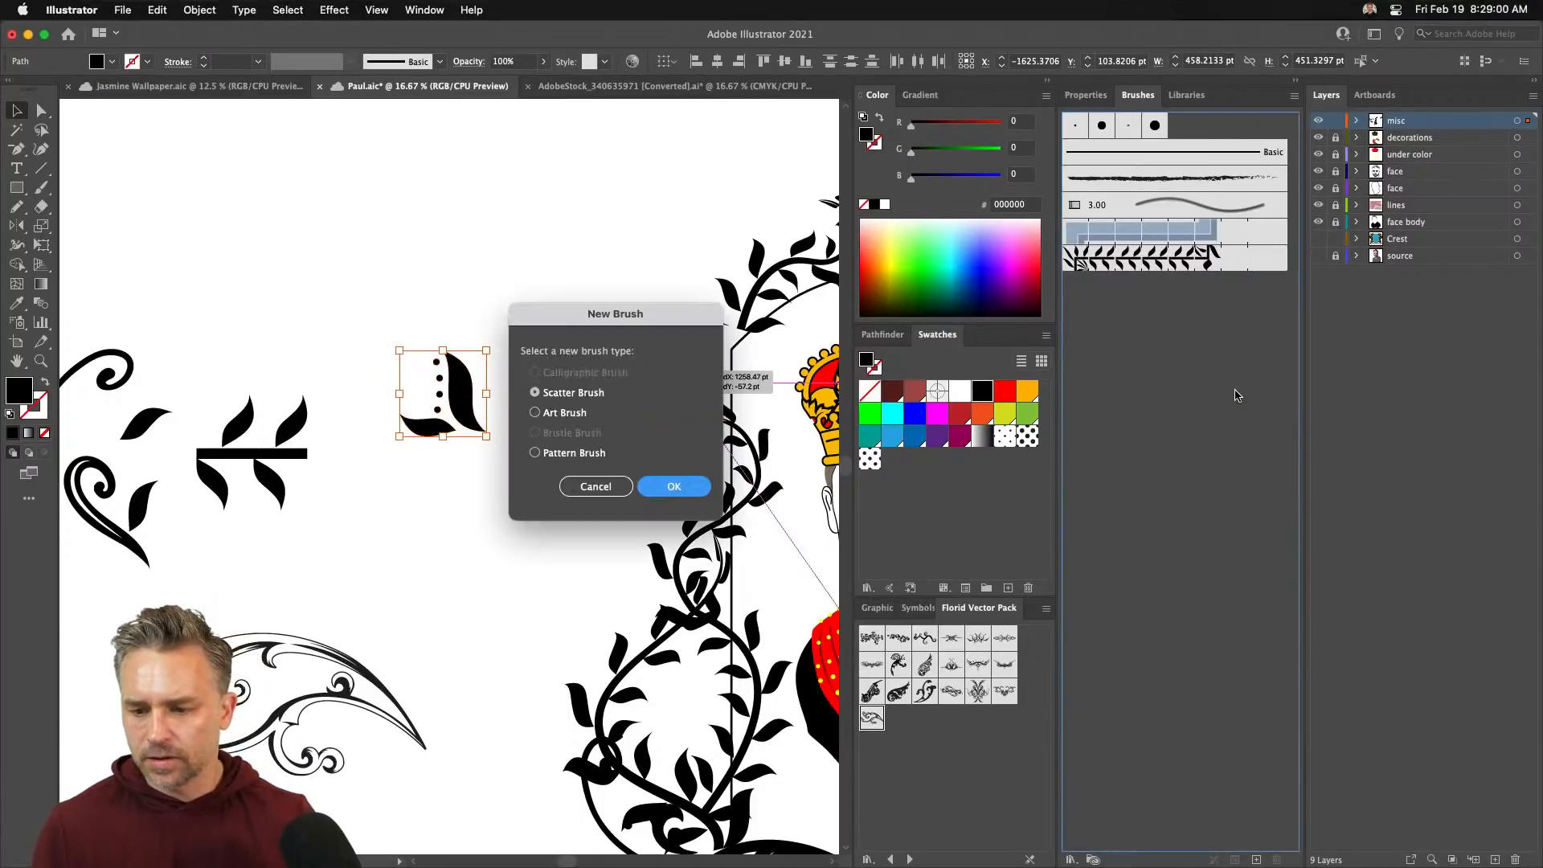
click(560, 450)
click(642, 486)
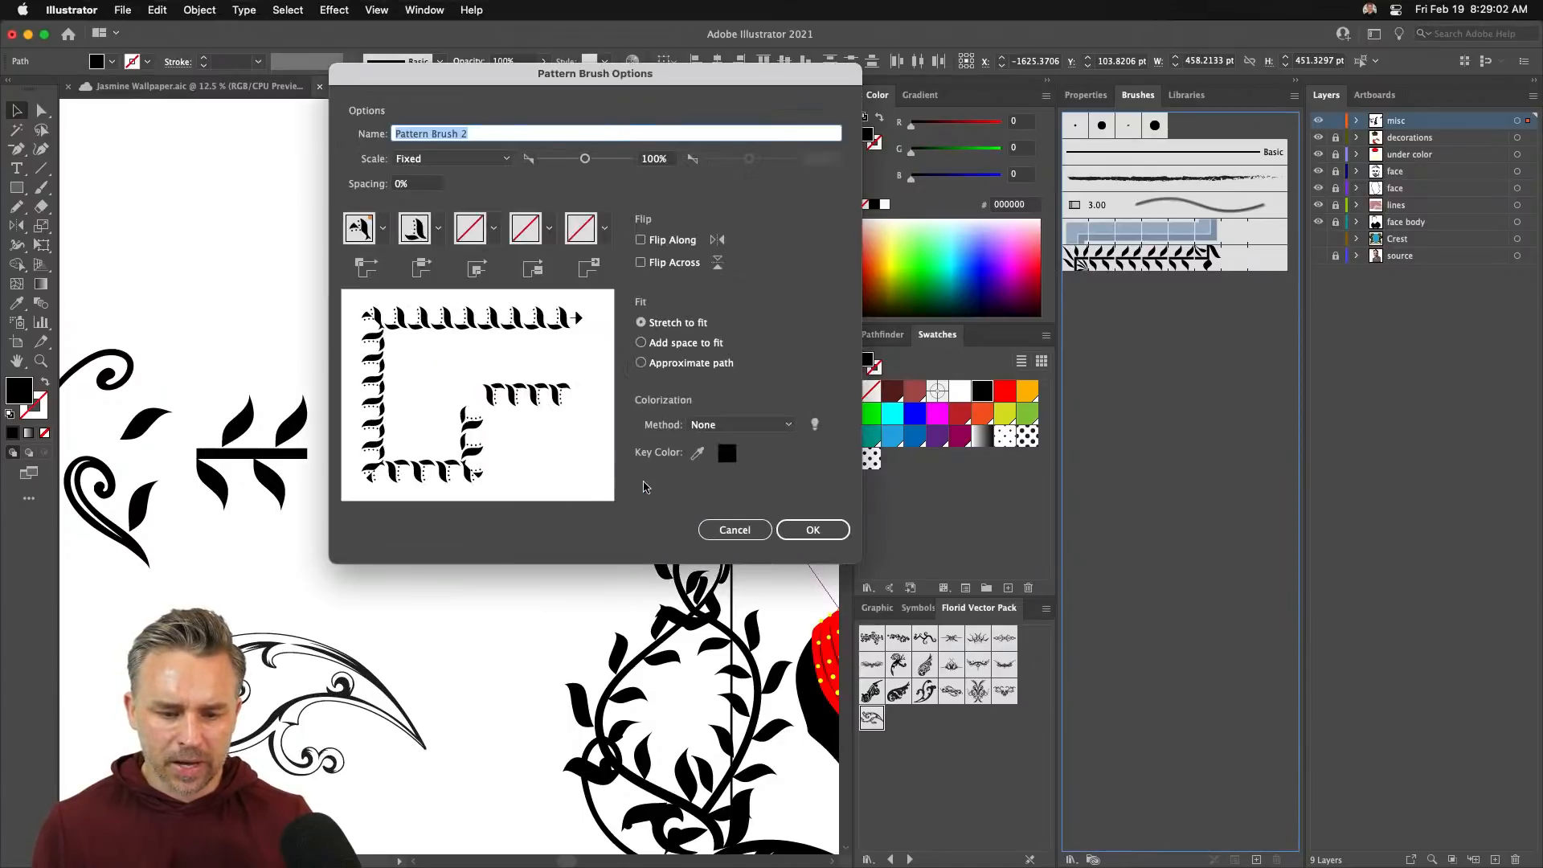
click(491, 231)
click(370, 354)
- Save the new pattern brush and paint a dotted-leaf stroke upward beside the vine
key(Return)
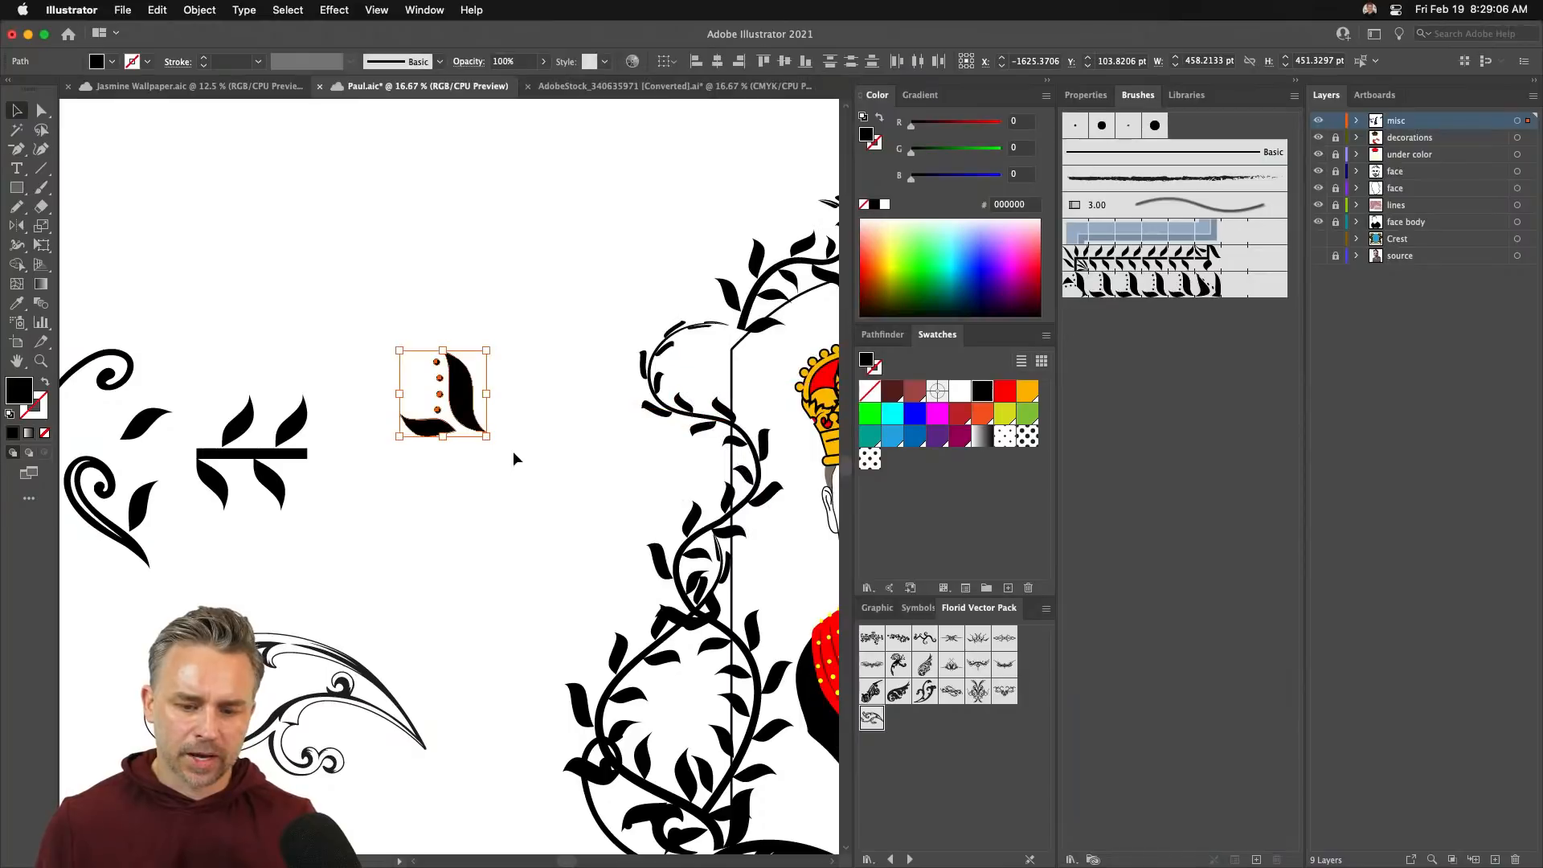
click(538, 311)
key(b)
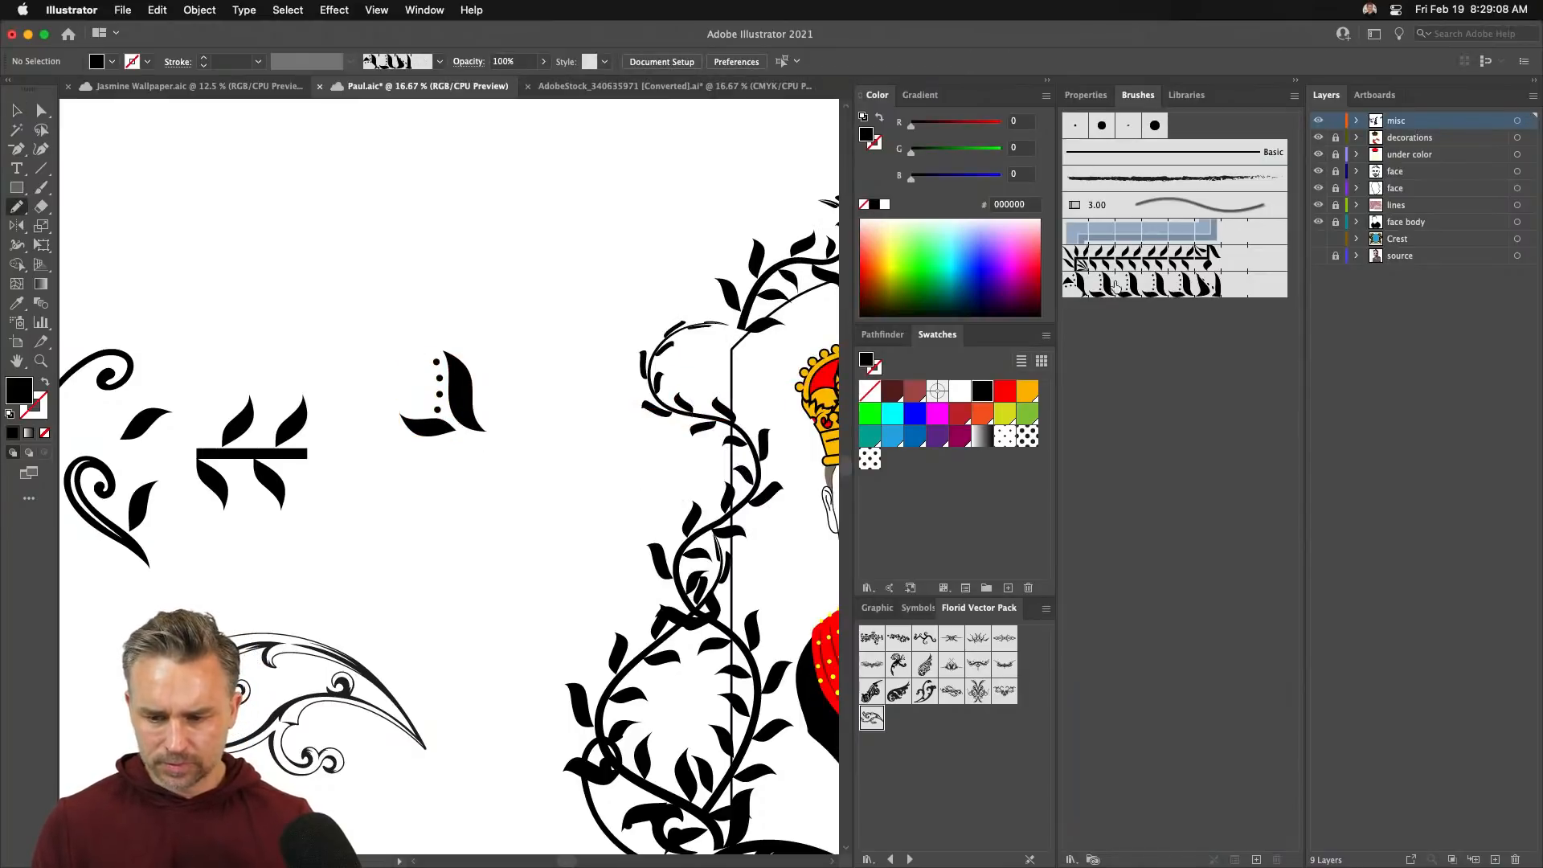
click(1165, 287)
mouse_move(614, 599)
mouse_down()
mouse_move(574, 533)
mouse_move(637, 467)
mouse_move(603, 426)
mouse_move(636, 265)
mouse_up()
- Collapse the Color panel column to widen the canvas
scroll(612, 356, right, 6)
scroll(612, 356, down, 2)
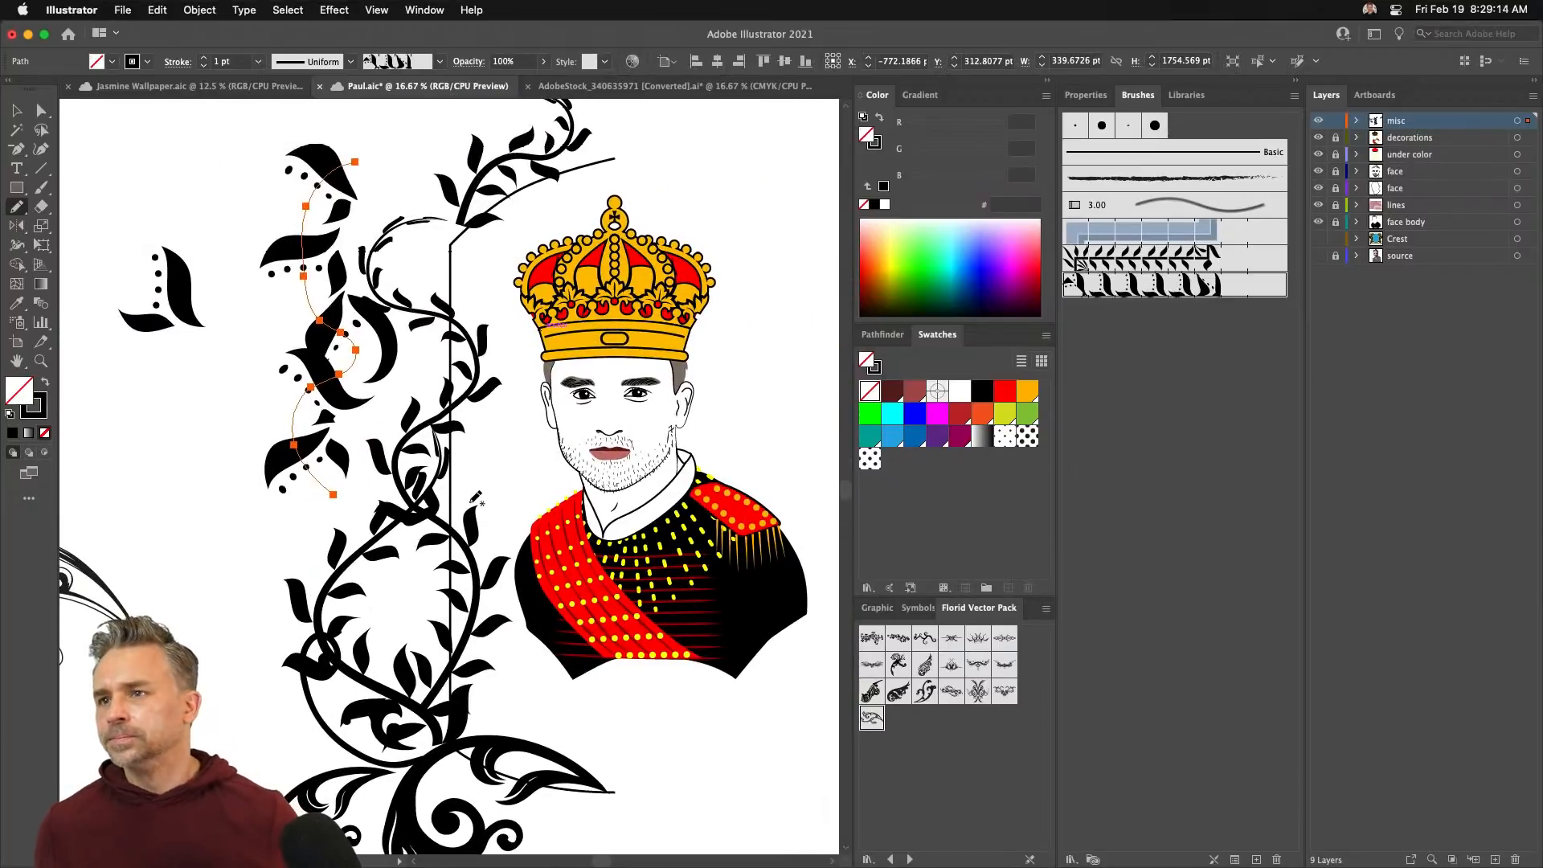
scroll(475, 498, up, 2)
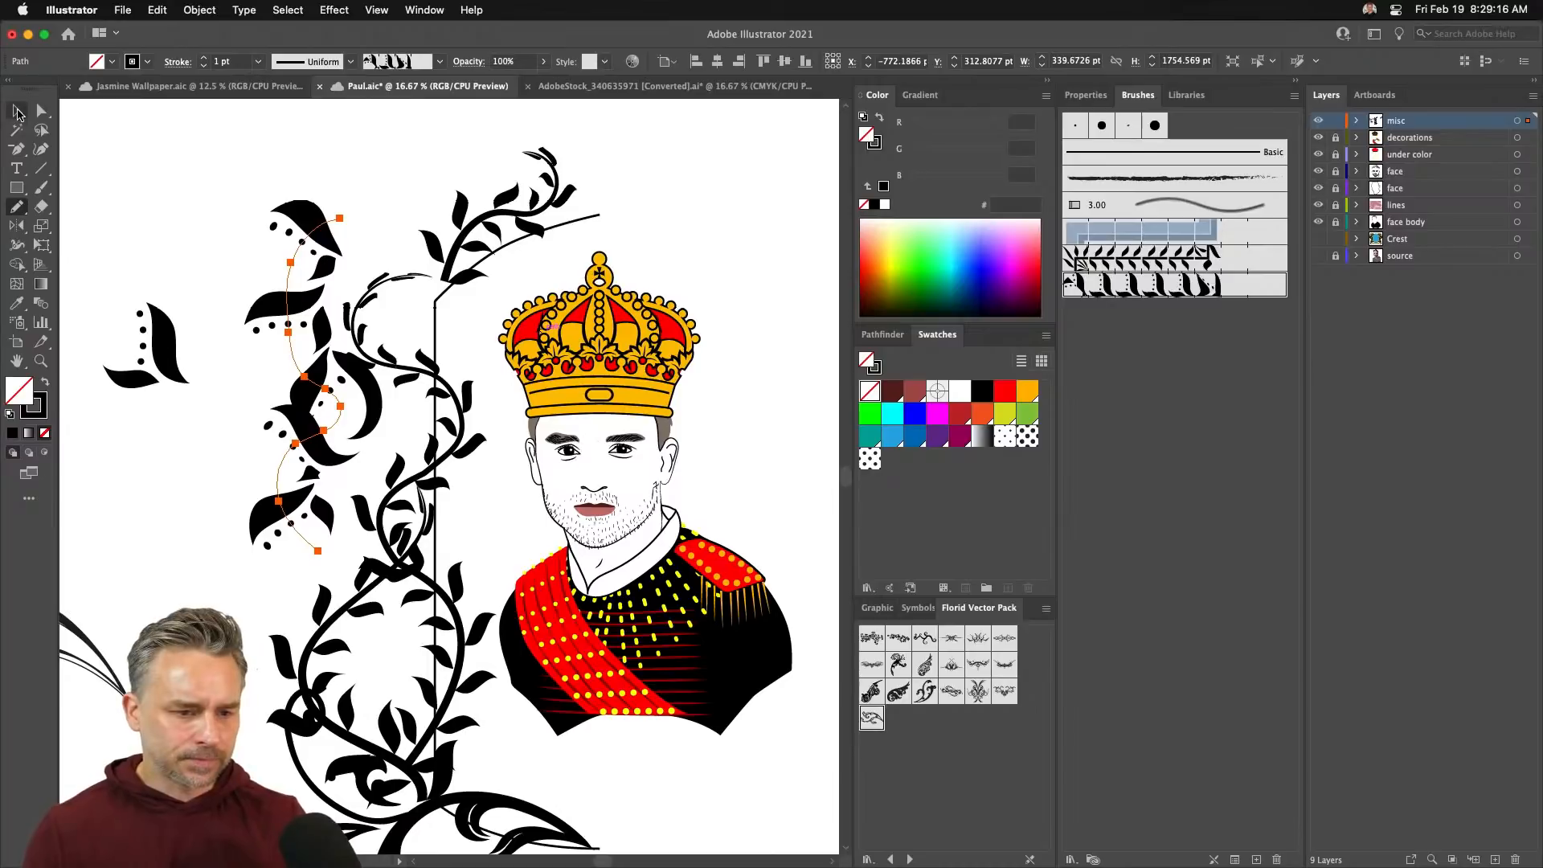
click(17, 113)
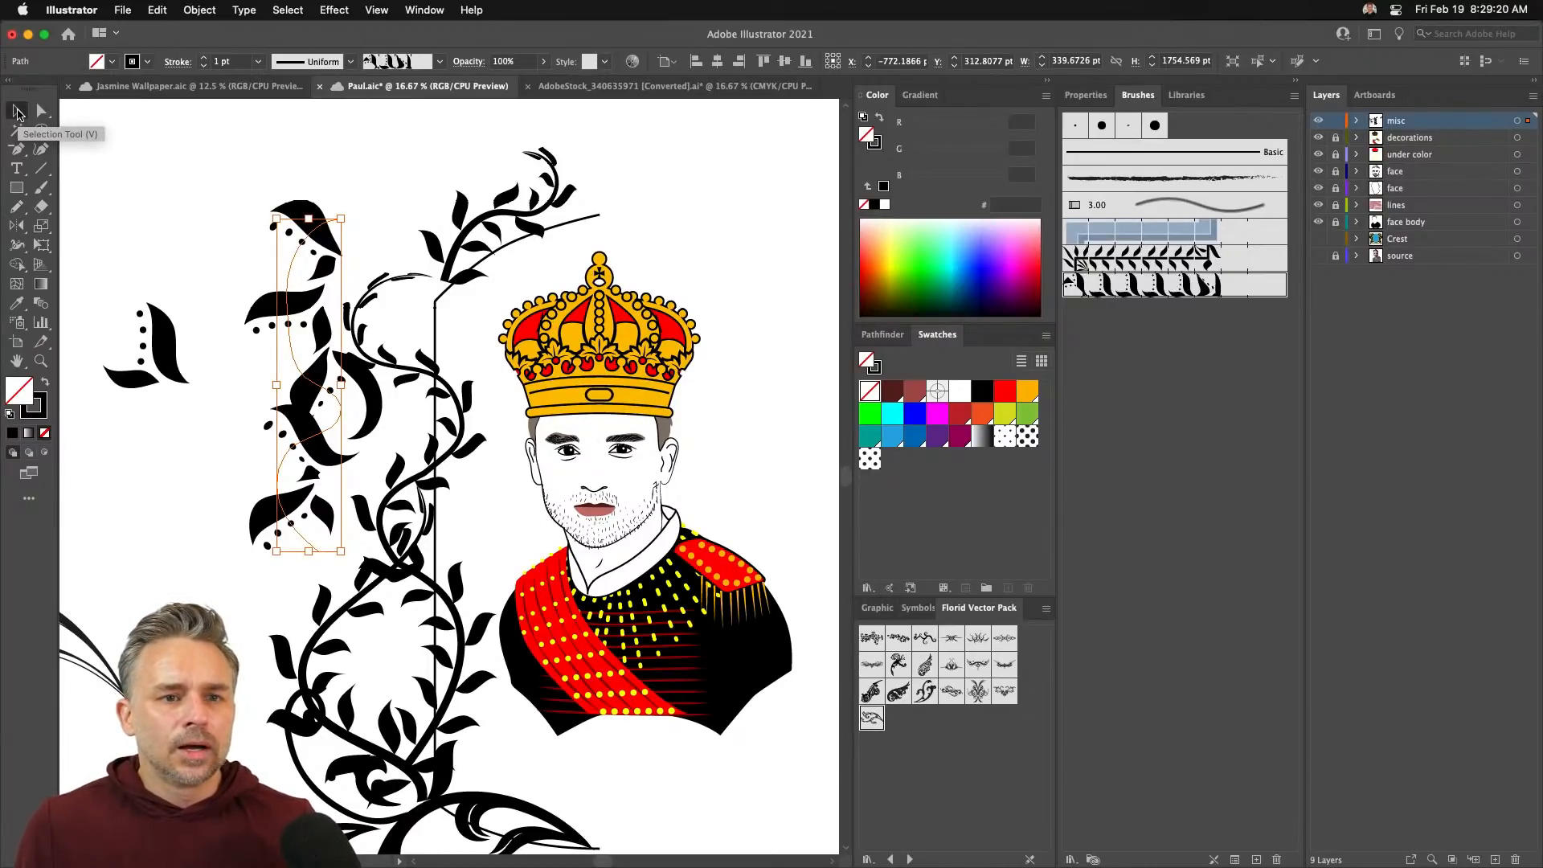
scroll(450, 482, down, 3)
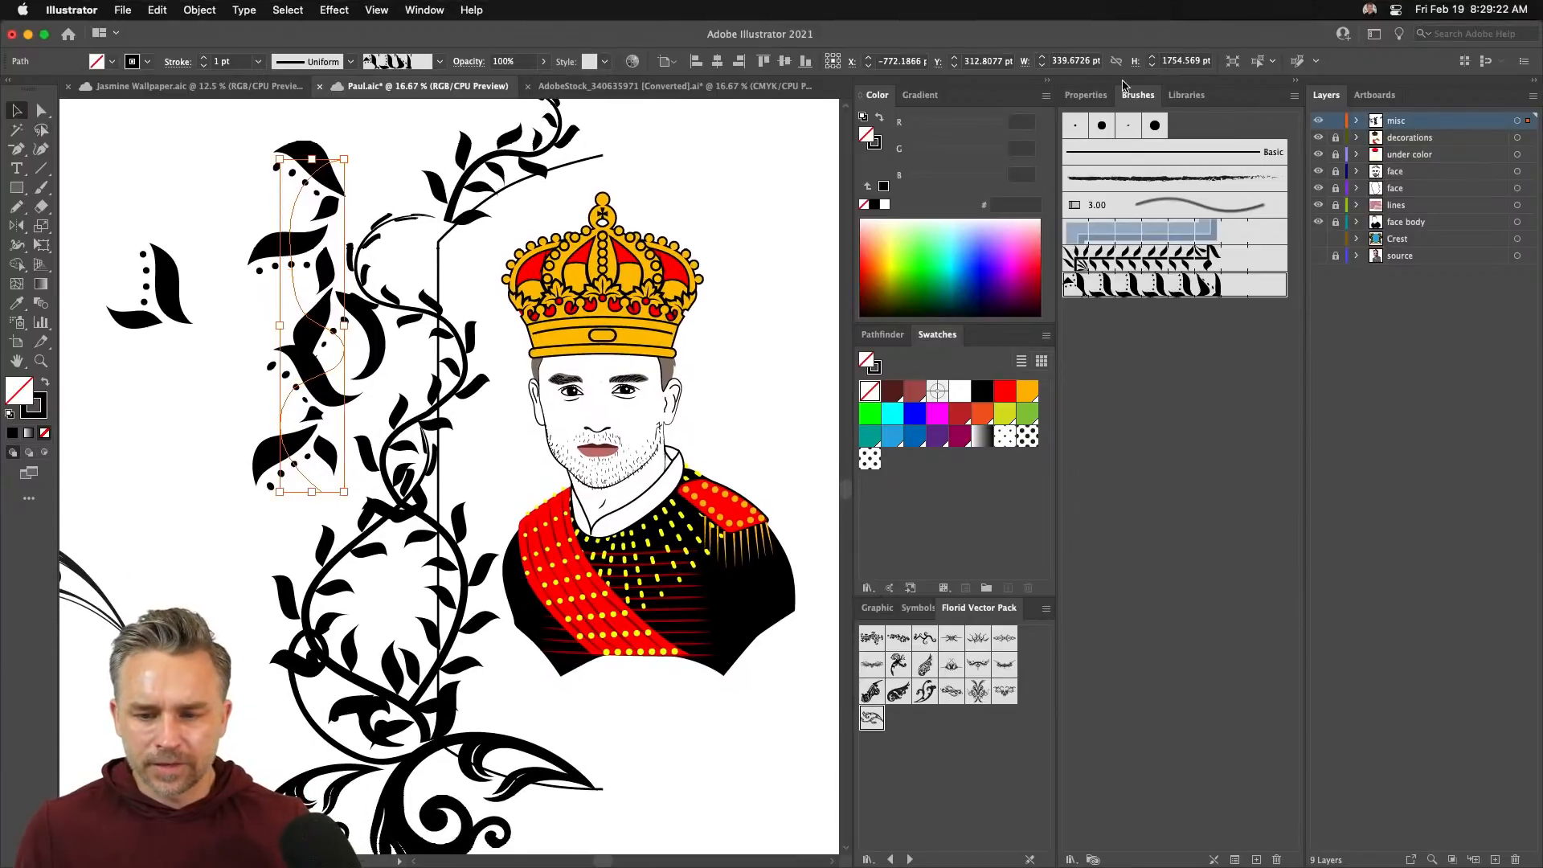
click(1048, 83)
scroll(450, 482, down, 3)
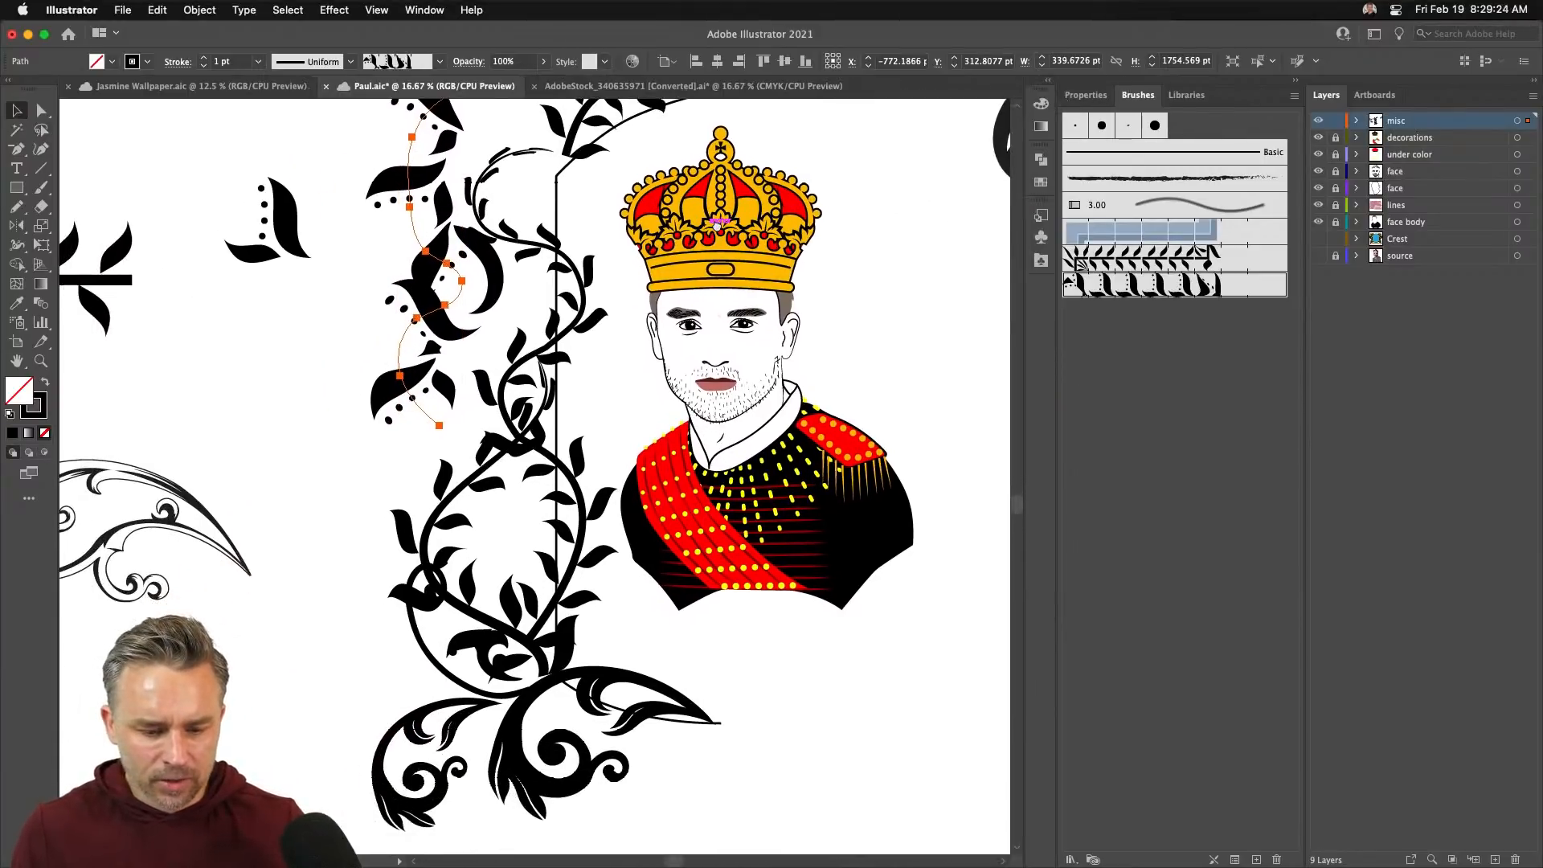
- Move the small leaf ornament up-left and the swirl shape beside the vine
click(260, 386)
click(289, 237)
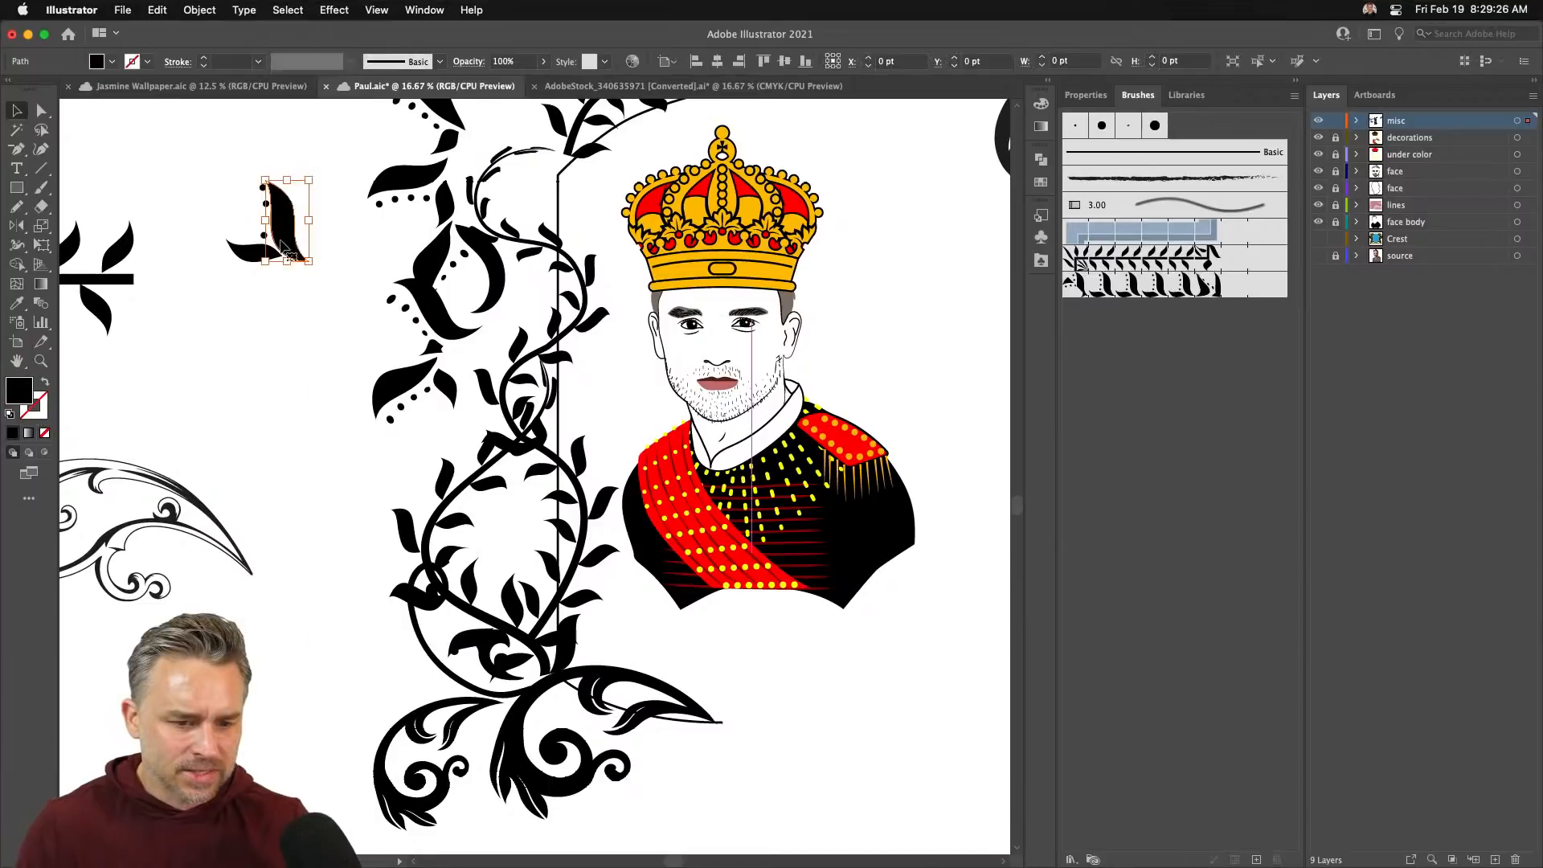
drag(218, 157, 183, 186)
drag(277, 388, 431, 498)
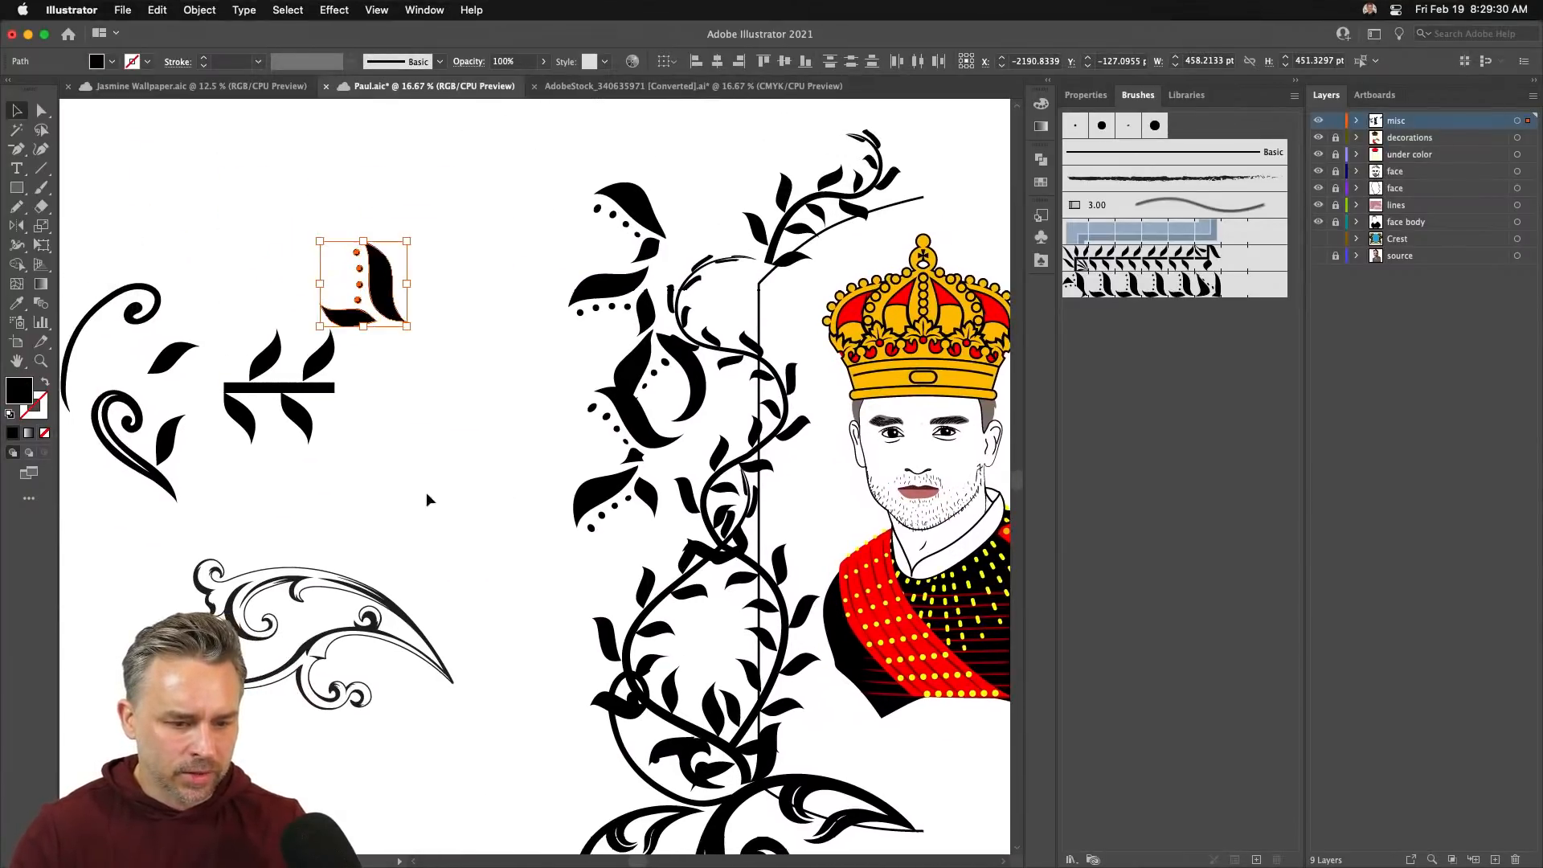
drag(104, 430, 578, 501)
- Remove the vine's bottom endpoint and reshape its bottom and middle curves
click(524, 491)
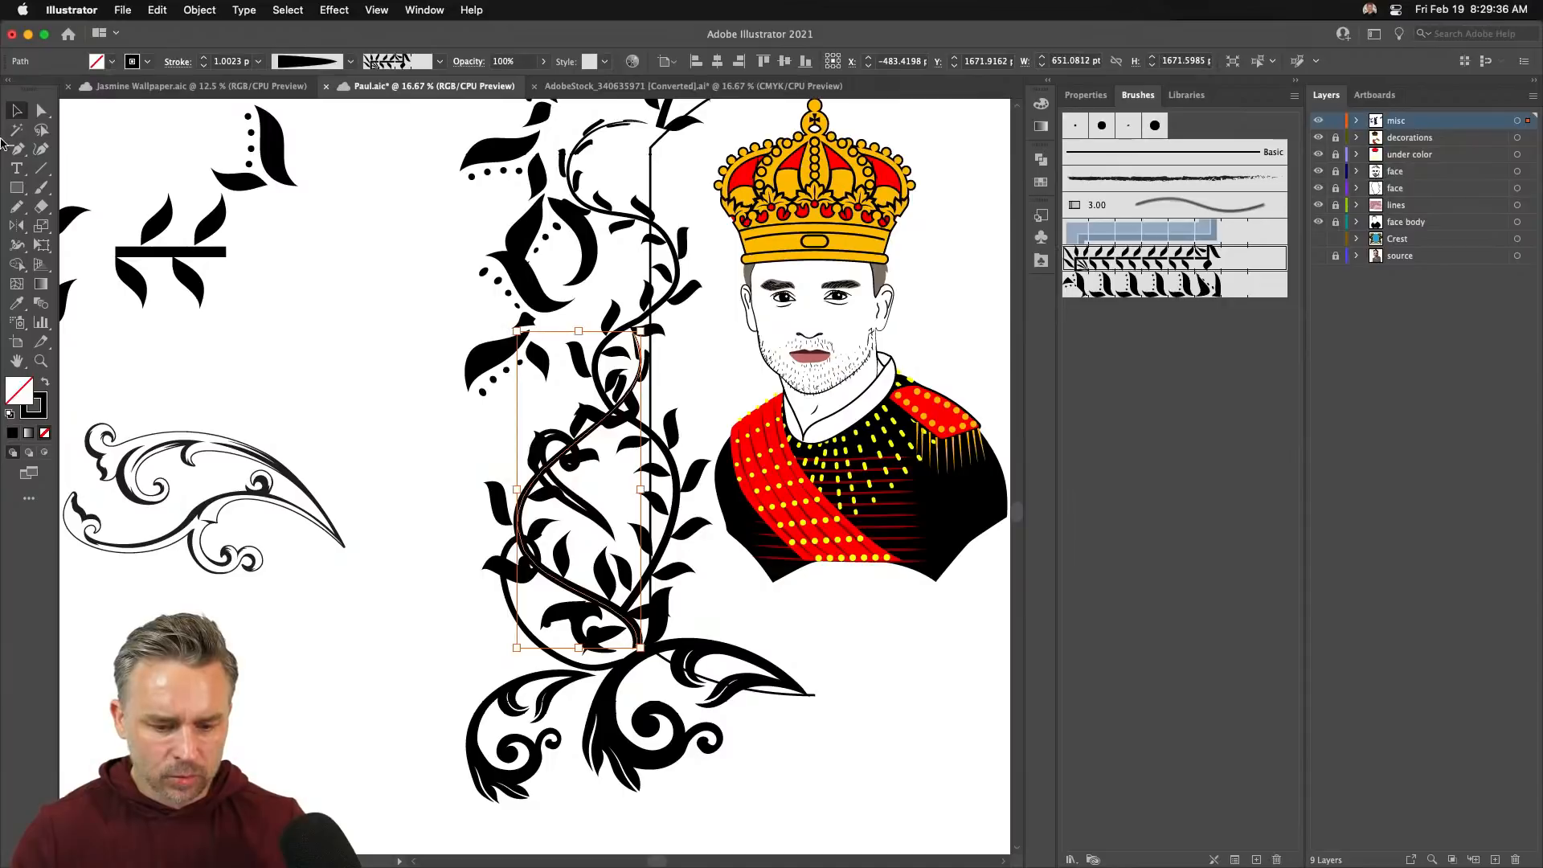
click(40, 110)
key(minus)
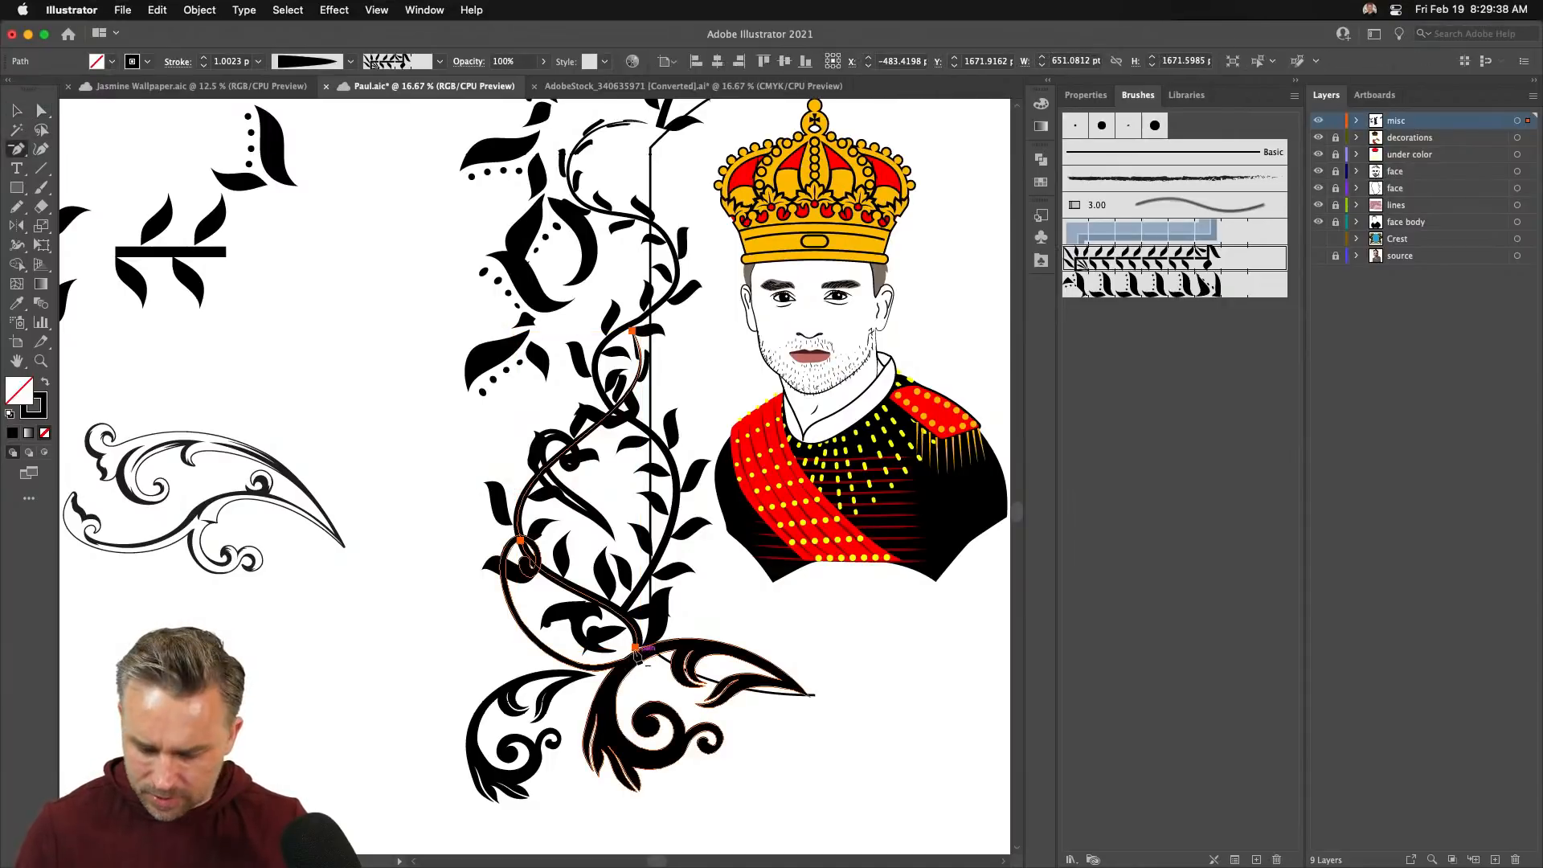
click(636, 647)
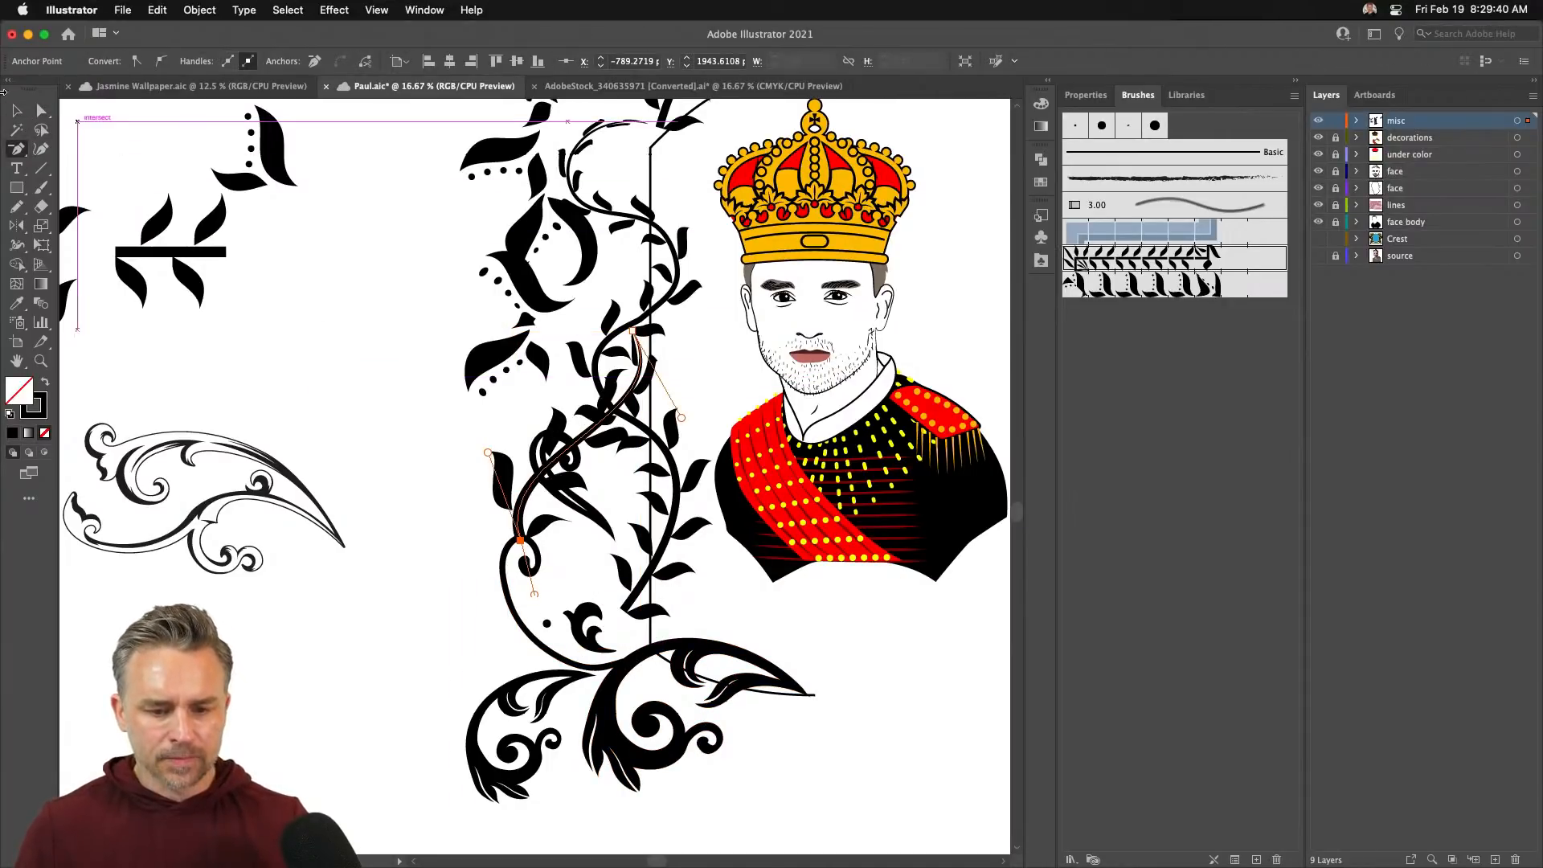
click(42, 115)
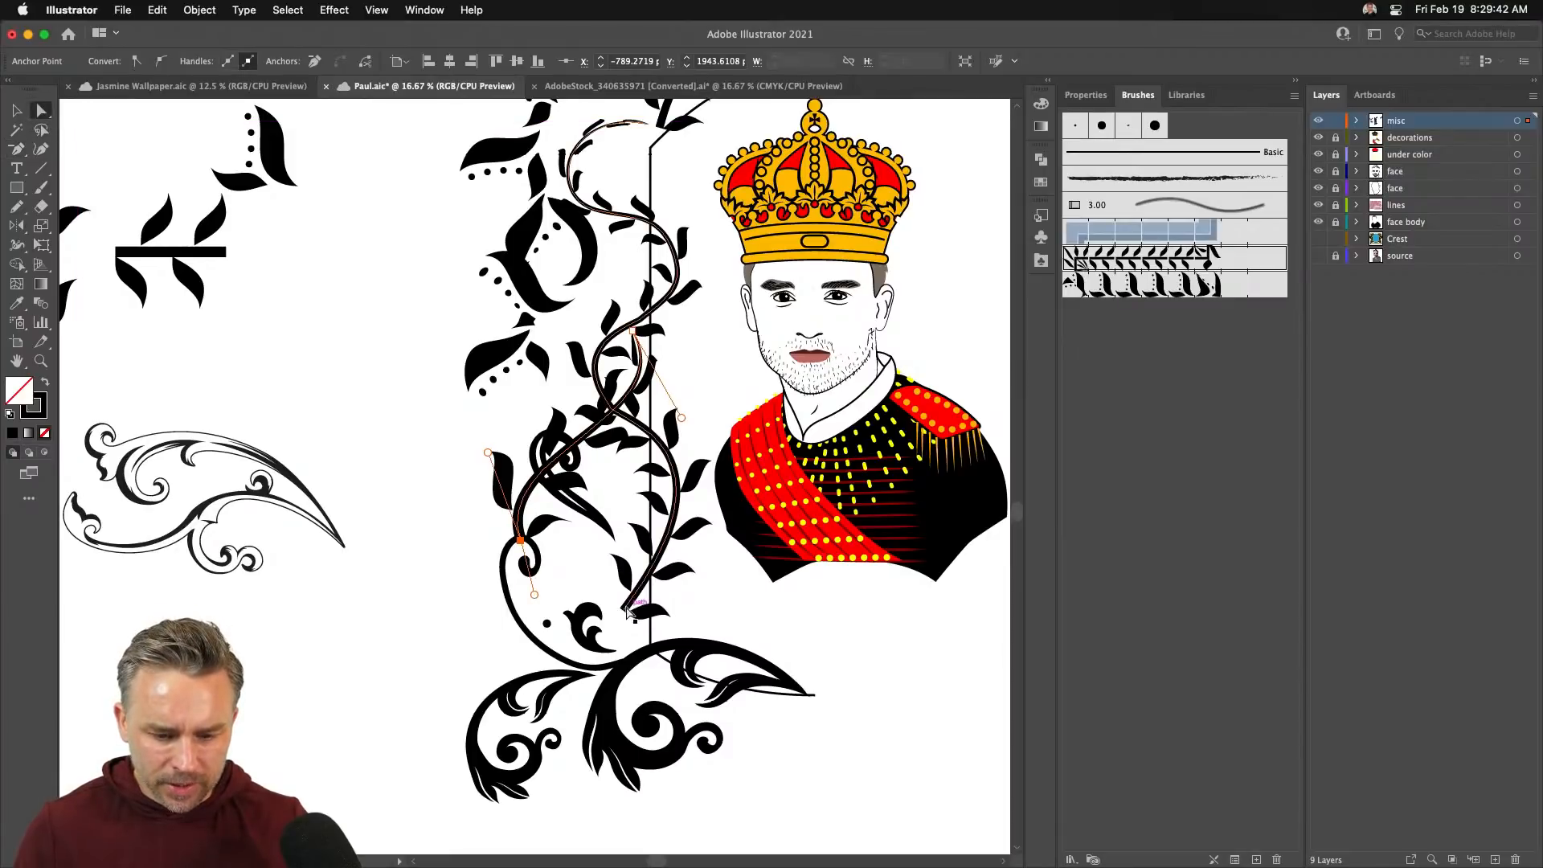
click(628, 603)
click(624, 610)
drag(624, 610, 655, 644)
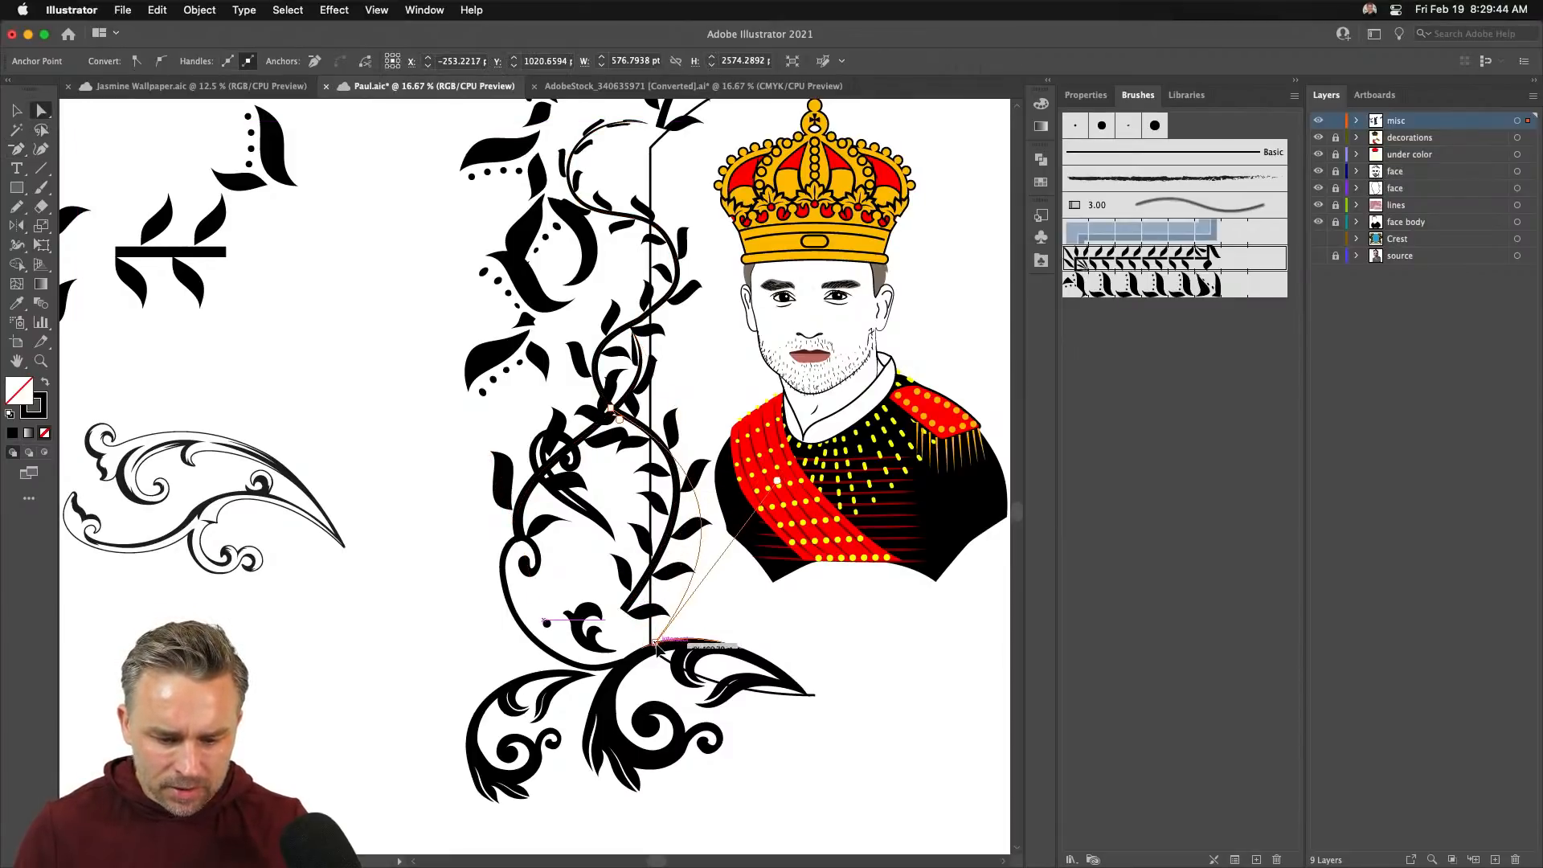
drag(773, 504, 595, 550)
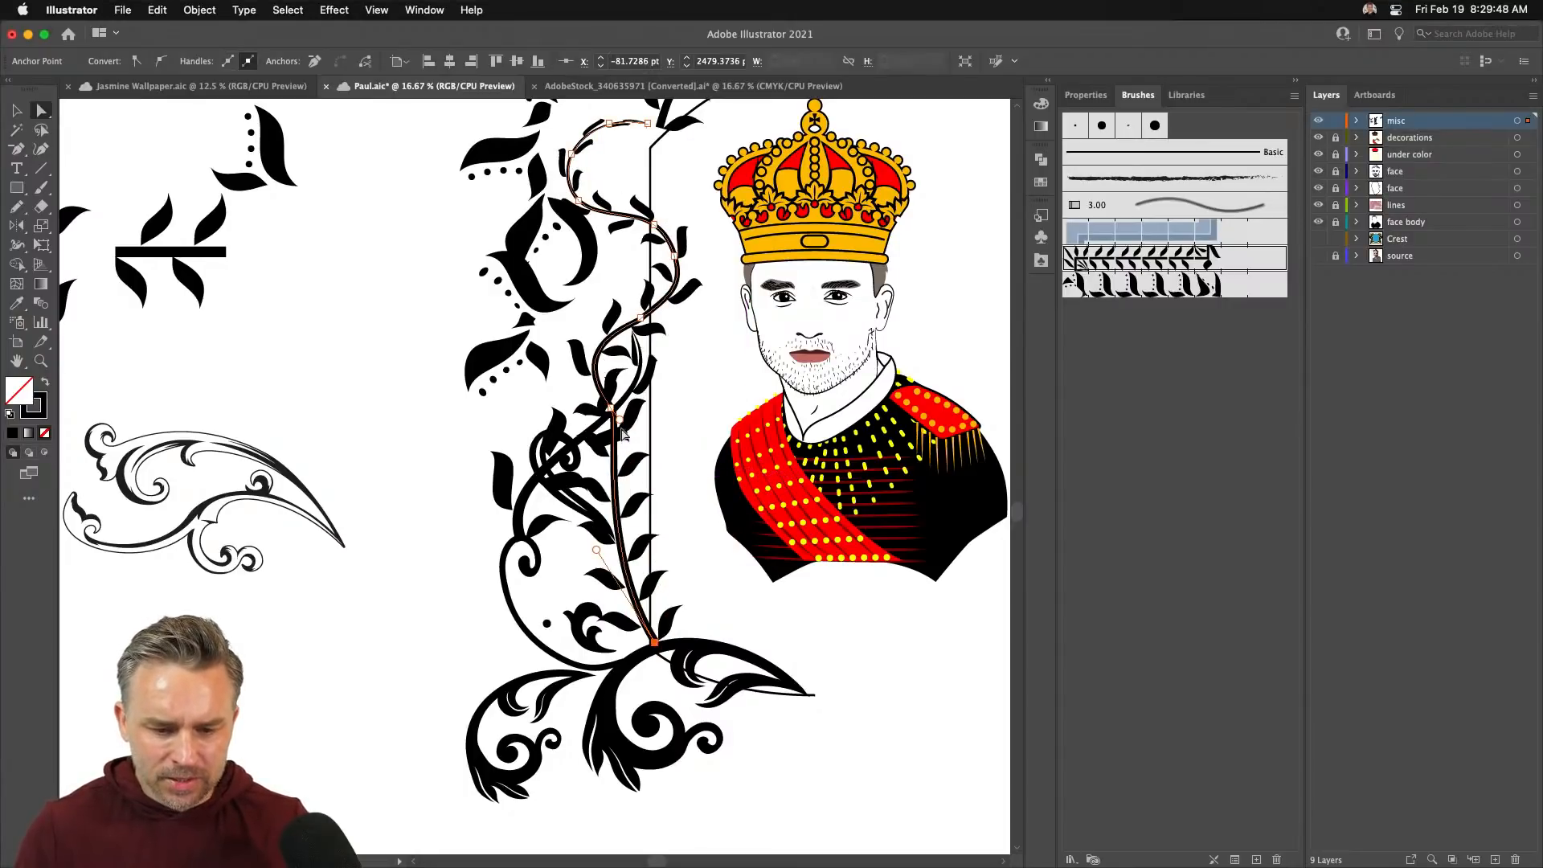
drag(619, 418, 738, 503)
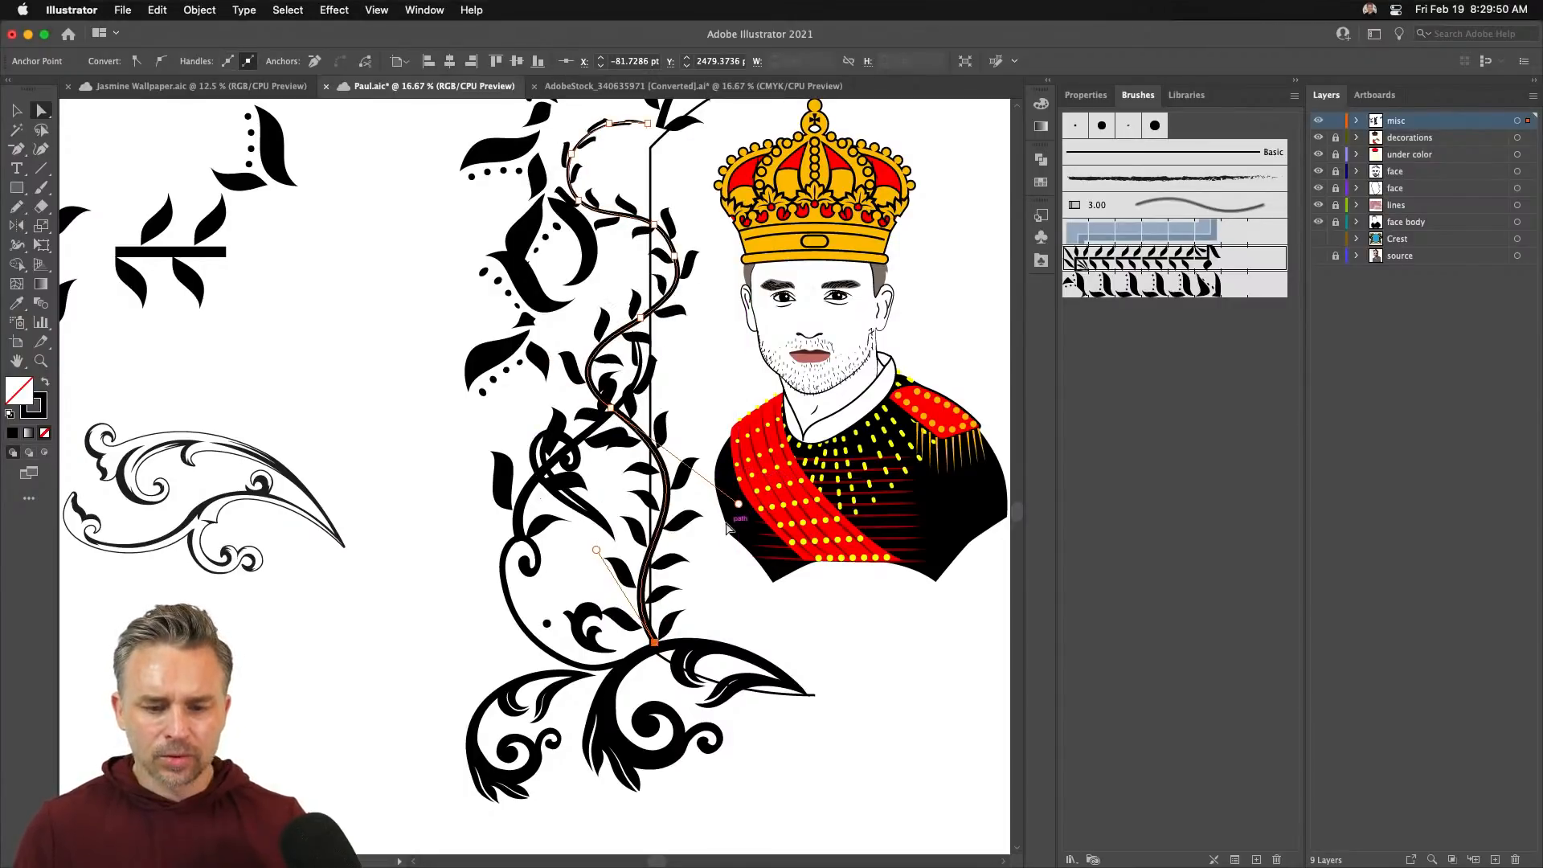
- Thin the dotted-leaf stroke to 0.75 pt and move it onto the vine
click(406, 266)
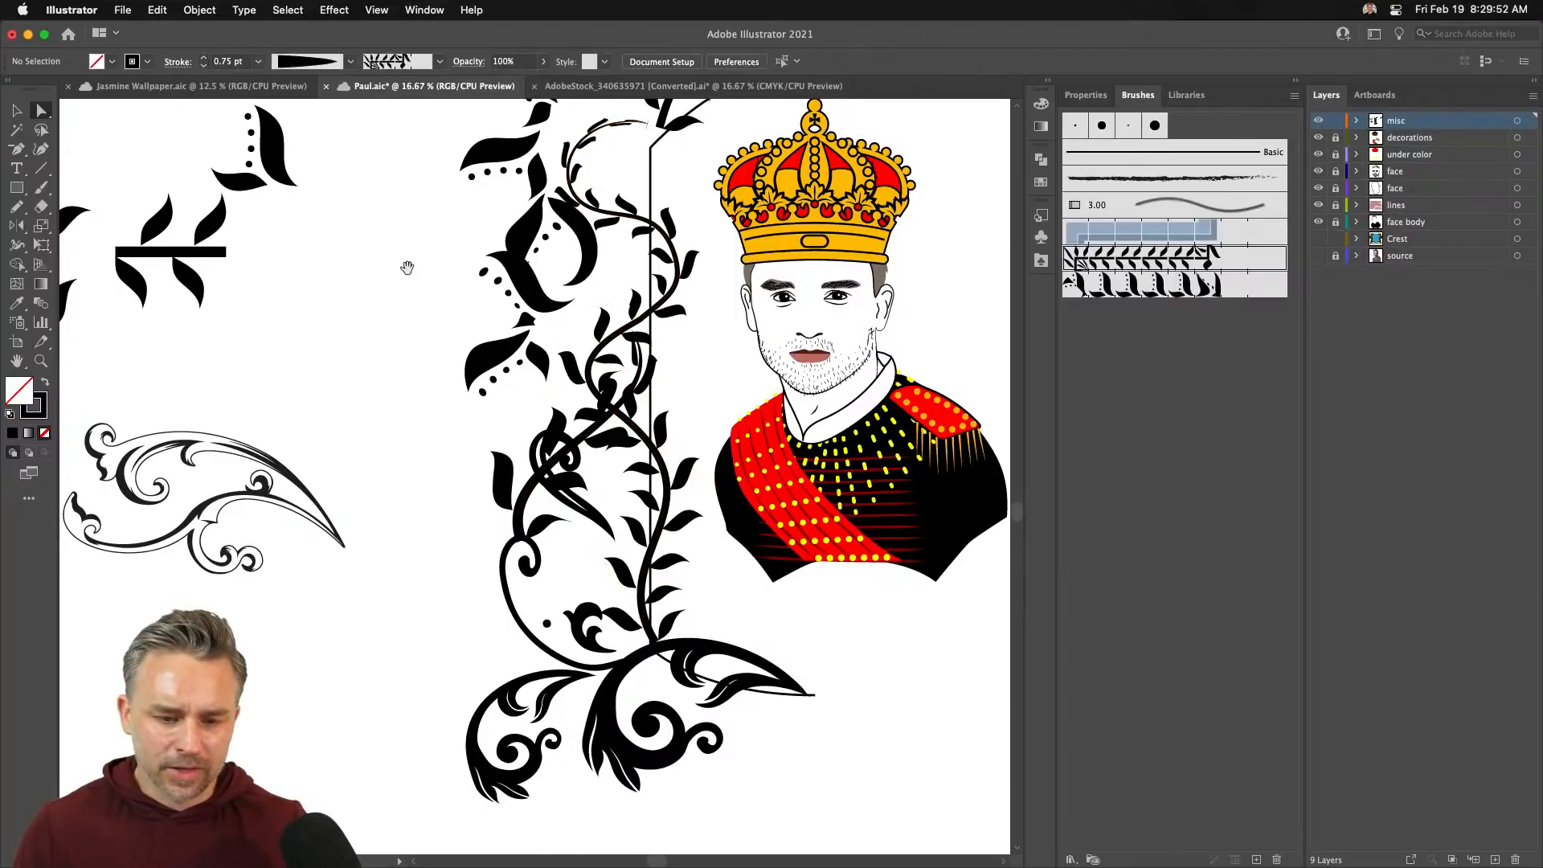
drag(406, 265, 338, 407)
click(456, 382)
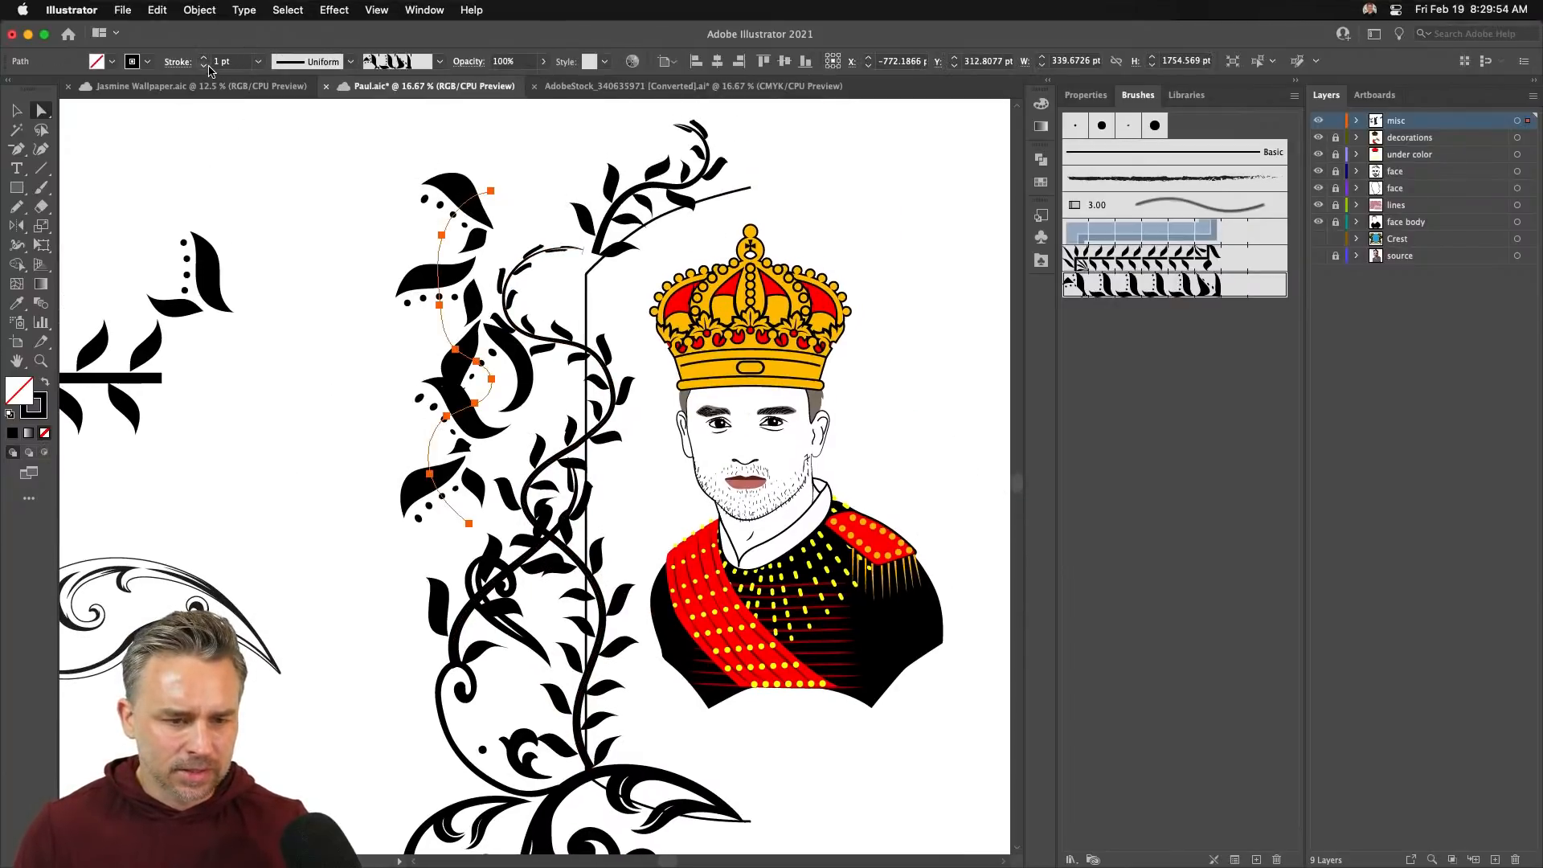
click(203, 65)
click(17, 110)
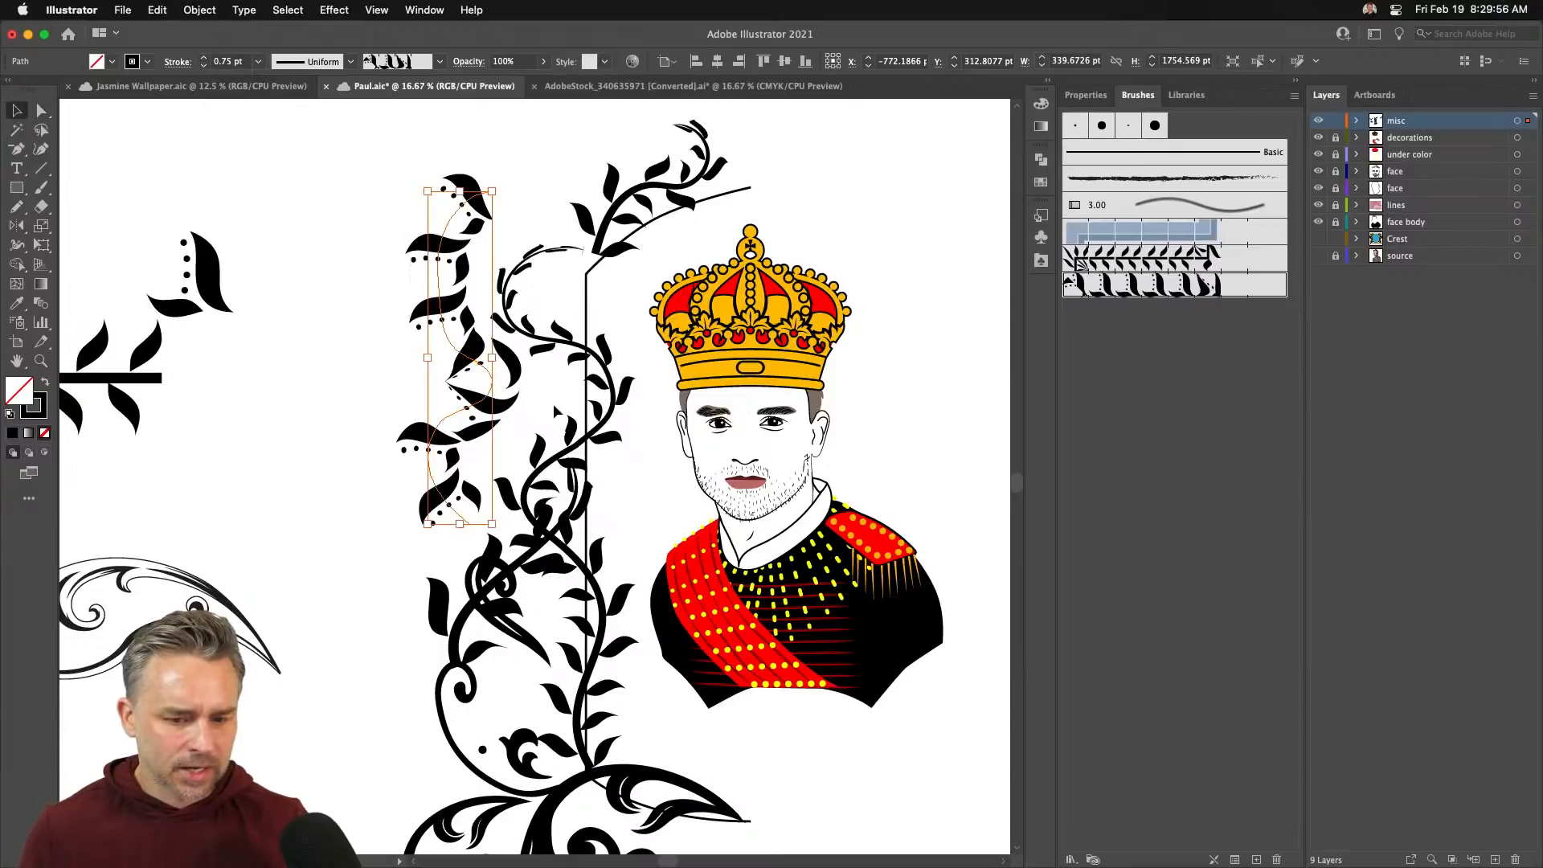
drag(496, 399, 523, 424)
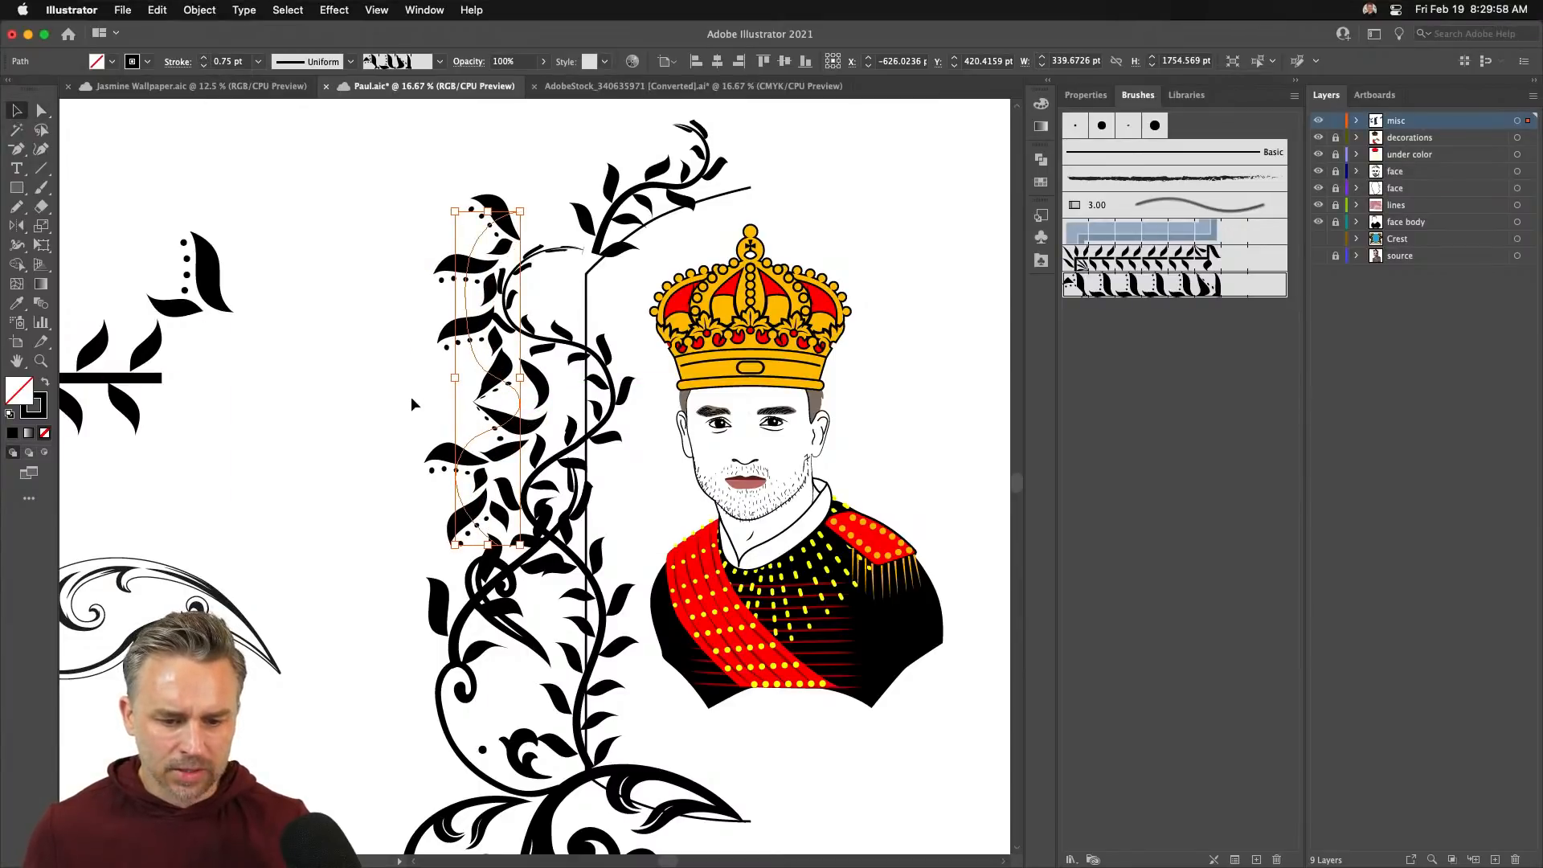
- Deselect the sprig and save the file
click(355, 451)
scroll(354, 451, down, 3)
scroll(354, 452, right, 3)
key(super+s)
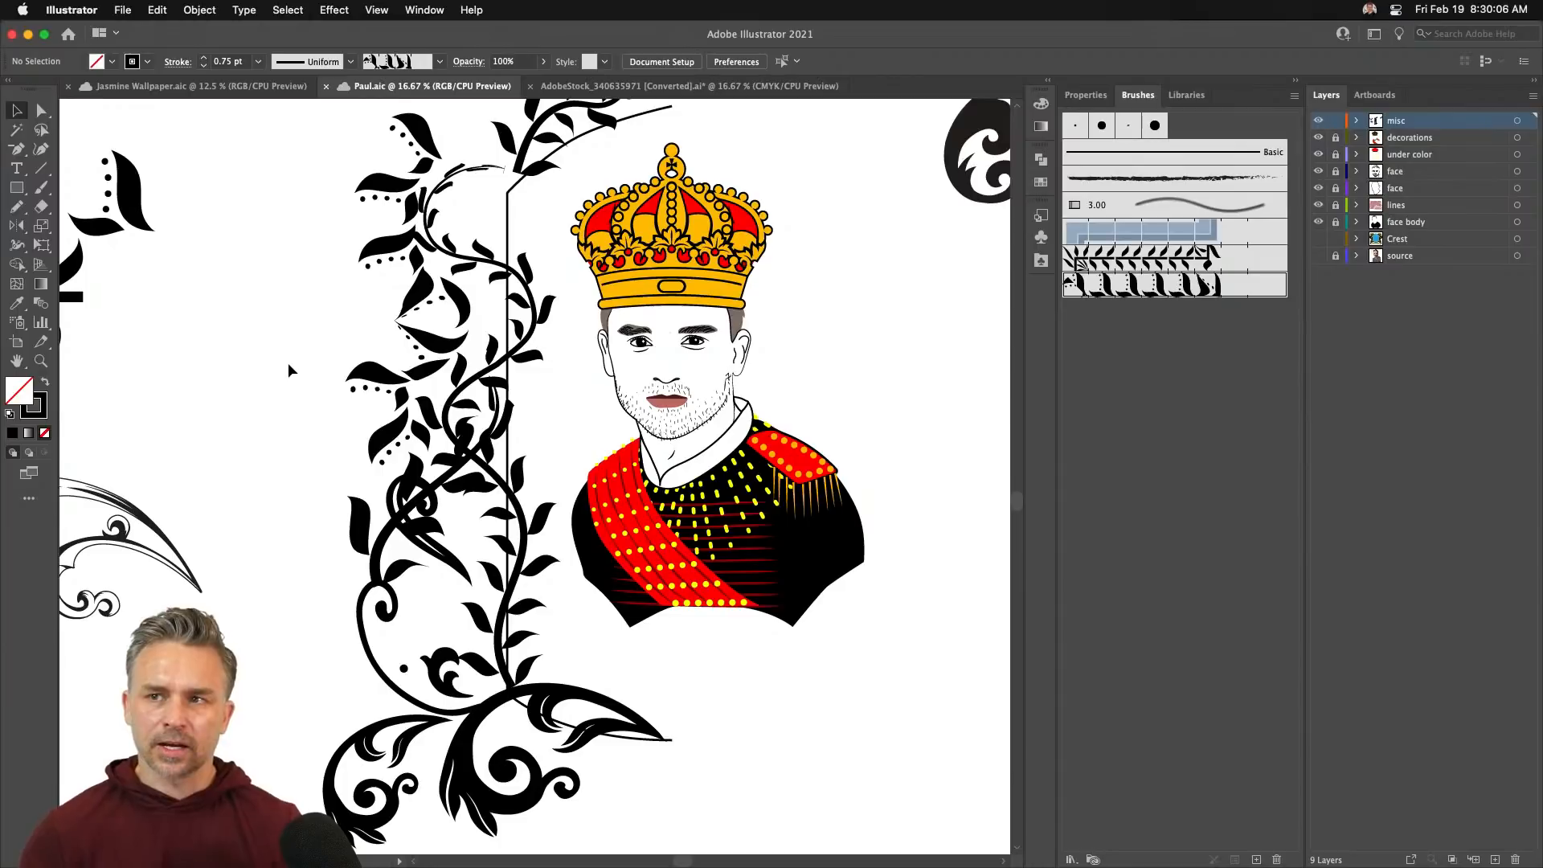
- Select the tall arched path and raise its stroke weight
click(509, 223)
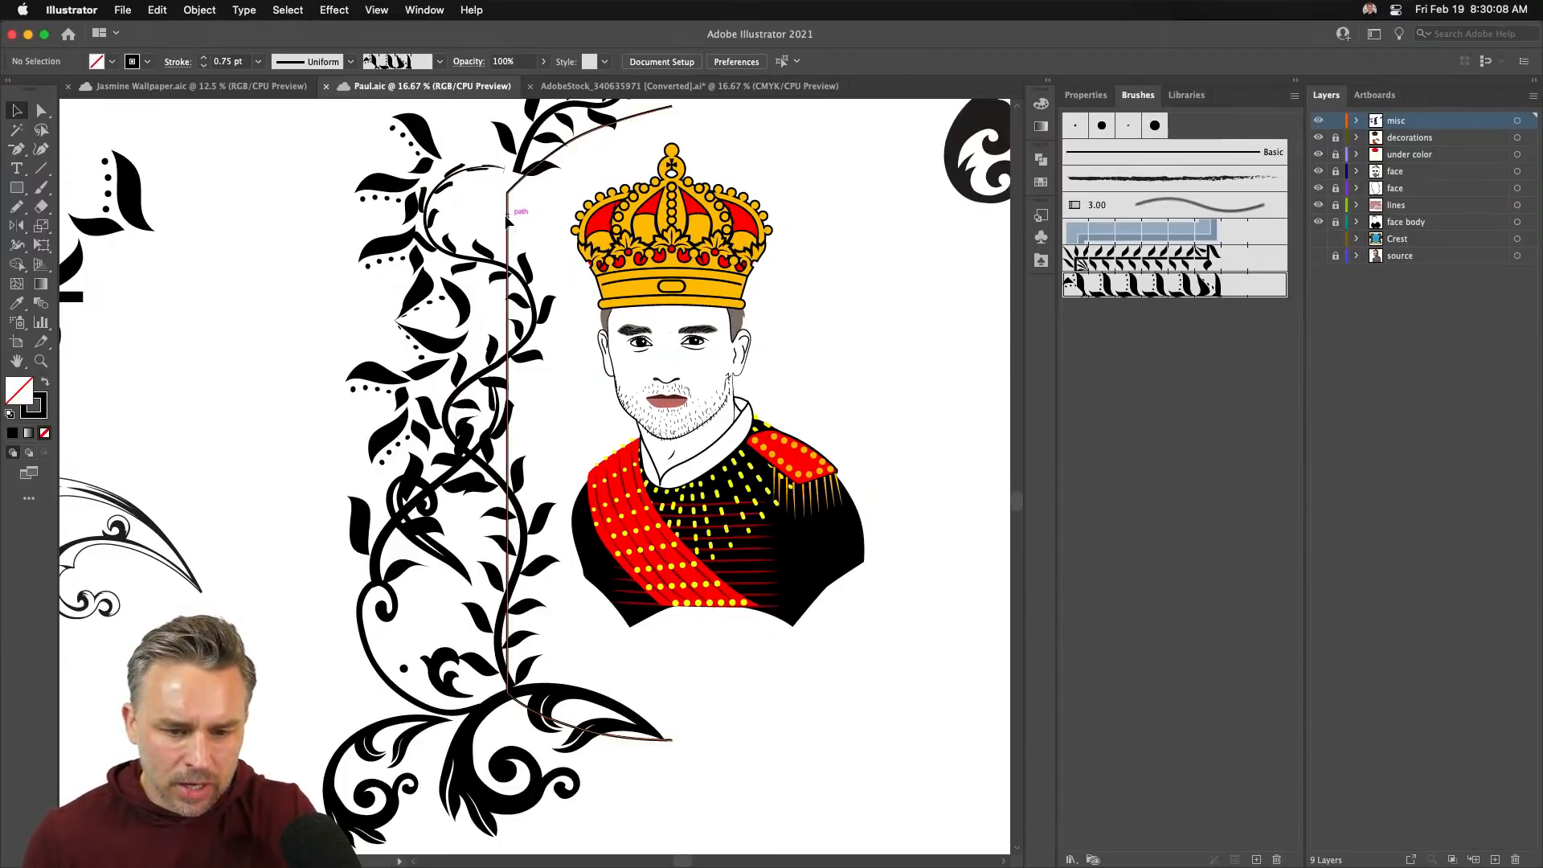
click(205, 58)
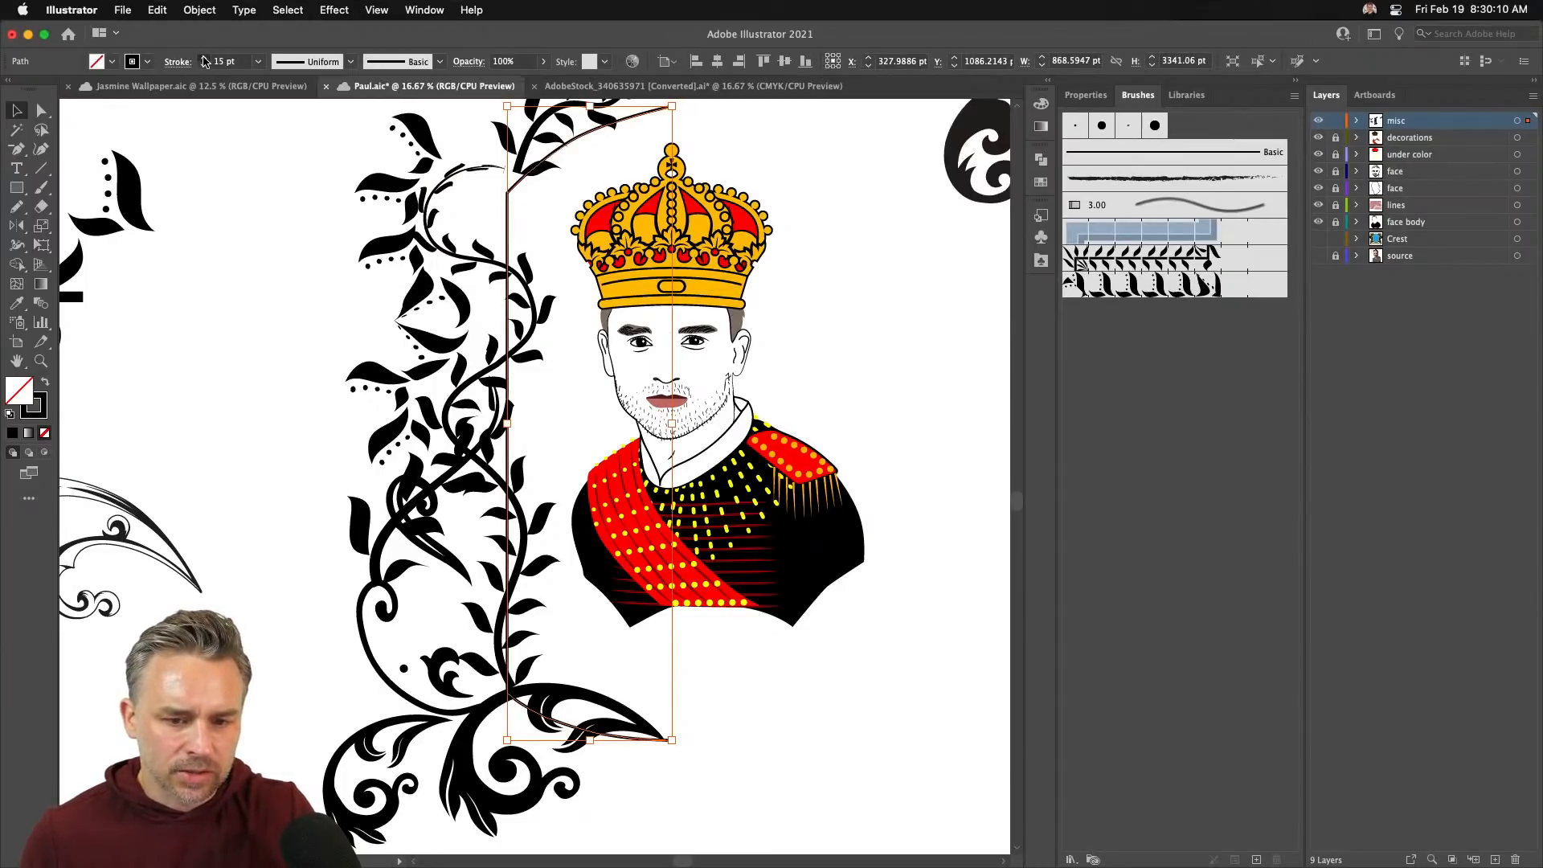
click(205, 59)
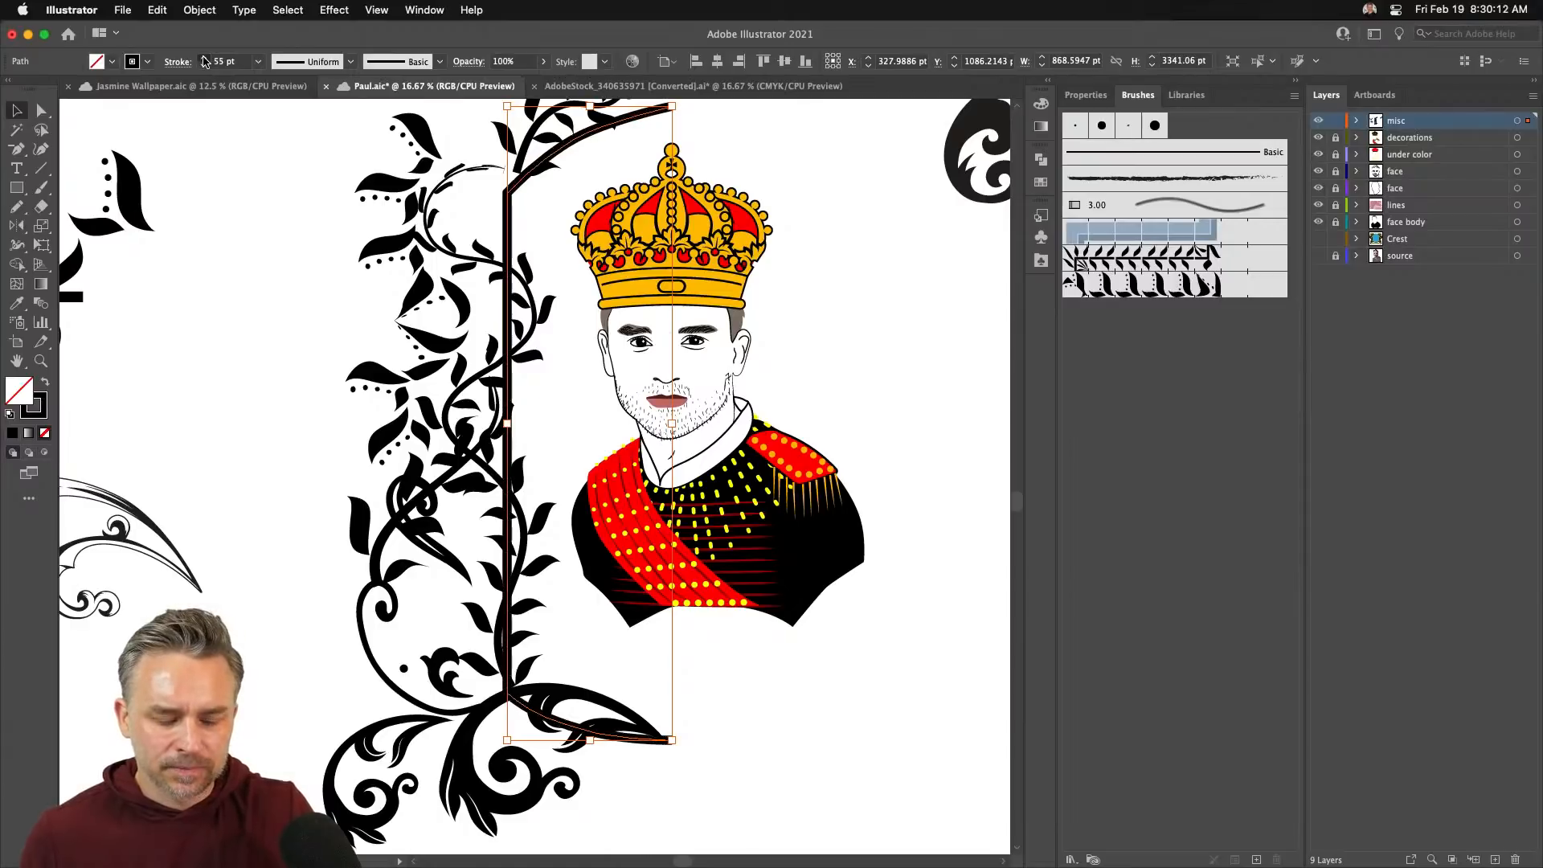
click(205, 59)
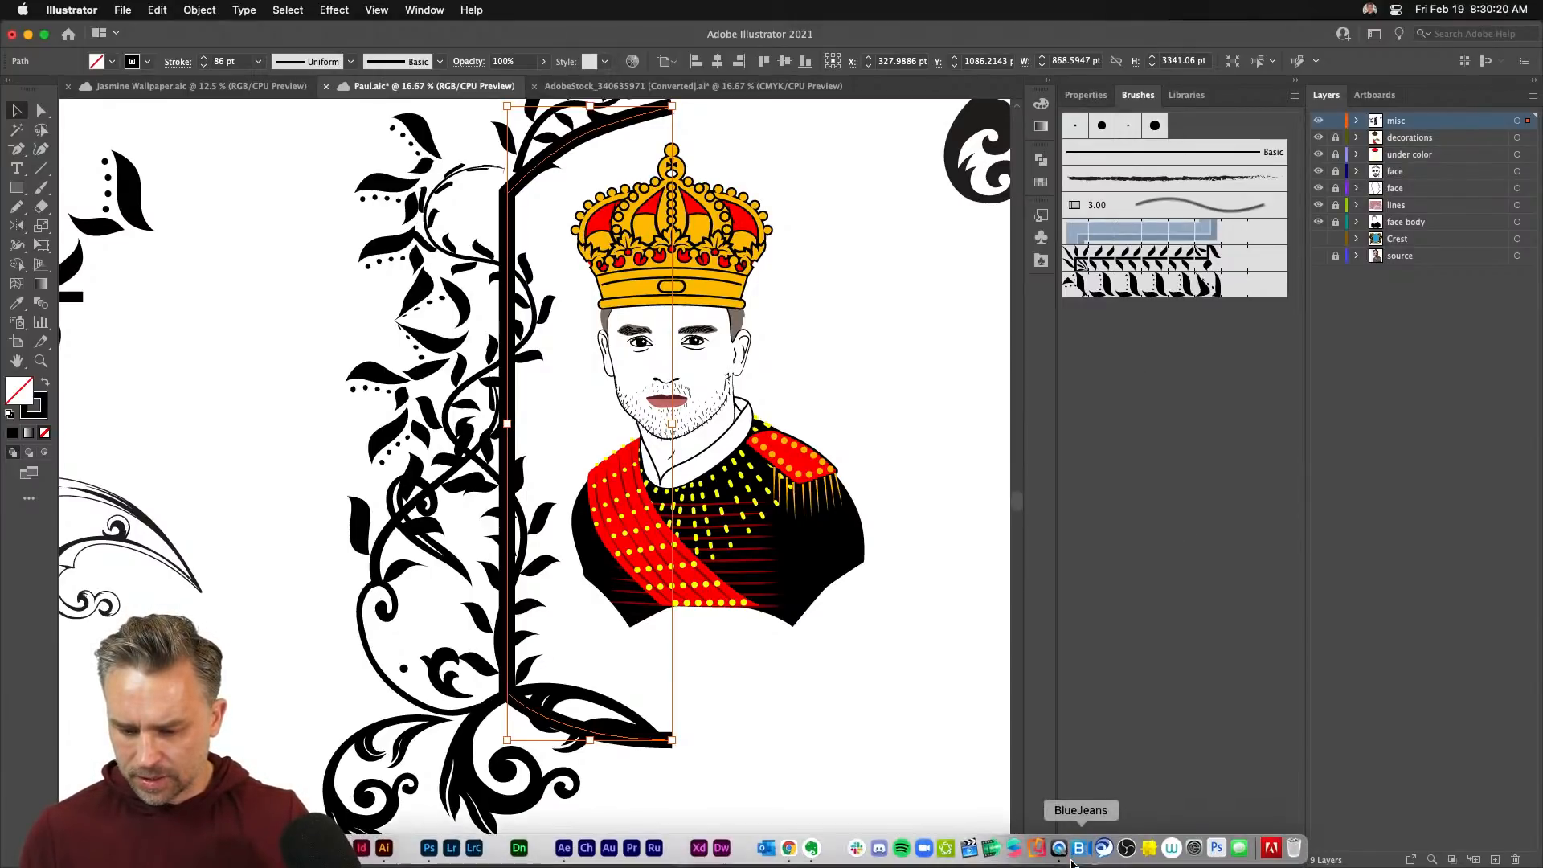
- Load the Borders_Decorative library and float an enlarged Brushes panel beside the canvas
click(1071, 859)
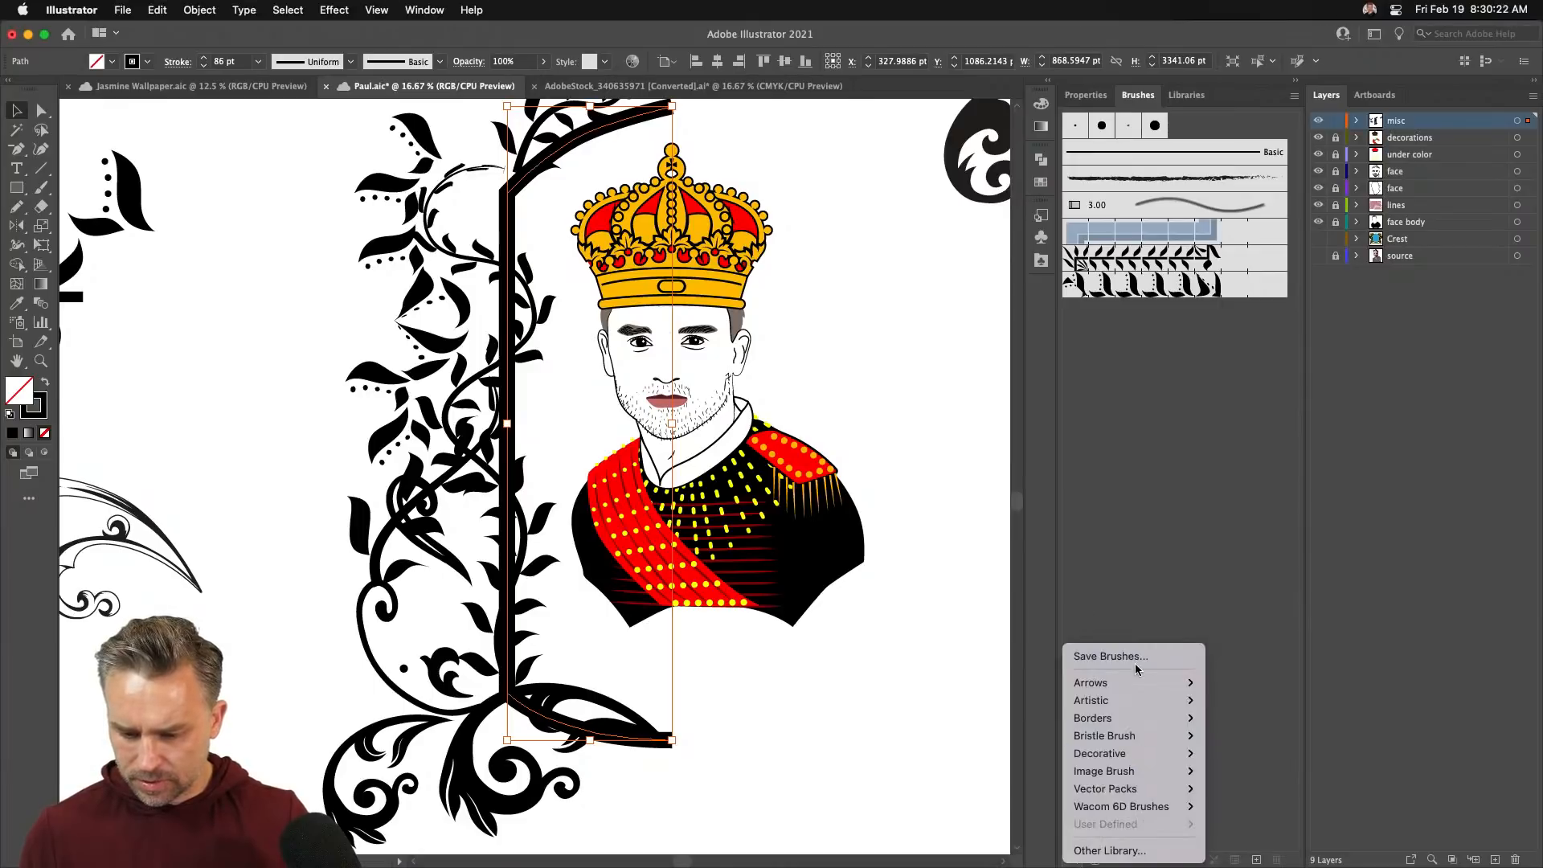
mouse_move(1151, 722)
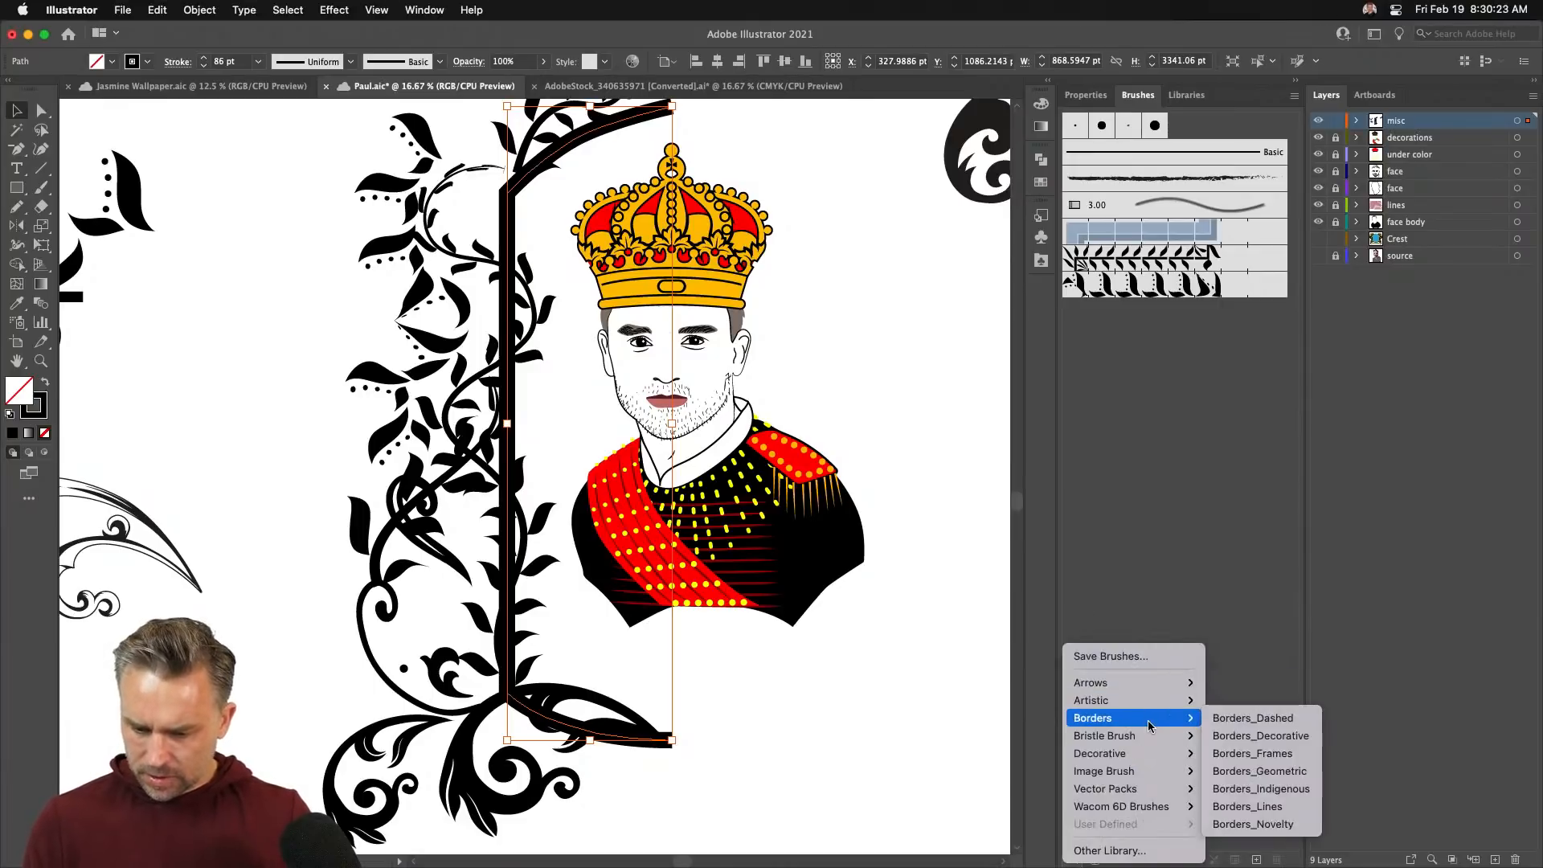
click(1241, 735)
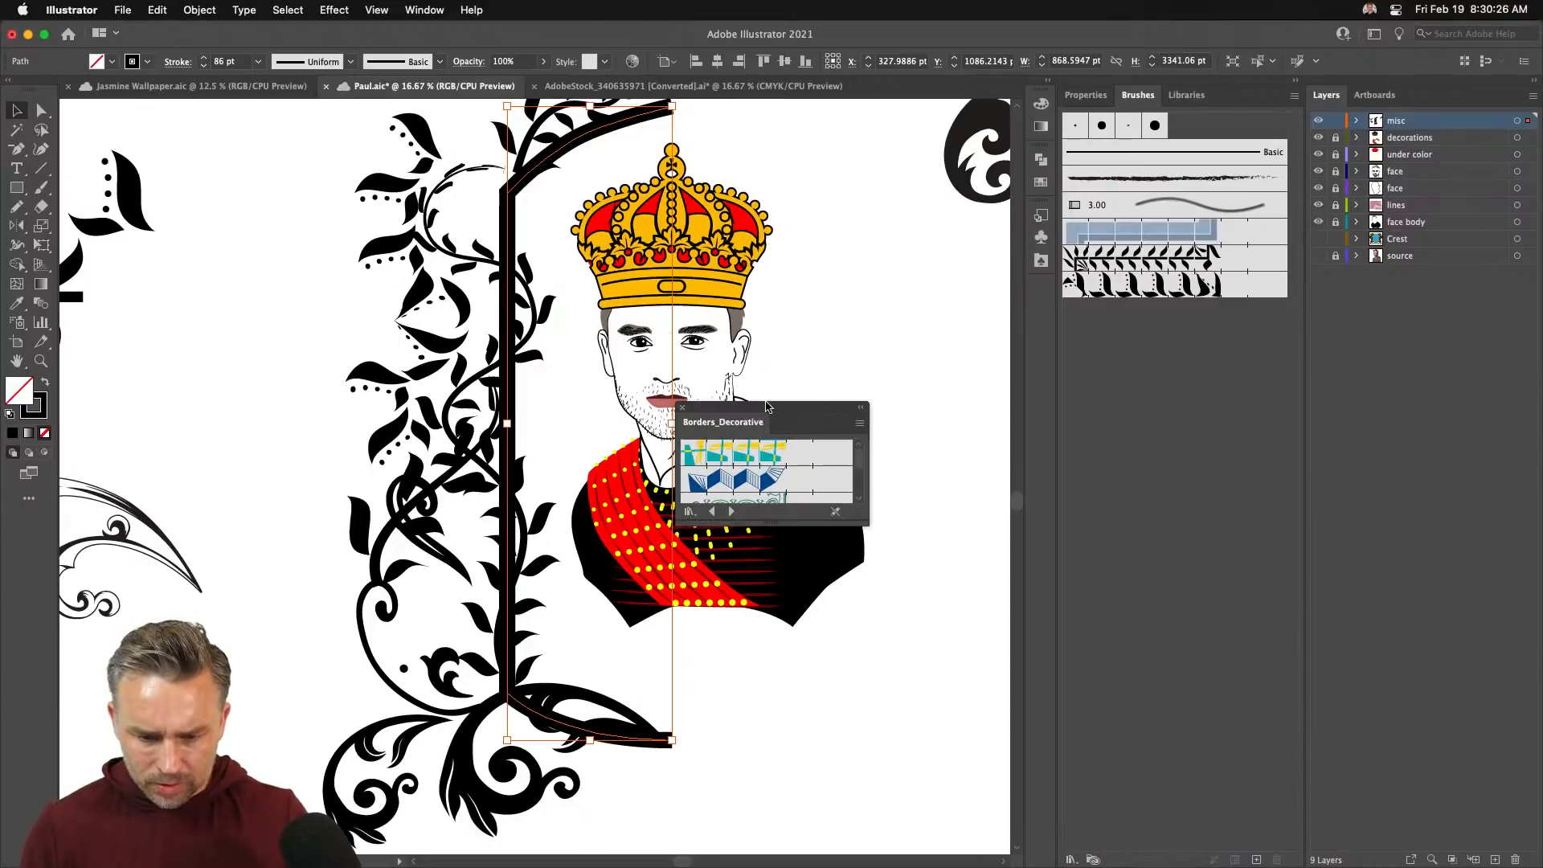
drag(767, 406, 879, 206)
drag(1129, 105, 658, 127)
drag(709, 193, 707, 601)
drag(711, 84, 1031, 127)
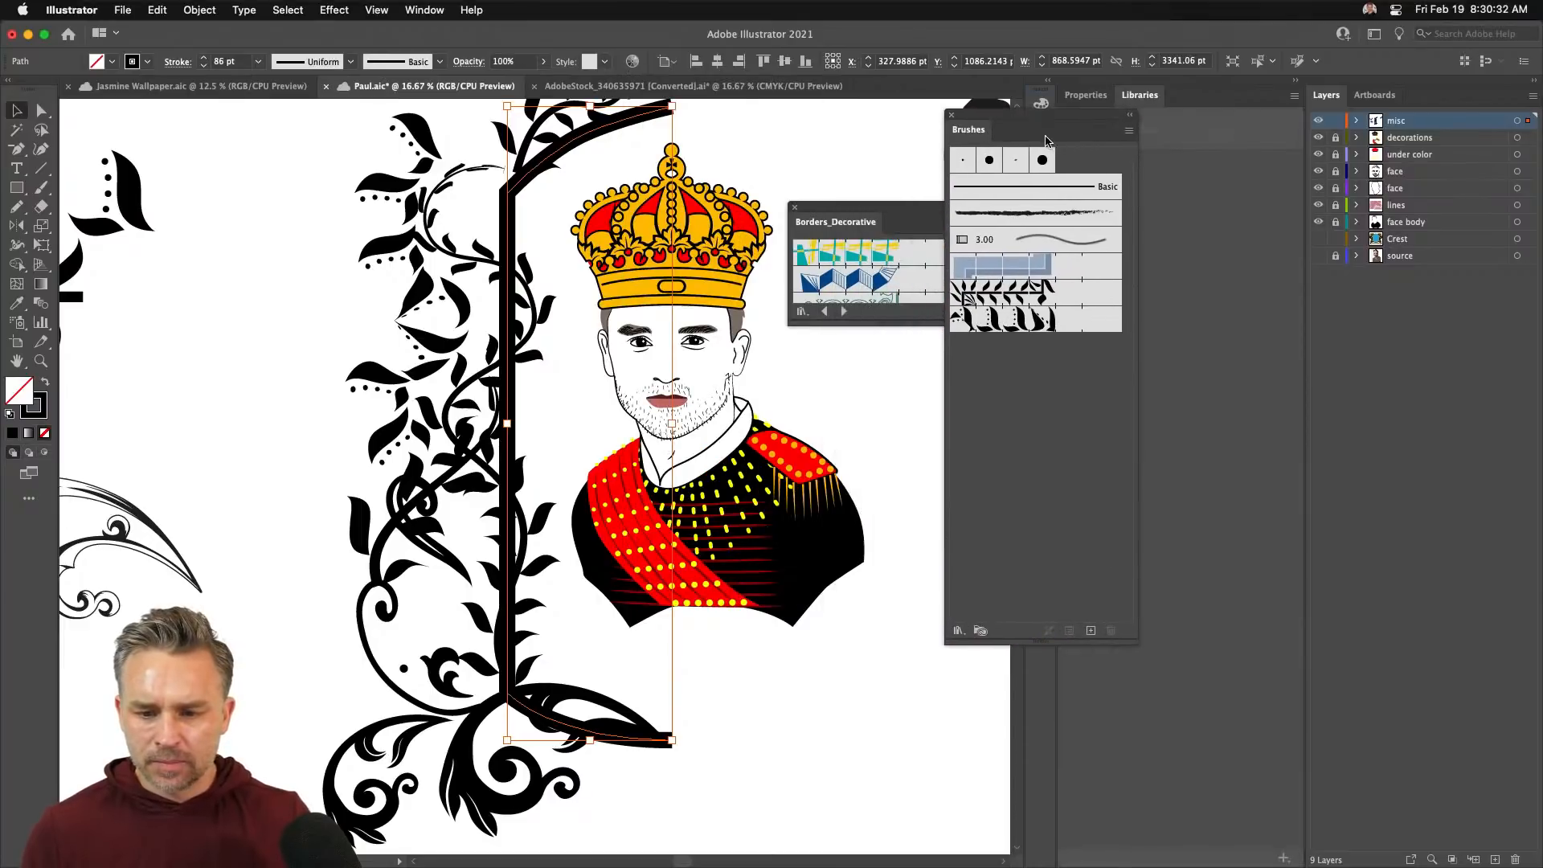
- Load the Borders_Lines library and apply the blue Double Lines brush to the arch
click(965, 629)
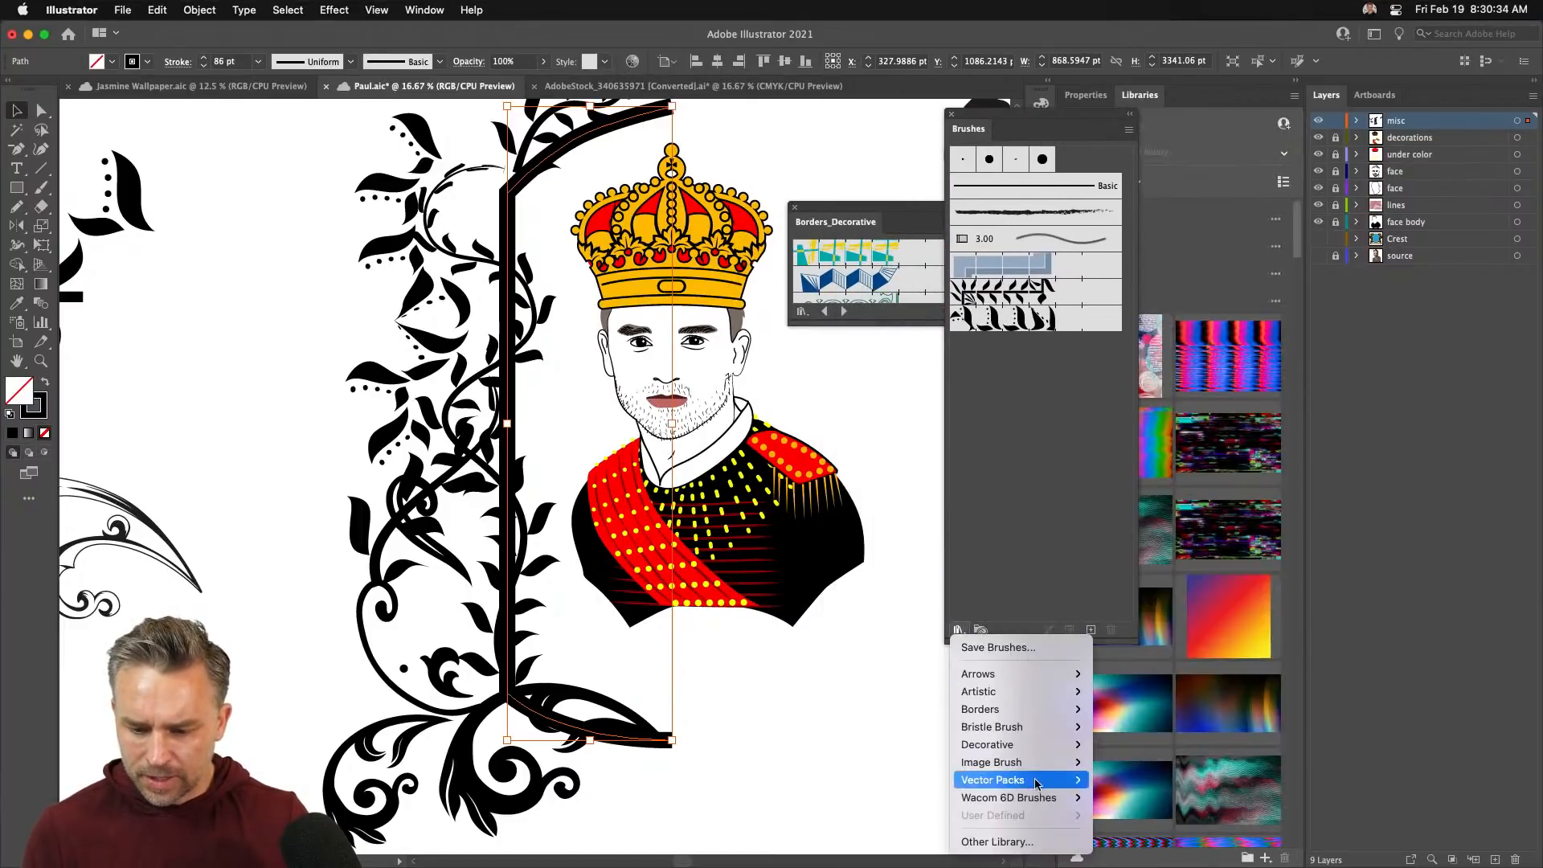
mouse_move(1047, 749)
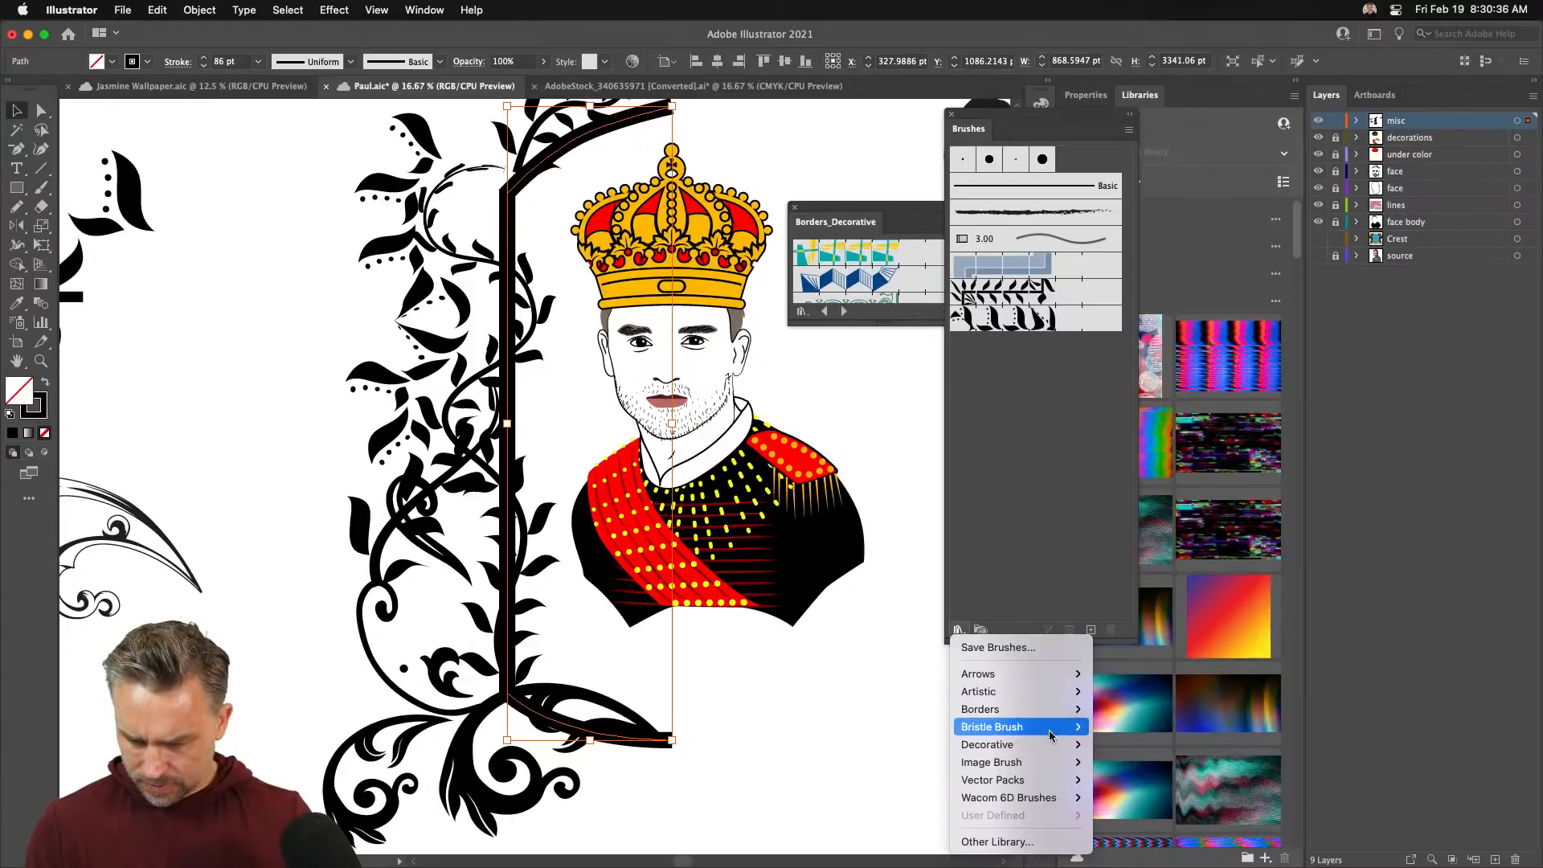
mouse_move(1053, 715)
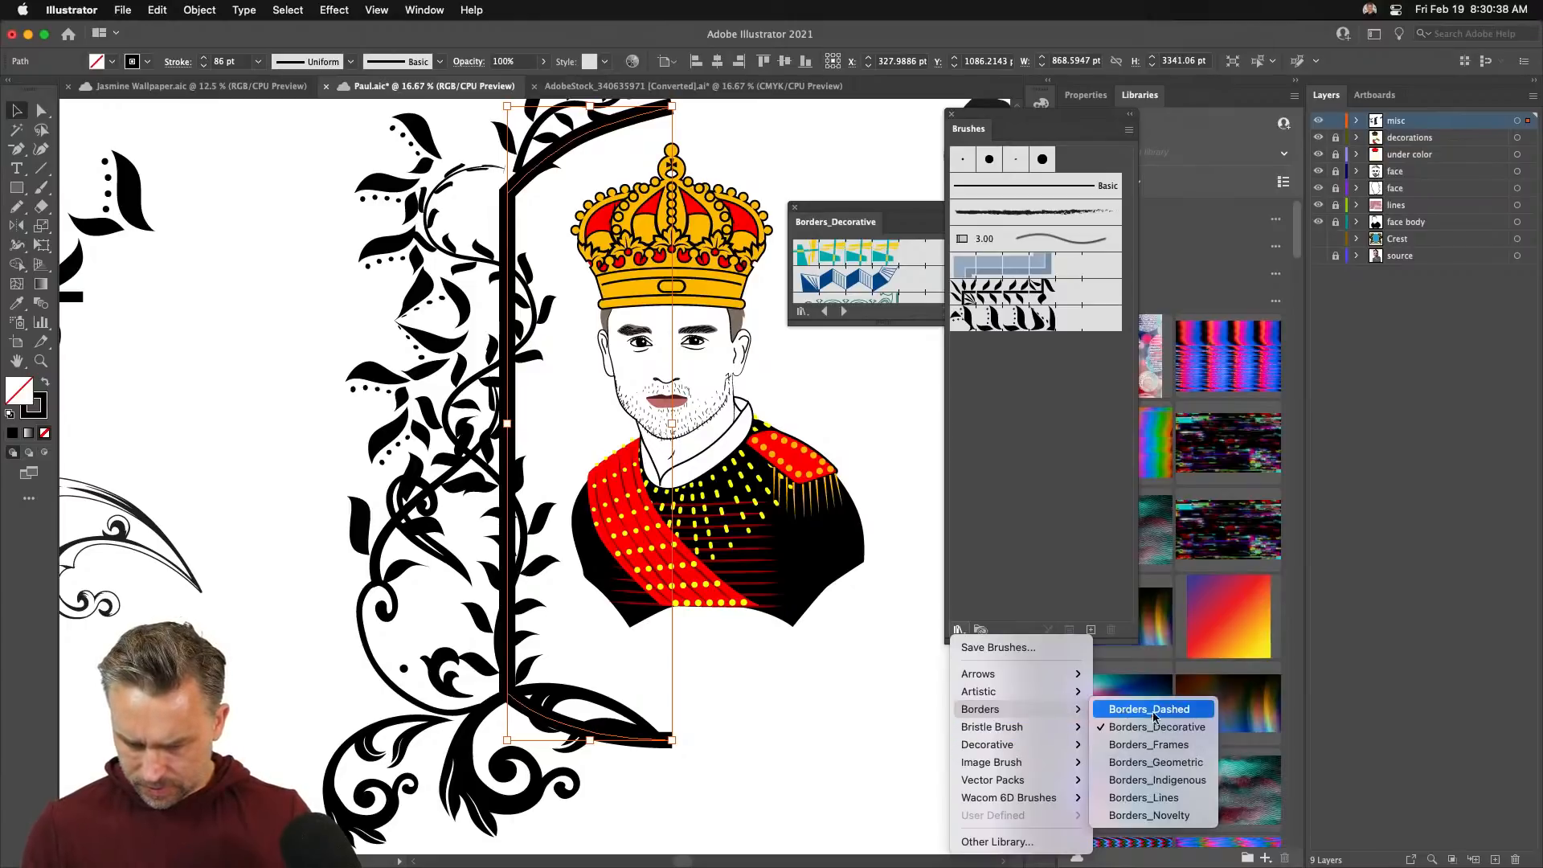
click(1143, 797)
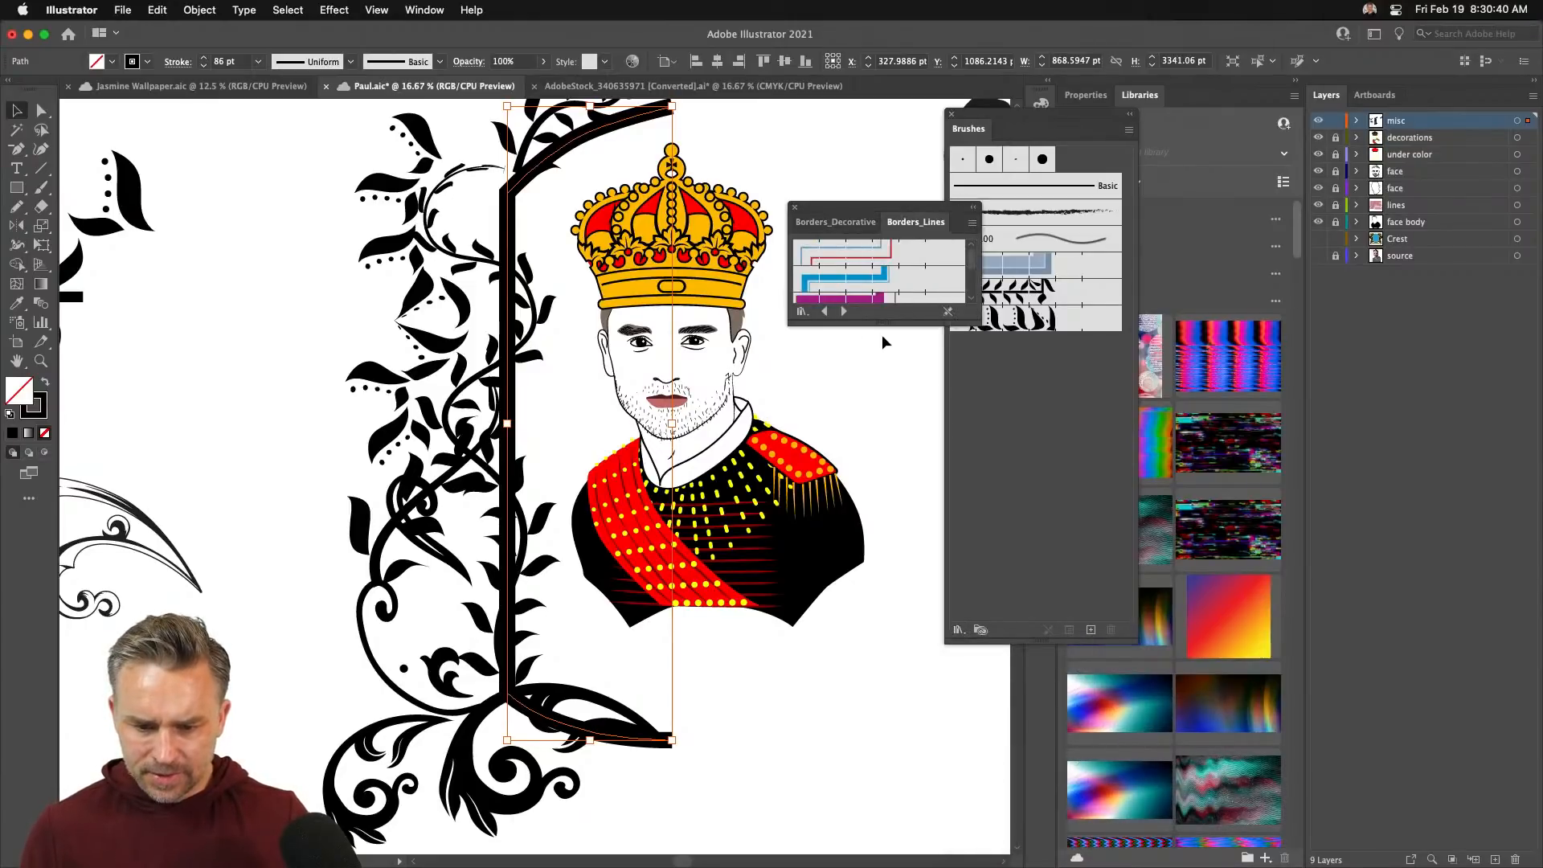
mouse_move(890, 320)
mouse_down()
mouse_move(903, 735)
mouse_move(905, 650)
mouse_up()
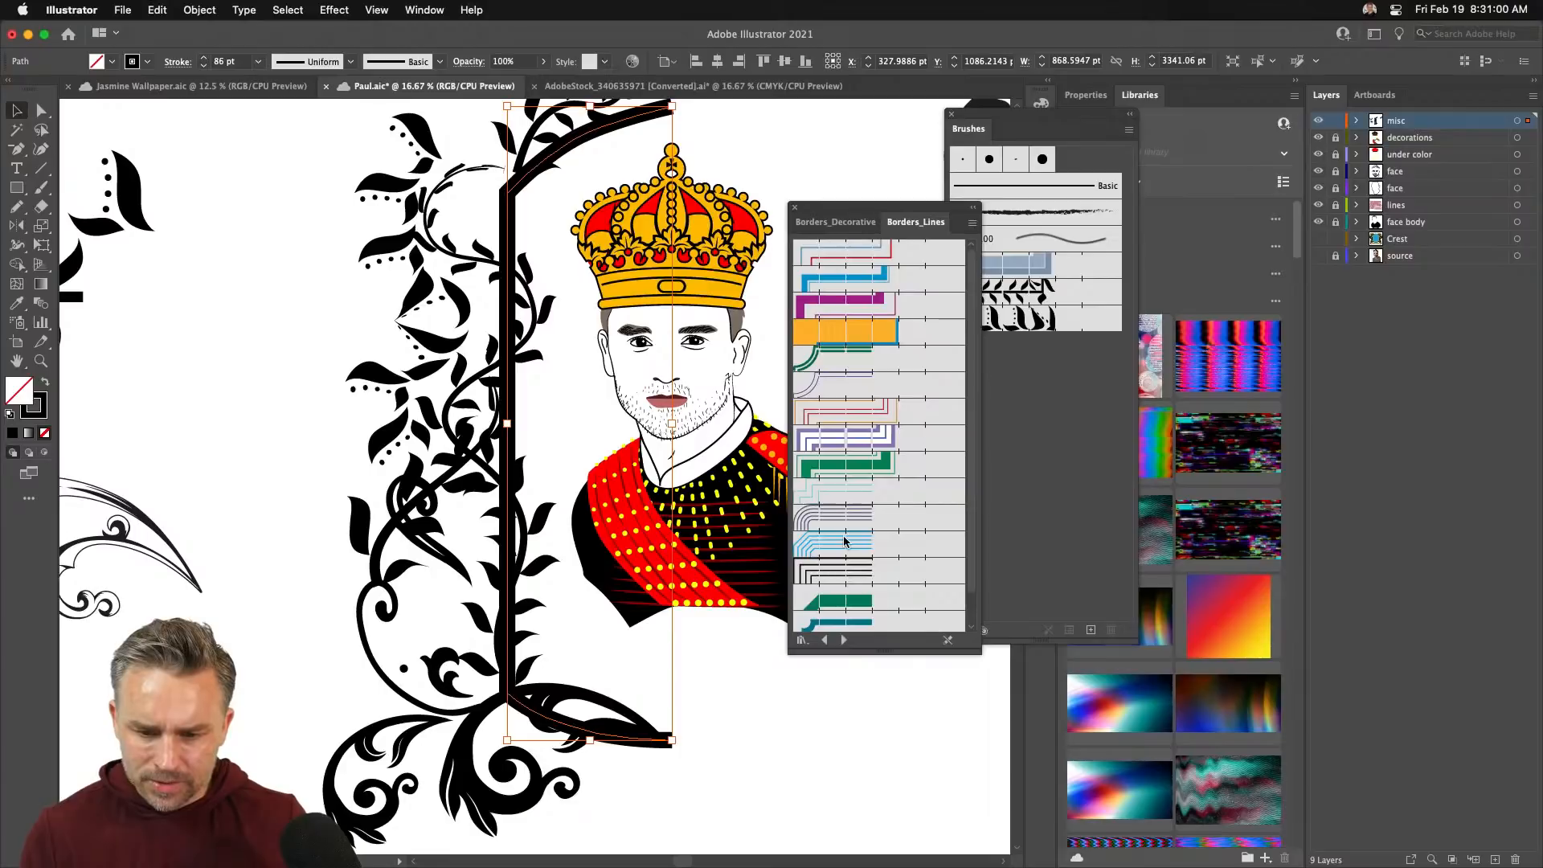
click(838, 286)
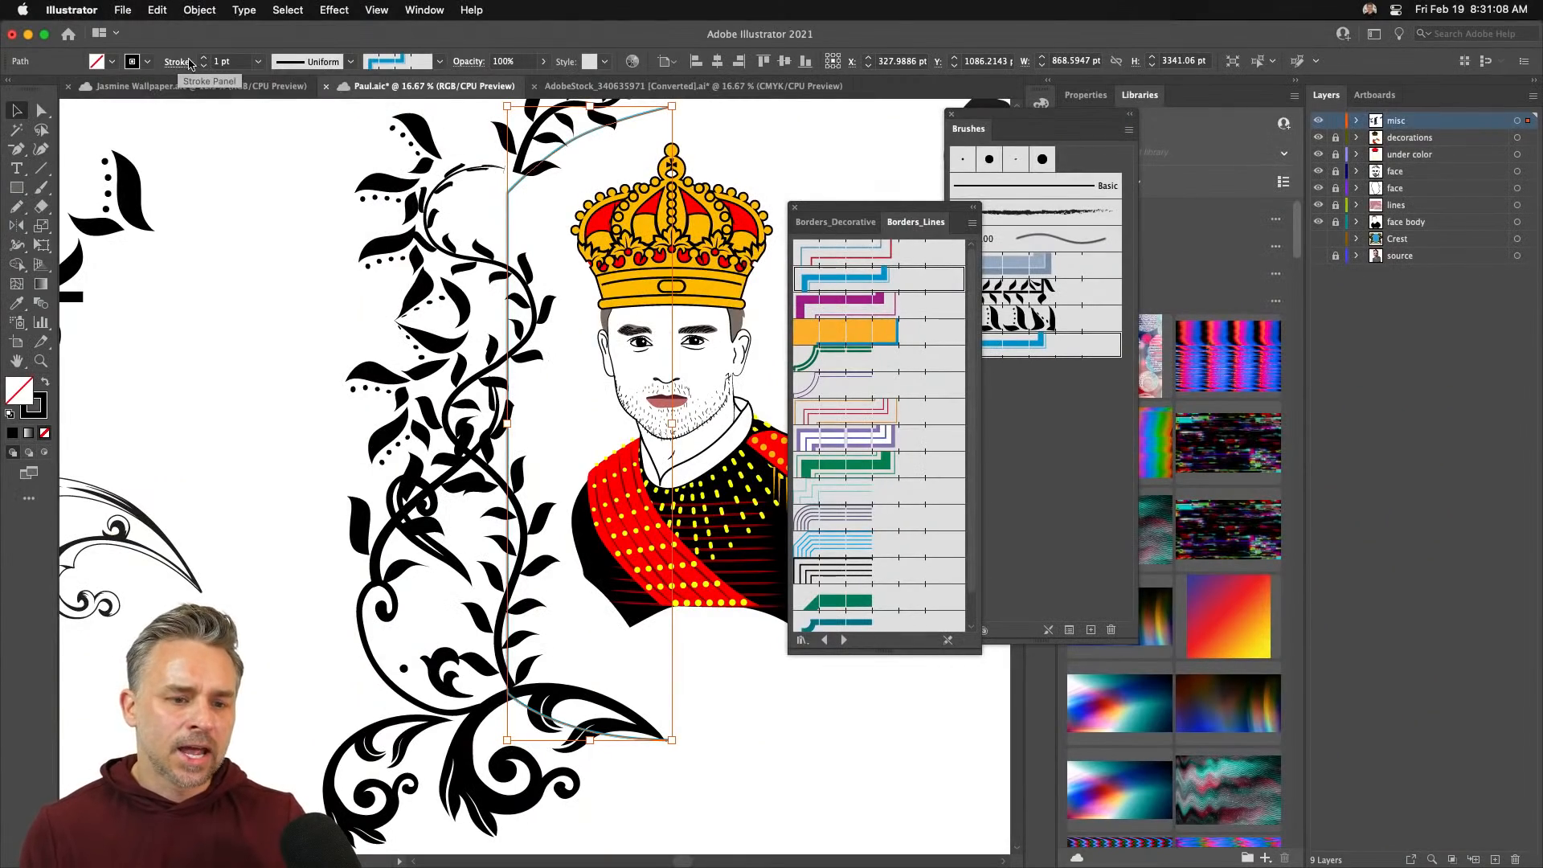
- Set the blue border's stroke weight to 14 pt
click(203, 58)
click(204, 58)
click(204, 58)
click(203, 58)
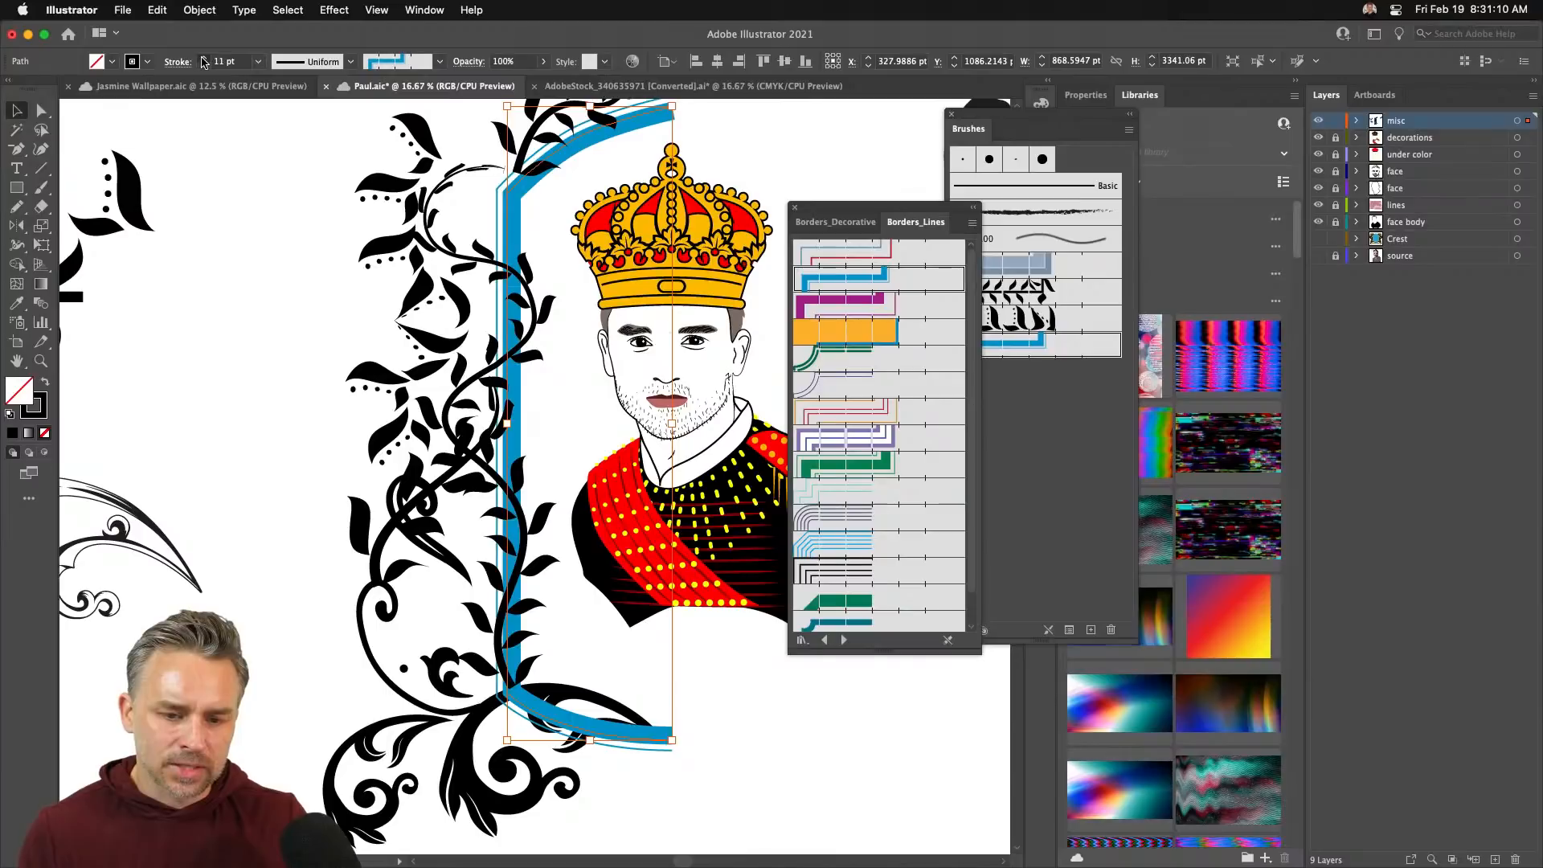
click(203, 58)
click(203, 58)
drag(472, 206, 480, 394)
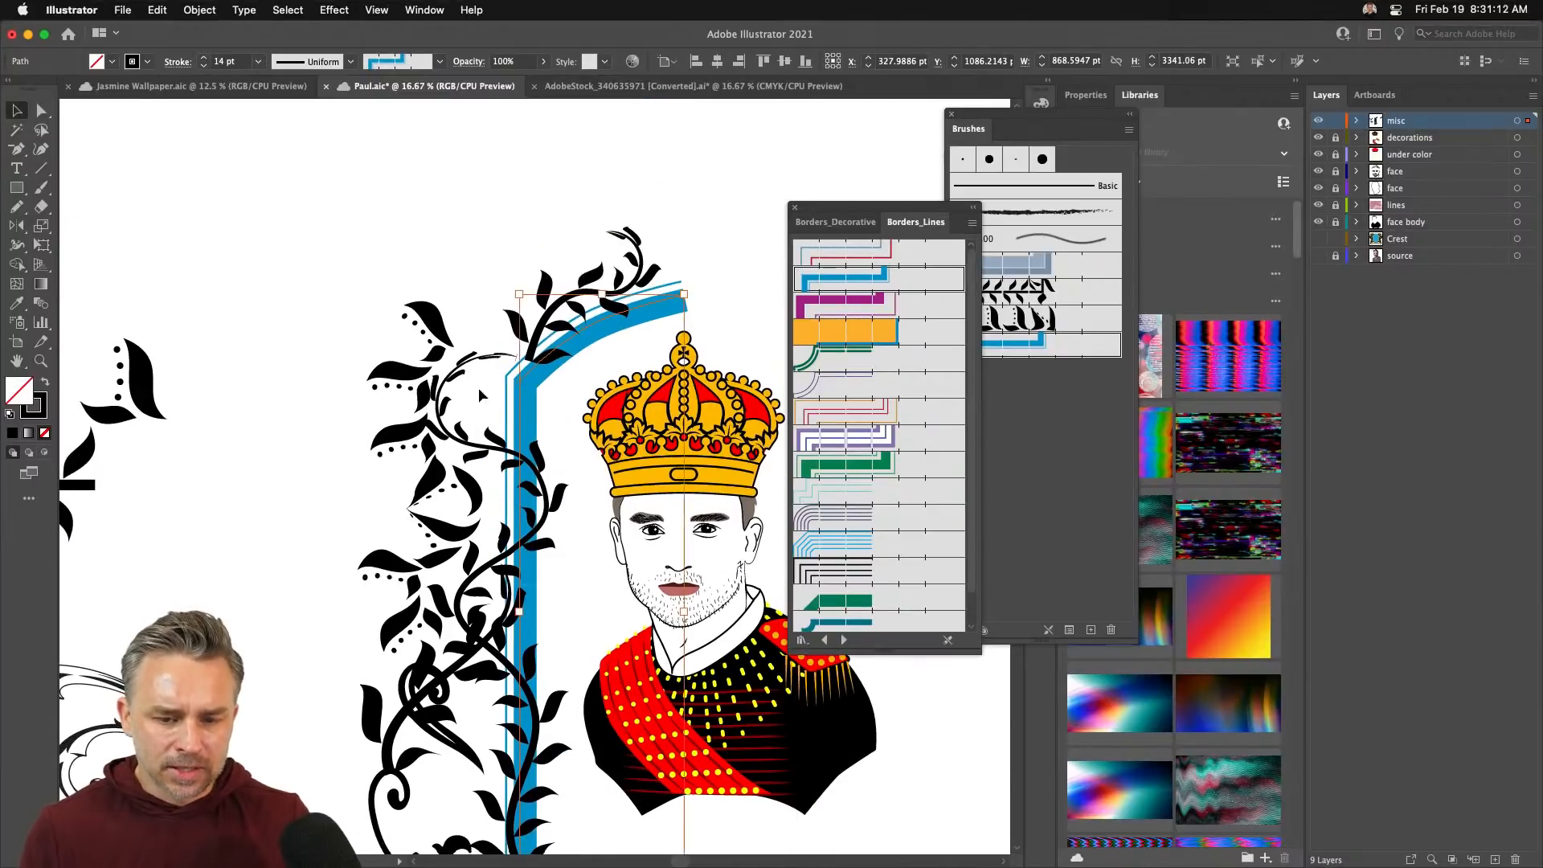
- Convert the frame's top-right end point into a smooth curve with handles
key(a)
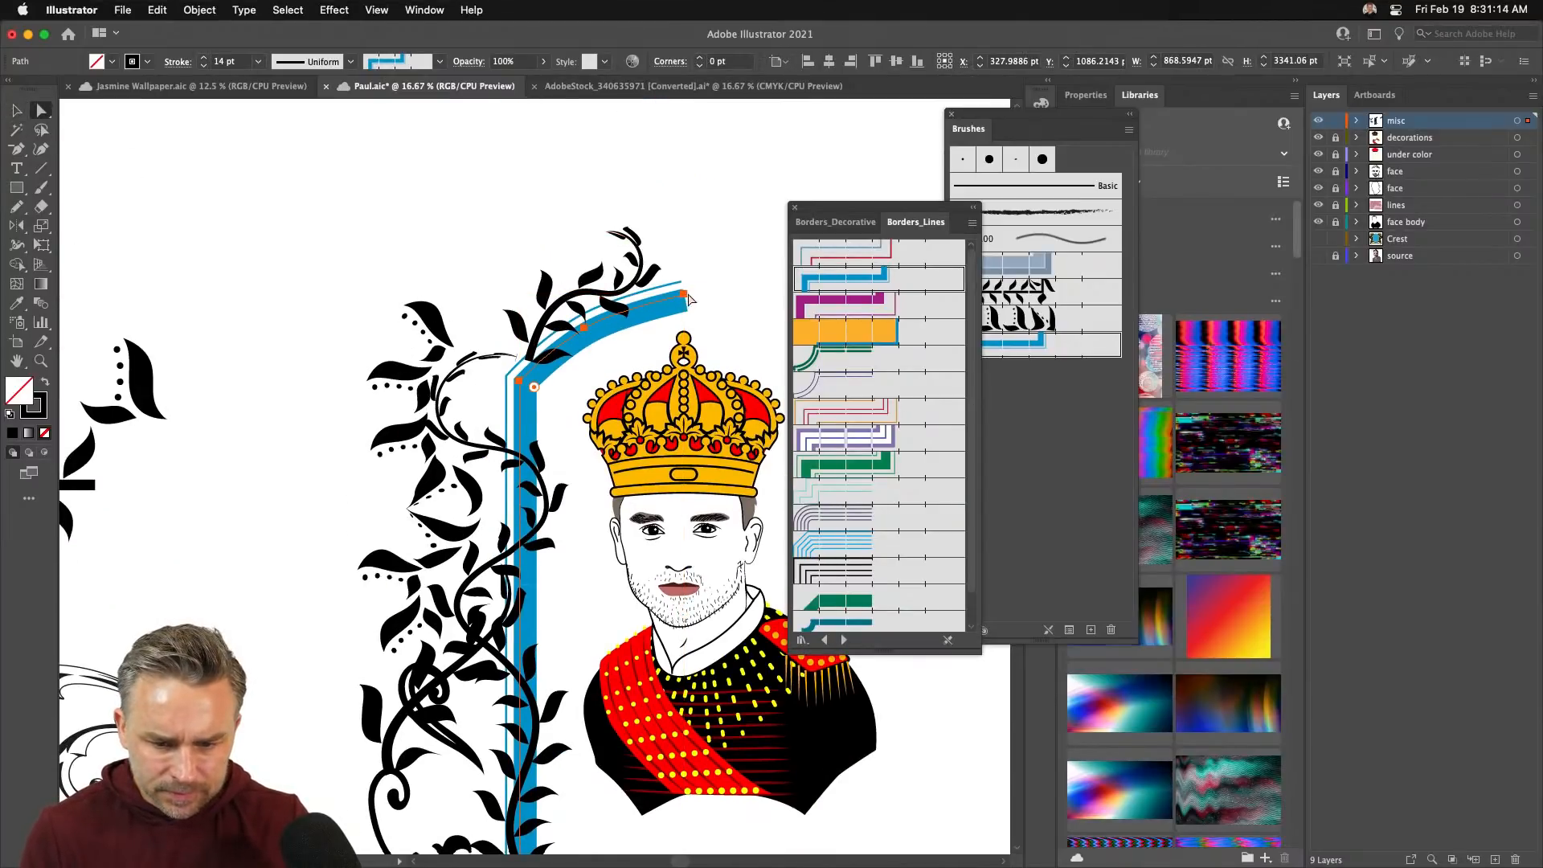
click(684, 296)
click(684, 295)
key(p)
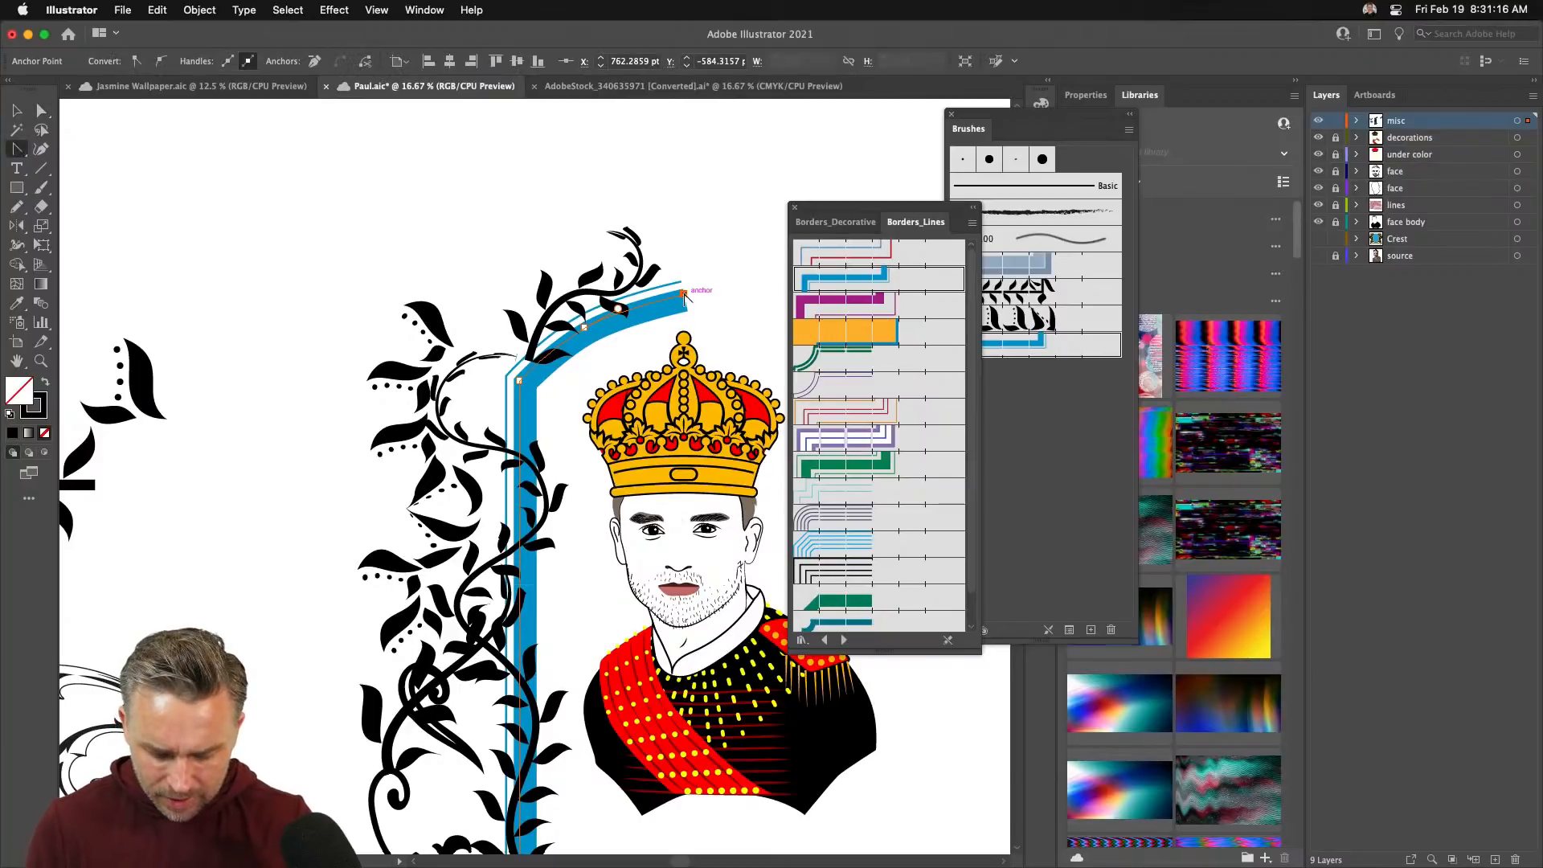
drag(683, 297, 643, 347)
key(v)
scroll(536, 286, down, 3)
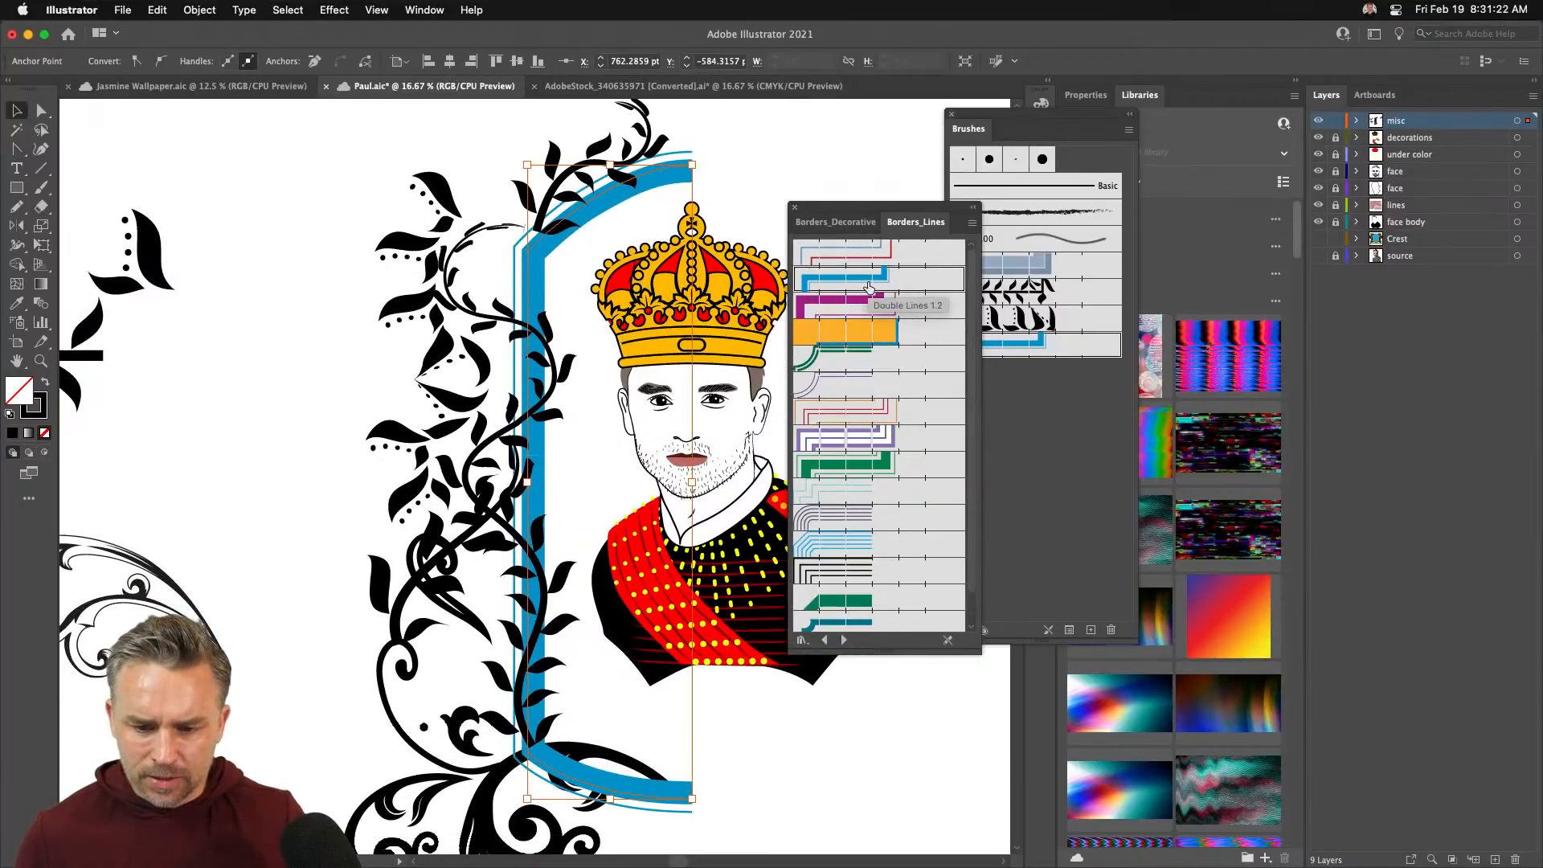
click(1035, 393)
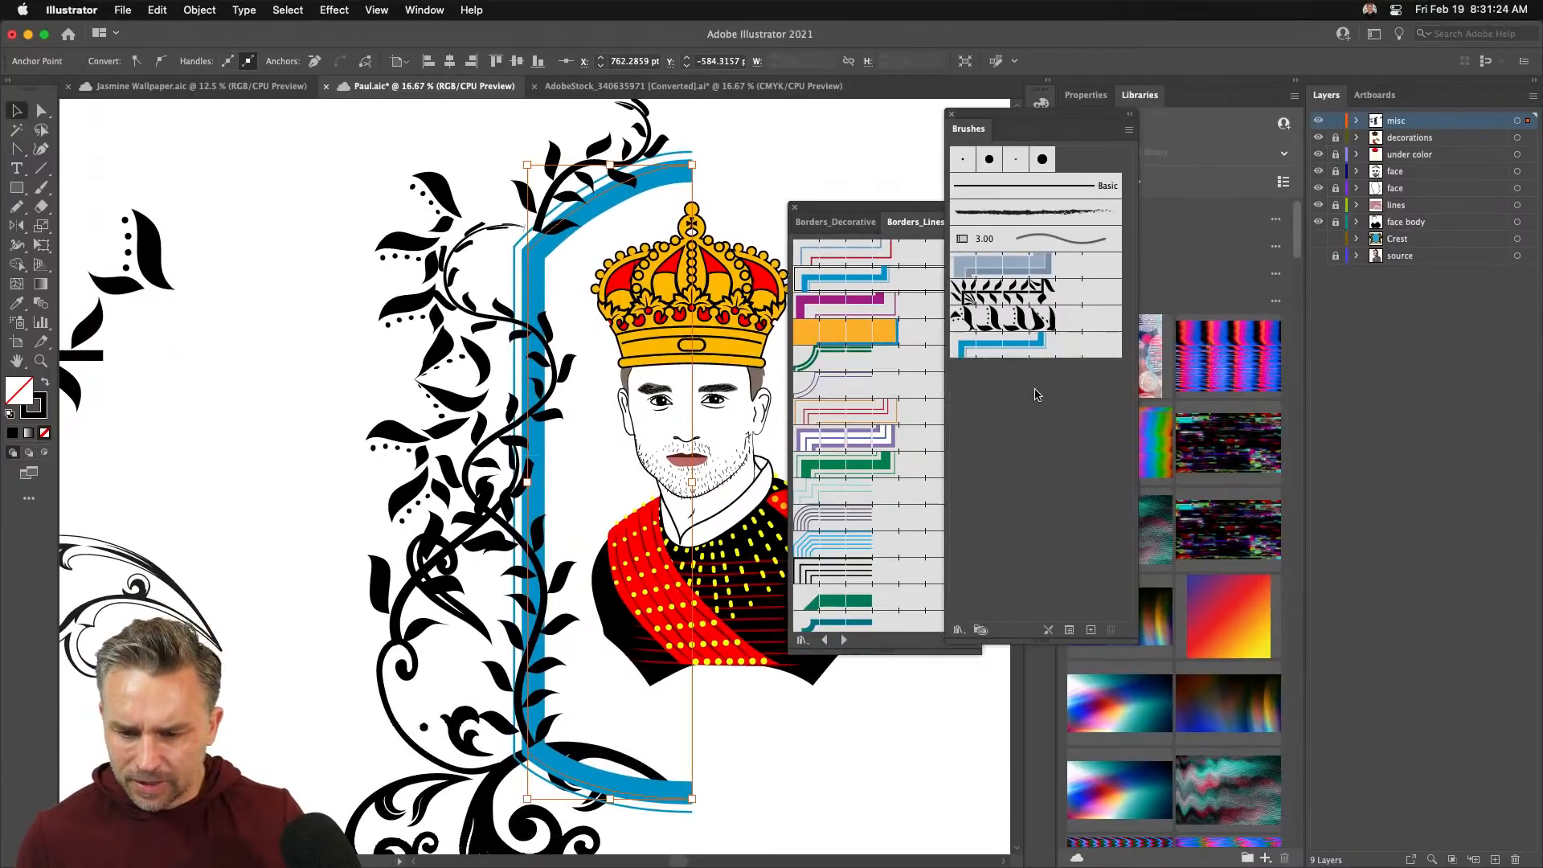
- Open Pattern Brush Options for Double Lines 1.2 and move the dialog right
double_click(1015, 348)
mouse_move(422, 111)
mouse_down()
mouse_move(705, 156)
mouse_move(783, 137)
mouse_move(777, 148)
mouse_move(995, 132)
mouse_move(787, 126)
mouse_up()
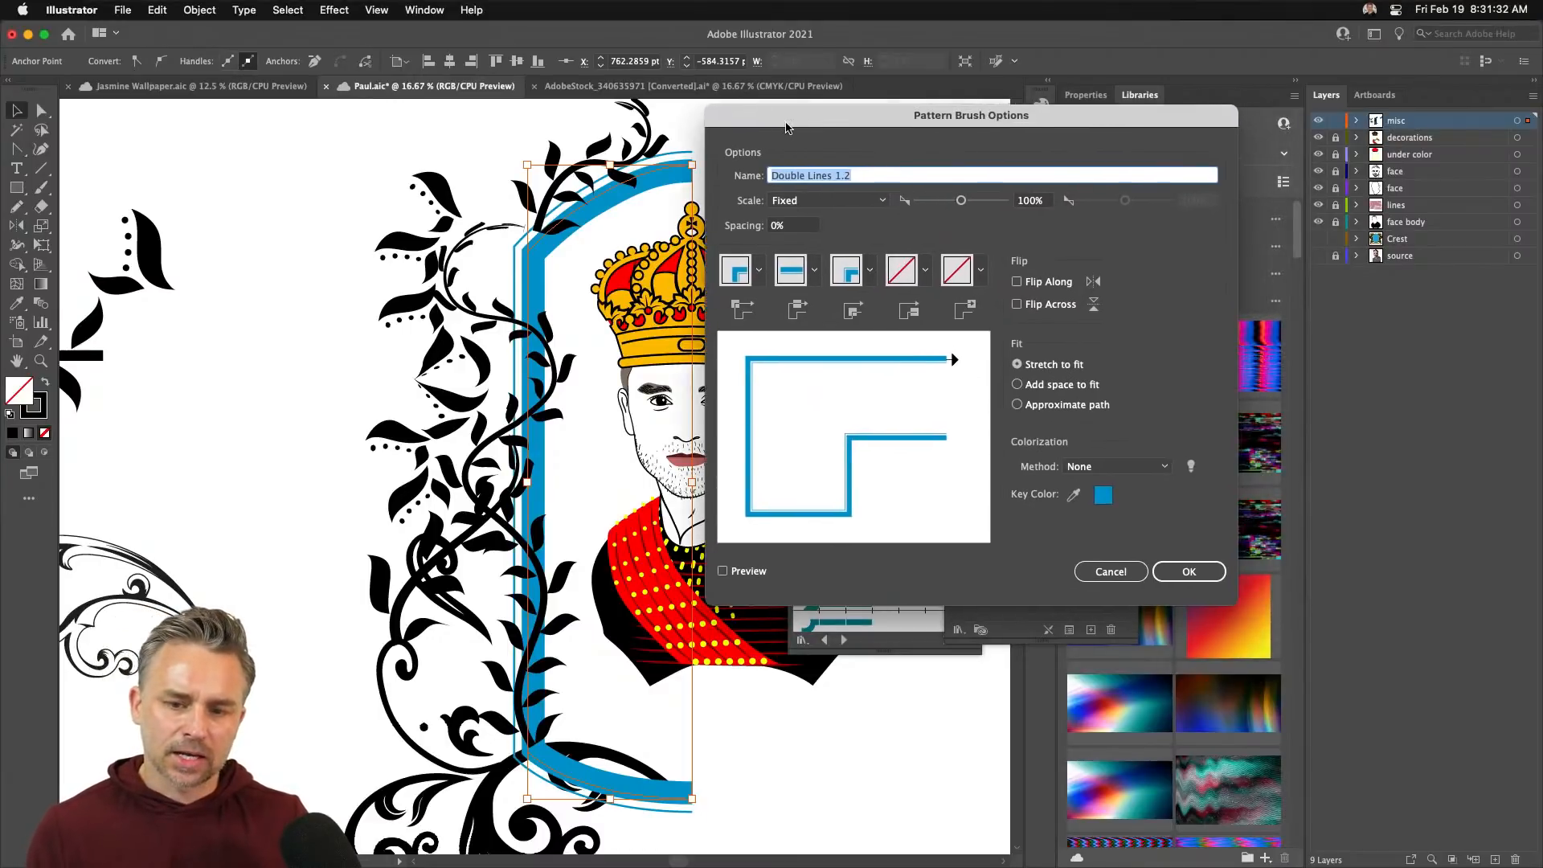
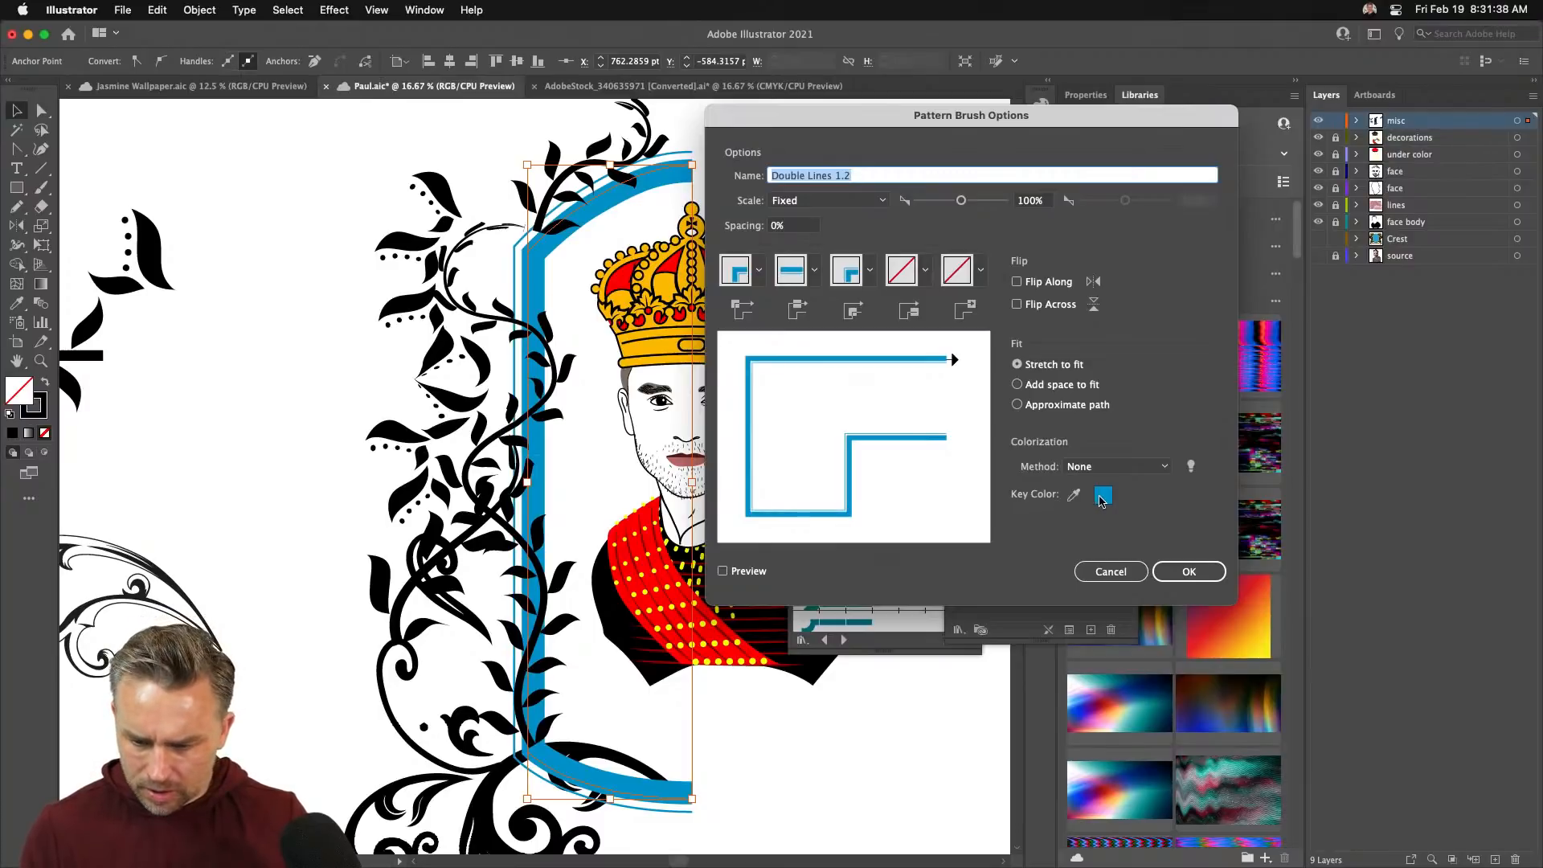
- Close the brush options unchanged and set the stroke colour to blue-purple 1F0089
click(1093, 467)
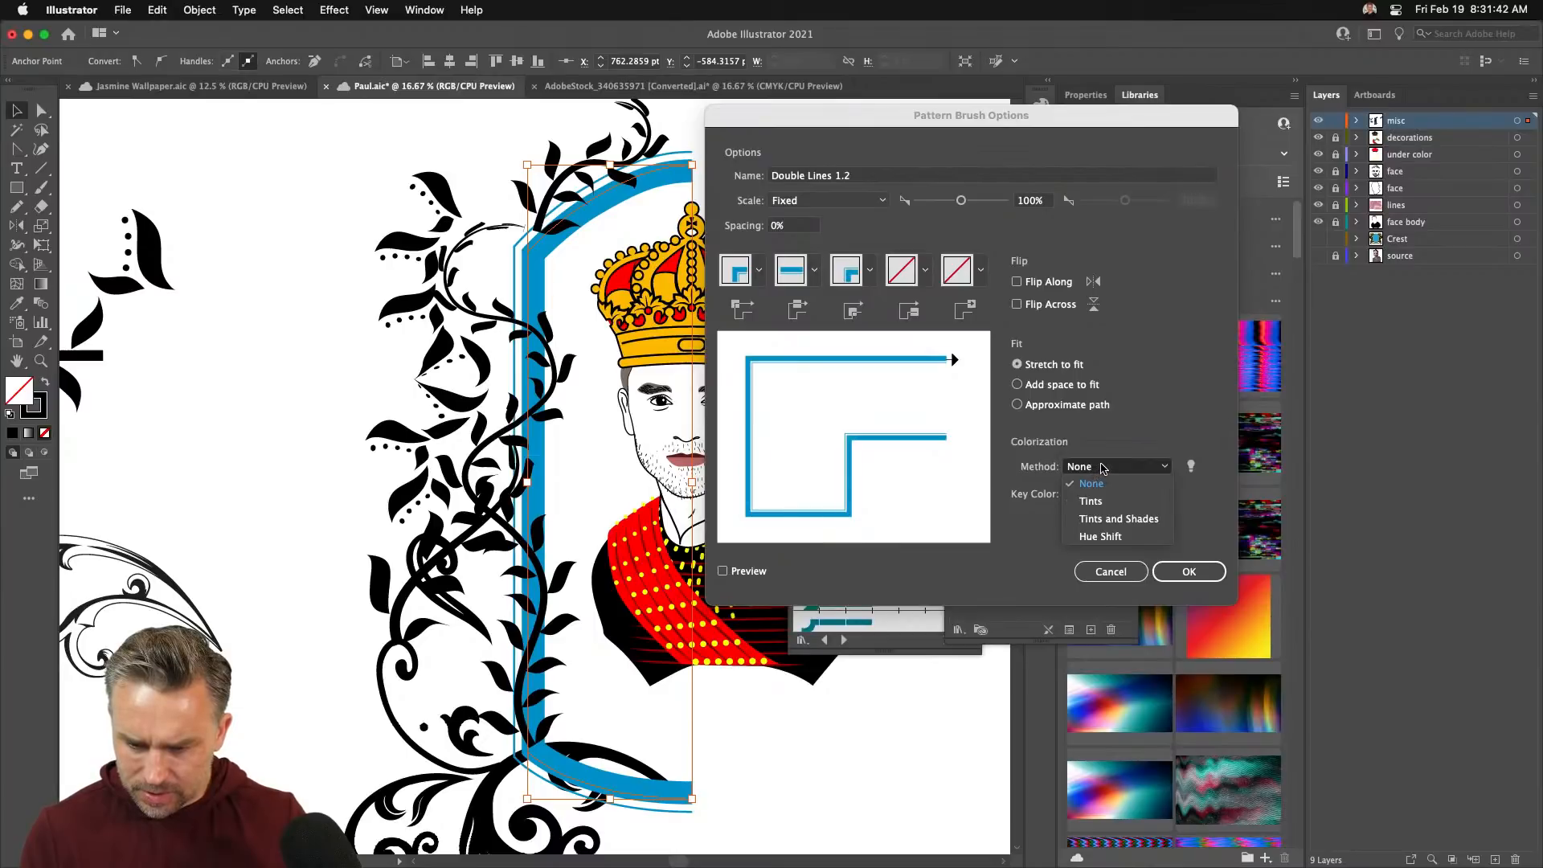
click(1005, 542)
click(1185, 571)
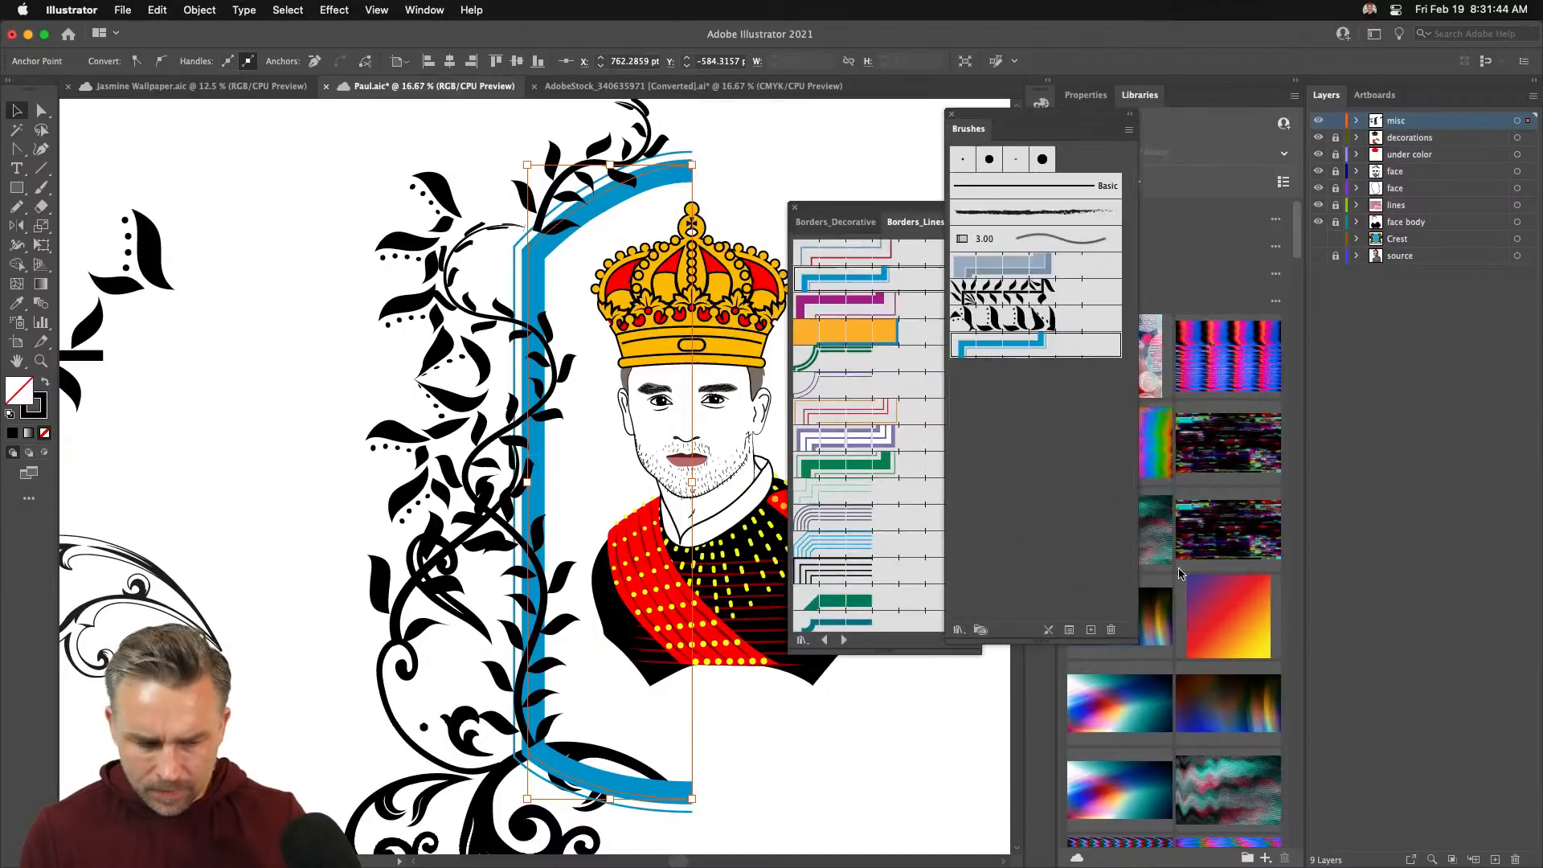
click(26, 416)
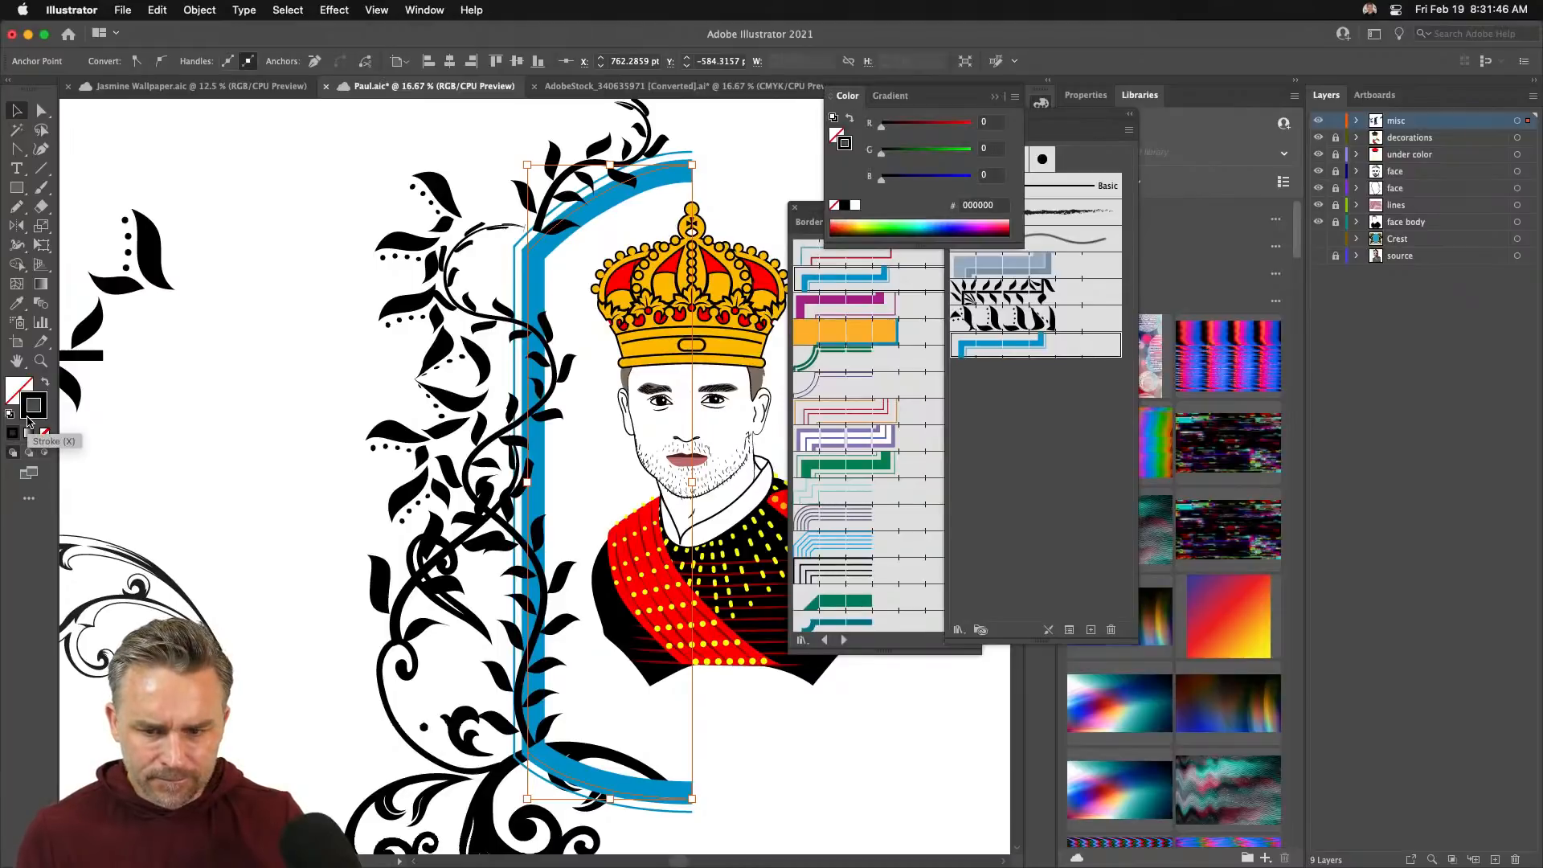
drag(937, 227, 959, 223)
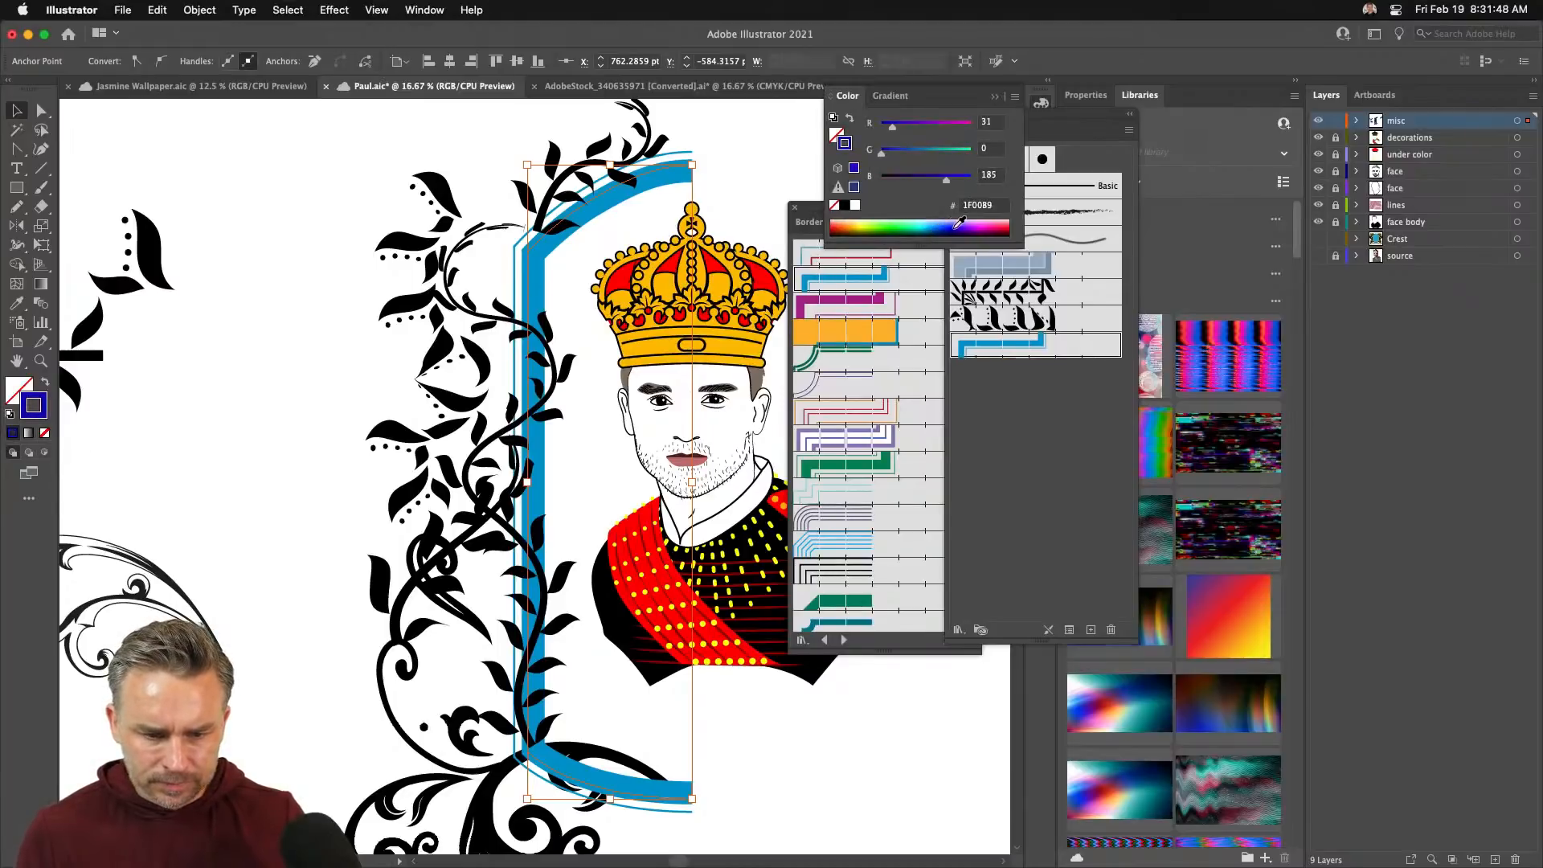
- Reopen the Double Lines 1.2 brush options and move the dialog aside
click(1024, 338)
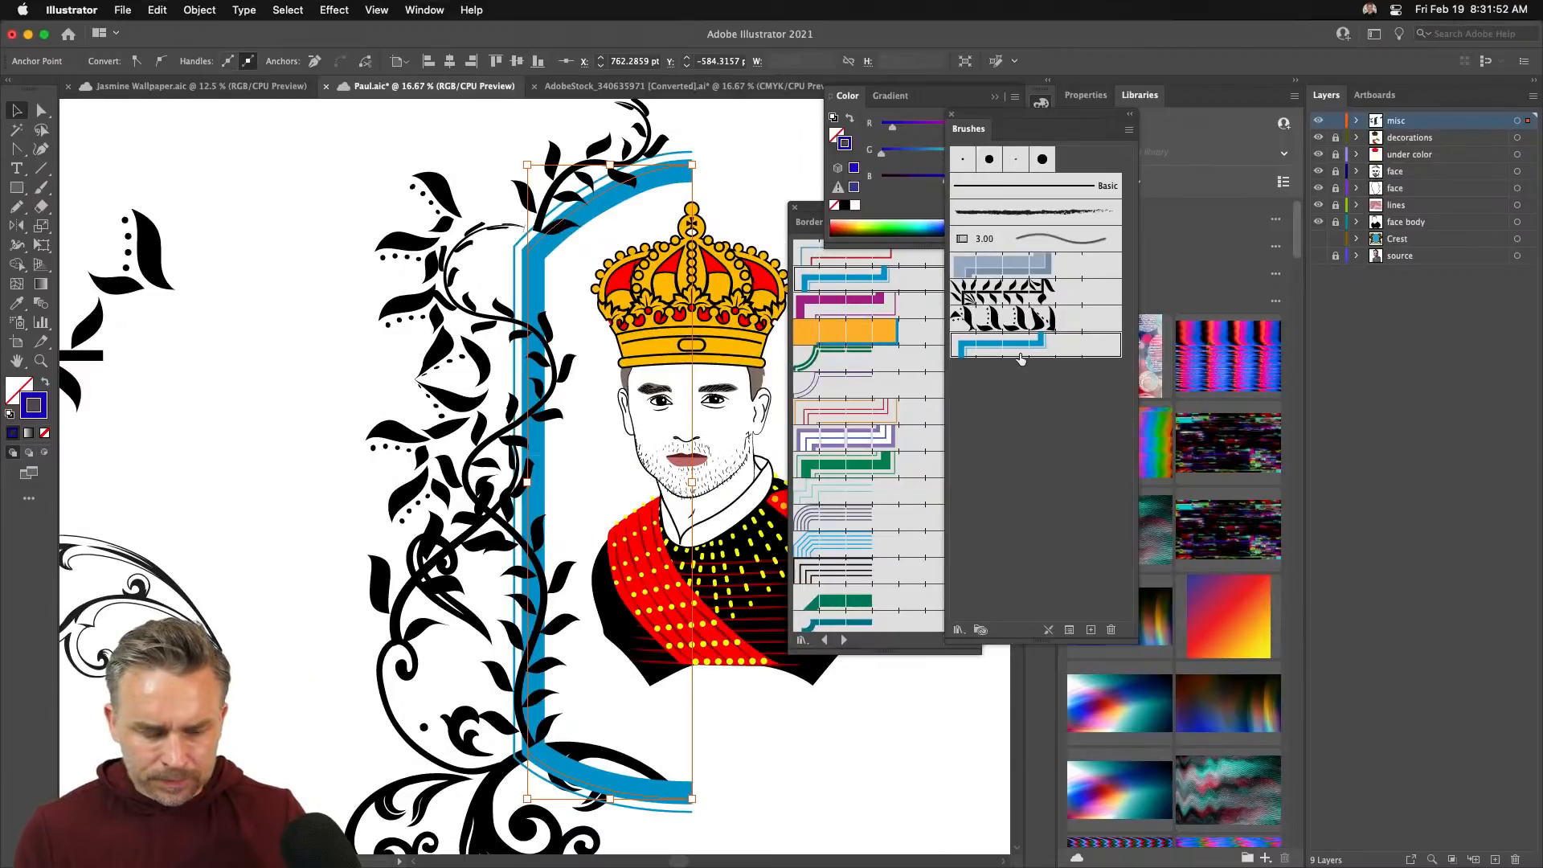
double_click(1024, 345)
click(1089, 463)
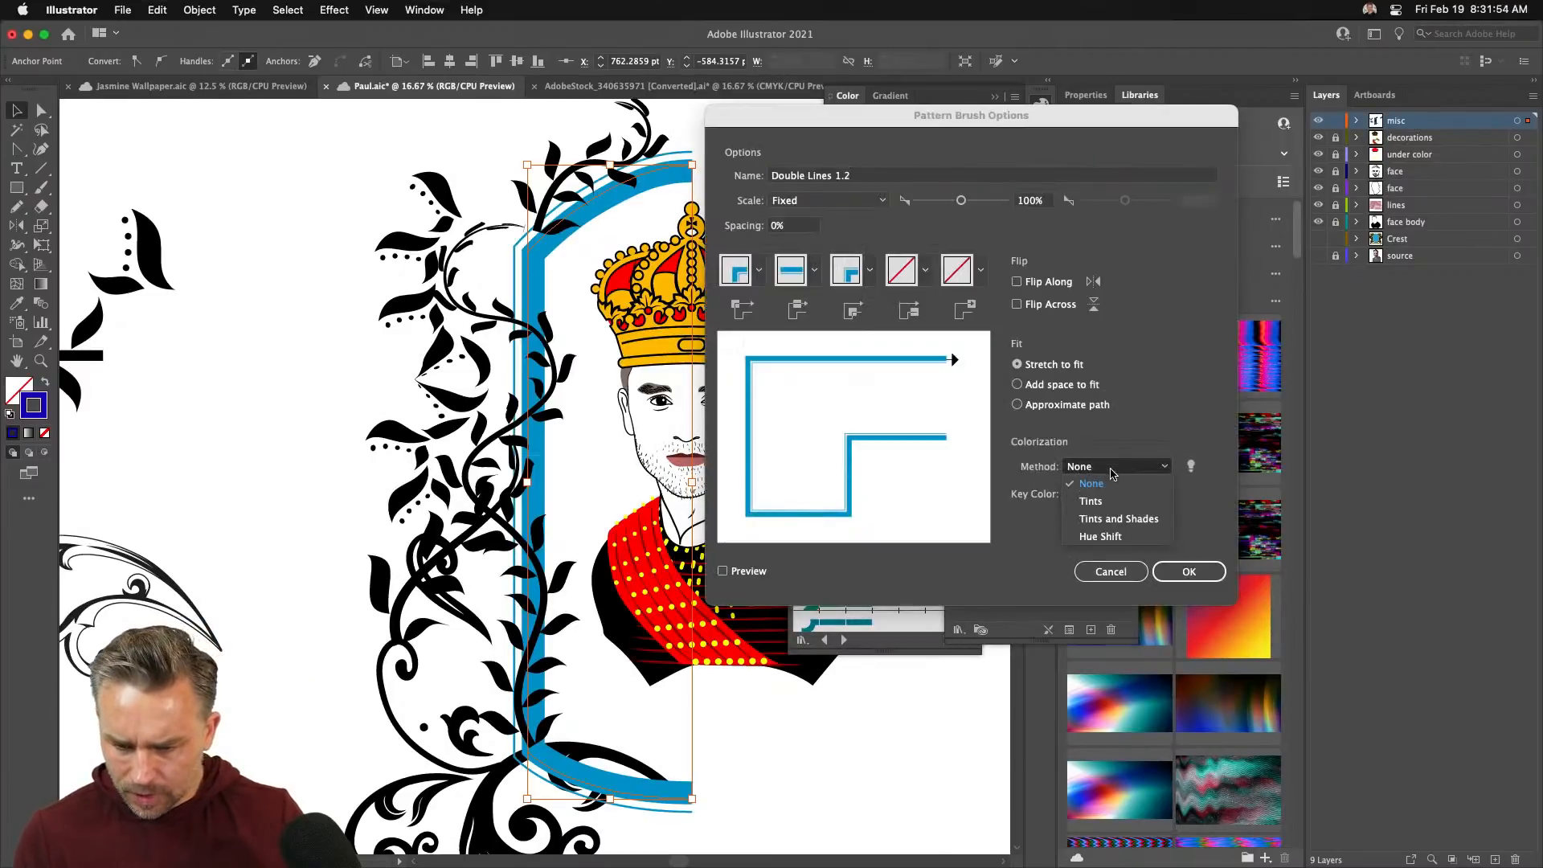
click(1157, 439)
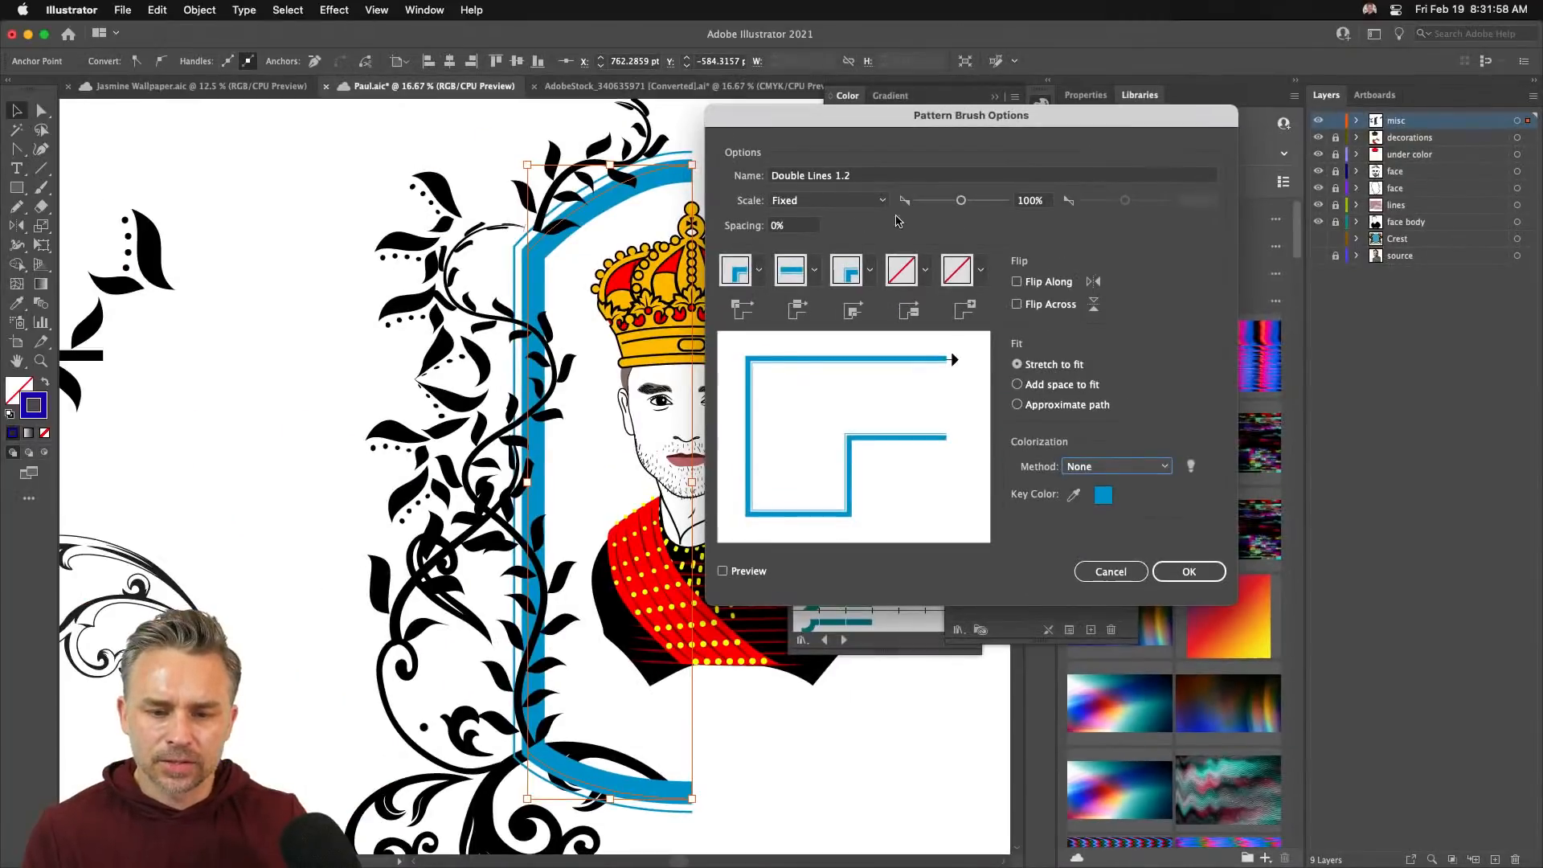
drag(880, 107, 1161, 80)
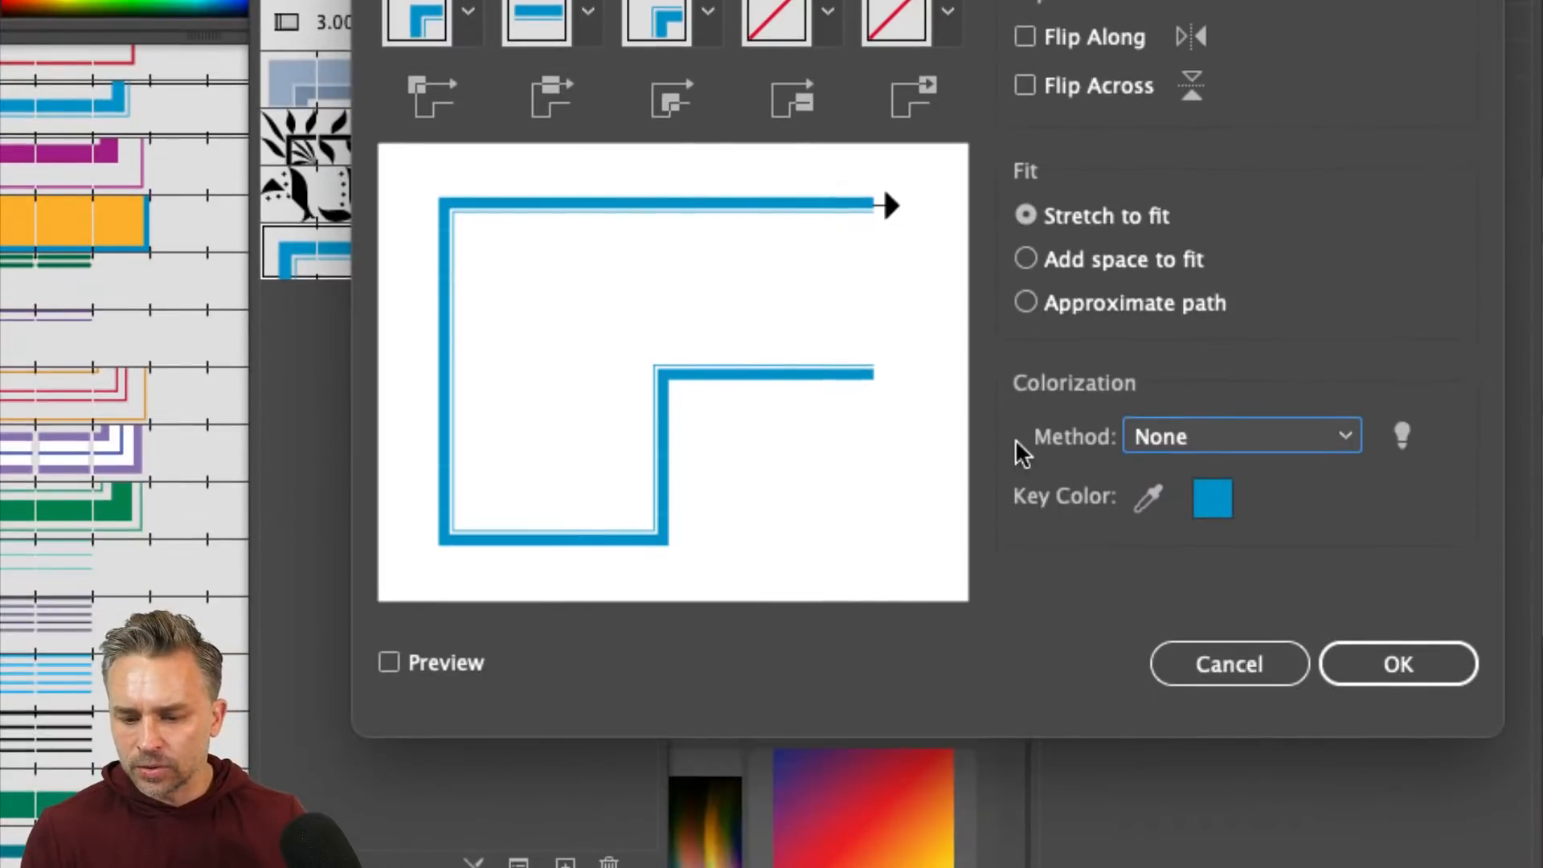
- Set the brush's Colorization Method to Tints and Shades and confirm with OK
click(1220, 439)
click(1232, 512)
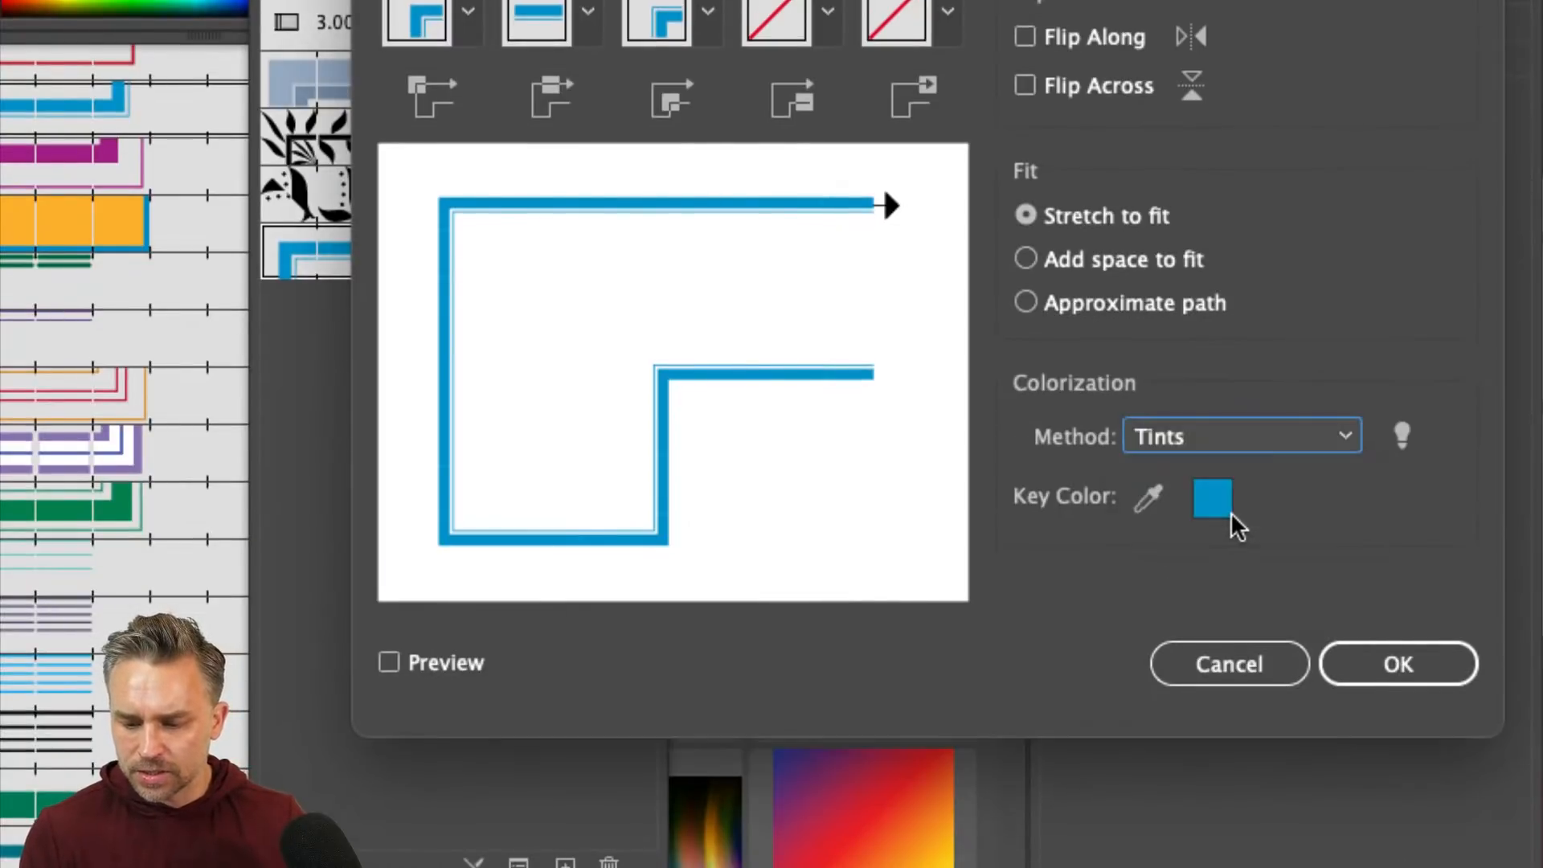
click(1220, 435)
click(1261, 550)
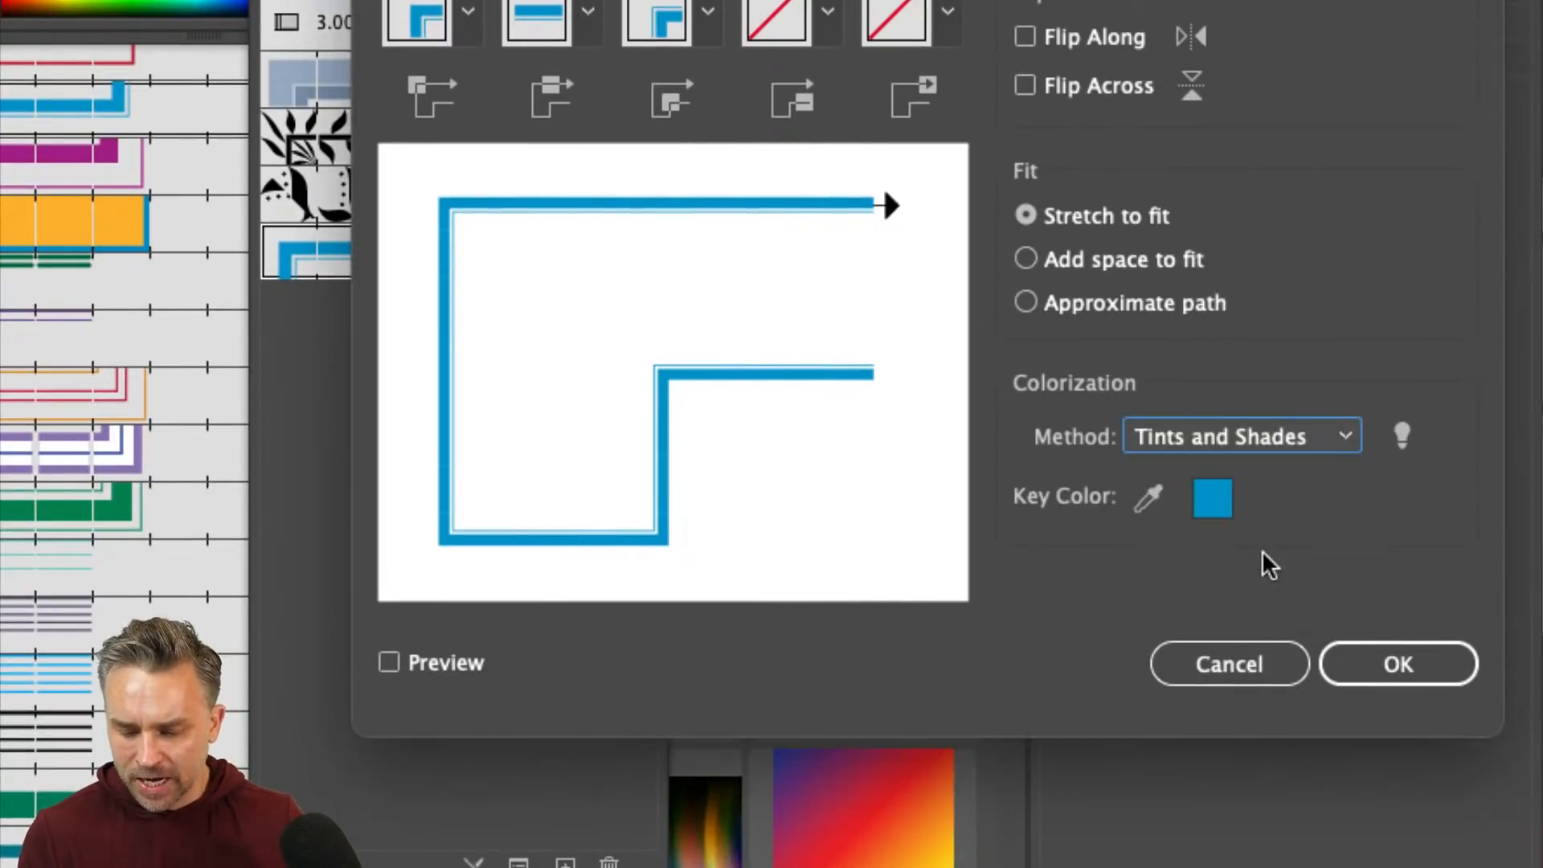
click(1322, 439)
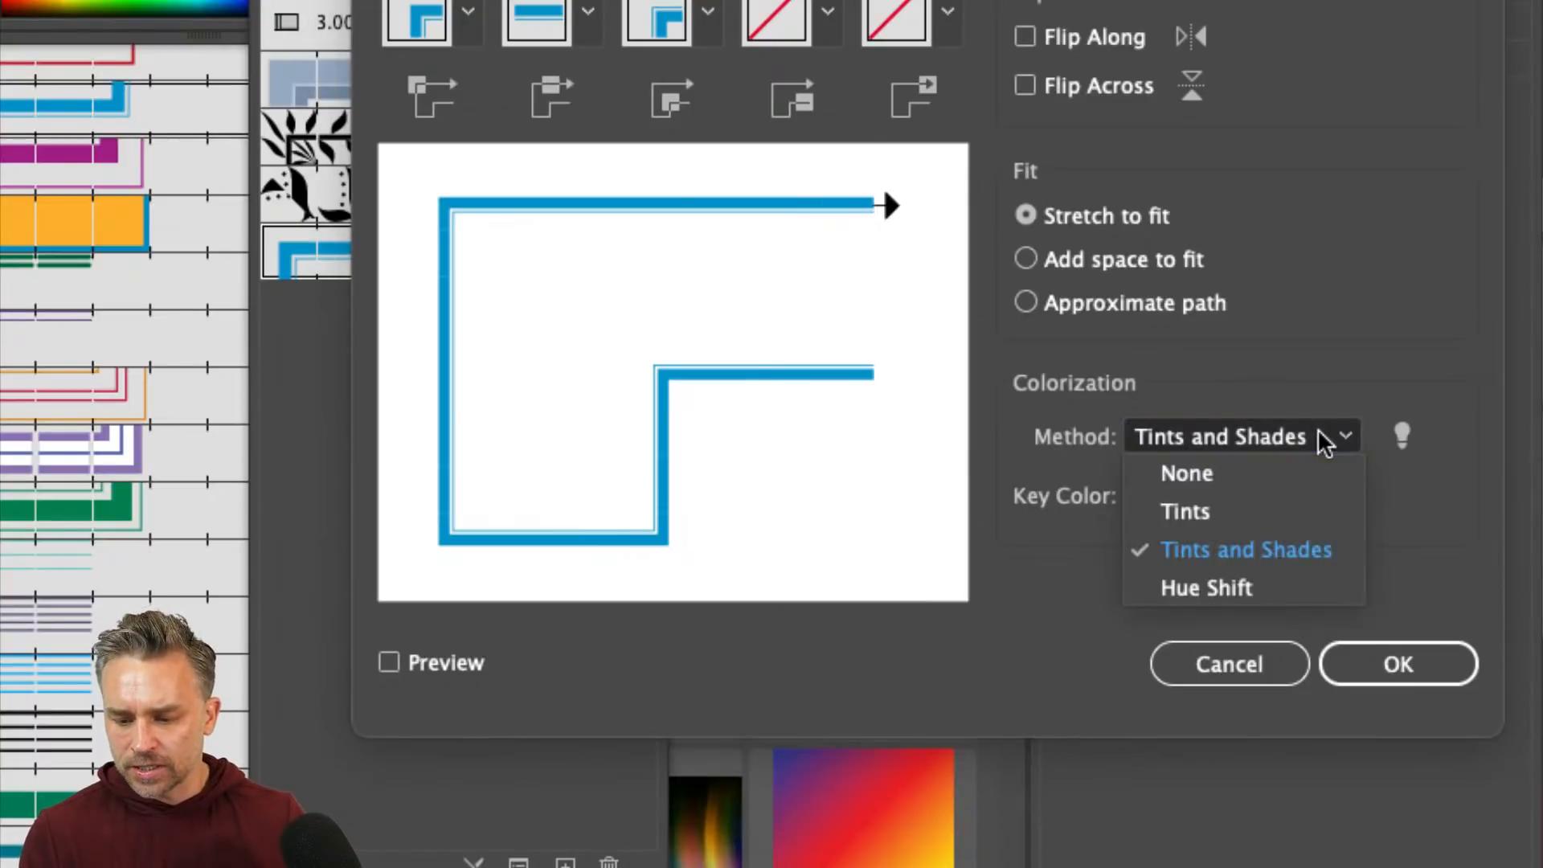
click(1312, 552)
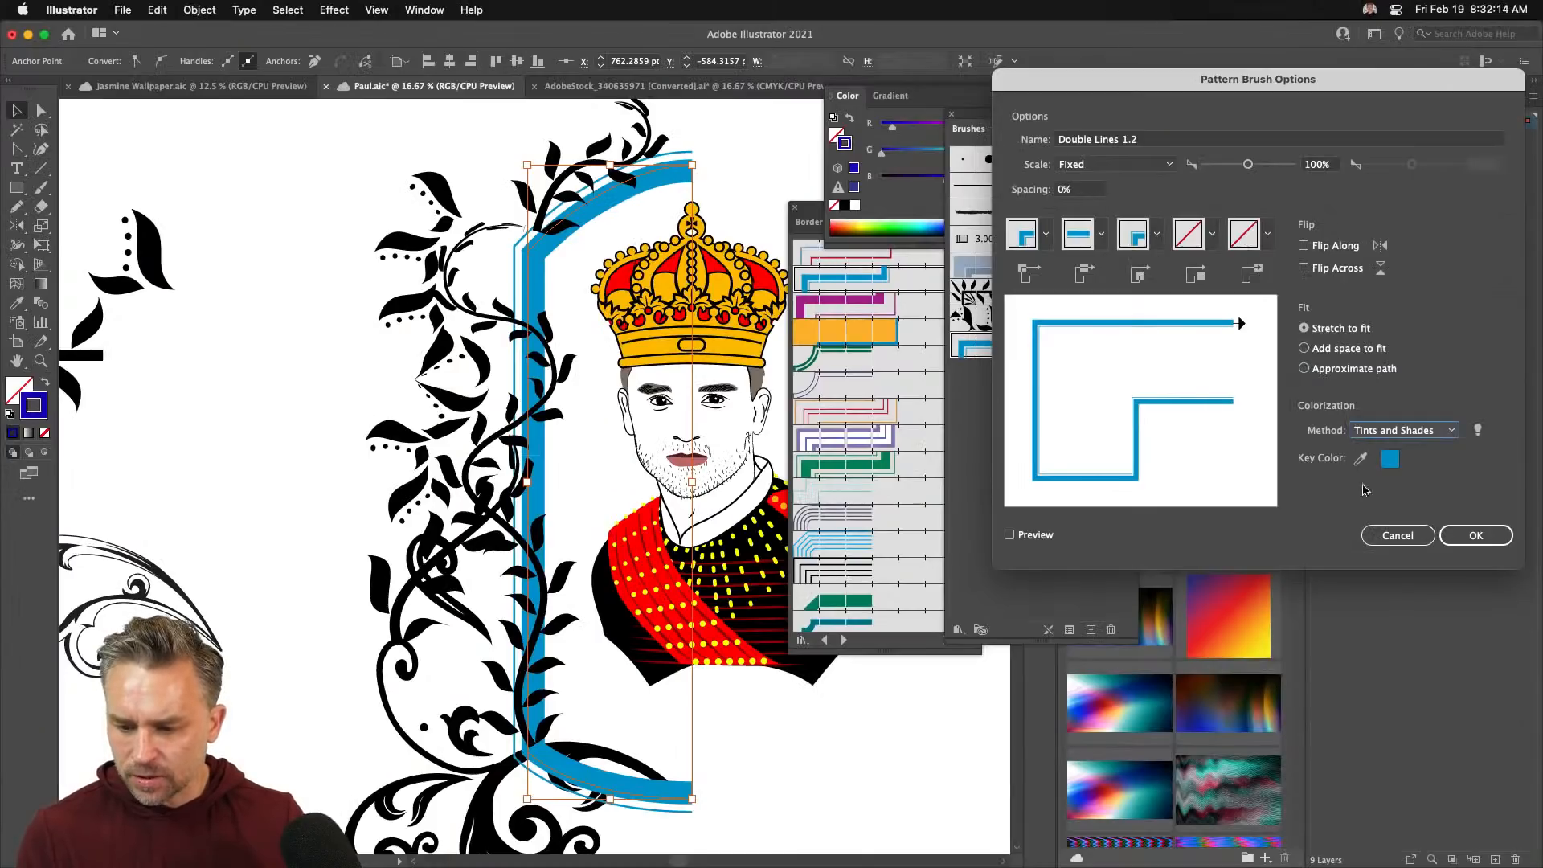
click(1473, 535)
- Apply the colorization to existing strokes and make the border stroke black after trying red
click(751, 473)
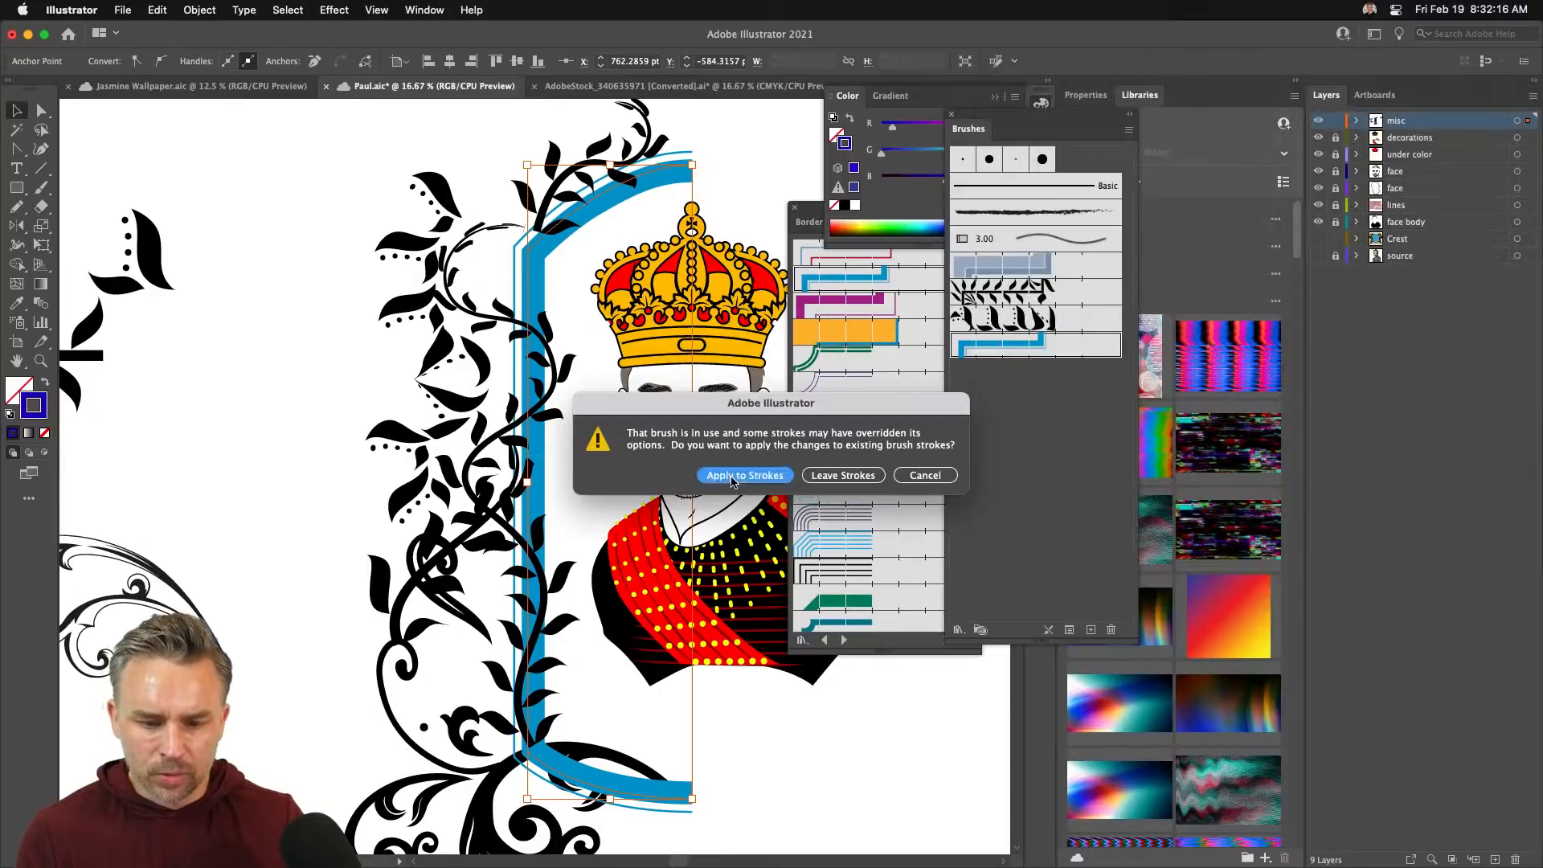
double_click(38, 397)
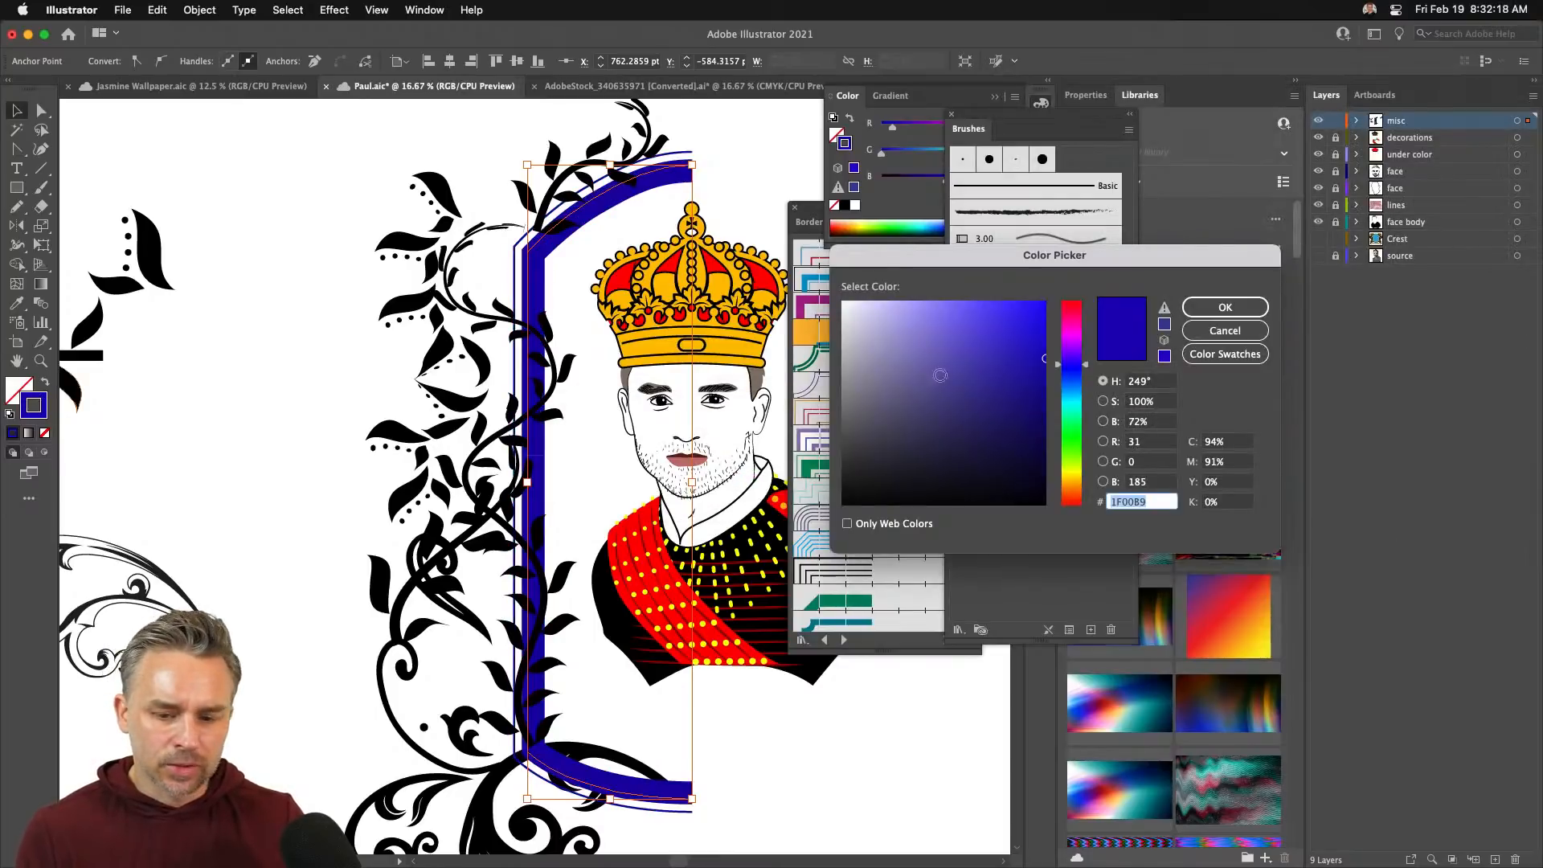
click(1224, 307)
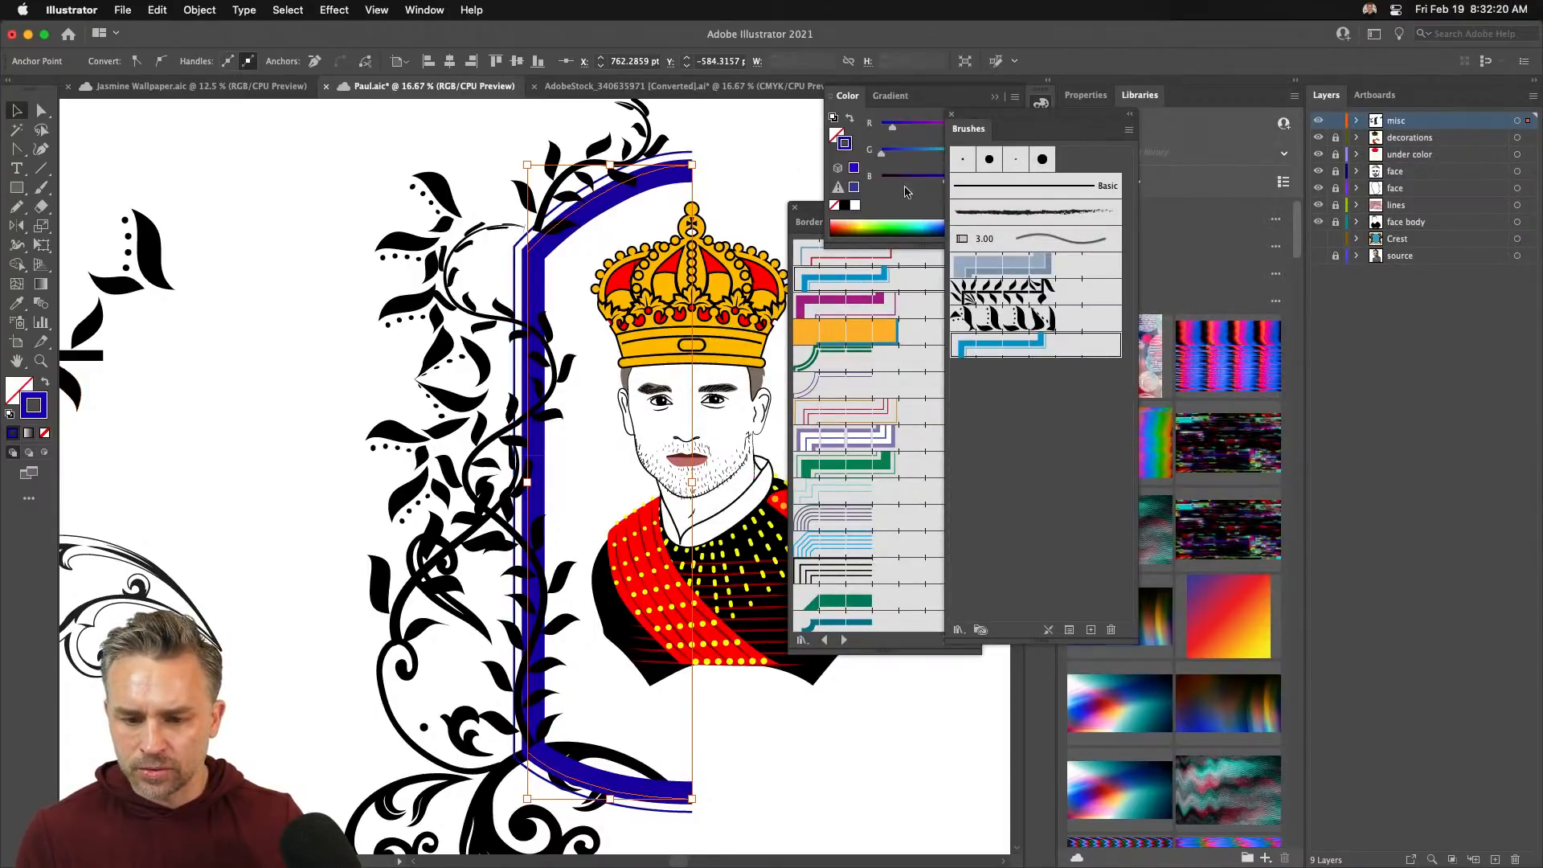
double_click(44, 402)
click(1075, 297)
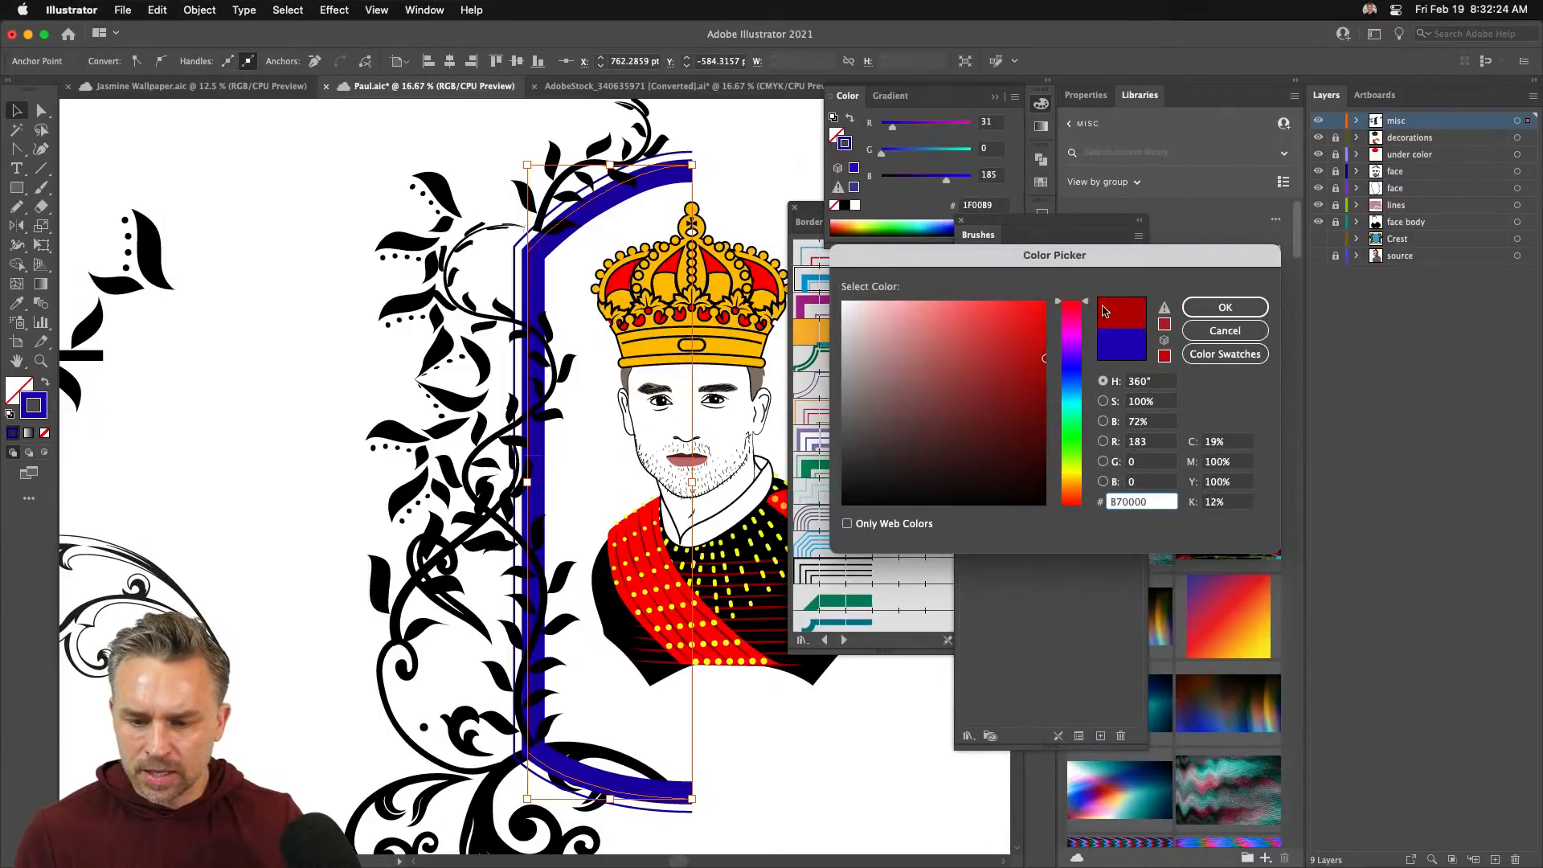
click(1044, 304)
click(1224, 307)
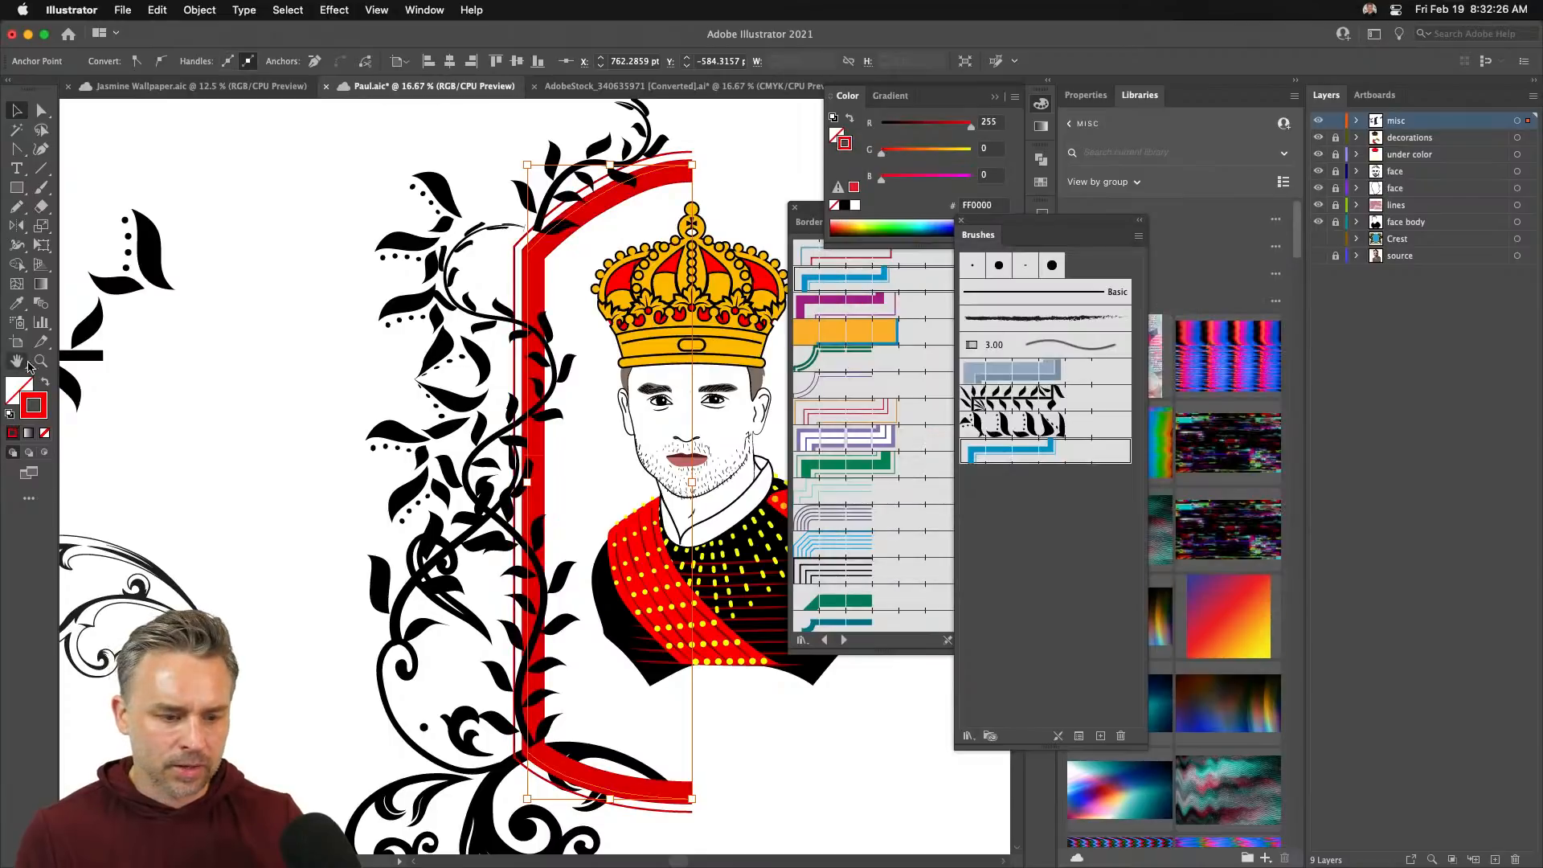
double_click(33, 405)
click(842, 505)
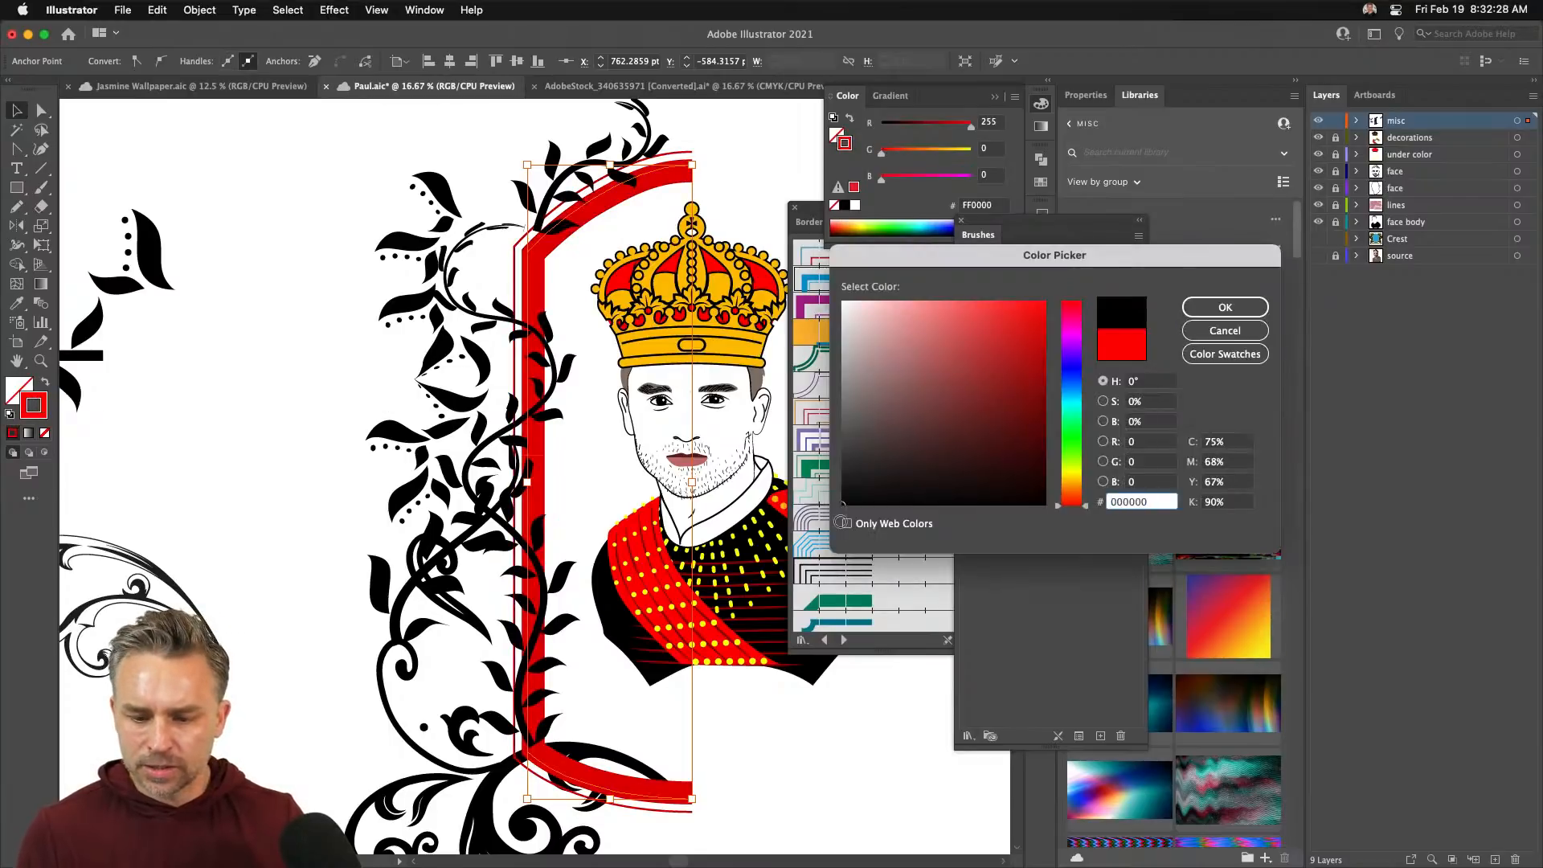
click(1232, 309)
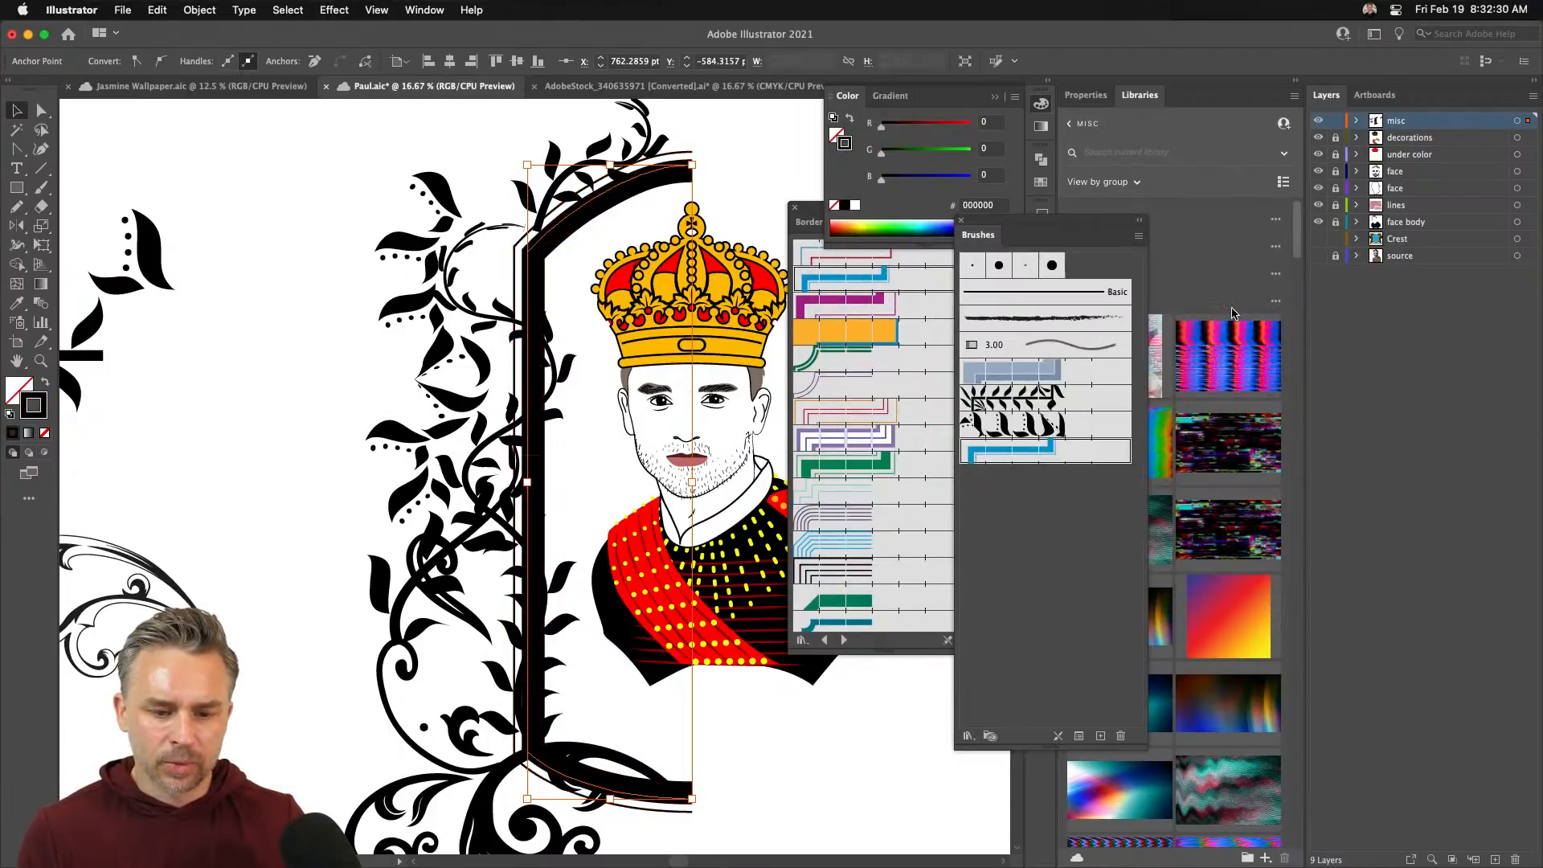
- Dock the Brushes panel in a group with the Libraries panel
drag(1022, 234, 258, 212)
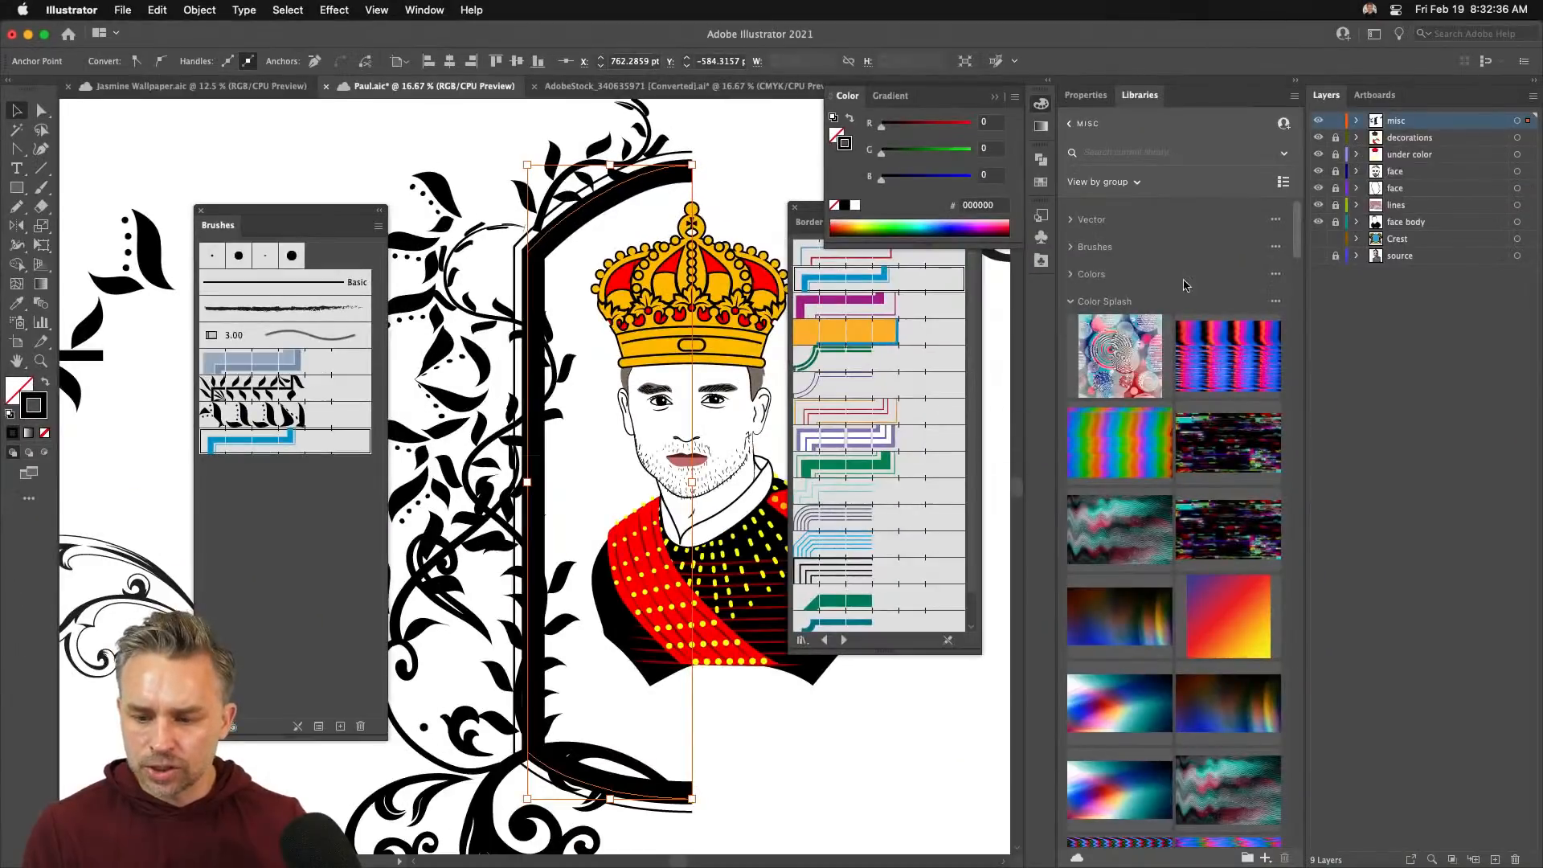
drag(258, 212, 1049, 161)
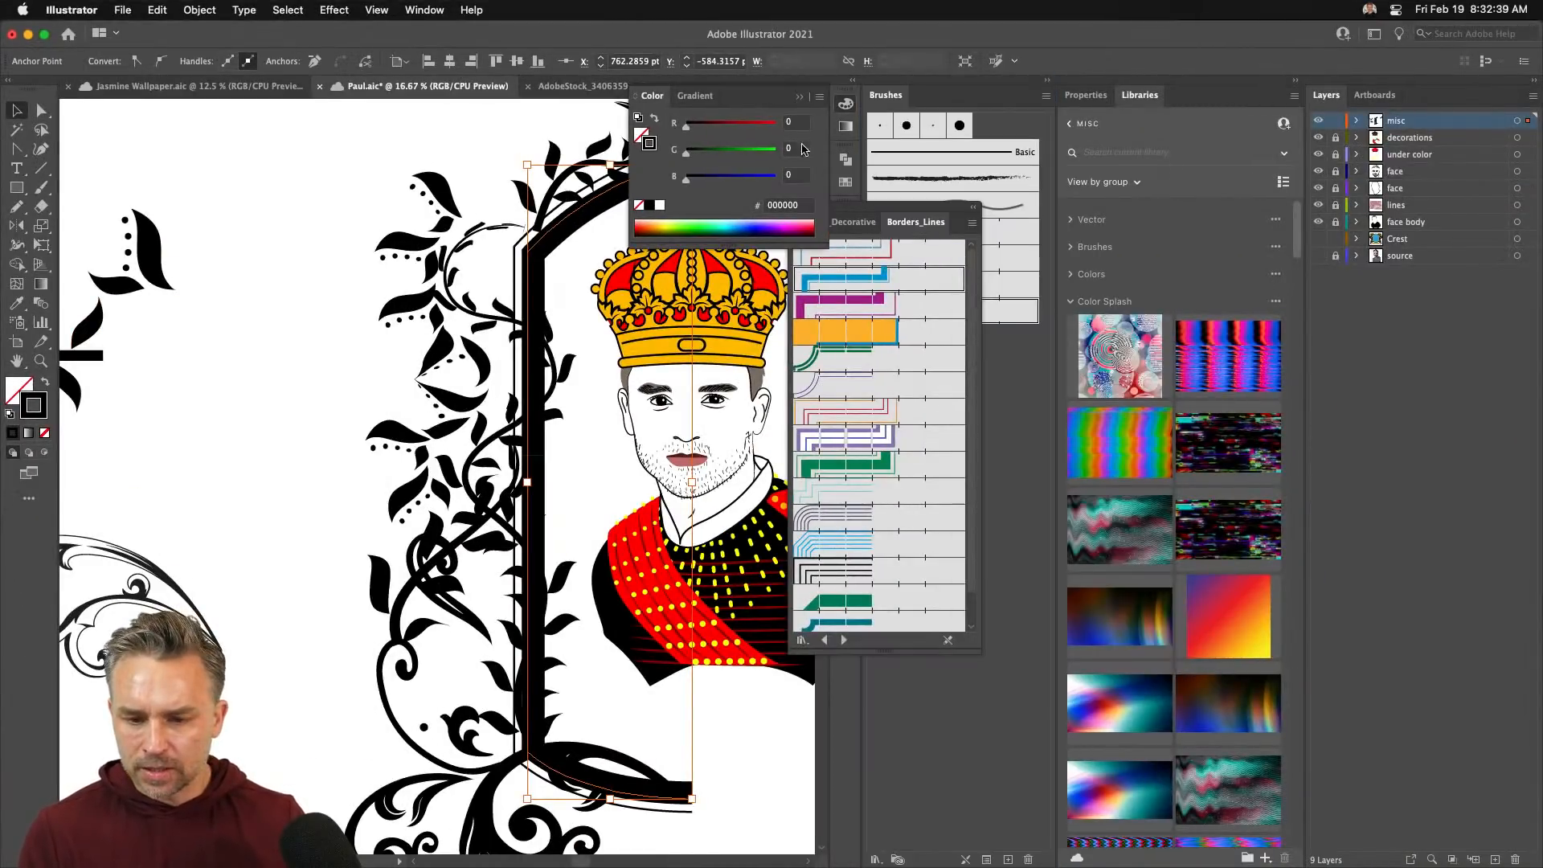
click(800, 97)
drag(935, 104, 1185, 95)
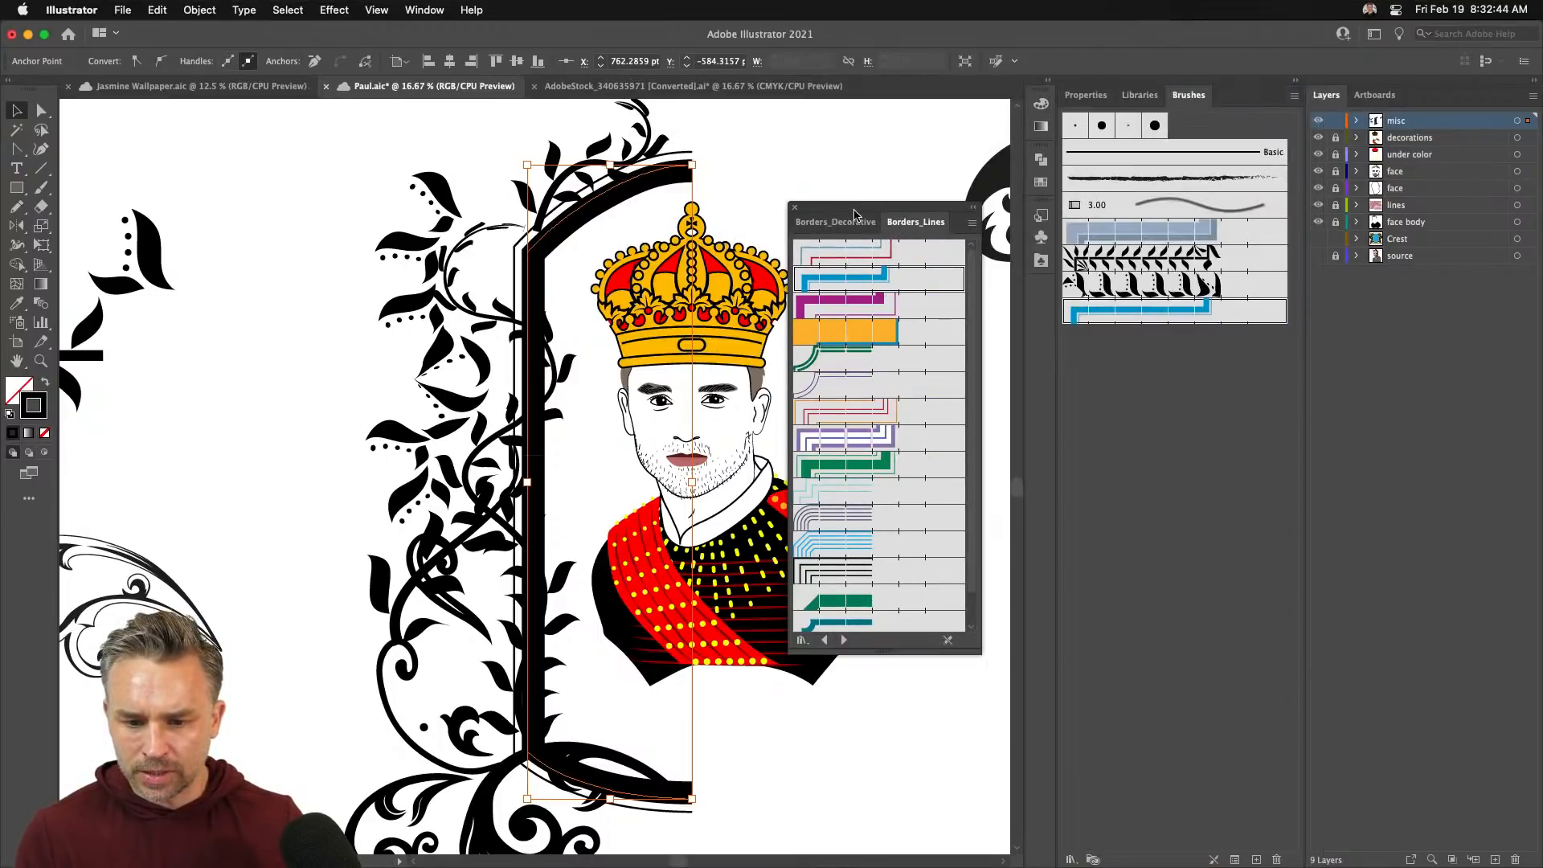
- Close the Borders_Lines brush library and zoom out to the whole crest
drag(854, 214, 890, 171)
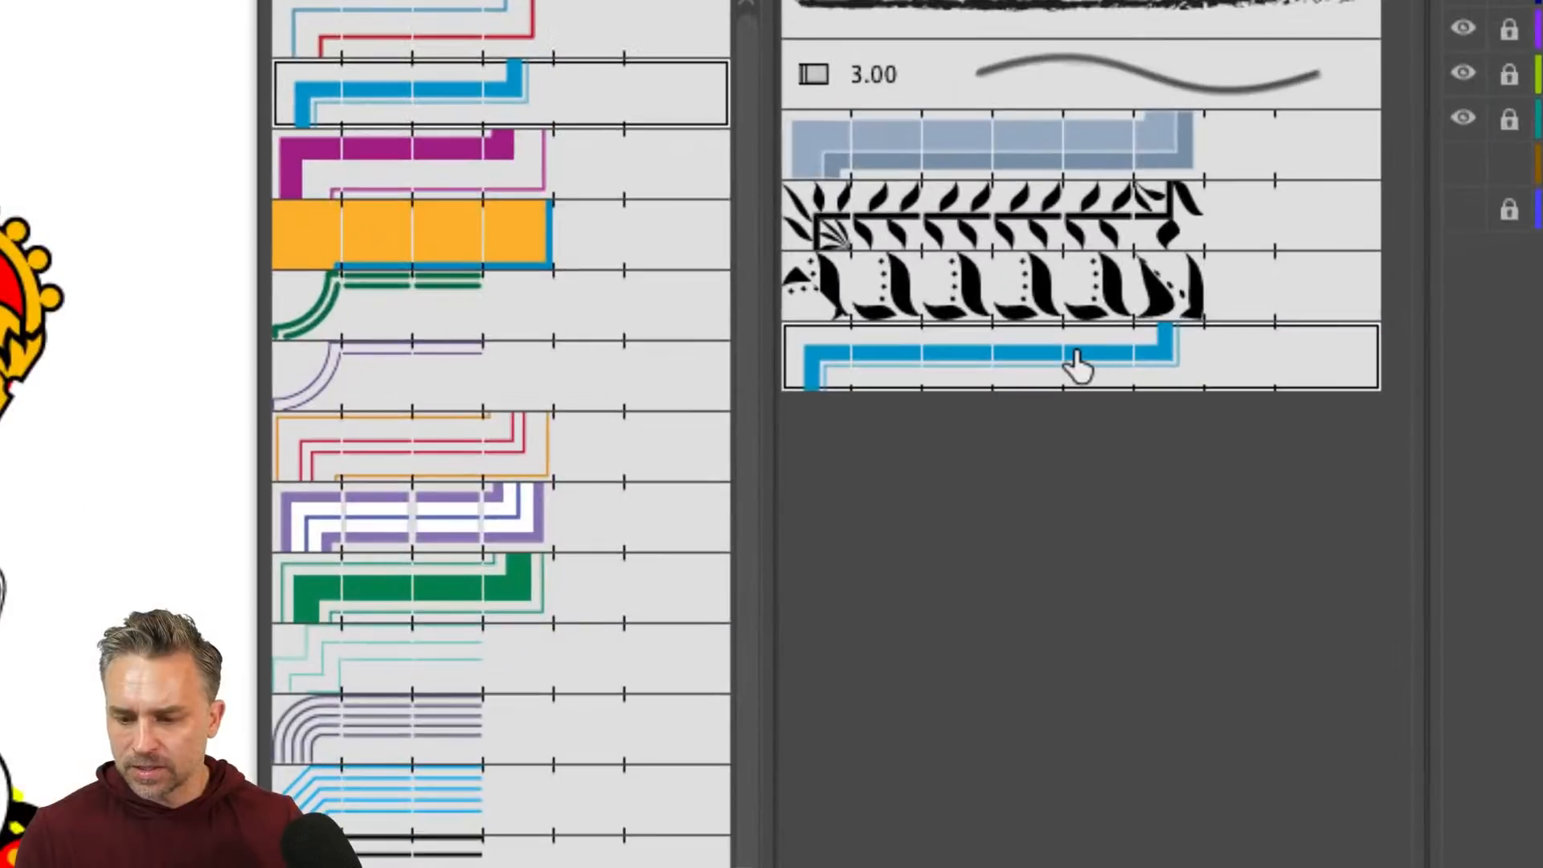
double_click(1235, 313)
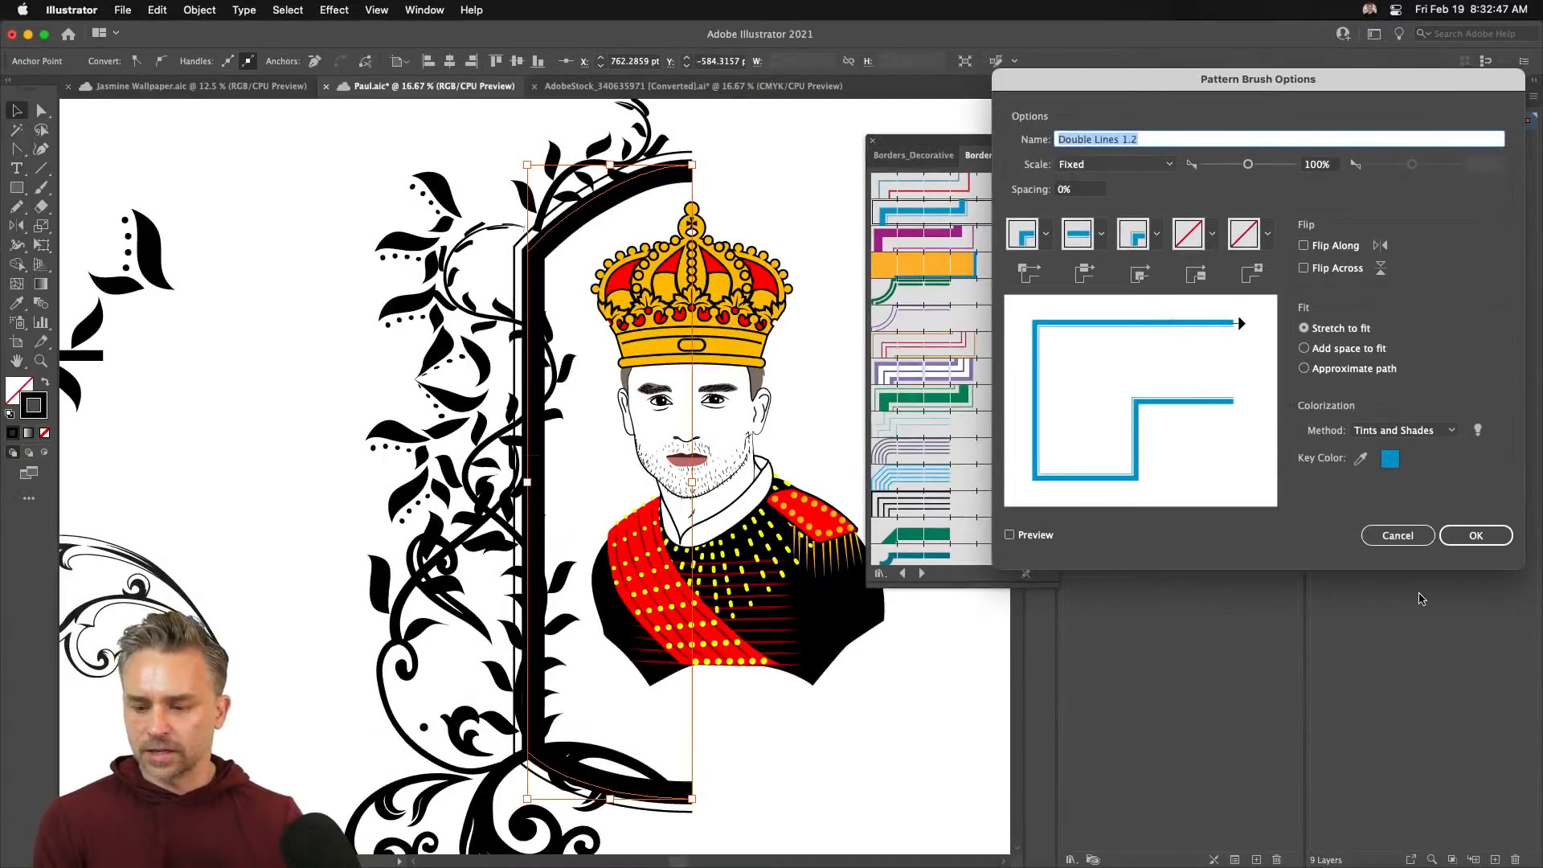
click(1475, 535)
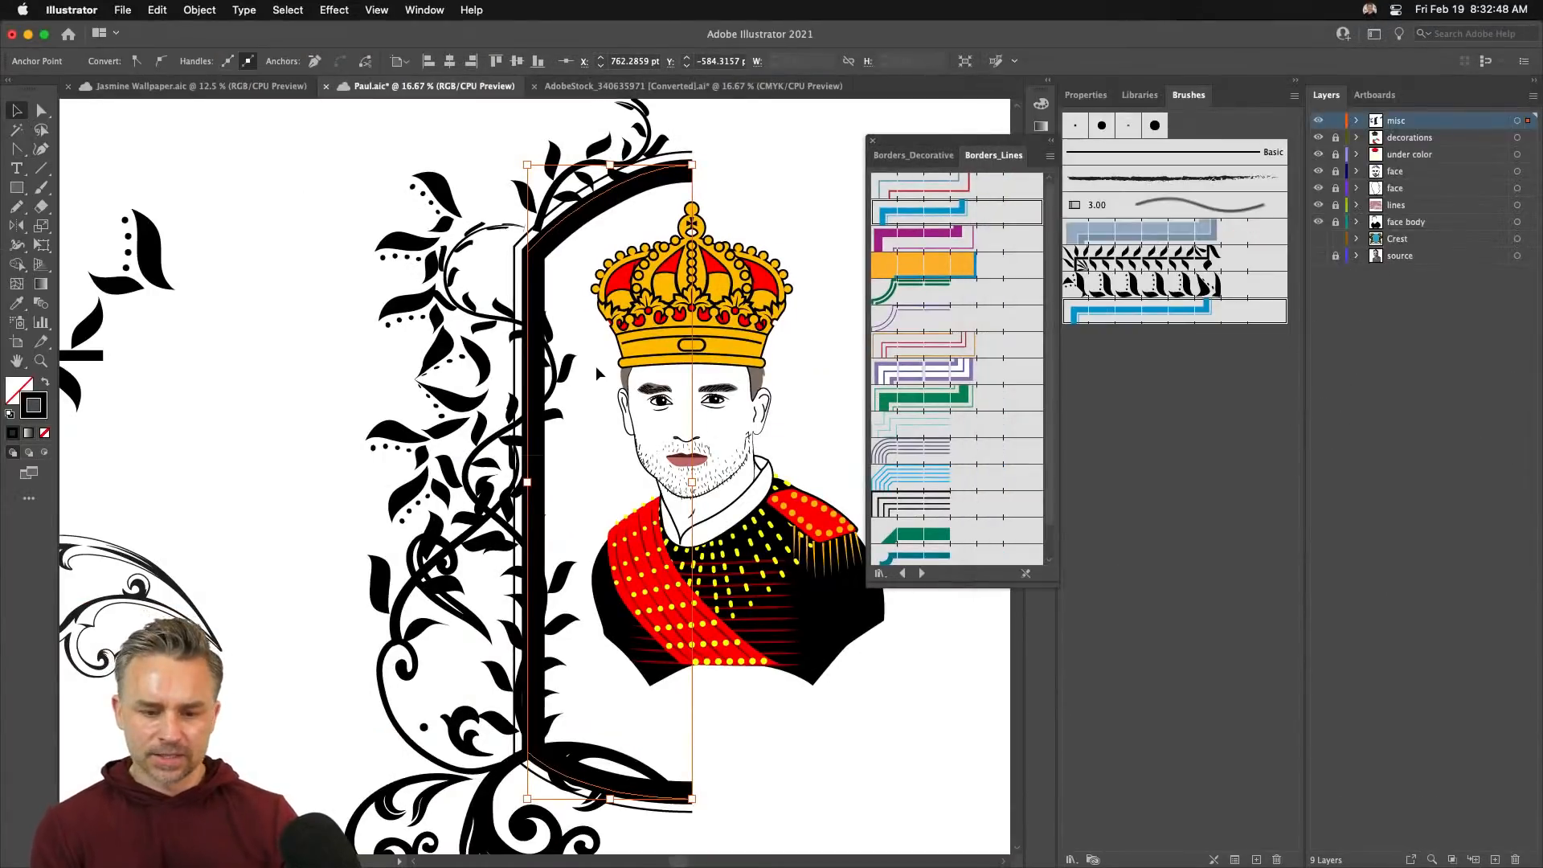
click(870, 143)
key(super+minus)
key(super+minus)
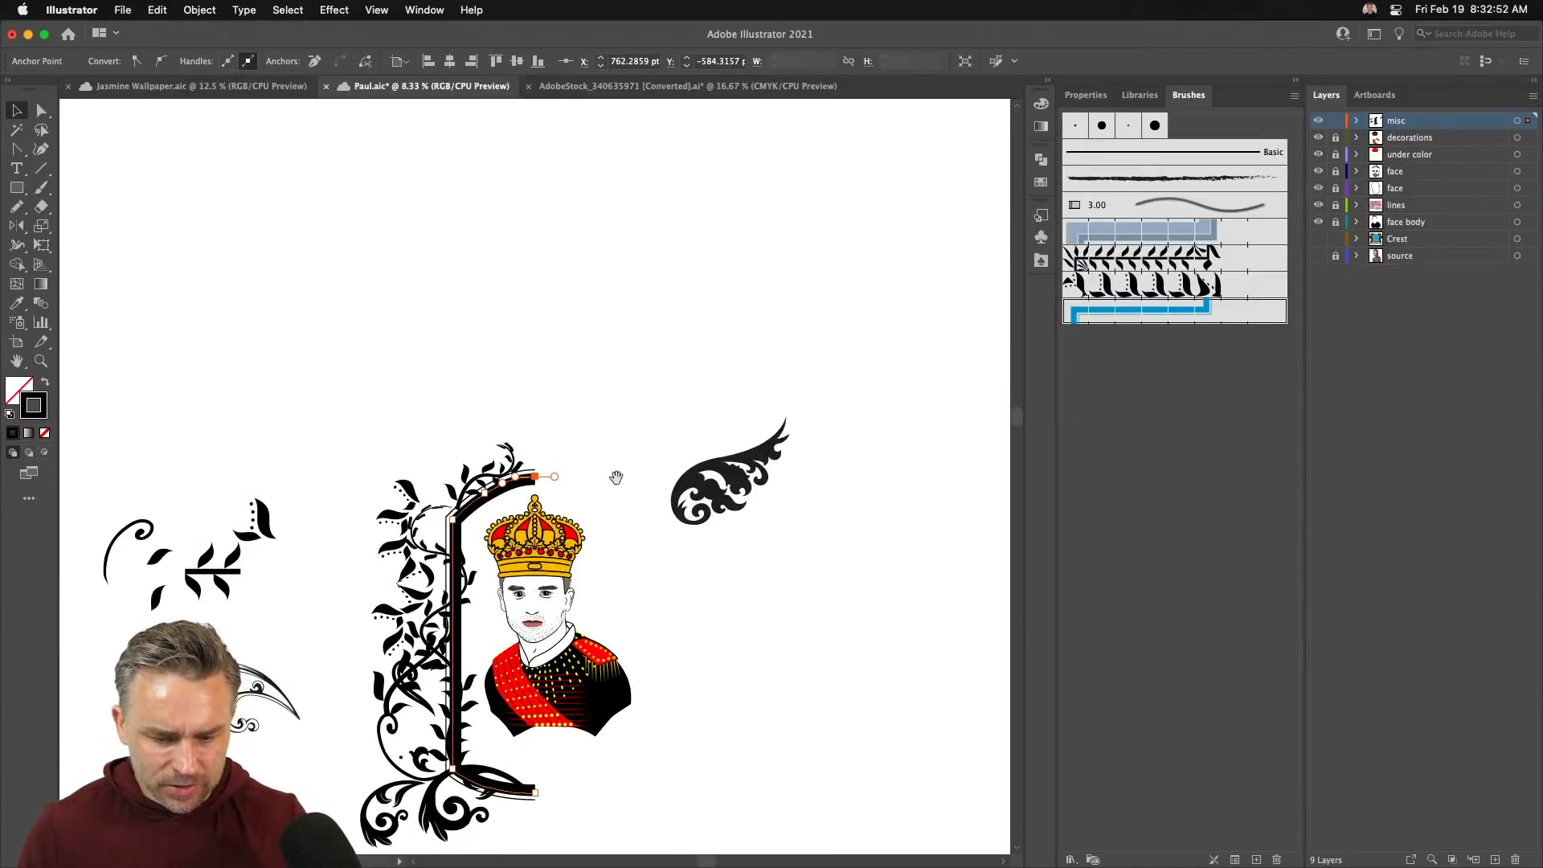
- Move the flourish ornament to the upper left and mirror it horizontally
drag(615, 477, 852, 317)
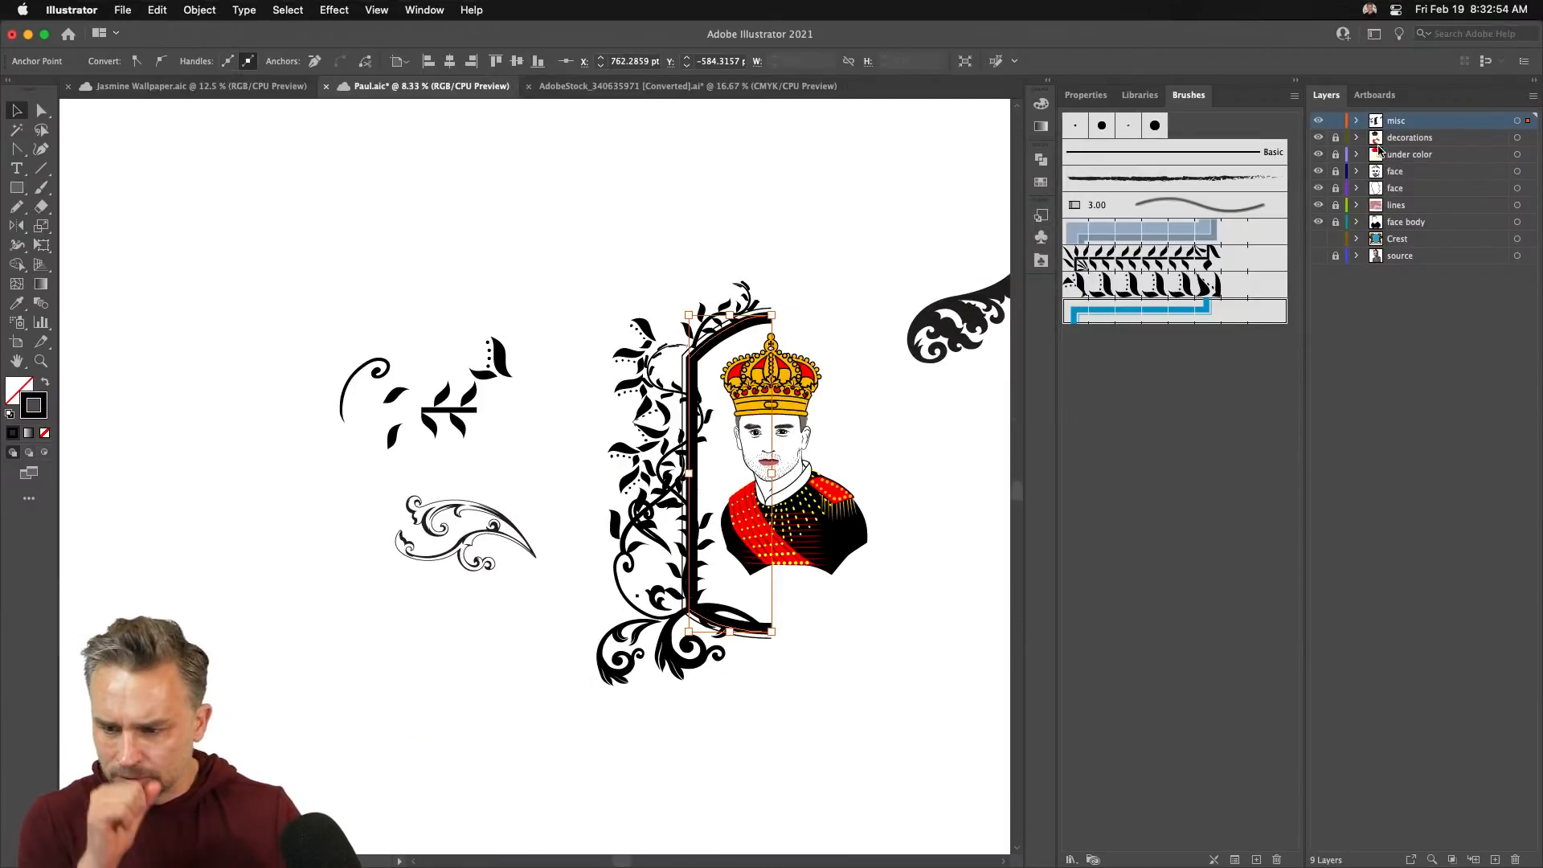
key(super+shift+a)
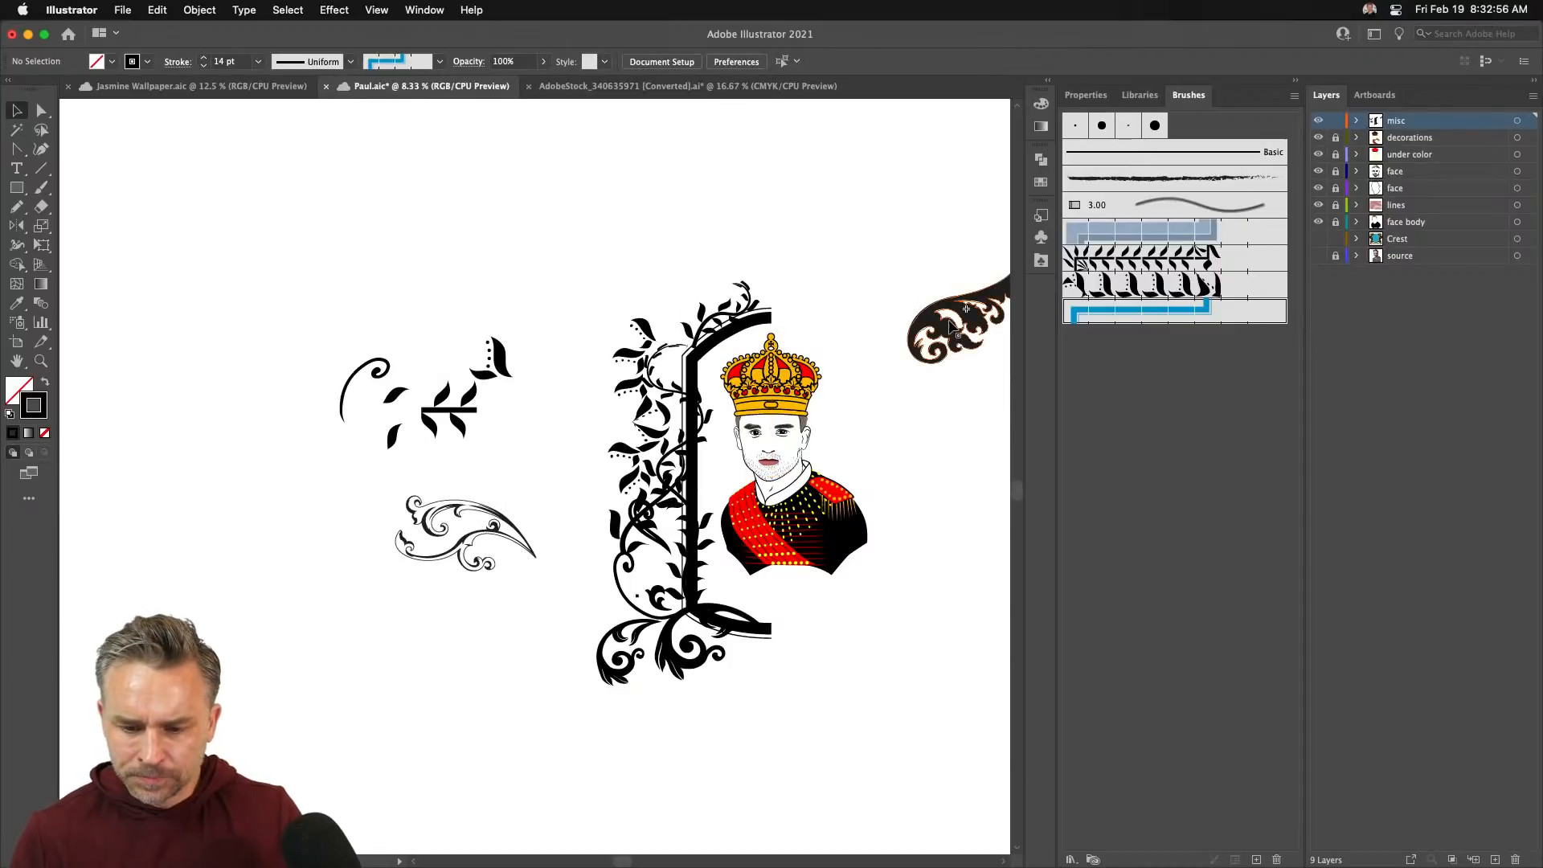
drag(952, 326, 304, 241)
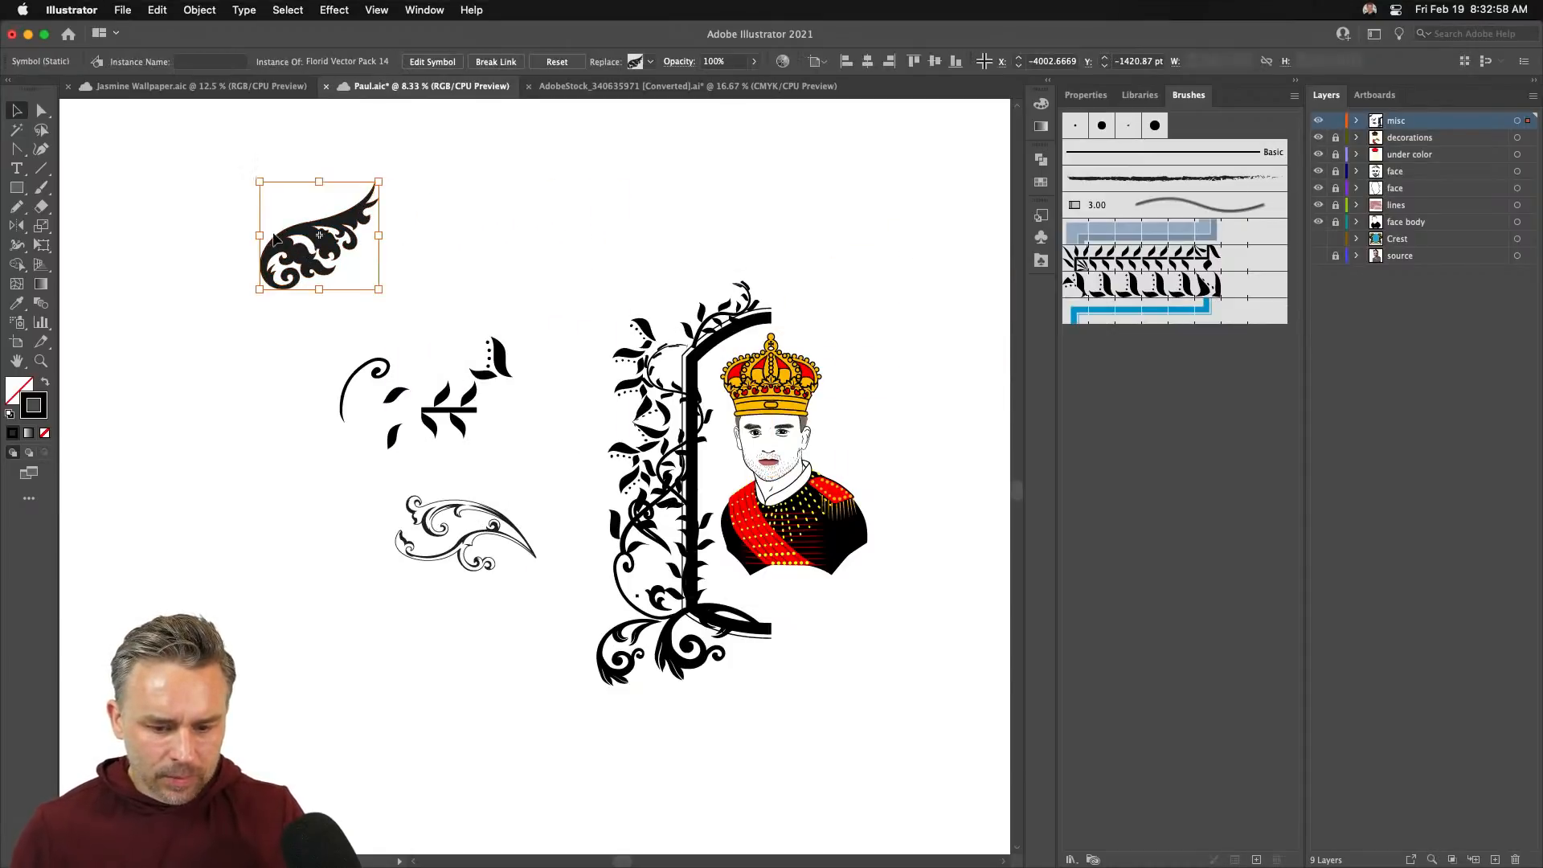
double_click(14, 227)
key(Return)
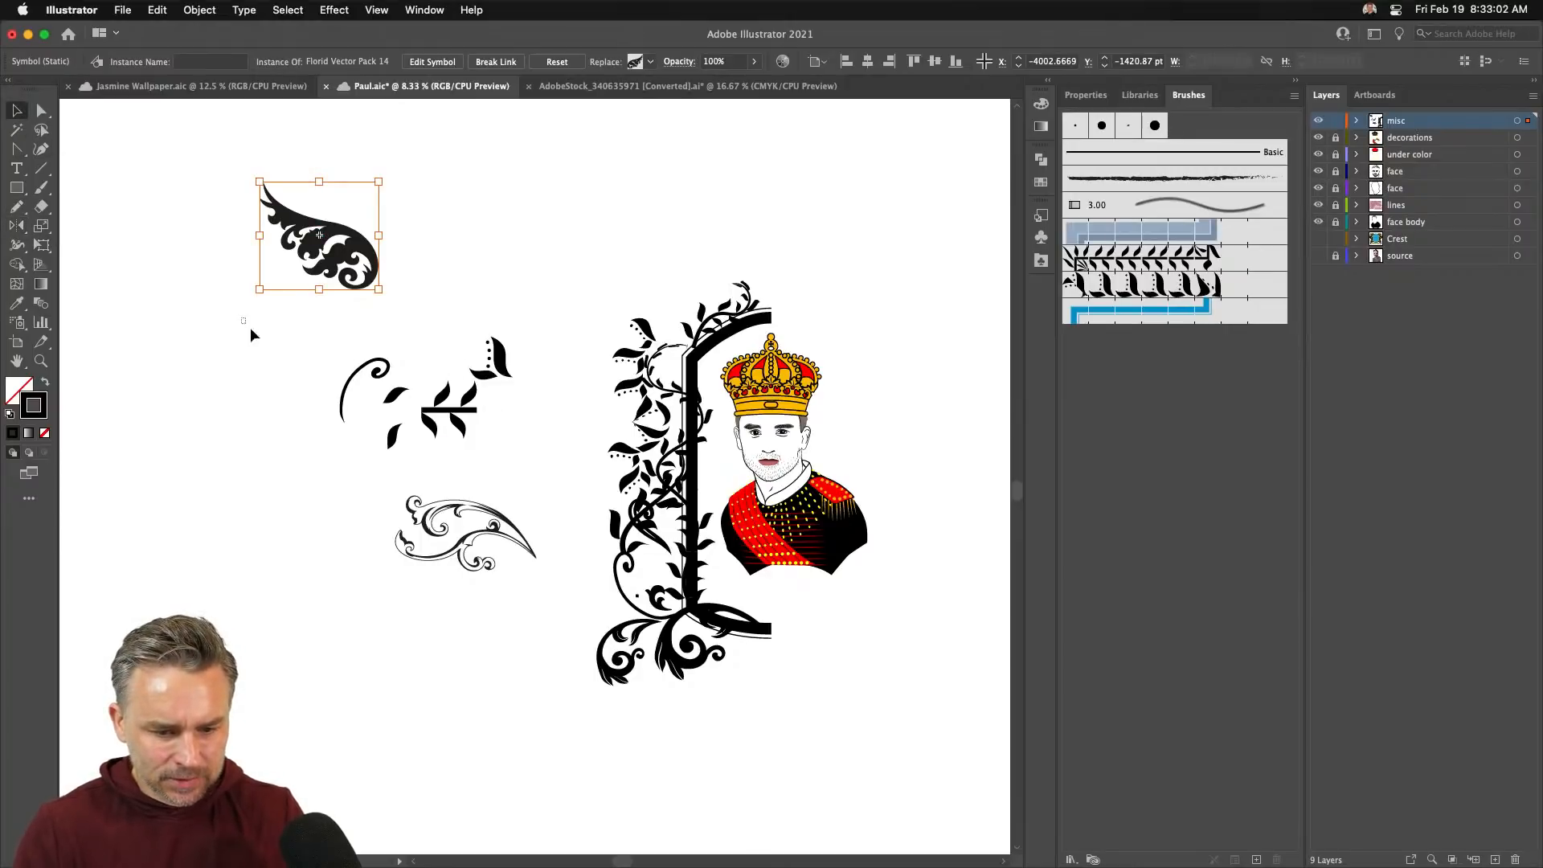
- Shift the leaf sprig left and place the enlarged flourish beside the lower vine
drag(243, 321, 571, 615)
drag(470, 375, 238, 351)
drag(309, 253, 604, 595)
mouse_move(557, 524)
mouse_down()
mouse_move(406, 440)
mouse_move(460, 436)
mouse_move(544, 543)
mouse_up()
click(471, 286)
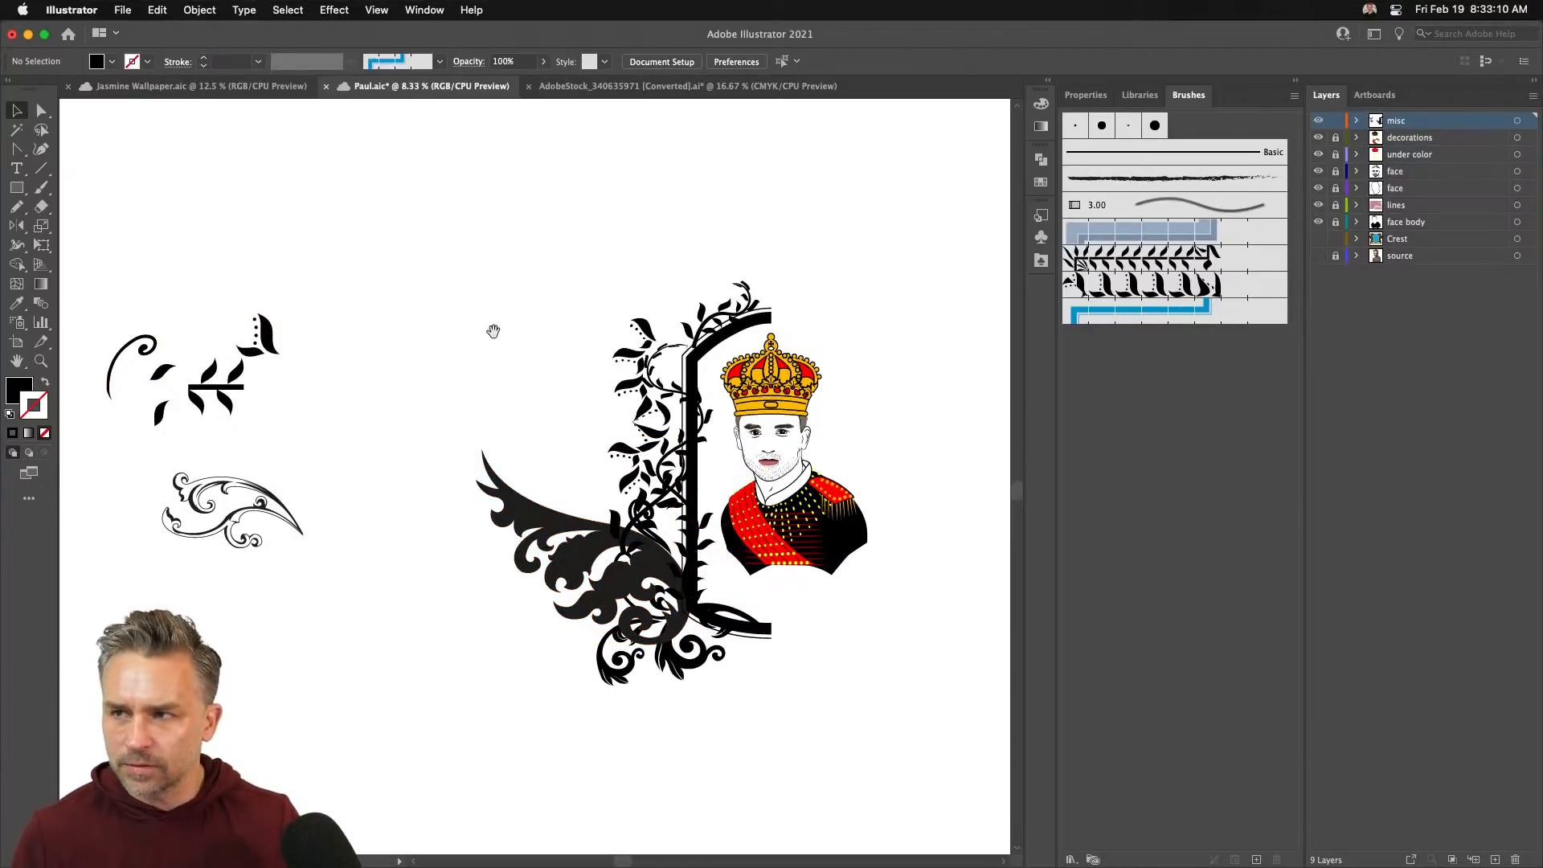
- Zoom in and drag the flourish closer to the frame's lower left
drag(531, 388, 497, 340)
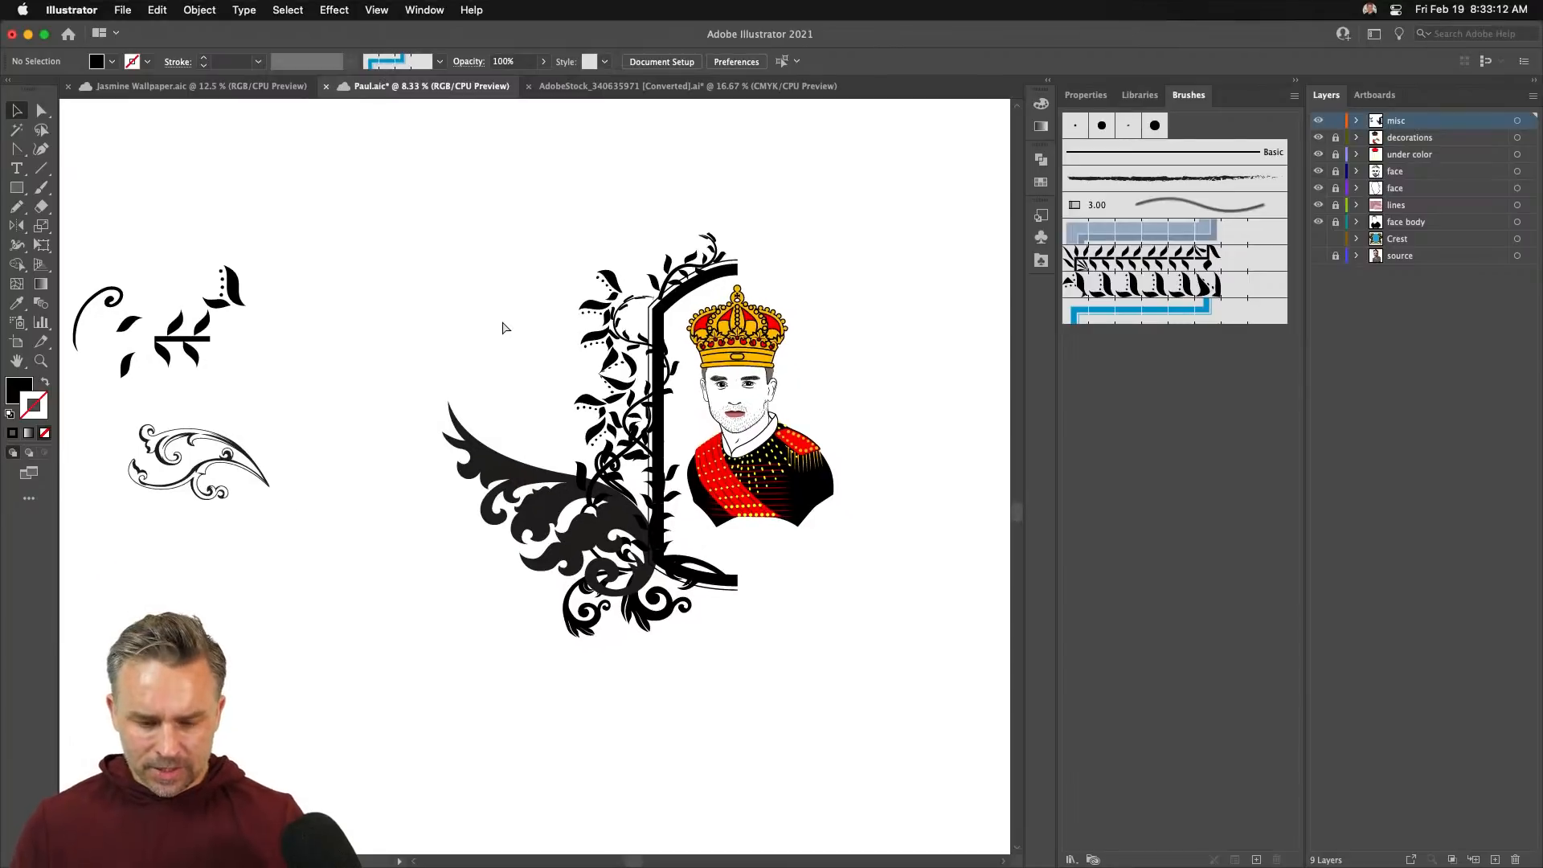
key(super+equal)
key(super+equal)
drag(528, 388, 434, 380)
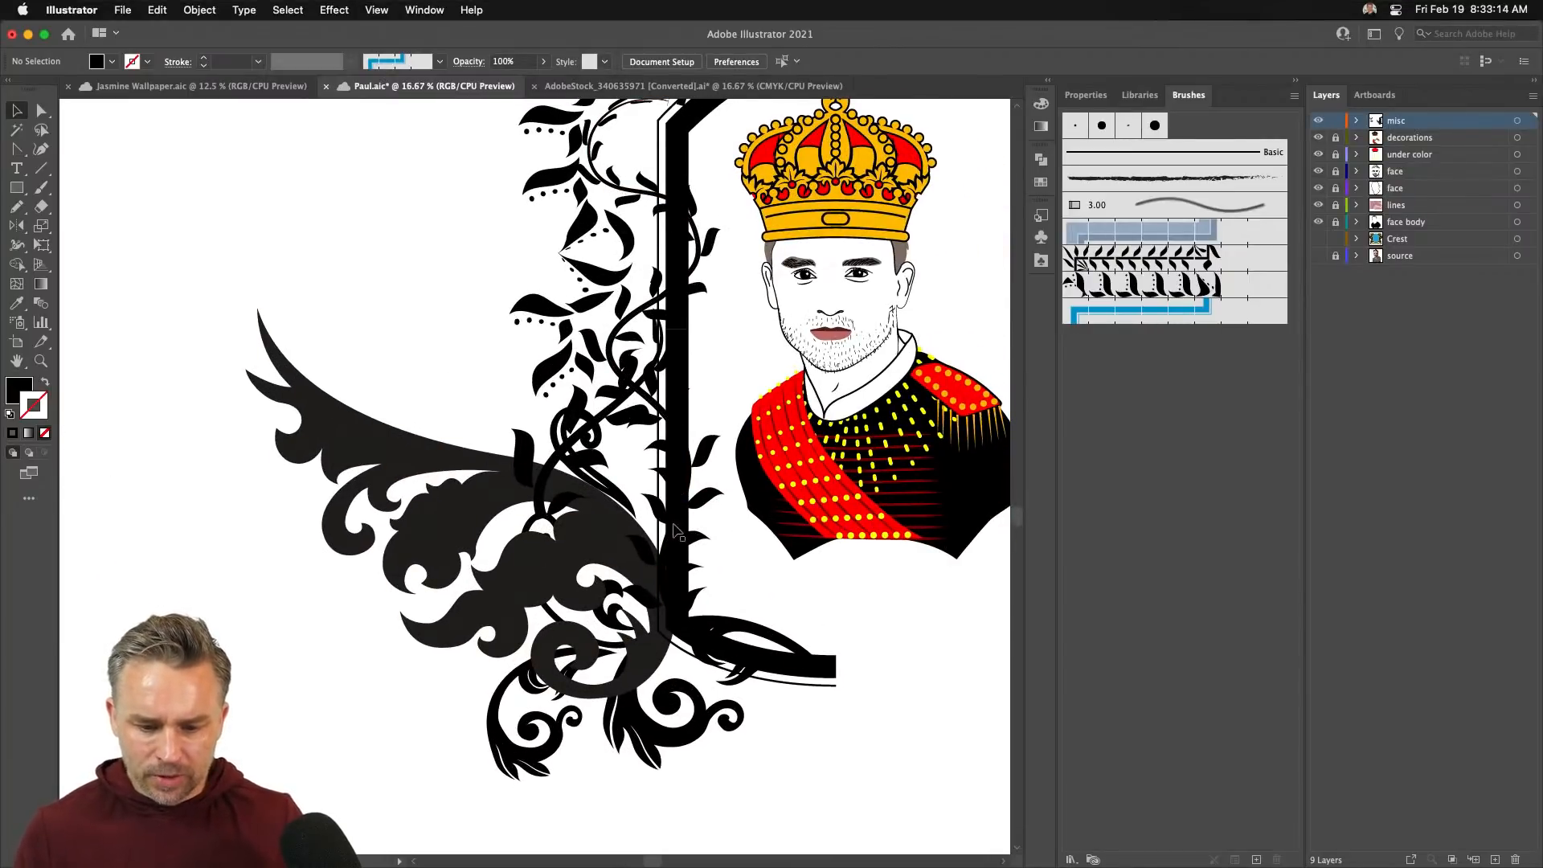
drag(458, 476, 592, 482)
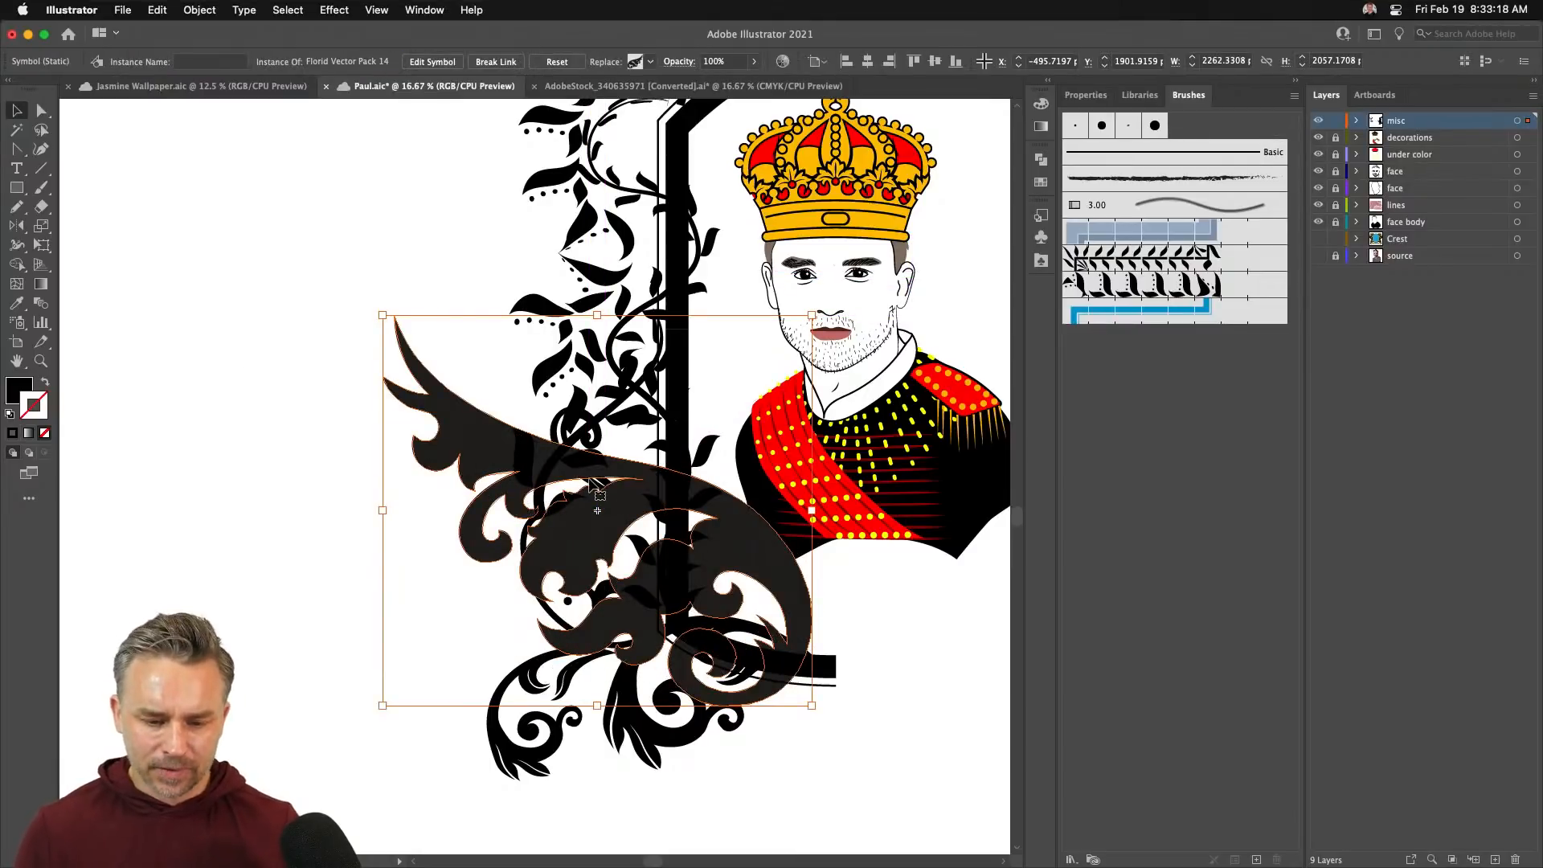
- Break the flourish's symbol link and give its path a 000000 black fill
click(474, 63)
double_click(470, 449)
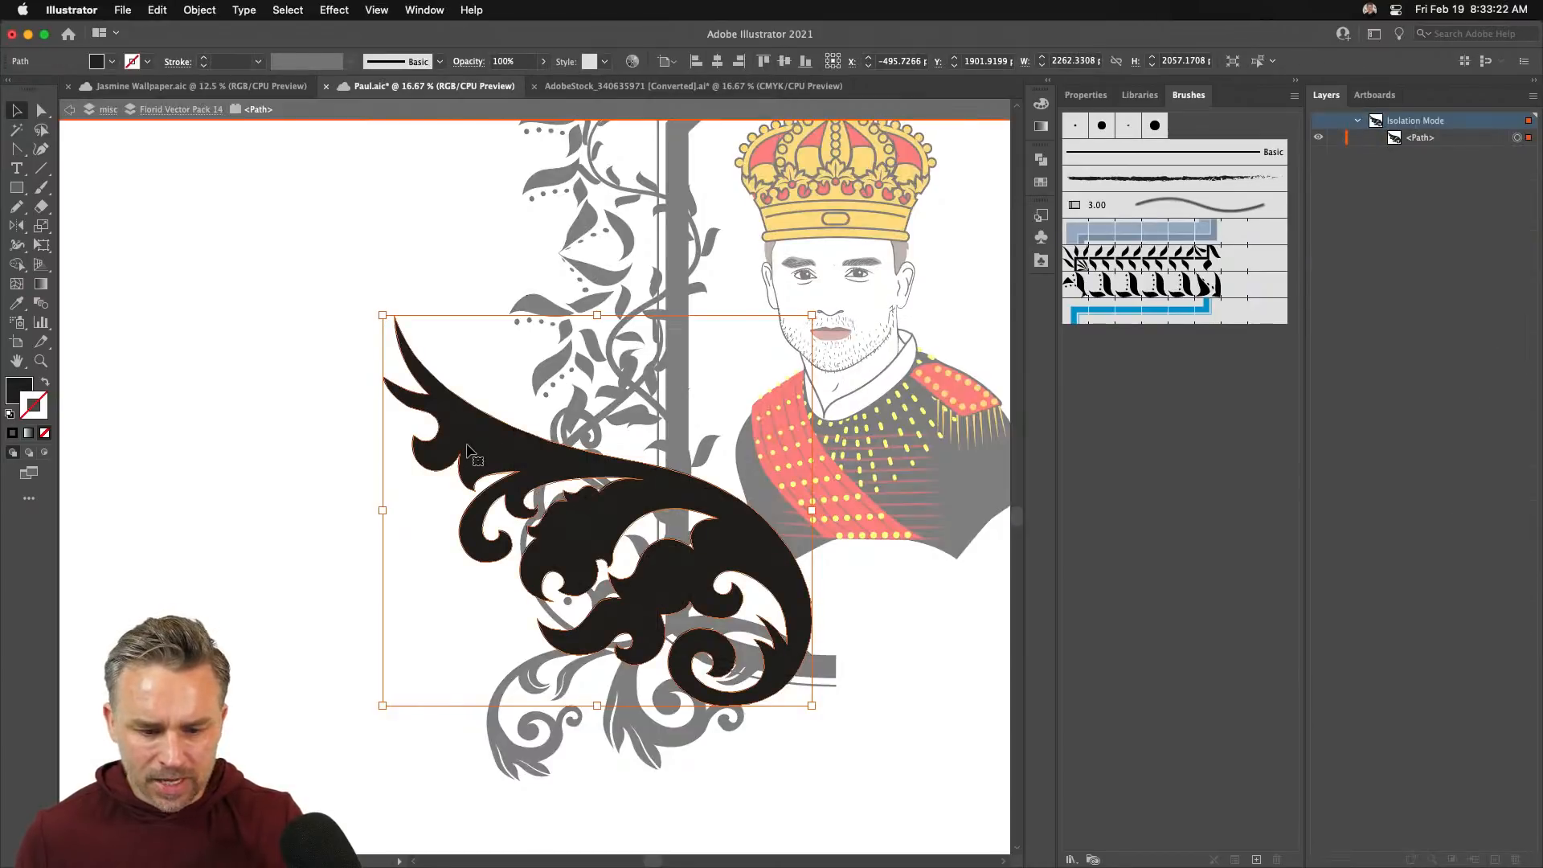
double_click(14, 392)
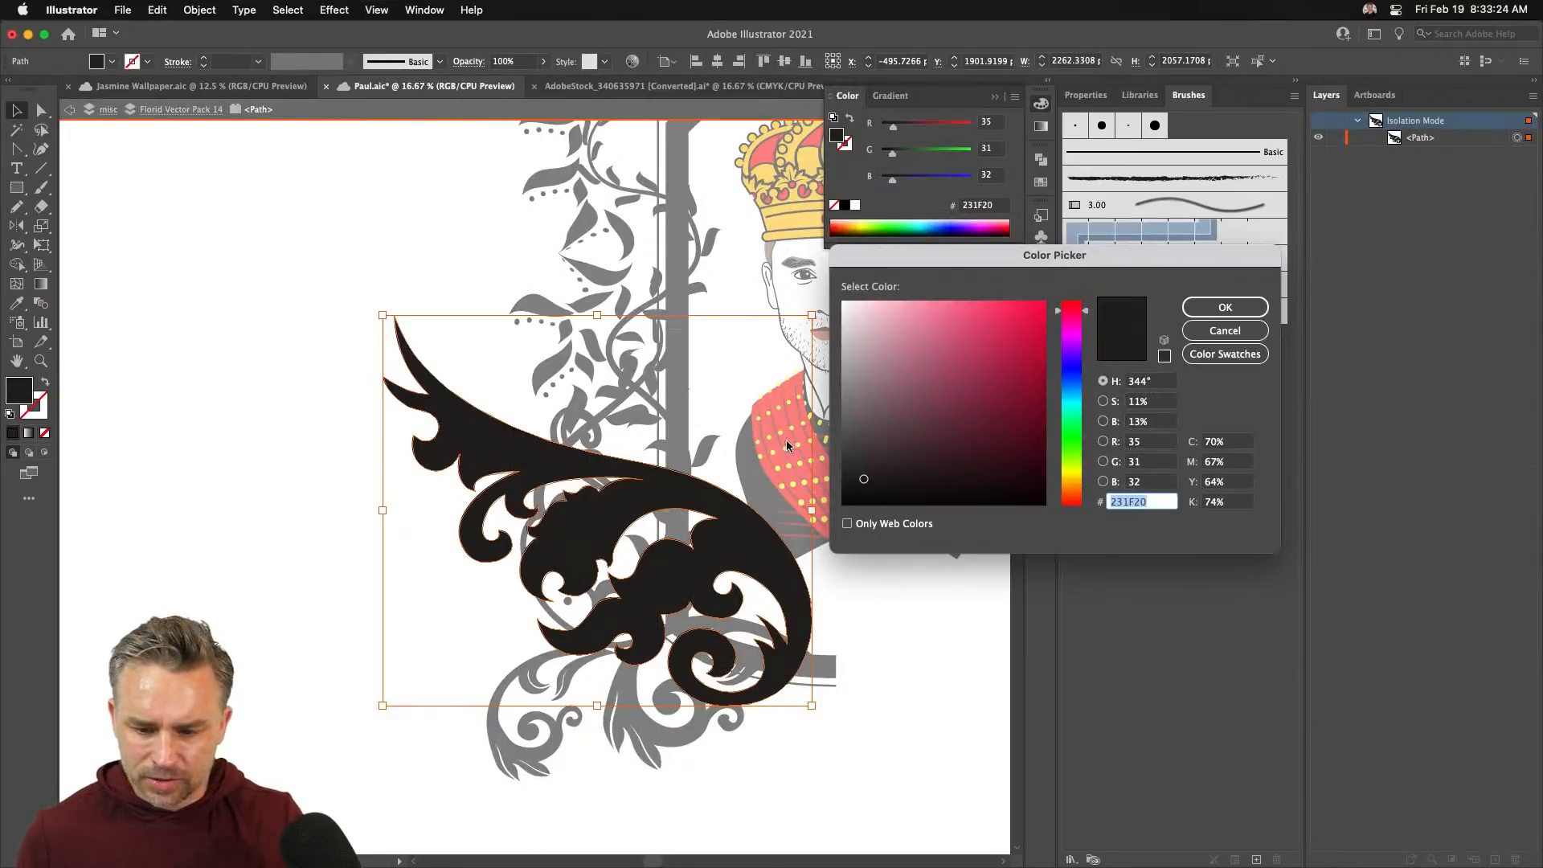
text(000000)
key(Return)
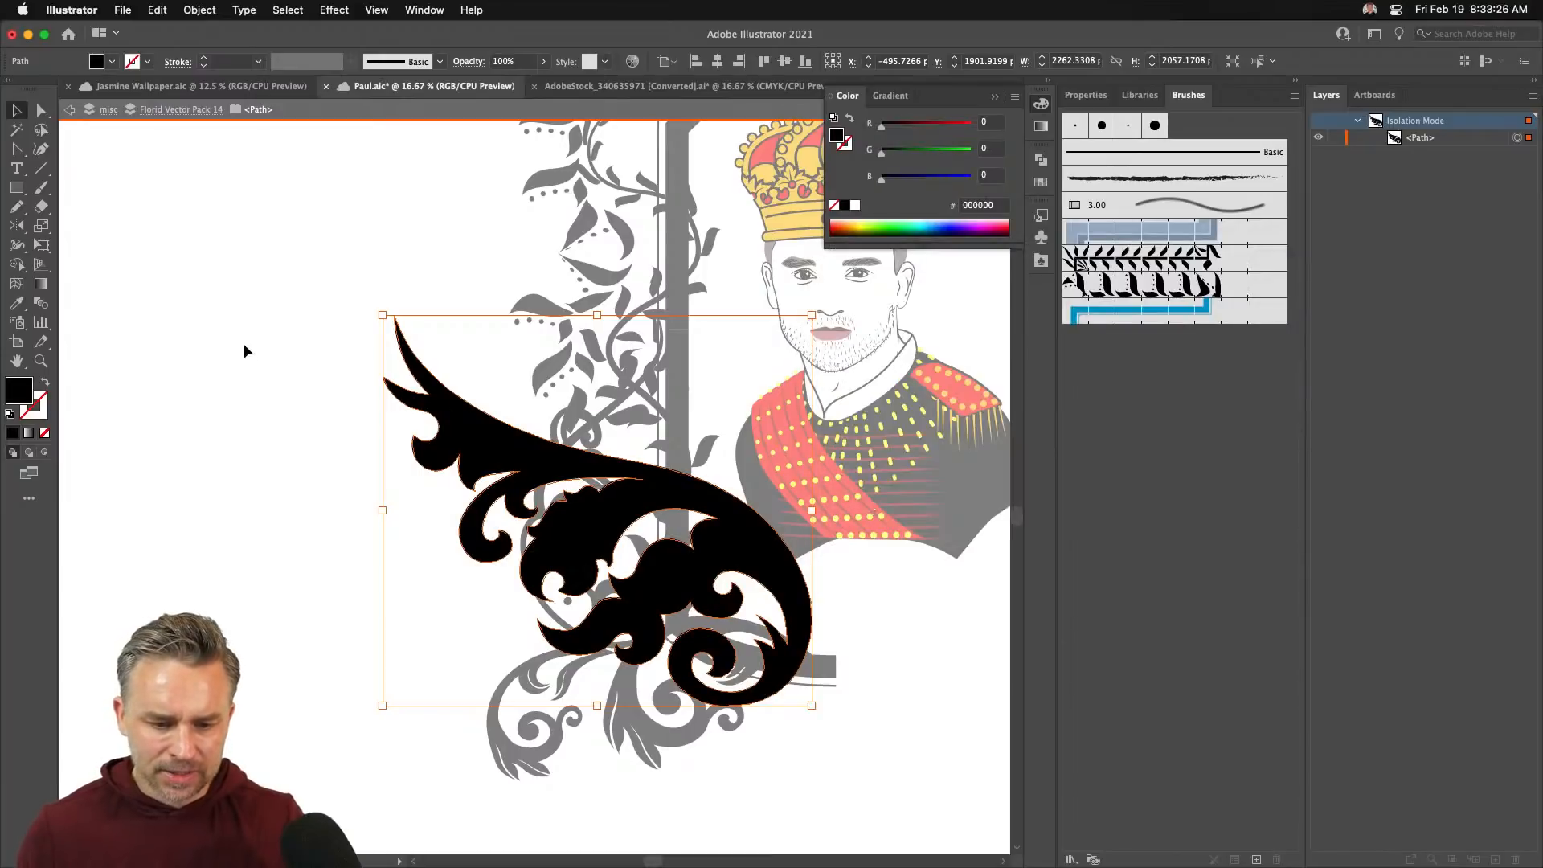
double_click(164, 390)
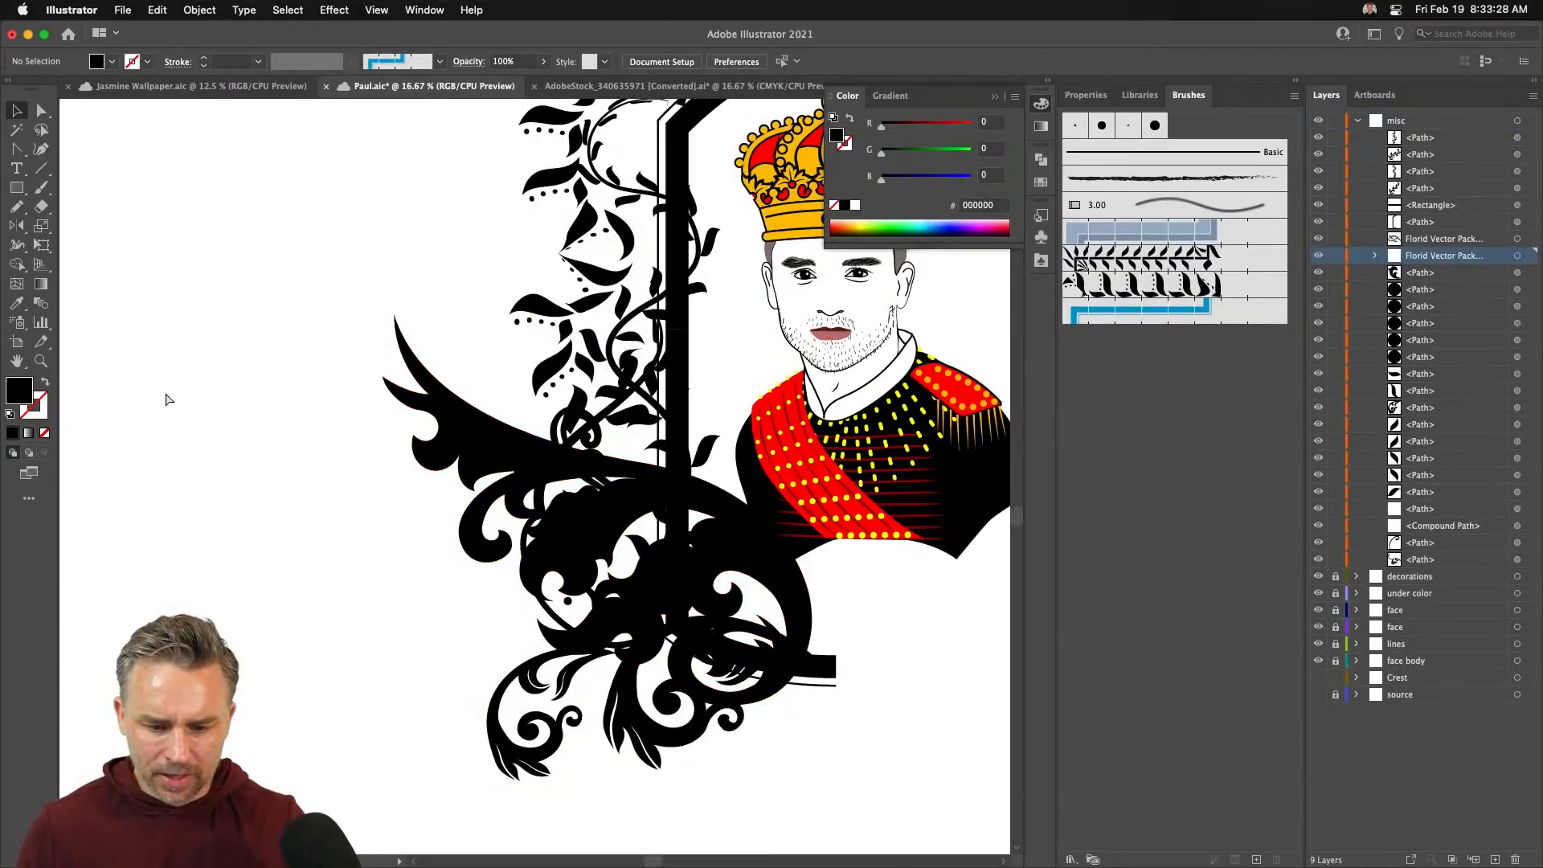
- Select the whole half-crest artwork and apply Object > Repeat > Mirror
key(super+minus)
drag(325, 380, 330, 418)
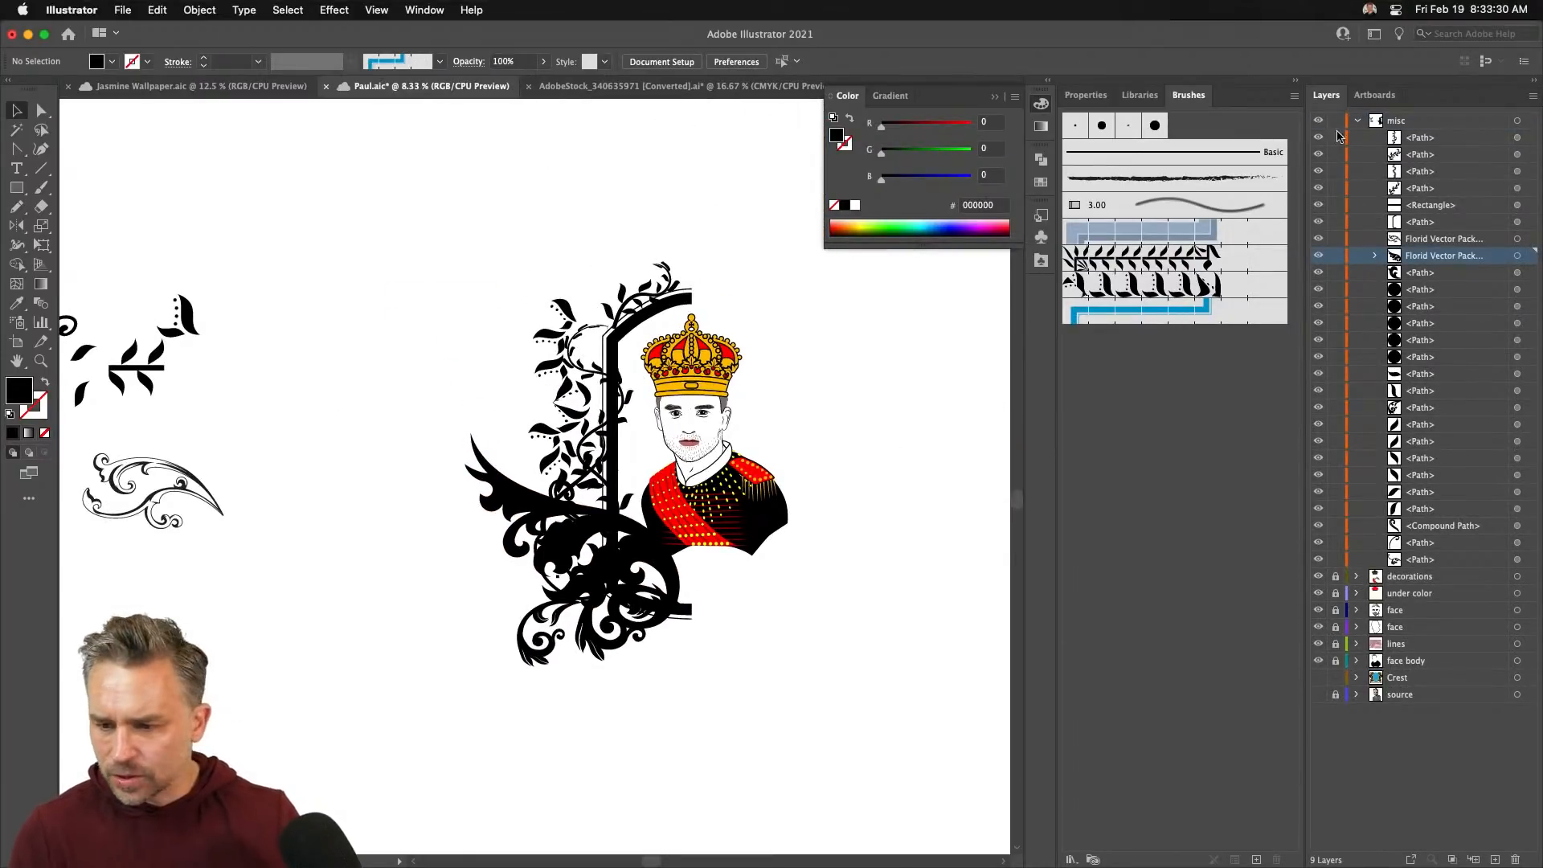
drag(422, 222, 725, 717)
click(199, 10)
mouse_move(250, 431)
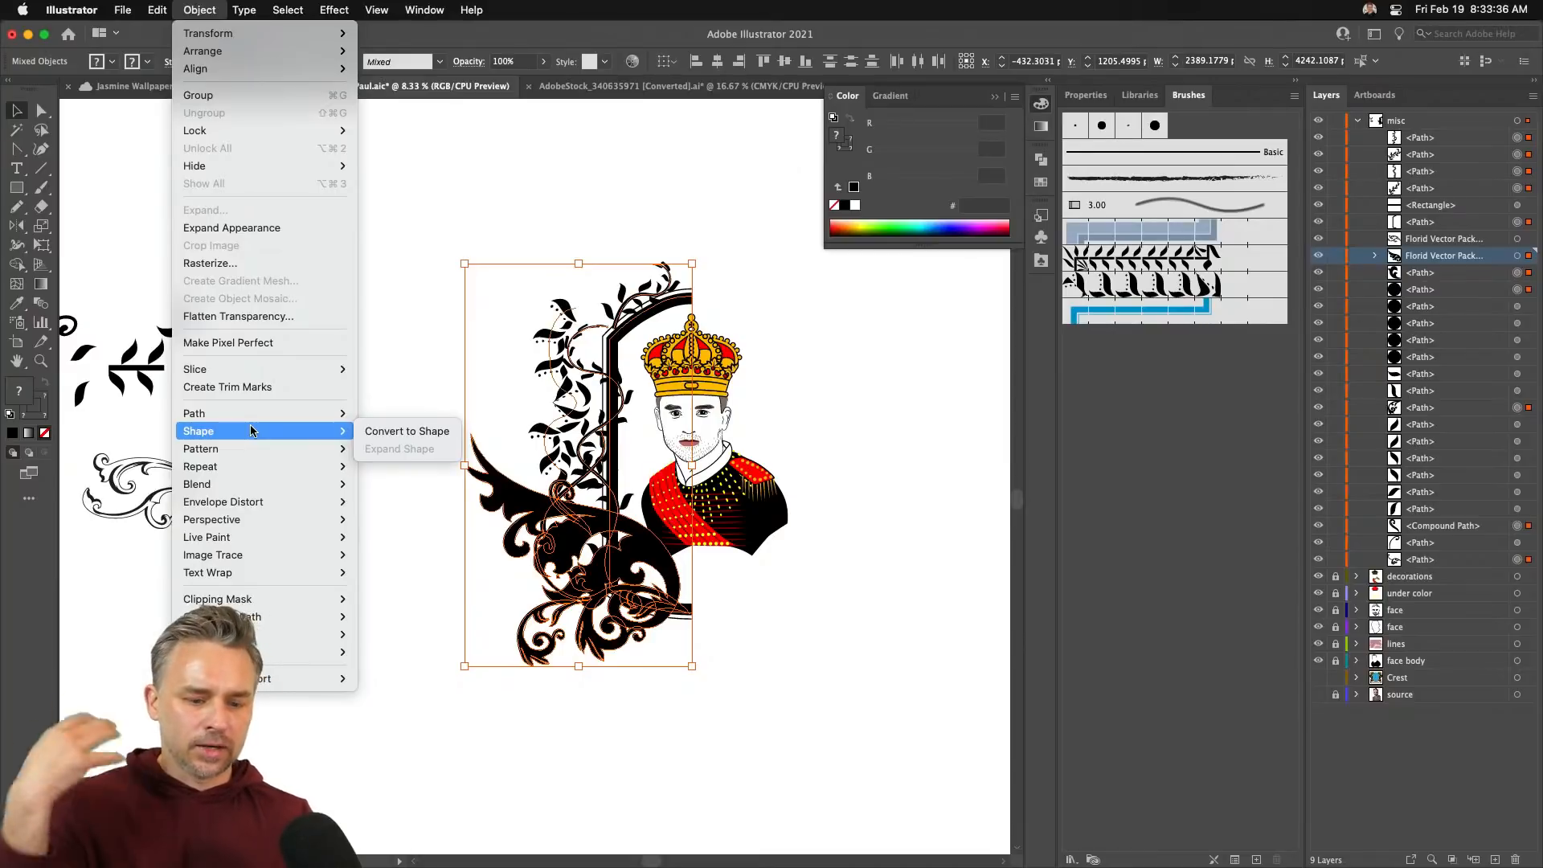
mouse_move(200, 470)
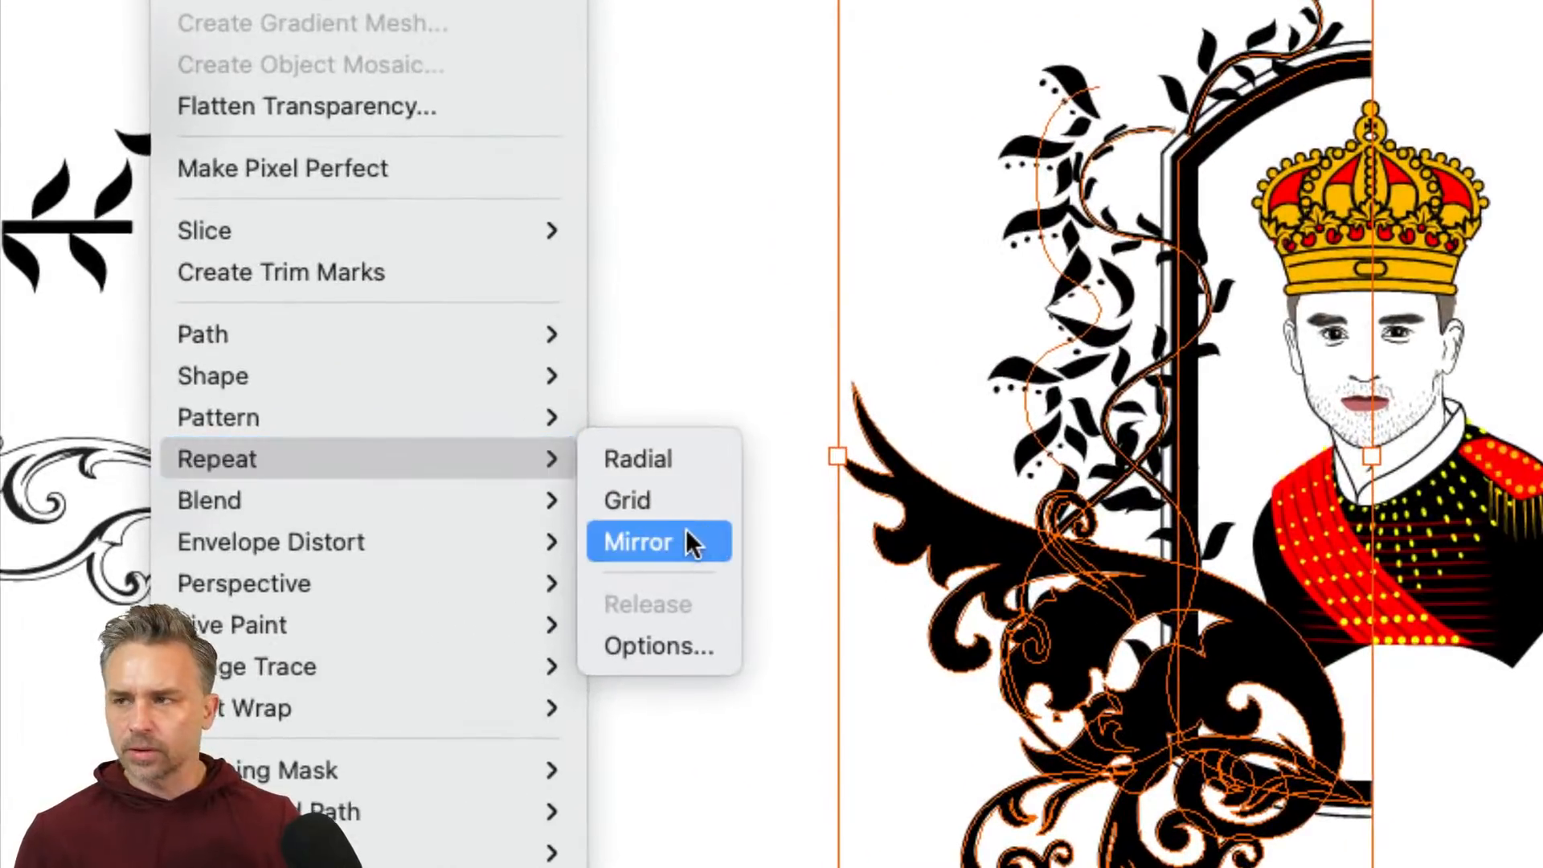
click(687, 534)
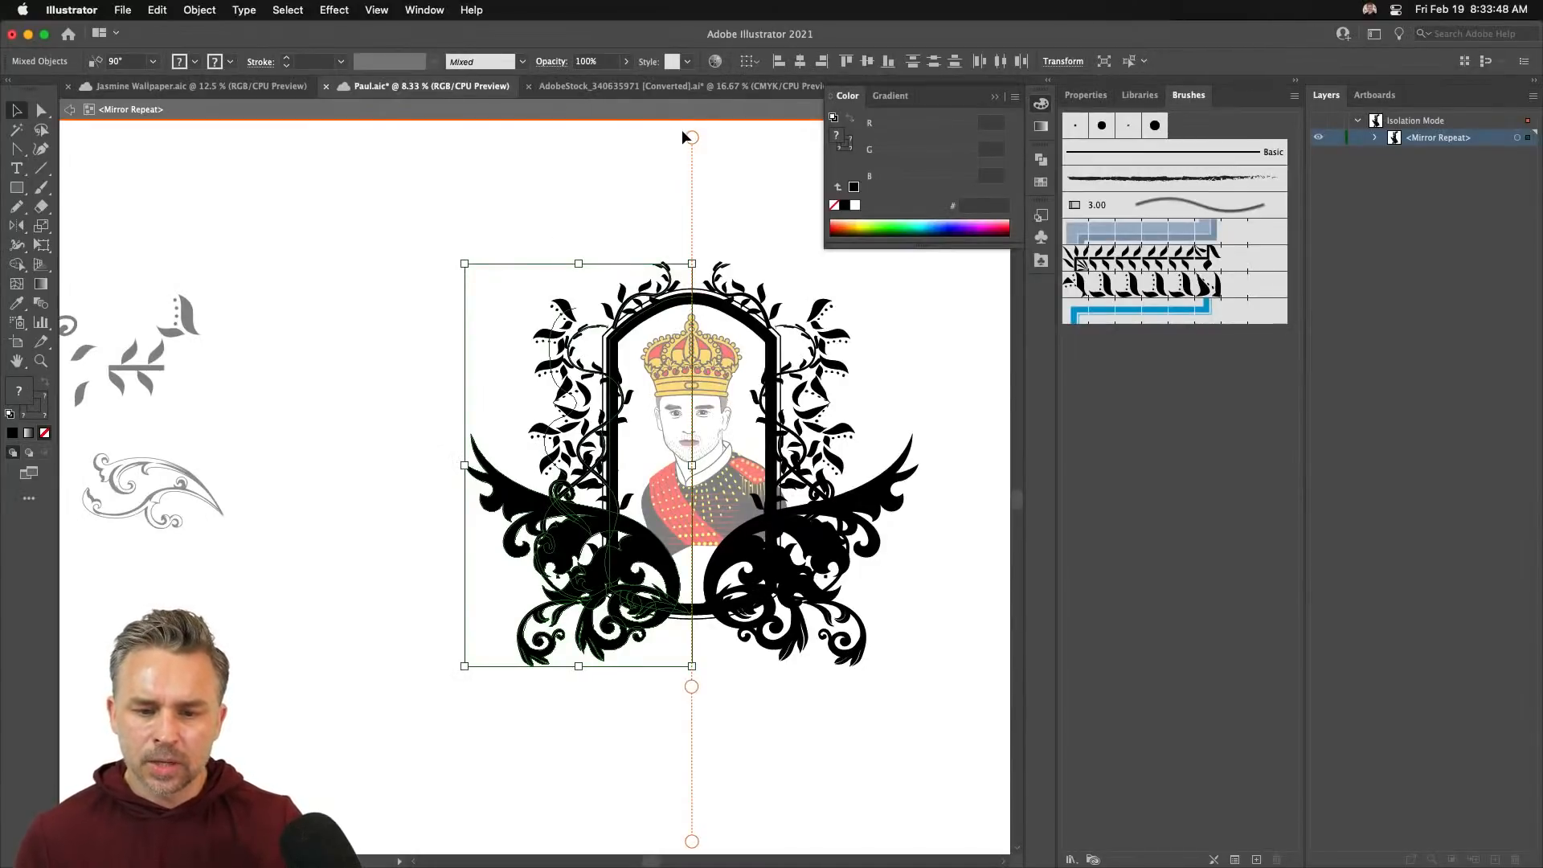
- Try tilting and shifting the mirror axis, undoing each attempt to keep it vertical
drag(687, 138, 836, 157)
key(super+z)
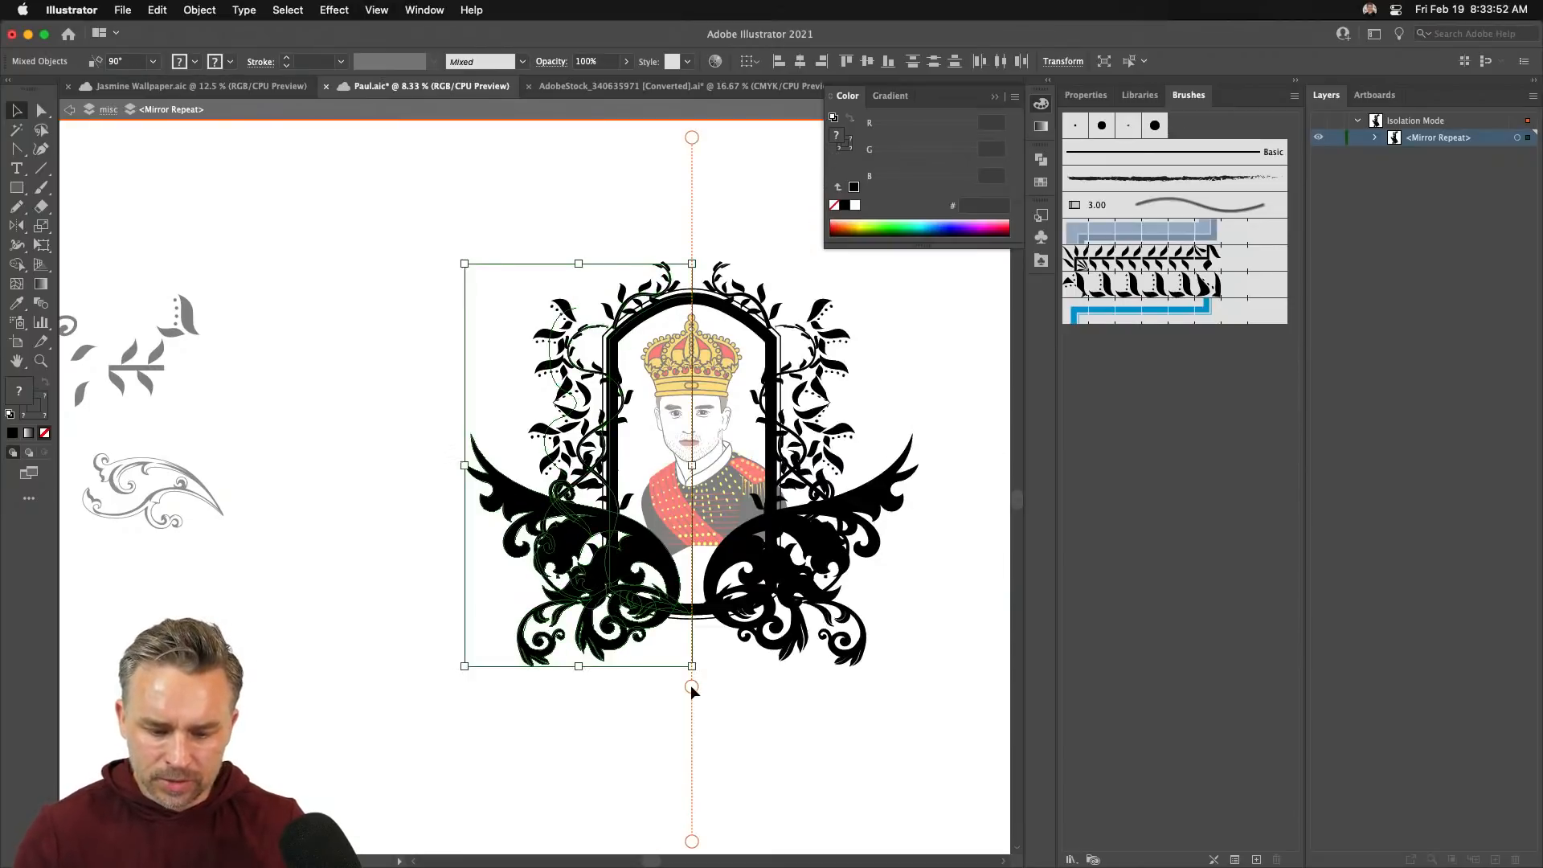
drag(691, 684, 770, 686)
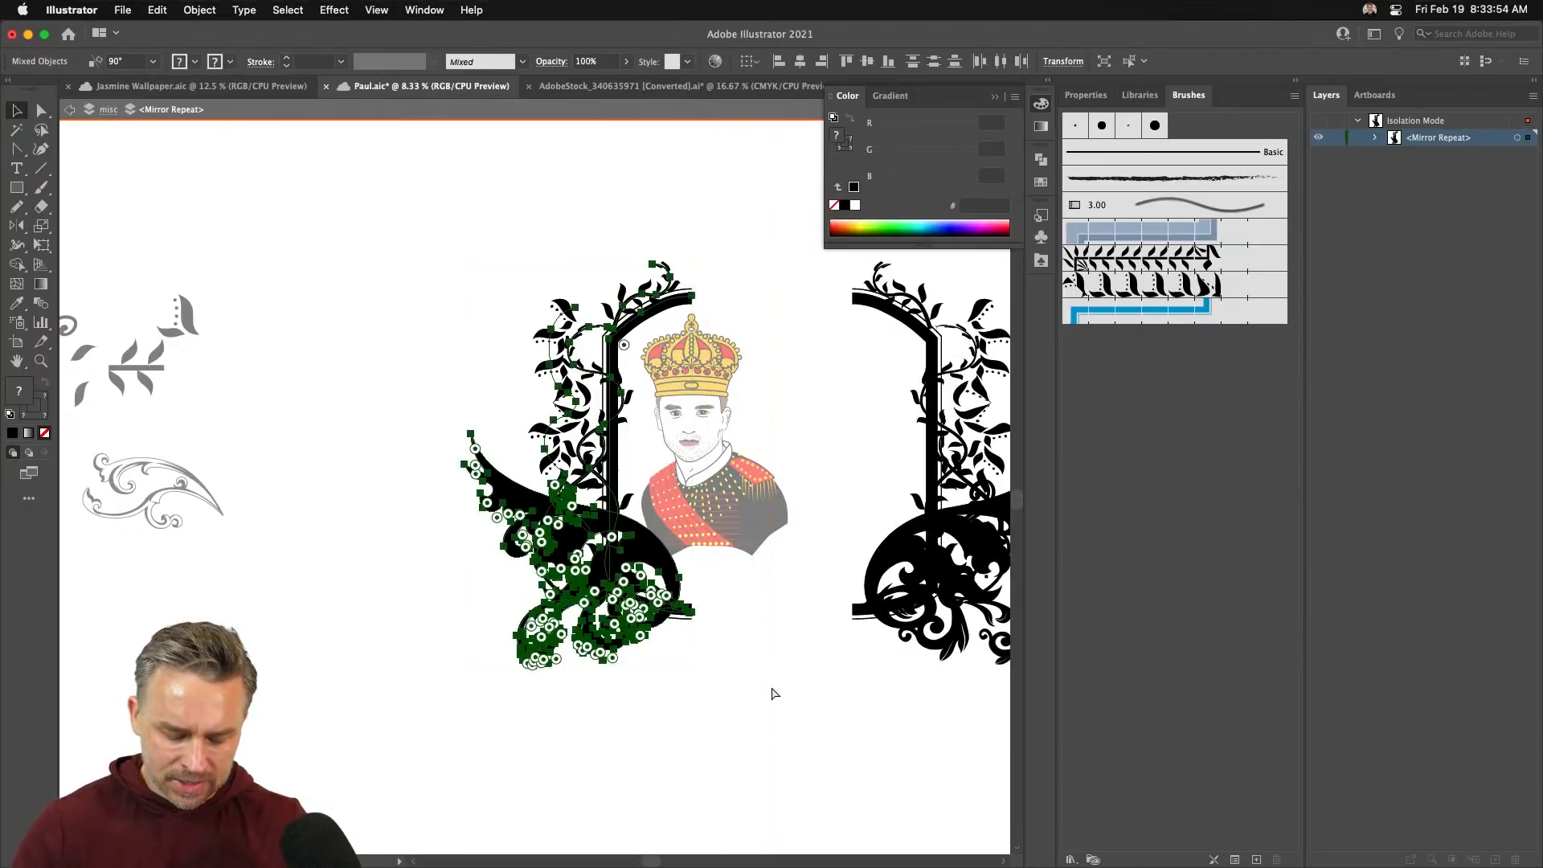
key(super+z)
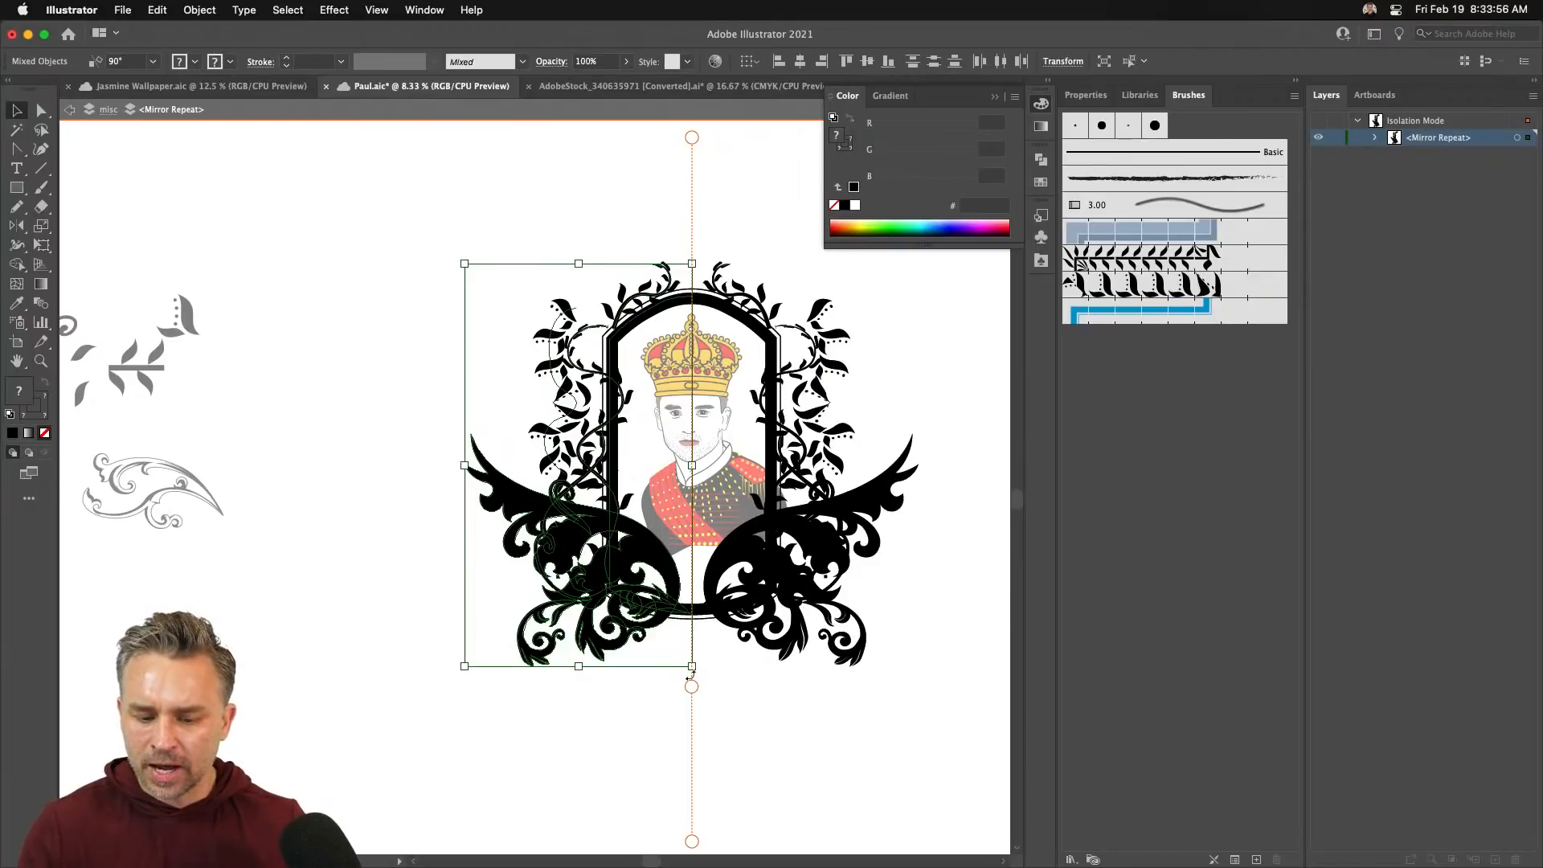
drag(691, 840, 747, 840)
key(super+z)
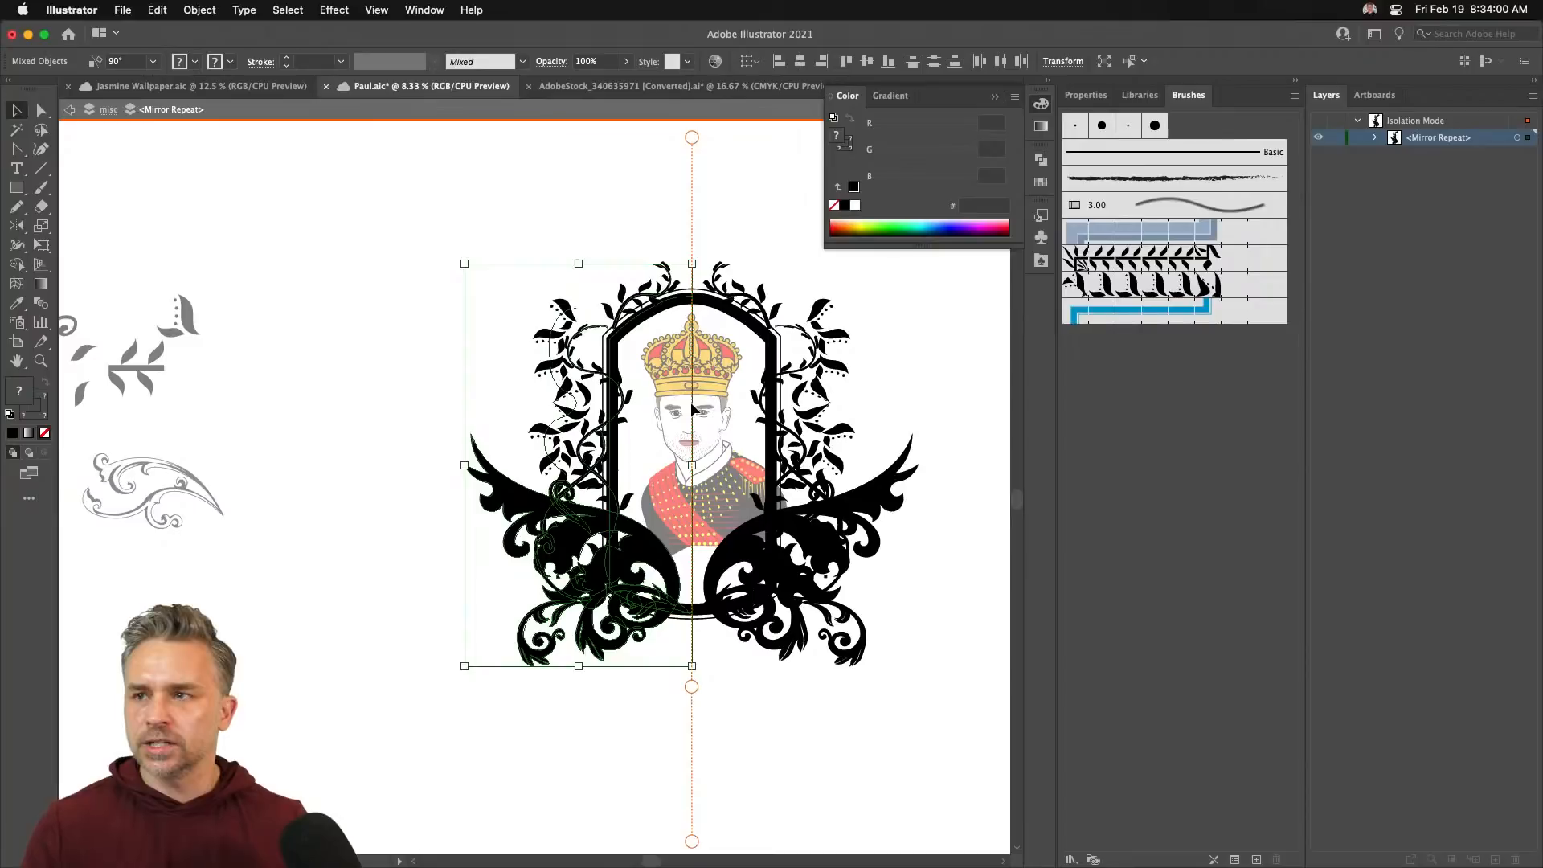
- Zoom in and drag the frame's half about 958 pt left to widen the arch
key(super+=)
key(super+=)
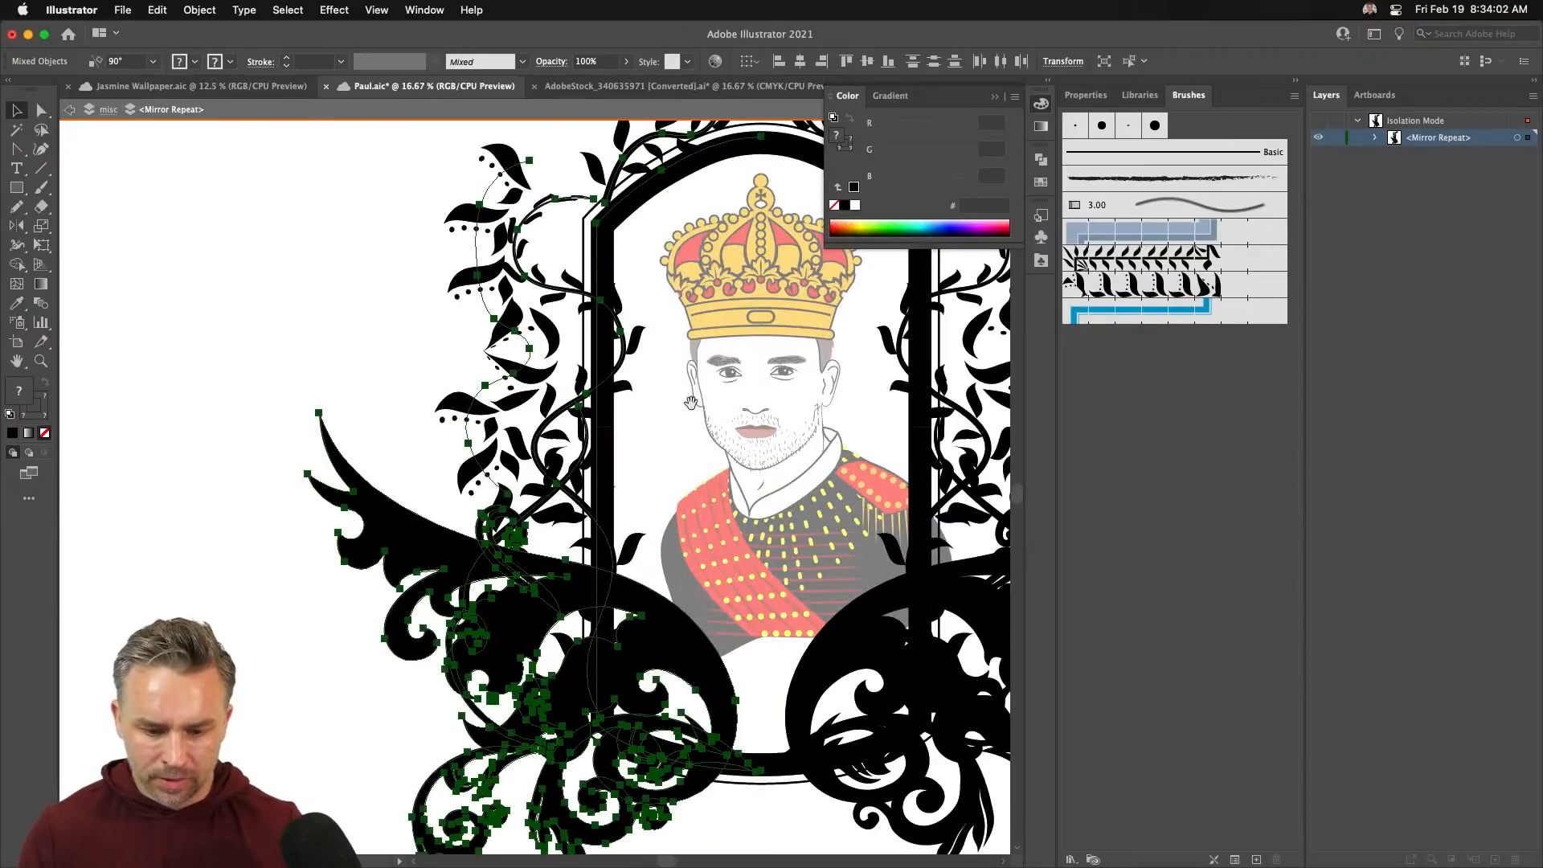
drag(638, 413, 486, 435)
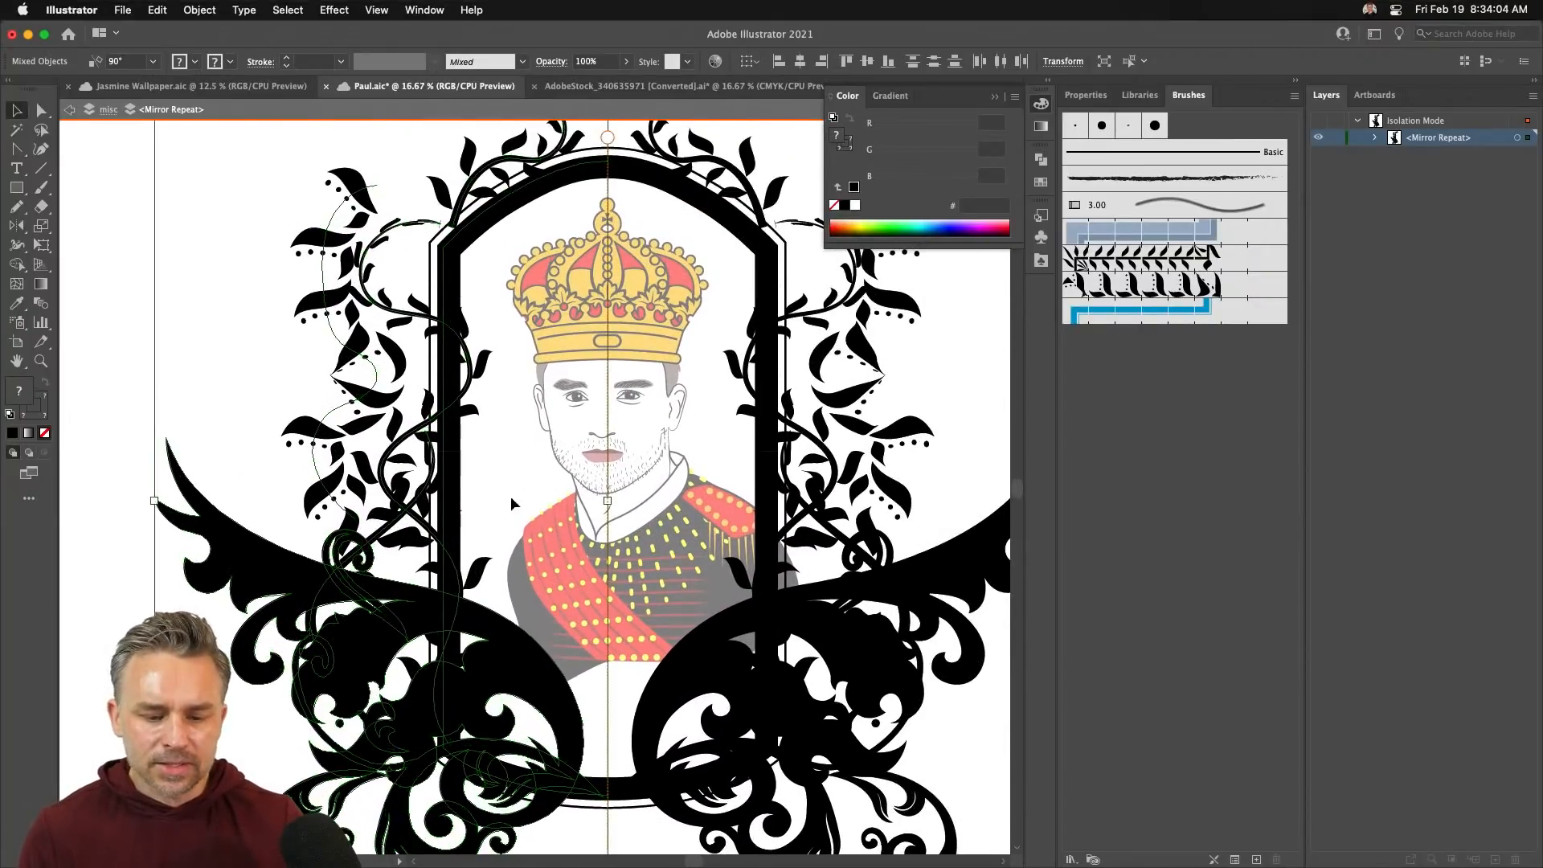
drag(511, 503, 593, 333)
click(44, 110)
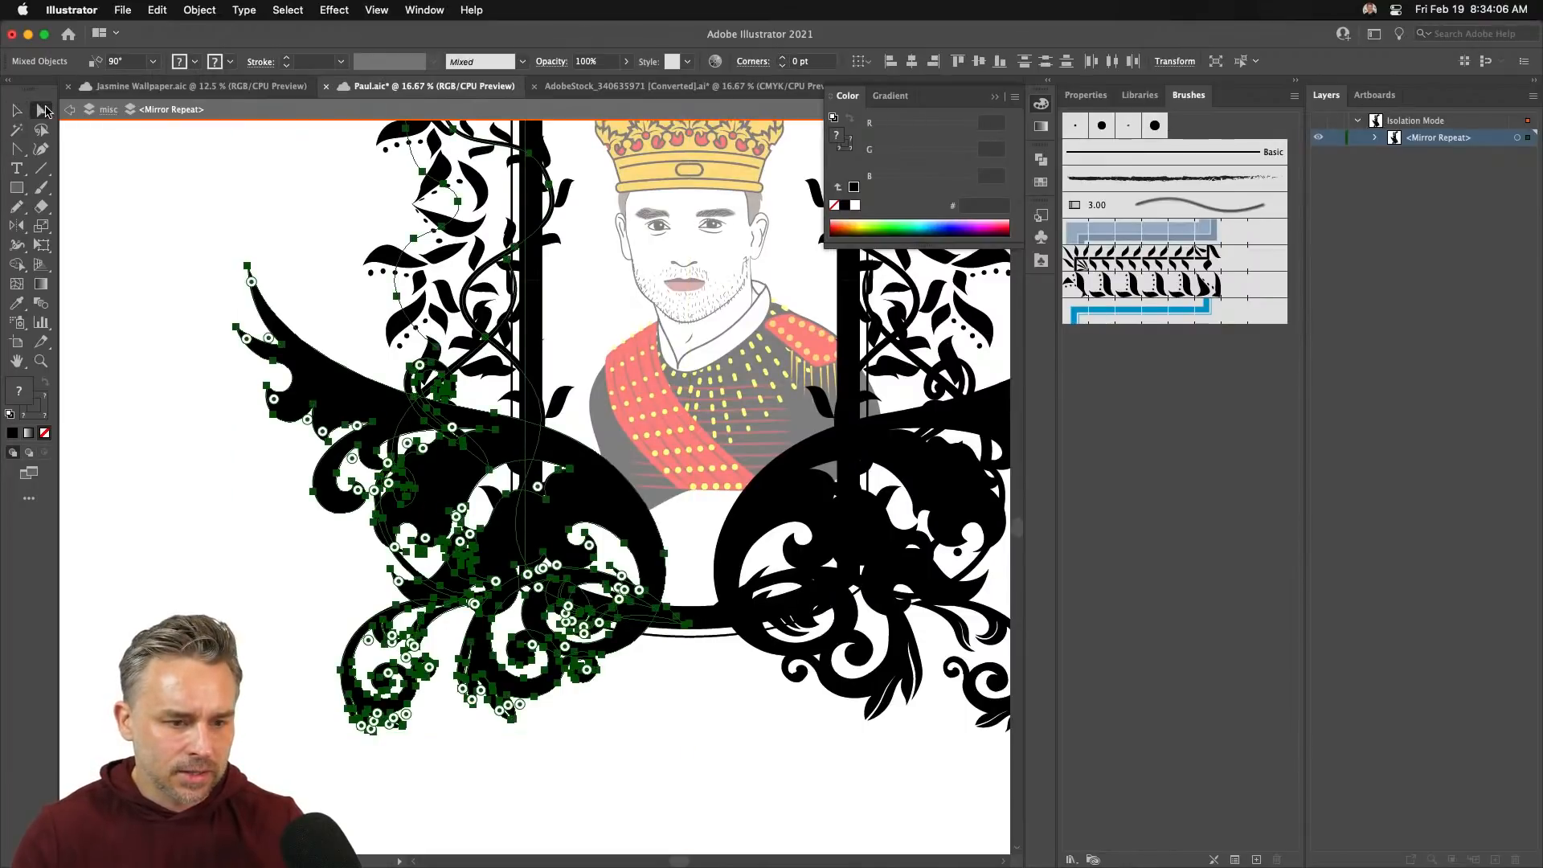
click(700, 620)
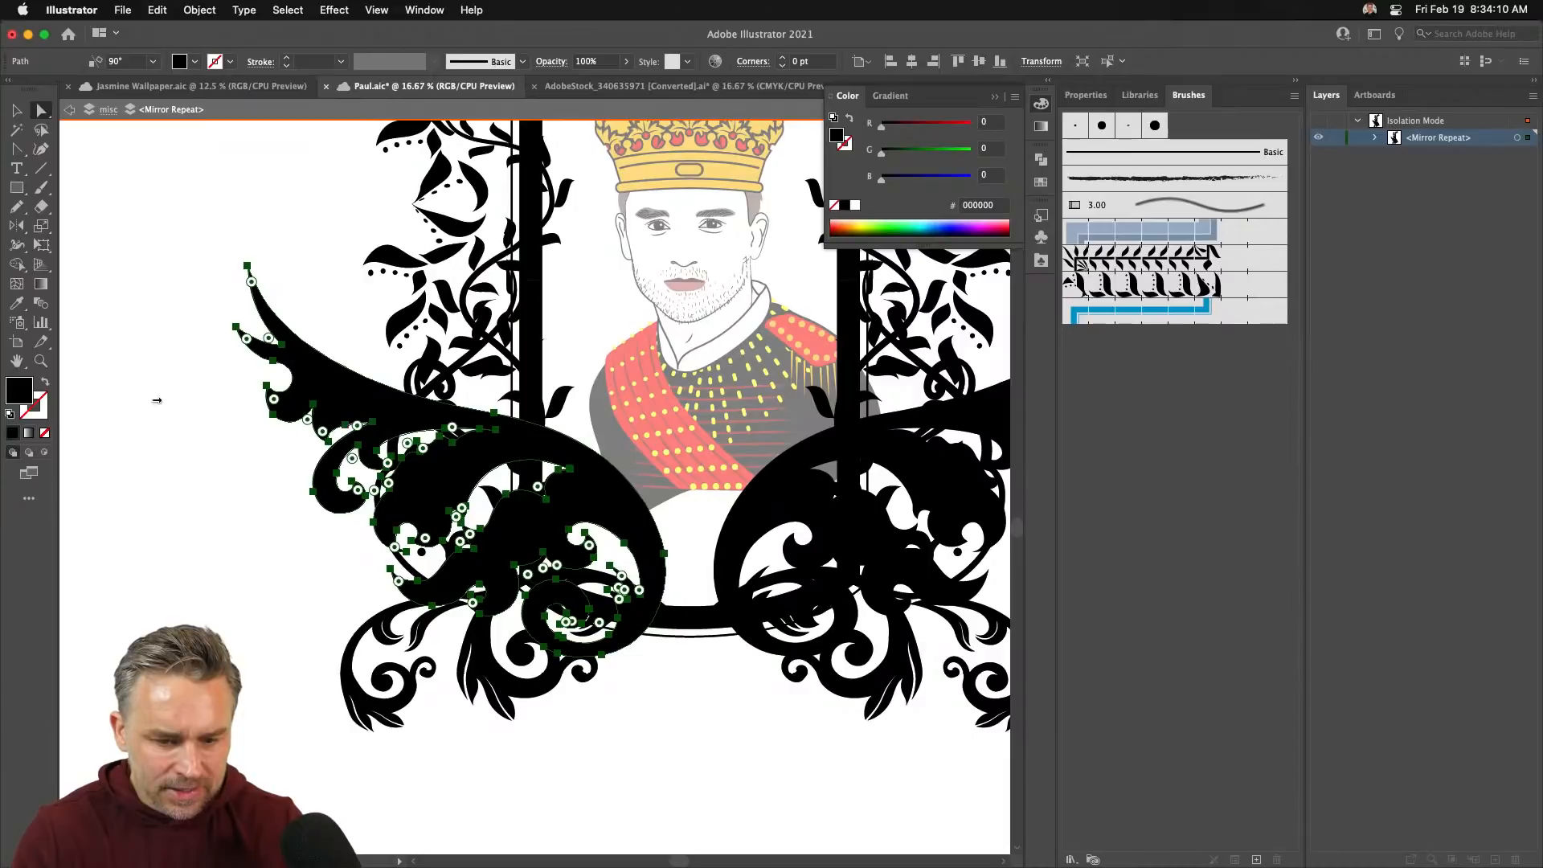
click(16, 111)
drag(531, 426, 350, 434)
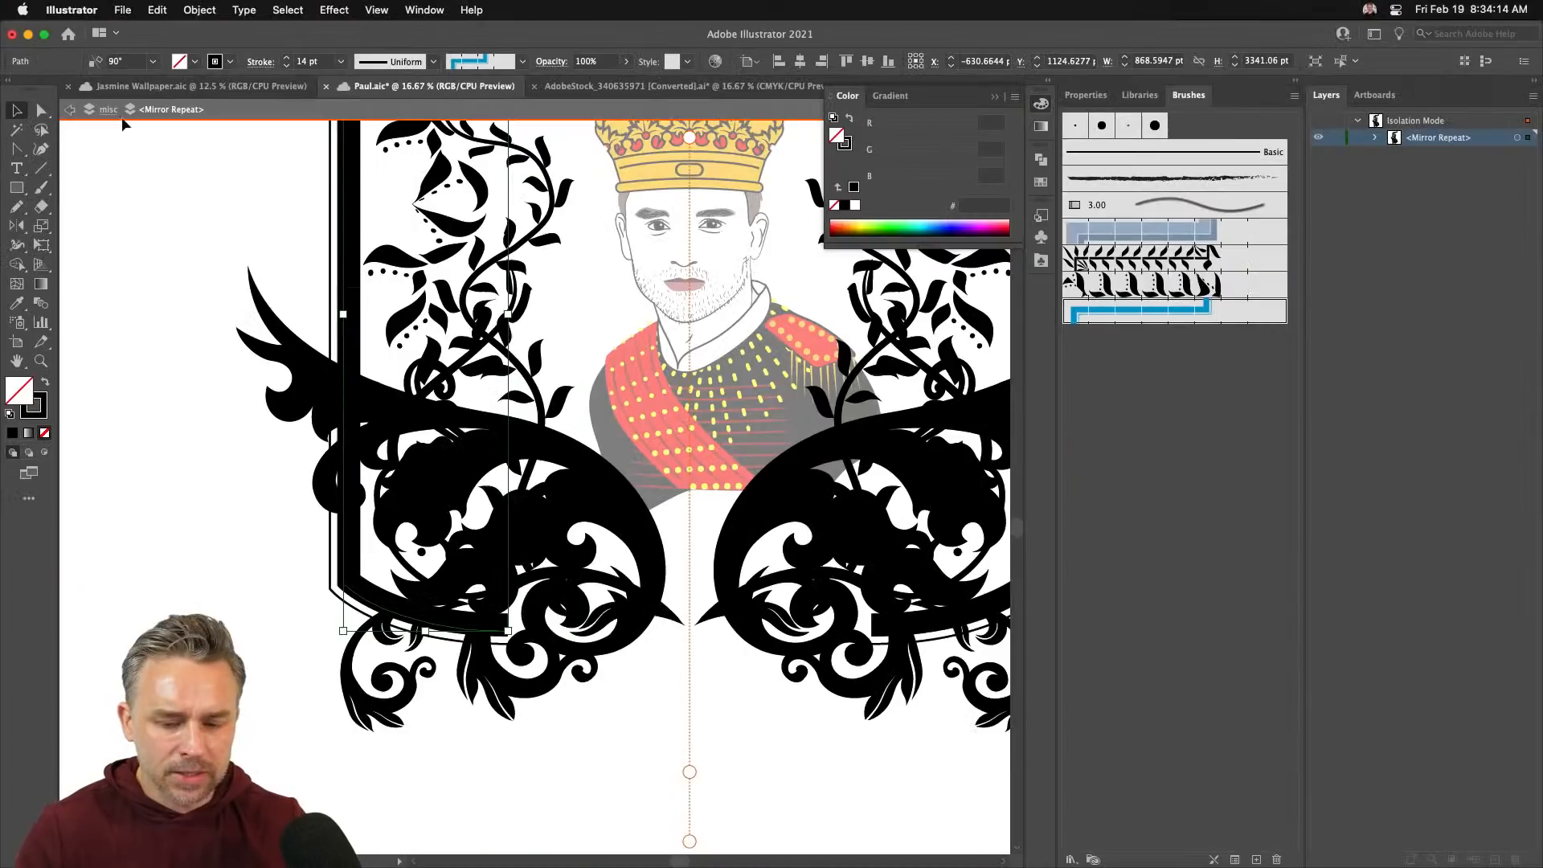
- Undo the frame move, push the wing further left, and shorten the frame to about 2892 pt
key(super)
key(super+z)
drag(485, 468, 148, 450)
click(679, 623)
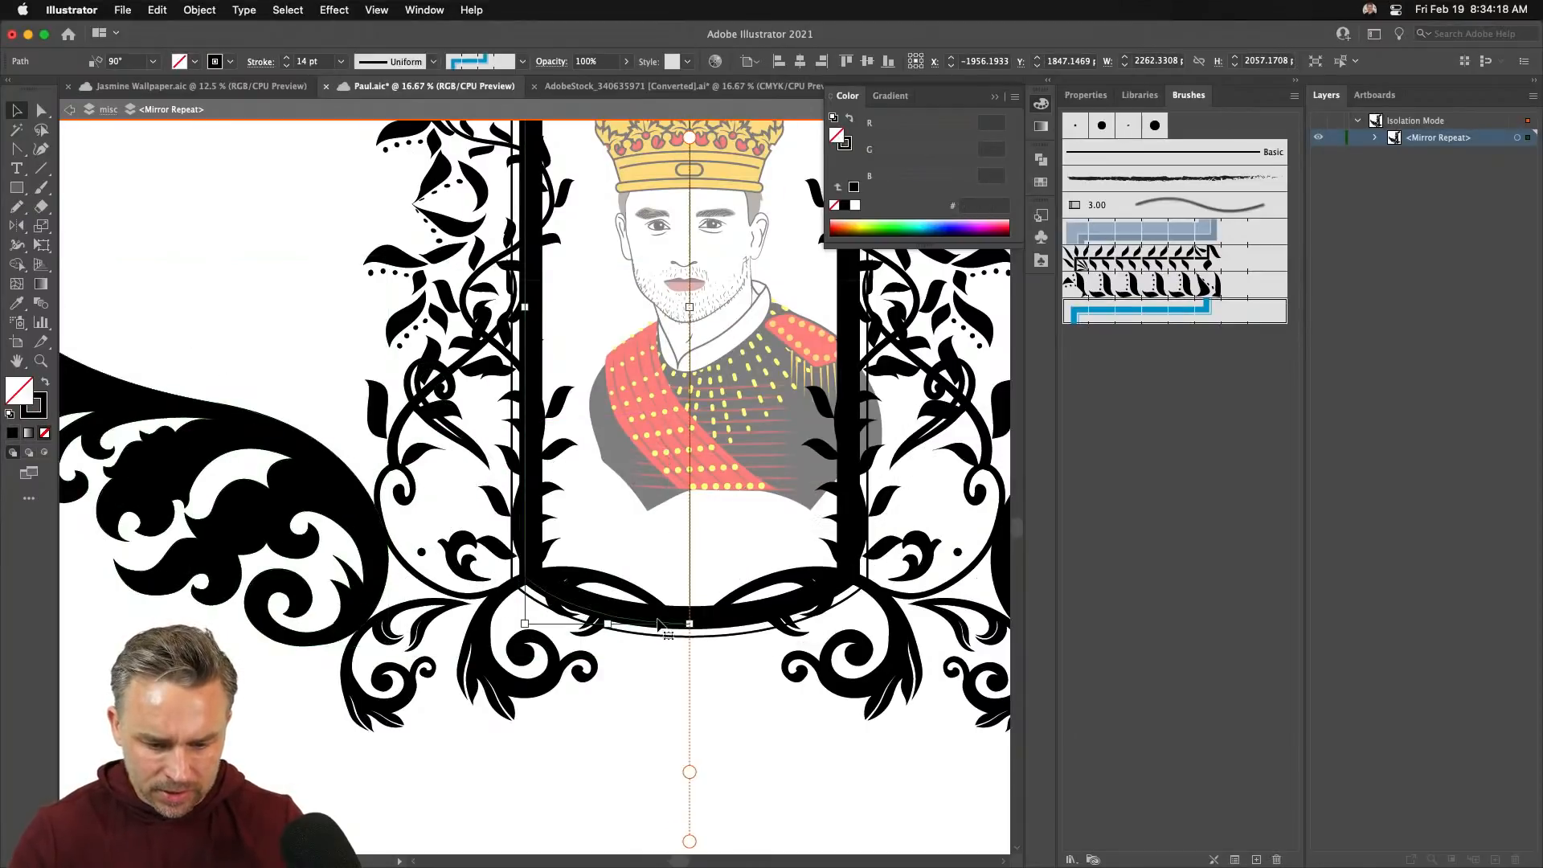
scroll(378, 434, up, 5)
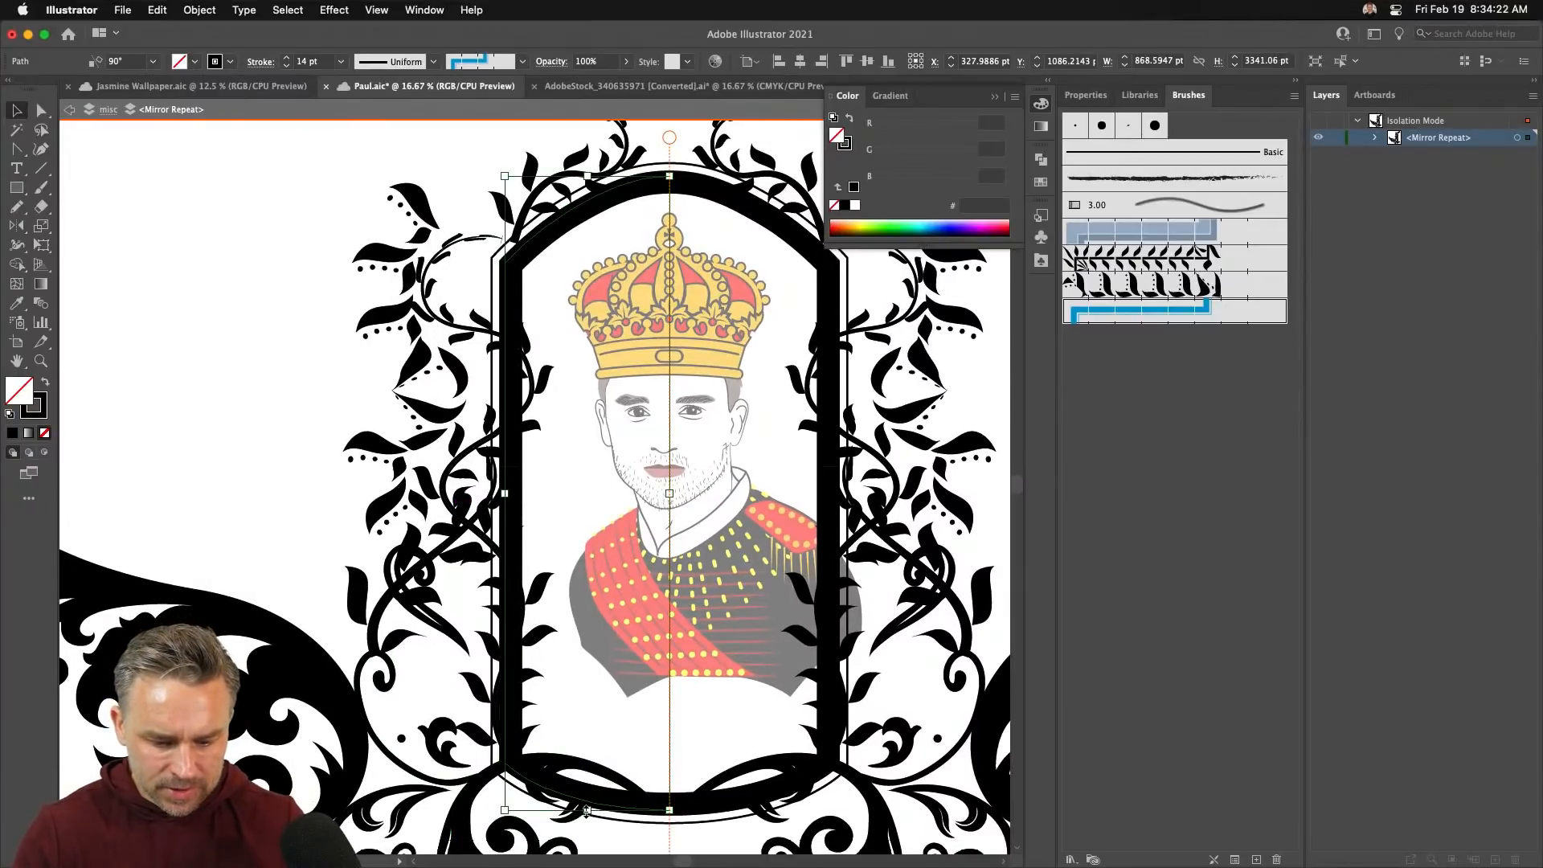
drag(587, 809, 589, 727)
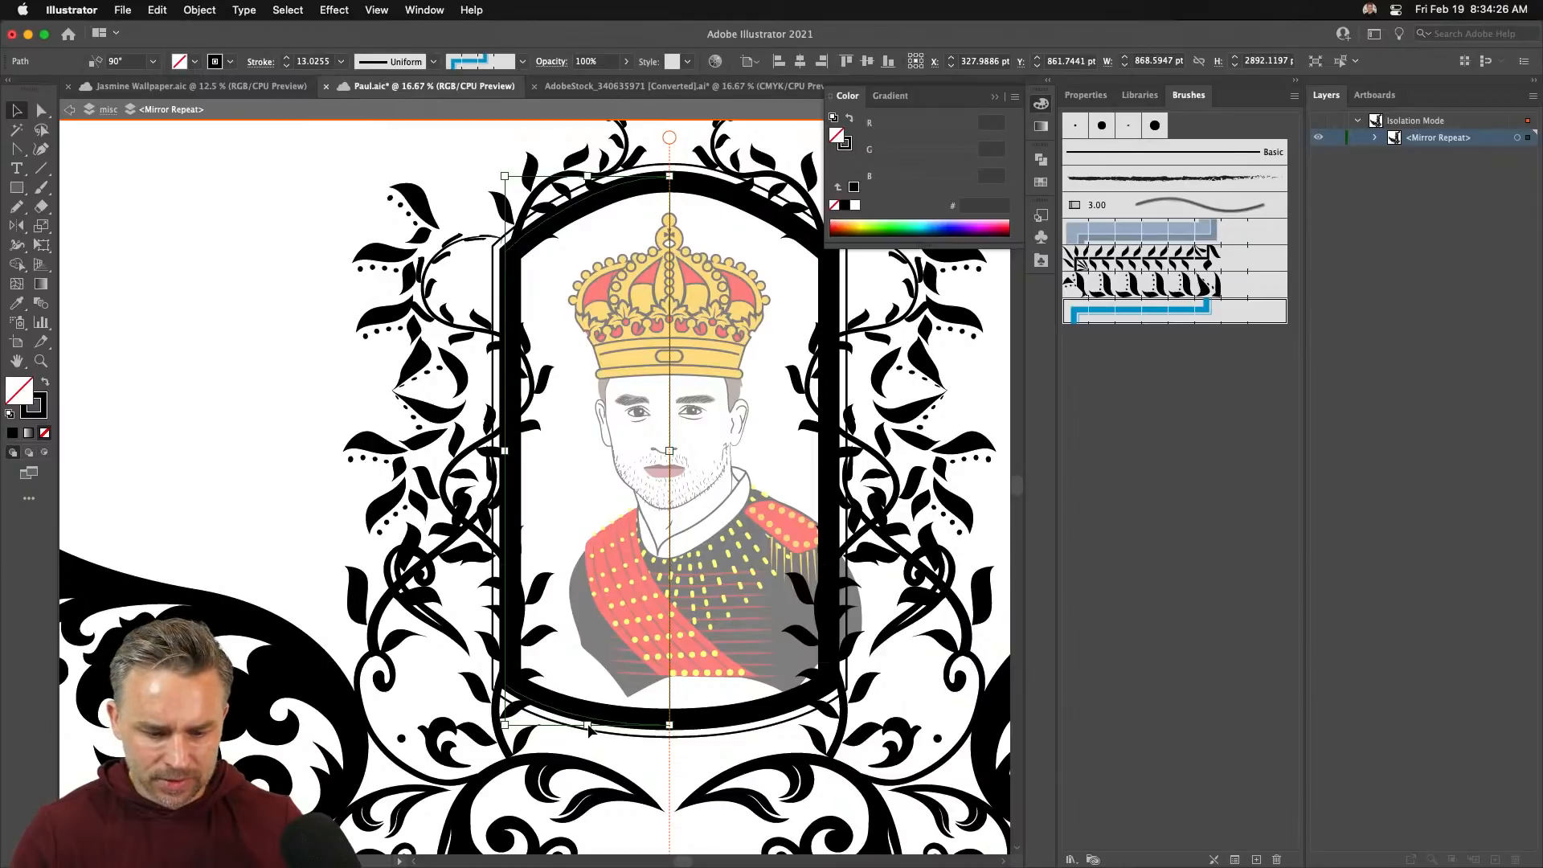
mouse_move(601, 723)
mouse_down()
mouse_move(585, 615)
mouse_move(593, 703)
mouse_up()
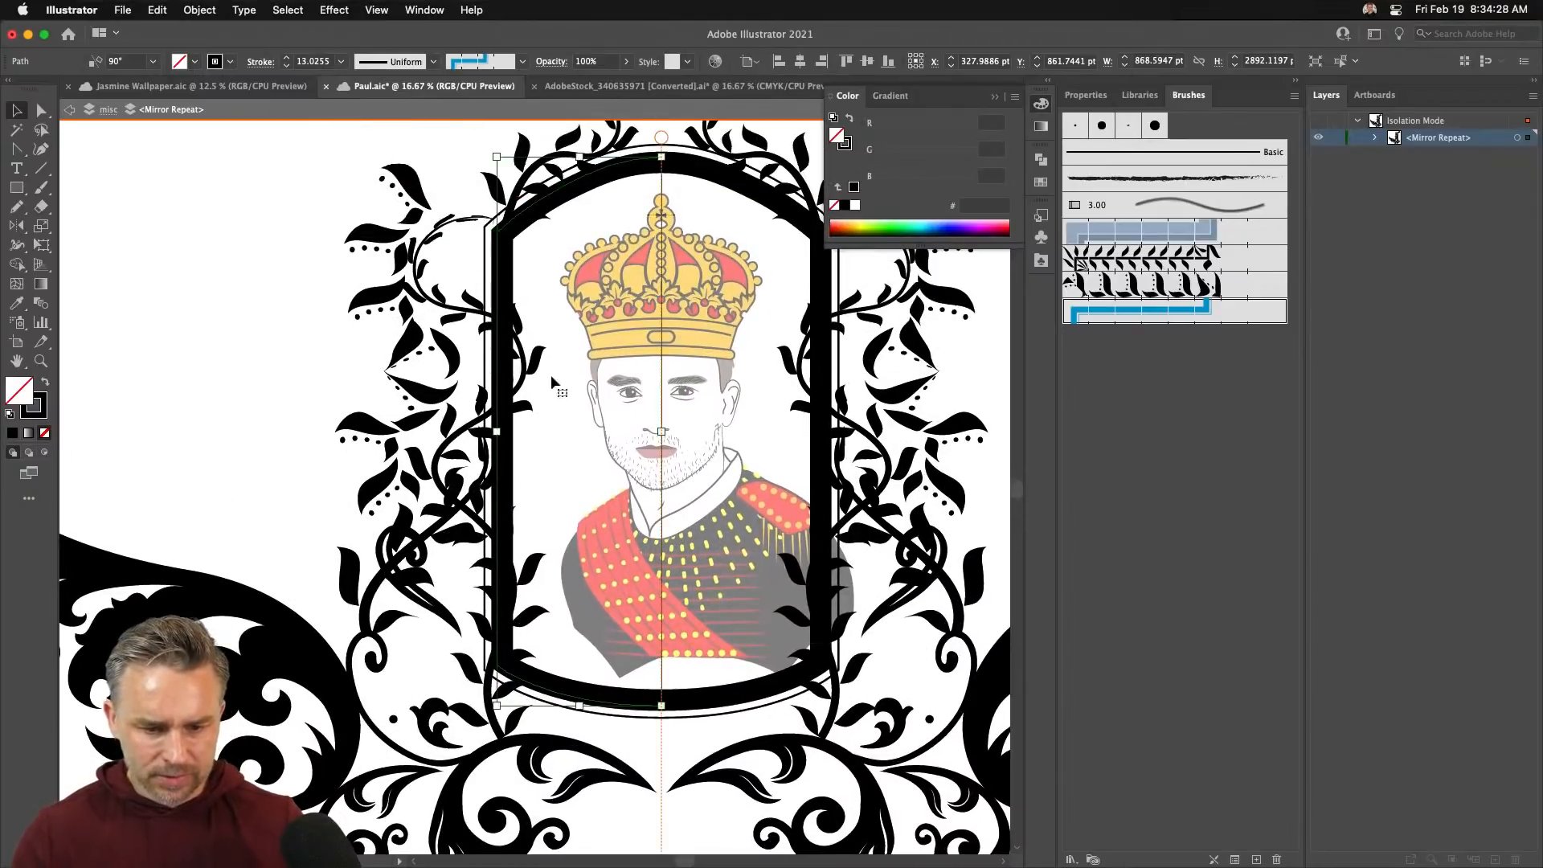
- Exit isolation and nudge the whole mirrored crest slightly right
click(69, 113)
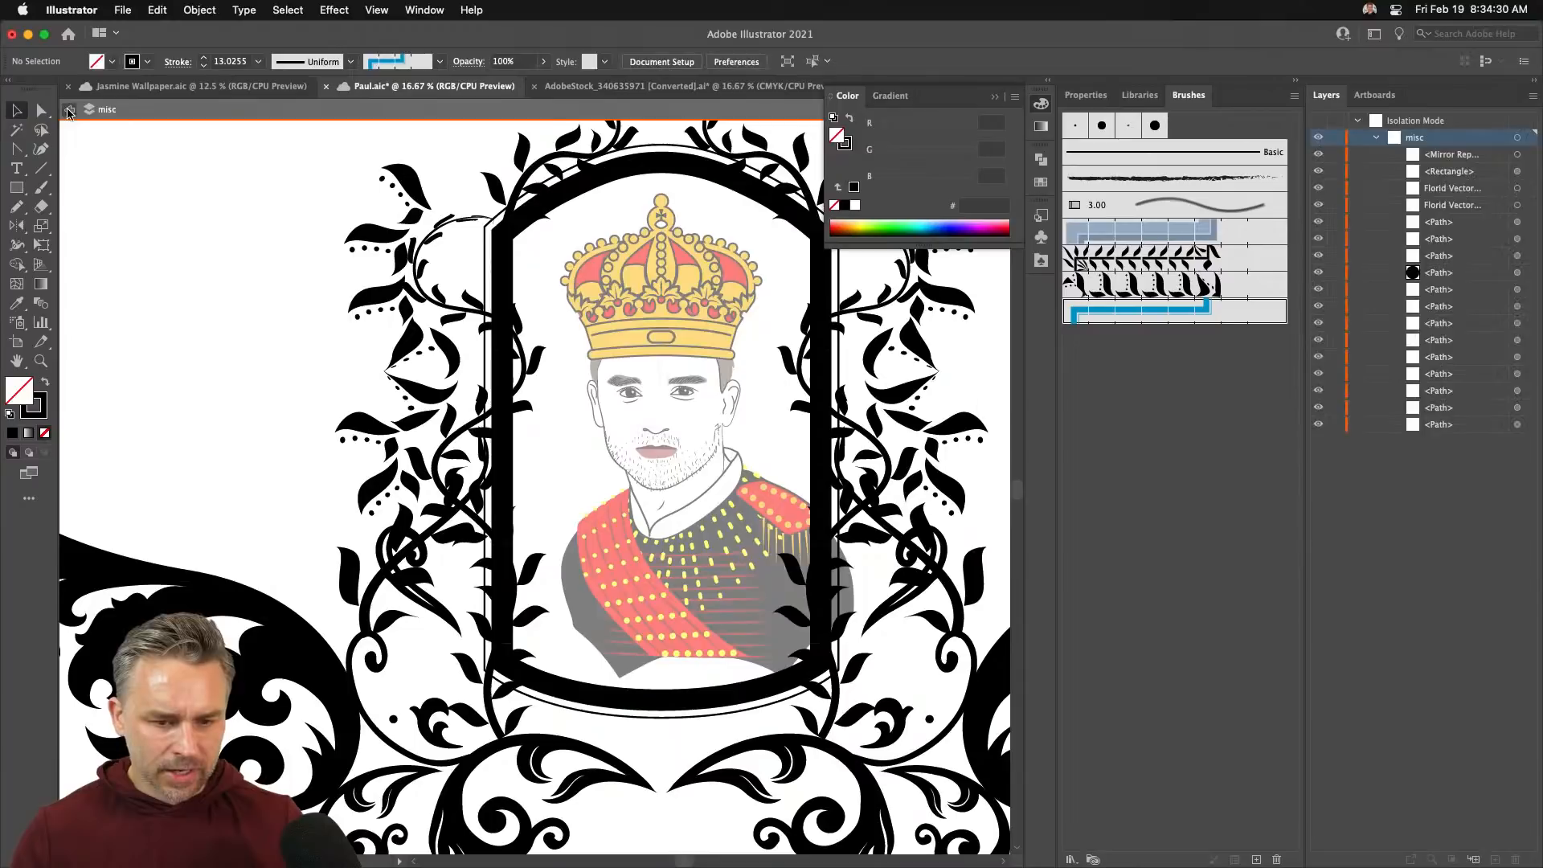
click(68, 113)
click(495, 313)
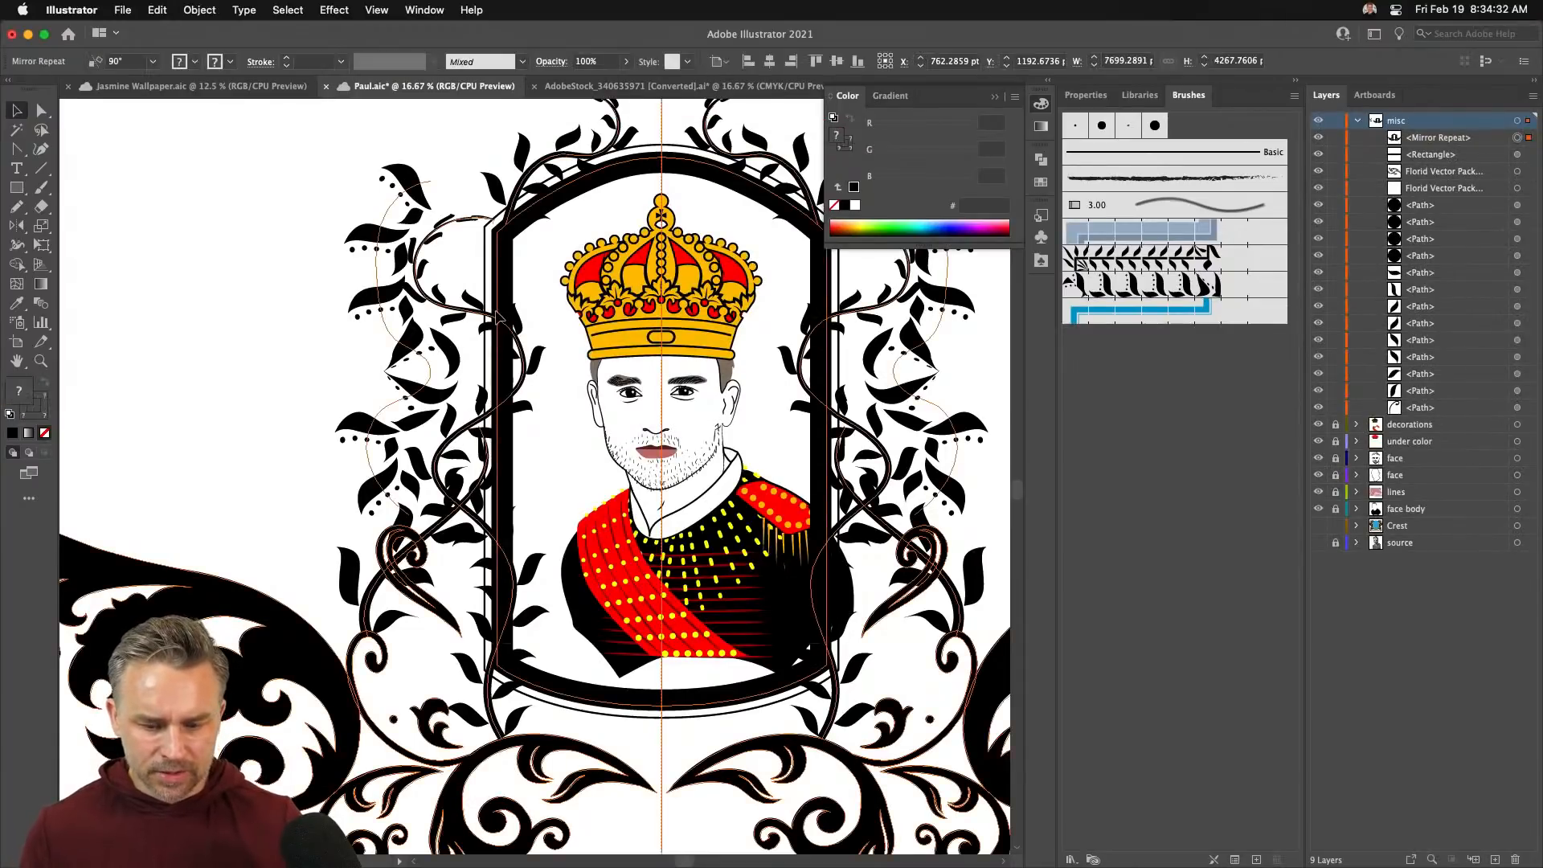
key(shift+Right)
key(shift+Right)
key(shift+Right)
key(shift+Right)
key(shift+Right)
key(shift+Right)
key(shift+Right)
key(shift+Right)
key(shift+Right)
key(shift+Right)
key(shift+Right)
key(shift+Right)
key(shift+Right)
key(shift+Right)
key(shift+Right)
key(shift+Right)
key(shift+Right)
key(shift+Right)
key(shift+Right)
key(shift+Right)
key(shift+Right)
key(shift+Right)
key(shift+Right)
key(shift+Right)
key(shift+Right)
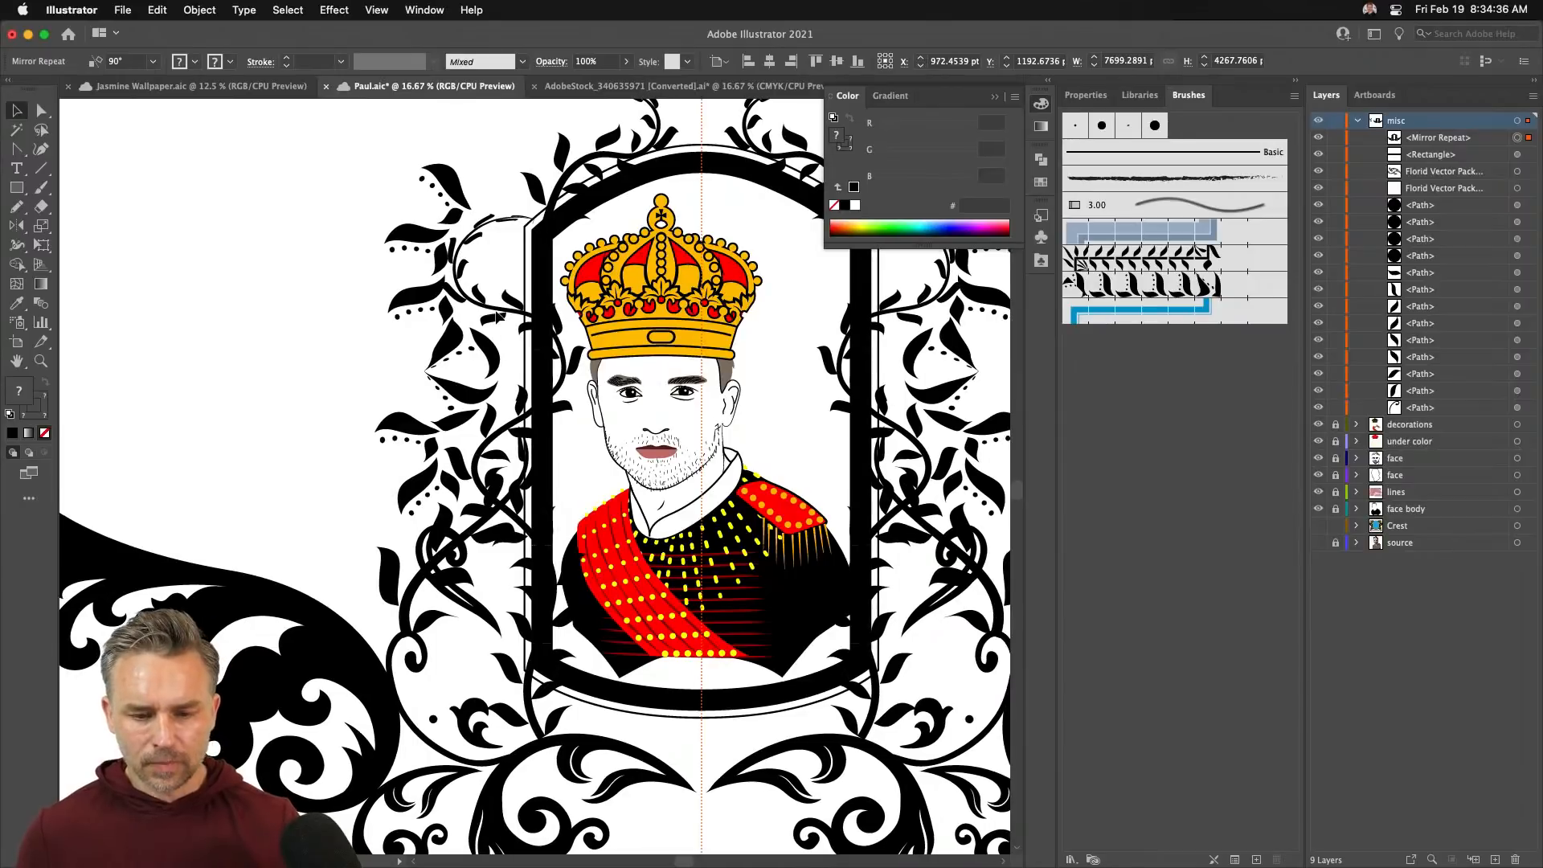
- Nudge the arch's top anchors down, shortening the frame border to about 2672 pt tall
double_click(612, 189)
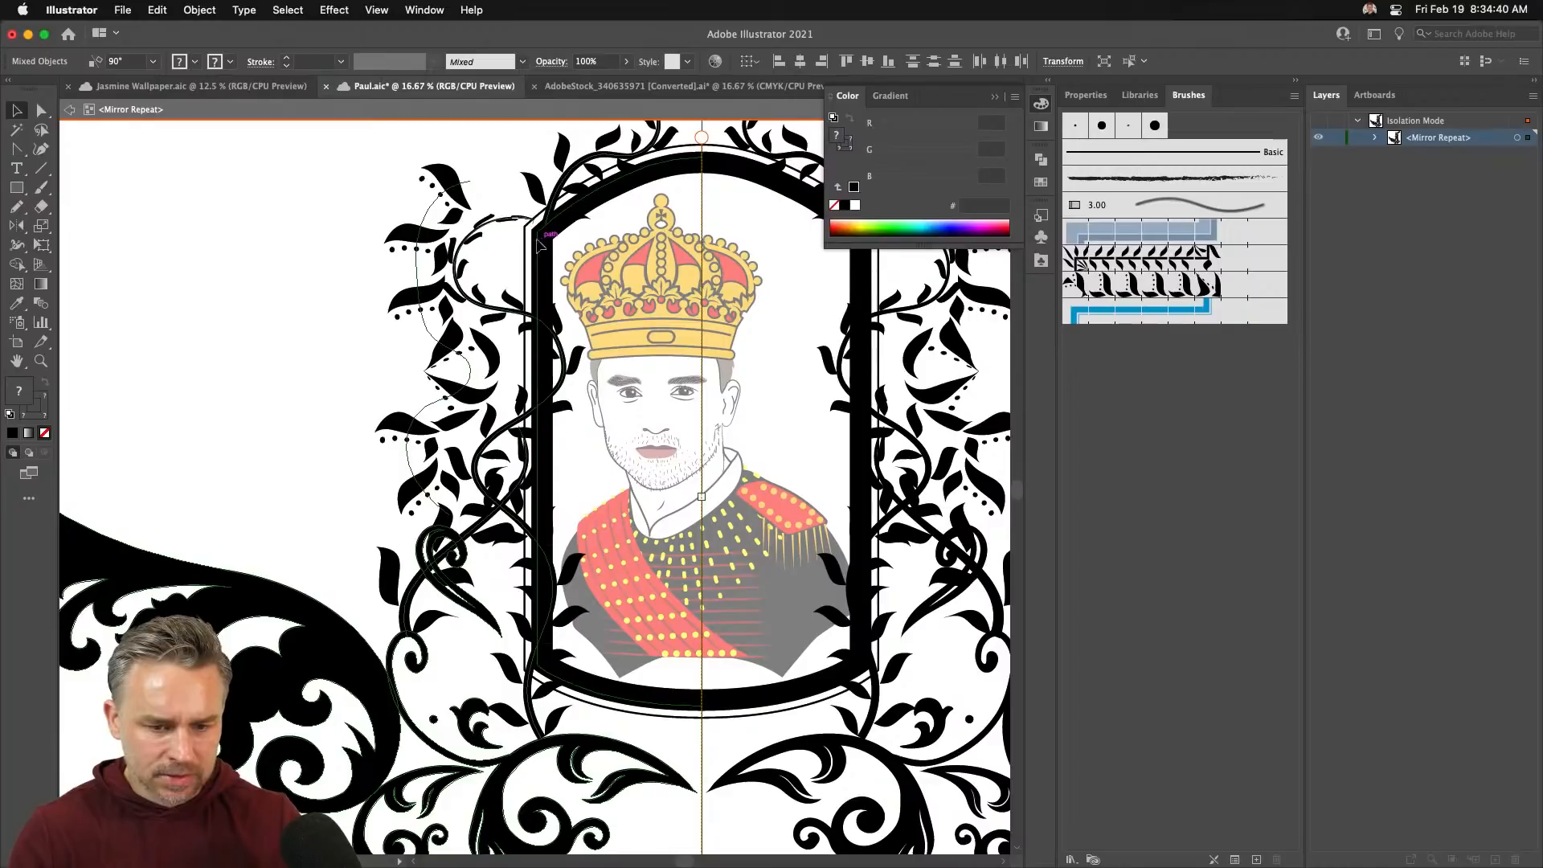
click(40, 111)
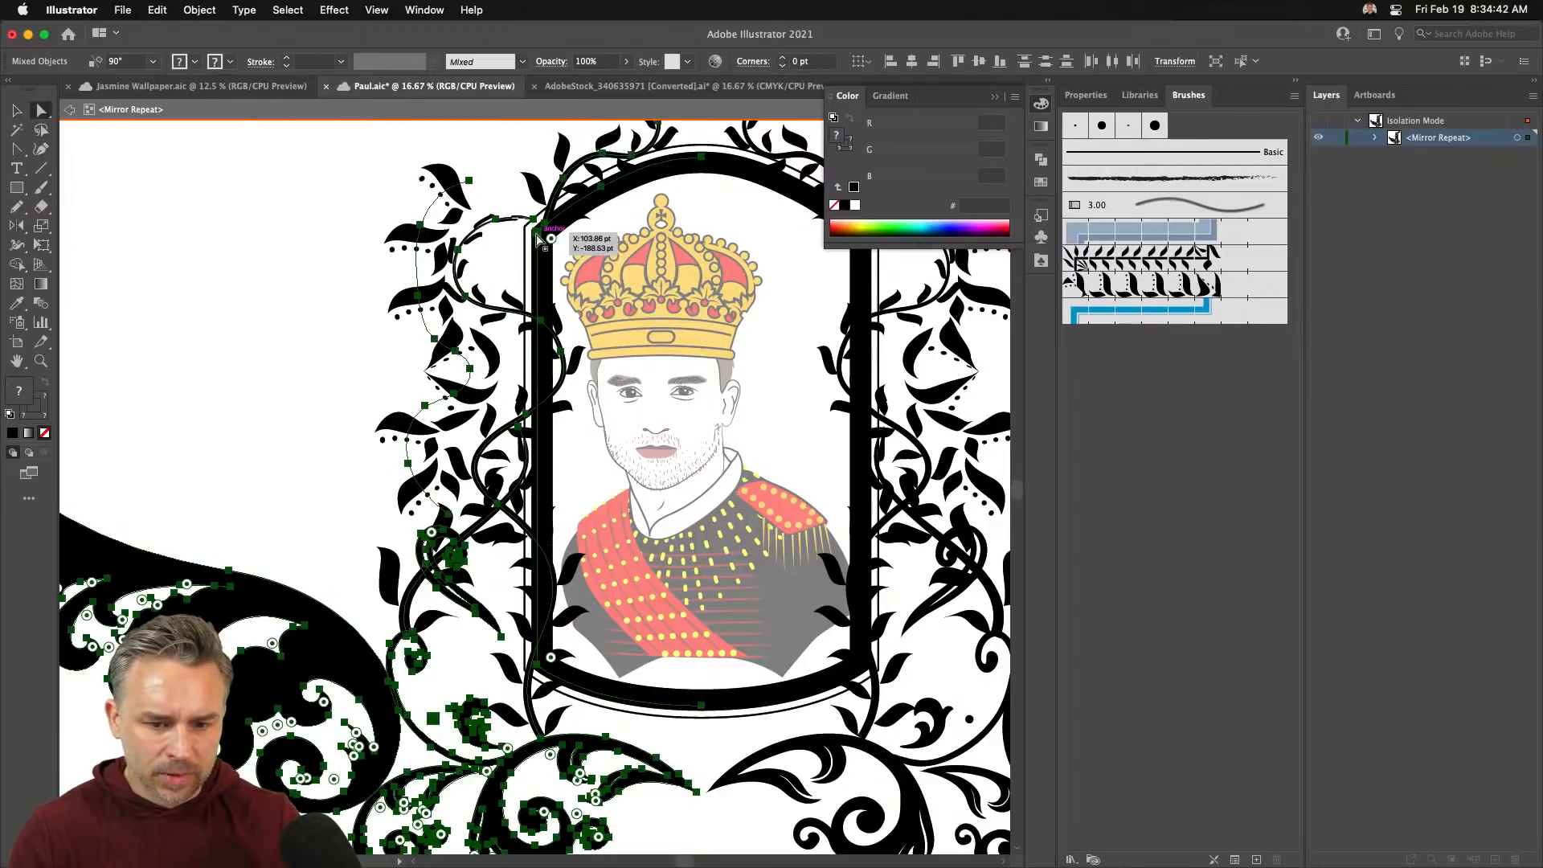
click(537, 232)
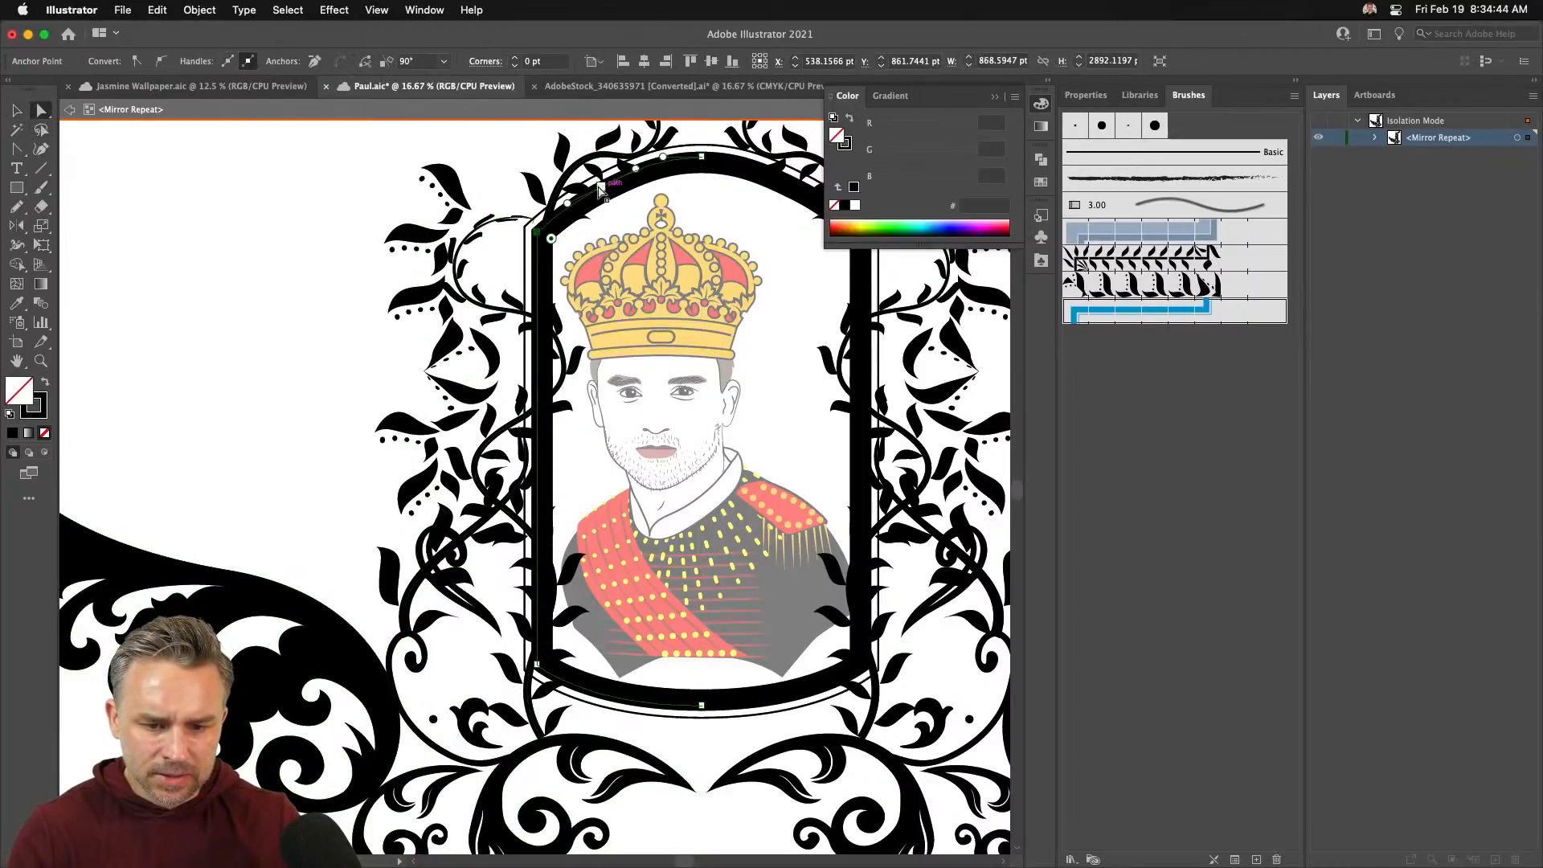
shift+click(702, 156)
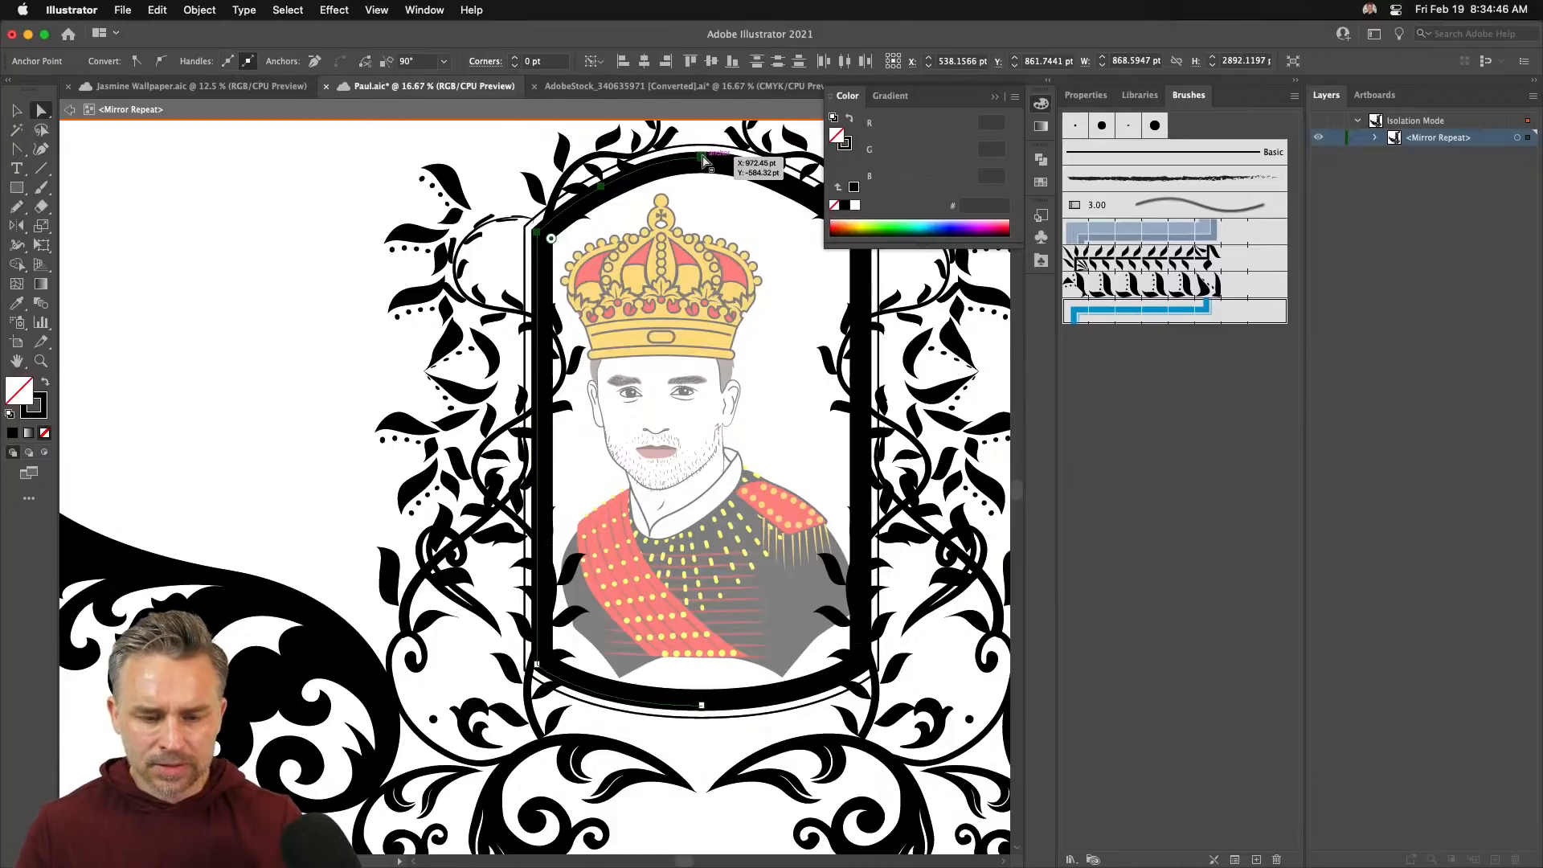
key(Down)
key(Down)
key(Down)
key(Down)
key(Down)
key(Down)
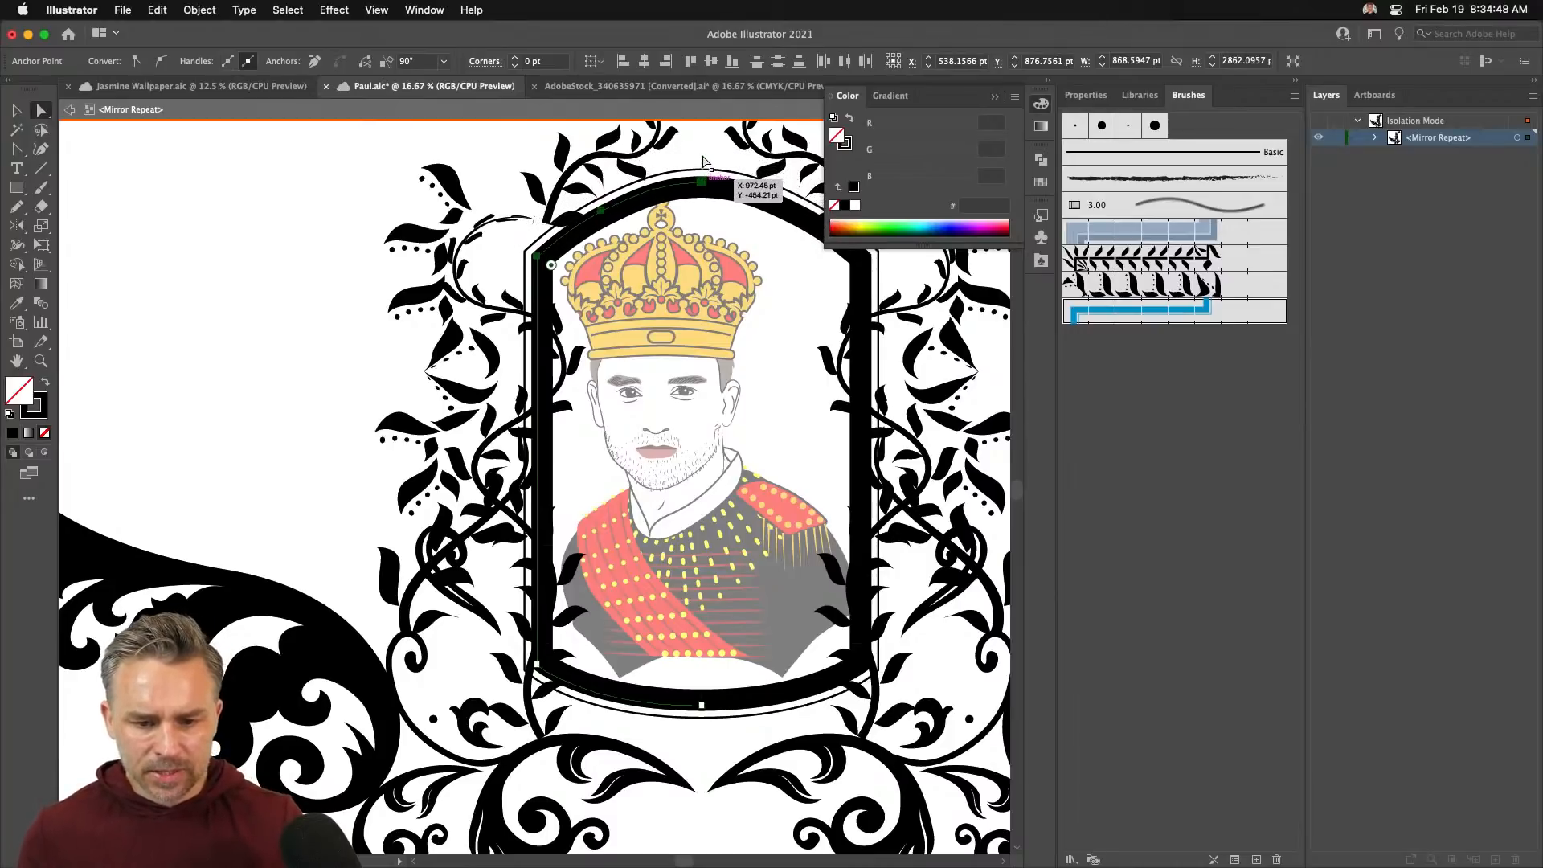
key(Down)
key(Down)
key(Down)
key(Down)
key(Down)
key(Down)
key(Down)
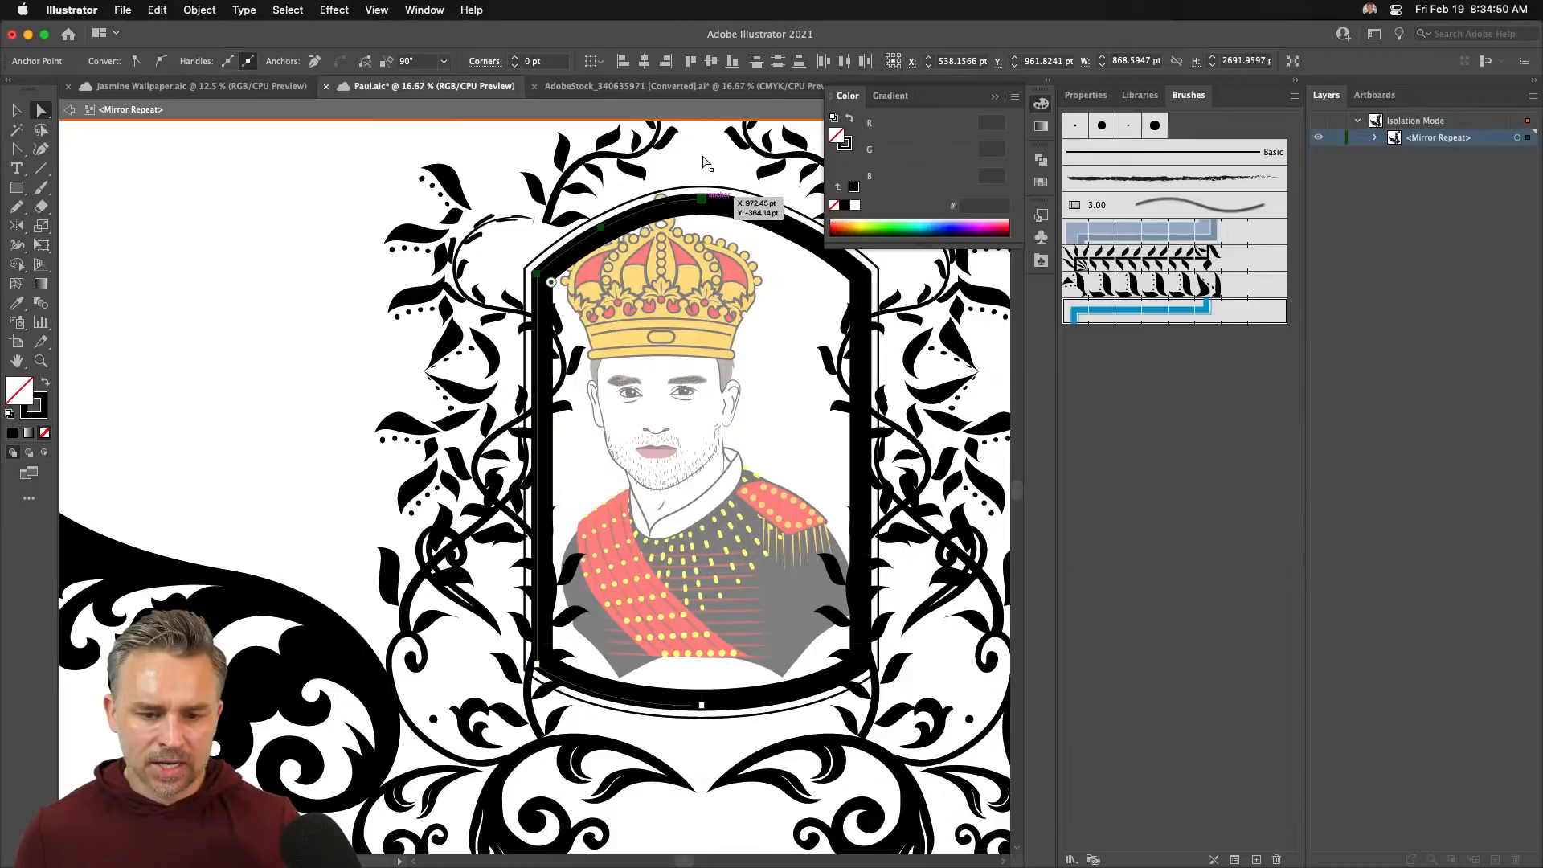
key(Up)
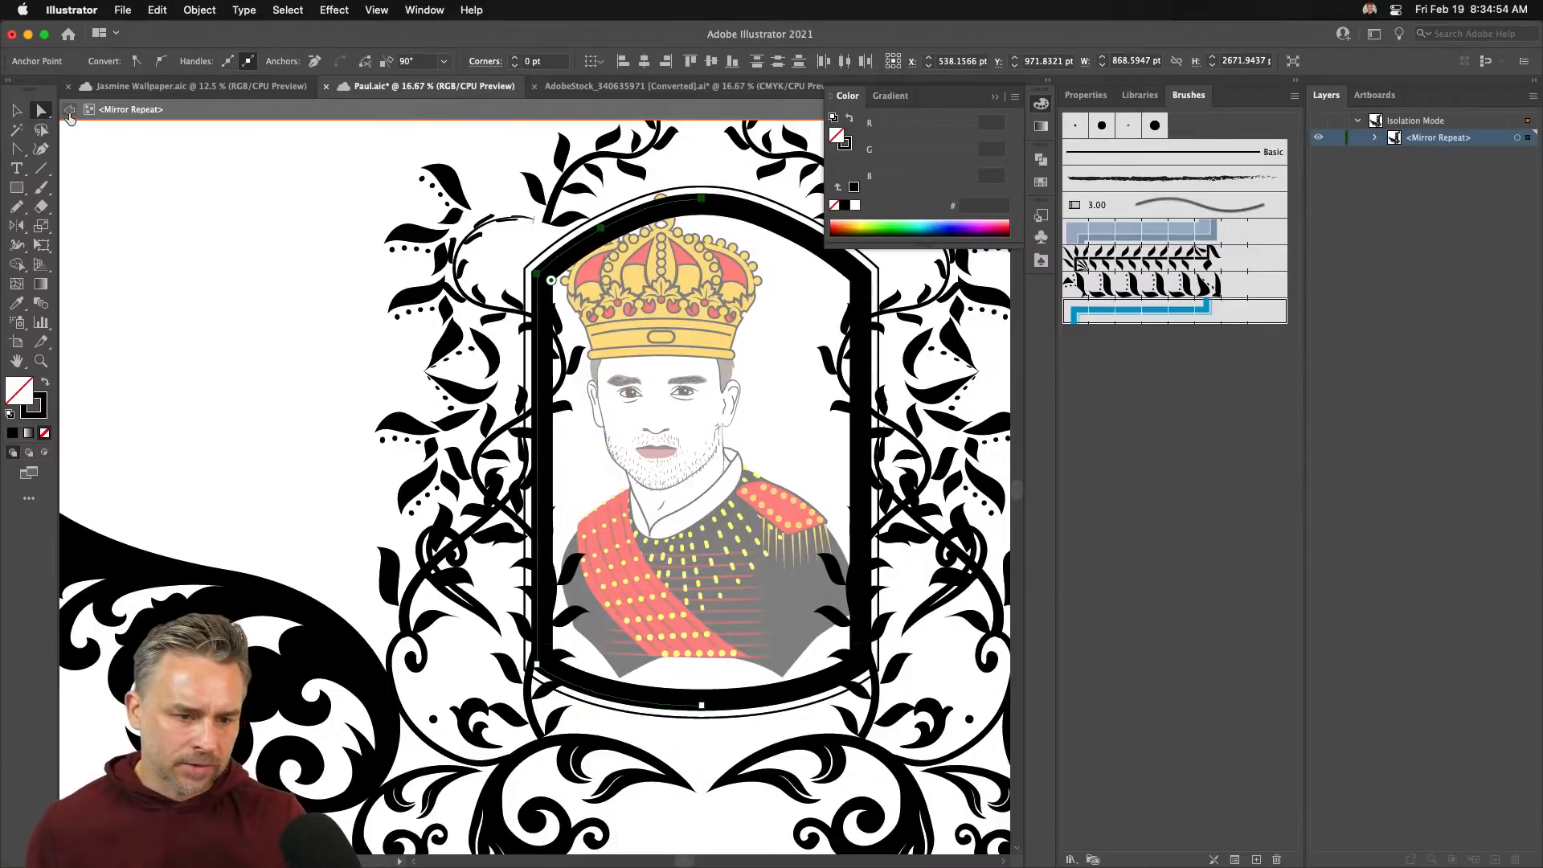
click(70, 113)
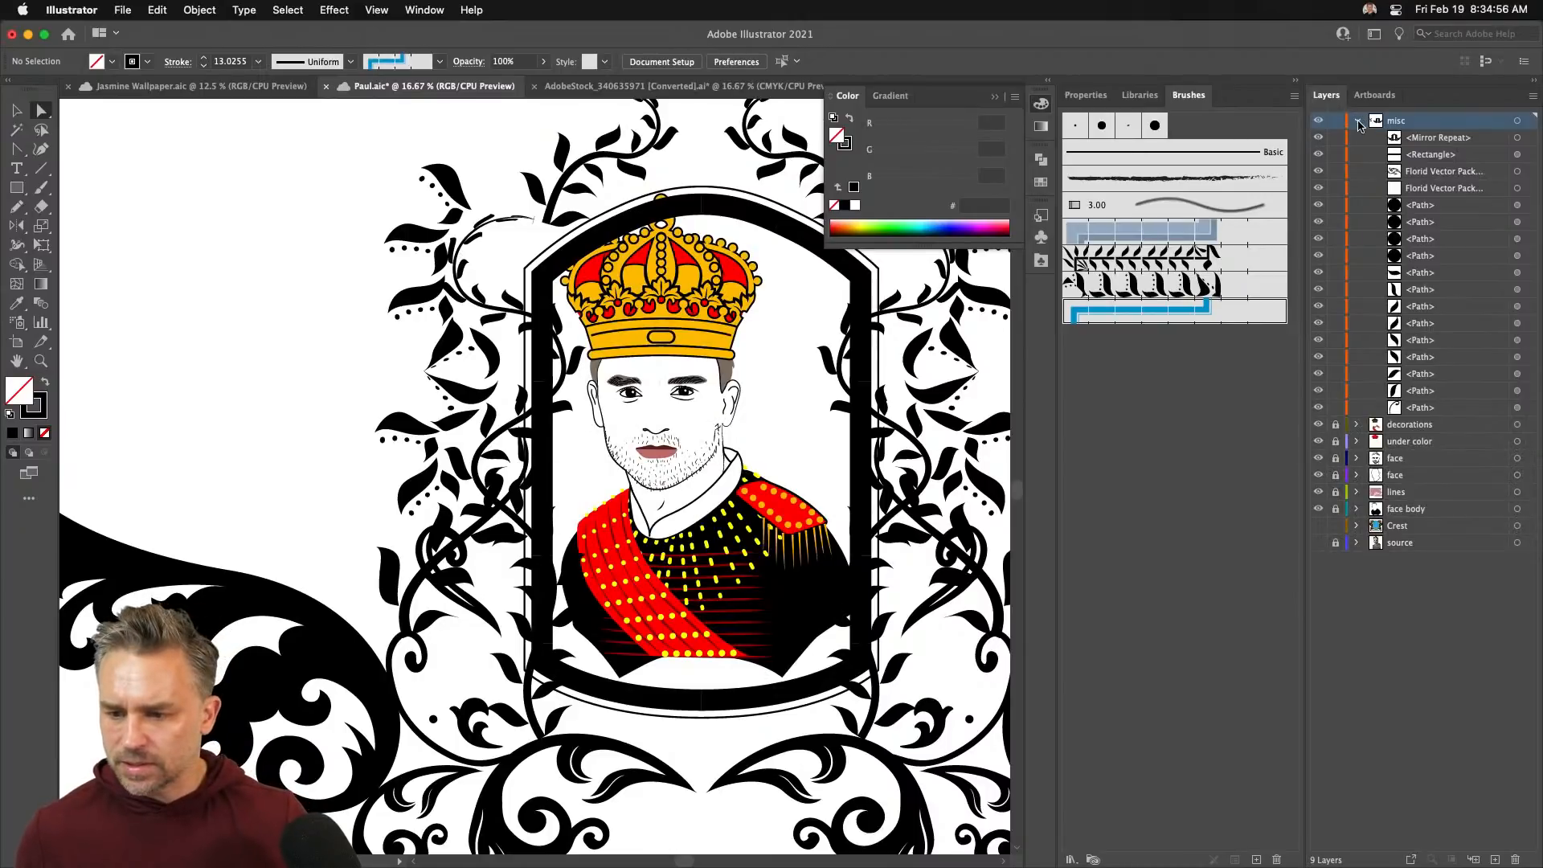
- Move the misc layer below face body and save the document
click(1357, 121)
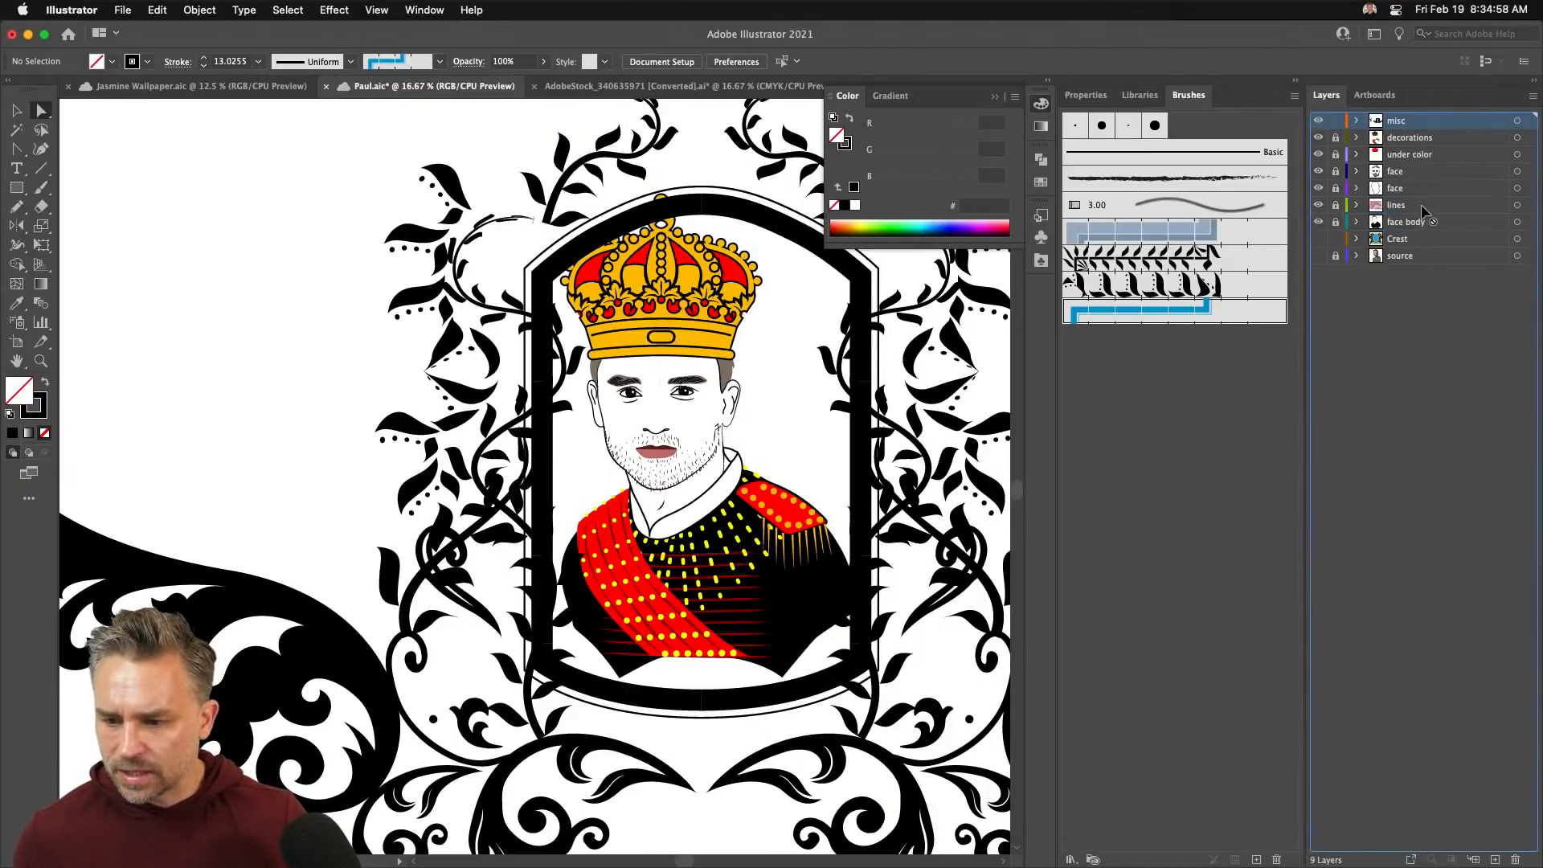
drag(1422, 211, 1418, 232)
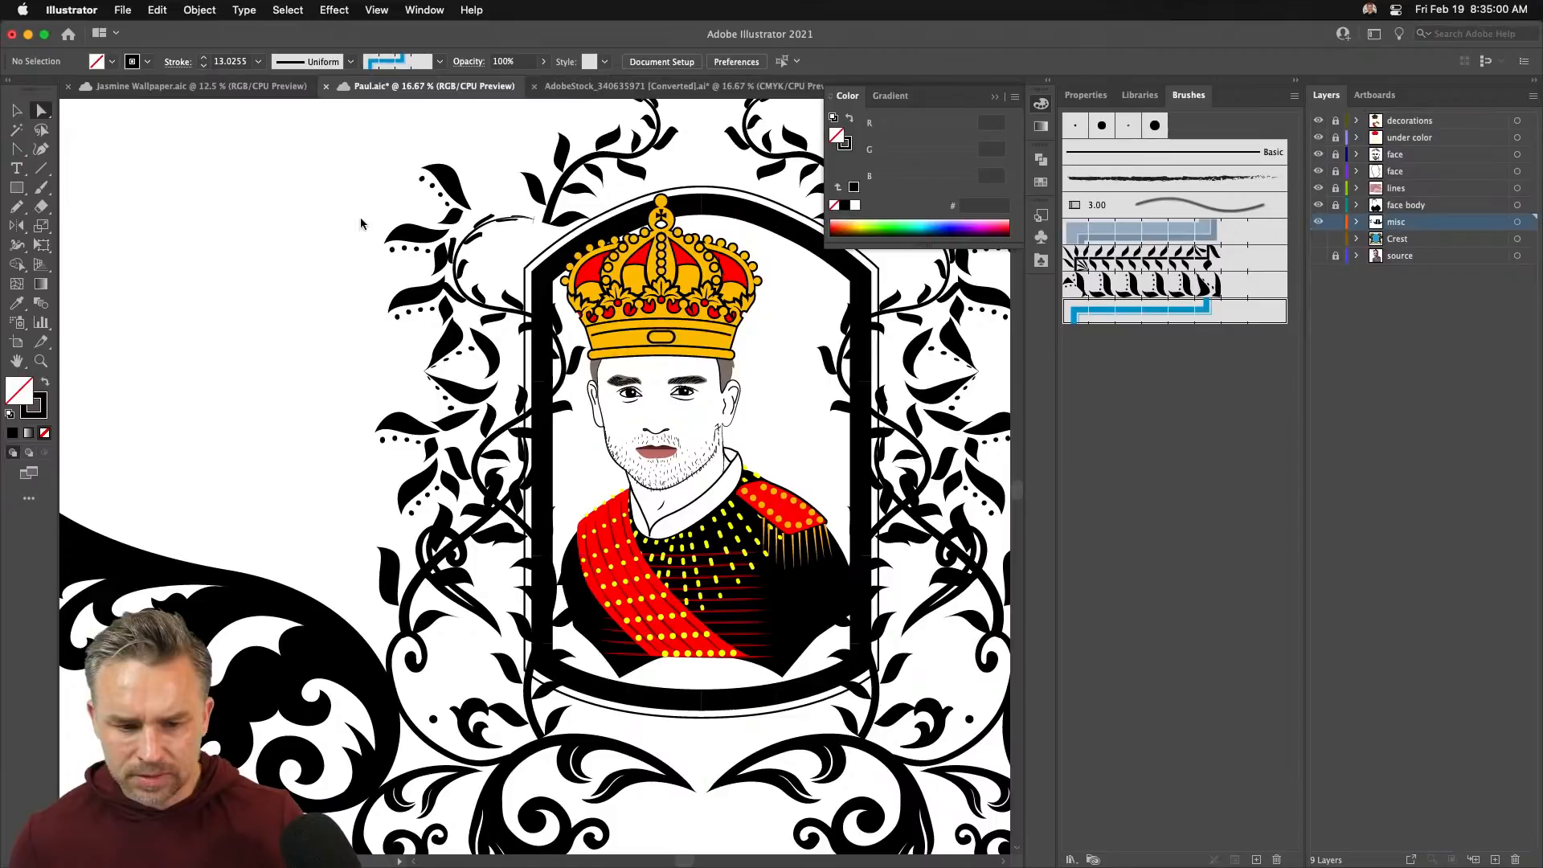
key(super+s)
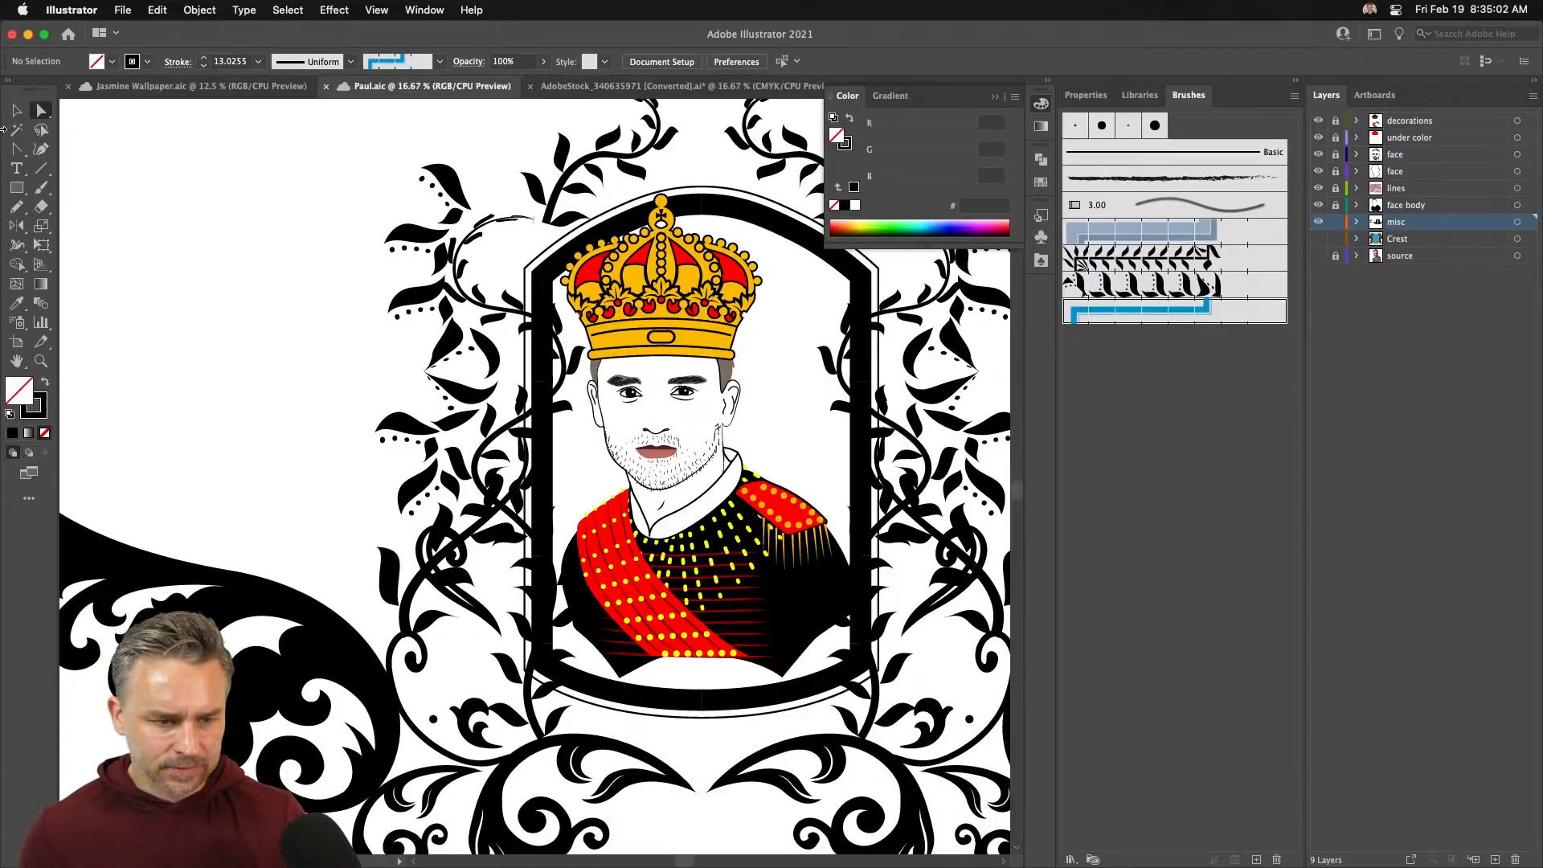
- Nudge the ornamental Mirror Repeat artwork up and to the left
click(488, 314)
key(shift+Left)
key(shift+Left)
key(shift+Left)
key(shift+Left)
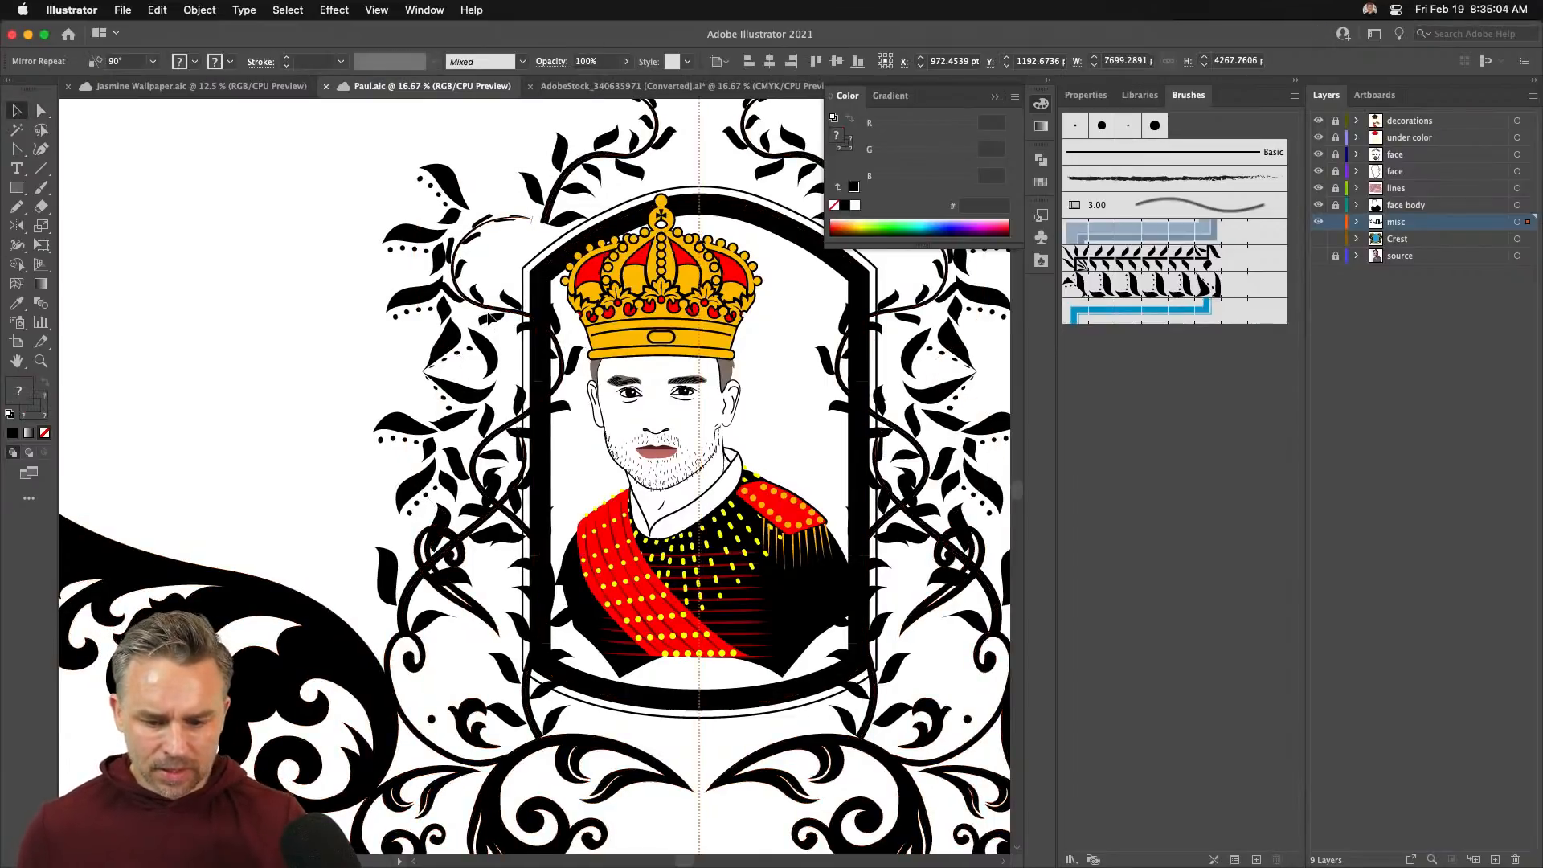
key(shift+Up)
key(shift+Up)
key(shift+Up)
key(shift+Up)
key(shift+Up)
key(shift+Up)
key(shift+Up)
key(shift+Up)
key(shift+Left)
key(shift+Left)
key(shift+Left)
key(shift+Left)
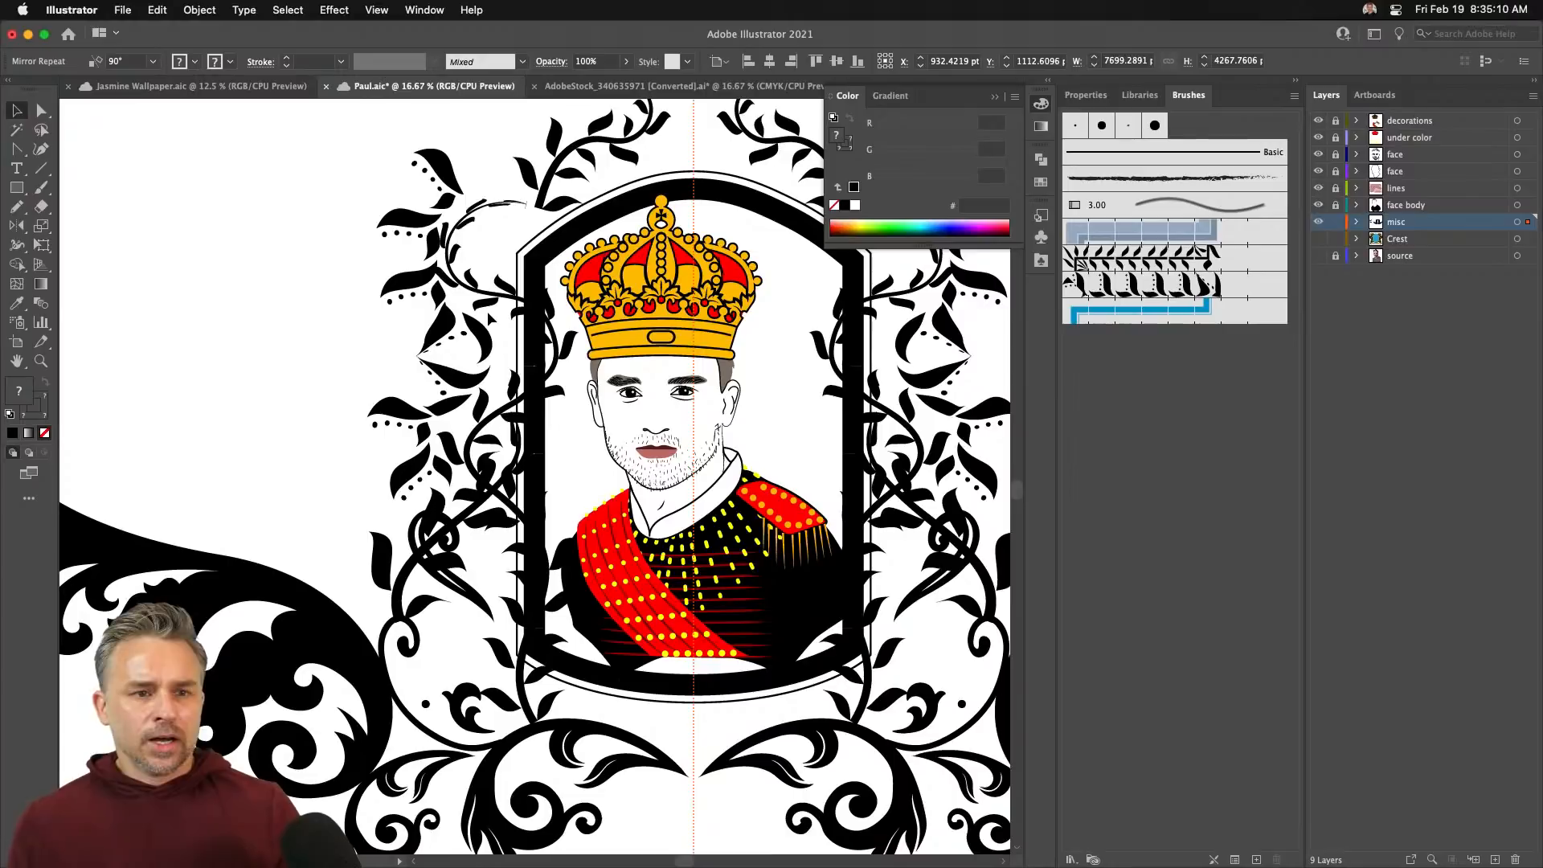
- Unlock the decorations through face body layers and the remaining portrait layers
key(space)
drag(406, 522, 386, 494)
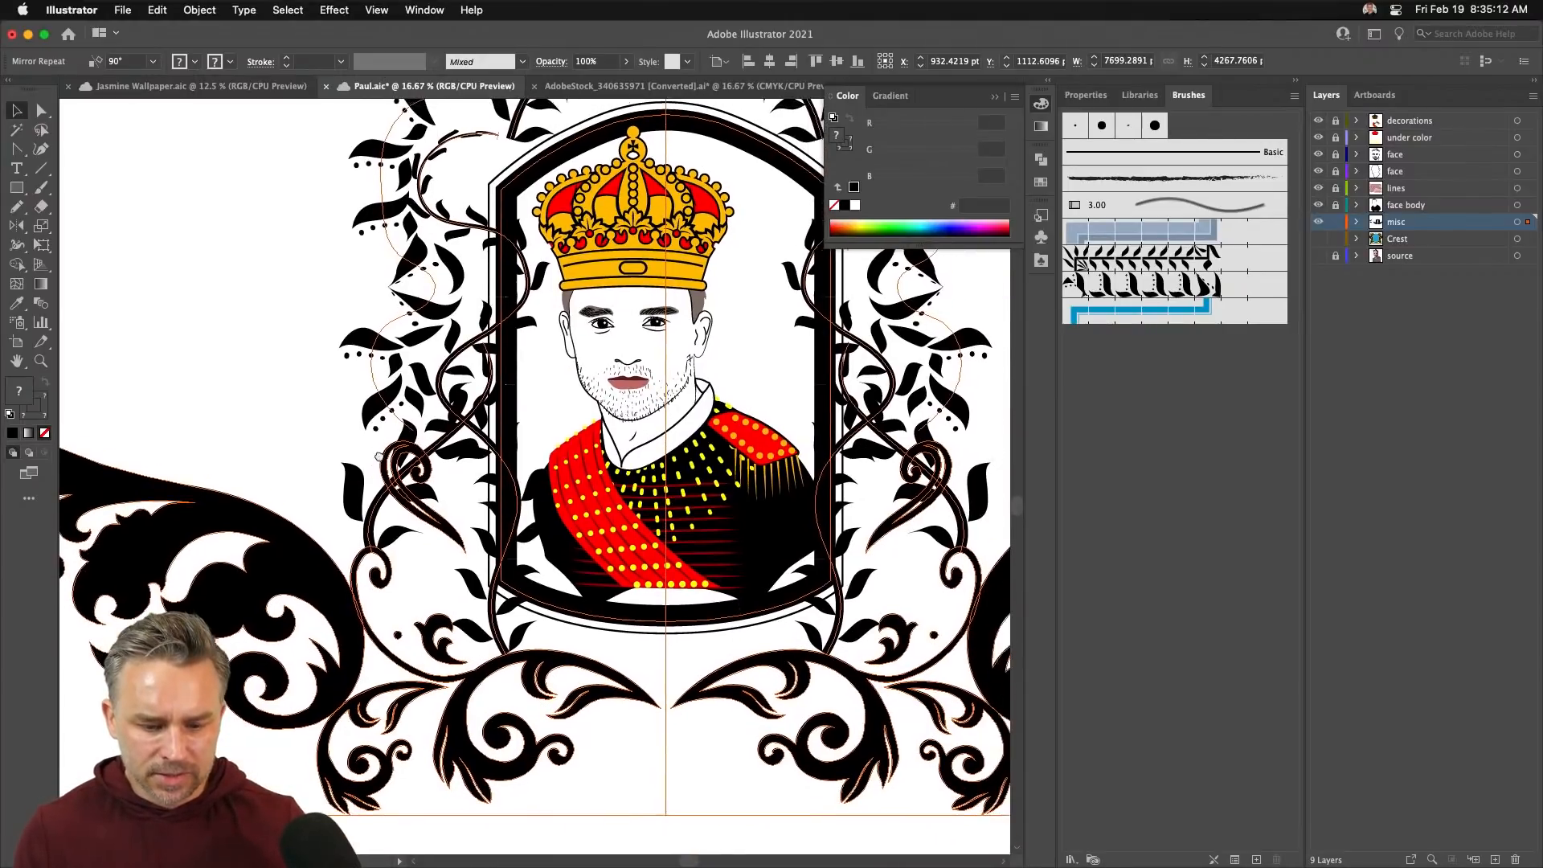
scroll(385, 495, down, 5)
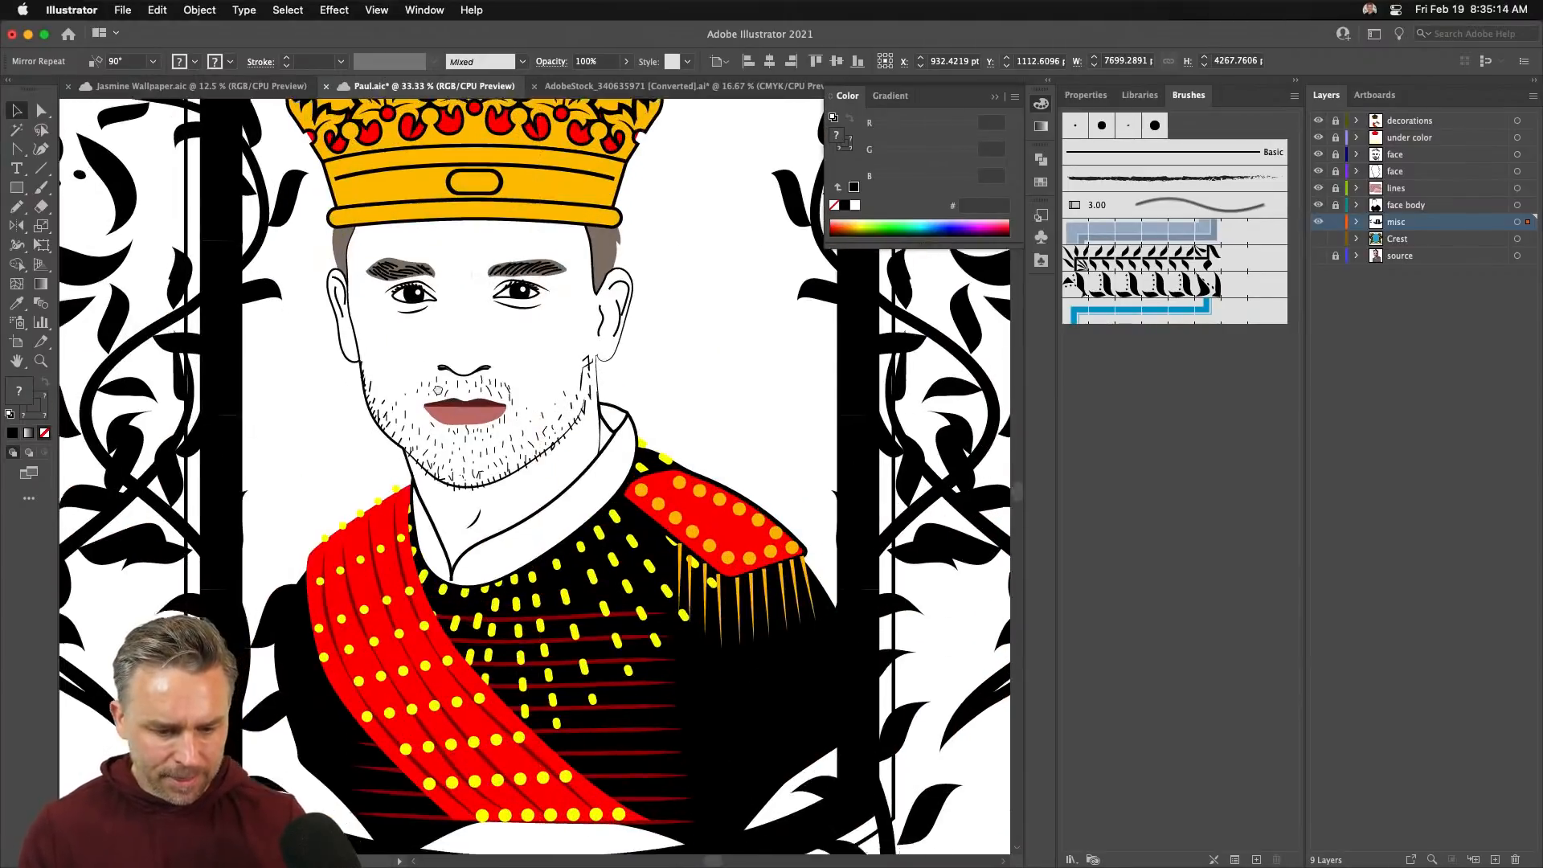
scroll(385, 496, left, 3)
key(a)
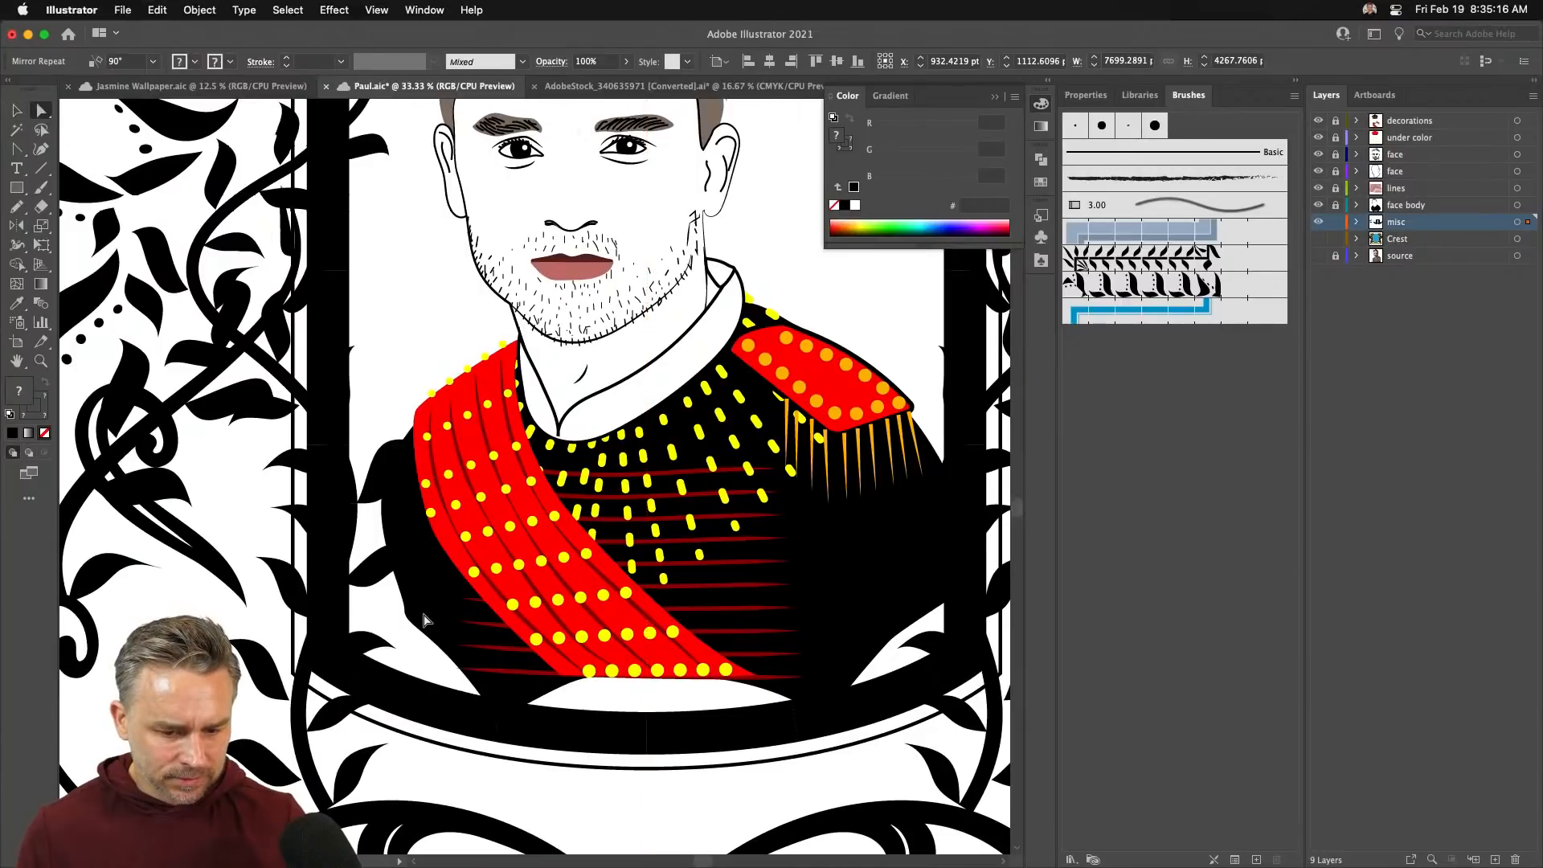
click(422, 618)
mouse_move(1335, 205)
mouse_down()
mouse_move(1338, 119)
mouse_move(1335, 205)
mouse_up()
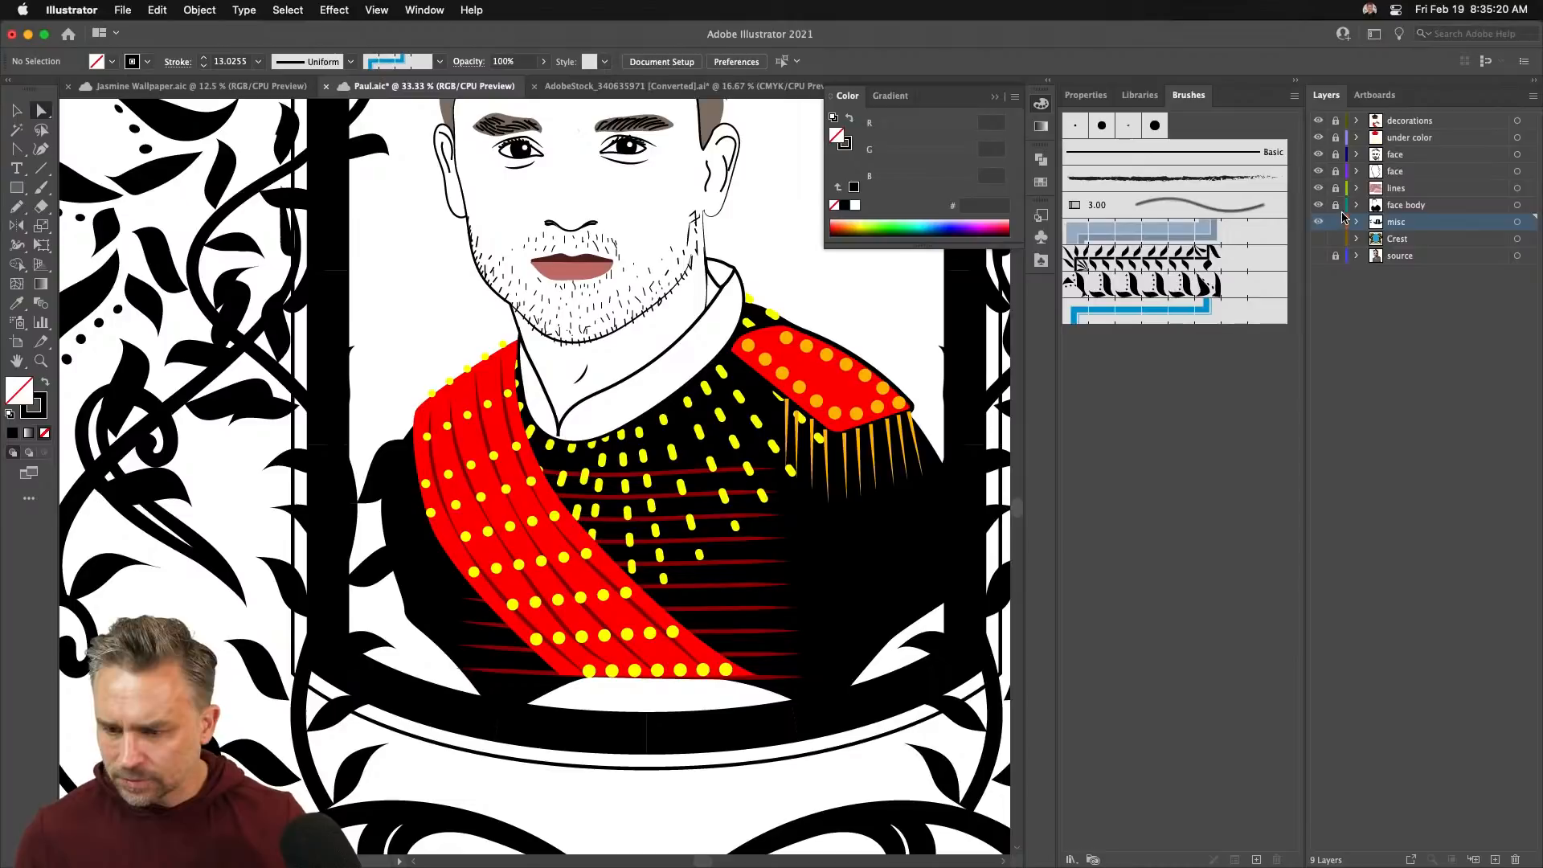
drag(1335, 205, 1336, 120)
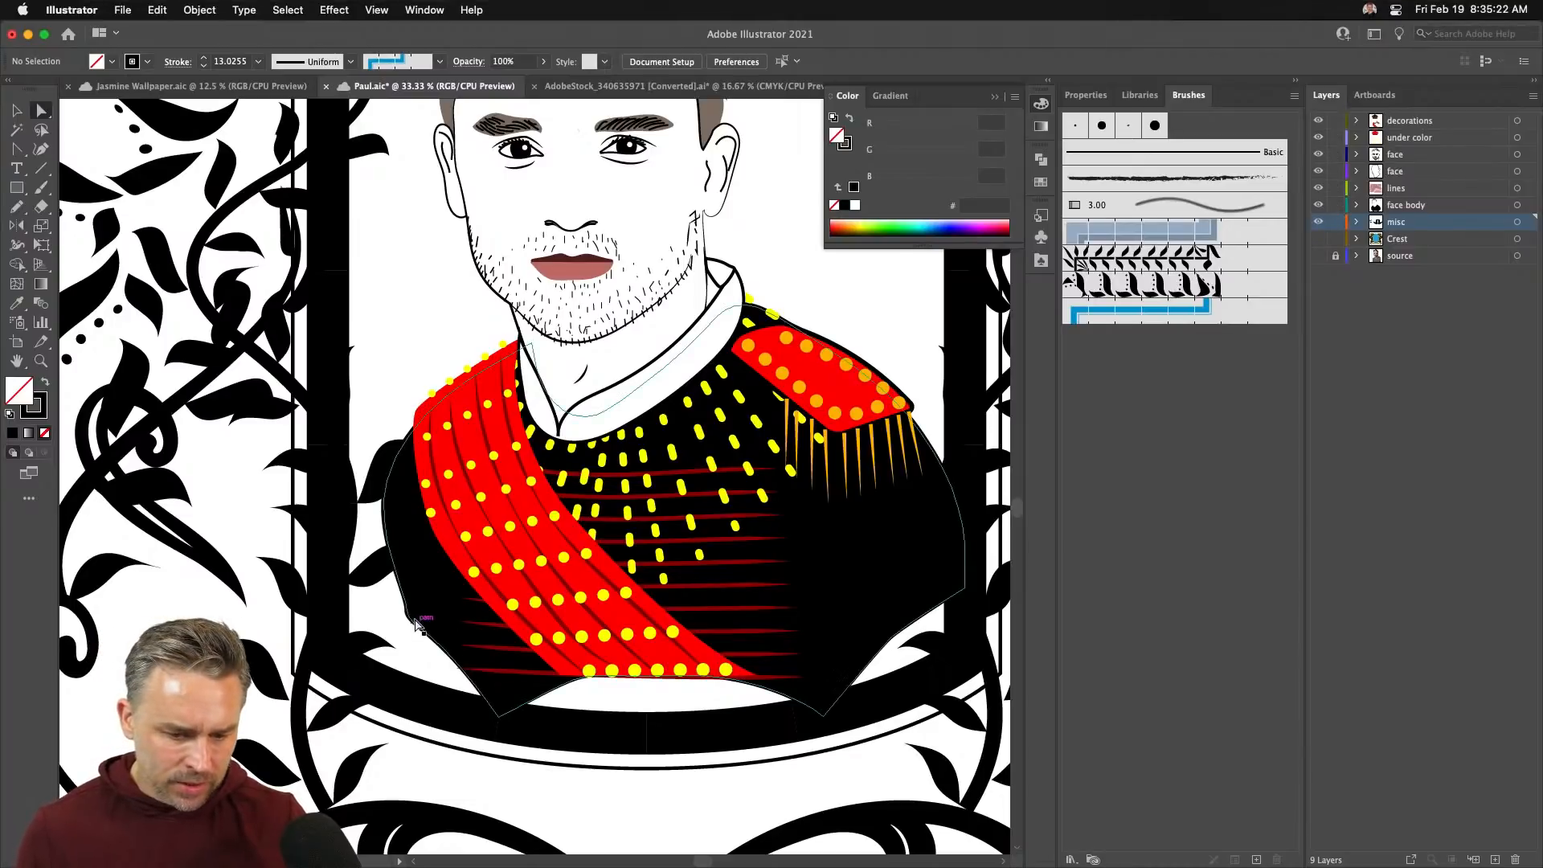
- Select the tunic's lower-left anchor point, undoing two accidental whole-body moves
click(347, 643)
drag(407, 610, 341, 565)
key(super+z)
click(335, 628)
key(super+z)
click(335, 627)
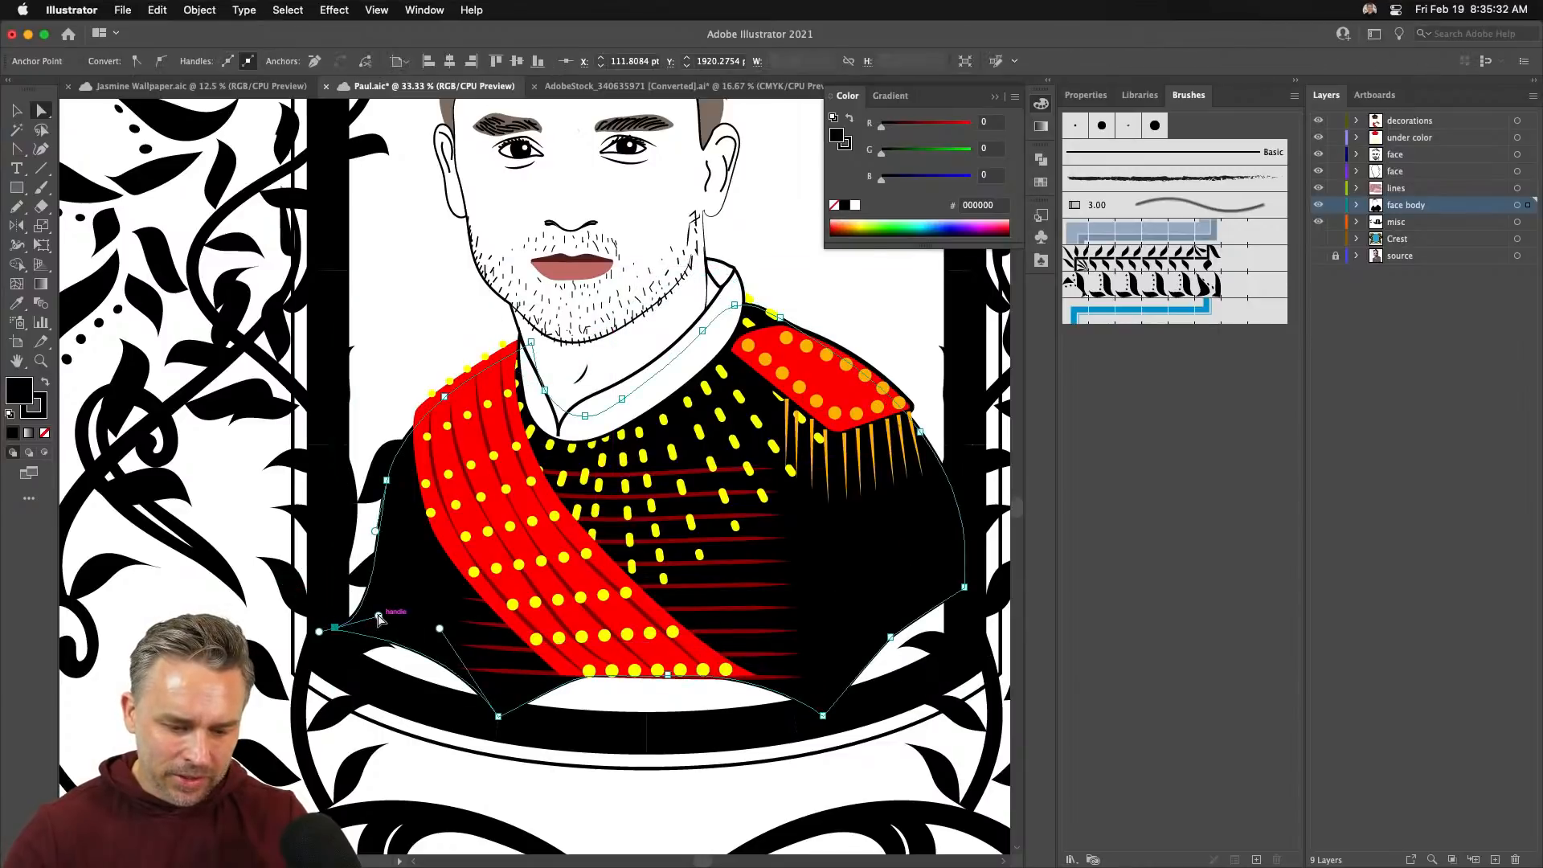
- Drag the tunic's lower anchors and handles outward and down into a wider curved base
drag(378, 615, 347, 579)
drag(439, 629, 413, 696)
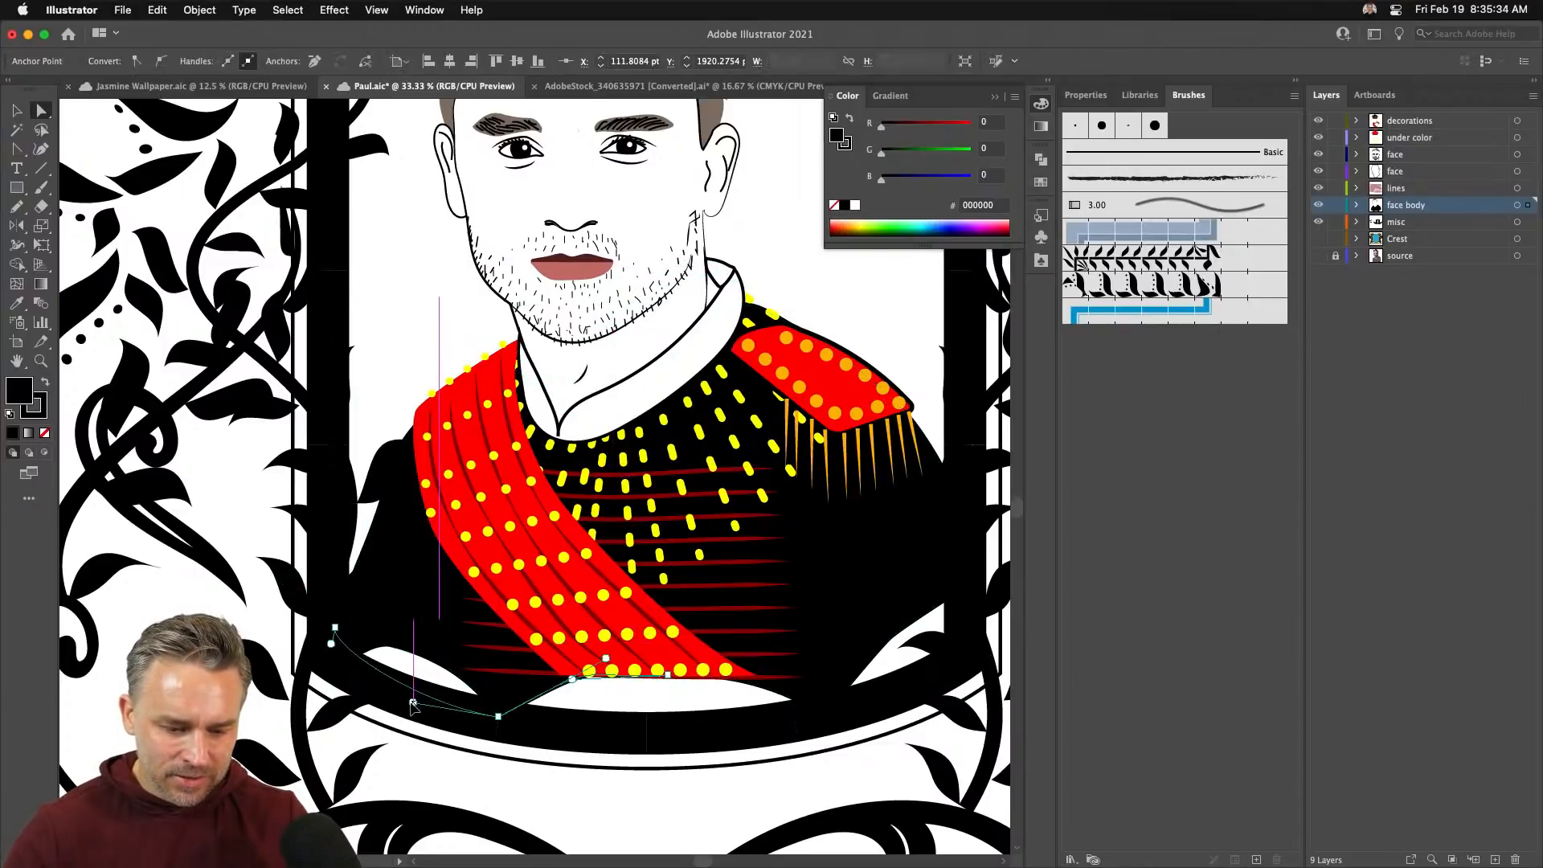
drag(667, 677, 590, 734)
drag(892, 639, 958, 650)
key(super+shift+a)
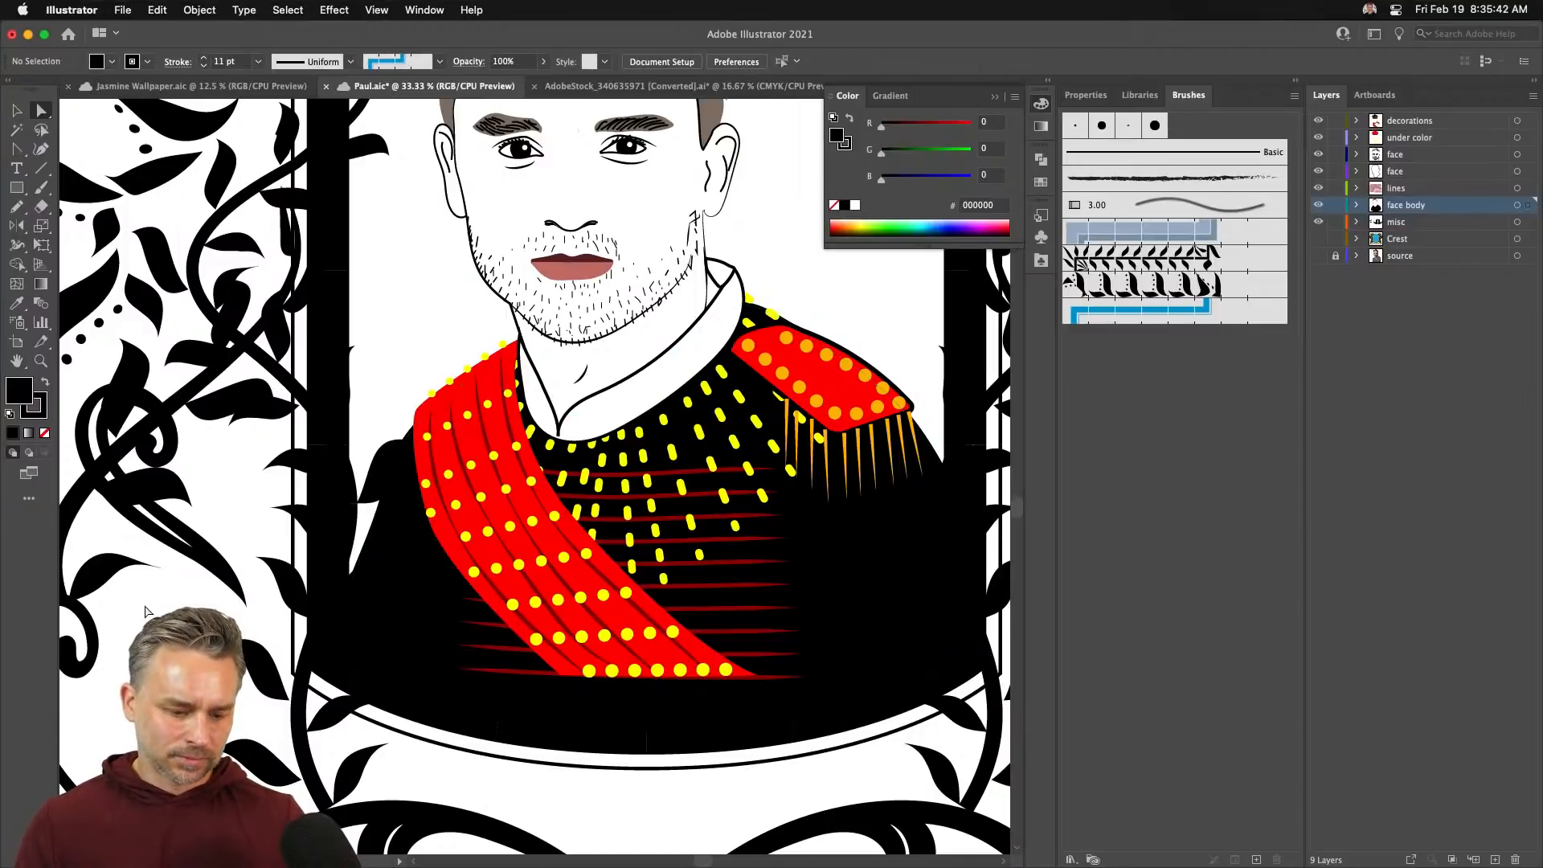
key(super+minus)
key(super+minus)
key(super+minus)
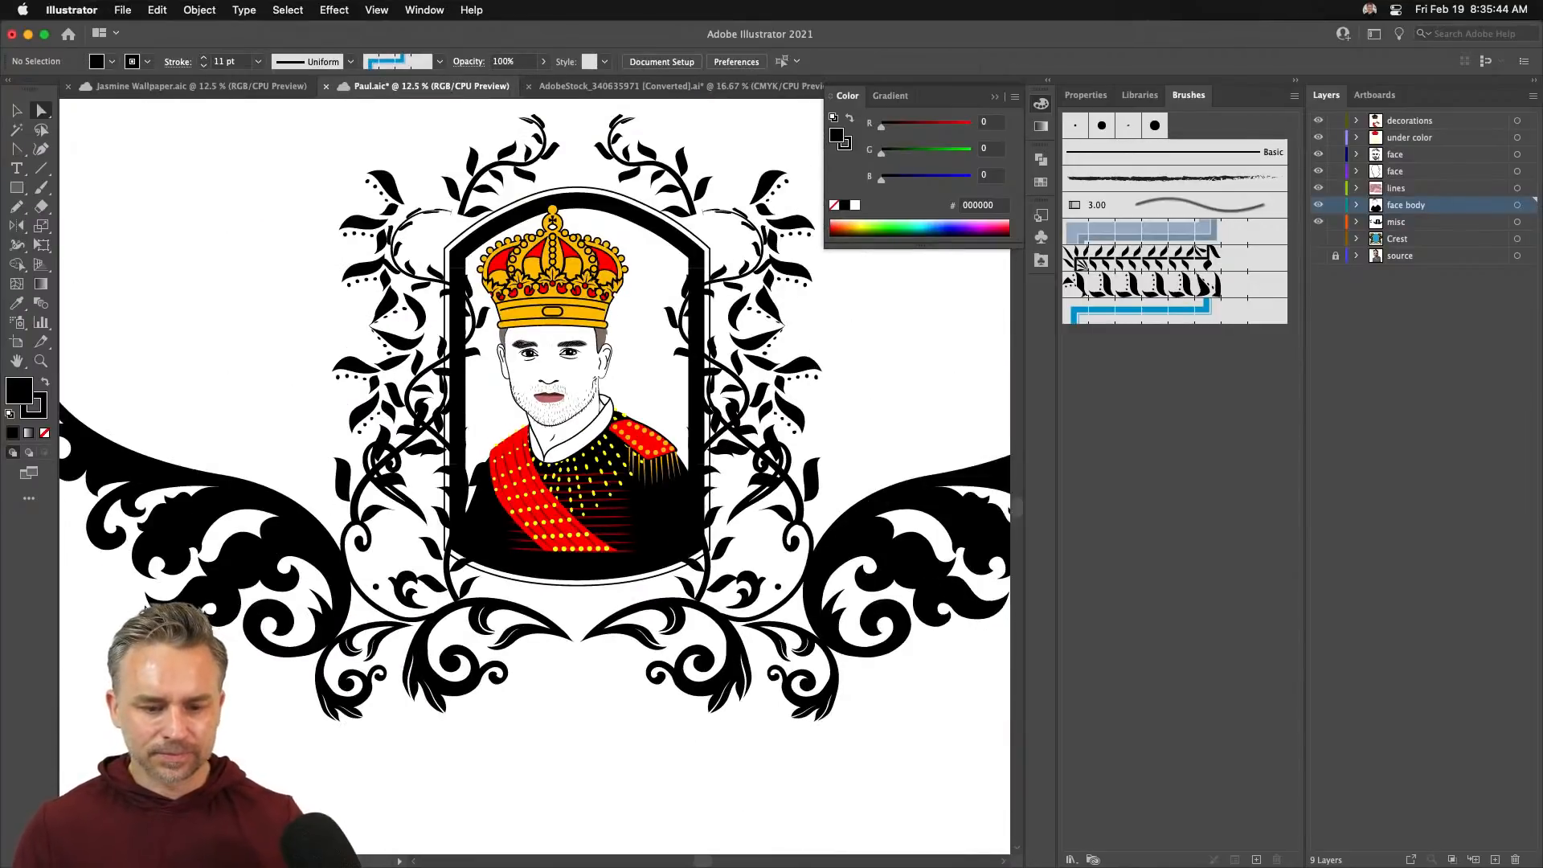
- Shrink the left wing flourish and move it closer to the crest
scroll(535, 474, up, 2)
click(14, 112)
click(173, 568)
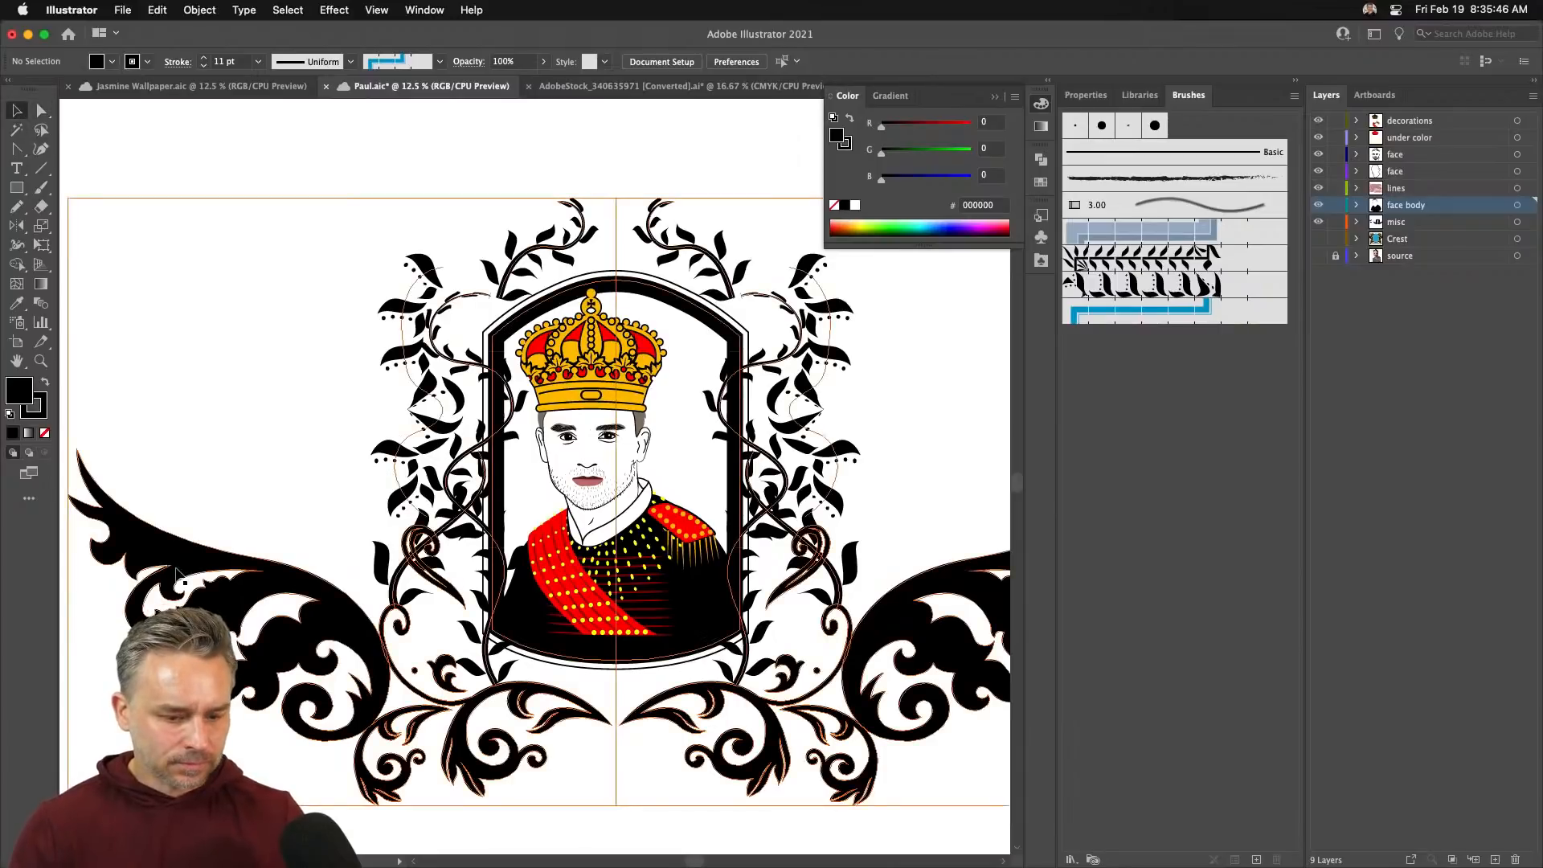
double_click(172, 569)
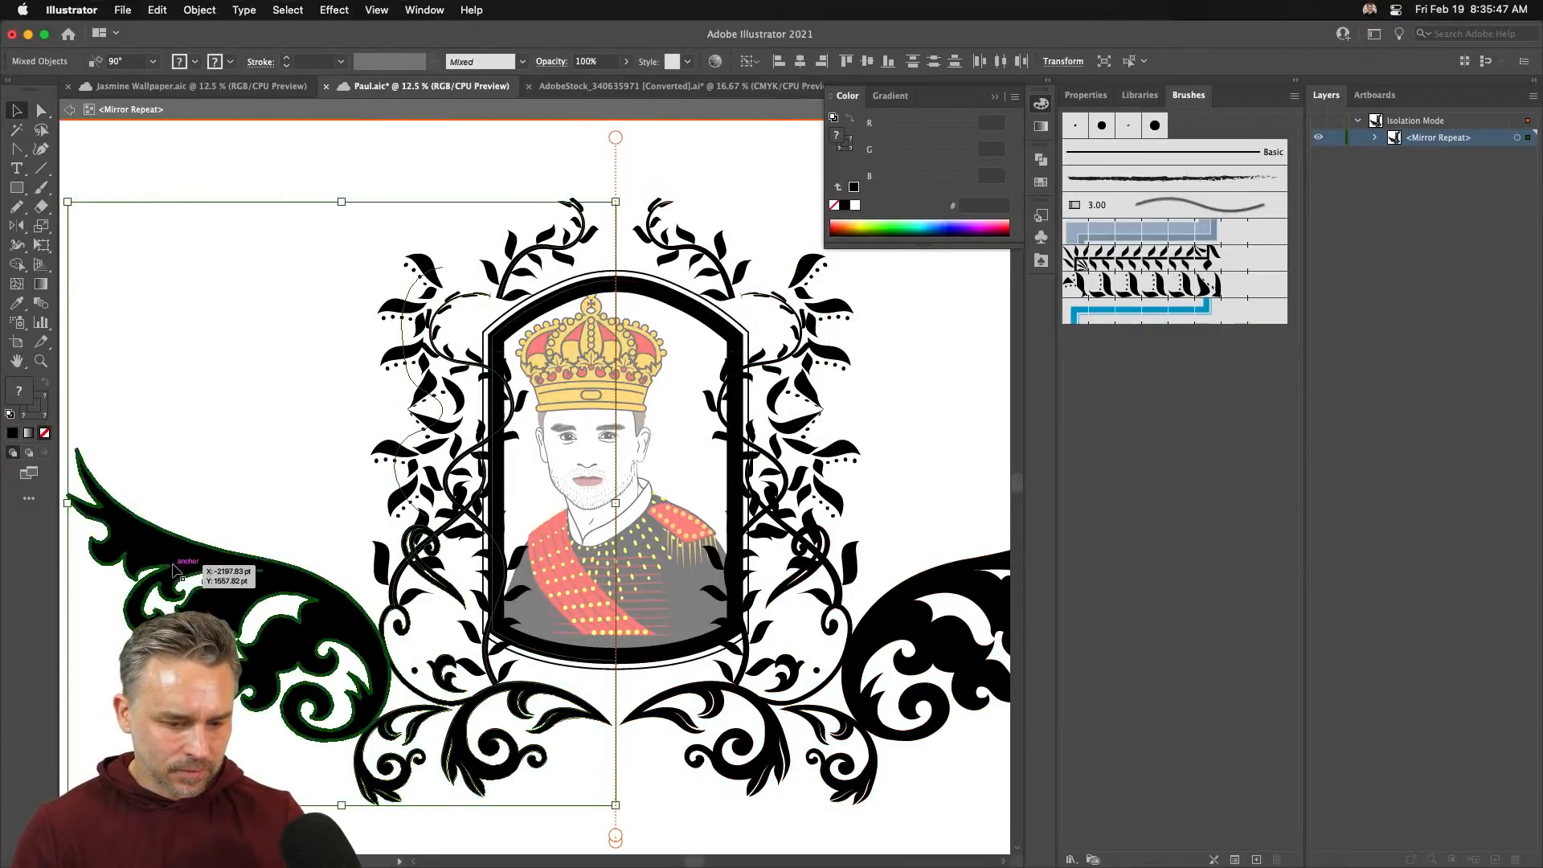
double_click(122, 530)
drag(67, 448, 167, 538)
drag(220, 613, 331, 604)
double_click(191, 249)
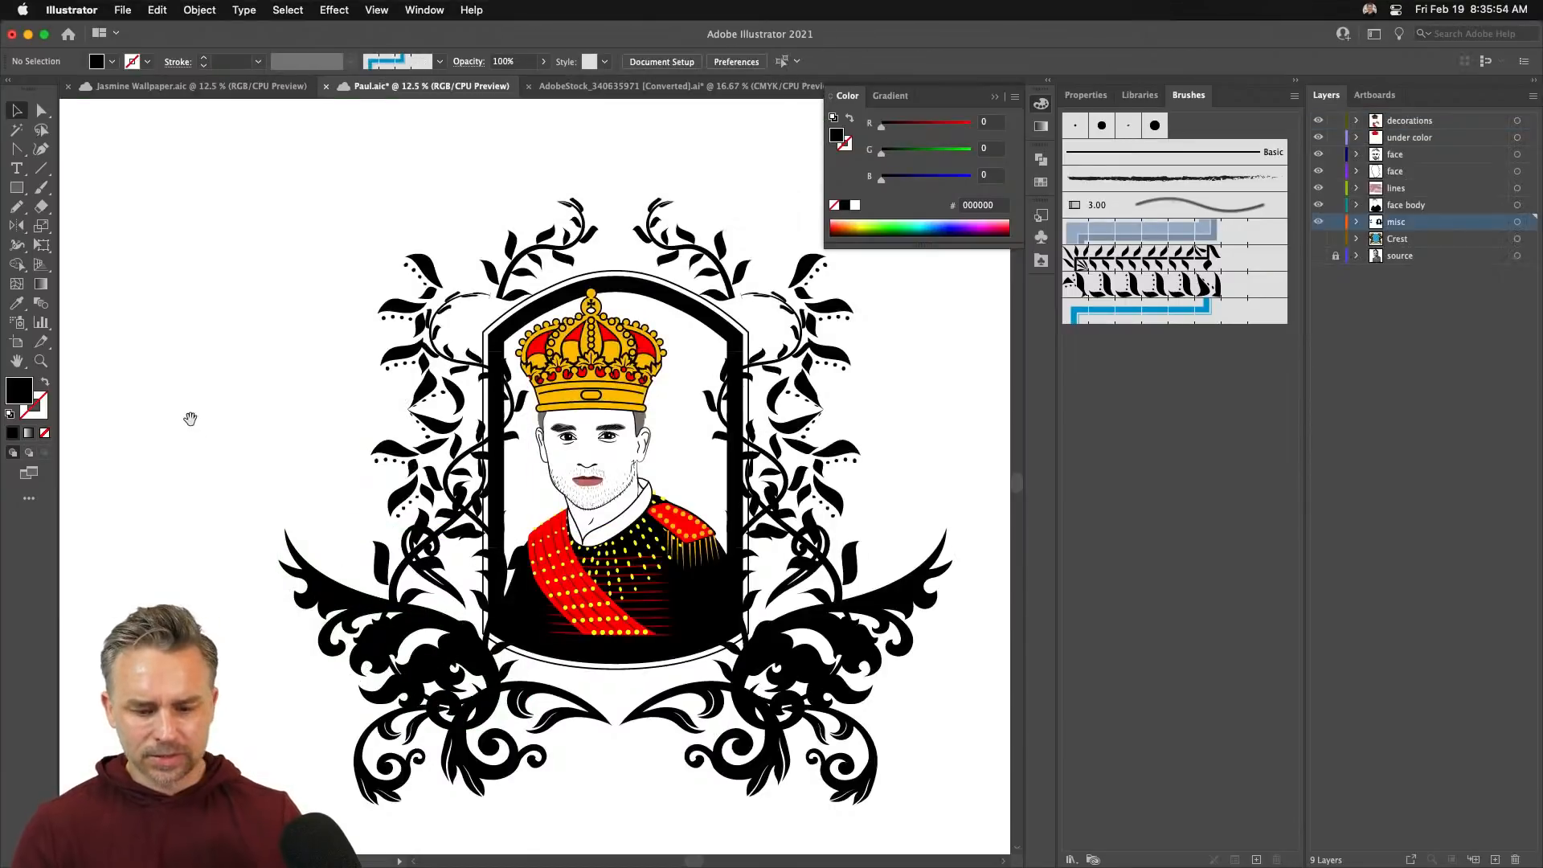
- Nudge the mirrored ornament about 30 pt up to Y 1082.6 pt
drag(191, 417, 196, 364)
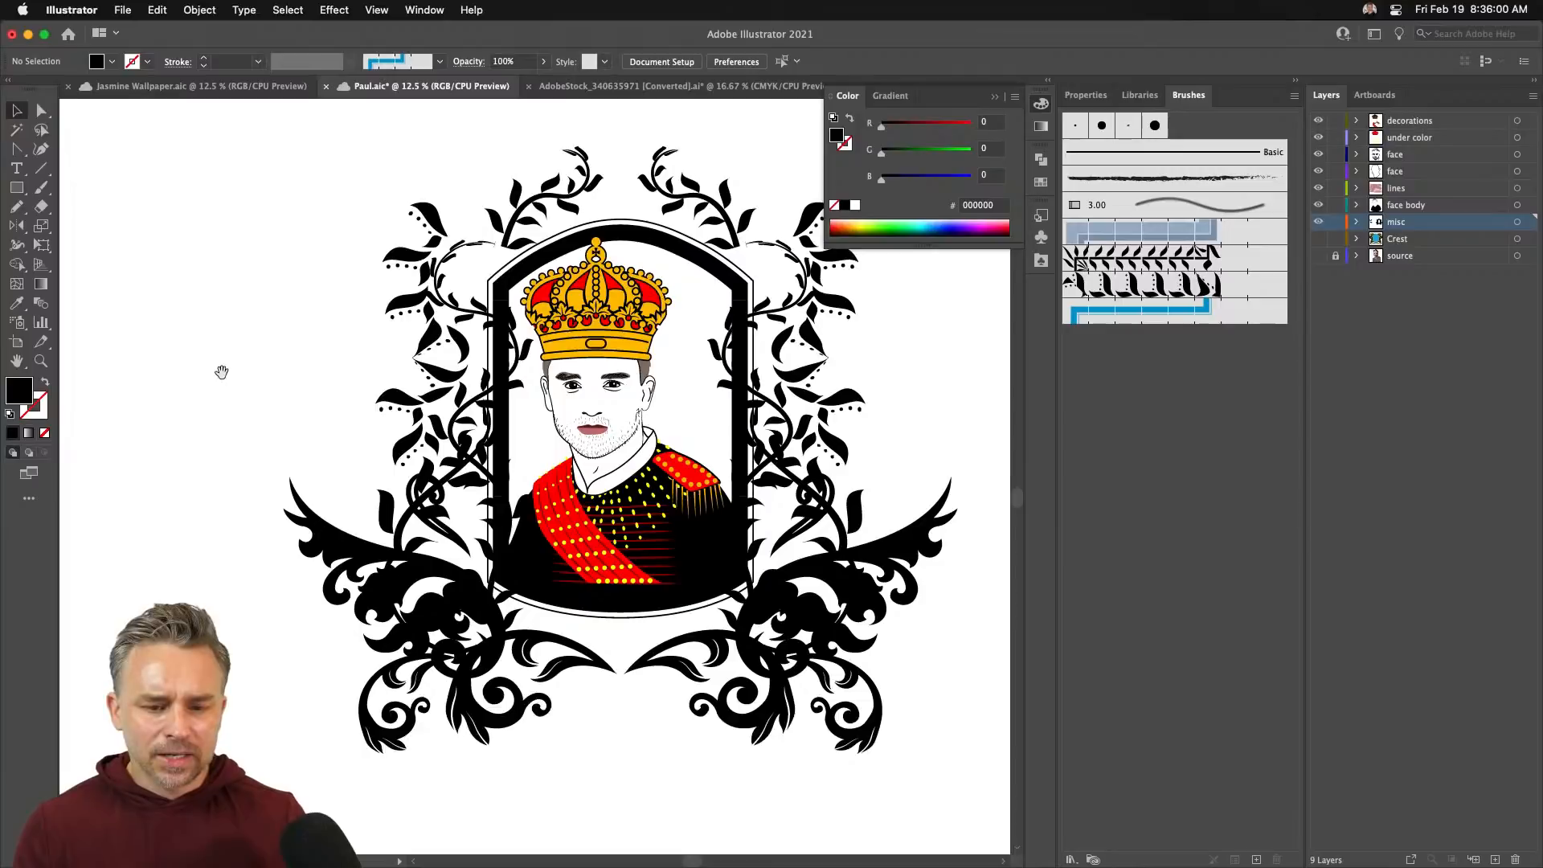
drag(221, 369, 179, 441)
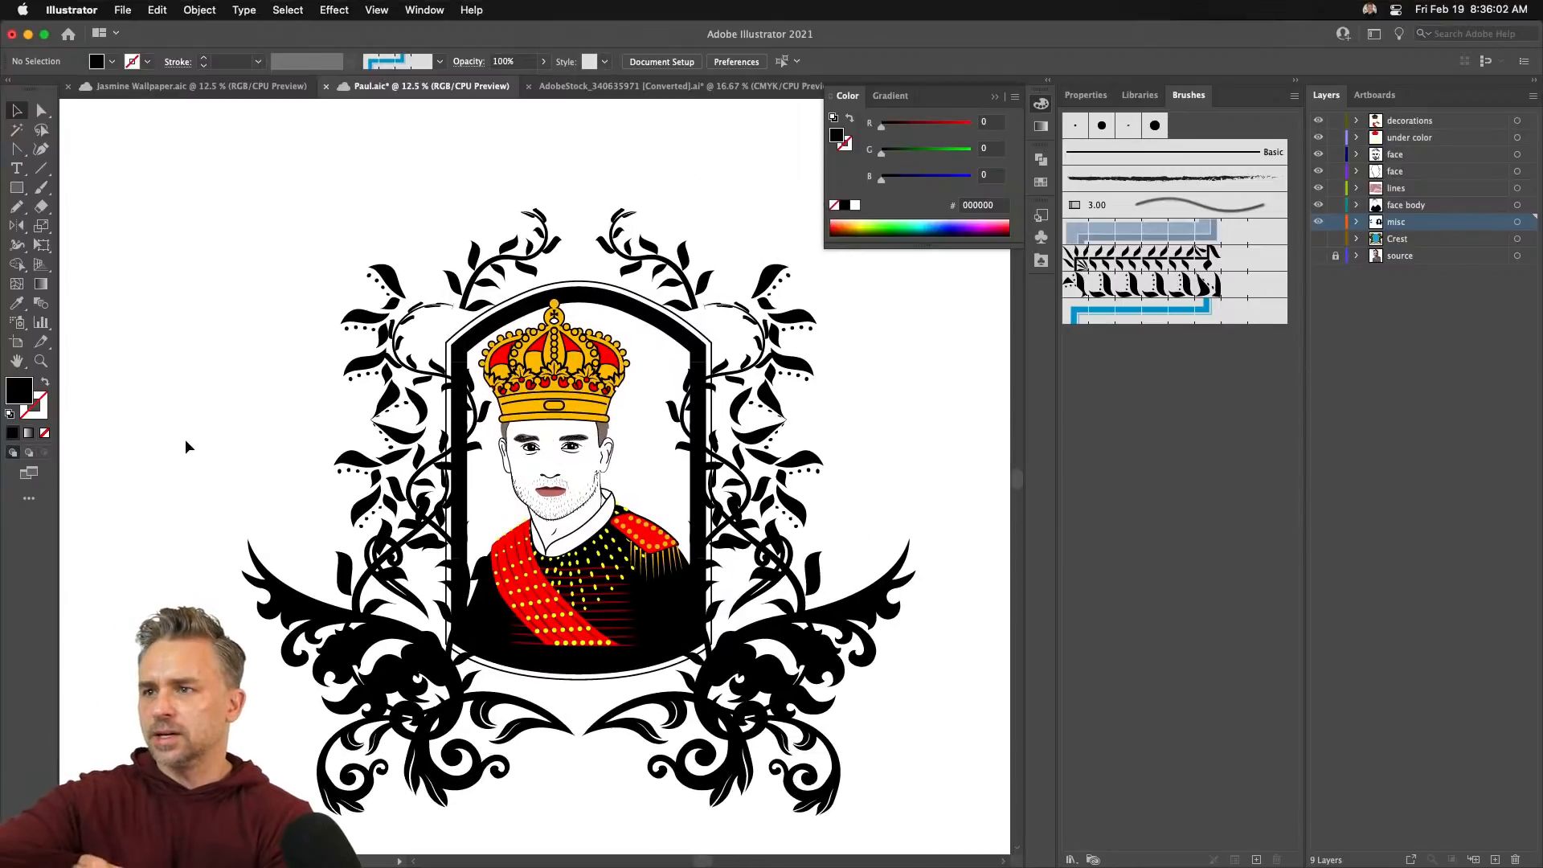
click(490, 389)
click(419, 382)
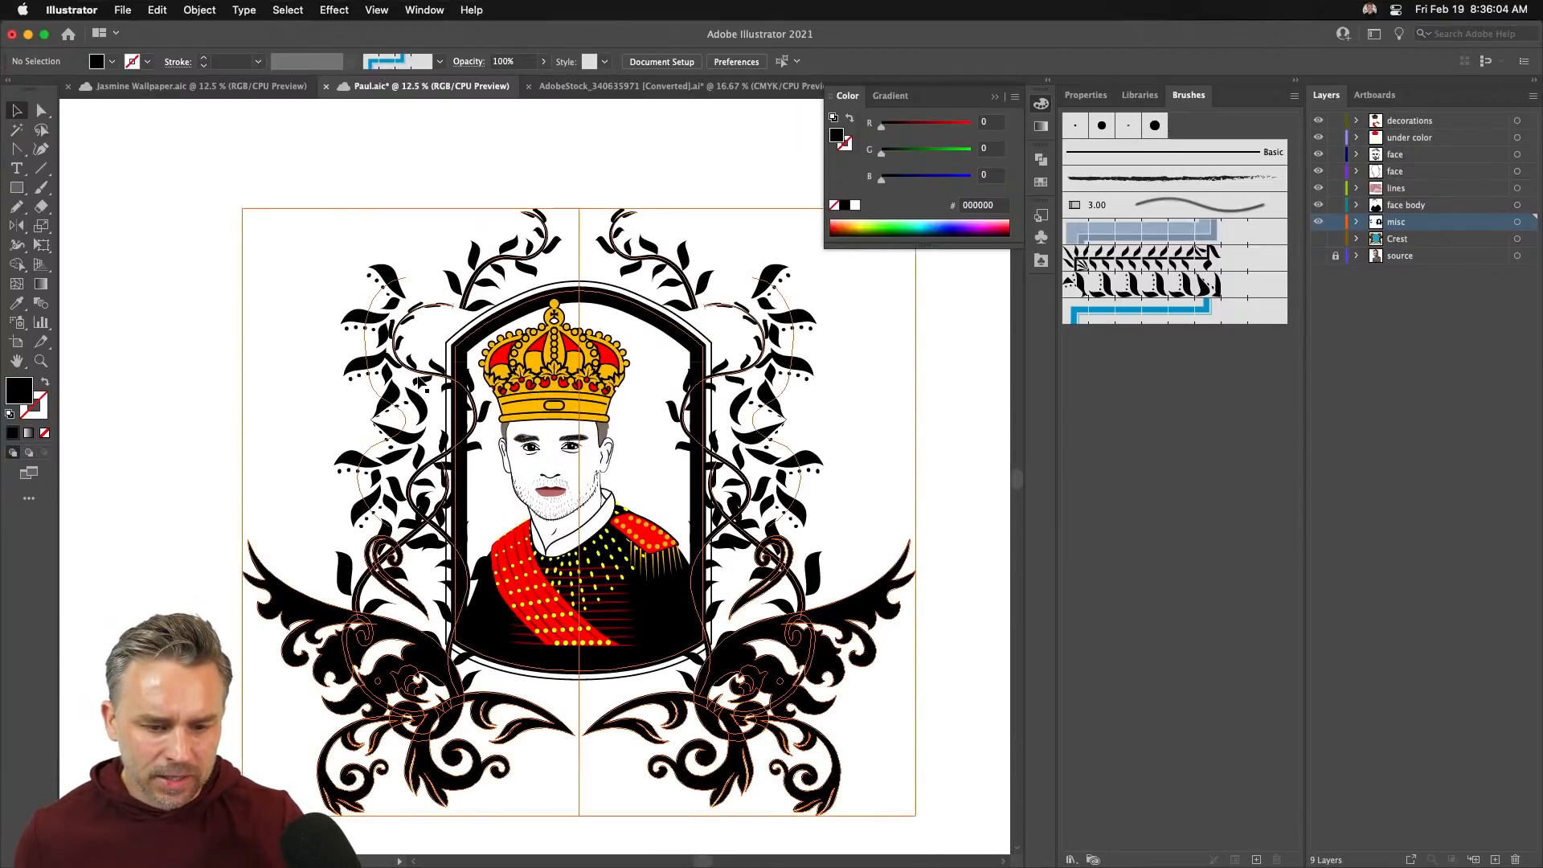
key(shift+Left)
key(shift+Left)
key(shift+Left)
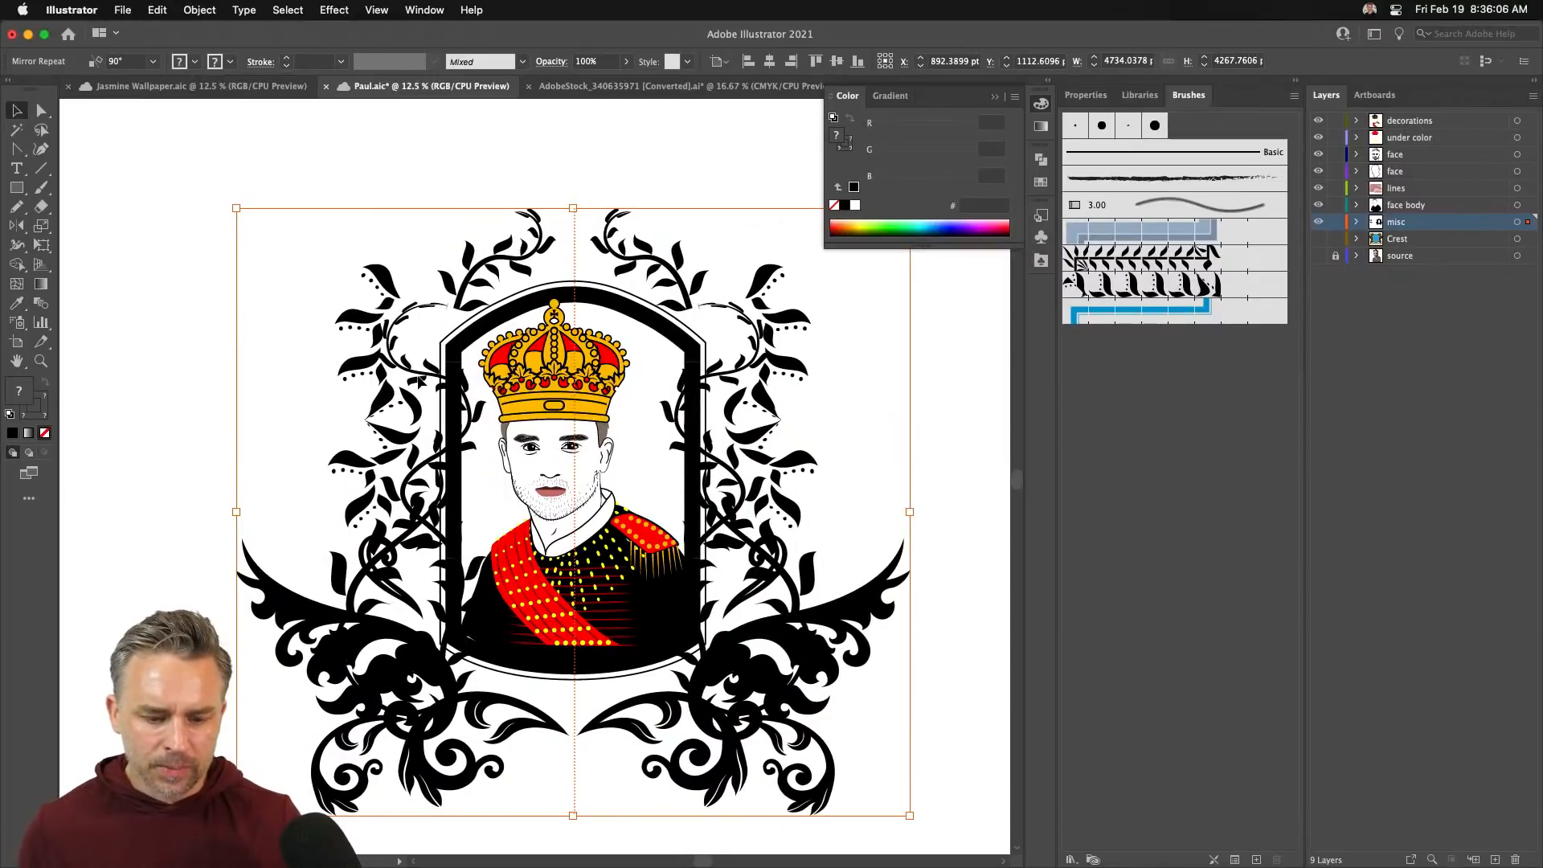
key(shift+Right)
key(shift+Right)
key(shift+Up)
key(shift+Up)
key(shift+Up)
key(shift+Up)
key(shift+Up)
key(shift+Up)
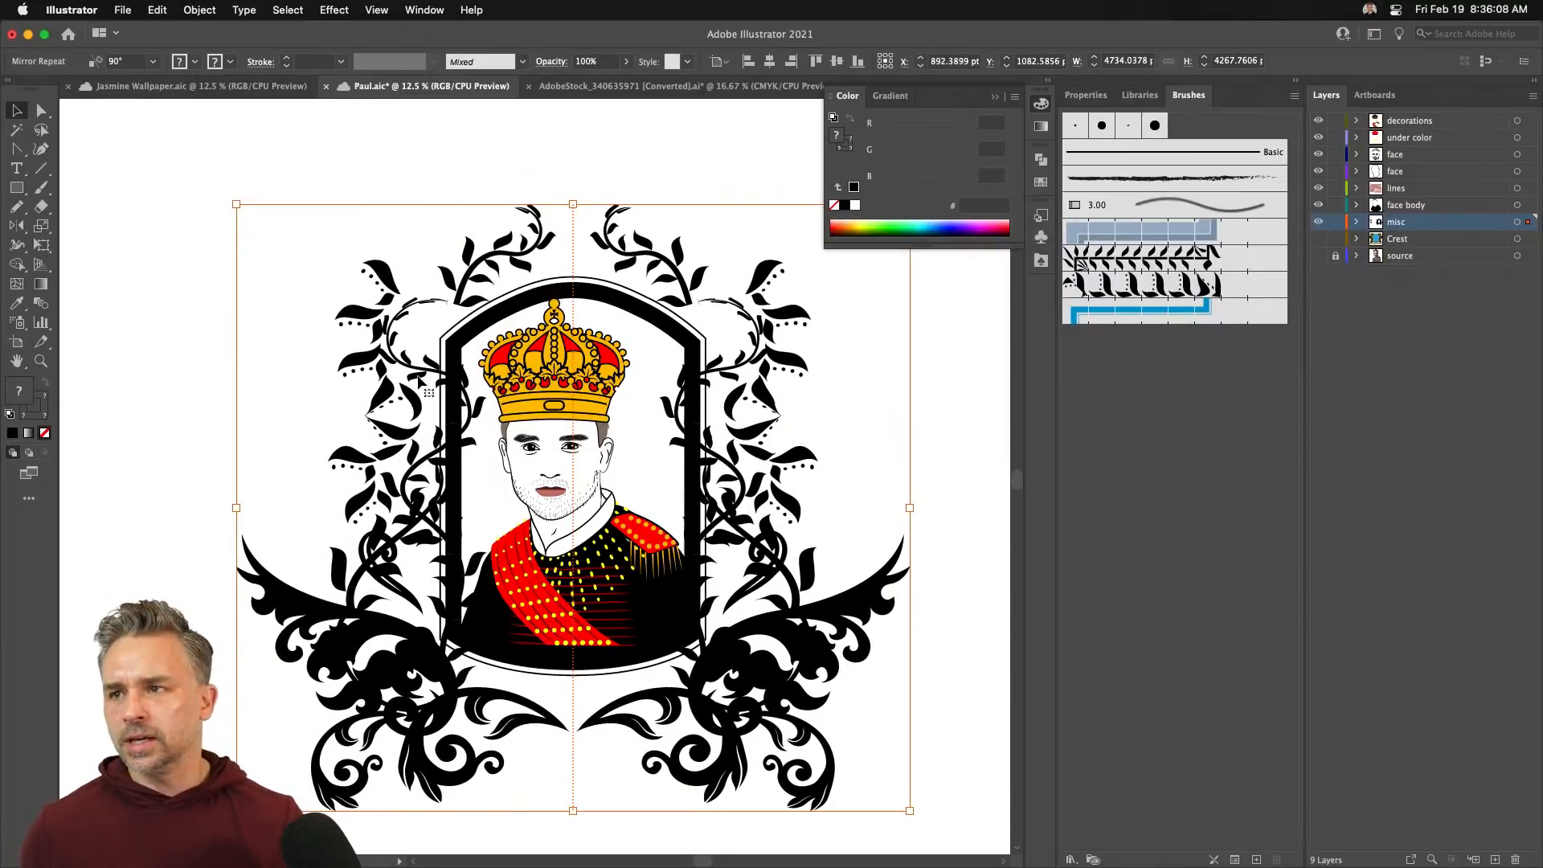
key(super+minus)
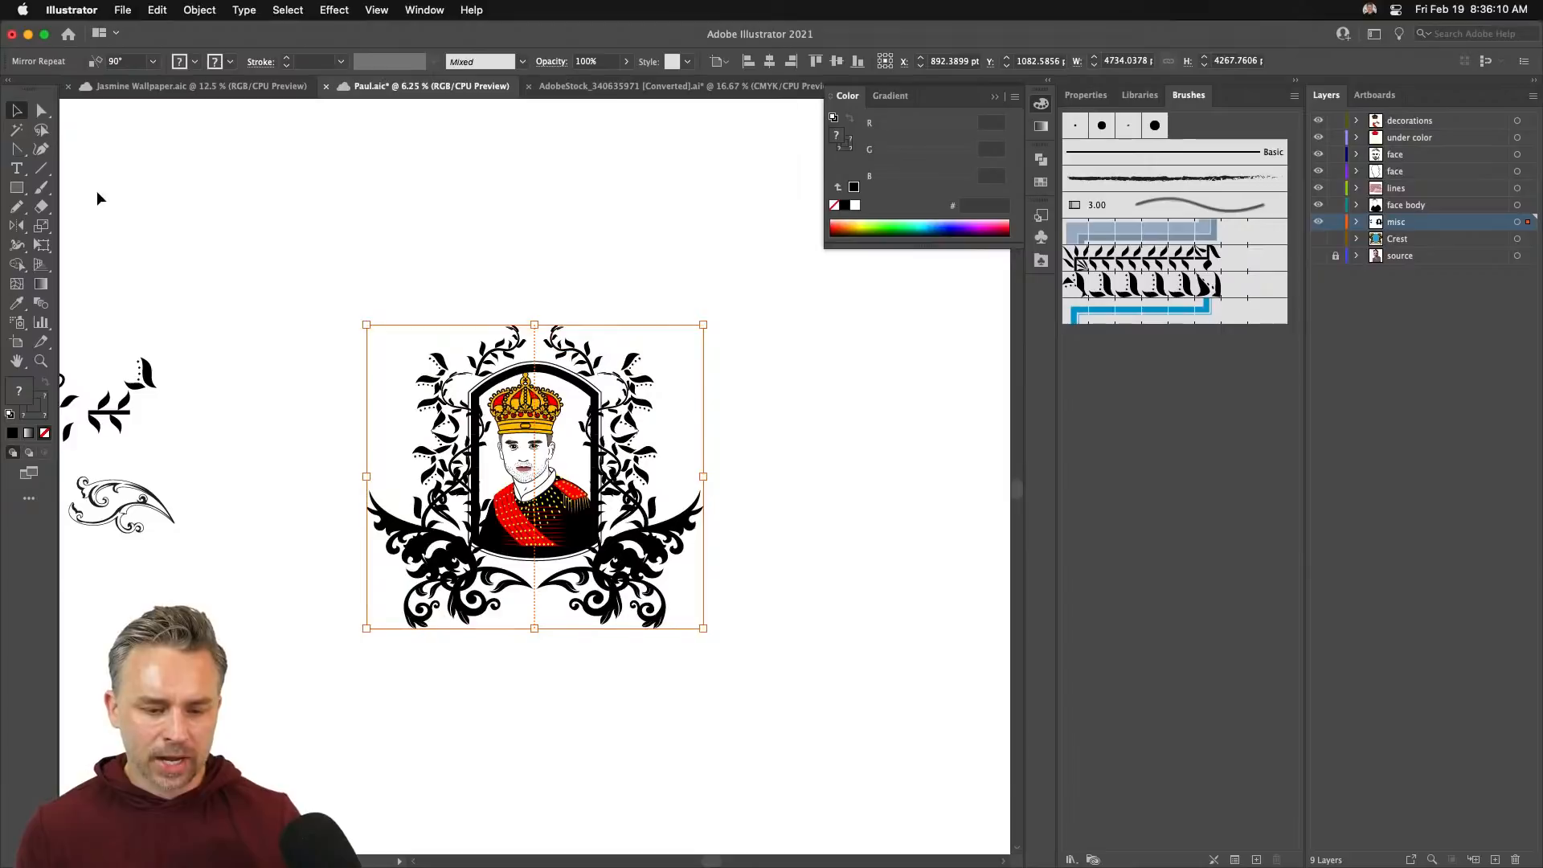
- Hide the misc ornament layer, show and activate the Crest layer, and zoom in on the crest
click(128, 211)
drag(144, 217, 325, 264)
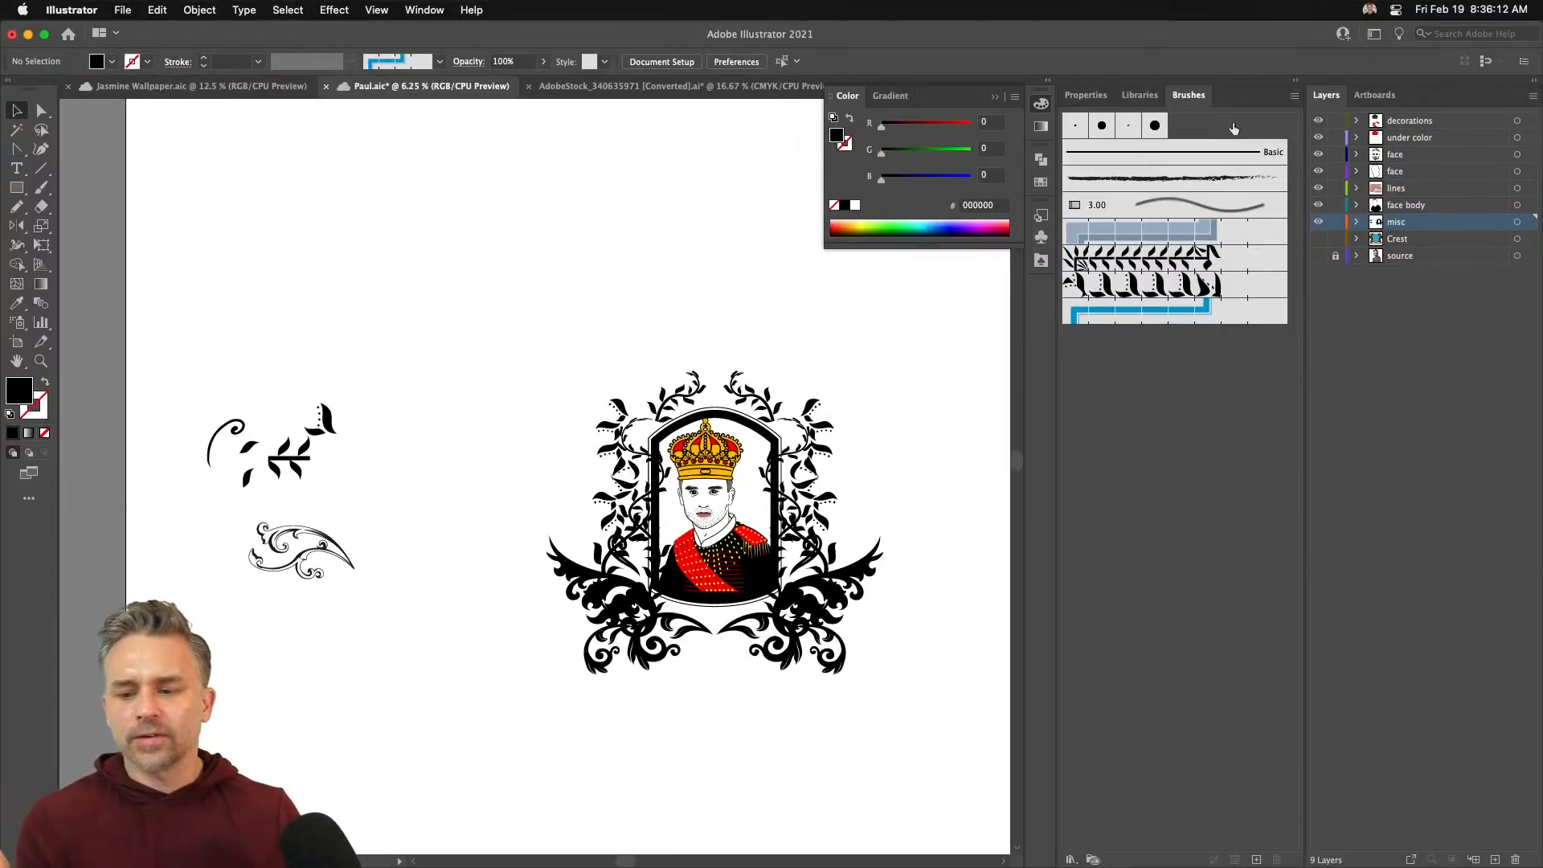
click(1316, 223)
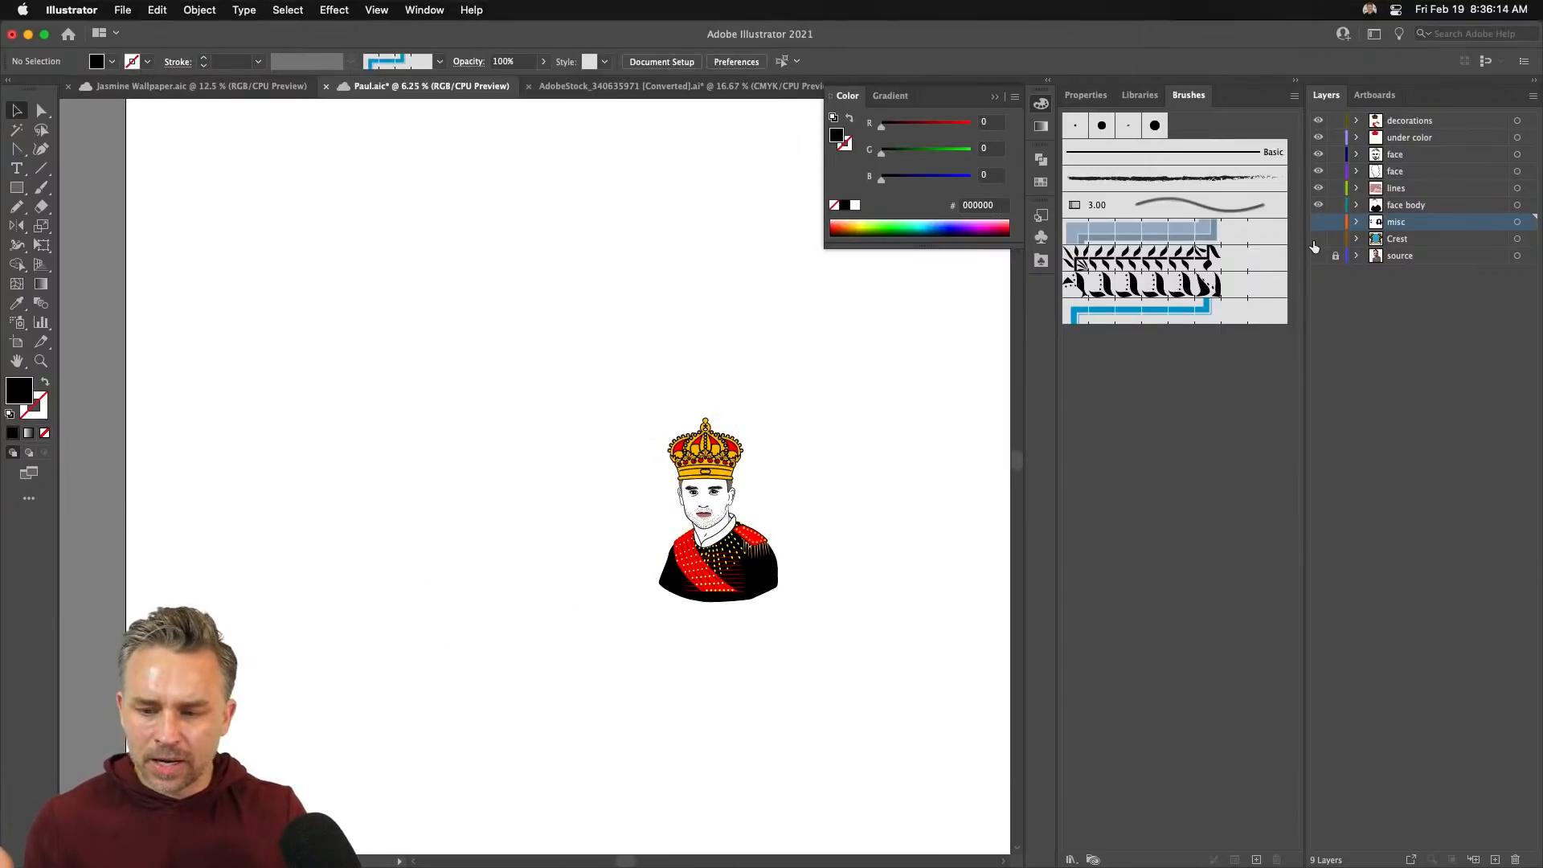
click(1317, 239)
click(1330, 238)
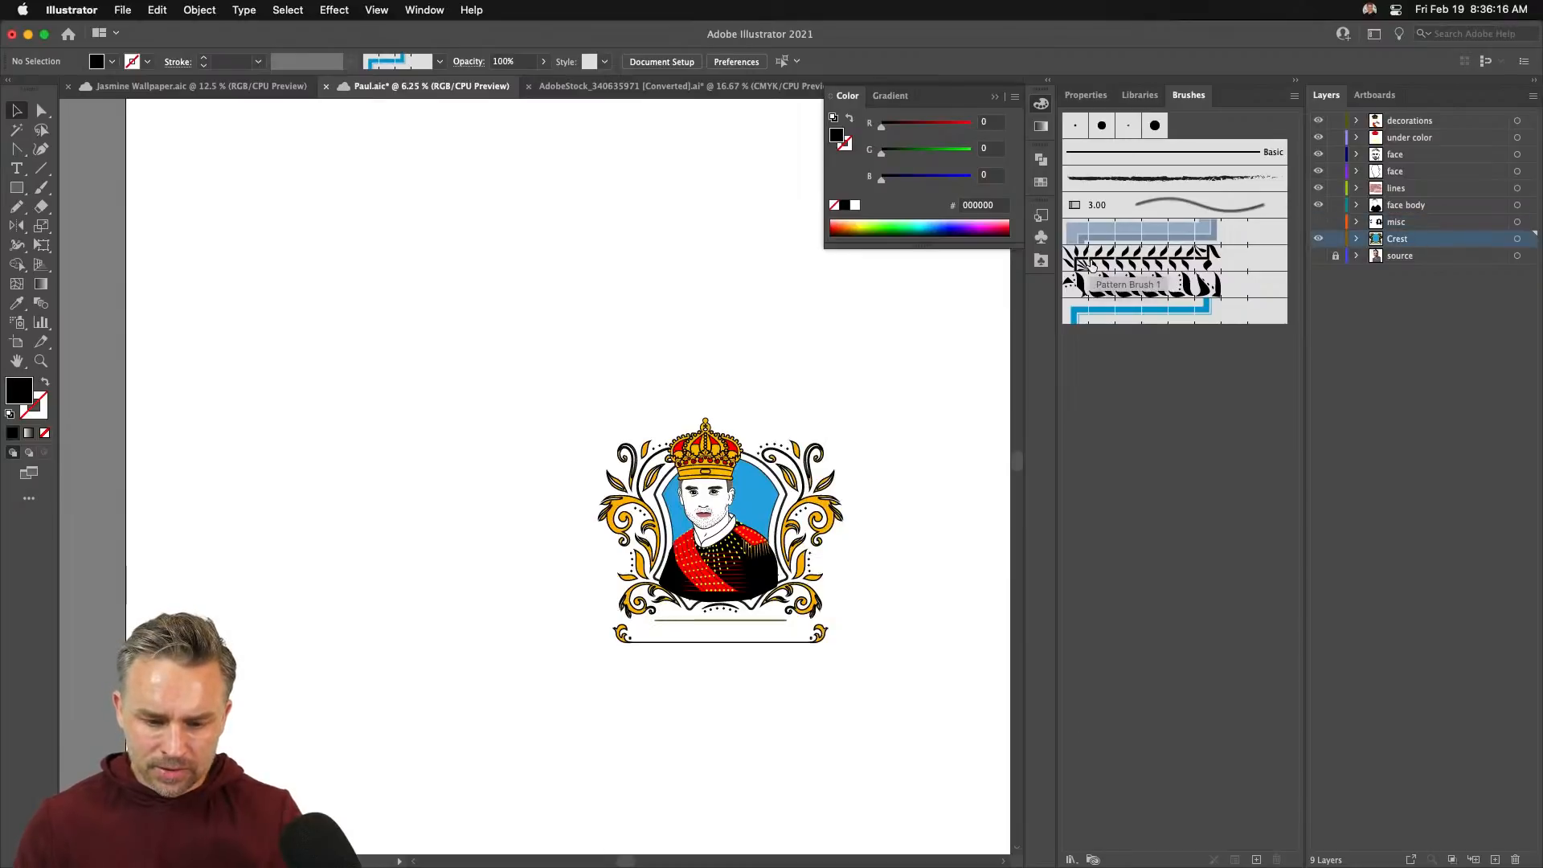
key(super+equal)
key(super+equal)
key(super+equal)
drag(641, 470, 287, 354)
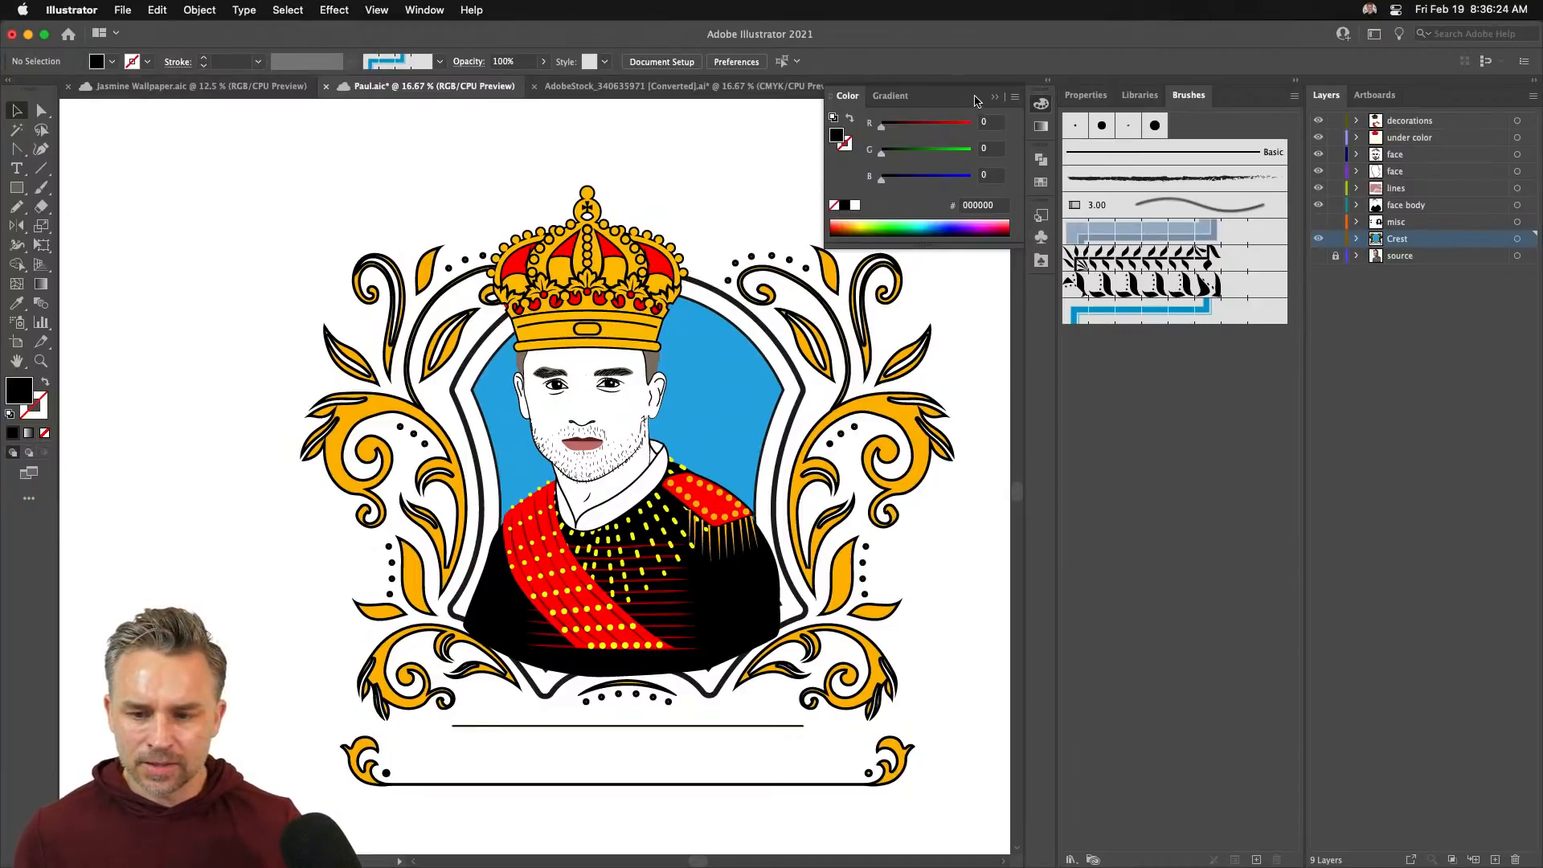
click(998, 98)
click(172, 86)
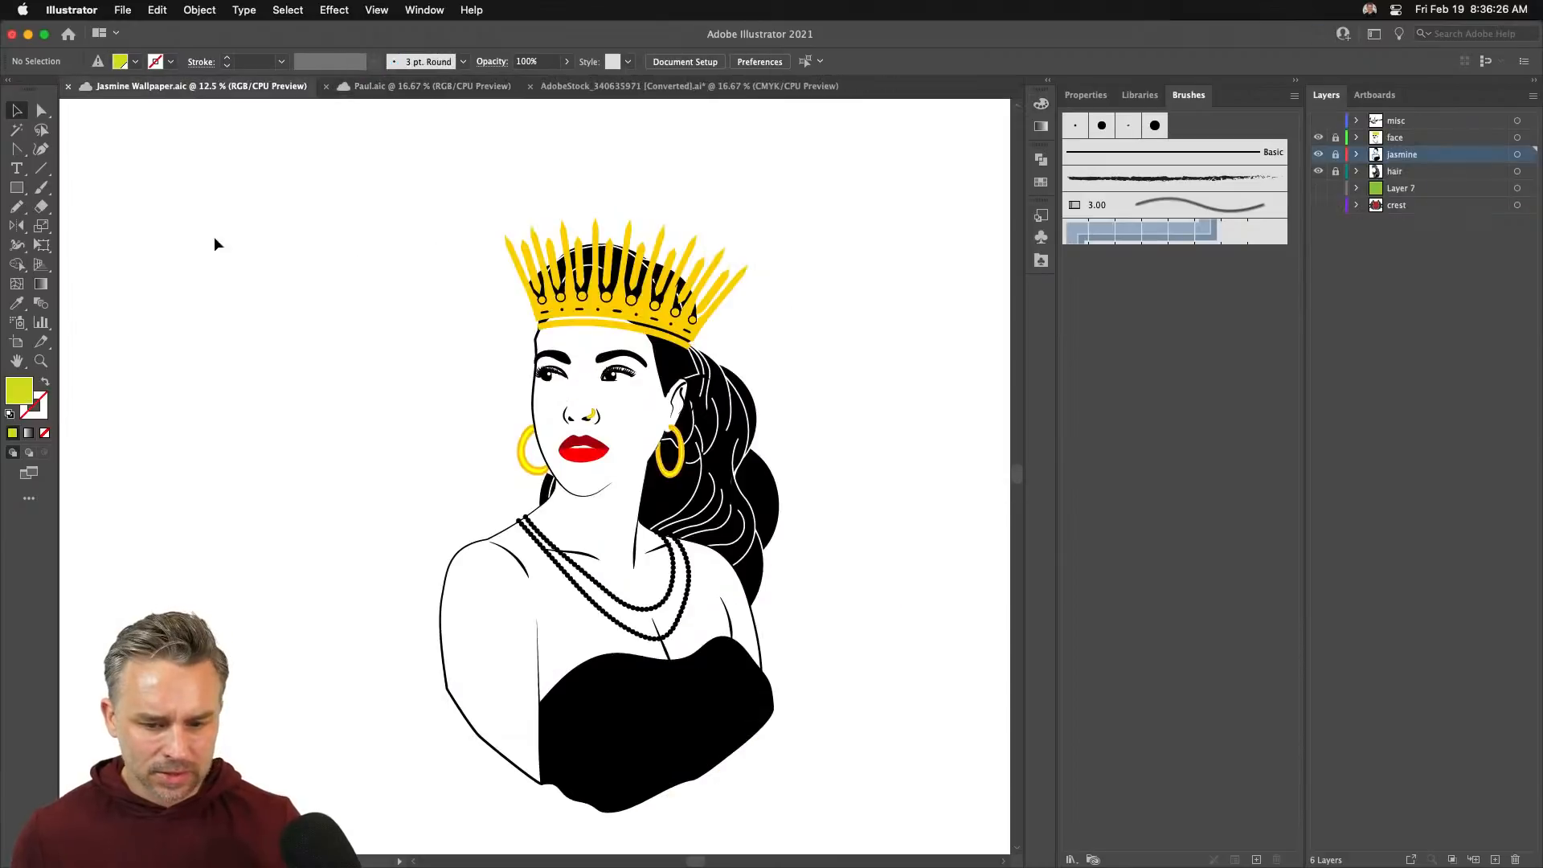
- Make the crest layer visible and active, then zoom in on the queen's crown
click(1318, 205)
click(1418, 206)
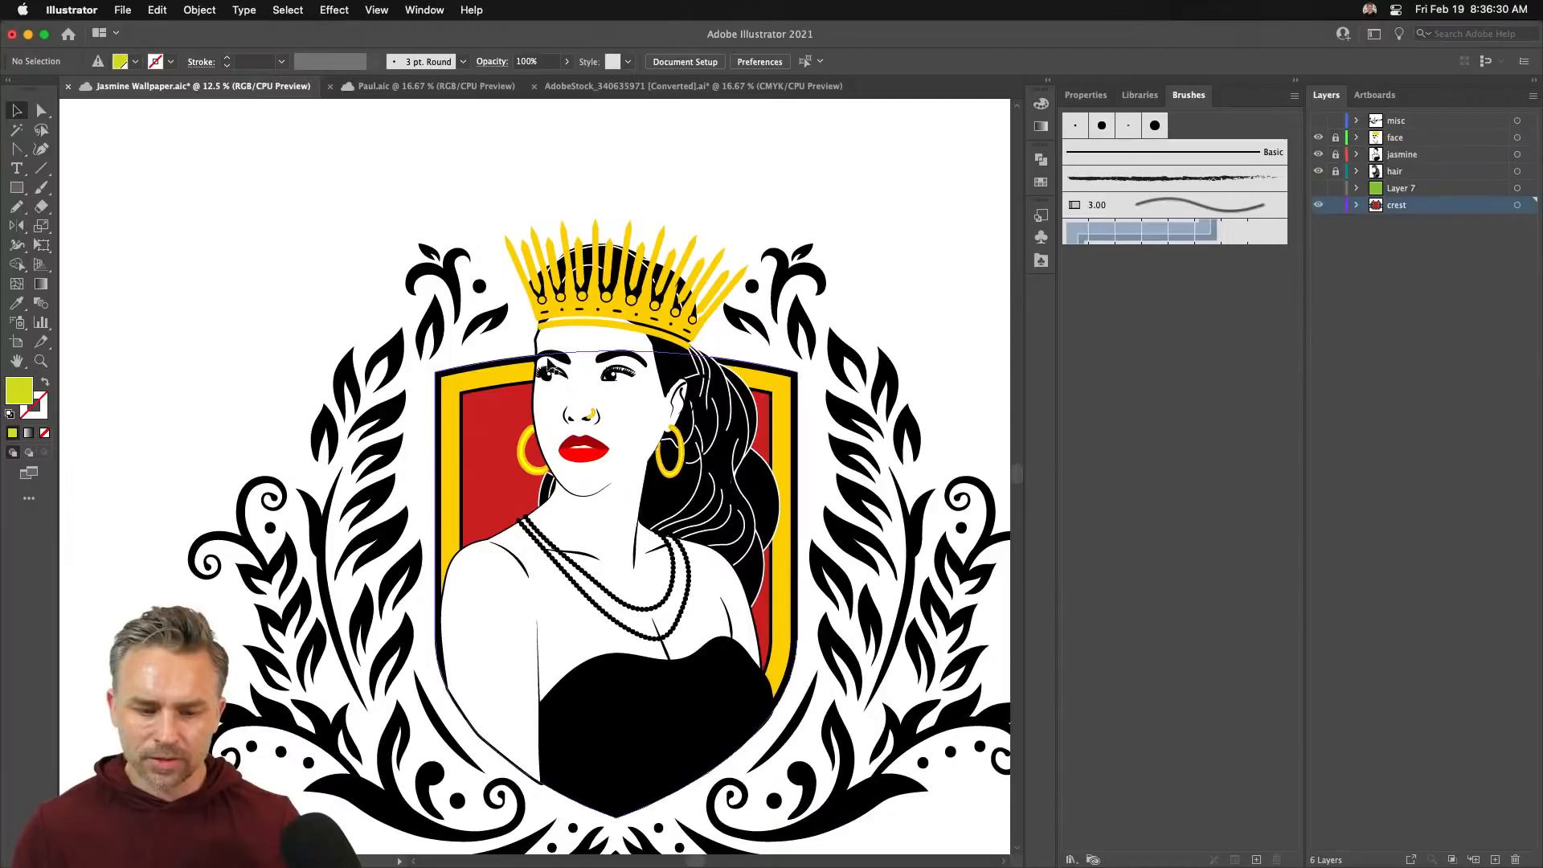
scroll(695, 570, down, 5)
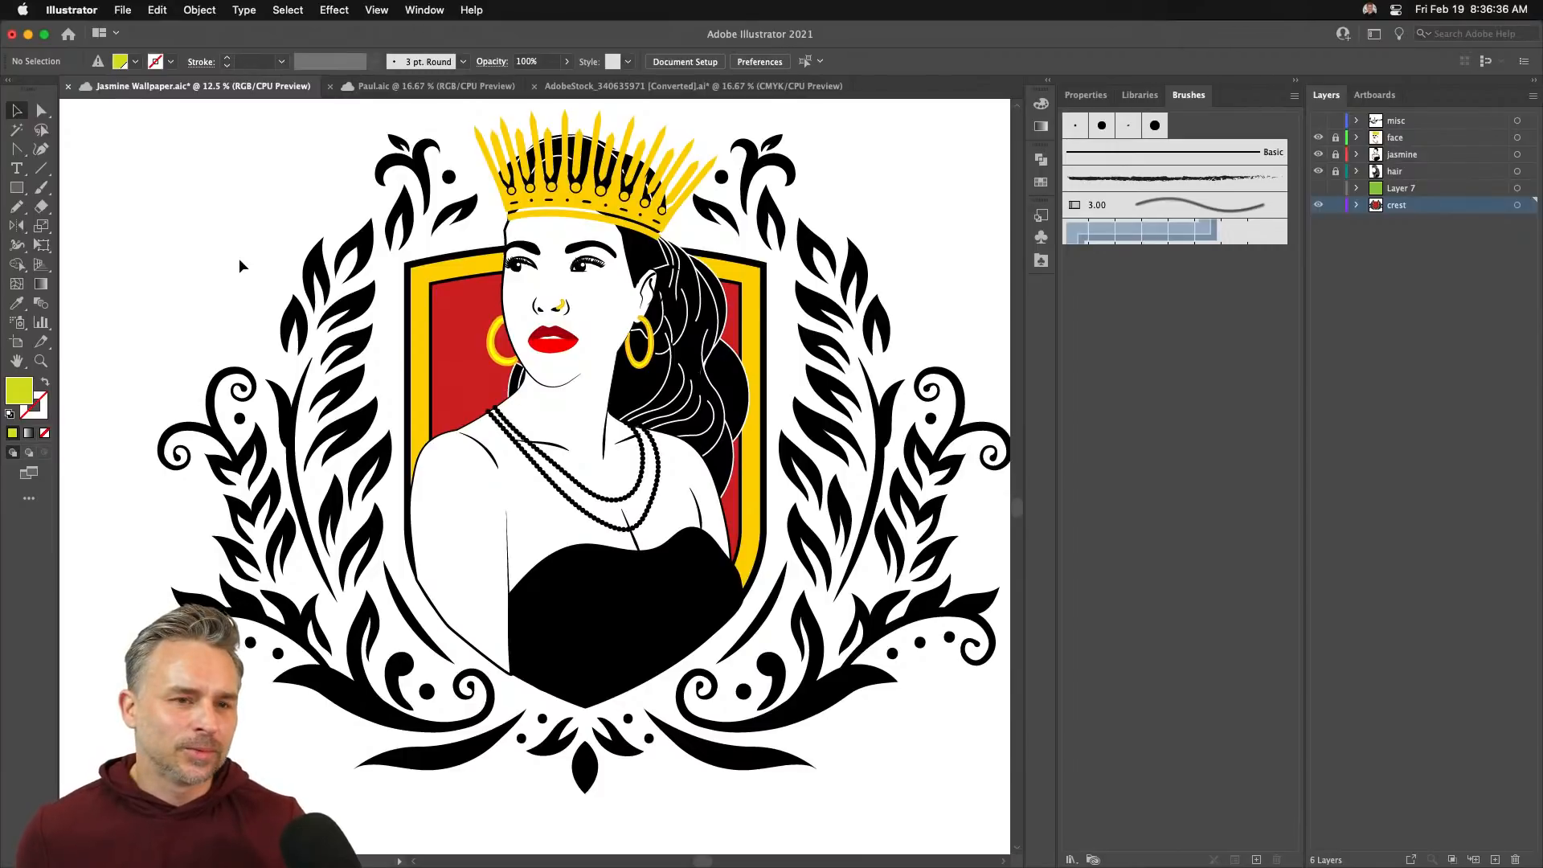
drag(240, 232, 234, 296)
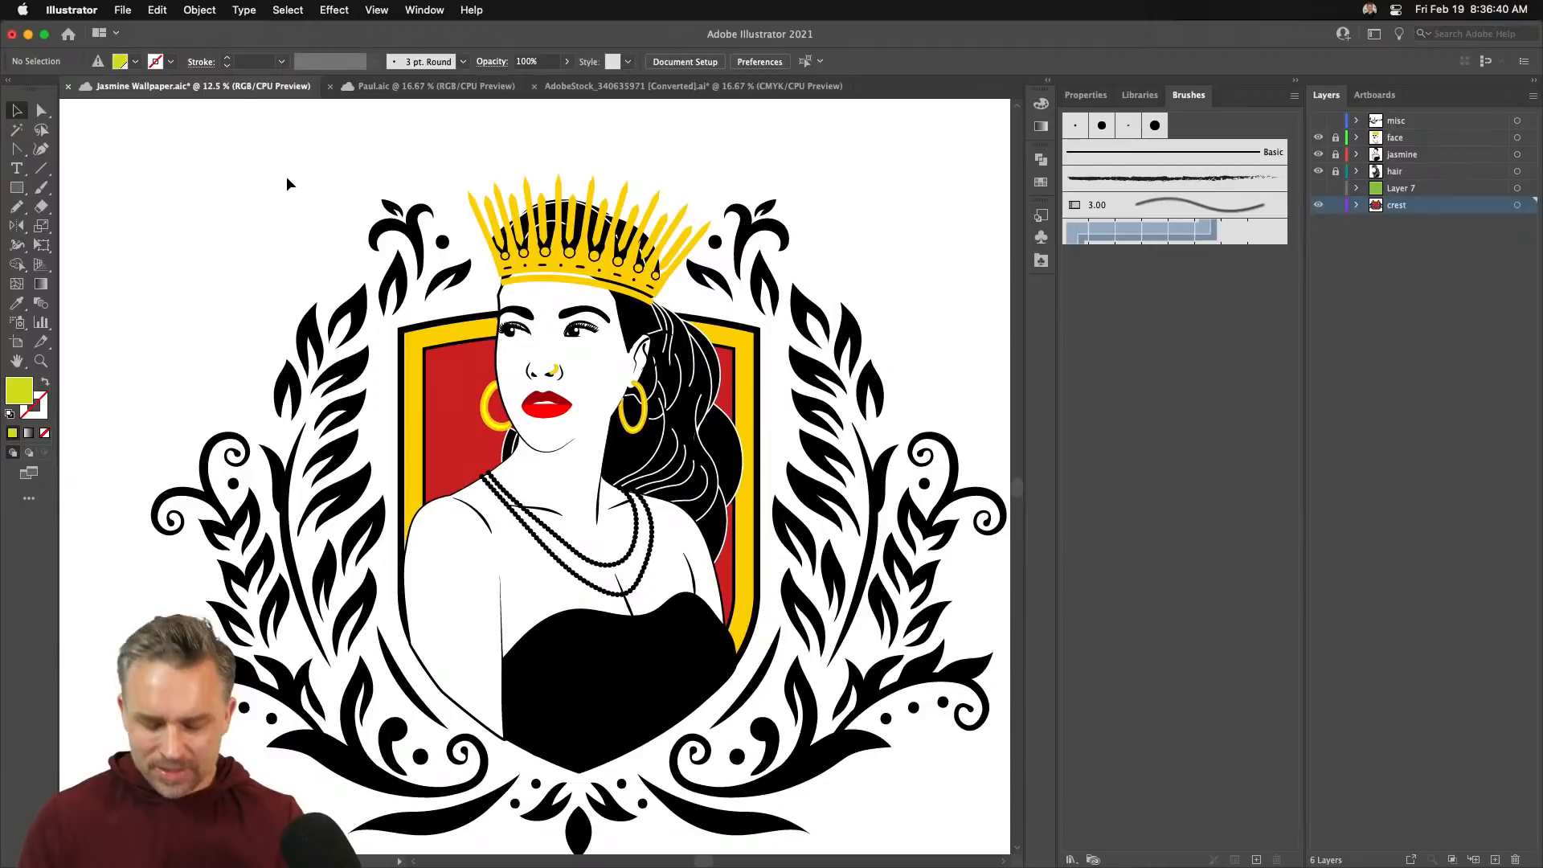
key(super+equal)
drag(434, 246, 469, 543)
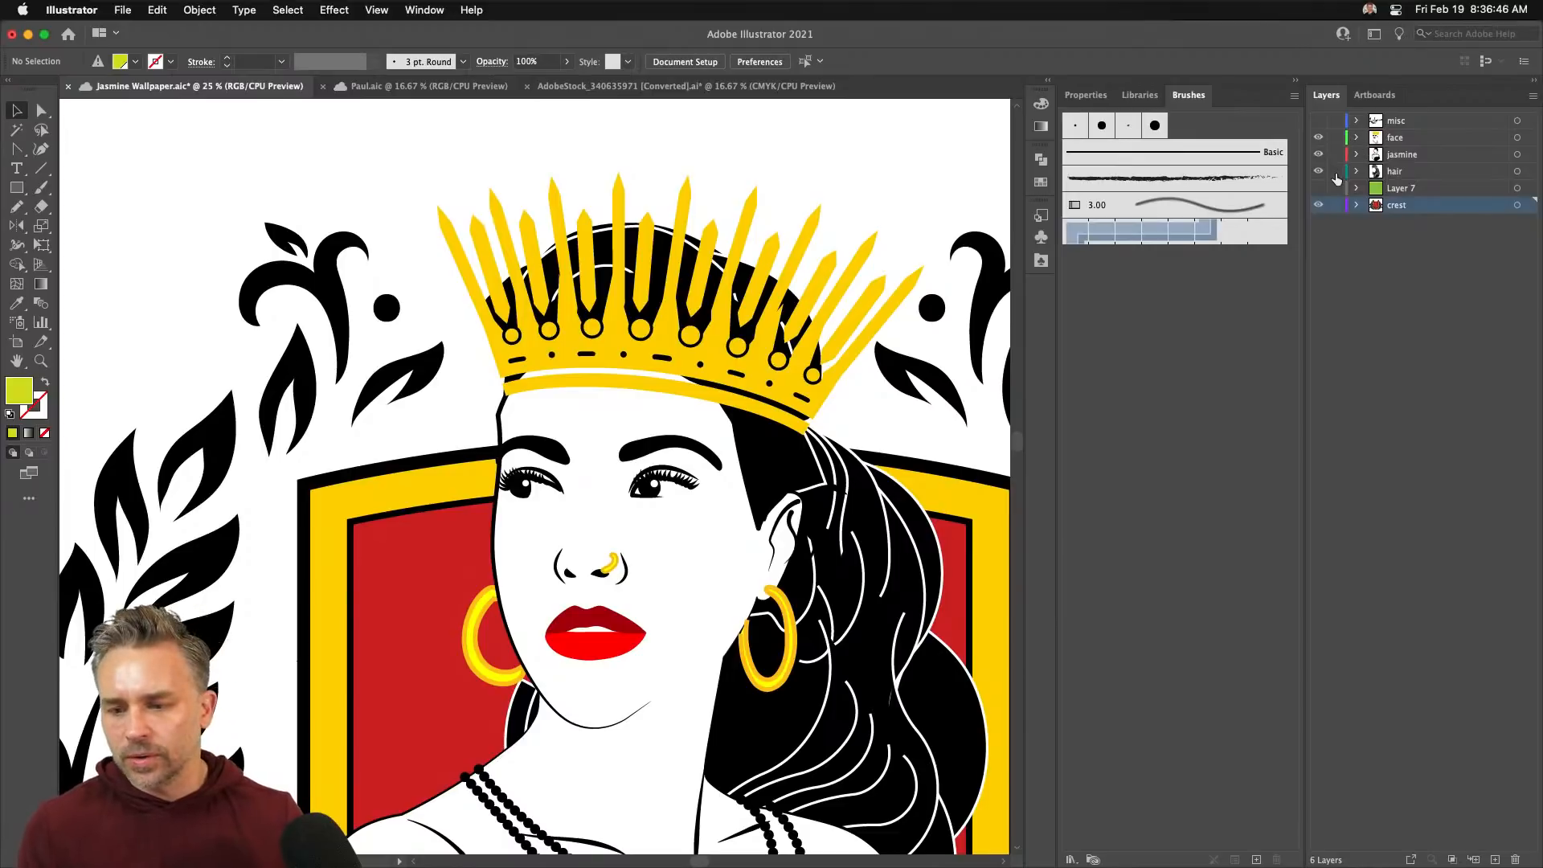
- Select the gold crown group, about 1709.6 × 806.5 pt
click(732, 259)
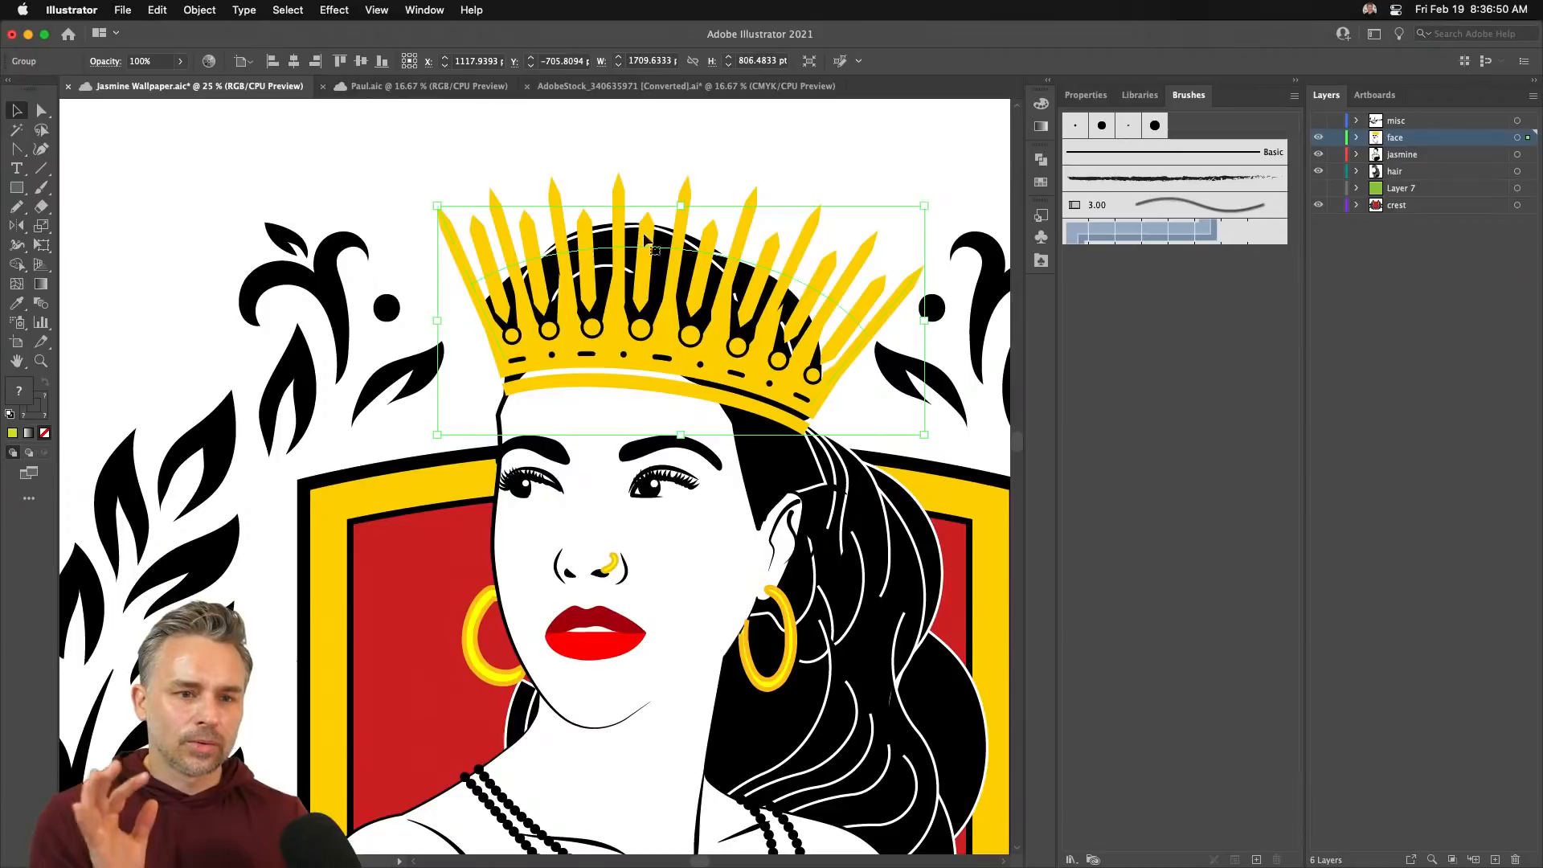
click(150, 194)
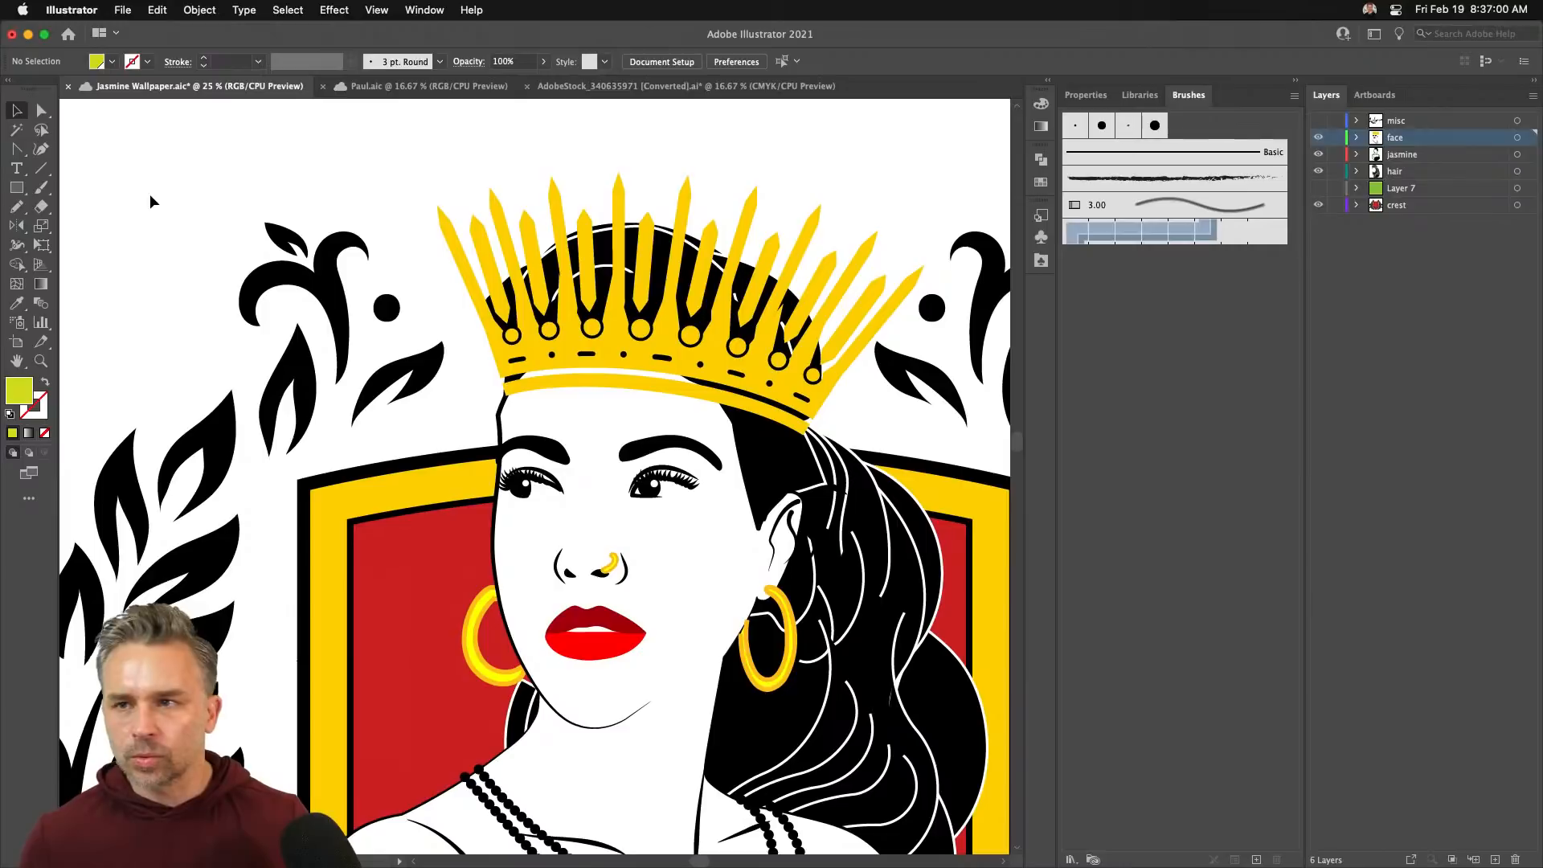
click(587, 356)
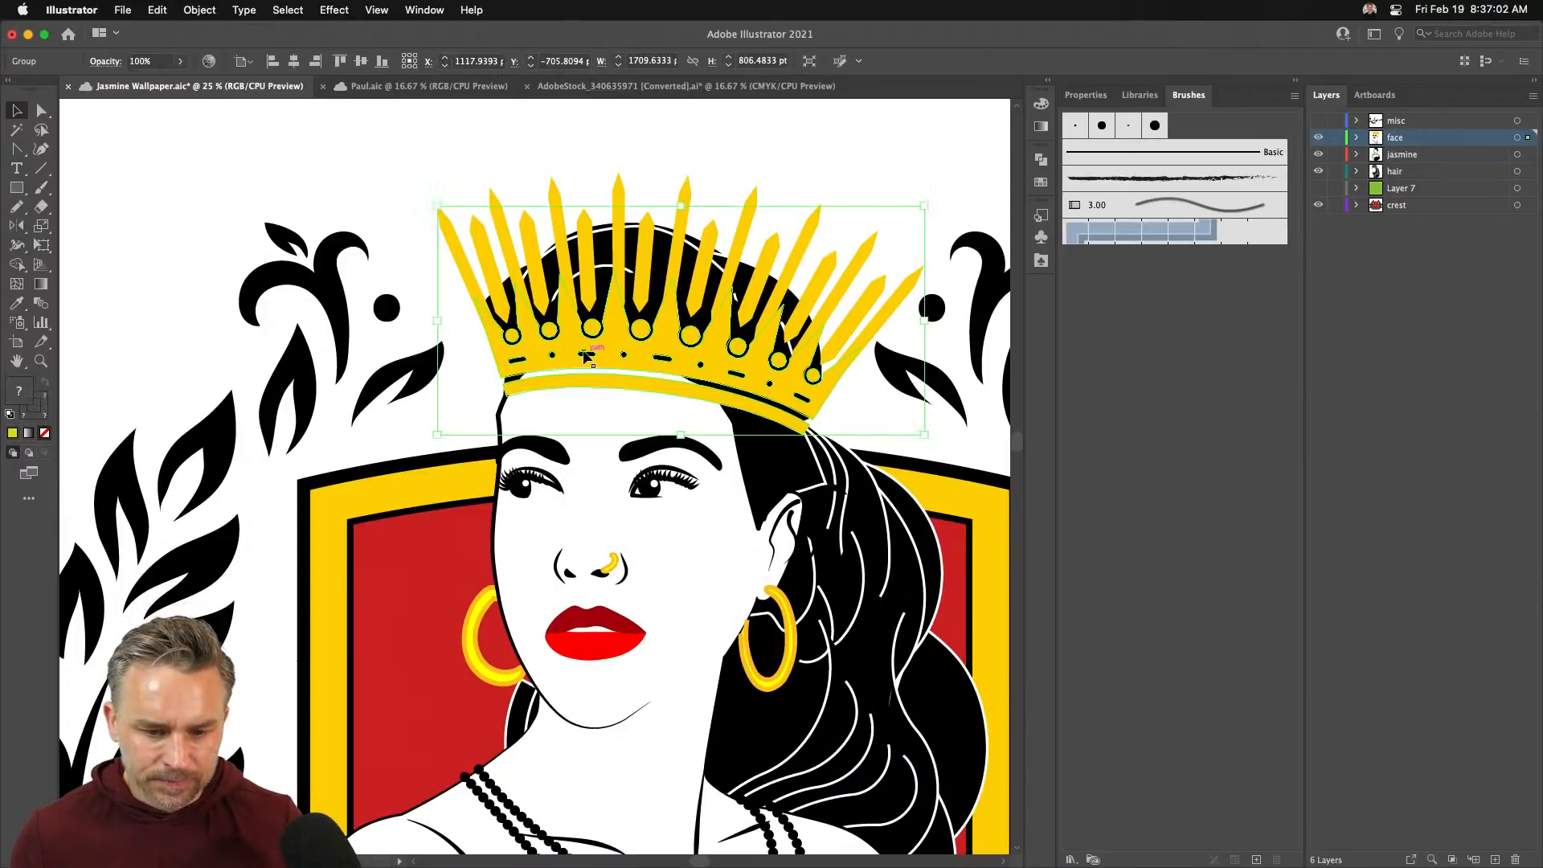
- Inside the isolated crown group, give the crown a black stroke raised to 10 pt
double_click(585, 353)
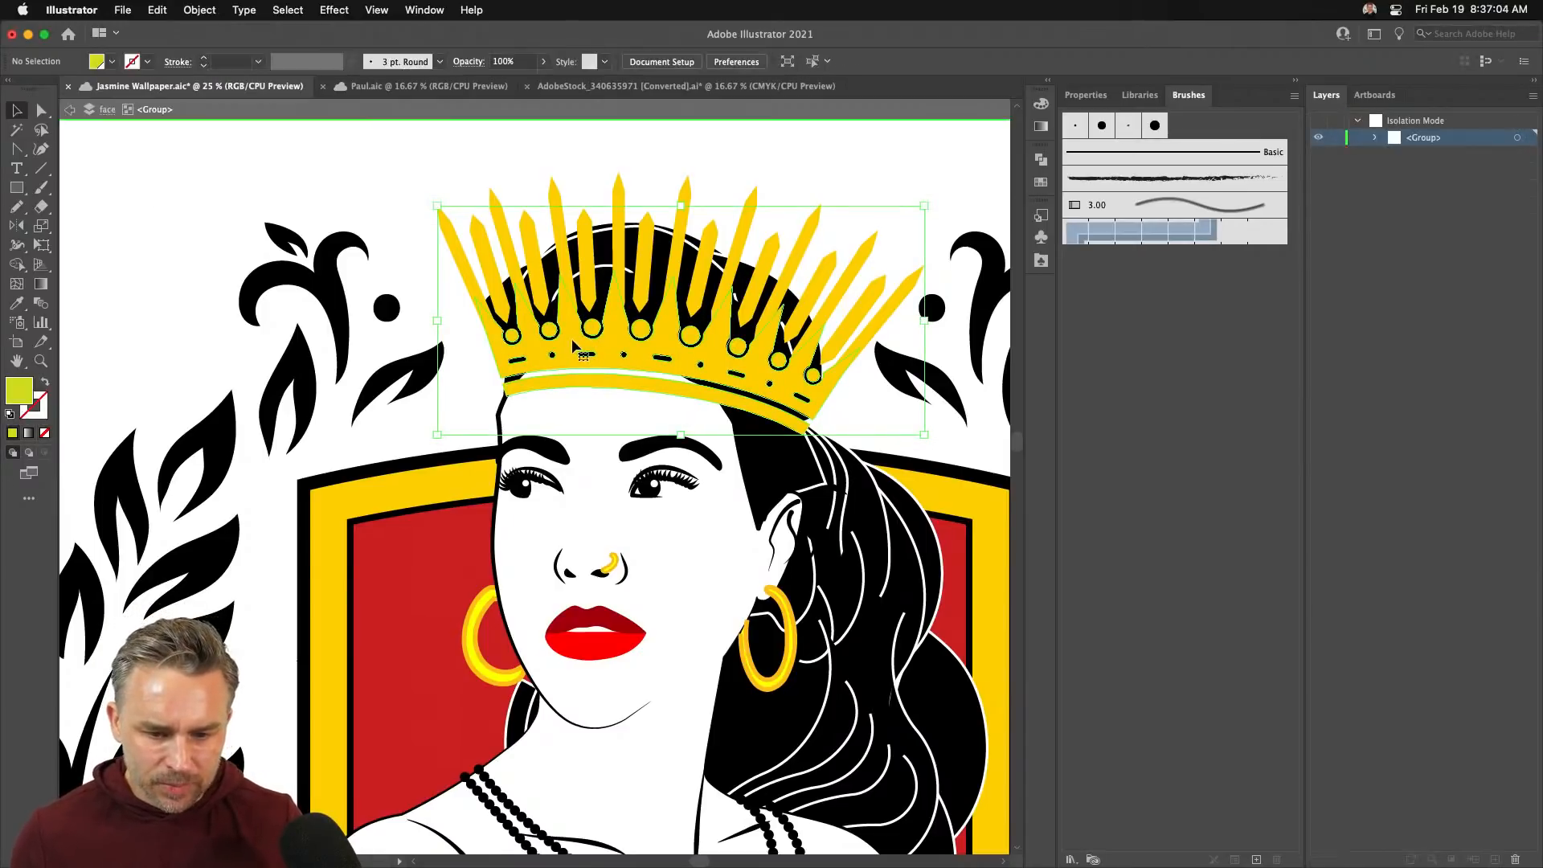
click(30, 411)
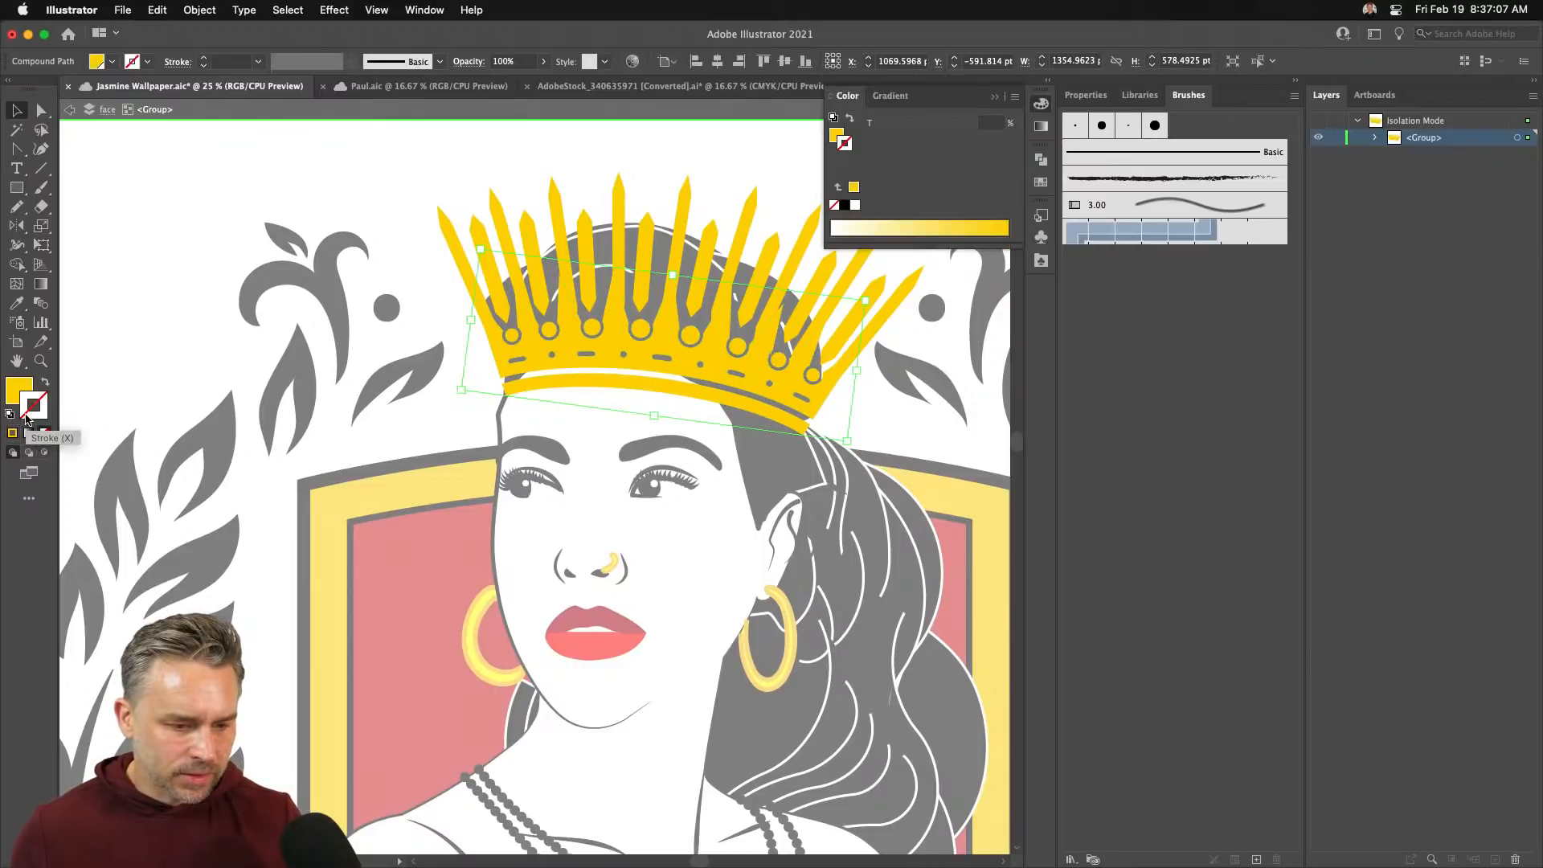
click(844, 206)
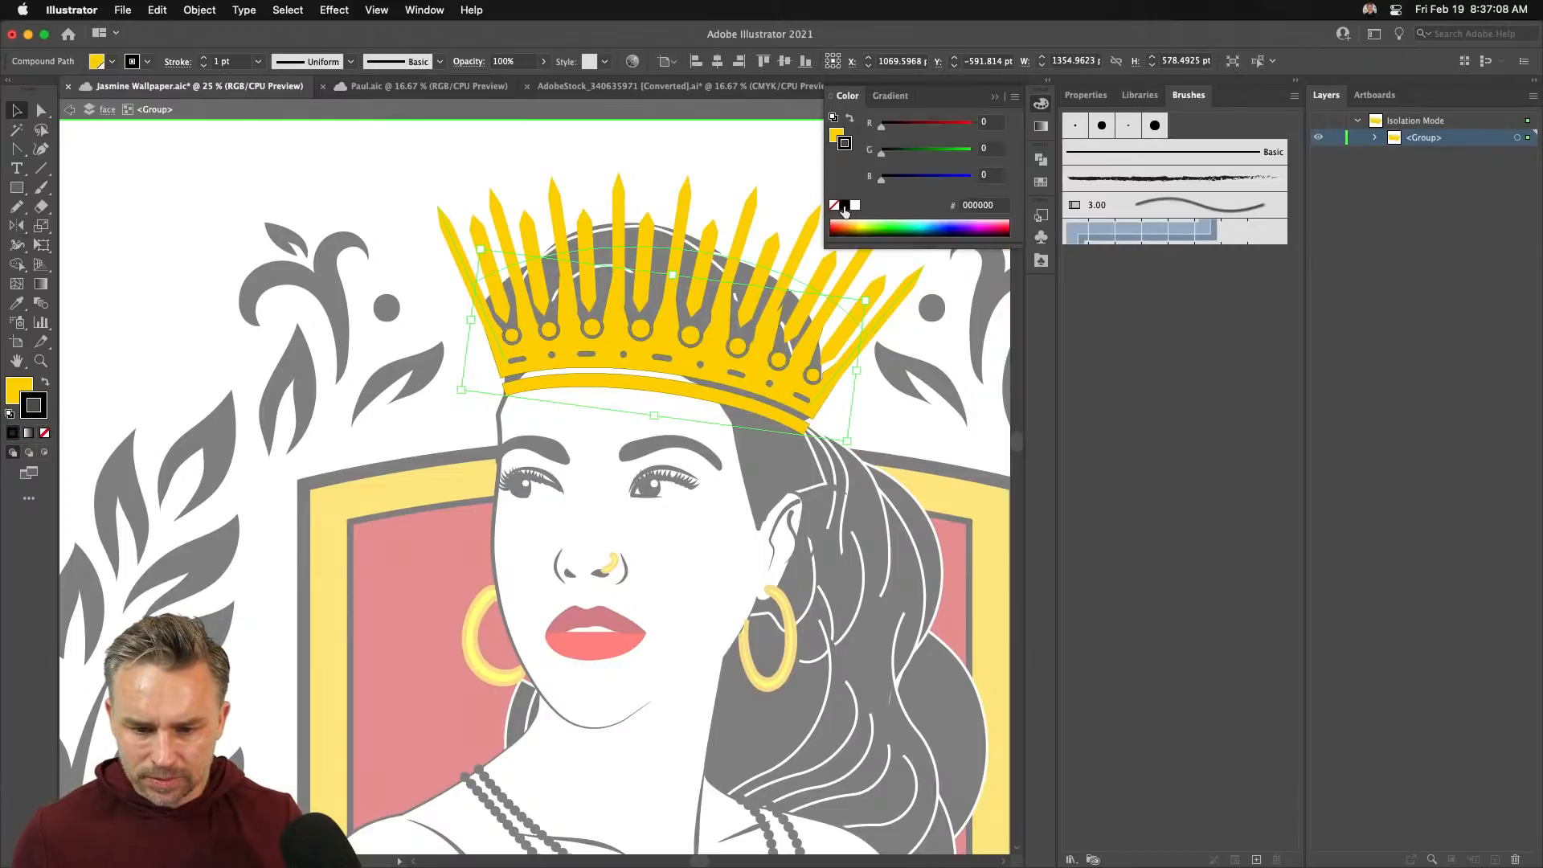
click(205, 57)
click(205, 58)
click(205, 58)
click(205, 58)
click(205, 58)
click(205, 58)
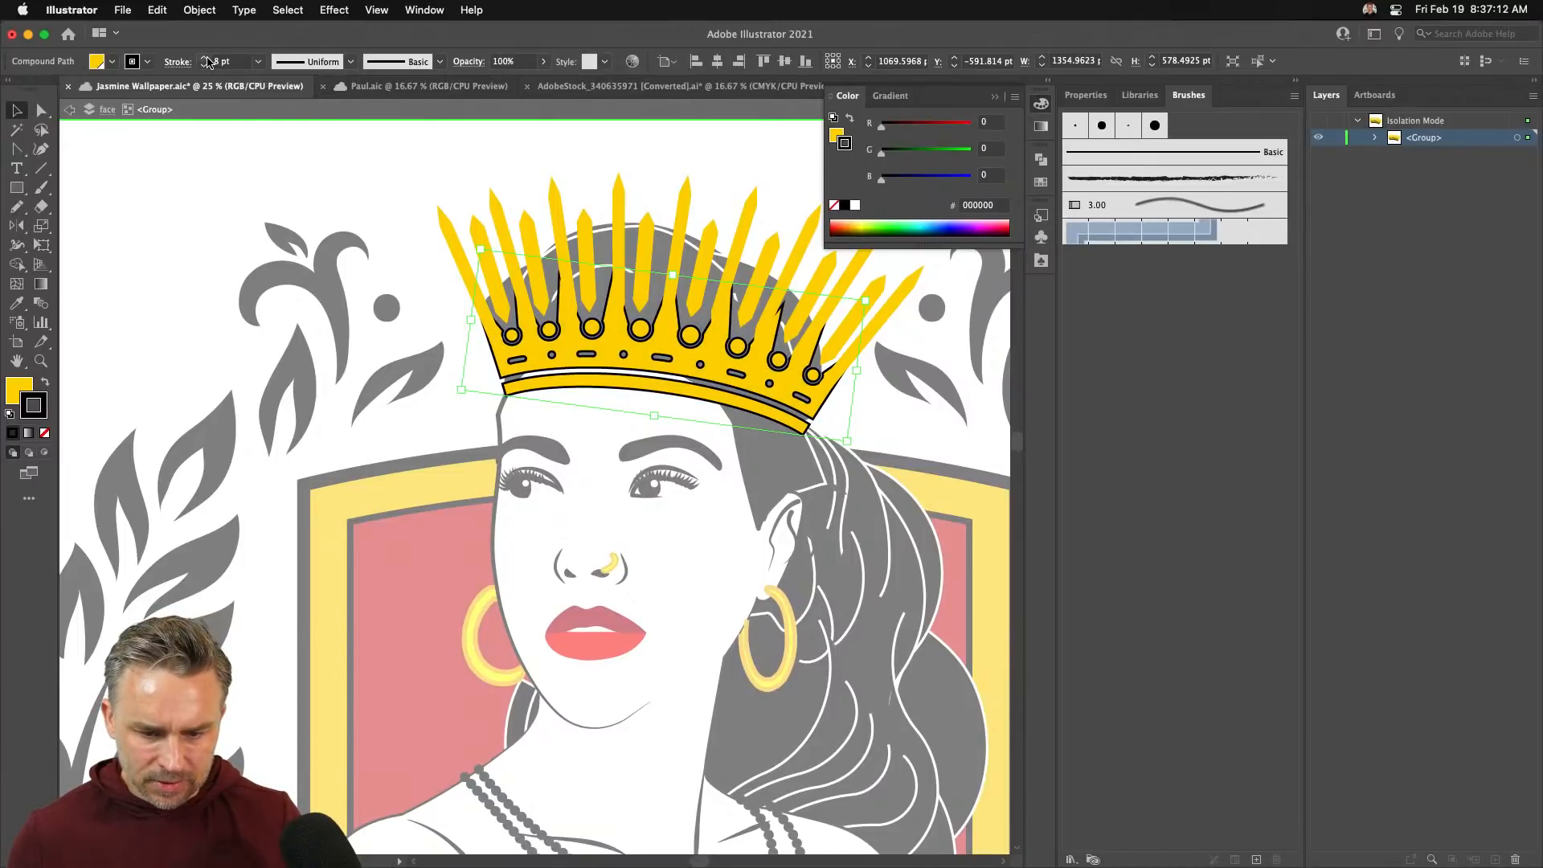
click(205, 58)
click(205, 58)
- Leave the crown's isolation mode, put away the colour settings and zoom out to fit the crest
double_click(166, 245)
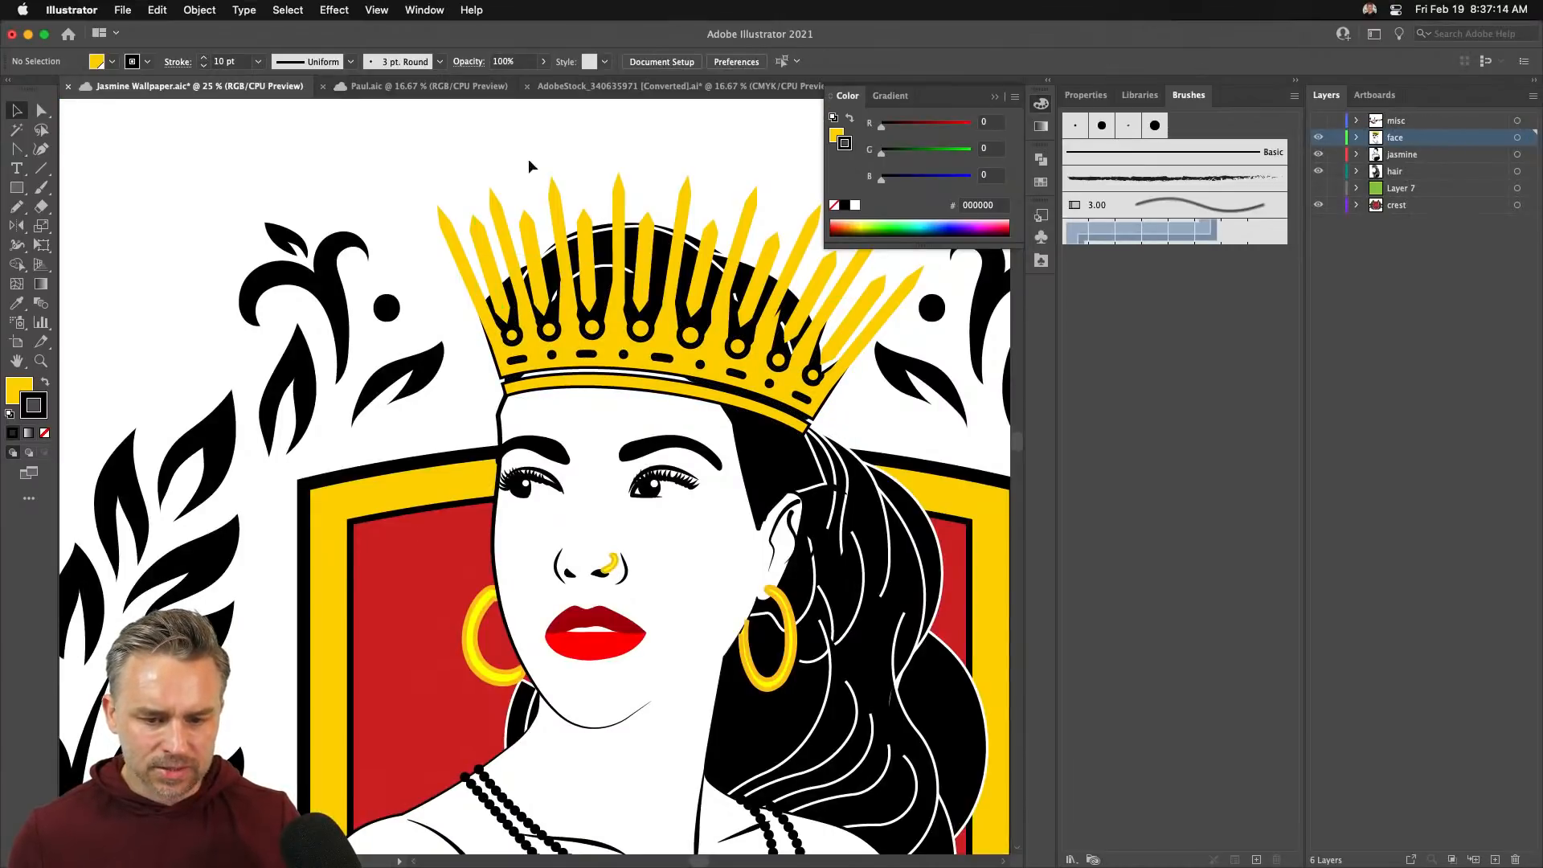
scroll(403, 165, right, 3)
scroll(402, 166, up, 2)
scroll(327, 294, up, 2)
scroll(327, 294, left, 1)
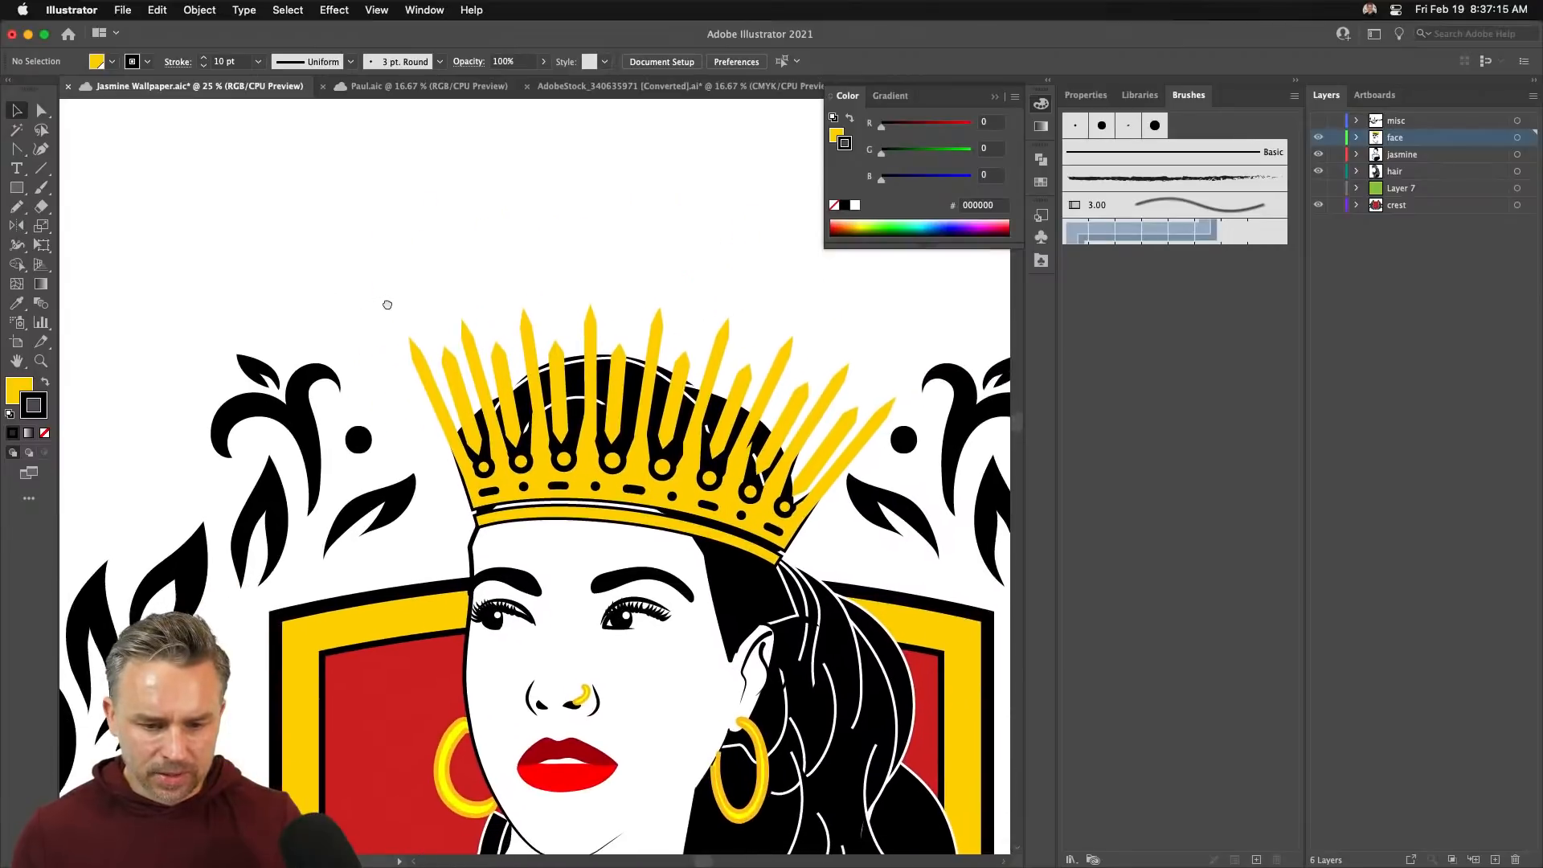
click(592, 379)
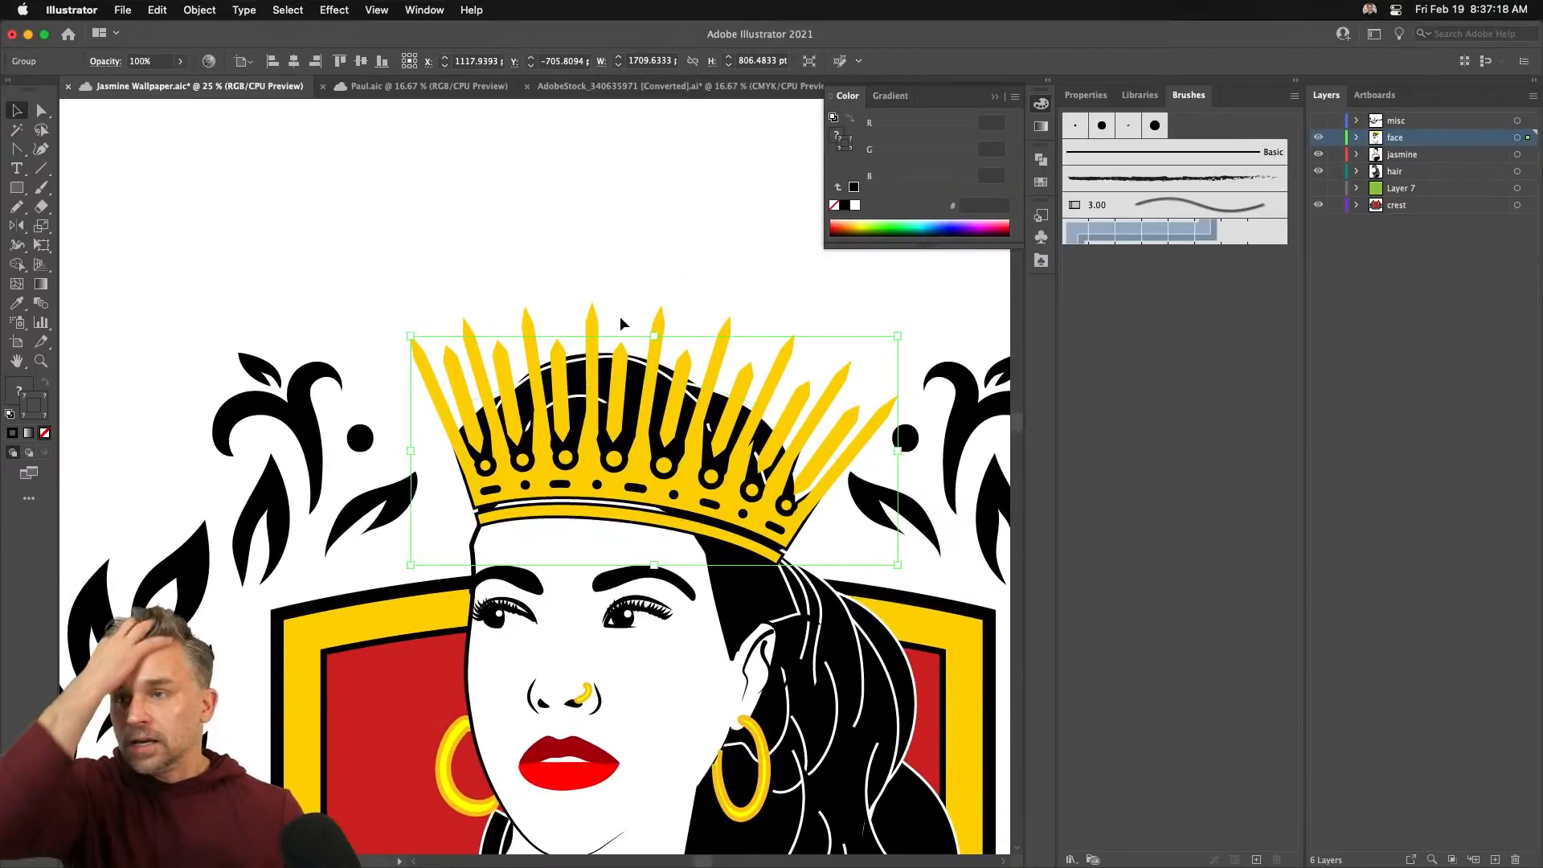
click(716, 199)
click(997, 97)
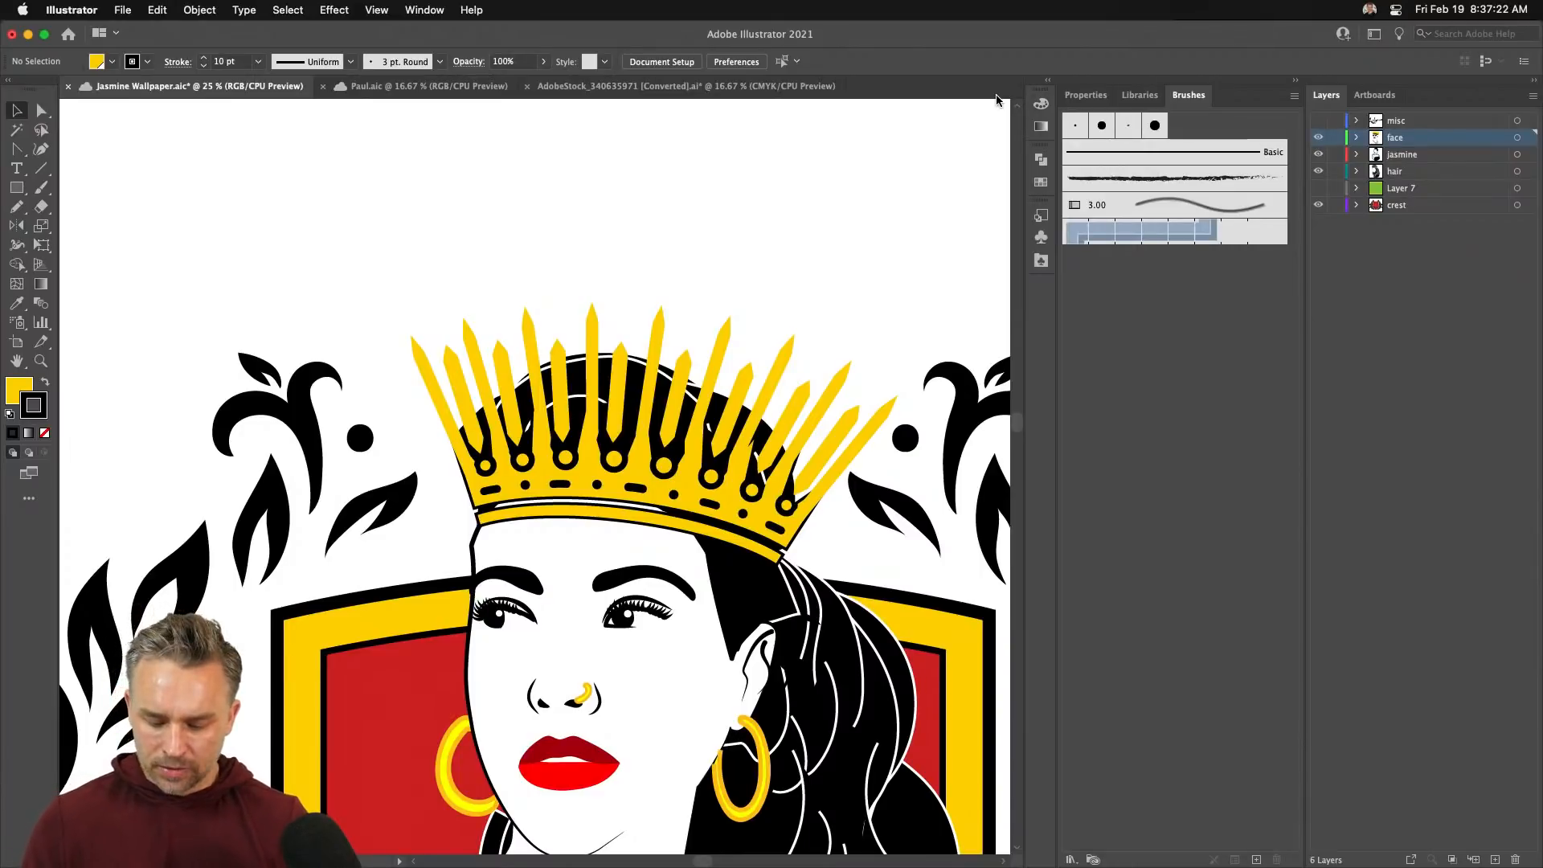
key(super+0)
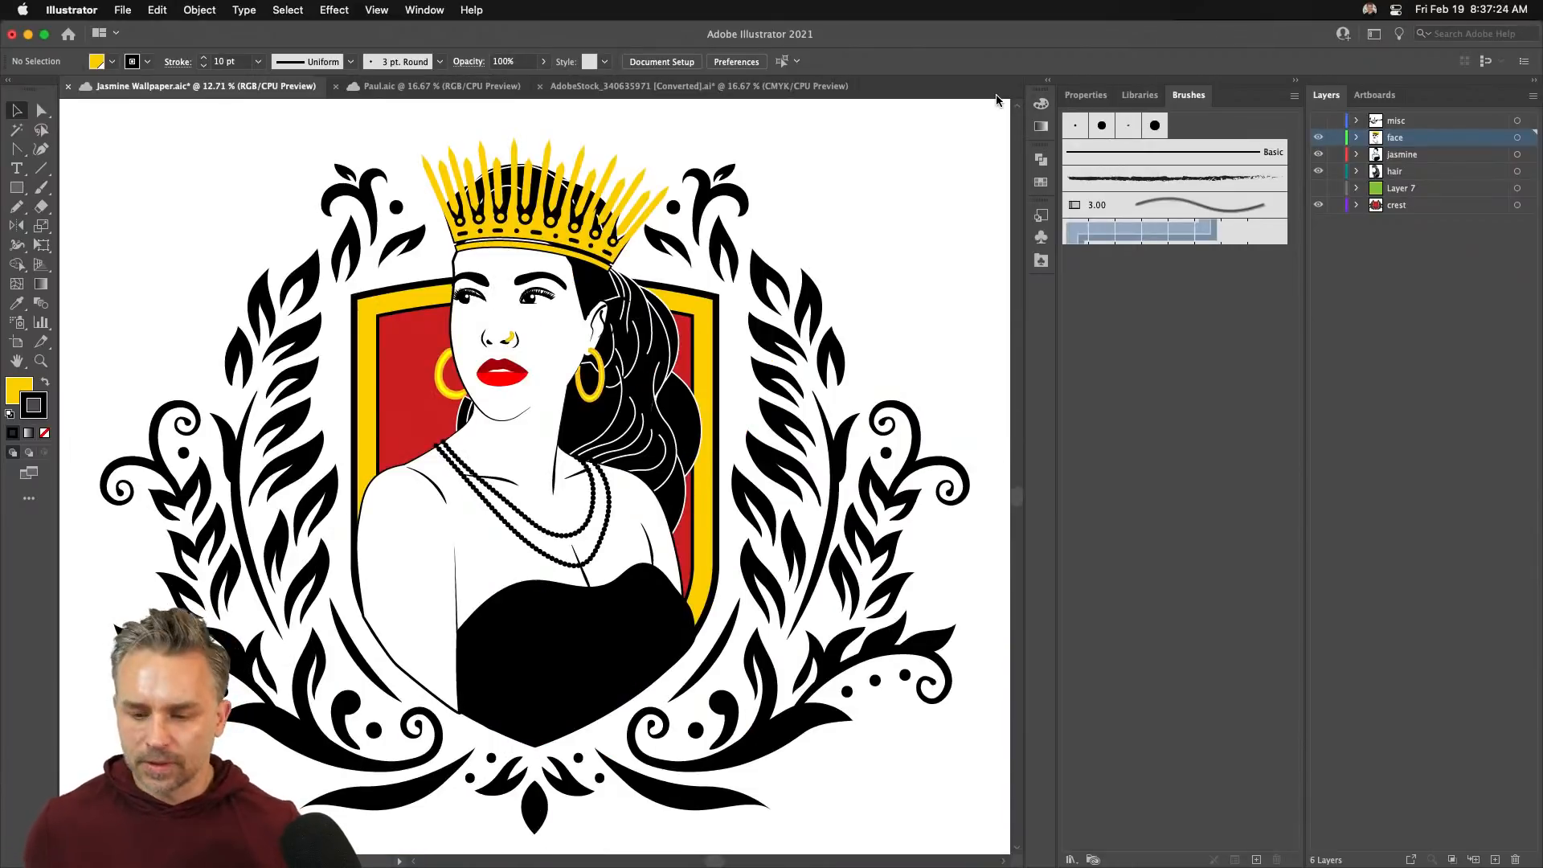
- Collapse the side panel group to icons and begin saving the document
click(1294, 84)
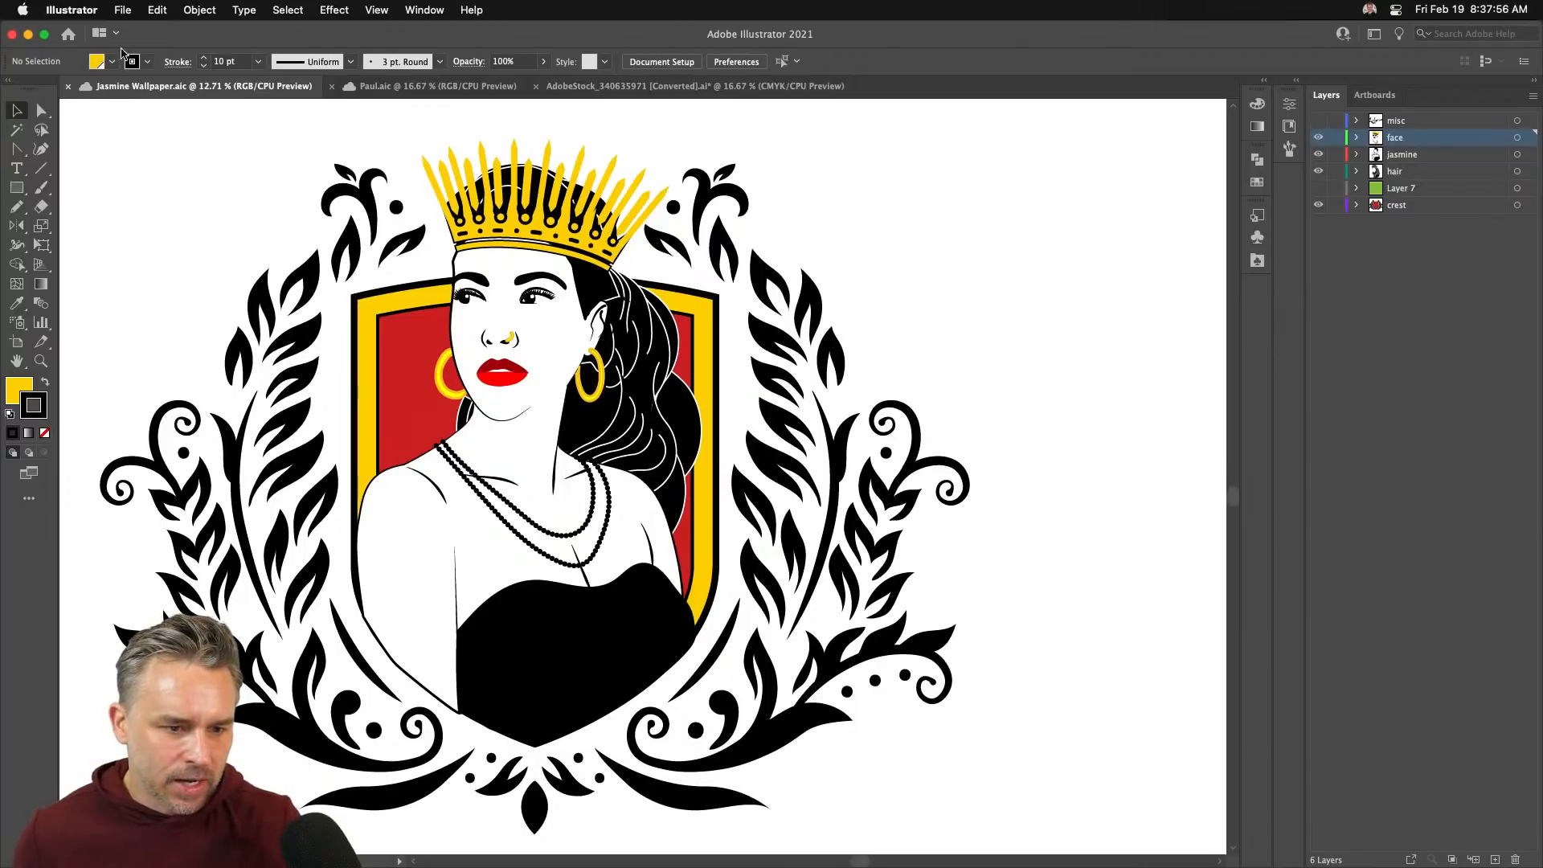
click(122, 9)
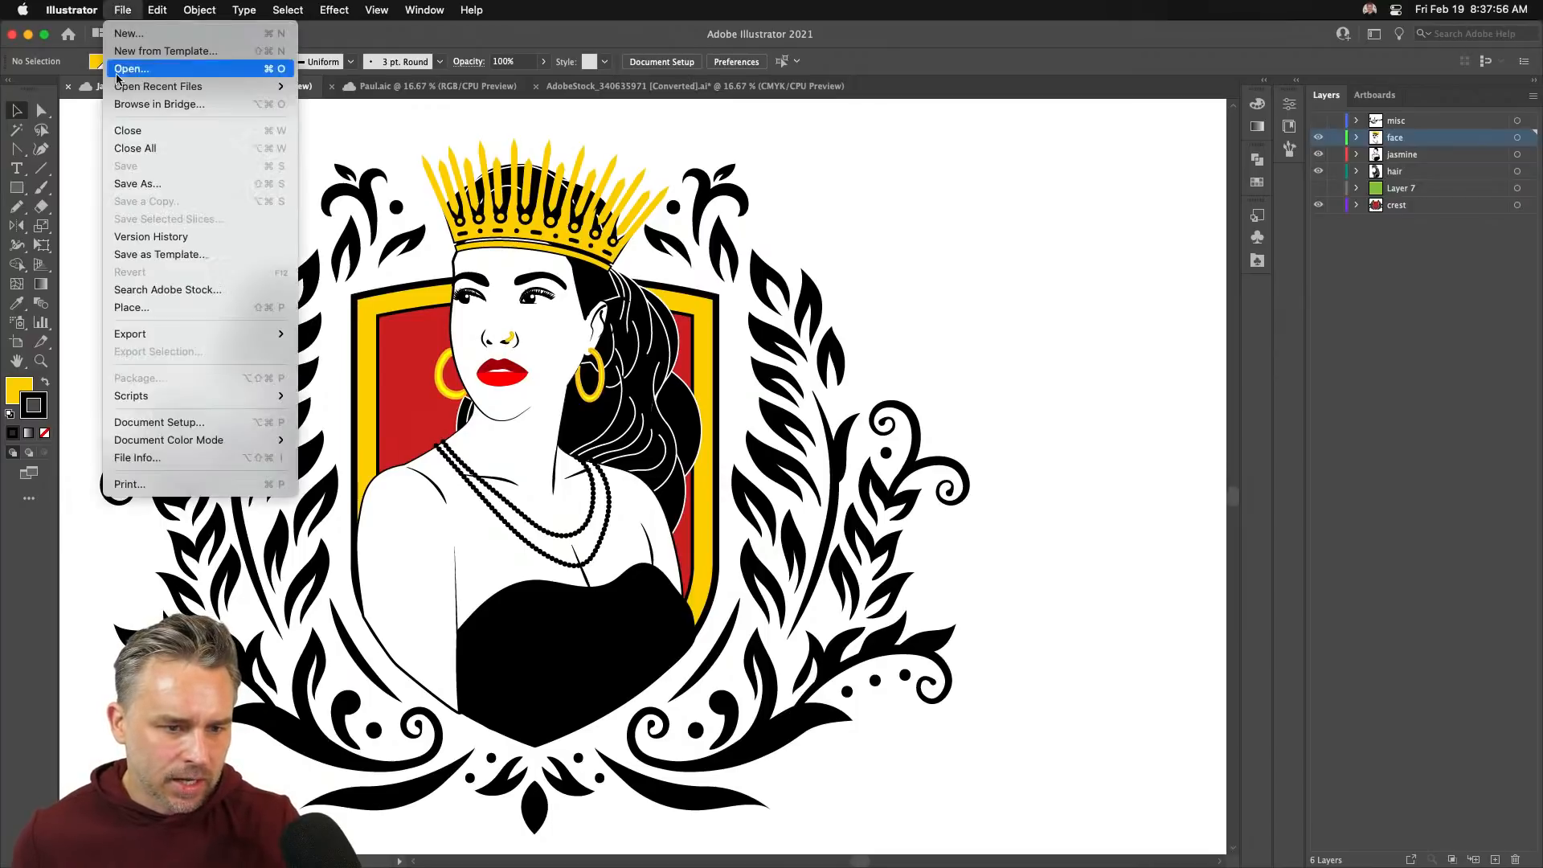
- Save a copy to cloud documents under the name Jasmine Wallpaper2
click(137, 184)
click(632, 586)
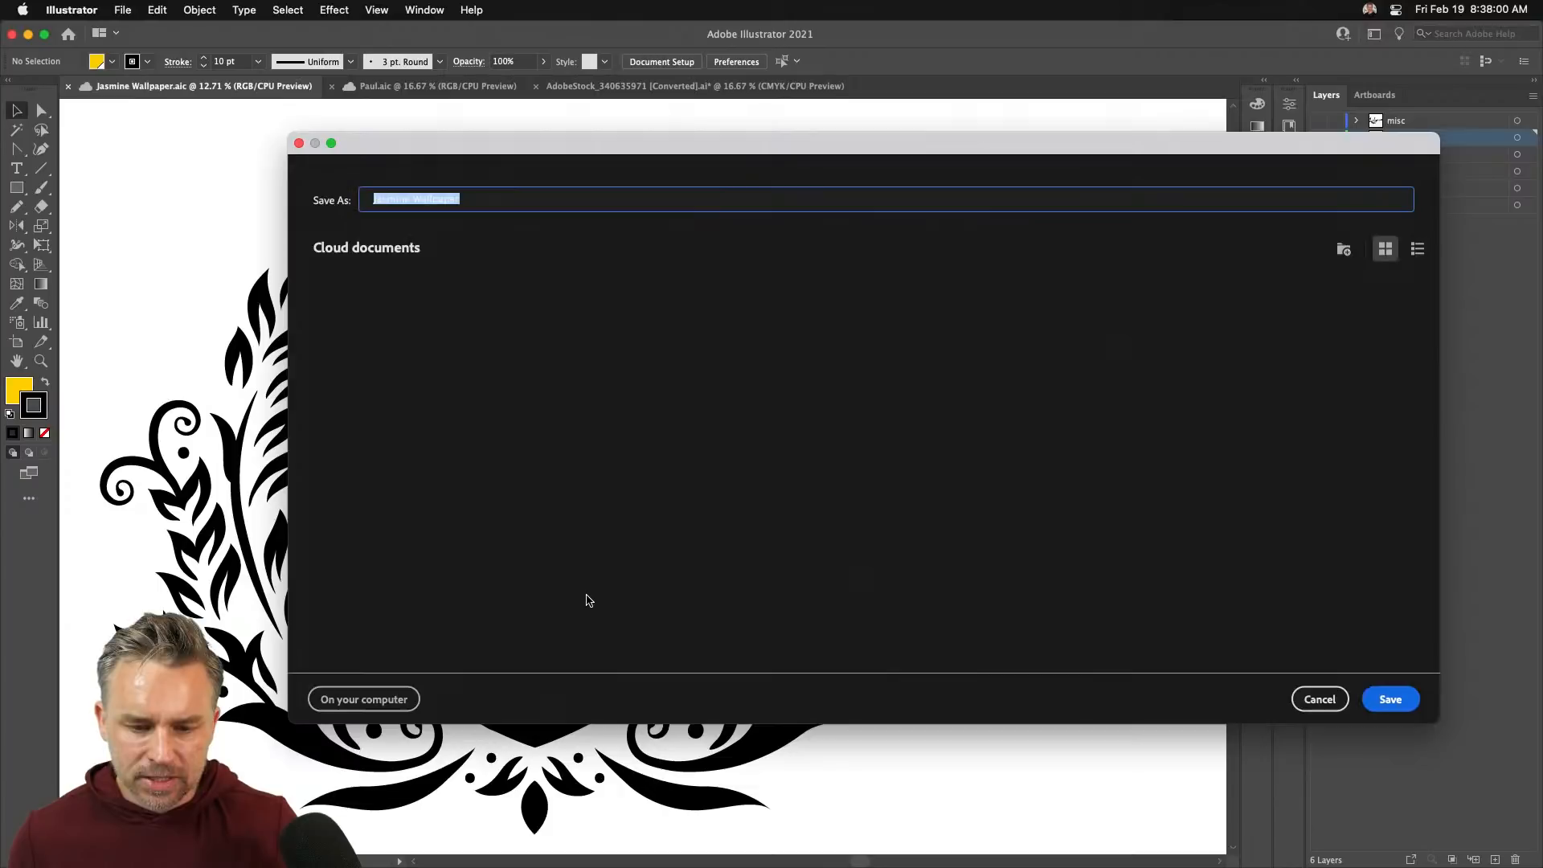
click(483, 201)
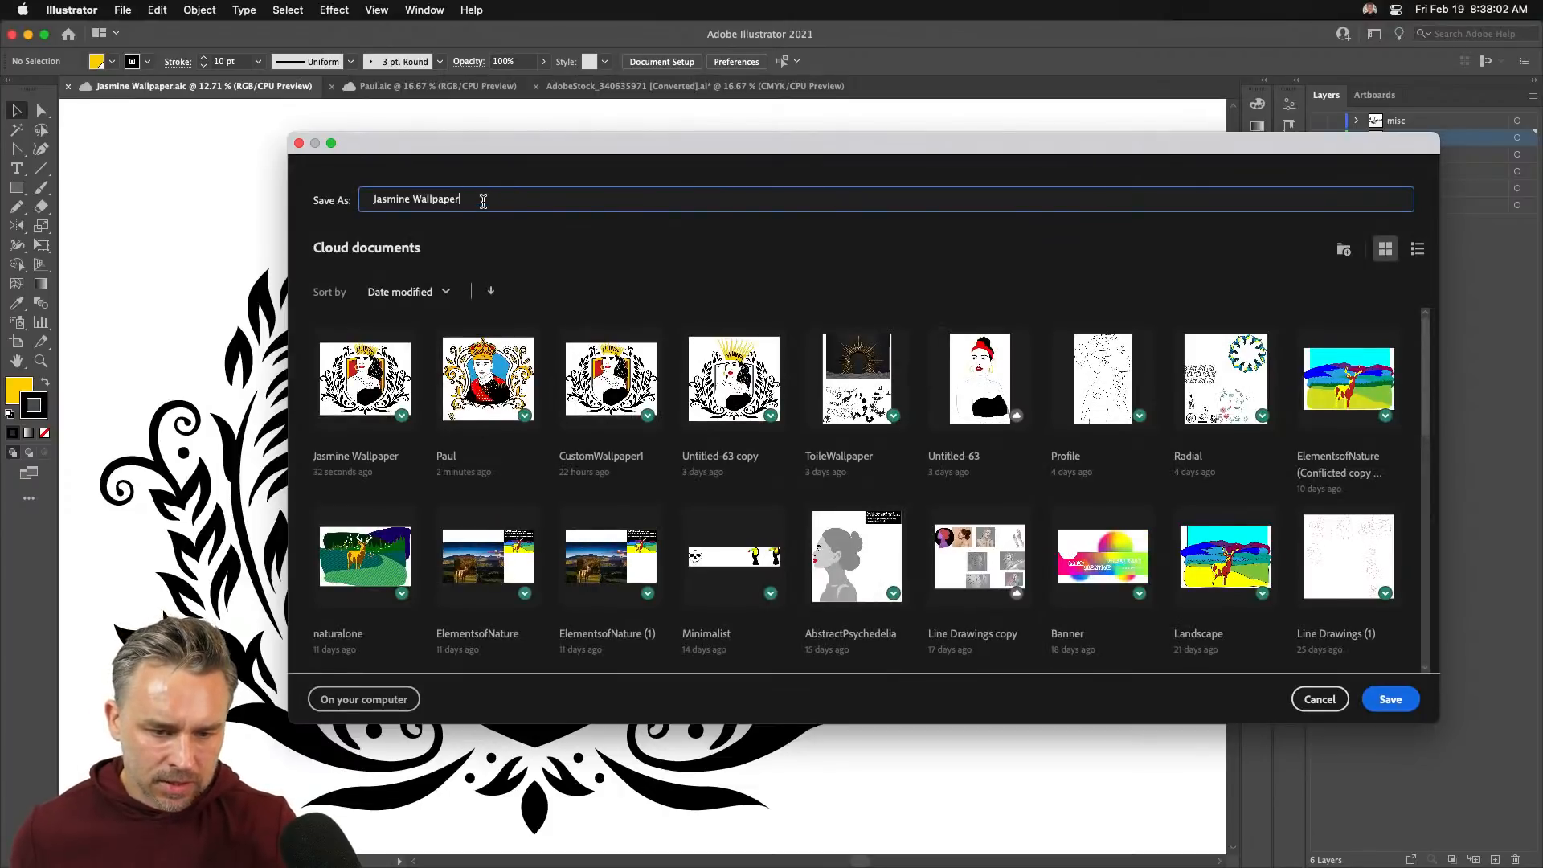
key(Return)
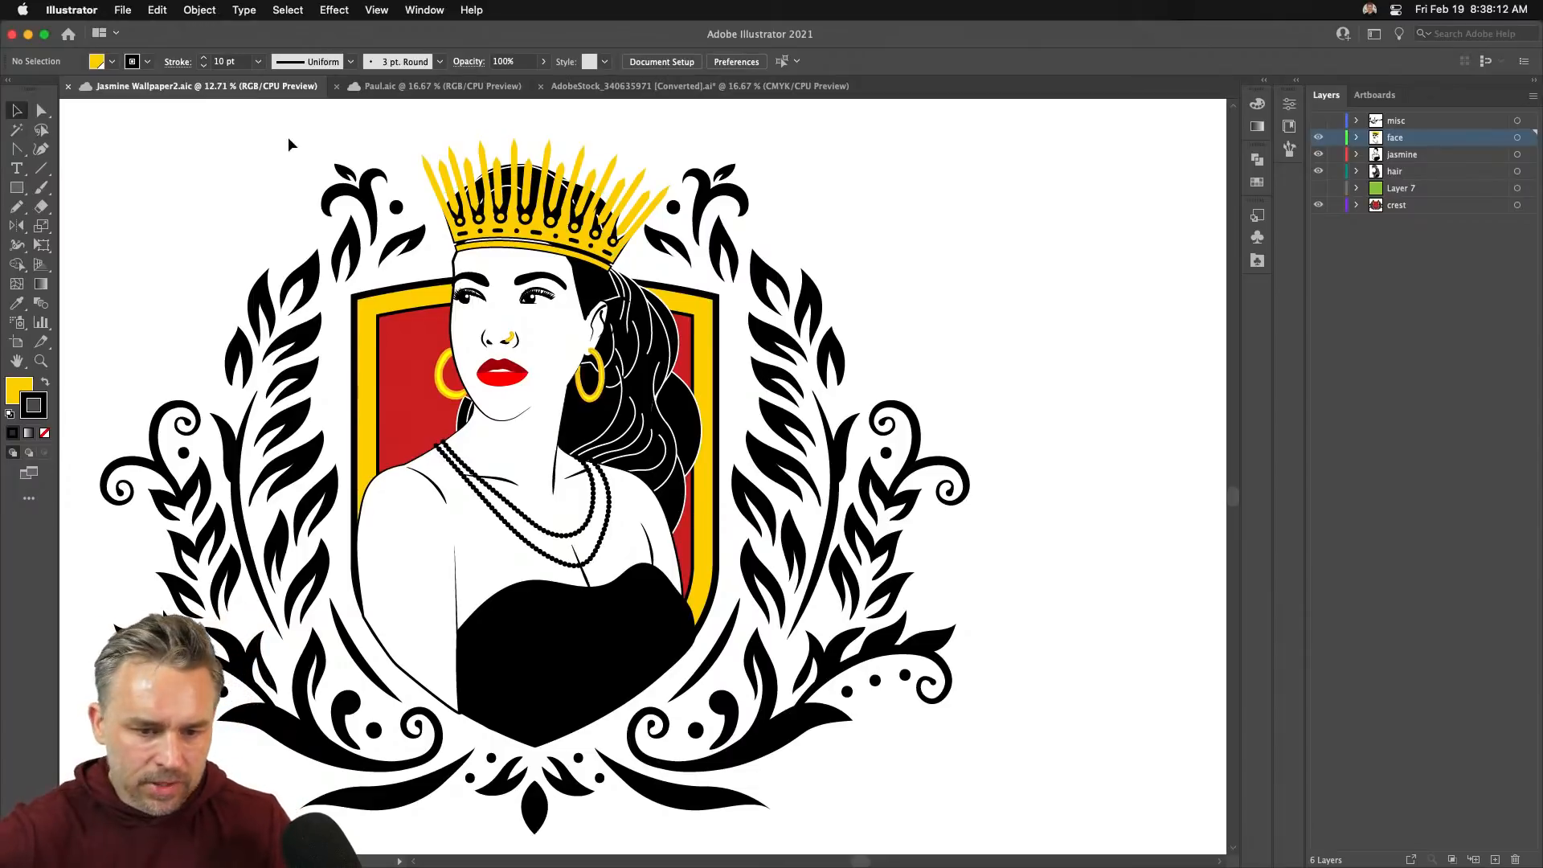
- Zoom in to bring the crown into view and select the crown group
scroll(291, 199, up, 5)
scroll(291, 199, left, 2)
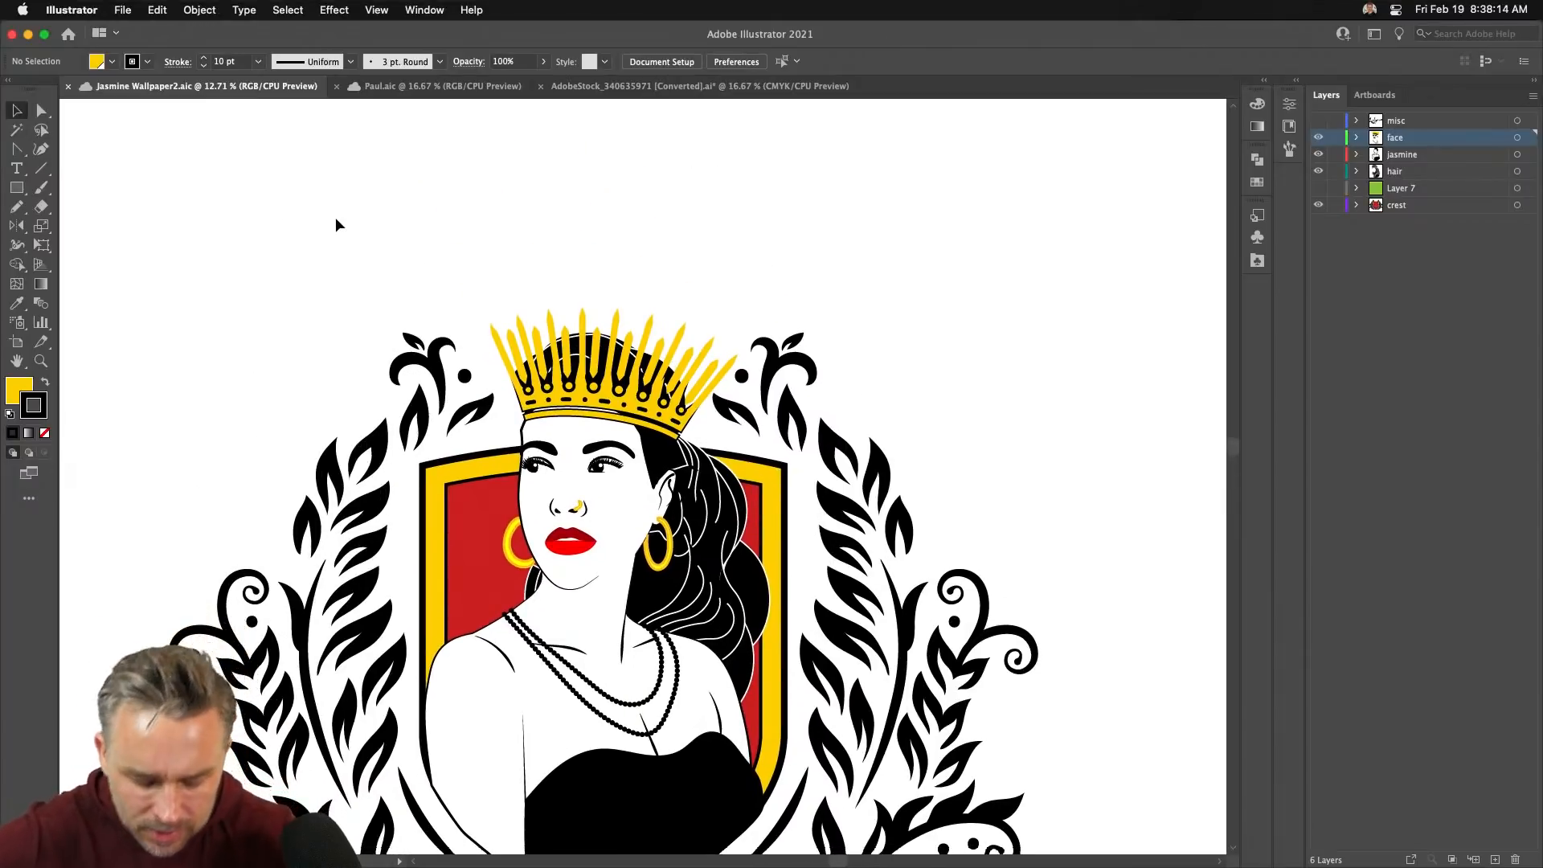
key(super+=)
key(super+=)
key(super+=)
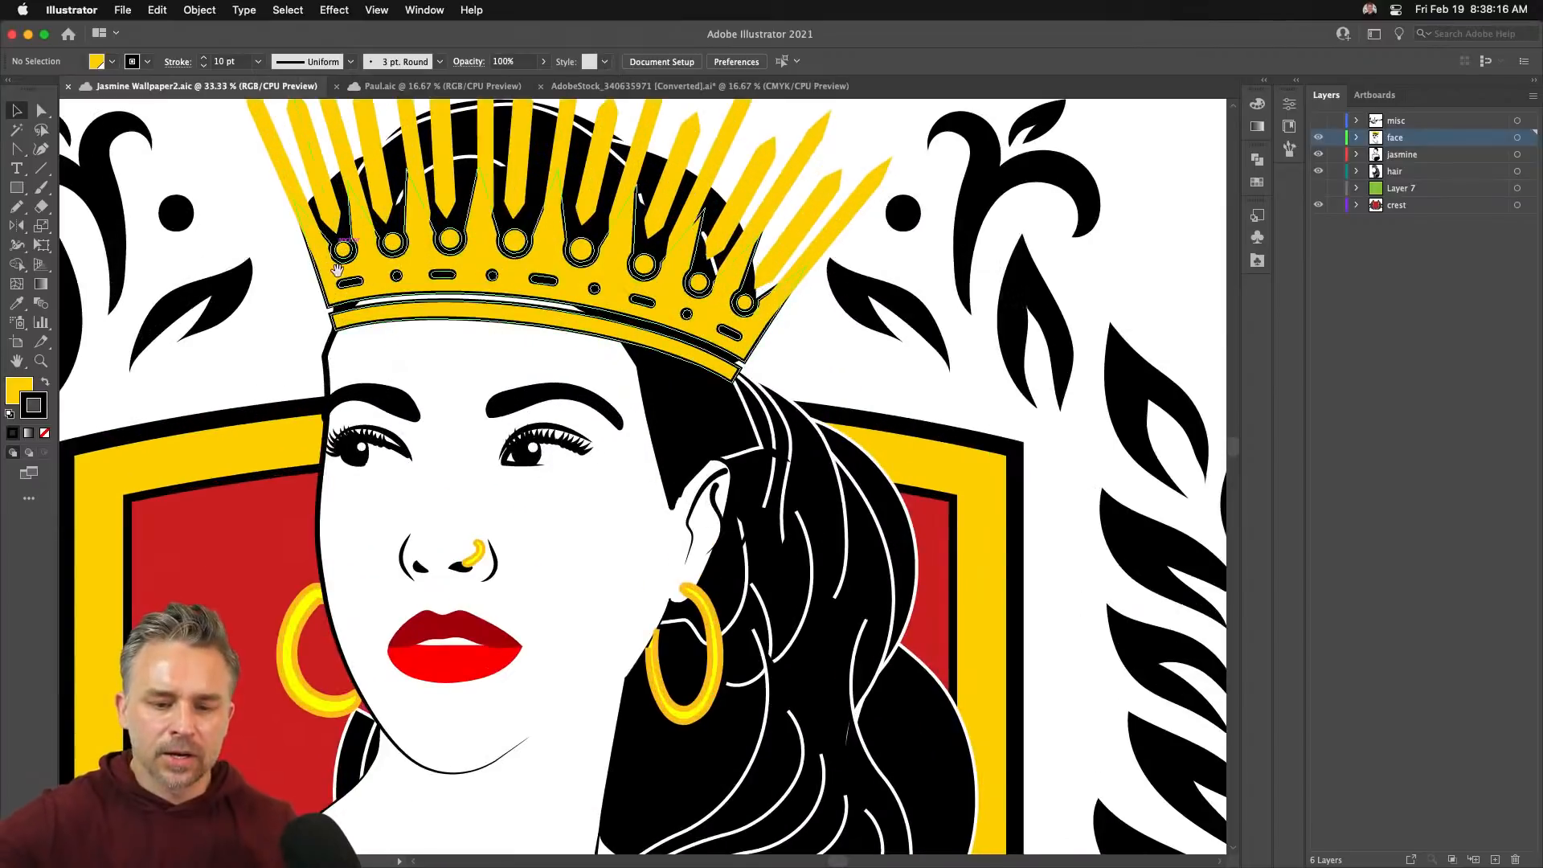
drag(373, 323, 451, 546)
click(560, 356)
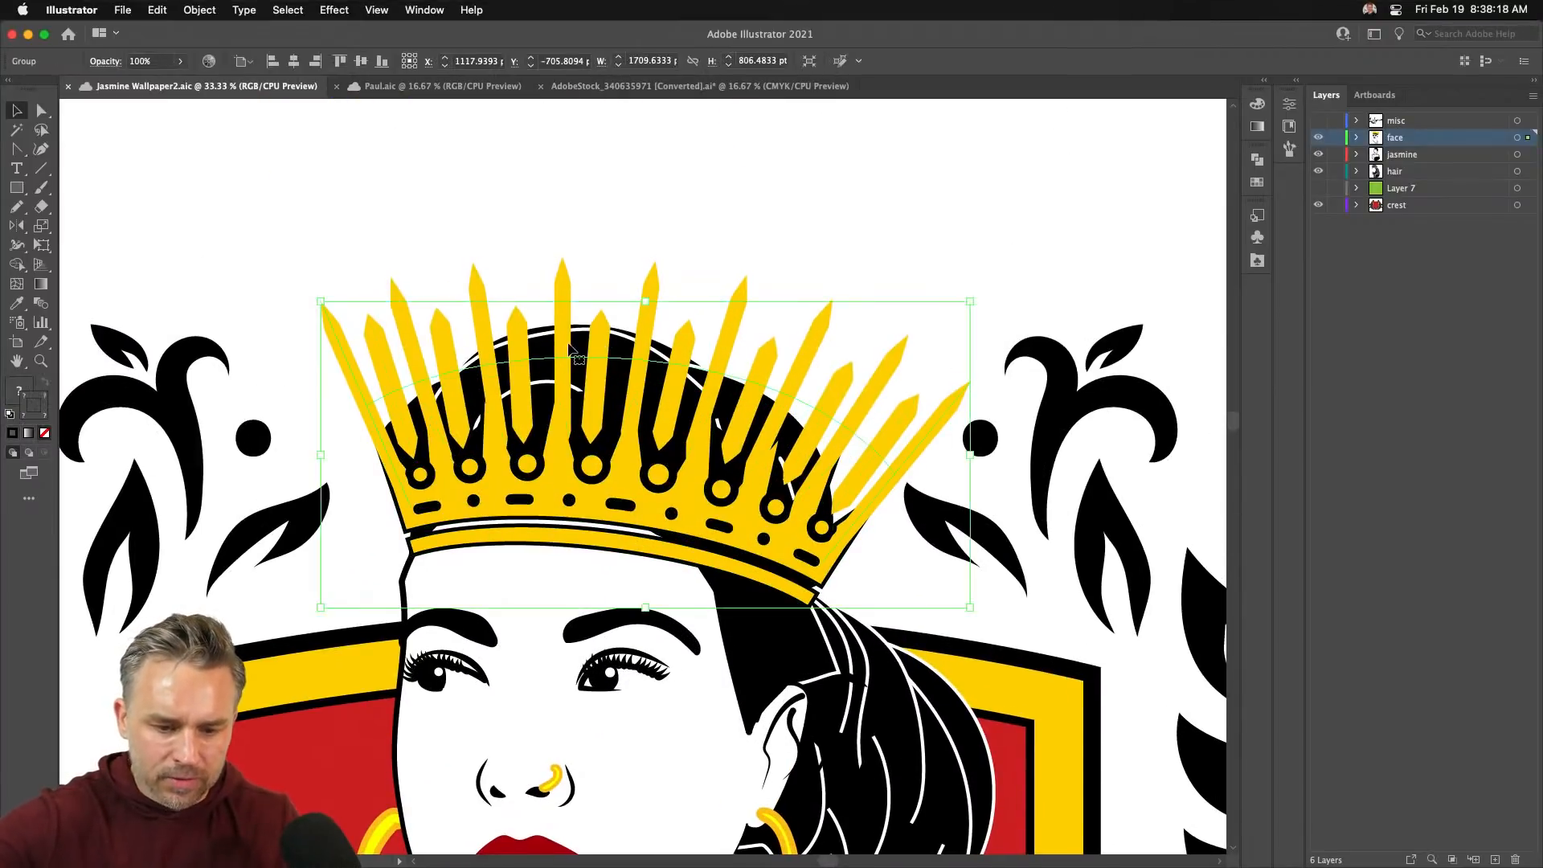
scroll(294, 482, up, 3)
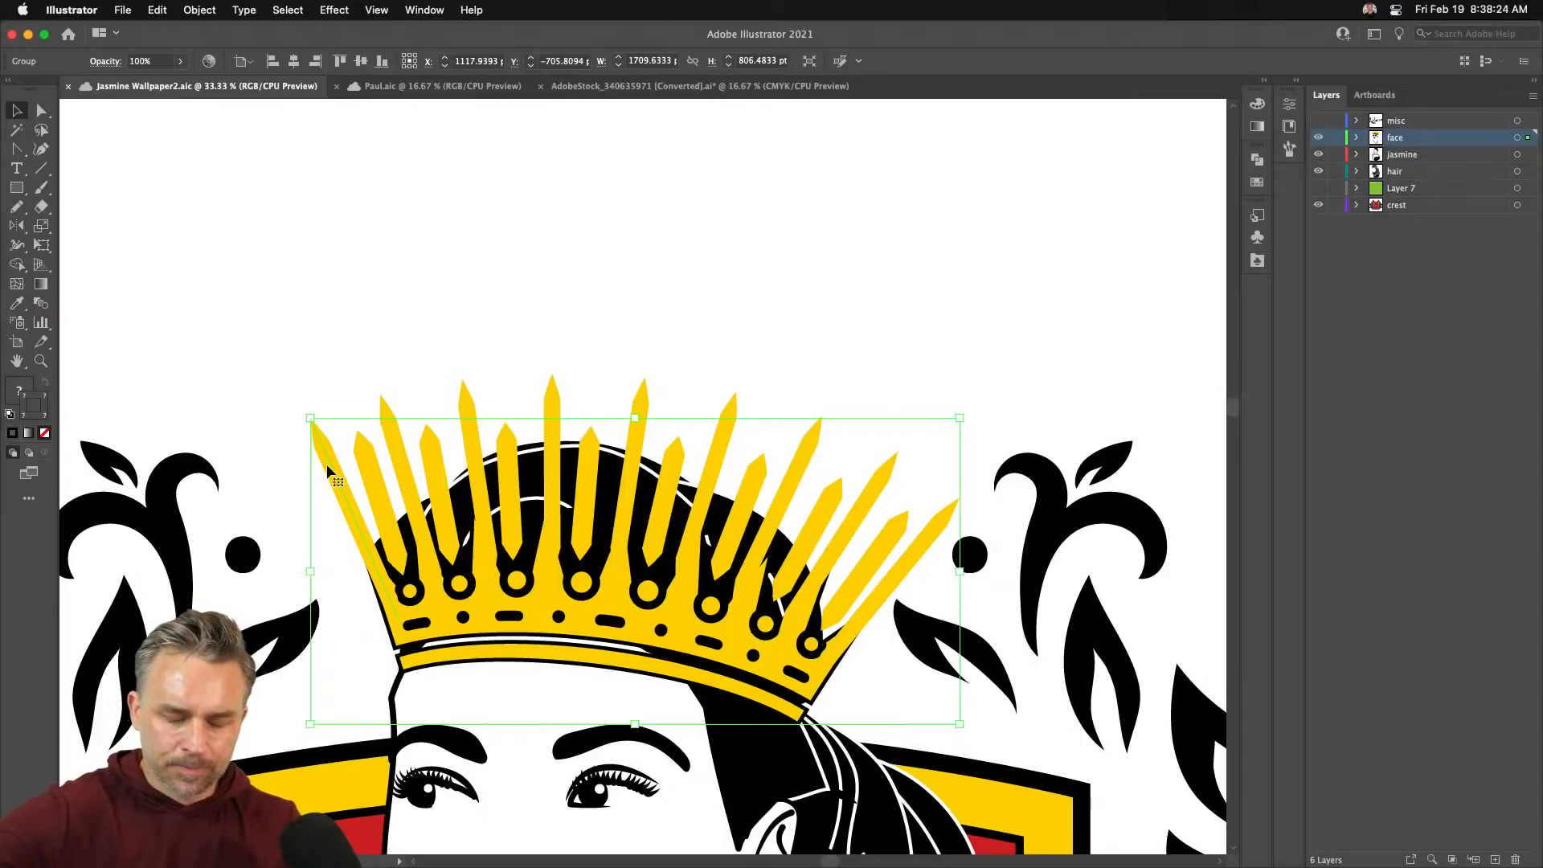
- Draw a vertical black line above the crown and set its stroke to 43 pt
click(41, 168)
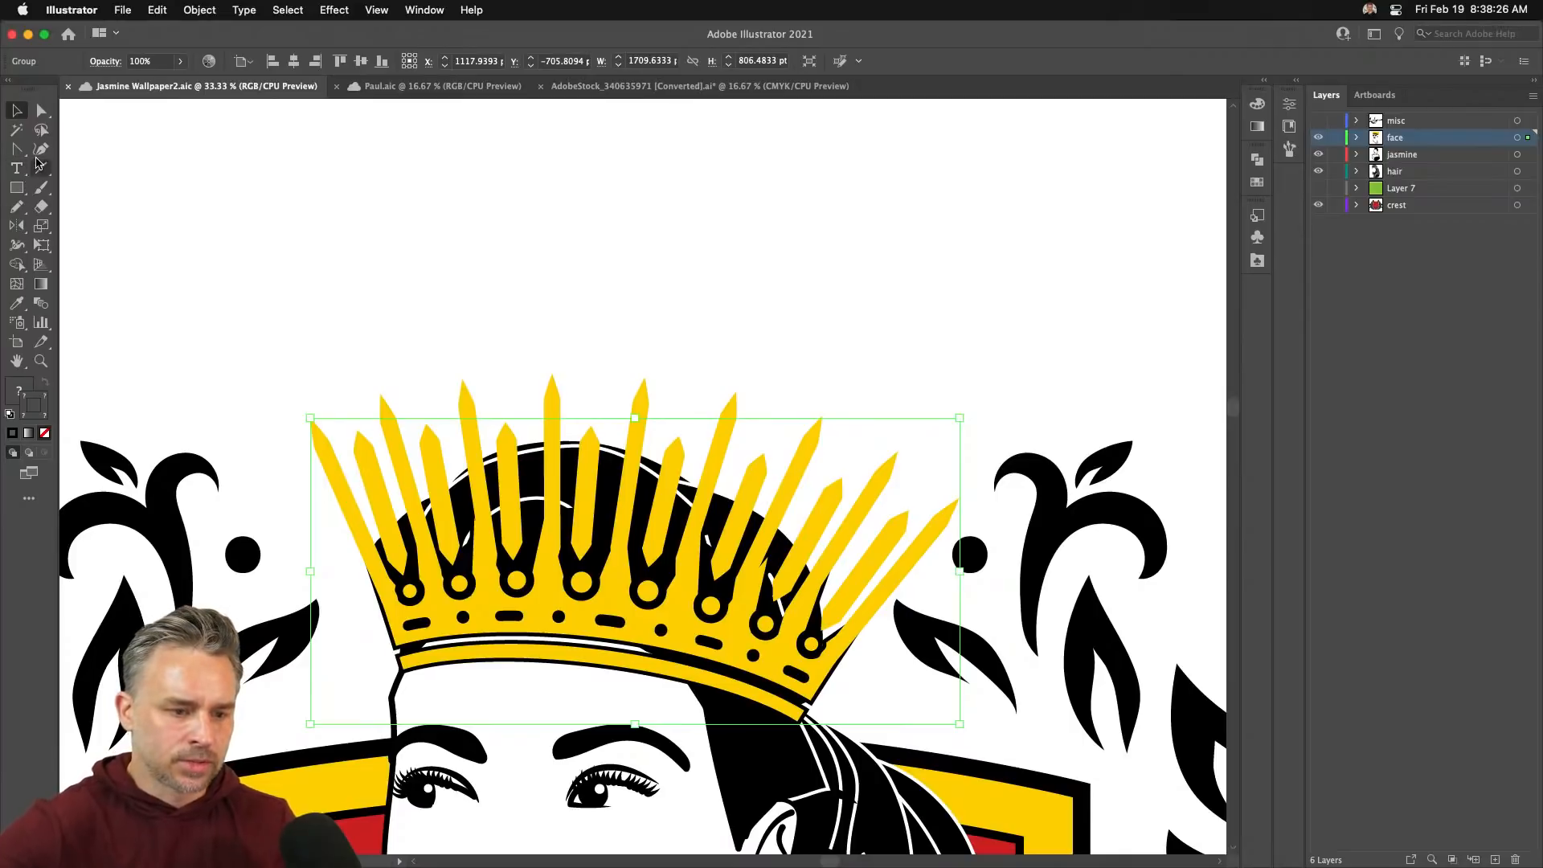
key(super+shift+a)
drag(307, 170, 308, 336)
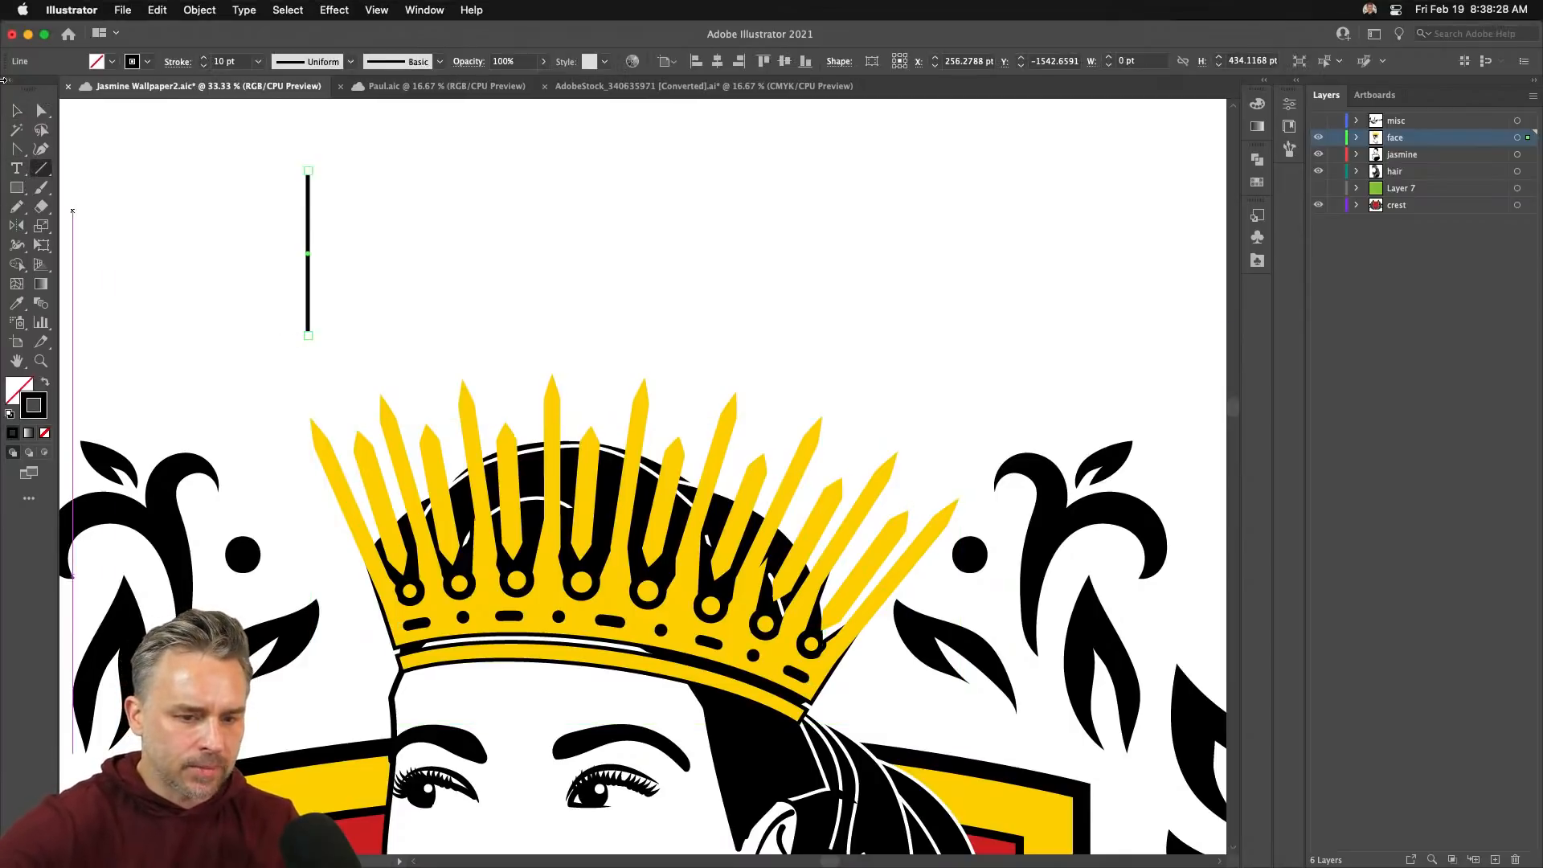
click(29, 109)
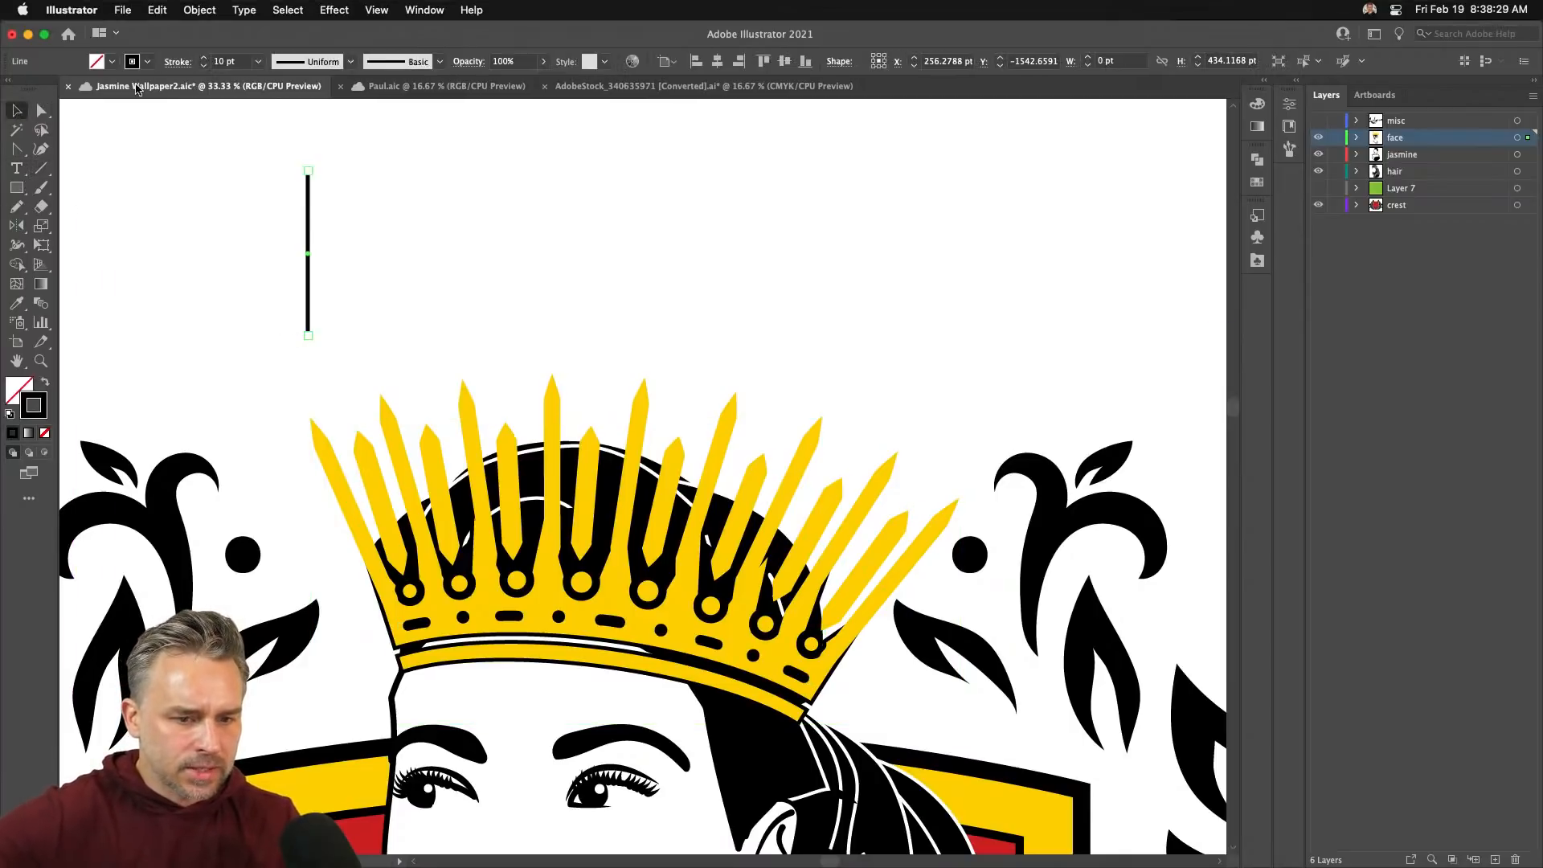
click(204, 59)
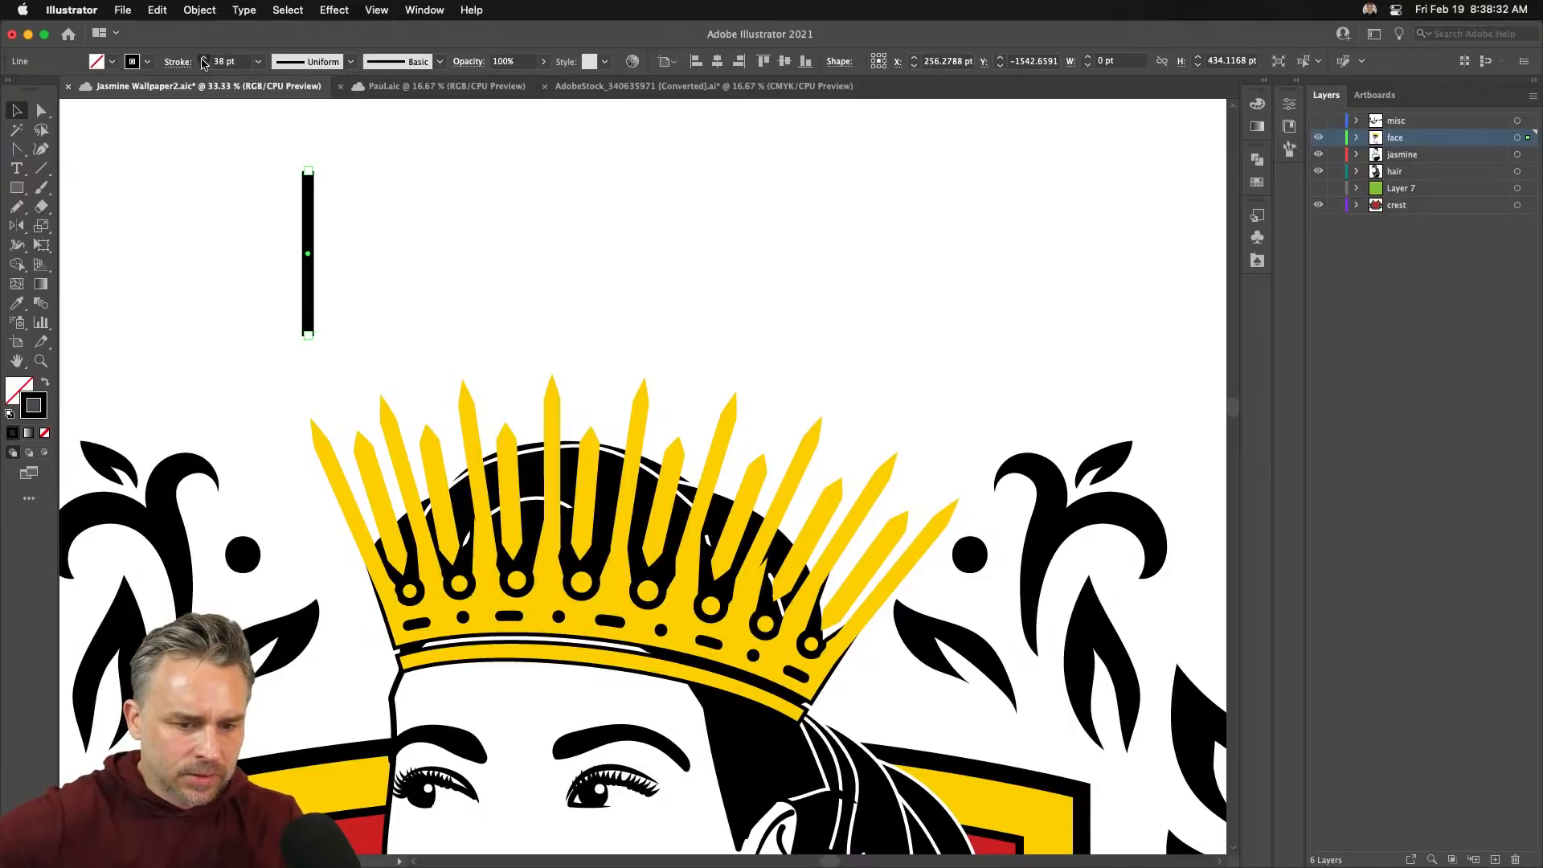
click(203, 59)
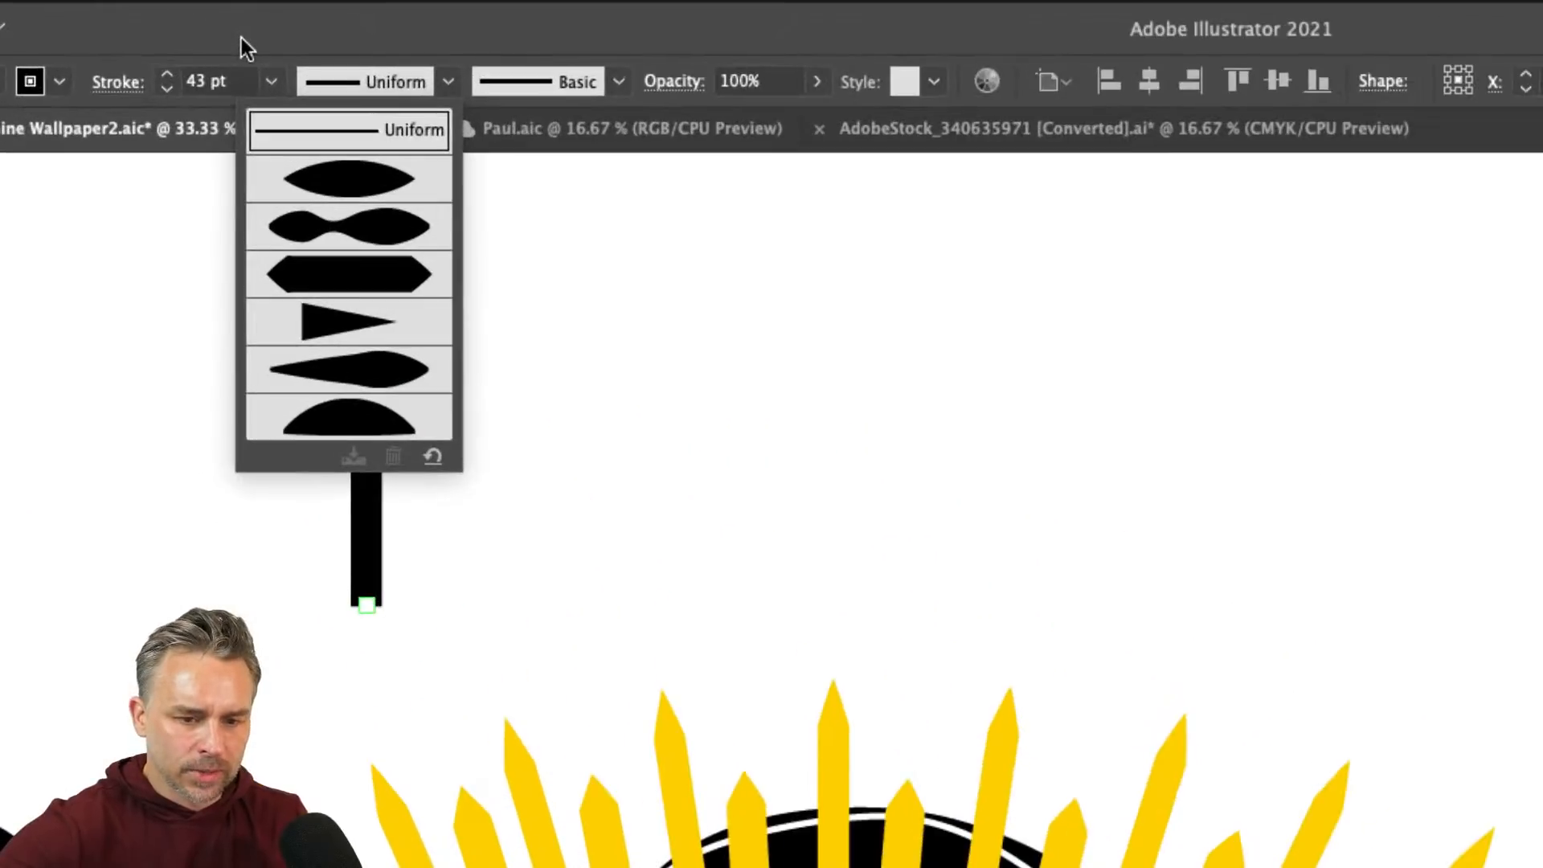
- Taper the line with a width profile, copy it left, and blend the two spikes
click(291, 163)
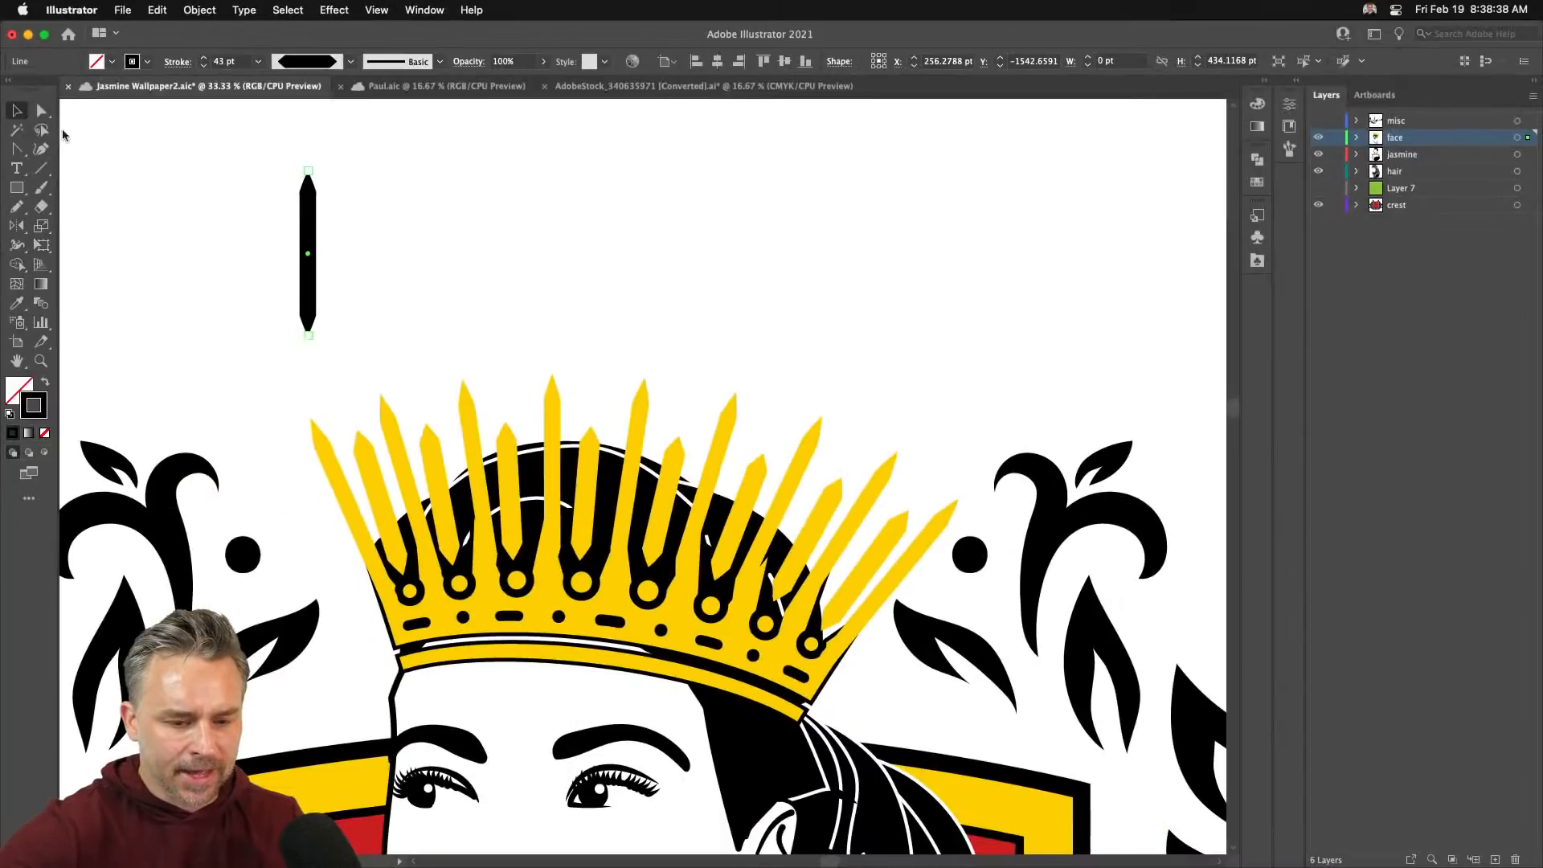
drag(309, 215, 642, 217)
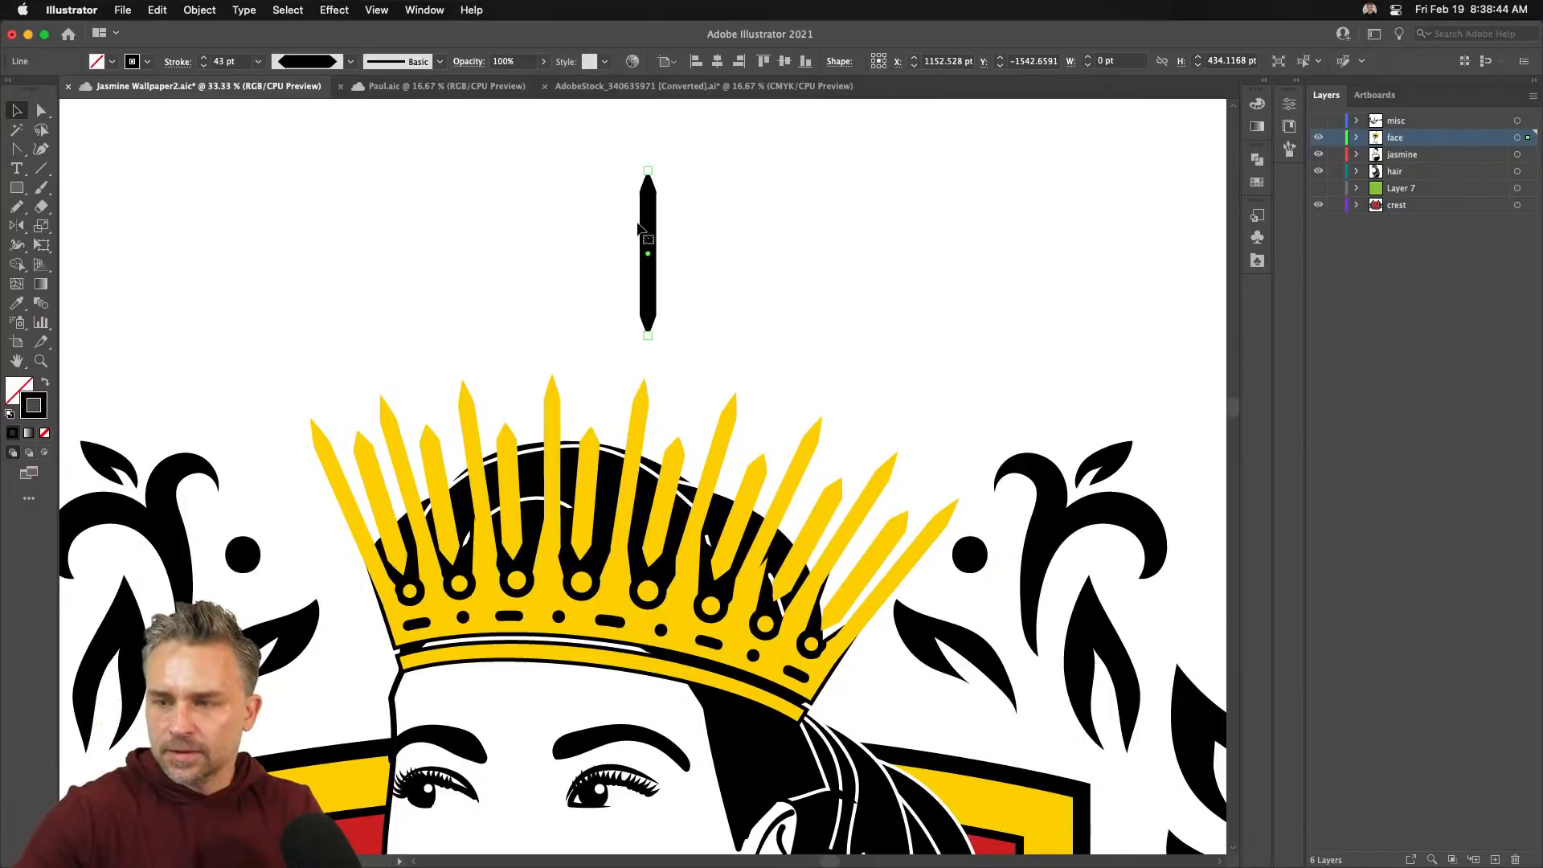
drag(649, 229, 272, 229)
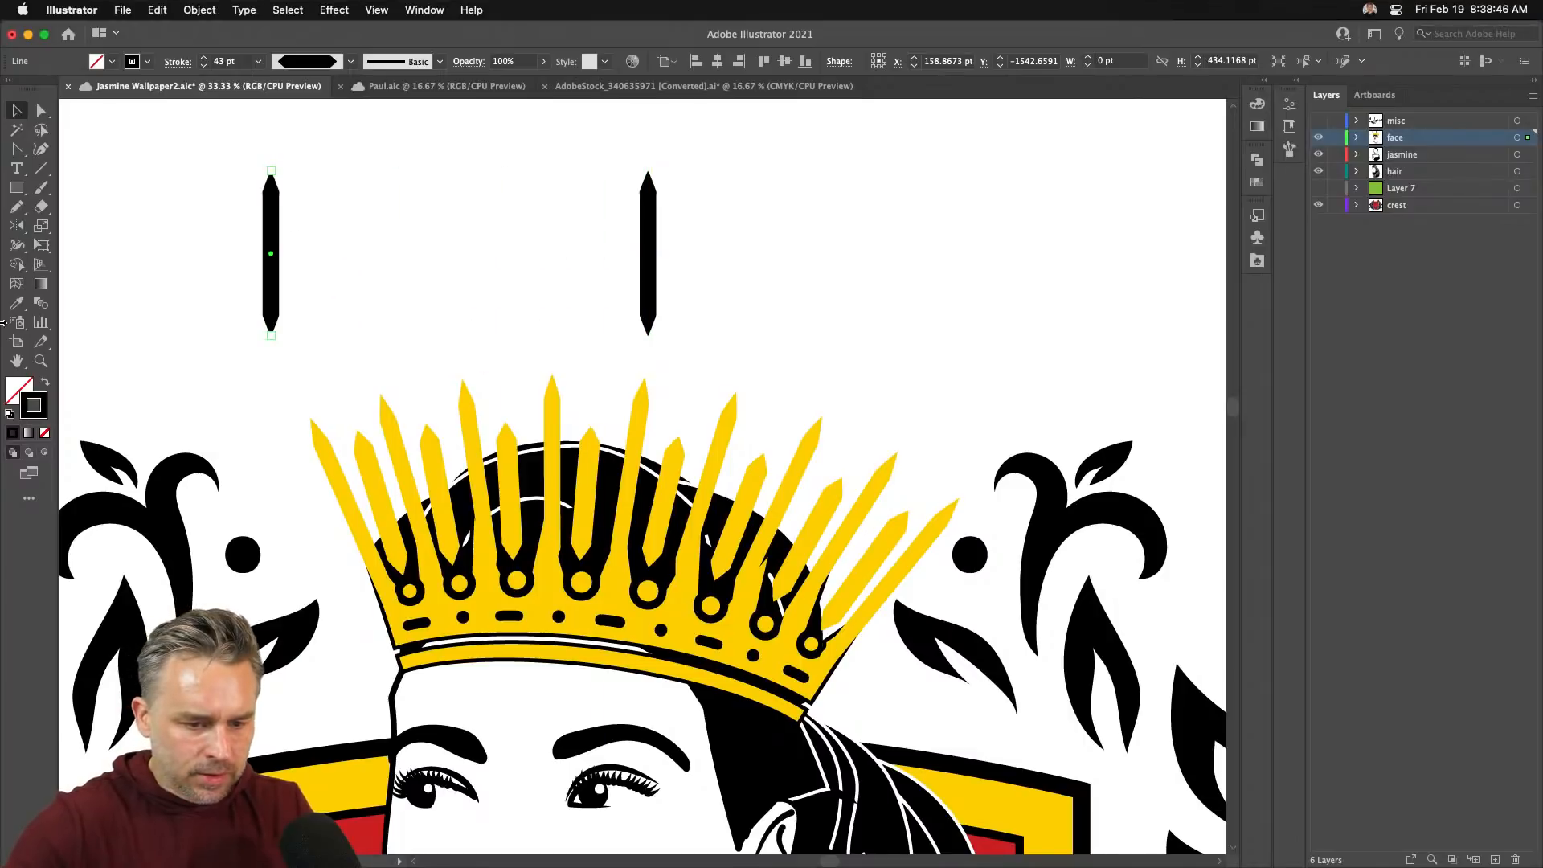
click(39, 305)
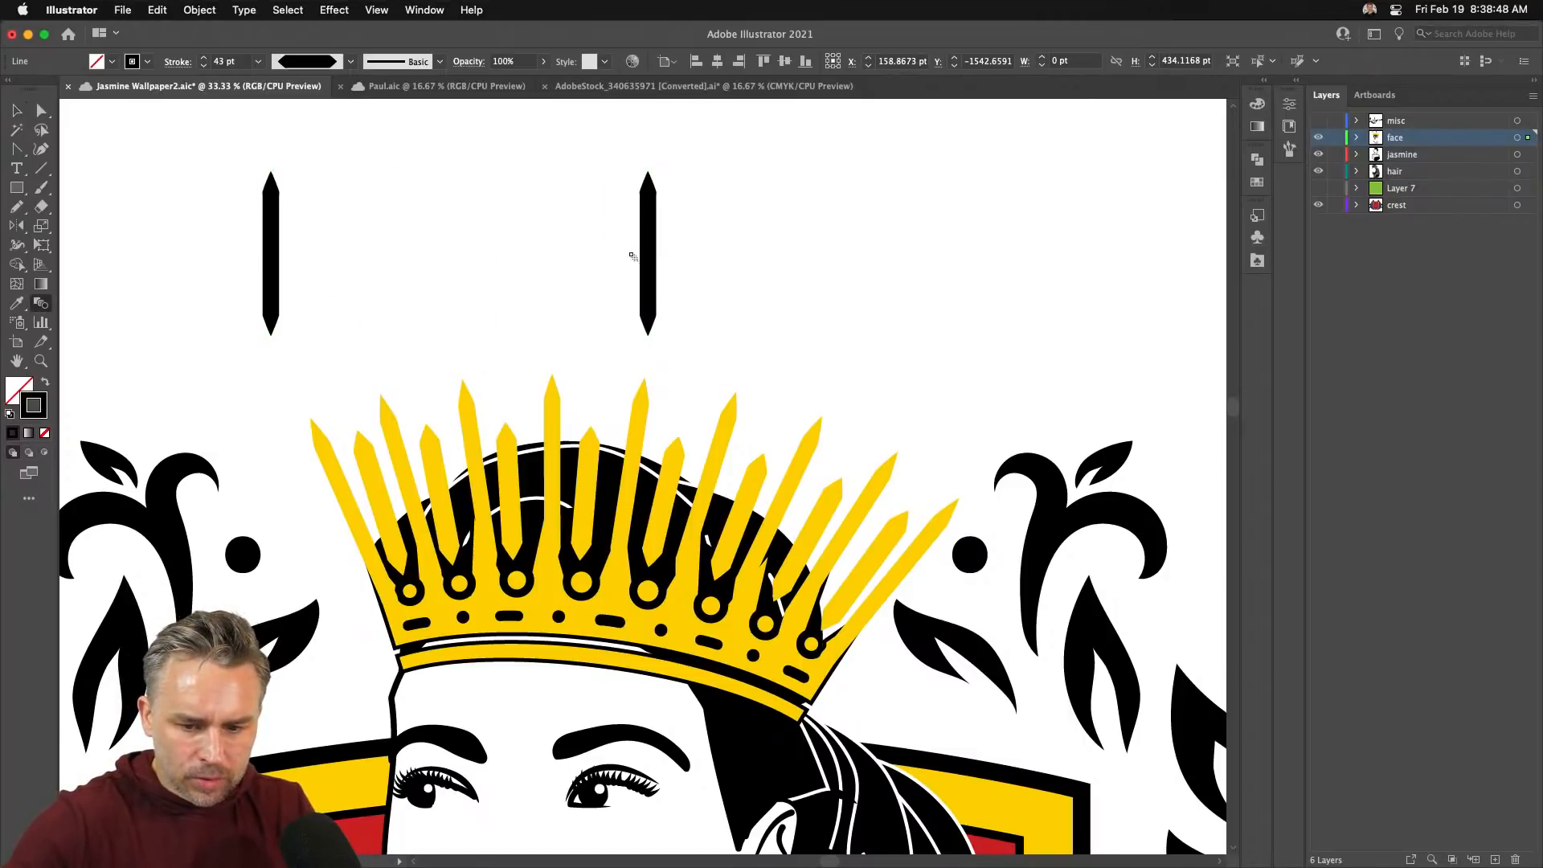
click(648, 252)
- Reposition the blended row of spikes back above the crown
click(17, 119)
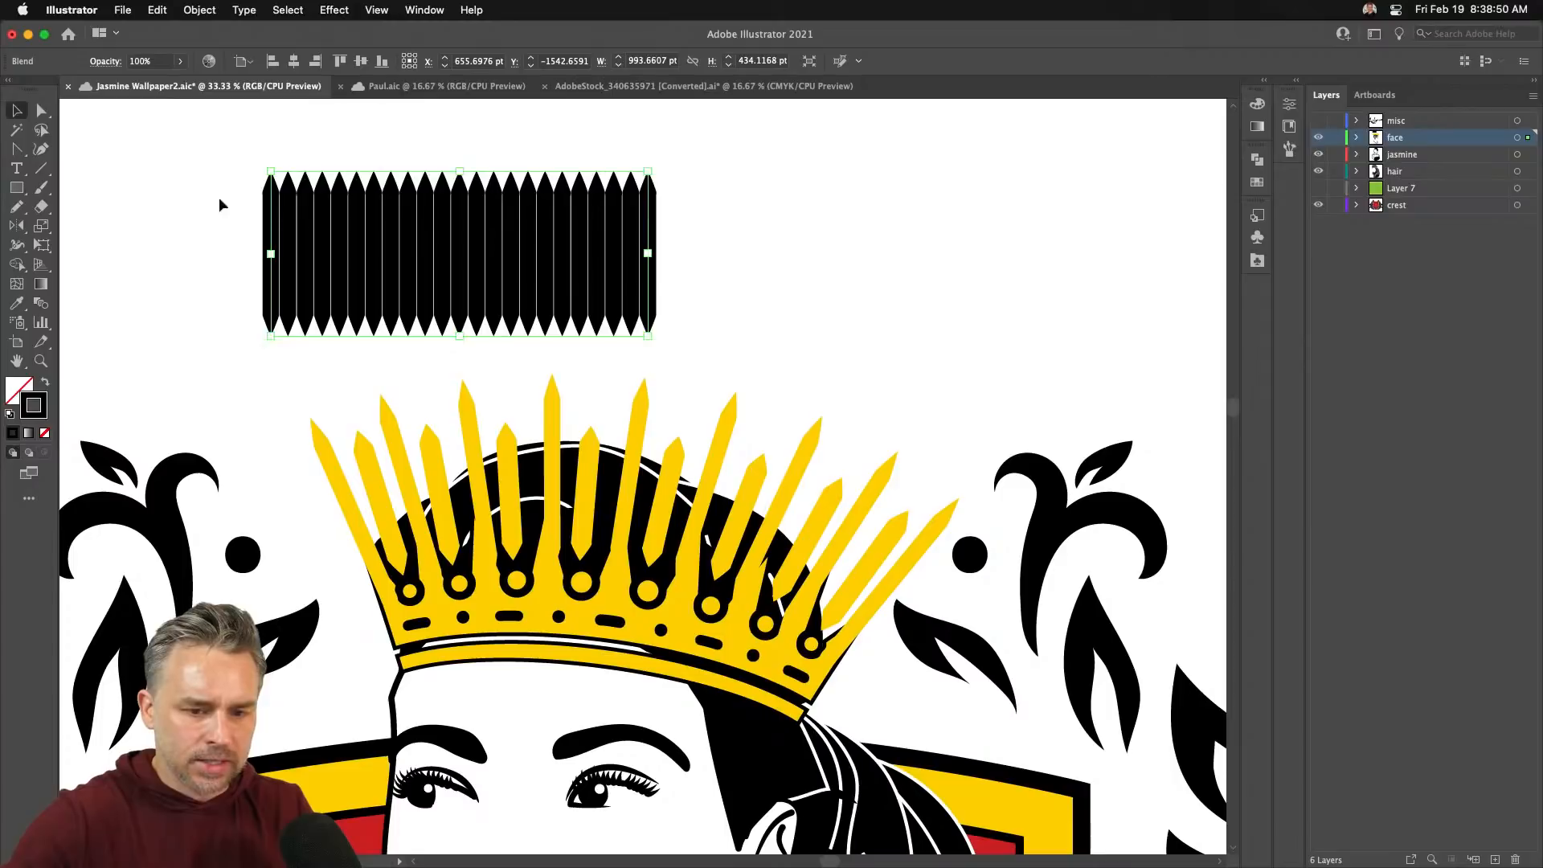
click(44, 111)
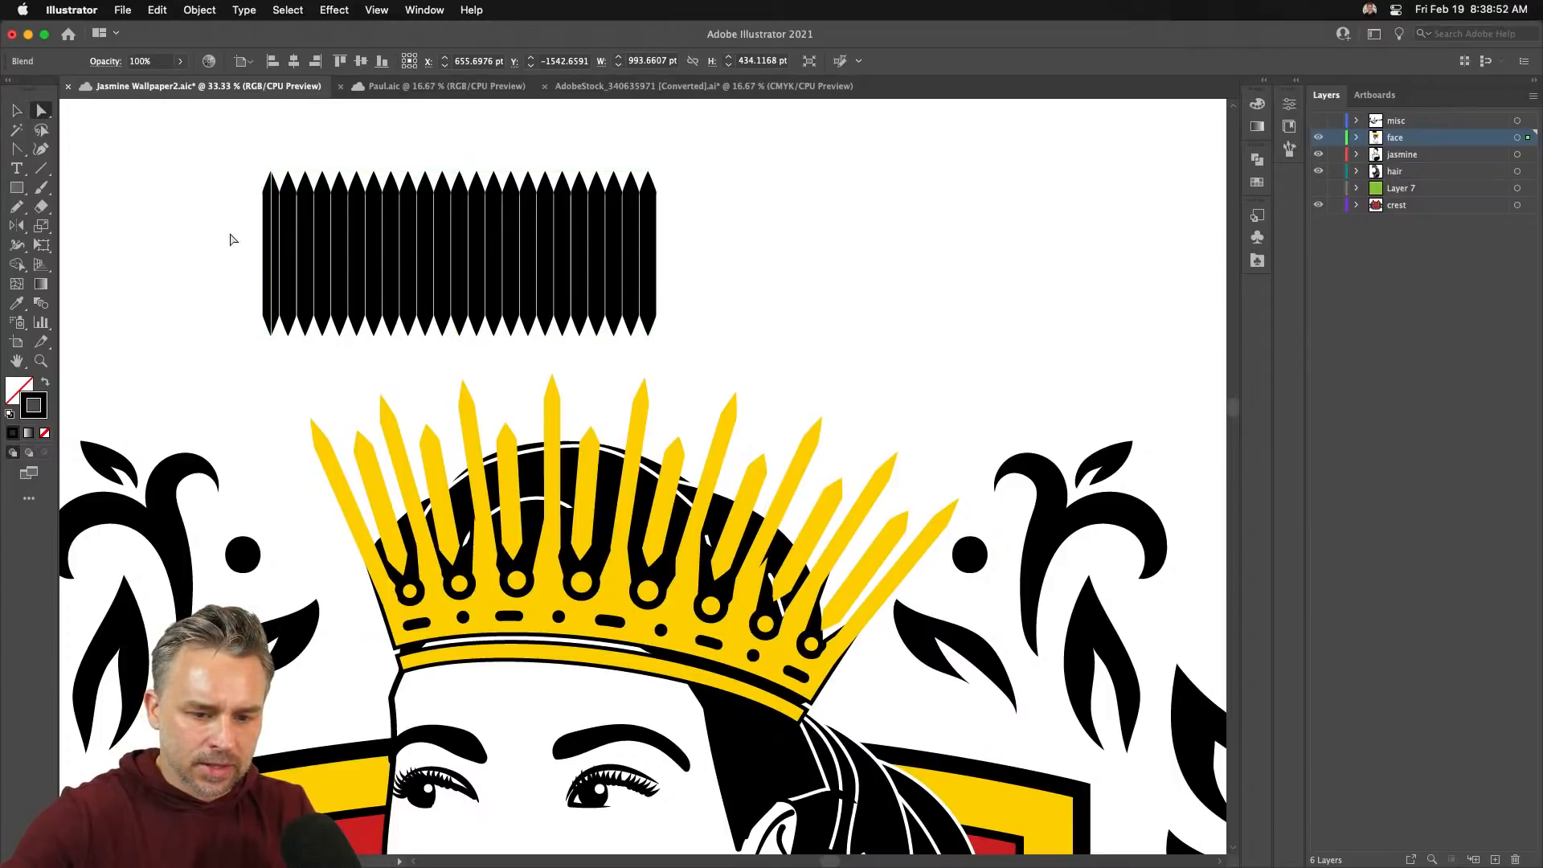
drag(379, 258, 490, 272)
click(42, 110)
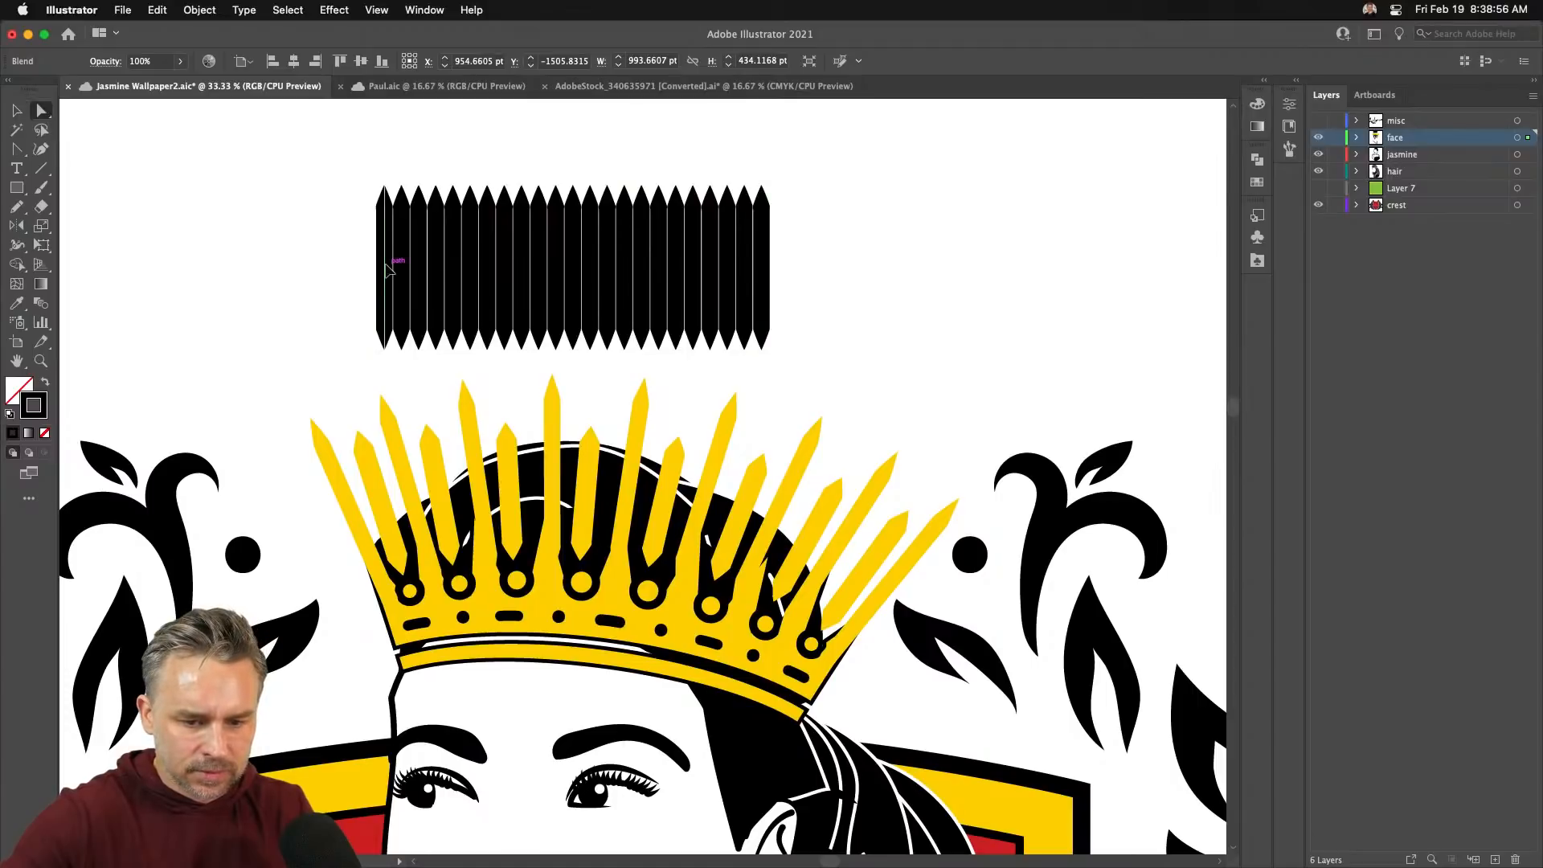
drag(386, 271, 315, 274)
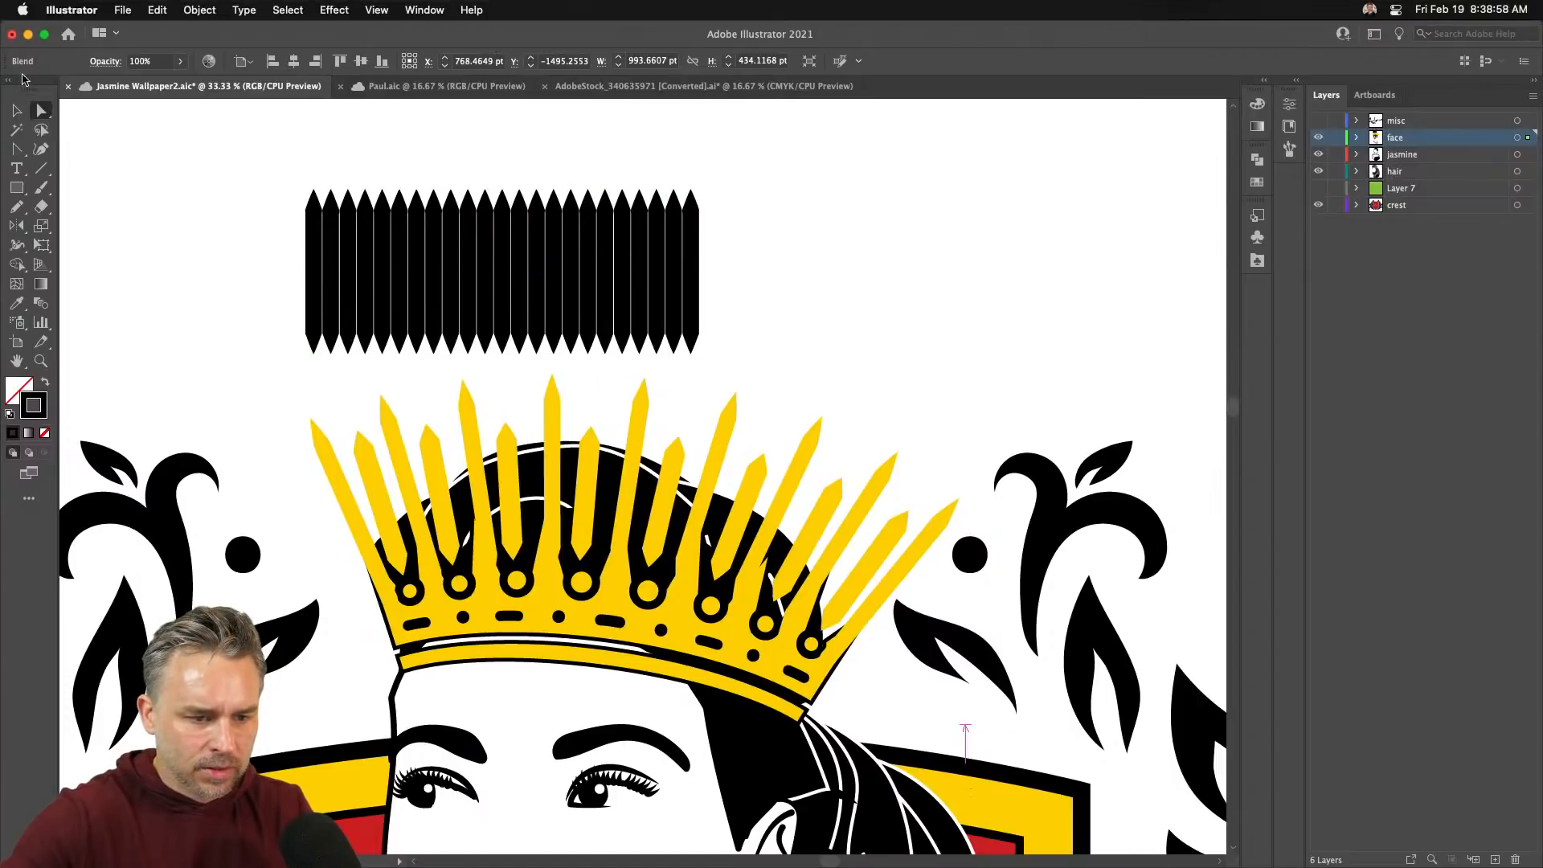
click(17, 112)
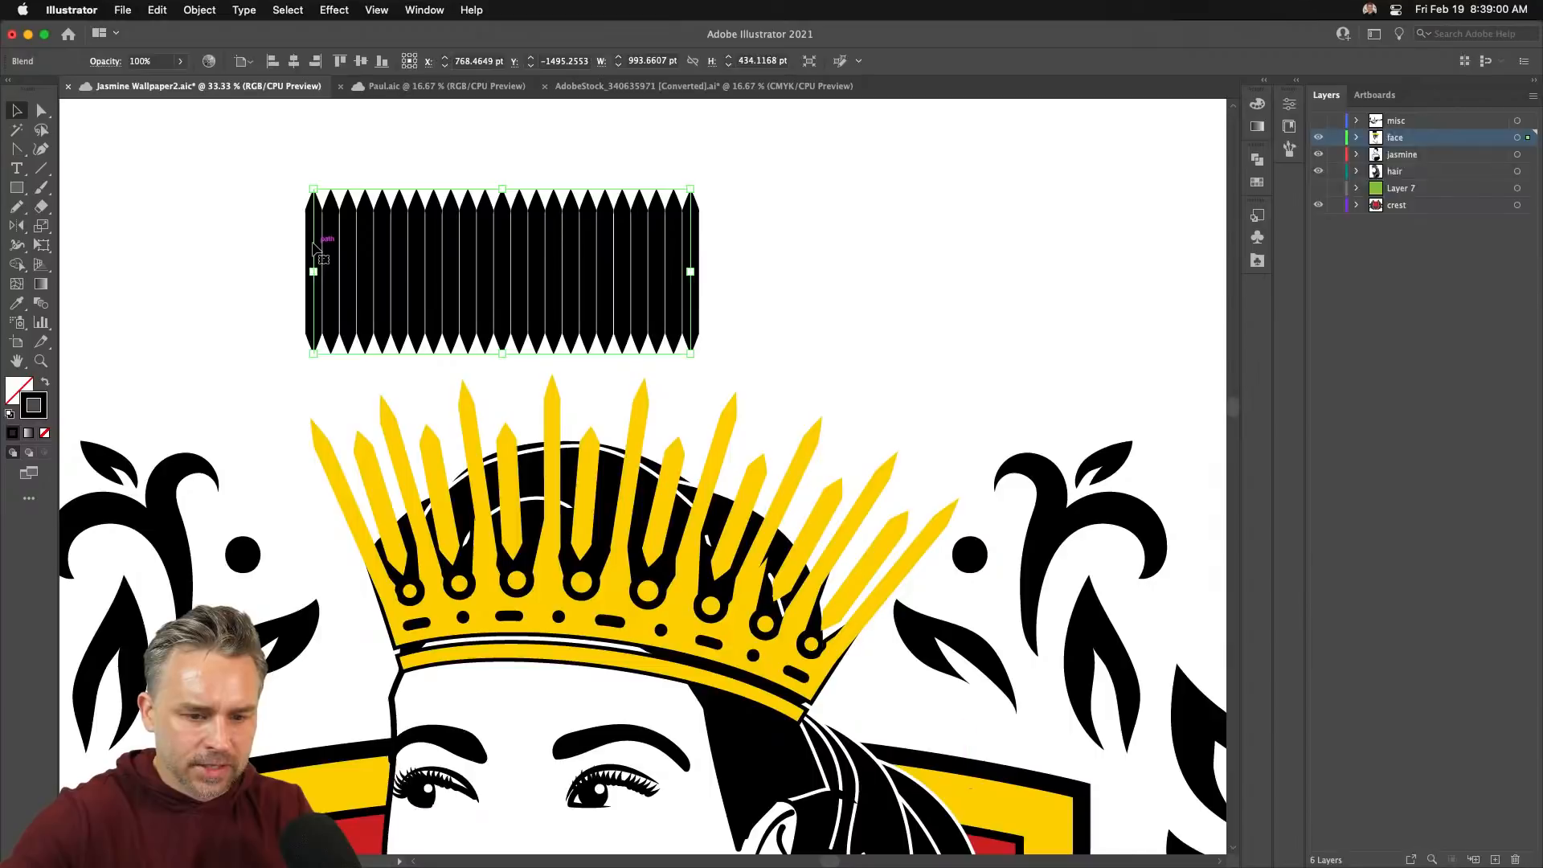
- In isolation mode, tilt the leftmost and rightmost spikes outward to fan the row
double_click(315, 250)
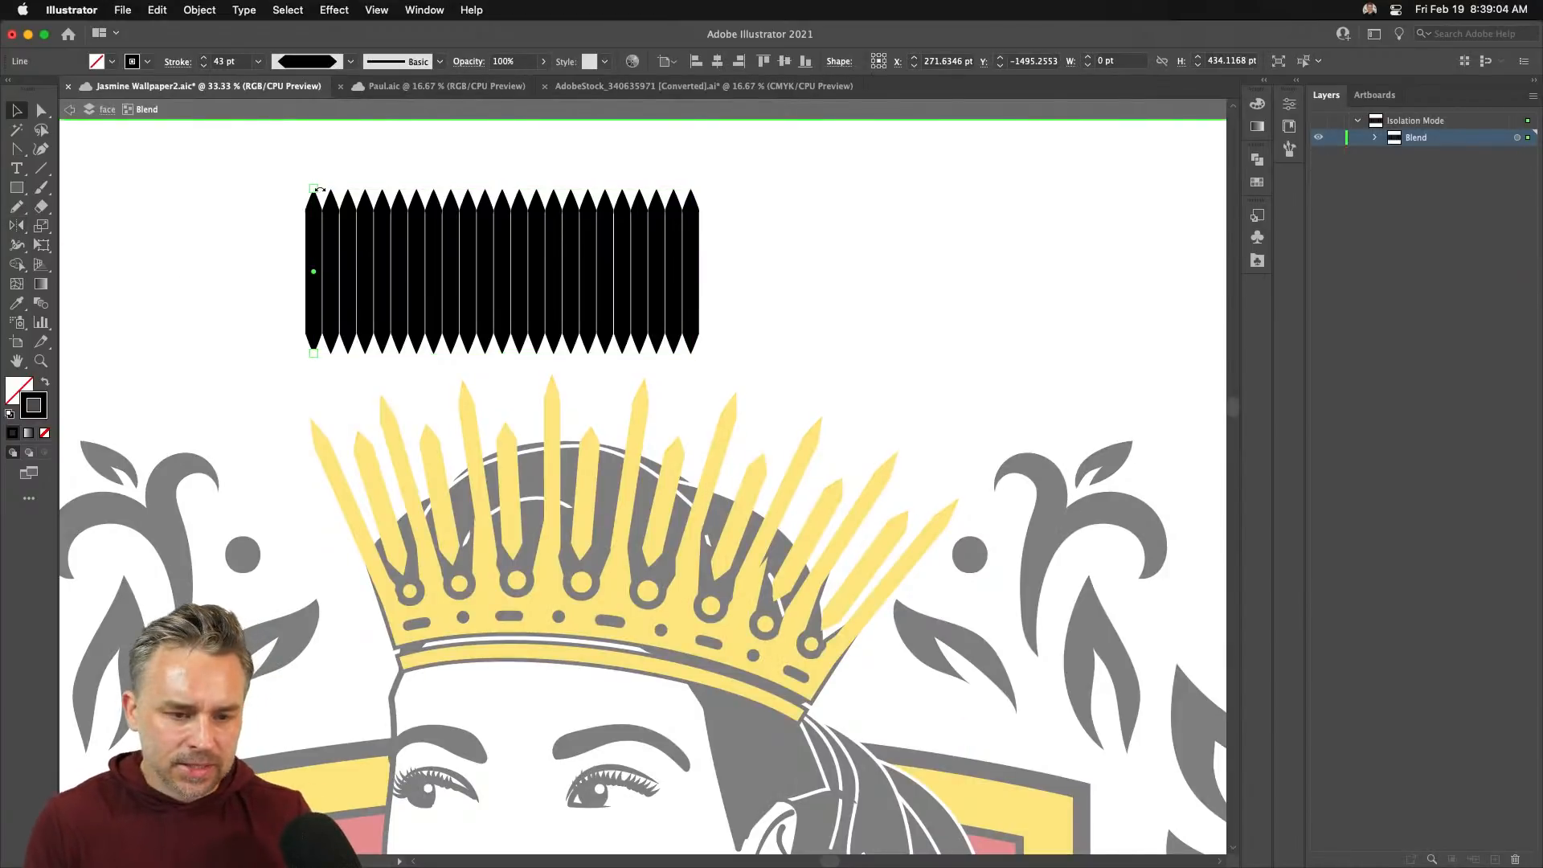
drag(314, 191, 277, 191)
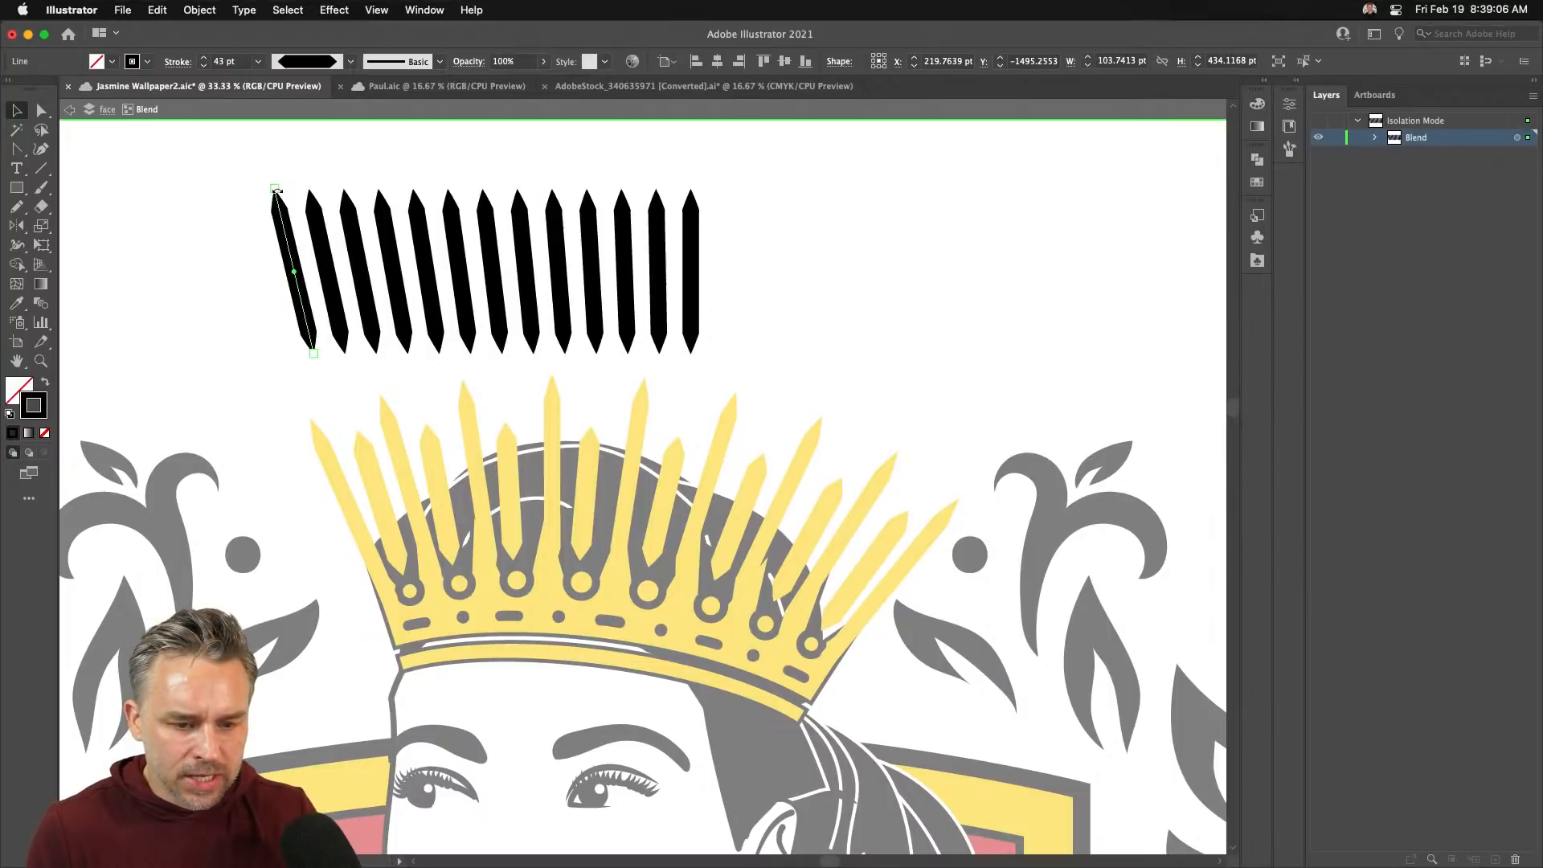
drag(690, 196, 741, 192)
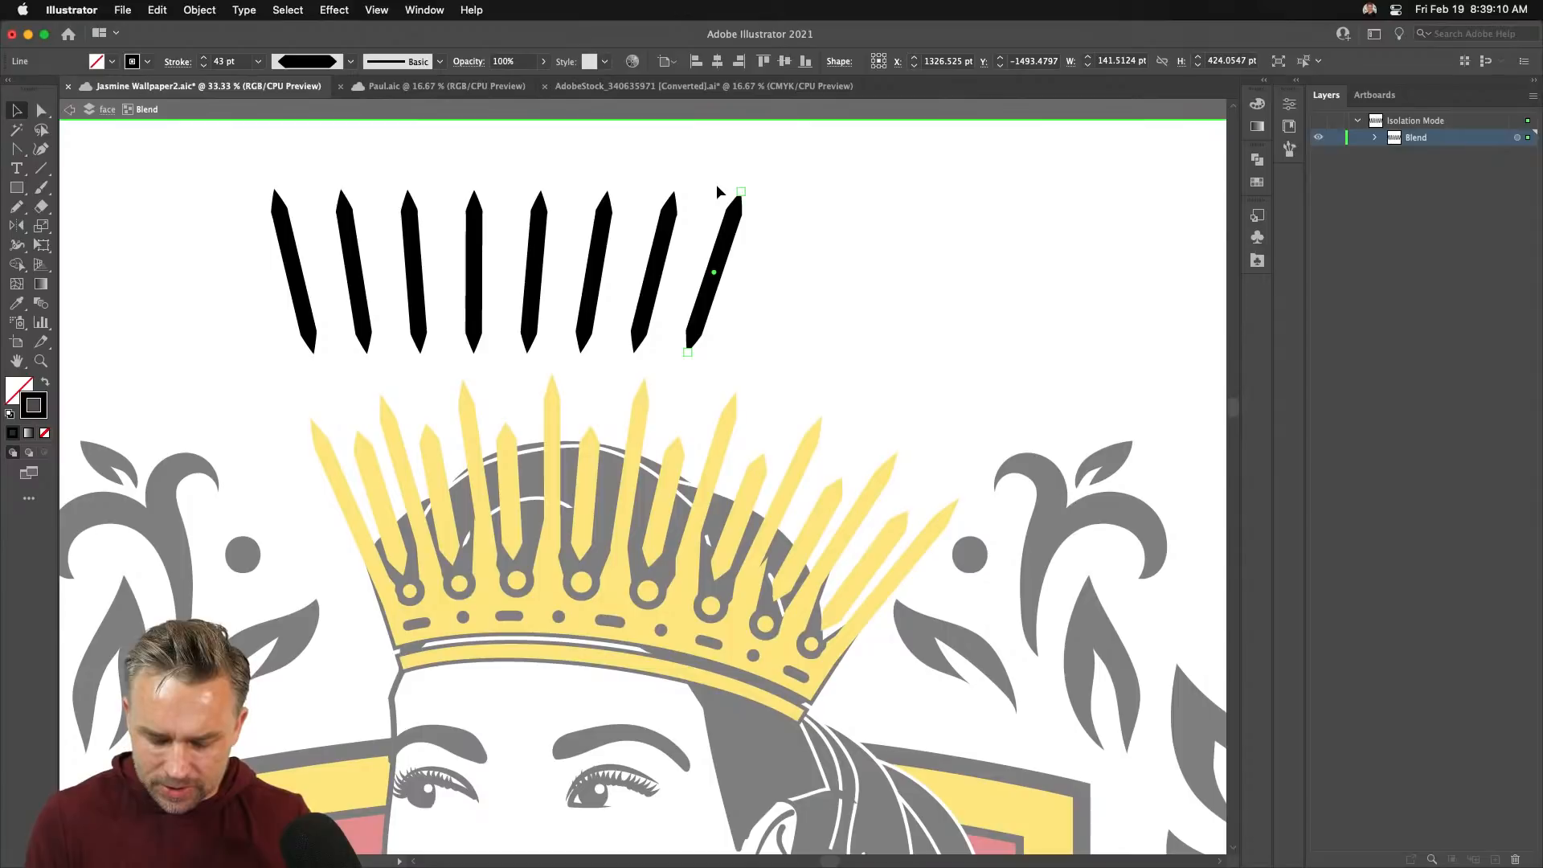
key(n)
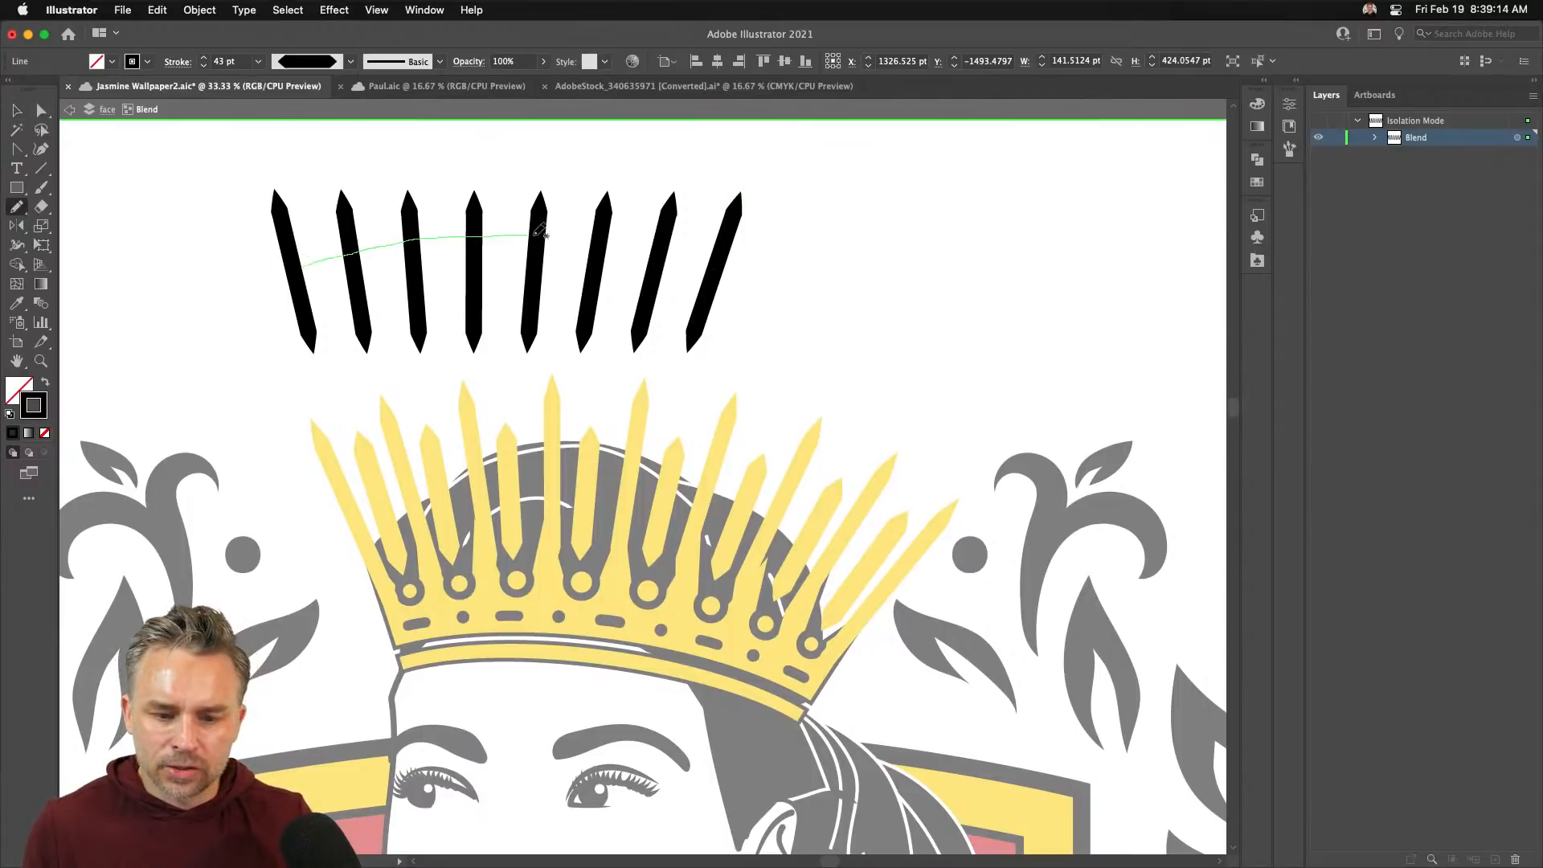
- Draw an arched Pencil path as the blend's spine and extend its right end
drag(674, 252, 715, 268)
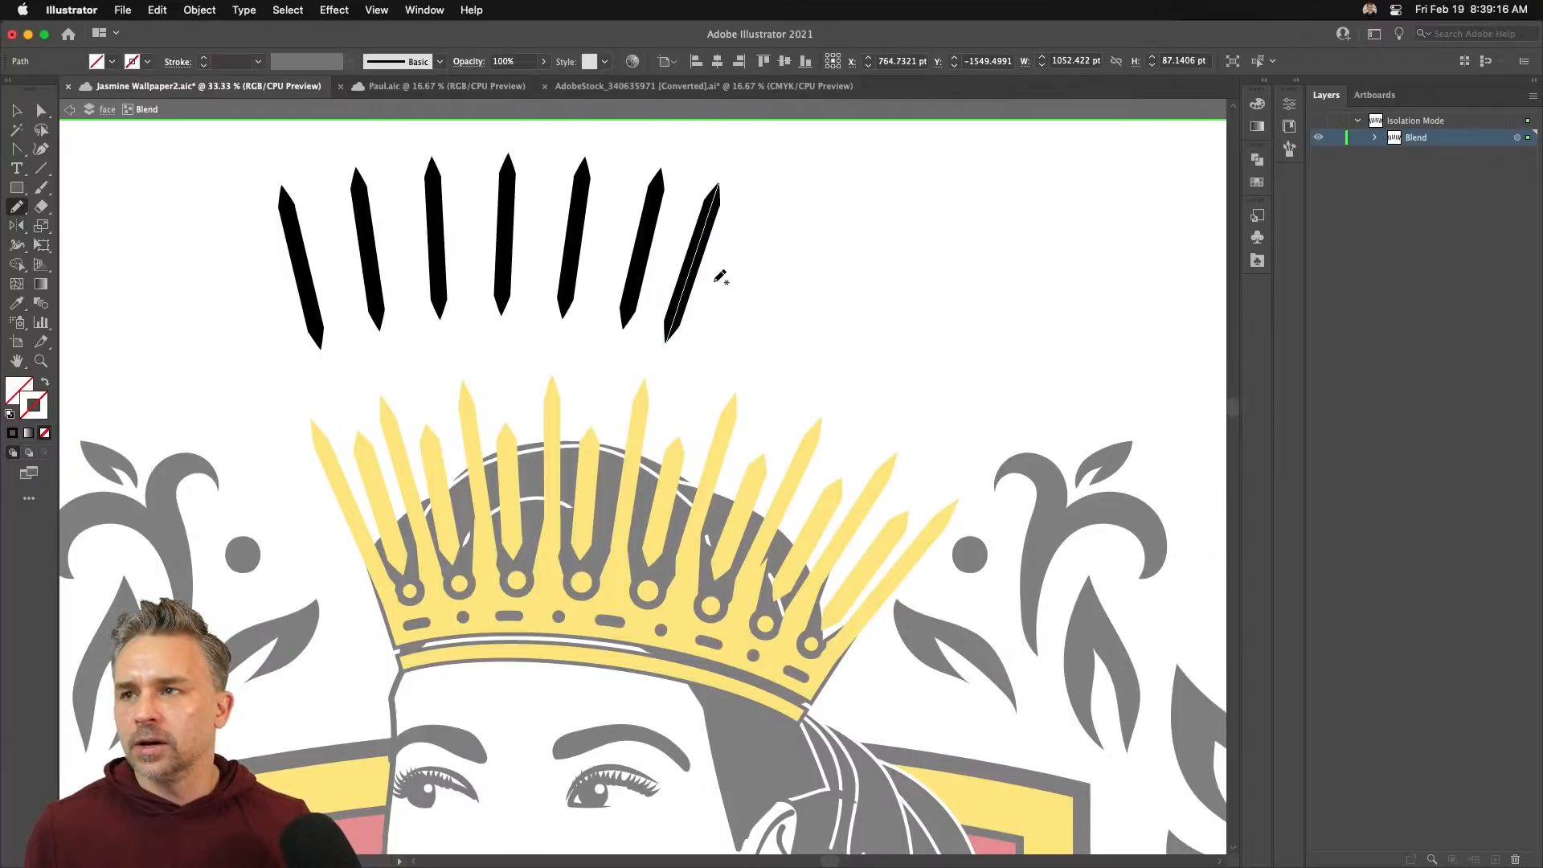
key(a)
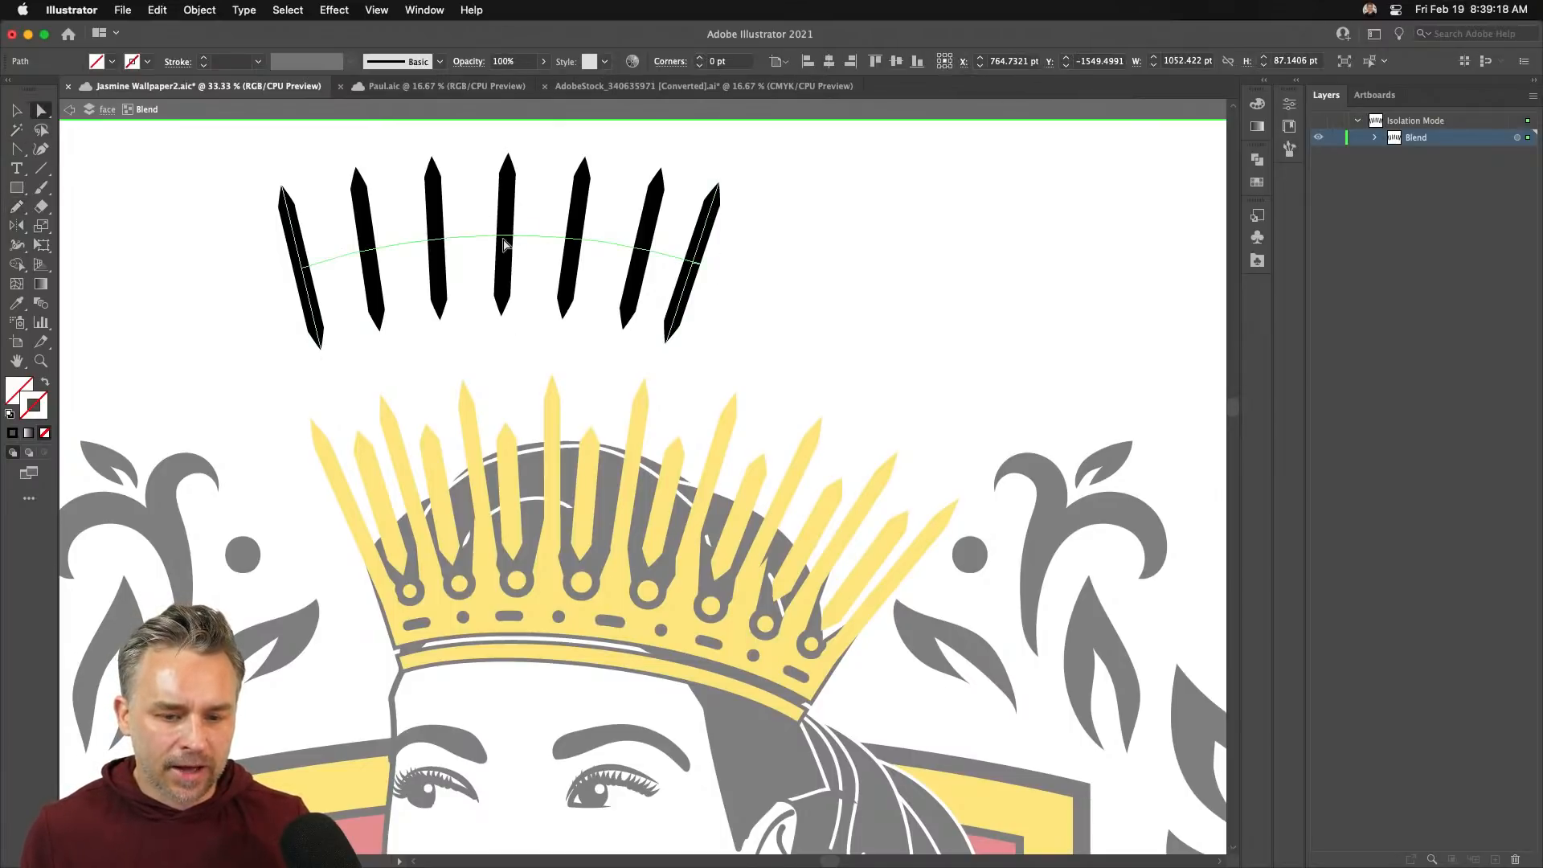
click(505, 244)
key(super+equal)
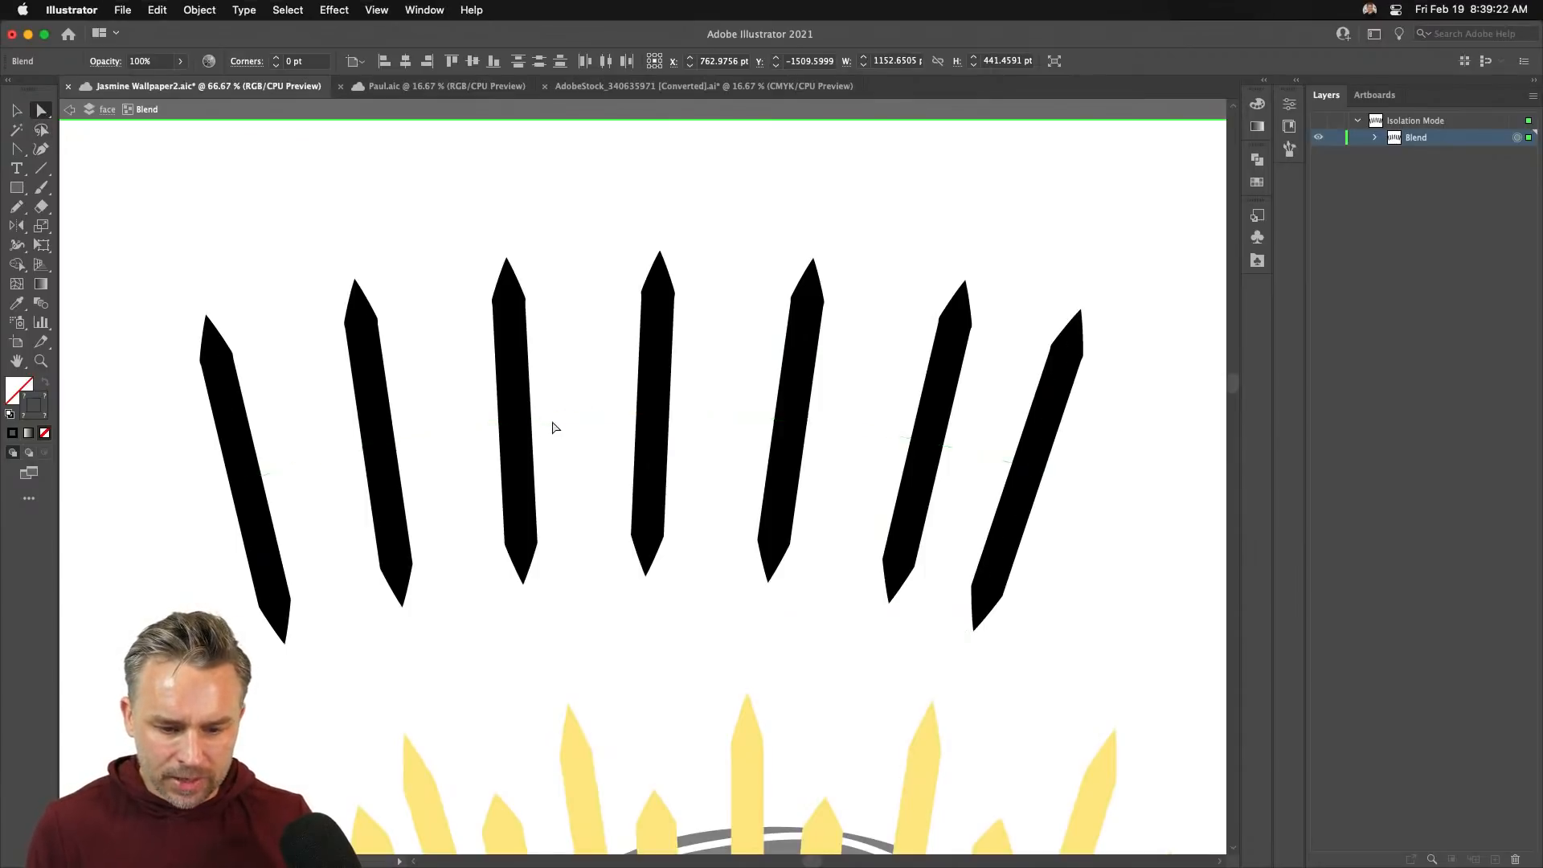
click(248, 478)
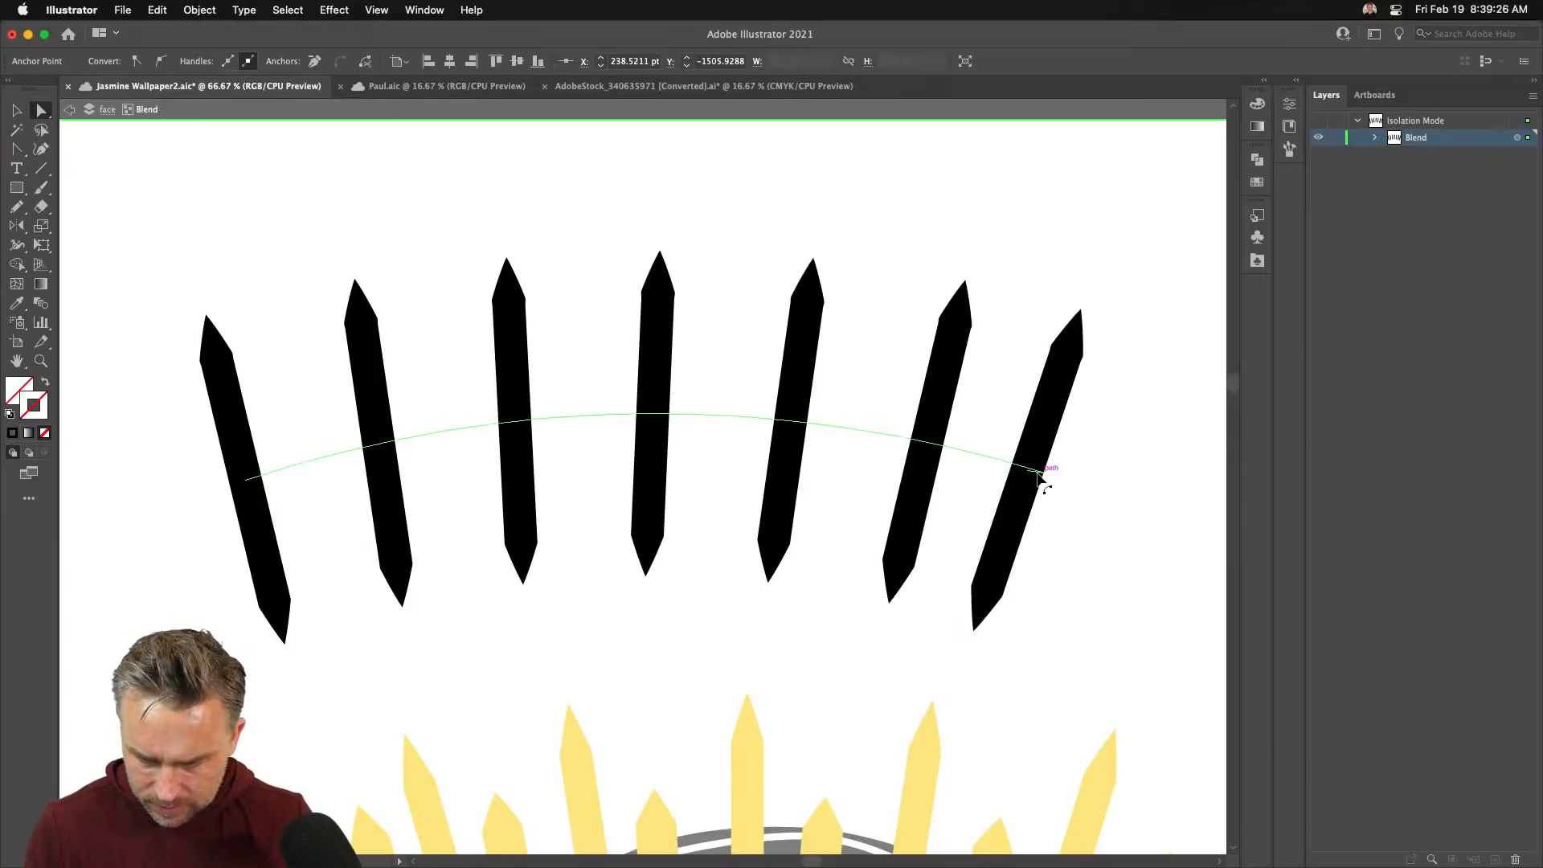
click(1032, 475)
drag(1029, 474, 1043, 473)
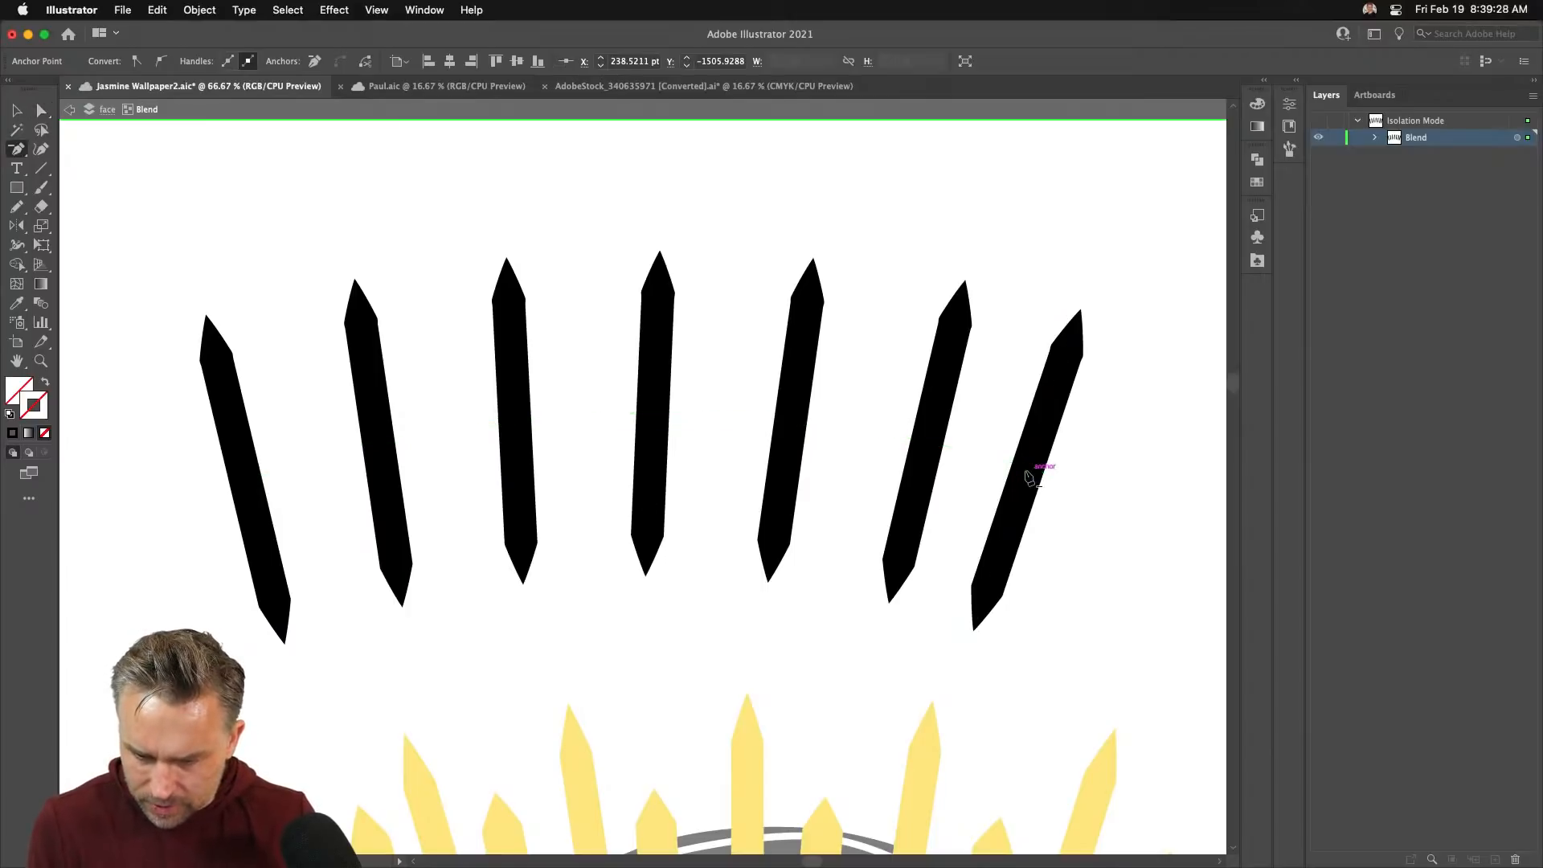
- Adjust the spine's right end point and curve handles to raise the arch
key(p)
key(a)
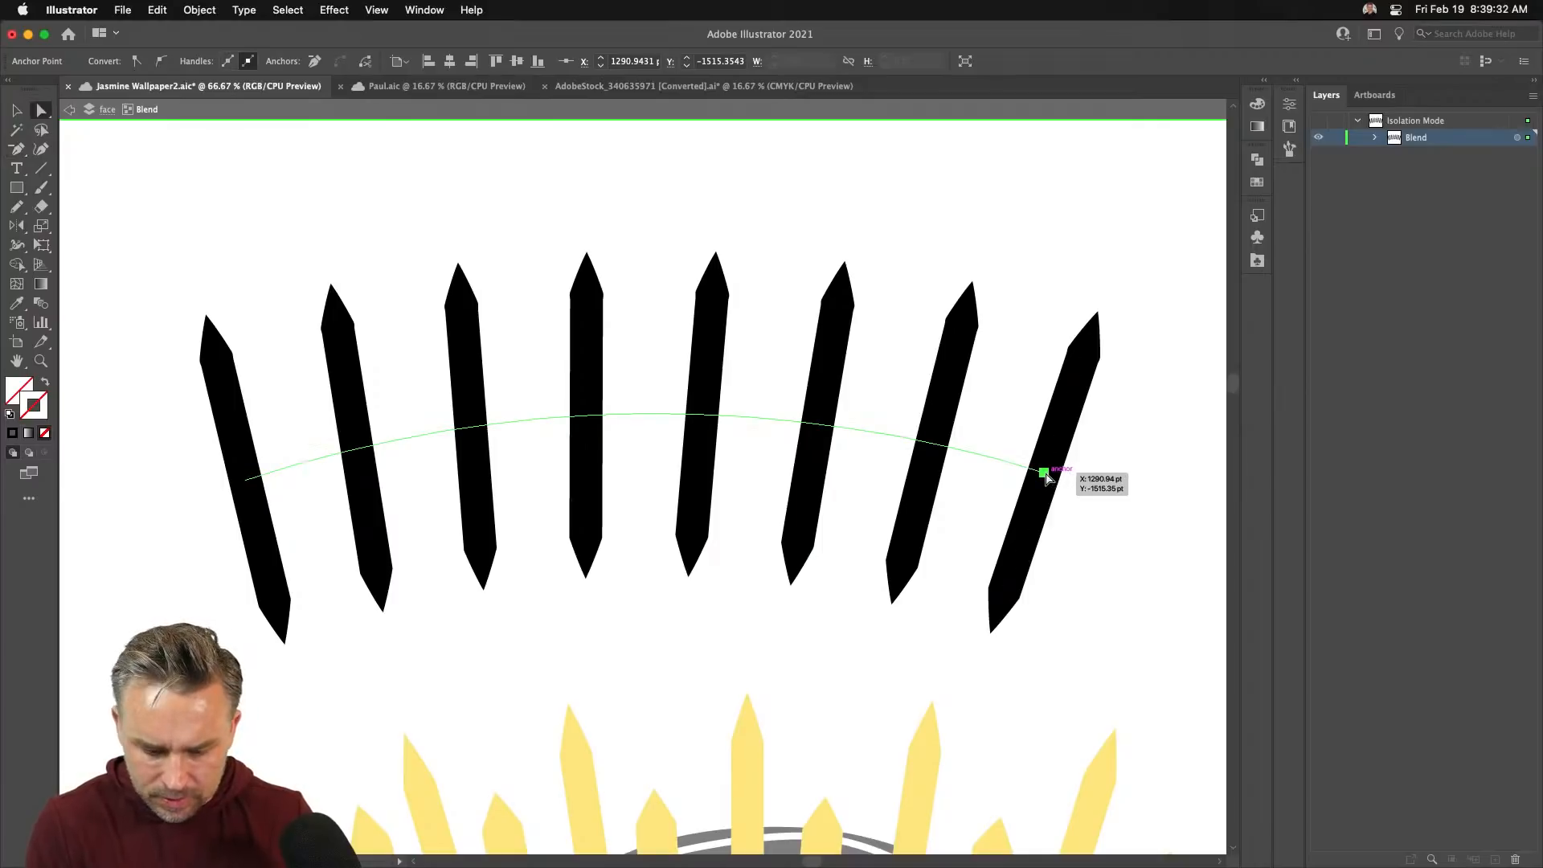
drag(1043, 474, 1054, 472)
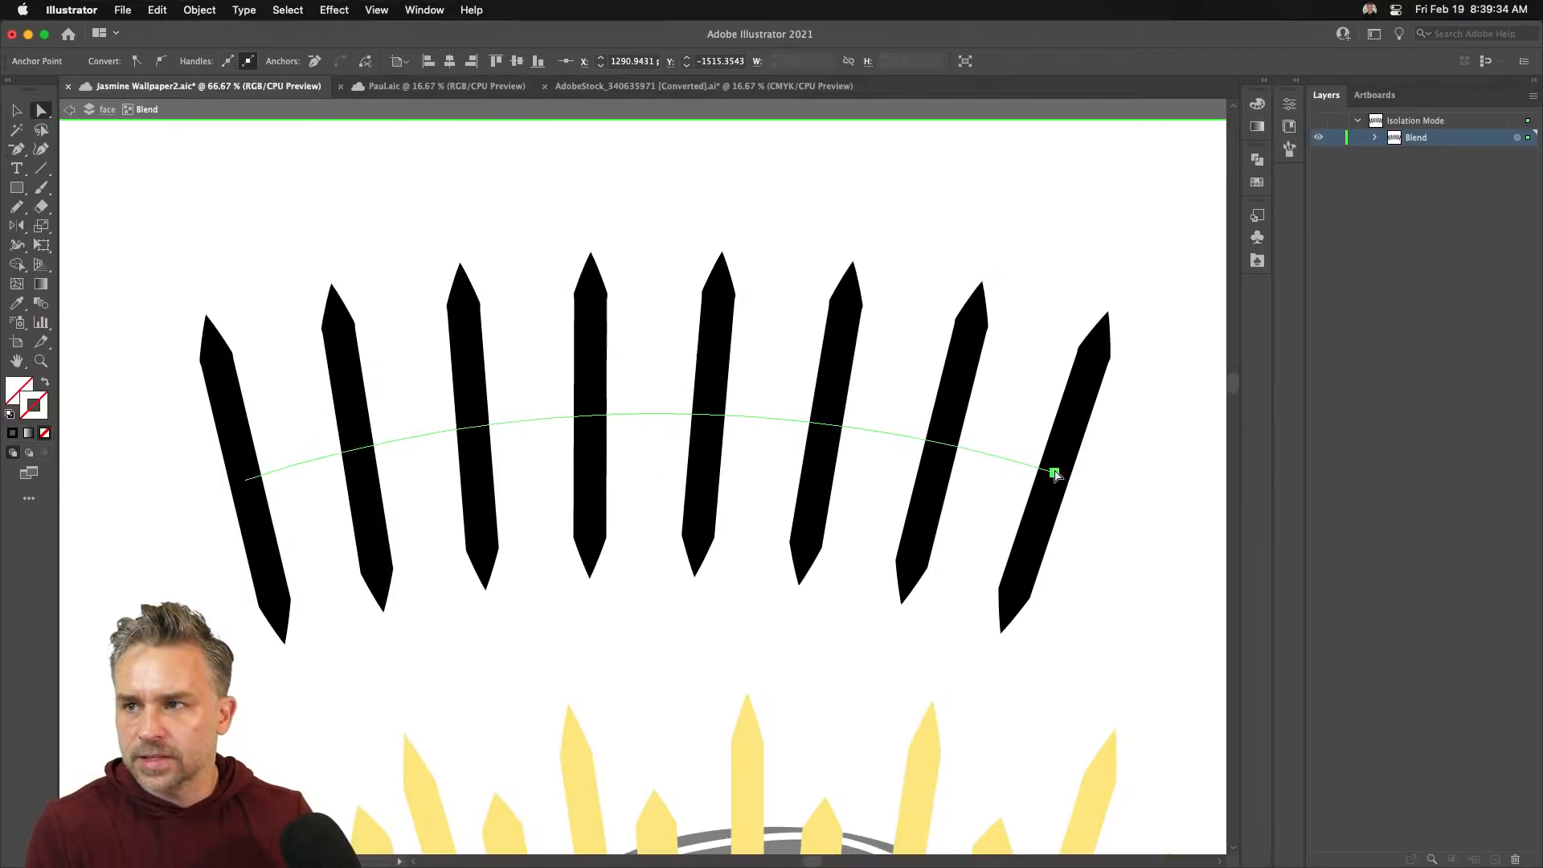
click(977, 450)
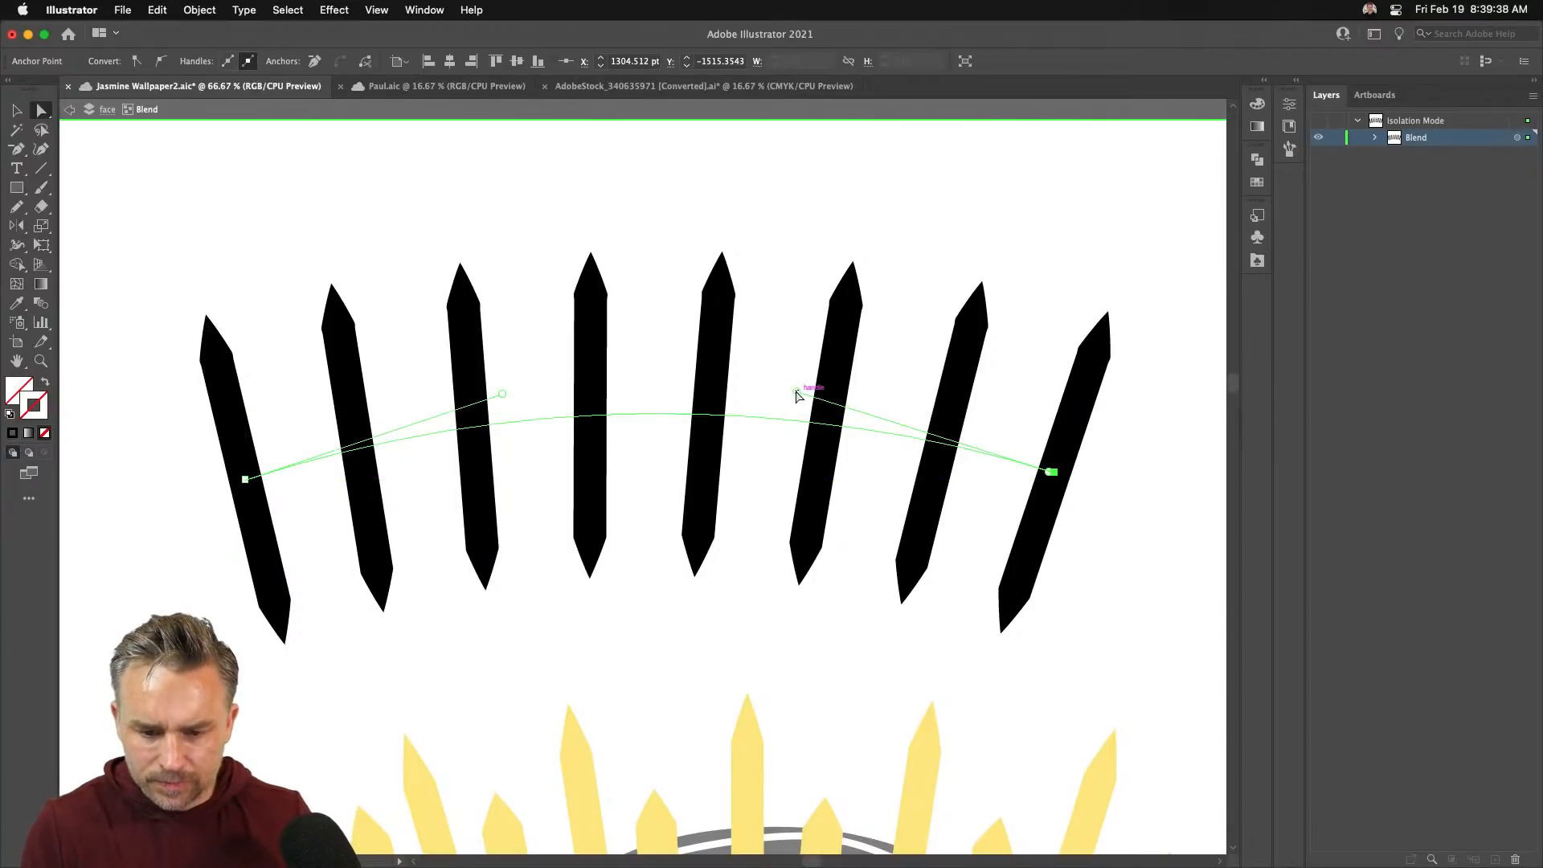
drag(795, 392, 771, 355)
mouse_move(503, 395)
mouse_down()
mouse_move(486, 358)
mouse_move(481, 371)
mouse_move(527, 378)
mouse_up()
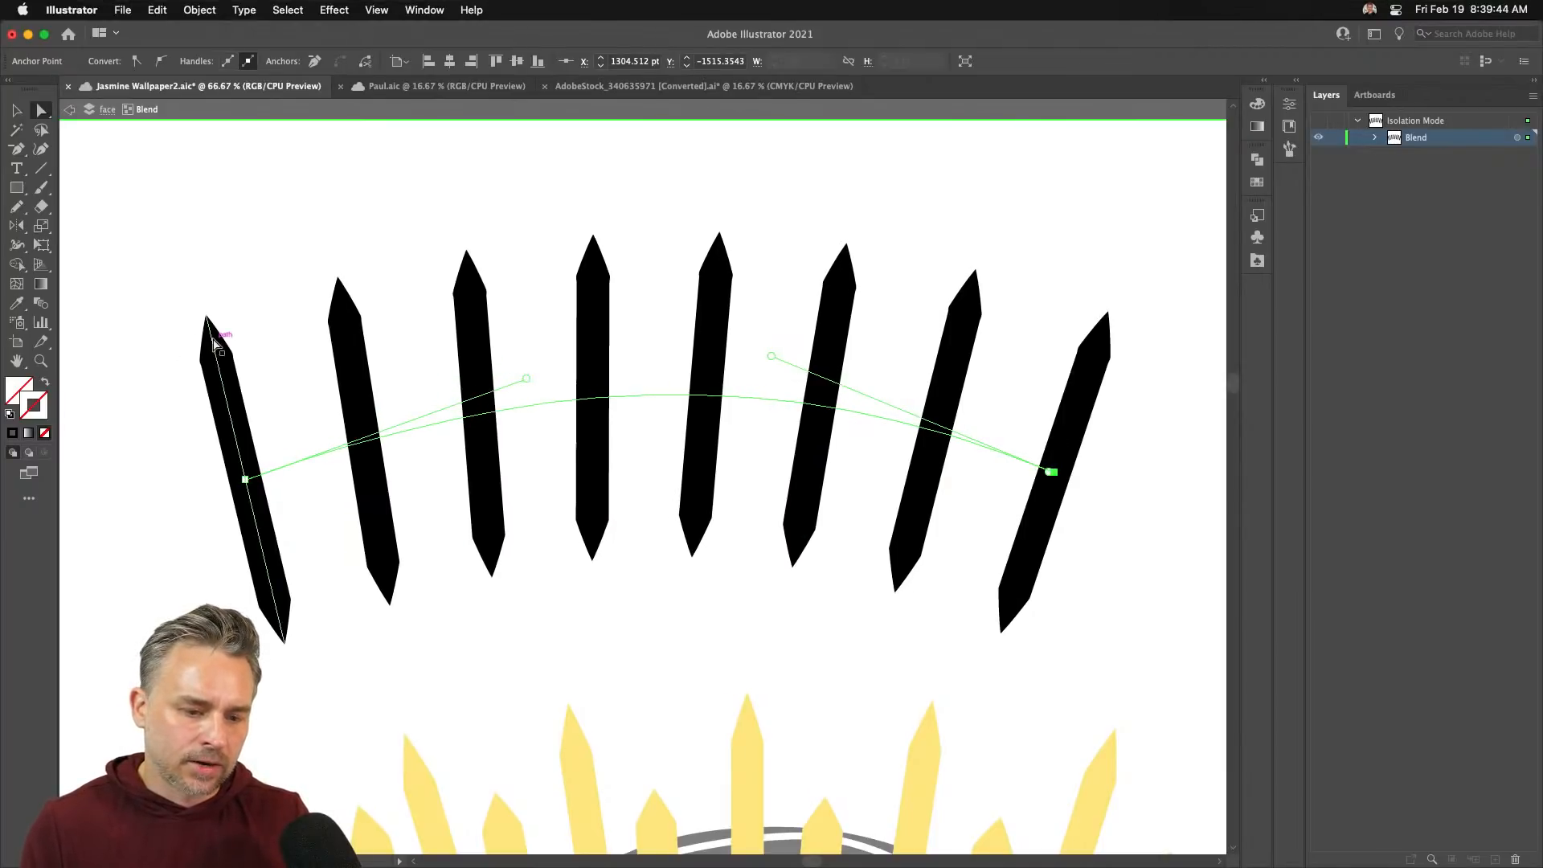
- Push the leftmost spike's tip outward, exit isolation mode and save the document
click(206, 318)
drag(207, 318, 153, 312)
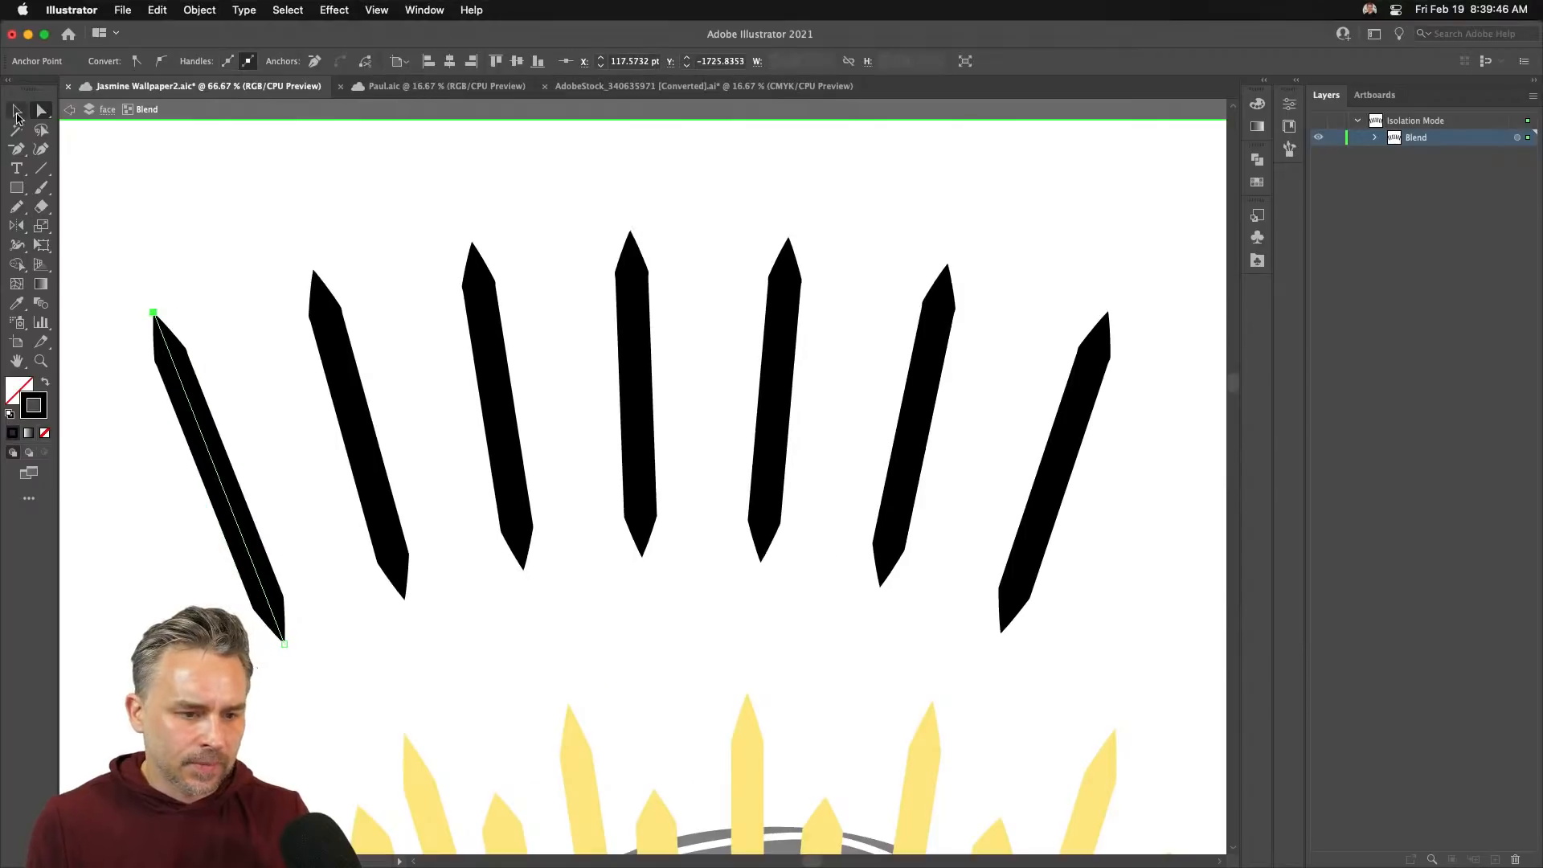
click(17, 114)
click(199, 223)
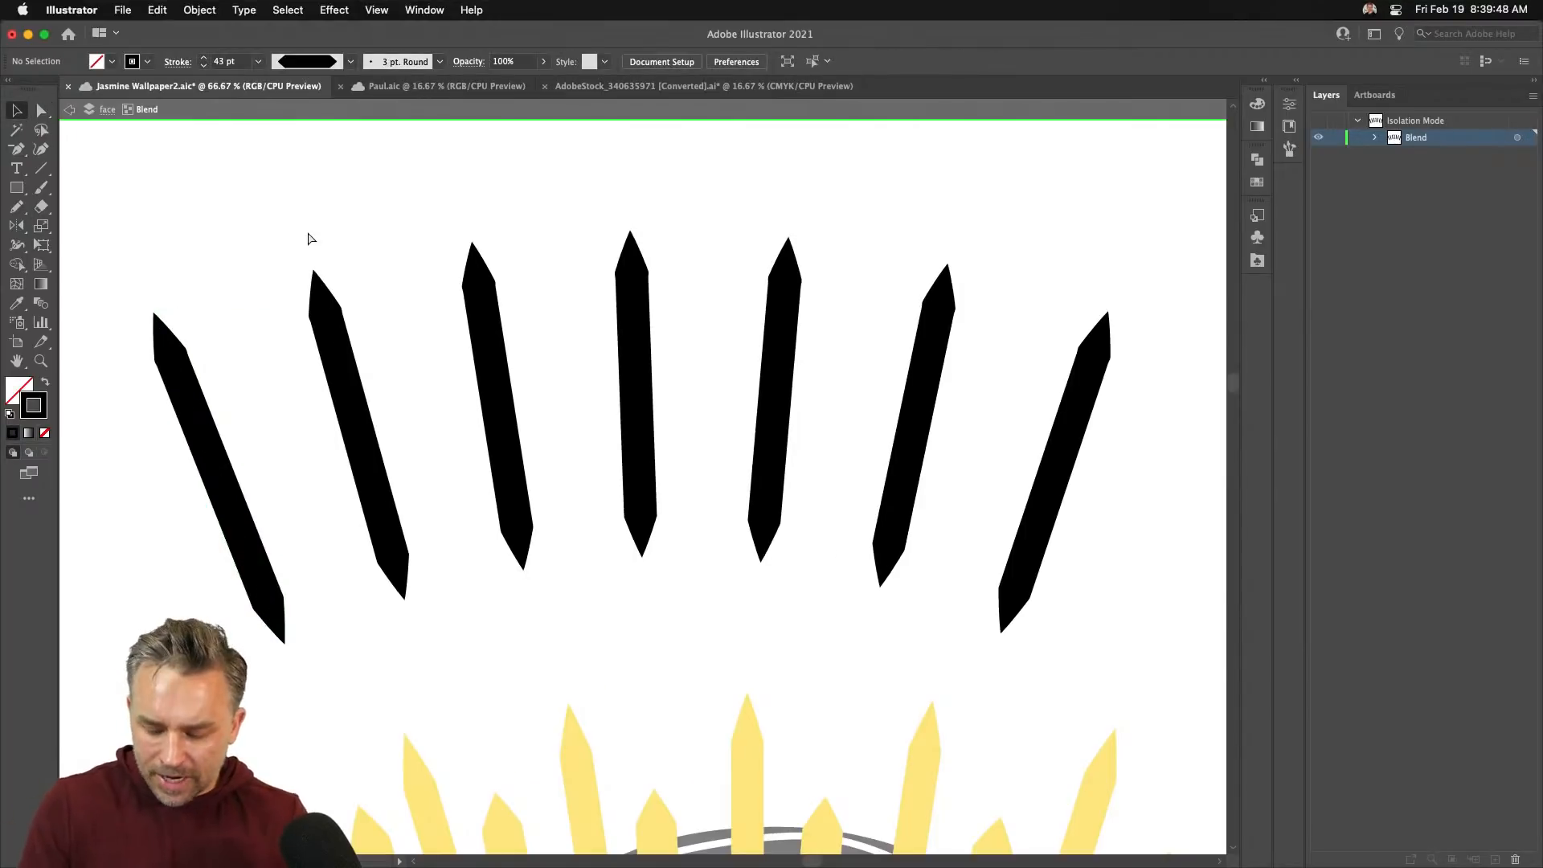
key(super+minus)
key(super+minus)
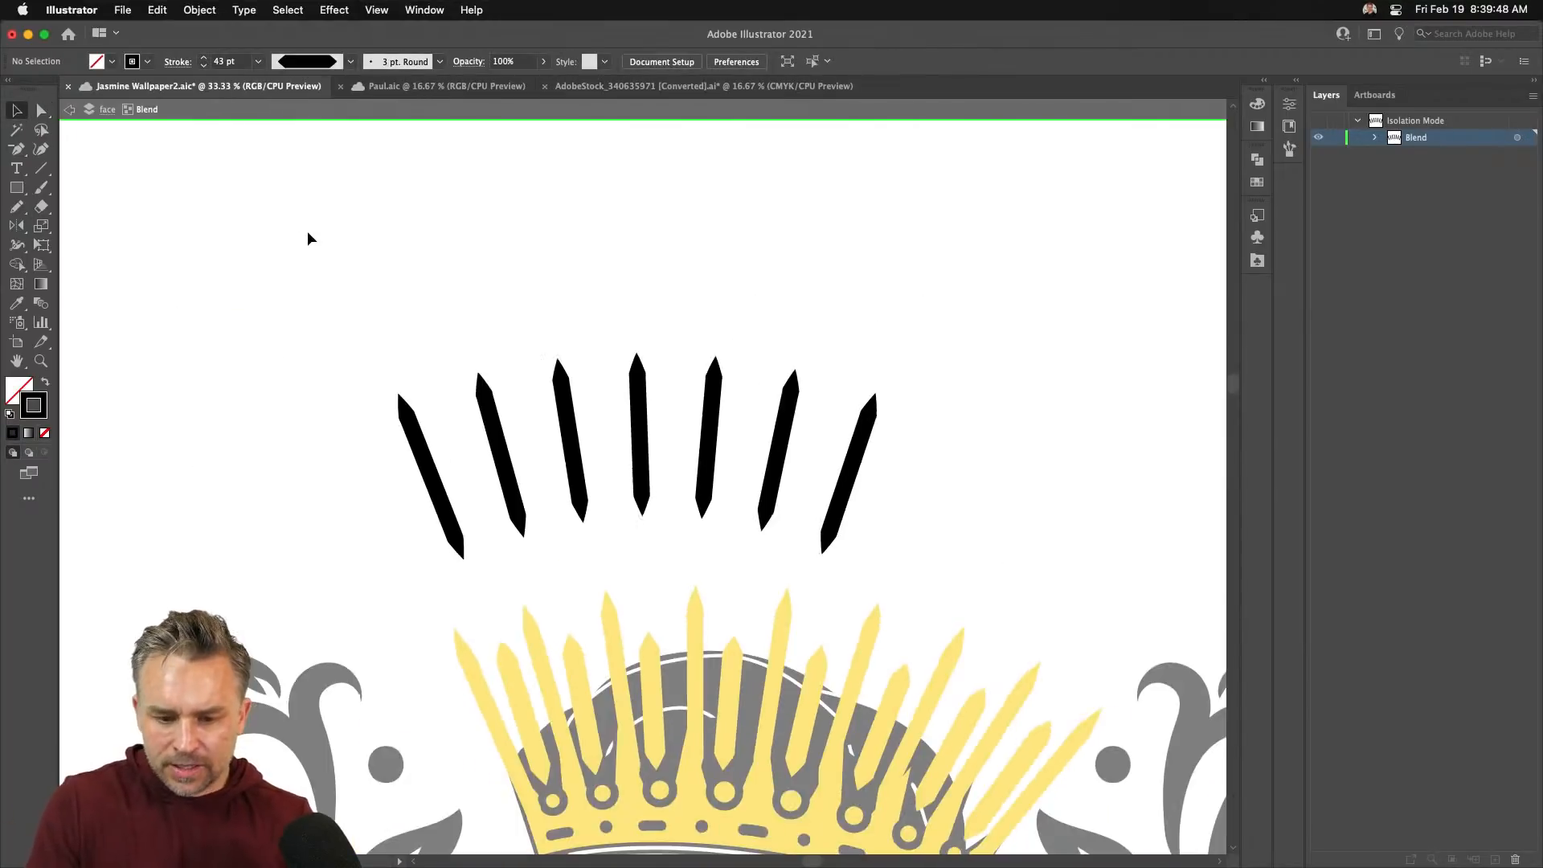
click(72, 110)
drag(316, 415, 183, 196)
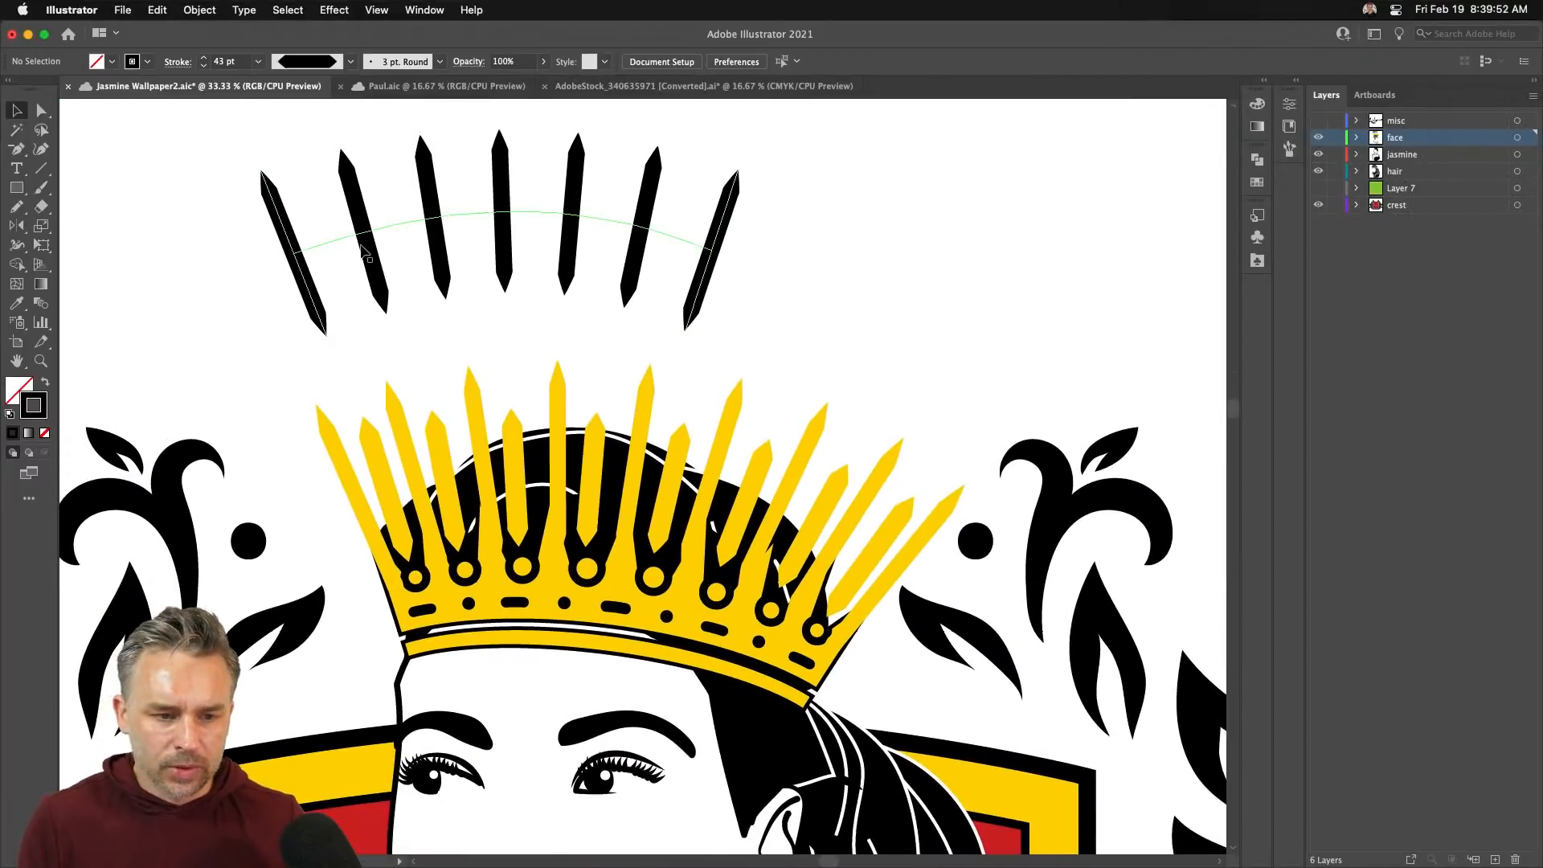
key(super+s)
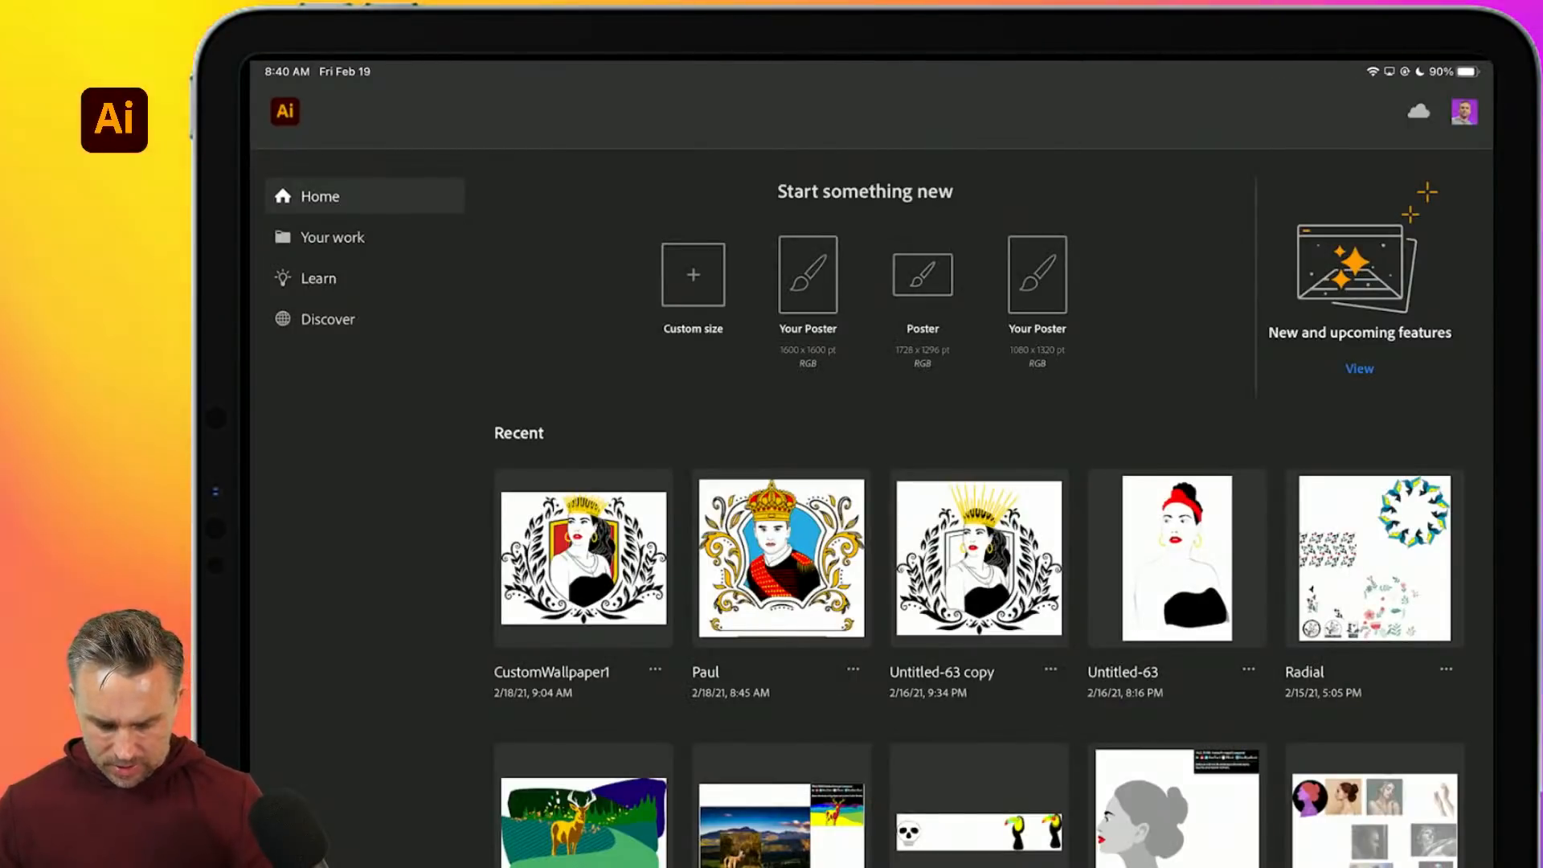
- Open the Jasmine Wallpaper2 document from the cloud documents list
click(332, 237)
scroll(978, 562, up, 3)
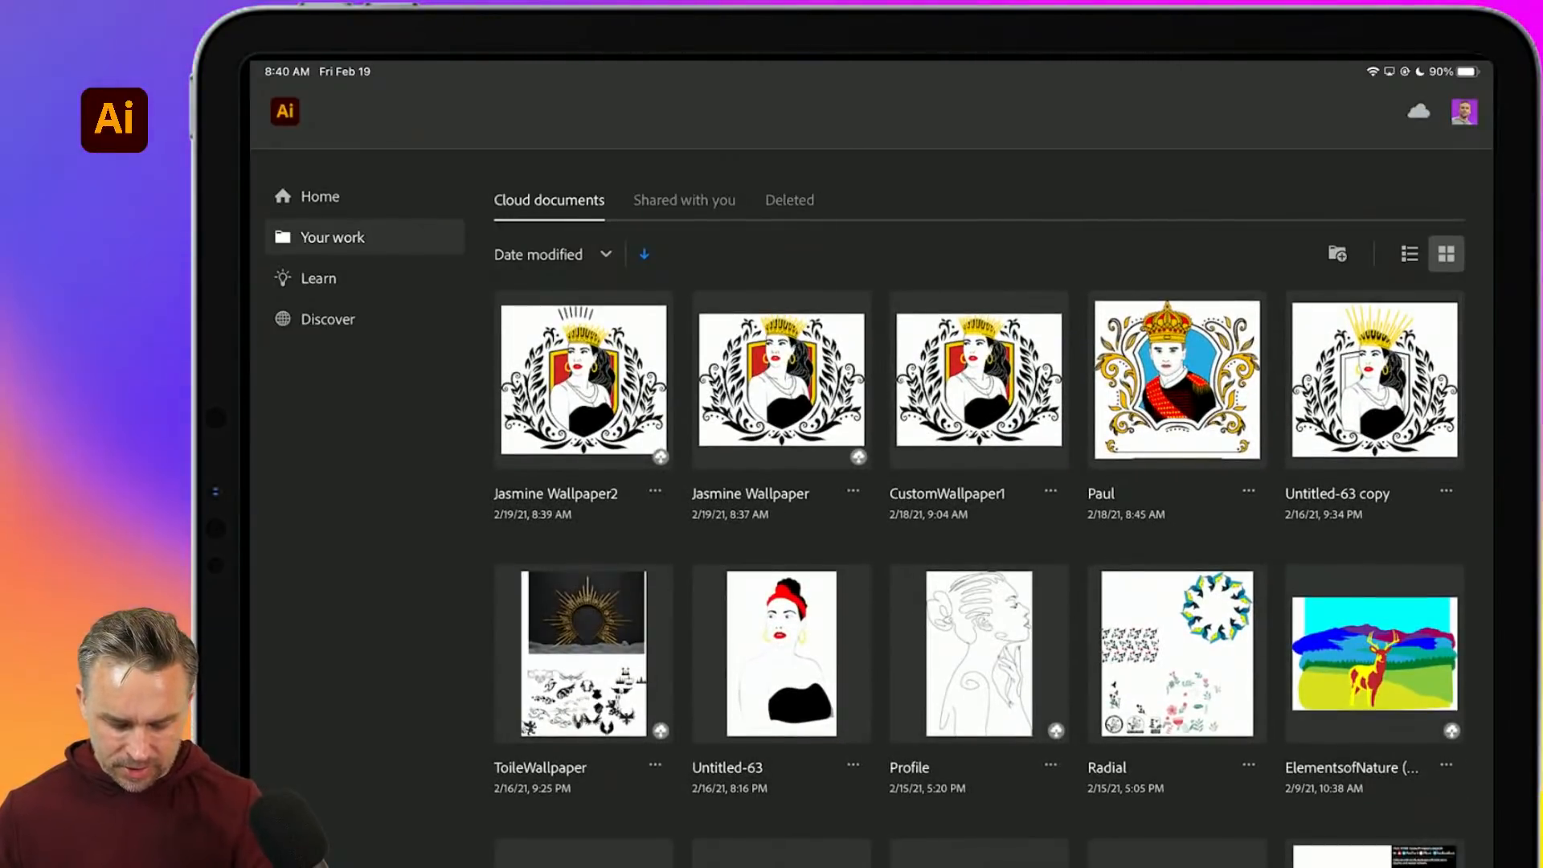
click(583, 380)
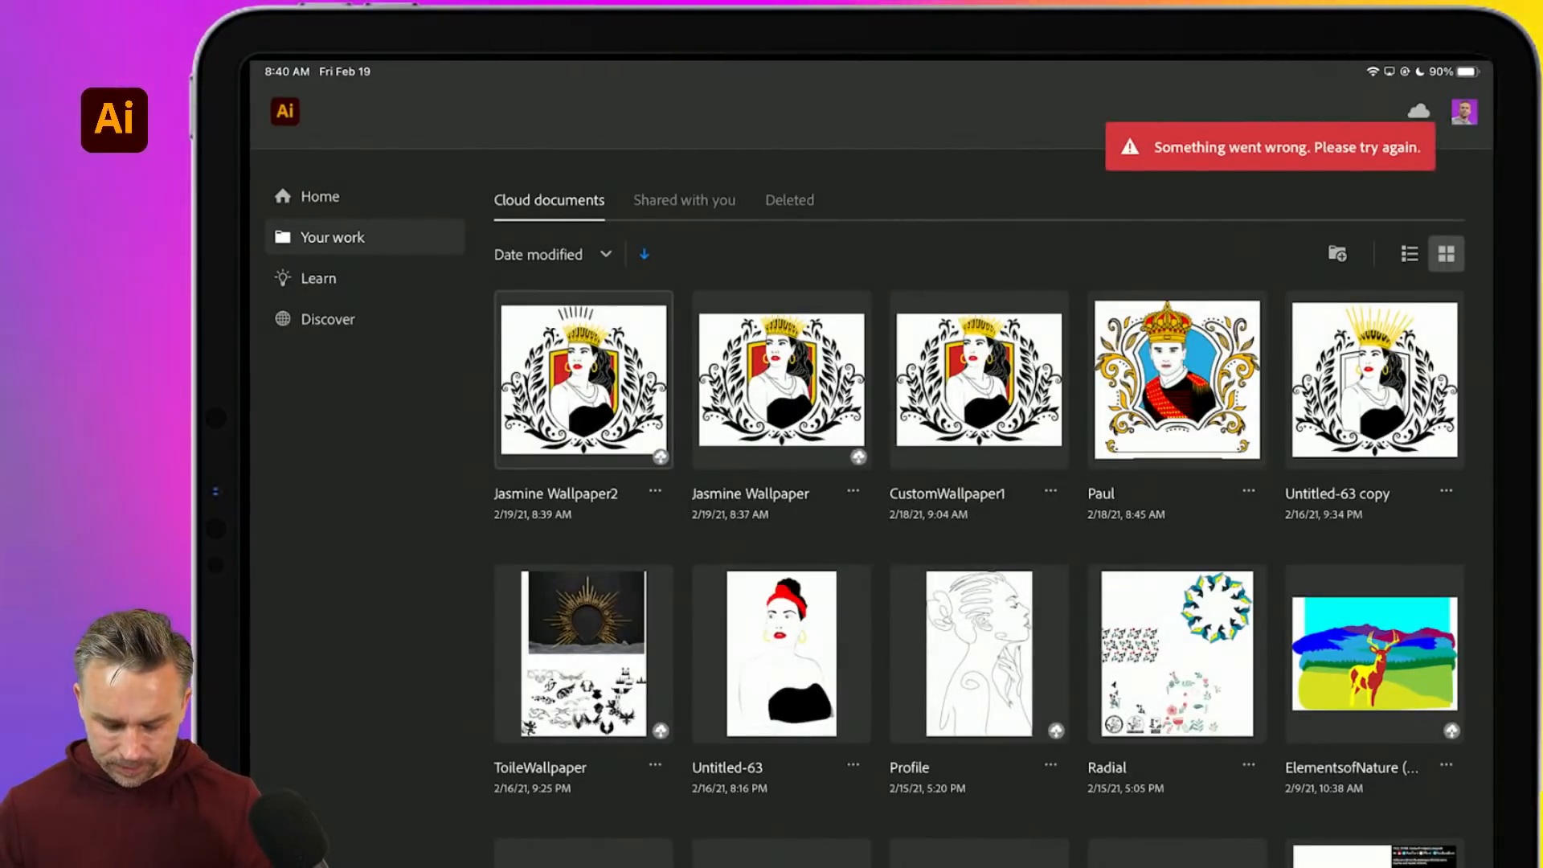
- Force-quit Illustrator in the app switcher and relaunch it from the Home Screen, twice
drag(871, 864, 872, 563)
drag(1249, 338, 1249, 104)
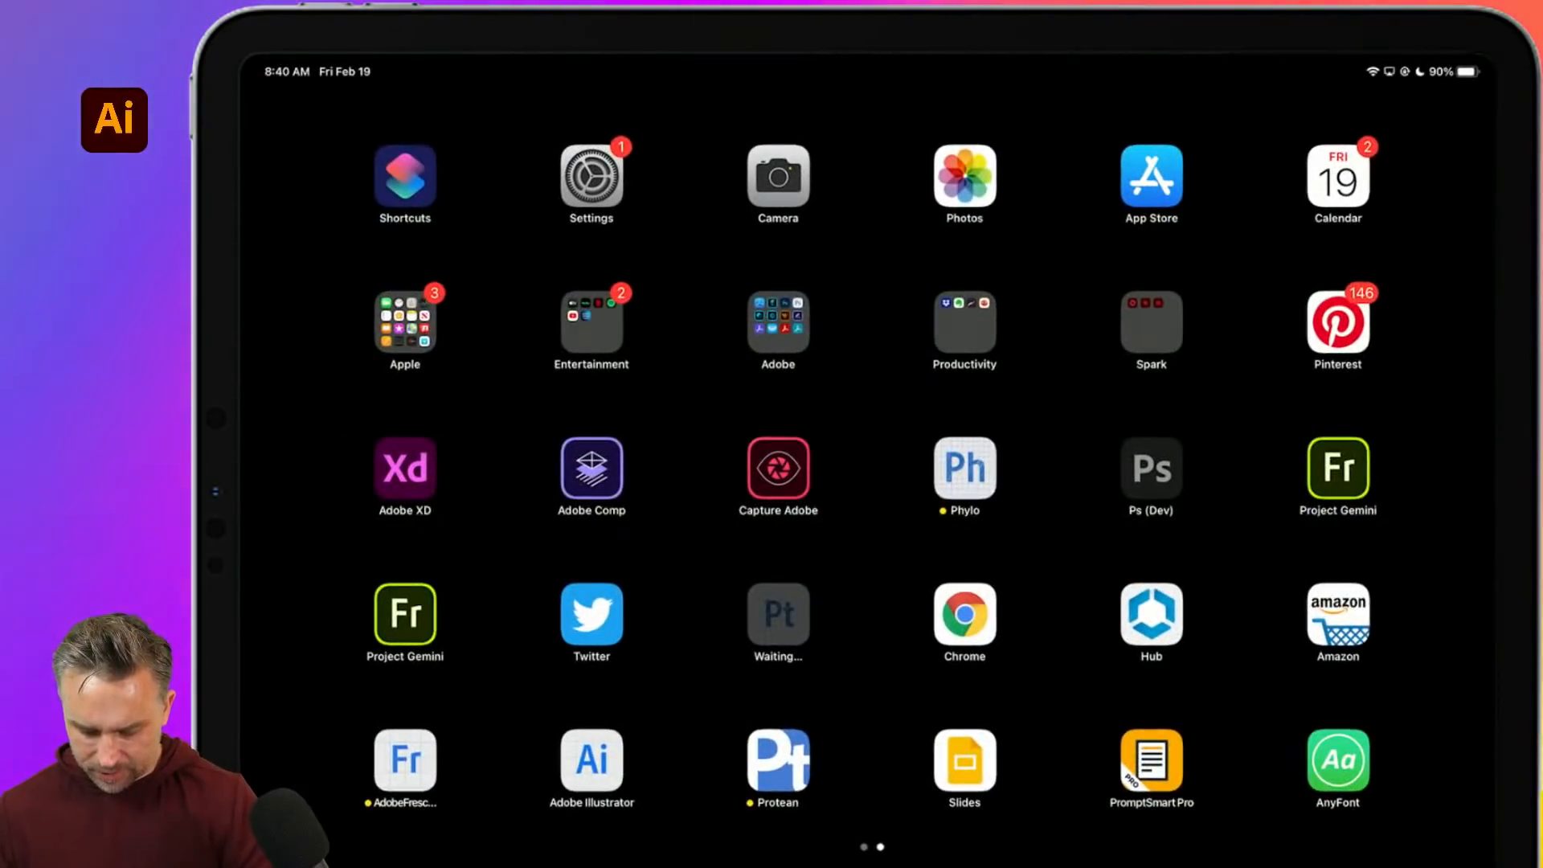
drag(563, 530, 1165, 530)
click(592, 321)
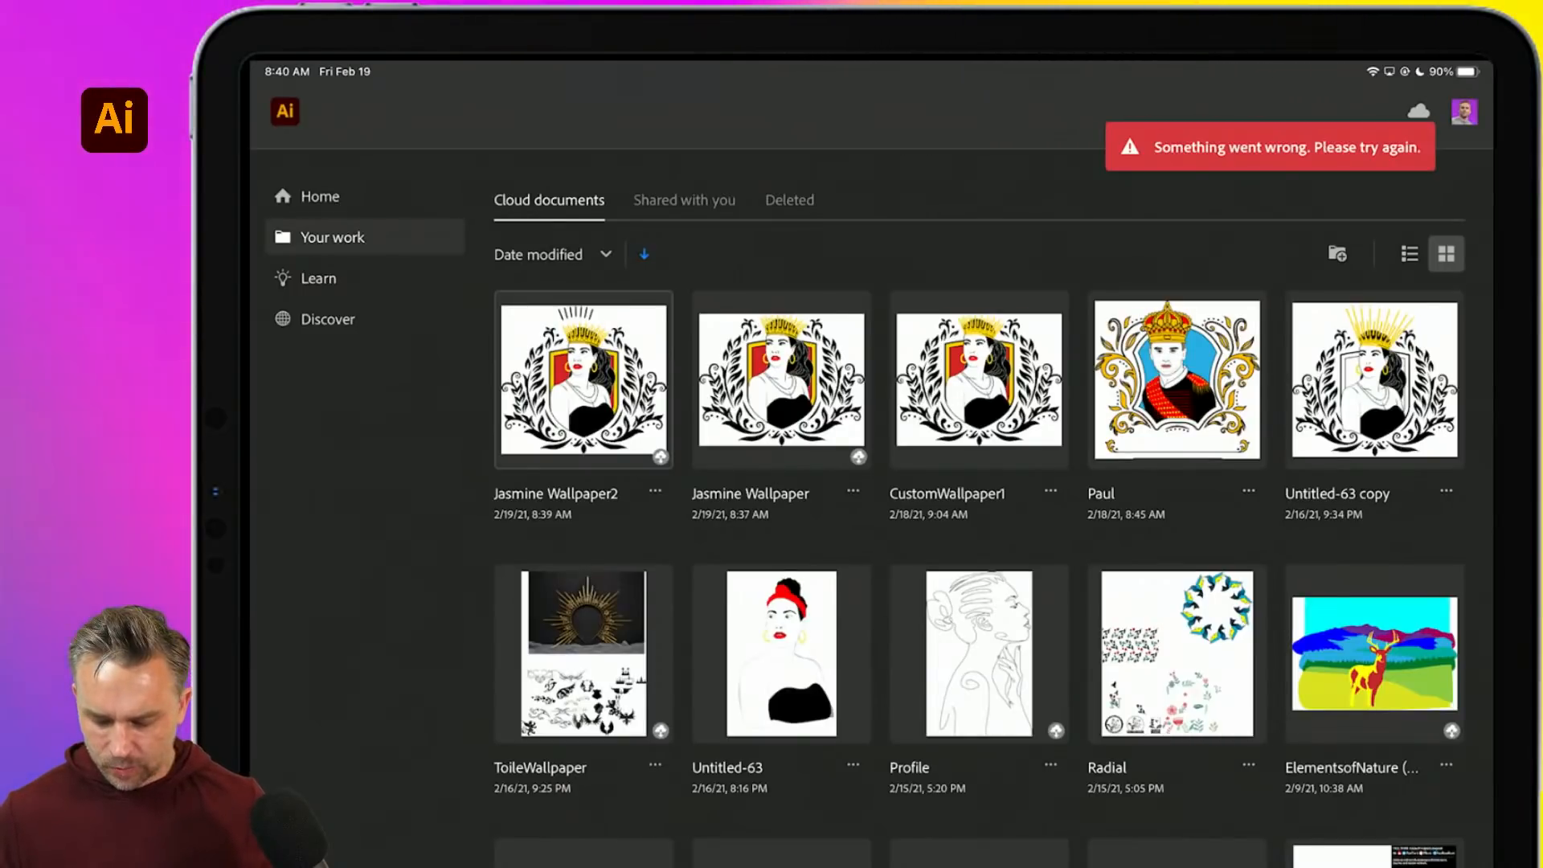
drag(871, 865, 871, 482)
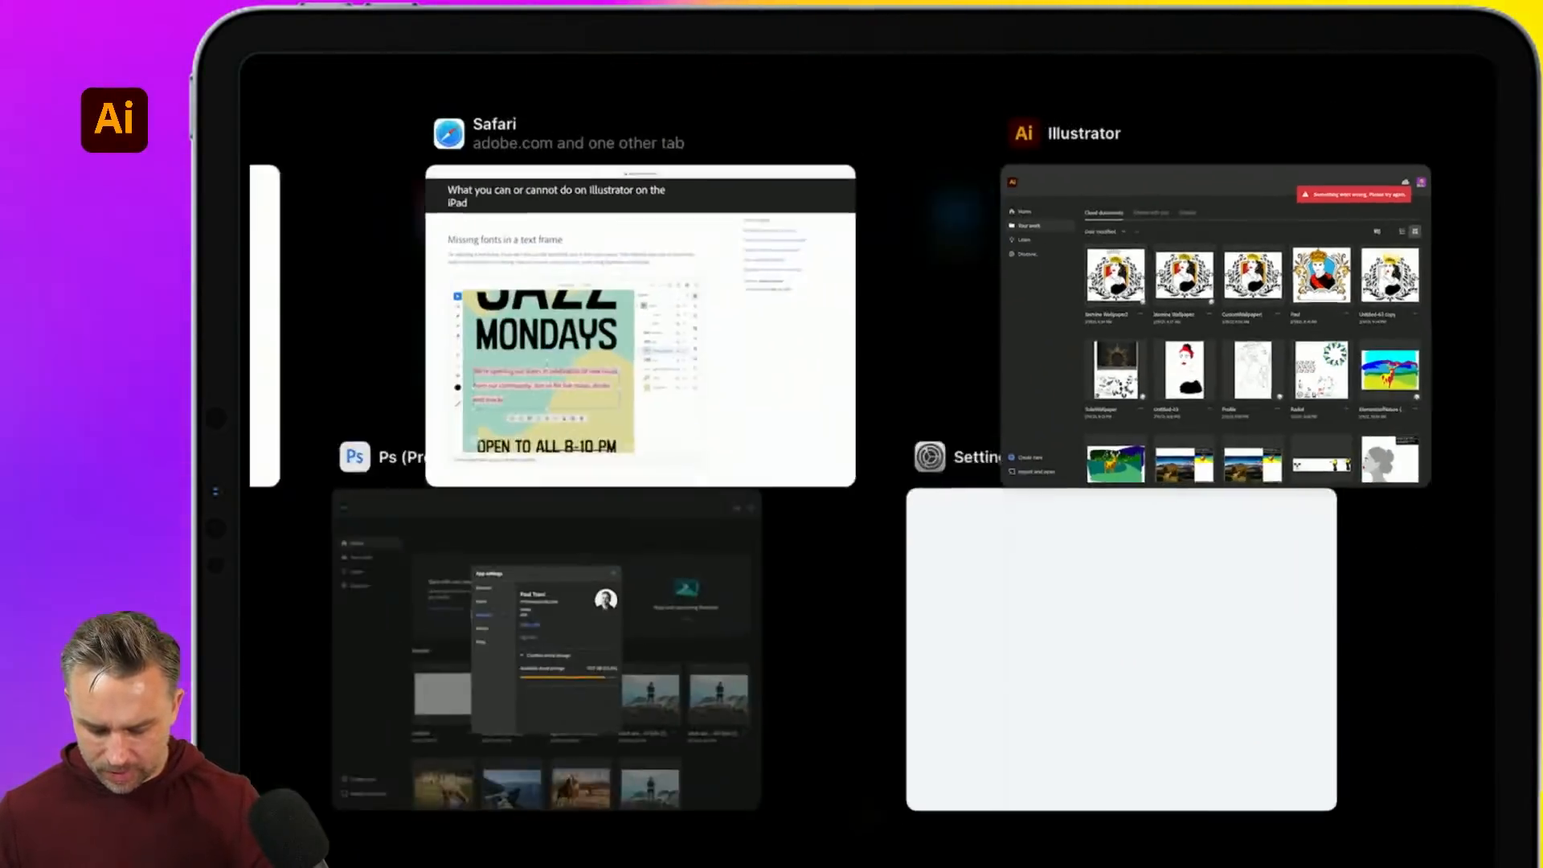
drag(1223, 338, 1224, 89)
click(1469, 474)
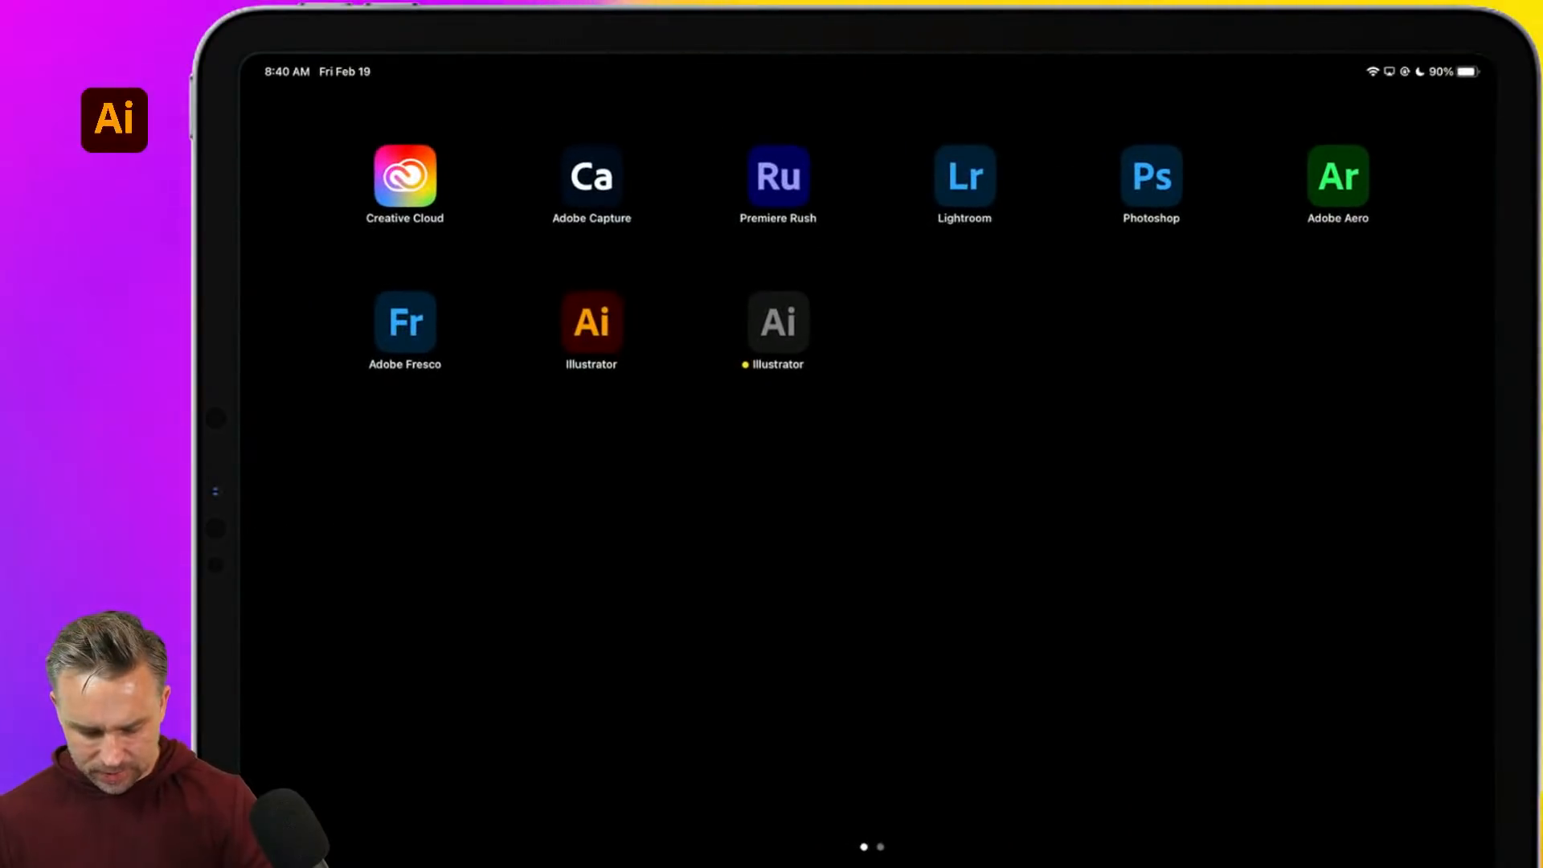
click(591, 322)
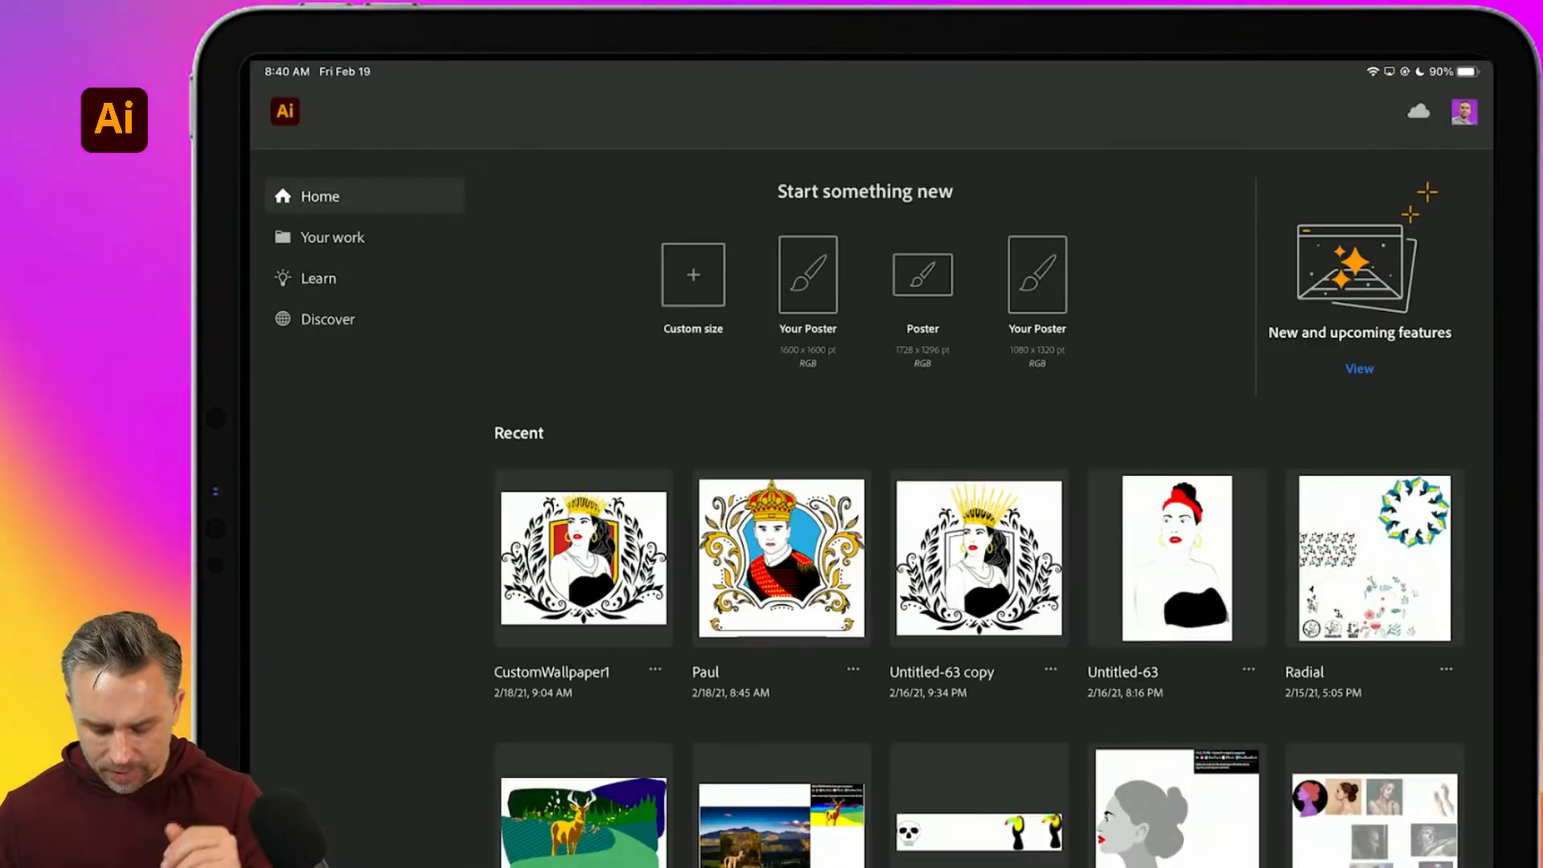
- Open the CustomWallpaper1 document and dismiss the unsupported-features warning
click(584, 558)
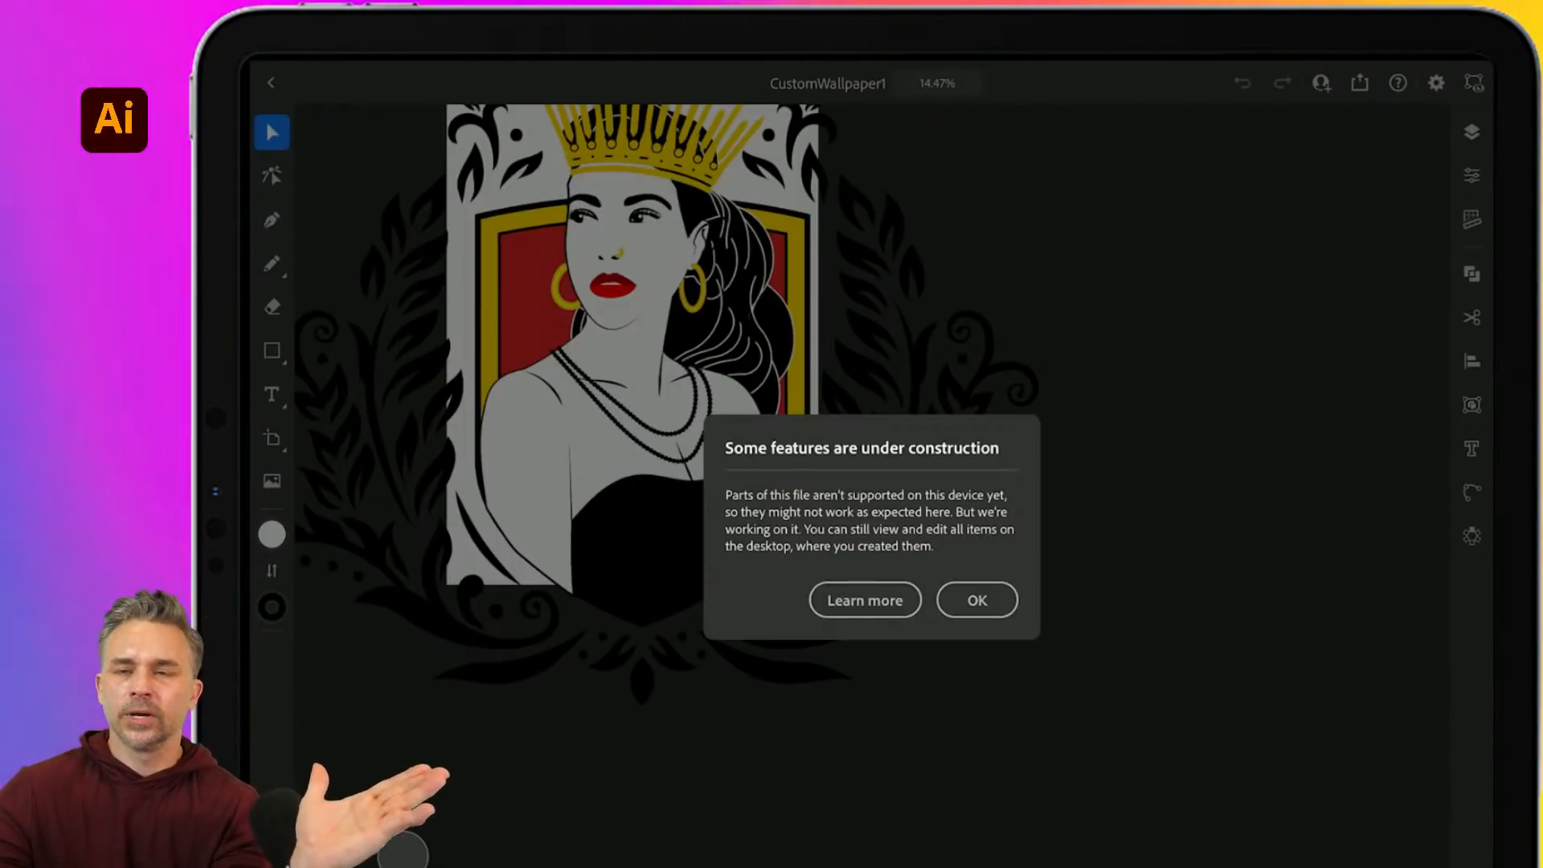
click(976, 599)
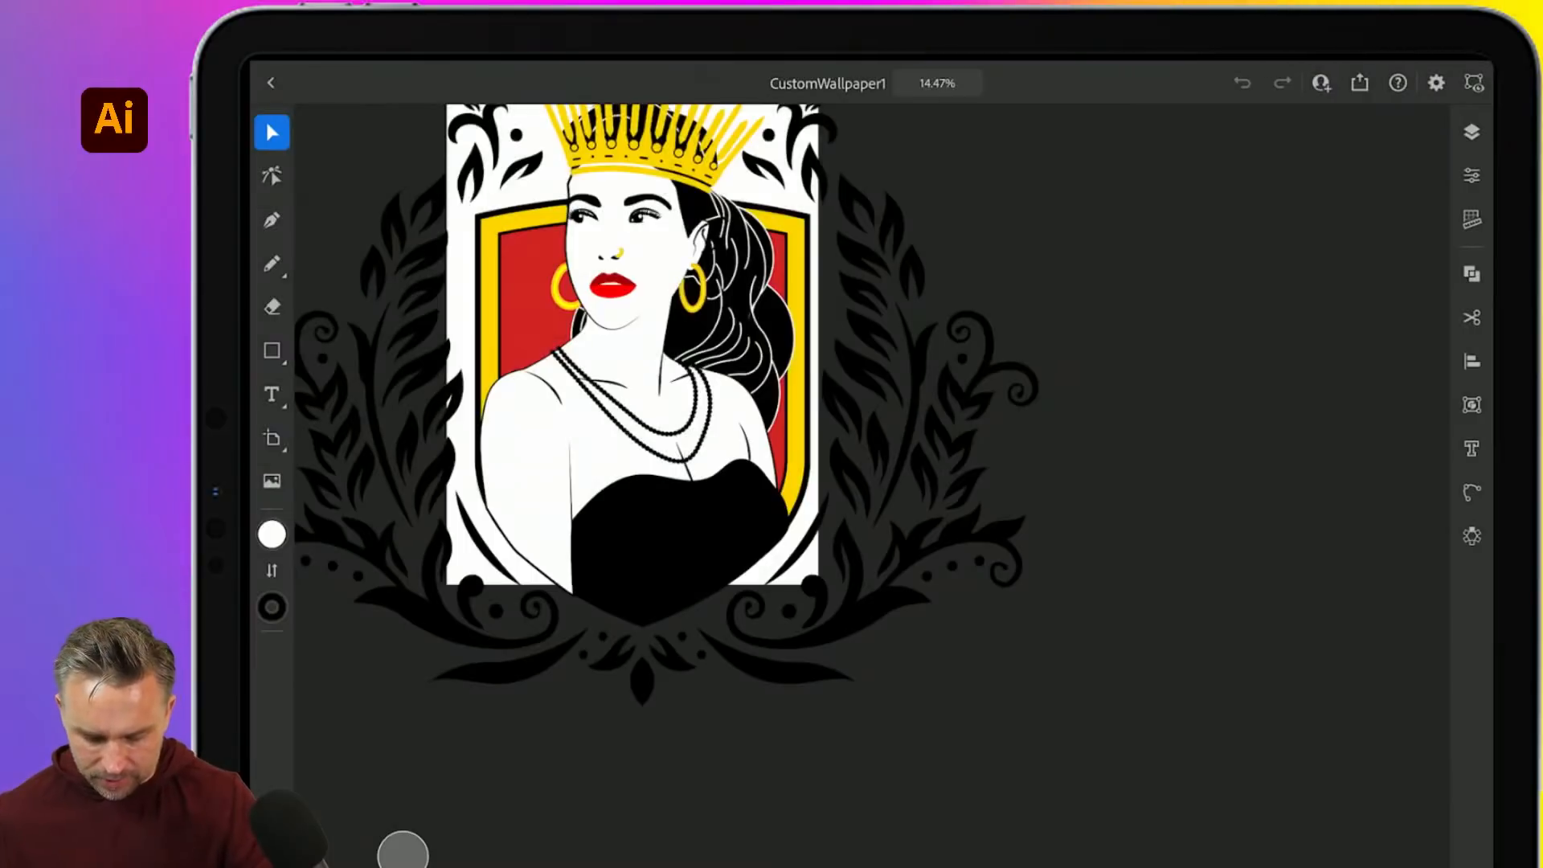
scroll(631, 402, down, 3)
scroll(658, 530, up, 5)
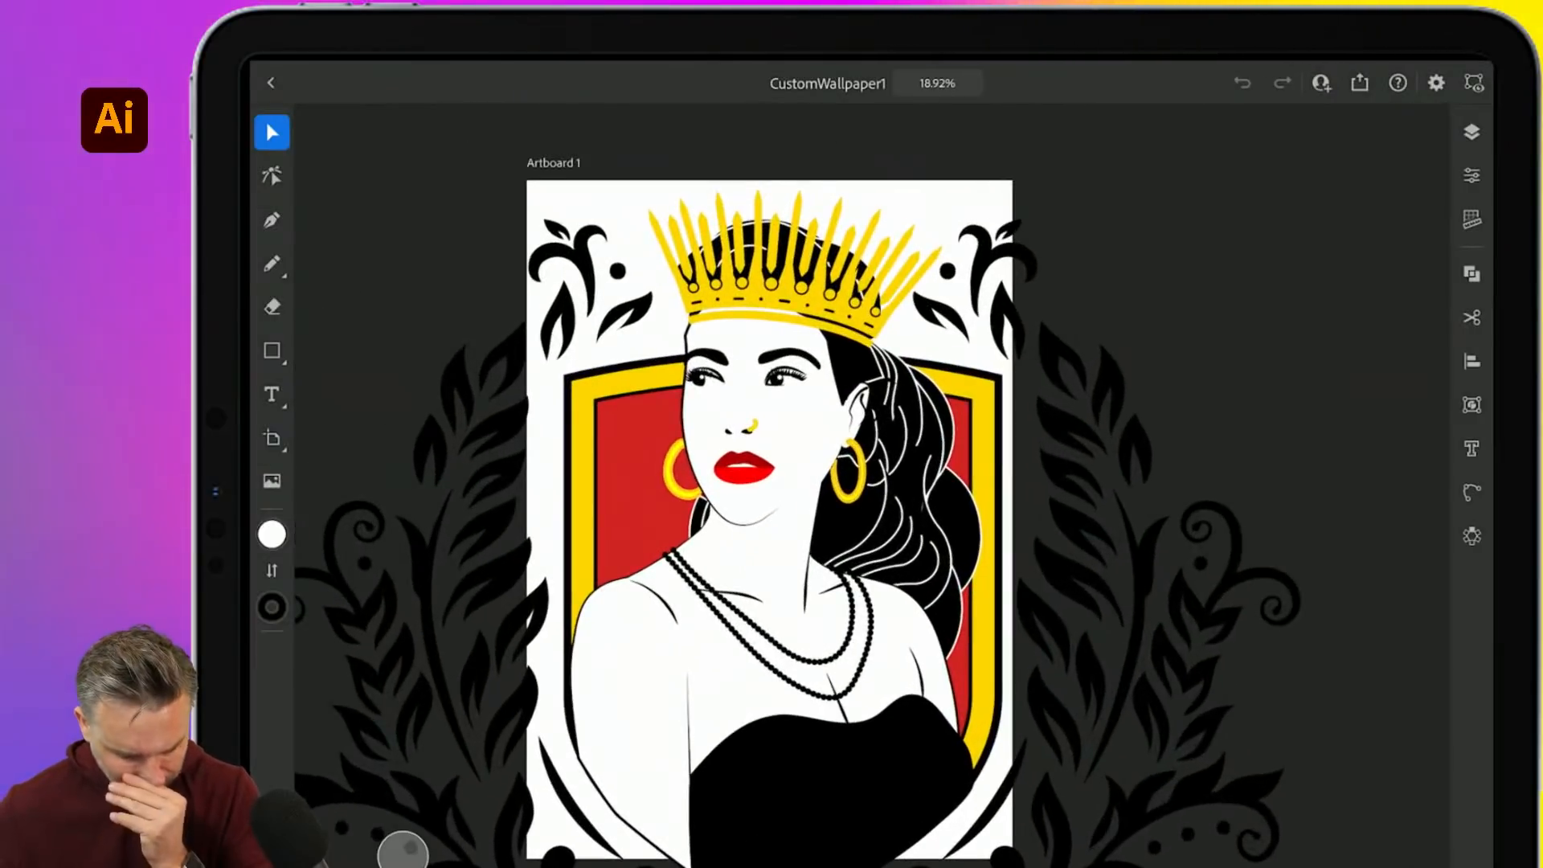
- Check the document settings and view mode options, then close them
click(1436, 83)
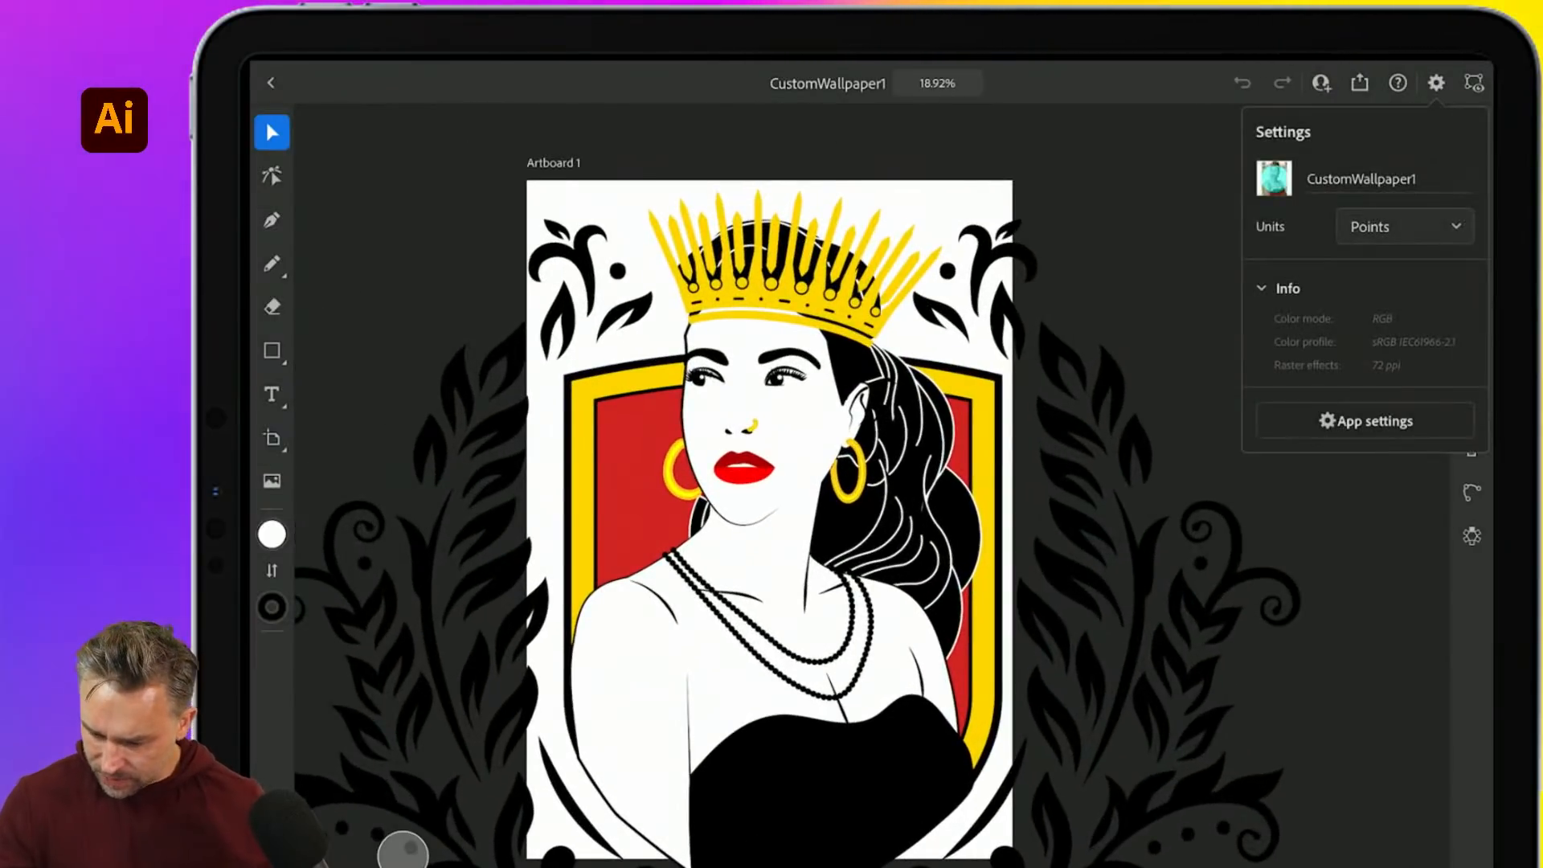
click(1473, 83)
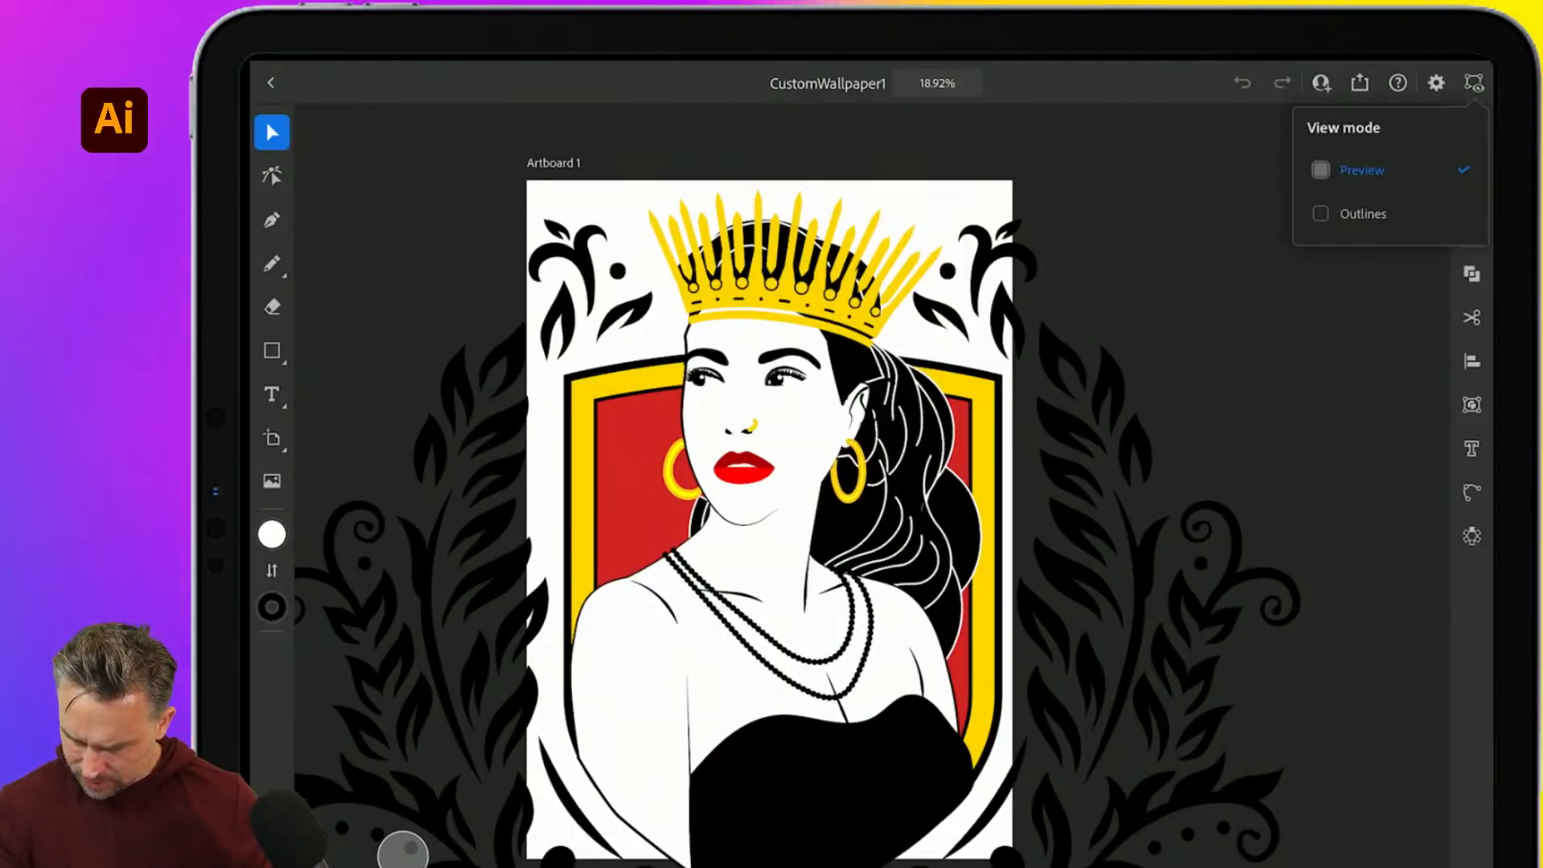
click(1436, 83)
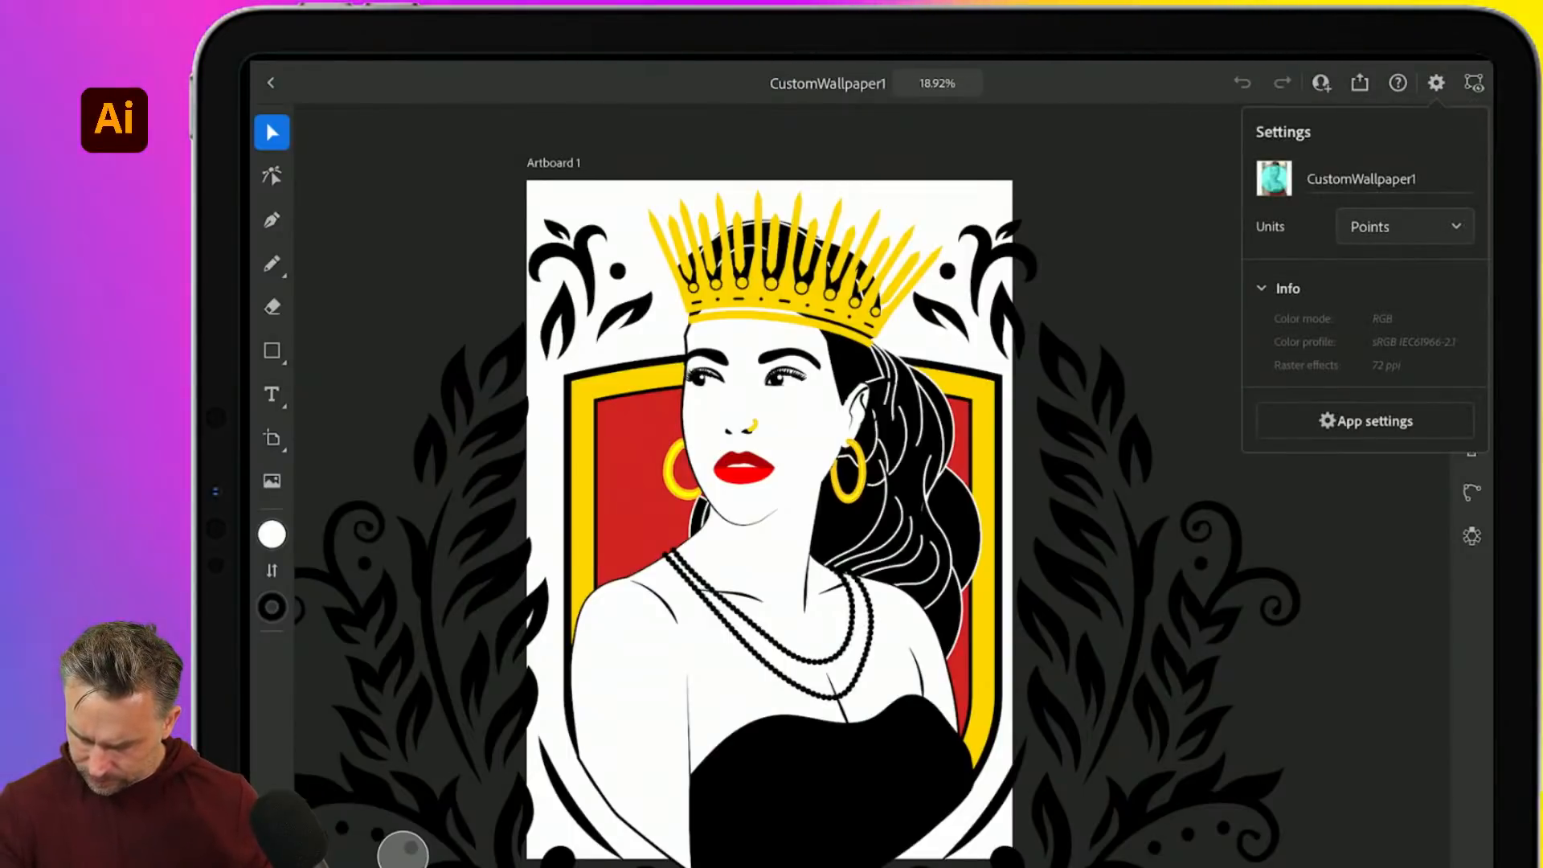
click(1435, 83)
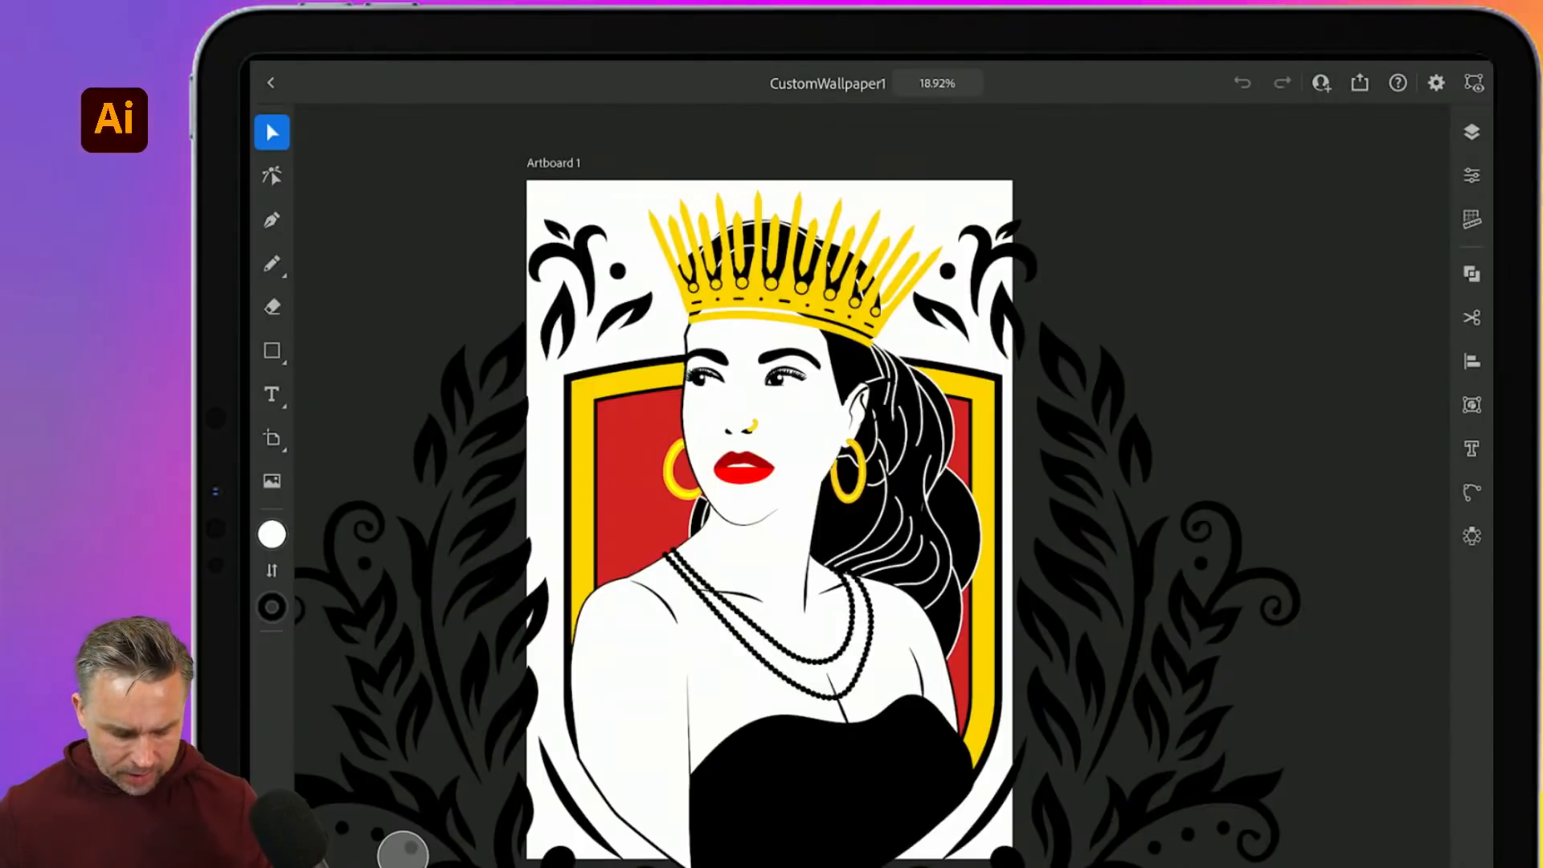
- Enlarge the artboard past the crest's upper-left and lower-right corners
click(271, 438)
drag(526, 180, 259, 62)
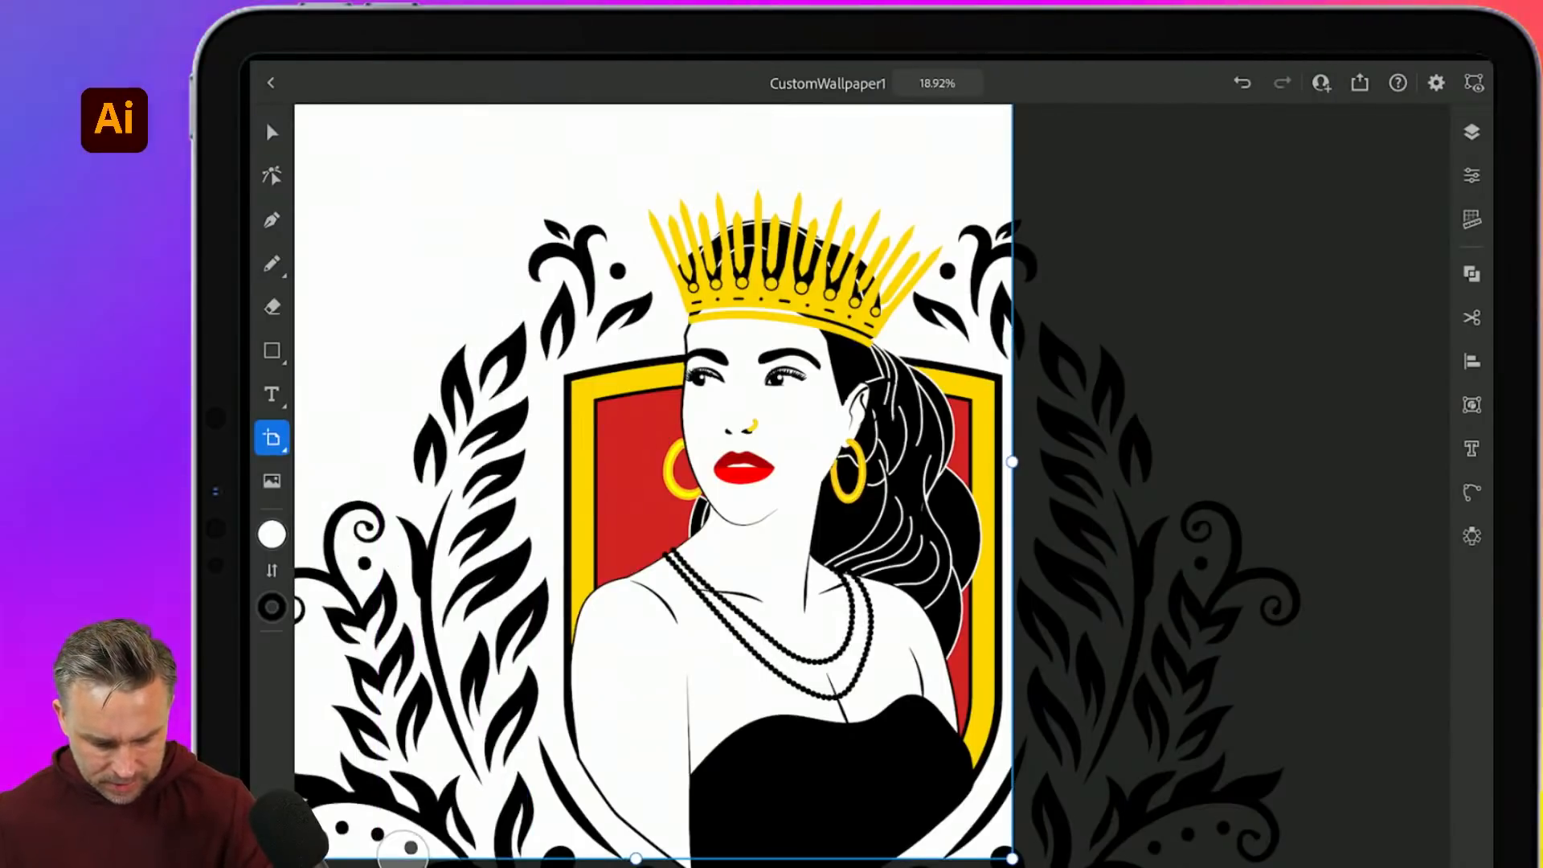
scroll(624, 357, down, 4)
drag(814, 603, 1061, 749)
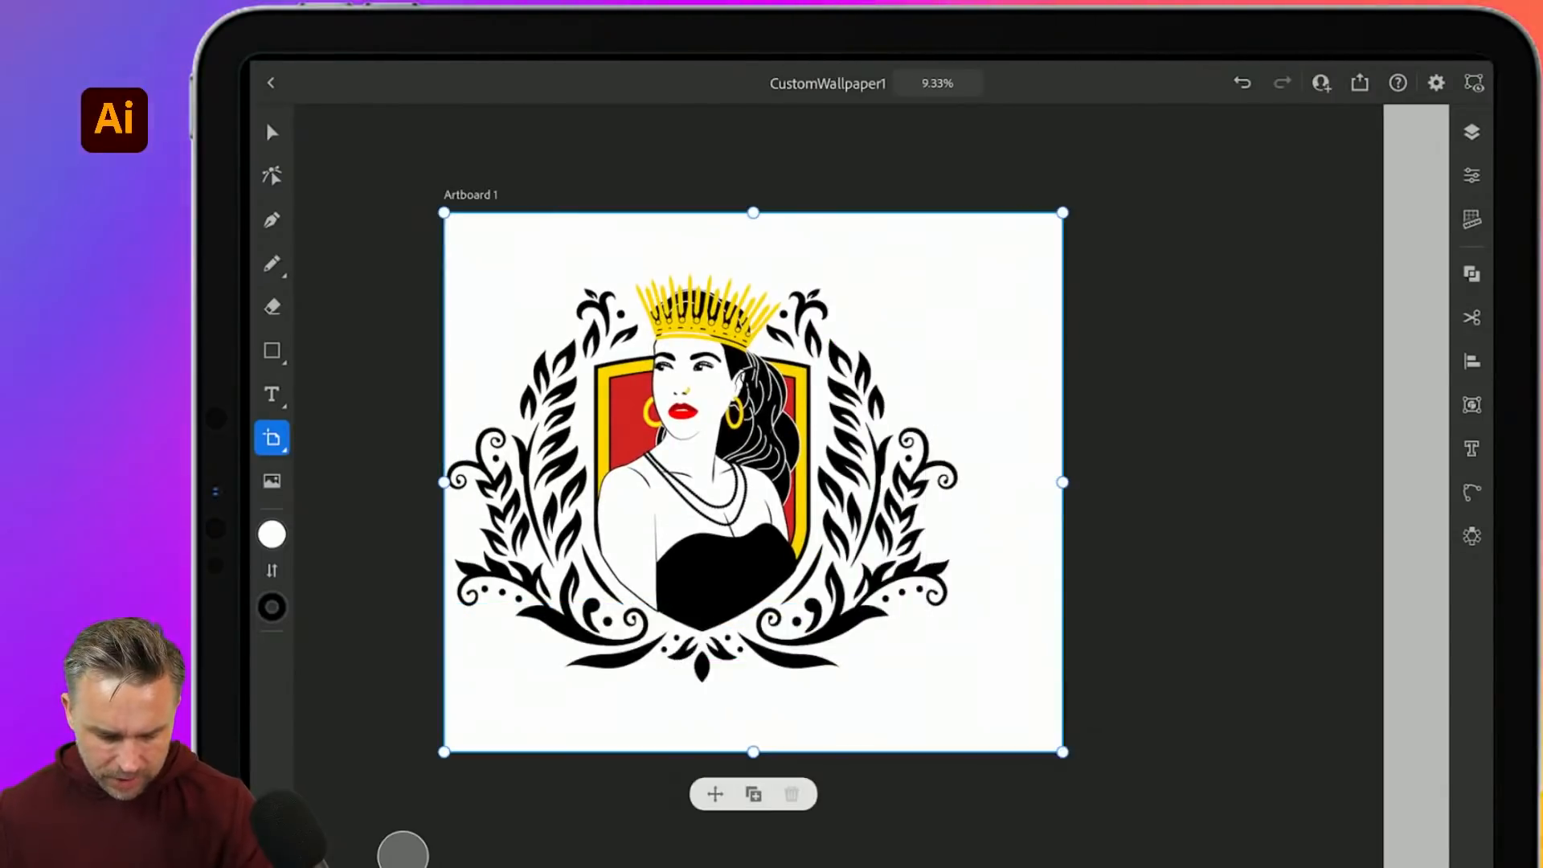
drag(443, 213, 356, 153)
click(272, 131)
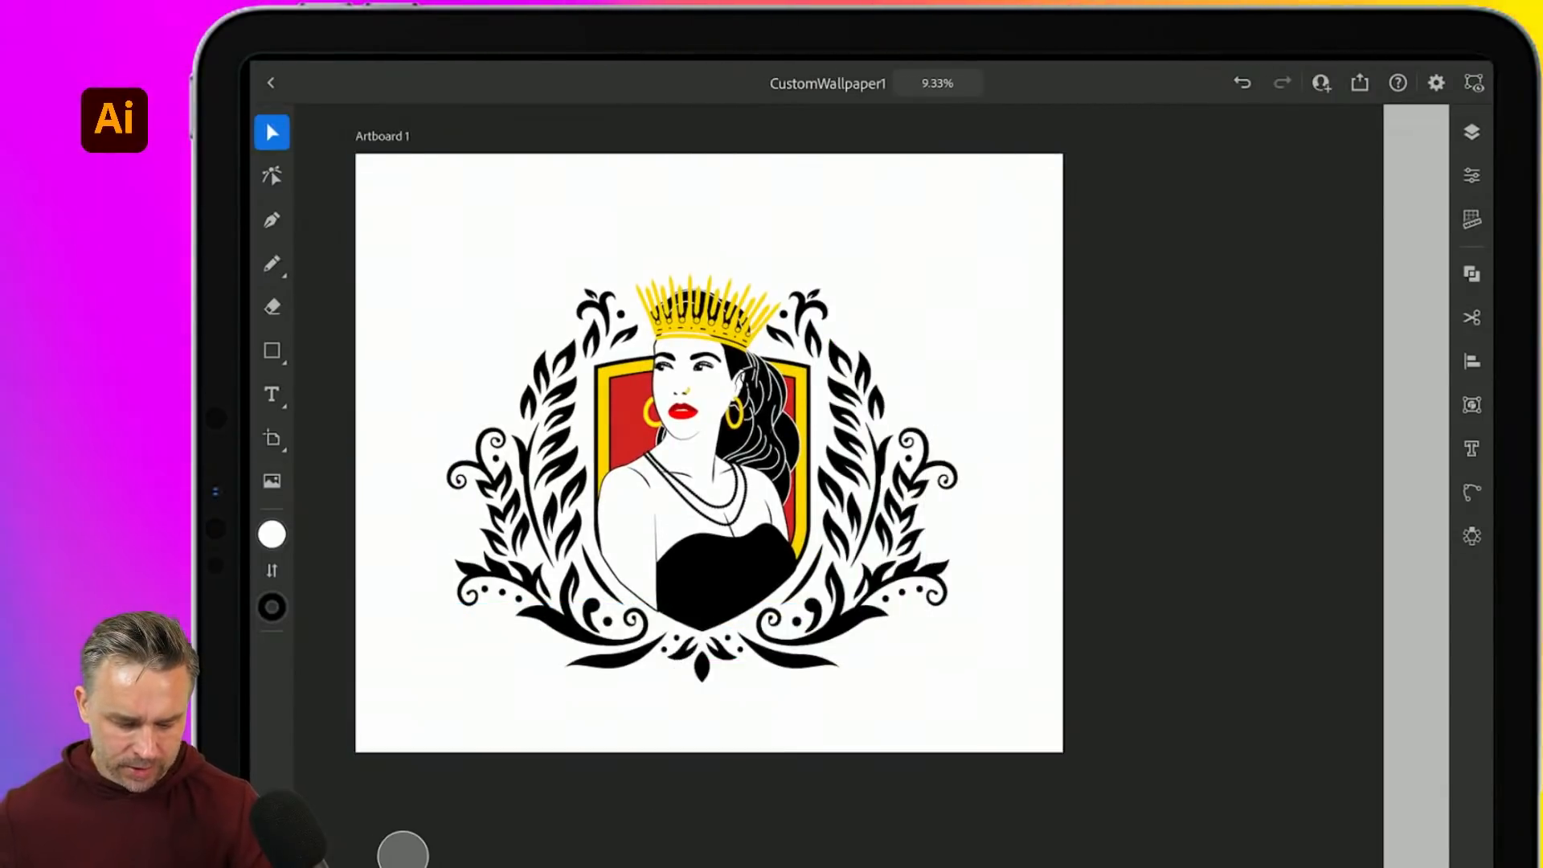
- Show the layers and set up the Ellipse tool with black fill and no stroke
click(272, 351)
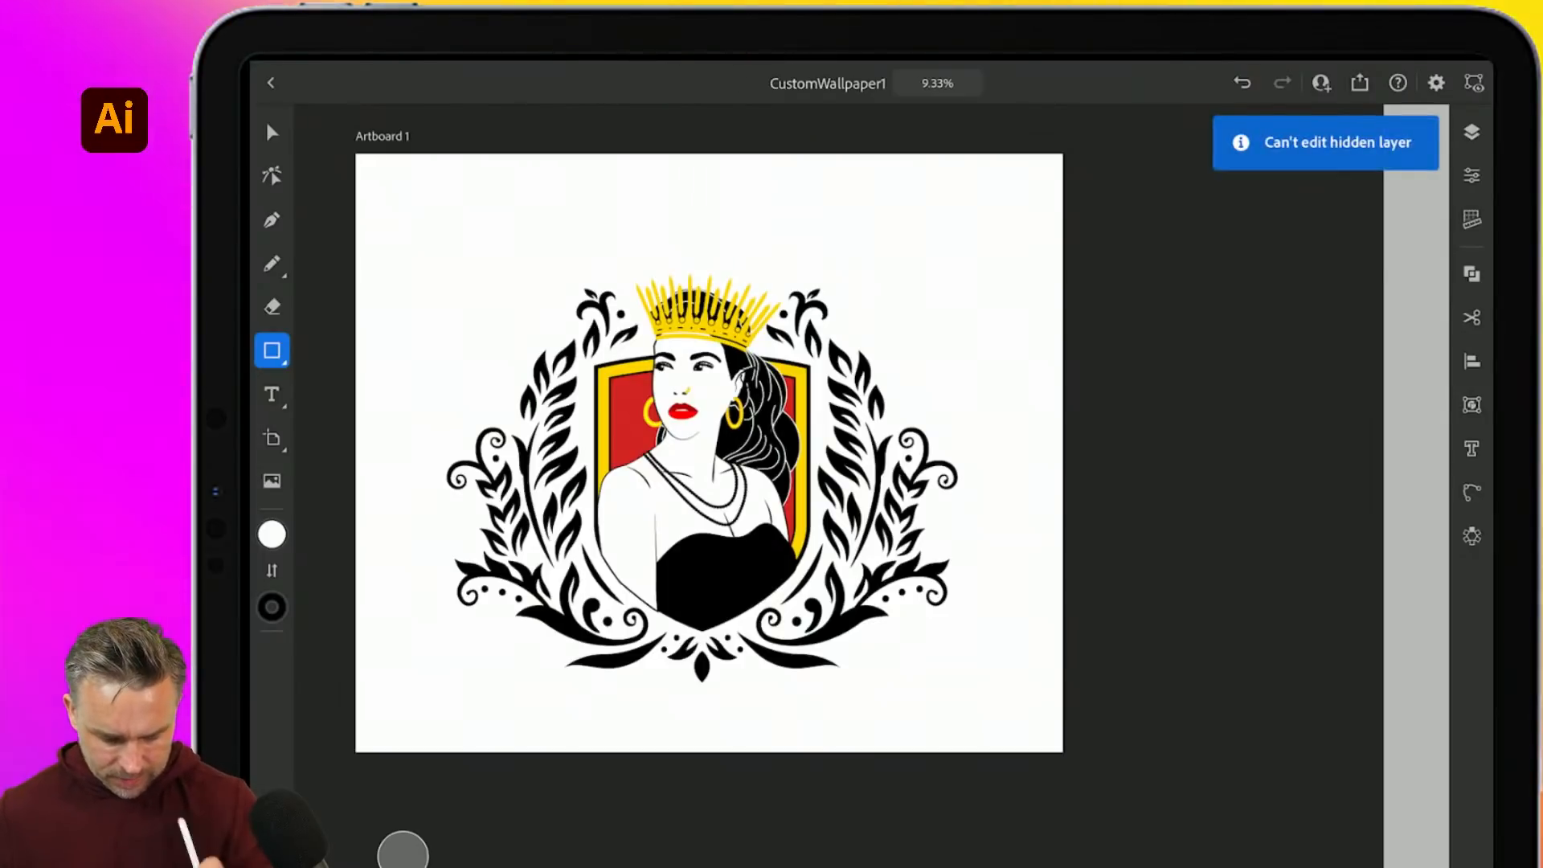
click(1471, 132)
scroll(647, 353, up, 5)
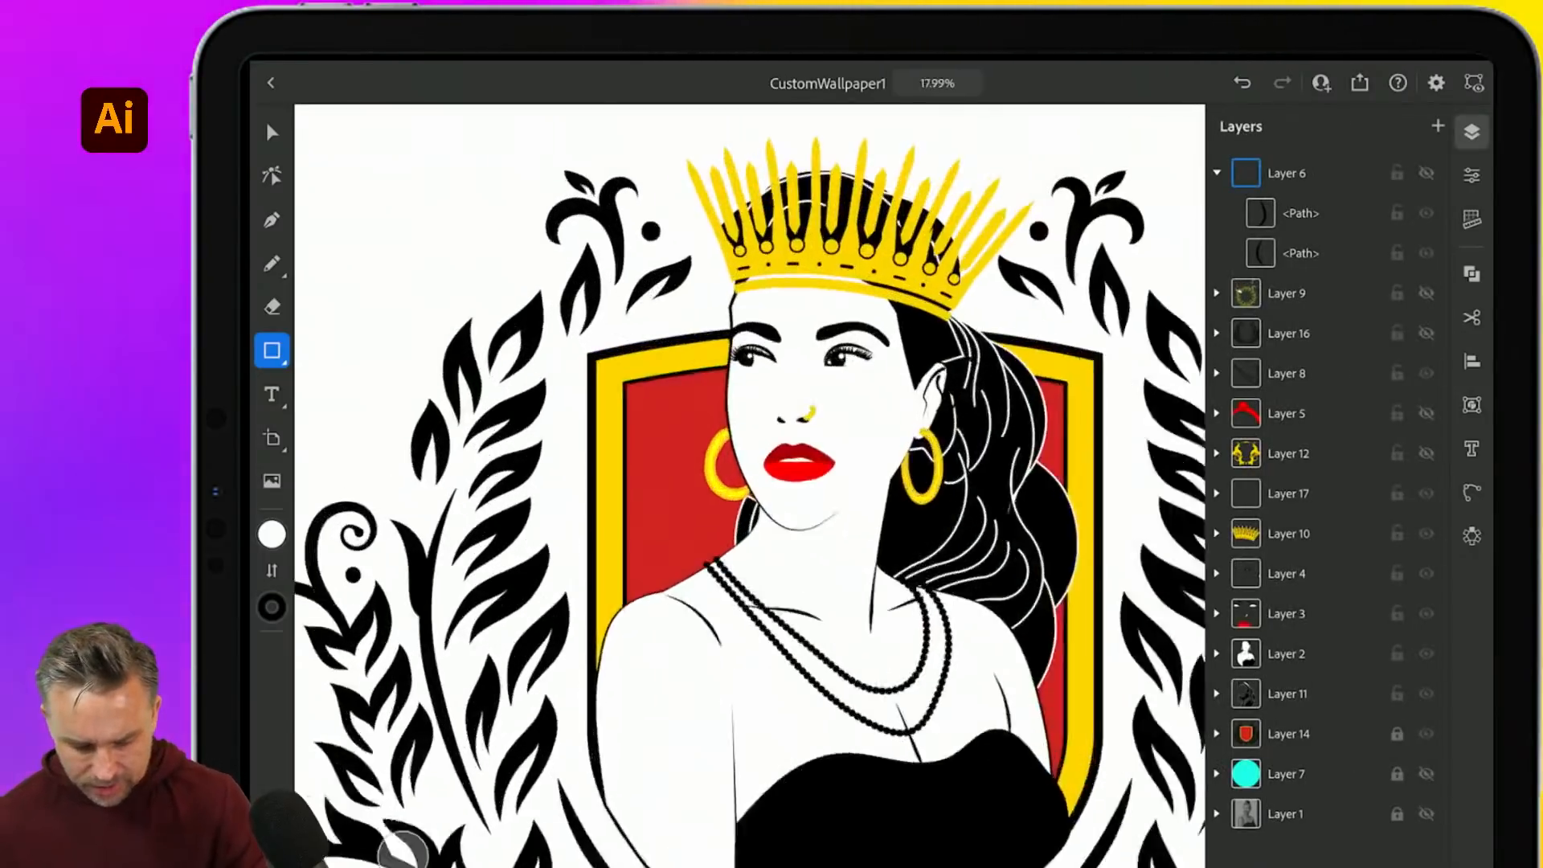
click(271, 351)
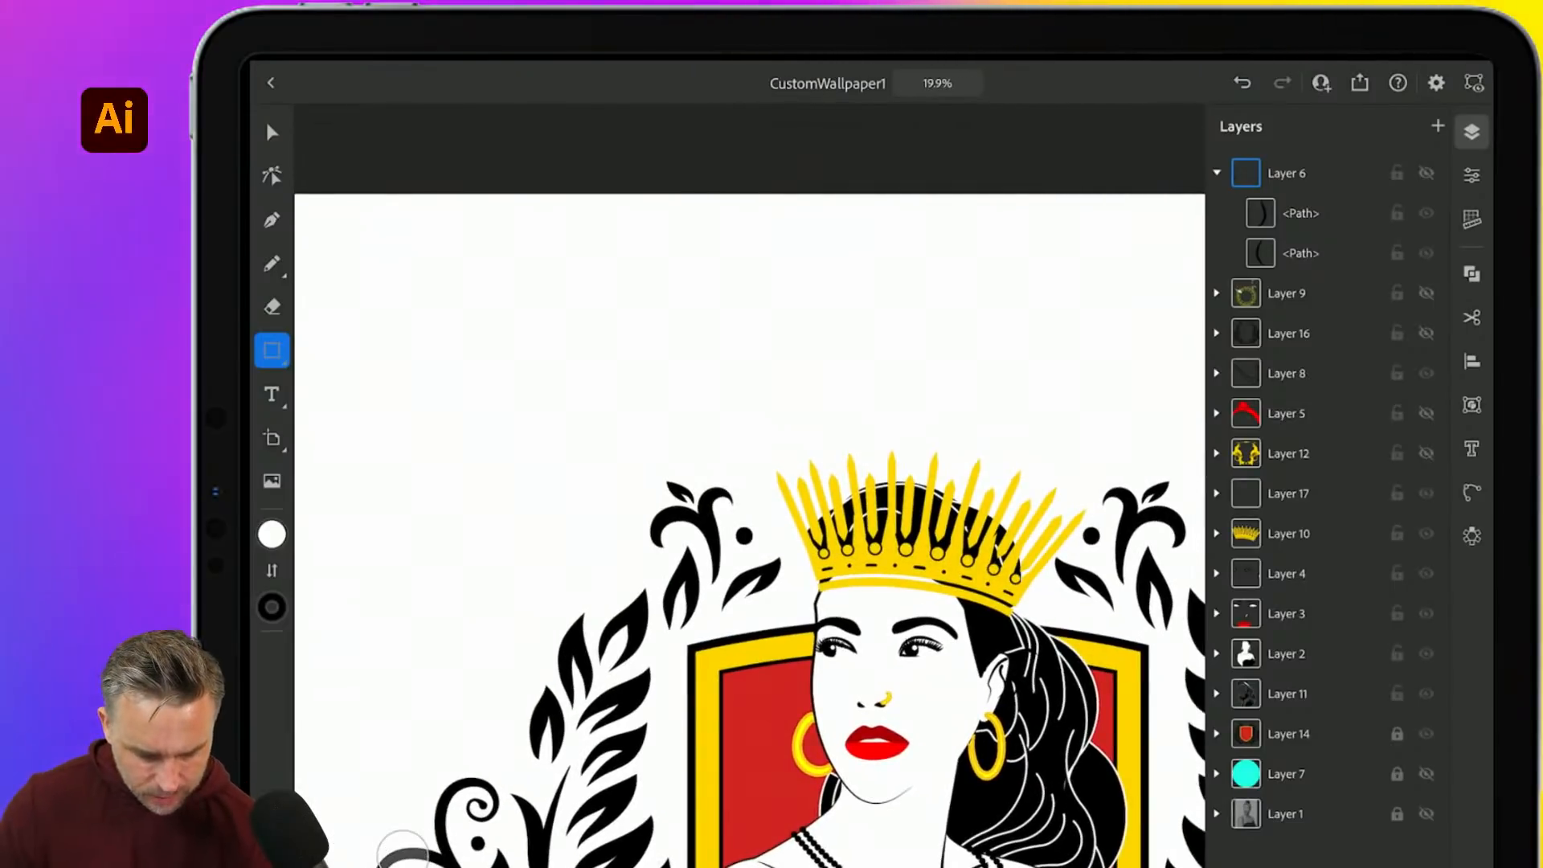
click(357, 350)
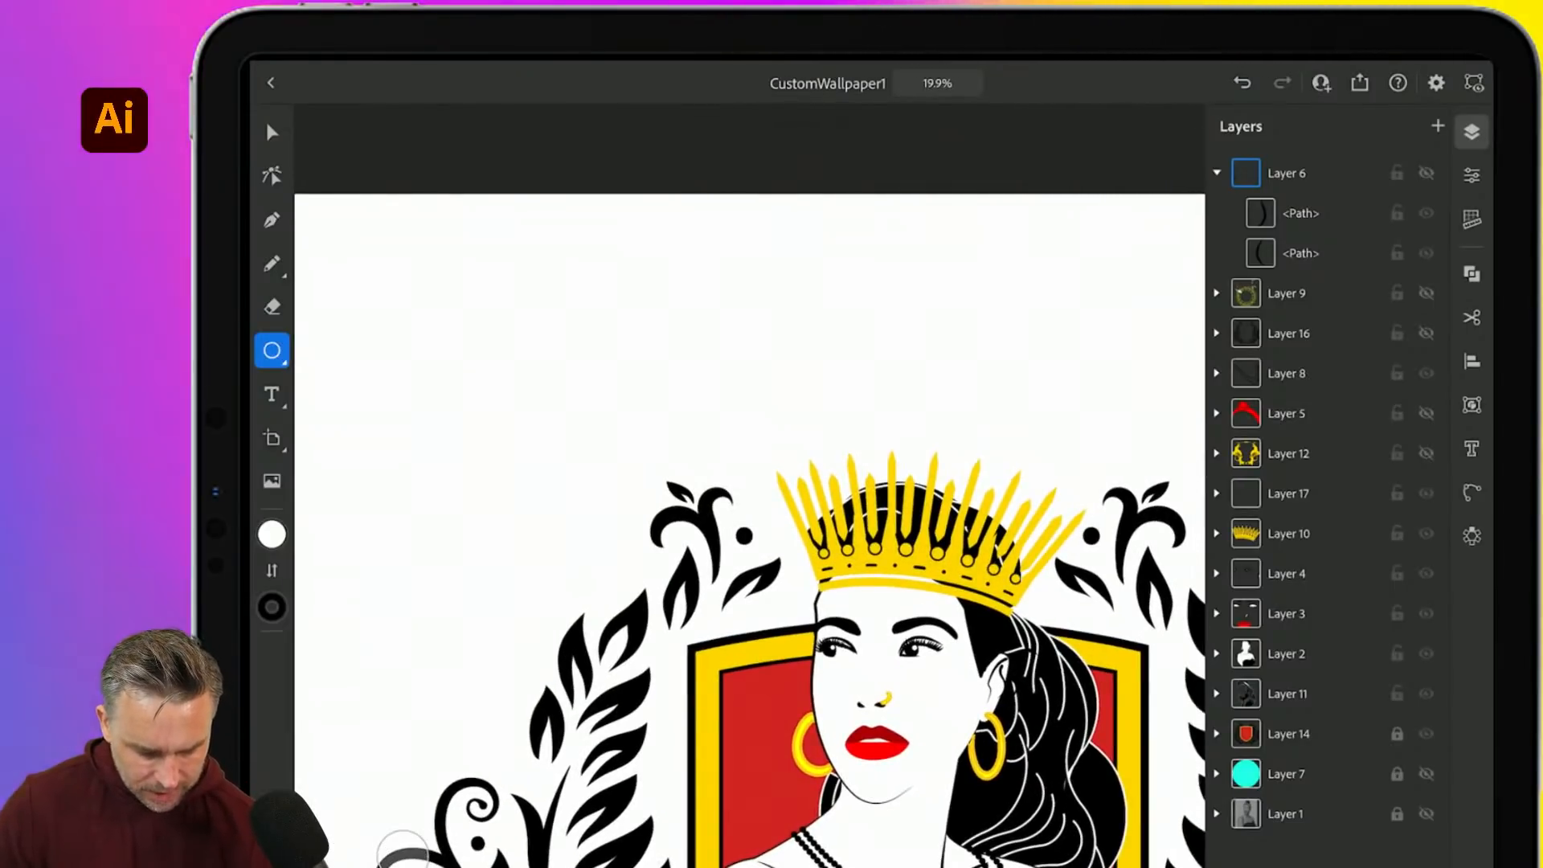
click(272, 533)
click(325, 478)
click(272, 606)
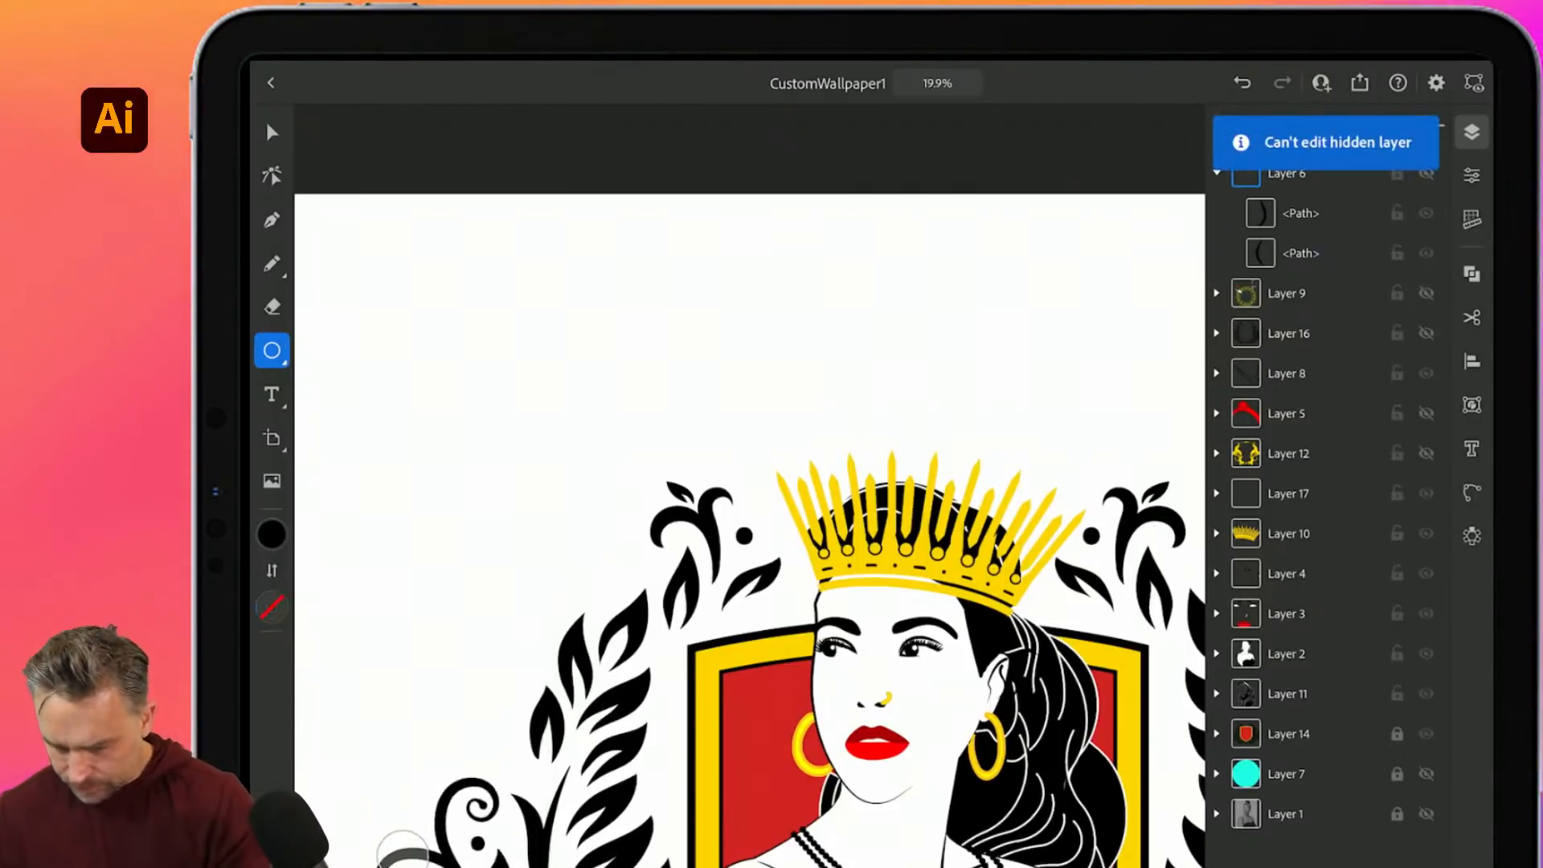
- On a new Layer 18, draw a small black dot and repeat it radially
click(1216, 173)
click(1437, 126)
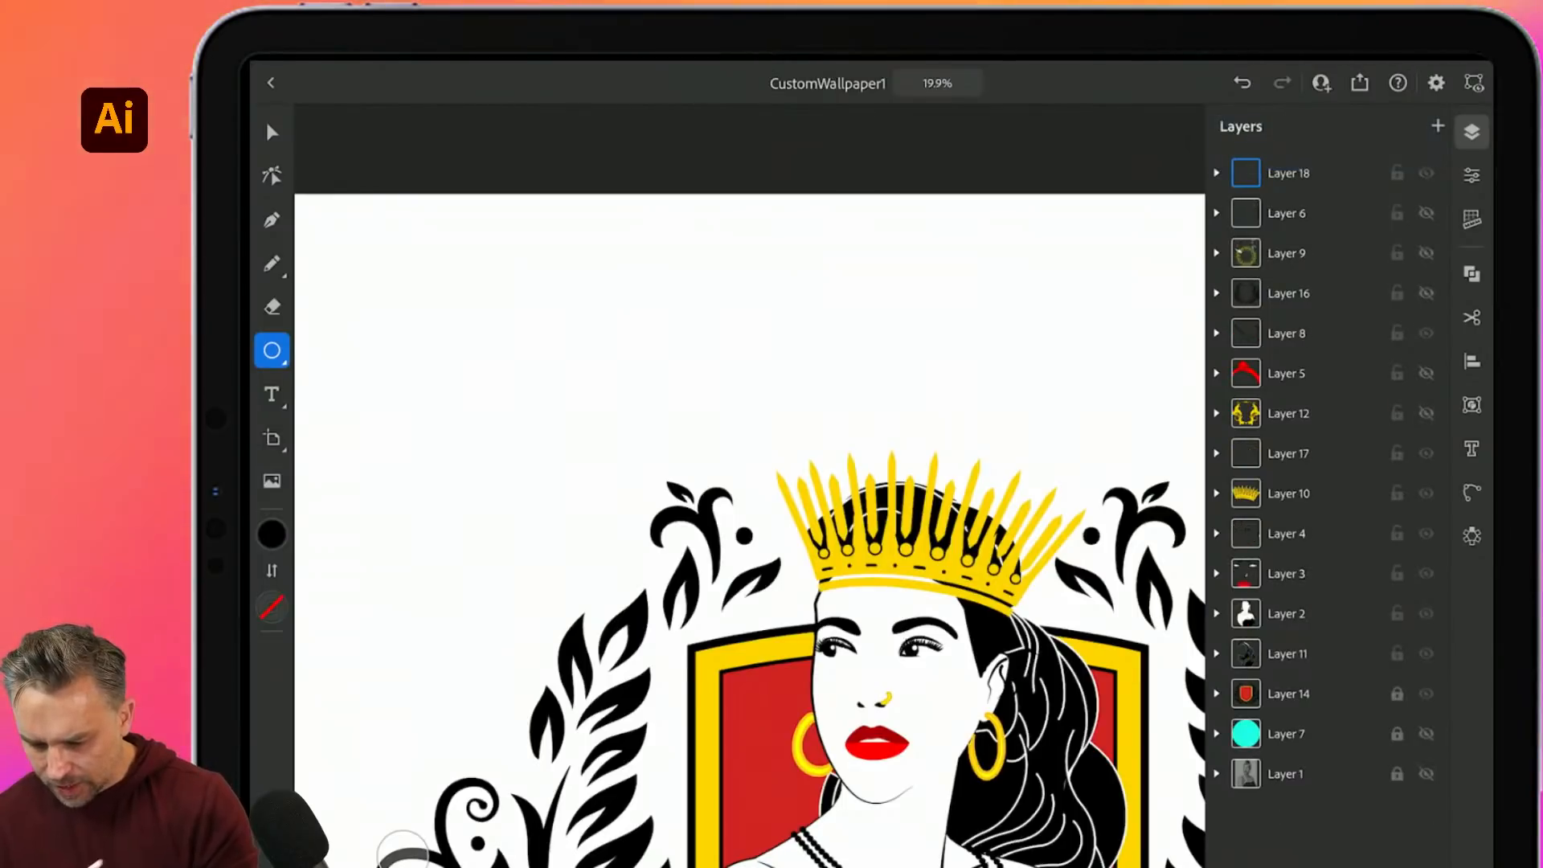
mouse_move(477, 362)
mouse_down()
mouse_move(521, 405)
mouse_move(507, 391)
mouse_up()
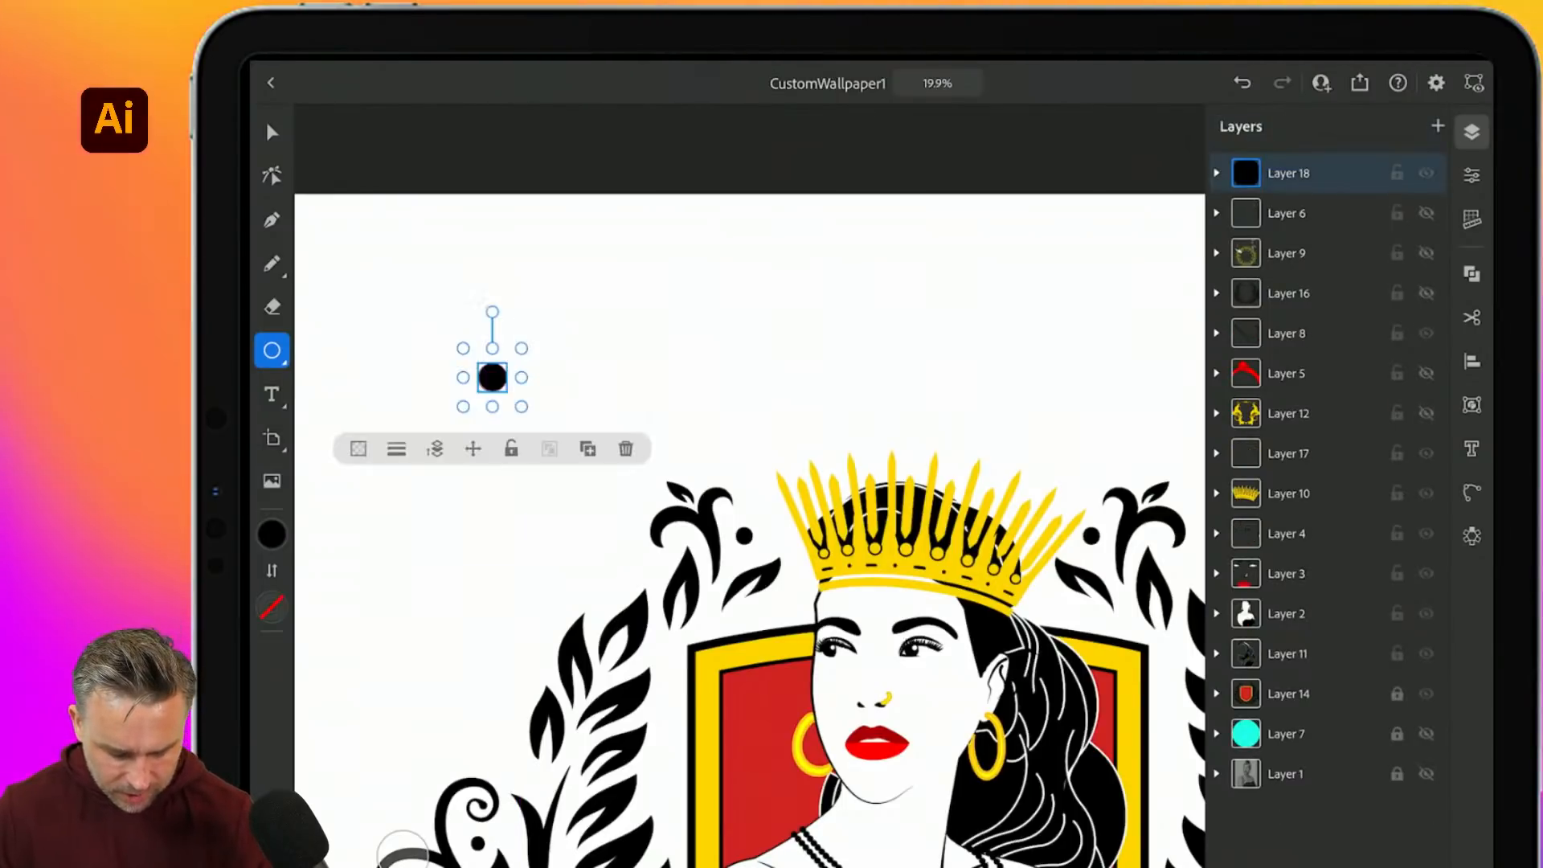
click(271, 132)
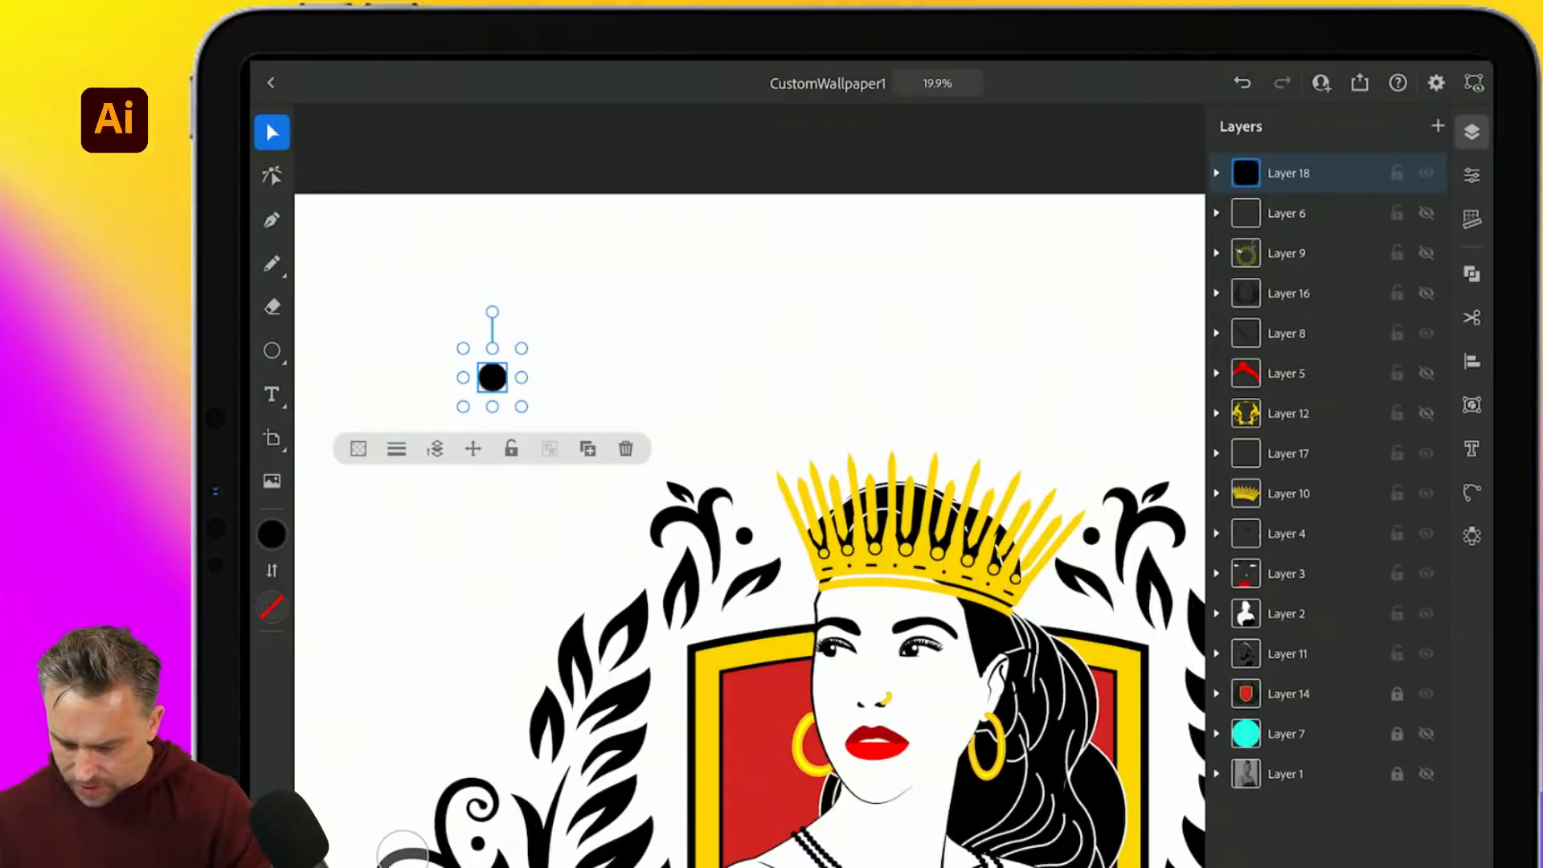
click(1471, 536)
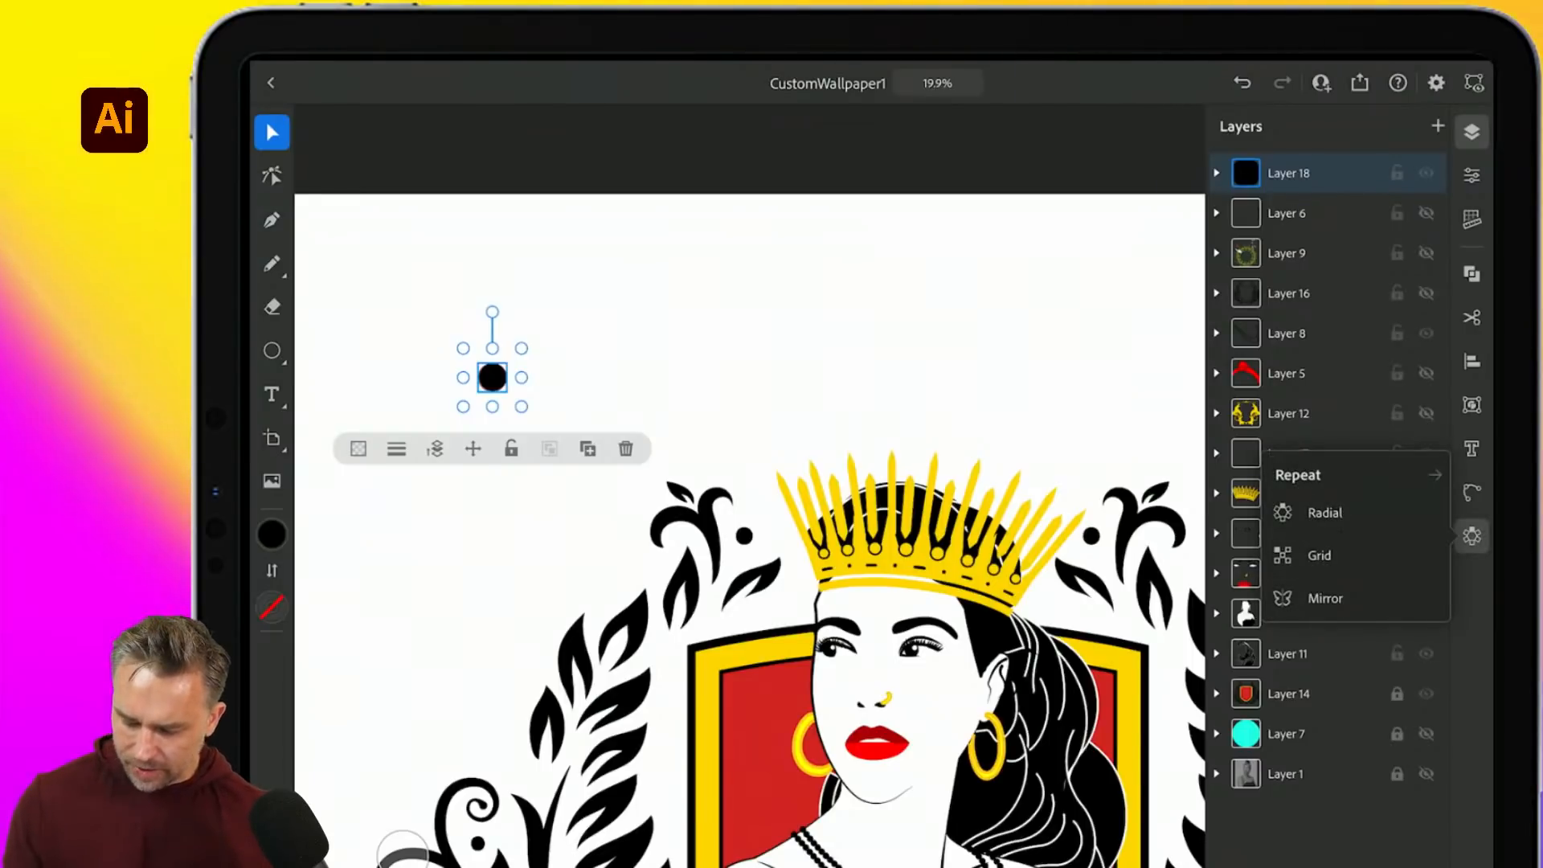
click(1323, 512)
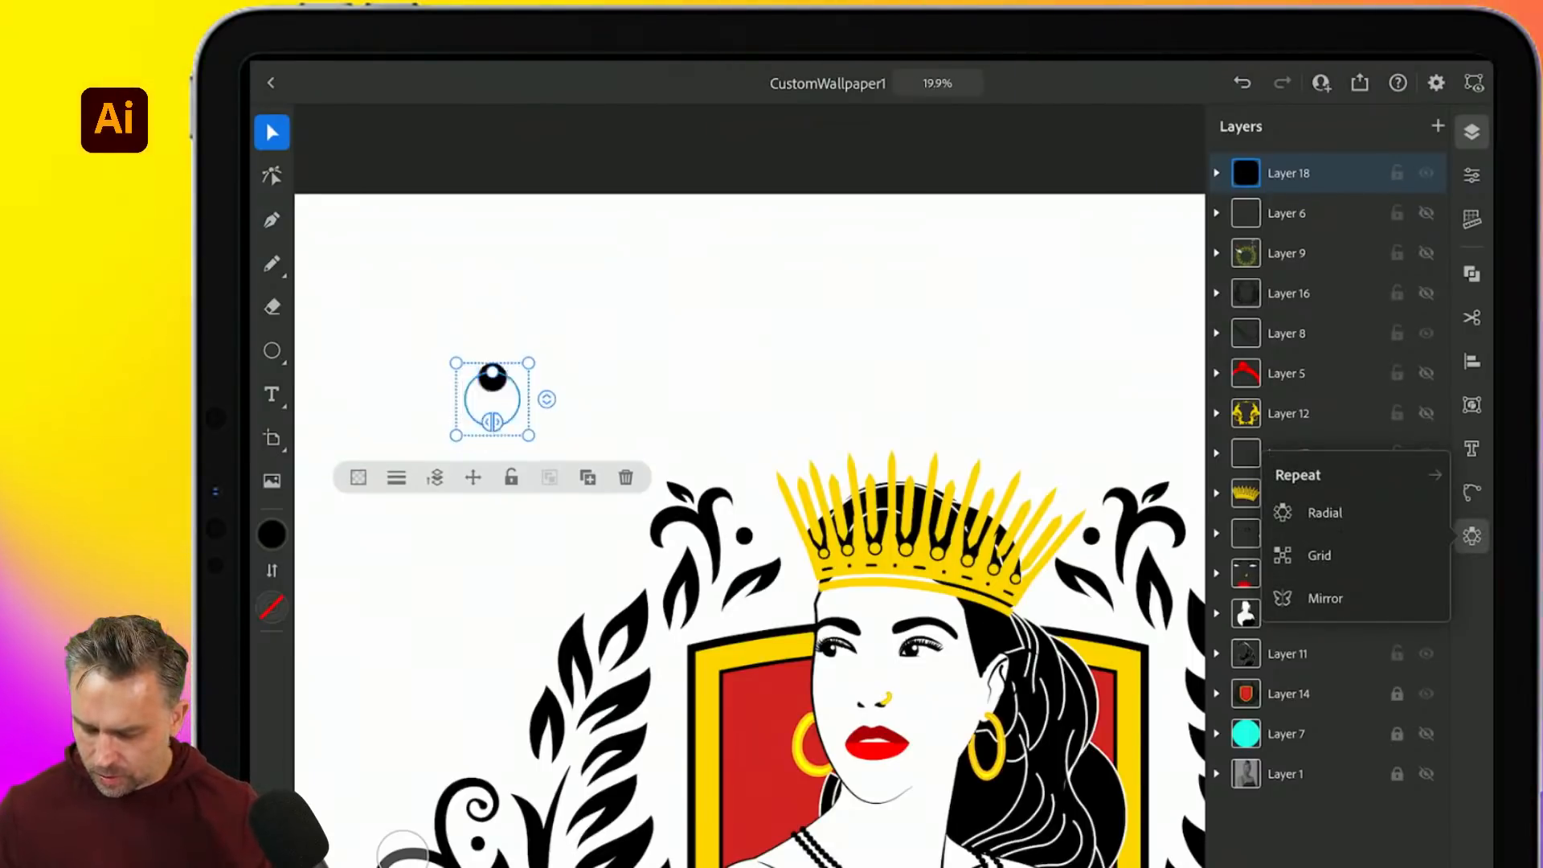
- Grow the ring to 17 dots around the crest and move Layer 18 below Layer 7
drag(491, 372, 468, 228)
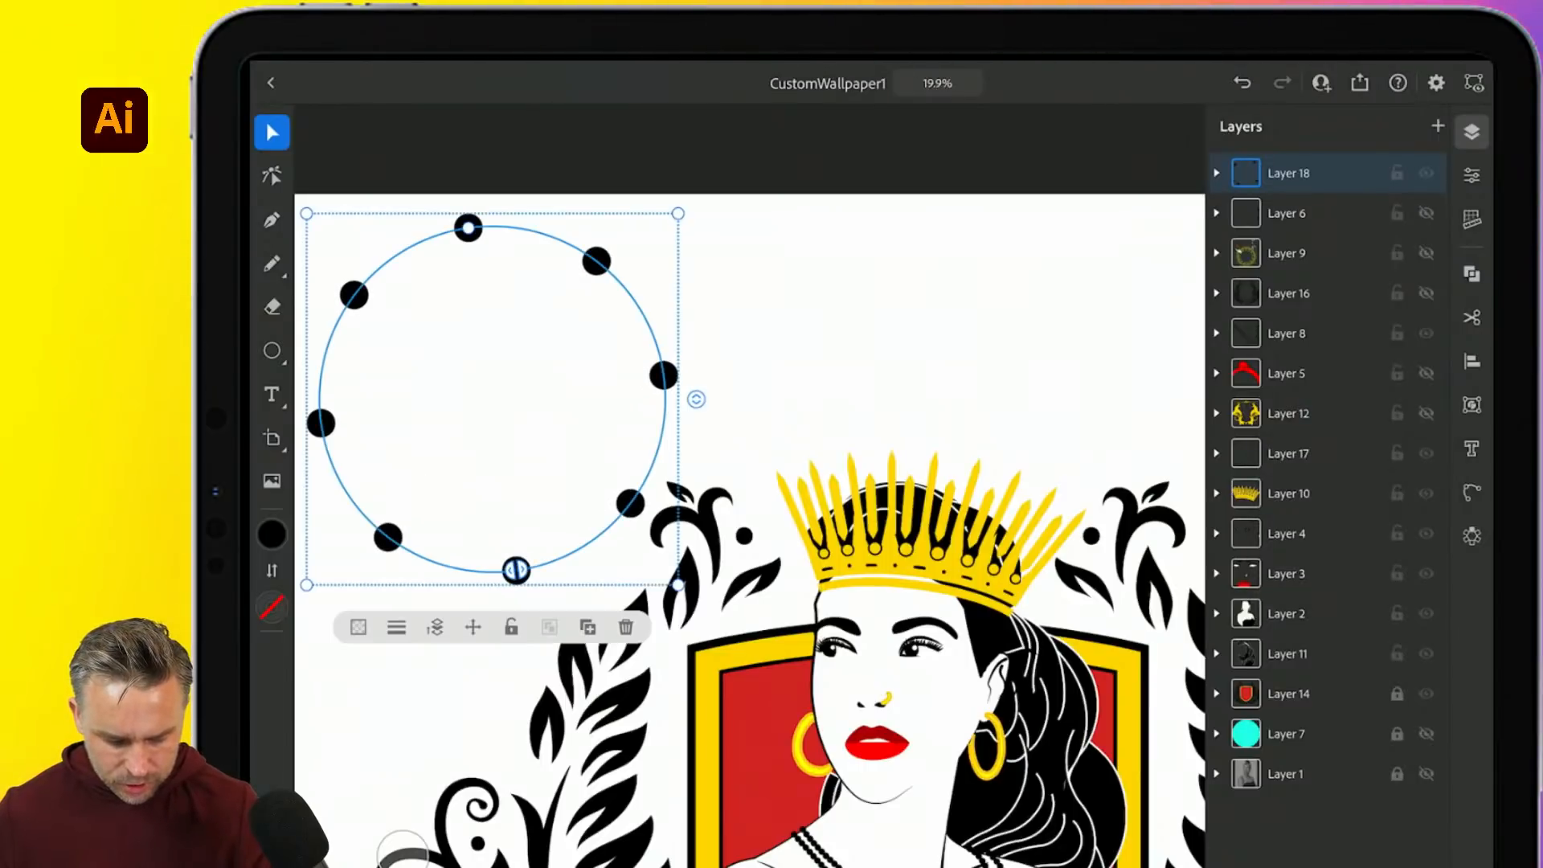
drag(695, 399, 696, 281)
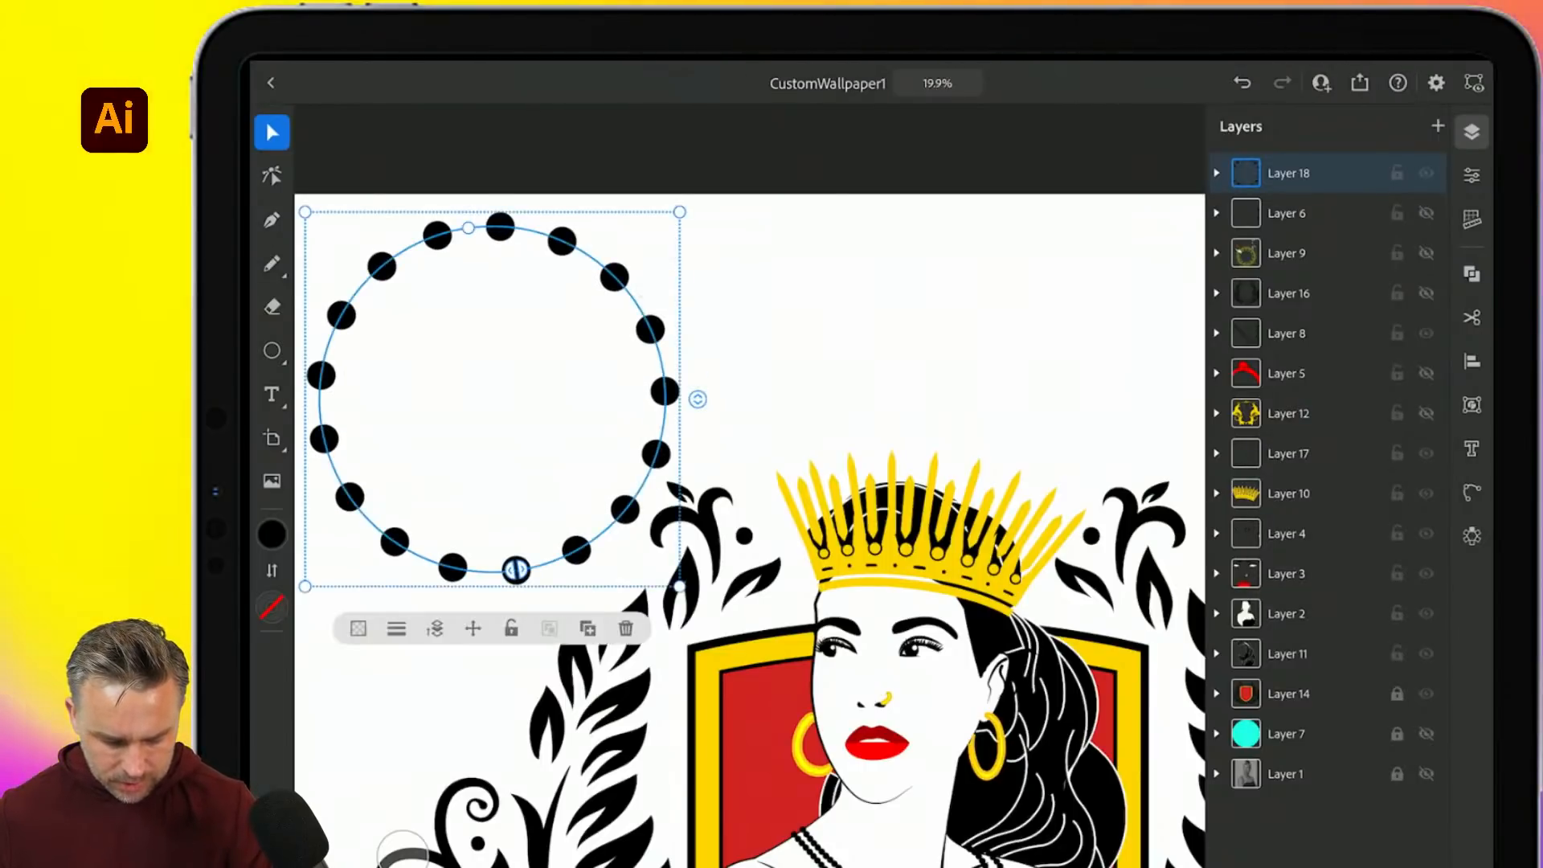
drag(468, 227, 432, 116)
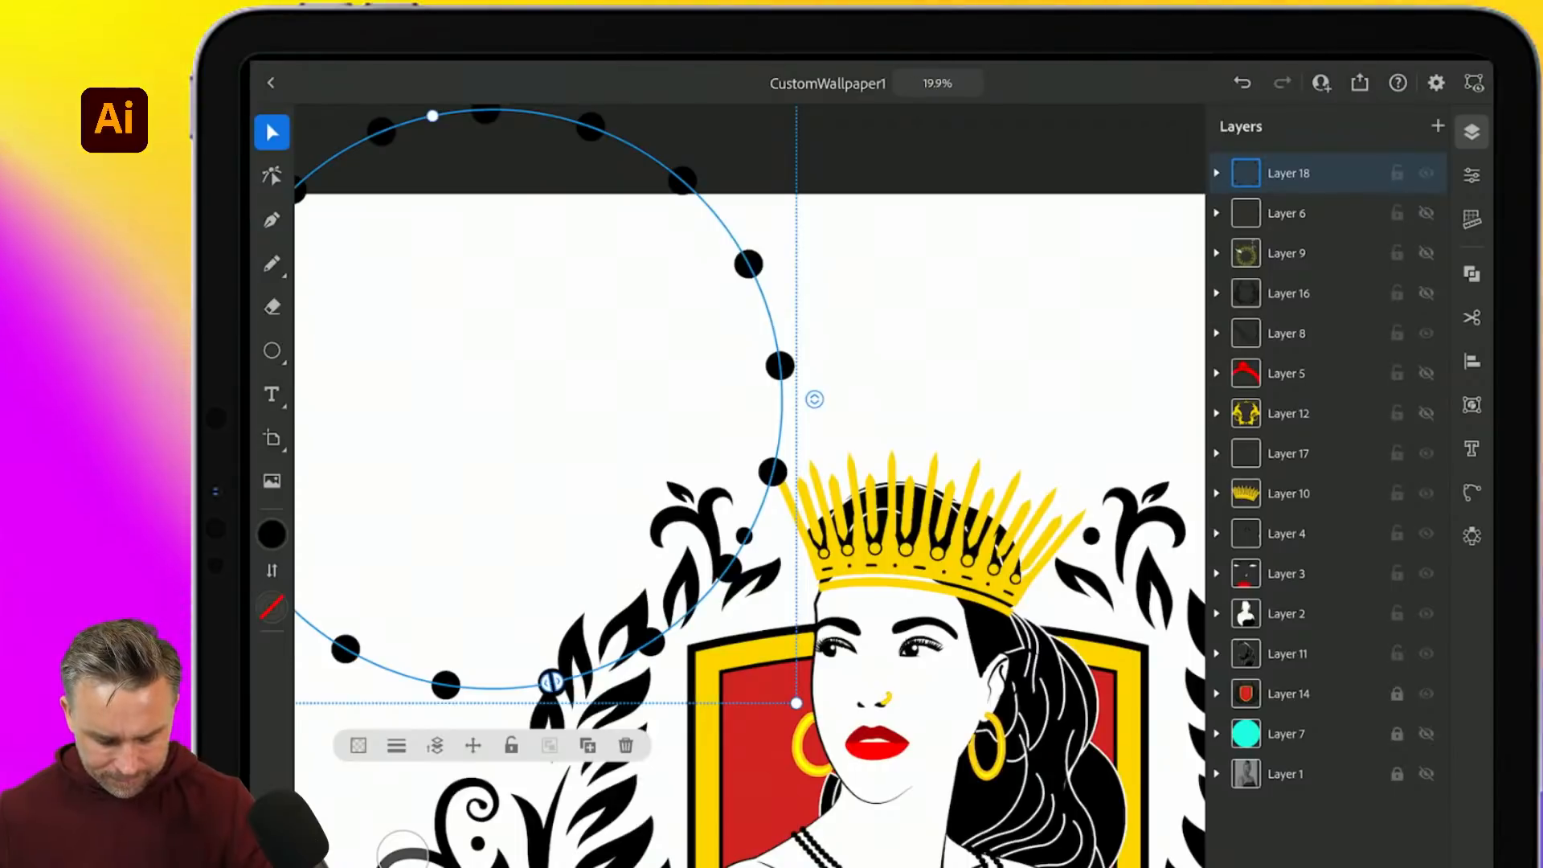
scroll(486, 203, down, 5)
drag(422, 175, 449, 145)
drag(490, 301, 703, 533)
drag(692, 366, 687, 315)
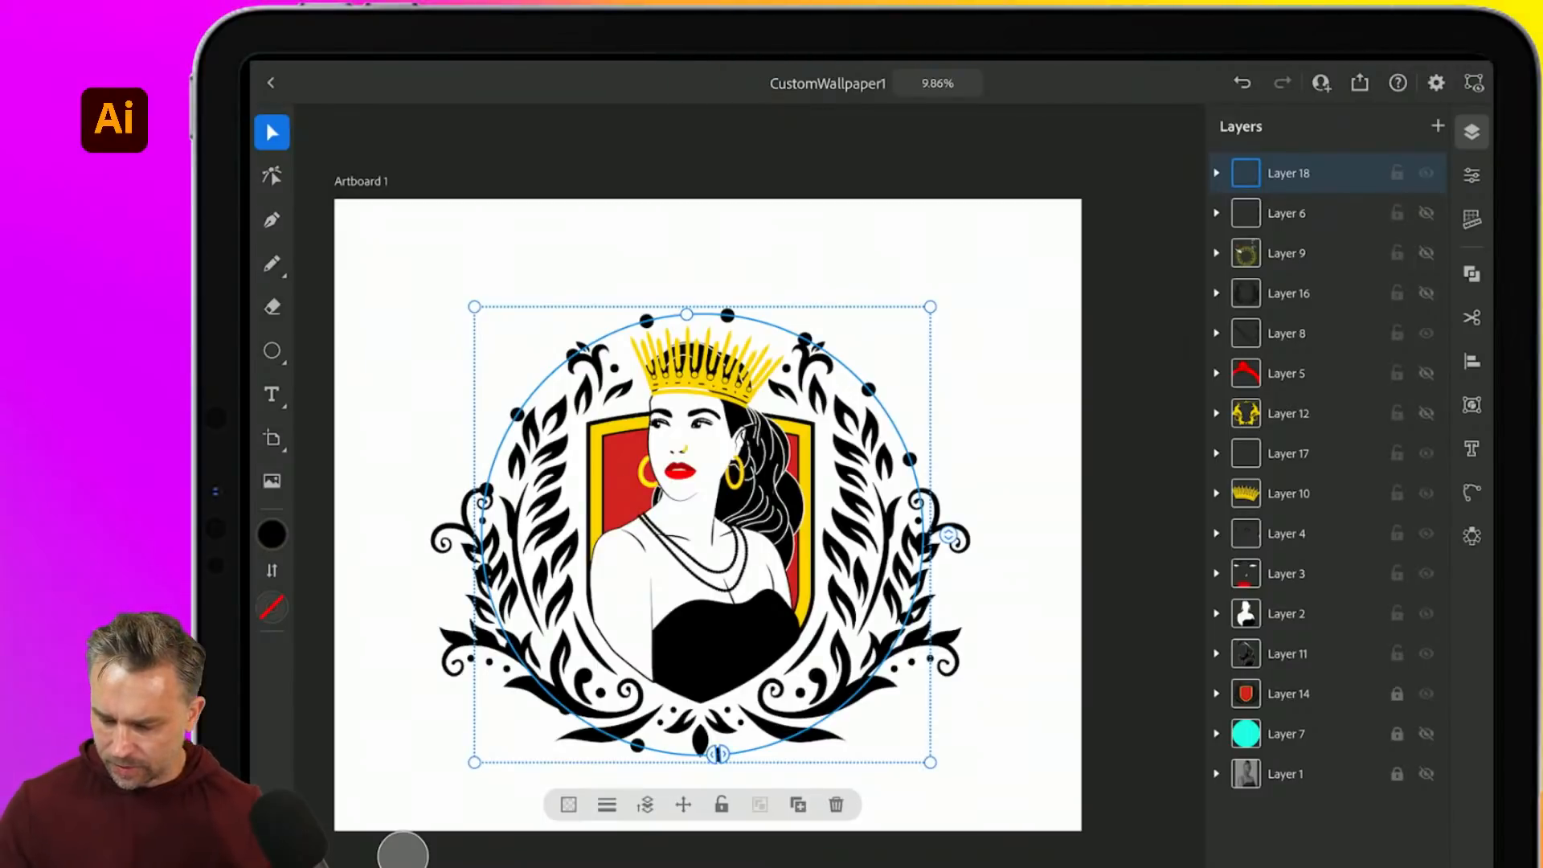
drag(1246, 172, 1248, 741)
click(403, 850)
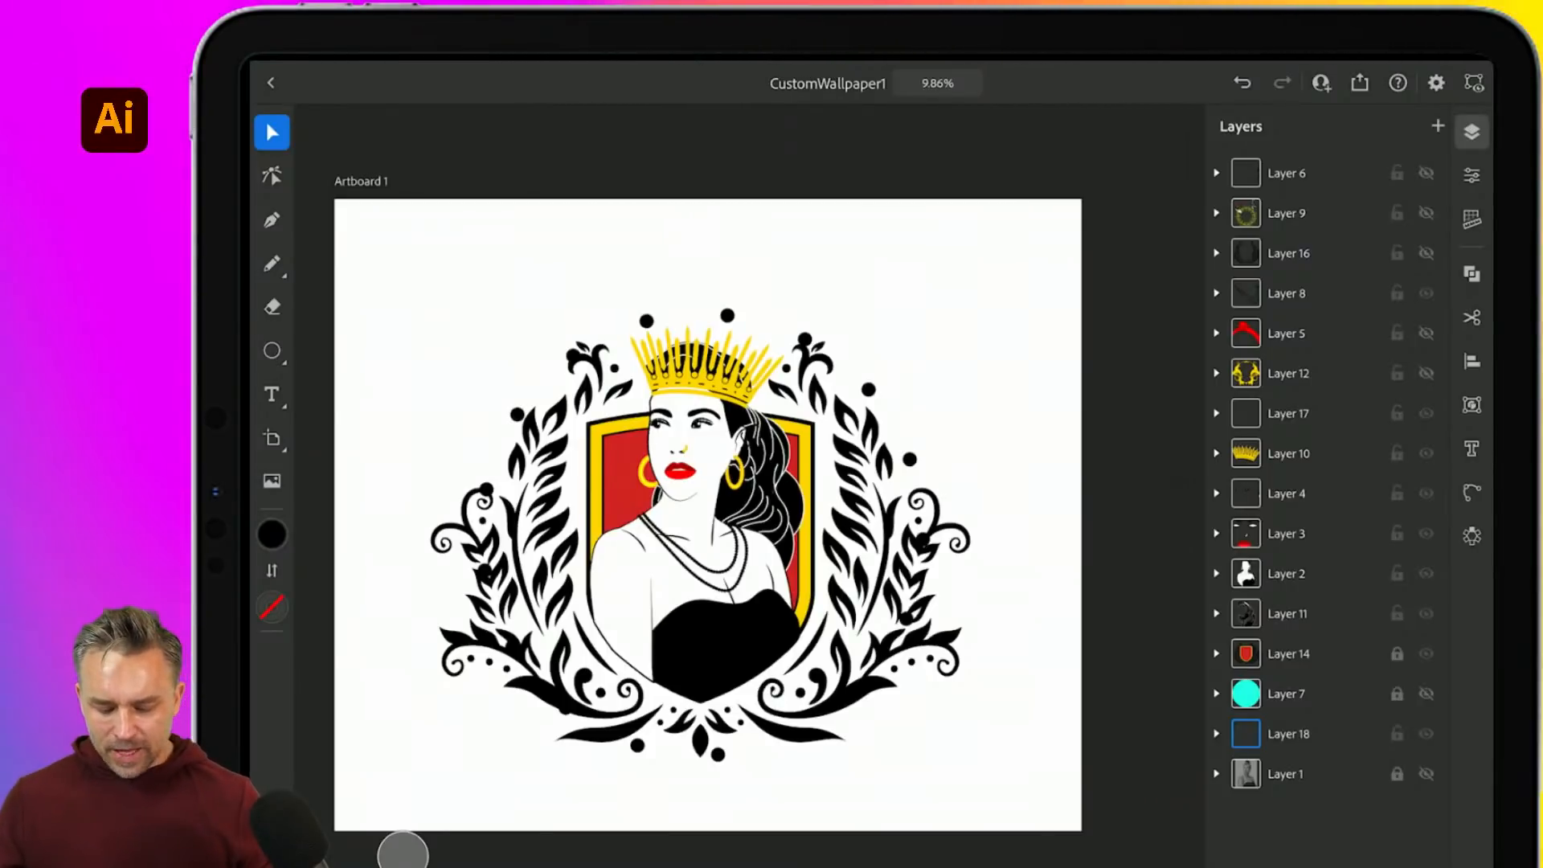
- Zoom in to check the dot ring, then save and close CustomWallpaper1
scroll(669, 398, up, 5)
click(1287, 733)
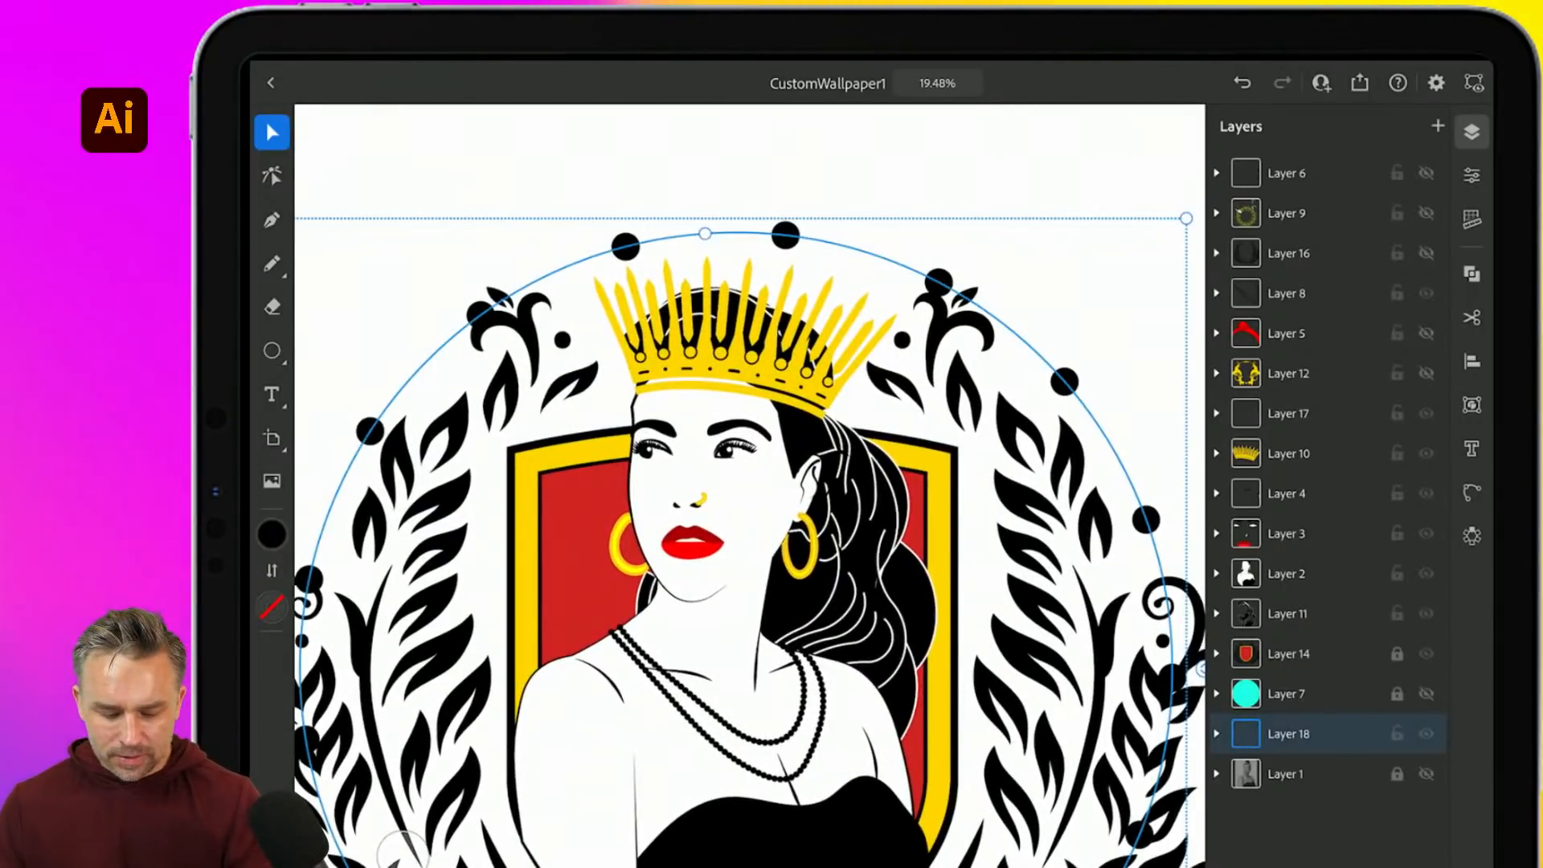
click(271, 83)
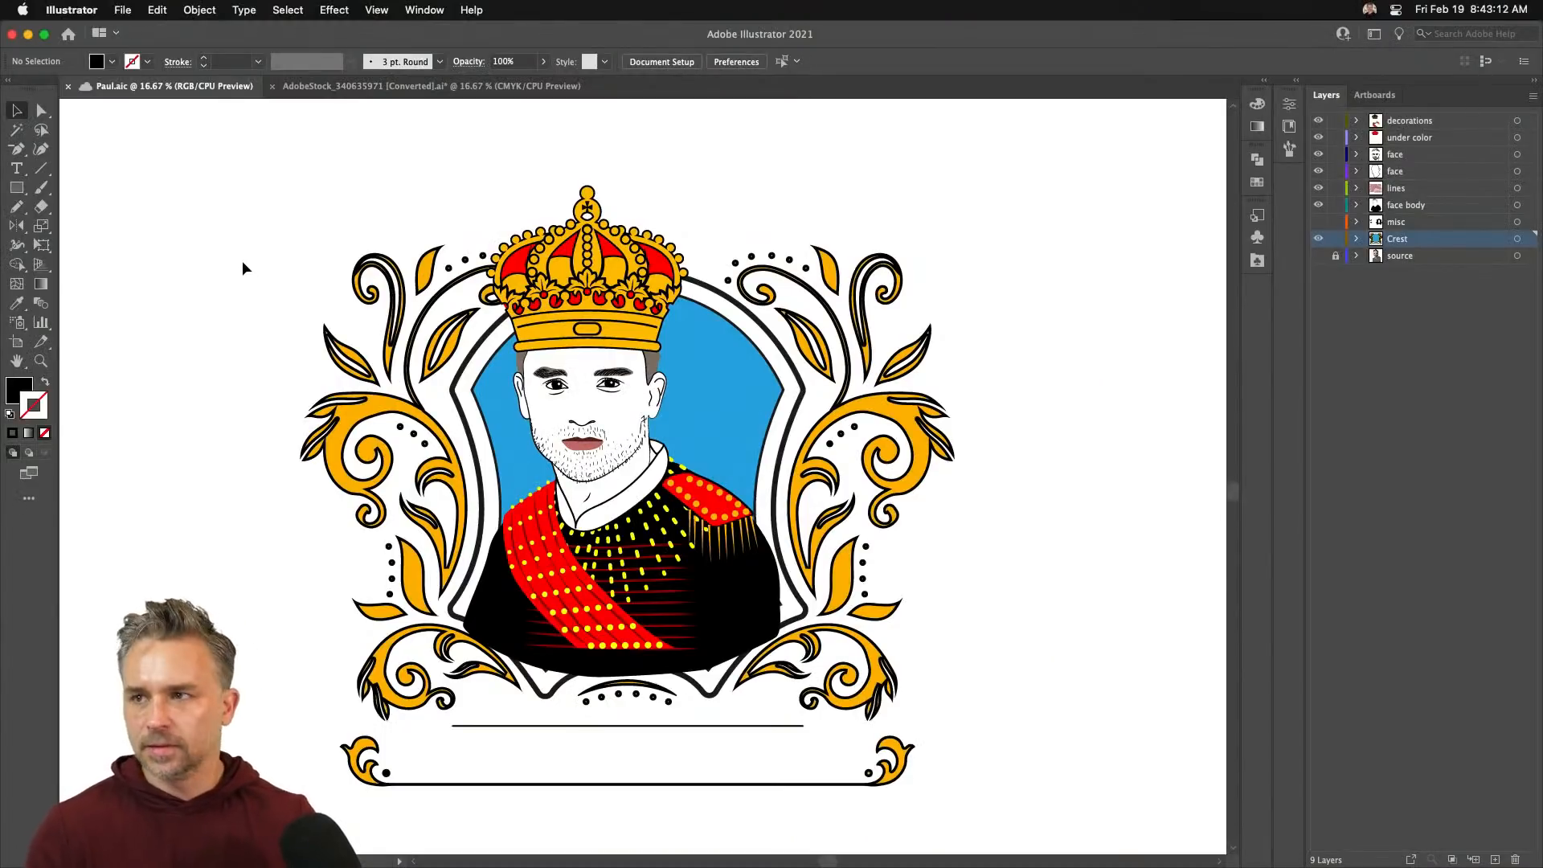
- Open the Regal Vector Pack library as a floating panel enlarged to show every symbol
click(424, 9)
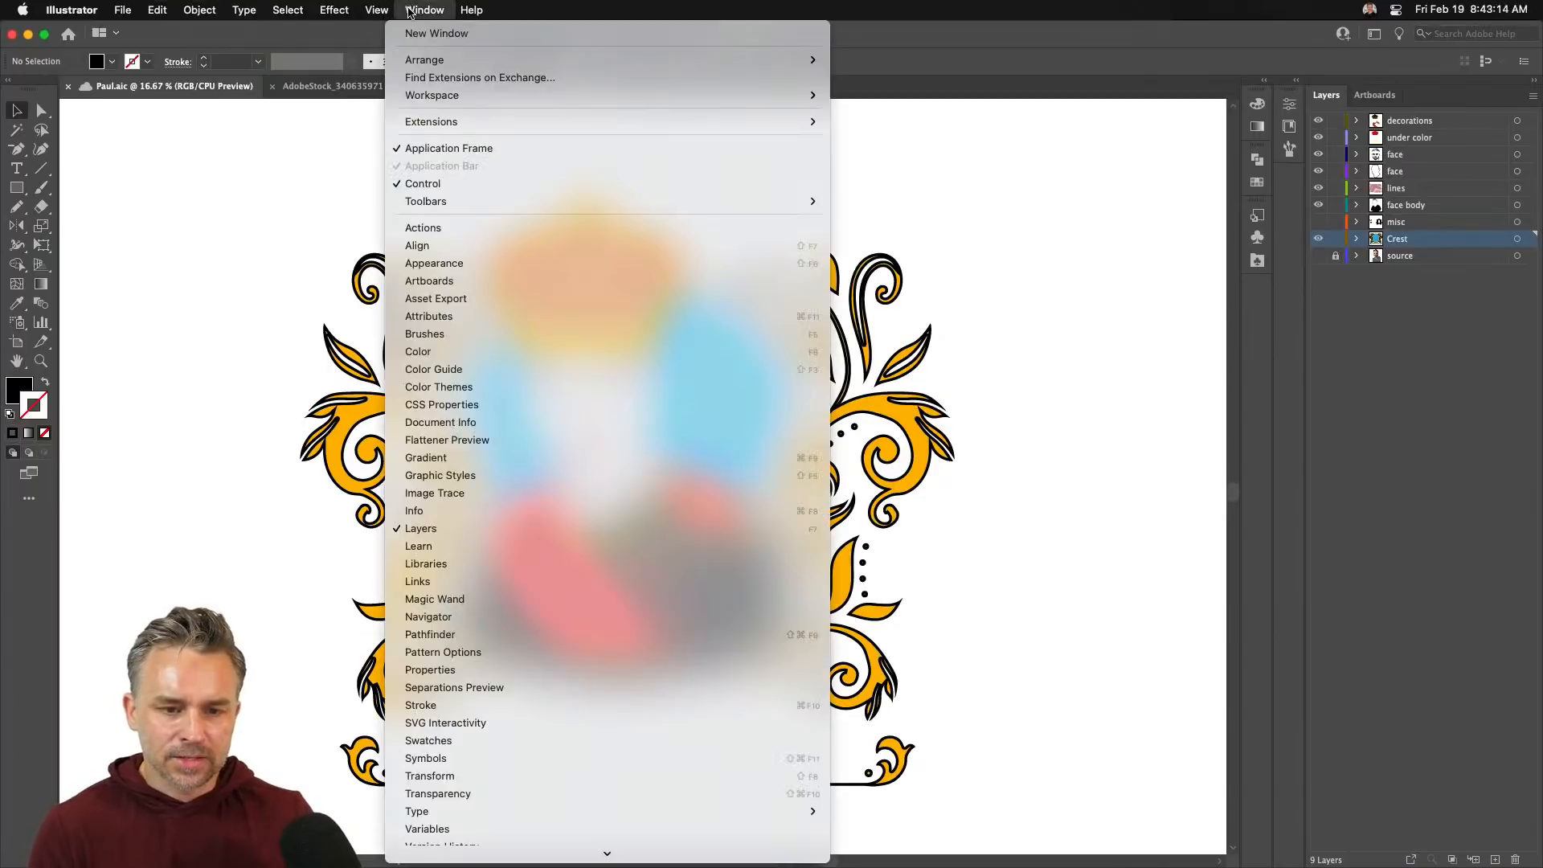
mouse_move(653, 808)
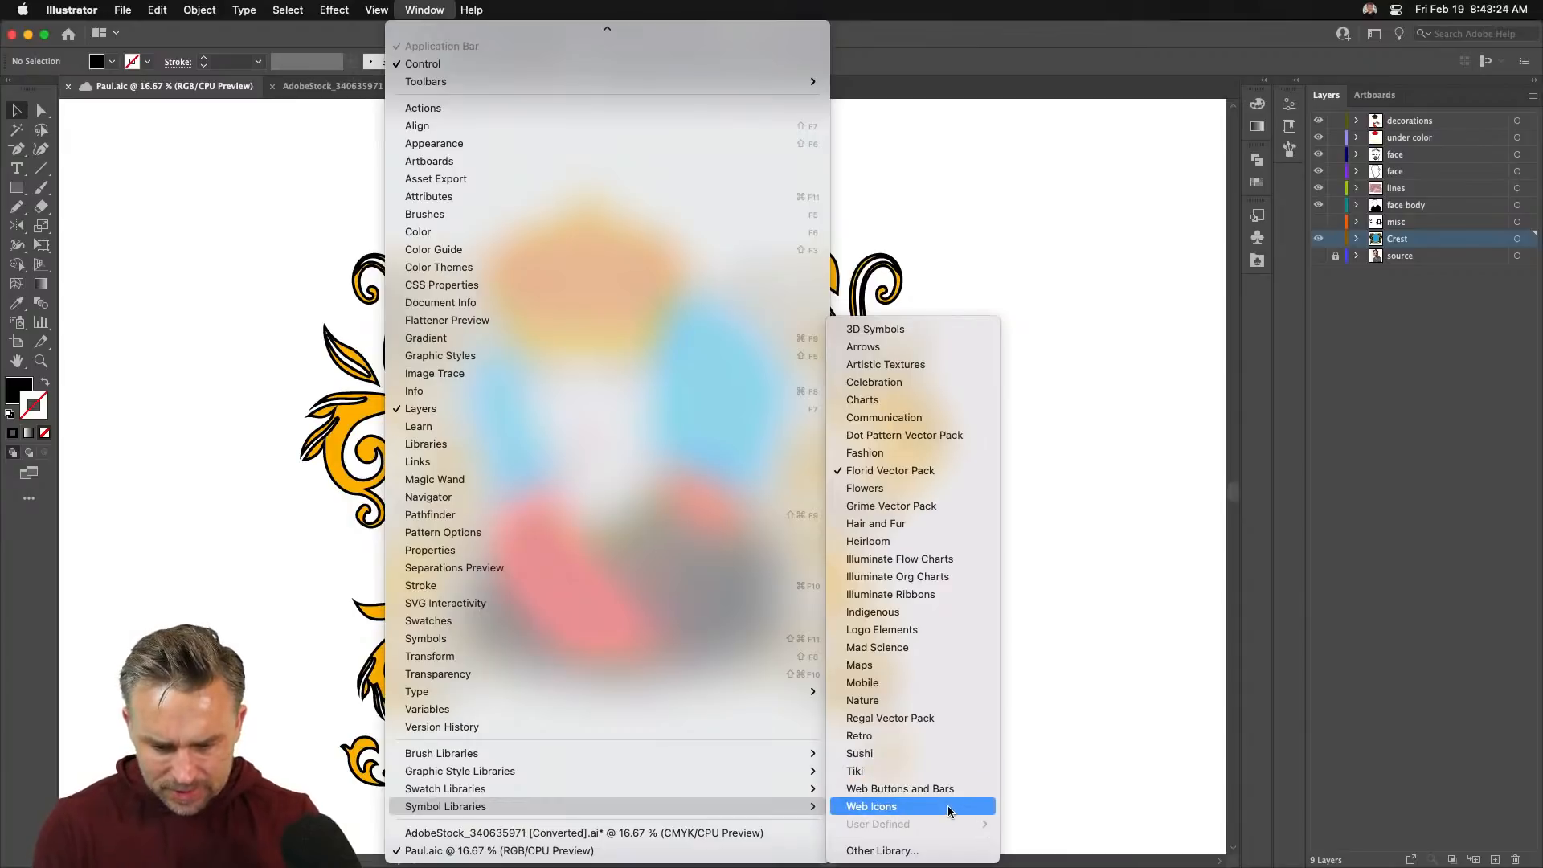
click(931, 716)
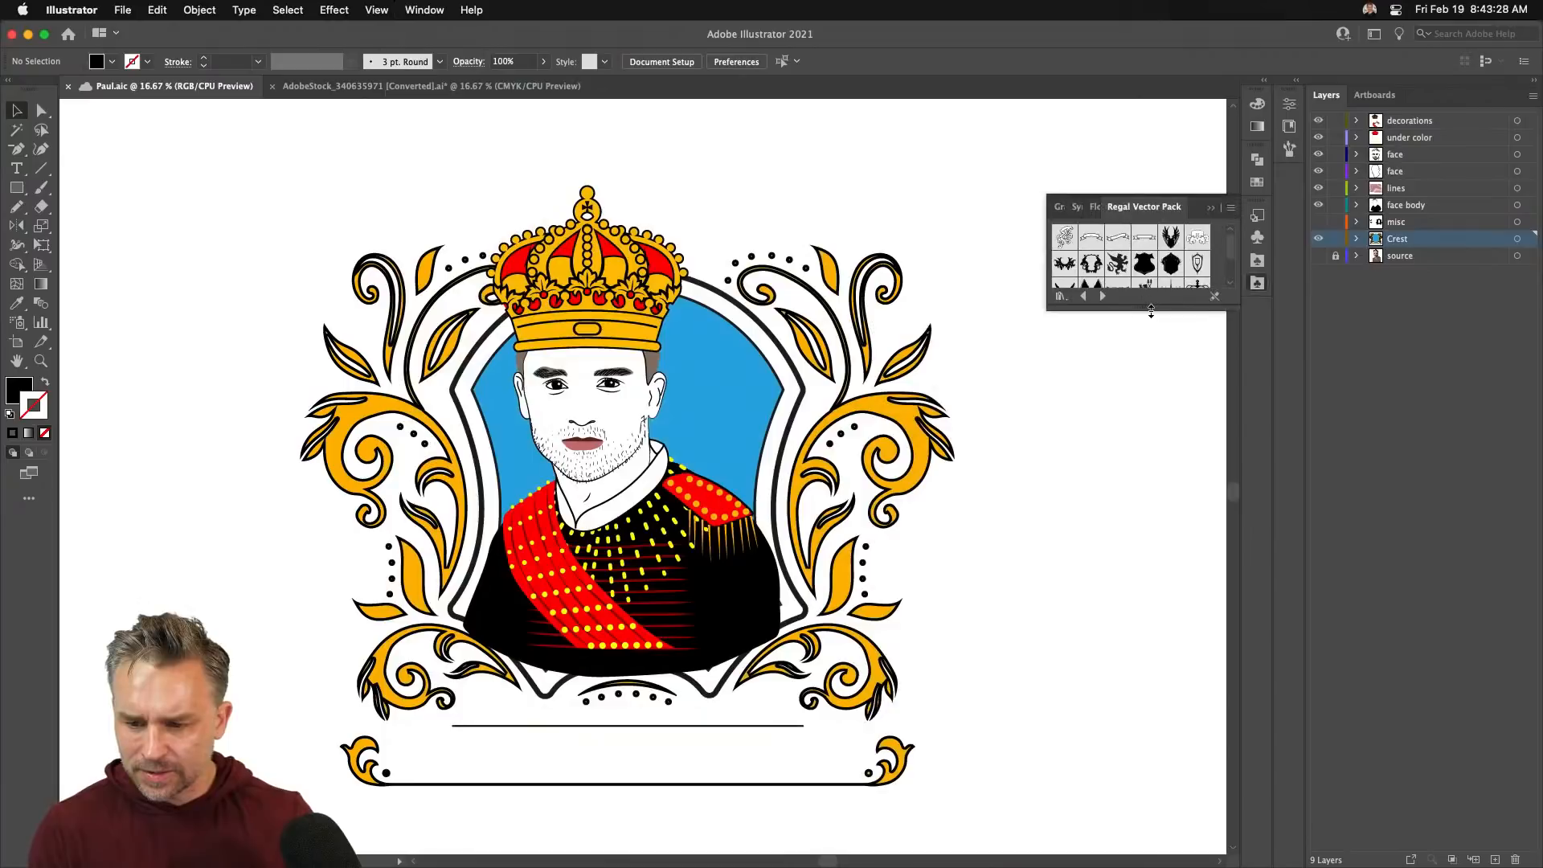
drag(1150, 312, 1151, 423)
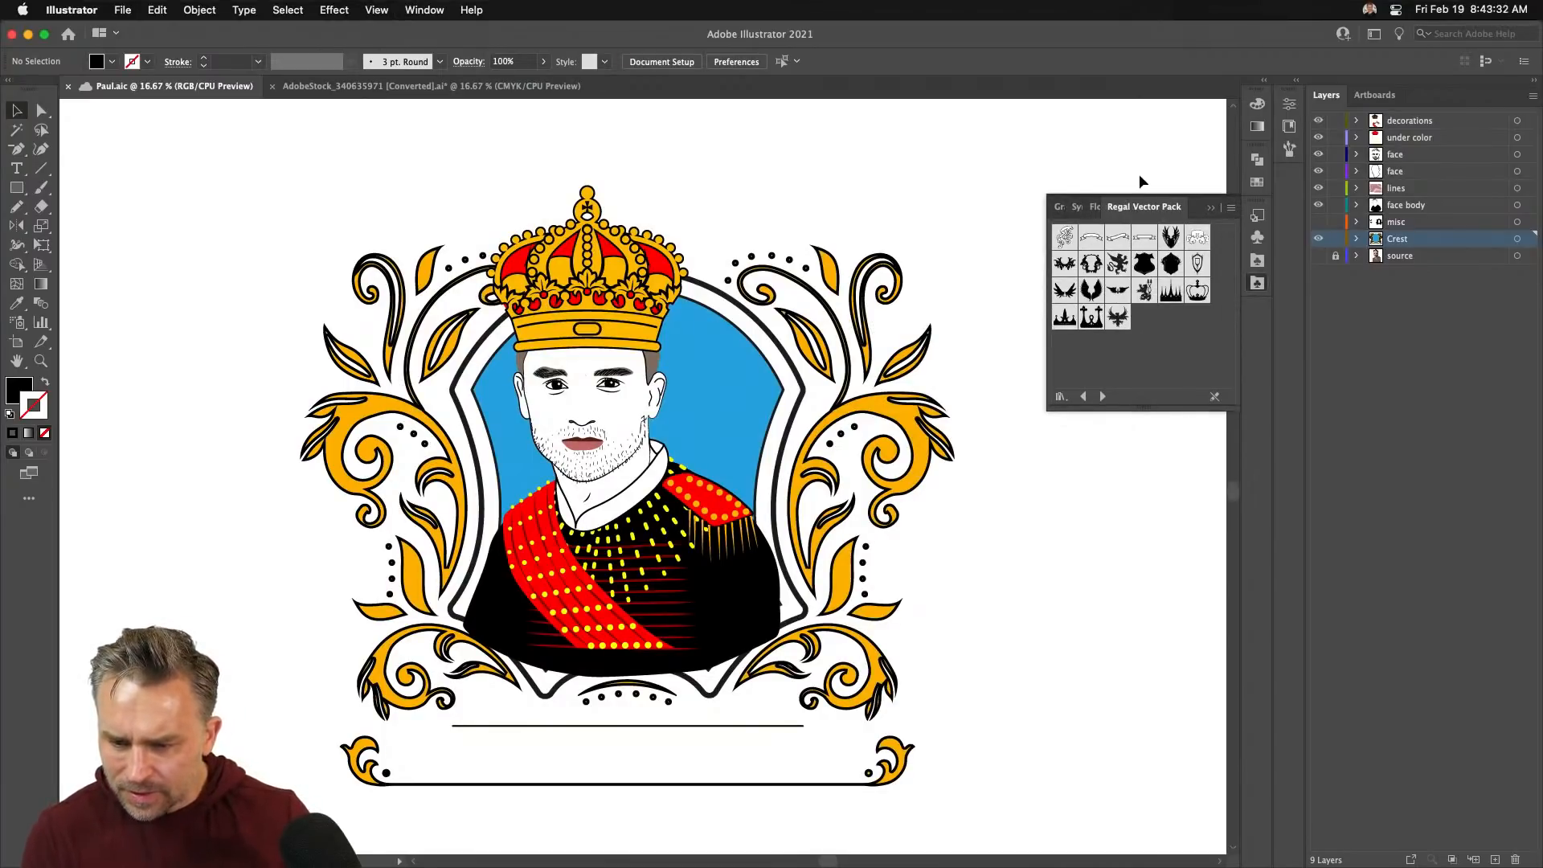
drag(1203, 203, 1135, 355)
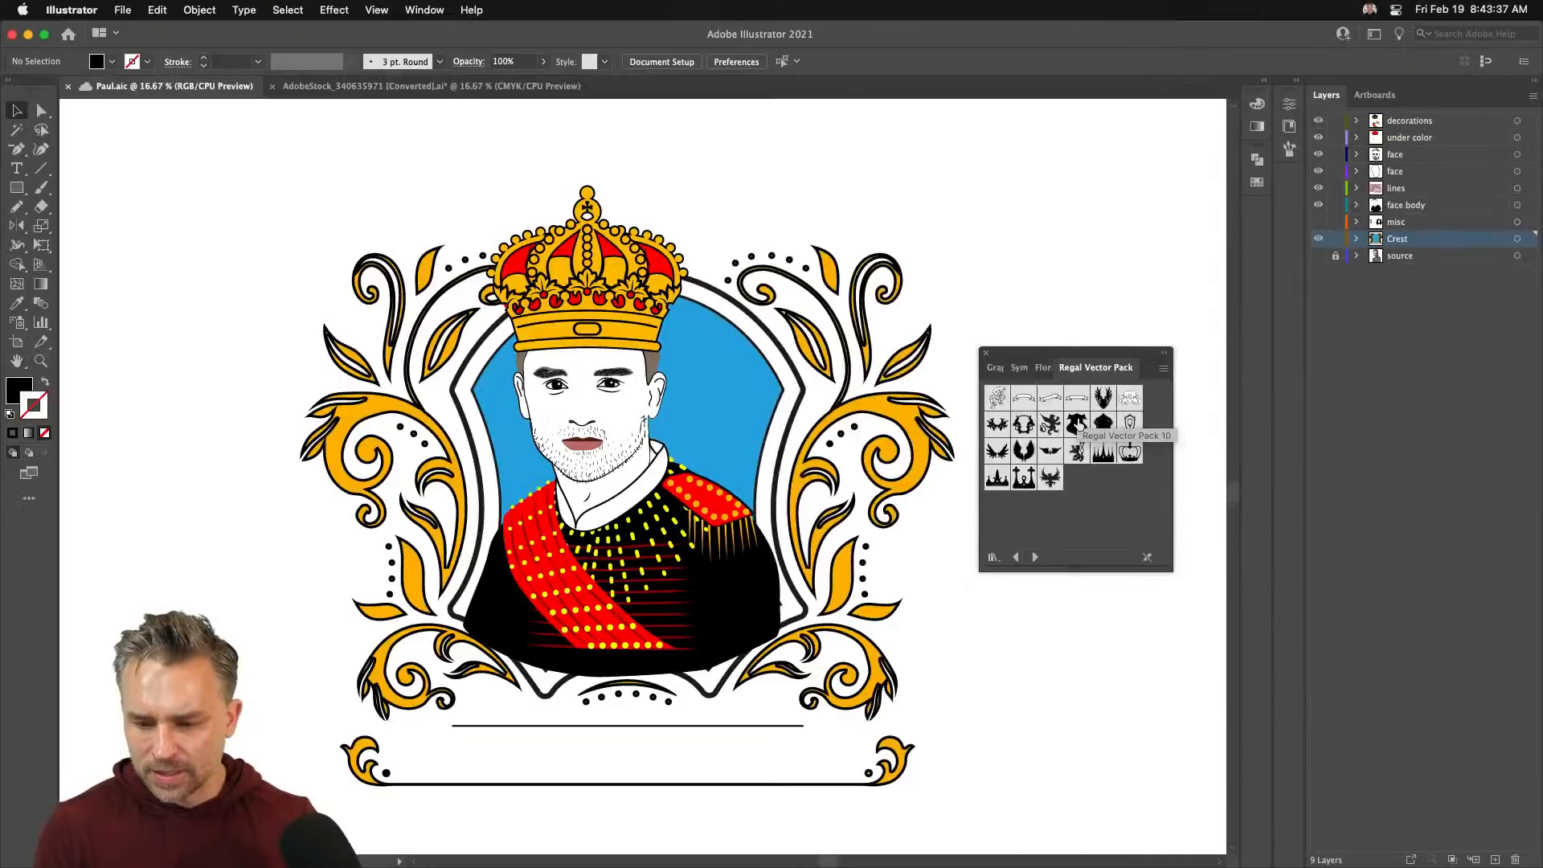
- Place the shield symbol, scaled to about 1815×1960 pt, at the upper left
drag(1028, 423, 254, 455)
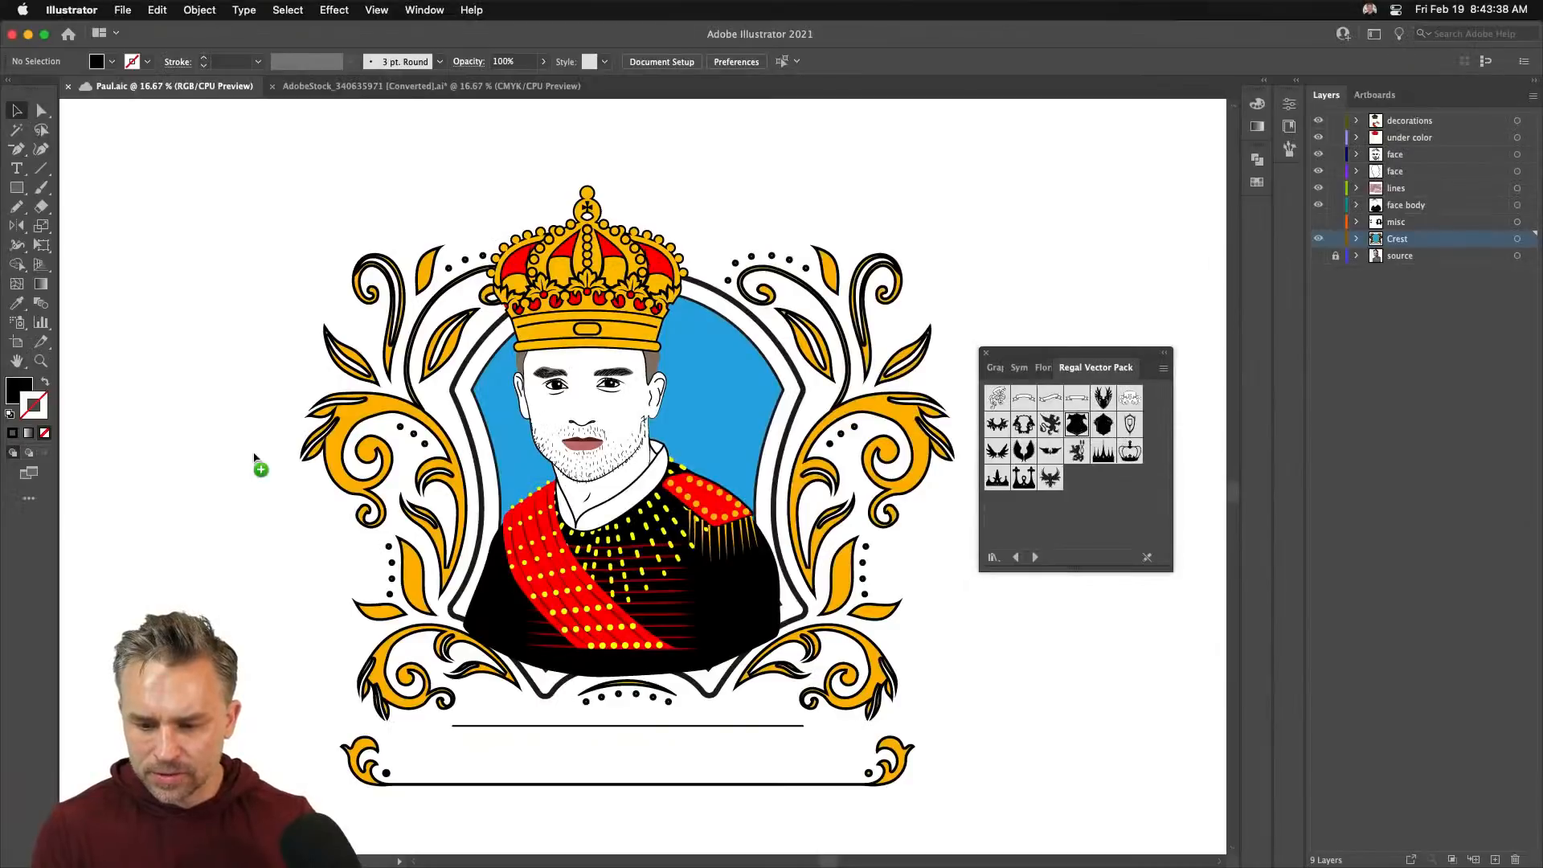
drag(133, 378, 491, 732)
drag(257, 493, 83, 430)
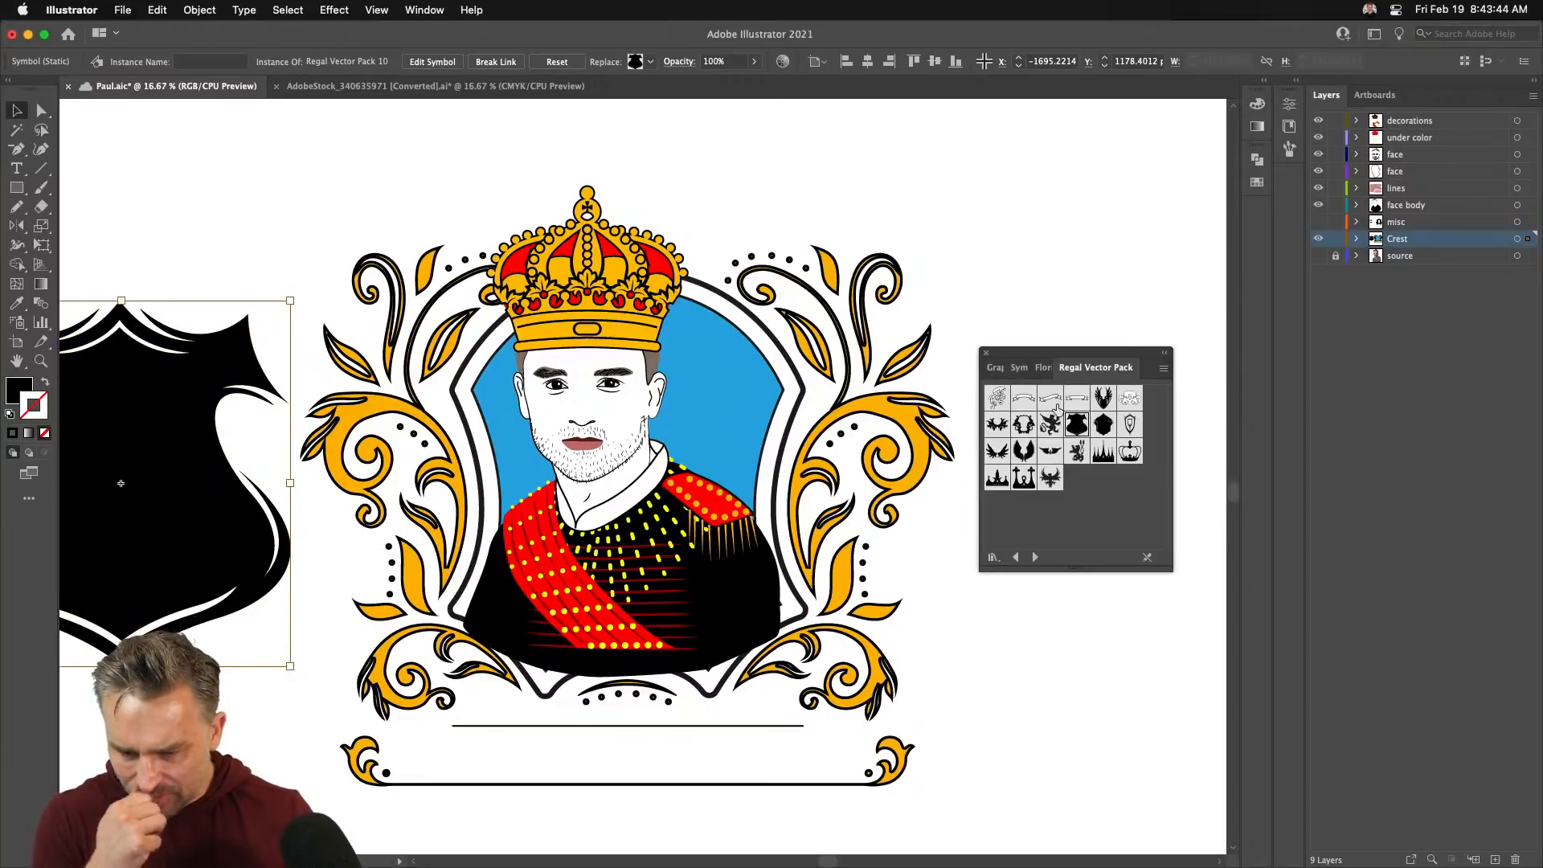
- Place the ribbon banner symbol, scale it up, and position it beneath the portrait
drag(1075, 398, 568, 260)
drag(690, 220, 608, 722)
drag(608, 633, 630, 597)
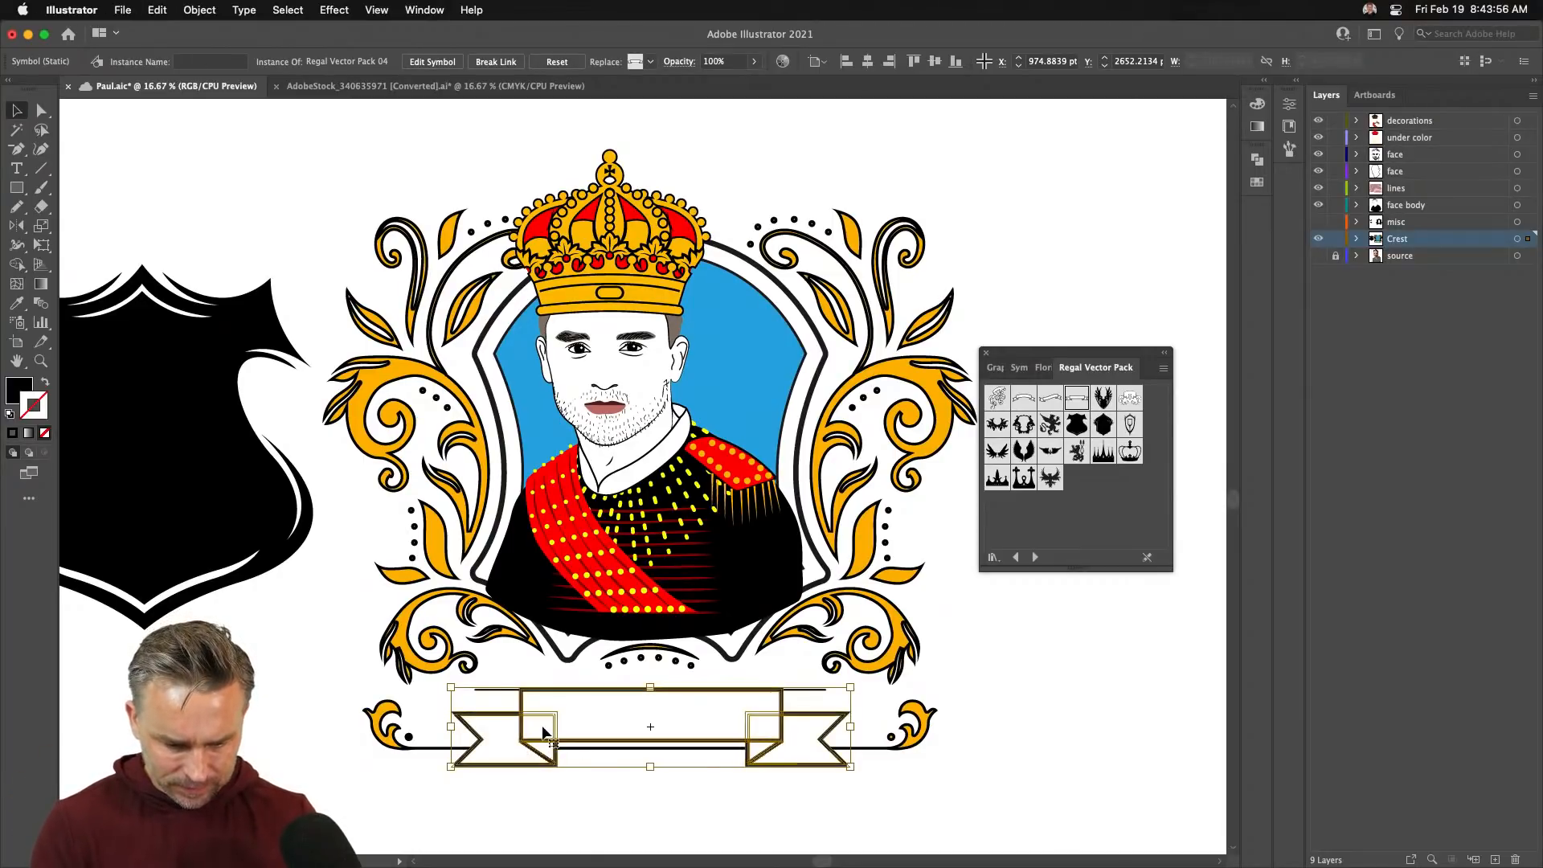
drag(543, 735, 543, 713)
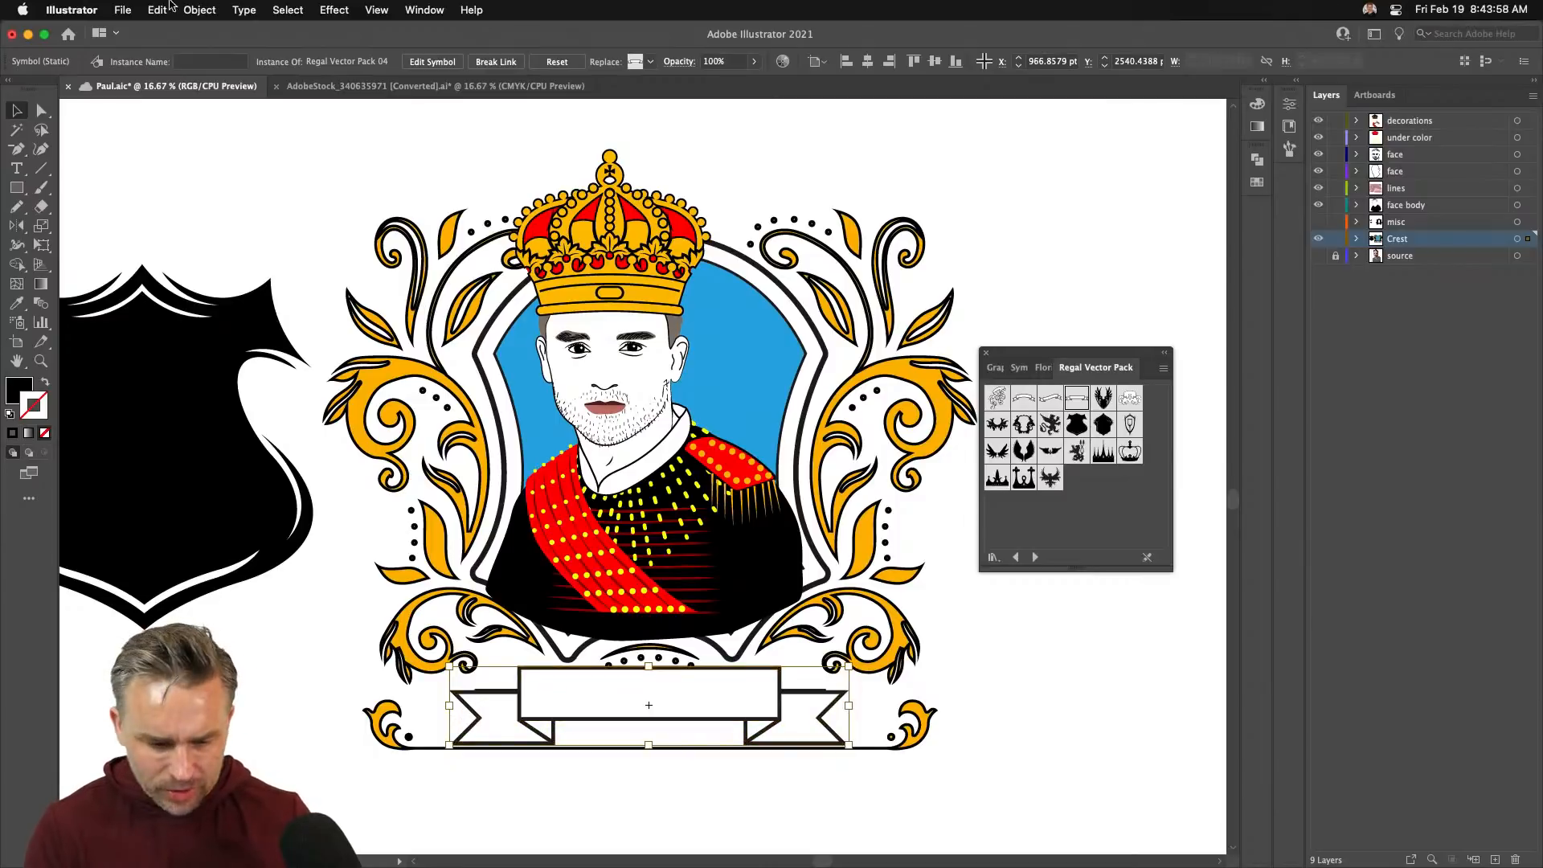
click(156, 9)
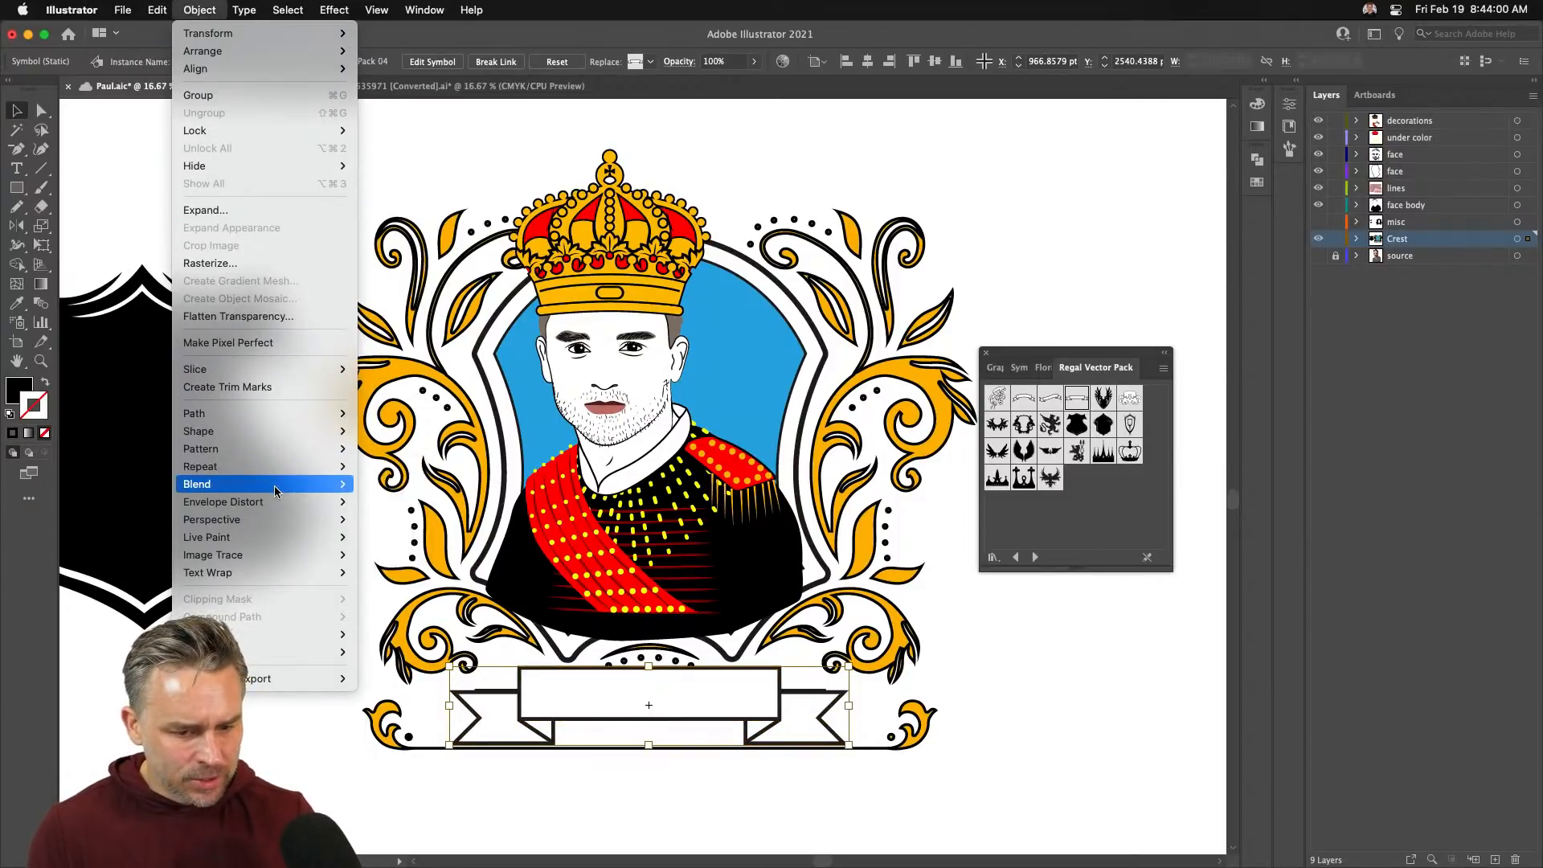
- Zoom in on the selected banner
mouse_move(273, 484)
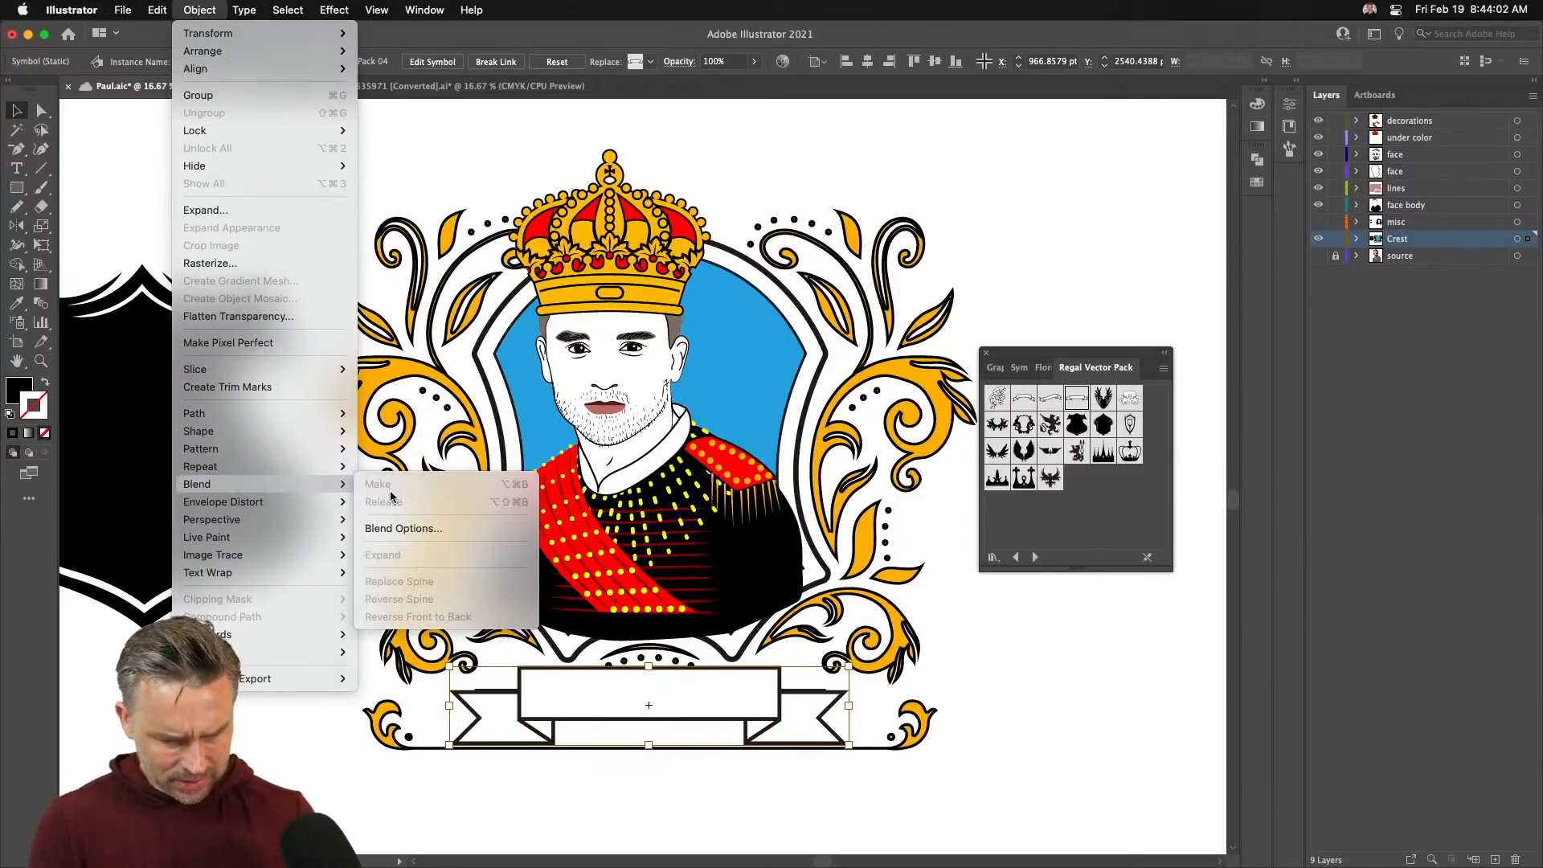
click(577, 679)
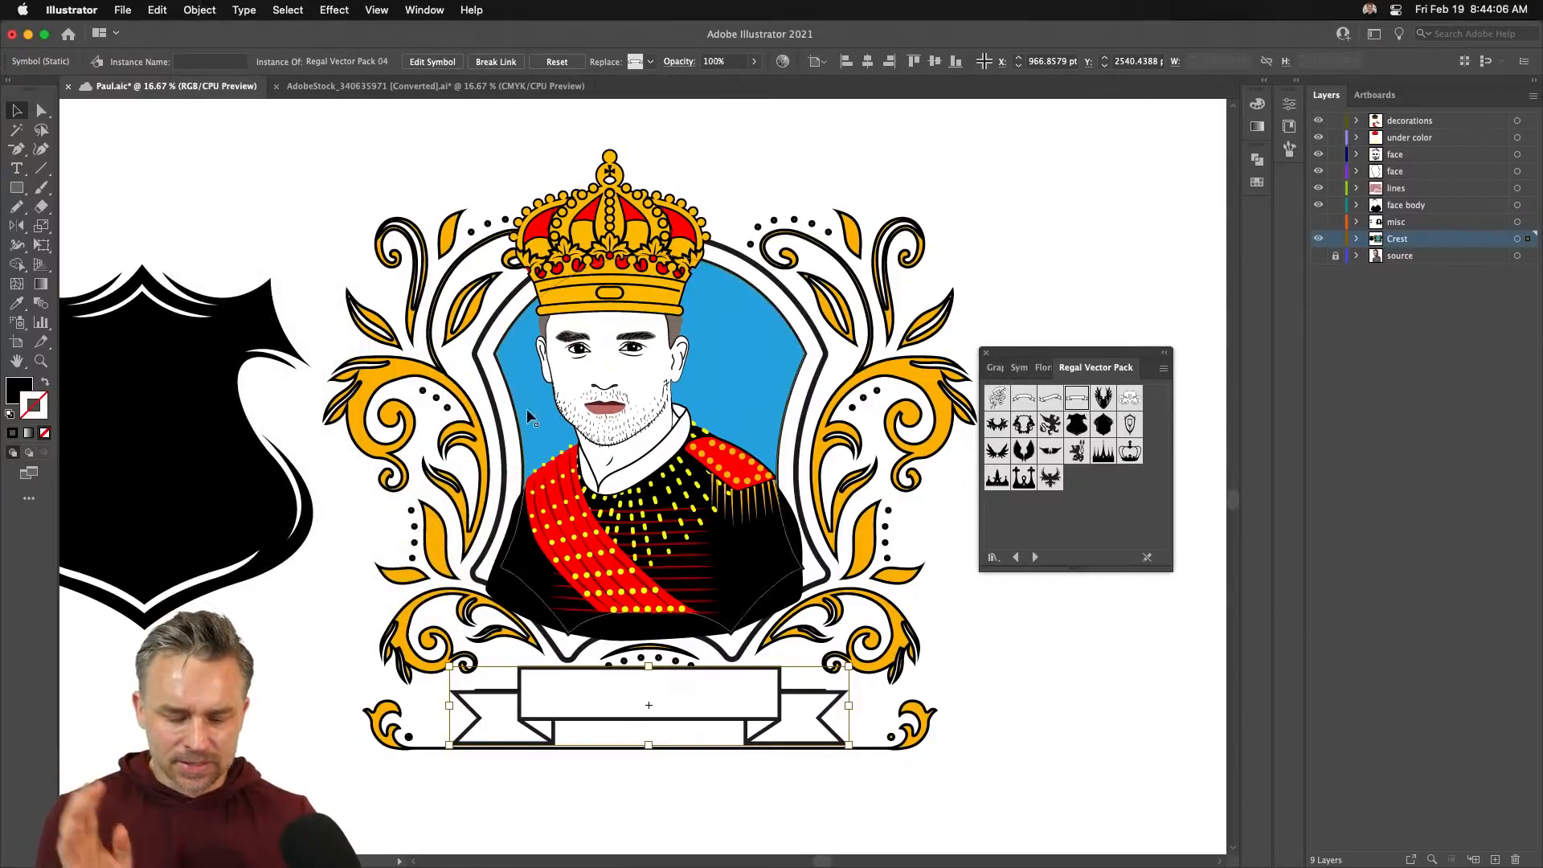
key(super+equal)
key(super+equal)
key(super+equal)
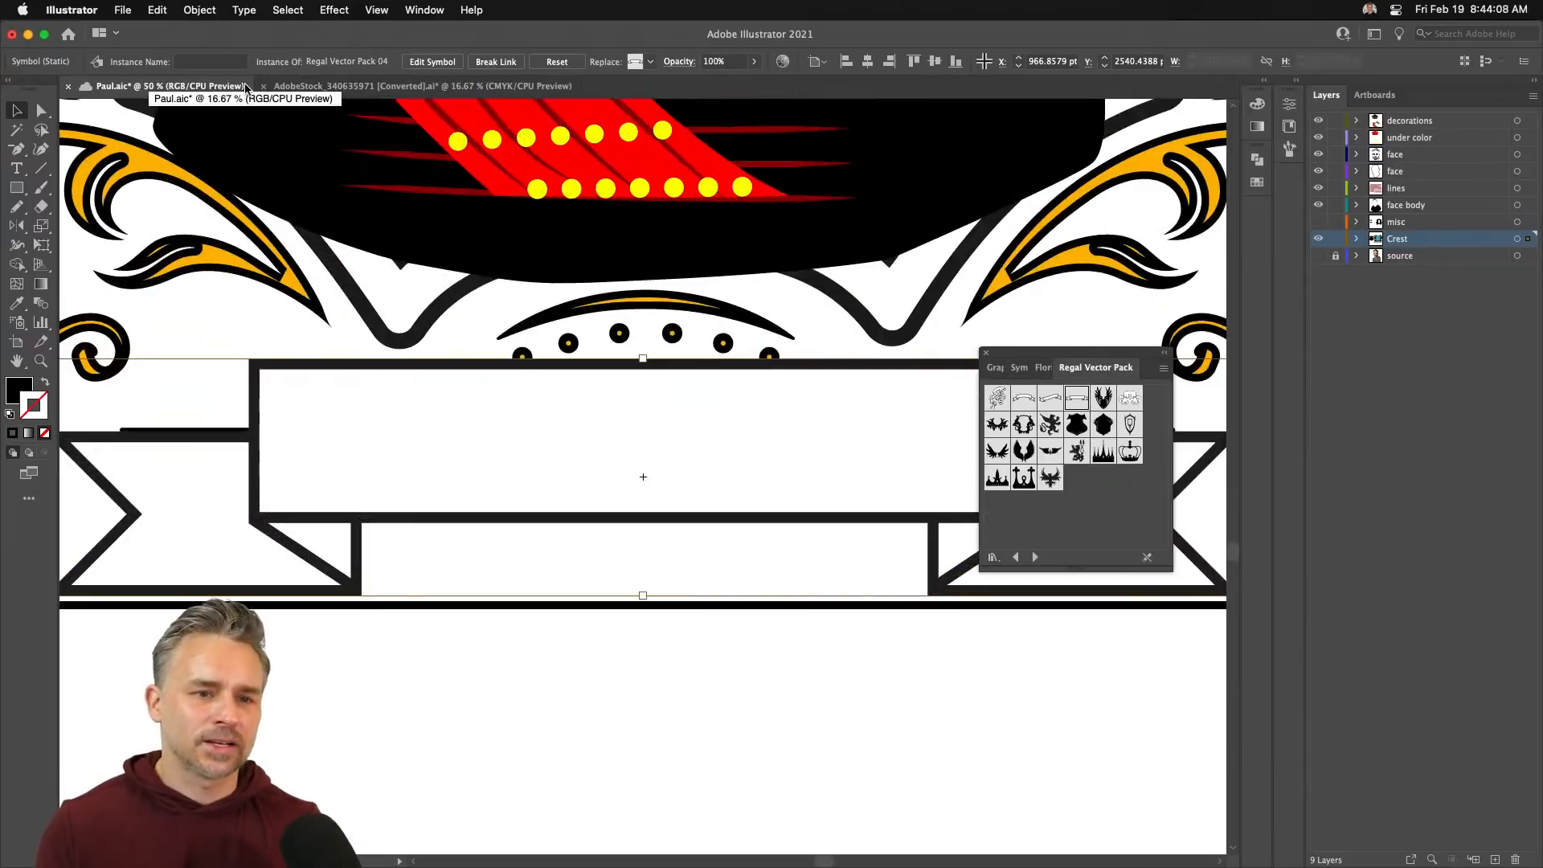
scroll(586, 562, up, 4)
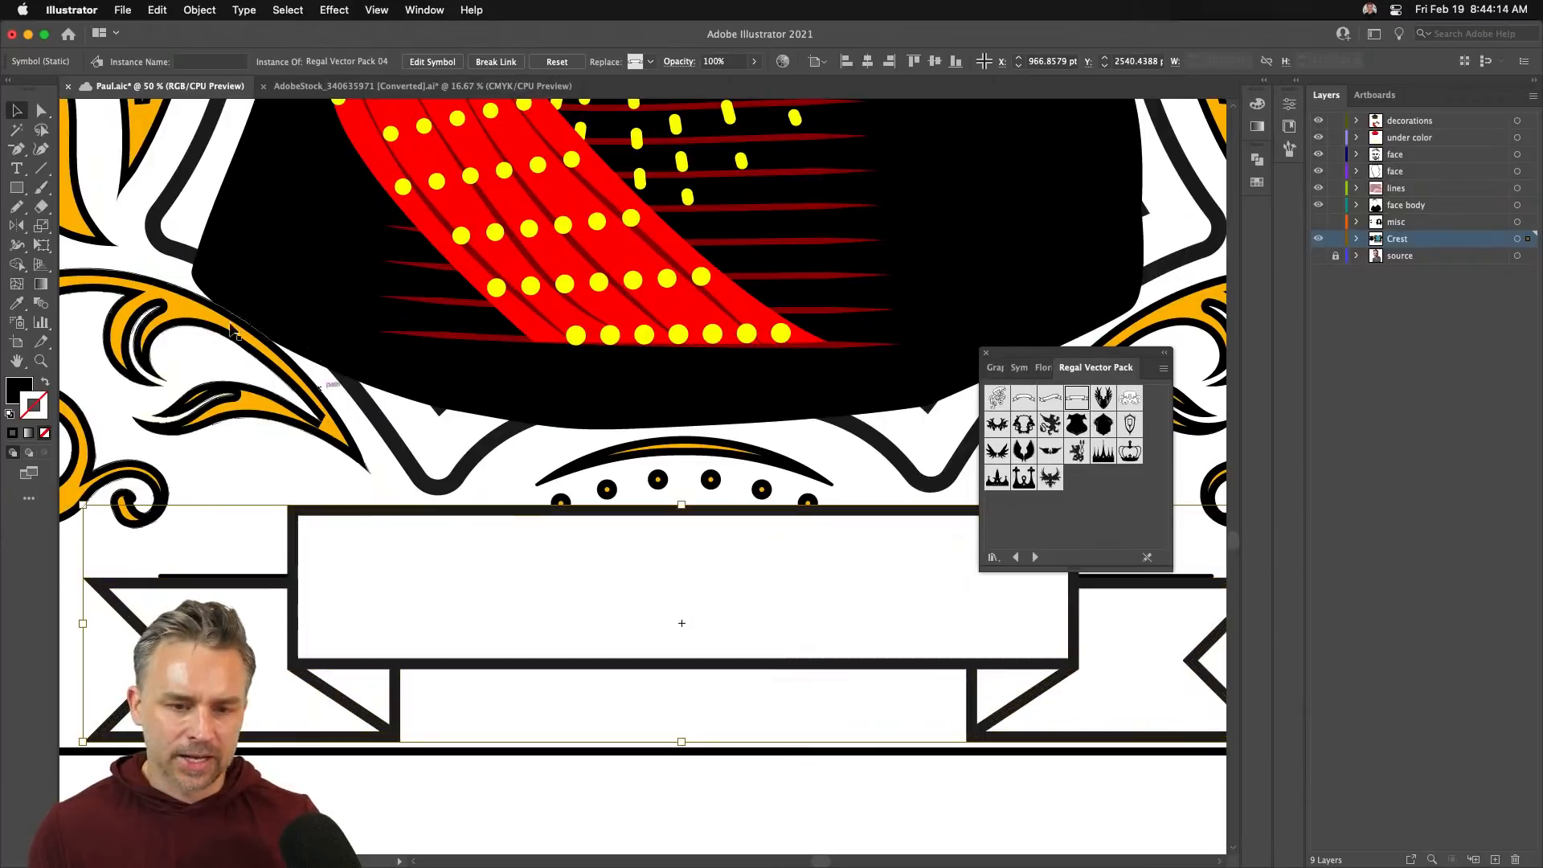
- Warp the banner with Envelope Distort > Make with Warp, Arc style, 27% bend
click(199, 10)
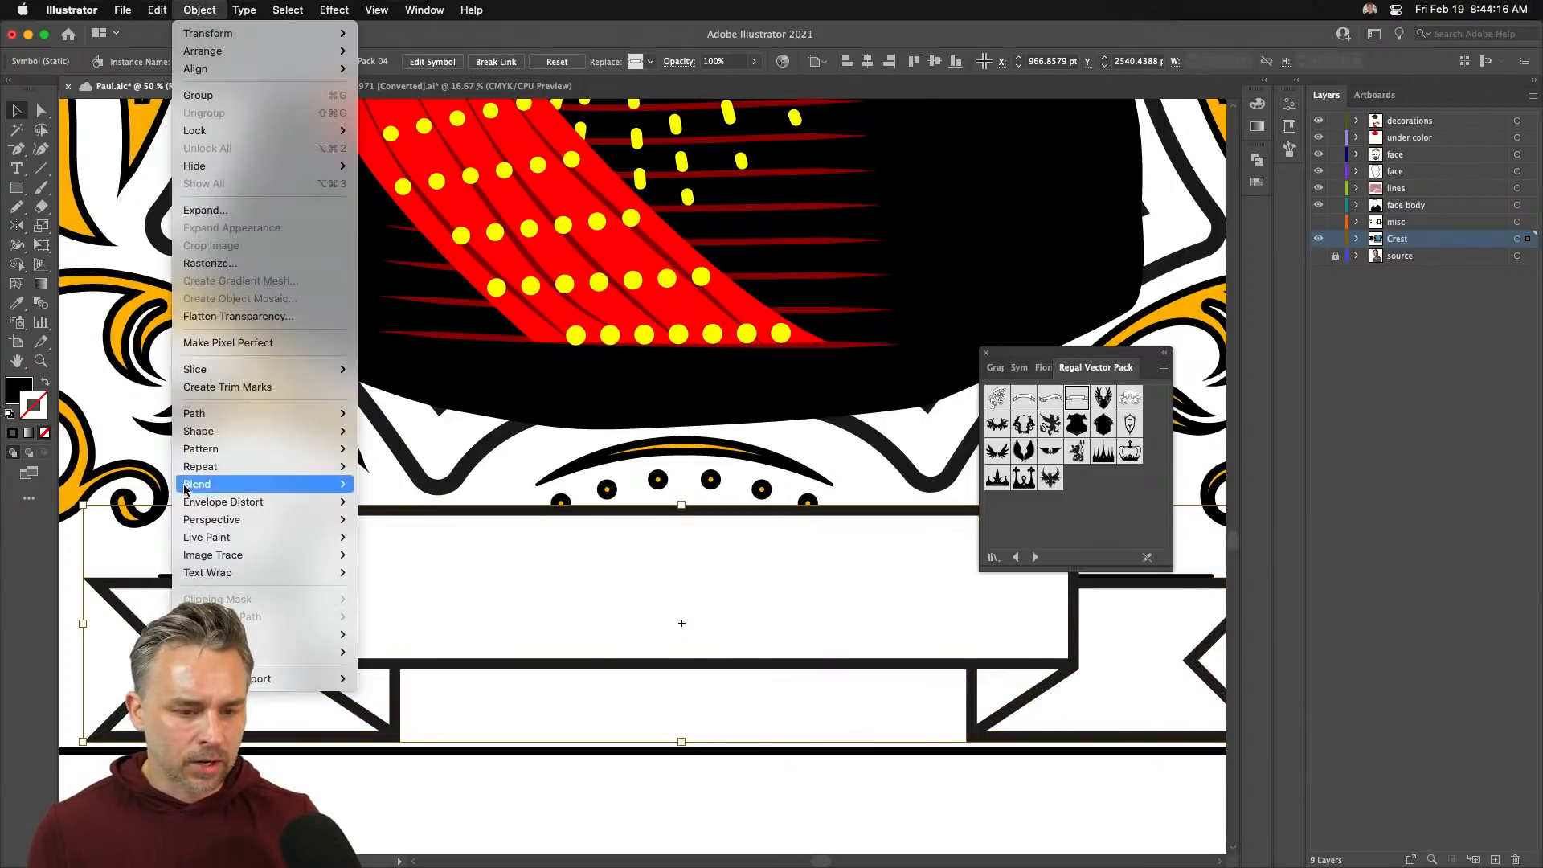
mouse_move(198, 488)
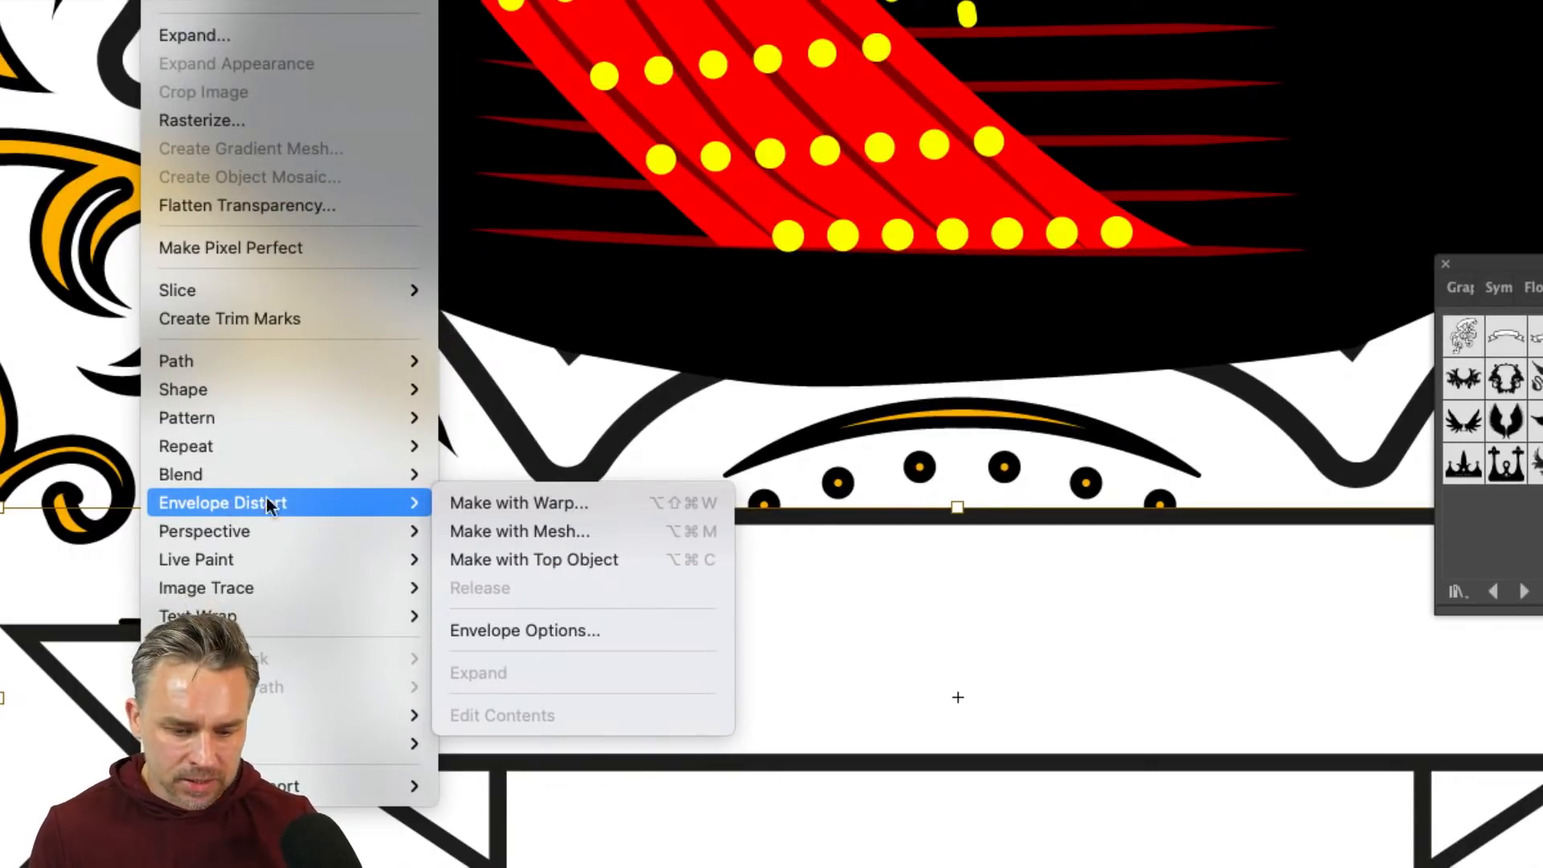
click(513, 501)
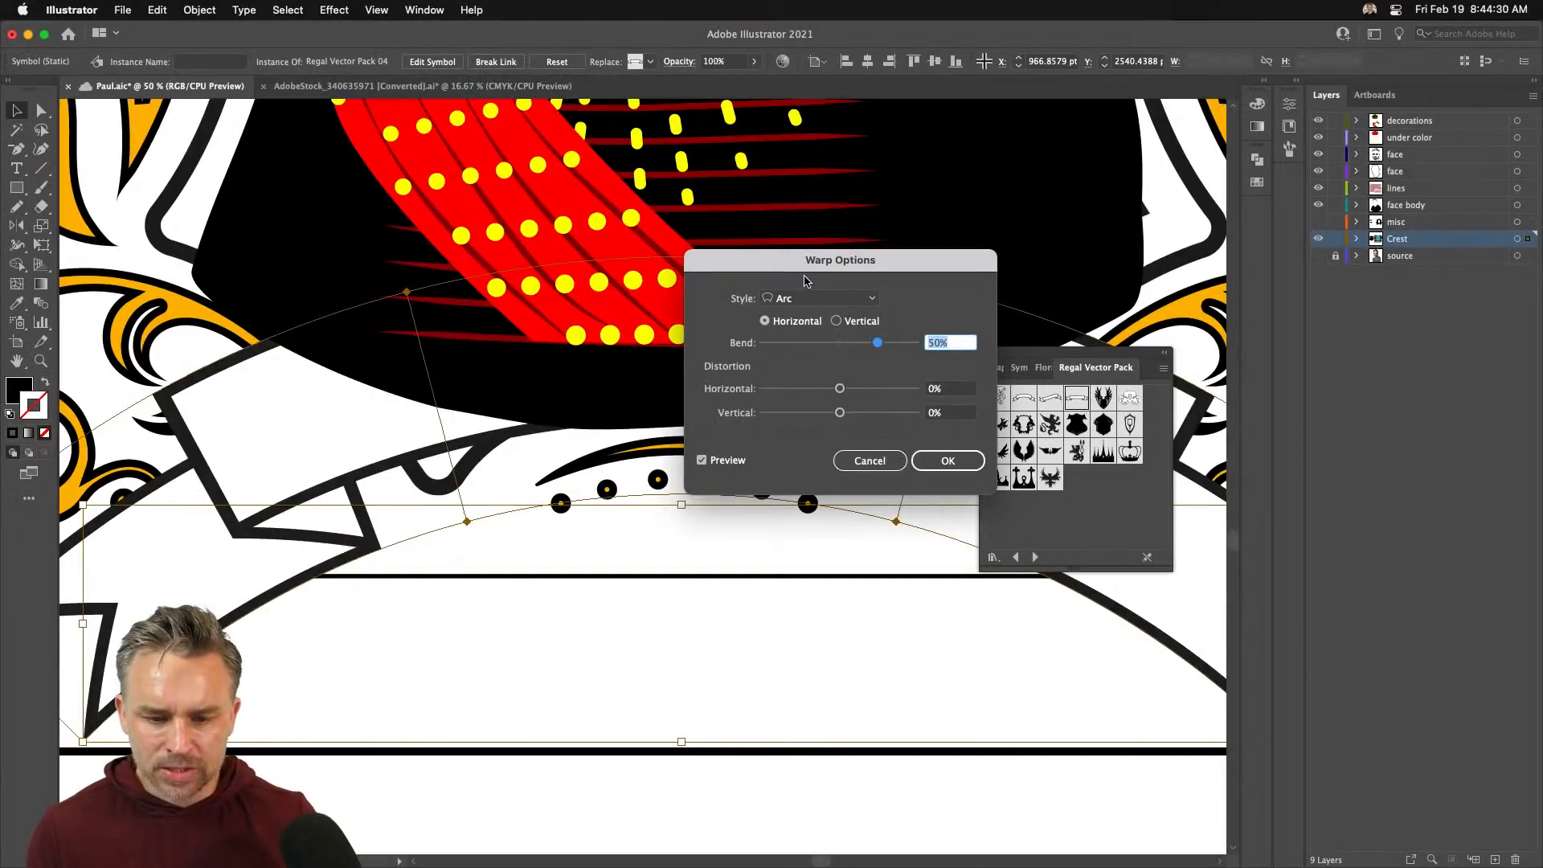
drag(788, 258, 979, 161)
click(1053, 246)
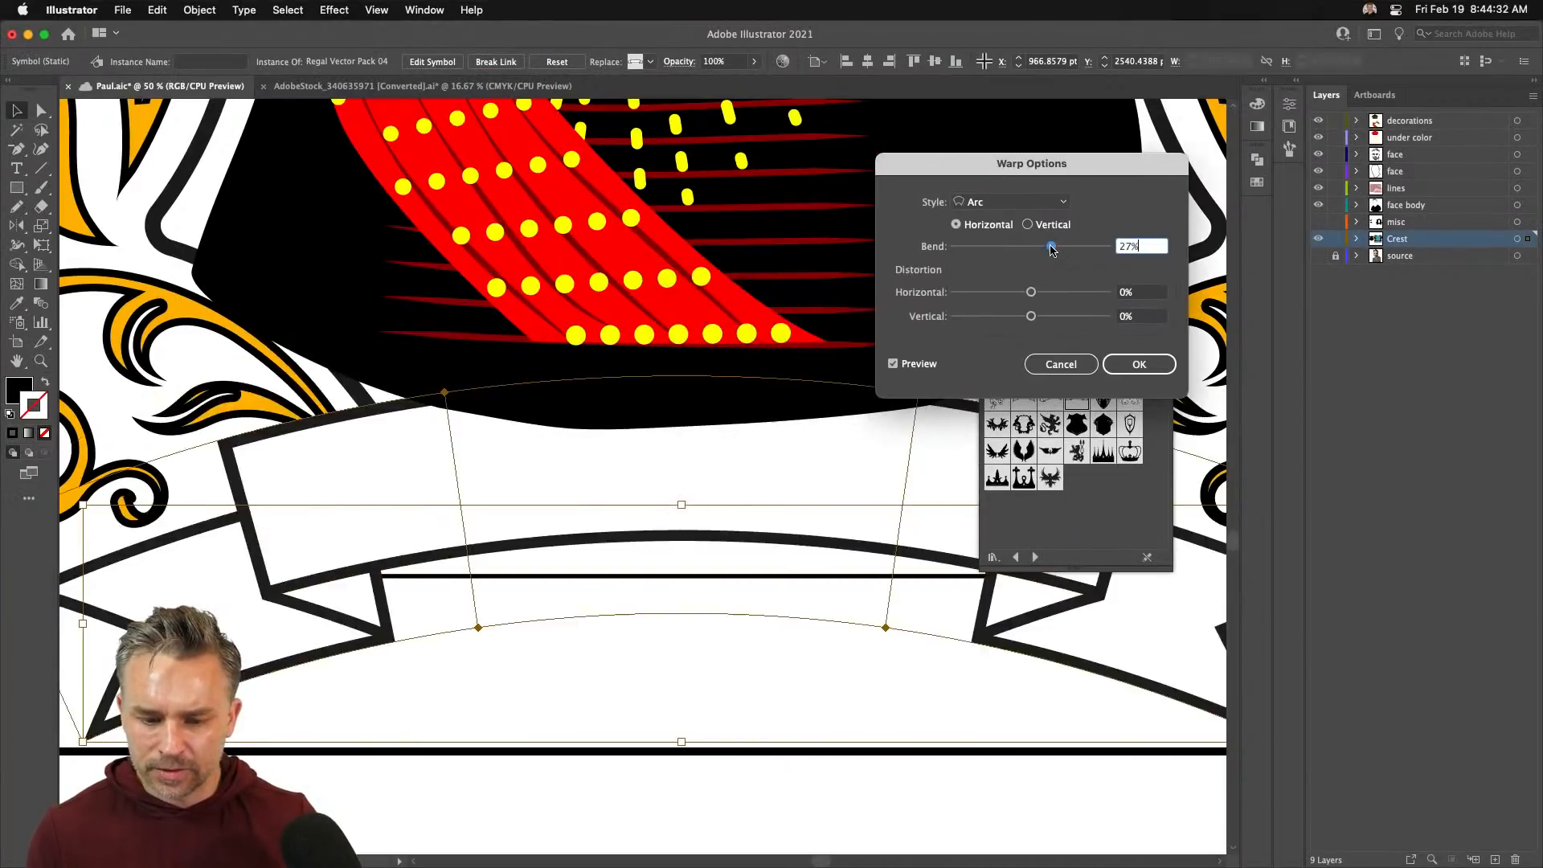
click(1127, 359)
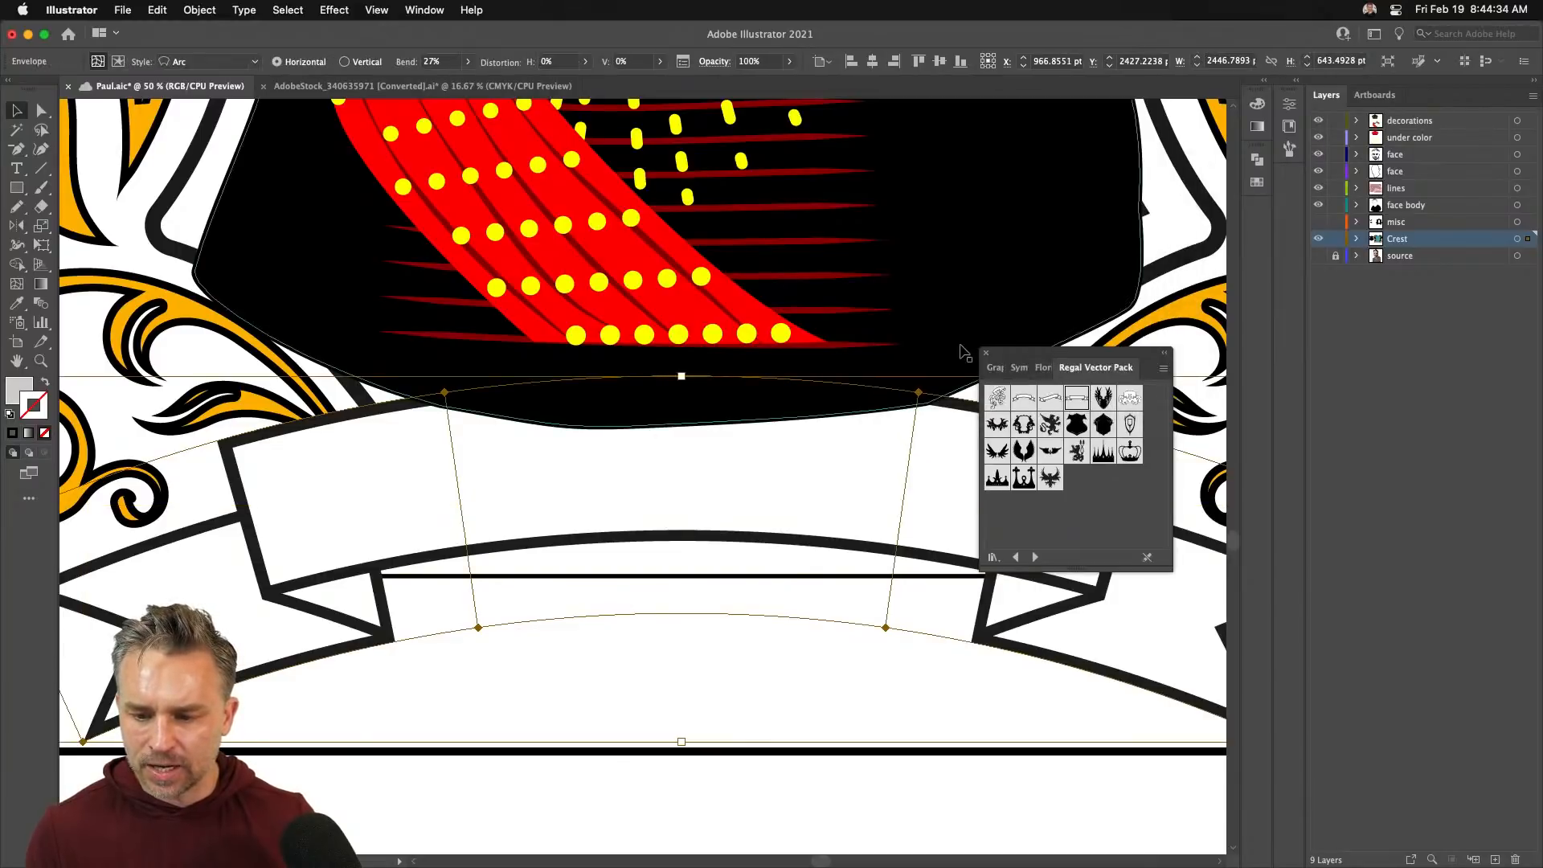
drag(985, 360, 1059, 128)
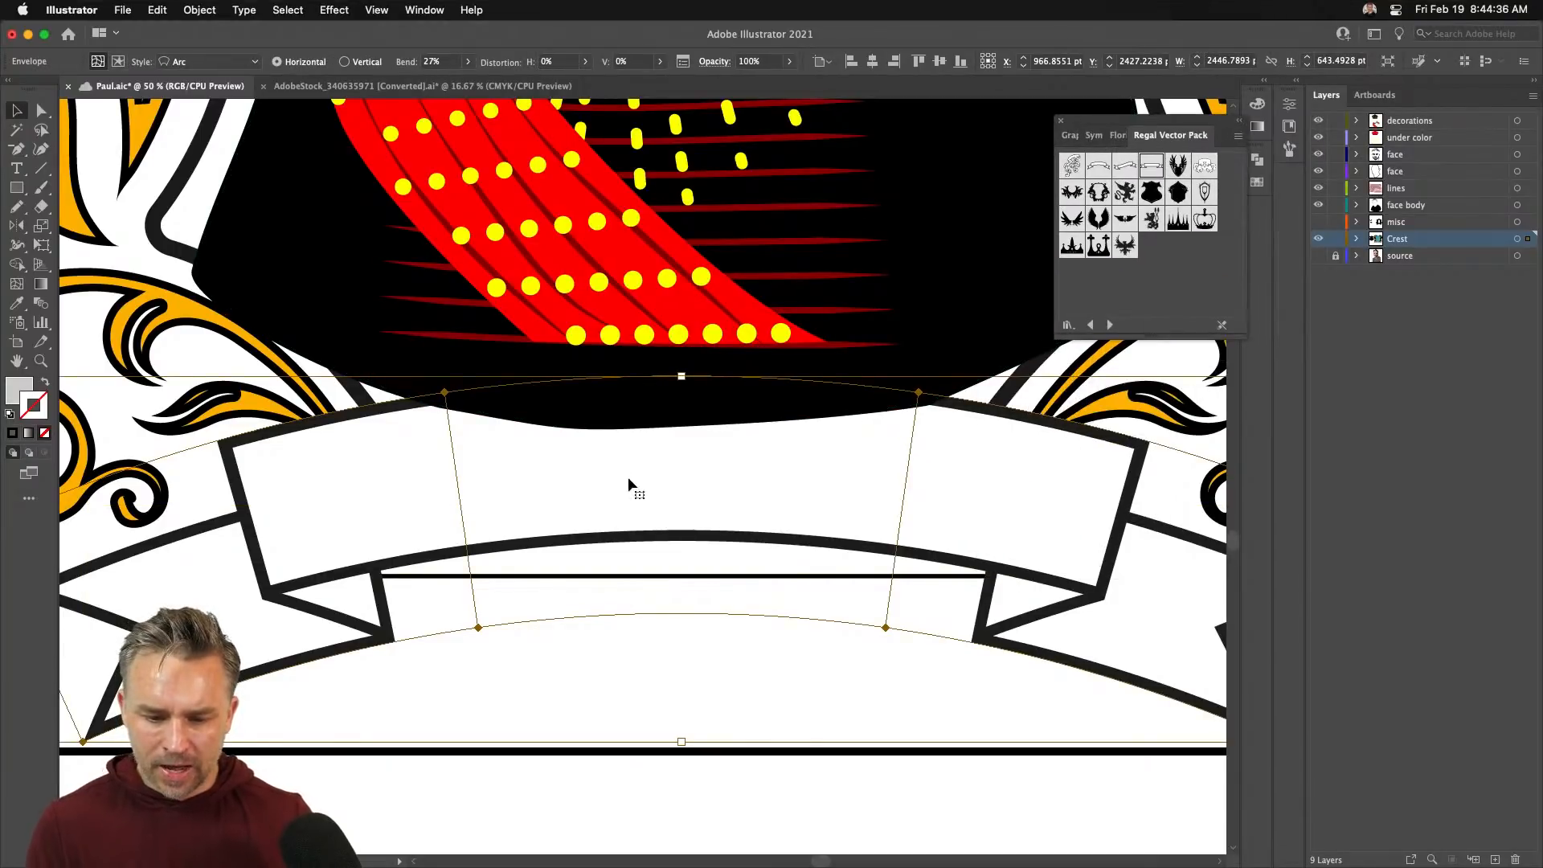
- Restore the accidentally deleted warped banner, zoom out, and isolate it for editing
key(Delete)
click(1412, 122)
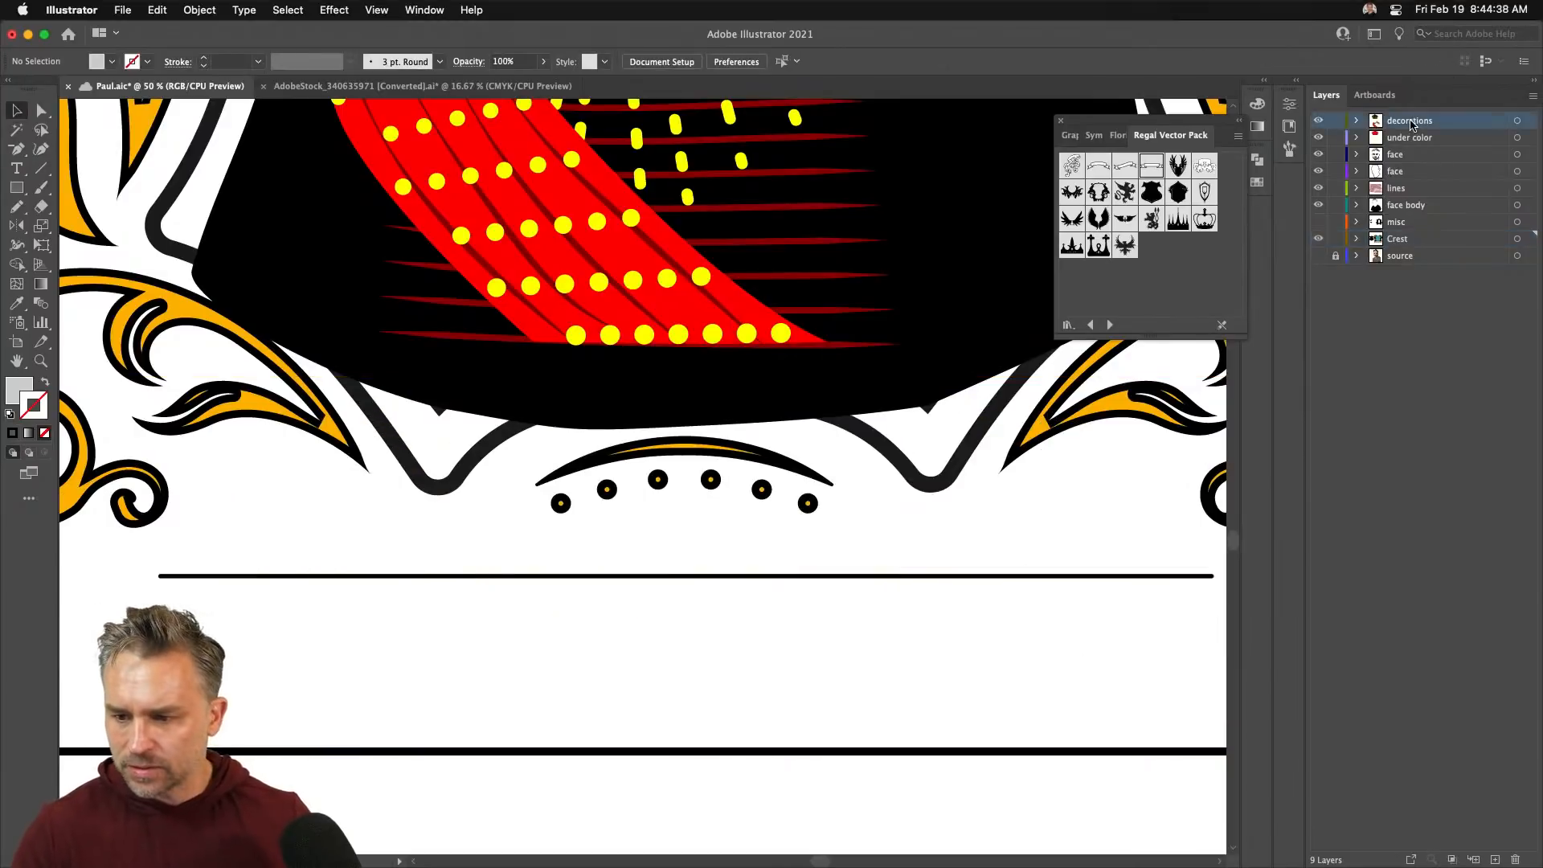
click(1419, 142)
key(super+z)
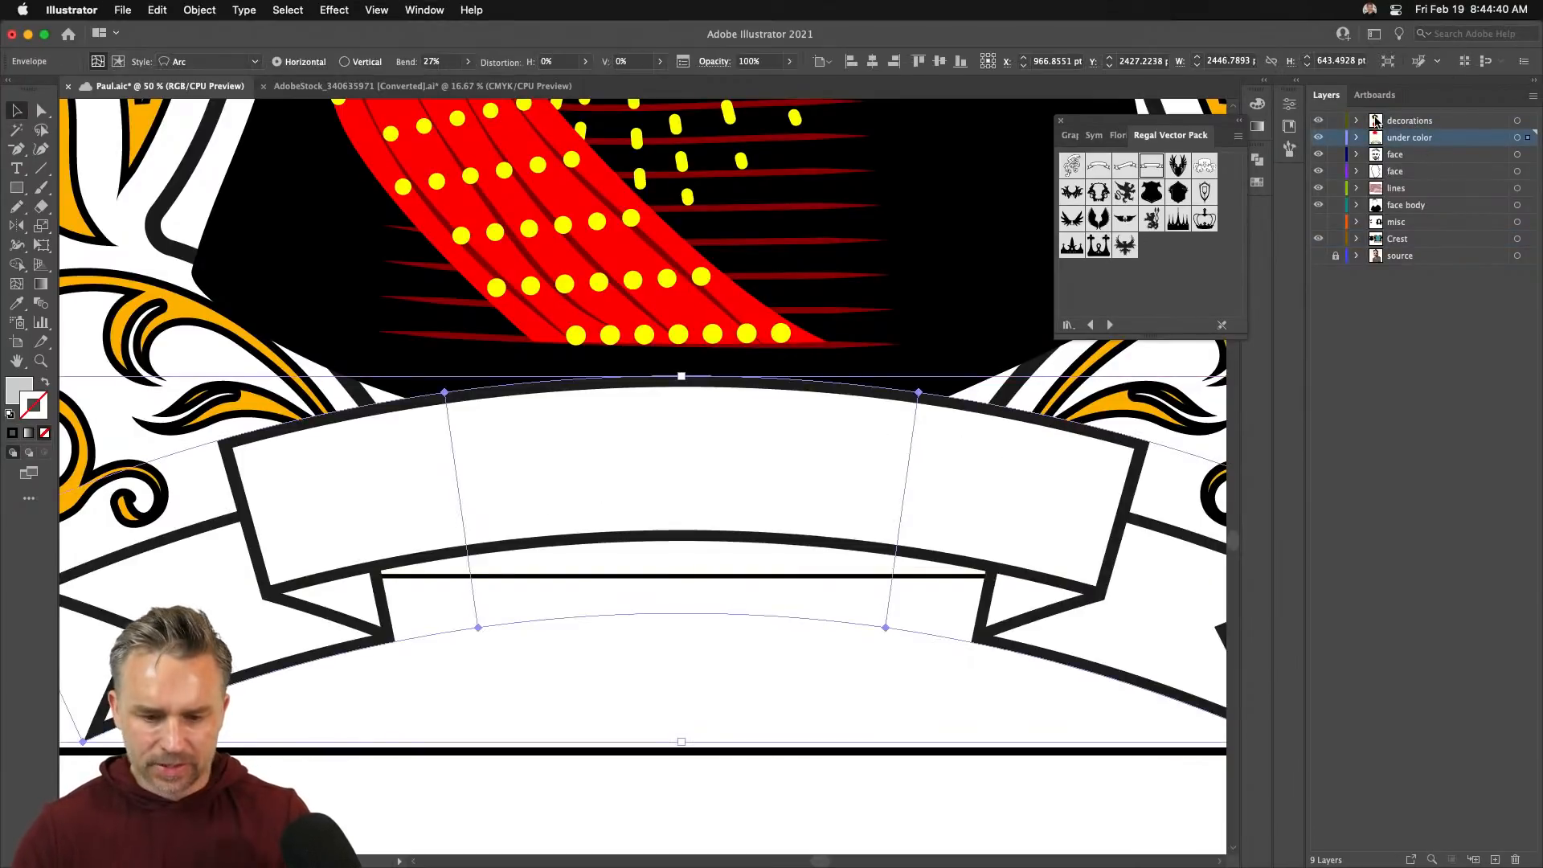
key(super+minus)
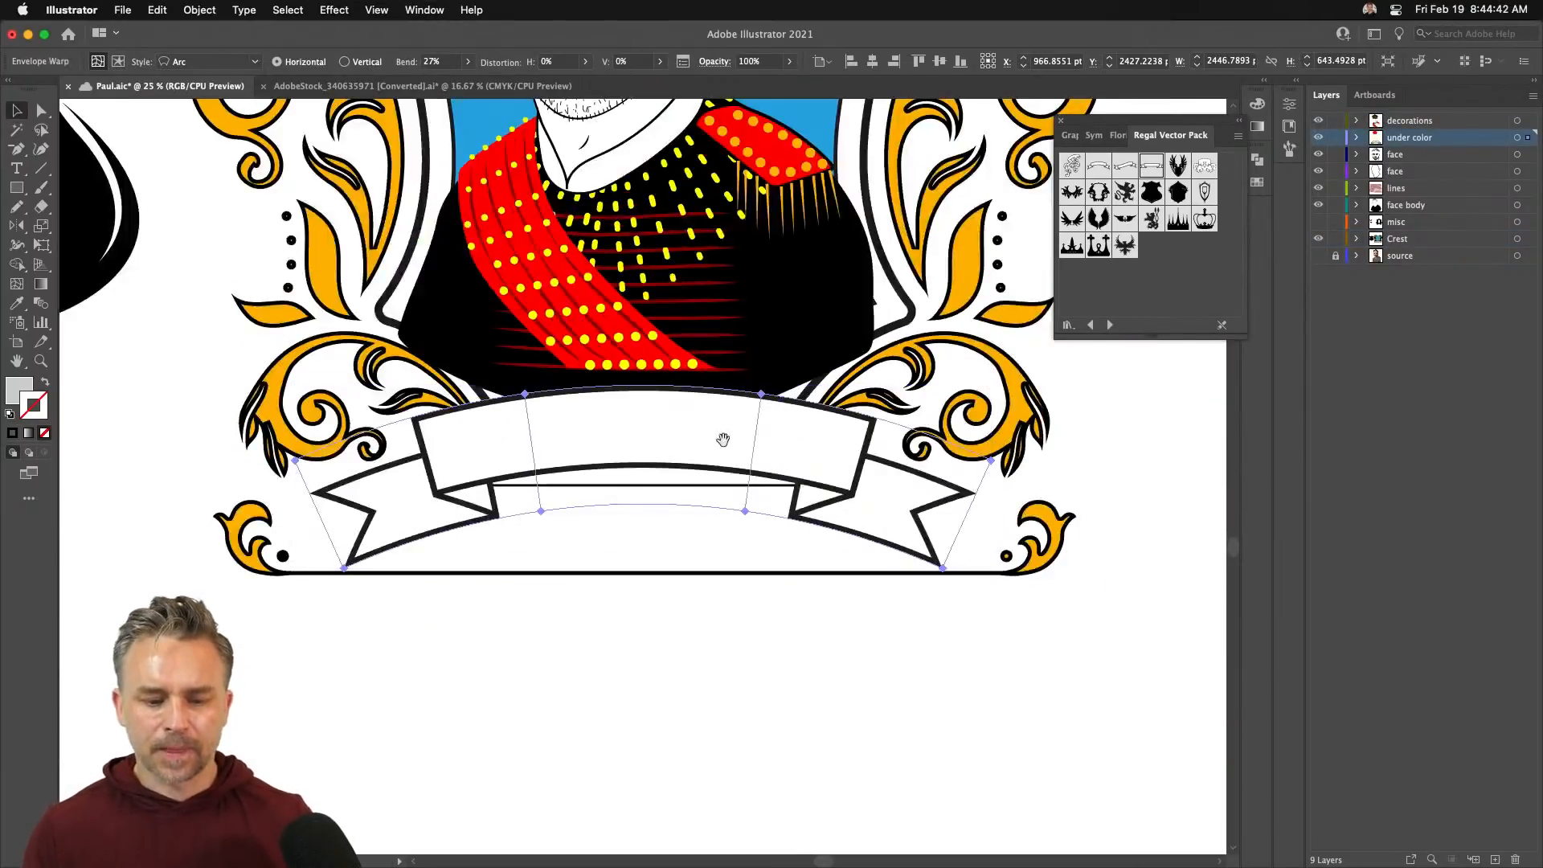
scroll(740, 631, up, 2)
scroll(740, 630, up, 1)
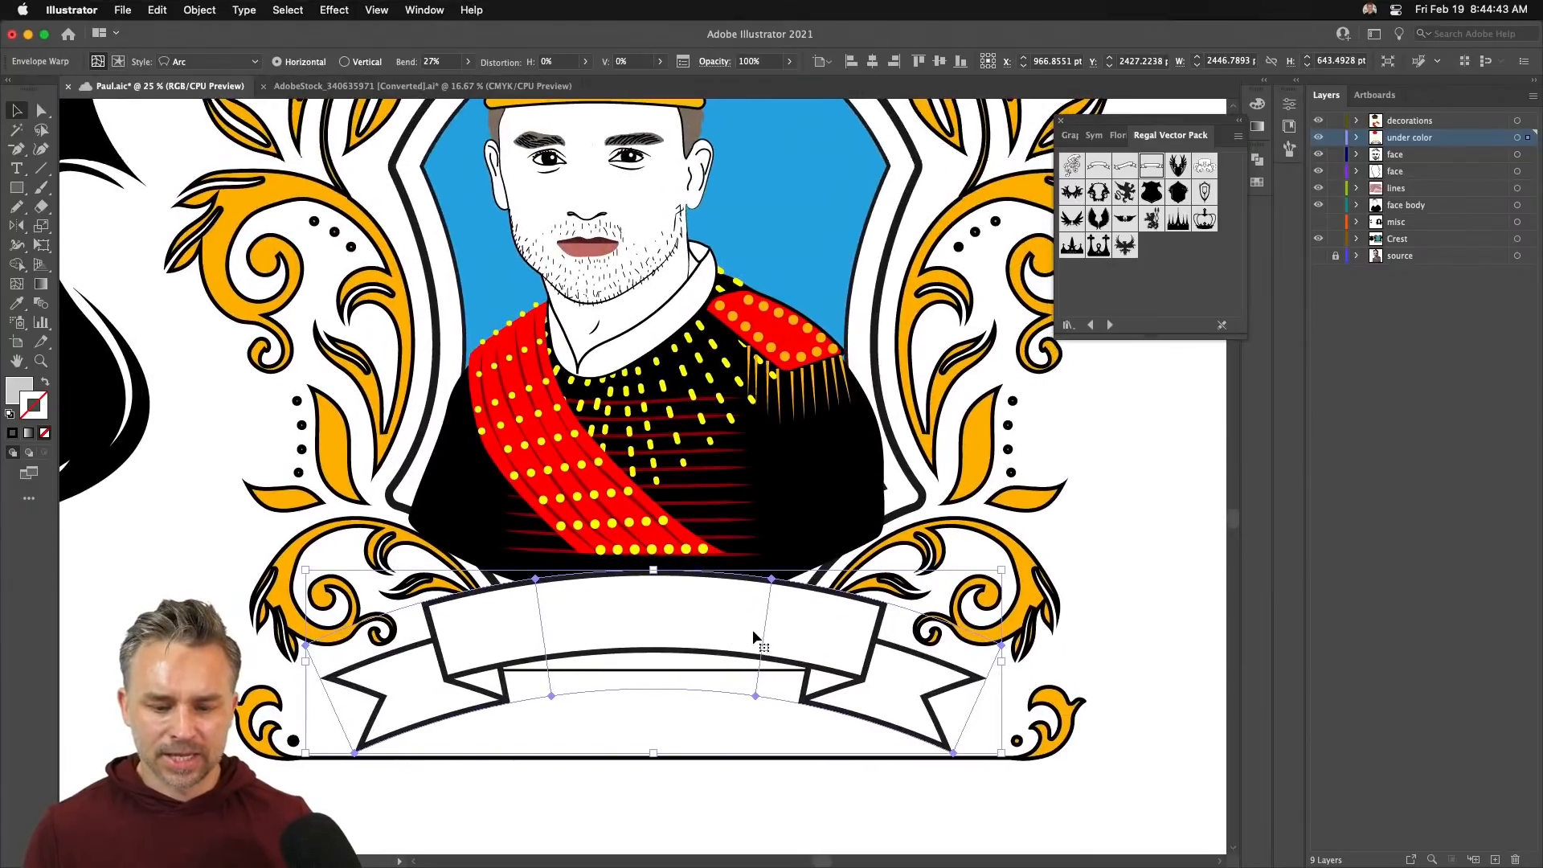
double_click(570, 669)
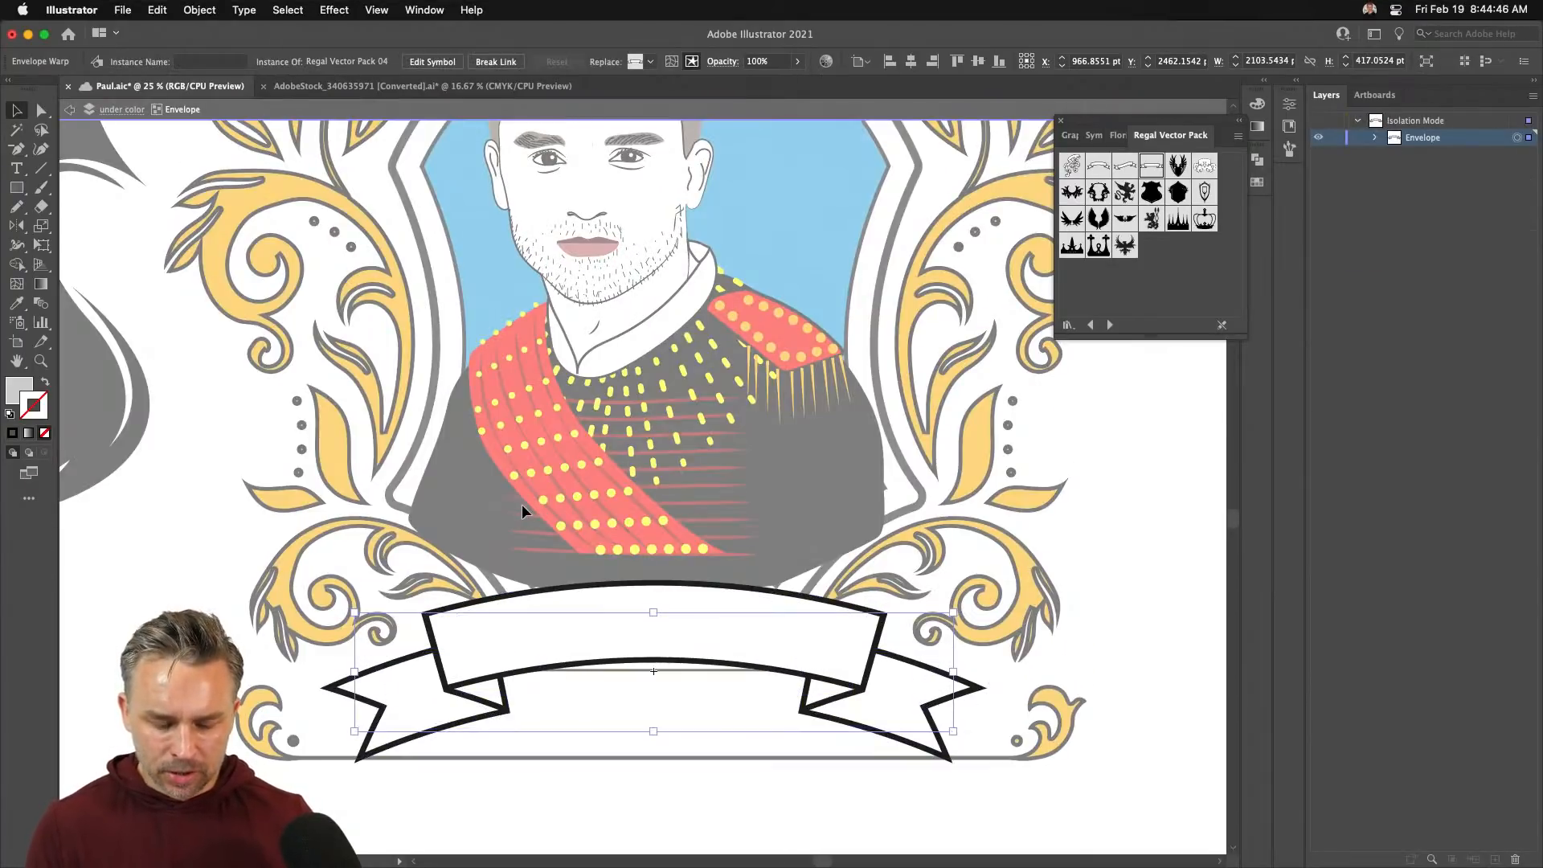
- Exit isolation, select the warped banner, hide its path edges, and save
key(super+plus)
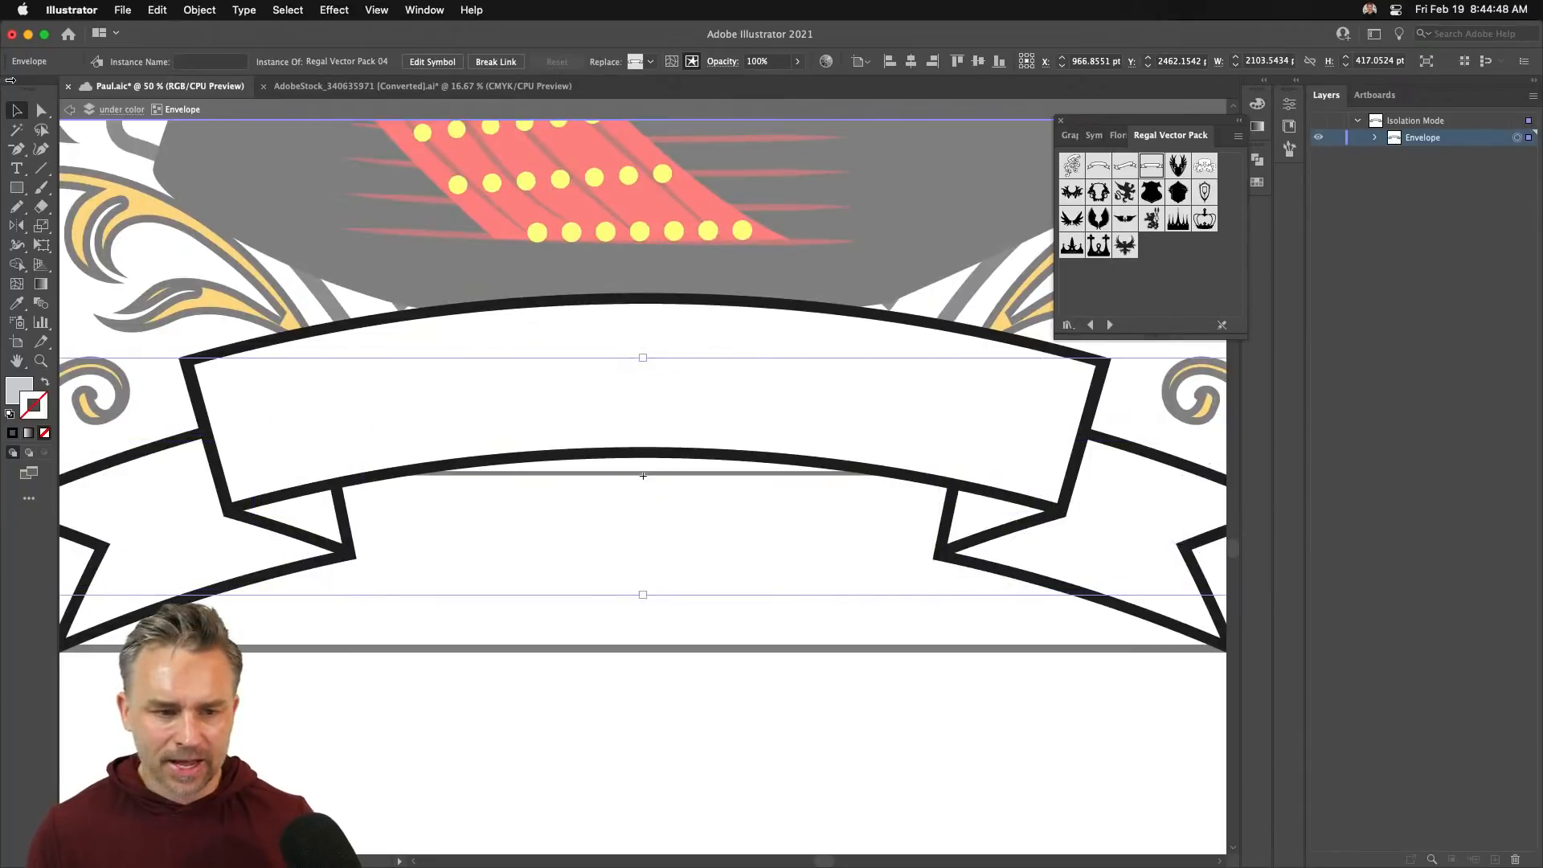
click(105, 110)
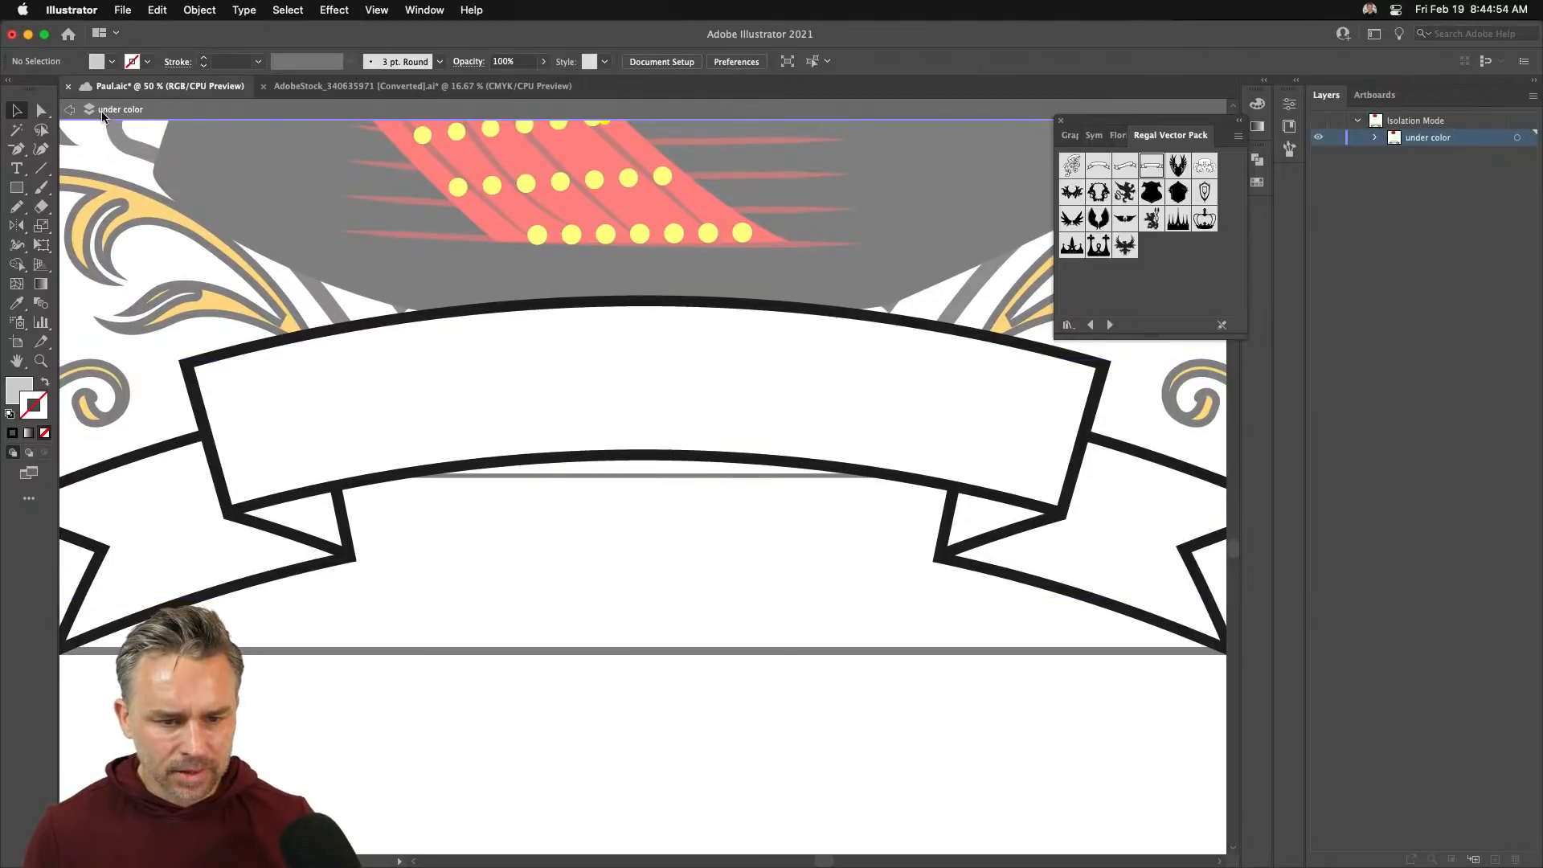
click(71, 113)
click(331, 340)
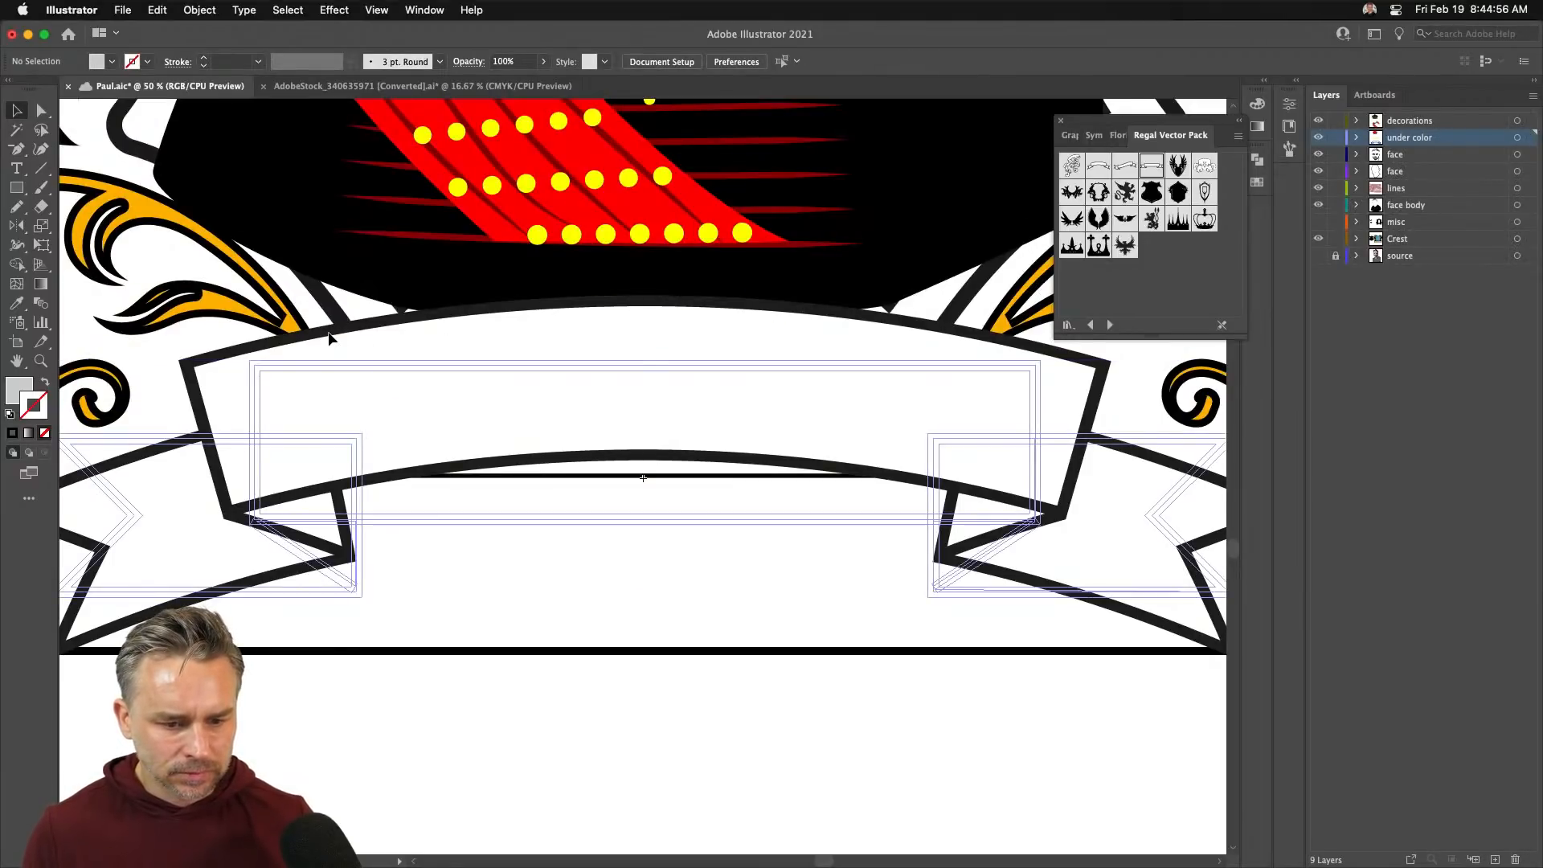
key(ctrl+h)
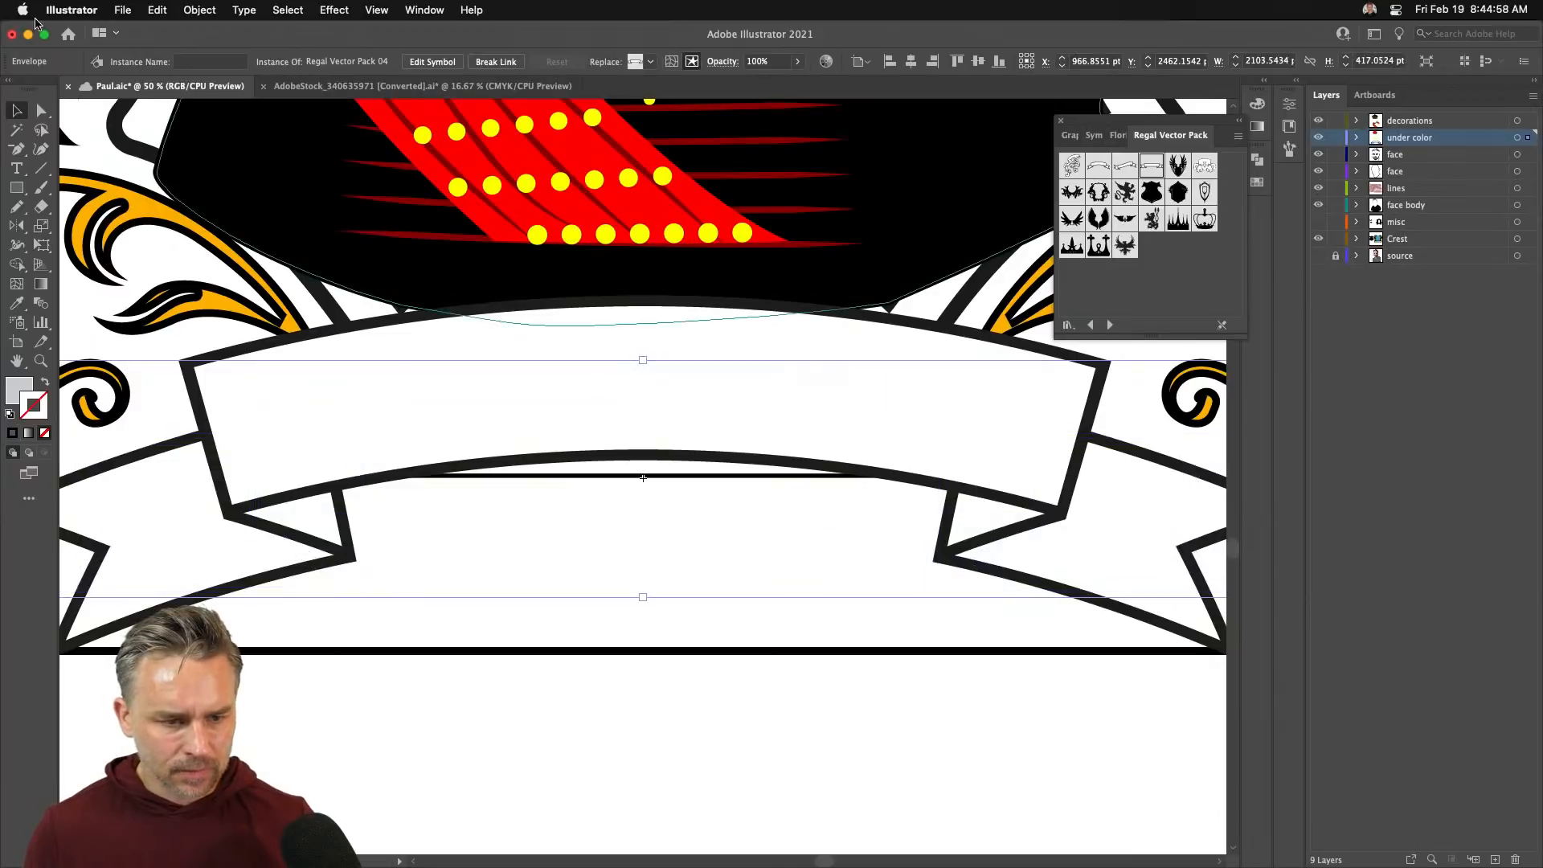
key(ctrl+s)
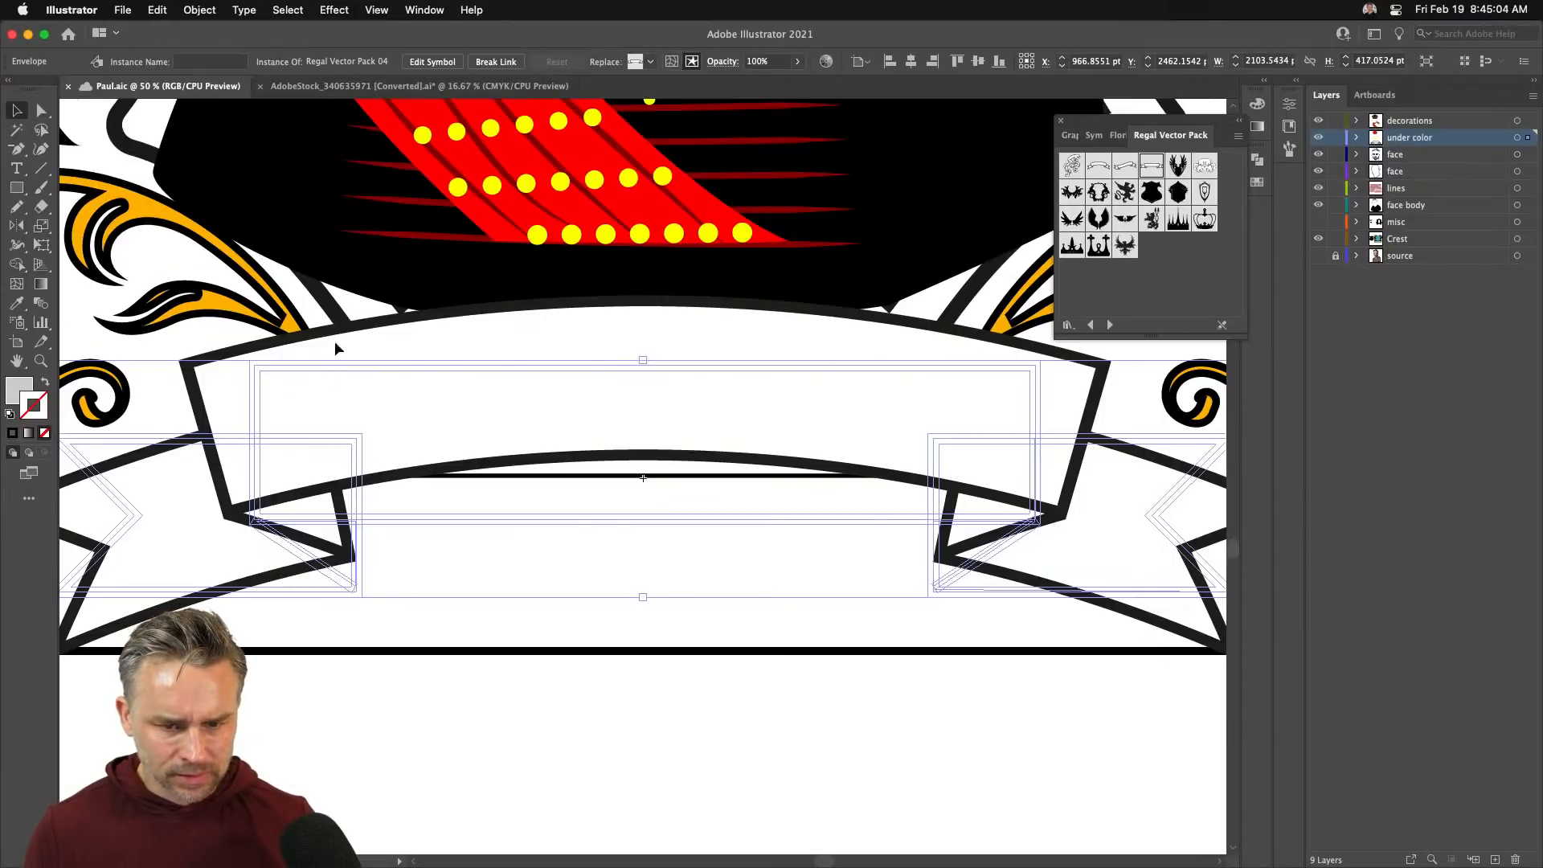
- Convert the banner symbol to editable artwork, isolate its envelope, and pick the Type tool
click(496, 61)
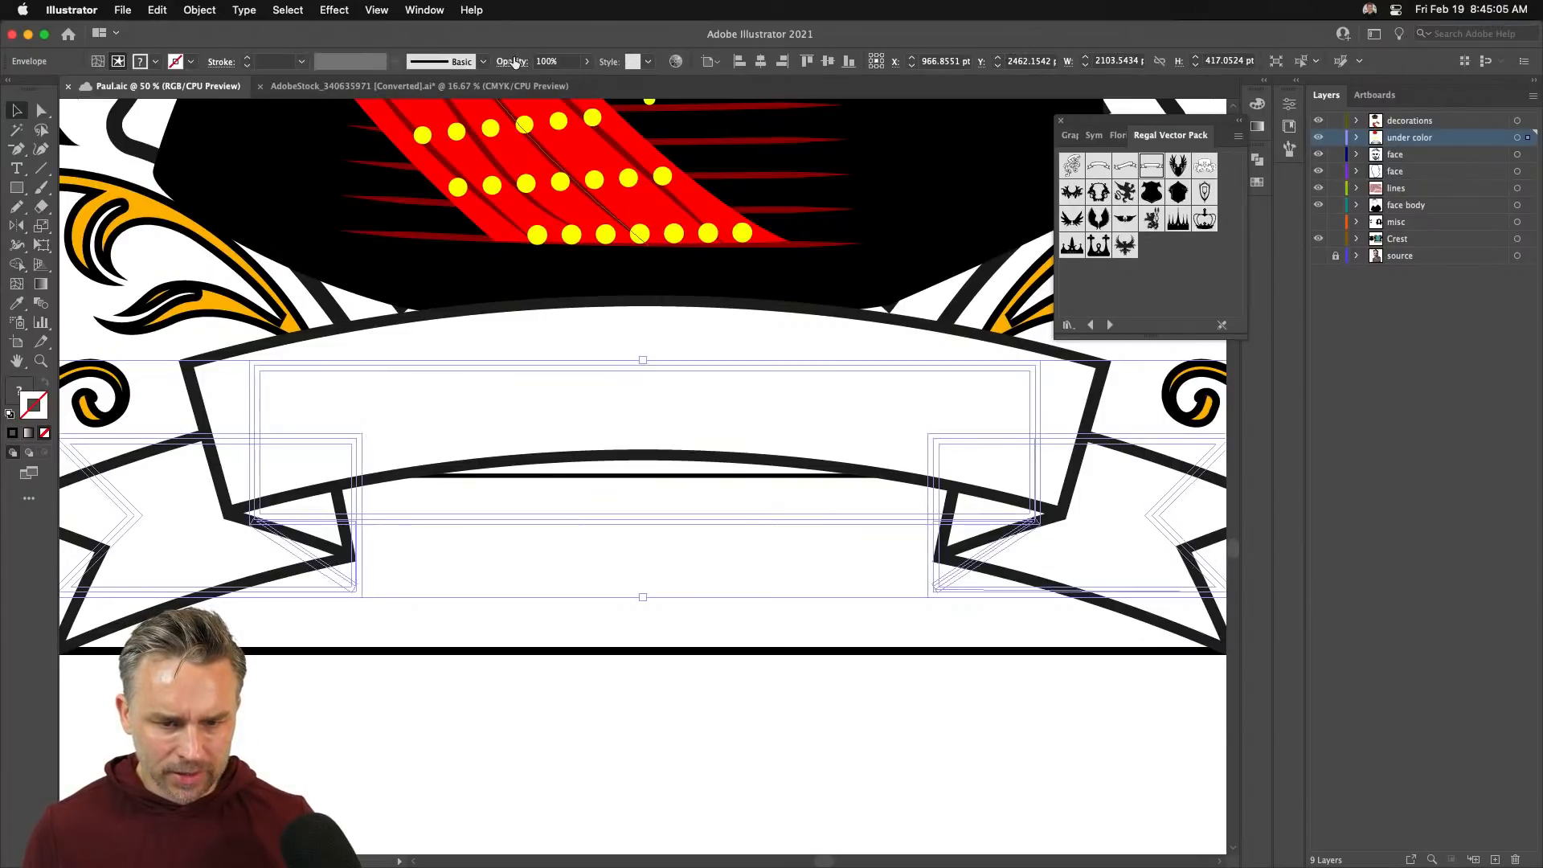
double_click(322, 369)
click(322, 369)
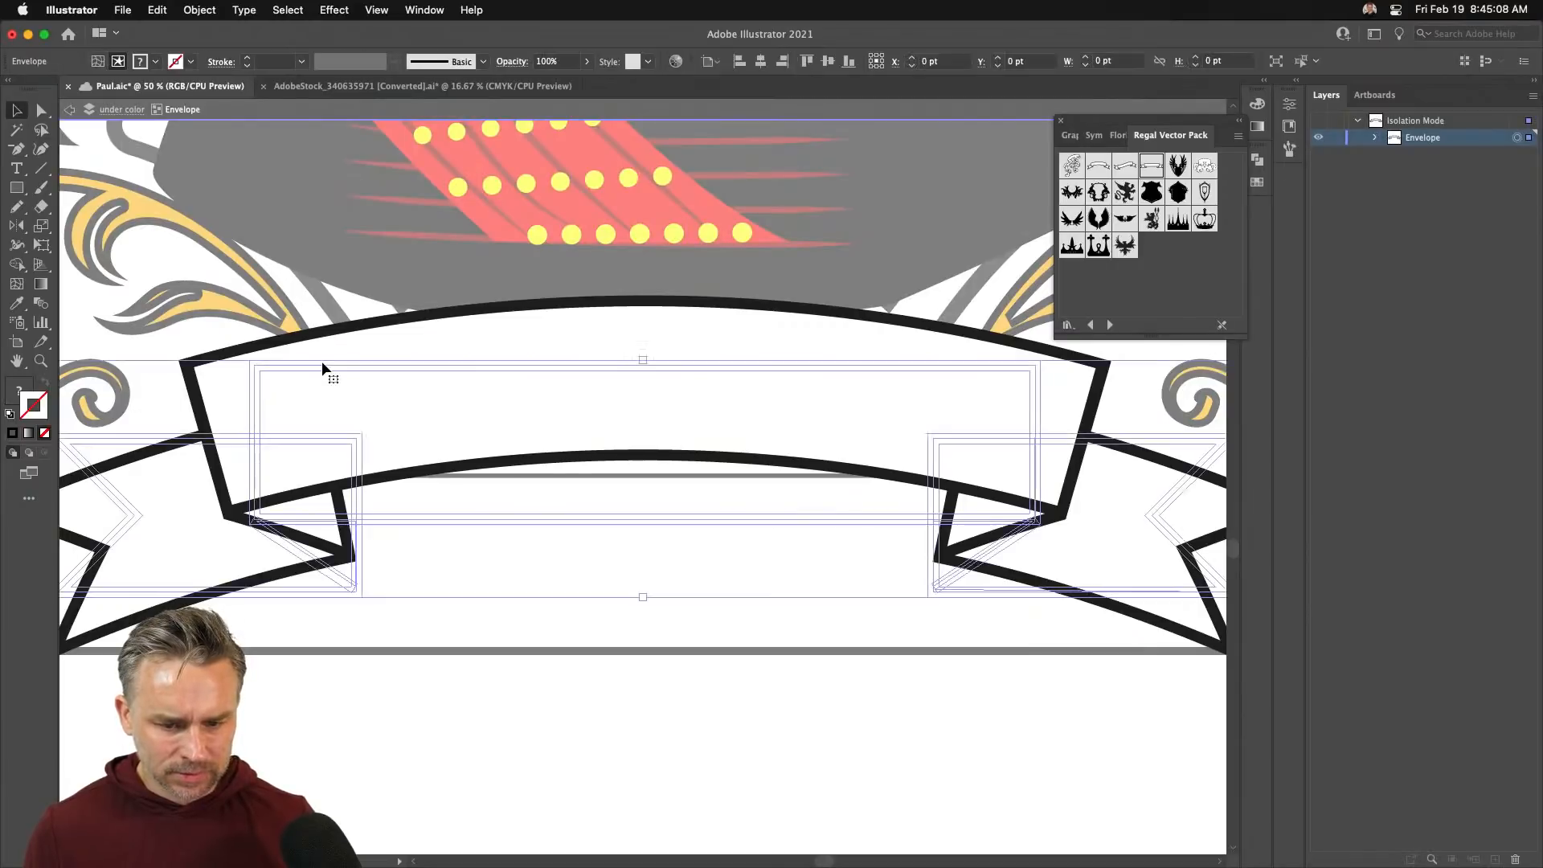
click(18, 168)
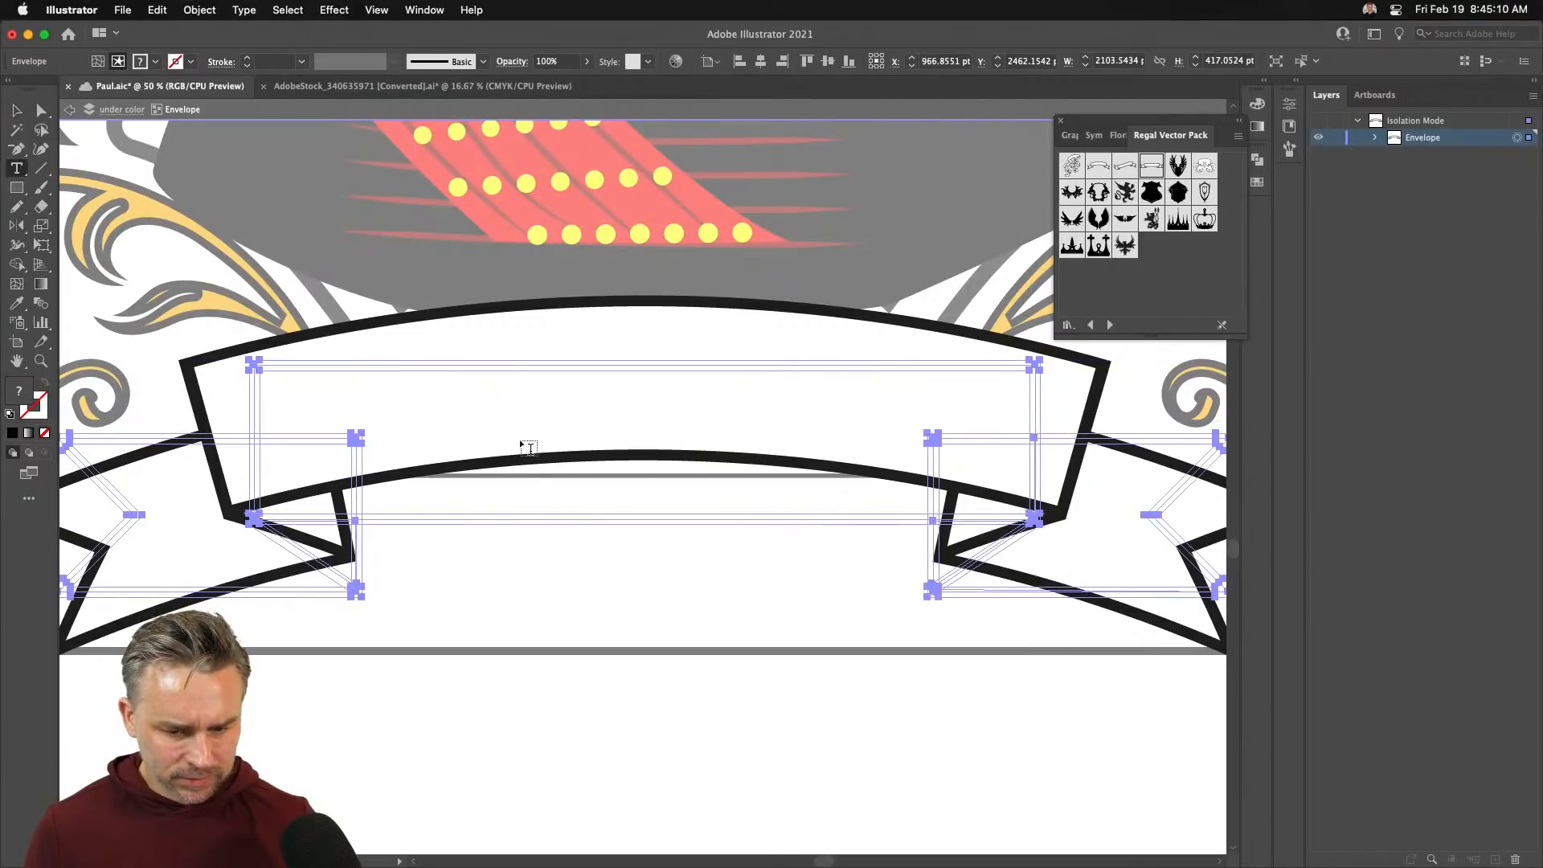
- Type the person's name in capitals on the banner and select all of it
click(458, 411)
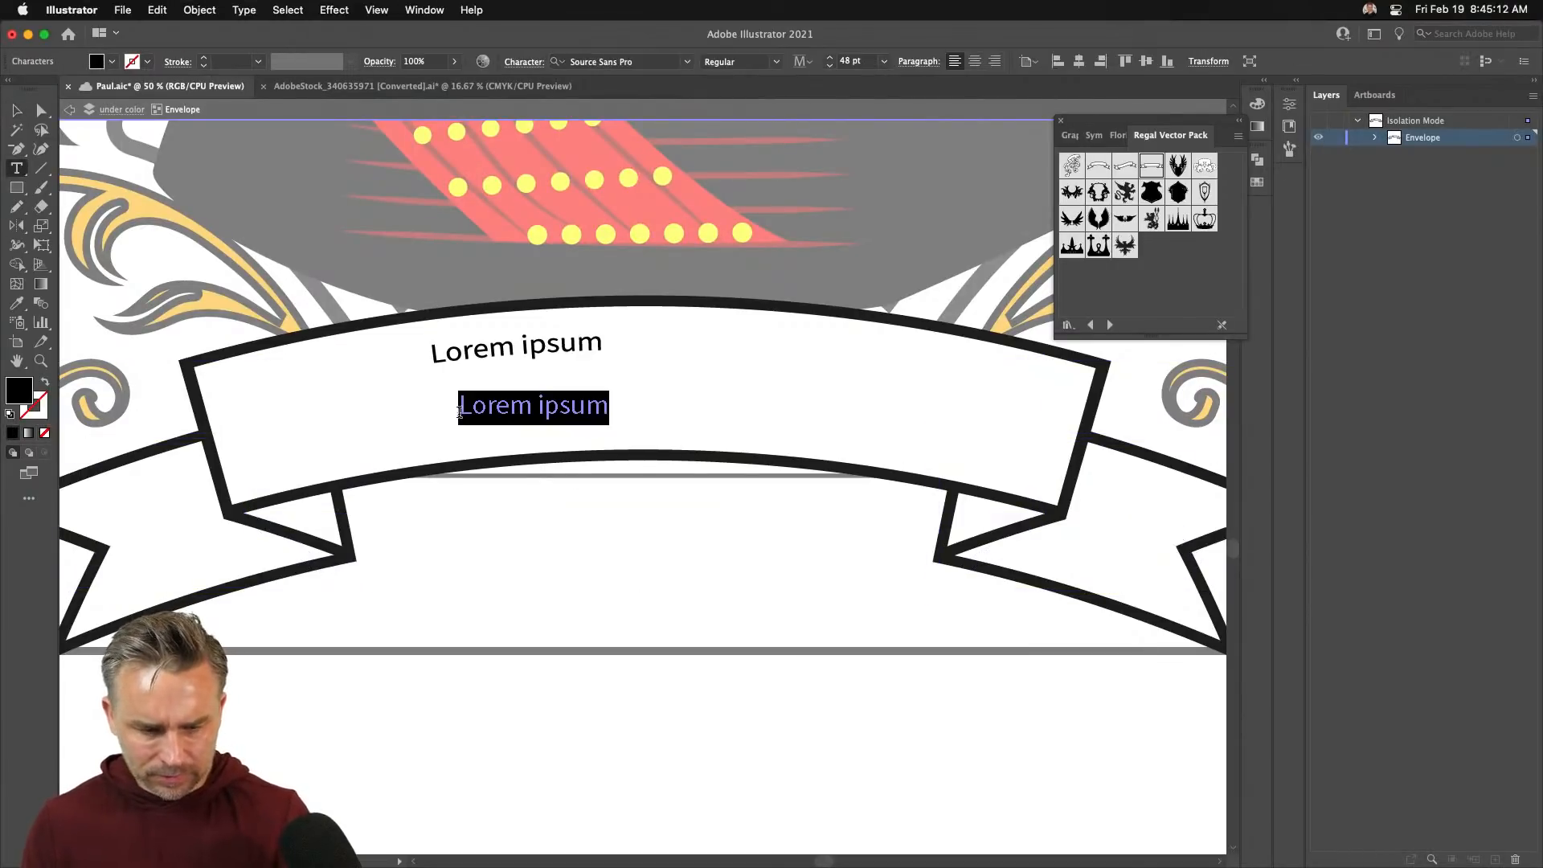
text(Pul)
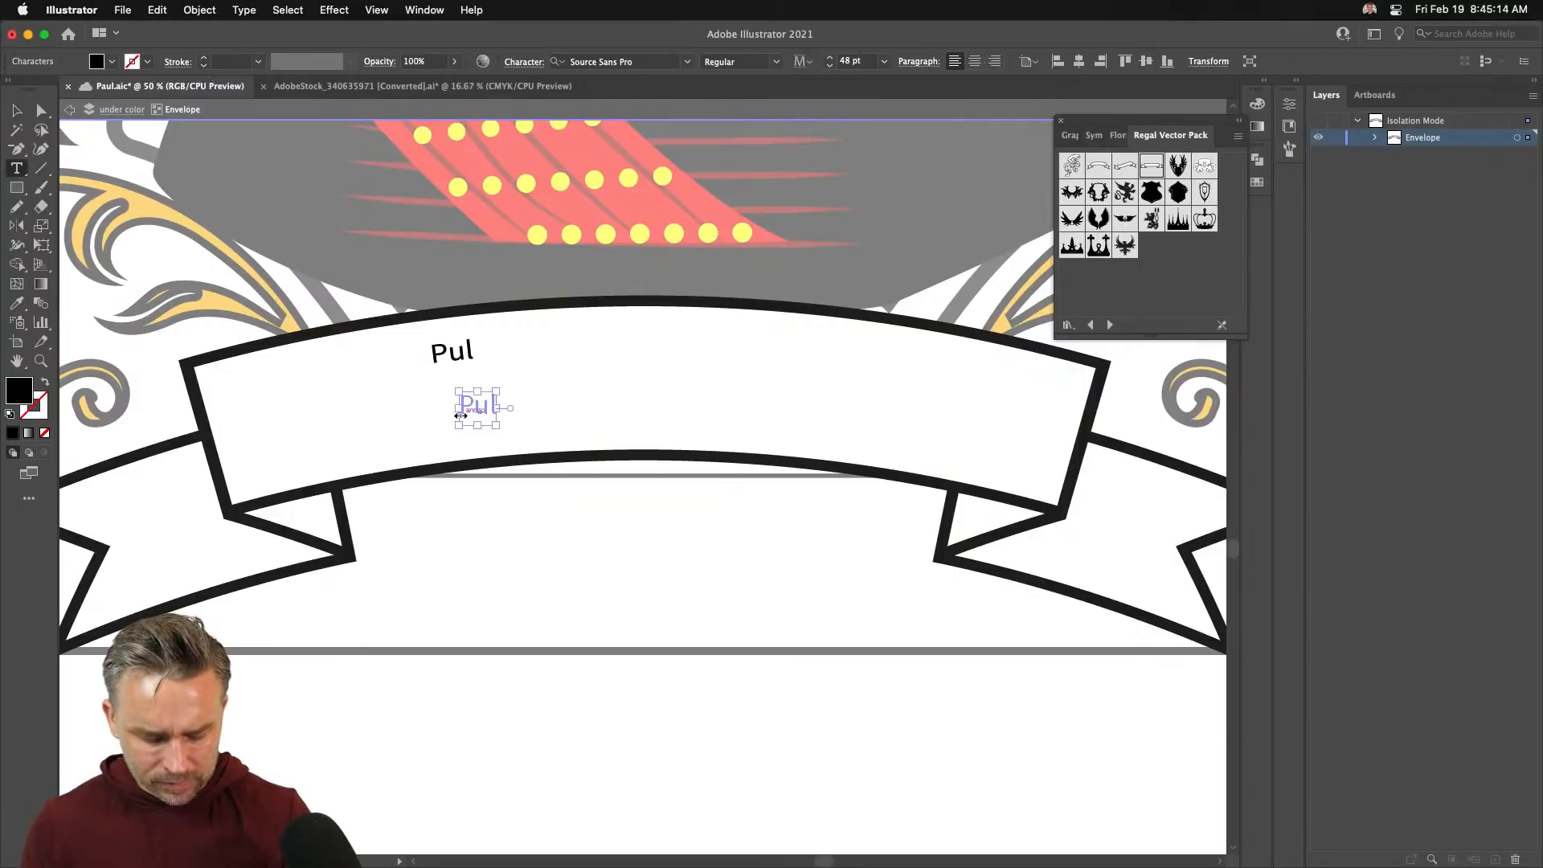
double_click(460, 412)
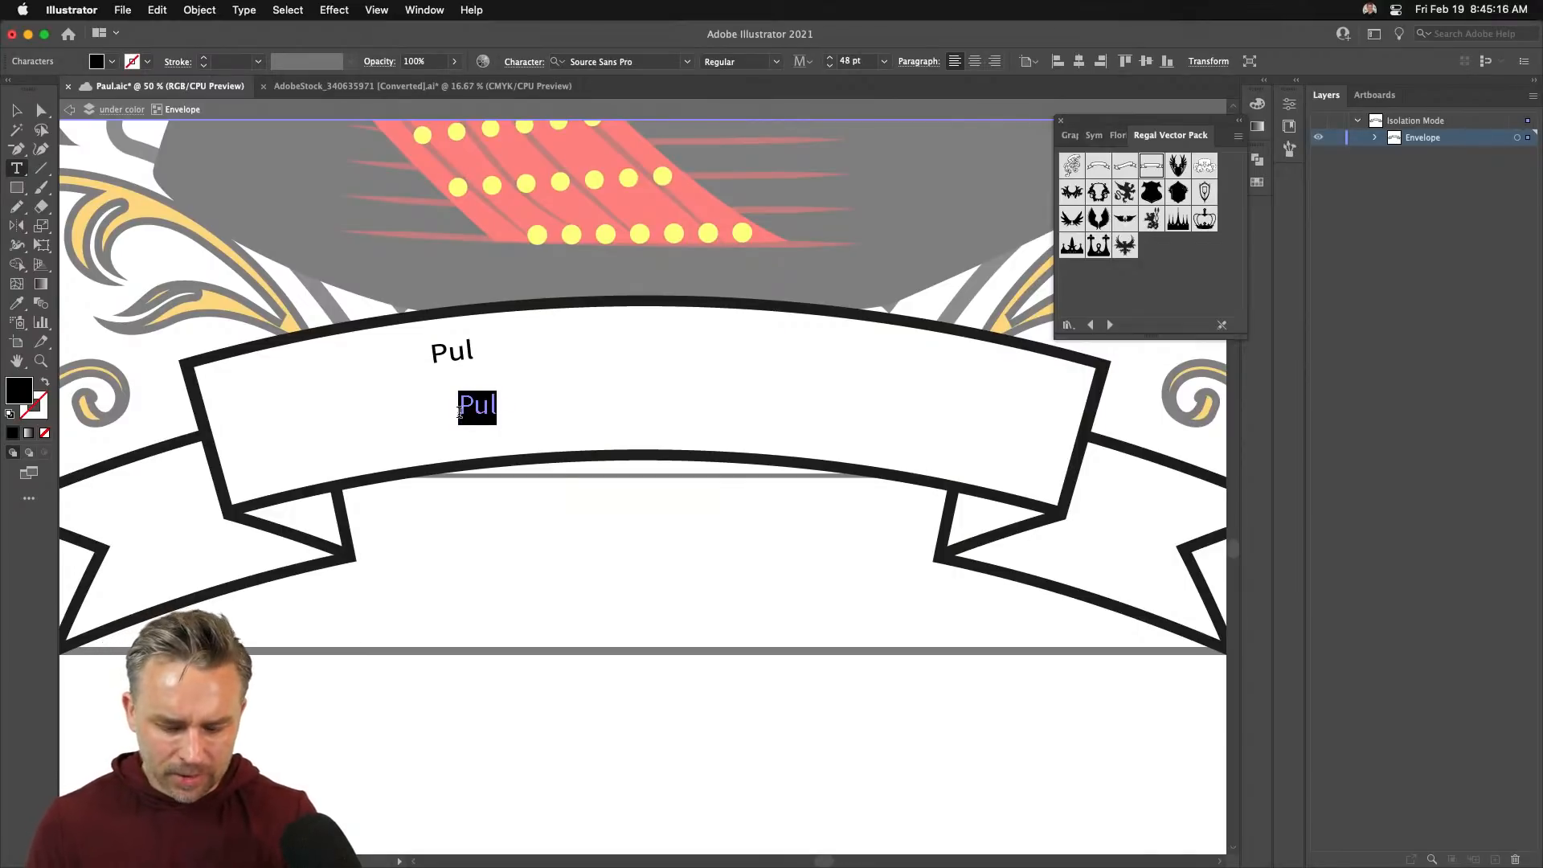
key(super+a)
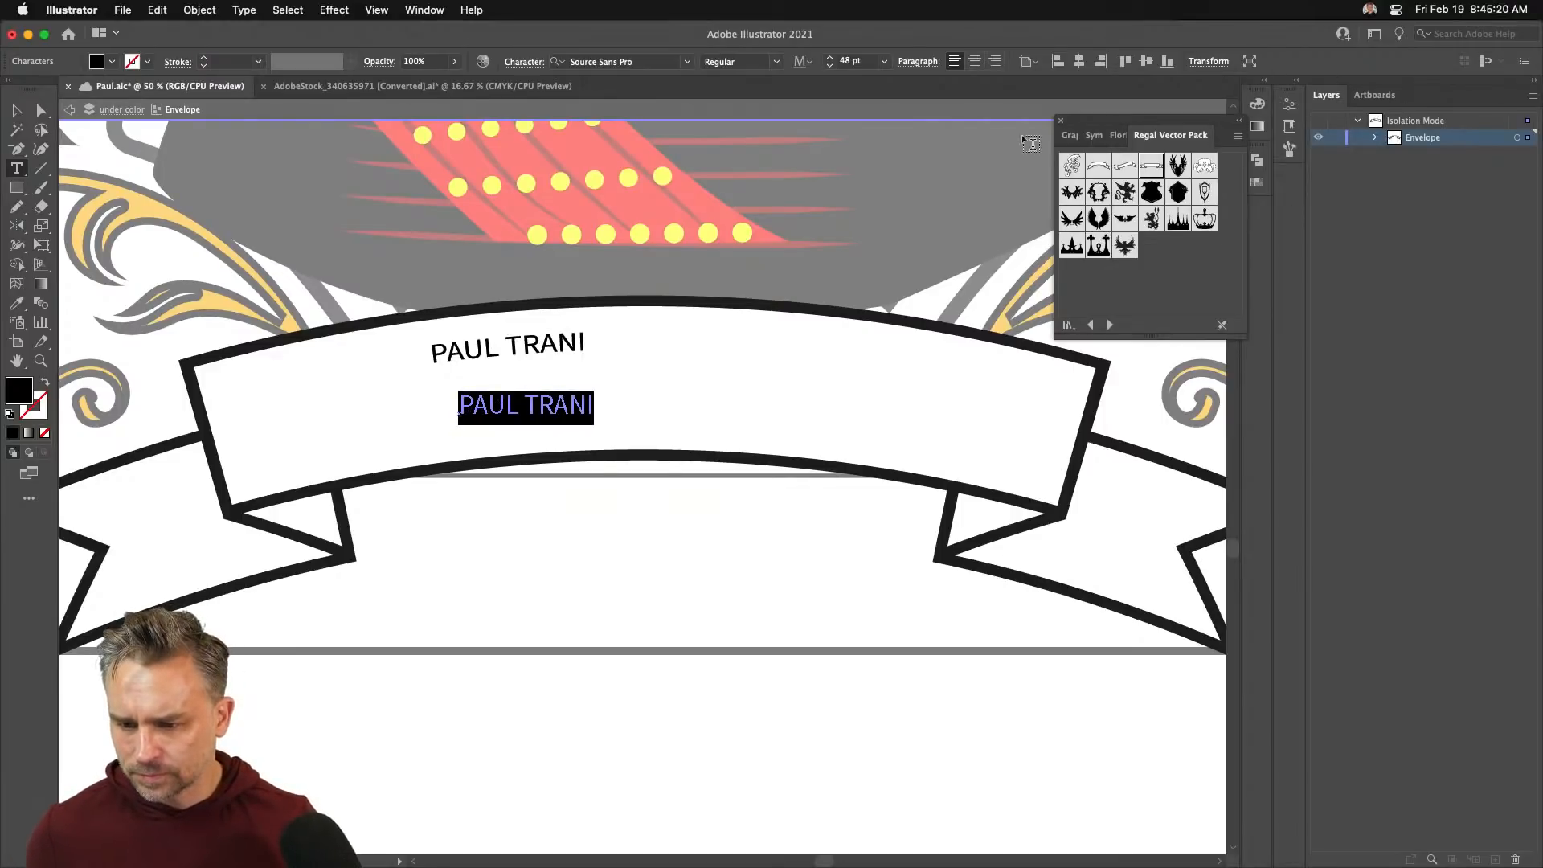
- Filter the font list to Serif and apply Athelas to the name
click(1062, 124)
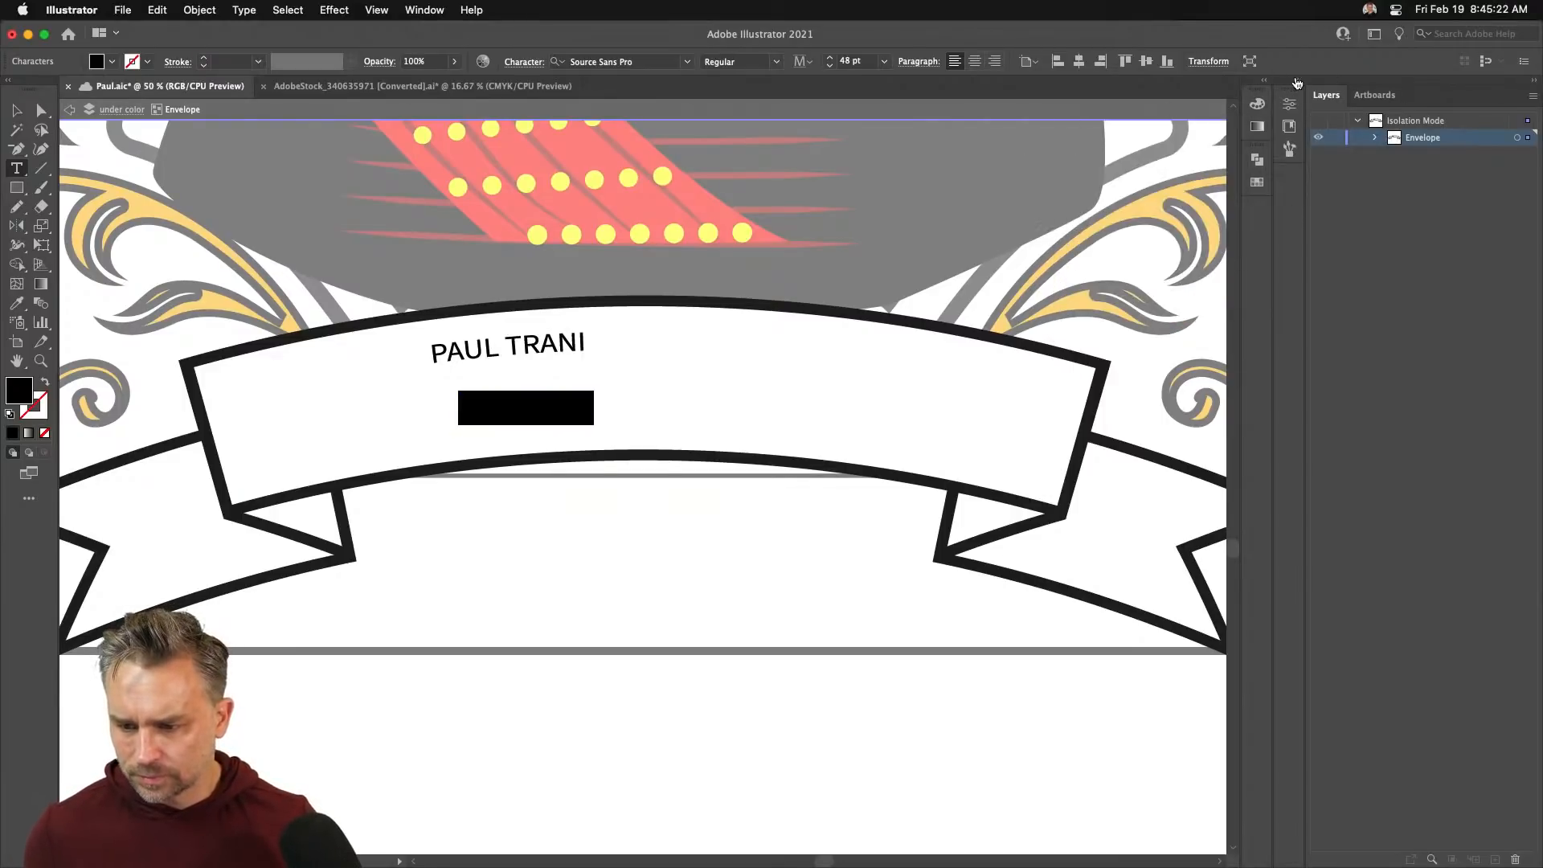
click(1297, 84)
click(1086, 94)
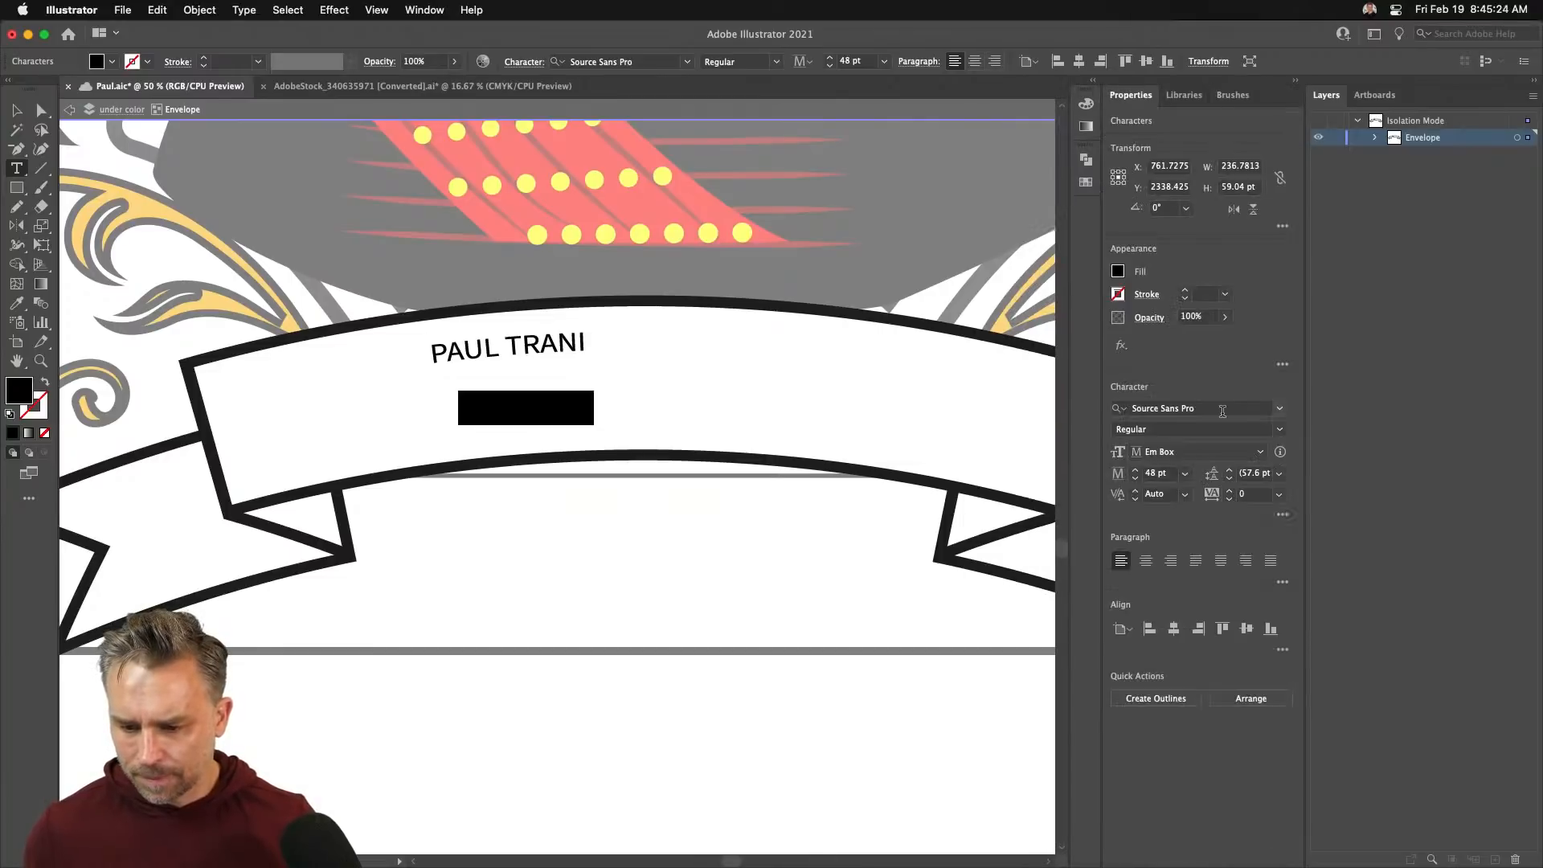
click(1279, 412)
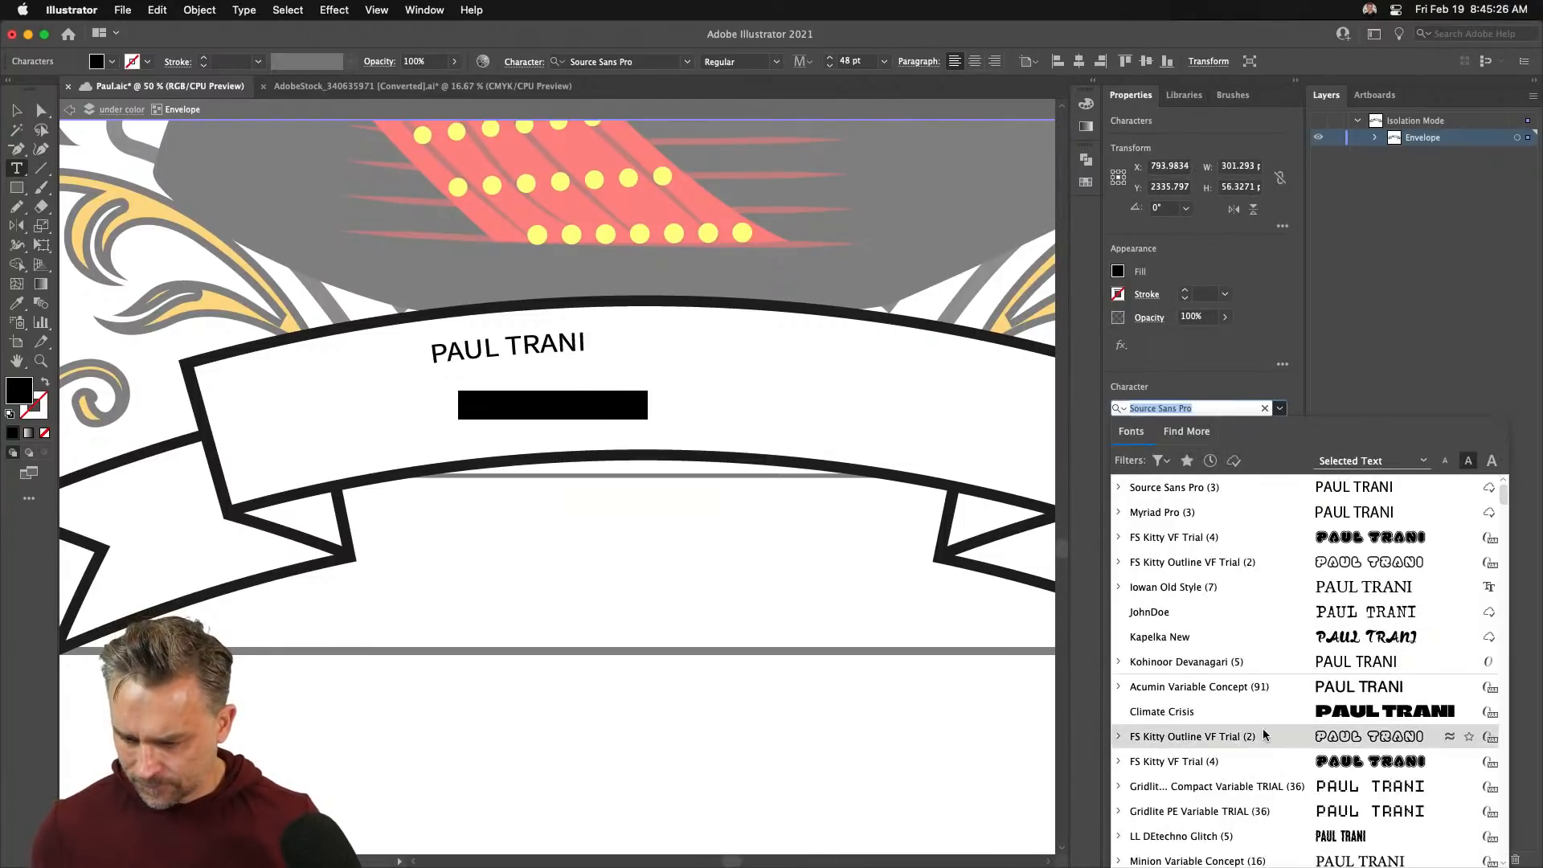
scroll(1229, 648, down, 5)
click(1160, 463)
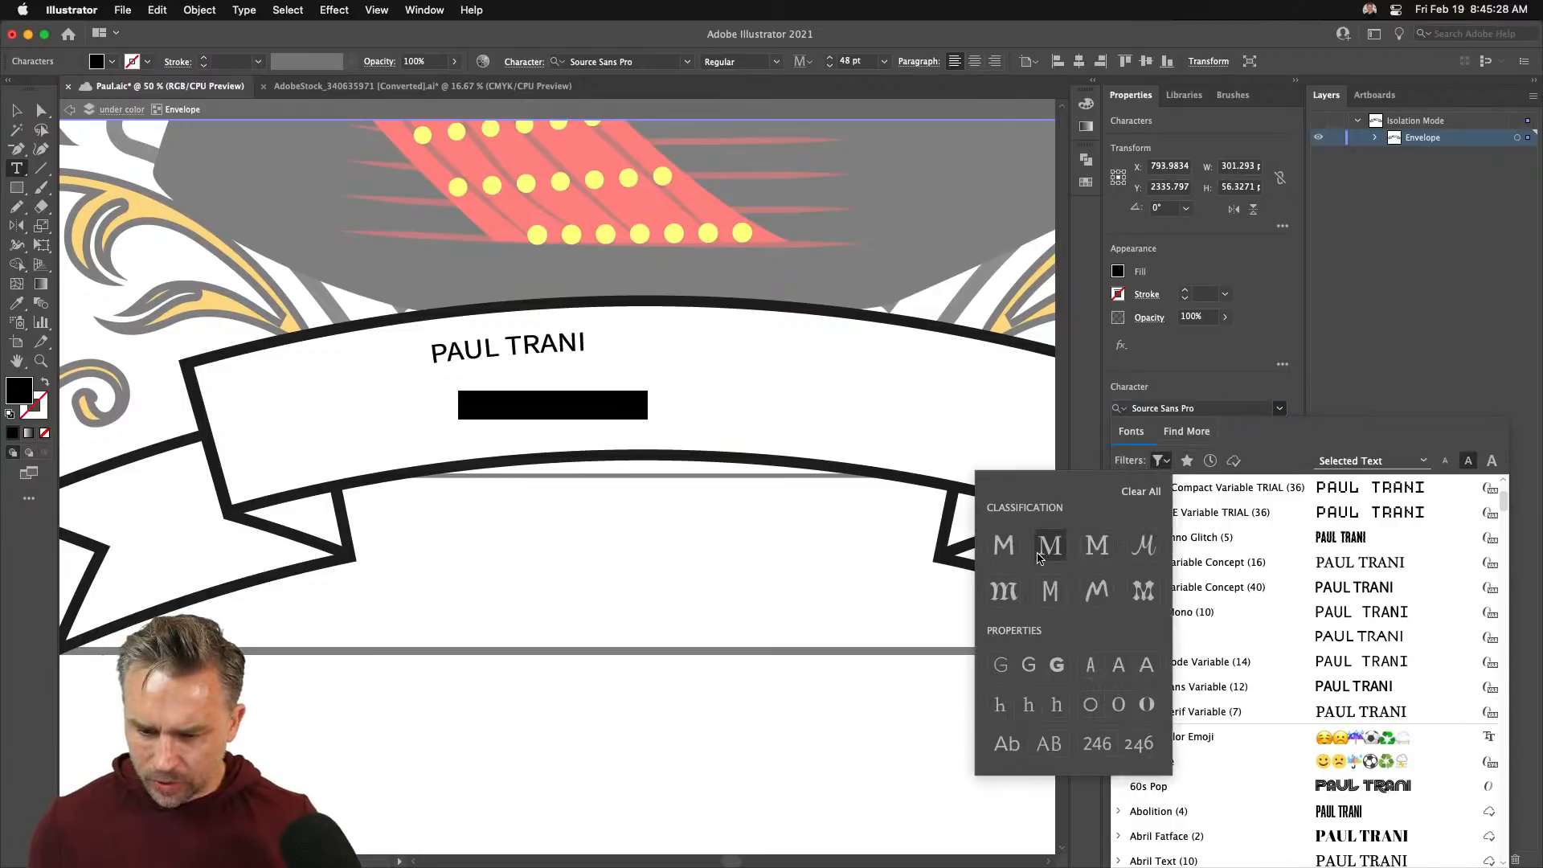
click(1043, 552)
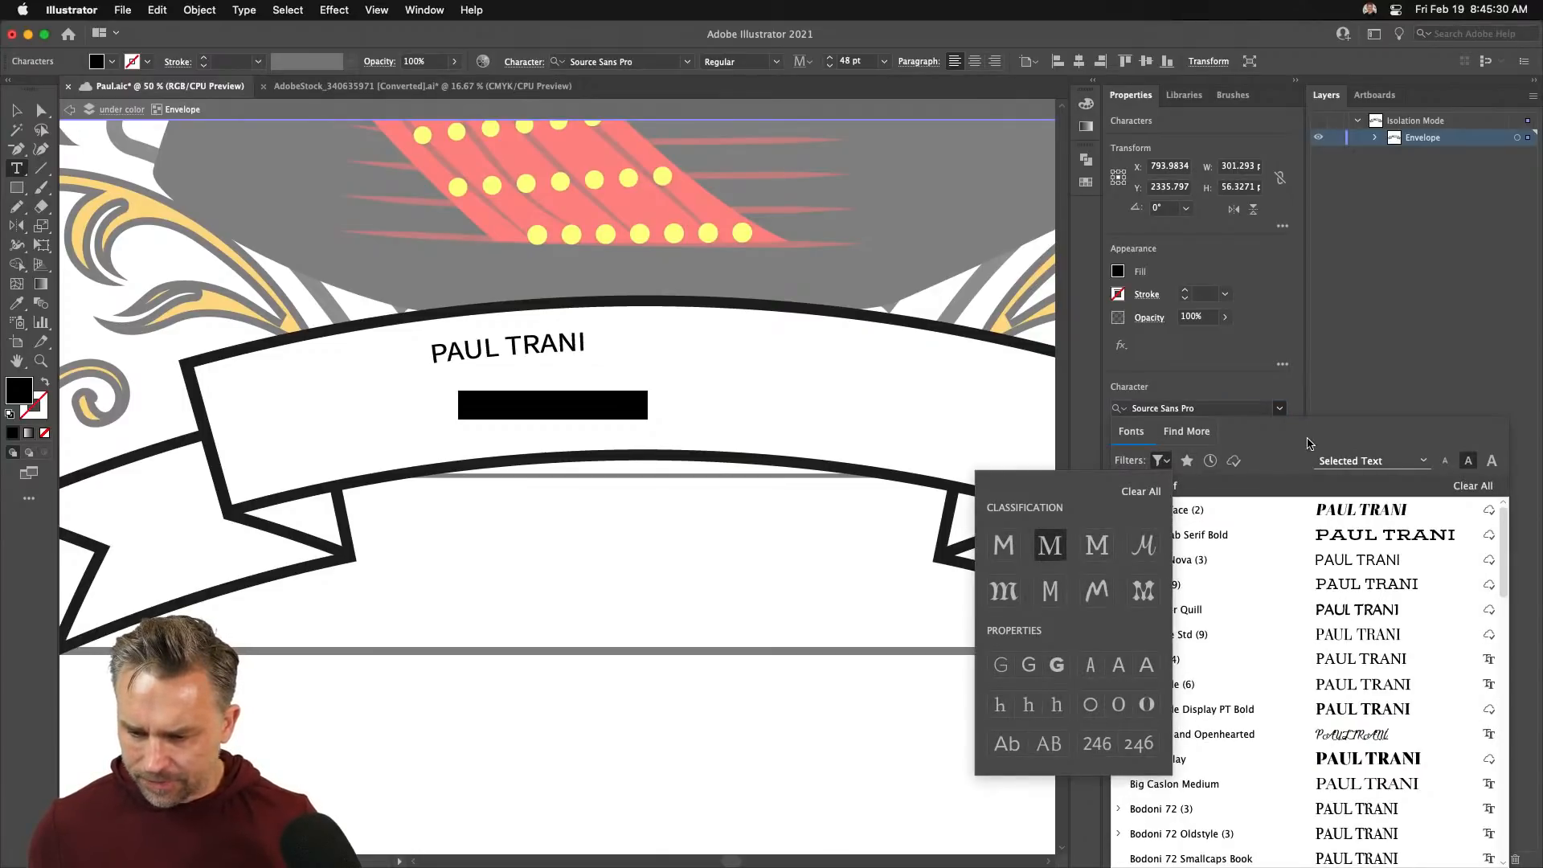
click(1263, 665)
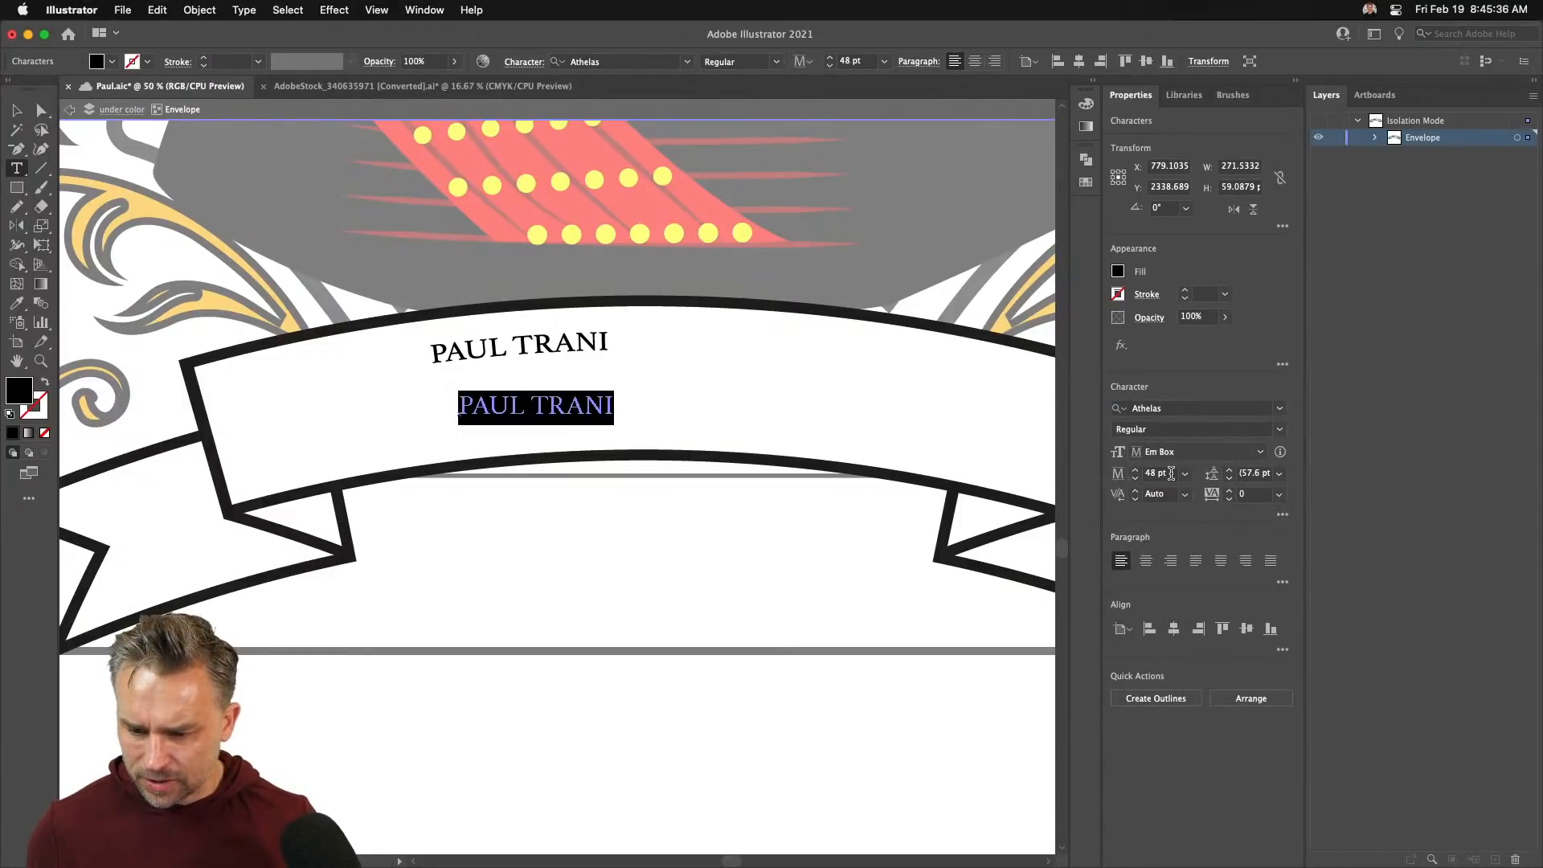
click(1184, 473)
- Set the name to 200 pt and centre-align it
click(1197, 735)
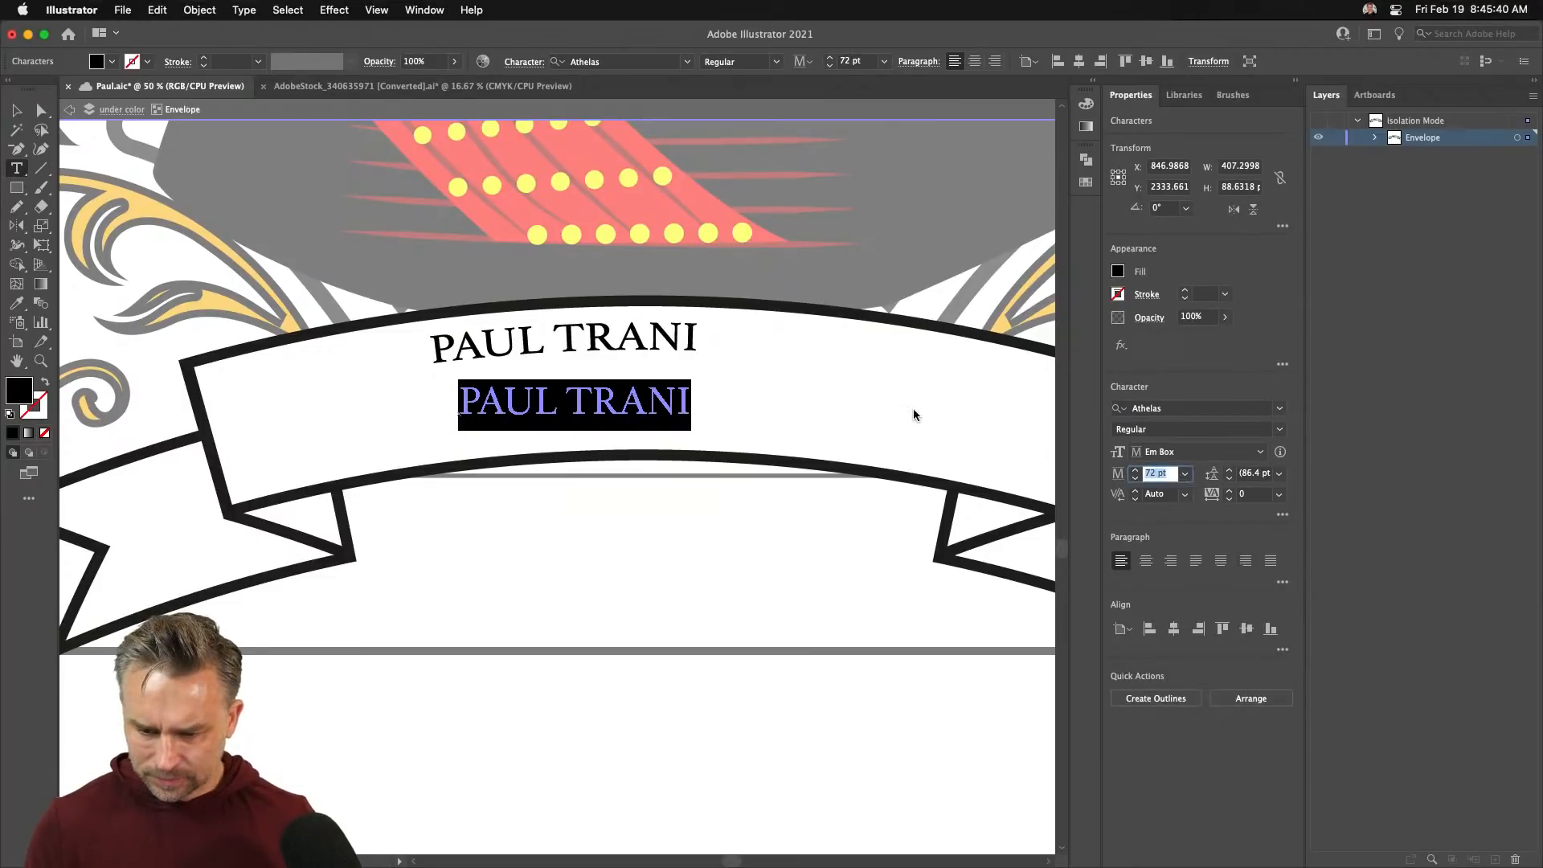
text(200)
key(Return)
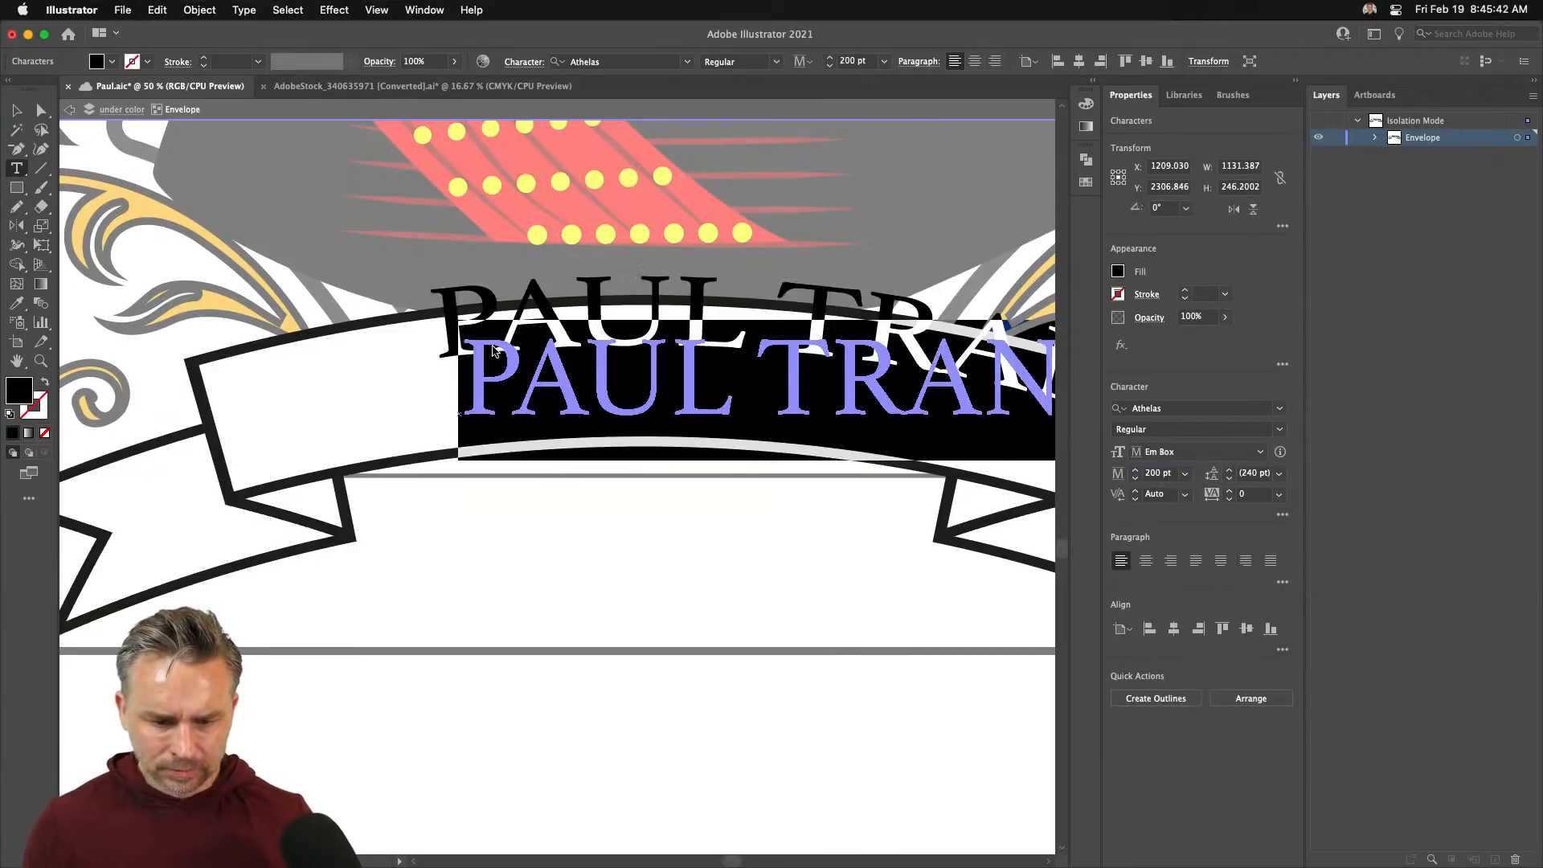
drag(493, 350, 372, 403)
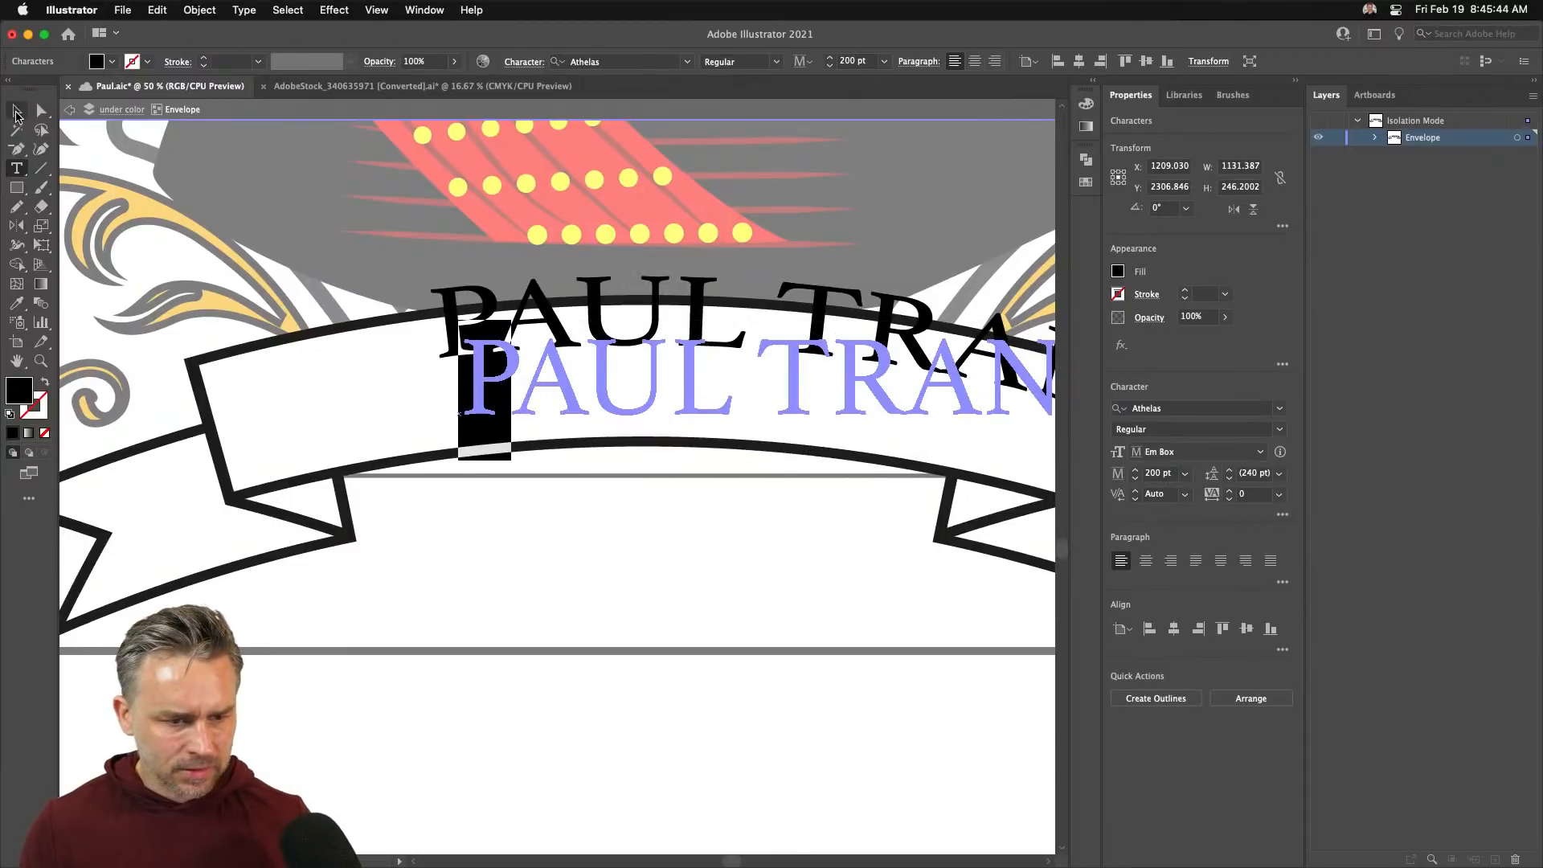
key(Escape)
click(1017, 61)
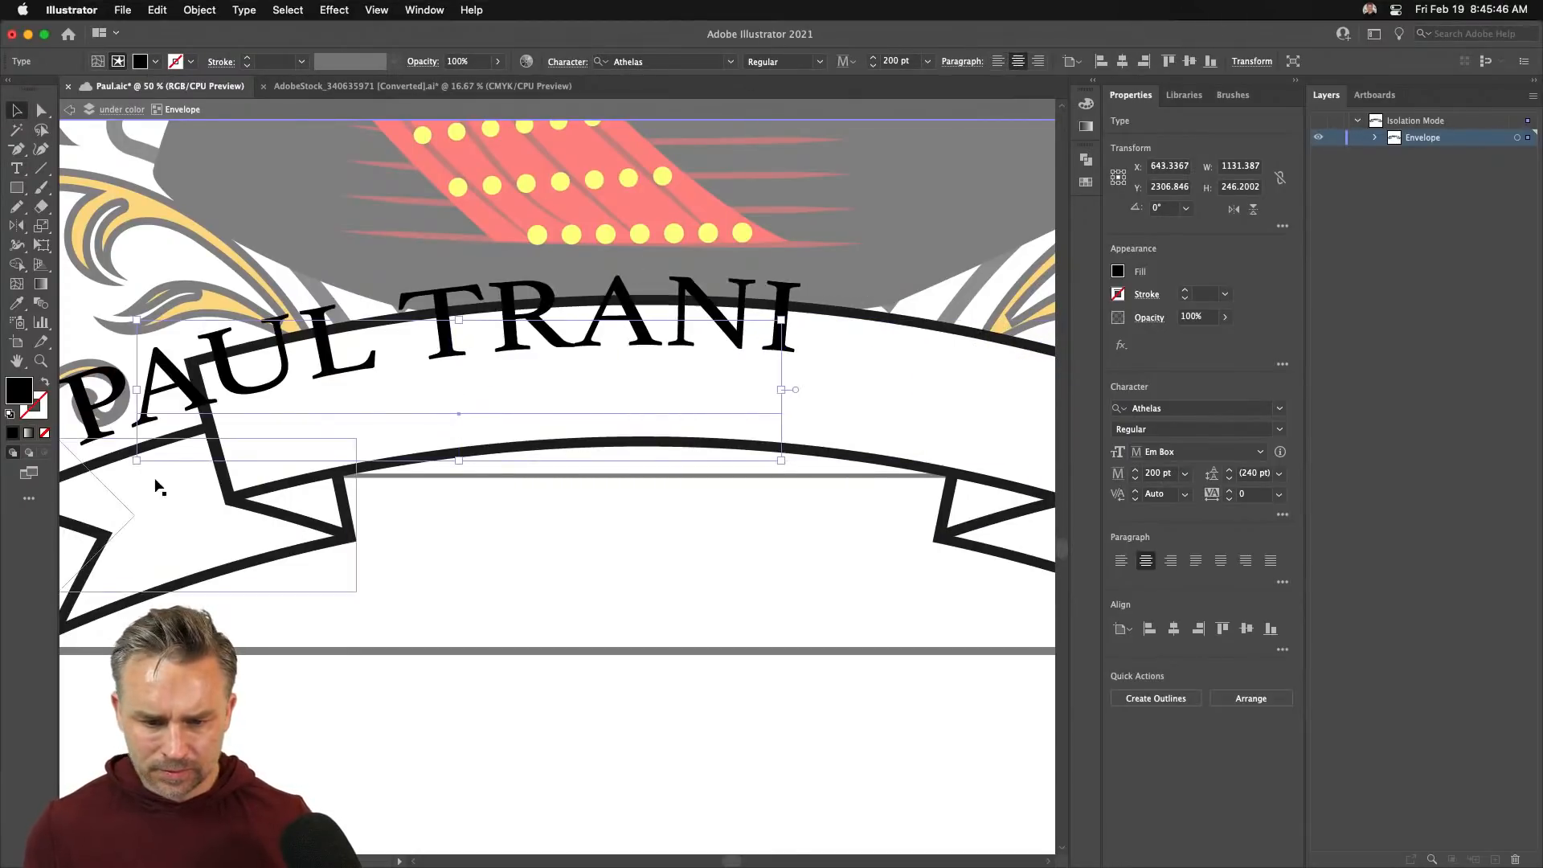
- Move the name onto the banner's middle, nudge it left, and exit isolation mode
drag(317, 376, 557, 400)
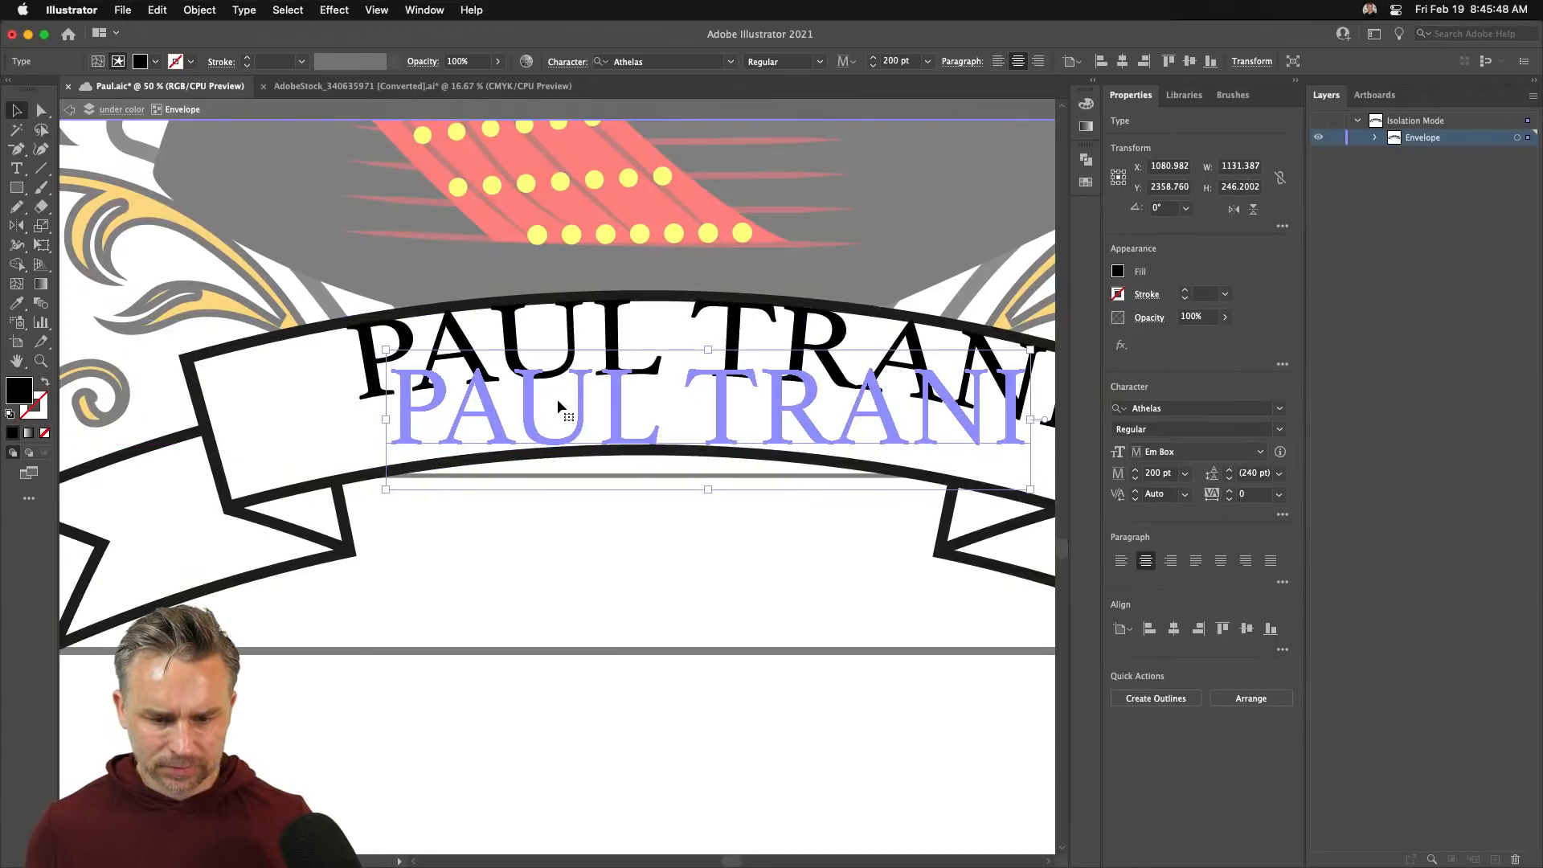
key(shift+Left)
key(shift+Left)
key(shift+Left)
key(shift+Left)
key(shift+Left)
key(shift+Left)
key(shift+Left)
key(shift+Left)
key(shift+Left)
key(shift+Left)
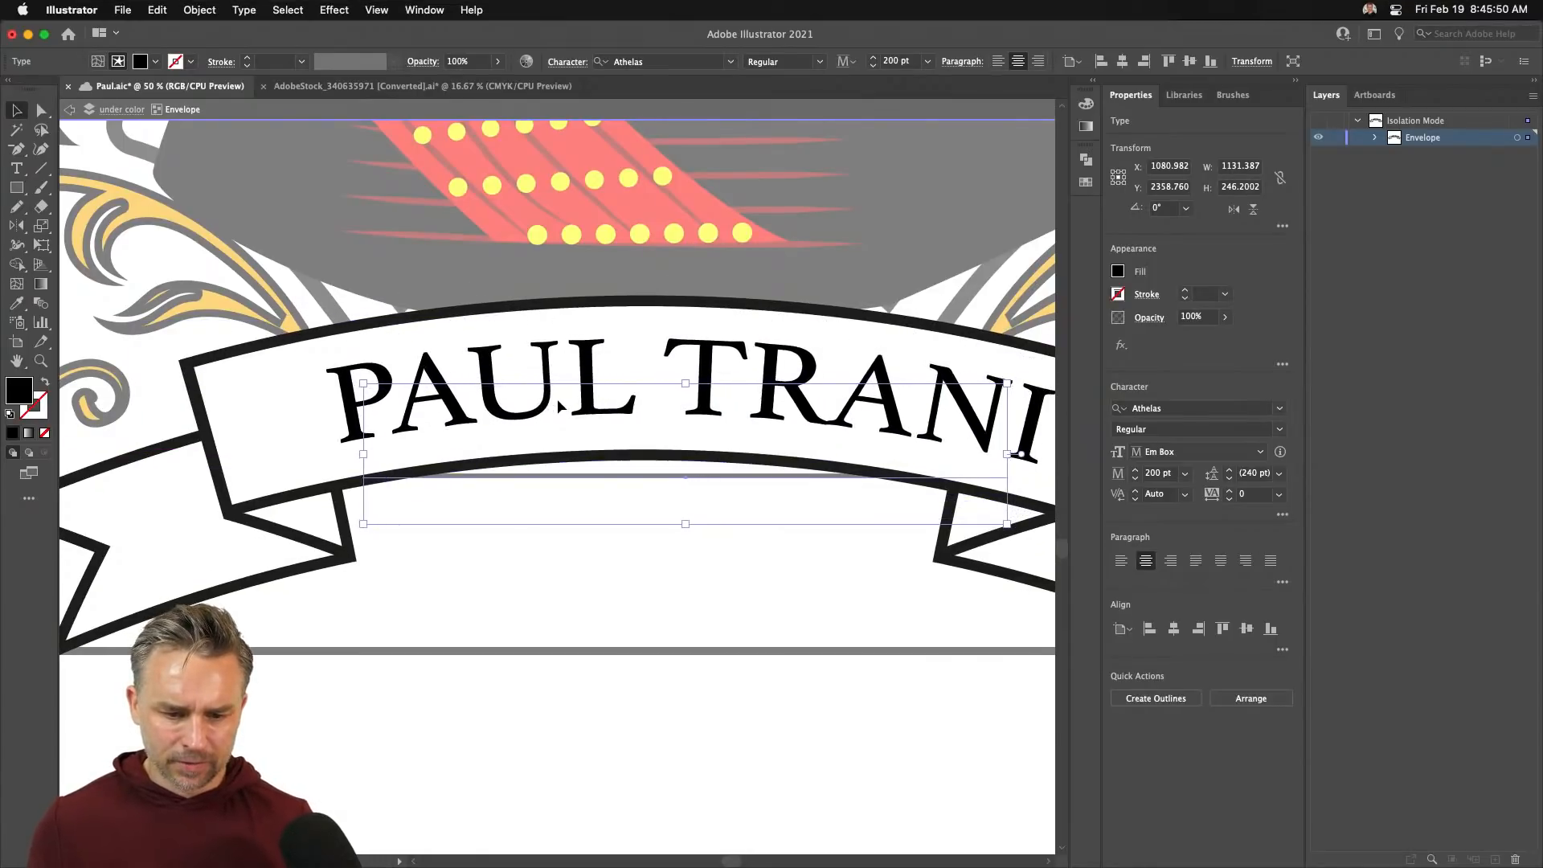
key(shift+Left)
key(shift+Left)
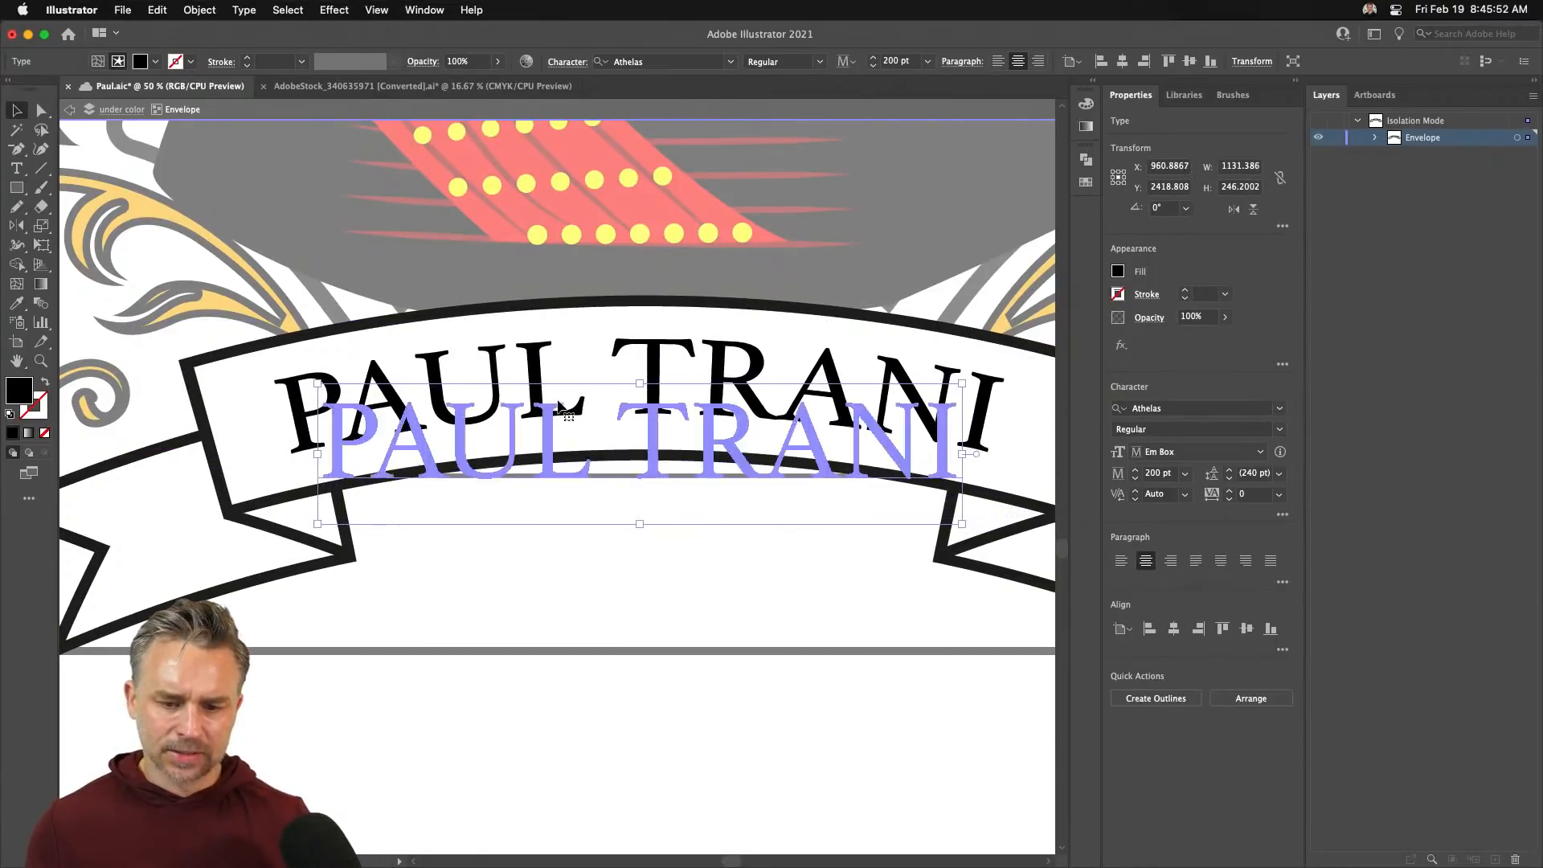
double_click(559, 722)
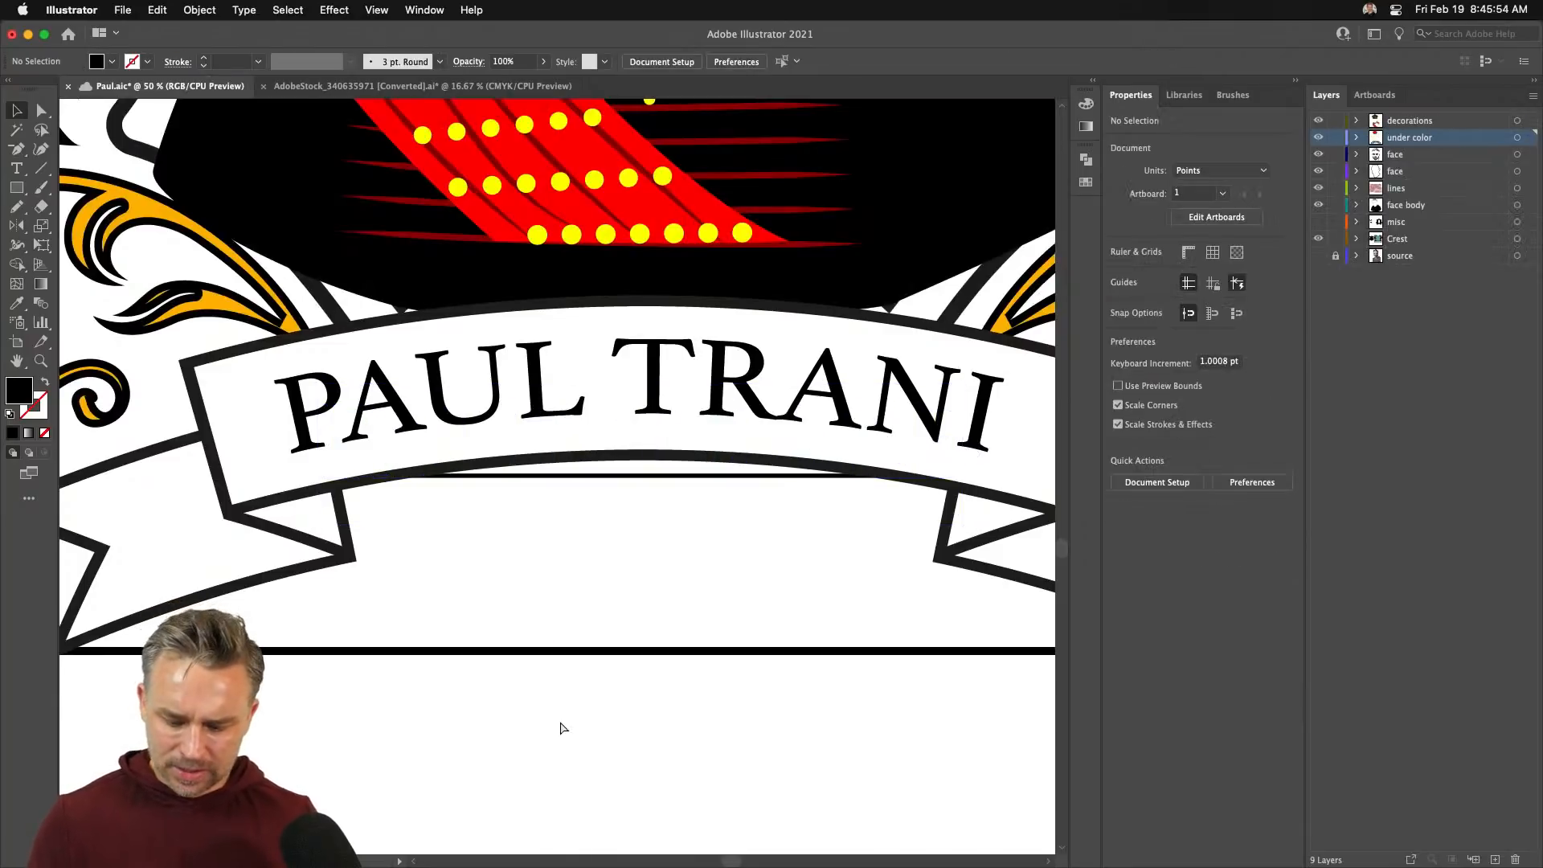
- Delete the spare black shield sitting beside the king crest
key(super+minus)
key(super+minus)
key(super+minus)
key(super+minus)
scroll(579, 707, up, 5)
scroll(579, 707, left, 2)
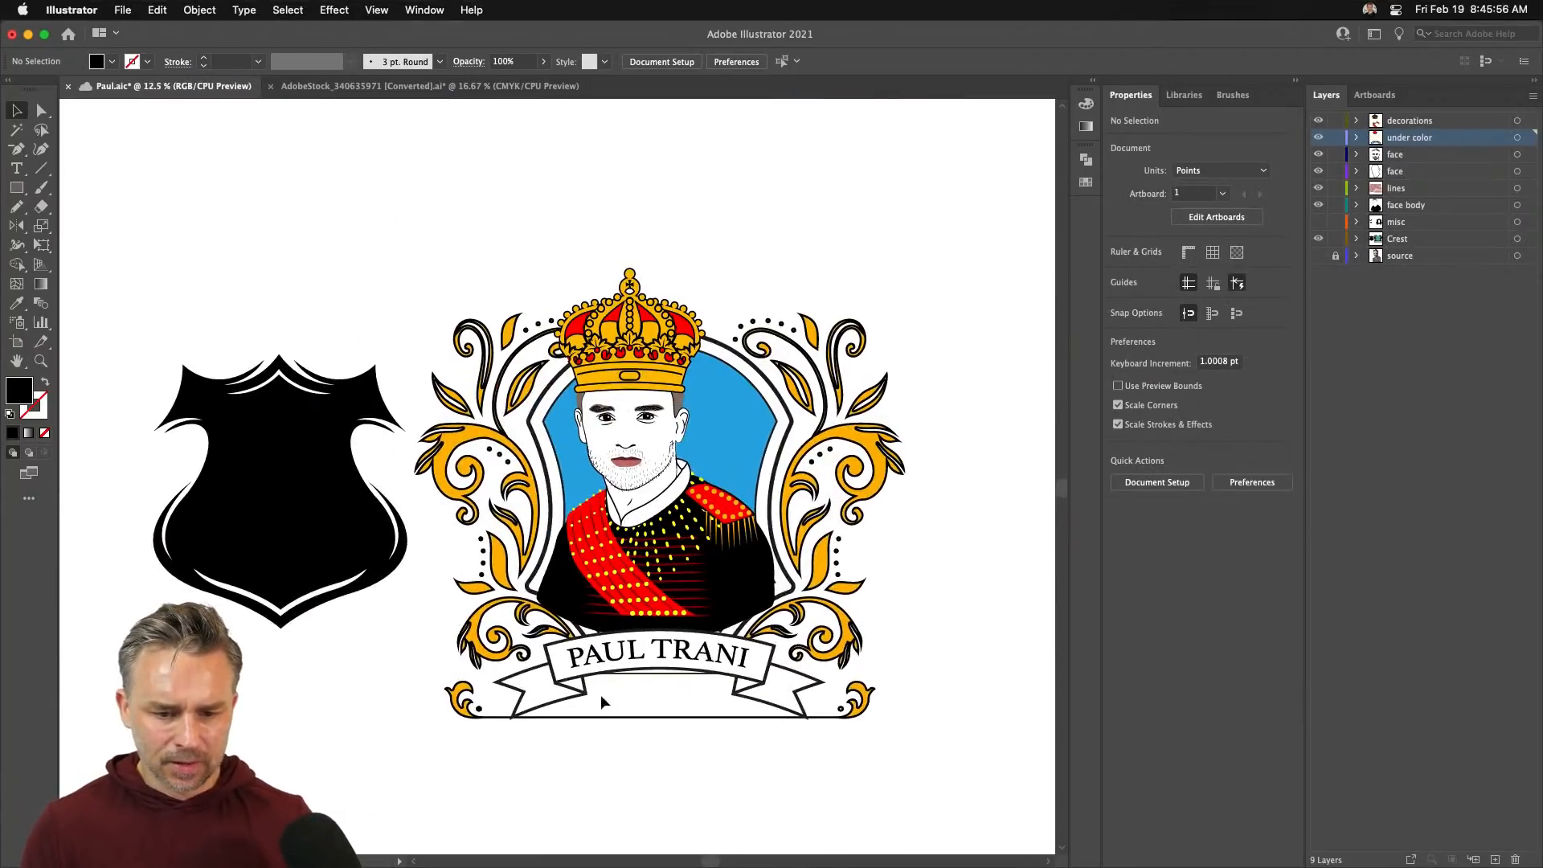
click(353, 401)
key(Delete)
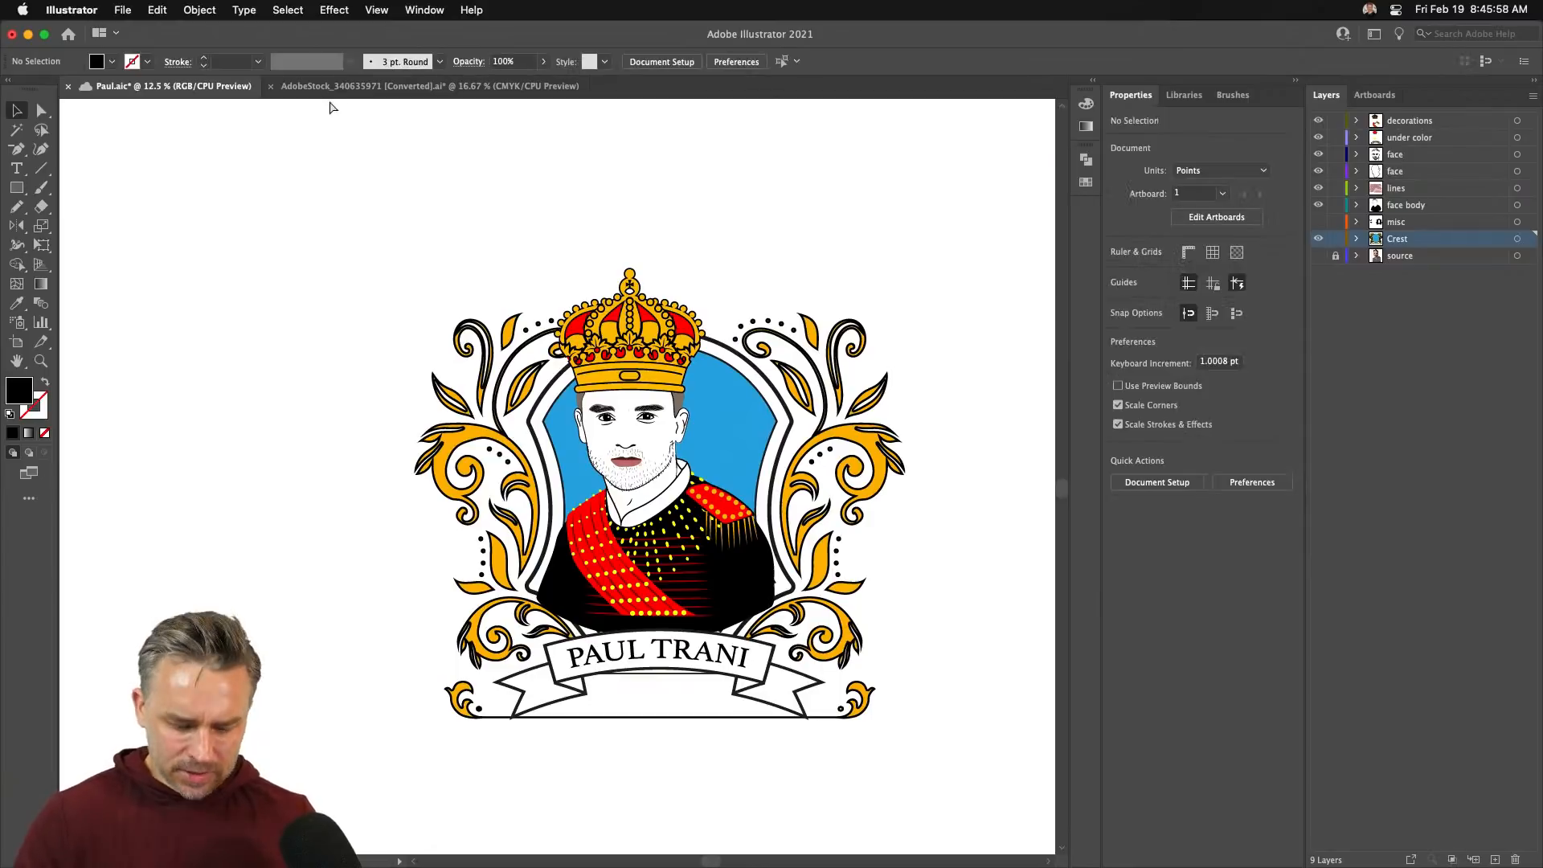
- Open the recent file CustomWallpaper1 (1).aic and frame the whole queen crest
click(122, 10)
mouse_move(200, 86)
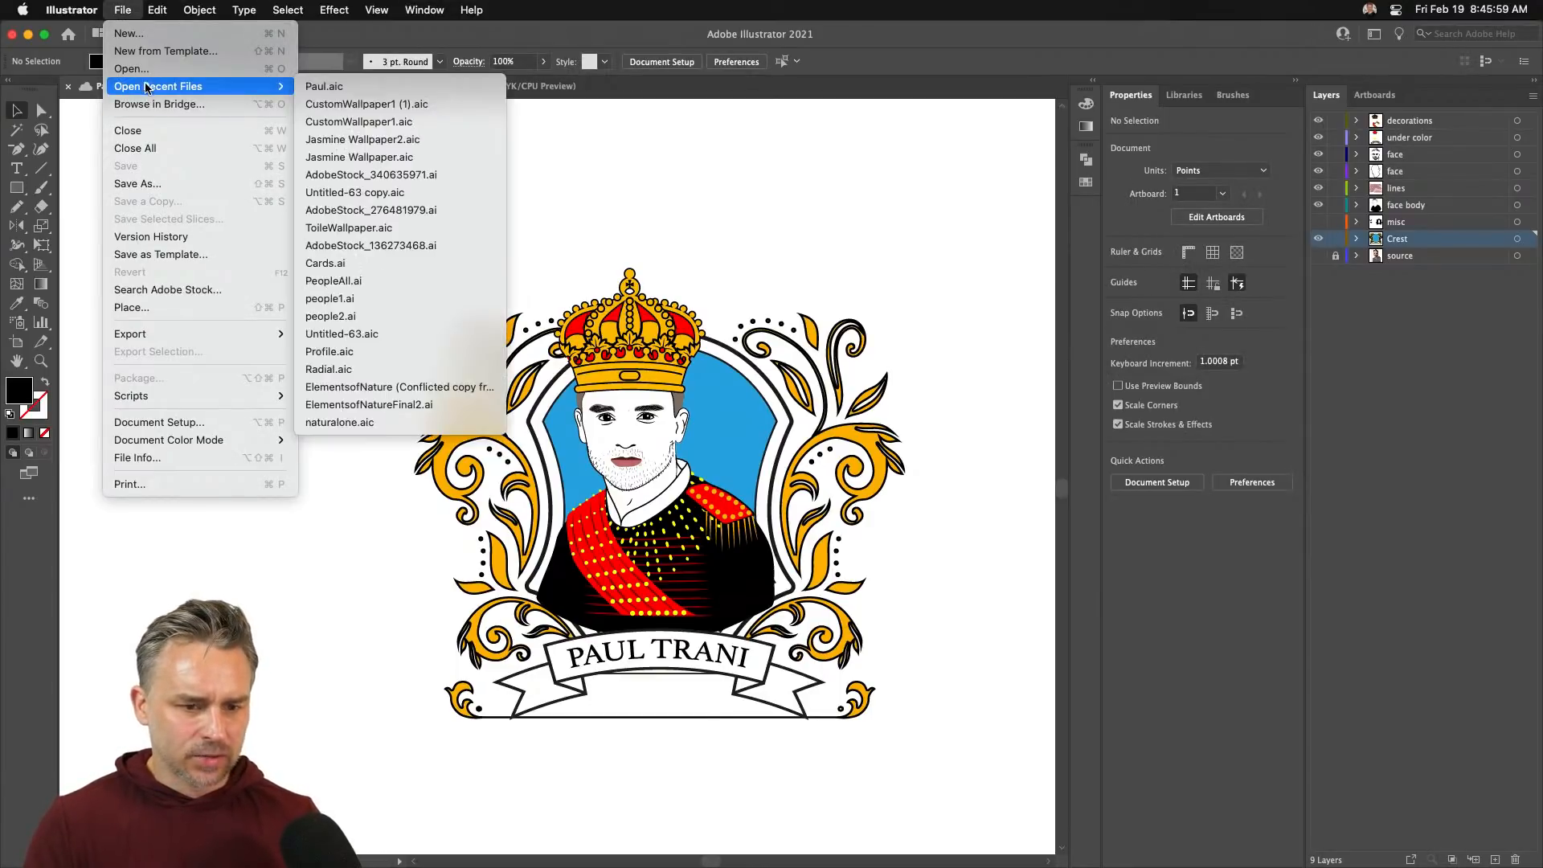
click(418, 100)
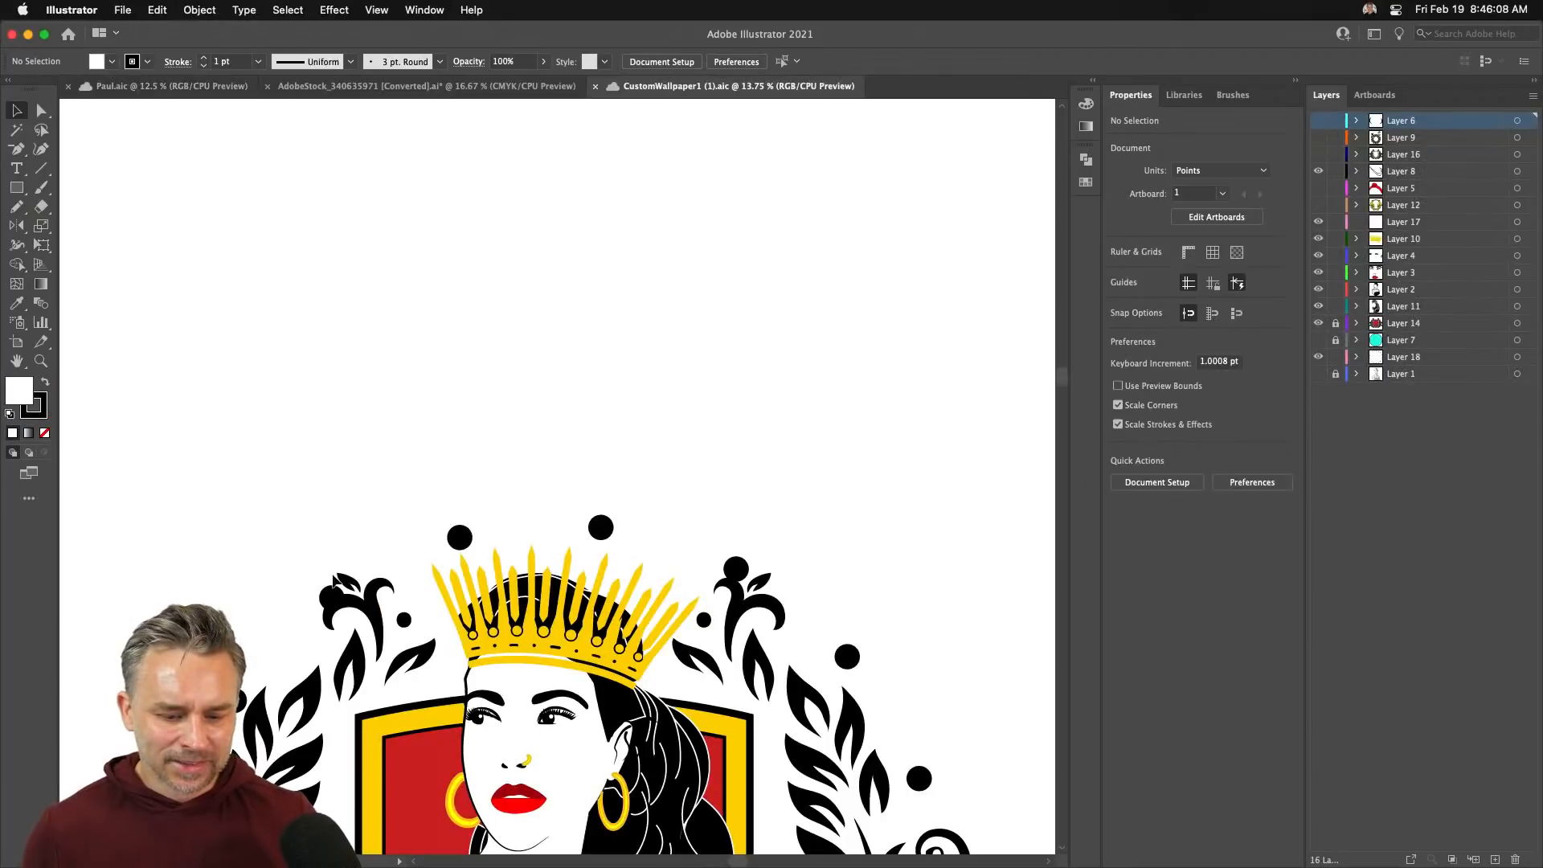
drag(268, 373, 203, 388)
click(389, 312)
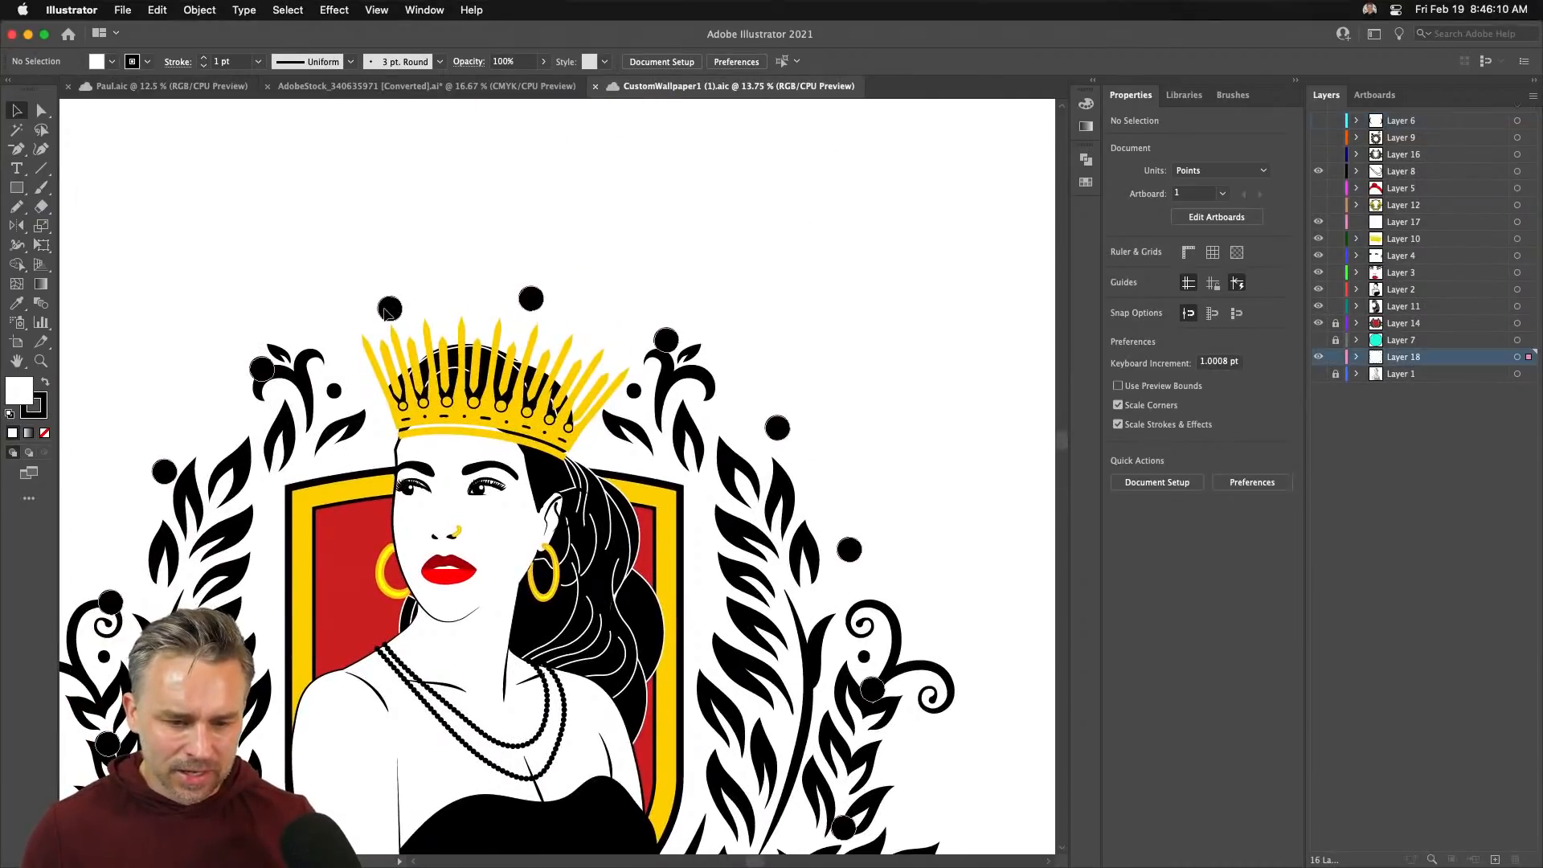
drag(388, 309, 449, 160)
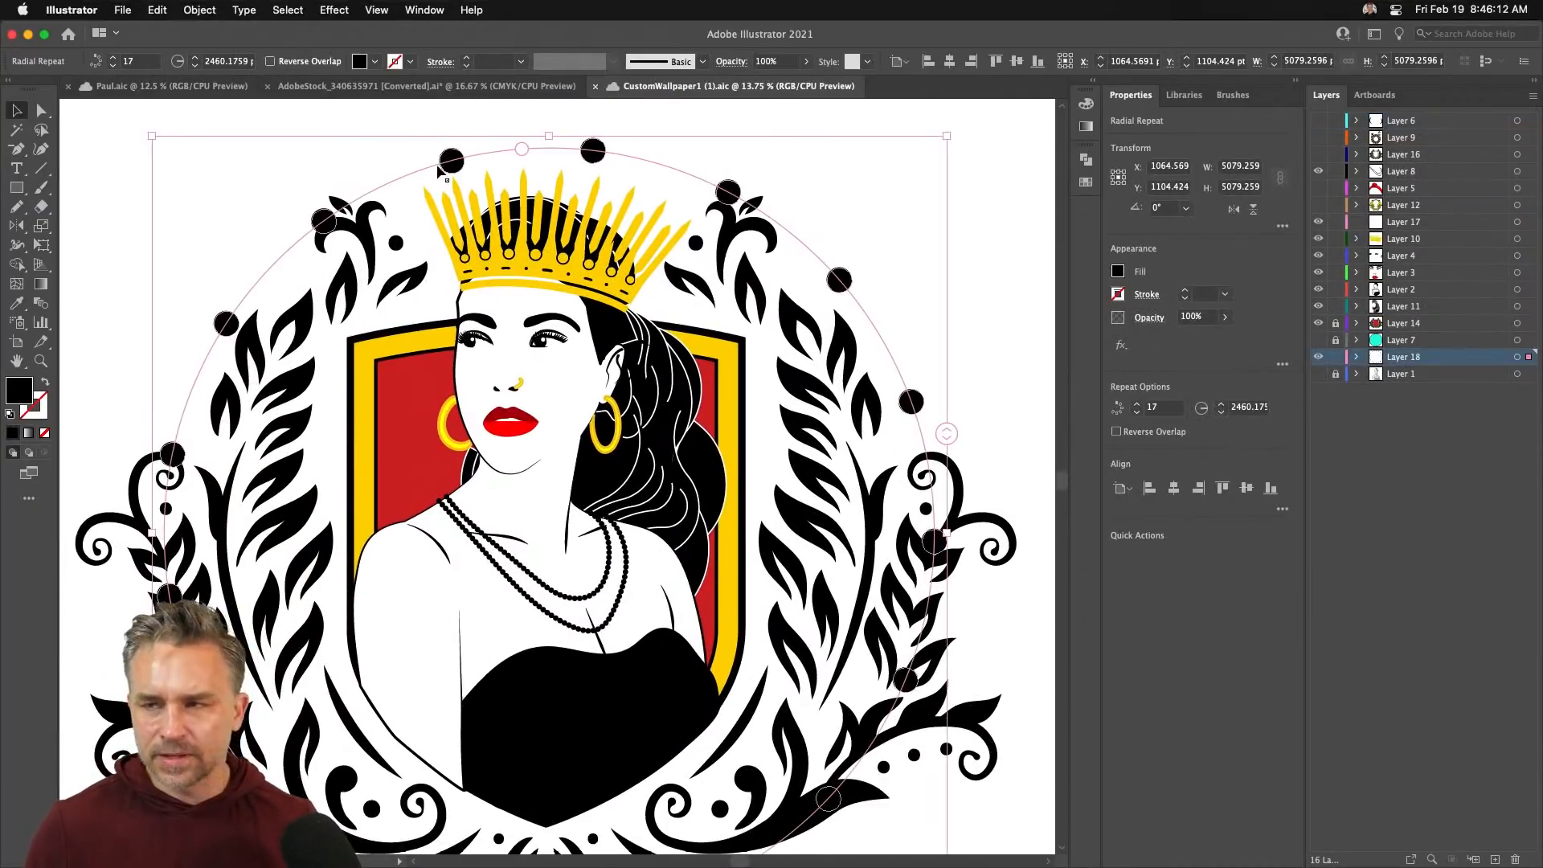
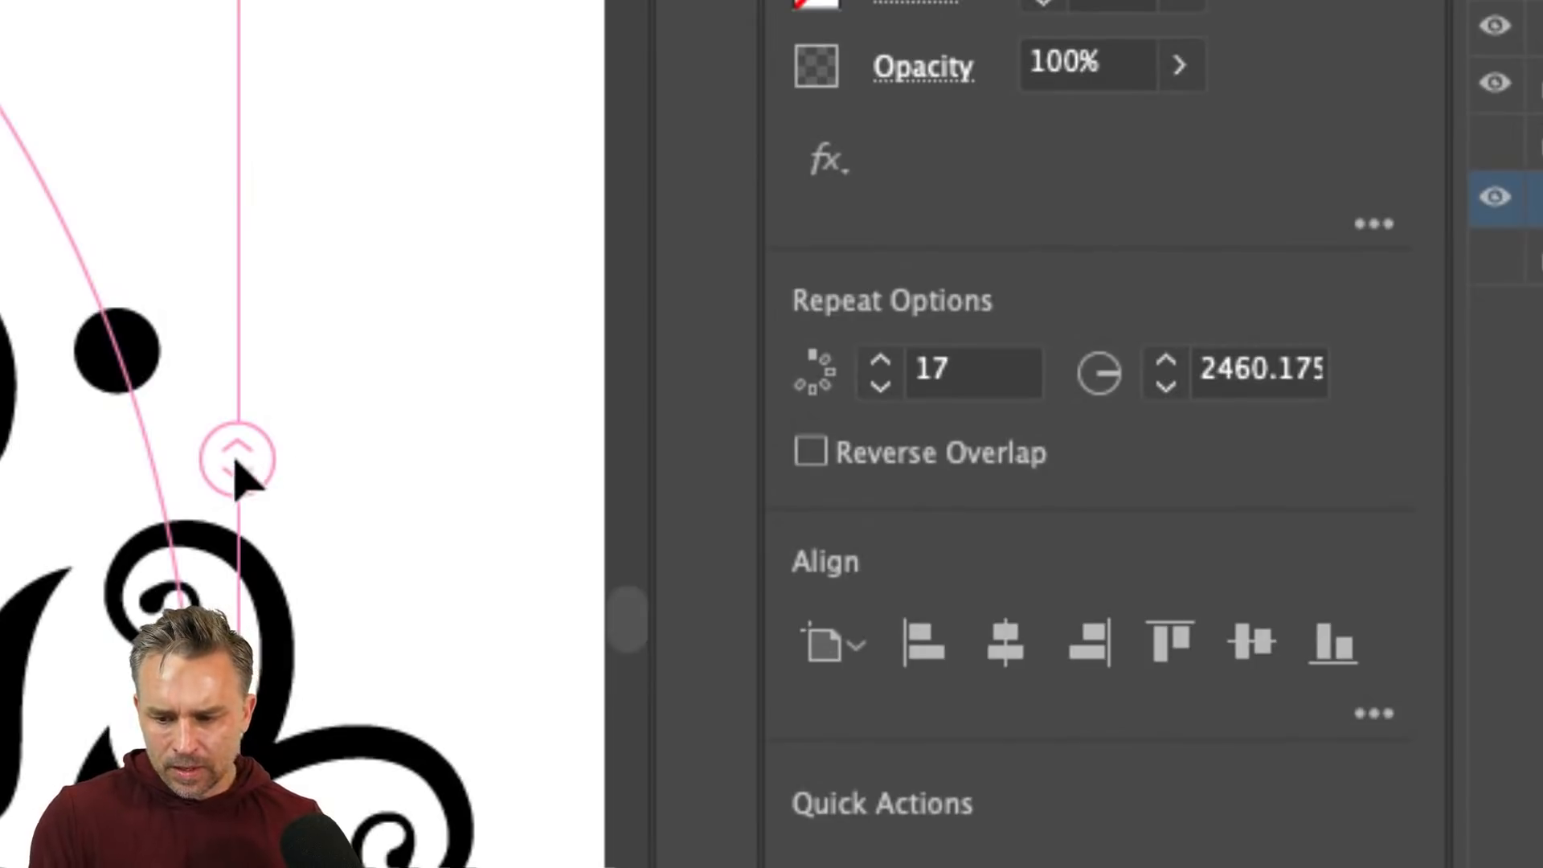
- Drag the radial repeat of dots around the crest from 20 down to 16 instances, then recentre the view
drag(235, 461, 241, 354)
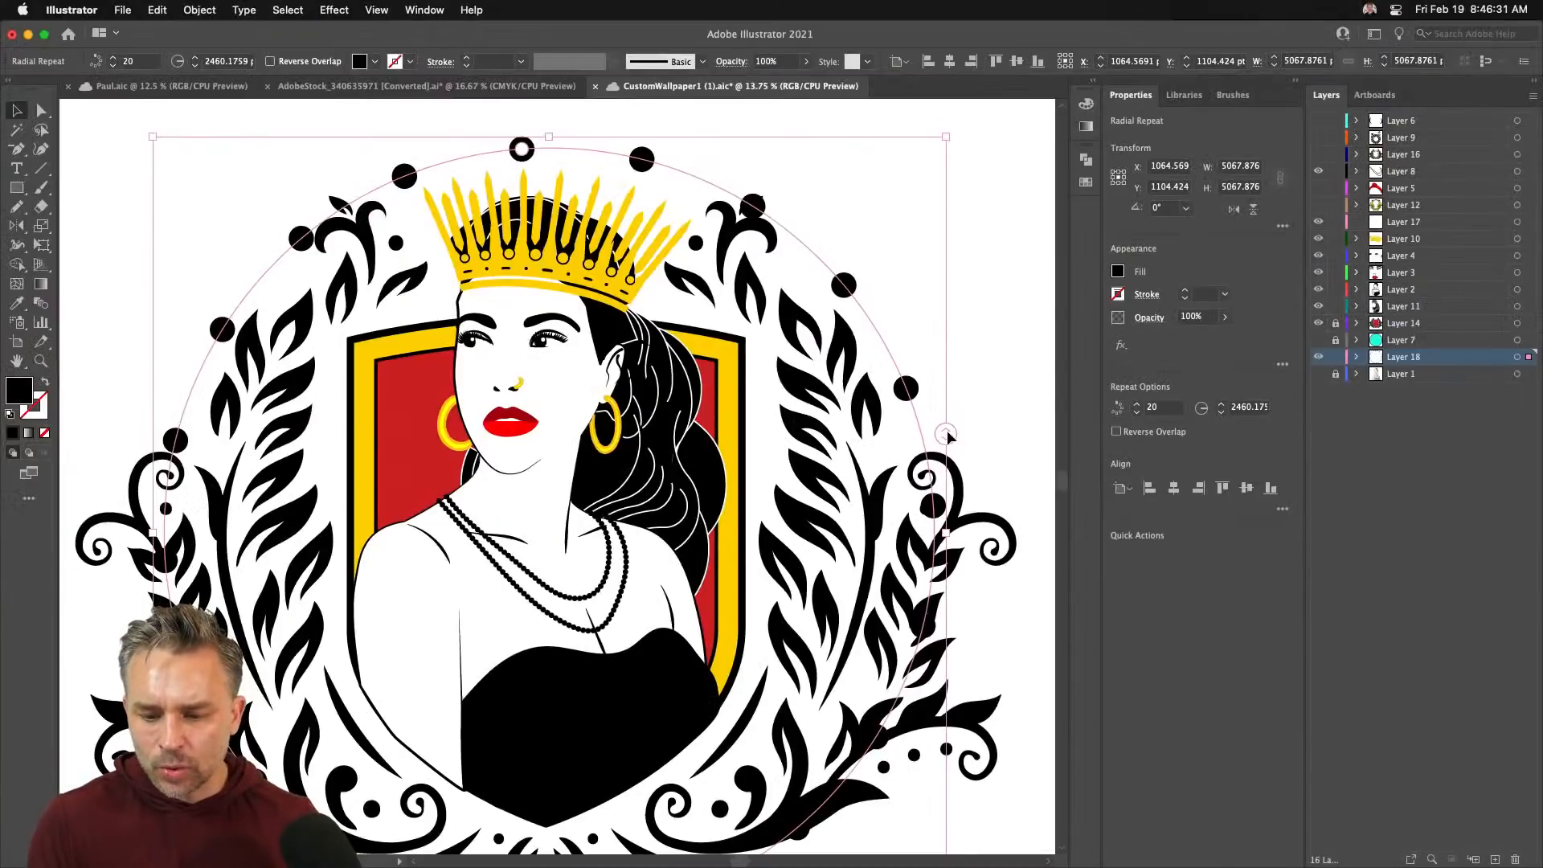
drag(948, 437, 947, 479)
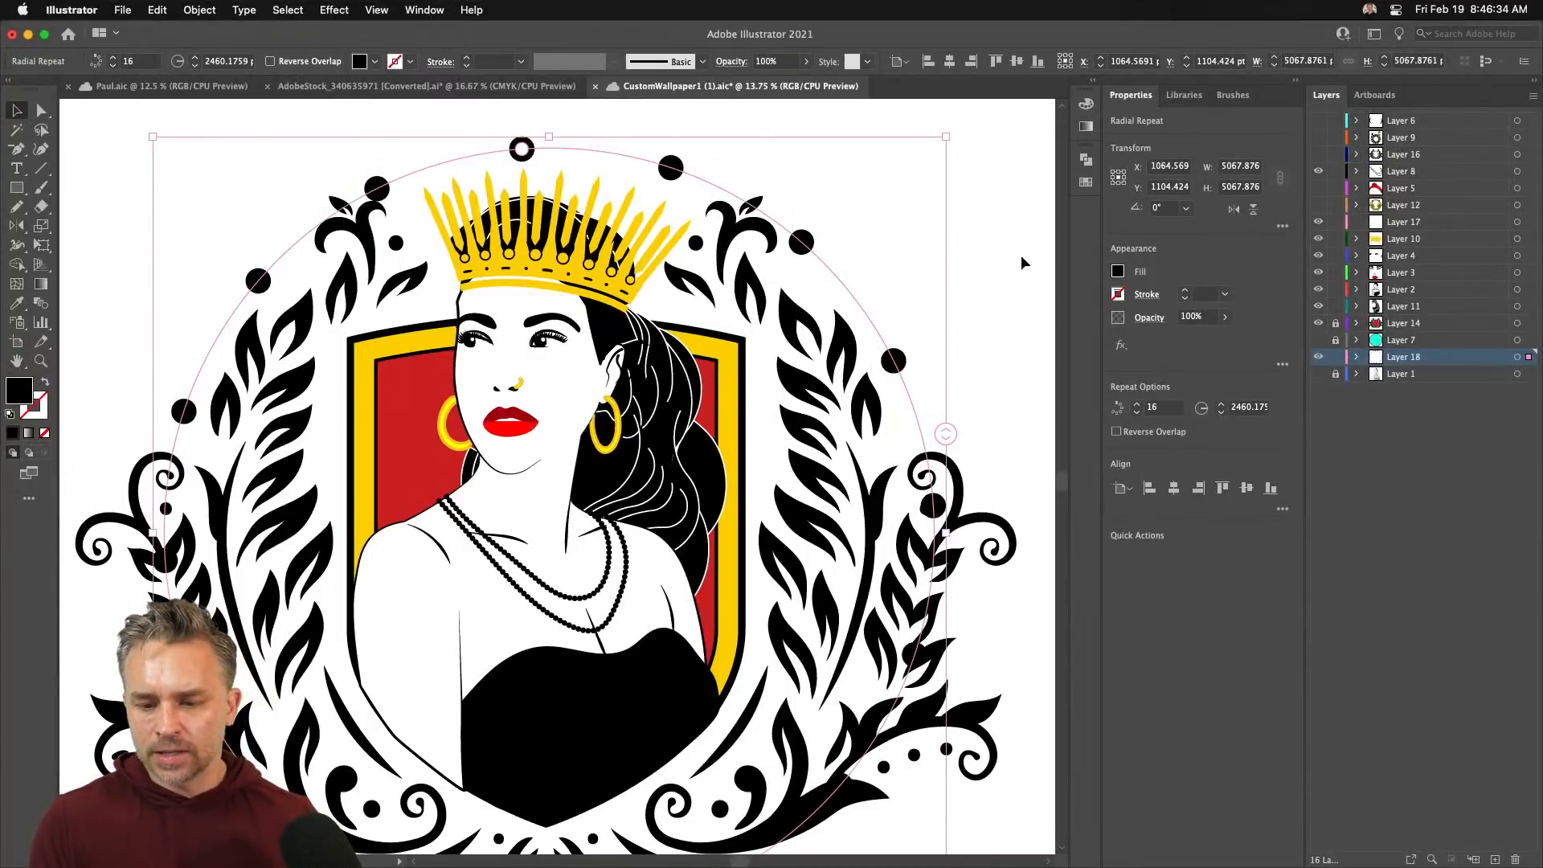
click(978, 257)
drag(701, 181, 335, 409)
key(n)
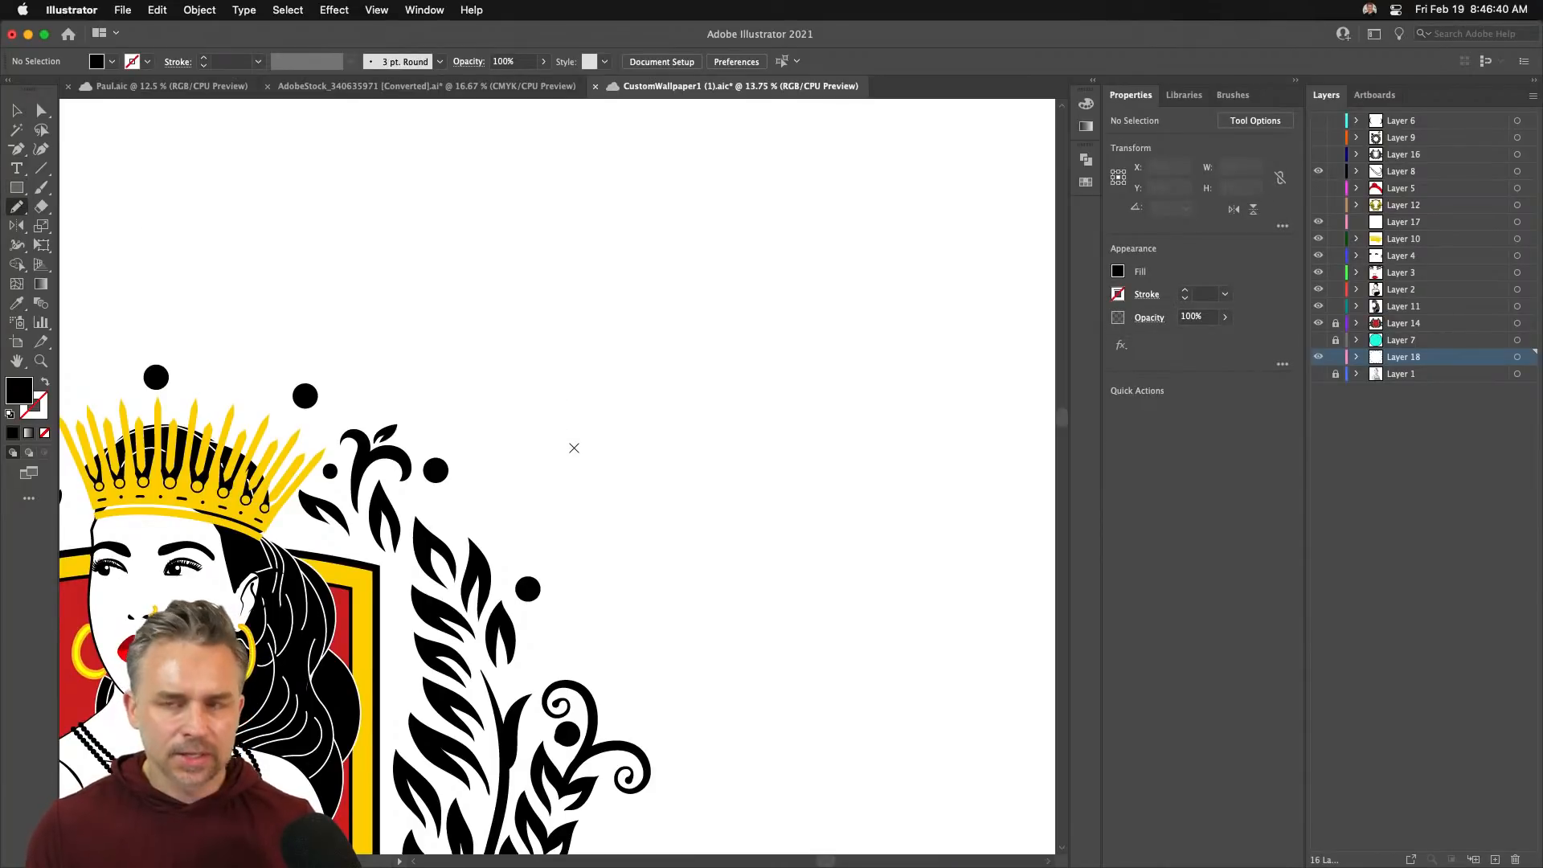
key(v)
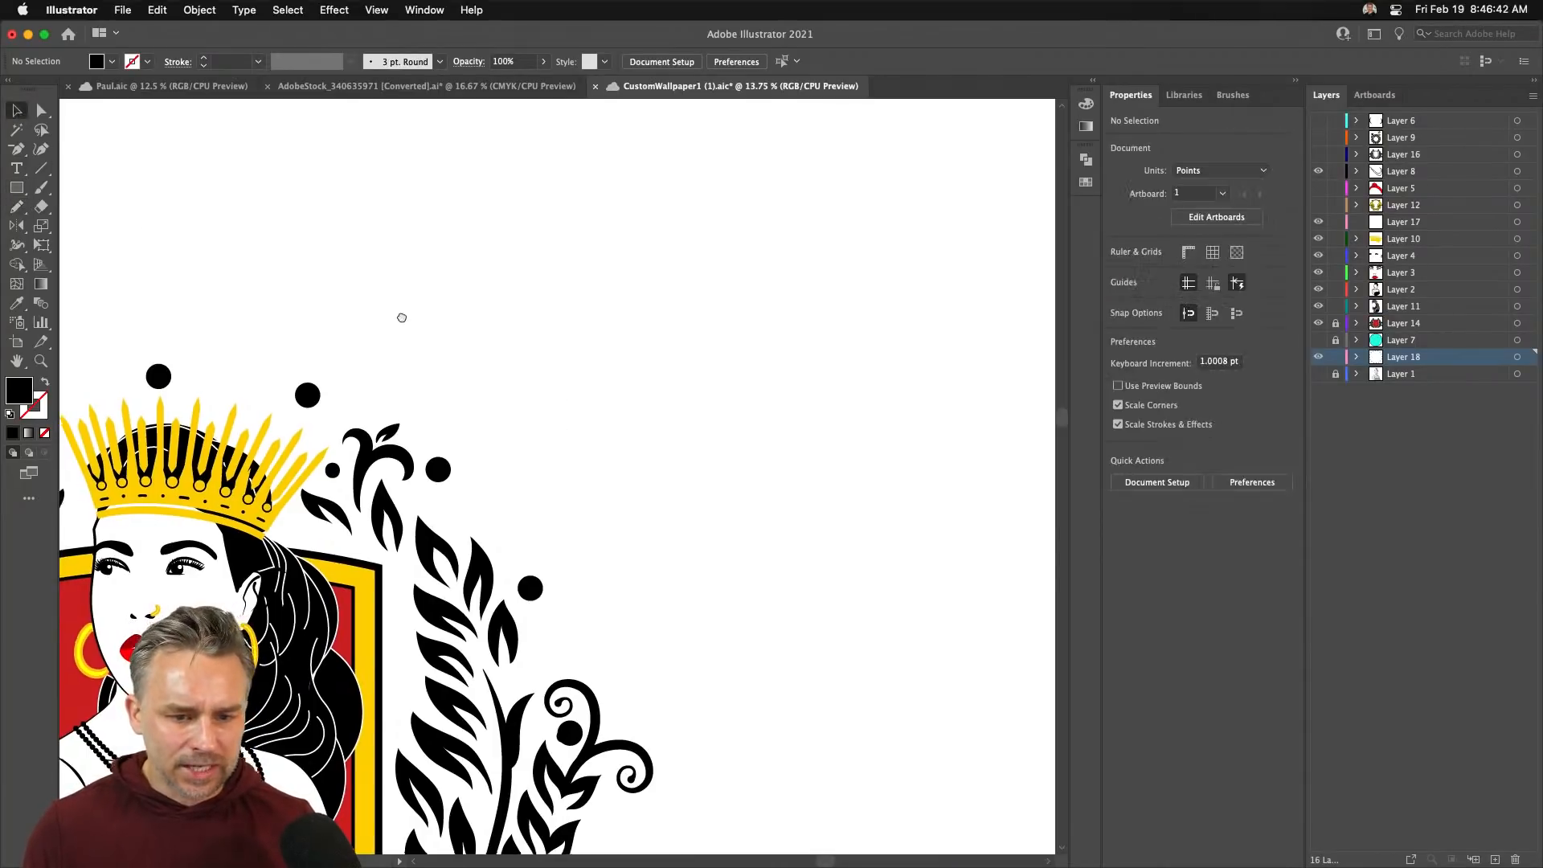
drag(402, 318, 725, 300)
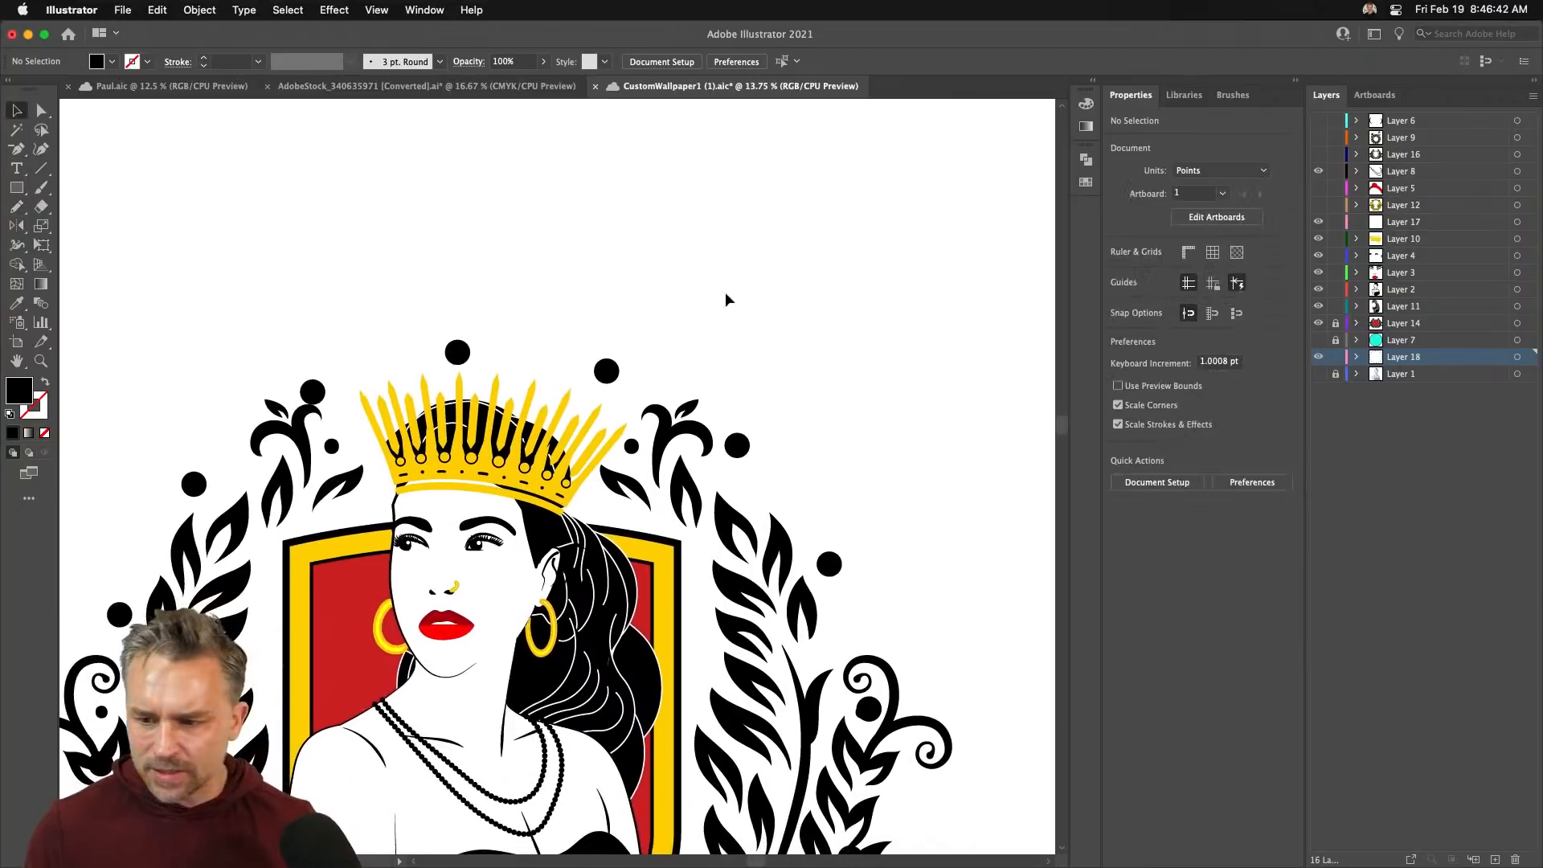
- Hide Layer 6, show Layer 9, and move the red rose and flowering vine off to the left
click(1319, 122)
click(1319, 137)
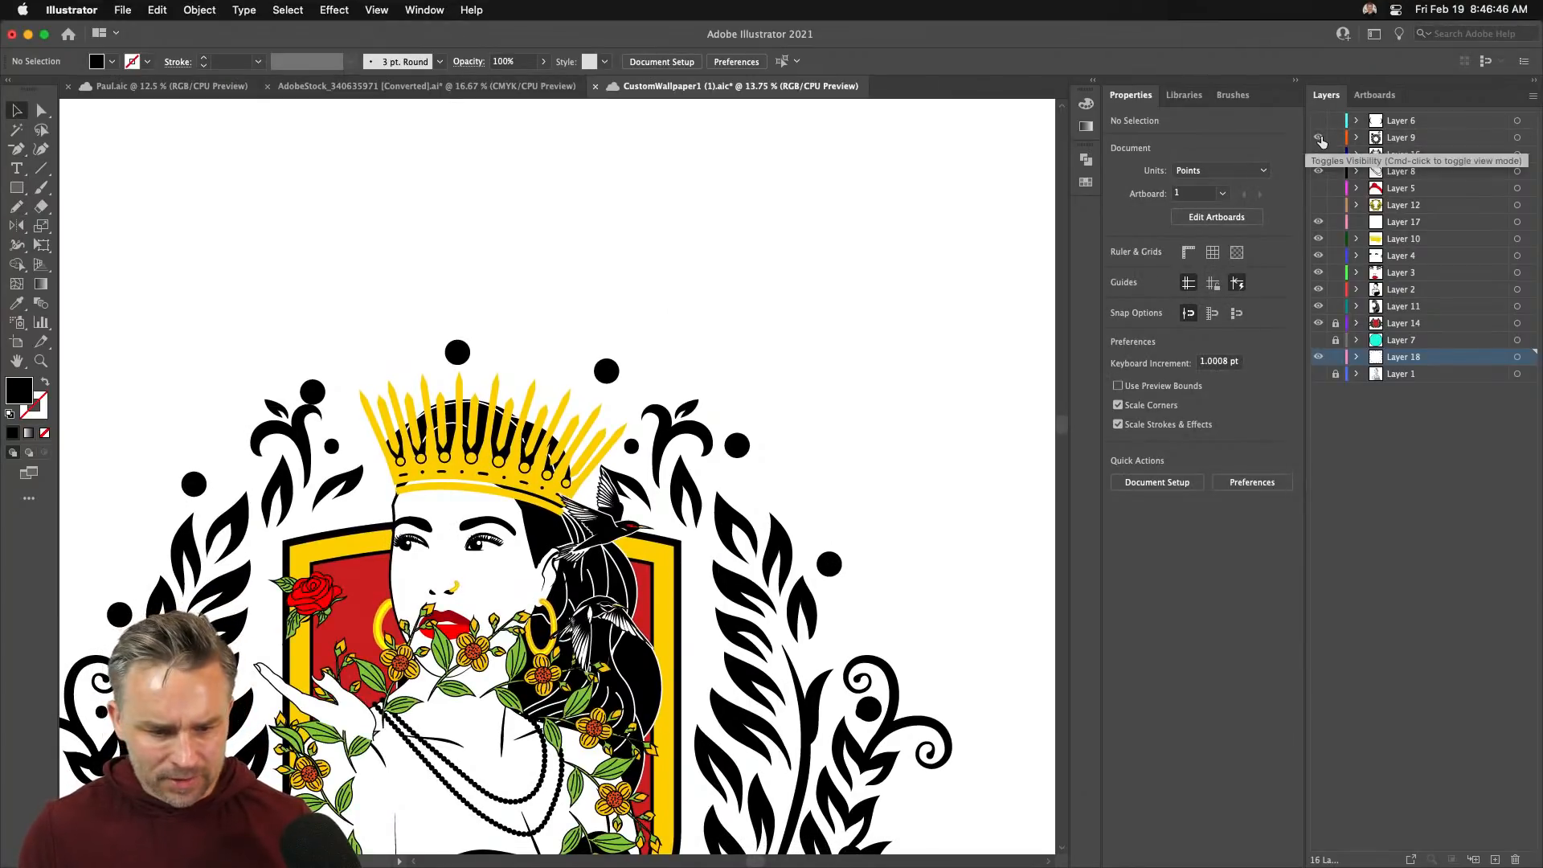
scroll(360, 331, down, 5)
drag(377, 378, 86, 165)
drag(479, 432, 71, 331)
- Move the flower wreath beside the crest and select a flower piece inside it
drag(283, 293, 507, 391)
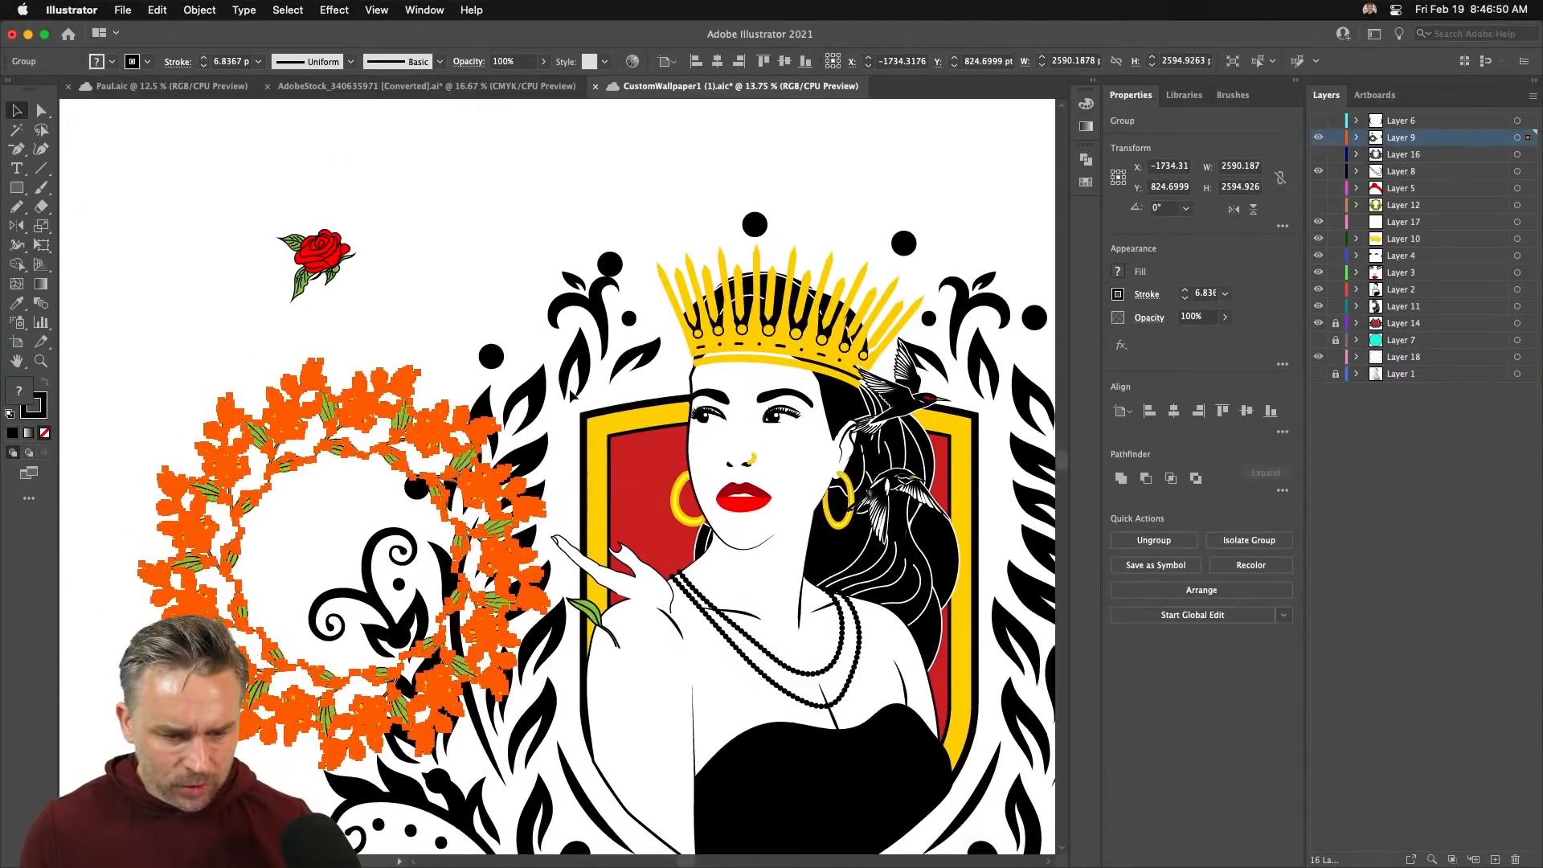
mouse_move(385, 402)
mouse_down()
mouse_move(201, 311)
mouse_move(244, 300)
mouse_move(365, 380)
mouse_up()
click(214, 245)
drag(273, 365, 204, 360)
double_click(204, 359)
click(209, 372)
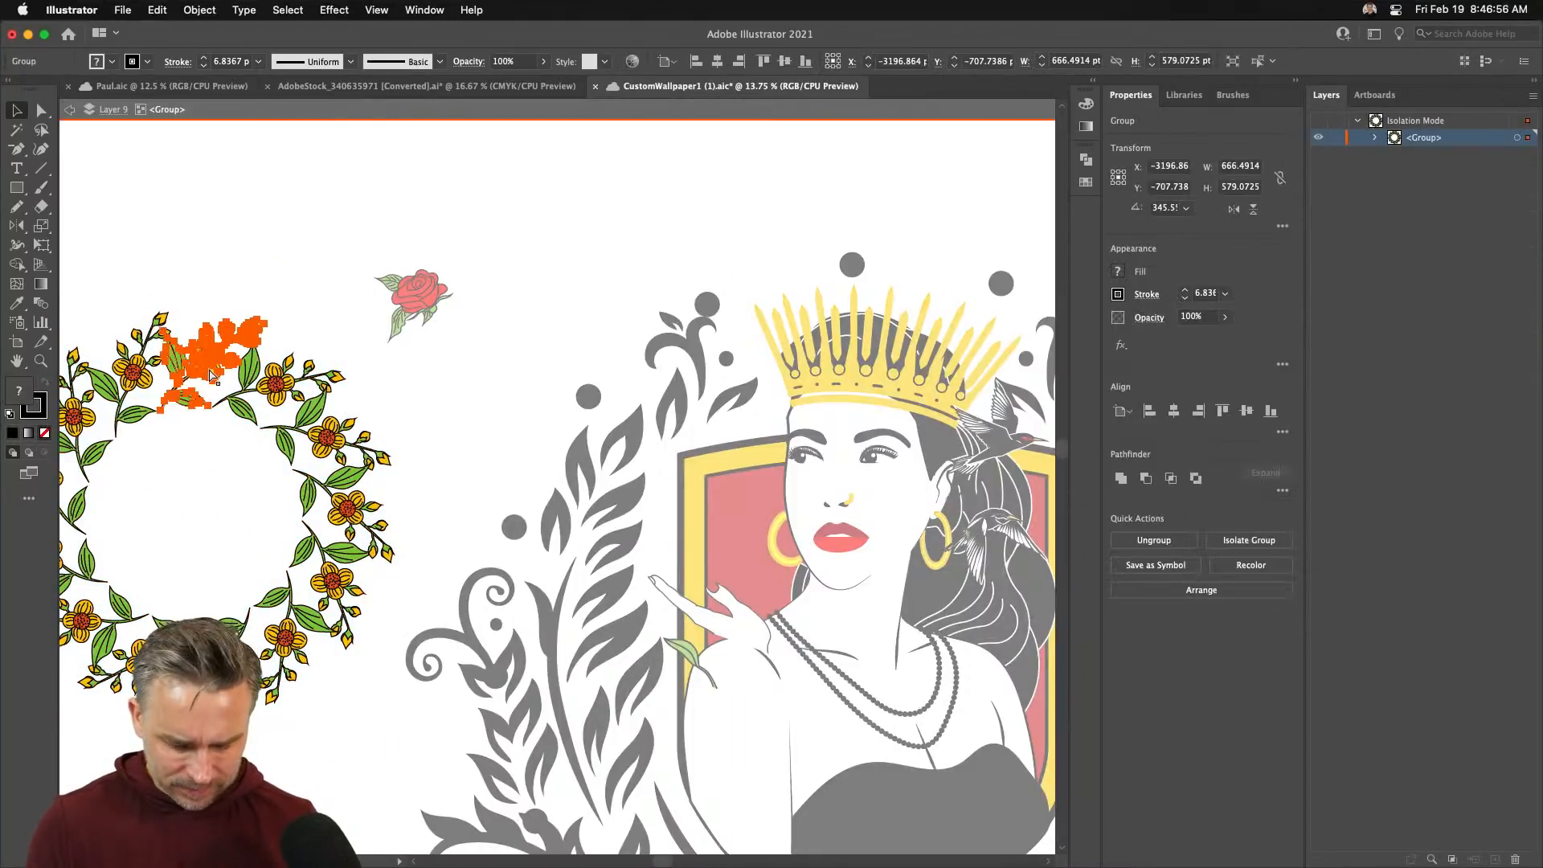
double_click(450, 209)
drag(674, 266, 159, 282)
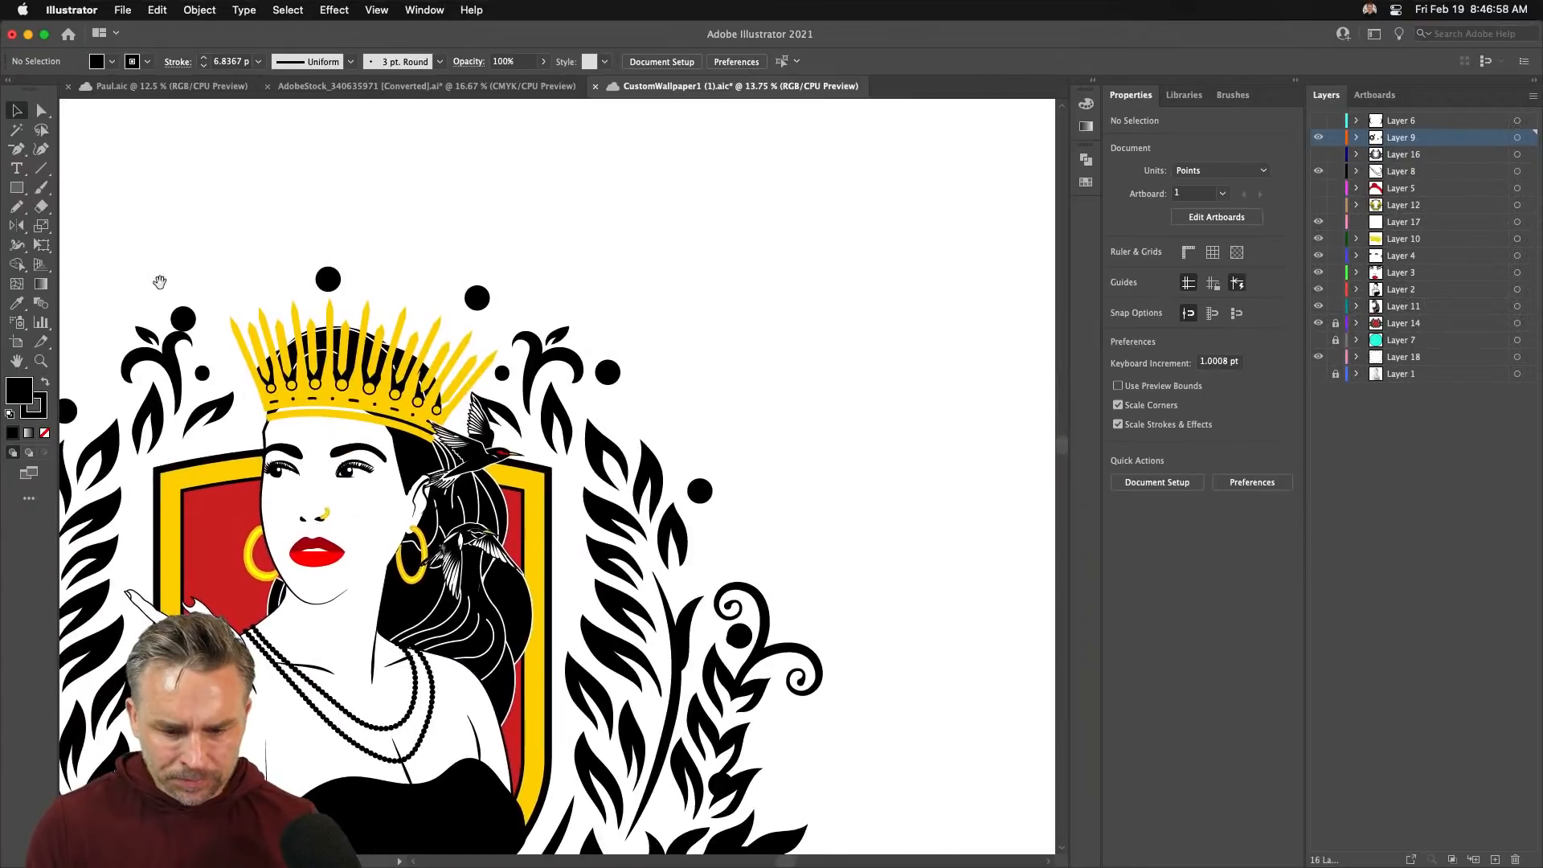
- Paste the flower sprig onto a new layer at the upper right and reflect it vertically
click(1493, 857)
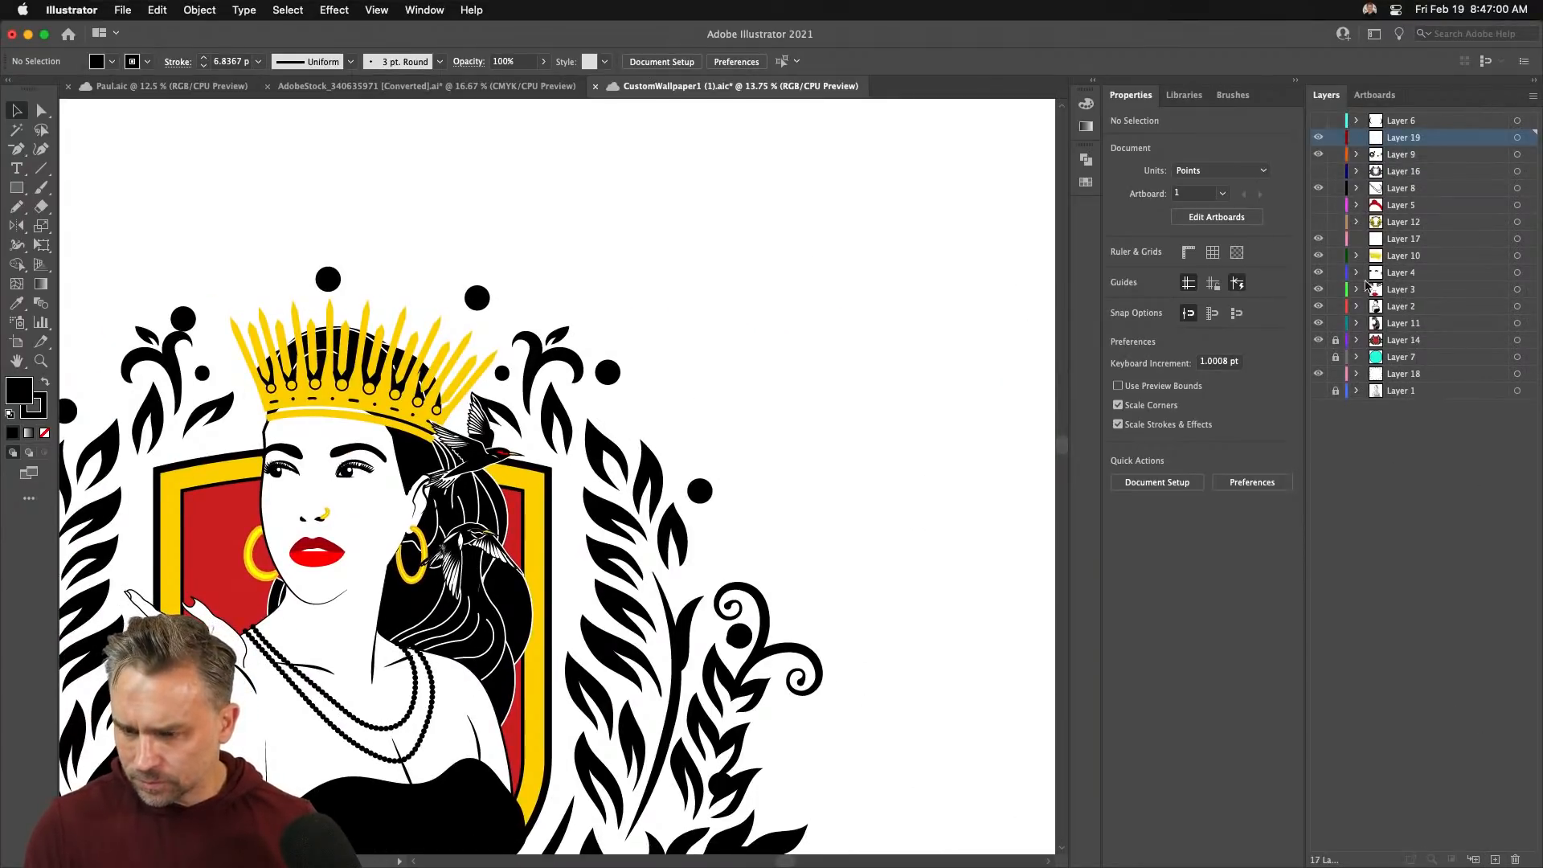
key(super+v)
drag(490, 482, 751, 310)
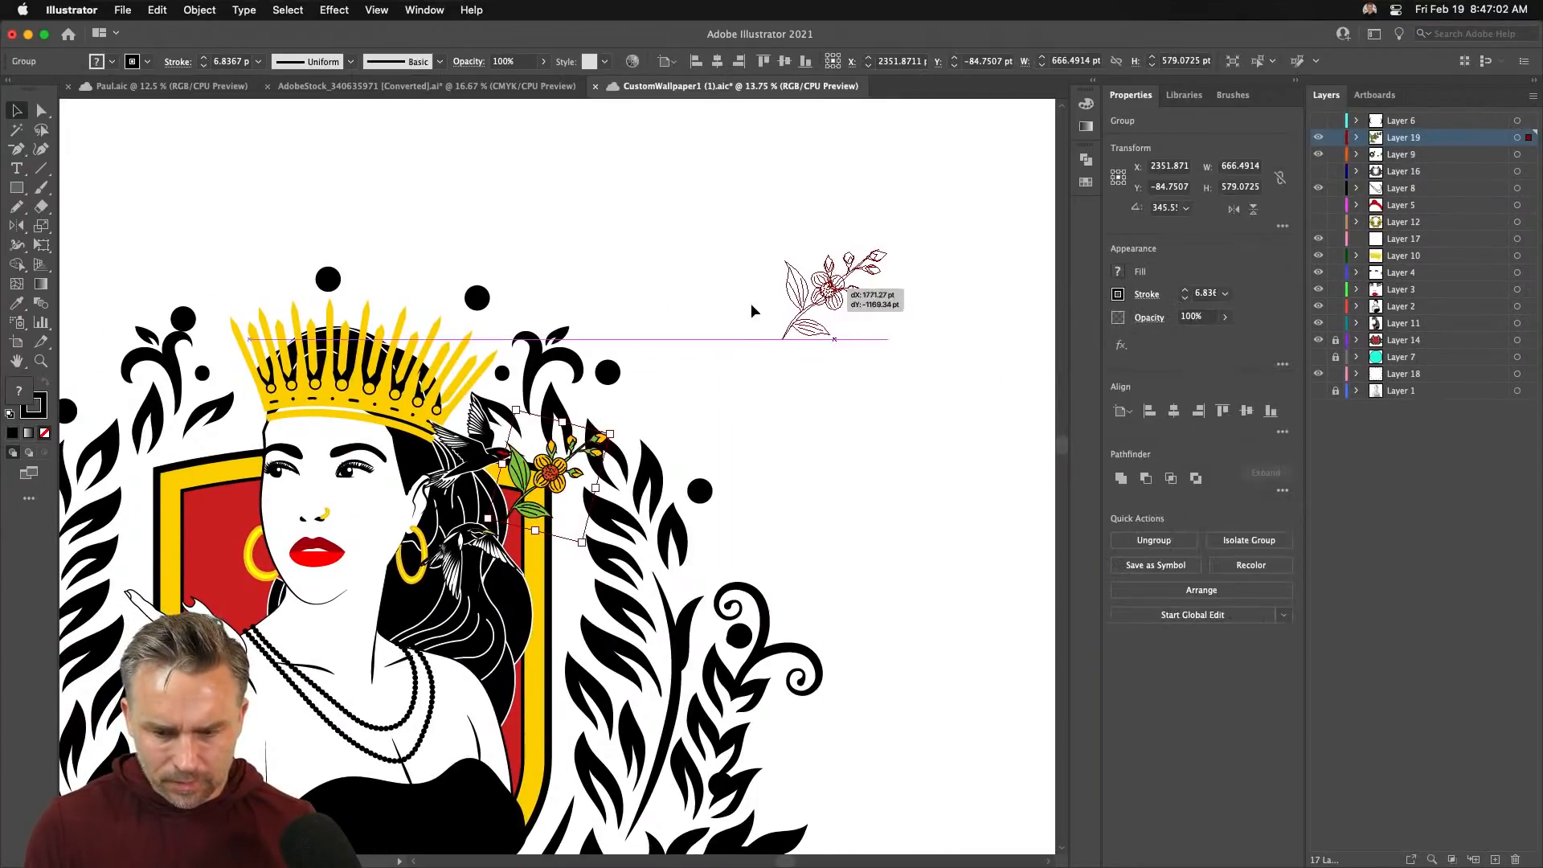
double_click(17, 226)
key(Return)
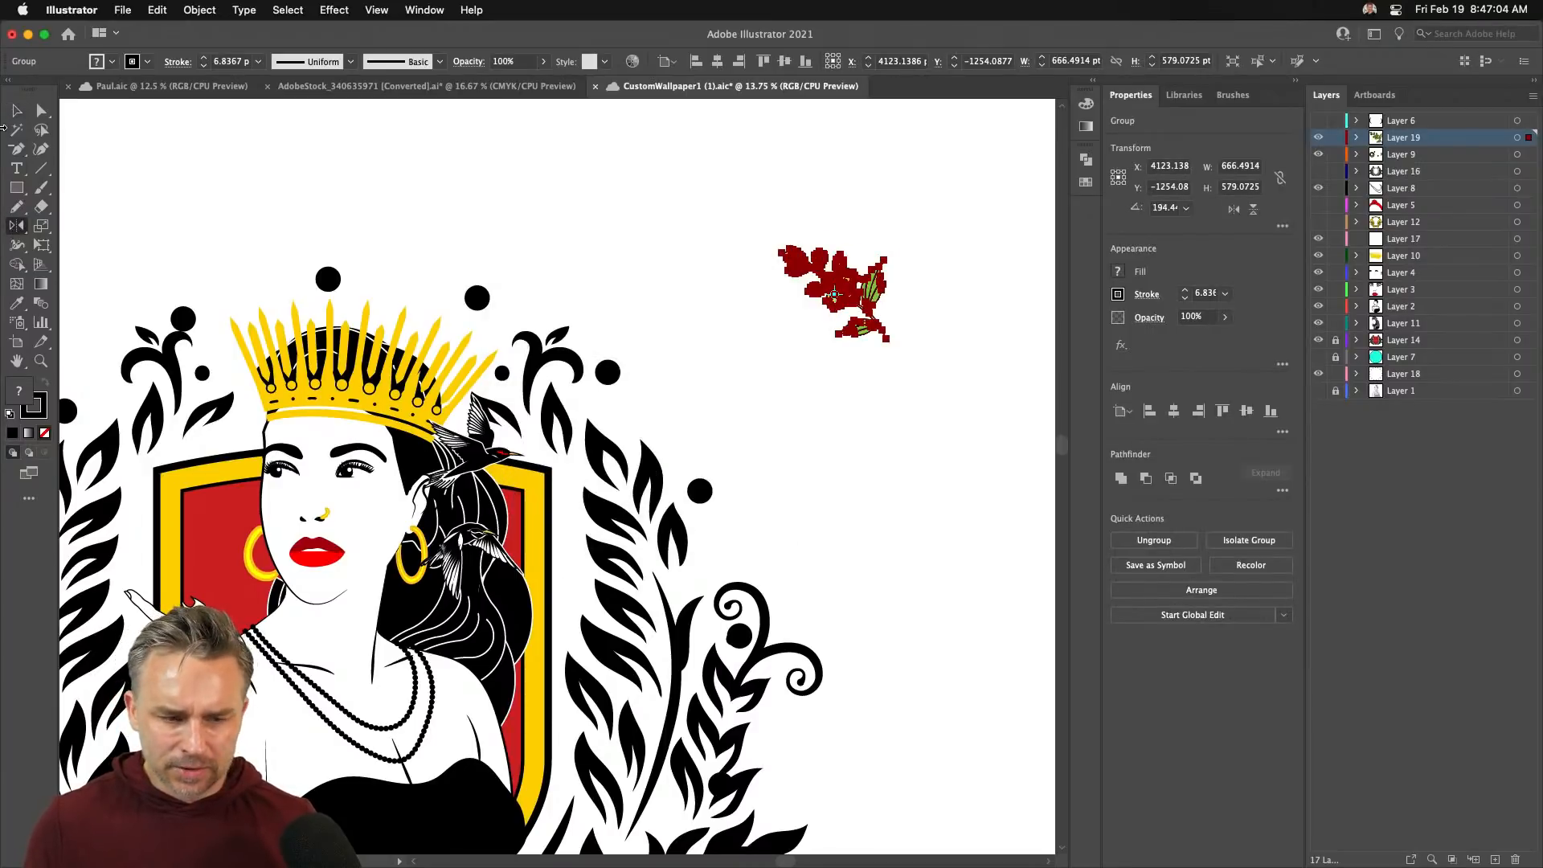
key(v)
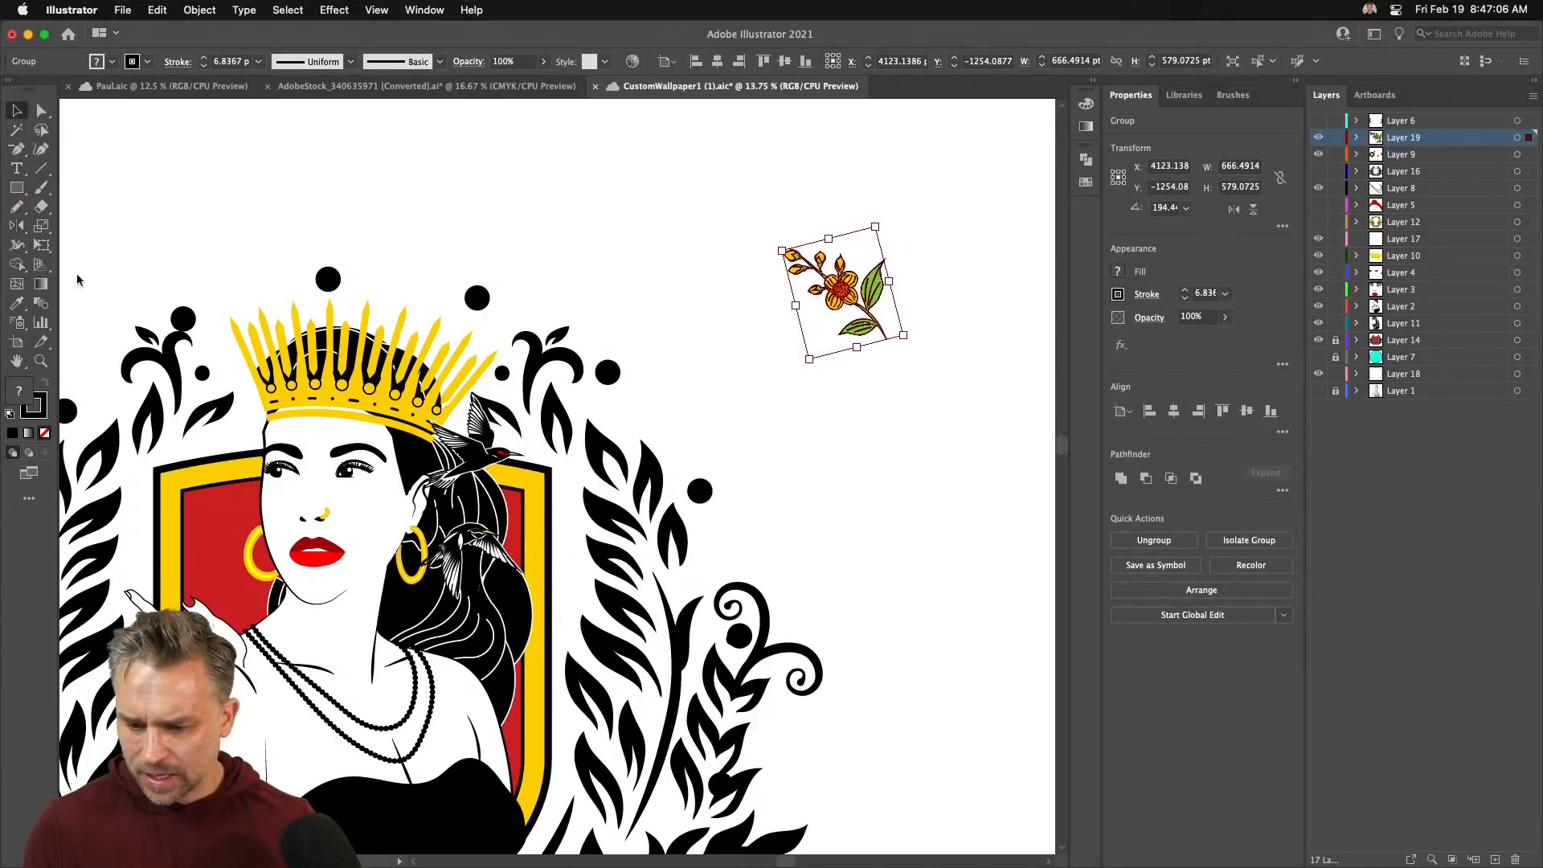
- Turn the flipped sprig into an Object > Repeat > Grid pattern and reposition it
click(197, 10)
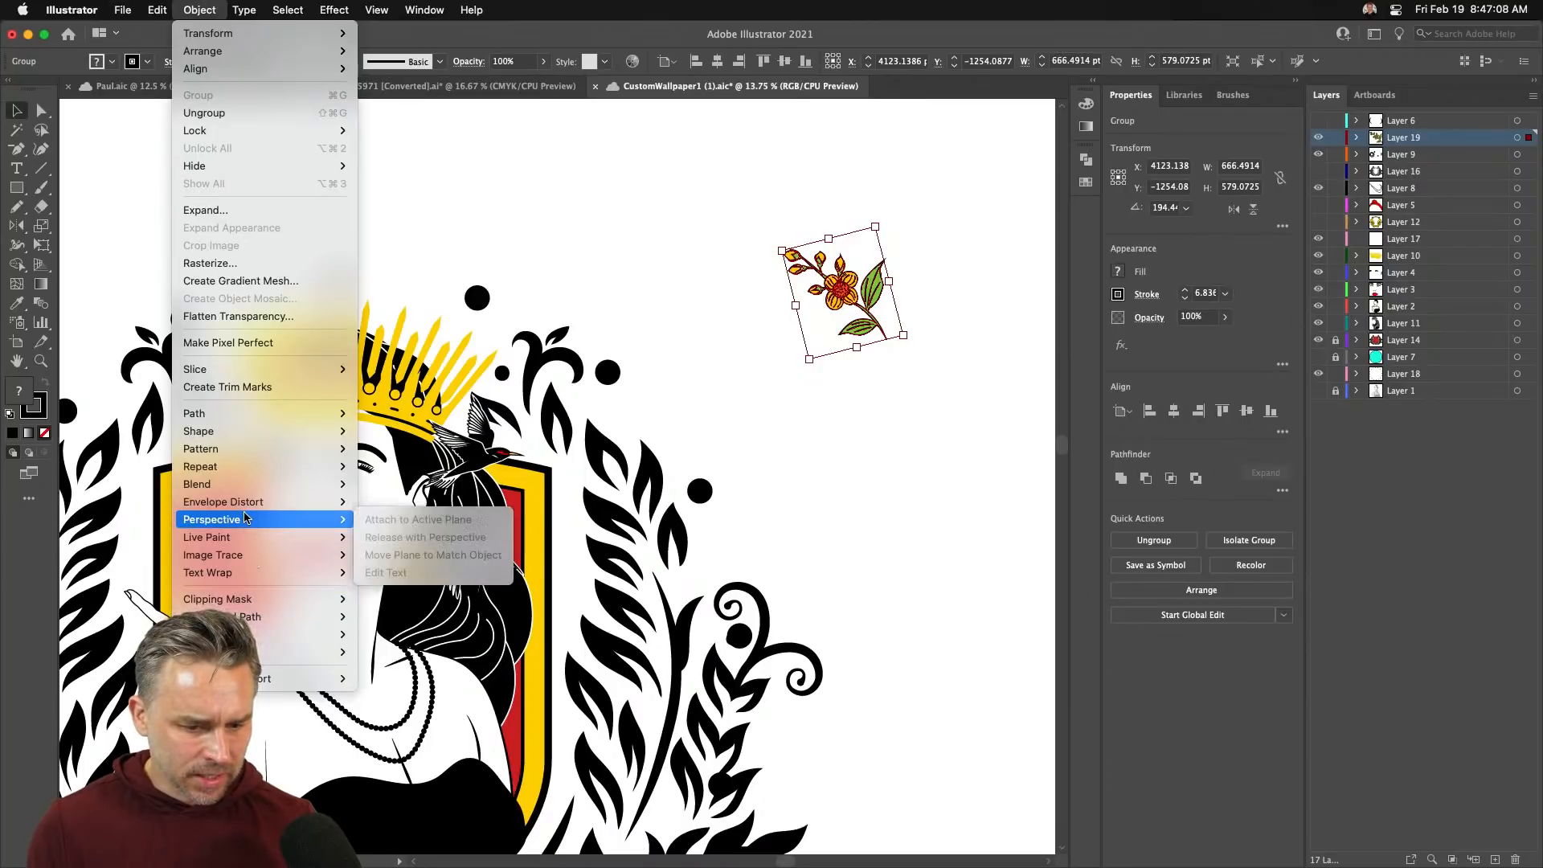
mouse_move(222, 469)
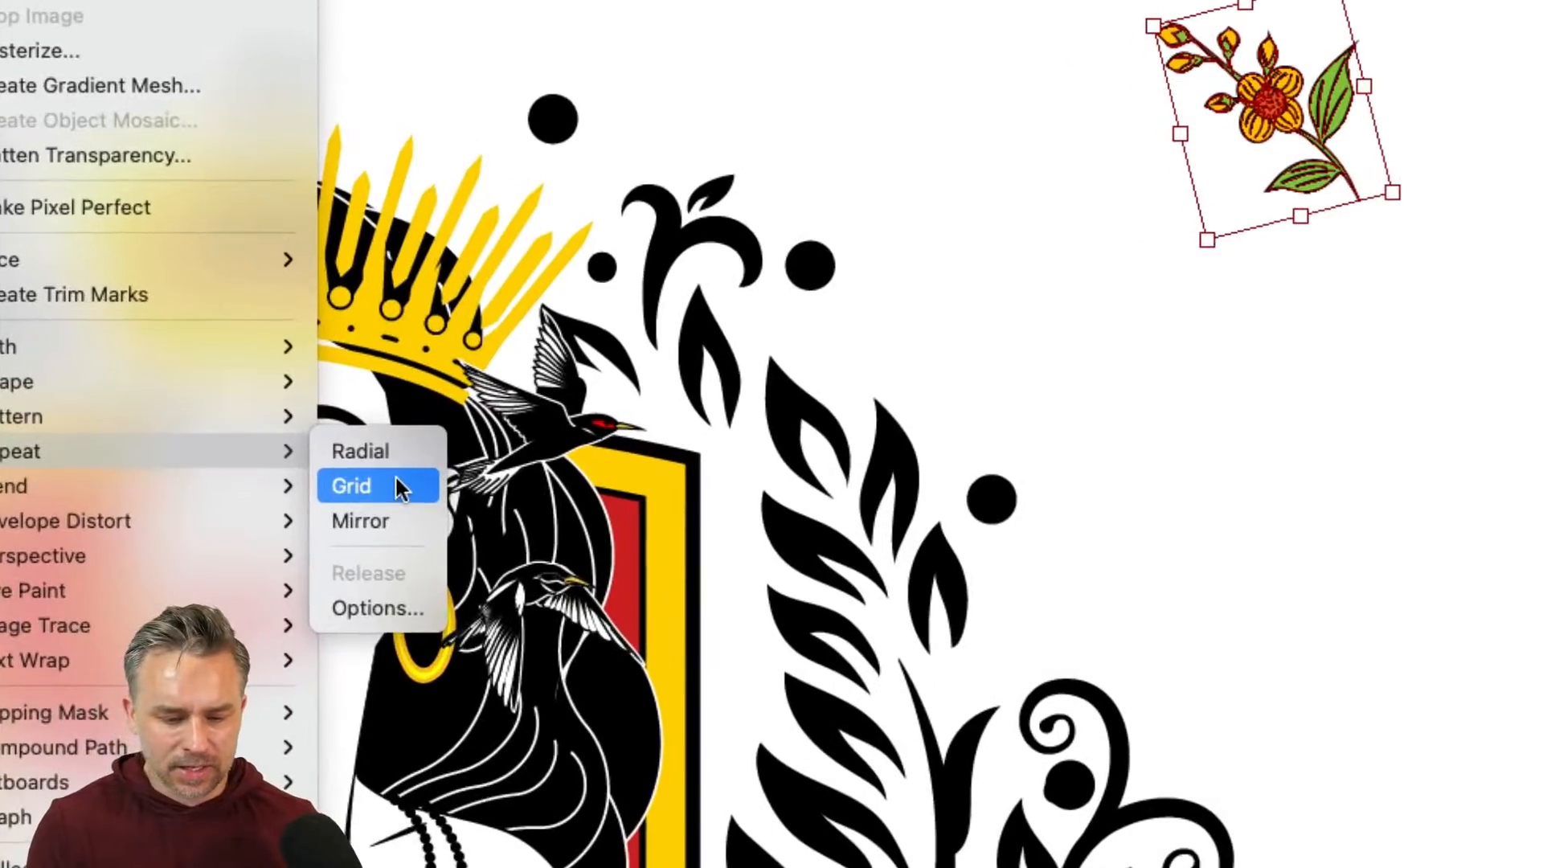
click(395, 485)
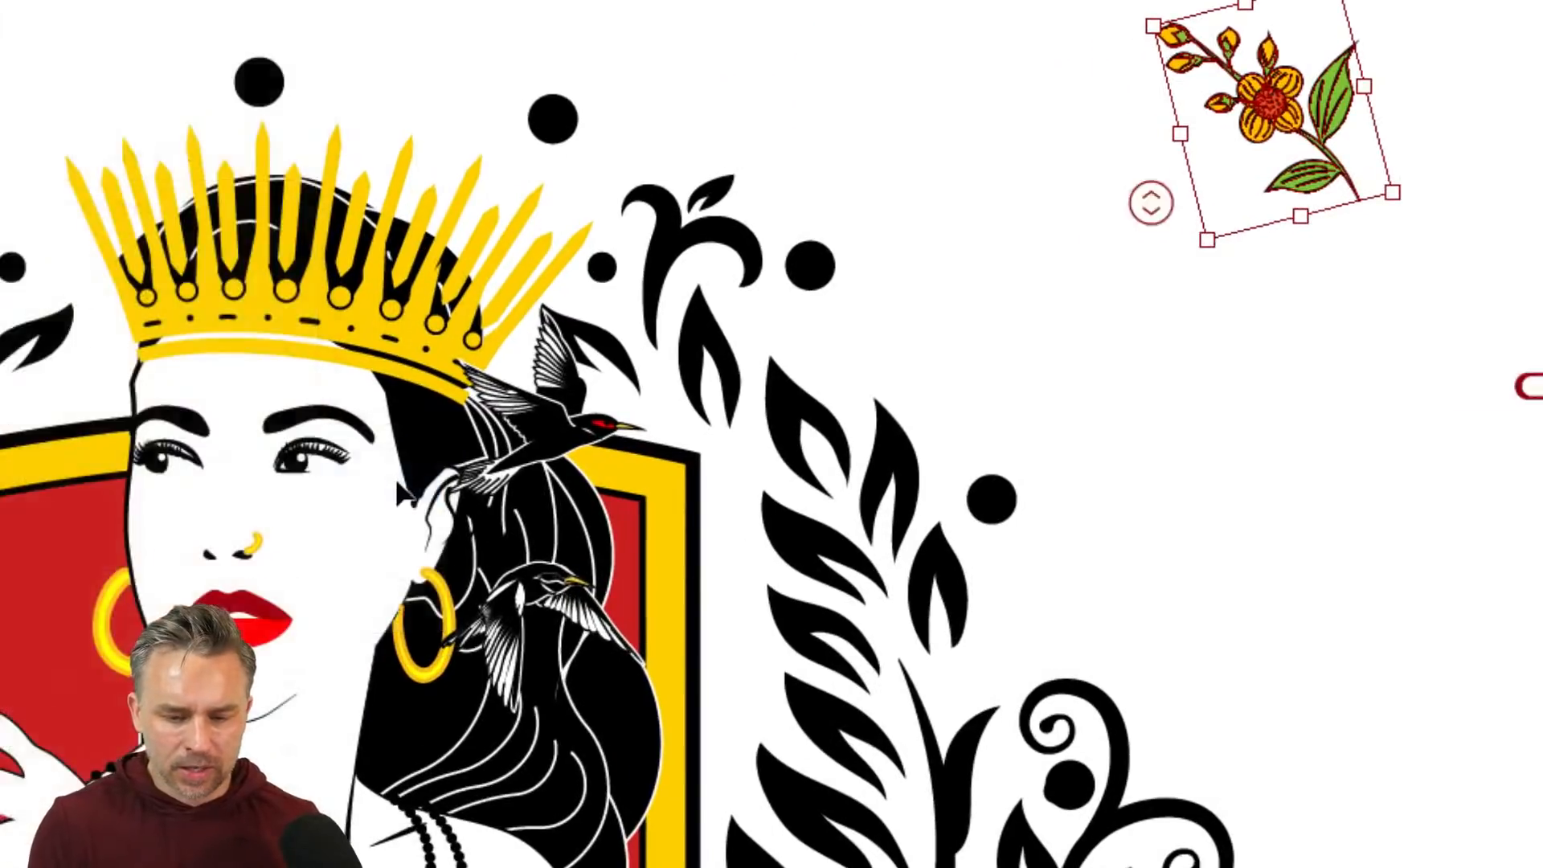
drag(820, 288, 595, 183)
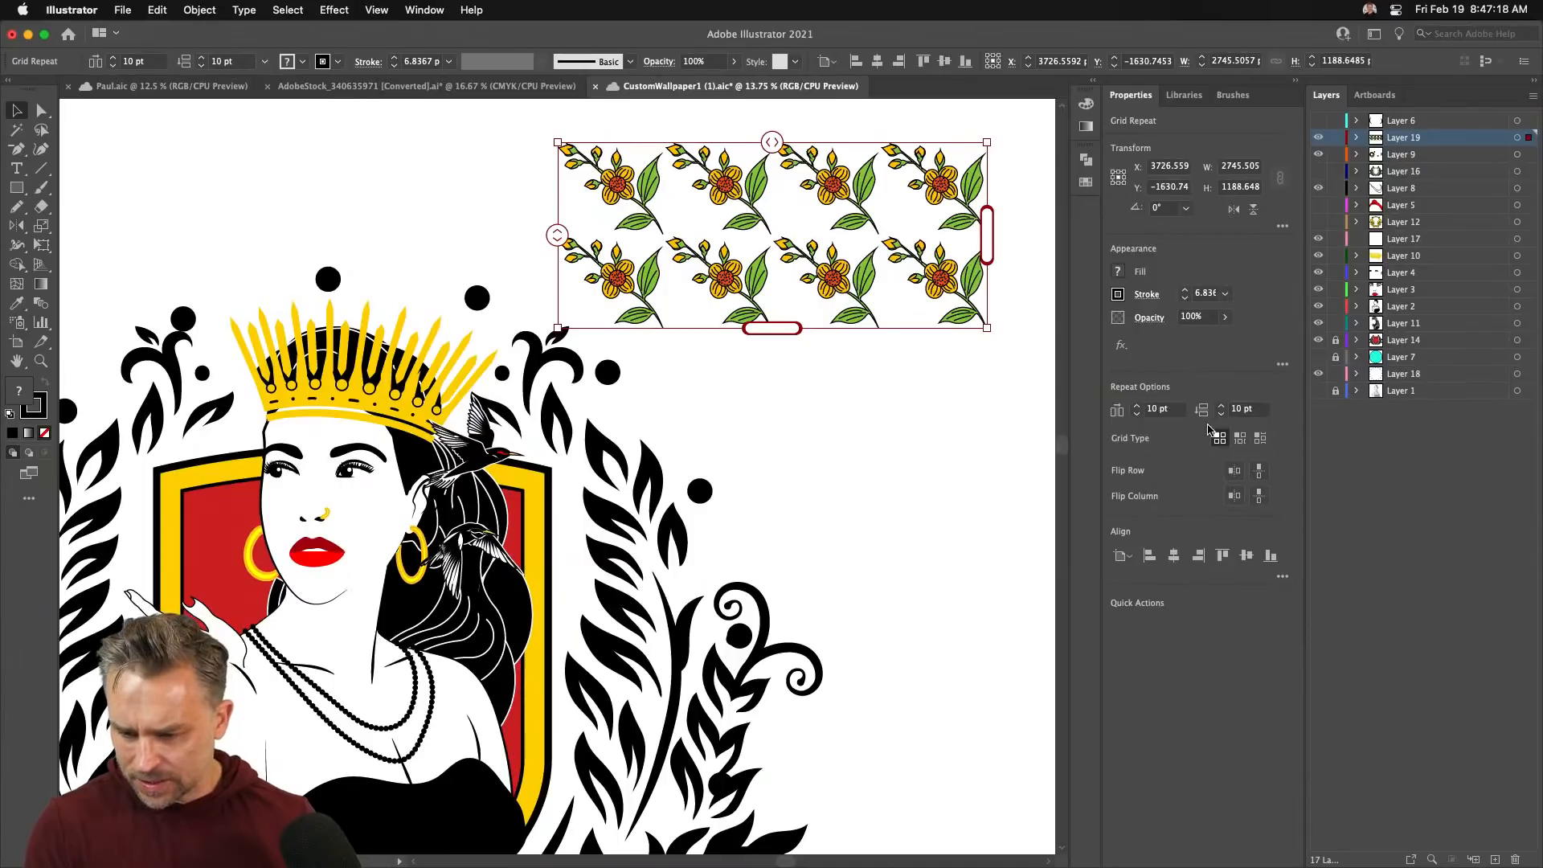
- Extend the flower grid downward, keep Brick by Row after trying Brick by Column, and move it right
drag(714, 186, 749, 256)
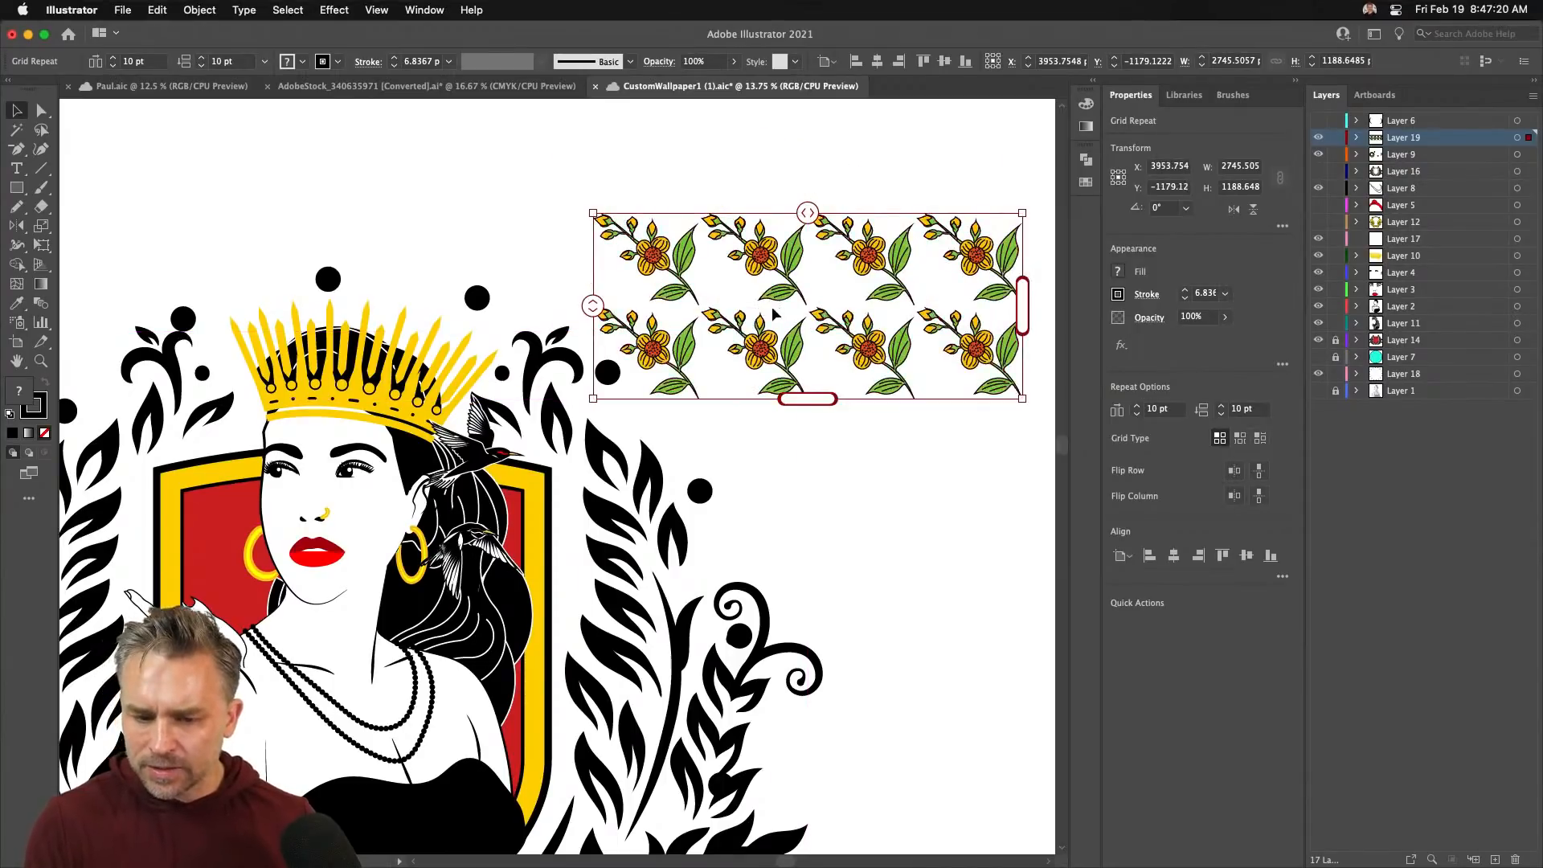
drag(807, 406, 808, 722)
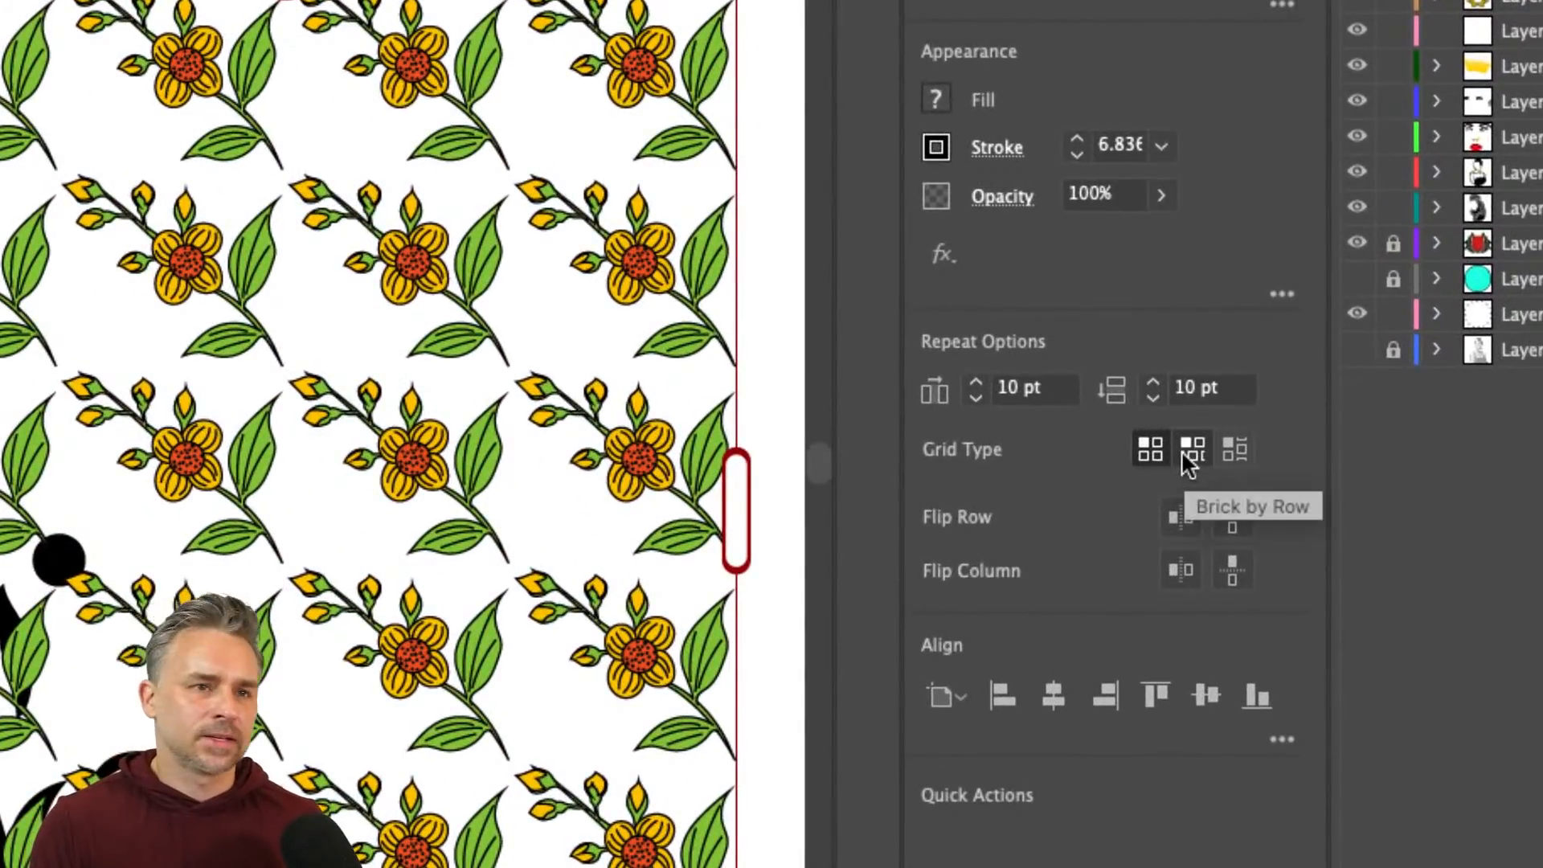
click(1183, 454)
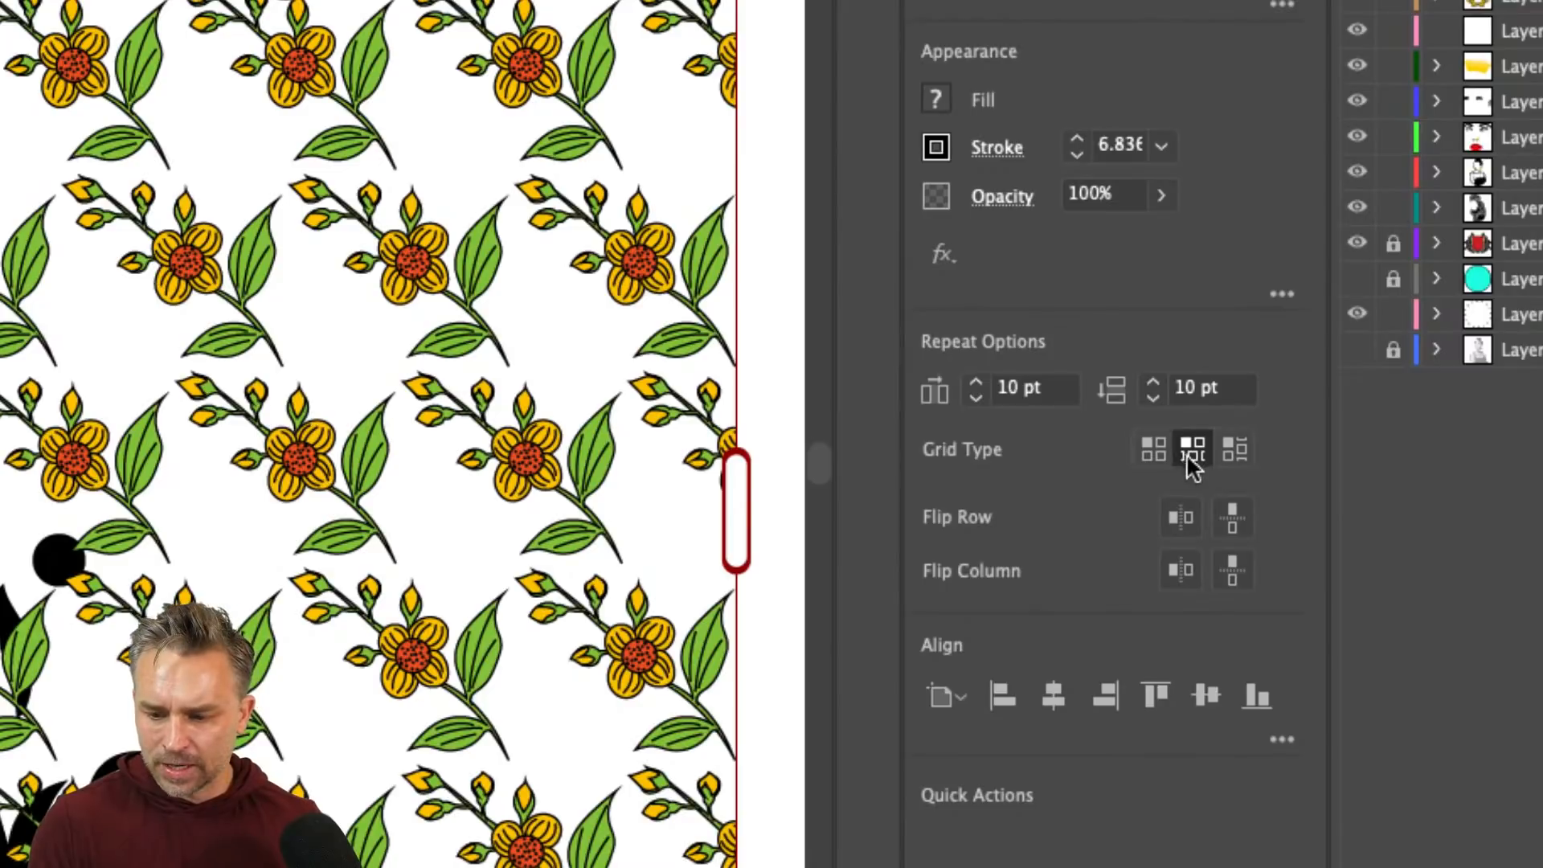
click(1232, 450)
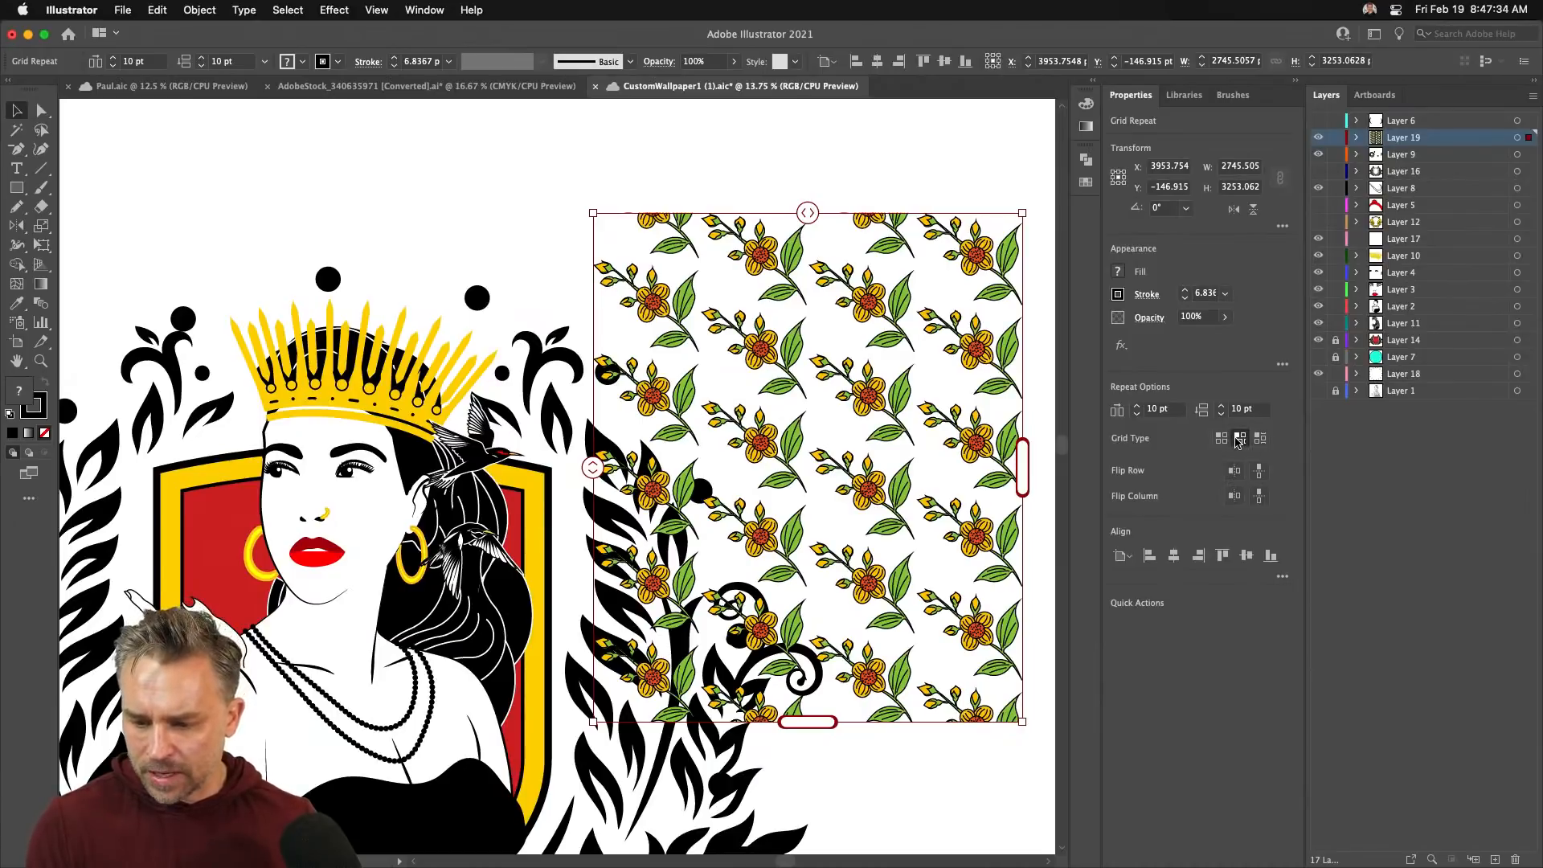
click(1238, 441)
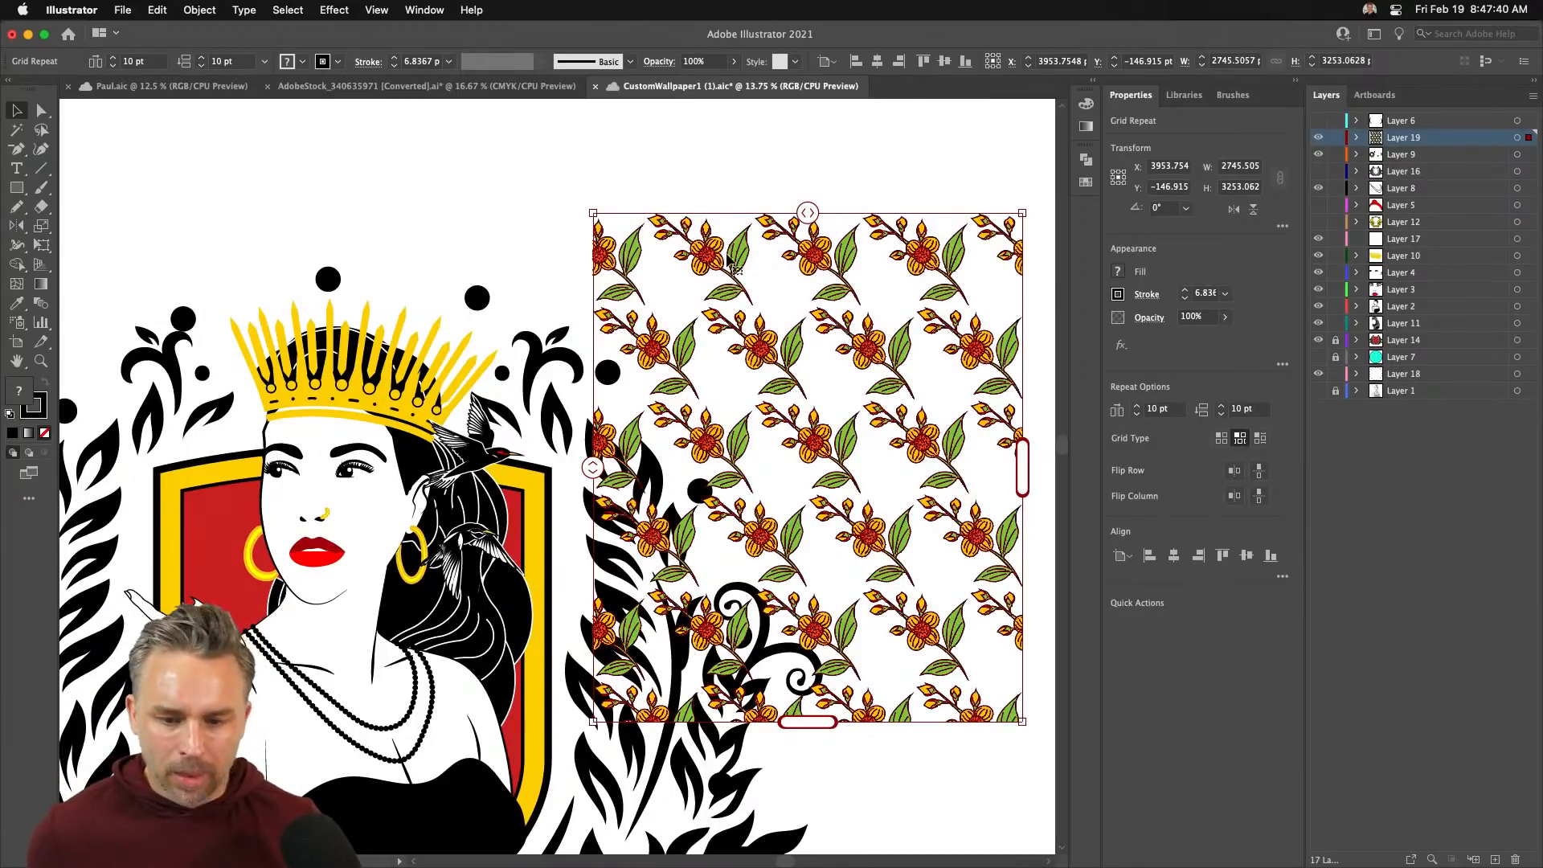
drag(717, 263, 845, 296)
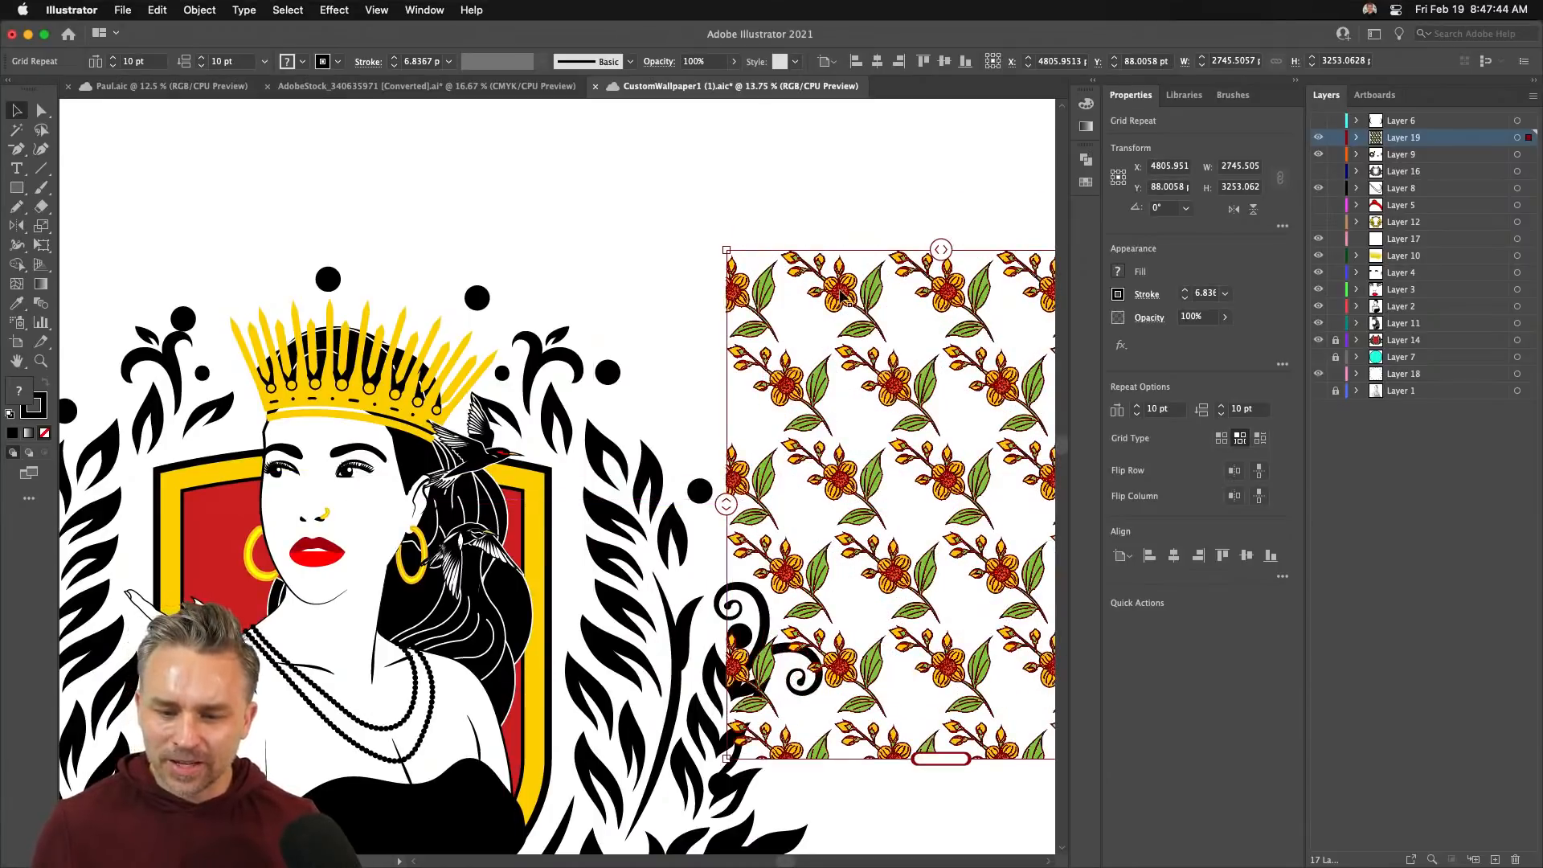
double_click(842, 296)
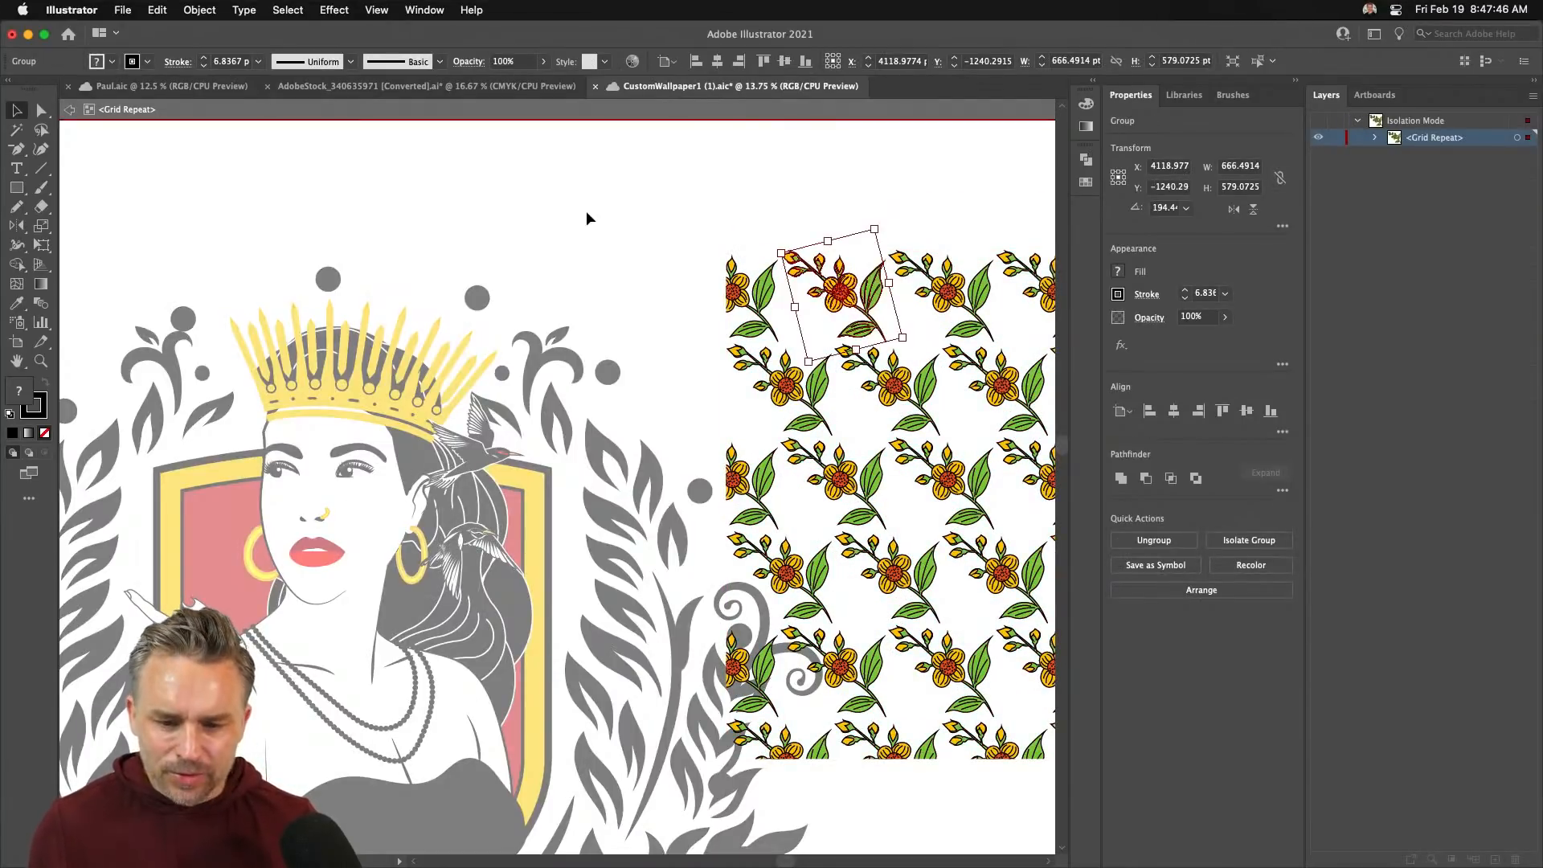
- Leave the pattern's source tile and delete the flower grid repeat
double_click(586, 210)
drag(758, 298, 853, 249)
drag(211, 238, 644, 176)
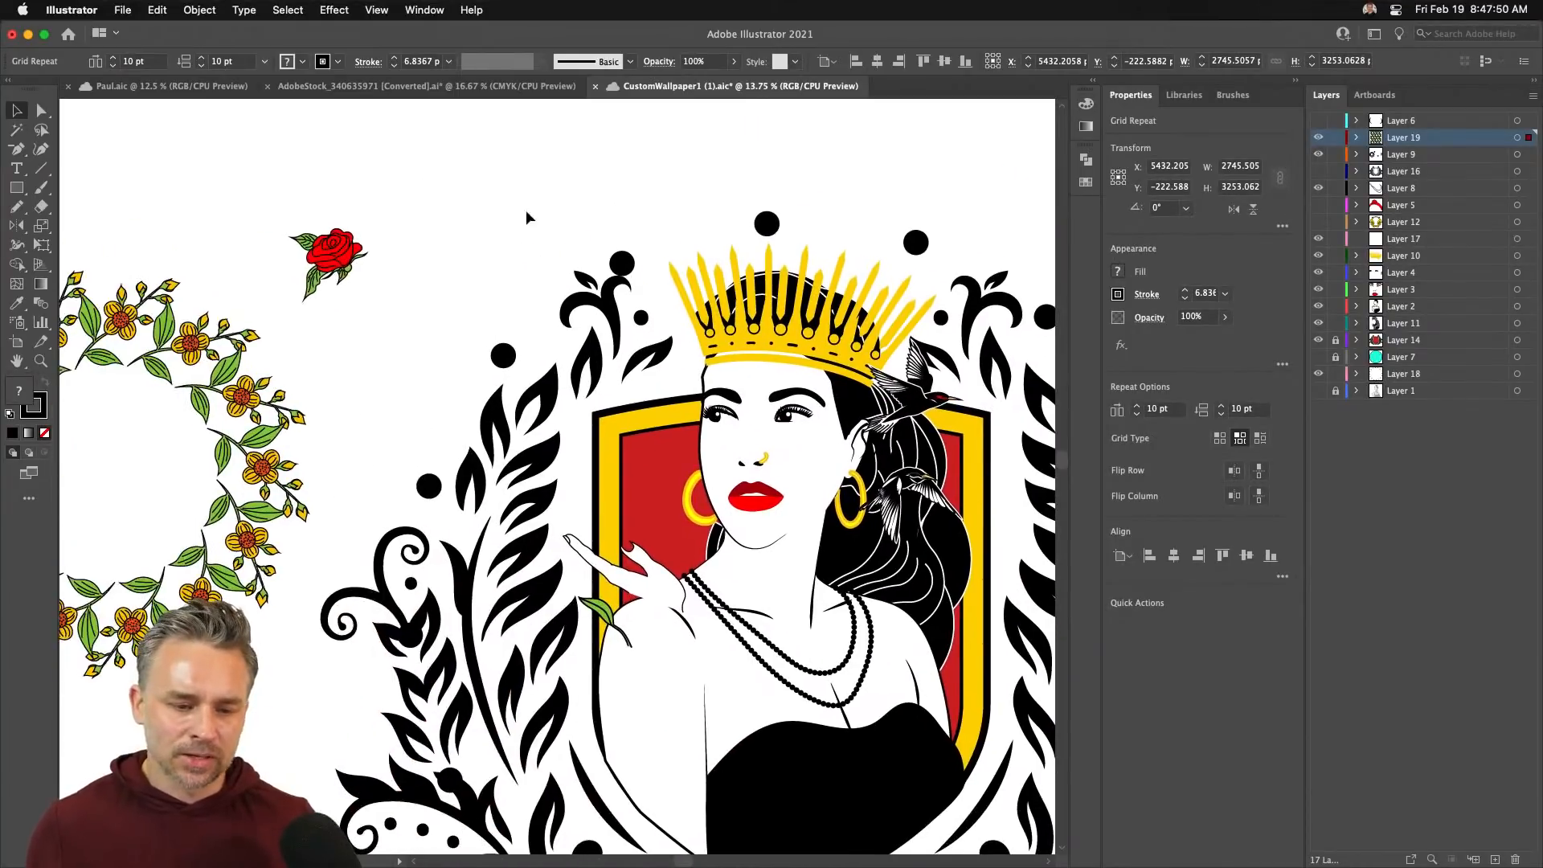
key(Delete)
drag(255, 250, 217, 454)
- Paste a flower sprig above the crest and top it with a smaller red rose rotated about 59°
key(cmd+v)
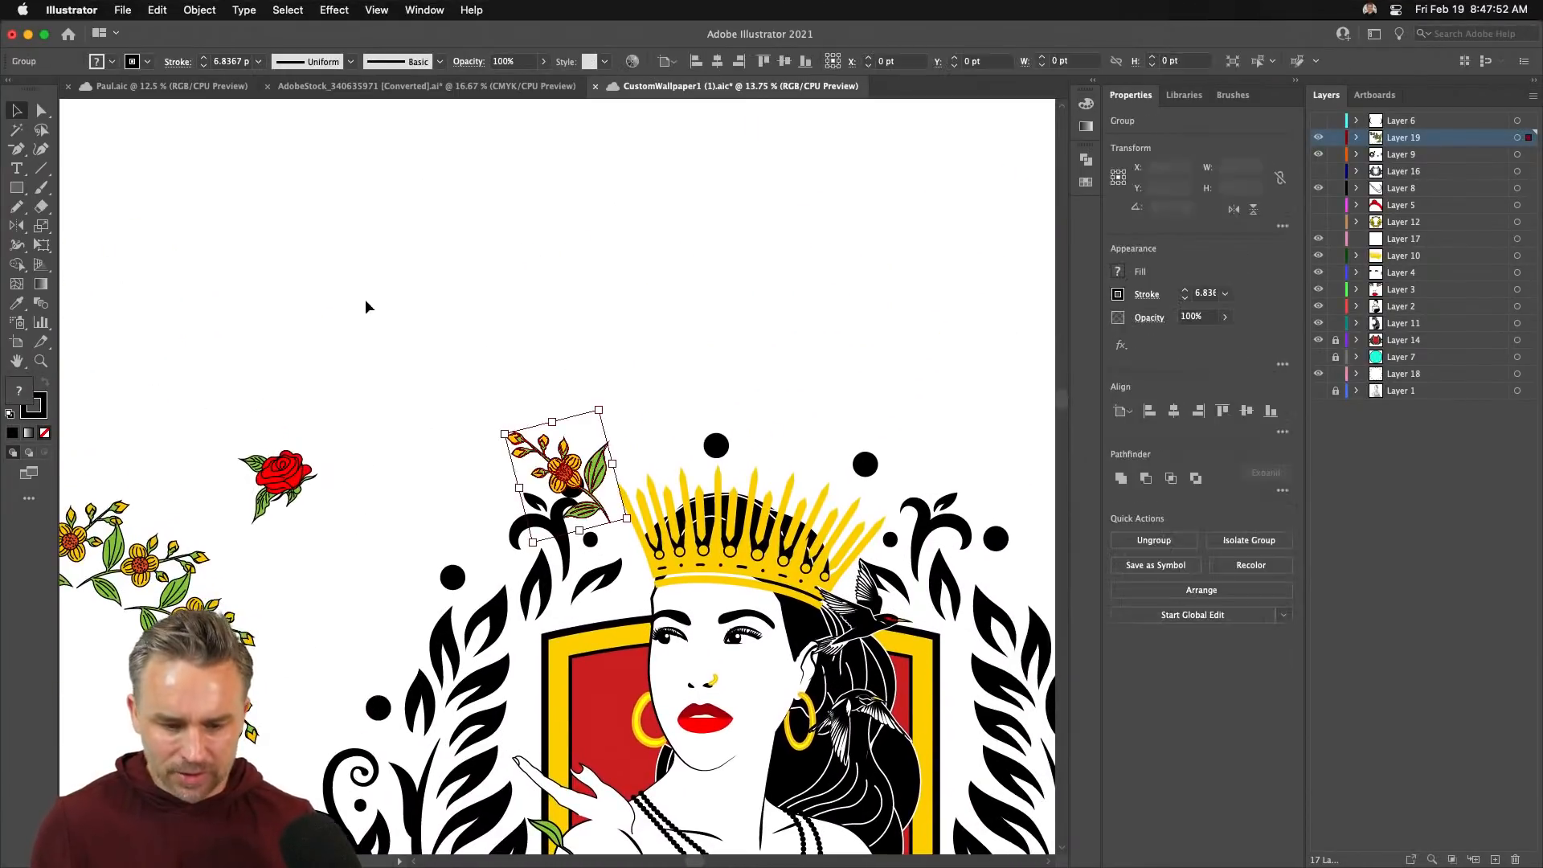
drag(539, 436, 462, 346)
drag(265, 478, 485, 253)
click(448, 275)
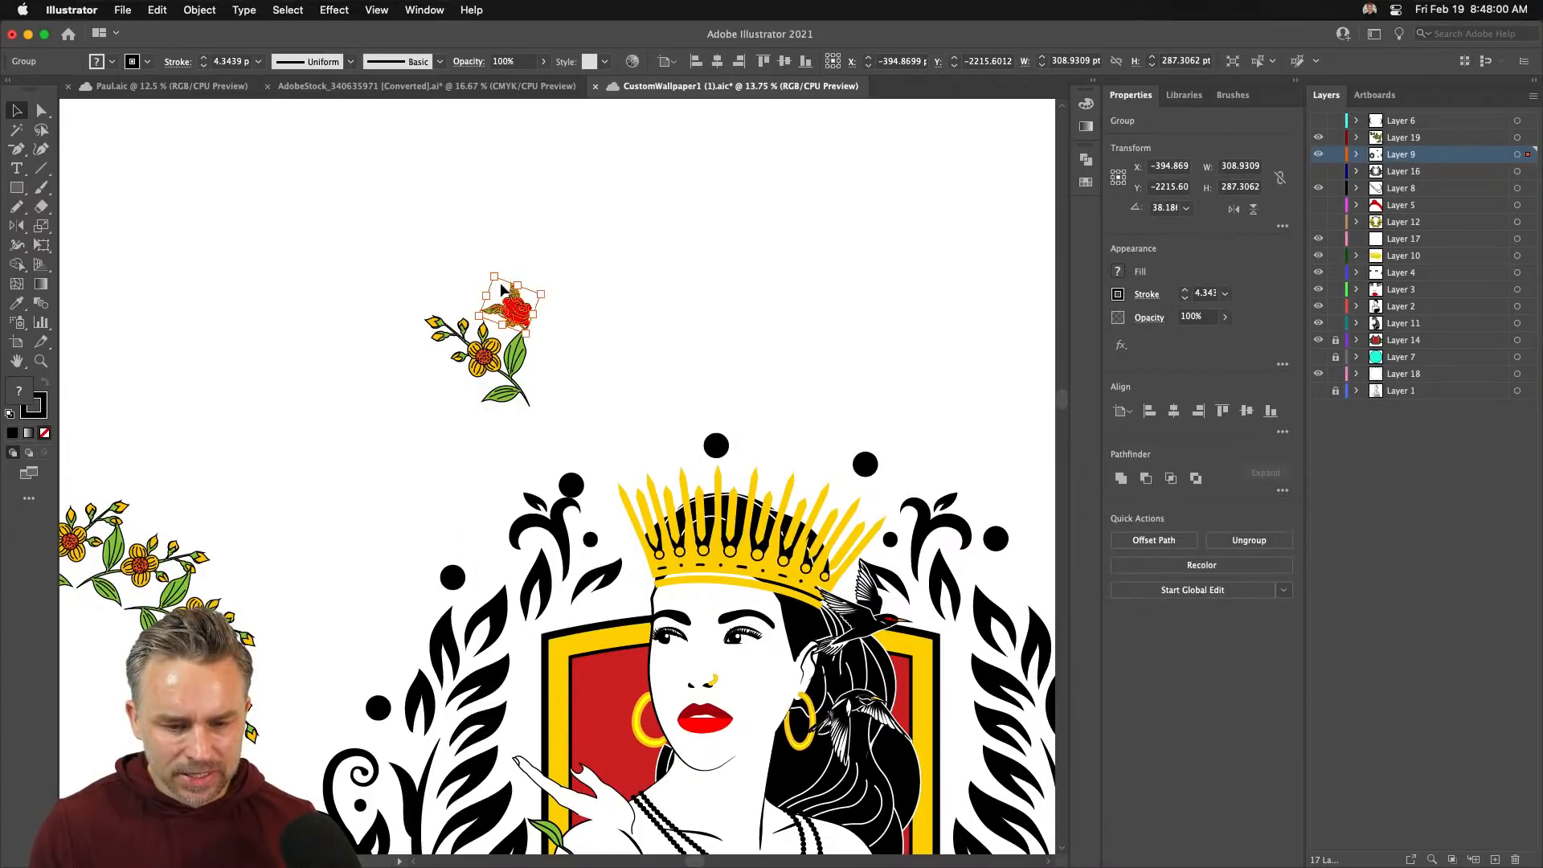
drag(515, 306, 498, 301)
click(361, 482)
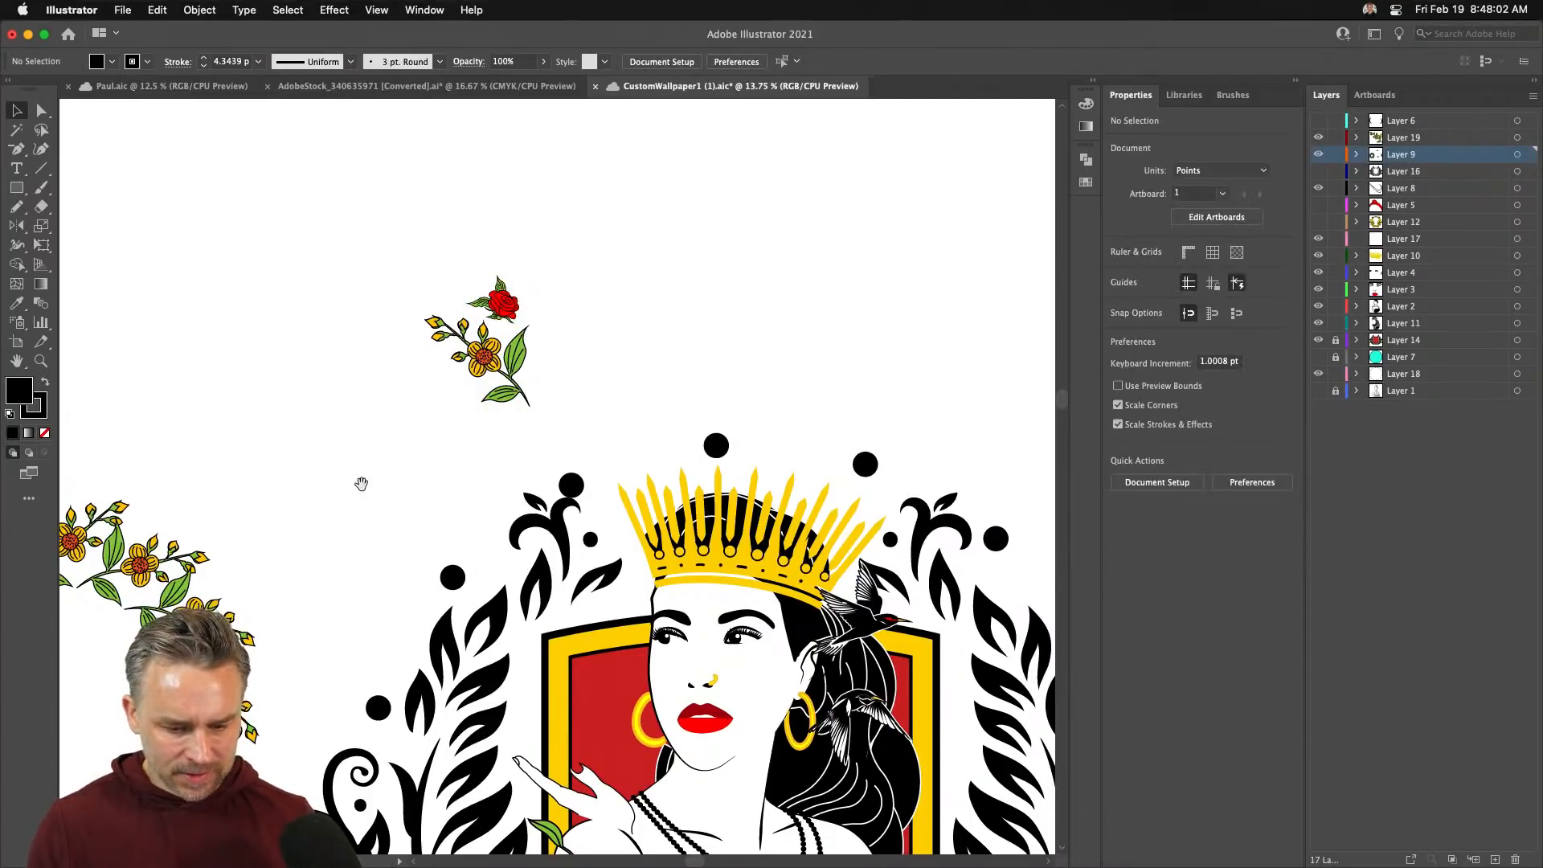
- Place the leafy stem at the sprig's right, mirror it, and select it together with the rose
scroll(361, 482, down, 5)
drag(534, 618, 381, 211)
scroll(381, 211, up, 5)
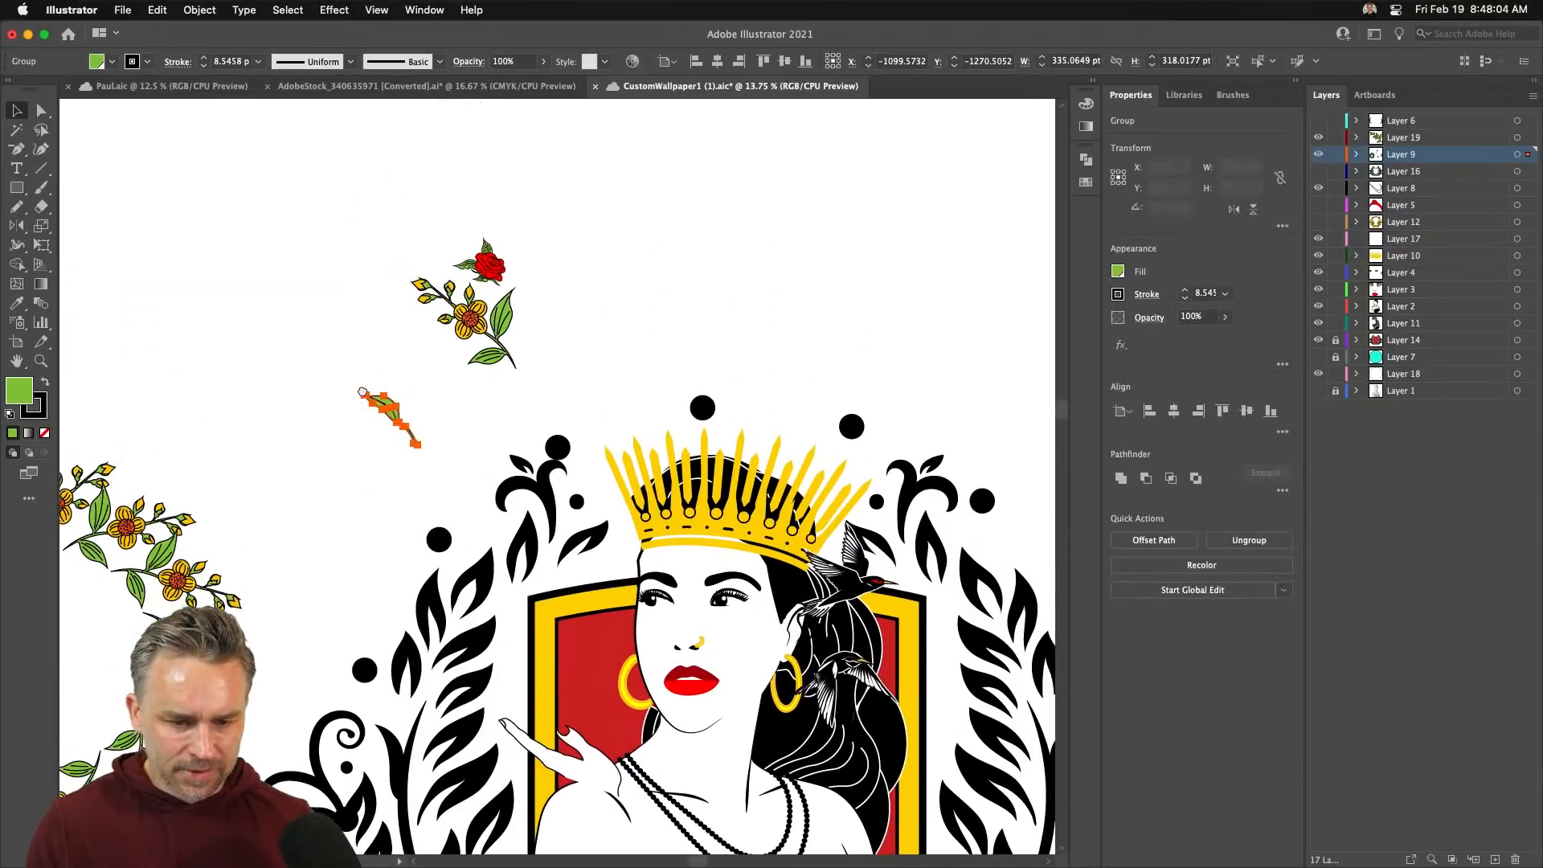
drag(392, 414, 546, 333)
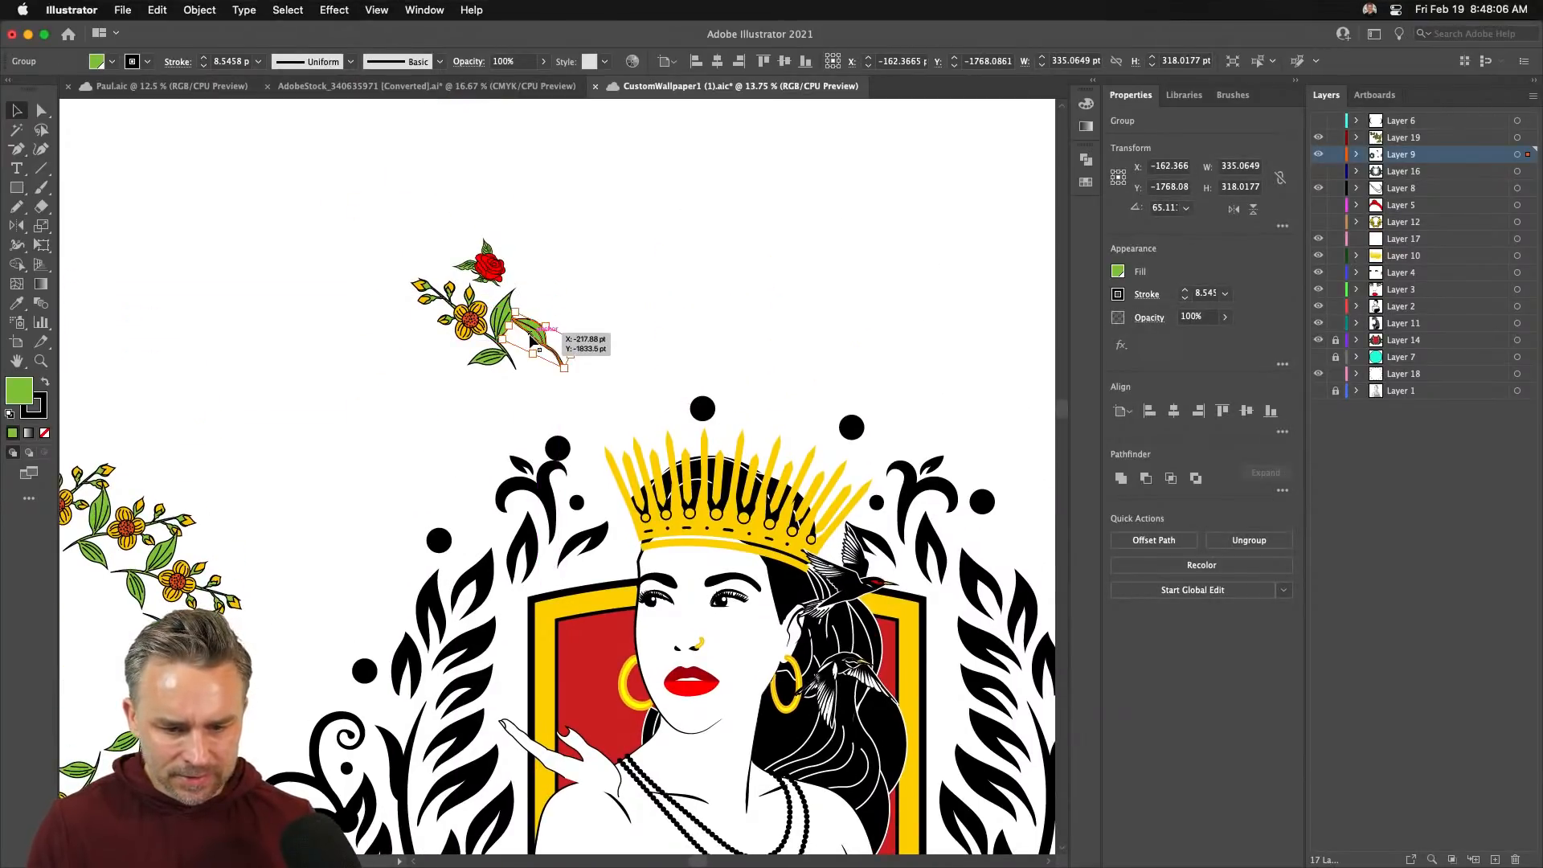
double_click(12, 230)
key(Return)
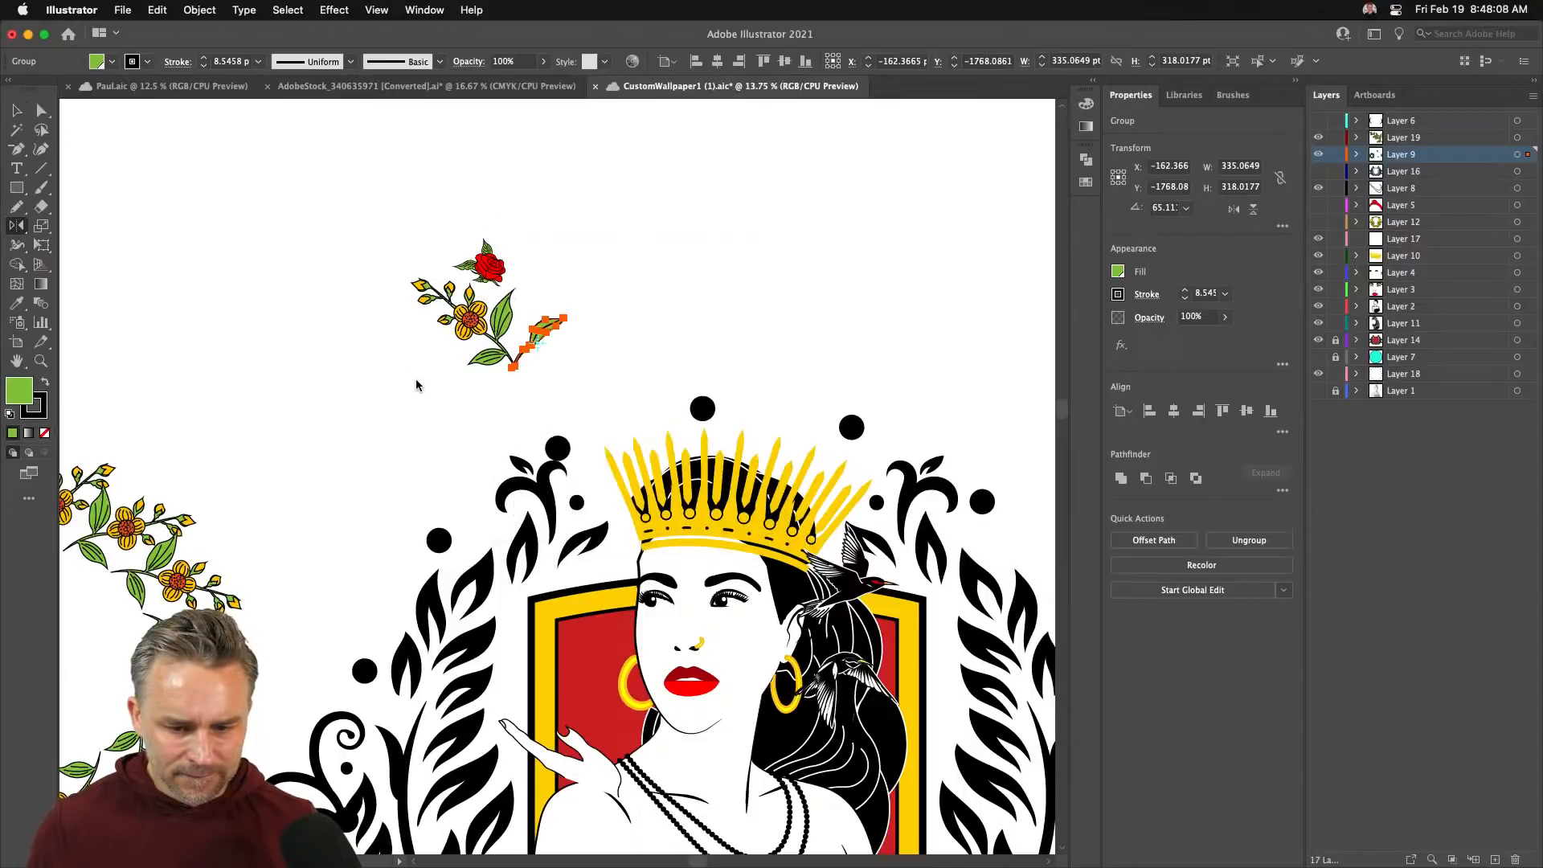
key(v)
drag(363, 181, 639, 405)
click(200, 10)
- Make a pattern swatch from the sprig, shift the rose right, and rotate the yellow flower about 14°
mouse_move(257, 450)
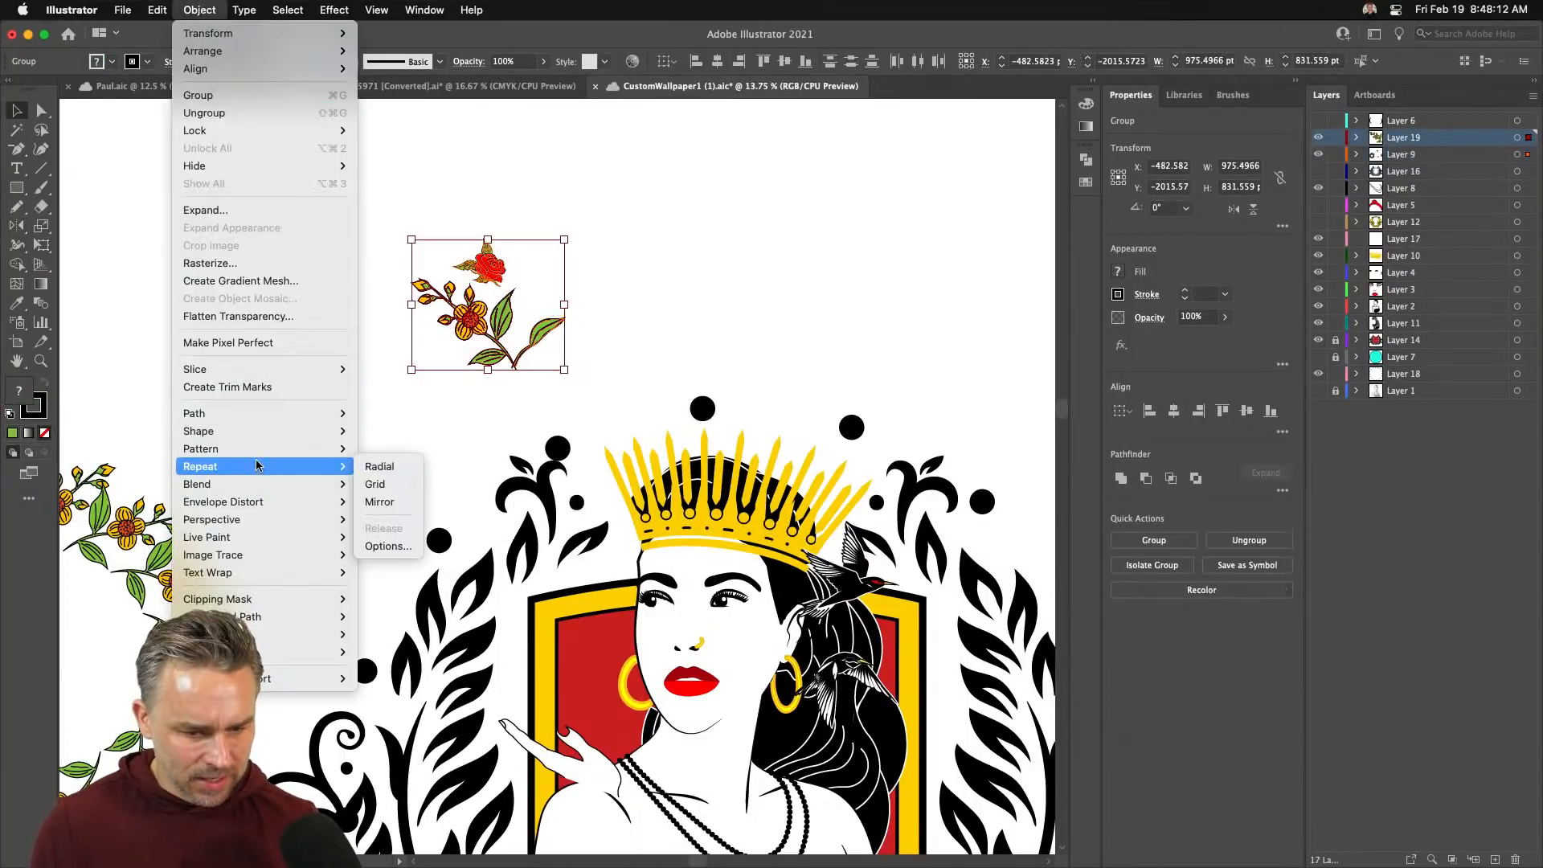
click(379, 452)
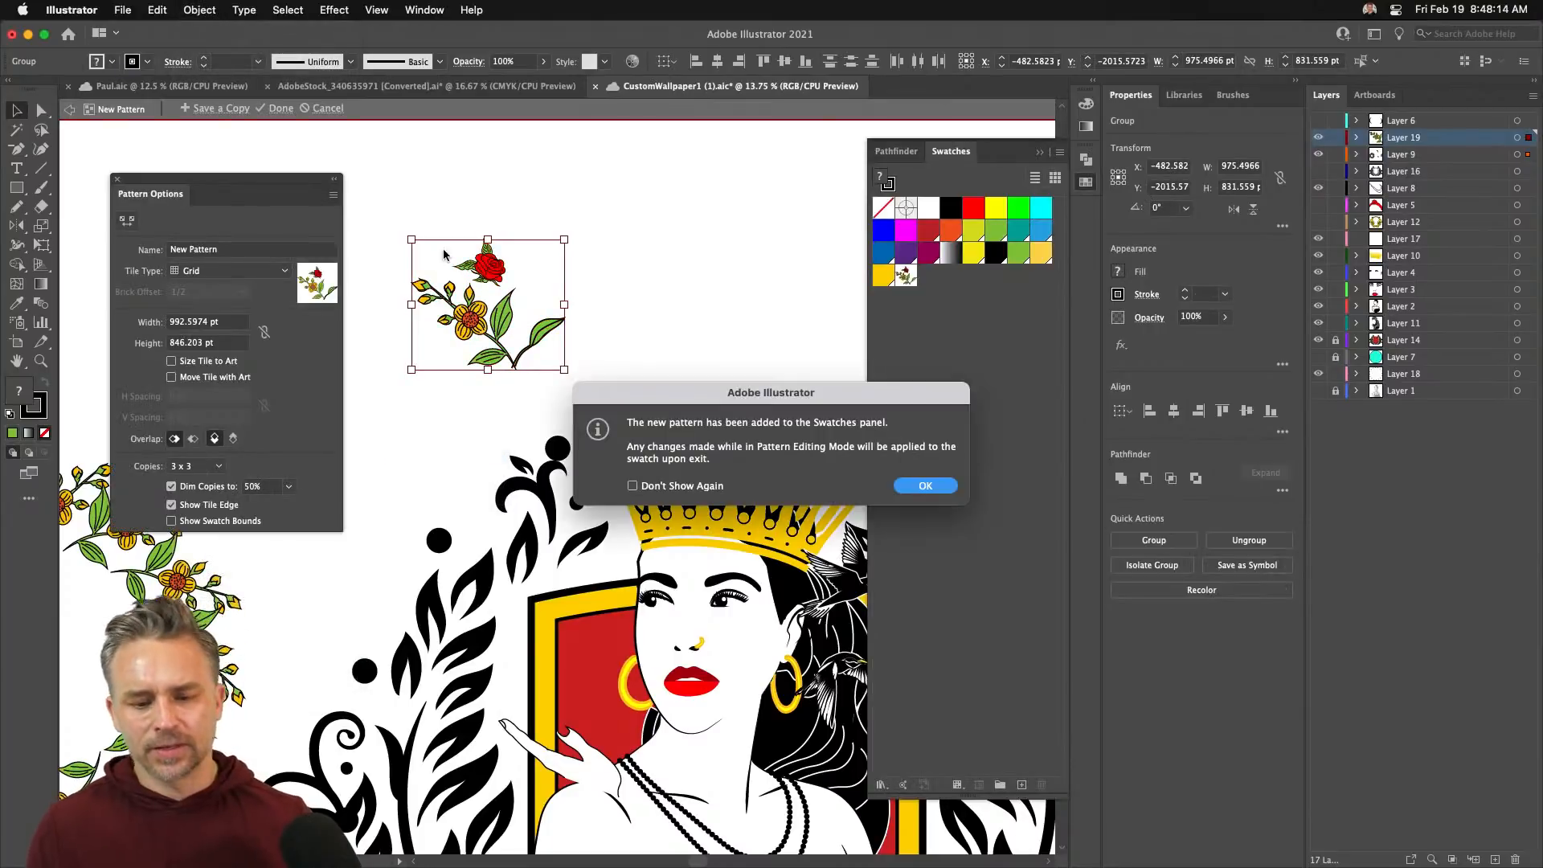
click(917, 486)
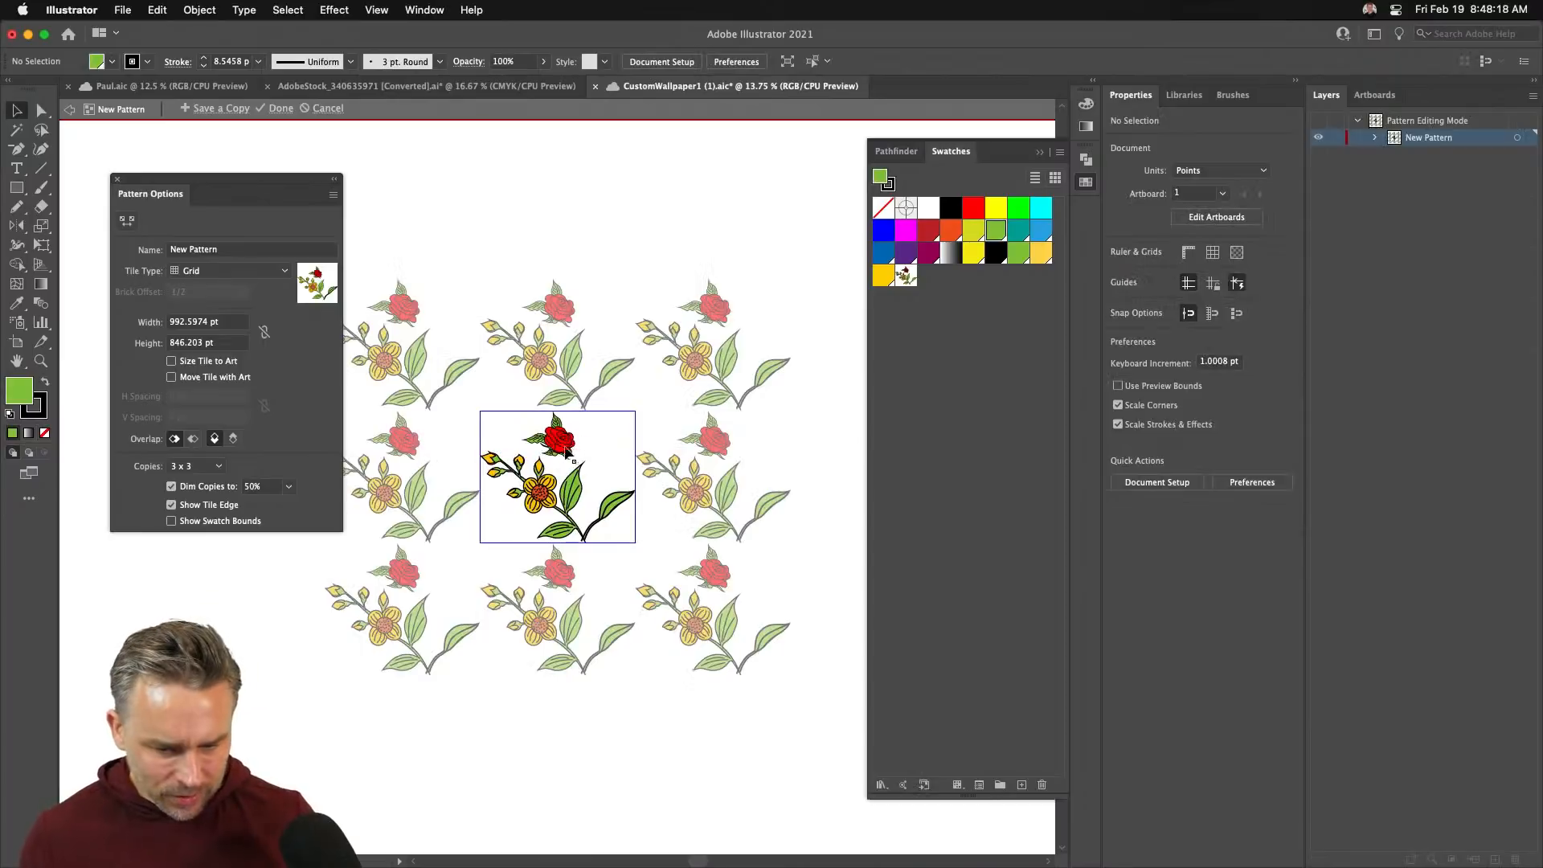
drag(566, 452, 611, 449)
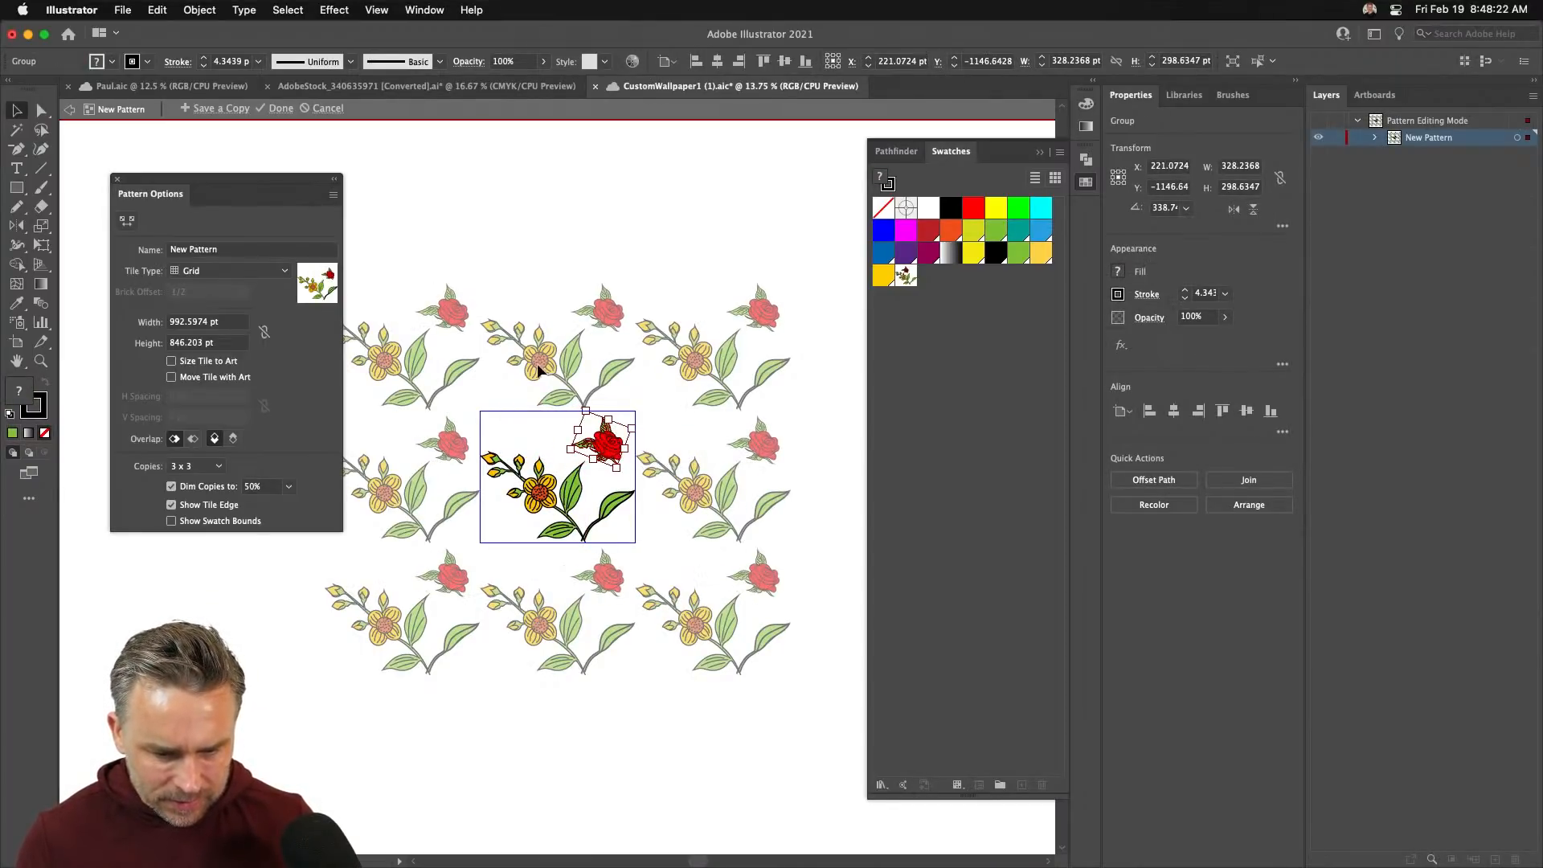
click(486, 464)
drag(470, 449, 488, 434)
- Move the green leaf to the tile's top-left, mirror it, and finish editing the pattern
drag(612, 515, 620, 511)
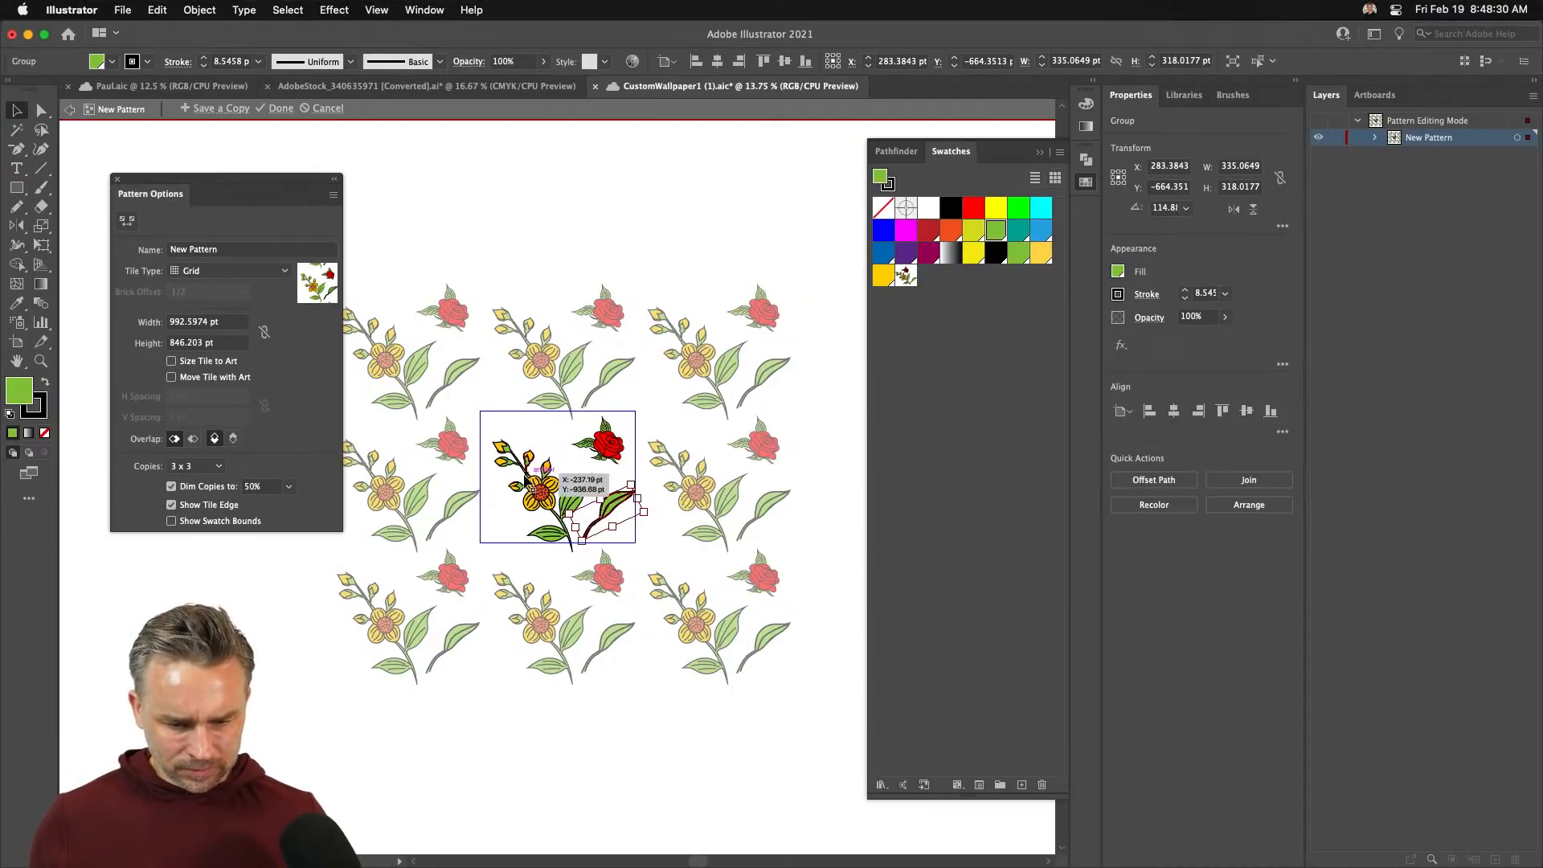
click(499, 449)
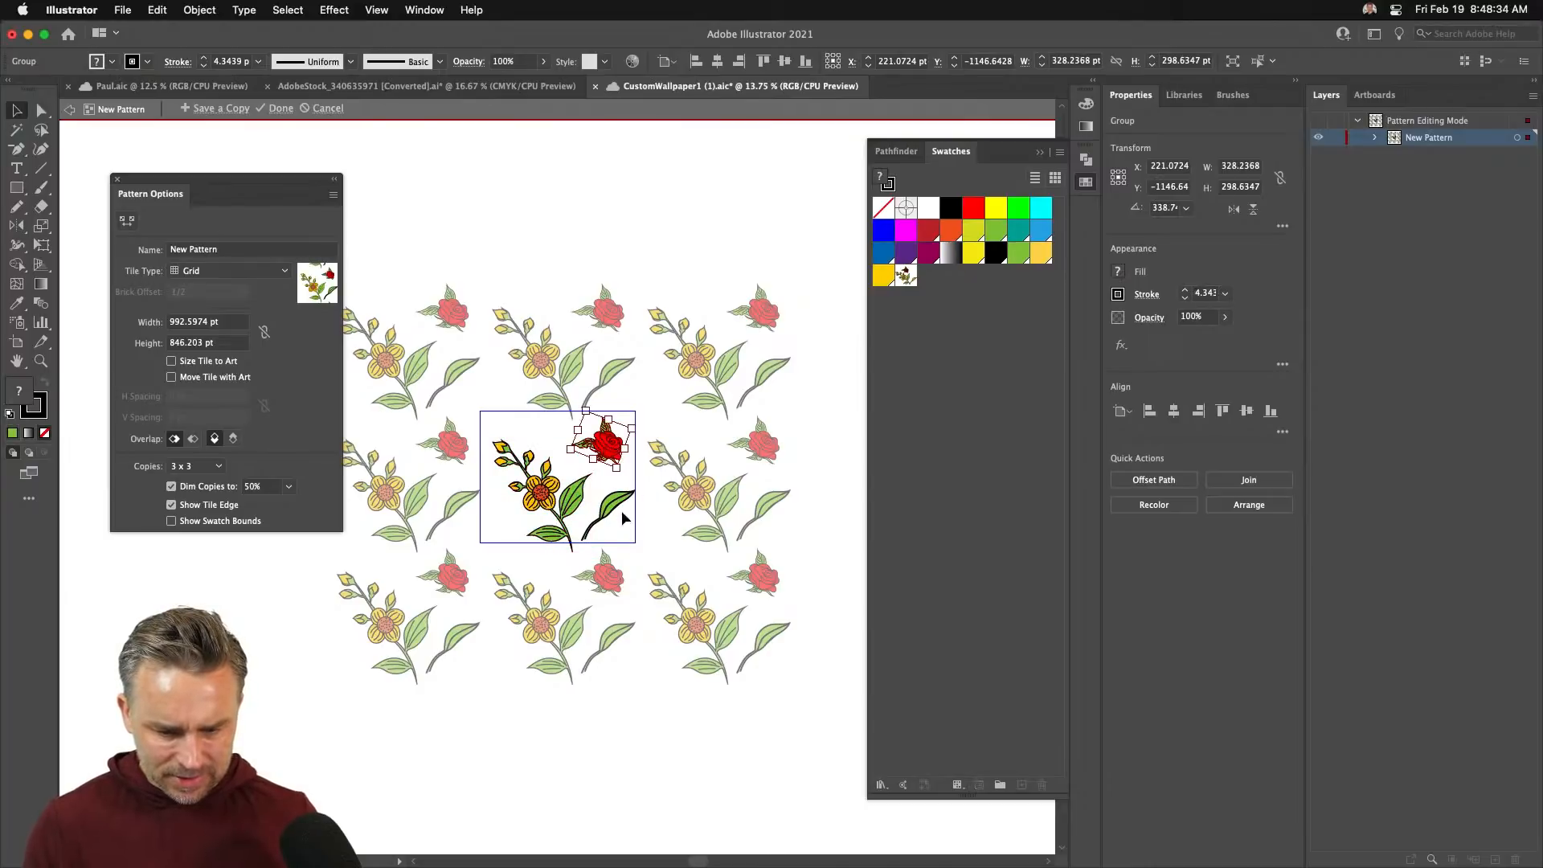
drag(617, 506, 465, 396)
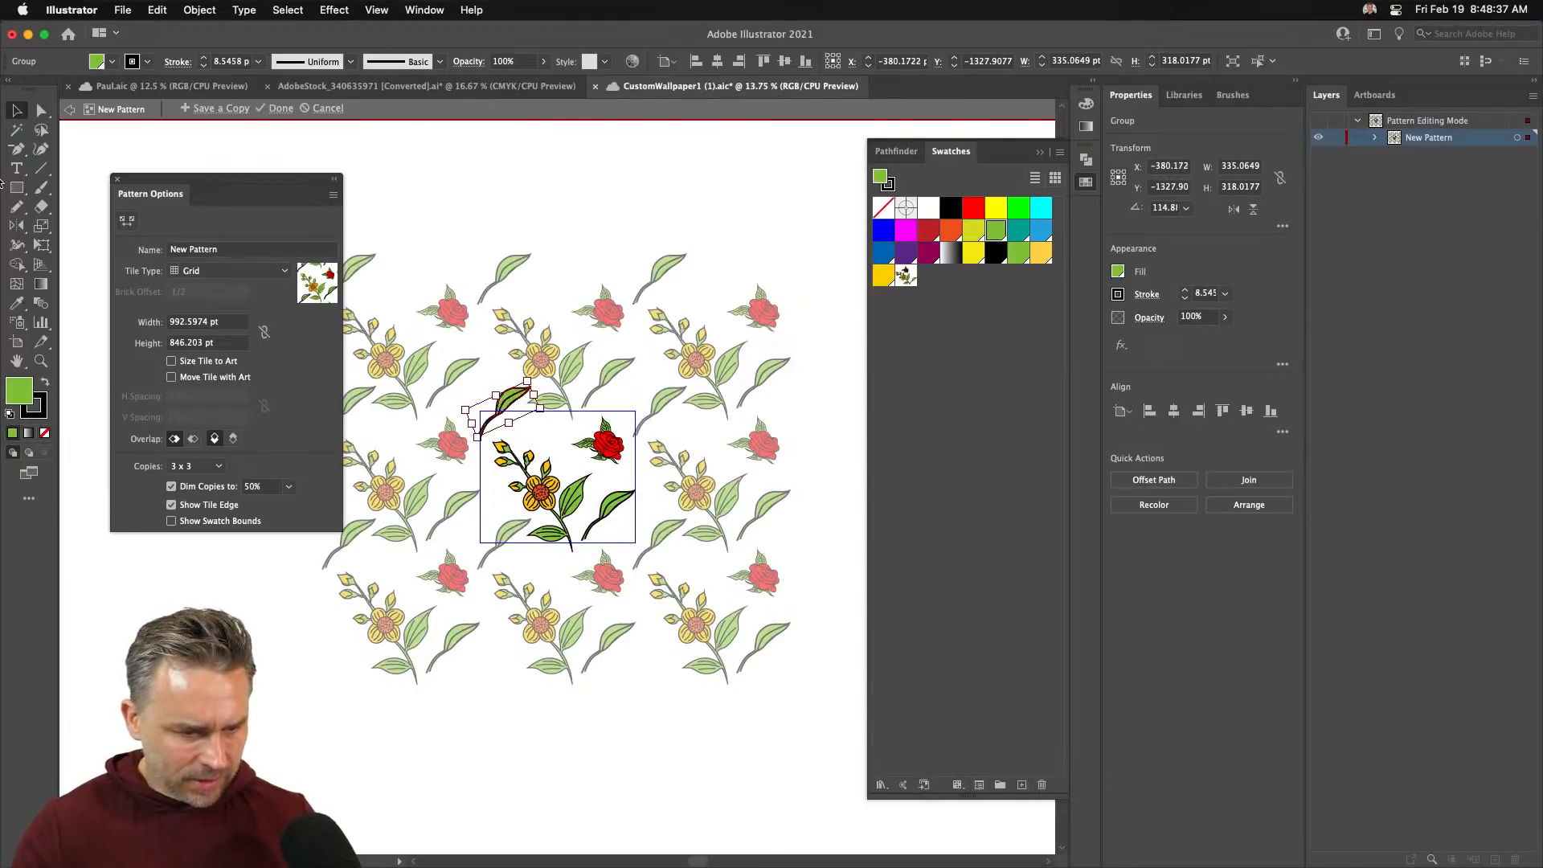
double_click(17, 226)
key(Return)
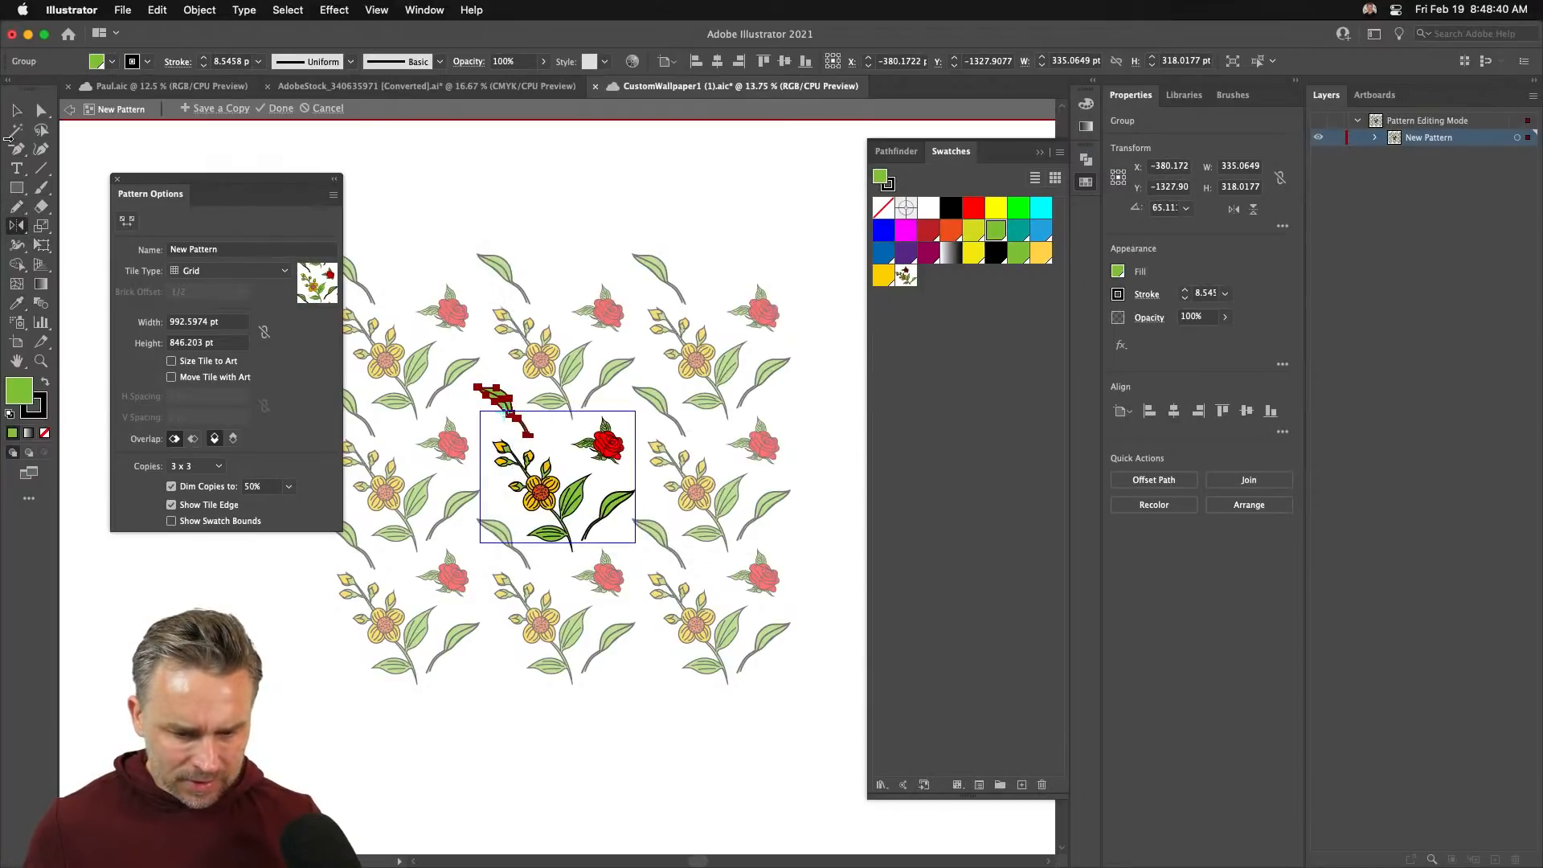
click(18, 111)
click(447, 191)
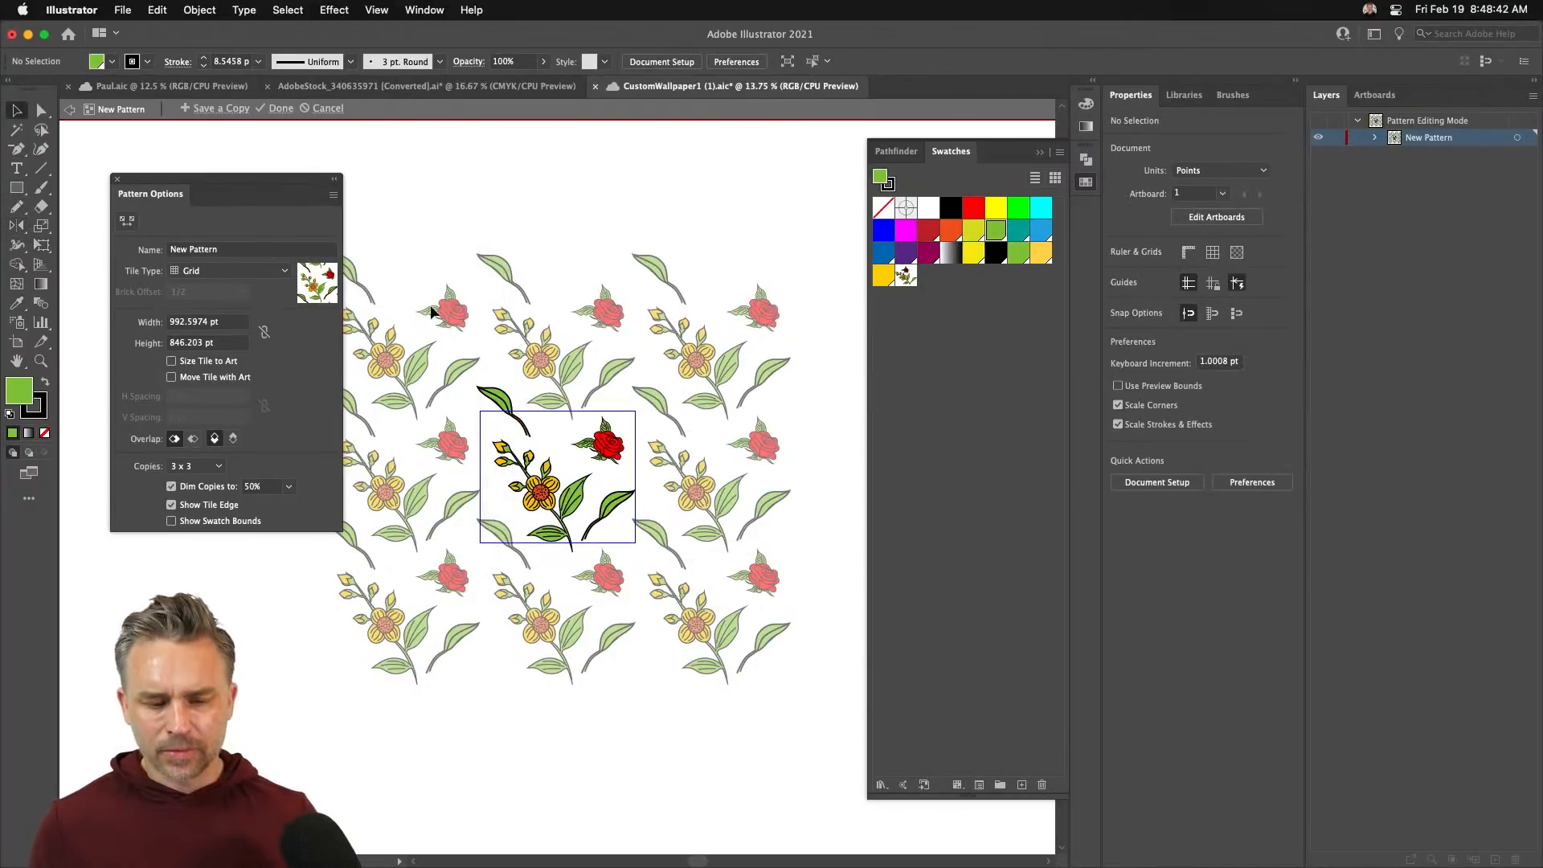
click(277, 109)
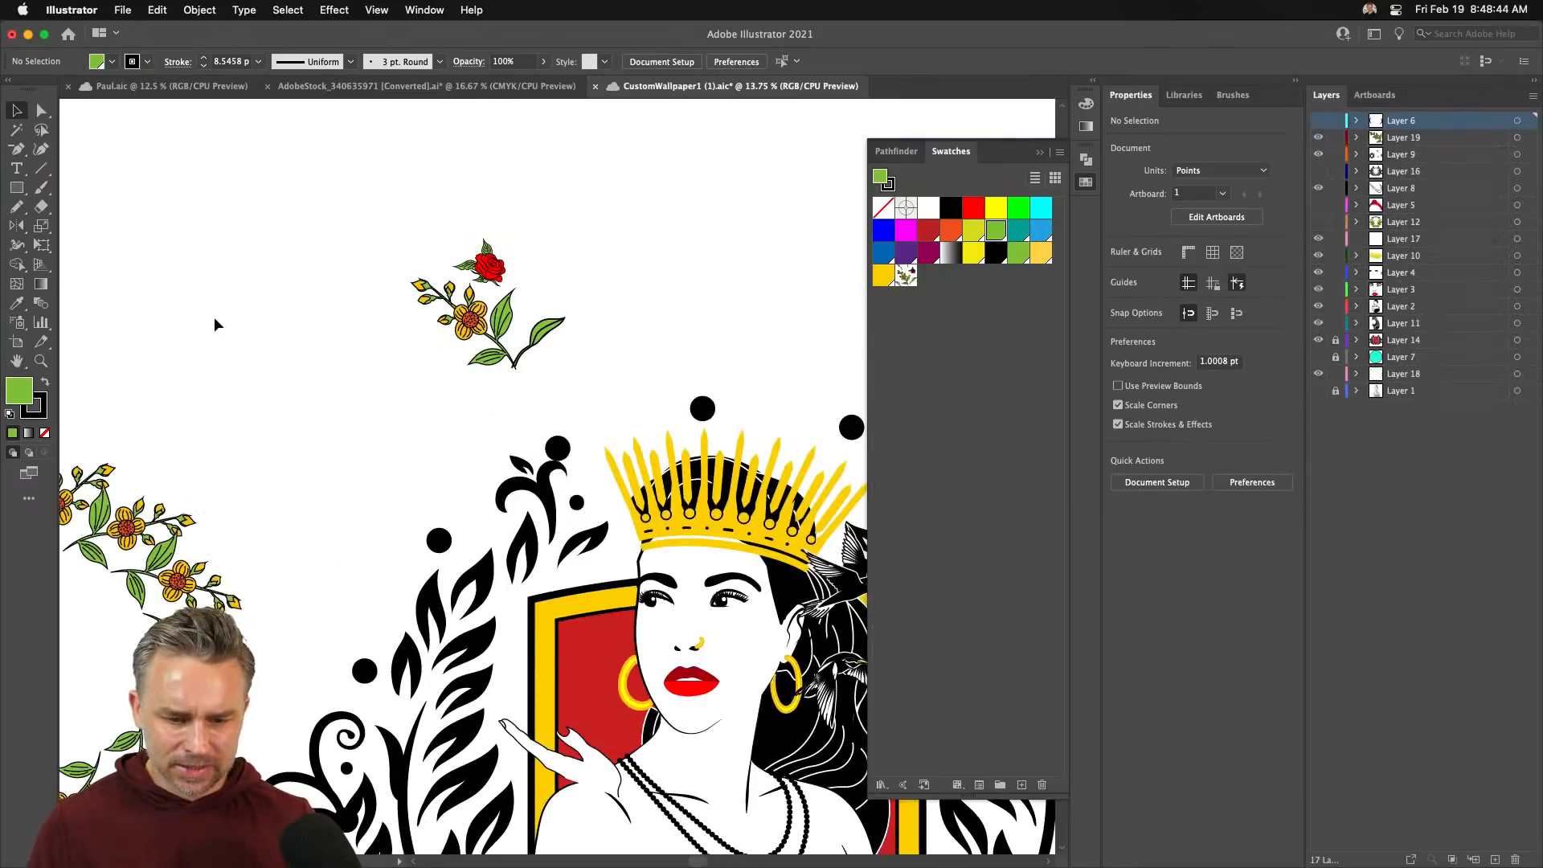
- Move the rose sprig to the canvas top-left, zoom out, and add a new layer
click(479, 336)
drag(480, 336, 137, 354)
key(super+minus)
key(super+minus)
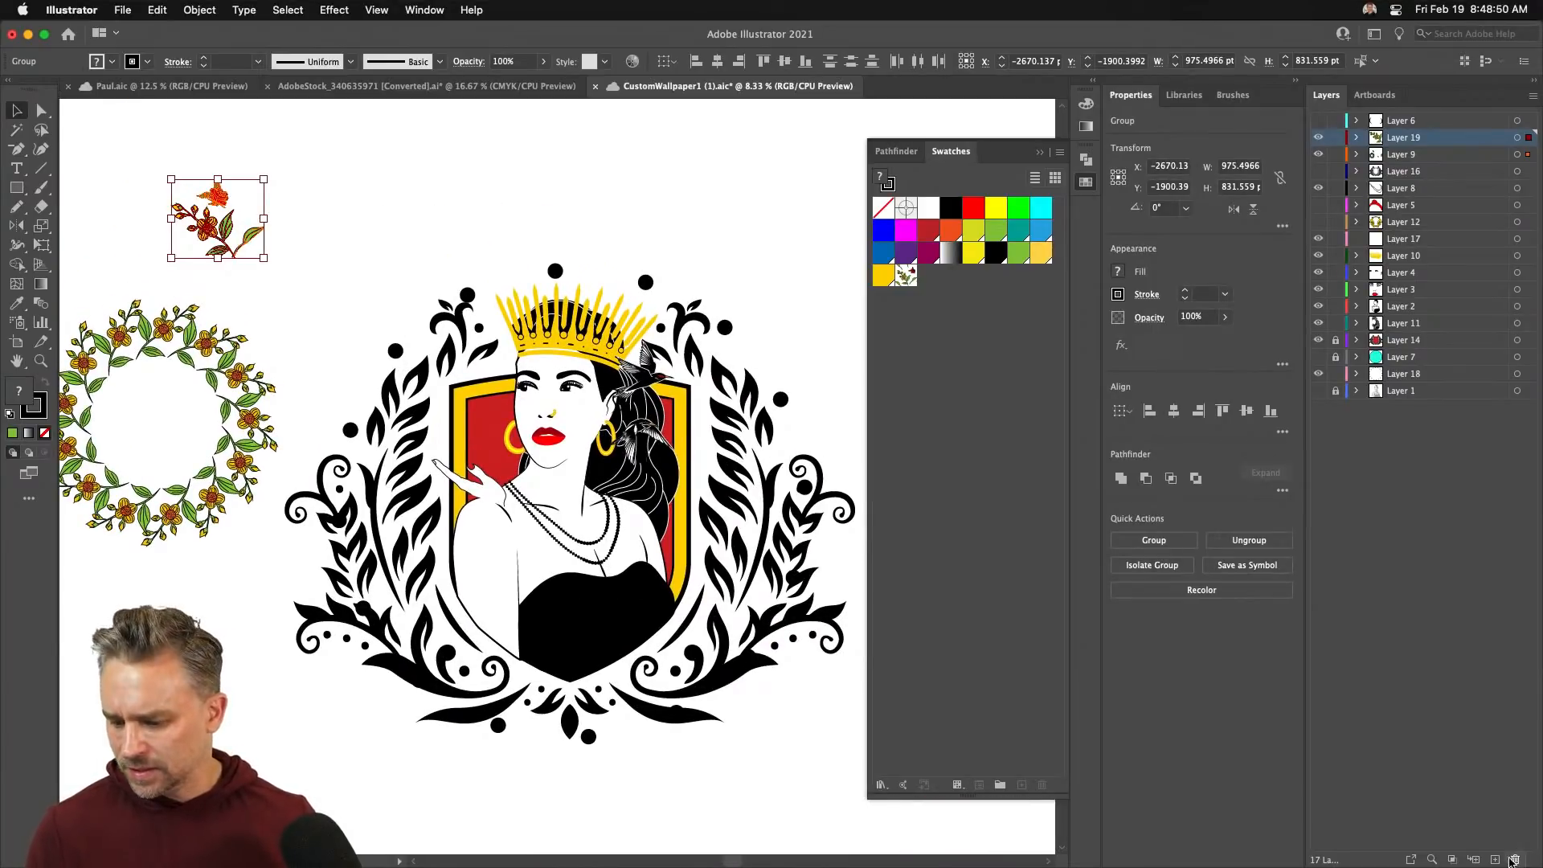
click(1495, 859)
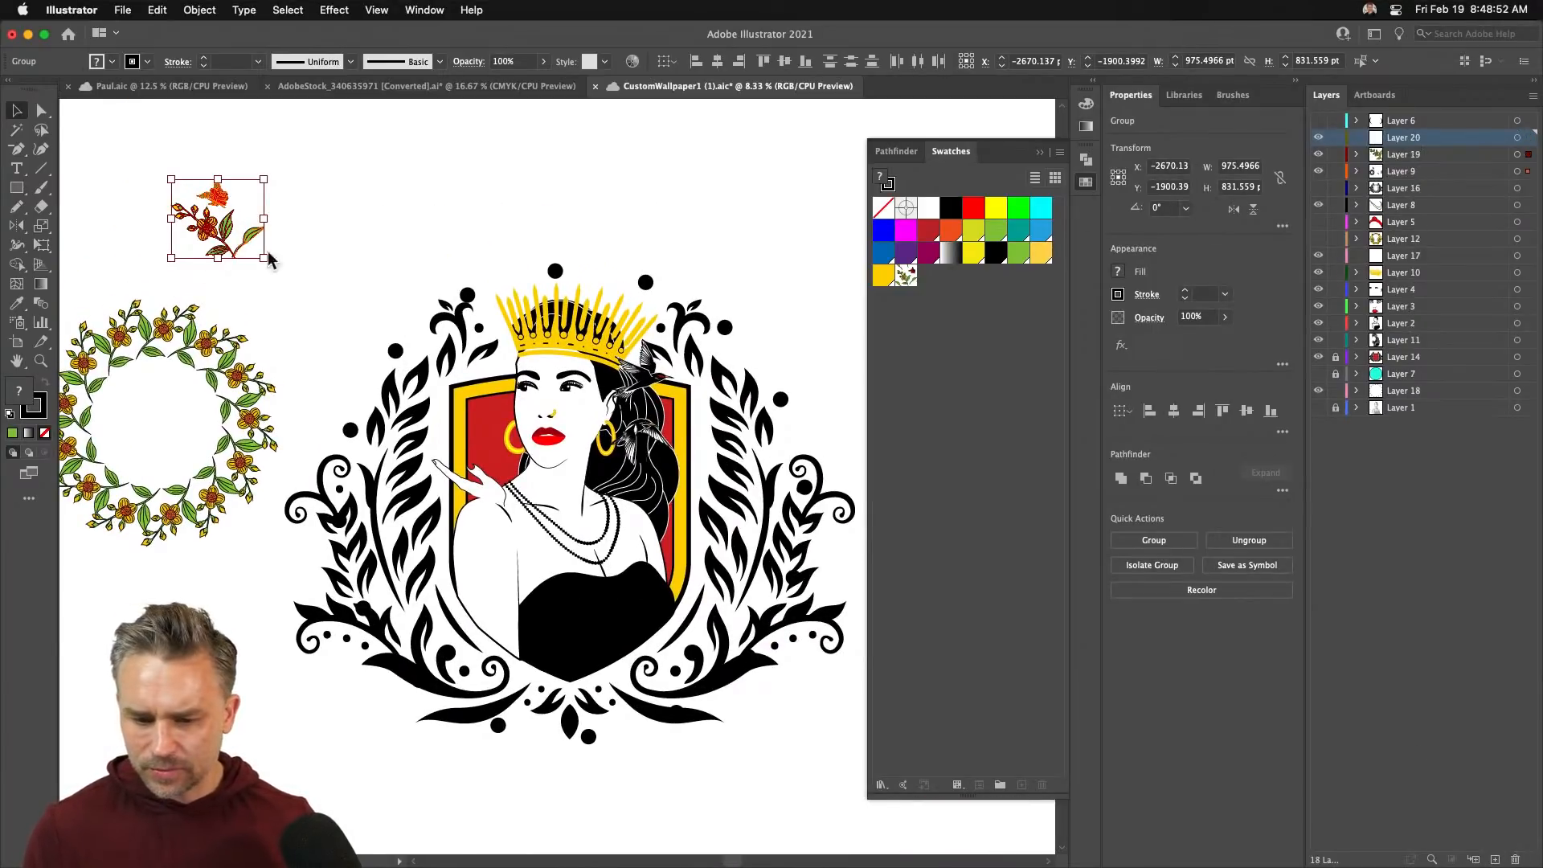
- Draw a wide rectangle across the crest's top, filled with the floral pattern and with no stroke
click(16, 187)
mouse_move(307, 134)
mouse_down()
mouse_move(859, 241)
mouse_move(891, 299)
mouse_up()
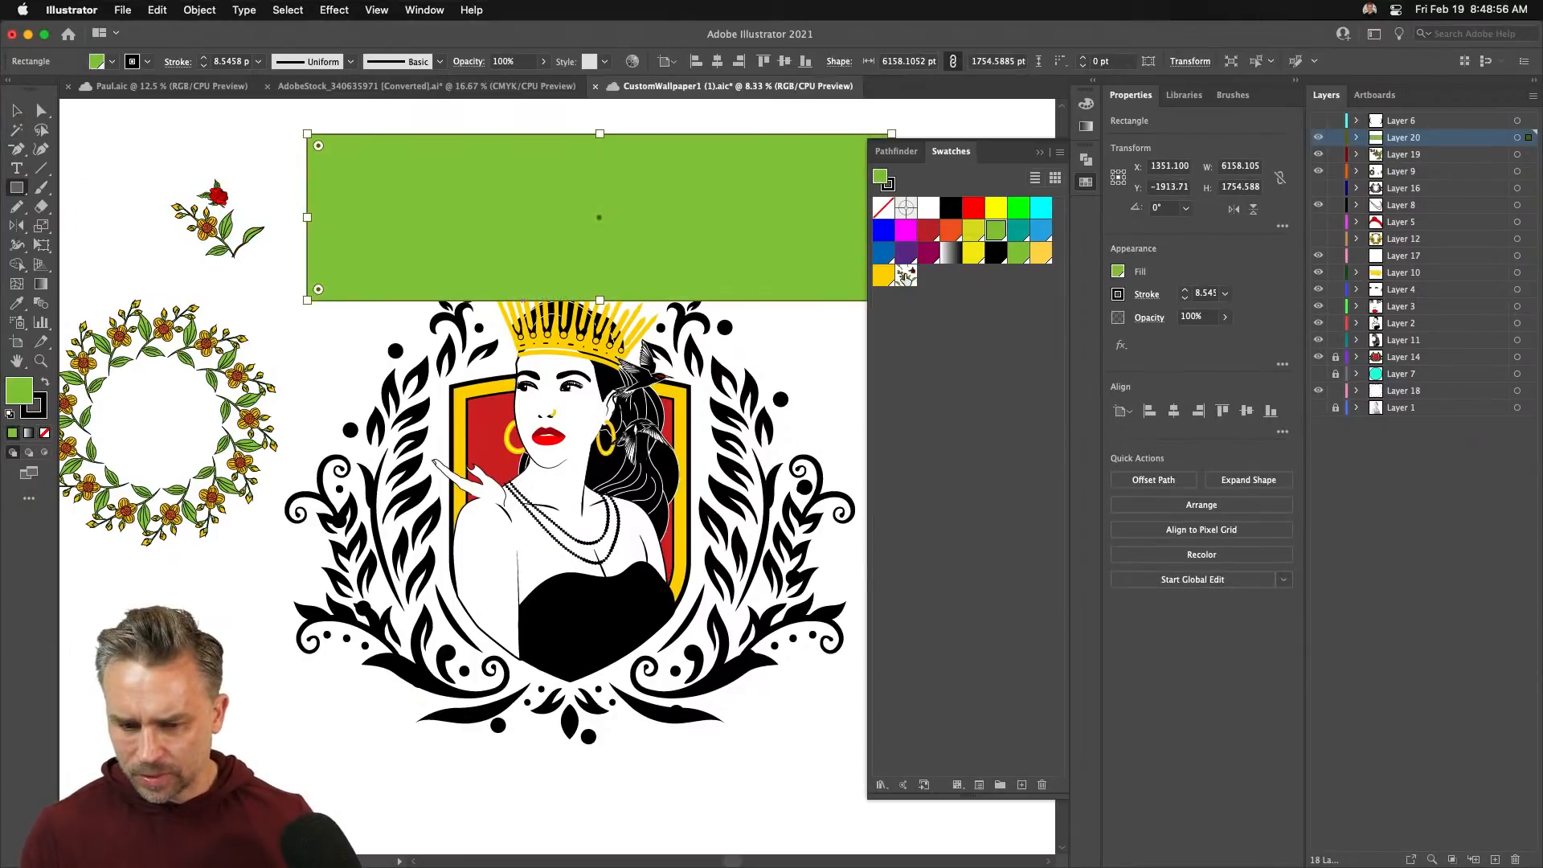
click(906, 275)
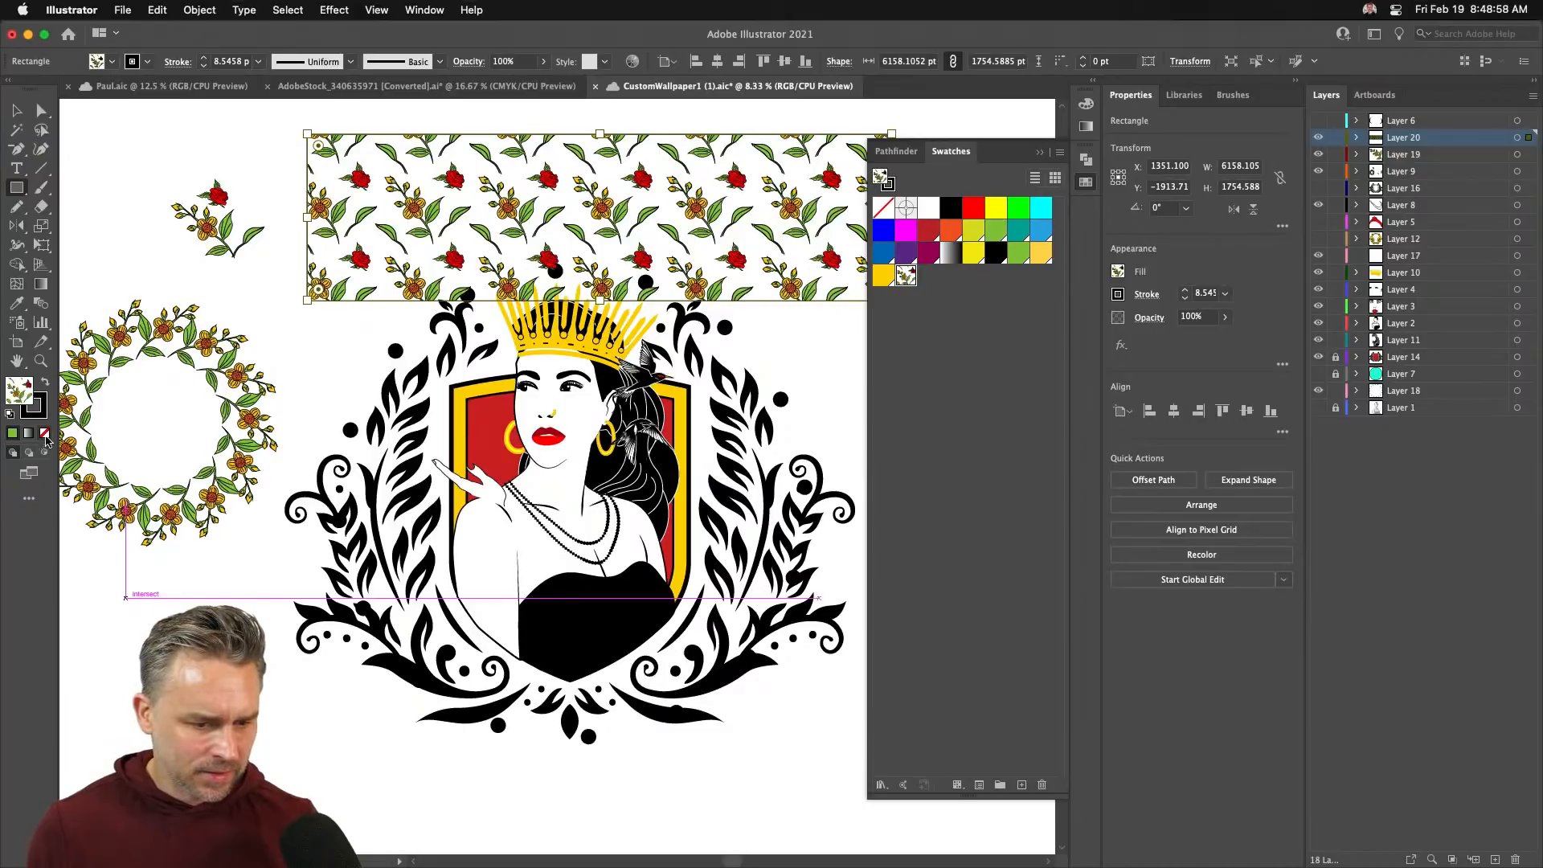
click(45, 434)
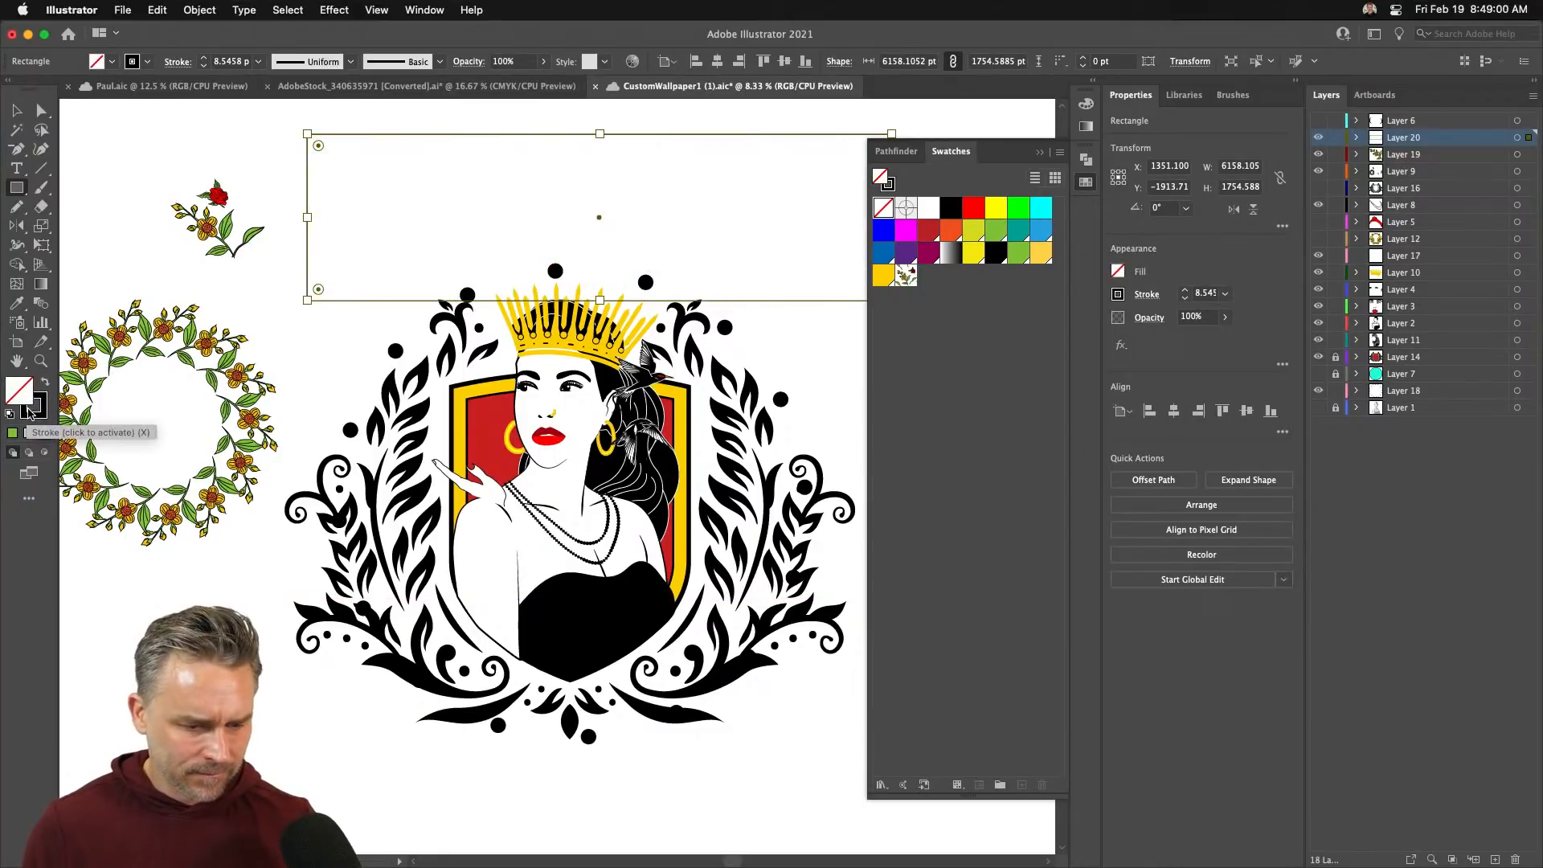
key(super+z)
click(39, 415)
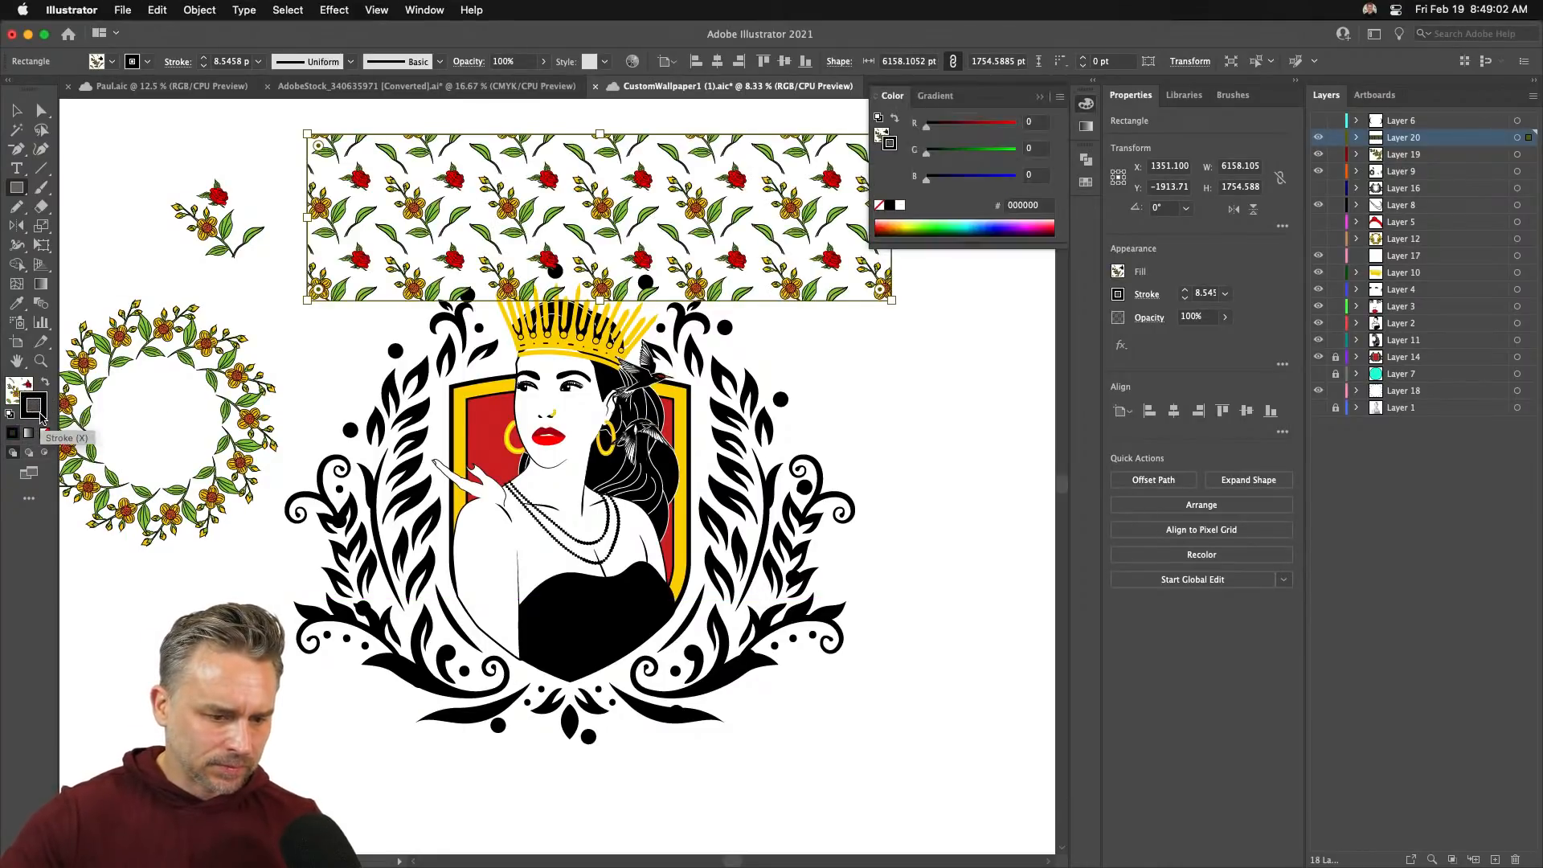
click(45, 434)
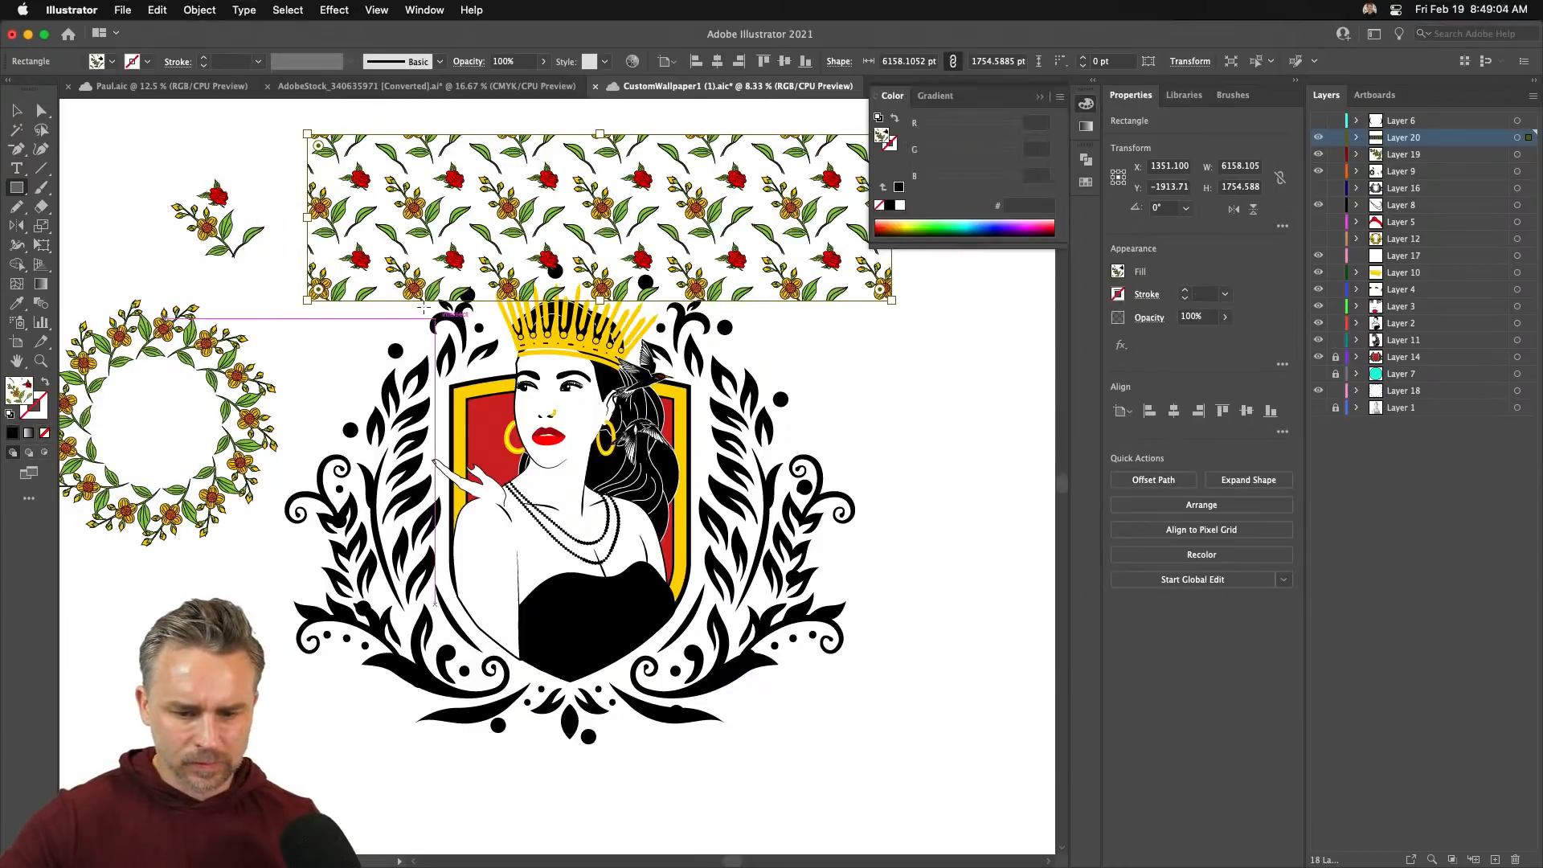
key(v)
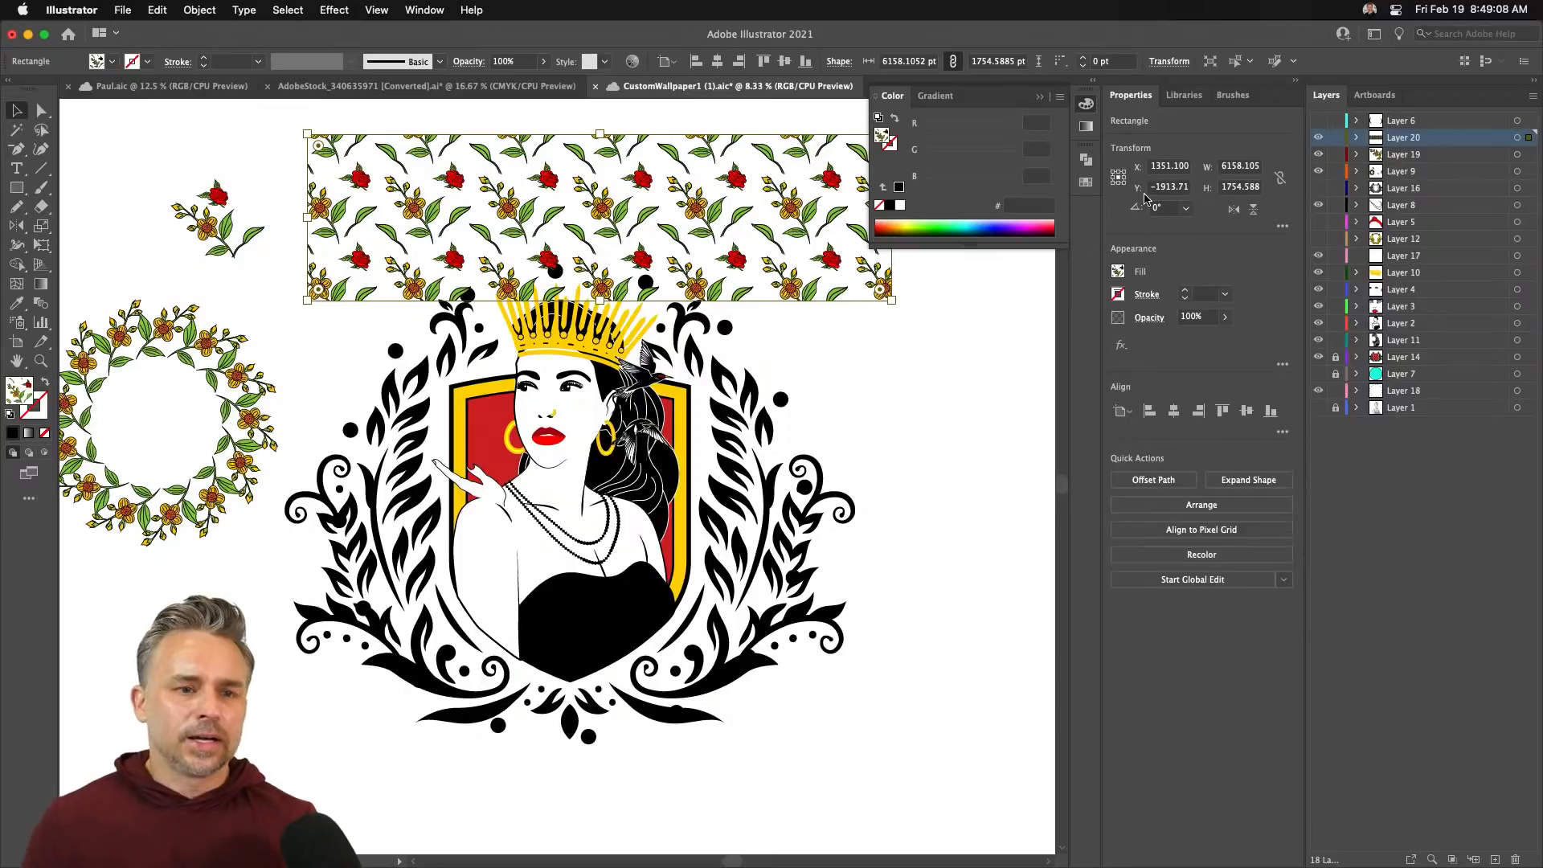
key(super+minus)
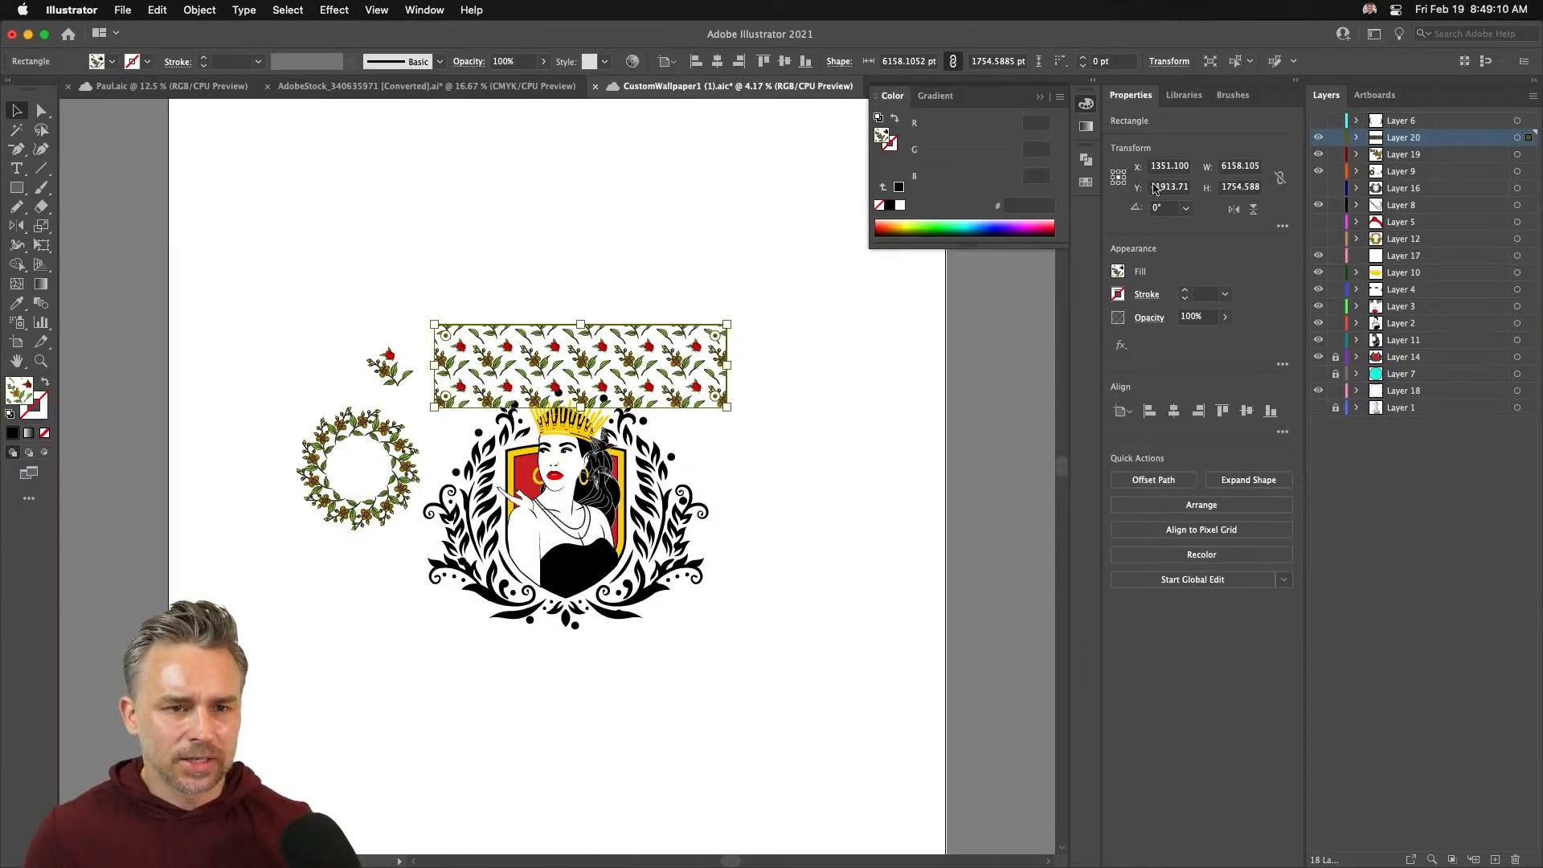
- Delete the flower wreath and hide the rose sprig's layer
drag(249, 381, 392, 547)
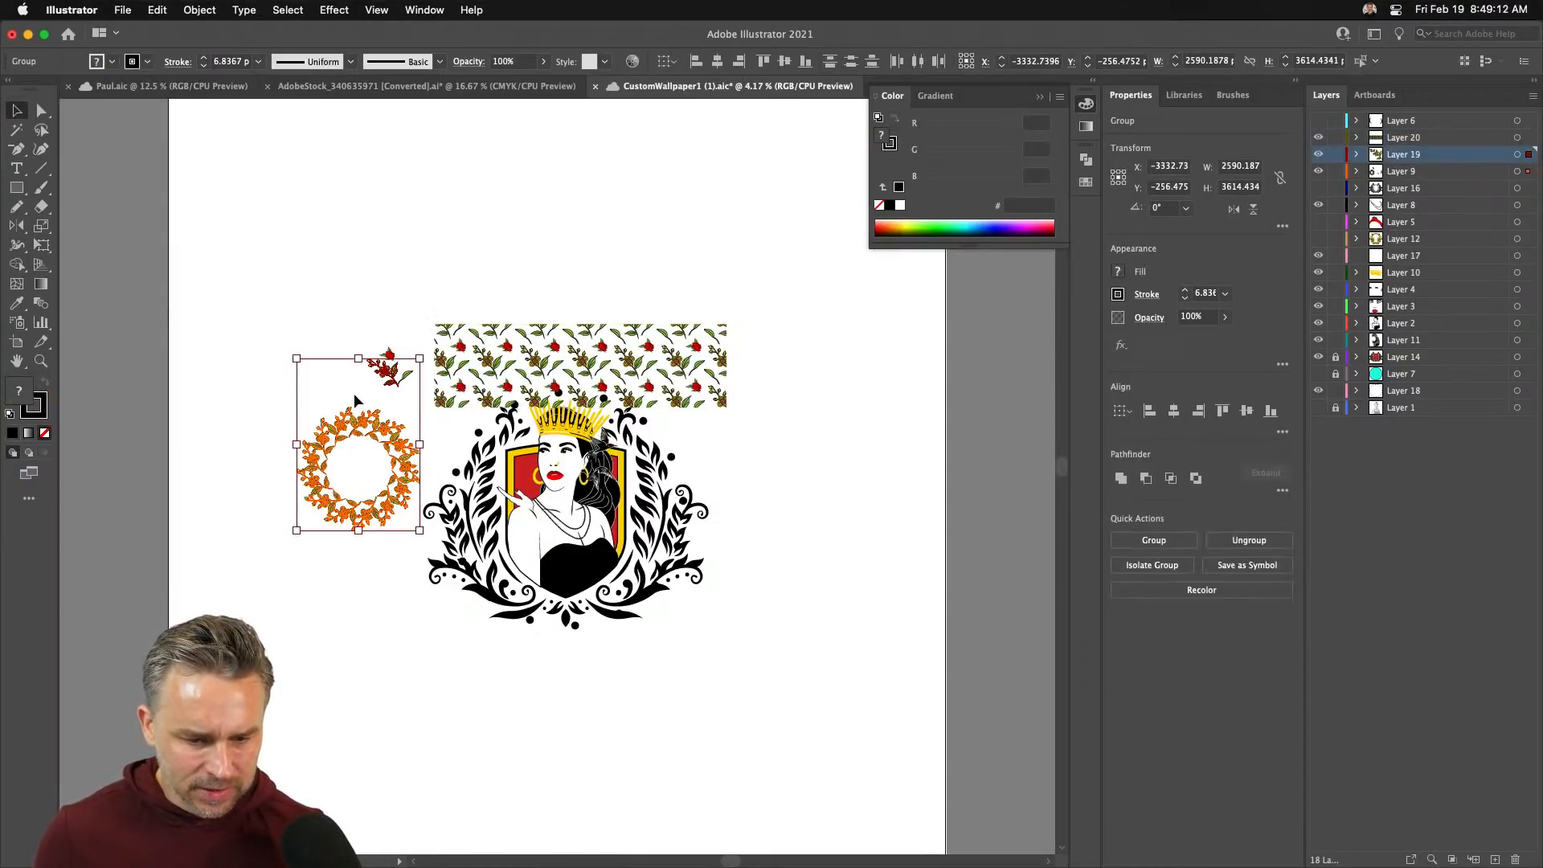
click(315, 395)
drag(251, 413, 369, 555)
key(Delete)
drag(324, 314, 421, 419)
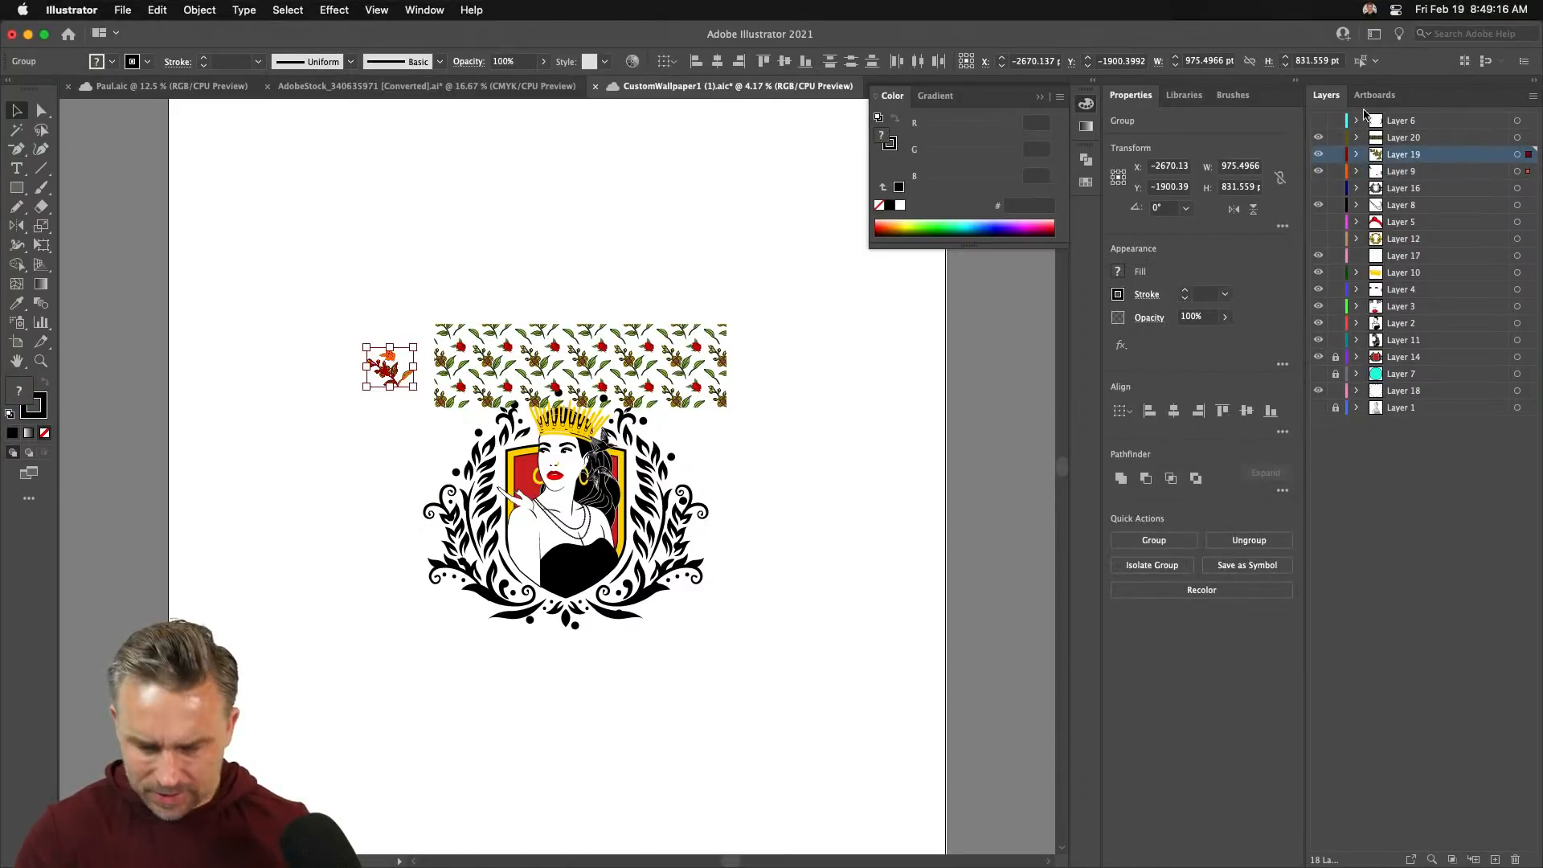
click(1319, 154)
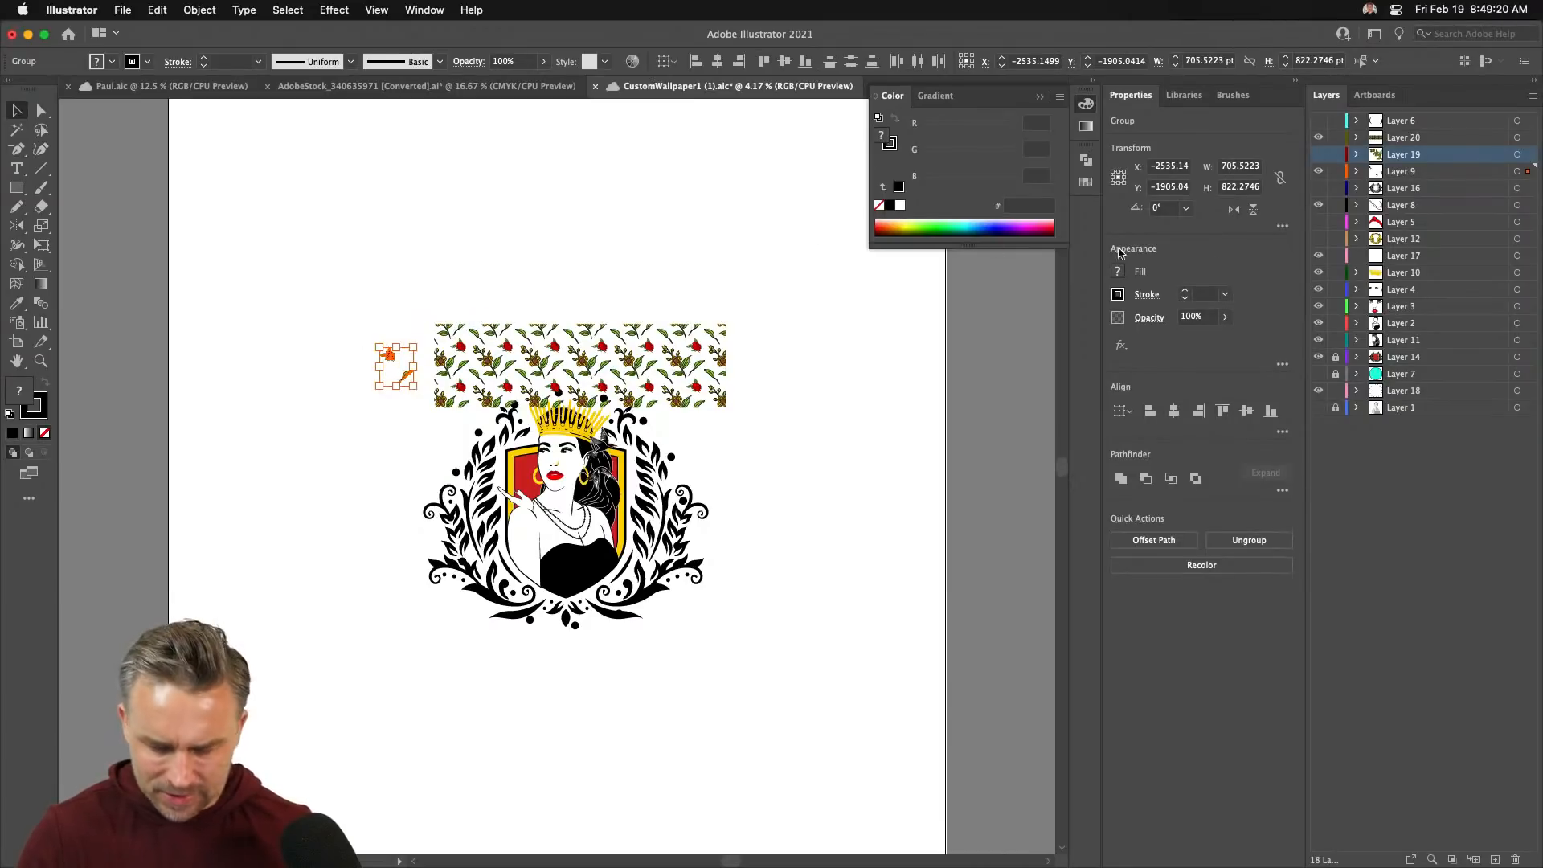
- Keep the stray rose and leaf but hide the layer that holds them
click(1404, 175)
click(598, 270)
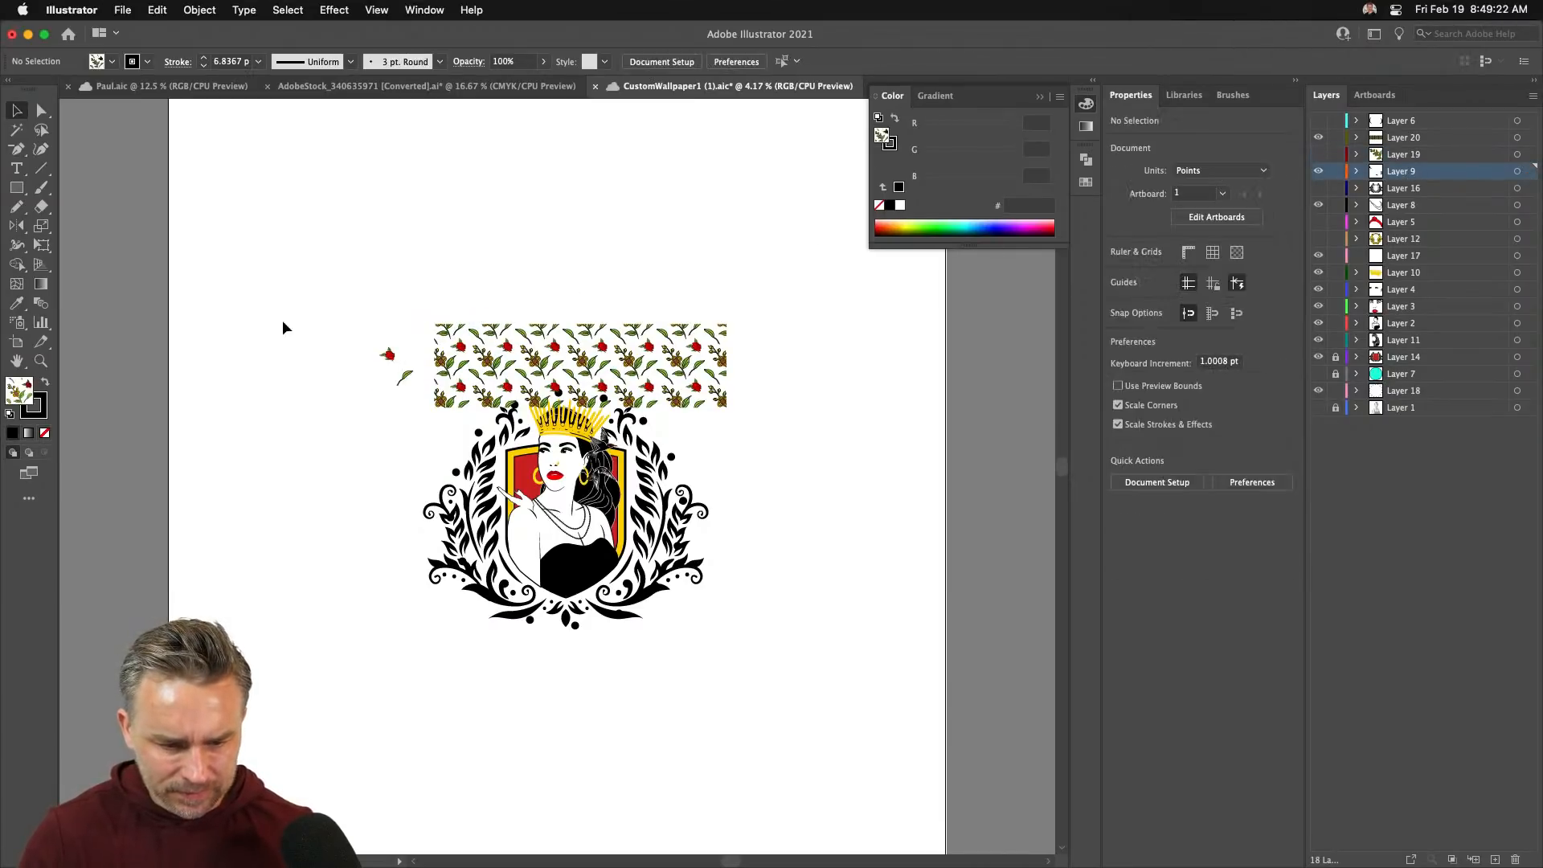
drag(298, 320, 413, 402)
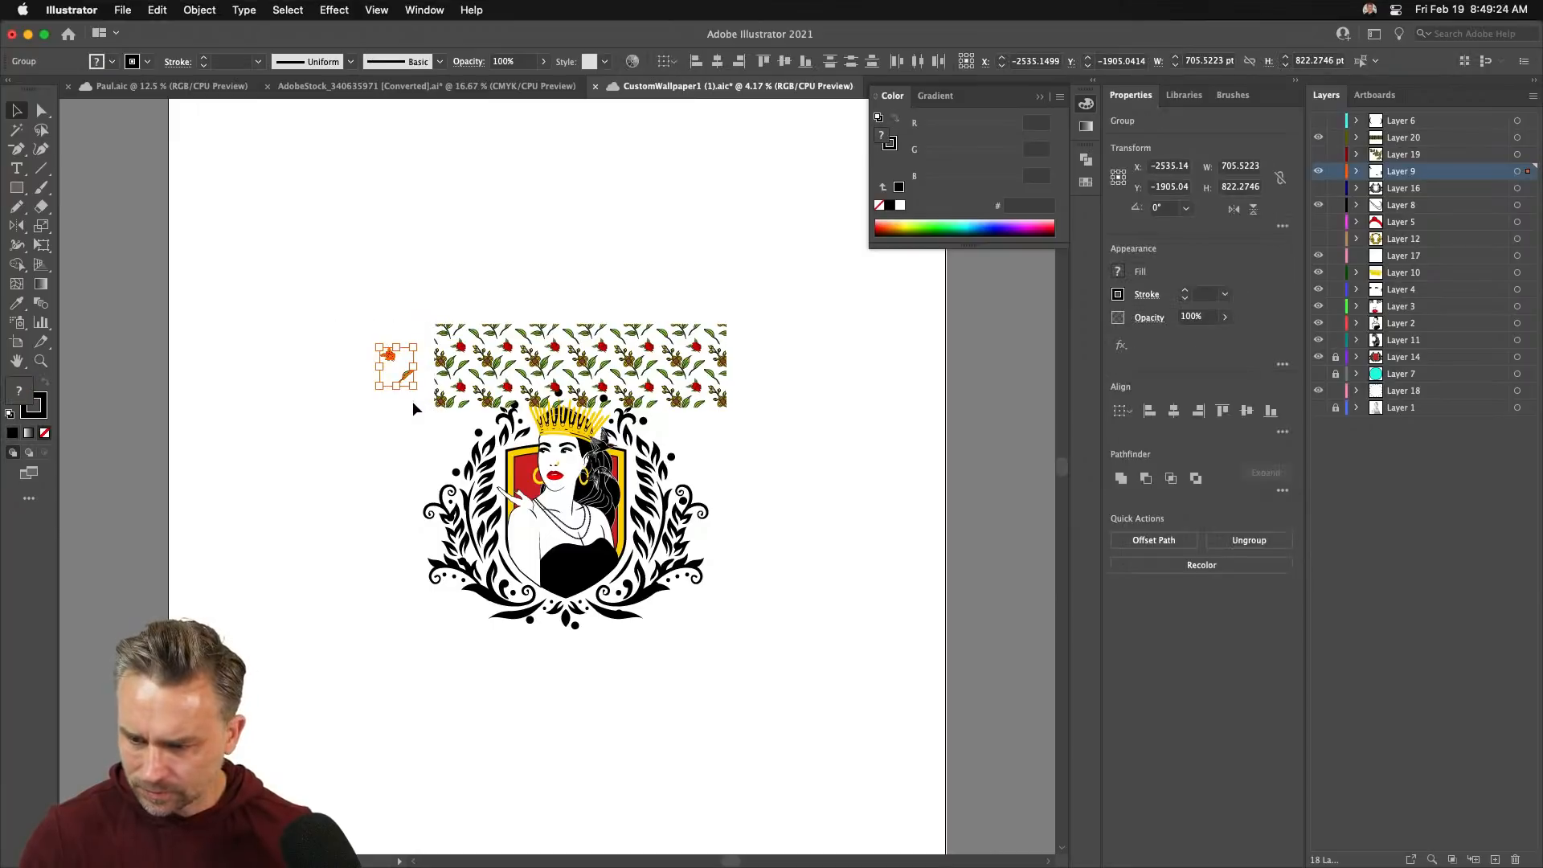
key(Delete)
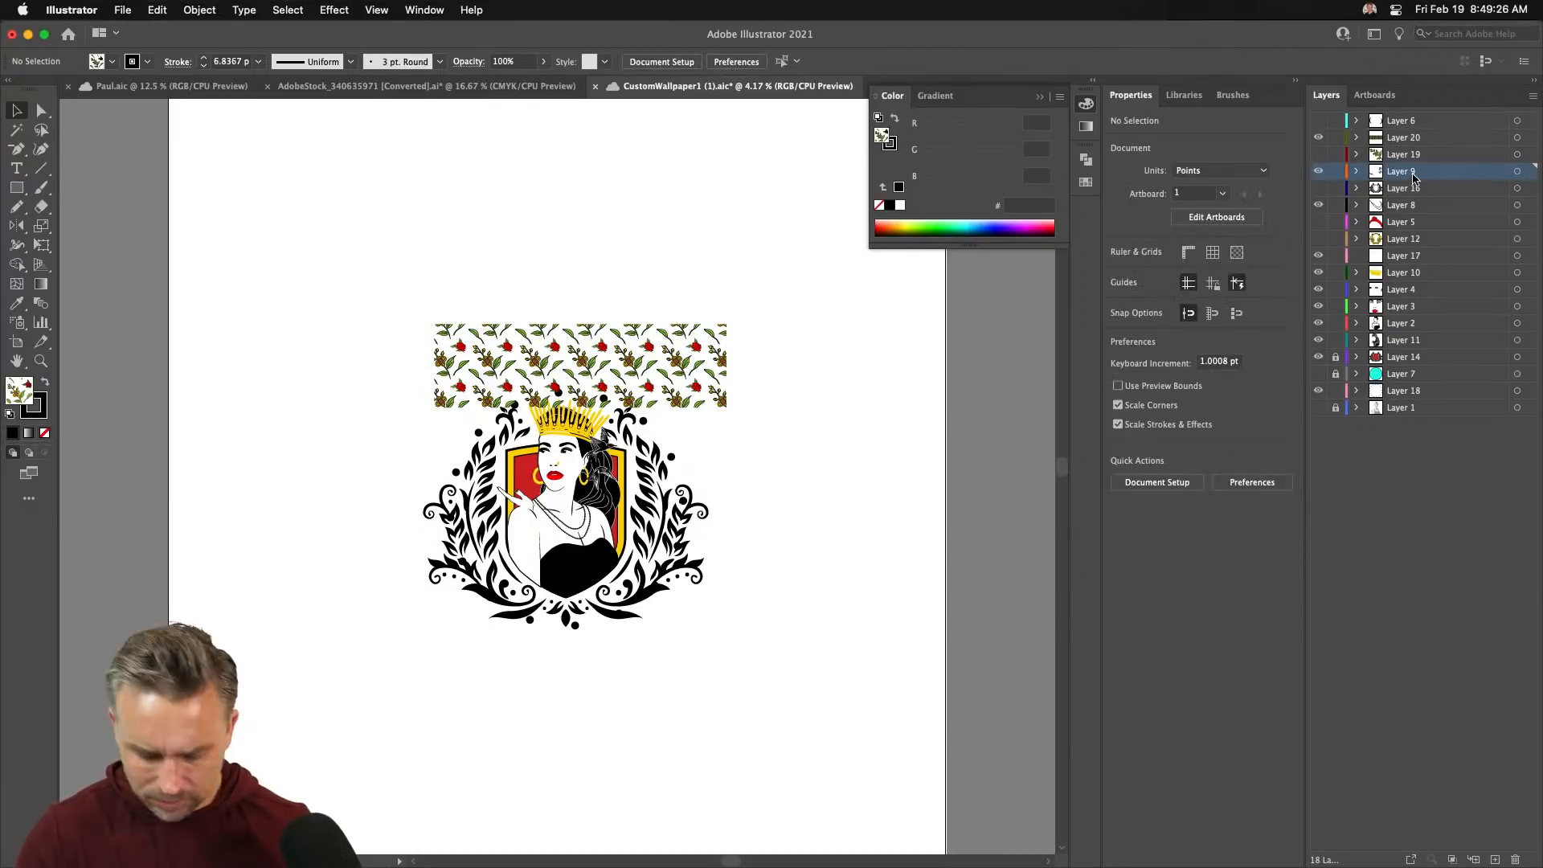
key(super+z)
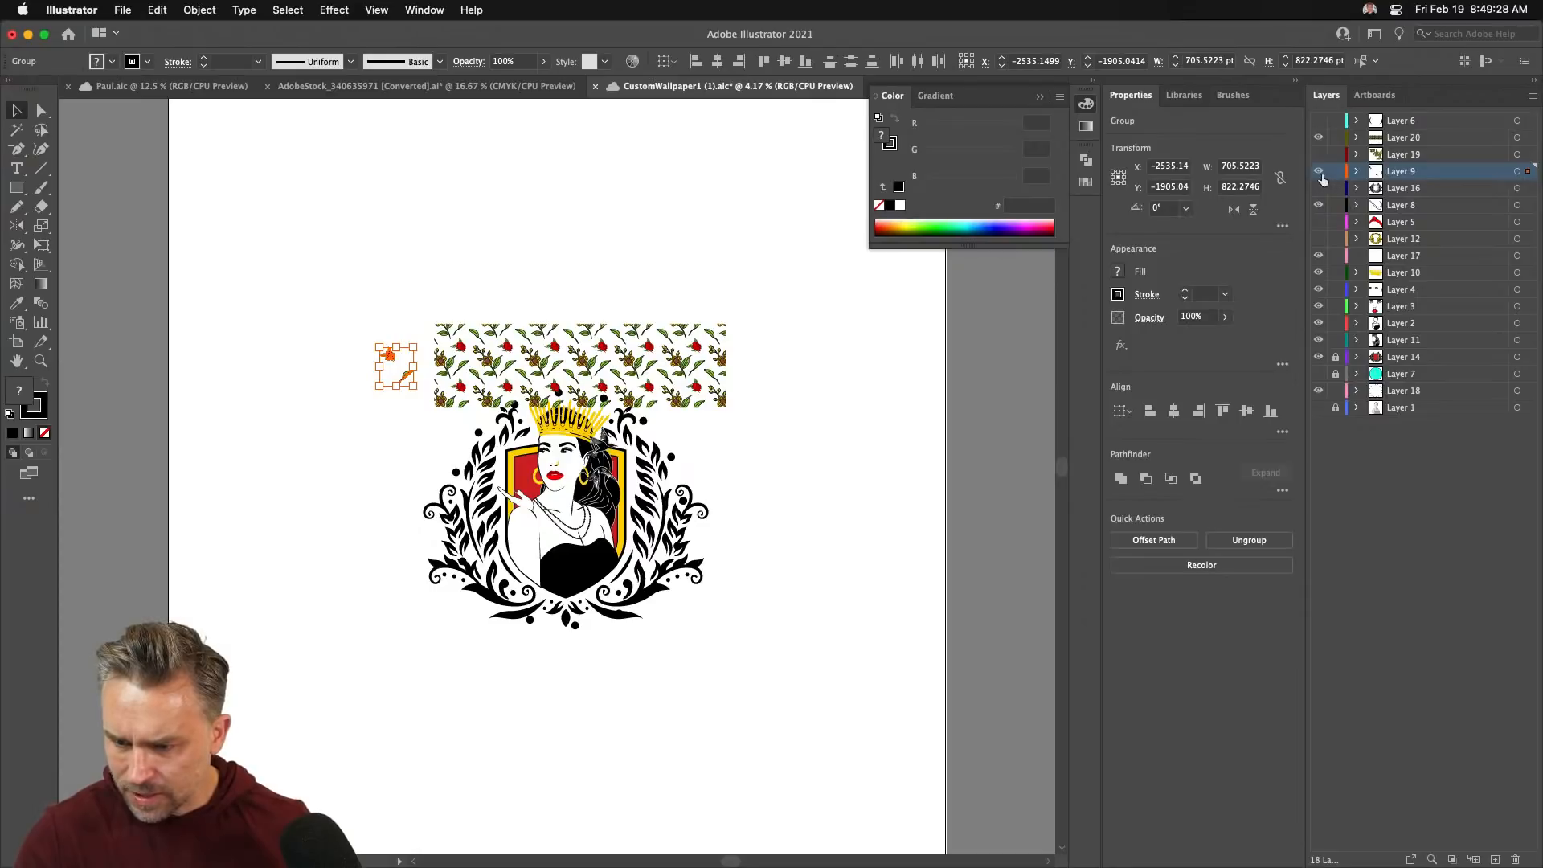
click(1319, 172)
- Reshape the pattern rectangle by dragging its corner points down and out over the crest
click(554, 346)
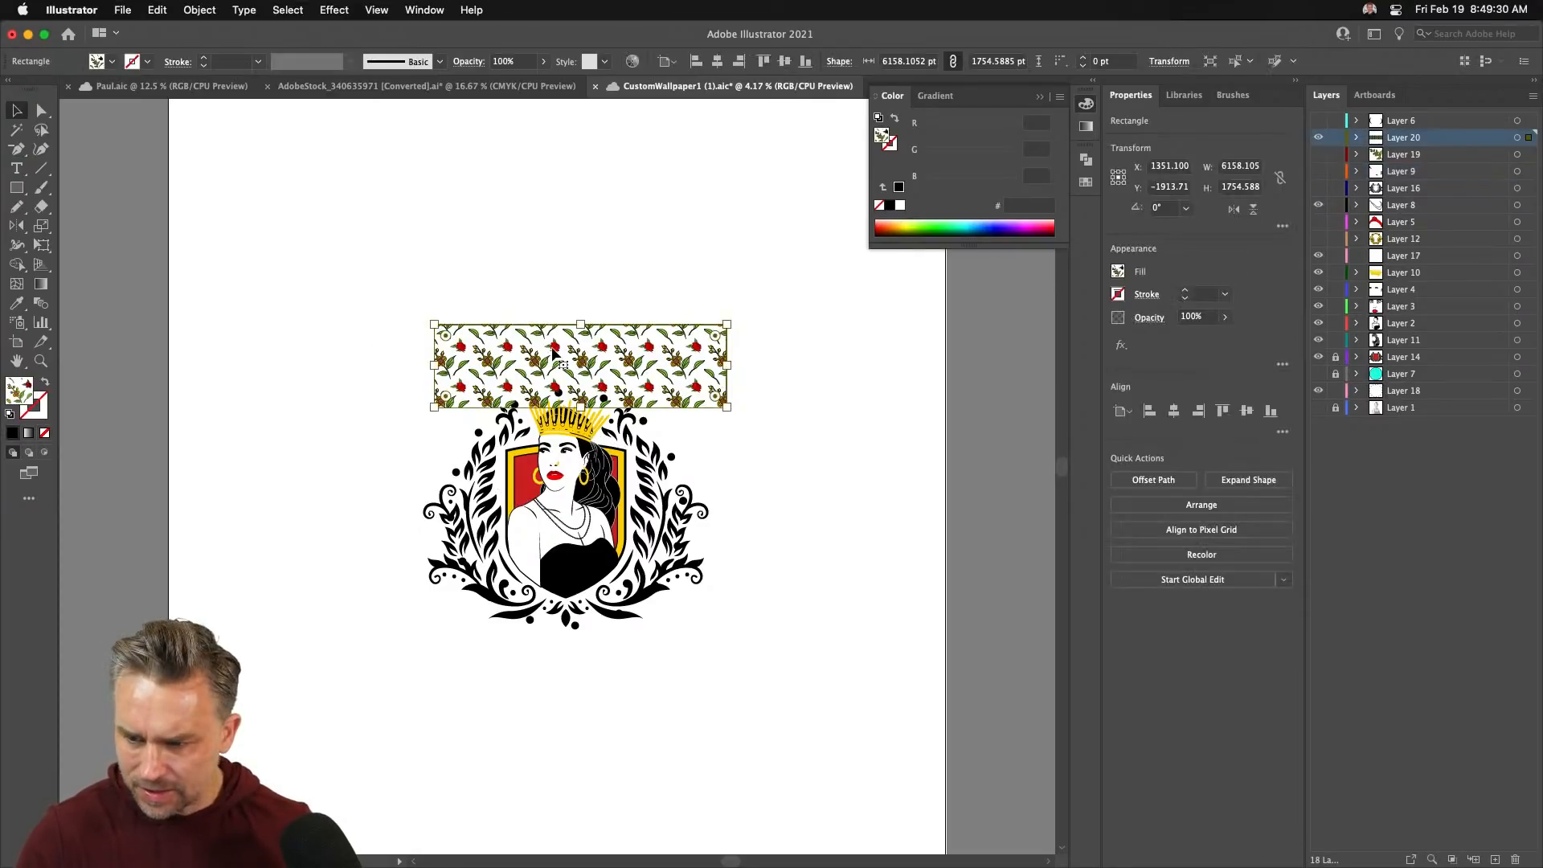
drag(554, 345, 537, 357)
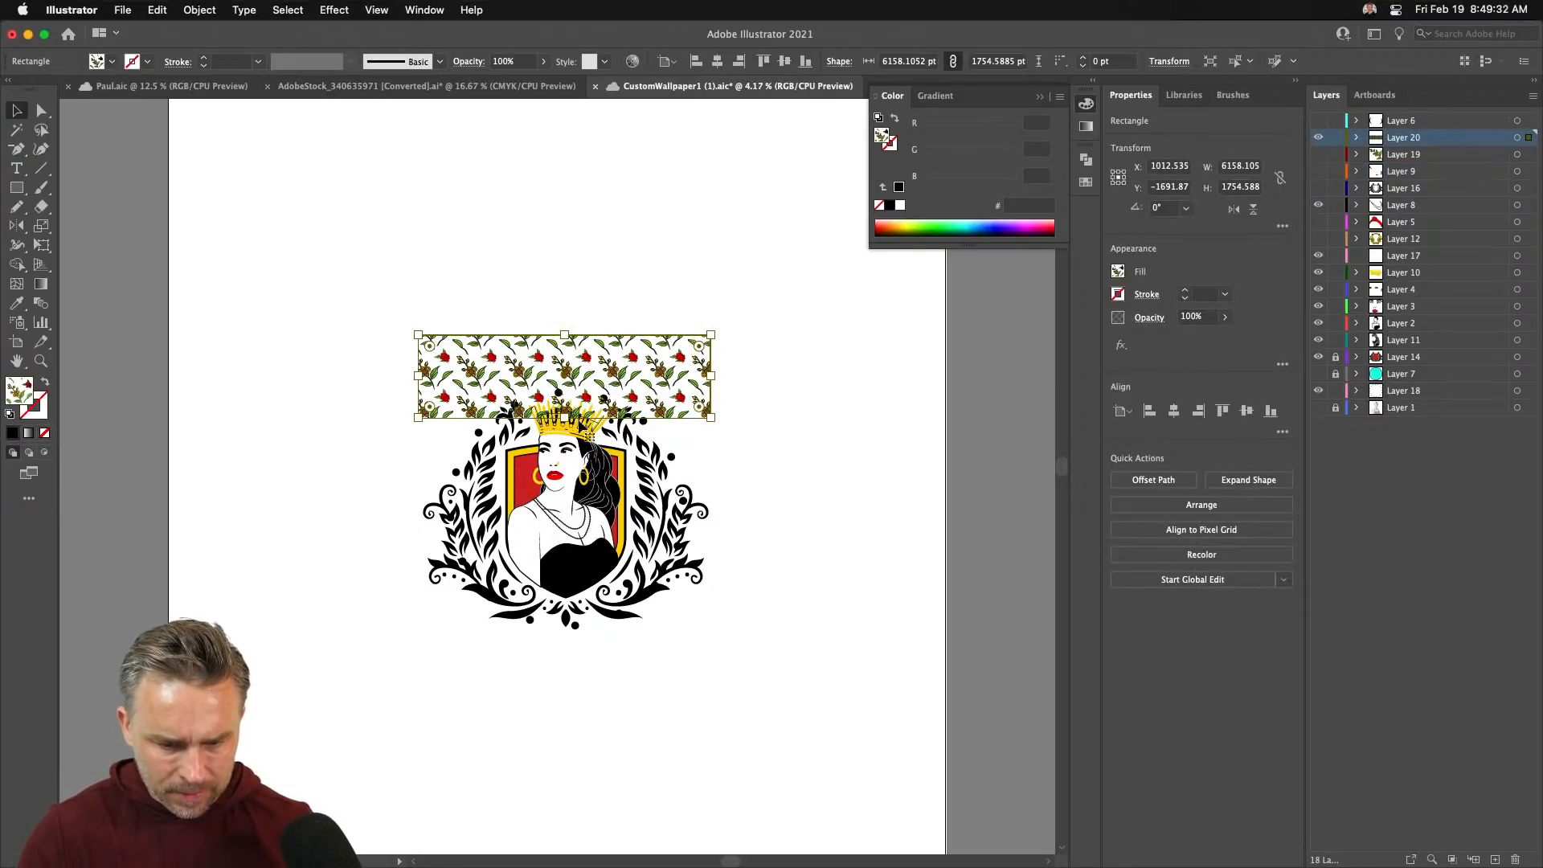
drag(565, 419, 596, 659)
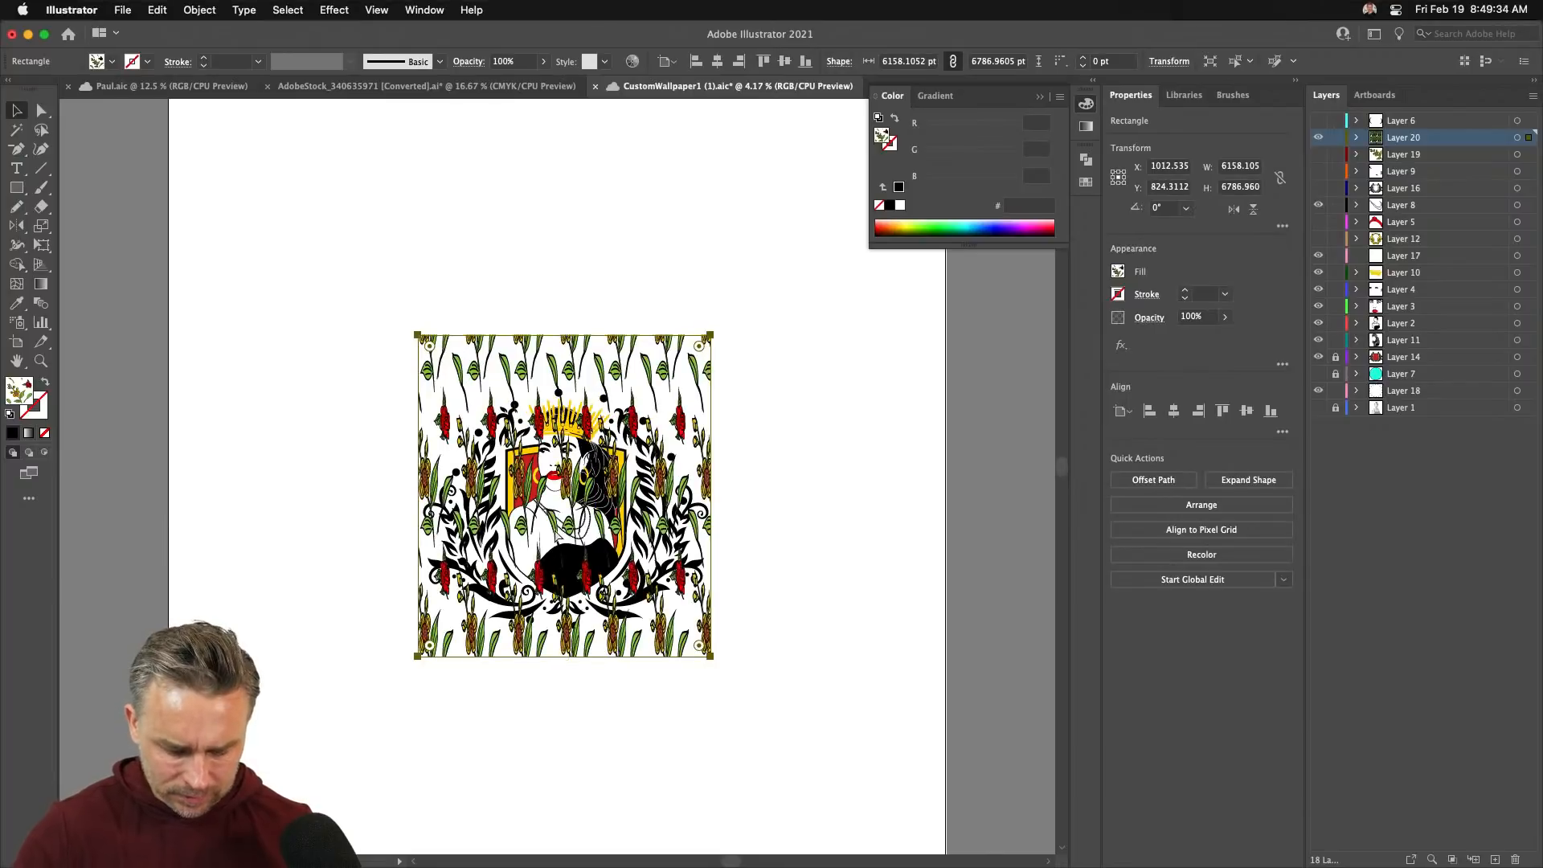
key(super+z)
click(41, 113)
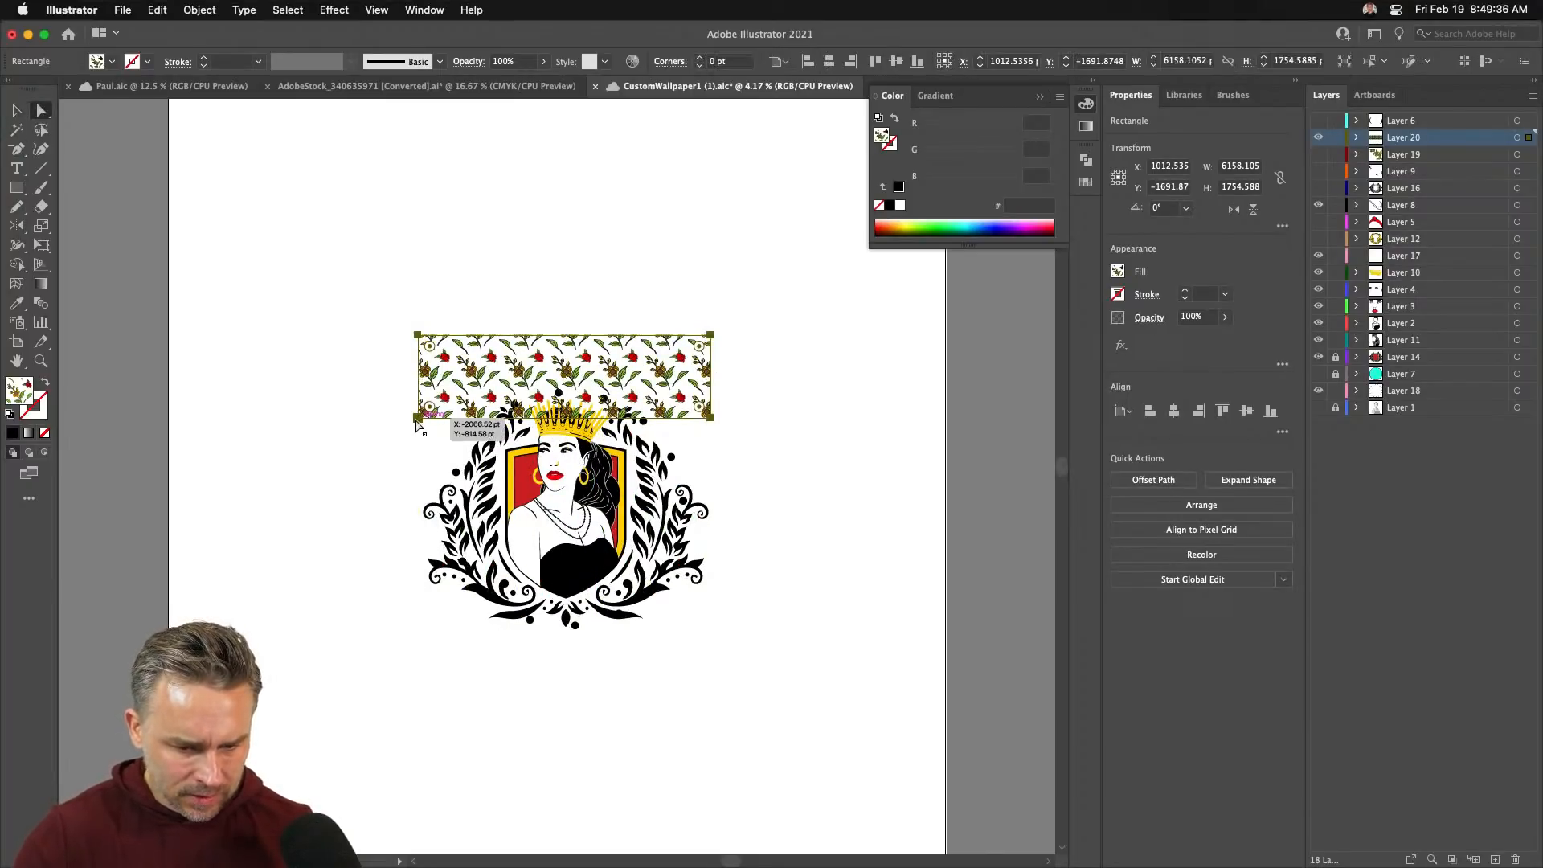
click(416, 417)
drag(414, 418, 405, 727)
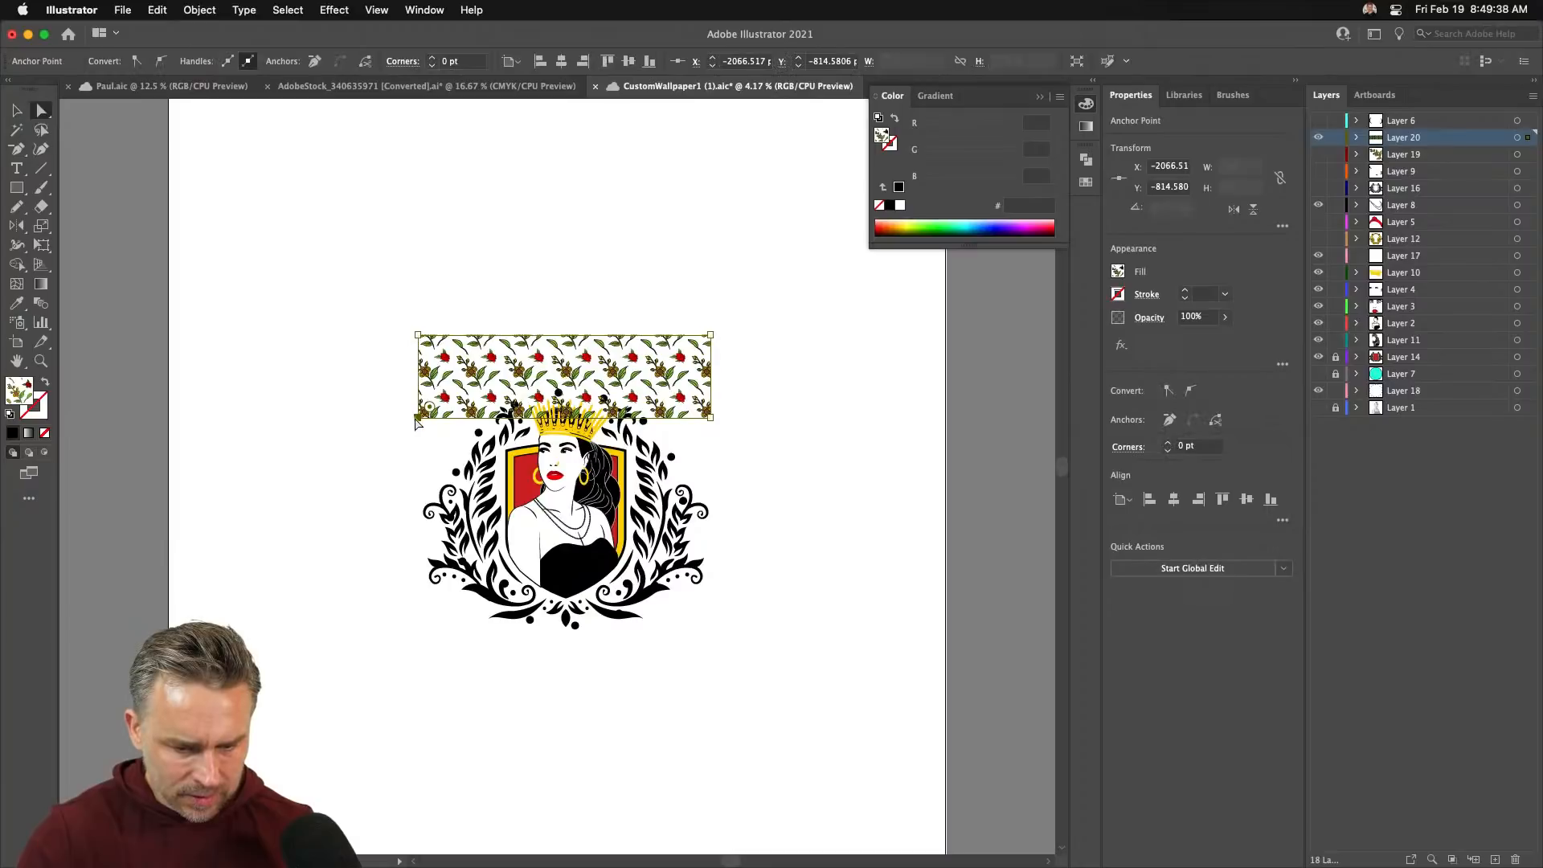
drag(416, 420, 425, 675)
drag(710, 417, 780, 673)
drag(709, 337, 780, 334)
drag(418, 335, 424, 338)
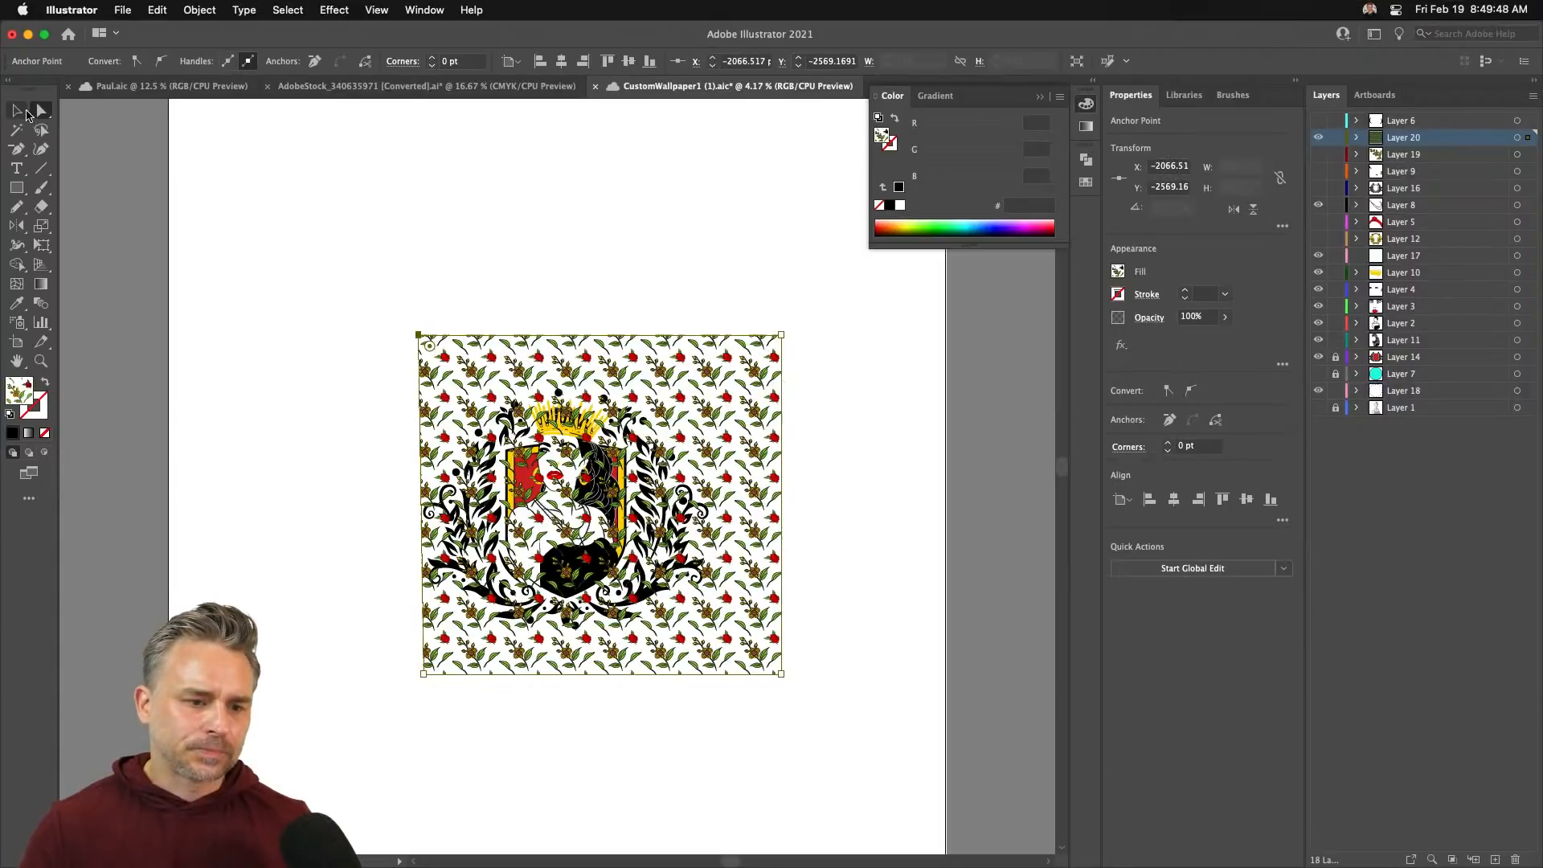
- Delete the pattern rectangle and save the wallpaper document
click(19, 109)
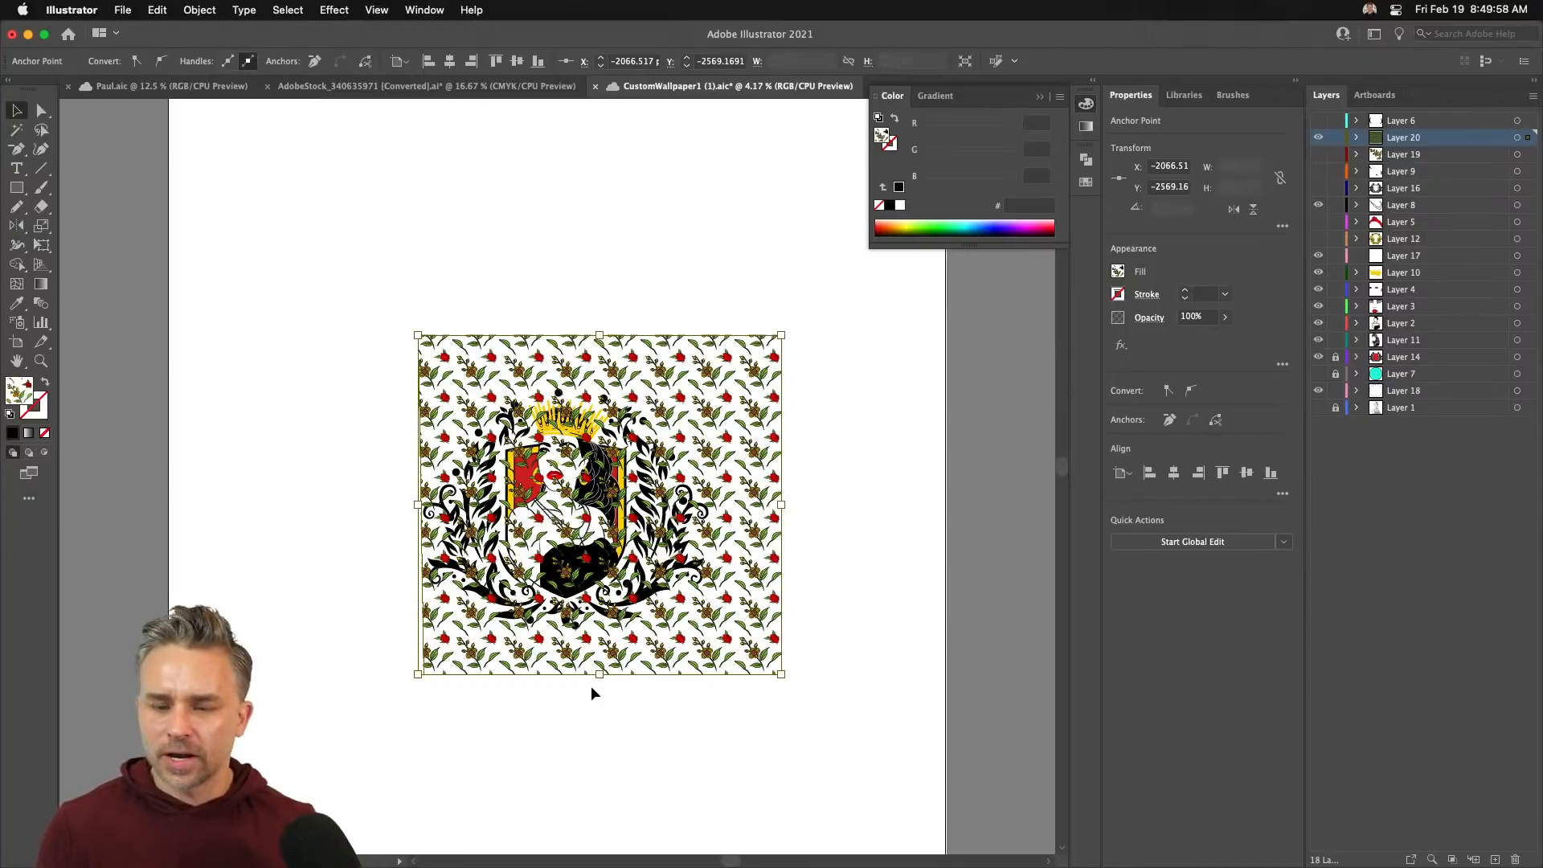
key(Delete)
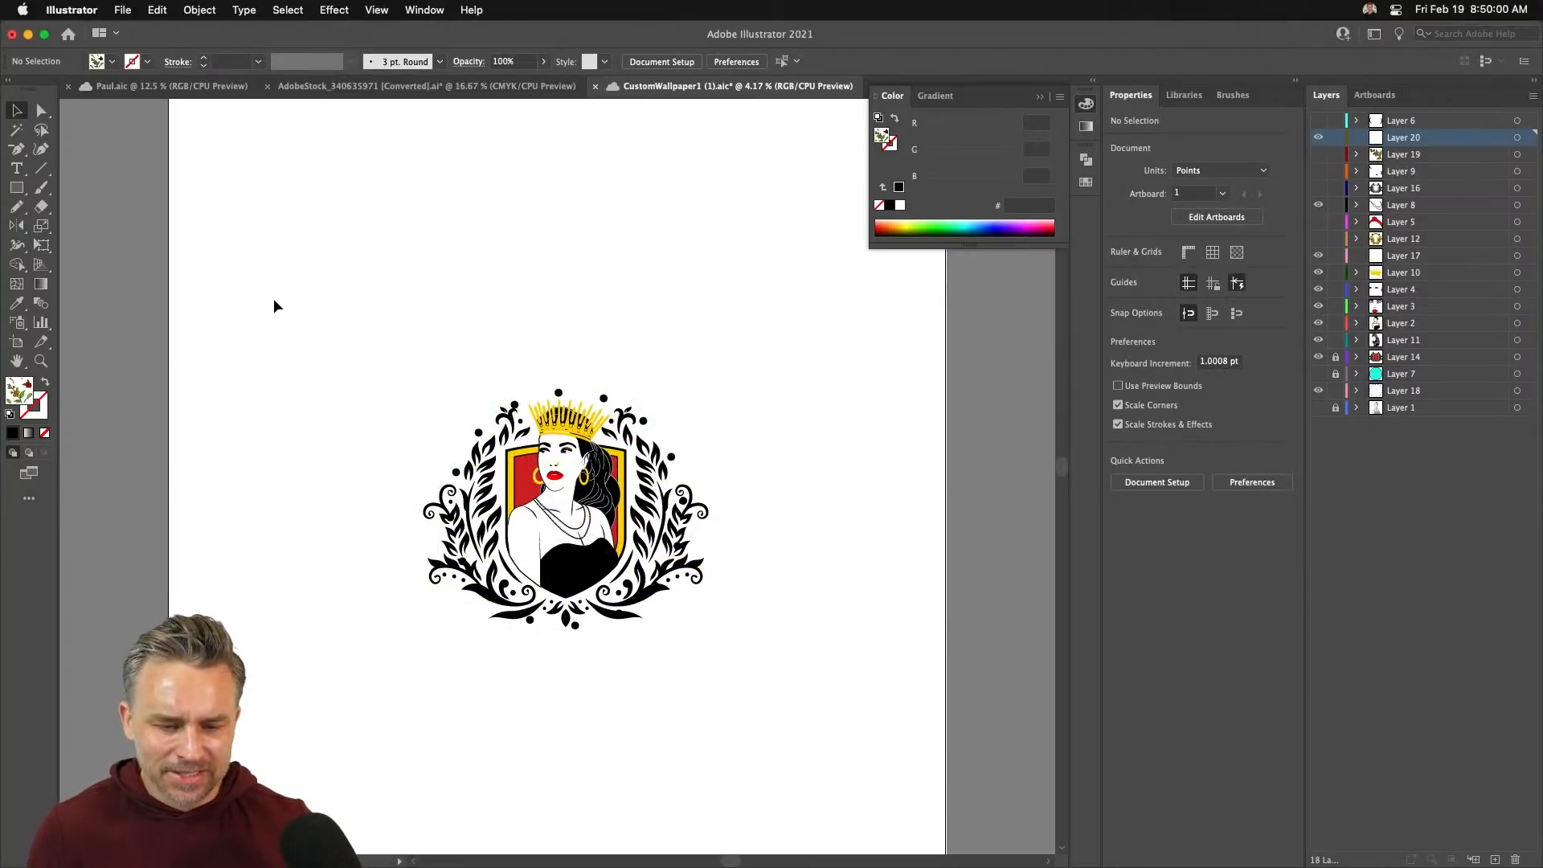
key(super+s)
- In the crowned portrait crest document, lock every layer except the crest
click(1040, 97)
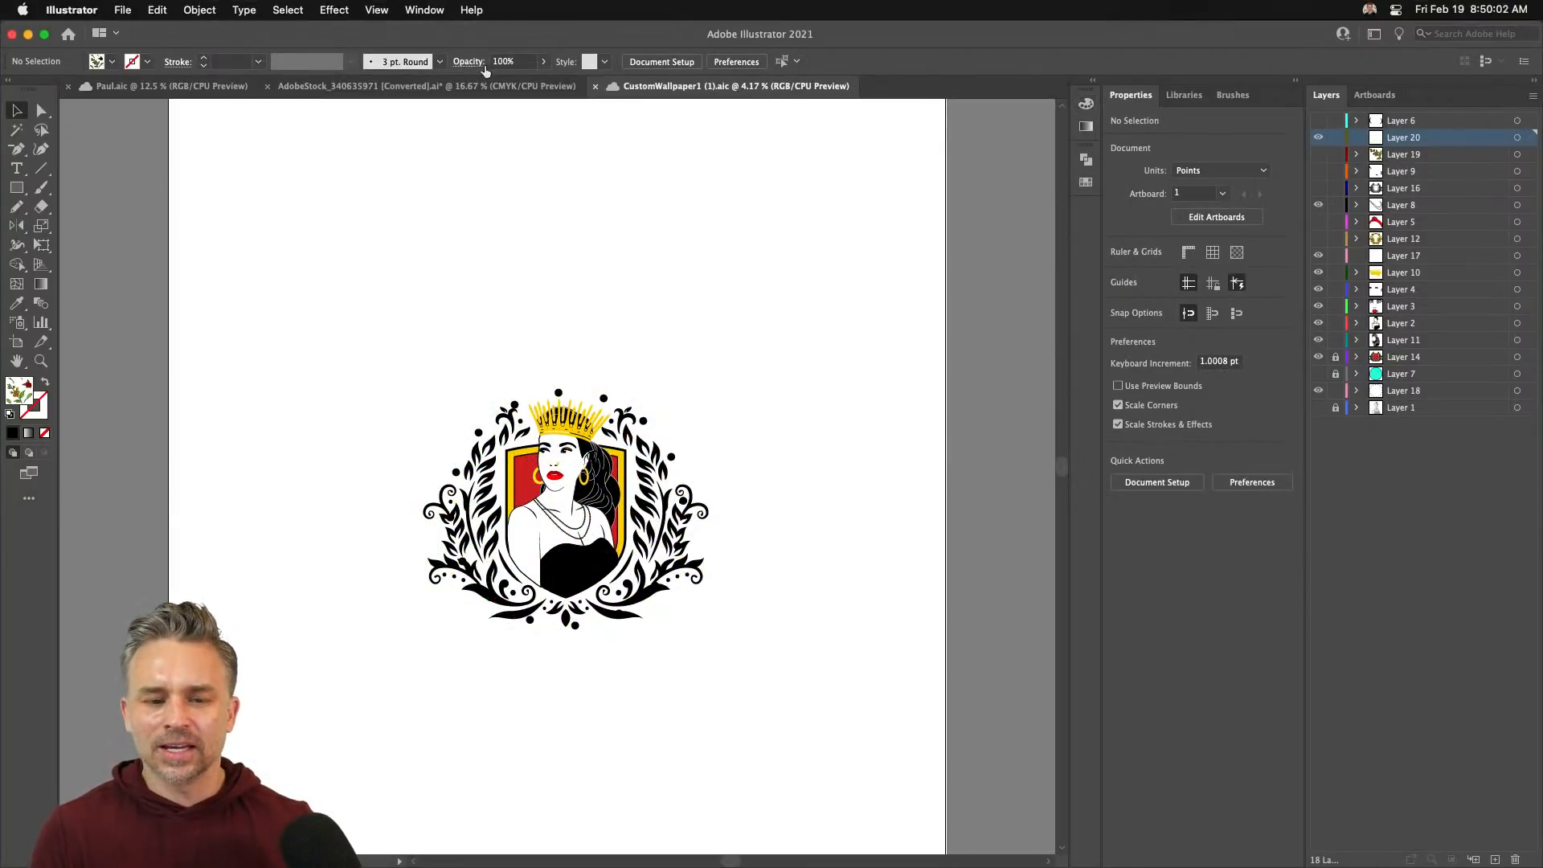
click(446, 88)
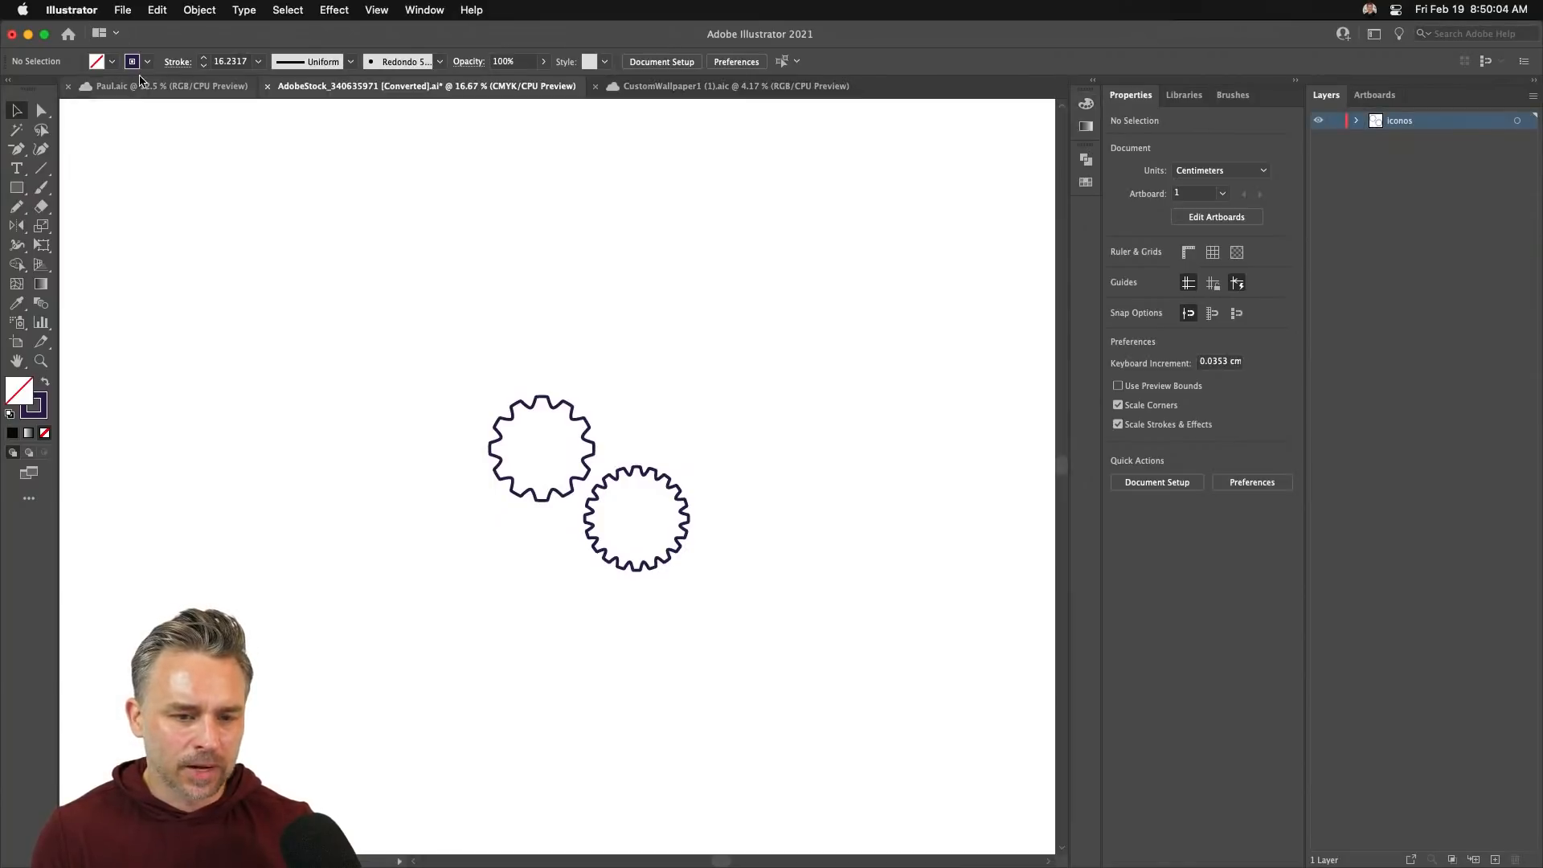
click(164, 86)
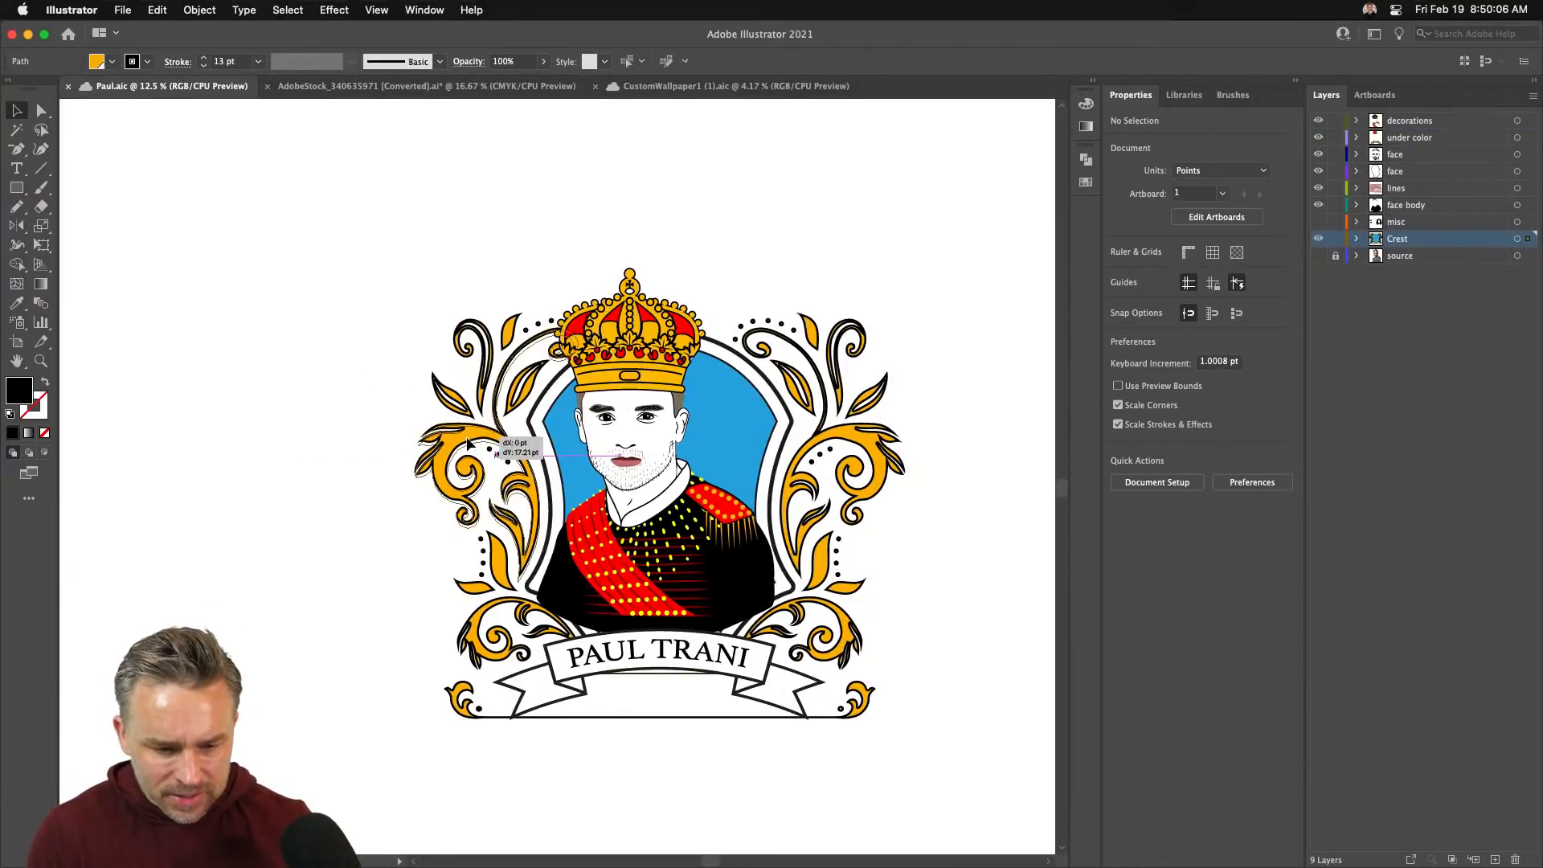
click(409, 472)
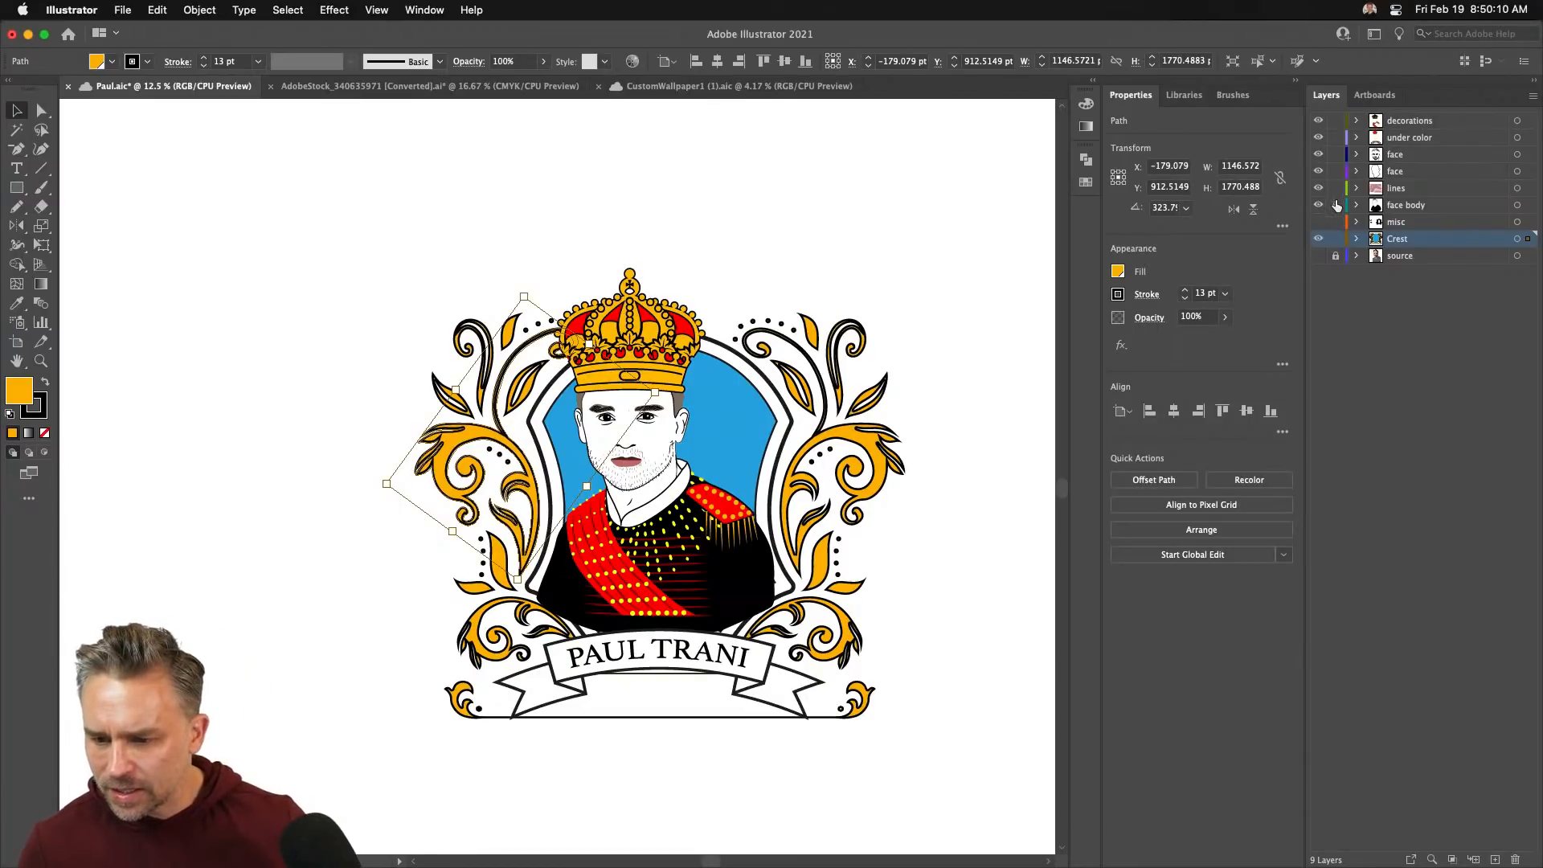
drag(1336, 205, 1336, 121)
- Select all flourishes with the same orange fill and make them solid black with no outline
click(287, 10)
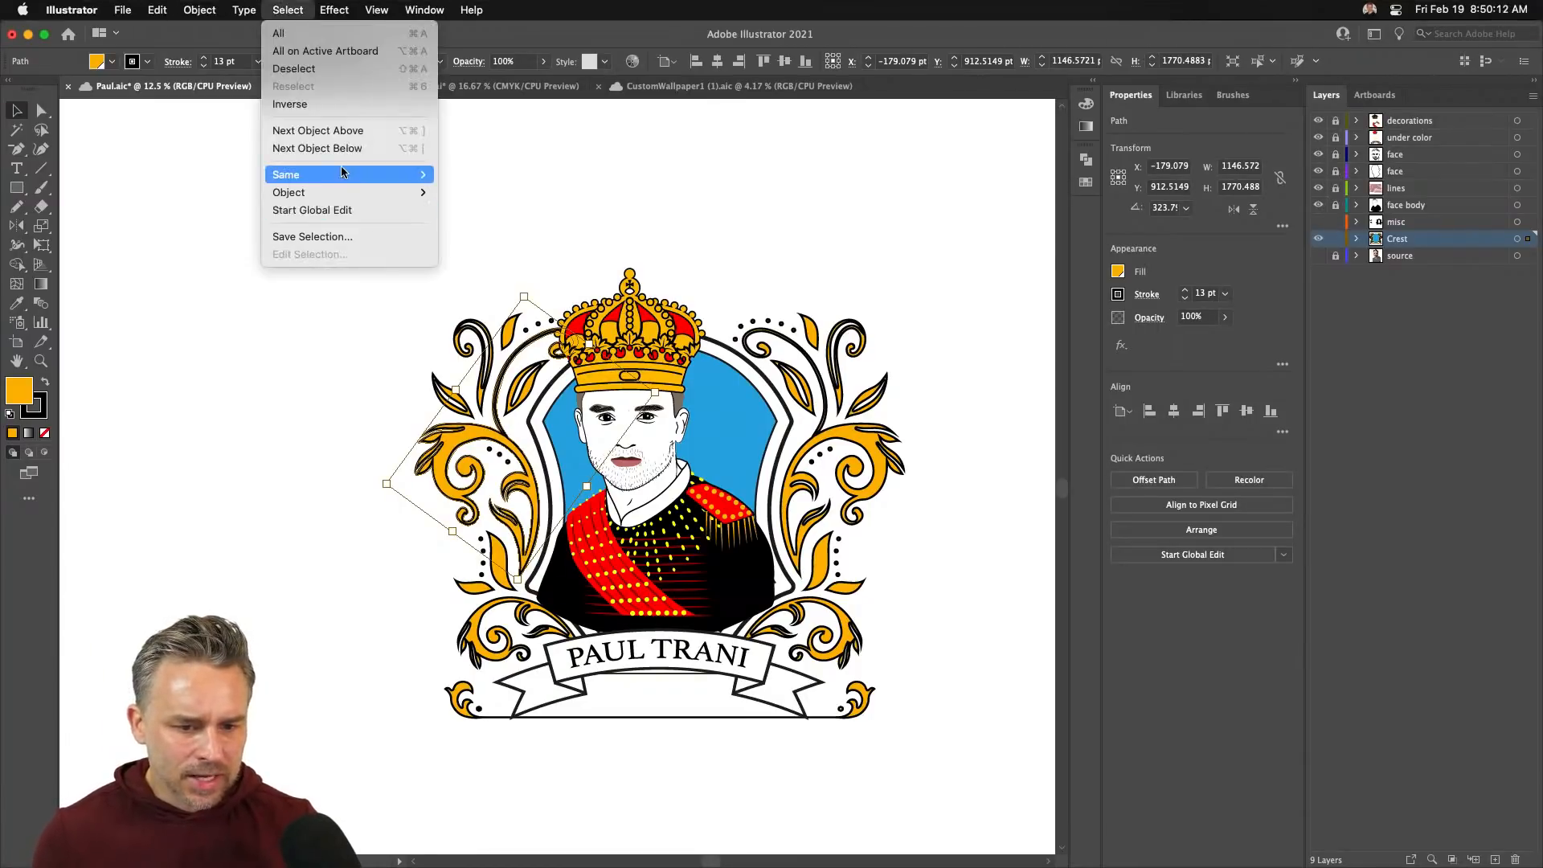
mouse_move(361, 169)
click(555, 249)
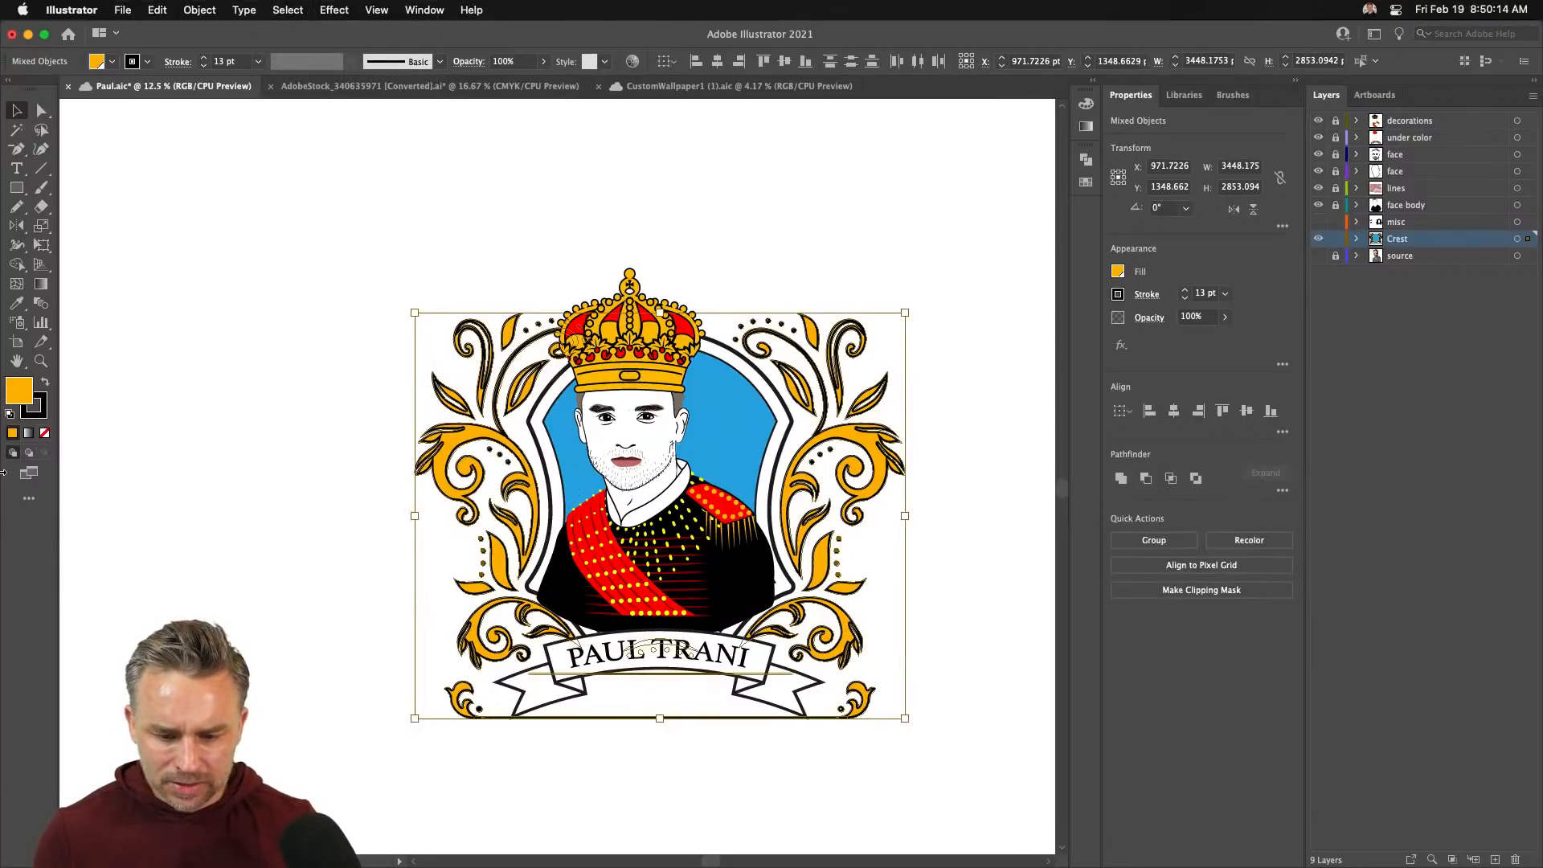
click(46, 384)
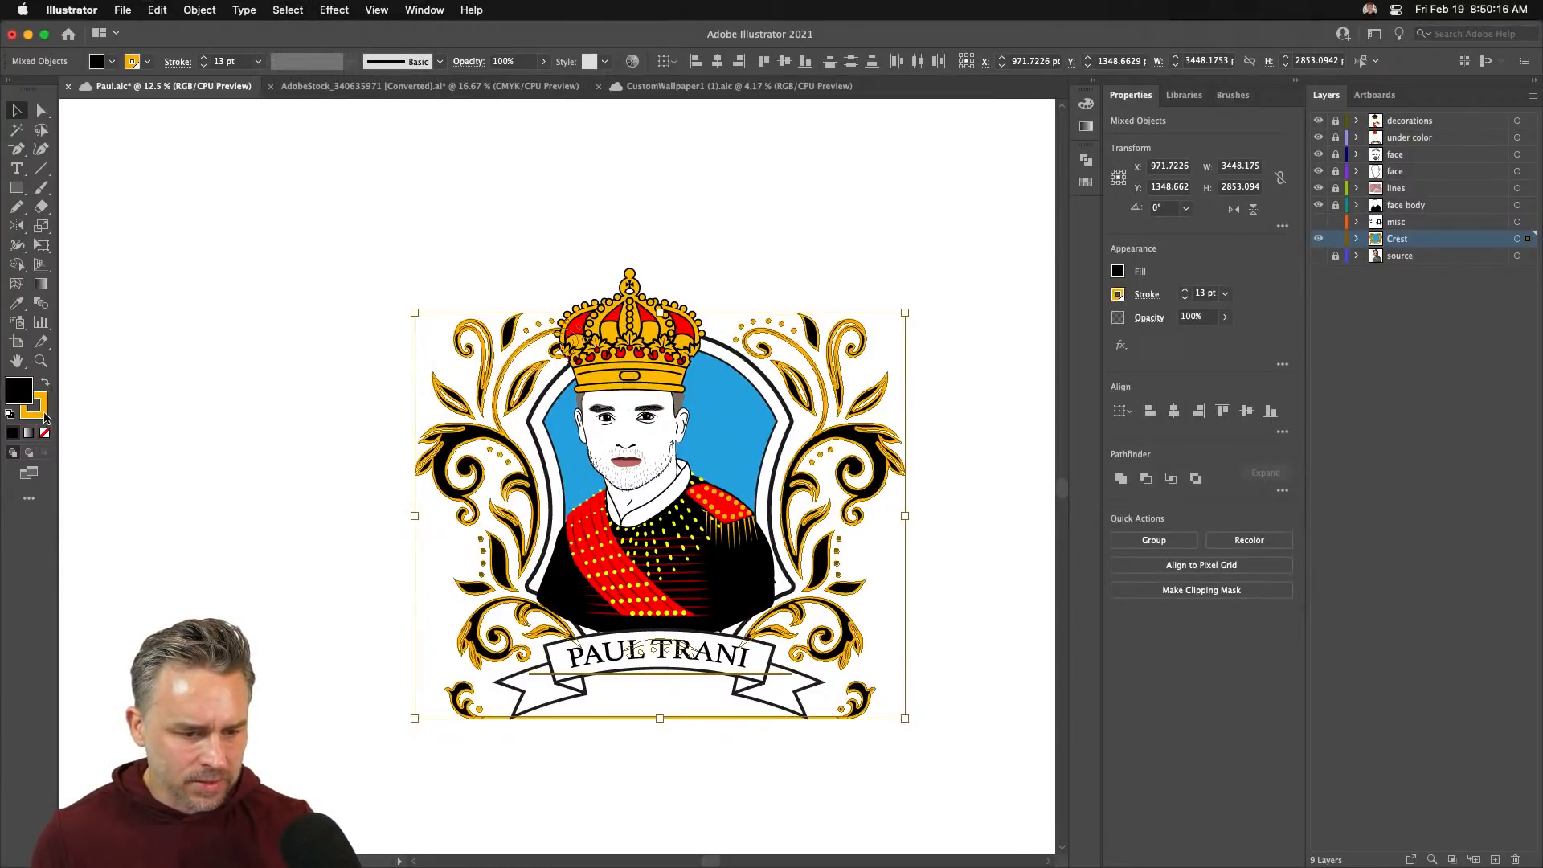
click(44, 415)
click(44, 434)
click(258, 443)
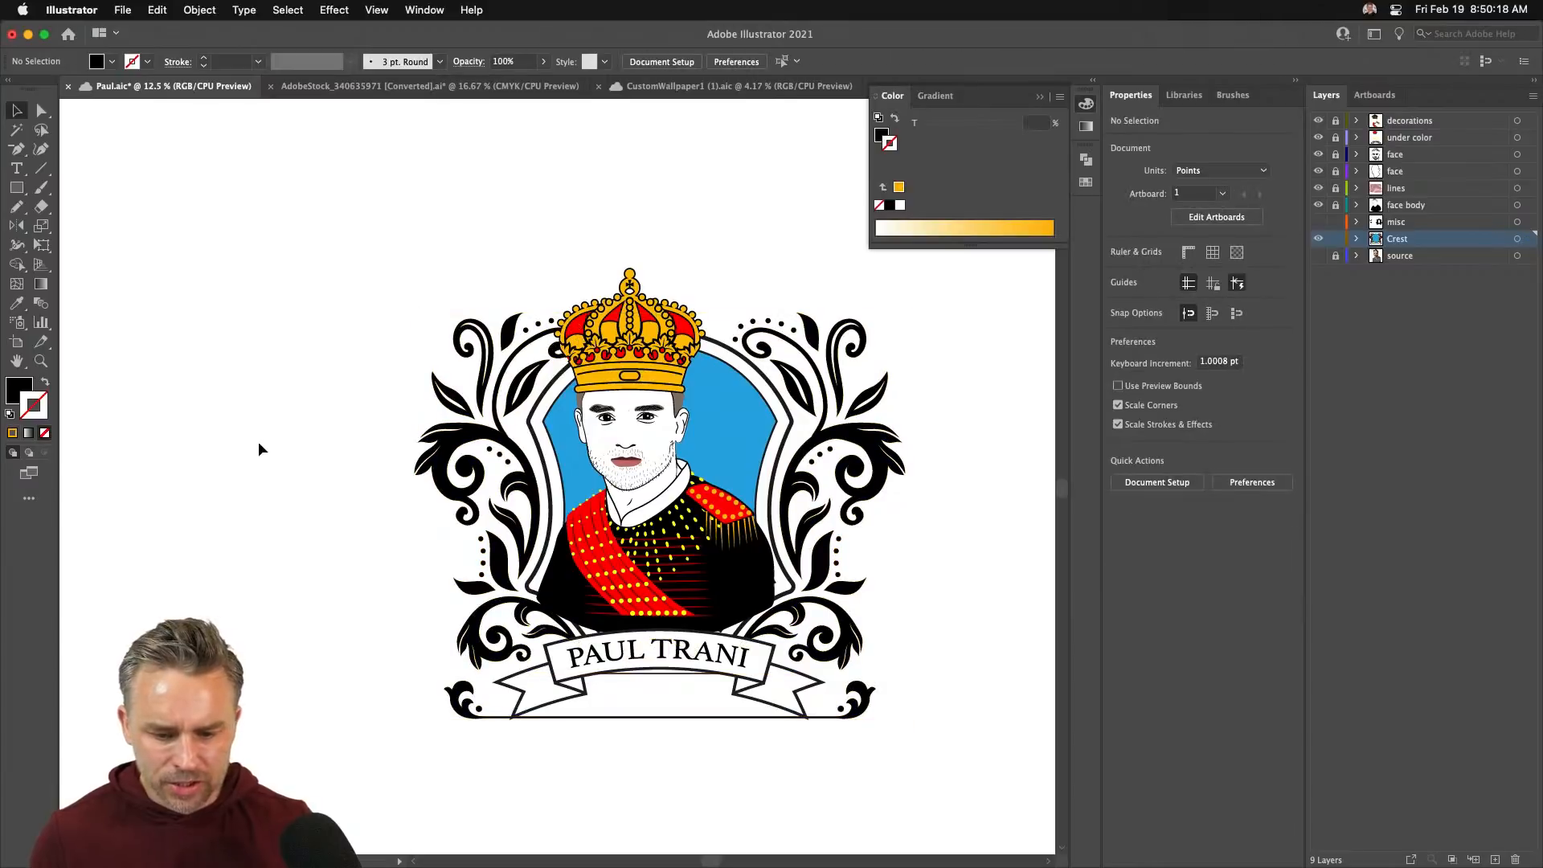
- Lock the Crest layer, then rescale the name banner and nudge it up twice
click(653, 651)
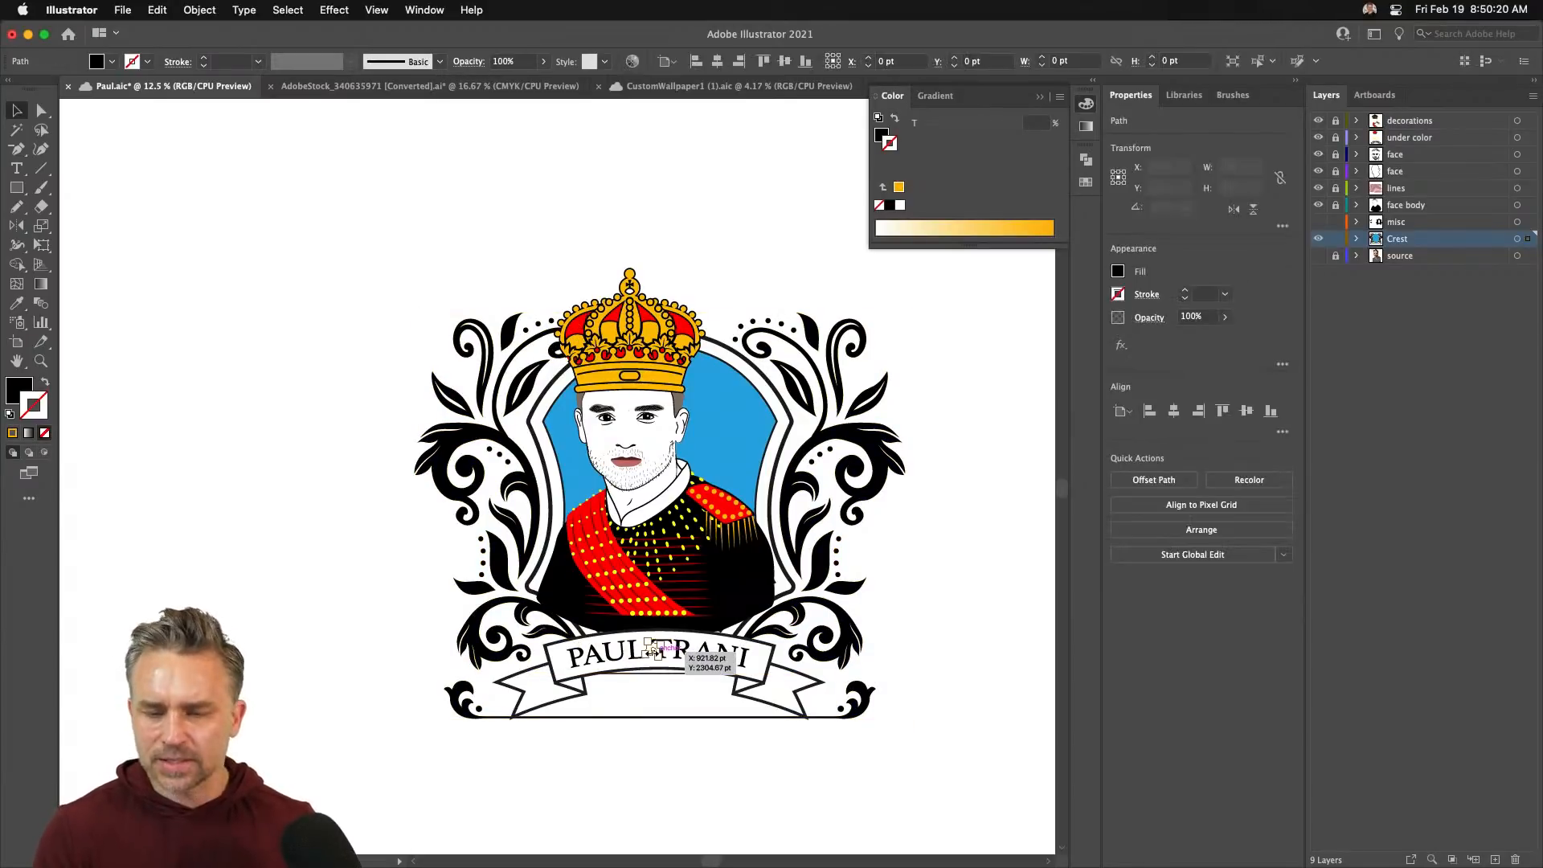
click(1335, 239)
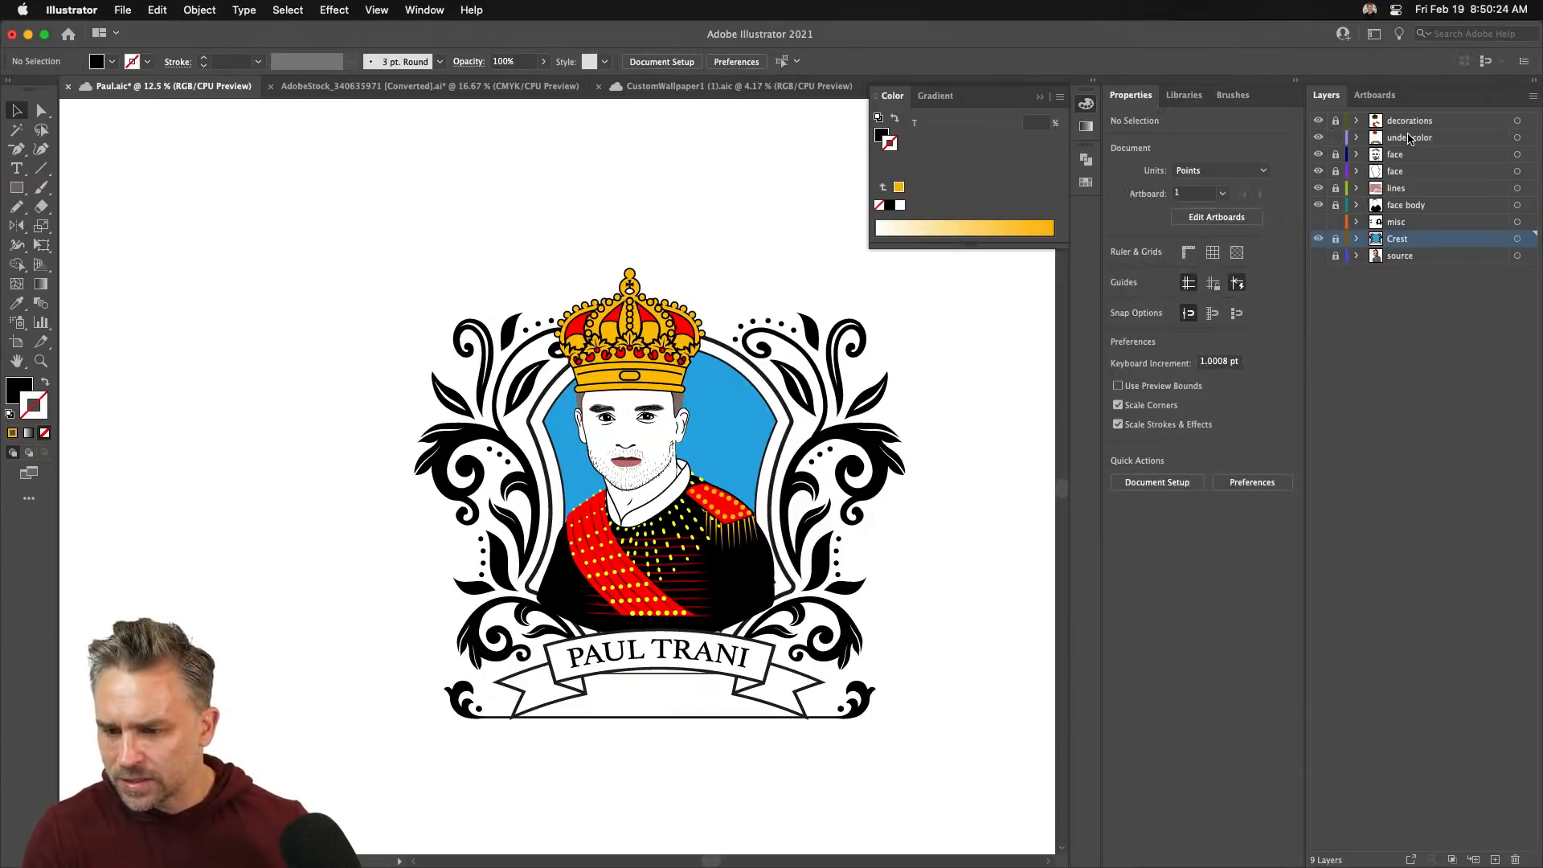
click(1408, 137)
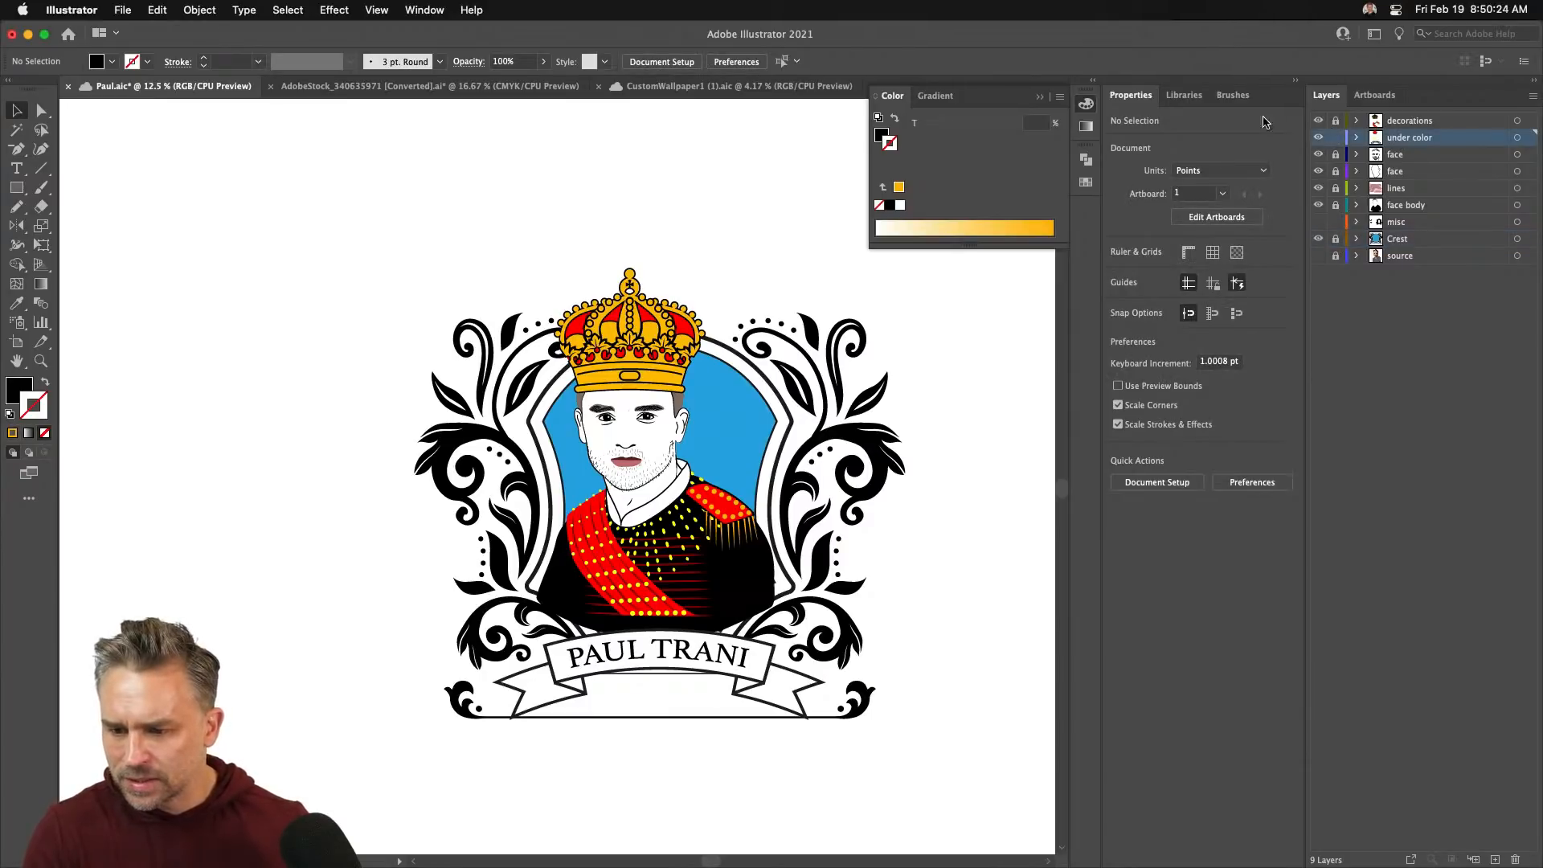
click(674, 630)
drag(505, 642, 572, 643)
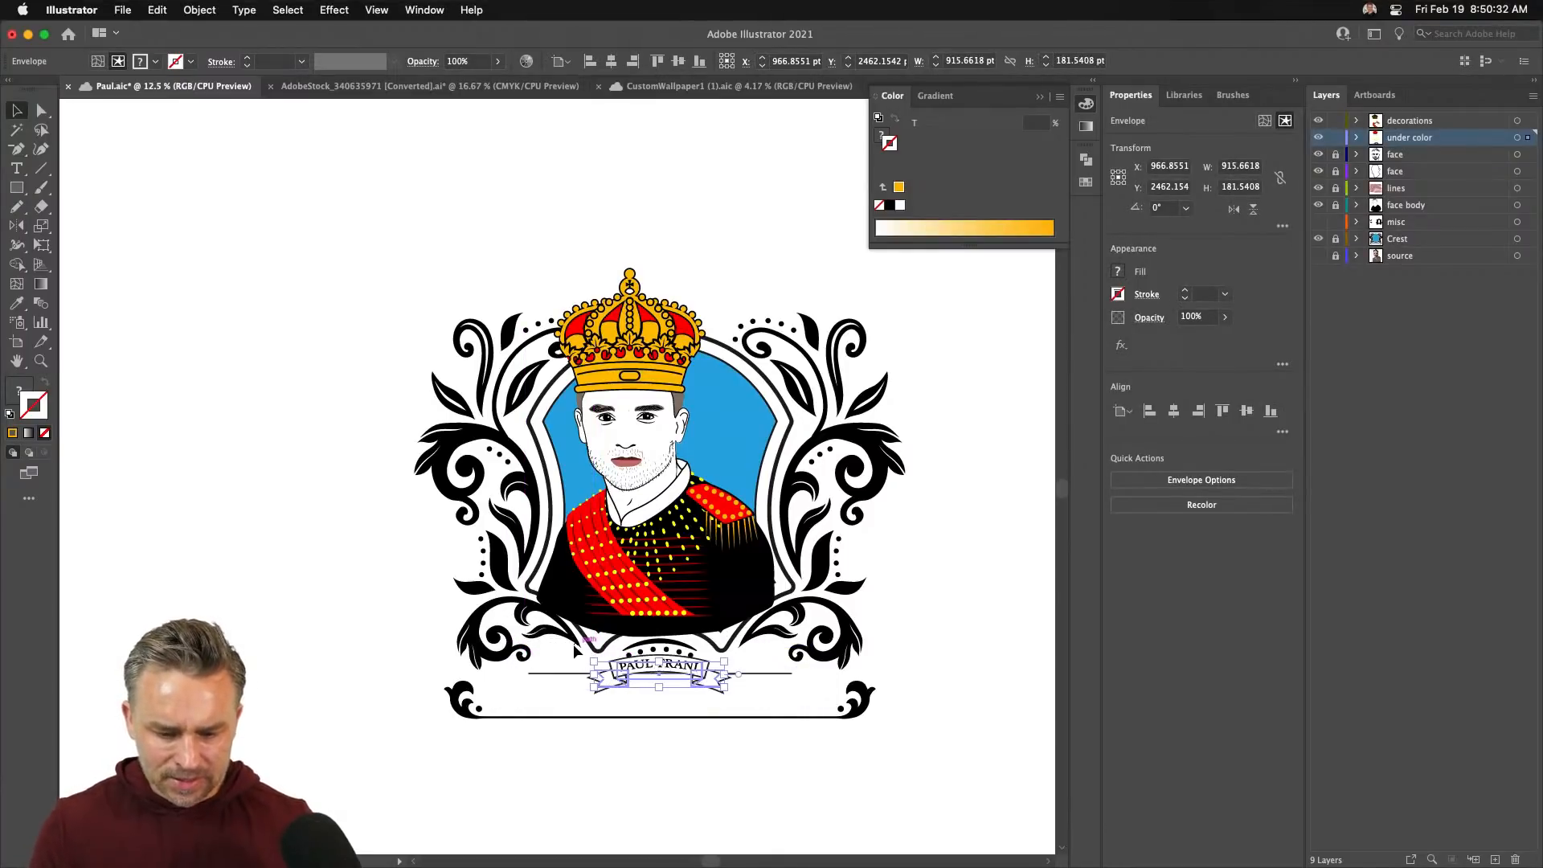
key(shift+Up)
key(shift+Up)
key(shift+Up)
key(shift+Up)
key(shift+Up)
key(shift+Up)
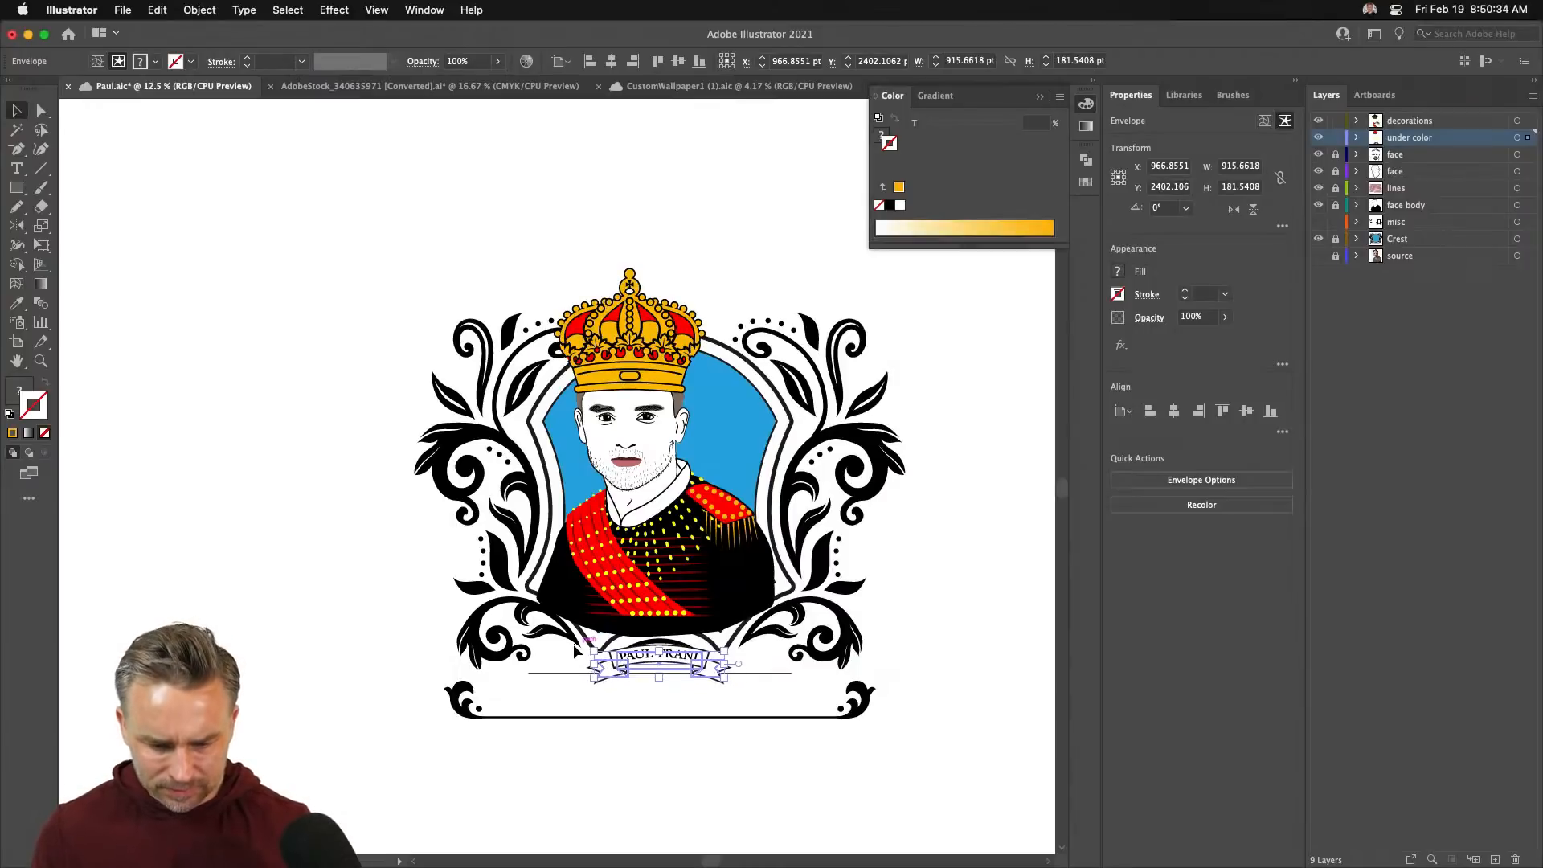
key(shift+Up)
key(shift+Up)
key(shift+Up)
key(shift+Up)
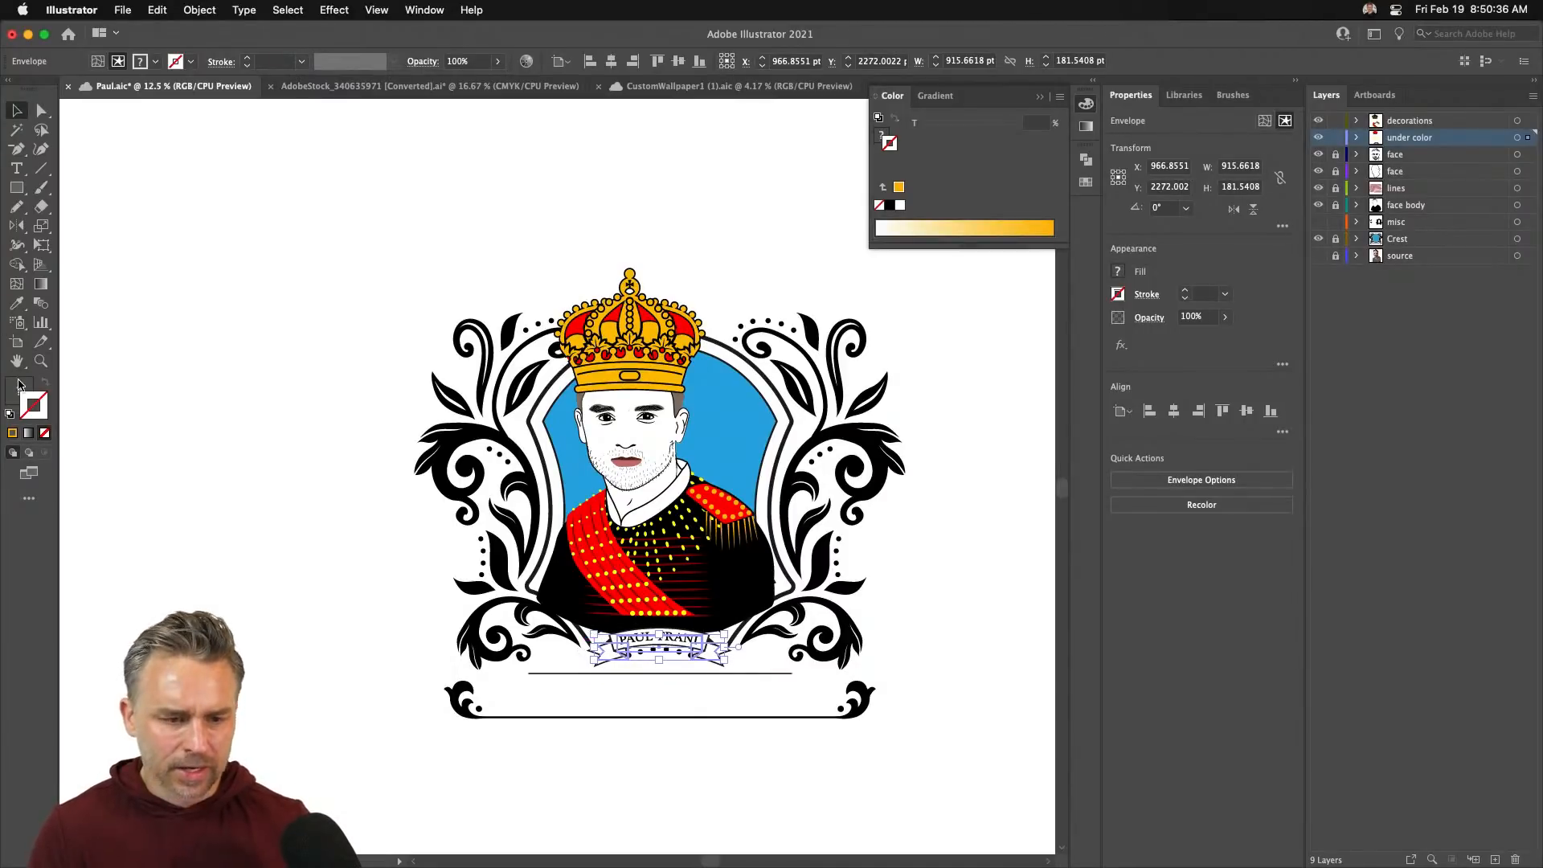
- Unlock the face layers and select the entire portrait crest artwork
drag(311, 208, 1060, 837)
drag(1338, 156, 1334, 210)
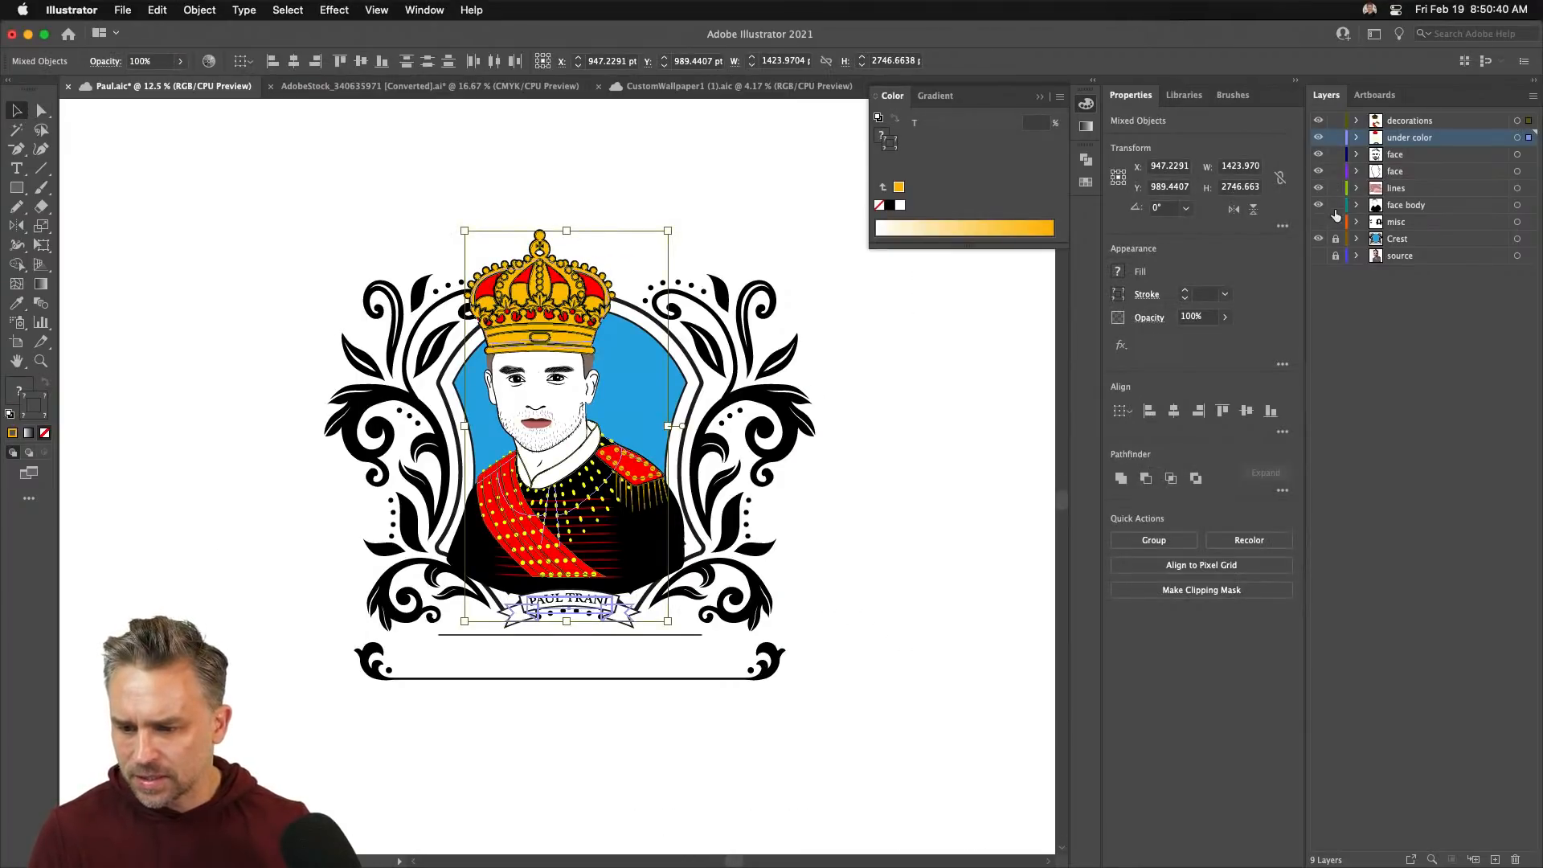
drag(258, 196, 906, 790)
- Paste the king crest into CustomWallpaper1, enlarge it, and place it upper right of the queen crest
click(690, 89)
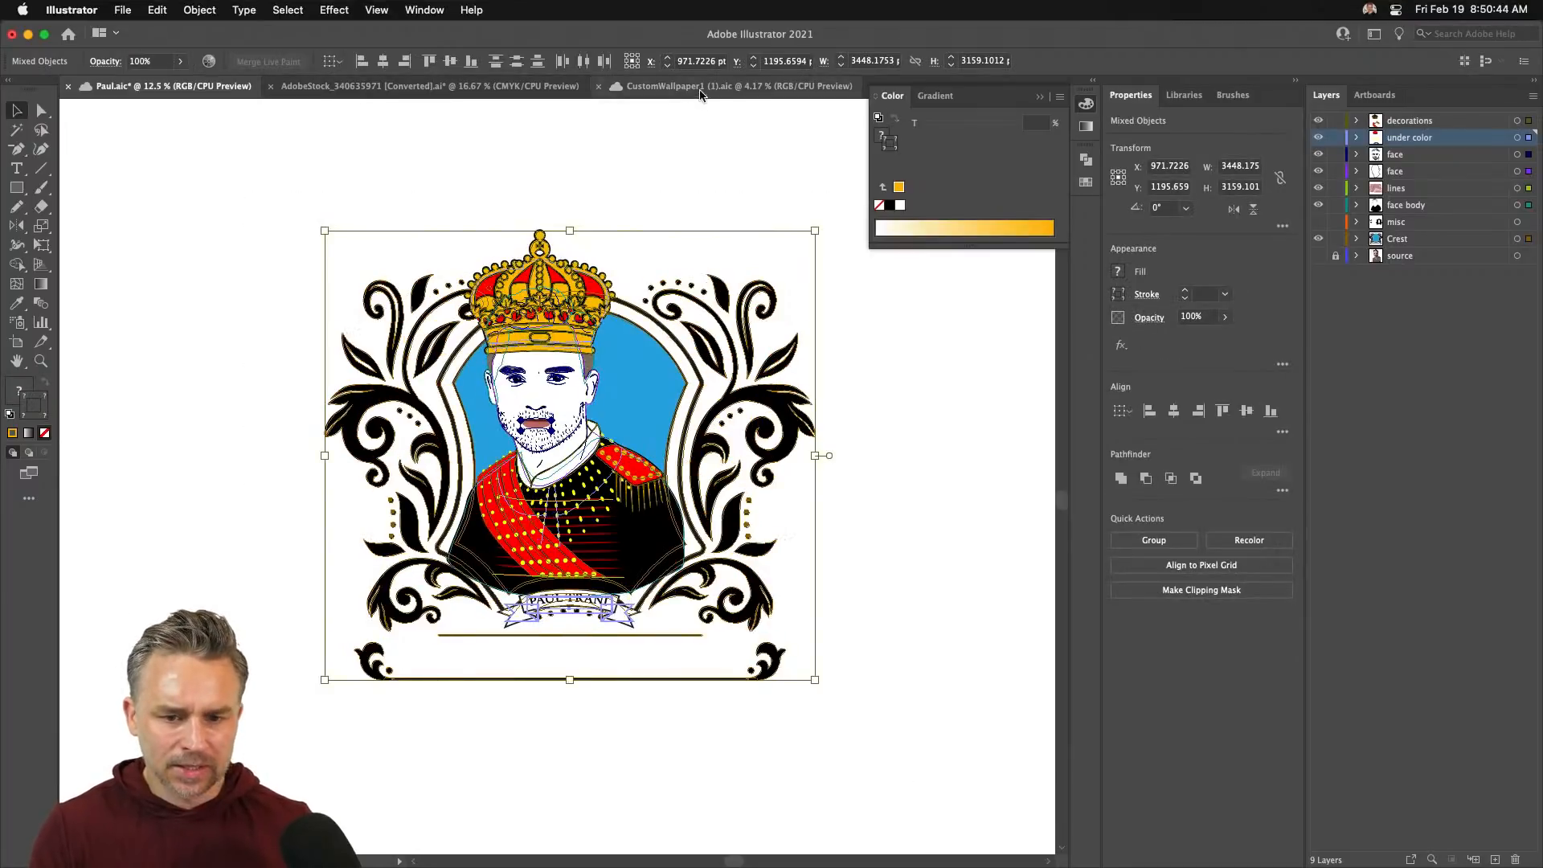
key(super+v)
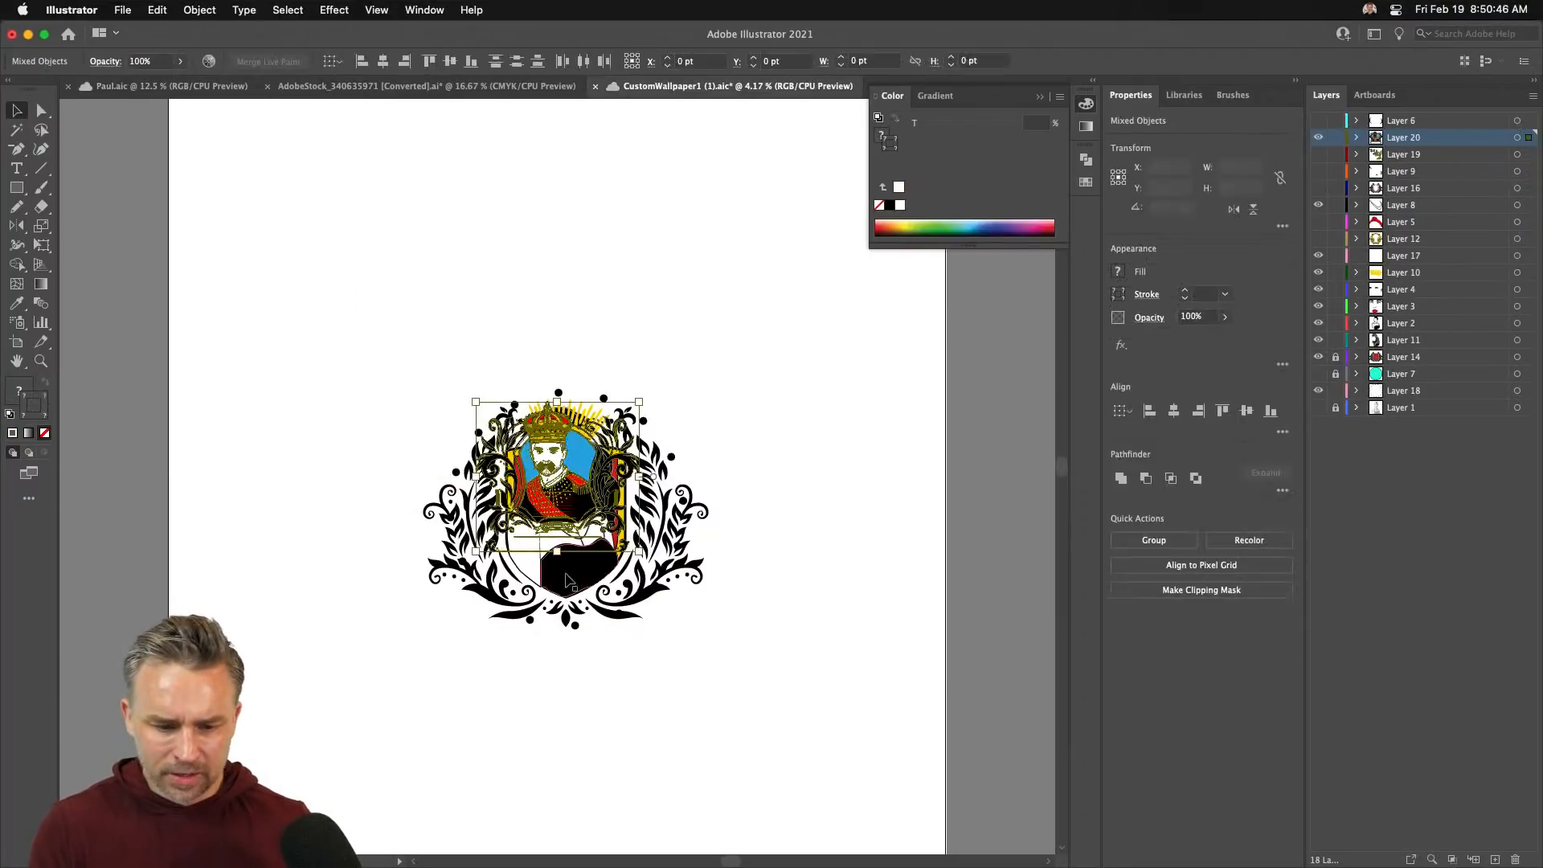
drag(543, 491, 743, 363)
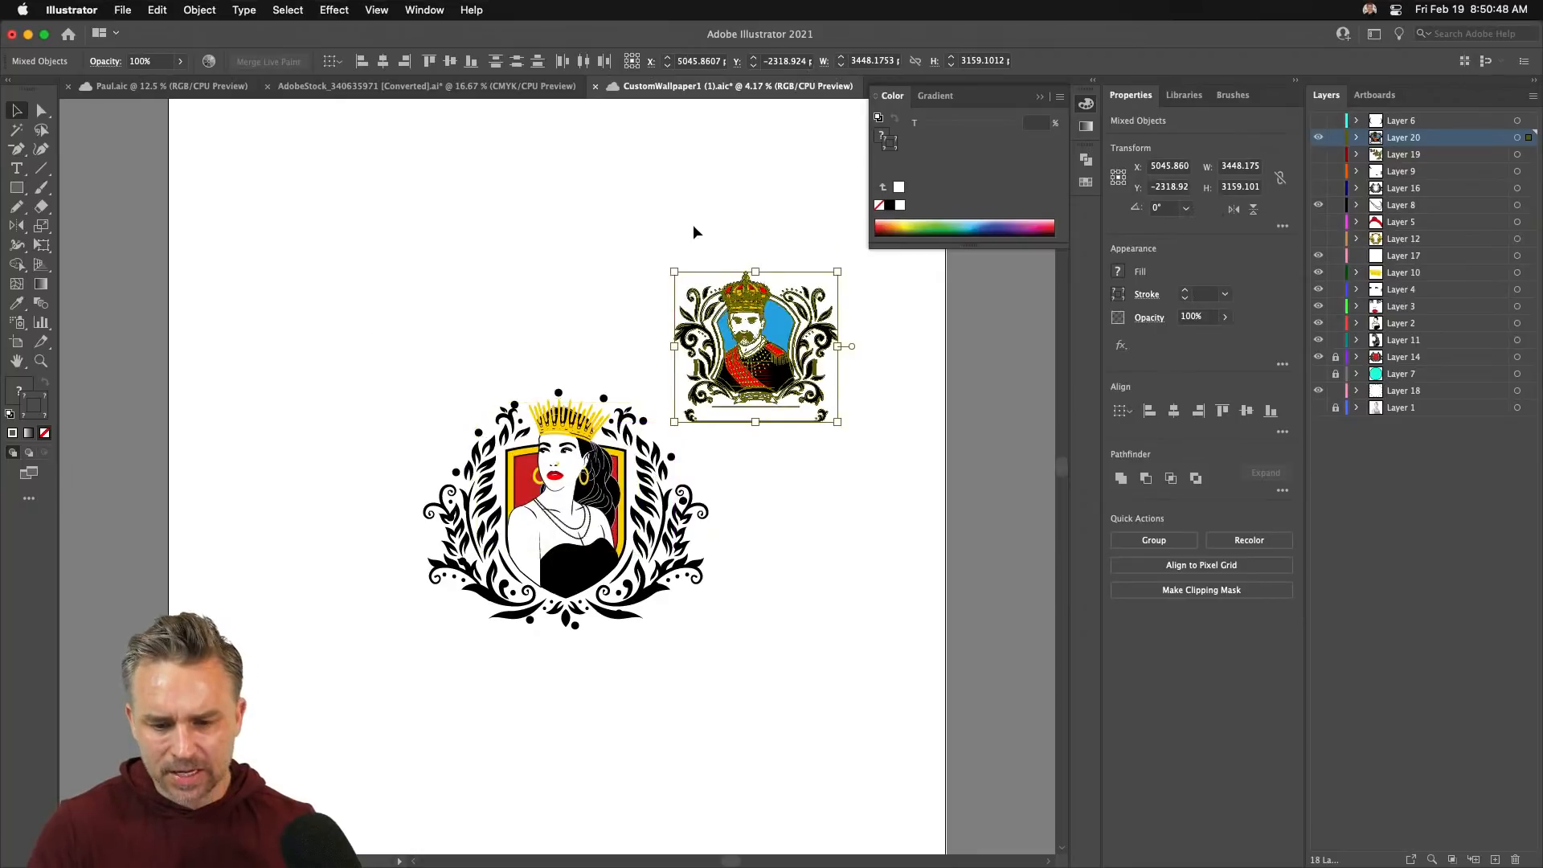
drag(676, 269, 629, 237)
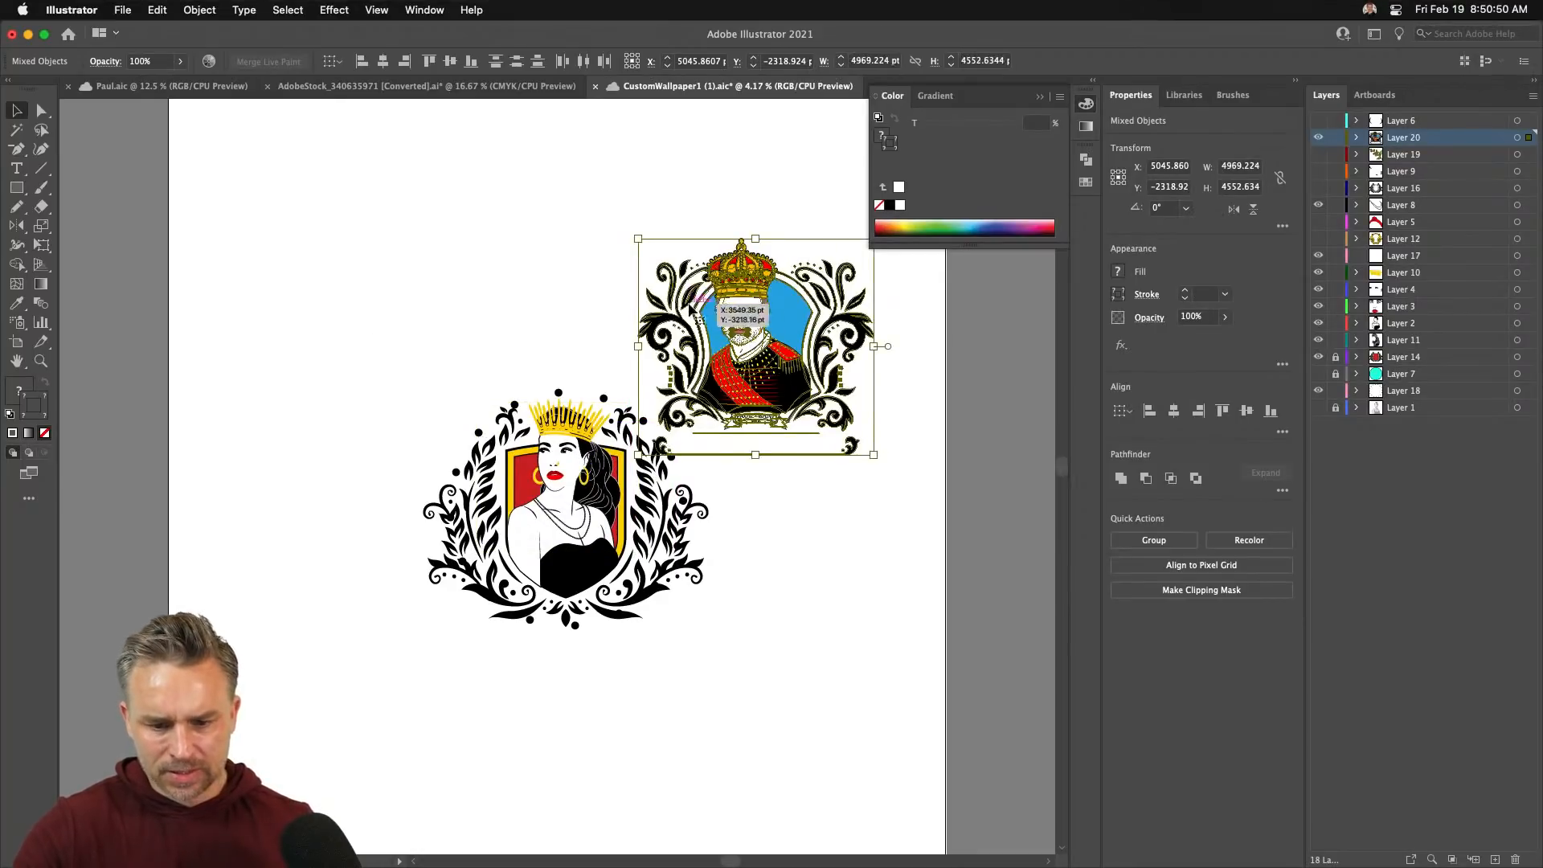
drag(730, 340, 791, 299)
click(500, 259)
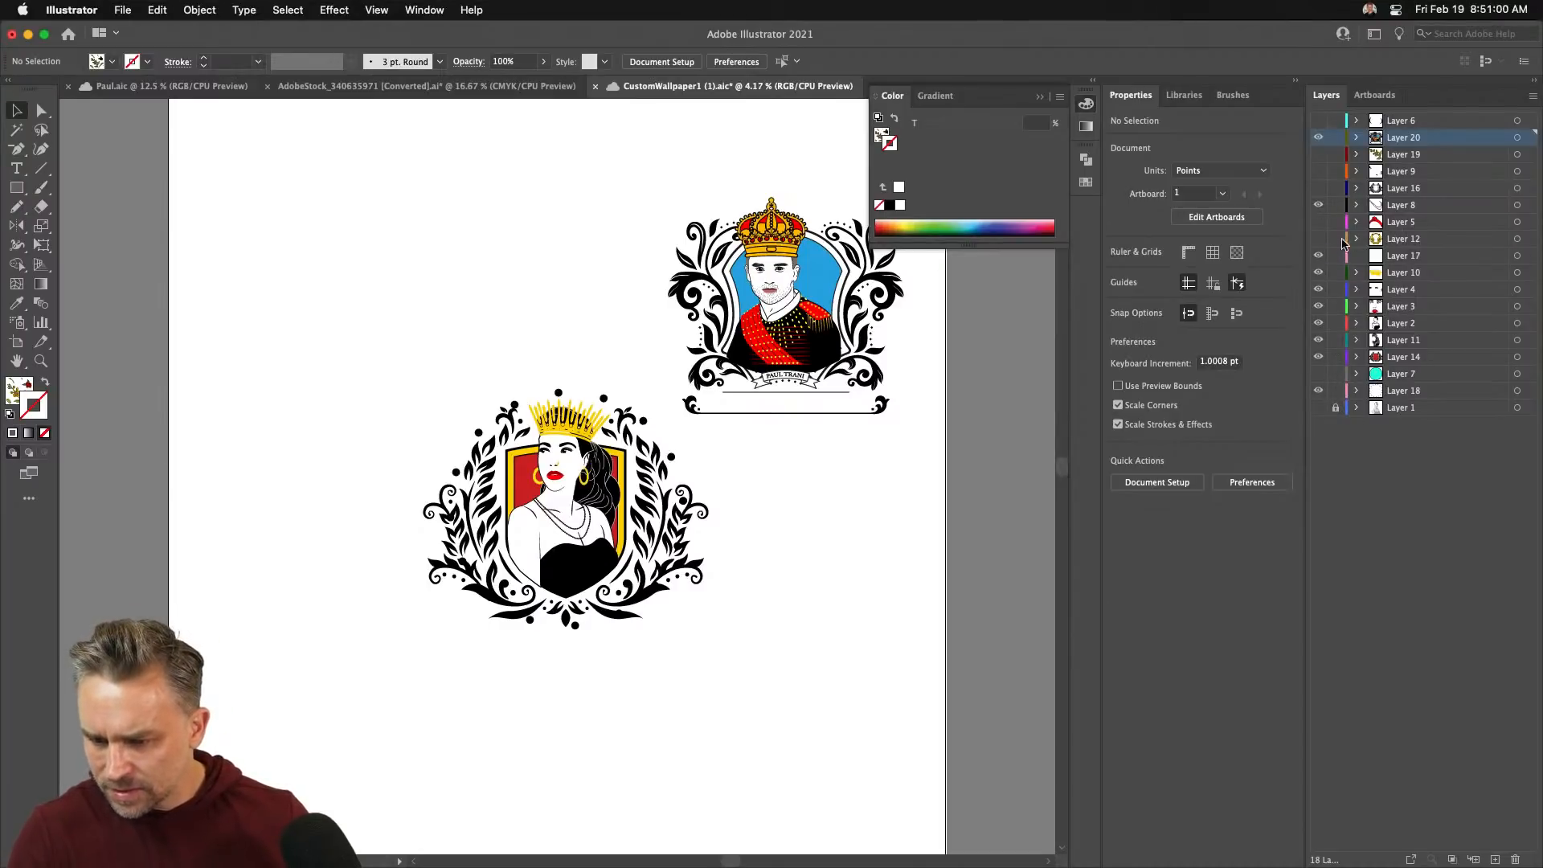
- Reveal Layer 12's gold lion artwork, reposition it, swap its fill and stroke, then delete the lion frame
click(1318, 239)
click(1415, 239)
drag(506, 488, 402, 277)
click(46, 386)
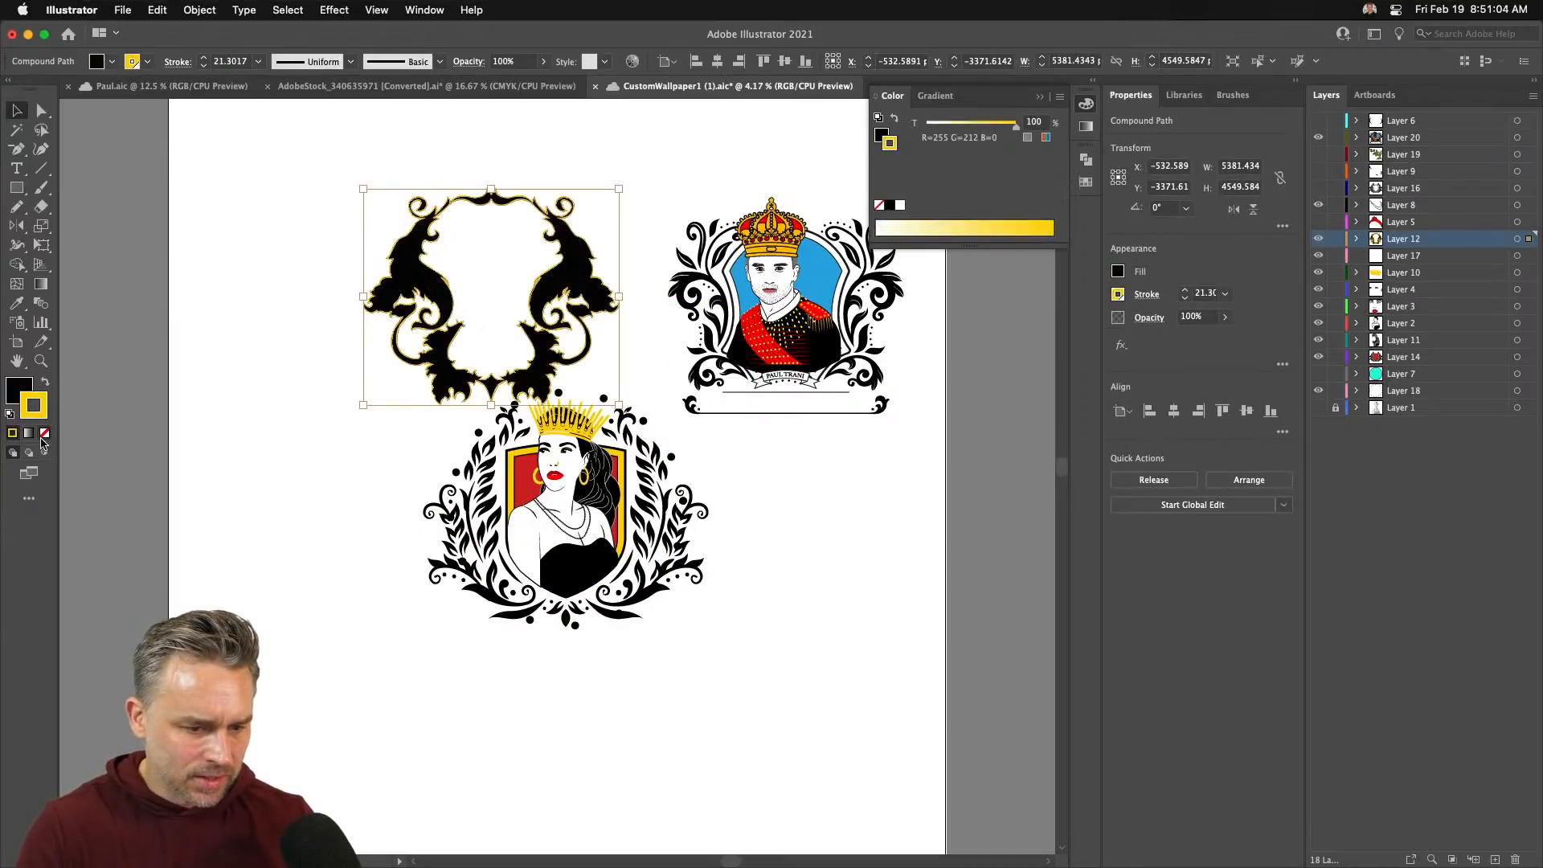
click(45, 433)
right_click(401, 278)
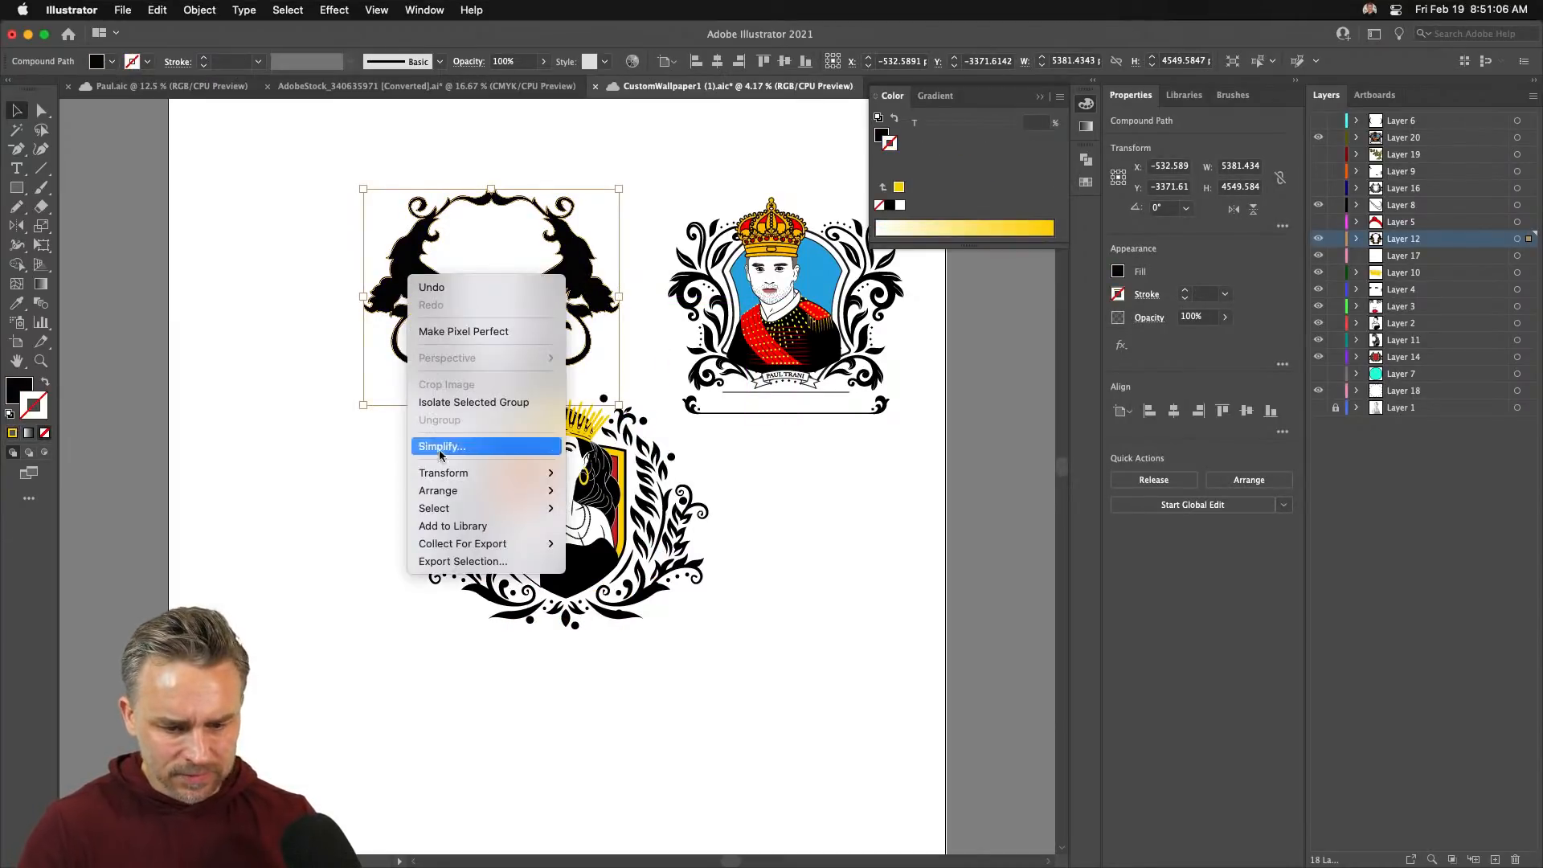
click(404, 247)
drag(404, 246, 749, 508)
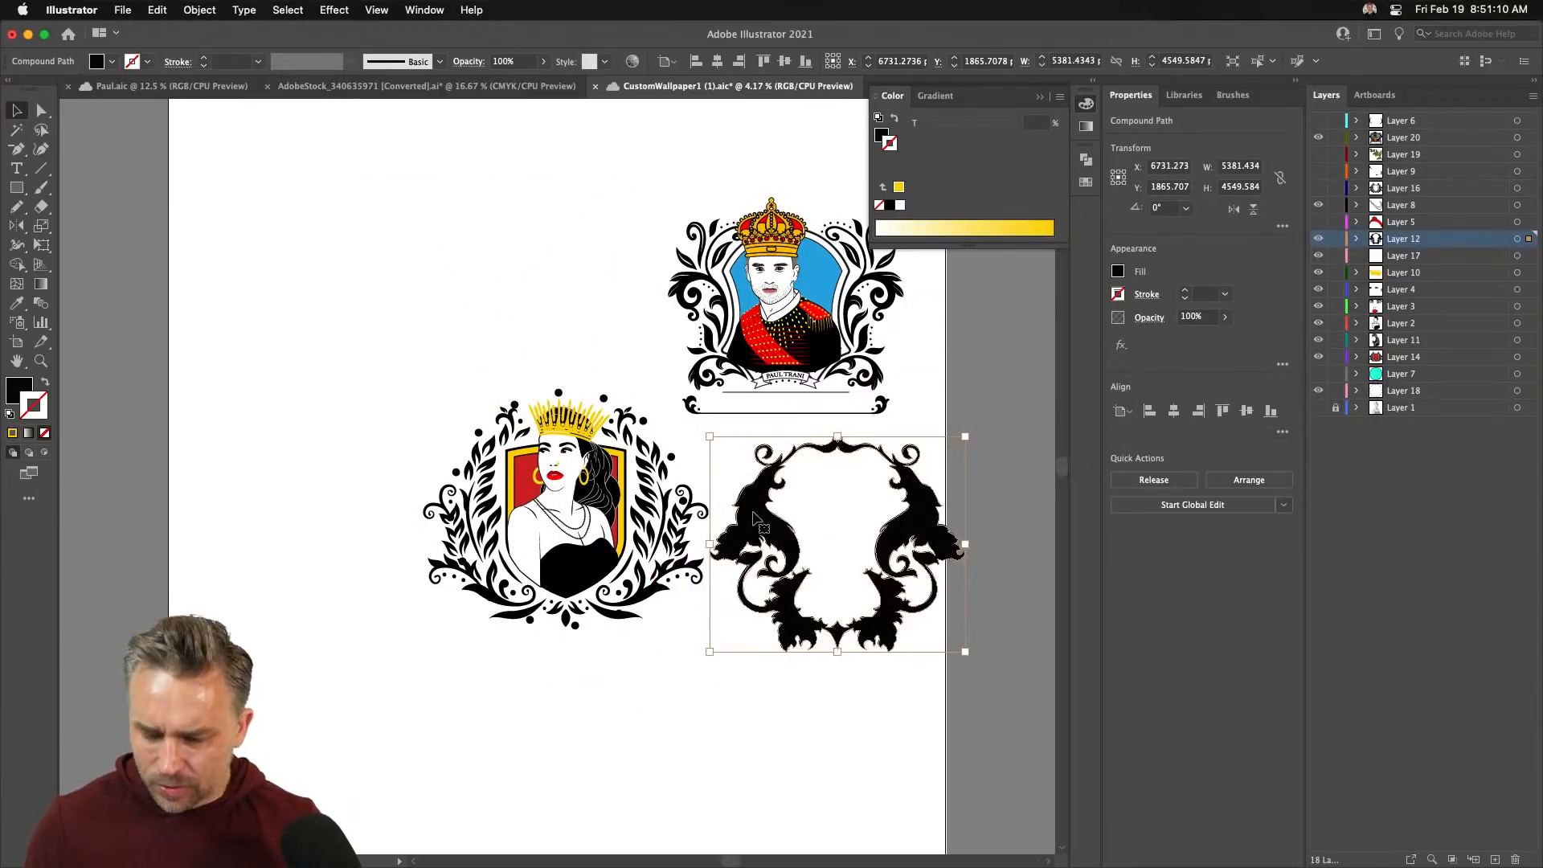
key(Delete)
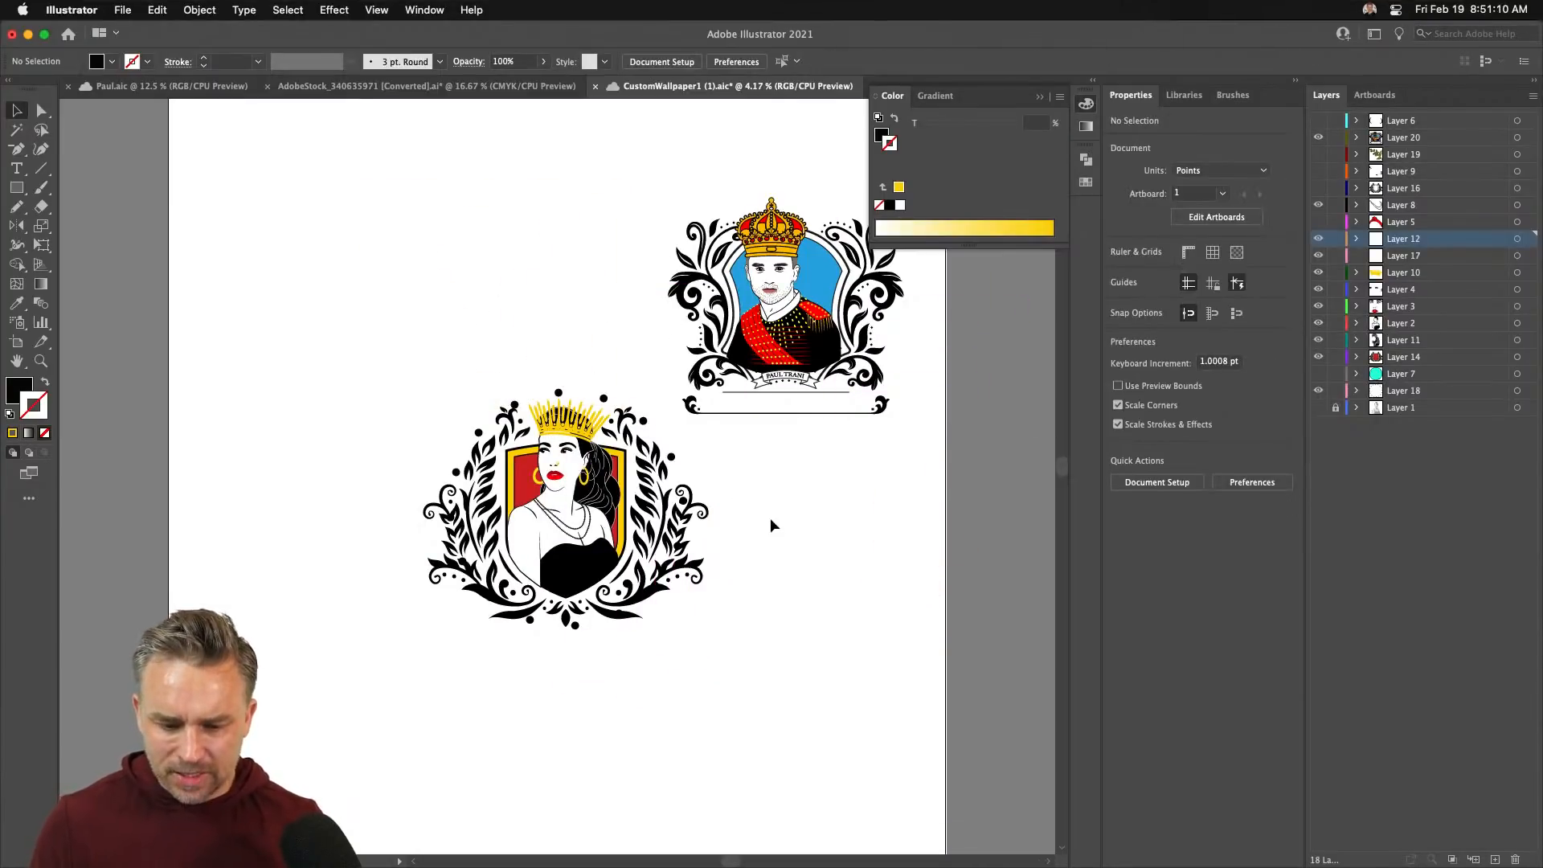
- Show Layer 19's small flower group and enlarge it slightly
click(1319, 188)
click(1319, 188)
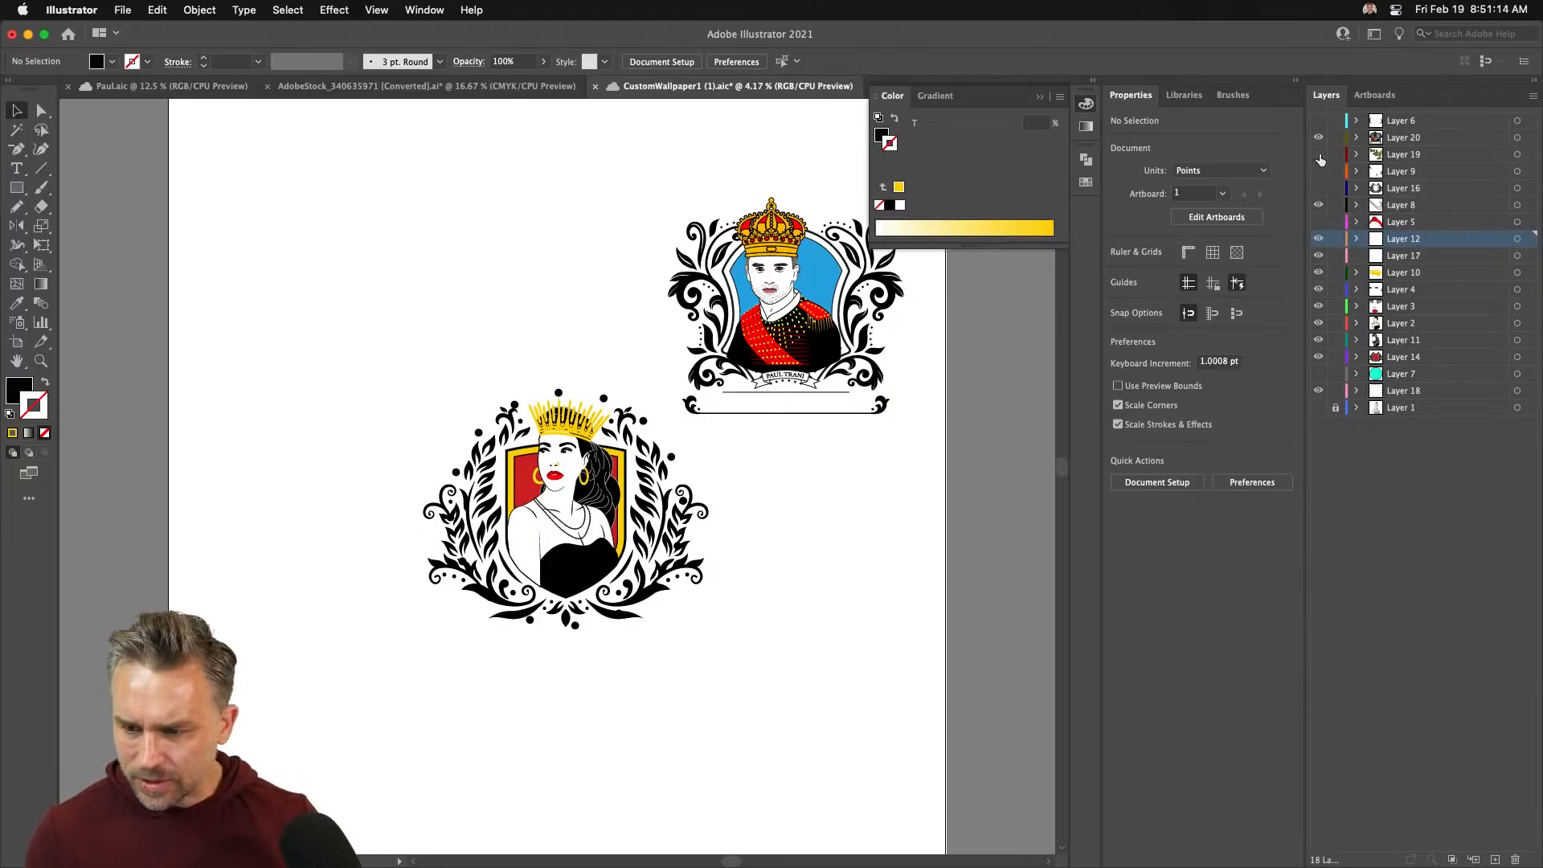
click(1318, 154)
click(378, 371)
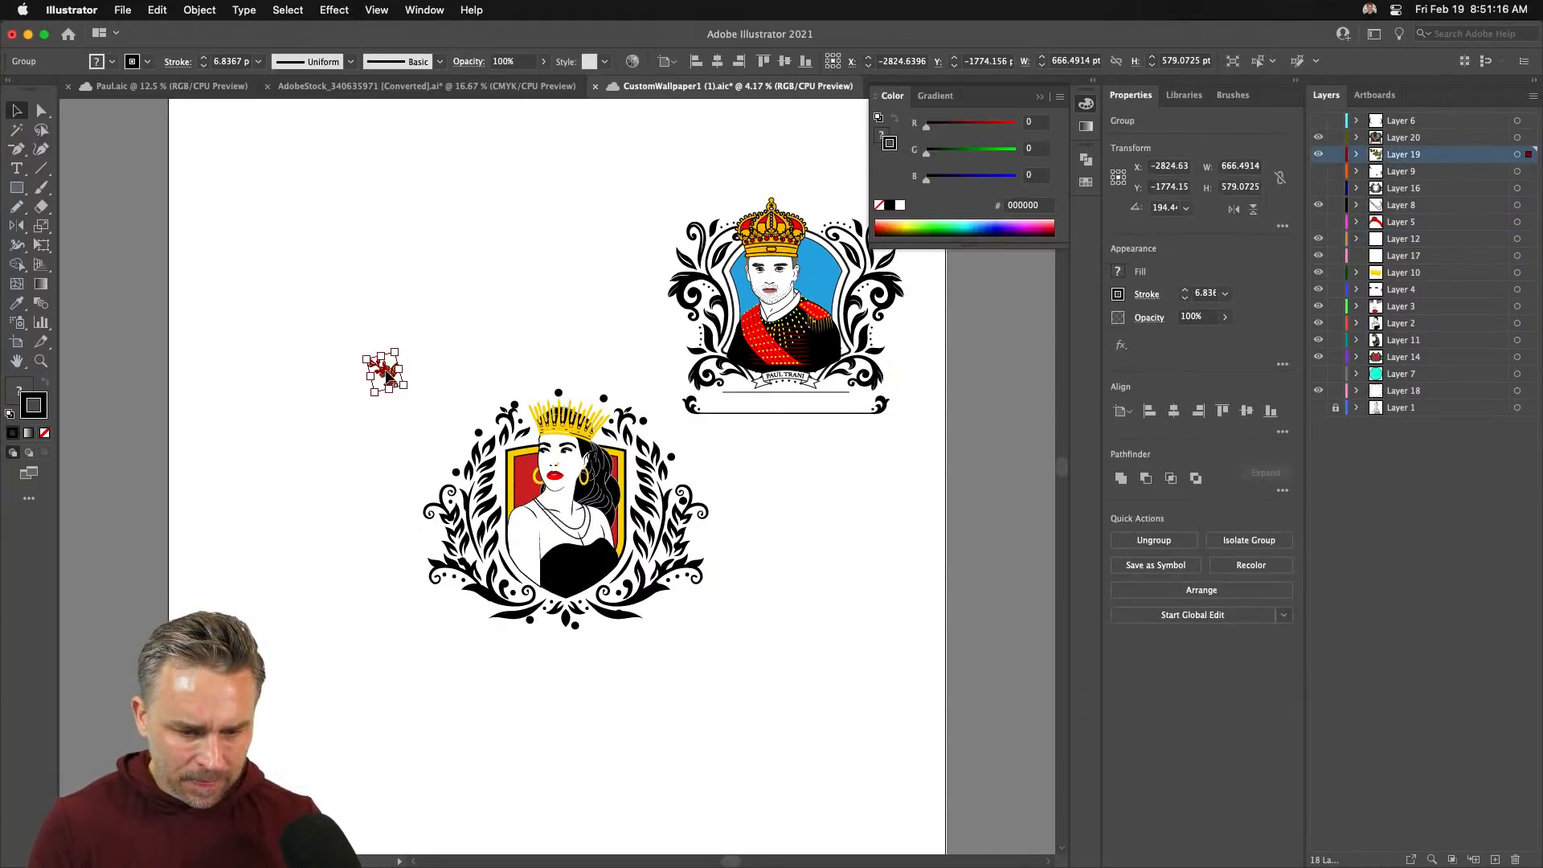
mouse_move(405, 389)
mouse_down()
mouse_move(448, 446)
mouse_move(482, 449)
mouse_move(427, 398)
mouse_up()
- Move both emblems and the flower left and down, close the colour panel, and deselect
drag(295, 187, 948, 720)
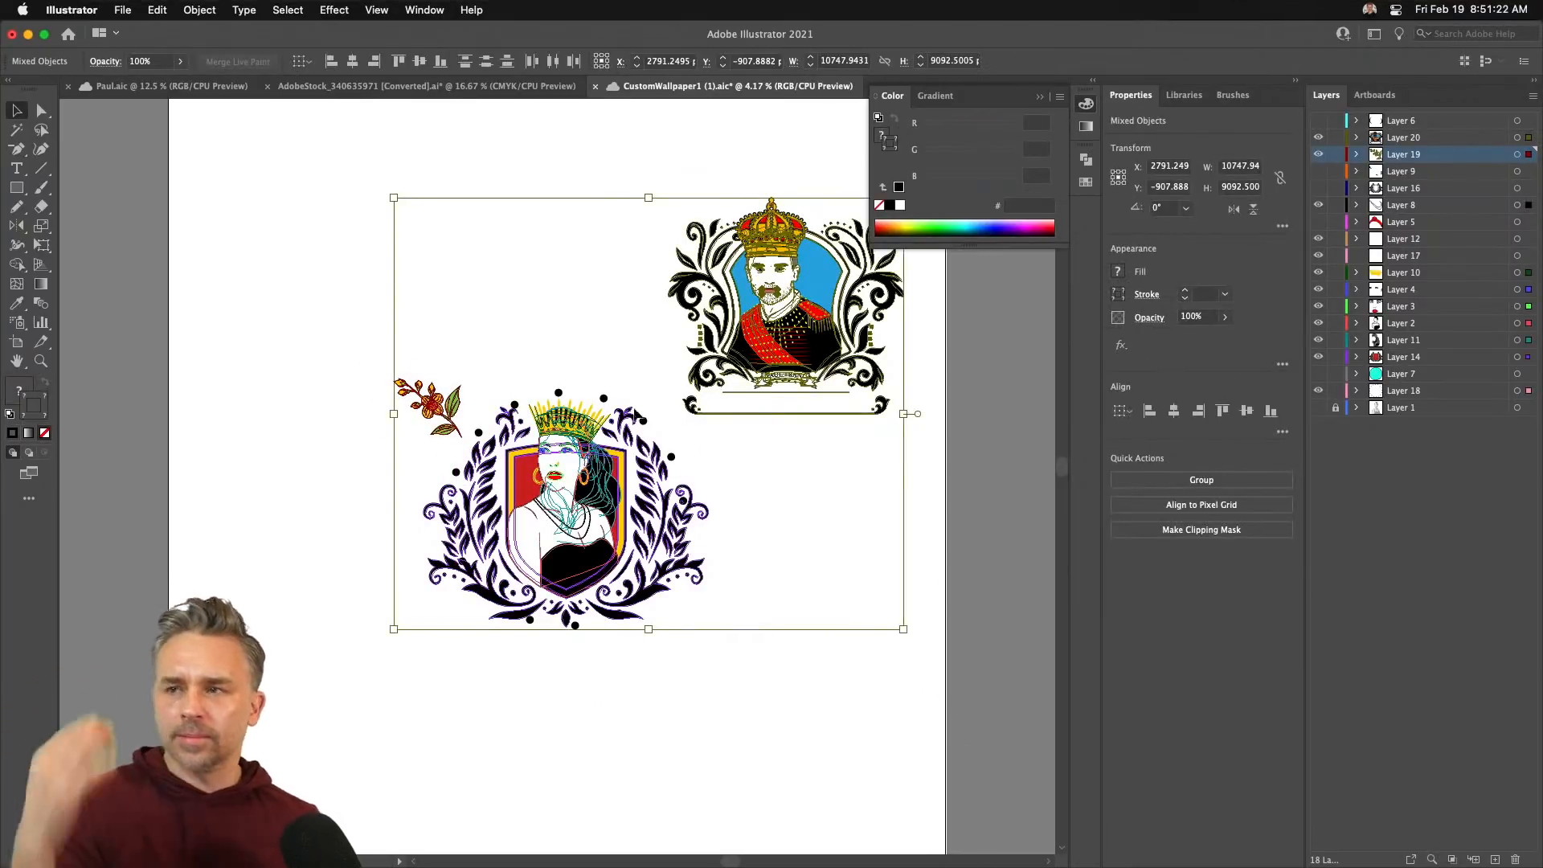
drag(741, 265, 668, 316)
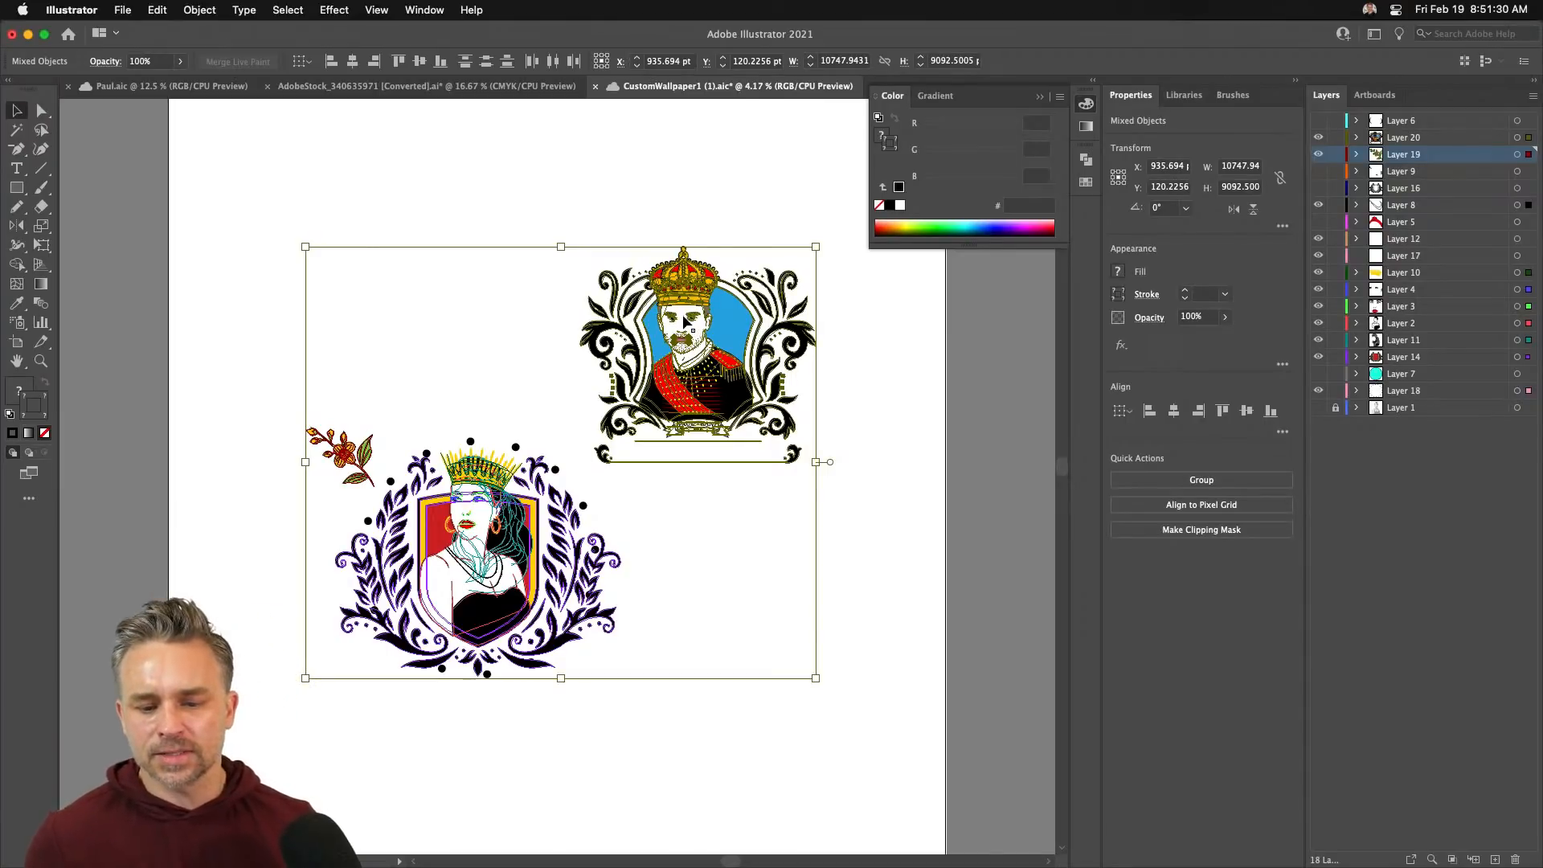
click(1042, 97)
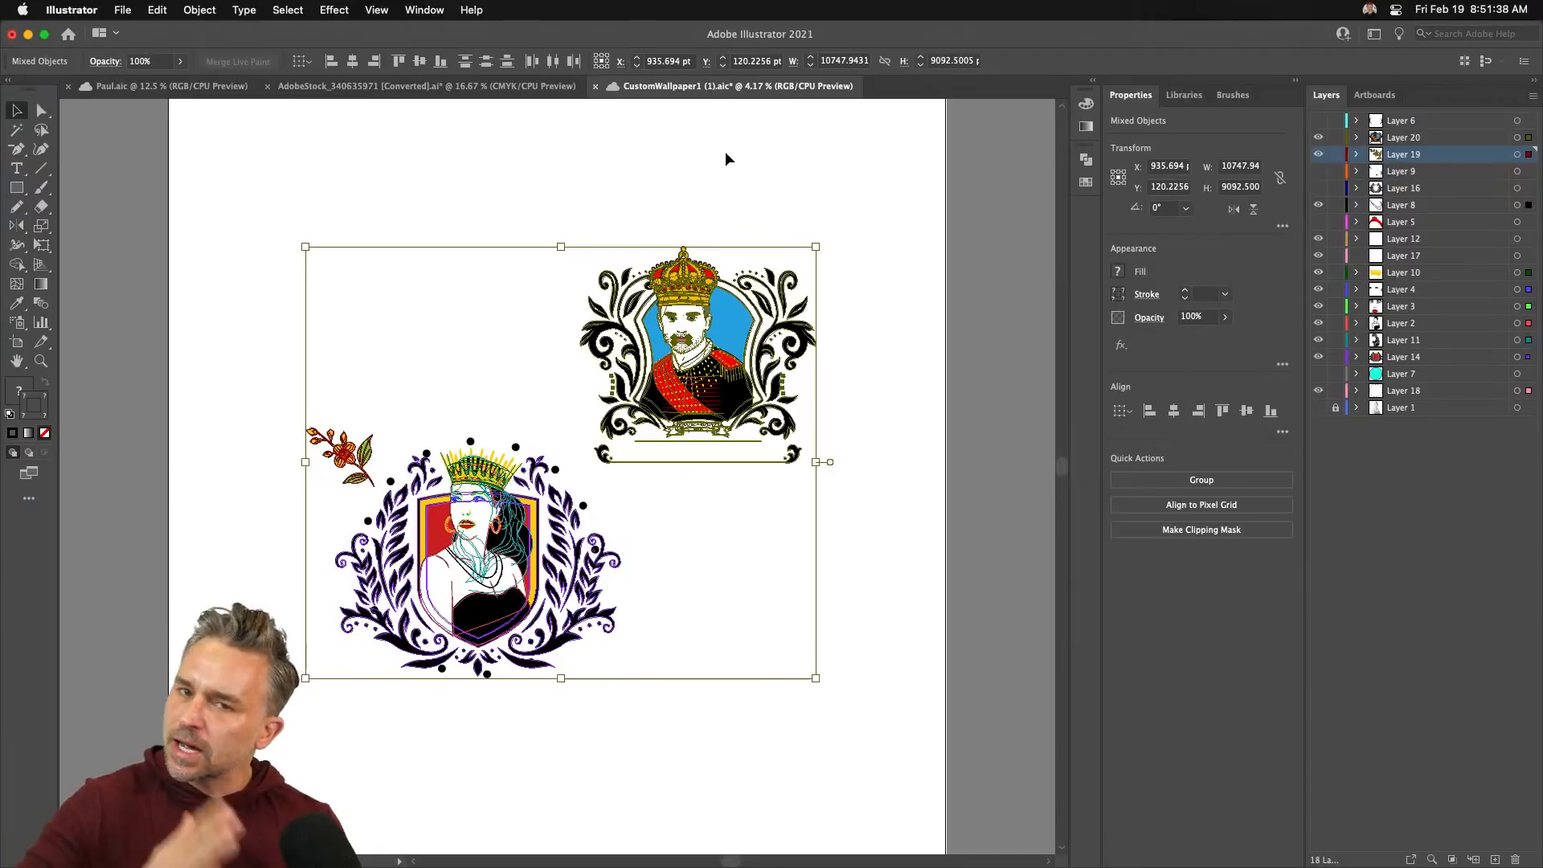
click(507, 146)
- Load spoonflower.com in Chrome and choose Design & Sell > Upload Your Design
click(788, 848)
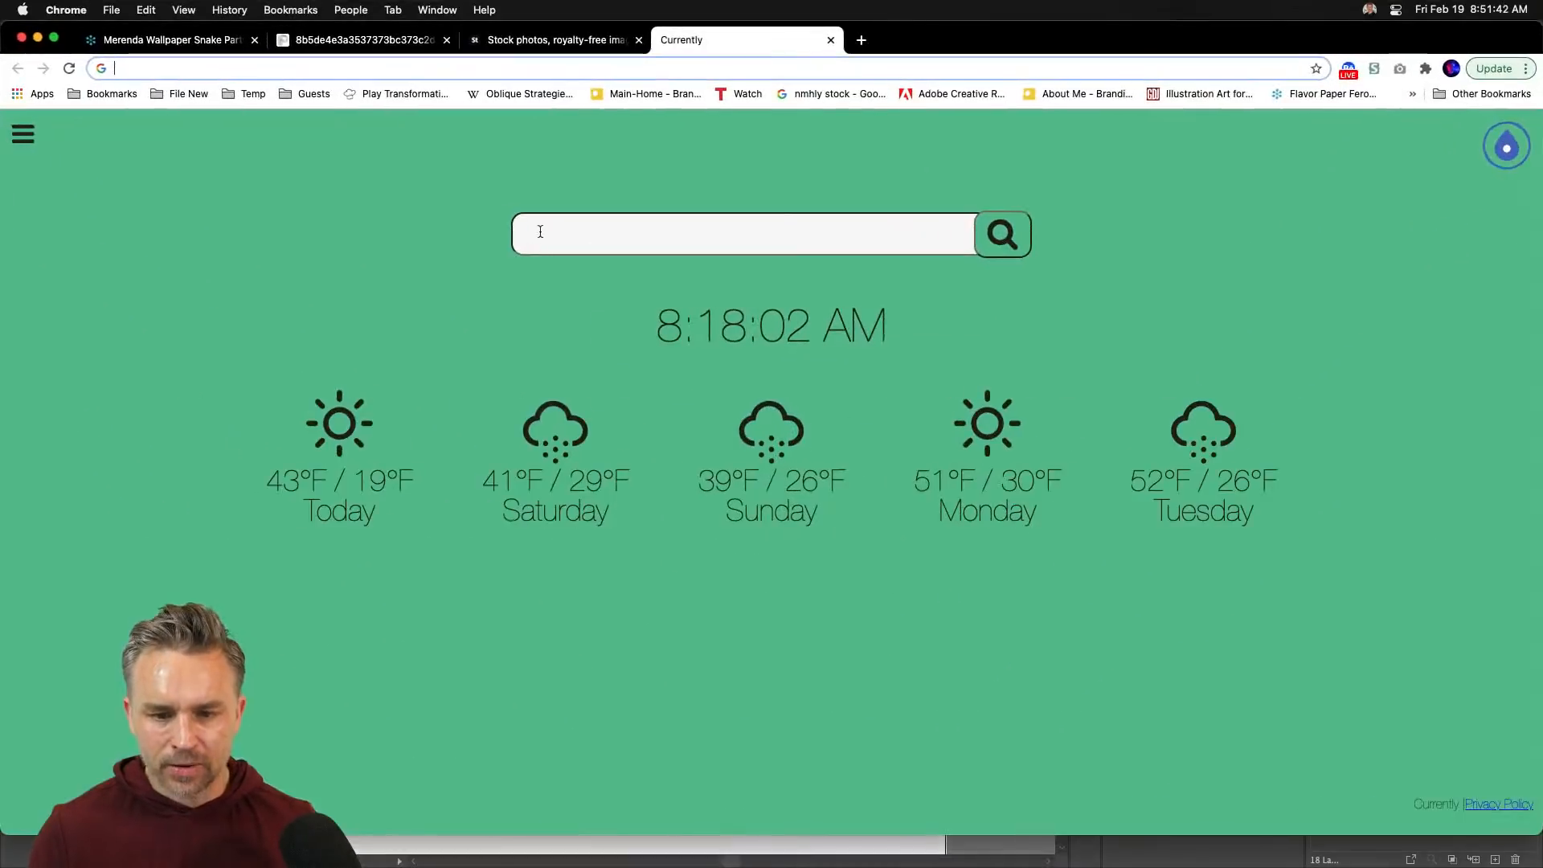
text(SP)
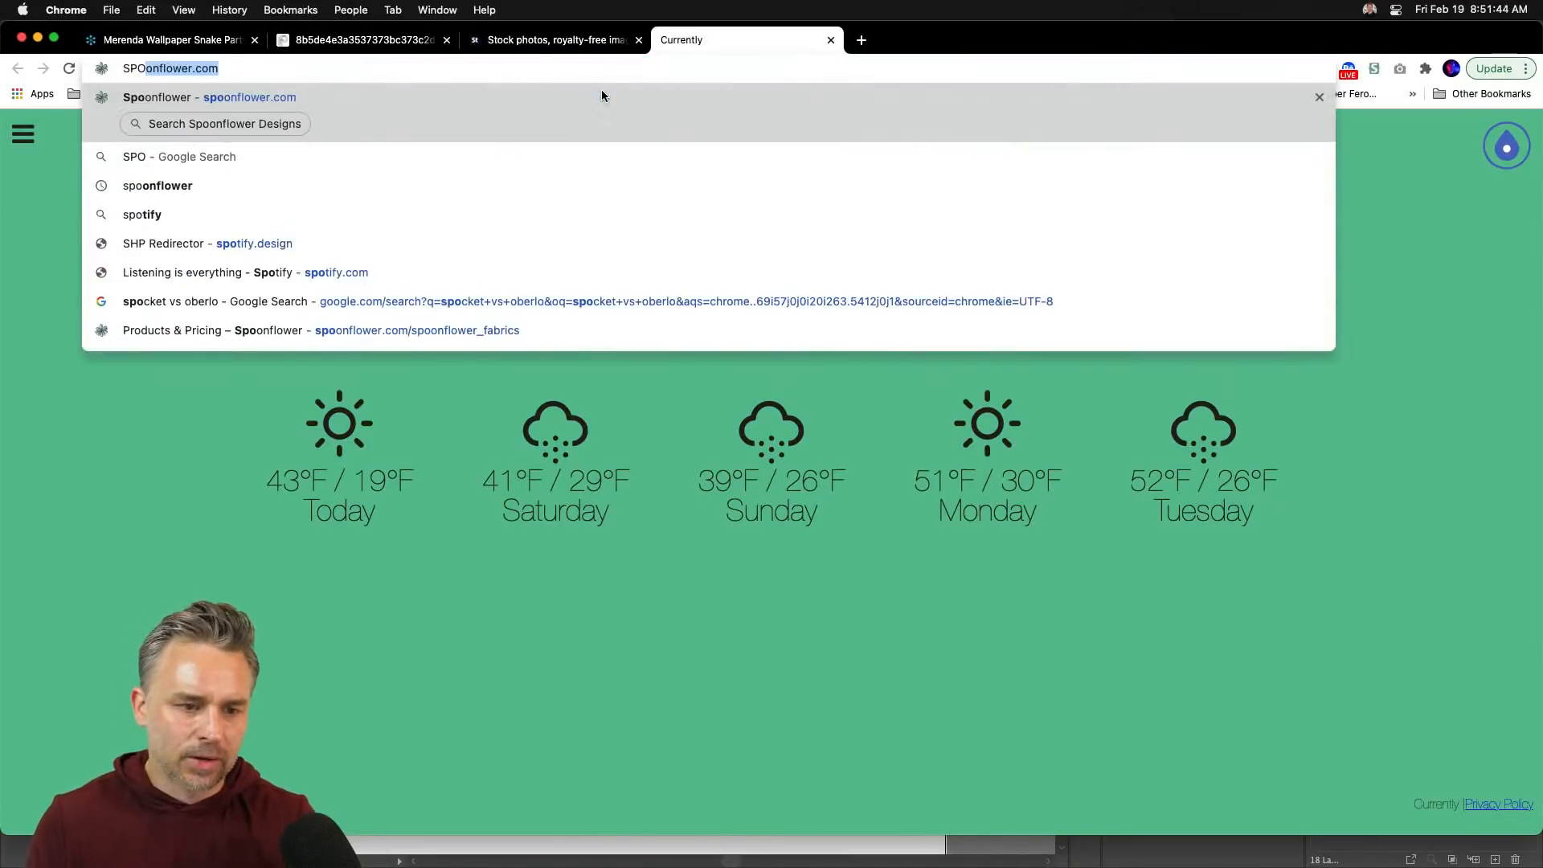
text(oo)
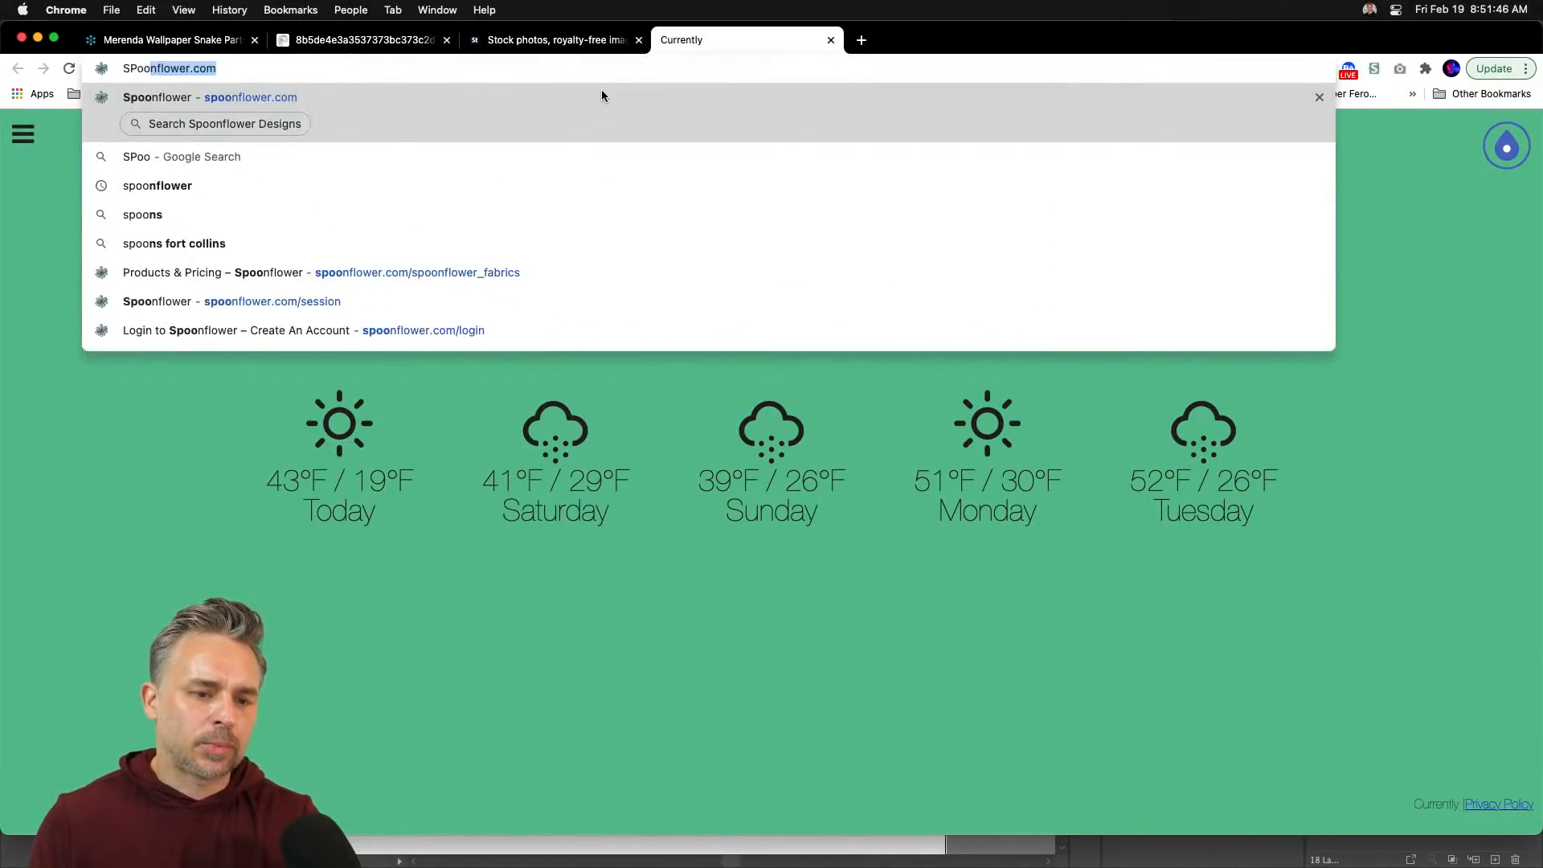
key(Return)
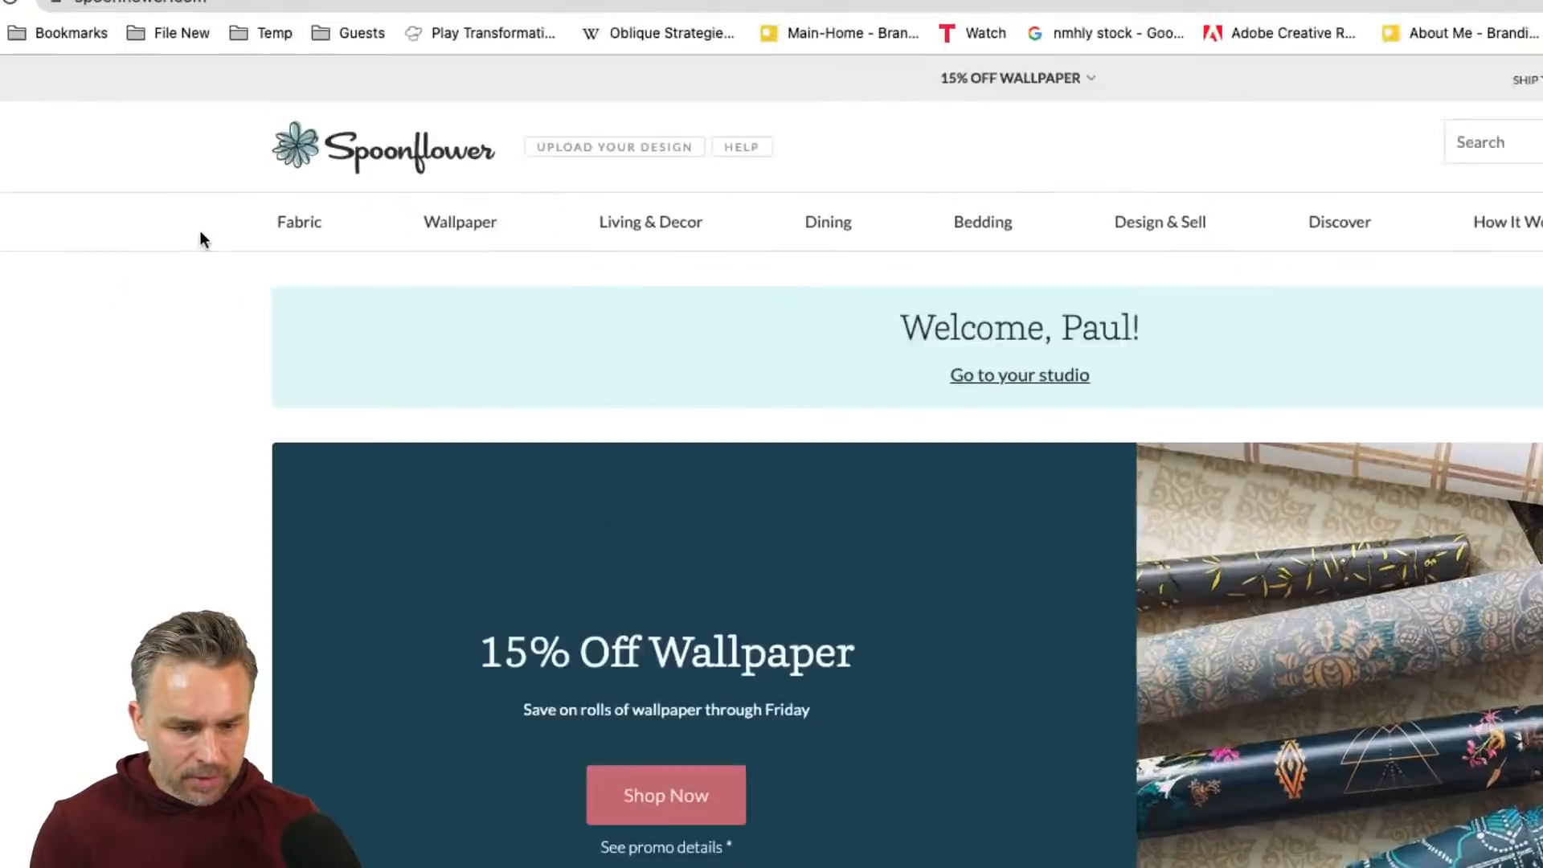
mouse_move(273, 240)
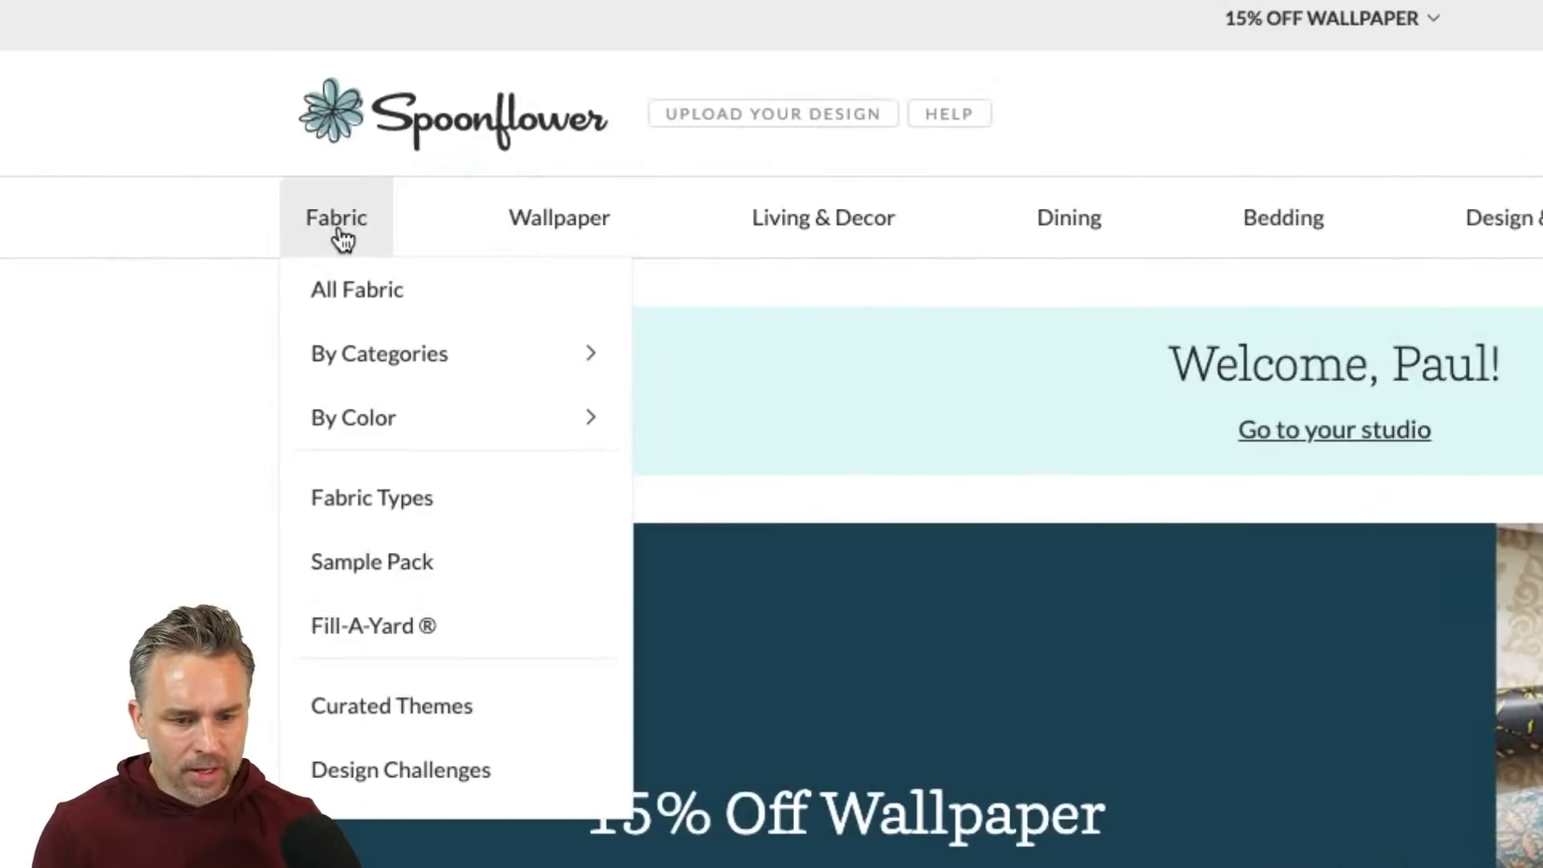
mouse_move(338, 357)
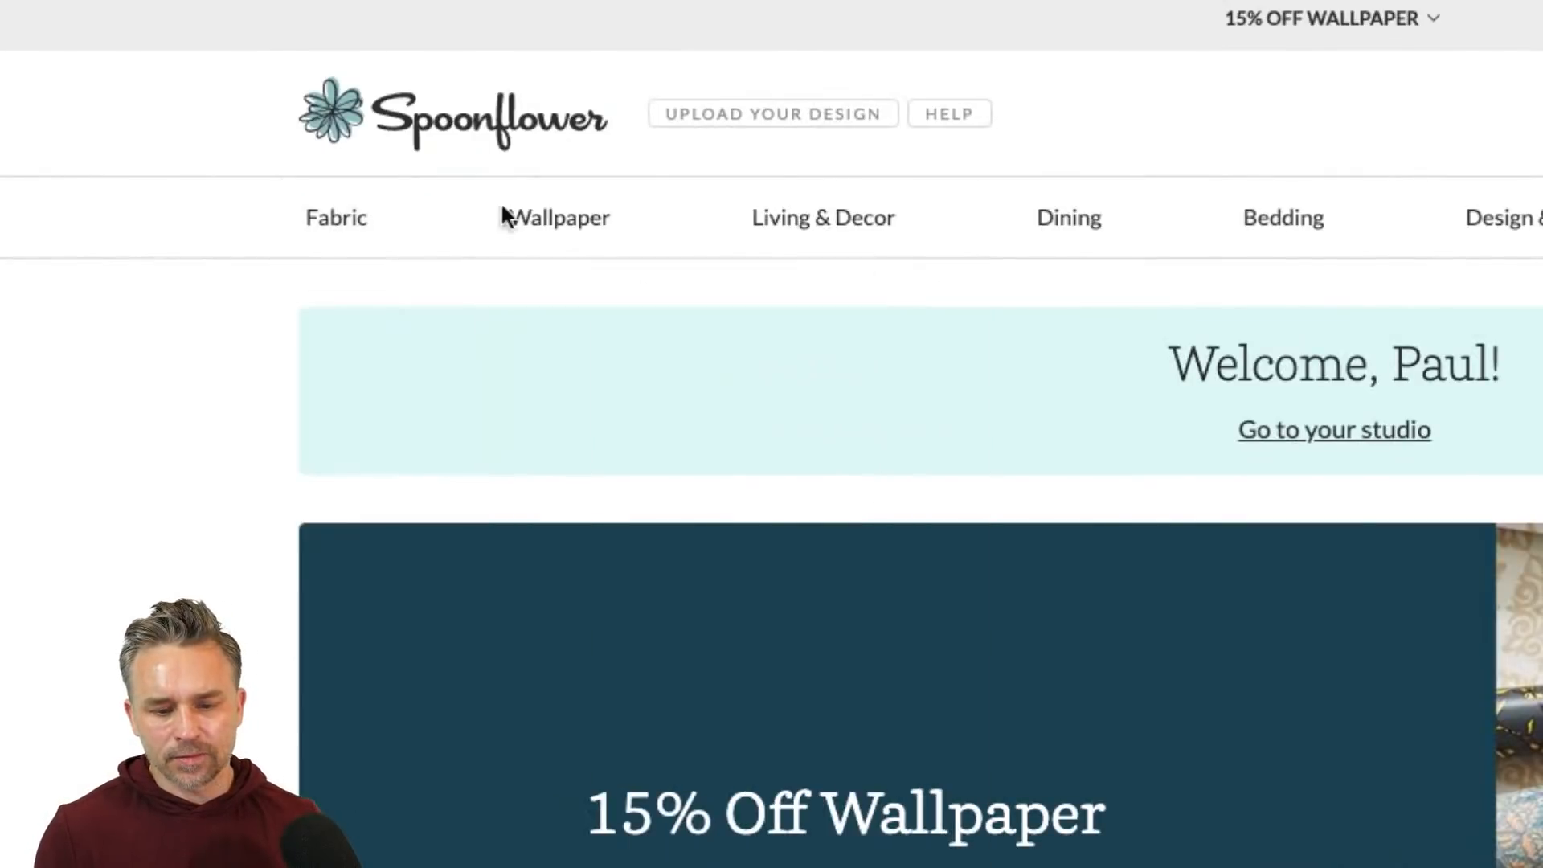
mouse_move(572, 206)
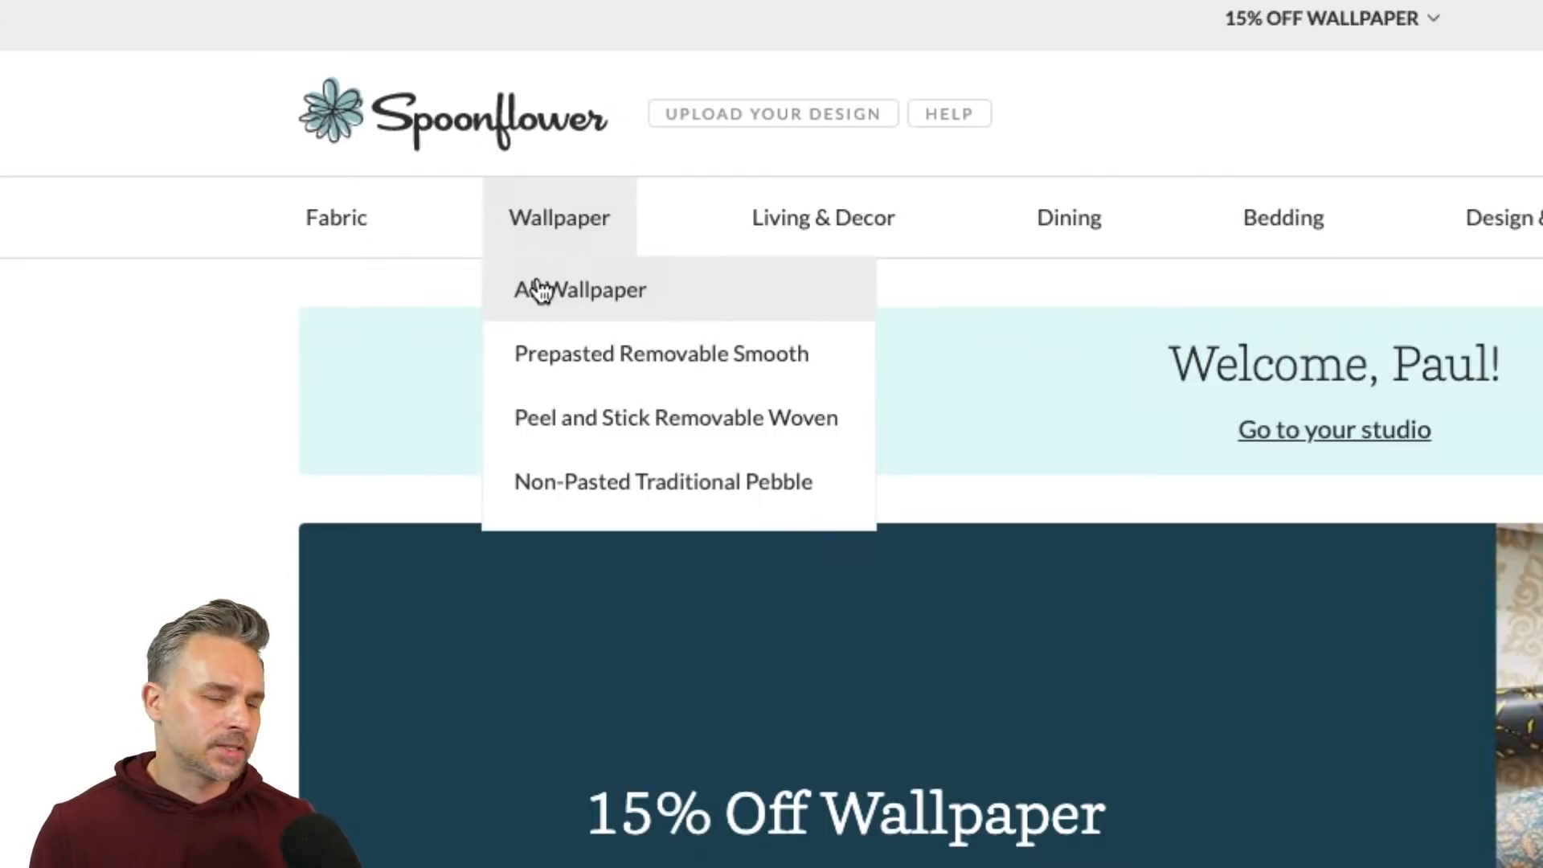
mouse_move(803, 228)
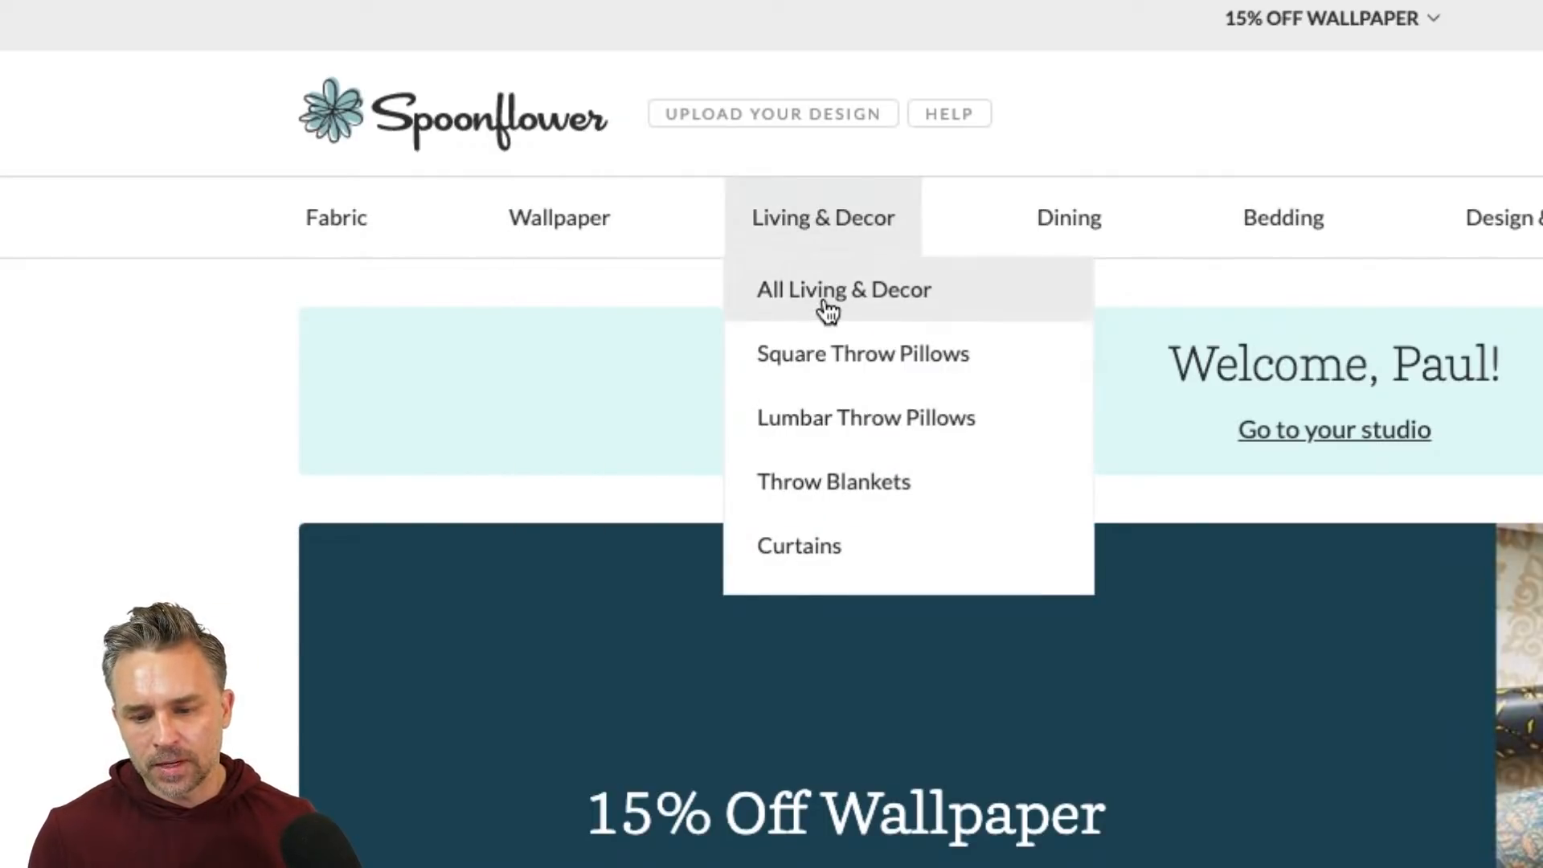
mouse_move(1103, 233)
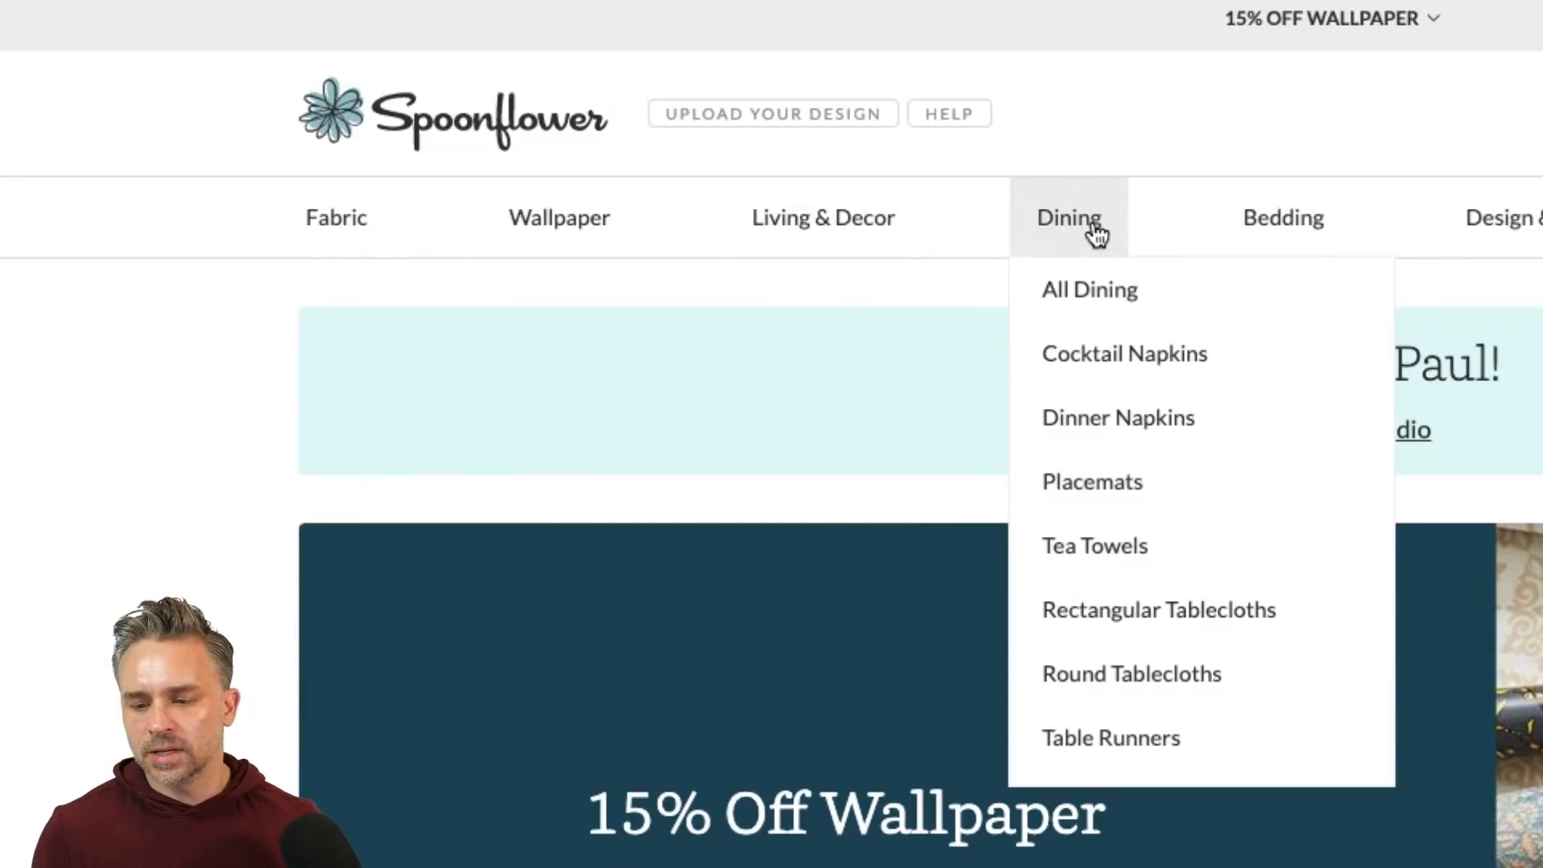
mouse_move(1333, 234)
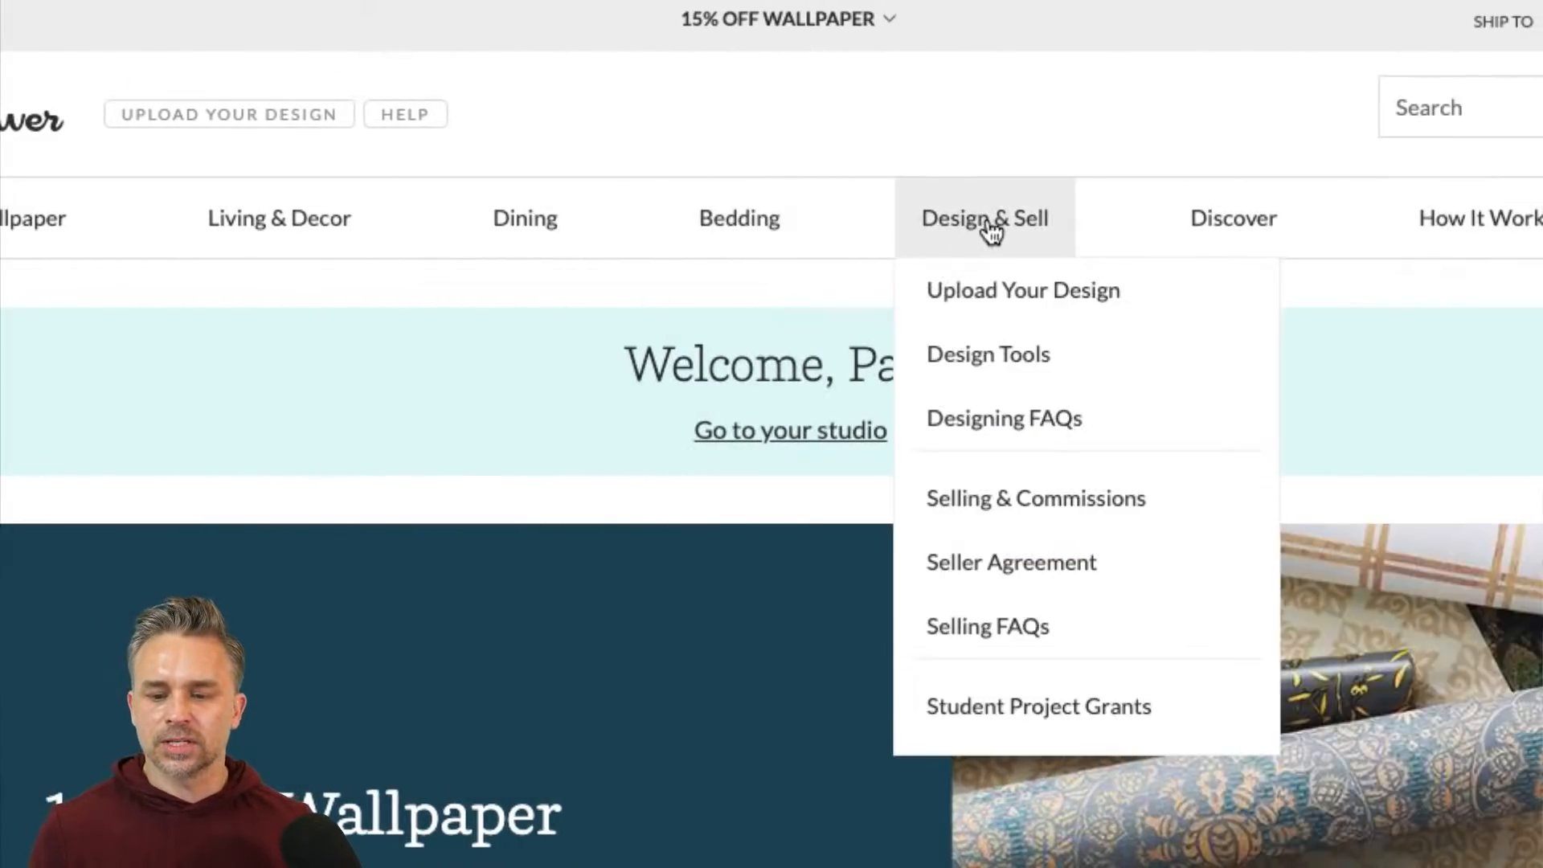
mouse_move(1060, 241)
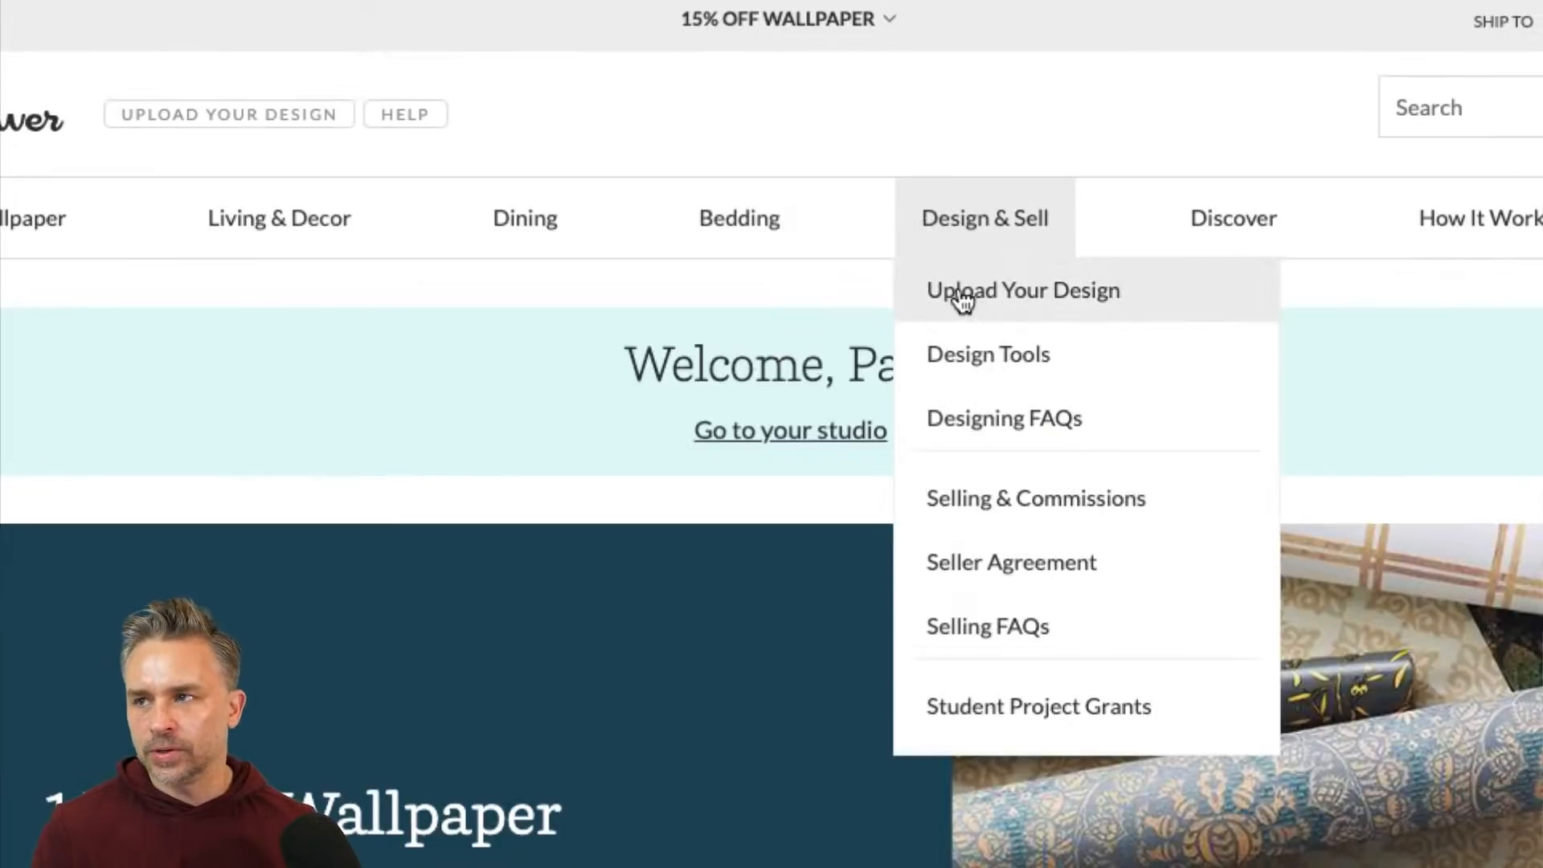
click(962, 298)
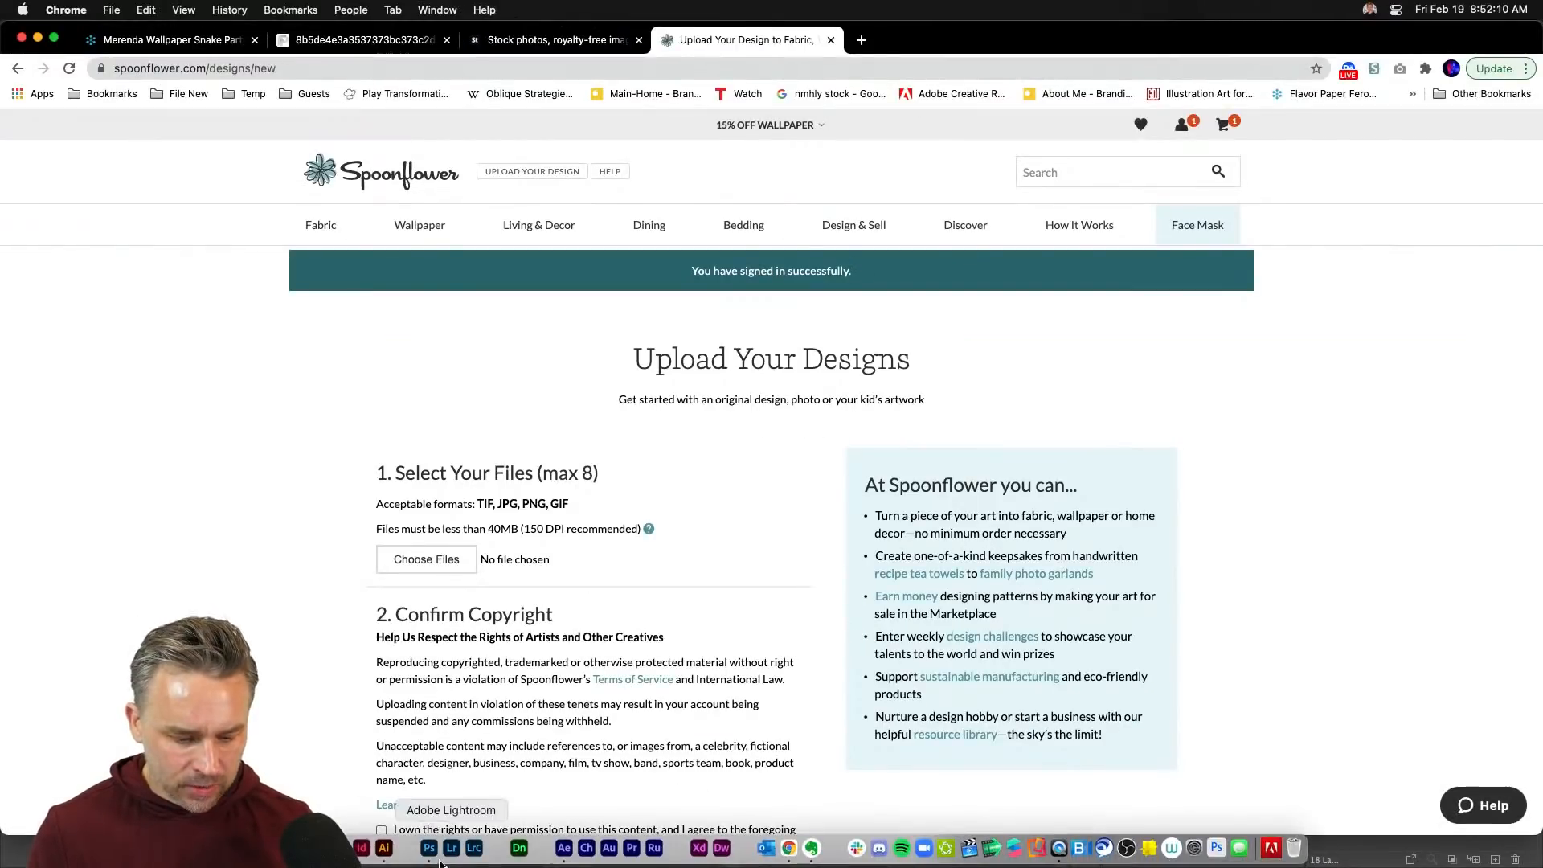
- Check the artwork in Illustrator, then return to the Spoonflower upload page and scroll through it
click(384, 848)
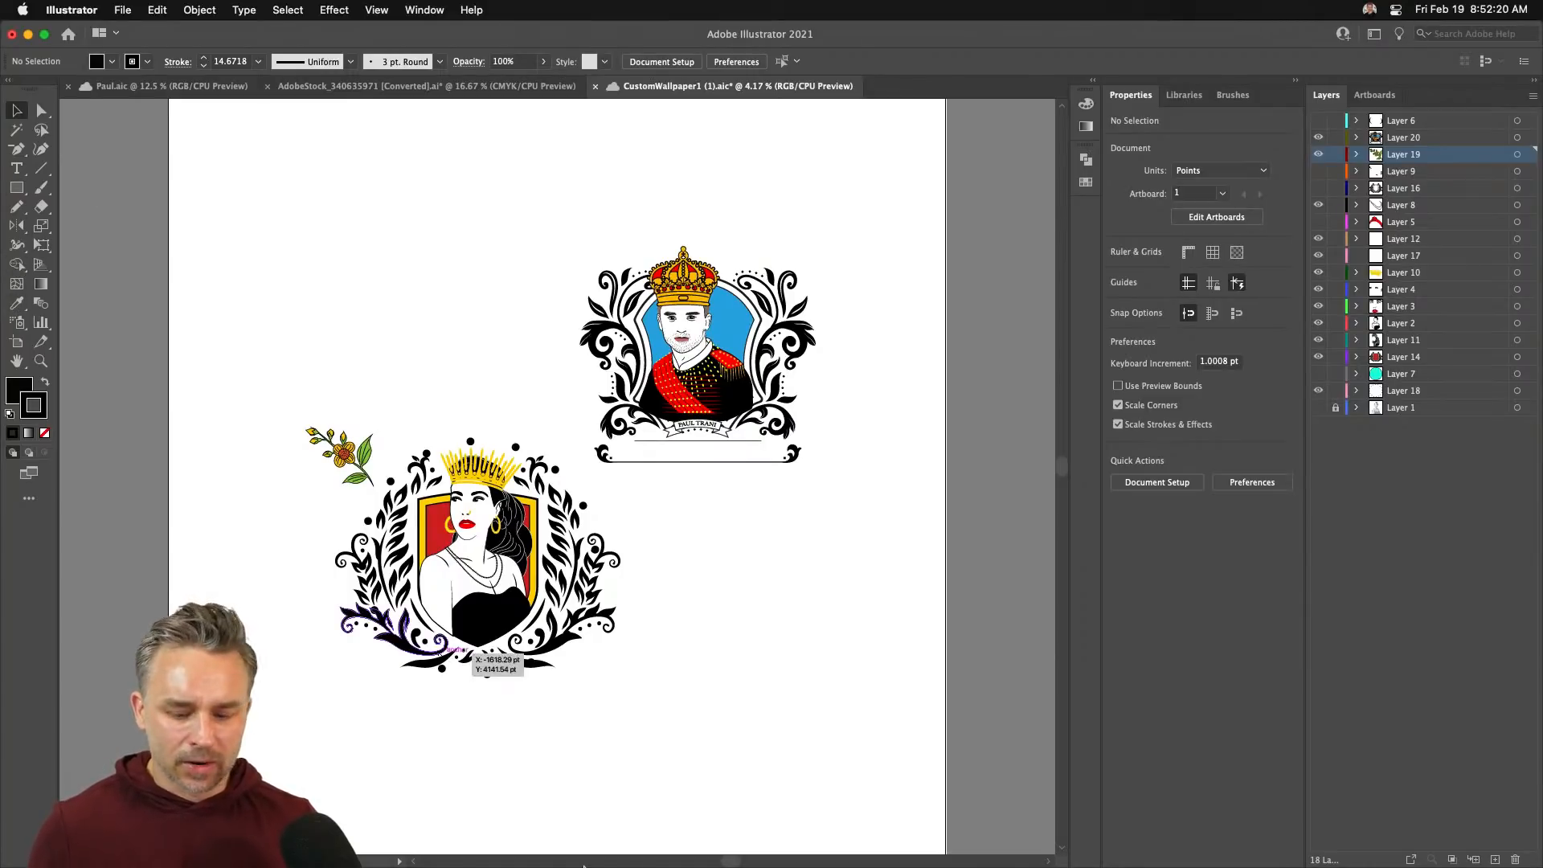
click(793, 848)
scroll(736, 495, down, 5)
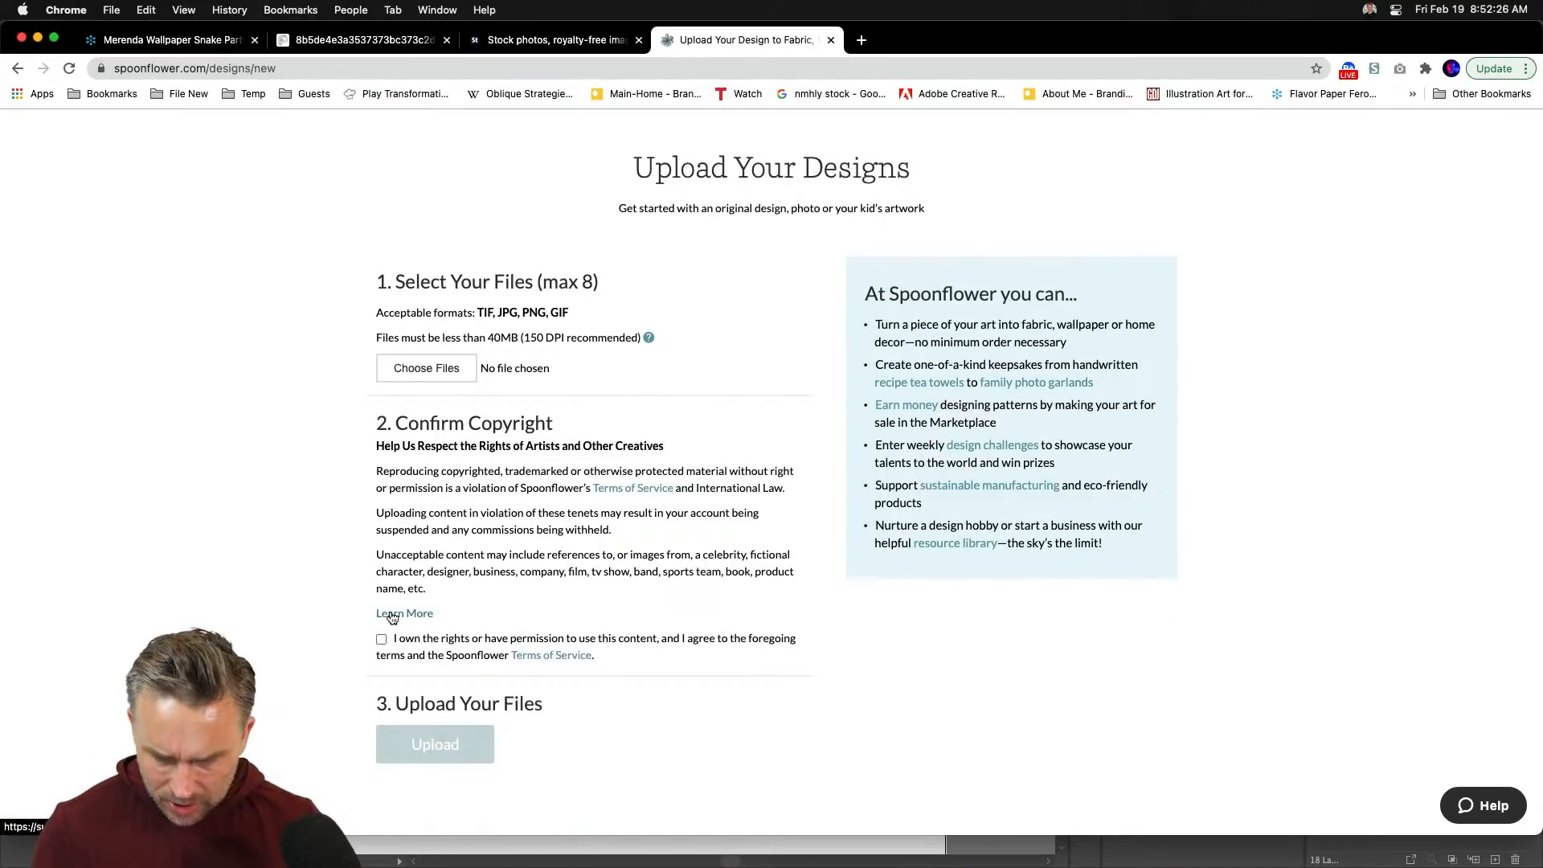
scroll(397, 615, up, 5)
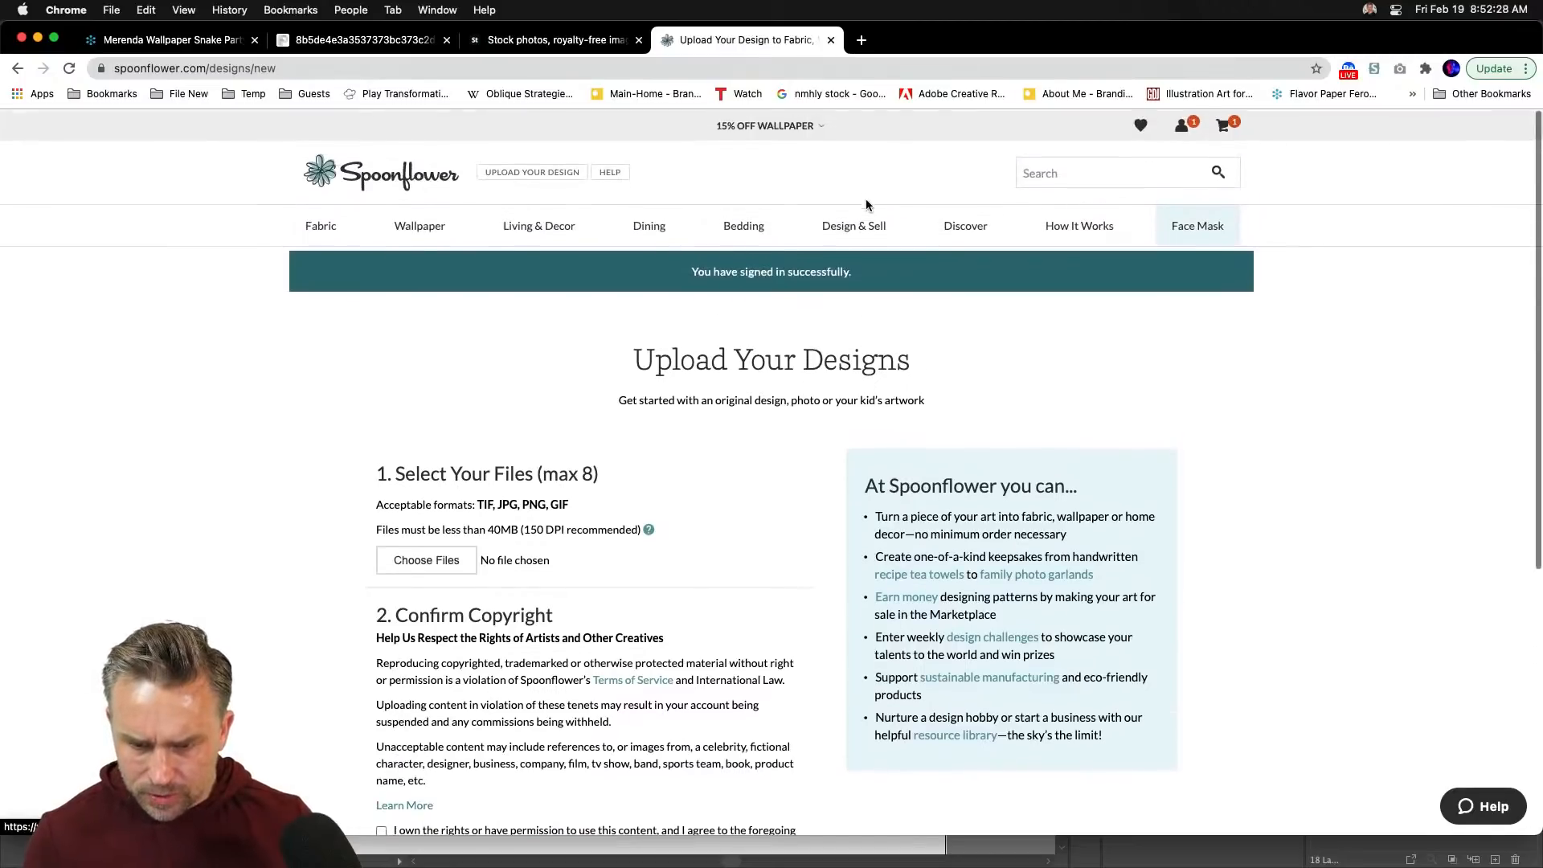
mouse_move(869, 228)
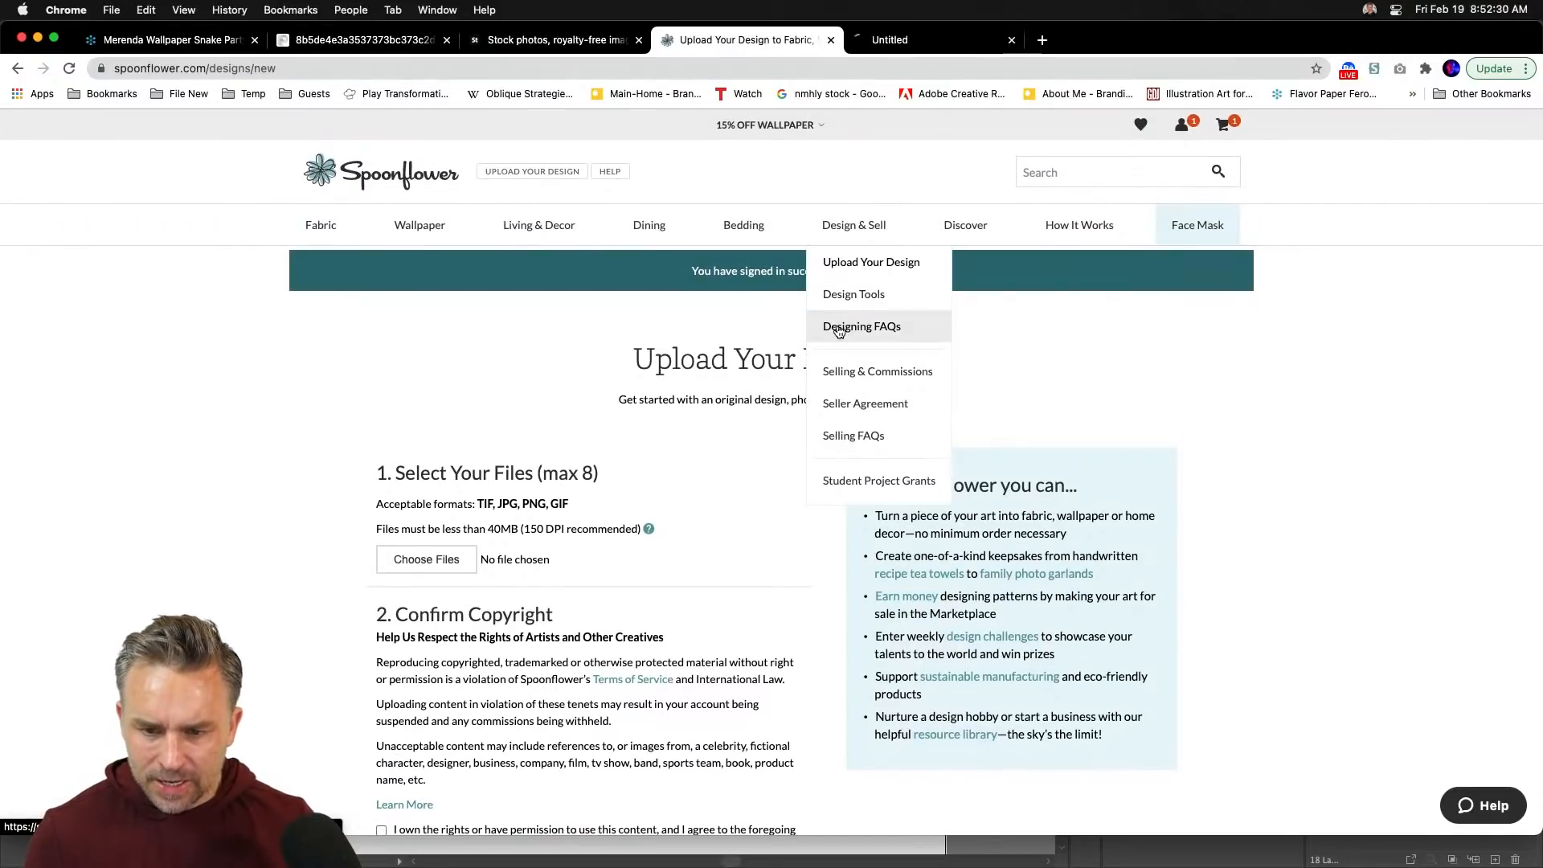
- On the Designing & Uploading help page, read the article on which images may be printed, then go back
click(903, 45)
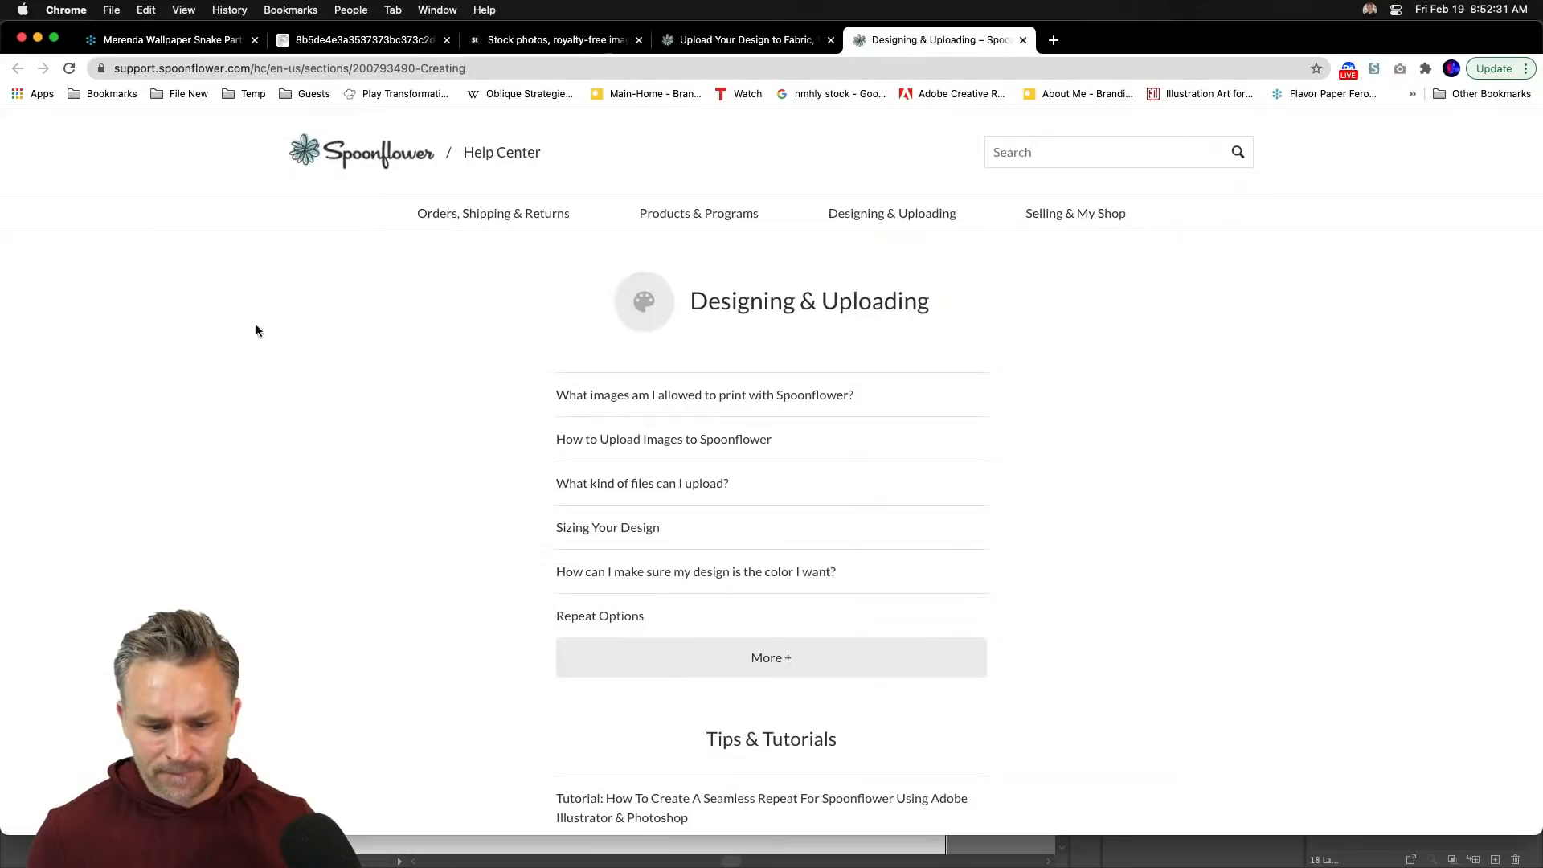
click(649, 395)
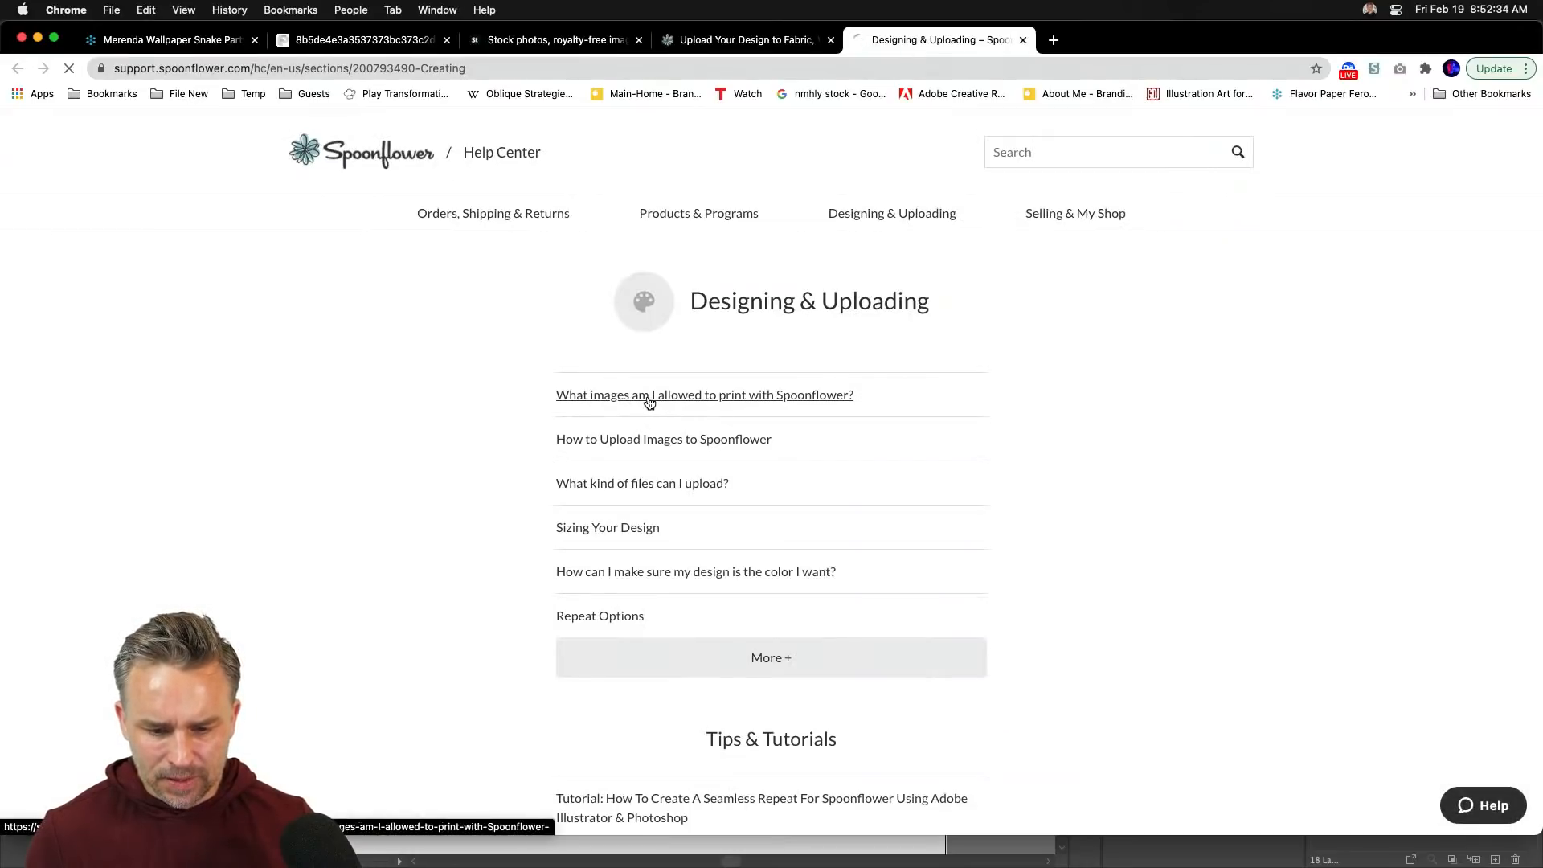
scroll(649, 402, down, 5)
scroll(649, 399, down, 8)
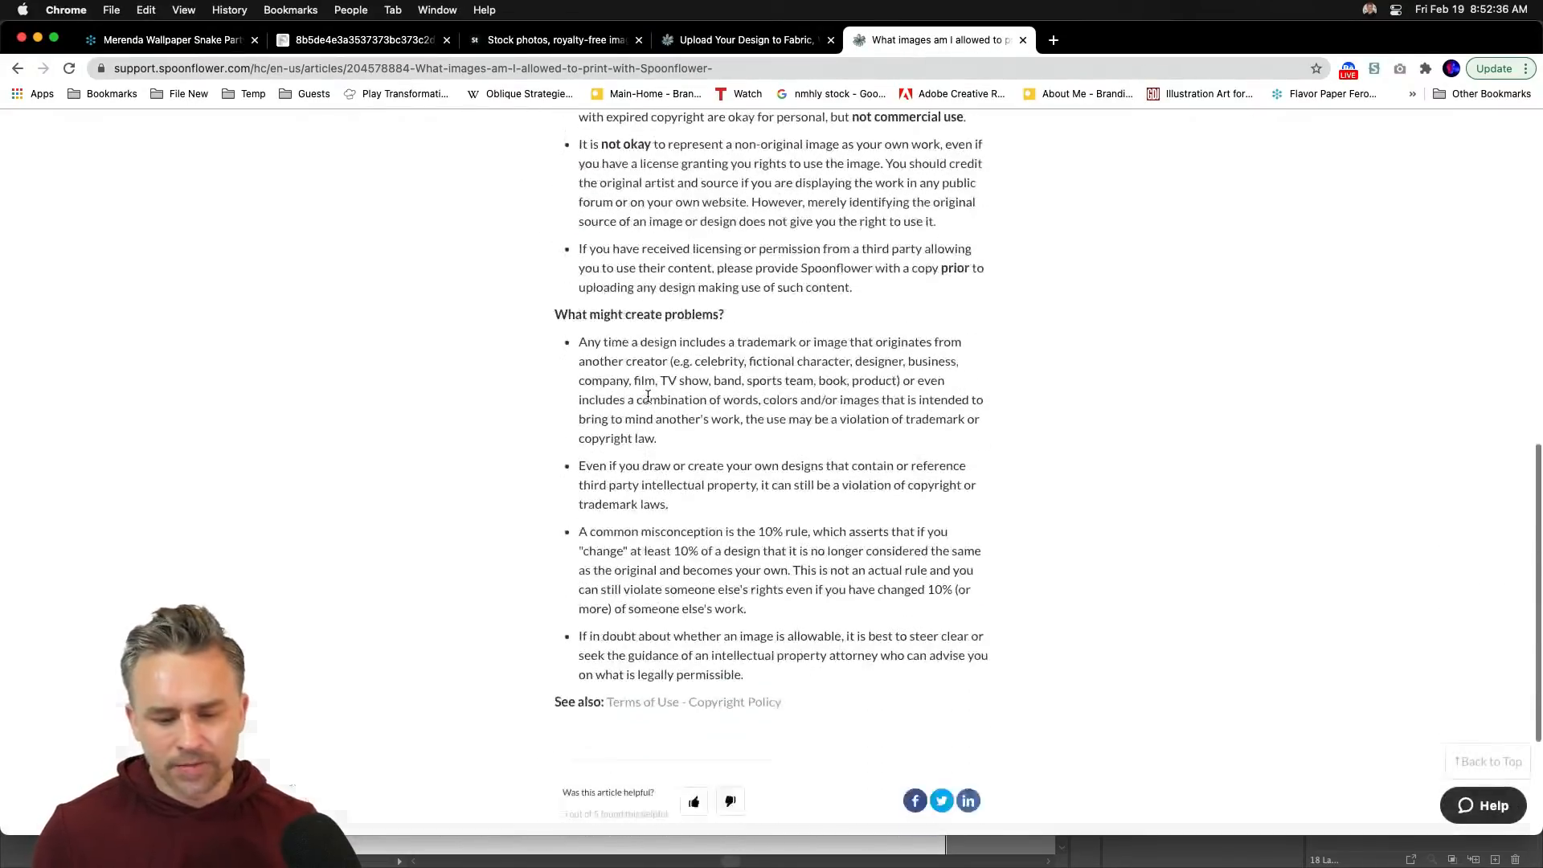
scroll(649, 398, up, 15)
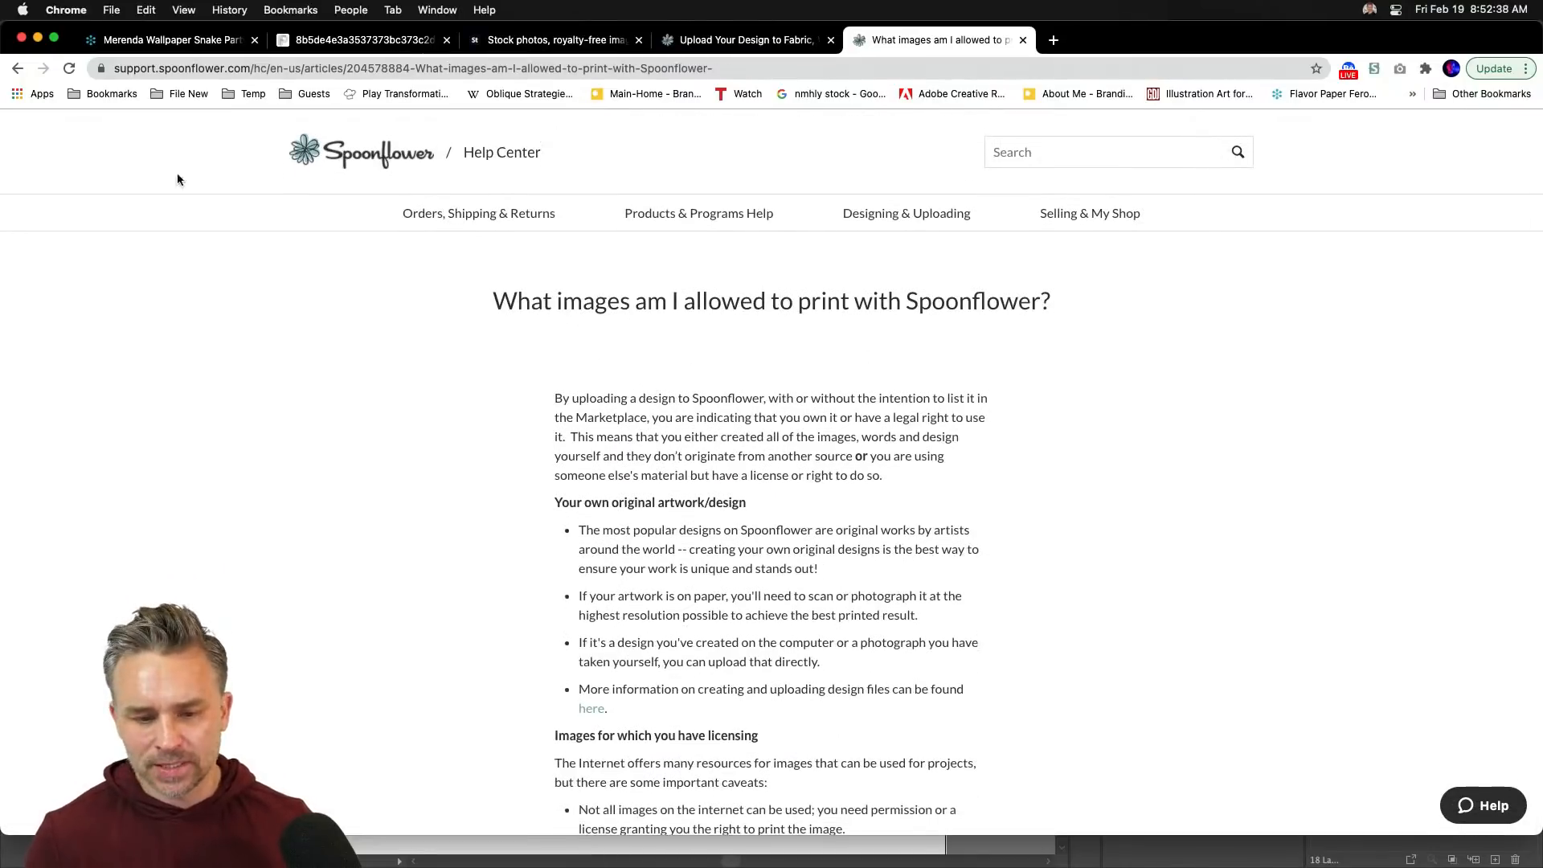
click(18, 68)
scroll(637, 534, down, 6)
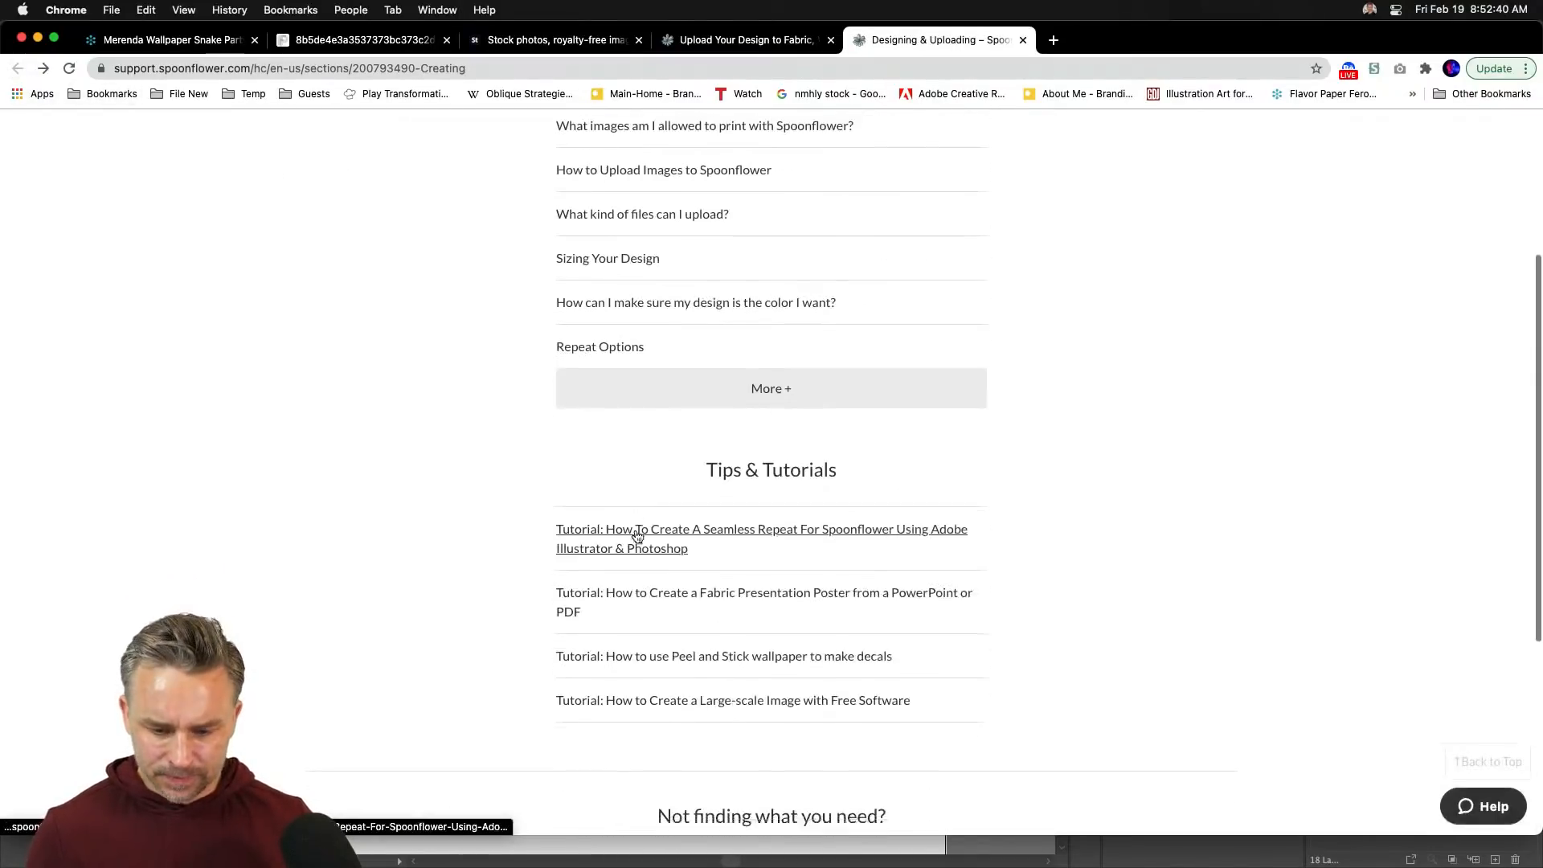
scroll(639, 533, up, 6)
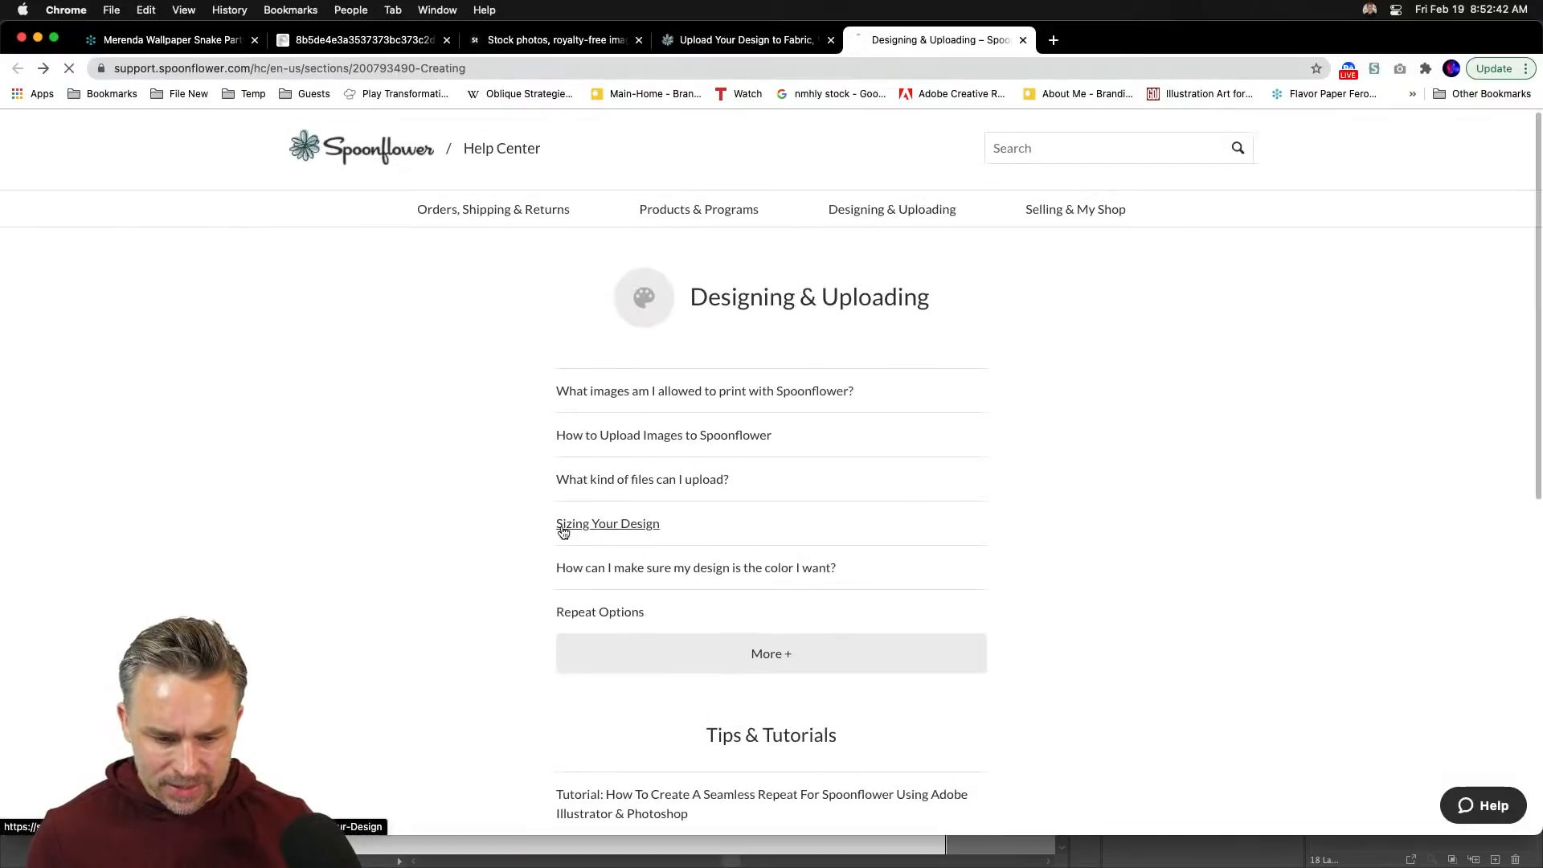
- Open the Sizing Your Design article and highlight the 58″ and 10″ common sizes
click(562, 527)
scroll(500, 543, down, 8)
scroll(503, 549, down, 5)
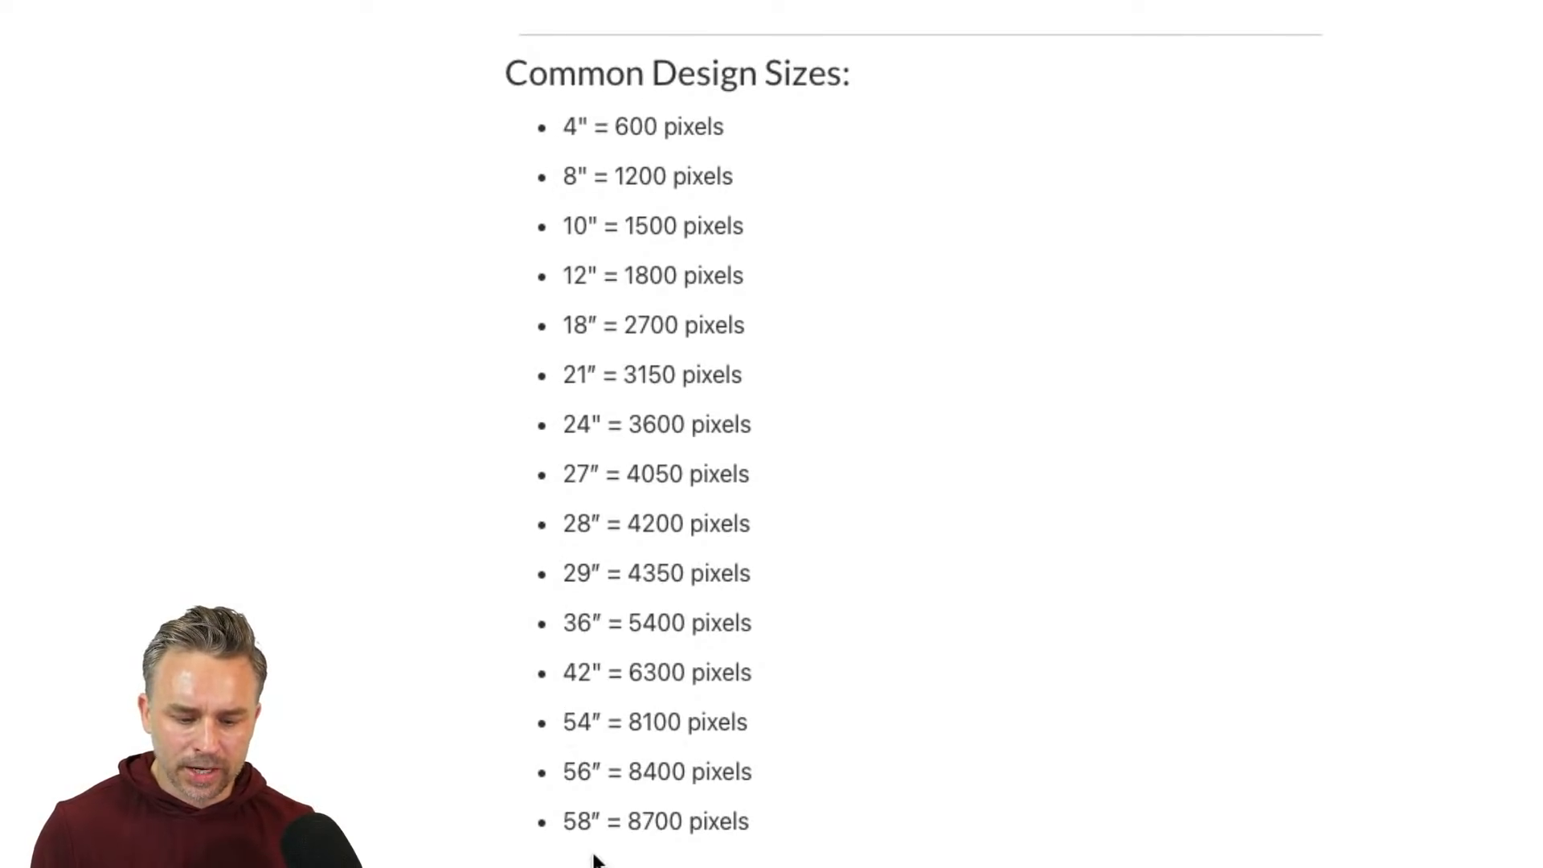
drag(565, 827, 616, 828)
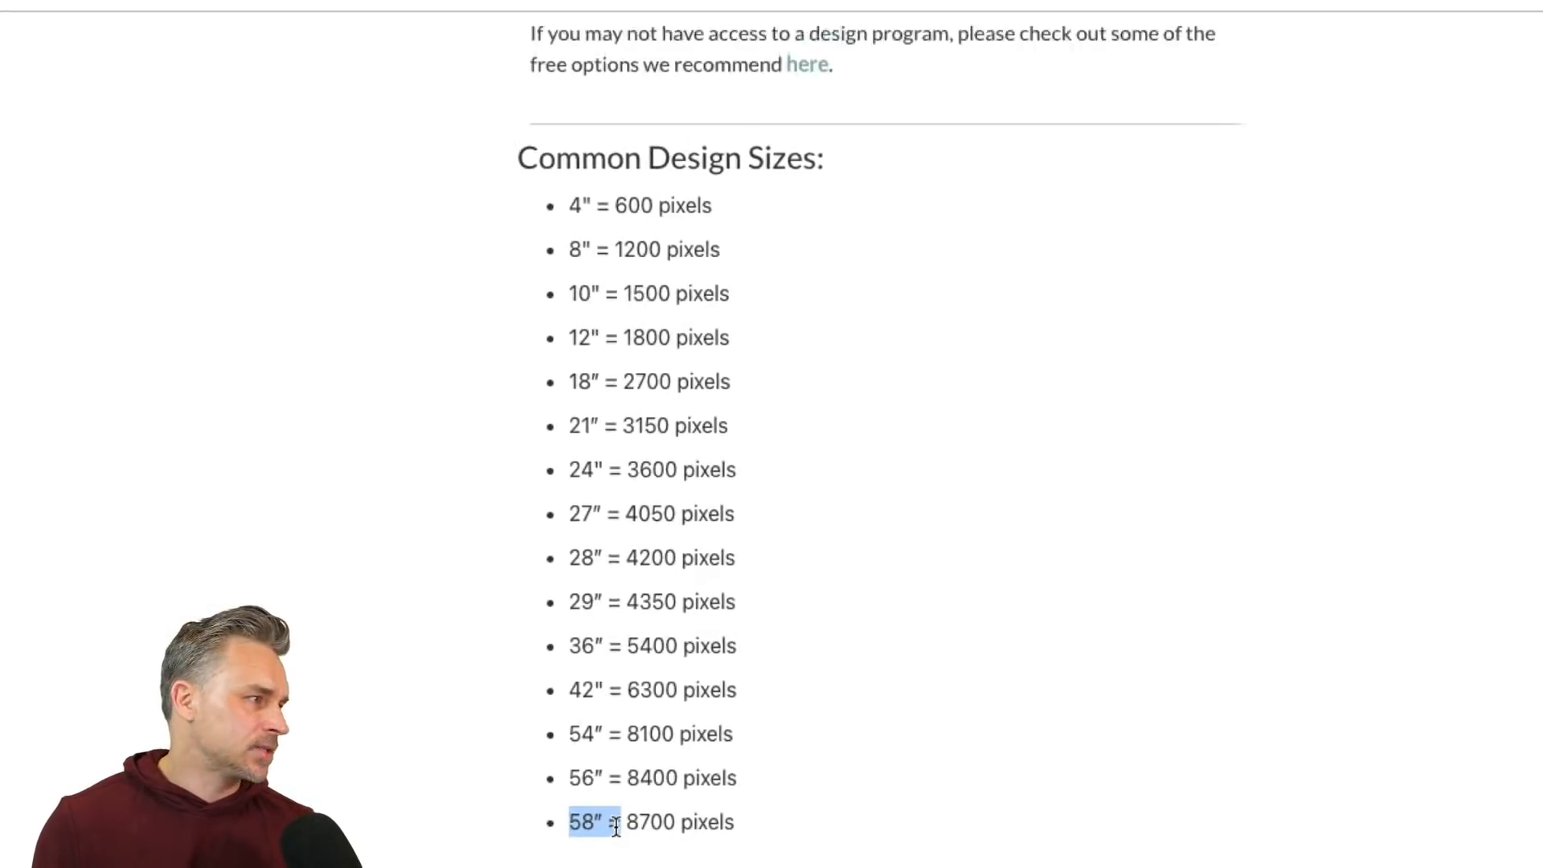
click(480, 322)
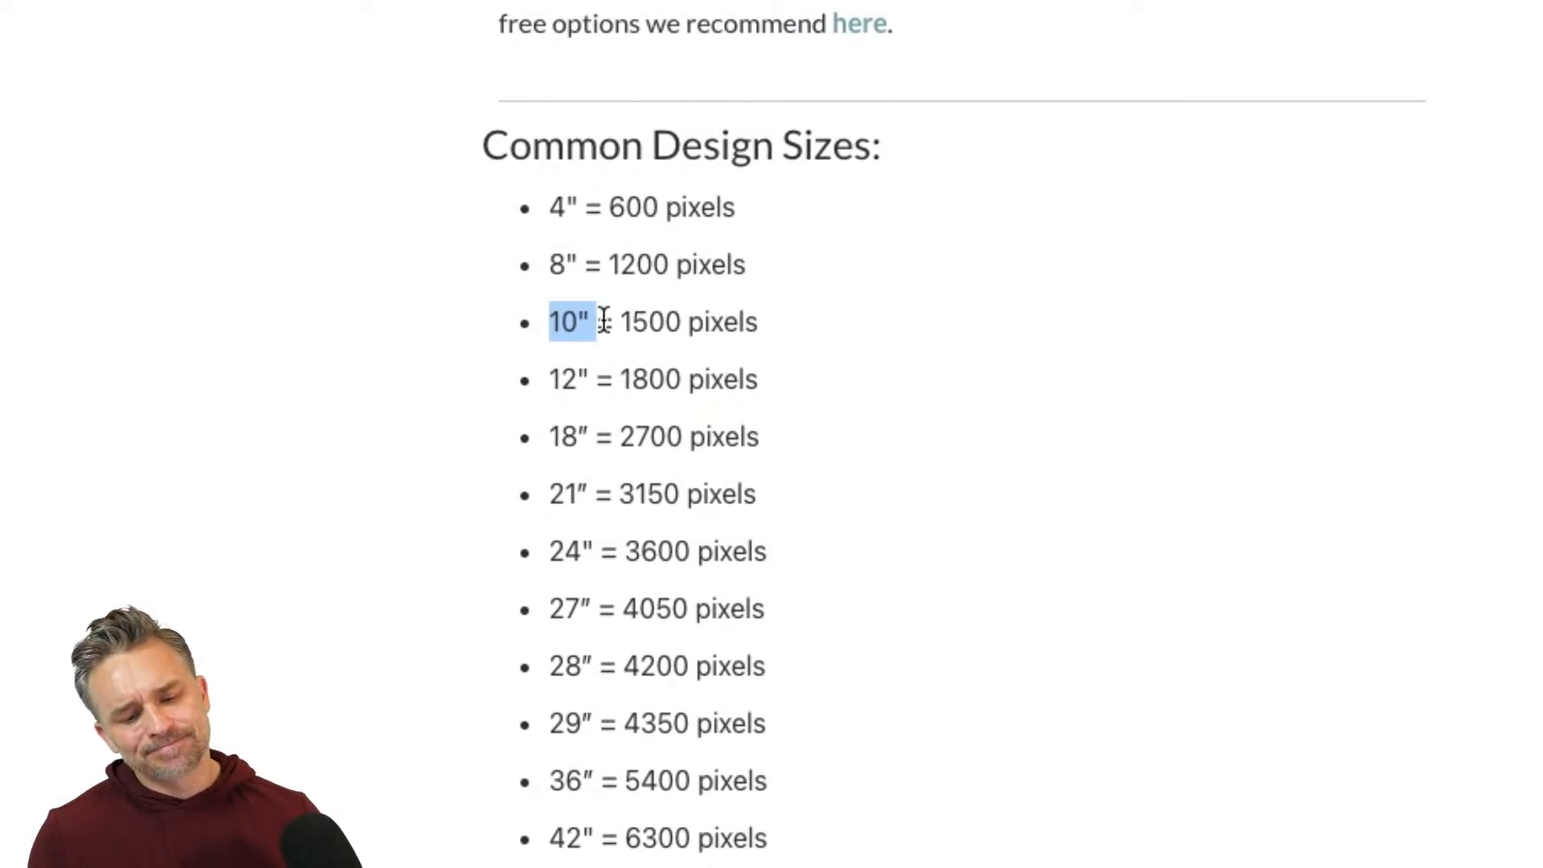
drag(603, 321, 561, 313)
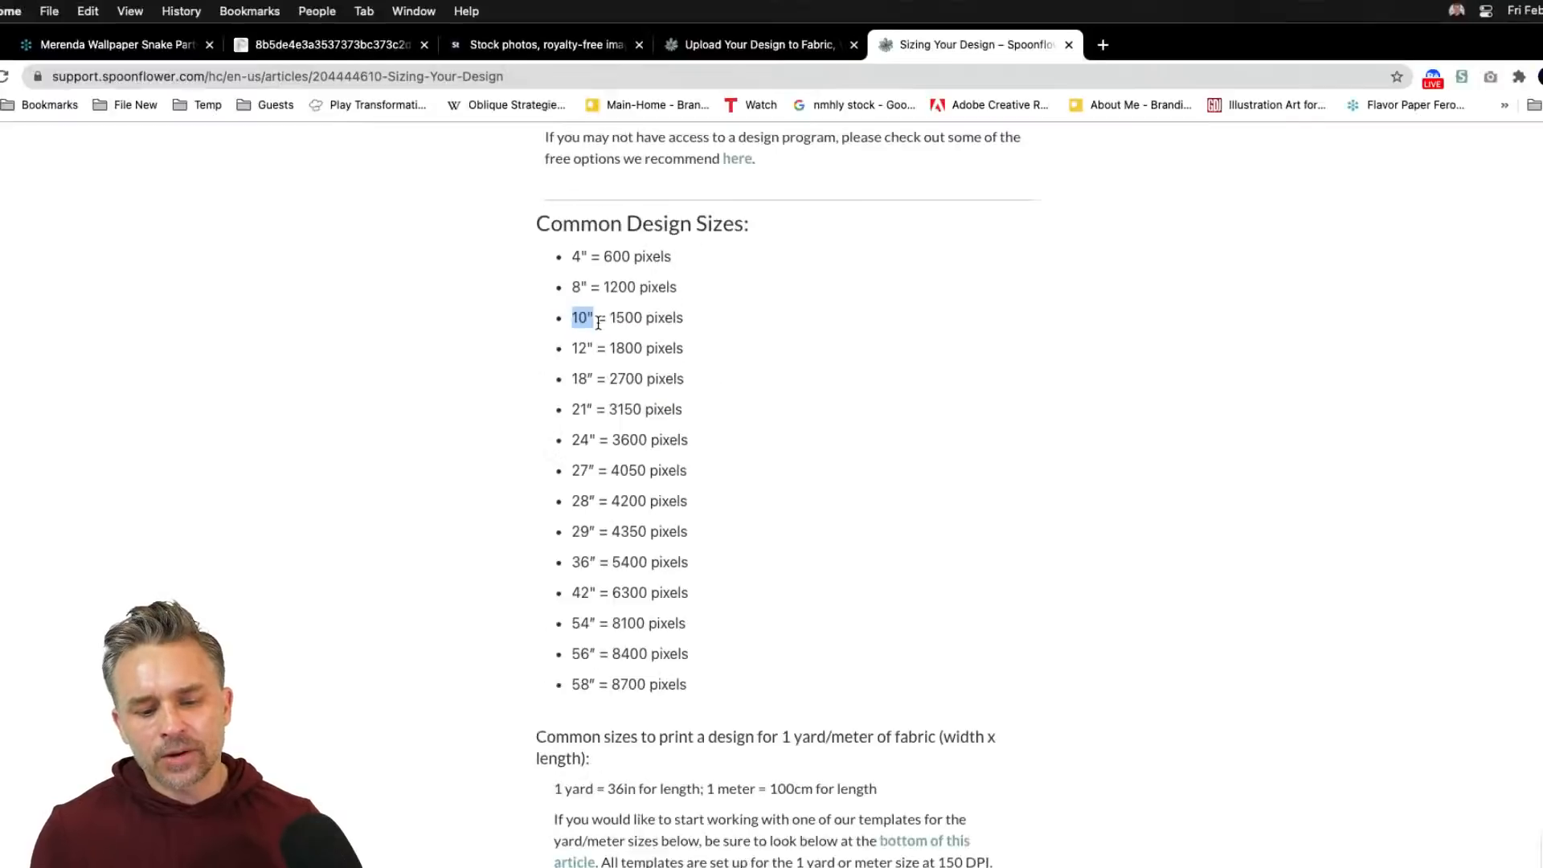
click(548, 440)
- Fit the artboard to the artwork, then set its width to 10" and height to 720 pt
key(super+Tab)
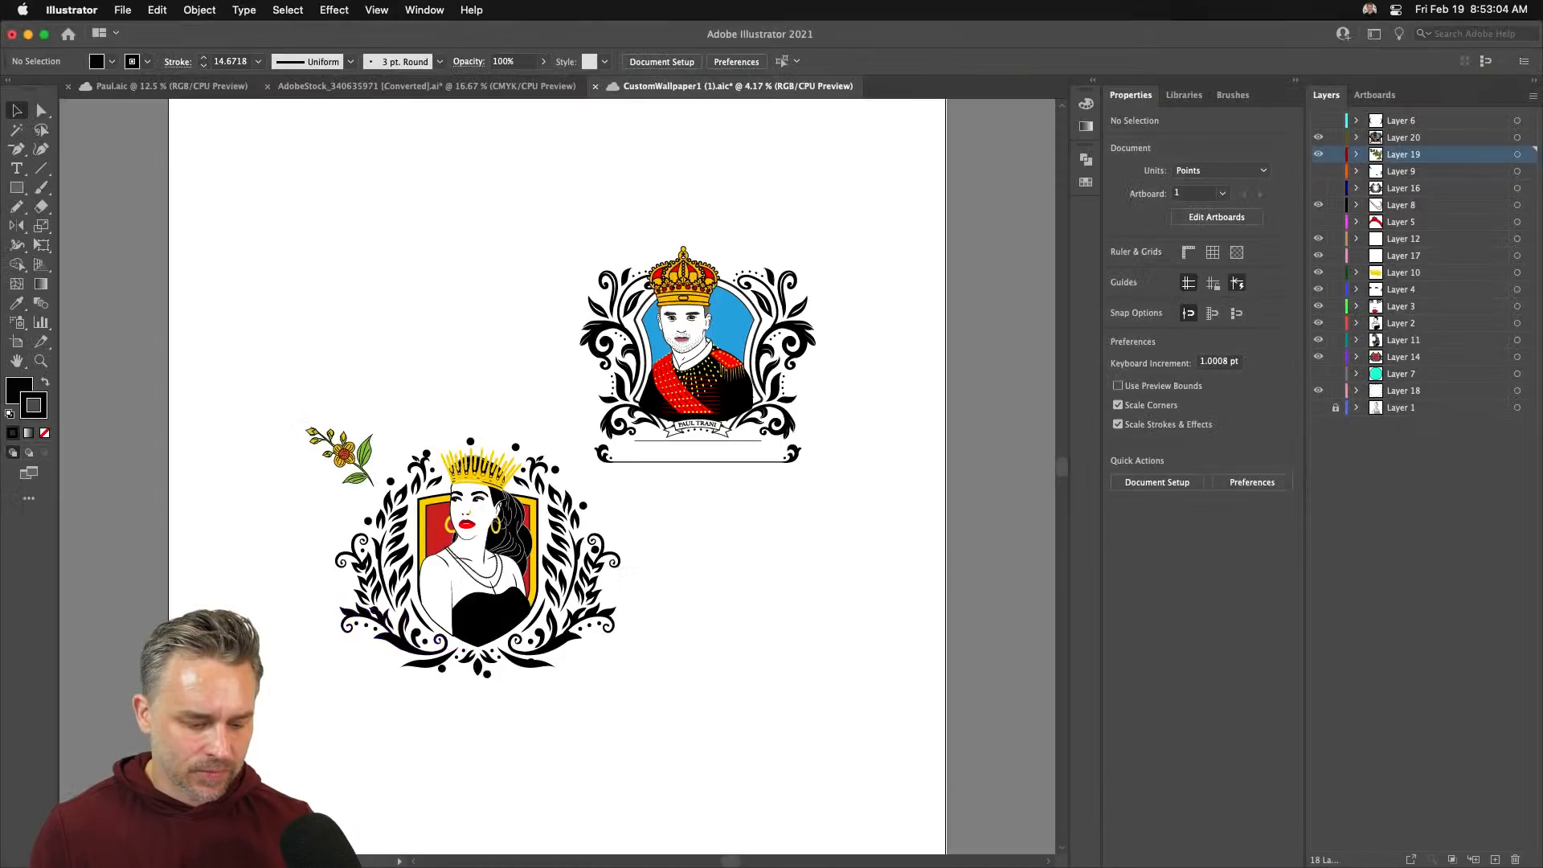
click(17, 343)
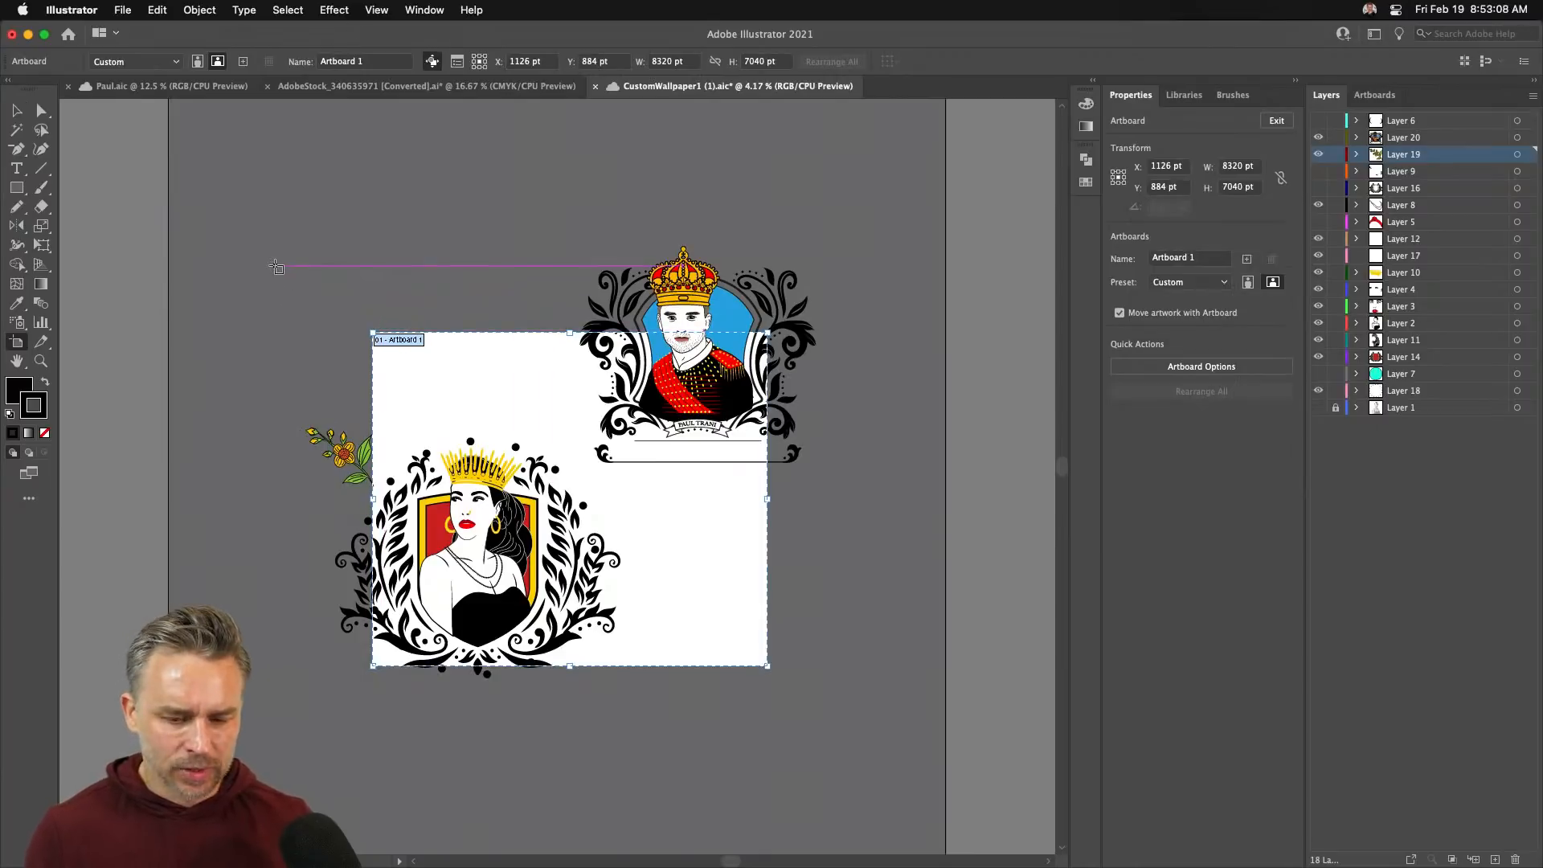
click(125, 62)
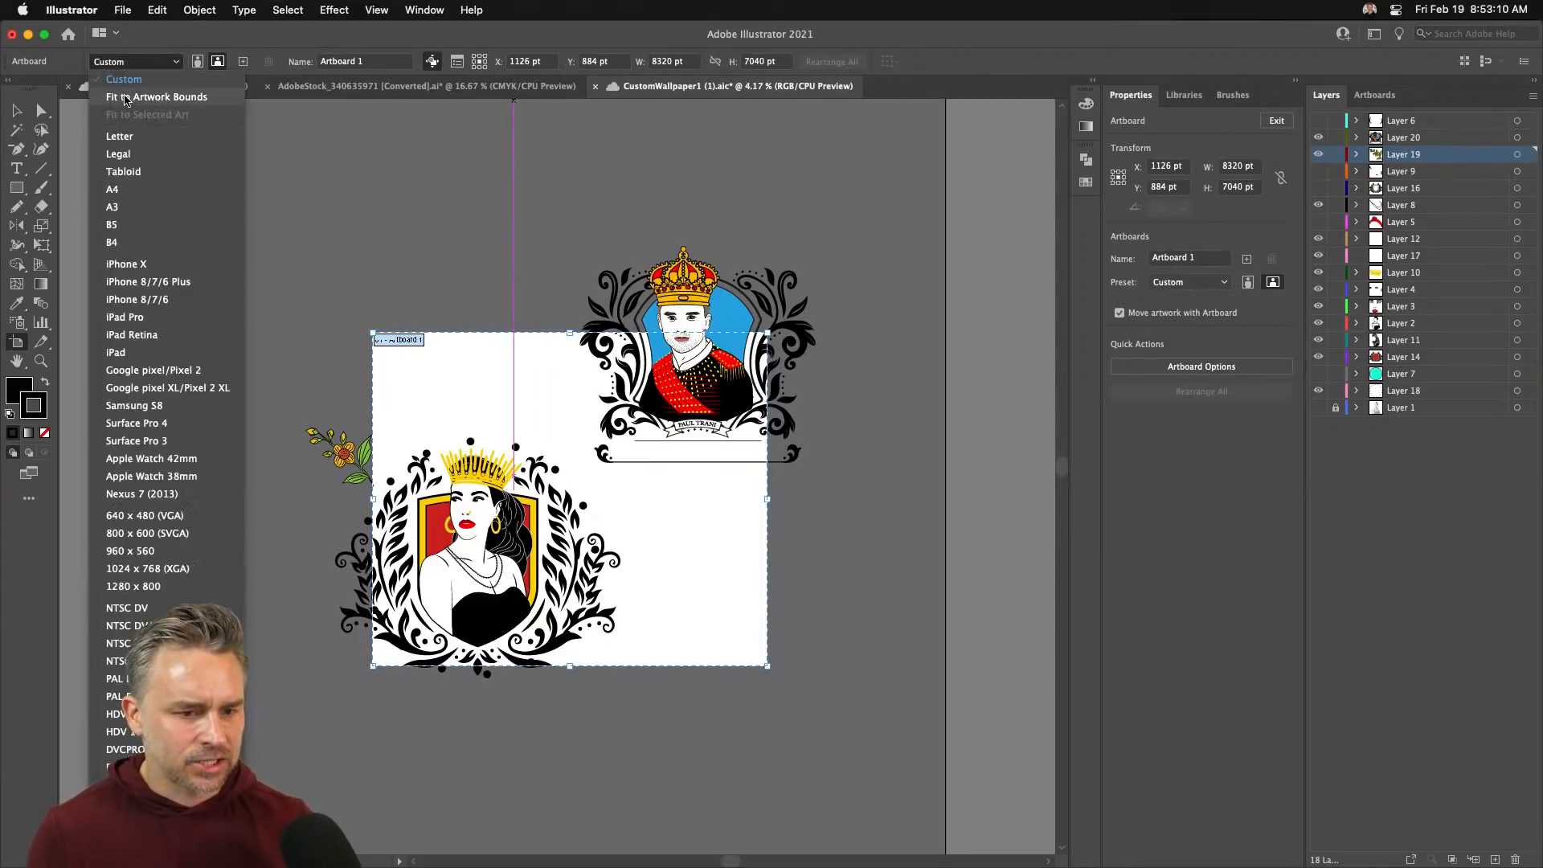
click(127, 102)
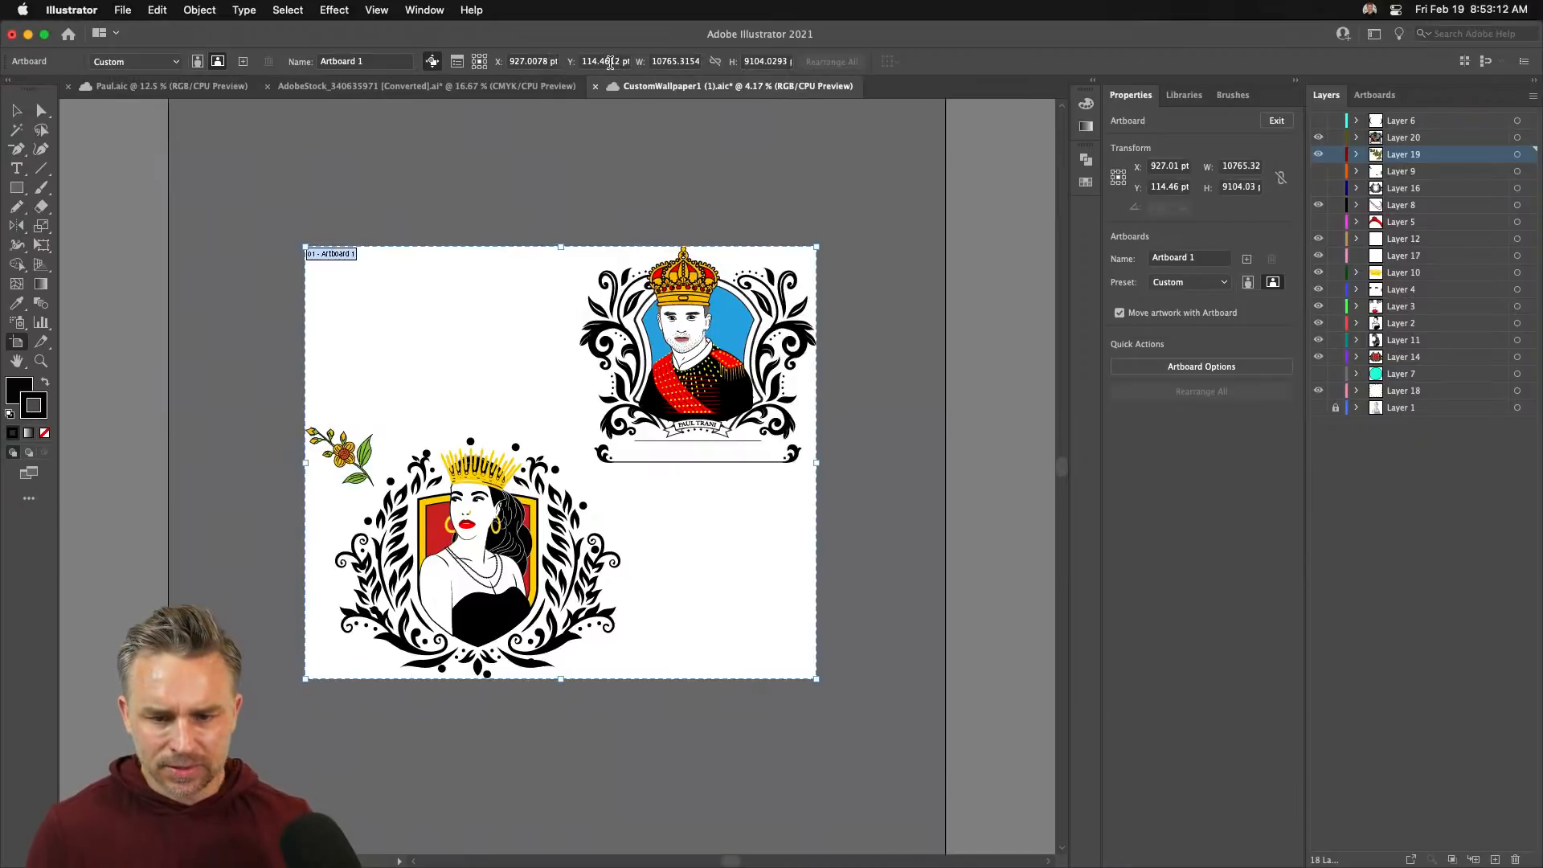
click(676, 61)
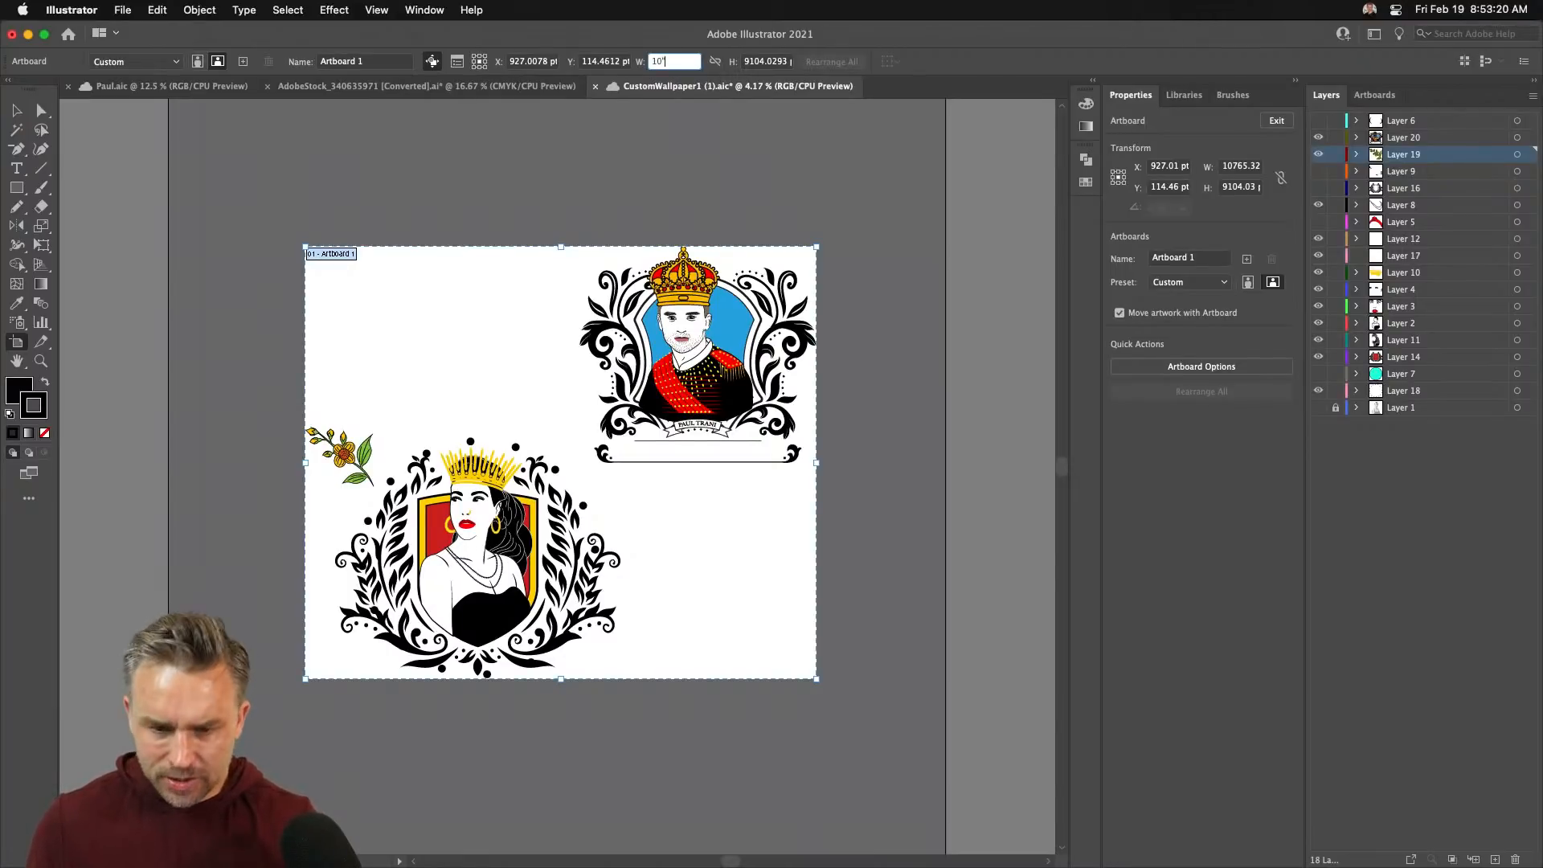
text(10")
key(Return)
click(765, 61)
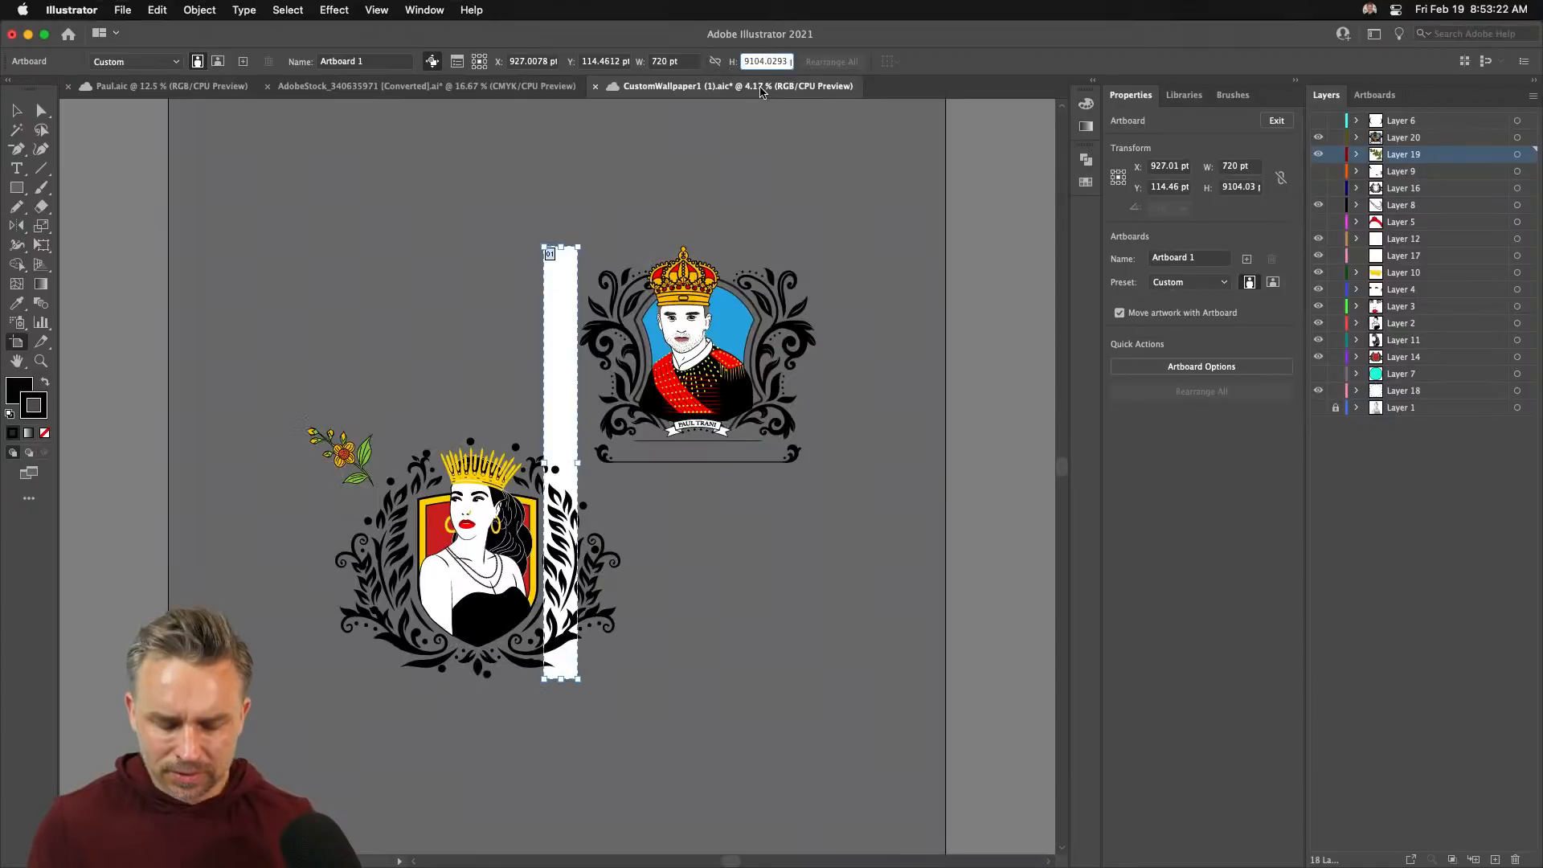
text(20)
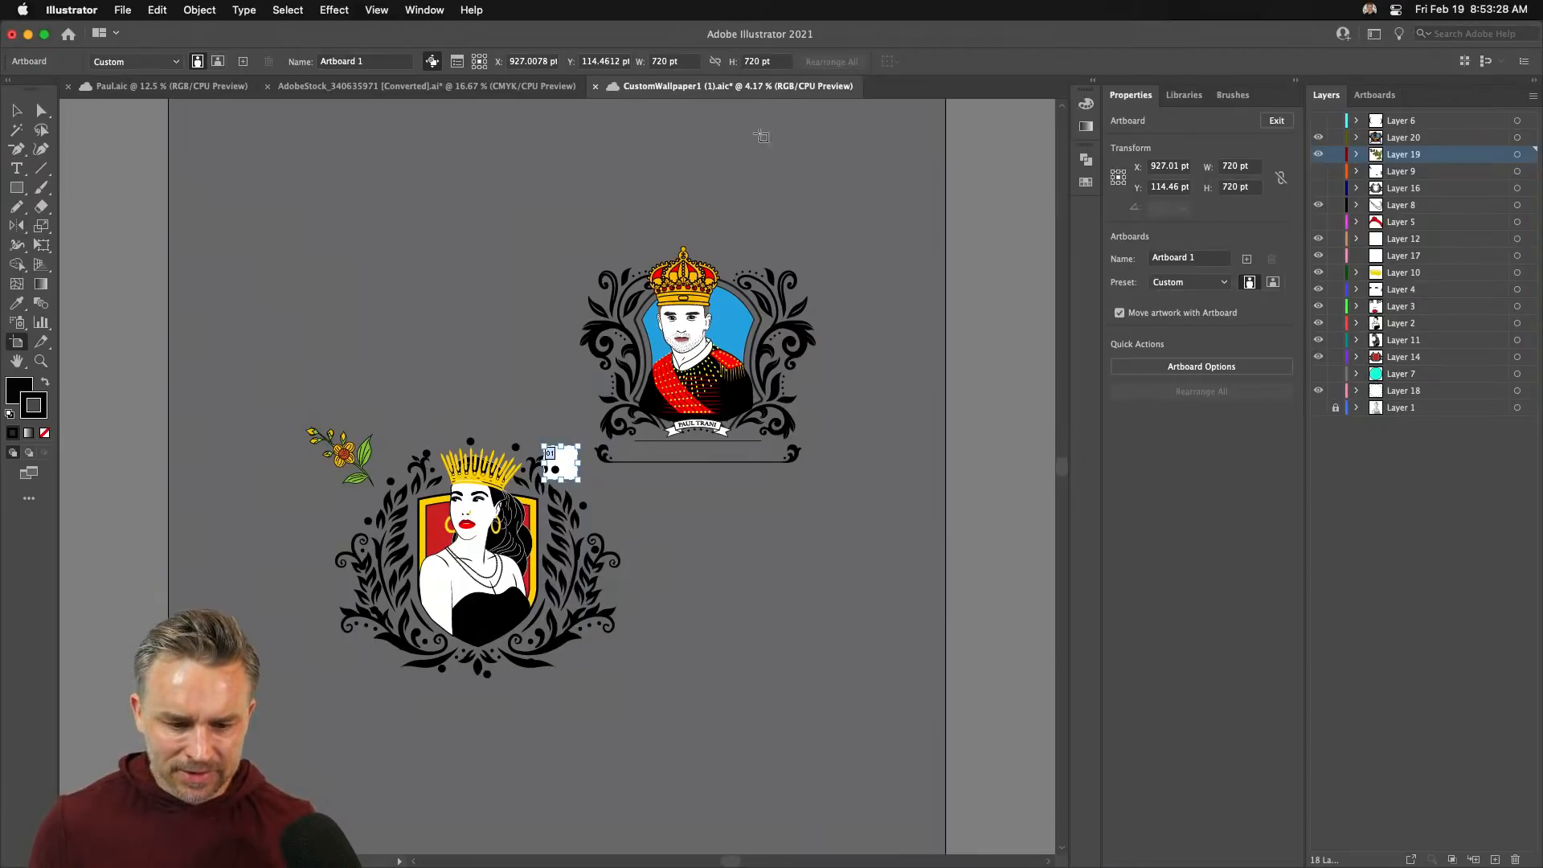
key(Escape)
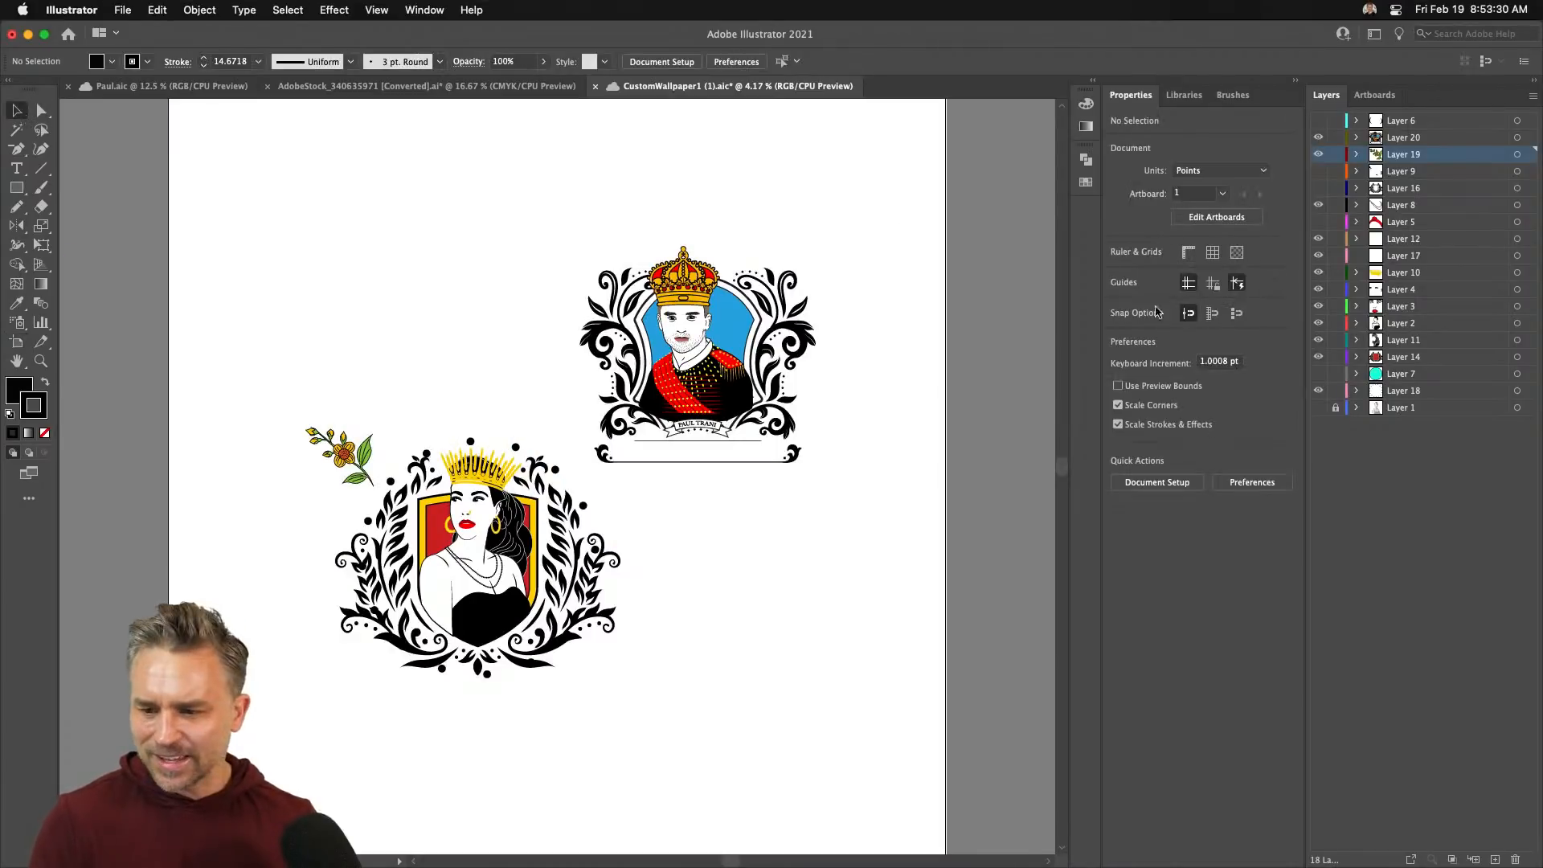
- Check the Scale Strokes & Effects setting in General preferences and close them
click(79, 5)
mouse_move(70, 64)
click(279, 60)
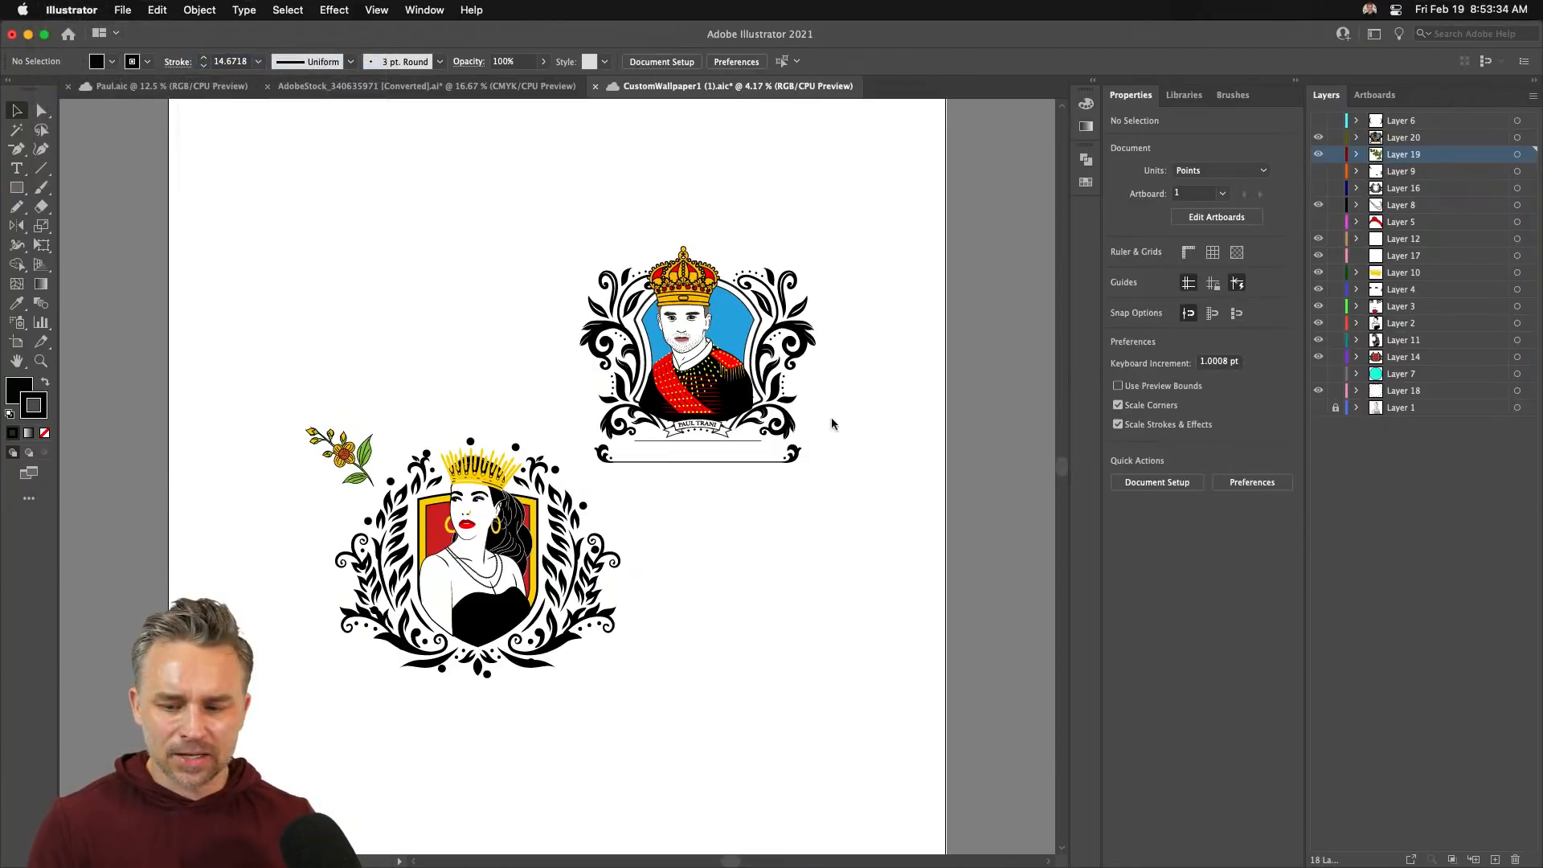
click(1186, 683)
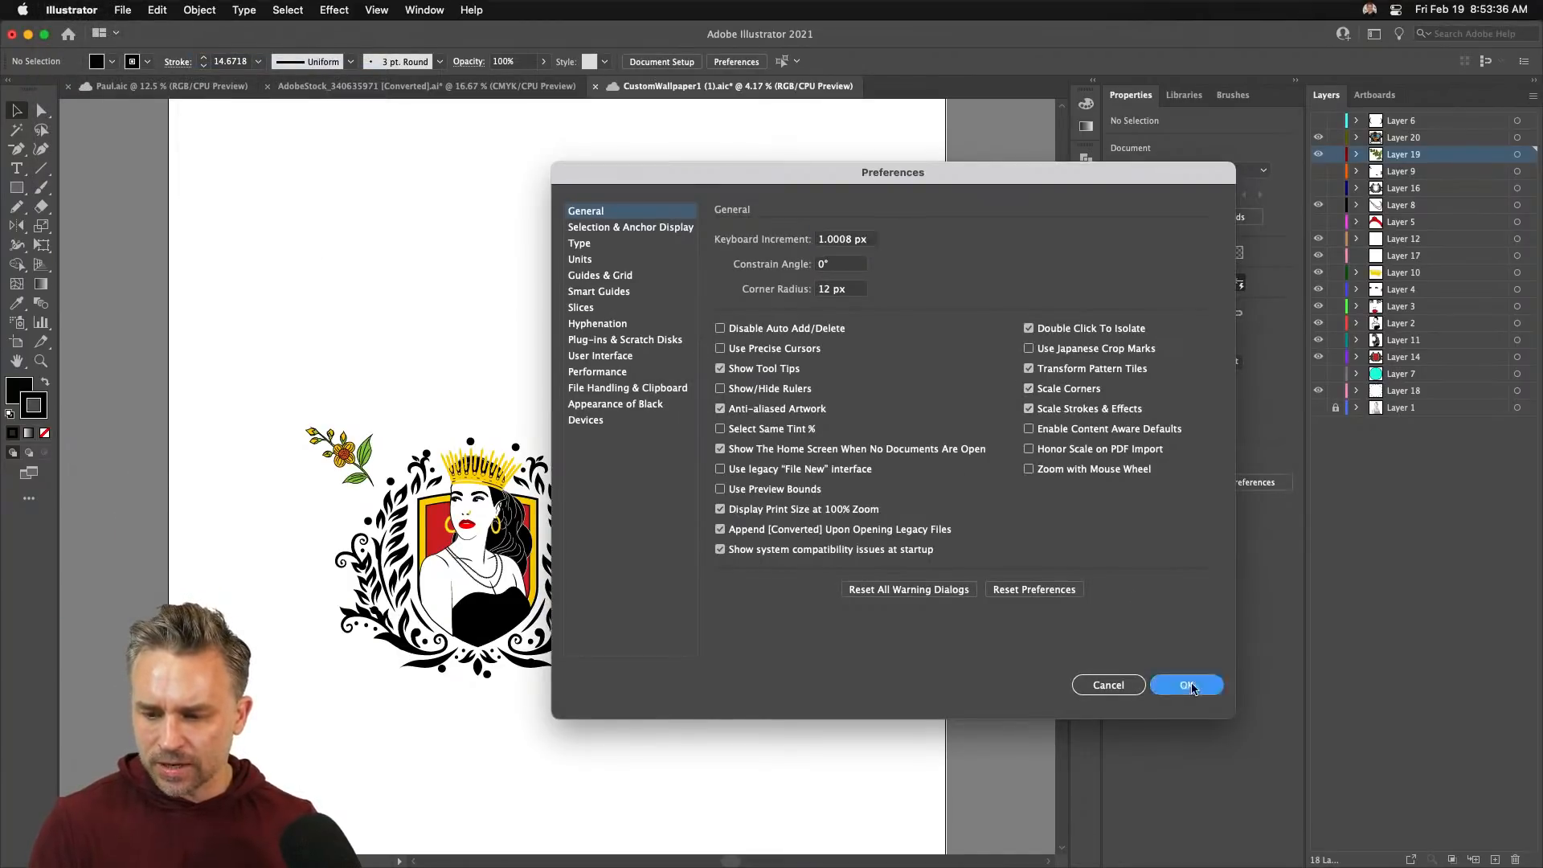
- Select all the artwork, scale it proportionally to about 671 × 568 pt inside the artboard, then deselect
key(super+a)
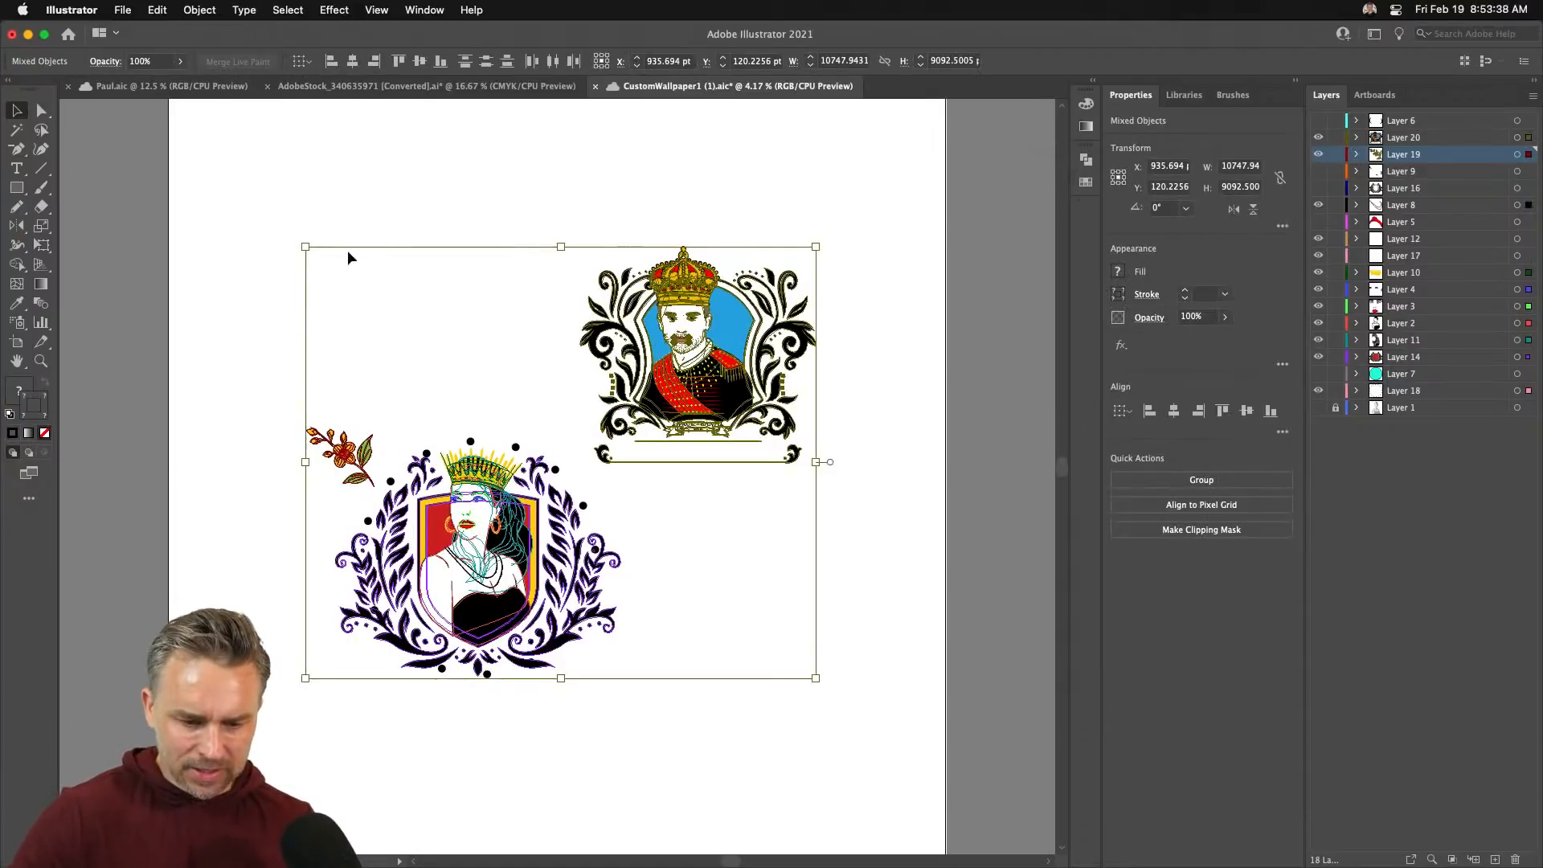
drag(305, 247, 489, 434)
key(super+0)
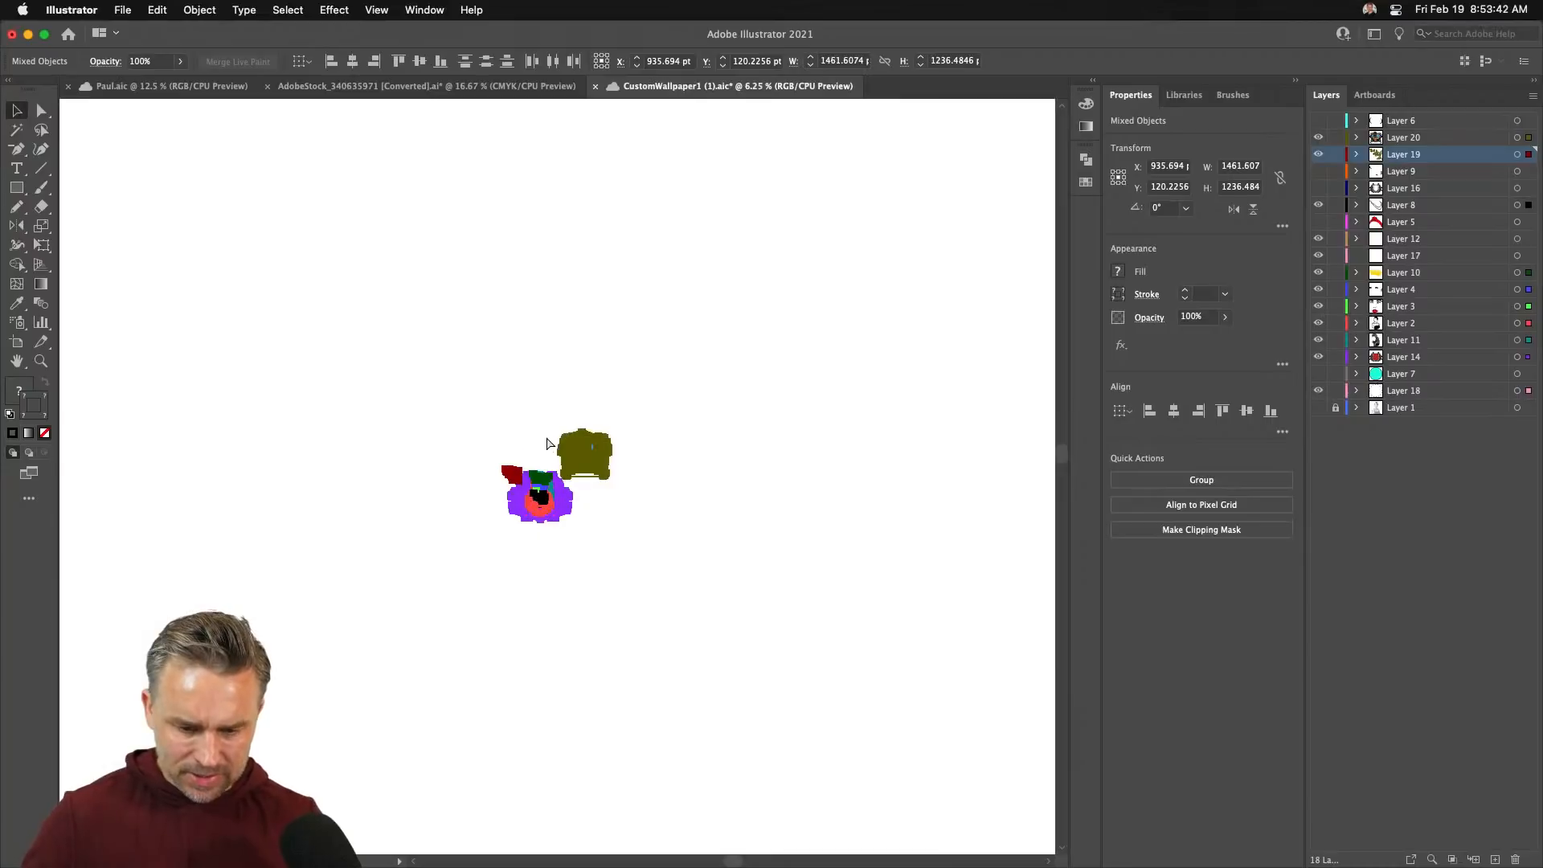
key(super+equal)
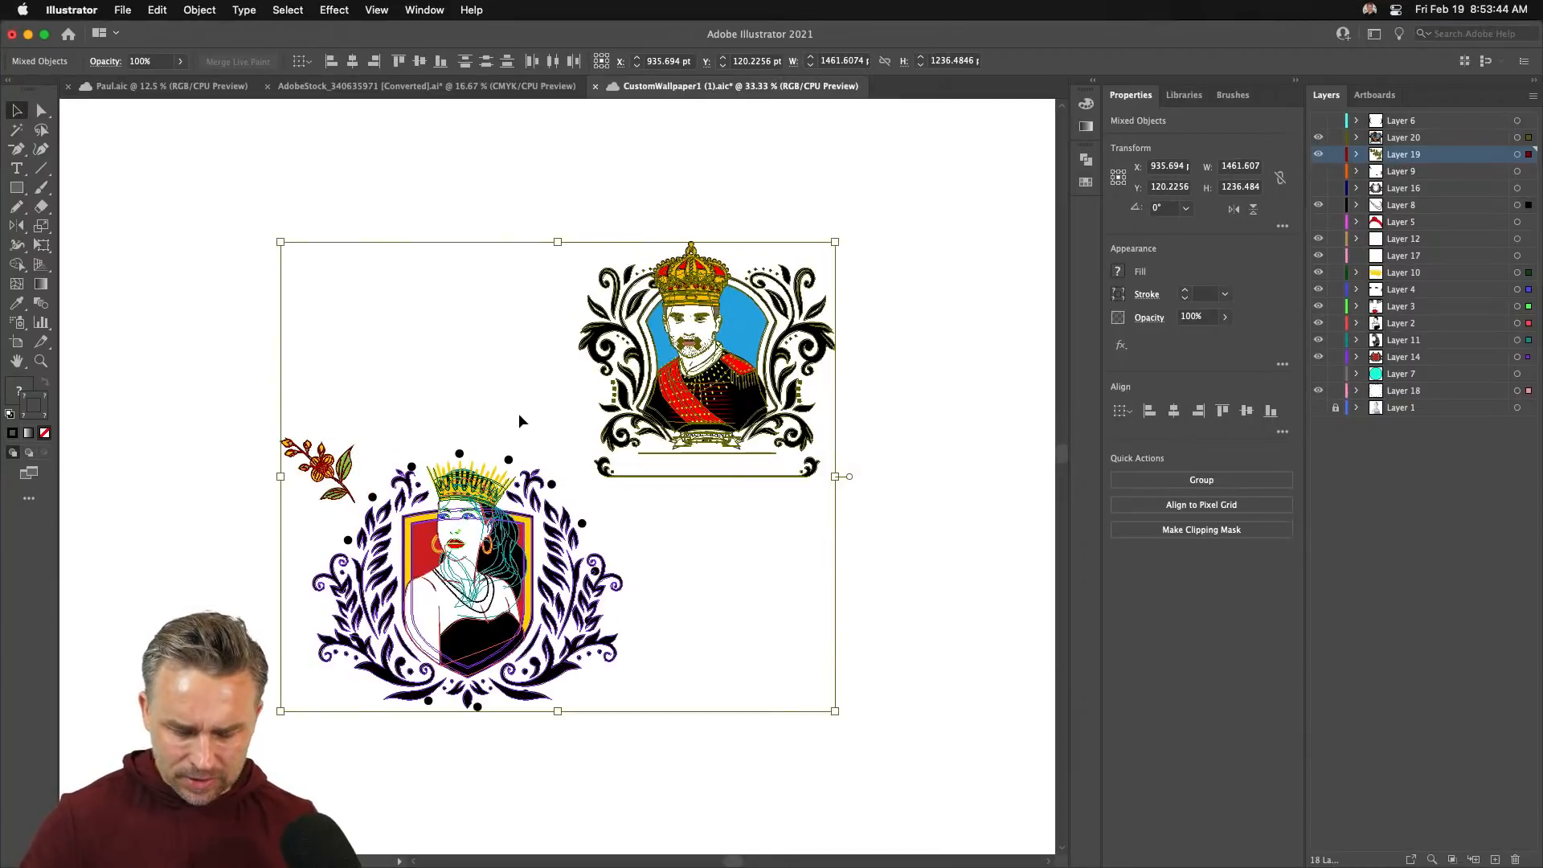
key(super+shift+h)
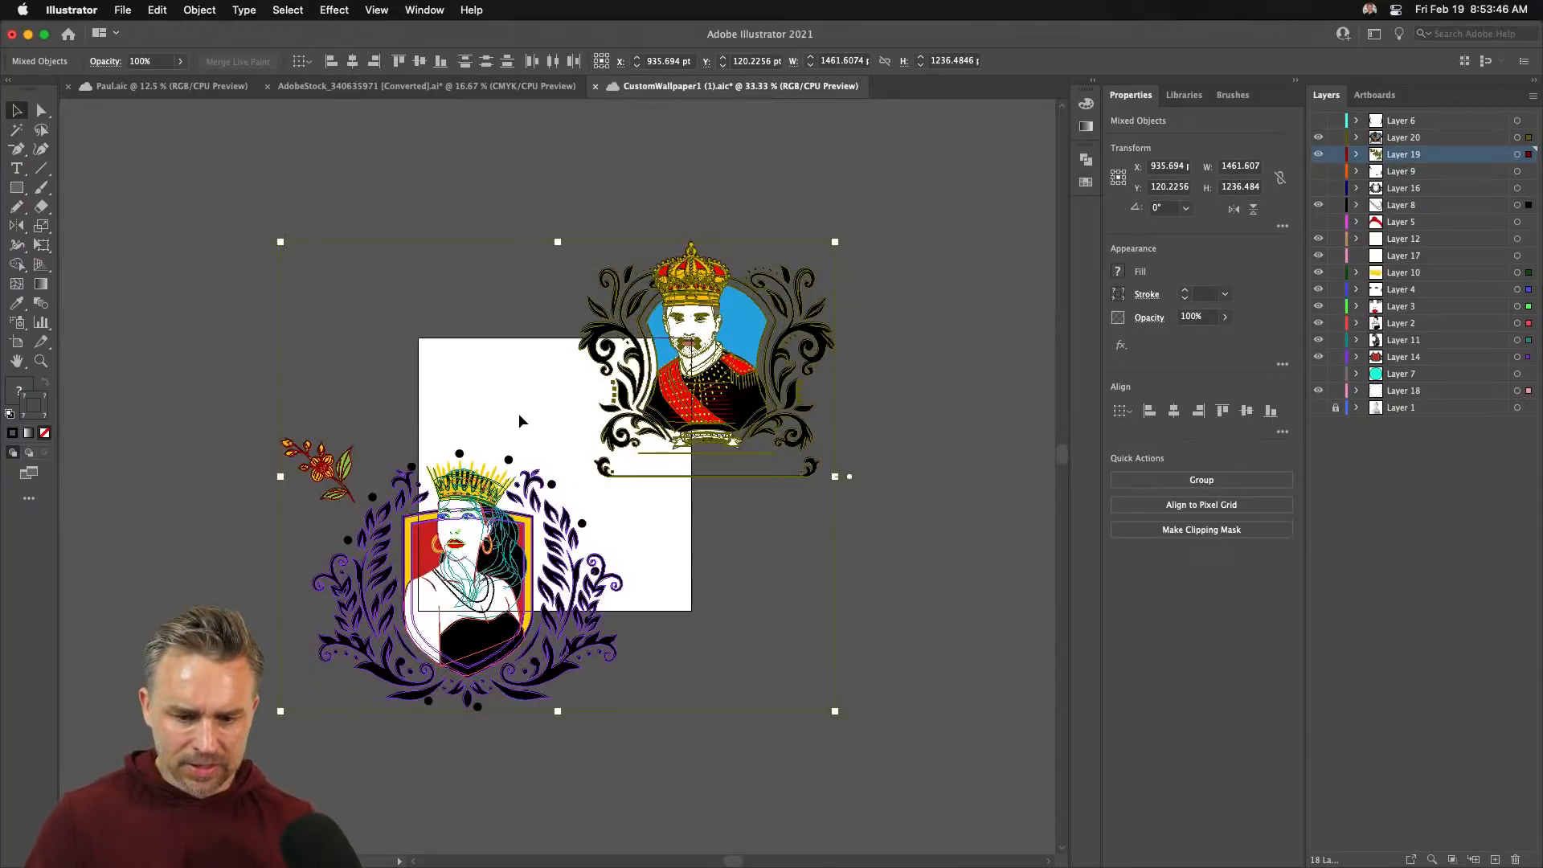
drag(279, 242, 419, 362)
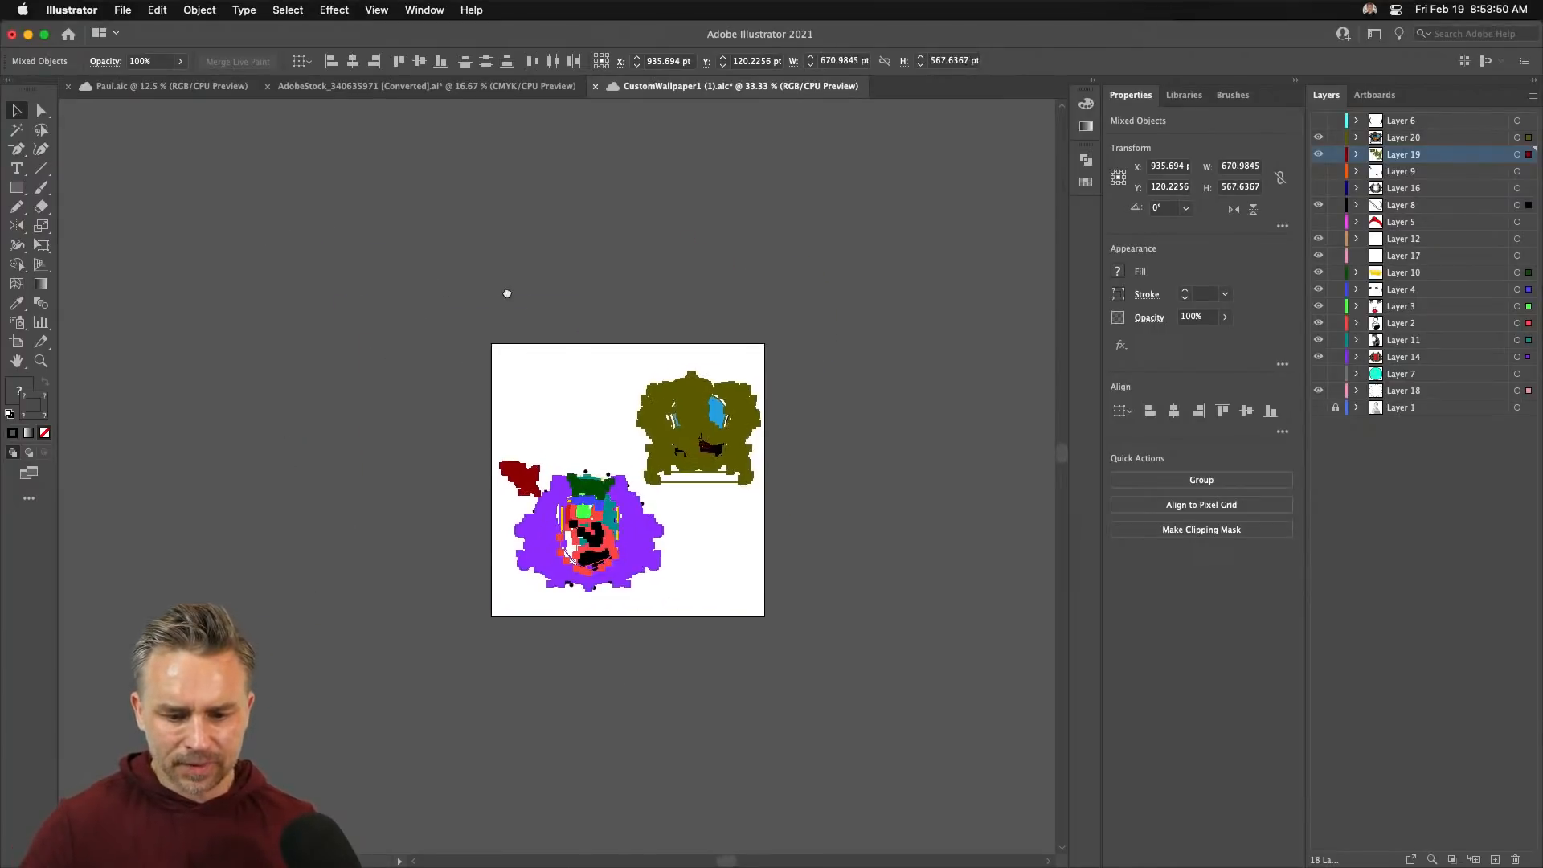
key(super+equal)
key(super+equal)
click(475, 251)
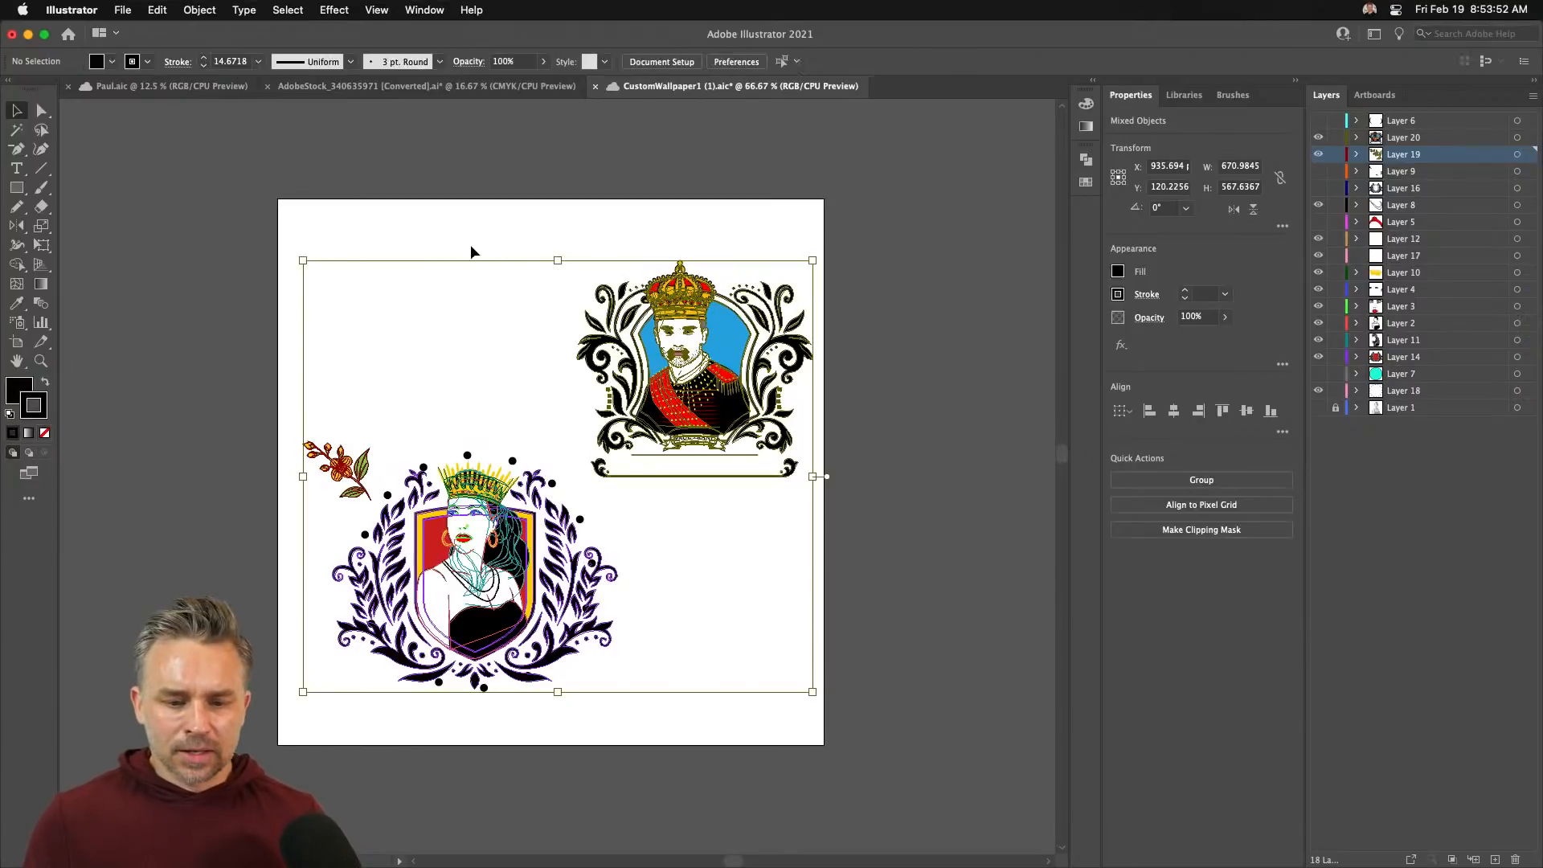
scroll(346, 299, left, 2)
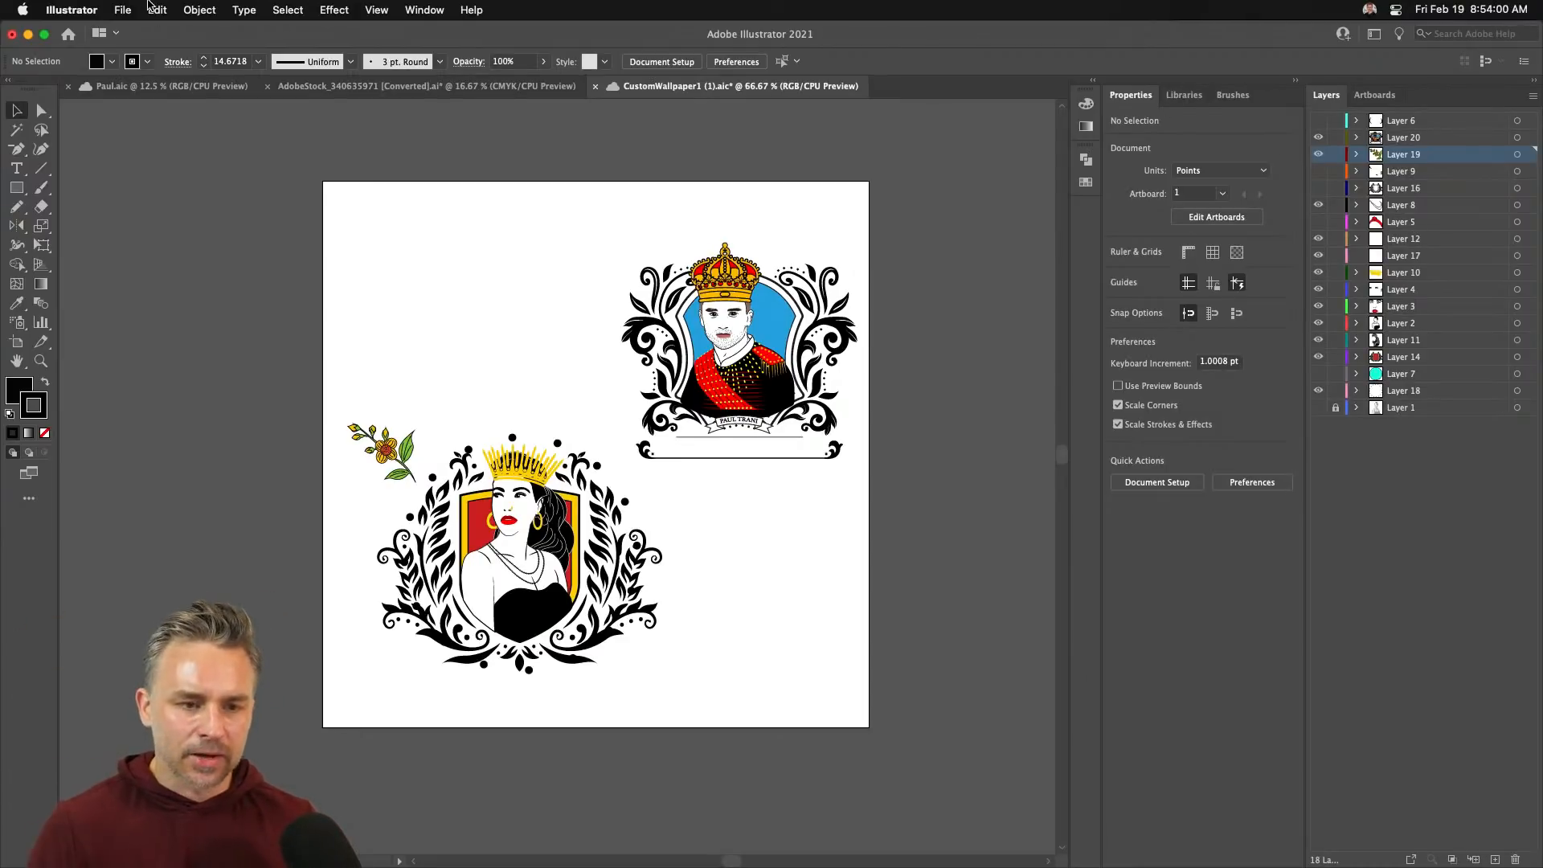
click(133, 6)
click(133, 7)
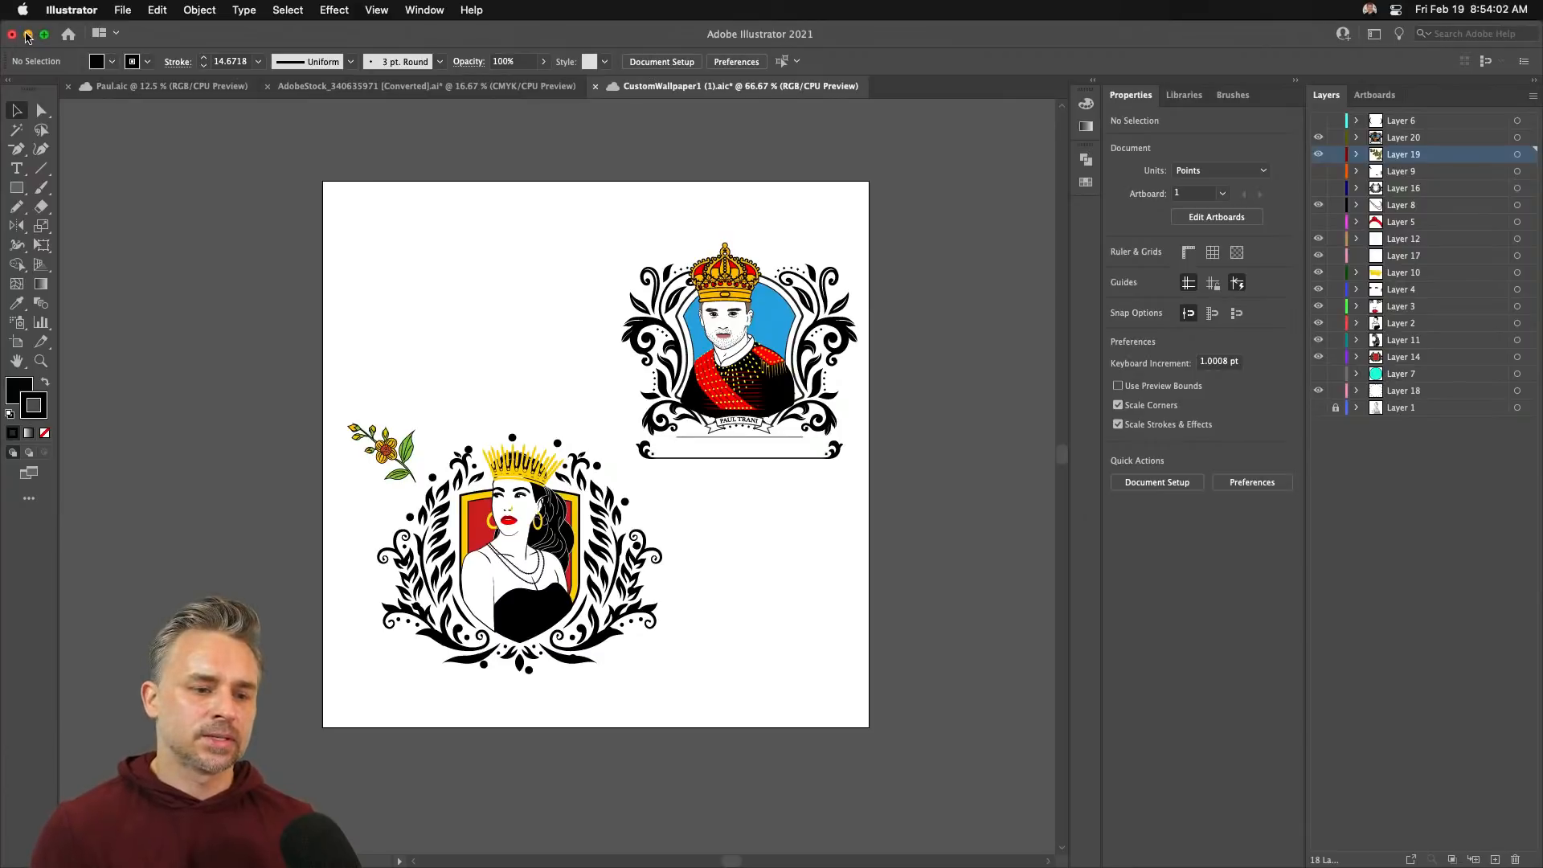
- Minimize Illustrator, open Spoonflower's Wallpaper > All Wallpaper shop, then bring After Effects forward
click(29, 34)
scroll(723, 499, up, 15)
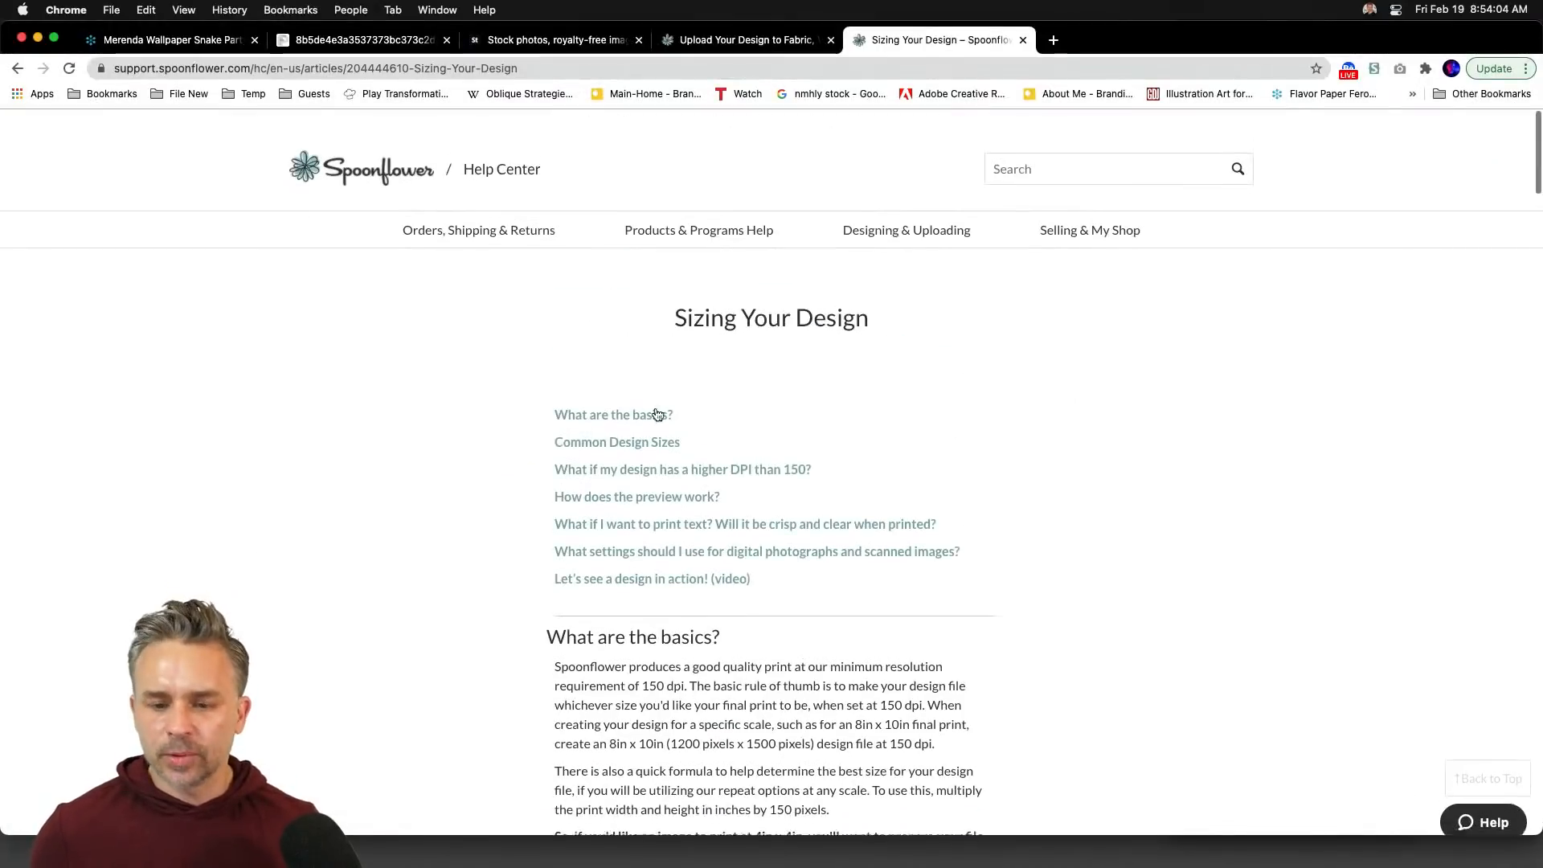
click(747, 39)
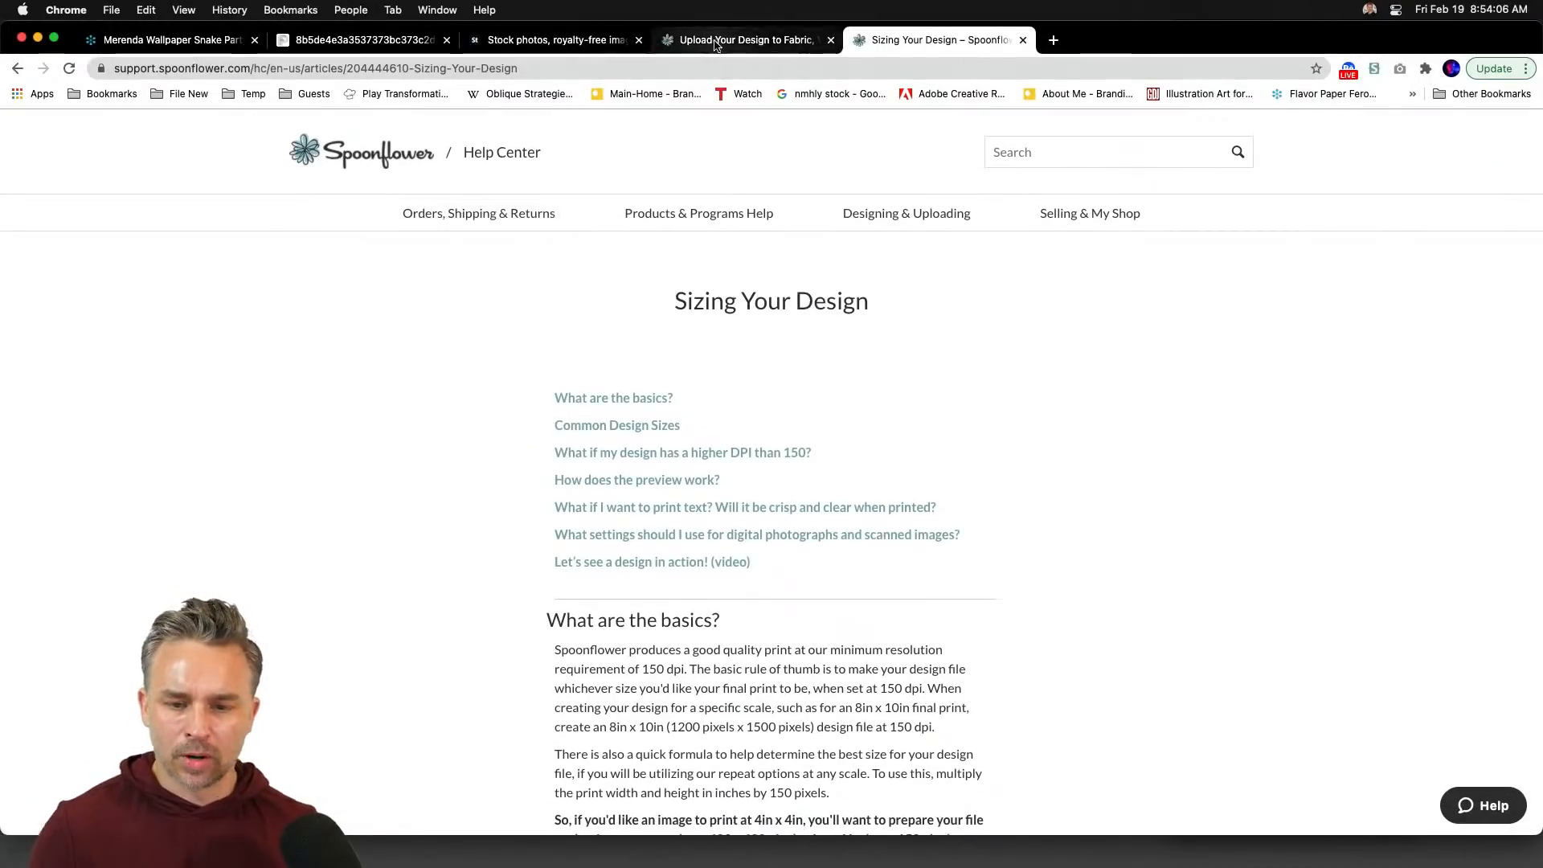
mouse_move(413, 232)
click(418, 261)
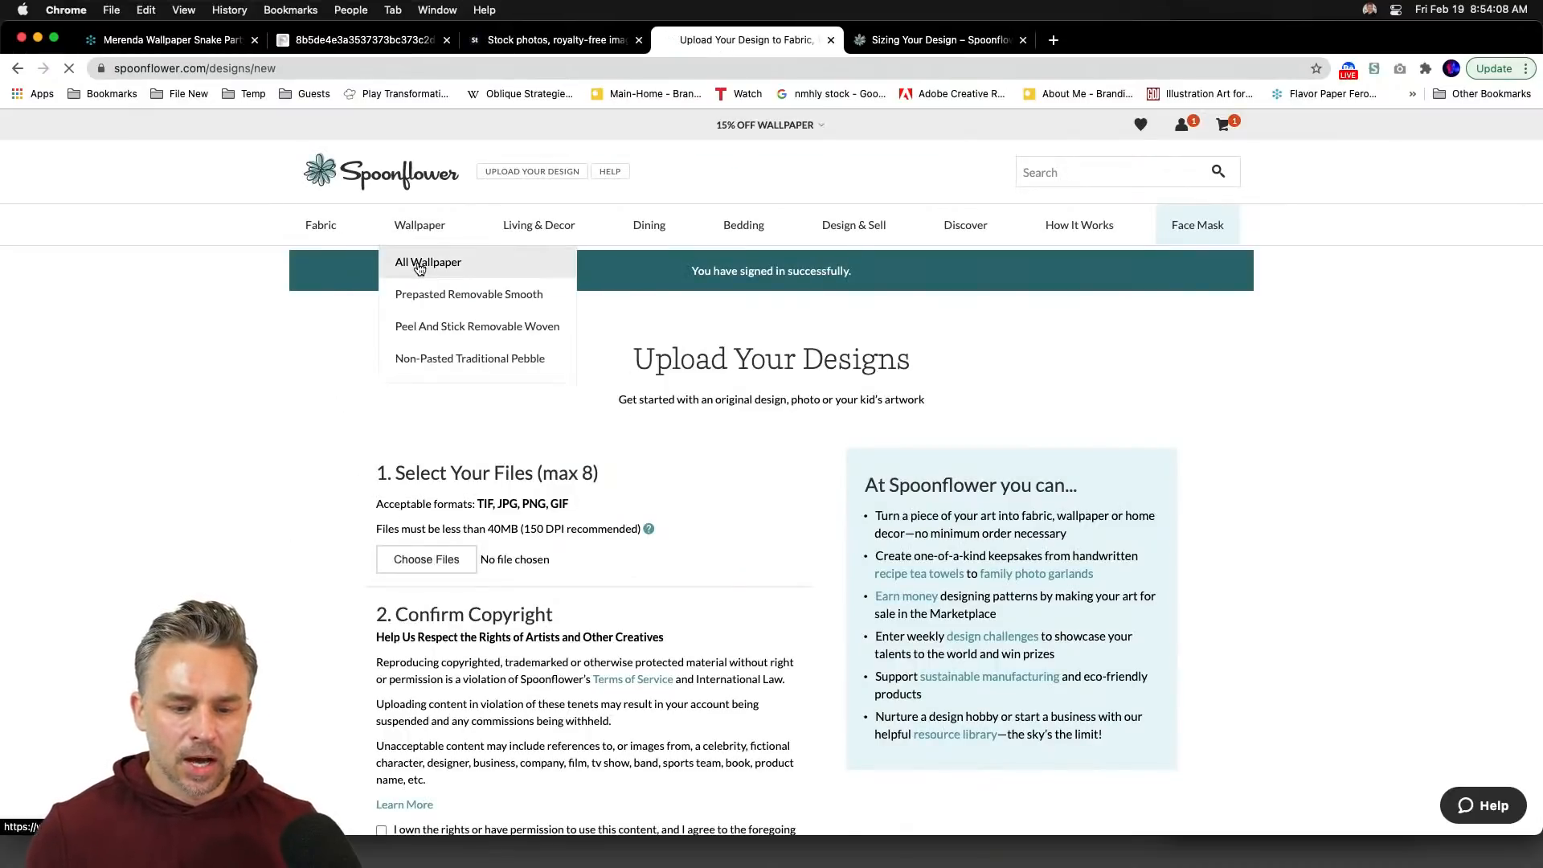
click(561, 850)
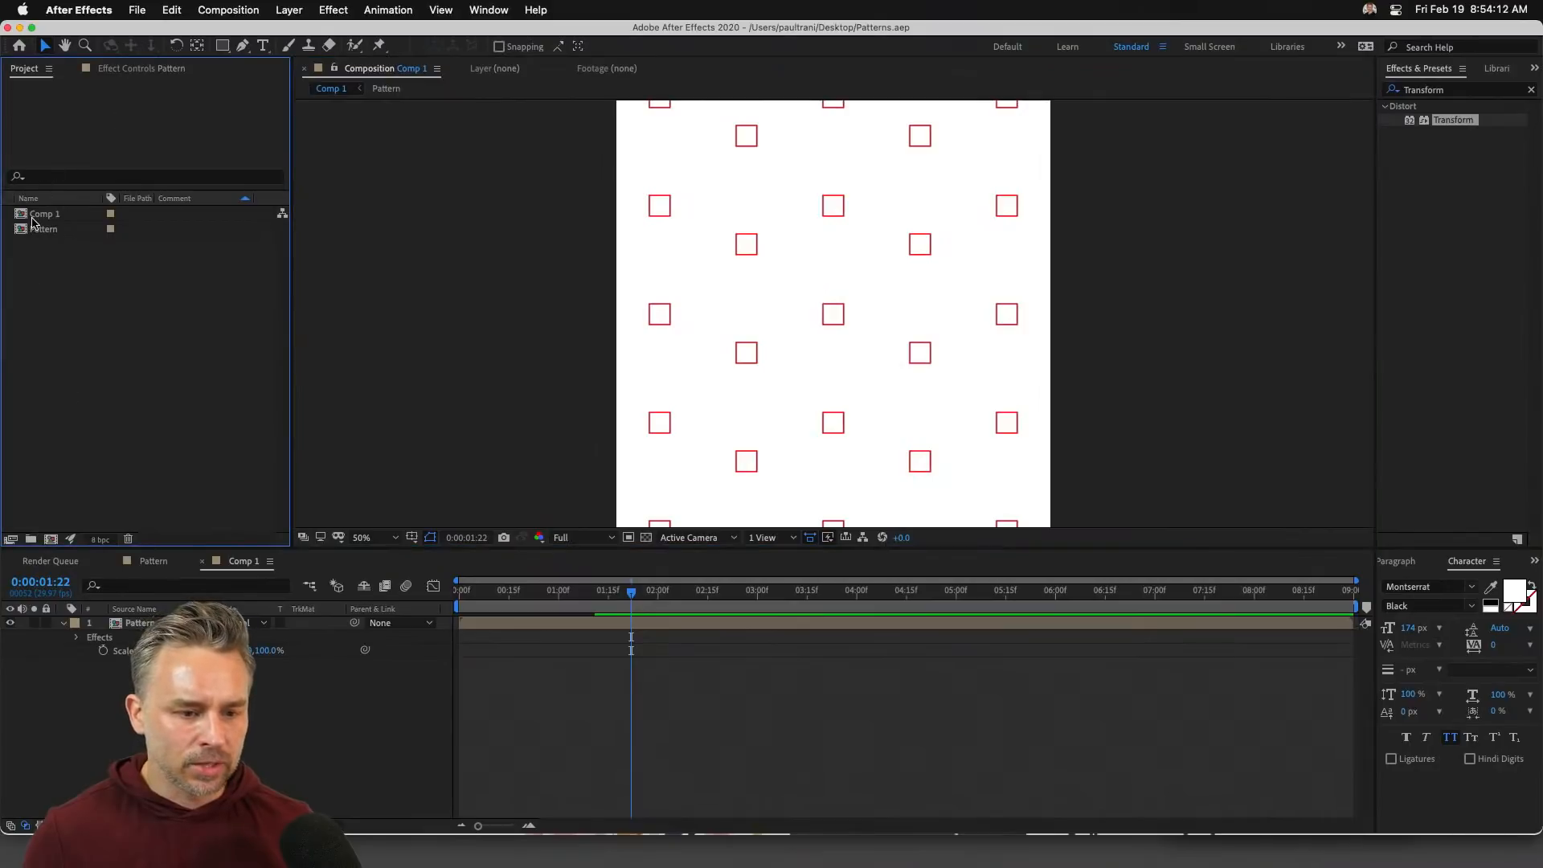
- Turn off the Pattern layer's visibility in Comp 1's timeline
click(9, 628)
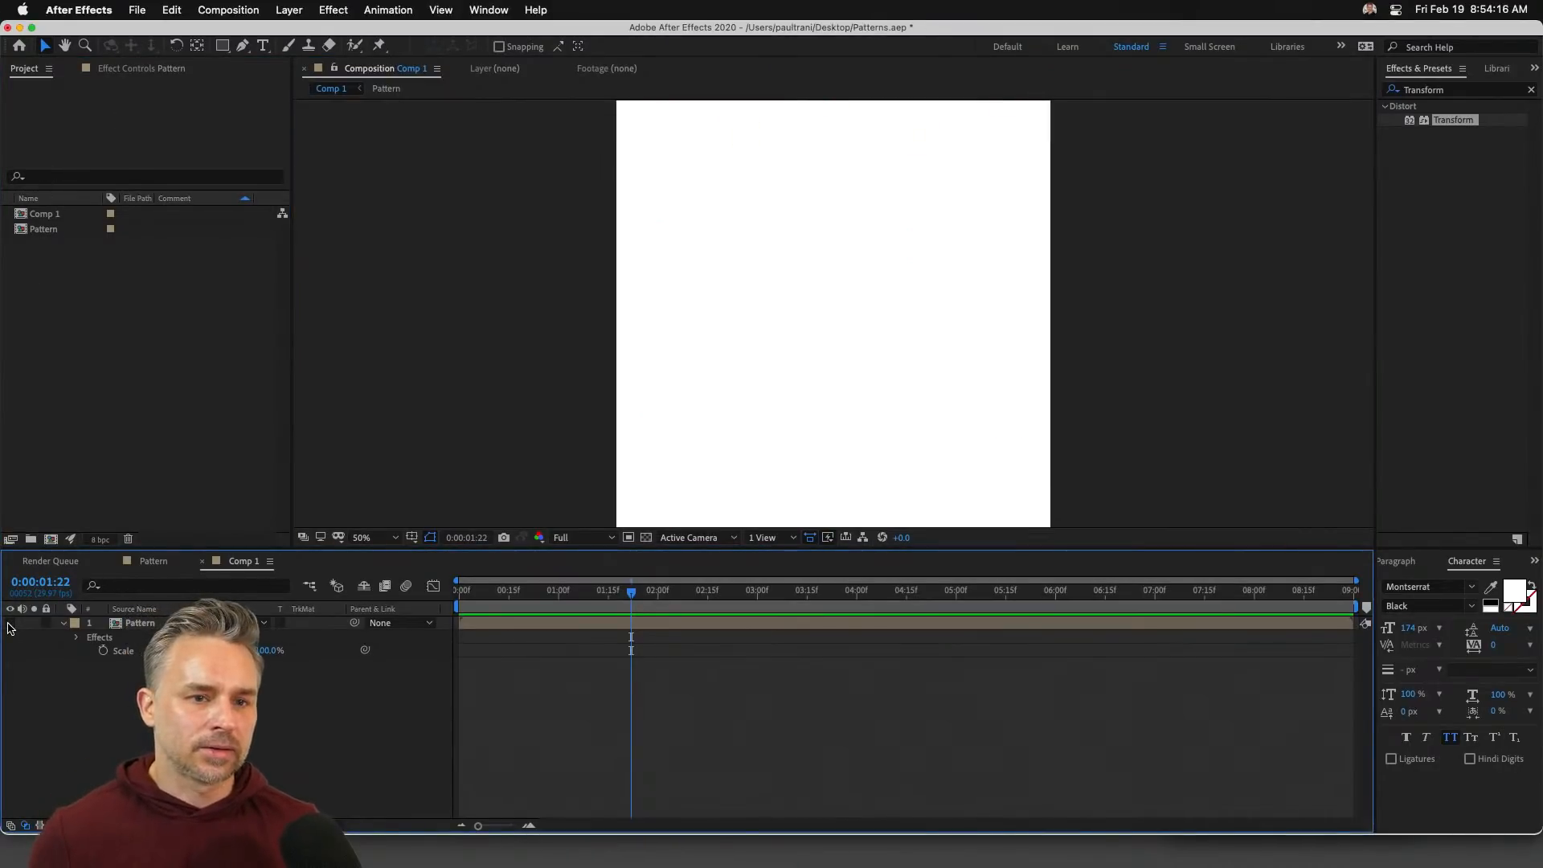
mouse_move(443, 862)
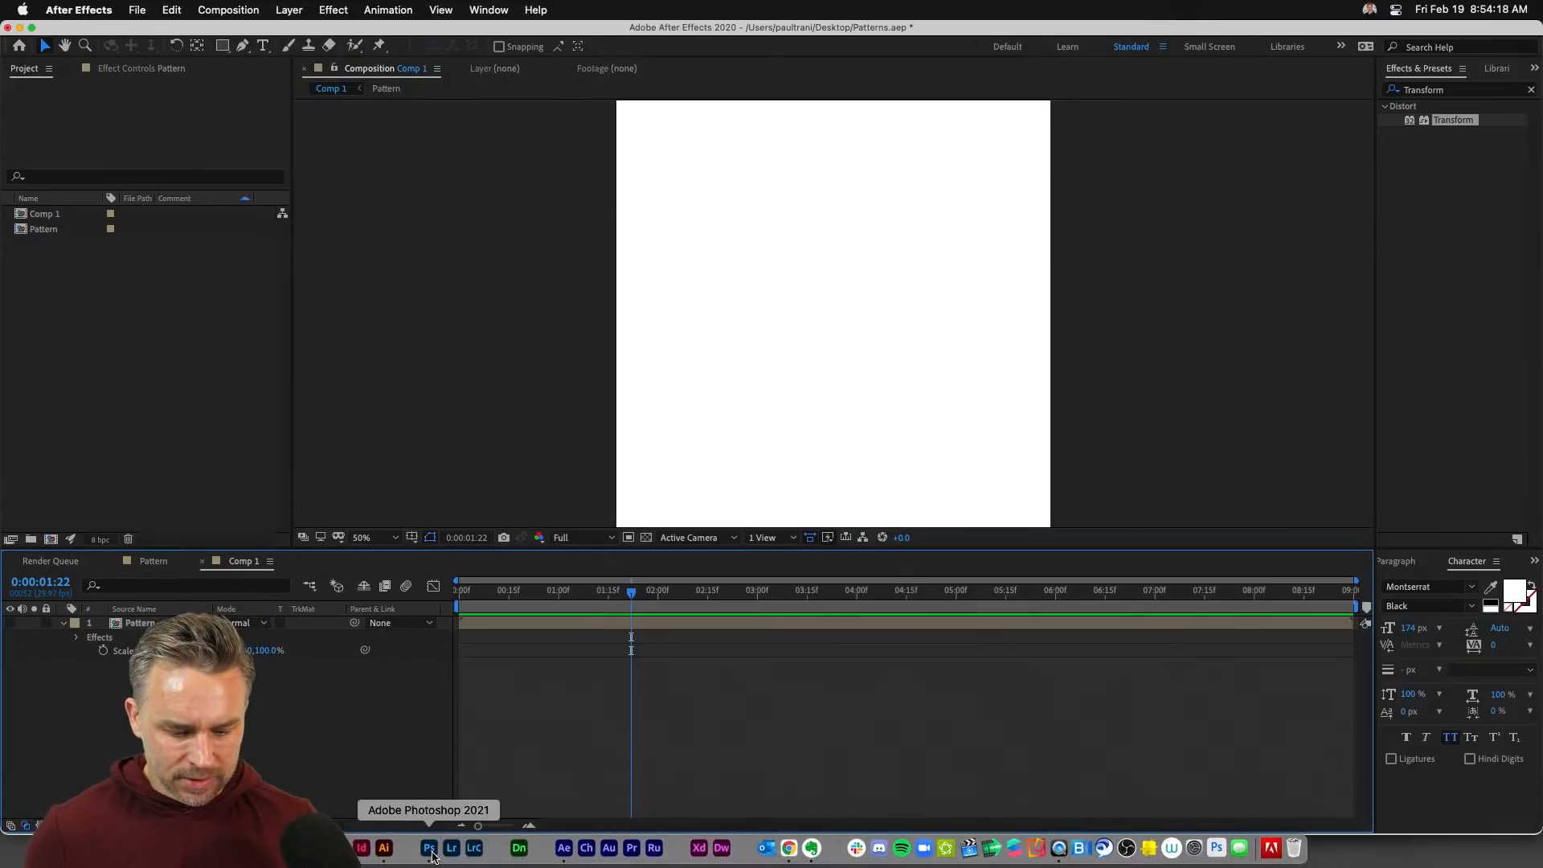
- Zoom in on the king crest, move its left flourish out to the left, and make it outline-only
click(385, 853)
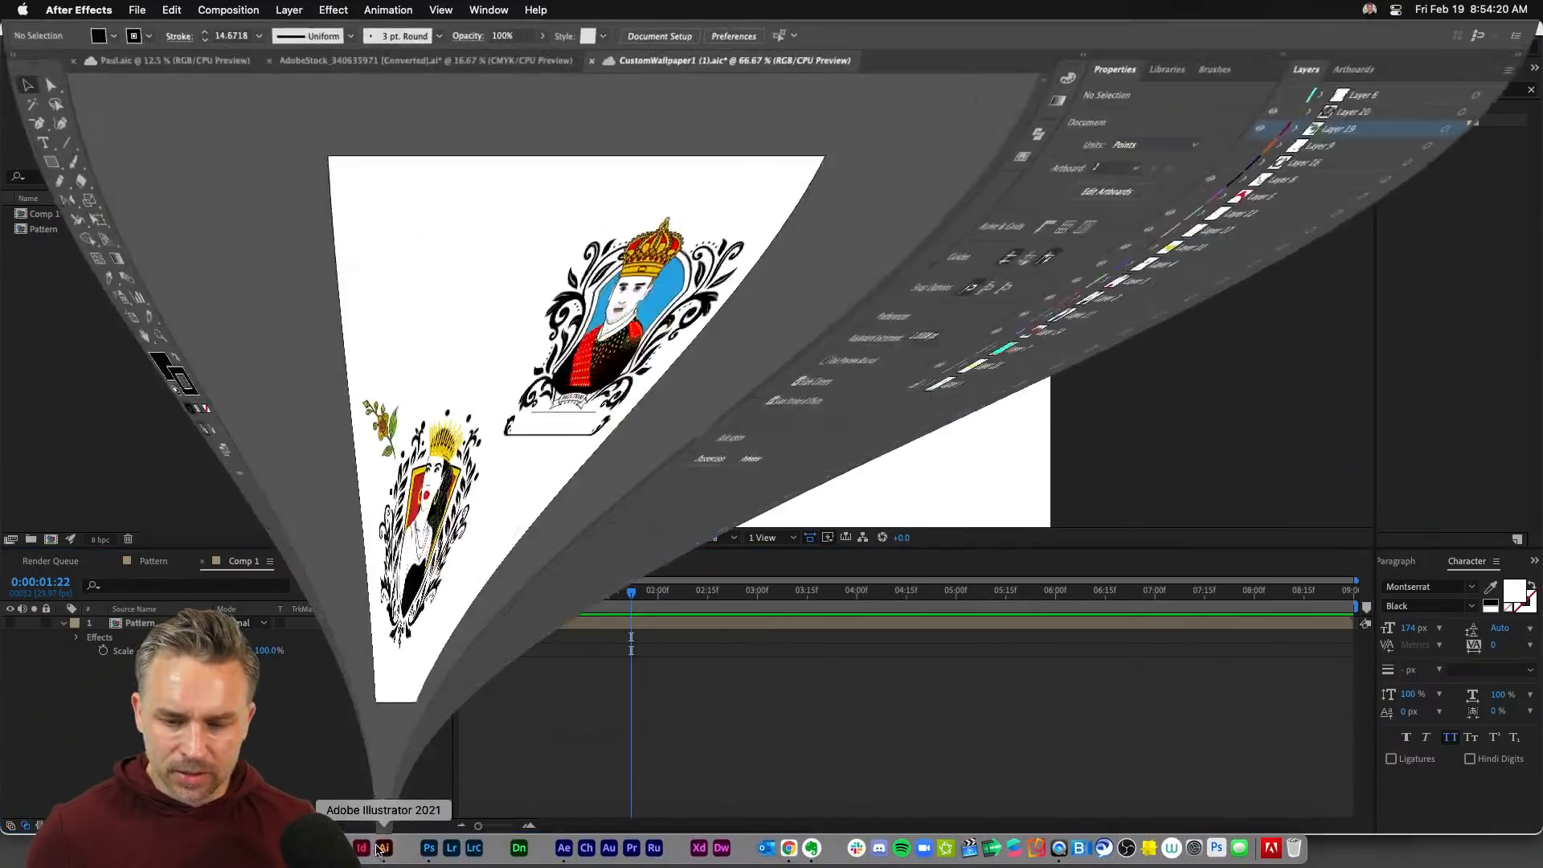
key(super+=)
key(super+=)
key(super+=)
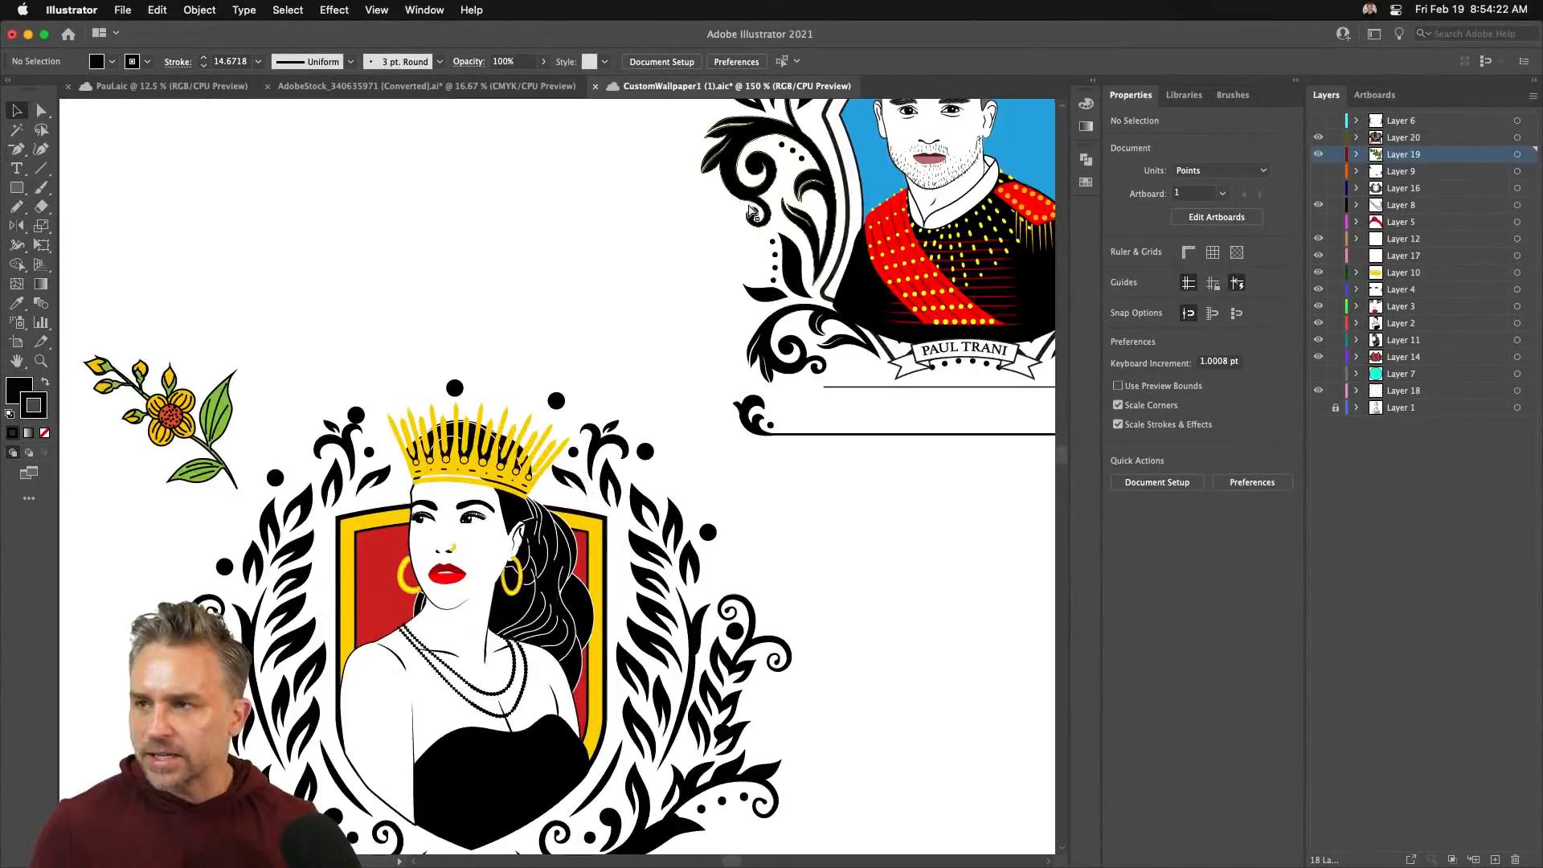
drag(747, 211, 209, 631)
scroll(563, 474, down, 2)
scroll(562, 474, left, 2)
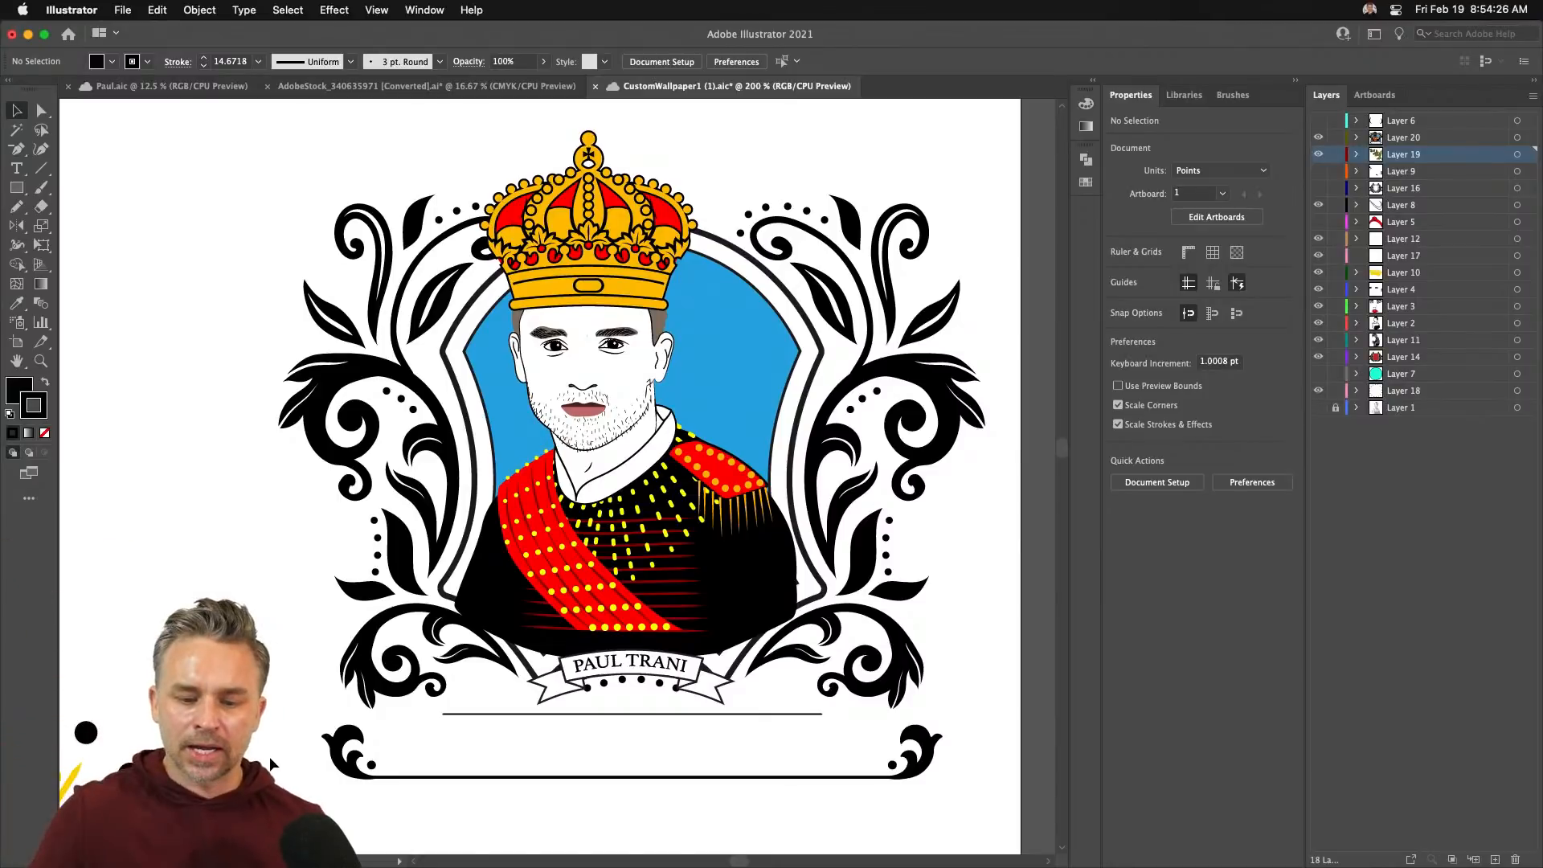
click(368, 379)
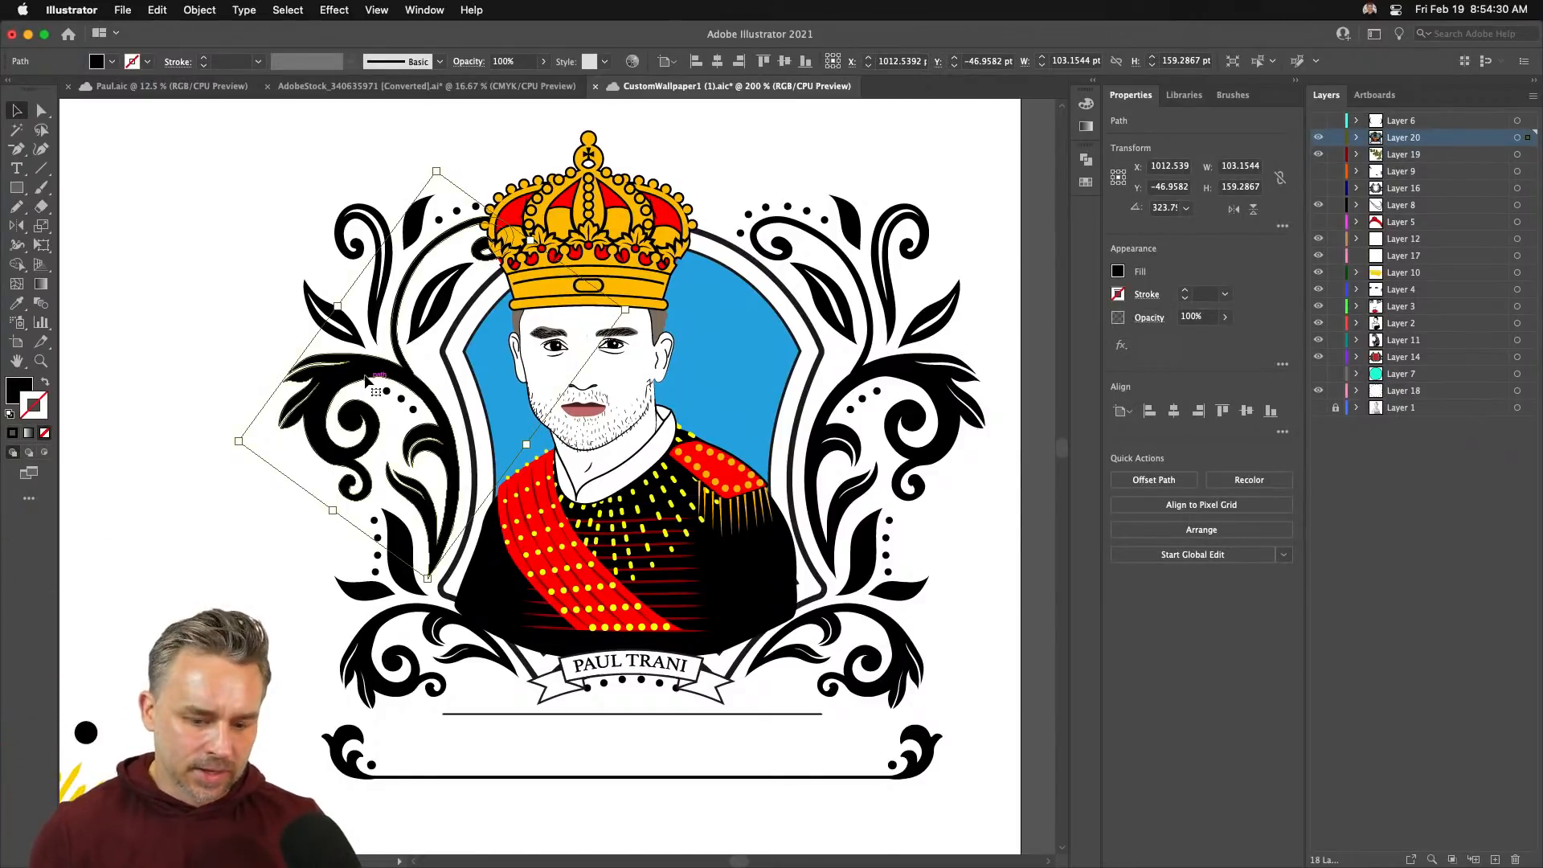
key(super+c)
drag(60, 347, 367, 448)
drag(638, 472, 247, 438)
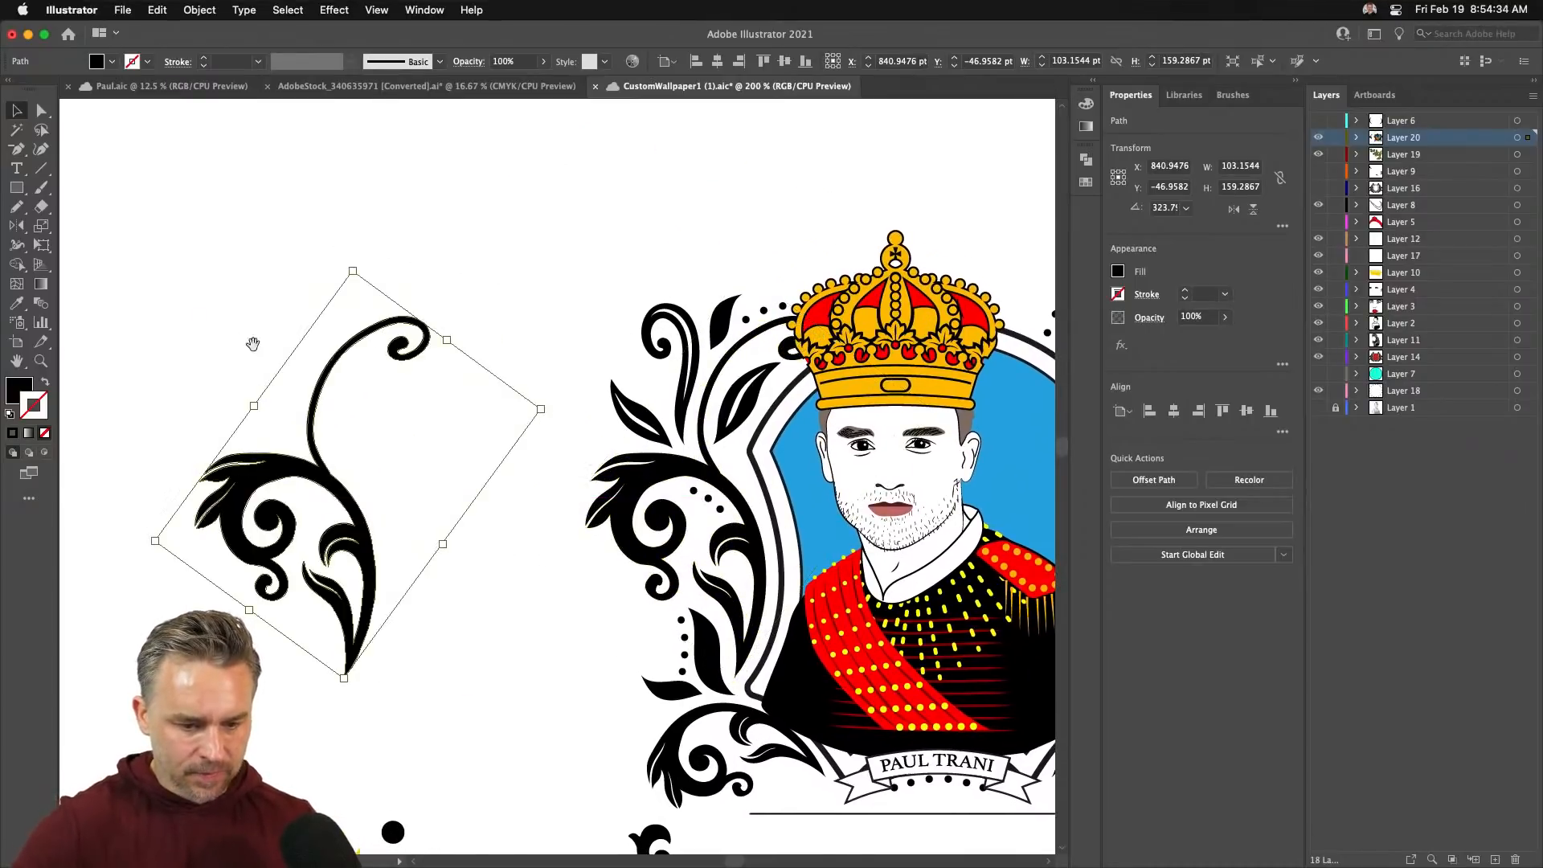
drag(248, 342, 449, 342)
click(44, 385)
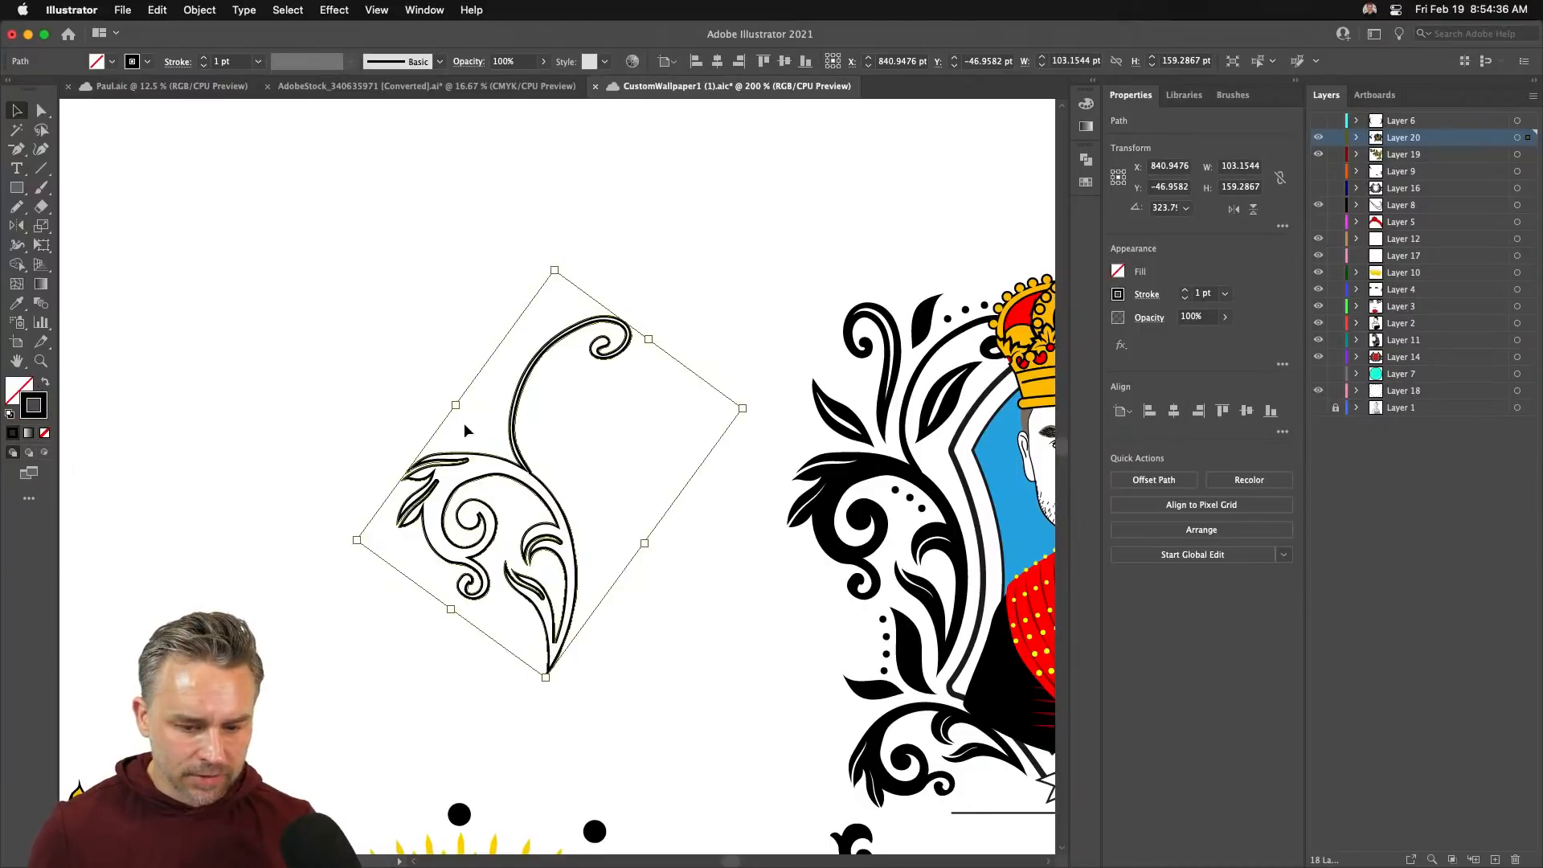
- Turn off the Application Frame and open the Window > Extensions > Overlord panel
click(376, 10)
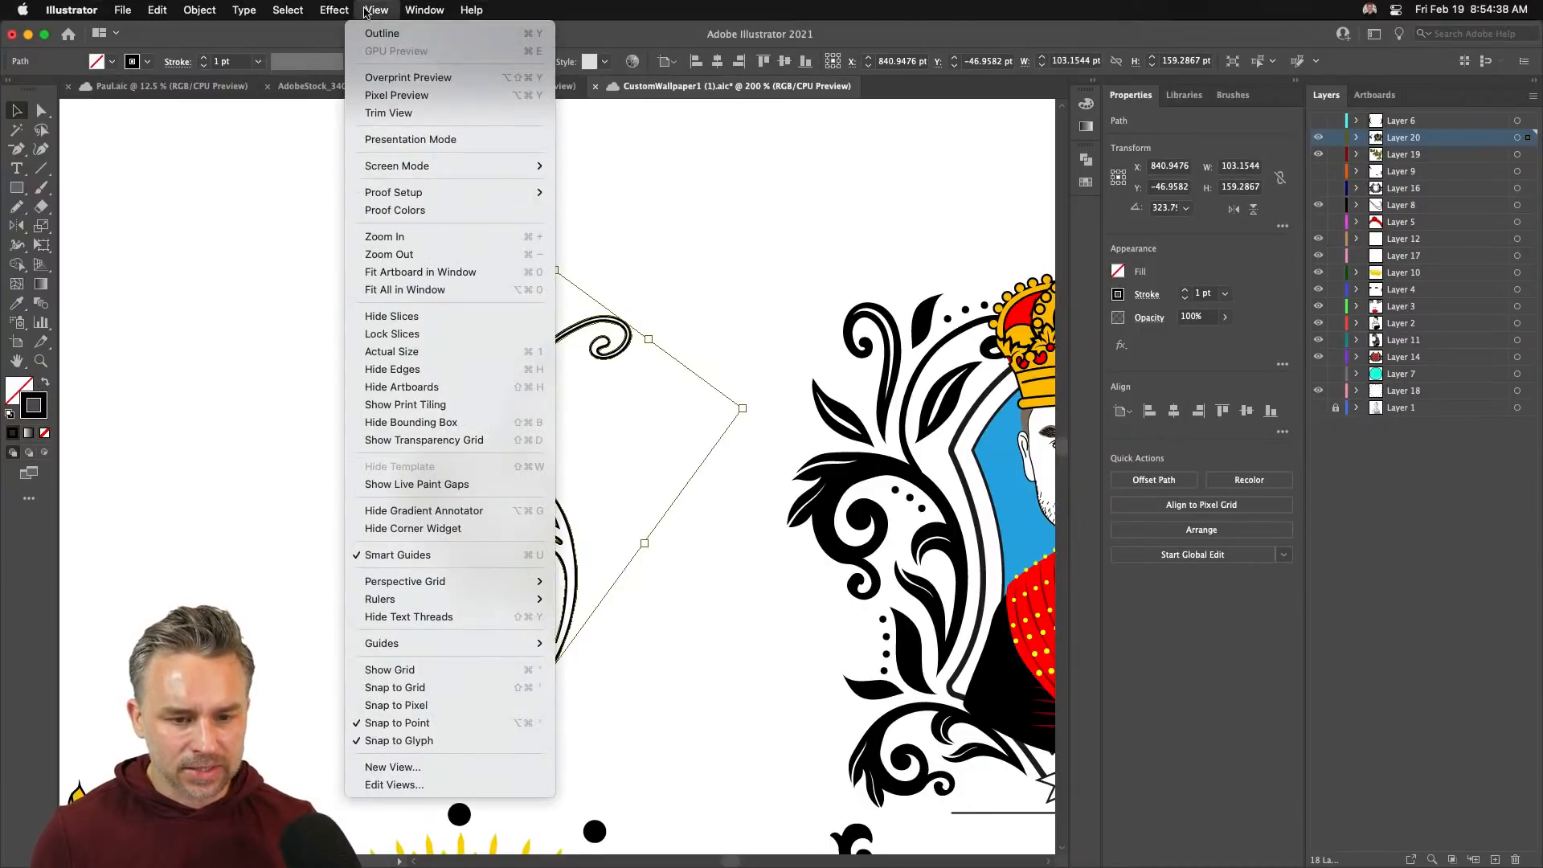
click(413, 10)
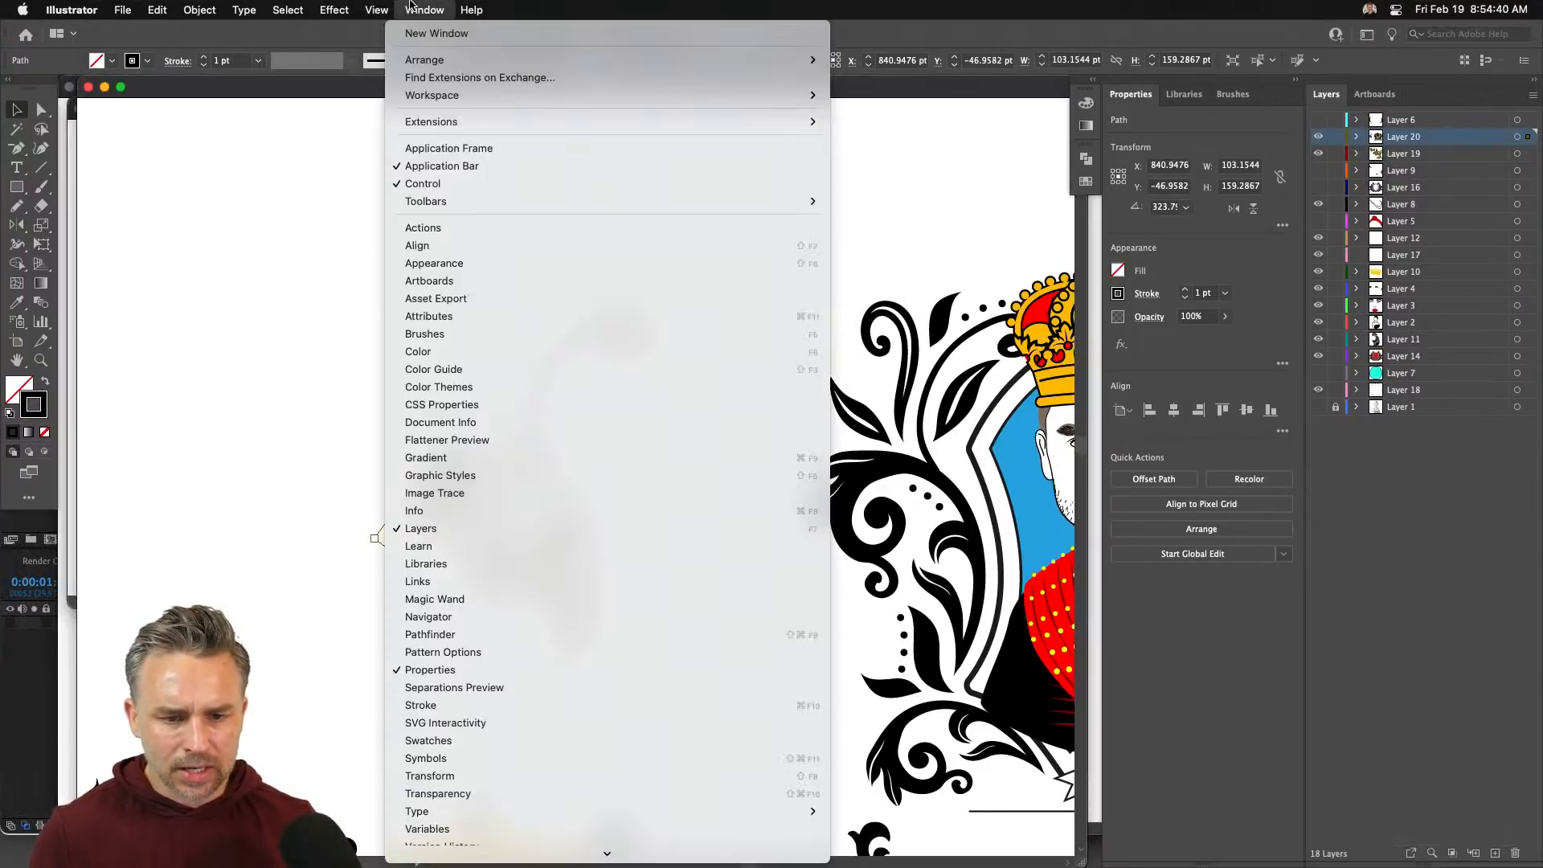
click(449, 148)
click(424, 9)
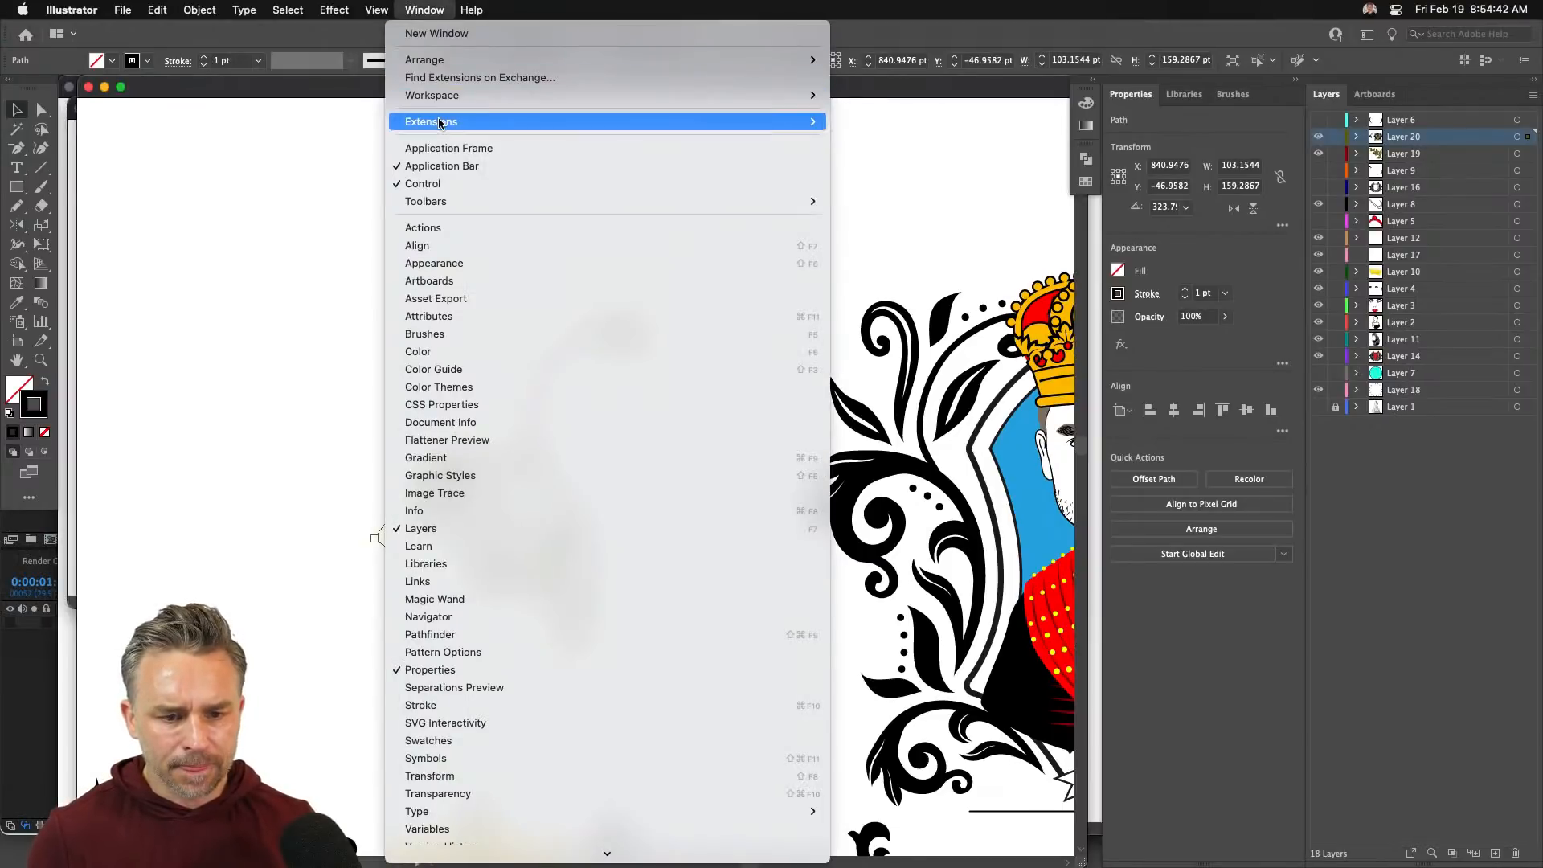
mouse_move(441, 121)
click(890, 156)
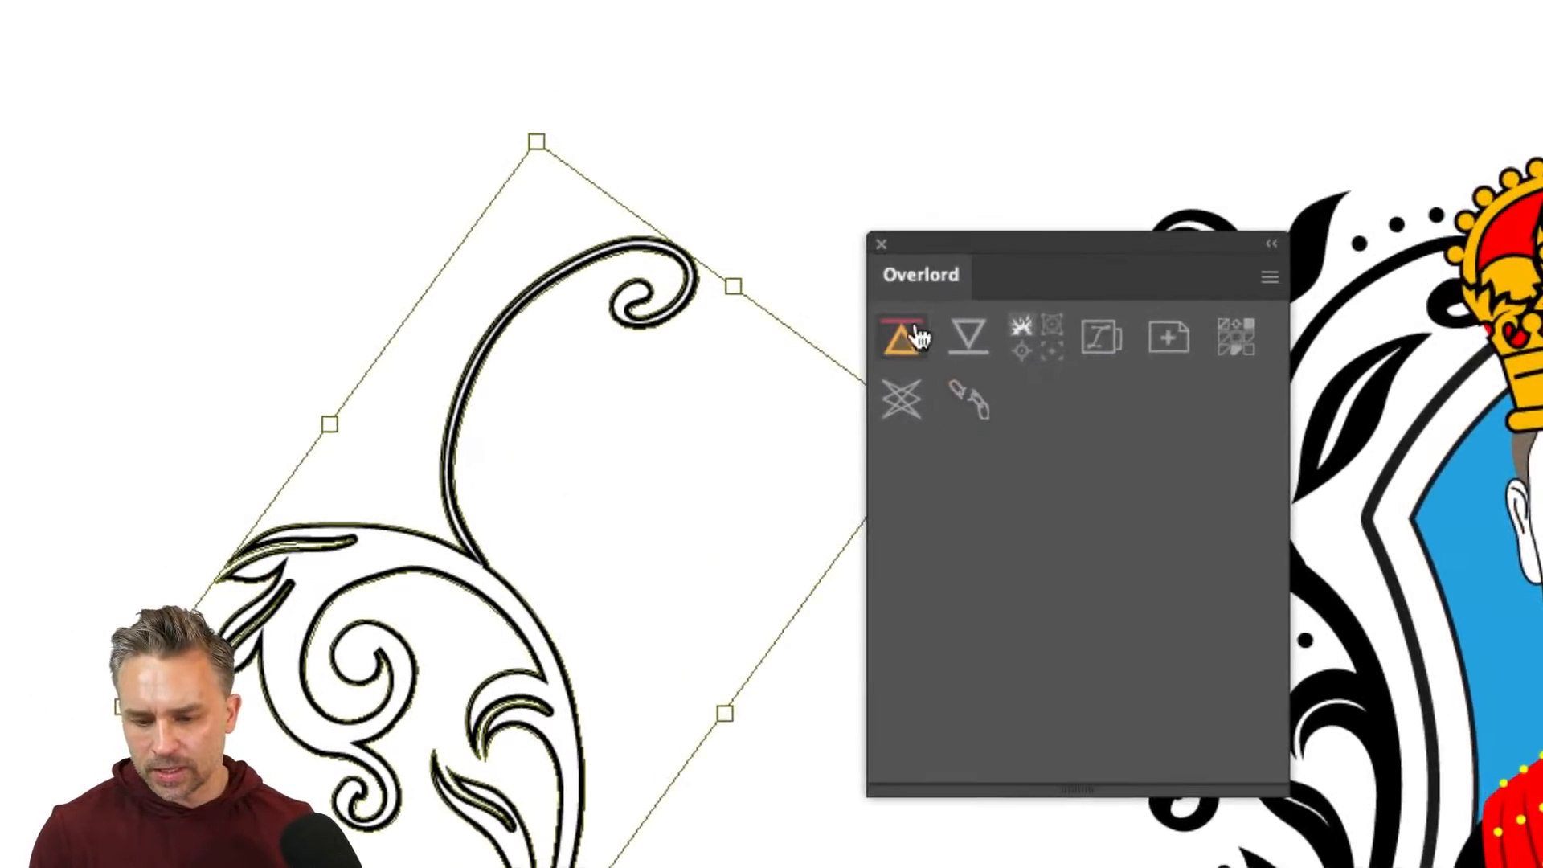
- Send the flourish to After Effects, enlarge and centre it, then create a composition named Decoration
click(896, 350)
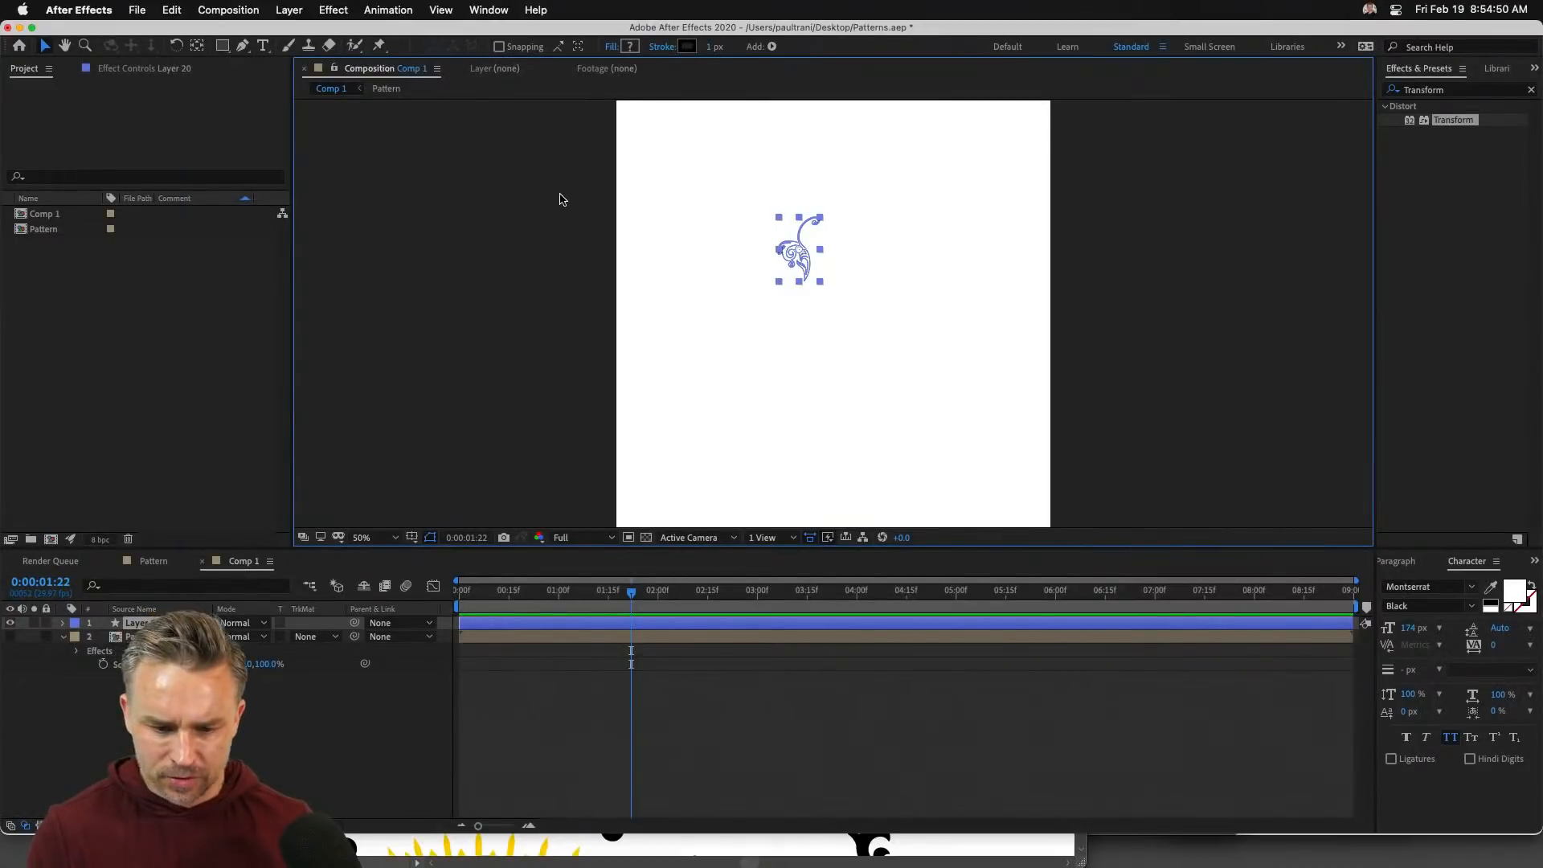
drag(821, 287, 908, 366)
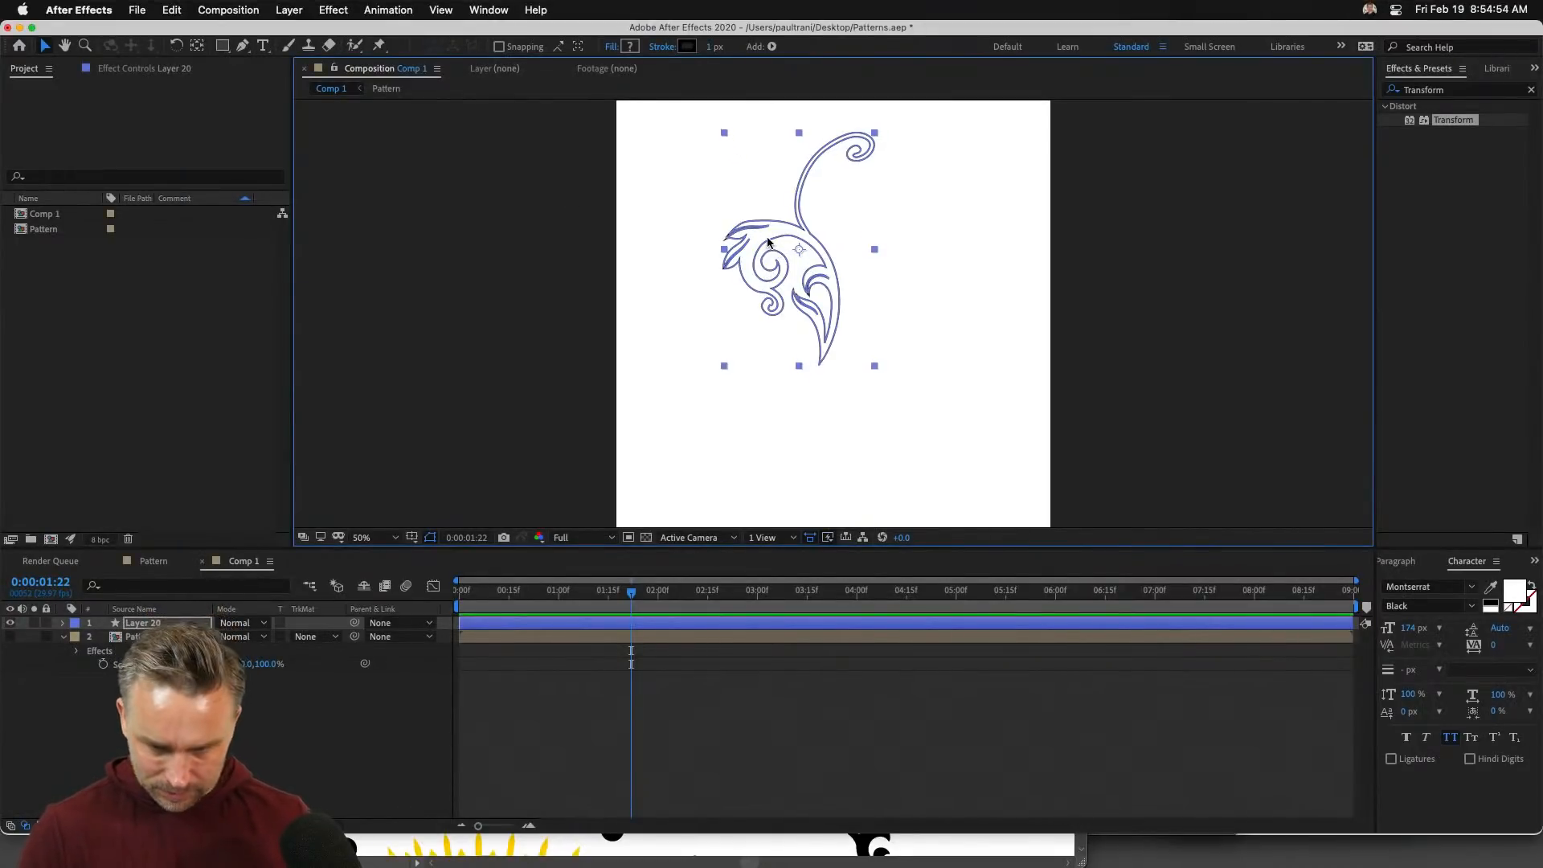
drag(767, 242, 798, 308)
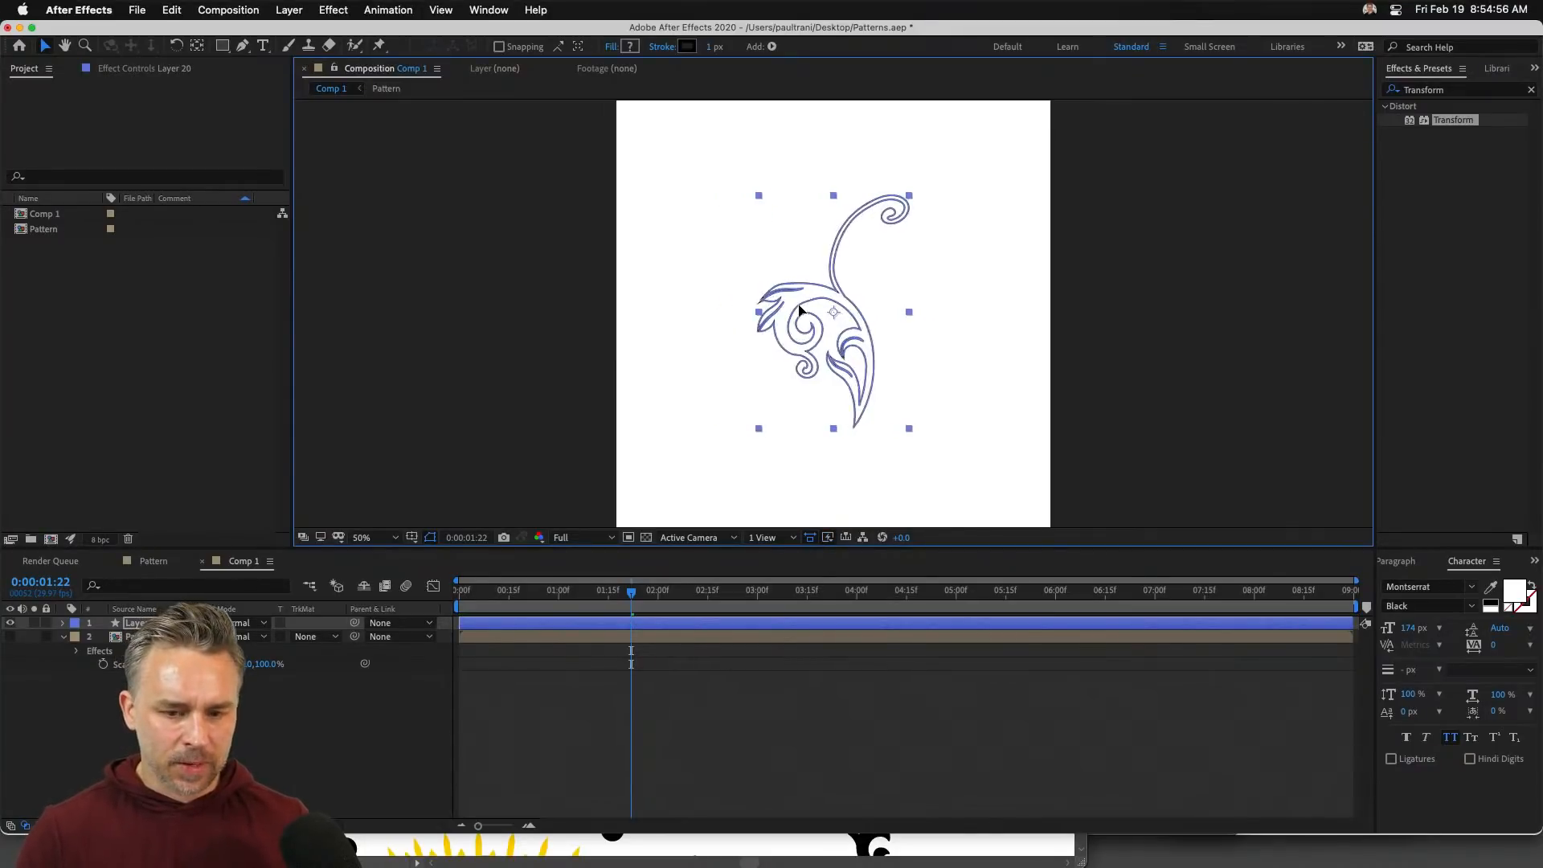
click(205, 9)
click(233, 35)
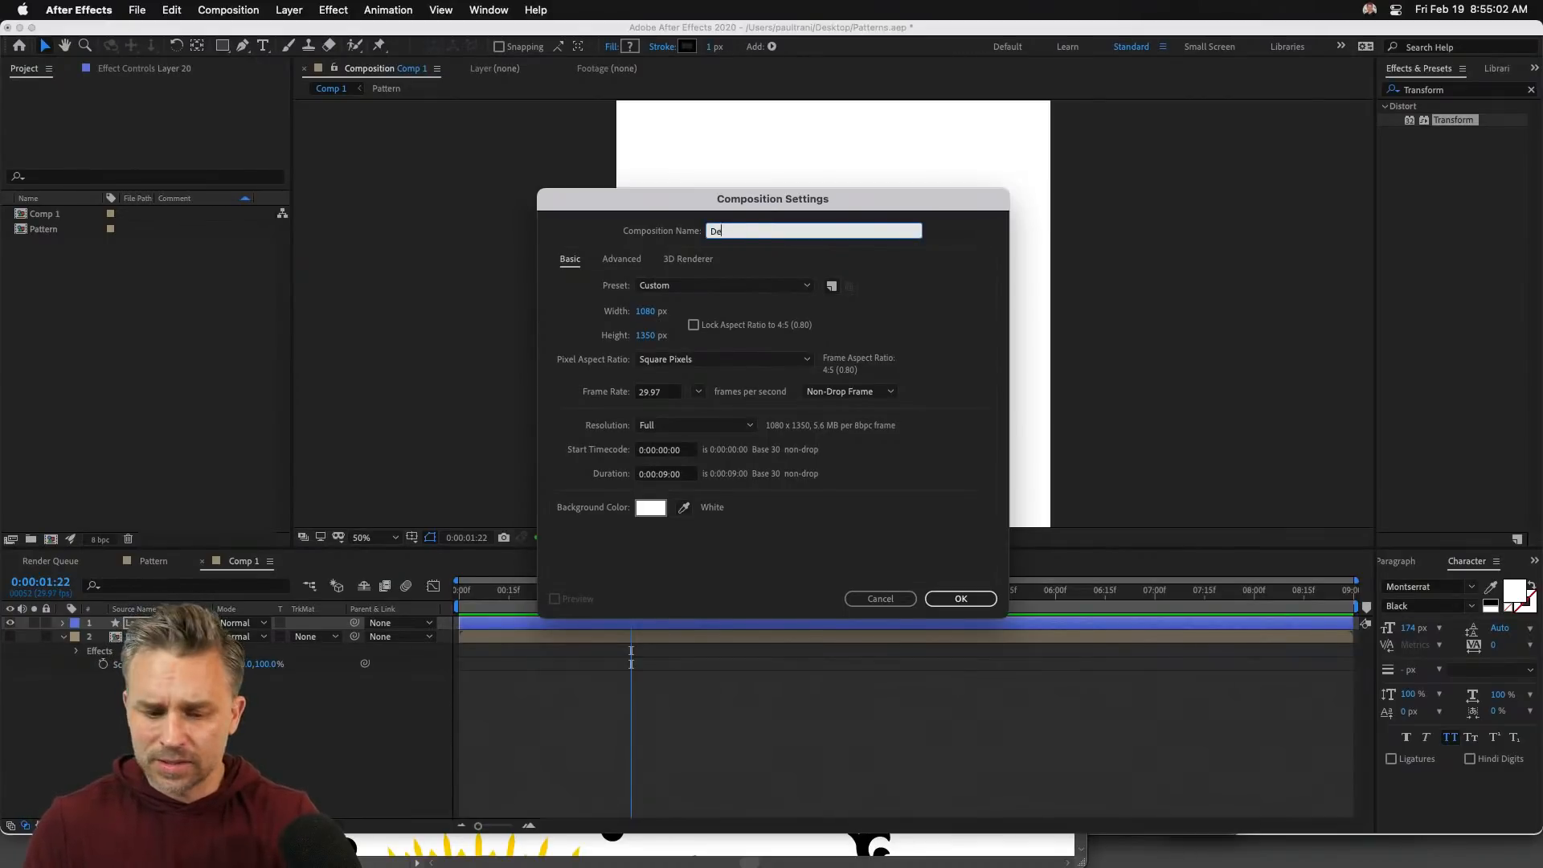
text(Decoration)
key(Return)
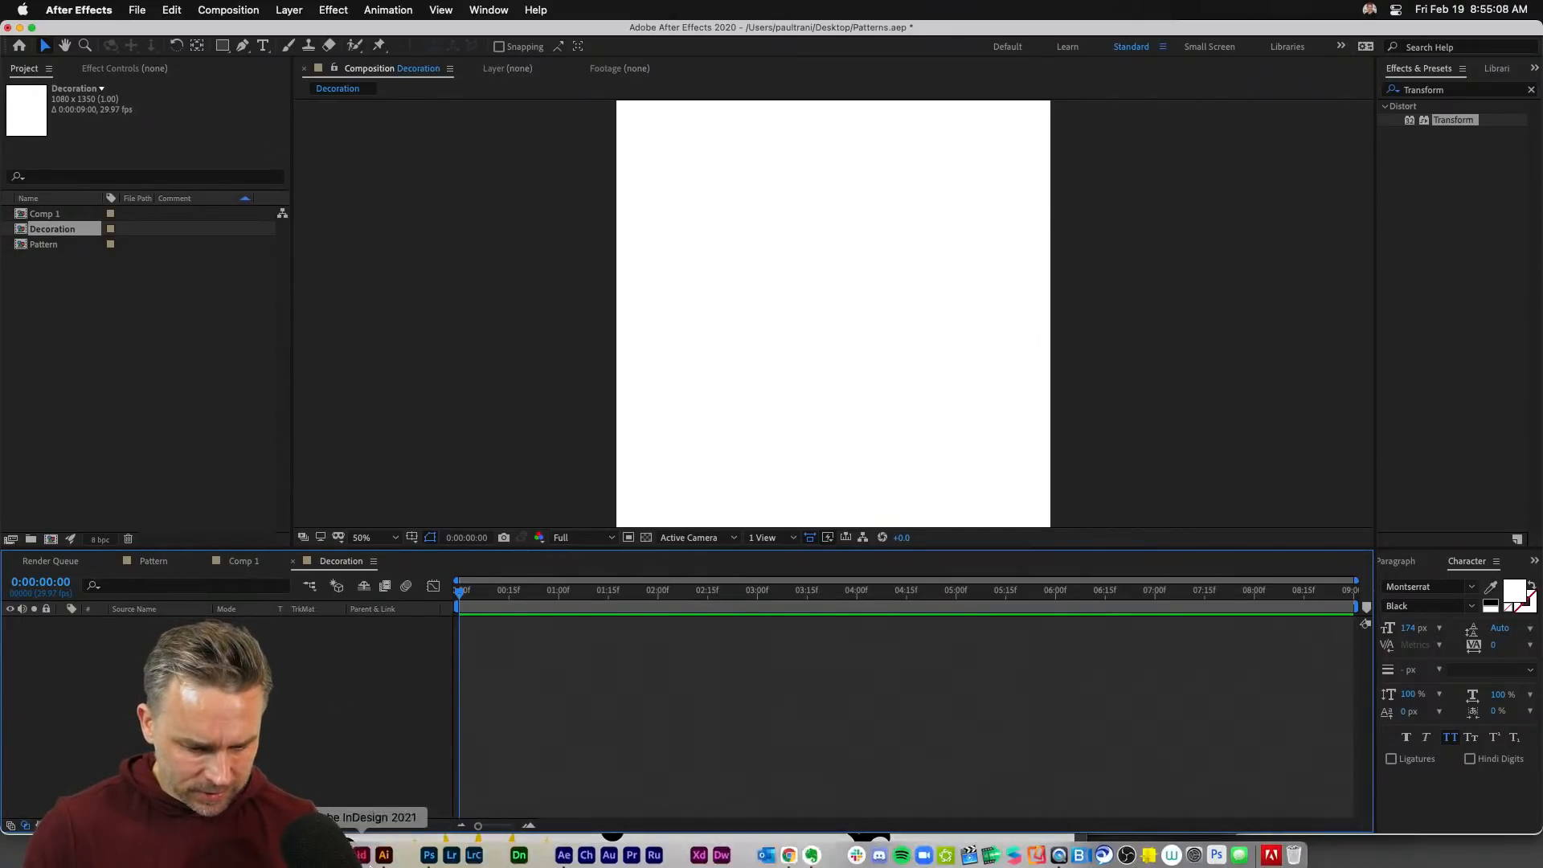
- Push the flourish into the Decoration comp via Overlord, enlarging and centring it
click(385, 850)
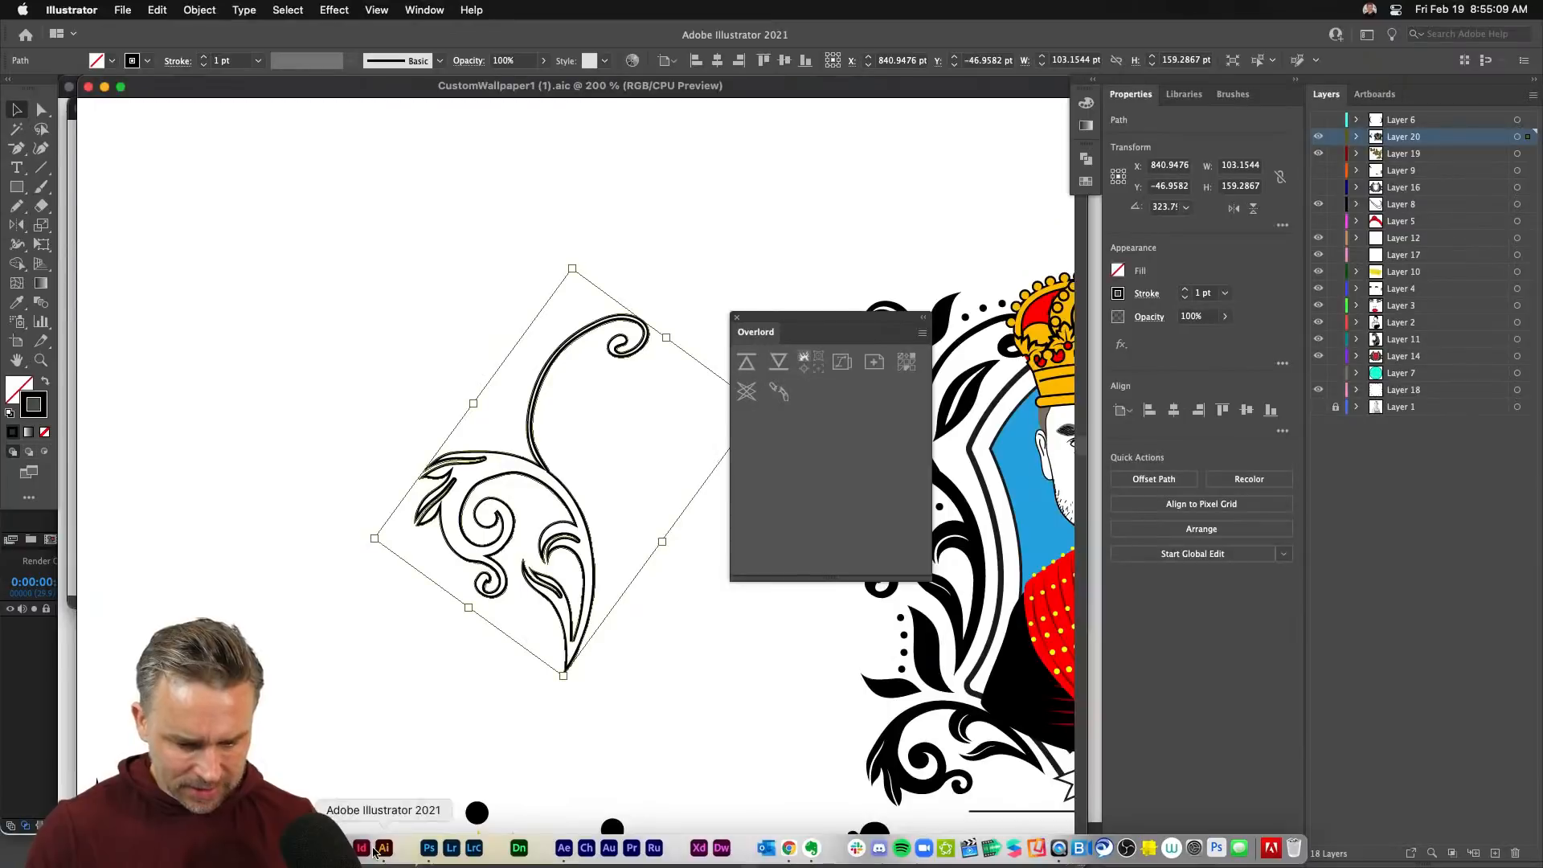
click(753, 364)
drag(815, 285, 898, 402)
drag(760, 263, 791, 324)
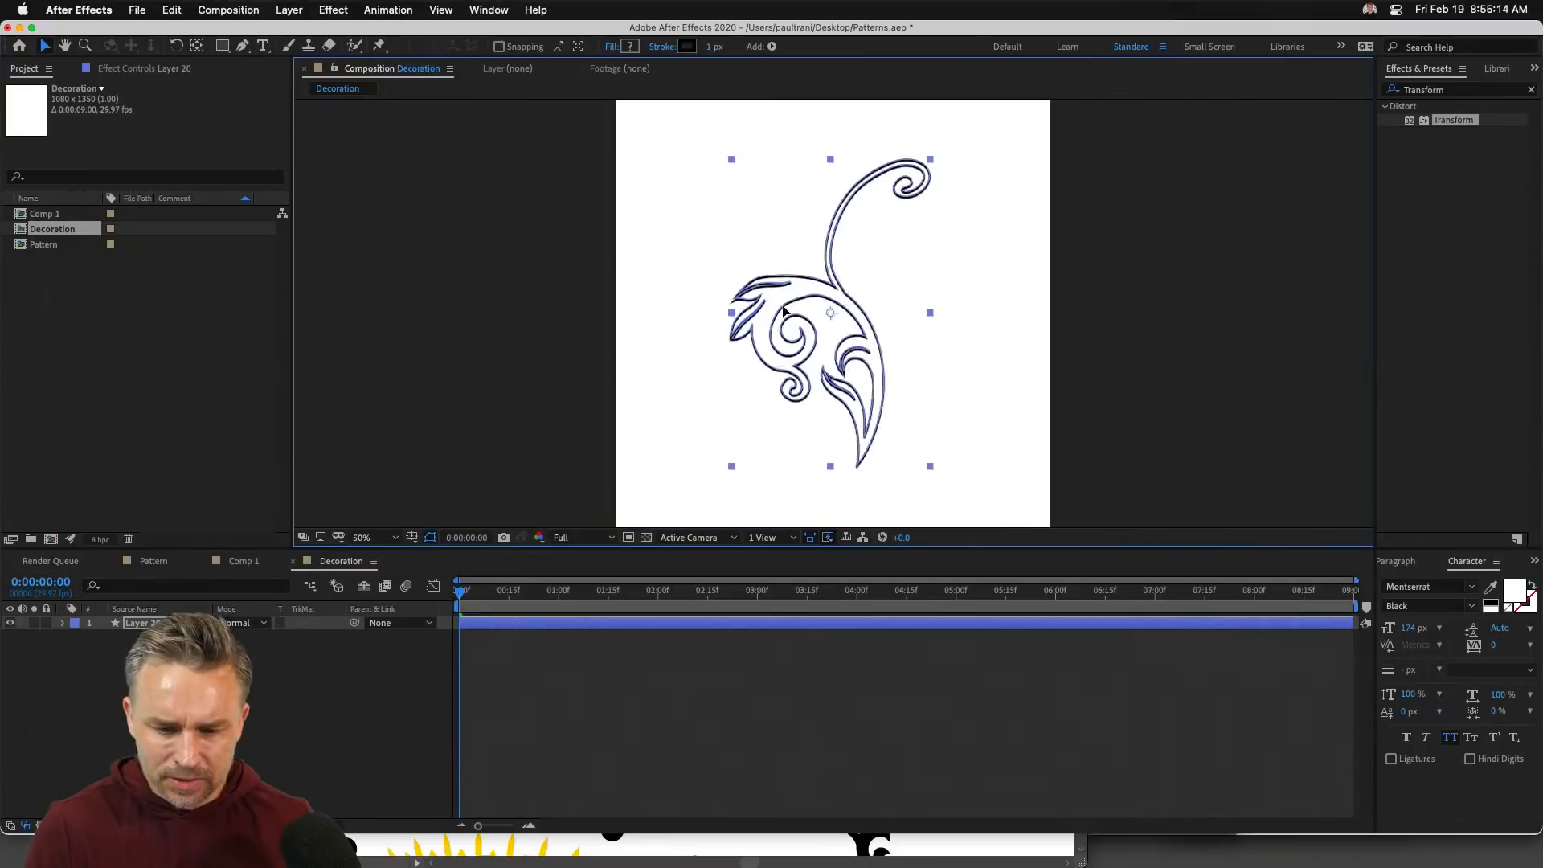
- Add Trim Paths to the flourish, keyframe Start and End to draw it on, and preview
click(62, 622)
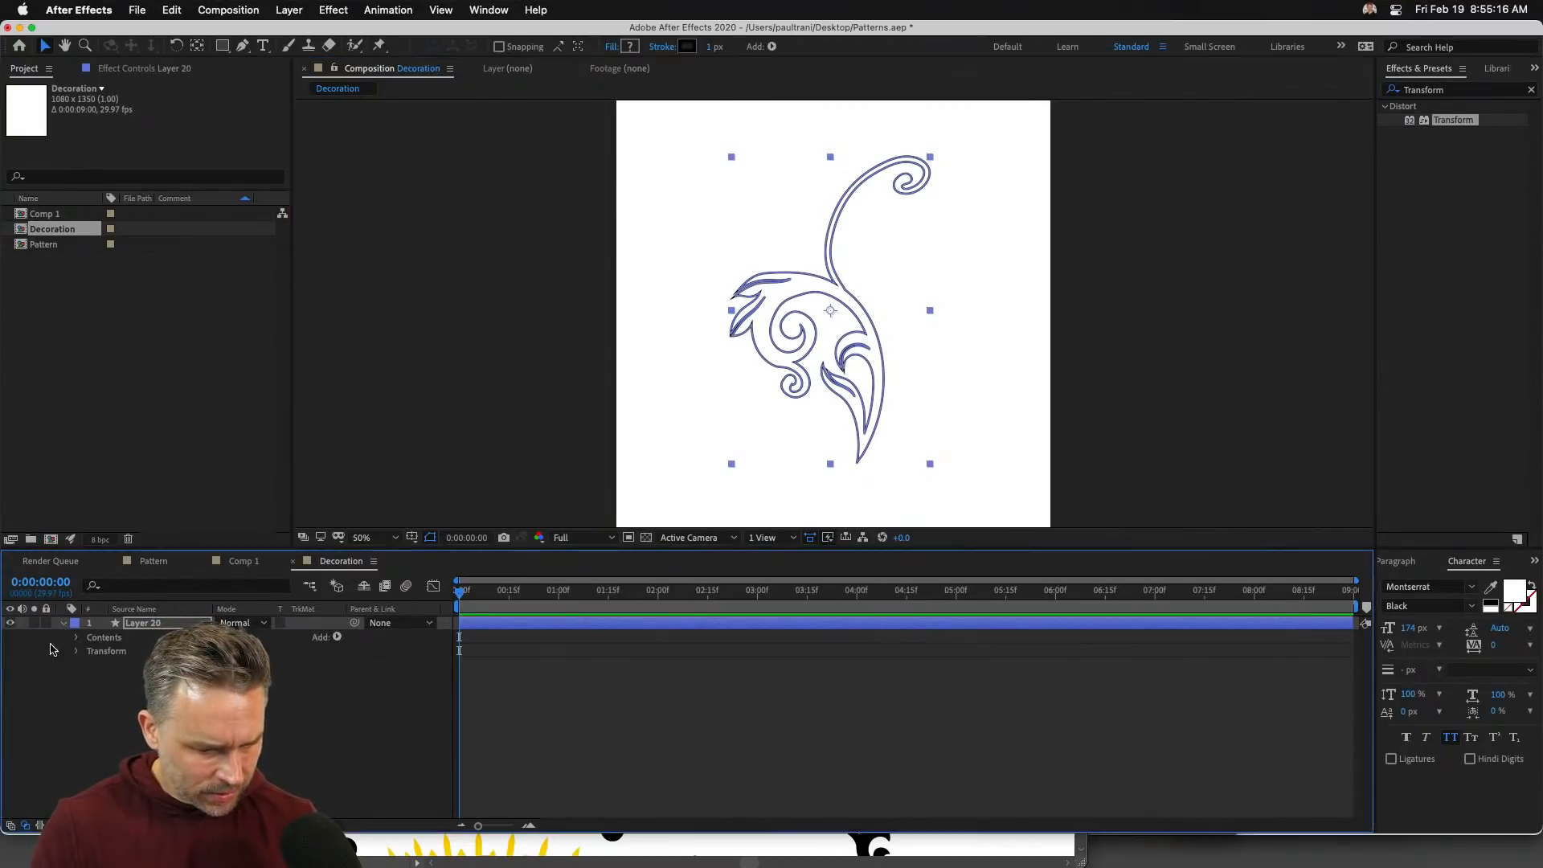
click(331, 640)
click(378, 785)
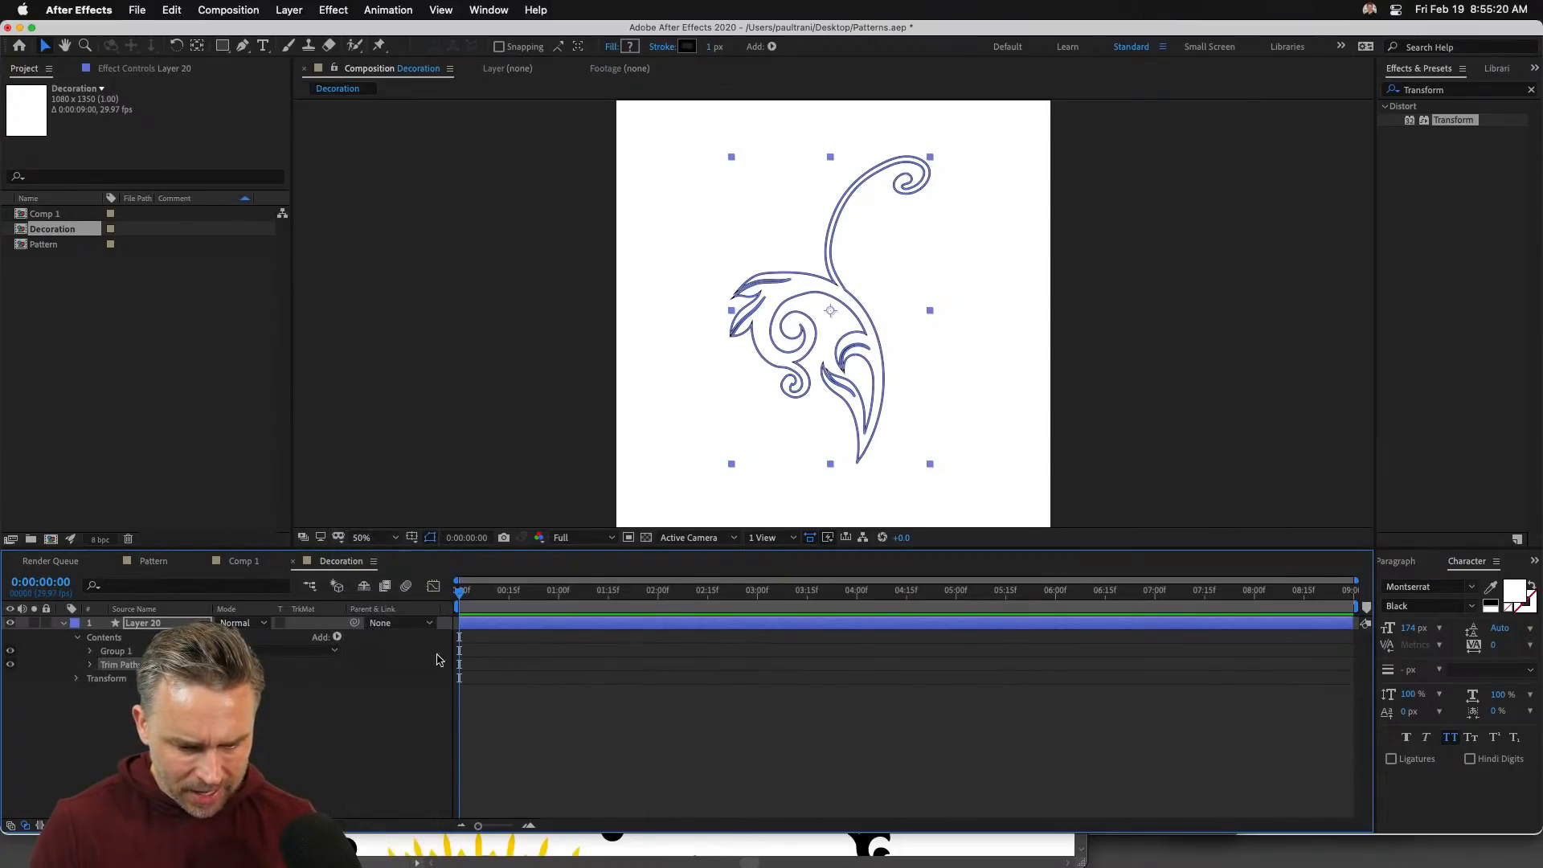
click(91, 664)
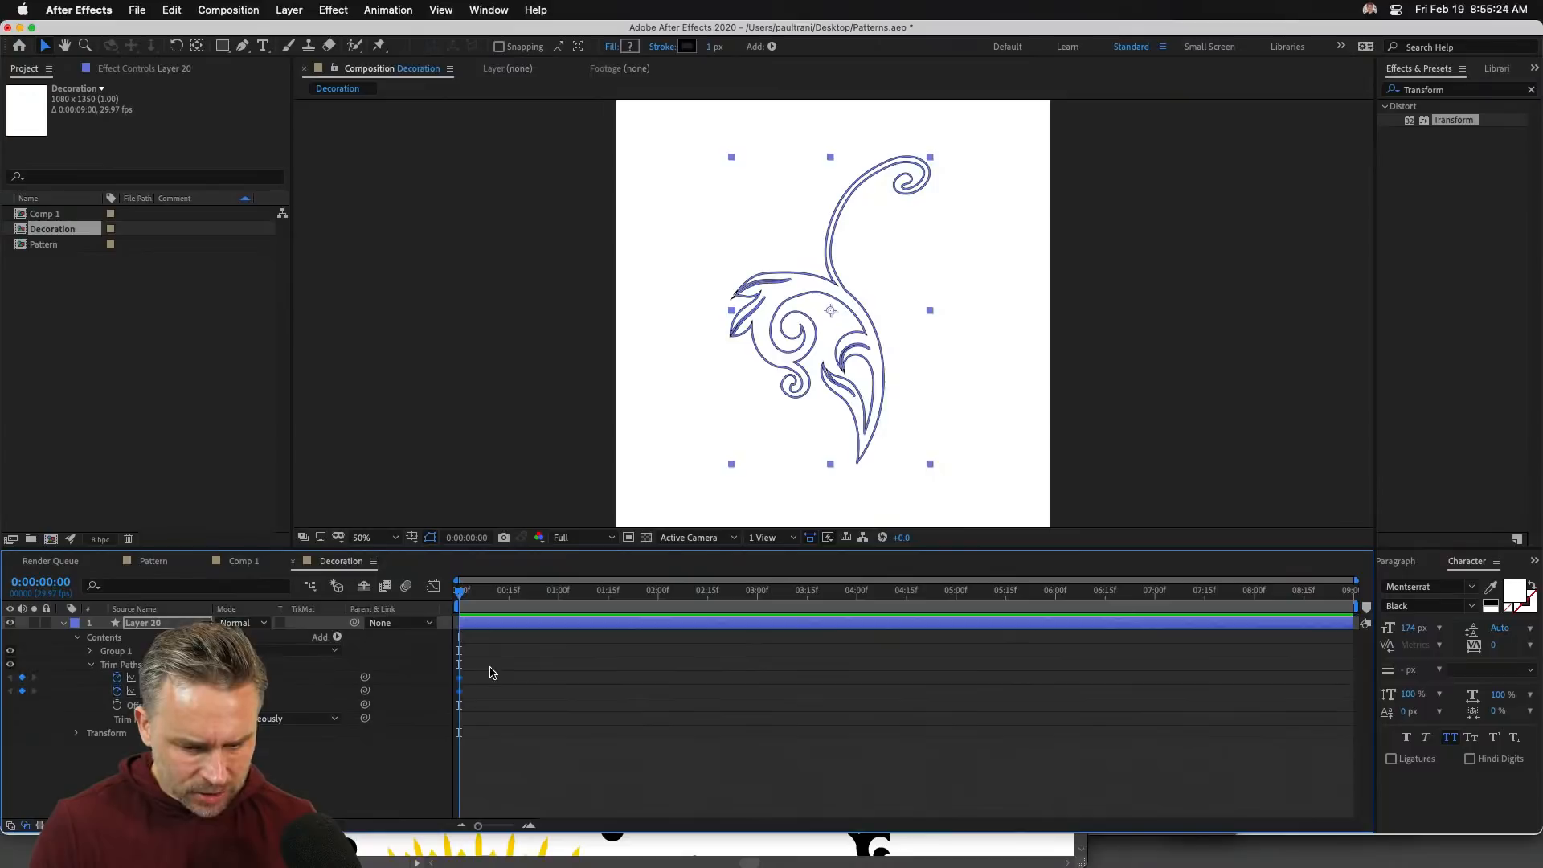
drag(459, 691, 920, 692)
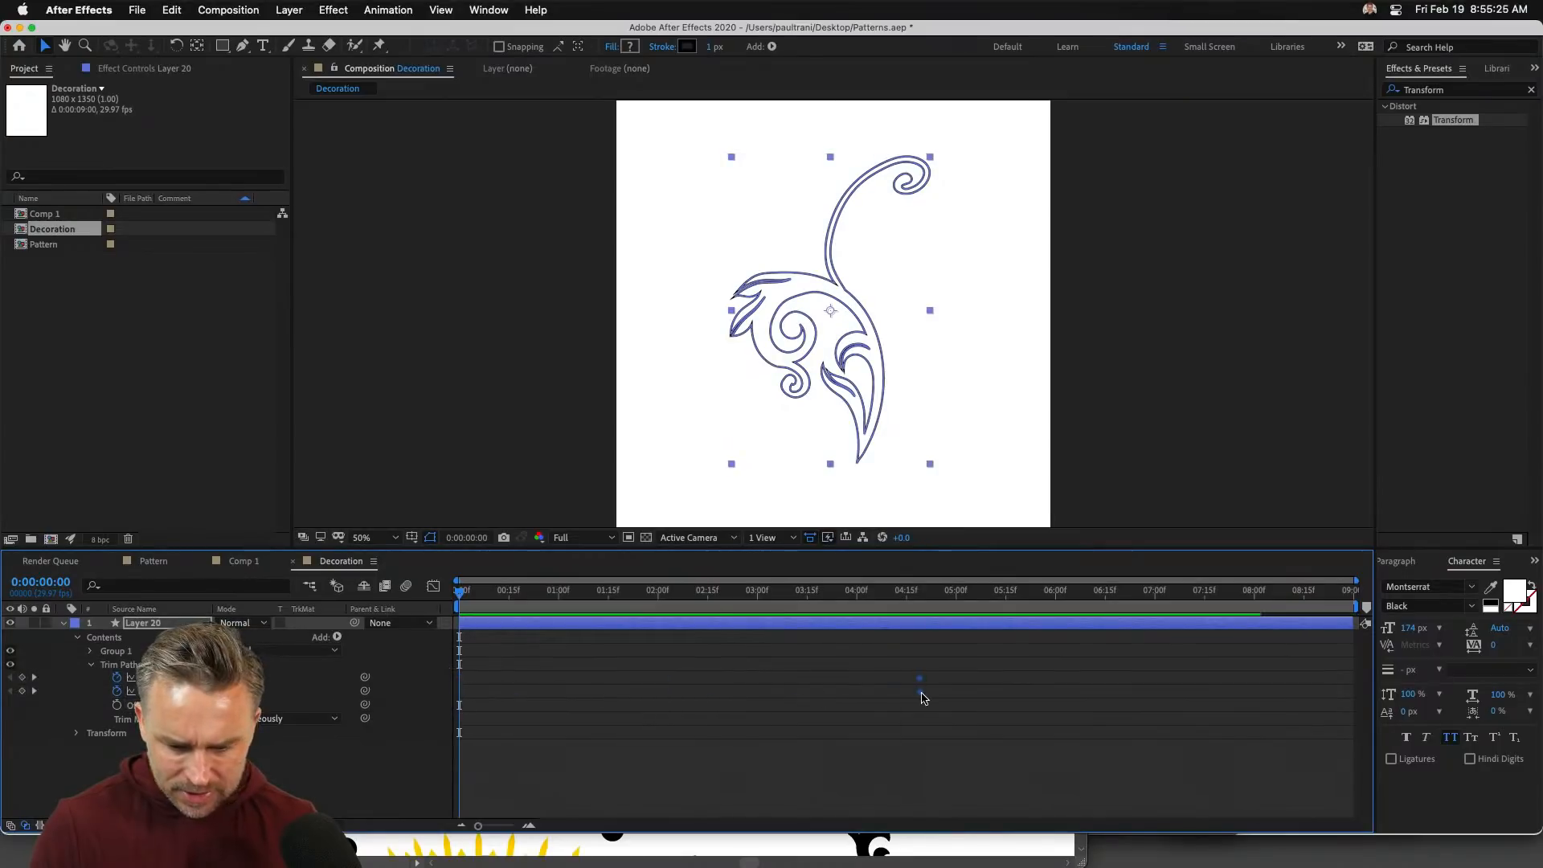
click(611, 714)
drag(227, 677, 727, 710)
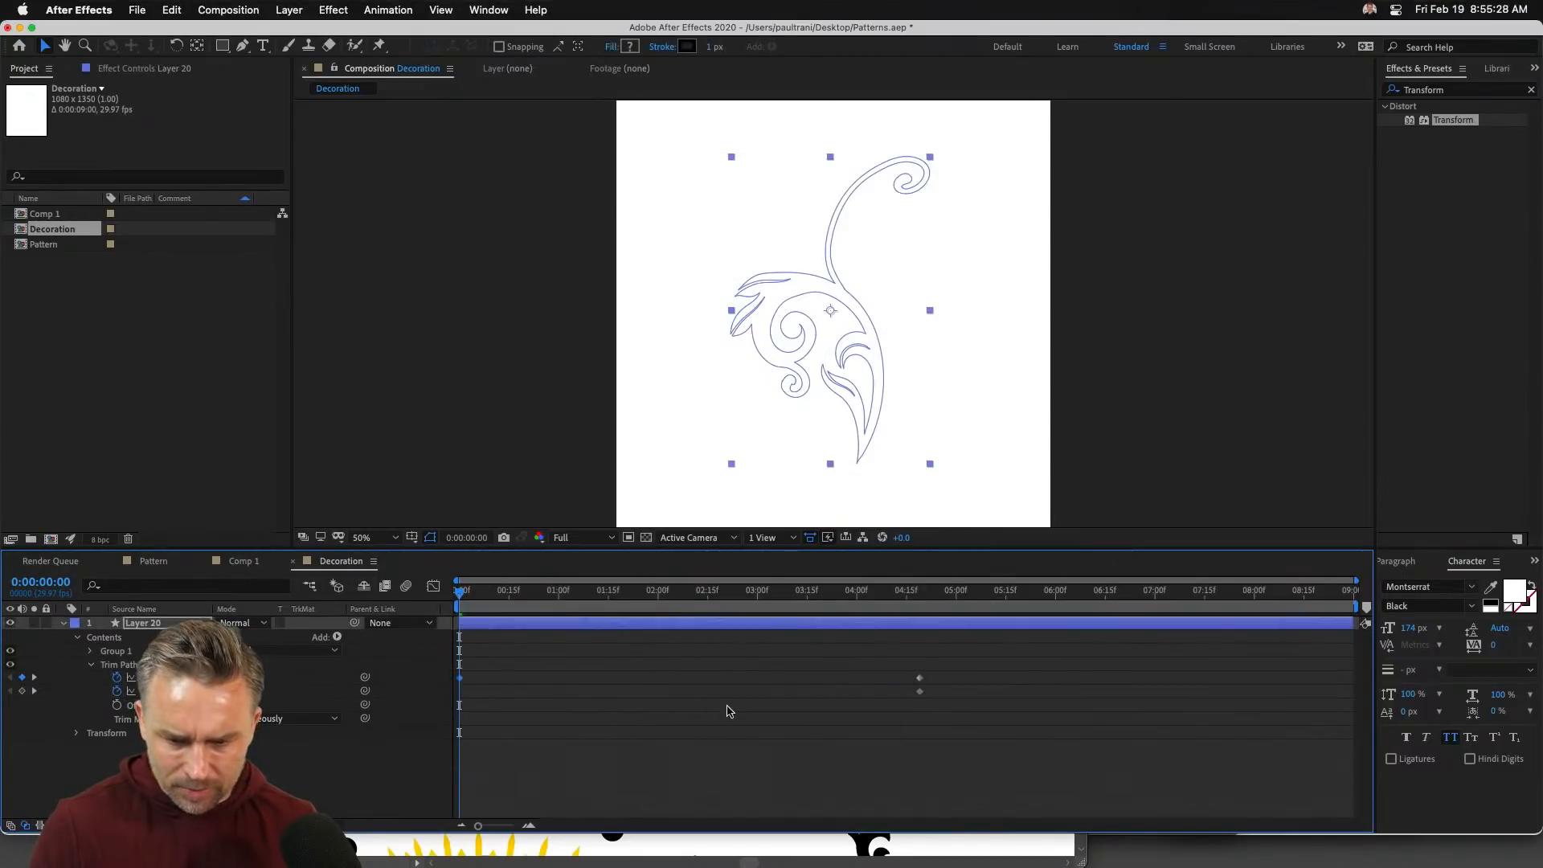
key(space)
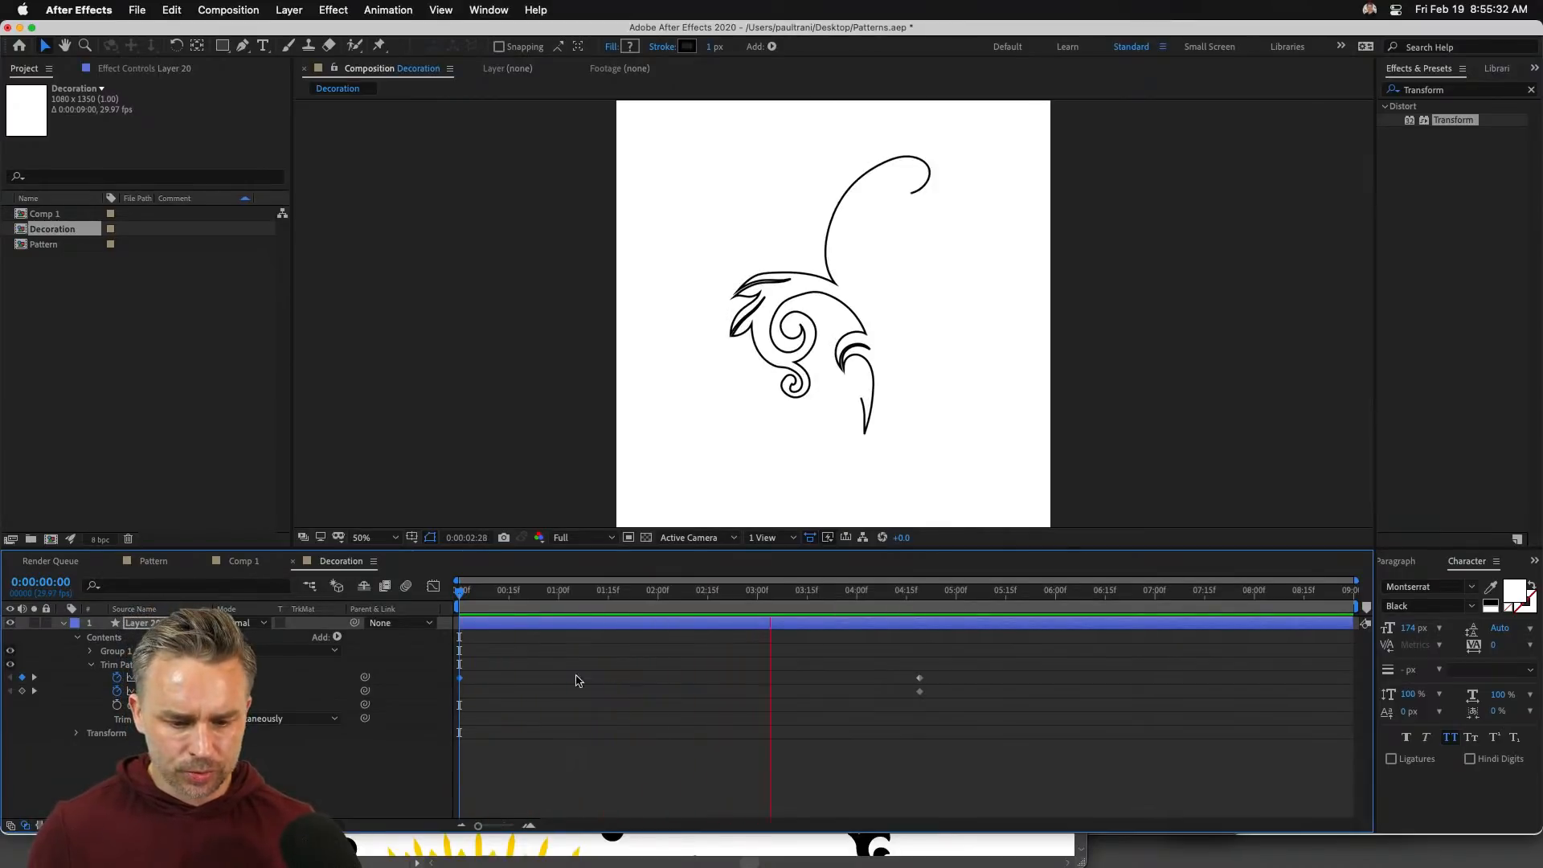
key(space)
- In Comp 1, hide the original flourish Layer 20 and add the Decoration composition
click(241, 561)
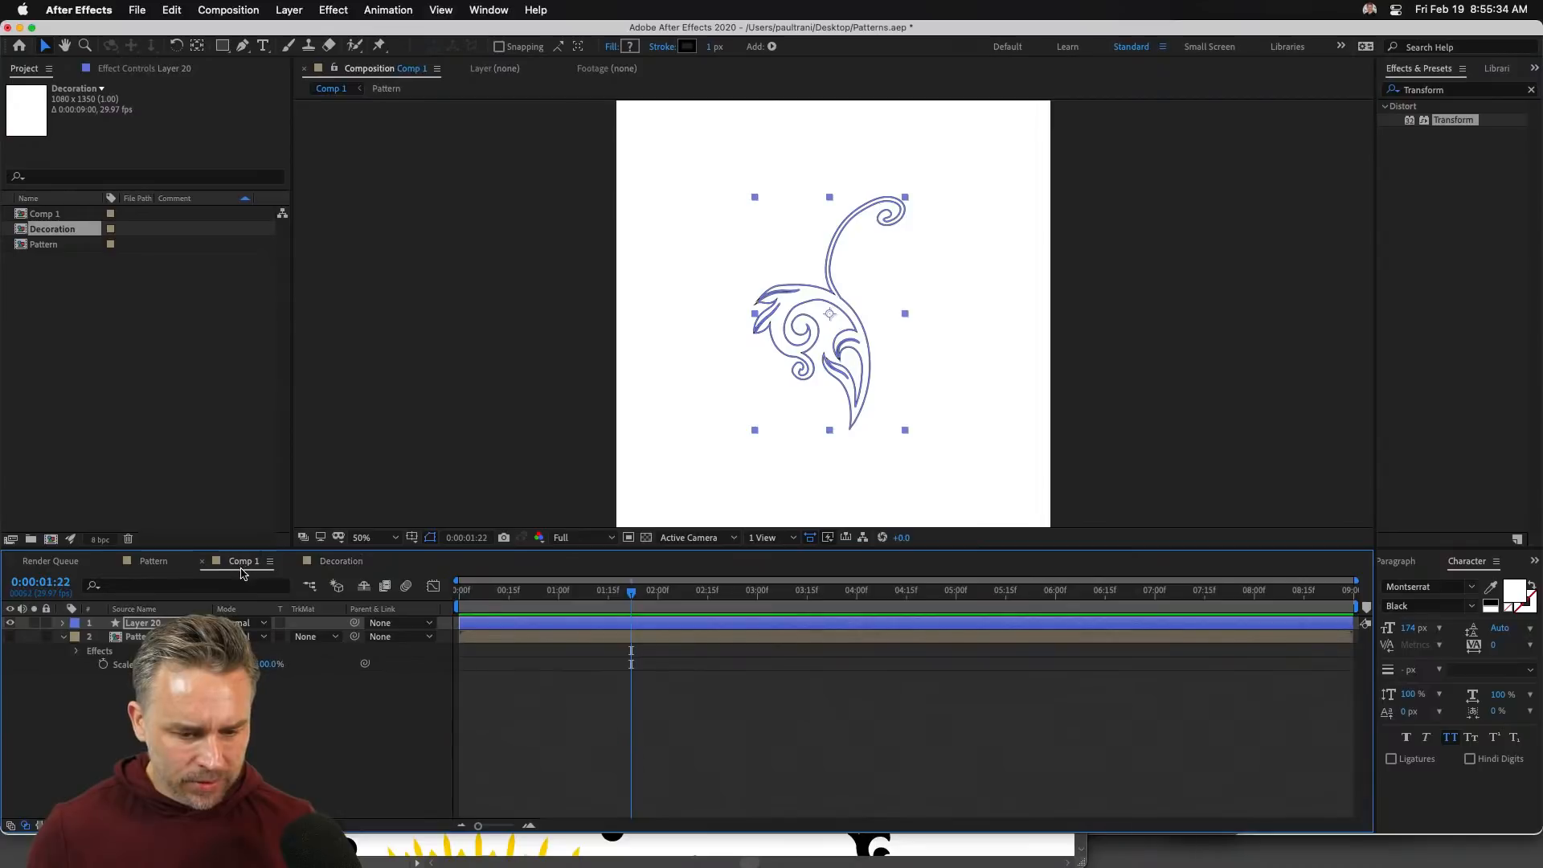
key(super+shift+a)
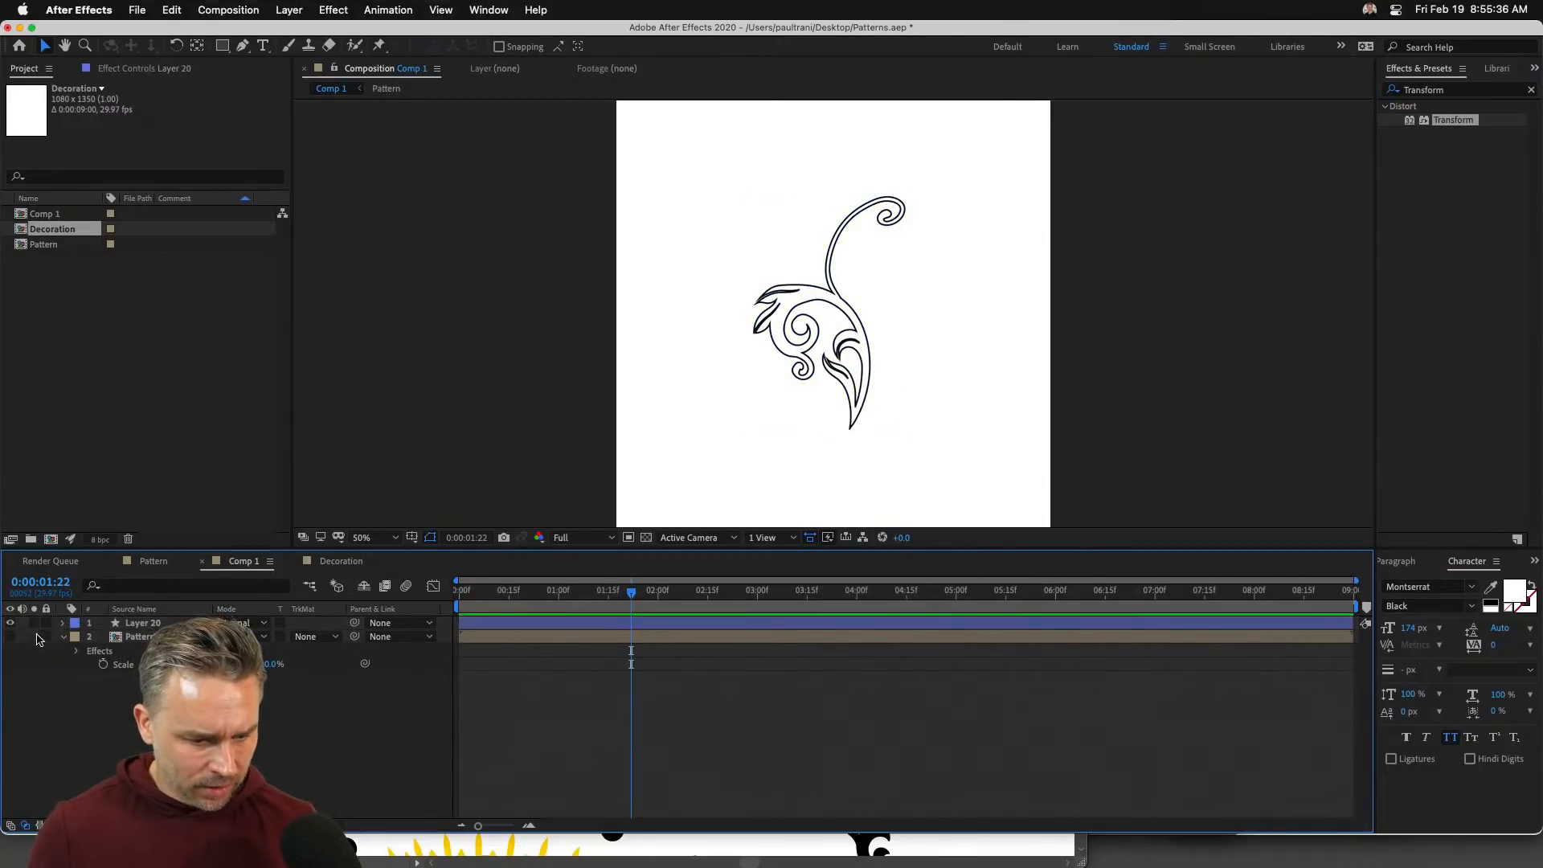
click(10, 623)
drag(20, 228, 164, 616)
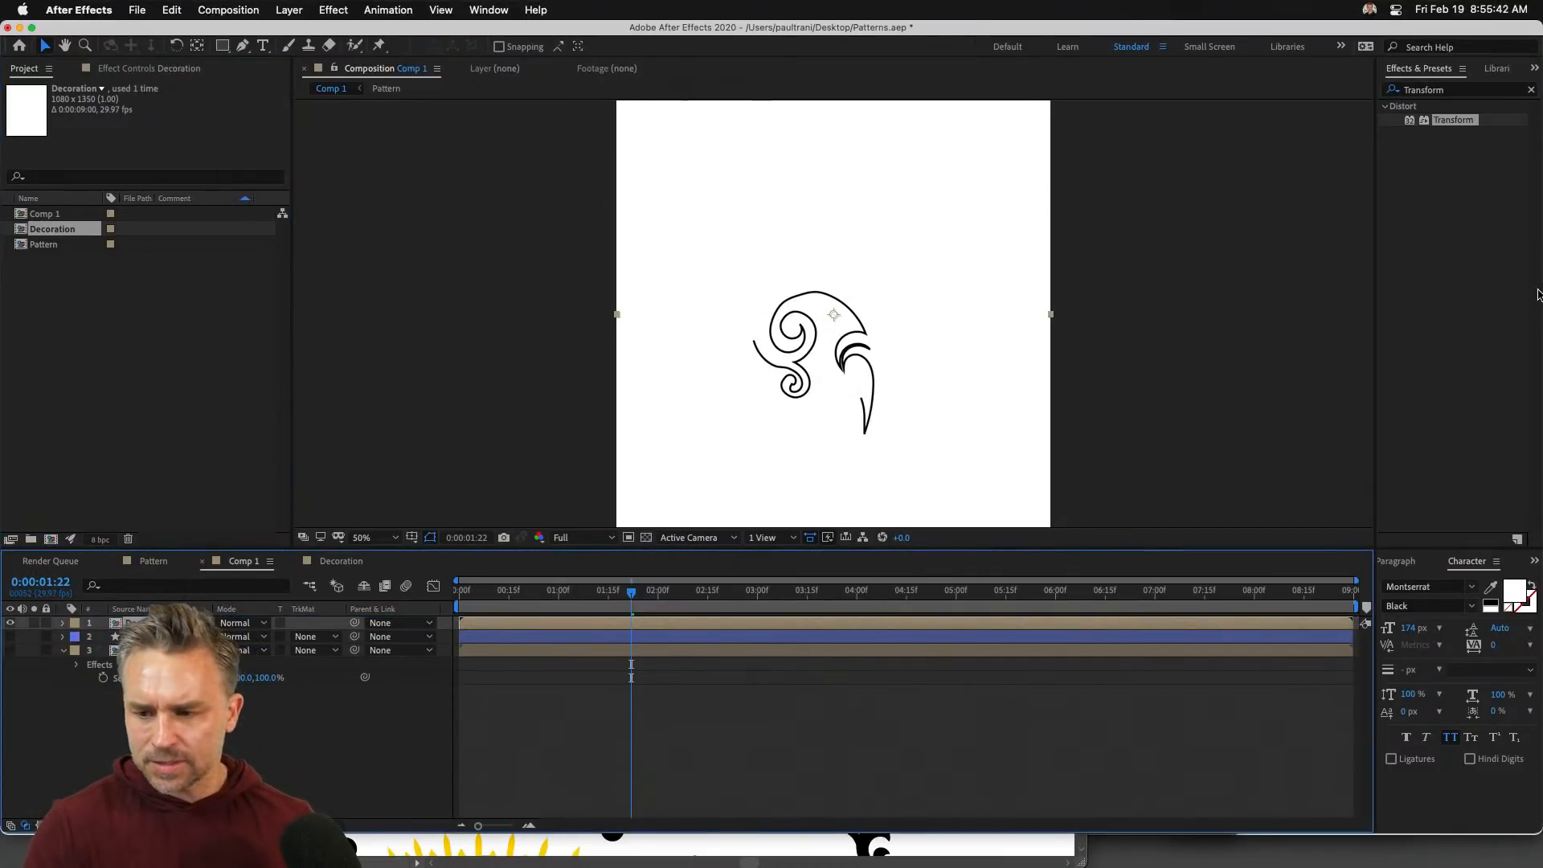
- Apply Motion Tile to the Pattern layer and lower its Tile Width to 90
drag(1471, 90, 1232, 78)
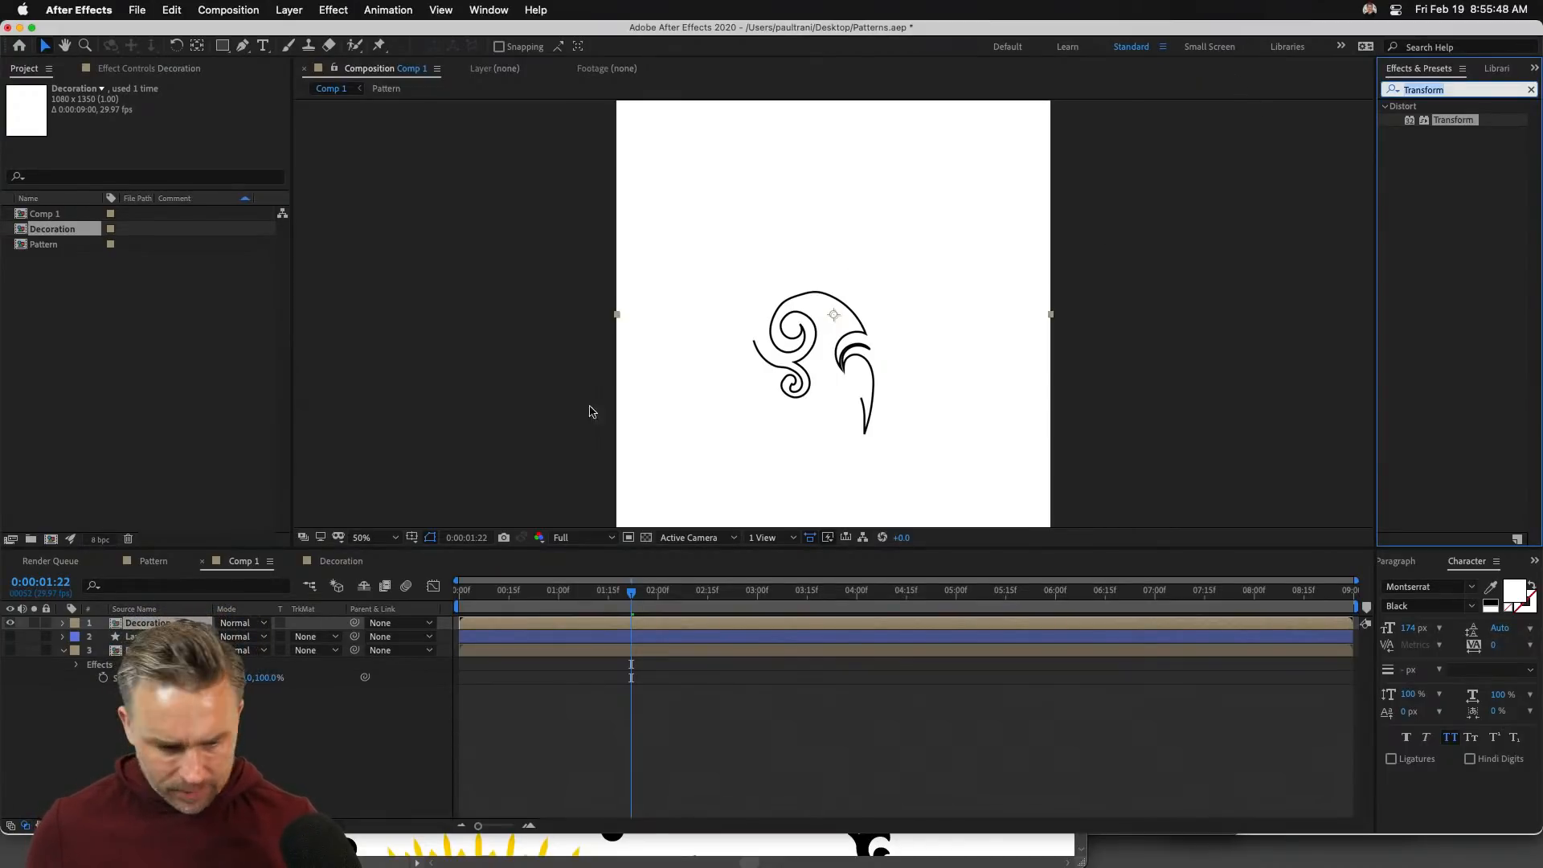
click(121, 652)
click(126, 70)
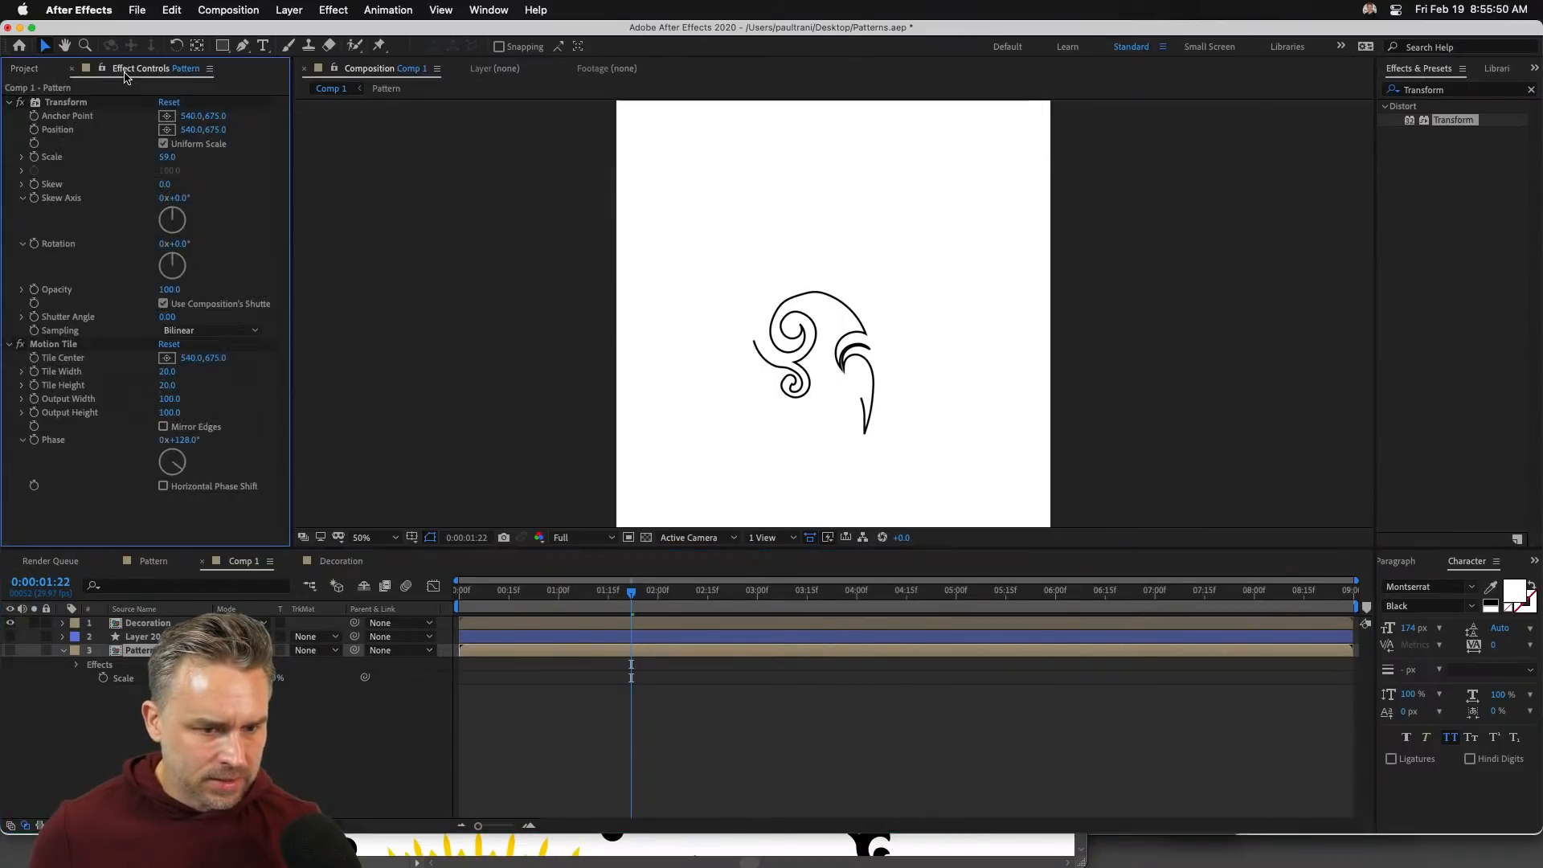
click(24, 69)
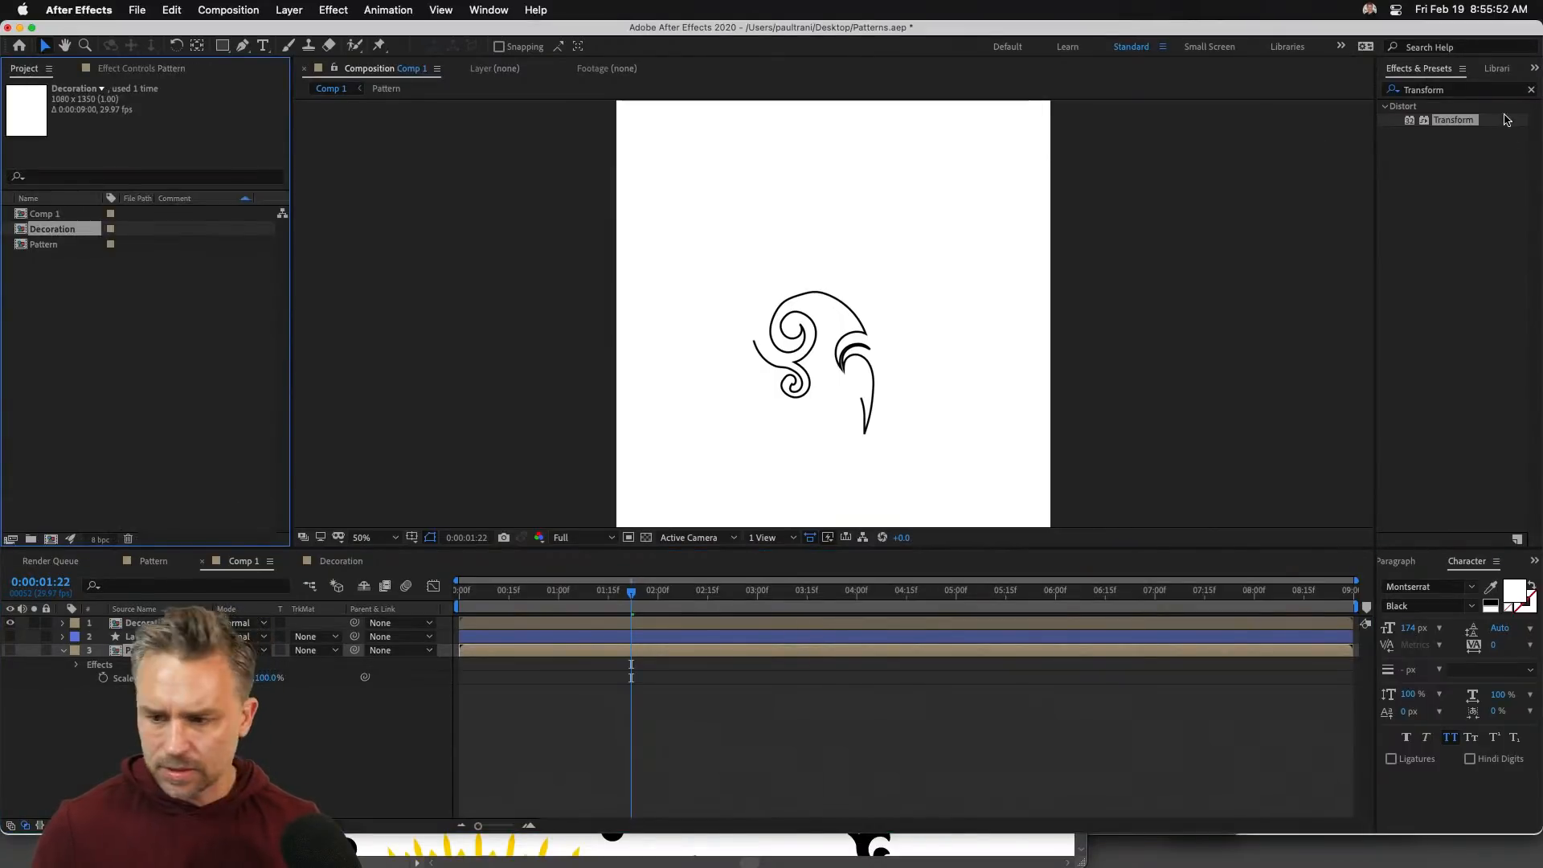
click(1468, 90)
text(motion tile)
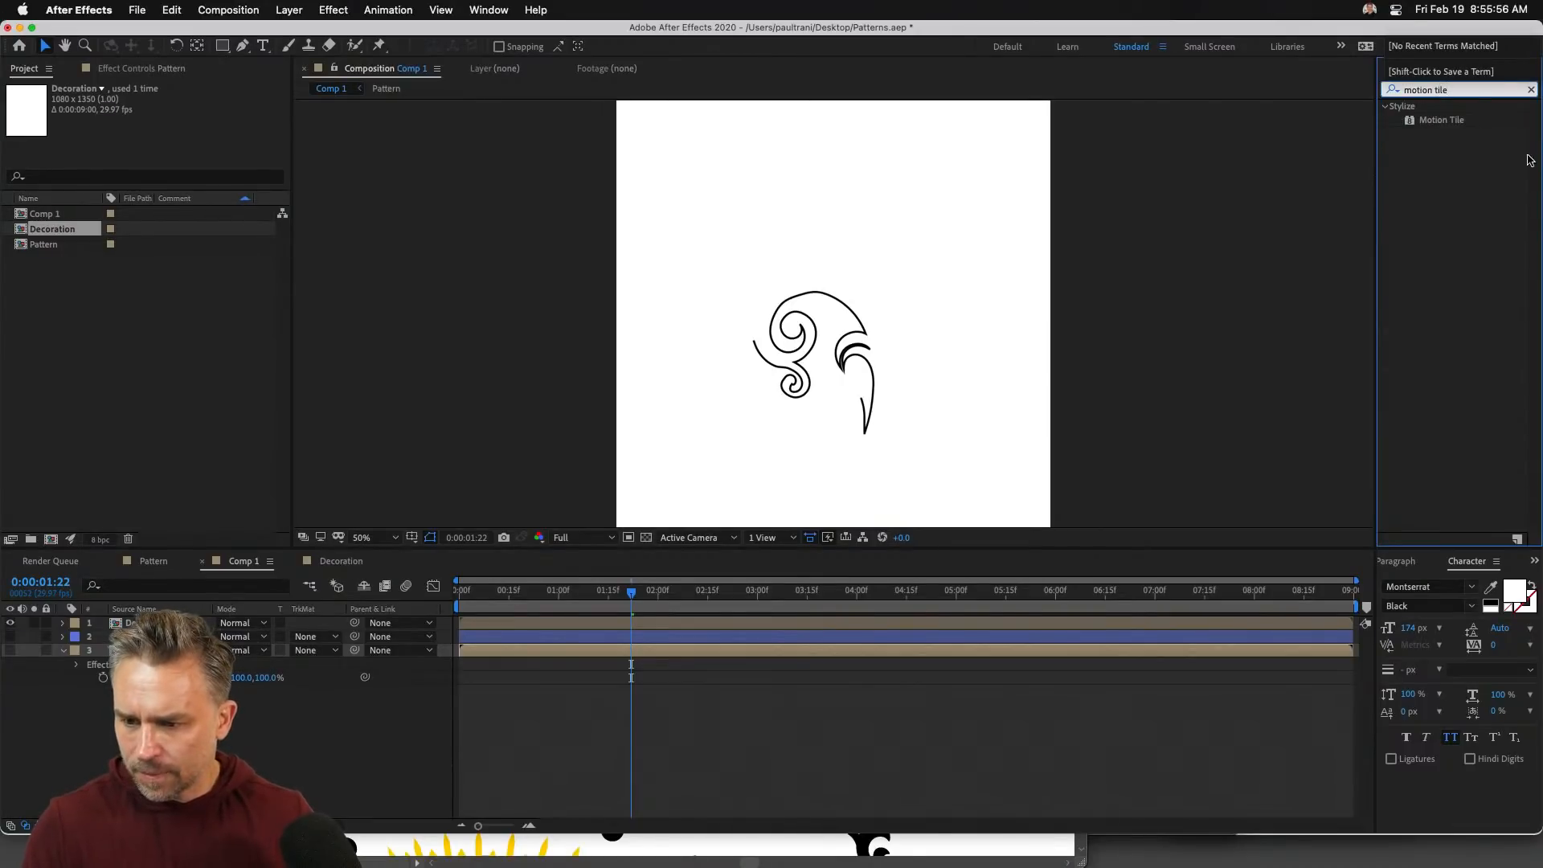
double_click(1418, 119)
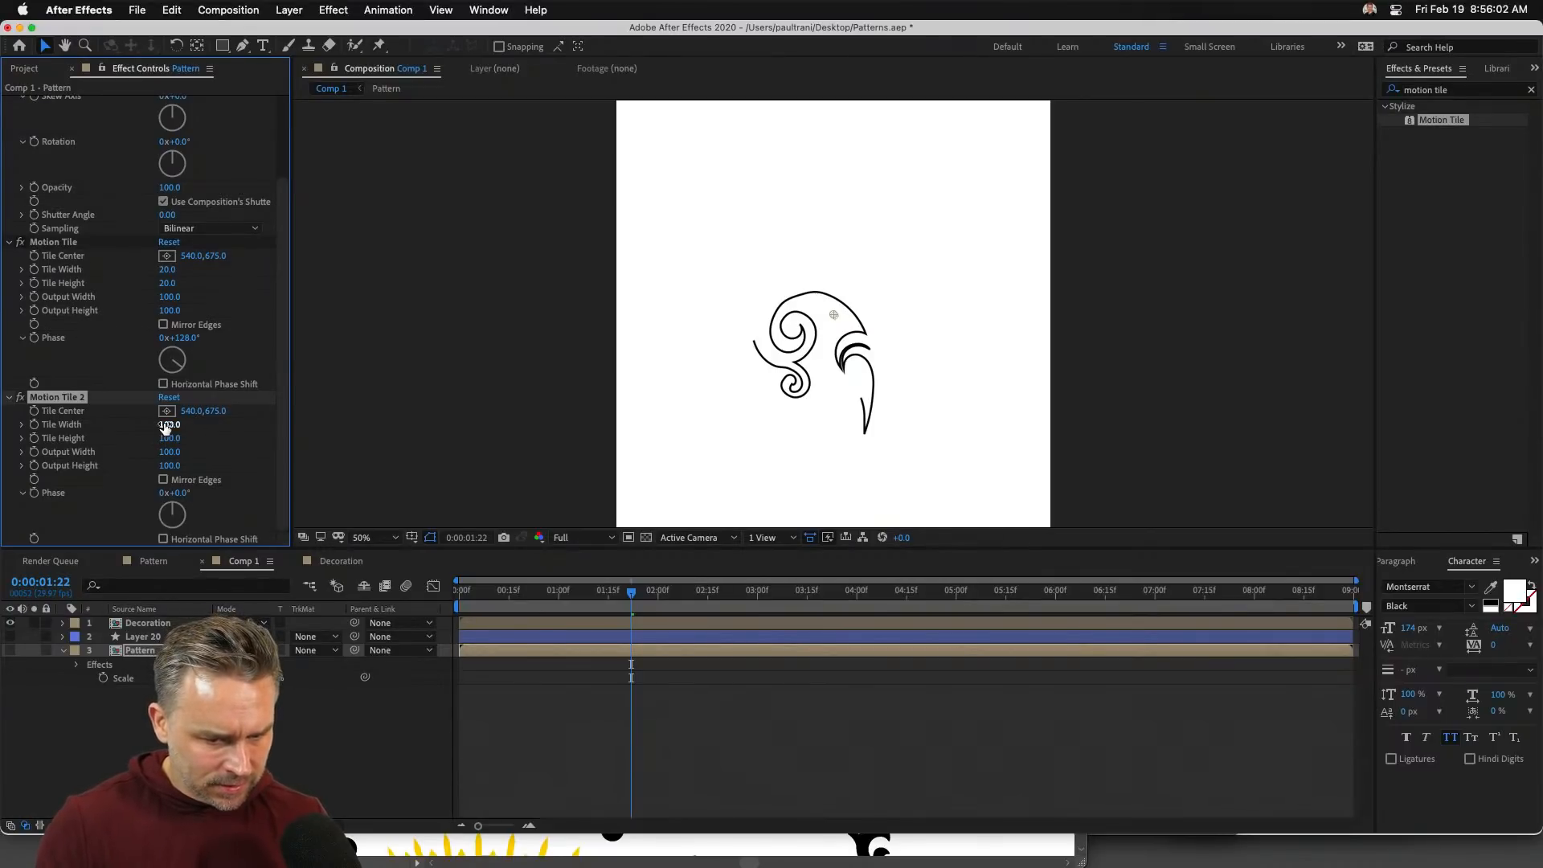
drag(198, 424, 164, 427)
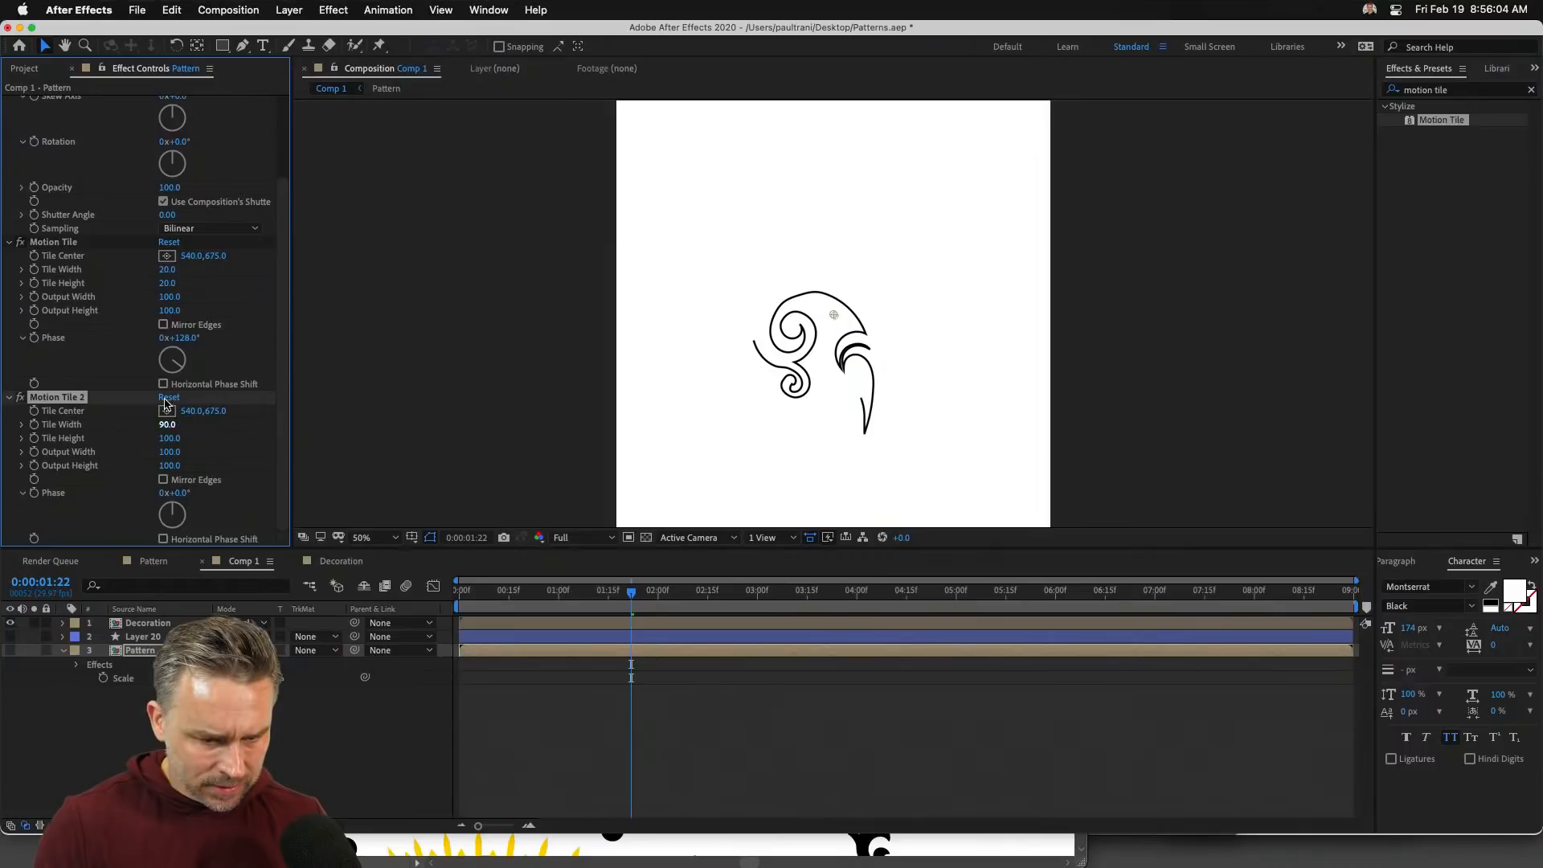
- Apply Motion Tile to the Decoration layer, reducing Tile Width and Tile Height to 31 and 27
click(108, 755)
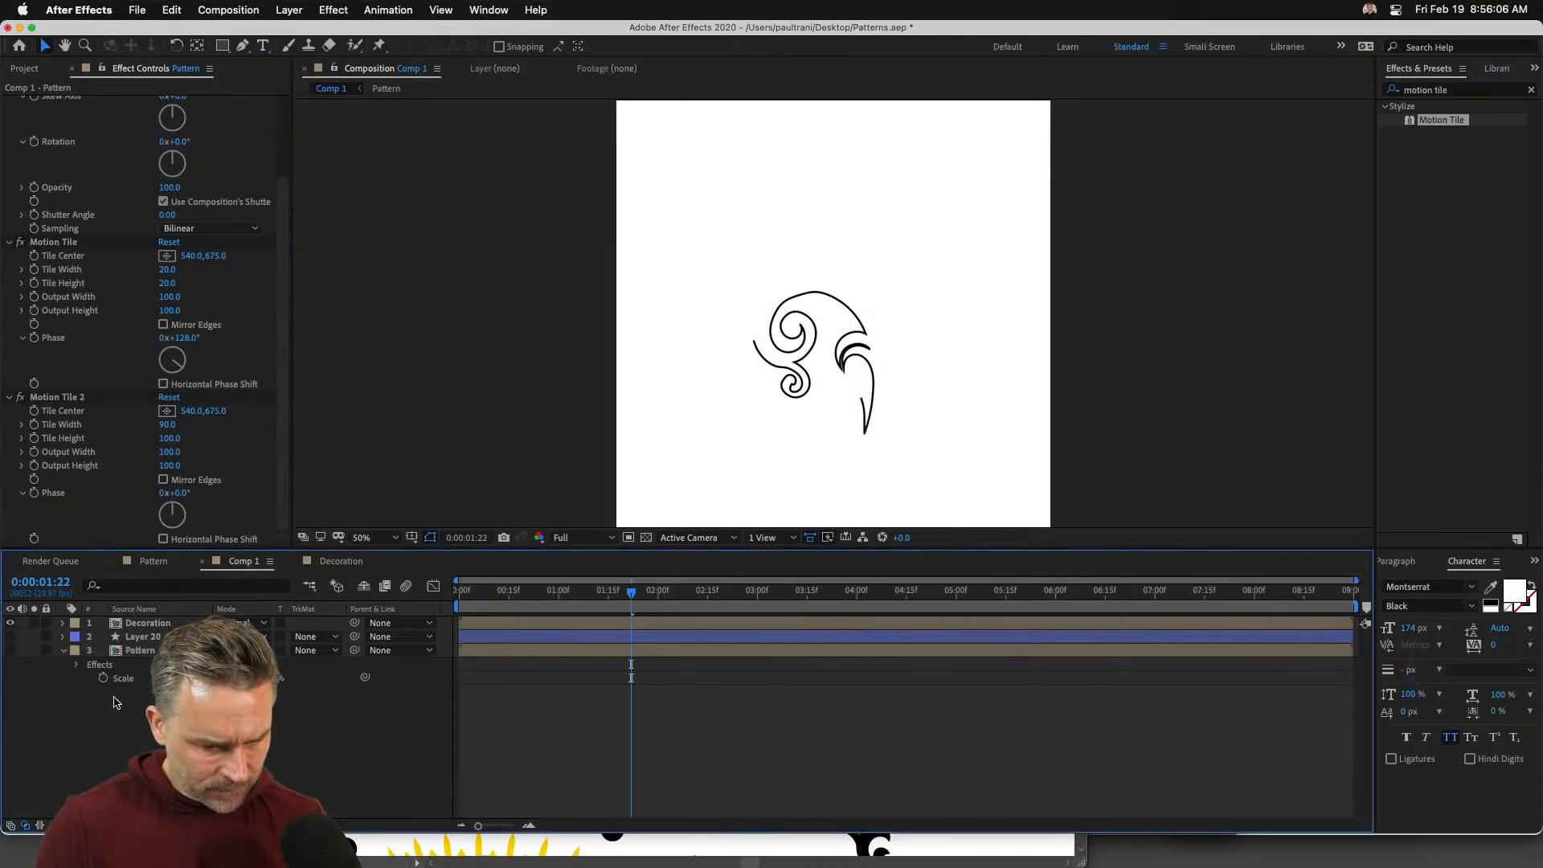
click(141, 622)
drag(1414, 121, 884, 326)
click(168, 129)
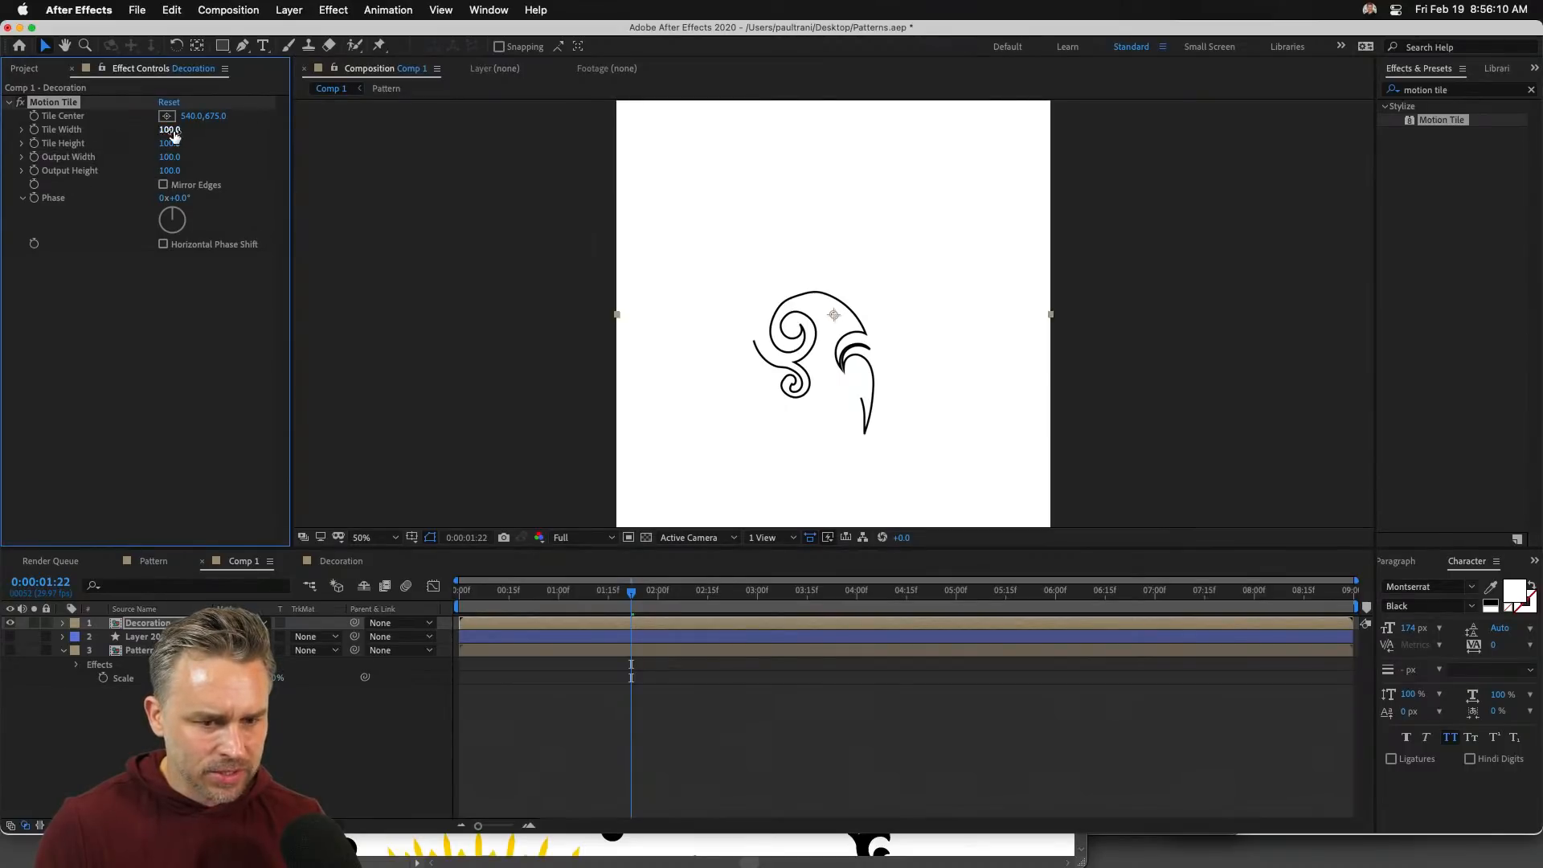
text(62)
click(170, 143)
mouse_move(169, 146)
mouse_down()
mouse_move(120, 142)
mouse_move(159, 131)
mouse_move(153, 145)
mouse_move(153, 131)
mouse_up()
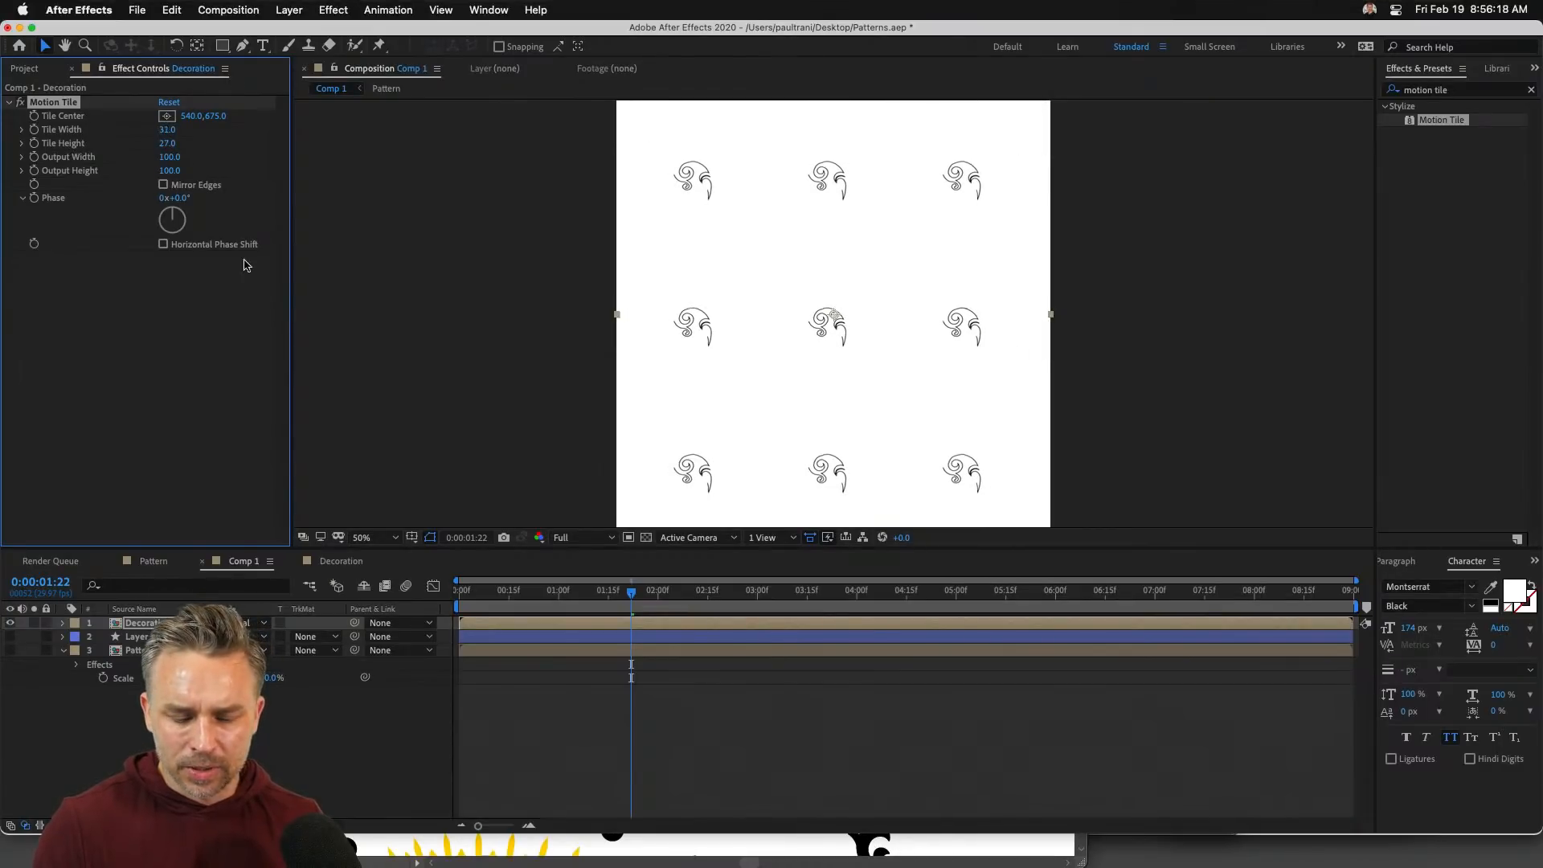
- Preview the drawing-on 3×3 tiled flourish grid from the start of the timeline
click(454, 592)
key(space)
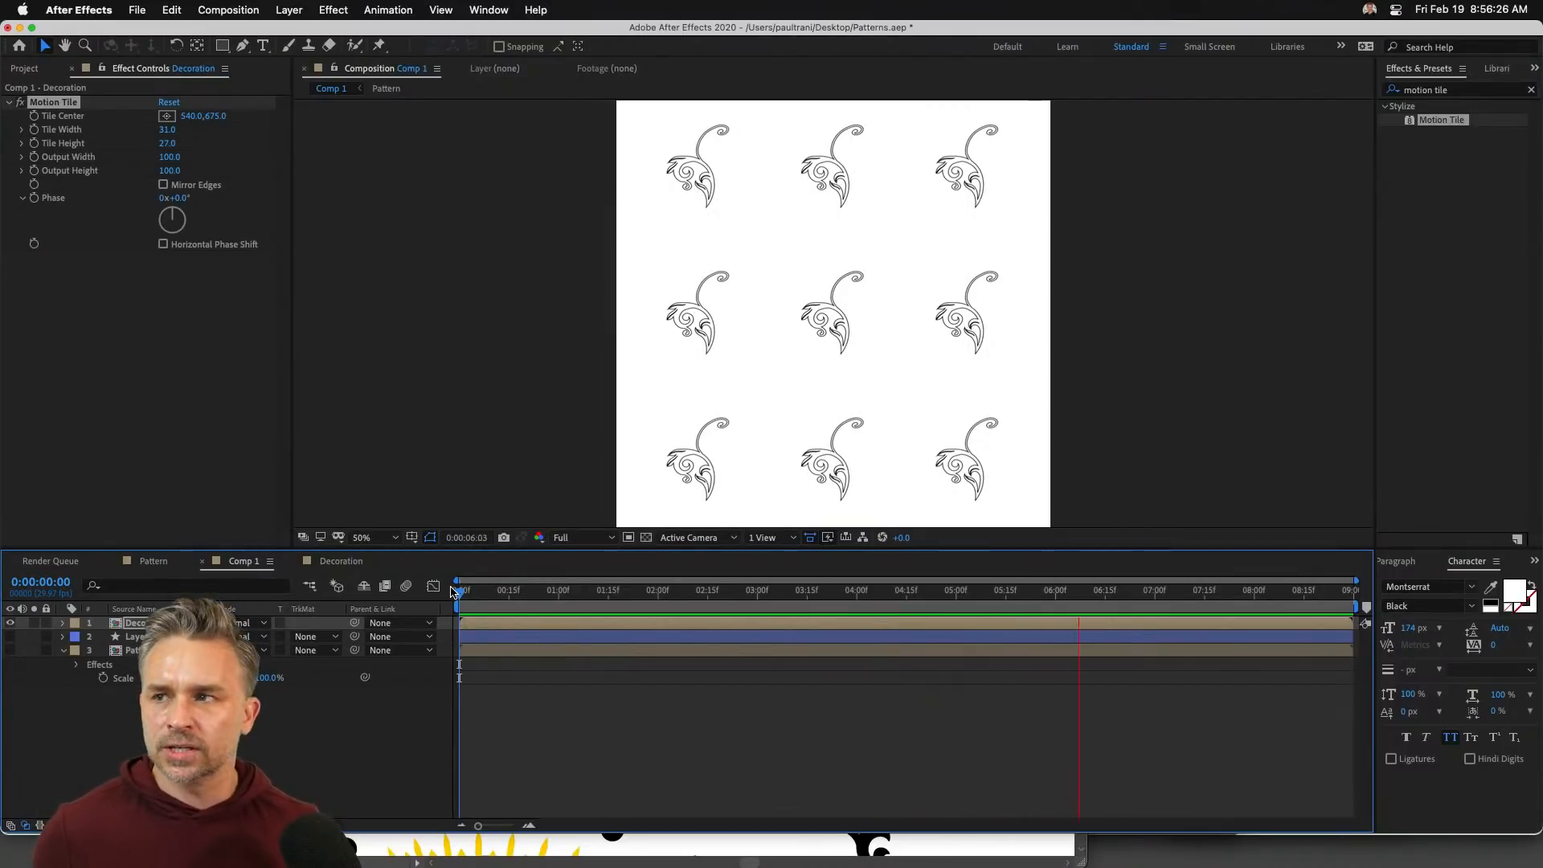
key(space)
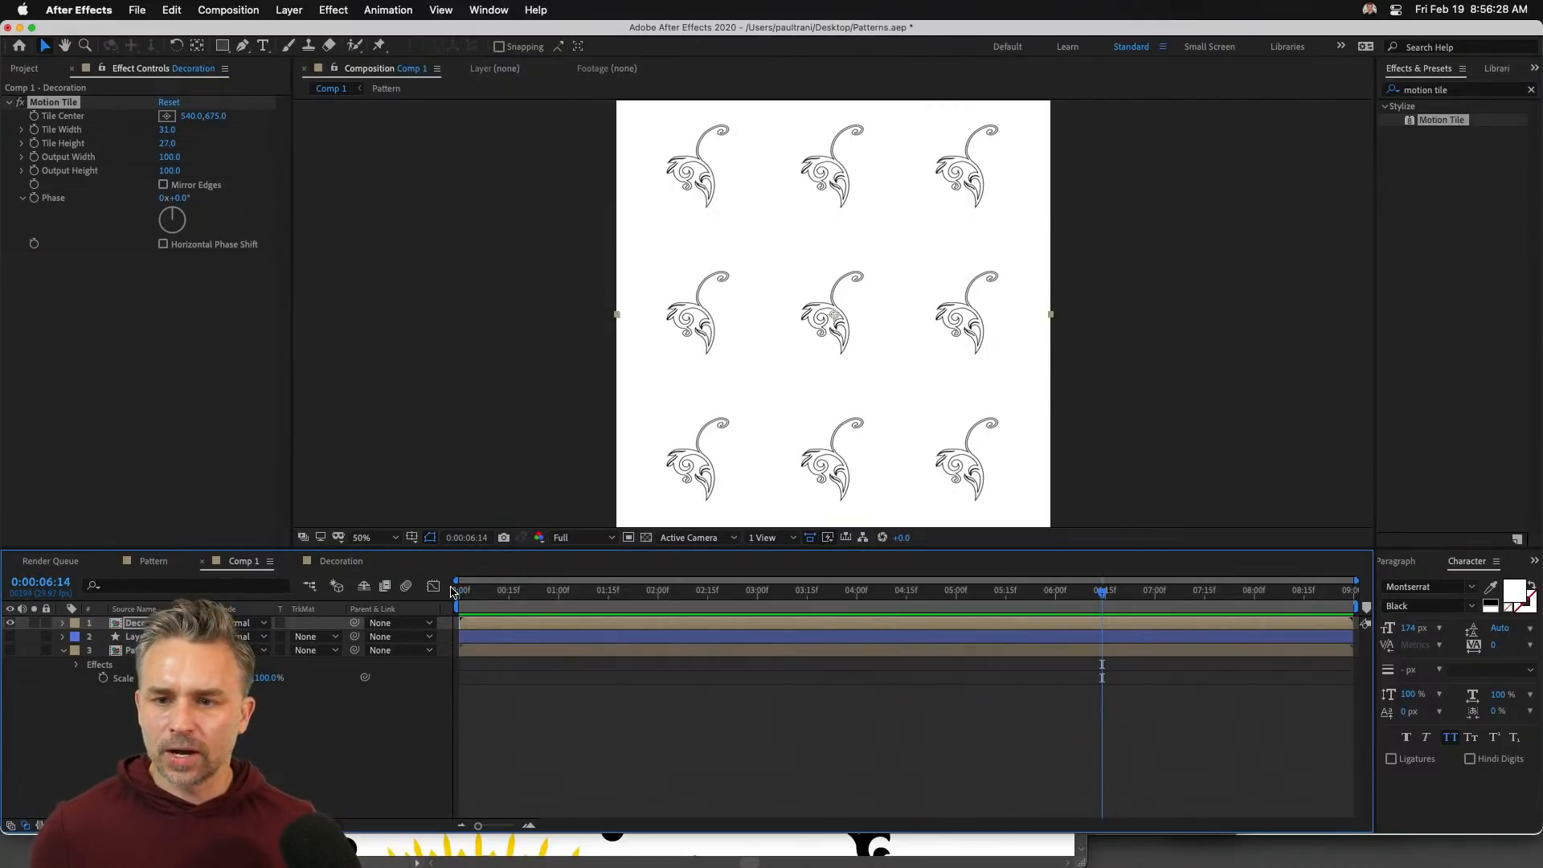